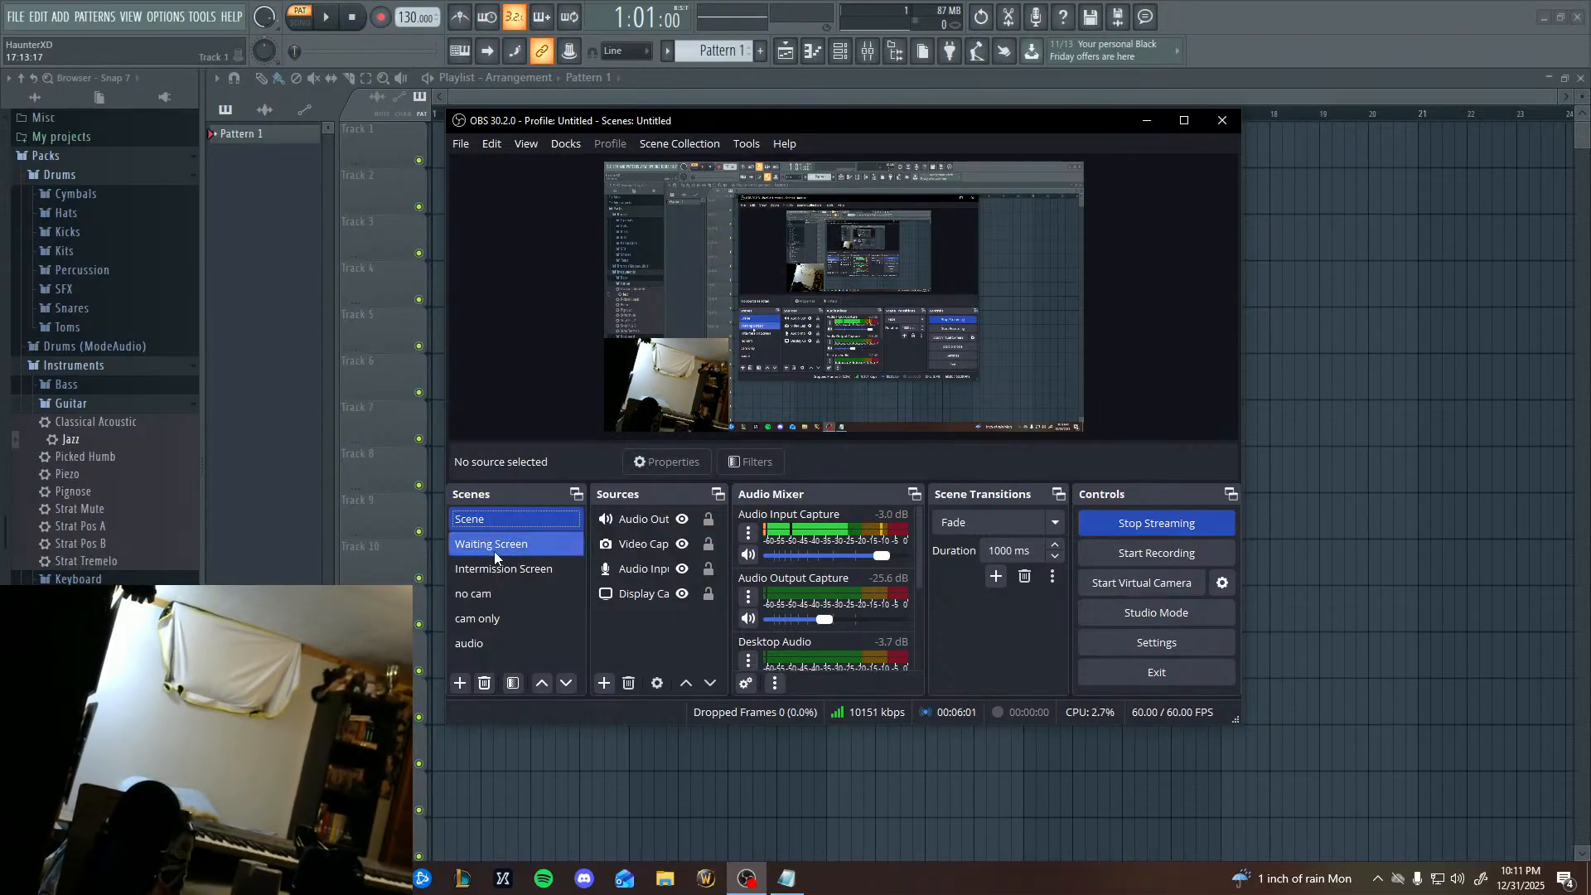
left_click(1147, 120)
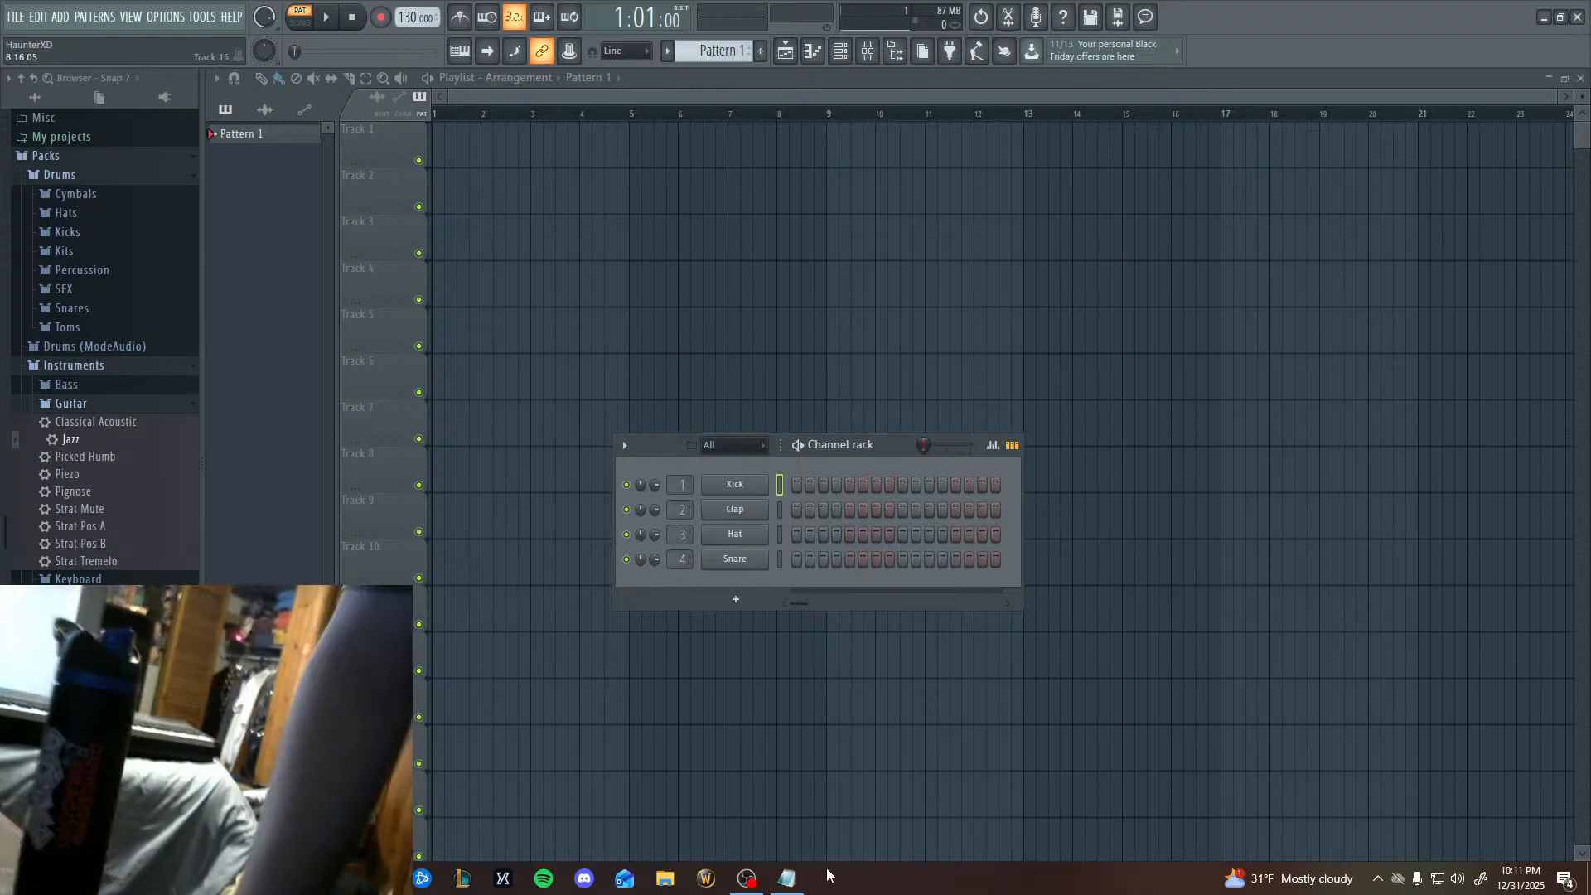
left_click(747, 862)
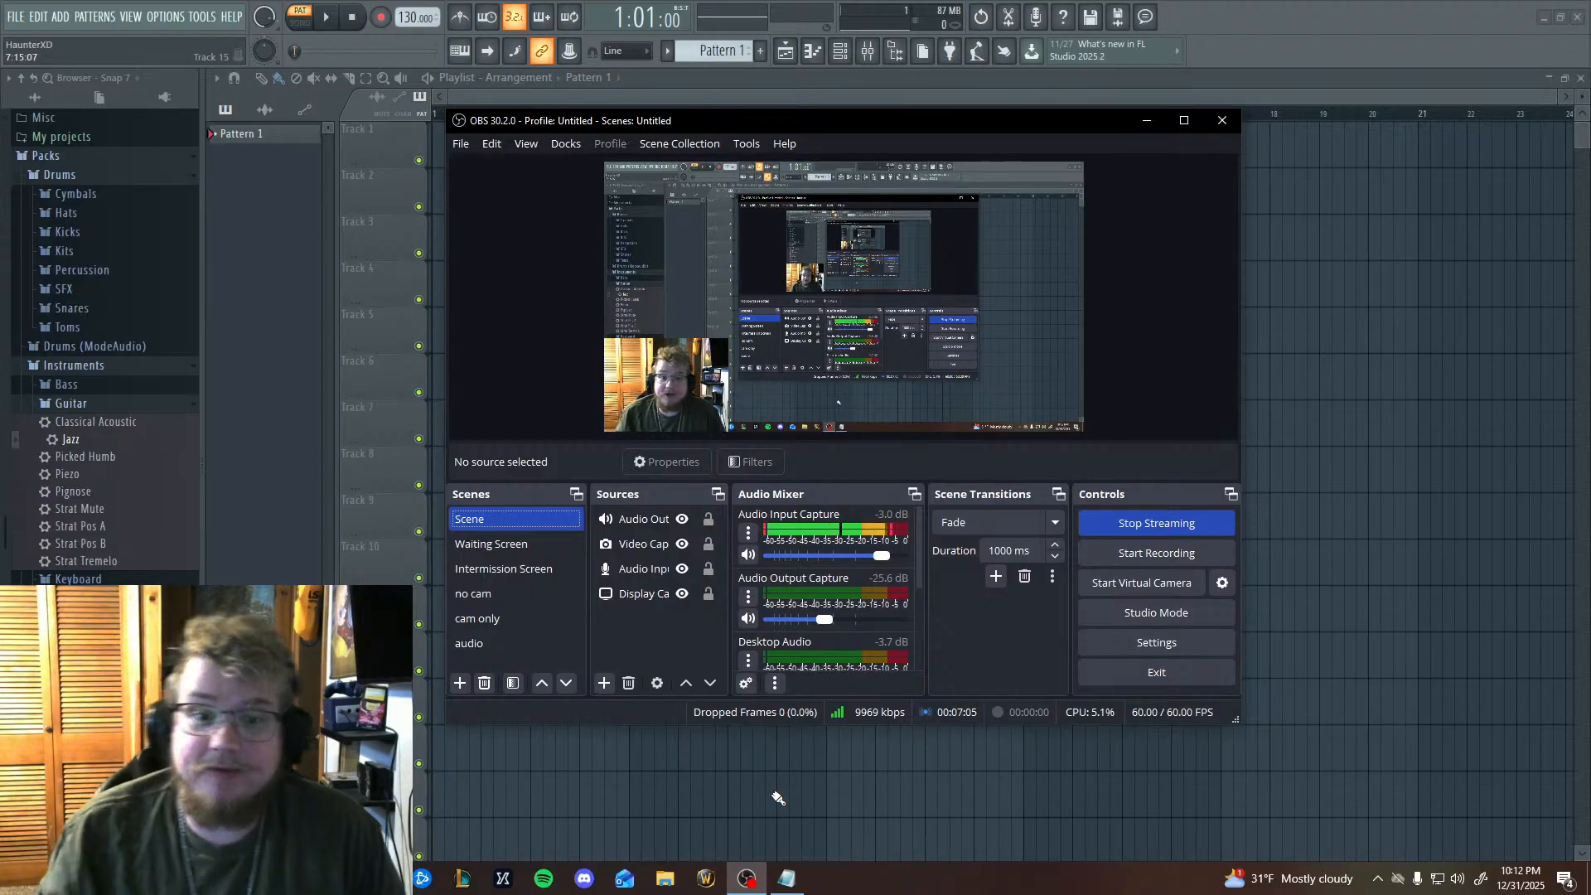
left_click(268, 415)
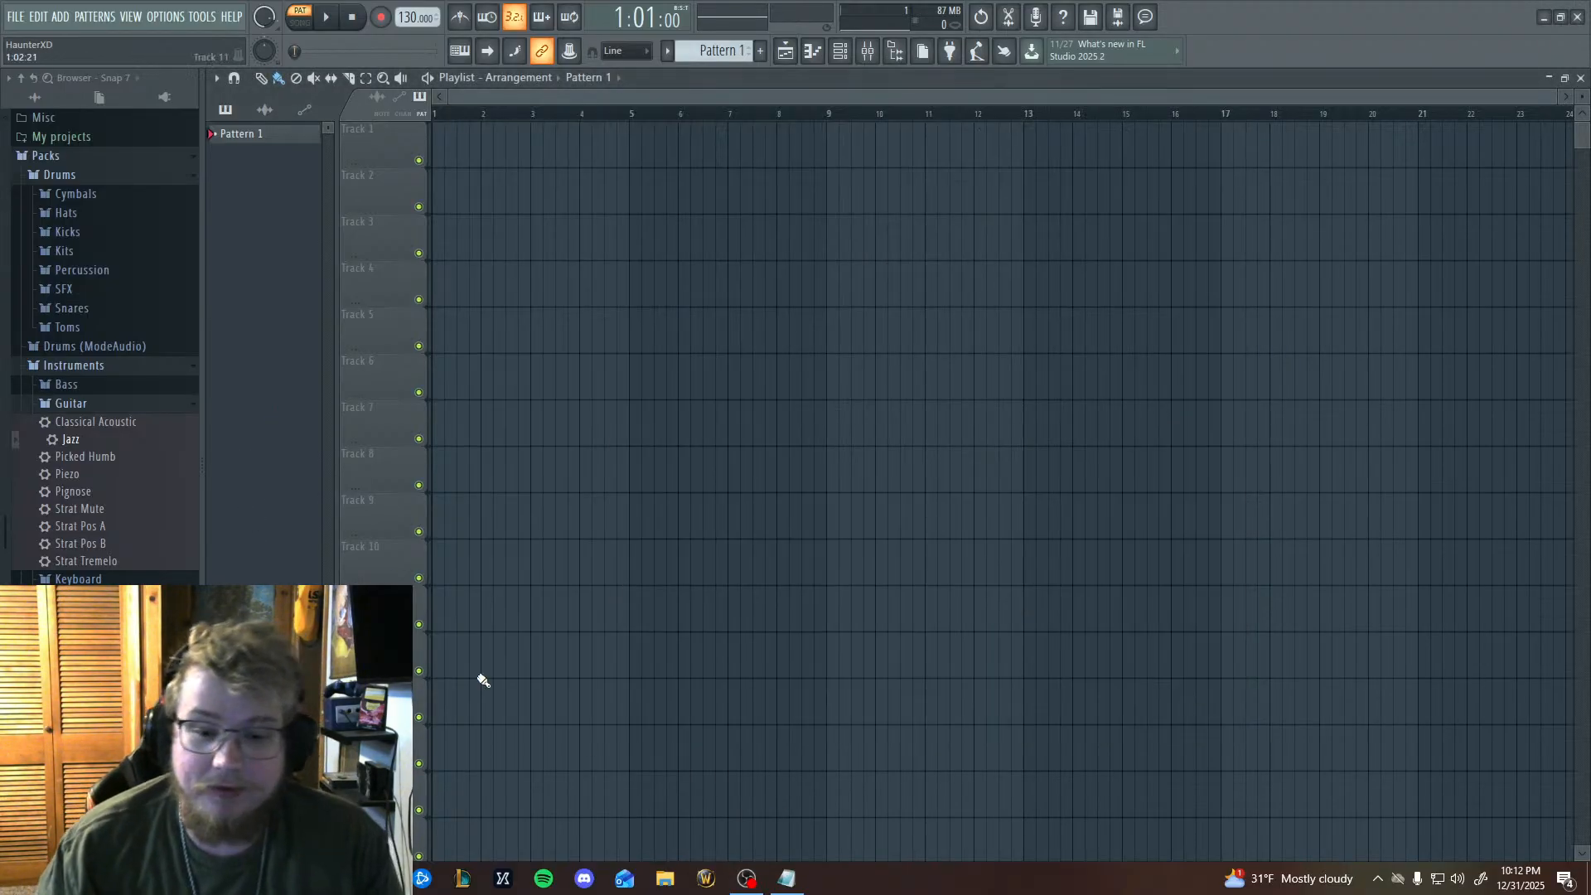
Open the project file dahlahnova.flp from the dahlahnova folder in My Music.
left_click(10, 17)
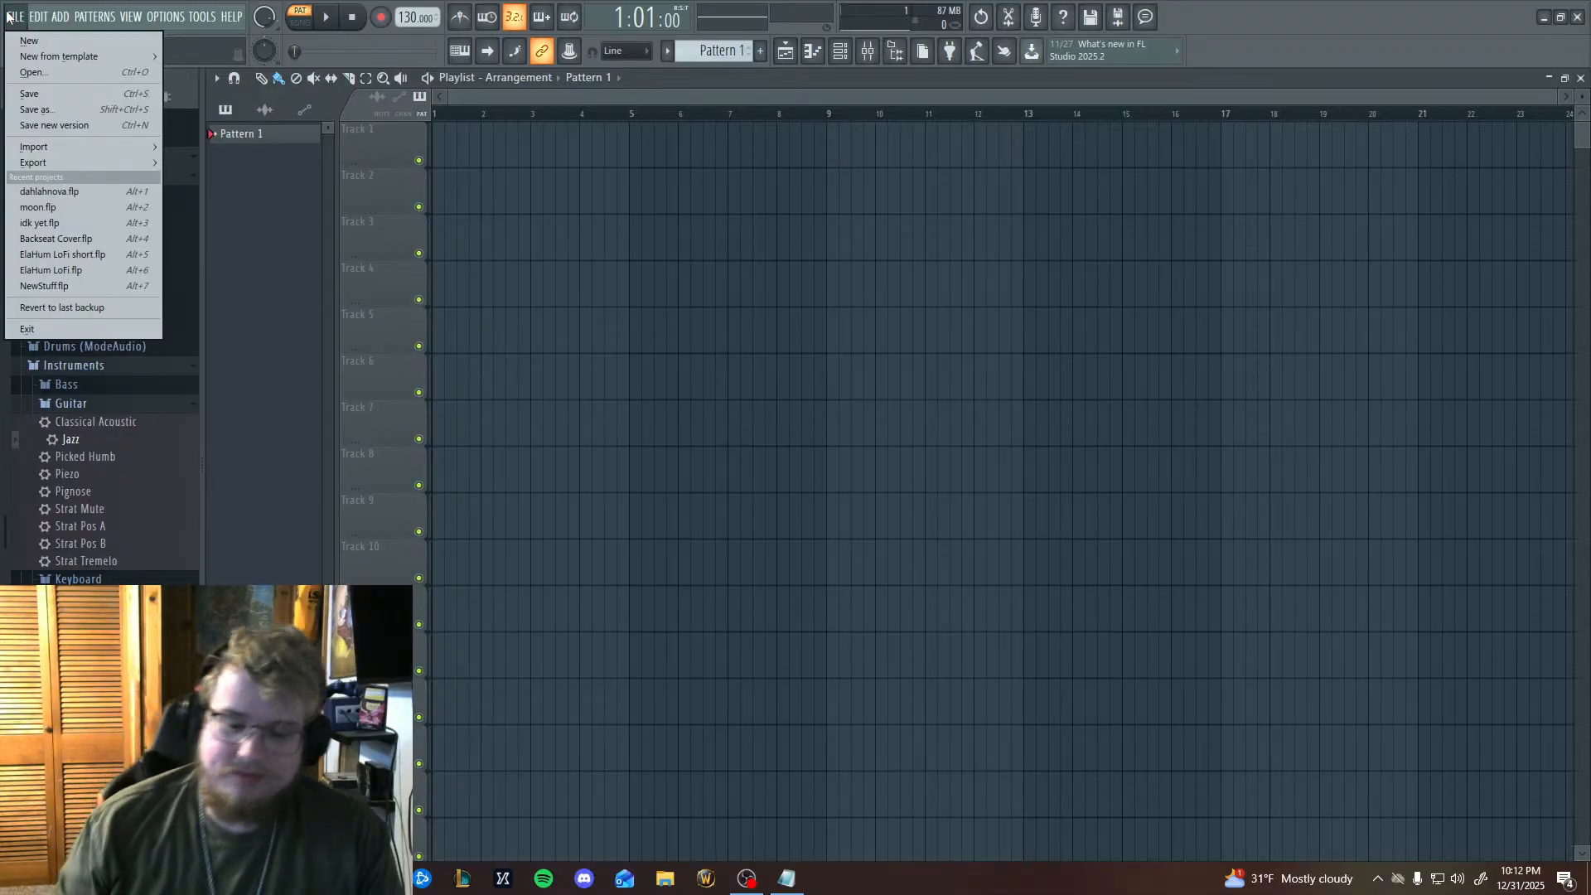
left_click(10, 17)
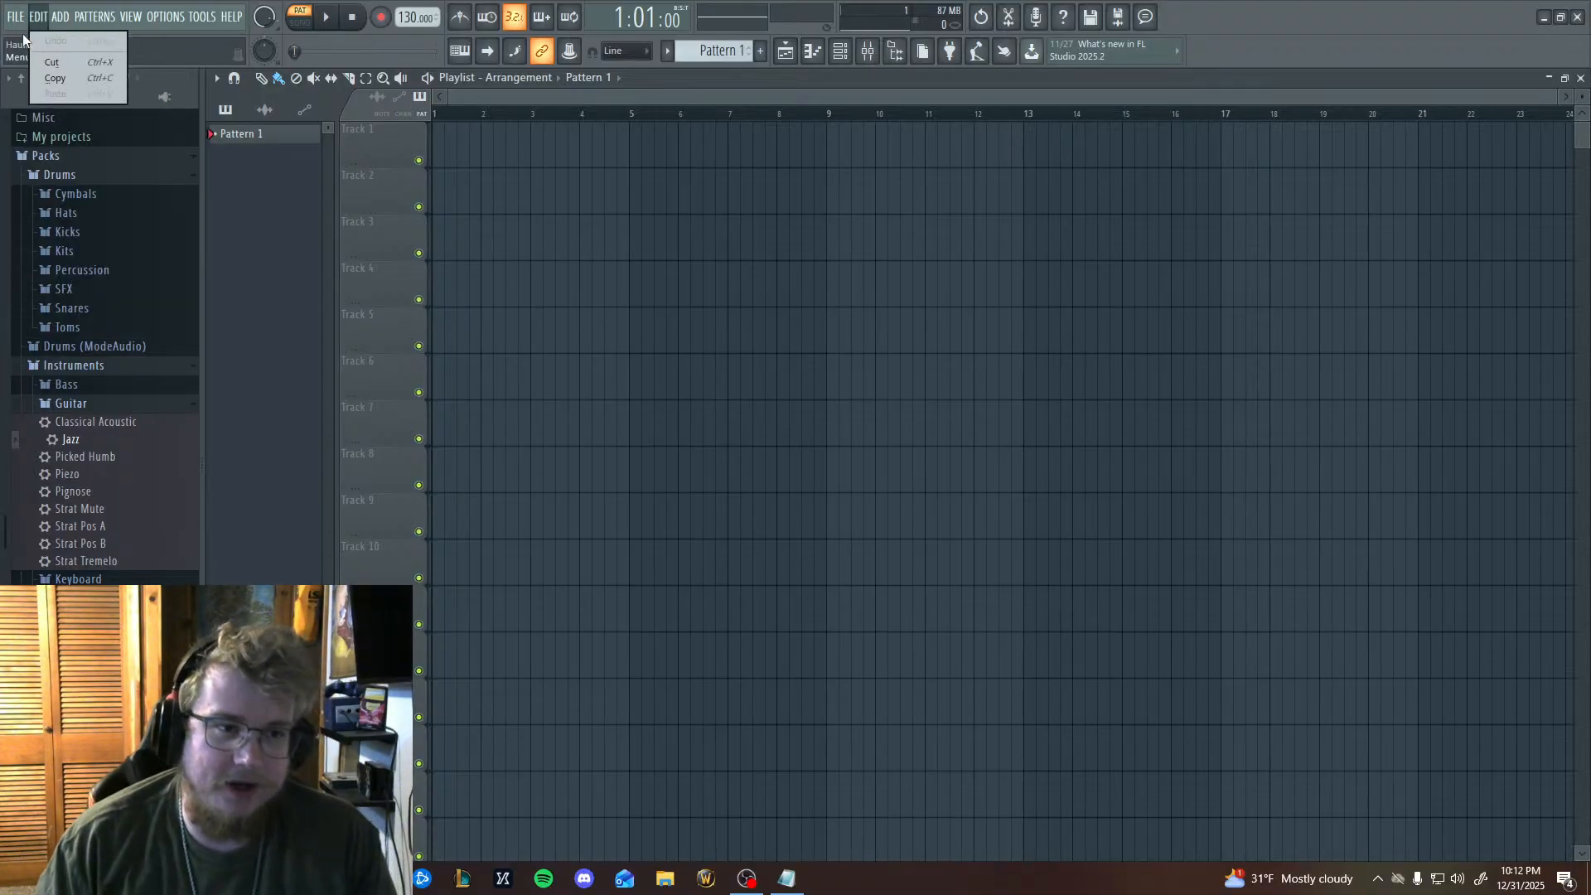
left_click(11, 17)
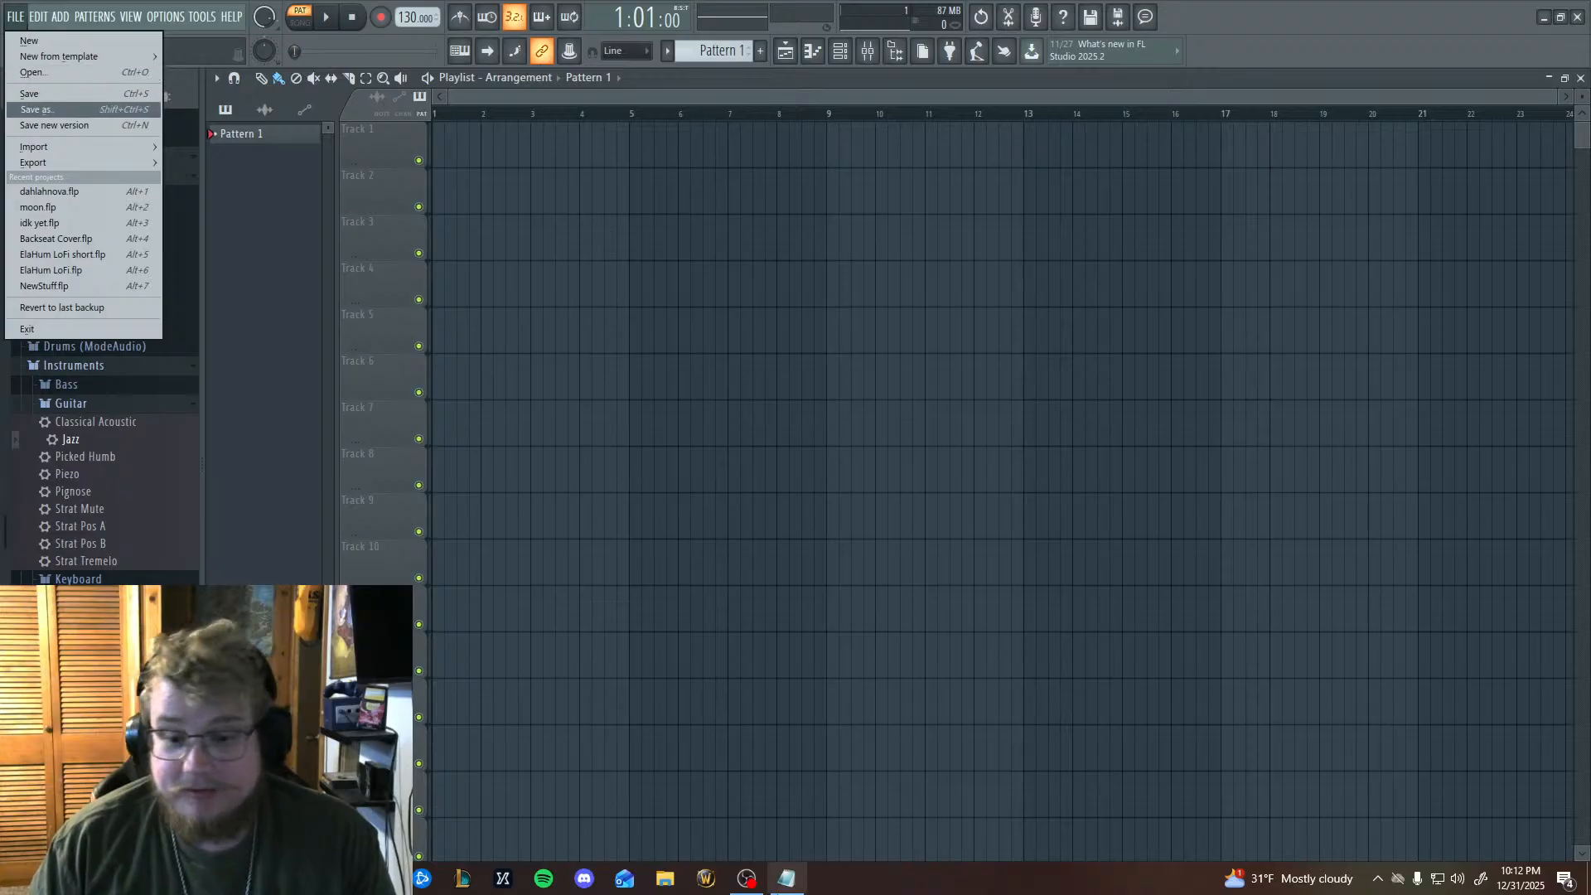
left_click(784, 881)
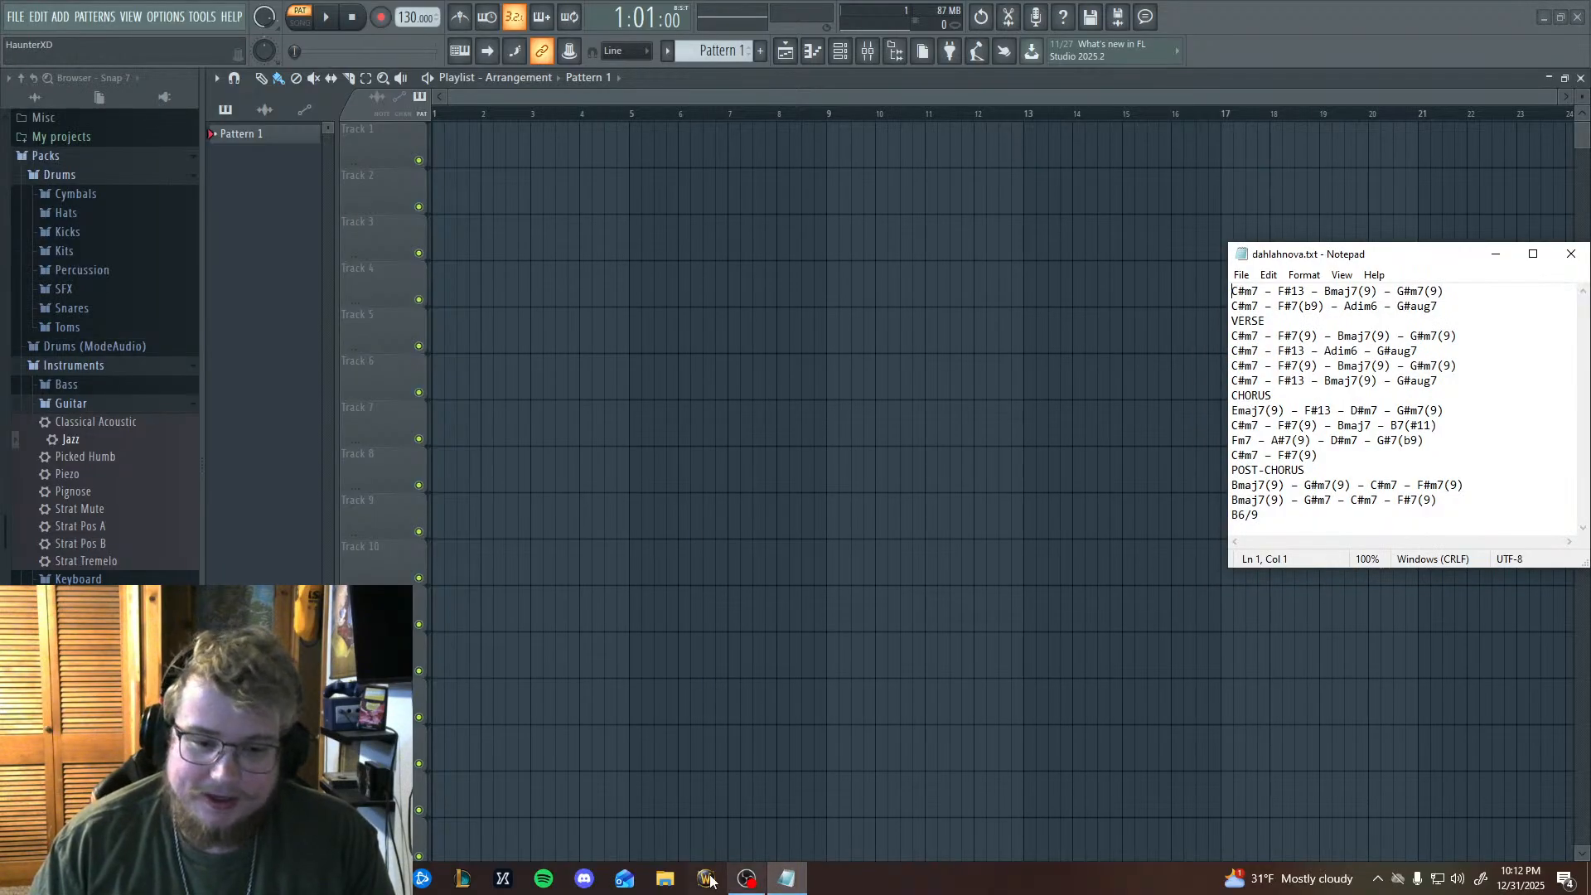
left_click(785, 881)
left_click(15, 17)
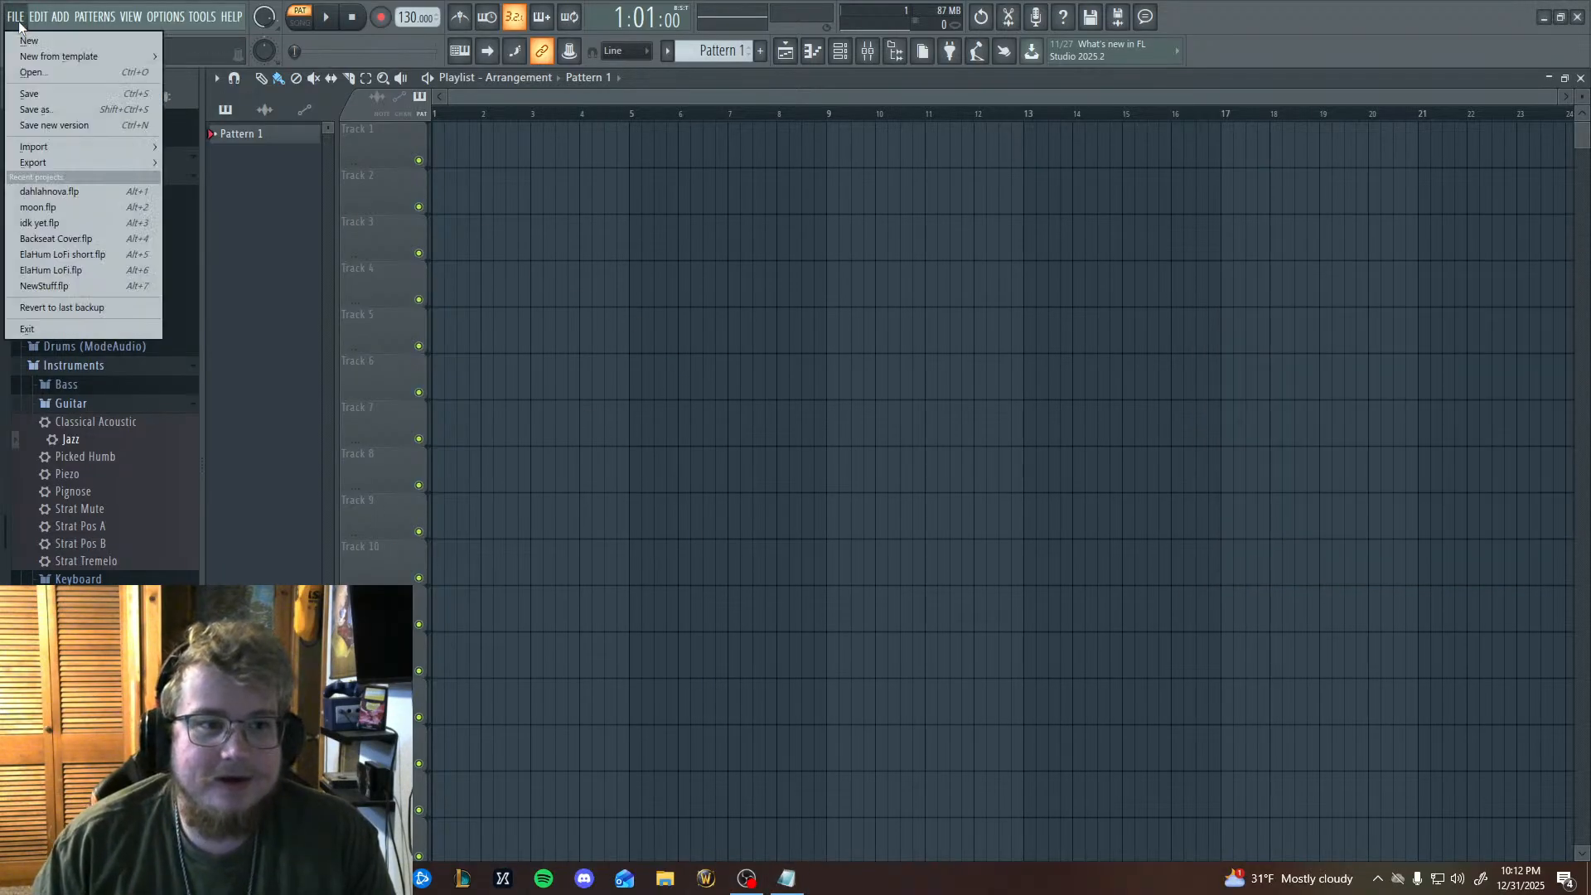
left_click(51, 72)
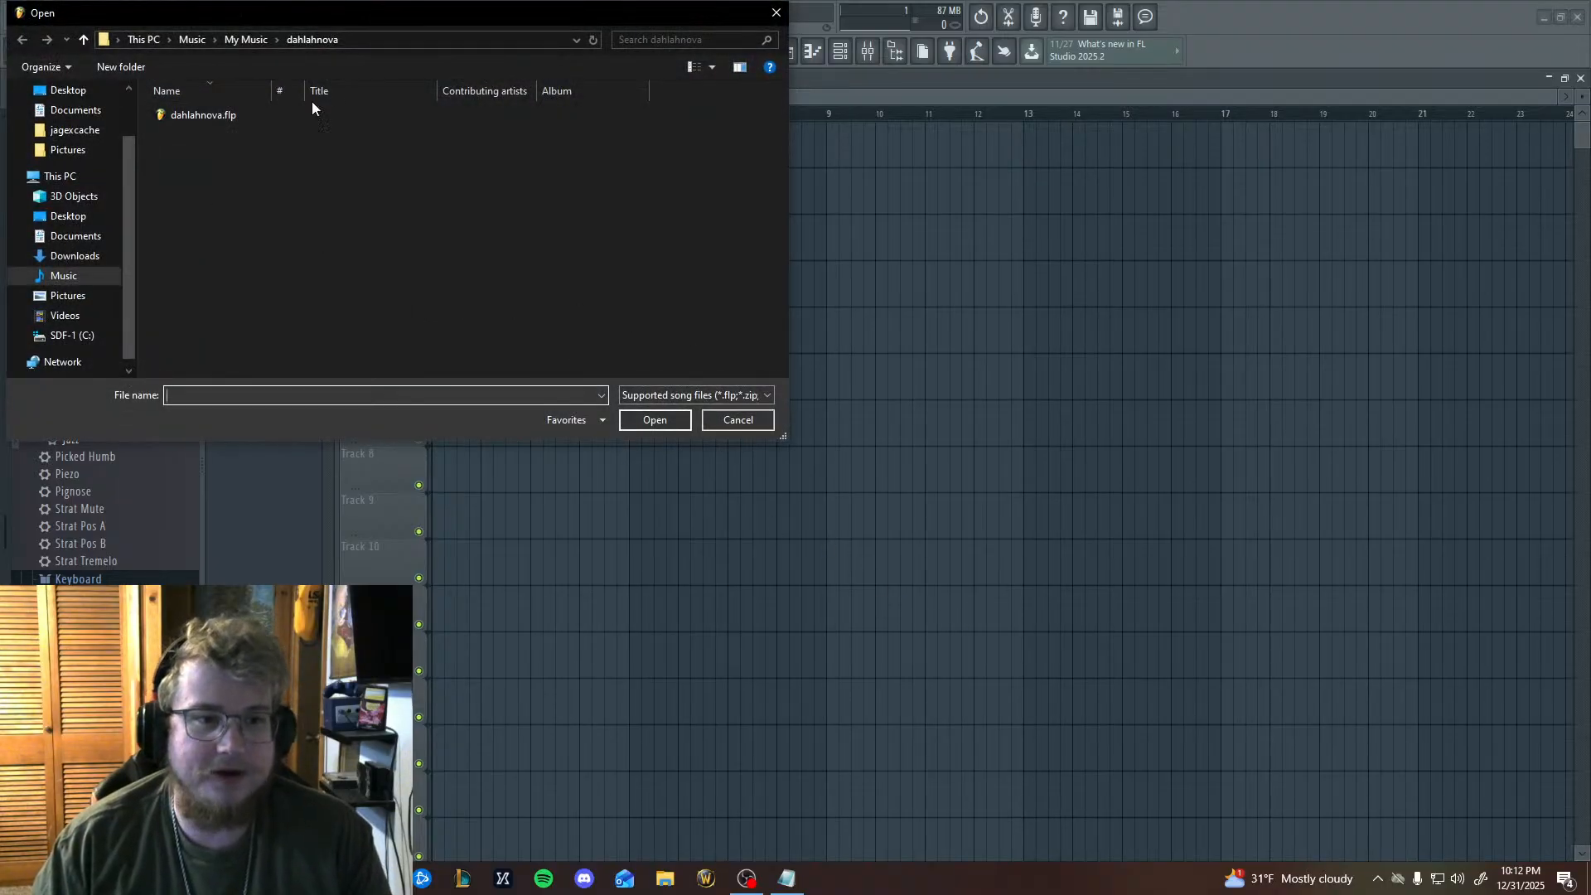
double_click(337, 112)
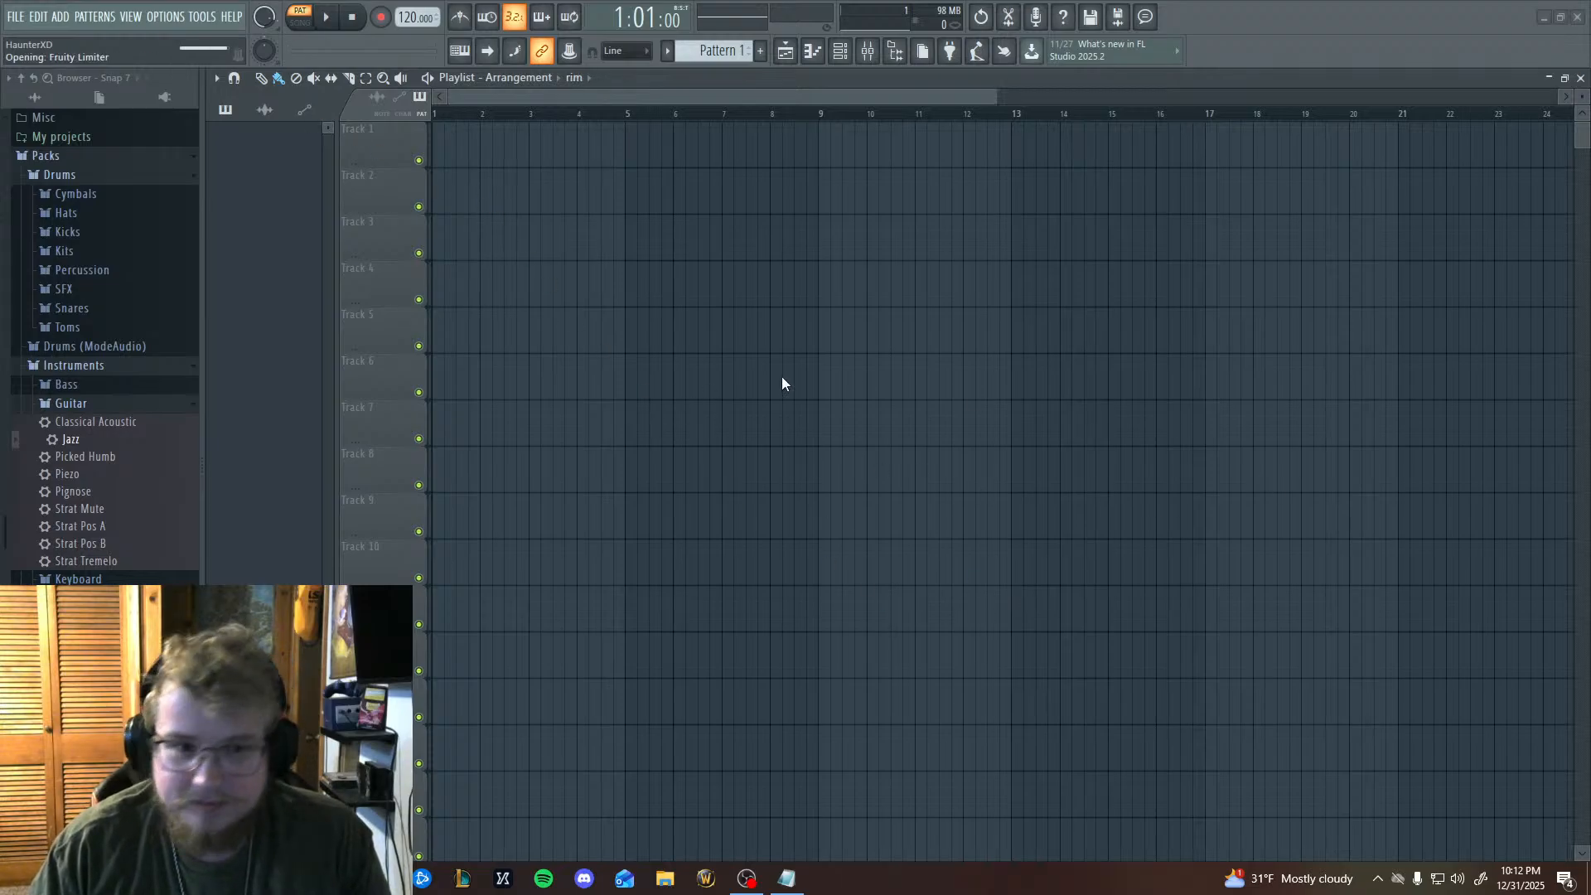
Look over the melody, bass, guitar, rim and kick clips arranged in the playlist.
left_click_drag(1104, 597, 1432, 544)
left_click_drag(1165, 470, 530, 489)
left_click_drag(1161, 498, 1080, 586)
left_click_drag(1227, 530, 1492, 730)
left_click_drag(917, 515, 1193, 613)
left_click_drag(1224, 553, 1409, 659)
scroll(860, 551, "down", 5)
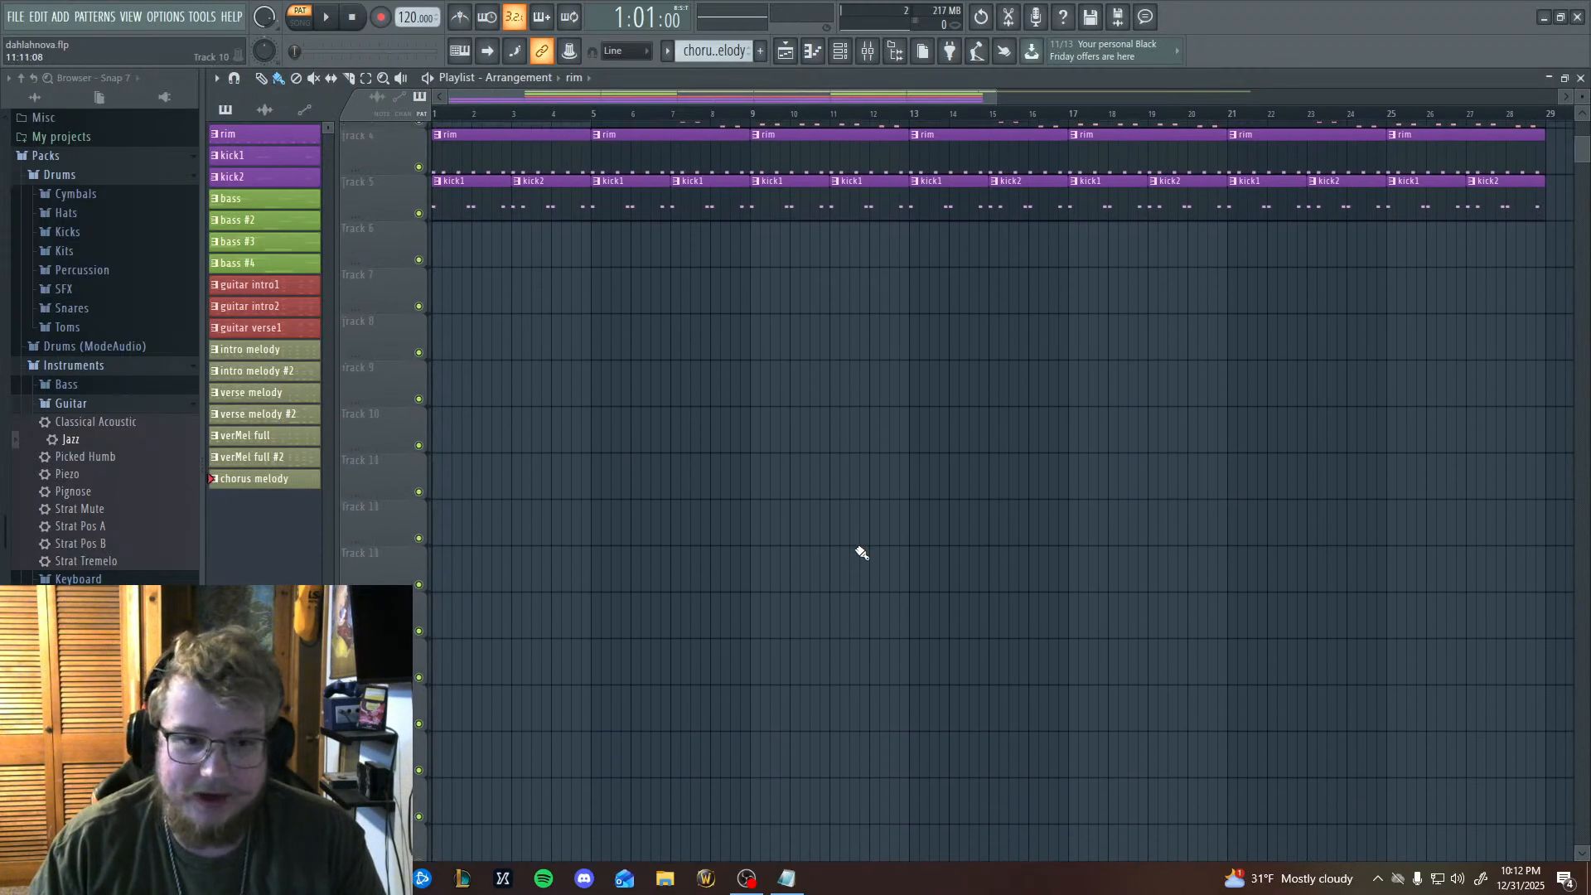
scroll(842, 525, "up", 5)
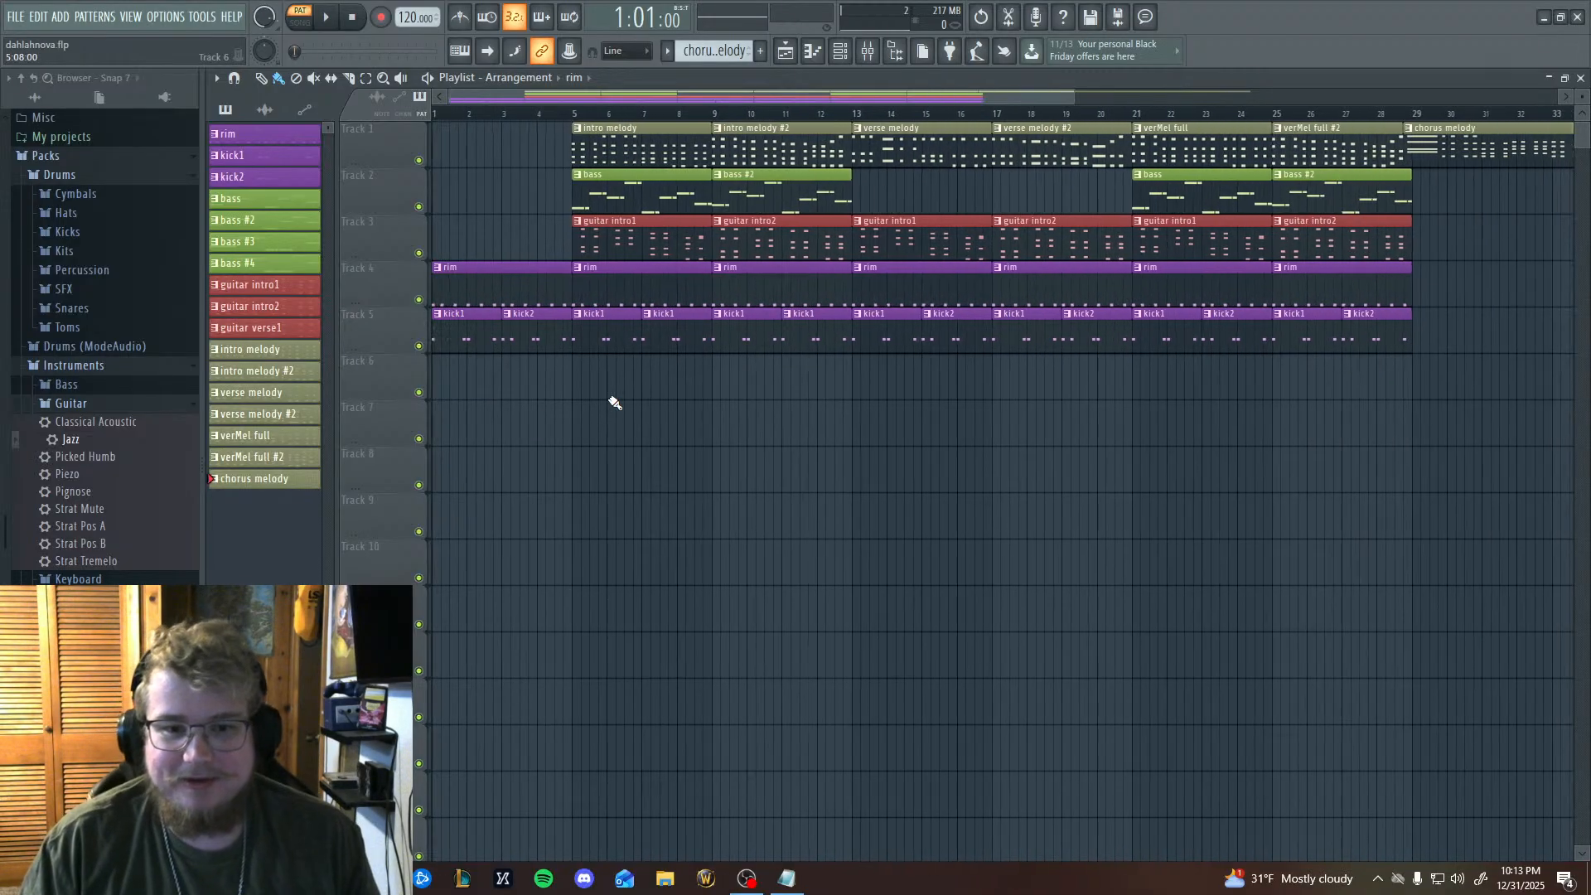
scroll(608, 402, "up", 3)
scroll(654, 498, "up", 3)
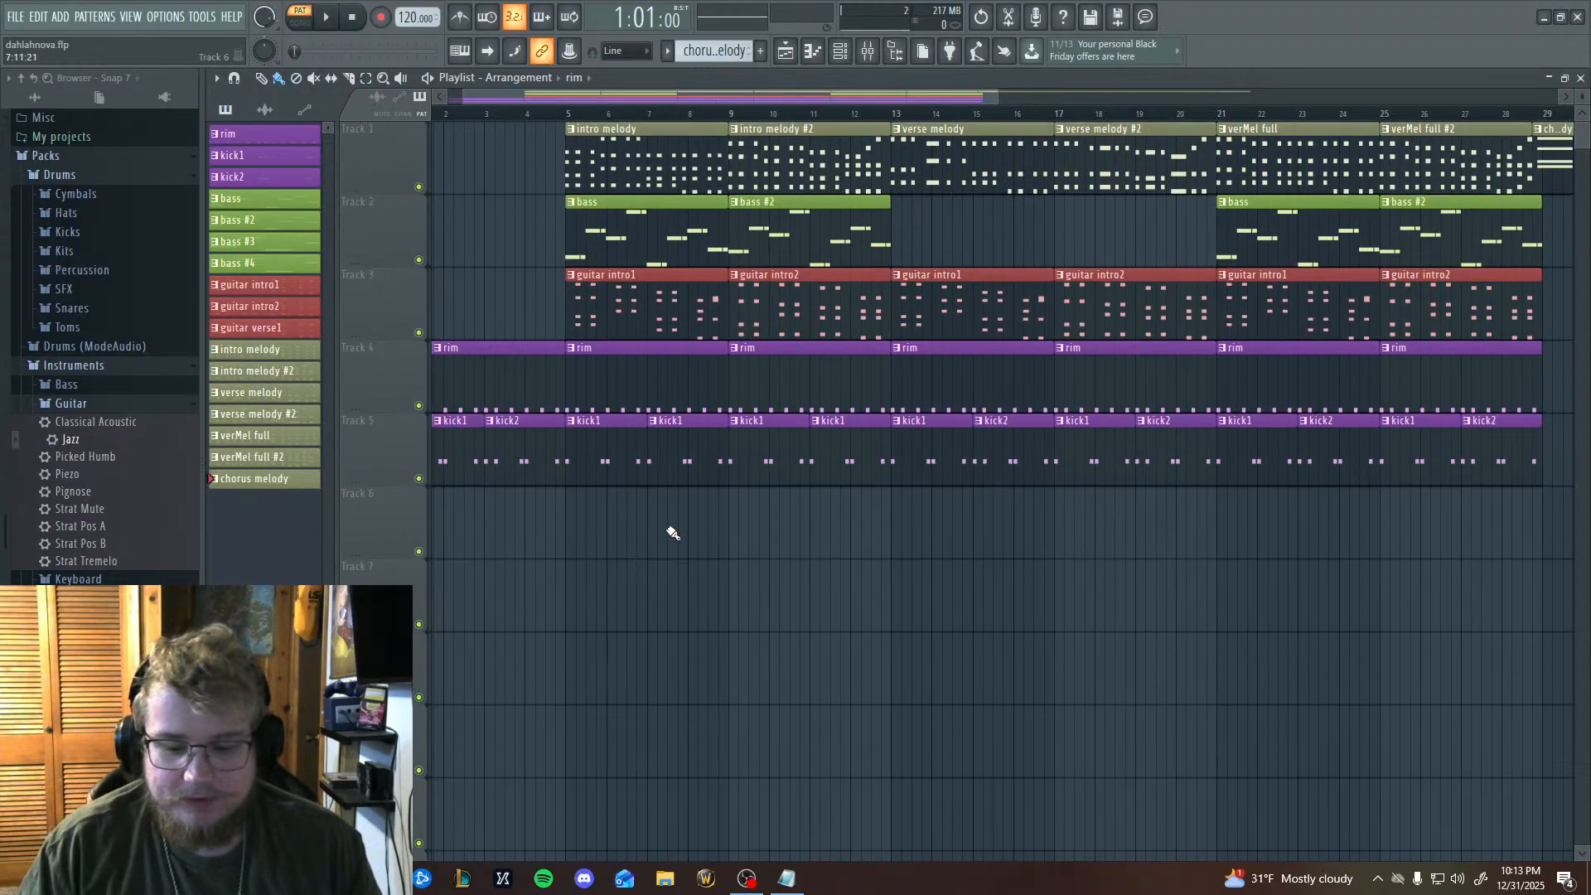
Set playback to song mode with the playhead at the start of the arrangement.
left_click(445, 117)
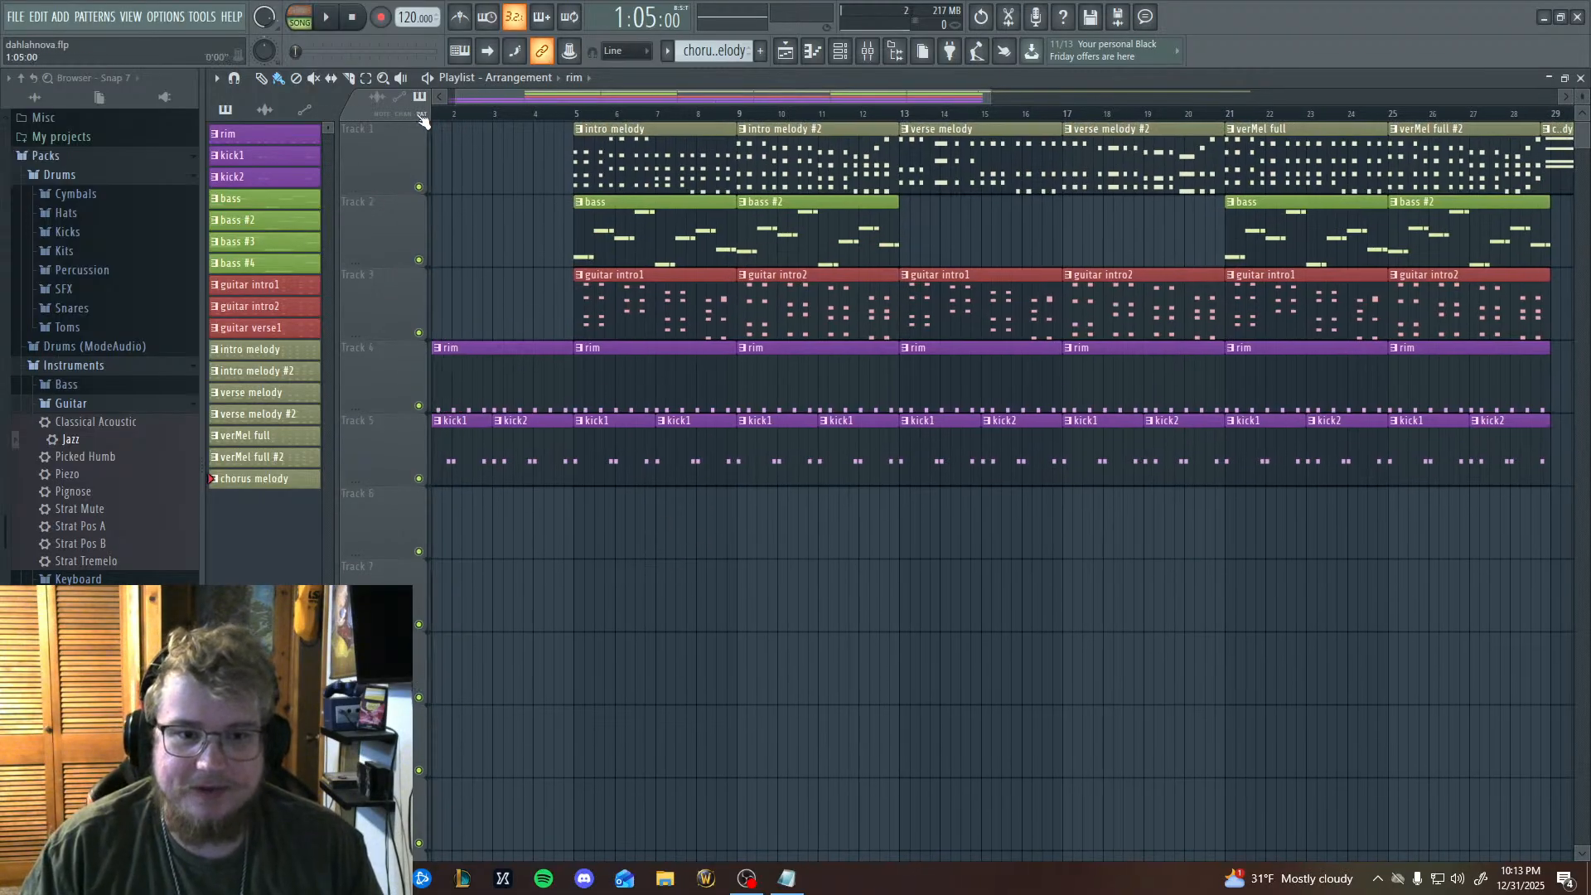
scroll(498, 250, "down", 4)
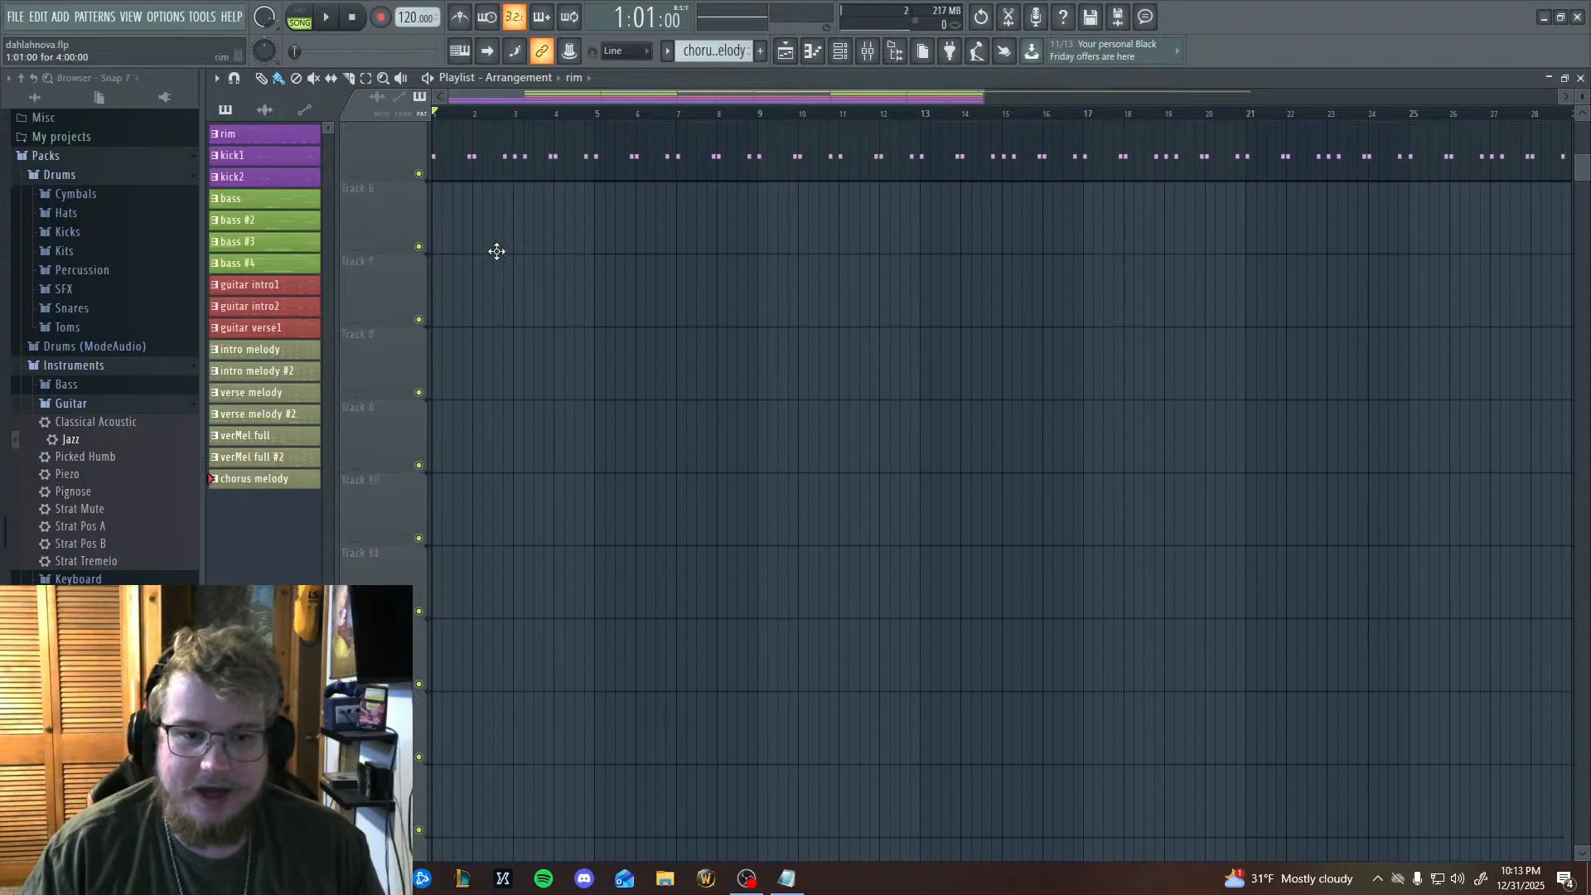
scroll(518, 277, "up", 4)
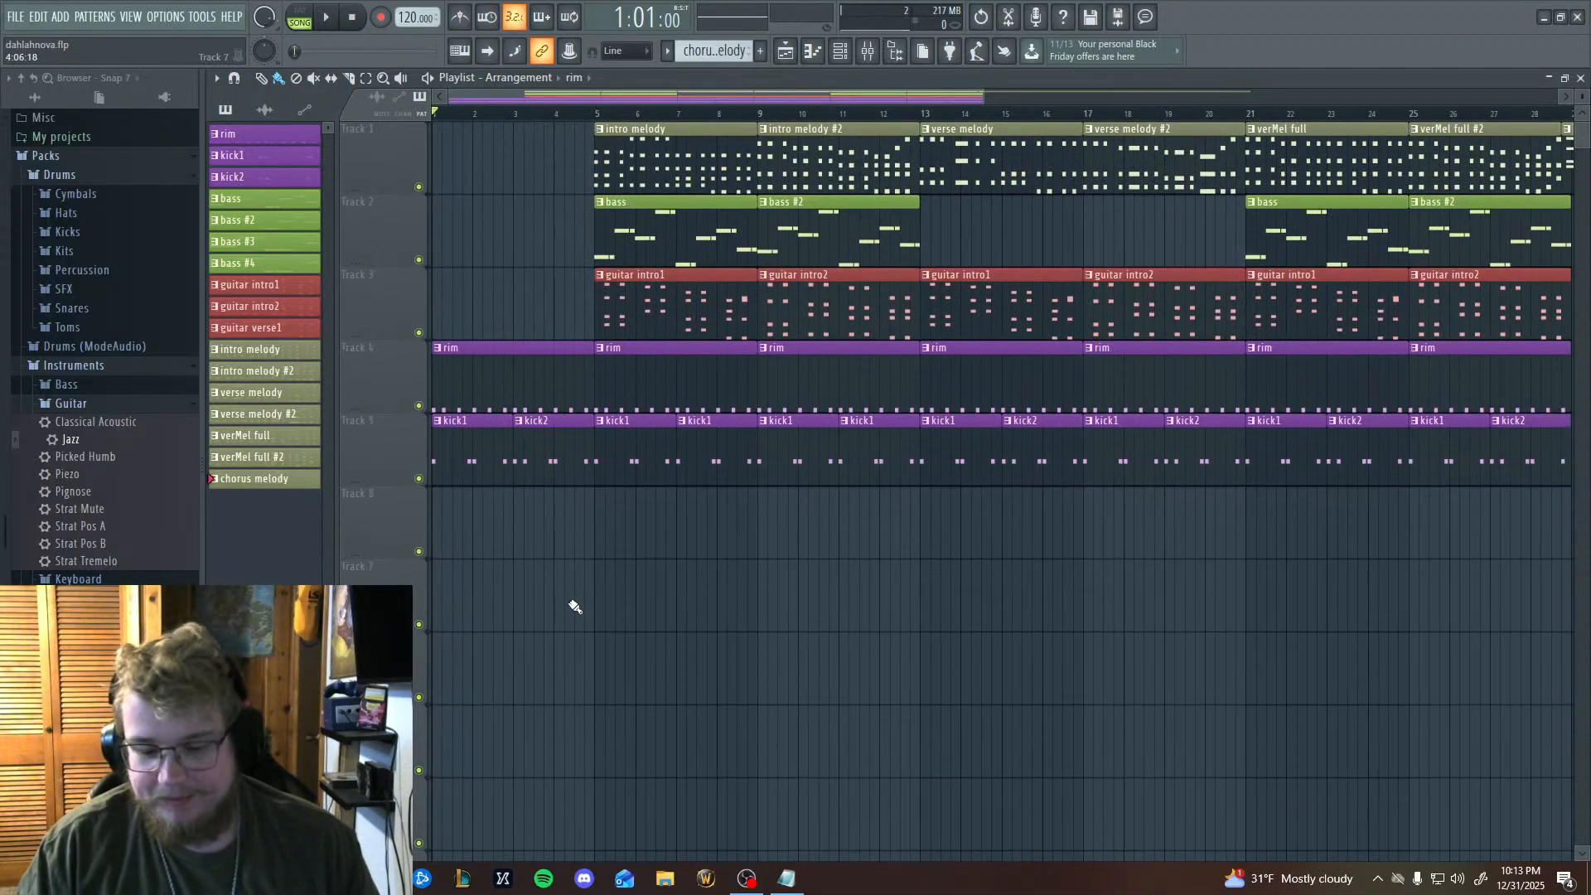
scroll(601, 609, "down", 1)
scroll(626, 610, "up", 1)
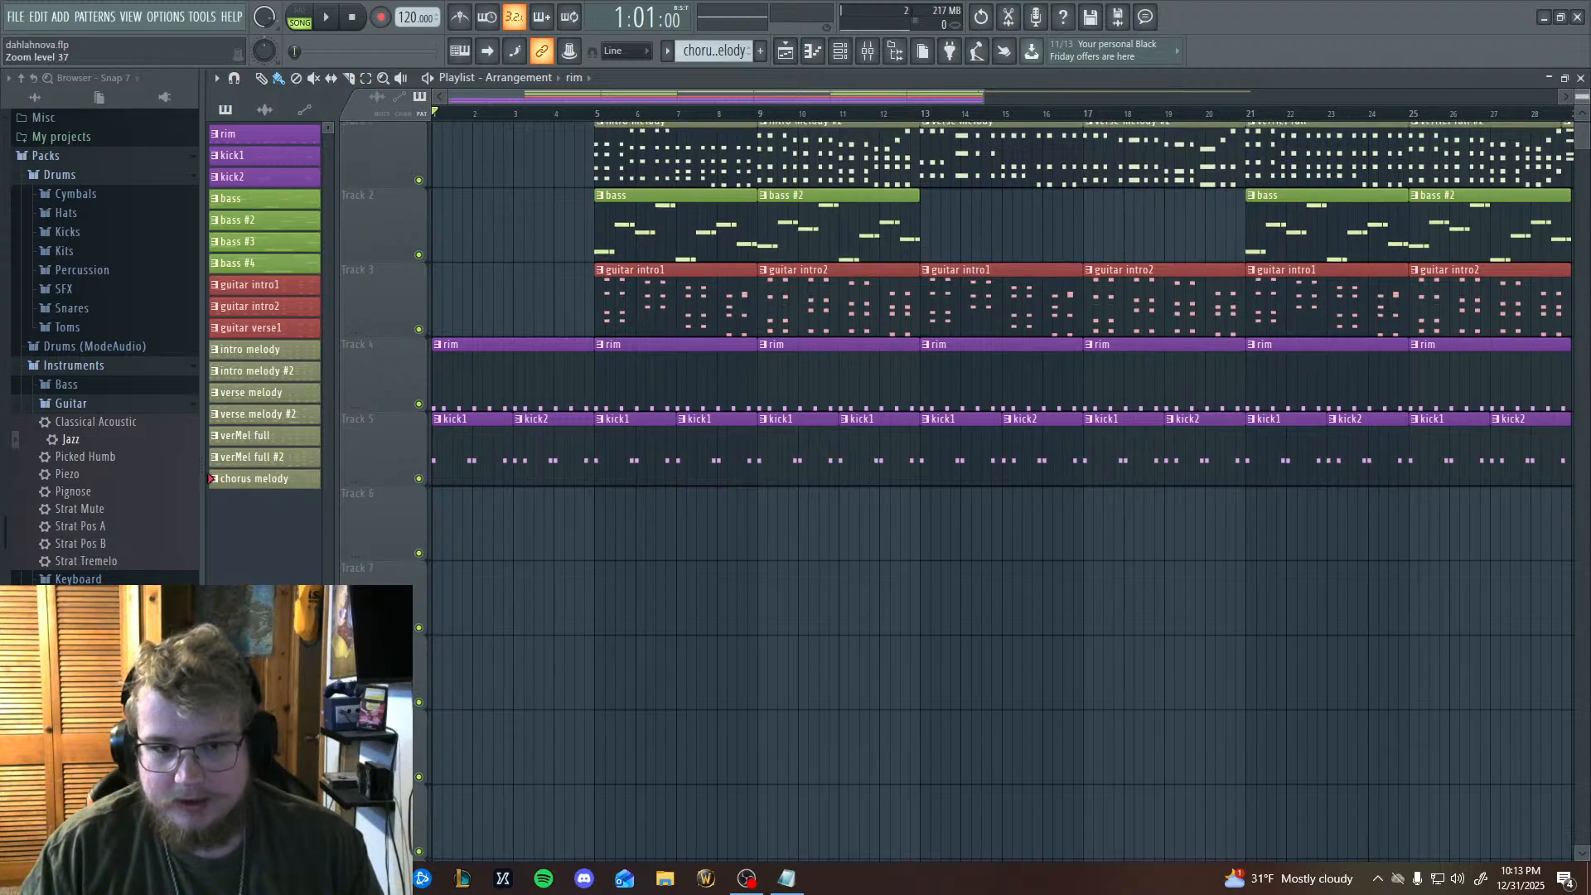
scroll(682, 526, "down", 2)
scroll(745, 526, "up", 2)
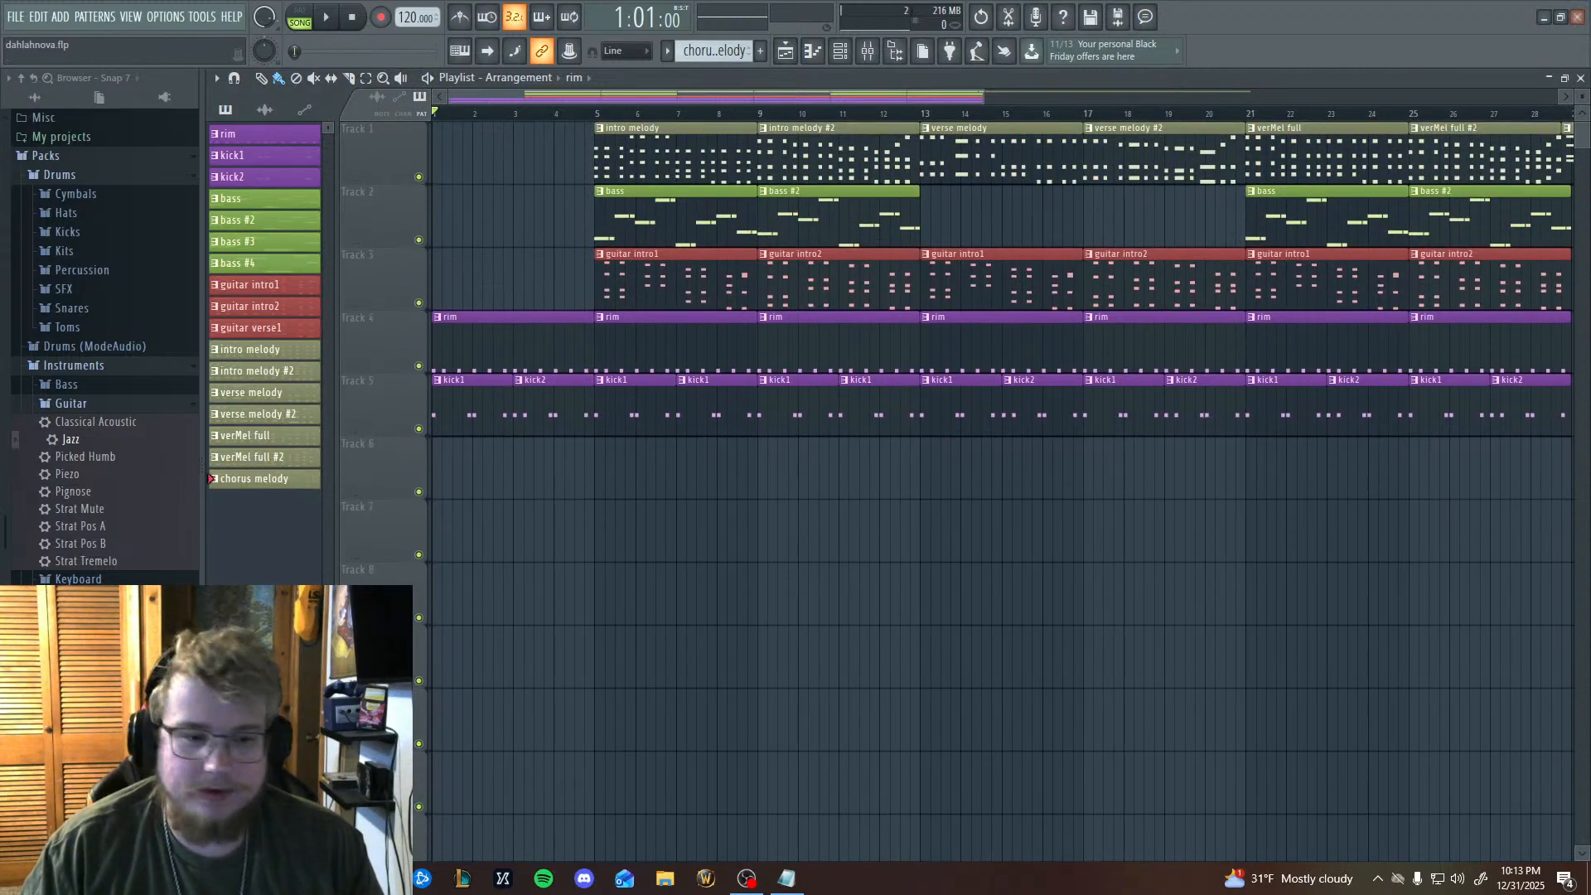
Switch to OBS, show the cam only scene, and return to the project with the main scene live.
left_click(756, 886)
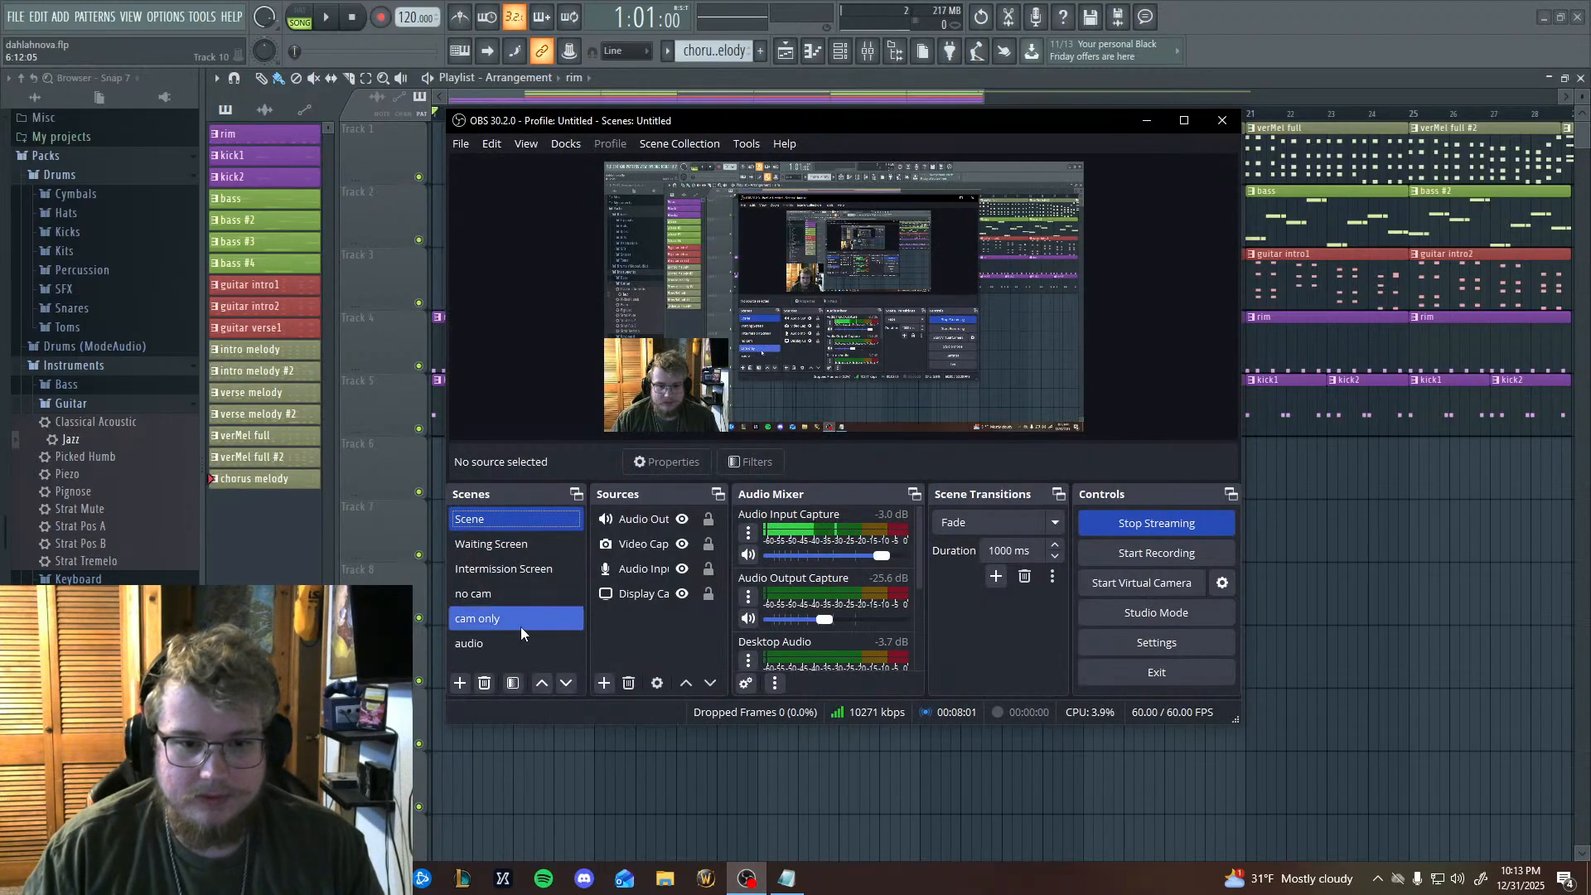
left_click(491, 620)
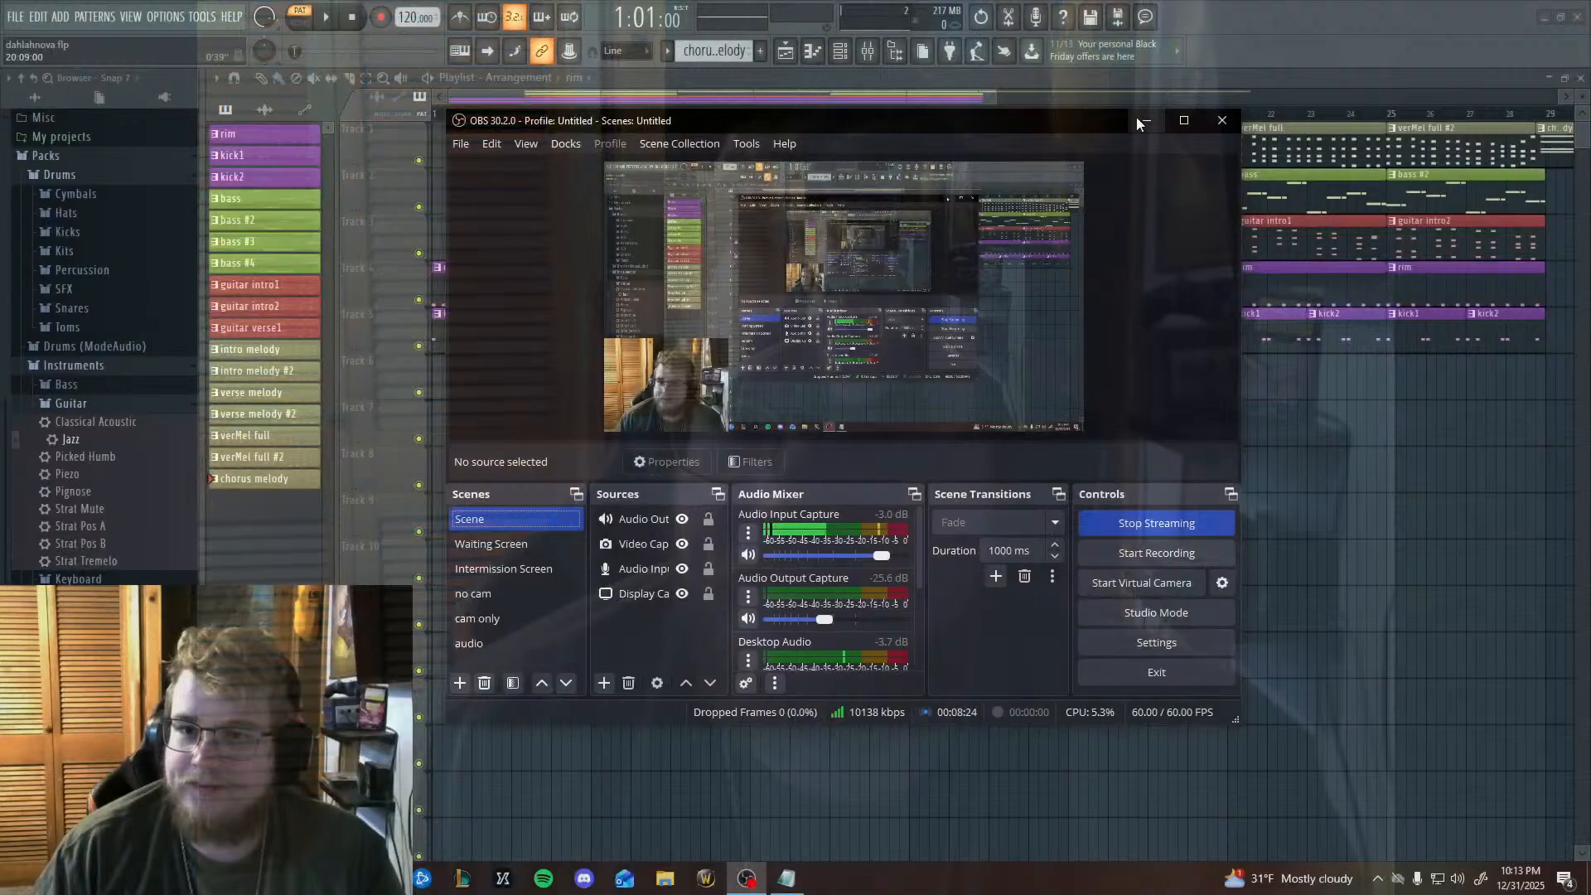
left_click(1144, 120)
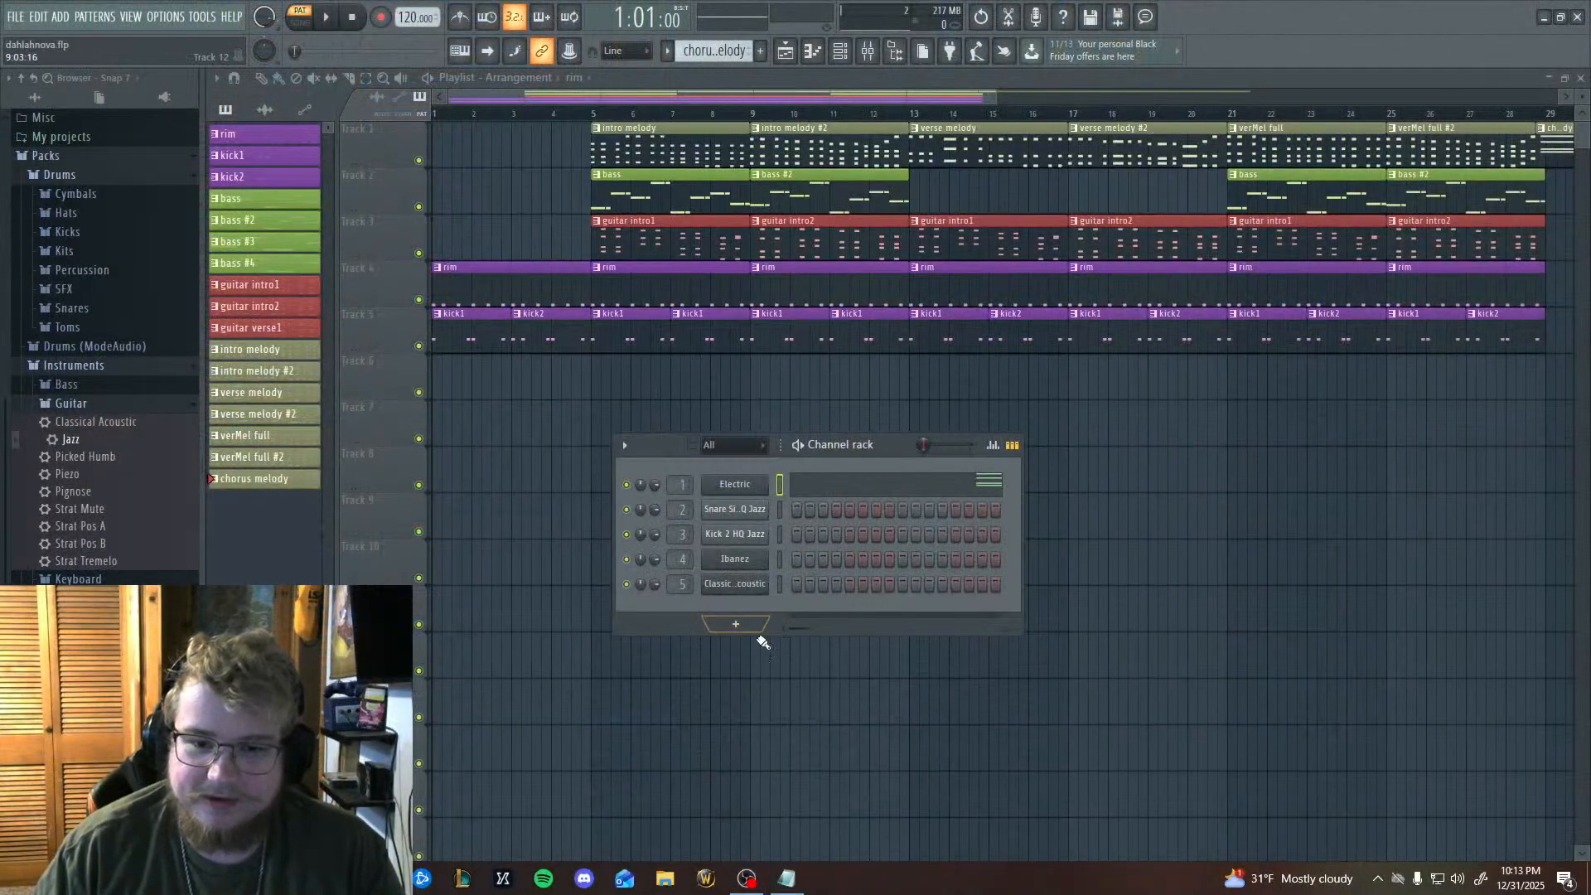
Move the Channel rack down over the empty playlist tracks and hide it.
left_click_drag(833, 628, 733, 628)
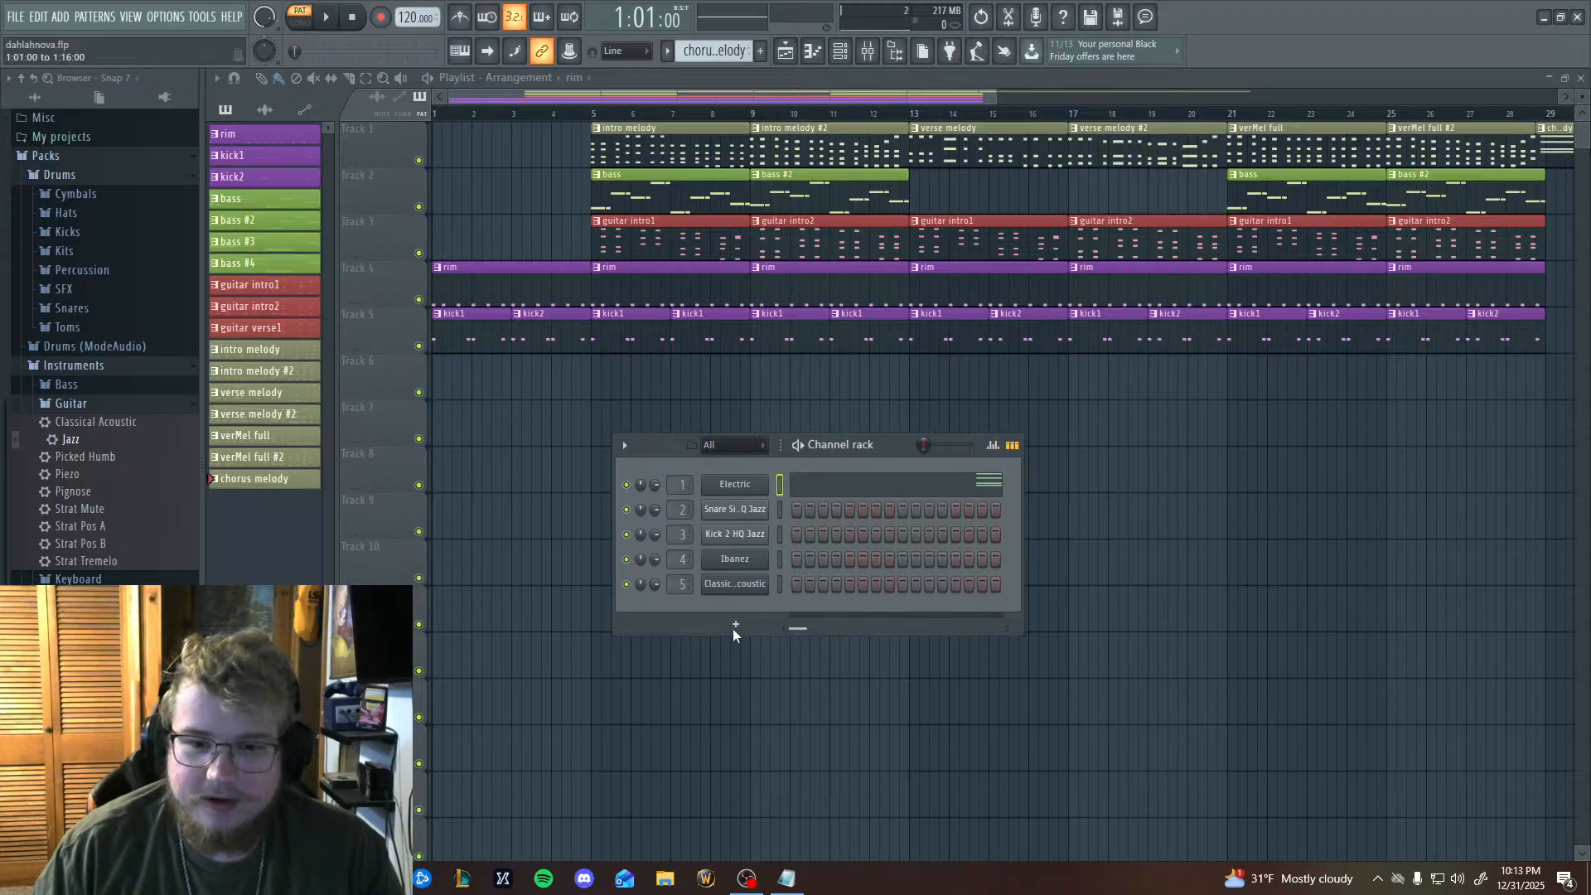
left_click_drag(663, 451, 655, 607)
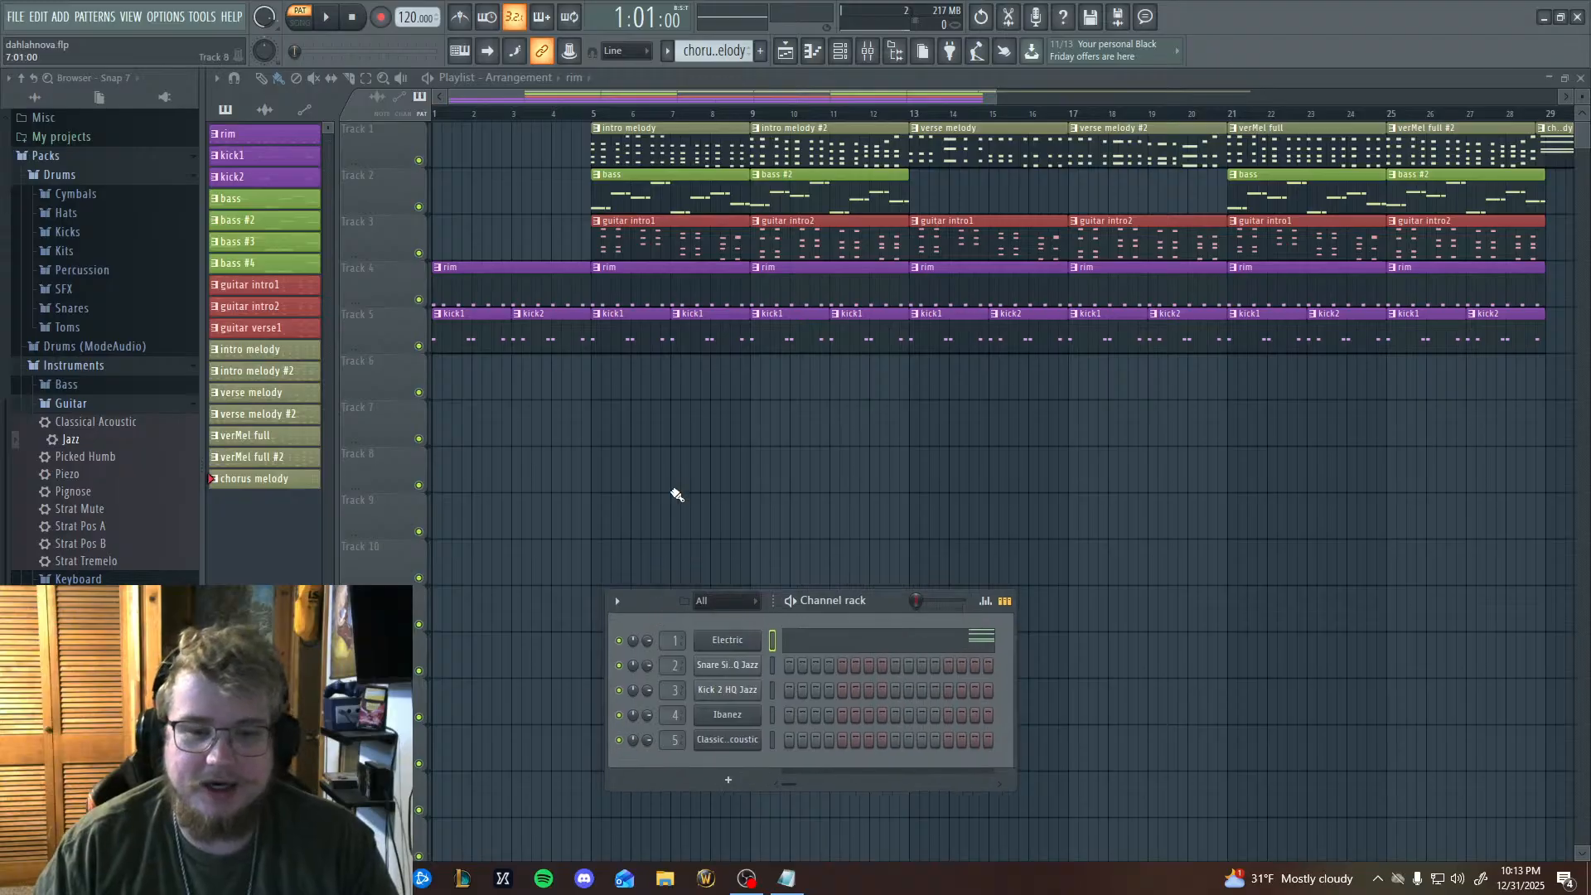
key("F6")
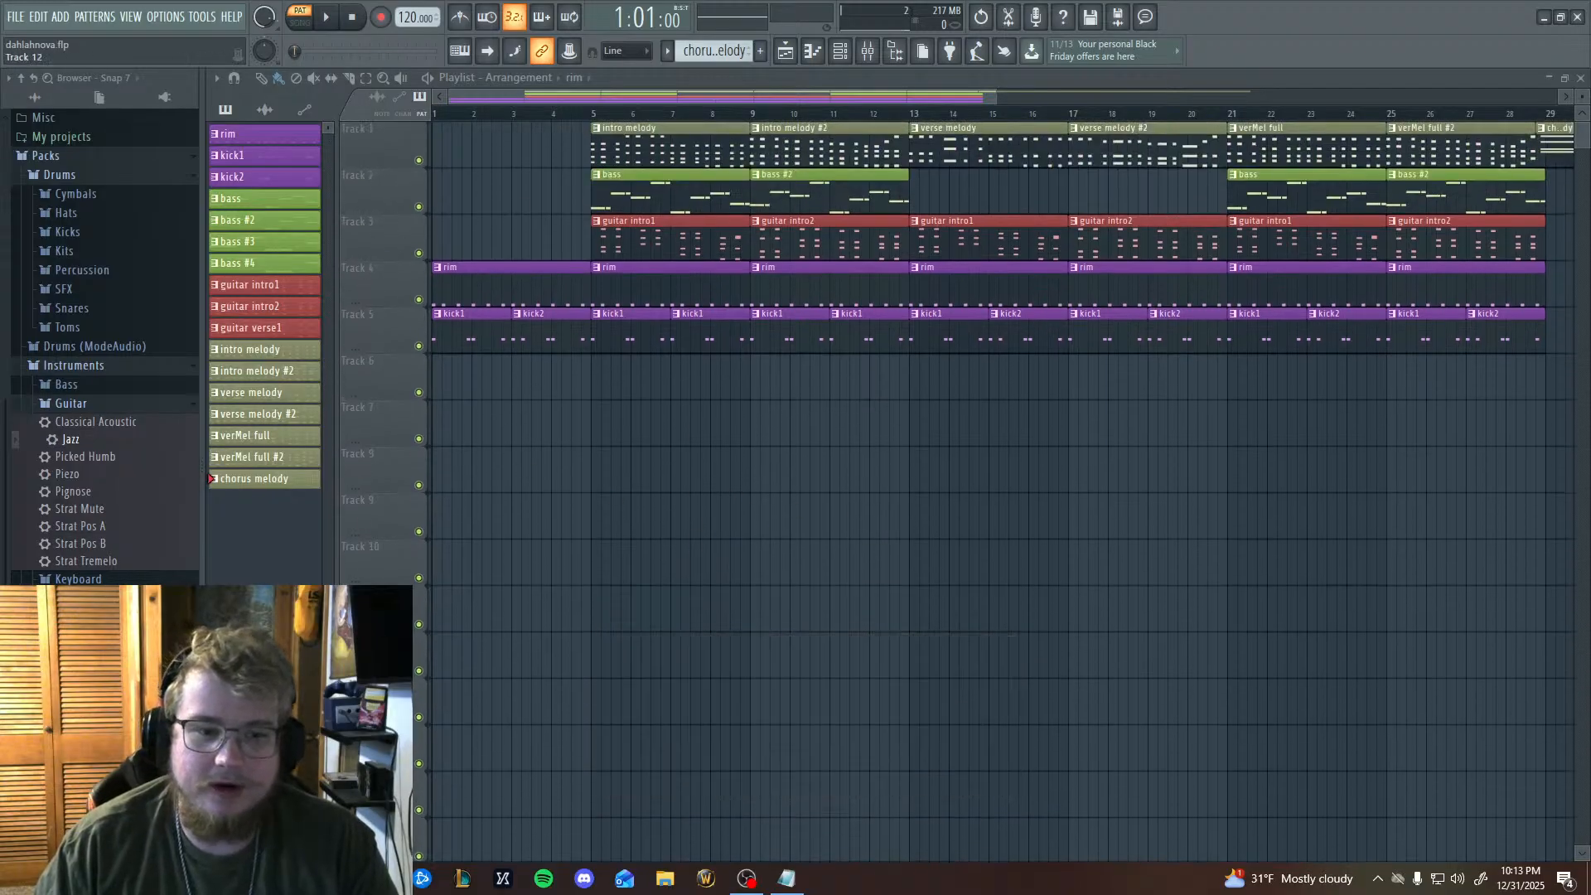
scroll(966, 633, "down", 1)
scroll(975, 628, "up", 1)
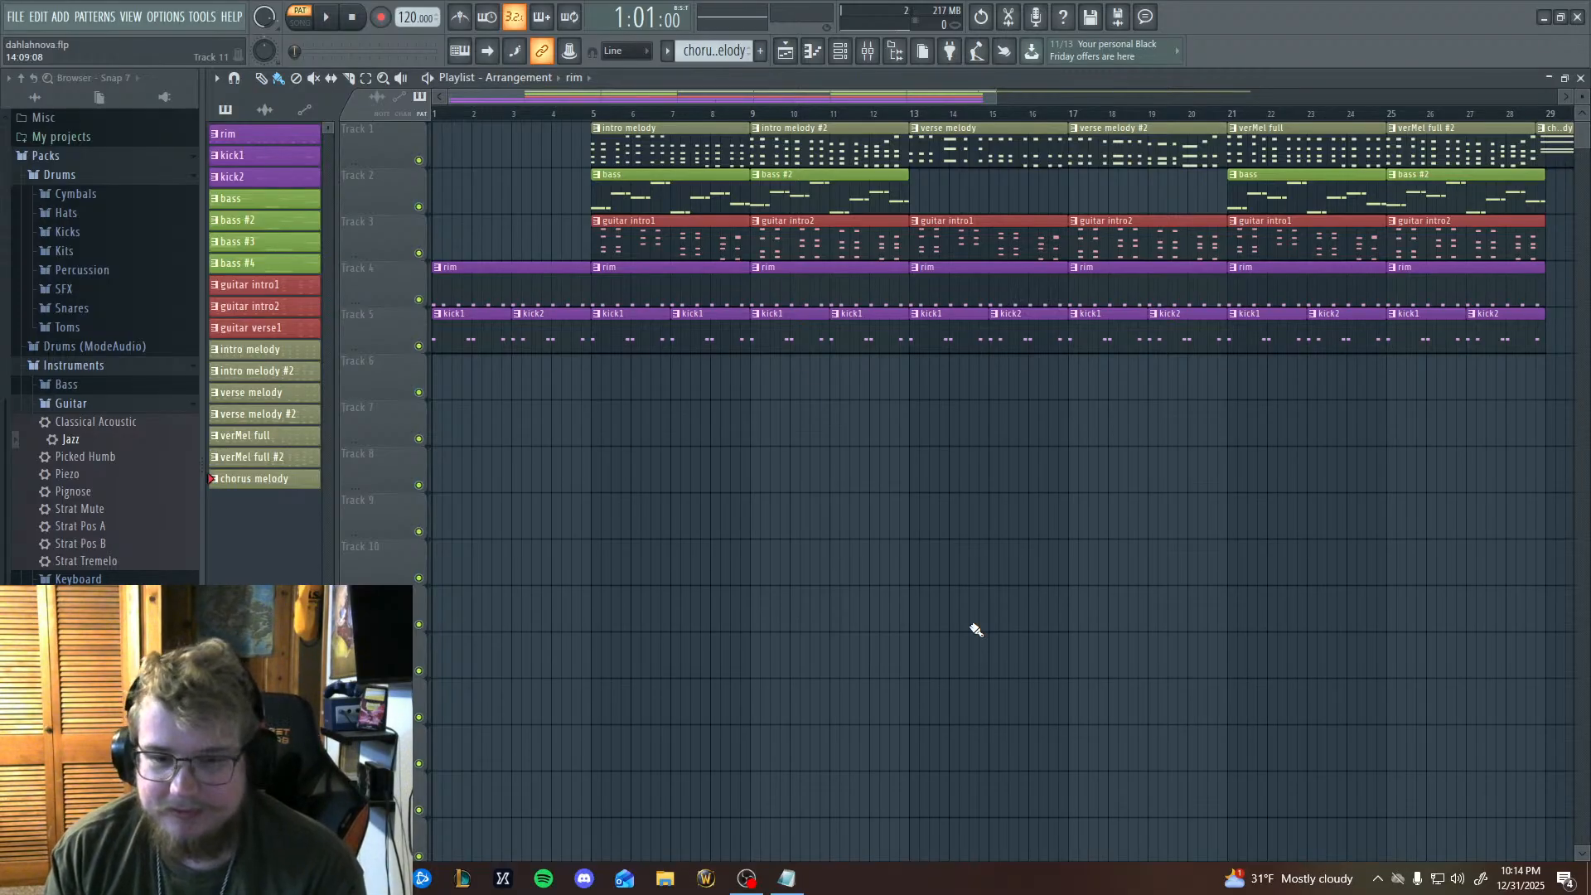
scroll(1016, 680, "down", 3)
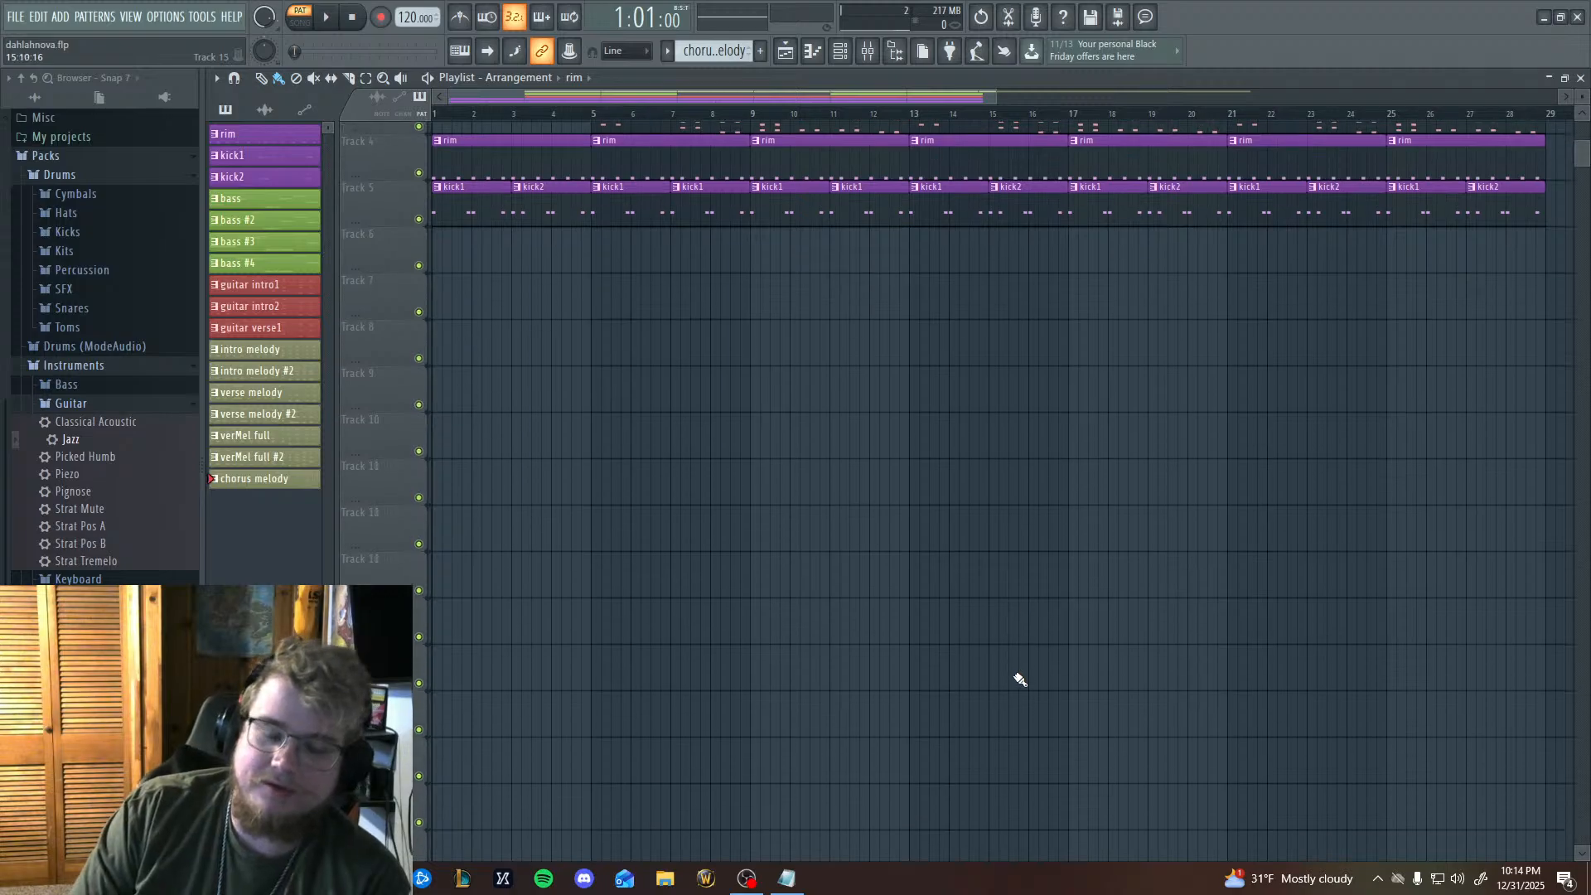
scroll(1019, 678, "up", 3)
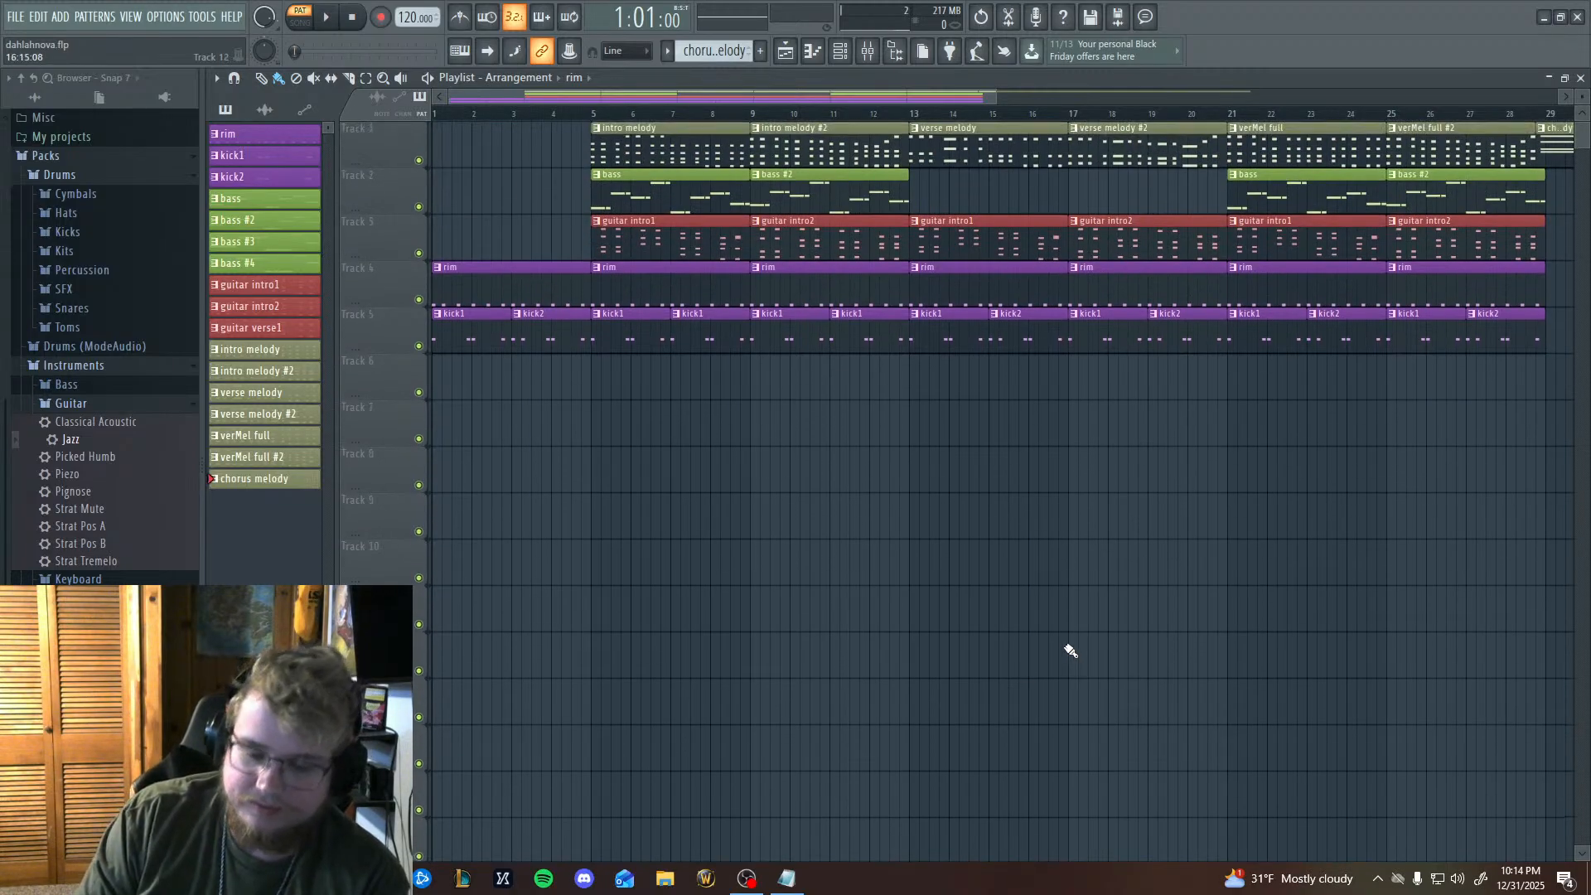
scroll(1133, 476, "down", 1)
scroll(1147, 472, "up", 1)
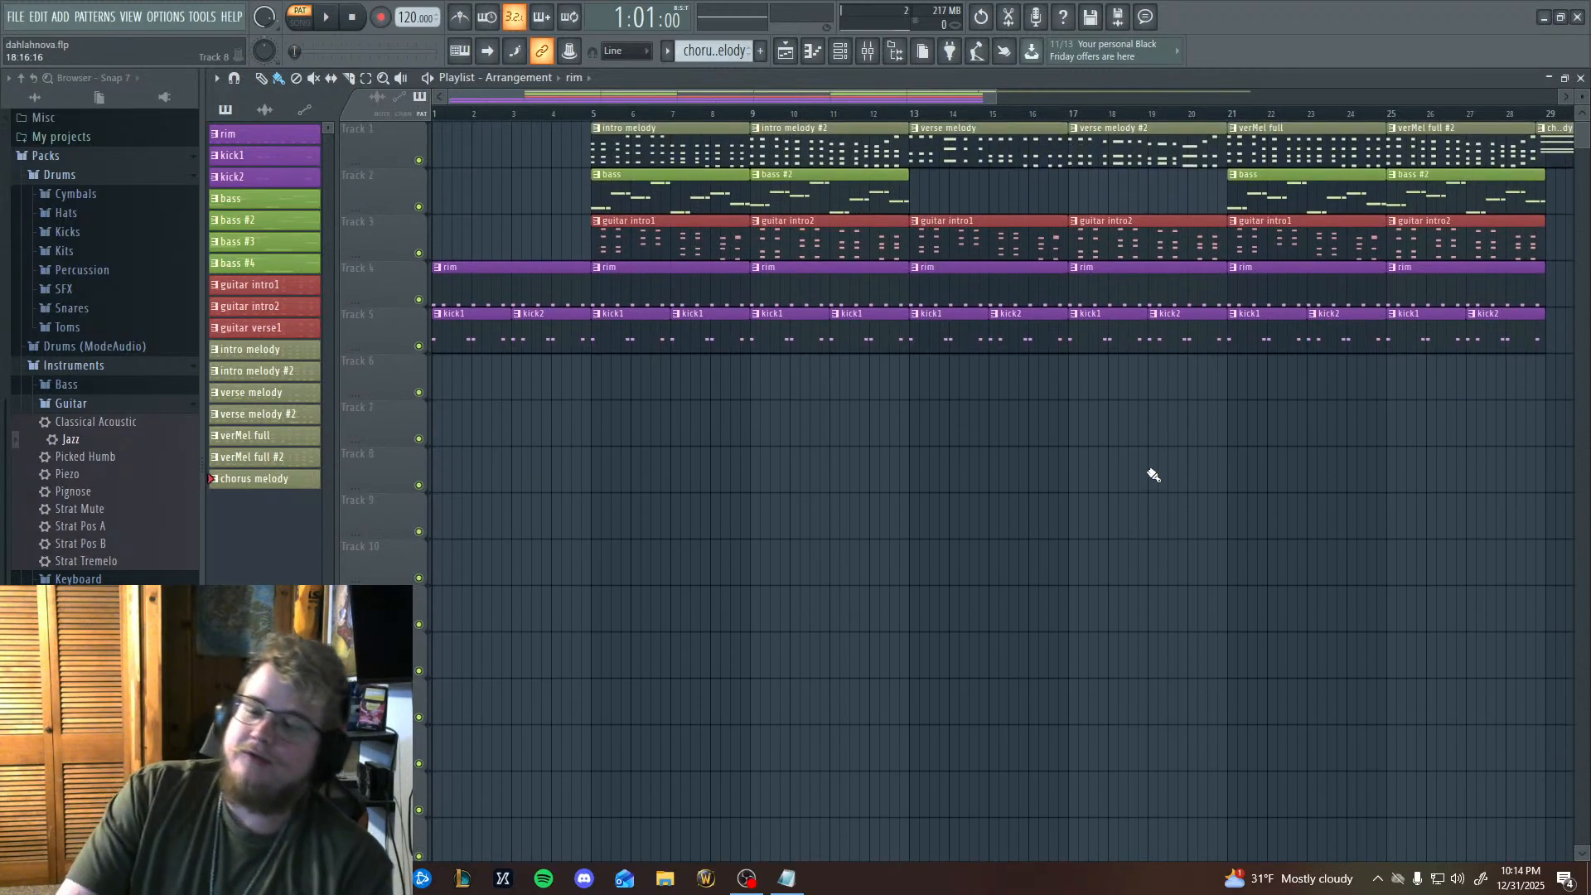
scroll(727, 480, "down", 1)
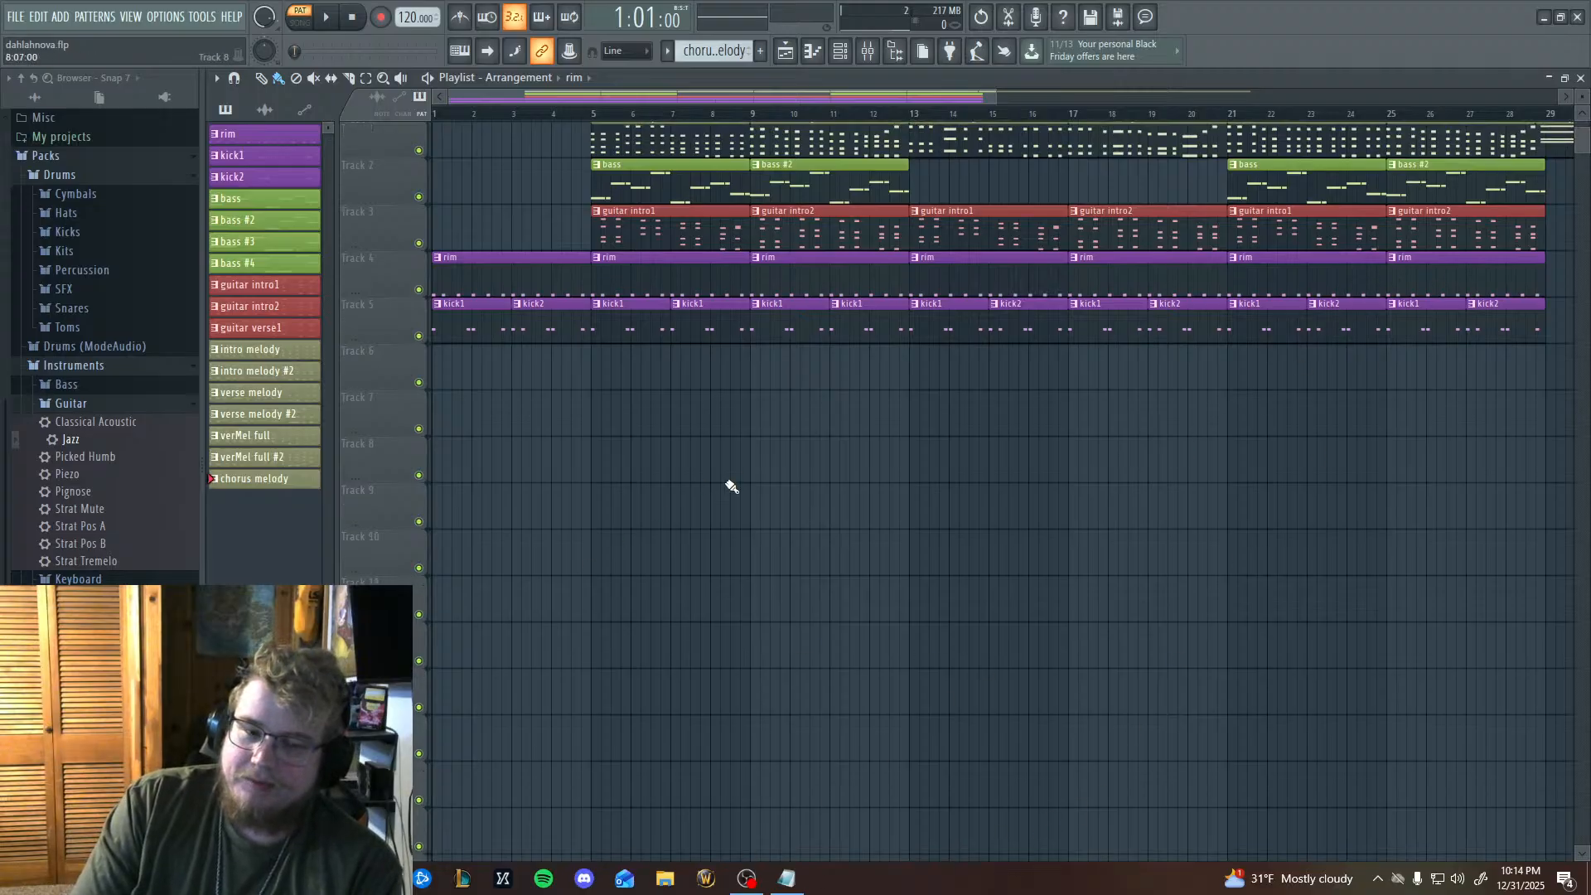
scroll(713, 414, "up", 1)
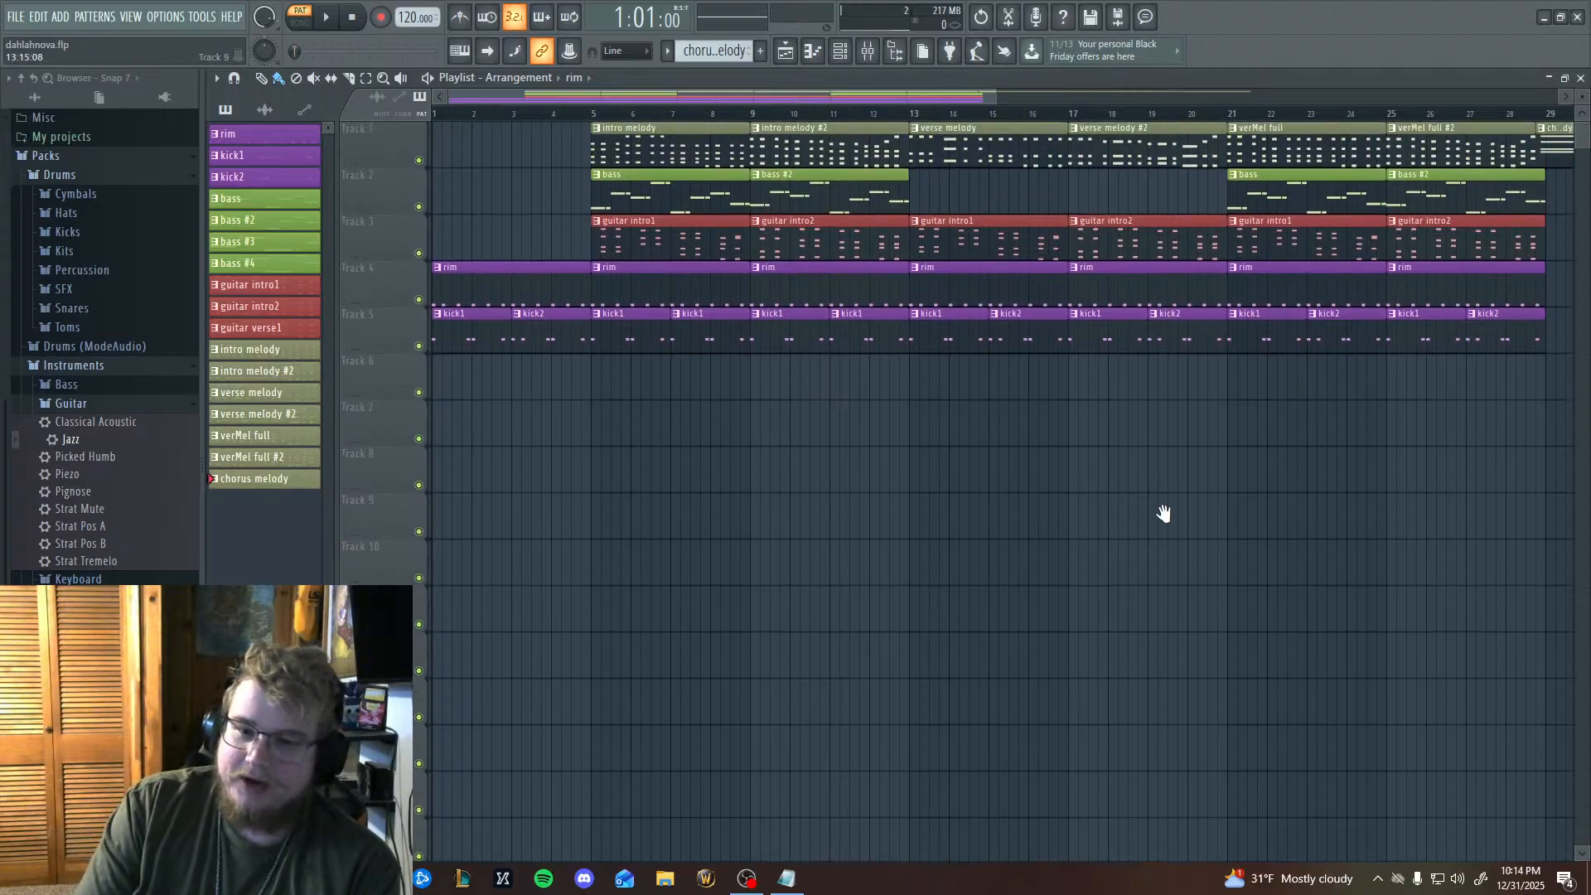
left_click_drag(815, 493, 563, 534)
left_click_drag(713, 547, 795, 441)
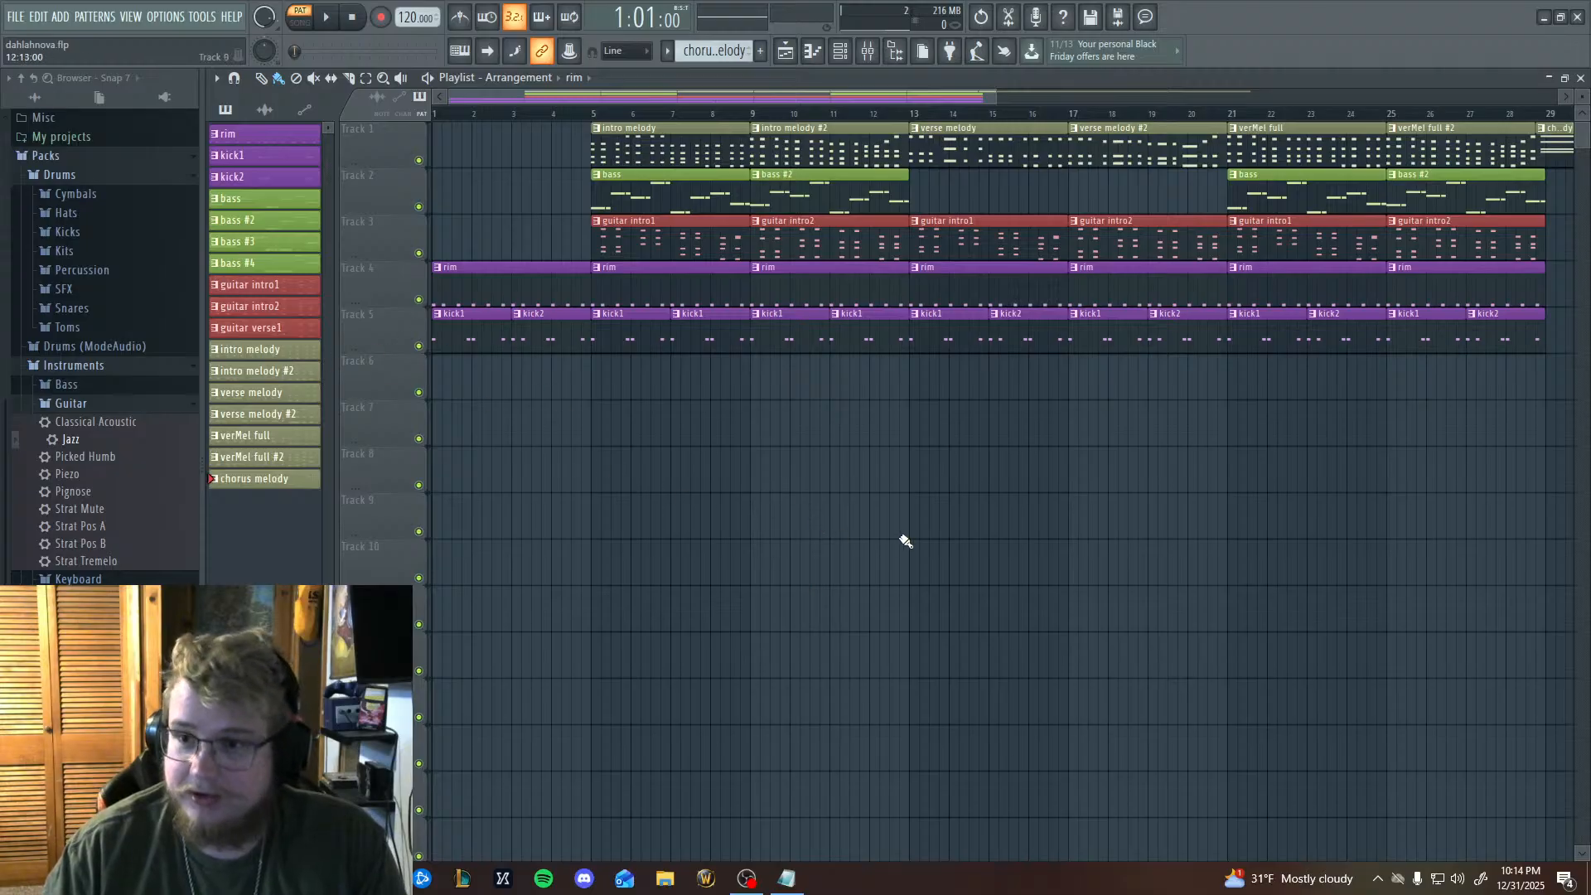
left_click_drag(905, 541, 955, 635)
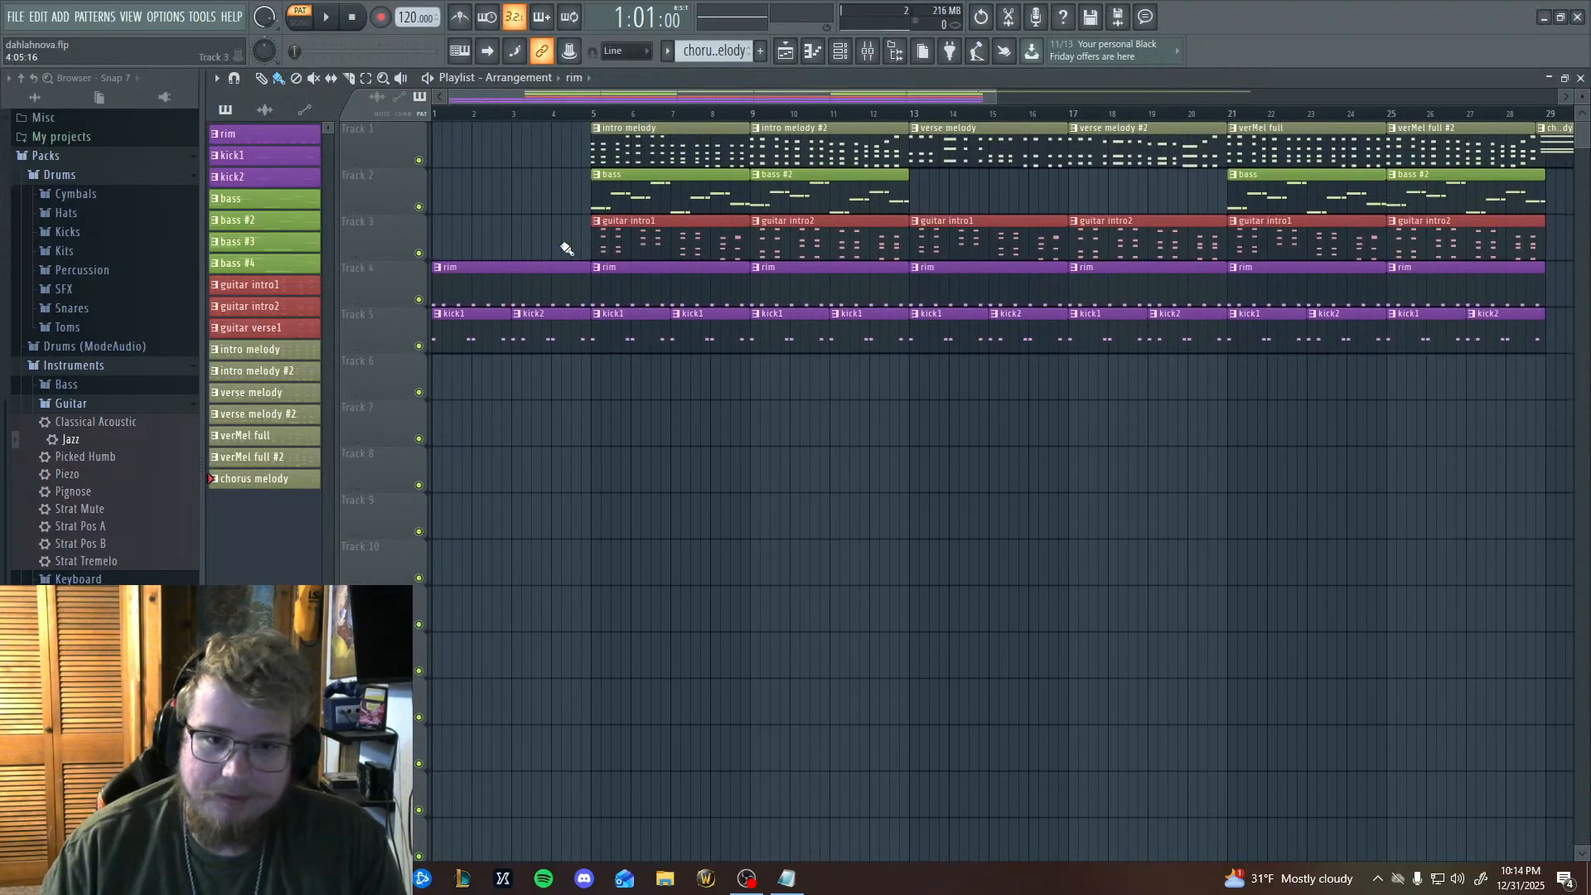
Switch playback from pattern mode to song mode for the whole arrangement.
key("l")
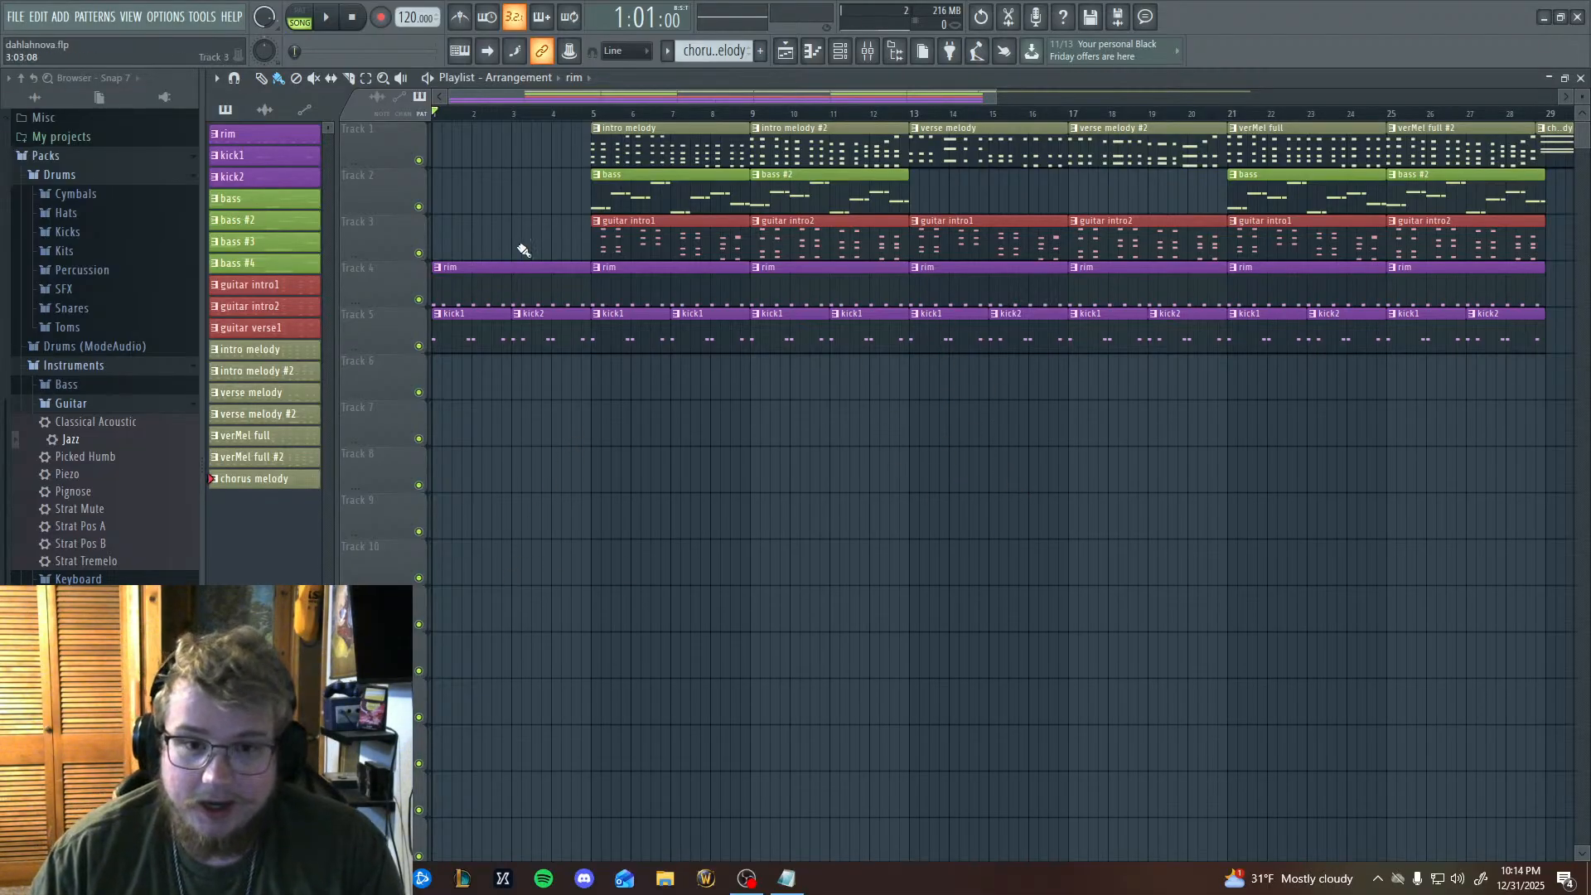
scroll(1144, 612, "down", 5)
scroll(1074, 705, "up", 5)
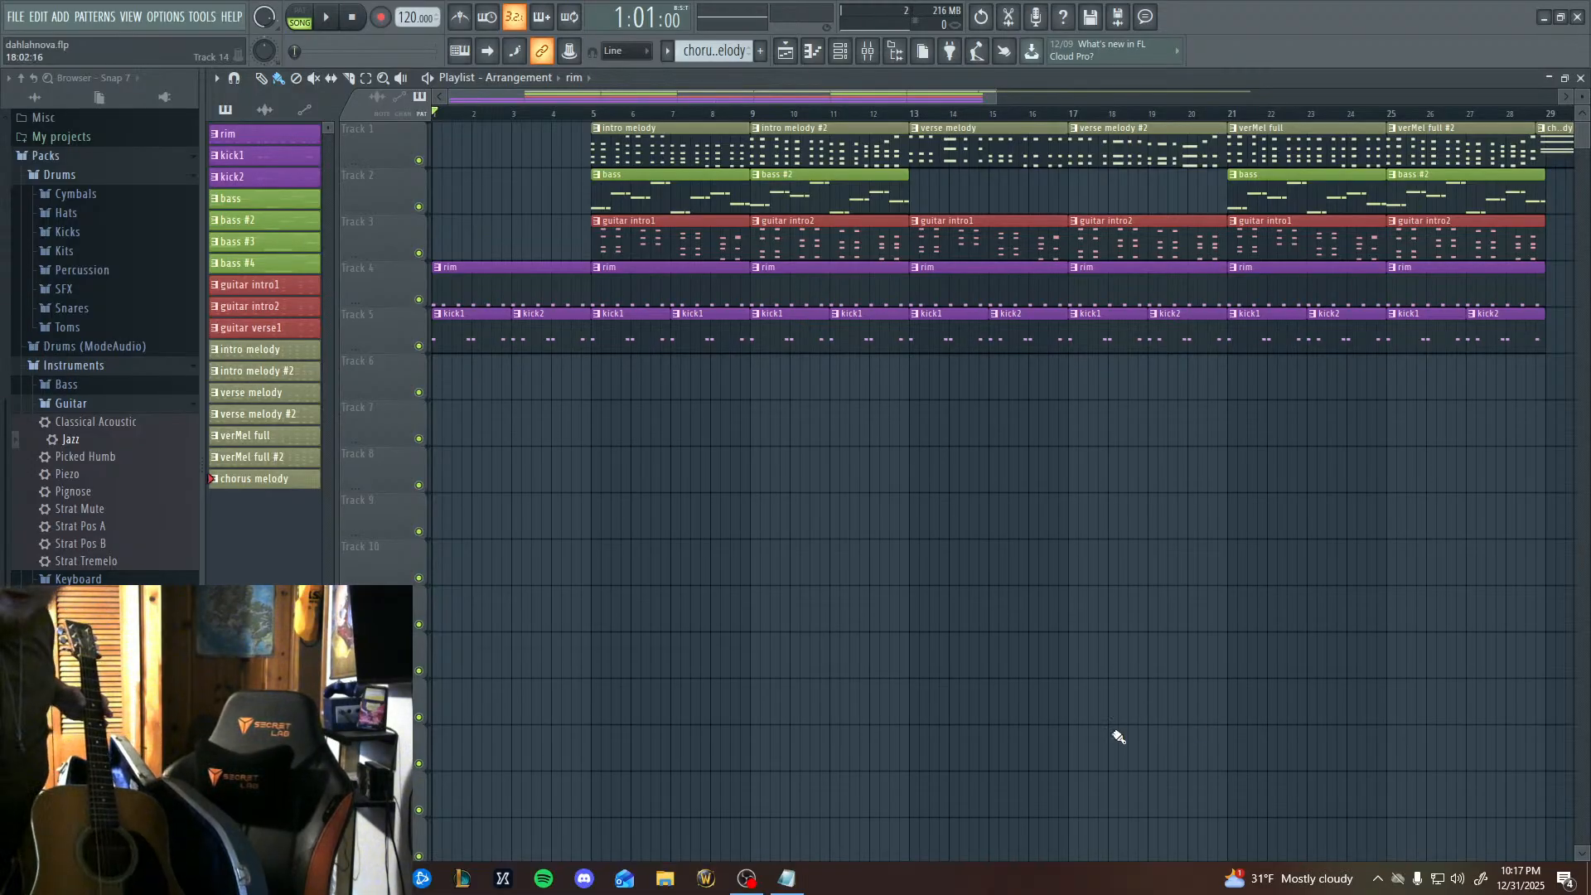
Switch to OBS, put the cam only scene live for a break, restore the main scene, and return to the project.
left_click(747, 878)
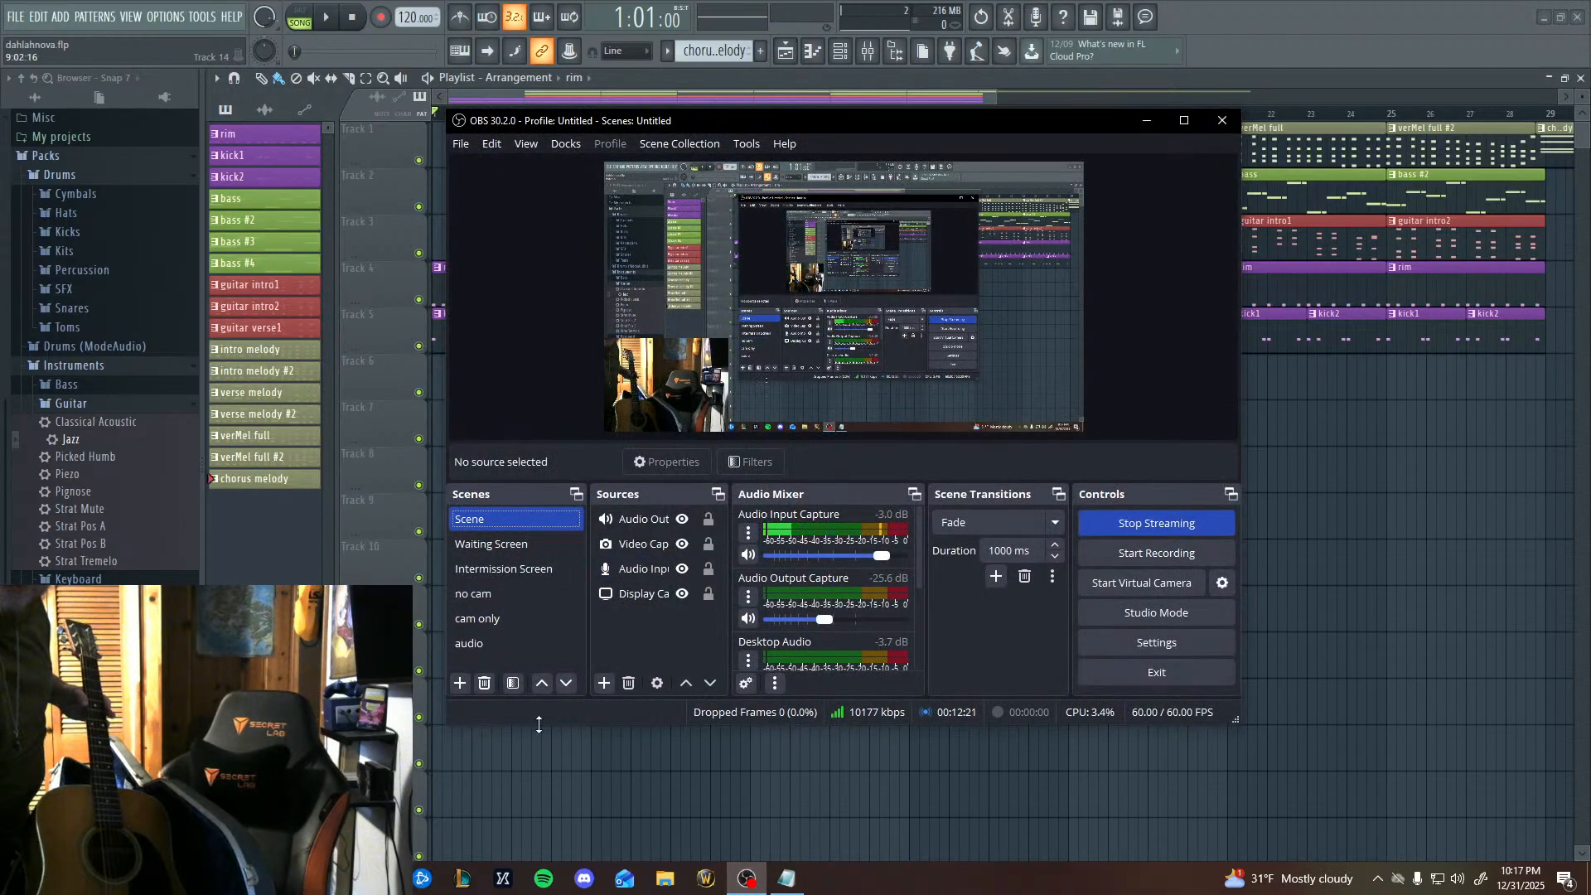
left_click(489, 622)
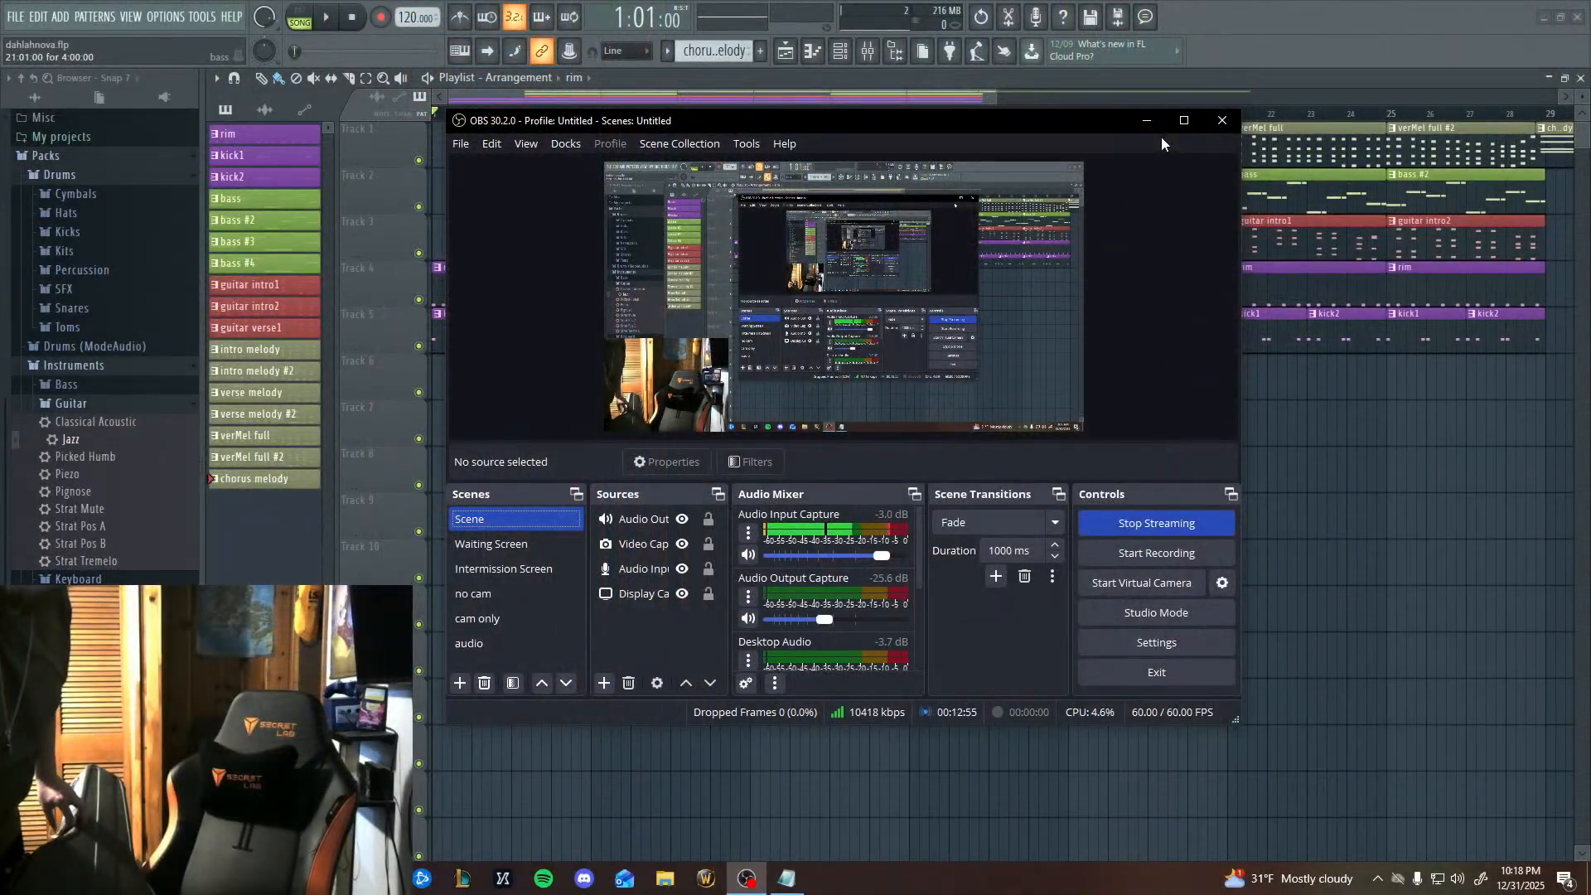
left_click(1147, 121)
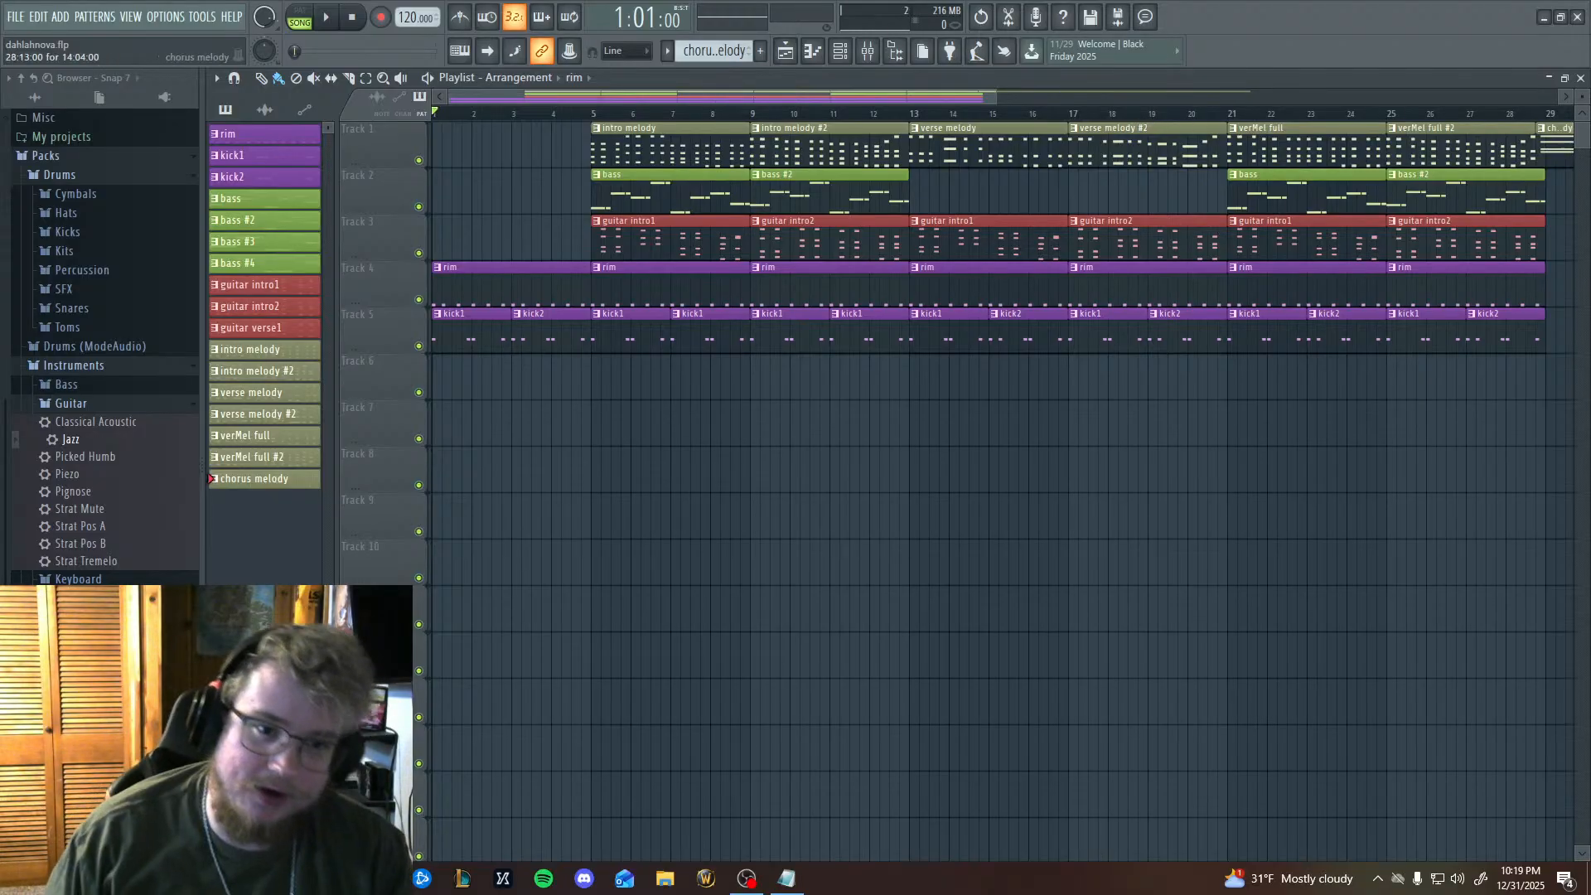
scroll(1287, 464, "down", 3)
scroll(1286, 466, "up", 3)
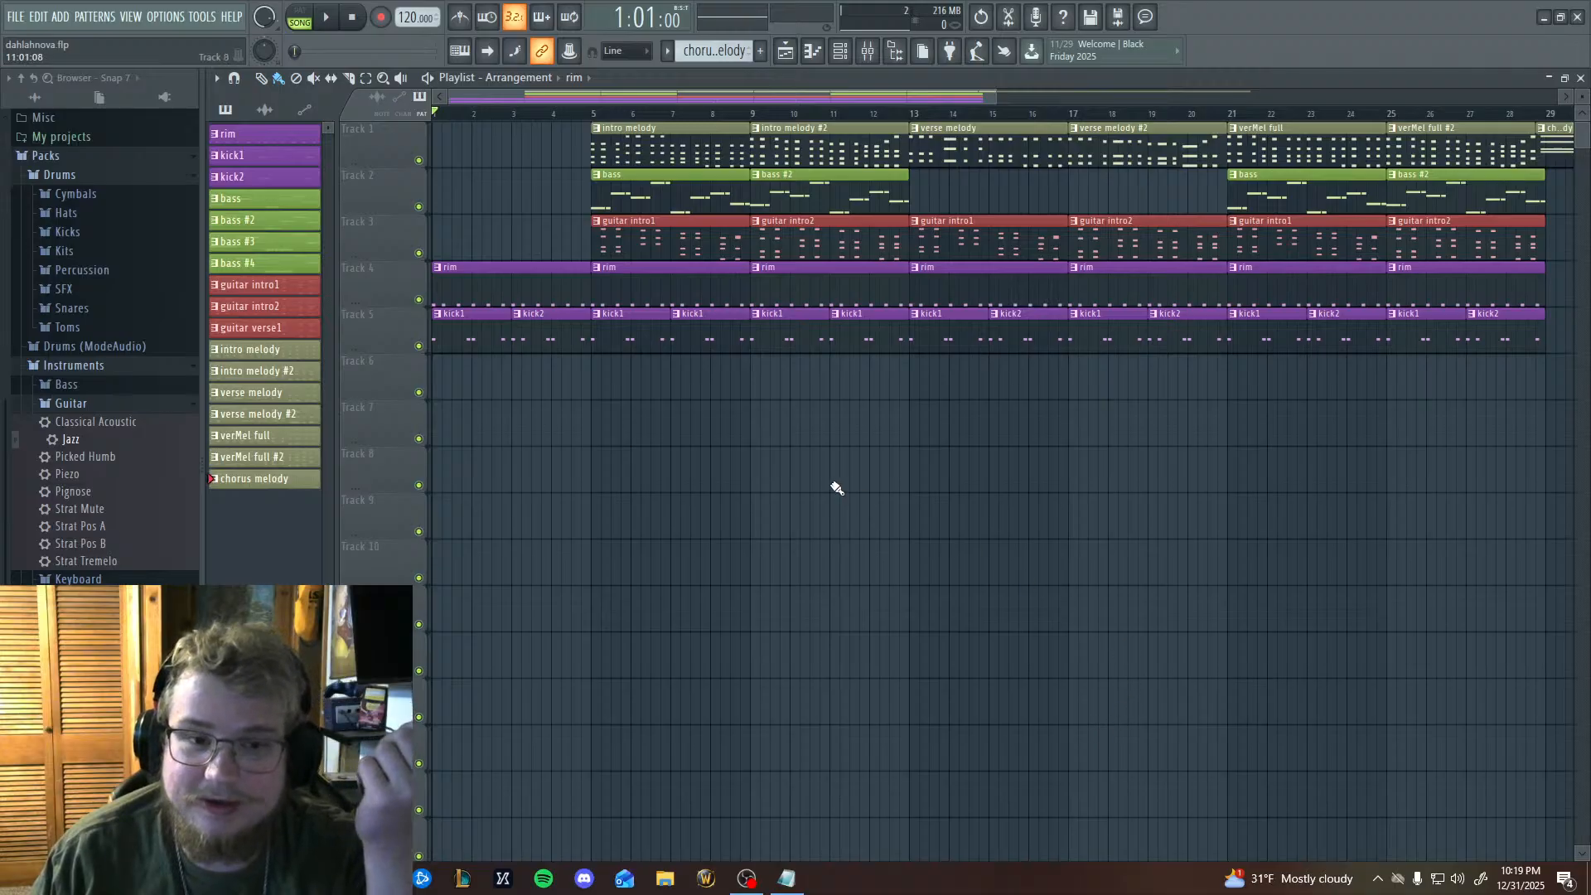
scroll(840, 491, "down", 5)
scroll(843, 494, "up", 5)
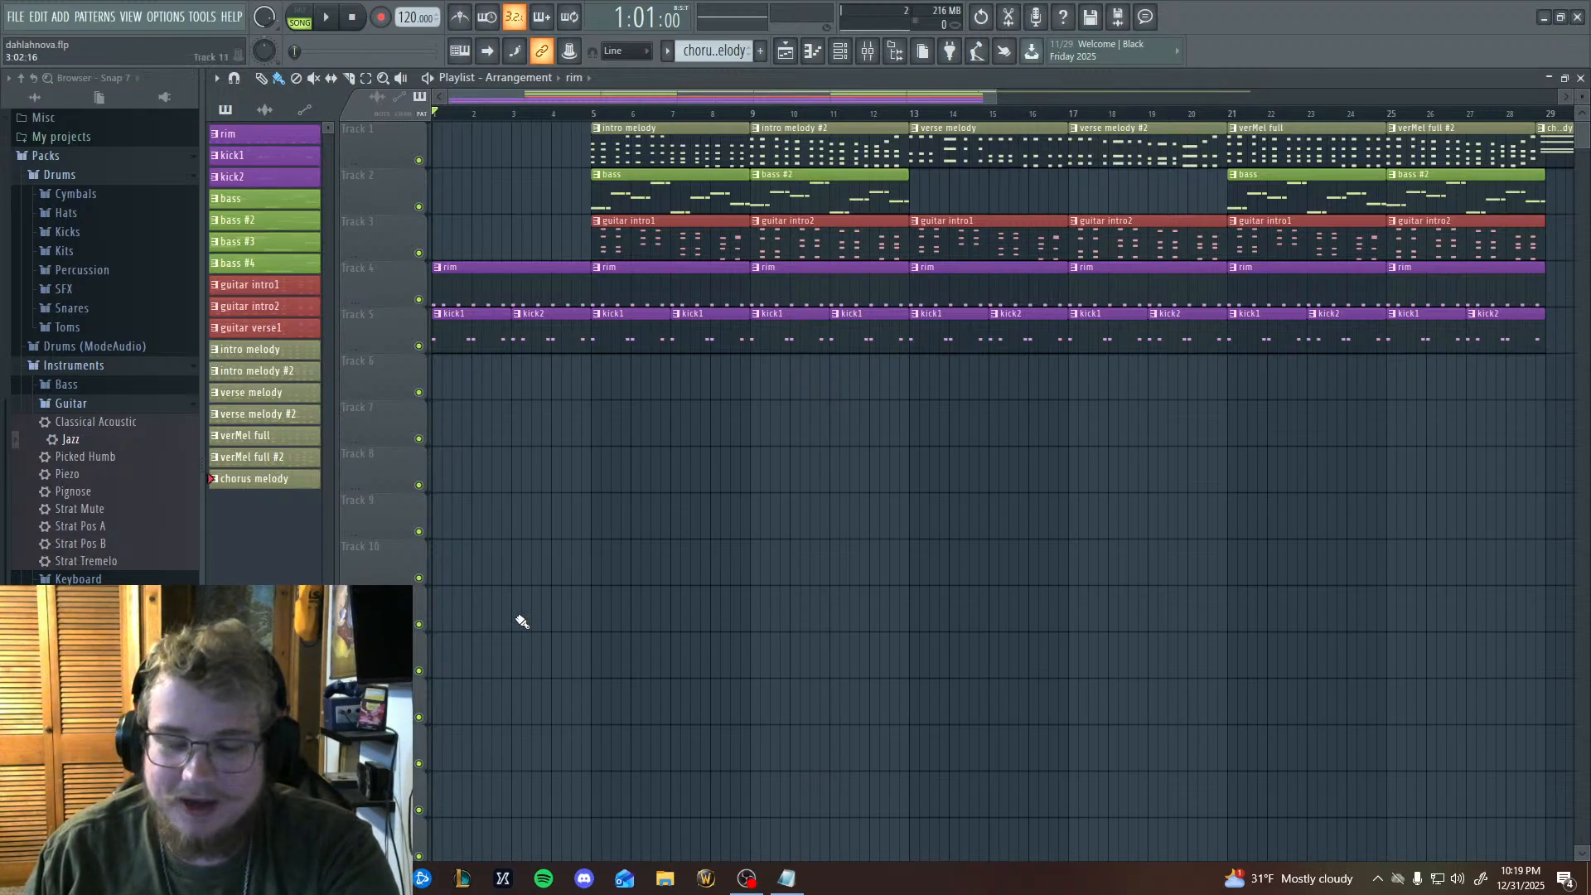
scroll(523, 620, "down", 2)
scroll(530, 620, "up", 2)
scroll(696, 741, "down", 1)
scroll(713, 725, "up", 1)
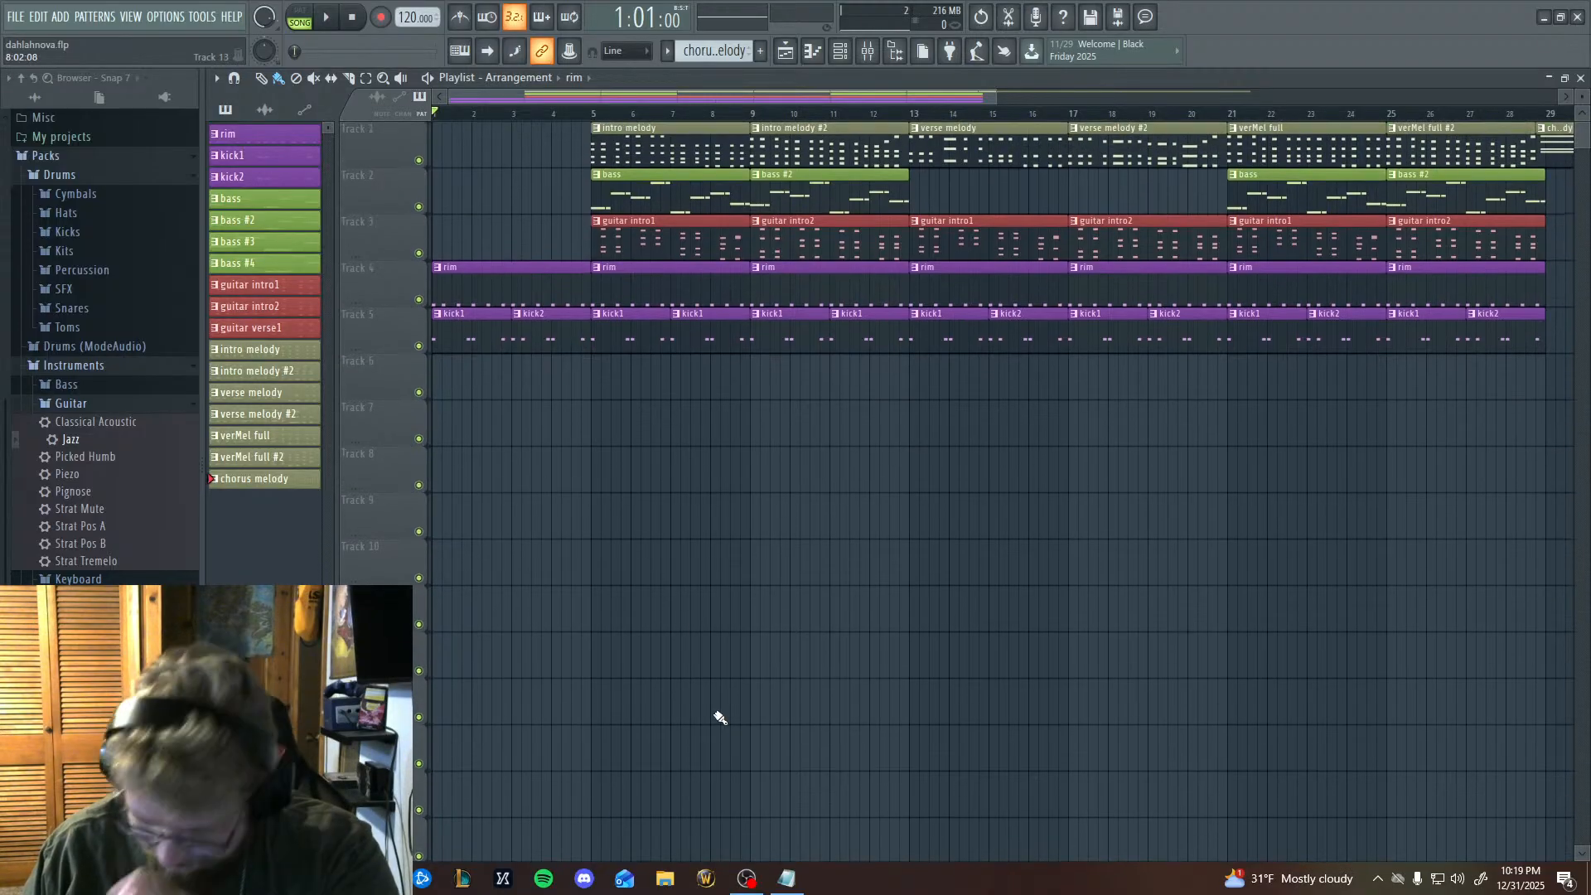
left_click_drag(1420, 613, 1588, 689)
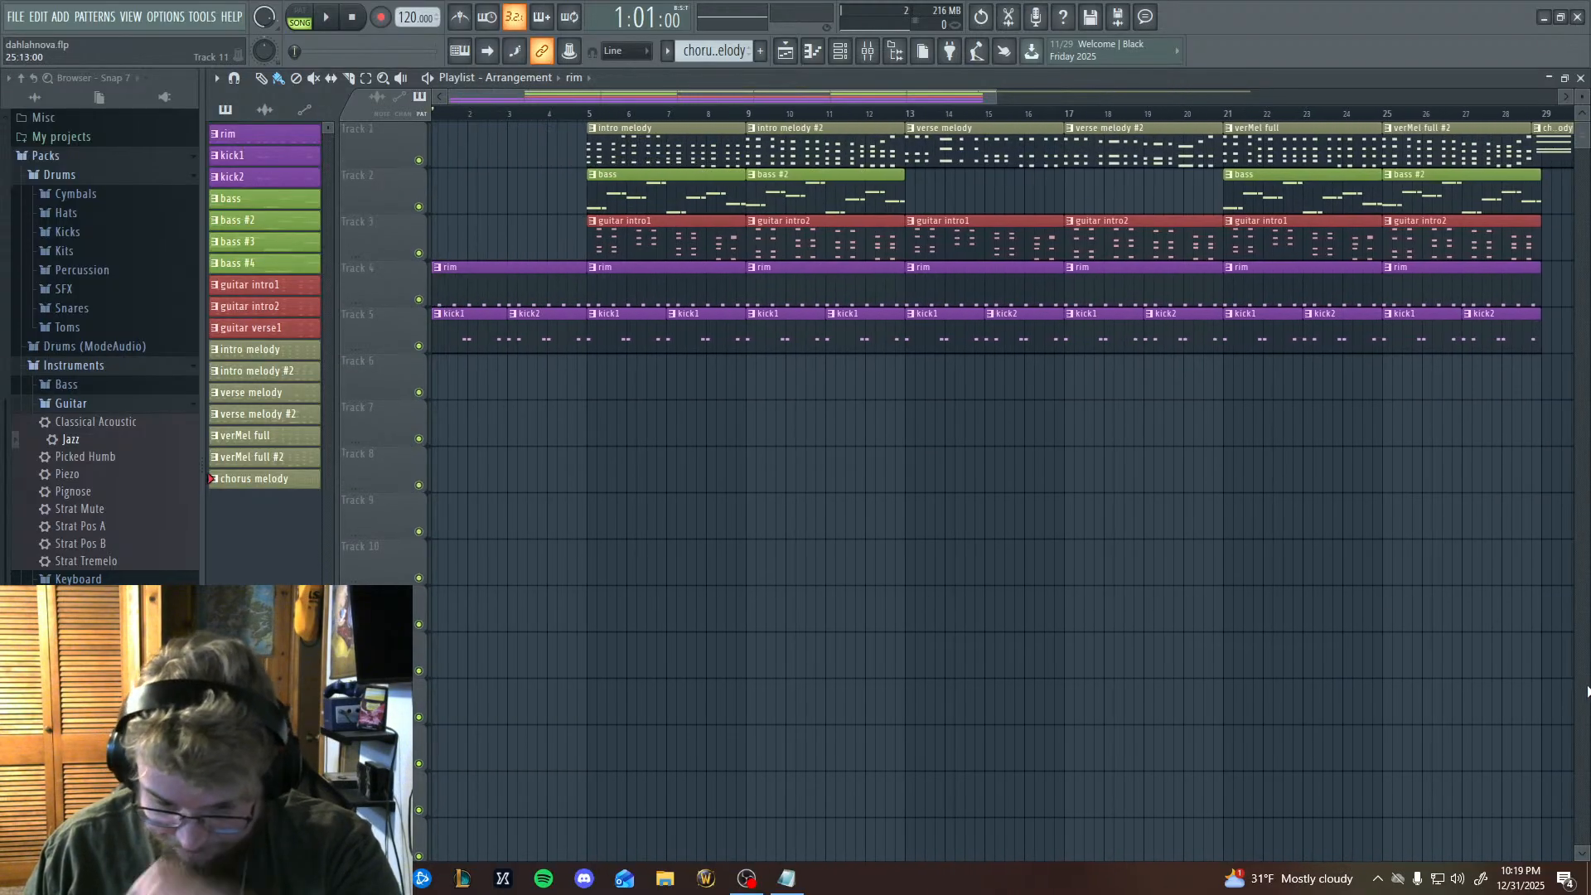
left_click_drag(1197, 625, 1286, 764)
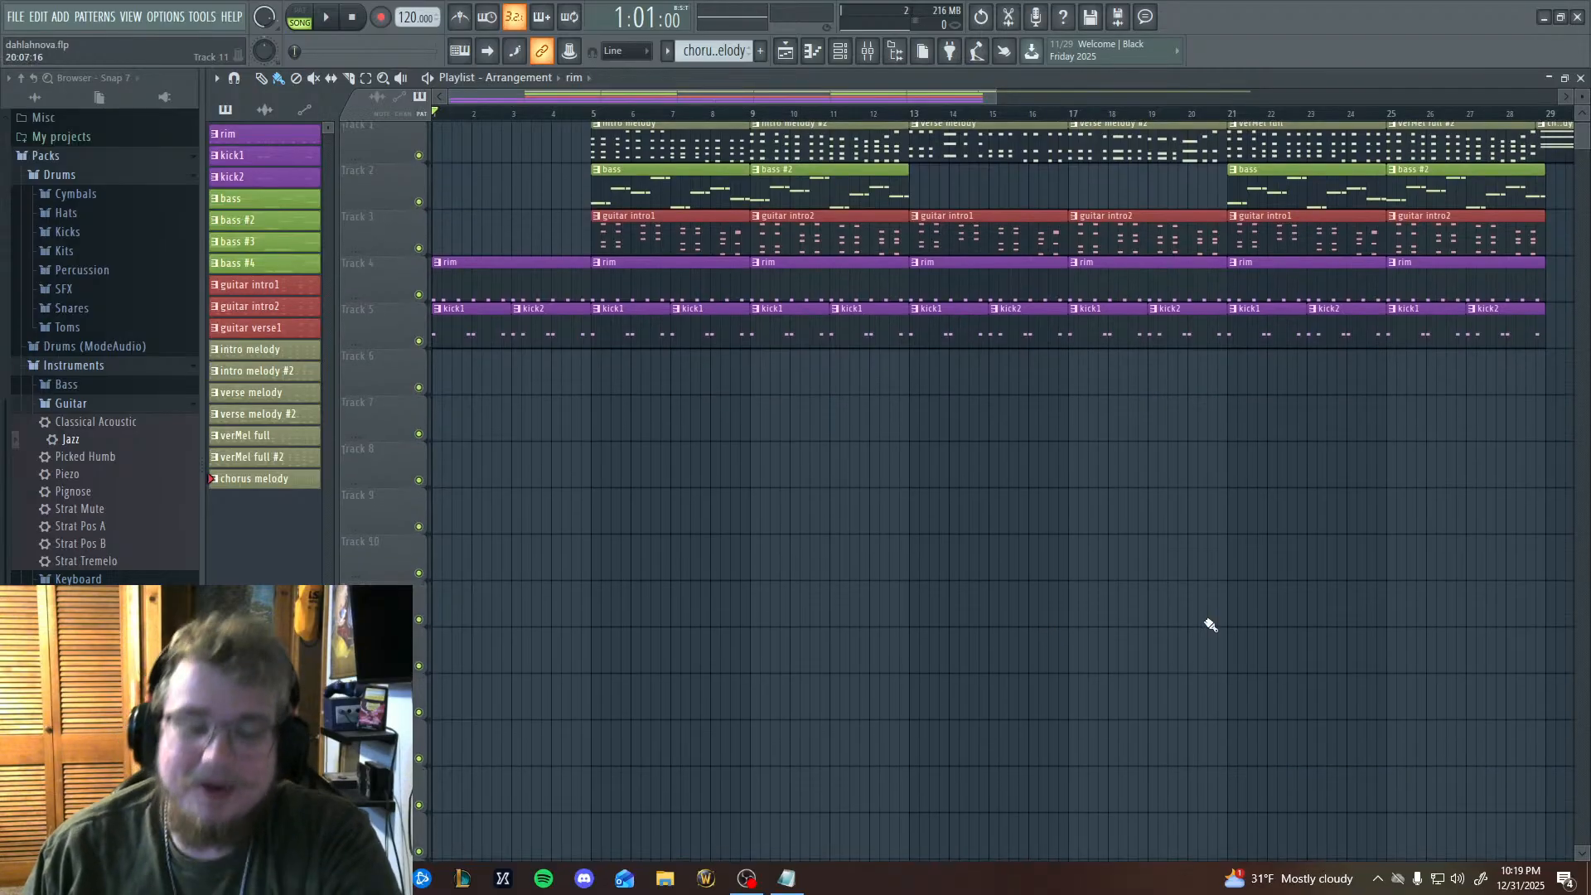
scroll(842, 558, "down", 1)
scroll(843, 566, "up", 1)
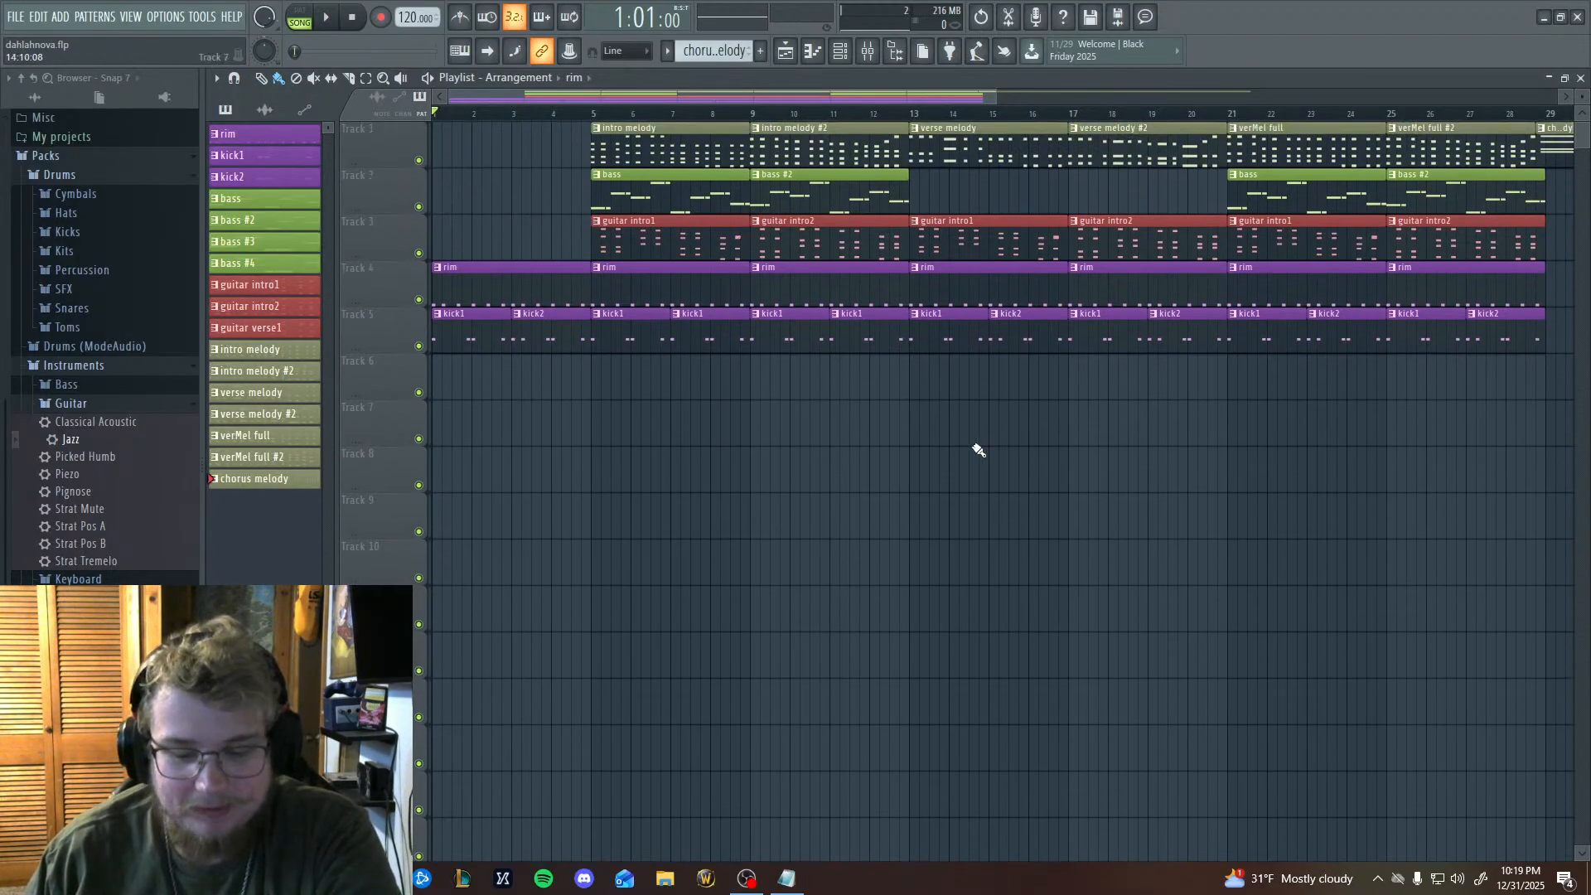
left_click_drag(1110, 458, 1153, 581)
Check the chord progressions in the dahlahnova.txt notes in Notepad and return to the arrangement.
left_click(801, 891)
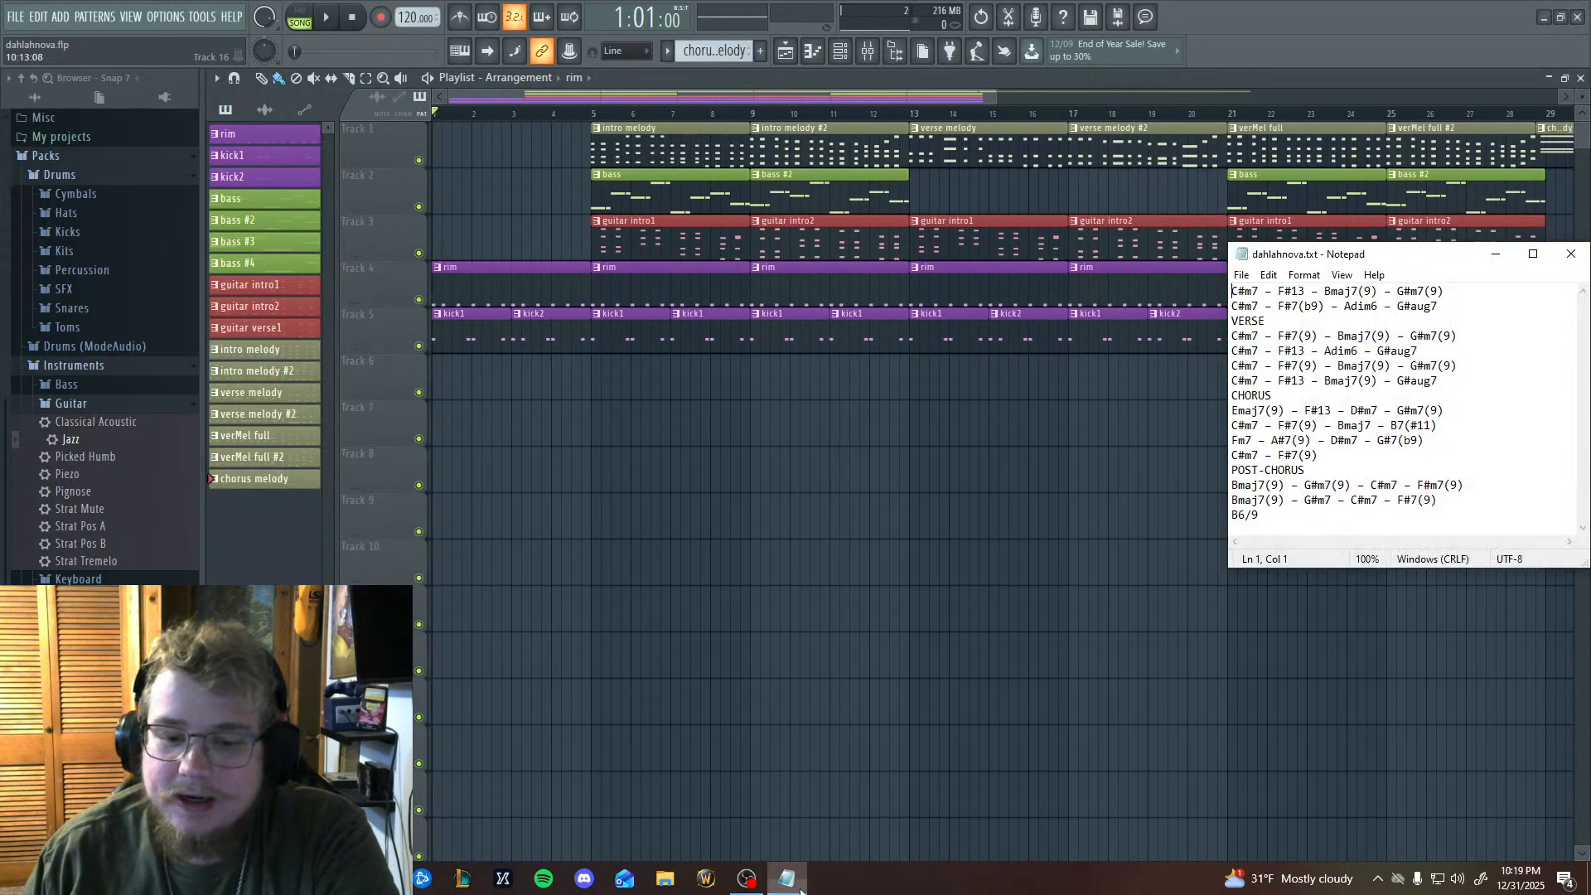
left_click(1497, 259)
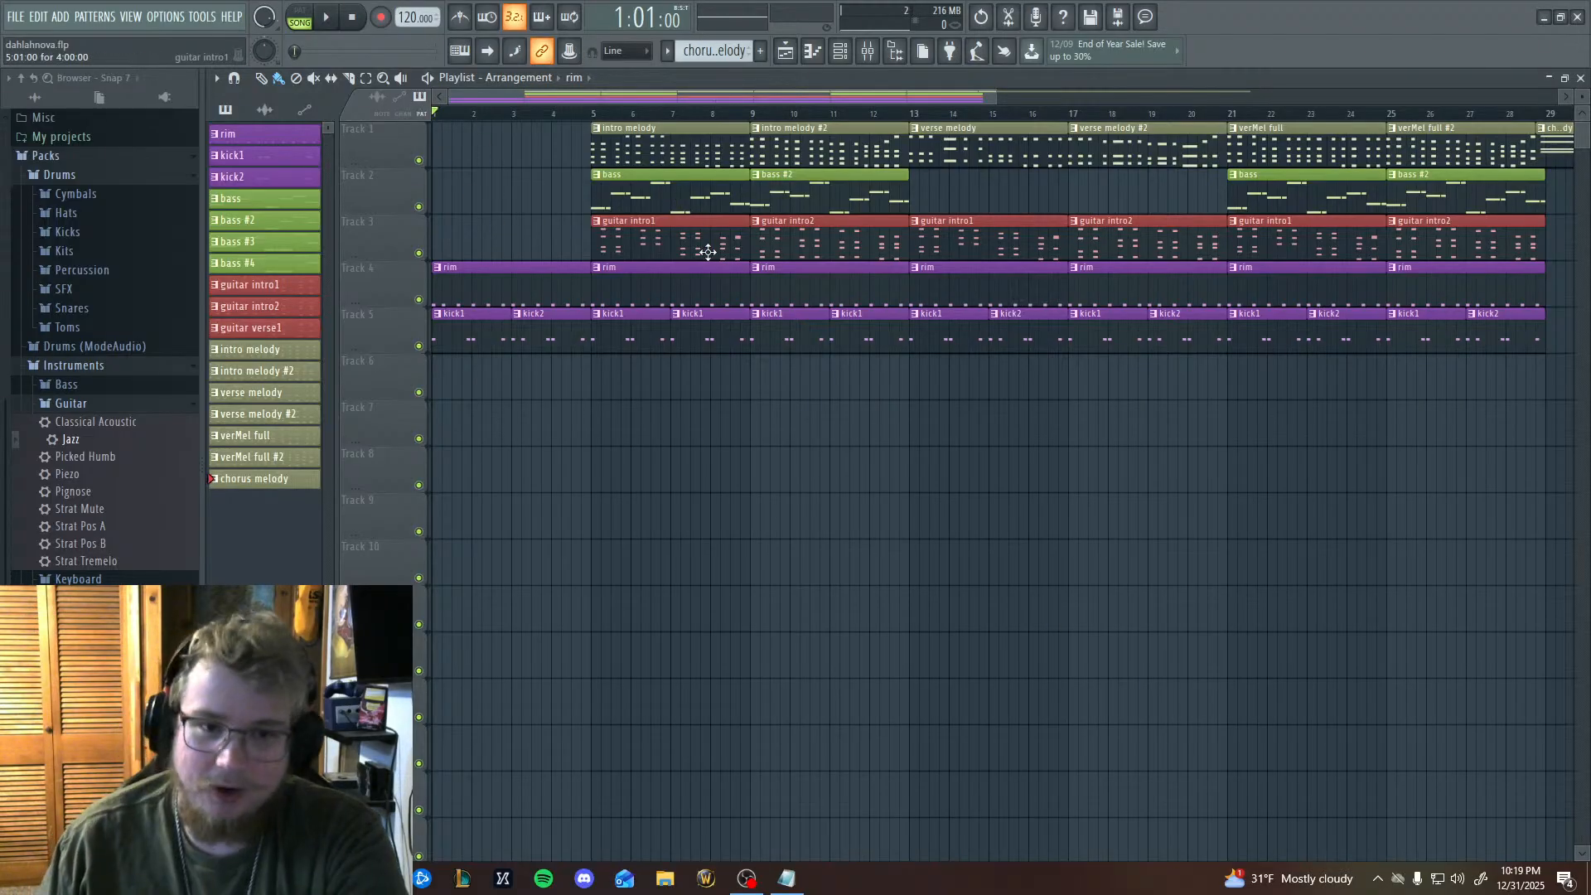
Play the arrangement from its start through the intro and verse, following the playhead, and pause in bar 24.
left_click(343, 20)
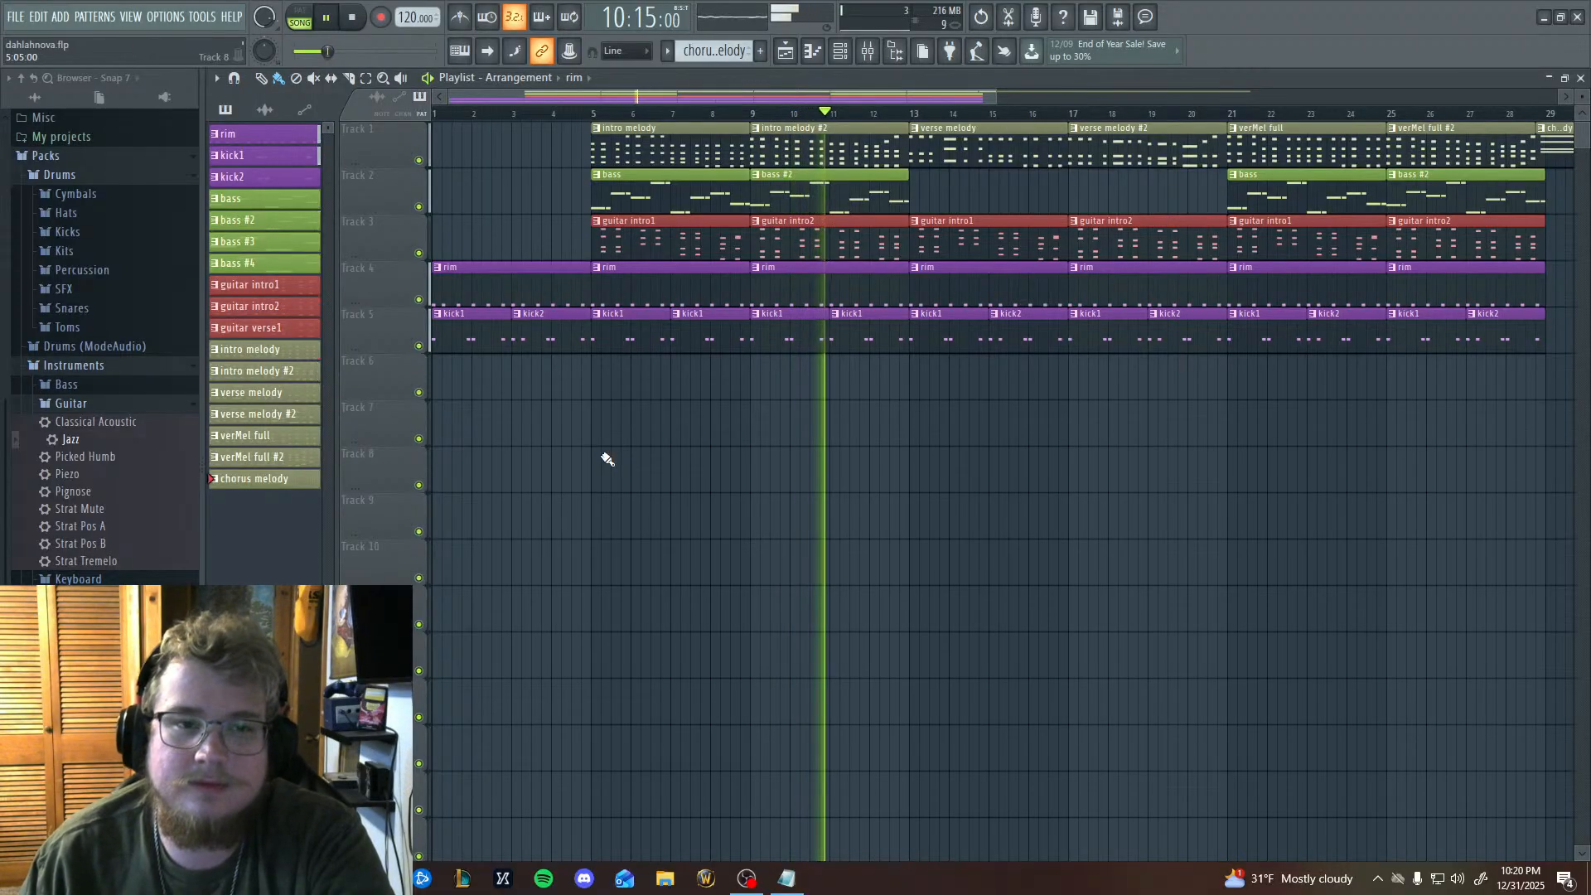
left_click_drag(955, 544, 793, 530)
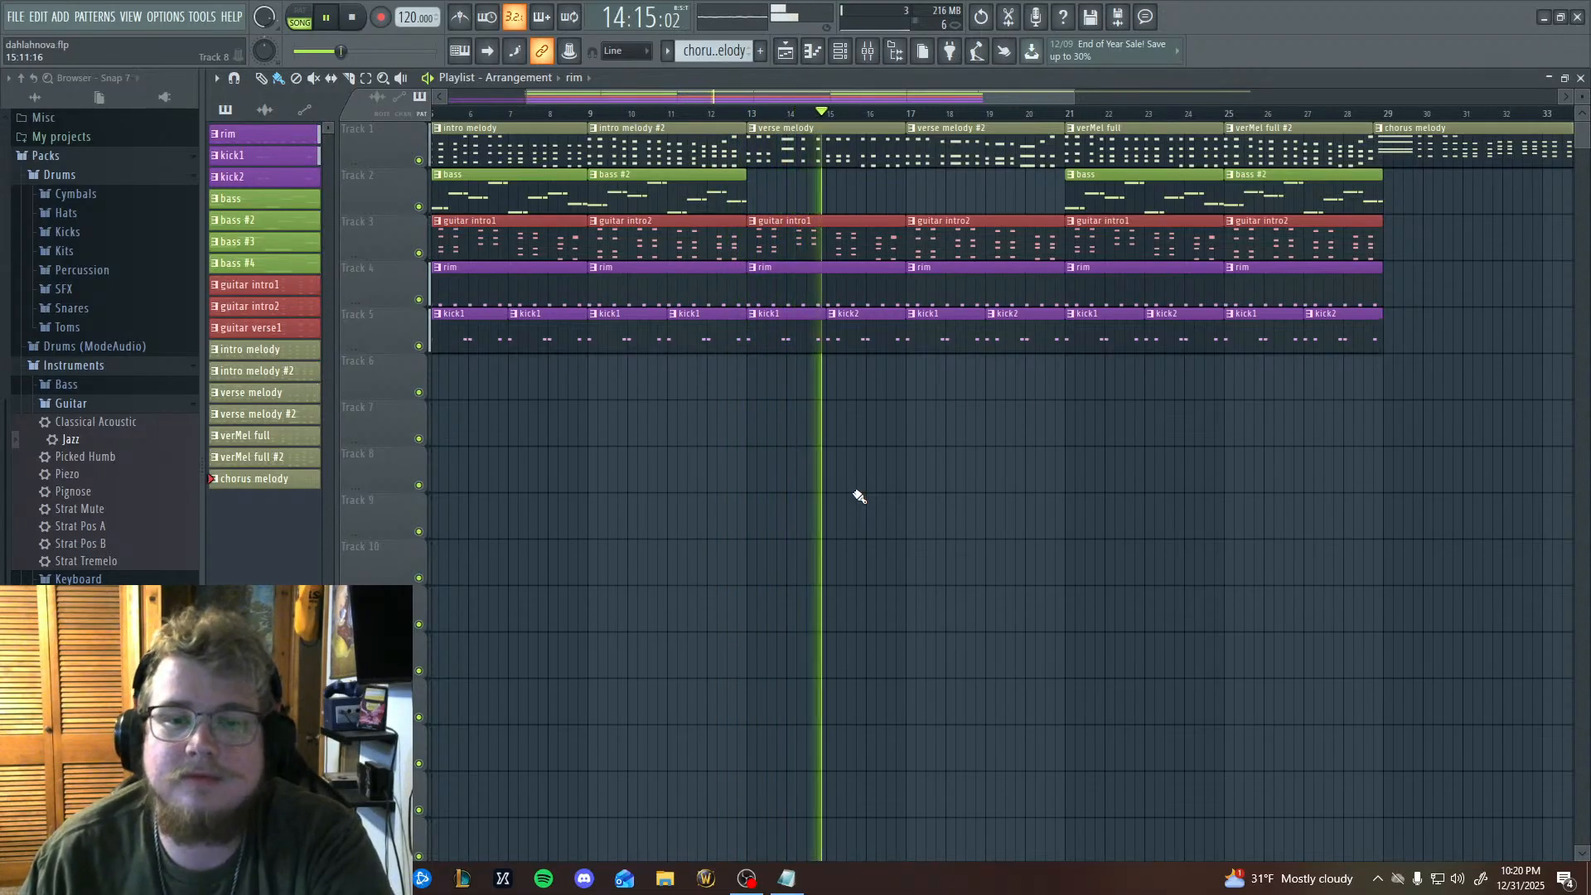
left_click_drag(834, 515, 575, 528)
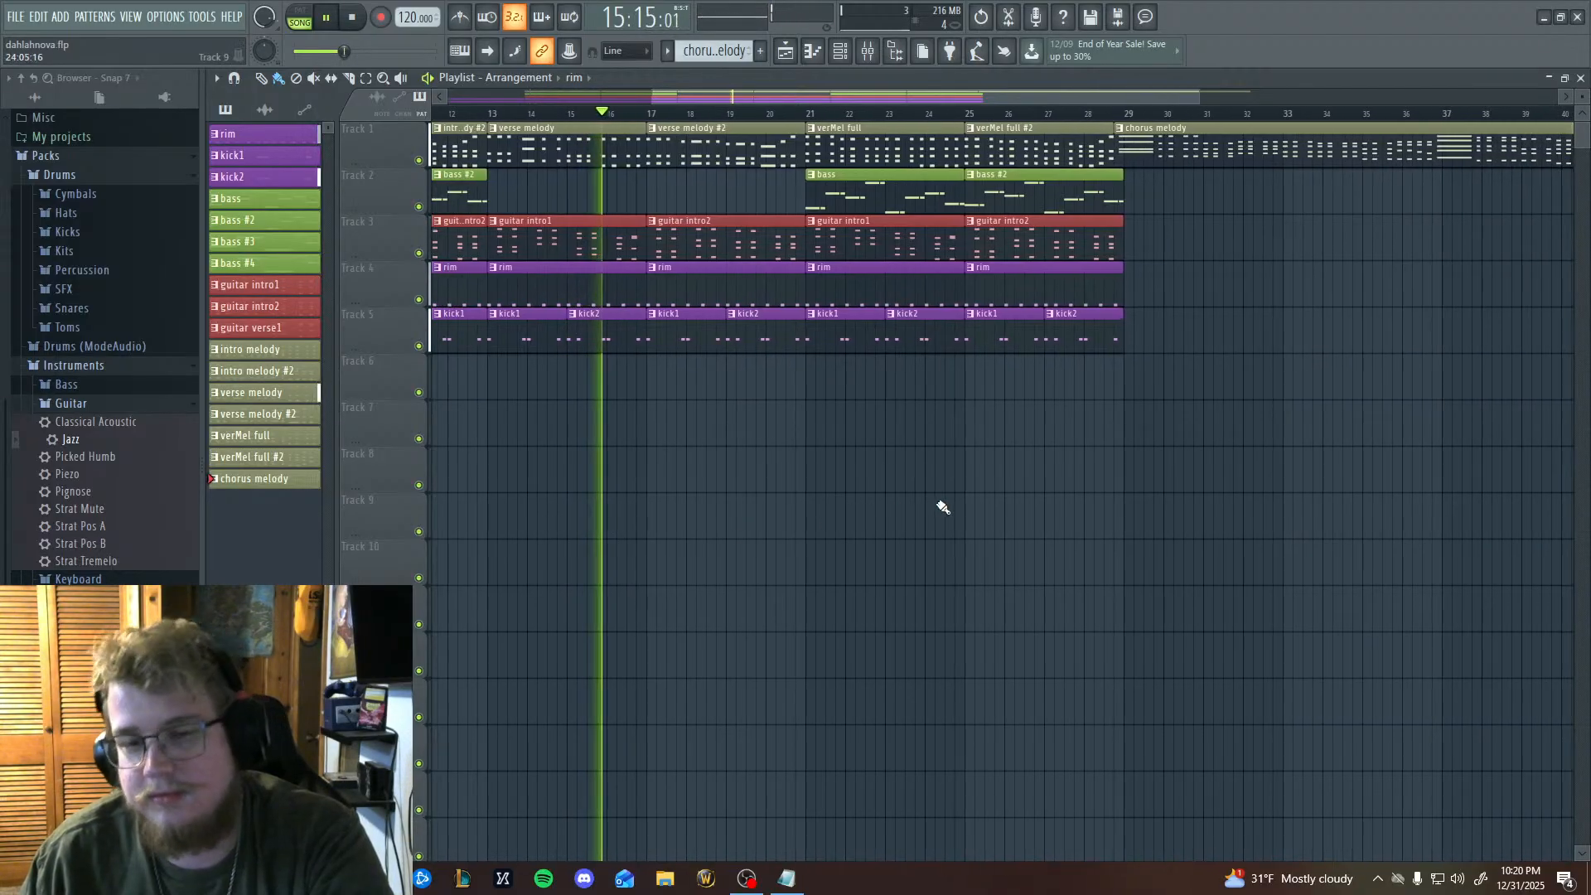
left_click_drag(943, 507, 874, 533)
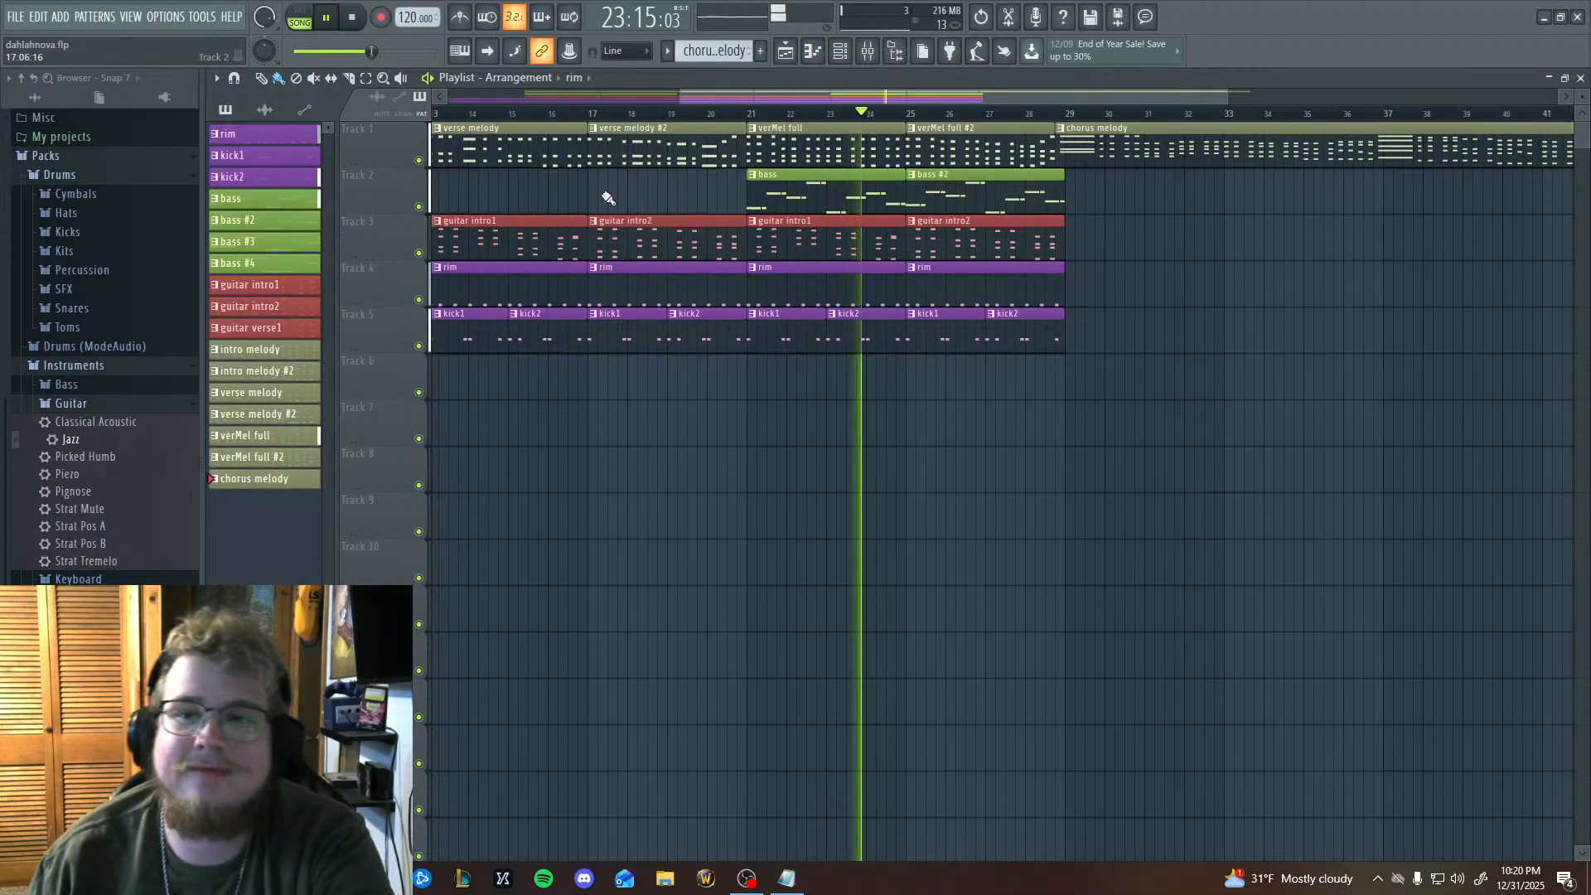
left_click(328, 18)
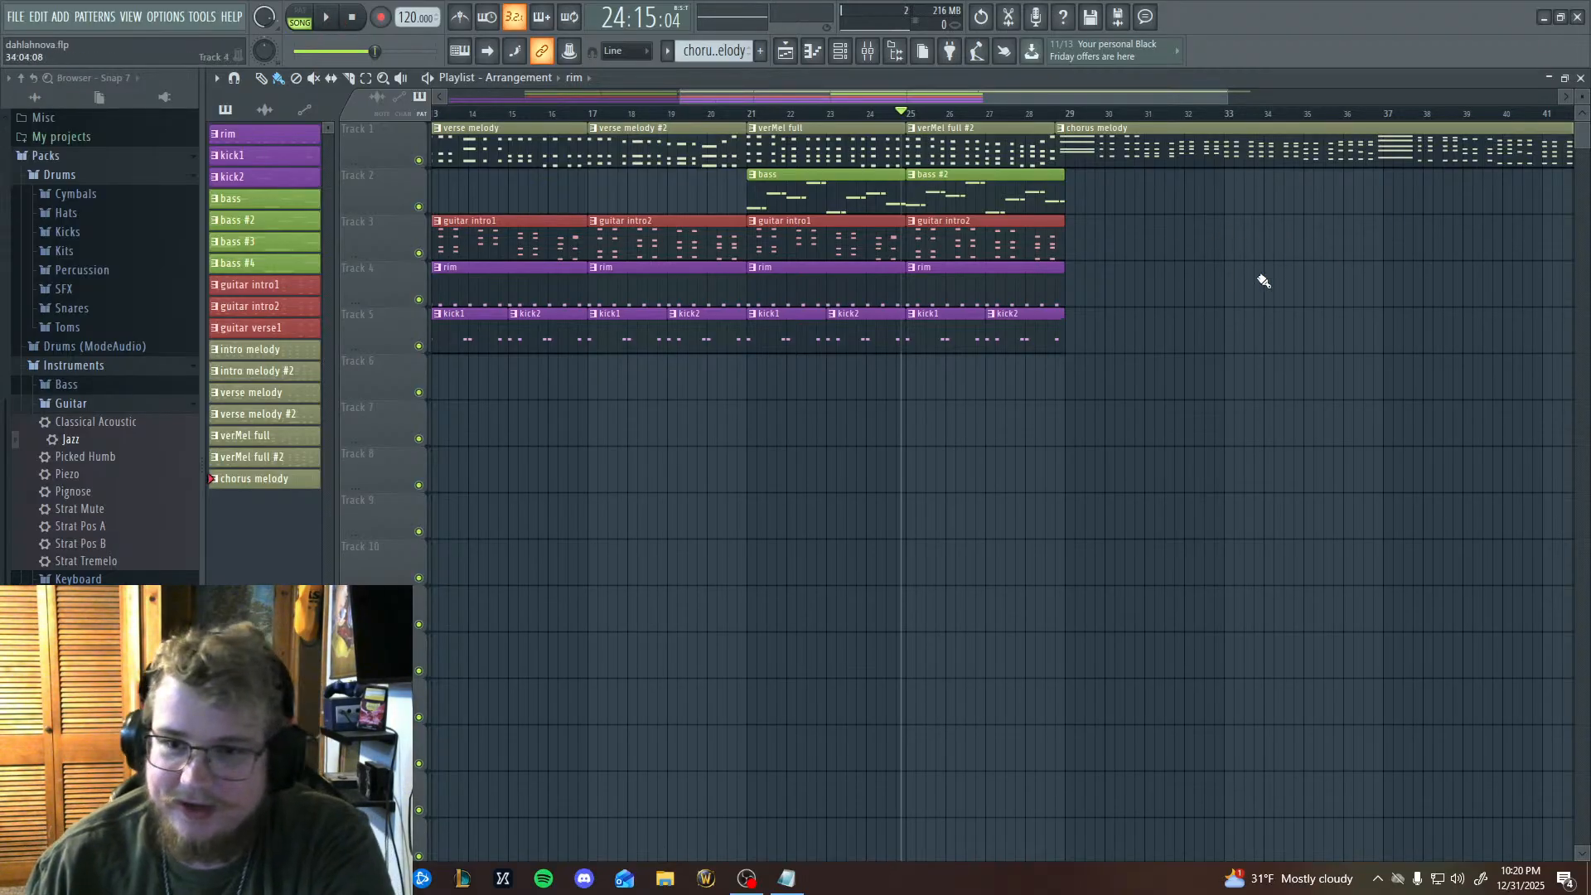
Place four consecutive rim clips on Track 4 under the chorus melody, at bars 29, 33, 37 and 41.
scroll(1160, 298, "right", 2)
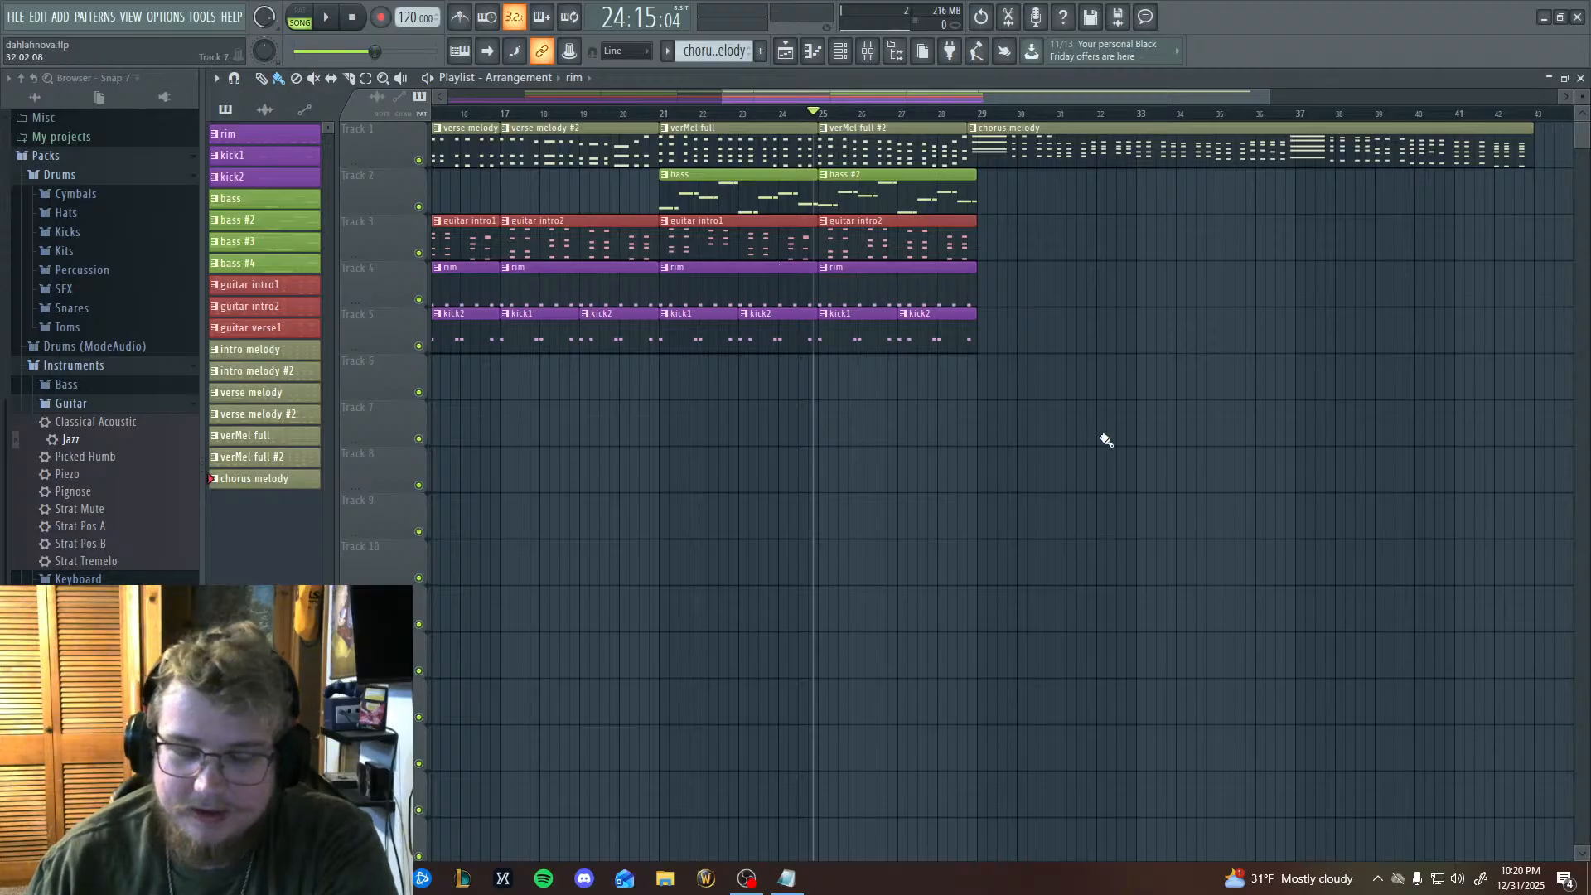
scroll(1107, 440, "right", 5)
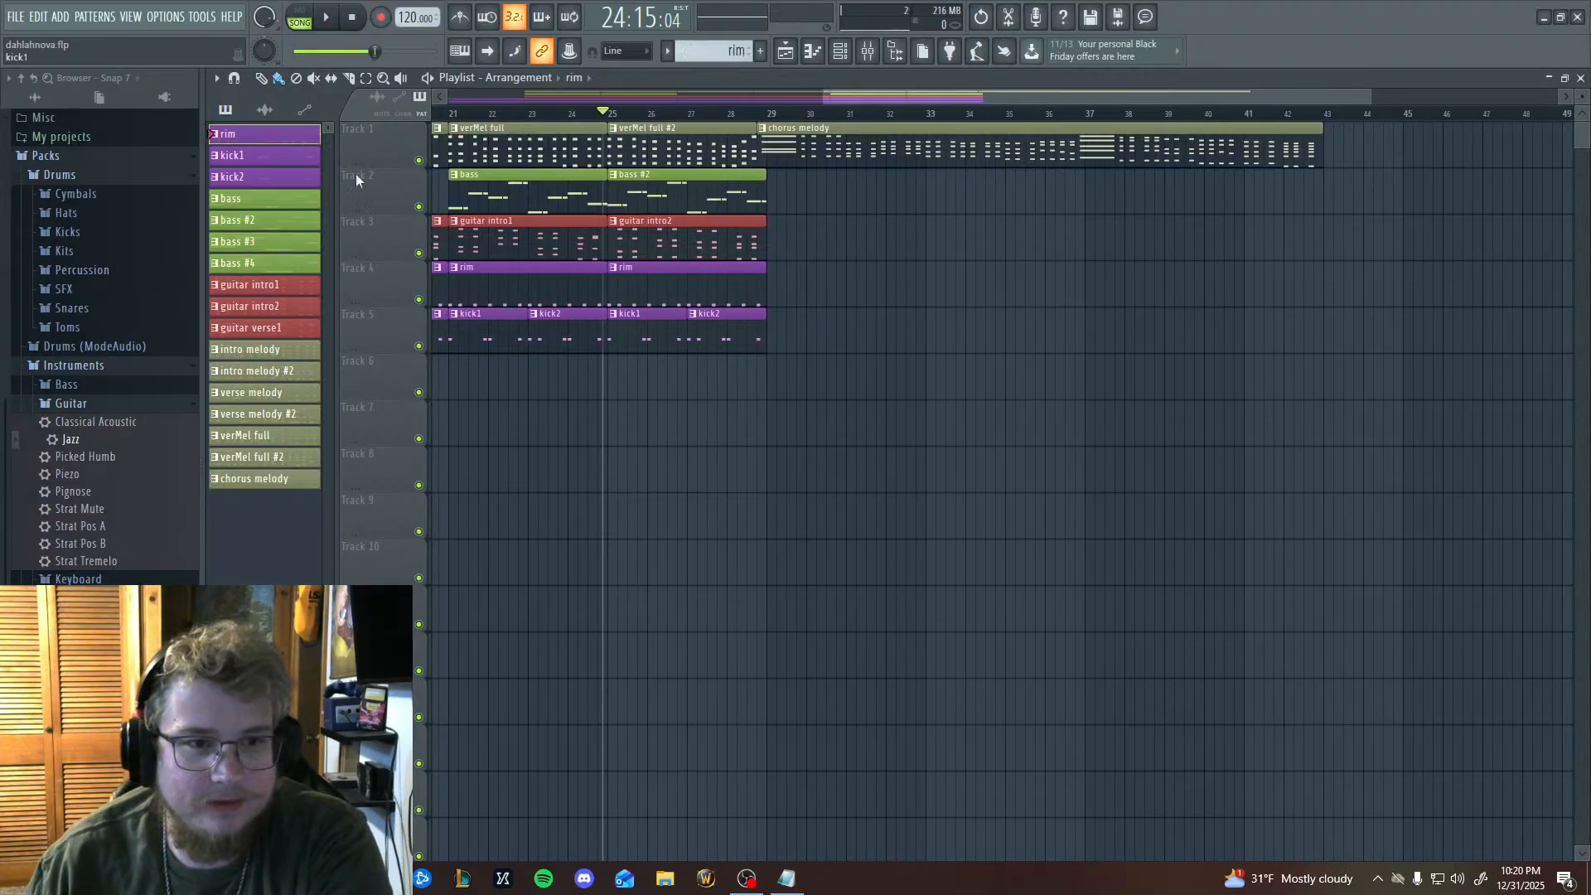
left_click(777, 288)
left_click(945, 290)
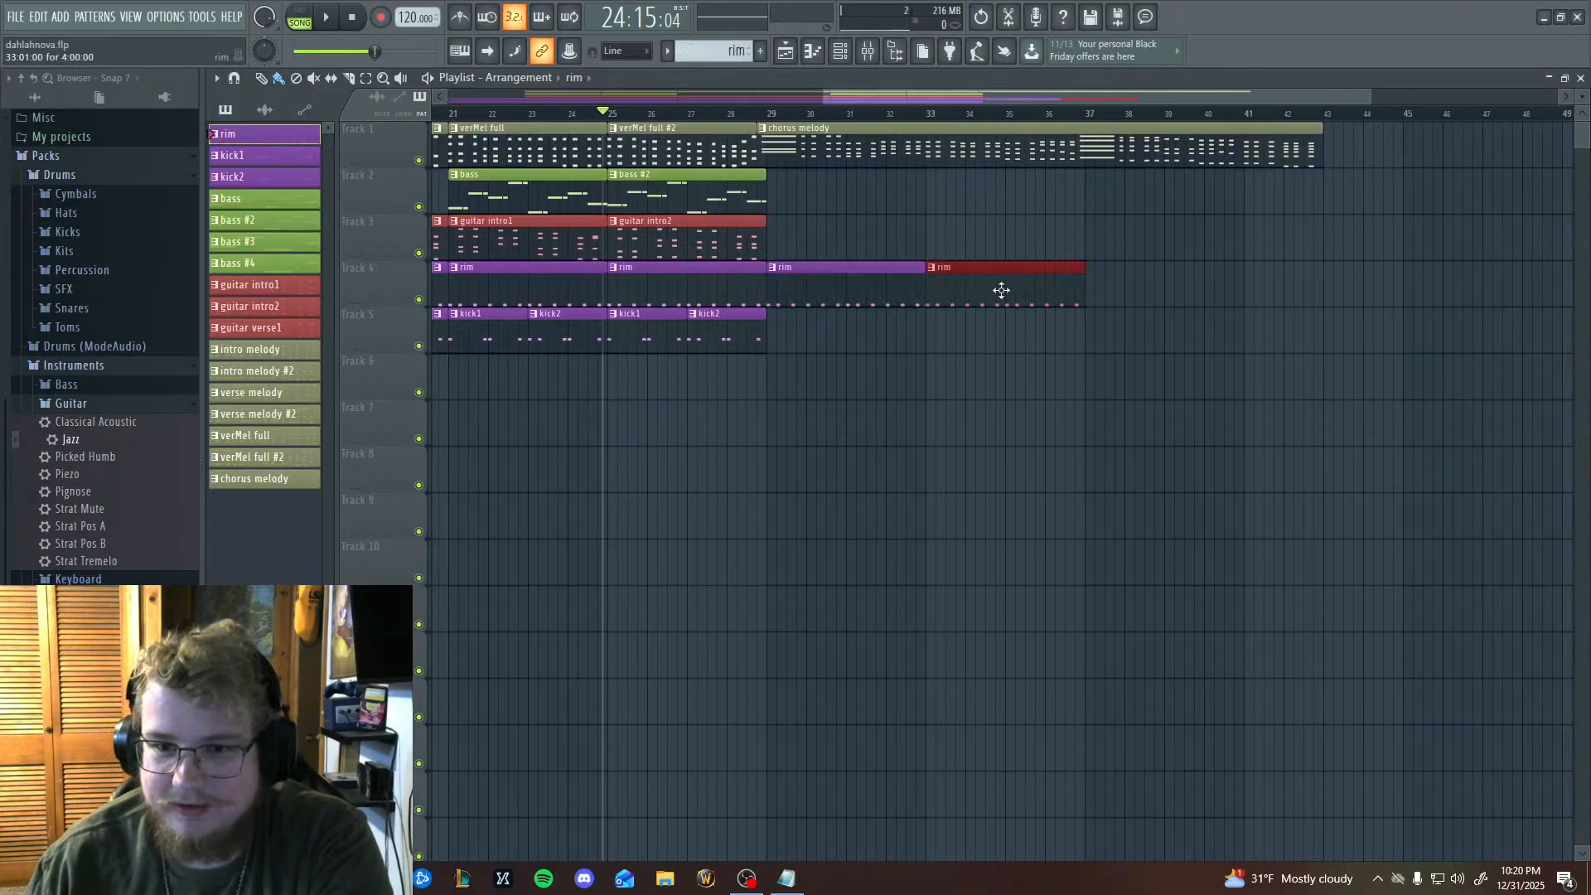
left_click(1094, 287)
left_click(1252, 295)
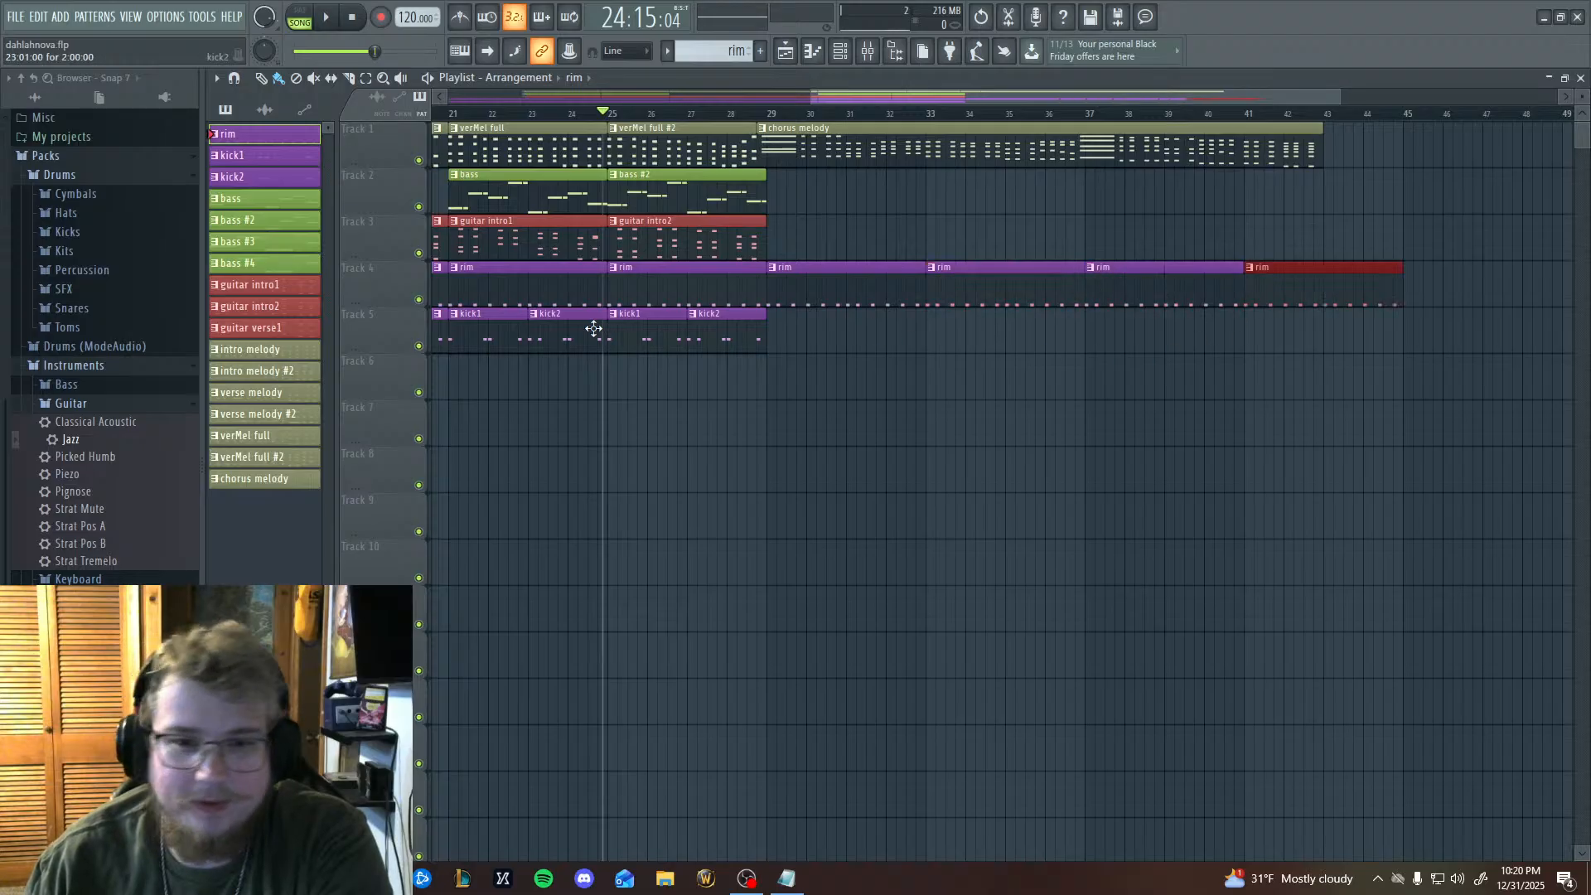
Place kick1 clips on Track 5 under the chorus melody at bars 29, 33, 37 and 41.
left_click(779, 338)
left_click(935, 334)
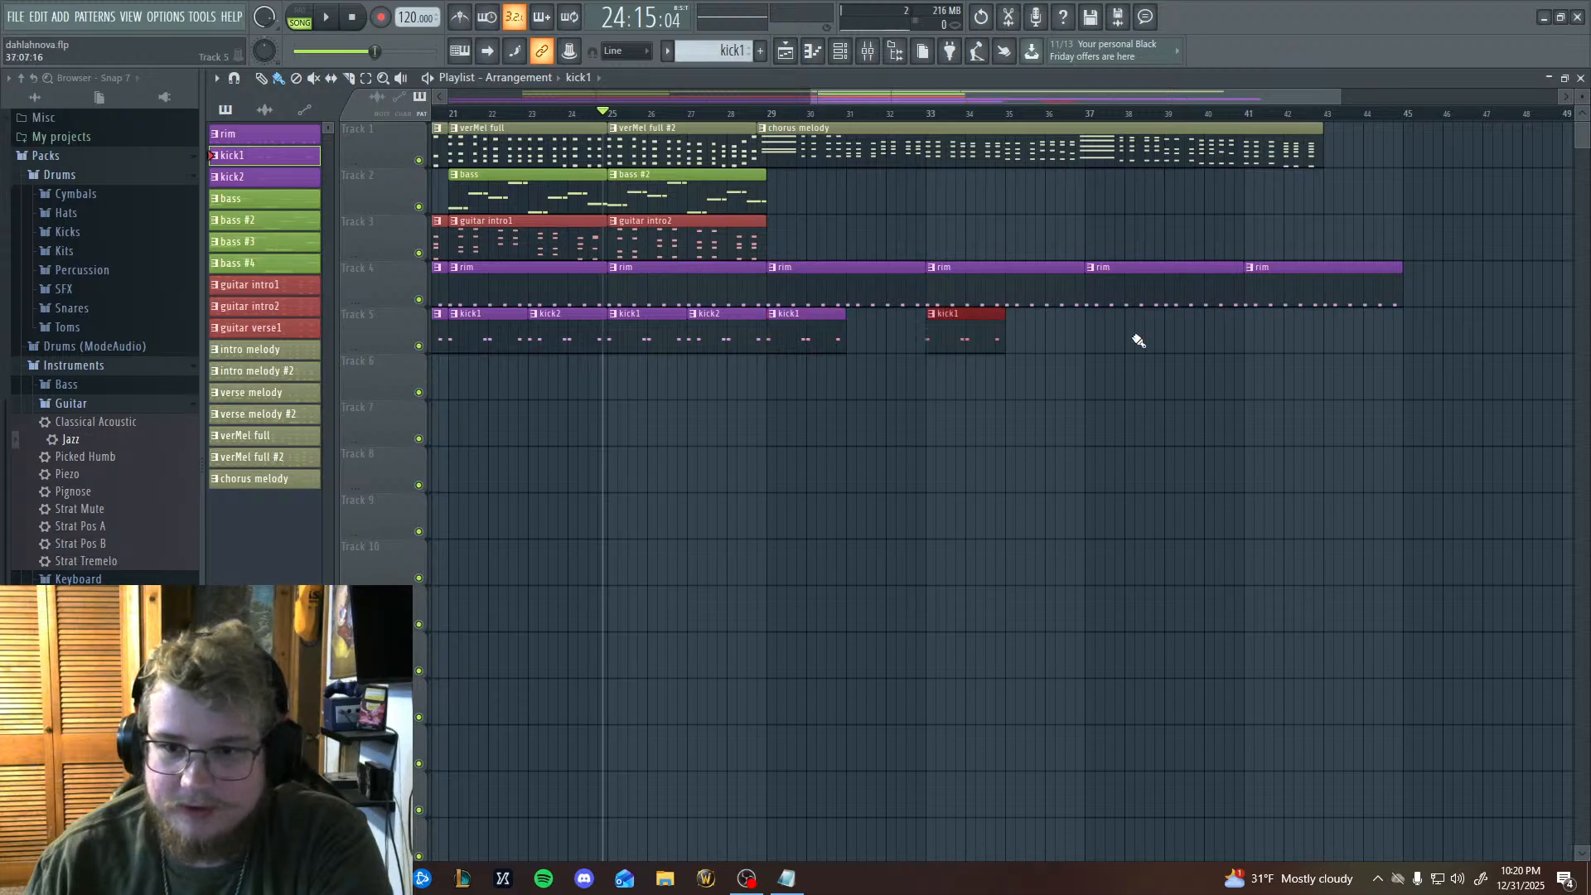
left_click(1096, 335)
left_click(1258, 327)
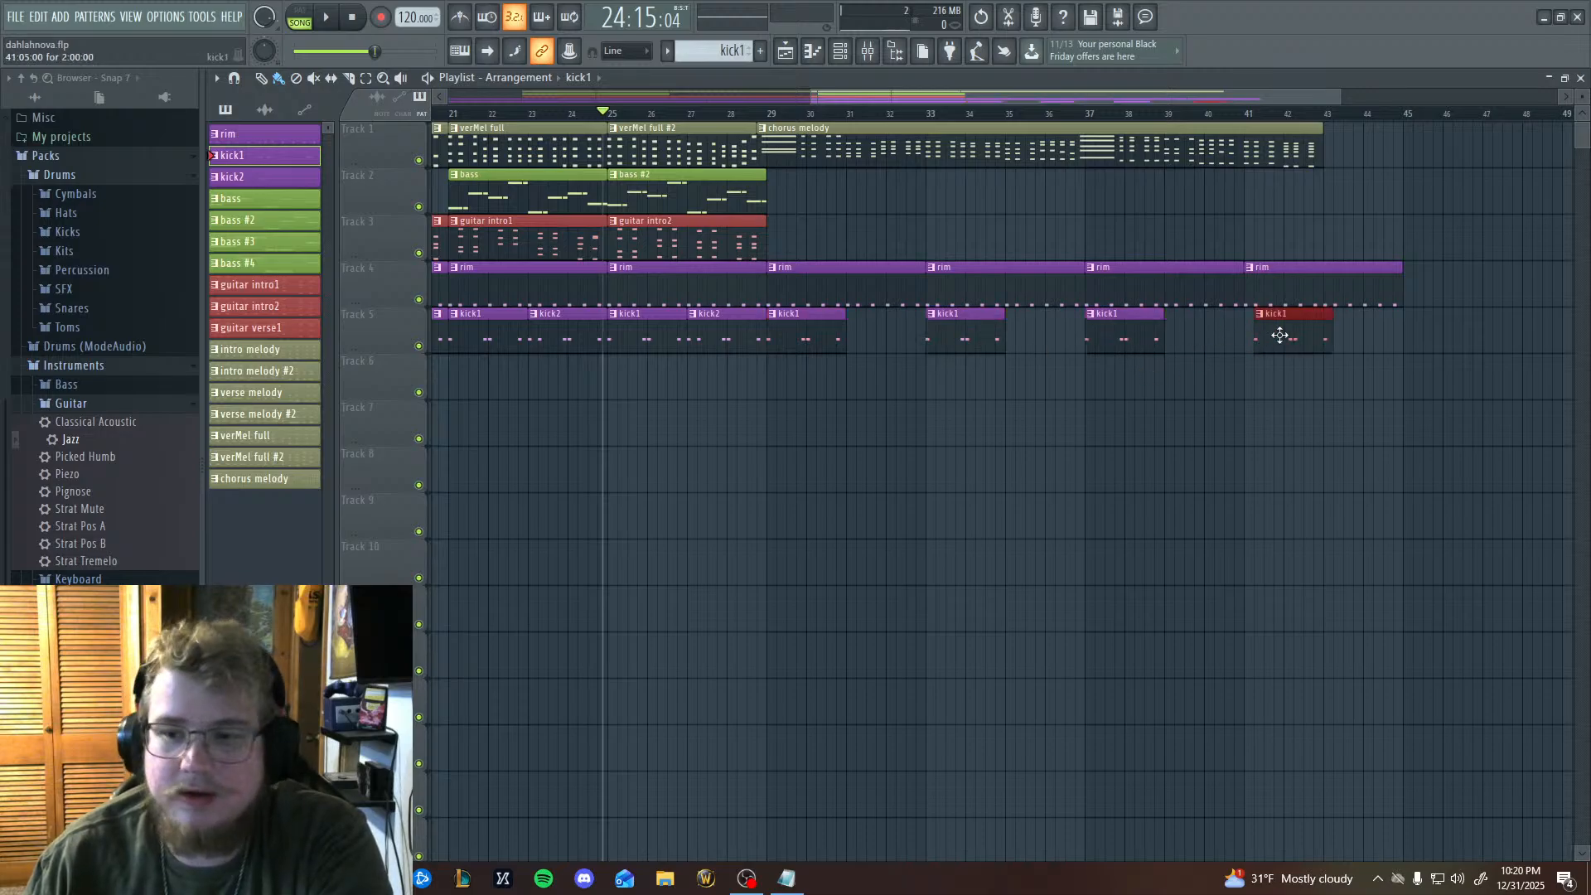
Fill the gaps on Track 5 with a kick2 clip at bar 31 and kick1 clips at bars 35, 39 and 43.
left_click(849, 343)
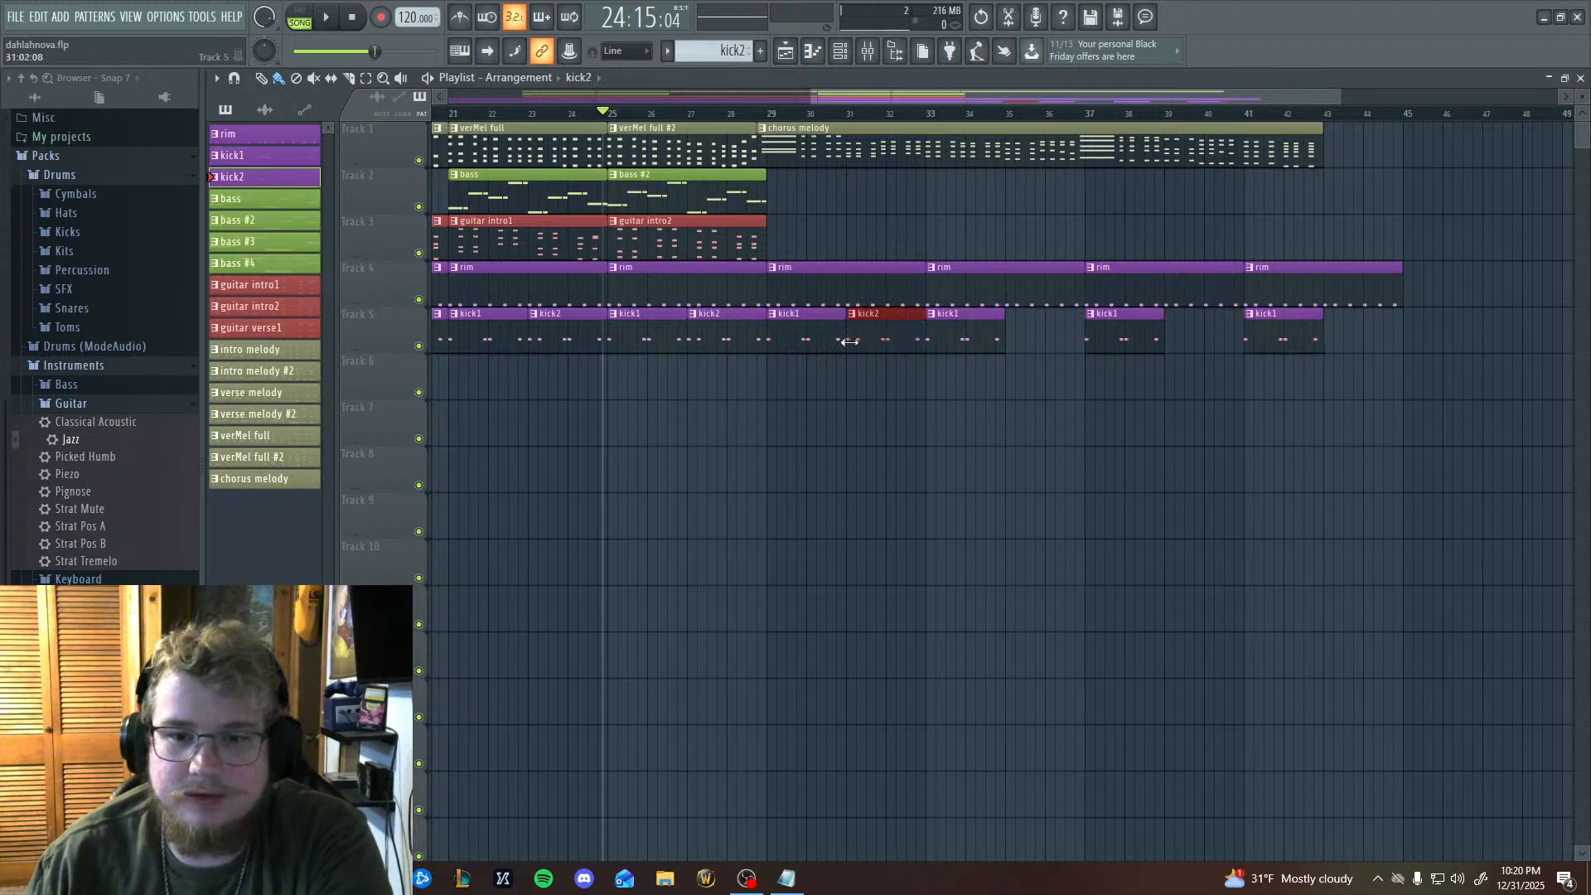
left_click(1015, 345)
left_click(1172, 348)
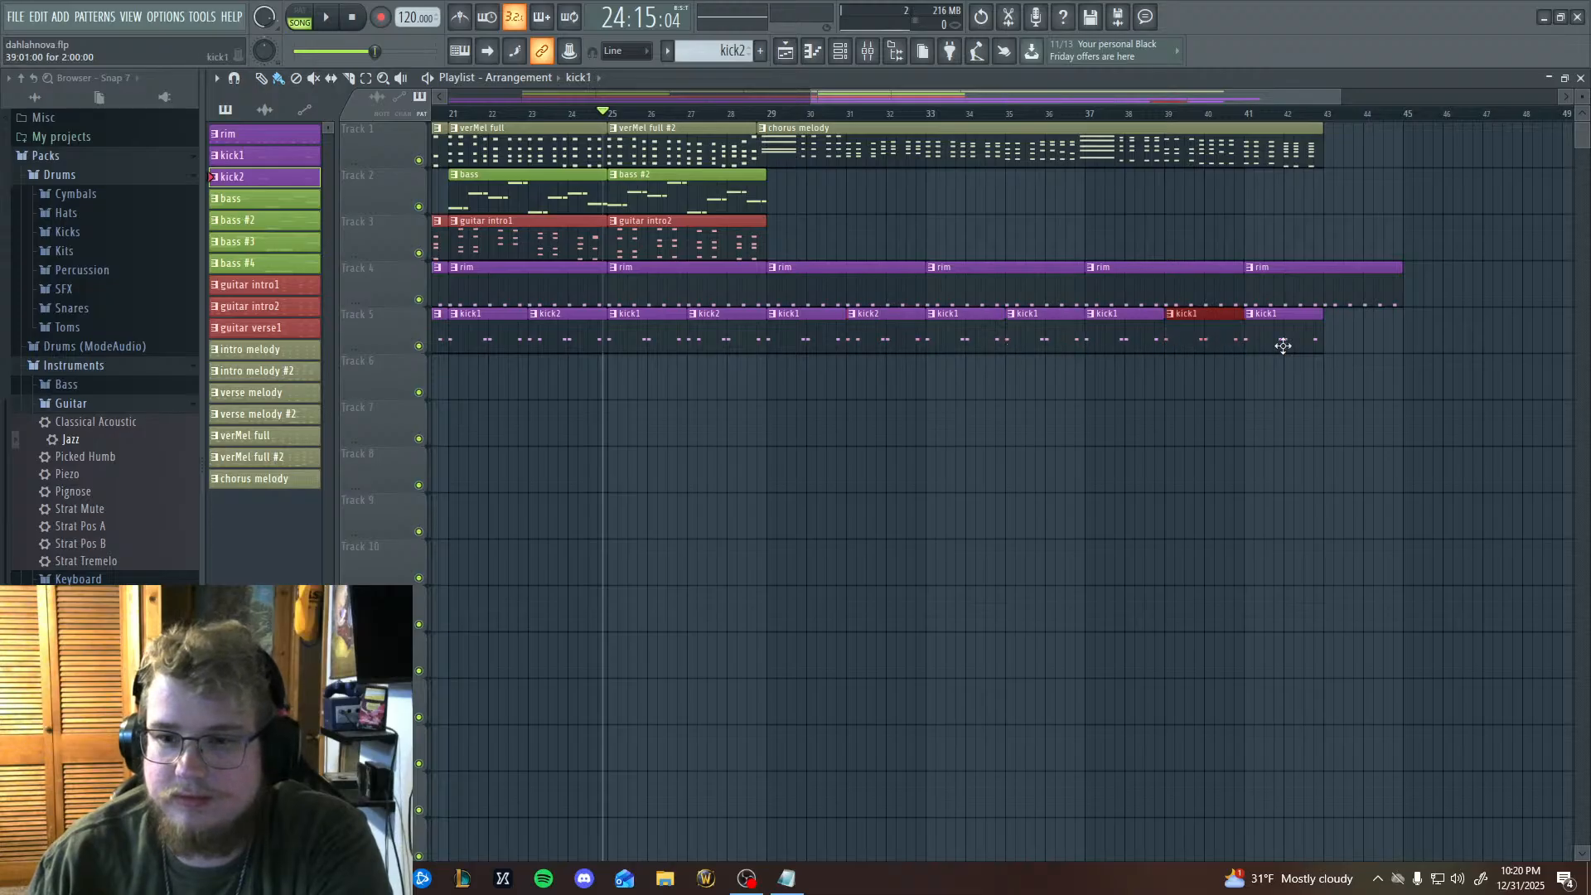
left_click(1333, 345)
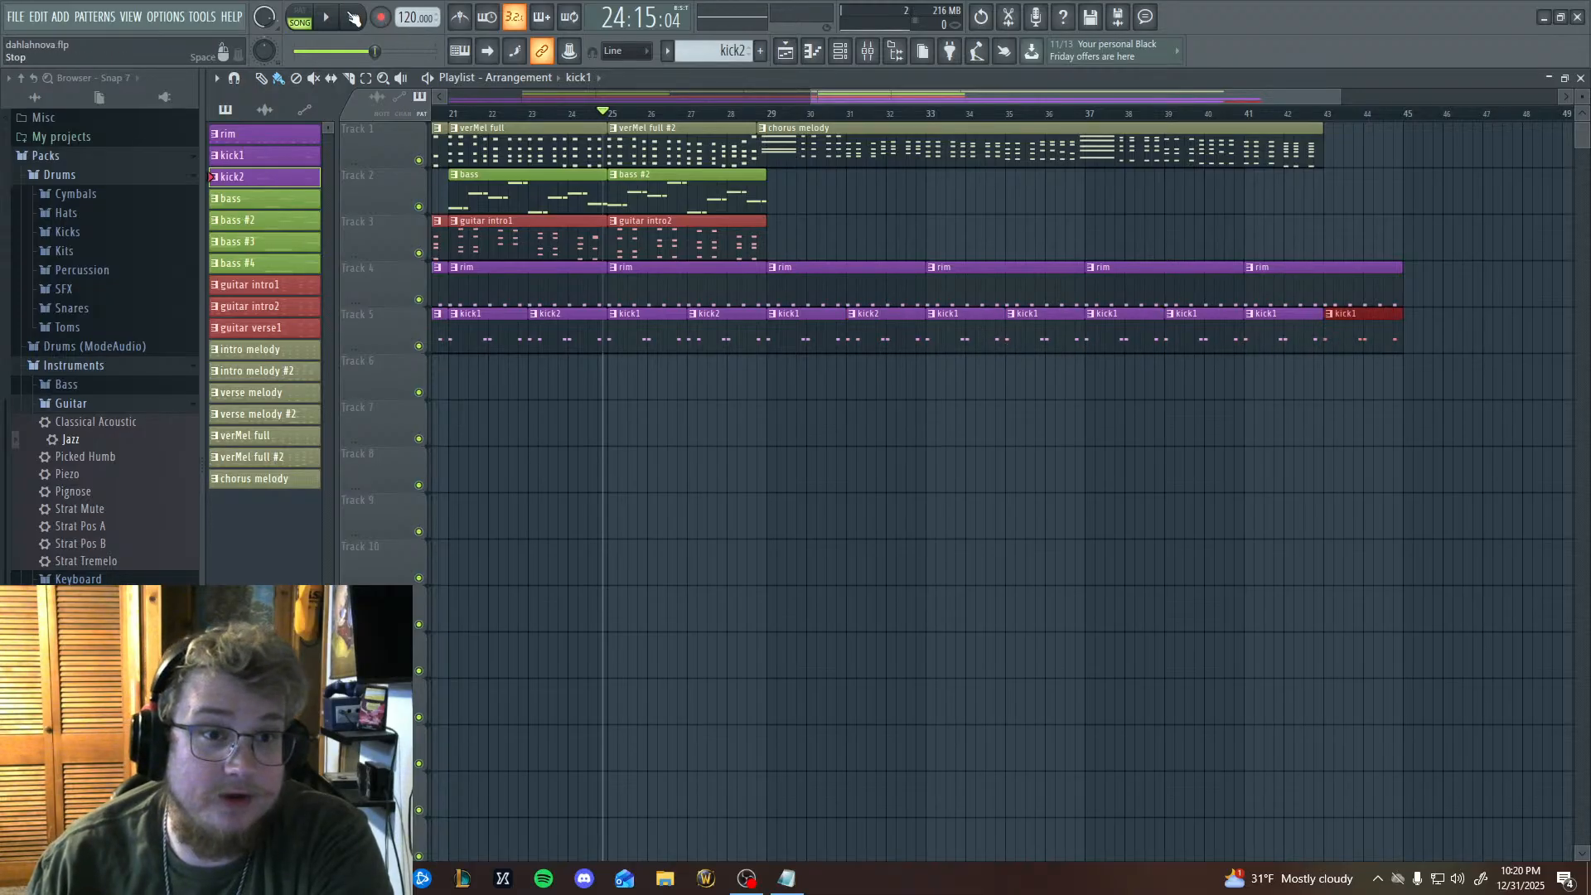
Listen to the arrangement from bar 24 through the chorus with the added drums and stop playback near bar 45.
key("space")
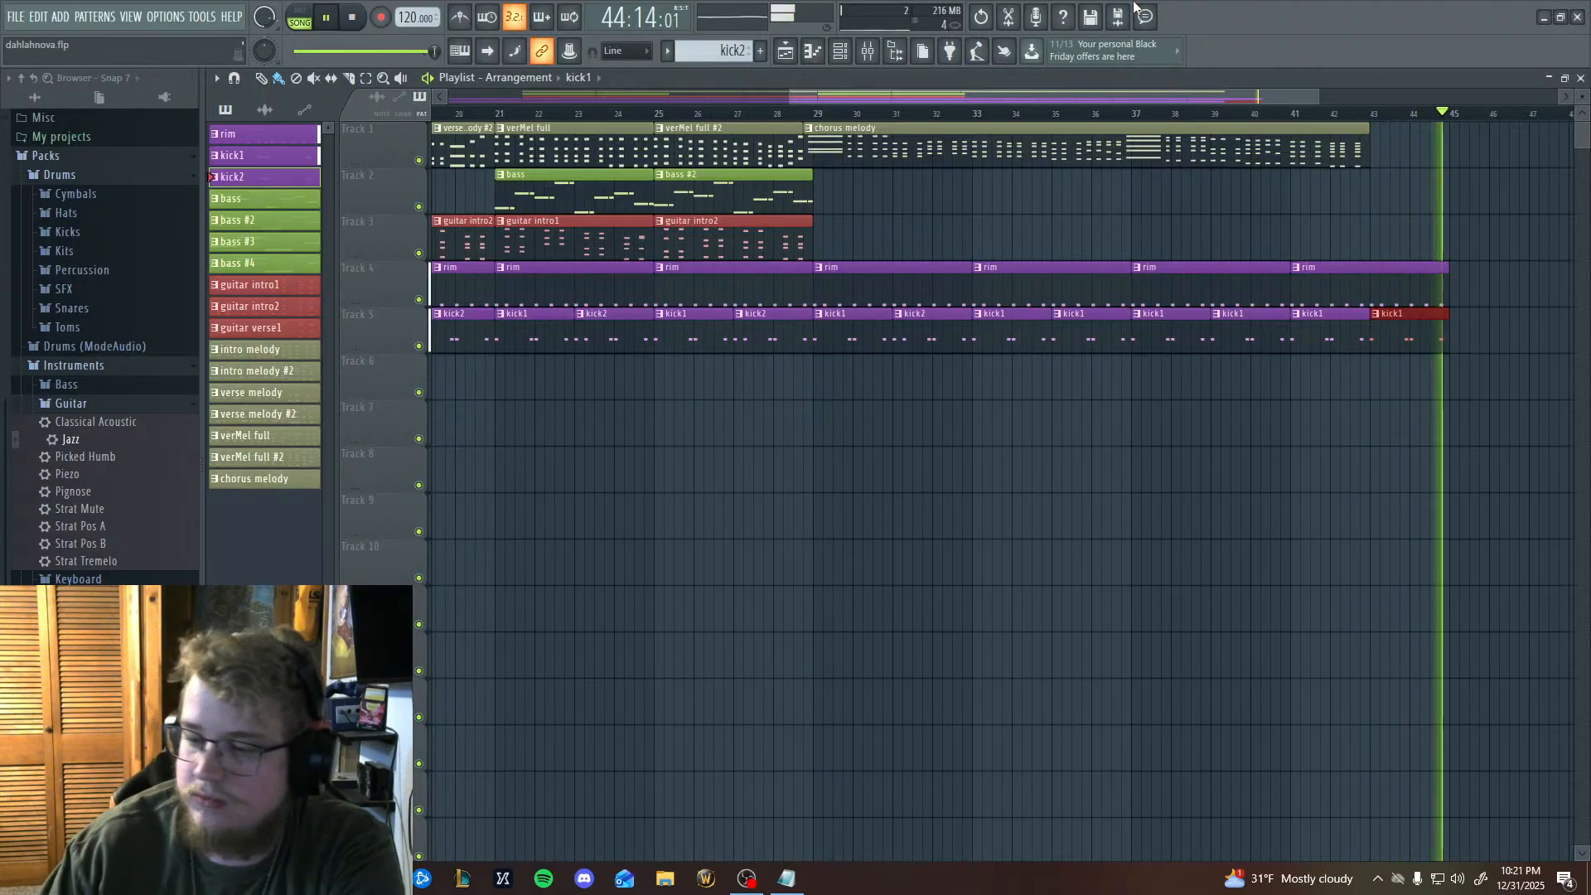
left_click(352, 18)
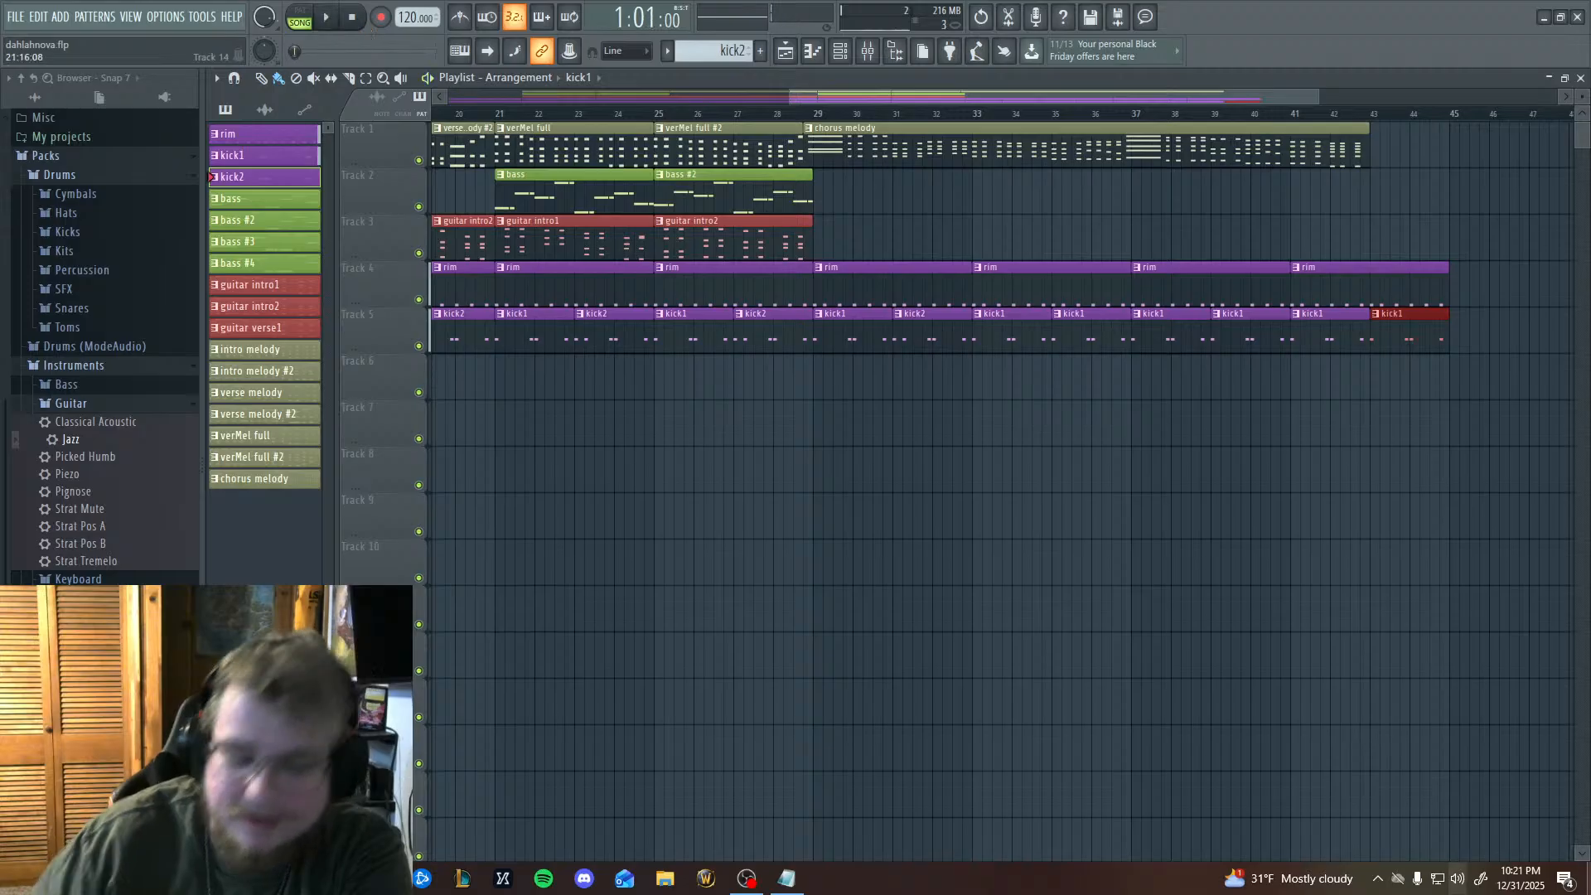
Set the playhead to bar 37, in the middle of the chorus melody.
scroll(960, 416, "right", 5)
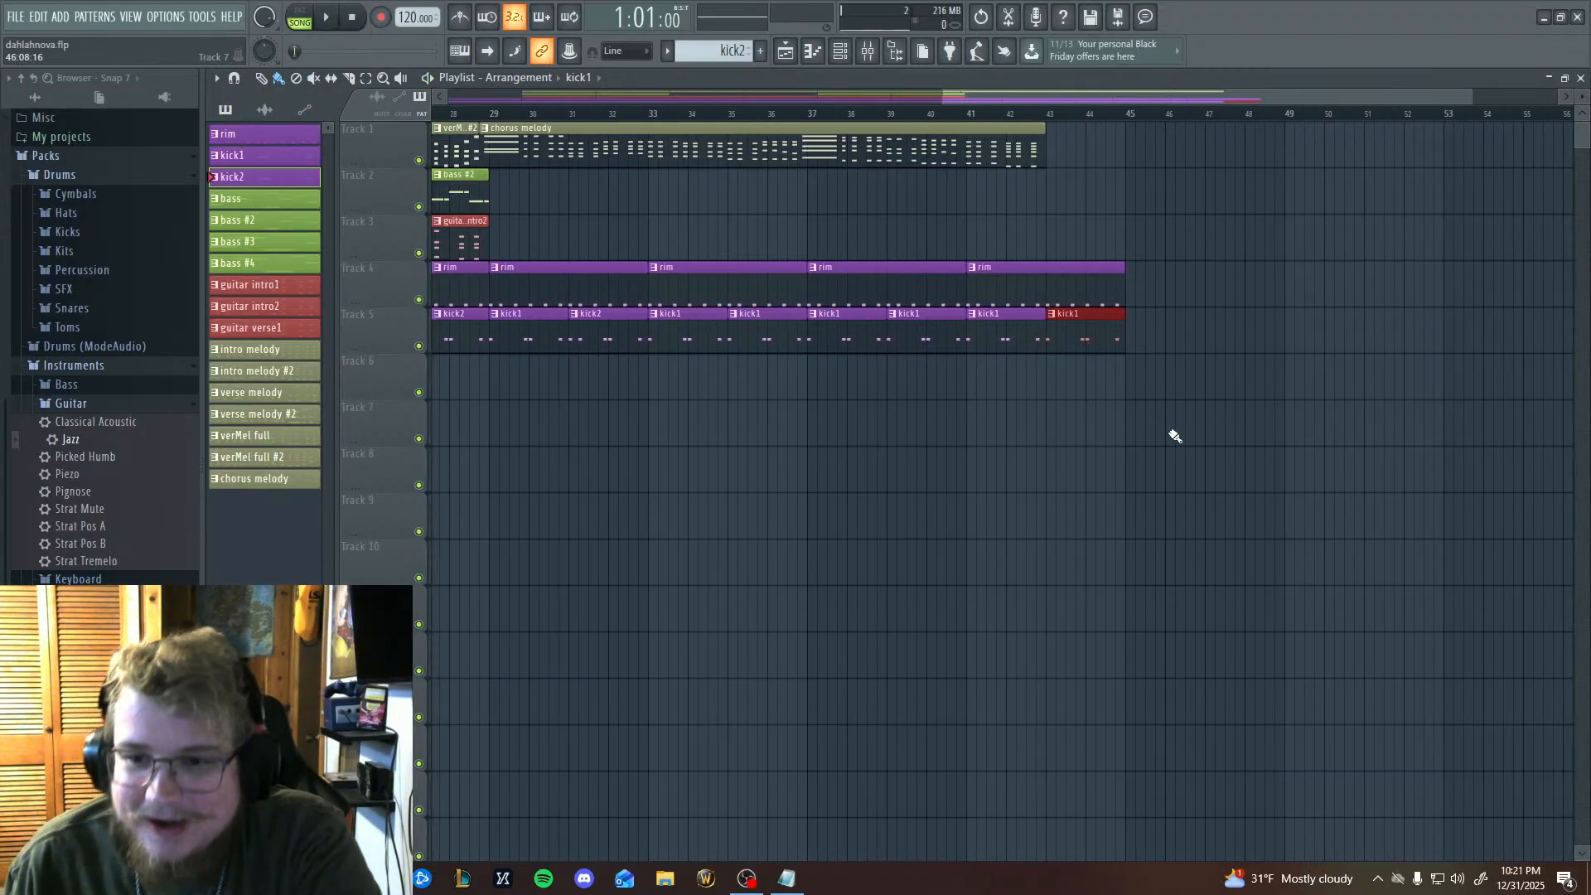
scroll(1321, 448, "left", 10)
scroll(1154, 573, "right", 6)
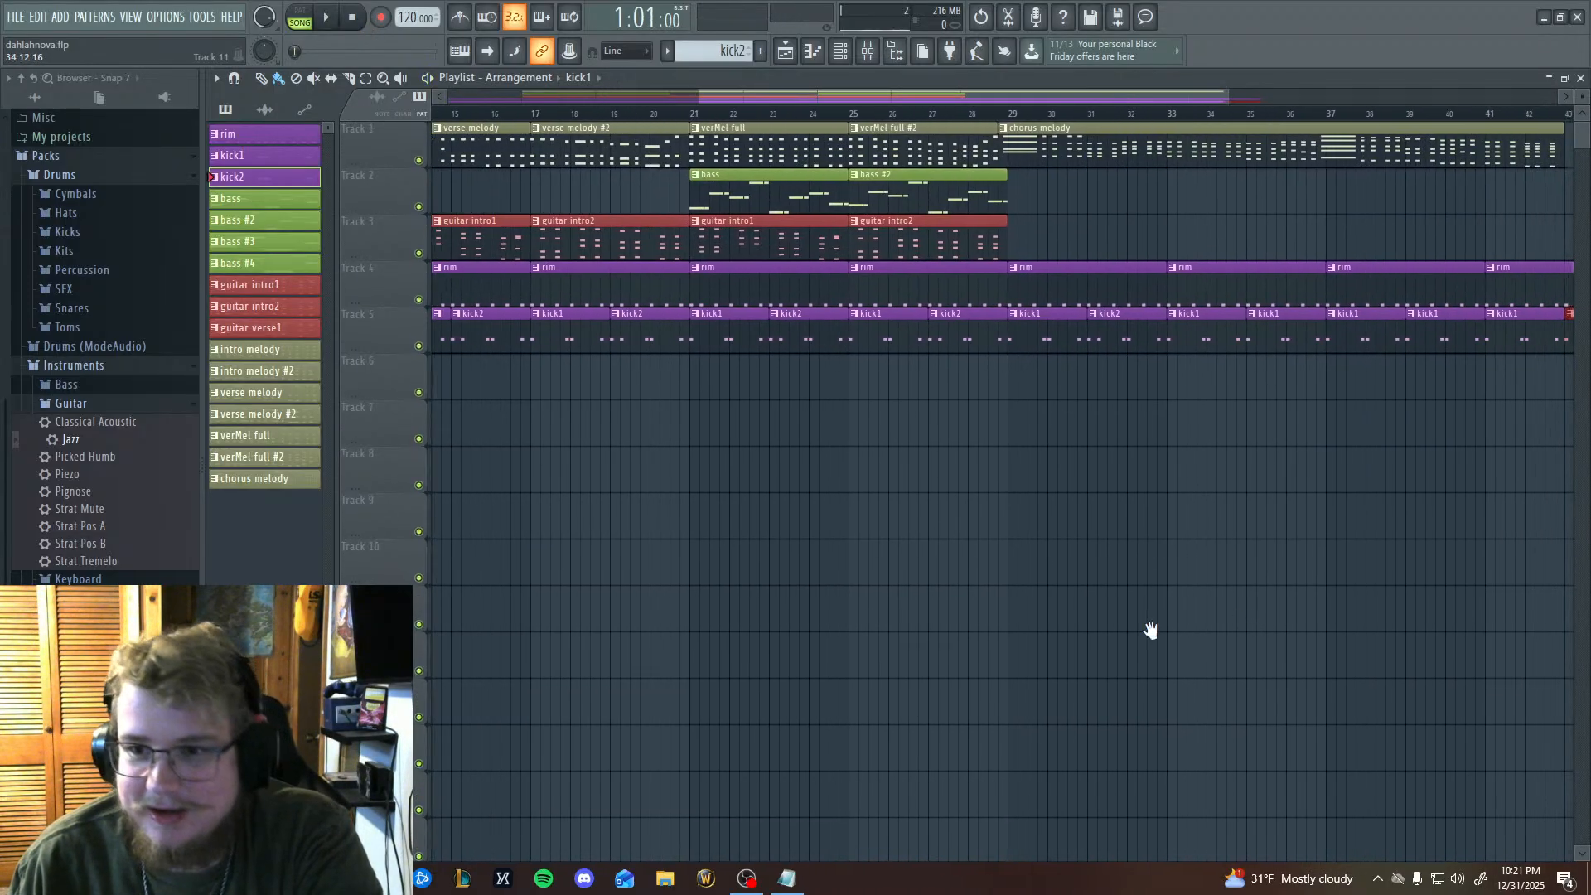
scroll(1332, 615, "left", 2)
scroll(1184, 608, "right", 3)
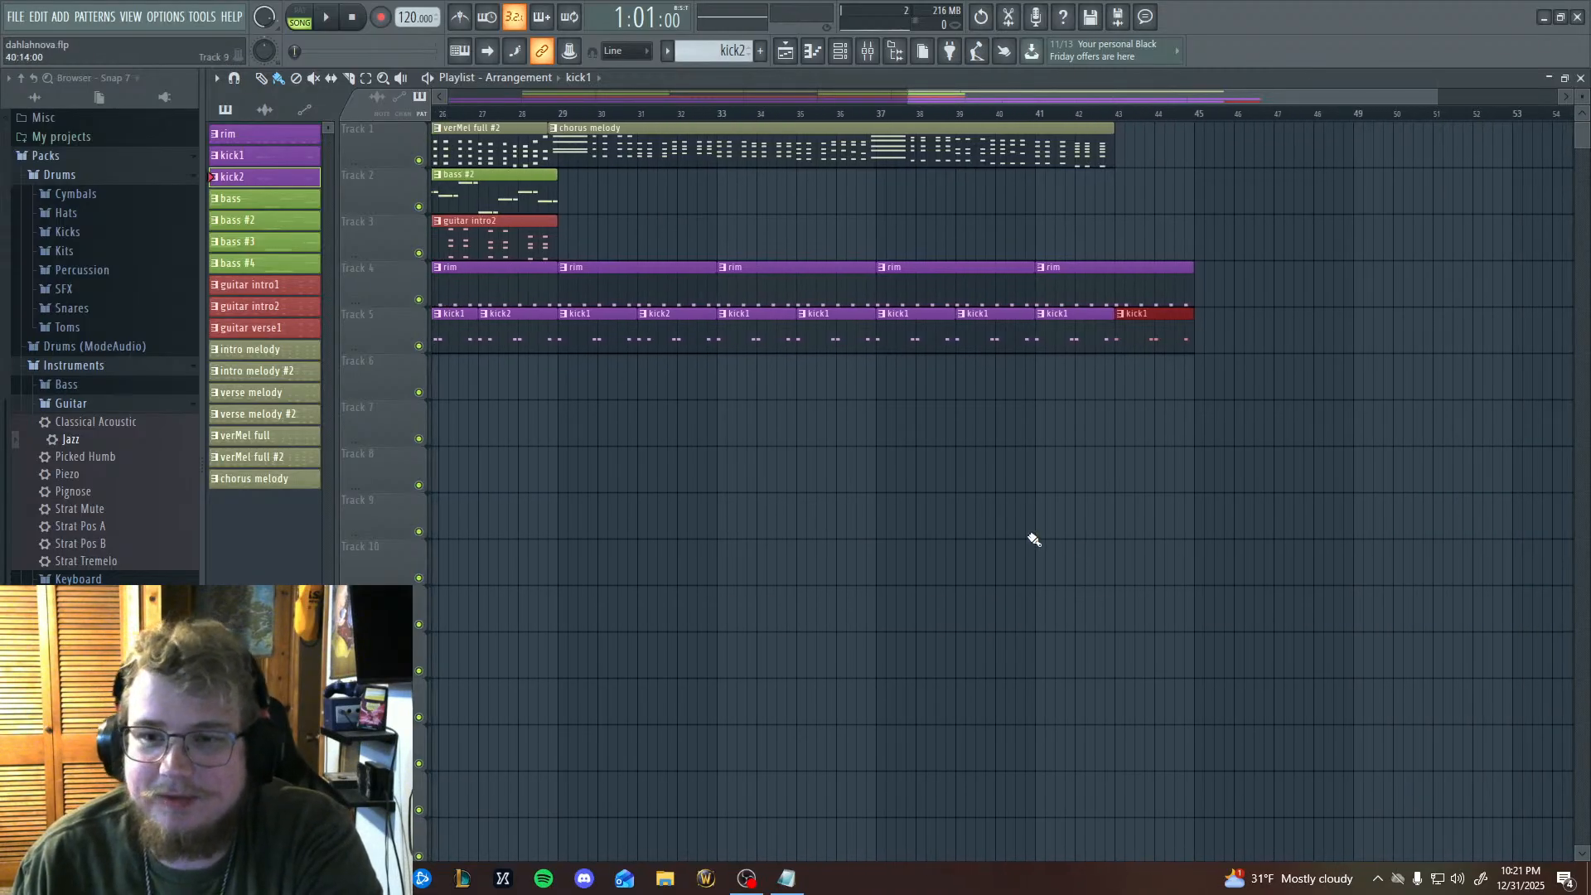
left_click(888, 116)
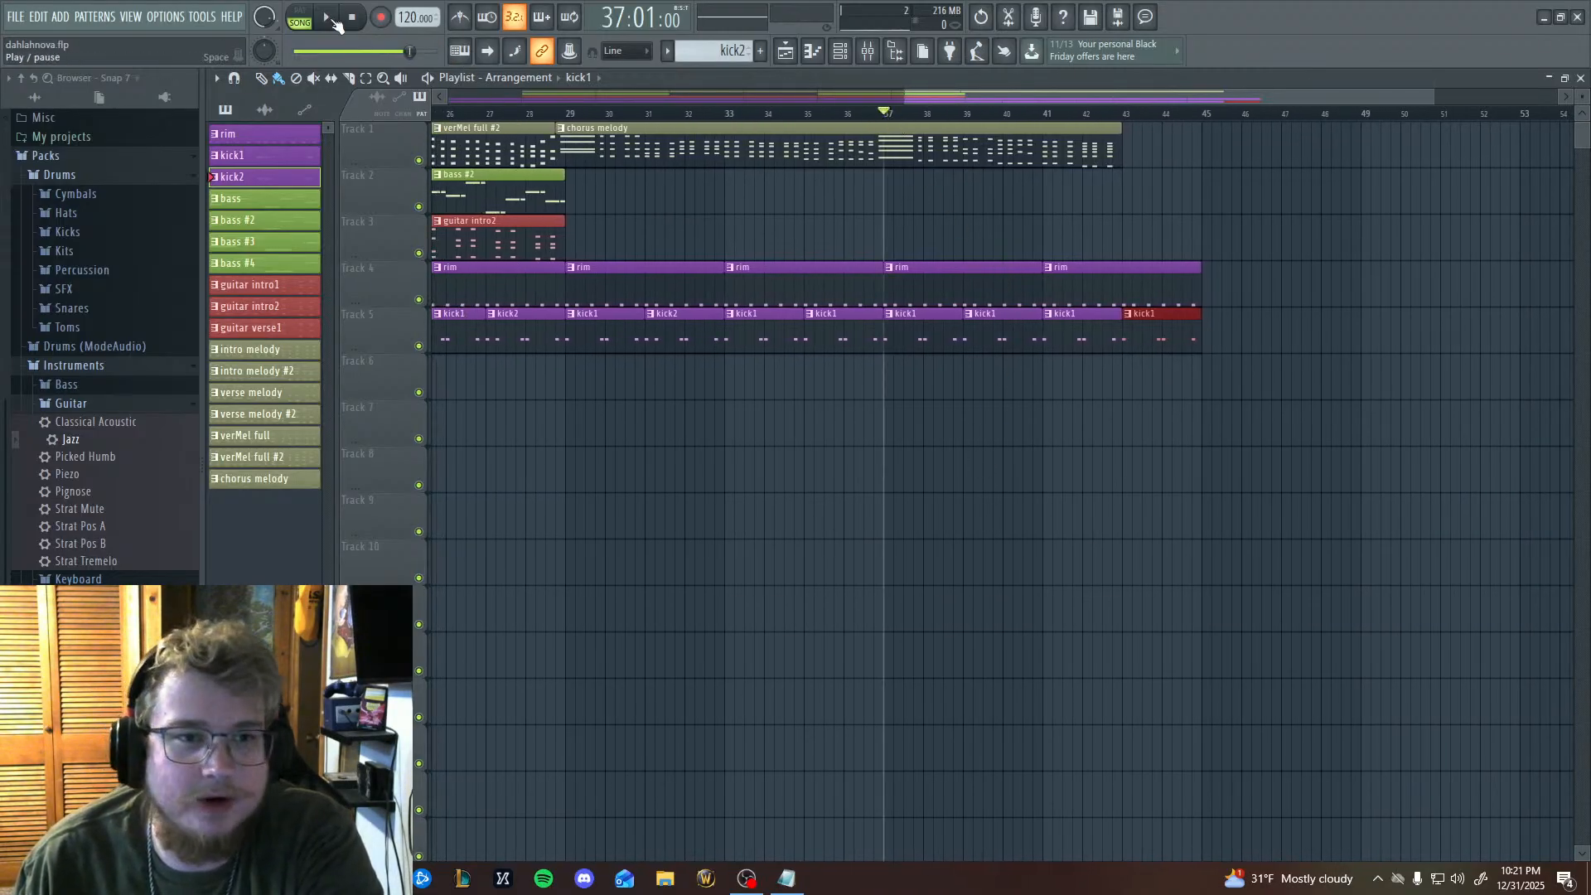
scroll(1168, 712, "left", 10)
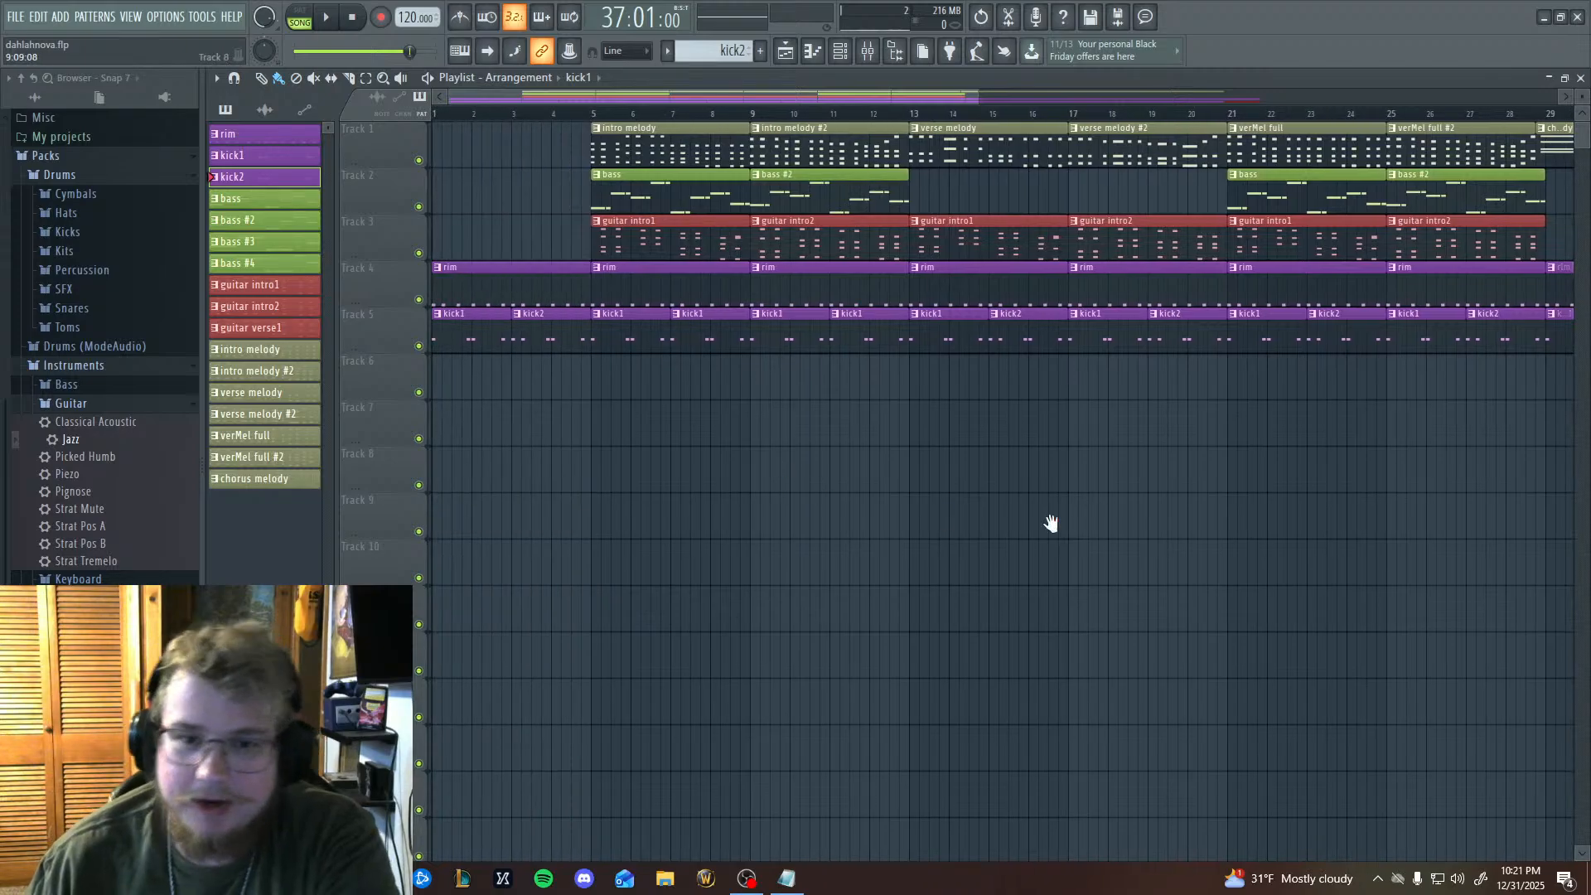
scroll(1051, 522, "right", 10)
scroll(980, 550, "right", 5)
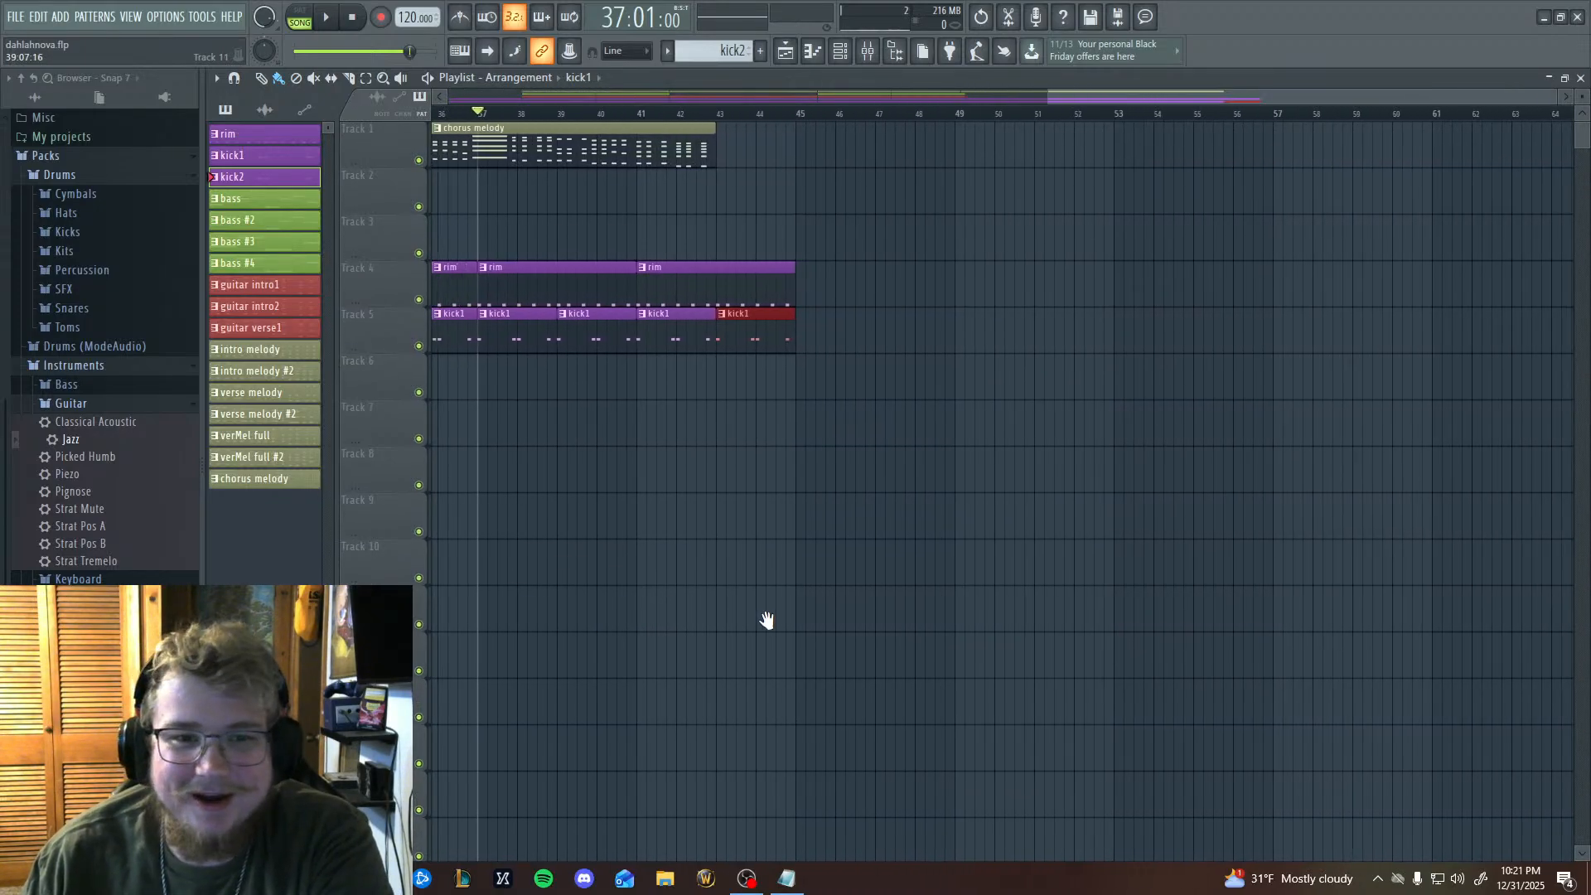
scroll(763, 622, "left", 2)
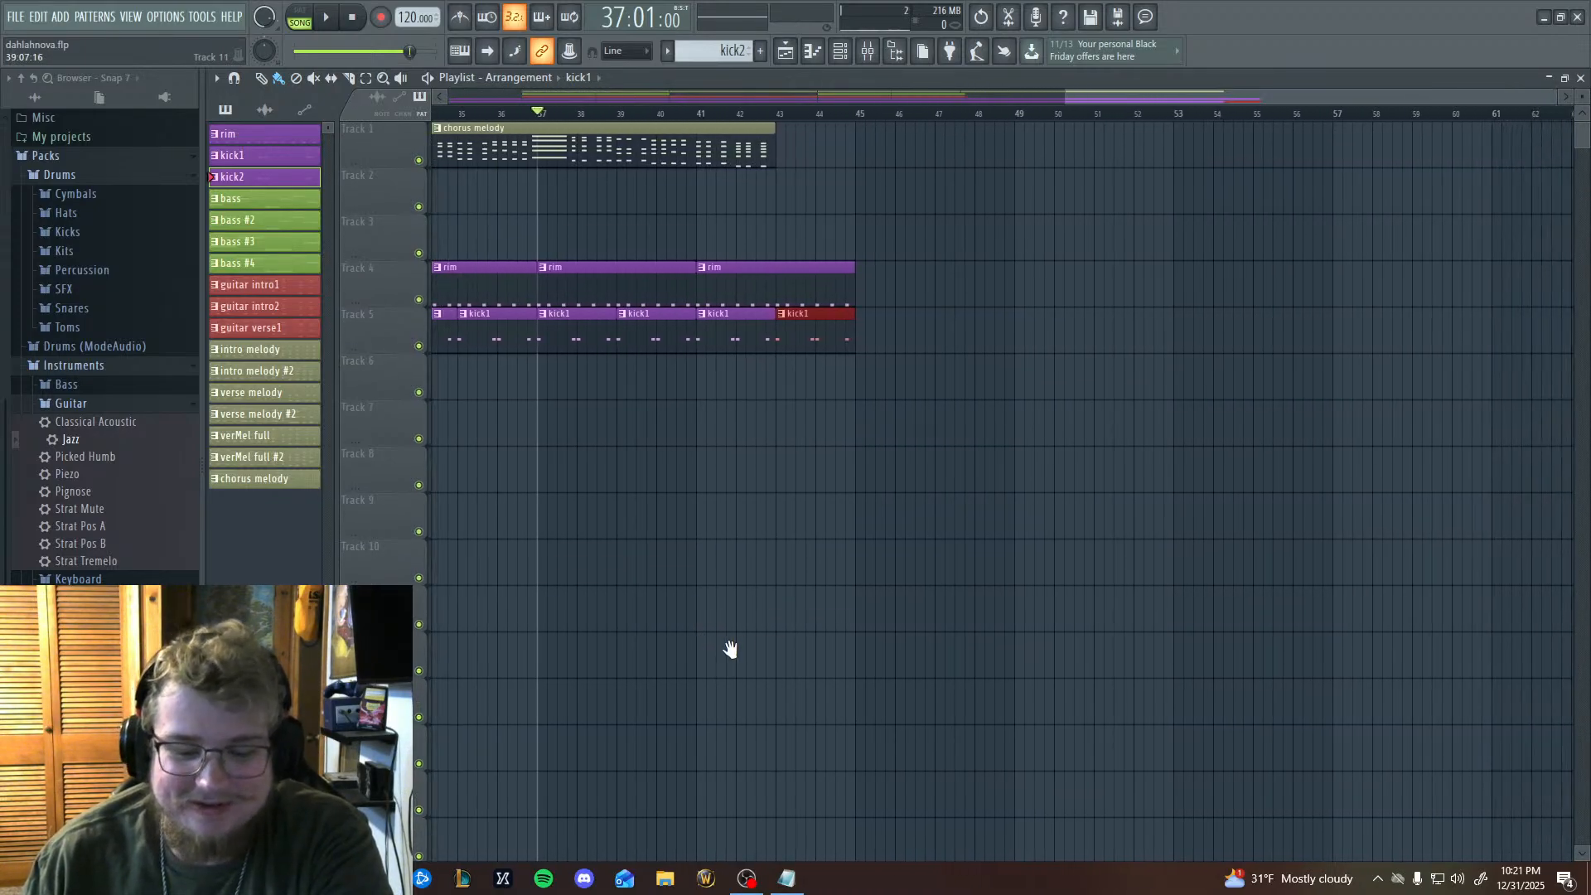
left_click_drag(731, 649, 945, 663)
scroll(953, 668, "left", 15)
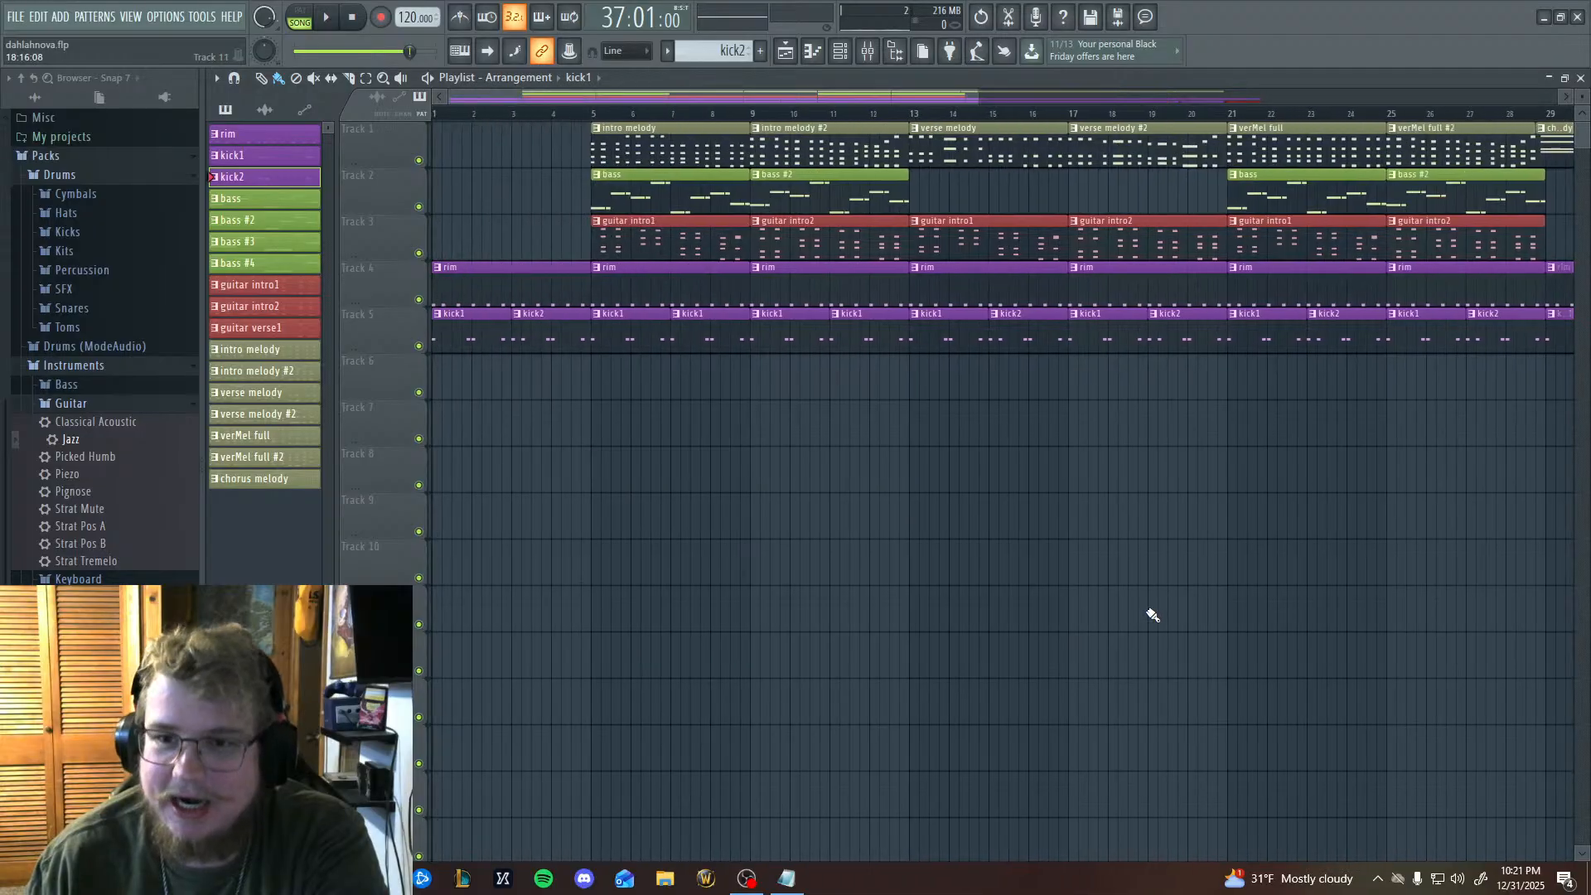
left_click_drag(1197, 636, 860, 610)
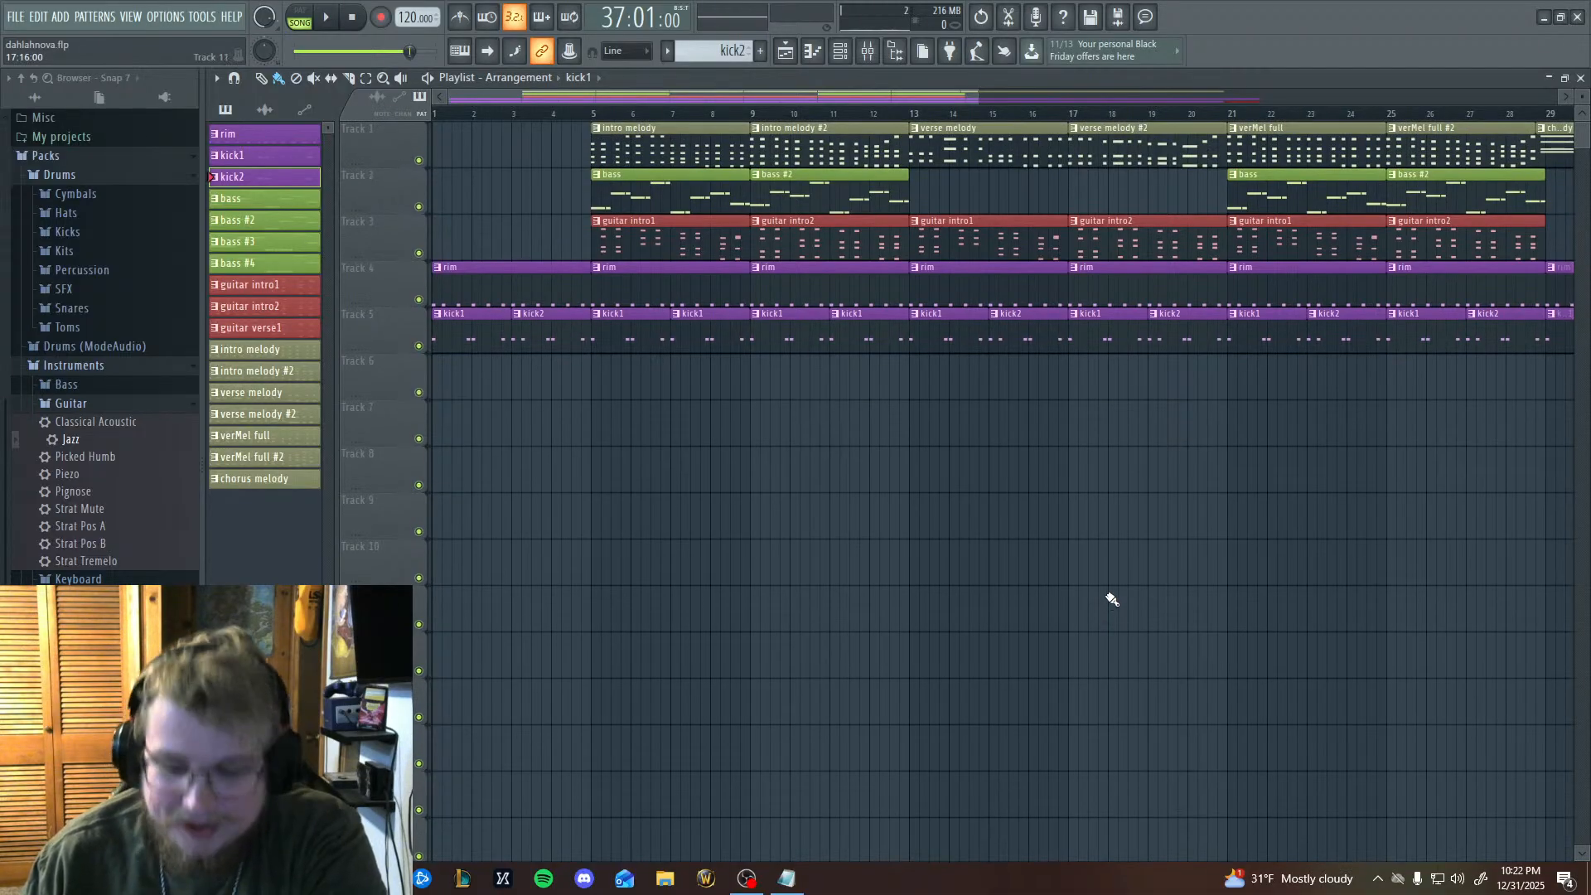
left_click_drag(1096, 623, 1582, 747)
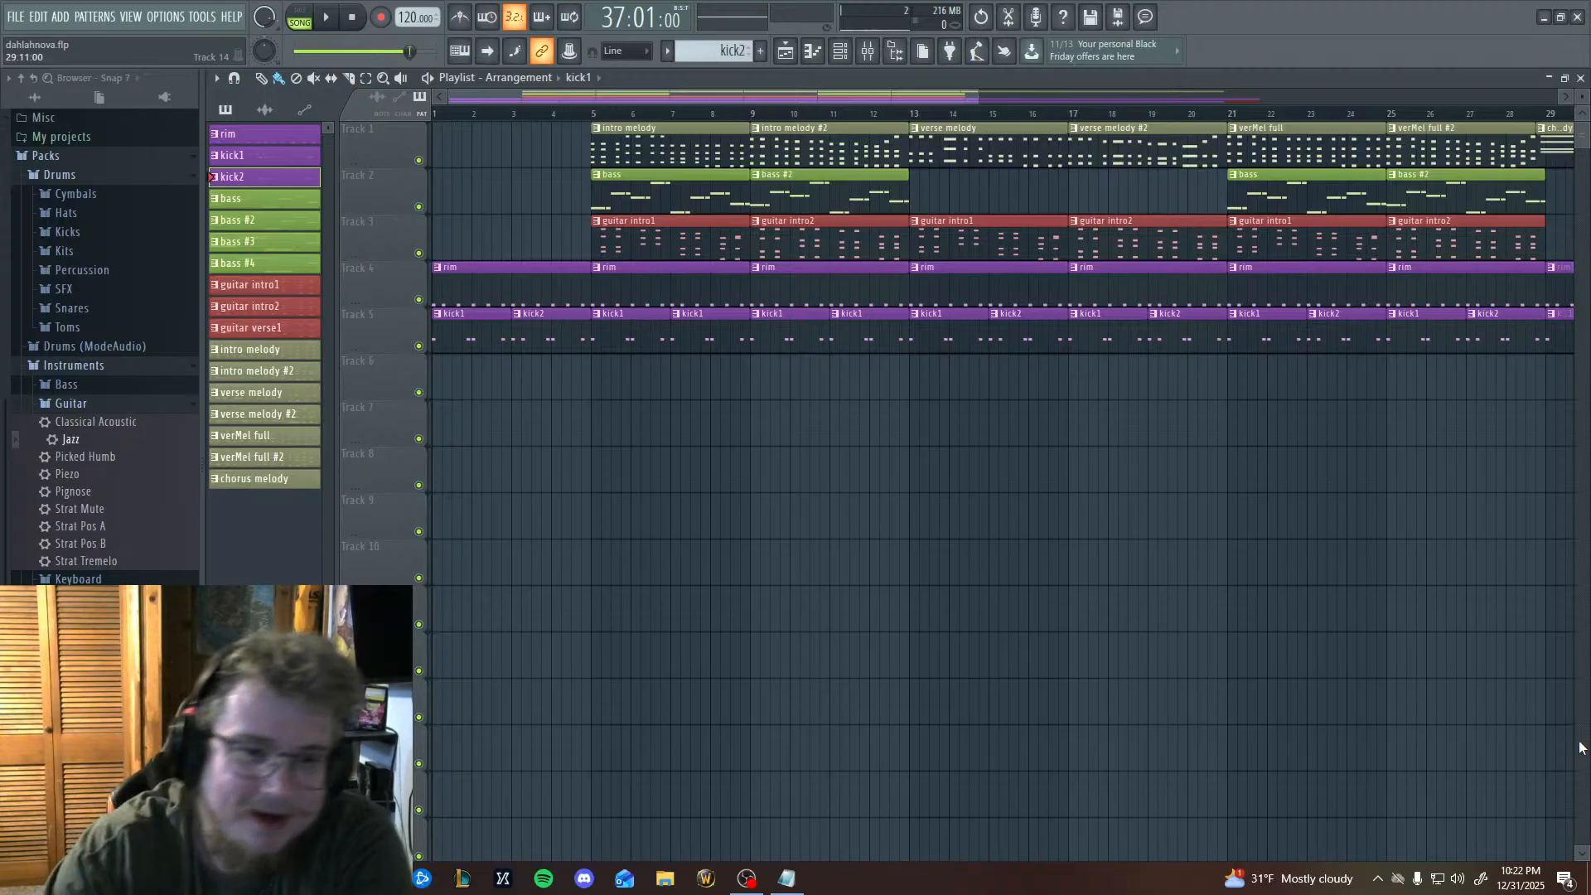
left_click_drag(1429, 597, 831, 558)
left_click_drag(1242, 624, 1425, 625)
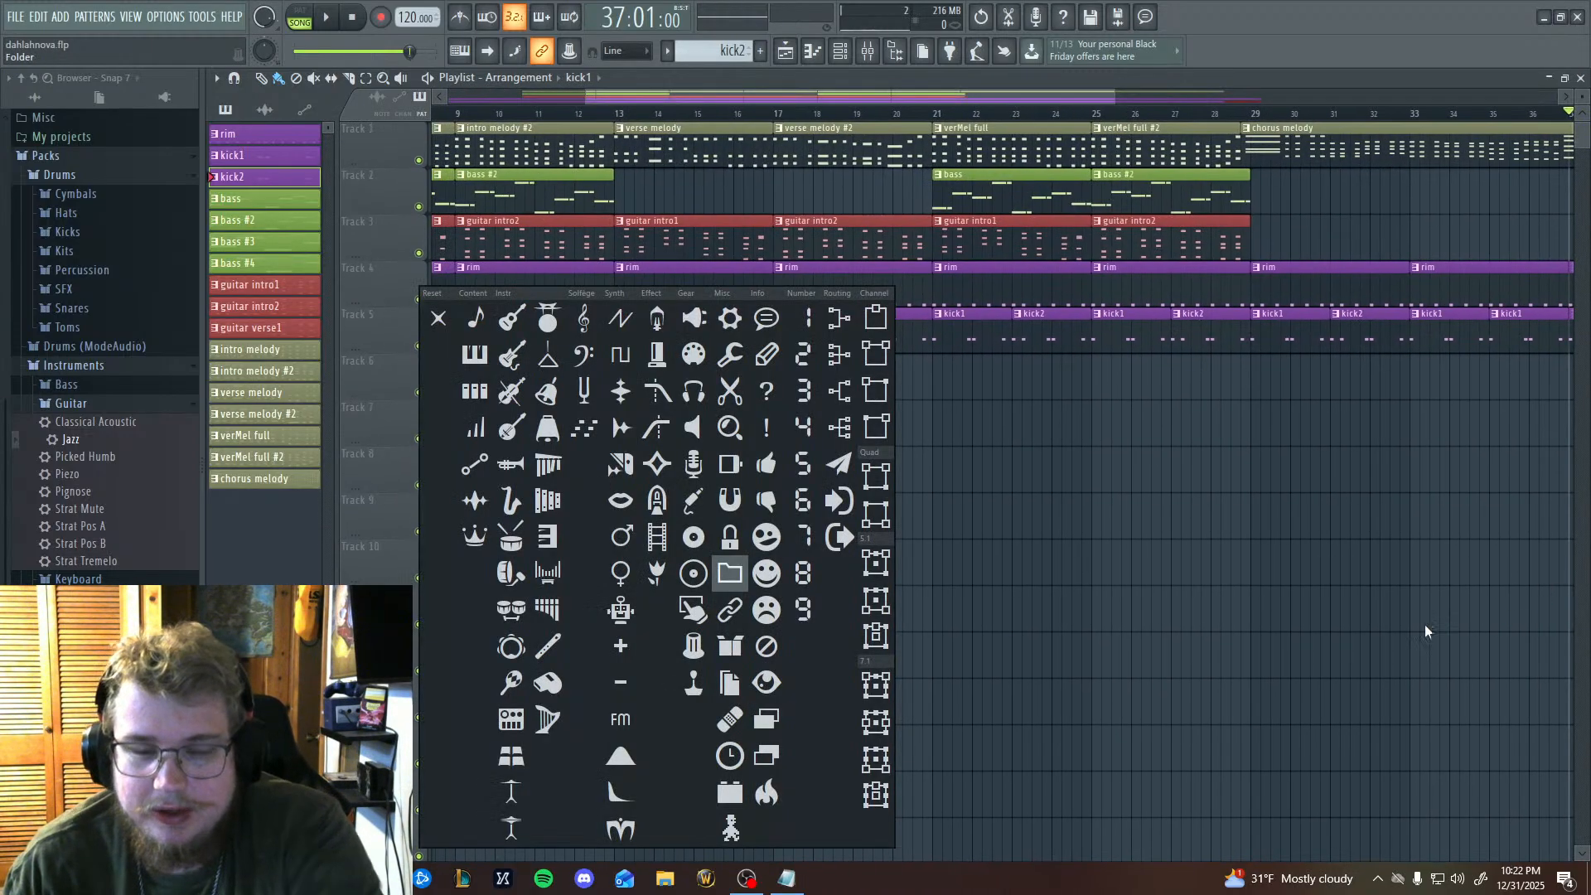
left_click(1425, 624)
left_click_drag(1173, 582, 1465, 583)
left_click_drag(760, 608, 1475, 584)
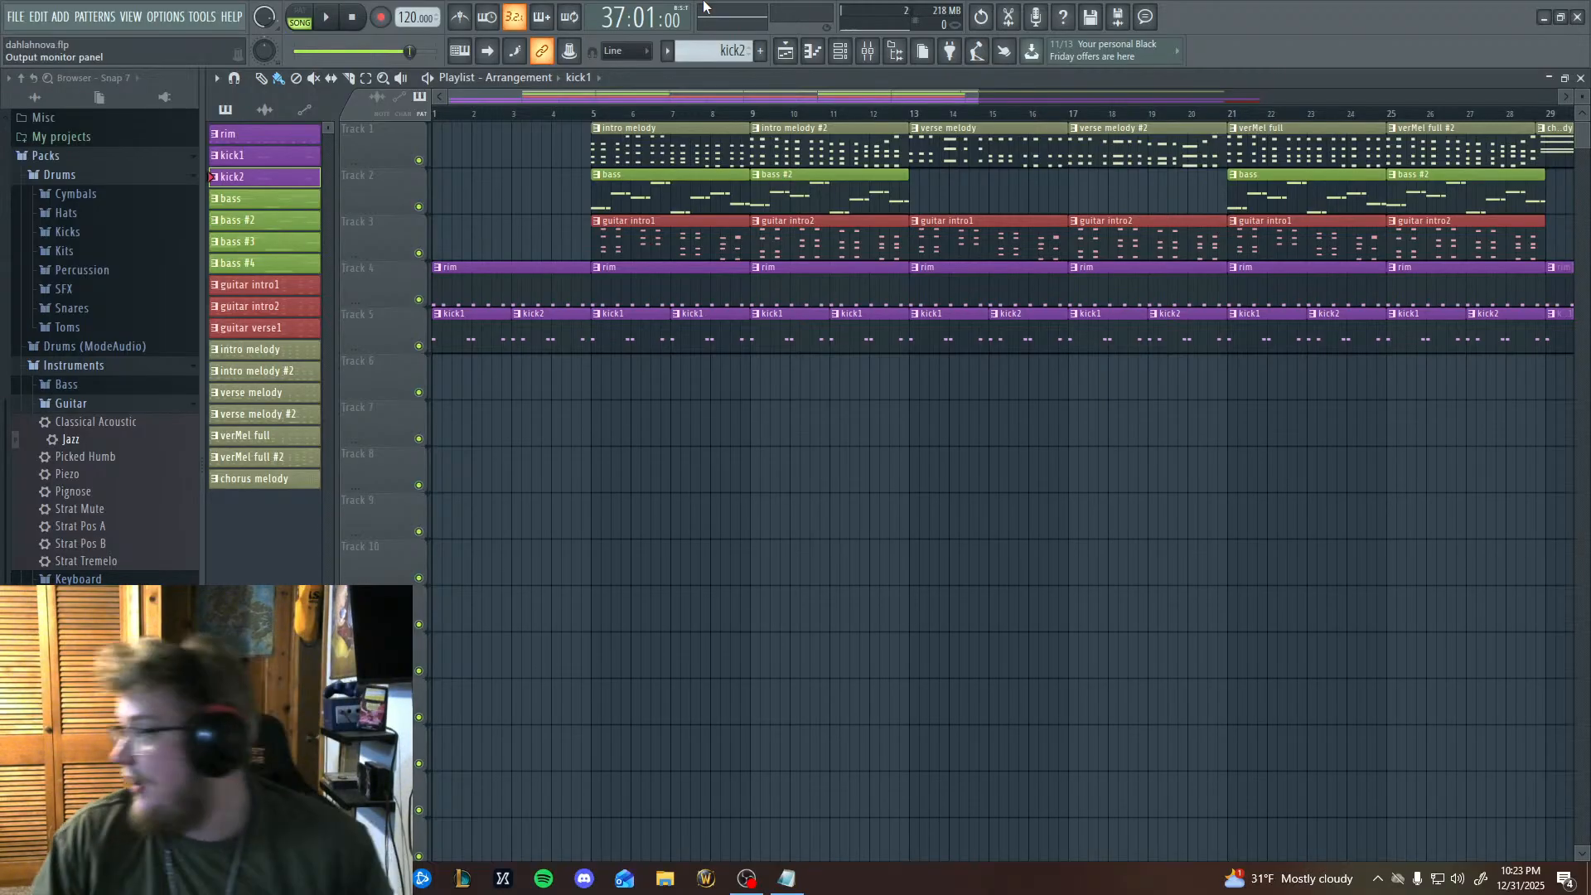
Switch to Notepad and place the dahlahnova.txt chord notes over the FL Studio playlist.
left_click(790, 870)
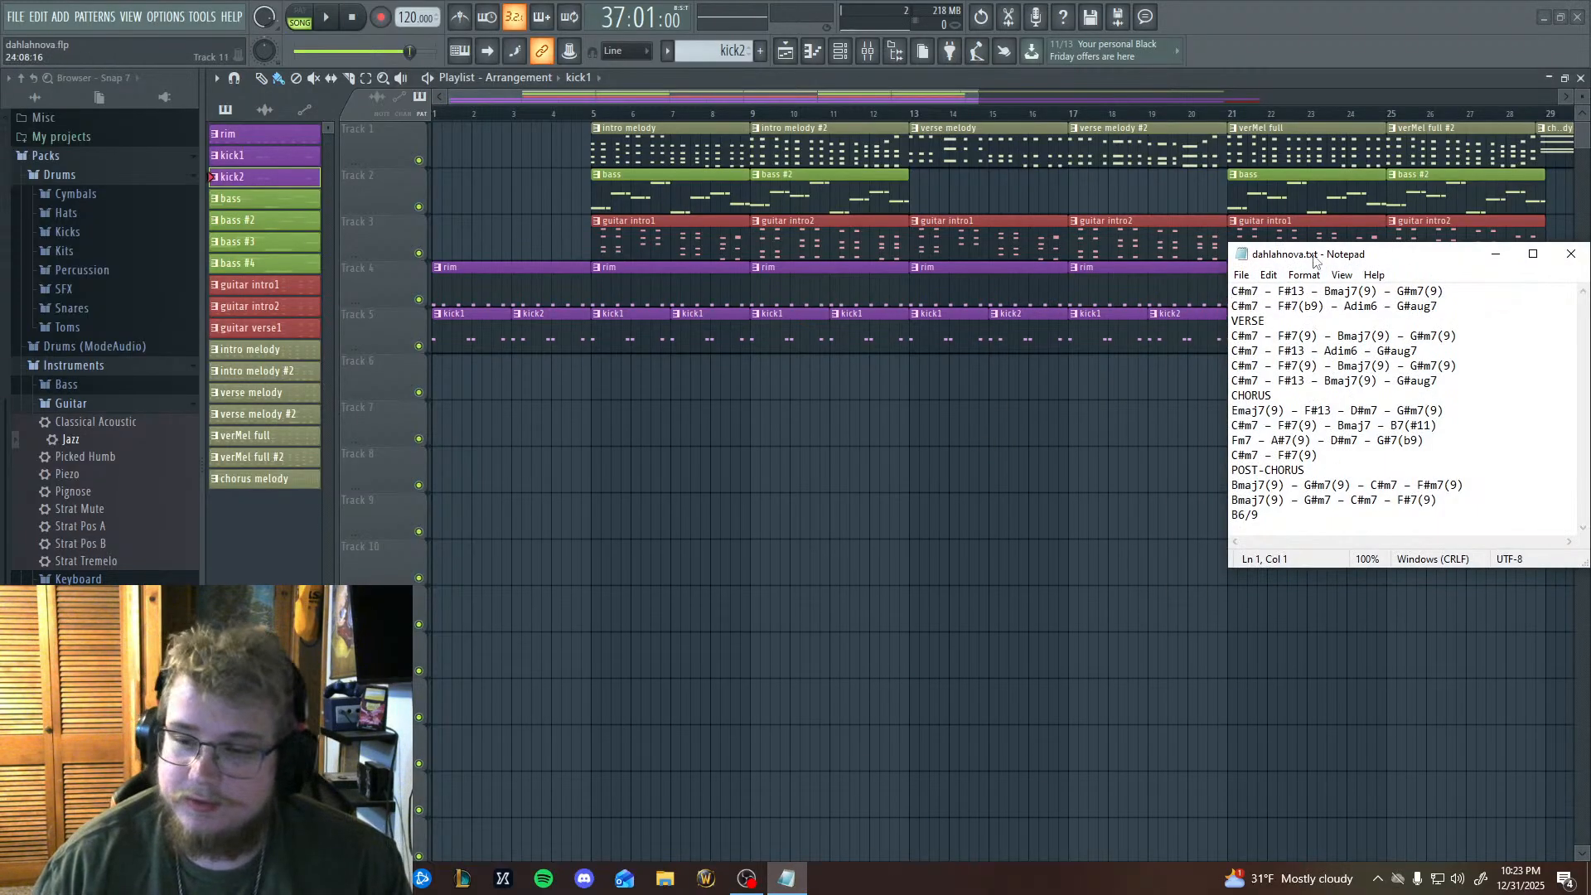
left_click_drag(1378, 246, 913, 277)
left_click(747, 878)
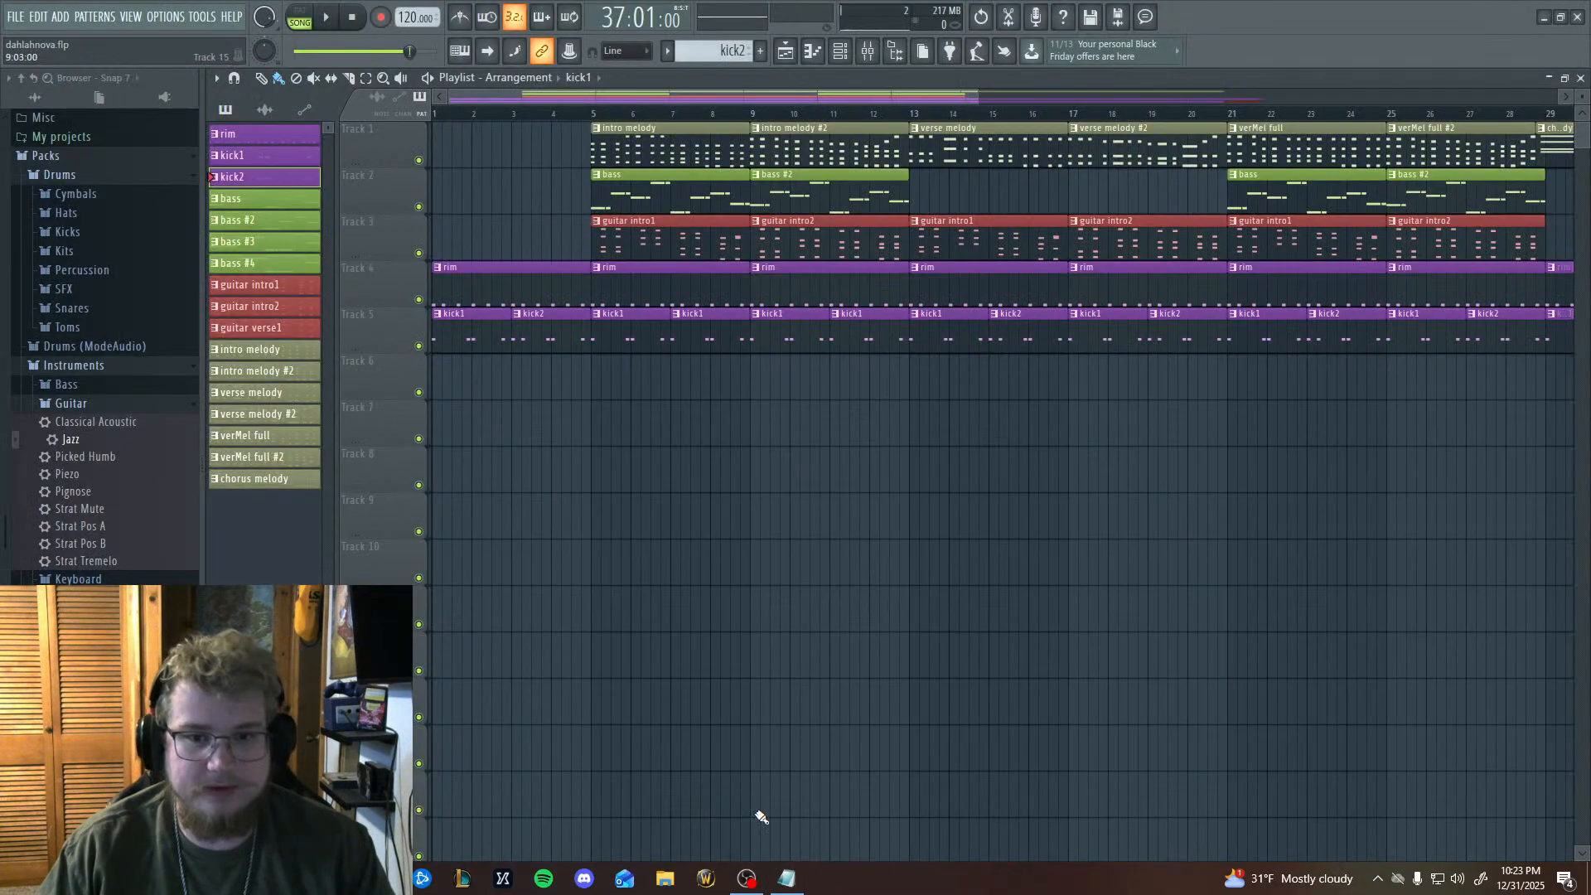
left_click(785, 886)
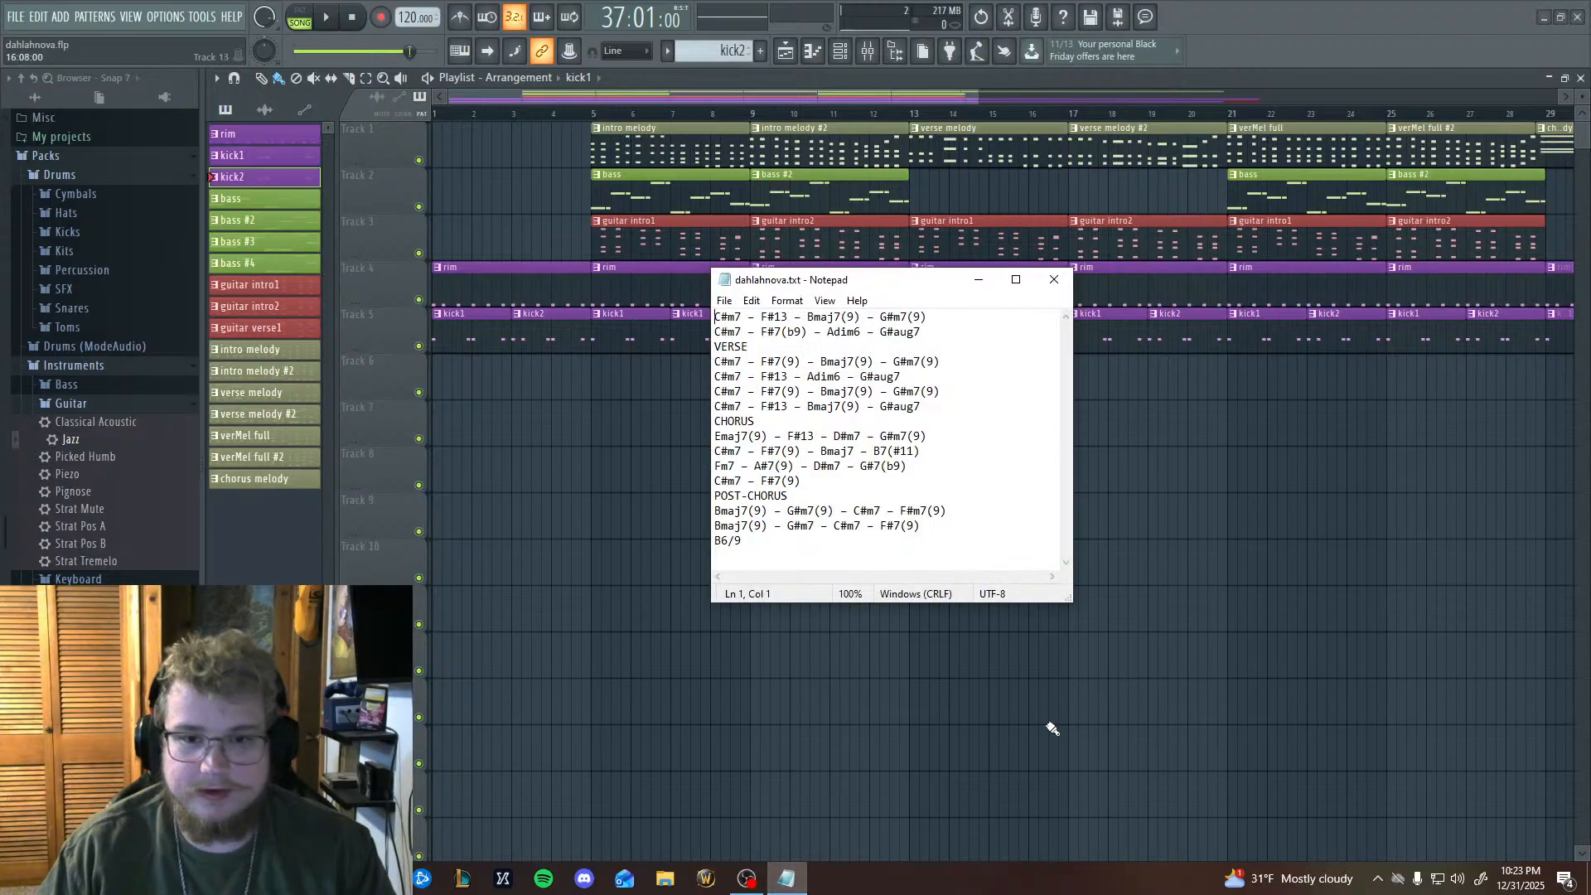
left_click(1545, 17)
left_click_drag(921, 285, 875, 211)
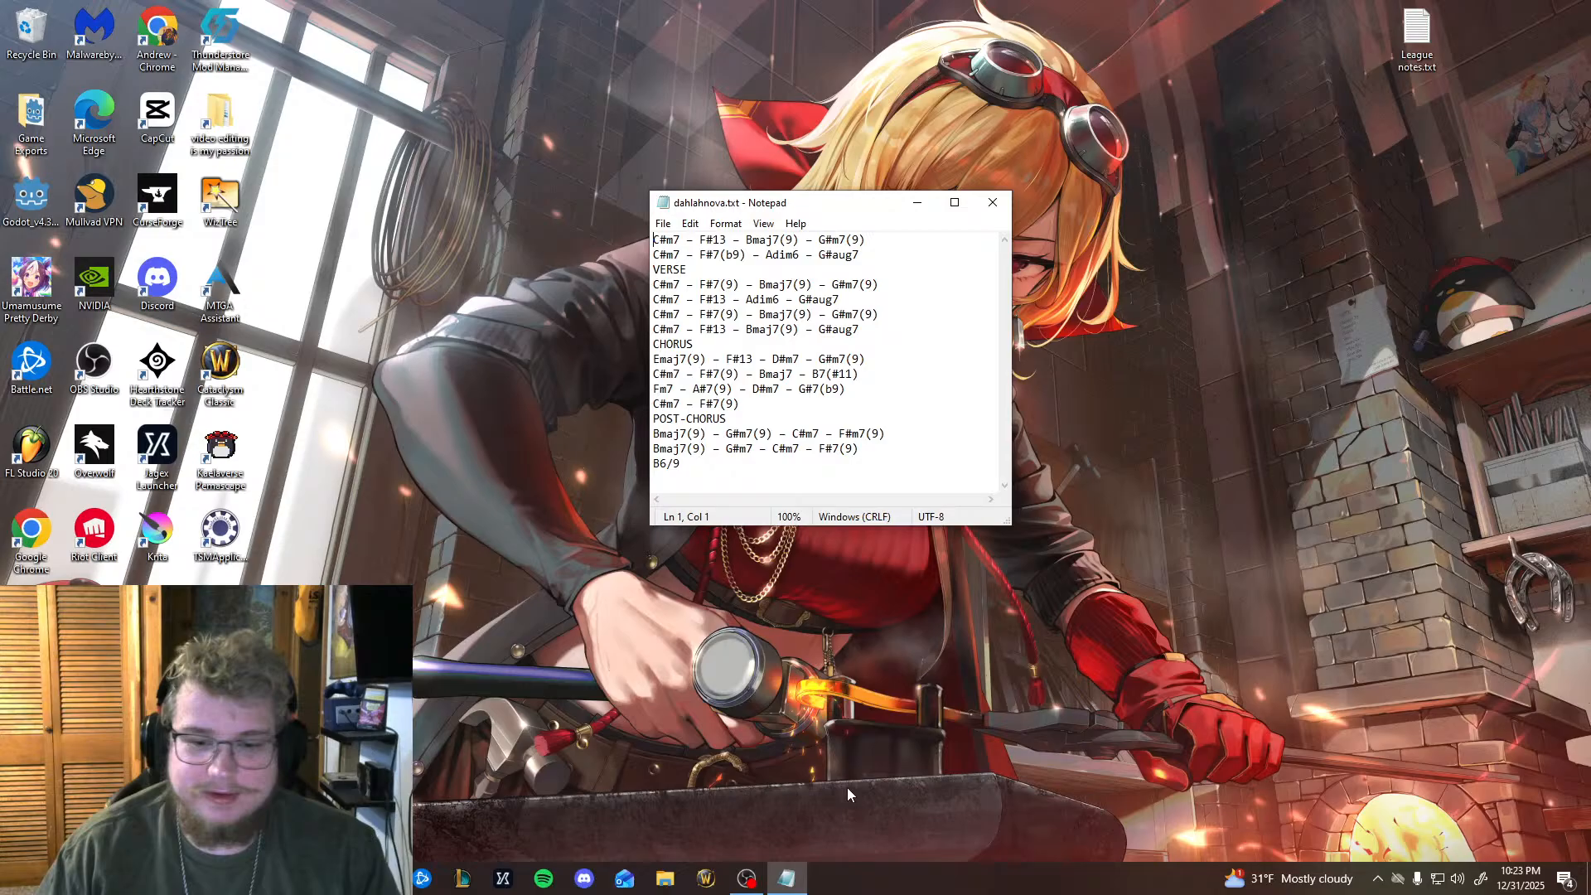
left_click(747, 879)
left_click(746, 879)
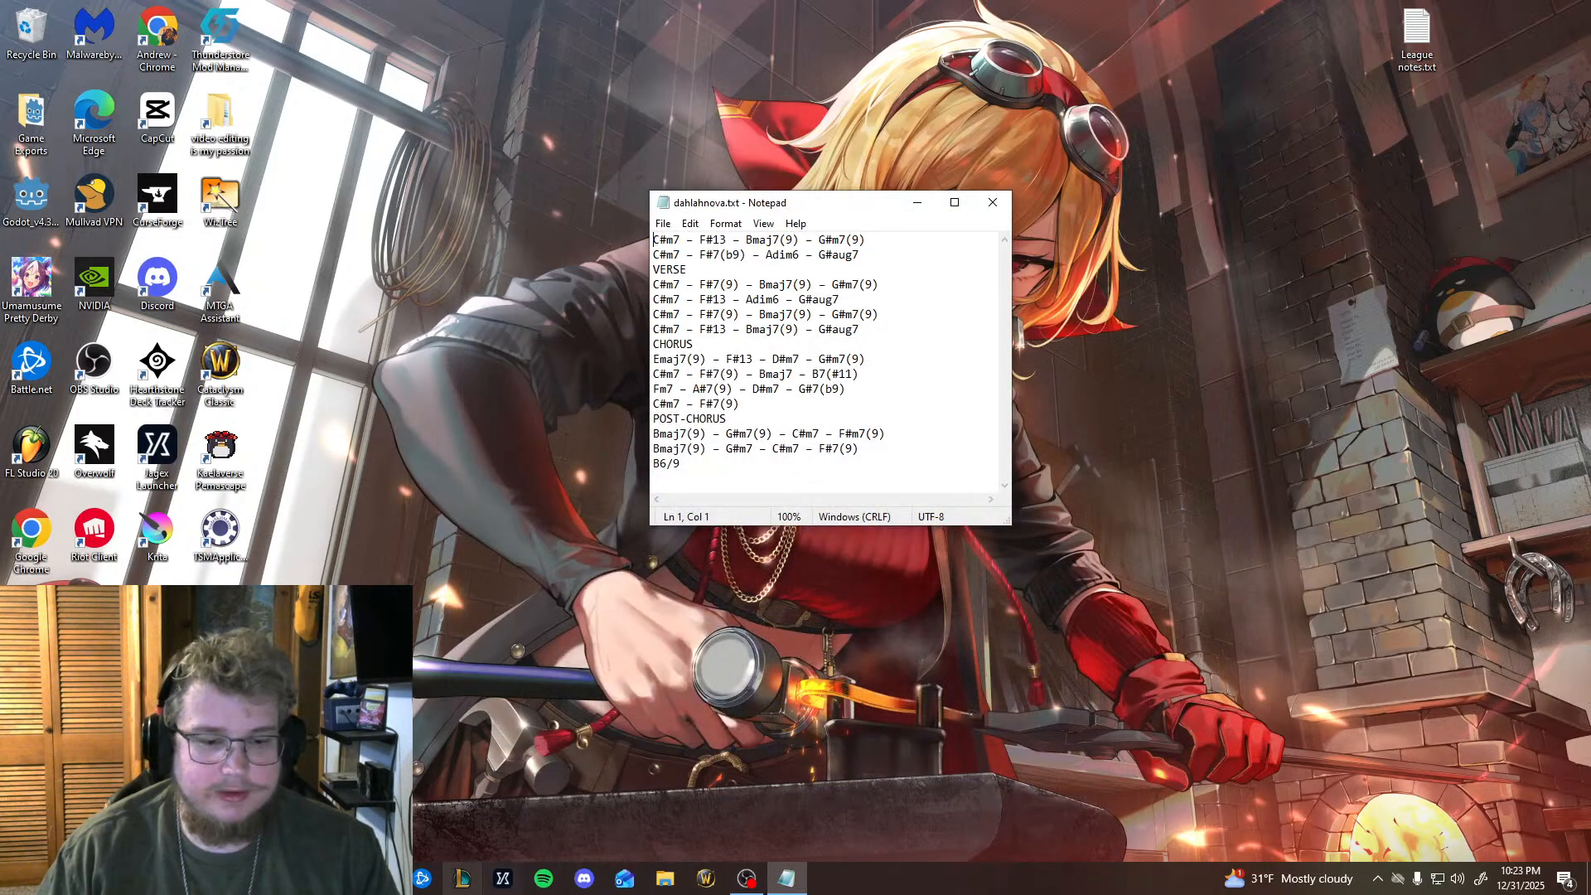
left_click(463, 878)
left_click(787, 878)
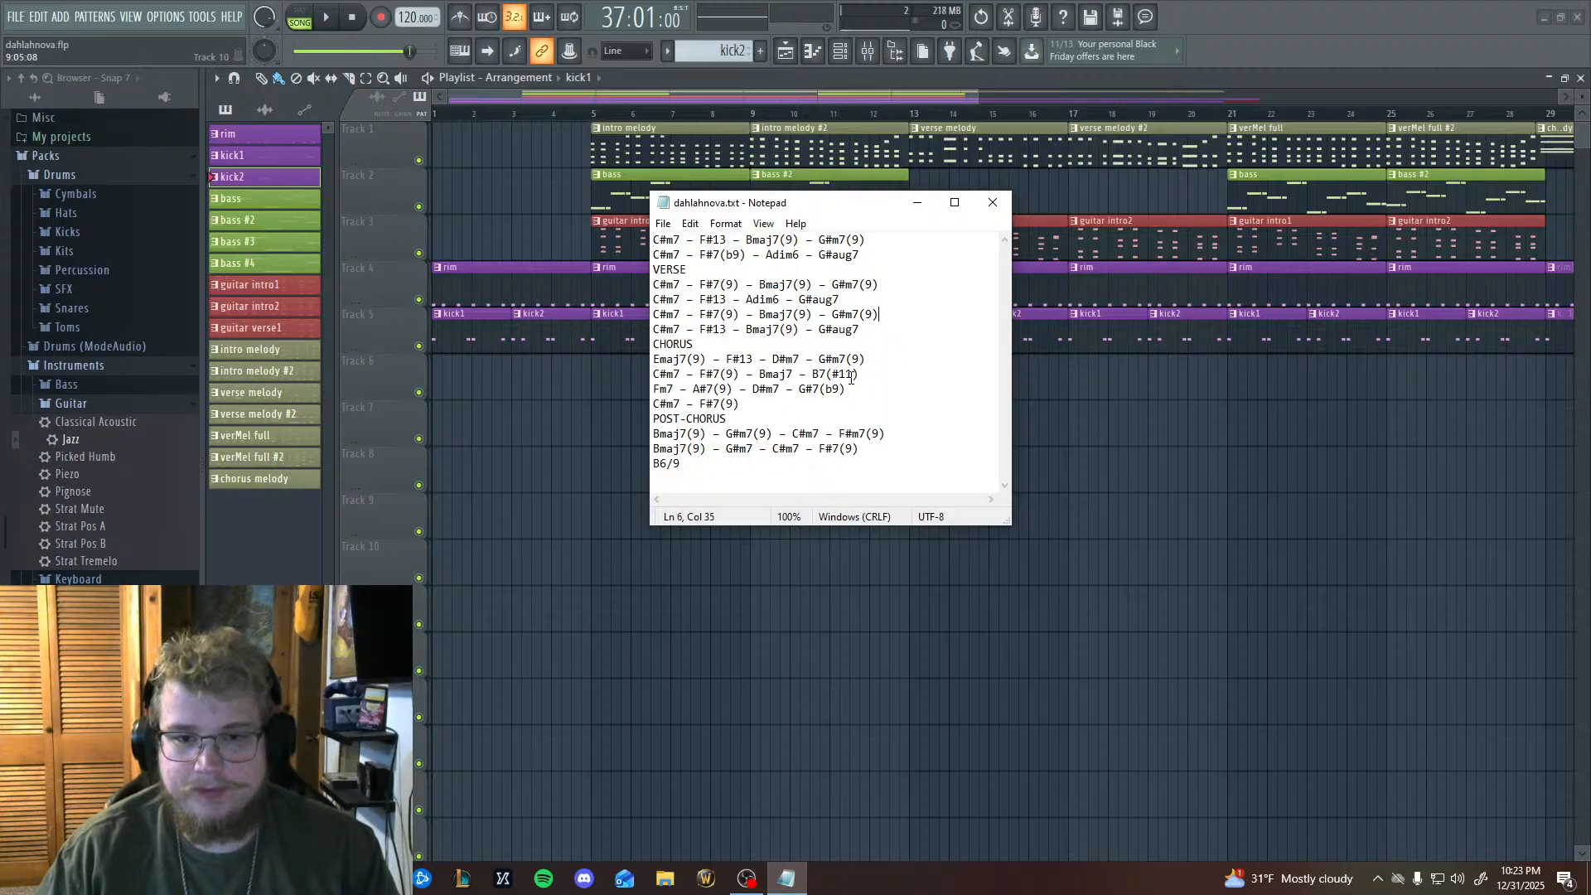
left_click_drag(823, 220, 743, 187)
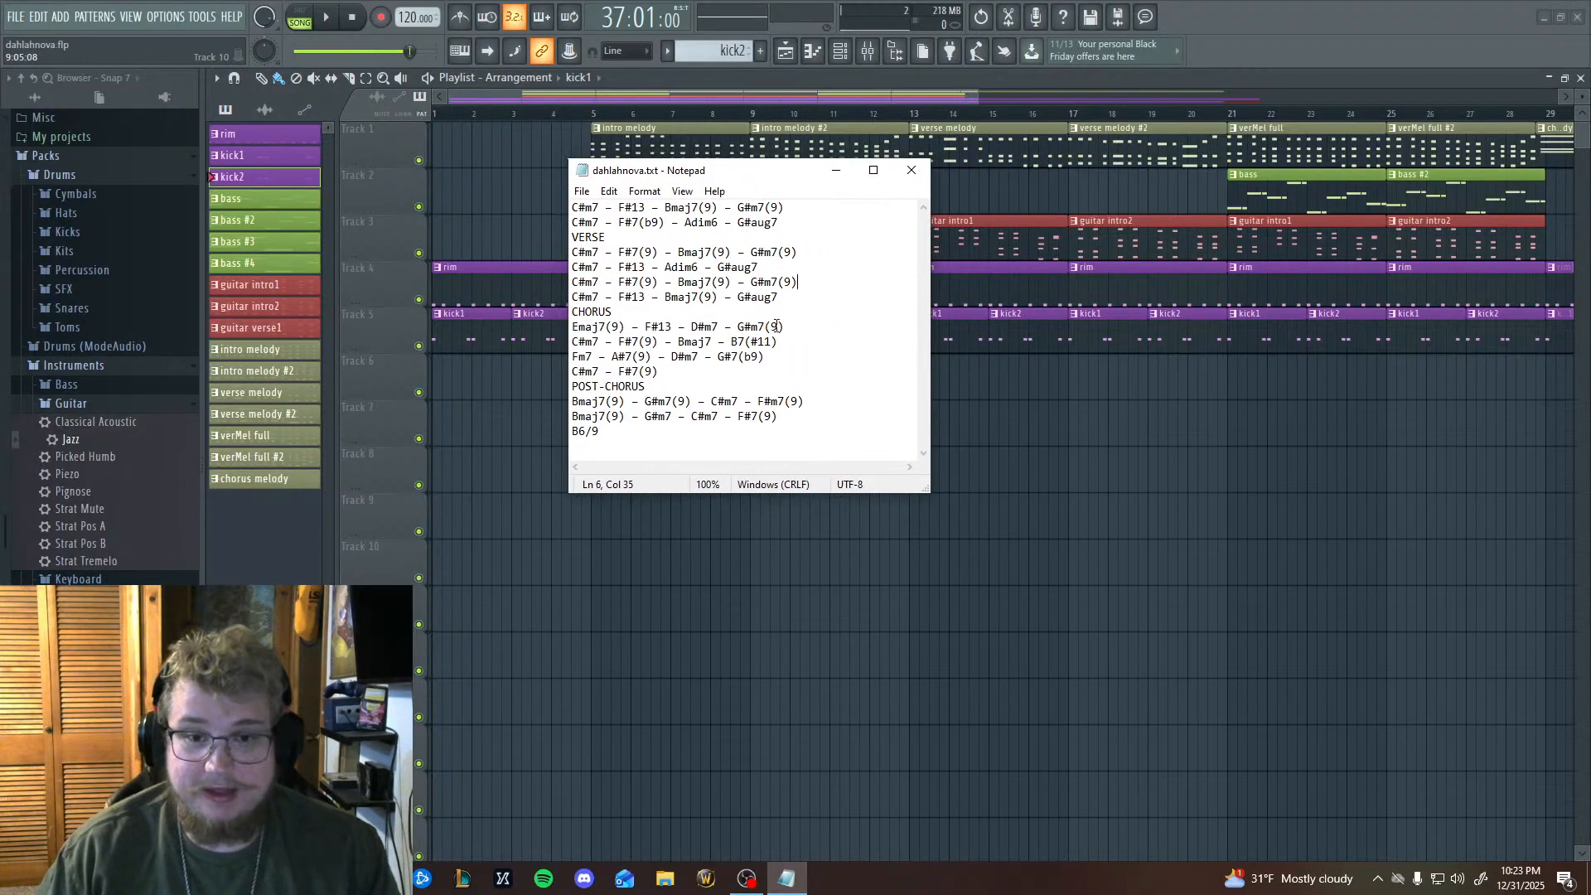
Set the chord notes' text zoom to 110% and make the Notepad window taller and slightly narrower.
scroll(777, 327, "up", 2)
scroll(776, 327, "up", 1)
scroll(776, 327, "down", 4)
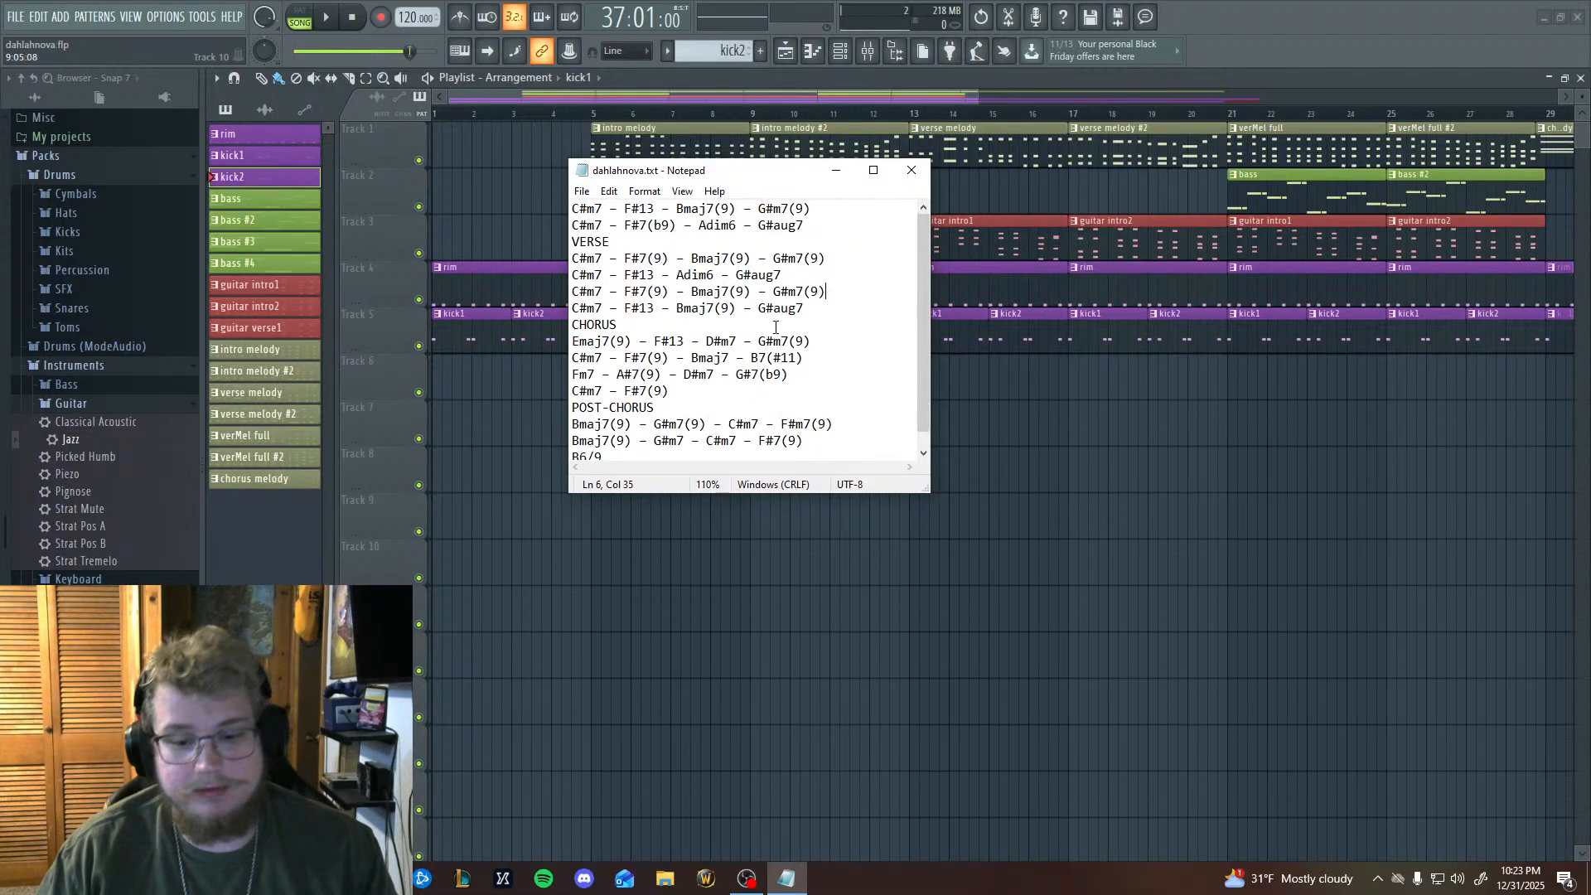
scroll(776, 328, "up", 4)
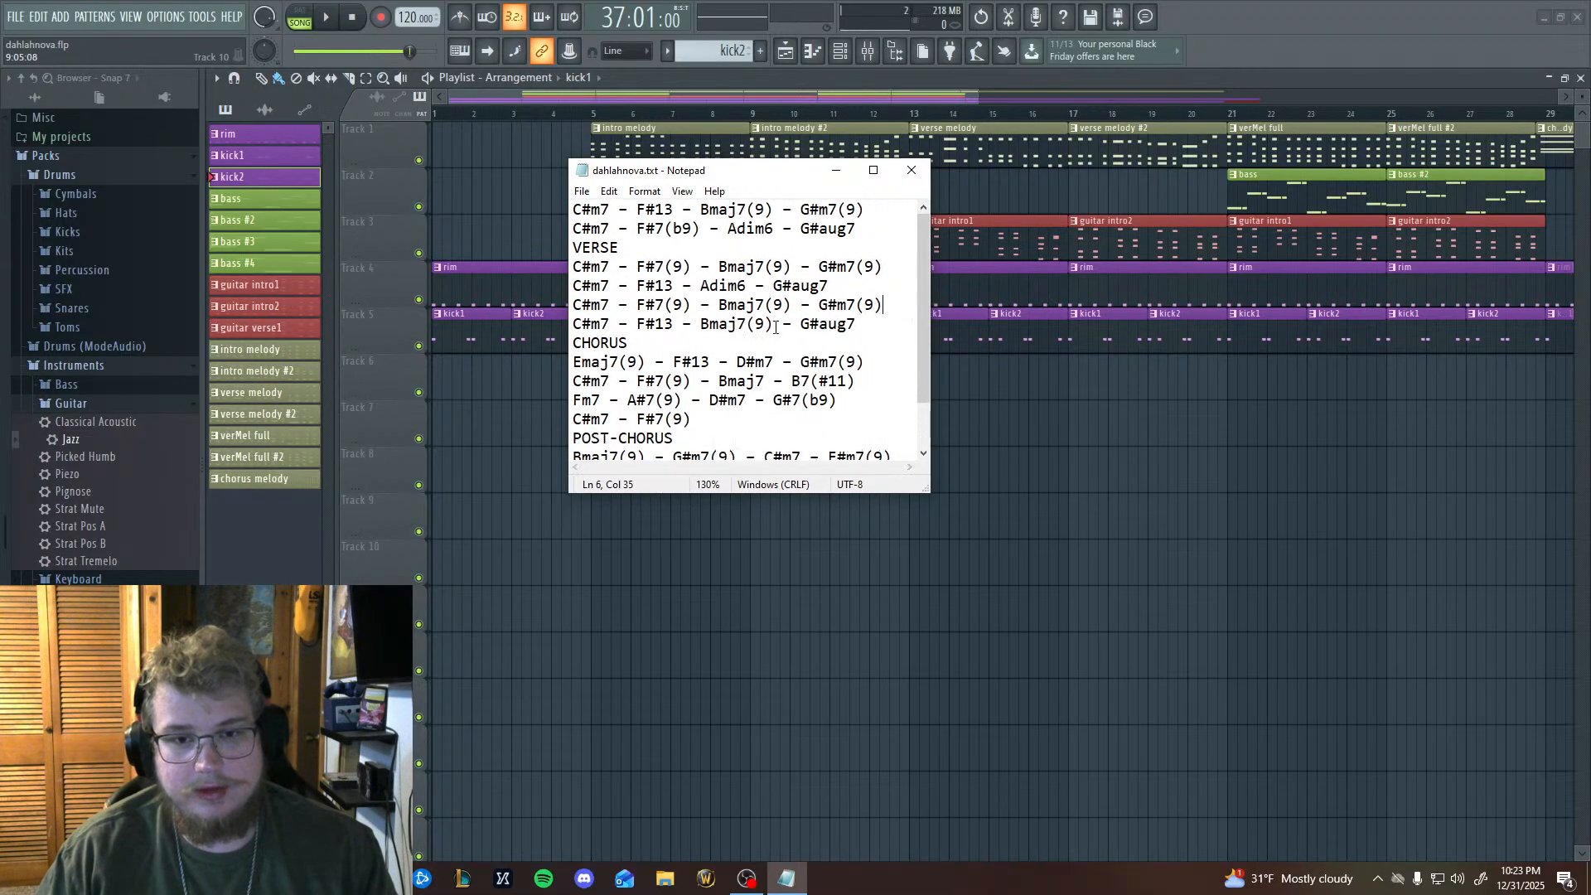
scroll(775, 328, "down", 1)
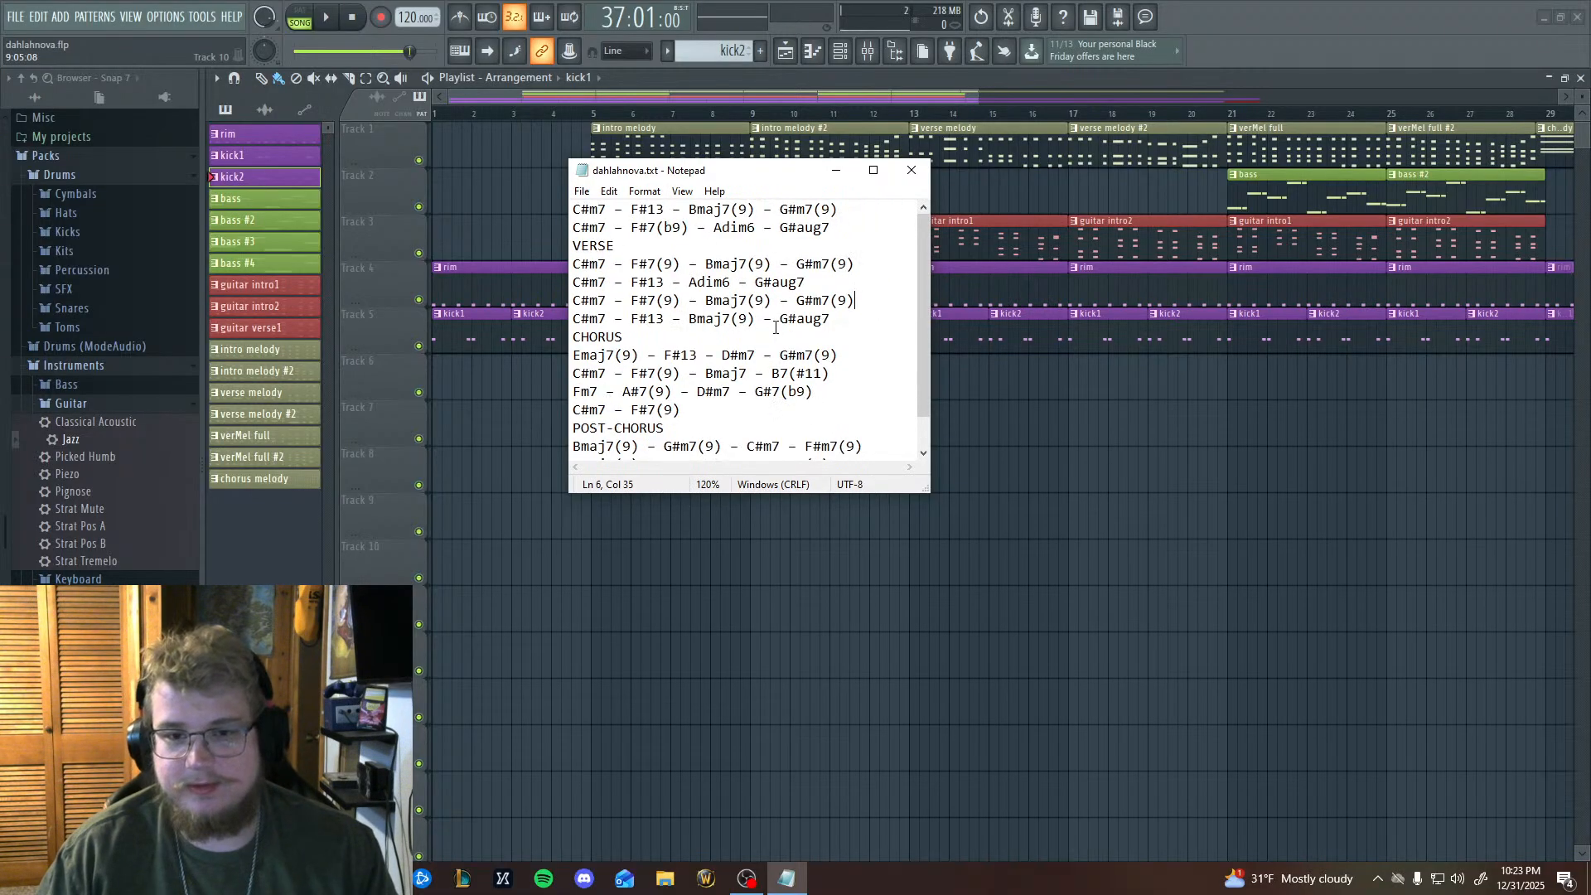
scroll(779, 325, "down", 1)
scroll(798, 312, "down", 1)
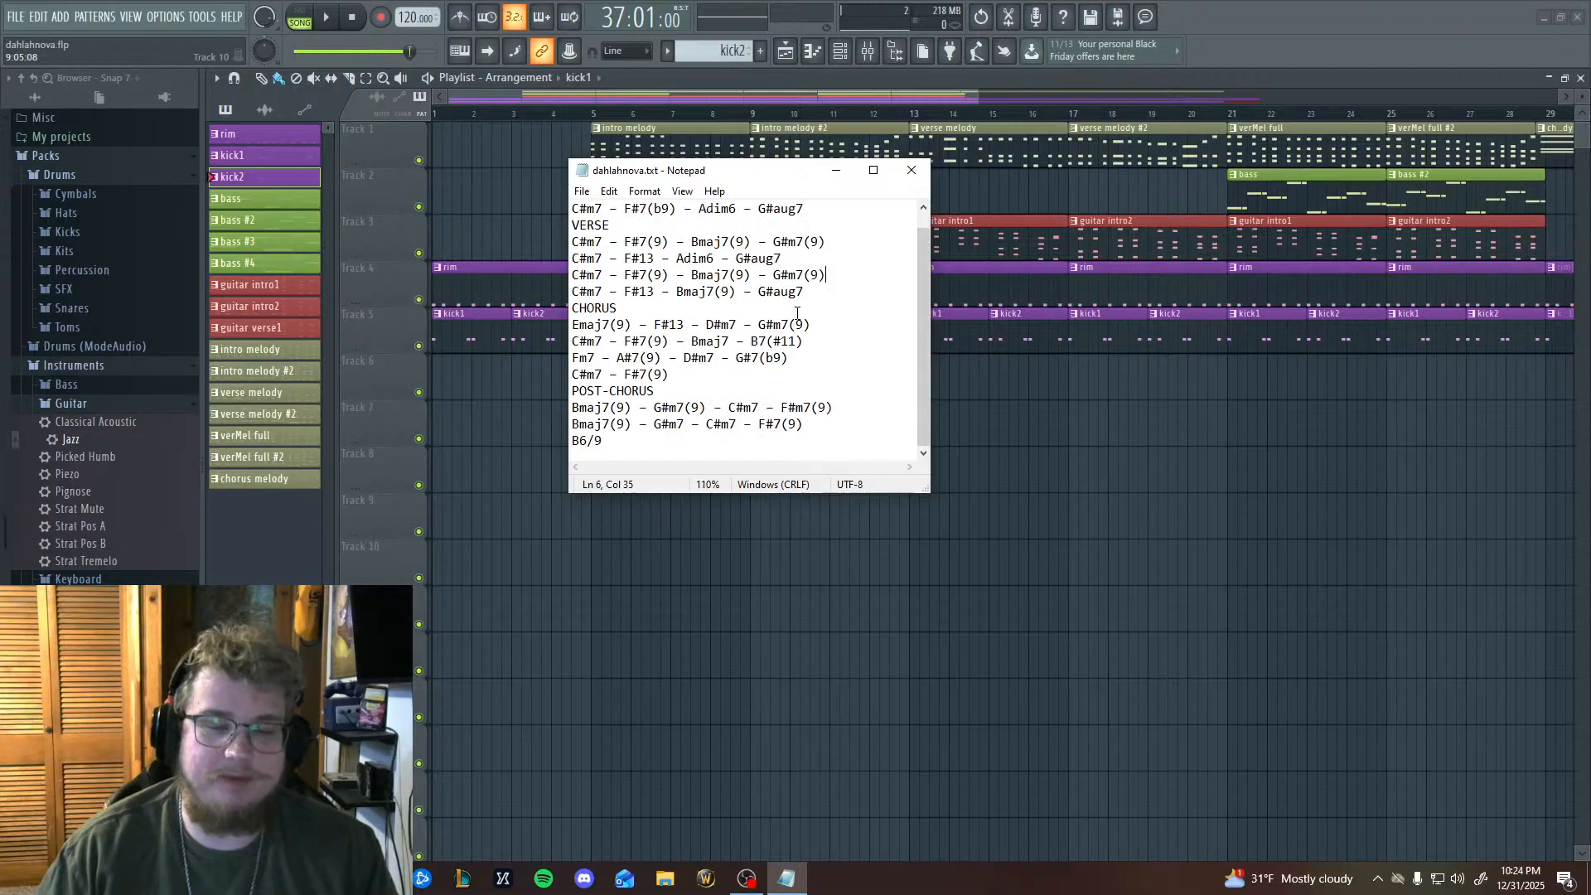
scroll(767, 292, "up", 1)
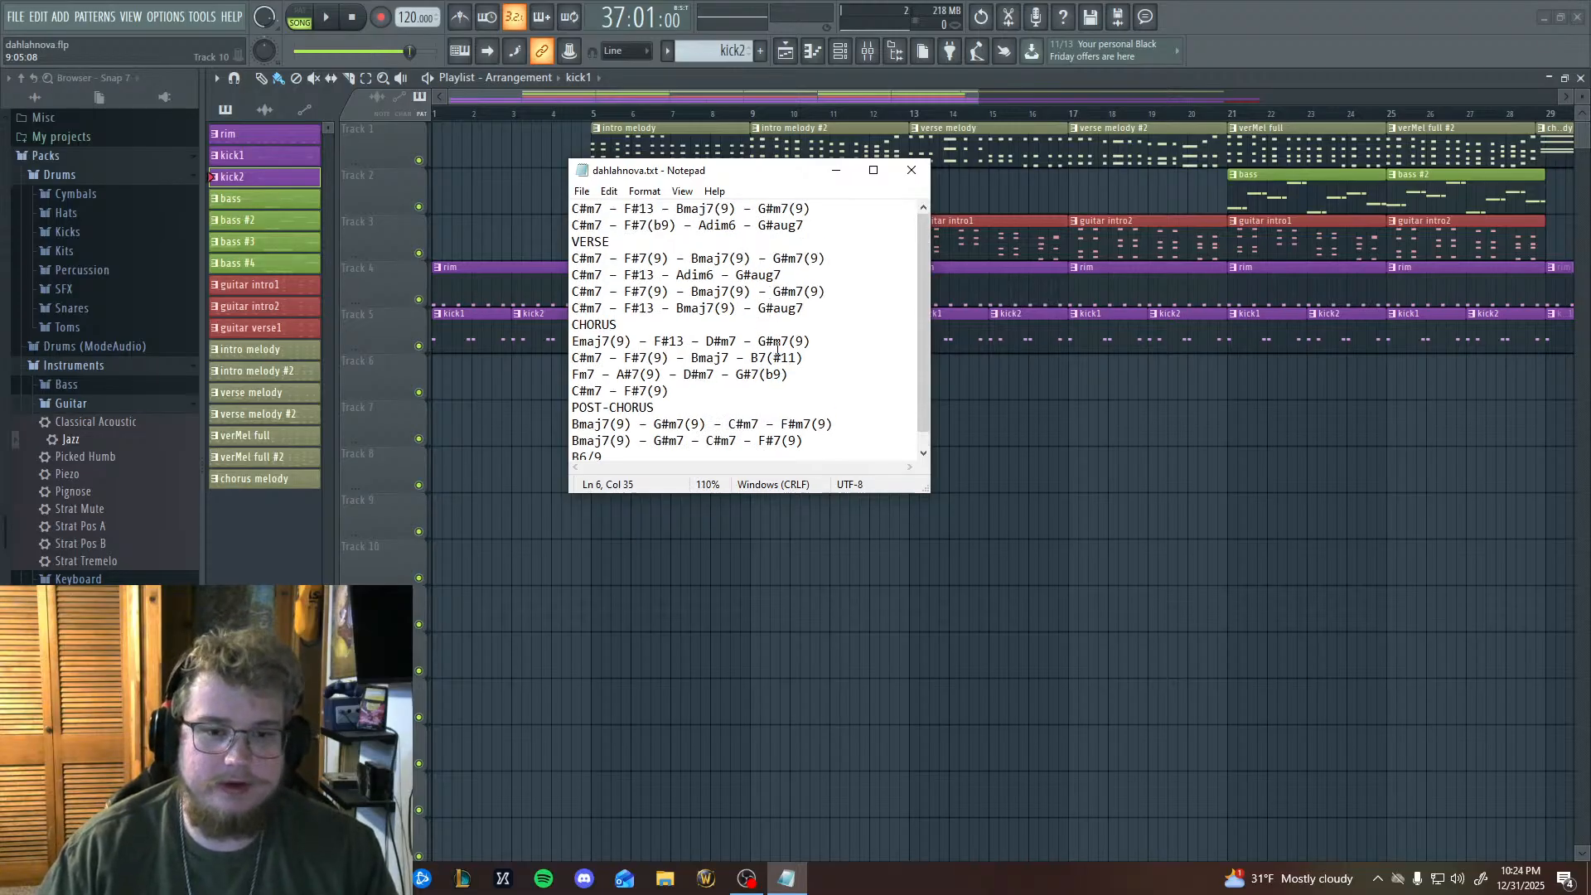
left_click_drag(929, 494, 912, 602)
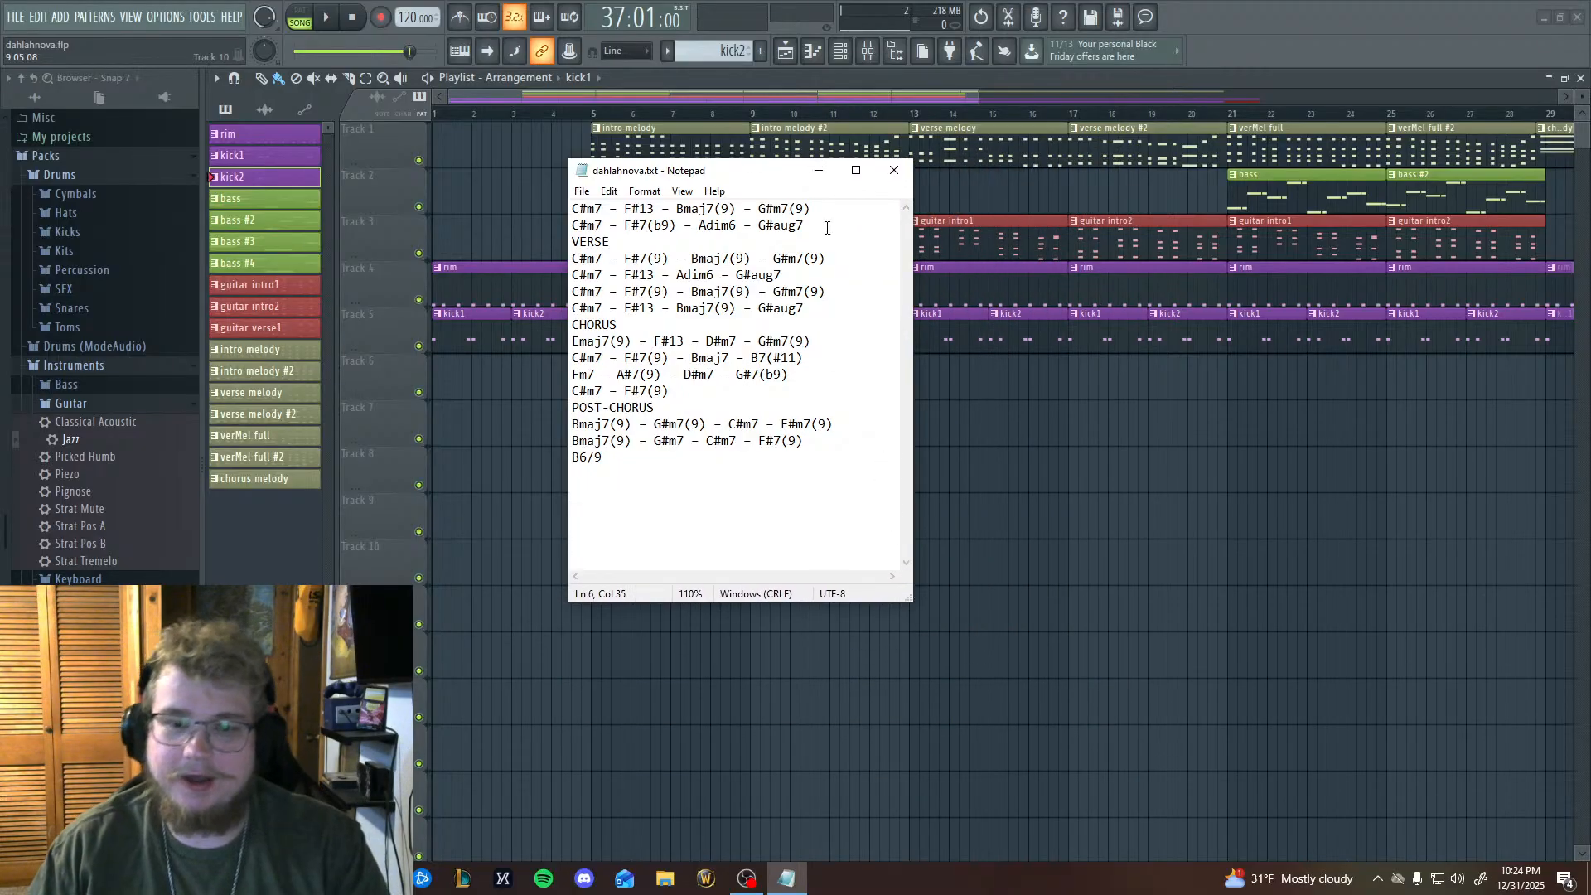
Reposition the chord notes over the middle of the playlist and shrink their window around the chord list.
left_click_drag(745, 177, 1245, 217)
left_click_drag(1230, 195, 1285, 108)
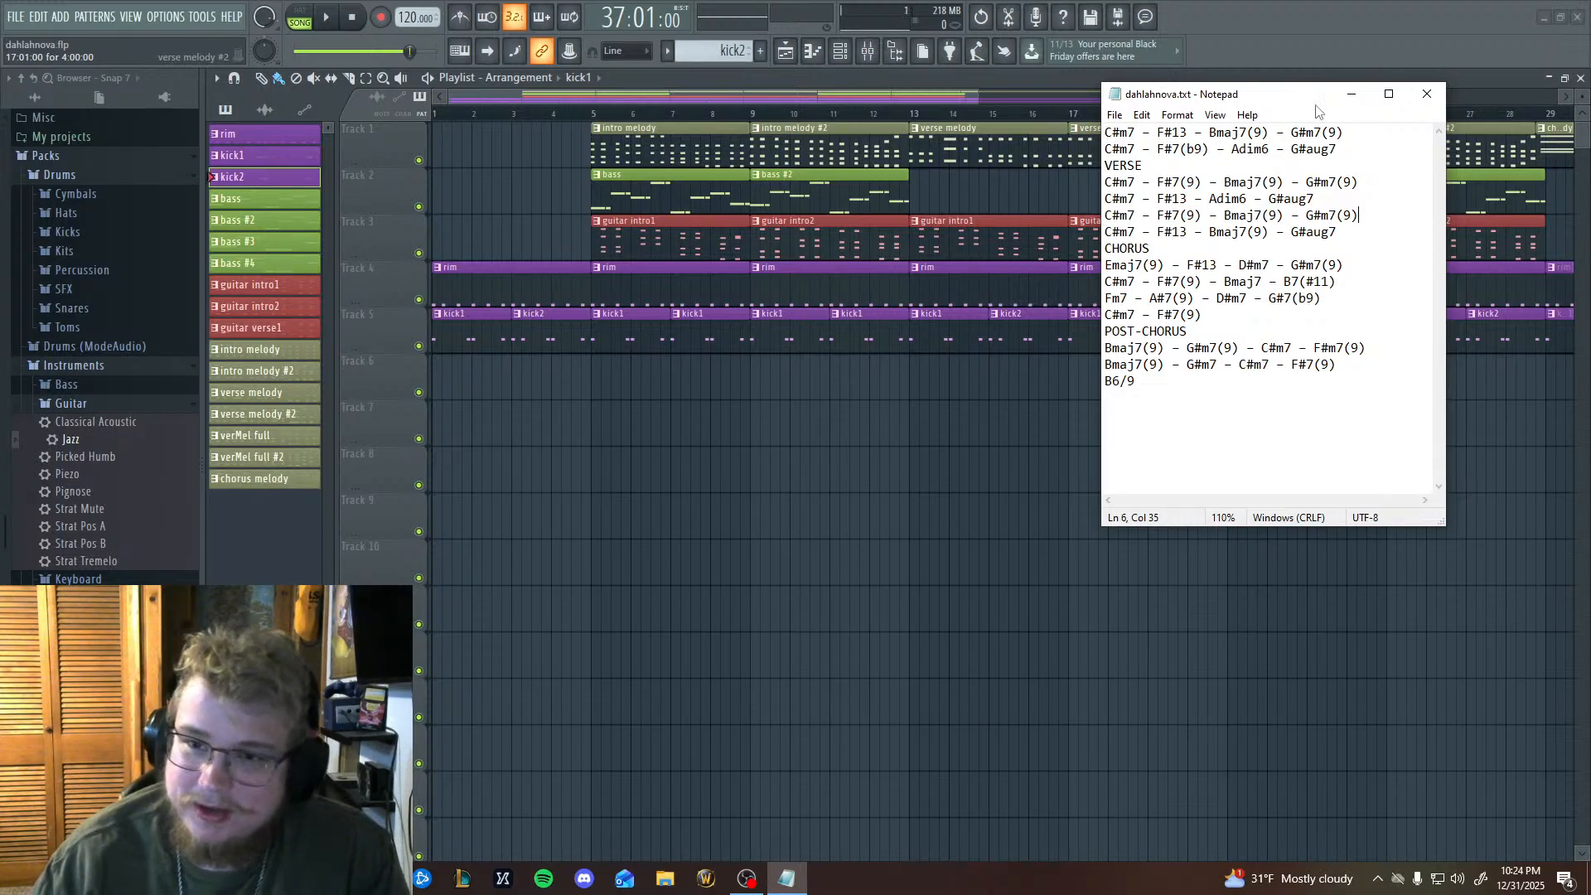
left_click_drag(1318, 110, 806, 213)
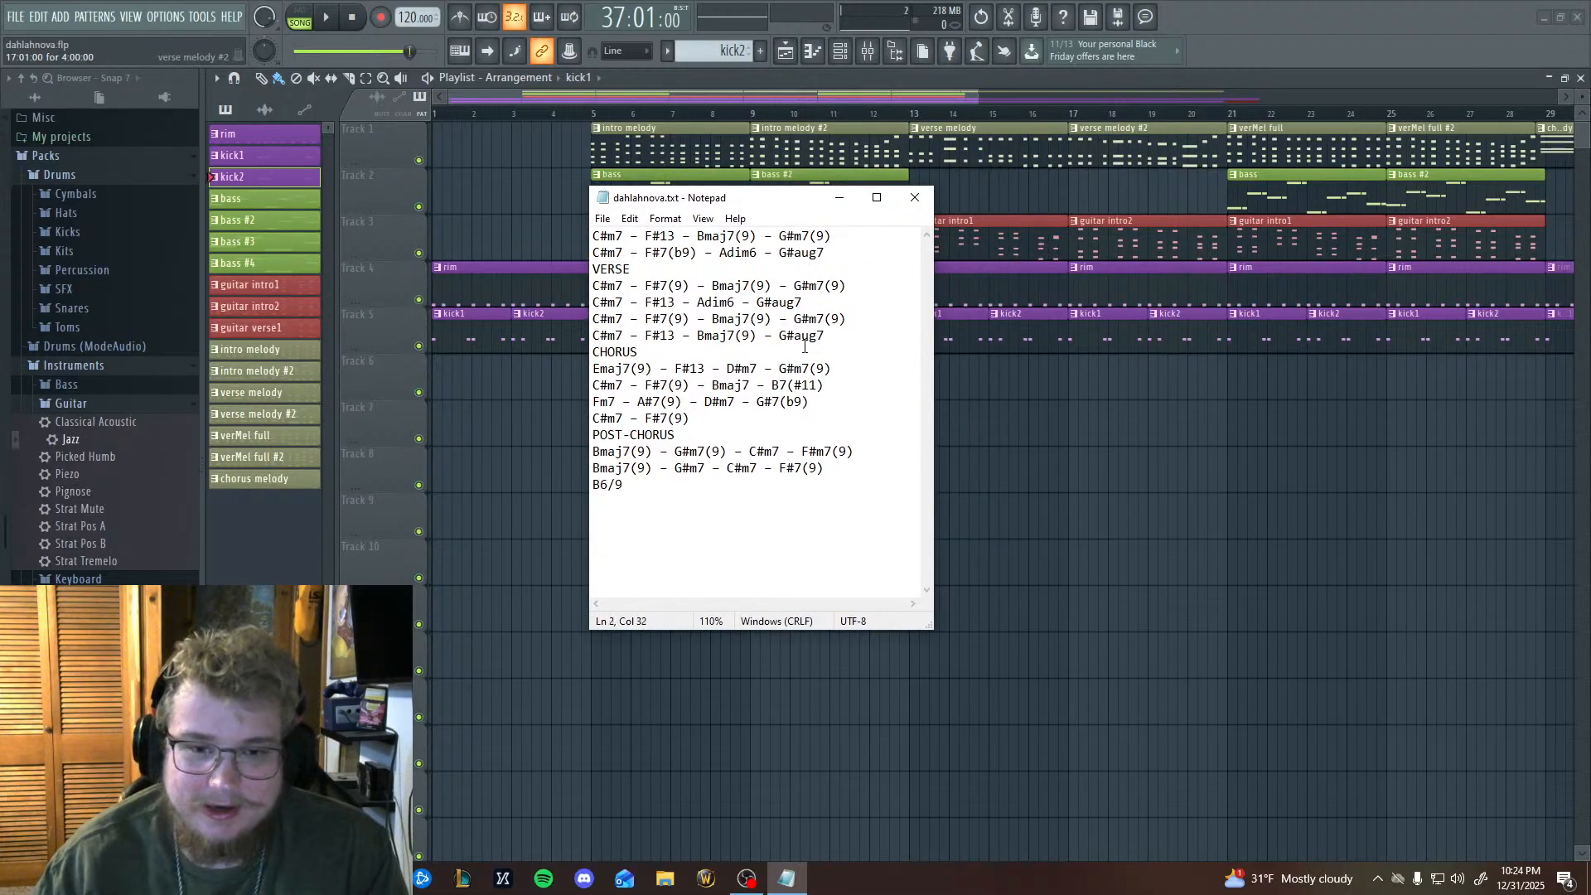
left_click(802, 290)
left_click(727, 320)
left_click_drag(792, 334, 699, 303)
left_click(750, 335)
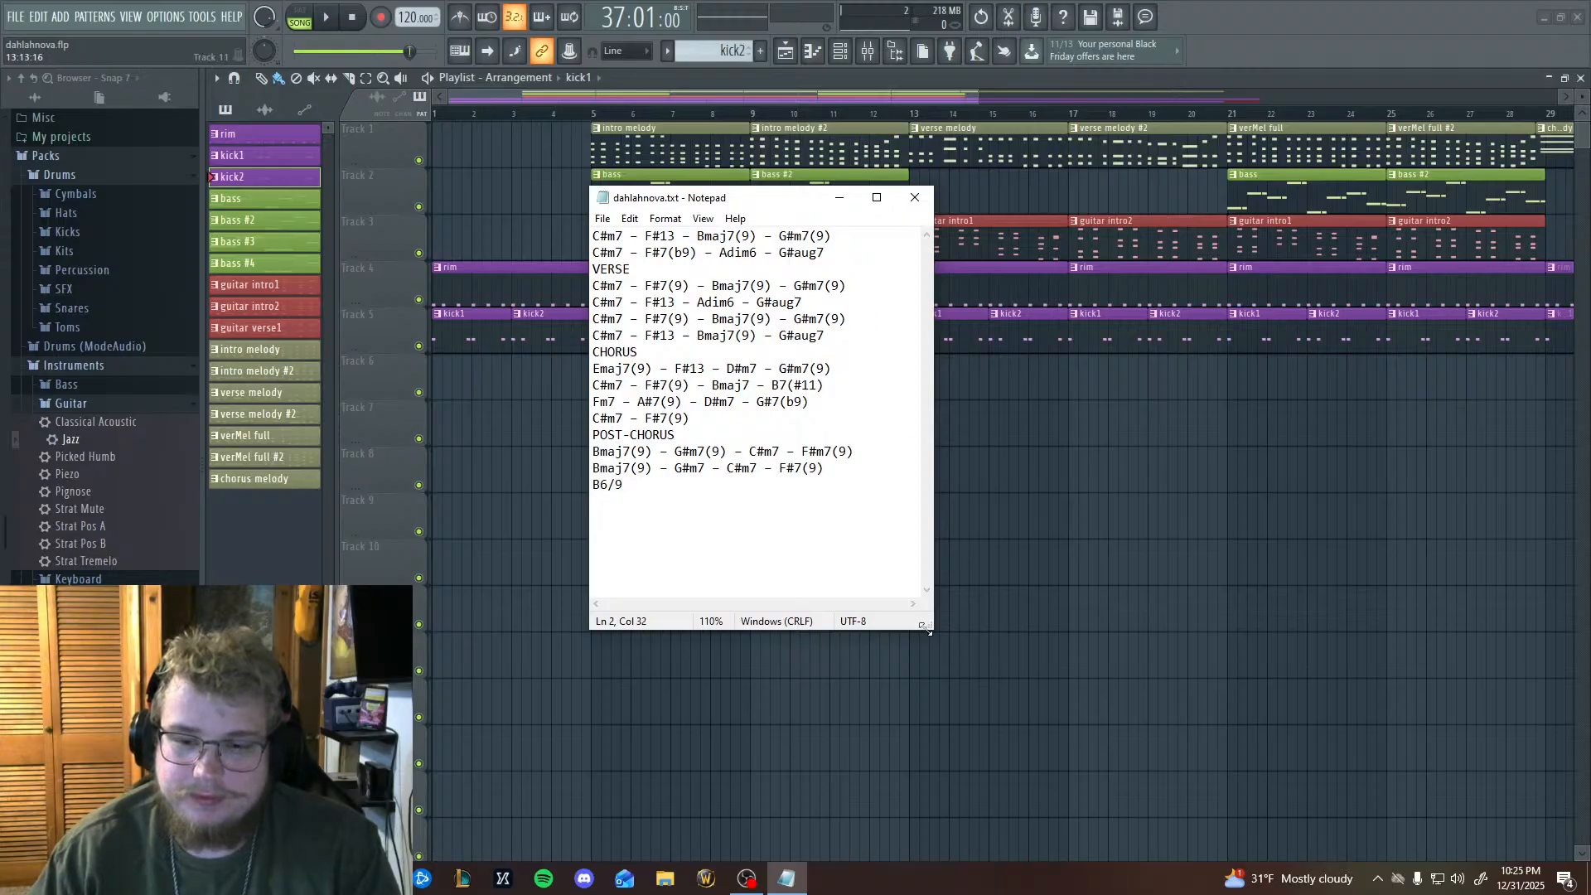
left_click_drag(931, 628, 884, 545)
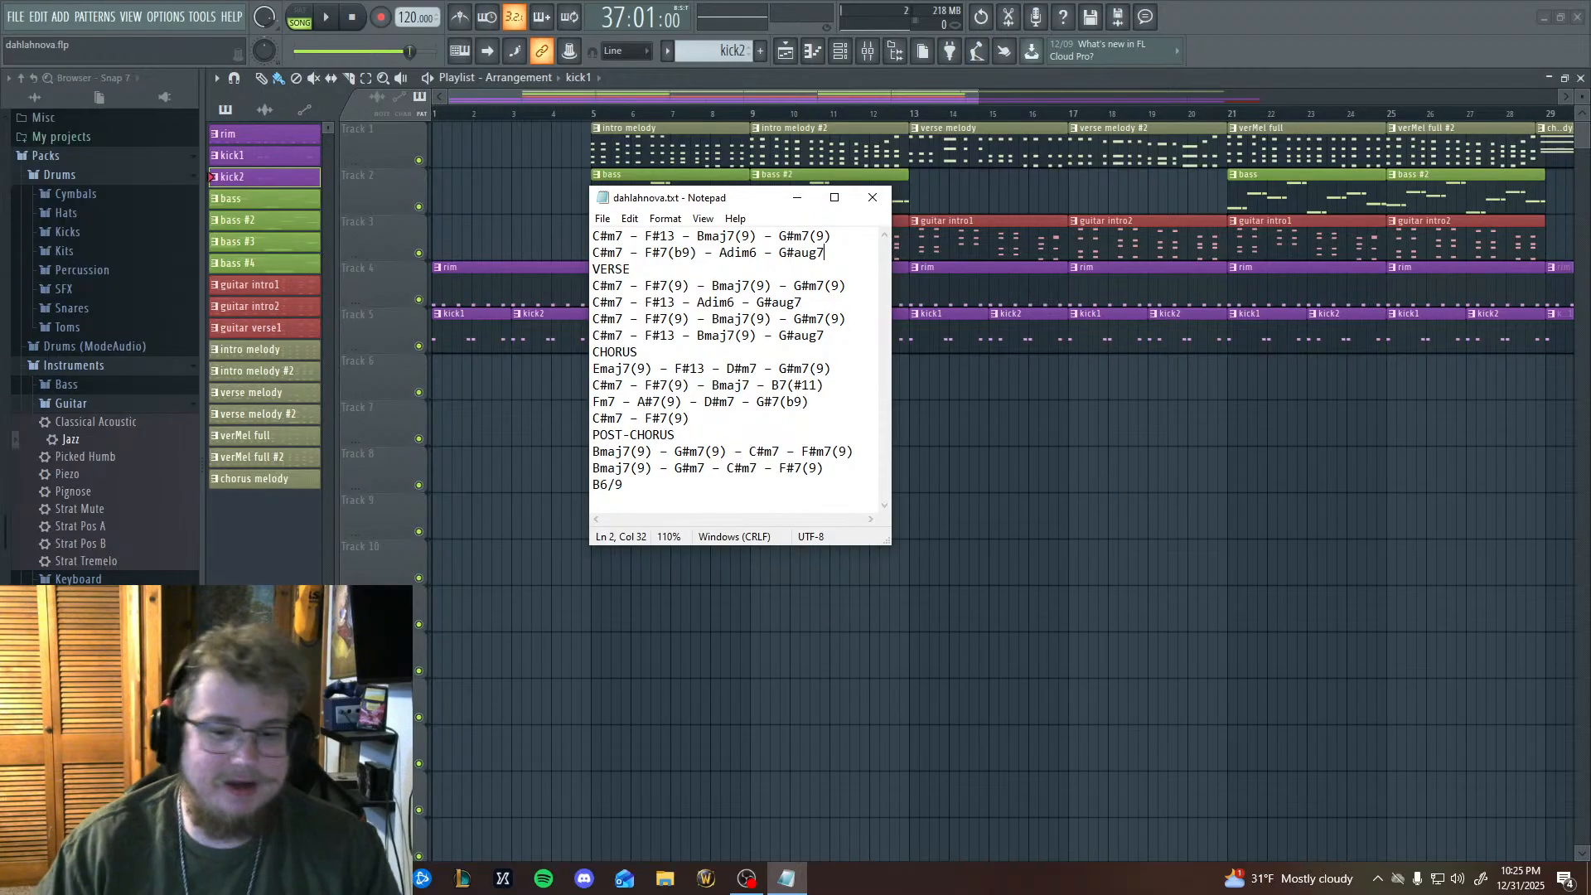
Switch to Chrome and open the running live stream's control page in YouTube Studio.
left_click(382, 878)
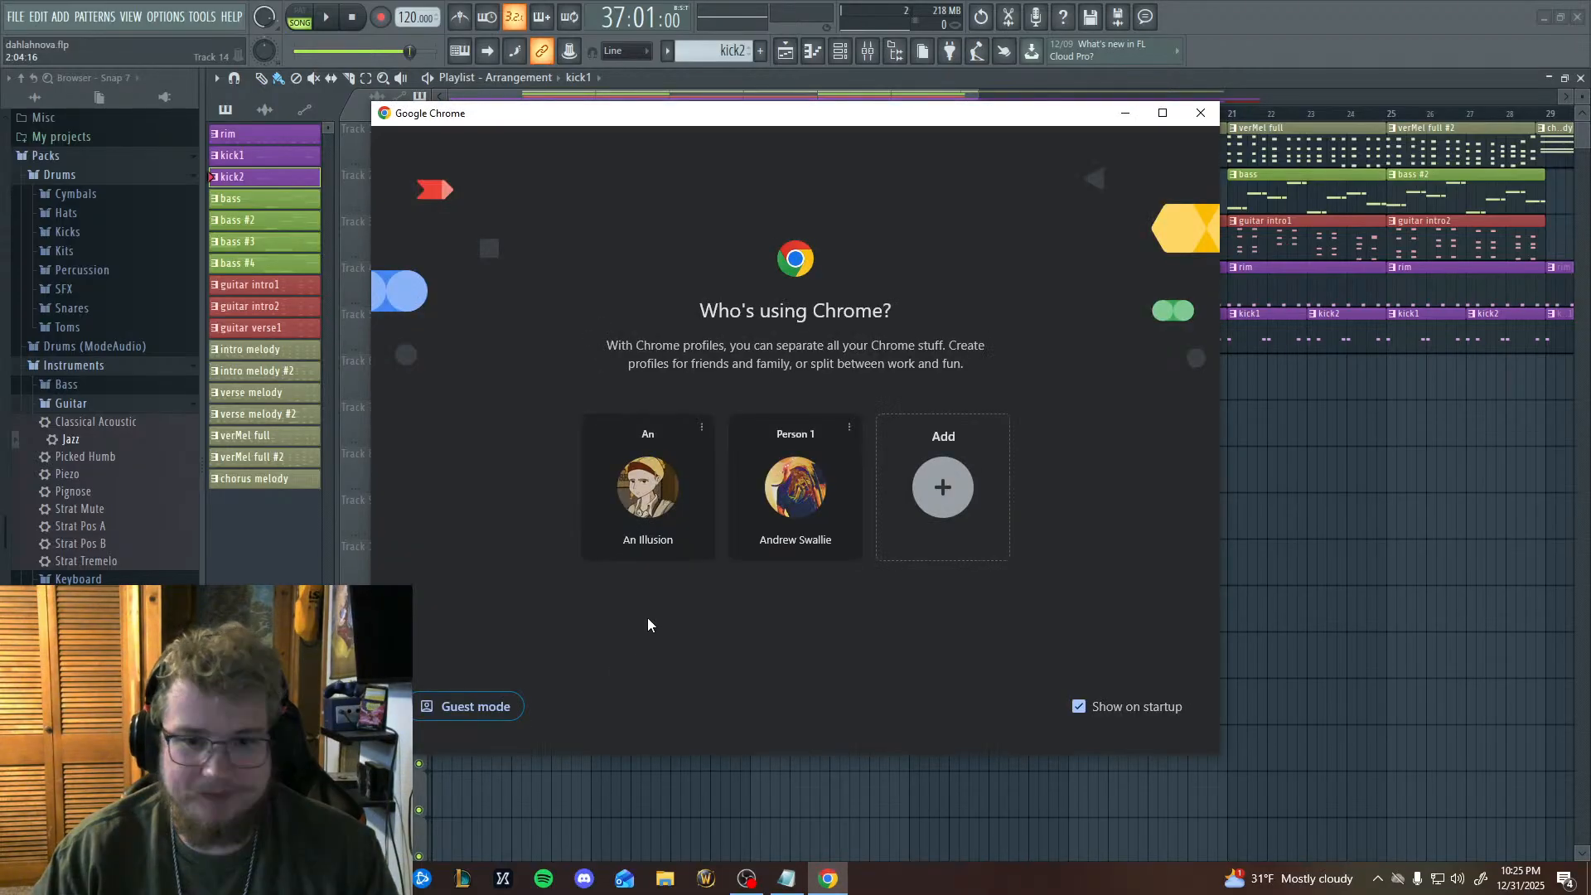
left_click(649, 531)
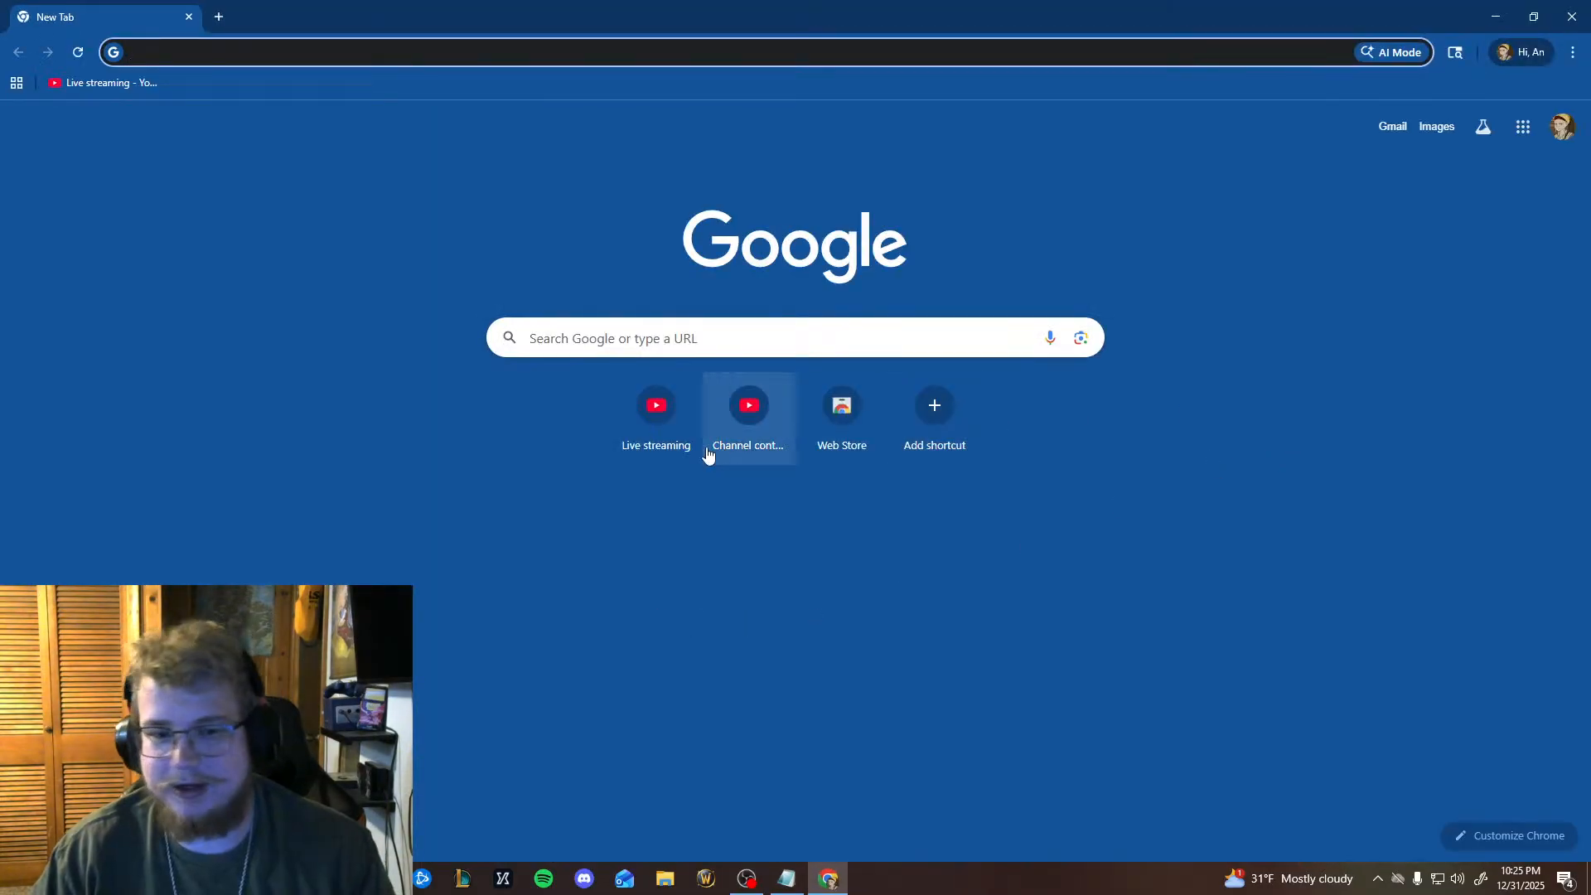
left_click(713, 456)
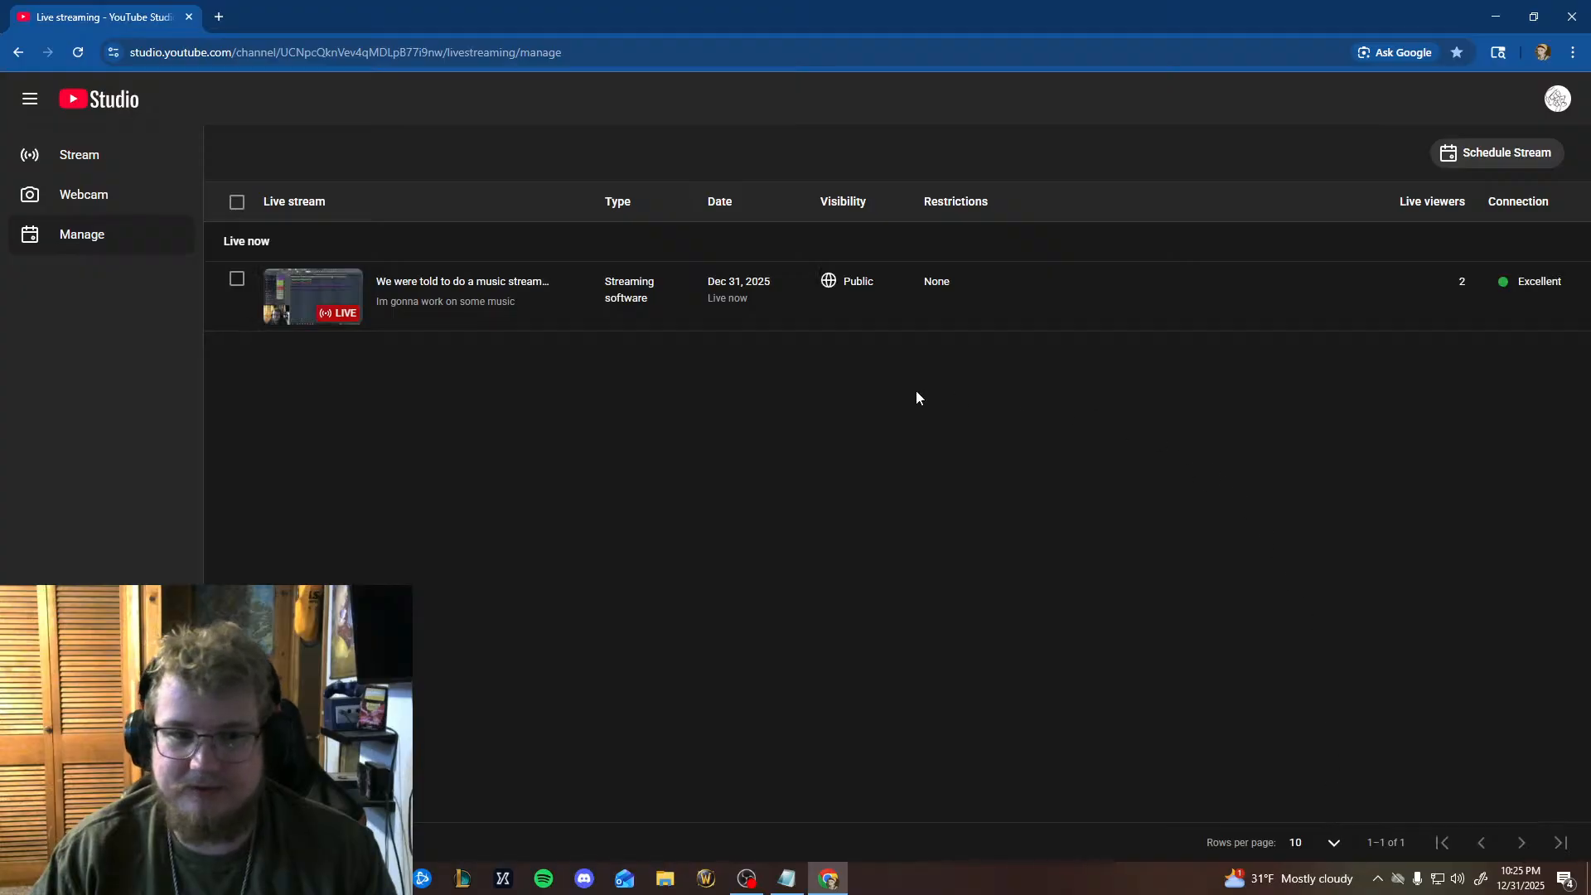
left_click(288, 309)
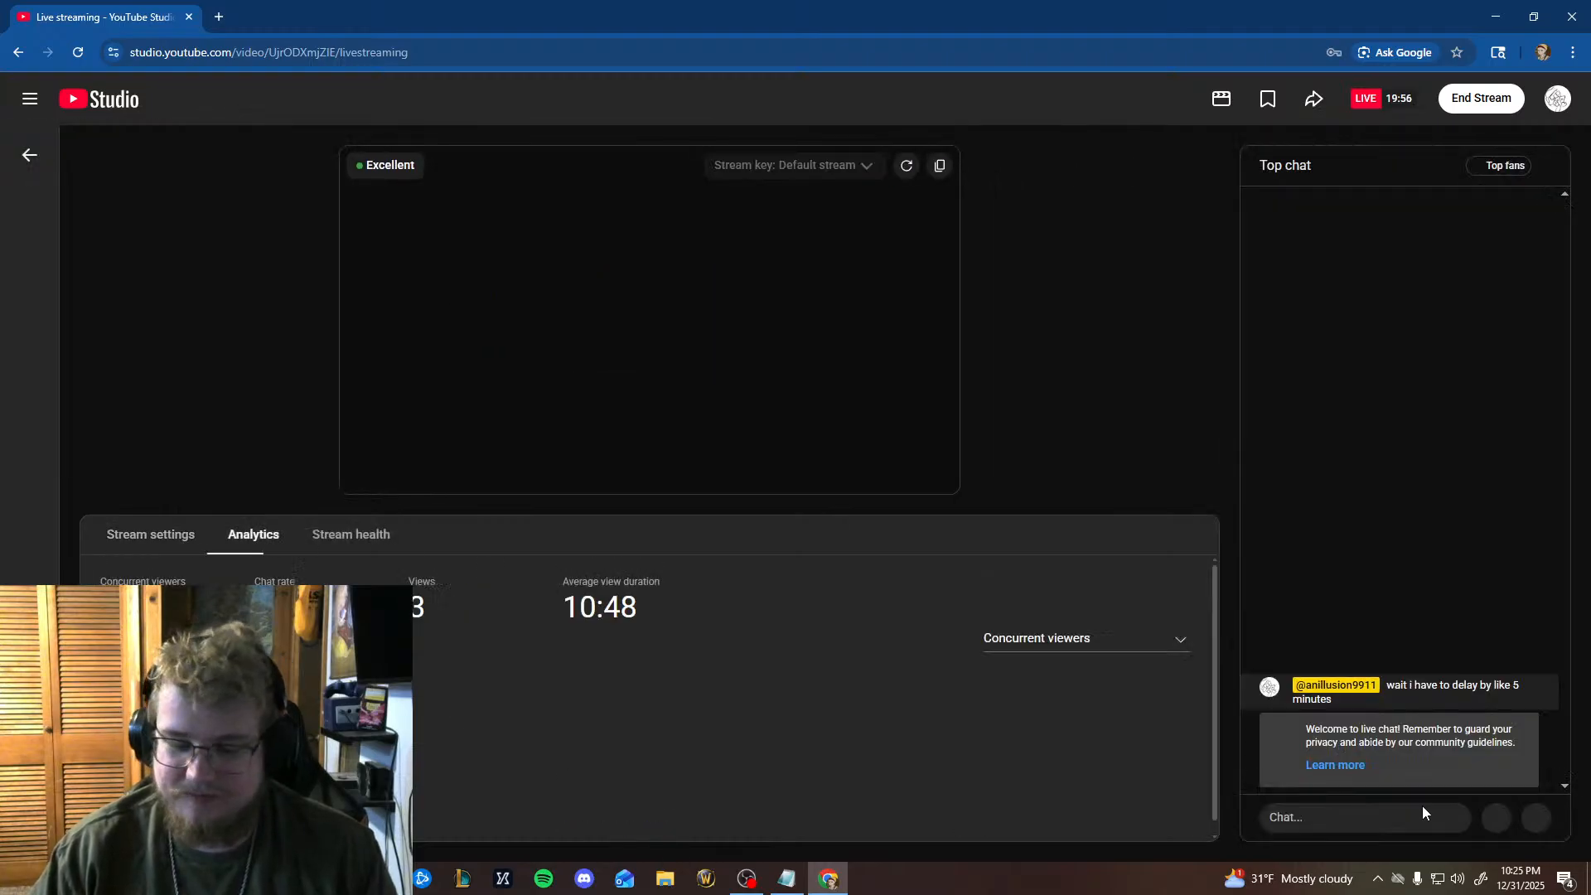
Draft the live chat message "I am making music! If you drop by and want to say hi, say hi!".
left_click(1399, 811)
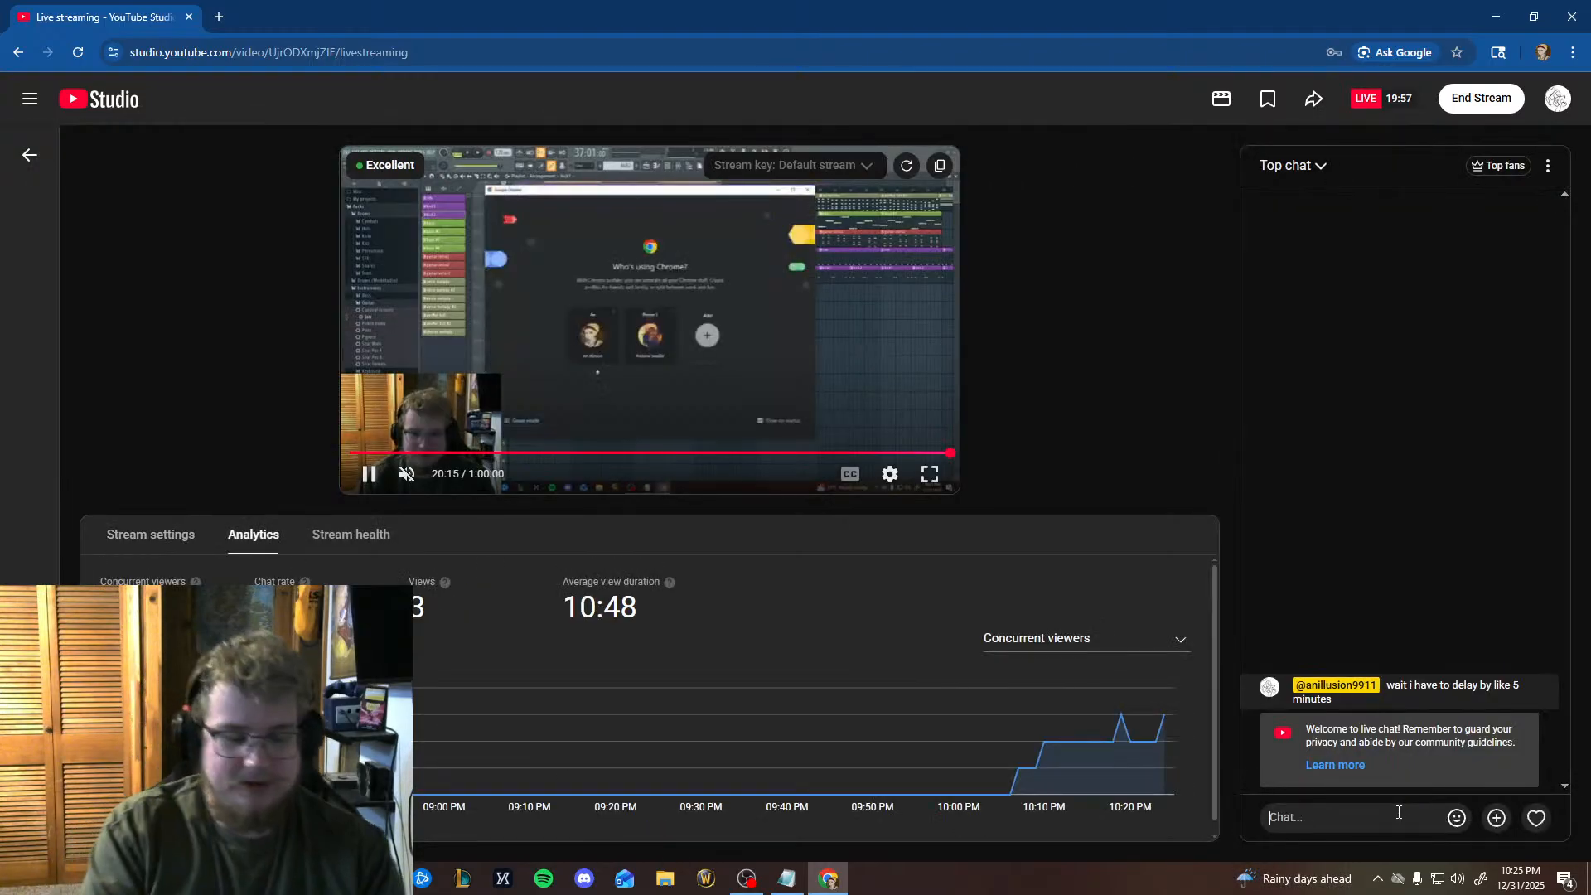
type("I am ")
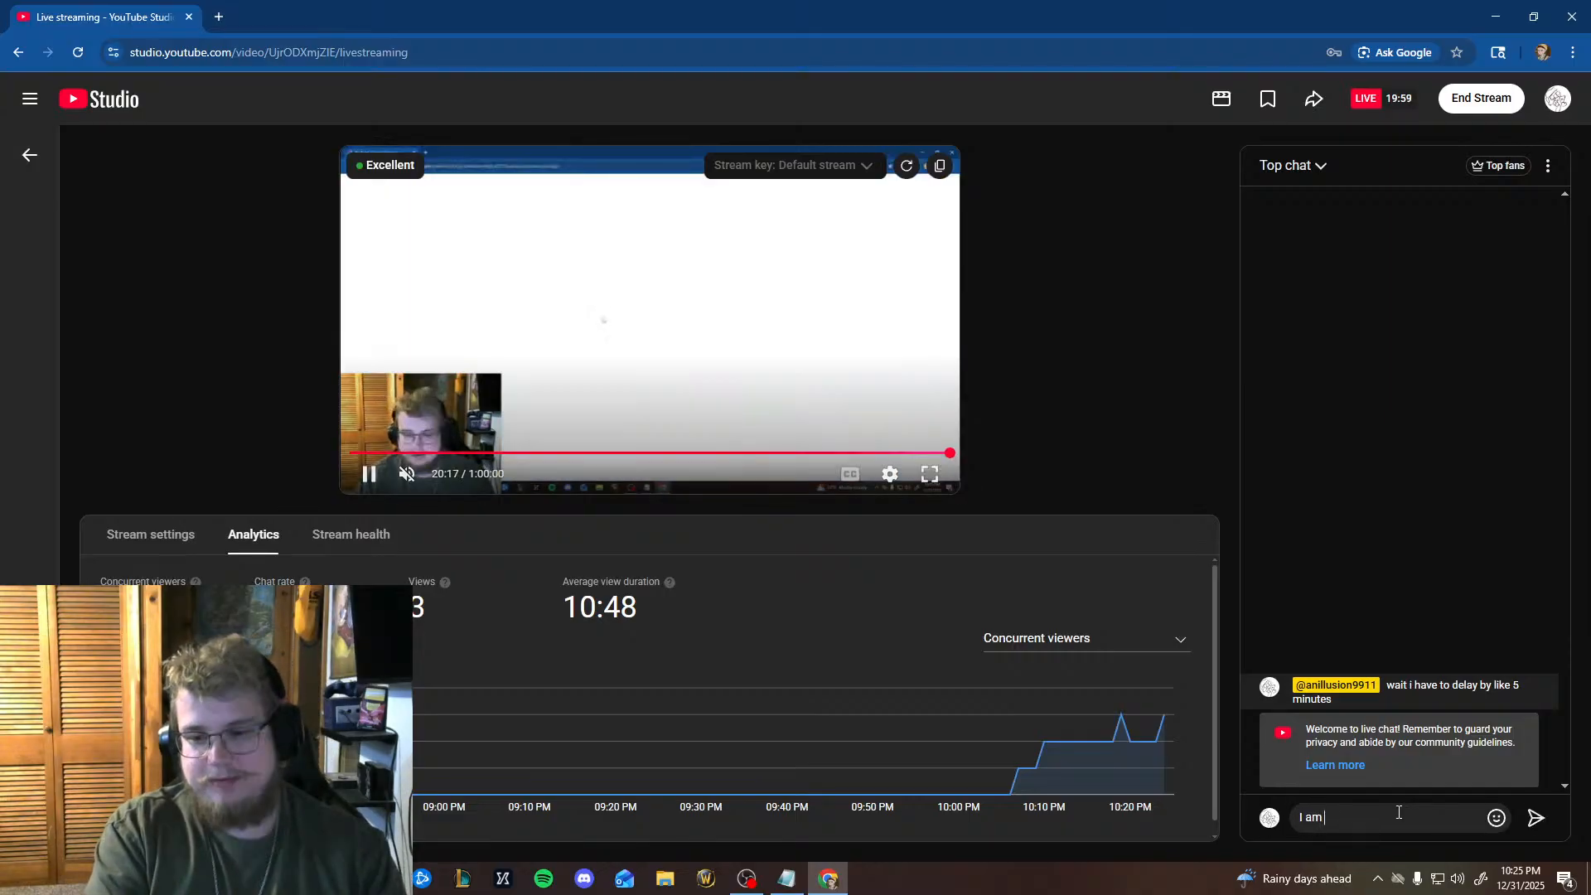
type("making music")
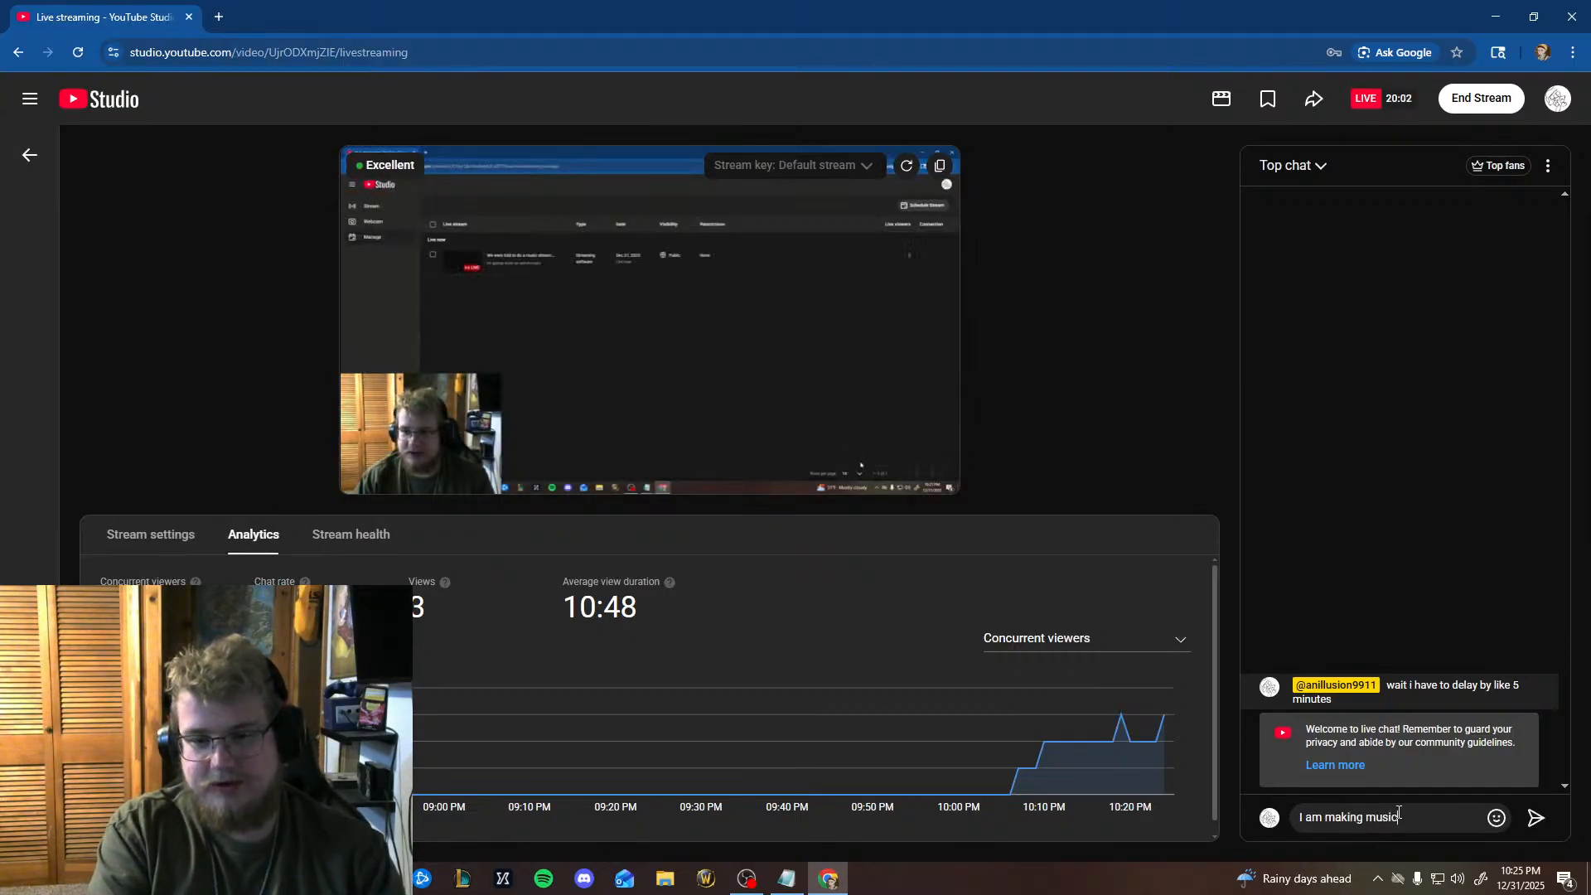
type(". If you want")
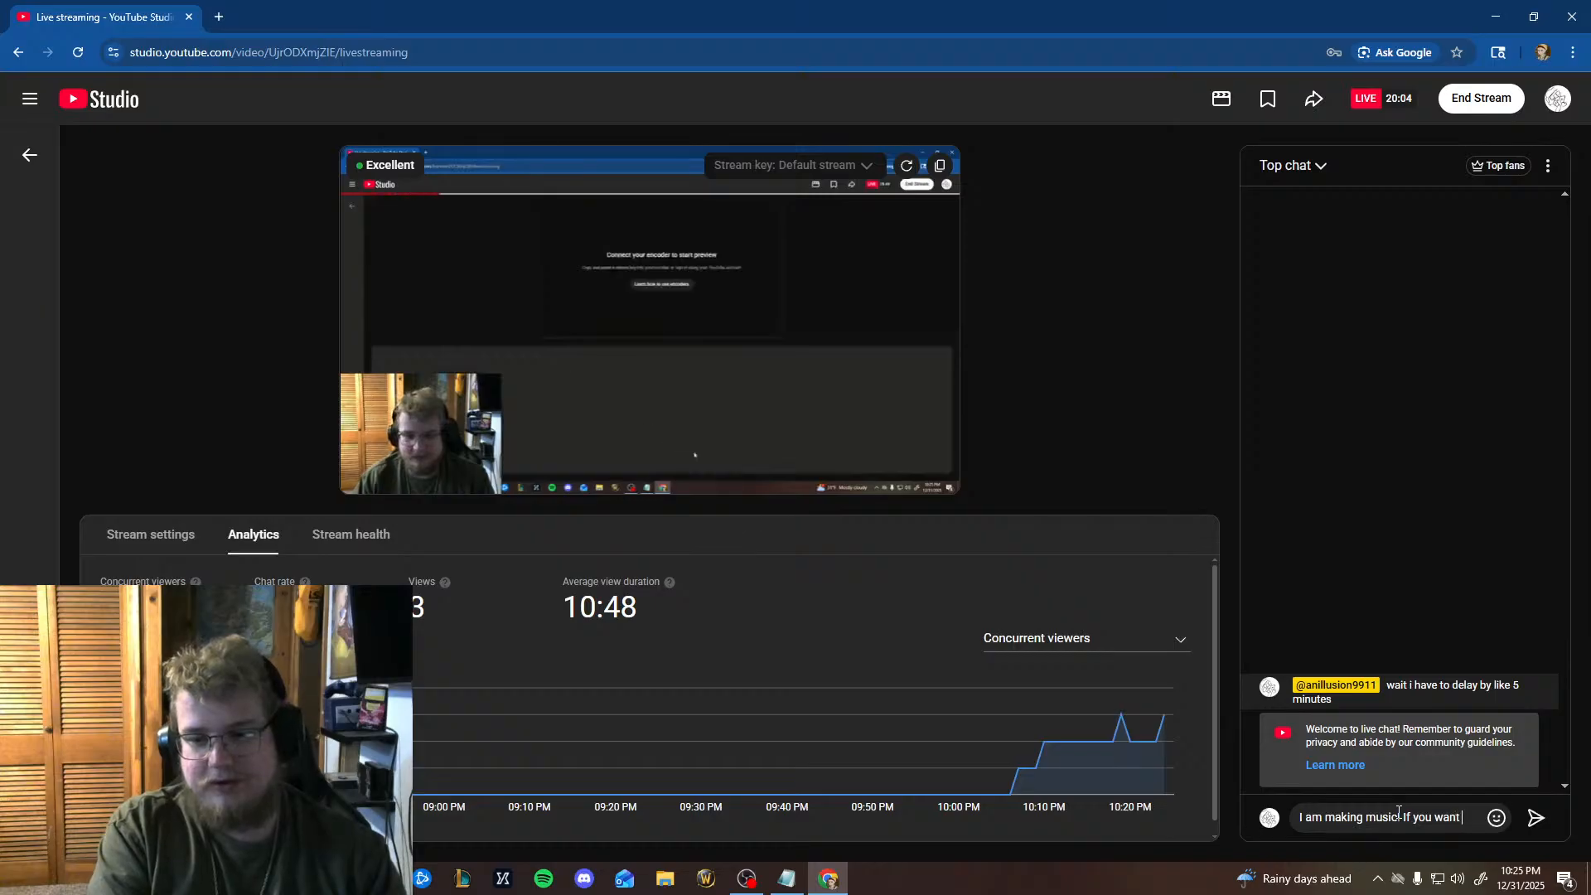
key("BackSpace")
key("BackSpace")
key("BackSpace")
key("BackSpace")
type("drop")
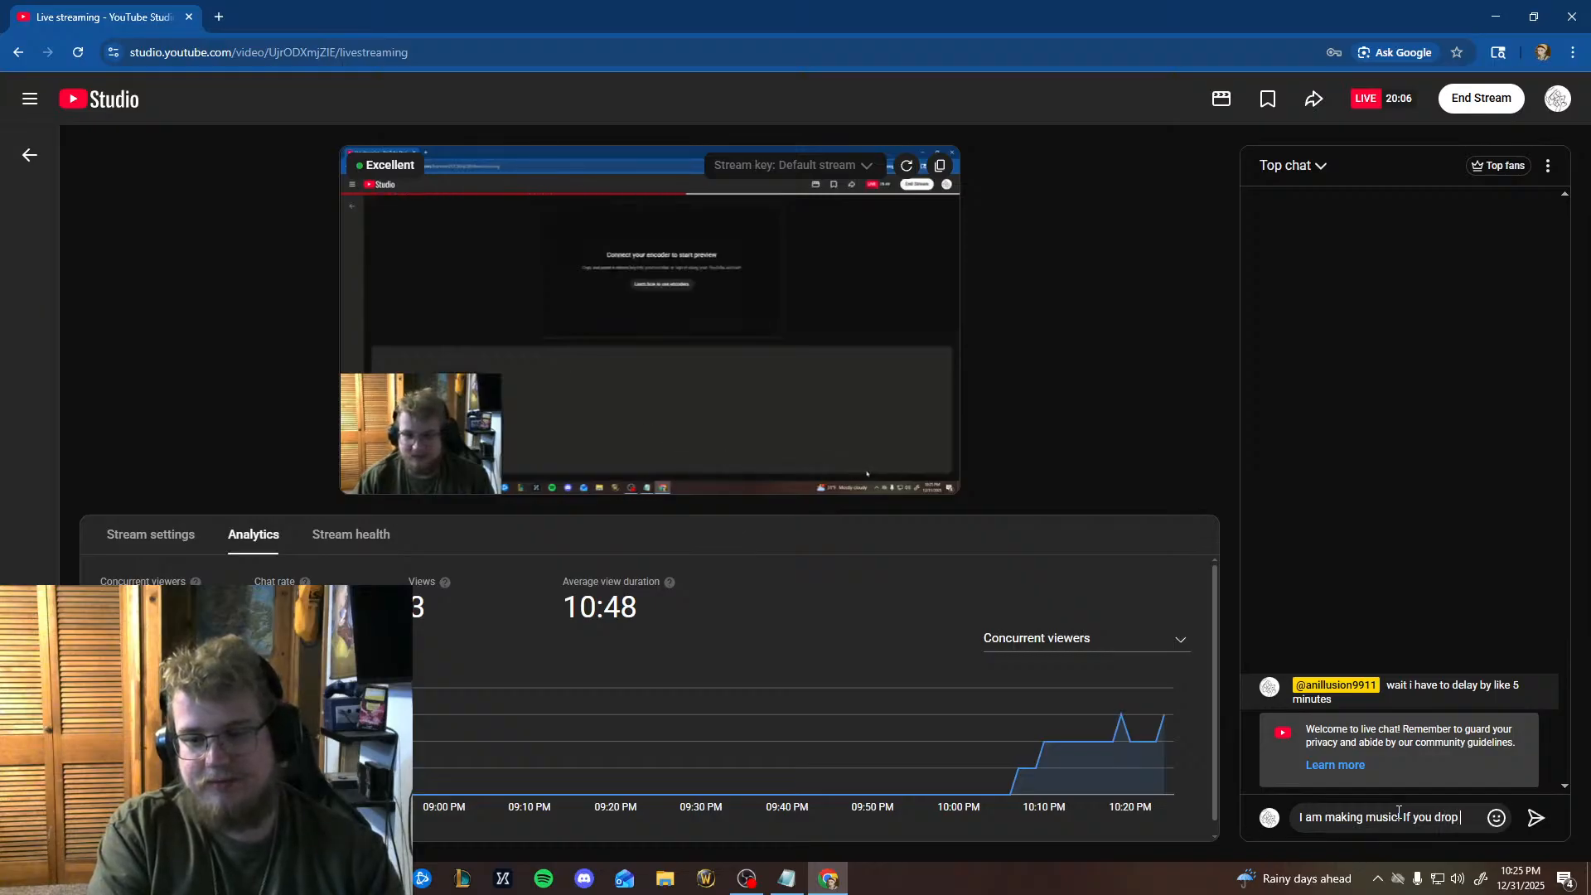
type(" by and want t")
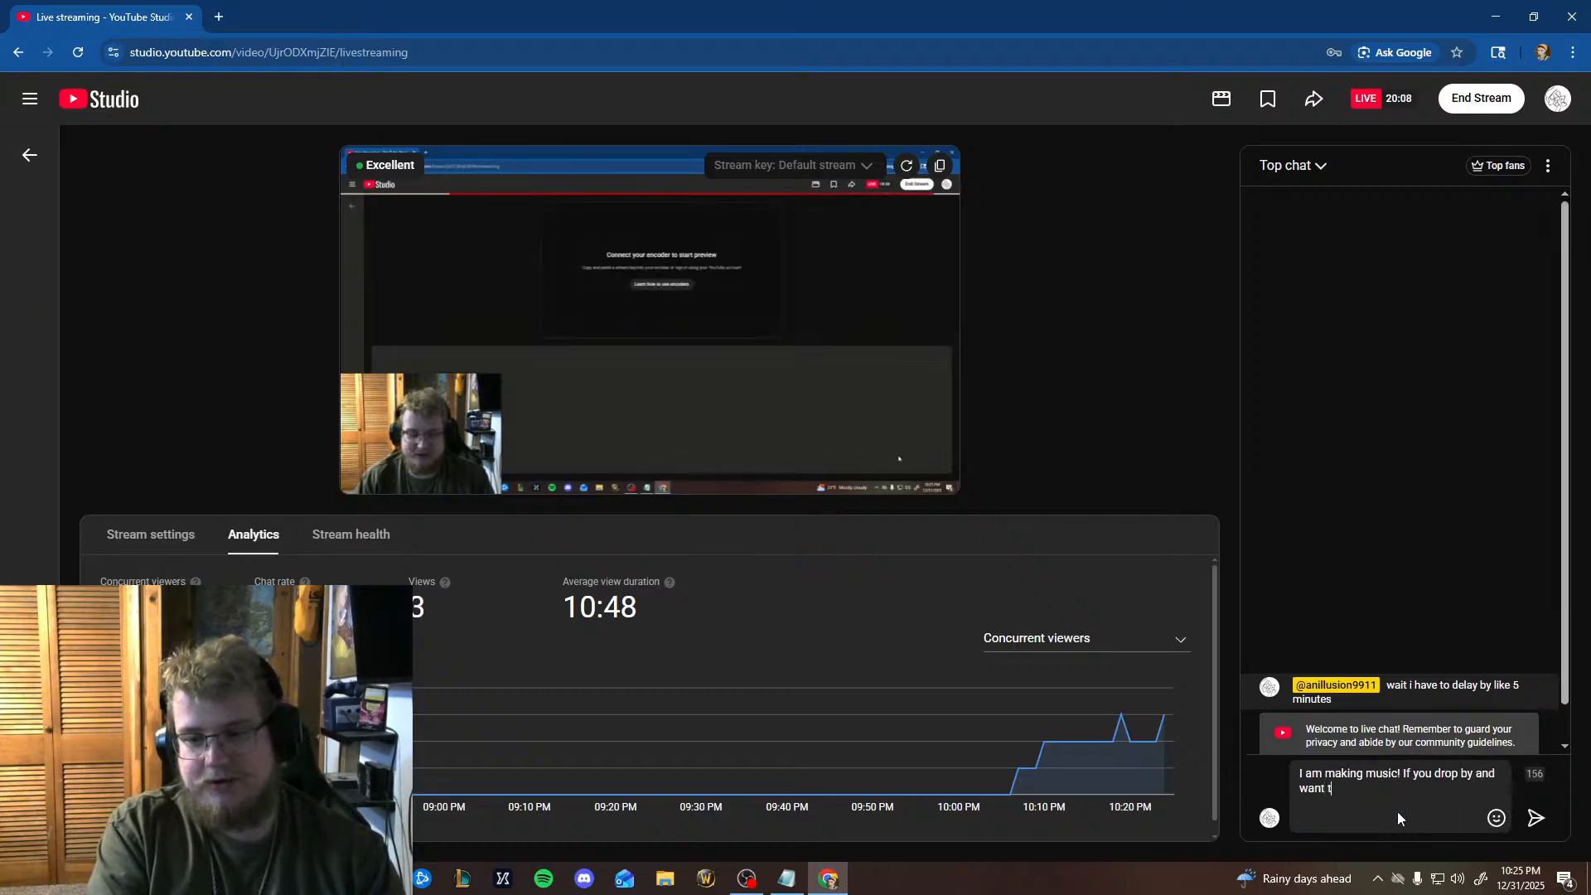
type("o say hi, ")
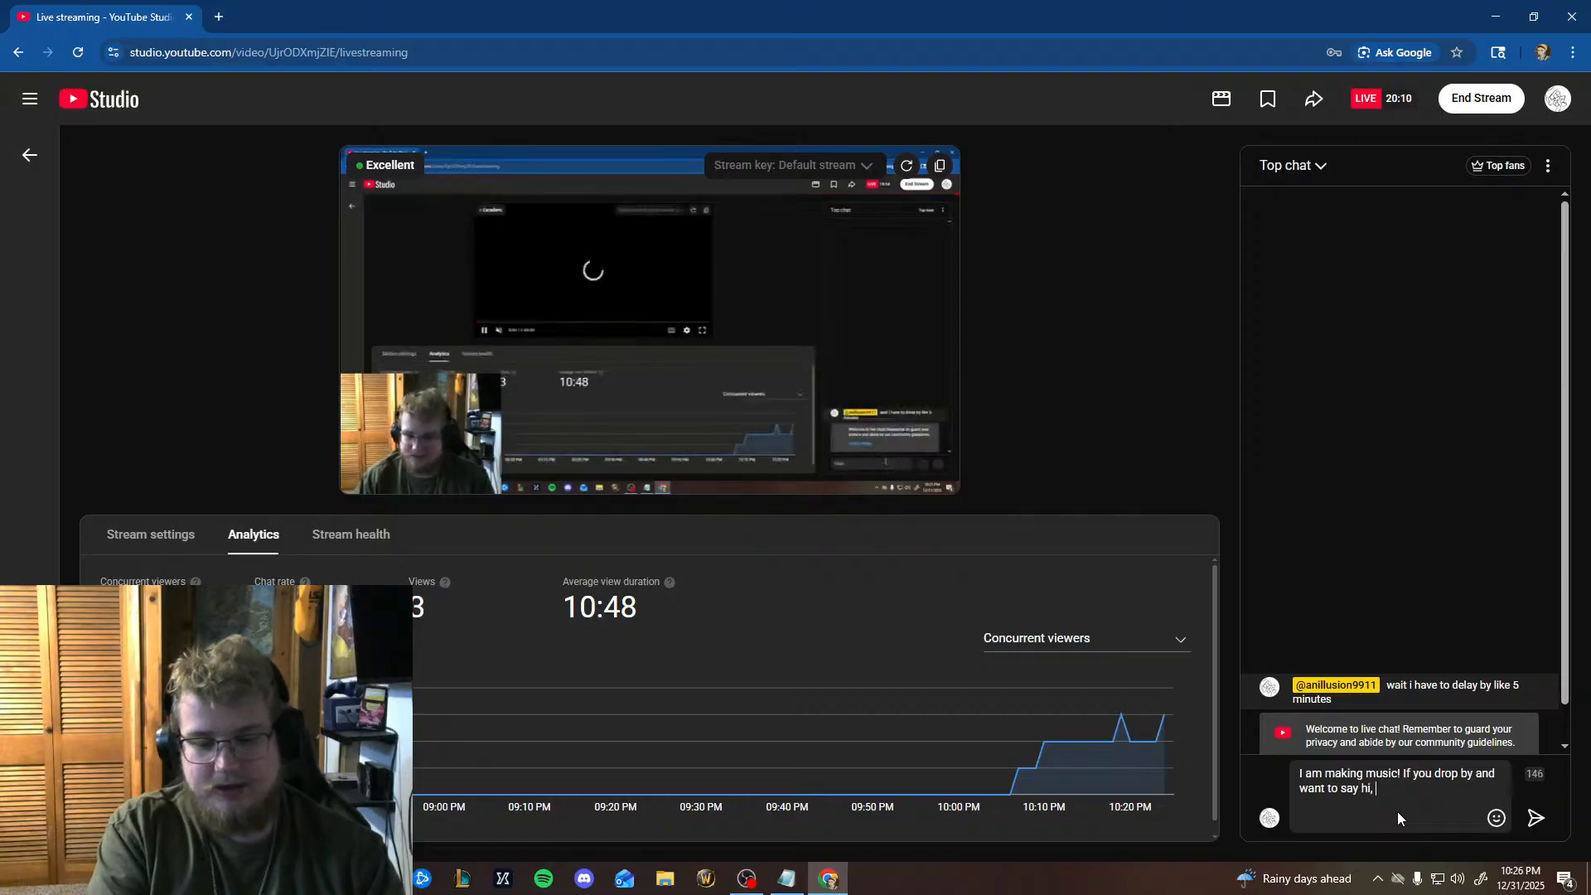
type("say hi! ")
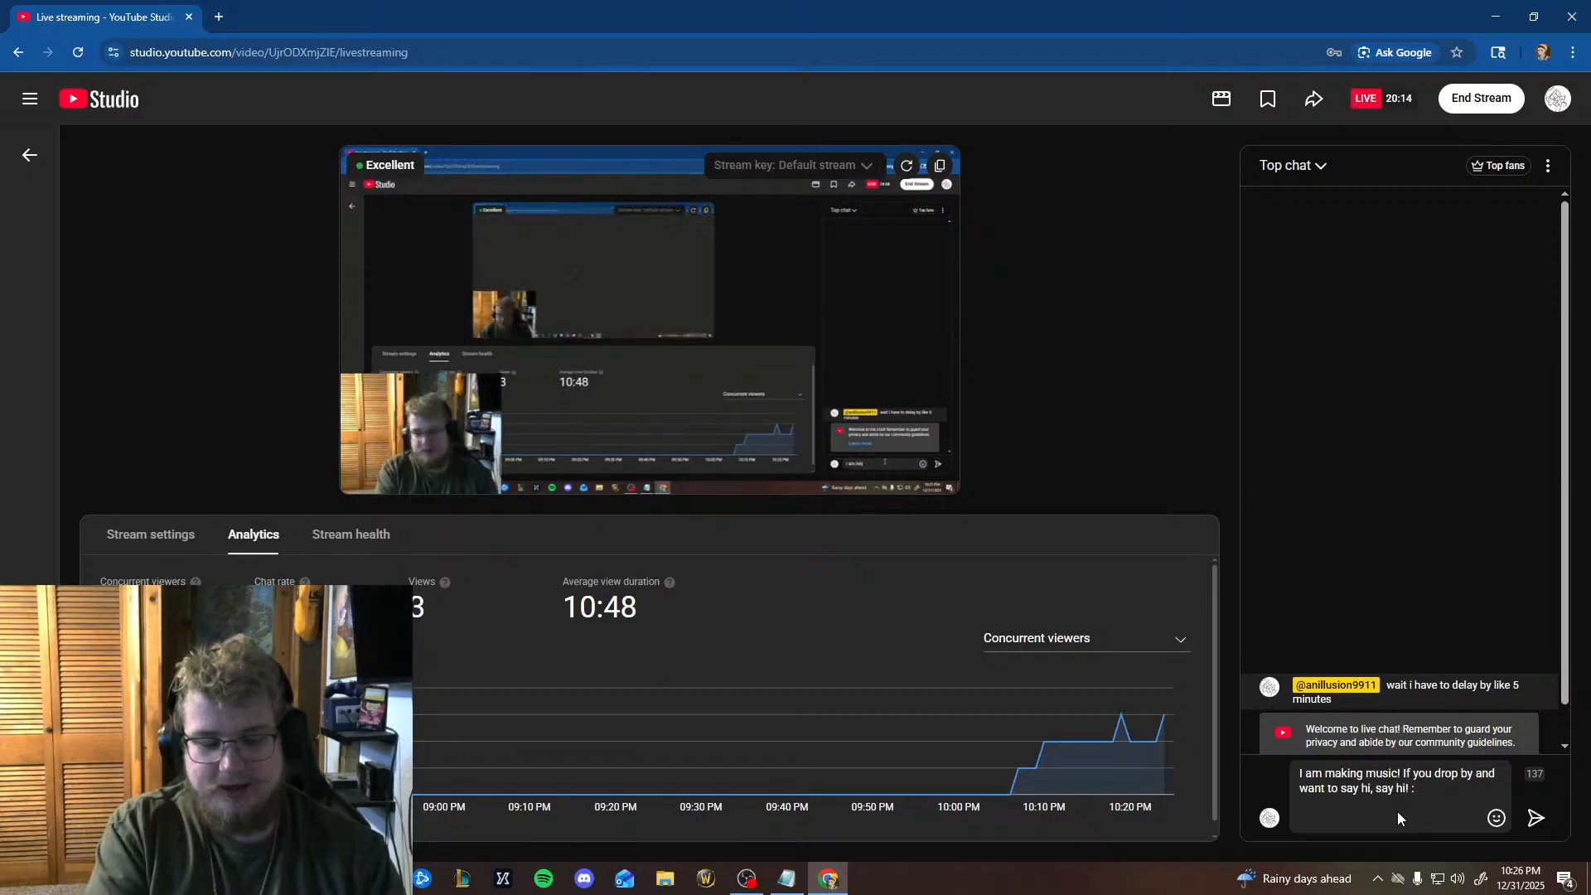
type(":bls")
Extend the draft chat message with a smiling emoji and "Thanks for coming and Happy New Years!".
key("Return")
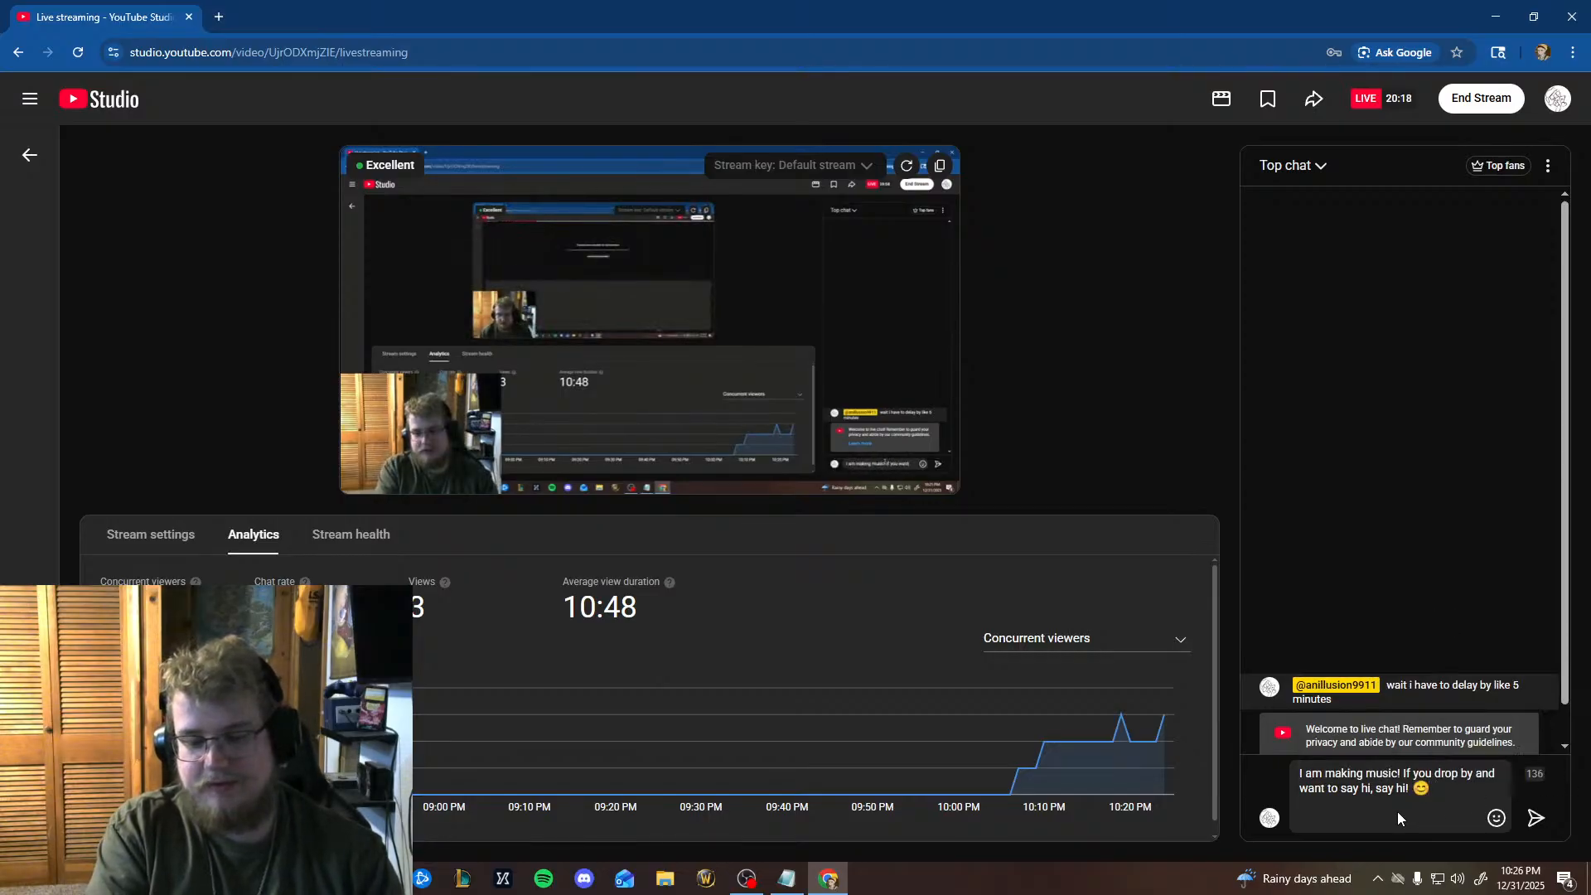
type("Thanks fo")
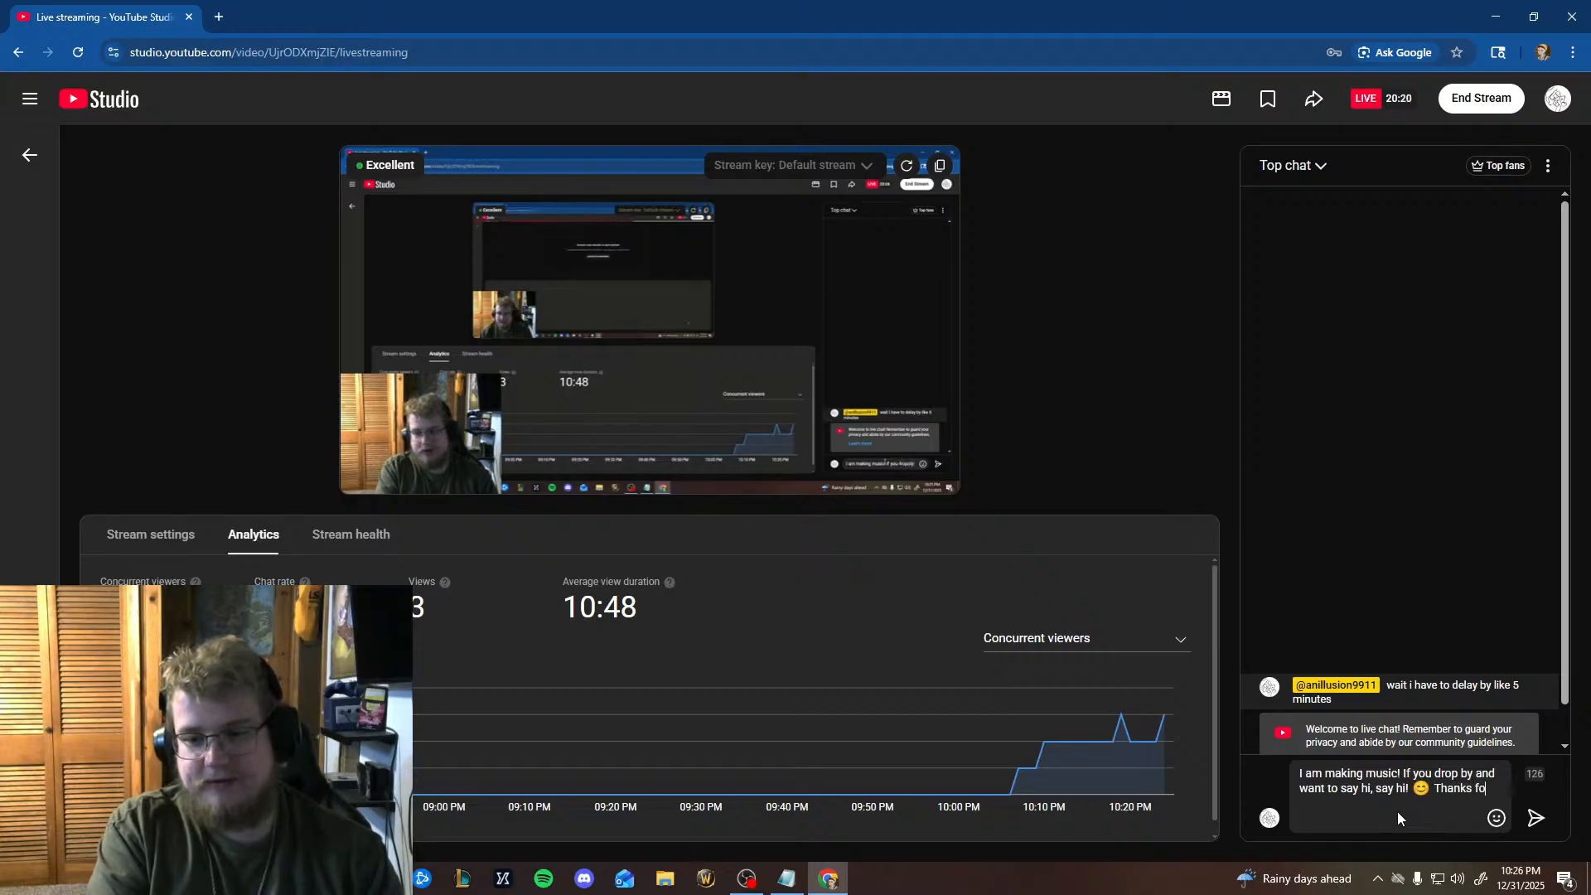
type("r coming and Hap")
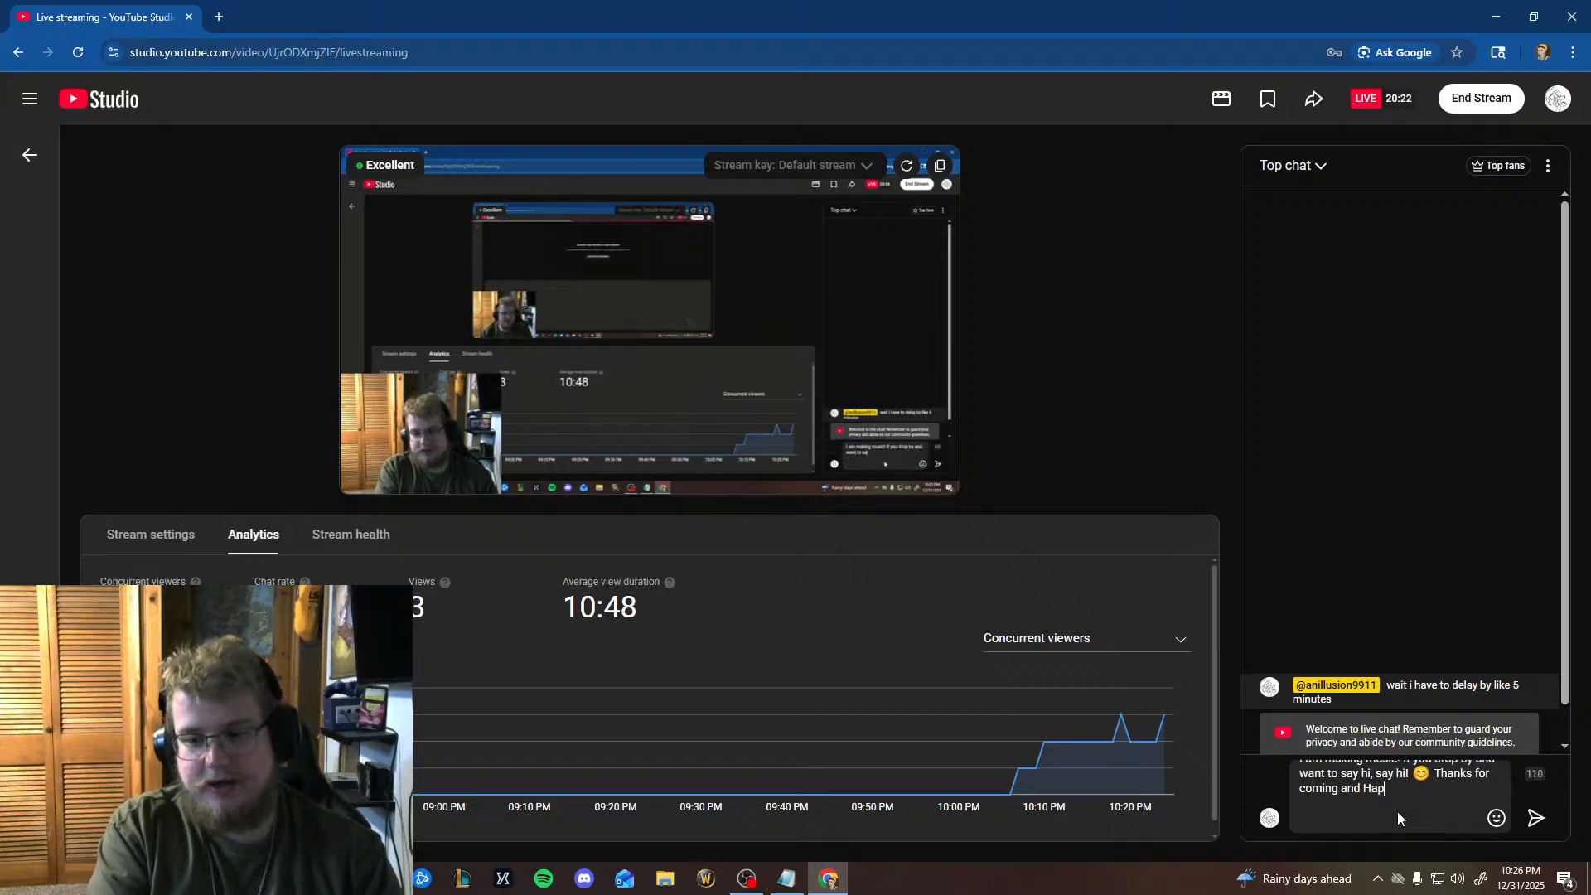
type("py New Y")
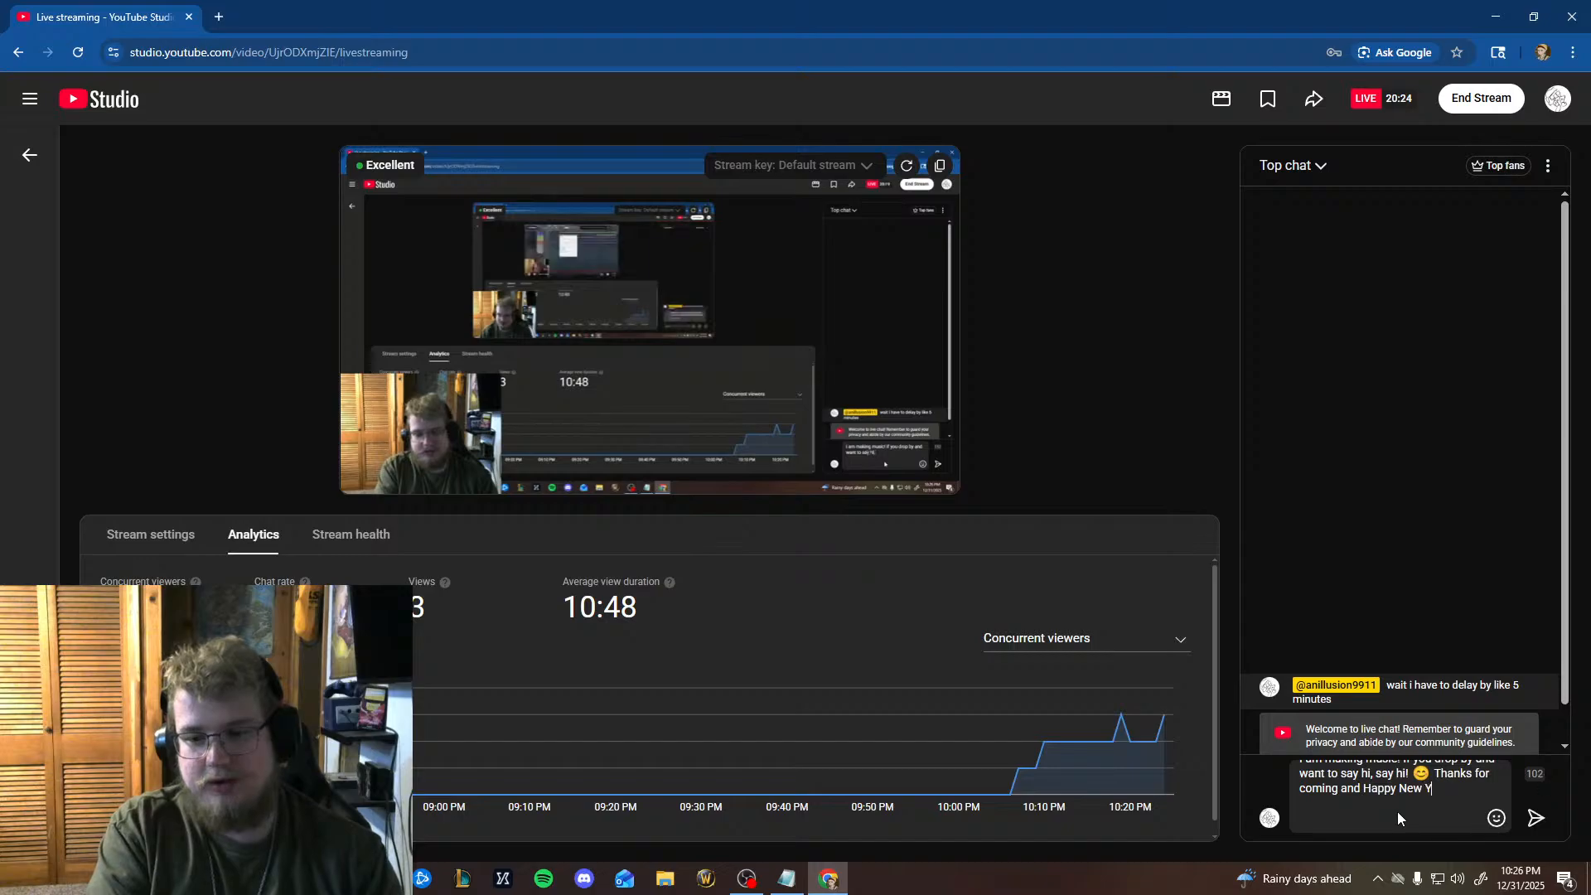
type("ears!")
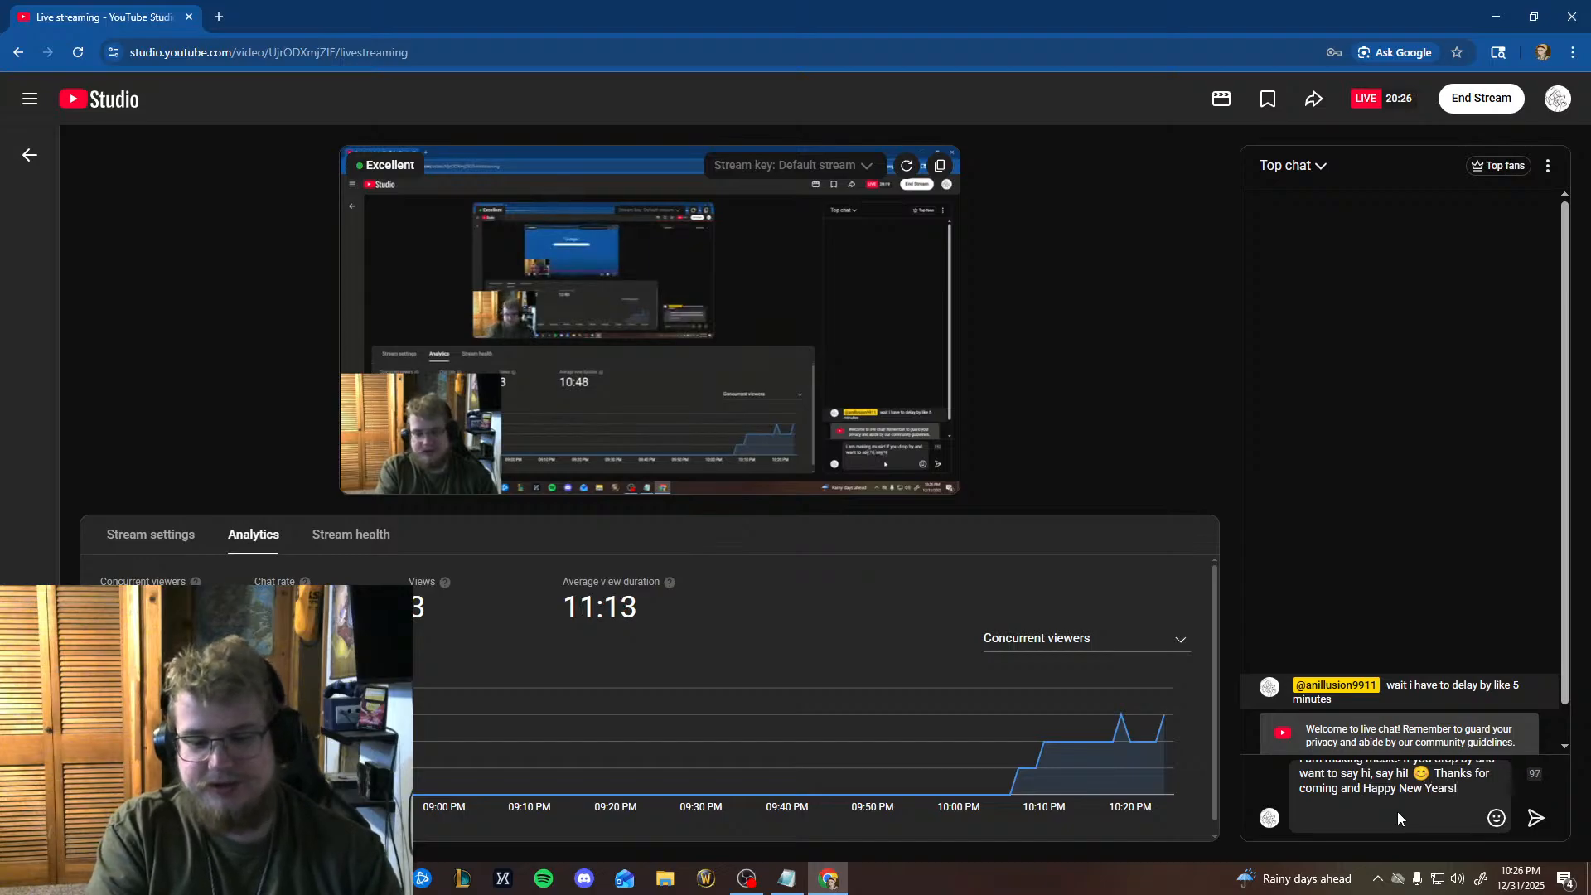
type(" :hammer")
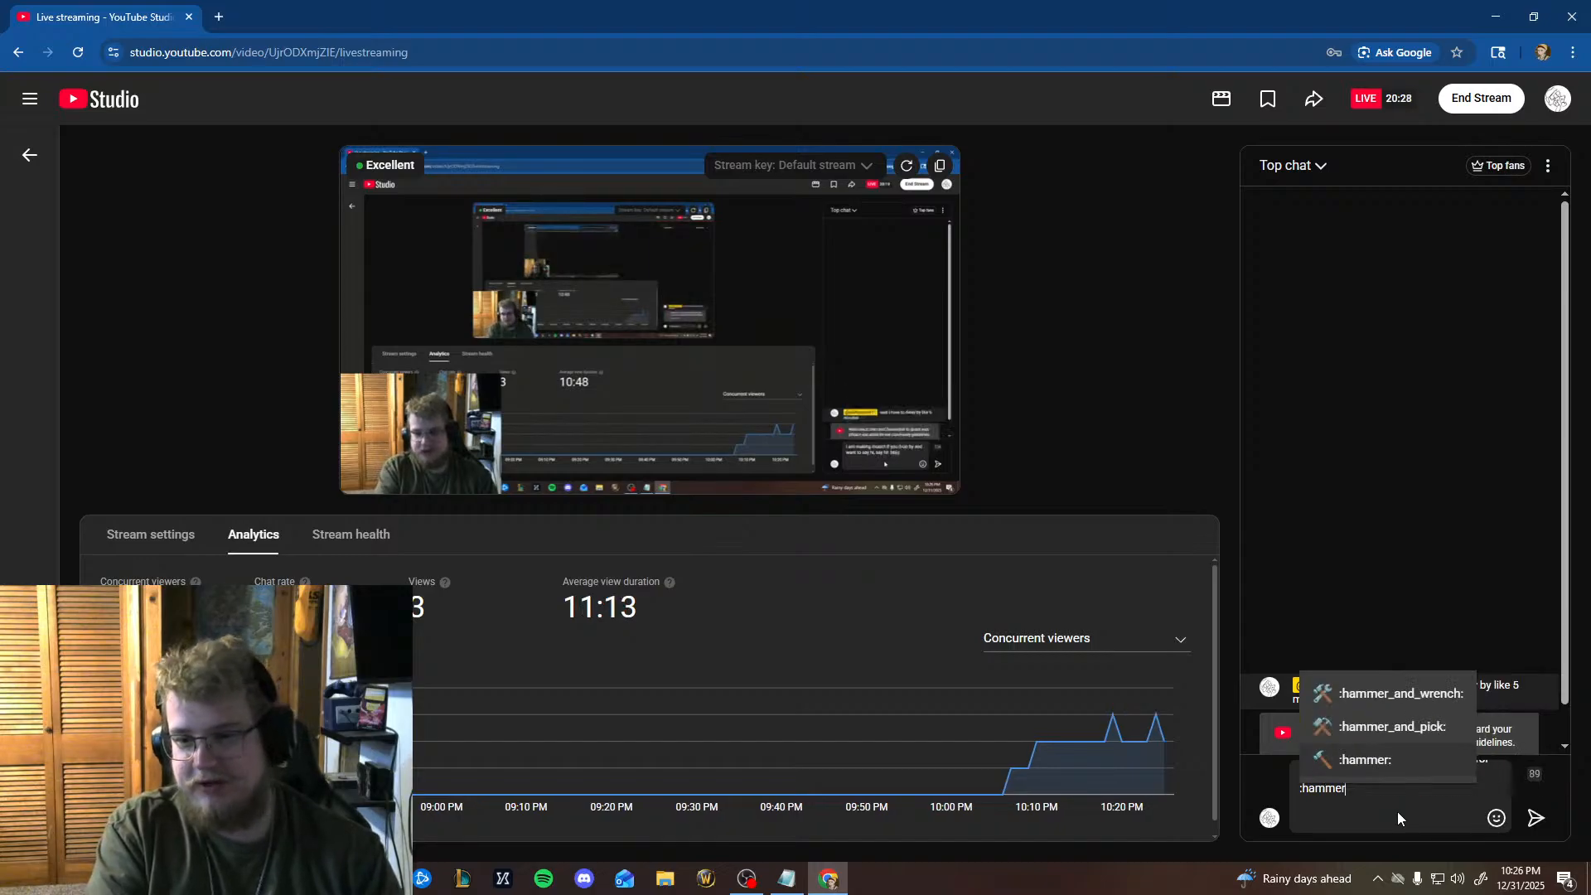
Finish the chat message with a hammer emoji and send it to the live chat.
key("Return")
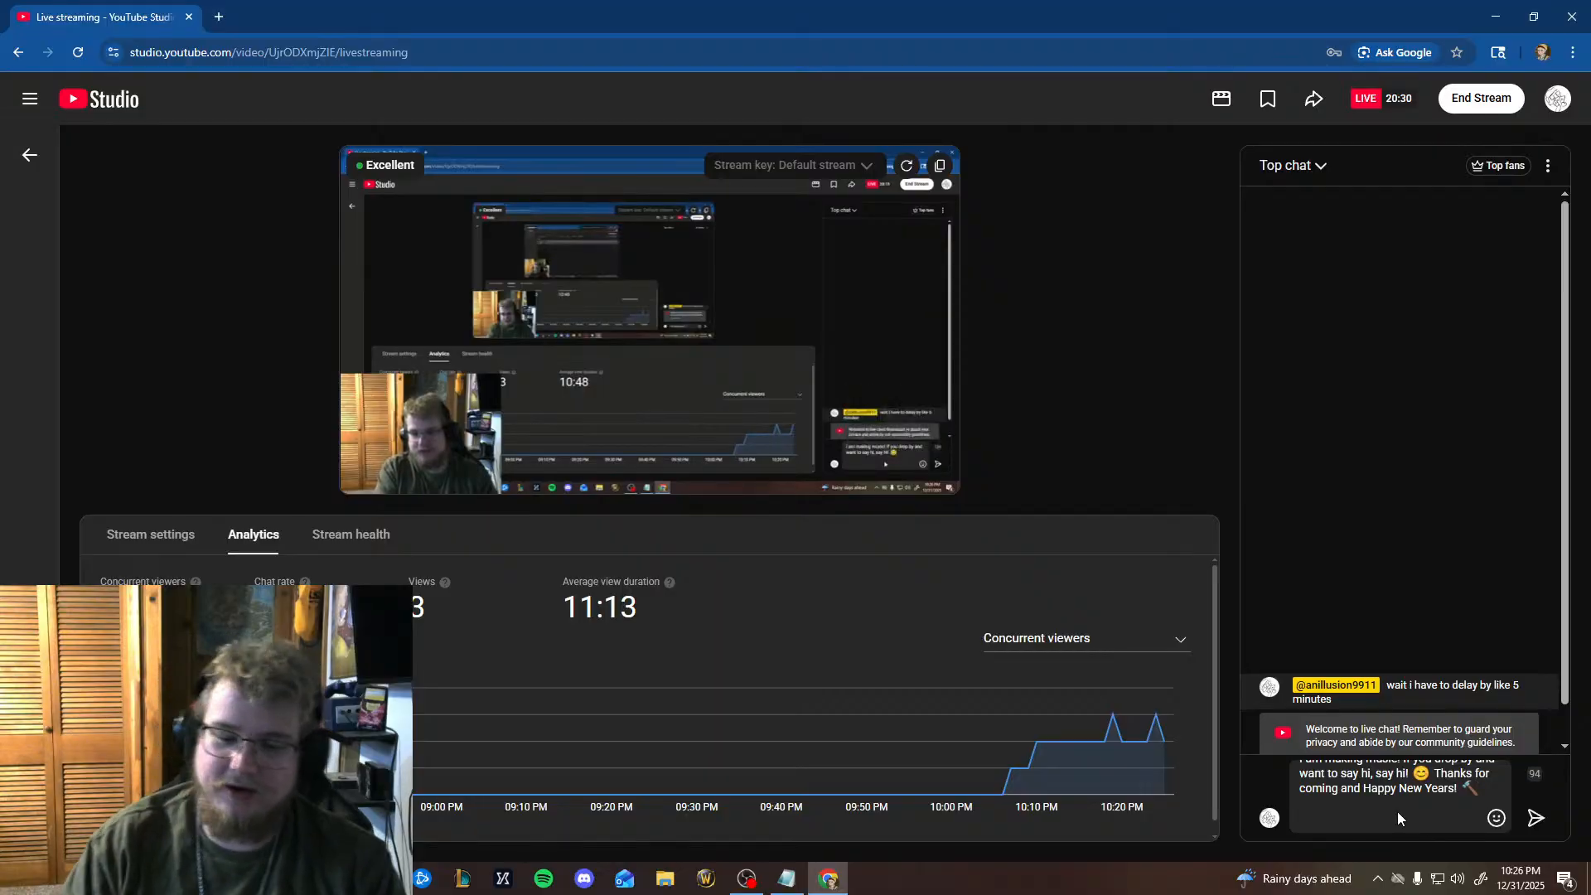
left_click(1535, 819)
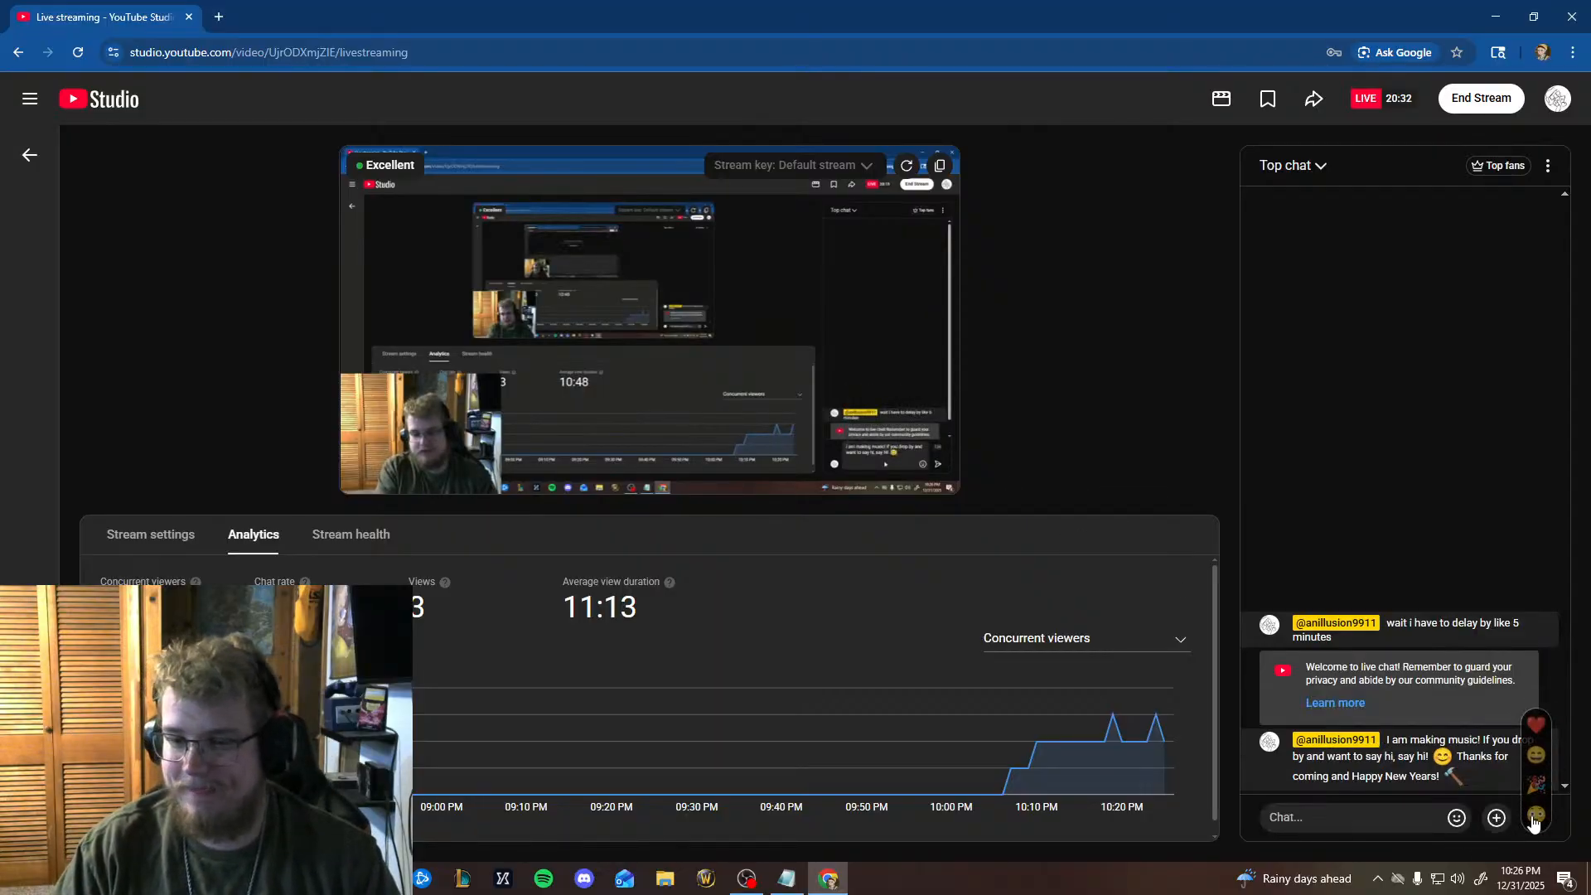
Pin the sent greeting message in the live chat and go back to the FL Studio playlist.
left_click(1545, 742)
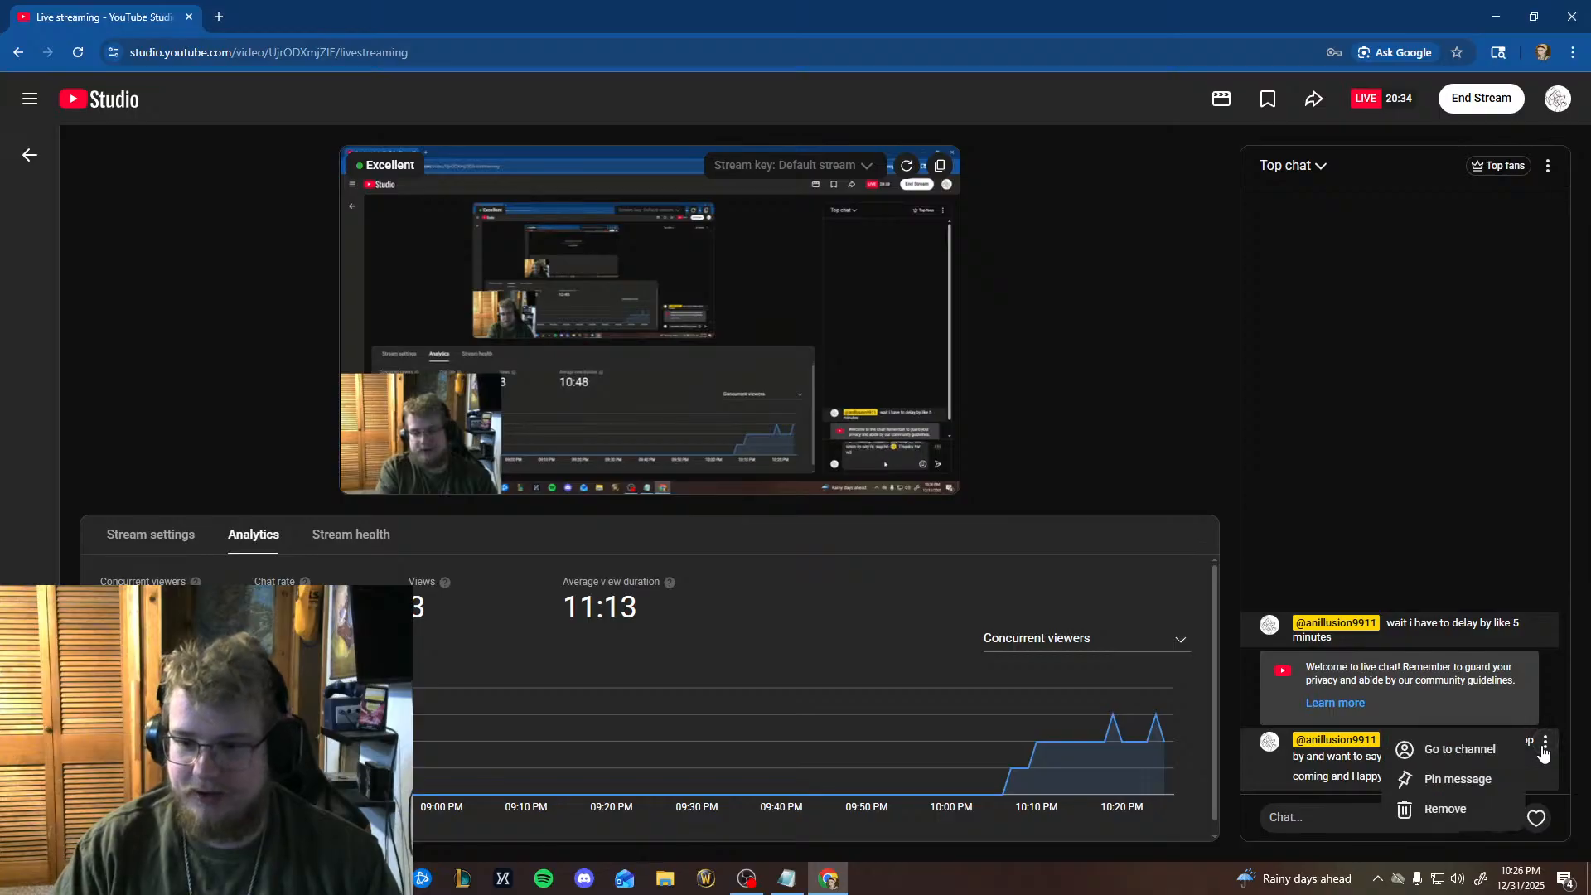
left_click(1442, 779)
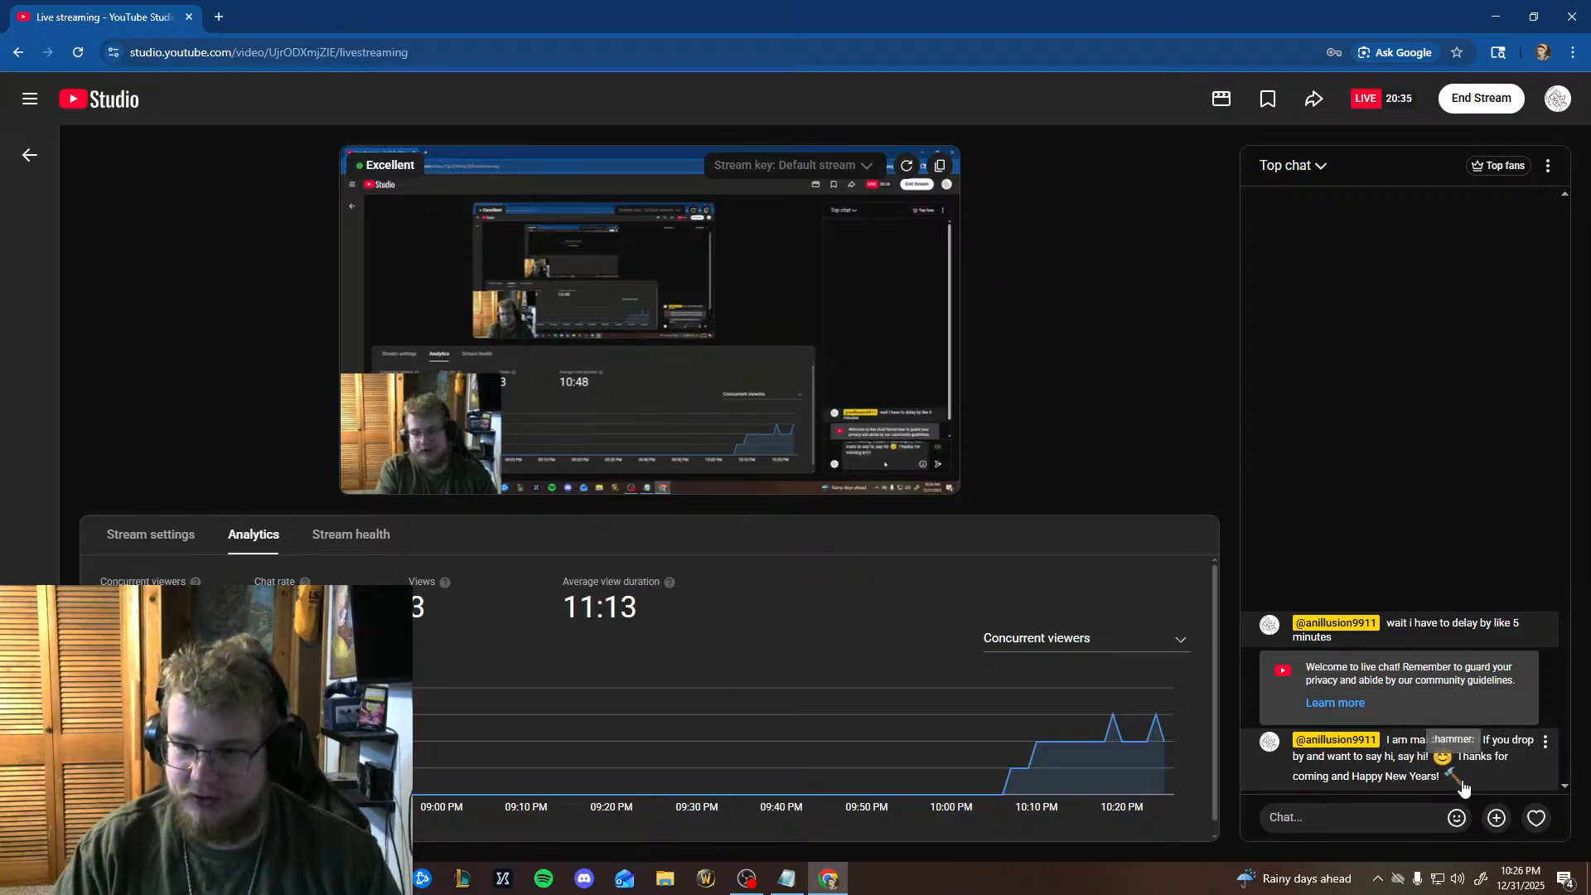
left_click(1496, 17)
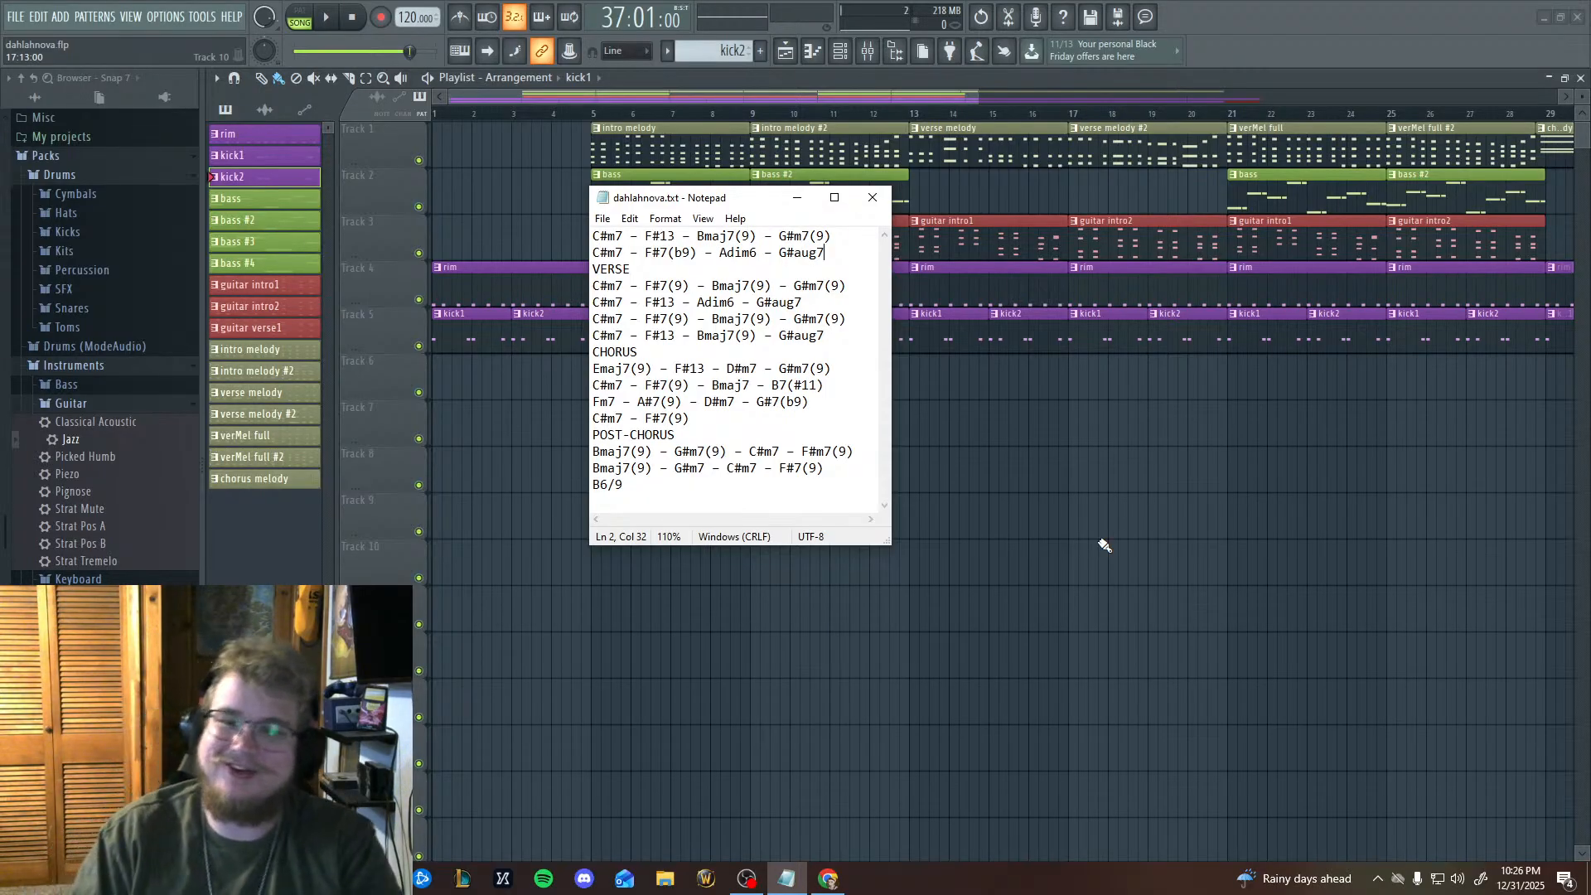
Look over the chorus section of the playlist and the empty bars following the last rim and kick clips.
left_click_drag(862, 585, 381, 538)
left_click_drag(1016, 580, 381, 572)
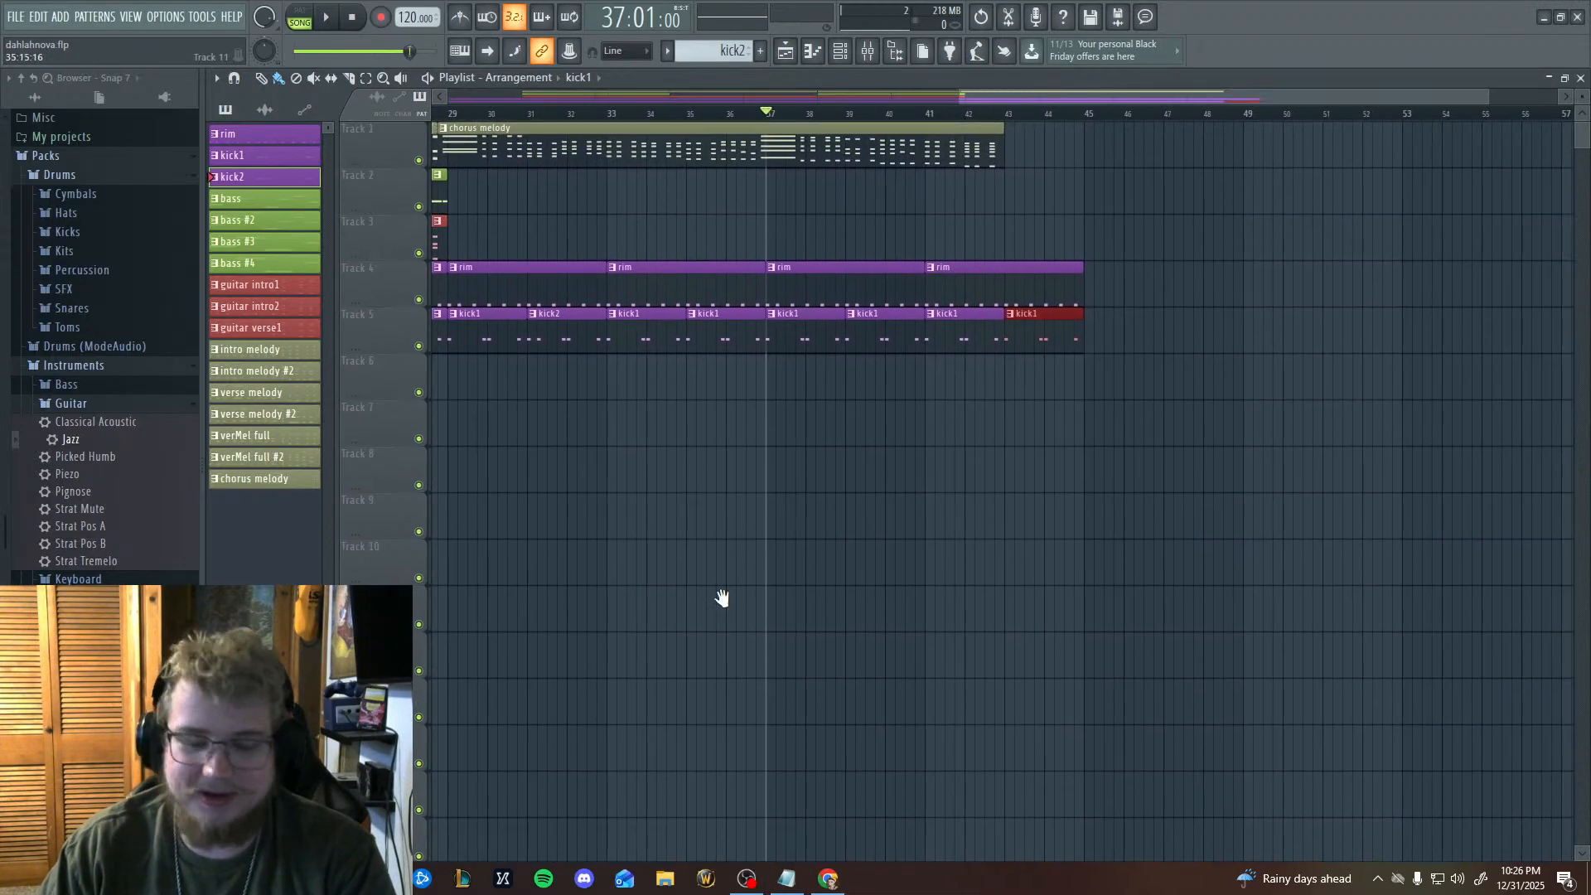
left_click_drag(721, 597, 967, 533)
scroll(827, 608, "down", 3)
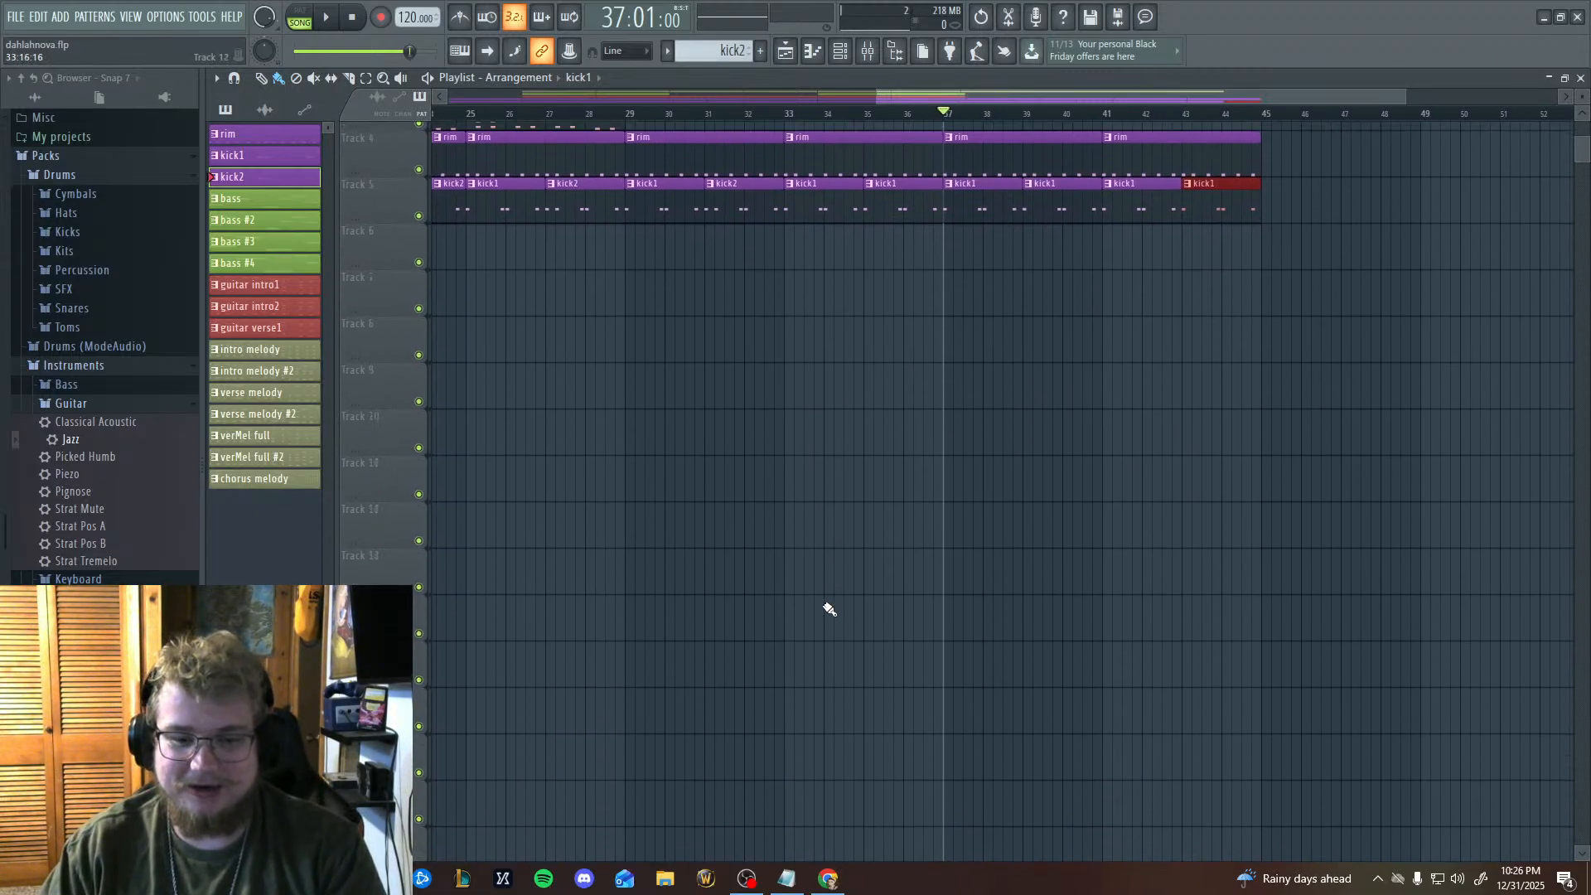
scroll(827, 608, "up", 3)
left_click_drag(1009, 494, 912, 474)
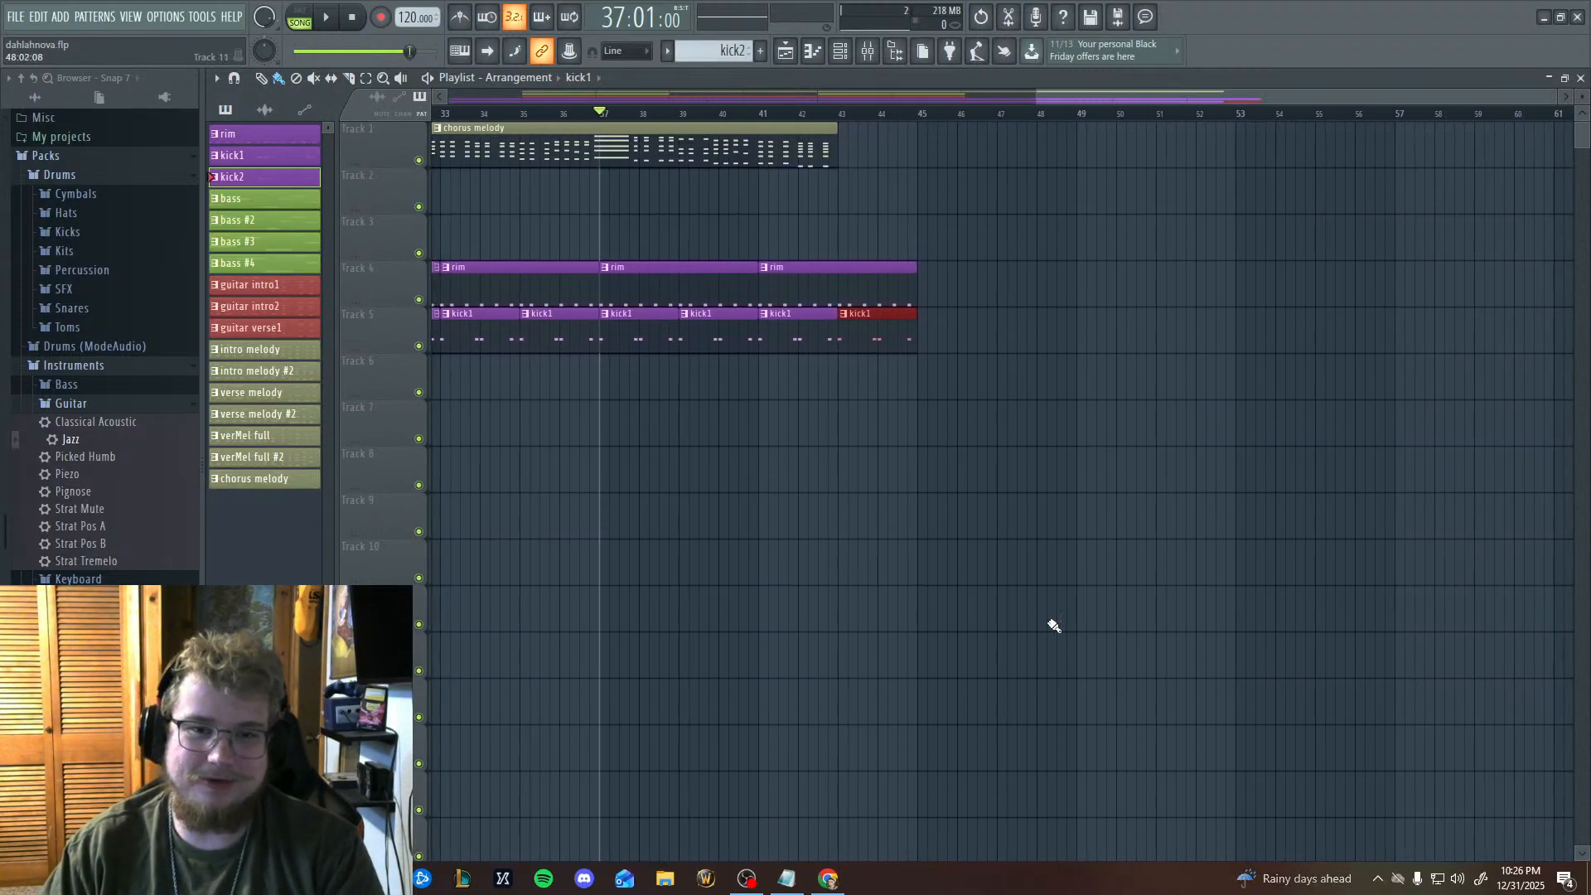
left_click_drag(984, 596, 1147, 735)
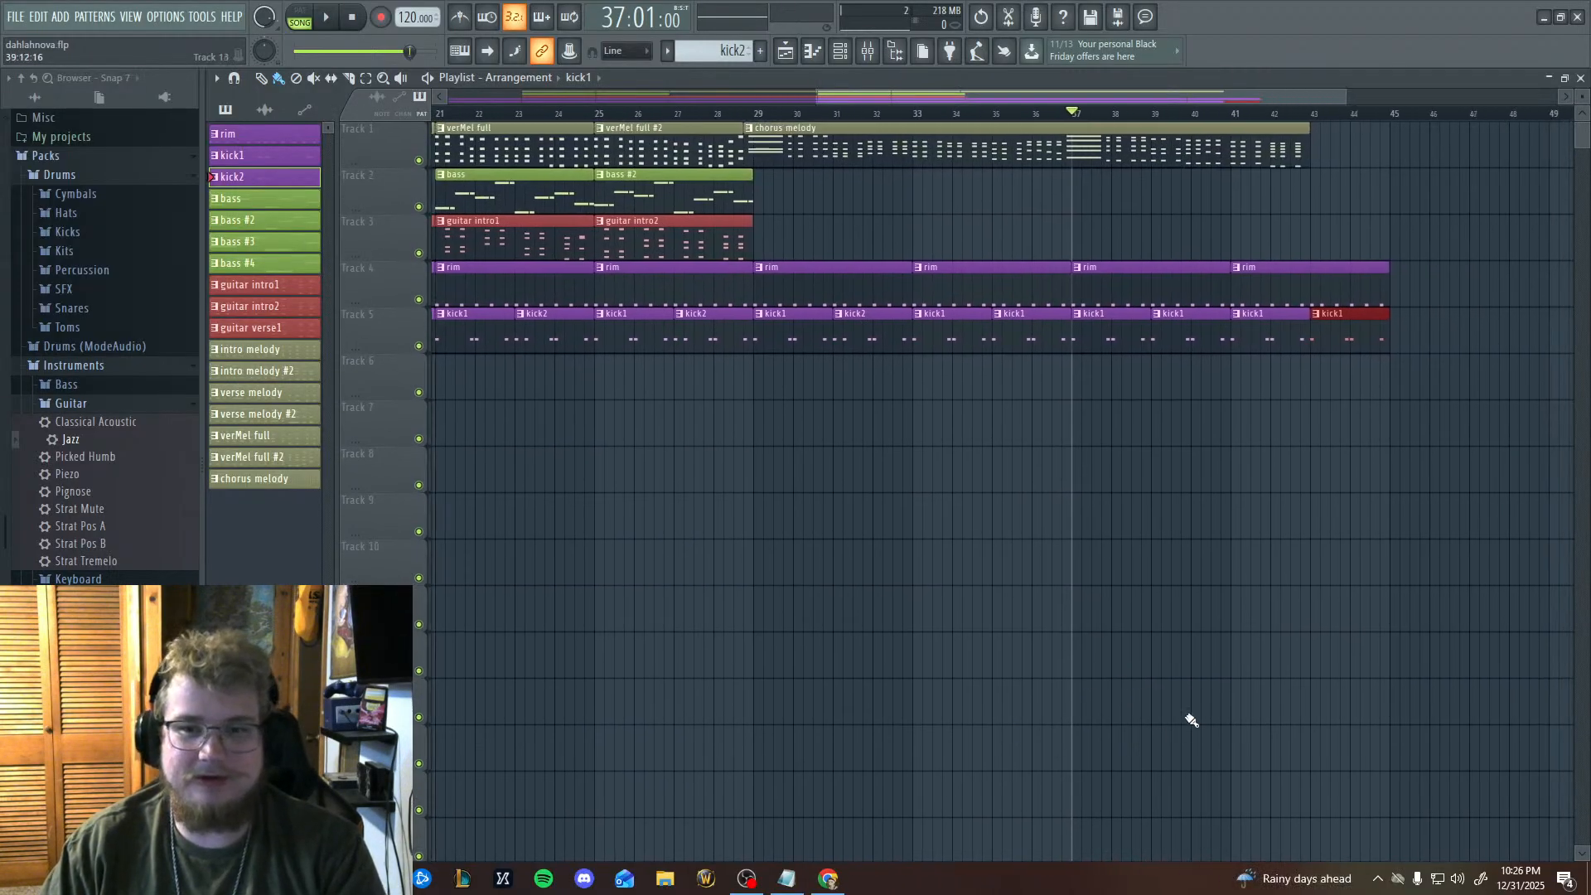
left_click_drag(1307, 453, 1202, 341)
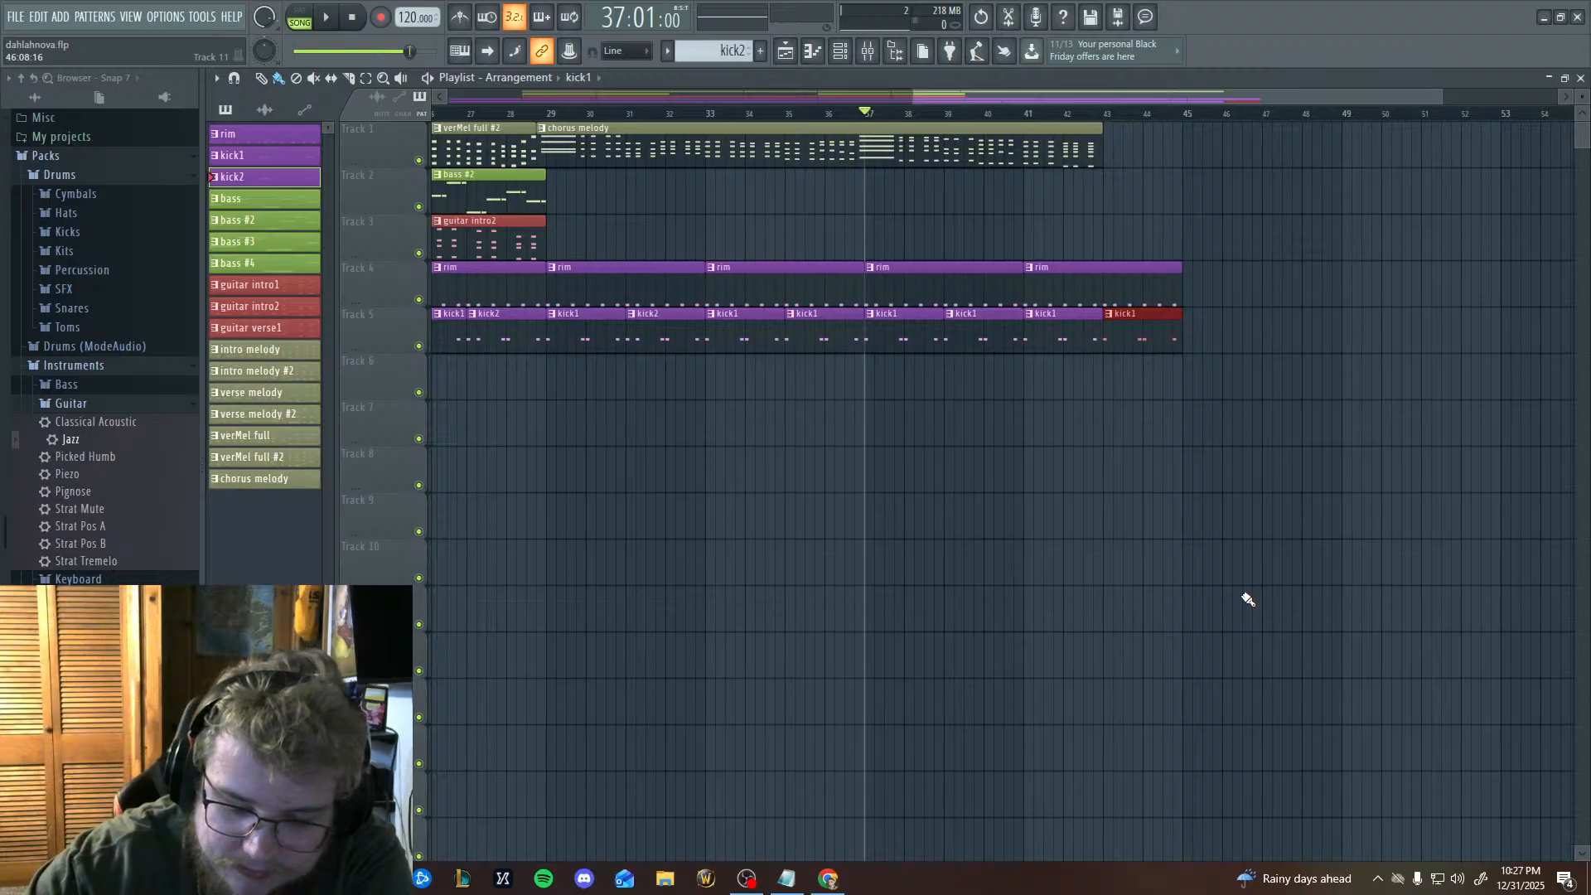
Check the live chat in YouTube Studio for new messages and return to FL Studio.
left_click(831, 880)
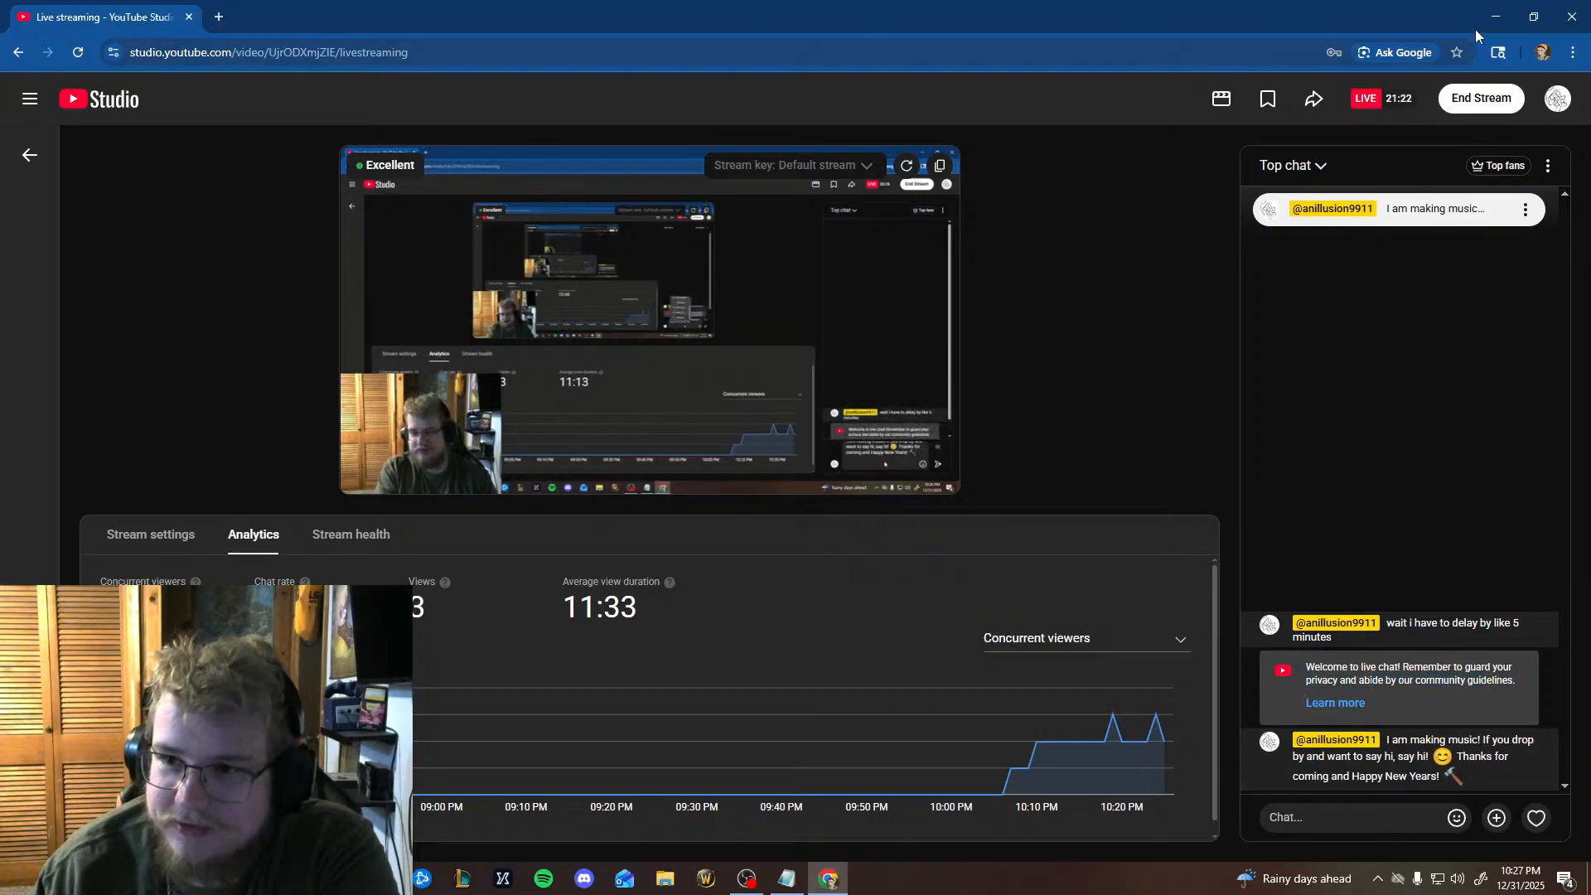
left_click(1495, 17)
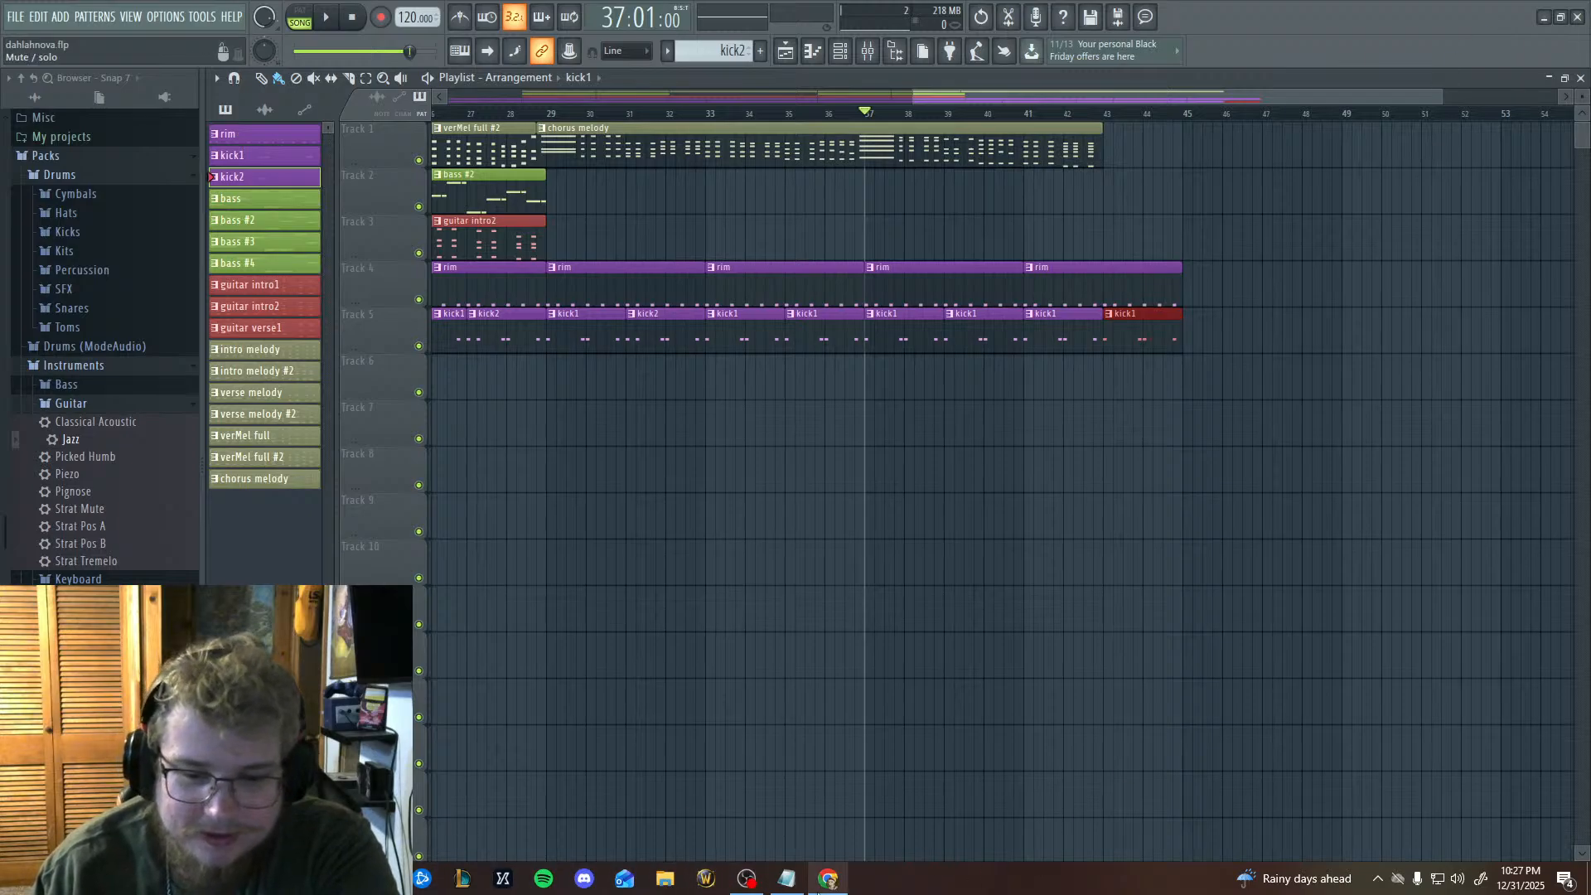
Bring up the chord notes beside the playlist clips and highlight the chords through the chorus line ending in B7(#11), leaving no stray kick1 clip.
left_click(786, 879)
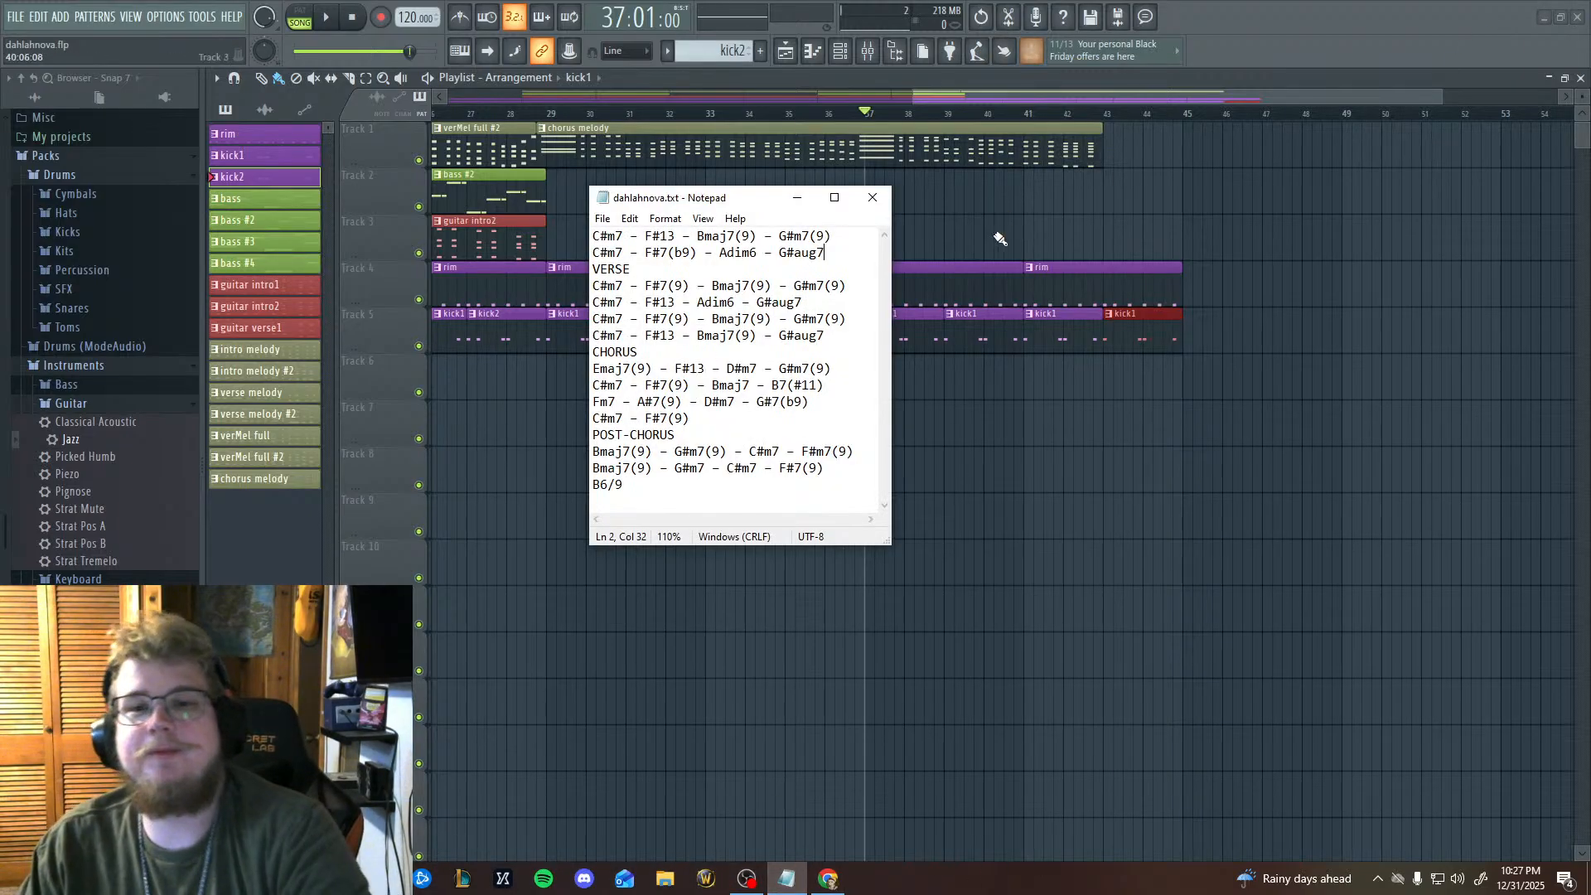
left_click_drag(653, 198, 1221, 221)
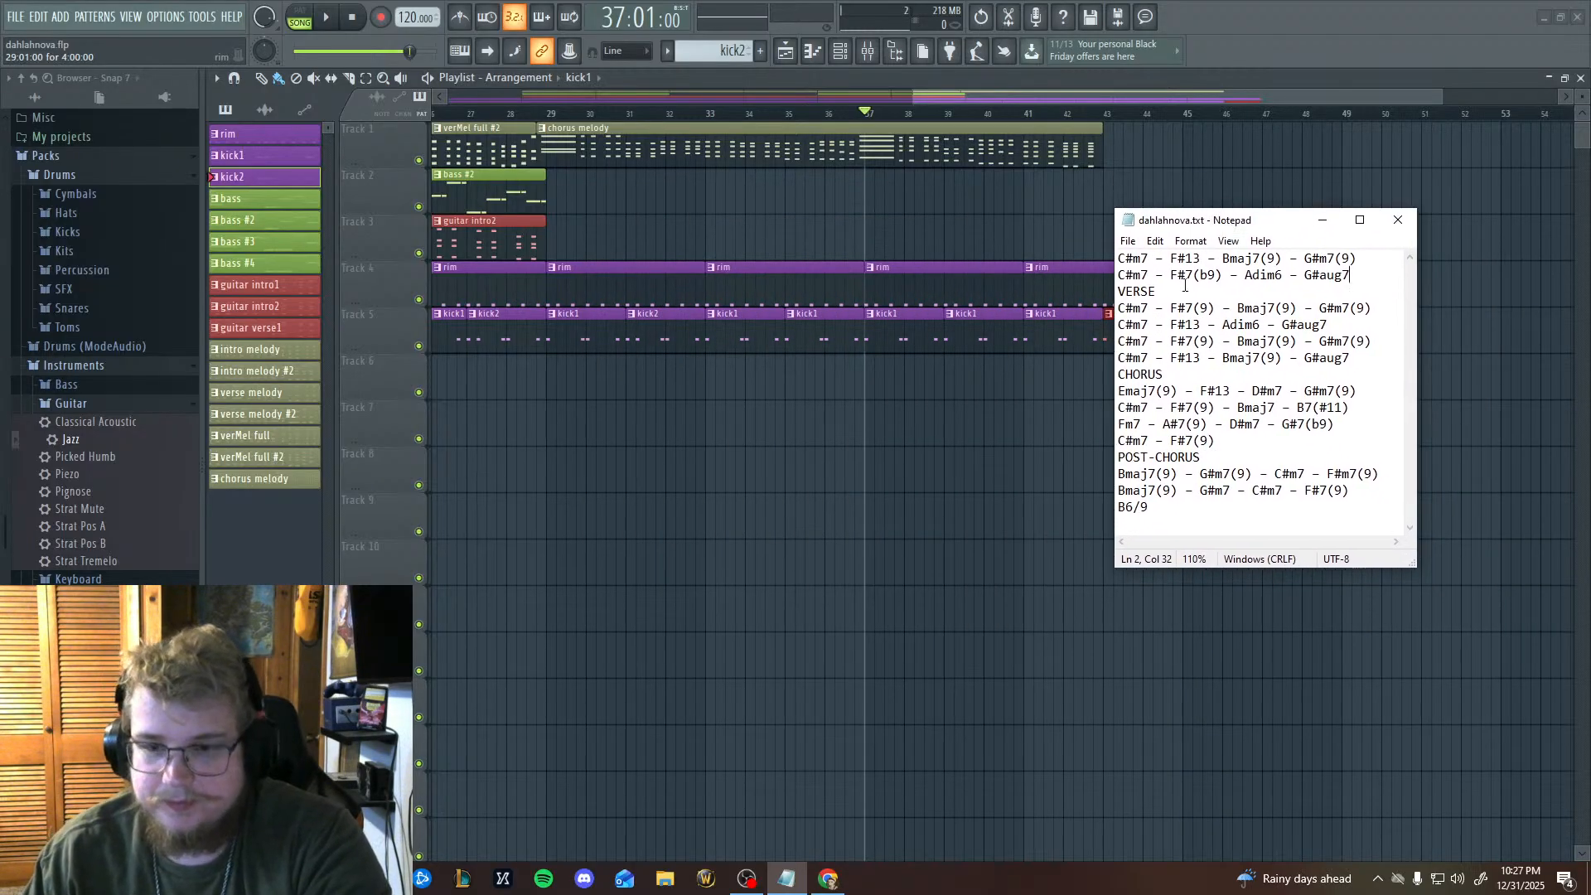
left_click_drag(1121, 261, 1344, 409)
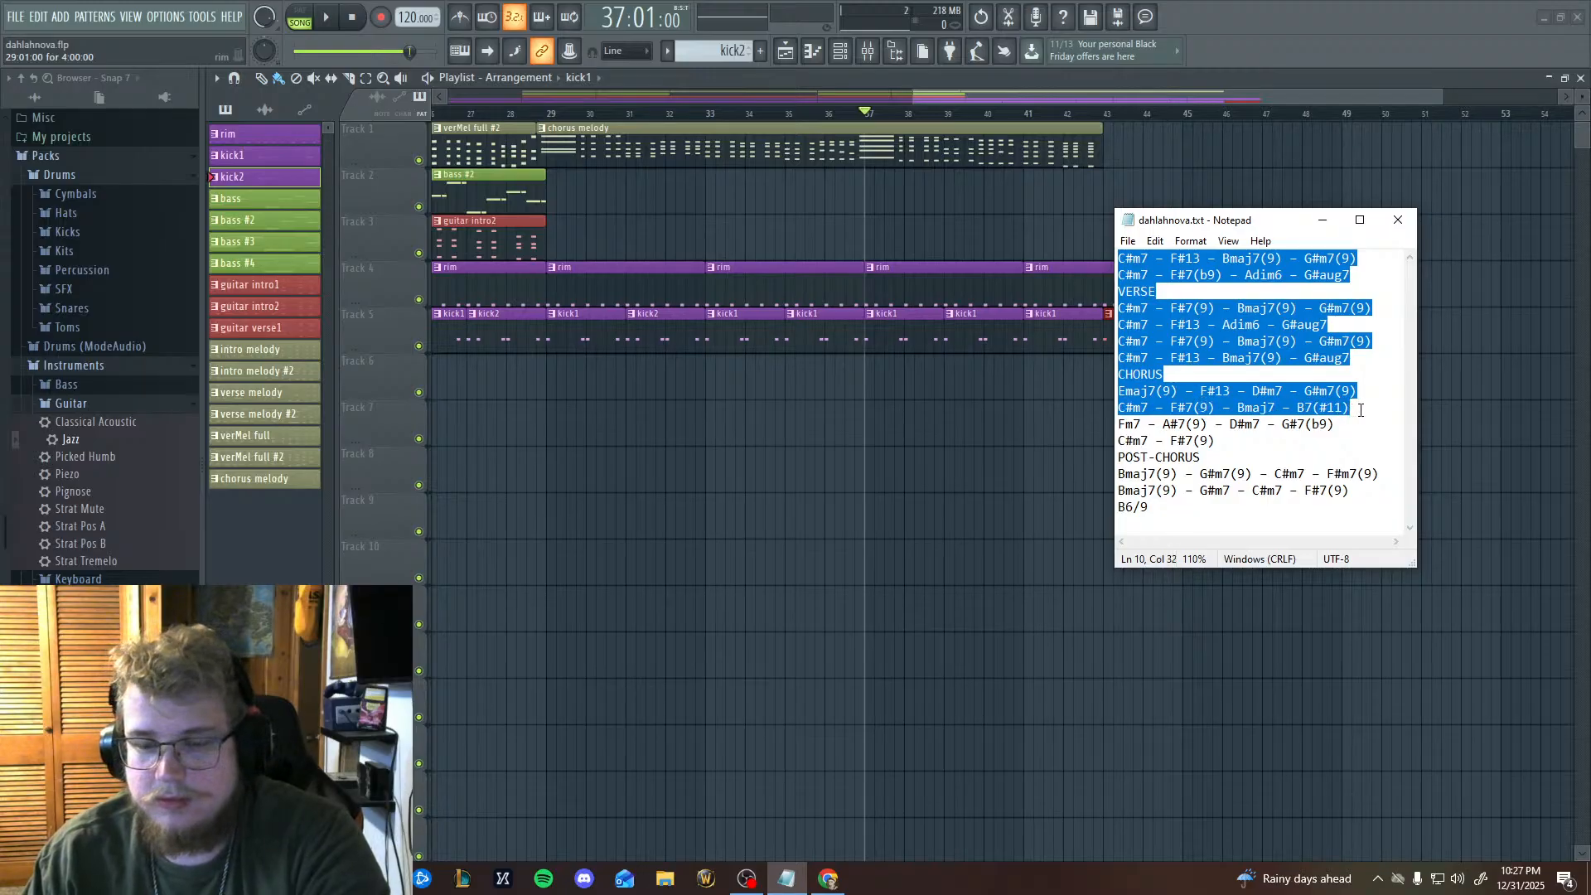
left_click(841, 524)
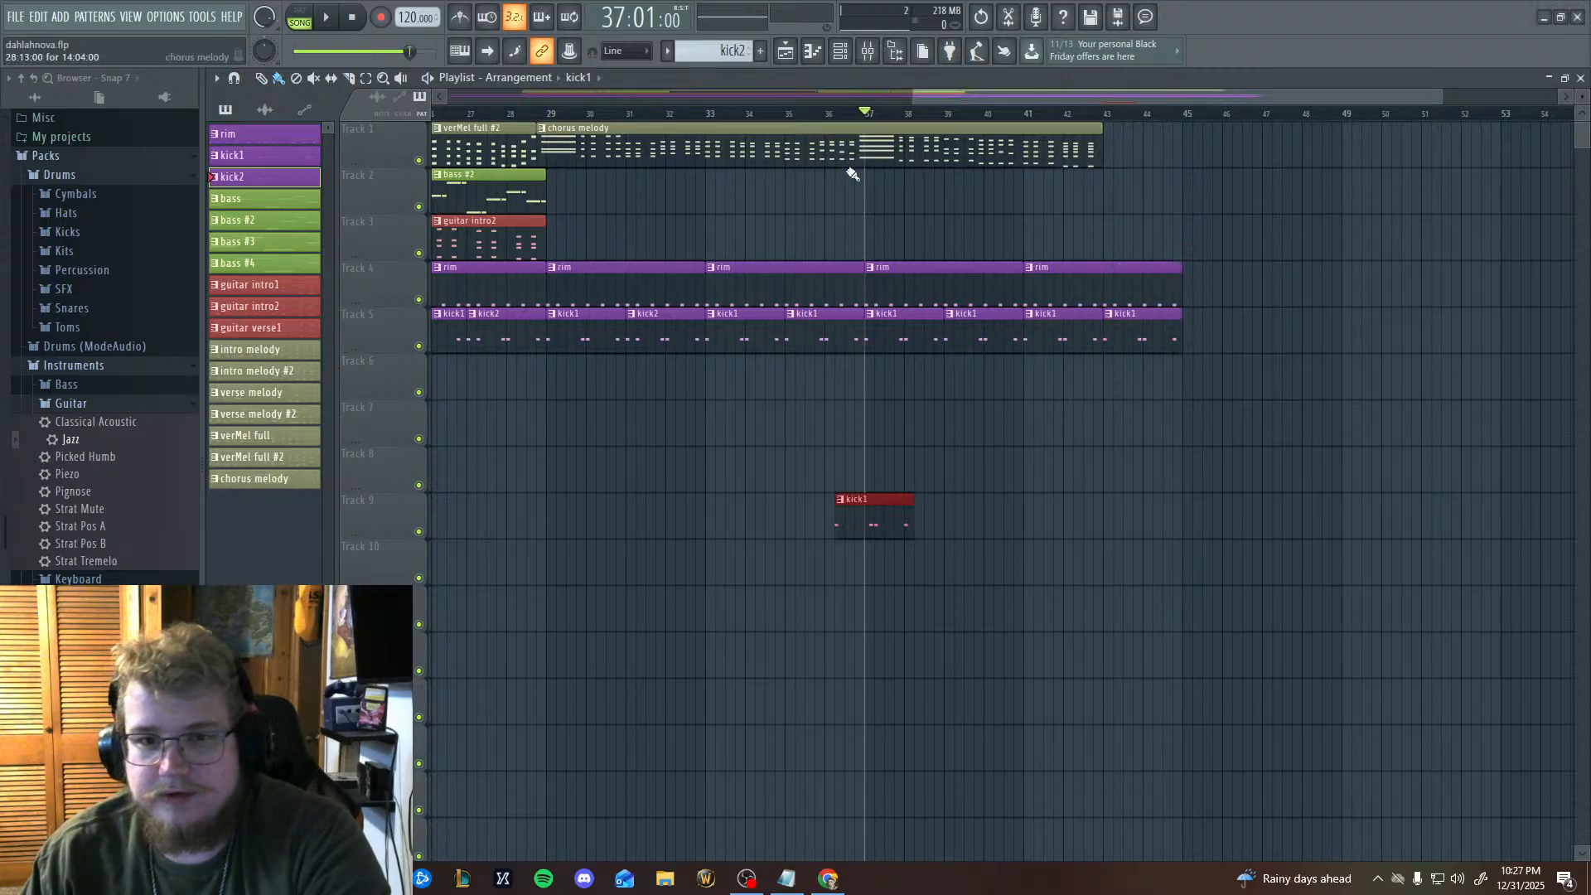
right_click(854, 508)
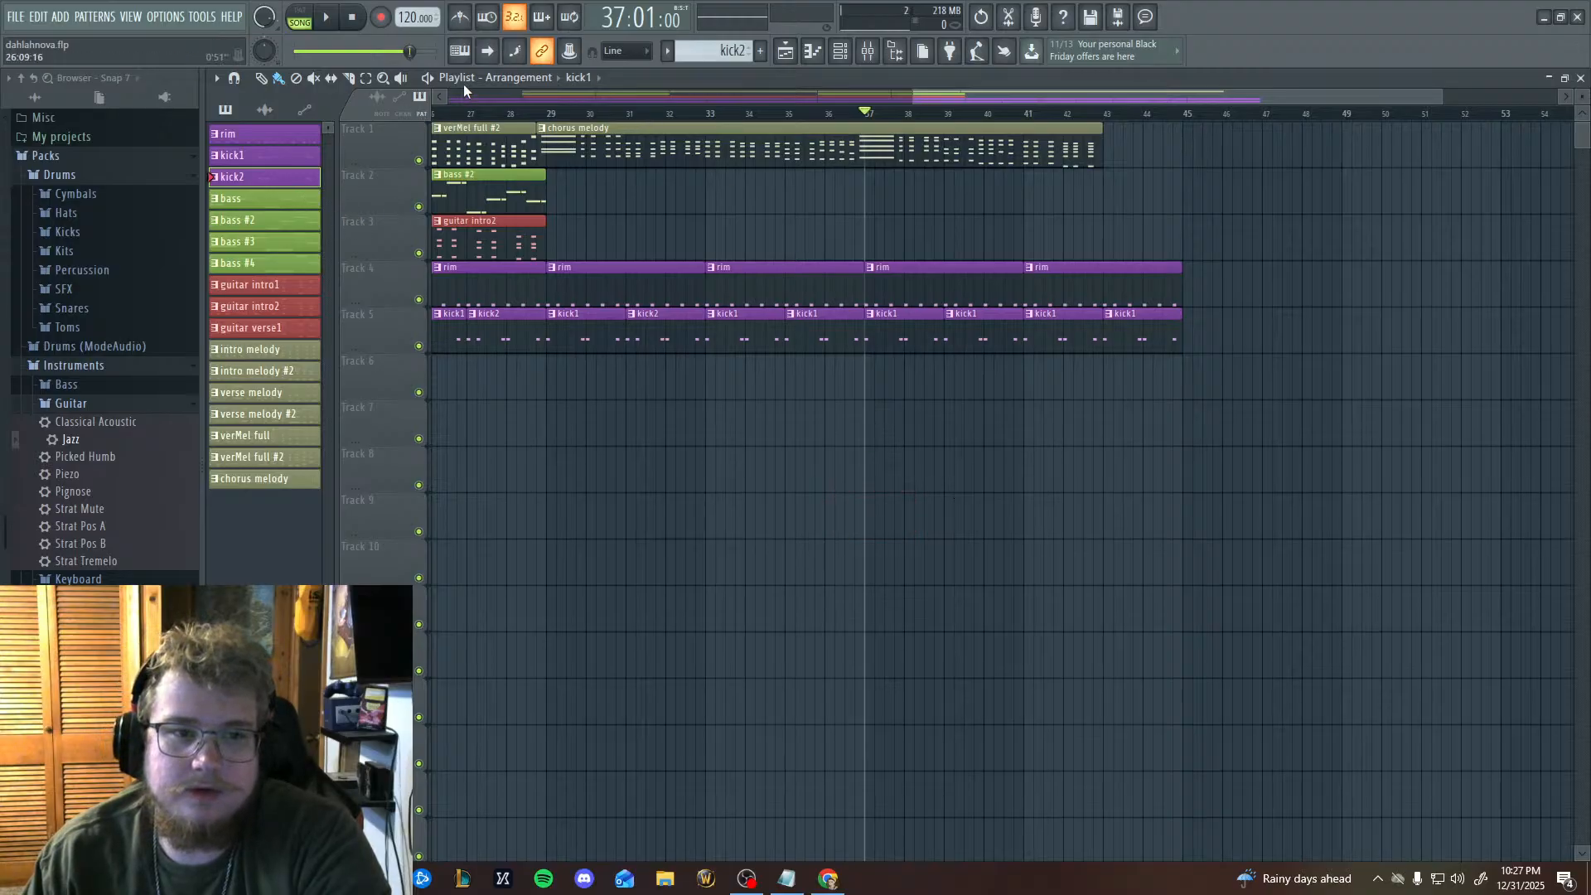
Play the arrangement from bar 37, pause it in bar 41 and move the song position to 40:13:00.
key("space")
key("space")
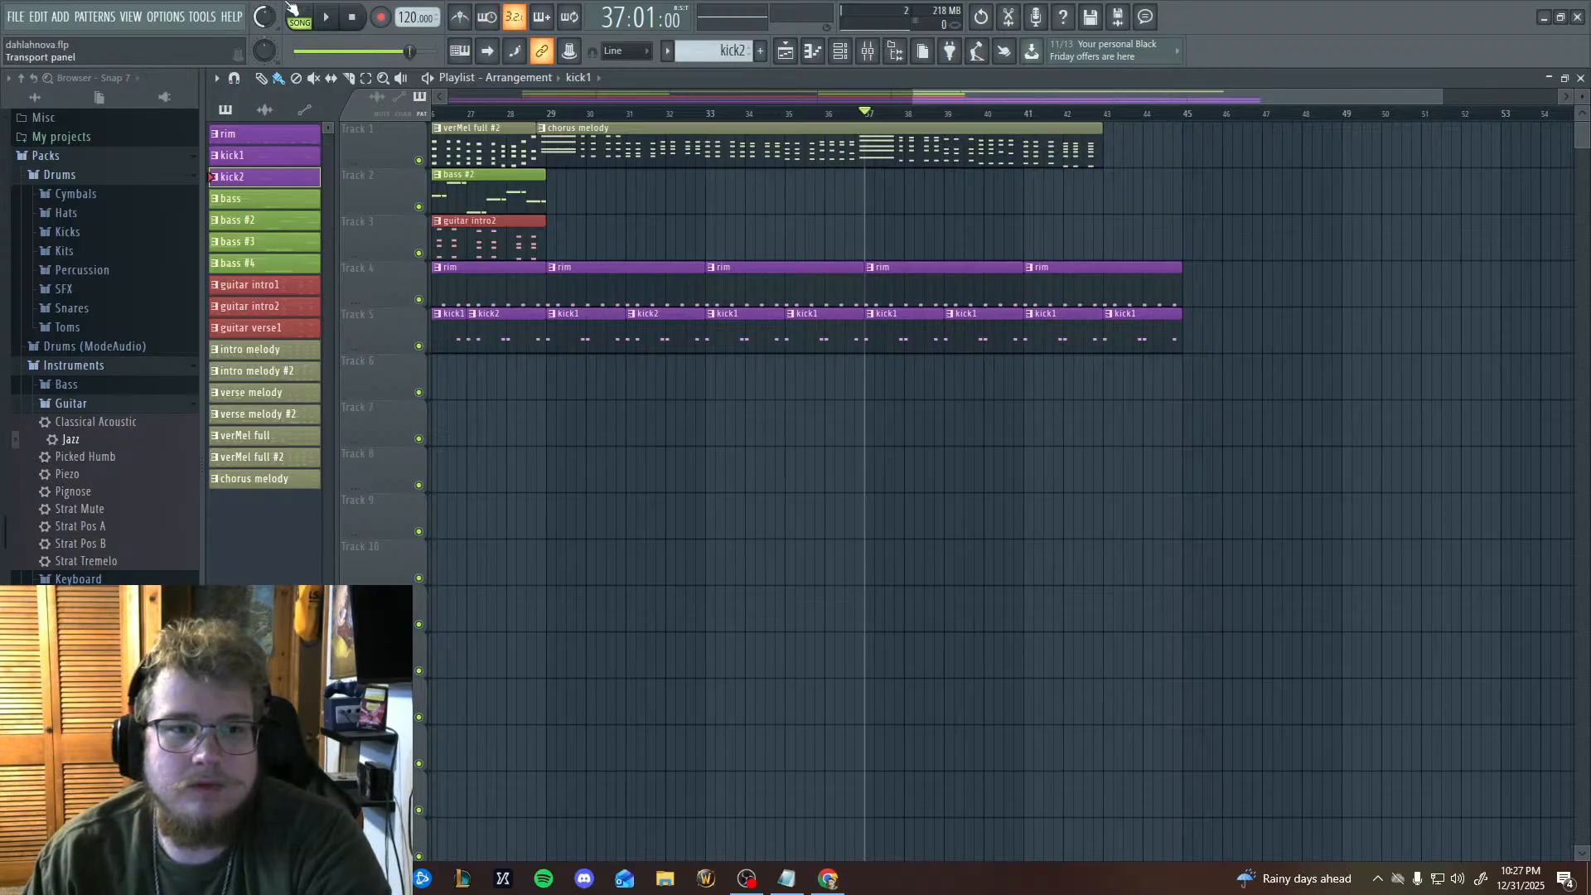
key("space")
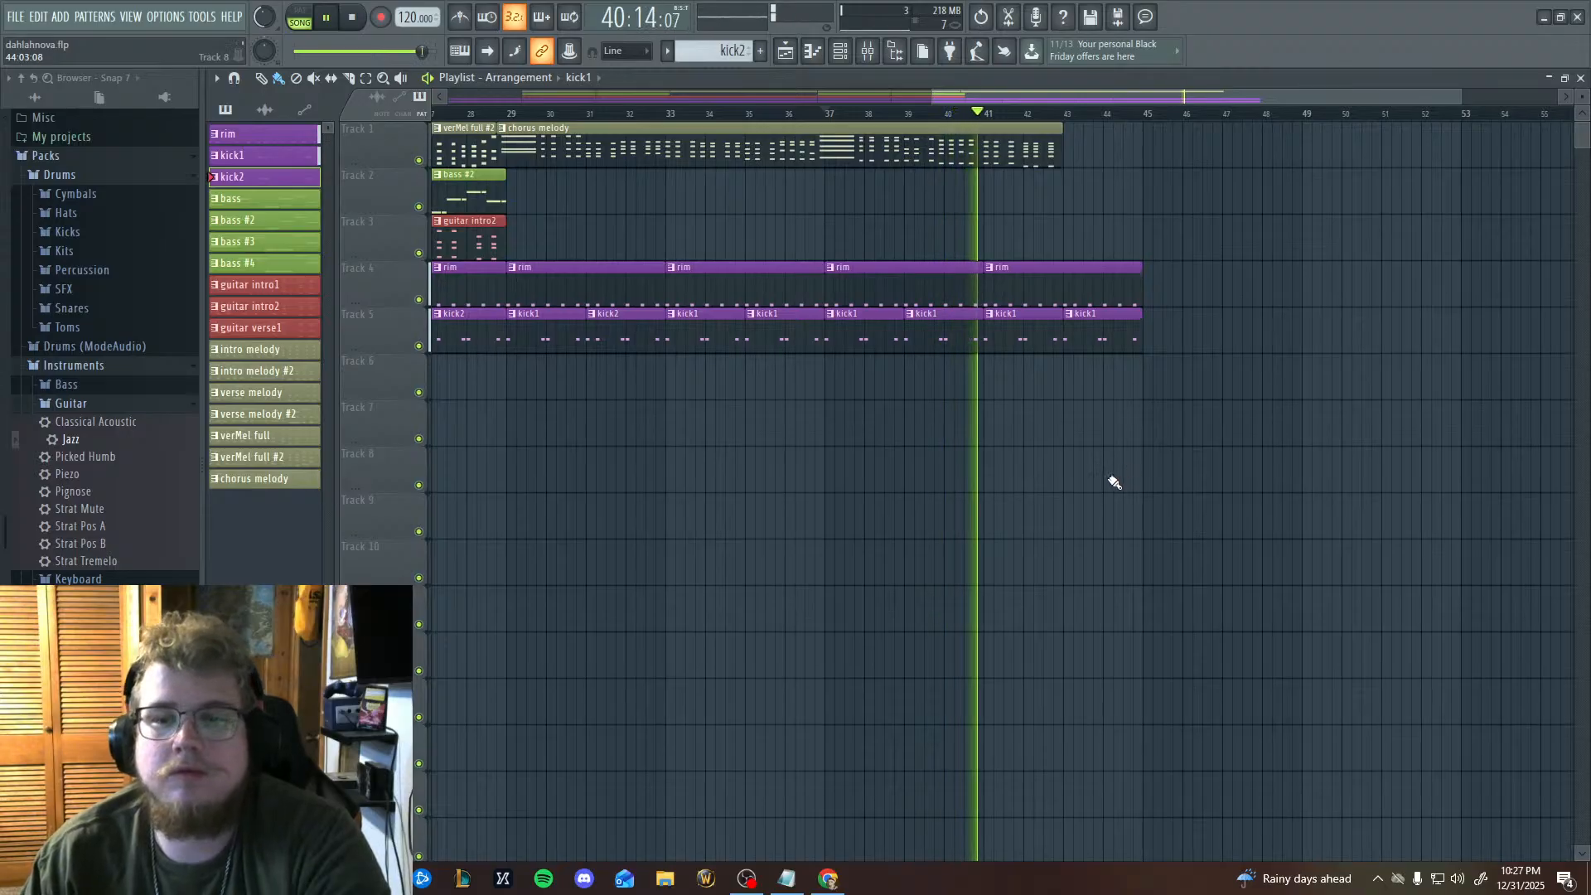
left_click(340, 19)
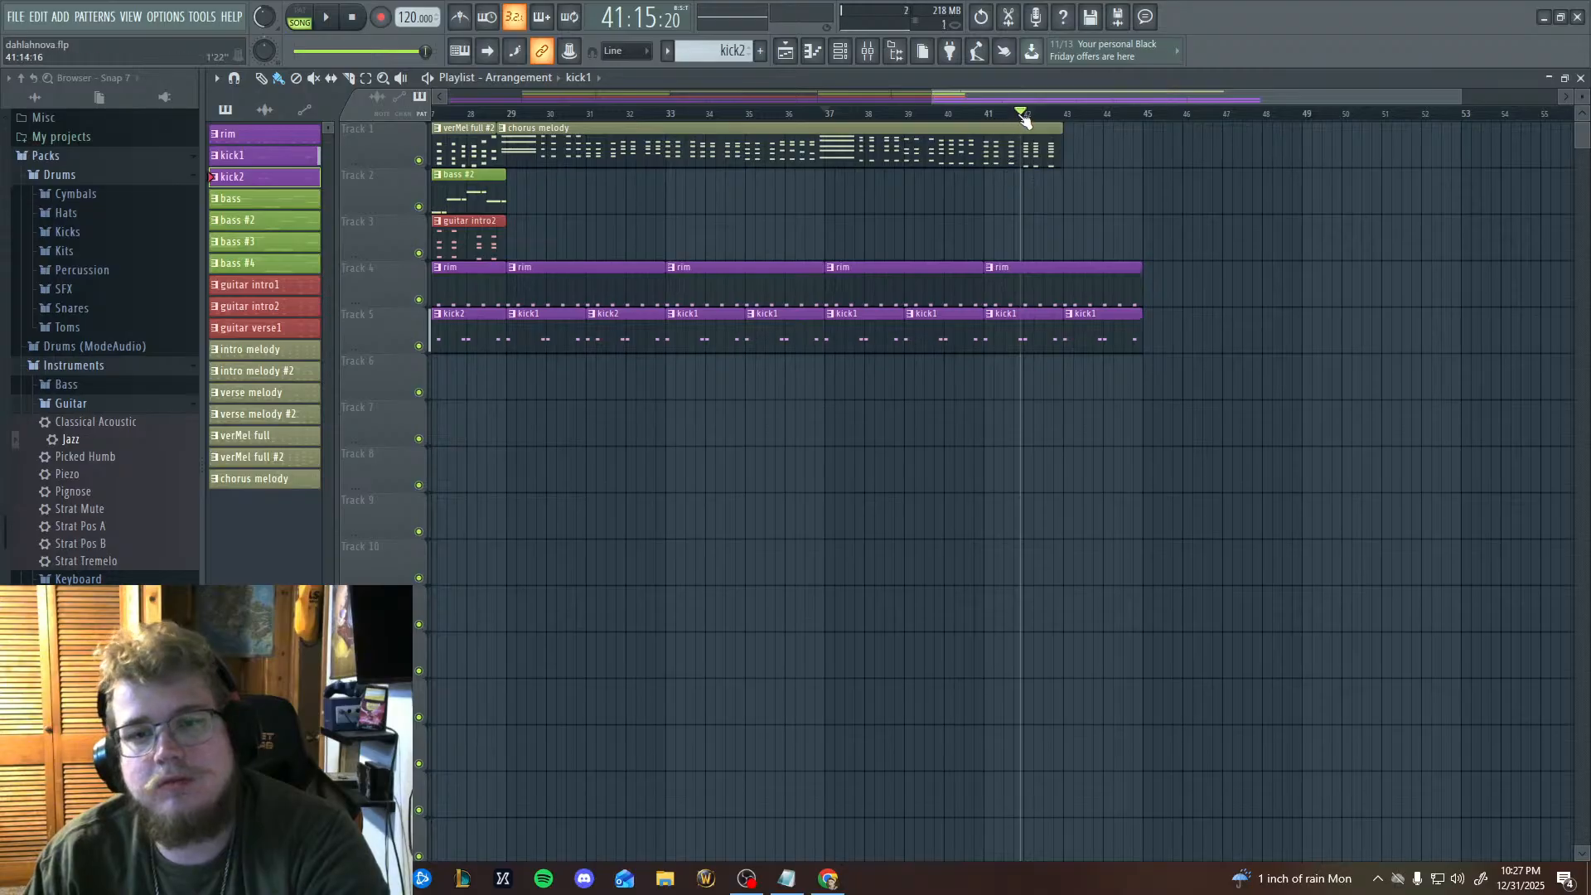
left_click_drag(1025, 120, 983, 120)
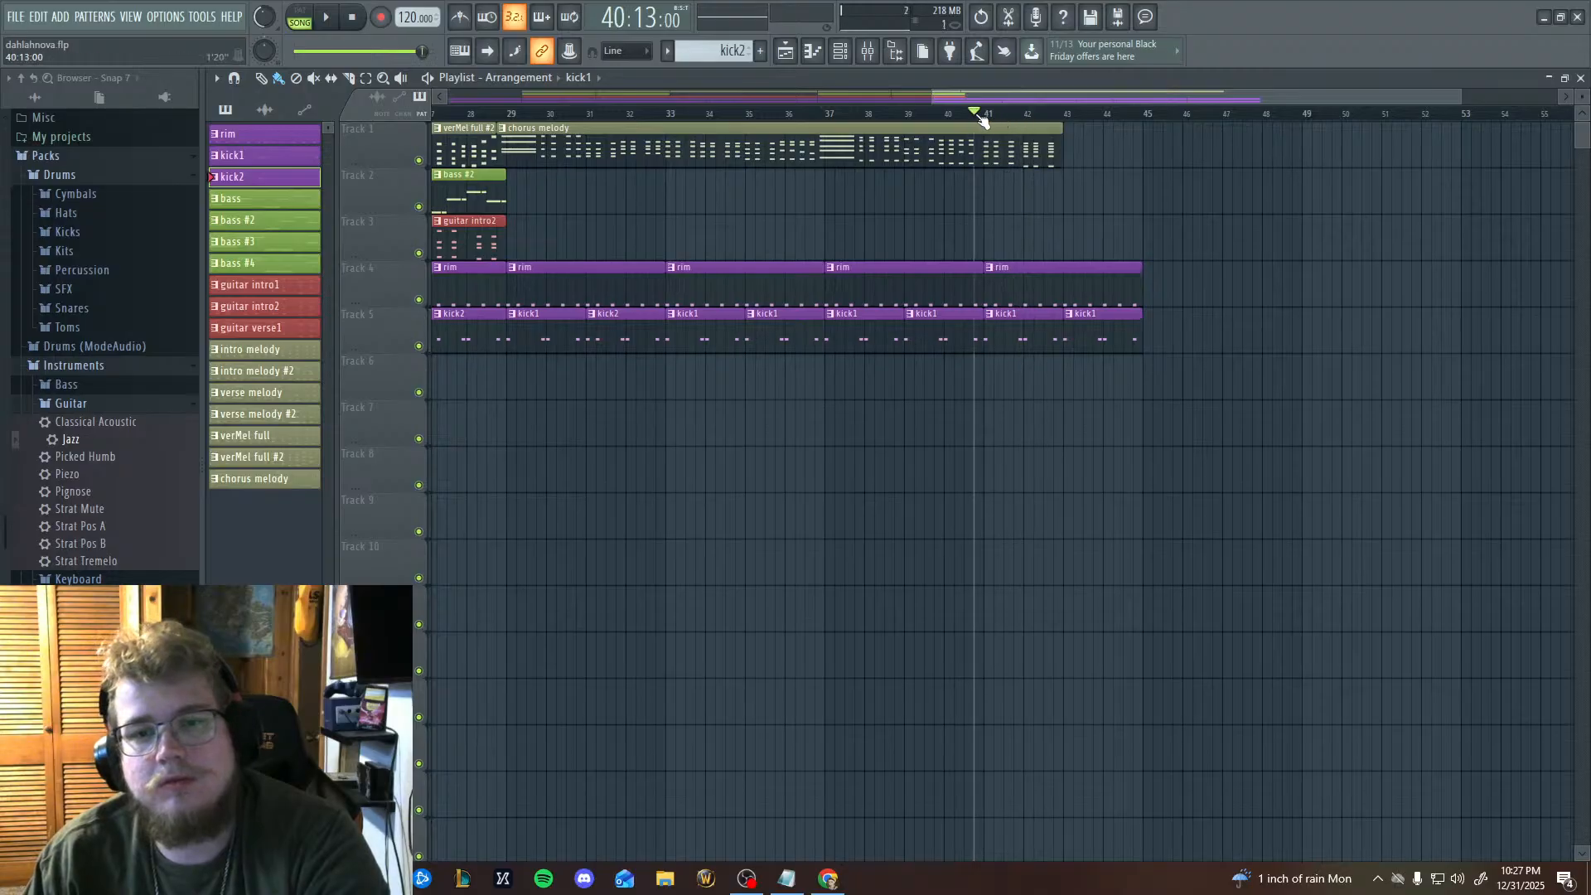
left_click(813, 51)
scroll(892, 508, "down", 4)
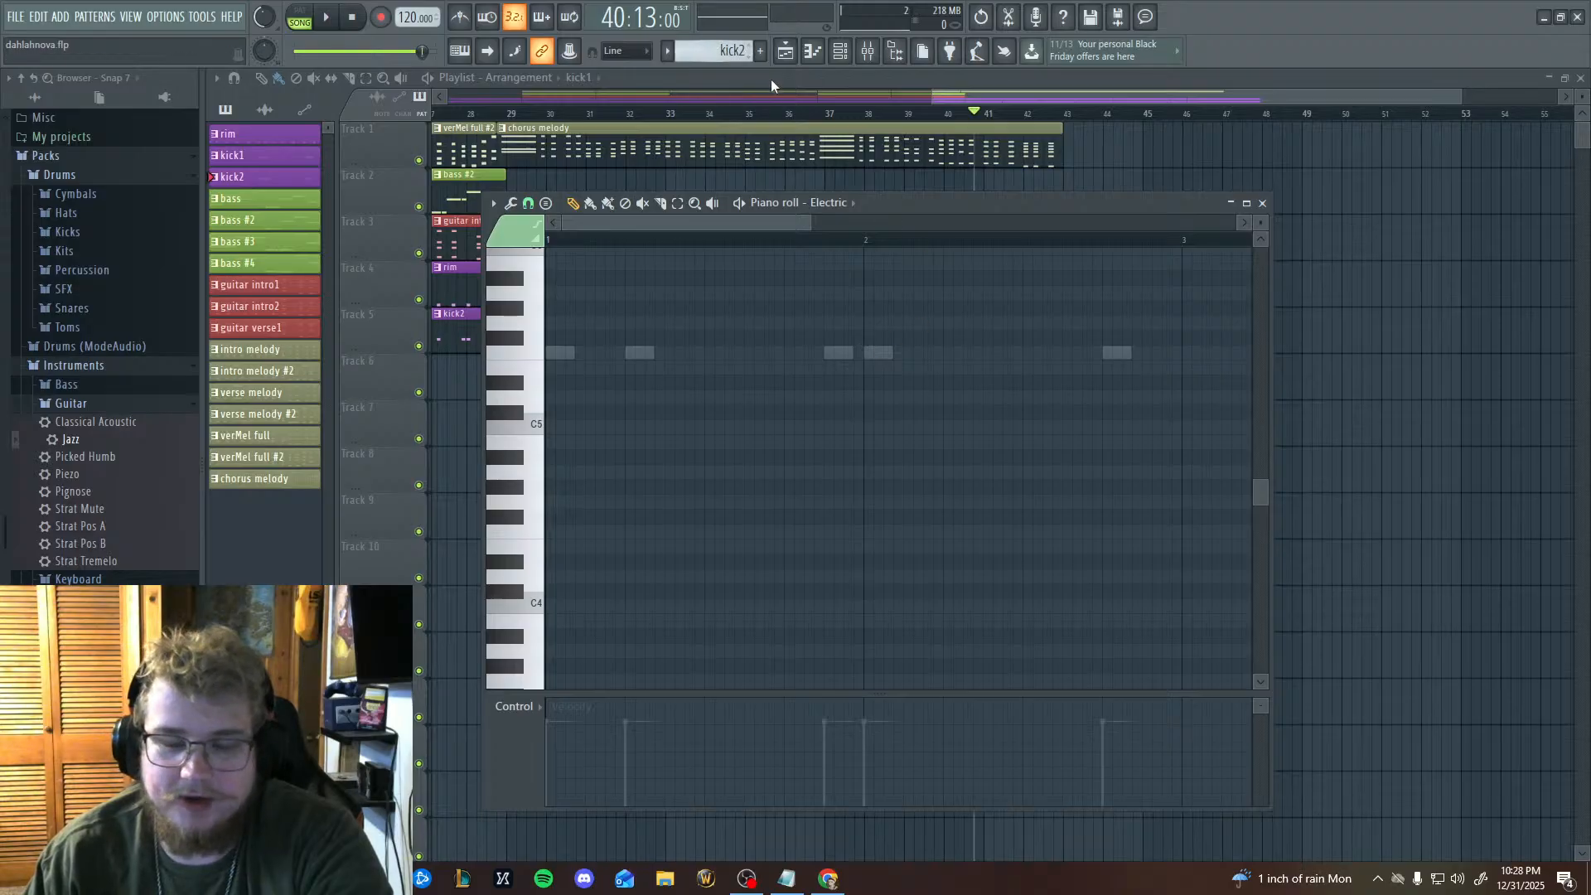
scroll(937, 443, "up", 2)
scroll(937, 504, "down", 4)
scroll(938, 504, "up", 8)
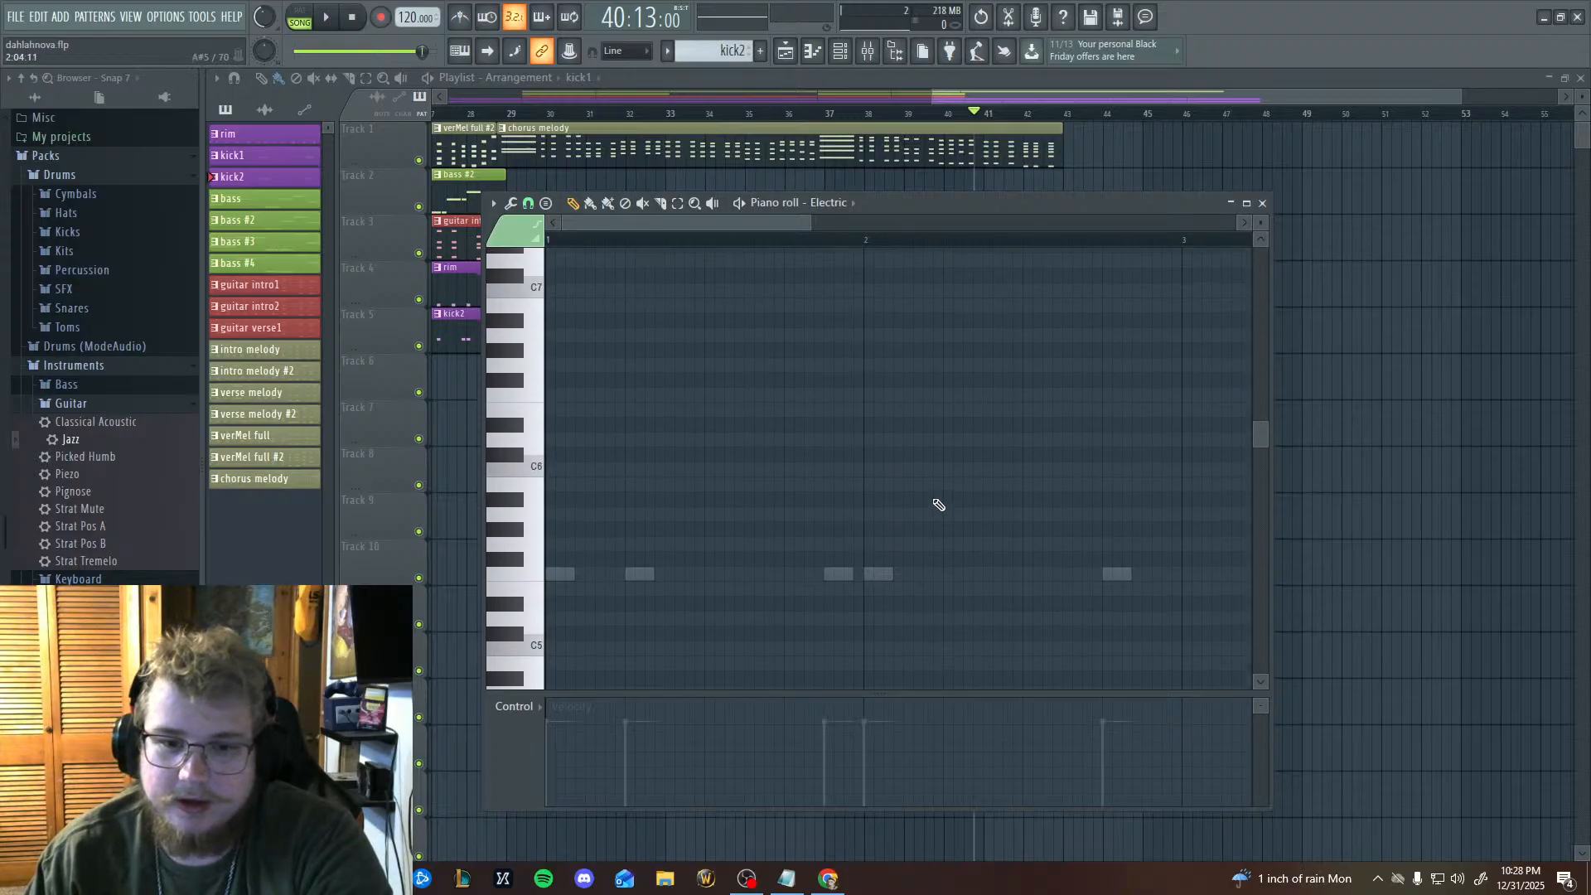
scroll(939, 504, "down", 2)
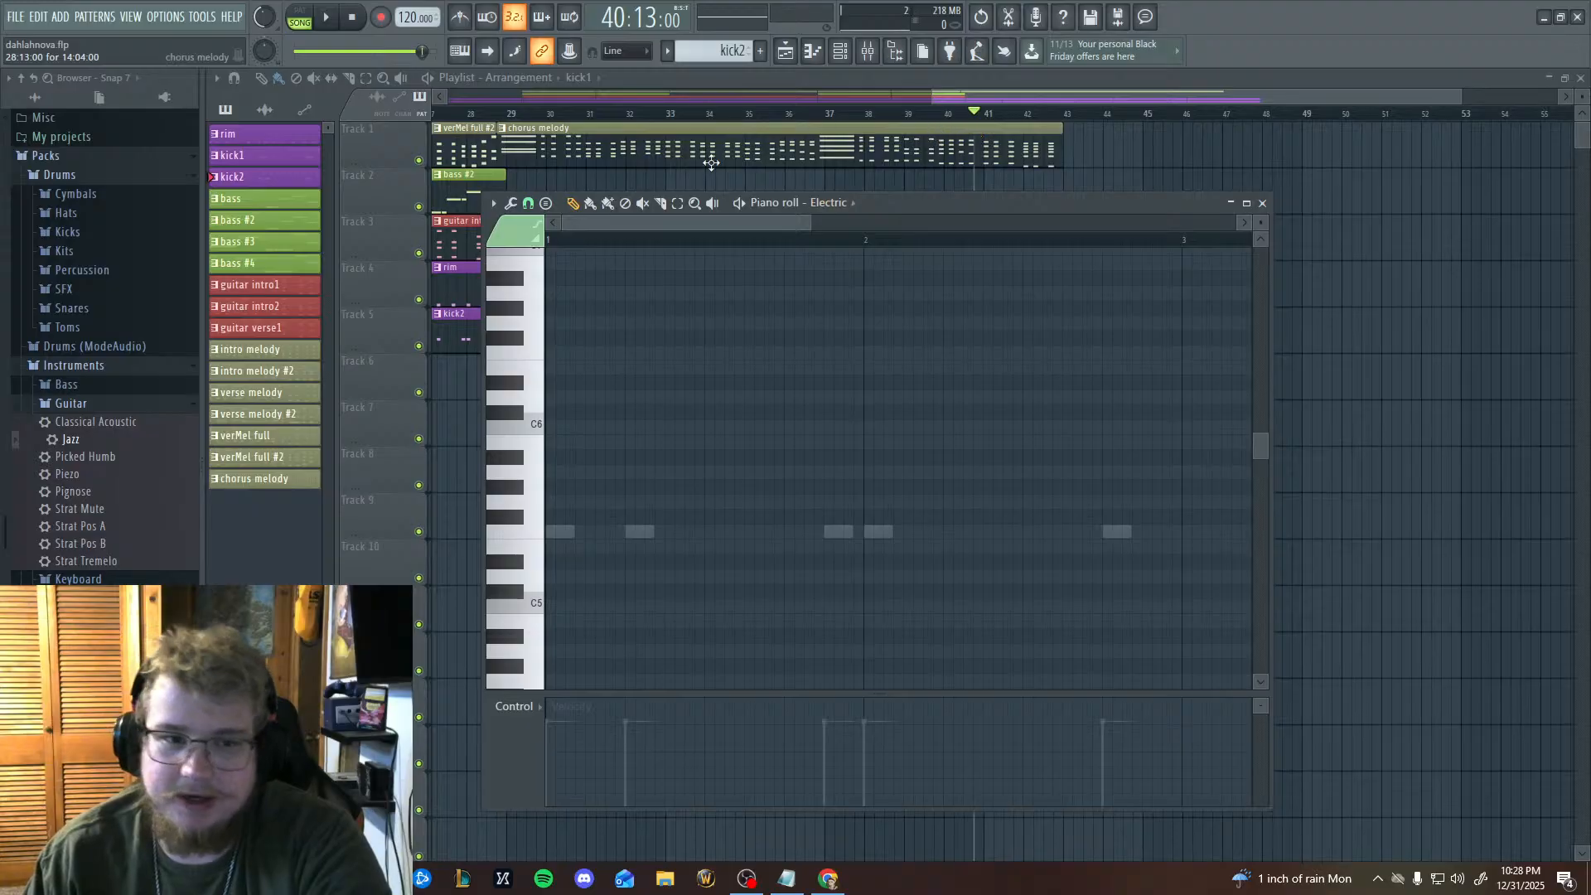
Open the chorus melody pattern in the piano roll and read through its chords up to bar 15.
left_click(289, 479)
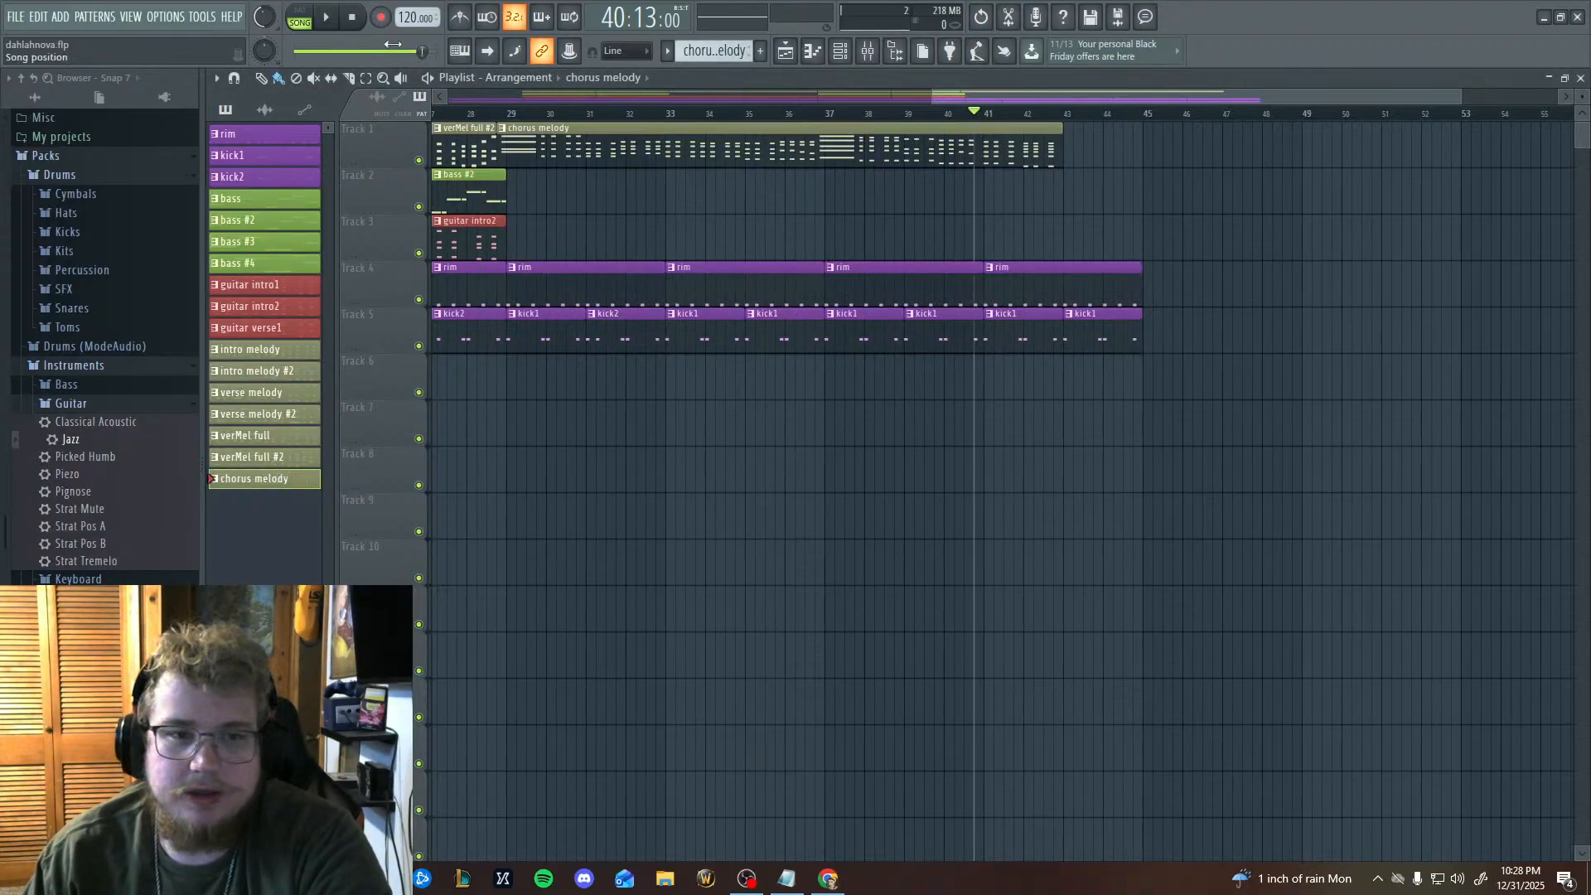
left_click(821, 53)
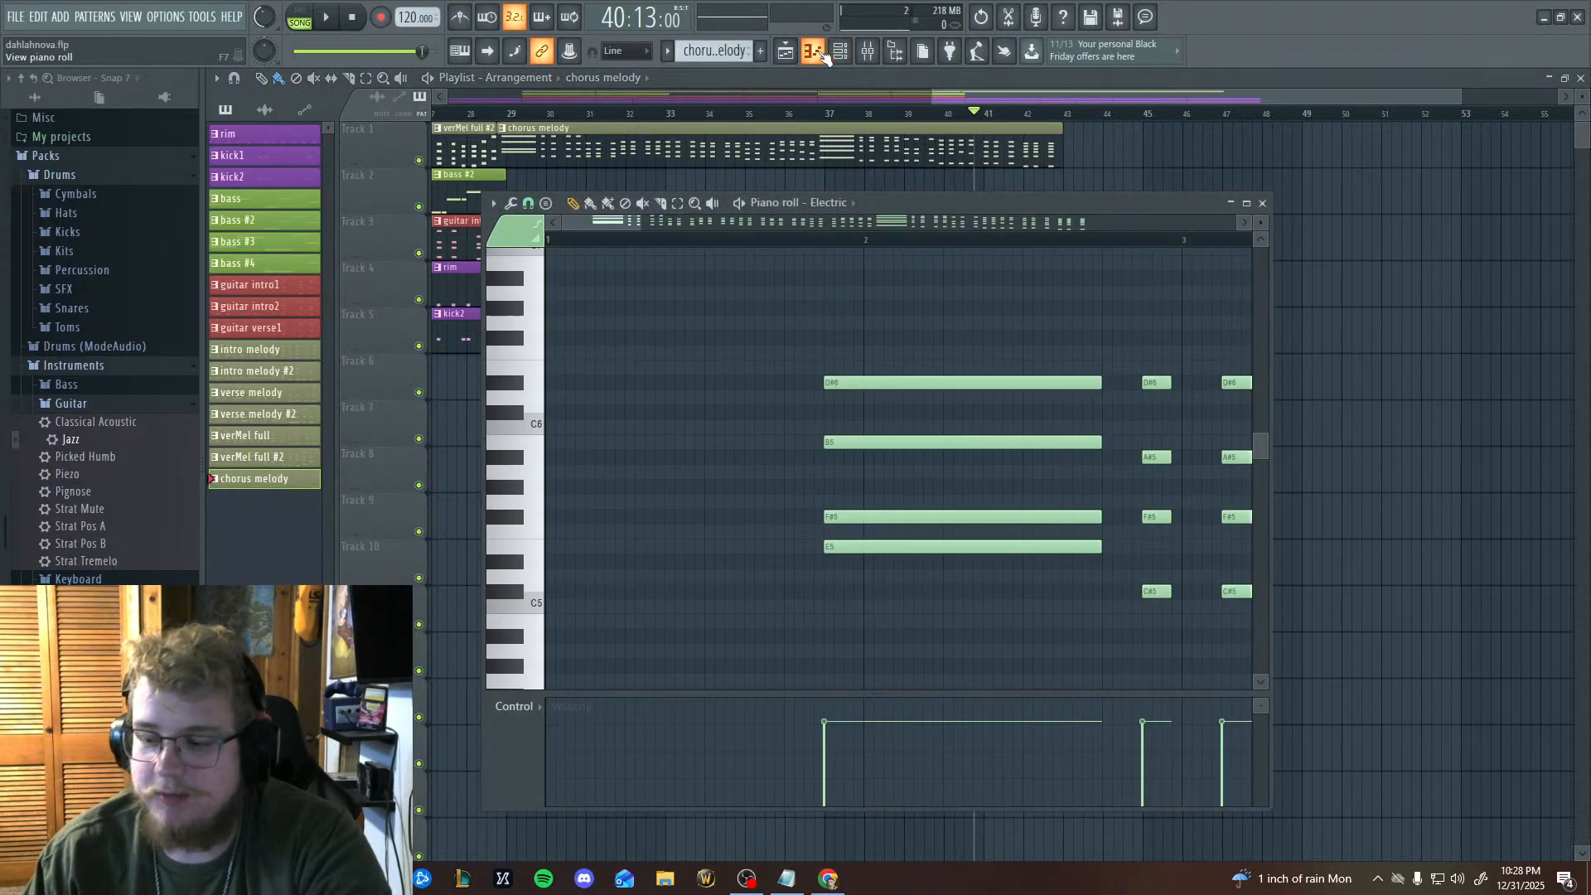
scroll(853, 526, "right", 8)
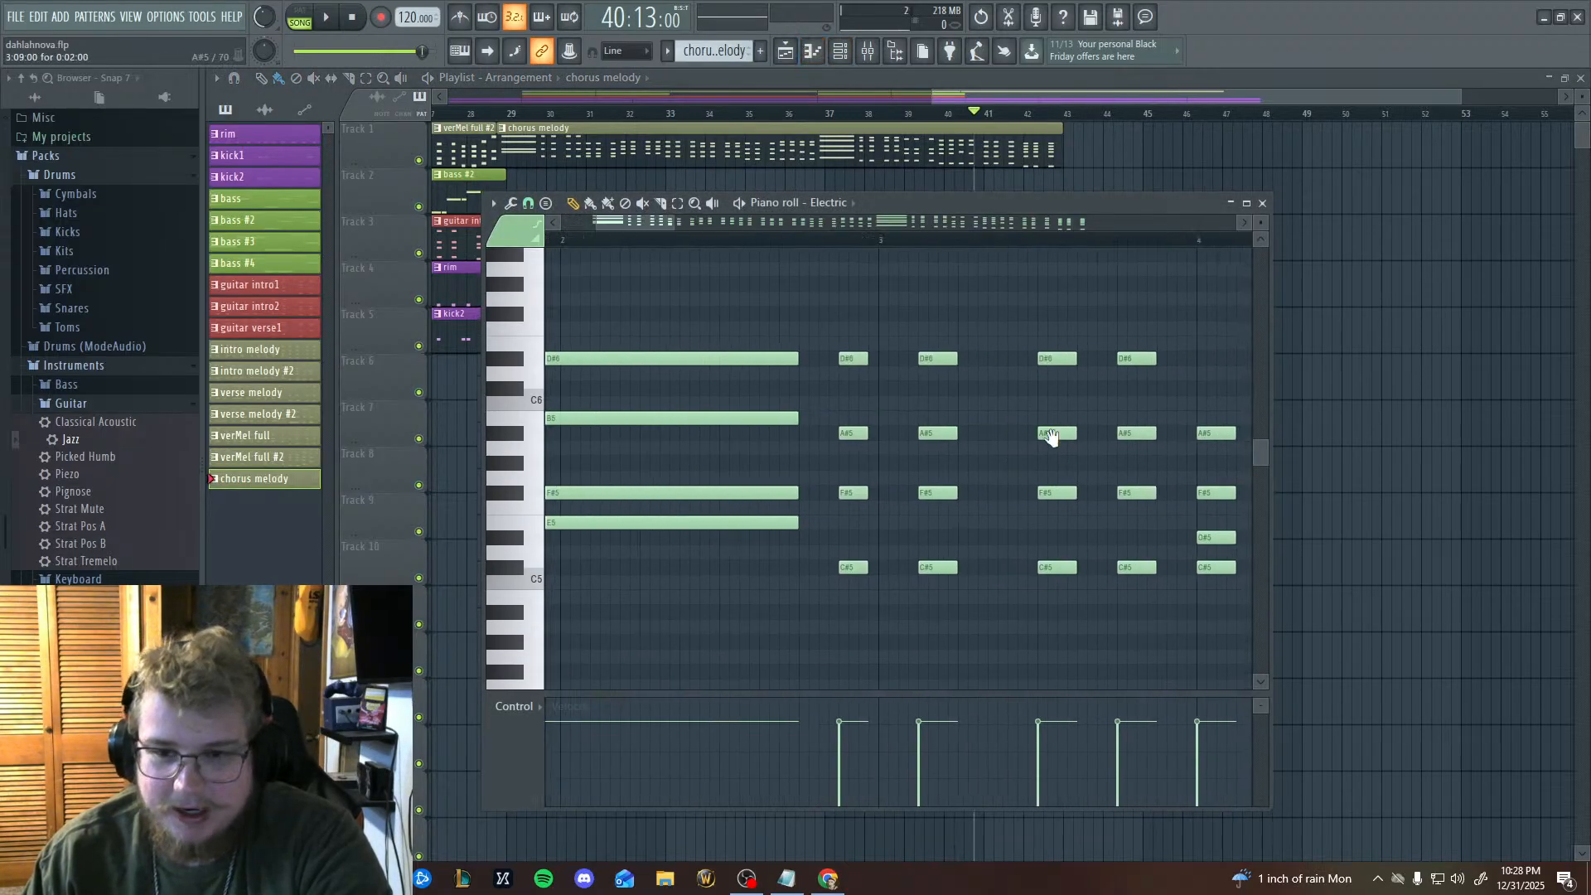
scroll(1054, 462, "right", 5)
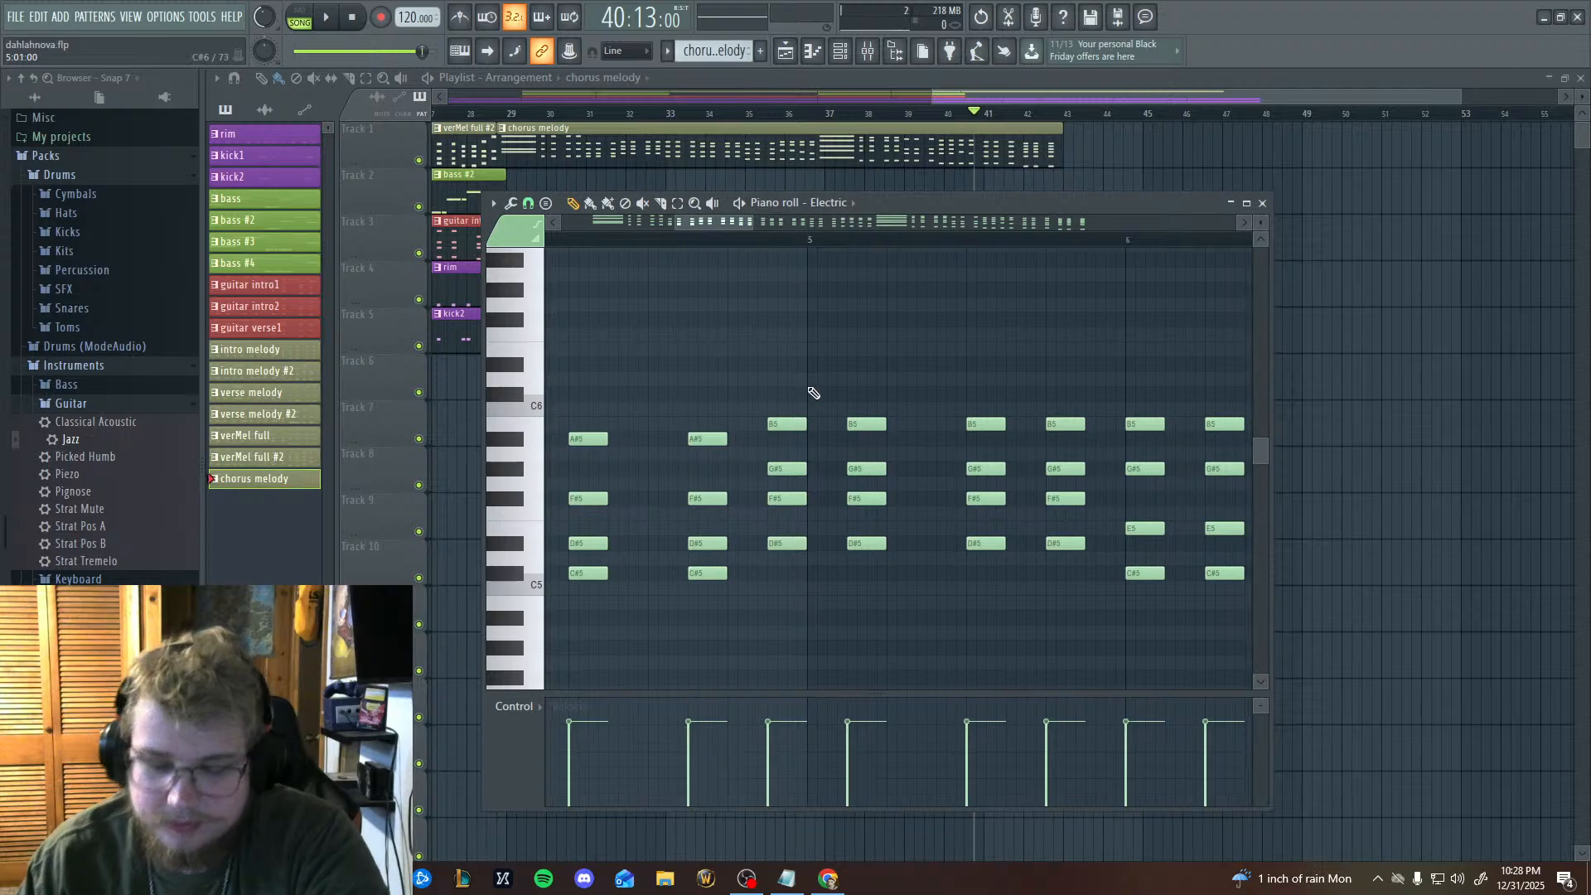
scroll(809, 455, "up", 3)
scroll(923, 526, "right", 10)
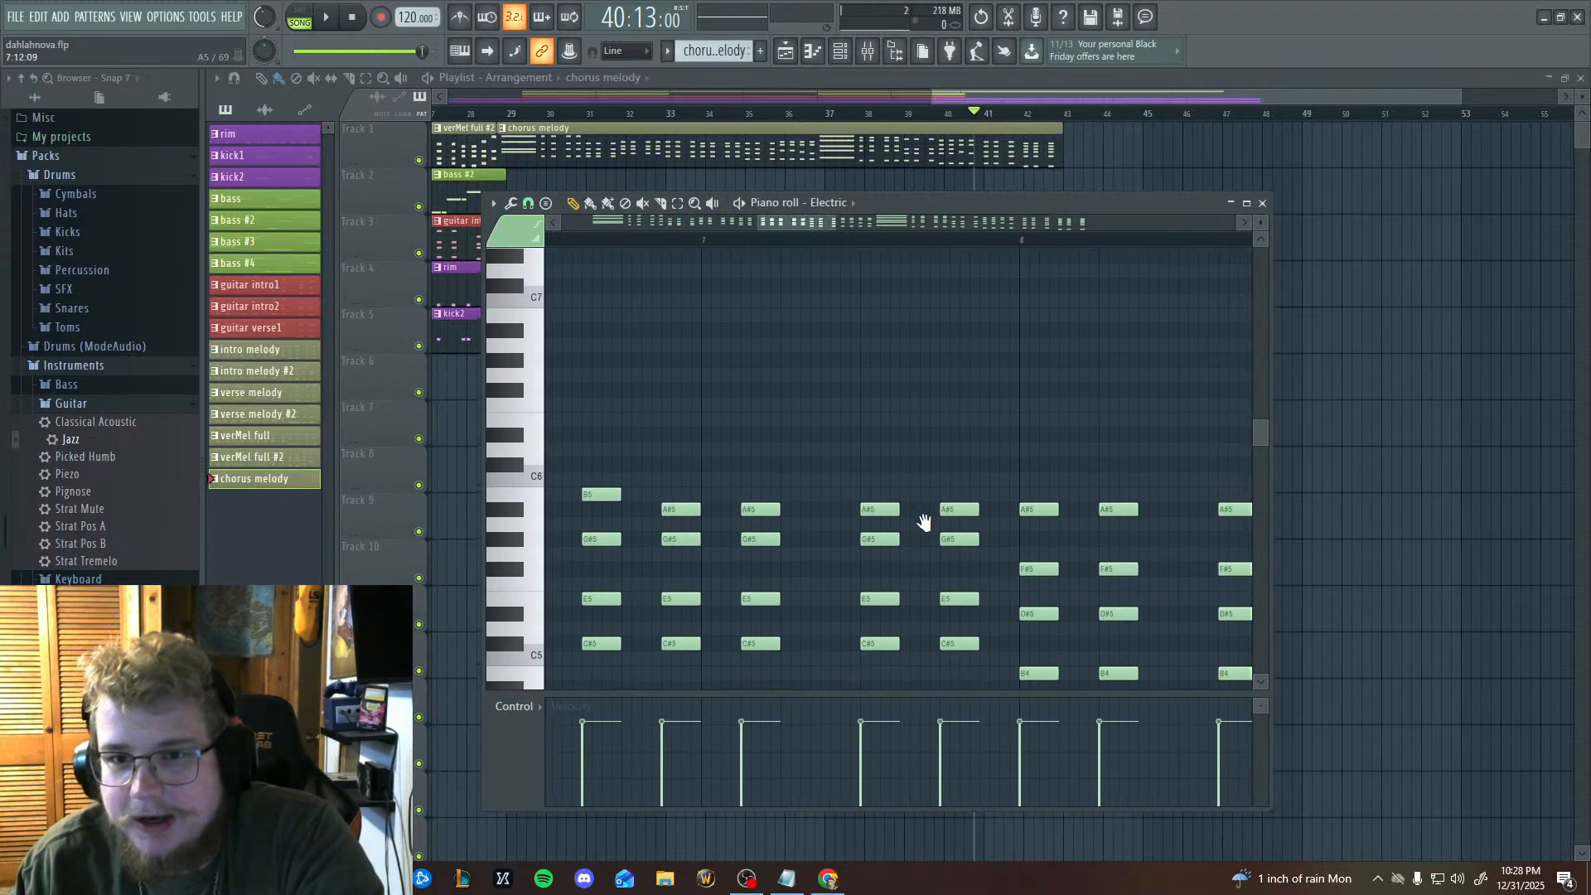
scroll(881, 454, "down", 2)
scroll(746, 489, "right", 12)
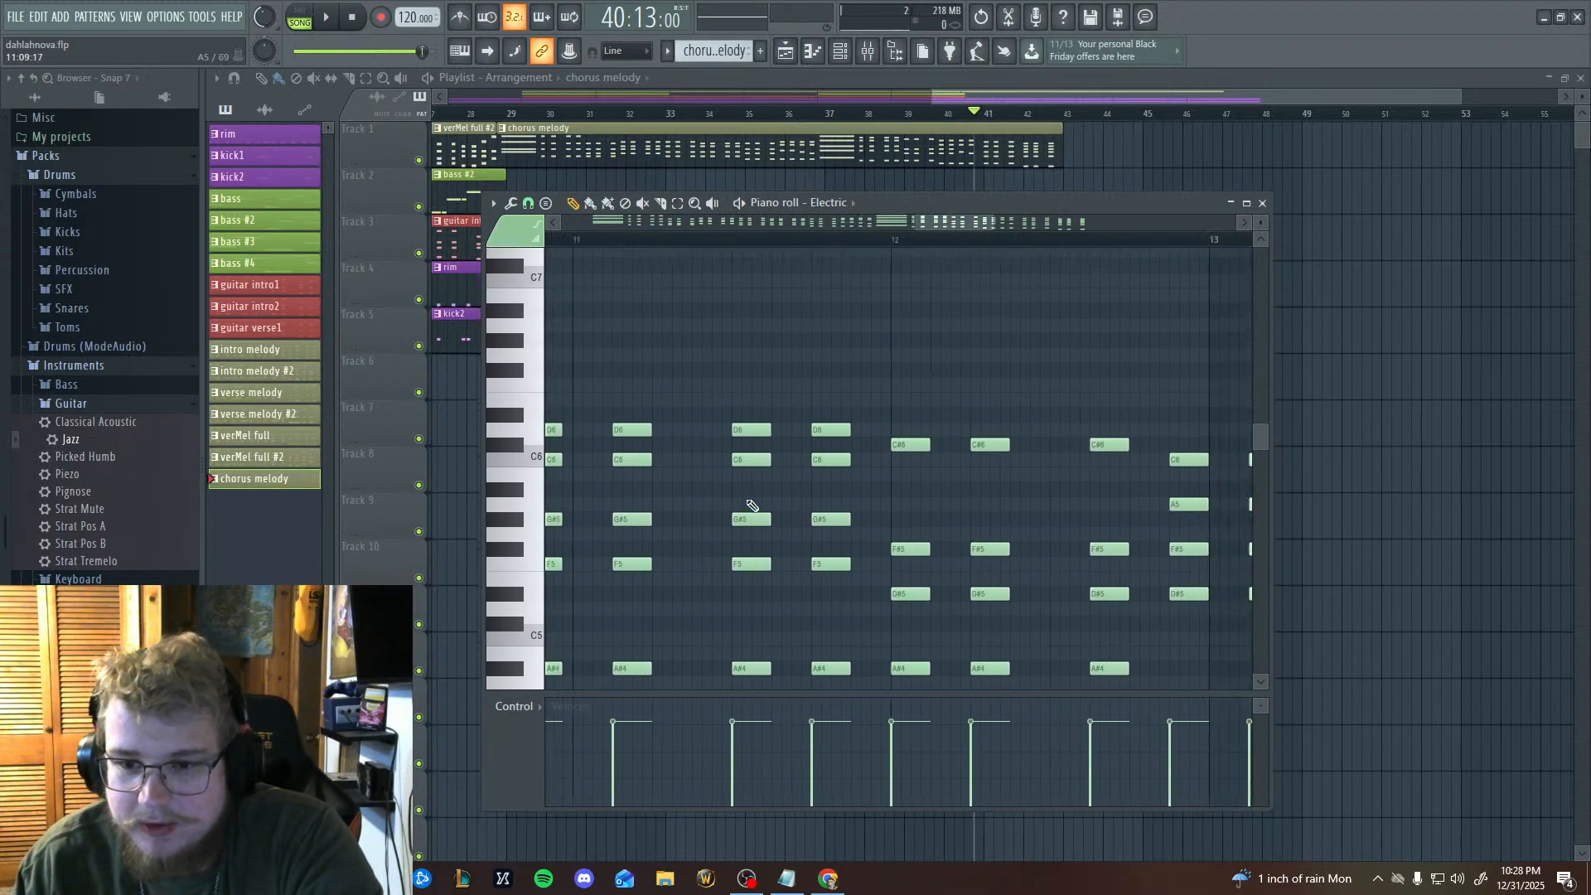
scroll(884, 515, "down", 1)
scroll(796, 530, "right", 4)
scroll(712, 546, "down", 1)
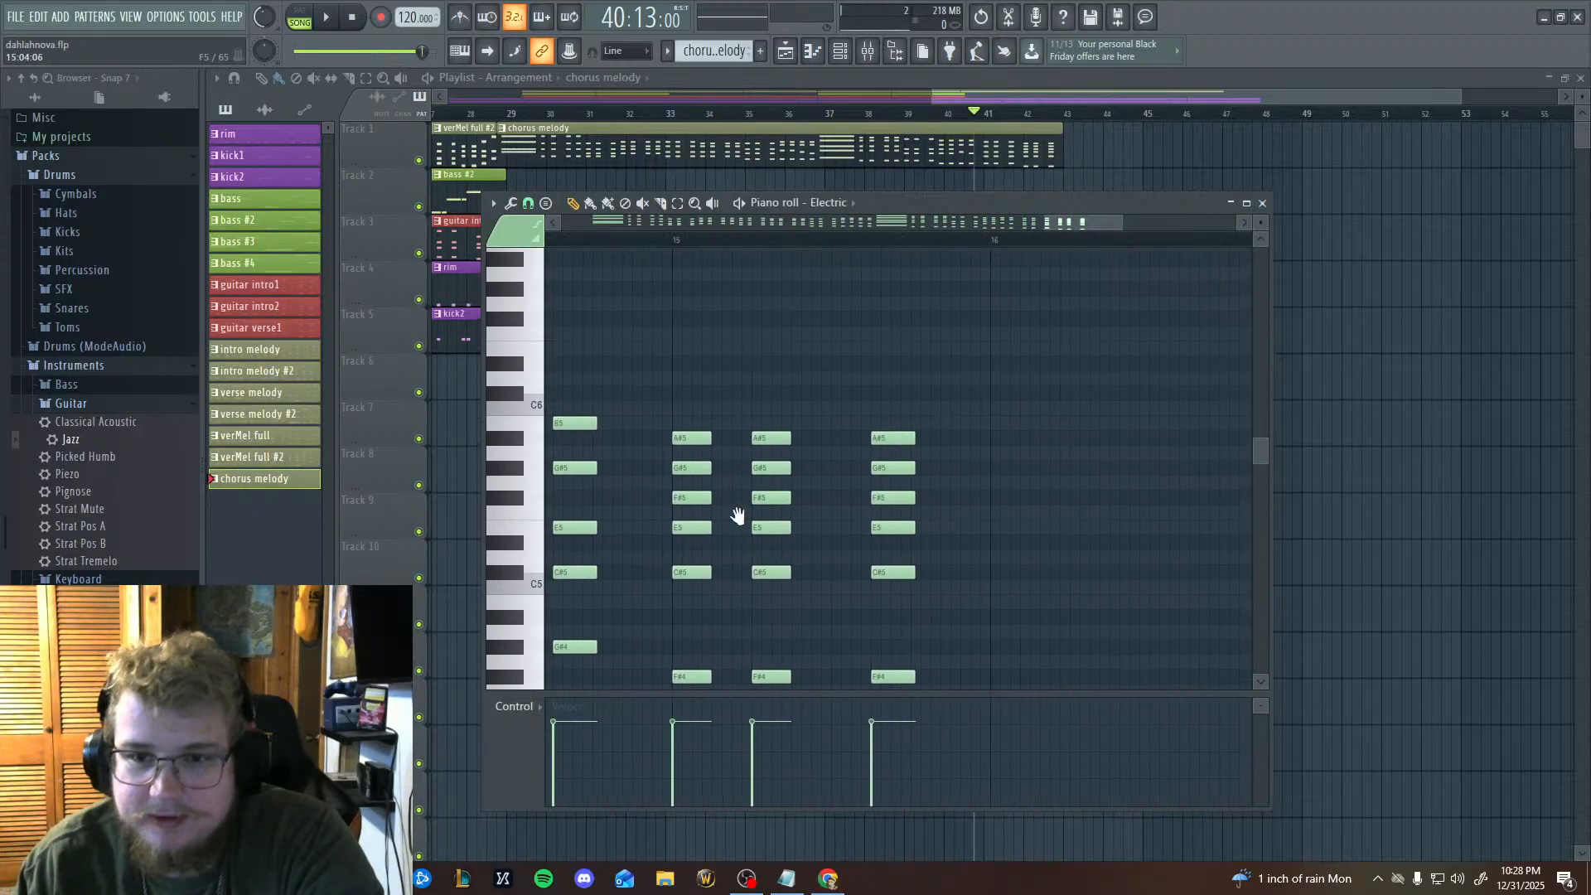
Re-examine the chorus melody chords between bars 10 and 14.
scroll(829, 514, "left", 10)
scroll(929, 501, "down", 1)
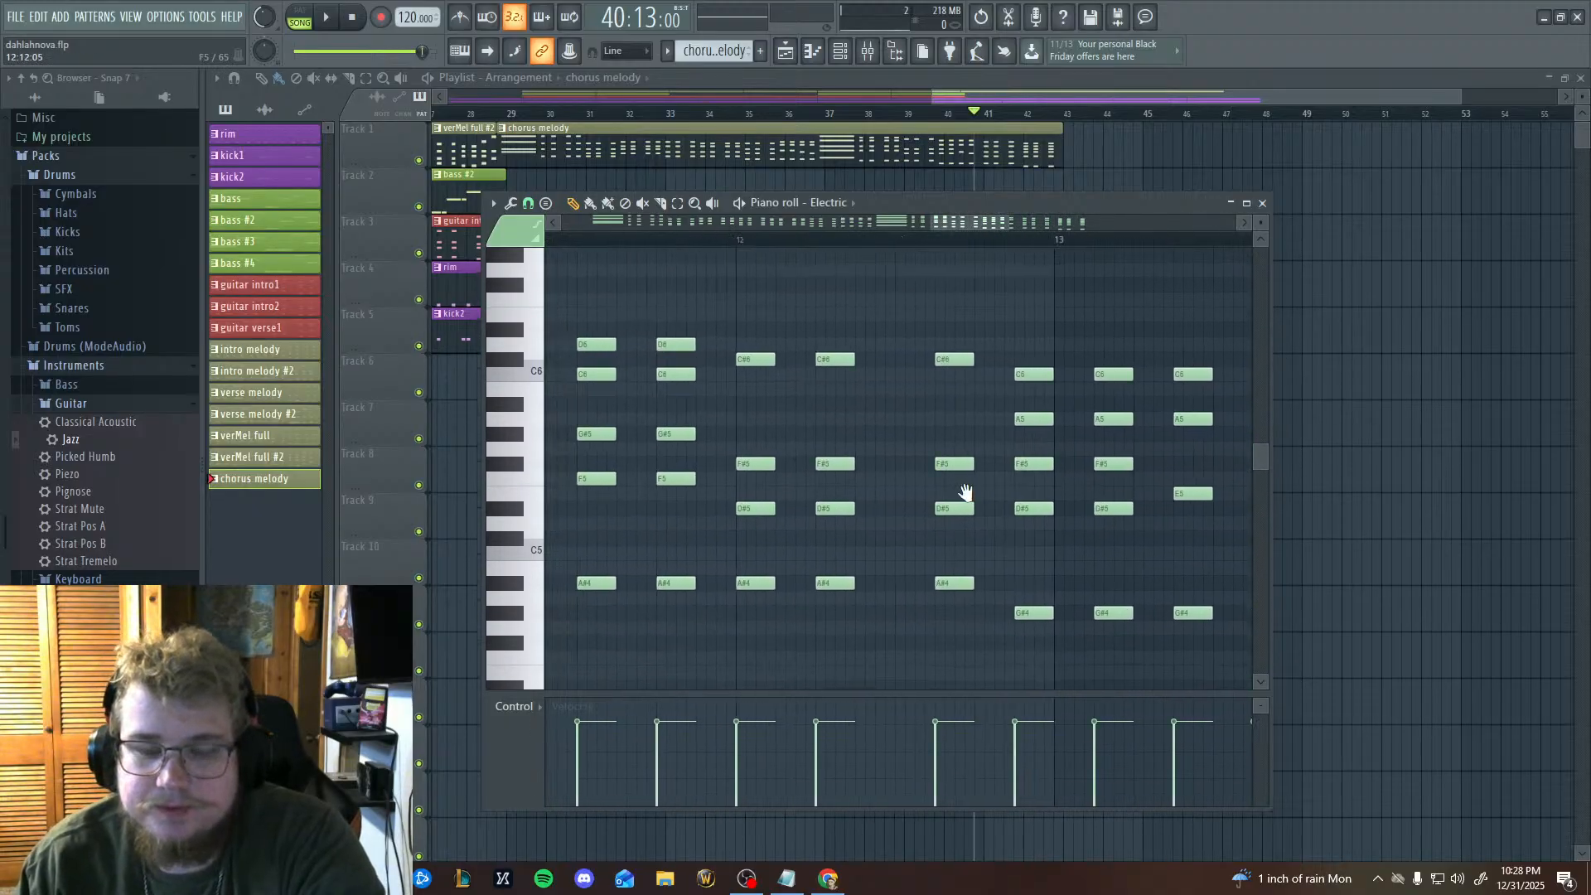
scroll(1036, 498, "left", 4)
scroll(1036, 497, "up", 2)
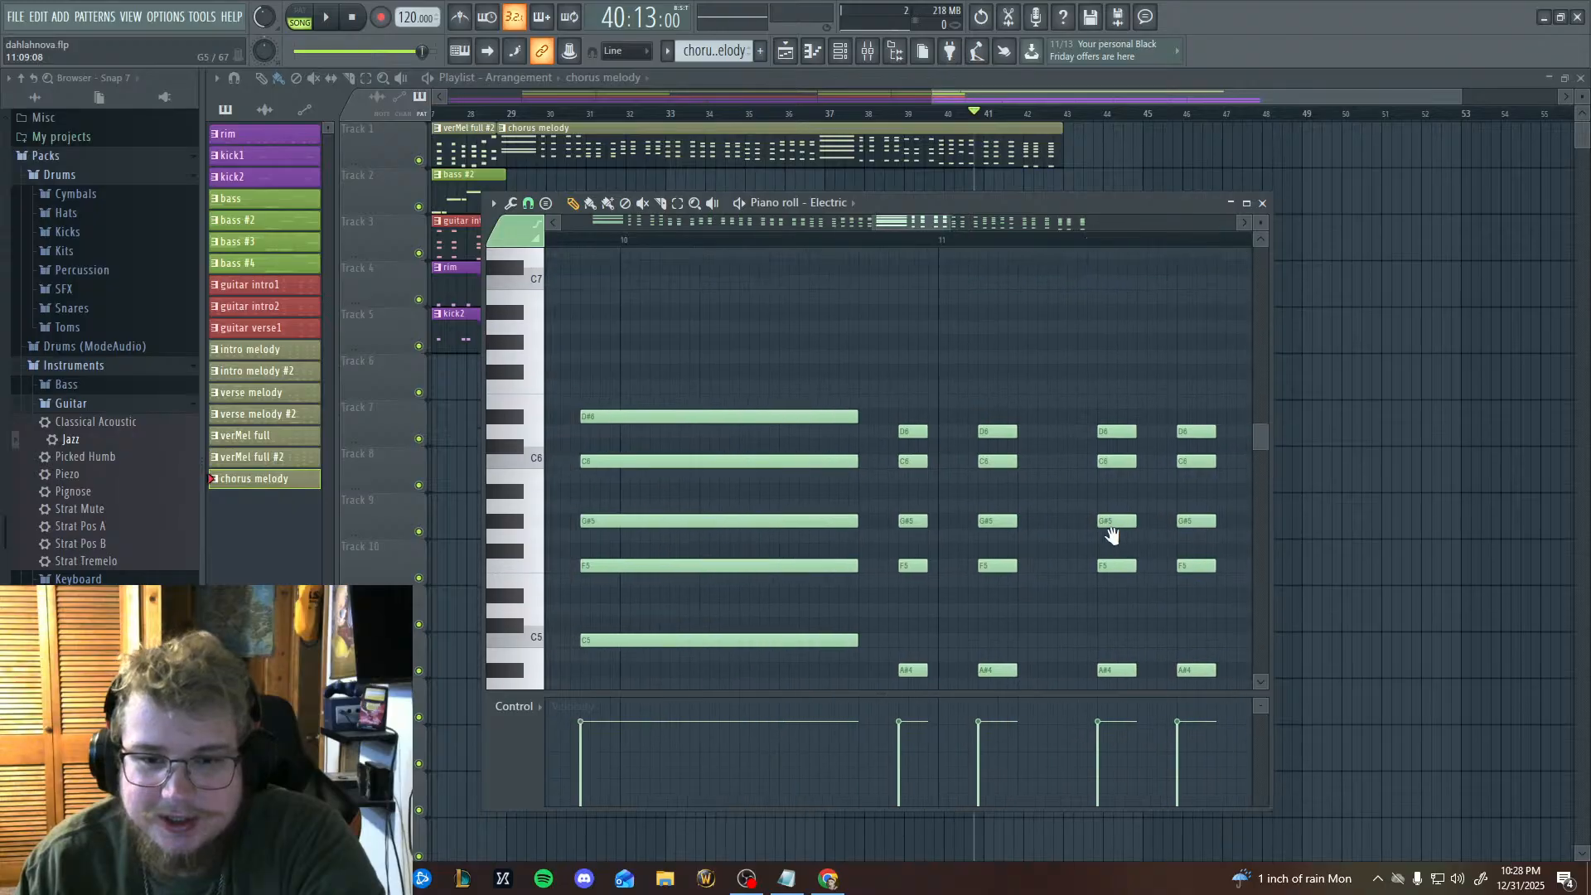
scroll(675, 465, "right", 5)
scroll(675, 465, "down", 2)
left_click_drag(1100, 537, 1080, 688)
scroll(1082, 671, "down", 4)
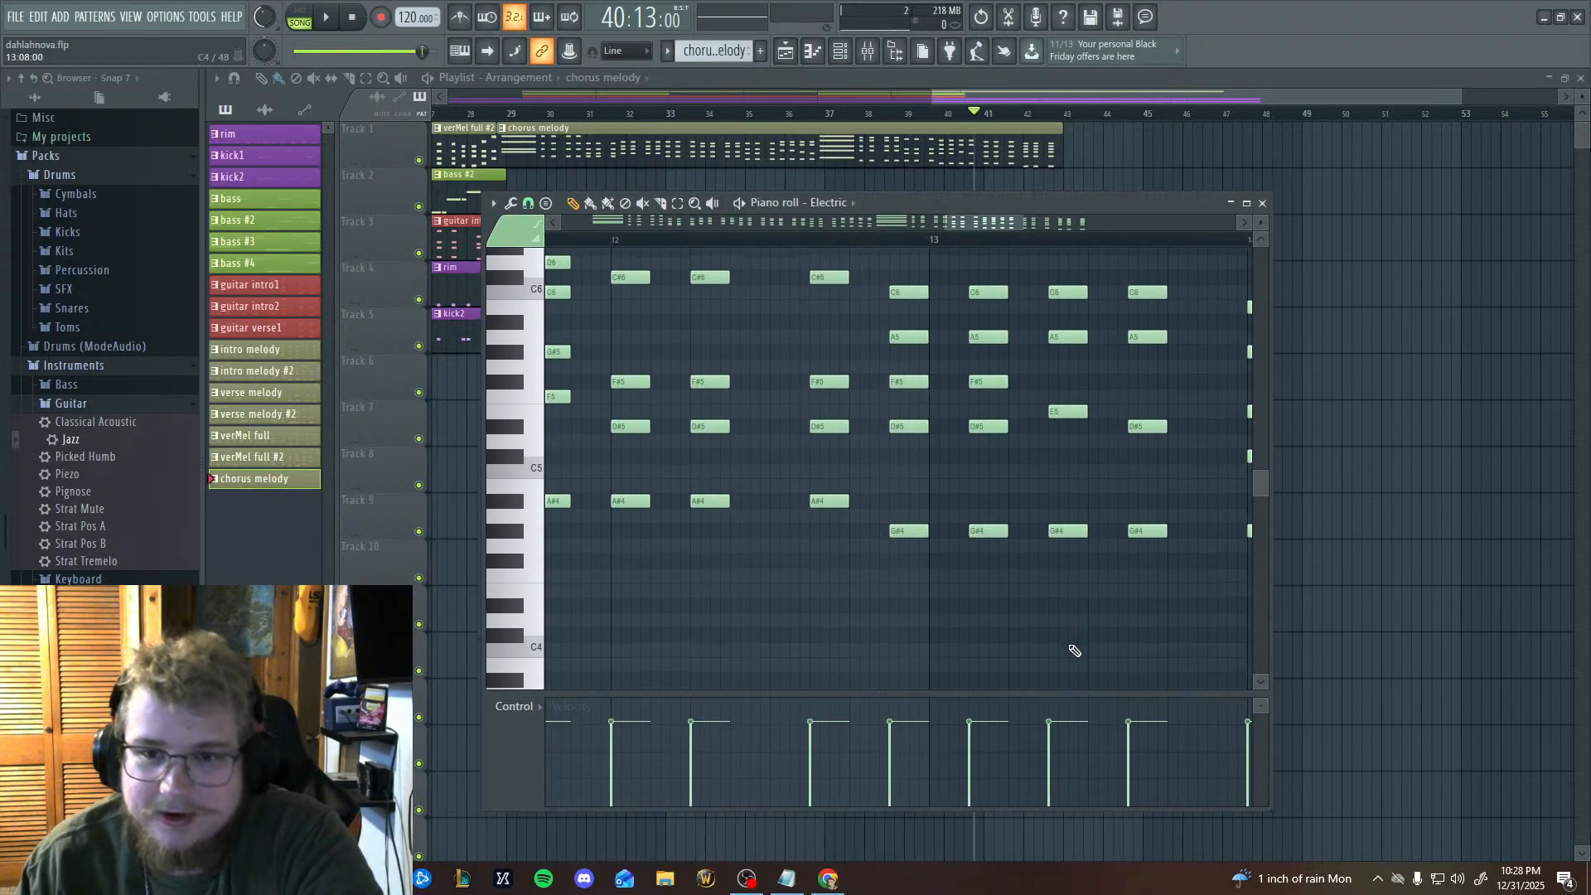
scroll(1070, 643, "up", 6)
scroll(1070, 636, "down", 3)
left_click_drag(1086, 615, 923, 567)
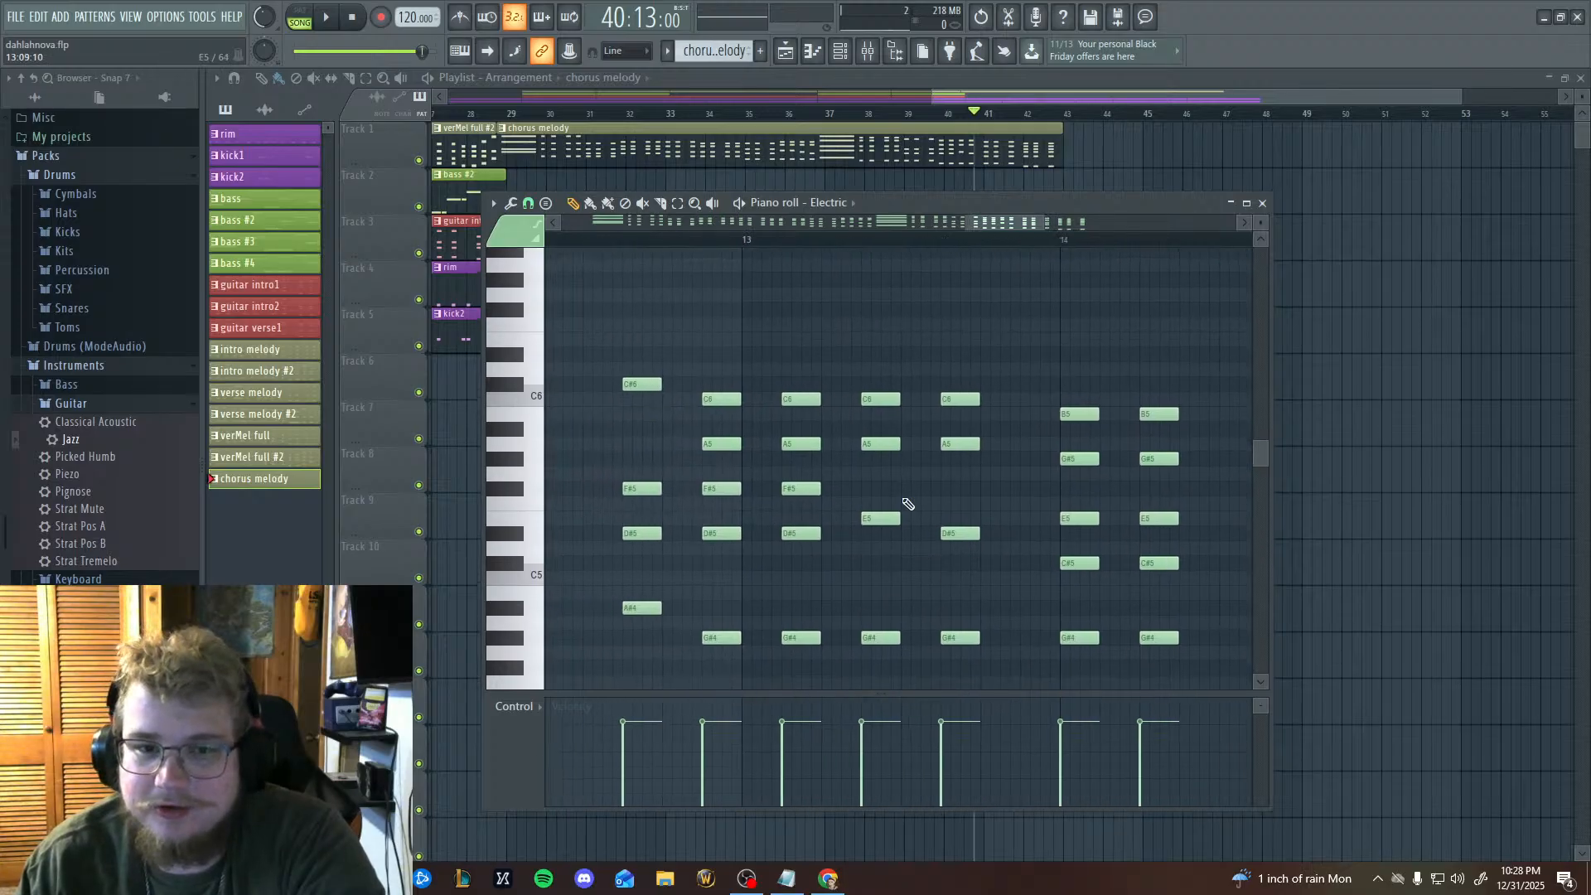
Play the song briefly from 40:13:00 and lengthen the four-note chord just before bar 14 of the chorus melody.
left_click(328, 18)
left_click(329, 18)
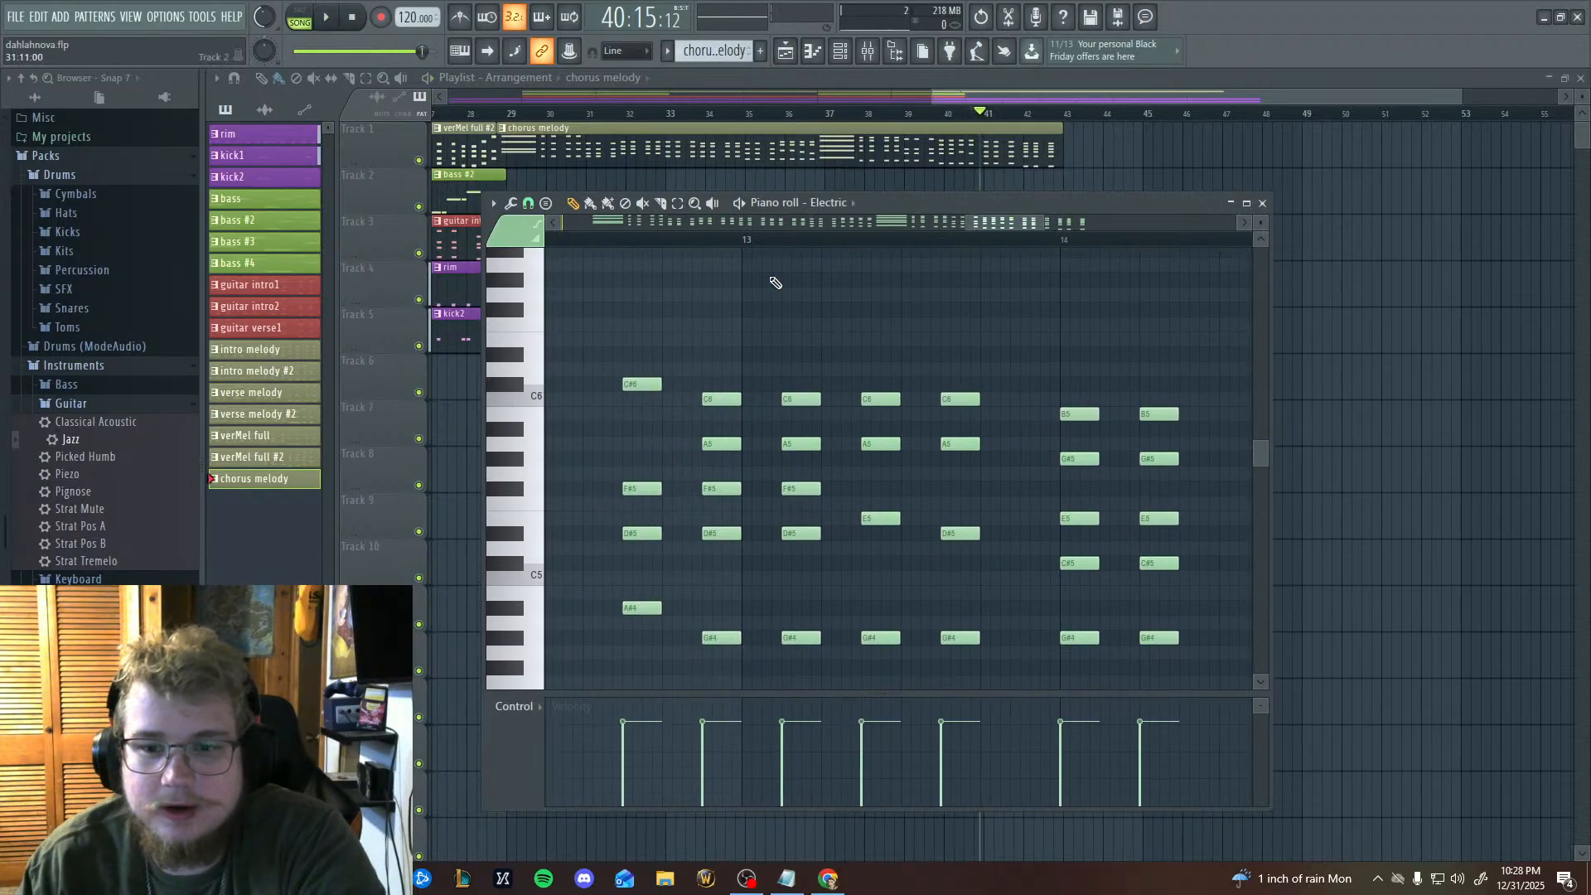
left_click_drag(1156, 543, 945, 536)
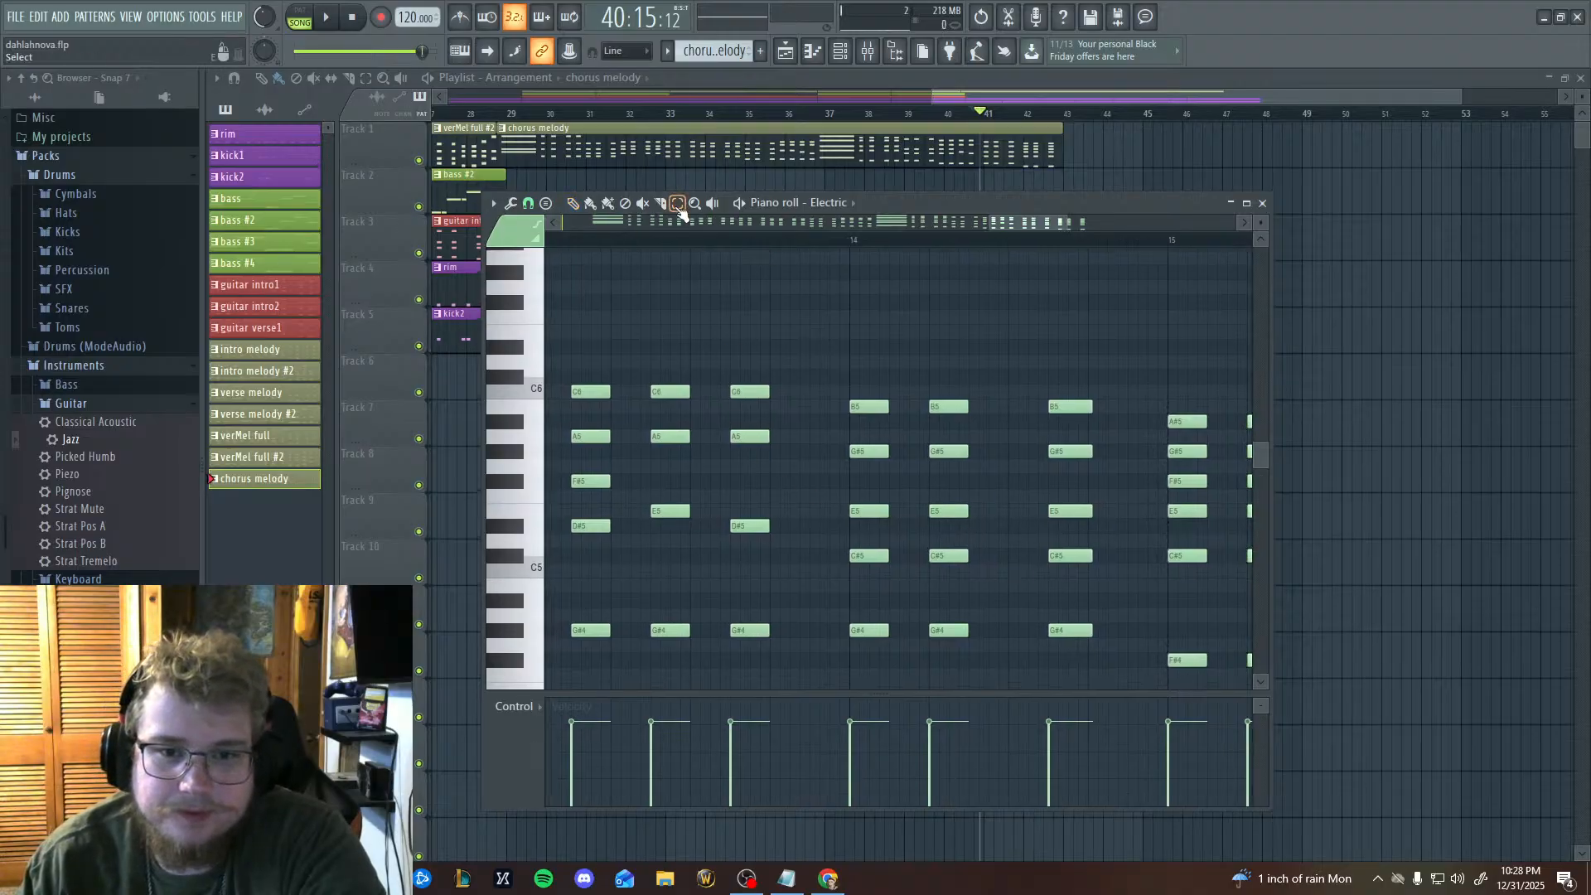
left_click_drag(726, 325, 768, 684)
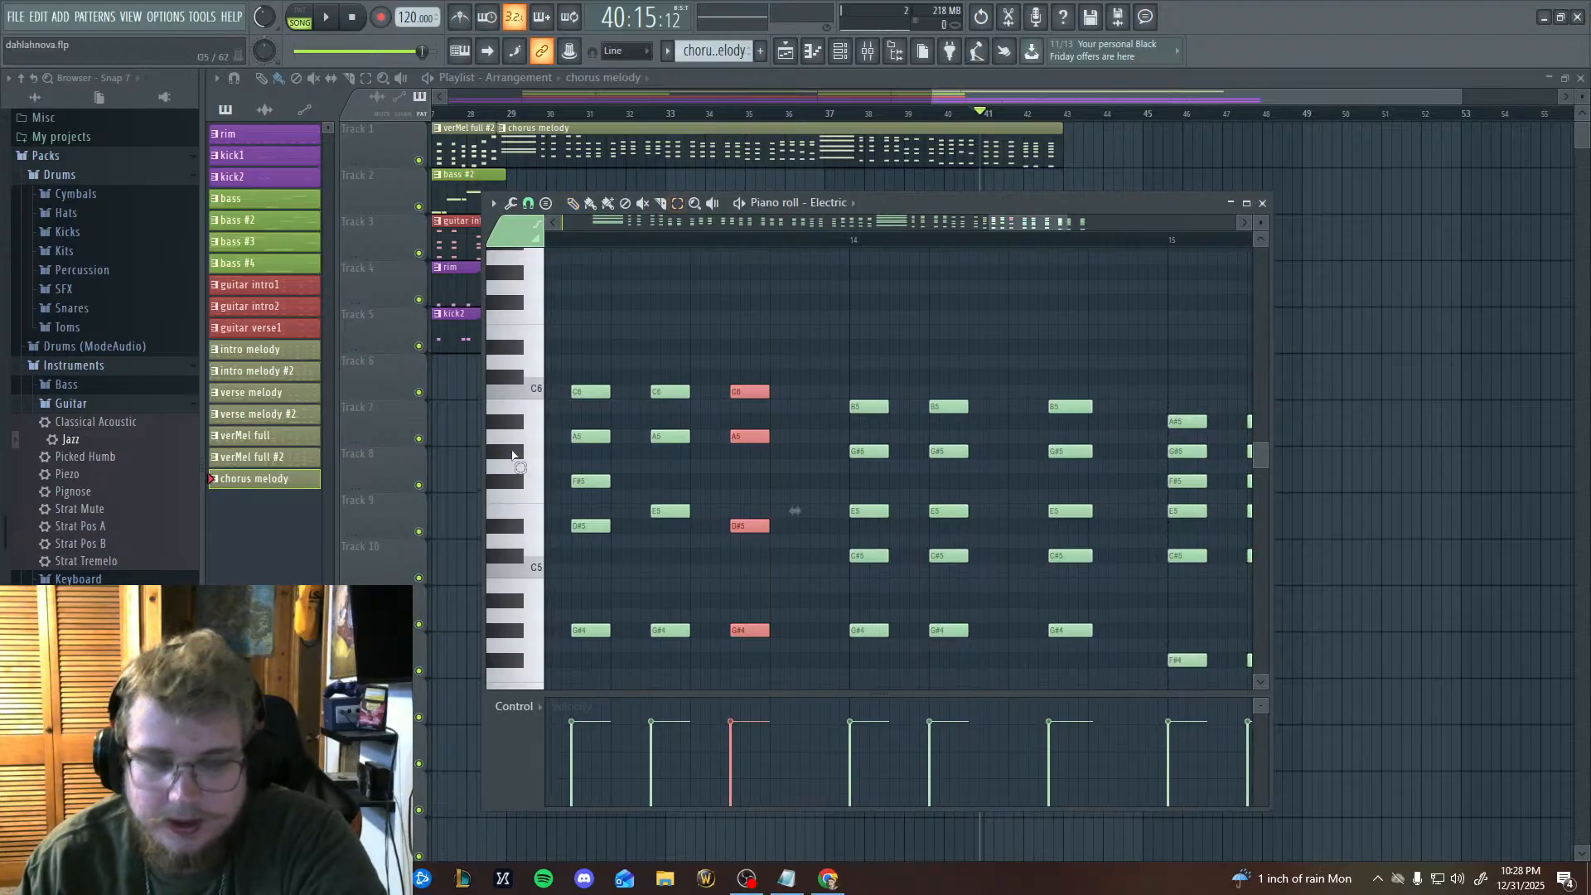
left_click_drag(769, 440, 791, 438)
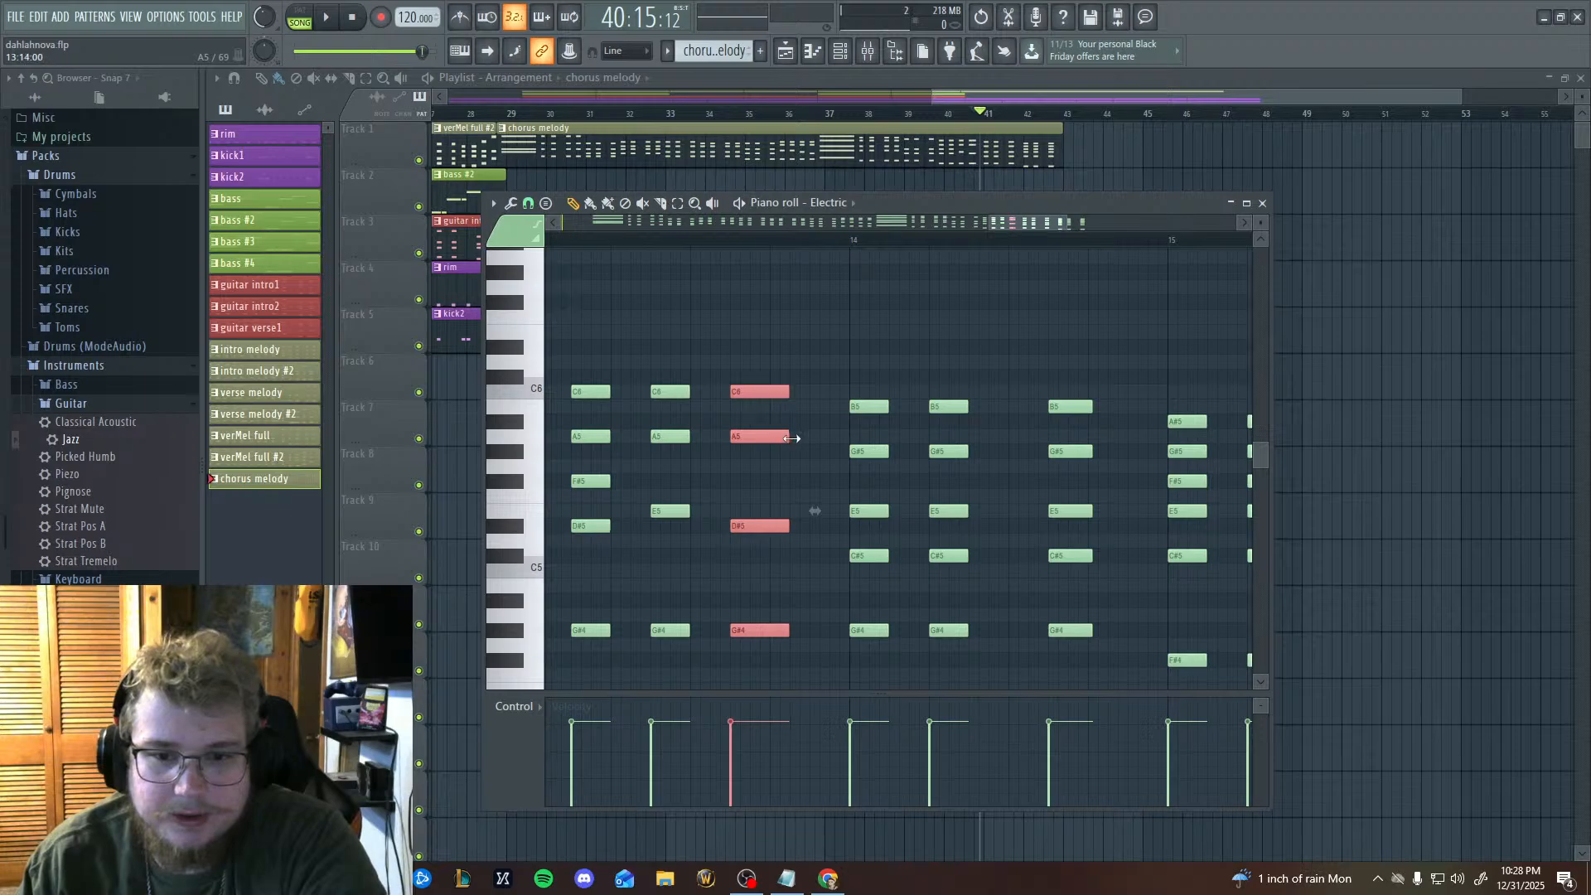
Switch playback to pattern mode and play the chorus melody from its start, following the chords through bar 13.
left_click_drag(845, 384, 1212, 398)
left_click_drag(807, 412, 1096, 473)
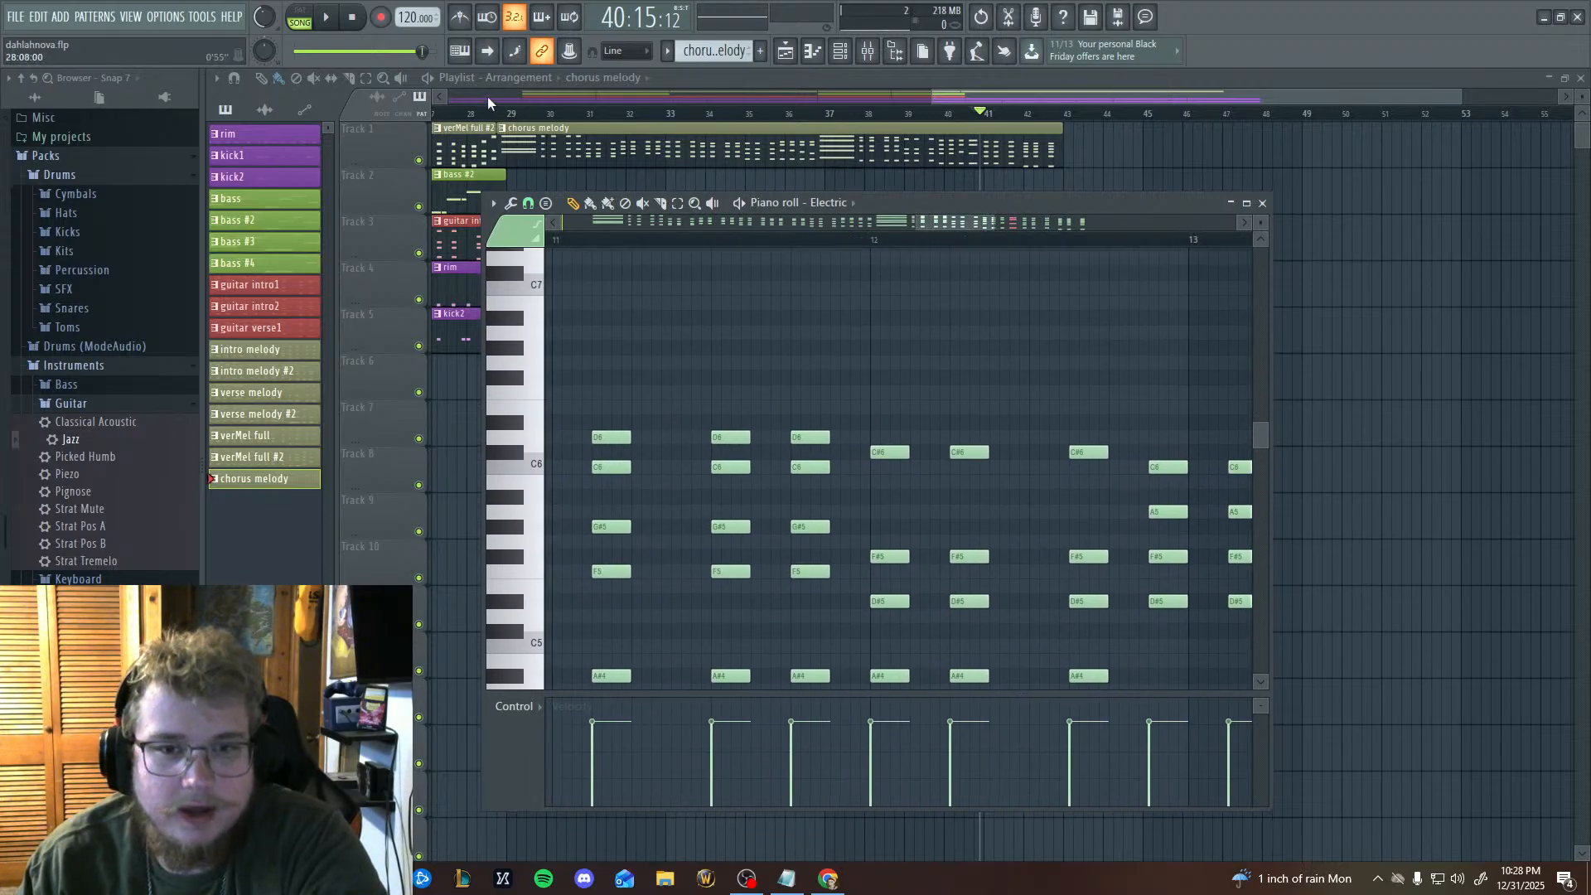
left_click(301, 18)
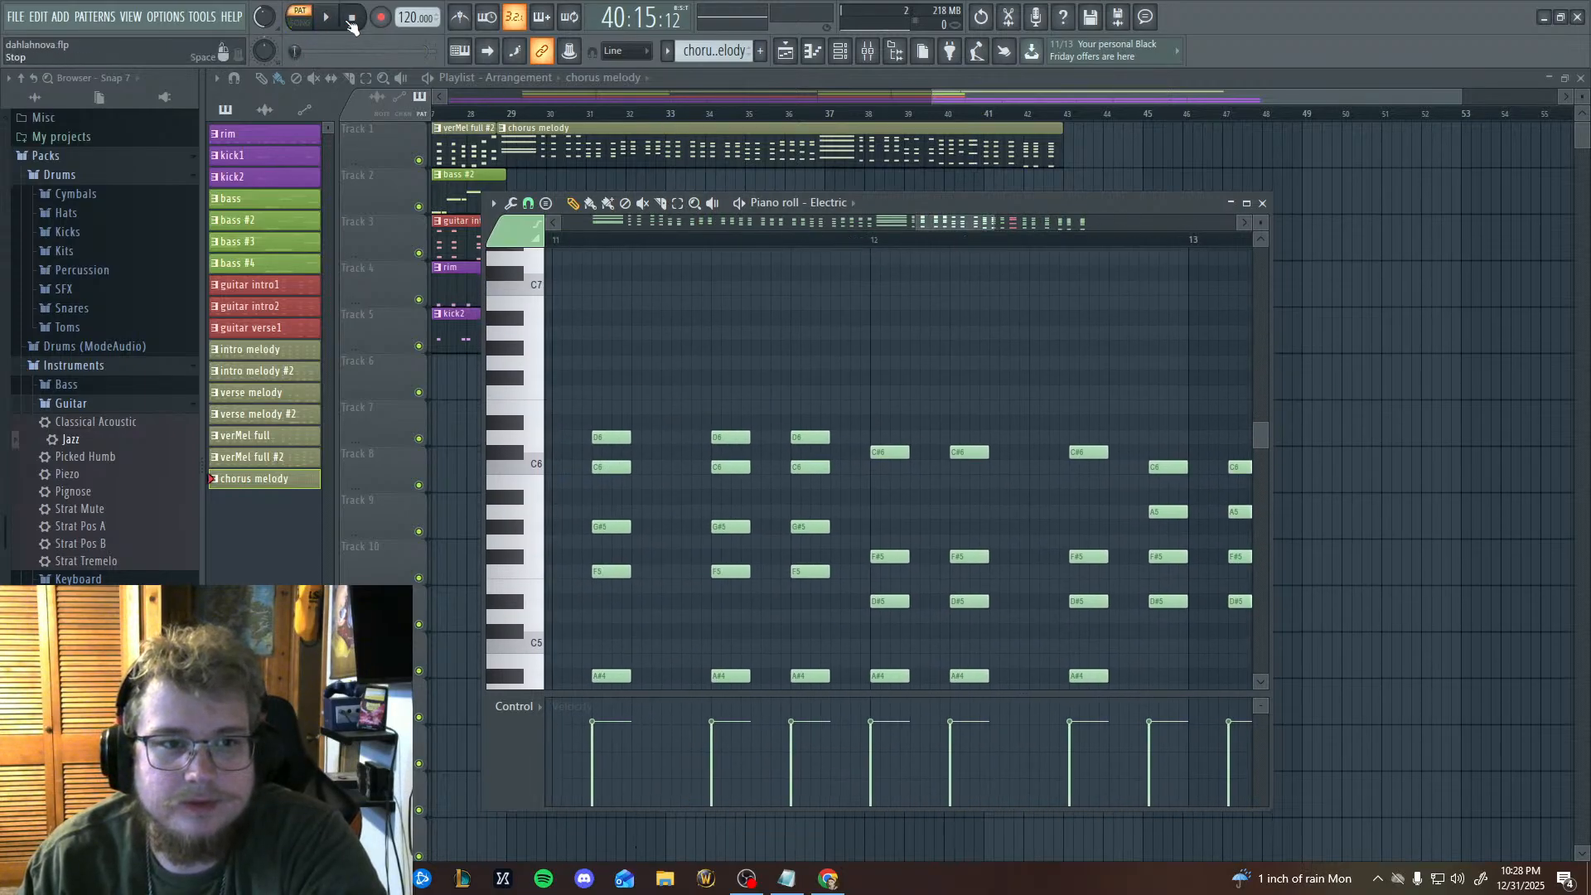
left_click_drag(779, 508, 1314, 524)
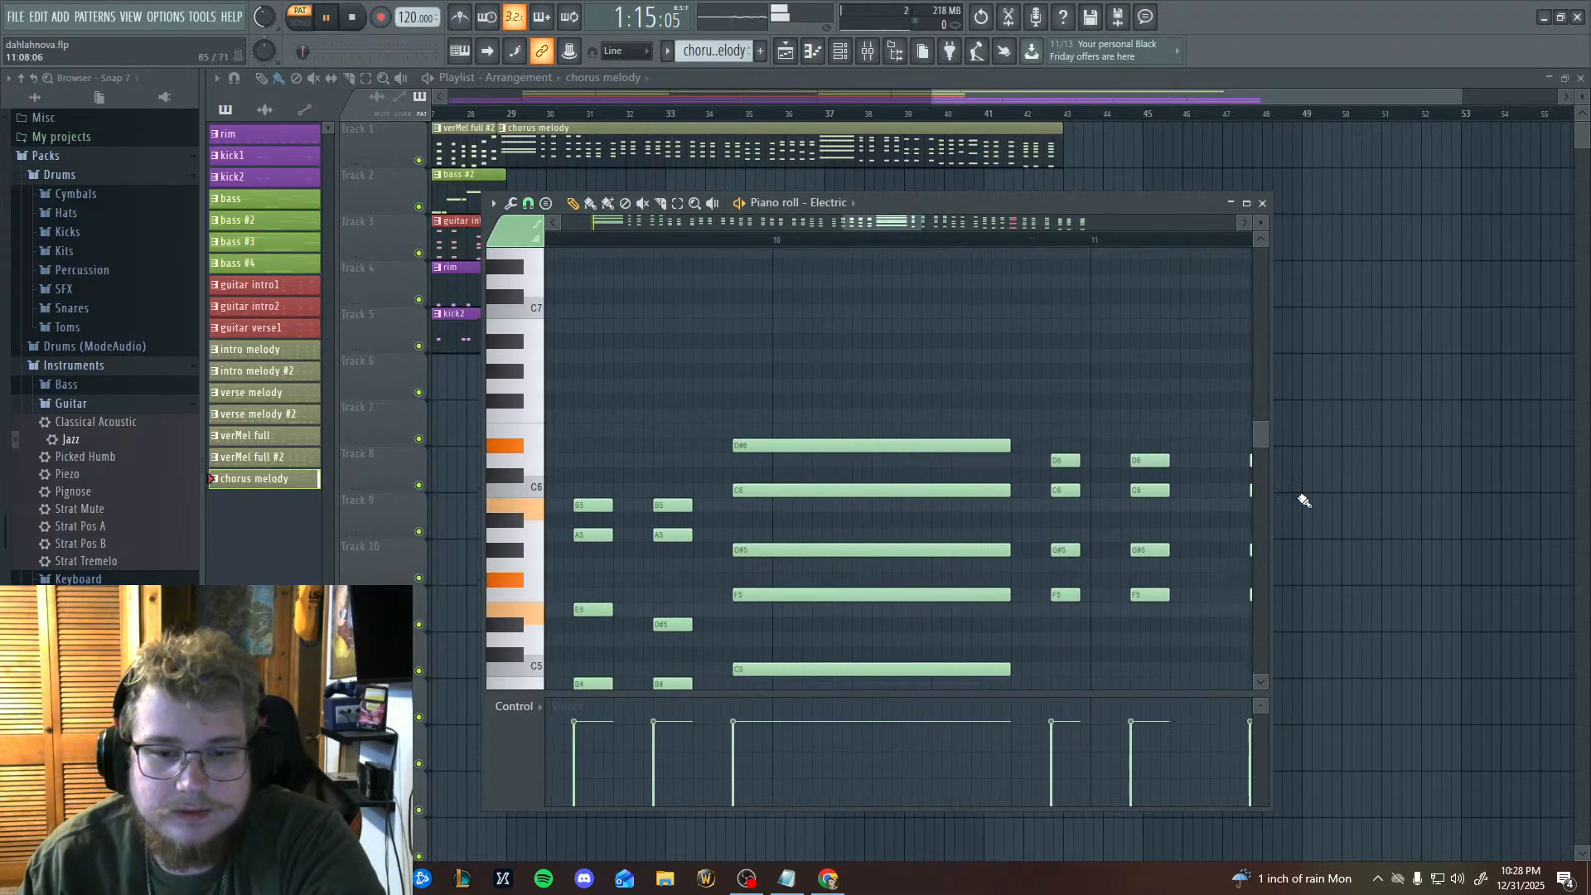
left_click_drag(721, 523, 1310, 496)
left_click_drag(592, 483, 1293, 515)
left_click_drag(746, 444, 1252, 511)
left_click_drag(1115, 486, 826, 483)
left_click(849, 222)
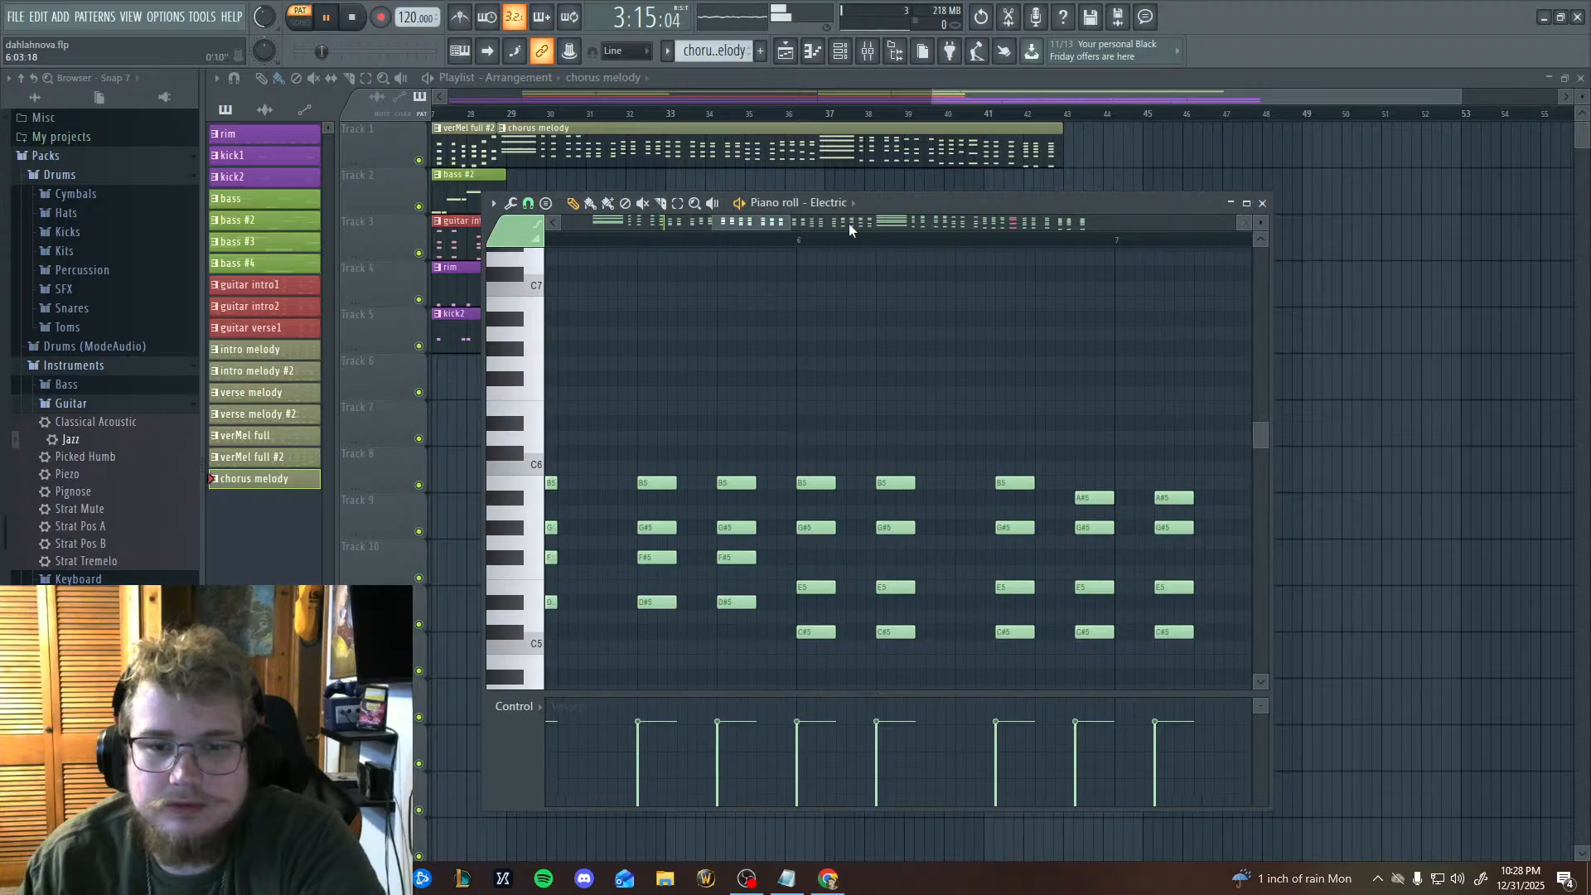
left_click_drag(1114, 438, 563, 440)
mouse_move(1160, 418)
left_mouse_down()
mouse_move(810, 408)
mouse_move(944, 416)
mouse_move(846, 423)
mouse_move(1034, 447)
left_mouse_up()
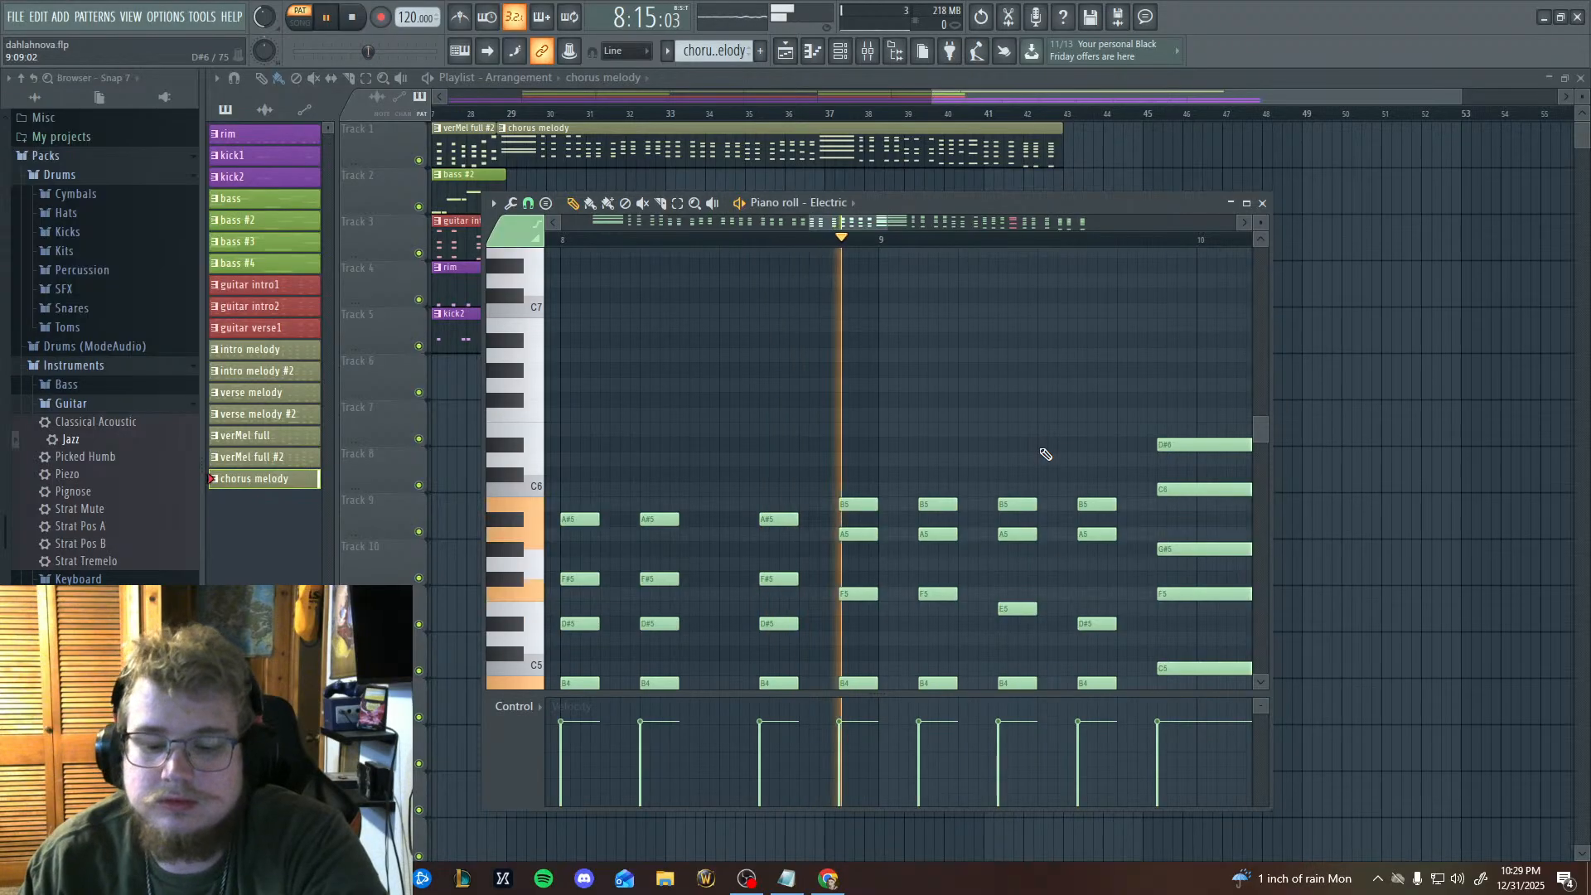
left_click_drag(1016, 444, 784, 427)
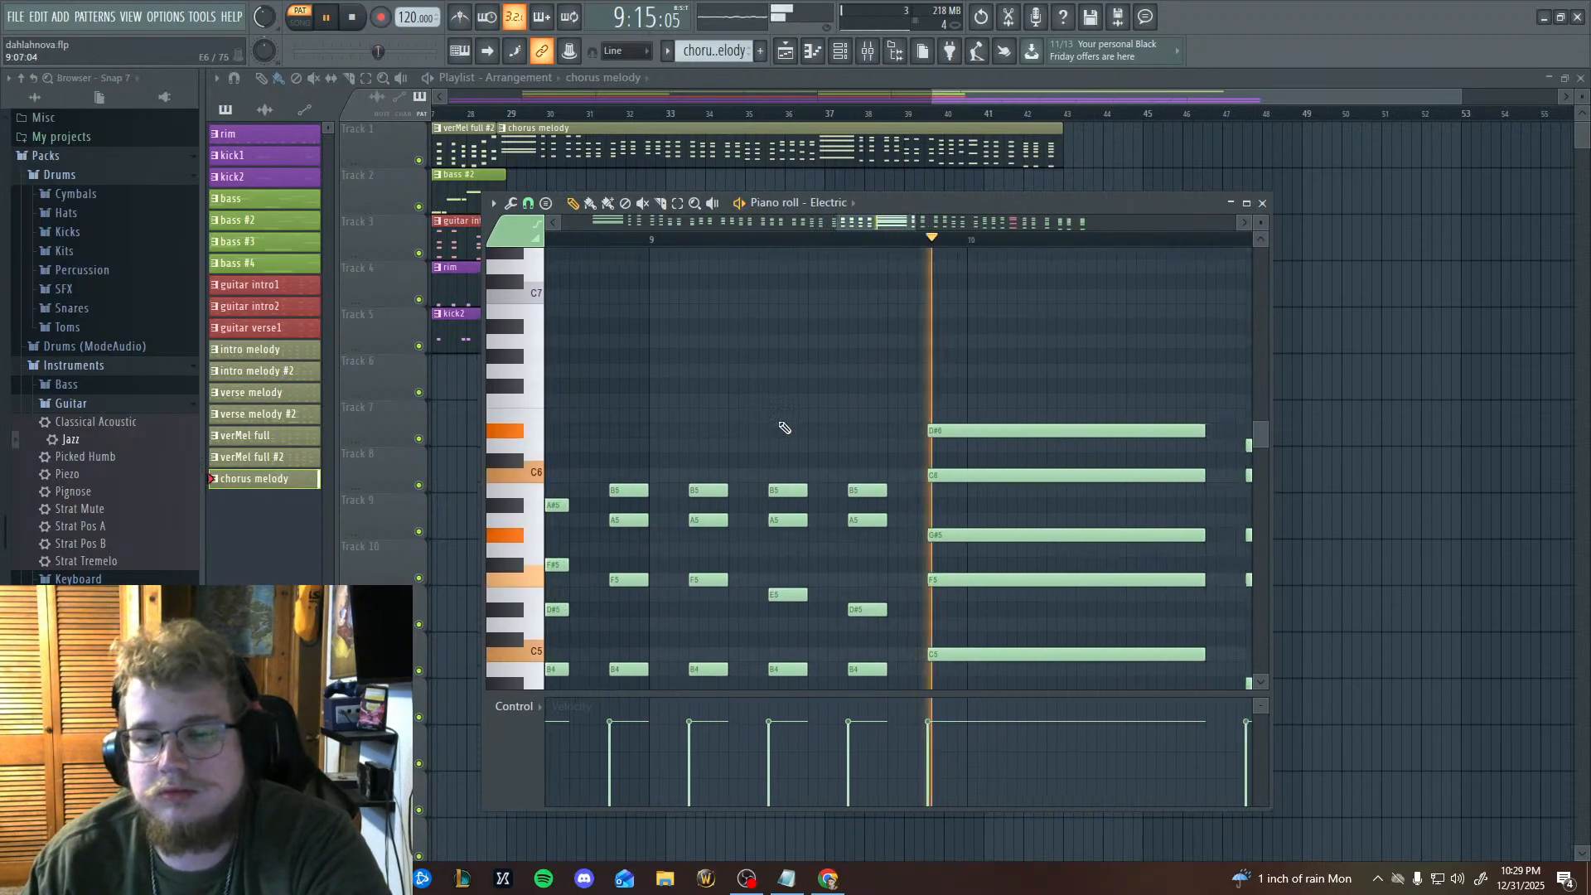
left_click_drag(983, 449, 710, 483)
left_click_drag(998, 582, 464, 522)
left_click_drag(865, 541, 574, 515)
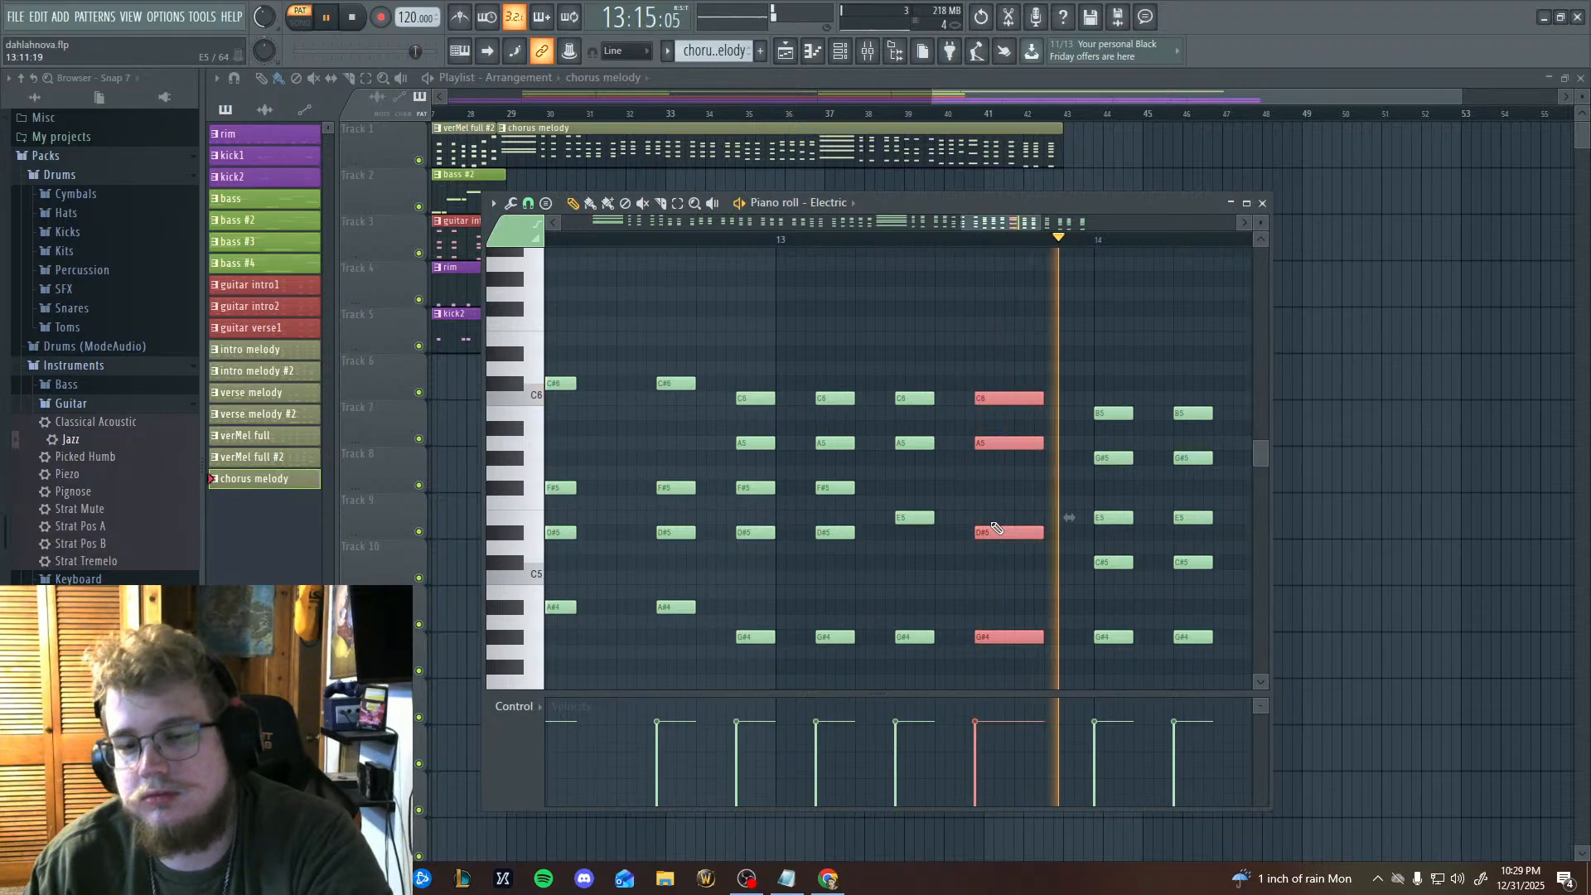
Lengthen the selected chord before bar 14 further during playback, and stop after the last chord in bar 15.
left_click_drag(994, 528, 1115, 487)
left_click_drag(572, 422, 614, 428)
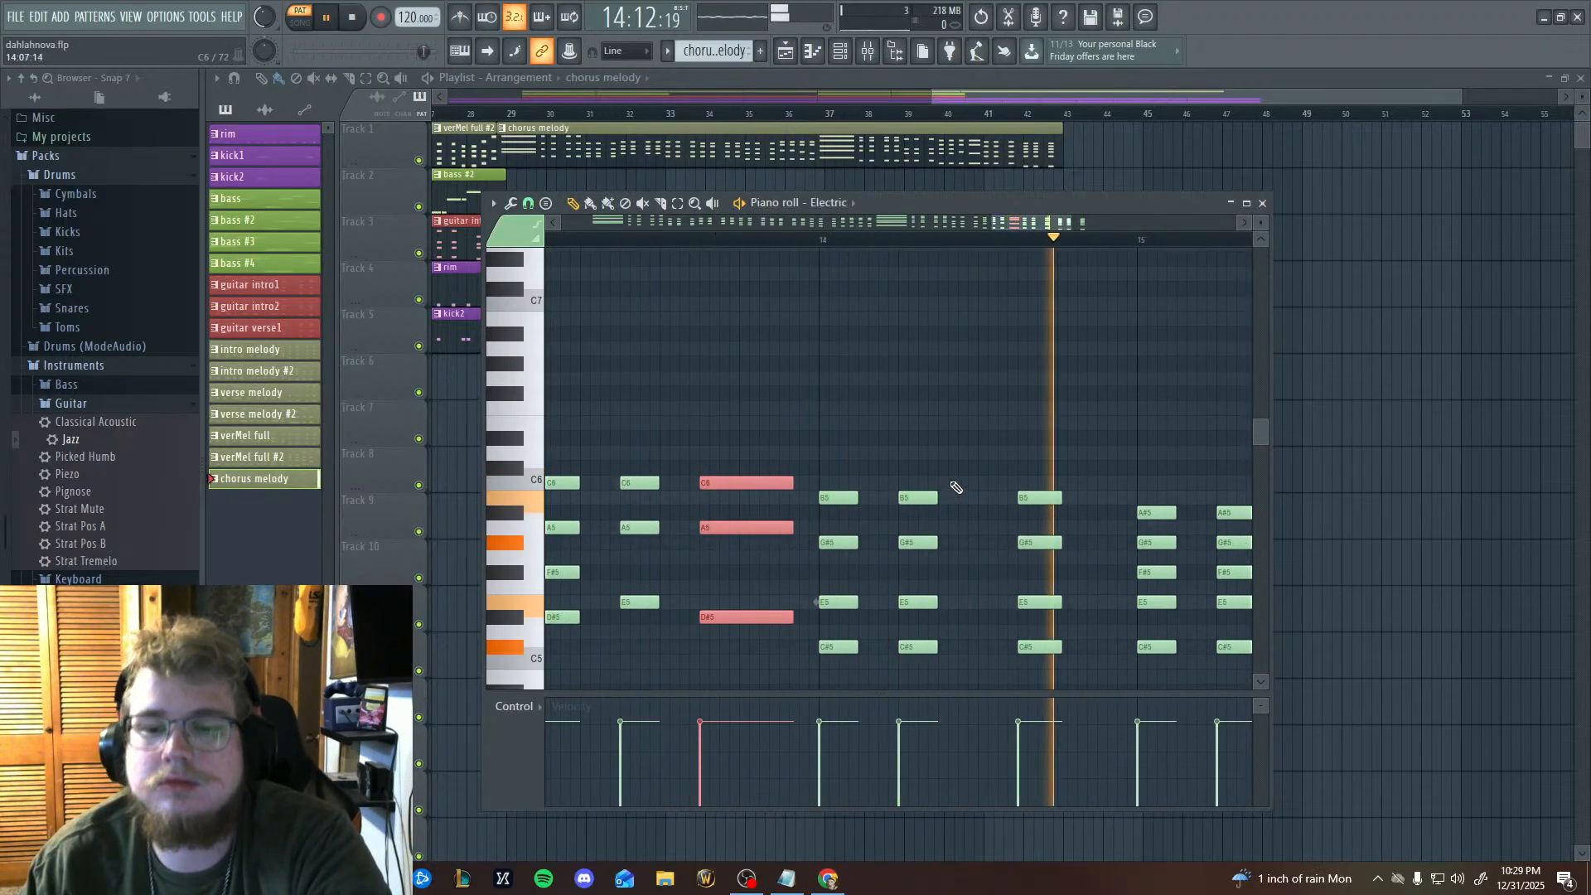
scroll(995, 356, "down", 3)
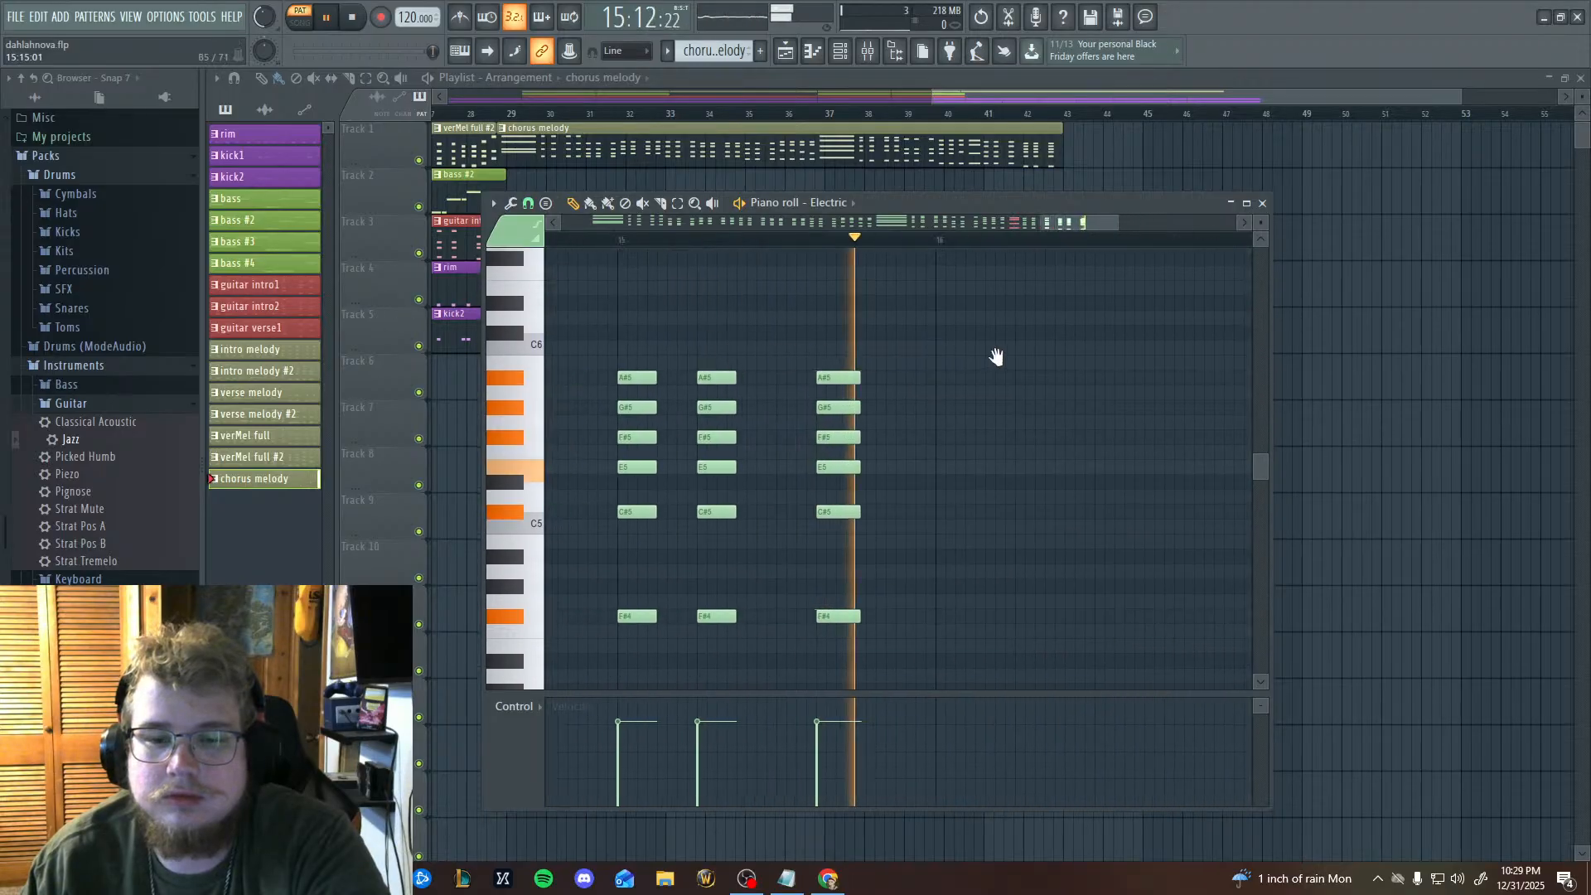
key("space")
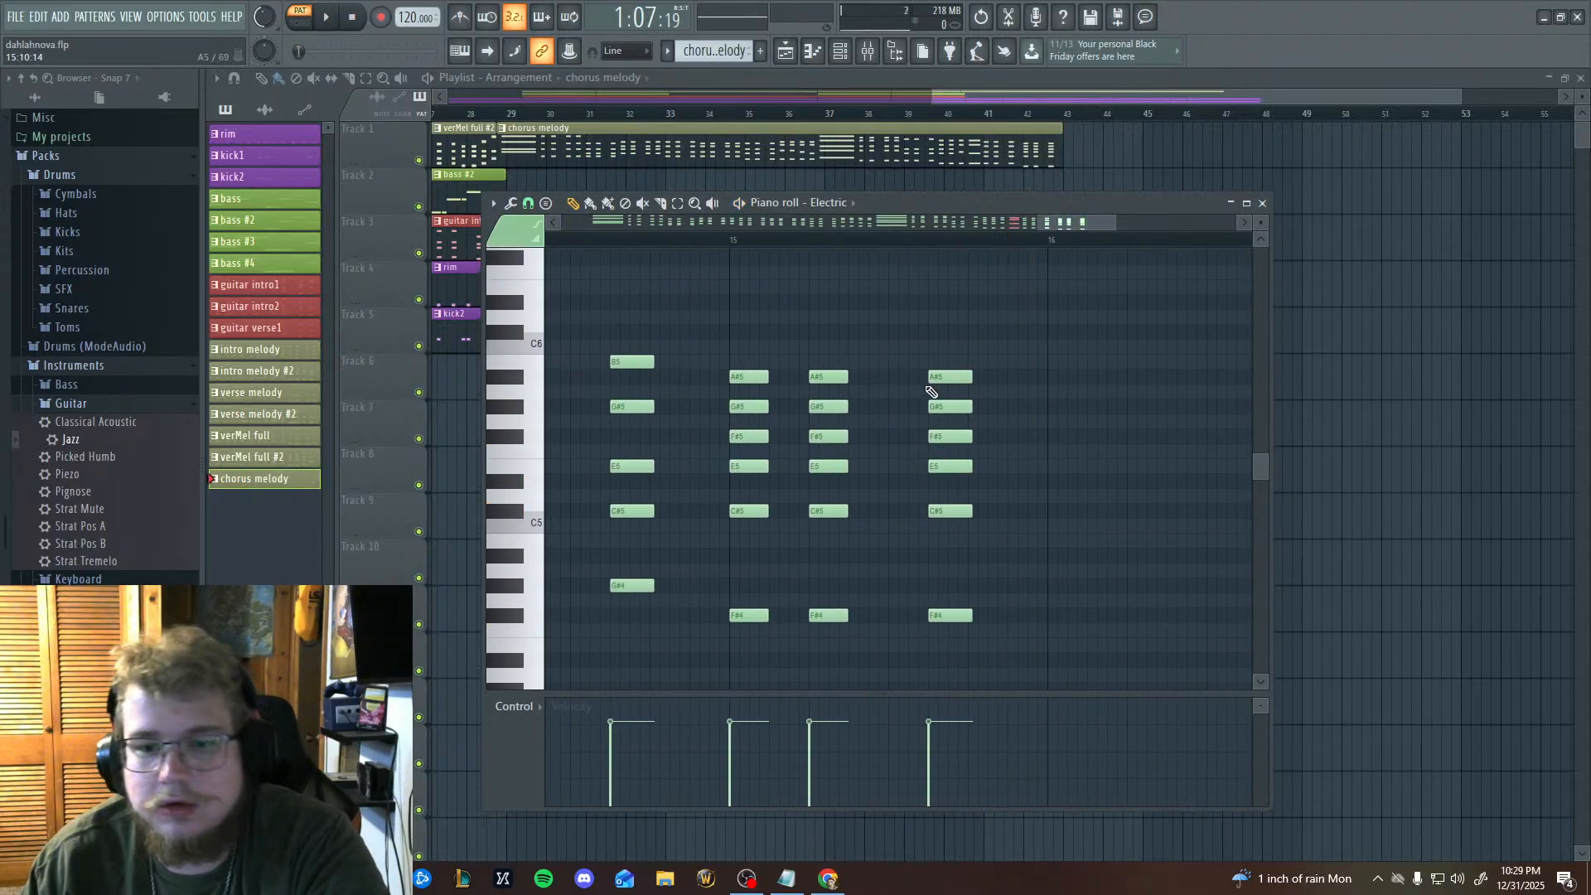
Select the last chord of bar 14 and the last chord of bar 15 and lengthen both together.
left_click_drag(636, 311, 668, 579)
scroll(746, 655, "up", 4)
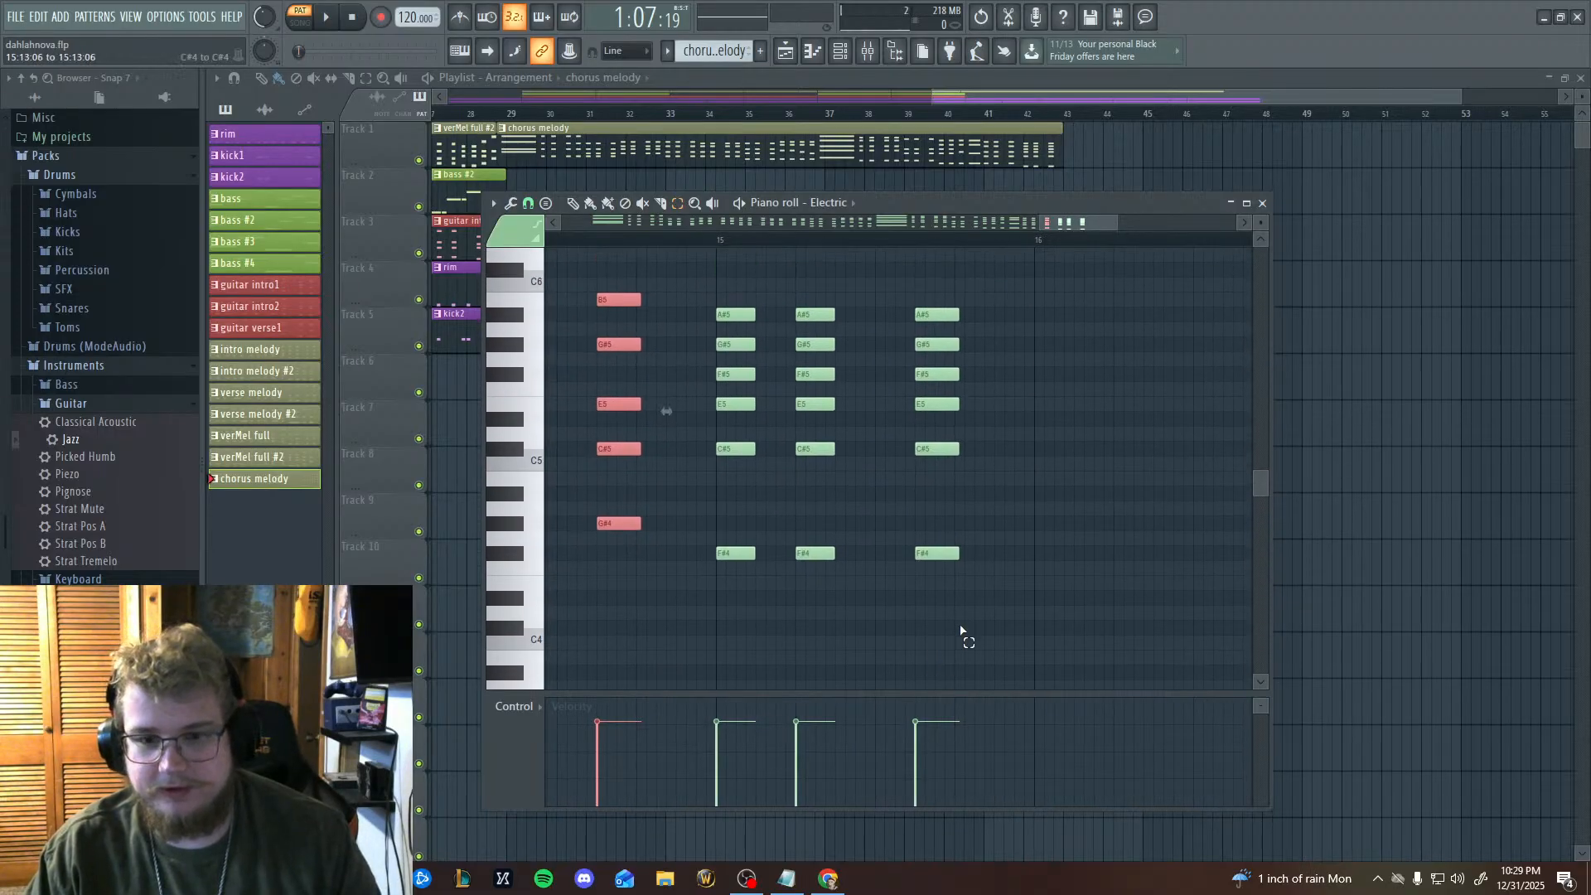
left_click_drag(961, 634, 929, 290)
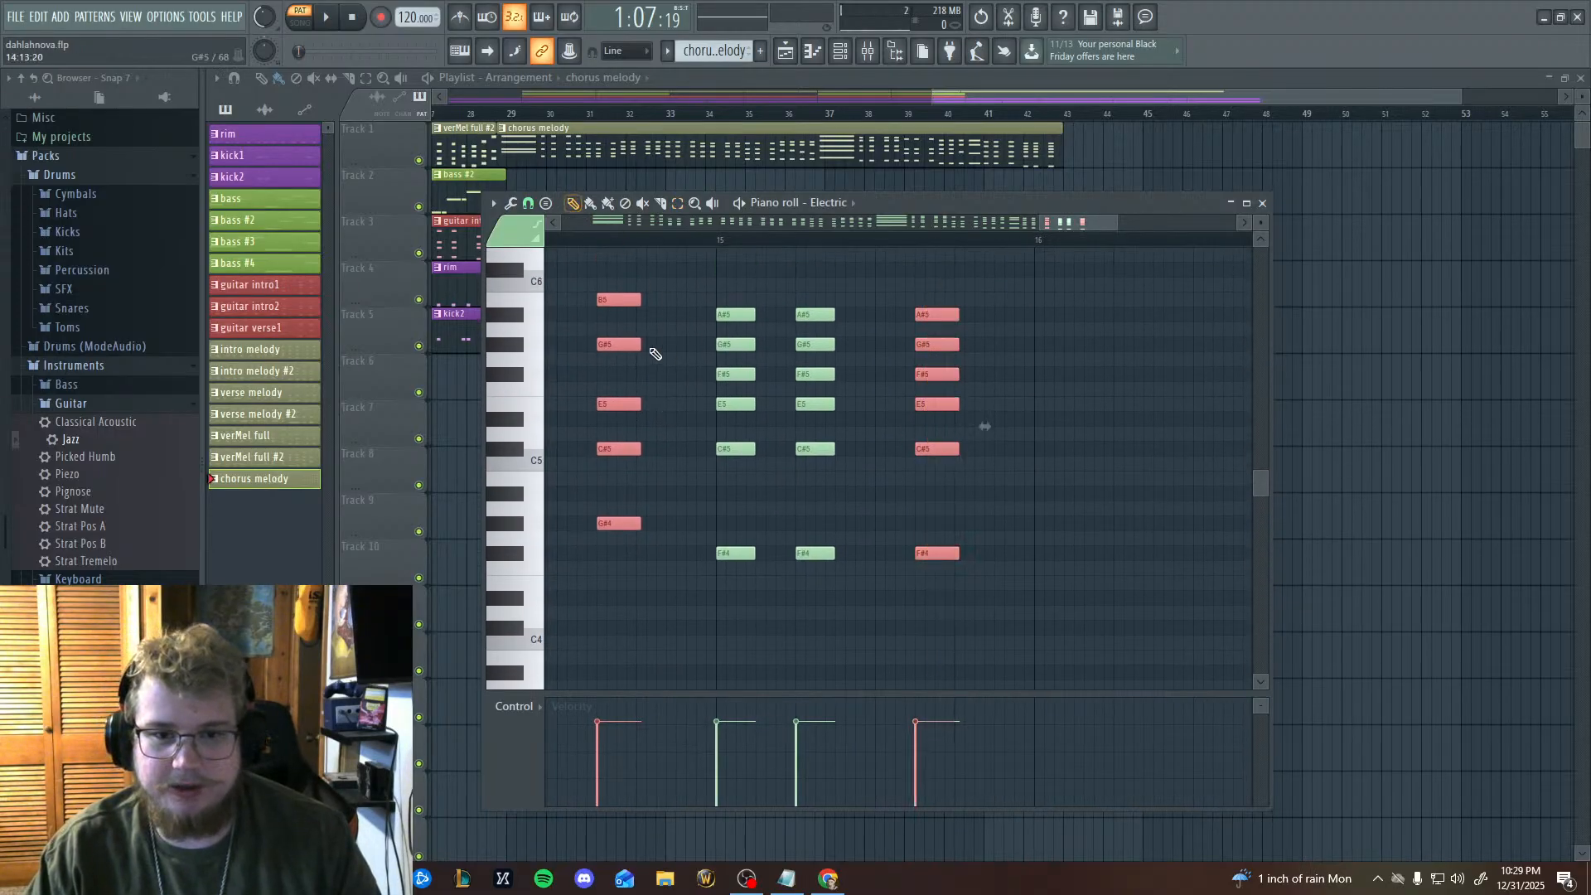
left_click_drag(639, 346, 686, 346)
left_click_drag(770, 400, 1209, 515)
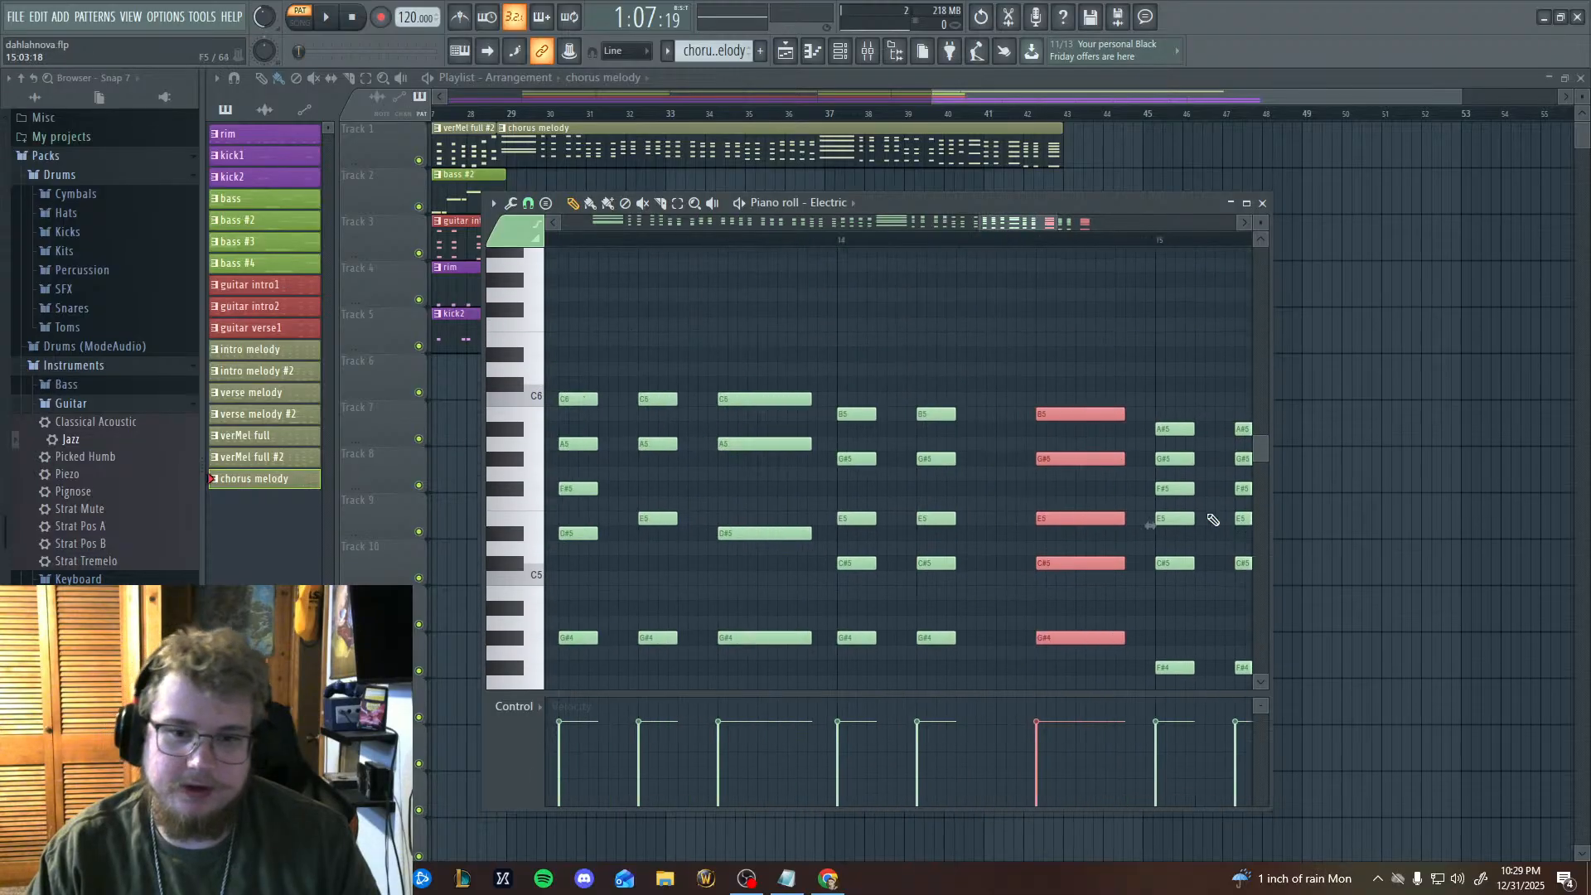
Play the end of the chorus melody around bars 14 and 15 to check the lengthened chords, then stop playback.
left_click(939, 242)
key("space")
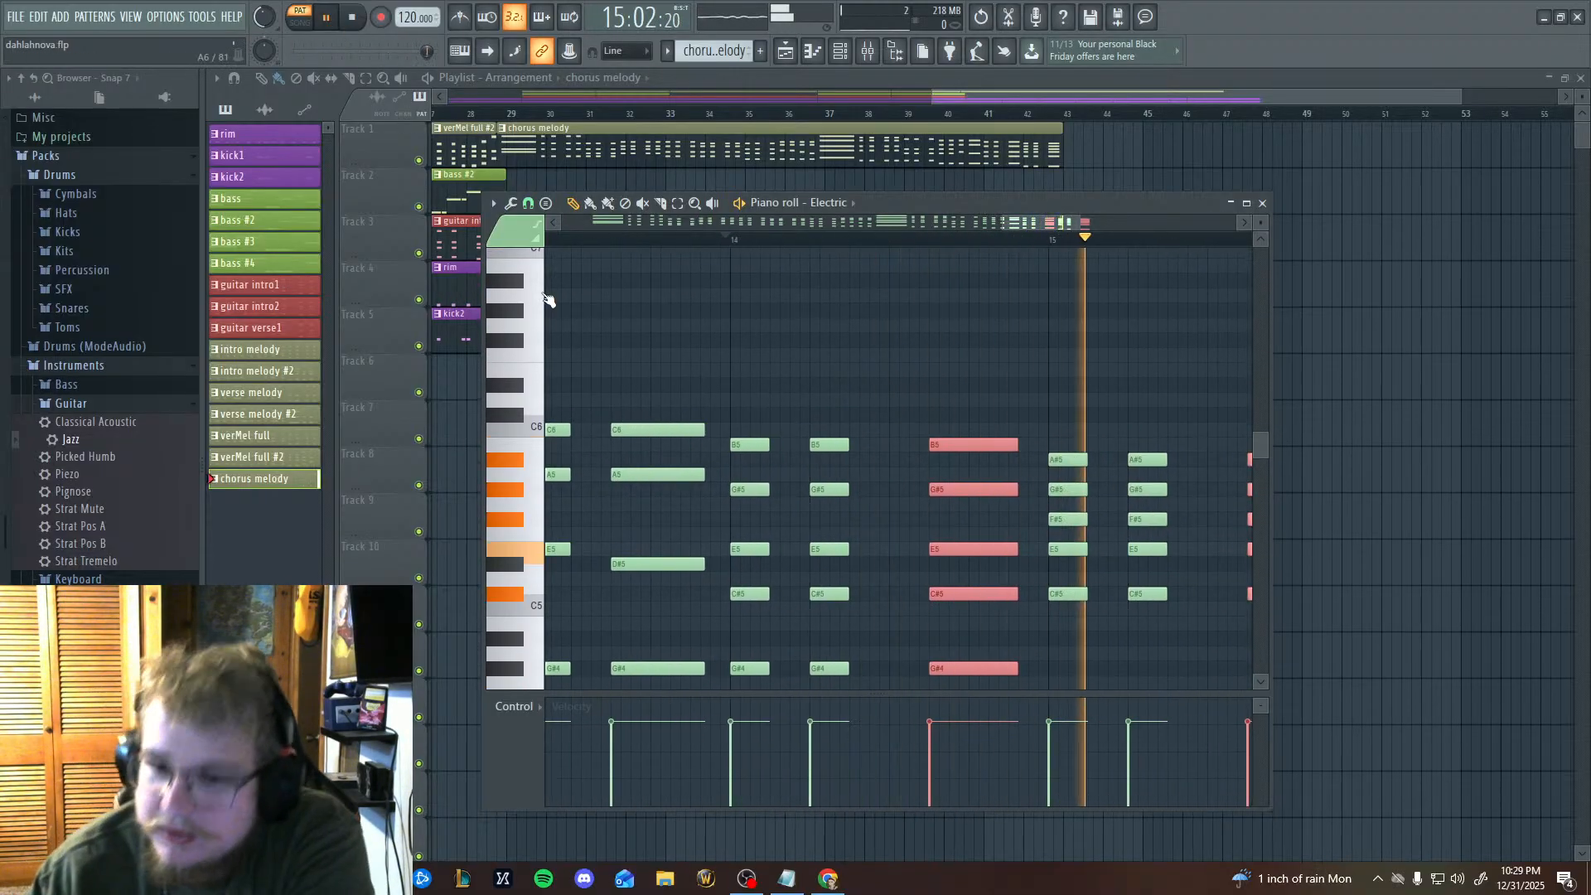
left_click_drag(642, 389, 595, 398)
key("space")
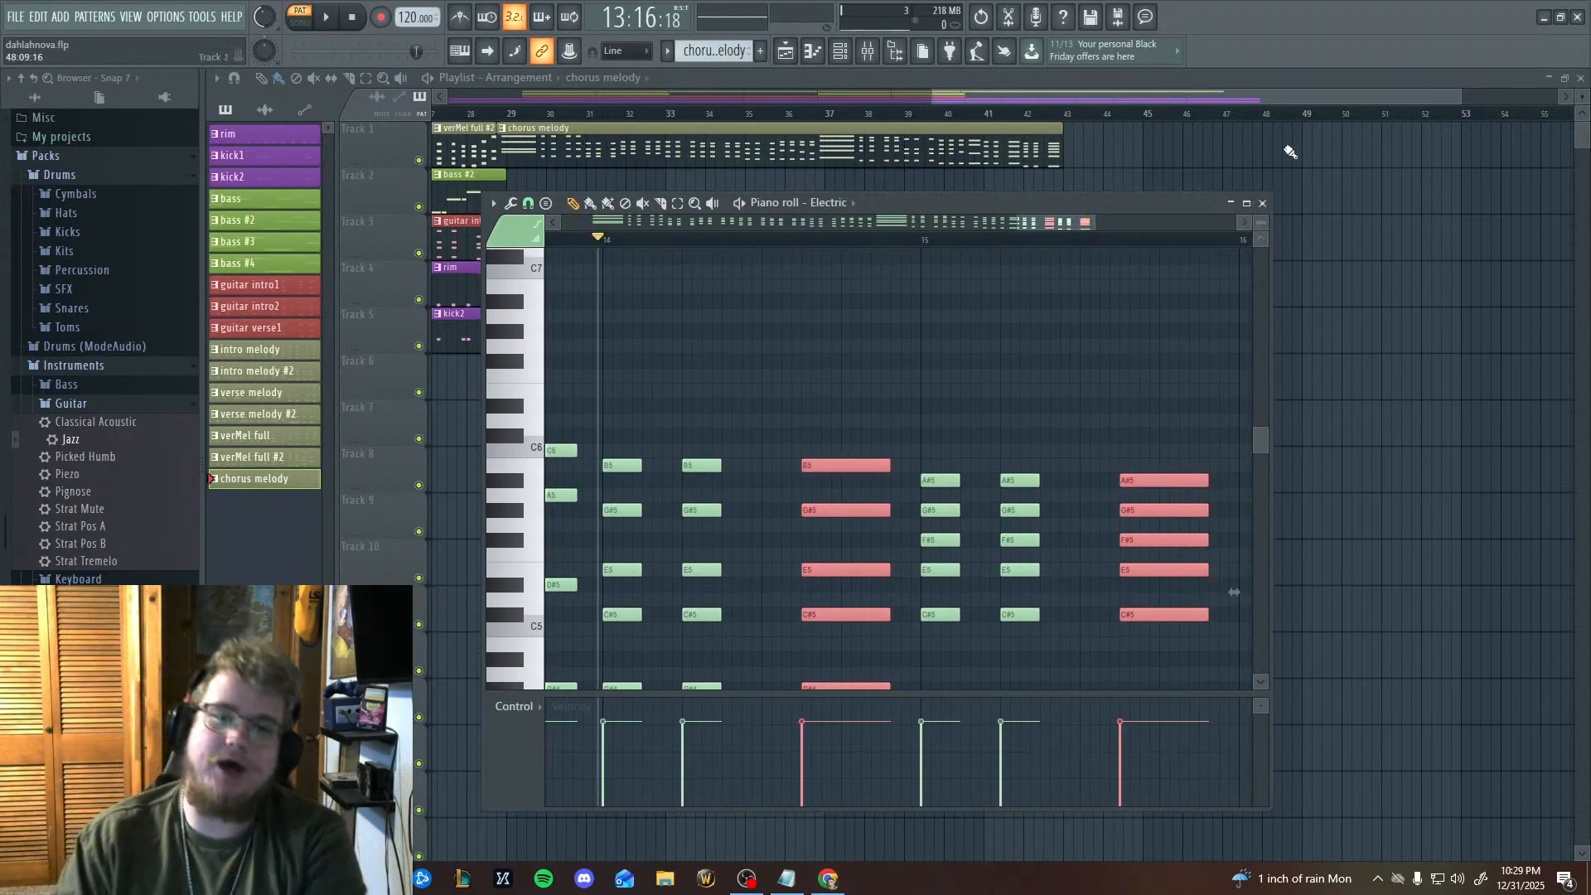
Close the piano roll and bring up the dahlahnova.txt chord notes in Notepad over the playlist, placing the cursor after POST-CHORUS.
left_click(1266, 204)
scroll(1076, 260, "left", 5)
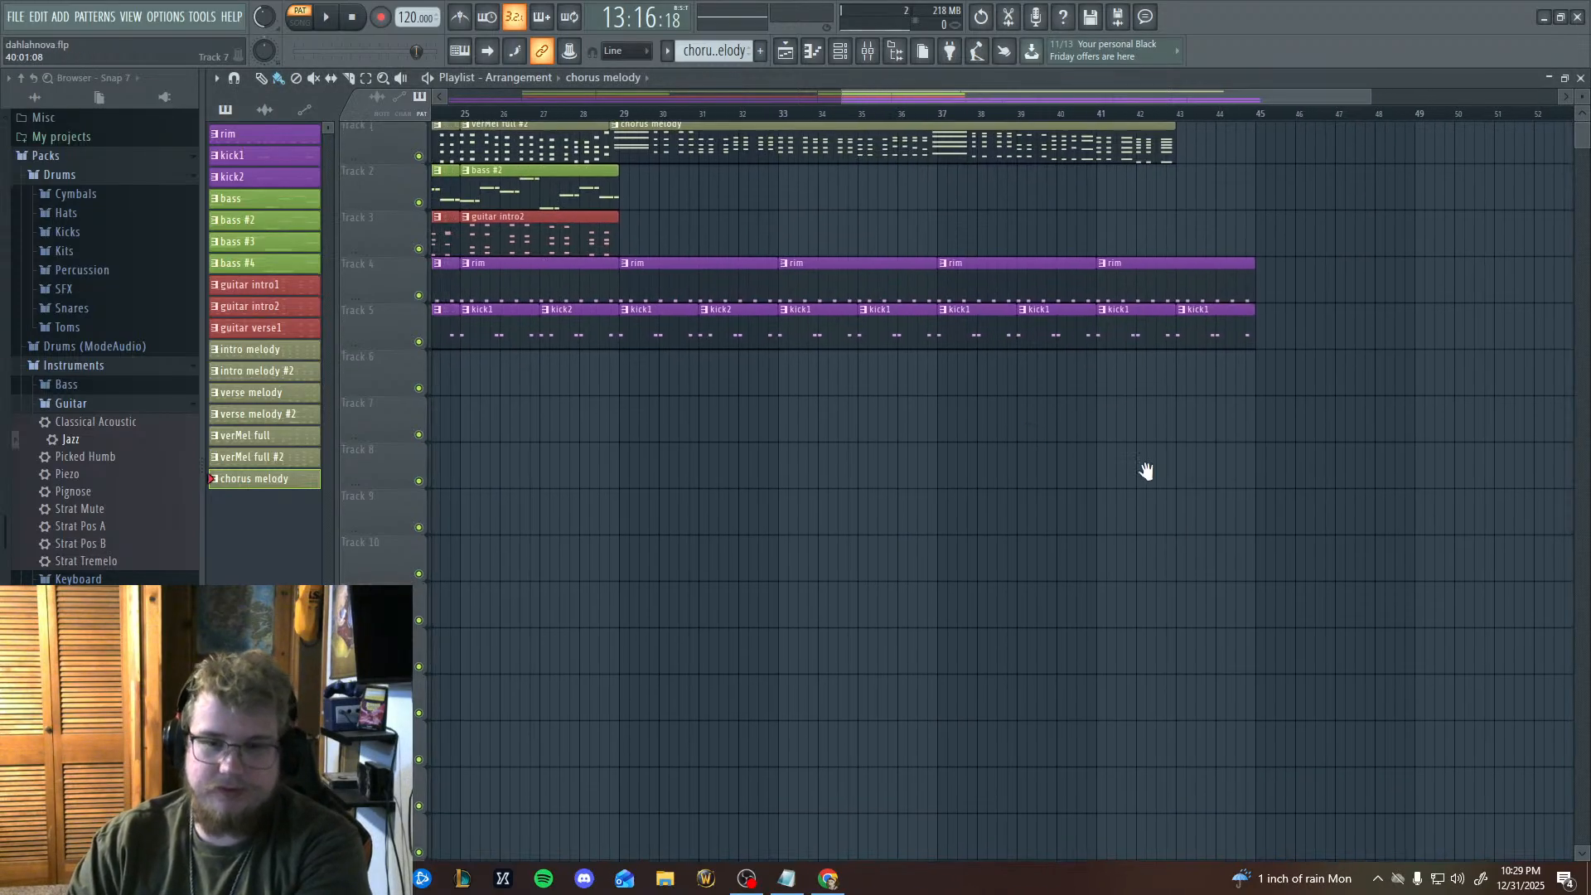
scroll(863, 508, "right", 2)
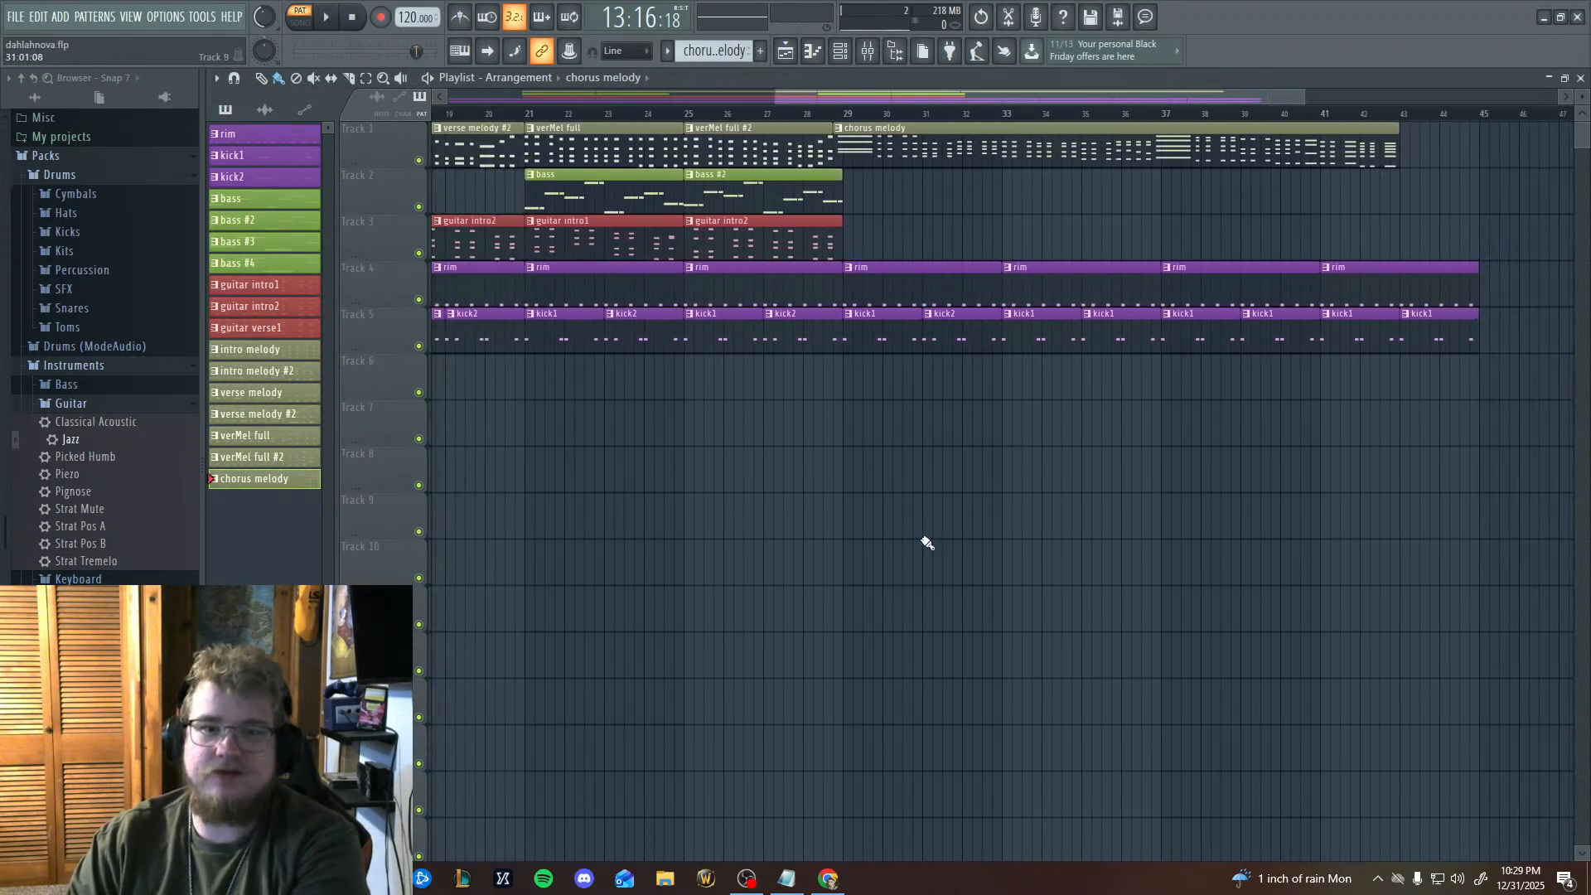
scroll(907, 510, "right", 1)
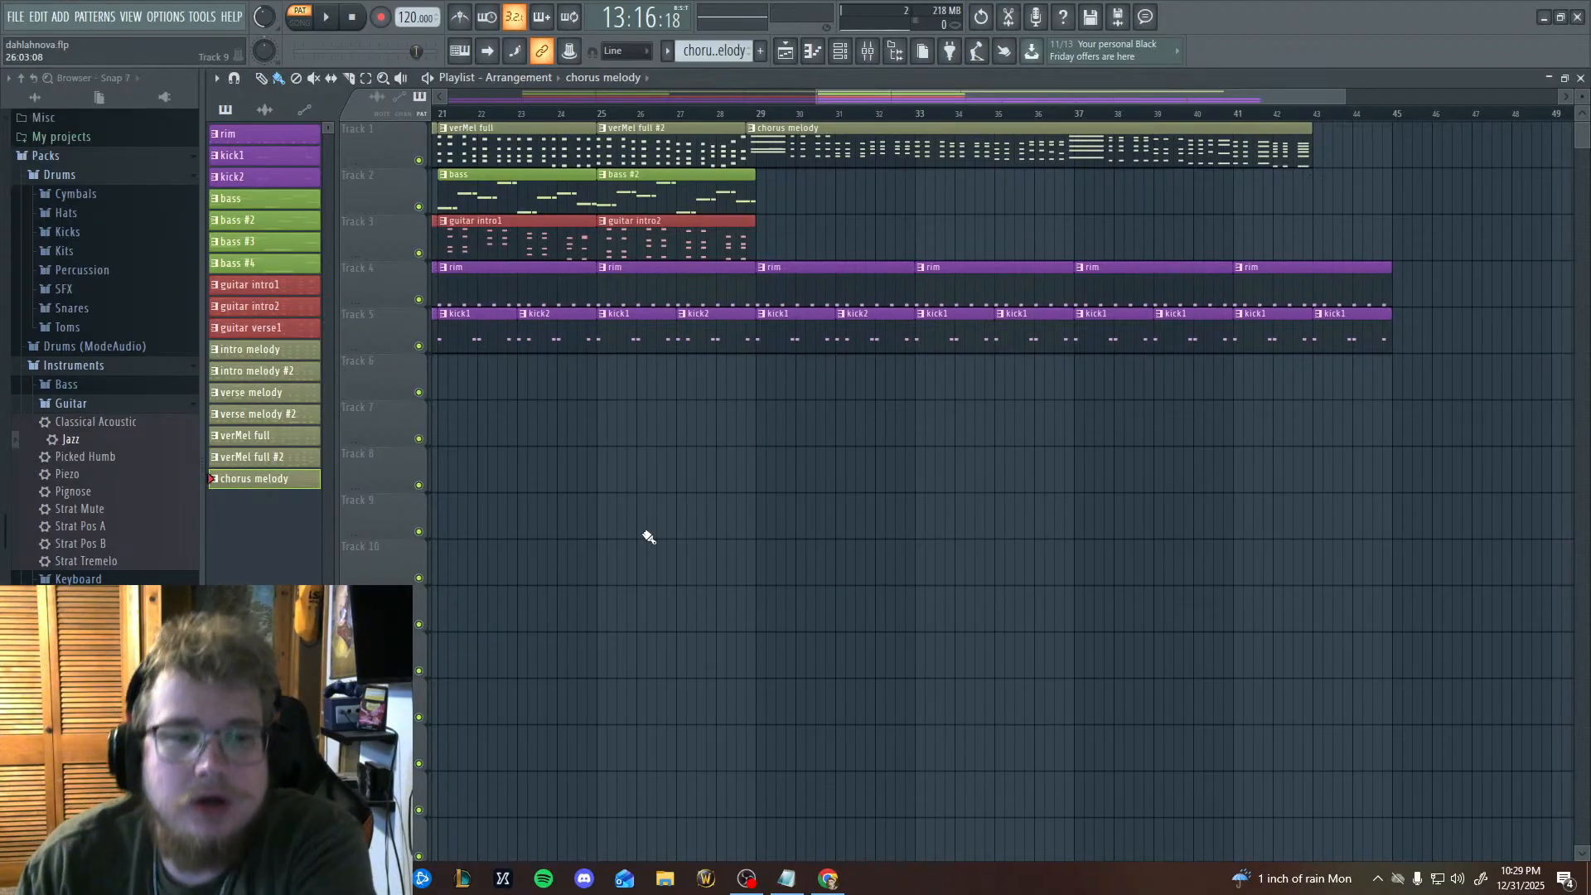
left_click(784, 881)
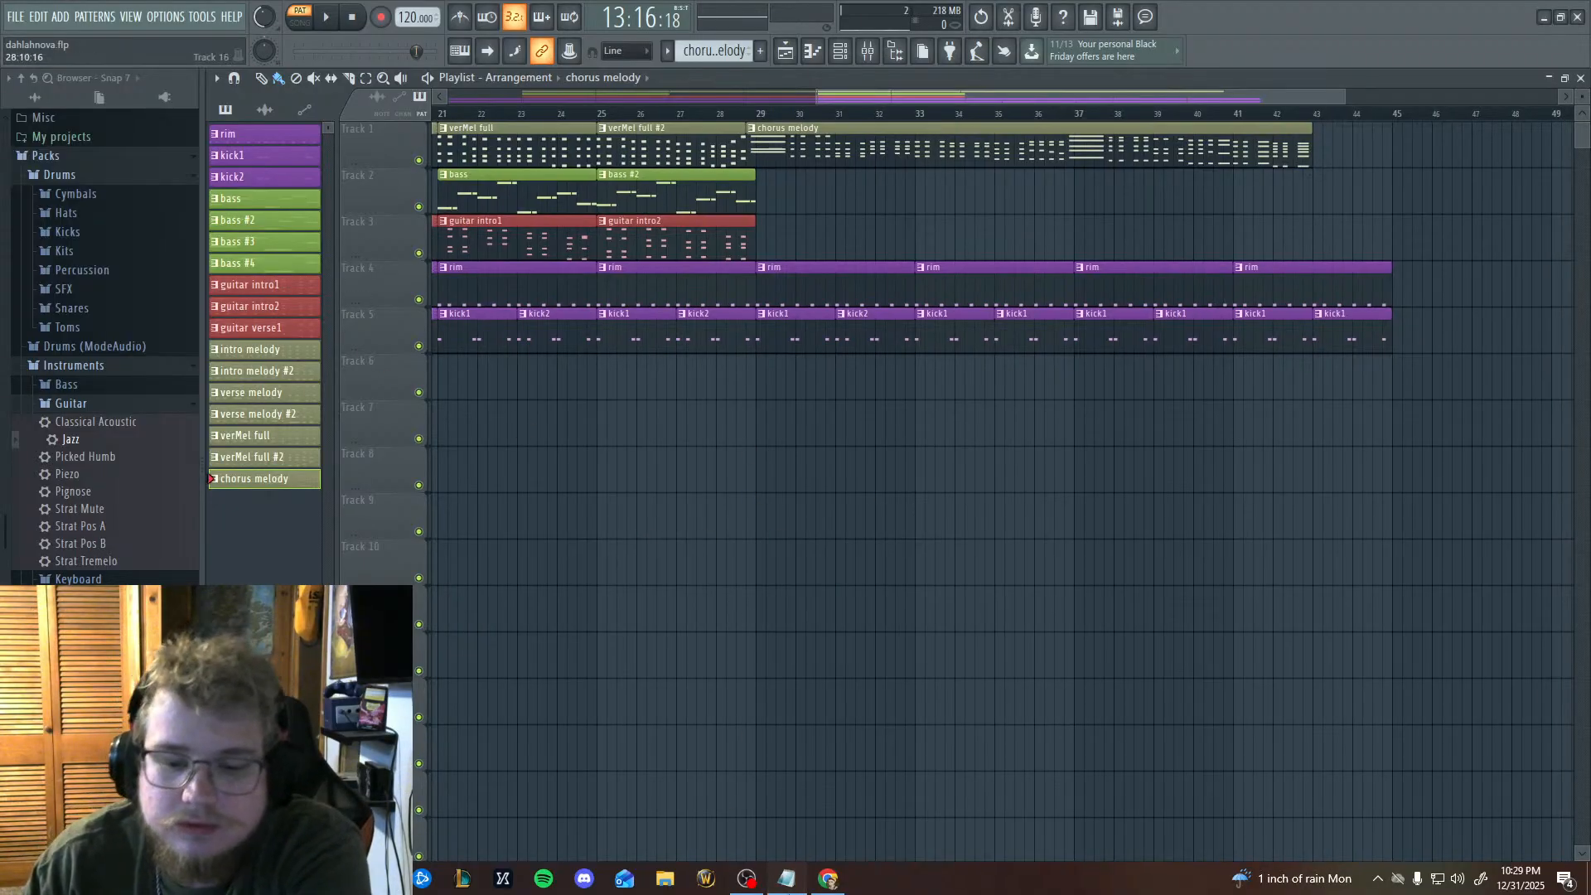
left_click(1280, 460)
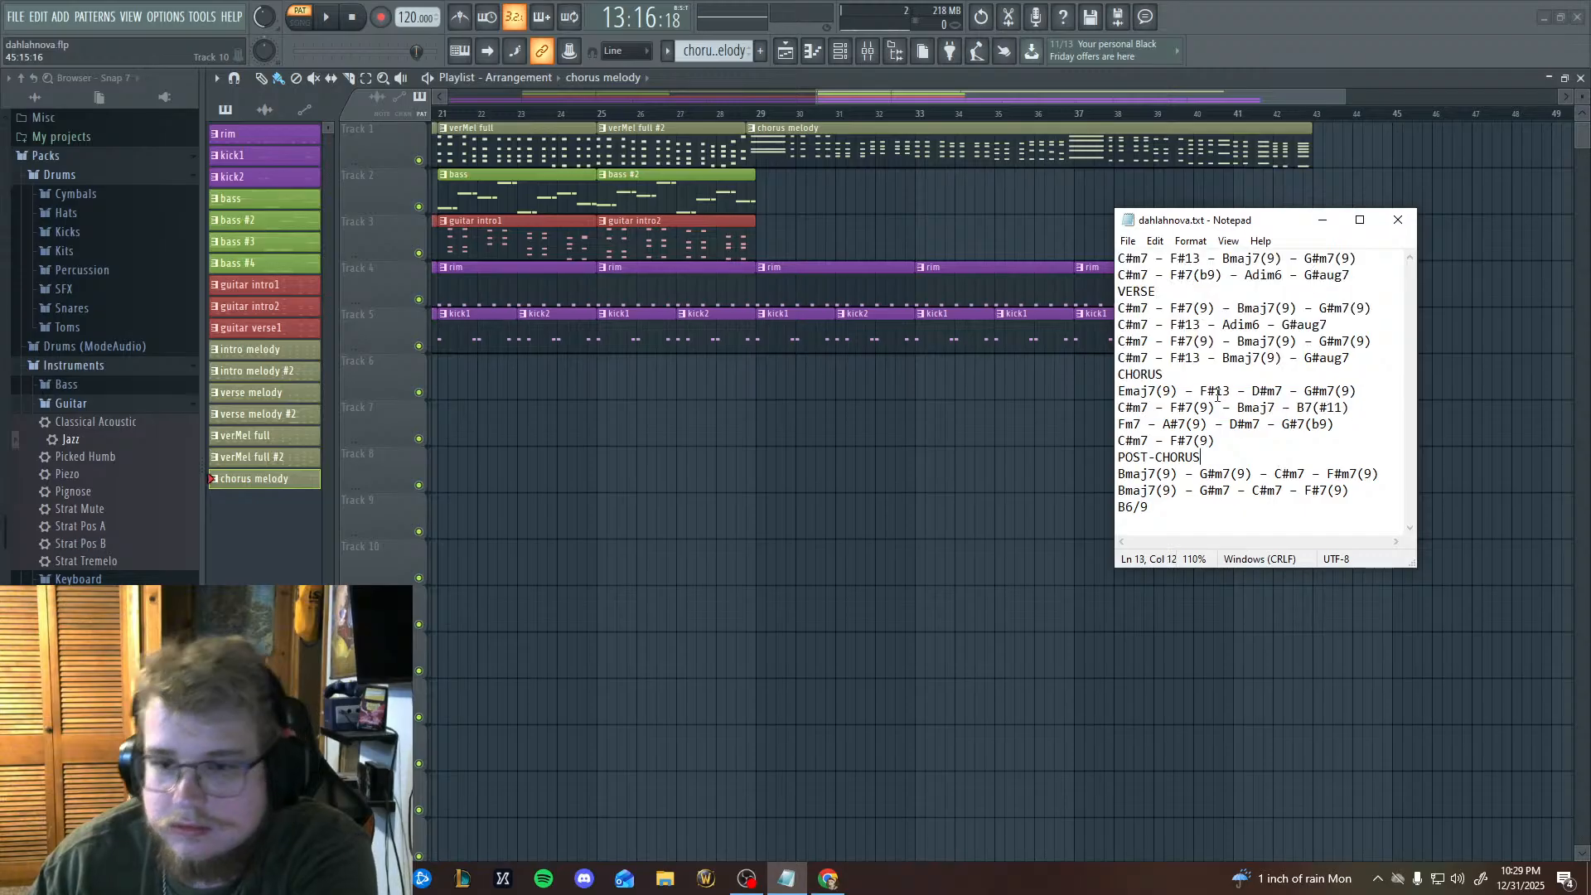
Arrange the dahlahnova.txt notes in a narrow strip beside the reduced FL Studio window so both stay visible.
left_click_drag(831, 374, 663, 449)
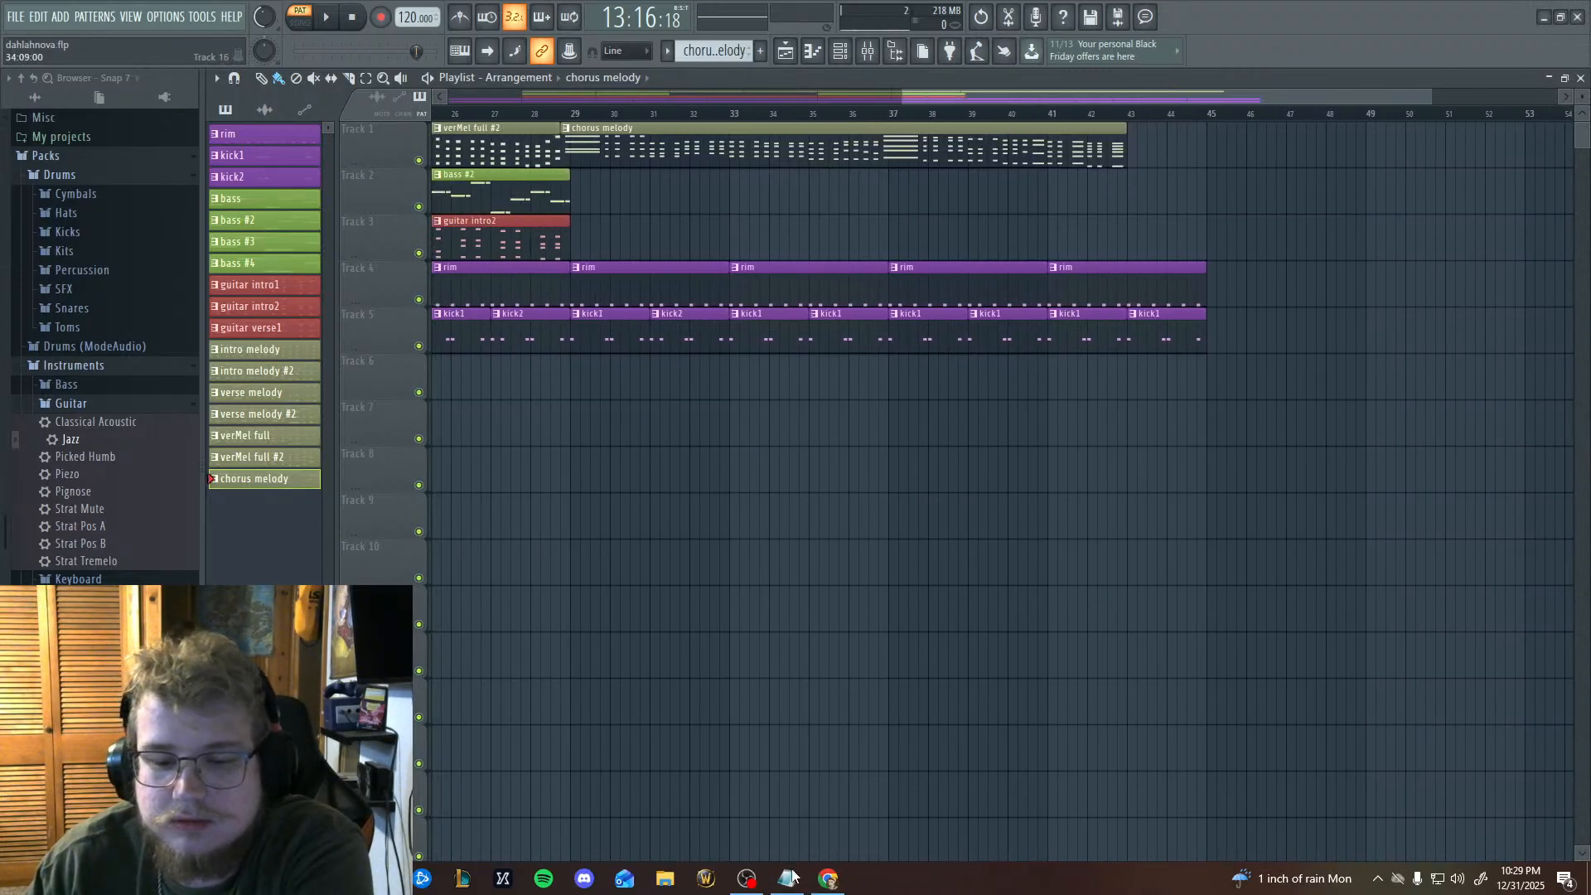
left_click(786, 880)
left_click_drag(718, 527, 863, 544)
left_click(789, 889)
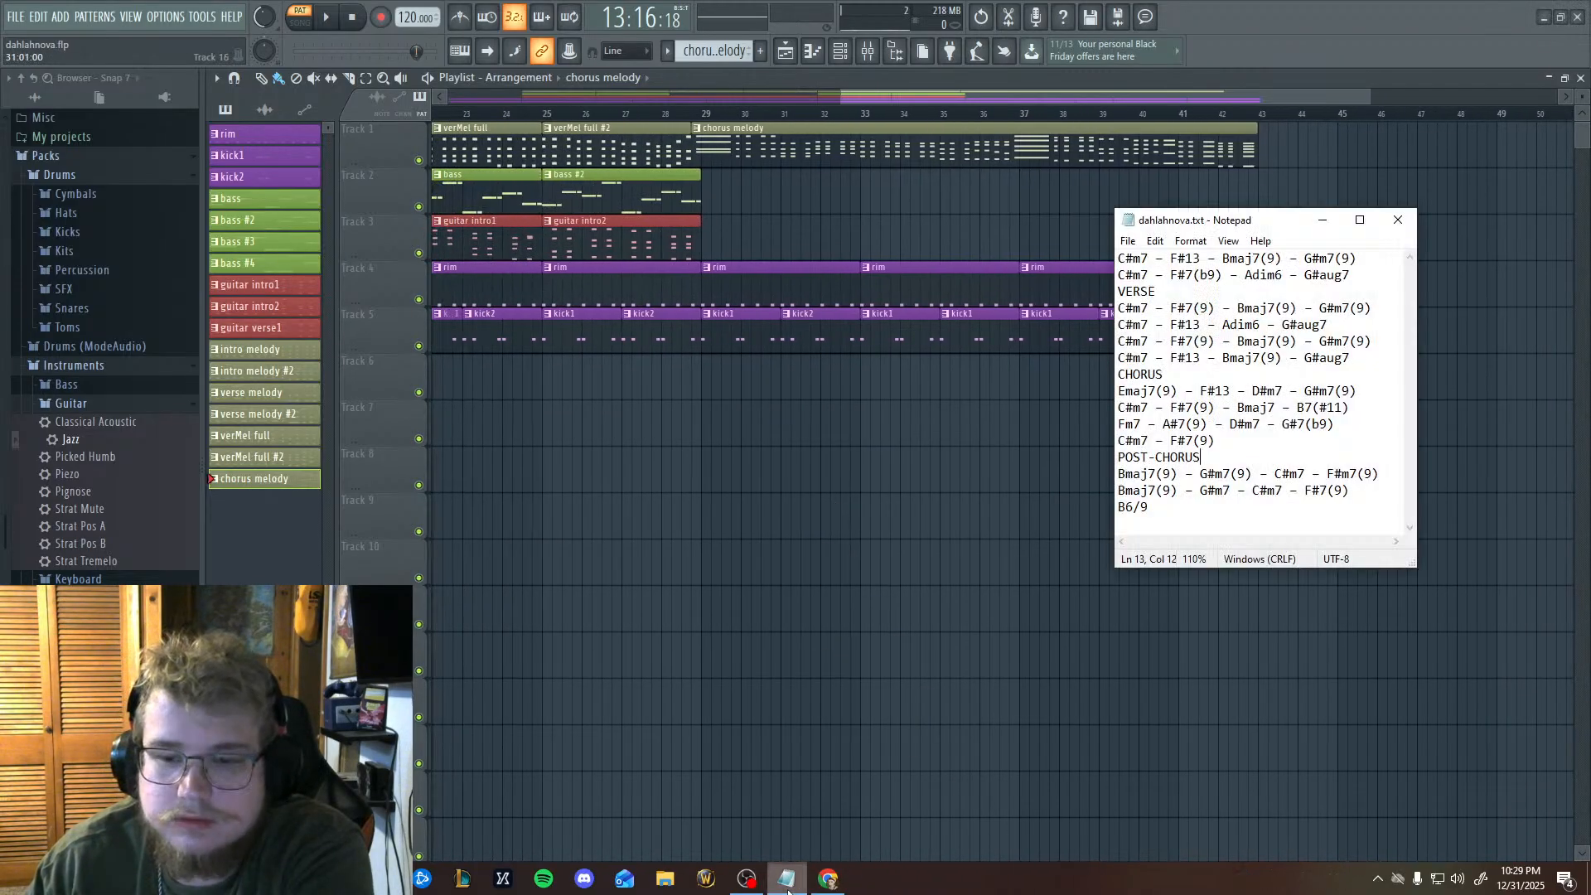
double_click(1550, 40)
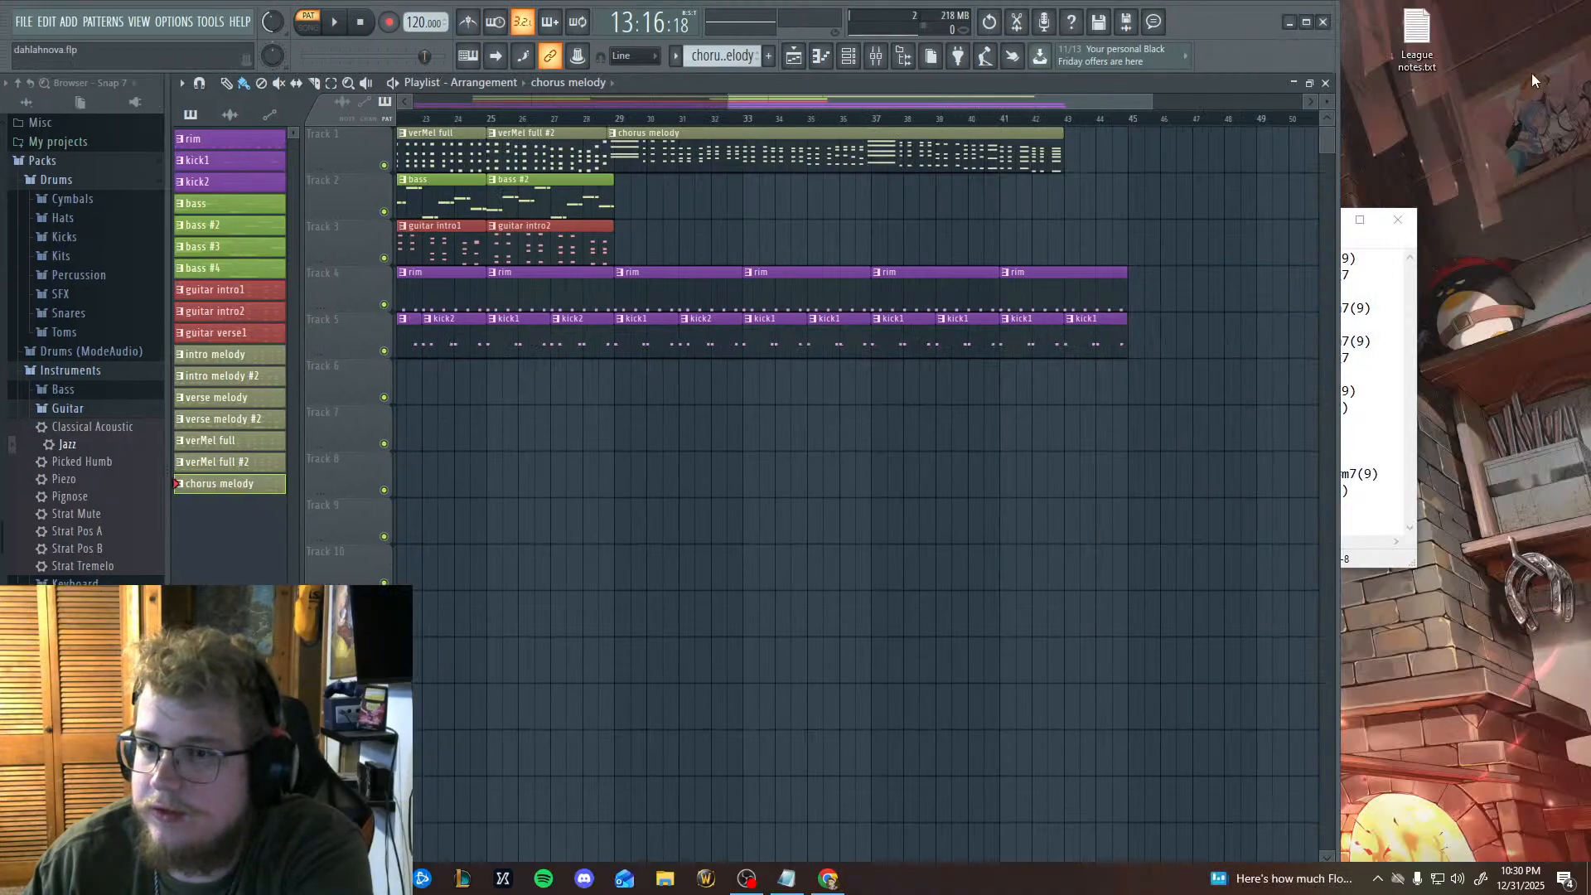
left_click(1373, 331)
left_click_drag(1258, 221, 1590, 327)
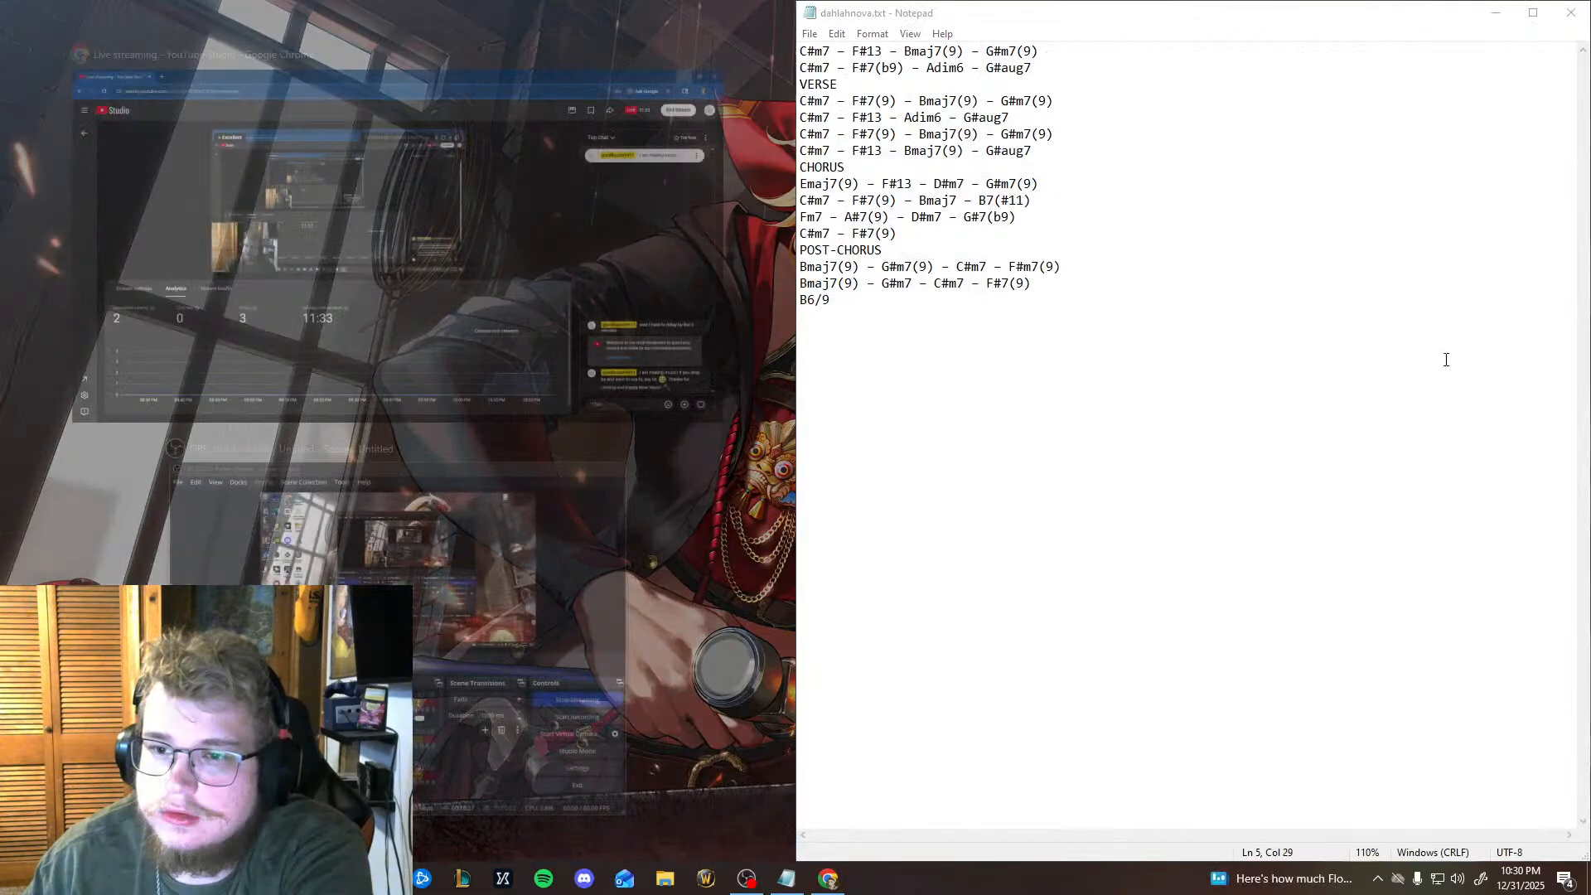
left_click(820, 362)
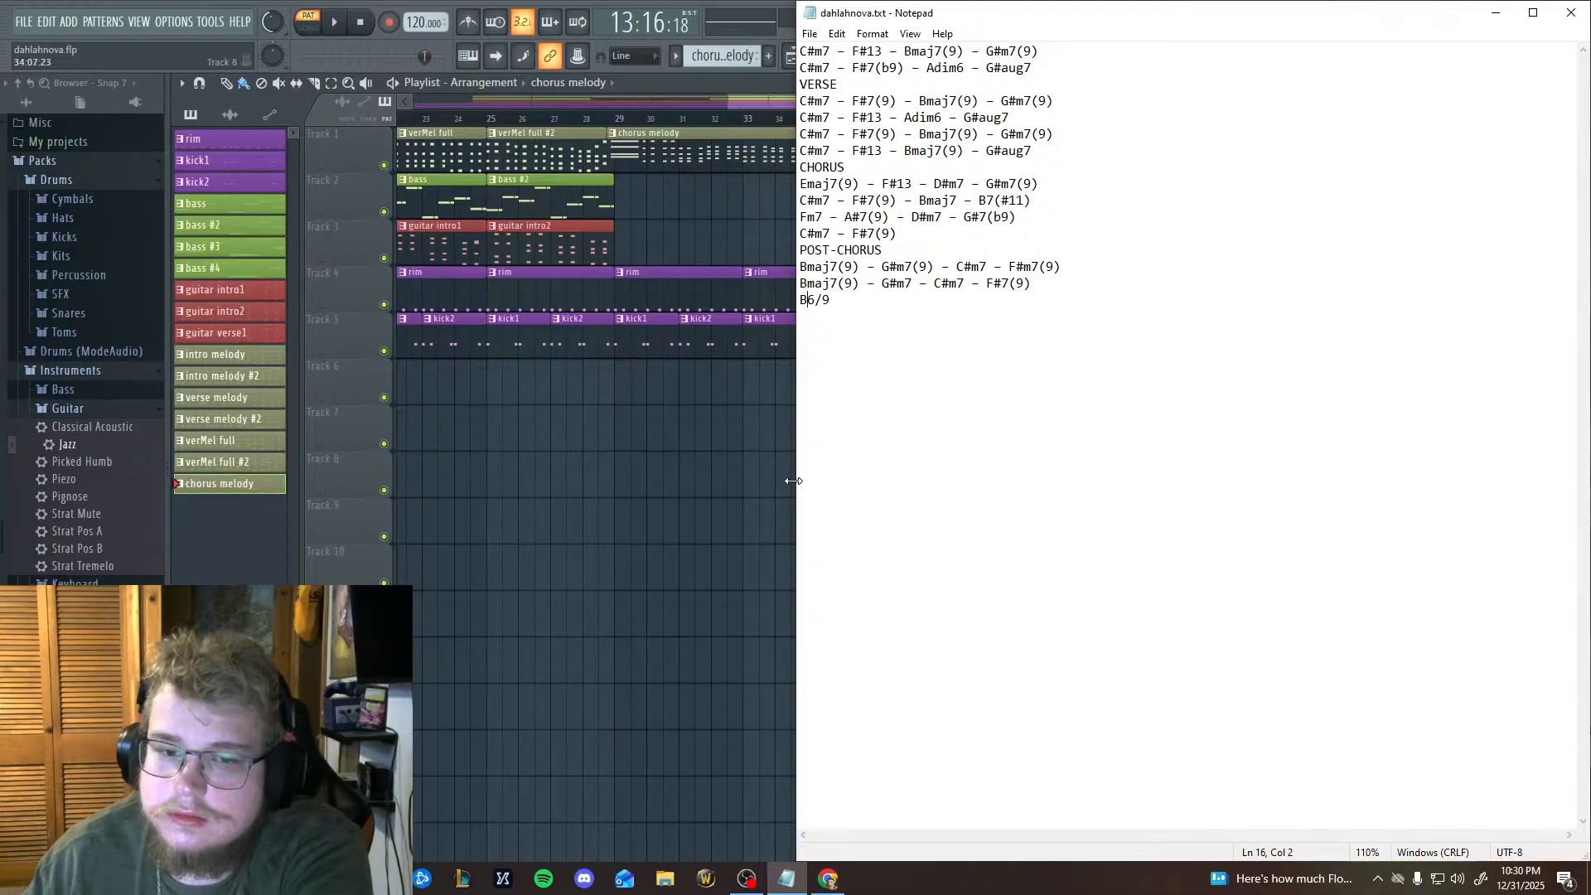
left_click_drag(795, 480, 1337, 465)
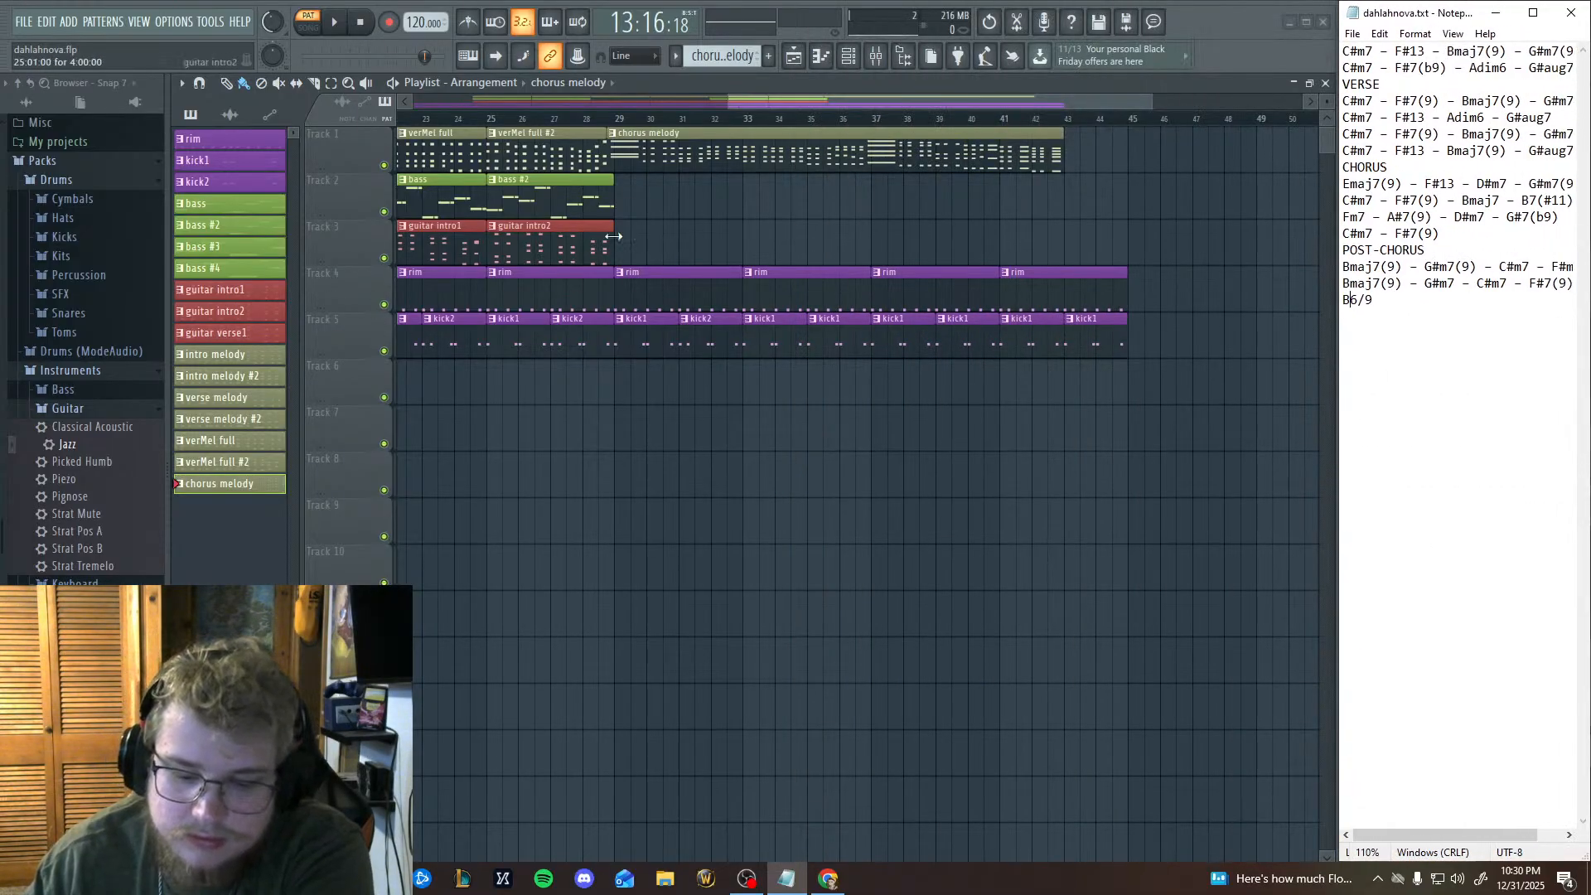
Select the bass #2 pattern and play it on its own in pattern mode, then stop playback.
left_click_drag(684, 262, 638, 327)
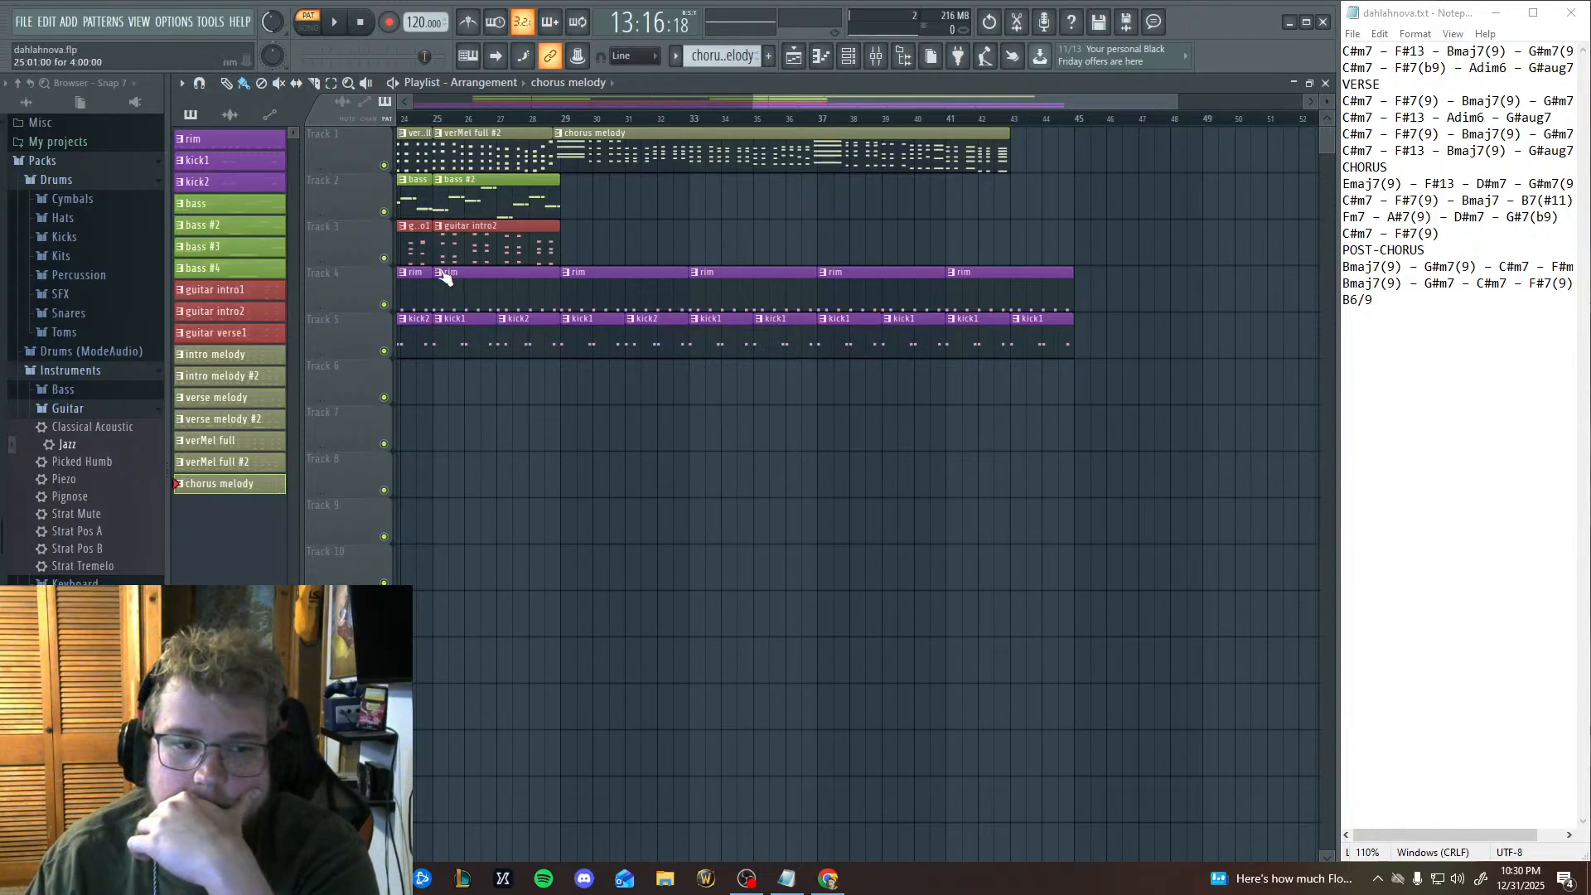
scroll(813, 390, "left", 5)
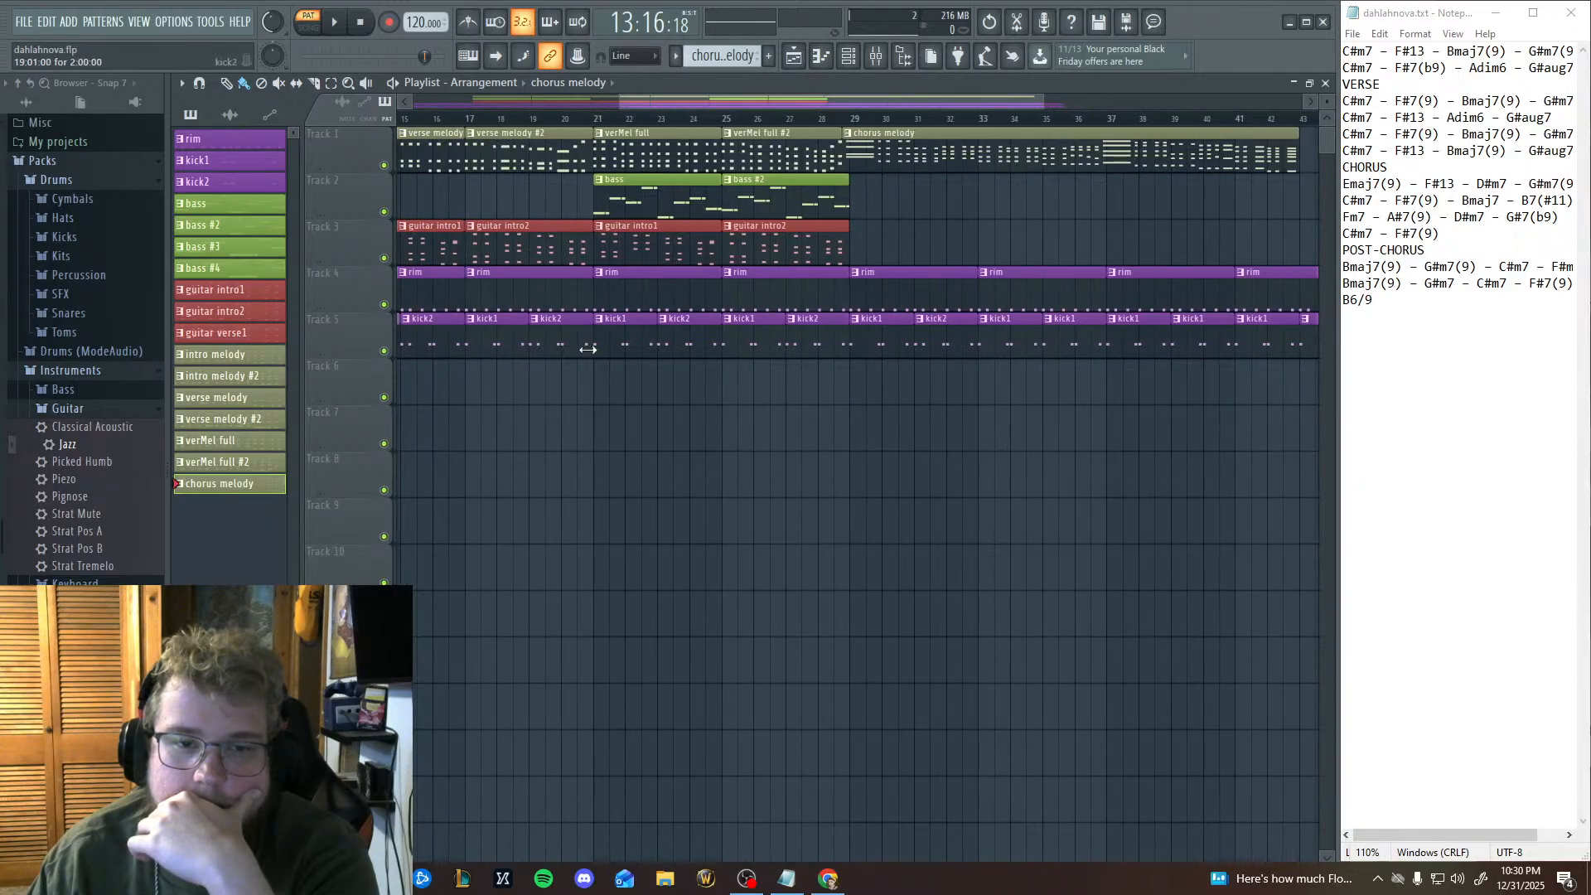
left_click(594, 121)
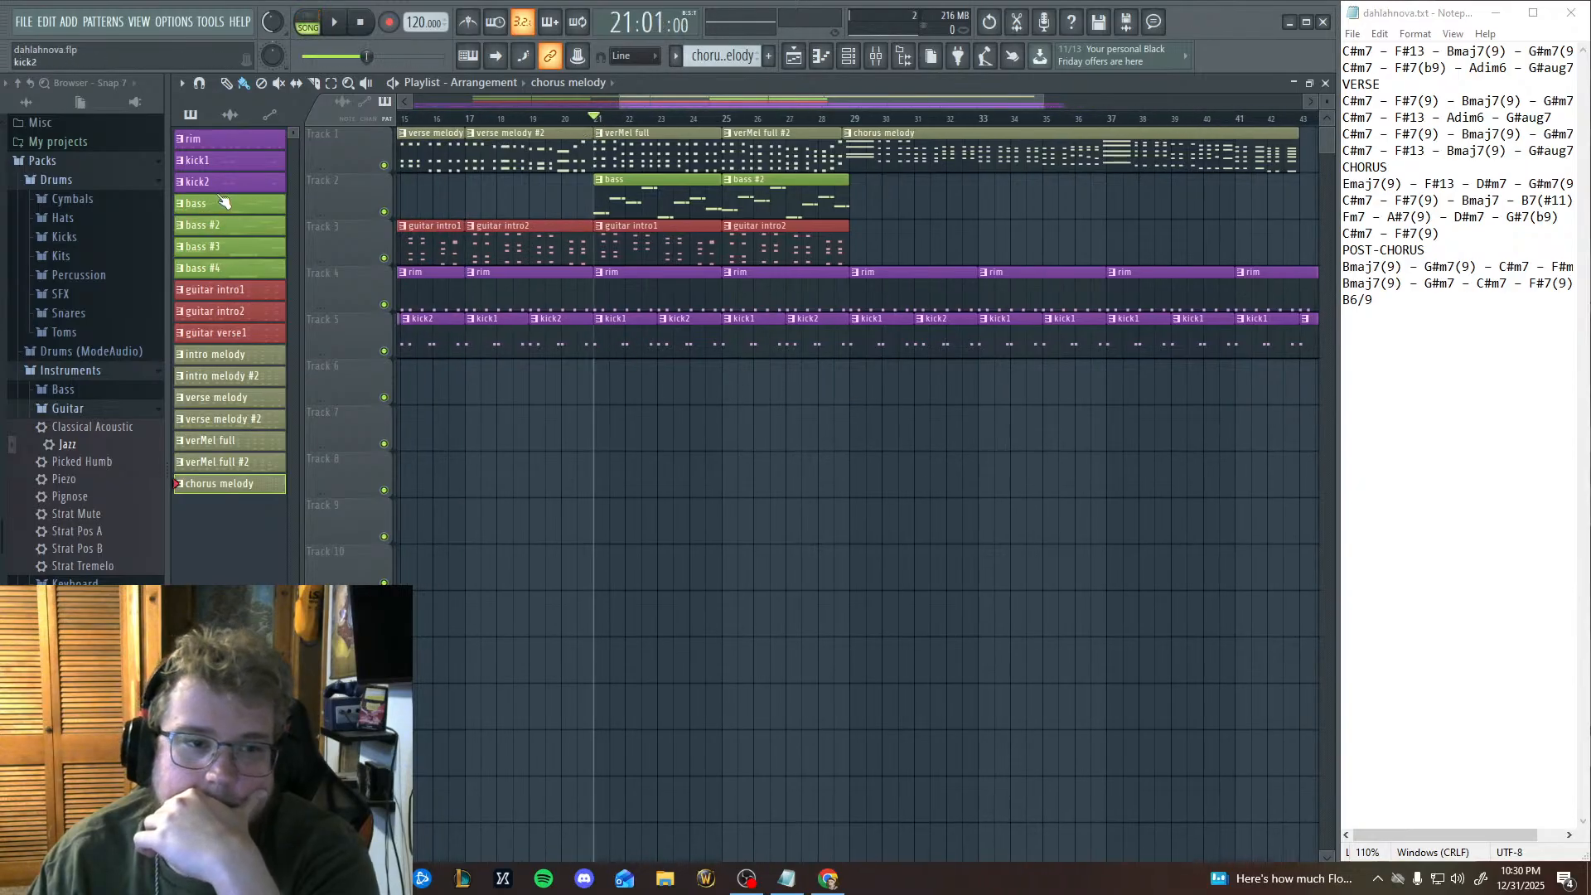
left_click(222, 225)
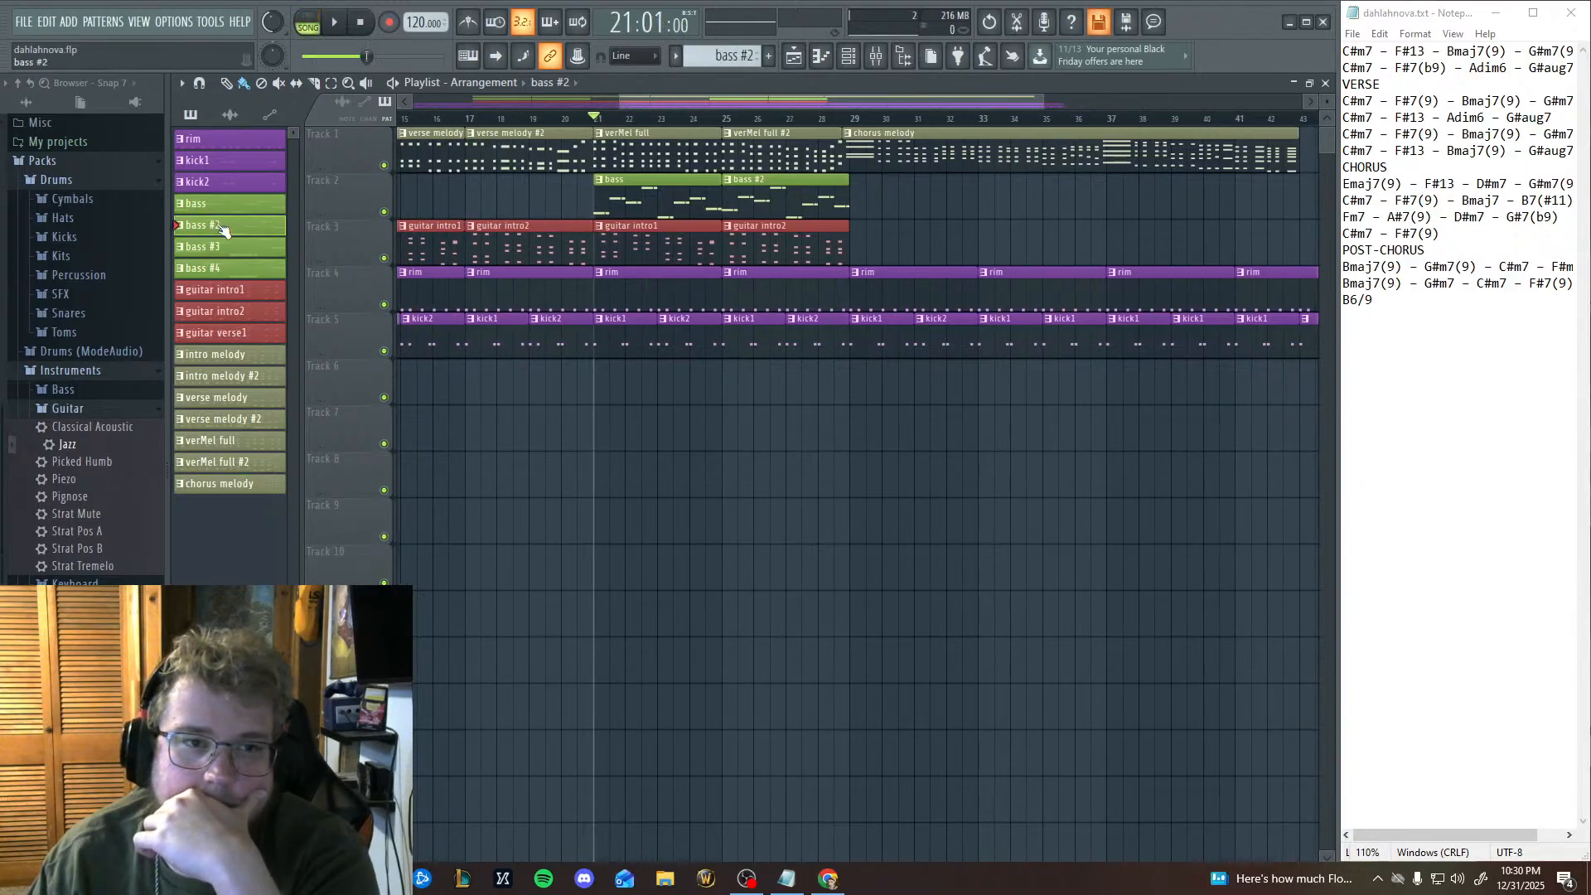
left_click(321, 17)
left_click(332, 25)
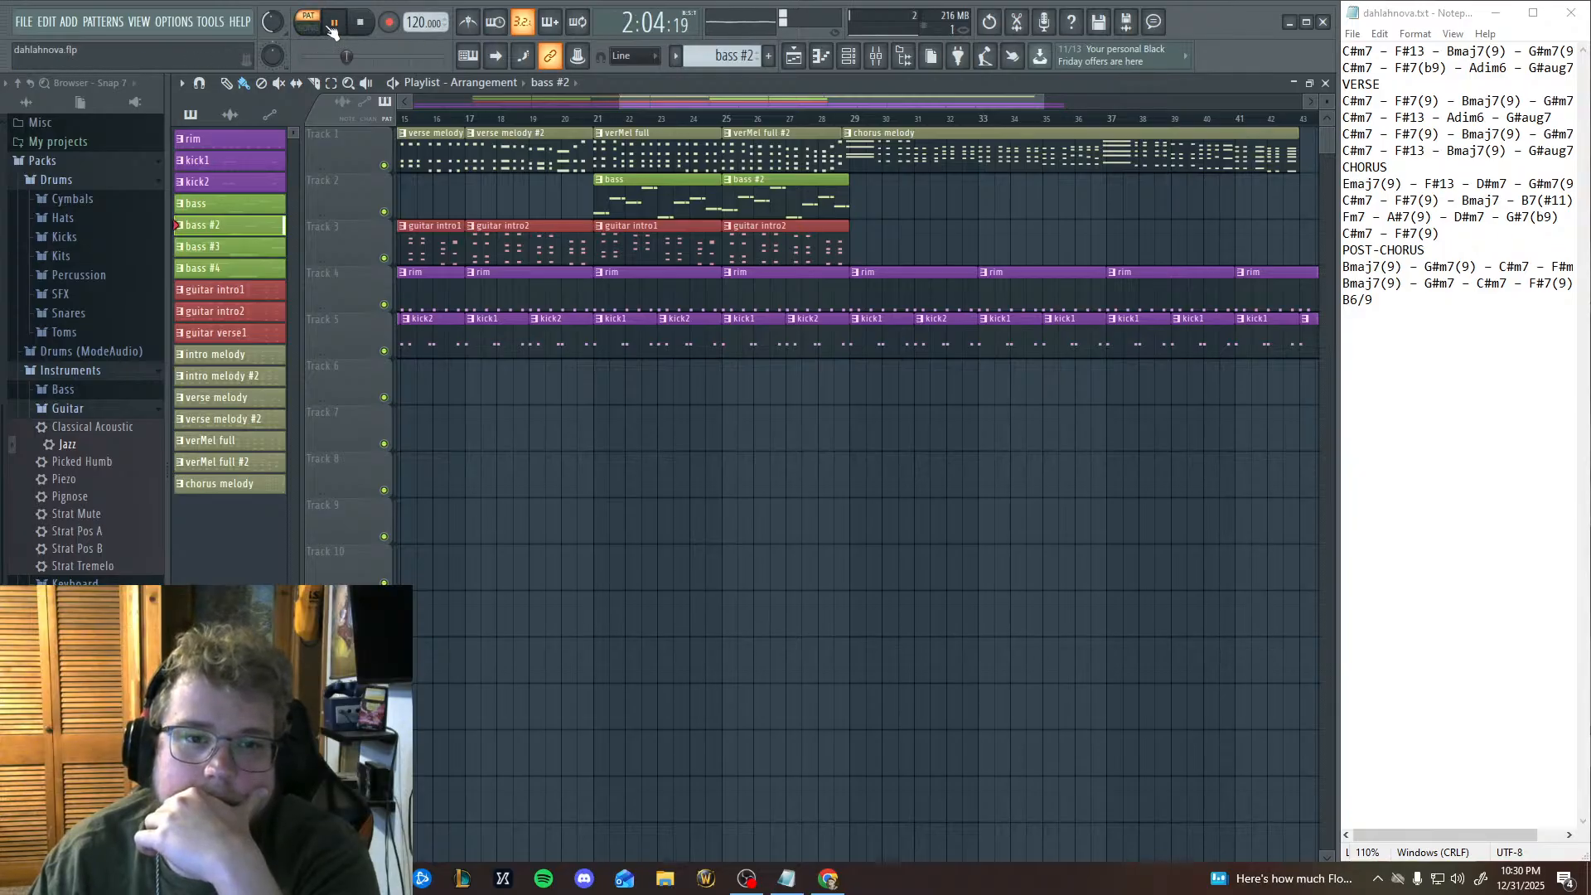
left_click(332, 25)
Play the song briefly from bar 29 to hear the start of the chorus melody, then stop.
scroll(710, 291, "right", 6)
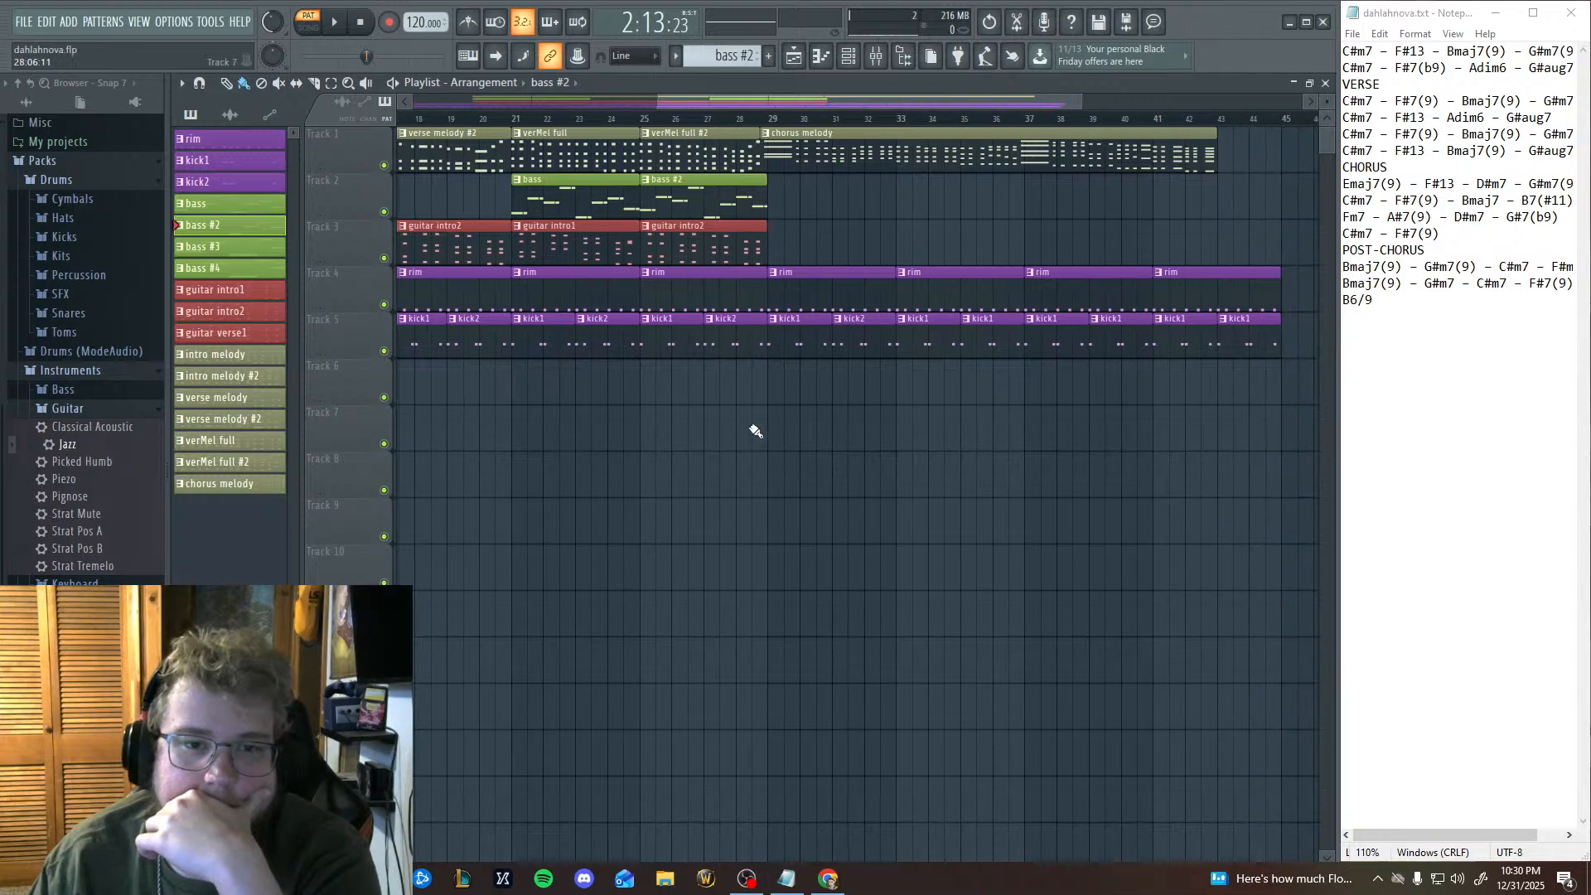
left_click_drag(772, 323, 710, 163)
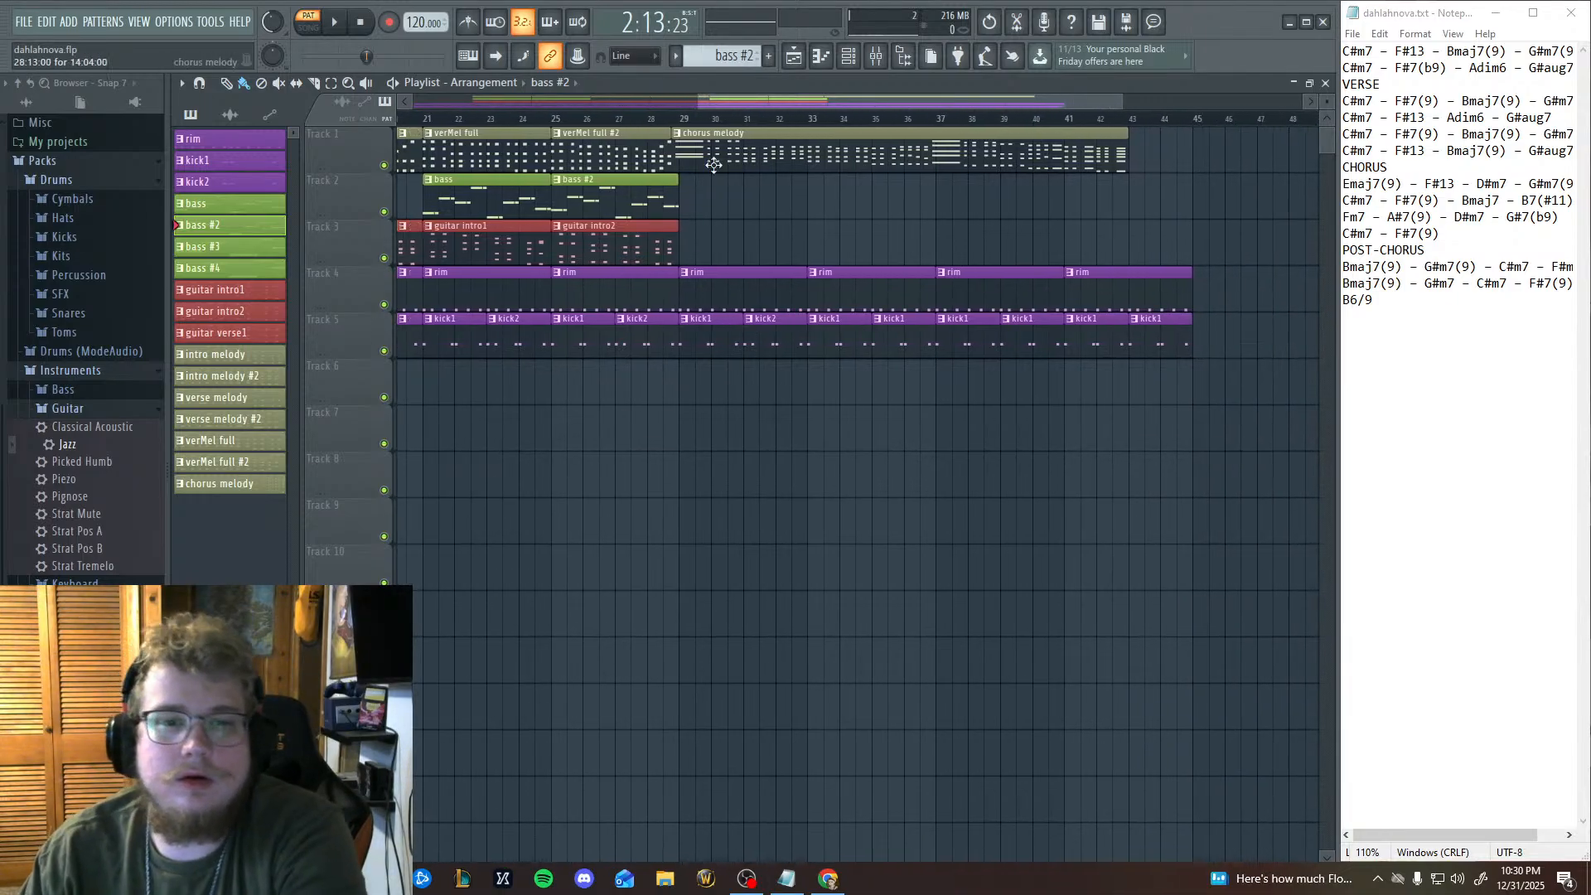
left_click(684, 119)
left_click(333, 25)
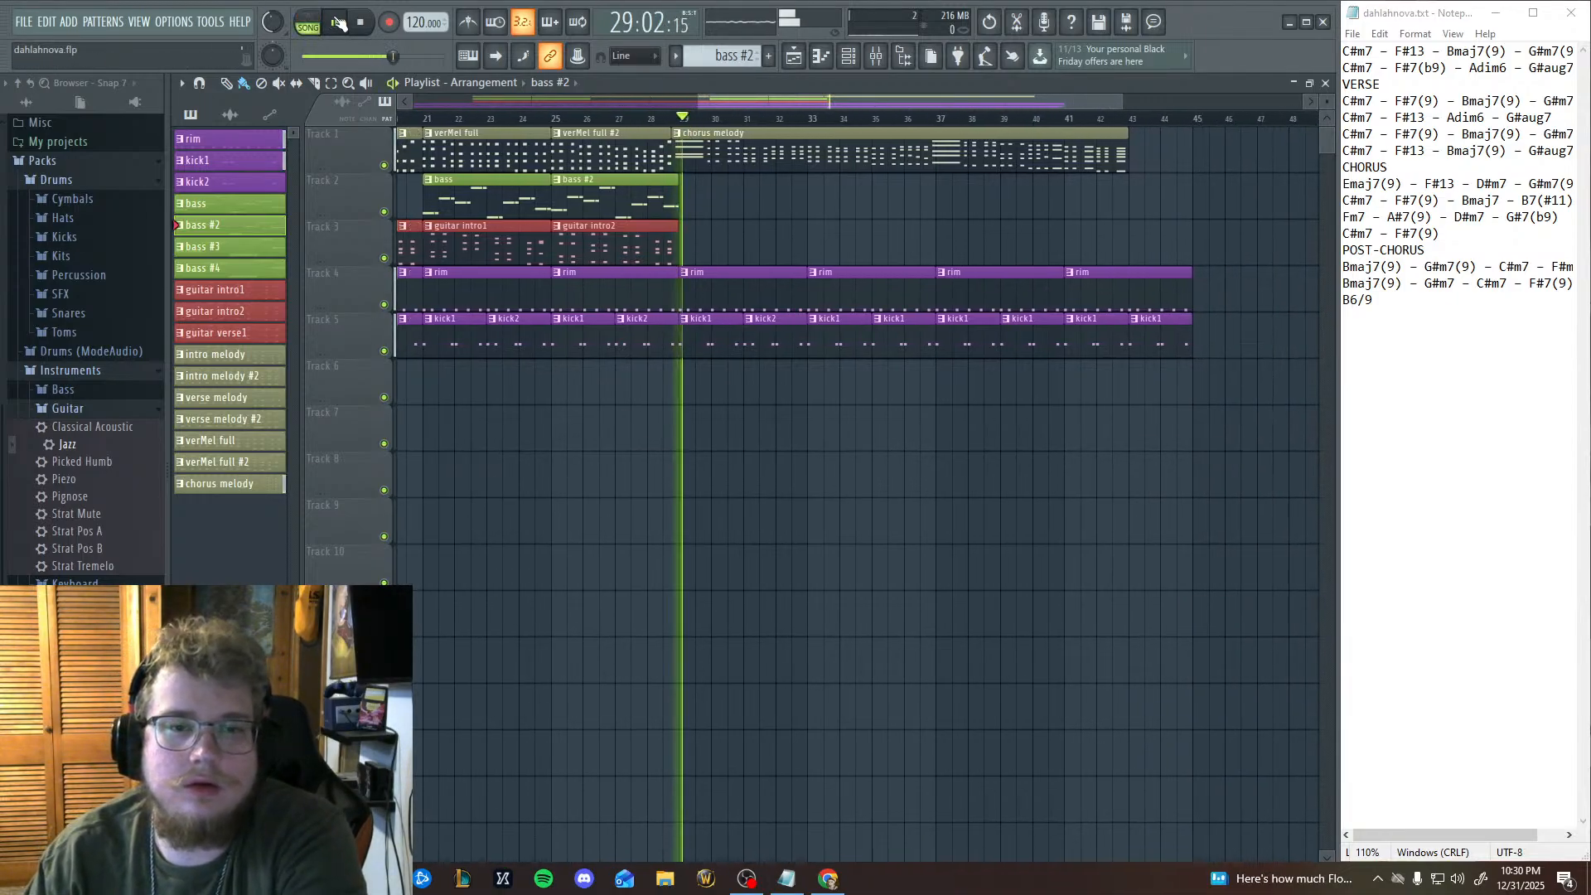
key("space")
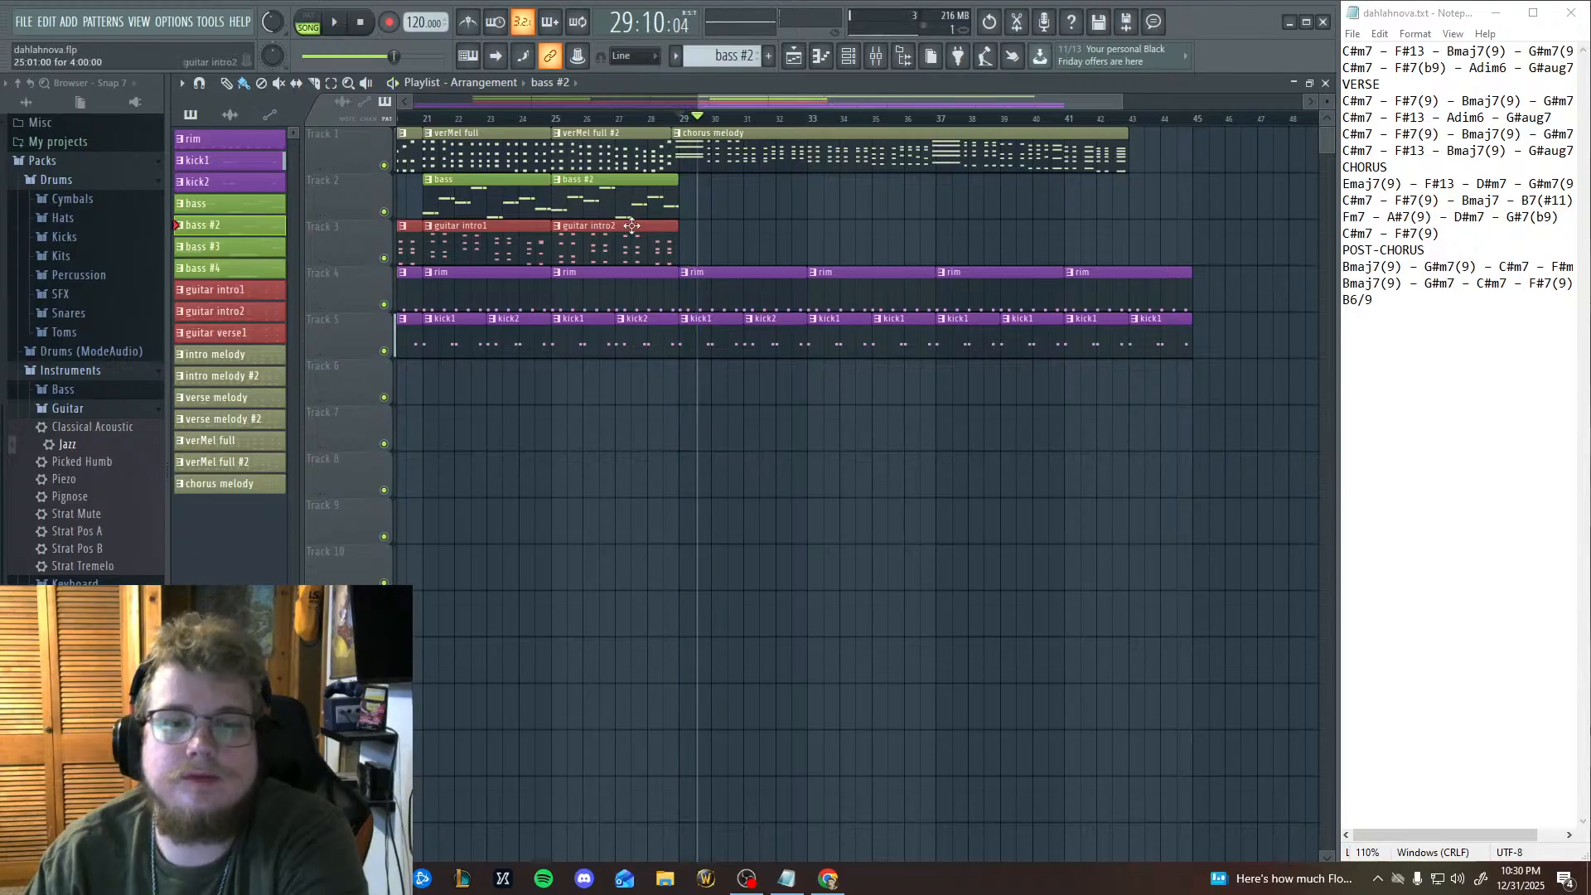
Clone the bass #4 pattern and open the copy in the piano roll.
left_click(221, 268)
right_click(228, 270)
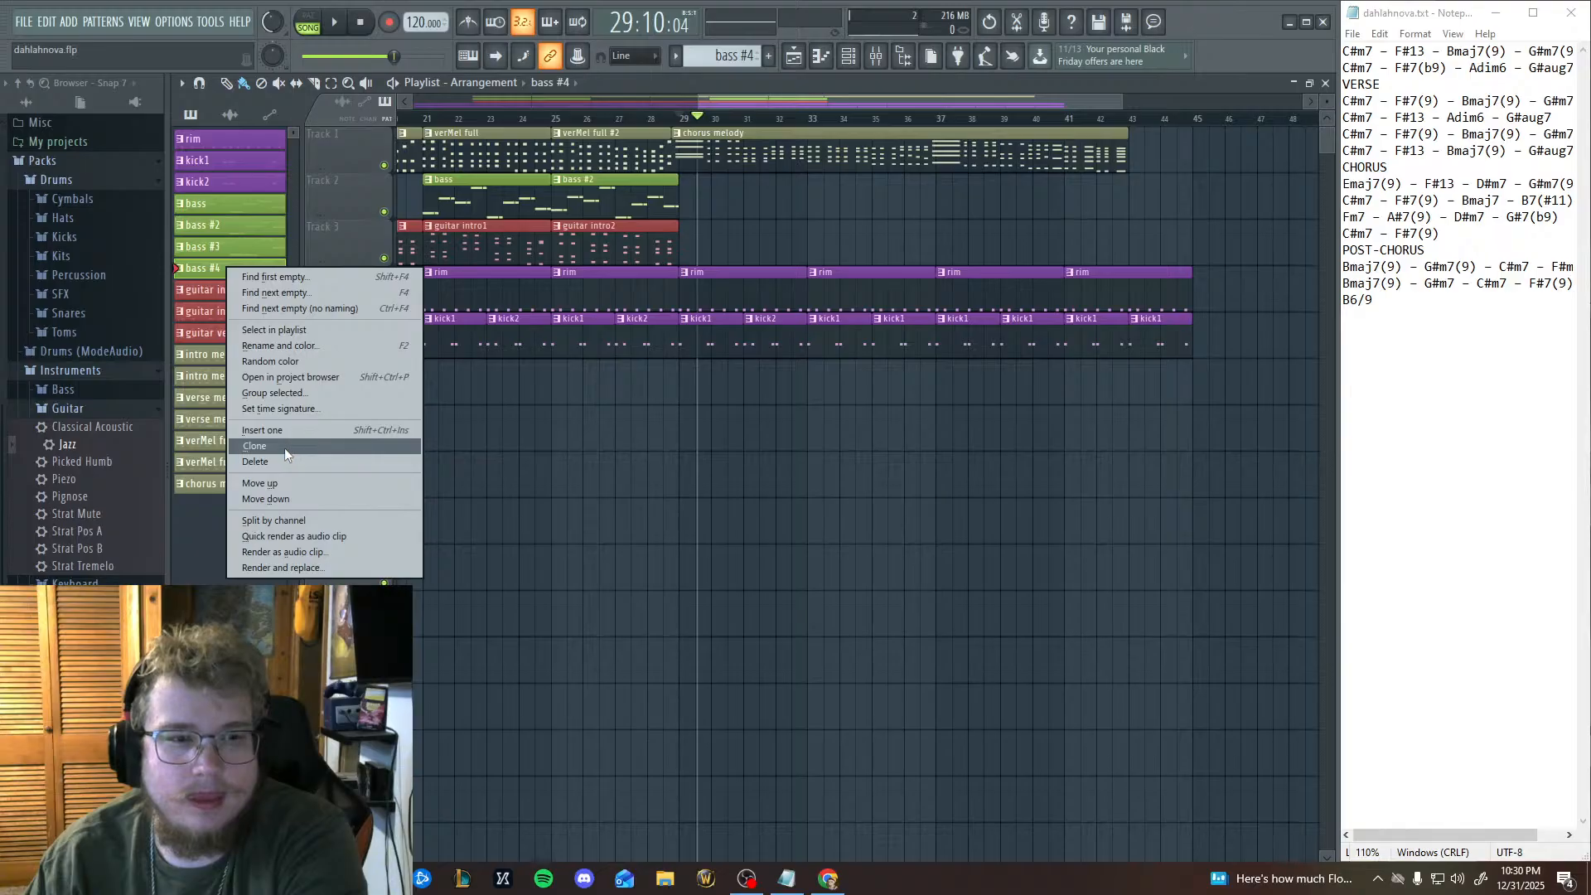
left_click(285, 447)
right_click(212, 290)
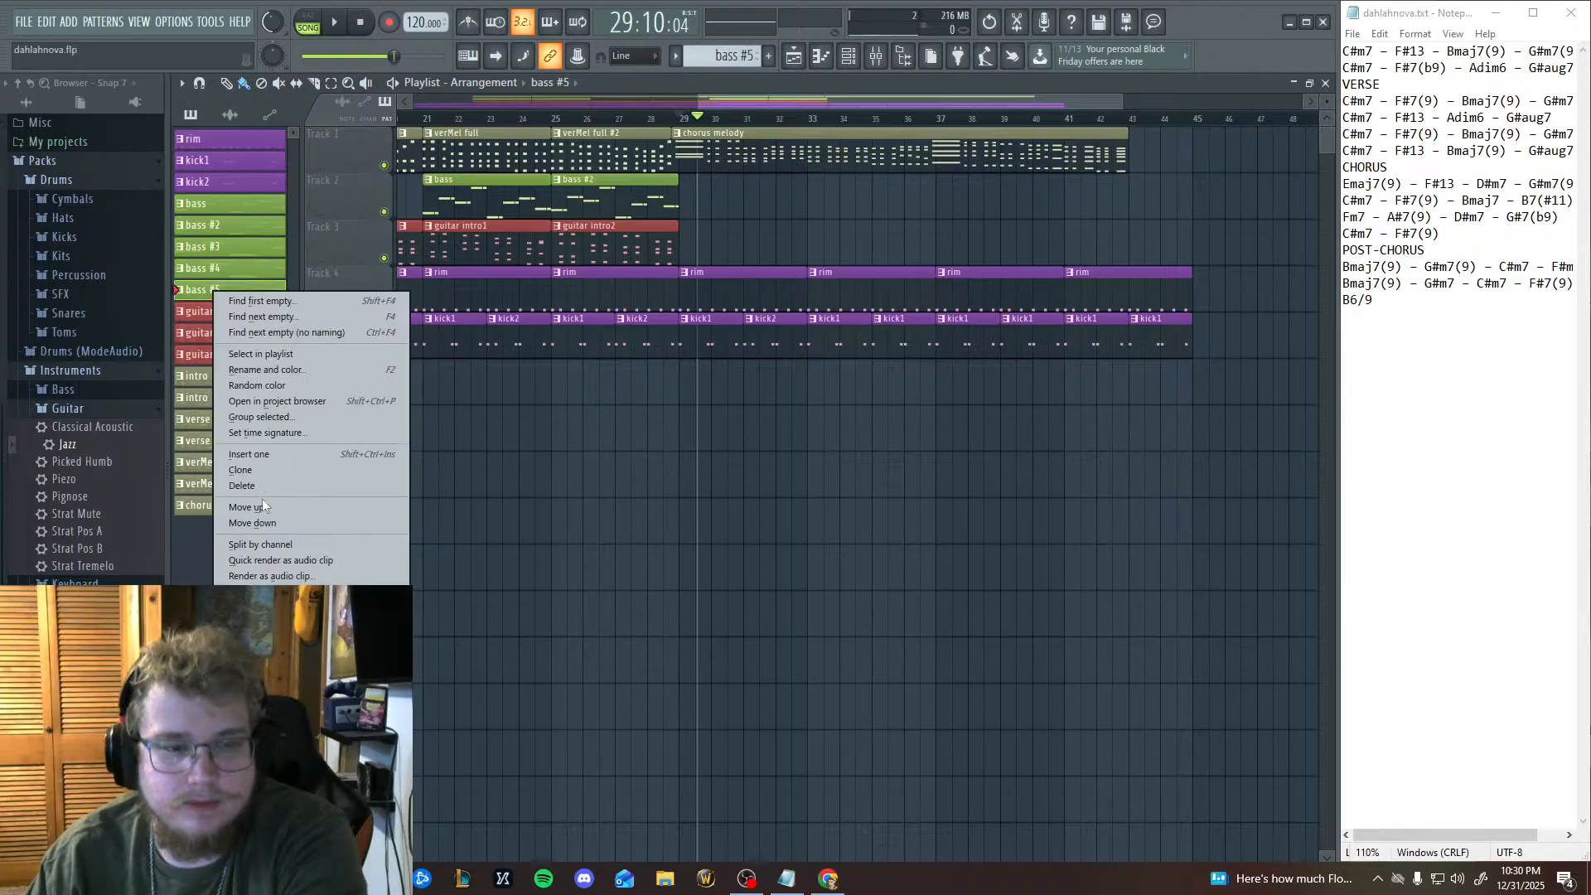
left_click(206, 291)
left_click(883, 59)
left_click(821, 58)
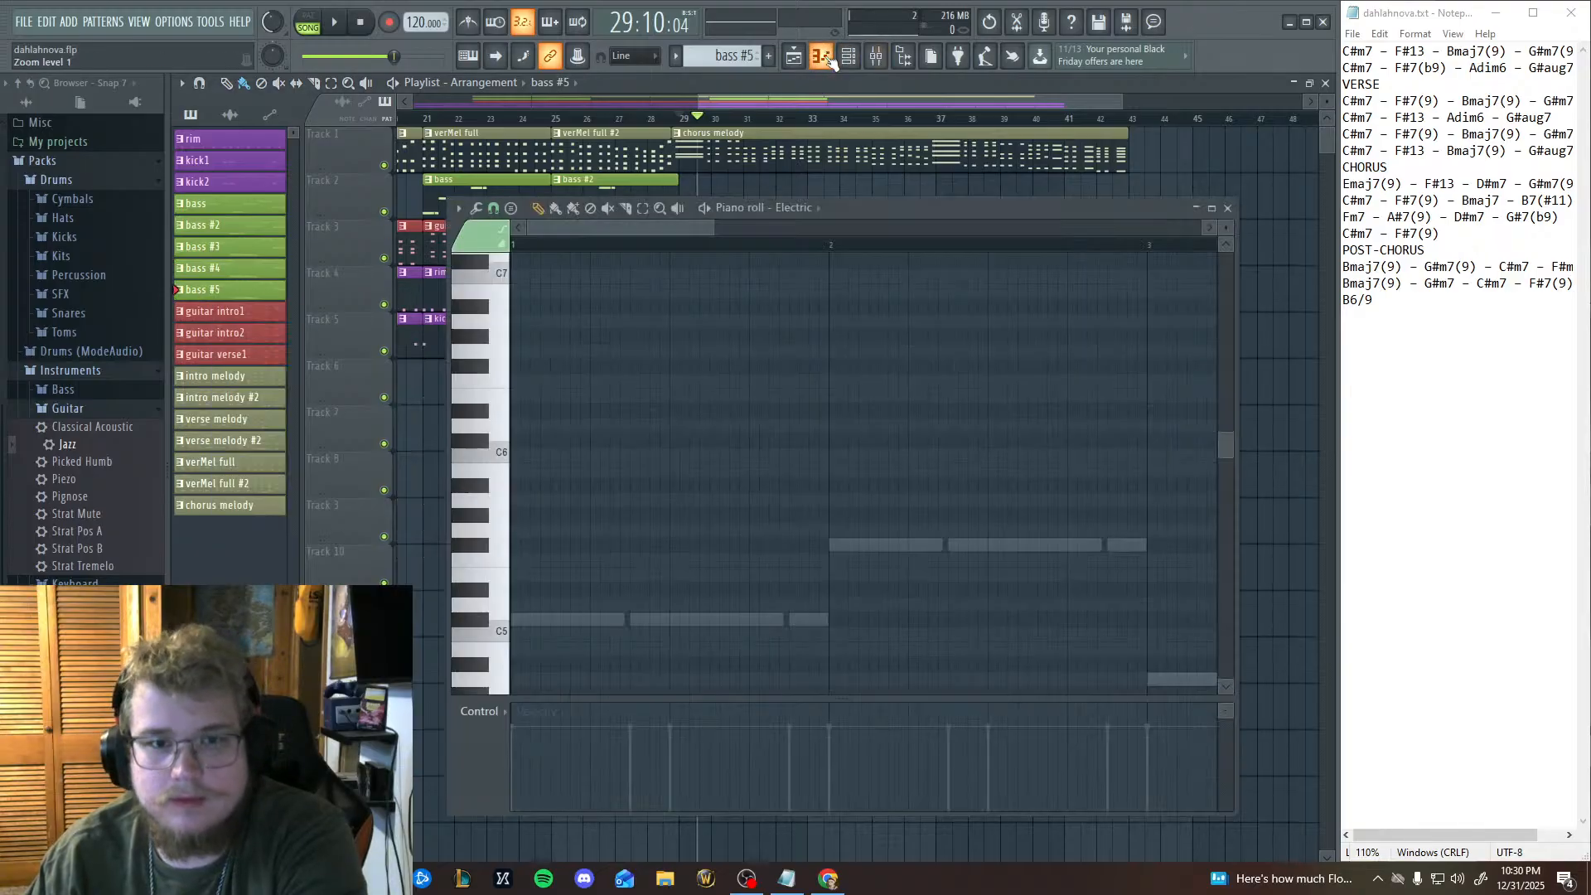
middle_click(960, 414)
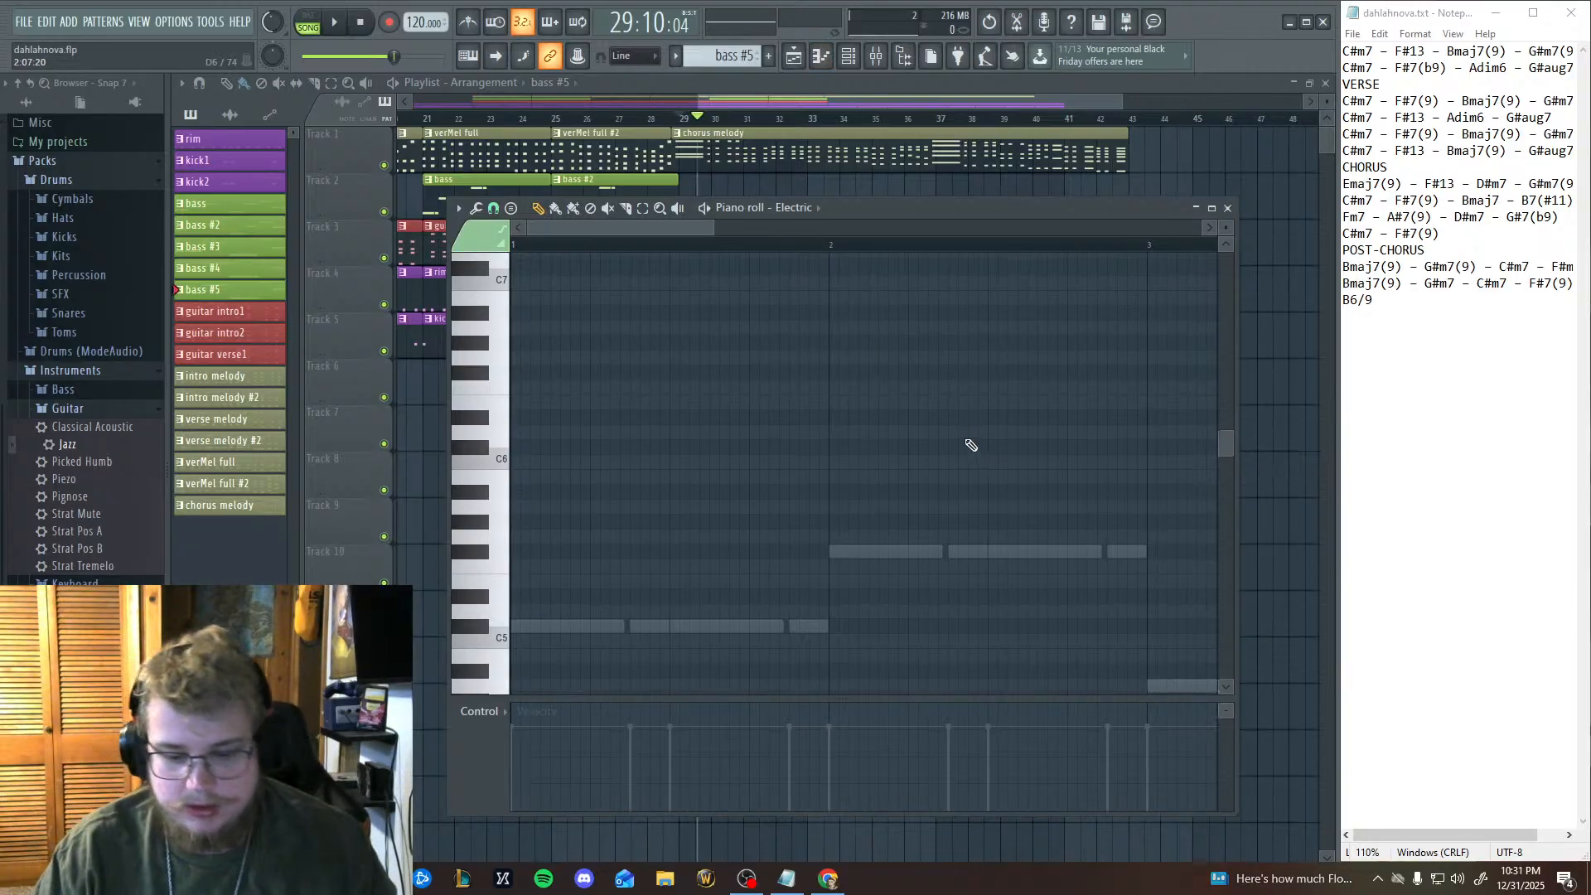
scroll(972, 446, "down", 2, "ctrl")
scroll(970, 446, "up", 3, "ctrl")
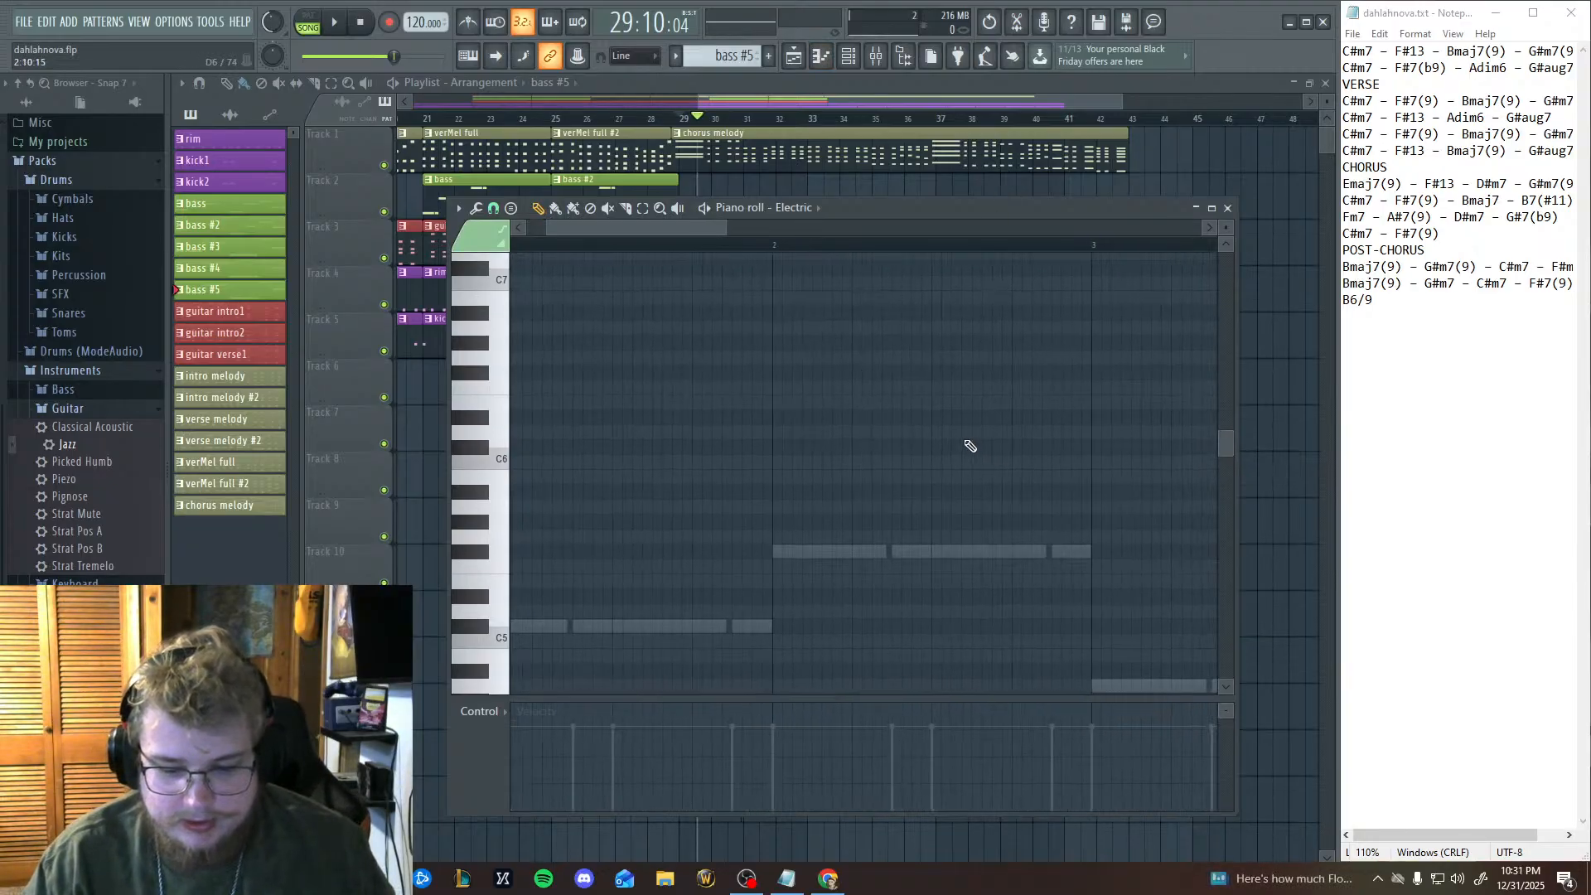
mouse_move(1016, 461)
left_mouse_down()
mouse_move(1211, 505)
mouse_move(963, 561)
mouse_move(999, 331)
left_mouse_up()
scroll(997, 448, "up", 1)
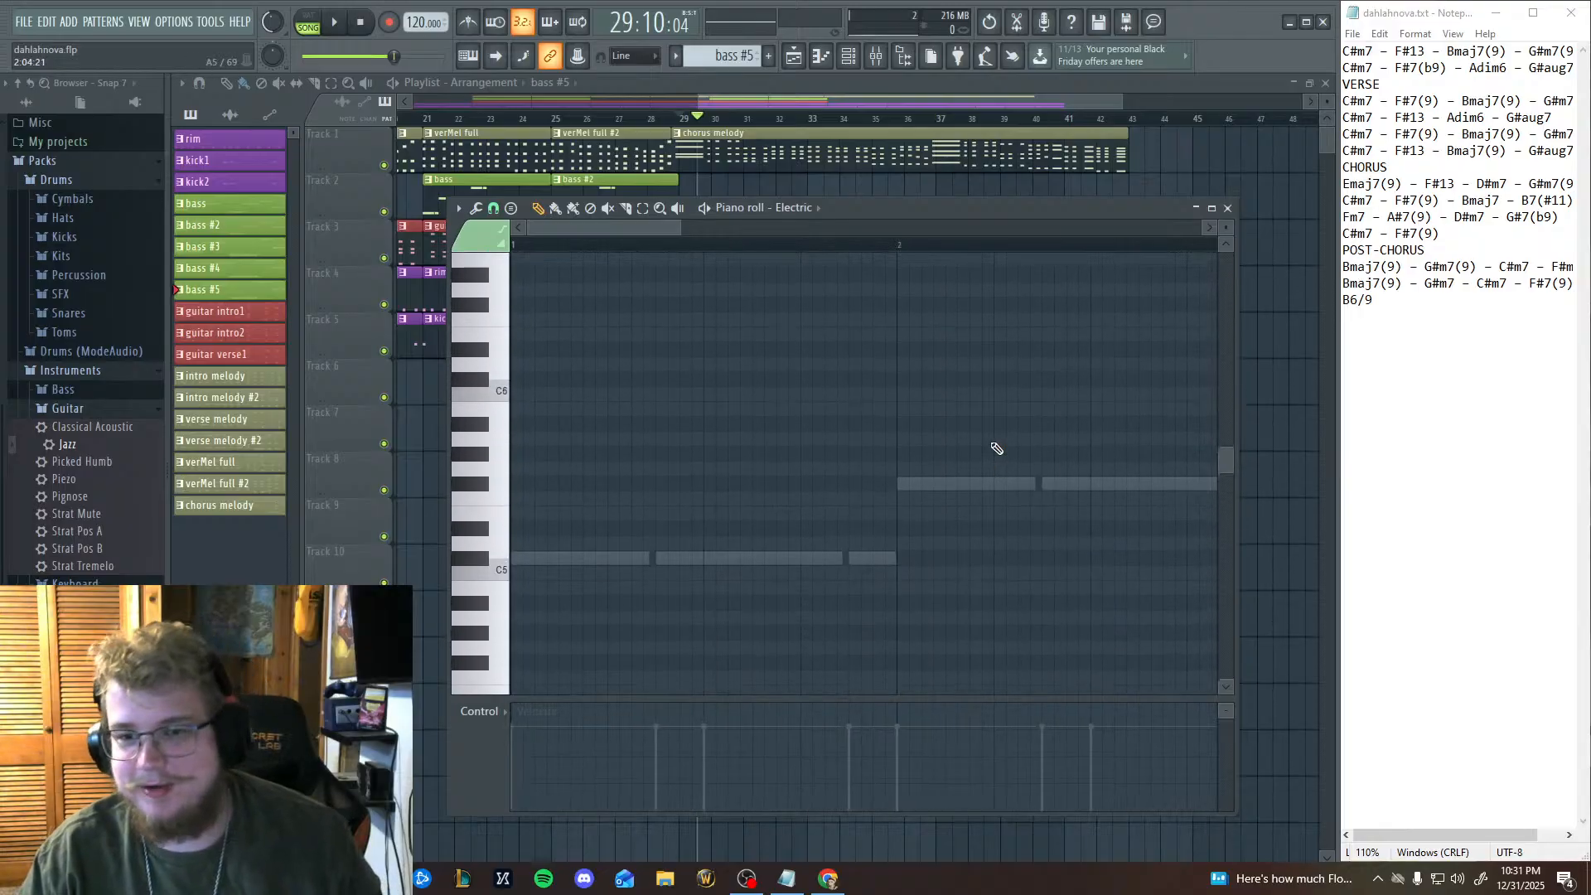
scroll(993, 456, "down", 3)
scroll(991, 458, "up", 4)
scroll(970, 510, "down", 1, "ctrl")
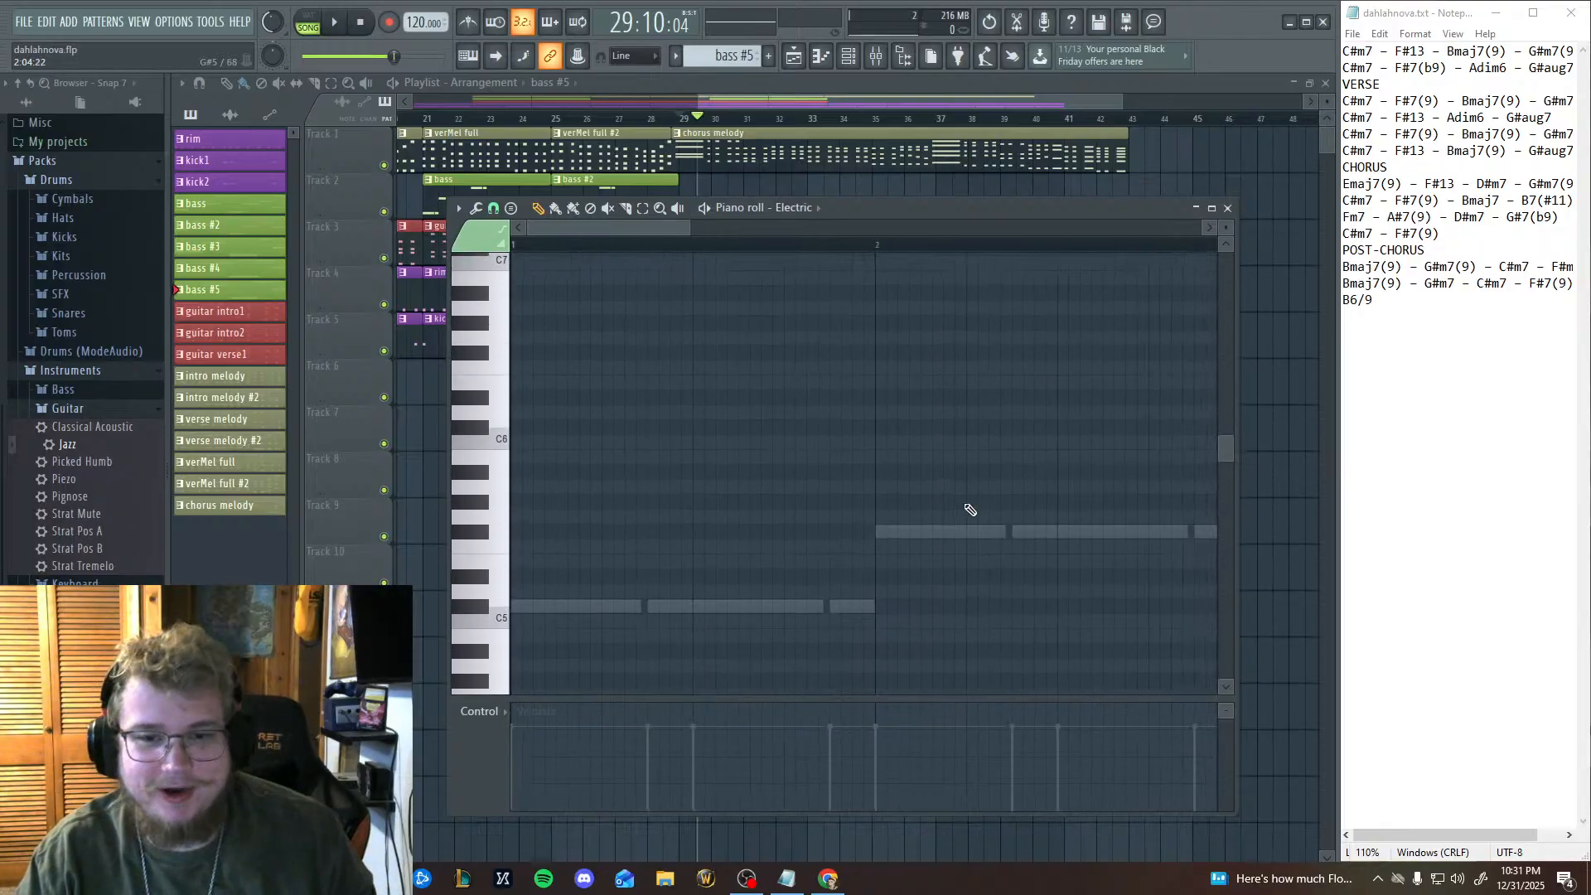
scroll(976, 535, "down", 3)
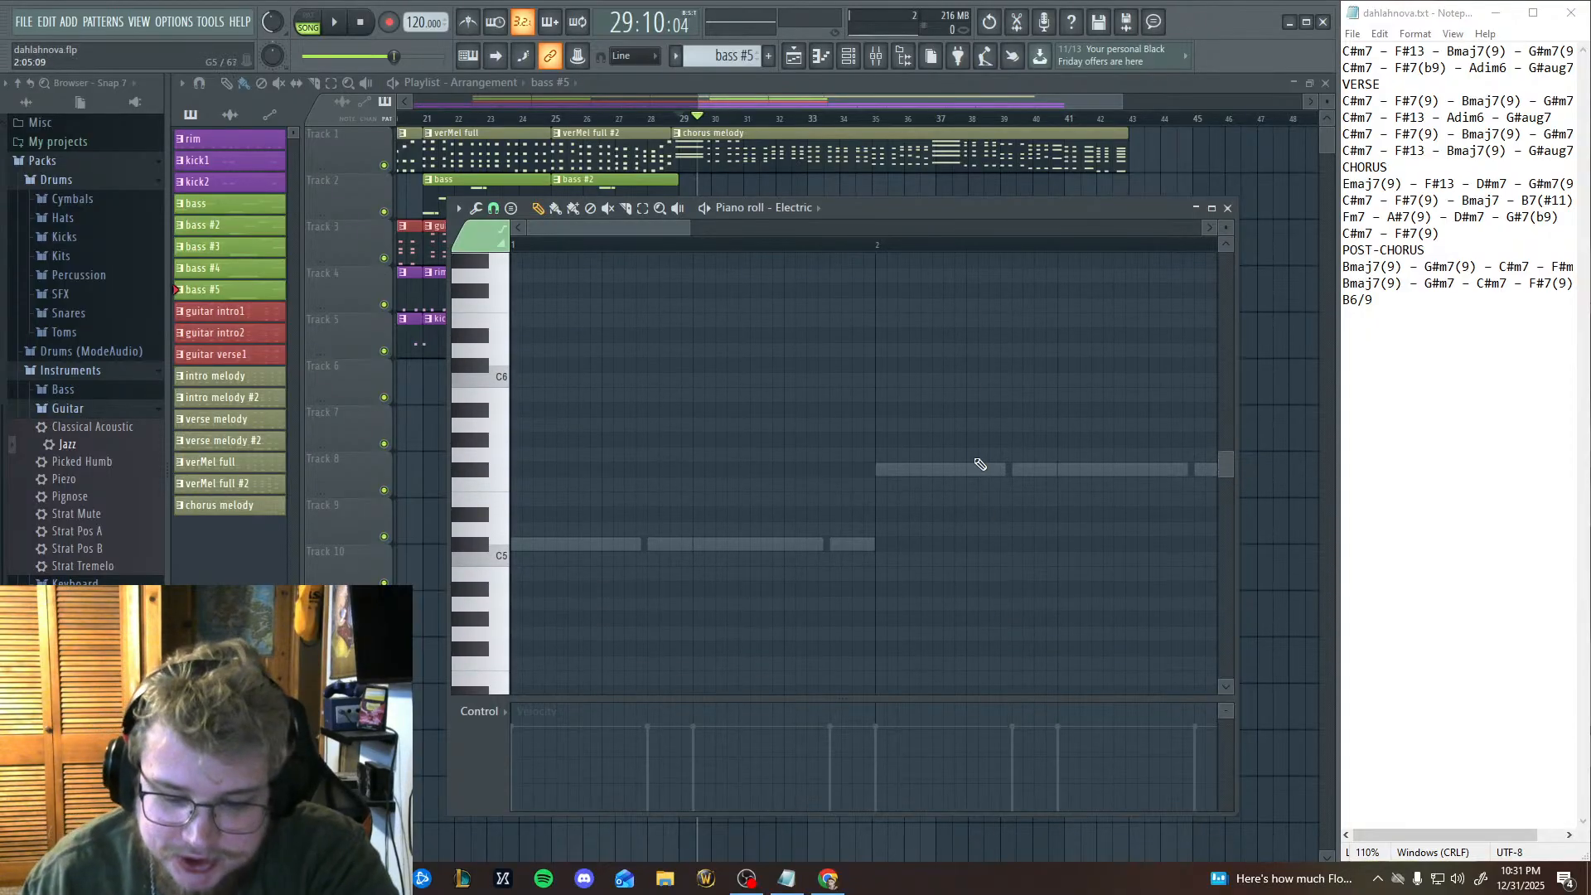
scroll(964, 426, "down", 1)
scroll(953, 417, "up", 5)
scroll(954, 430, "down", 8)
scroll(955, 430, "up", 2)
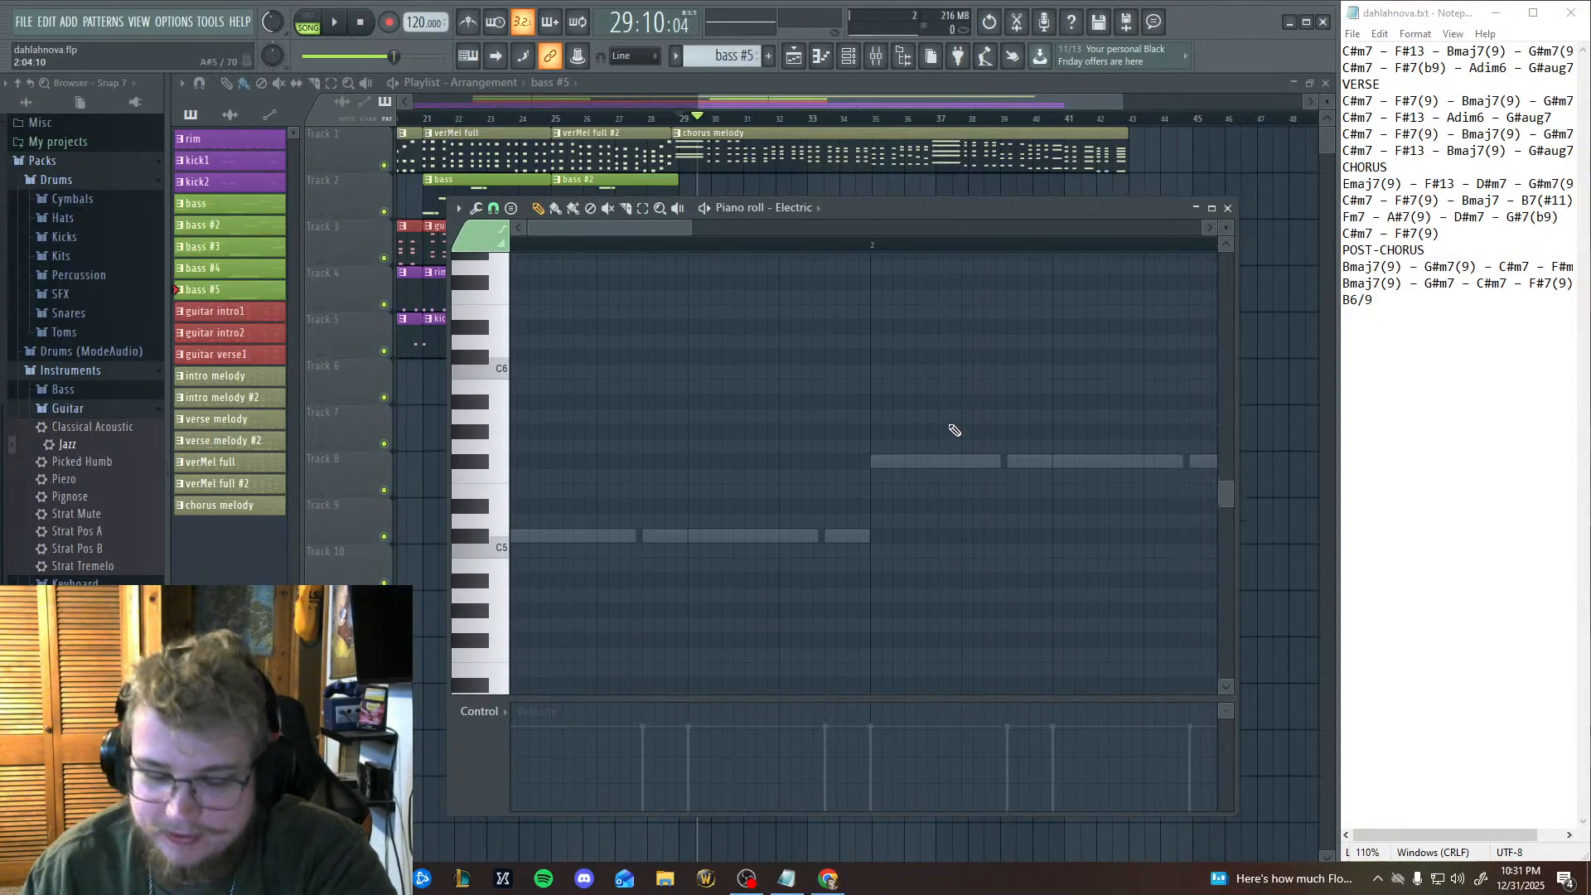
scroll(953, 431, "down", 6)
scroll(952, 431, "up", 9)
scroll(949, 433, "up", 5)
scroll(936, 436, "down", 8)
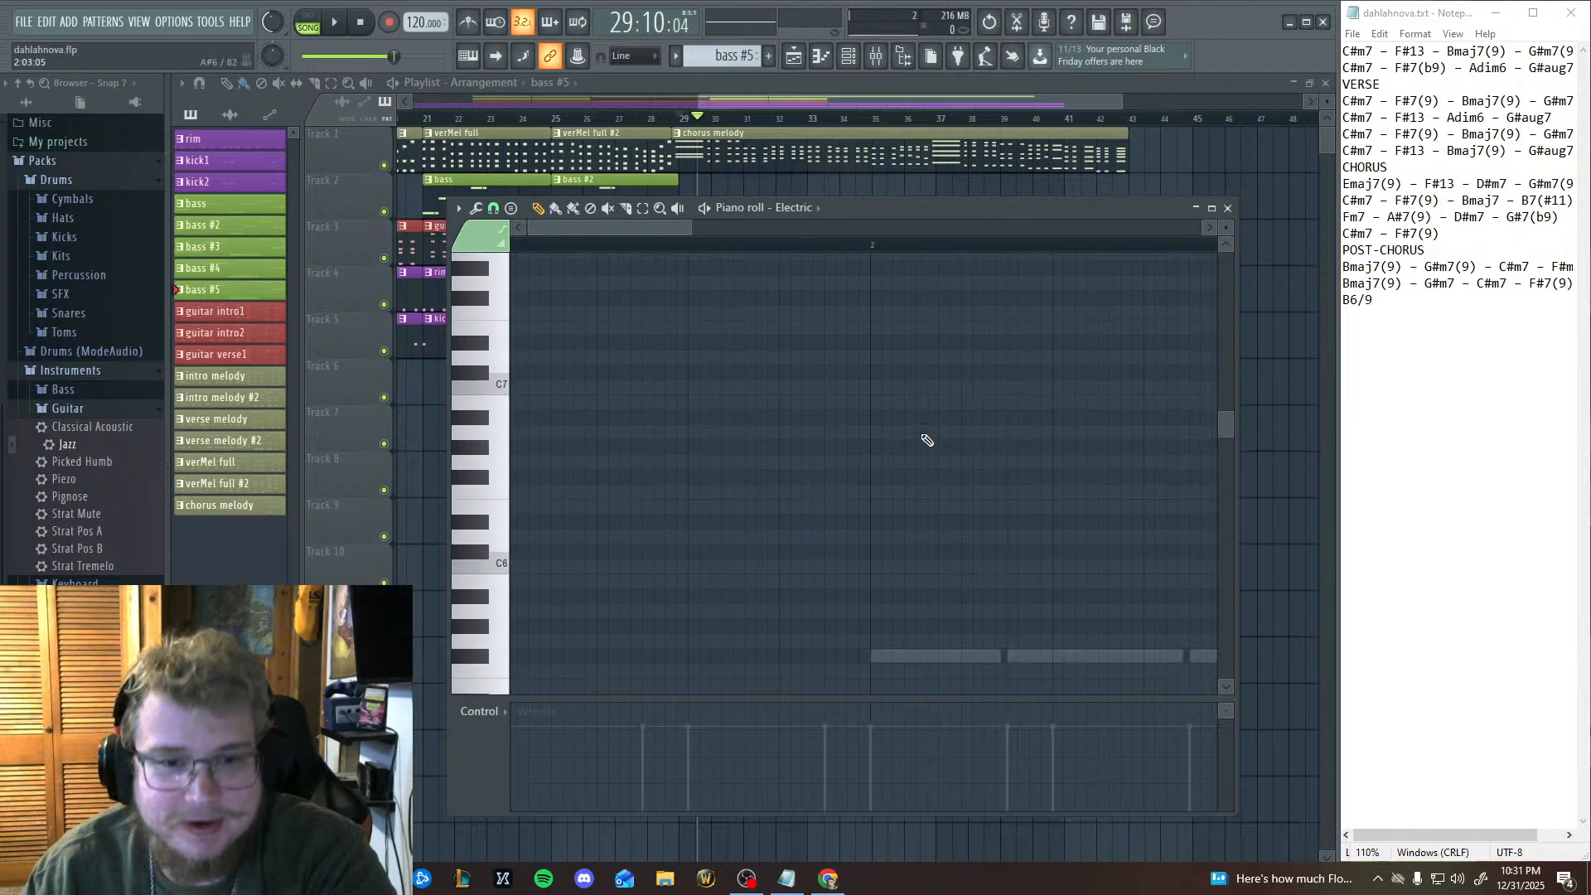
Switch the piano roll to the Classical Acoustic channel and check the channel rack for the instrument holding the bass notes.
left_click(800, 207)
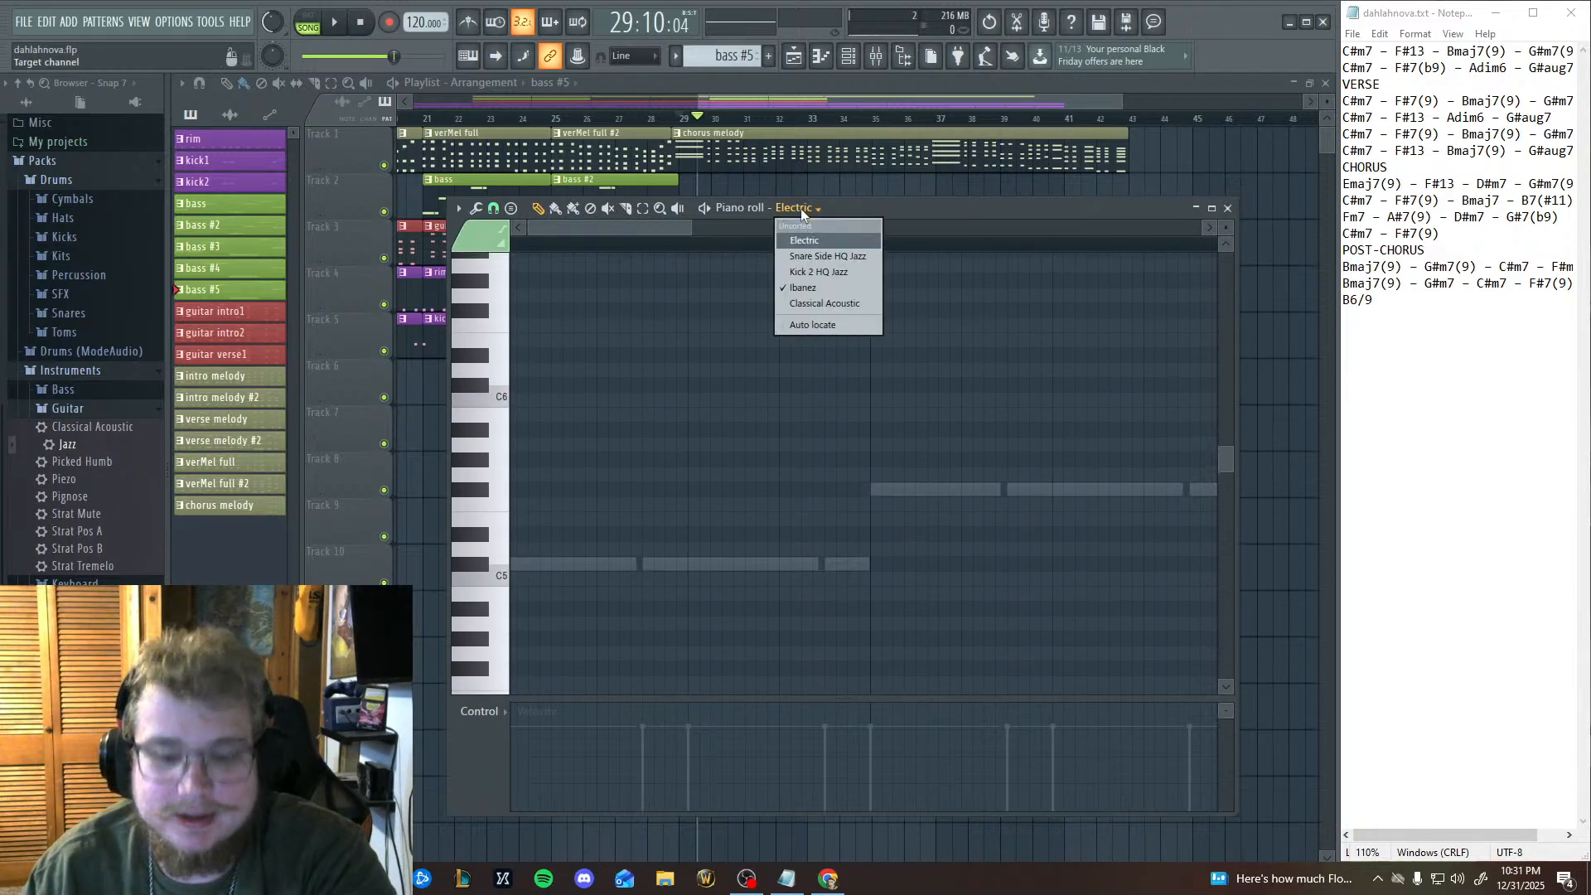
left_click(819, 303)
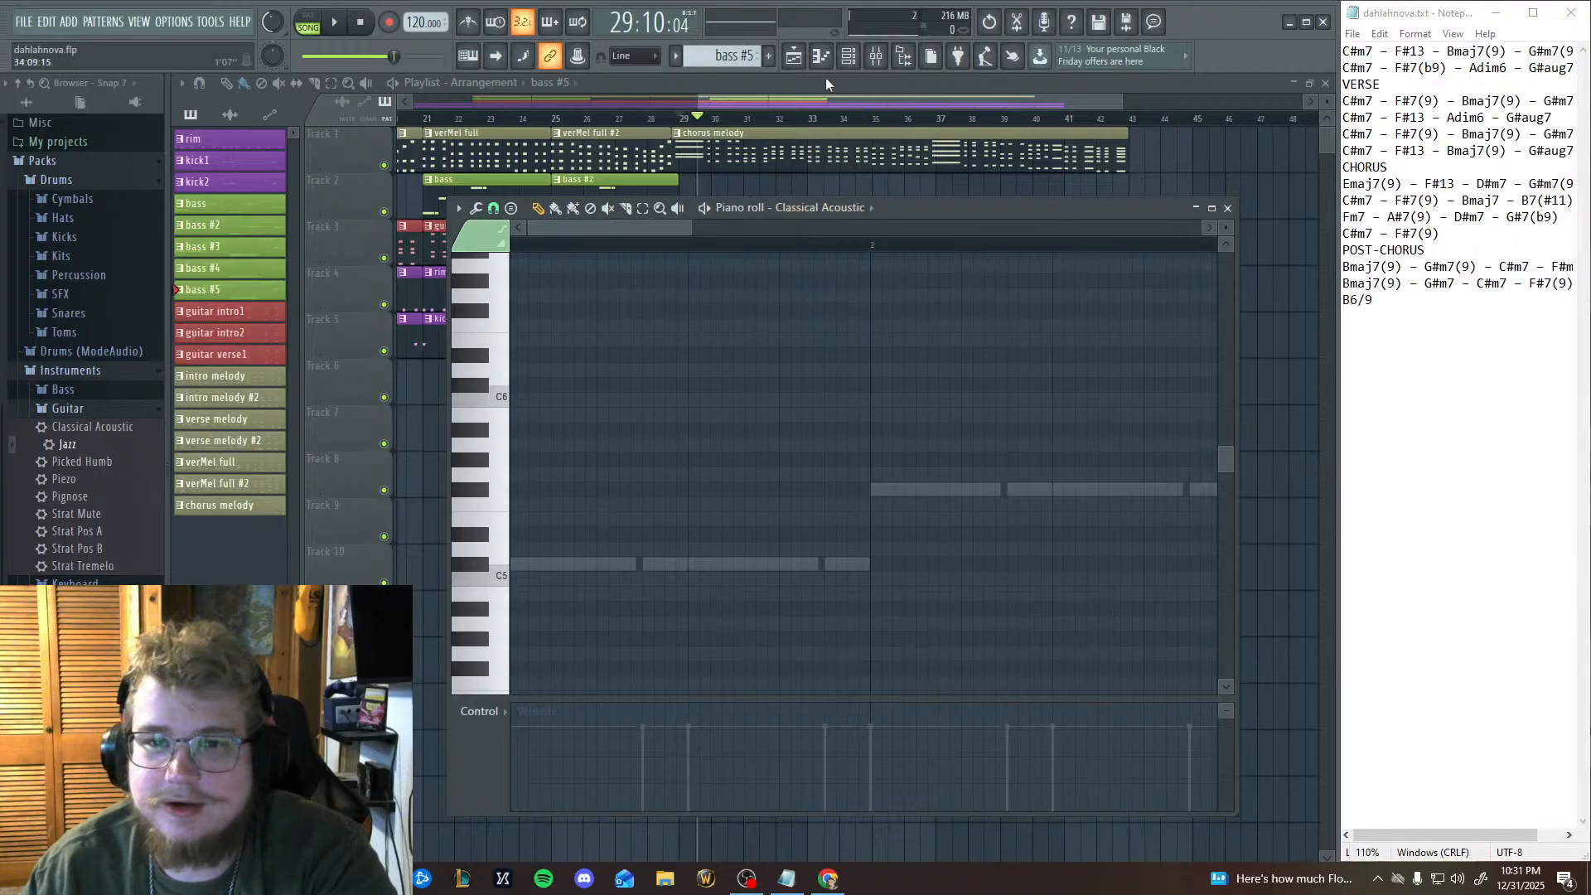
left_click(821, 56)
left_click(849, 55)
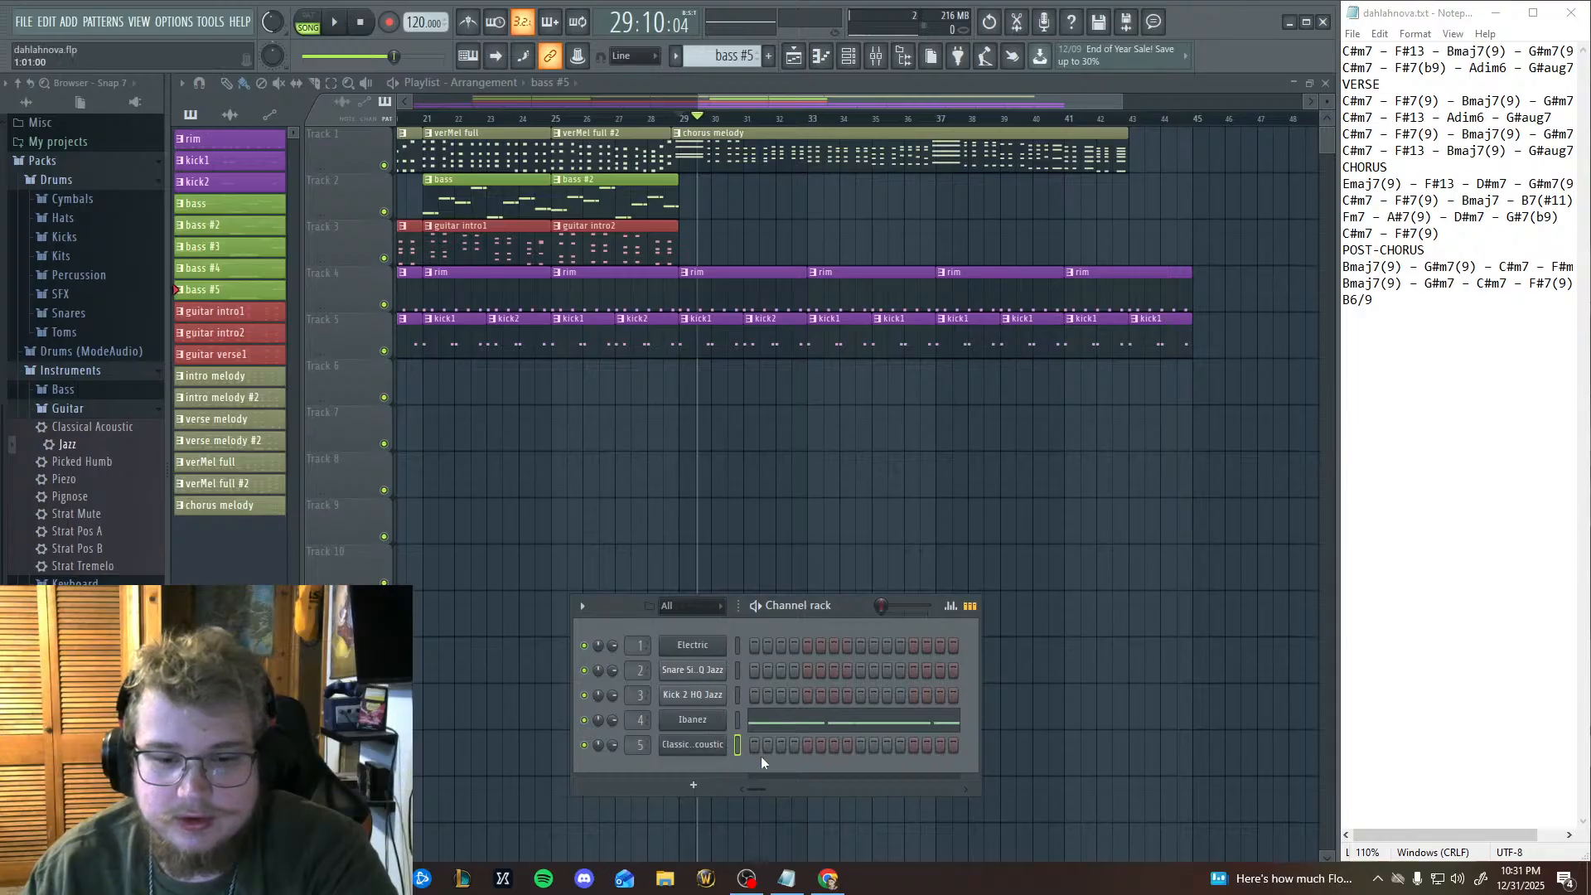
left_click(818, 62)
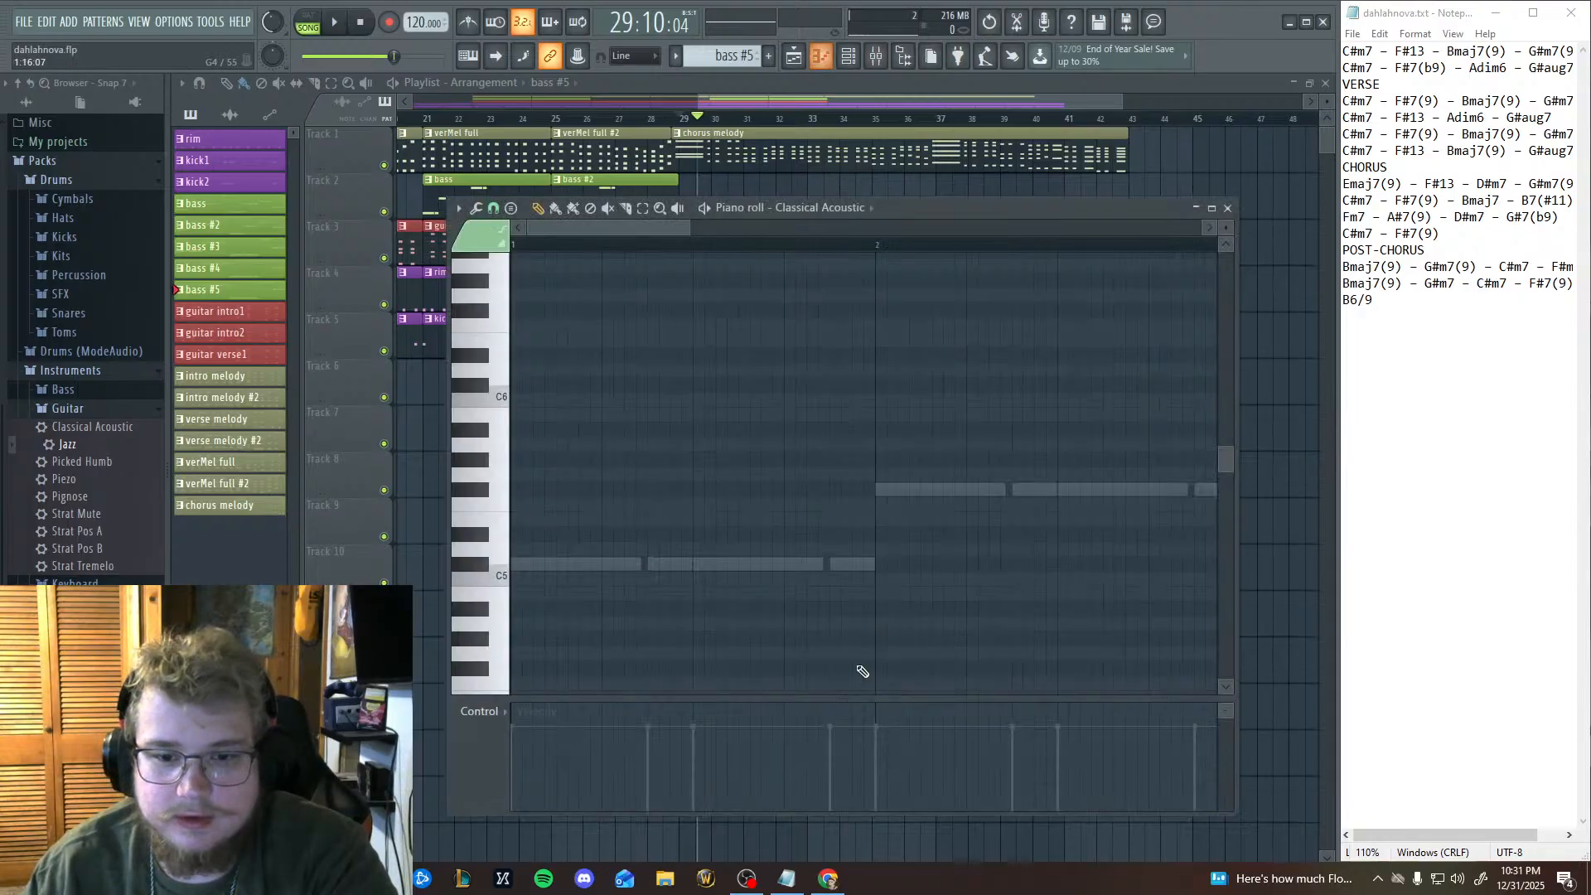
scroll(497, 605, "down", 6)
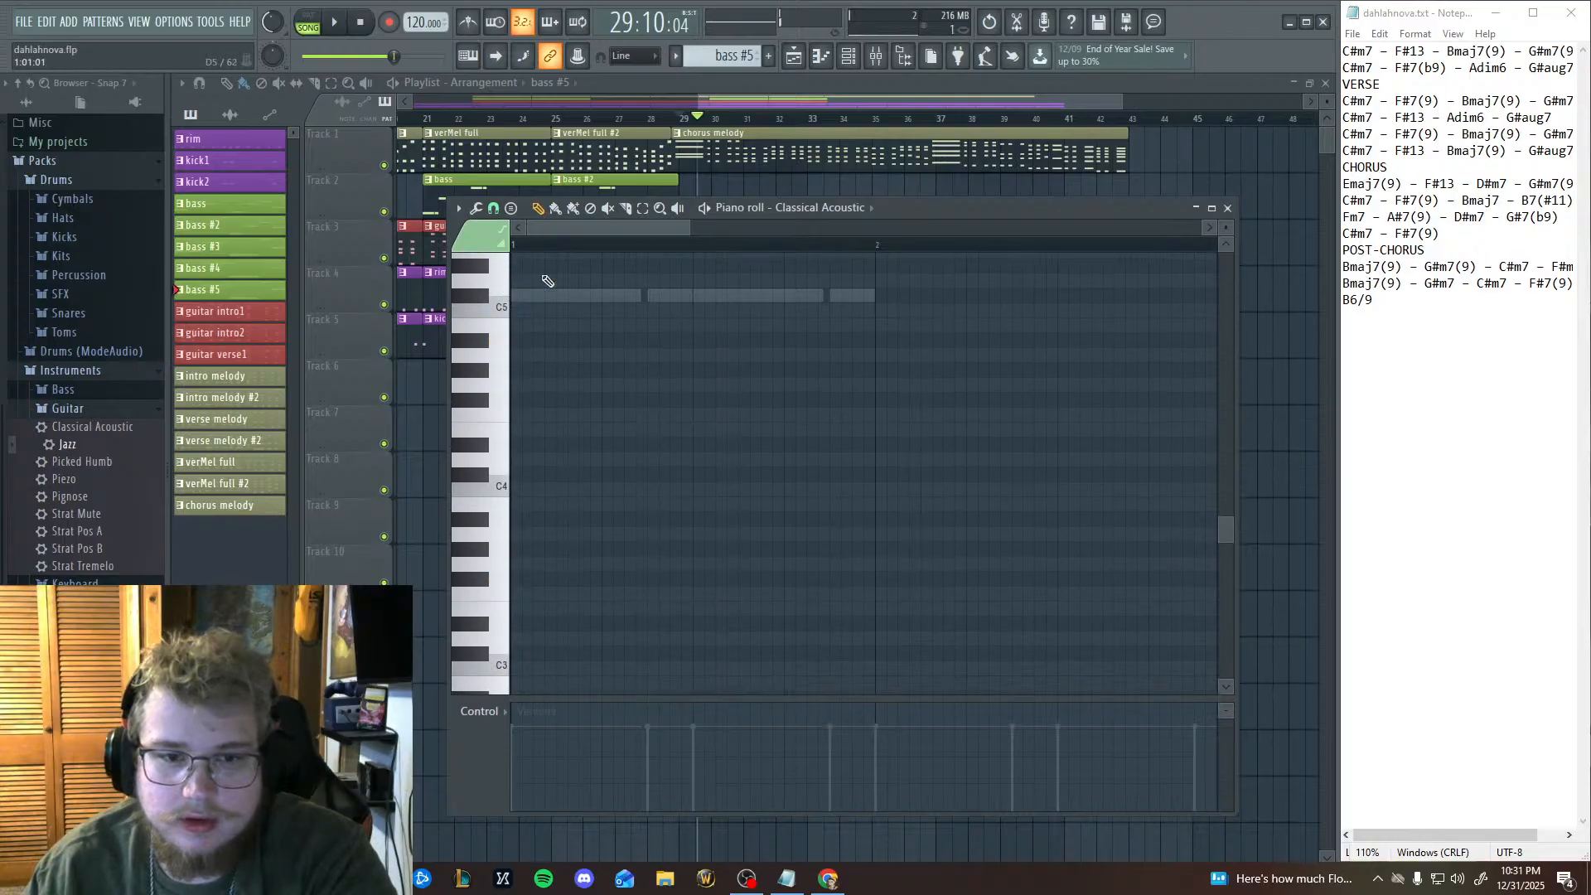
Switch the piano roll to the Ibanez channel, audition the C5 and C#5 keys, and bring the first bars of bass notes into view.
left_click(820, 211)
left_click(824, 287)
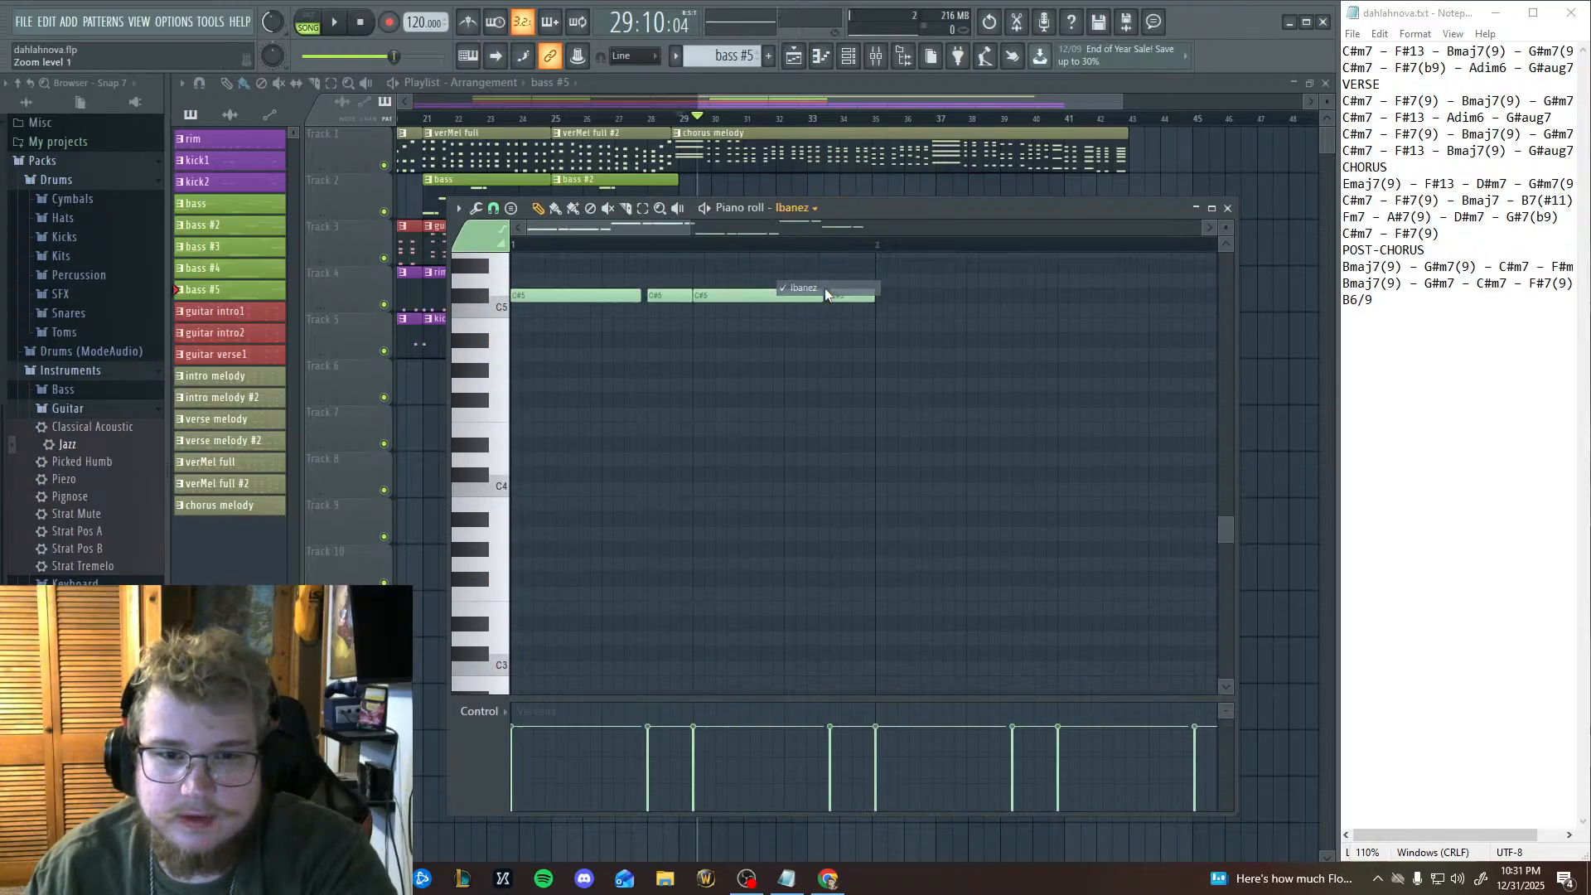
left_click(499, 309)
left_click(483, 301)
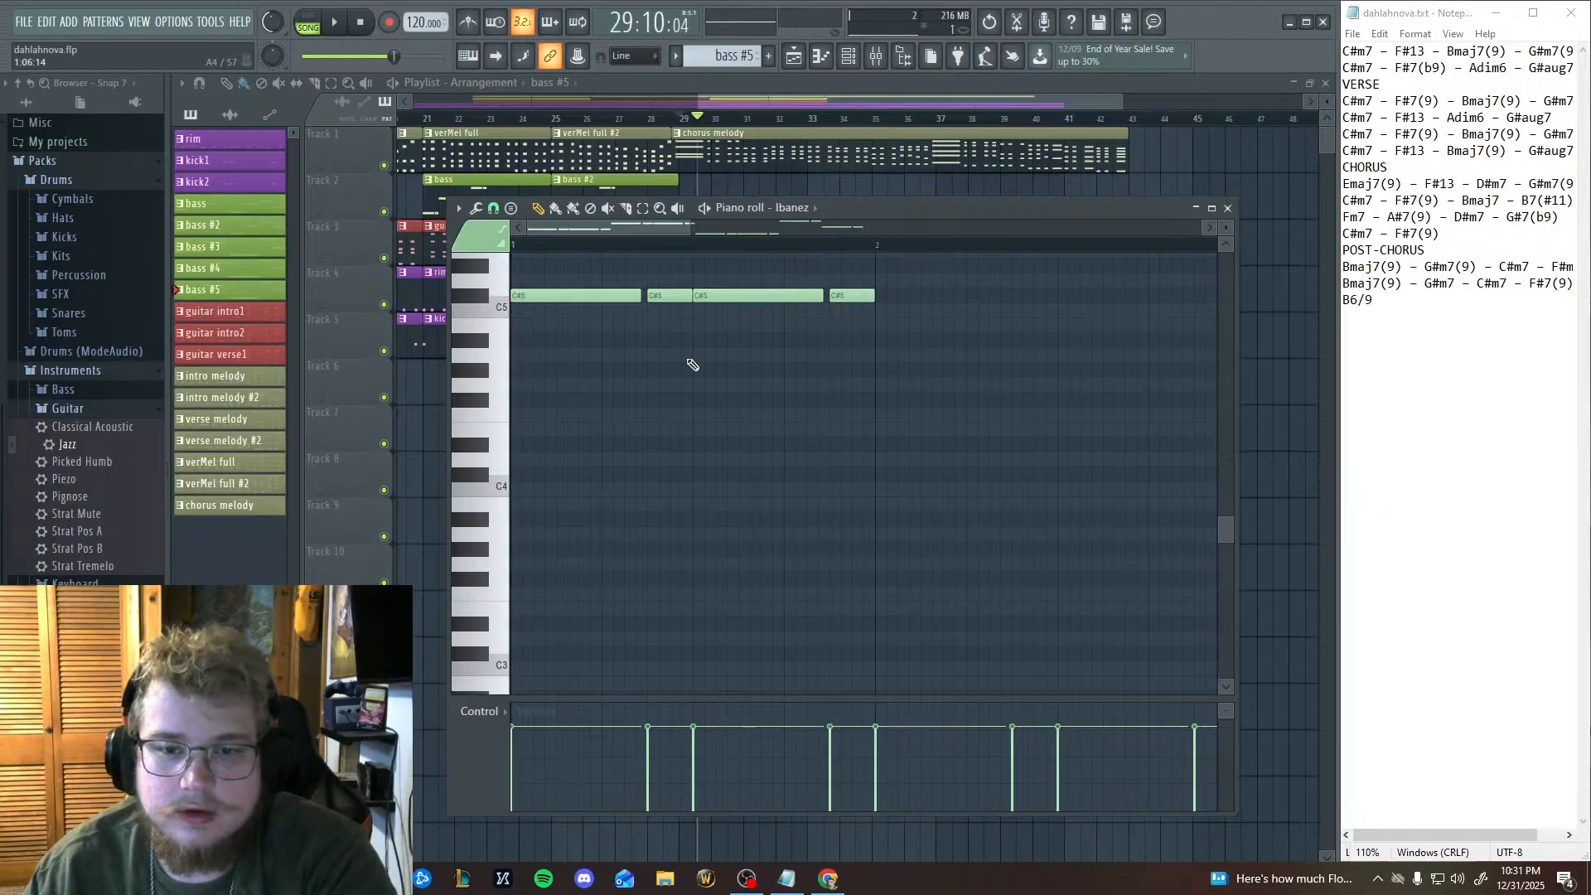
scroll(746, 456, "up", 5)
scroll(846, 562, "right", 3)
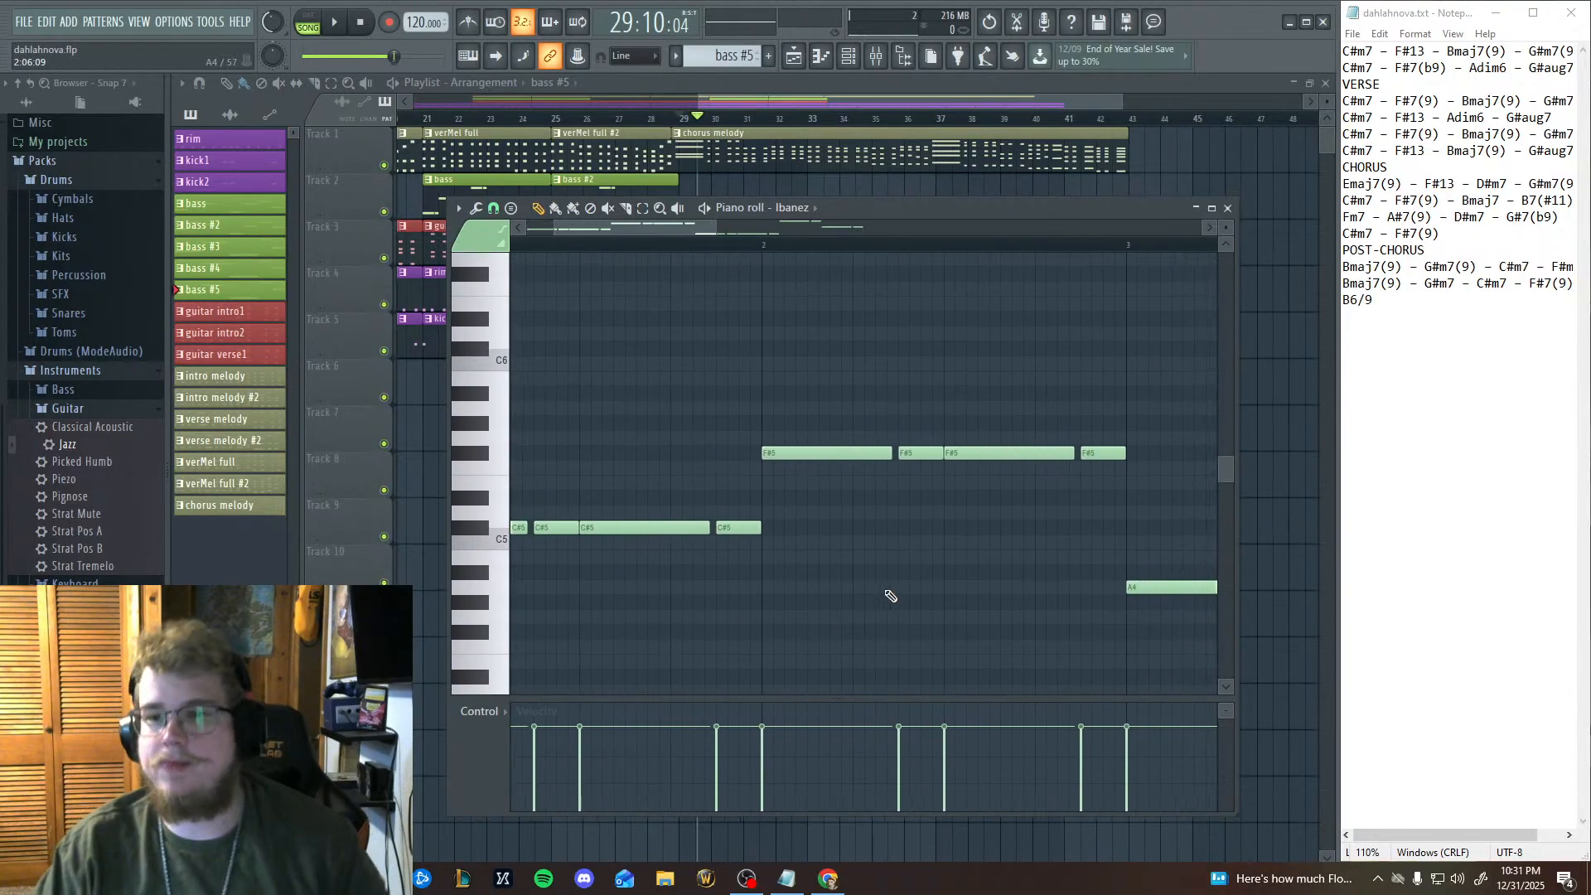
scroll(891, 596, "down", 5)
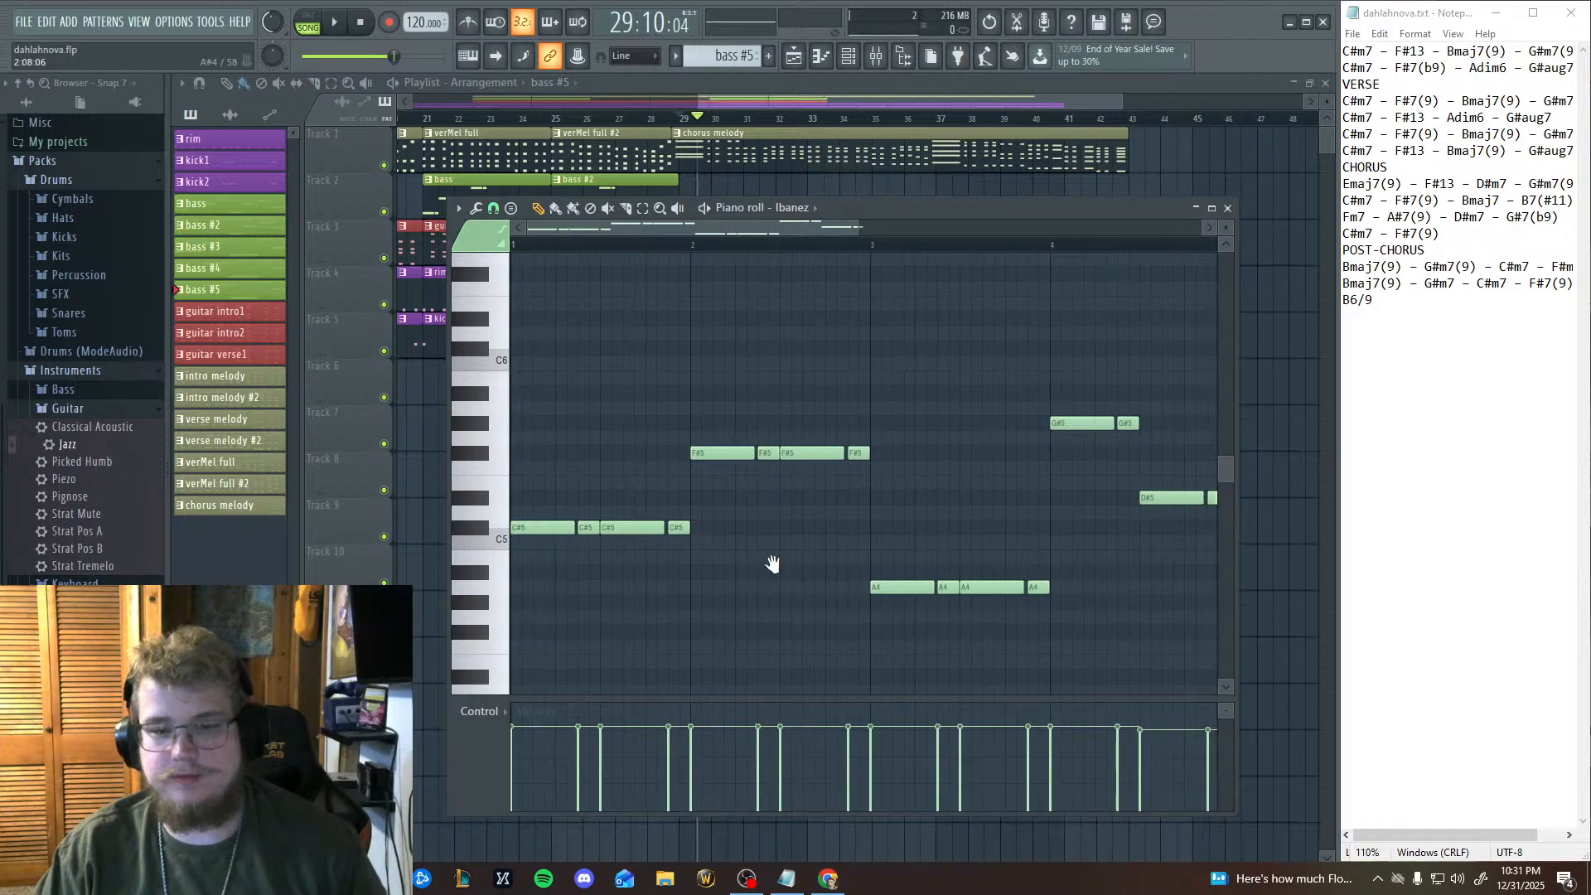
mouse_move(772, 564)
left_mouse_down()
mouse_move(864, 588)
mouse_move(871, 538)
left_mouse_up()
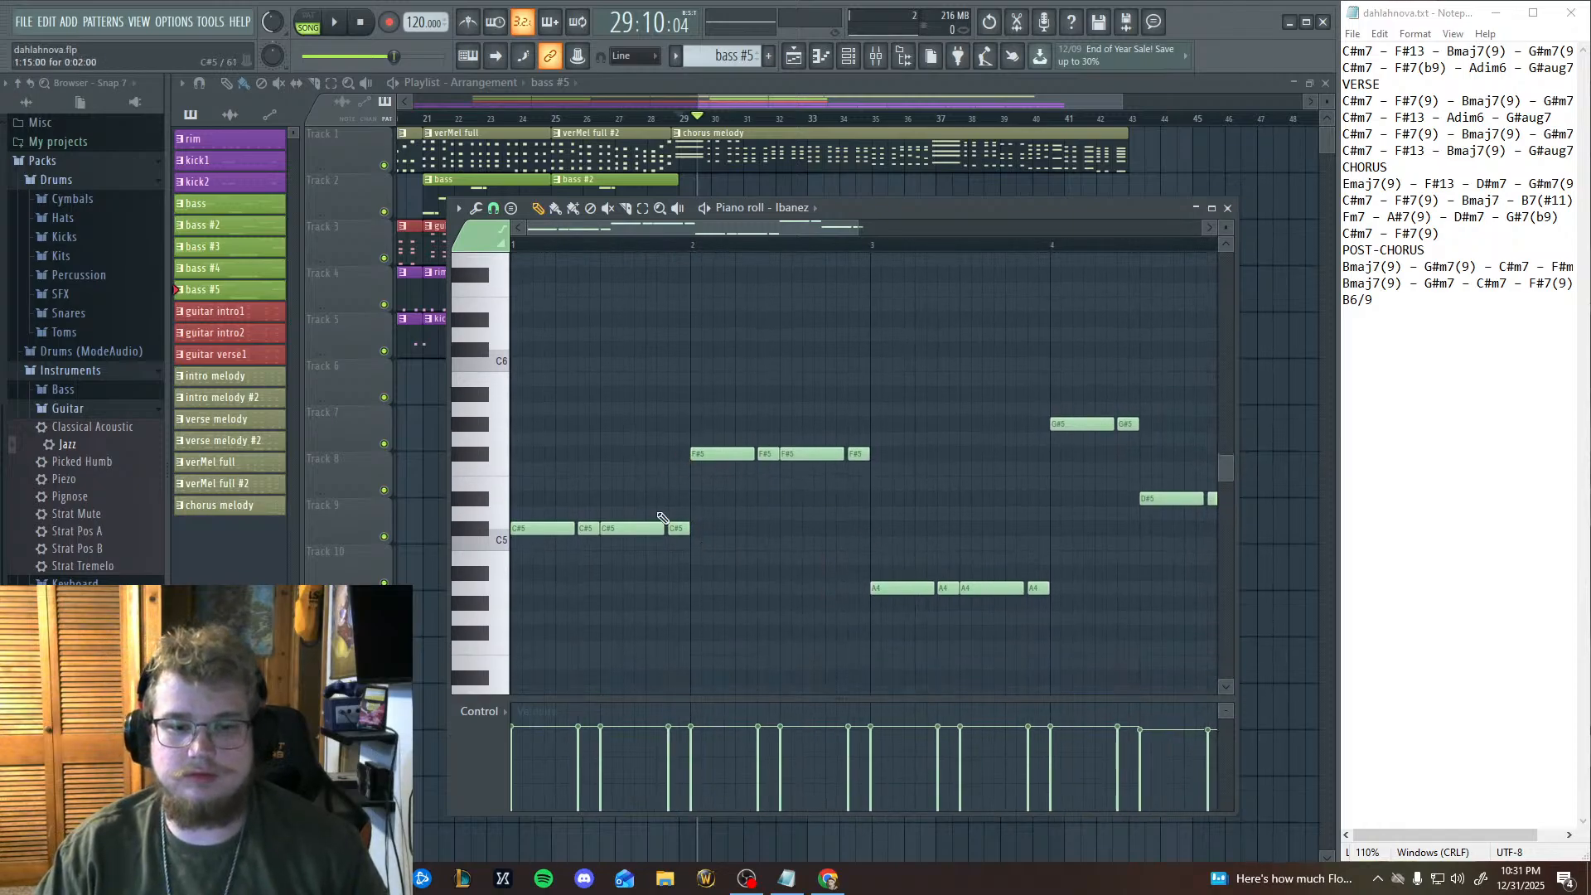
Audition the keys around G#5 and move the last two C#5 bass notes of bar 1 up to G#5.
left_click(485, 453)
left_click(489, 428)
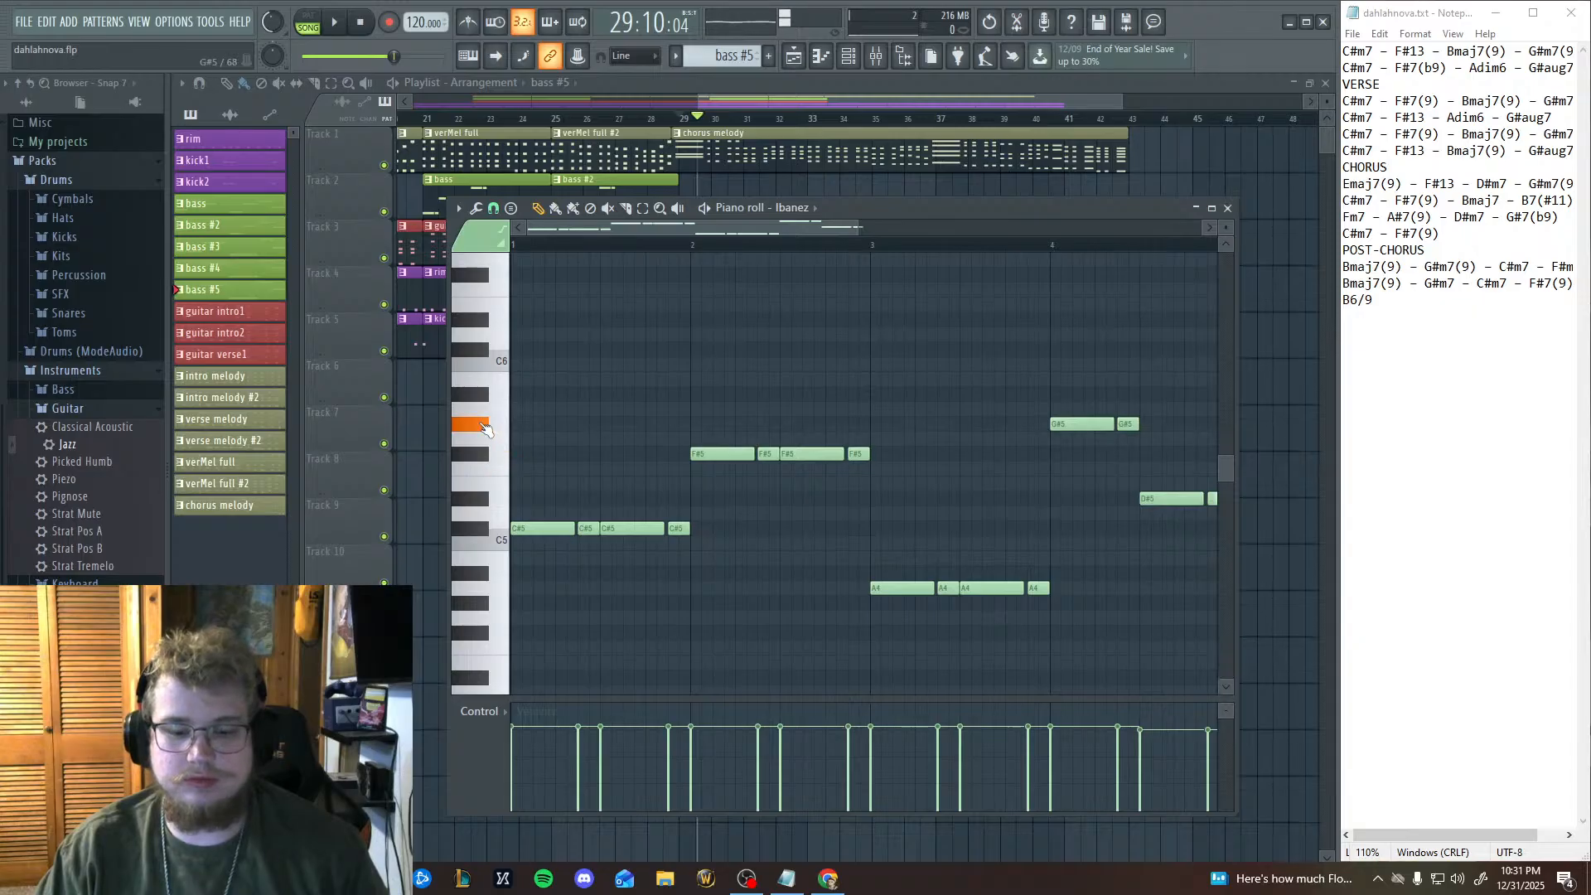
left_click(644, 212)
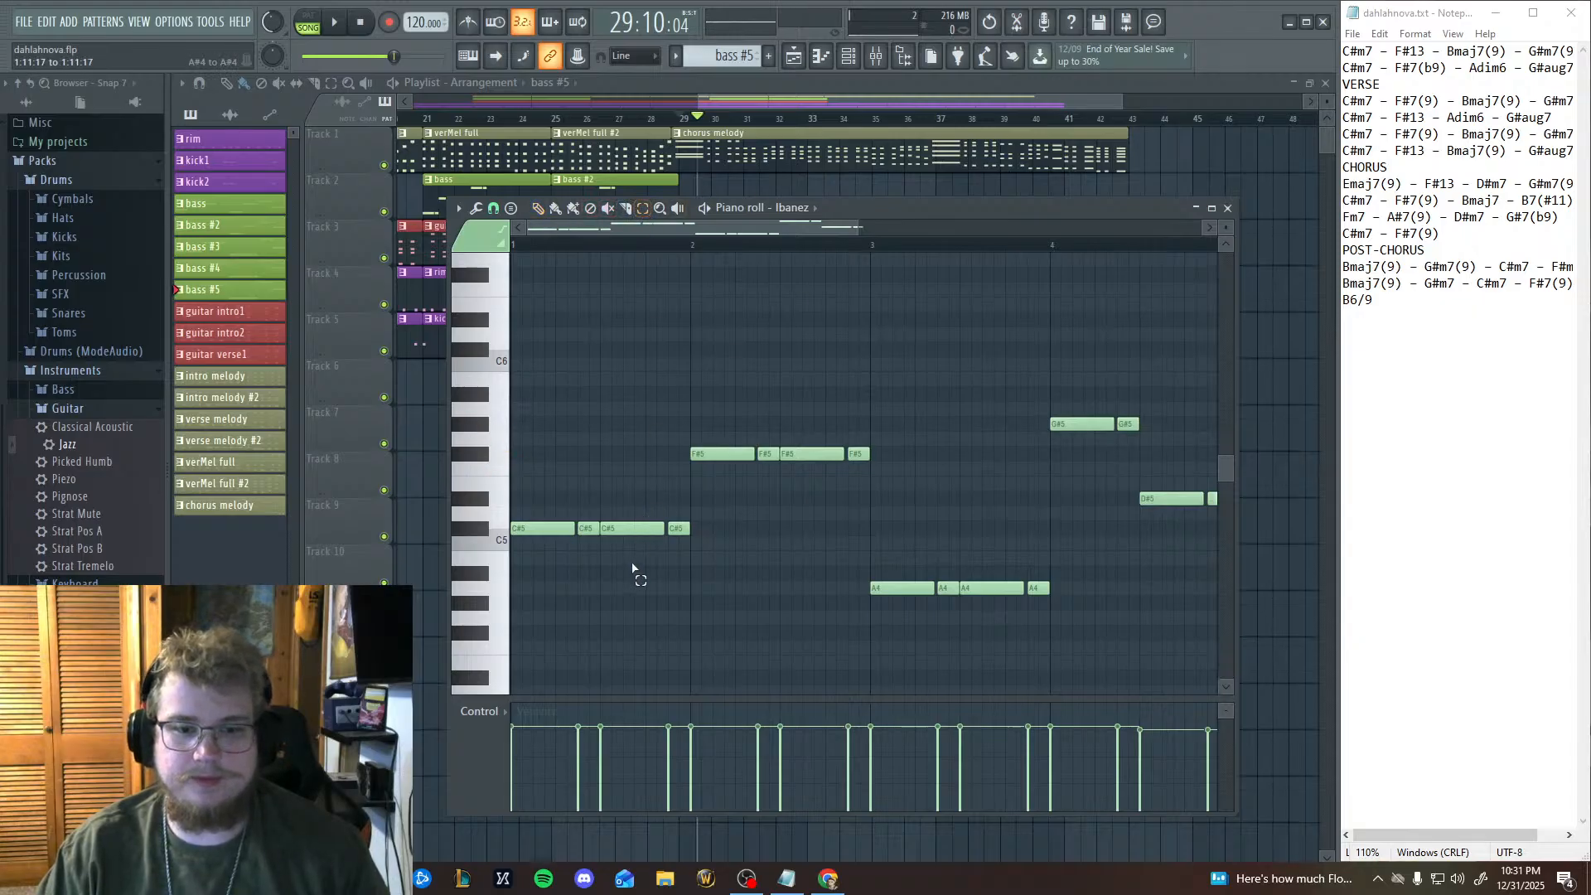
left_click_drag(639, 570, 627, 427)
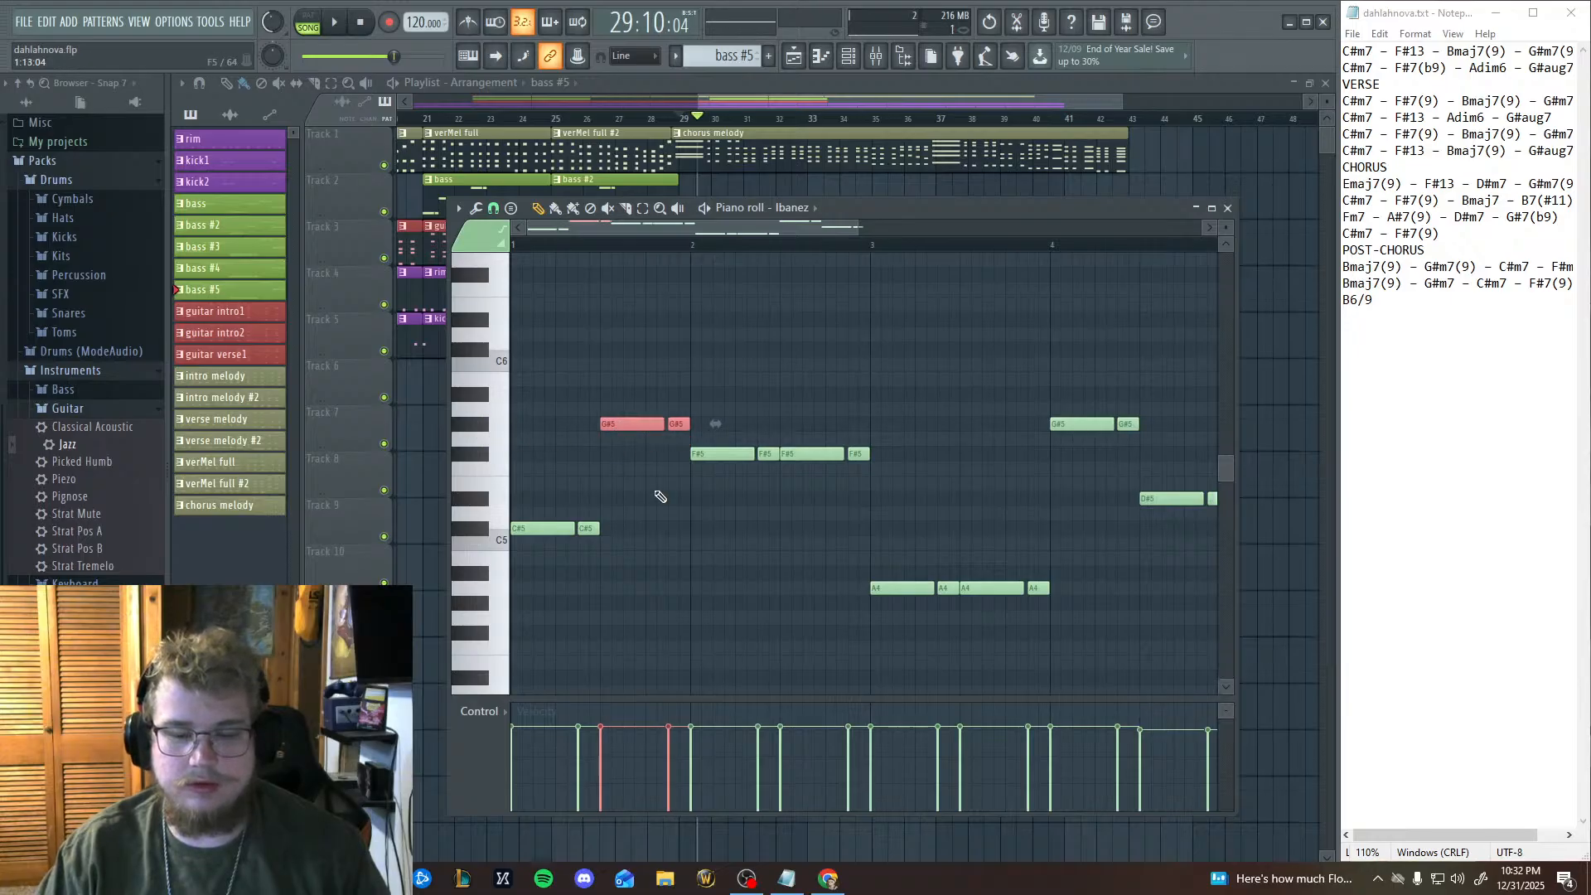
Audition the C#5 and G#5 keys on the piano roll keyboard to compare the pitches of the bar 1 bass notes.
mouse_move(860, 564)
left_mouse_down()
mouse_move(824, 565)
mouse_move(860, 571)
left_mouse_up()
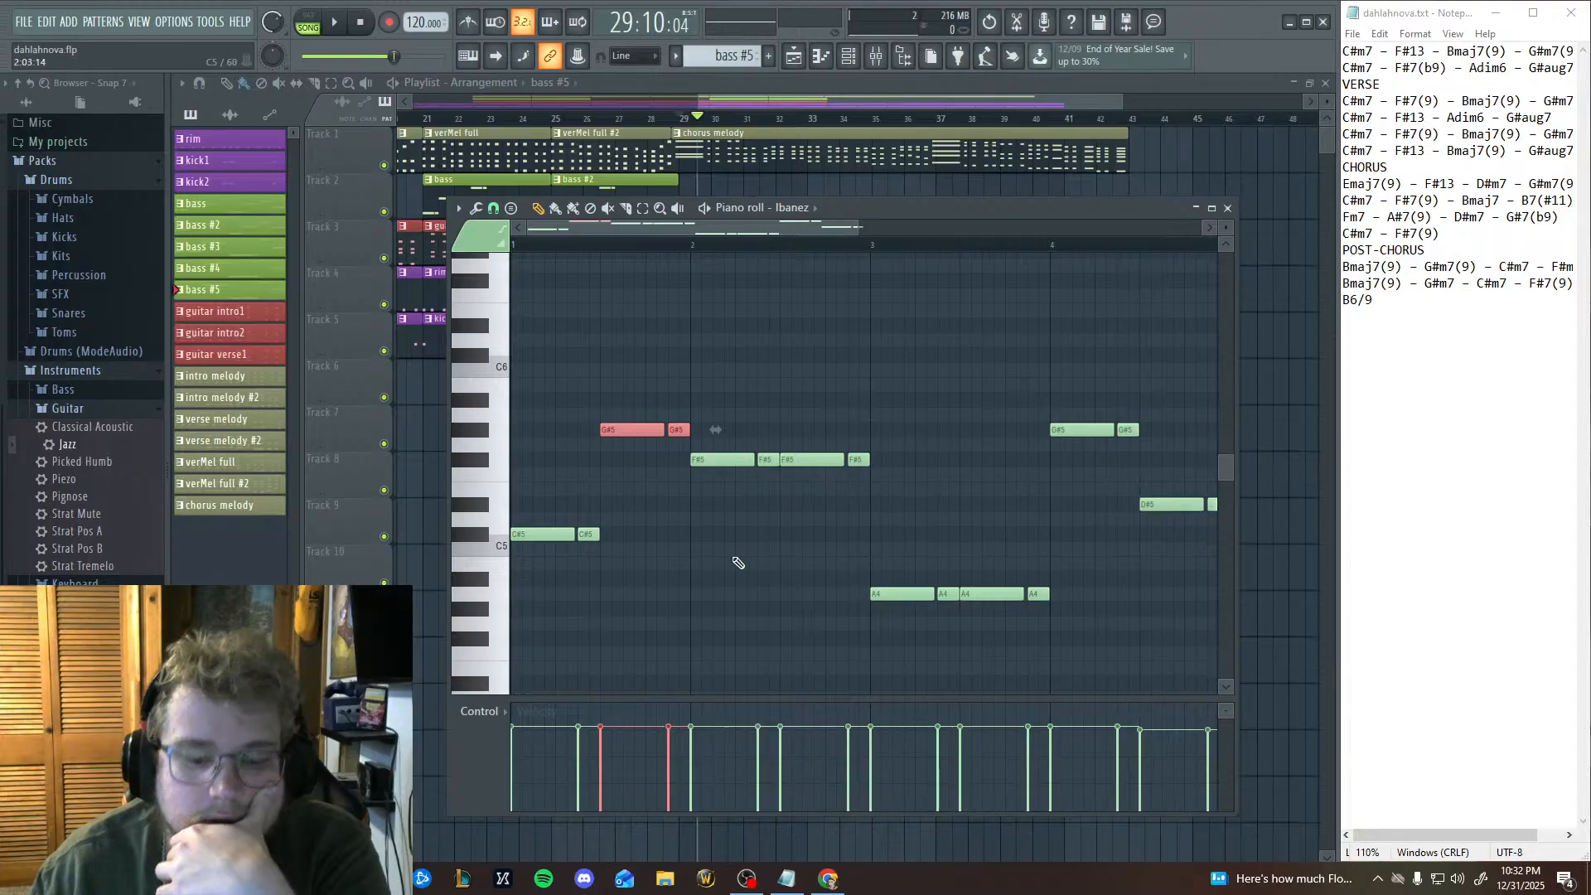
scroll(739, 561, "down", 2)
left_click(485, 483)
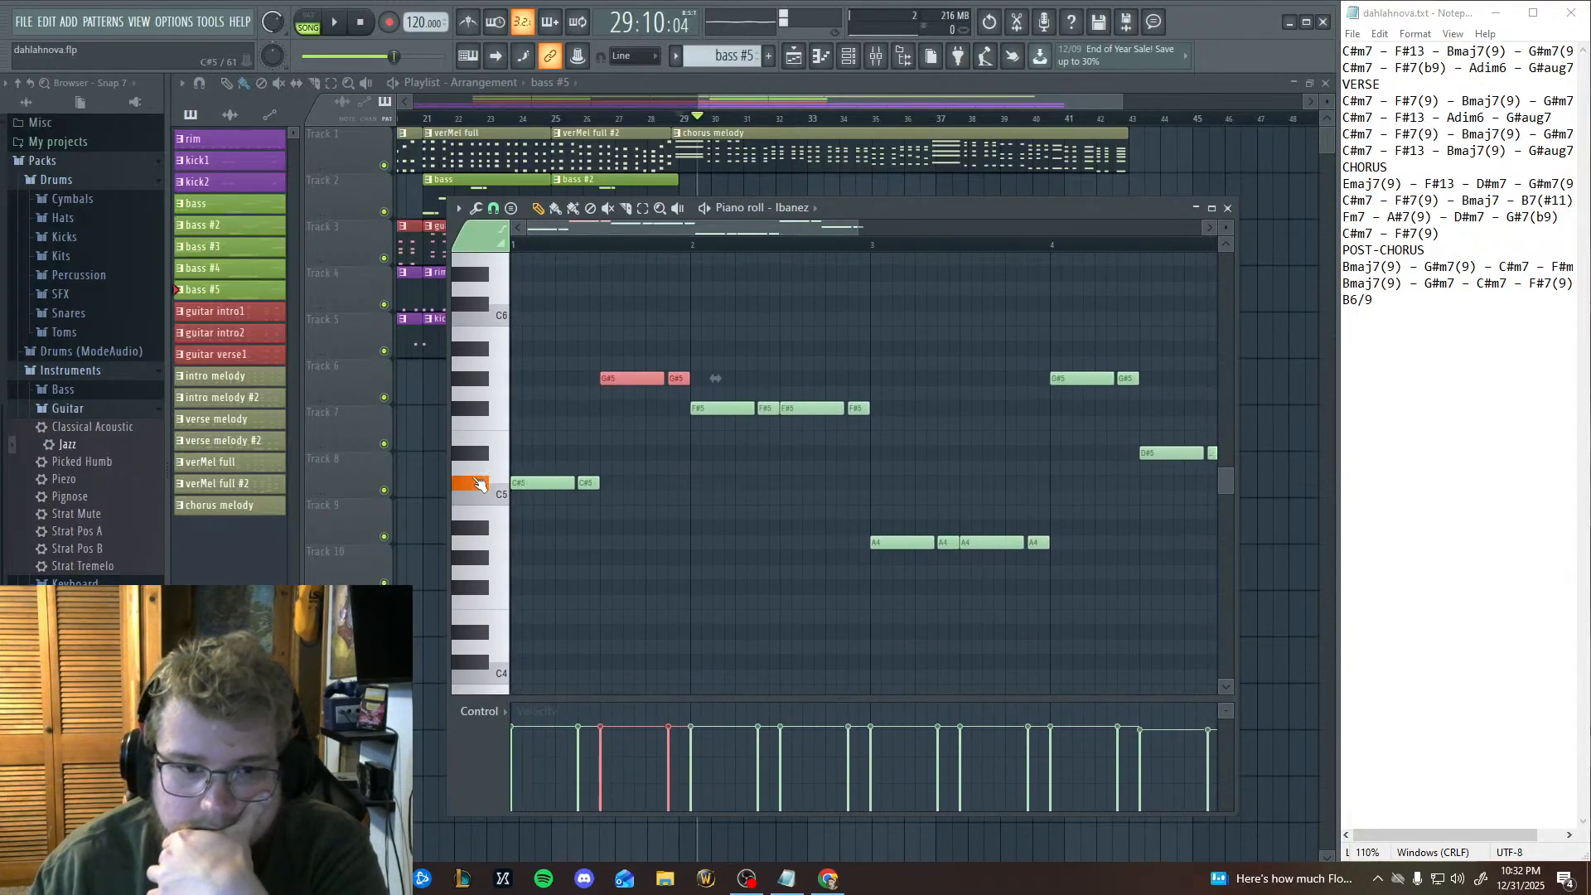
left_click(487, 485)
left_click(482, 380)
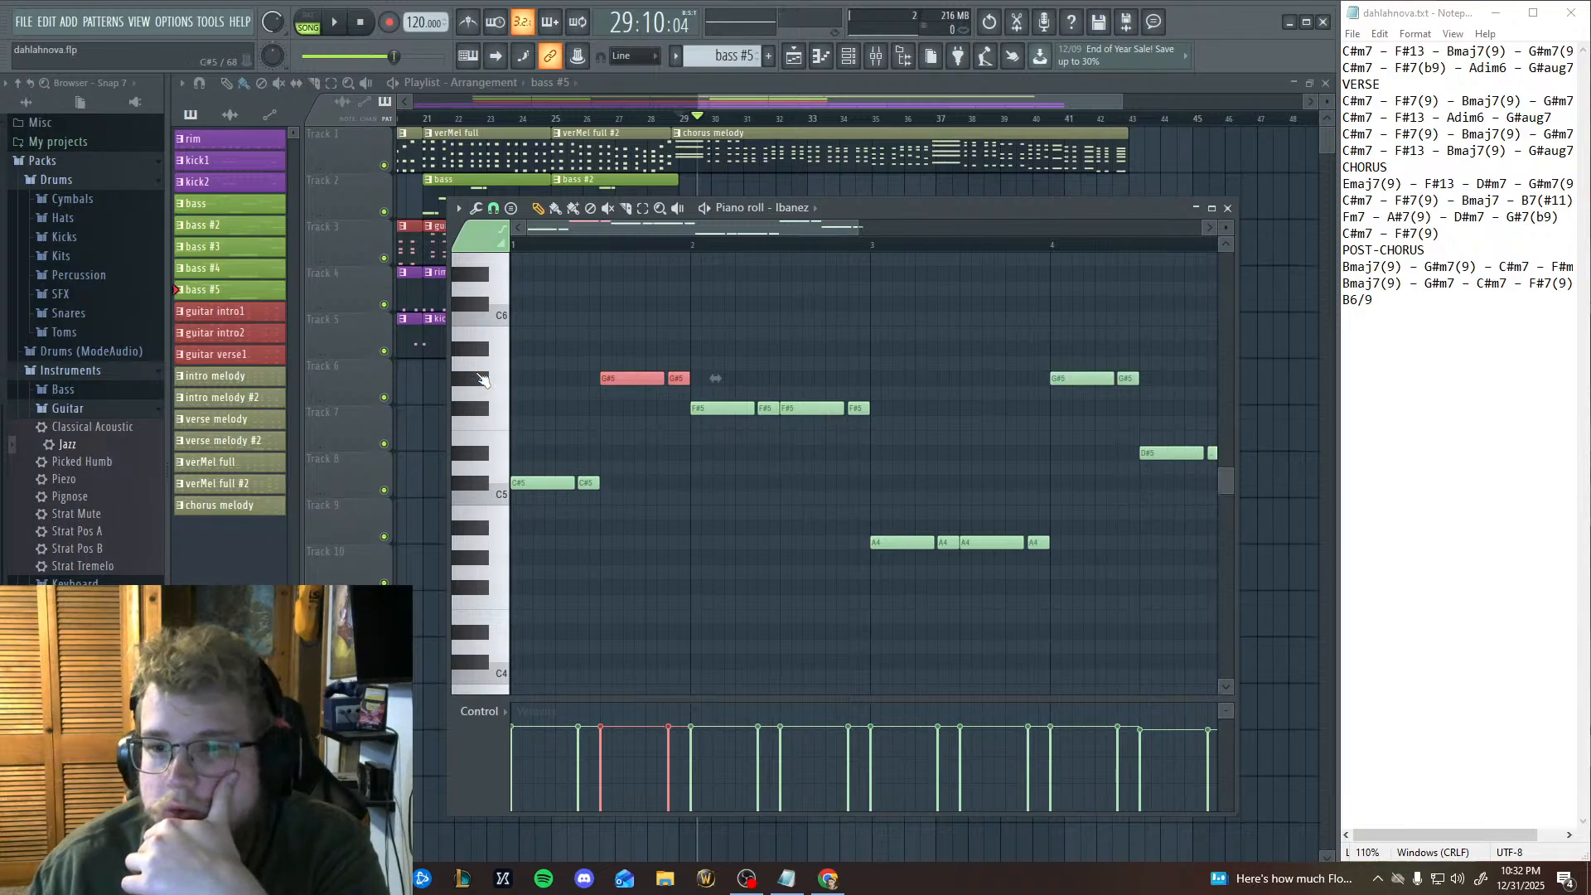
scroll(835, 544, "up", 5)
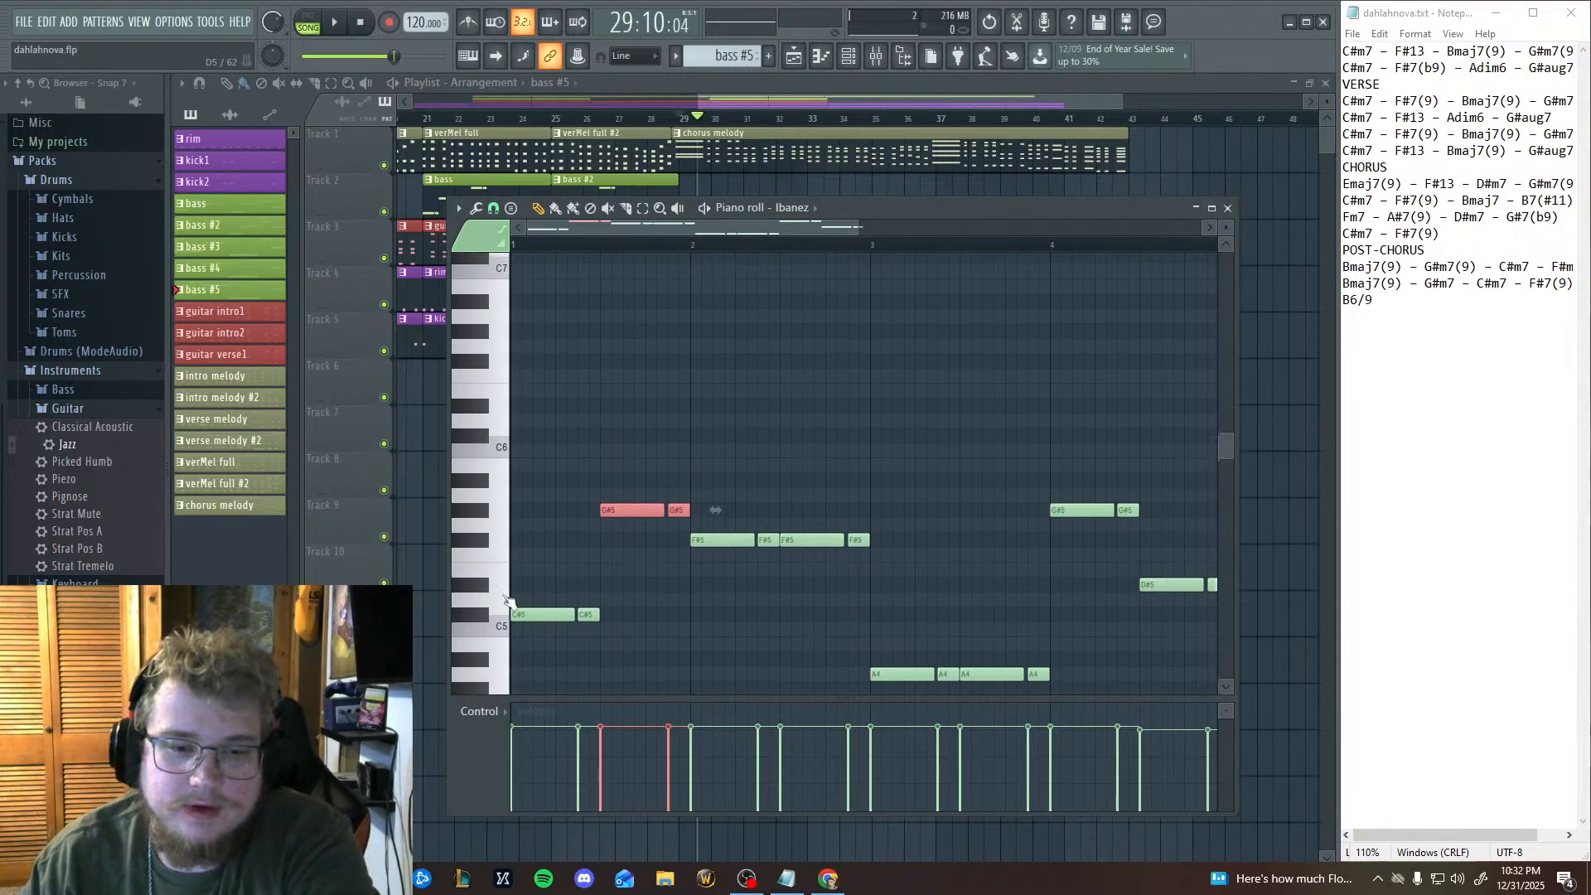
left_click(482, 575)
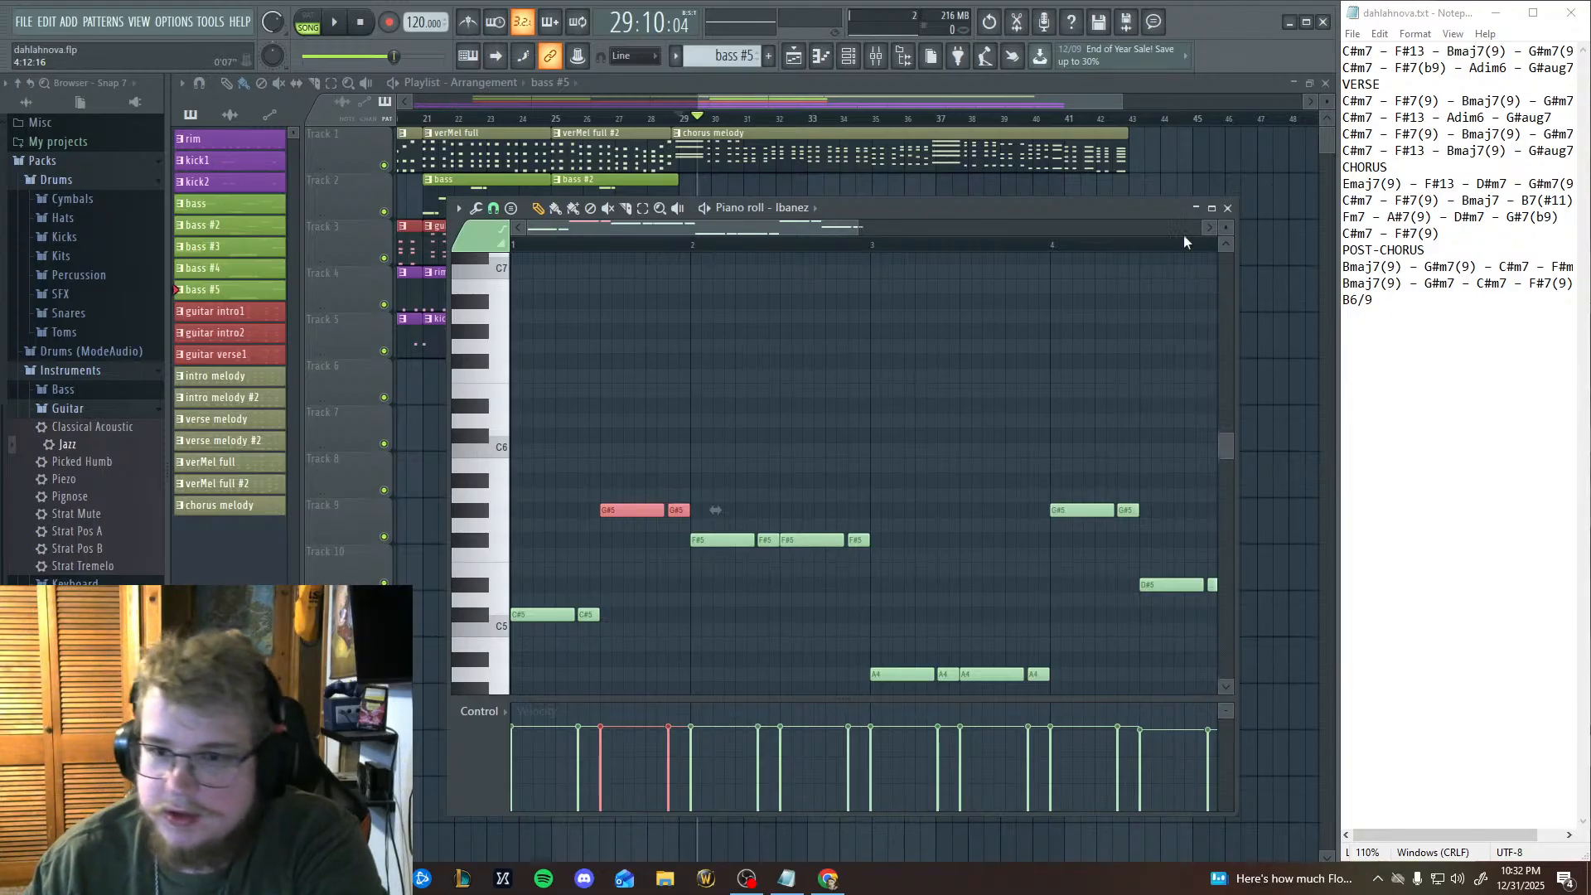
Close the piano roll and play the opening of the chorus melody from bar 29 twice, stopping playback each time.
left_click(1228, 209)
left_click(680, 118)
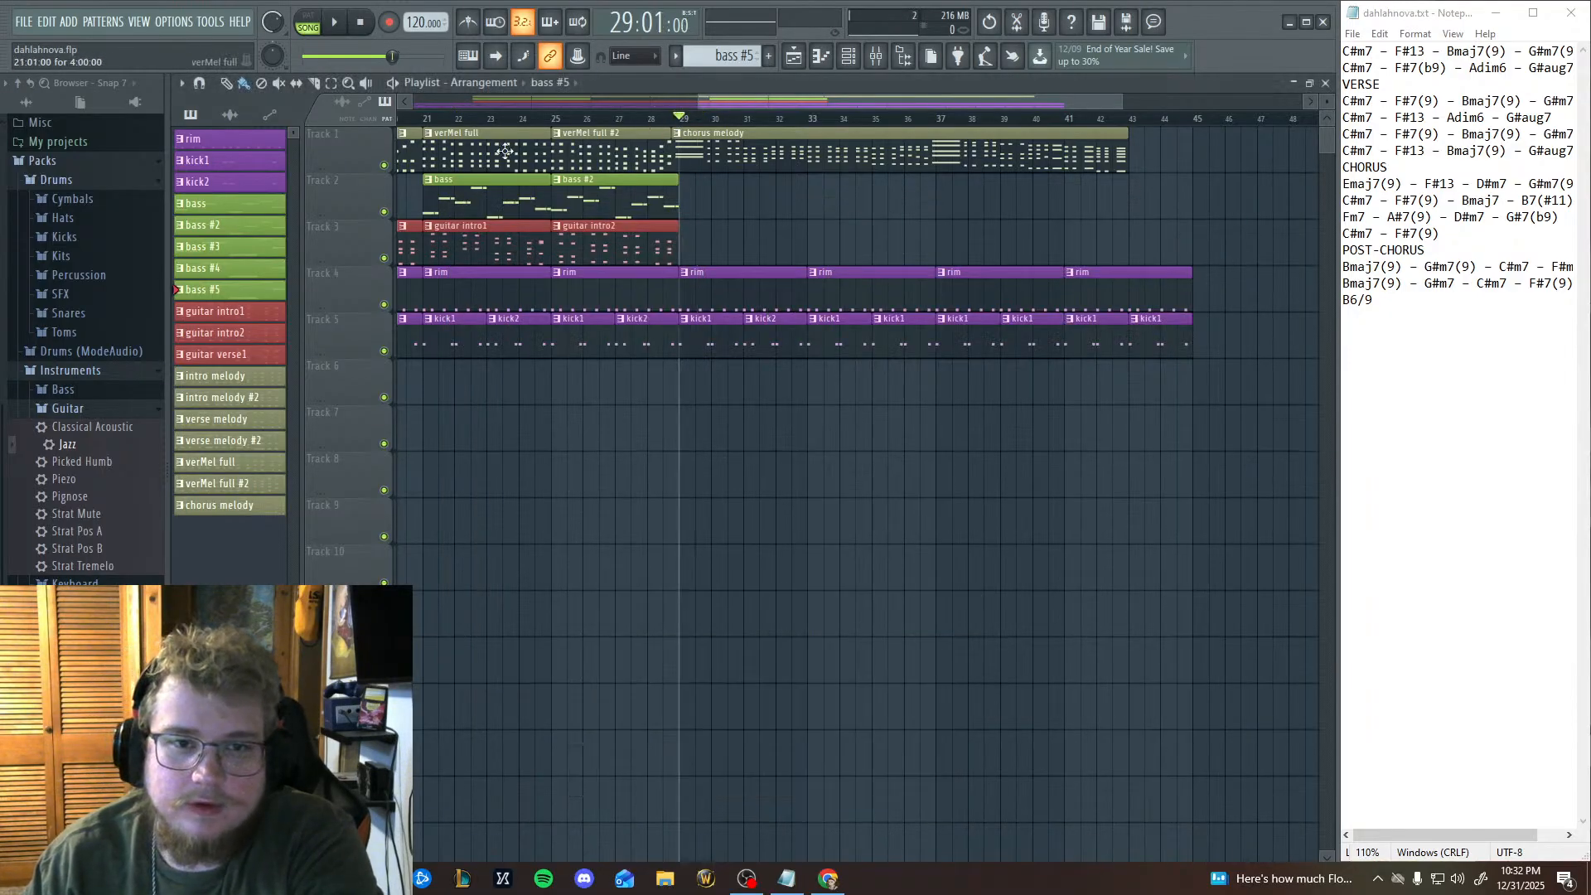
left_click(335, 26)
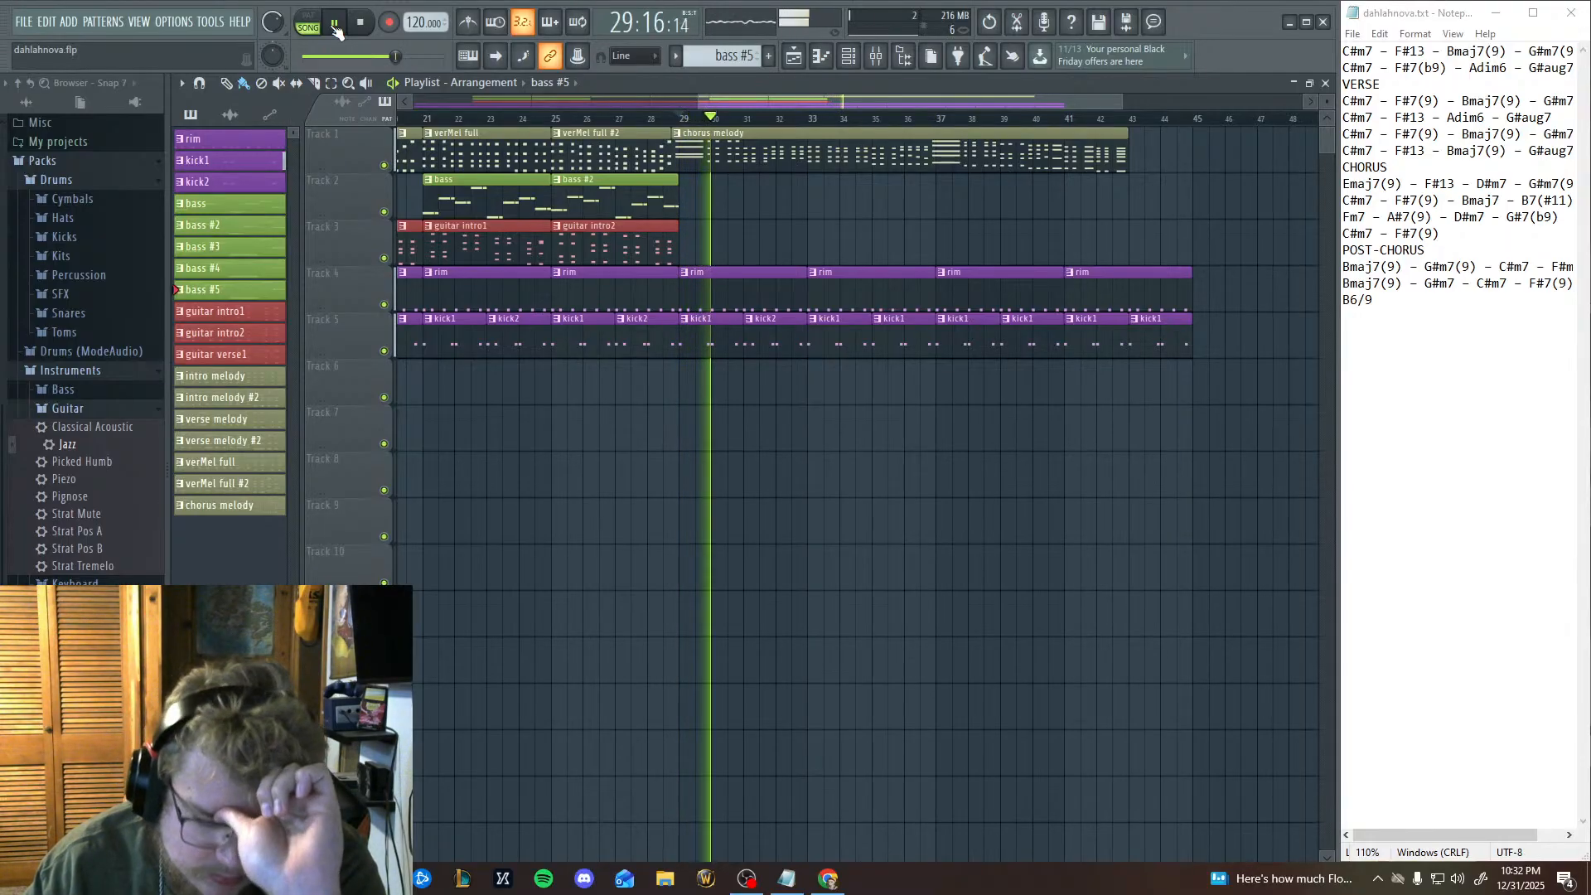
left_click(334, 26)
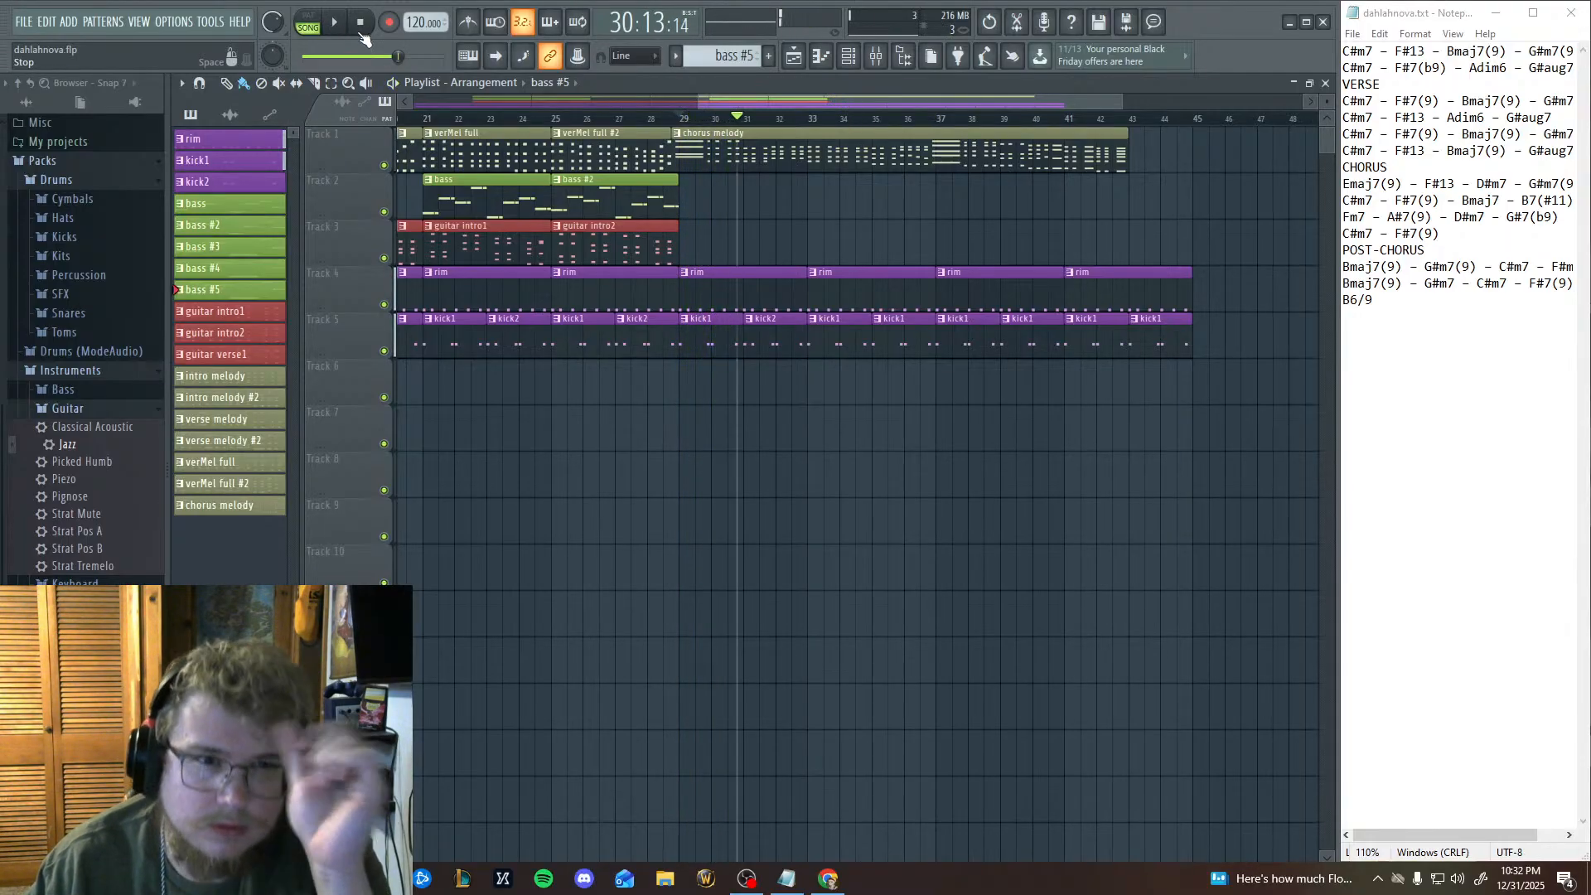
left_click(361, 33)
left_click(340, 33)
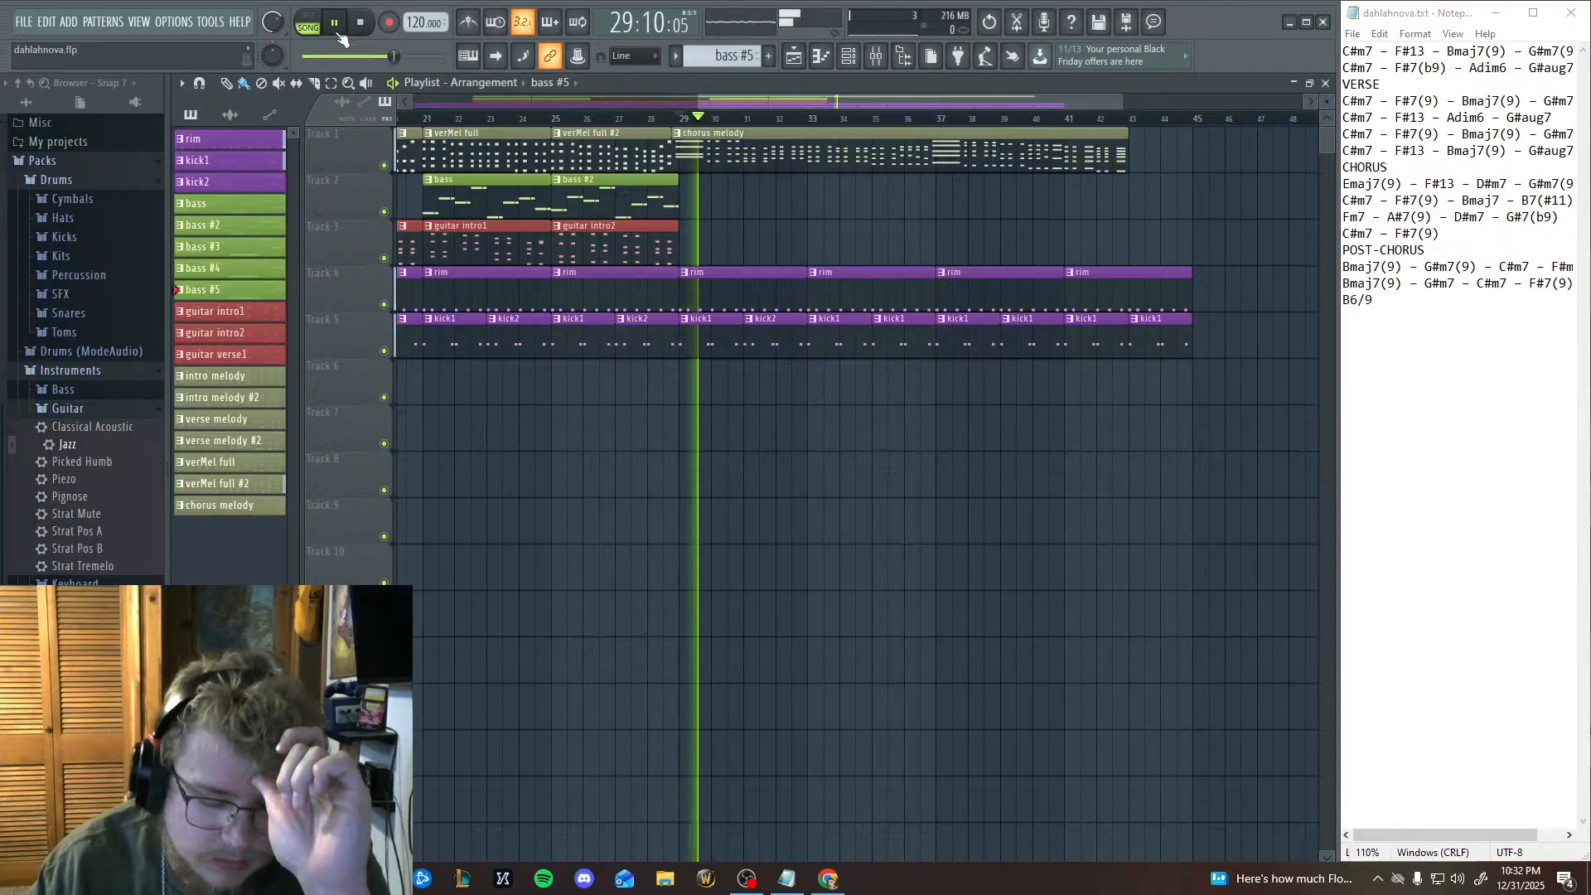
left_click(362, 32)
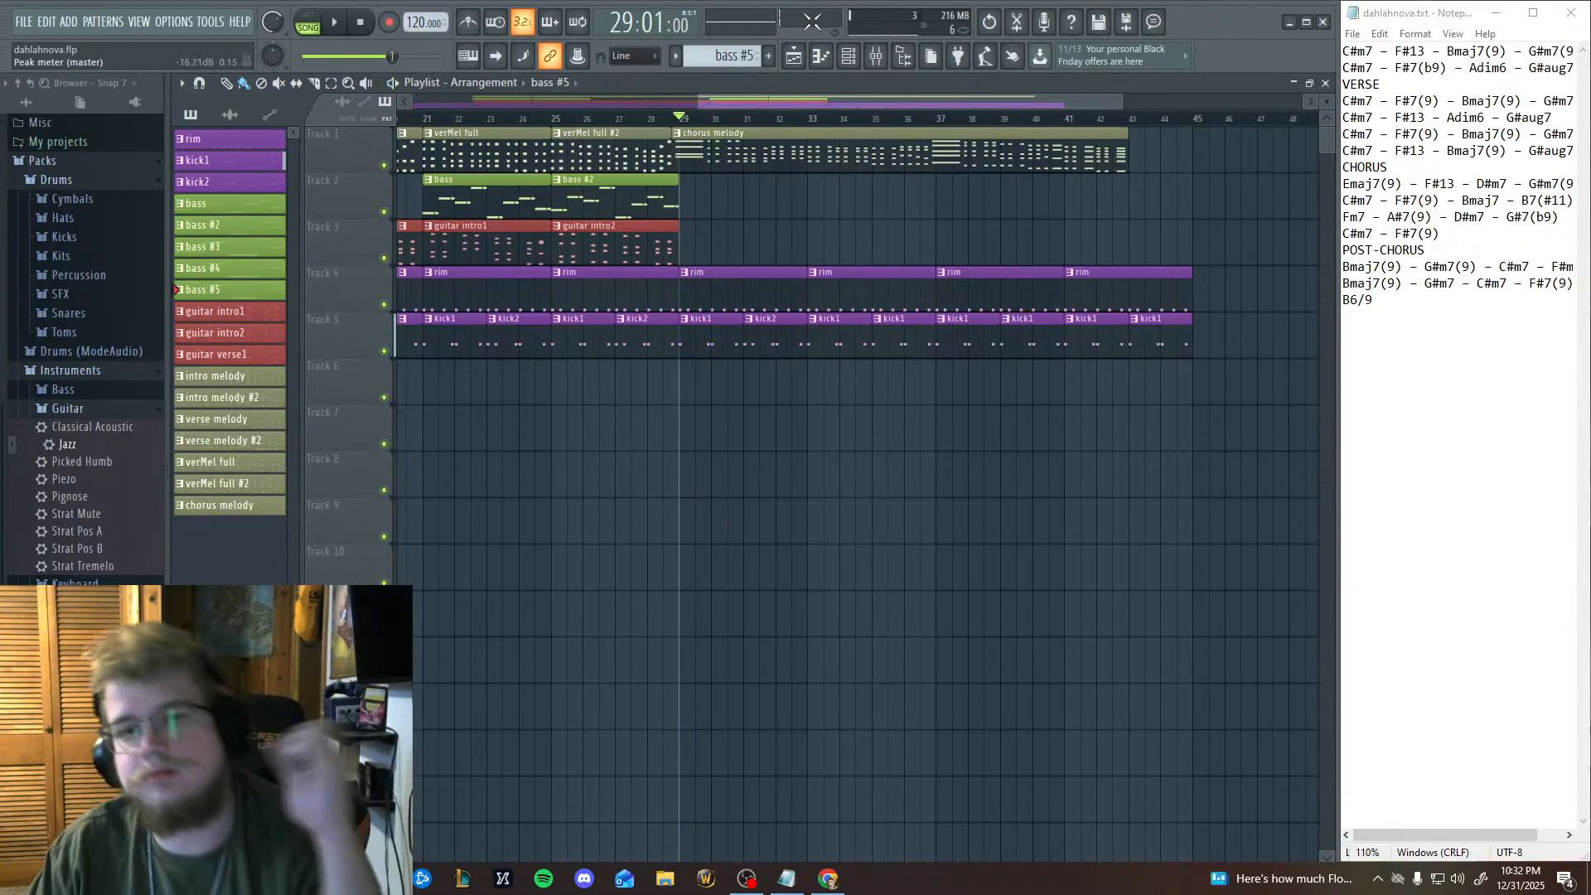
Reopen the bass #5 pattern in the piano roll and delete all of its copied Ibanez notes.
left_click(822, 55)
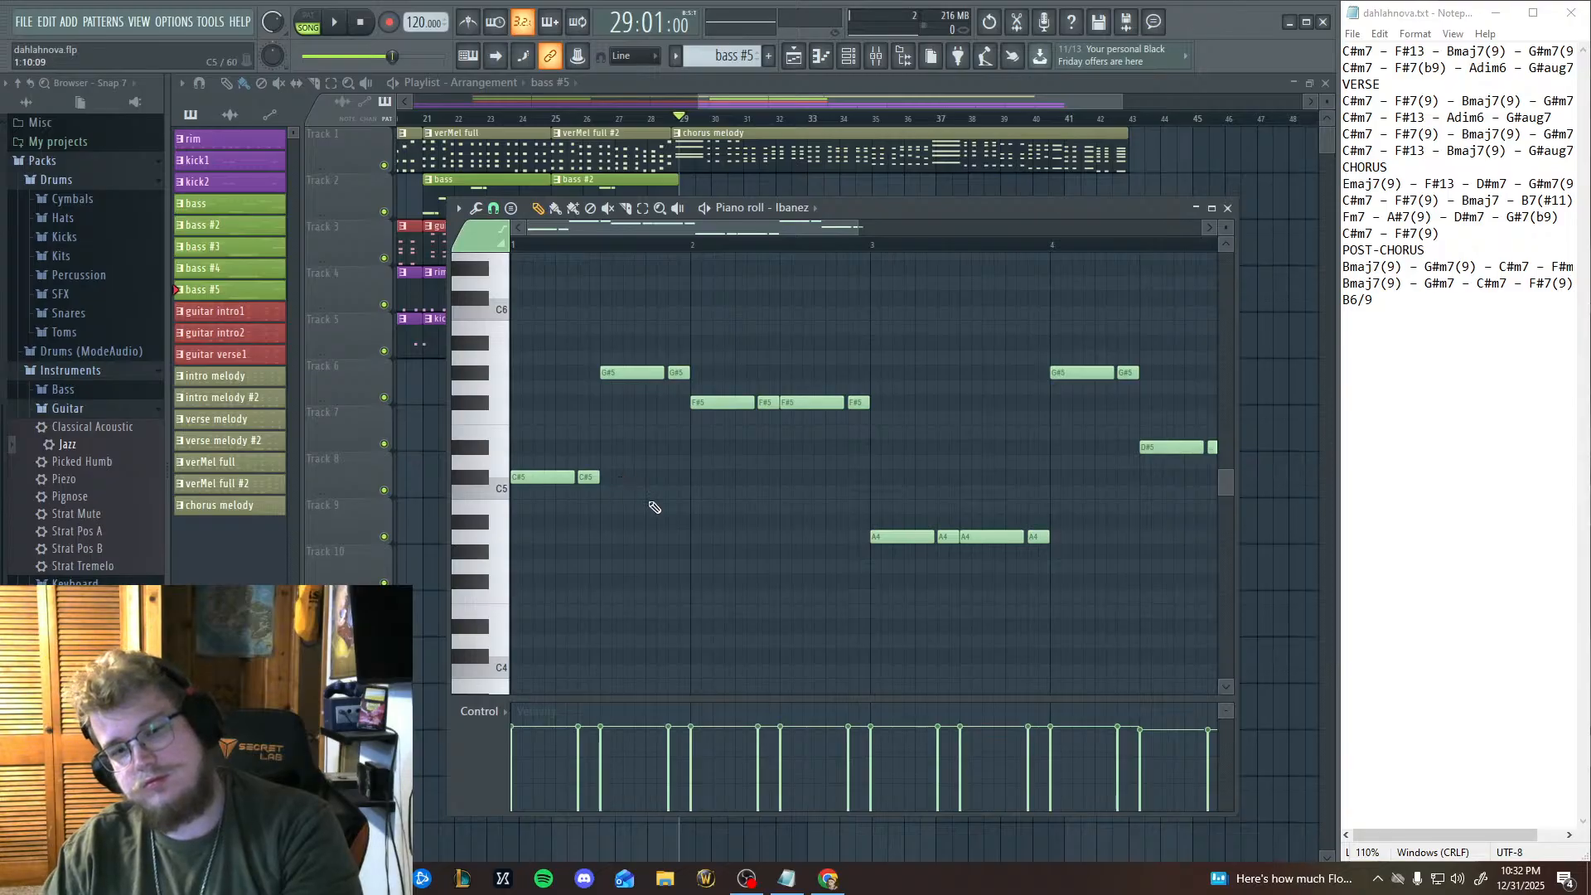
left_click_drag(1010, 564, 802, 580)
left_click_drag(902, 564, 966, 572)
mouse_move(647, 595)
left_mouse_down()
mouse_move(775, 581)
mouse_move(600, 599)
mouse_move(694, 308)
mouse_move(614, 488)
mouse_move(728, 305)
mouse_move(926, 436)
mouse_move(782, 561)
mouse_move(777, 425)
left_mouse_up()
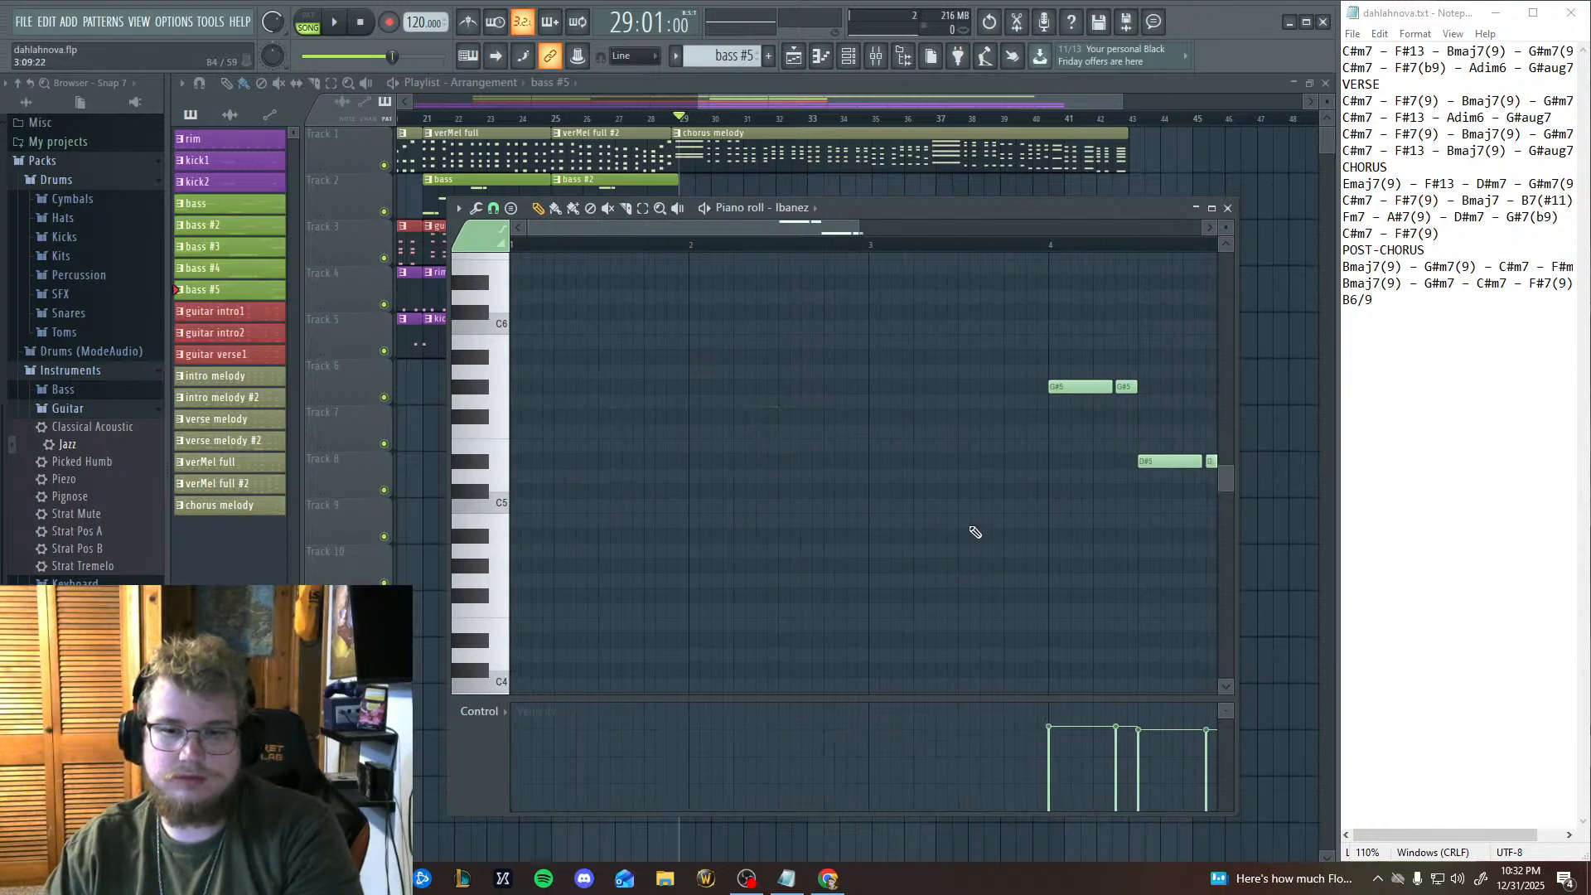
mouse_move(1052, 390)
left_mouse_down()
mouse_move(919, 404)
mouse_move(1011, 406)
mouse_move(1119, 540)
left_mouse_up()
key("Delete")
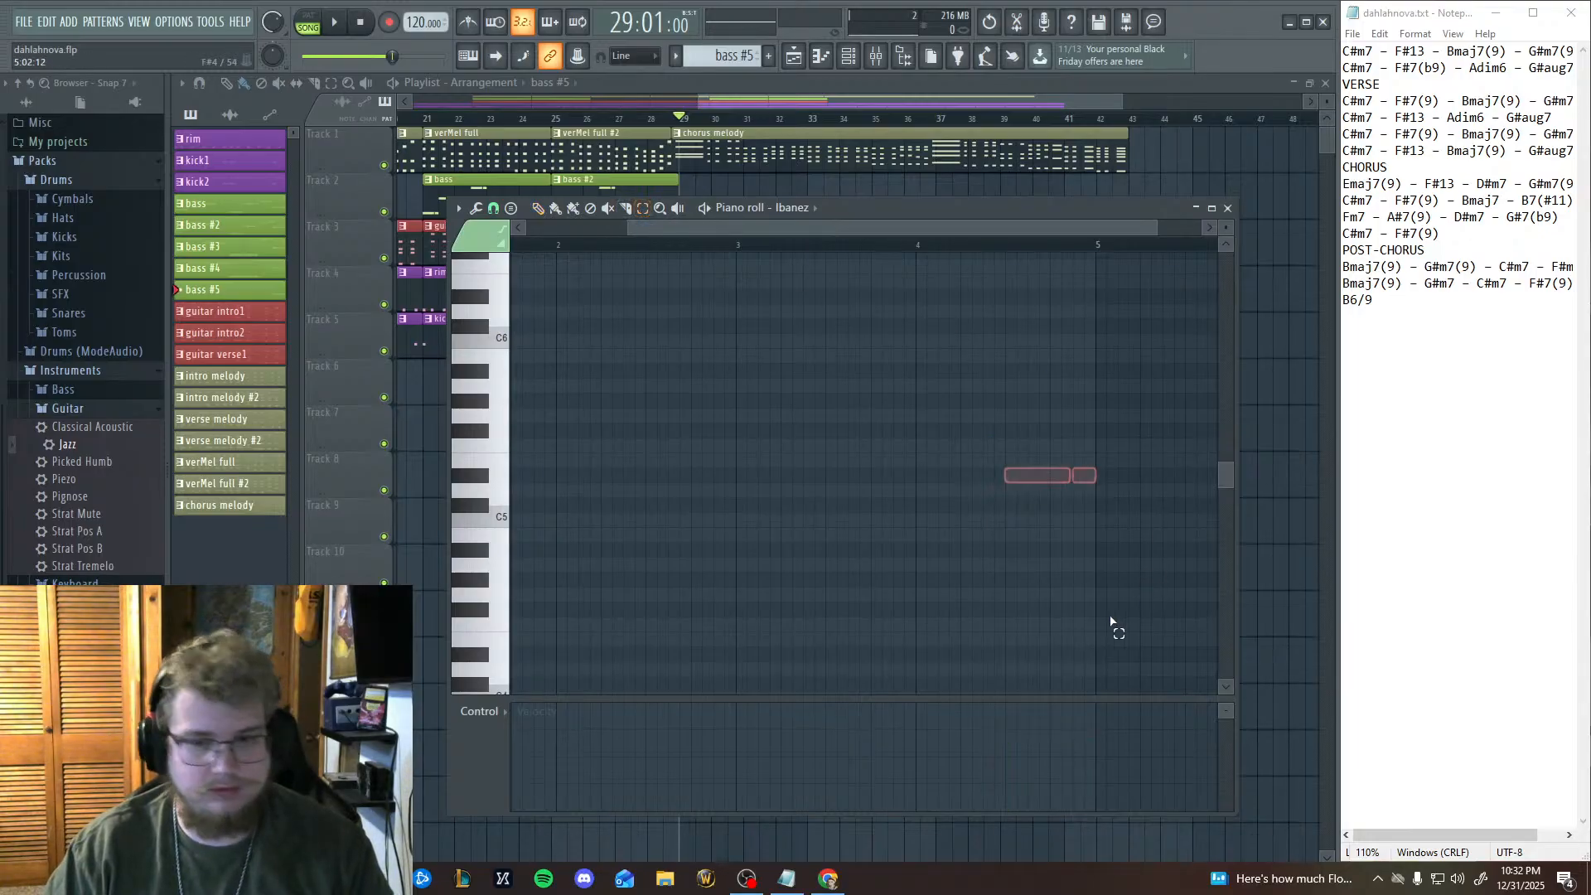
left_click_drag(829, 395, 960, 447)
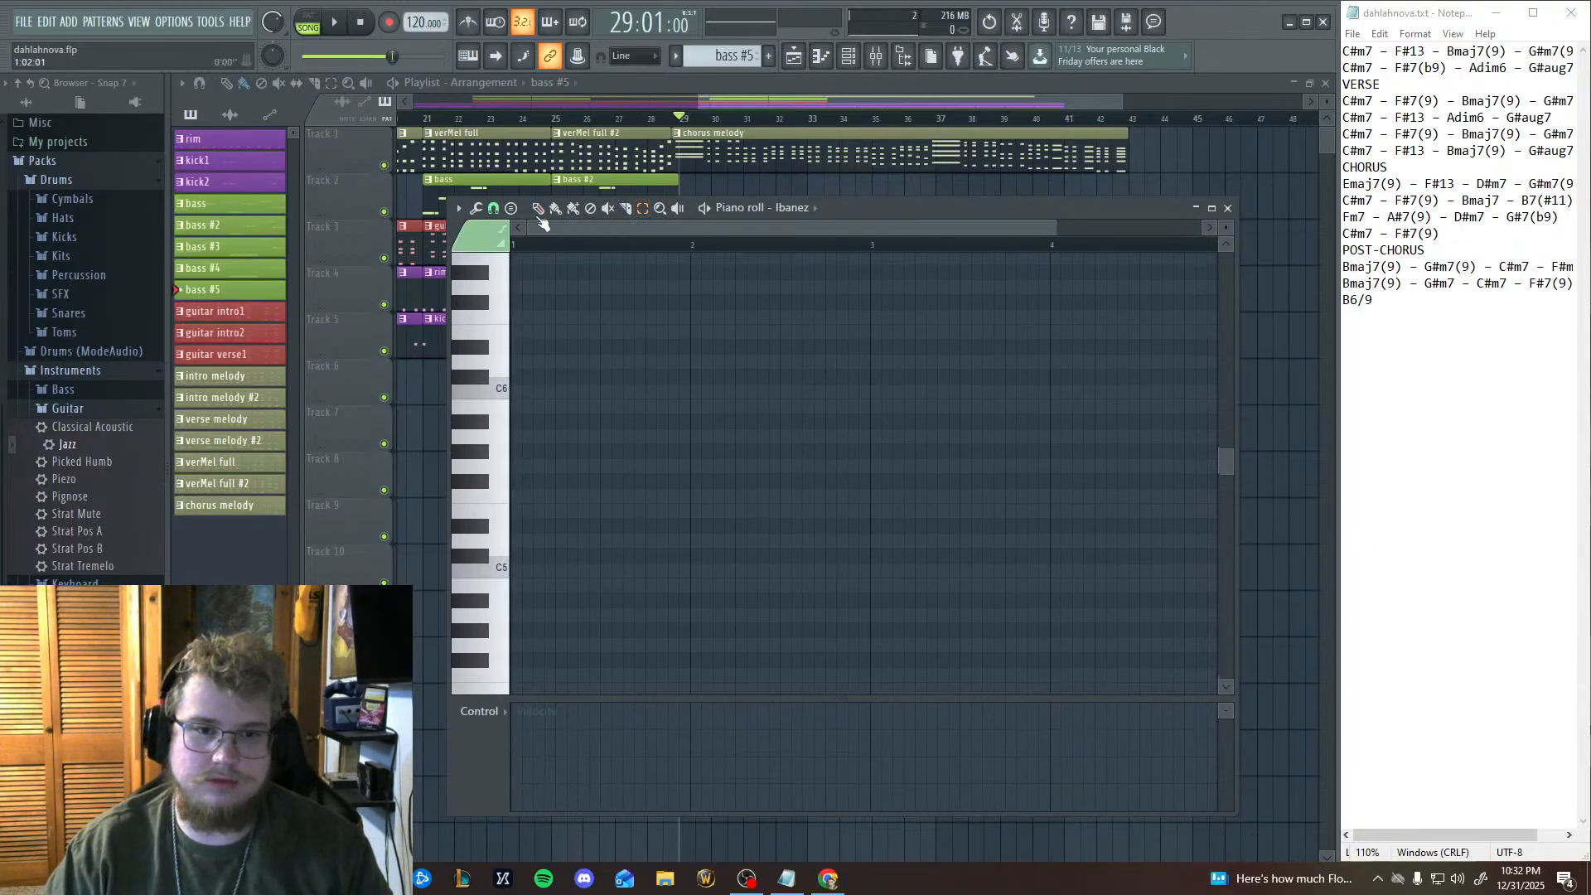
Audition the A#5, D6, E5 and G#5 keys in the empty Ibanez piano roll to find the first chorus bass note.
left_click(478, 419)
left_click(485, 364)
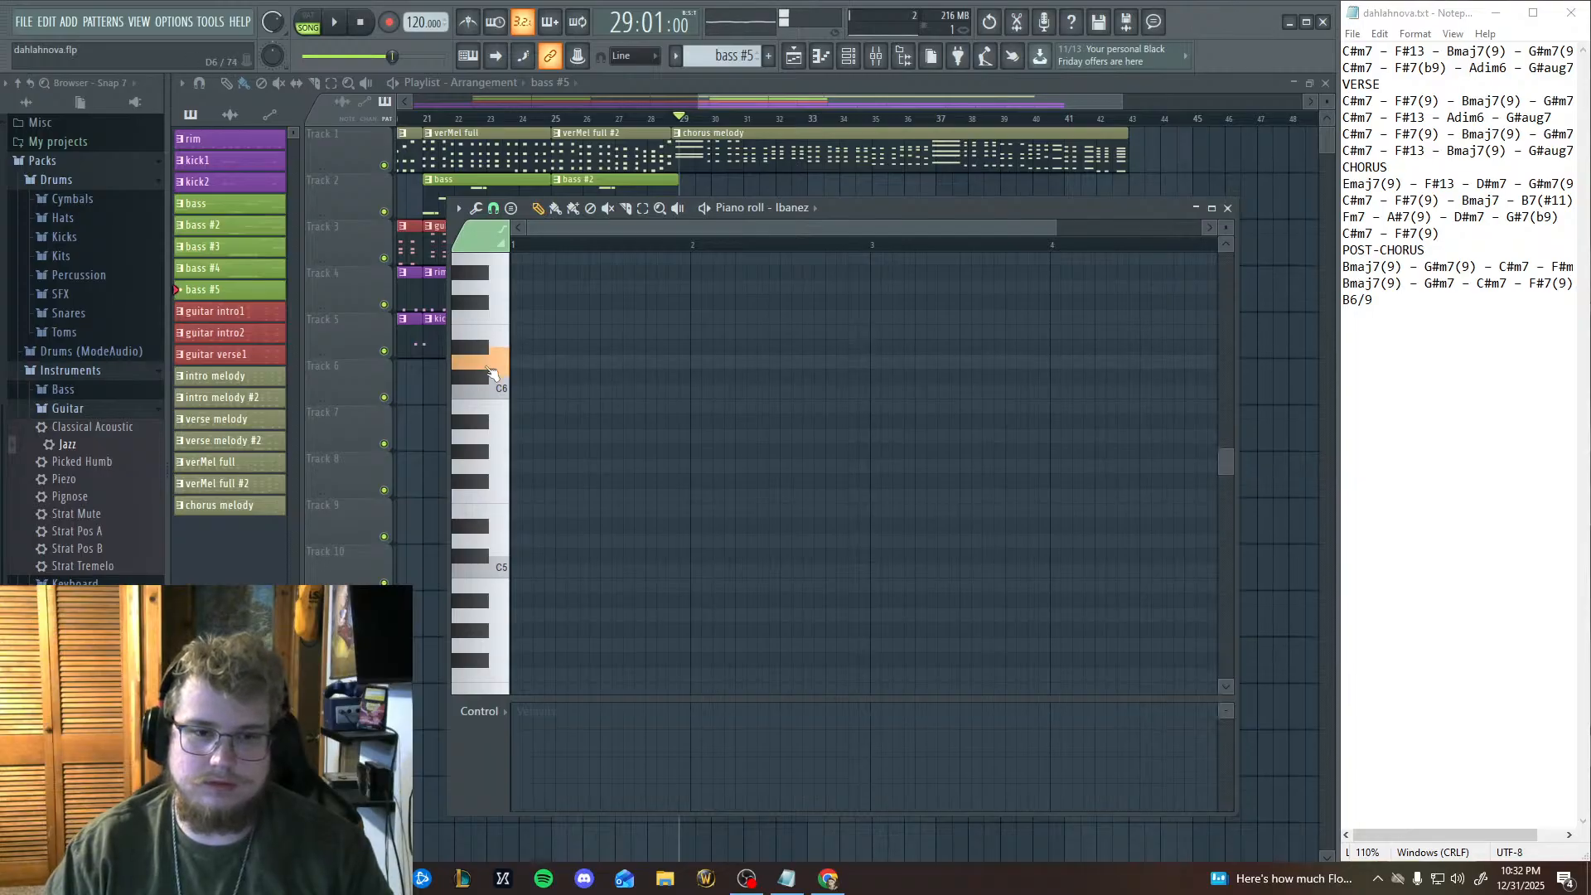
left_click(506, 514)
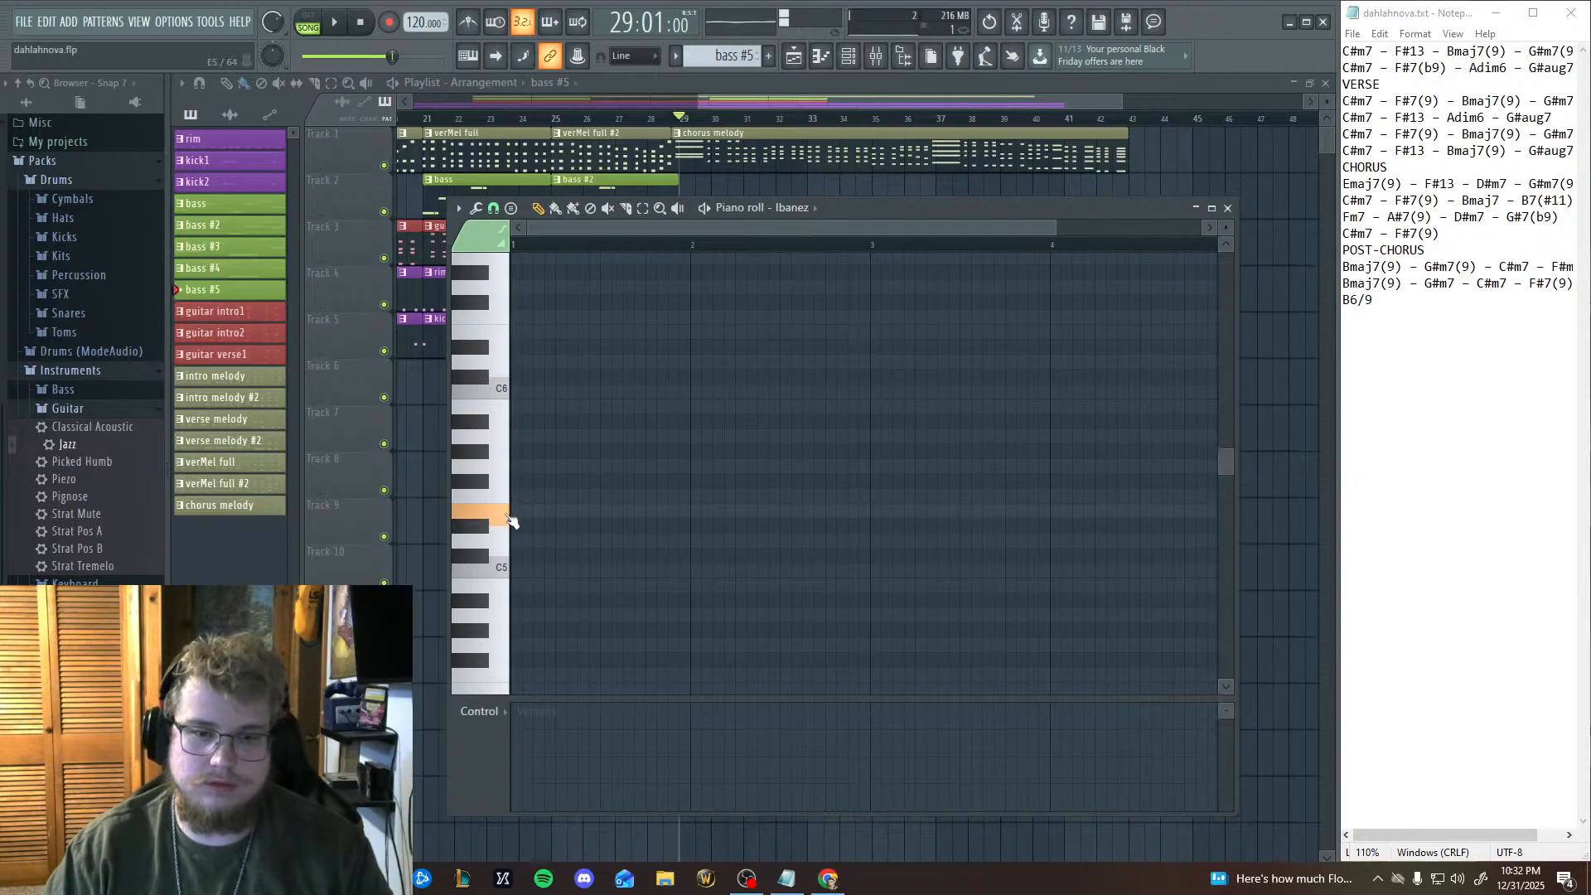
left_click(481, 455)
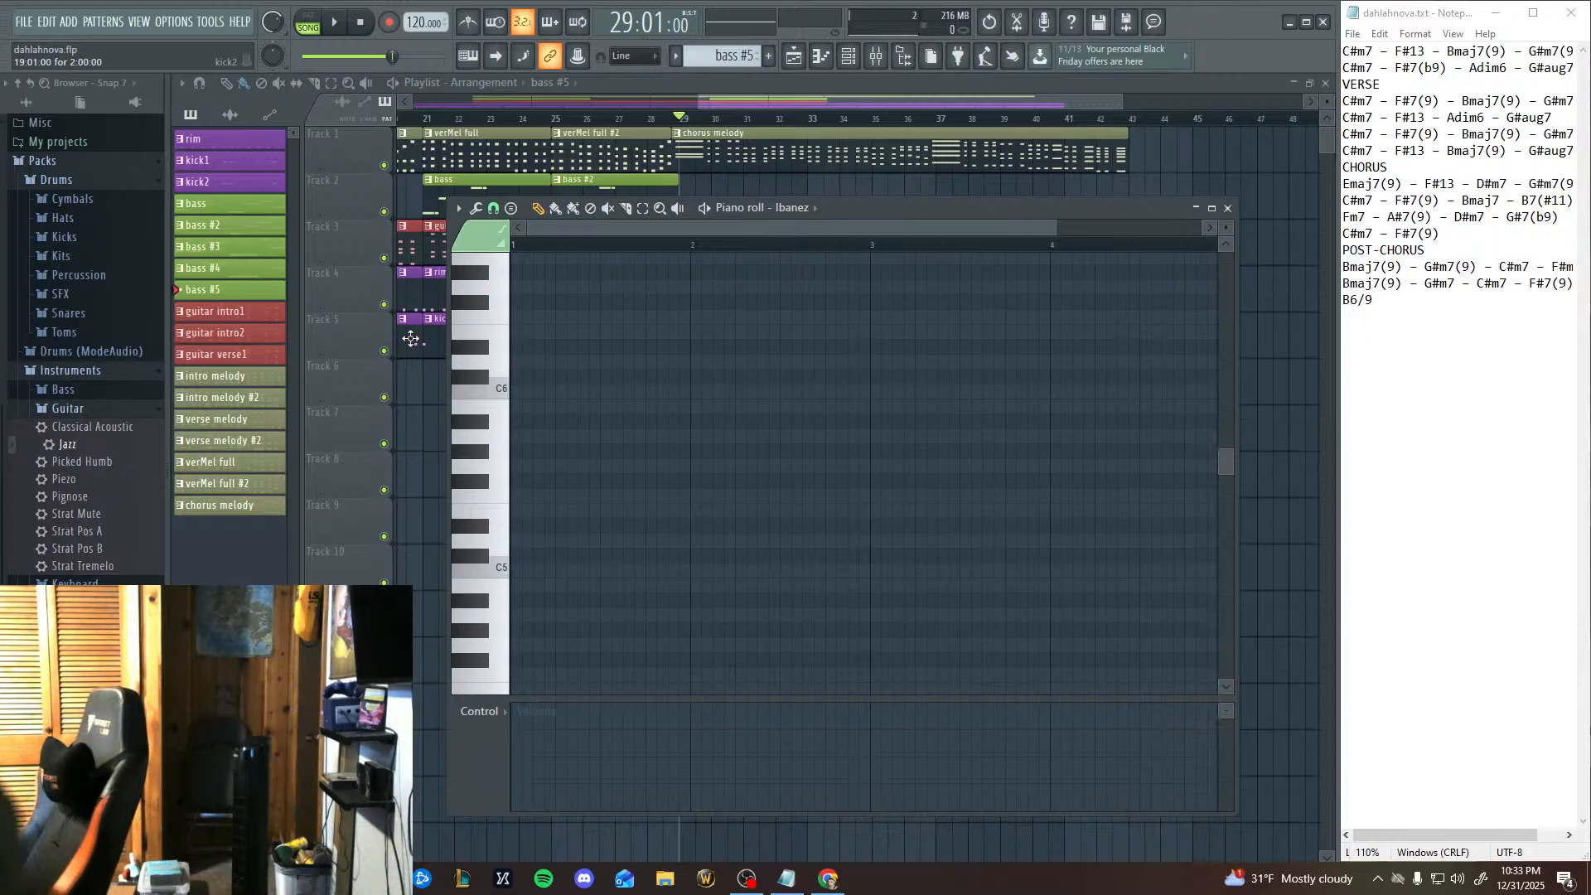
Return to the playlist and replay the first chorus bars from bar 29 several times, pausing within bar 29.
left_click(681, 119)
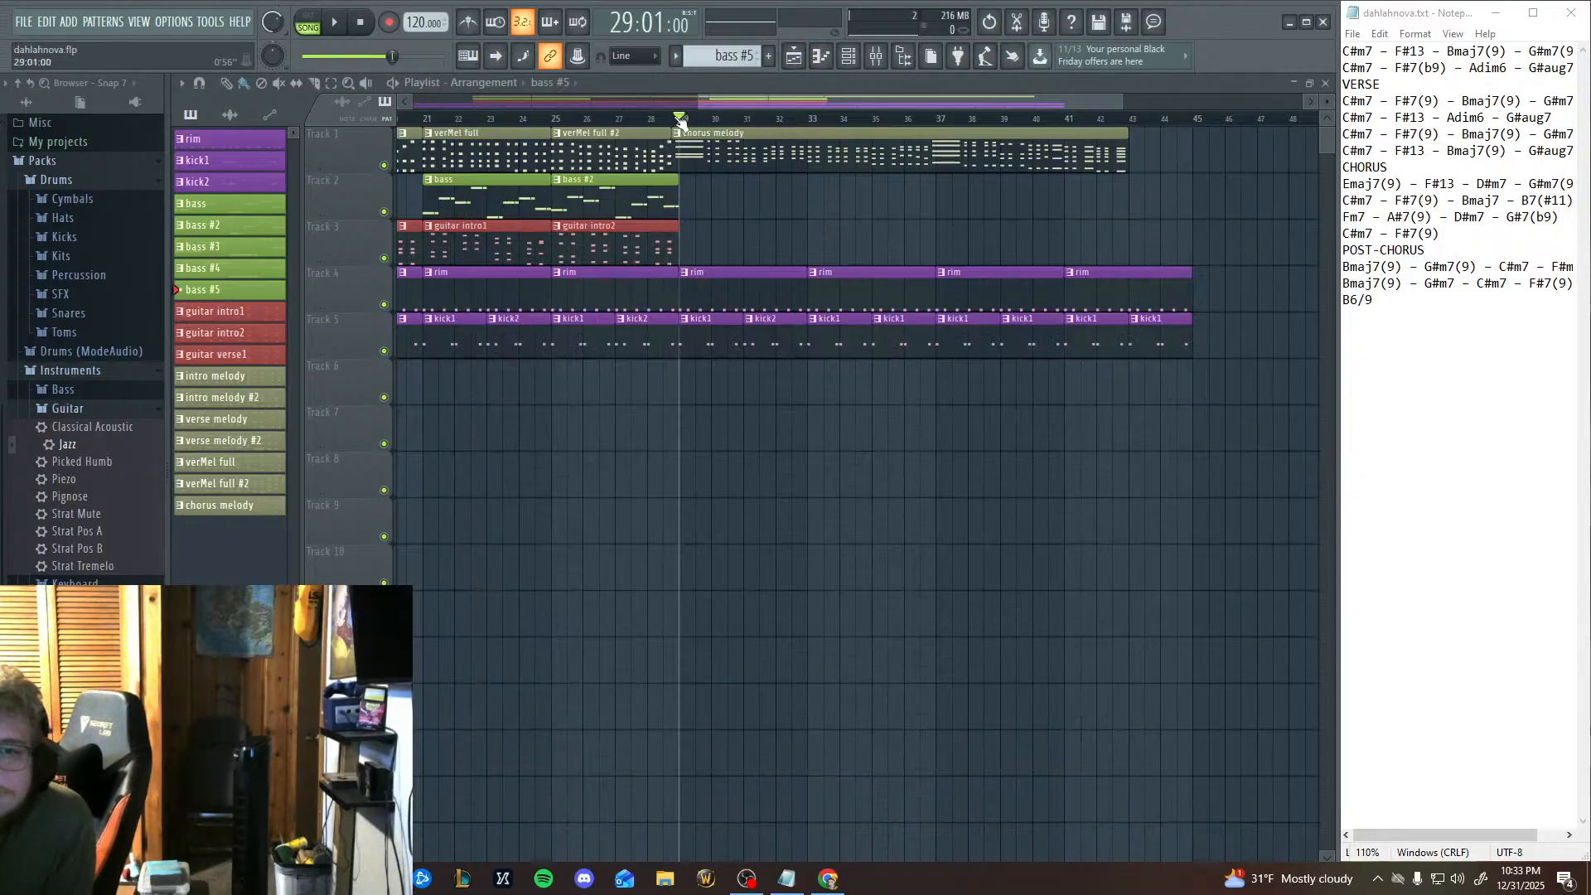
left_click(347, 30)
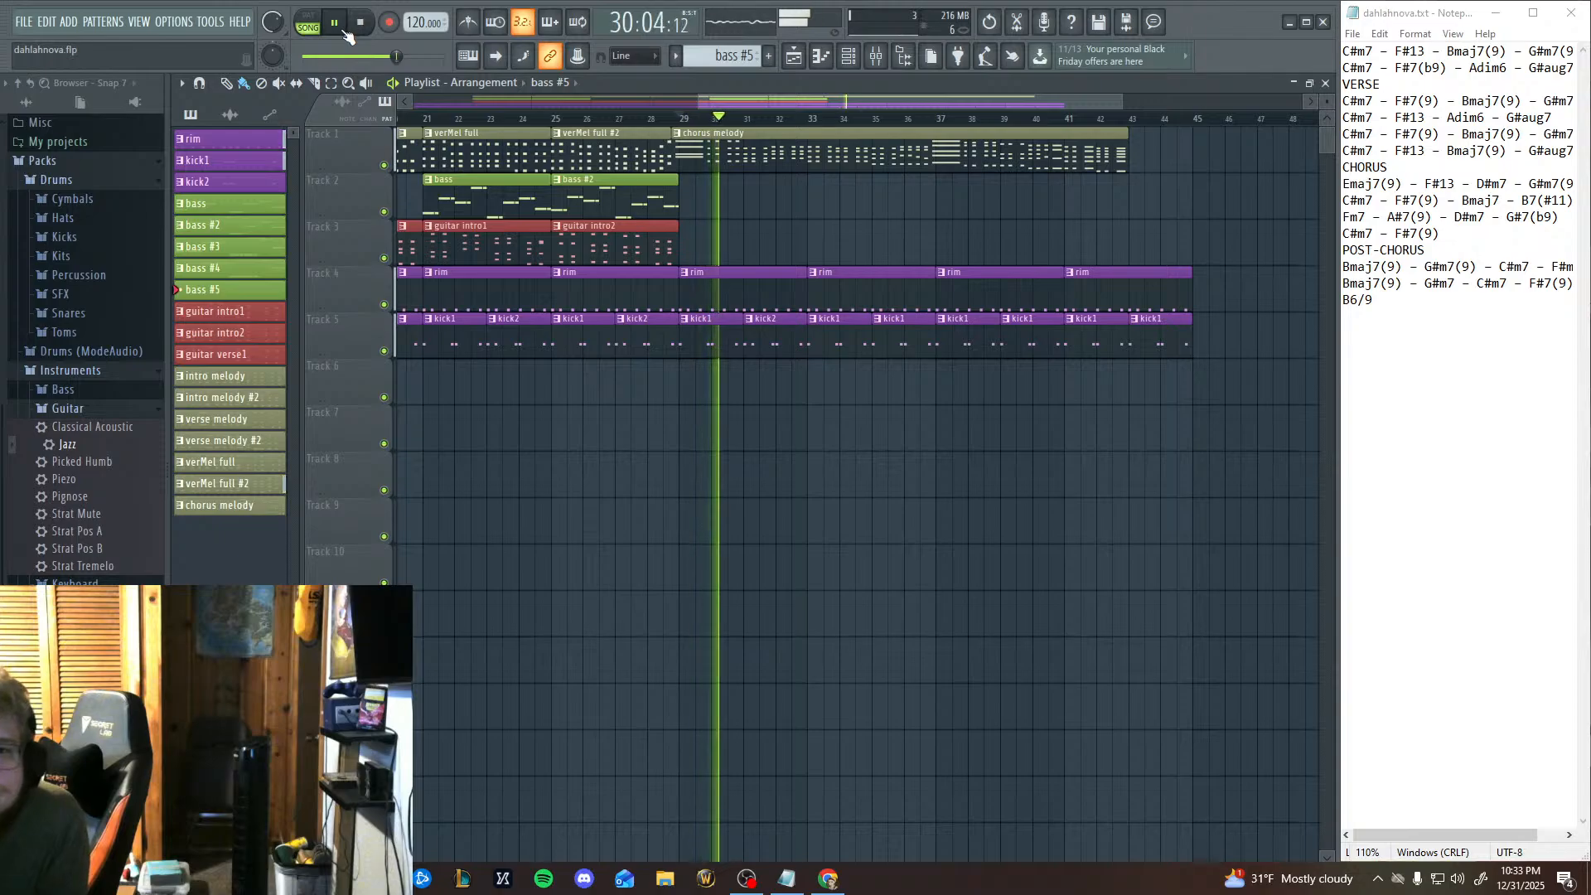
left_click(348, 33)
left_click(349, 28)
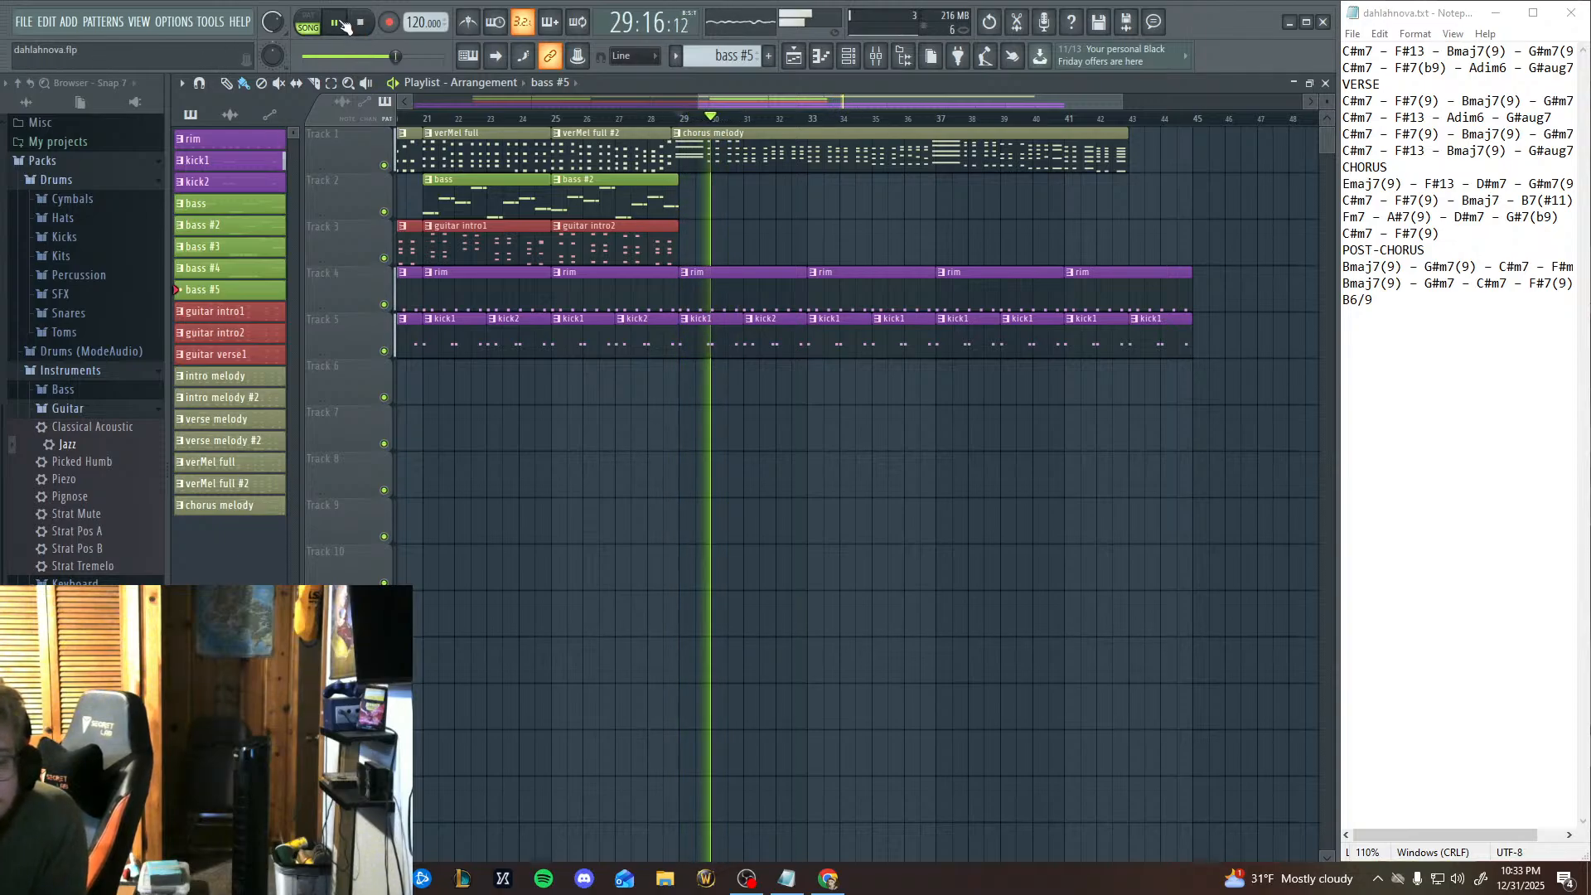
left_click(347, 27)
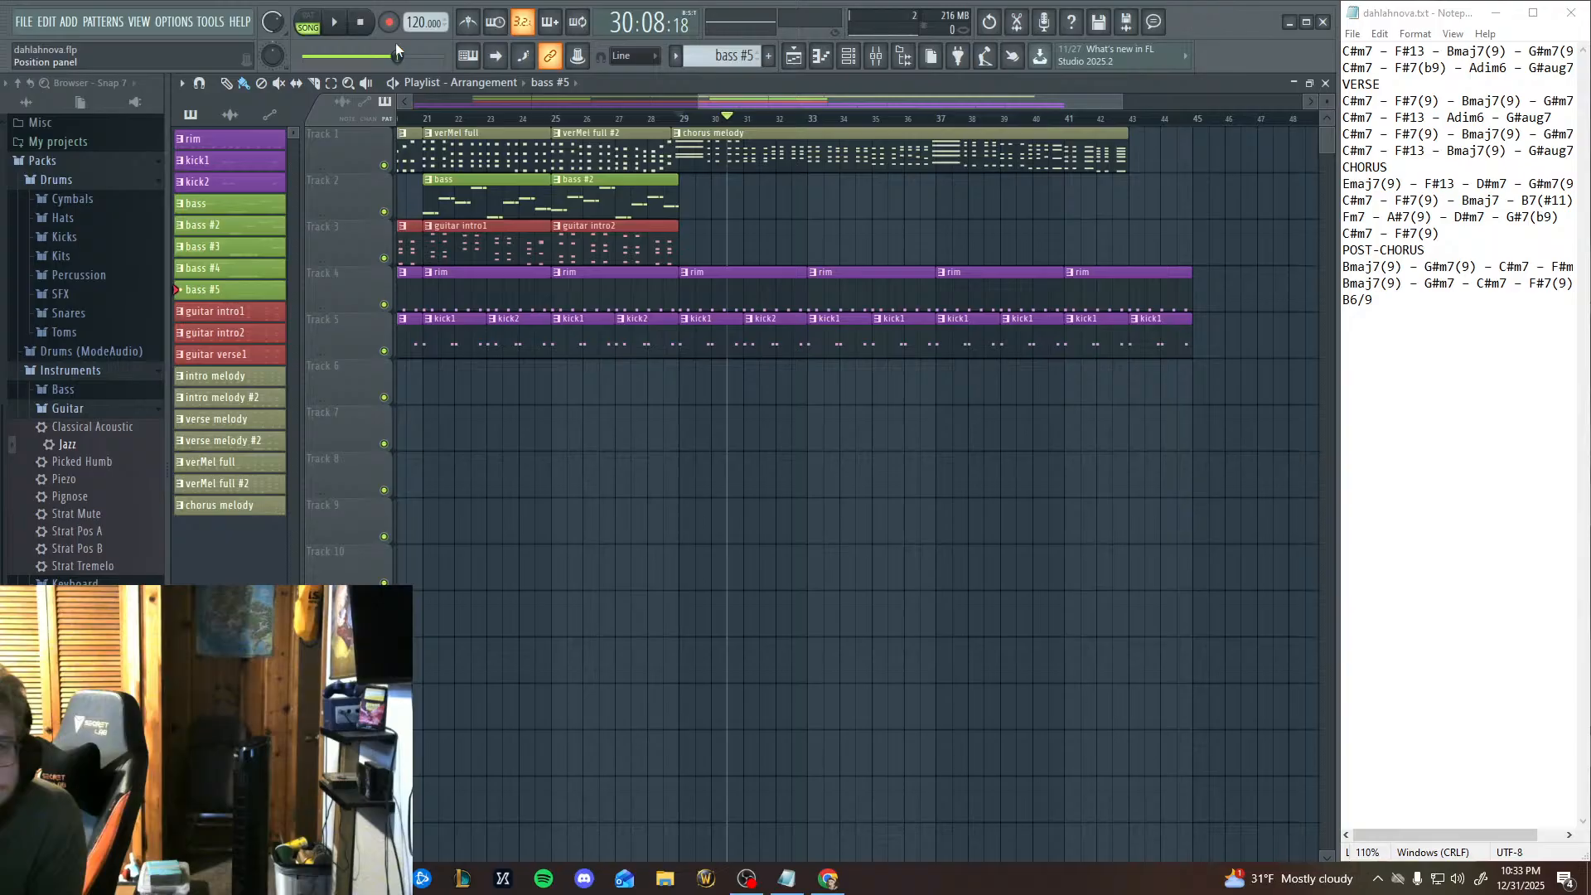
left_click(335, 24)
left_click(335, 24)
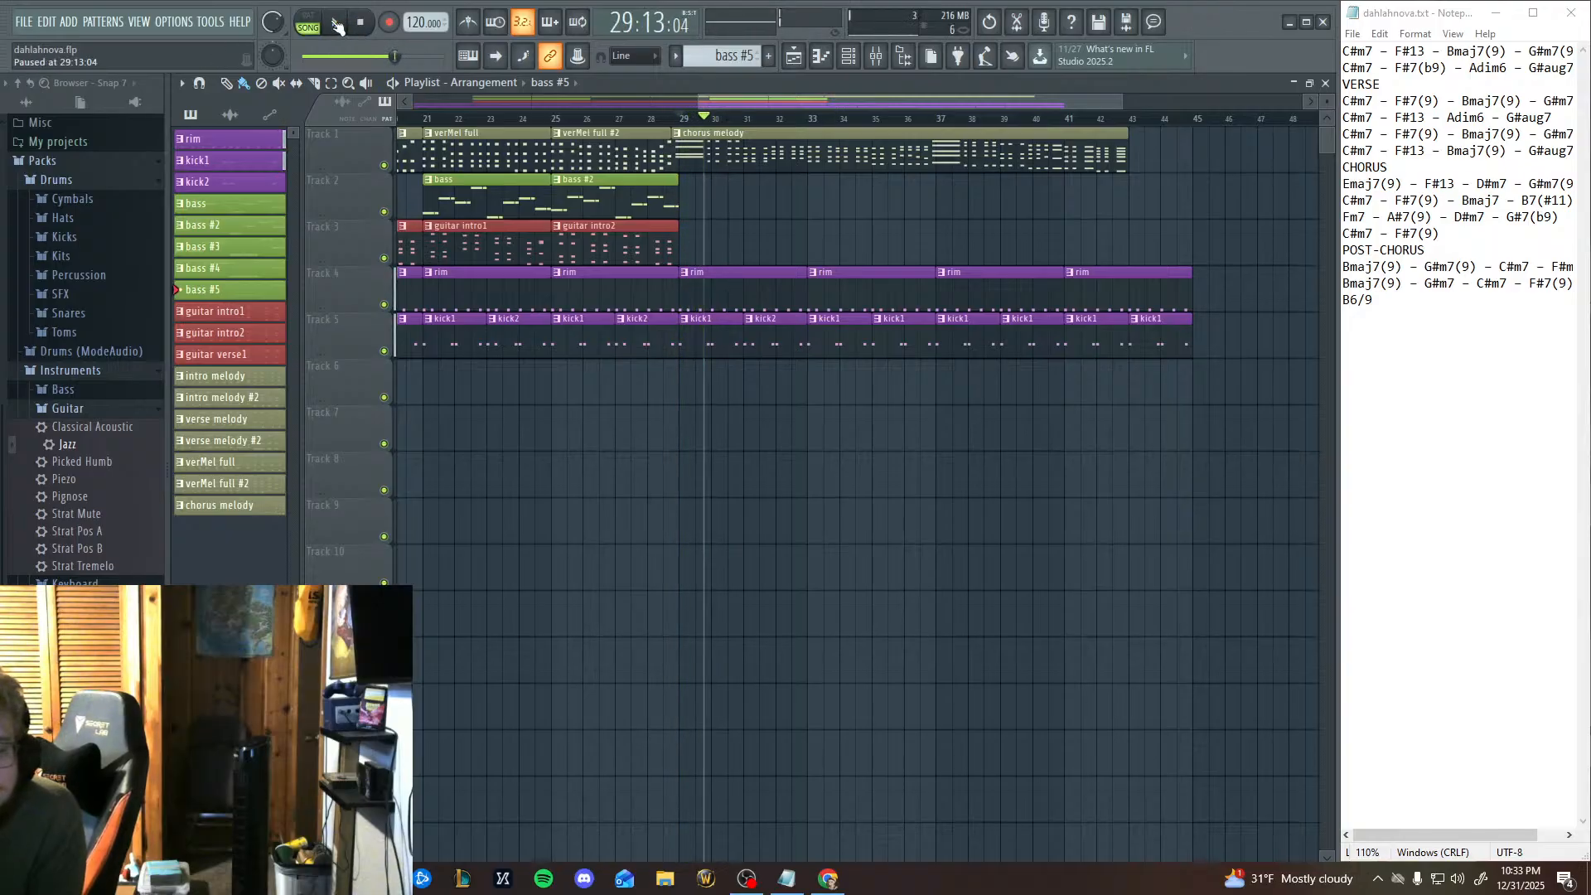
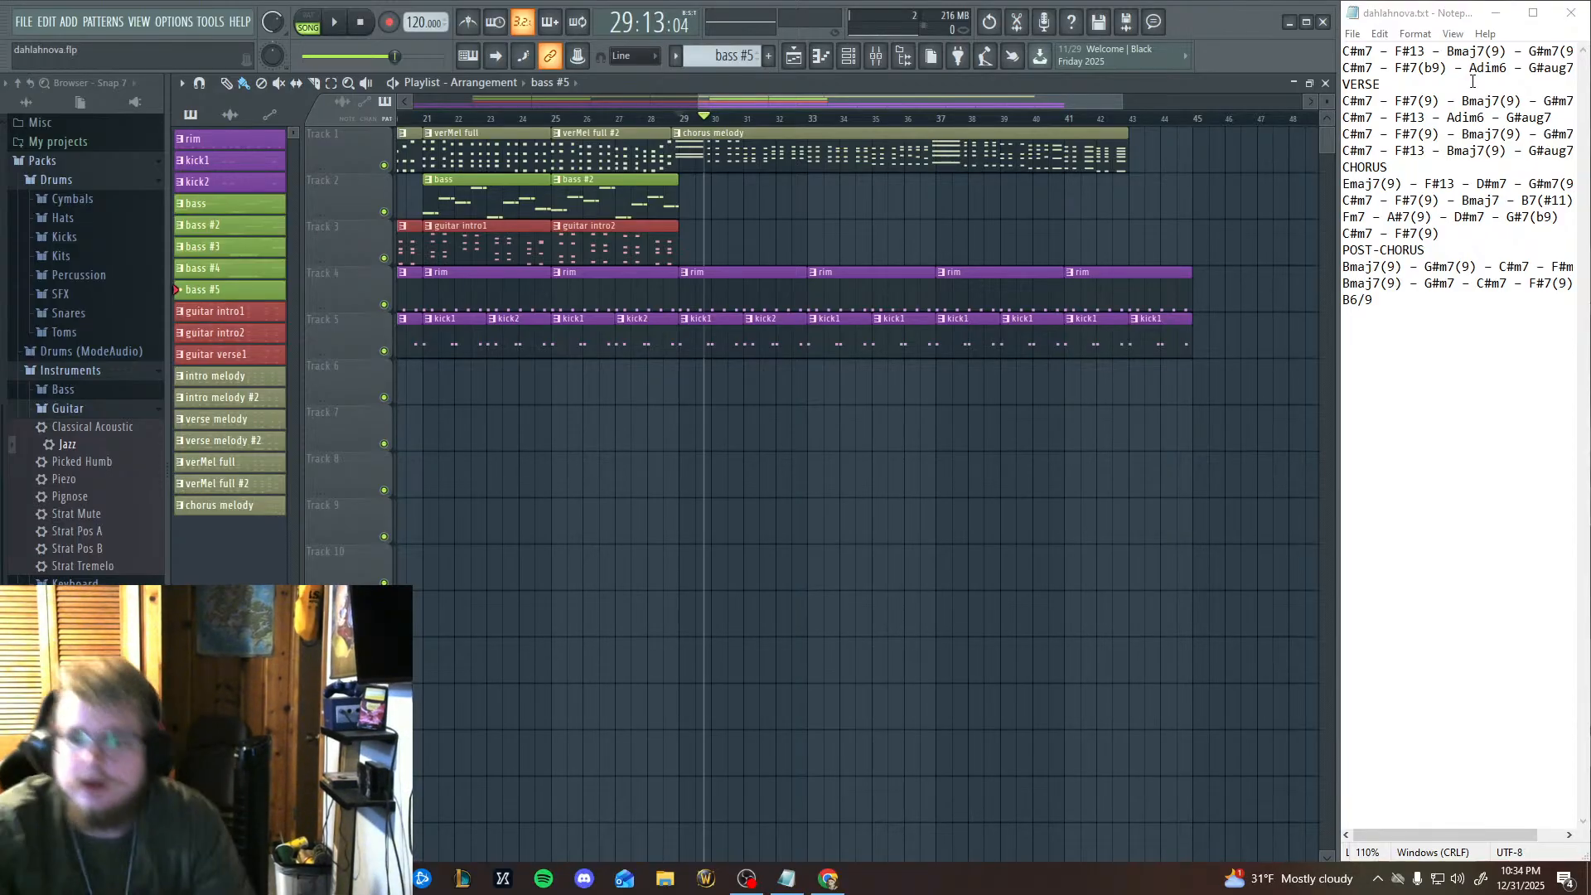
In the chord notes text file, change every F#13 chord to F#6 in the intro, verse and chorus lines.
double_click(1417, 52)
type("6")
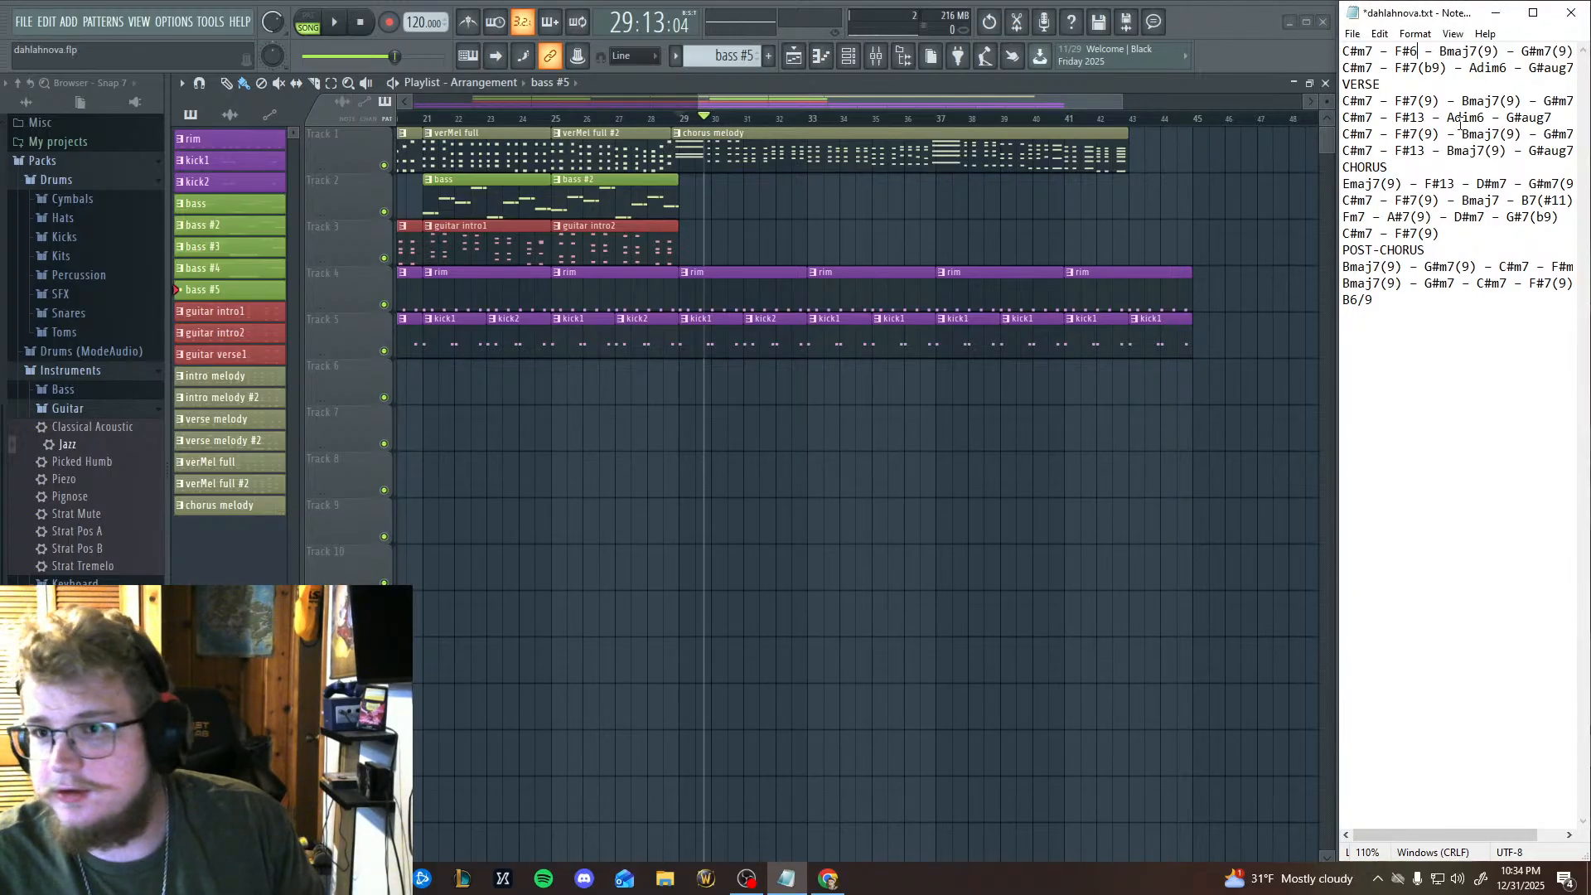
type("6")
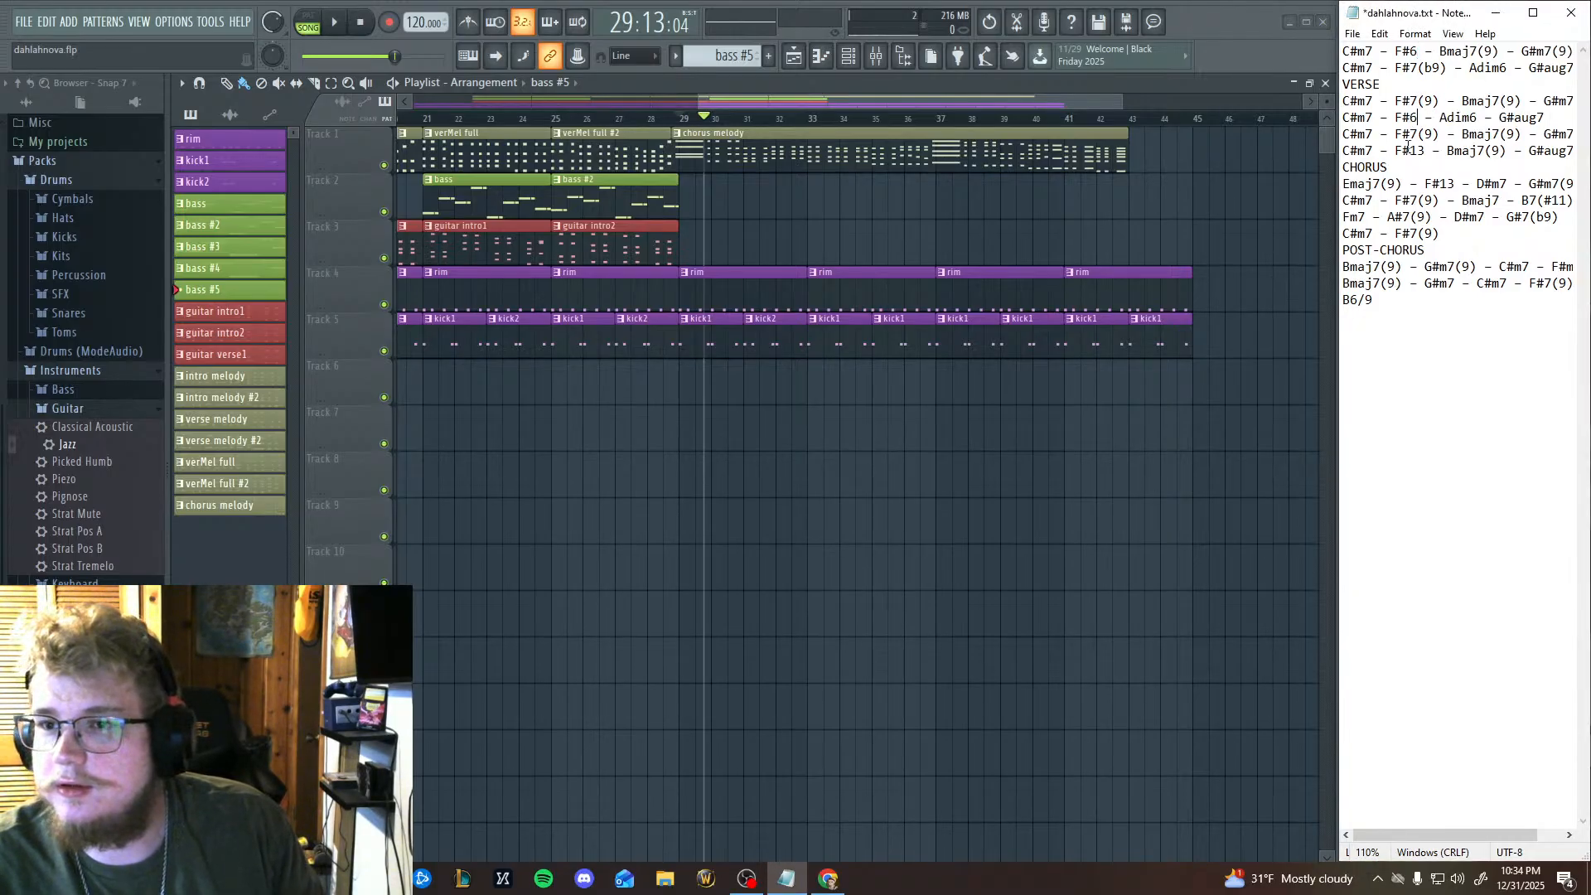
double_click(1426, 151)
left_click(1421, 151)
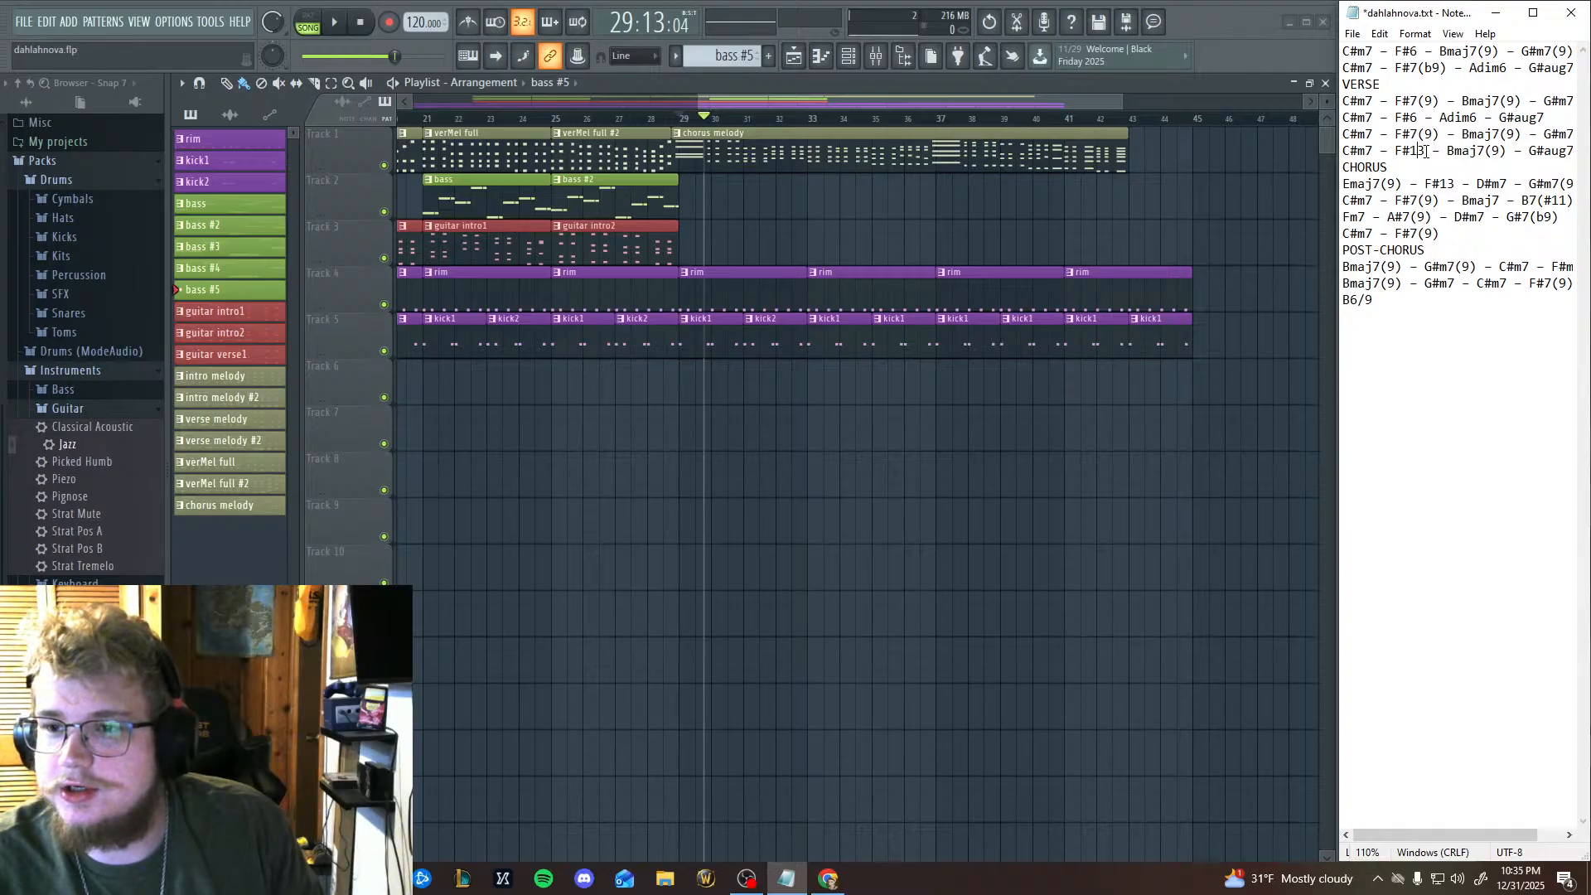
type("6")
double_click(1444, 184)
type("6")
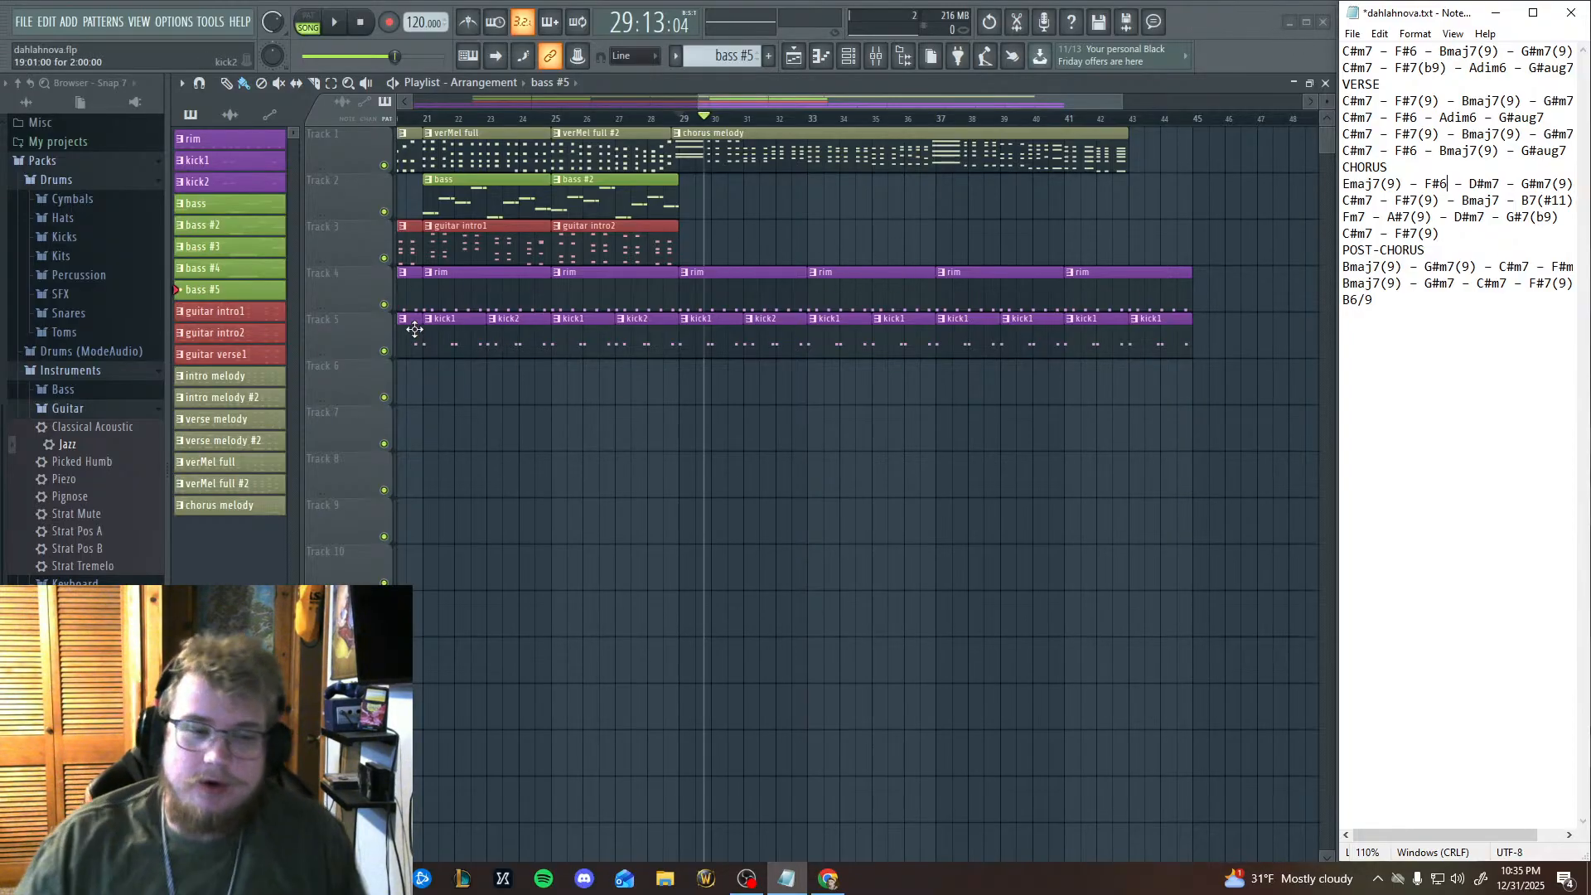
Paste the two-note bass figure twice into the bass #5 piano roll, on D#6 at bar 1 and G#5 mid-bar, and play it back.
key("F7")
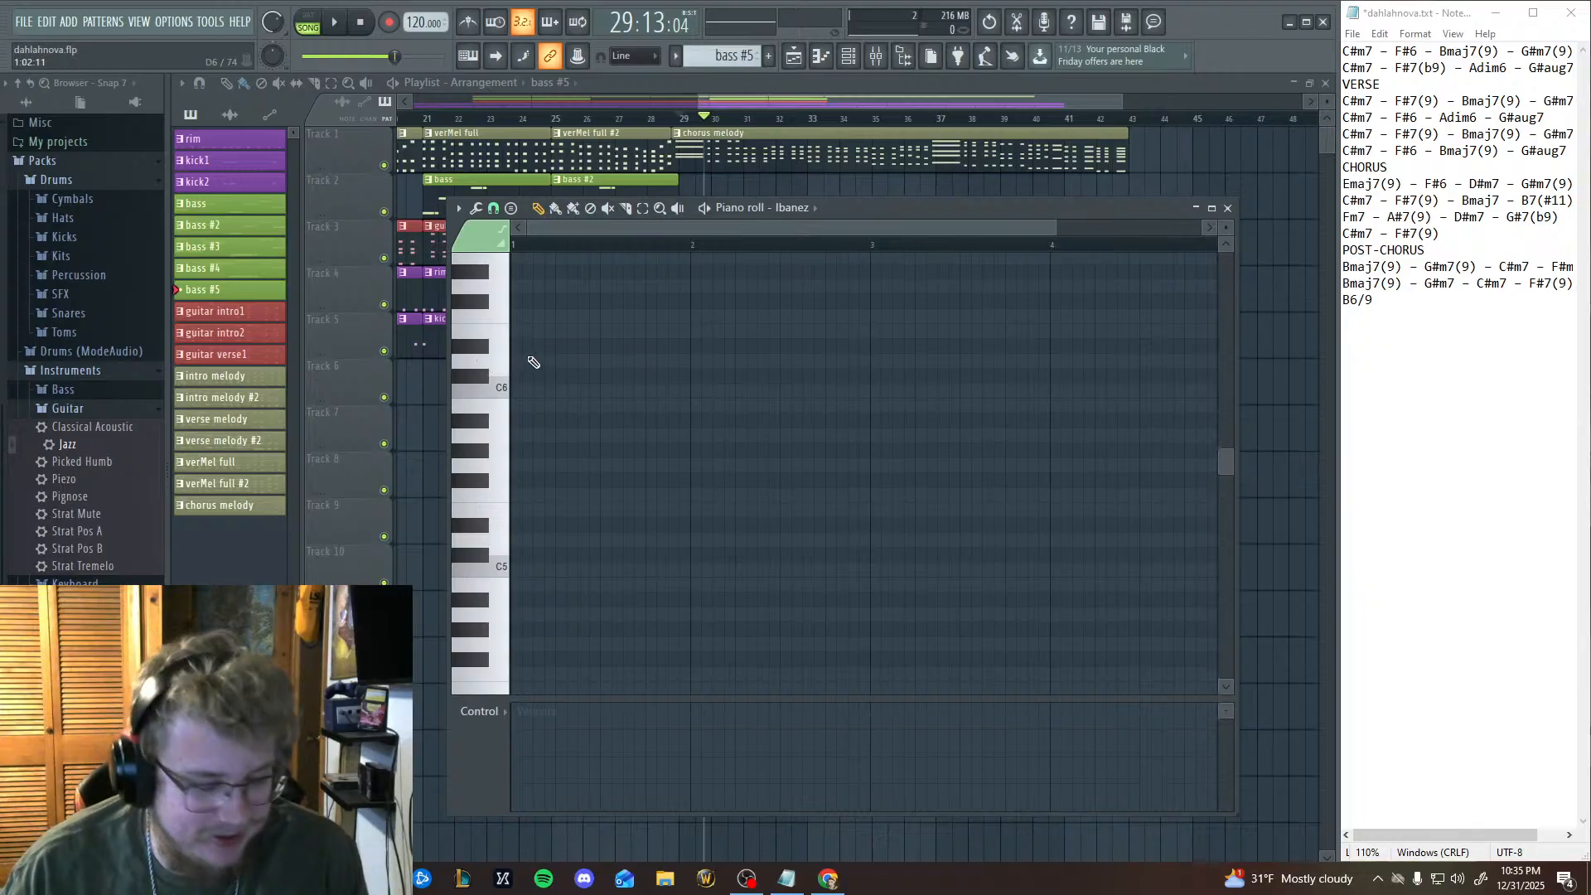
key("ctrl+v")
left_click_drag(625, 522, 536, 343)
key("ctrl+v")
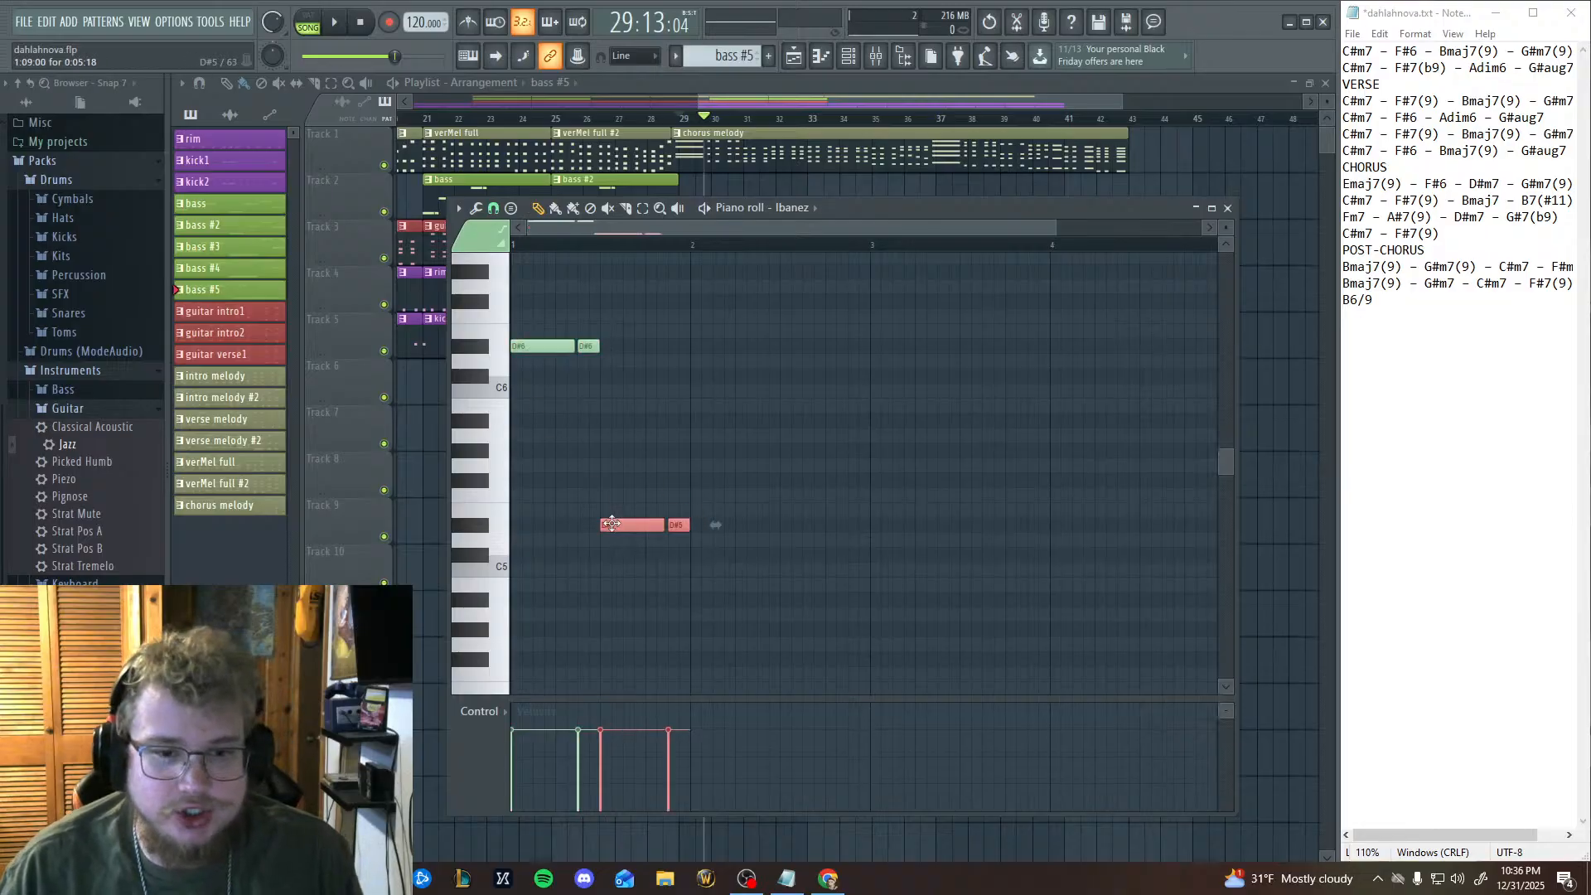
left_click_drag(612, 522, 609, 446)
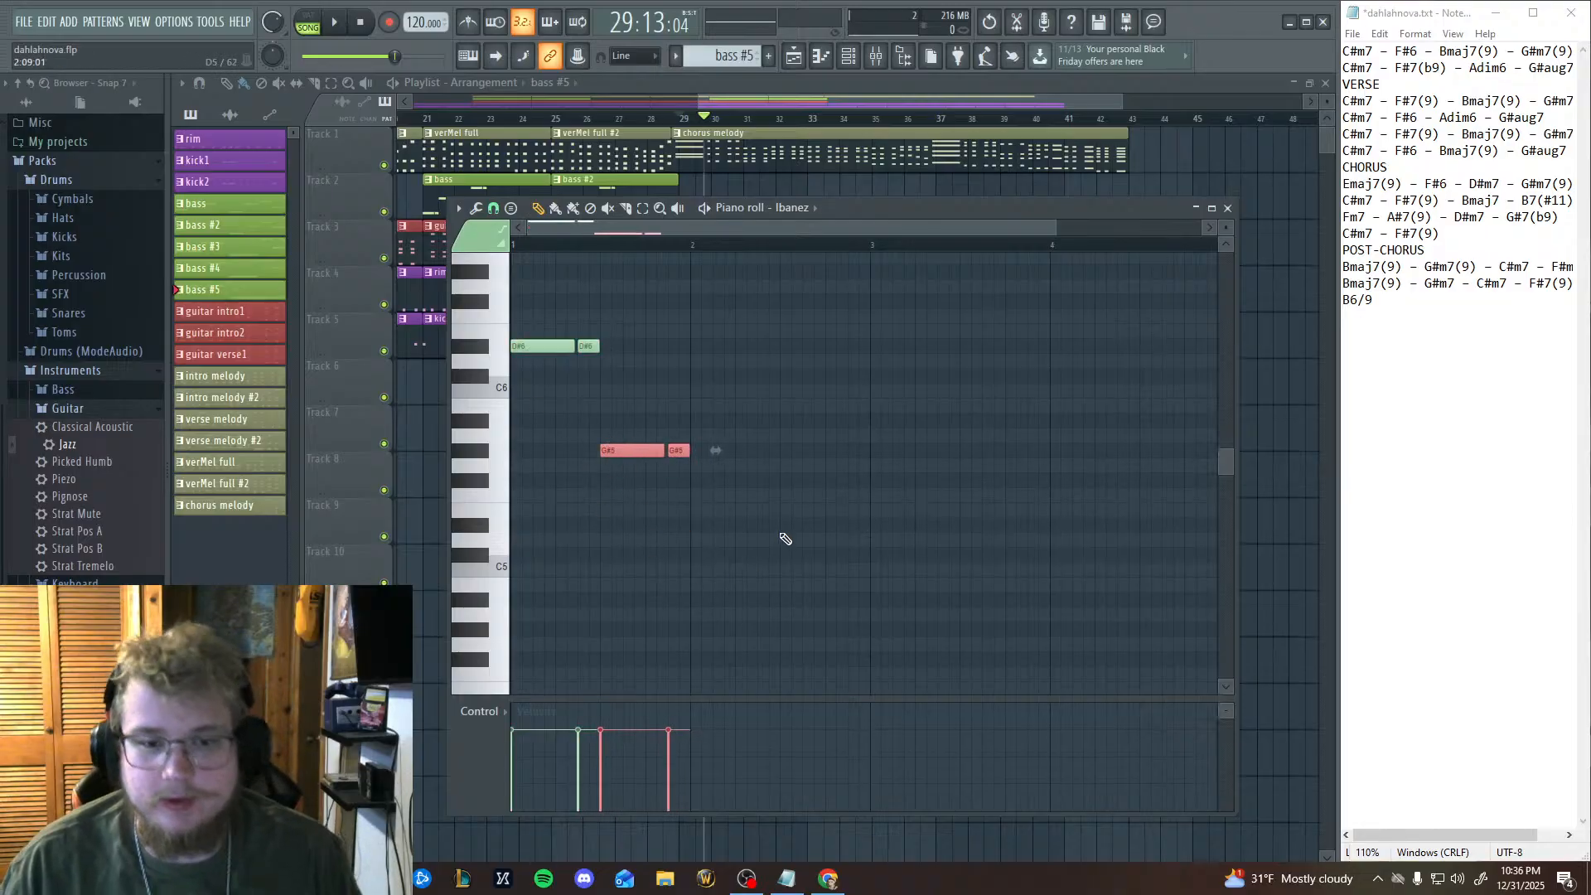
left_click(338, 23)
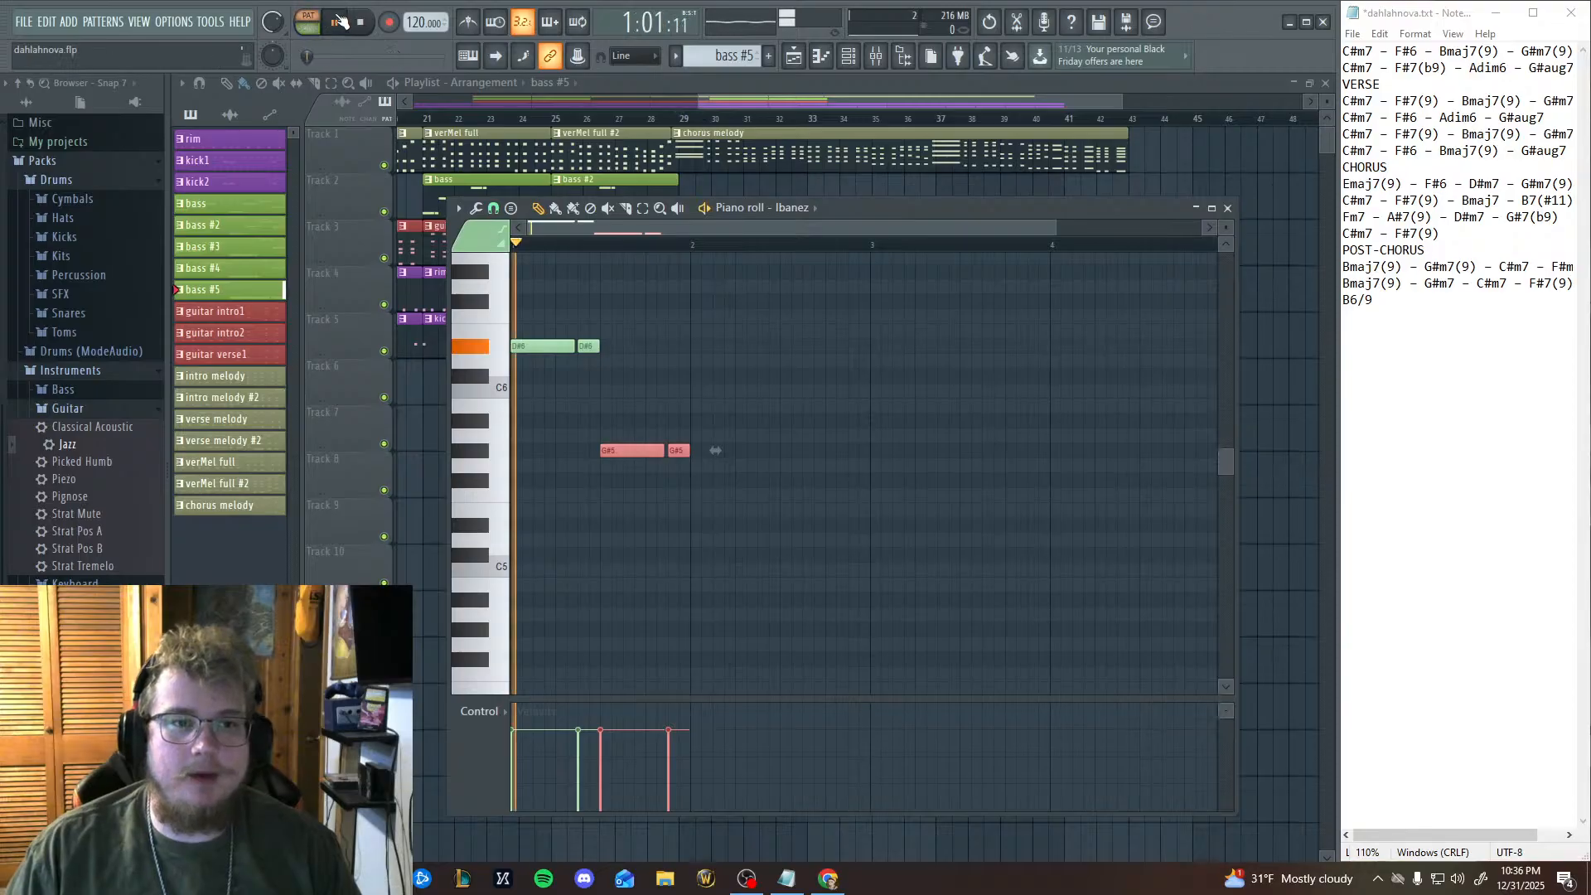
left_click(342, 31)
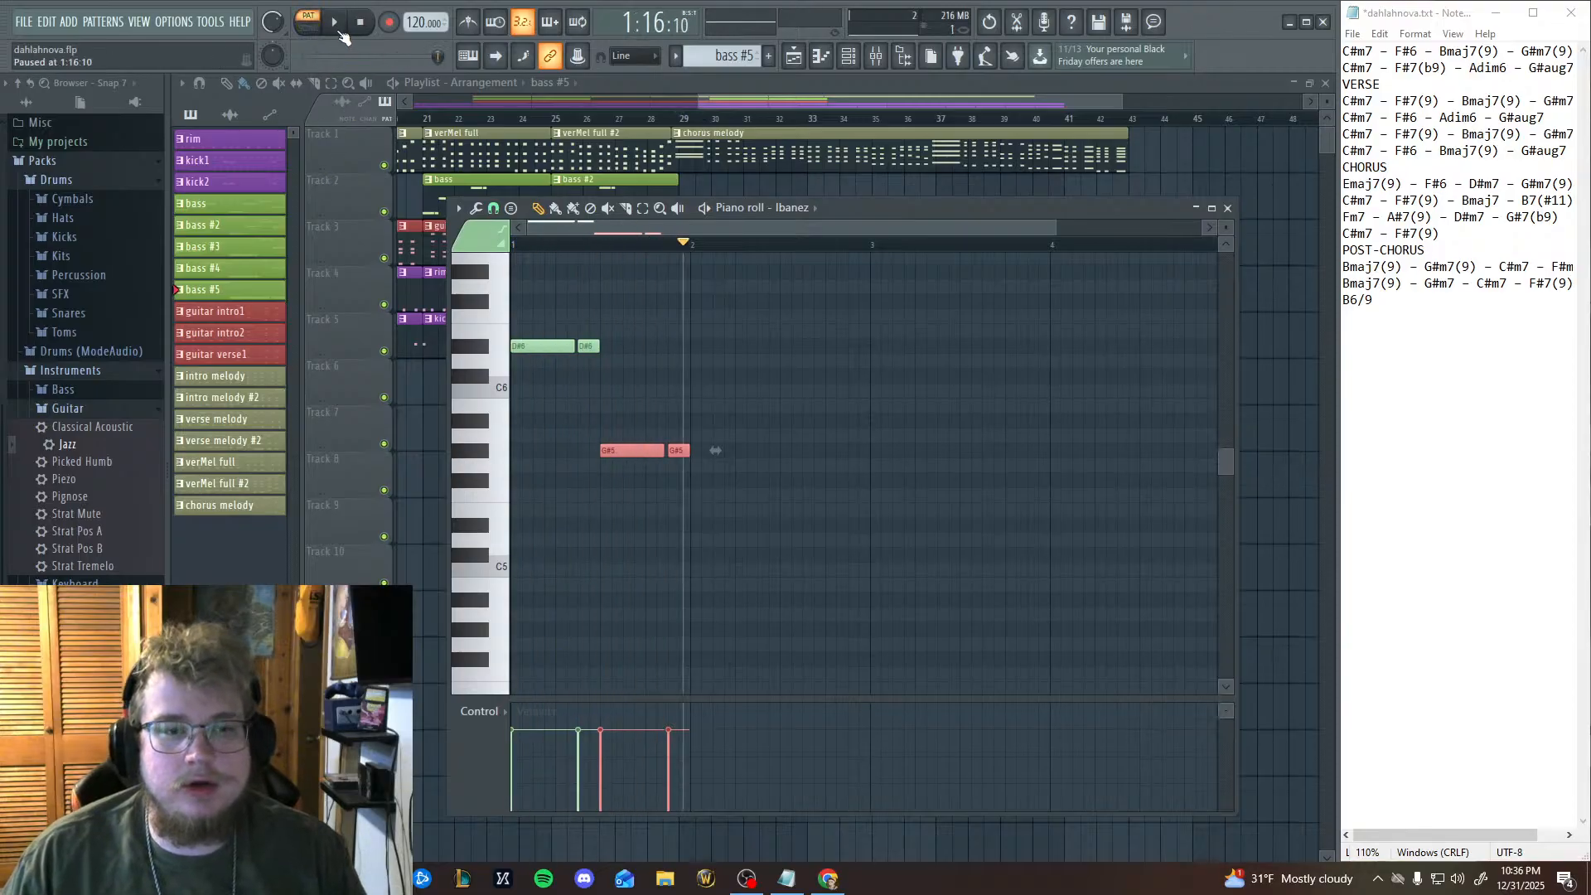
Paste a third copy of the two-note bass figure and place it on F#5 at the start of bar 2.
left_click_drag(695, 512, 694, 476)
right_click(698, 479)
key("super+s")
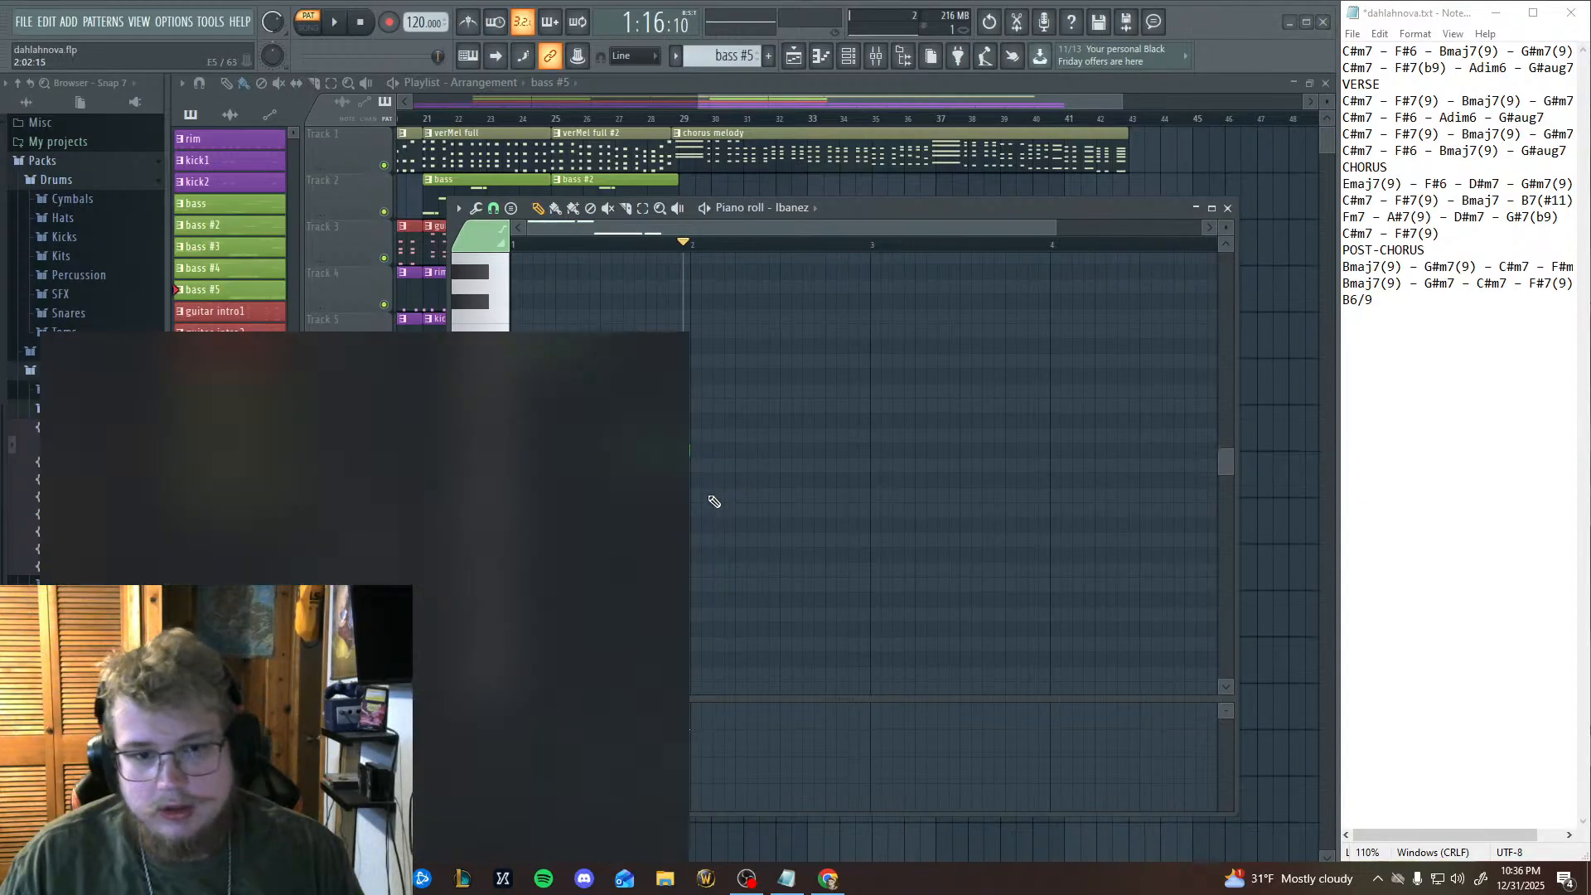
left_click(787, 467)
key("ctrl+v")
right_click(795, 470)
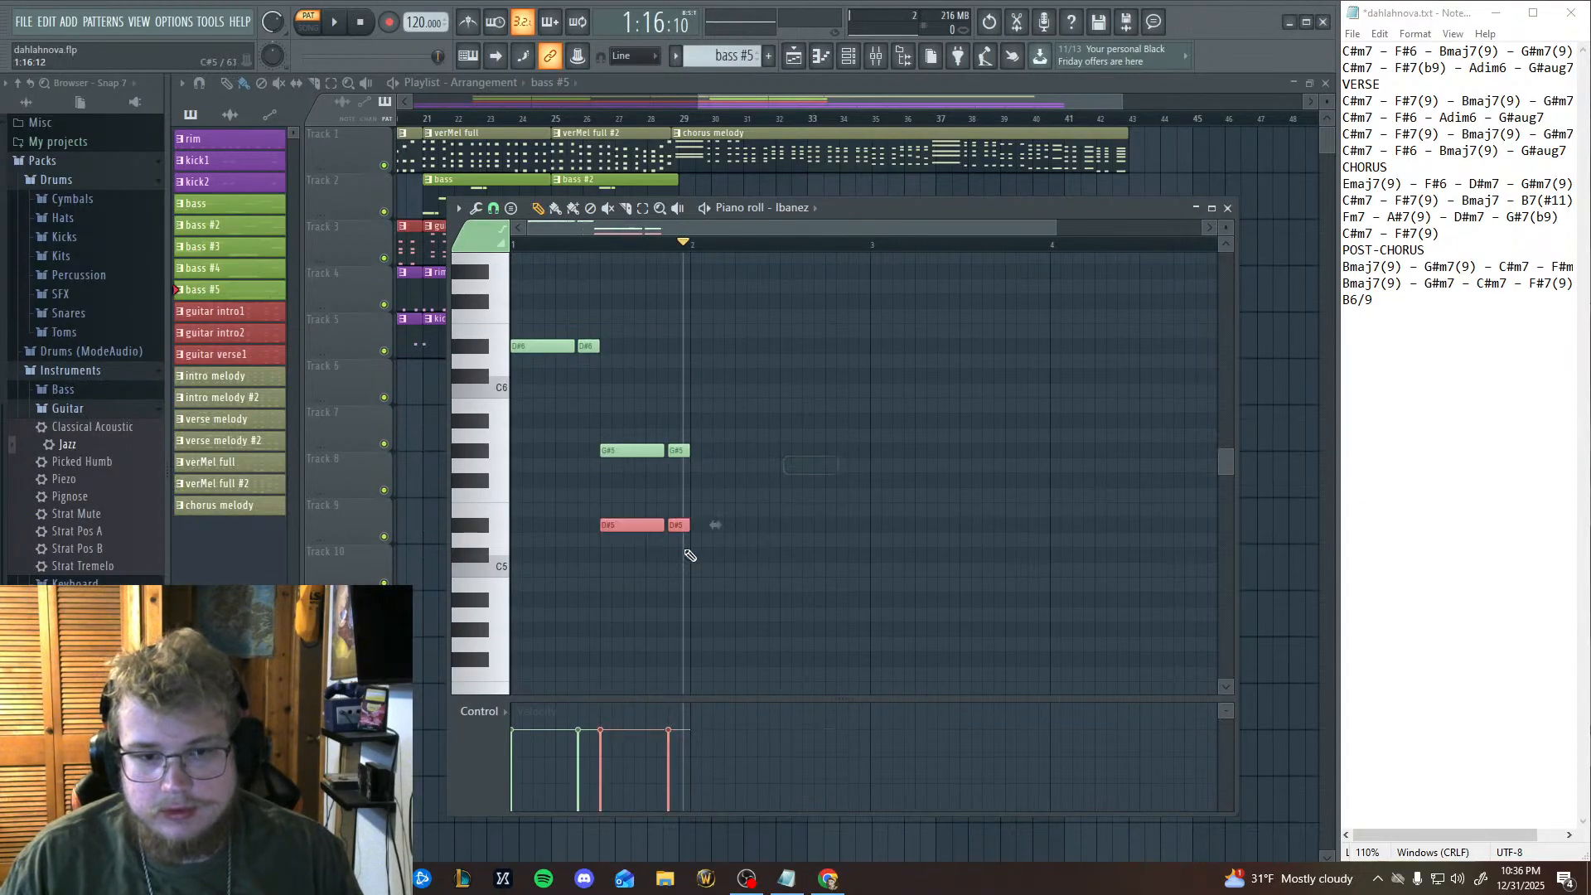
left_click_drag(647, 524, 735, 465)
left_click(482, 470)
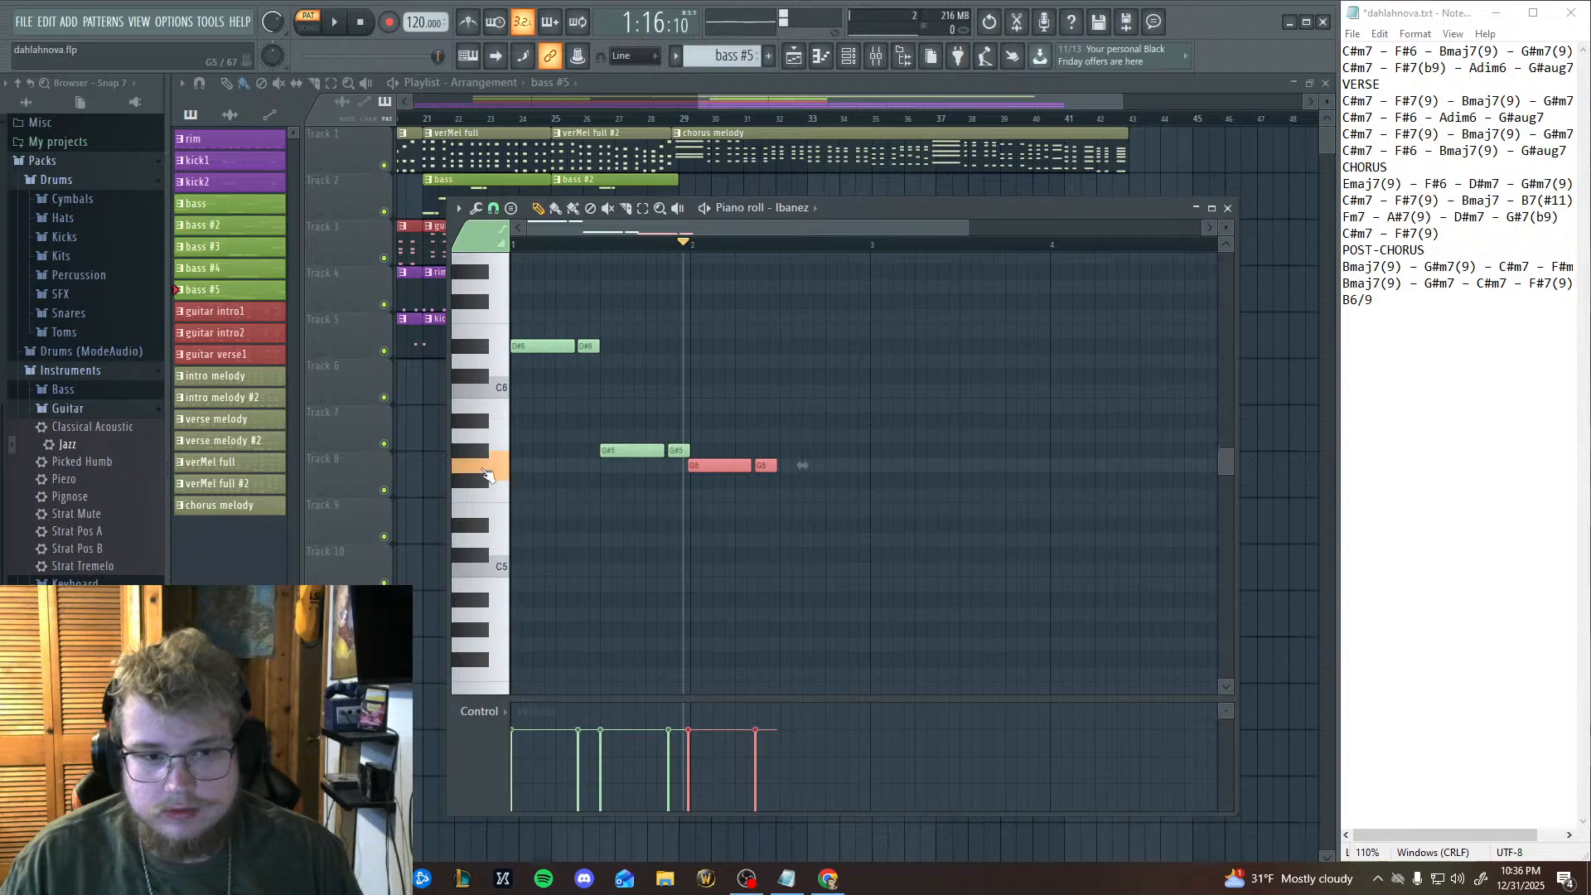
left_click(485, 495)
left_click(483, 483)
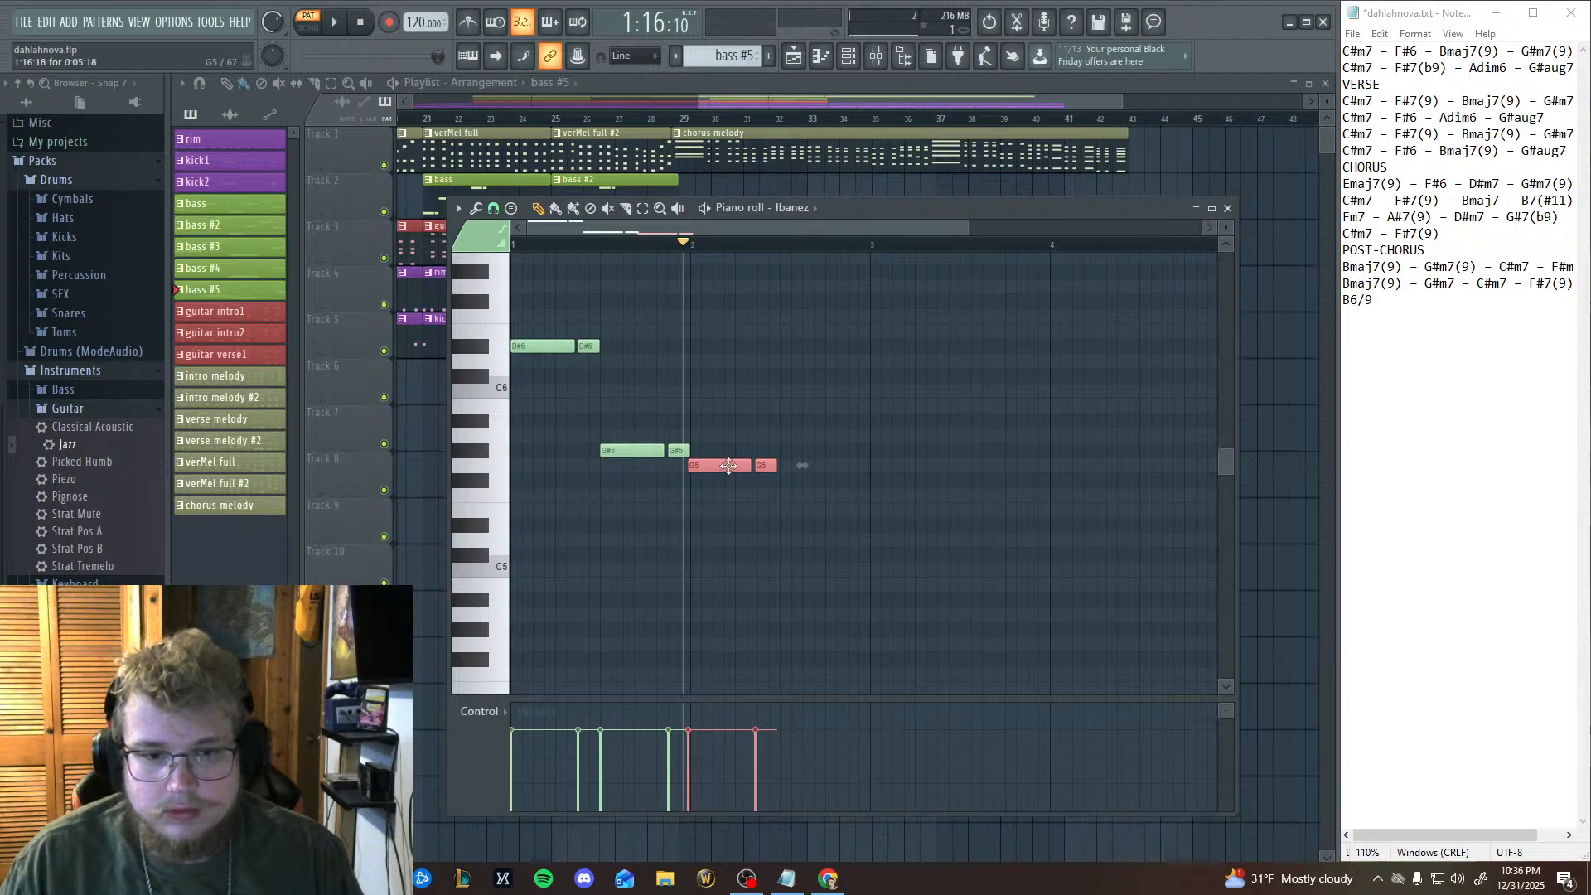
left_click_drag(719, 465, 720, 483)
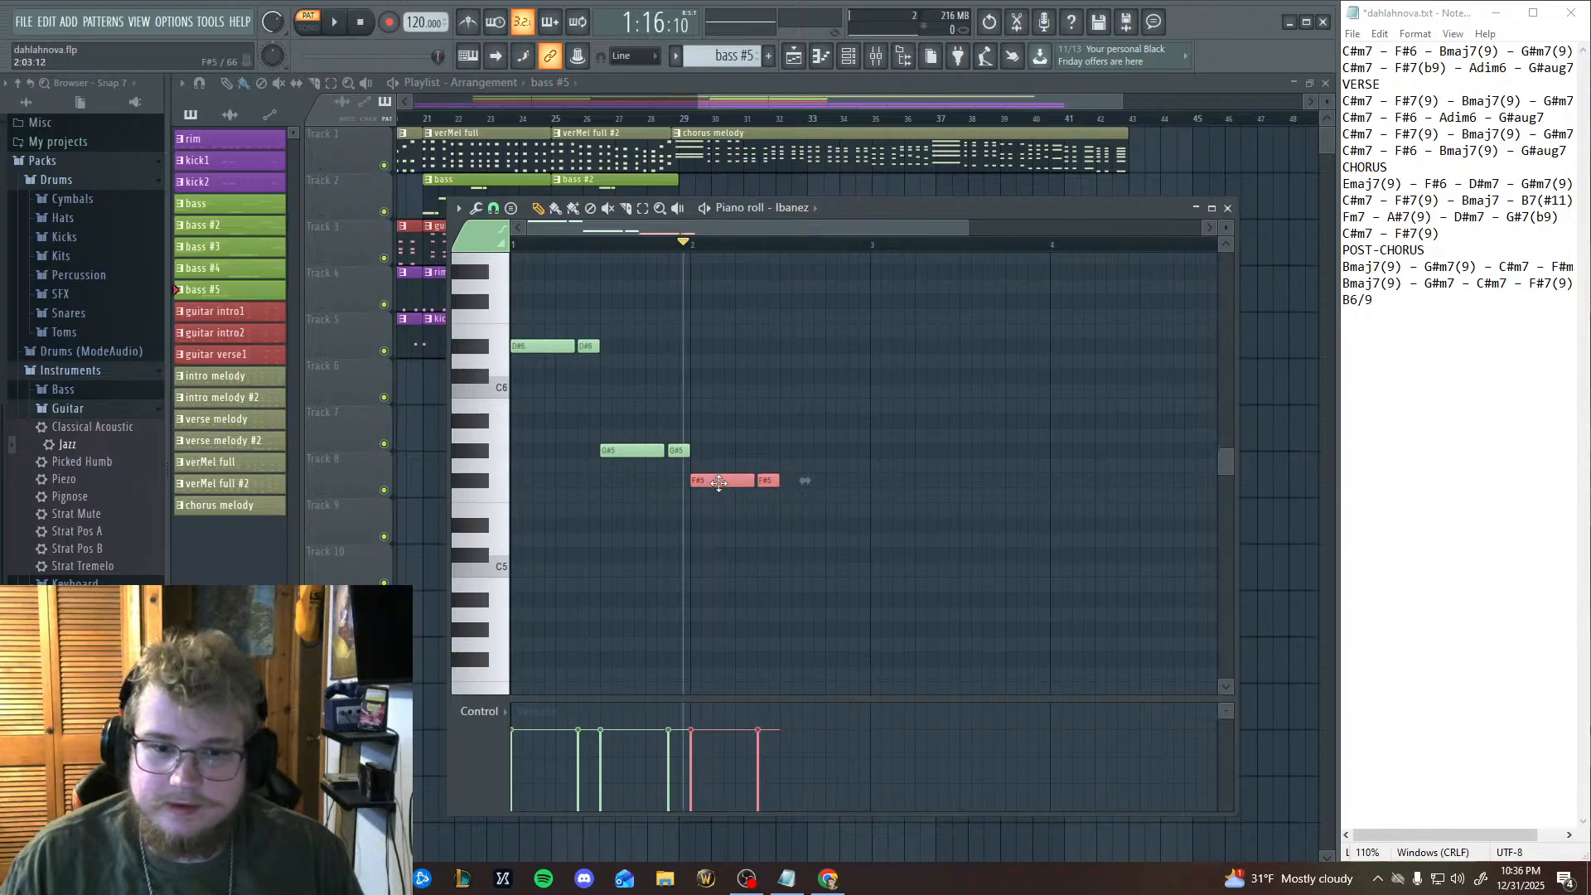
Paste a fourth copy of the bass figure on C#6 in the second half of bar 2 and play the pattern.
key("ctrl+v")
left_click_drag(638, 529, 816, 402)
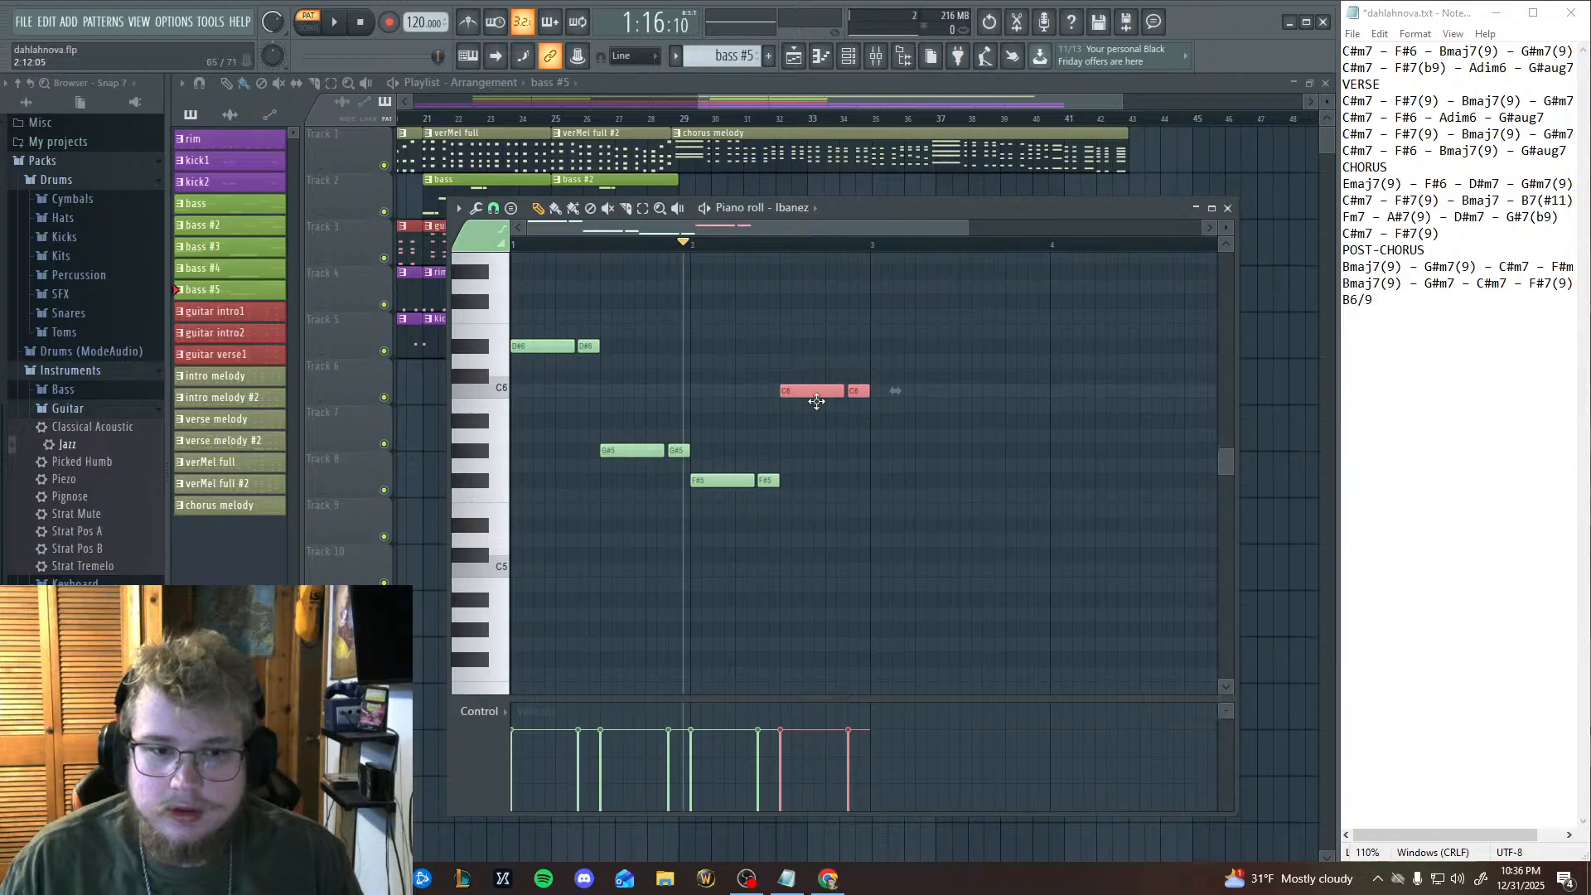
left_click_drag(494, 402, 493, 381)
left_click_drag(803, 385, 803, 371)
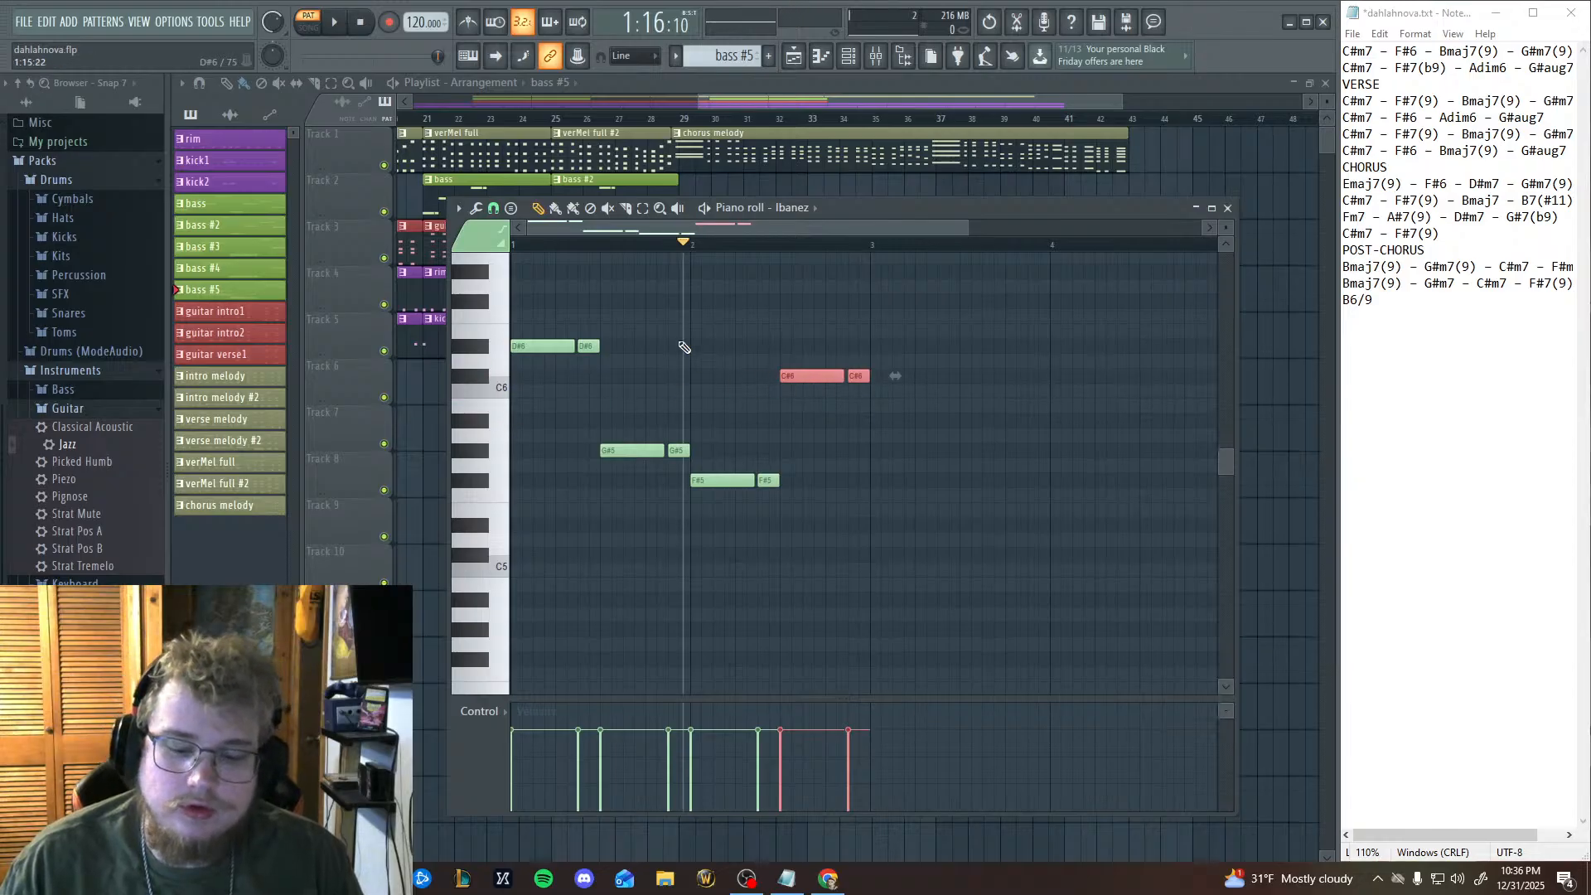
key("space")
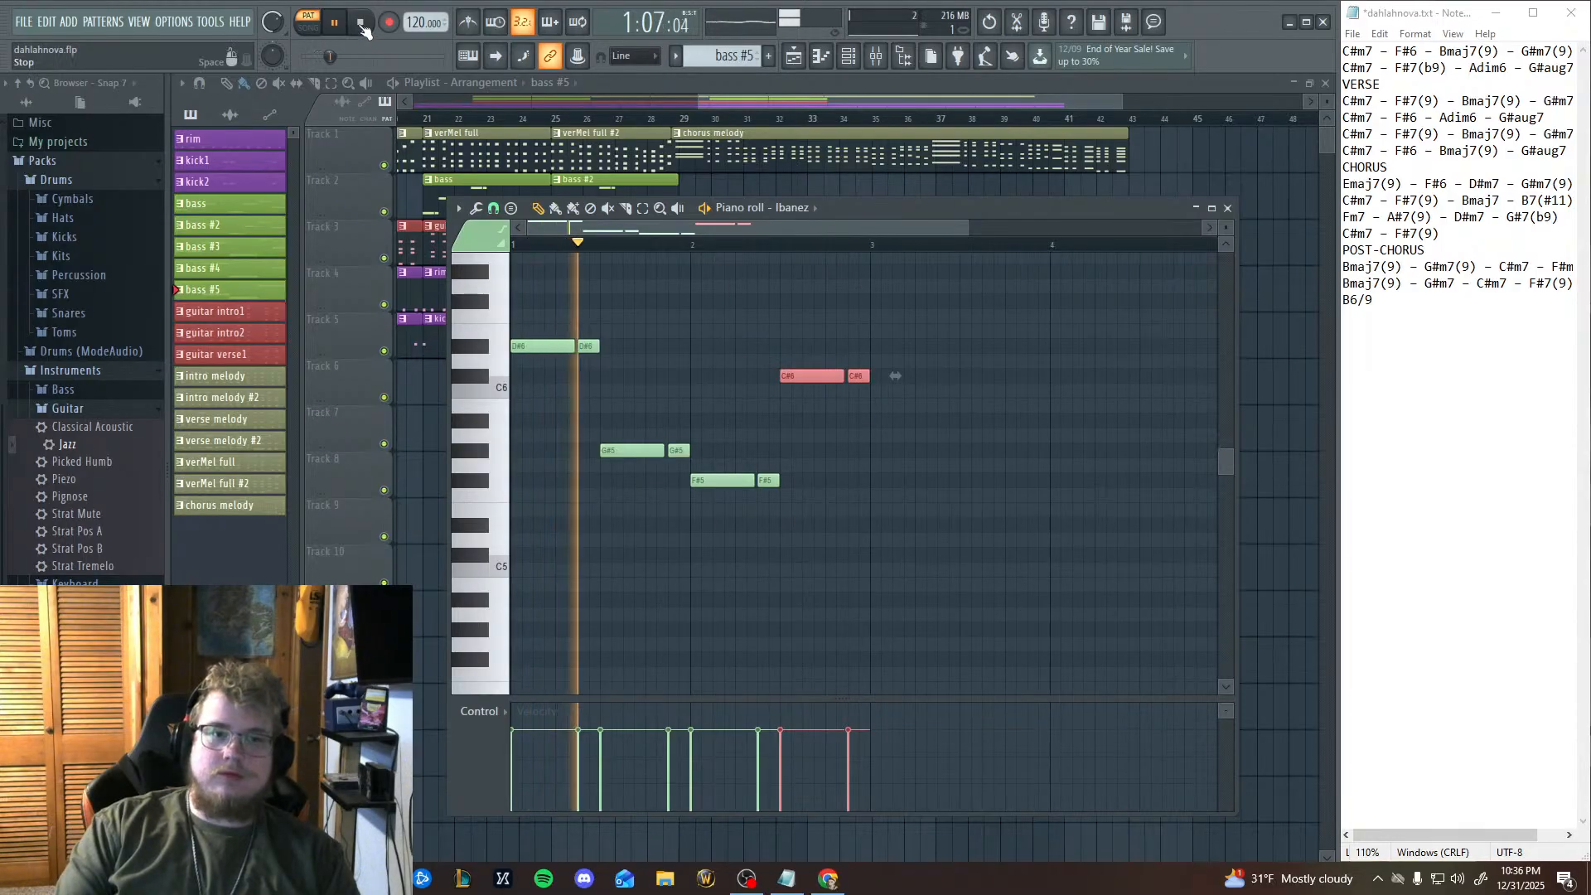
key("space")
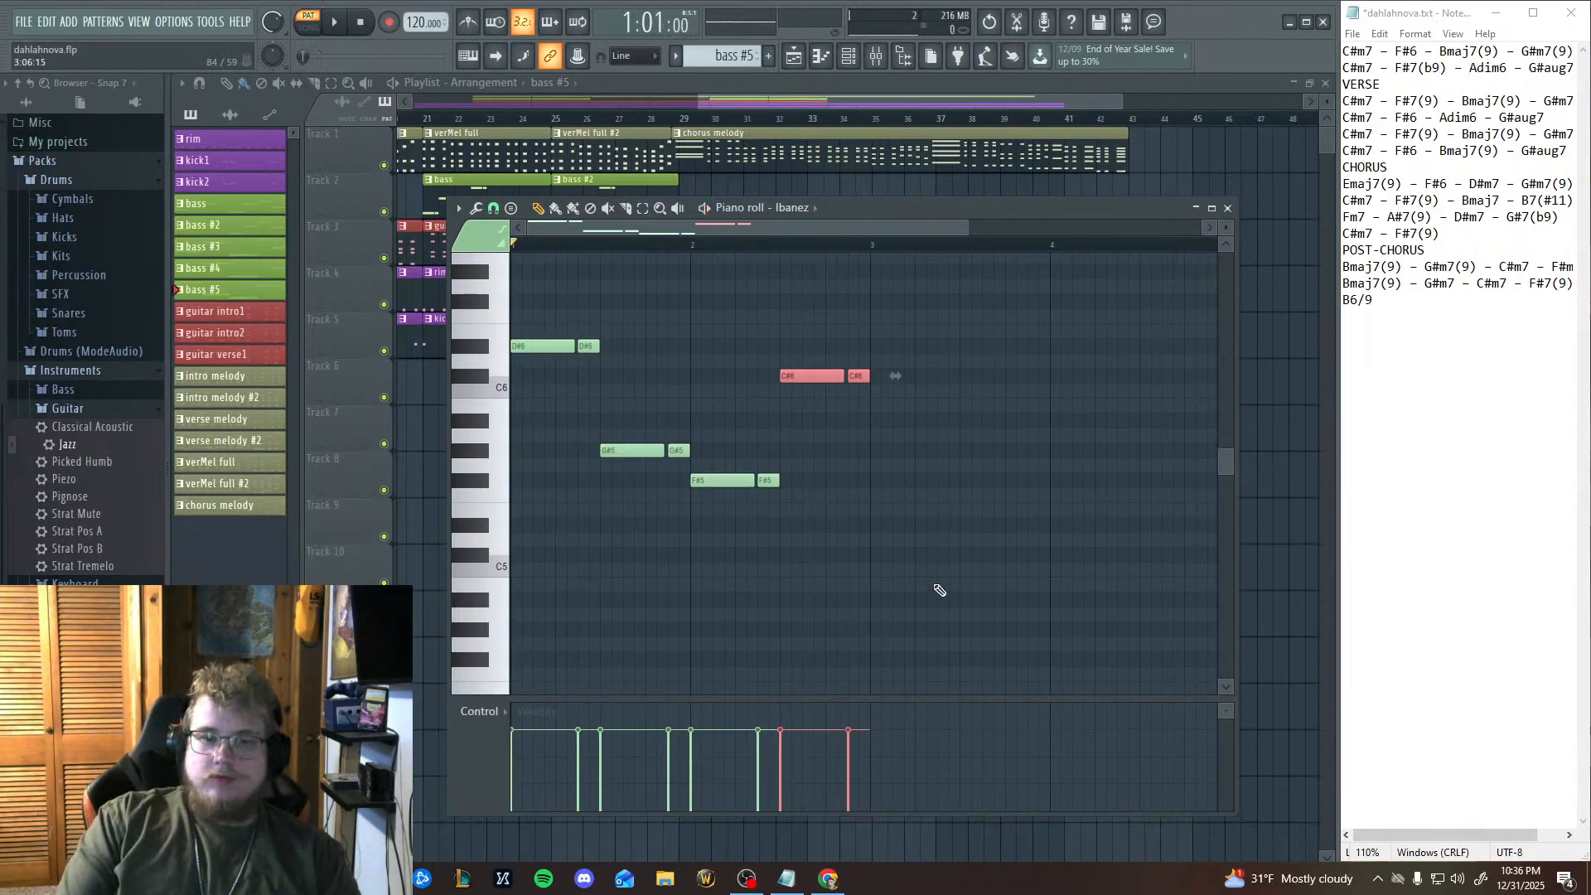
Return to the playlist and replay the chorus opening from bar 29, stopping in bar 30.
left_click(483, 517)
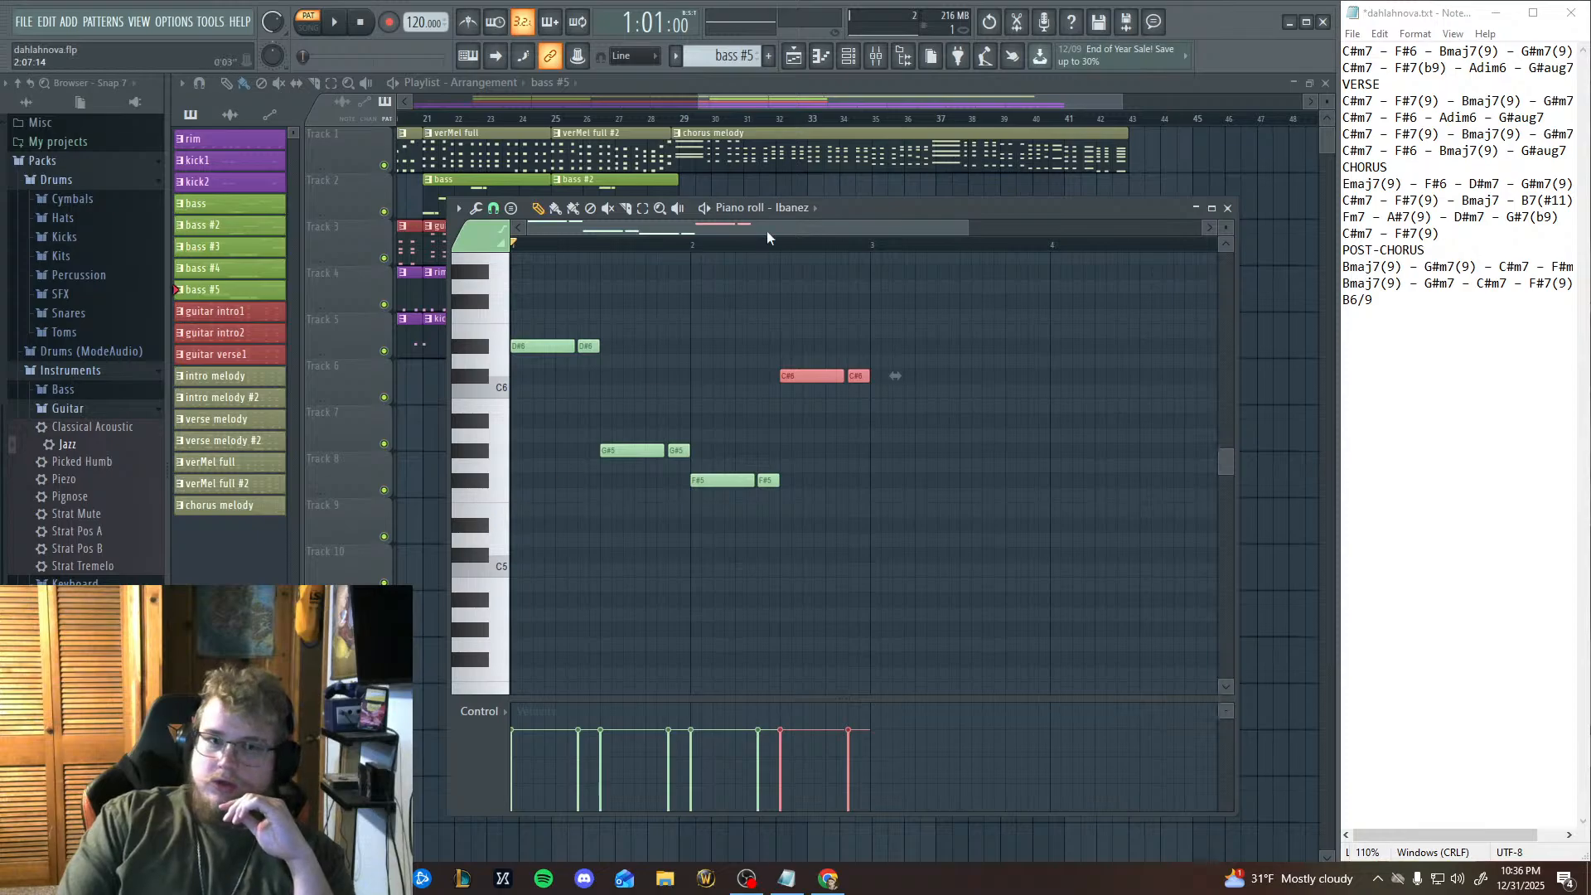
left_click(681, 118)
key("space")
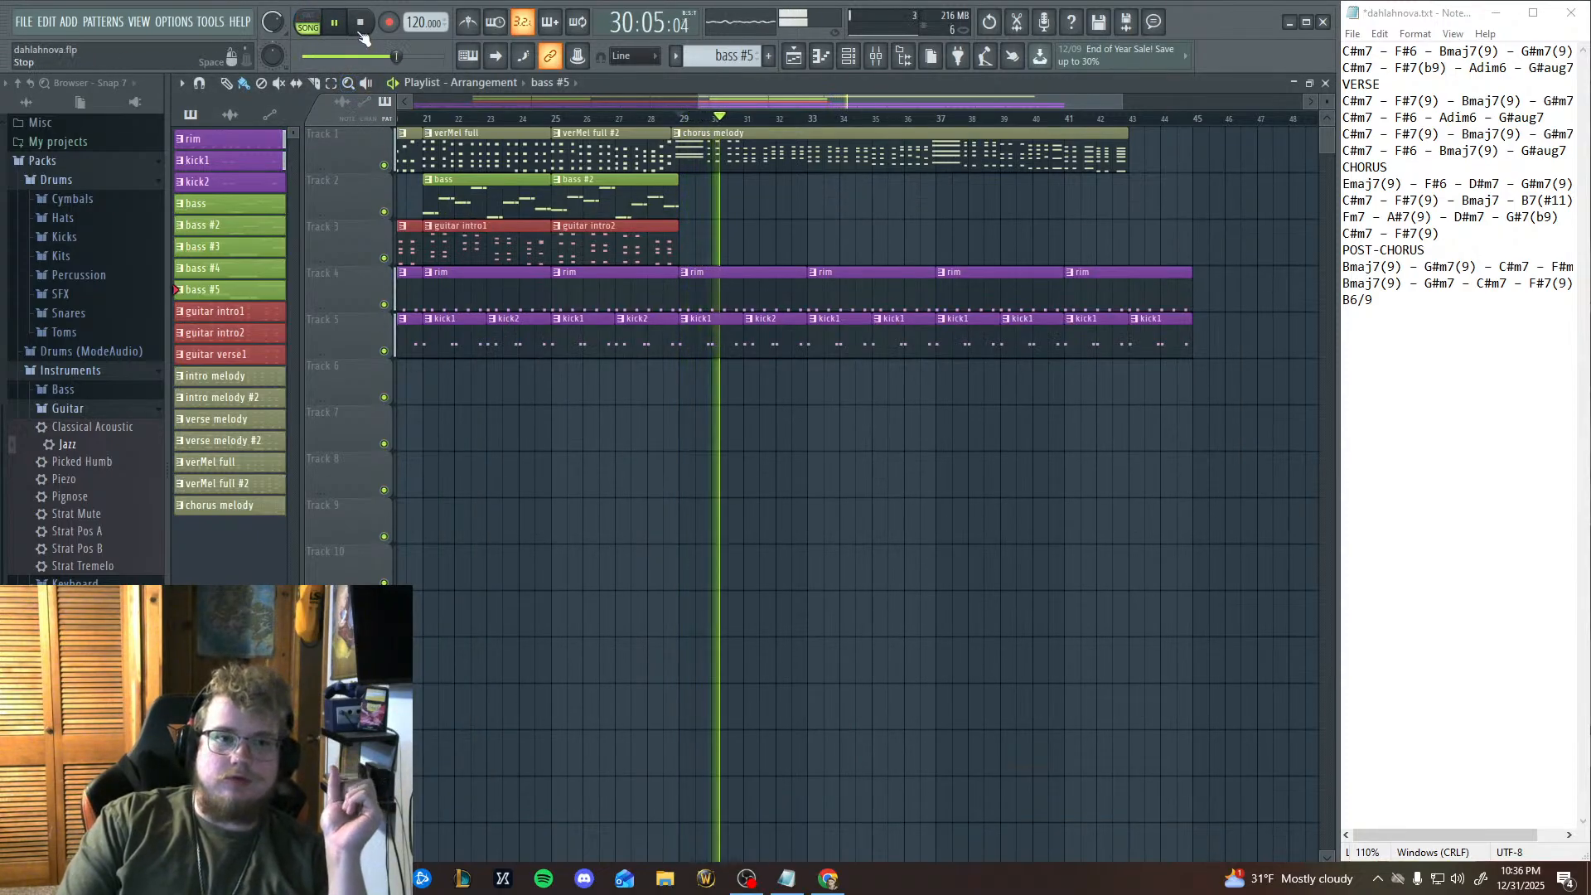
key("space")
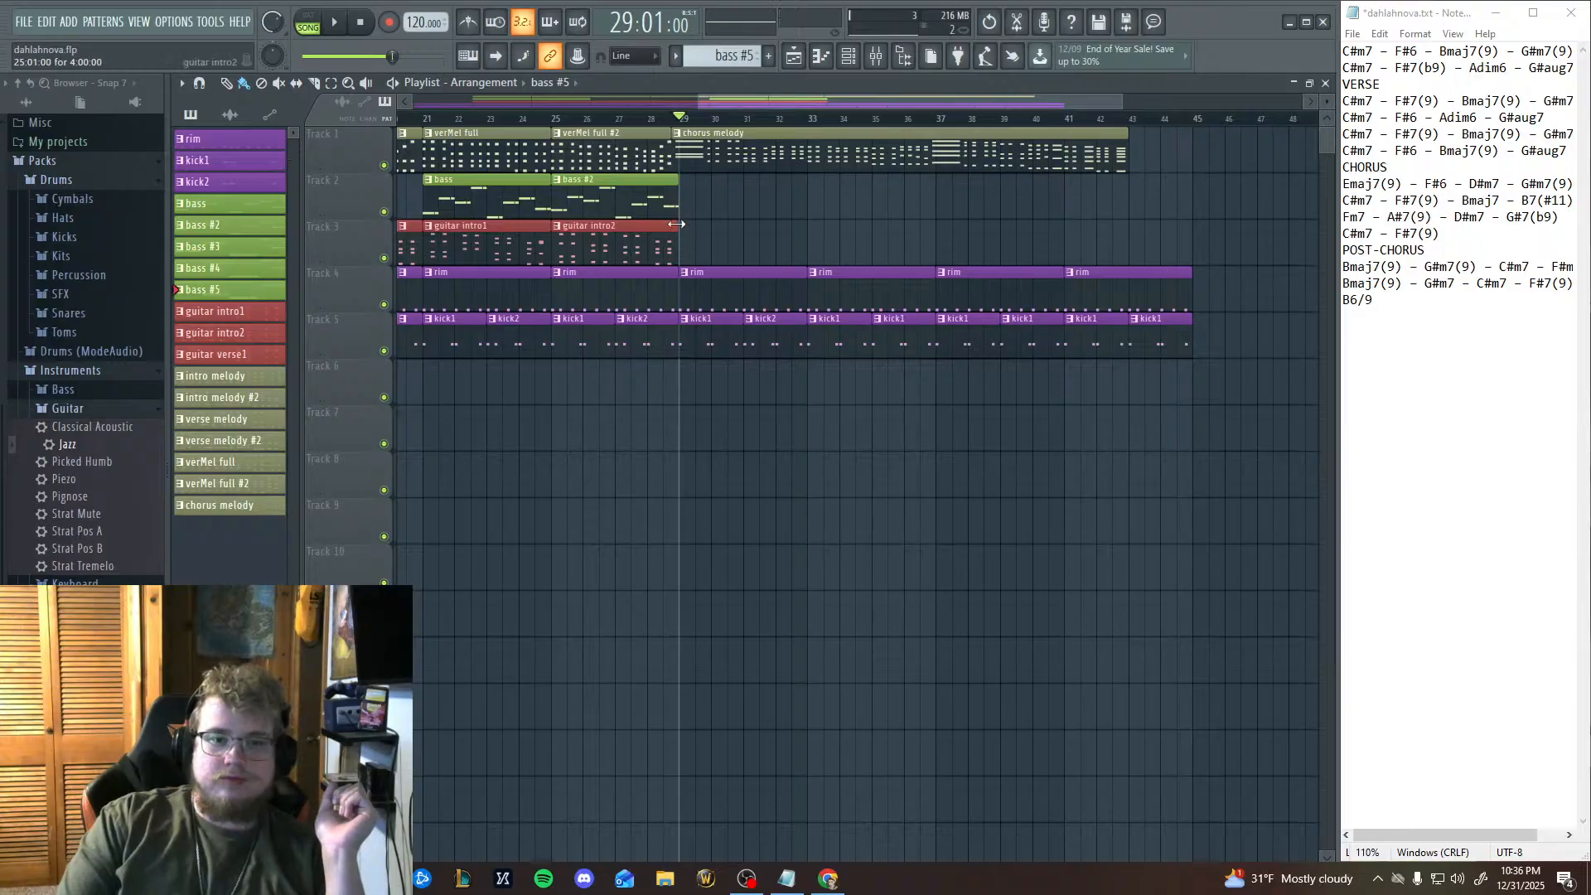
Place the bass #5 pattern on Track 2 at bar 29 and play it with the song from bars 29 and 27.
left_click(685, 201)
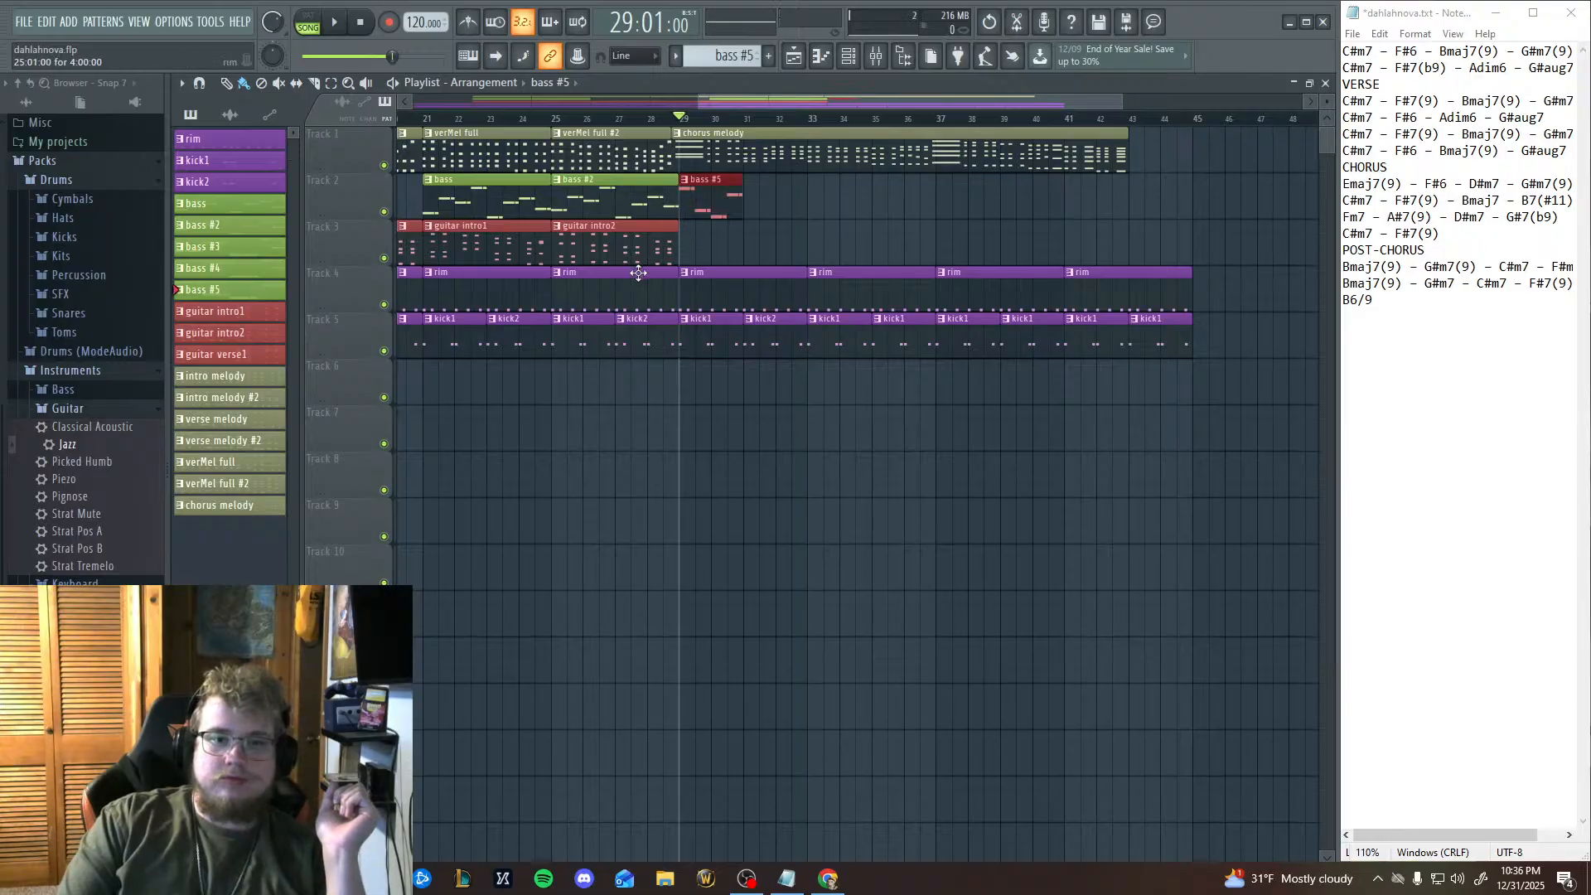
left_click(336, 24)
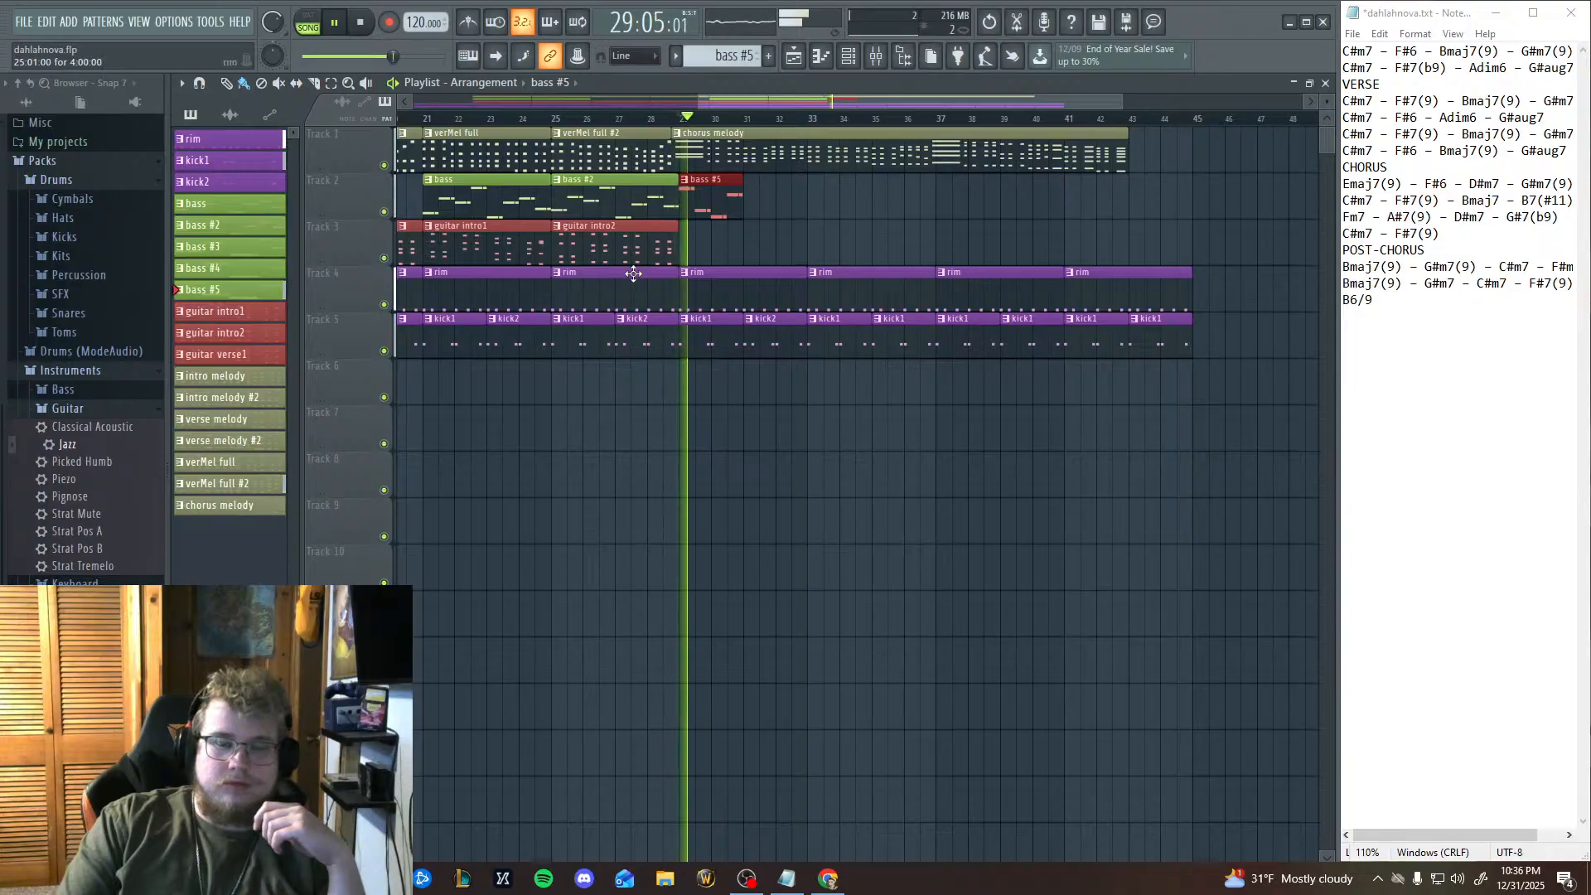
left_click(620, 120)
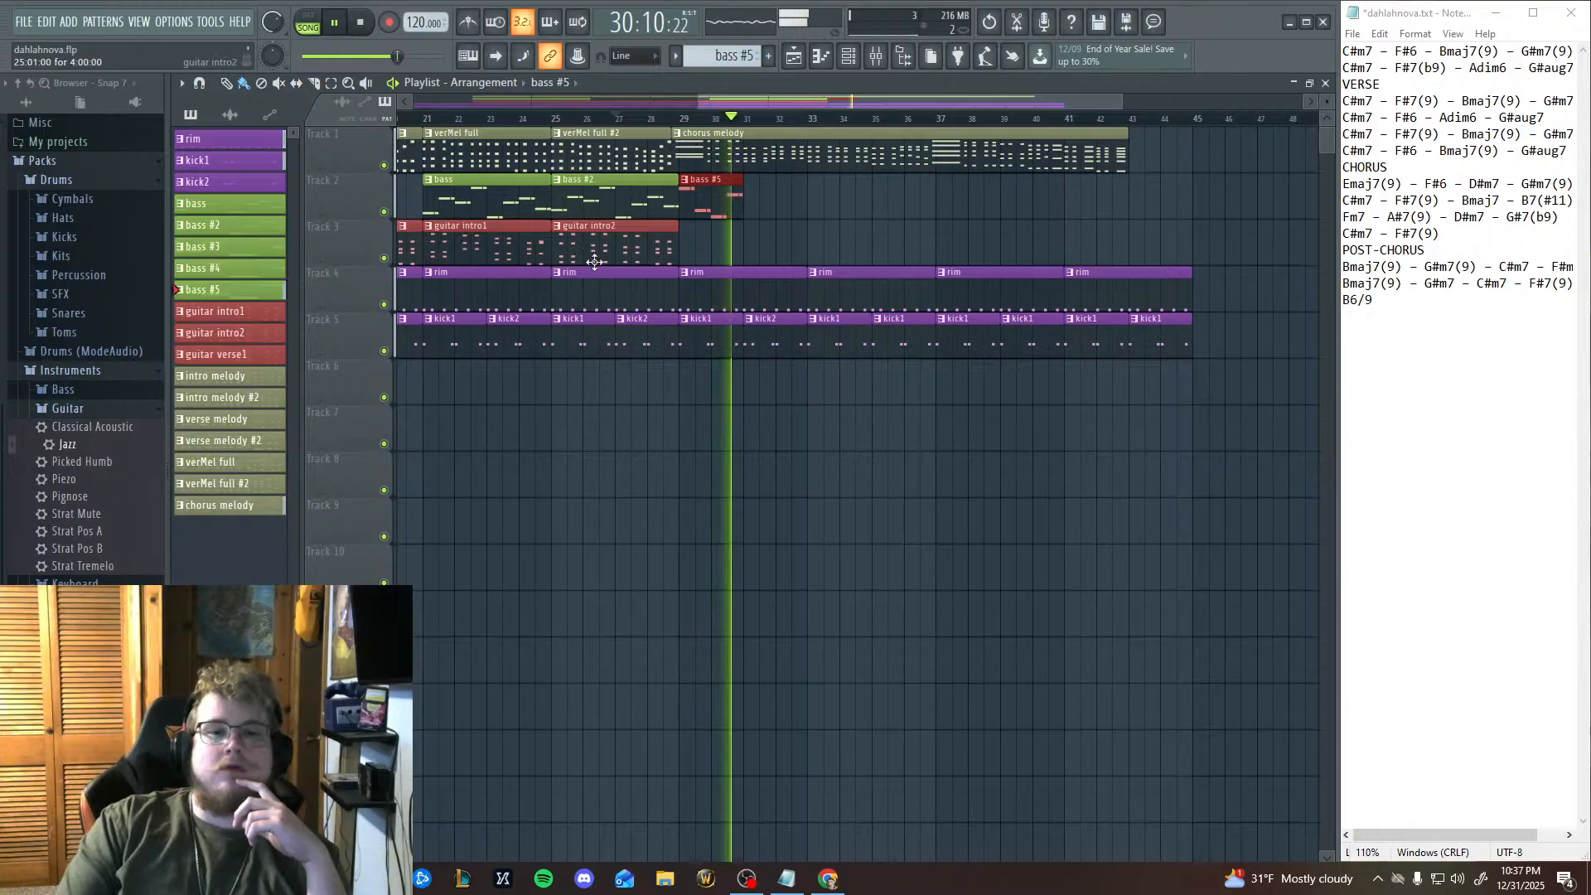
key("space")
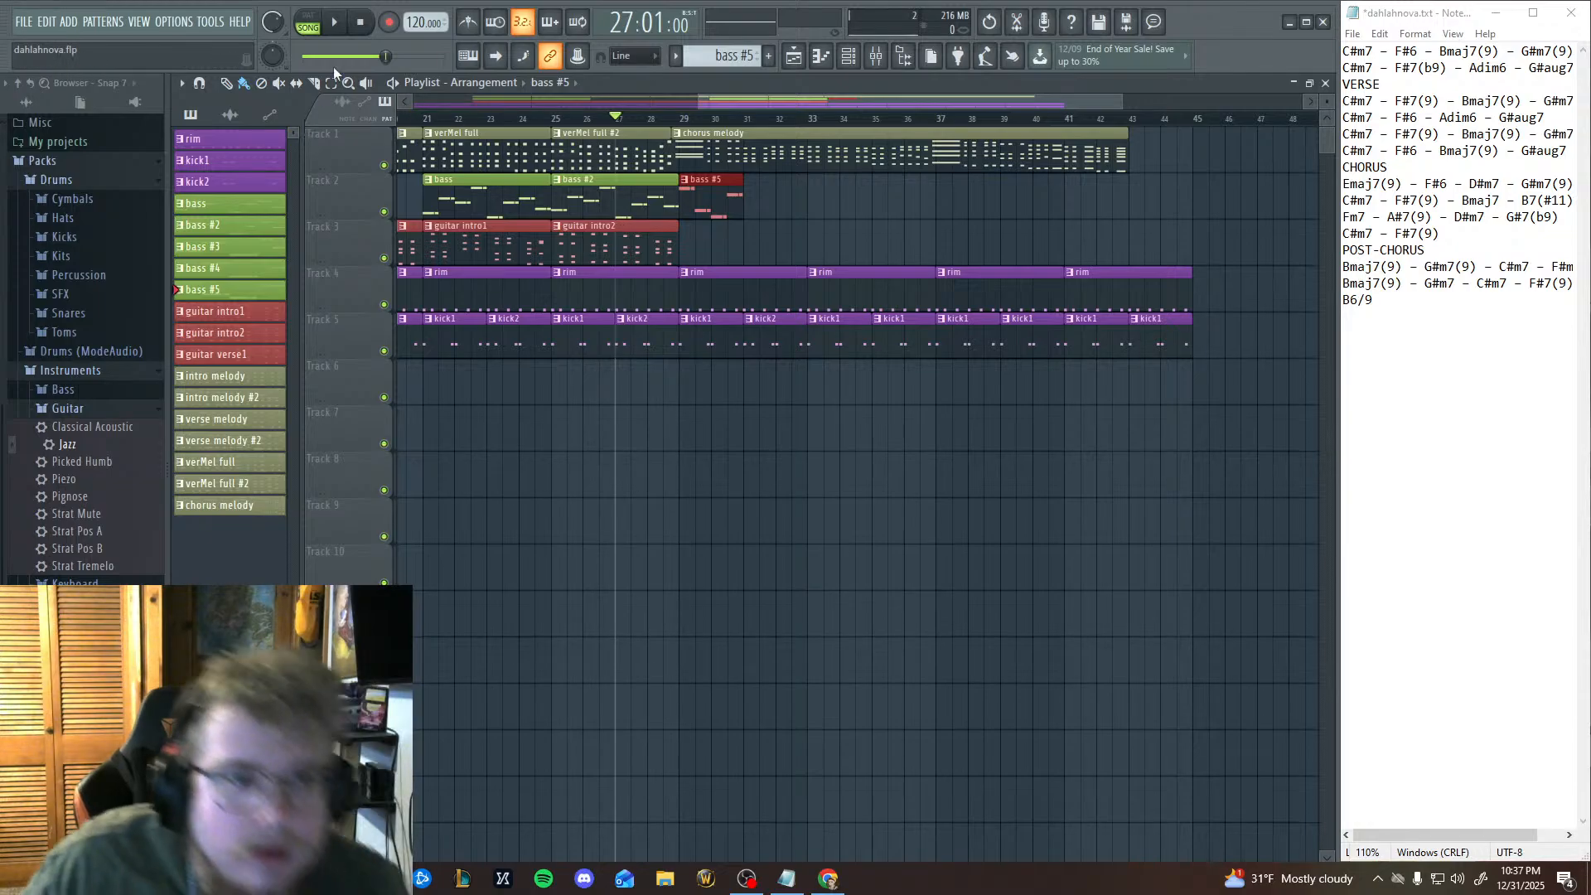
Reopen the bass #5 piano roll and audition keys between D#5 and A5 to find the bass notes following bar 2.
left_click(820, 56)
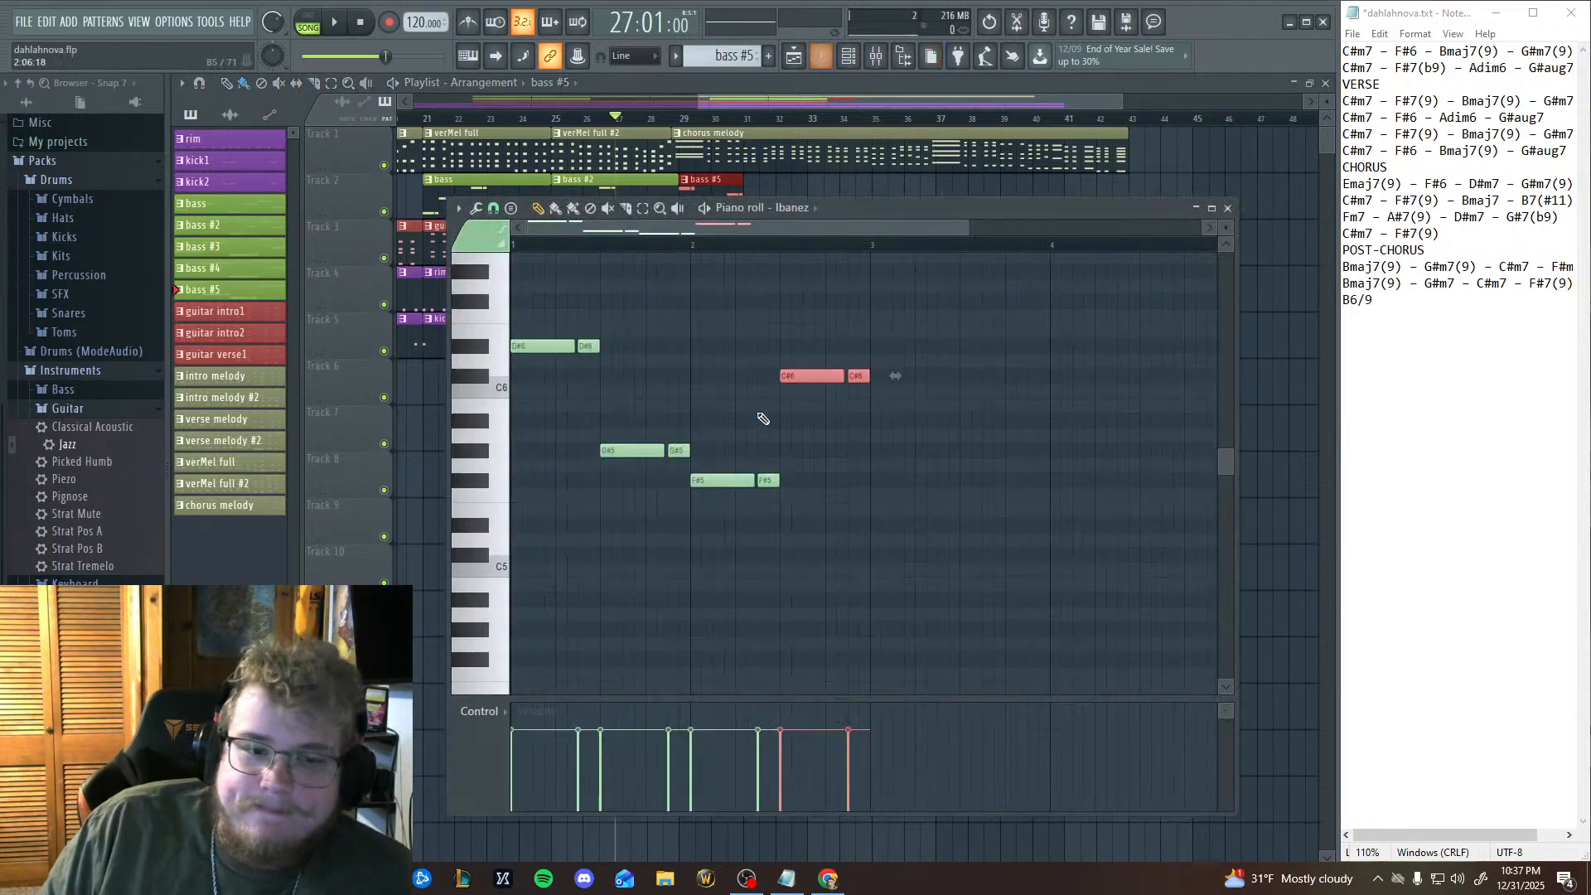
left_click_drag(907, 446, 816, 462)
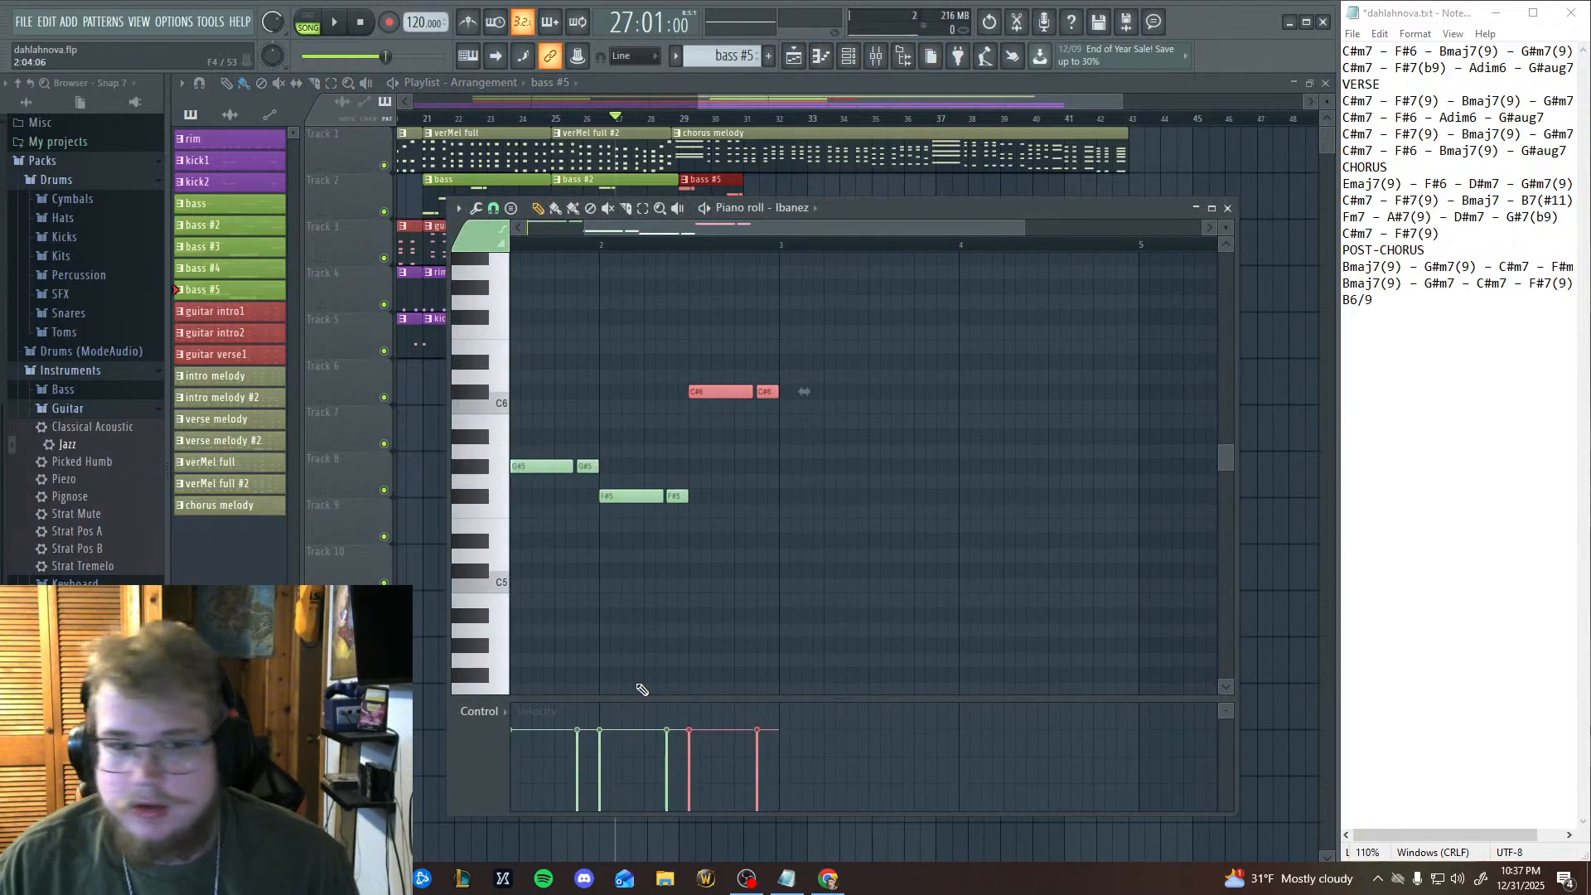
left_click_drag(617, 534, 677, 517)
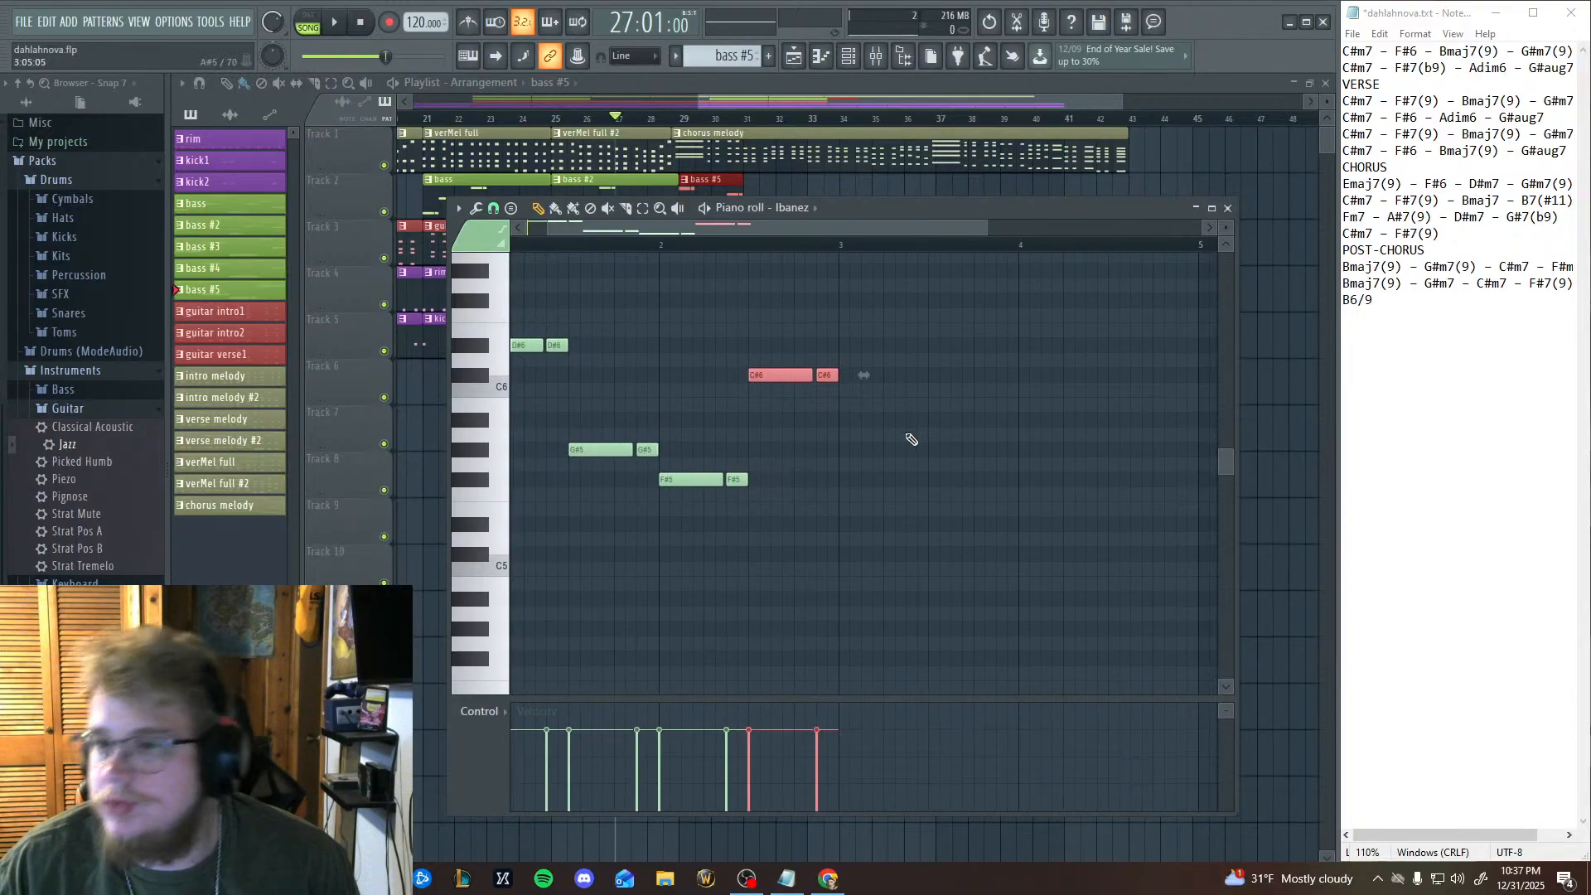
left_click(479, 529)
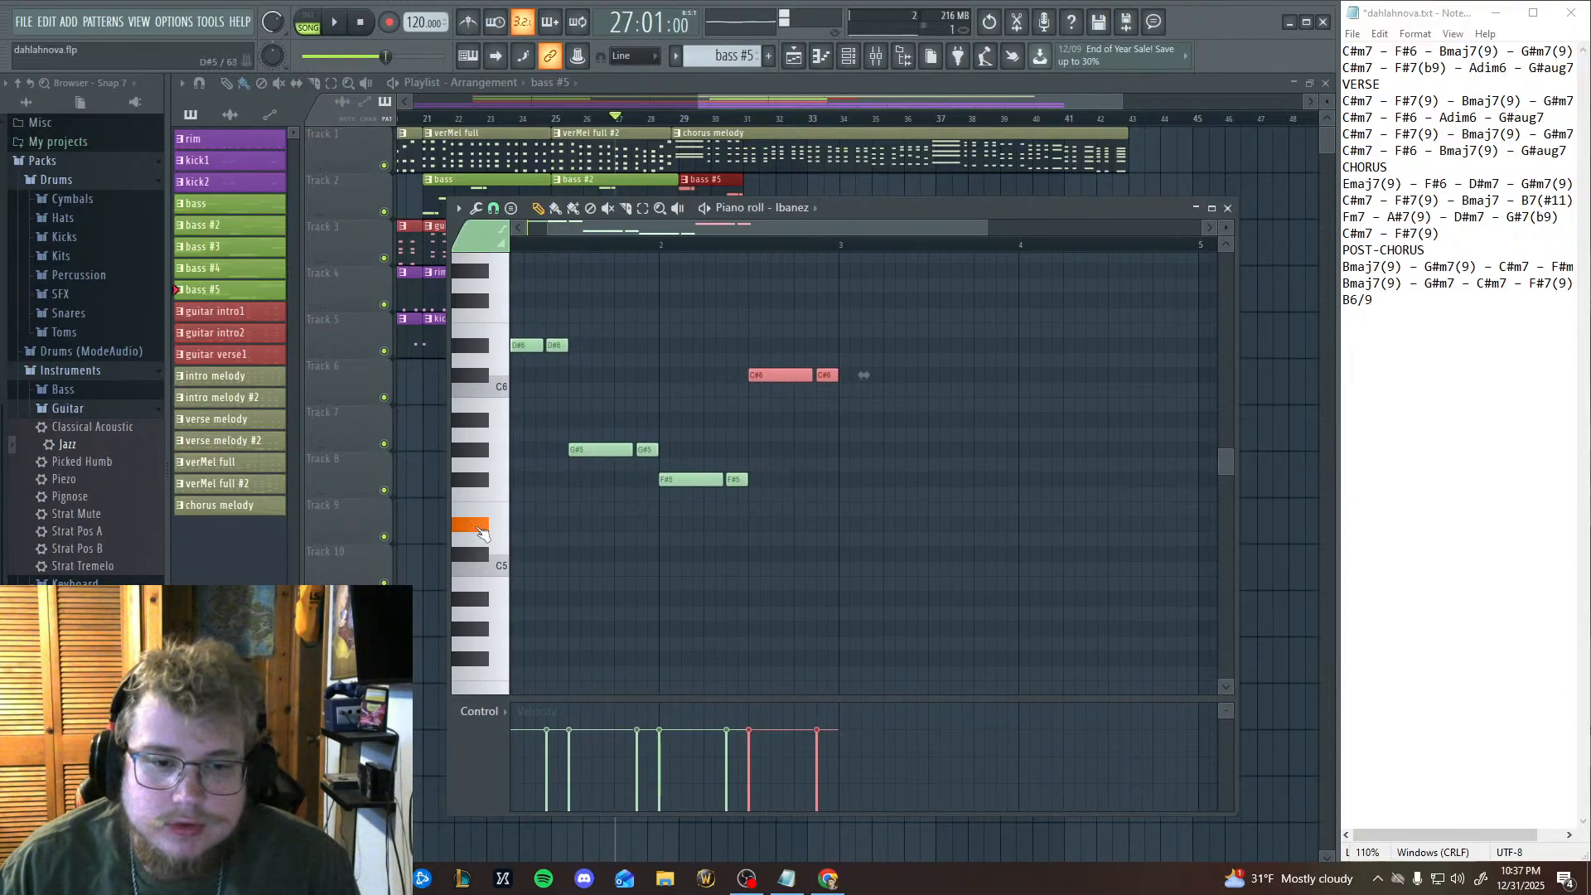
left_click(486, 515)
left_click(476, 528)
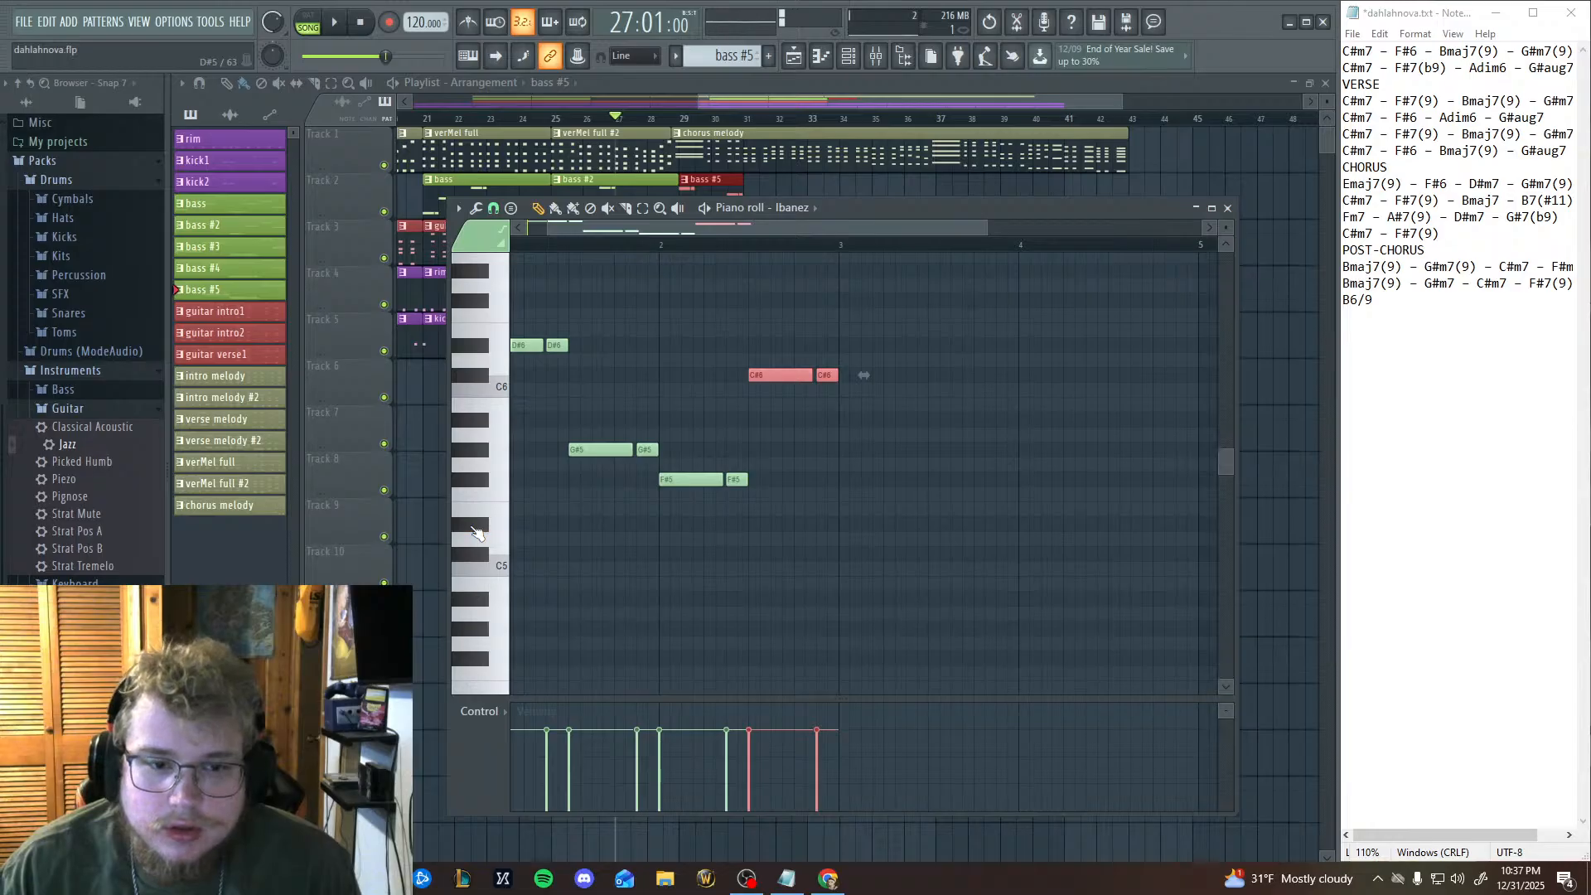
left_click(477, 528)
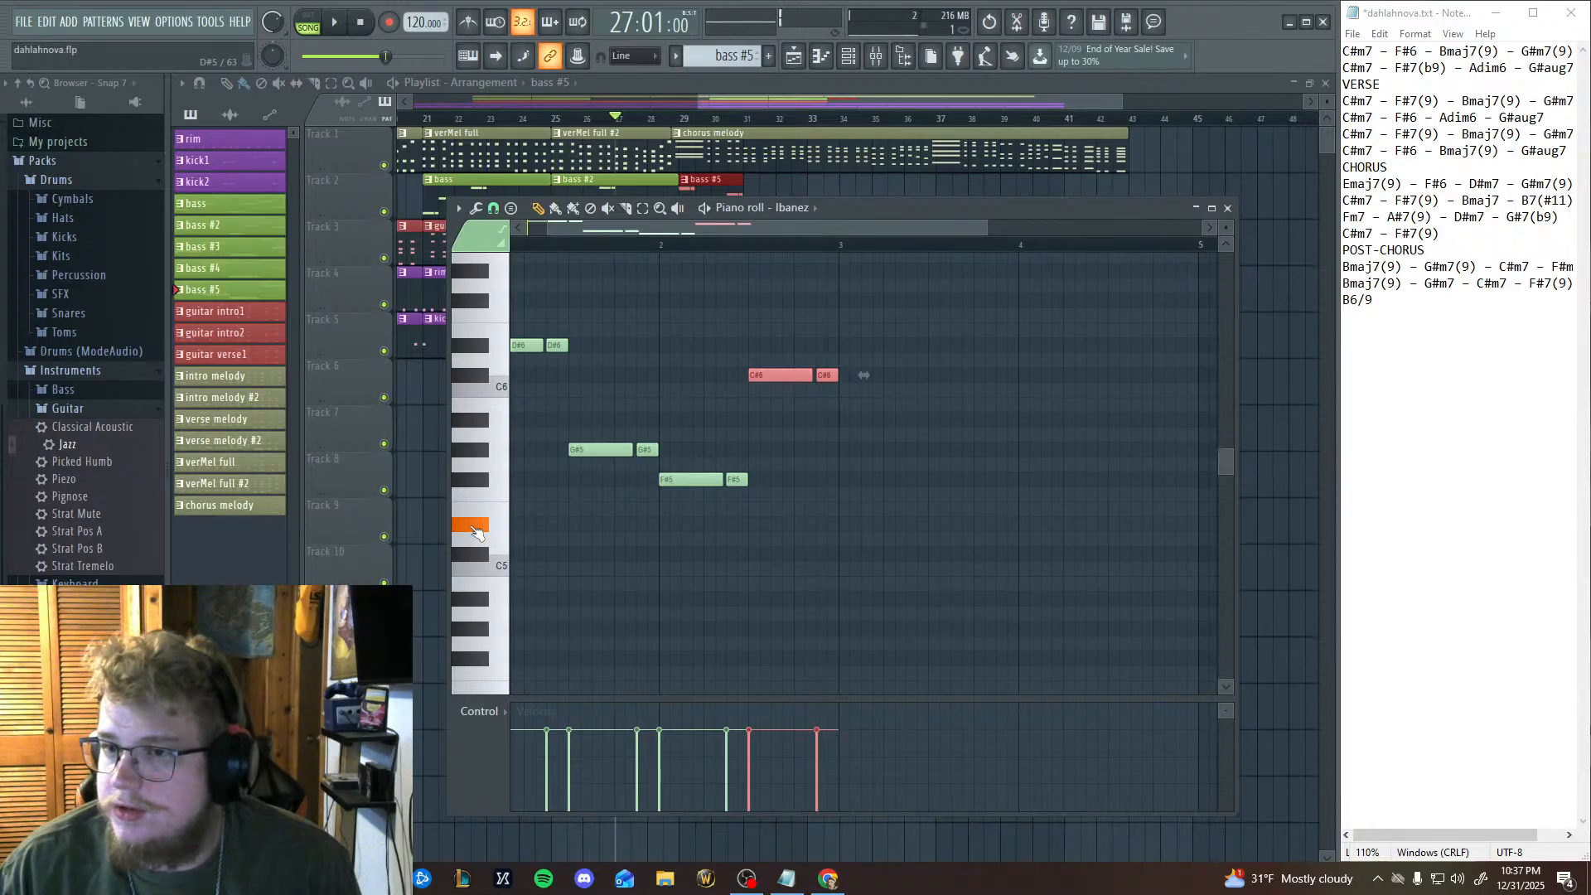
left_click(478, 437)
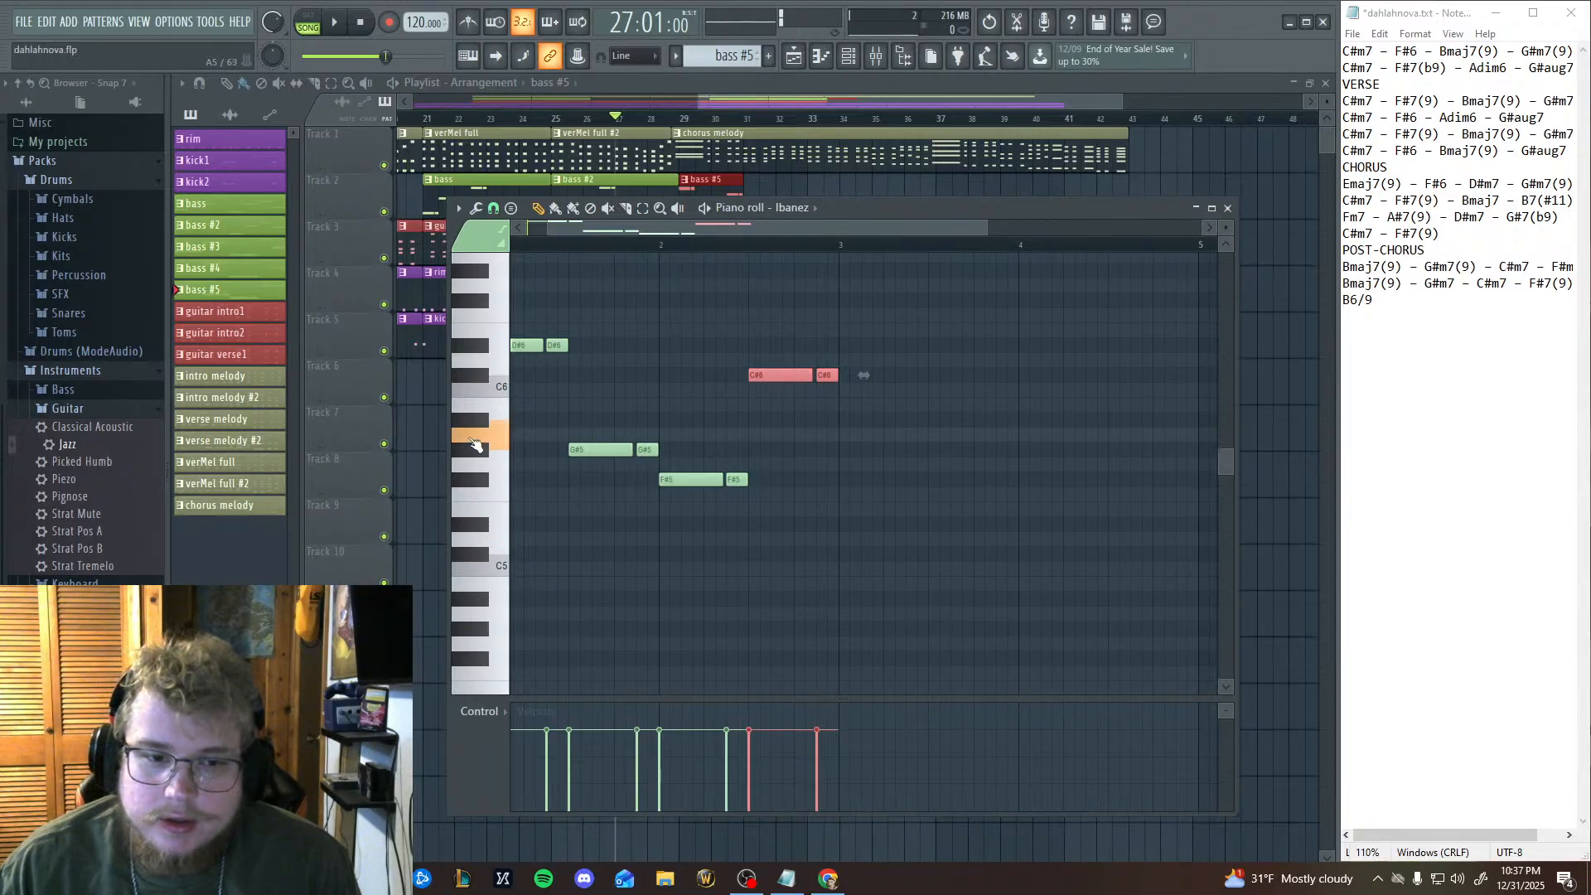
left_click(474, 452)
left_click(480, 531)
left_click(481, 496)
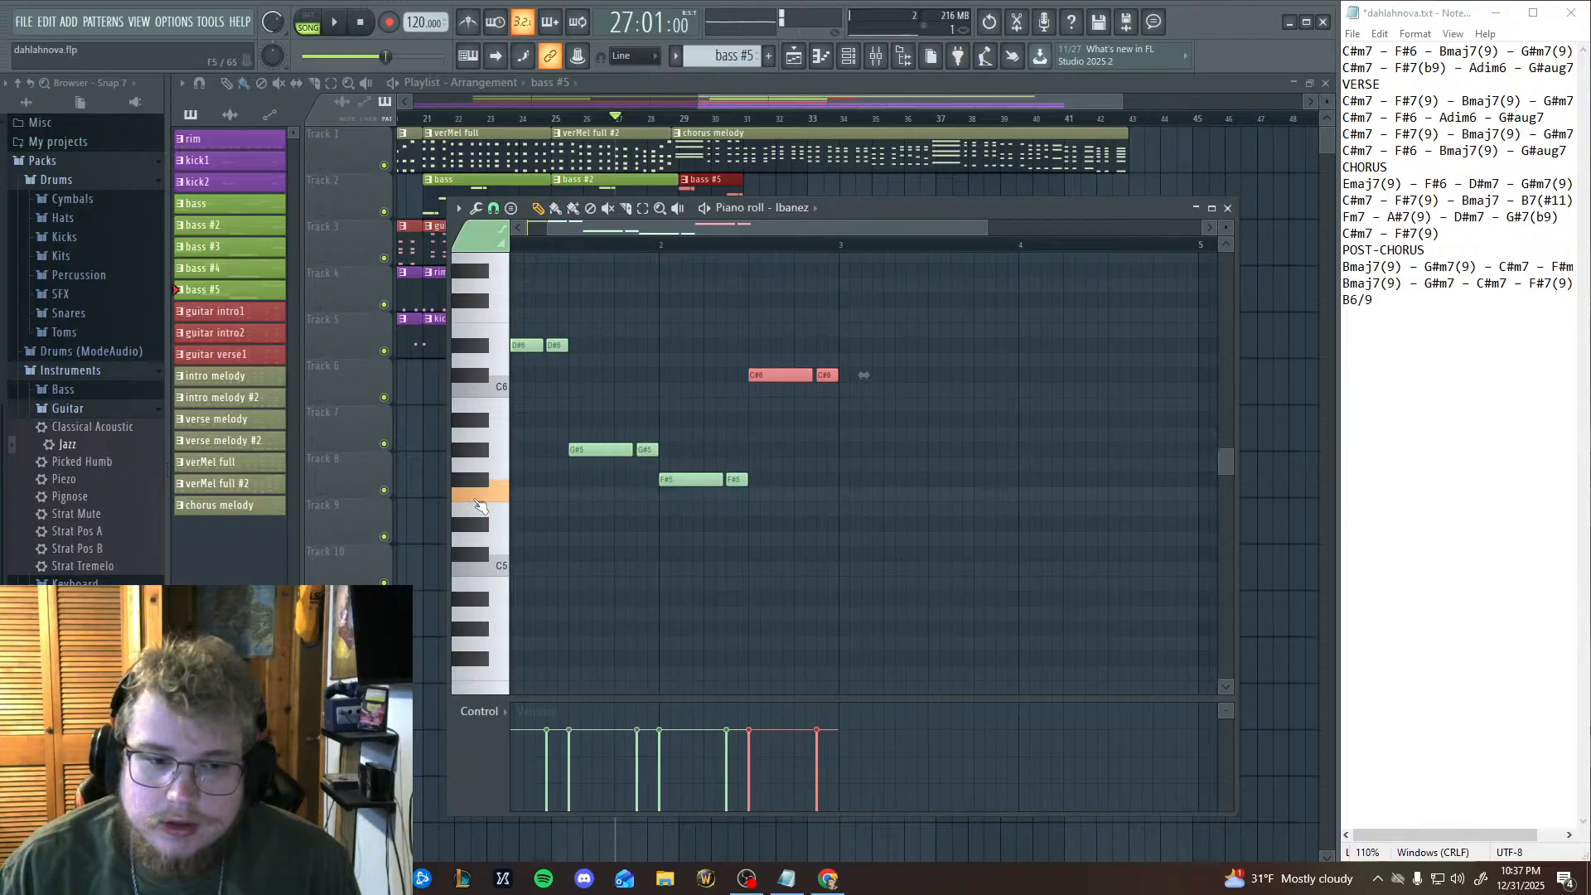
left_click(476, 481)
left_click(475, 452)
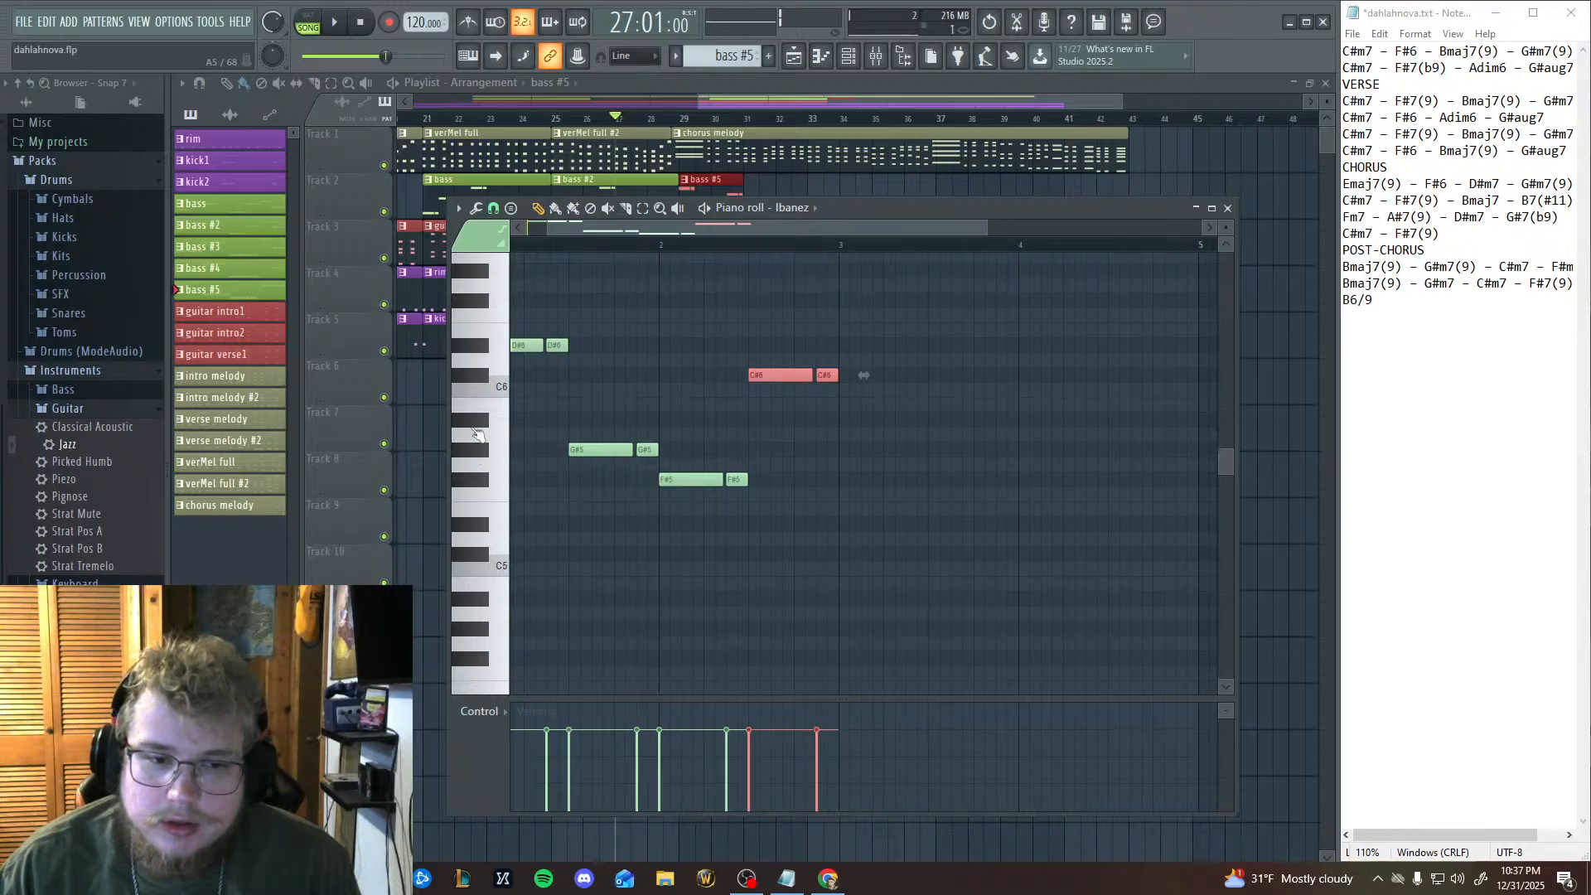
left_click(478, 433)
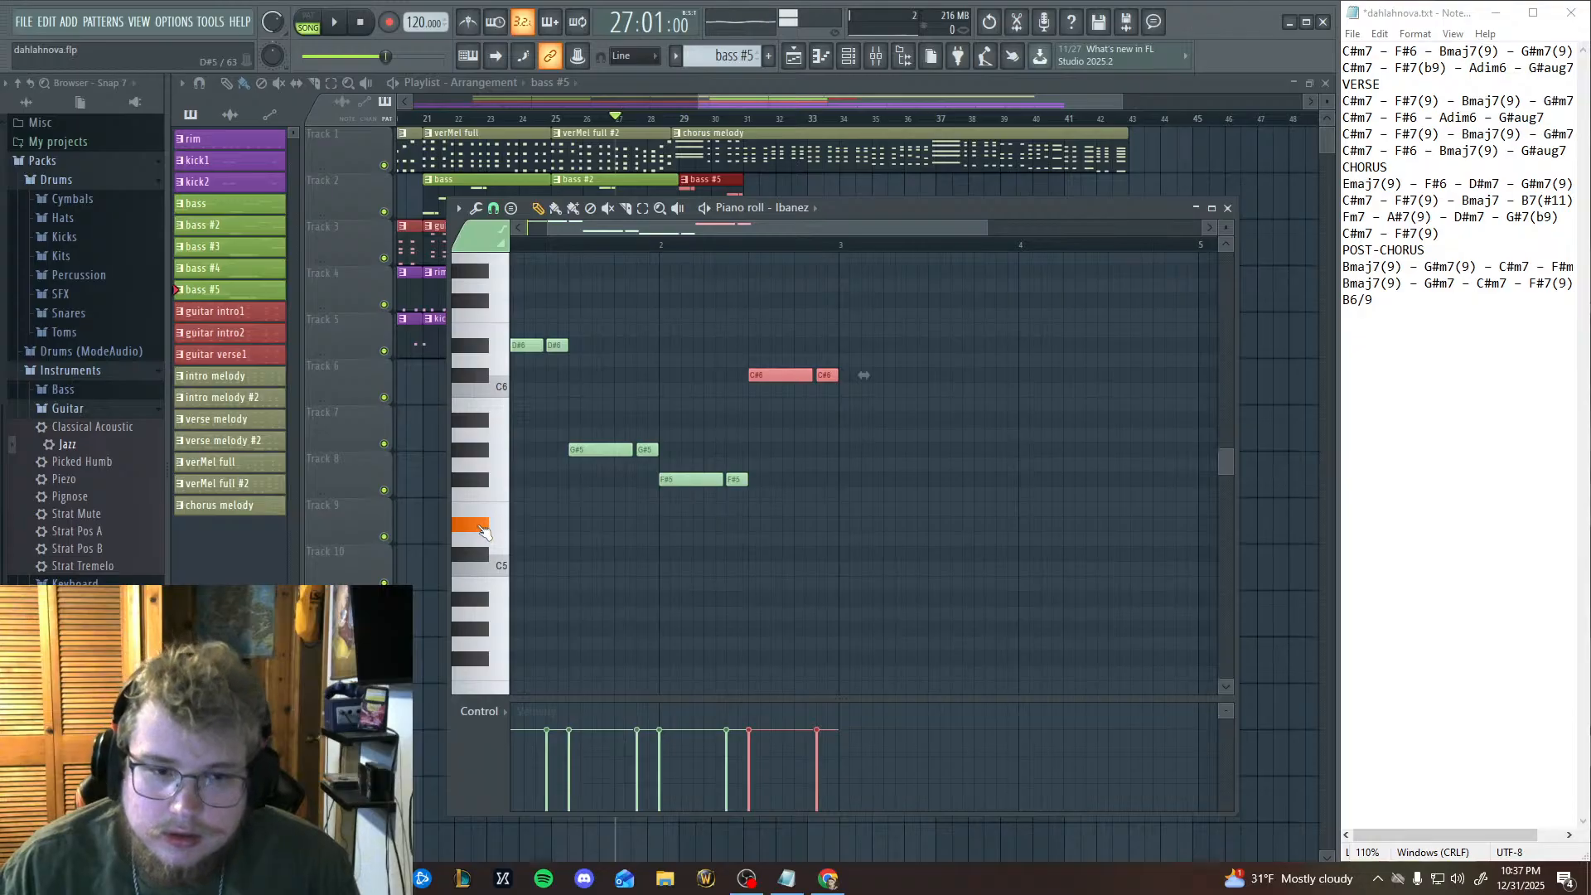
Paste the bass figure on D5 in the first half of bar 3, discarding a trial A#5 note.
left_click(843, 425)
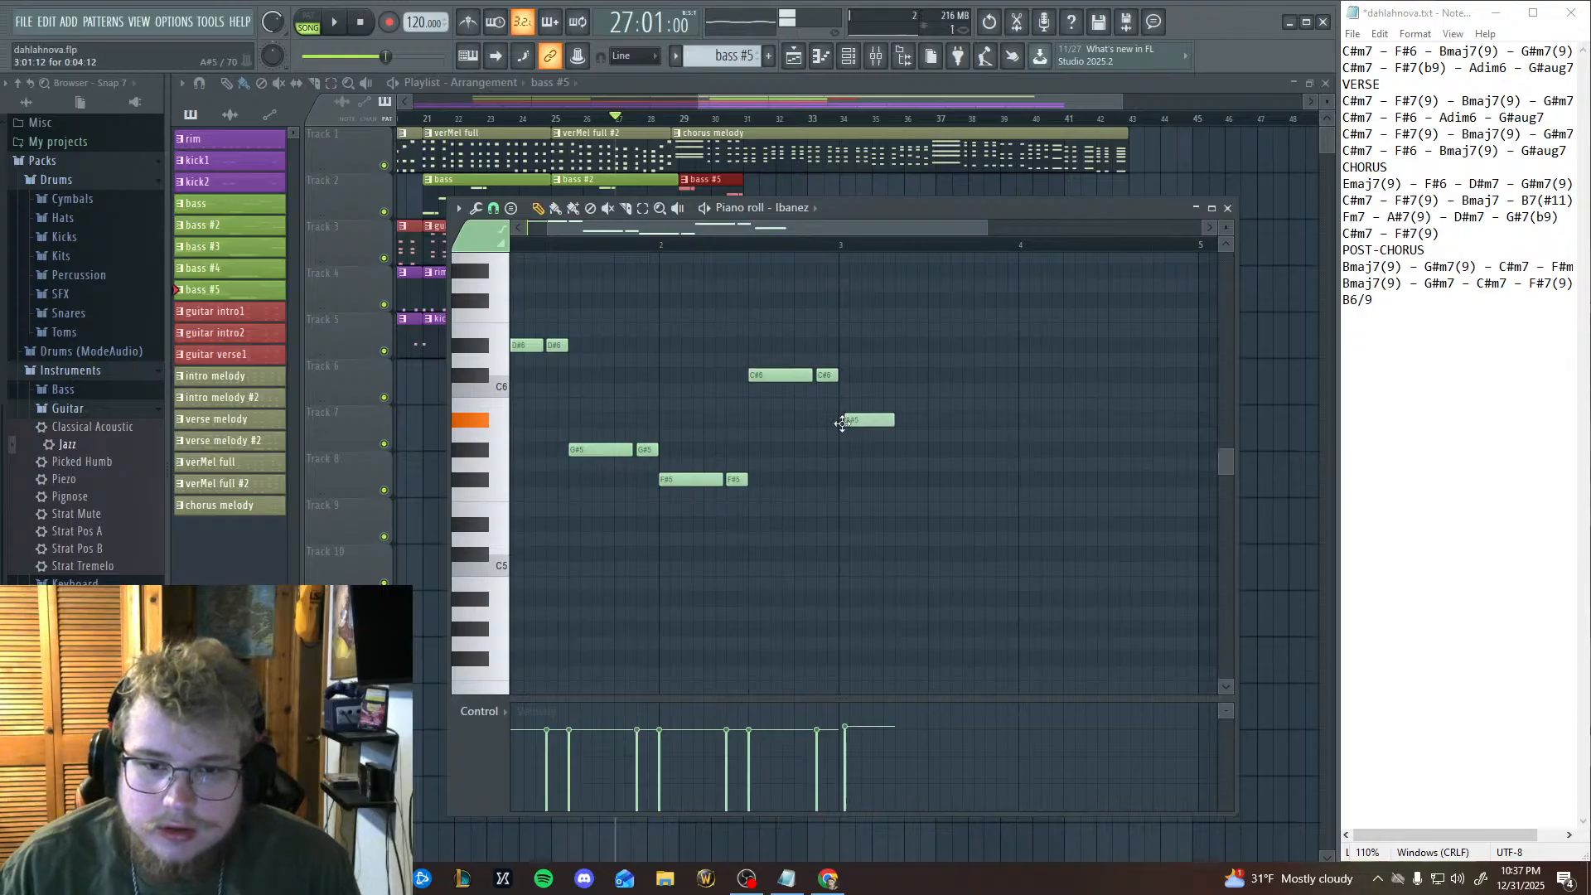
right_click(843, 424)
key("ctrl+v")
left_click_drag(604, 524, 877, 539)
Paste another copy of the bass figure and move it onto A#5 in the second half of bar 3.
key("ctrl+v")
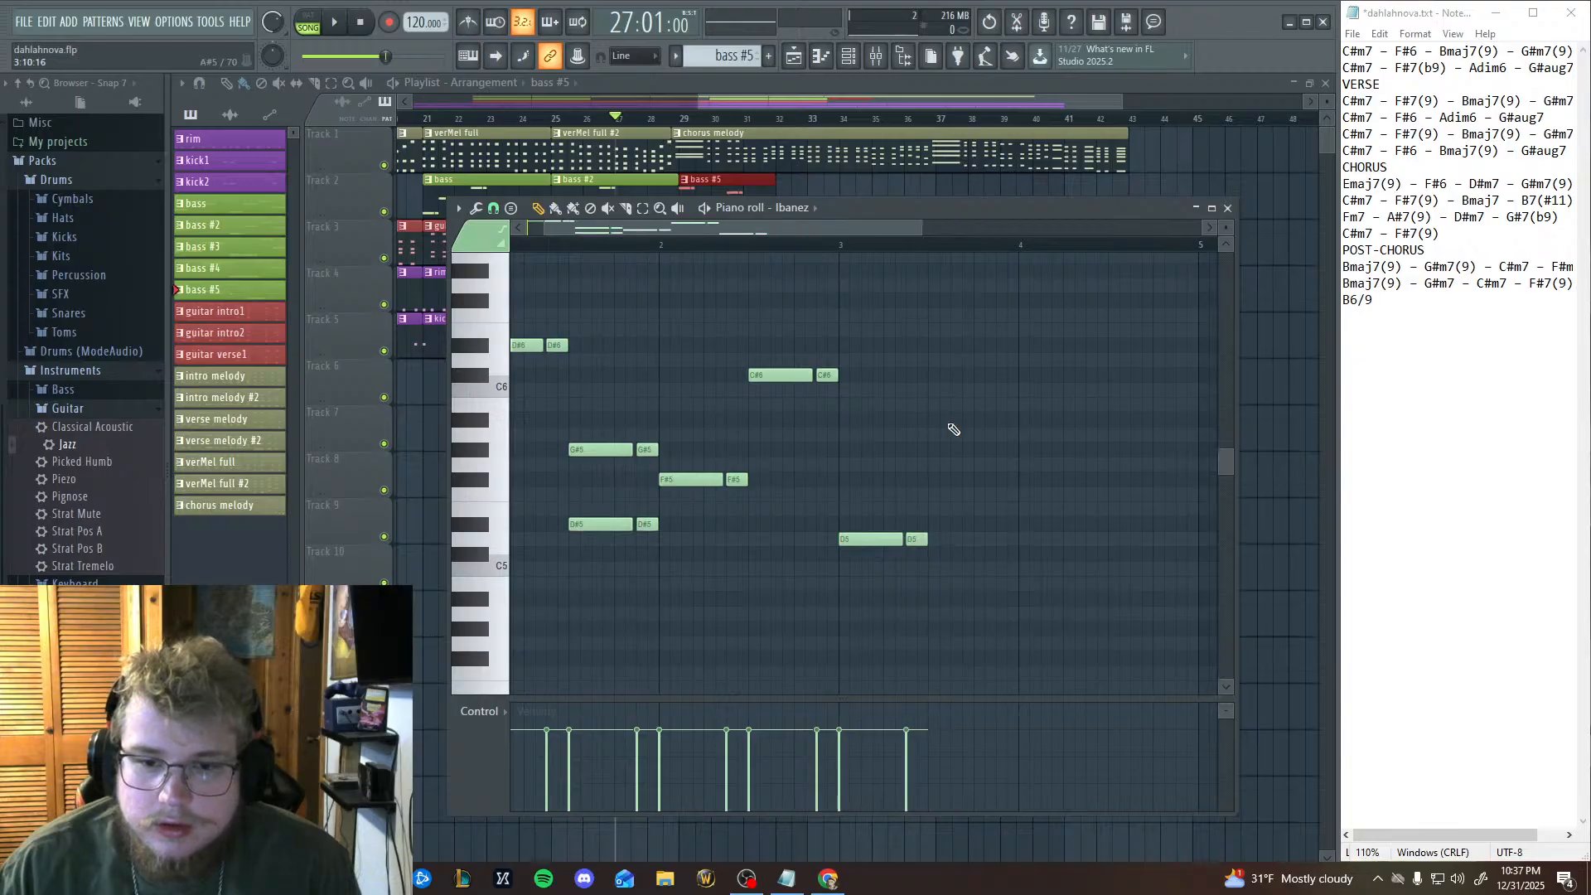
key("ctrl+z")
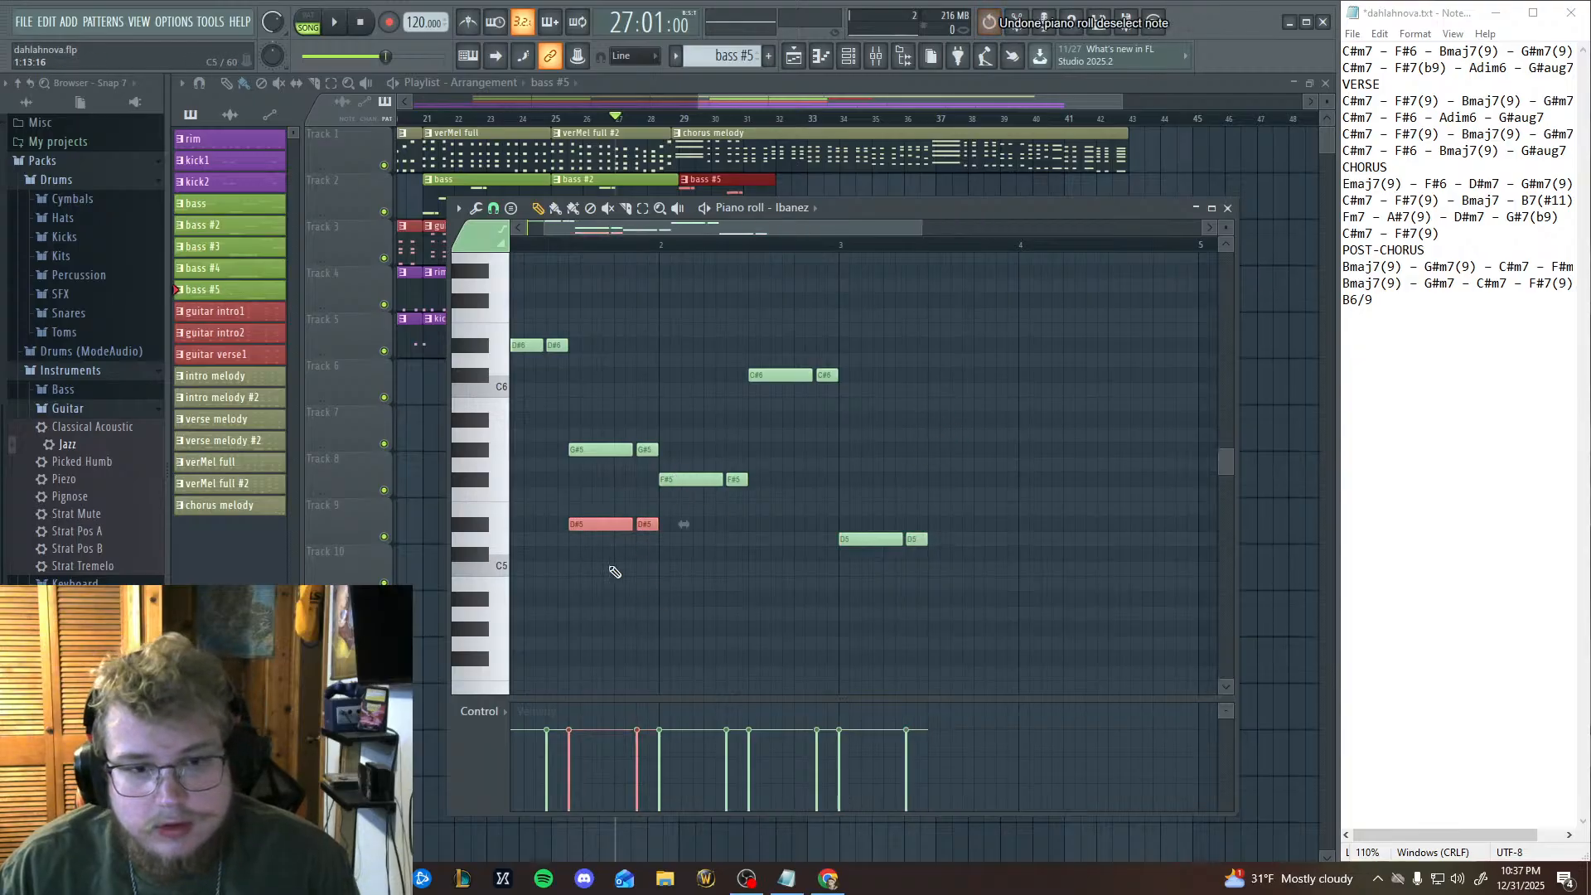
left_click(588, 514)
right_click(592, 514)
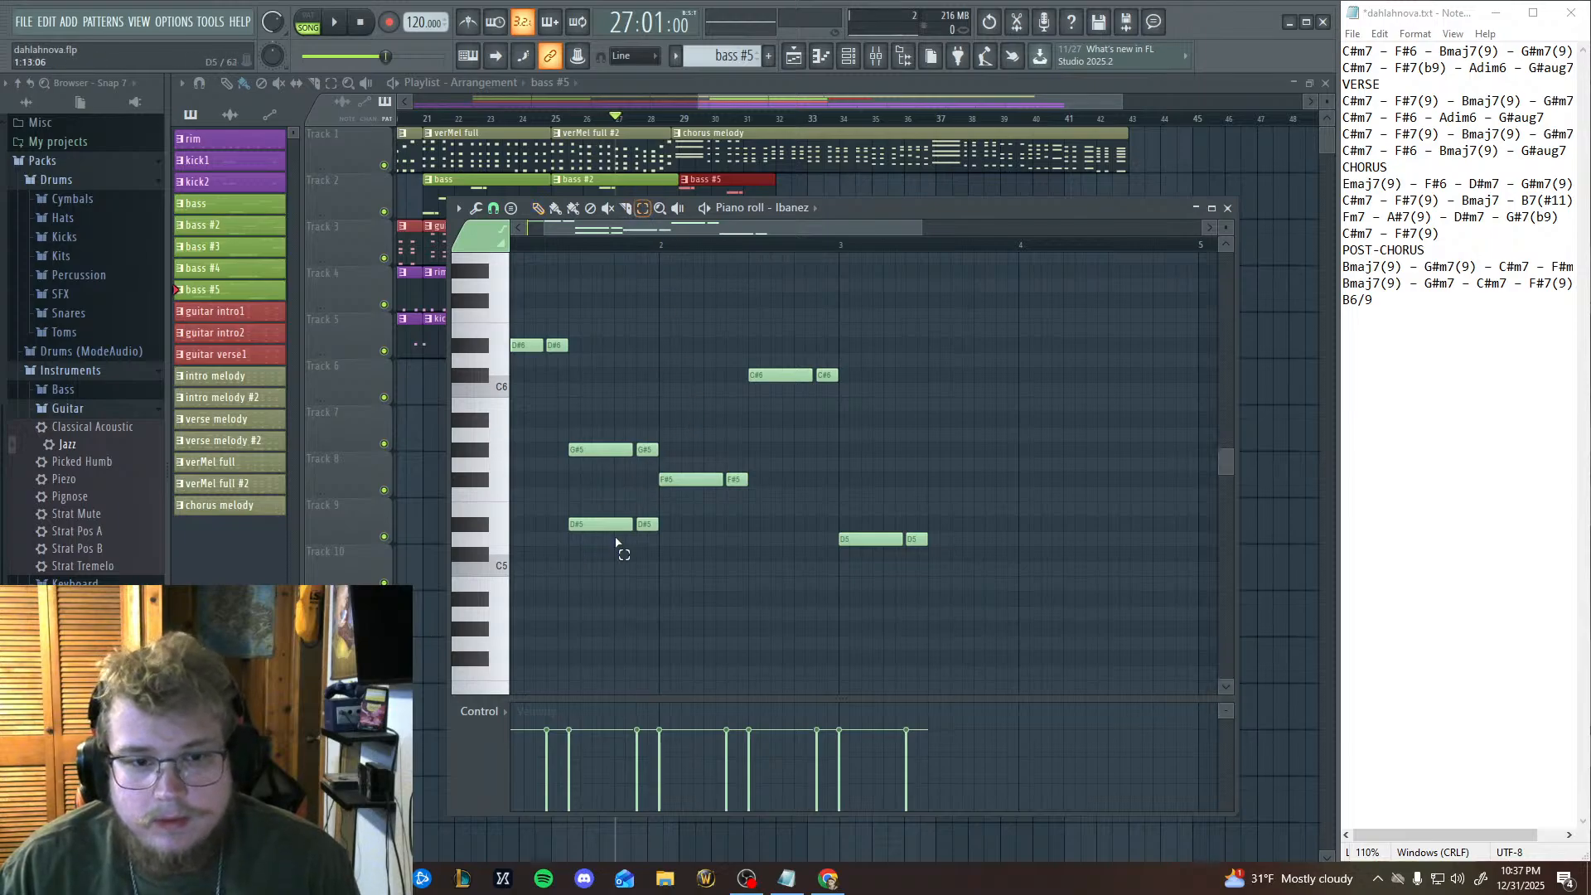
left_click_drag(614, 547, 866, 439)
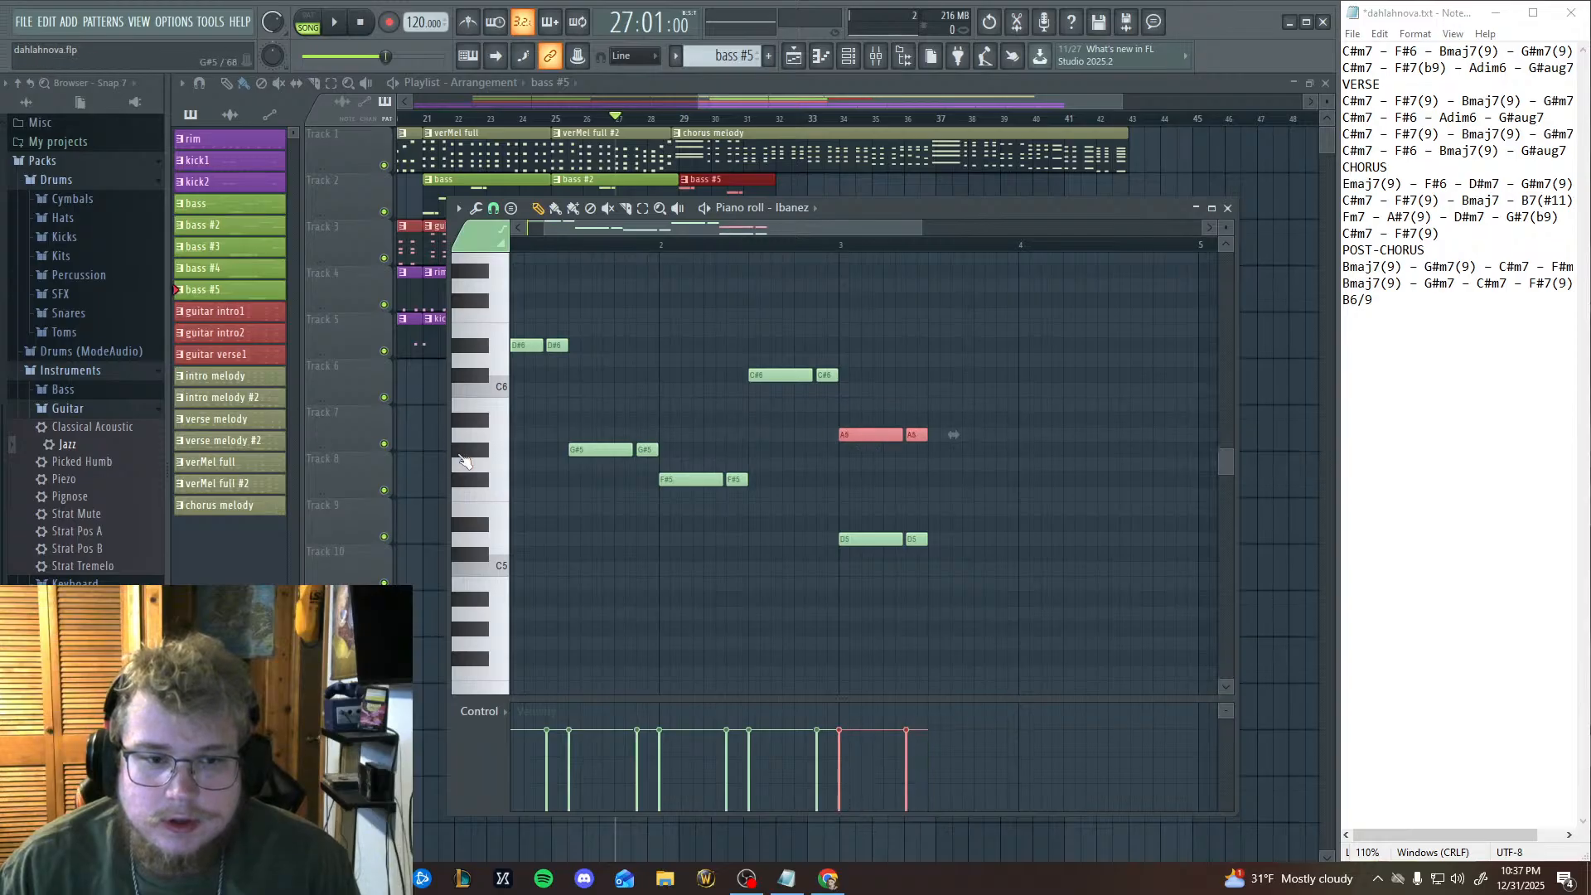
left_click(489, 425)
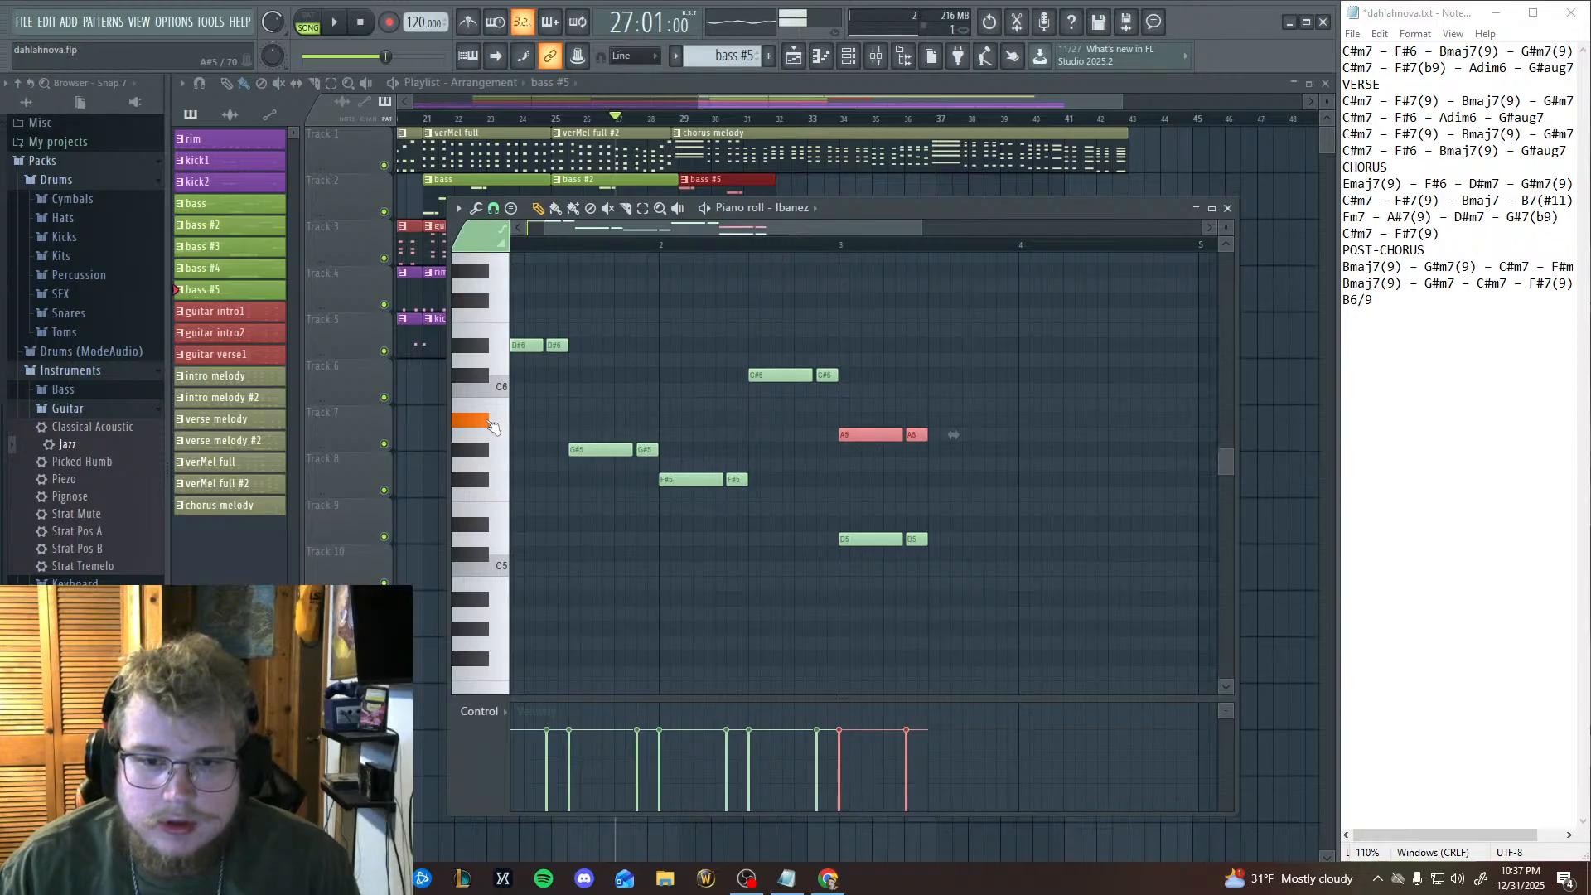
left_click_drag(854, 435, 943, 422)
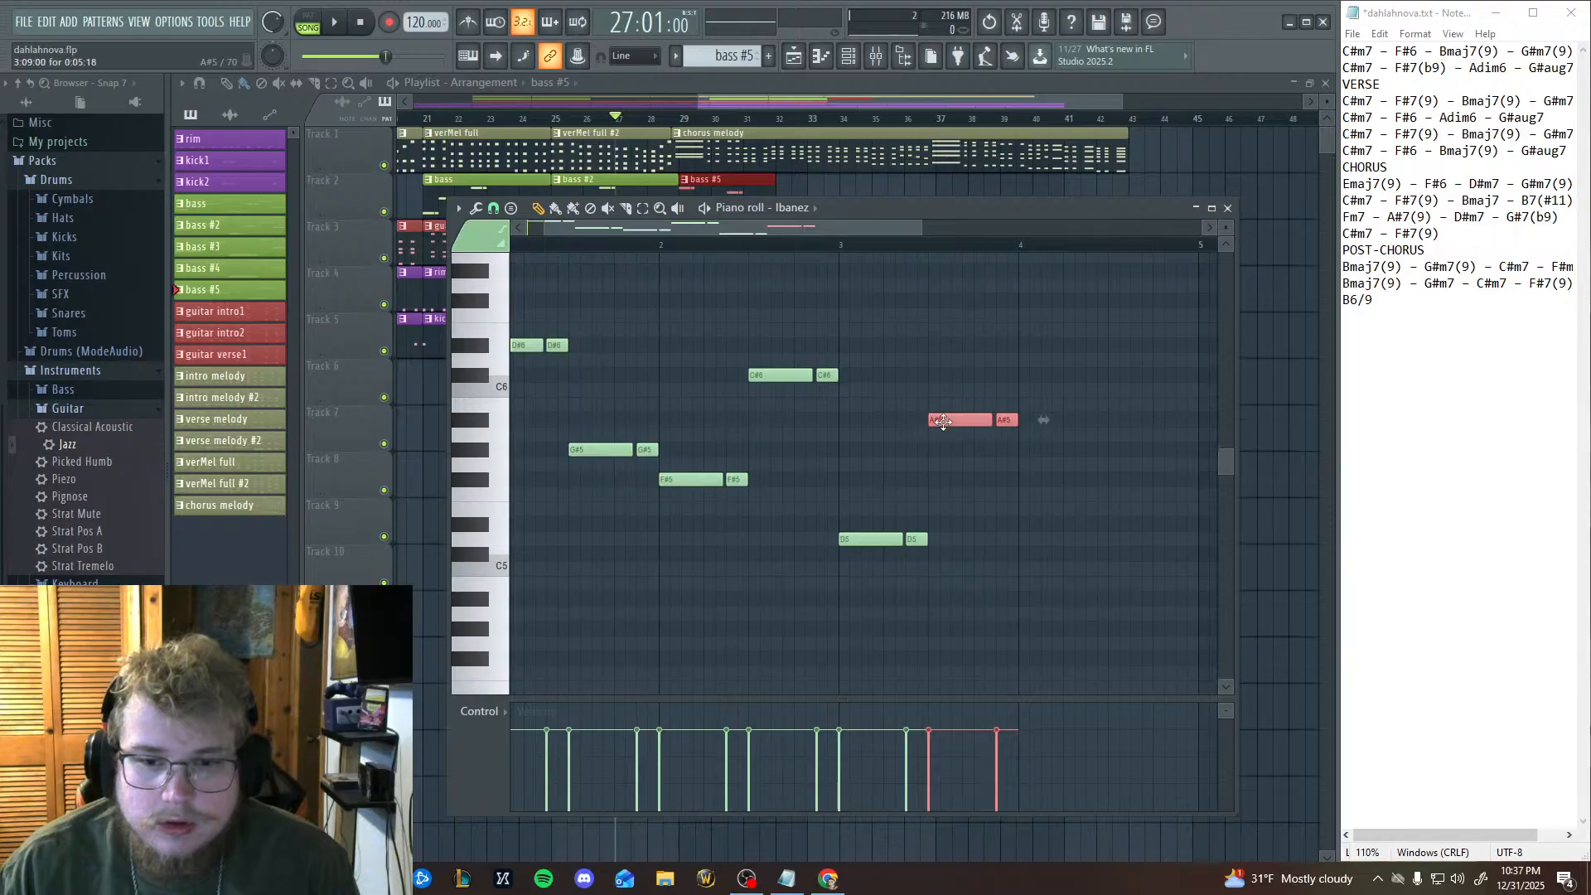
Return to the playlist and play the chorus twice from bar 29 to check the extended bass line.
left_click(530, 245)
left_click(680, 121)
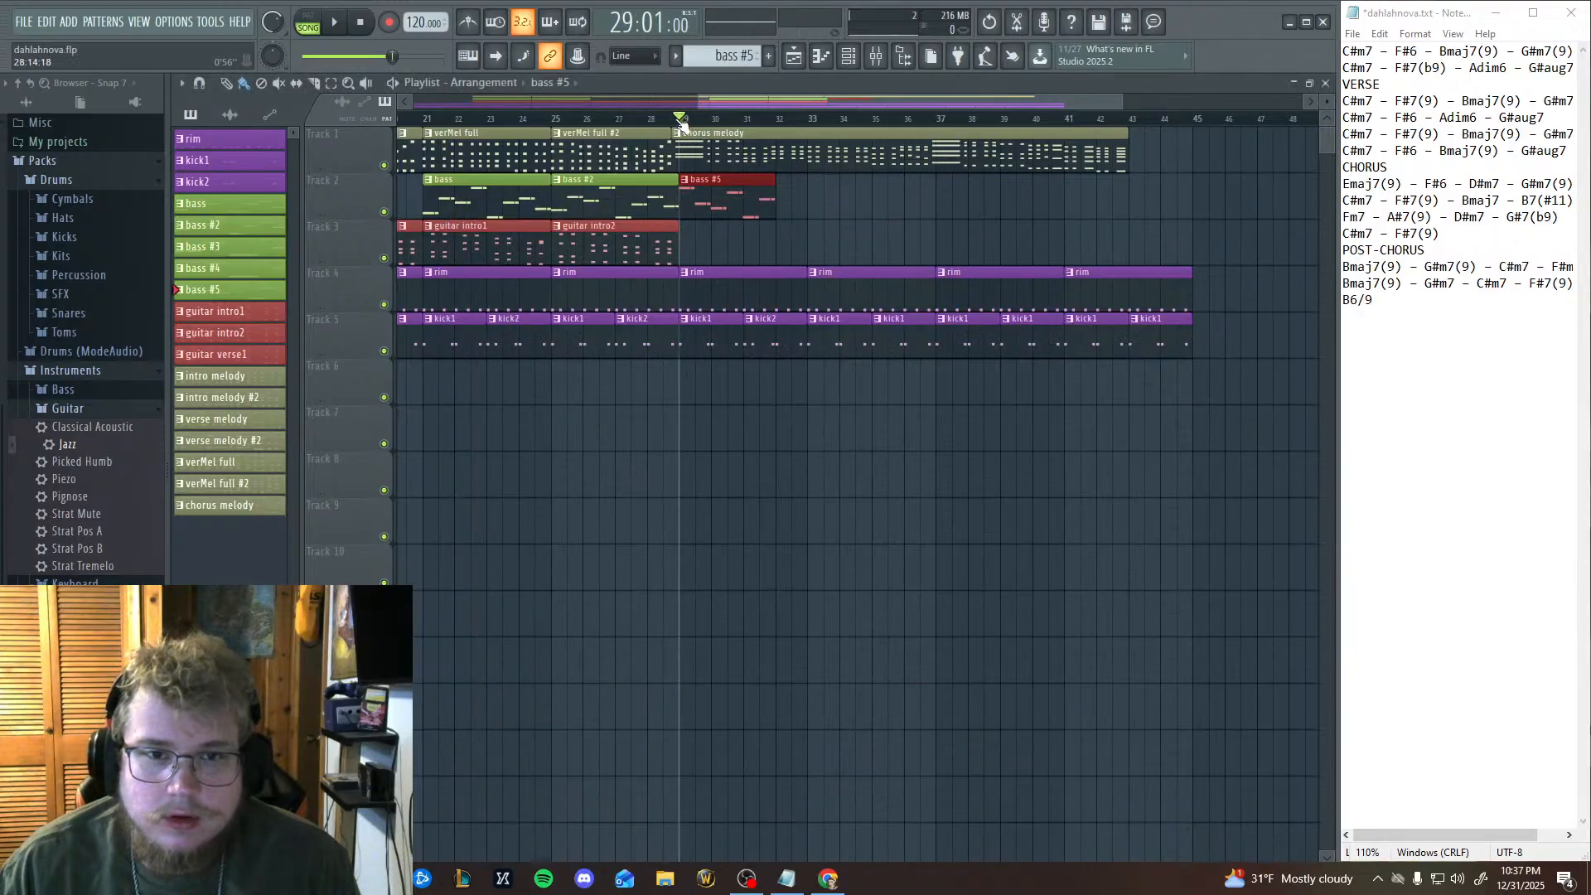
left_click(331, 24)
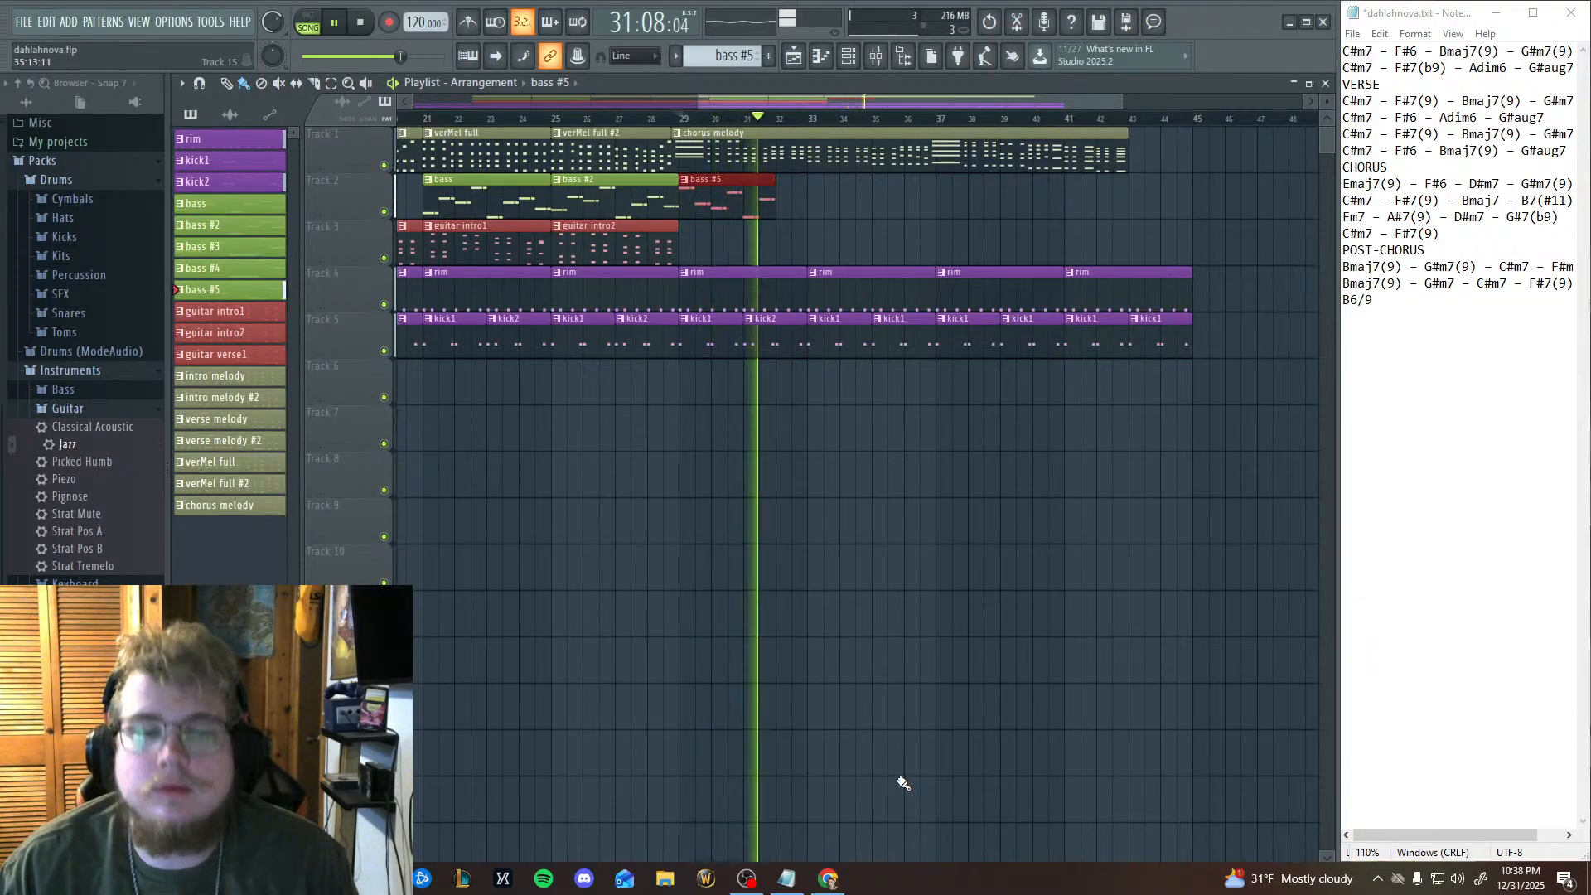
left_click(363, 23)
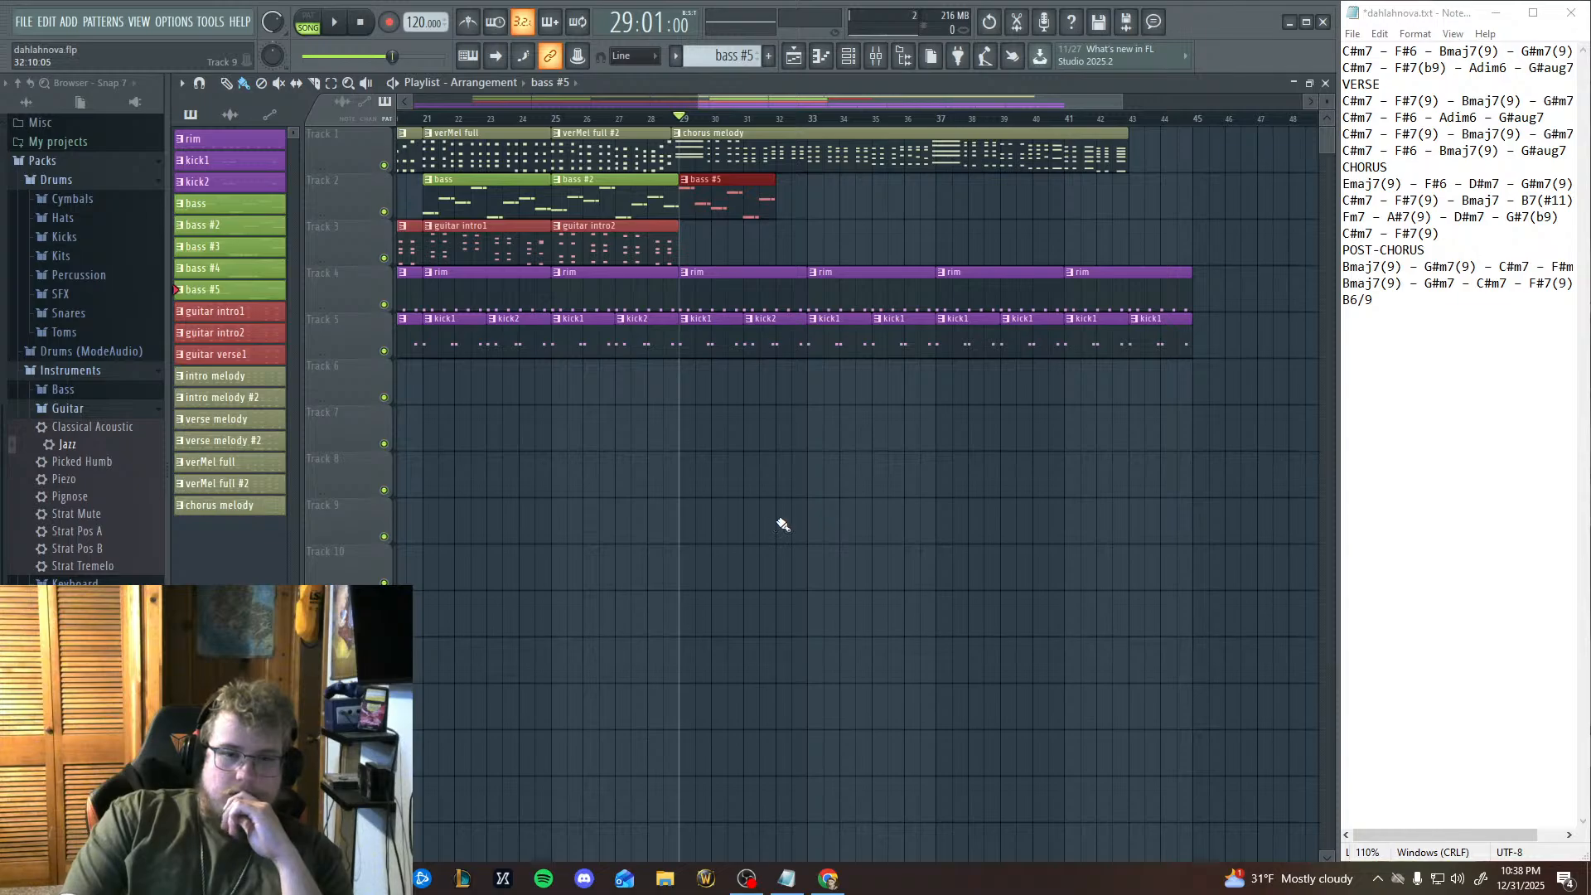
left_click(340, 22)
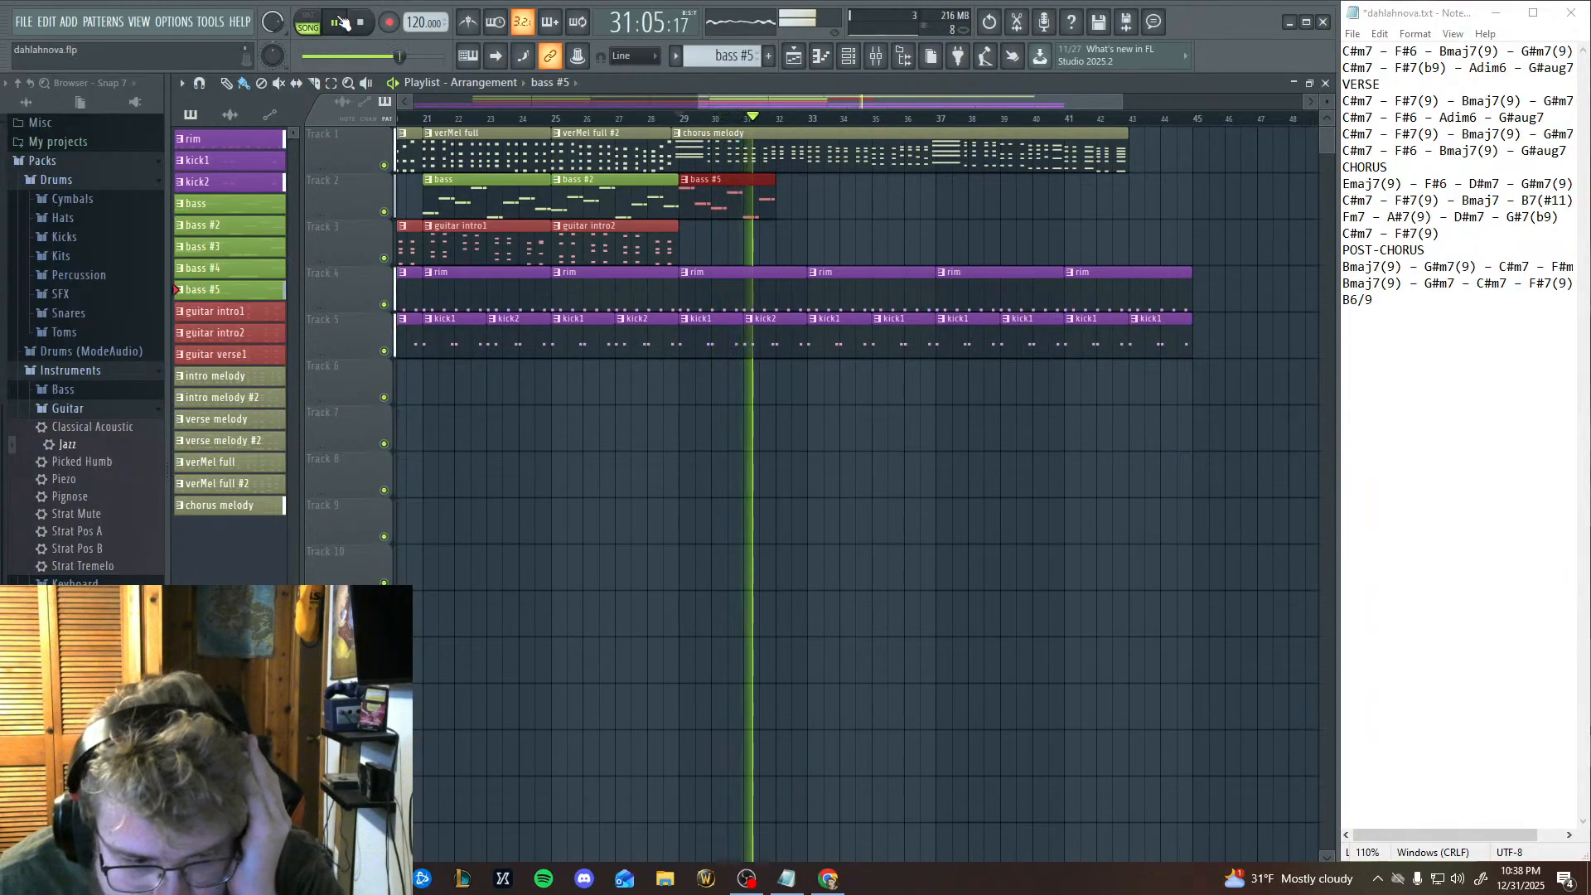
left_click(360, 23)
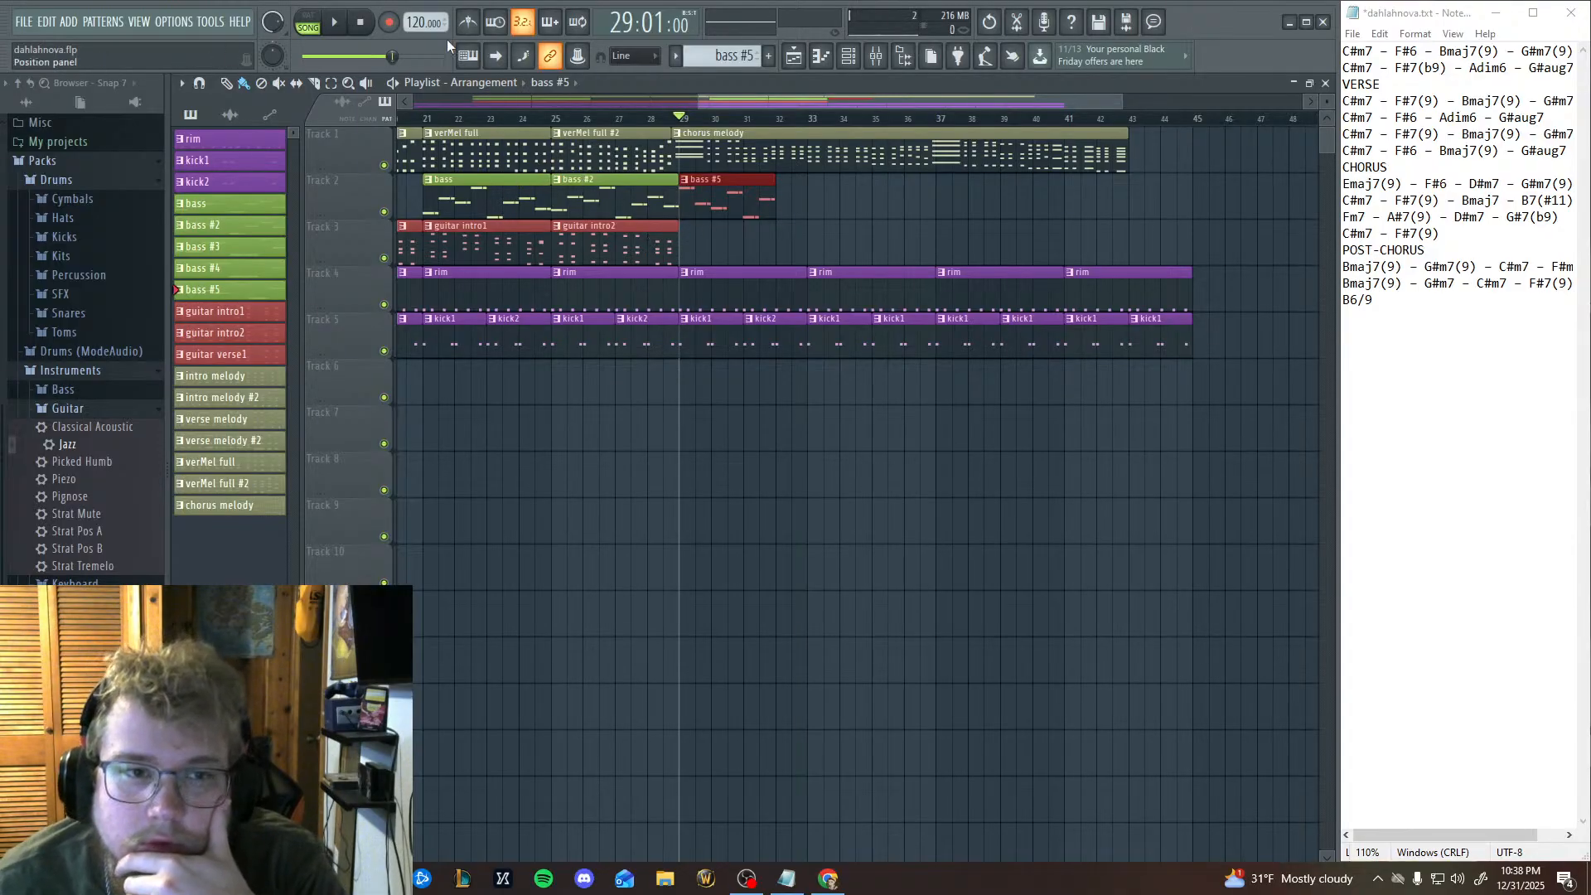
Reopen the bass #5 piano roll, audition keys up to G#5, and paste the bass figure on G#5 in the first half of bar 4.
left_click(821, 57)
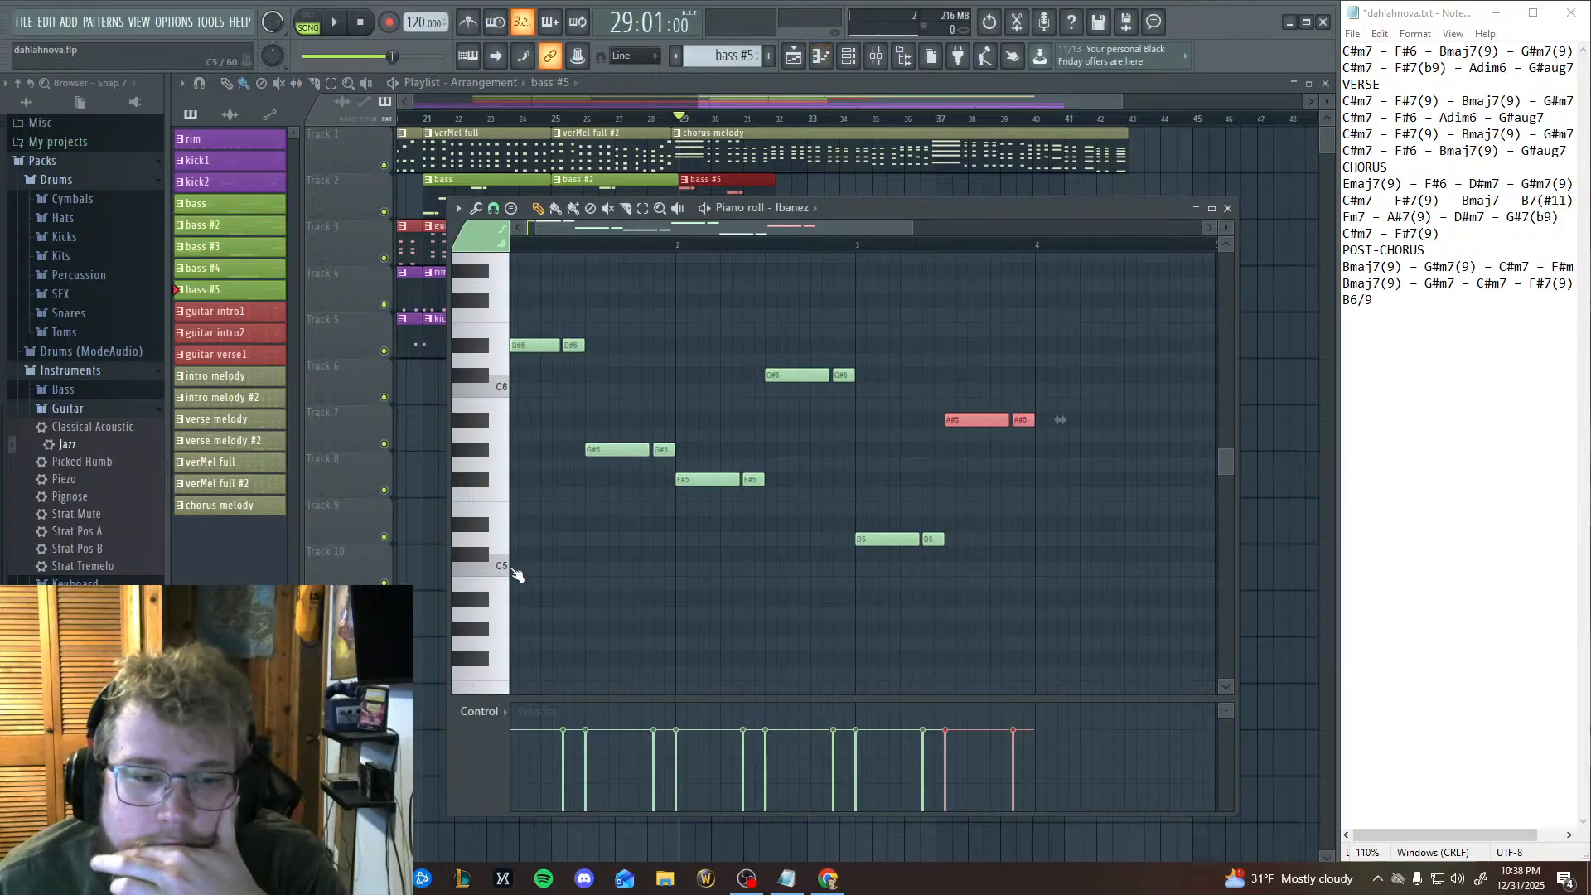
left_click_drag(491, 513, 486, 489)
left_click(481, 466)
left_click(476, 454)
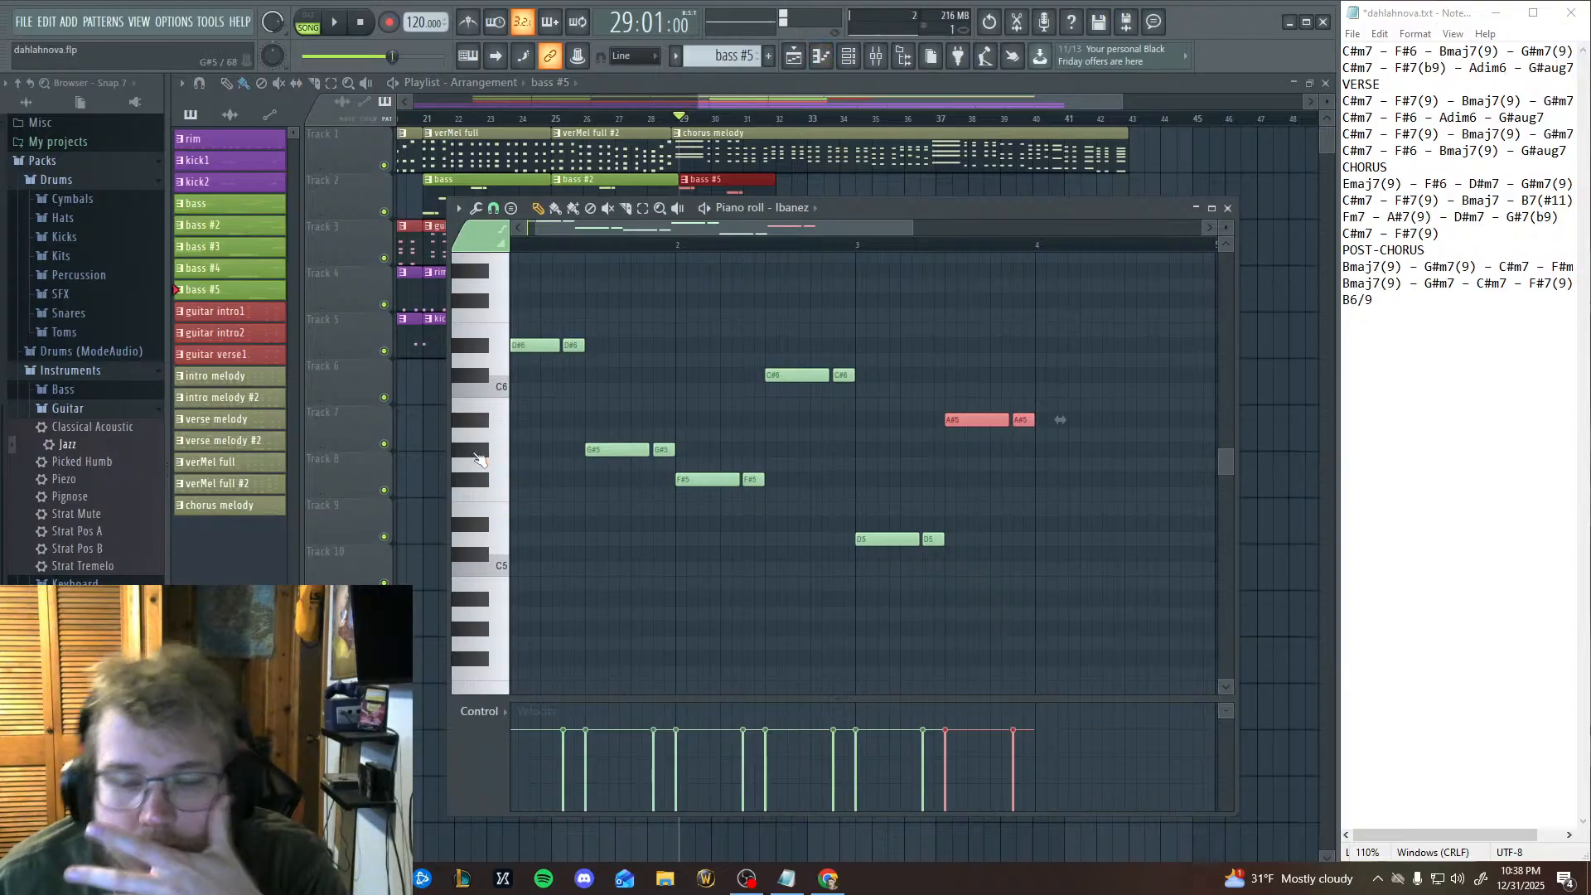
left_click_drag(1041, 446, 959, 460)
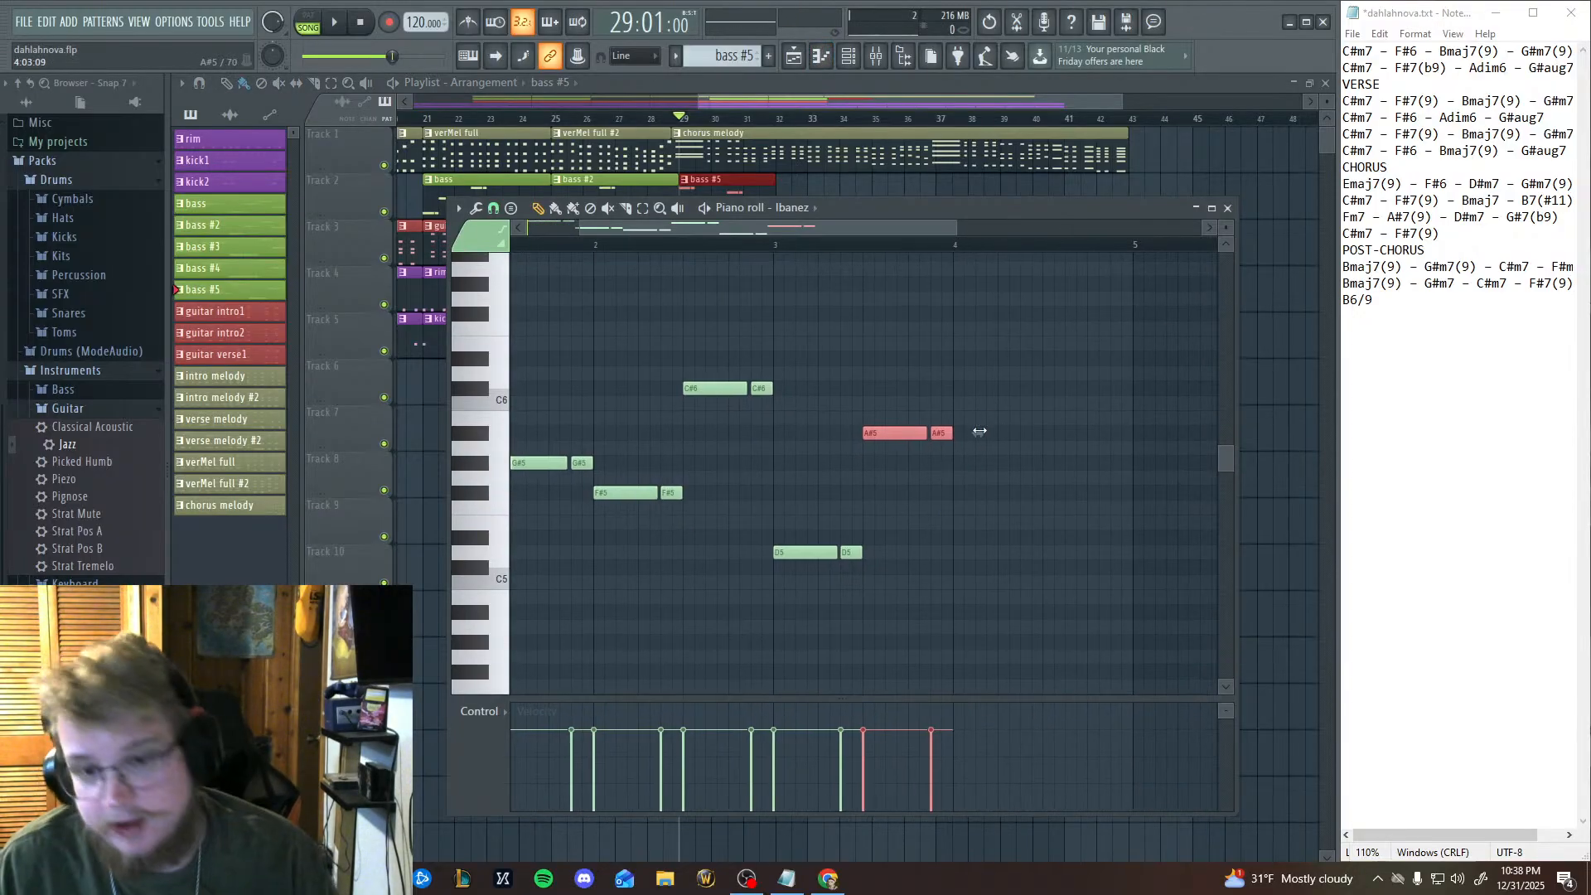
left_click_drag(717, 537, 992, 478)
left_click_drag(1071, 416, 938, 470)
Paste another copy of the bass figure and move it onto D#6 in the second half of bar 4.
key("ctrl+v")
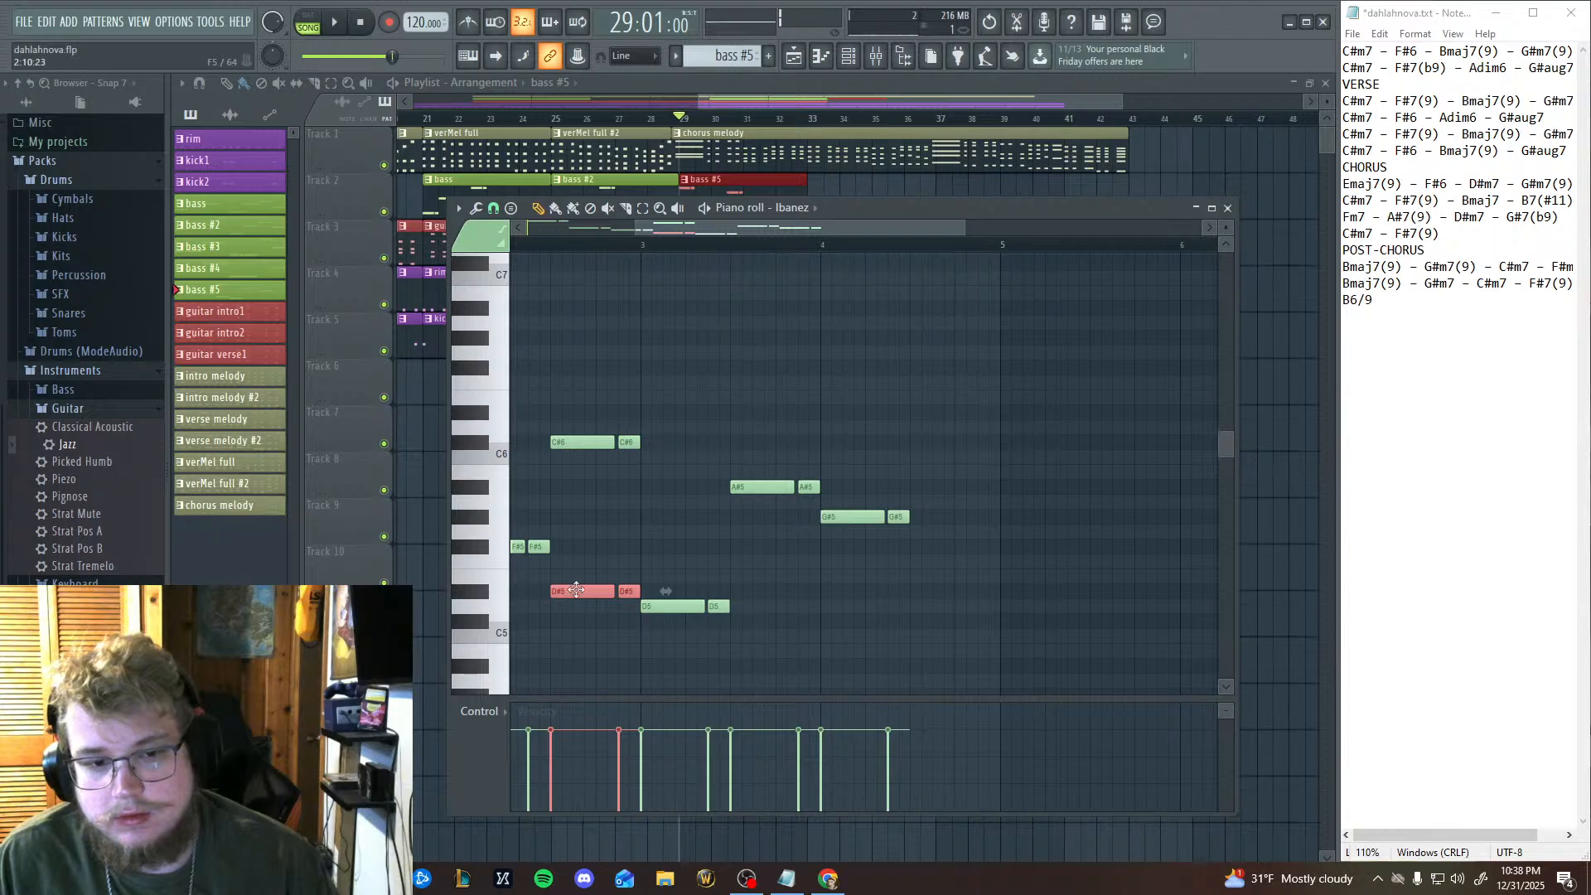
left_click_drag(577, 593, 938, 410)
left_click_drag(836, 511, 1306, 618)
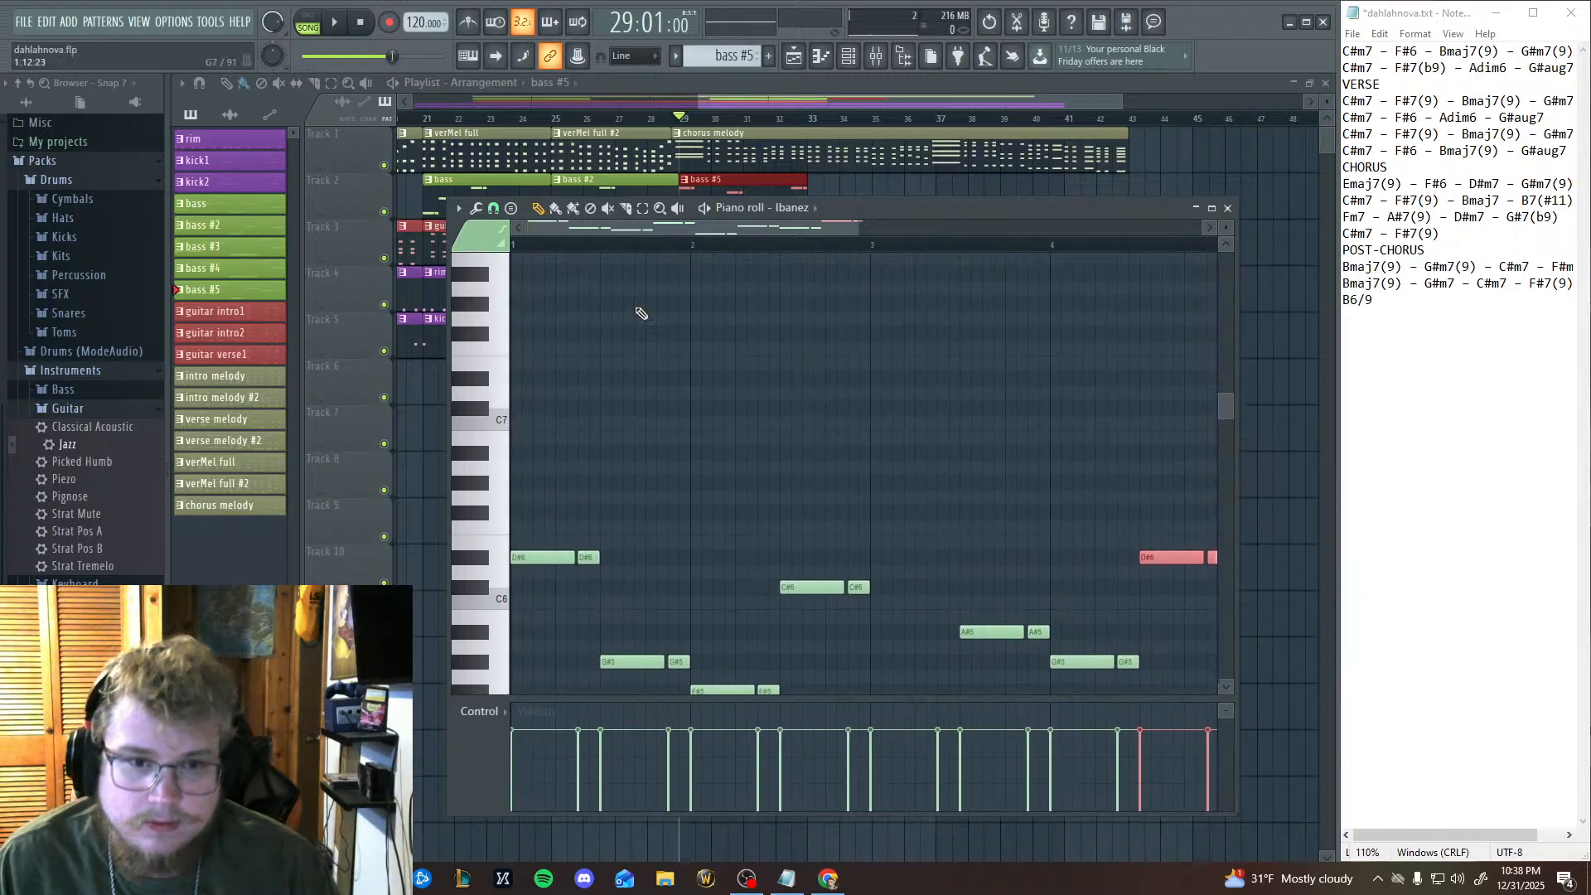
Play the song with the four-bar bass line from bar 29, and audition piano roll keys up to A#5.
left_click(524, 247)
key("space")
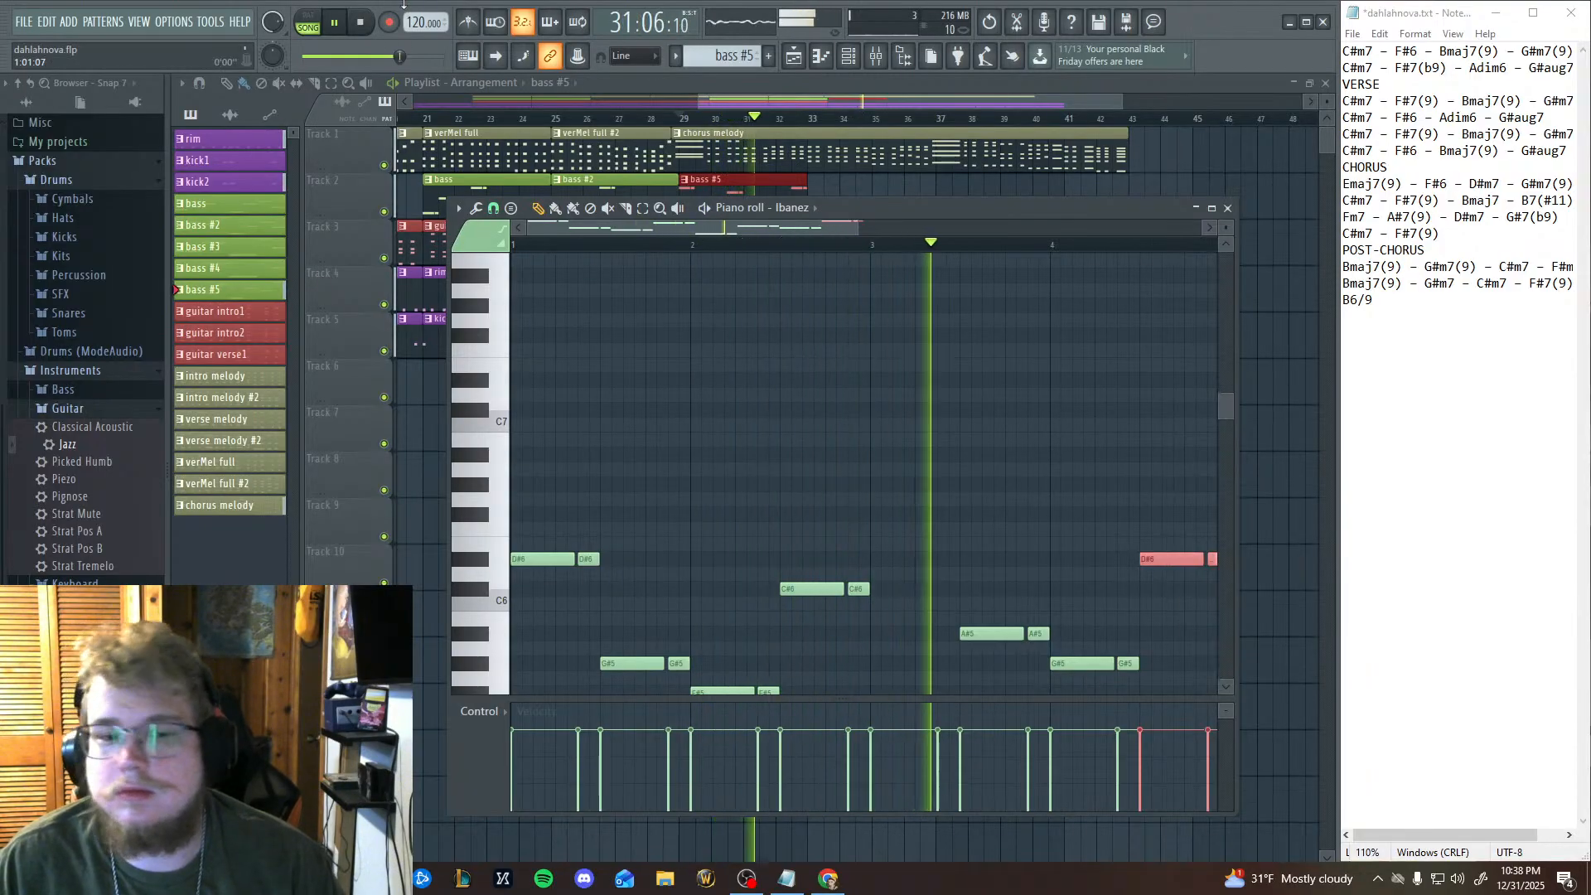
scroll(981, 469, "down", 3)
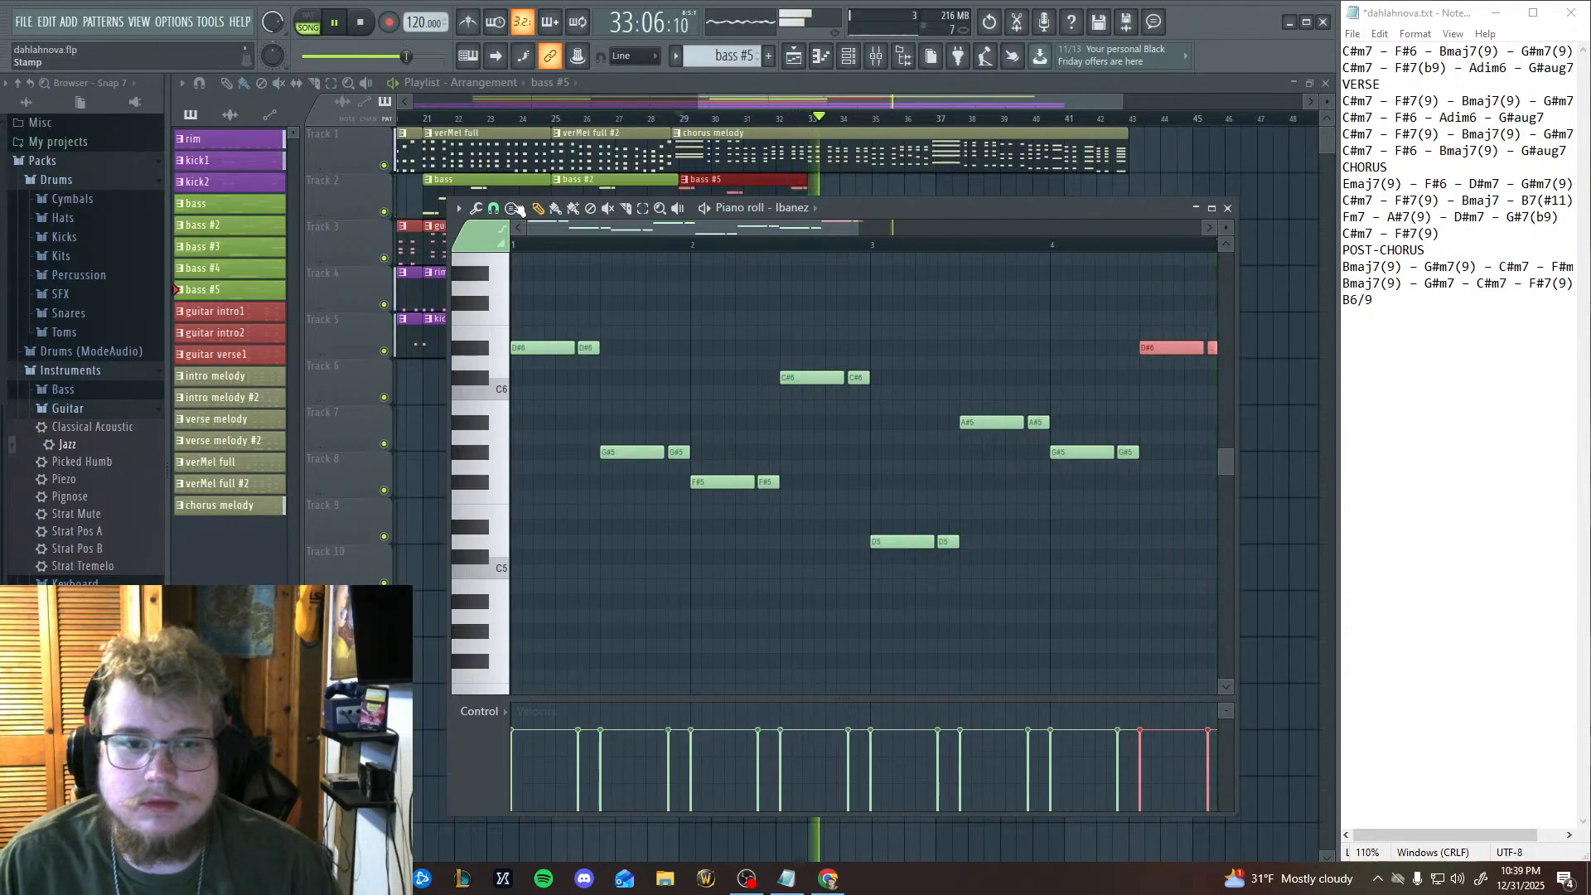
key("space")
scroll(768, 595, "up", 1)
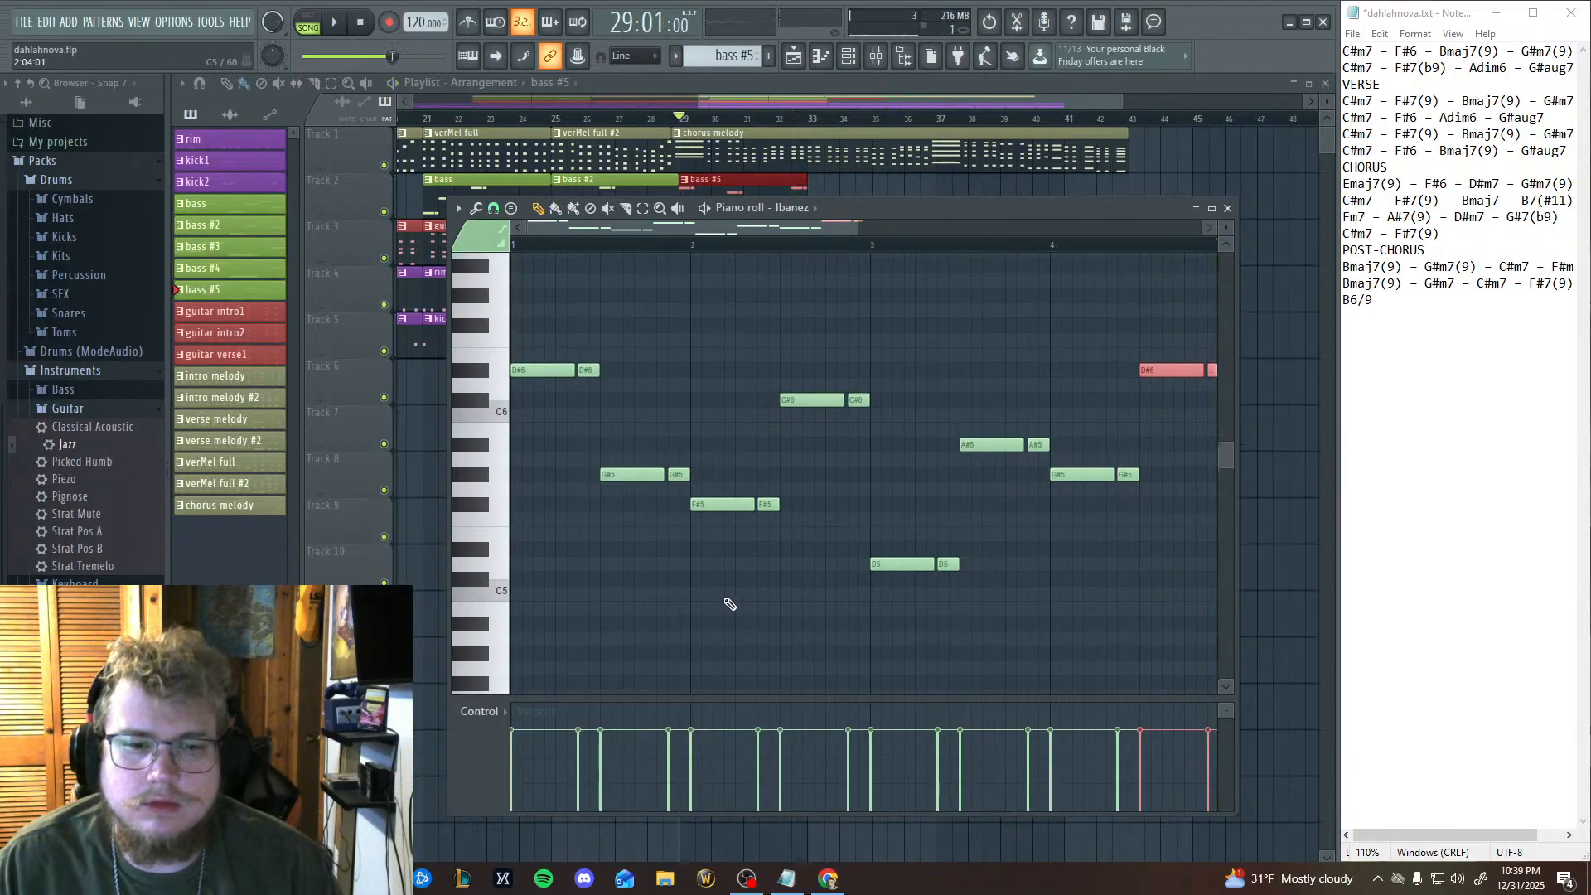
left_click(484, 541)
left_click(484, 542)
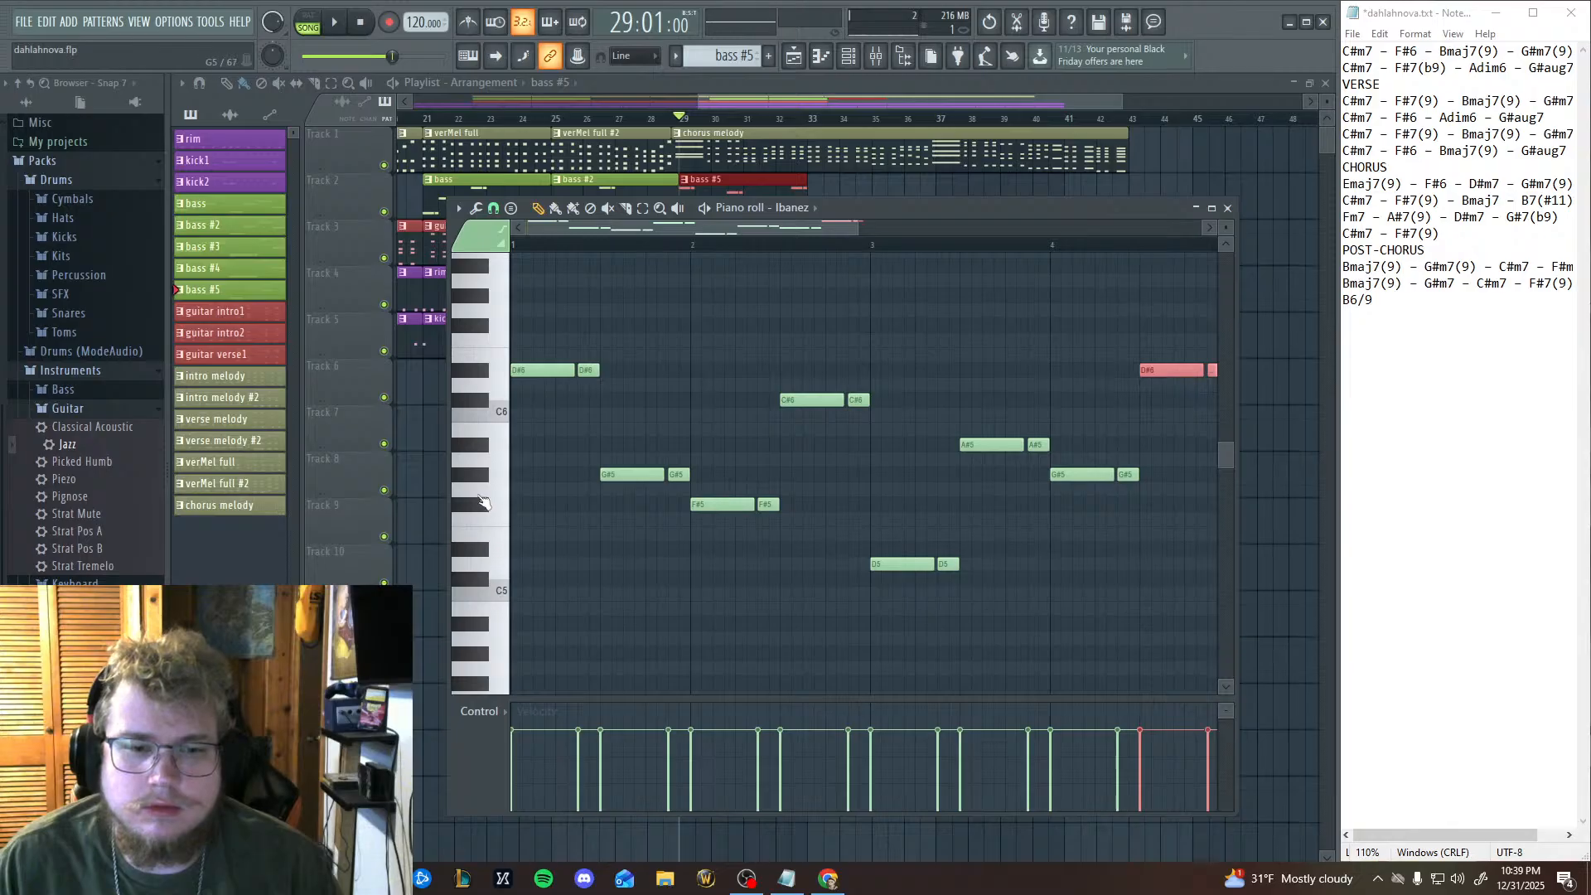
left_click(493, 433)
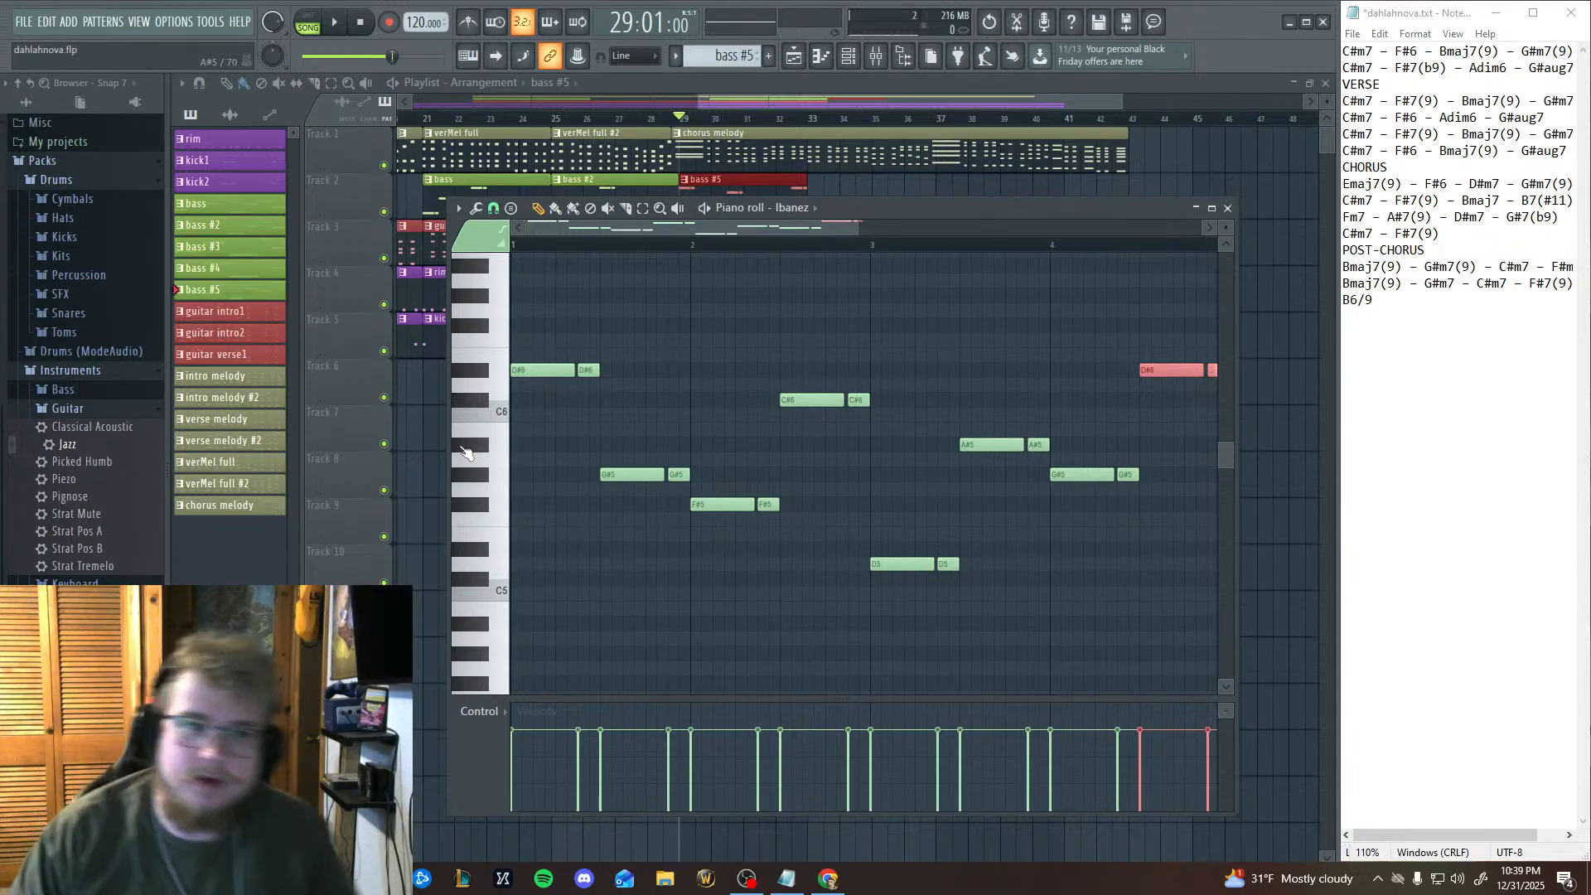
Return to the playlist and replay the chorus opening from bar 29.
left_click(336, 22)
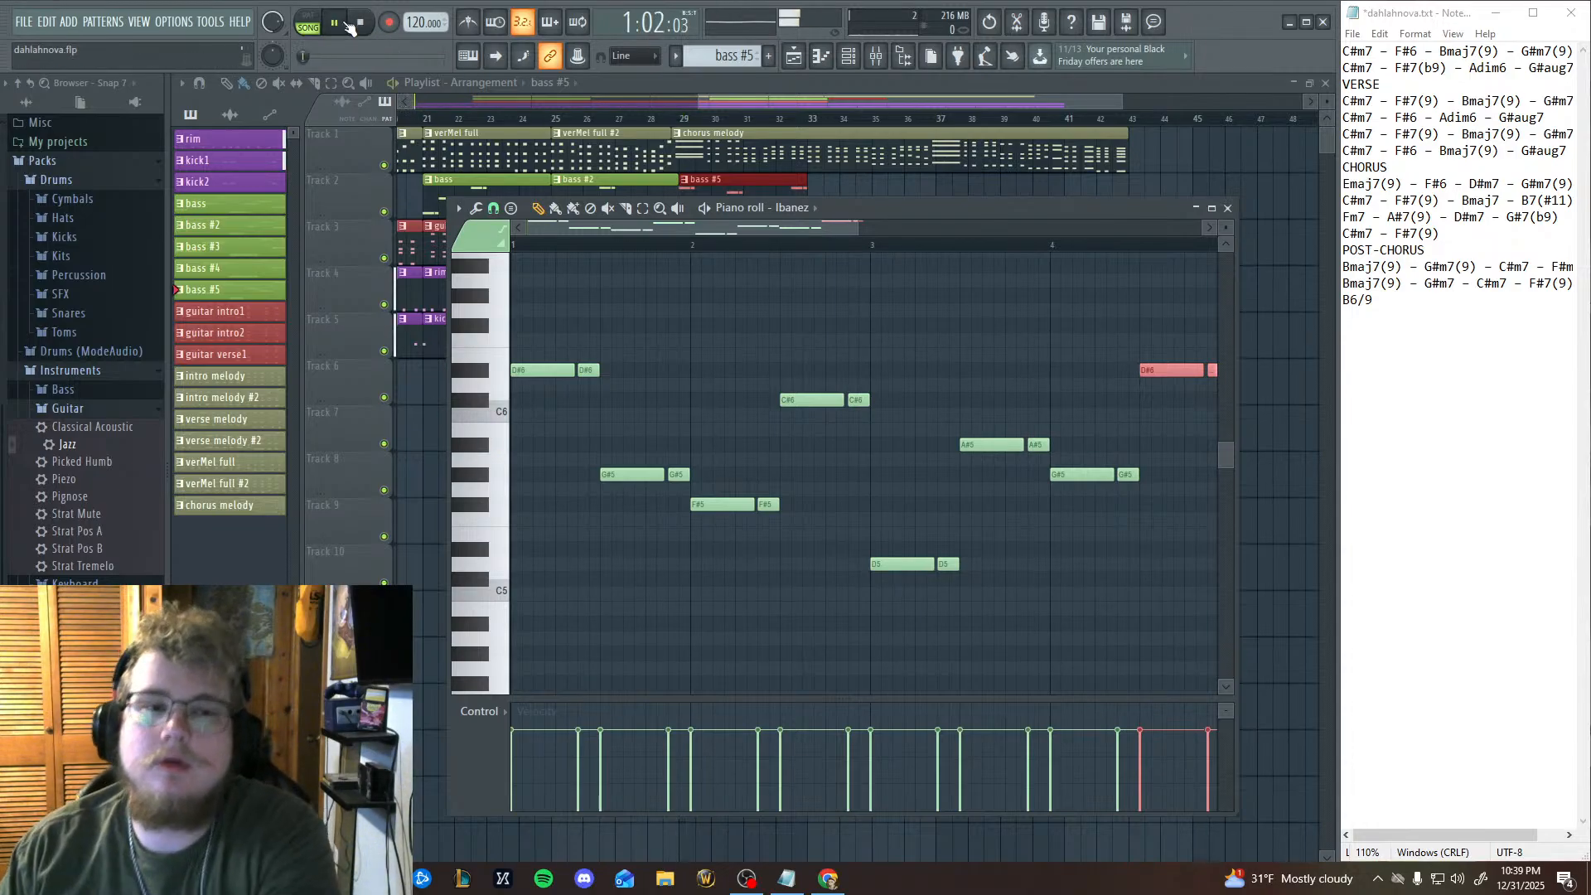
left_click(360, 23)
left_click(679, 118)
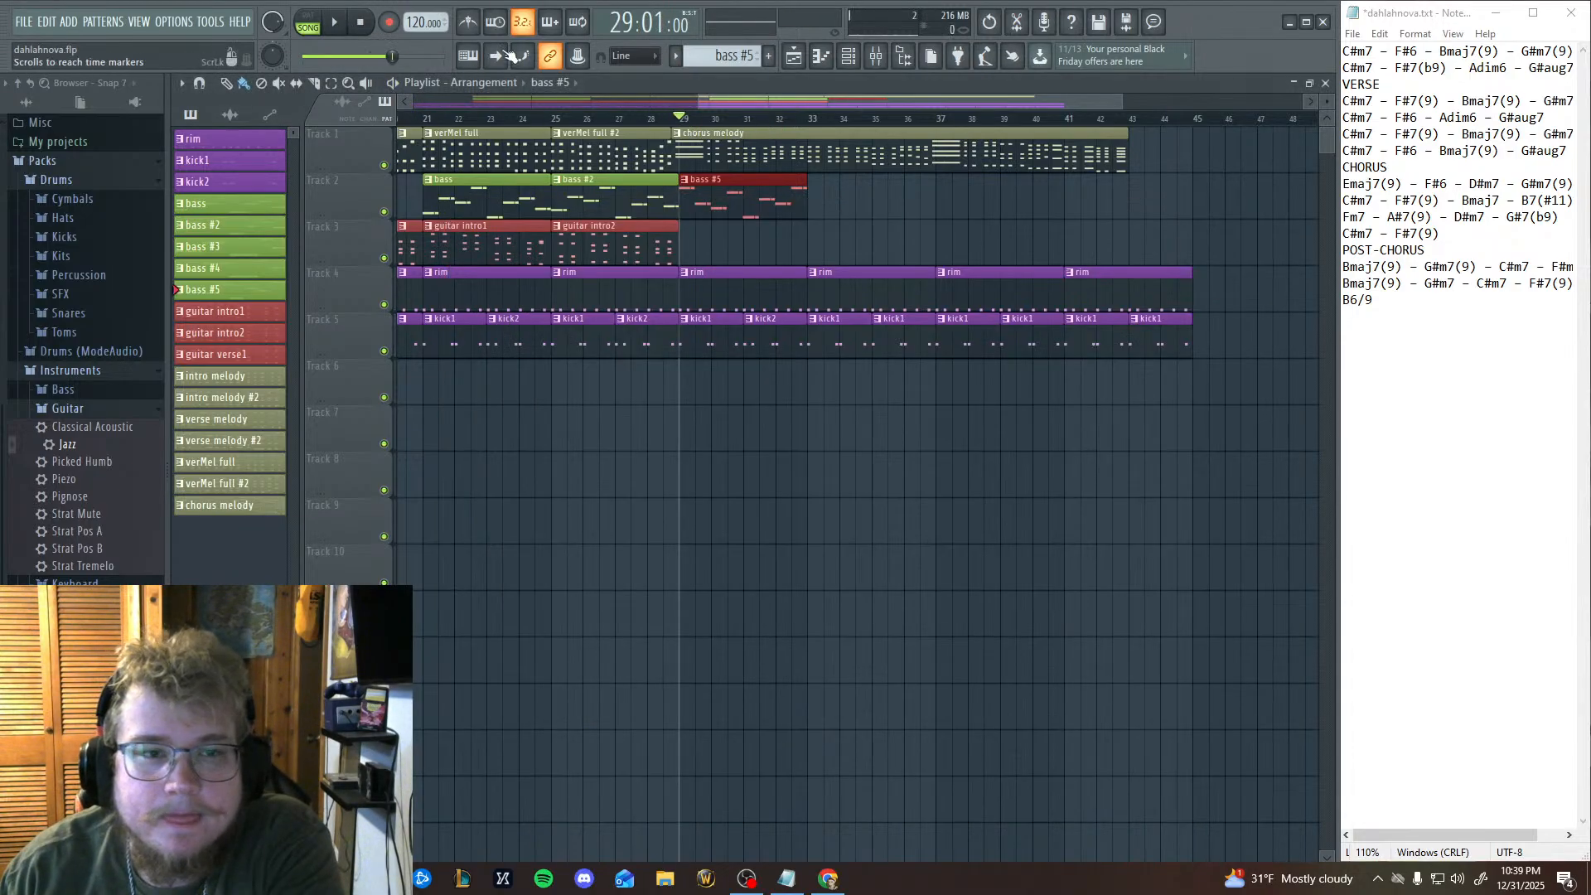
key("space")
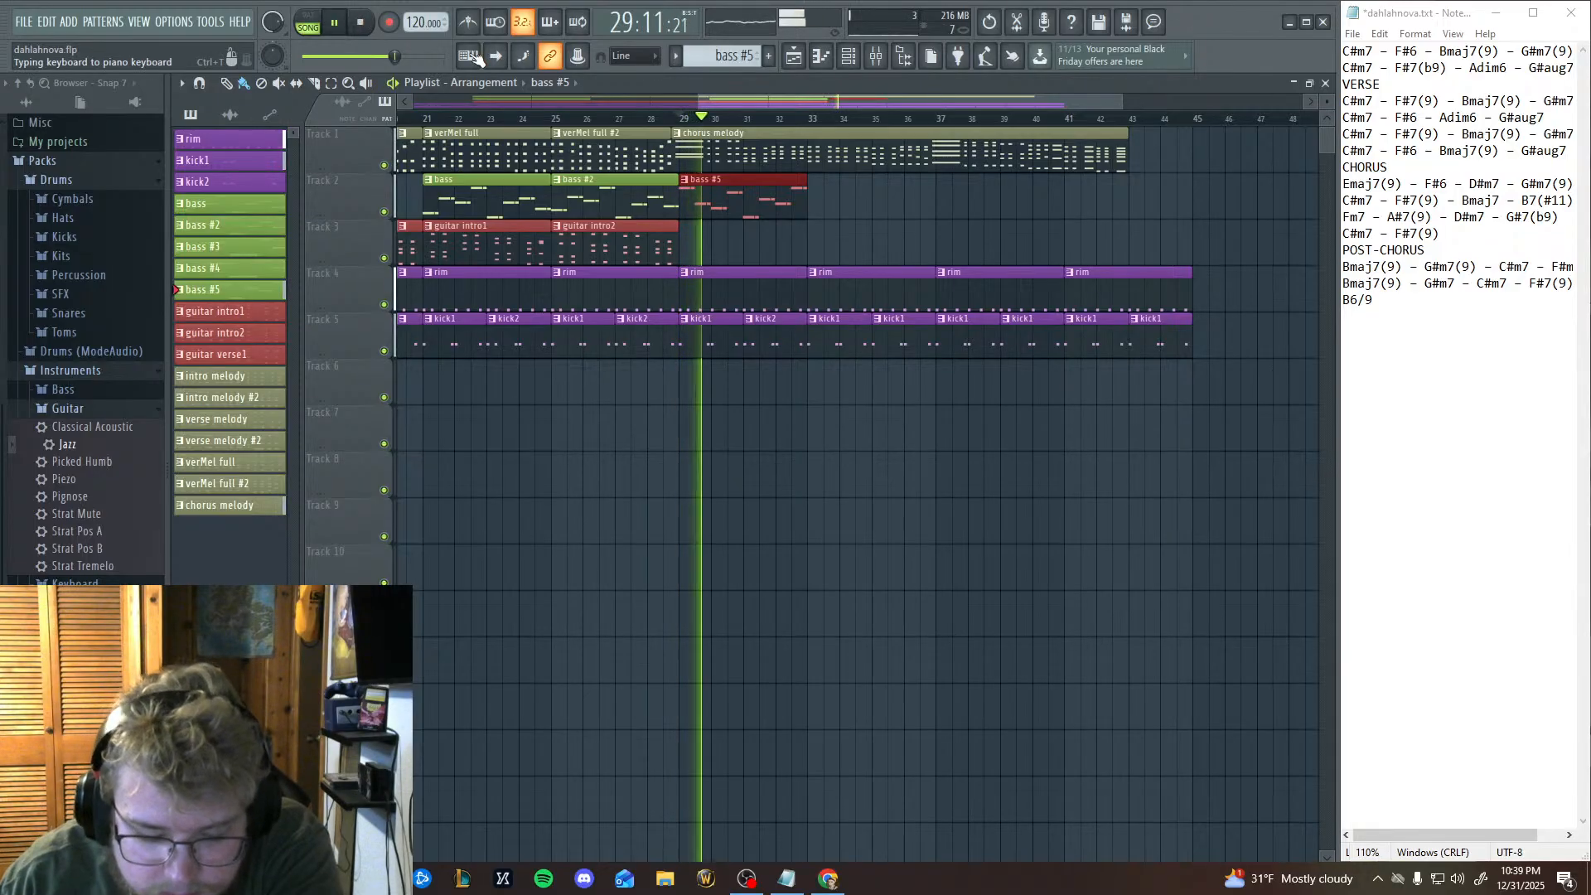
left_click(365, 28)
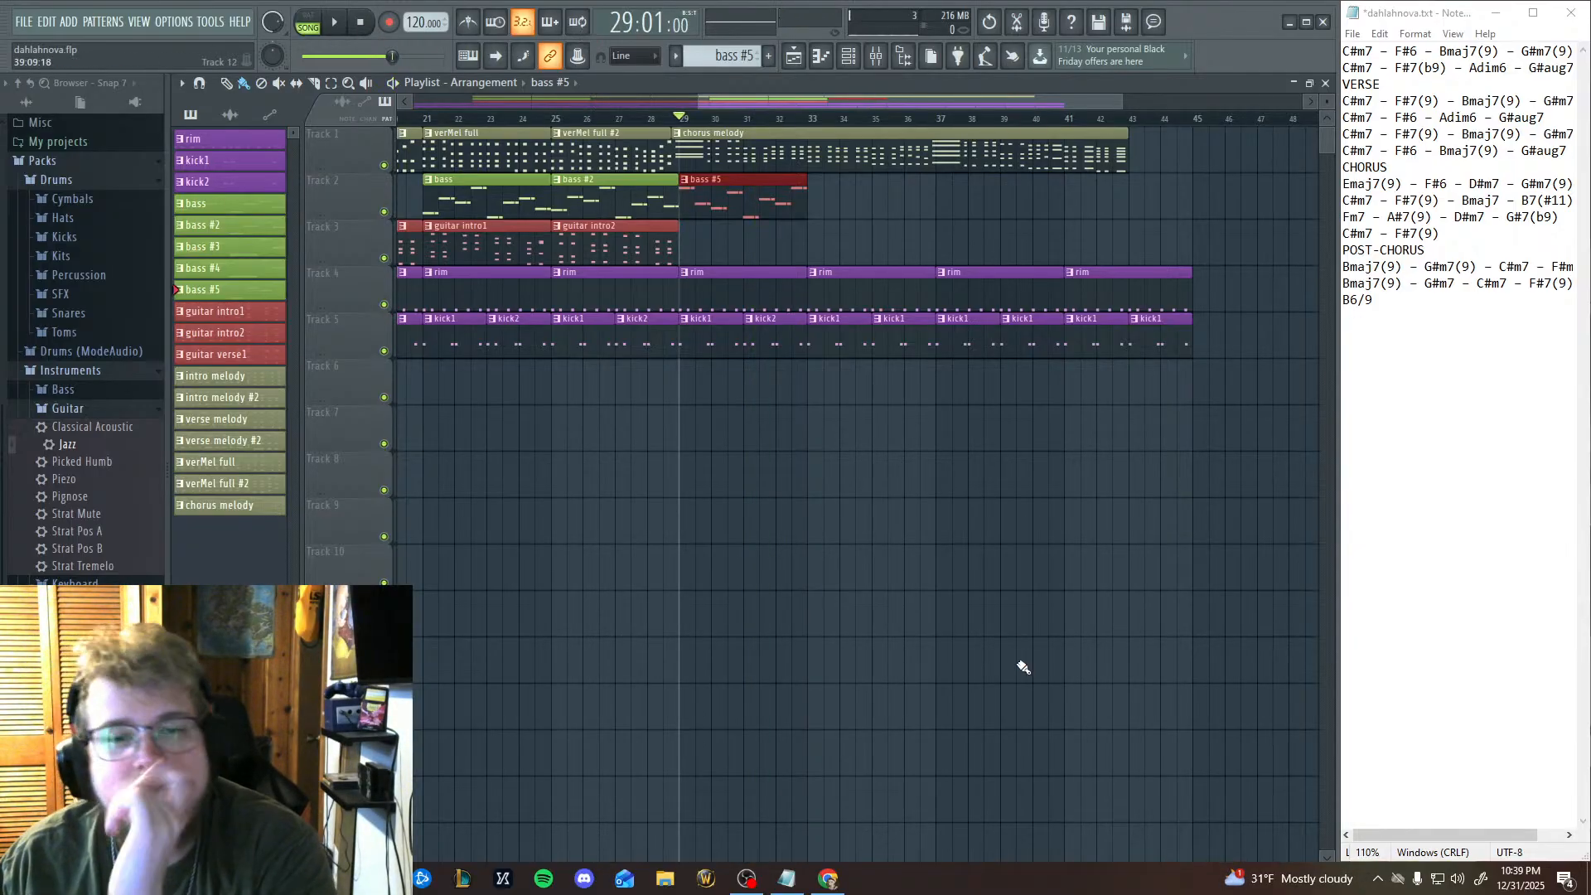
Lower the two D5 notes at the start of bar 3 in bass #5 to C#5 and play the song from bar 31.
left_click(744, 123)
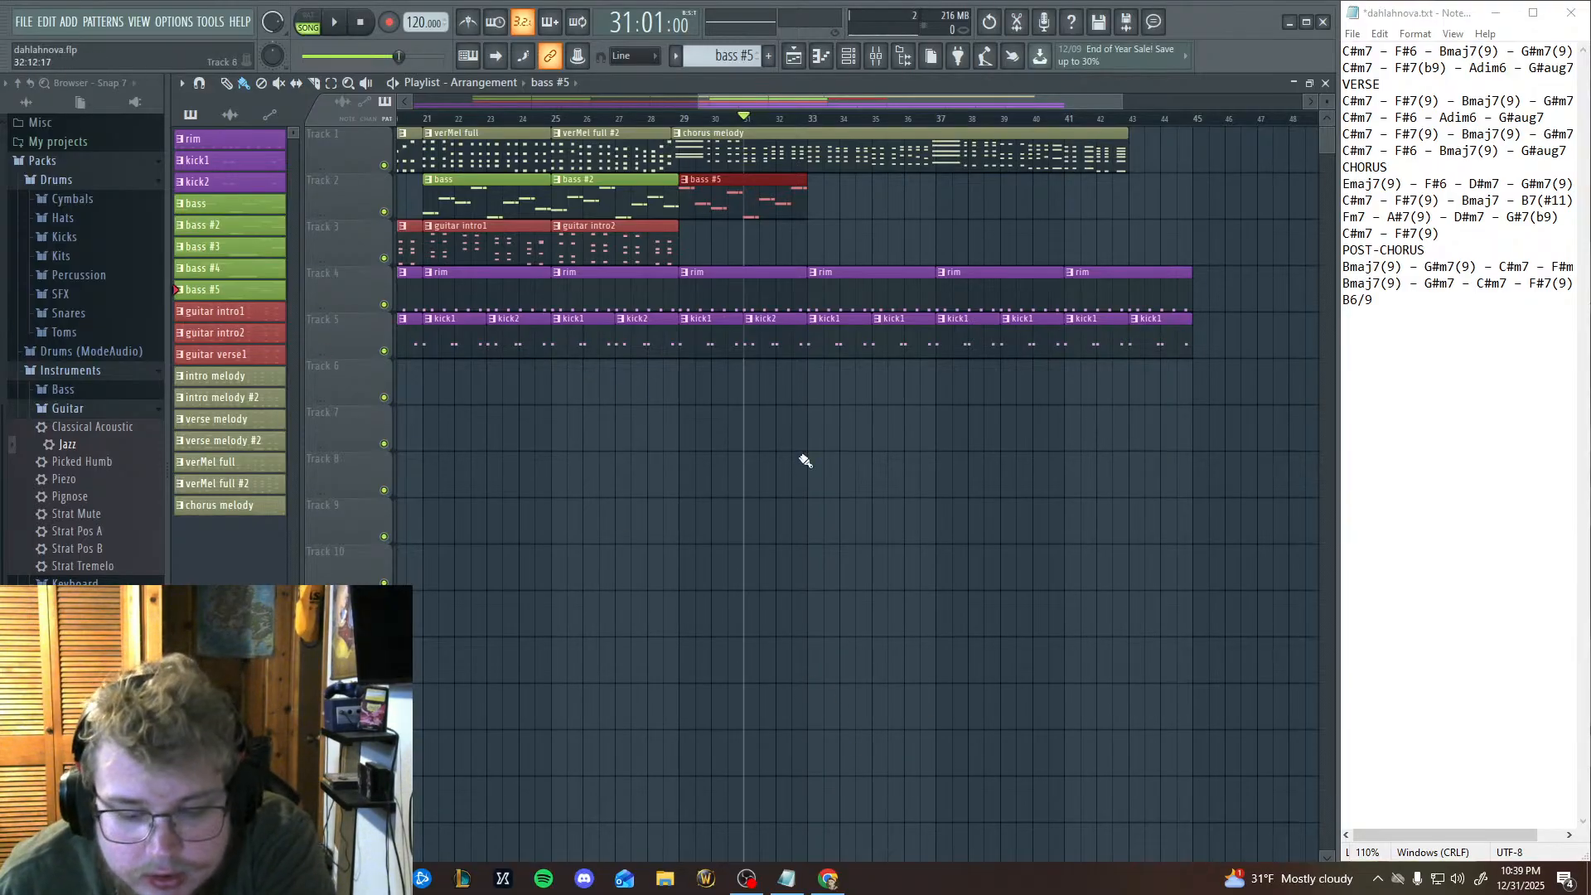
left_click(820, 56)
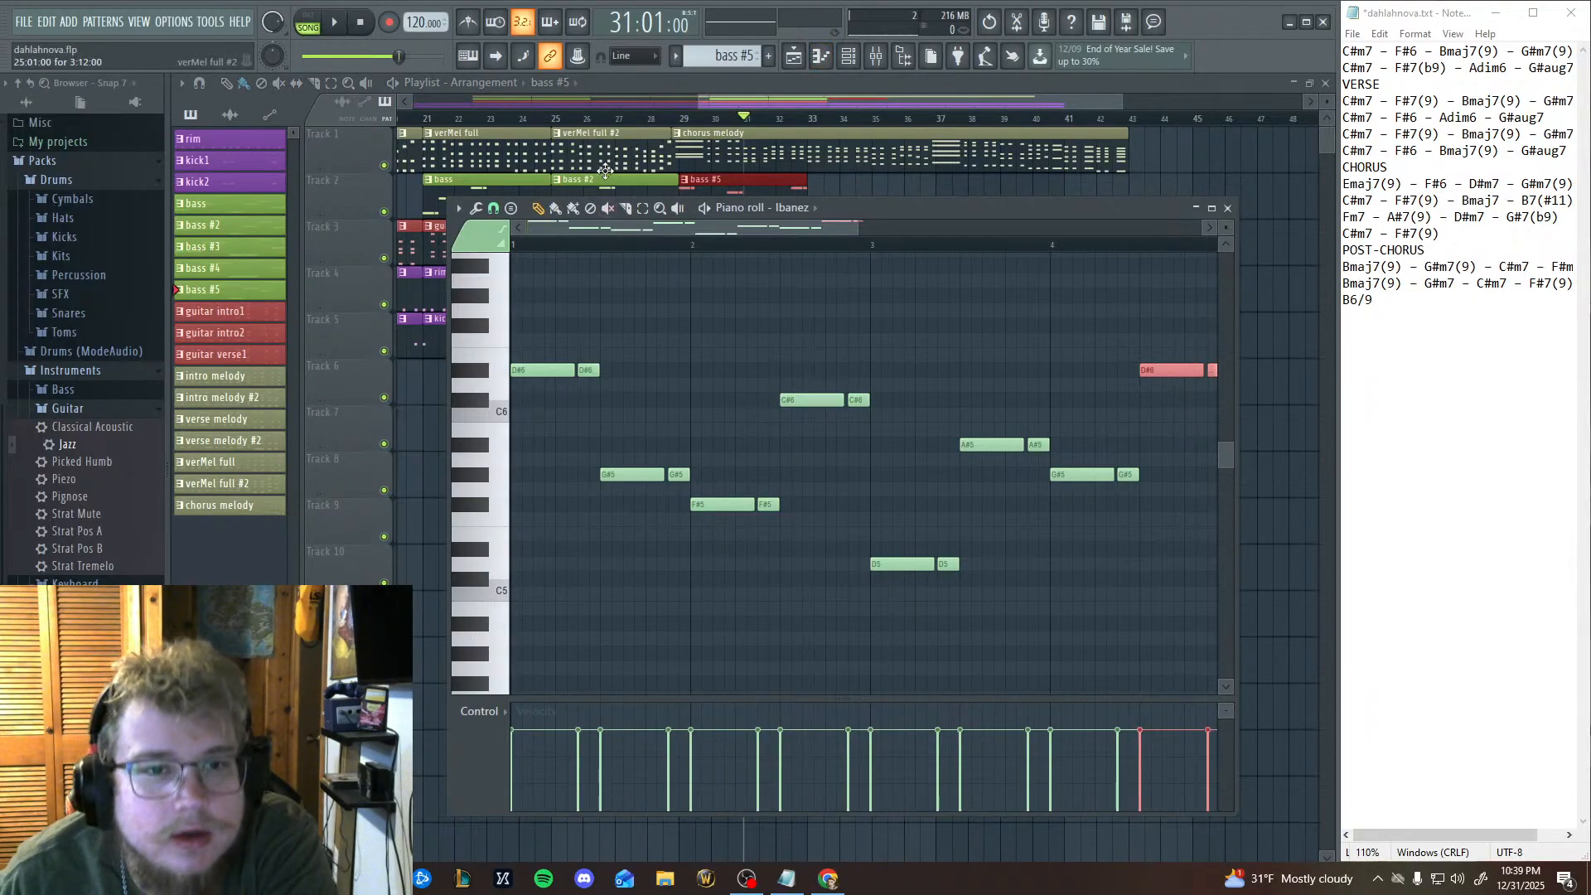
left_click_drag(888, 633, 1019, 484)
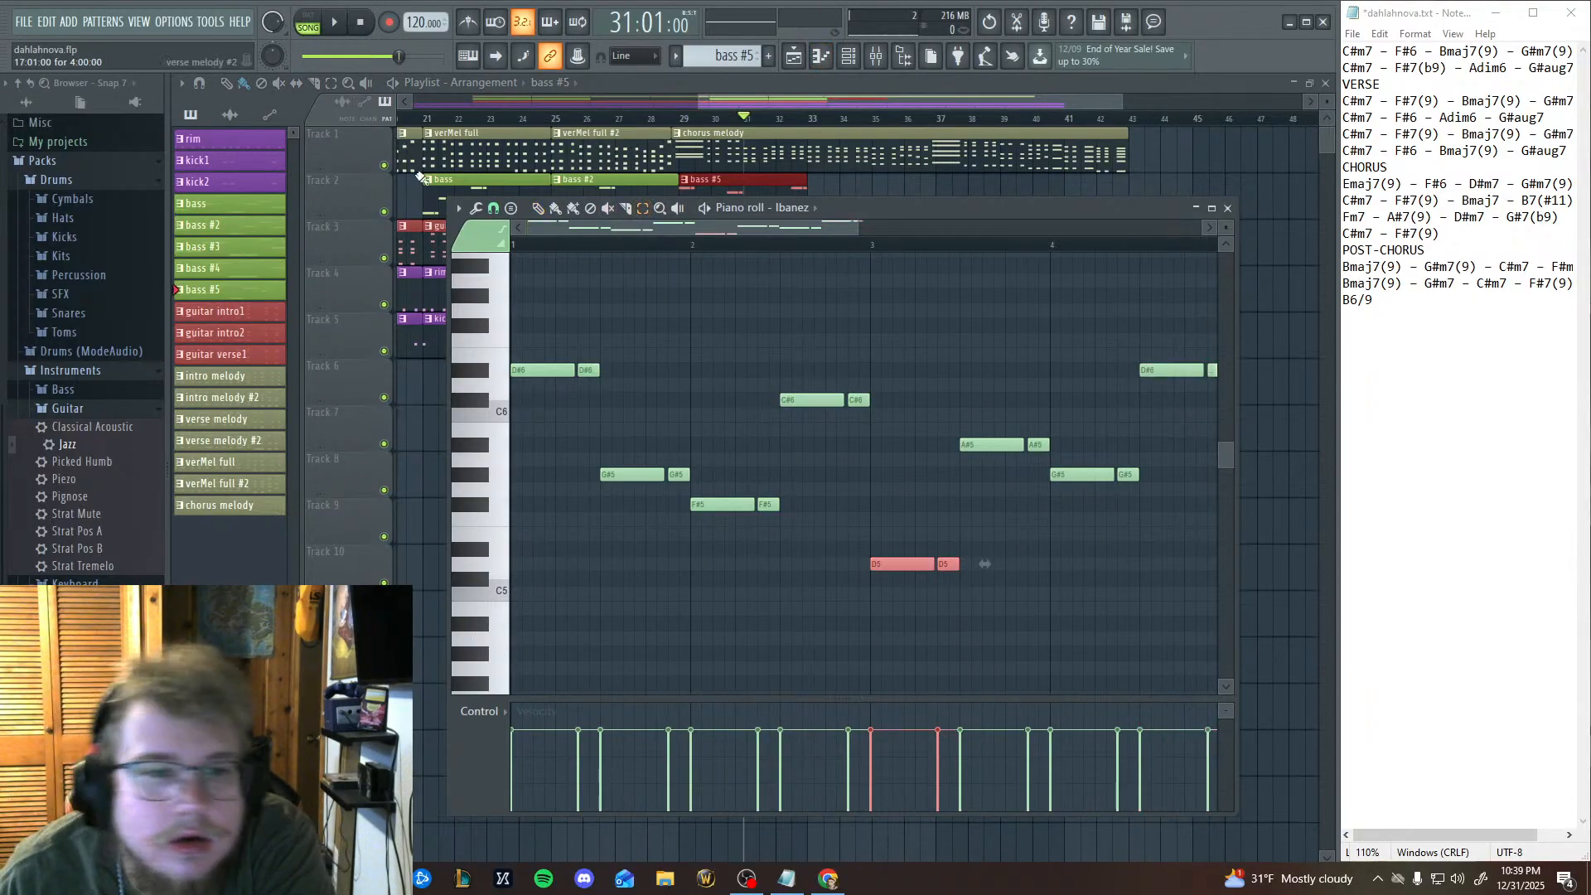
left_click_drag(893, 578, 893, 592)
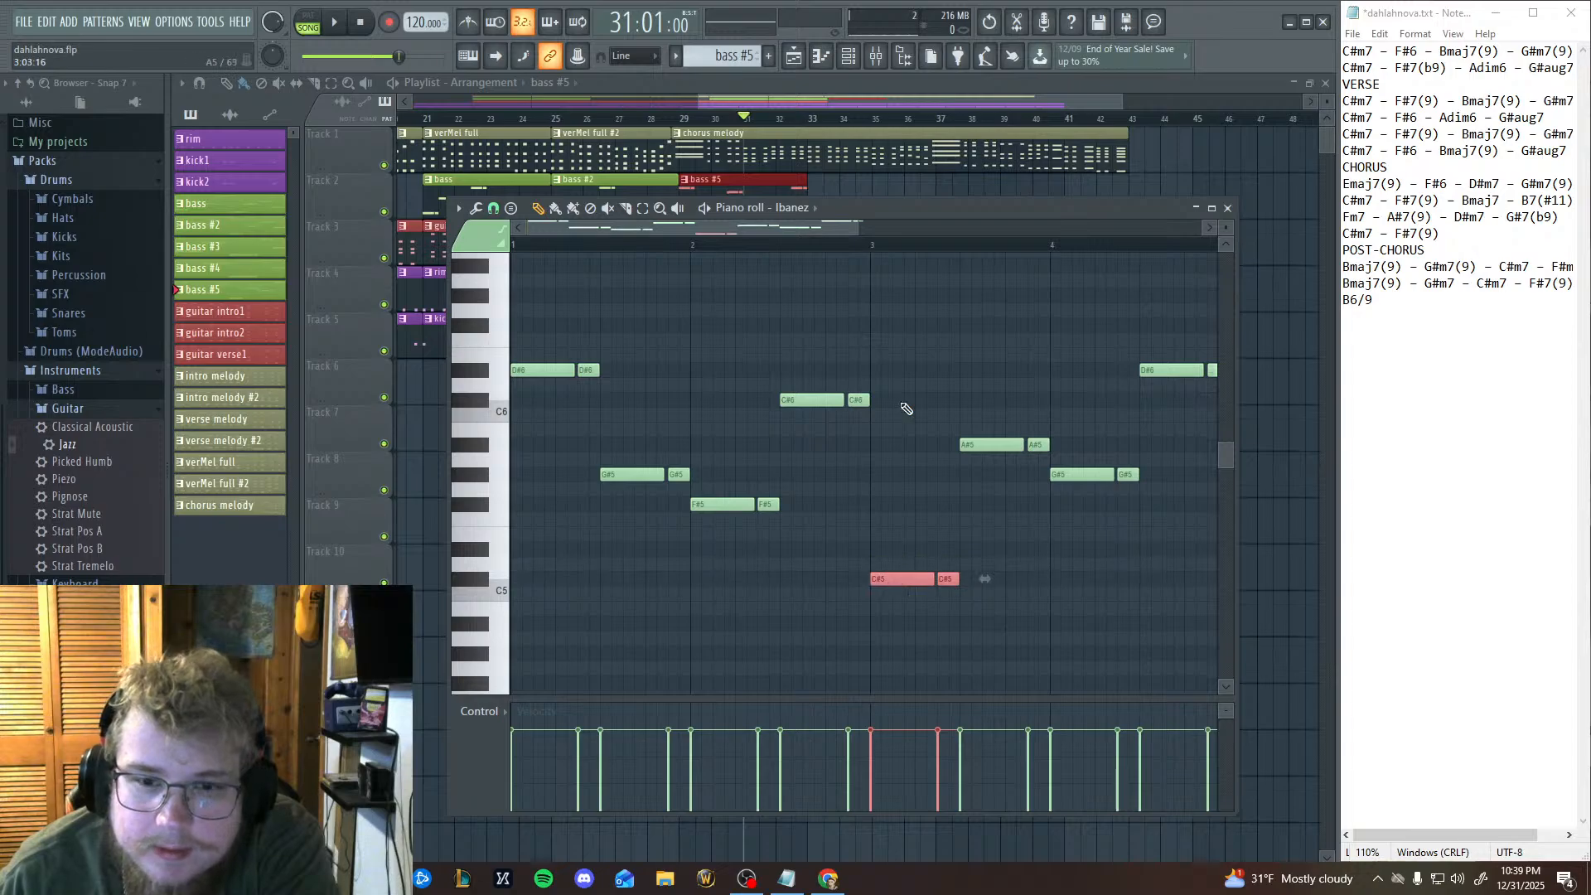
key("space")
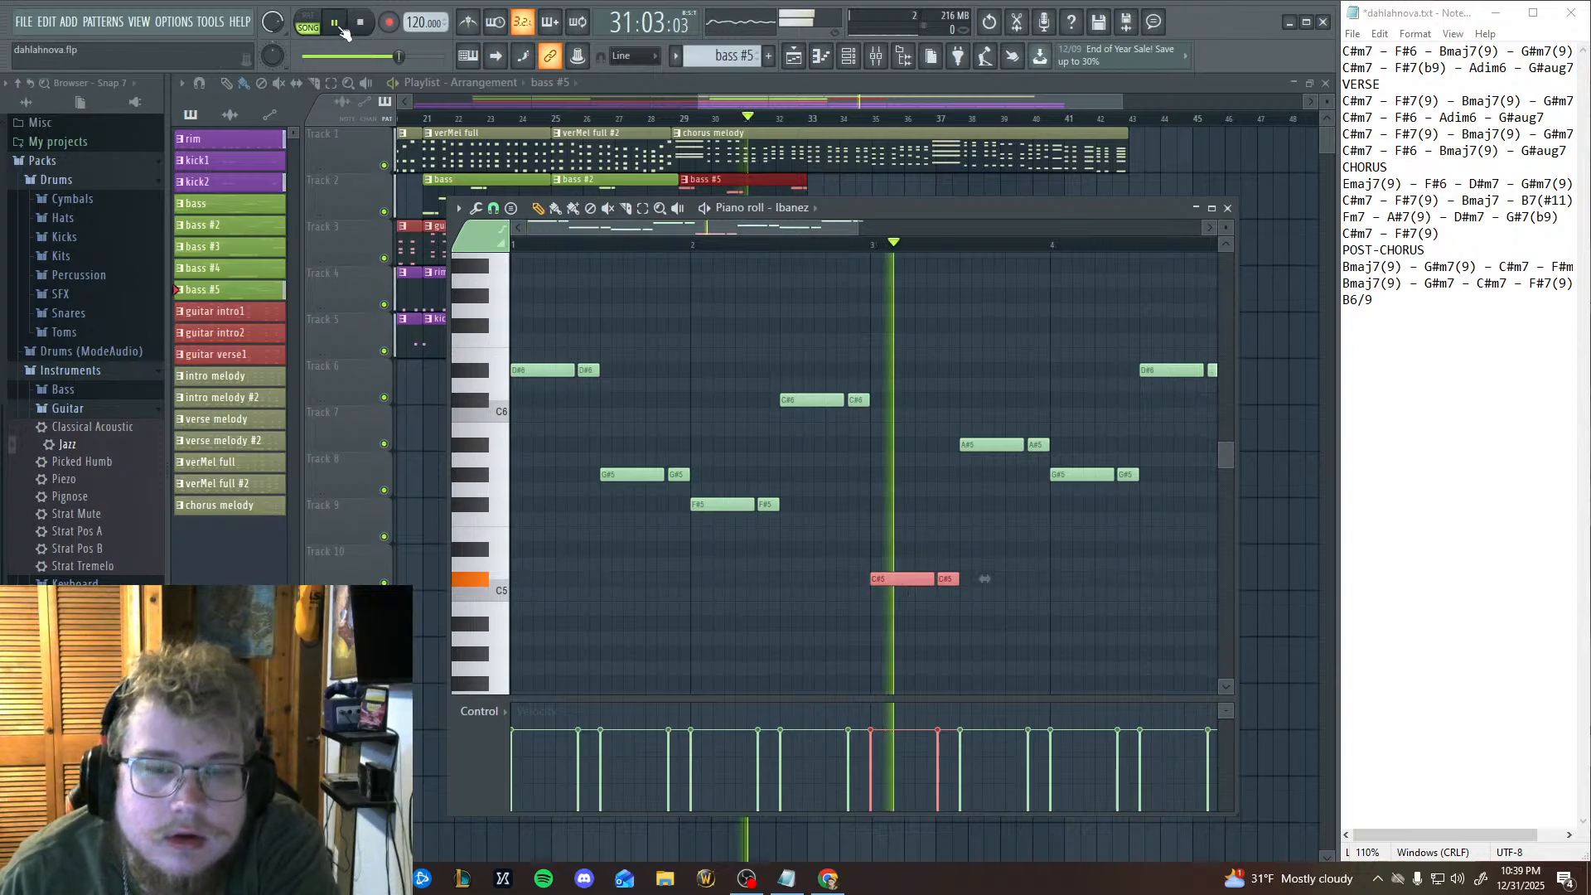
left_click(359, 25)
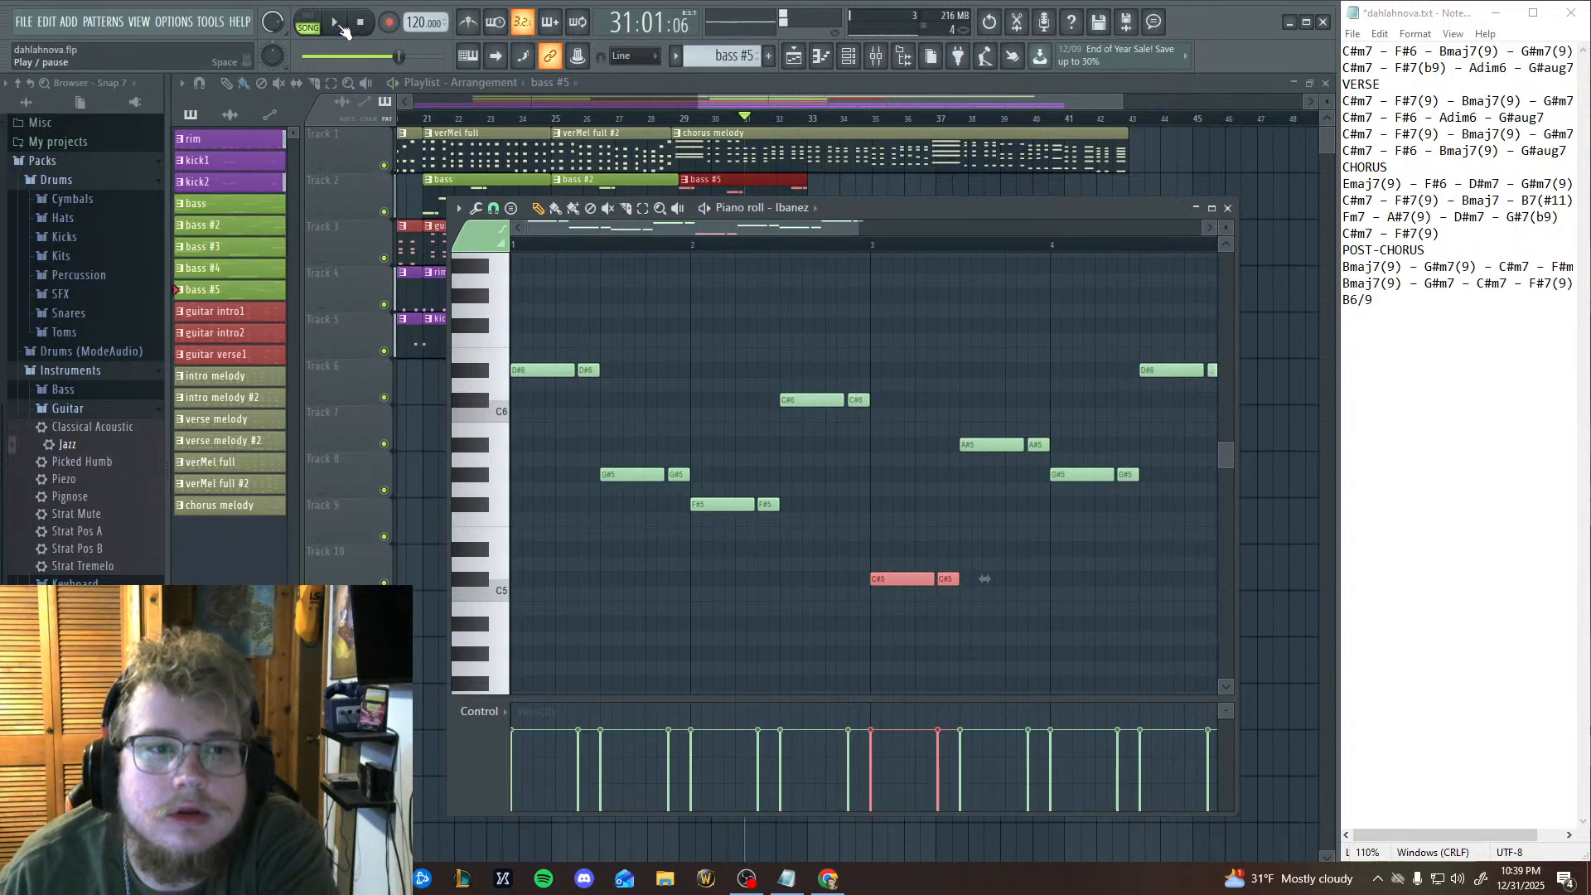
Listen to the revised bass line with the song from bar 29, and replay it from bar 31.
left_click(678, 118)
key("space")
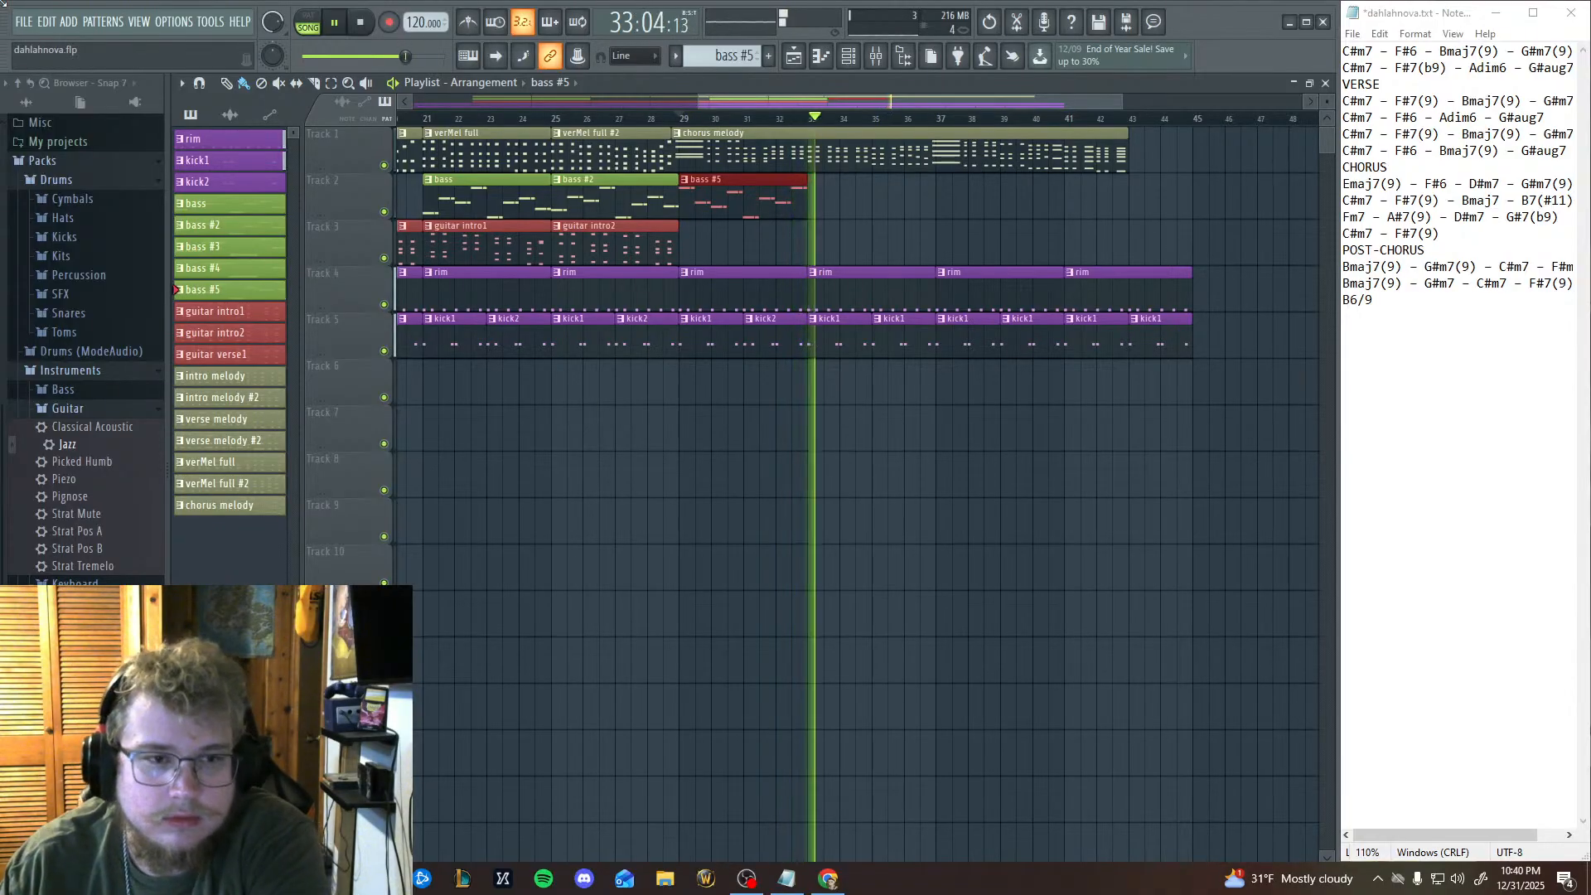
left_click_drag(405, 55, 399, 56)
left_click(742, 119)
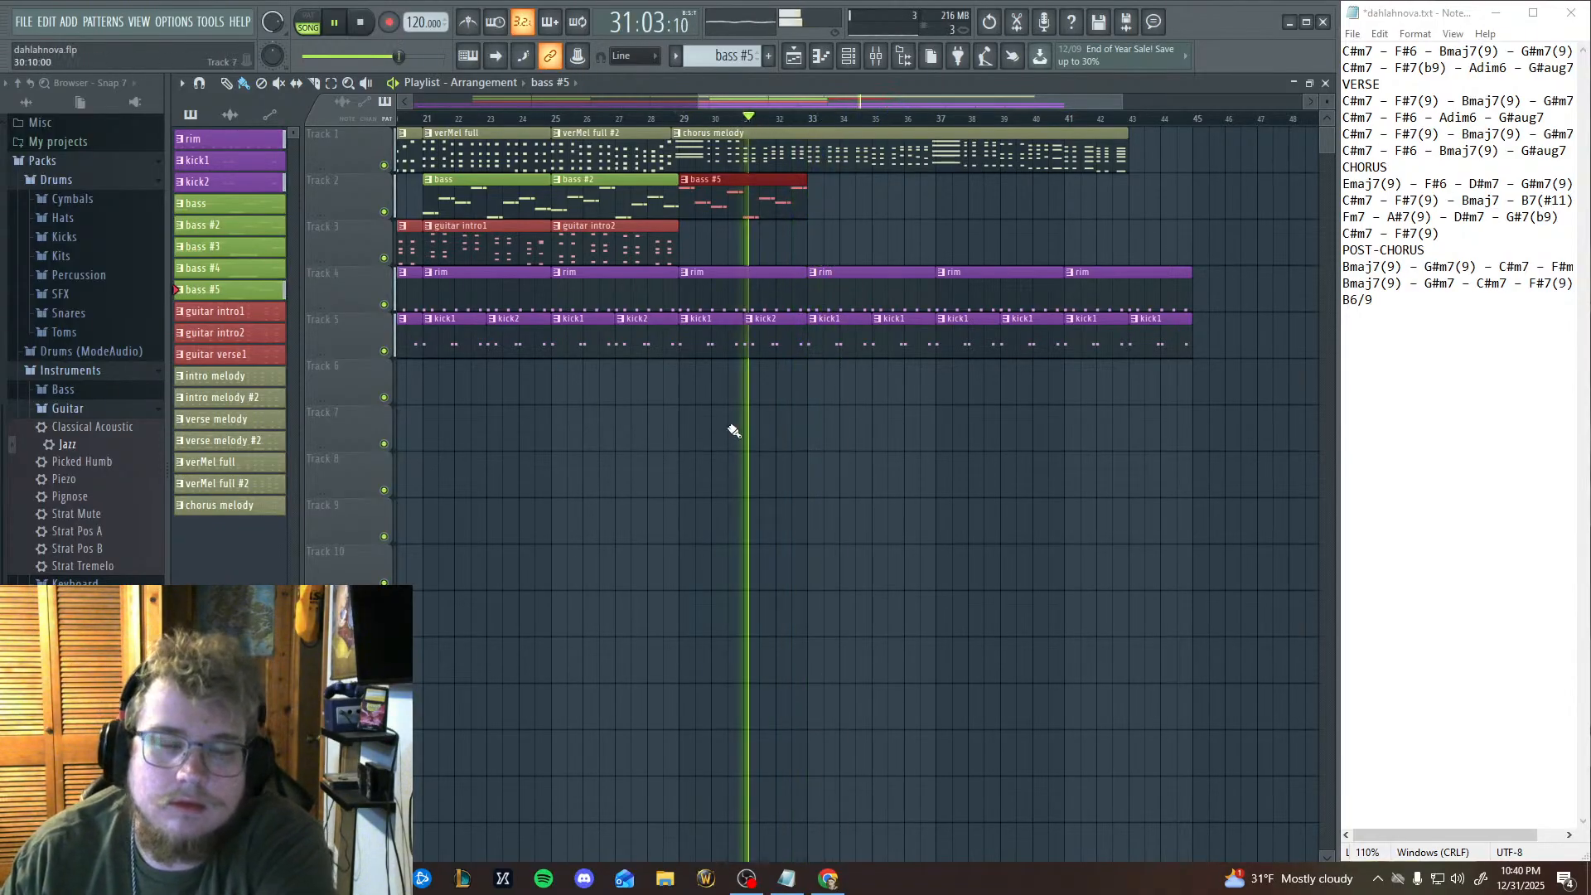
left_click(744, 118)
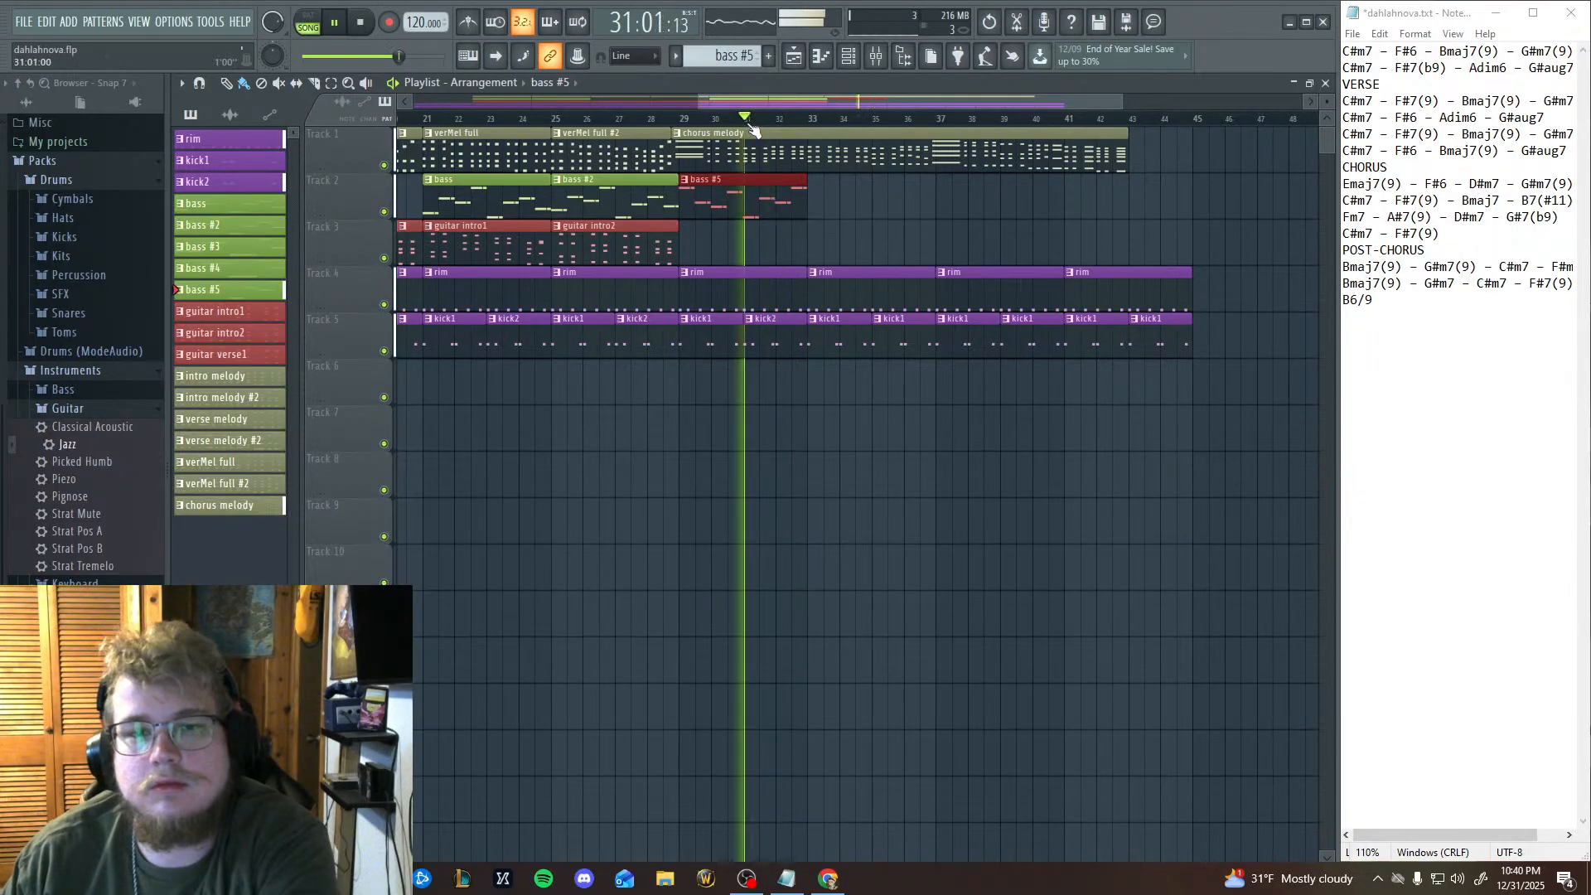
Stop playback, return the playhead to bar 31, and open the chorus melody pattern's Electric notes in the piano roll.
key("space")
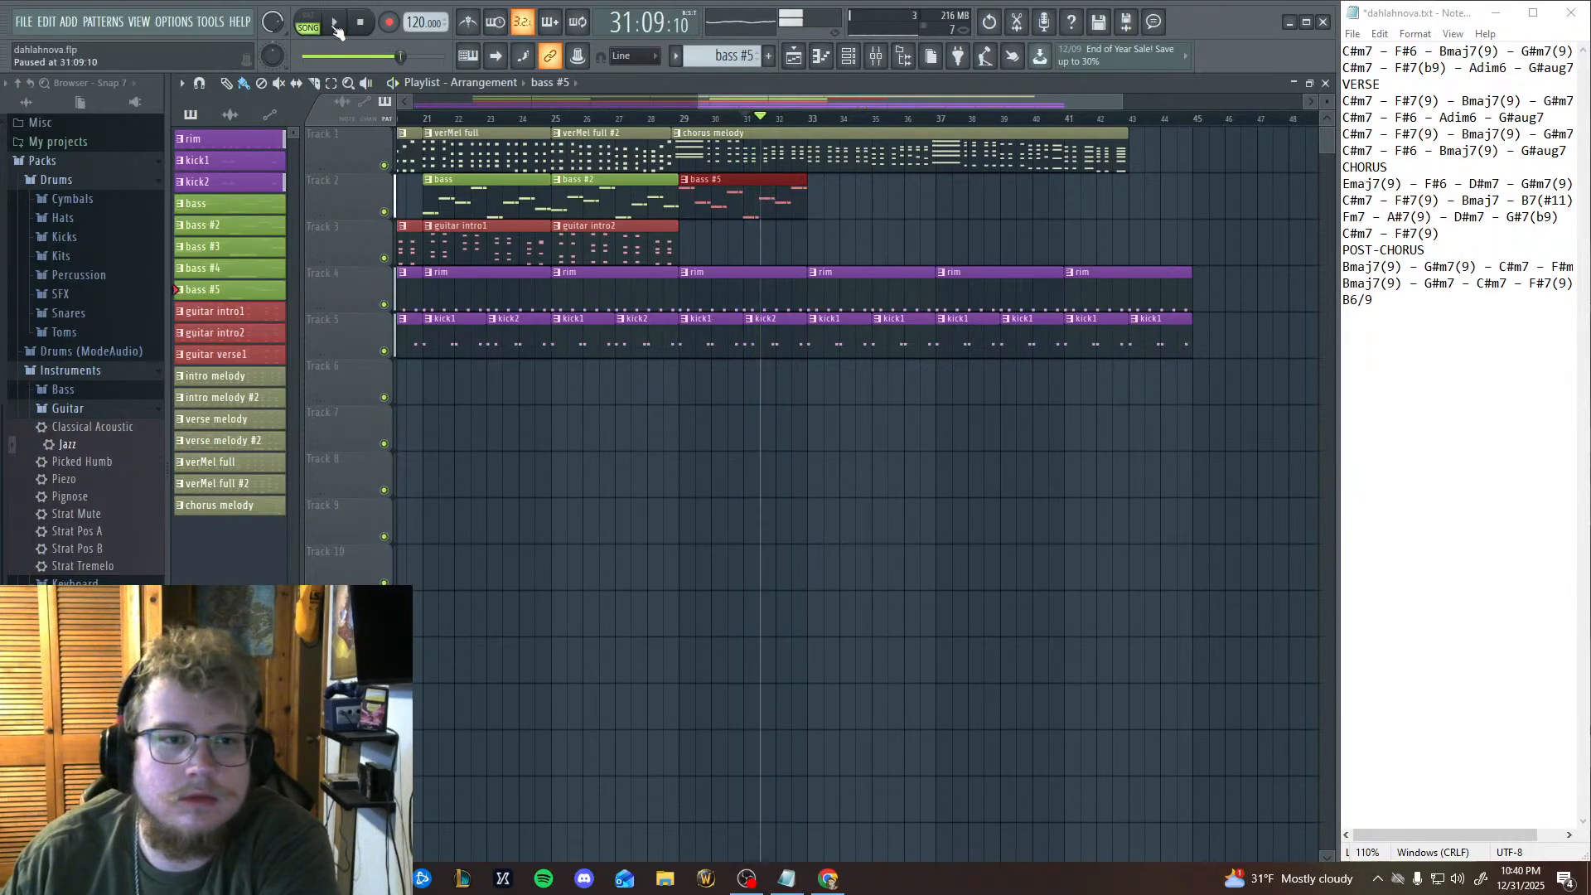
left_click(752, 119)
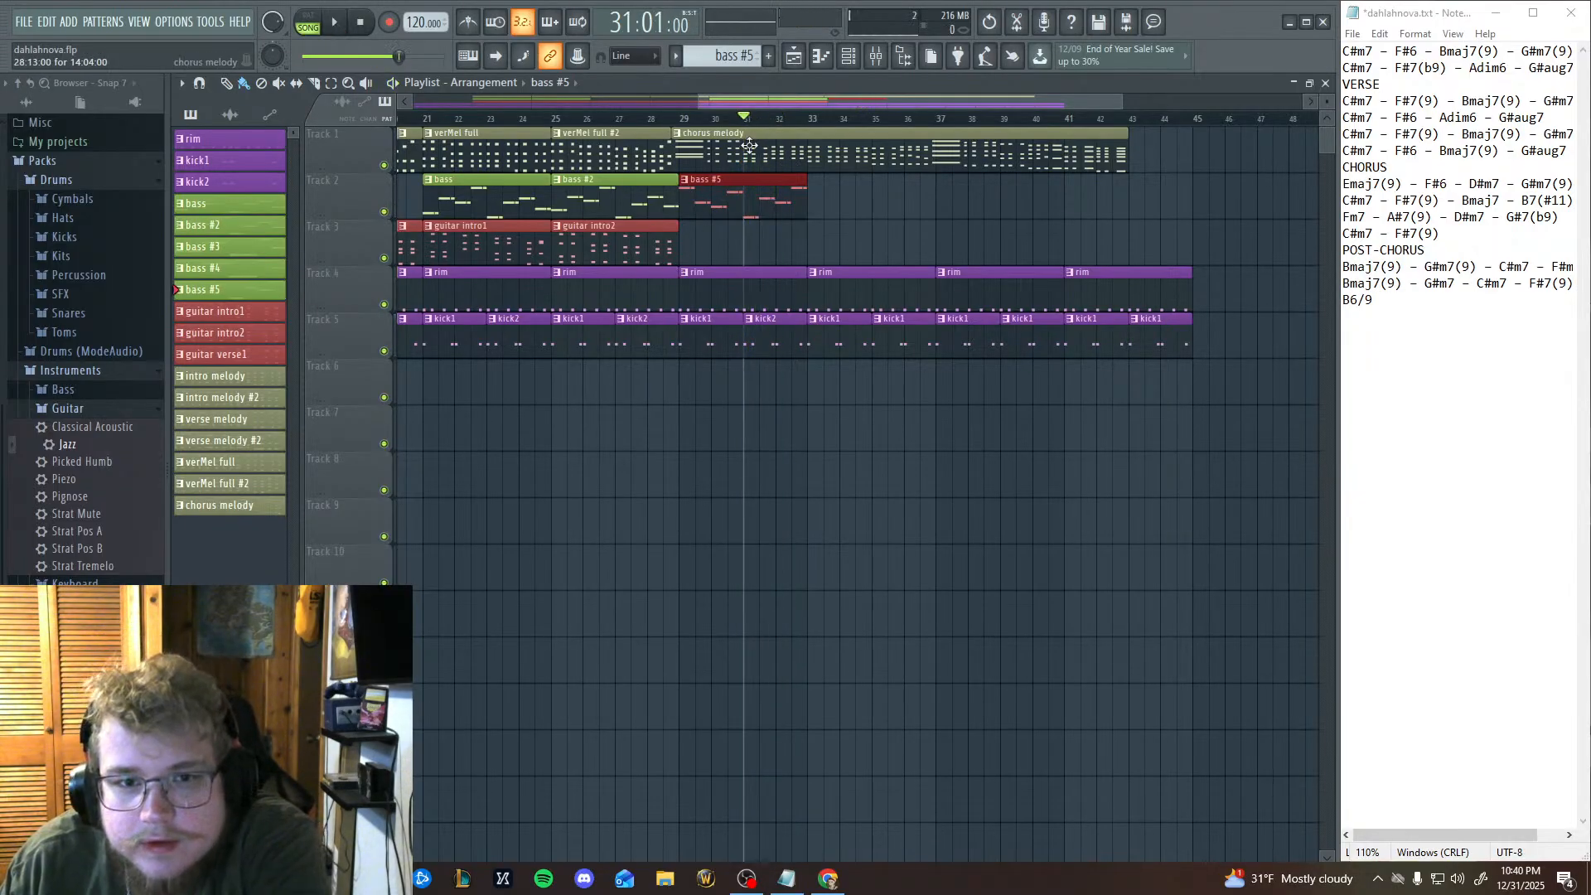
left_click(209, 504)
left_click(821, 59)
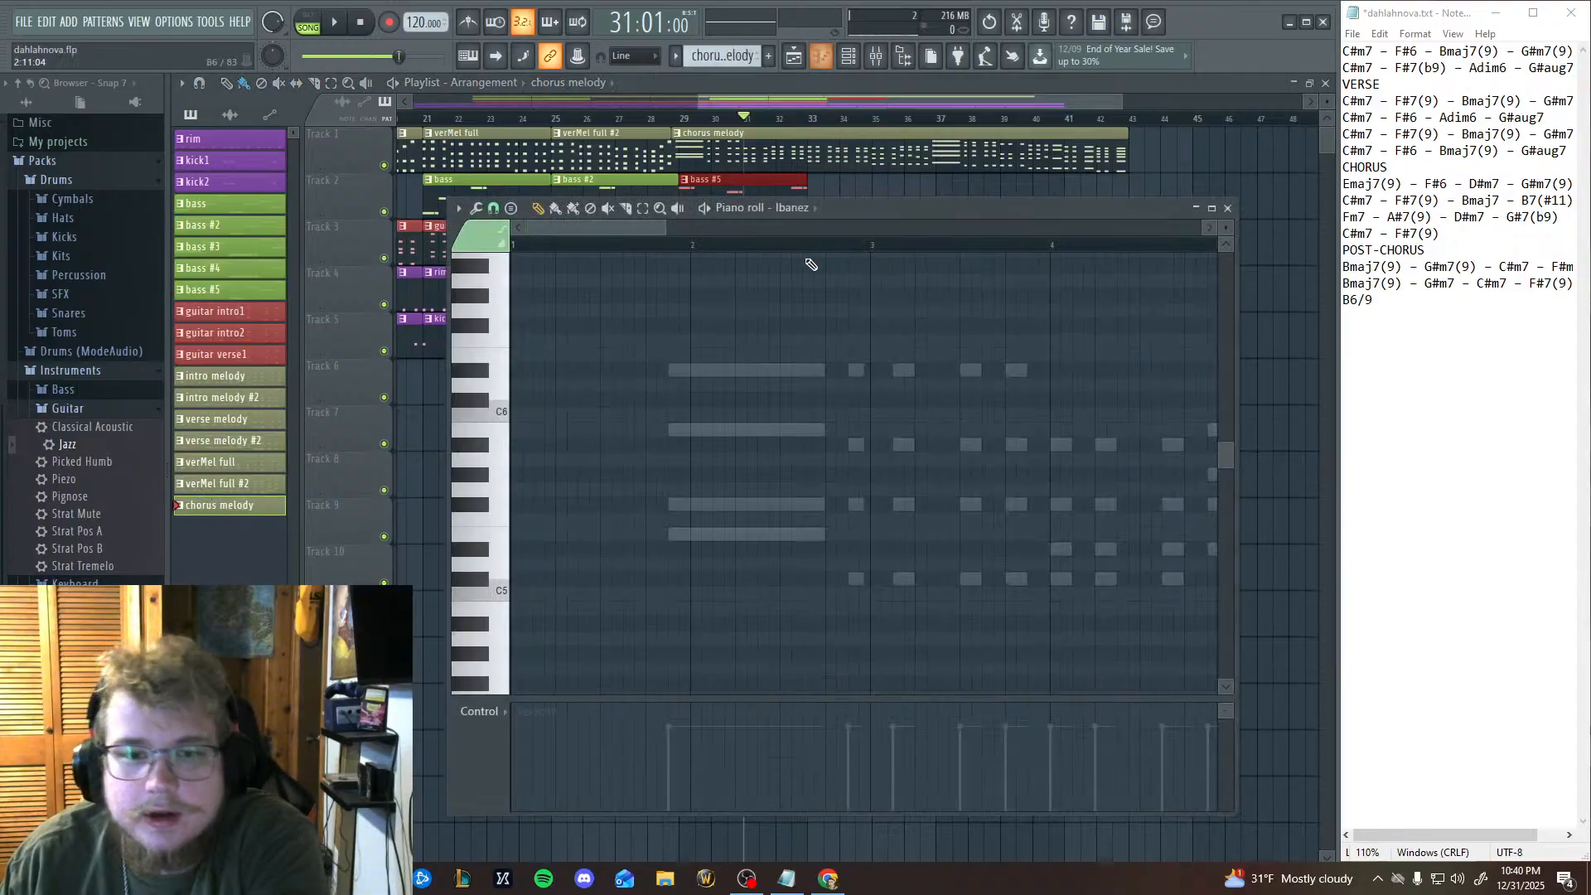
left_click(797, 208)
left_click(809, 240)
Examine the chorus melody chords across the opening bars and audition the E5, D#5 and C5 piano roll keys.
left_click_drag(678, 602, 564, 441)
left_click_drag(1163, 472, 891, 540)
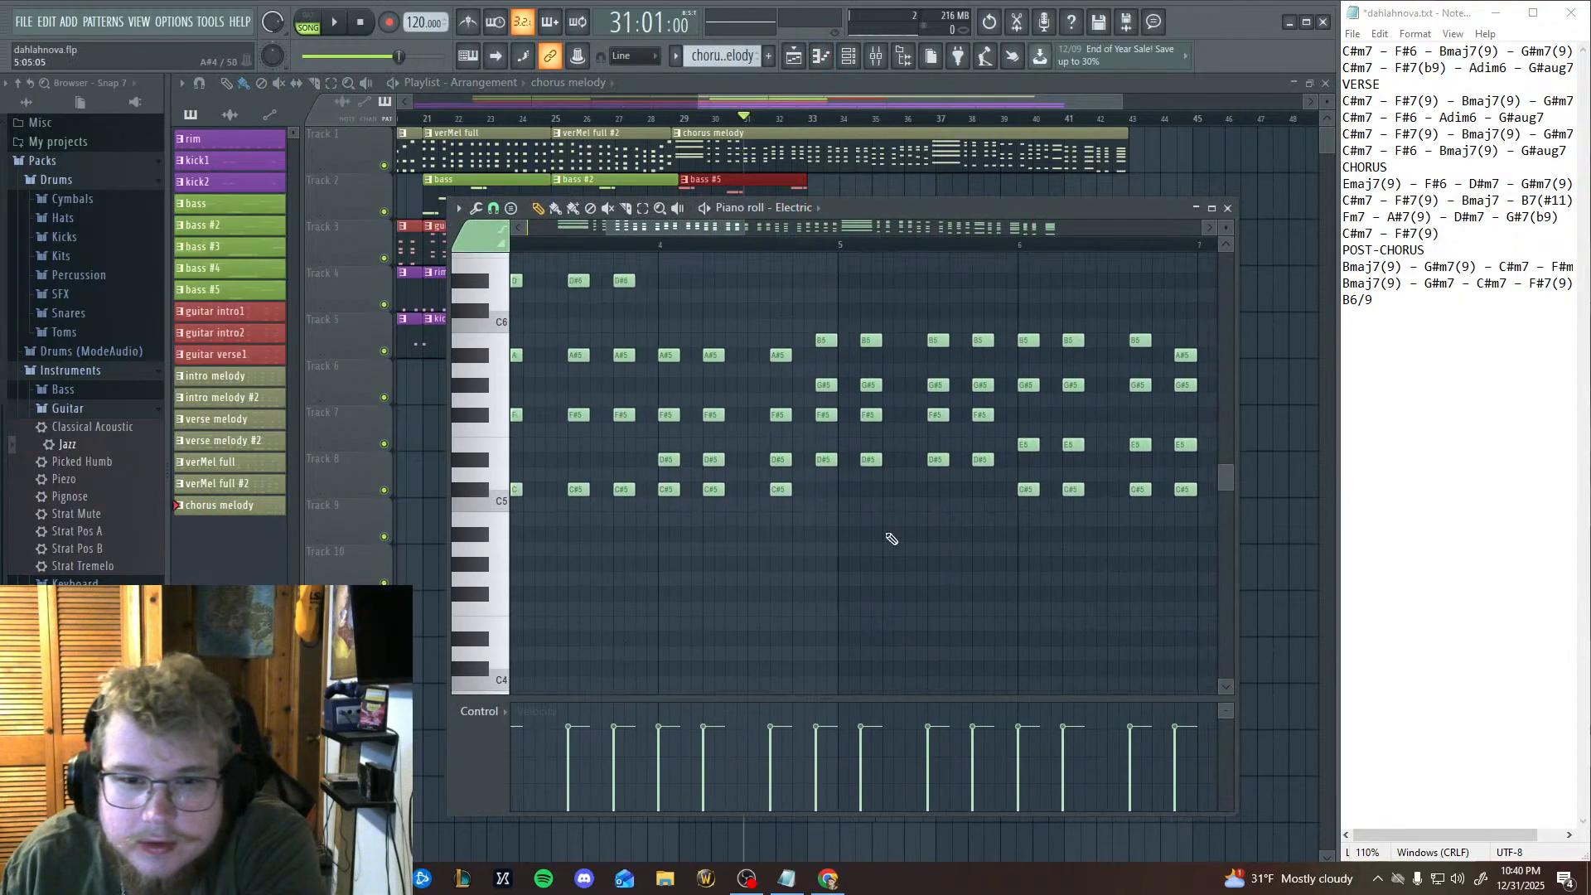
left_click_drag(1078, 447, 800, 576)
left_click_drag(959, 542, 1194, 562)
left_click_drag(583, 549, 977, 554)
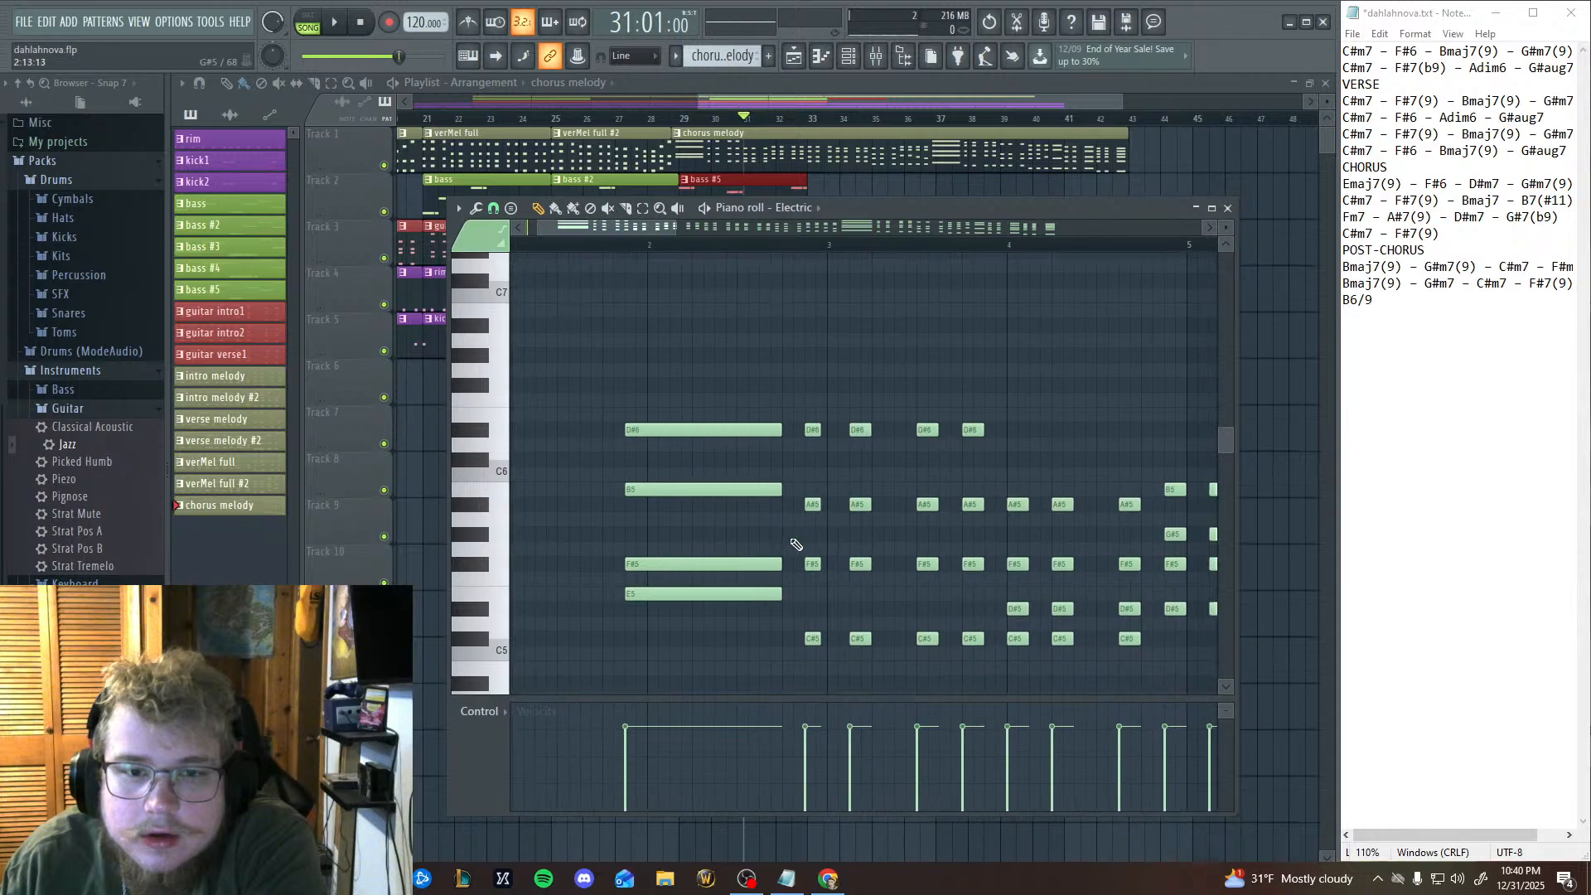
left_click_drag(771, 473, 628, 475)
left_click_drag(857, 475, 771, 472)
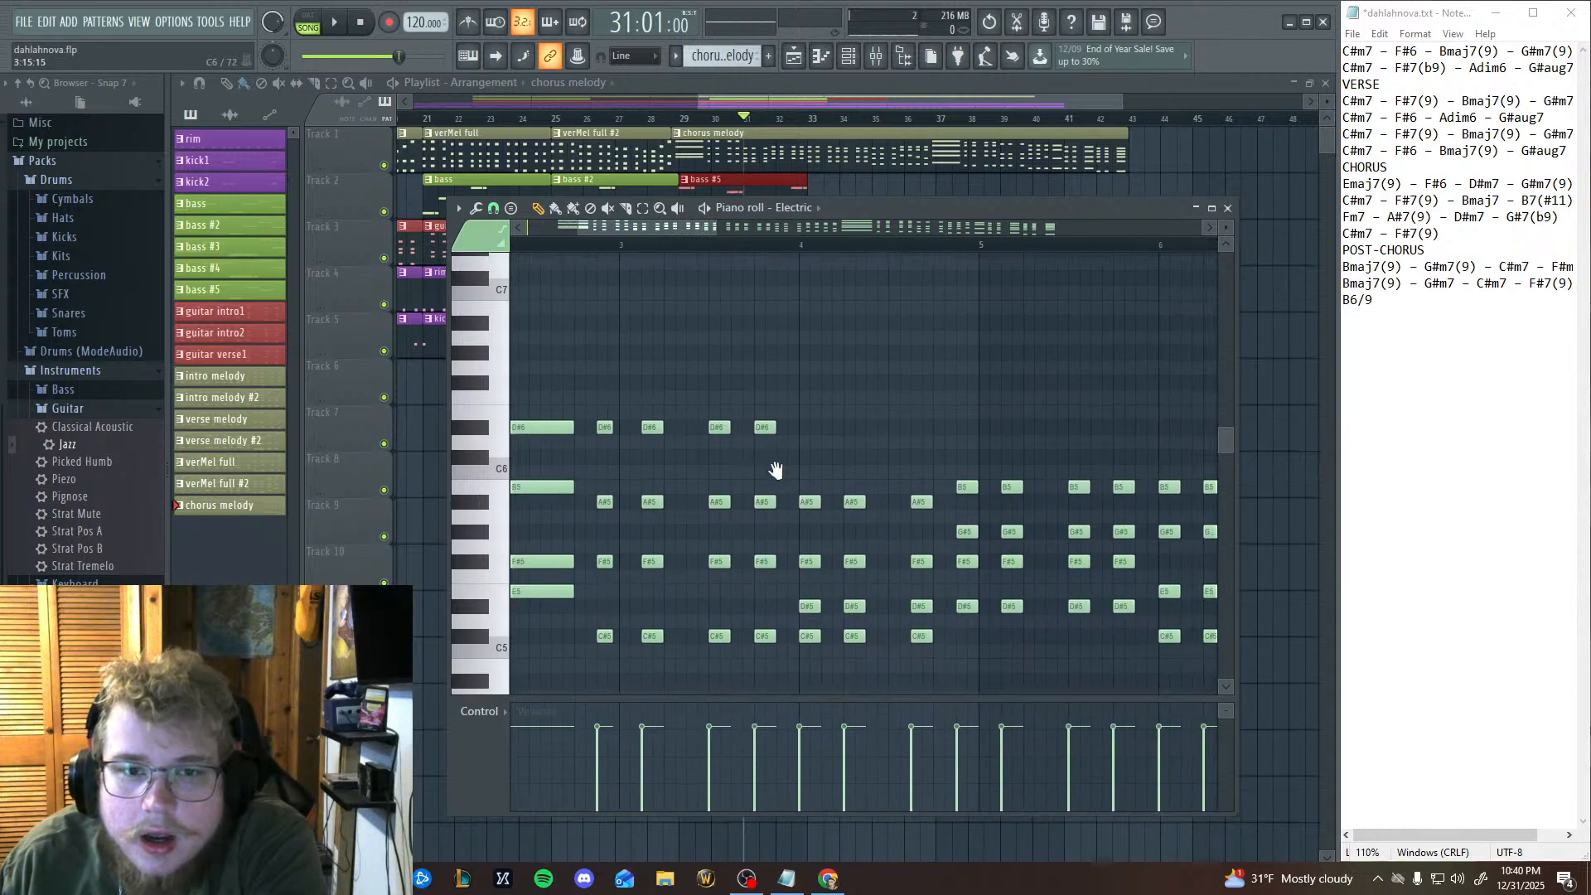
left_click(500, 600)
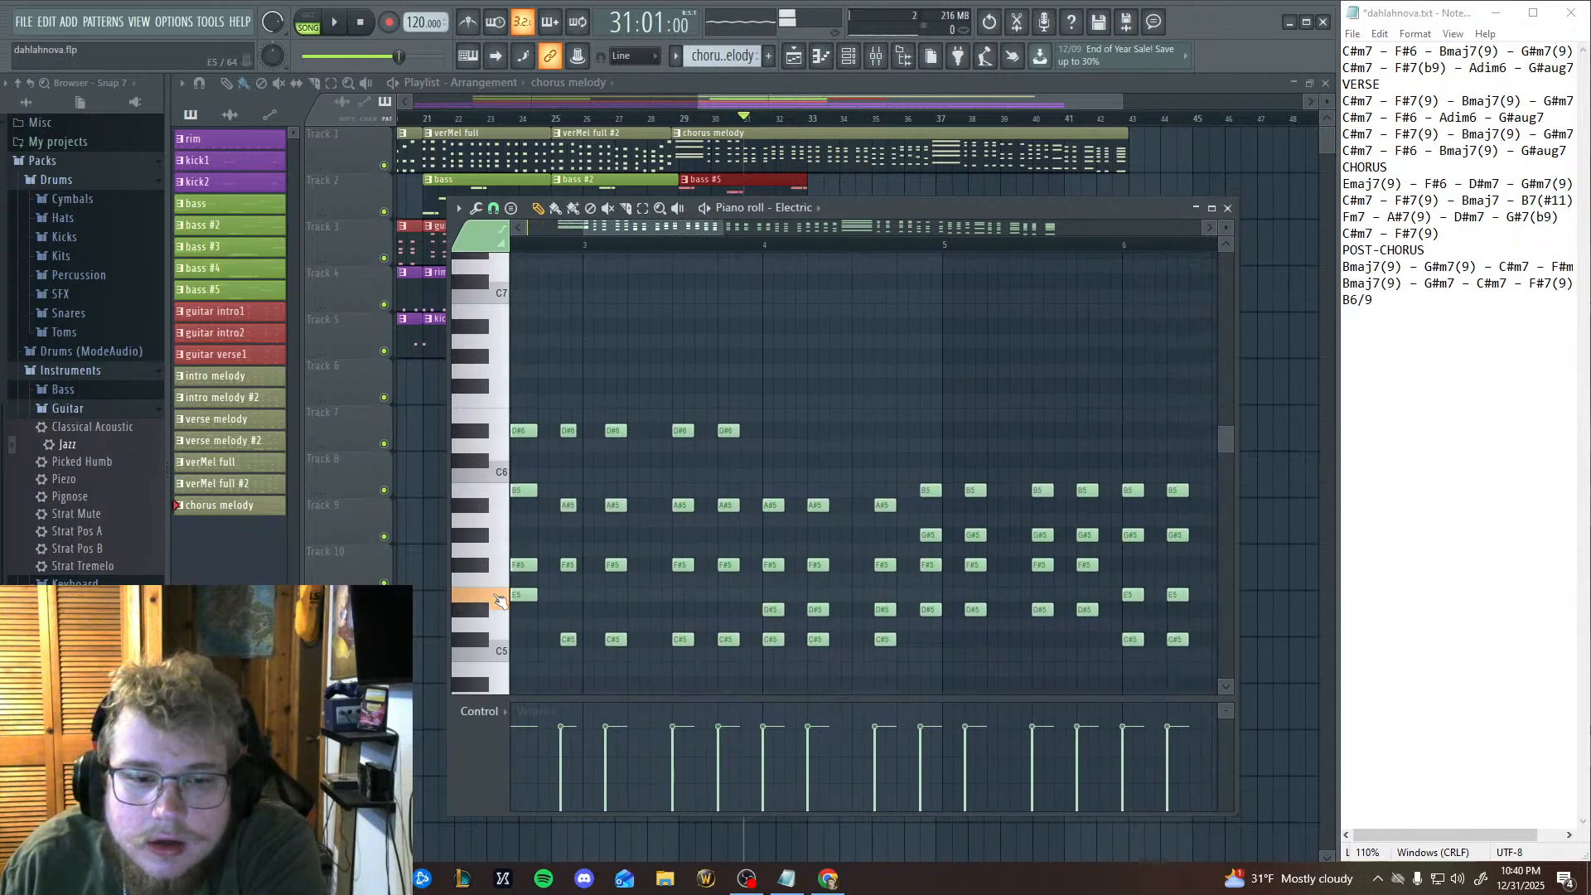
left_click(481, 614)
left_click(479, 618)
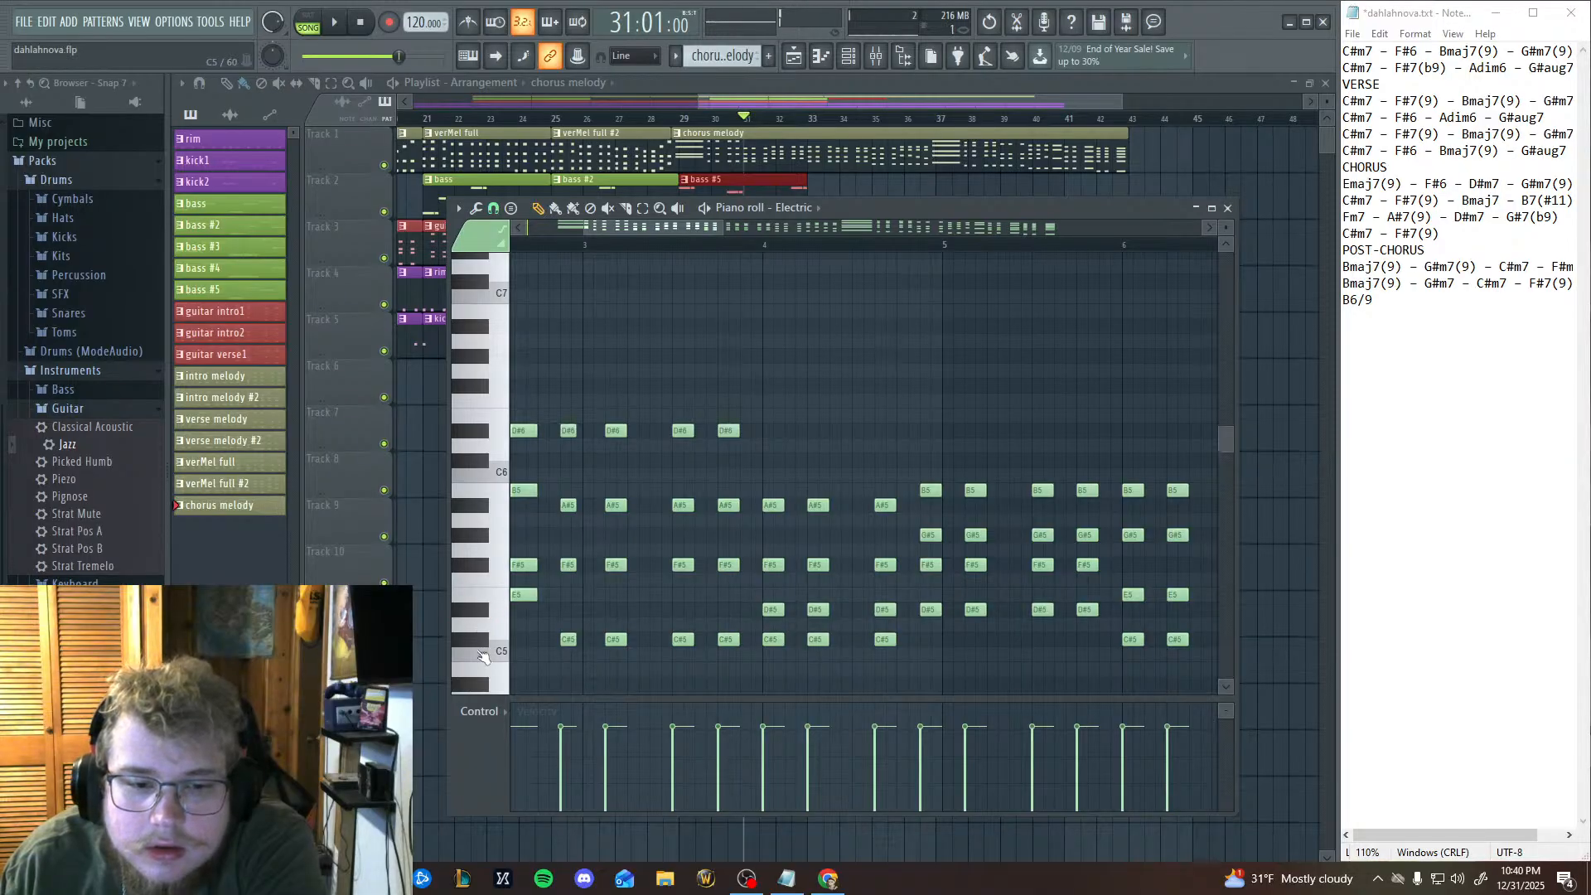
left_click(485, 657)
left_click(483, 614)
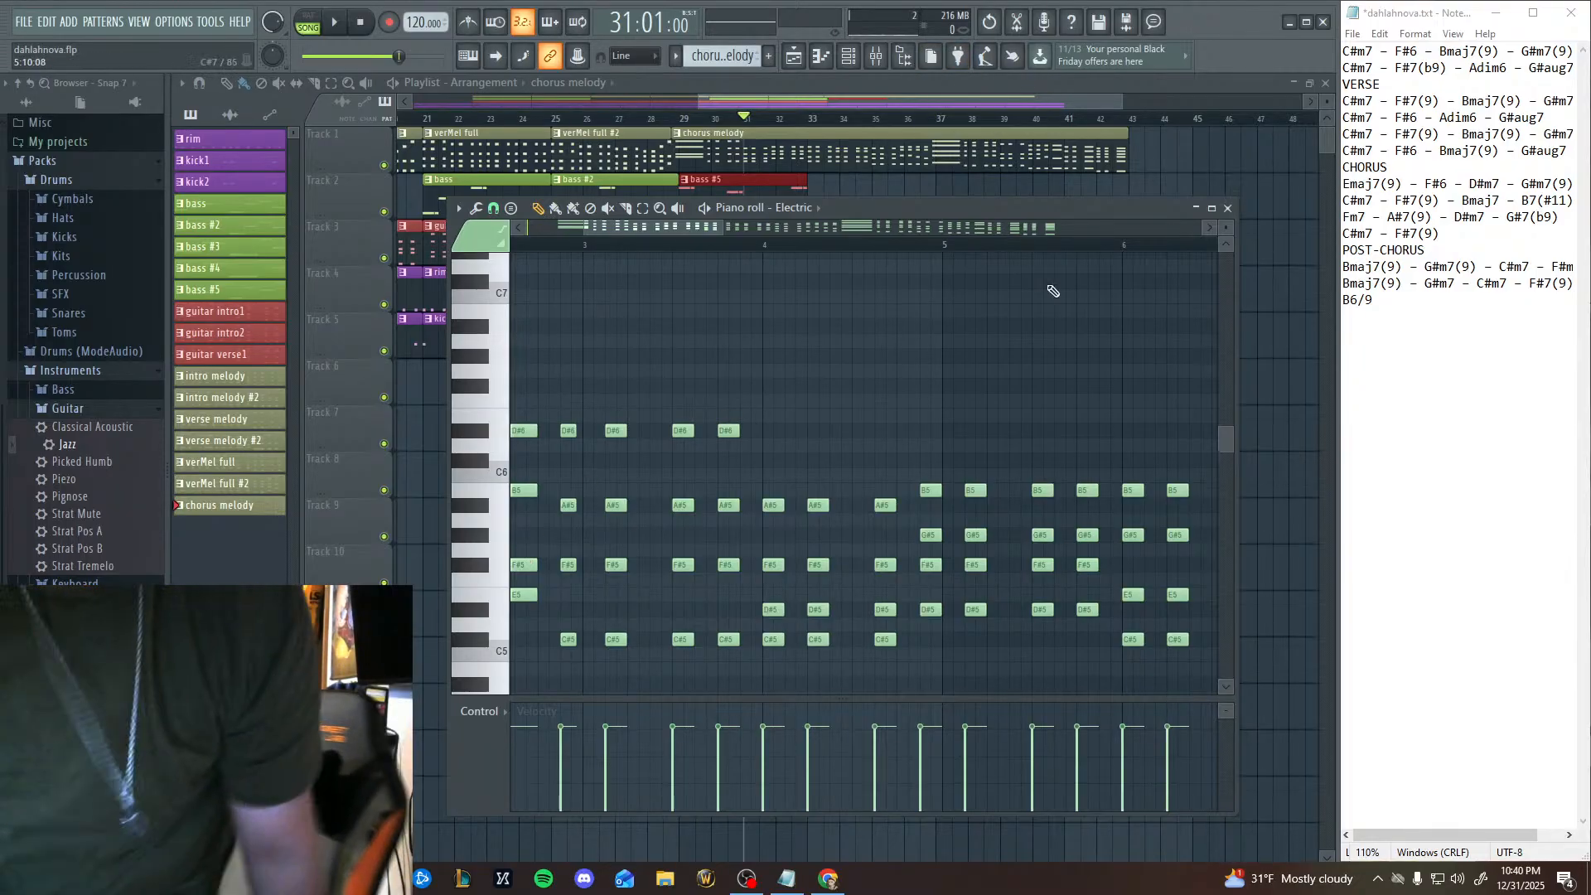
Close the chorus melody notes and open the Ibanez notes of the bass #5 pattern in the piano roll around bar 3.
left_click(821, 66)
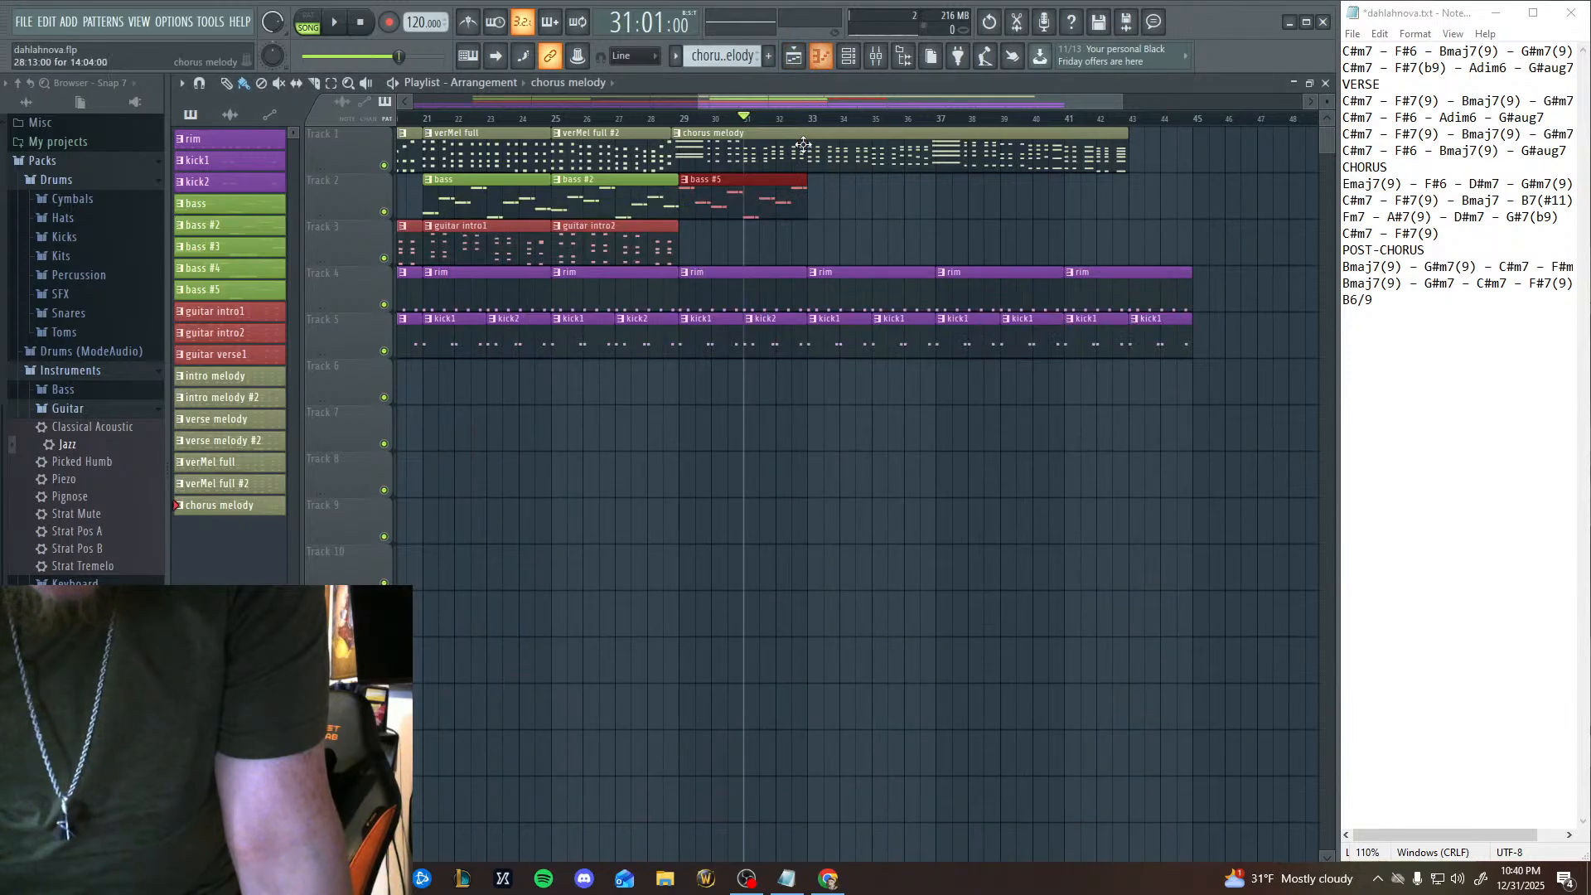
left_click(210, 319)
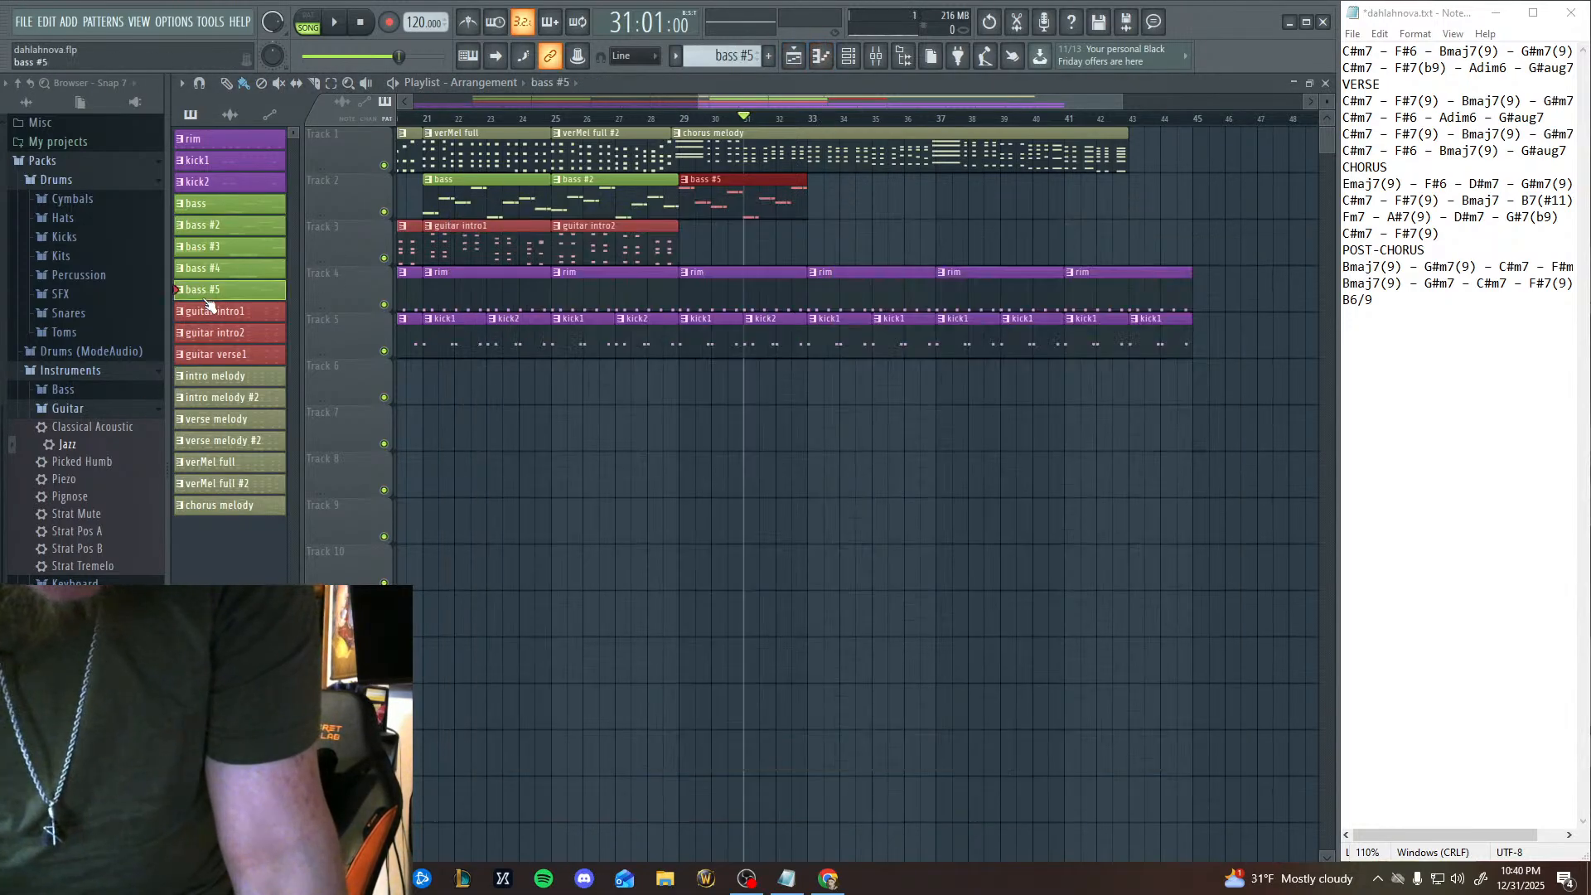
left_click(209, 289)
left_click(820, 56)
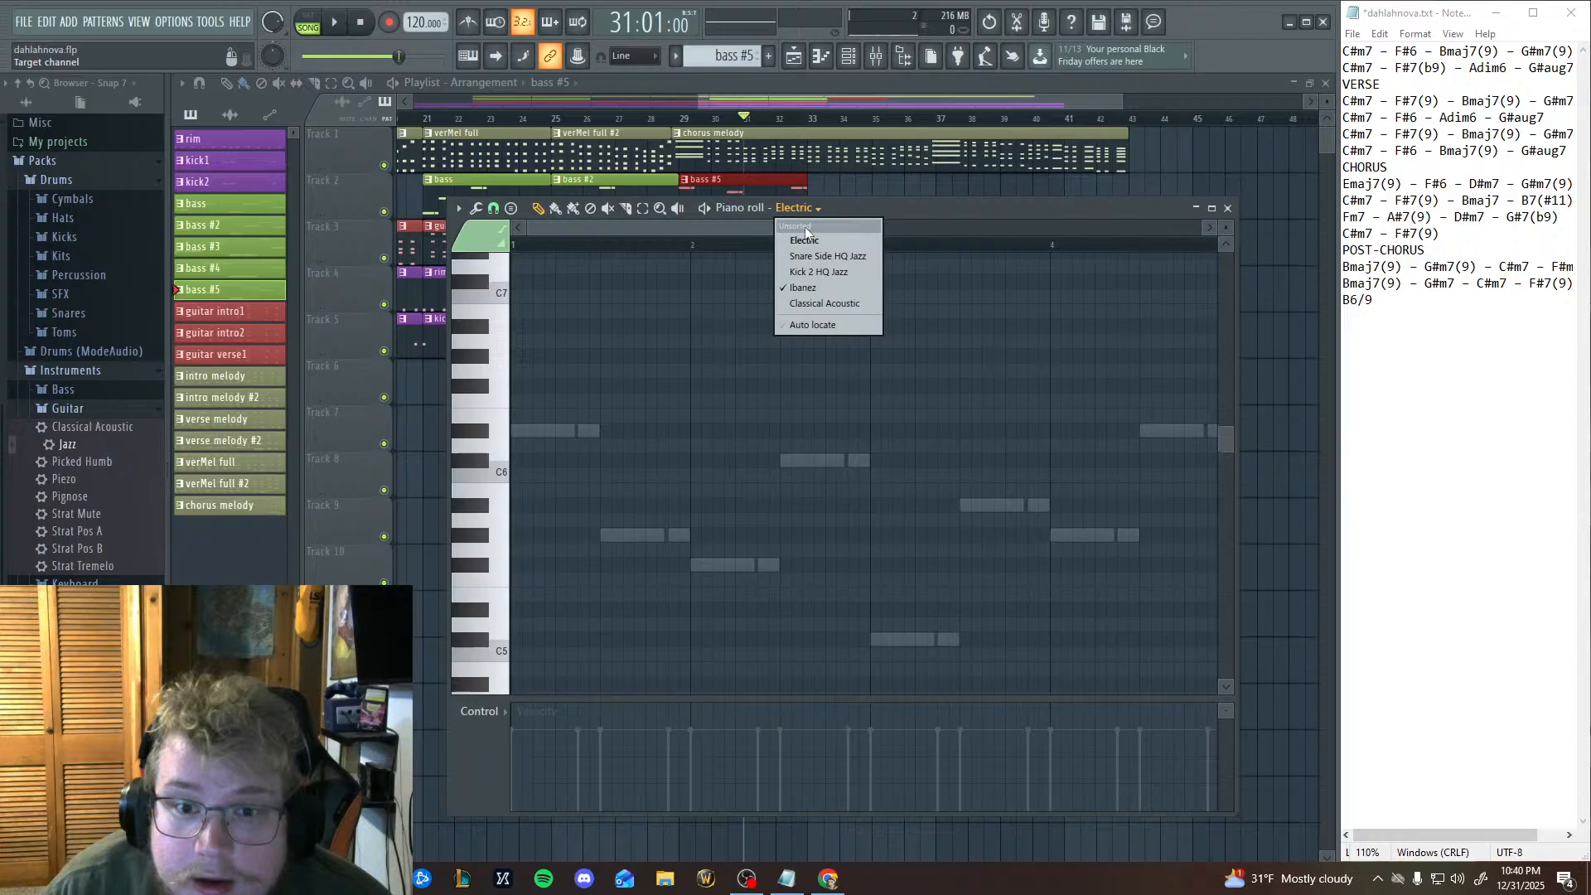
left_click(804, 287)
left_click_drag(913, 536, 831, 430)
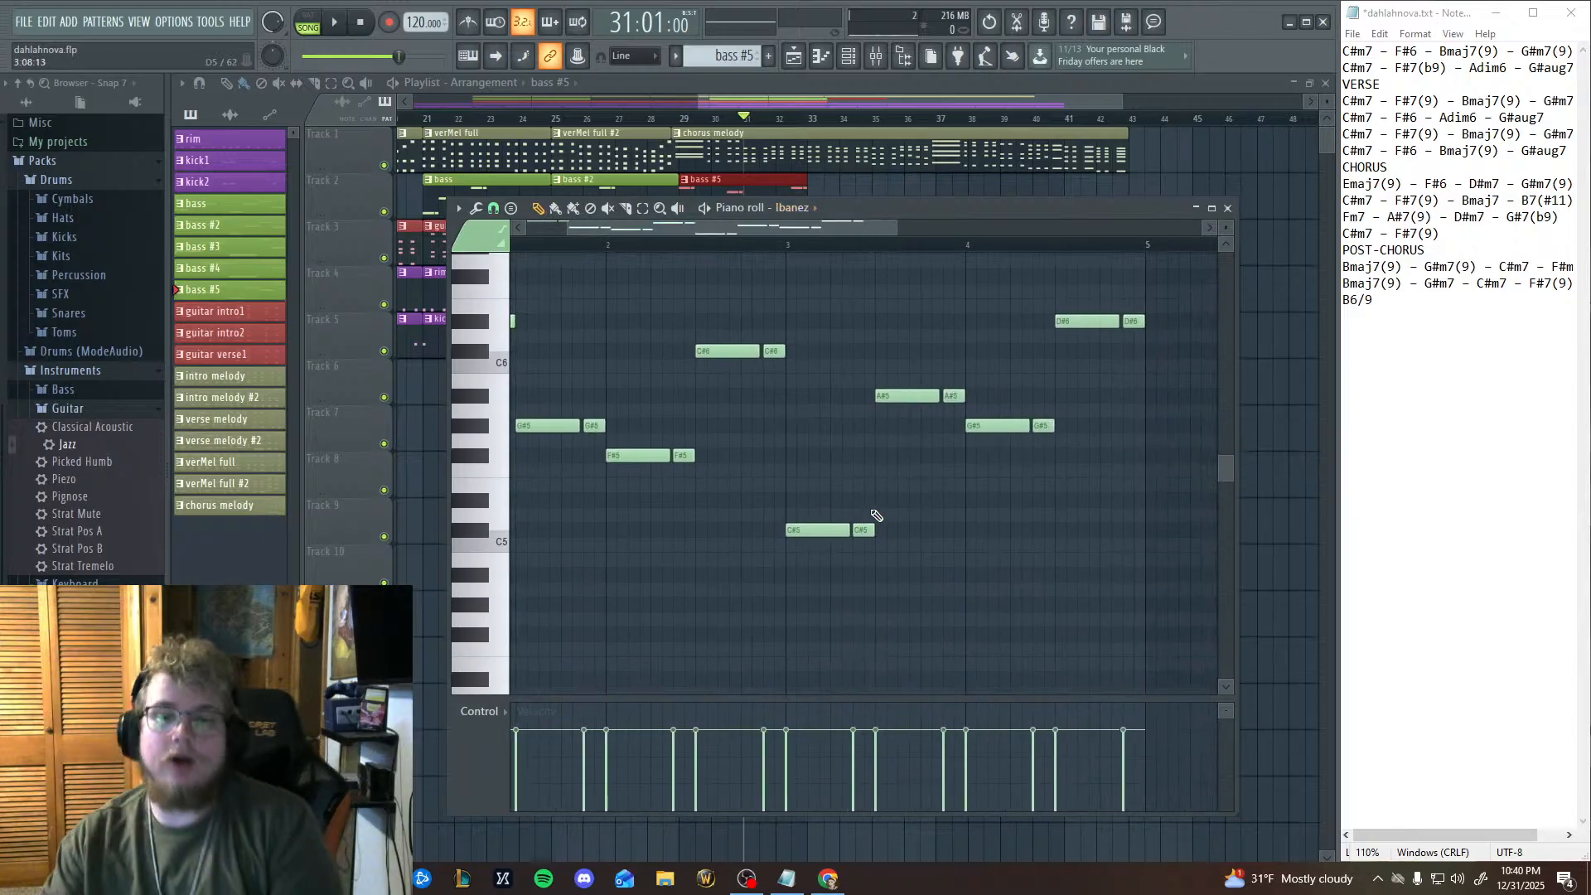
Raise the two C#5 notes at the start of bar 3 in bass #5 to D5.
left_click(643, 208)
left_click_drag(779, 613, 917, 494)
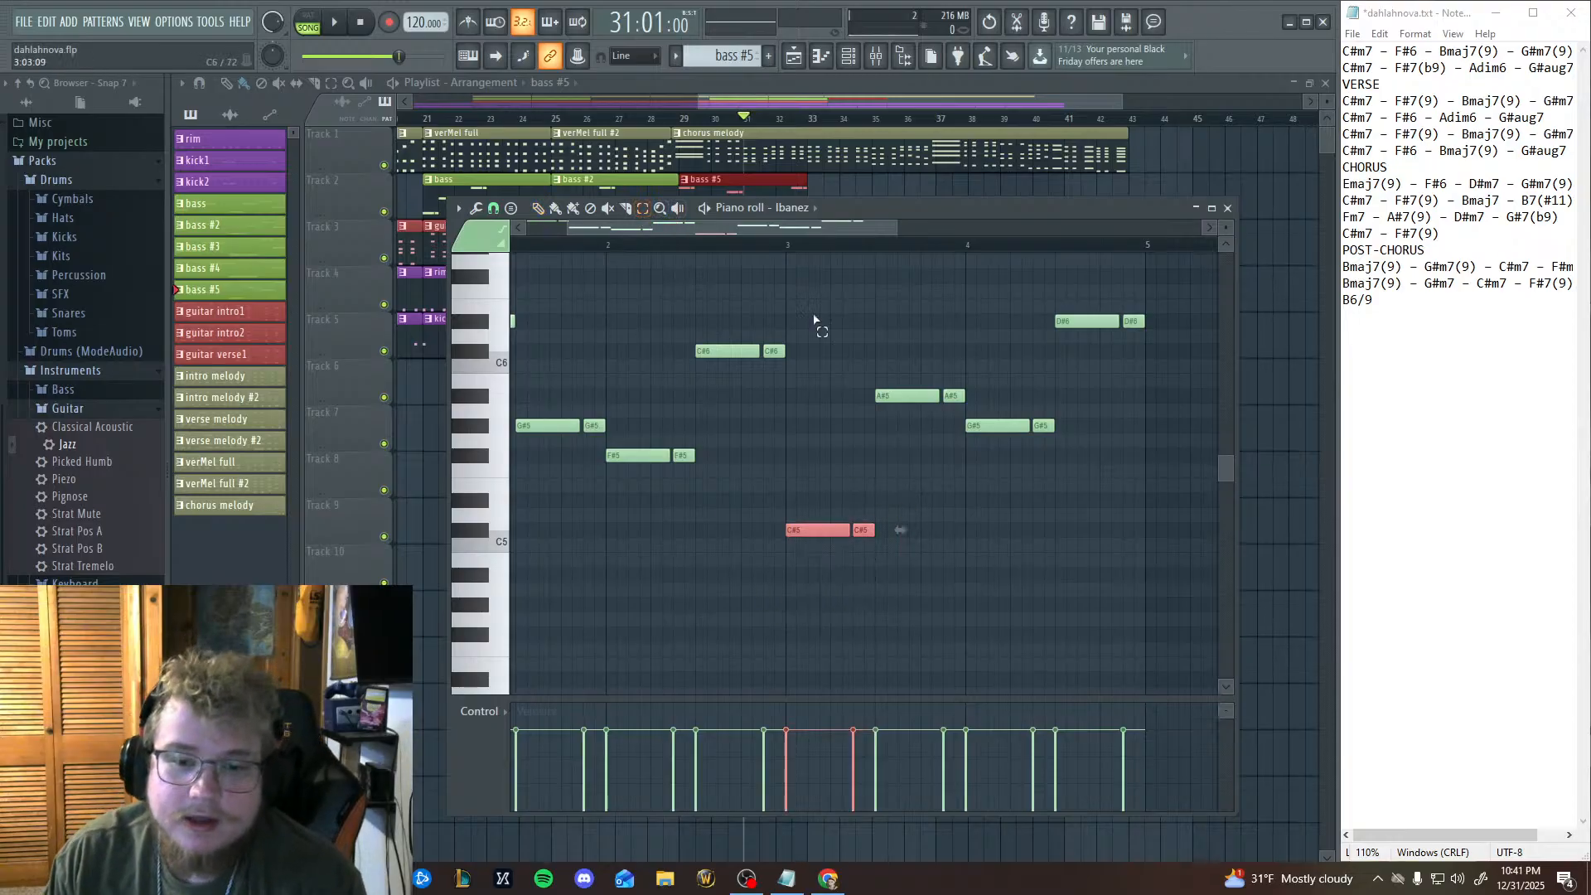
left_click(538, 208)
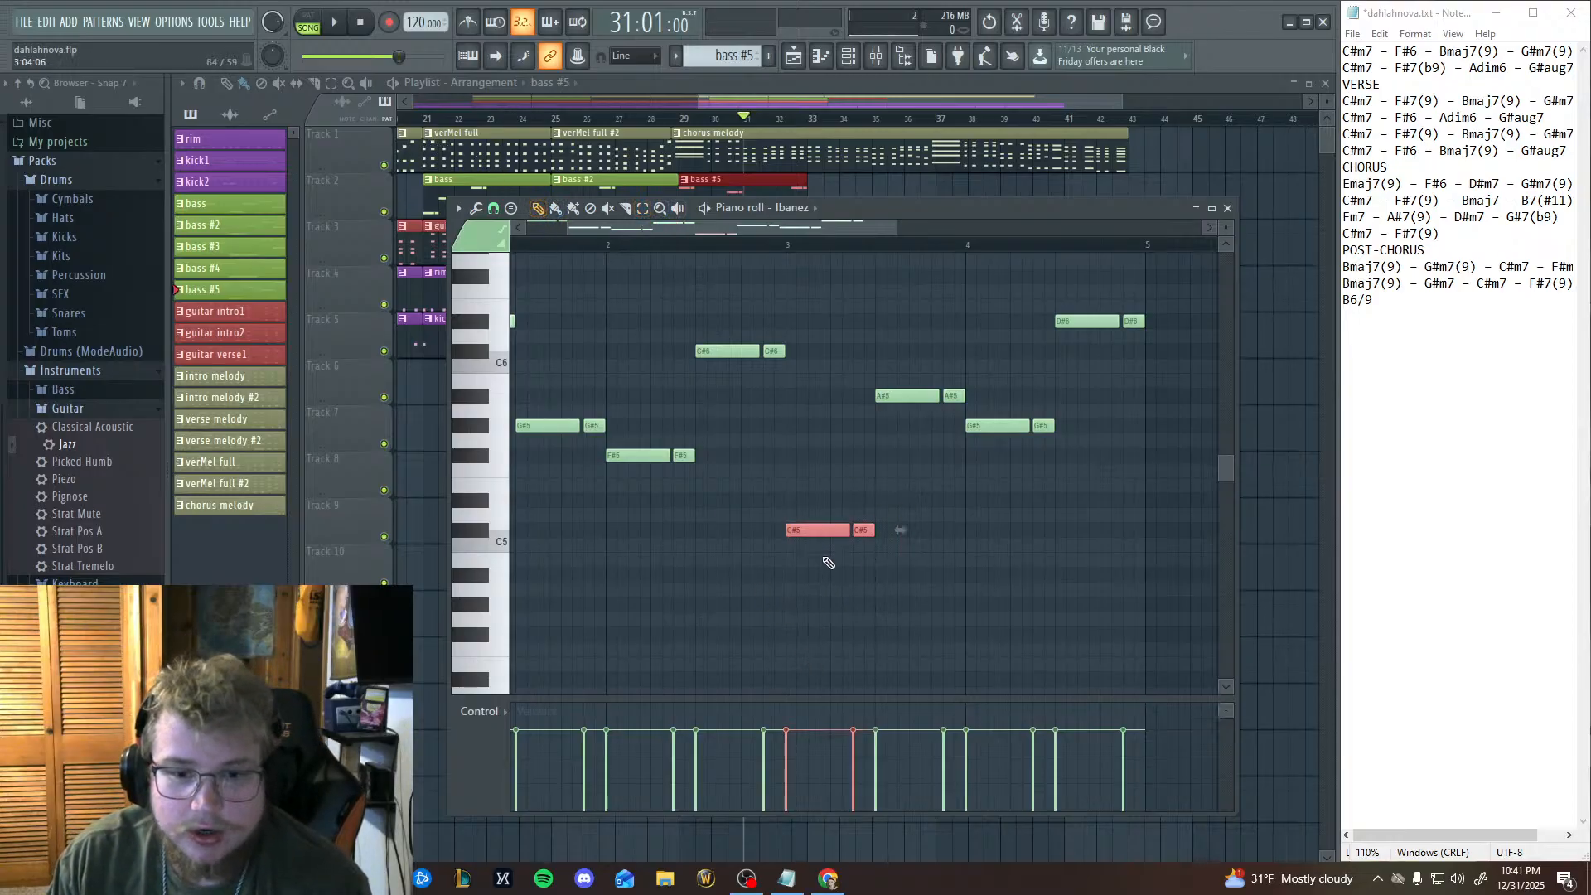
left_click_drag(814, 531, 814, 516)
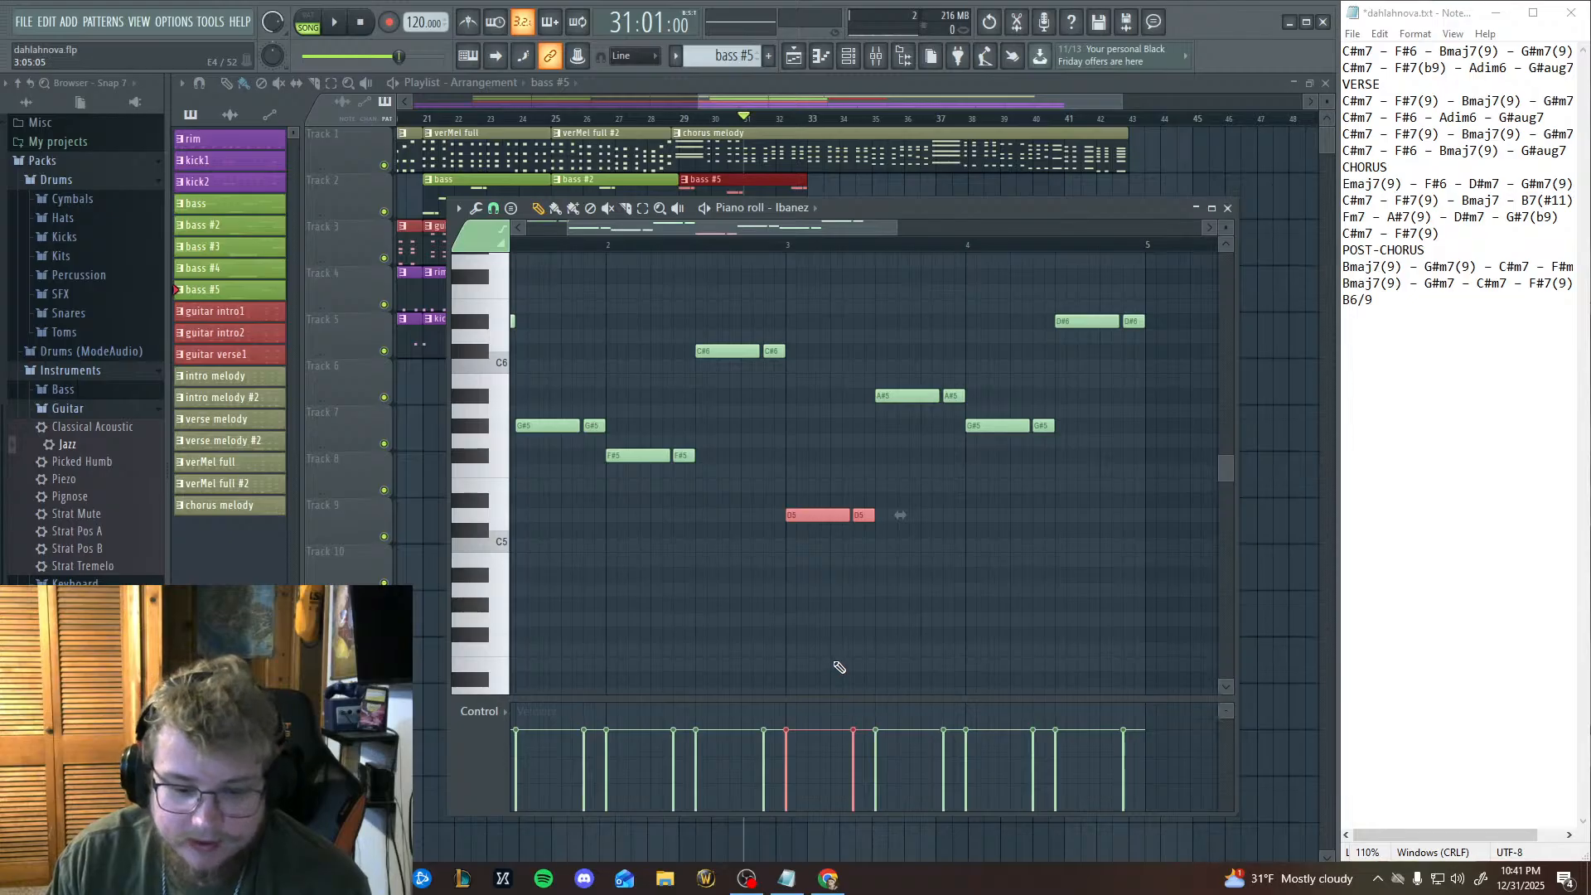
Select both note pairs in the first half and middle of bar 3 and raise them a semitone to D#5 and B5.
left_click(643, 209)
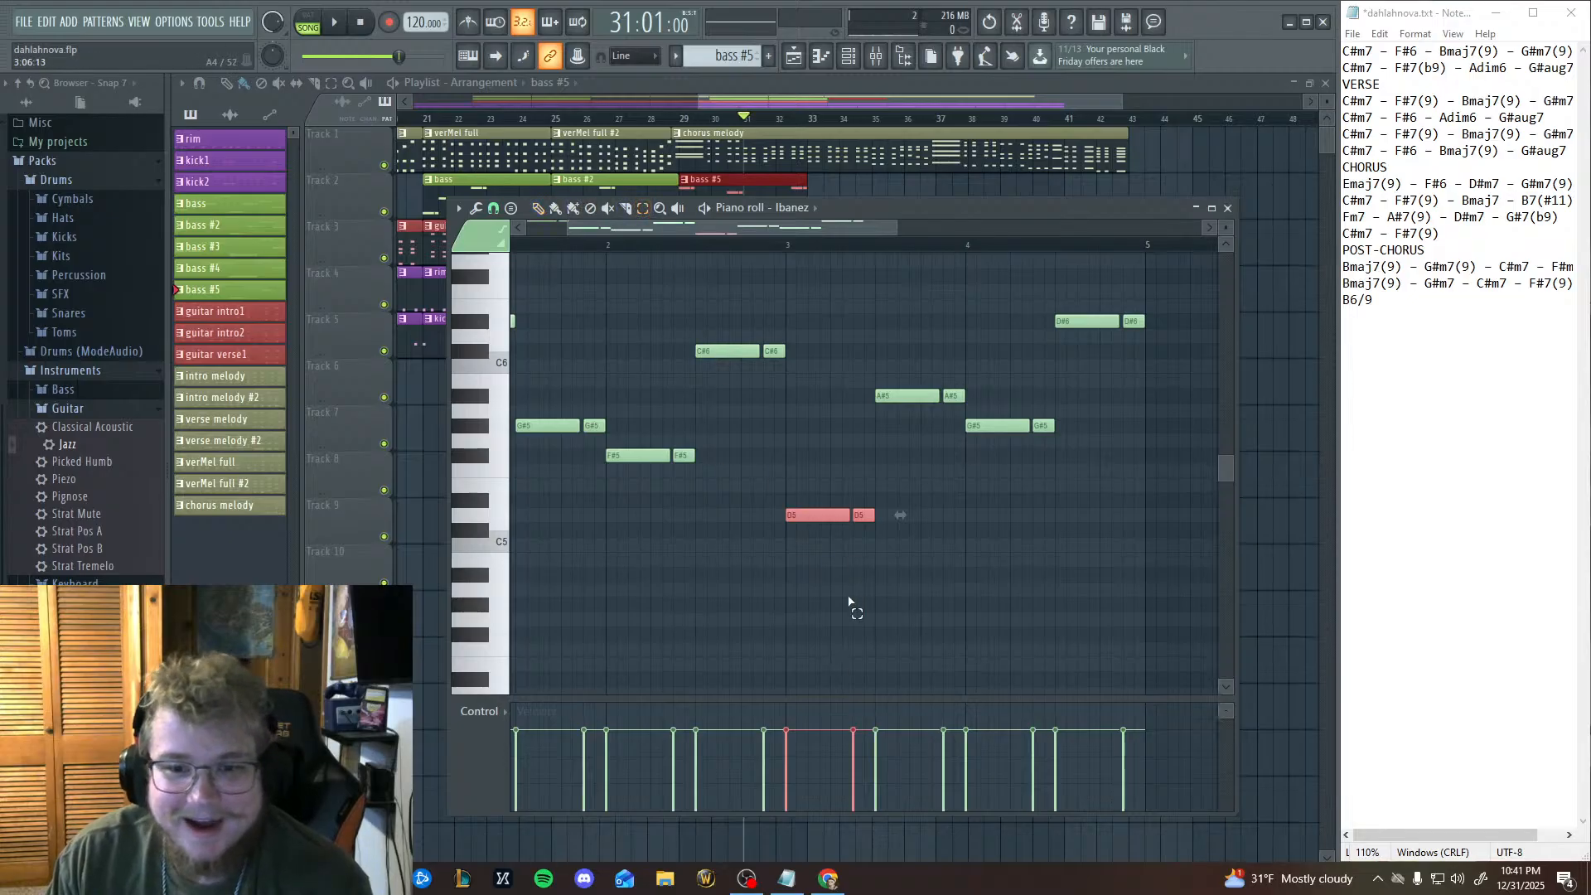
left_click_drag(820, 597, 963, 360)
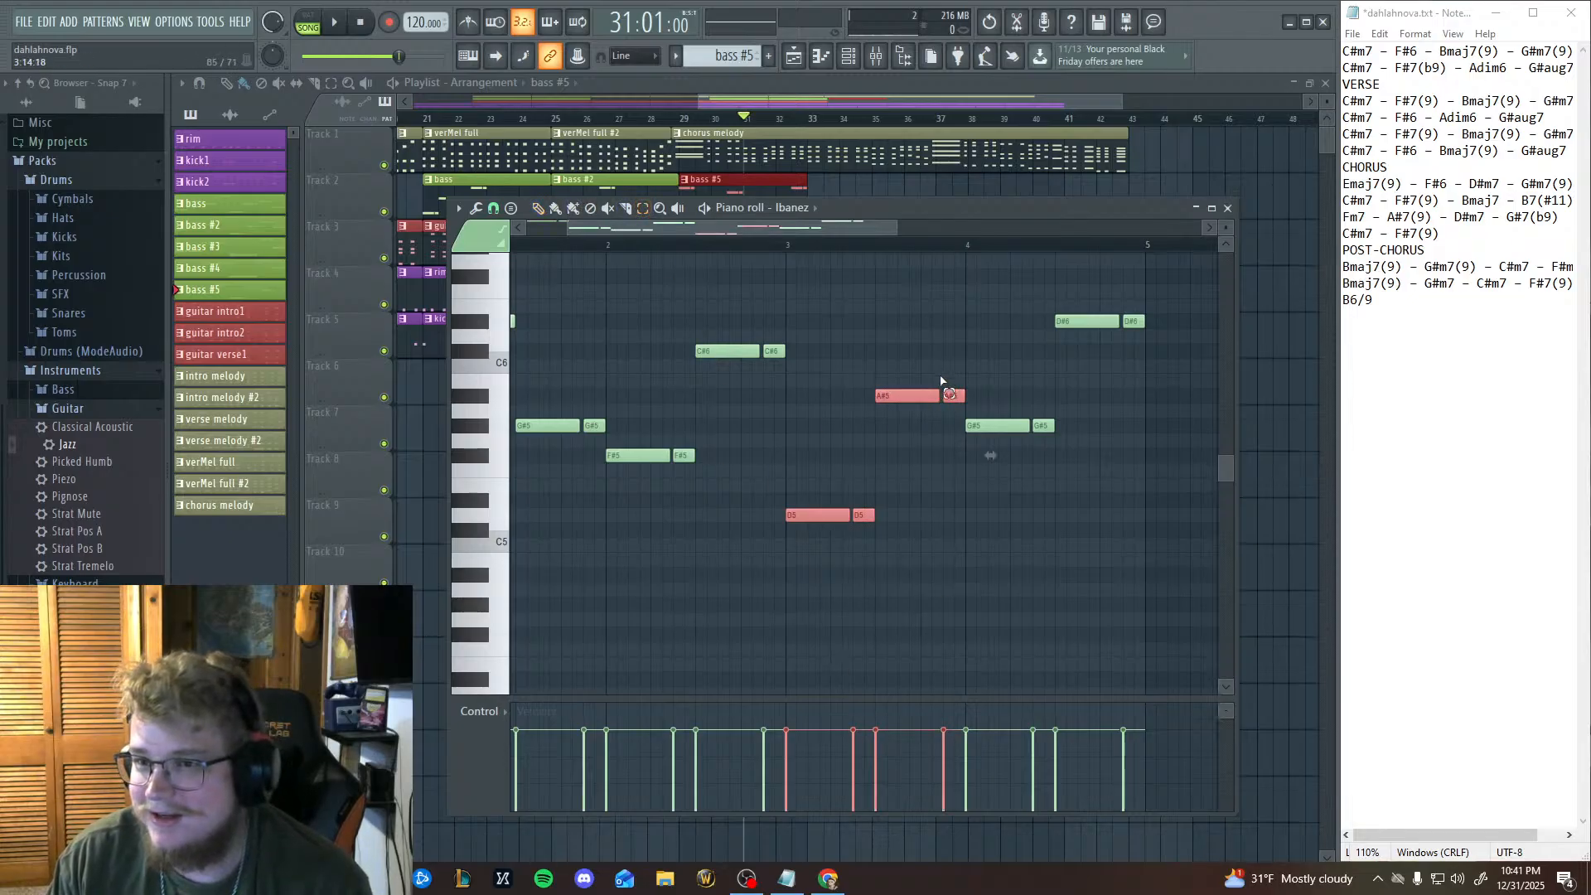
left_click(539, 209)
left_click_drag(812, 514, 811, 500)
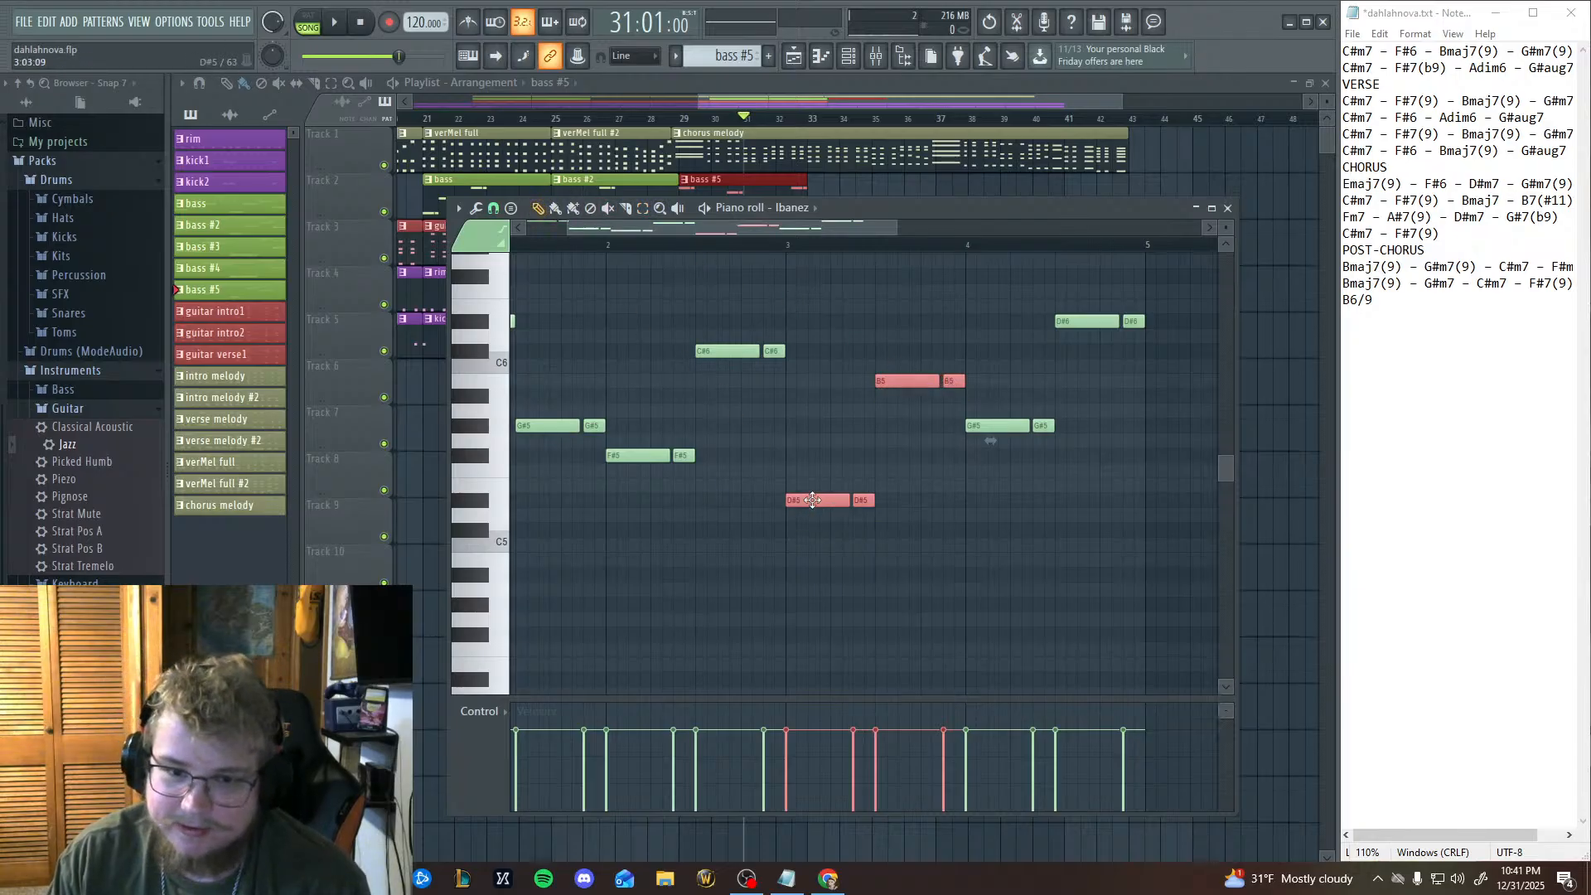
scroll(660, 668, "left", 2)
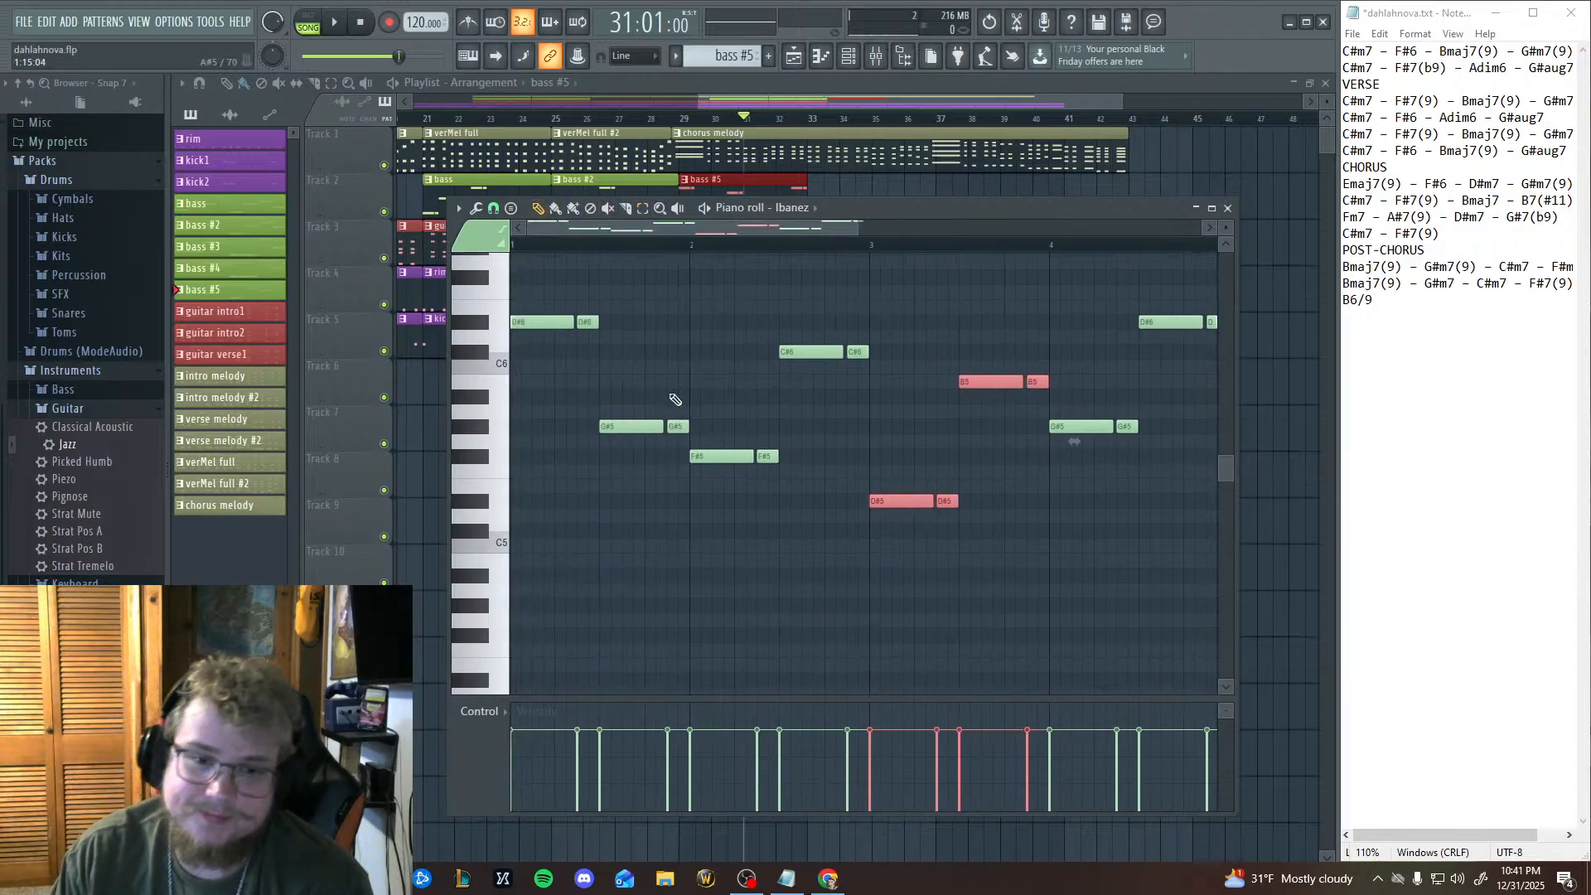
Play the song from bar 29 through the four-bar bass line, then stop playback.
left_click(682, 119)
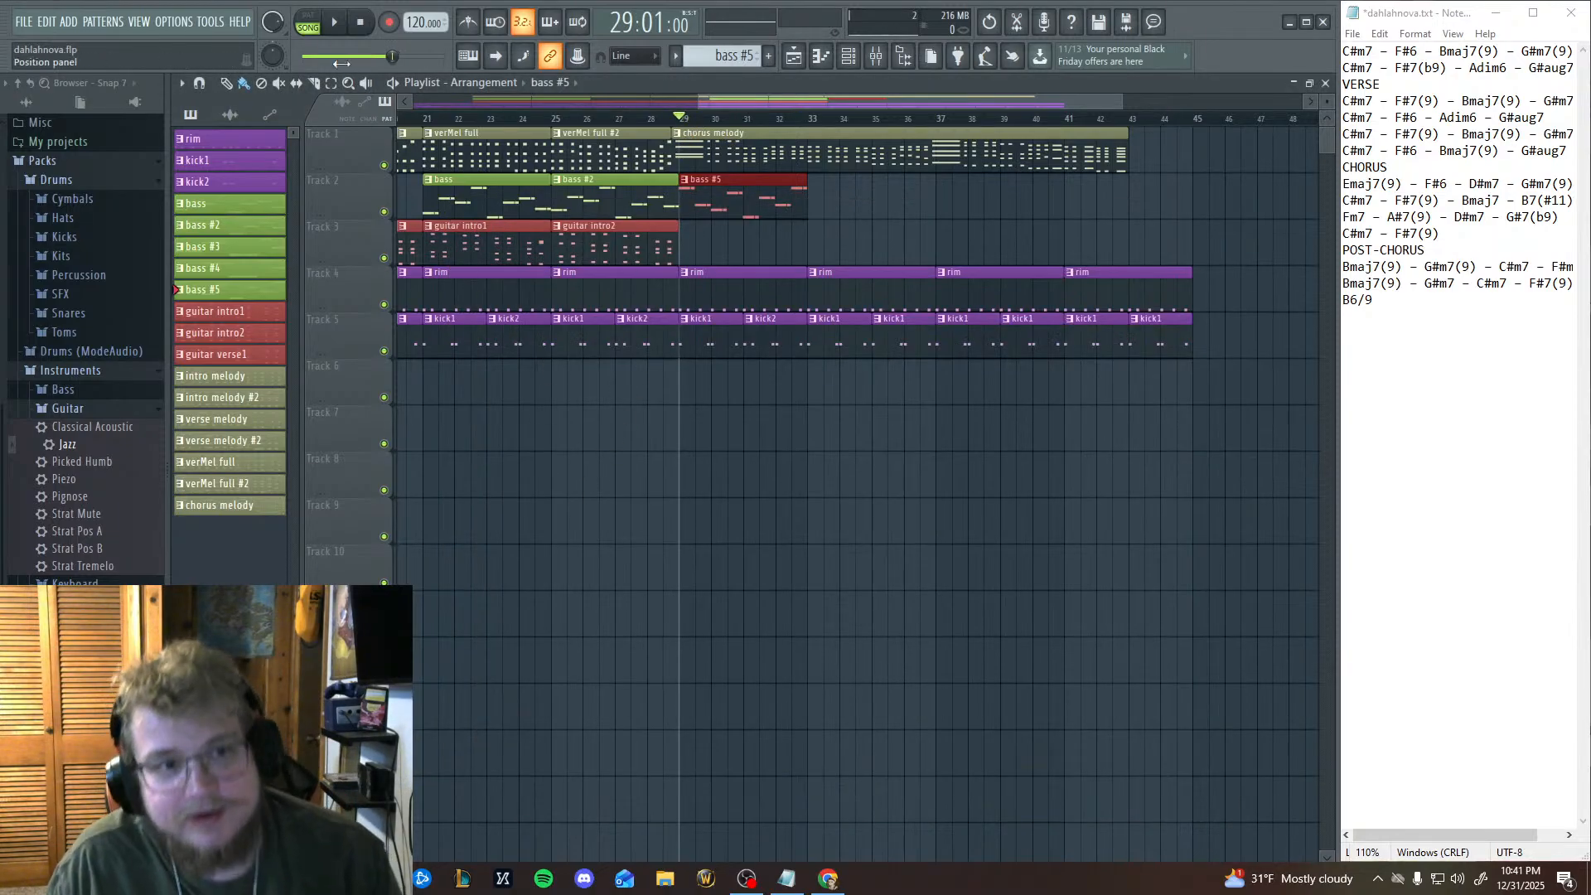
key("space")
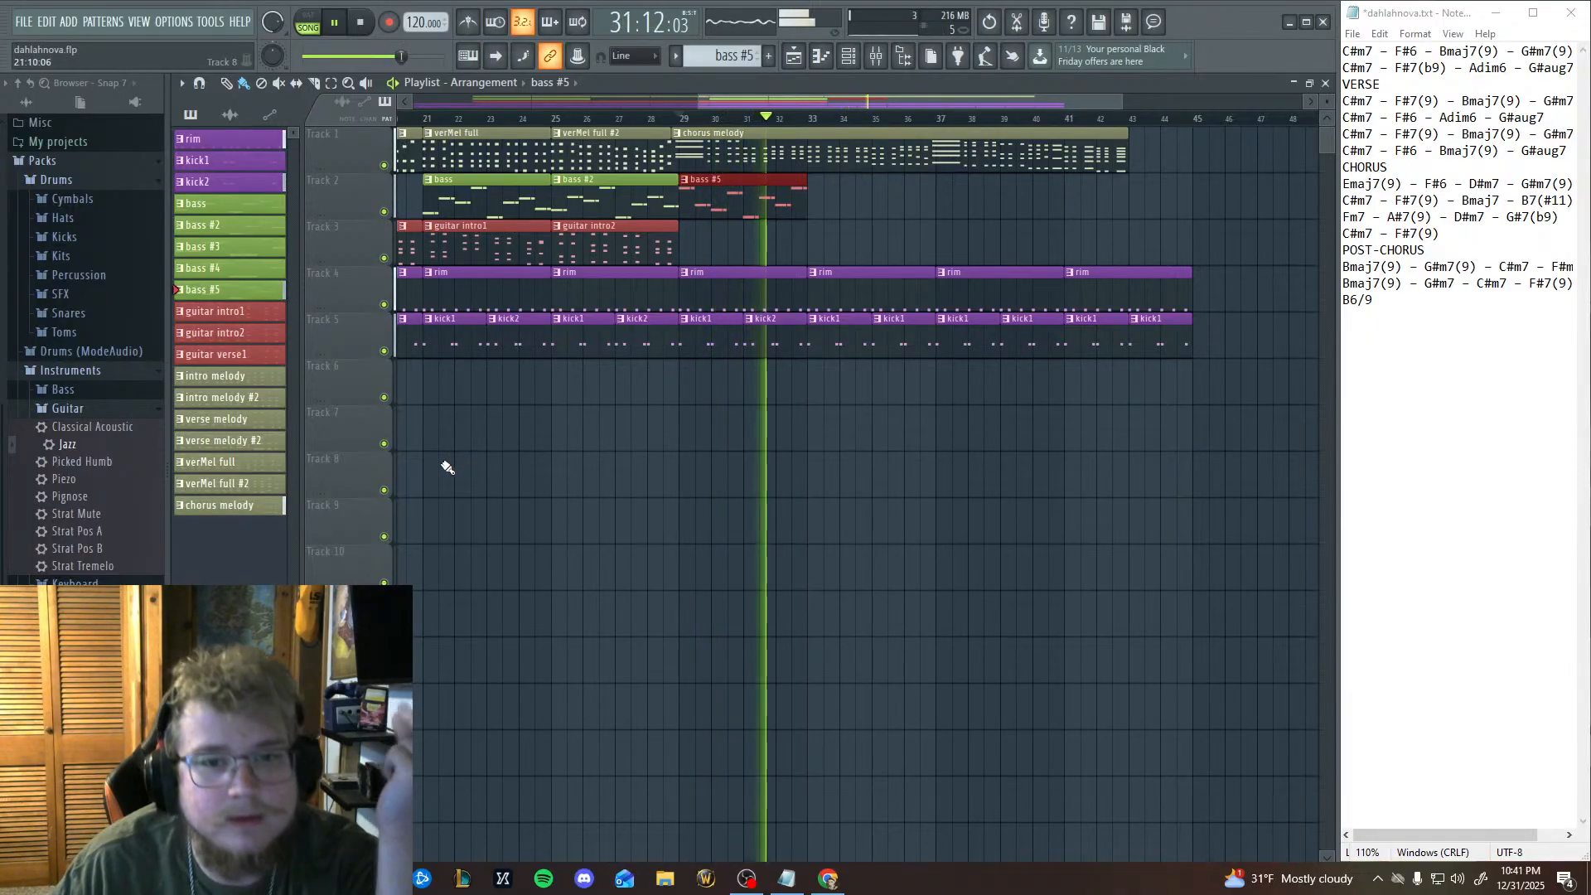
left_click(362, 24)
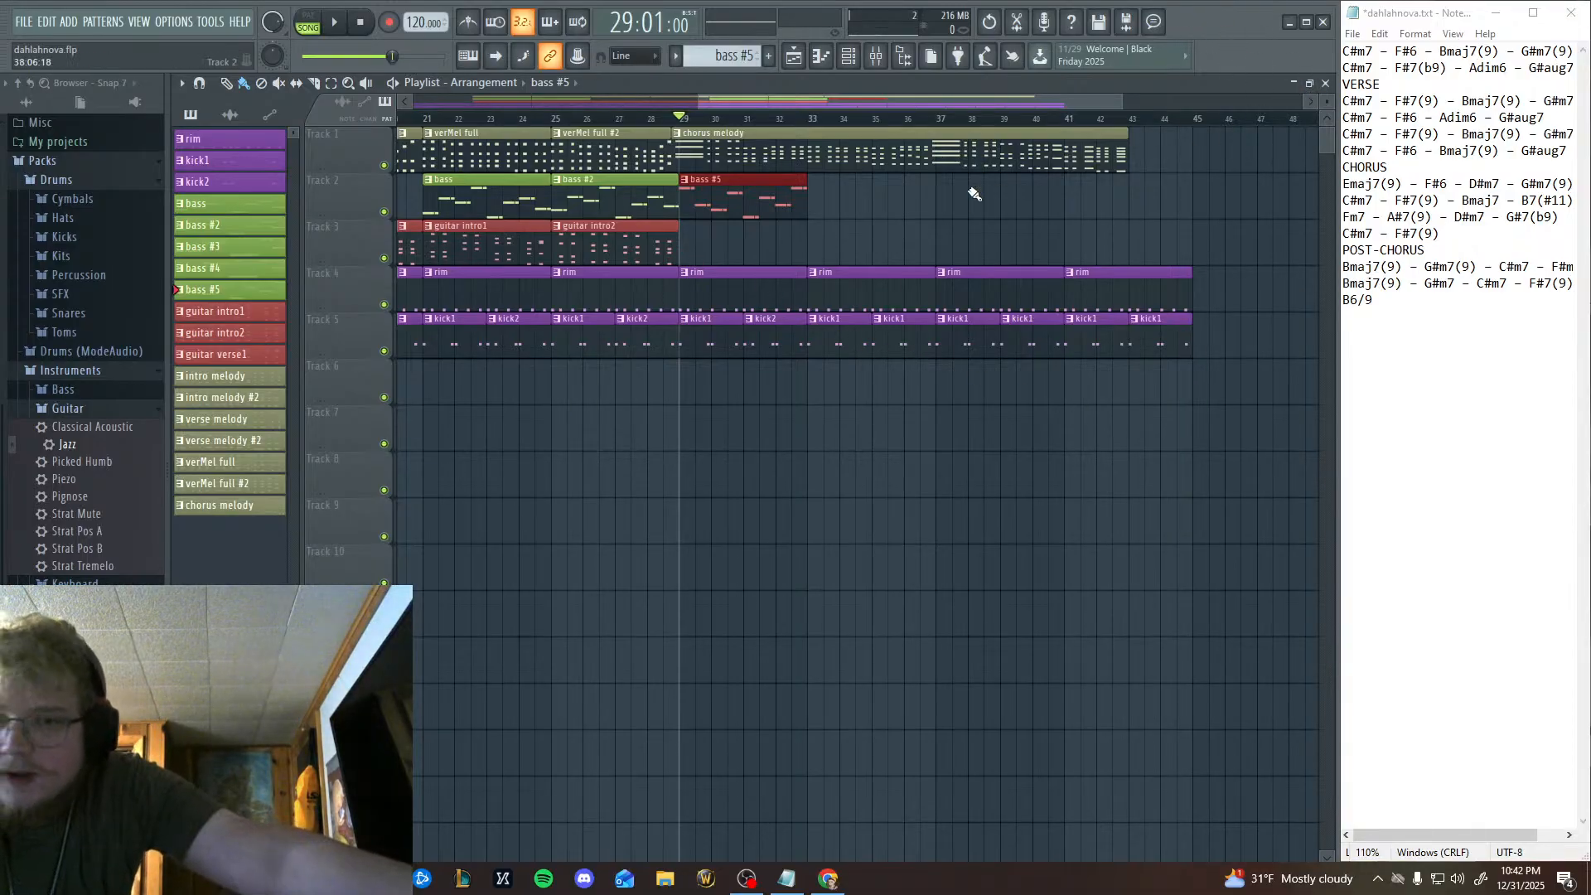
Switch to pattern mode and play the bass #5 pattern on its own before stopping it.
key("l")
key("space")
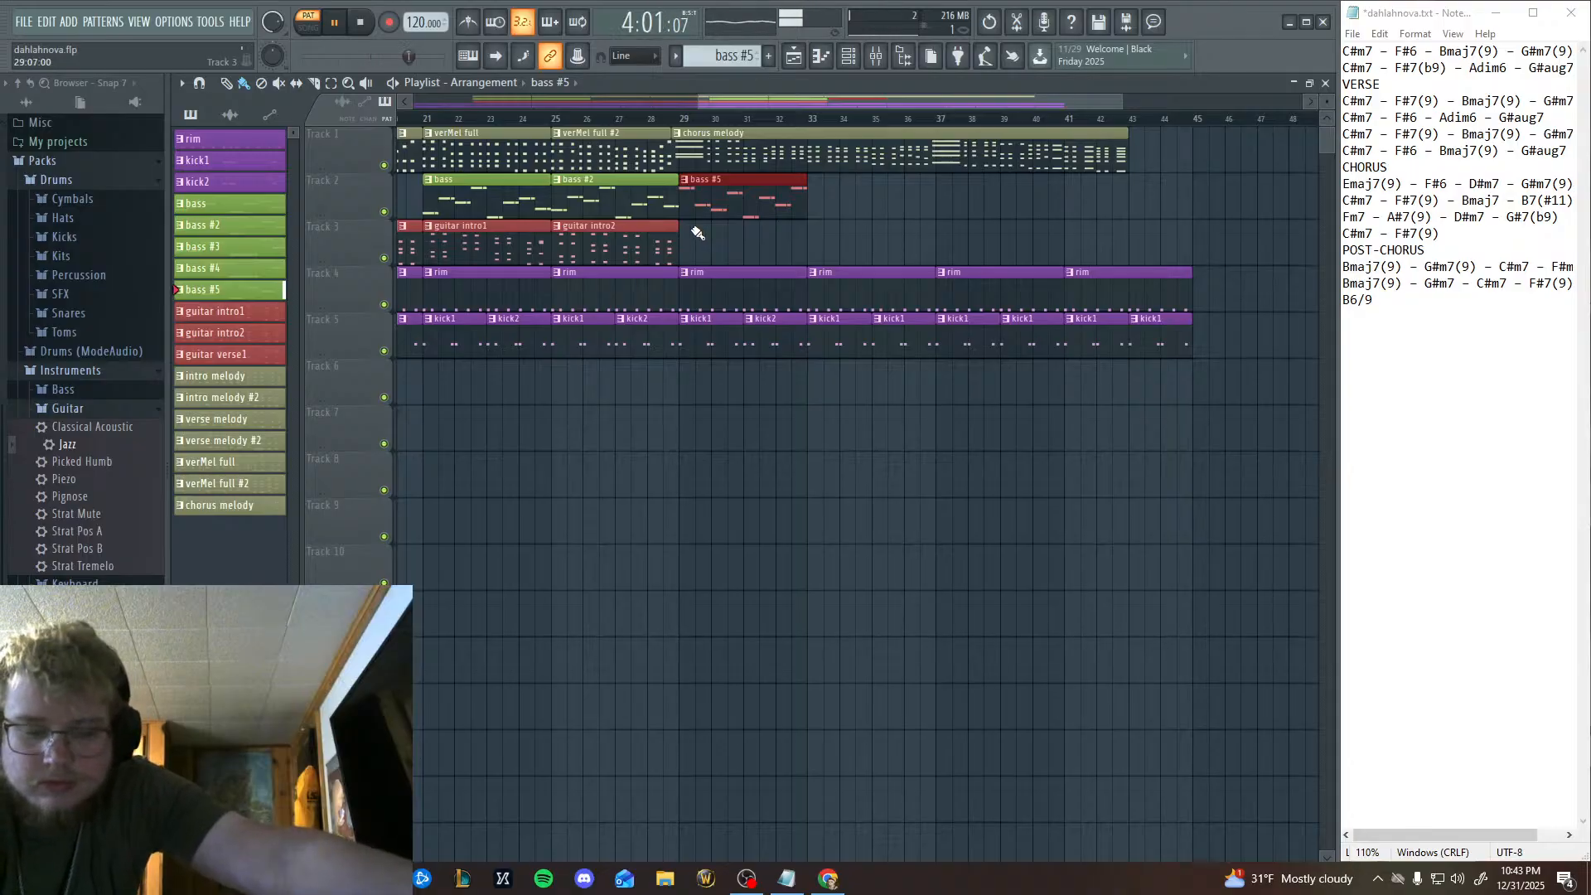
left_click(359, 23)
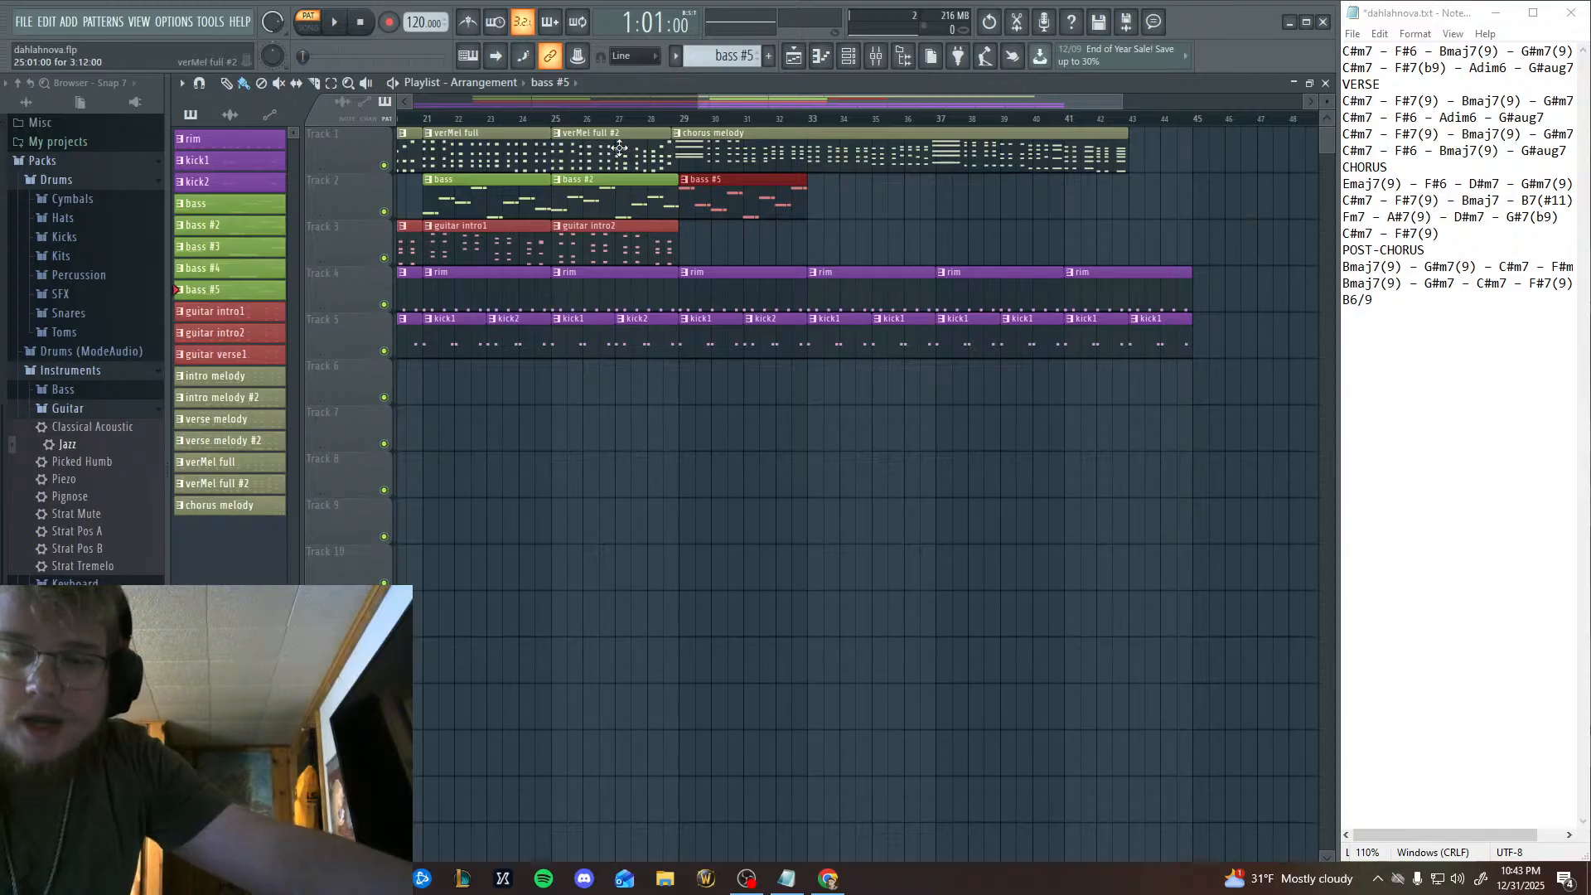
Remove the bass #5 clip from Track 2 at bar 29 and play the pattern's opening bars in the piano roll.
right_click(746, 203)
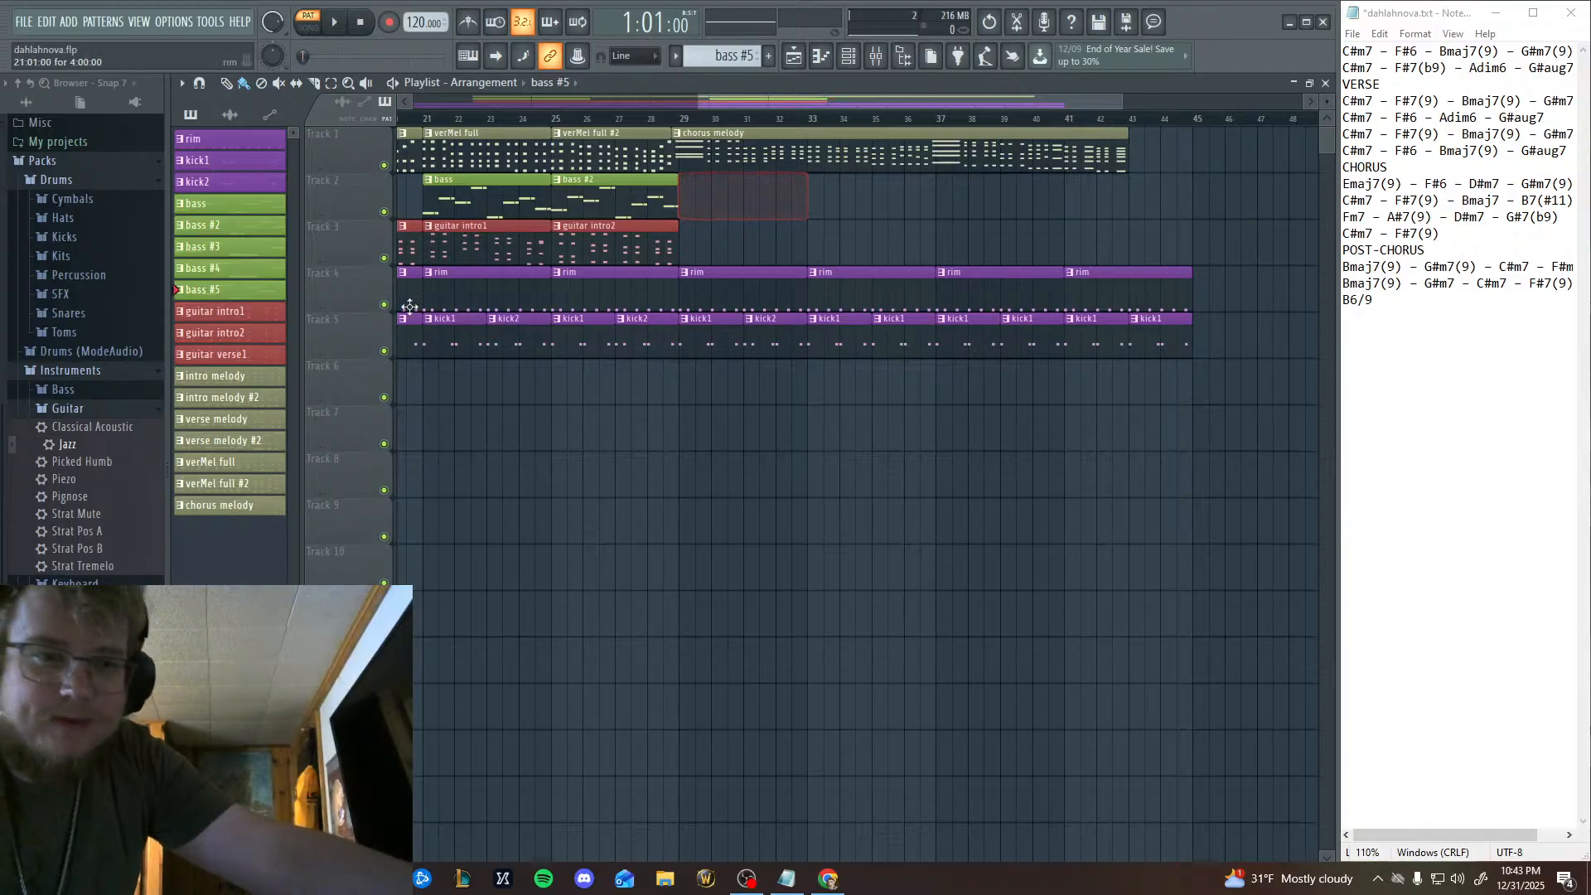
left_click(821, 56)
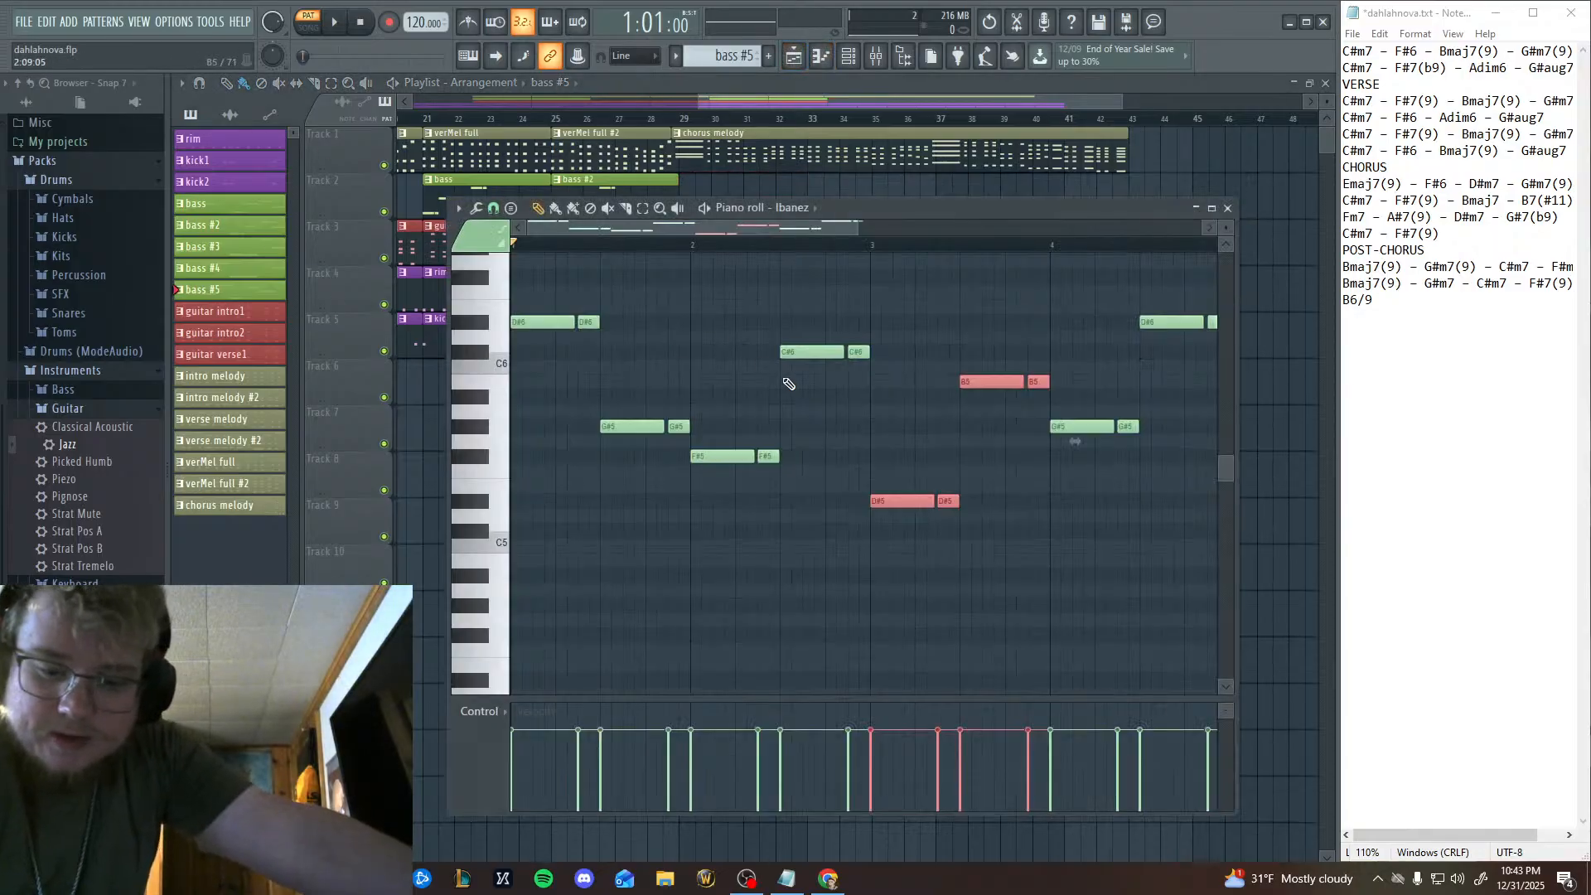
left_click(340, 25)
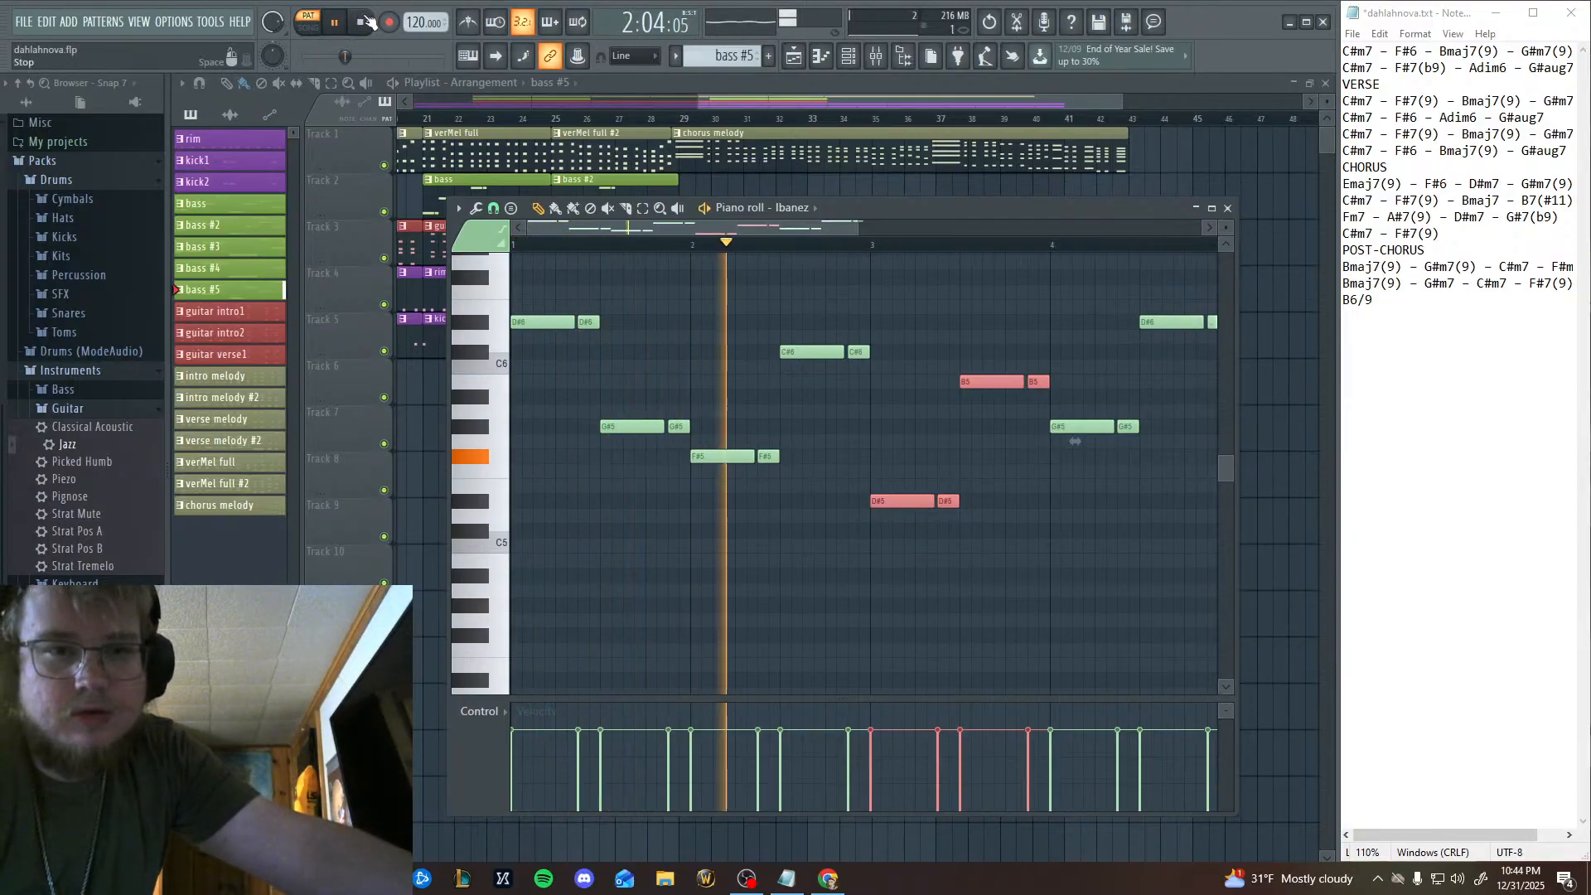
left_click(364, 21)
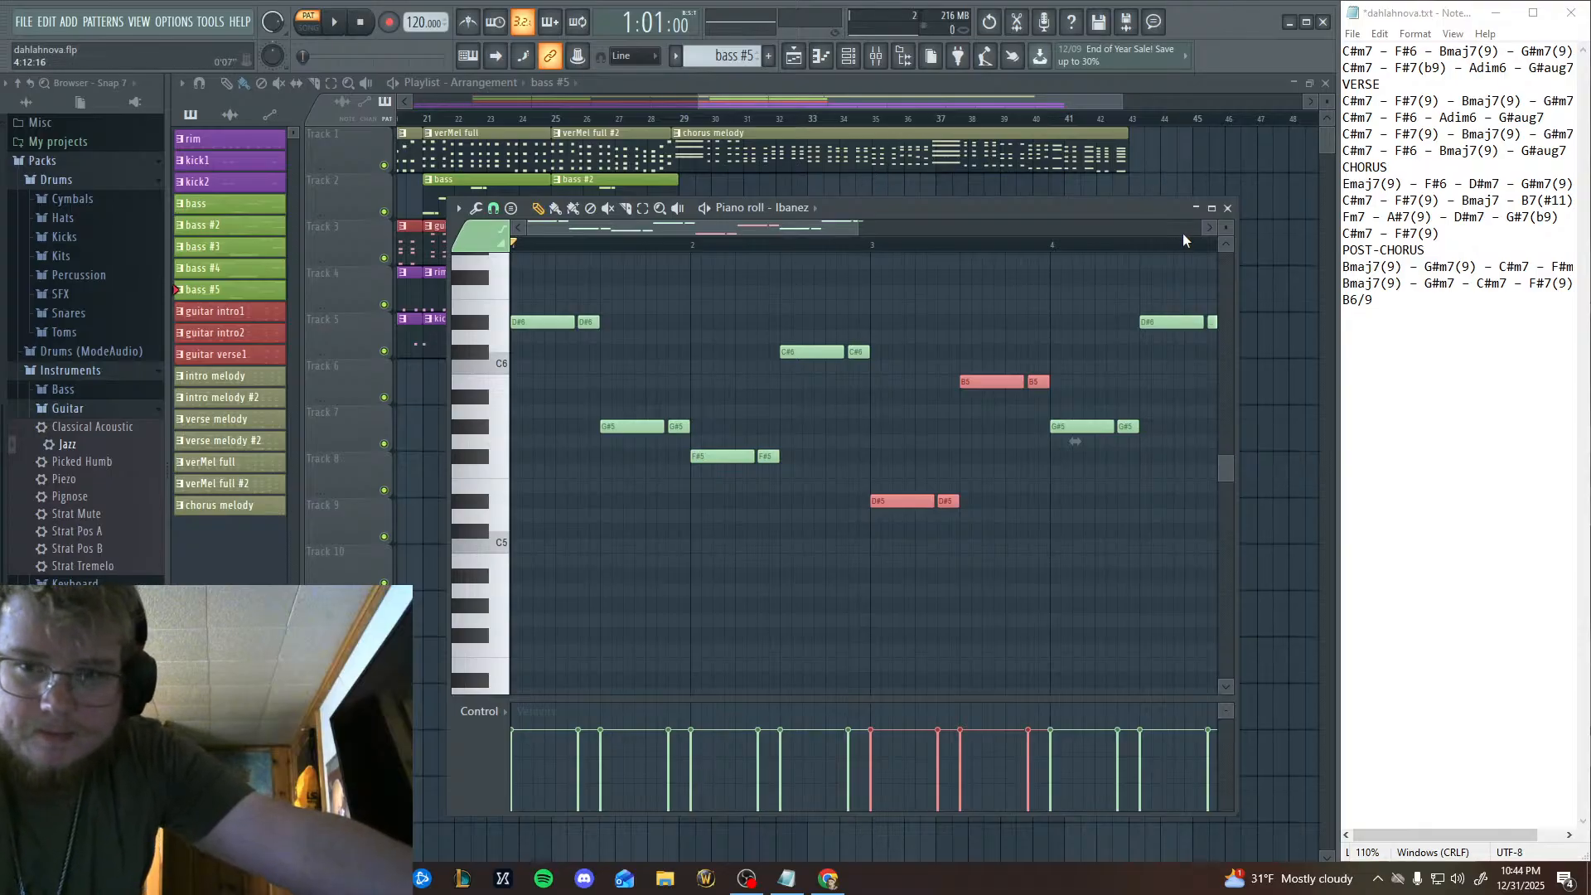
Return to the playlist and play the song from bar 25 into the chorus opening without the bass #5 clip.
left_click(1228, 209)
scroll(974, 265, "left", 5)
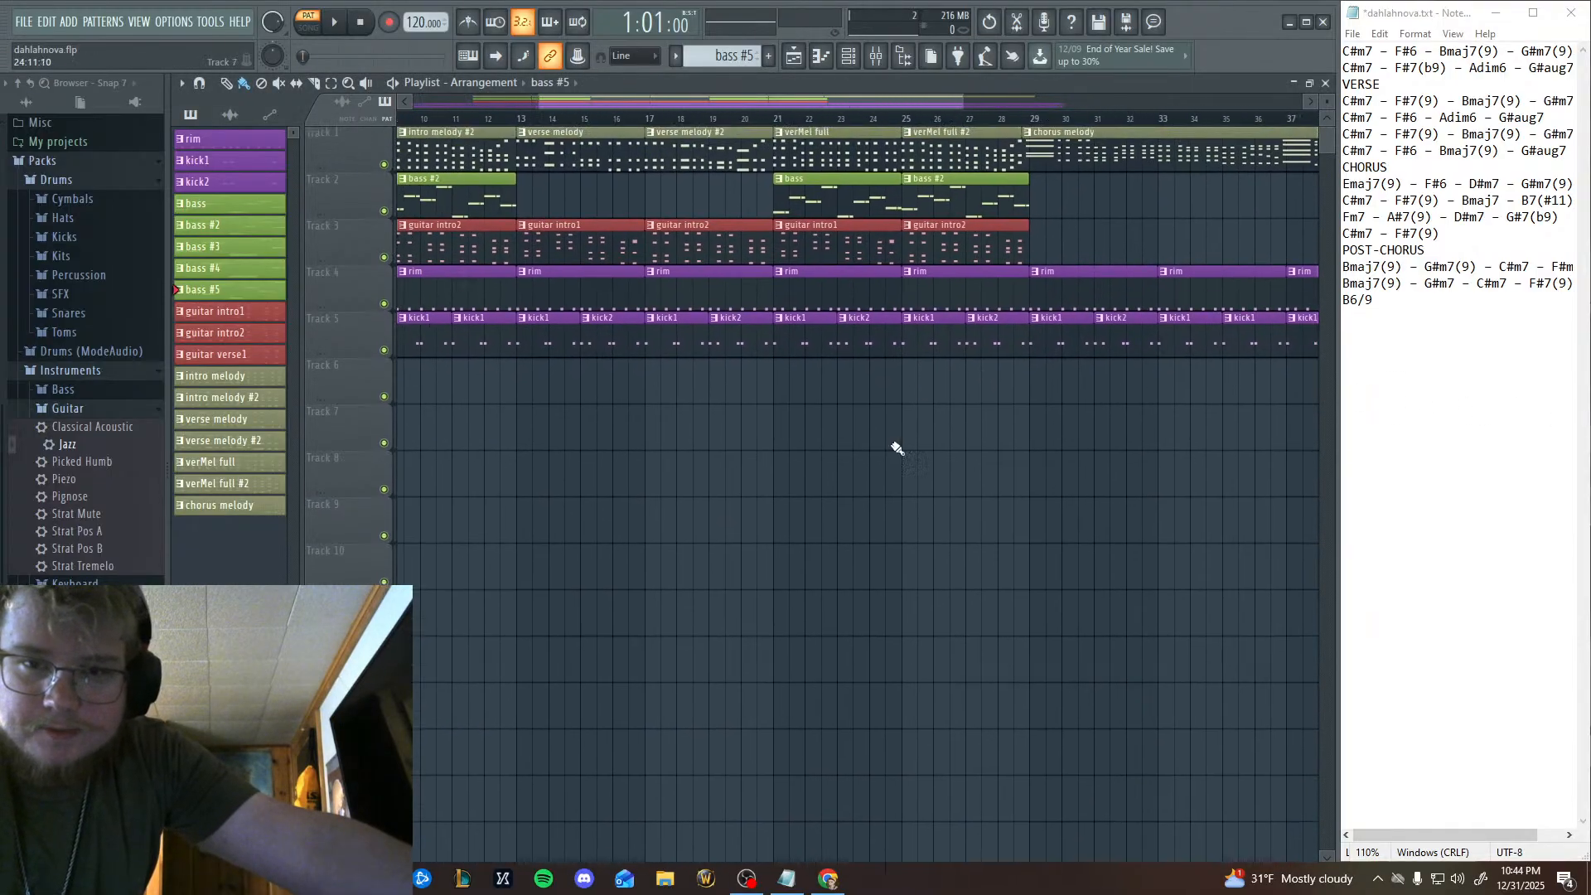
left_click(899, 120)
left_click(336, 23)
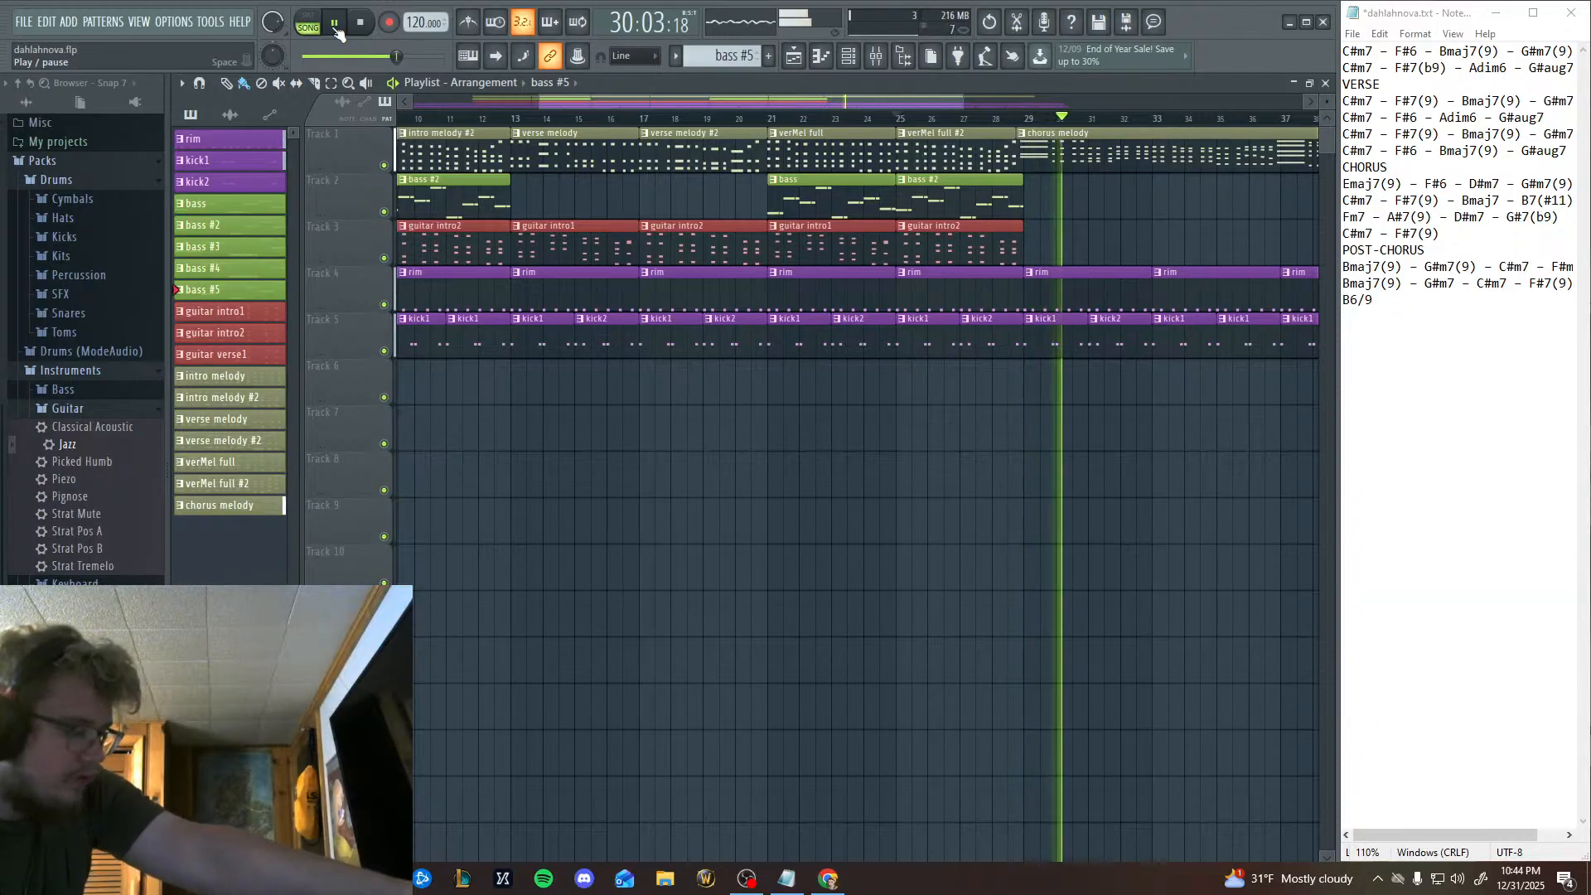
left_click(336, 33)
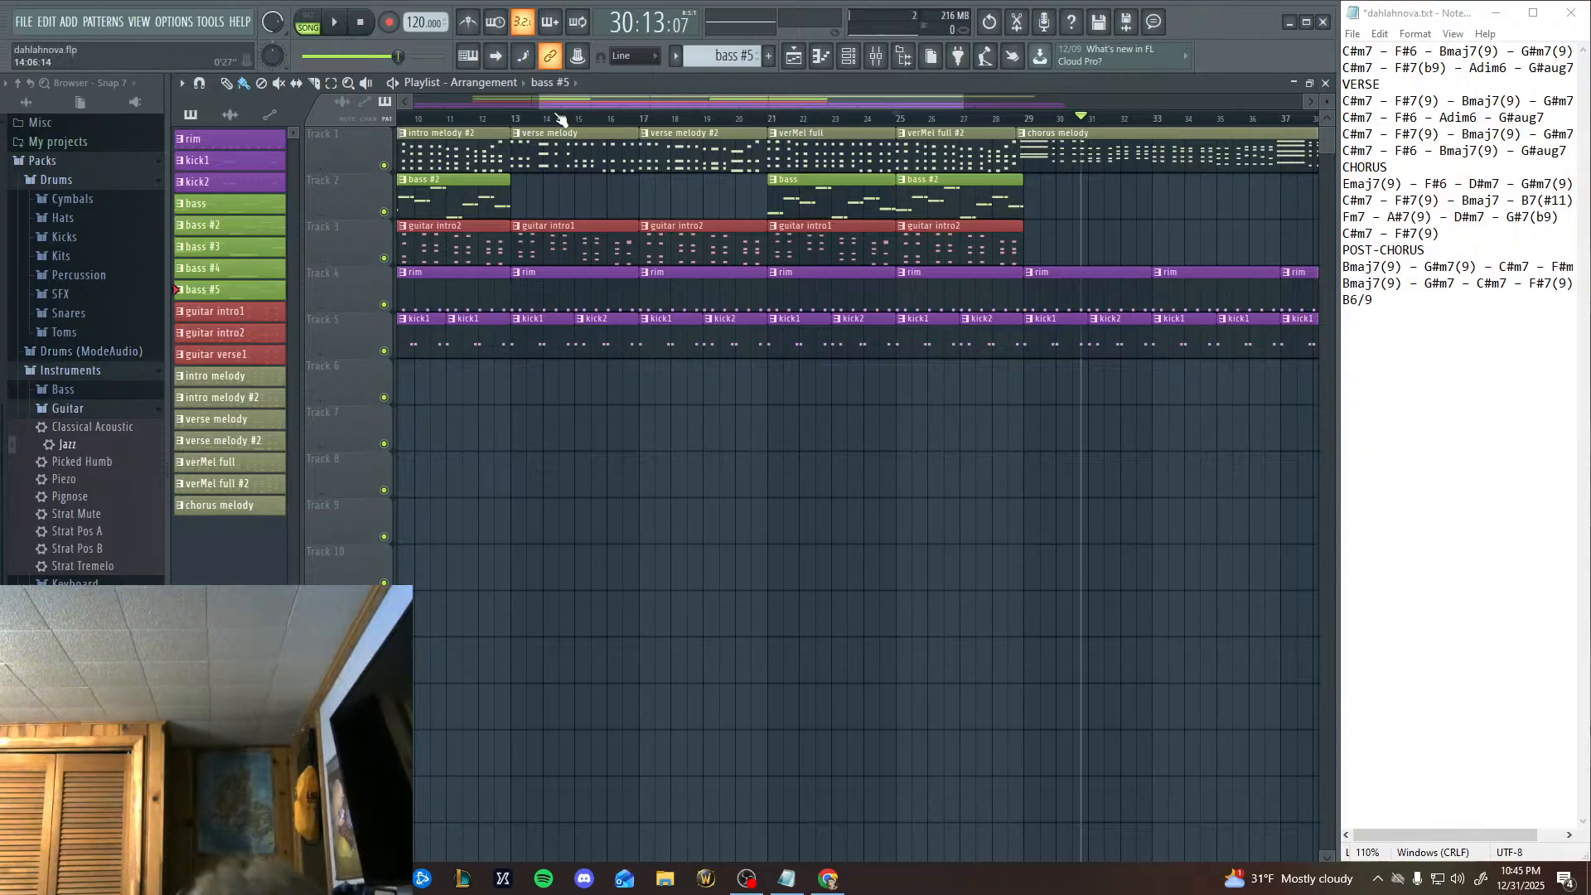
Delete all bass #5 notes from bar 2 onward, keeping only the D#6 and G#5 pairs in bar 1.
left_click(820, 56)
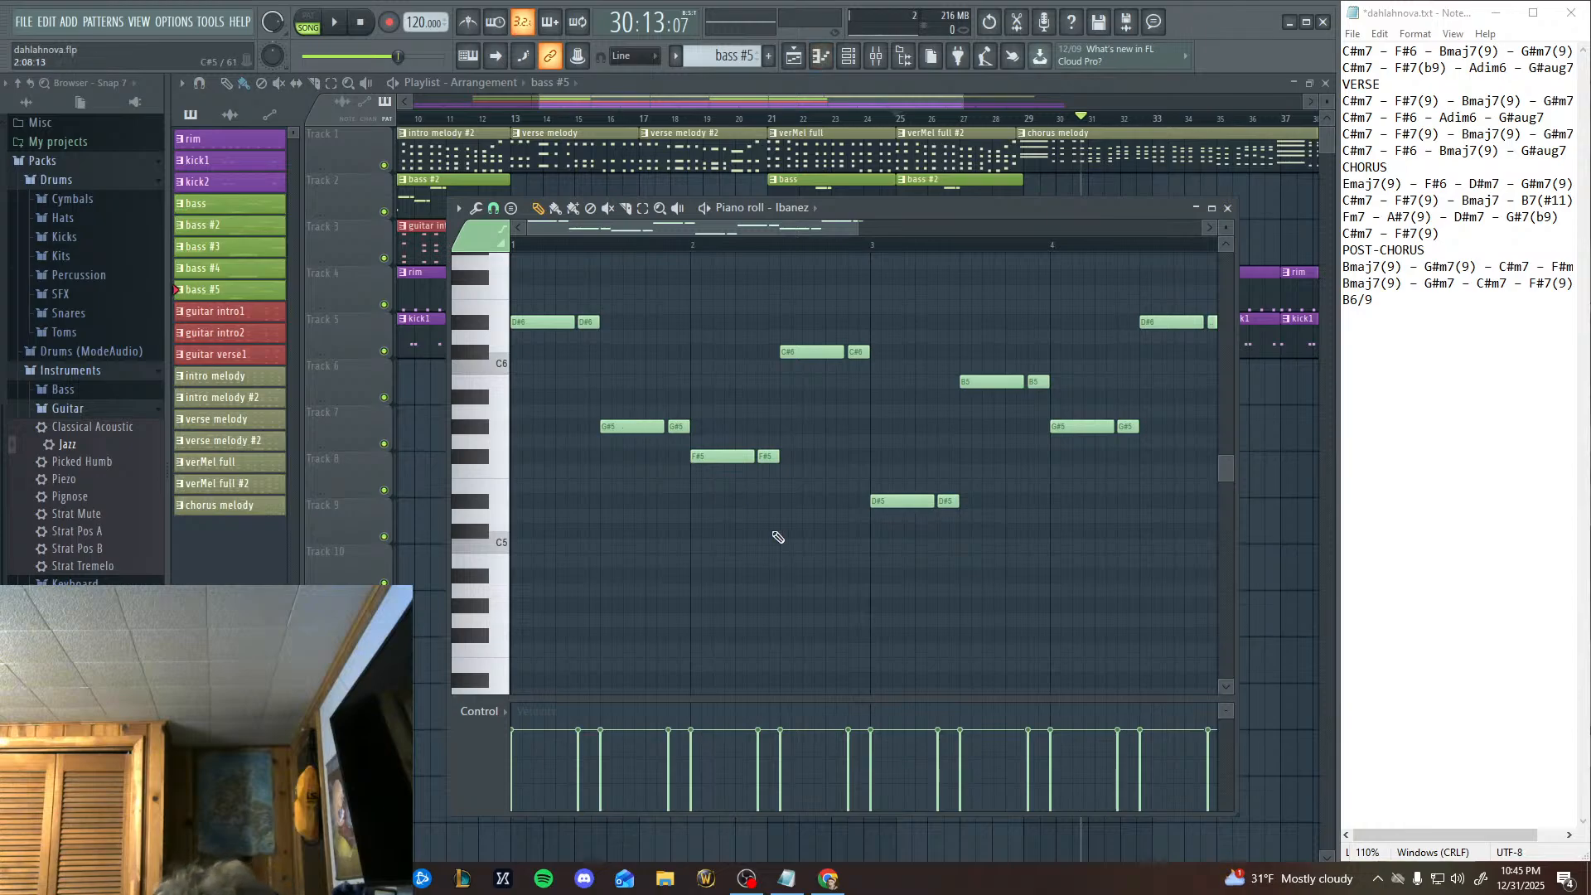
right_click(801, 353)
right_click(768, 456)
right_click(738, 457)
right_click(858, 352)
right_click(948, 501)
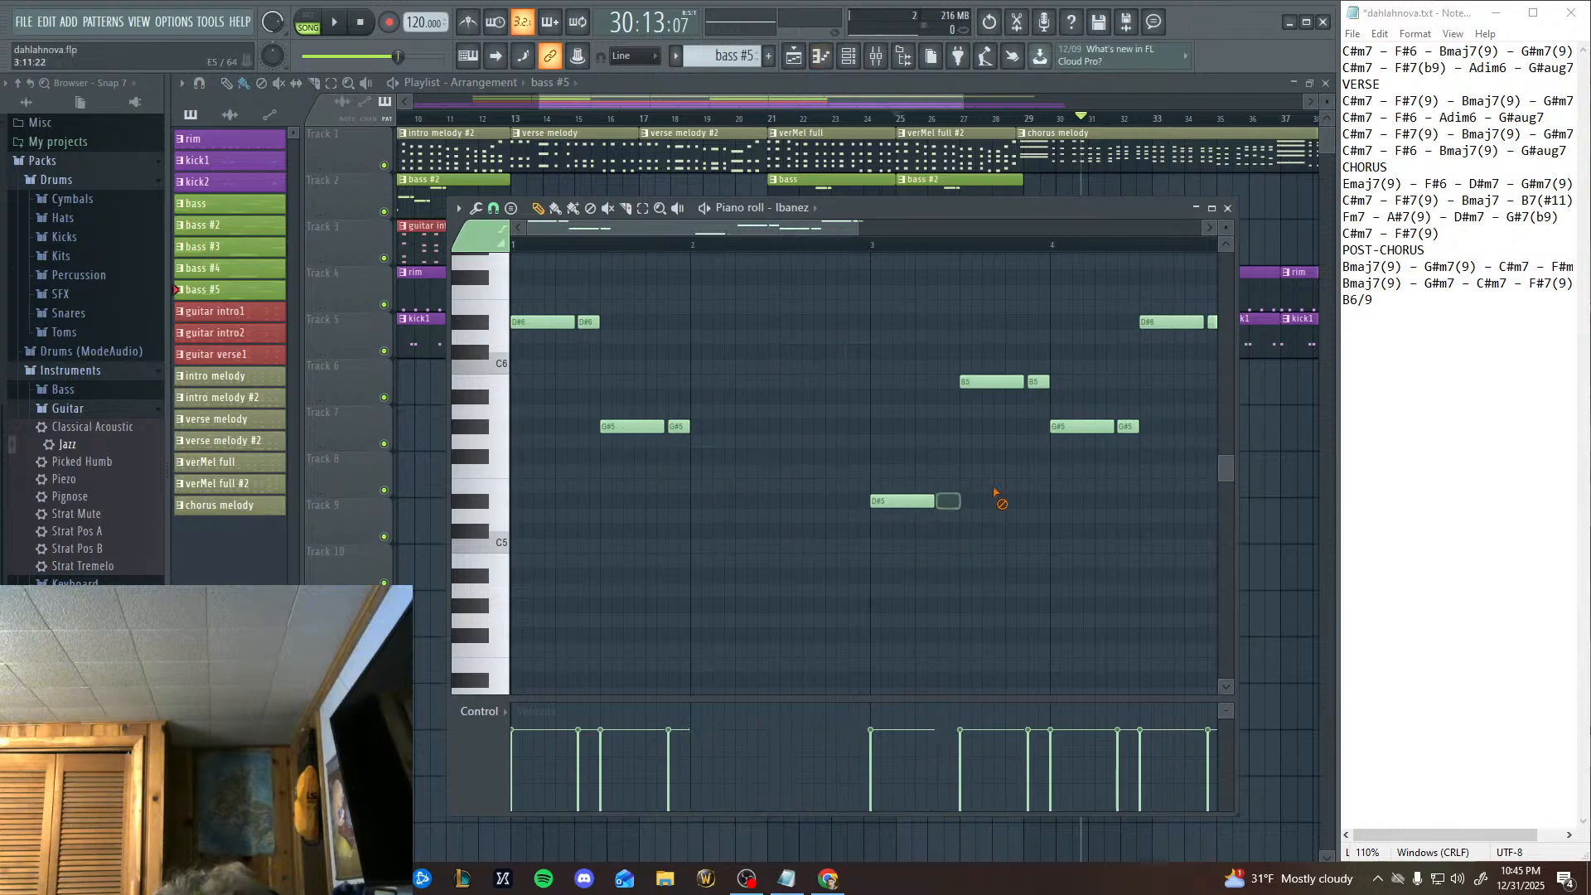
right_click(991, 381)
right_click(1039, 381)
right_click(902, 500)
right_click(1082, 426)
right_click(1127, 426)
right_click(1171, 321)
right_click(1213, 321)
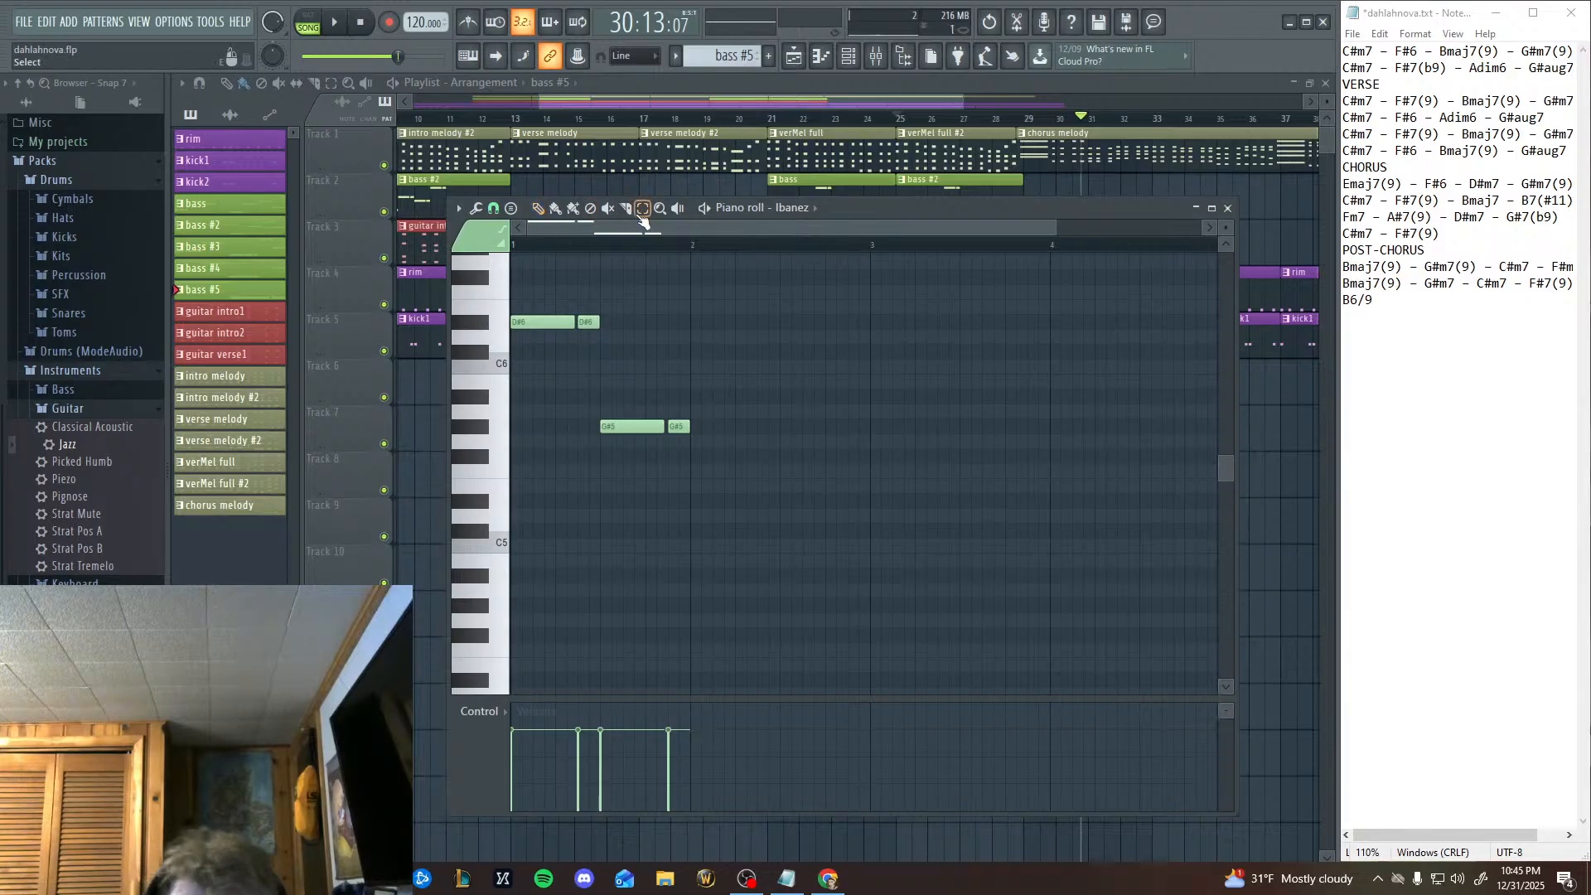
Move the G#5 note pair in the second half of bar 1 up to C#6.
left_click_drag(649, 489, 737, 386)
left_click(541, 214)
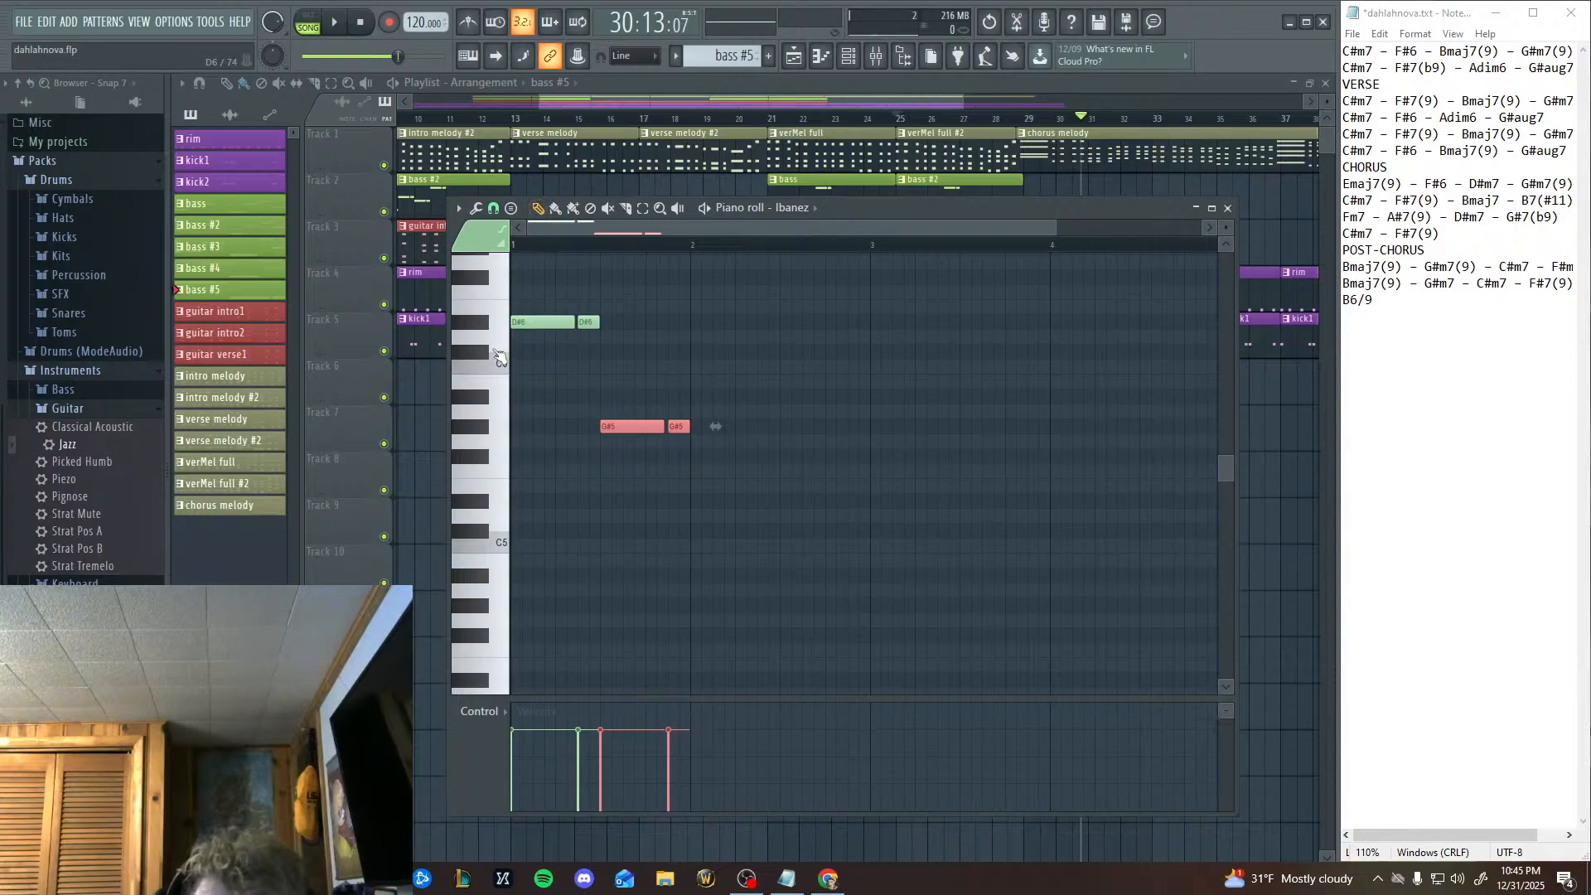
left_click_drag(627, 427, 629, 352)
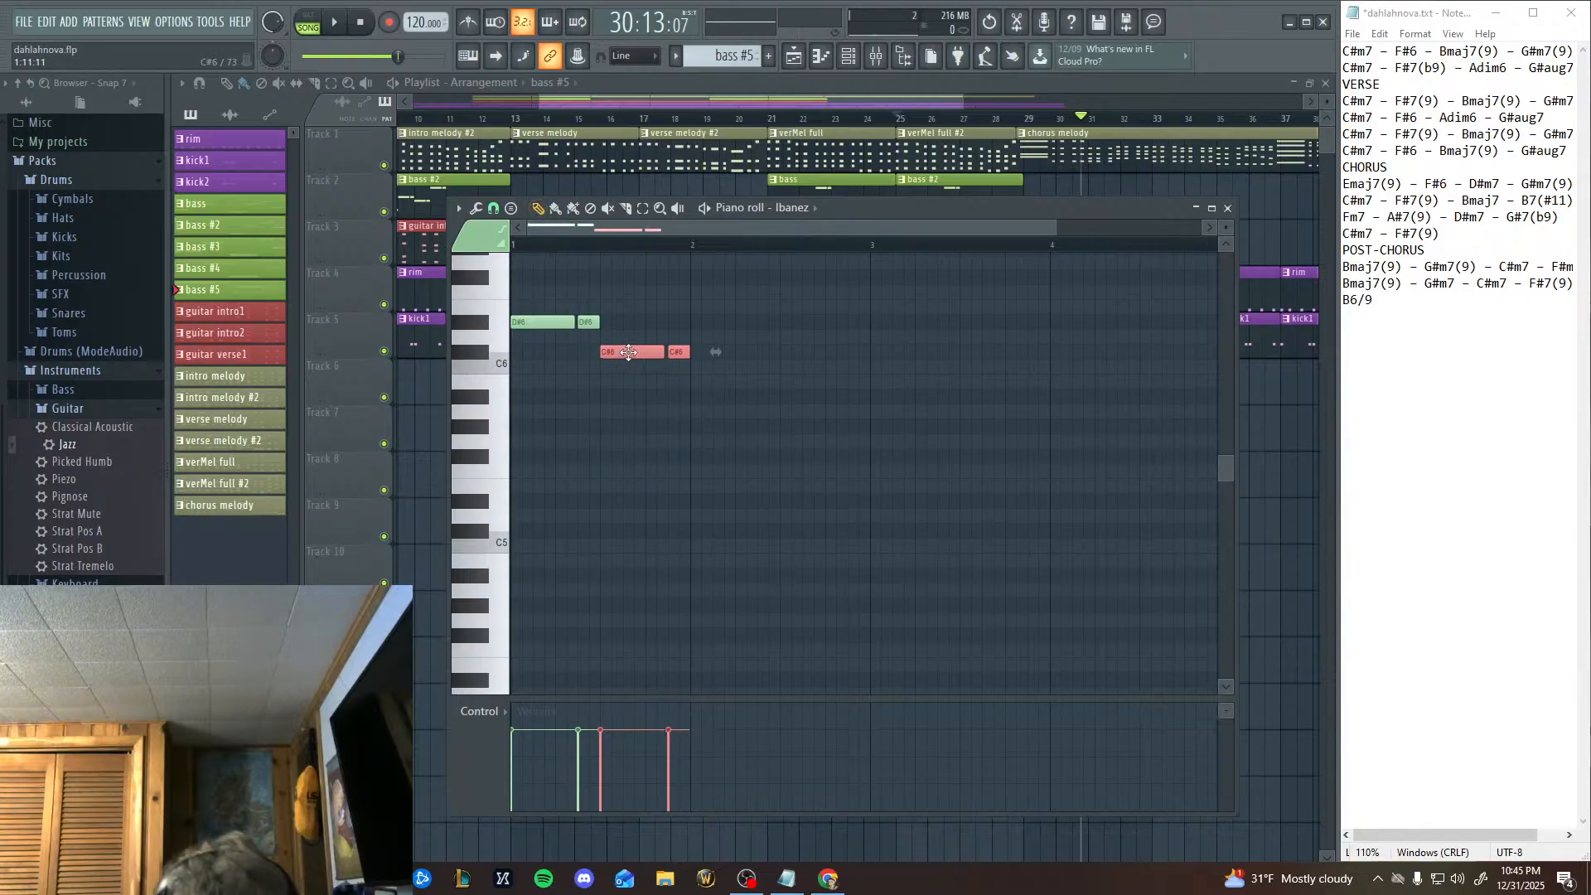
Fill bar 2 with copies of the long-short note pair, A#5 in its first half and G#5 in its second.
key("ctrl+c")
key("ctrl+v")
left_click_drag(638, 496, 726, 385)
key("ctrl+c")
key("ctrl+v")
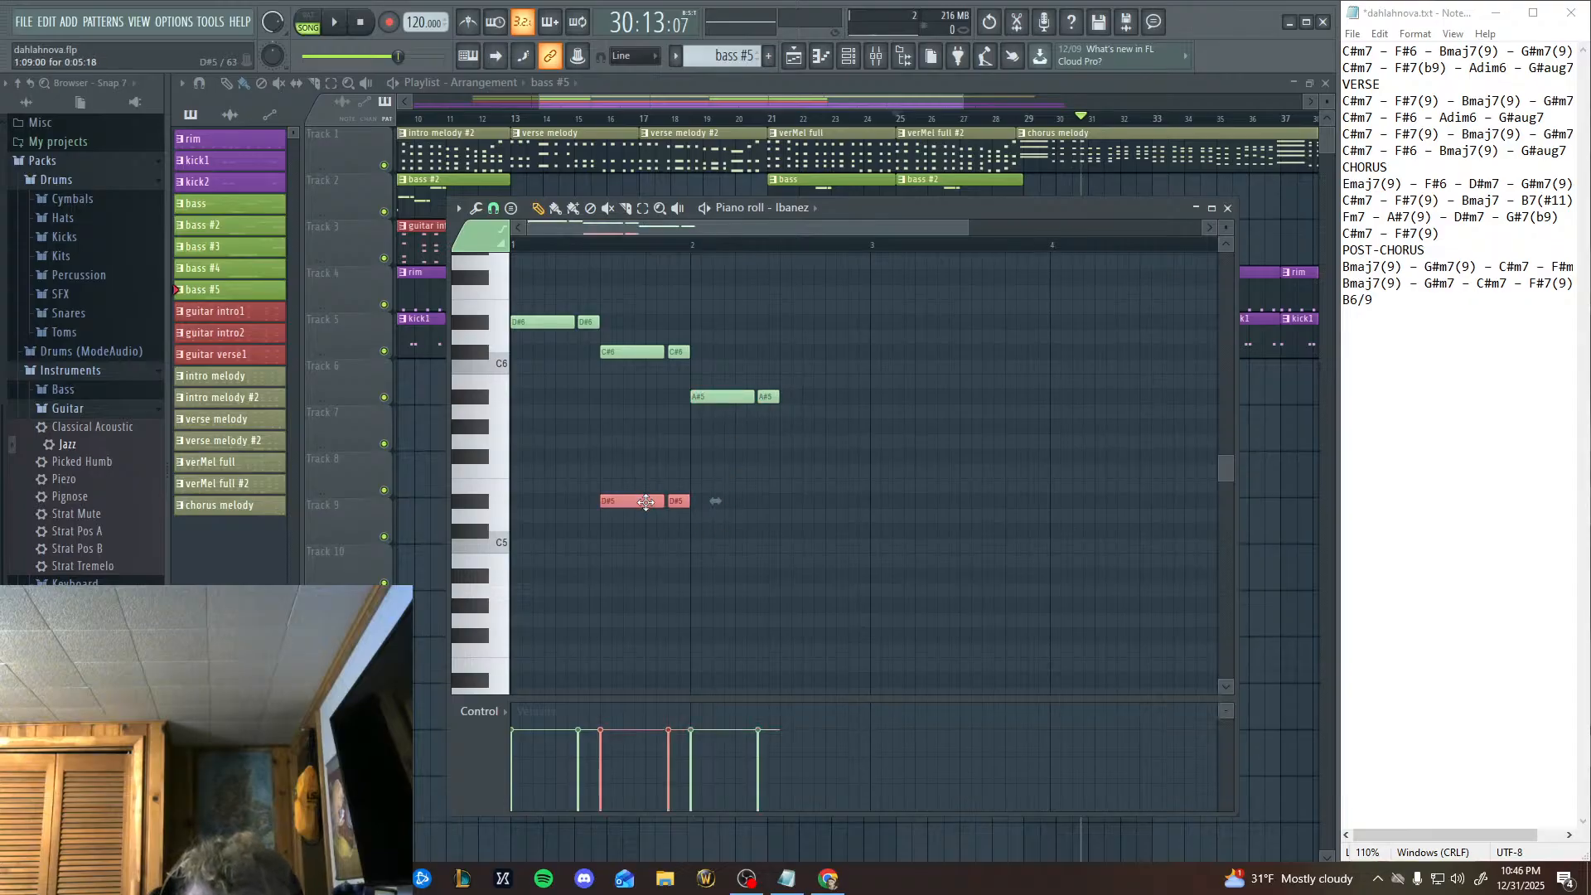
left_click_drag(647, 502, 826, 426)
Fill bar 3 with copies of the note pair, F#5 in the first half and C6 in the second, auditioning keys for the pitch.
scroll(888, 586, "right", 2)
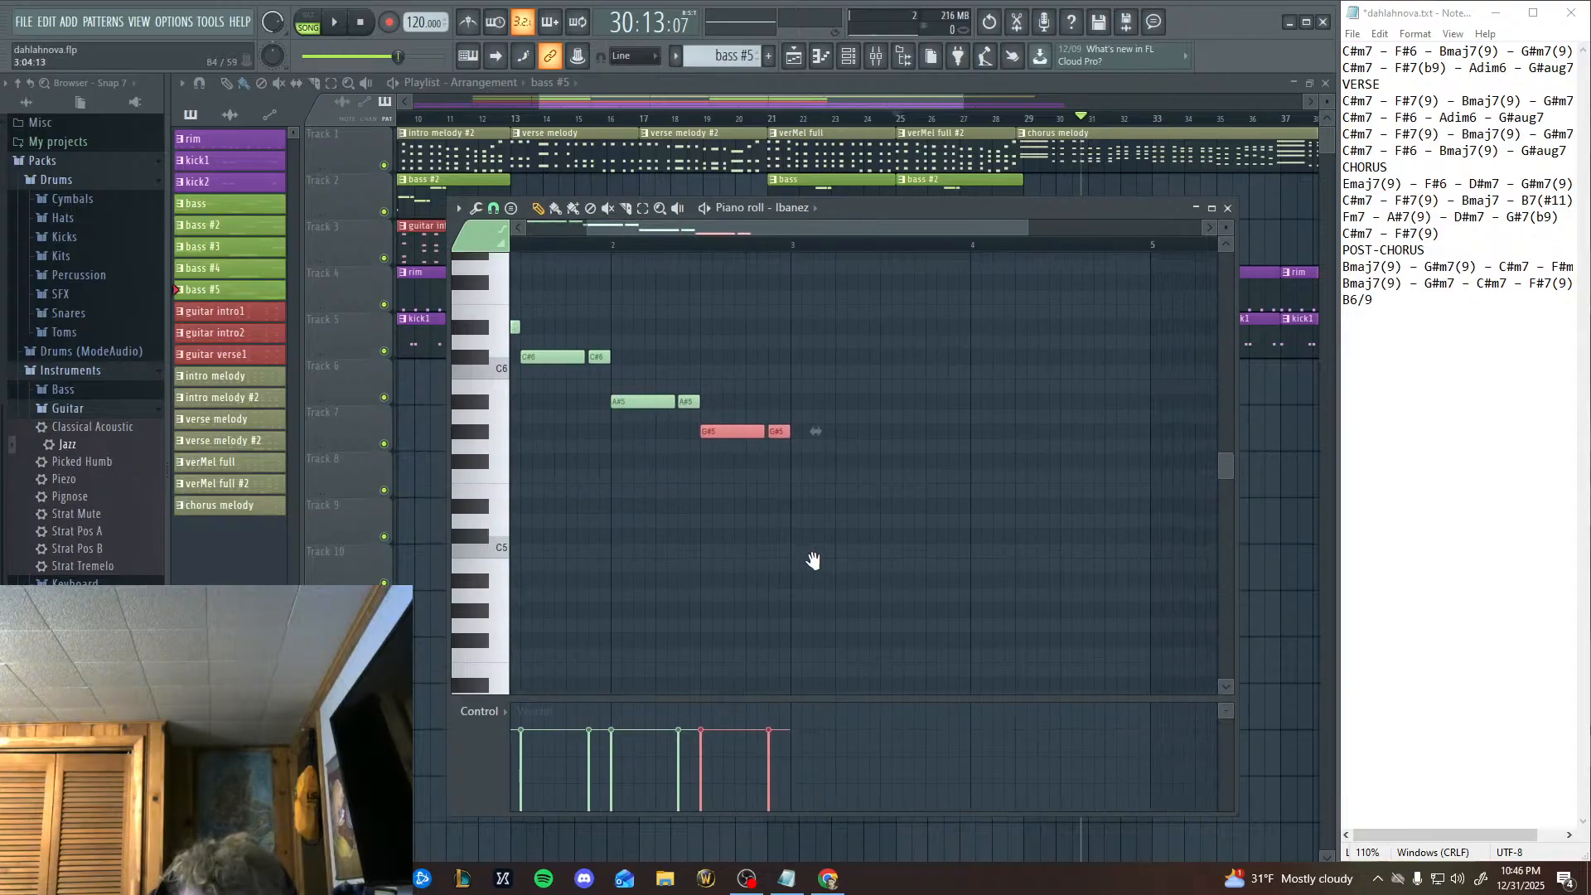
scroll(813, 560, "right", 2)
key("ctrl+c")
key("ctrl+v")
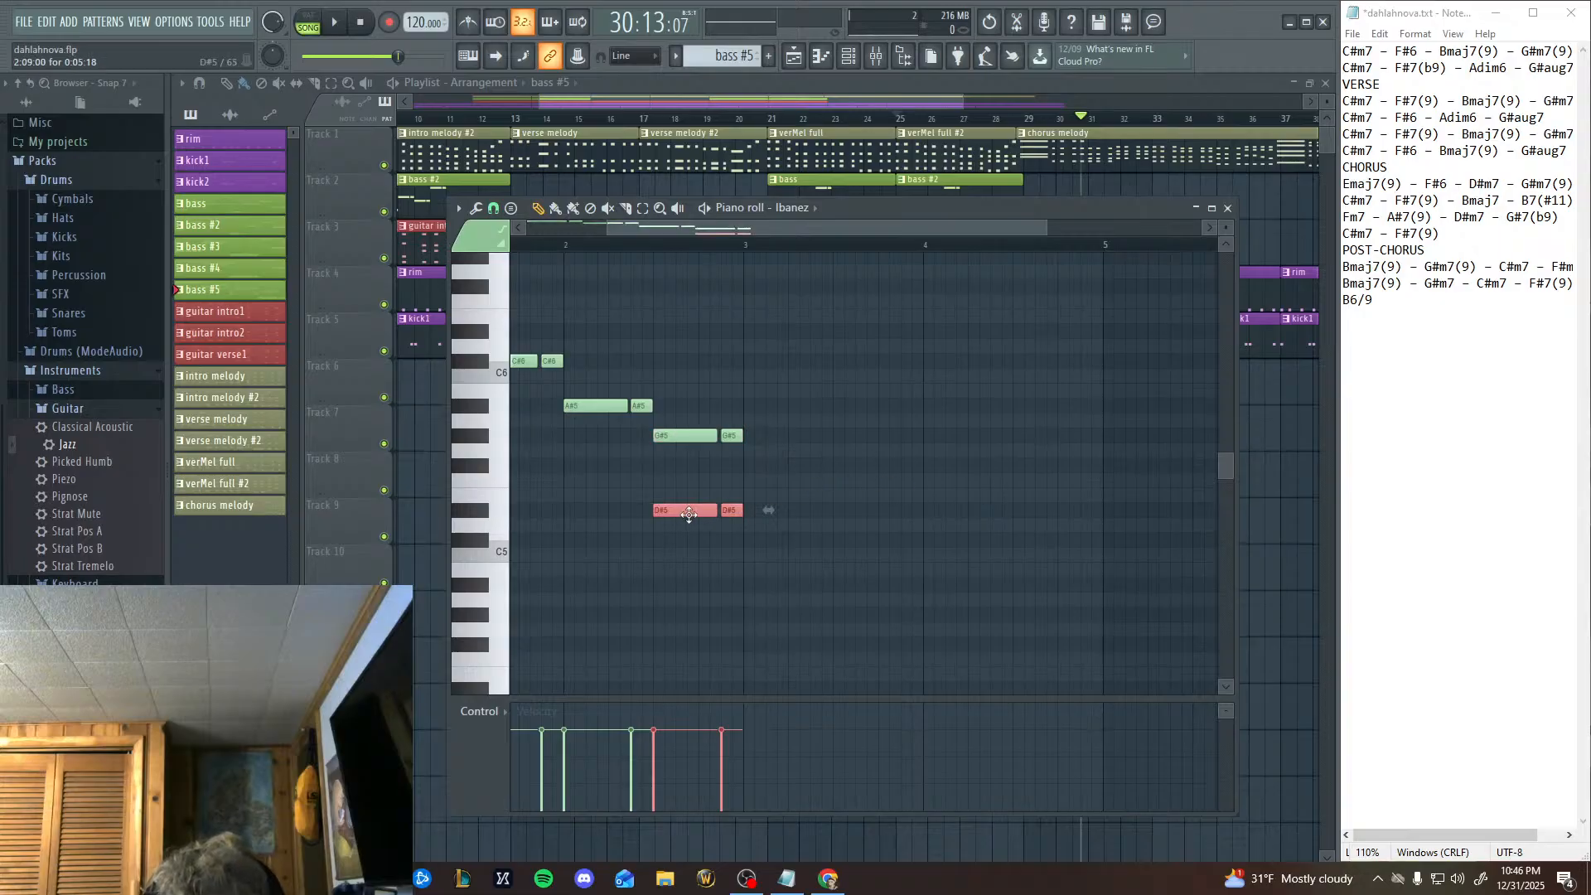
left_click_drag(689, 515, 777, 465)
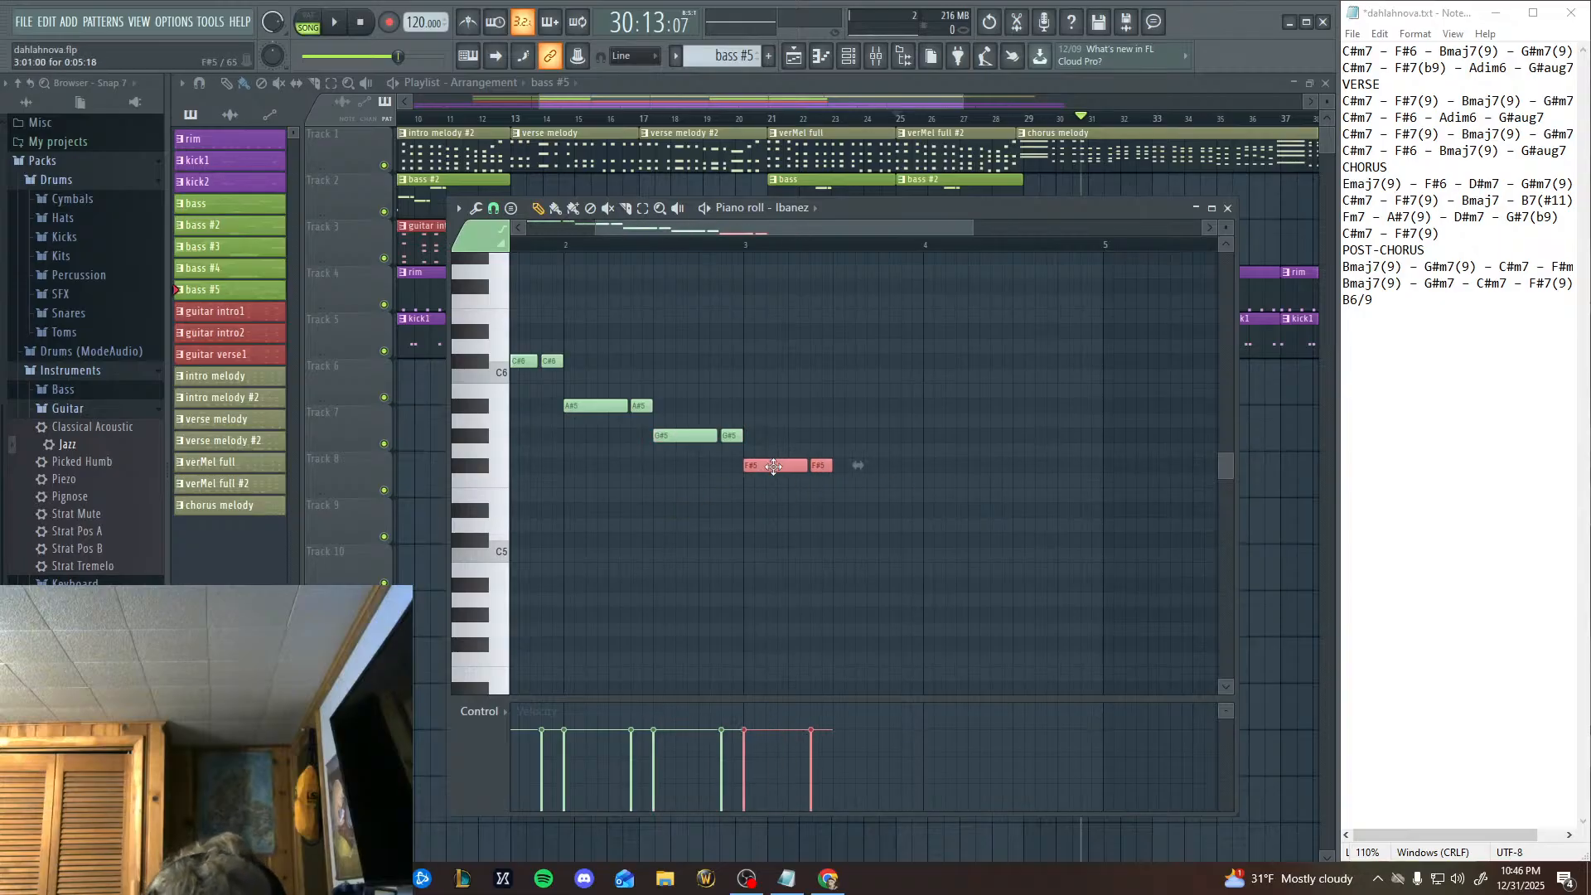
key("ctrl+v")
left_click(480, 412)
left_click(479, 393)
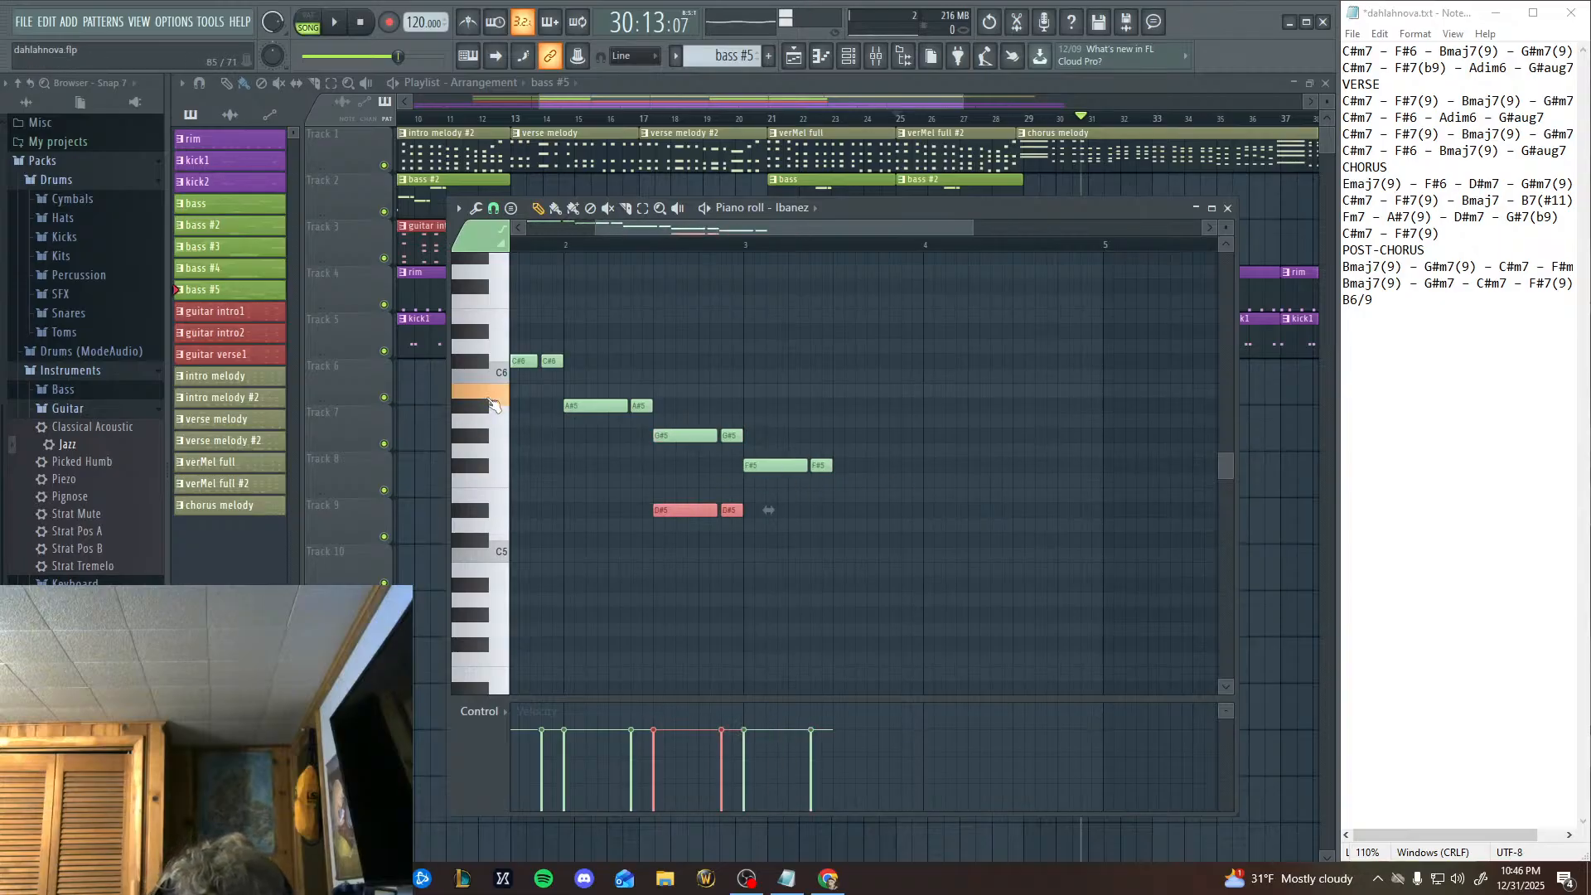
left_click(479, 376)
left_click(480, 362)
left_click_drag(694, 515, 873, 373)
Fill bar 4 with copies of the note pair, D#6 in the first half and C#6 in the second, and close the piano roll.
key("ctrl+v")
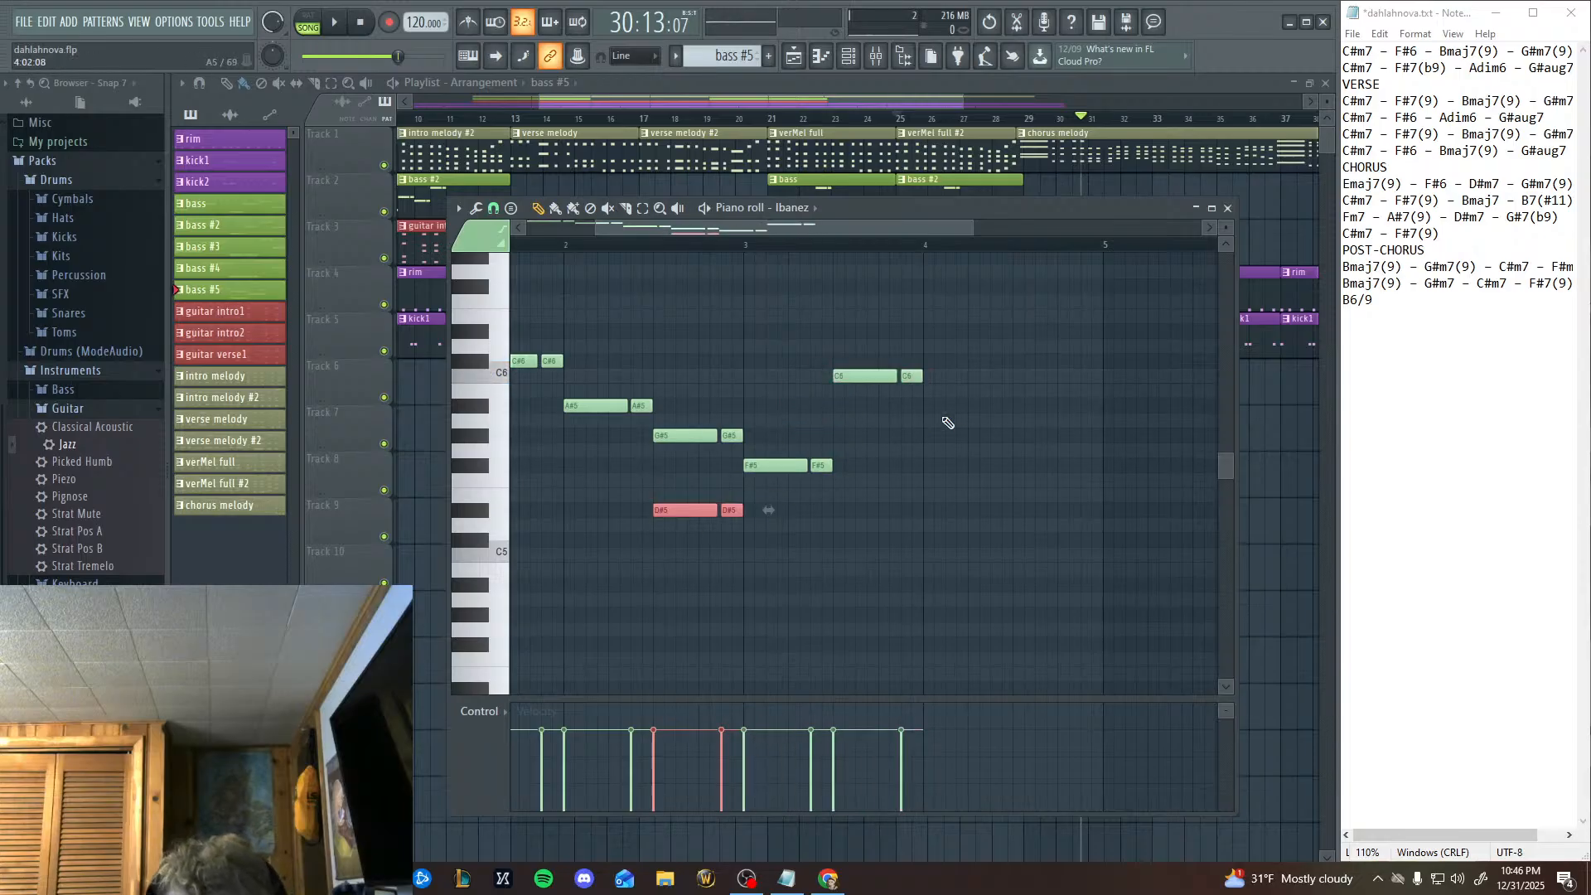
left_click_drag(705, 508, 962, 330)
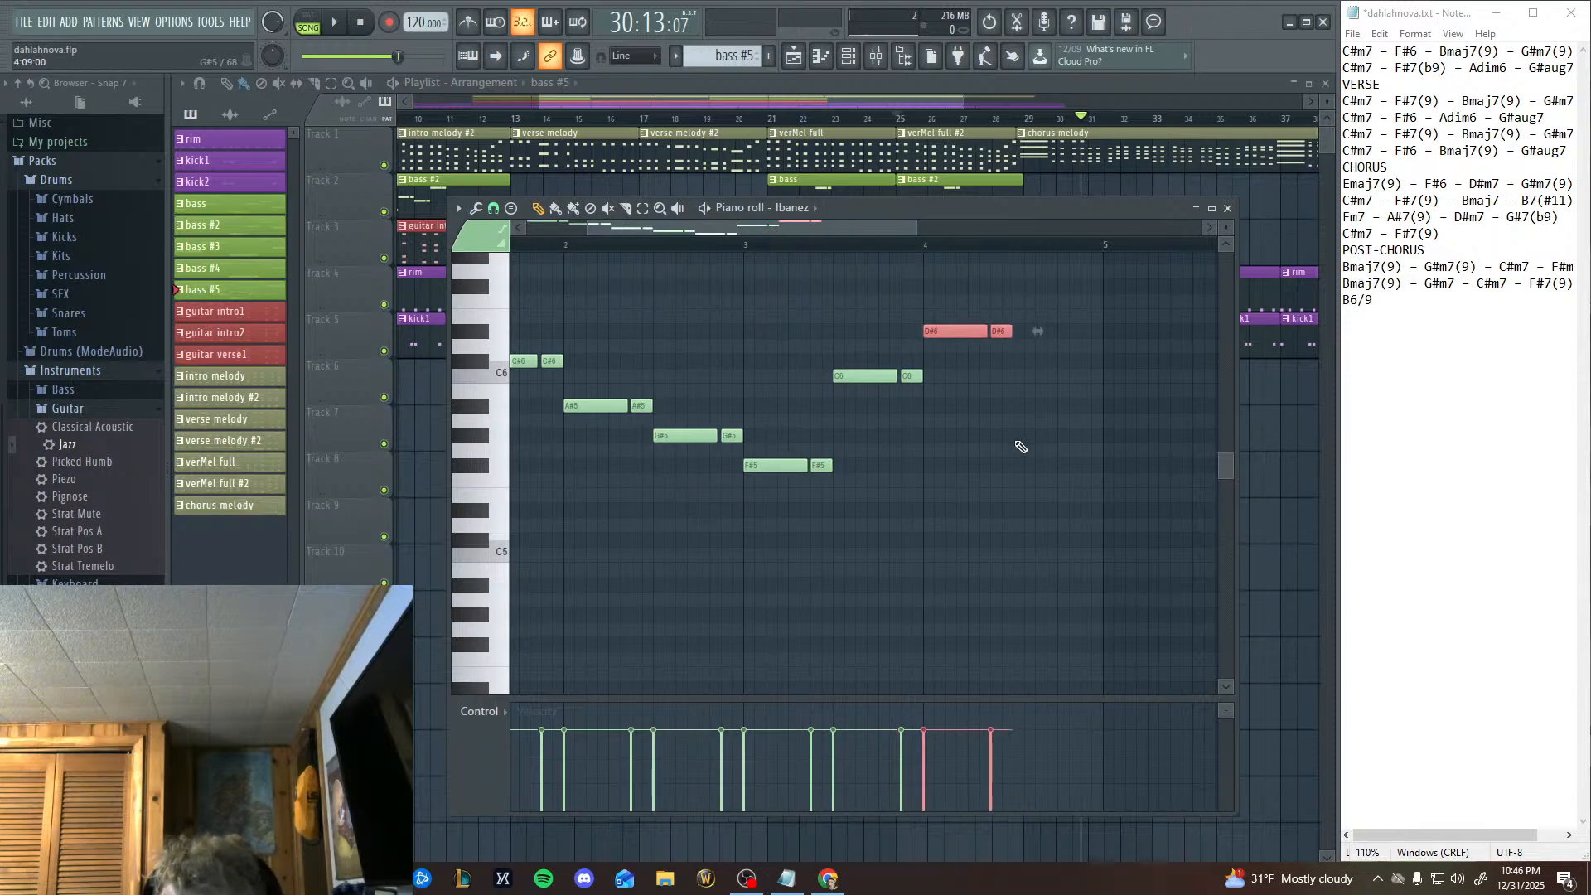
key("ctrl+v")
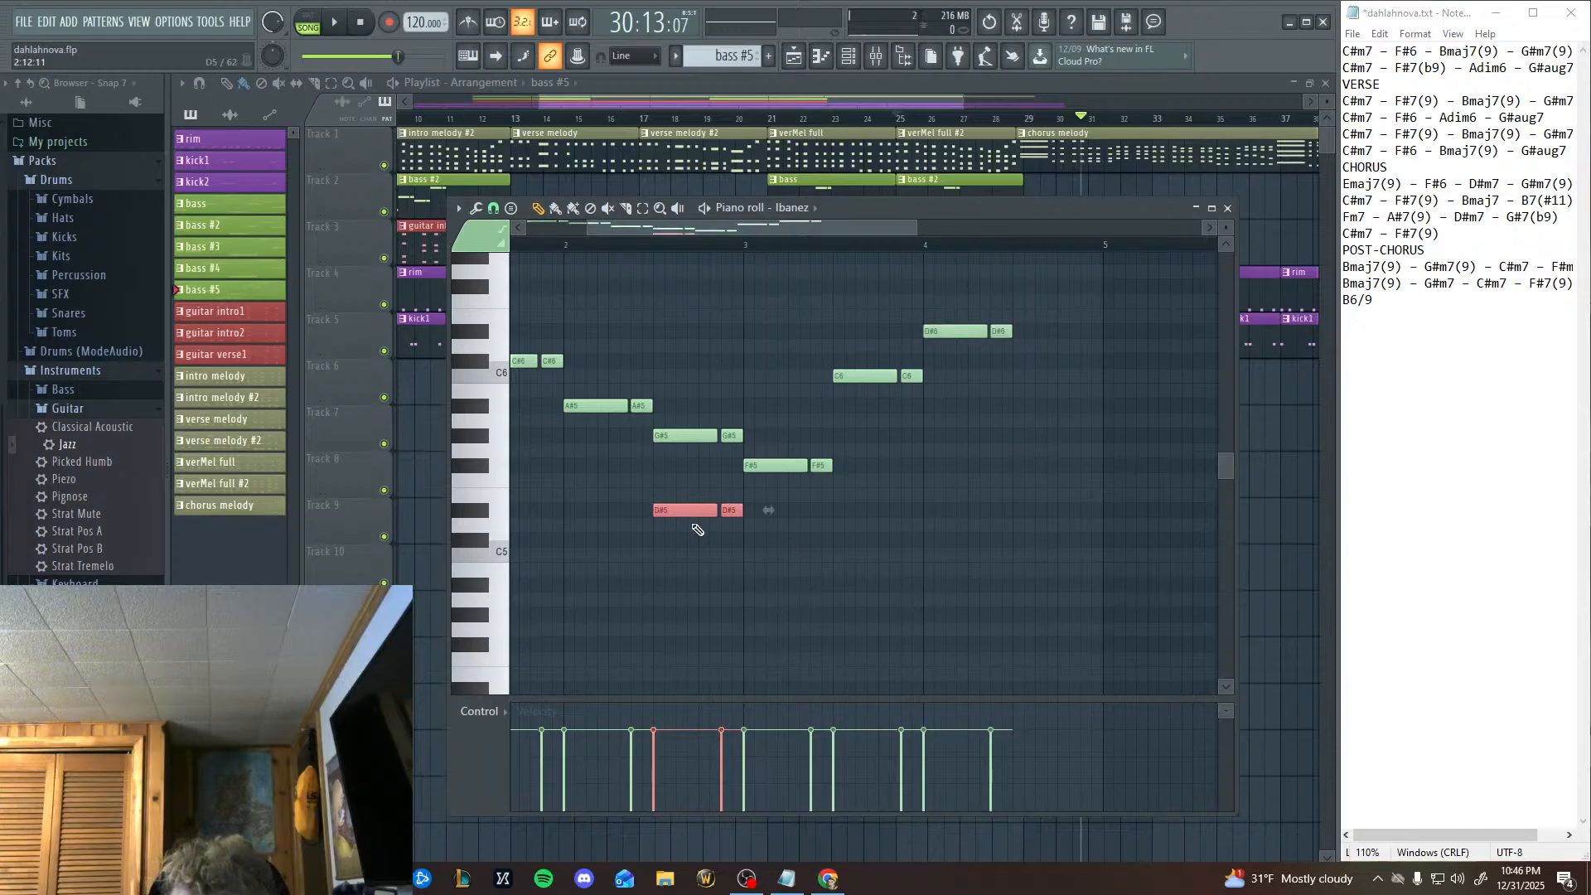
left_click_drag(687, 511, 1044, 362)
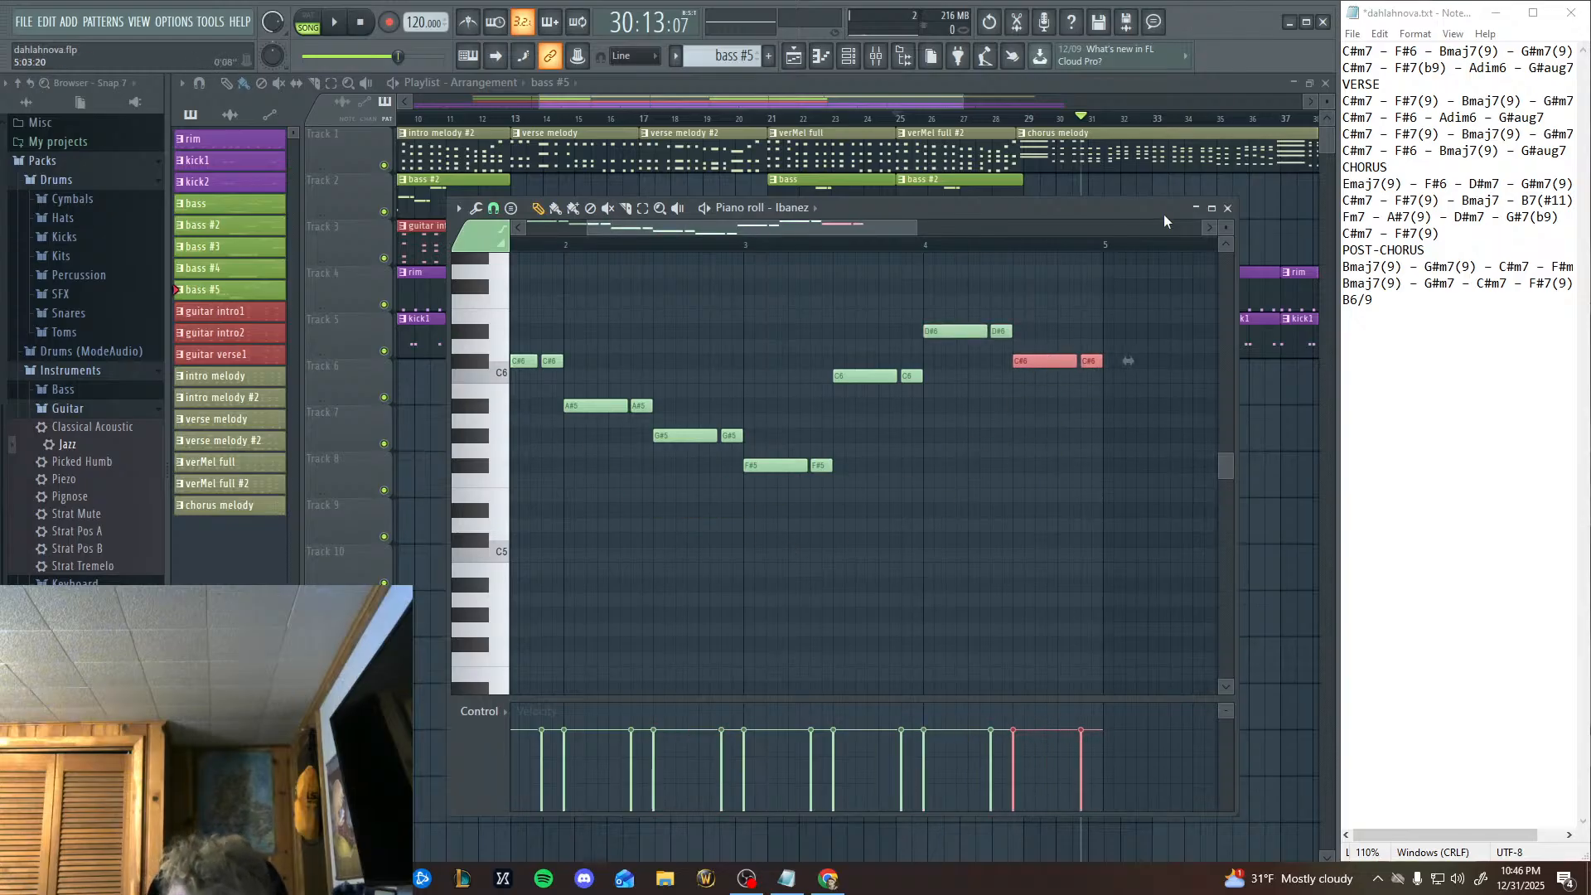
left_click(1228, 208)
left_click(1026, 189)
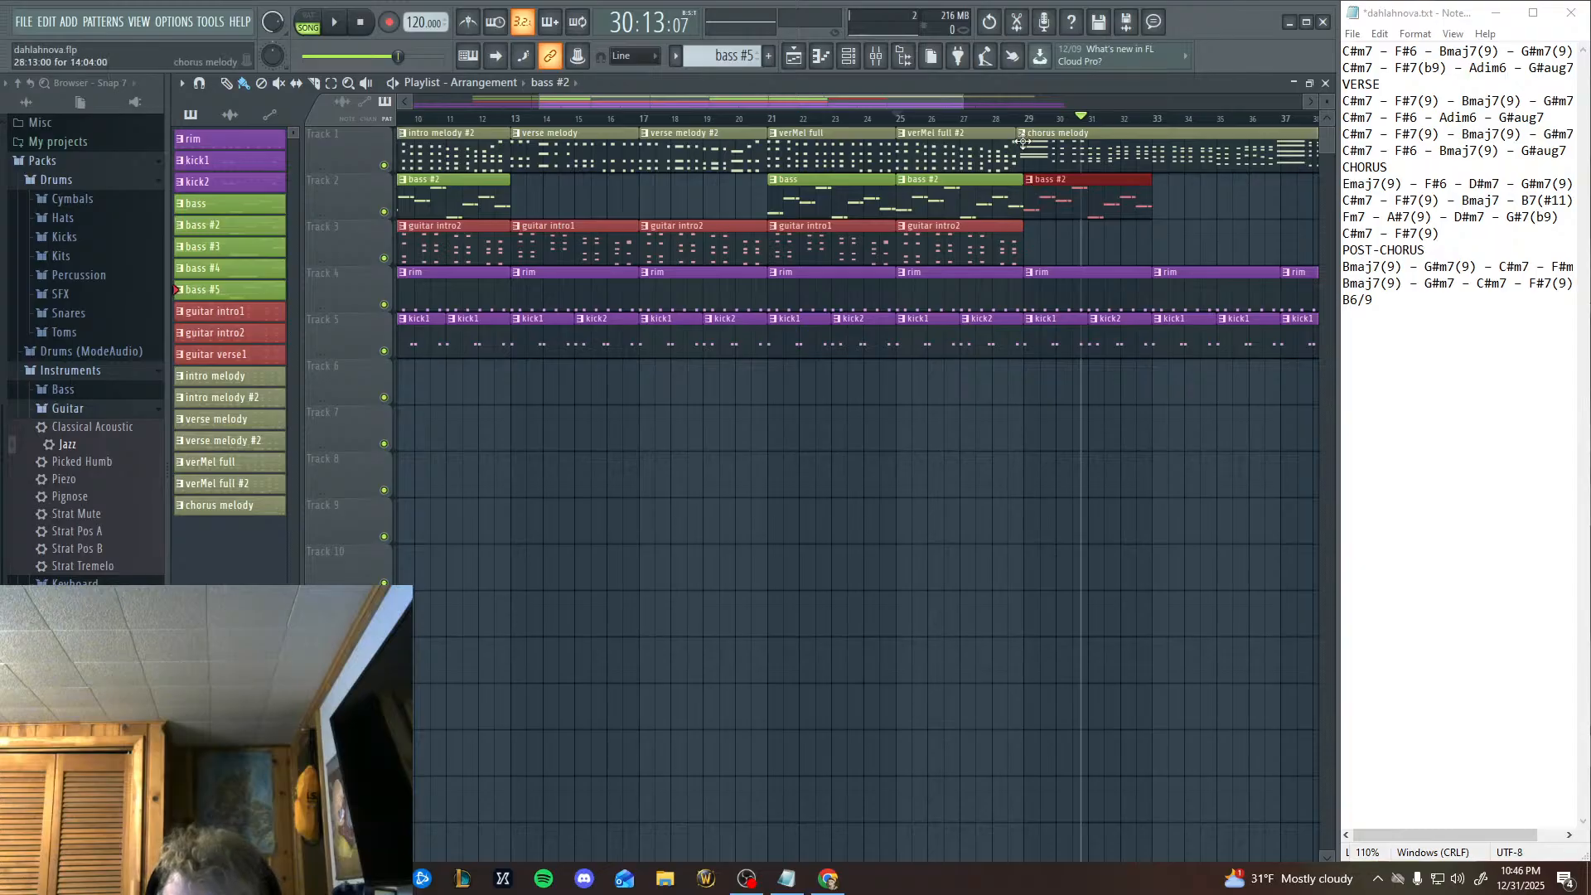
left_click(1029, 118)
left_click(335, 23)
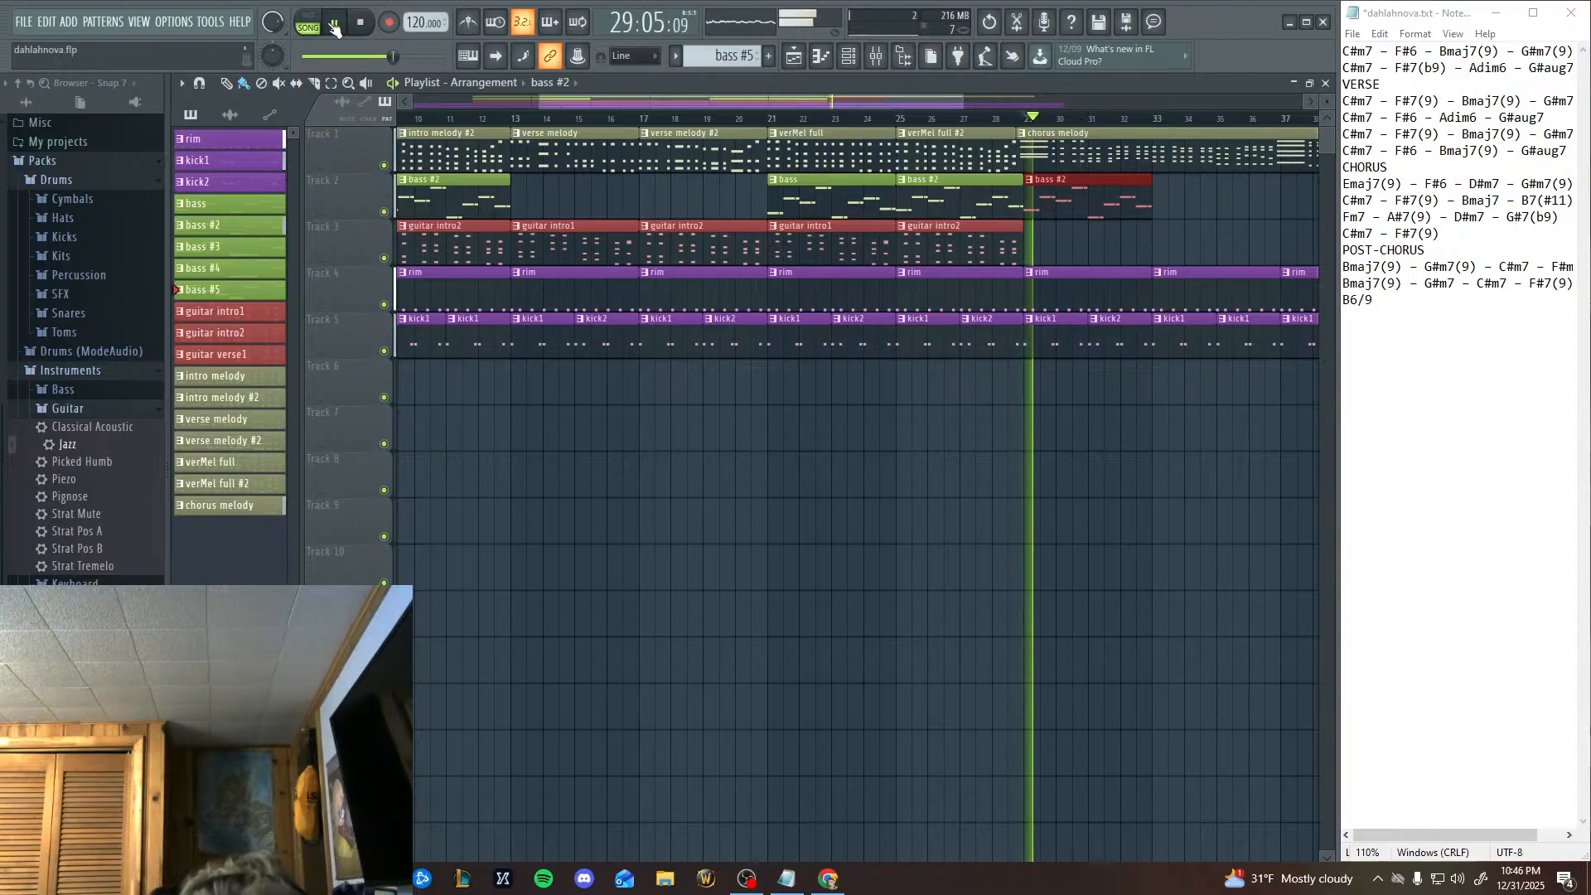
key("space")
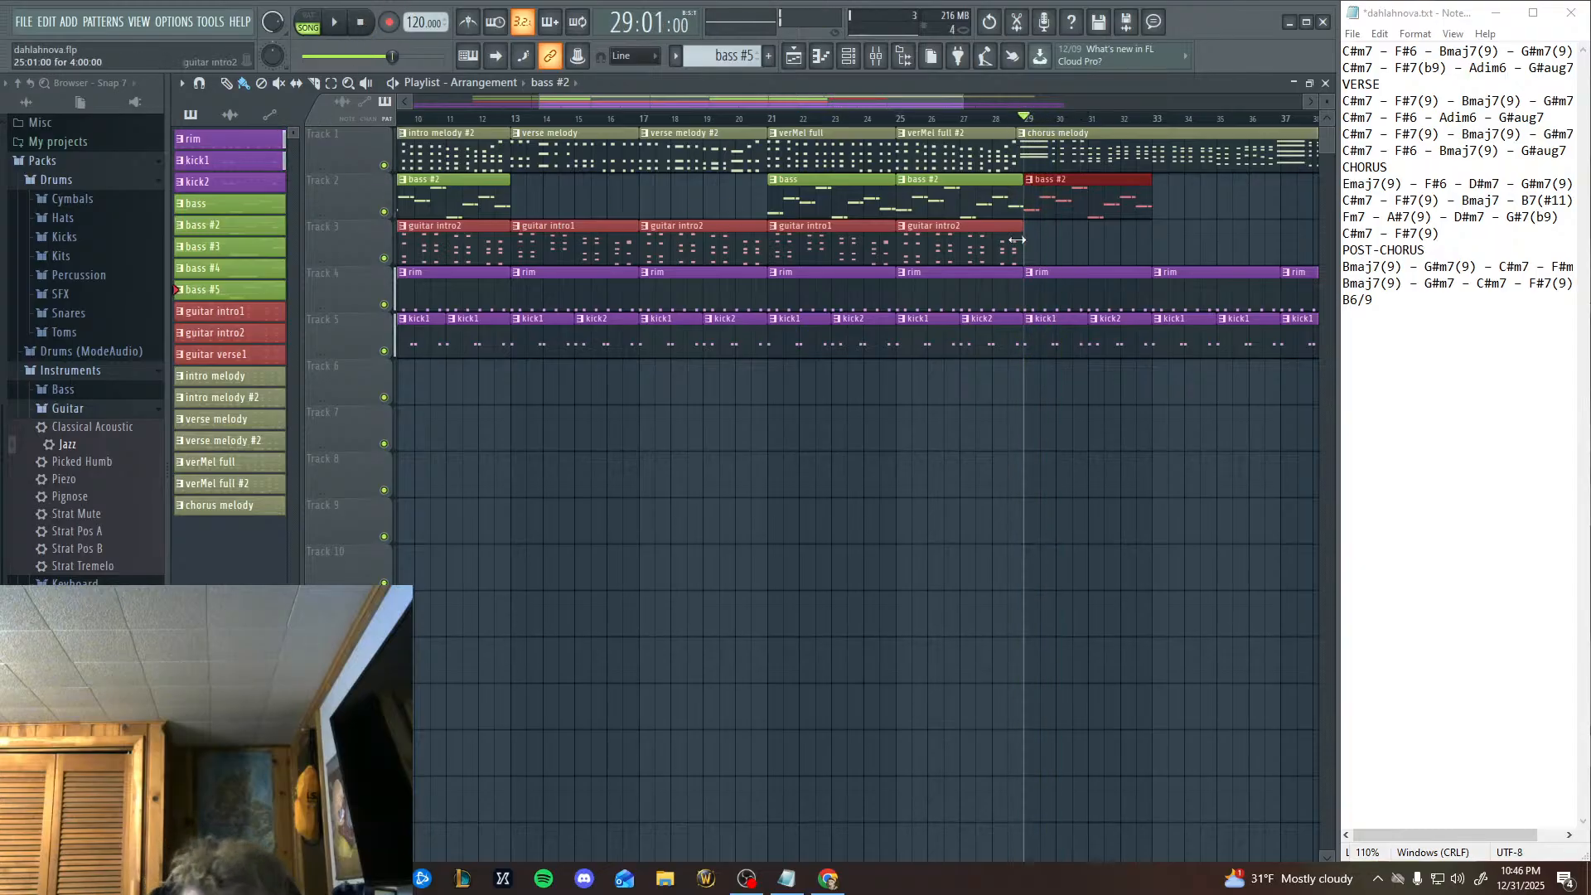
right_click(1034, 211)
Place the bass #5 pattern on Track 2 at bar 29 and play the chorus opening from there before stopping.
left_click(246, 294)
left_click(1043, 193)
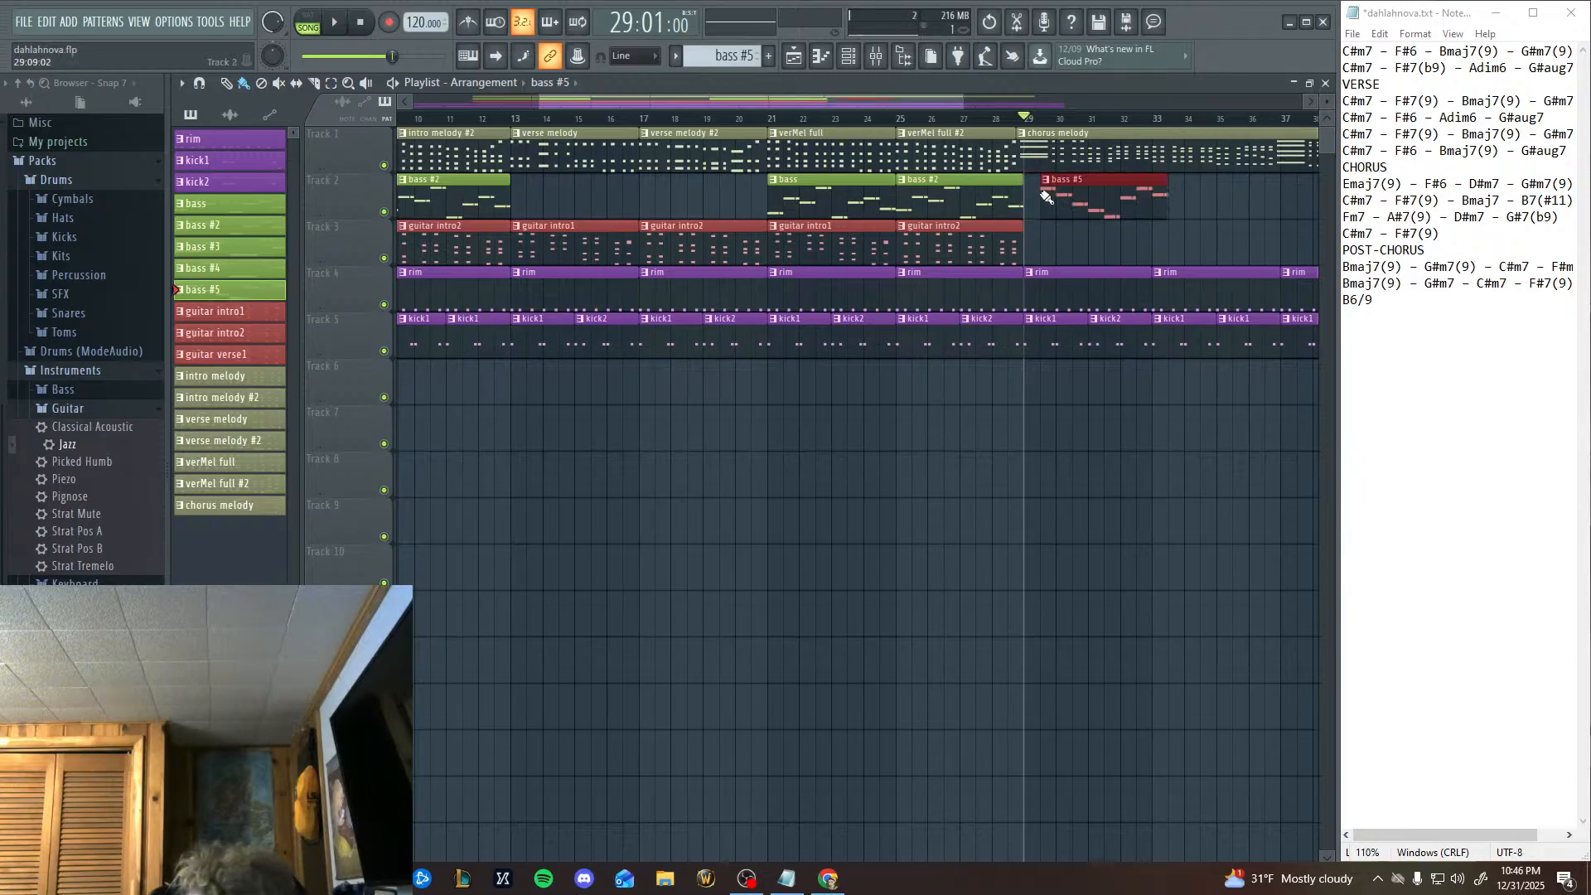
left_click_drag(1046, 196, 1031, 196)
left_click(339, 26)
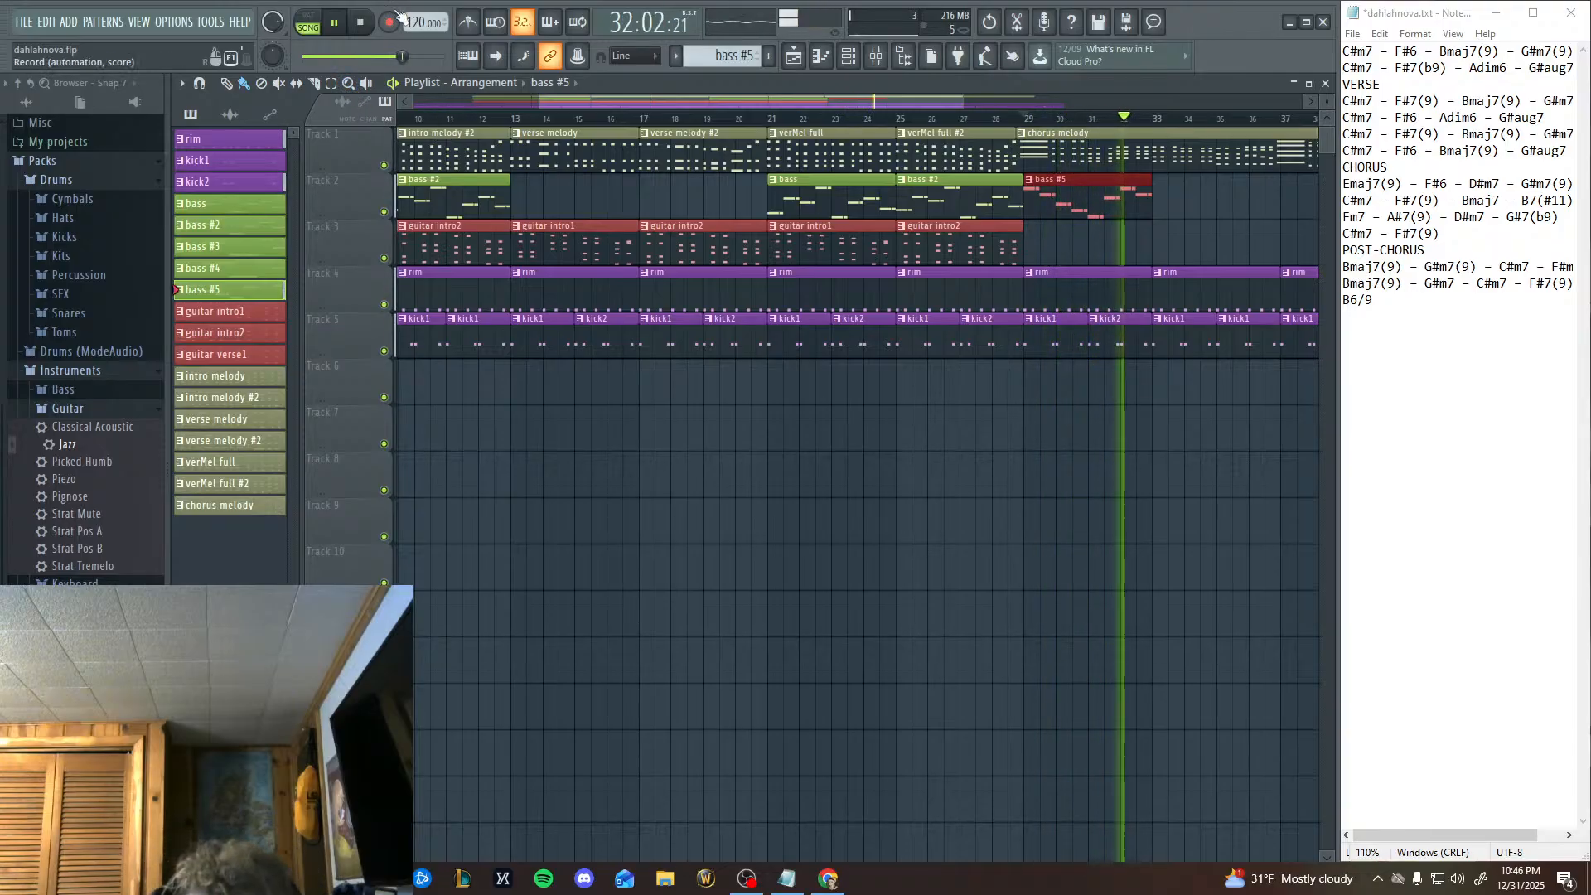
left_click(360, 22)
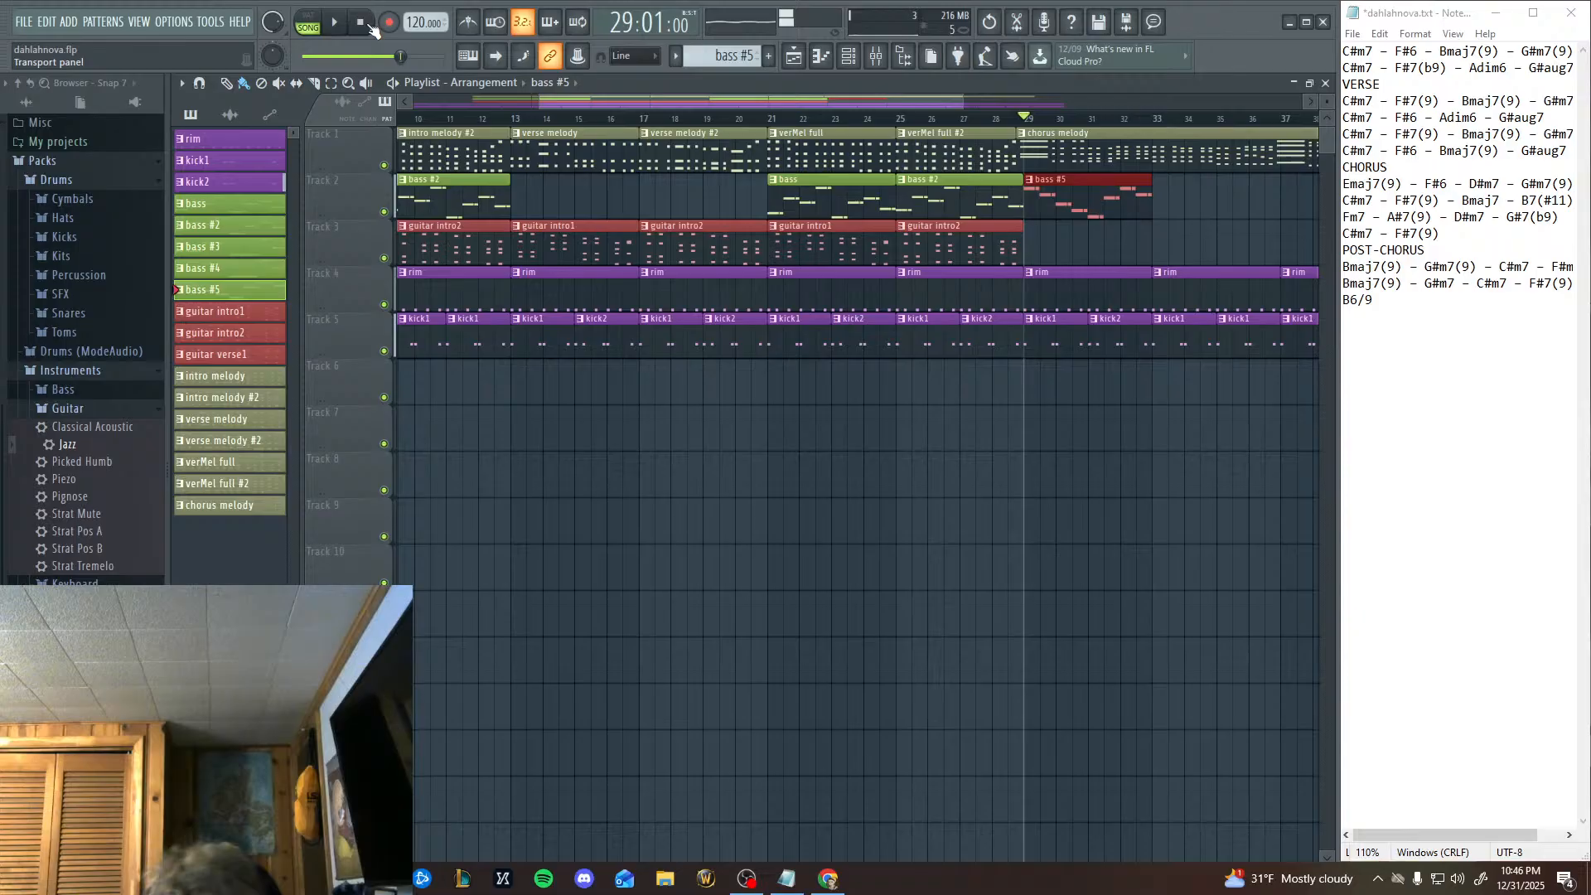
Reopen the bass #5 notes and raise the C6 pair in the second half of bar 3 to C#6.
double_click(876, 133)
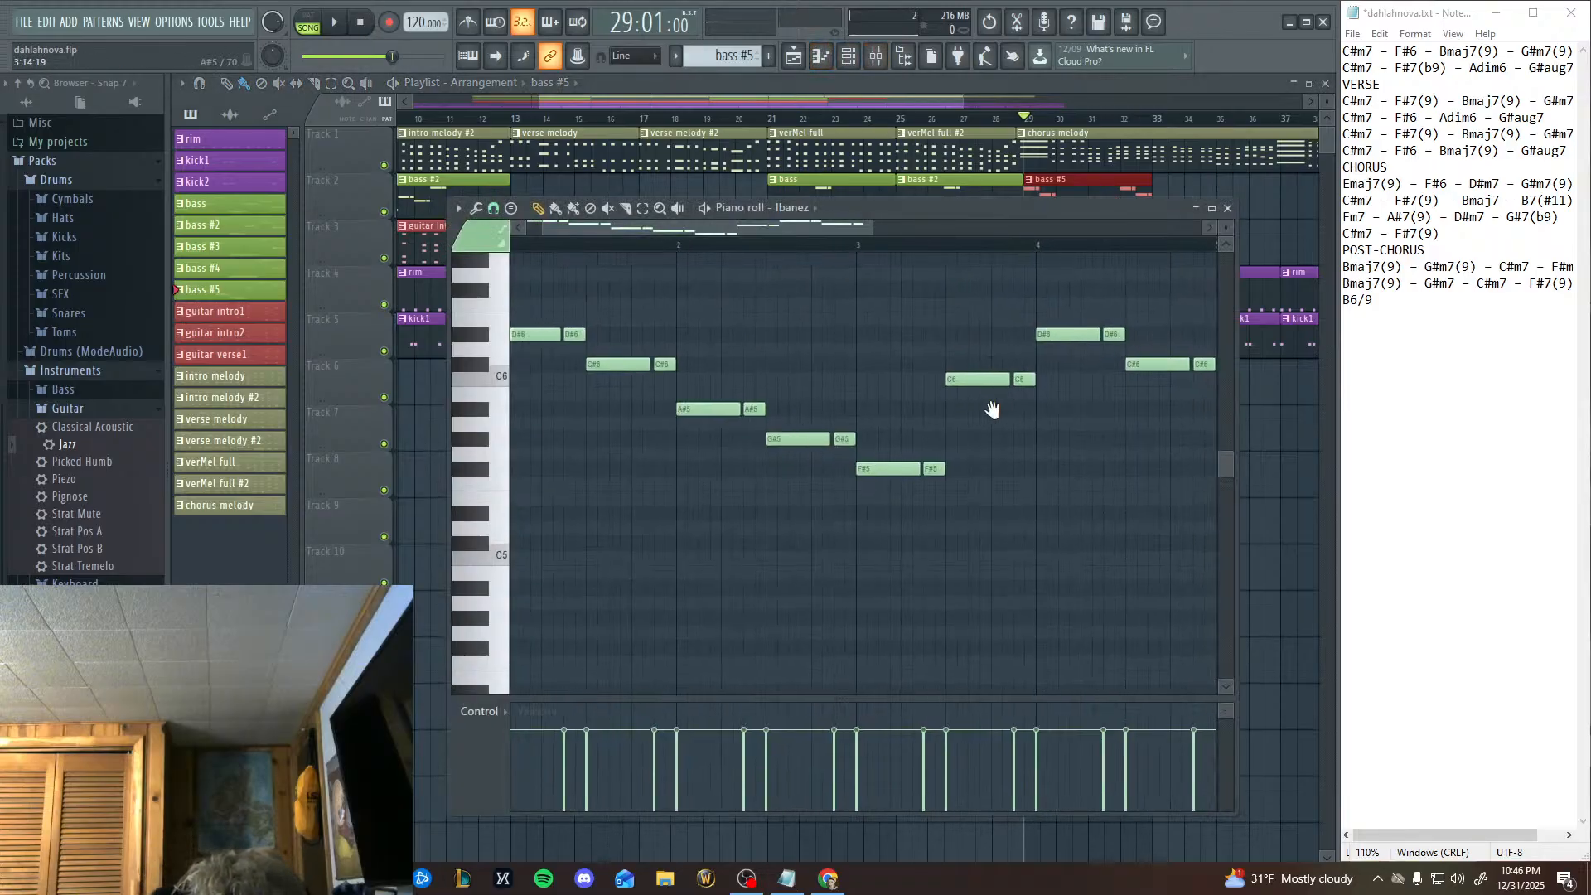
left_click(643, 208)
left_click_drag(902, 402, 1055, 365)
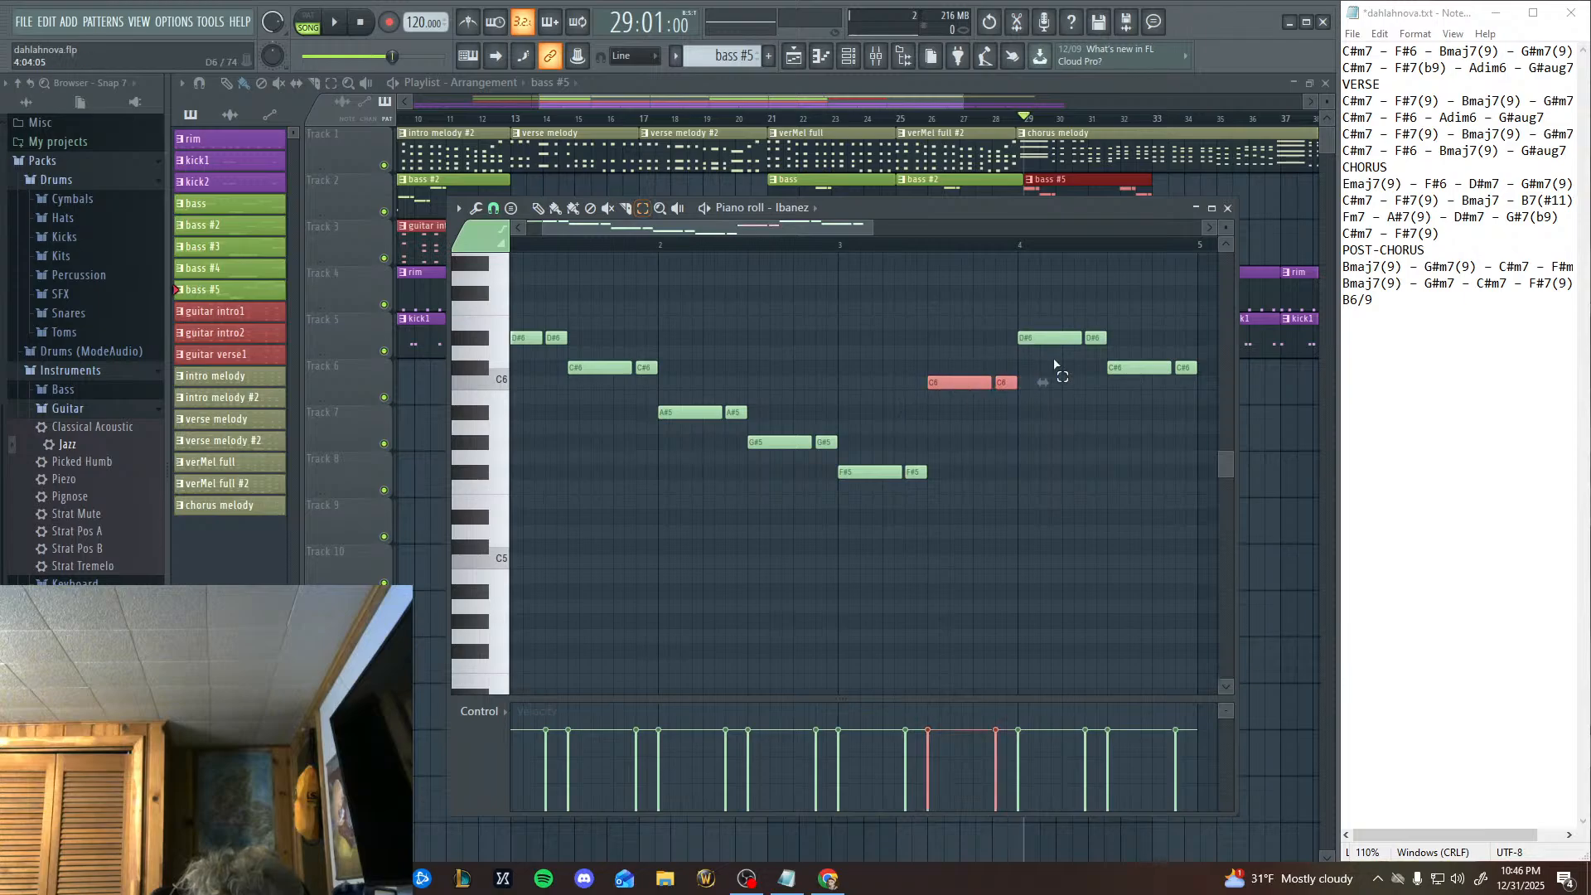
left_click(538, 208)
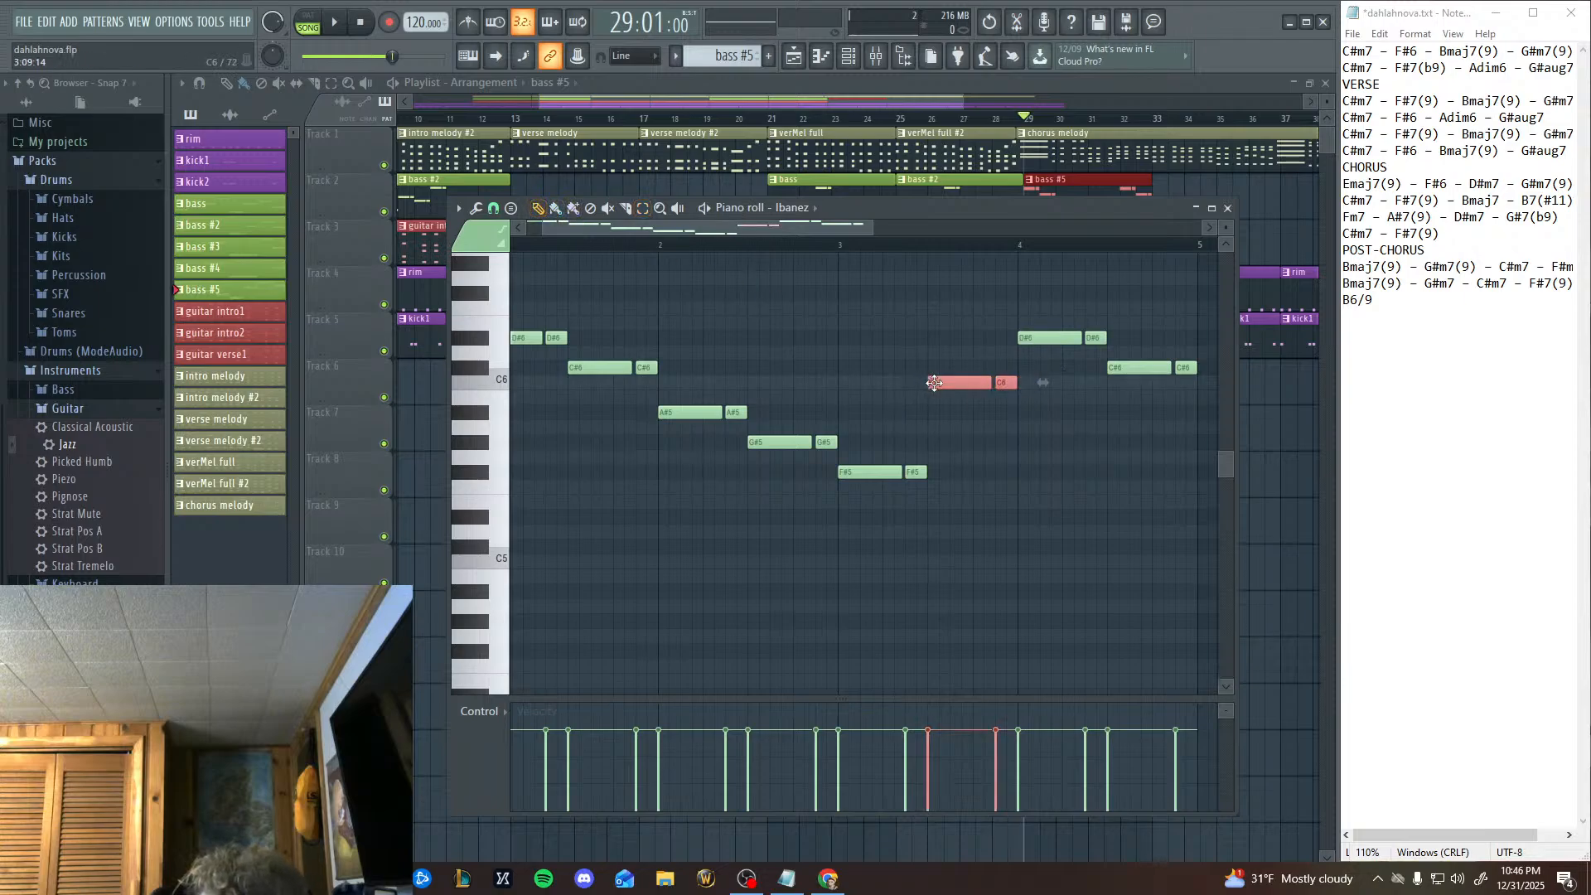
left_click_drag(934, 383, 934, 365)
Play the song from bar 29 through the revised bass #5 notes, following them in the piano roll, and stop playback.
left_click_drag(610, 327, 663, 400)
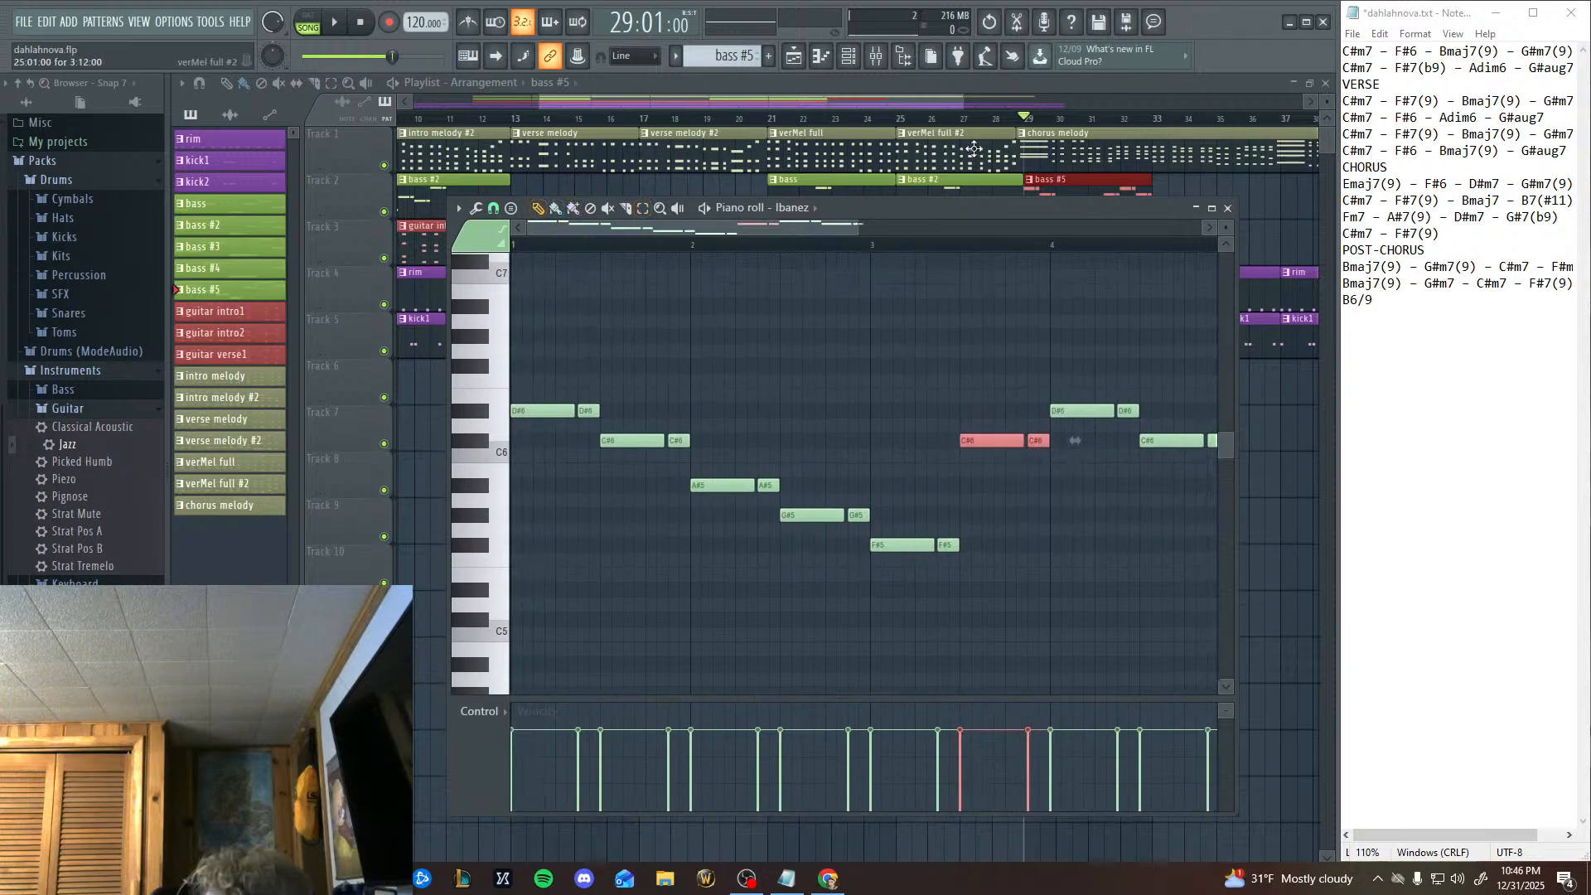
key("space")
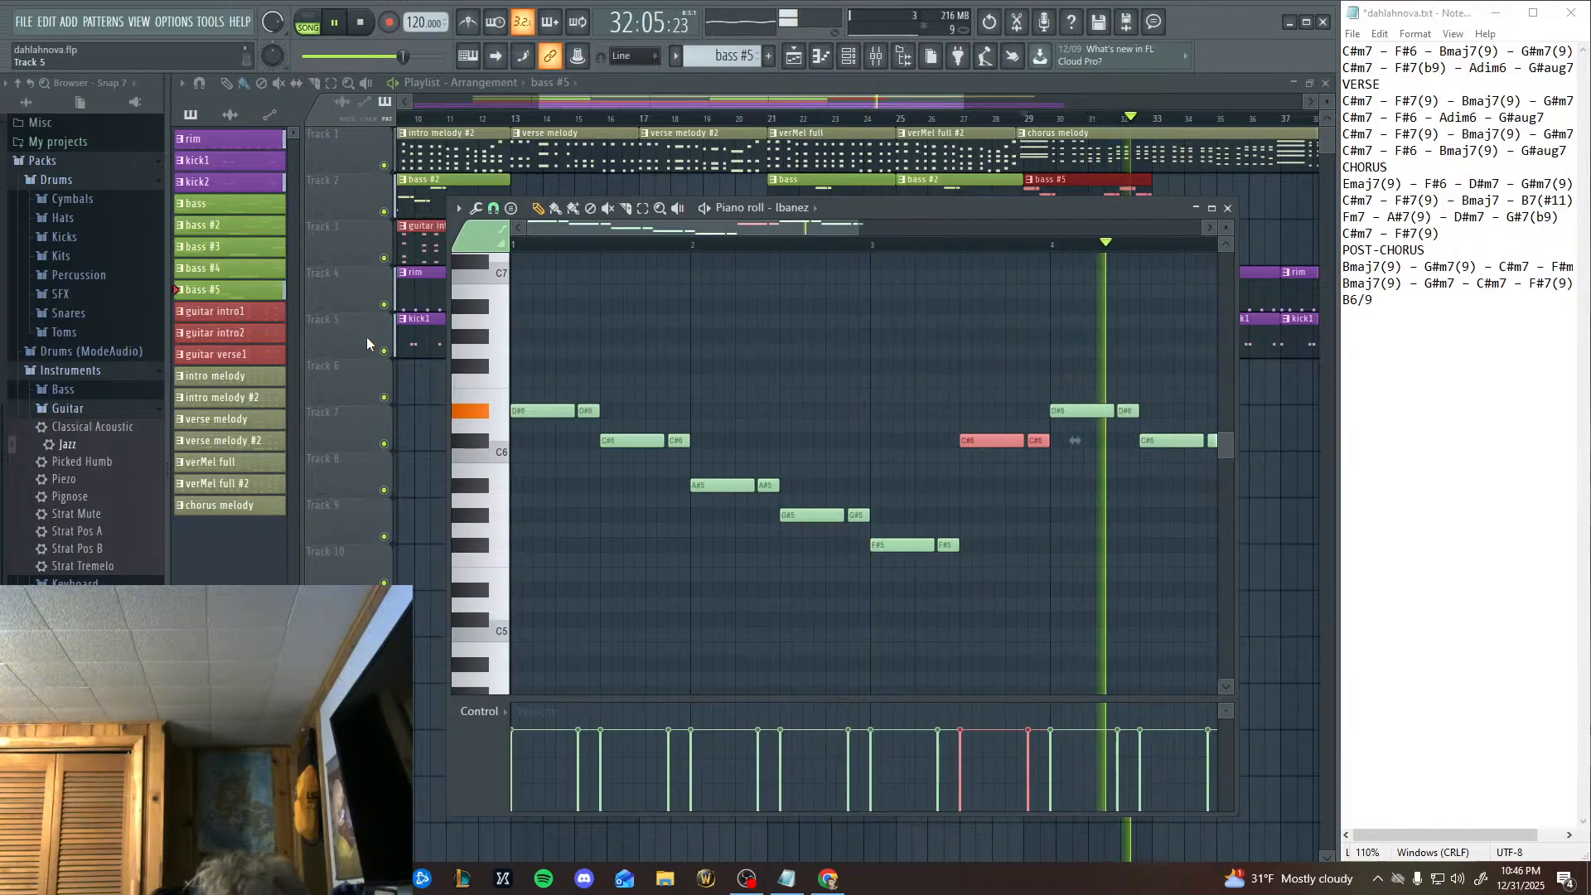
left_click_drag(403, 57, 392, 56)
key("space")
Audition alternative pitches, lower the last C#6 pair in bar 4 to A#5, and close the piano roll.
scroll(681, 370, "right", 3)
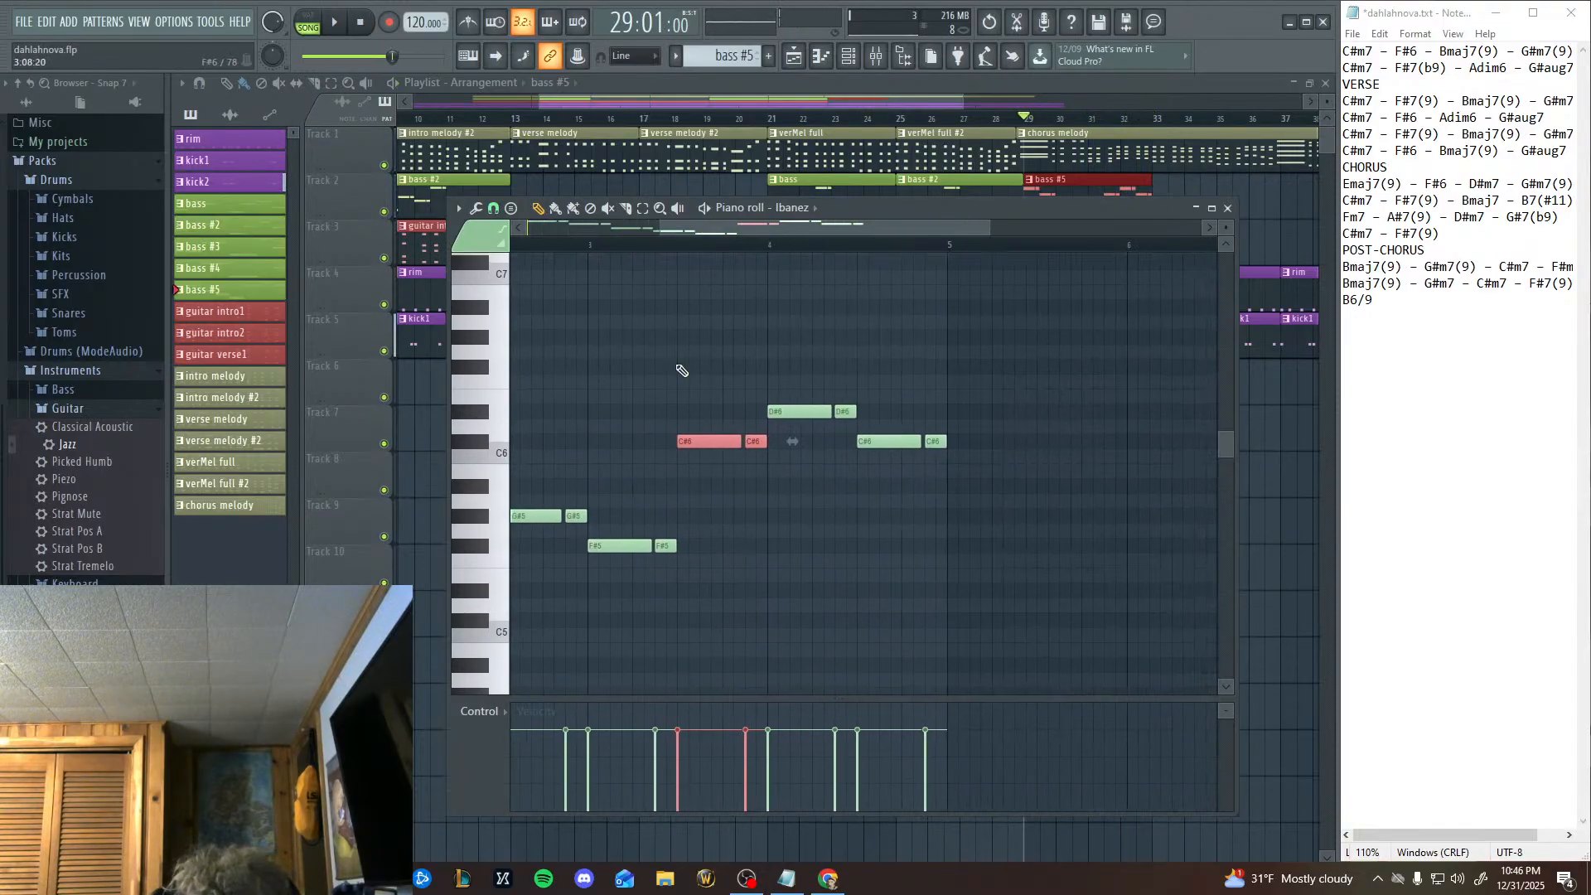
left_click(486, 443)
left_click(486, 491)
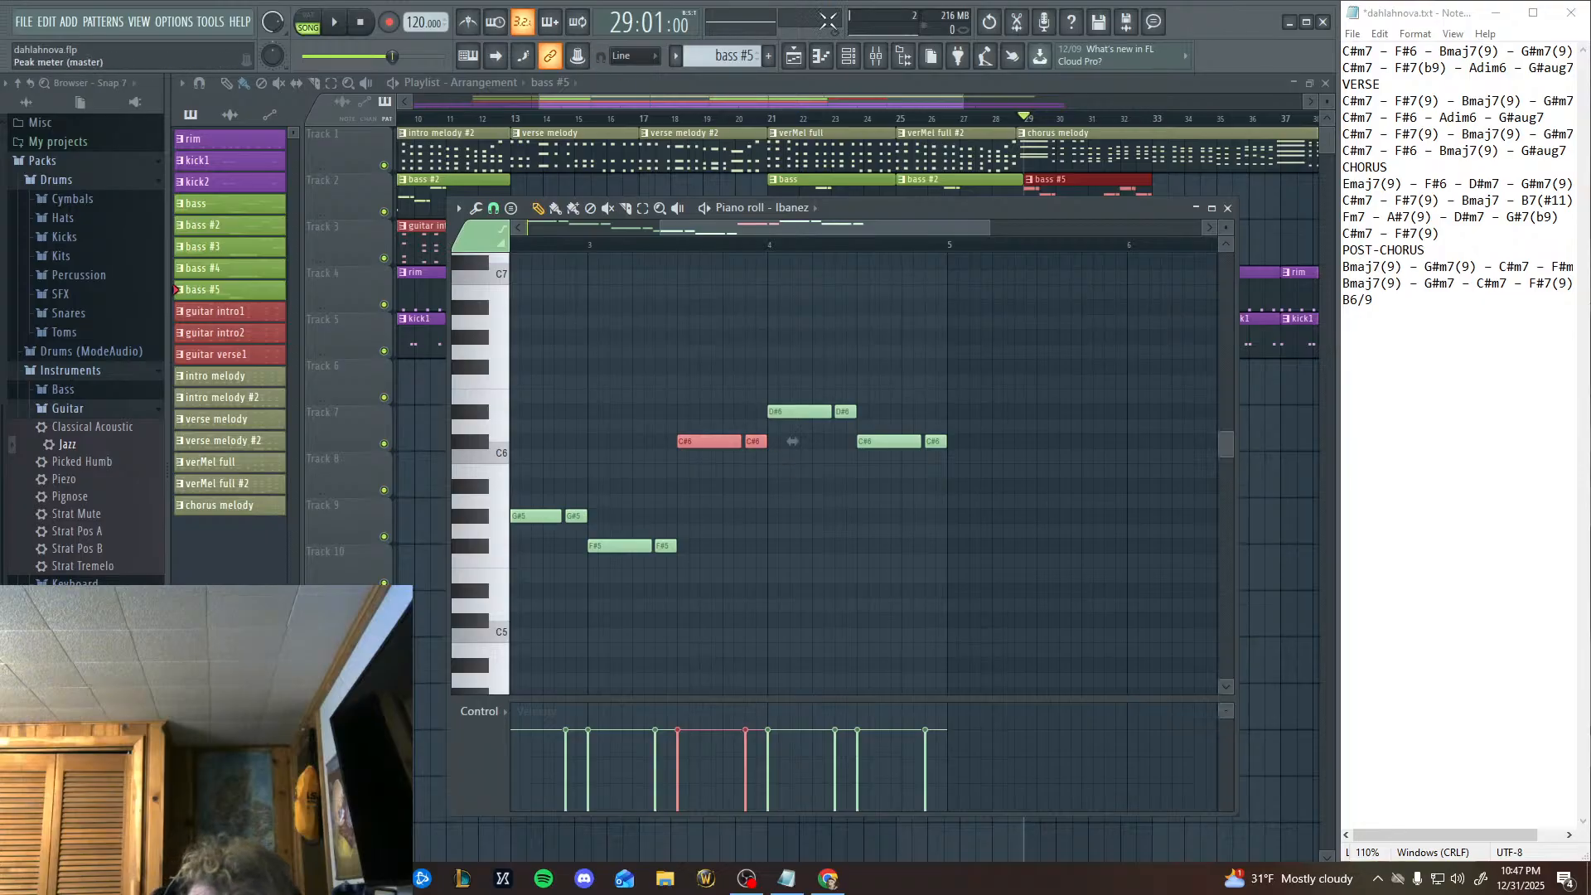
left_click(643, 208)
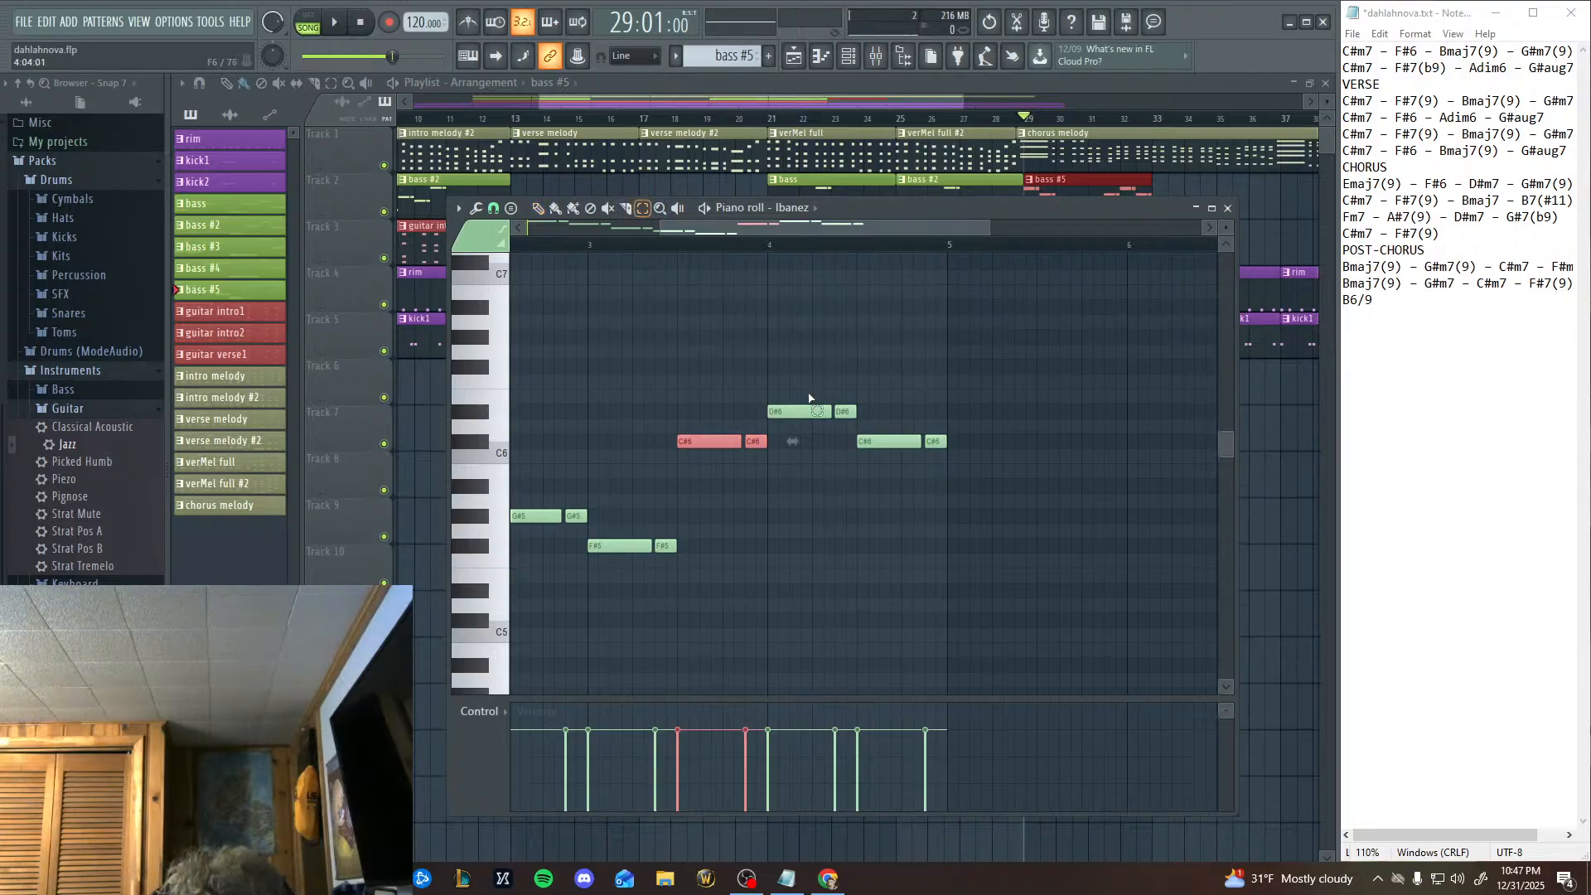
left_click_drag(966, 426, 799, 629)
left_click(540, 209)
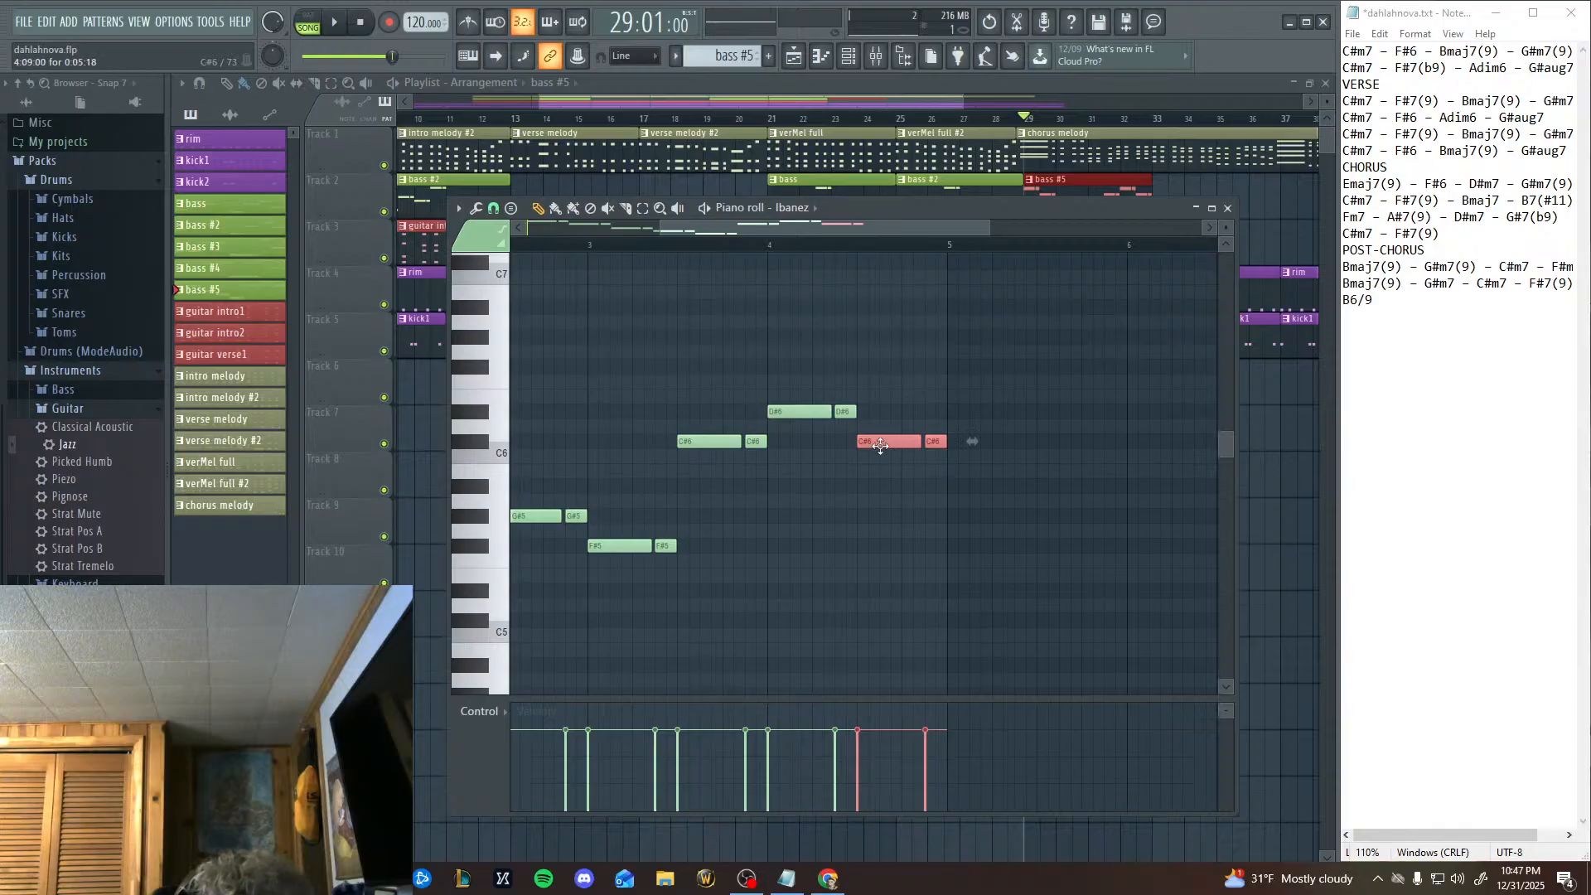
left_click_drag(880, 442, 880, 487)
left_click_drag(890, 544, 683, 518)
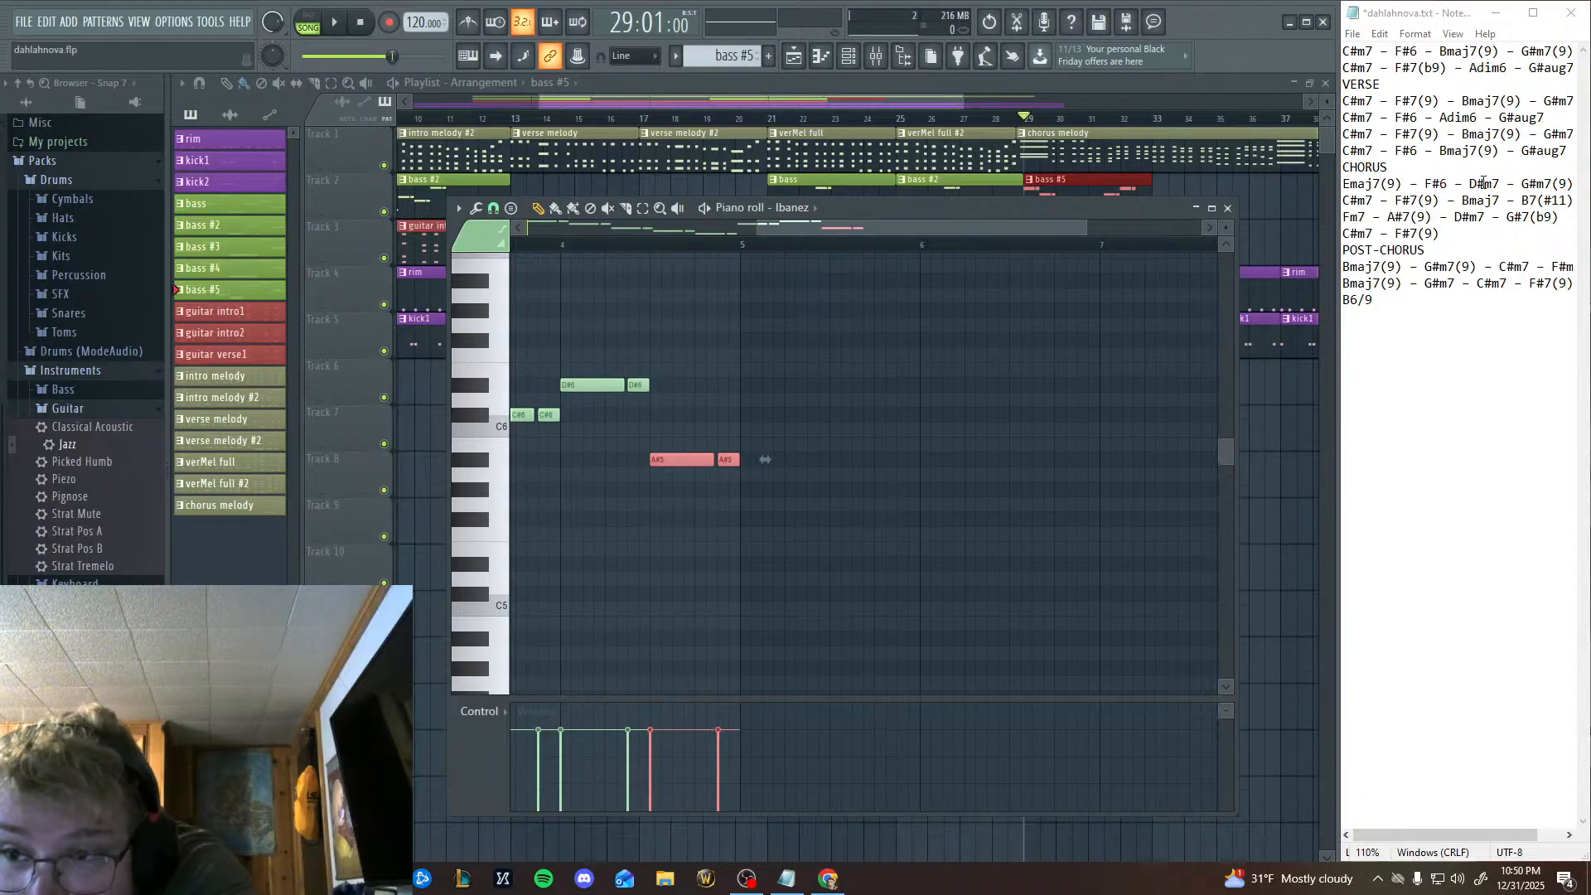
left_click(1227, 208)
Select the chorus melody pattern and show its Electric channel notes in the piano roll.
left_click_drag(1198, 204, 1138, 190)
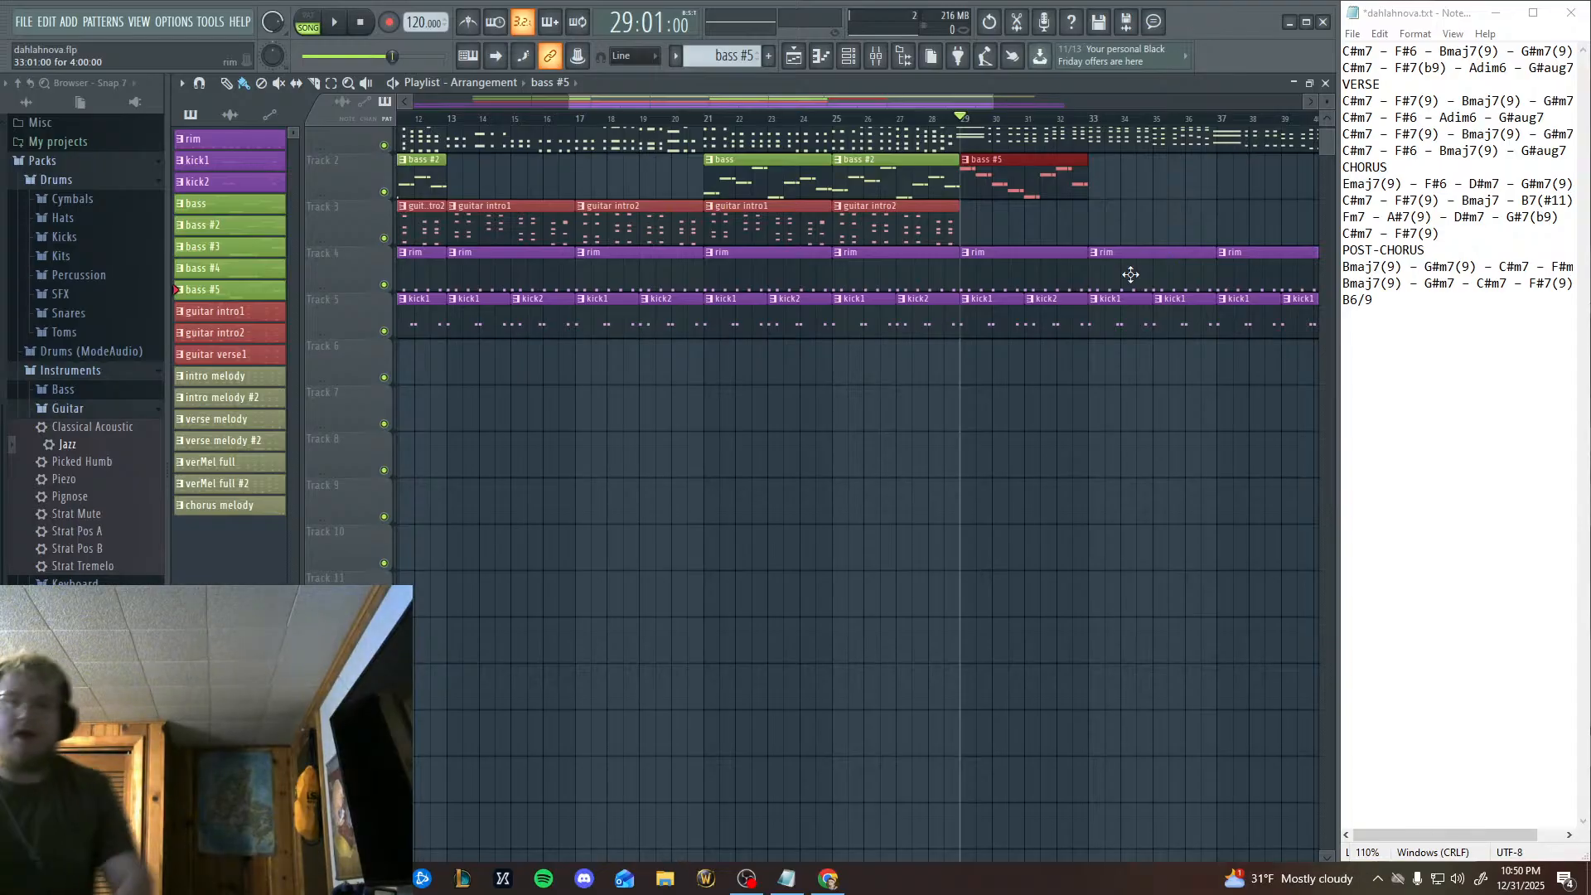
scroll(1213, 274, "up", 1)
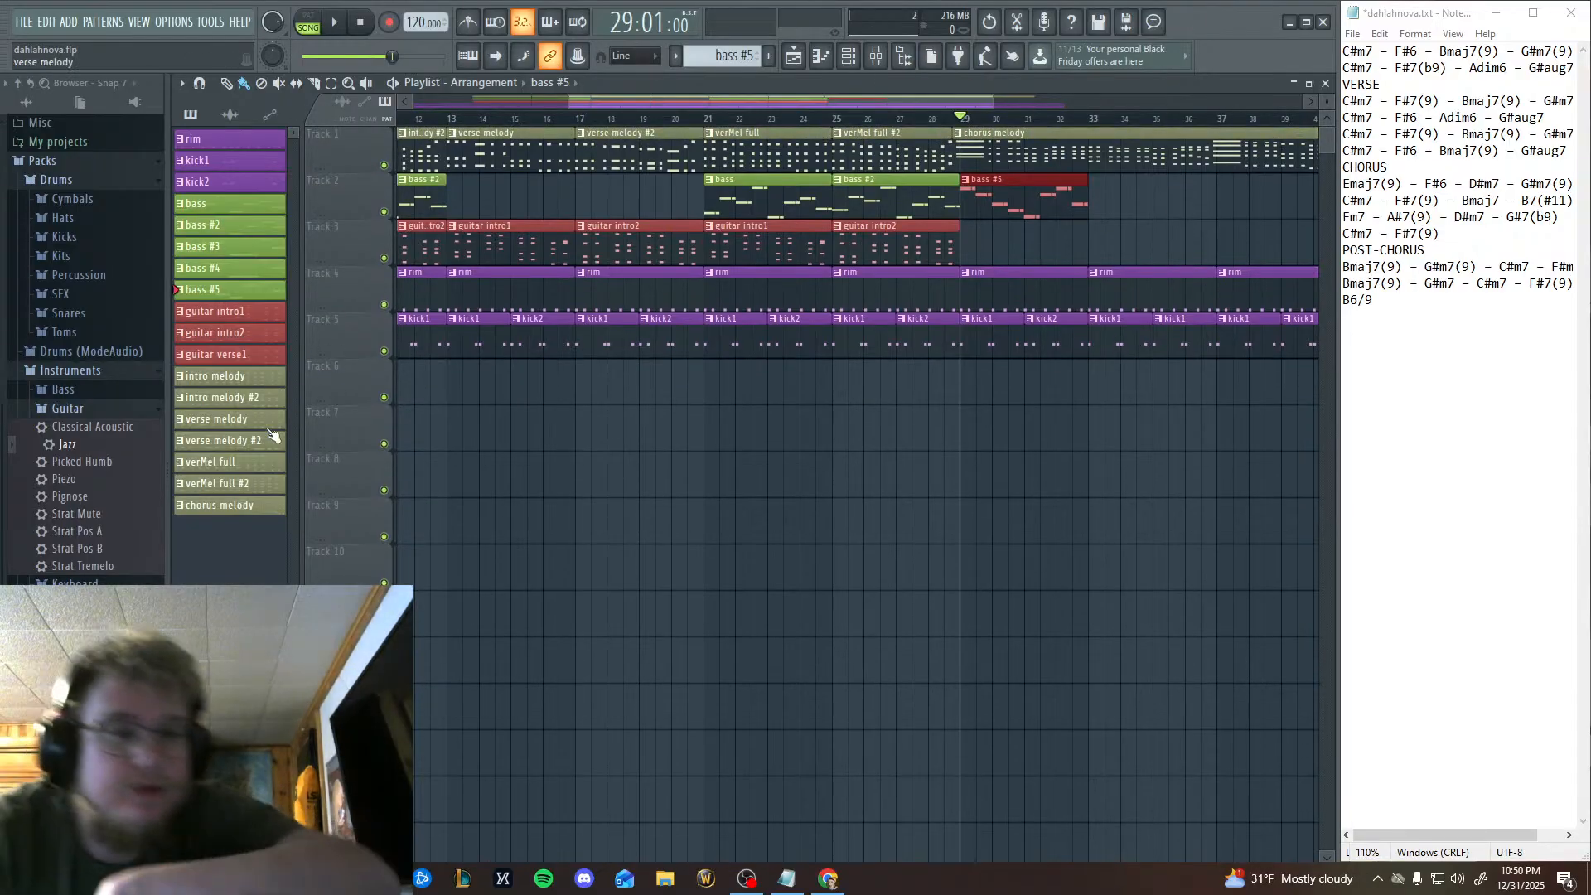
left_click(227, 507)
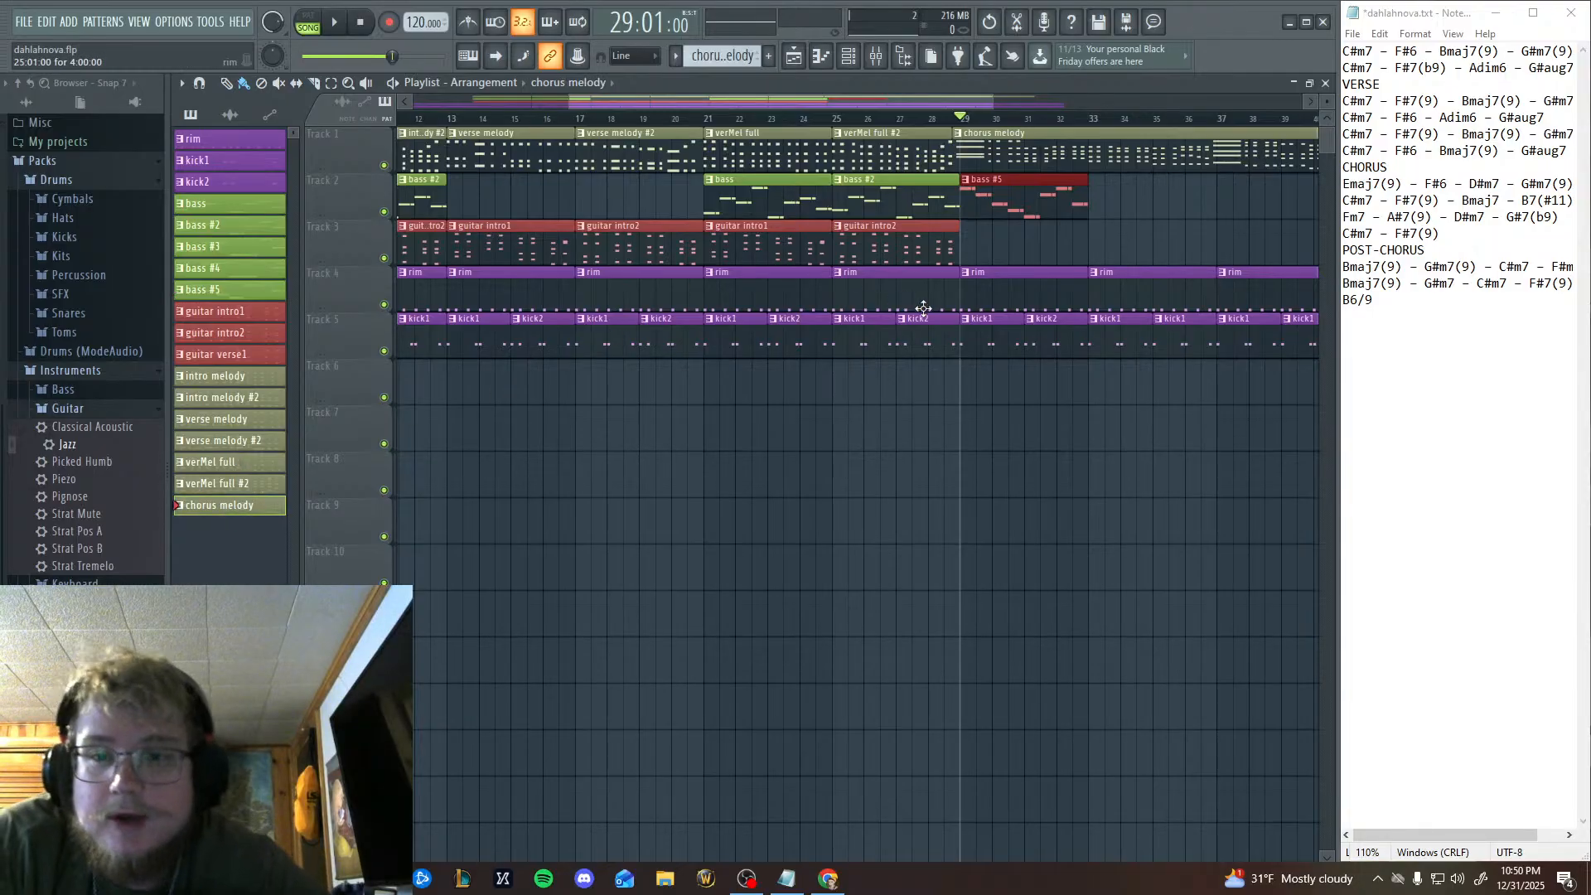
scroll(854, 324, "right", 3)
left_click(820, 55)
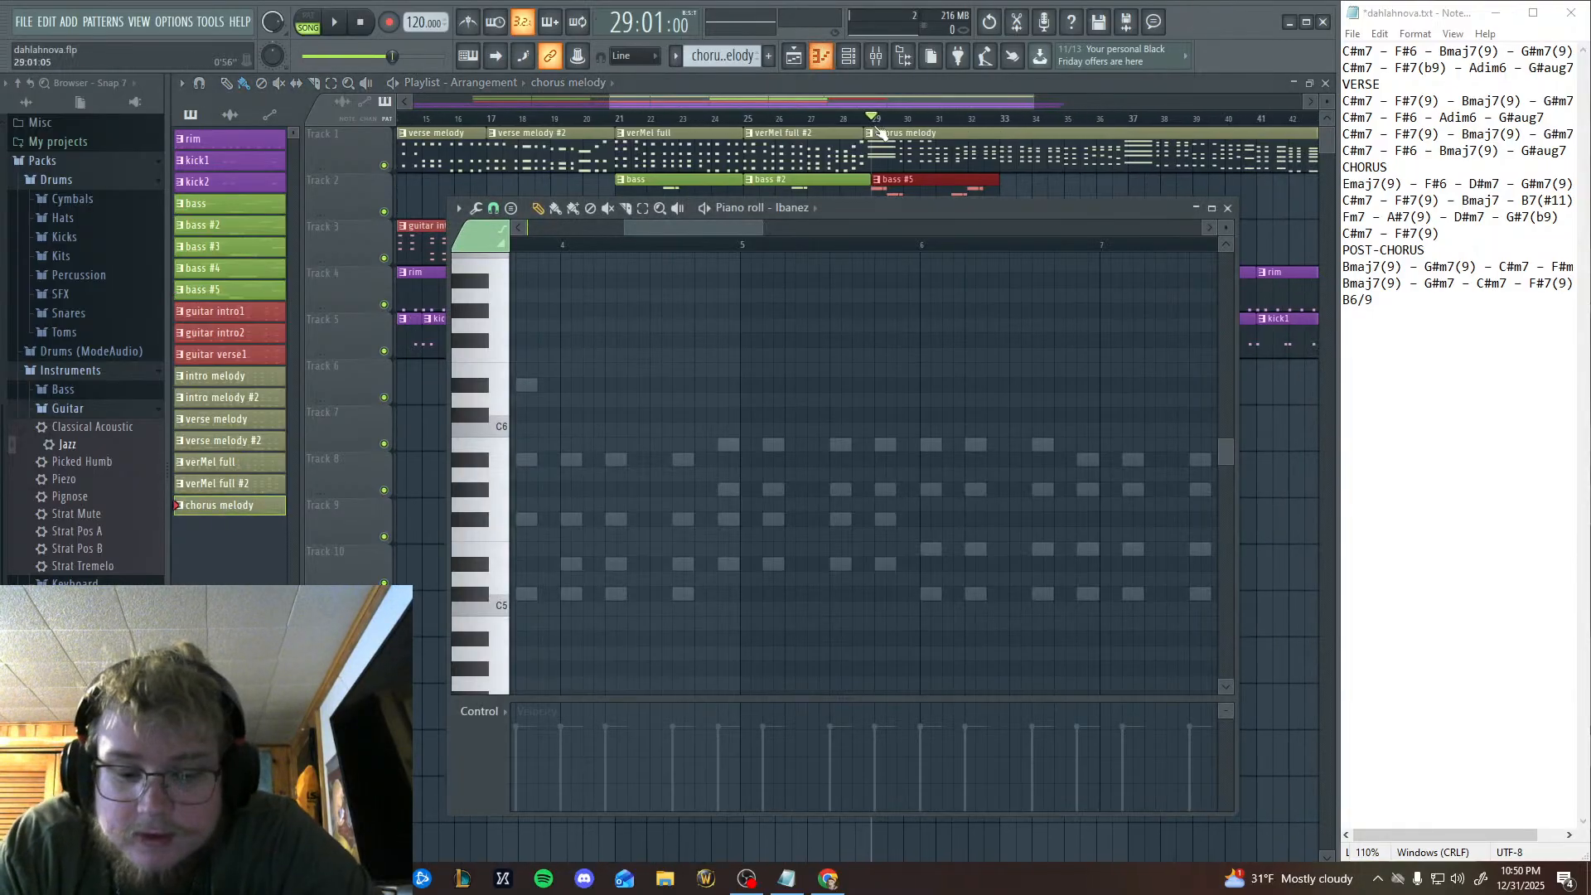
left_click(786, 212)
left_click(811, 237)
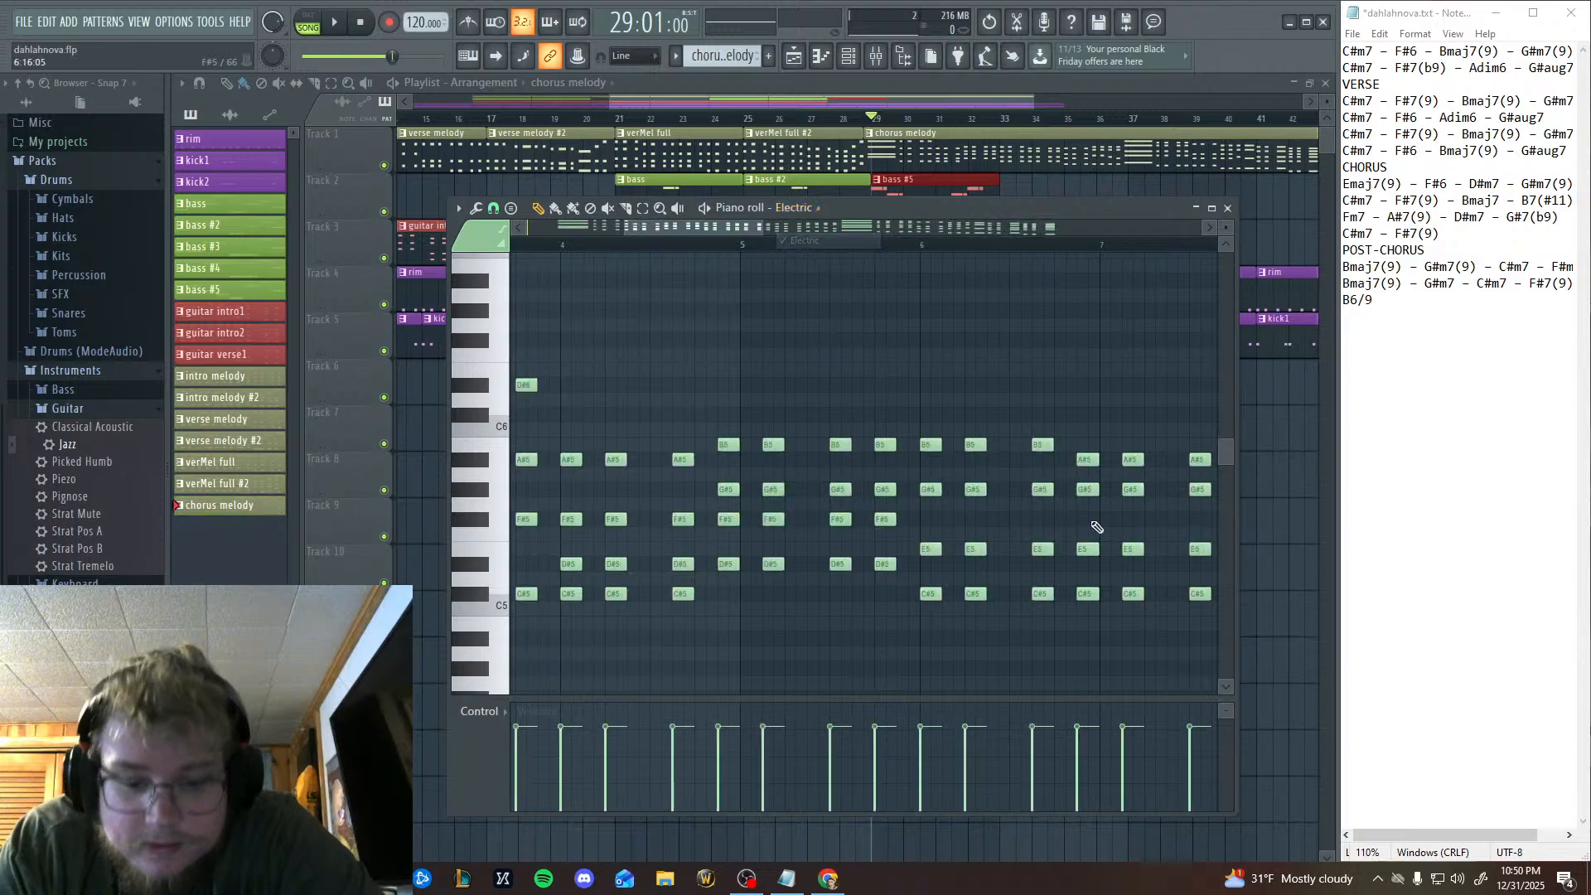
Examine the chorus melody chords in bars 5 to 7 and audition the F6 and F5 keys against them.
left_click_drag(1096, 527, 904, 485)
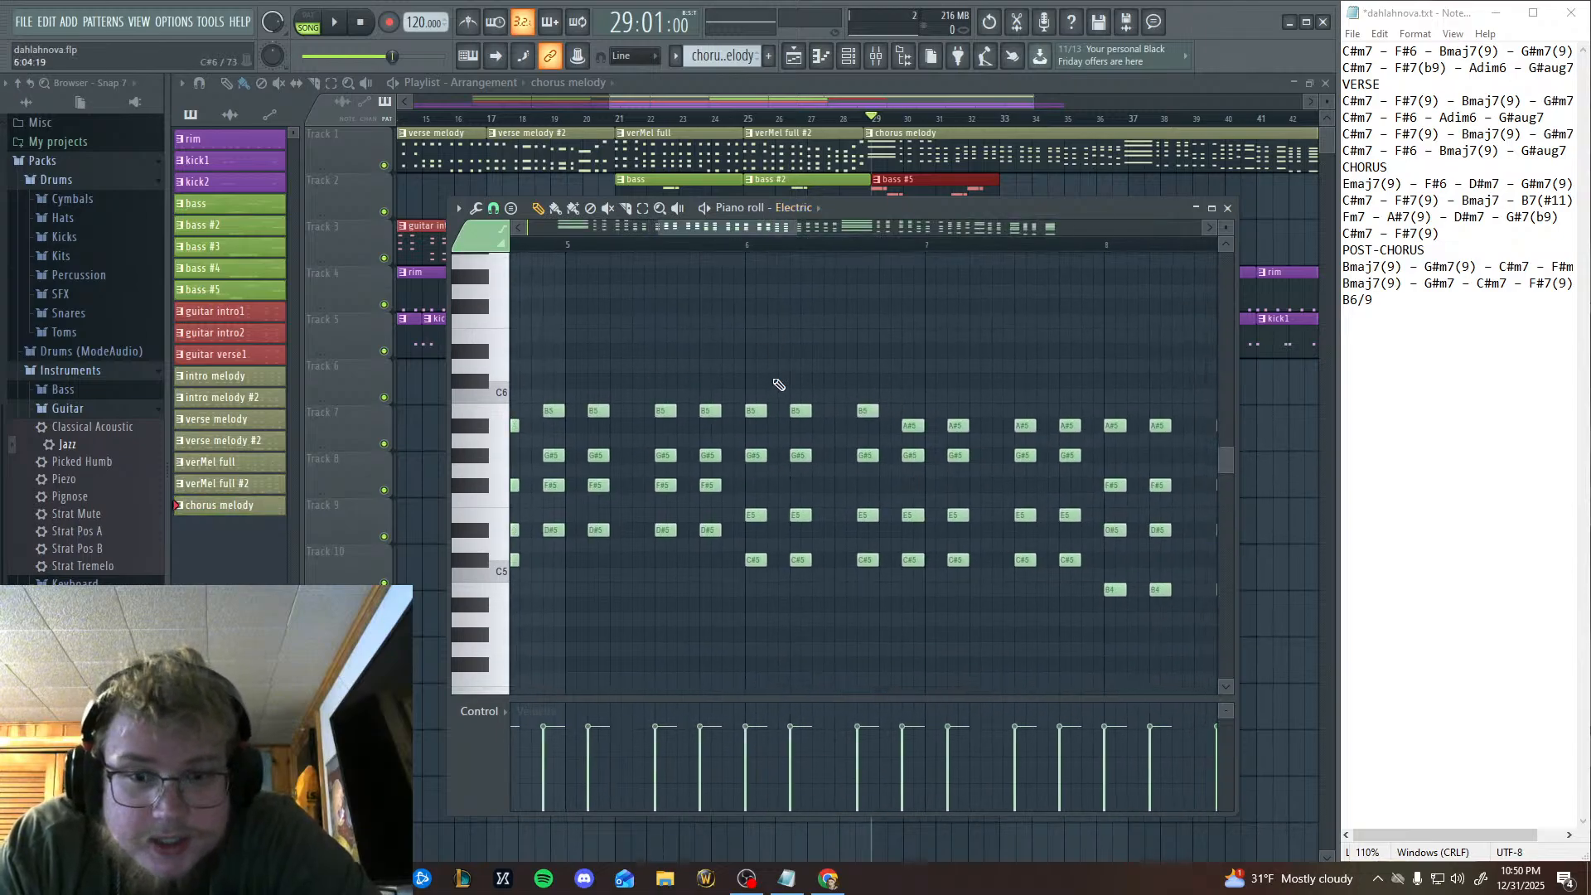
left_click(490, 355)
left_click(489, 325)
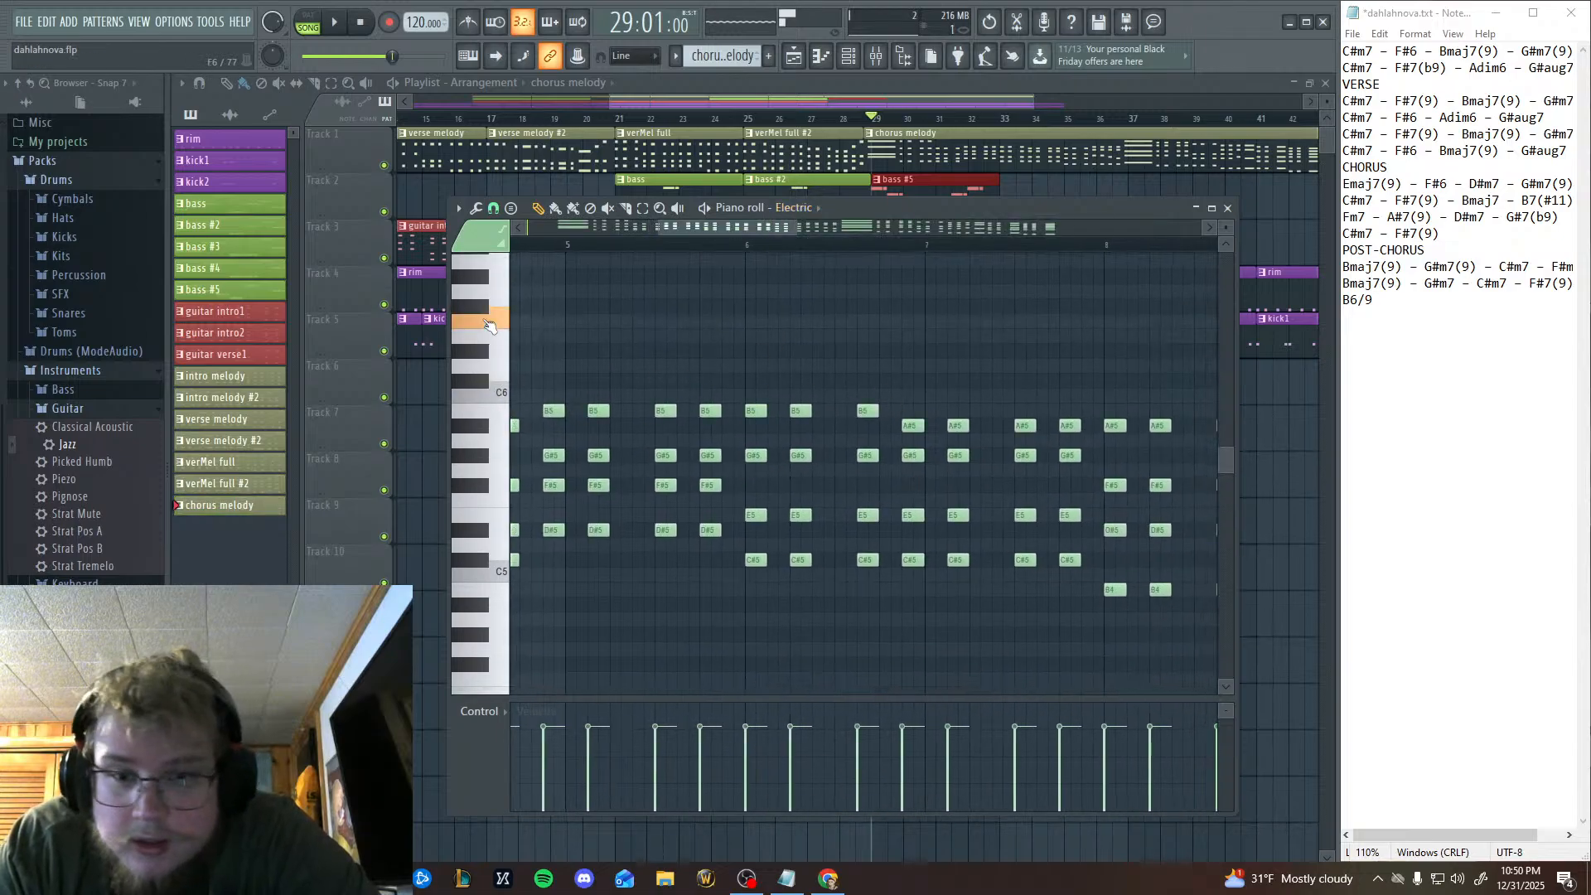
left_click(502, 508)
left_click(503, 508)
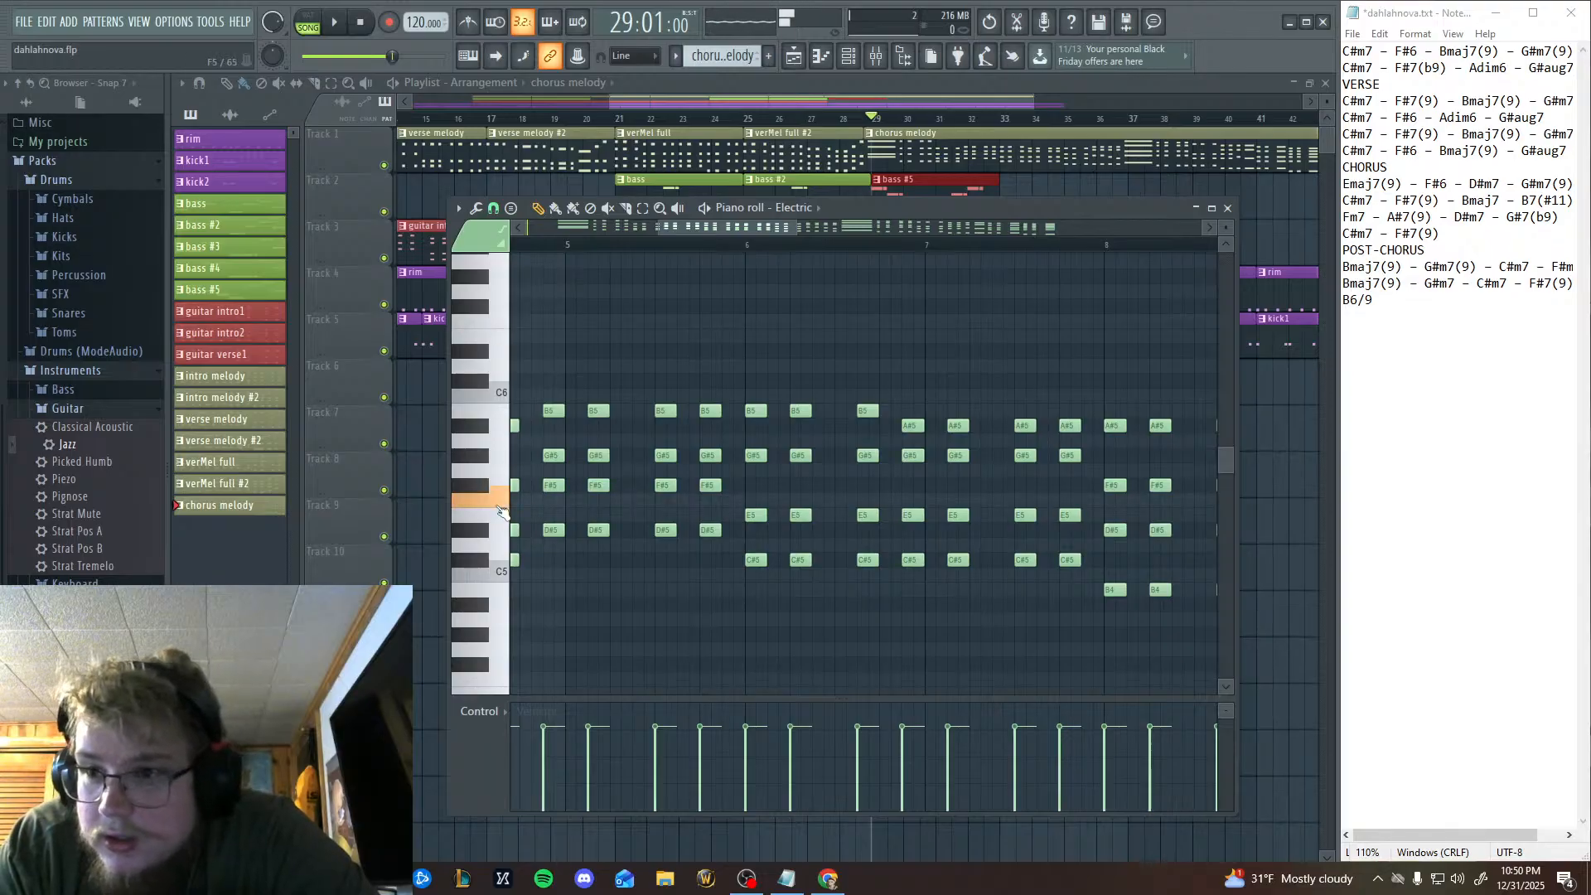
Play the chorus melody on its own in pattern mode from late bar 1, following its chords through bar 7, and stop.
left_click_drag(758, 516, 1368, 592)
left_click_drag(842, 470, 702, 456)
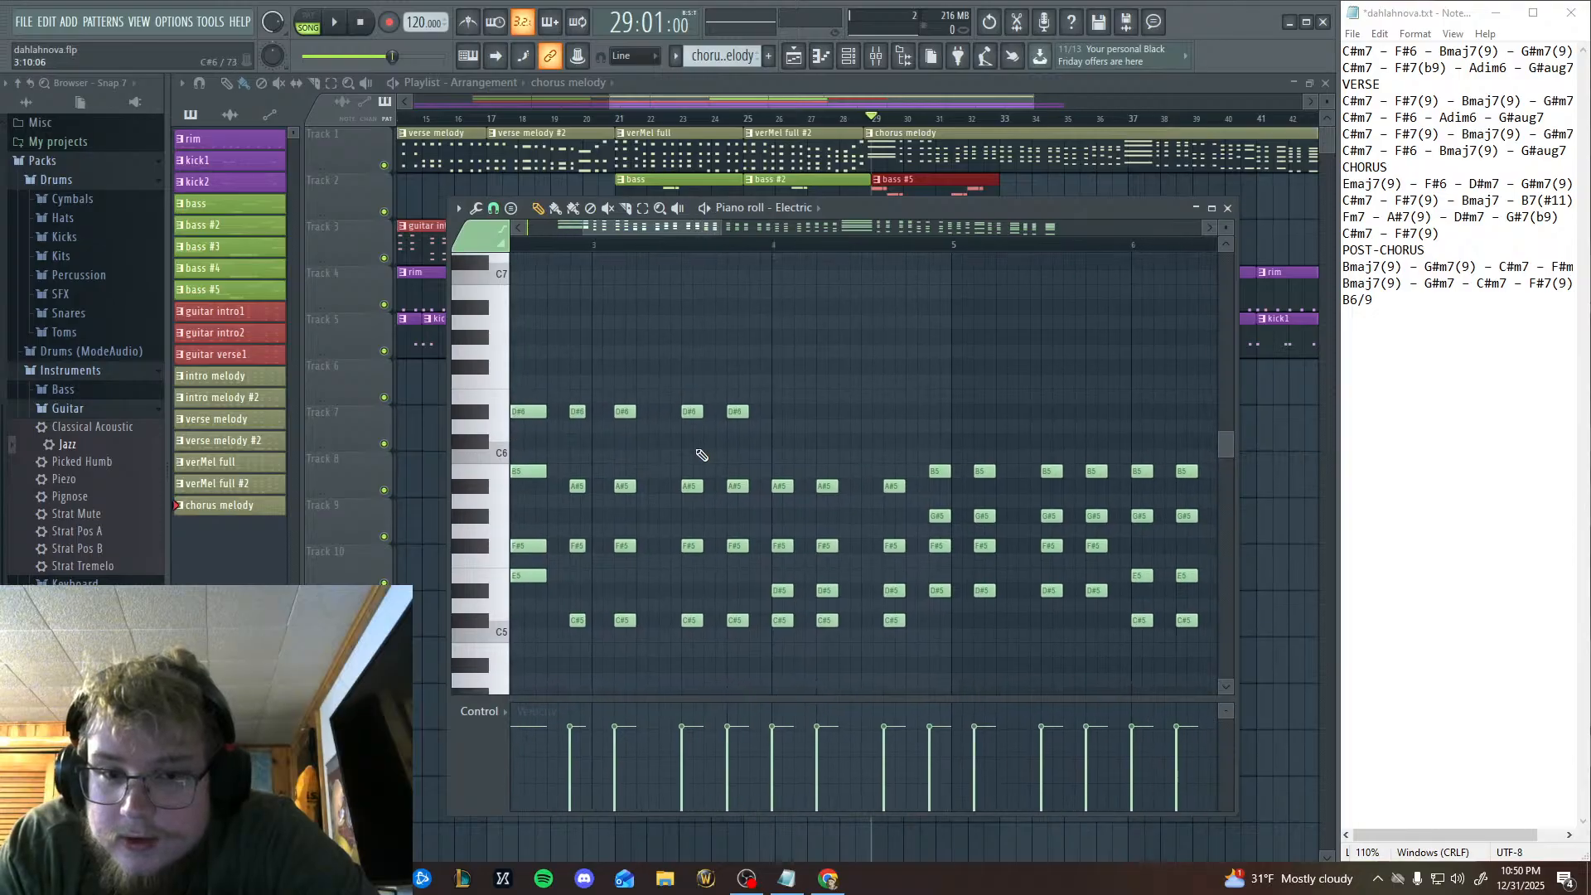
left_click_drag(858, 472, 1011, 400)
left_click_drag(679, 435, 907, 448)
left_click(696, 248)
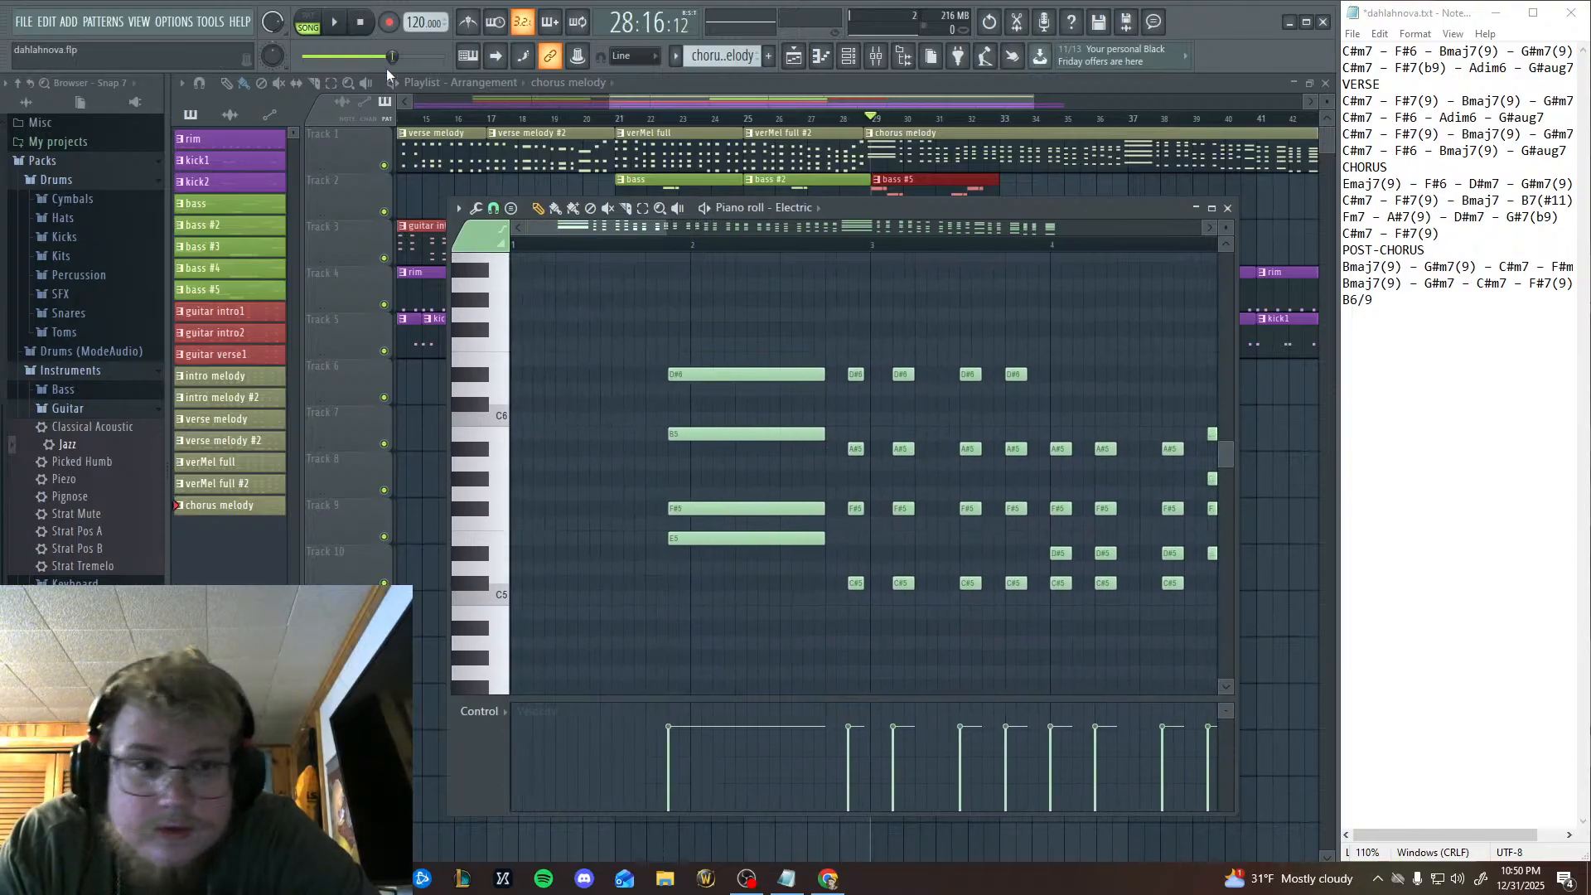
left_click(308, 23)
left_click(685, 243)
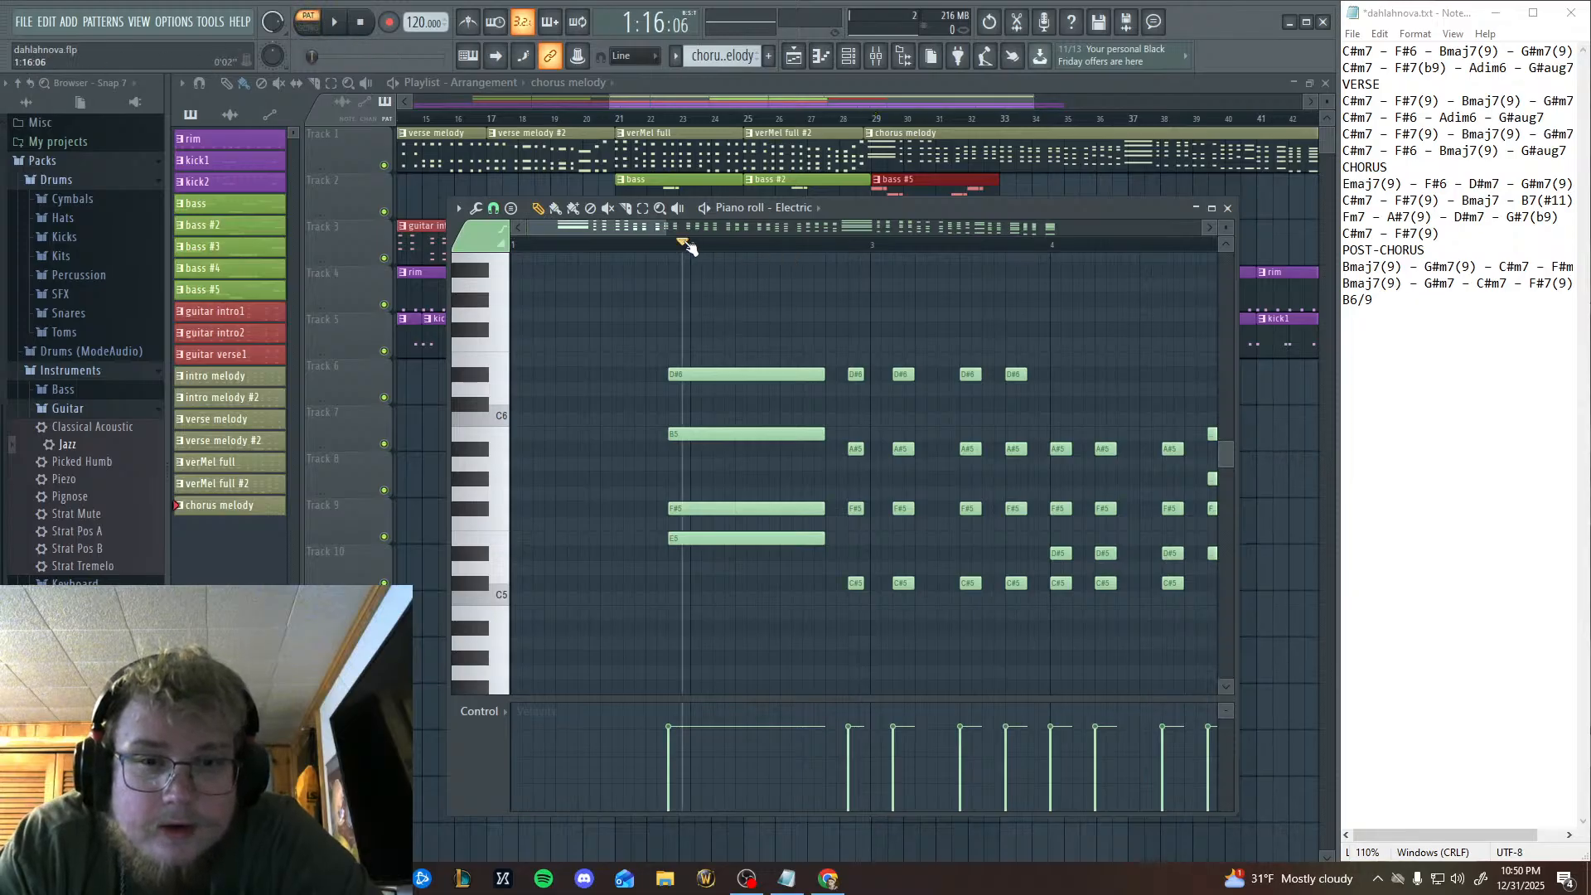
left_click(337, 22)
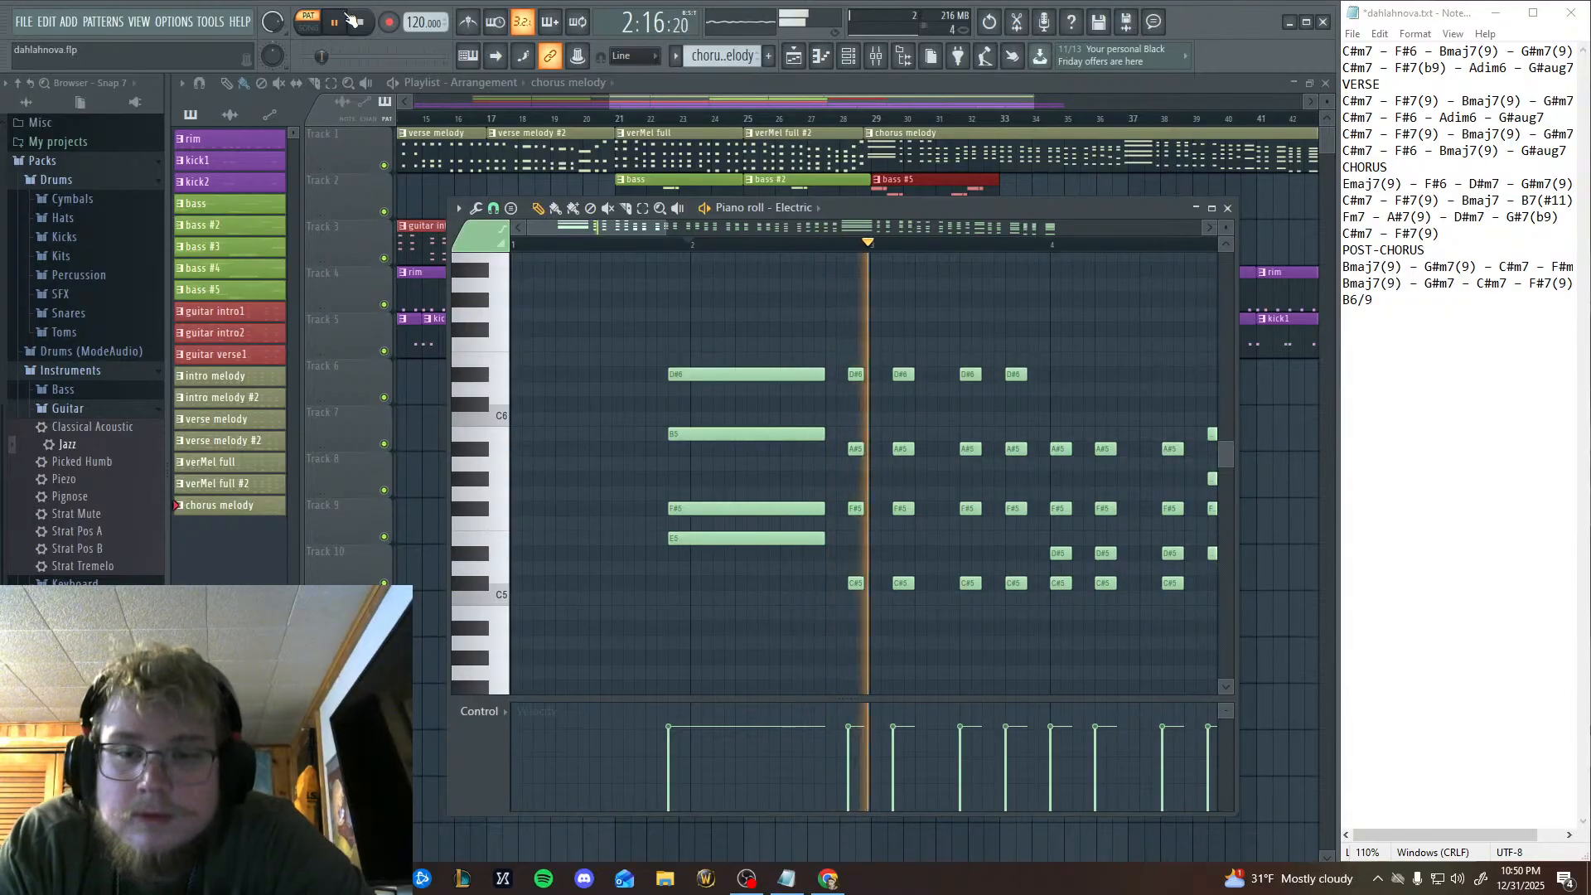
left_click_drag(990, 526, 702, 521)
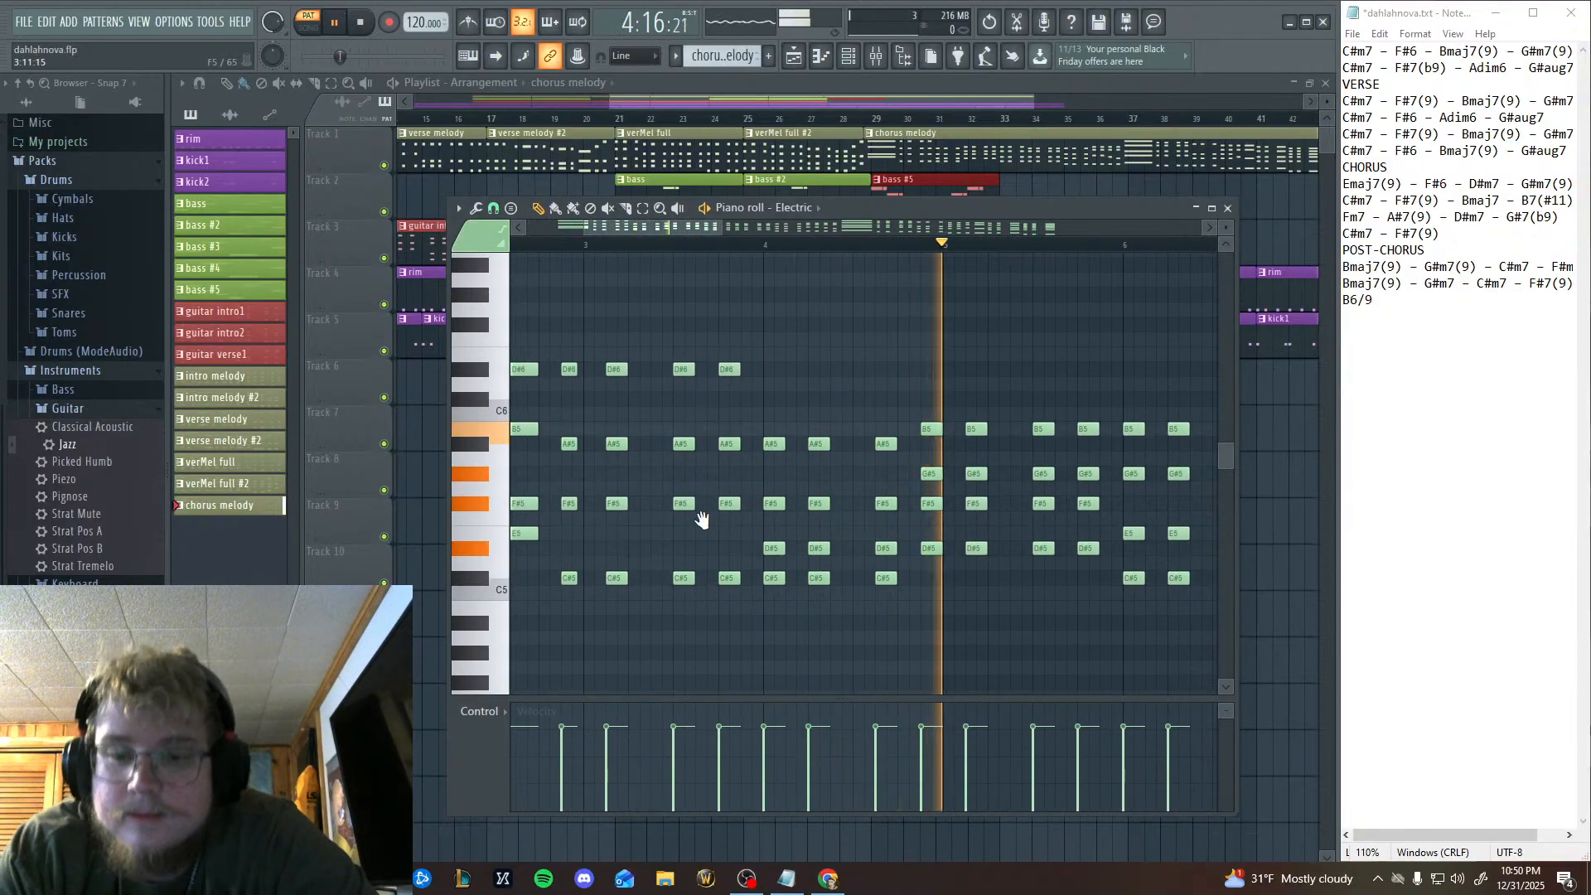
left_click_drag(940, 540, 707, 549)
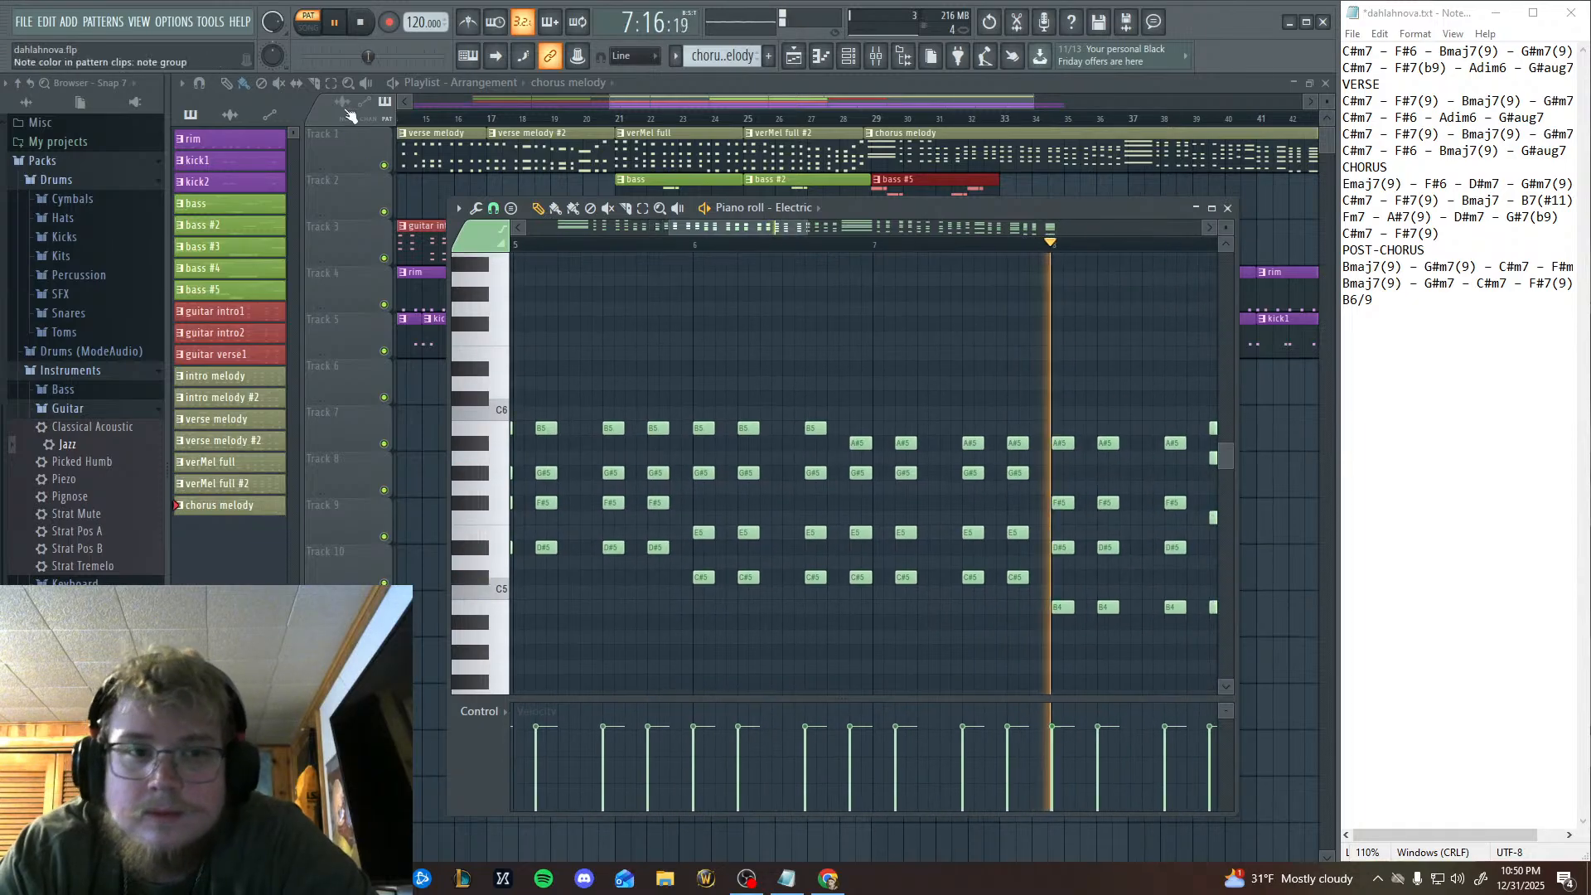
left_click(361, 23)
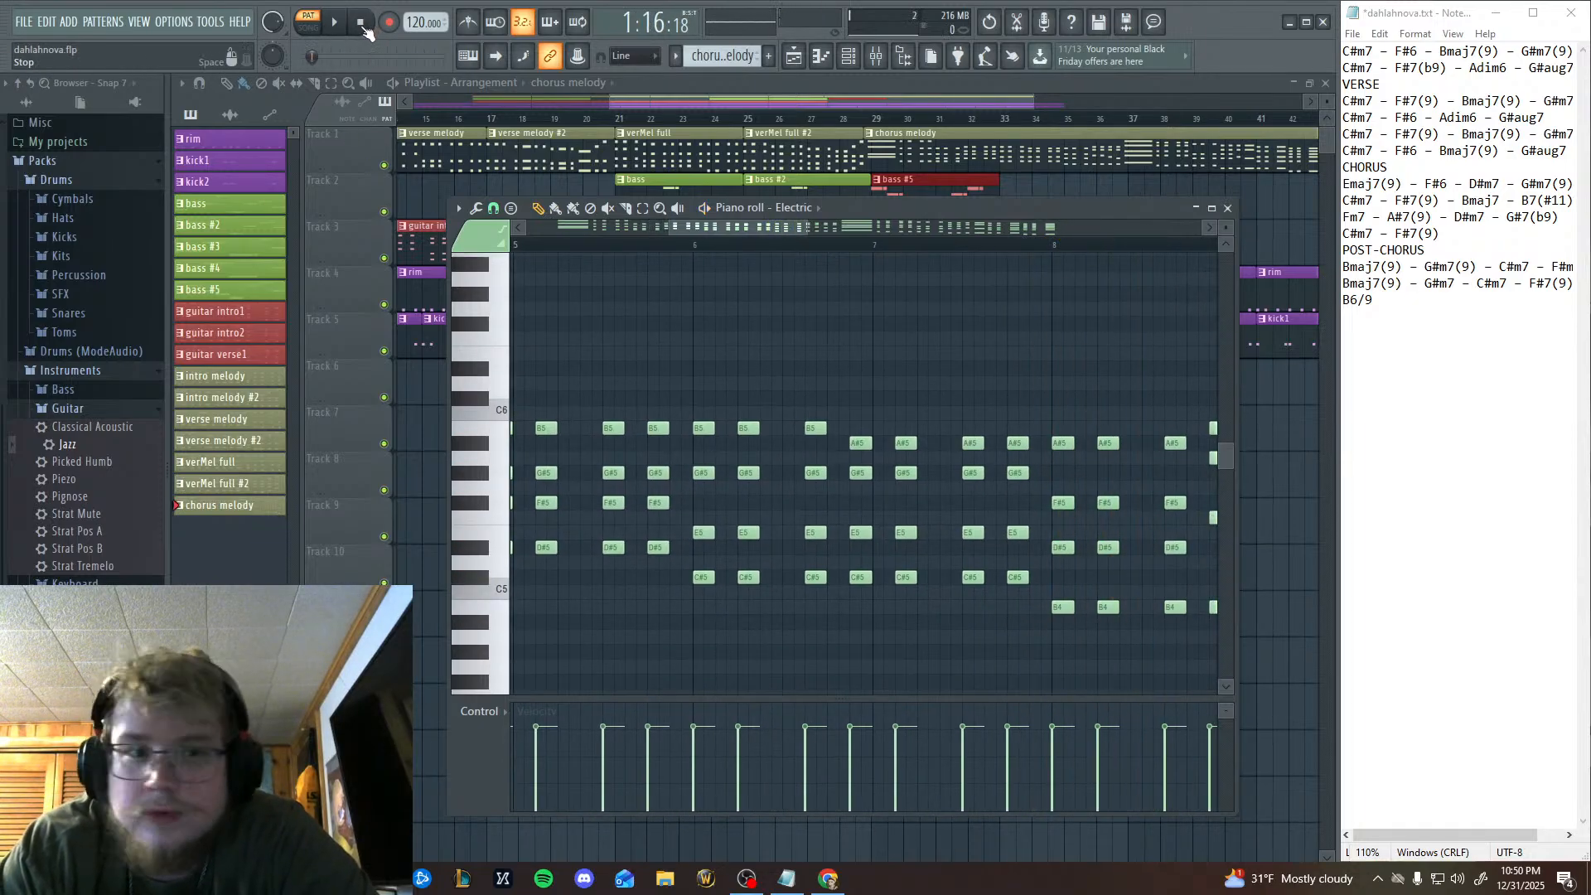
Replay the chorus melody against the CHORUS chord list in Notepad, pause in bar 9, and change B7(#11) to B7-puB7(#11).
left_click(335, 23)
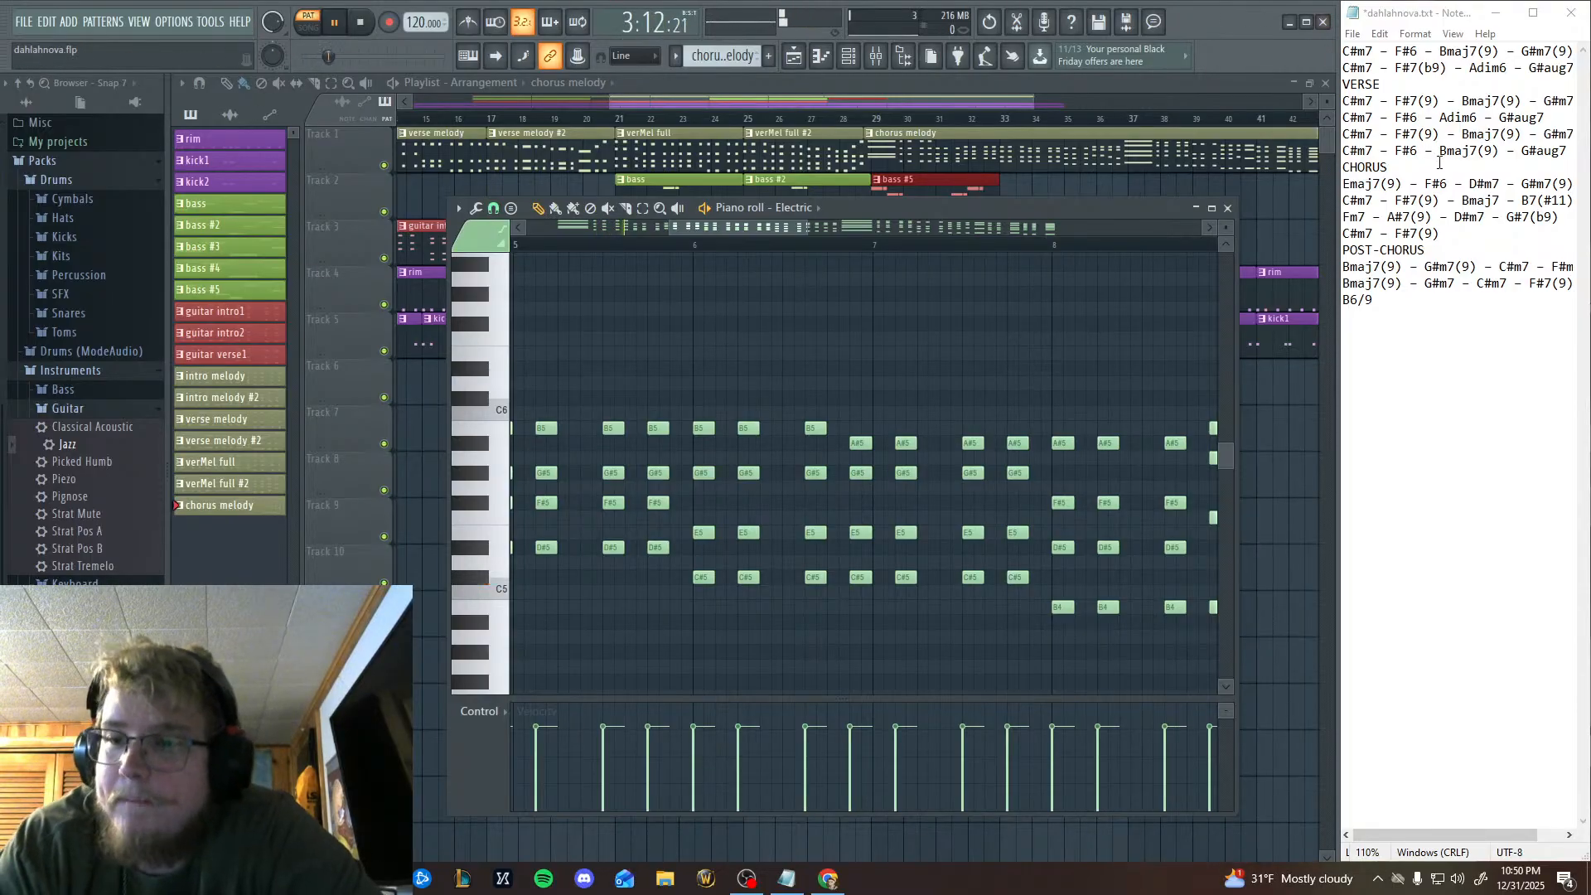
left_click(1483, 183)
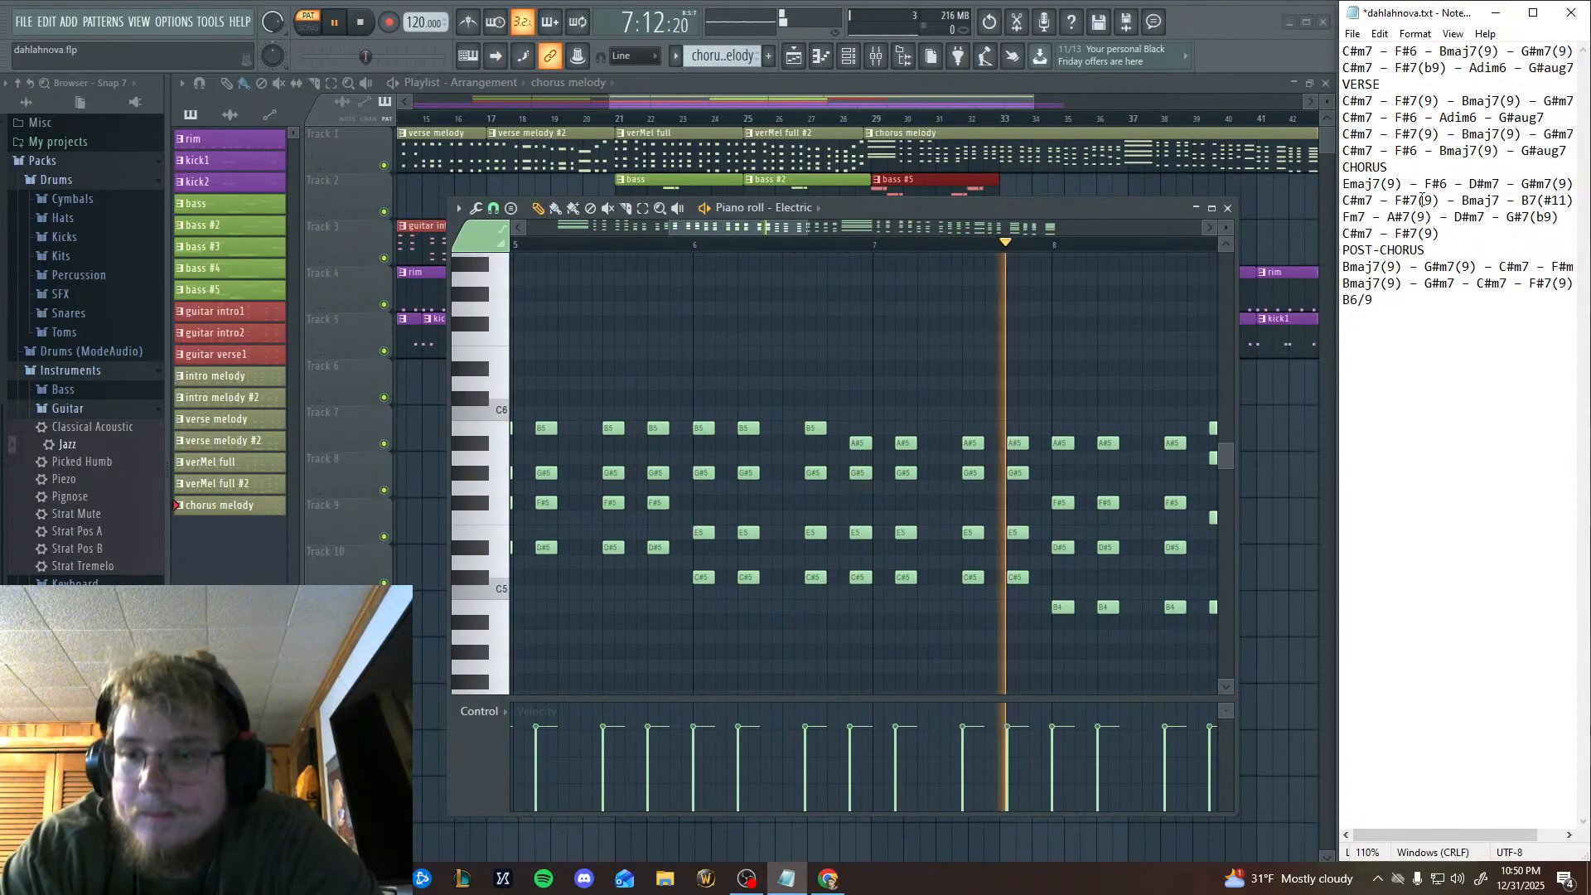
left_click(336, 23)
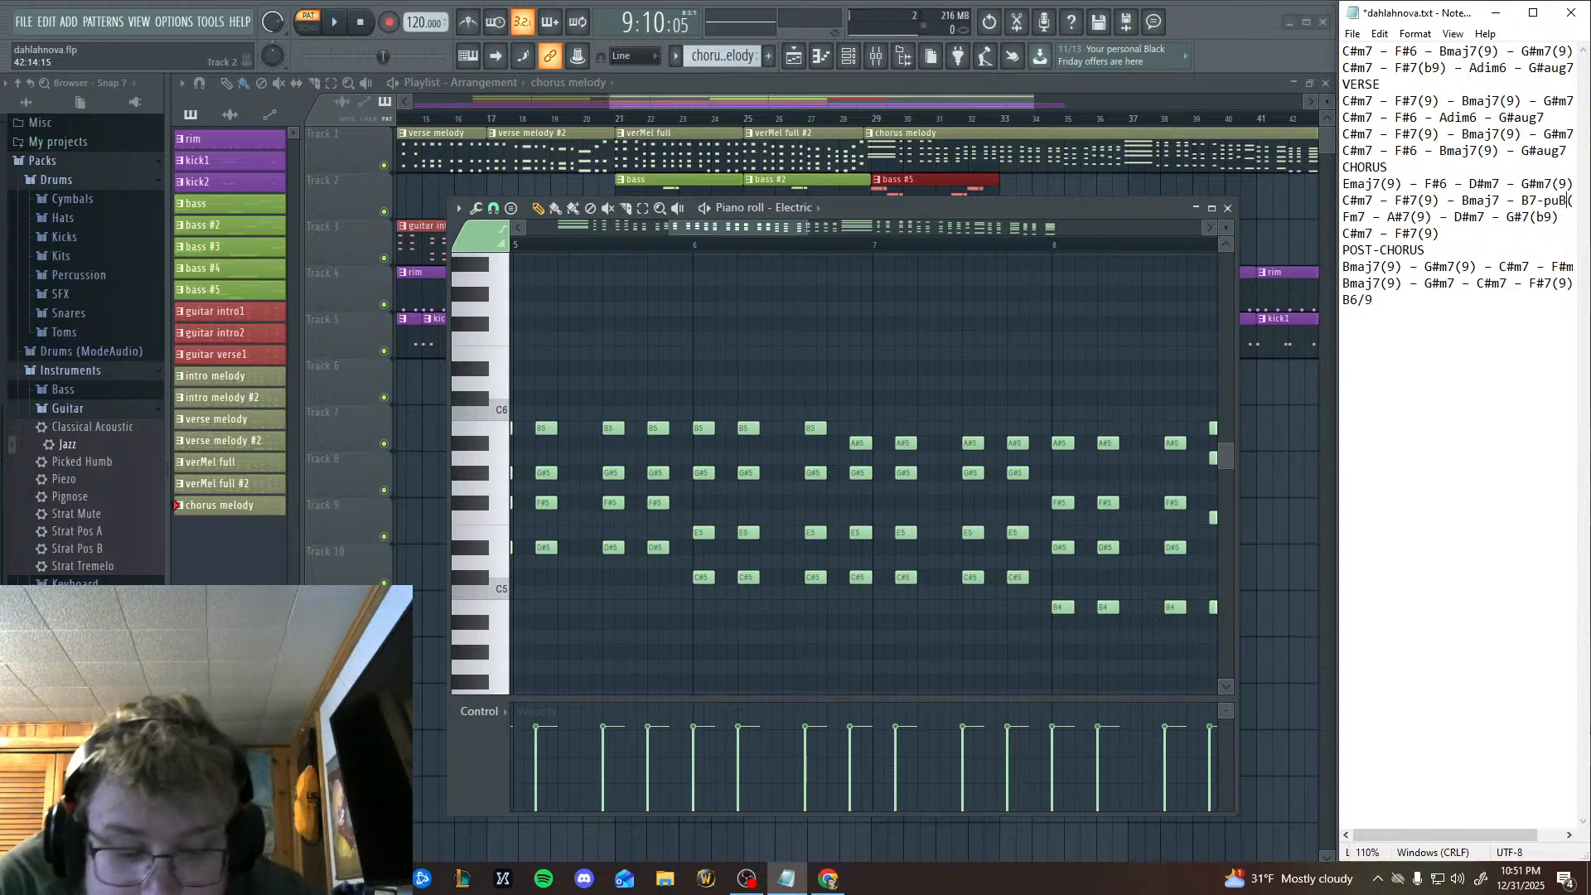
type("7")
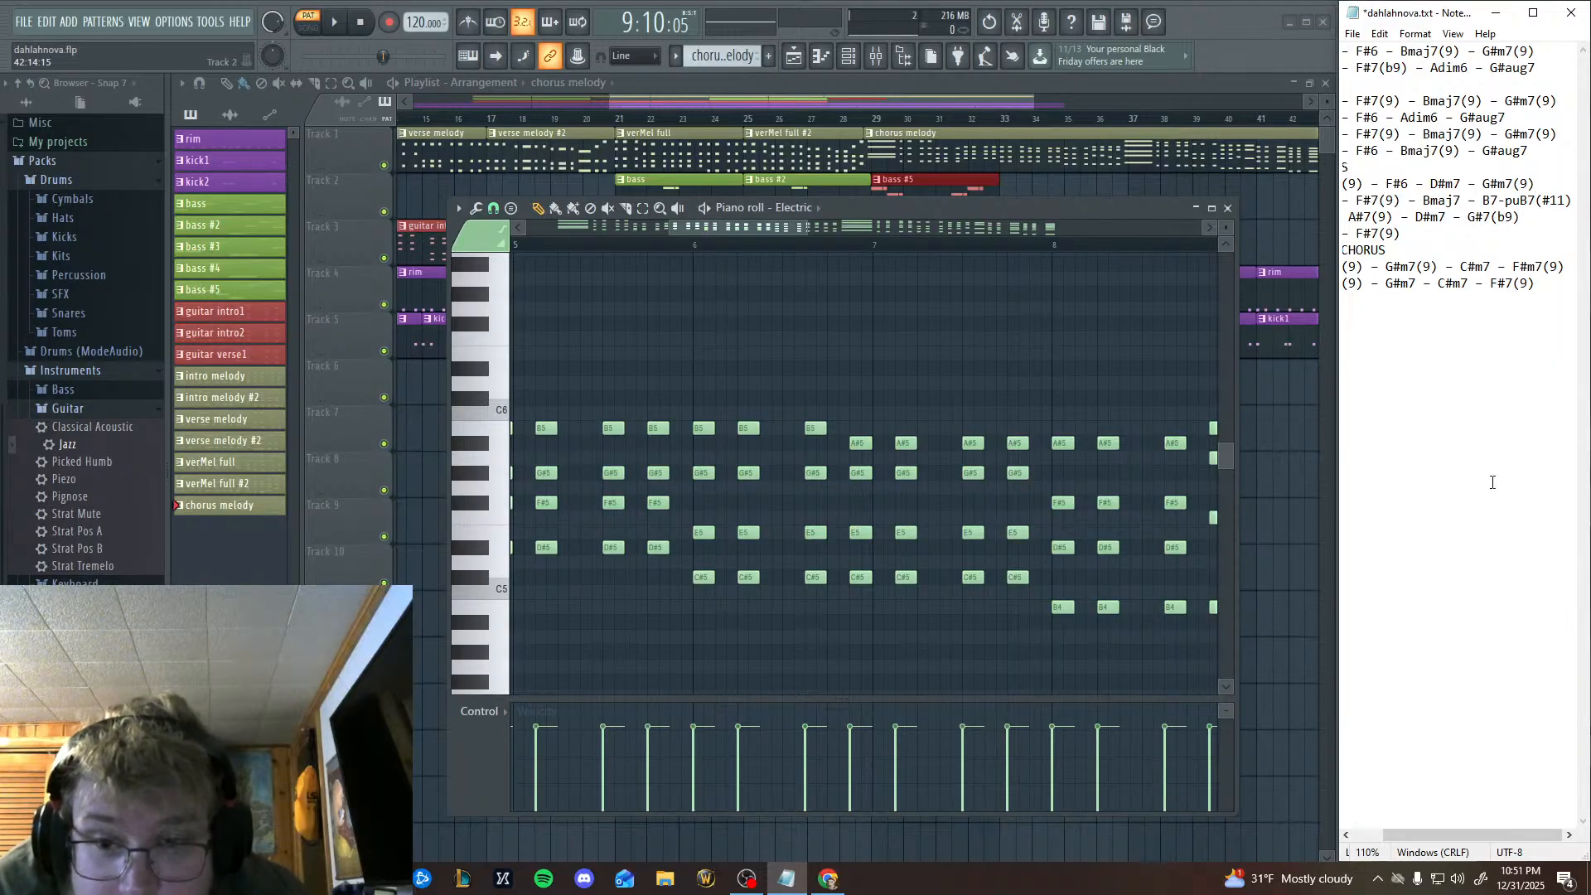
Audition upper keys and add a held F6 above the long bar 9 chord, starting at 9:11 and ending with the chord.
left_click_drag(652, 435, 636, 406)
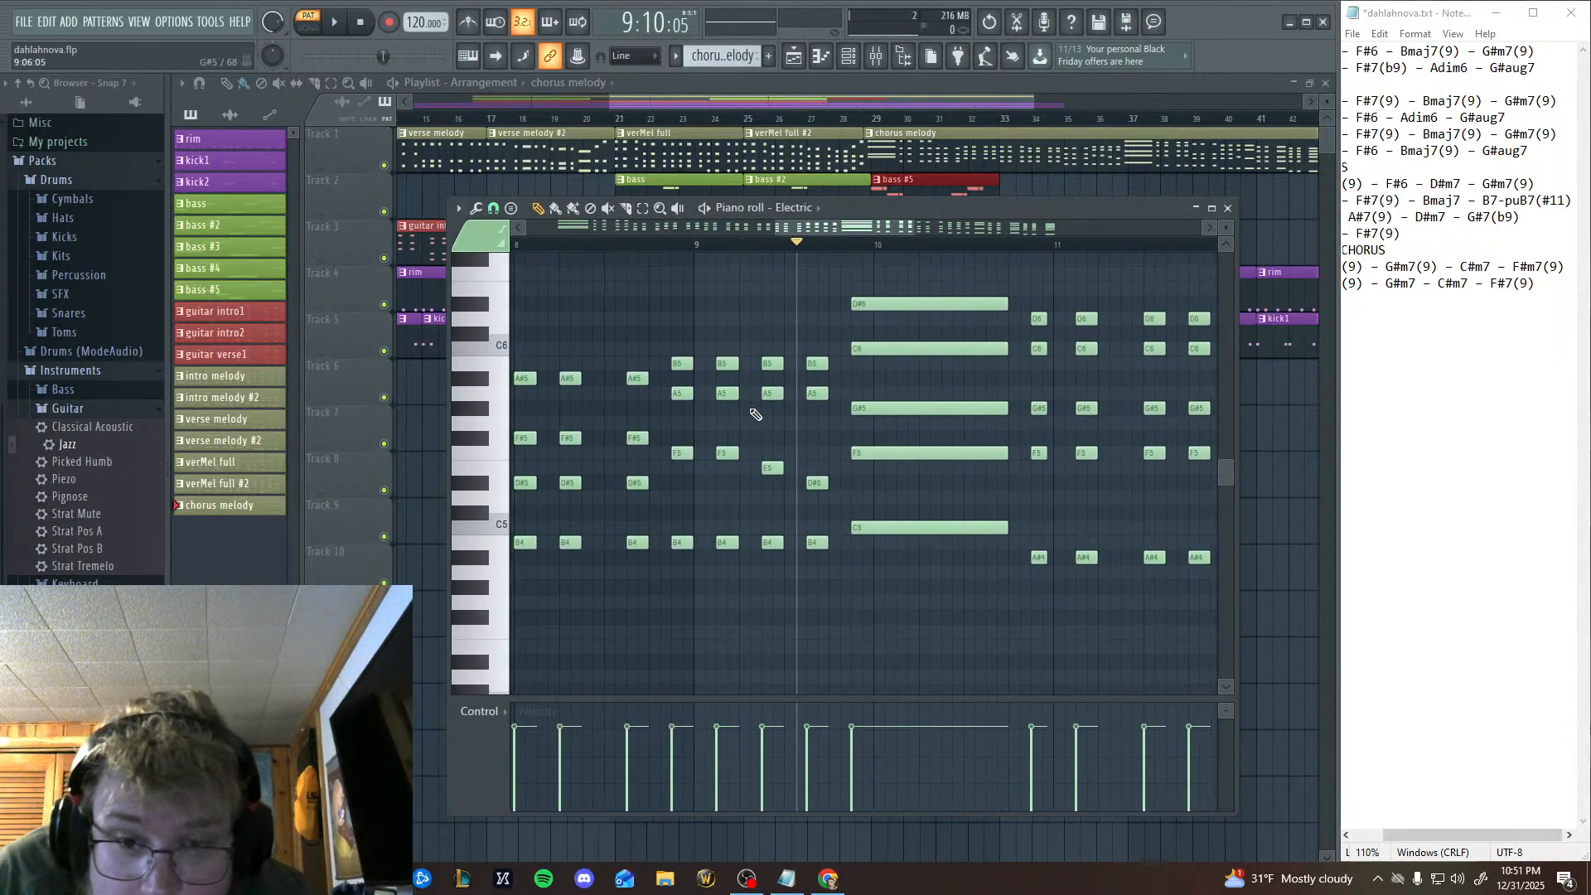
left_click(479, 295)
left_click(489, 278)
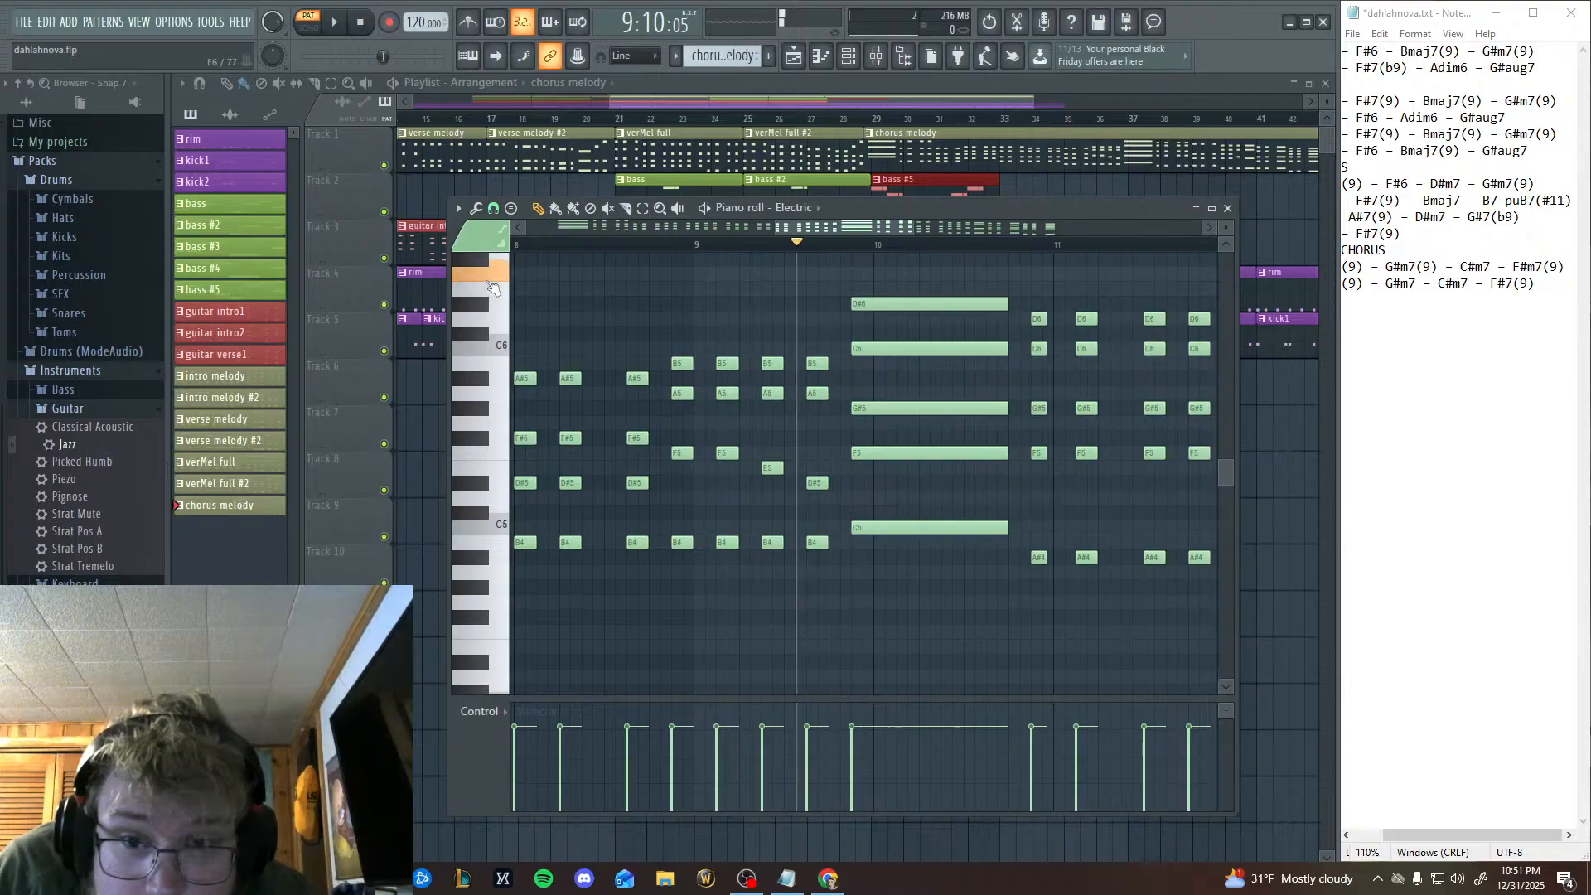
left_click_drag(853, 307, 816, 376)
left_click_drag(816, 329, 953, 354)
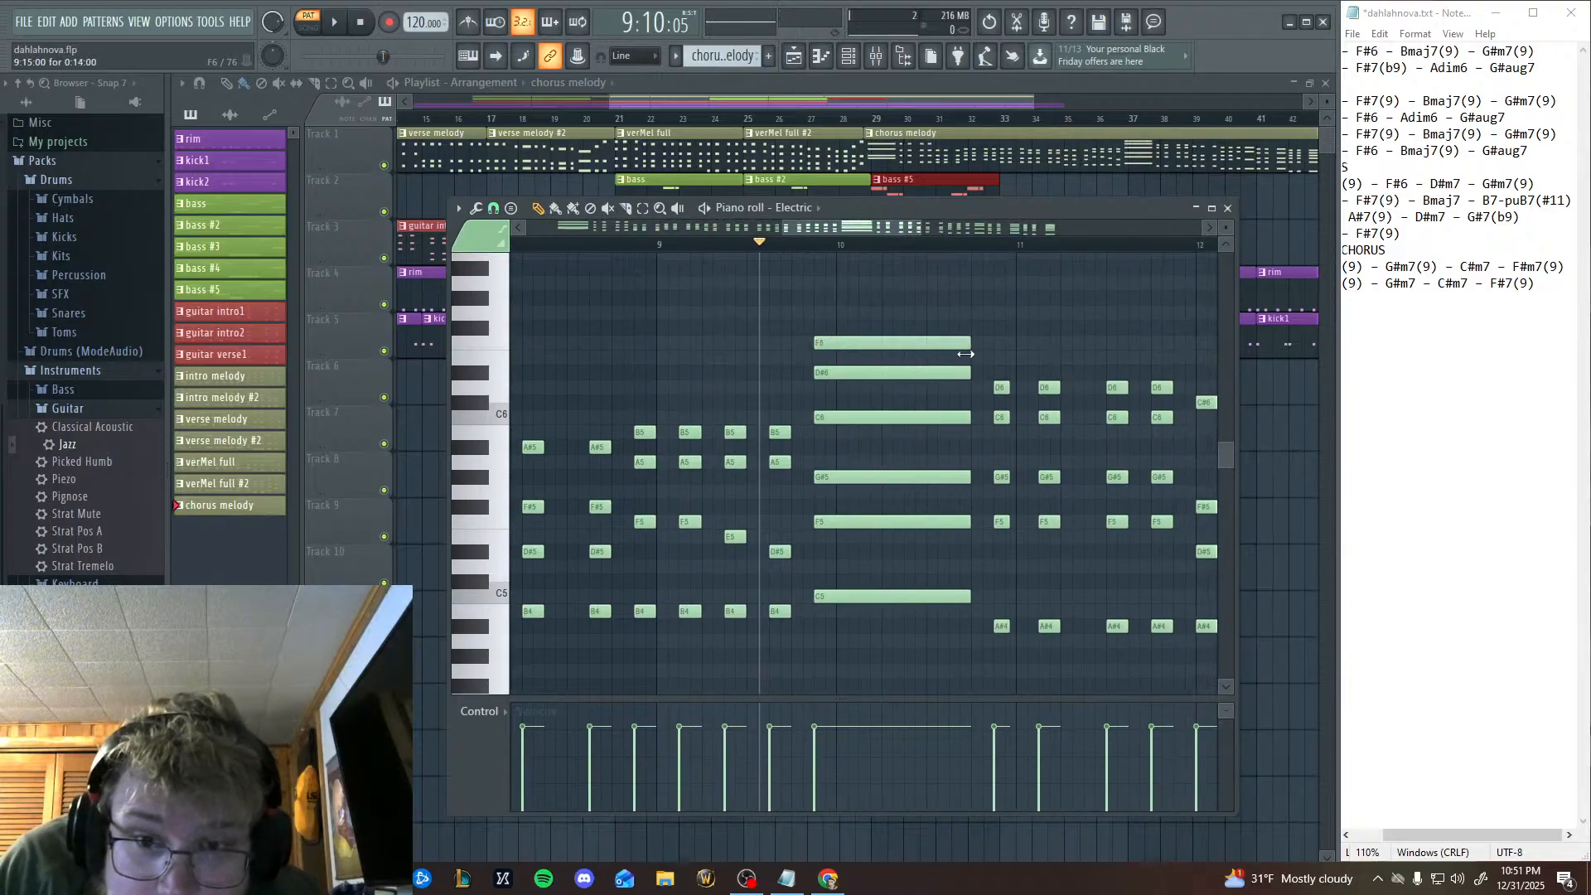
left_click_drag(826, 343, 784, 340)
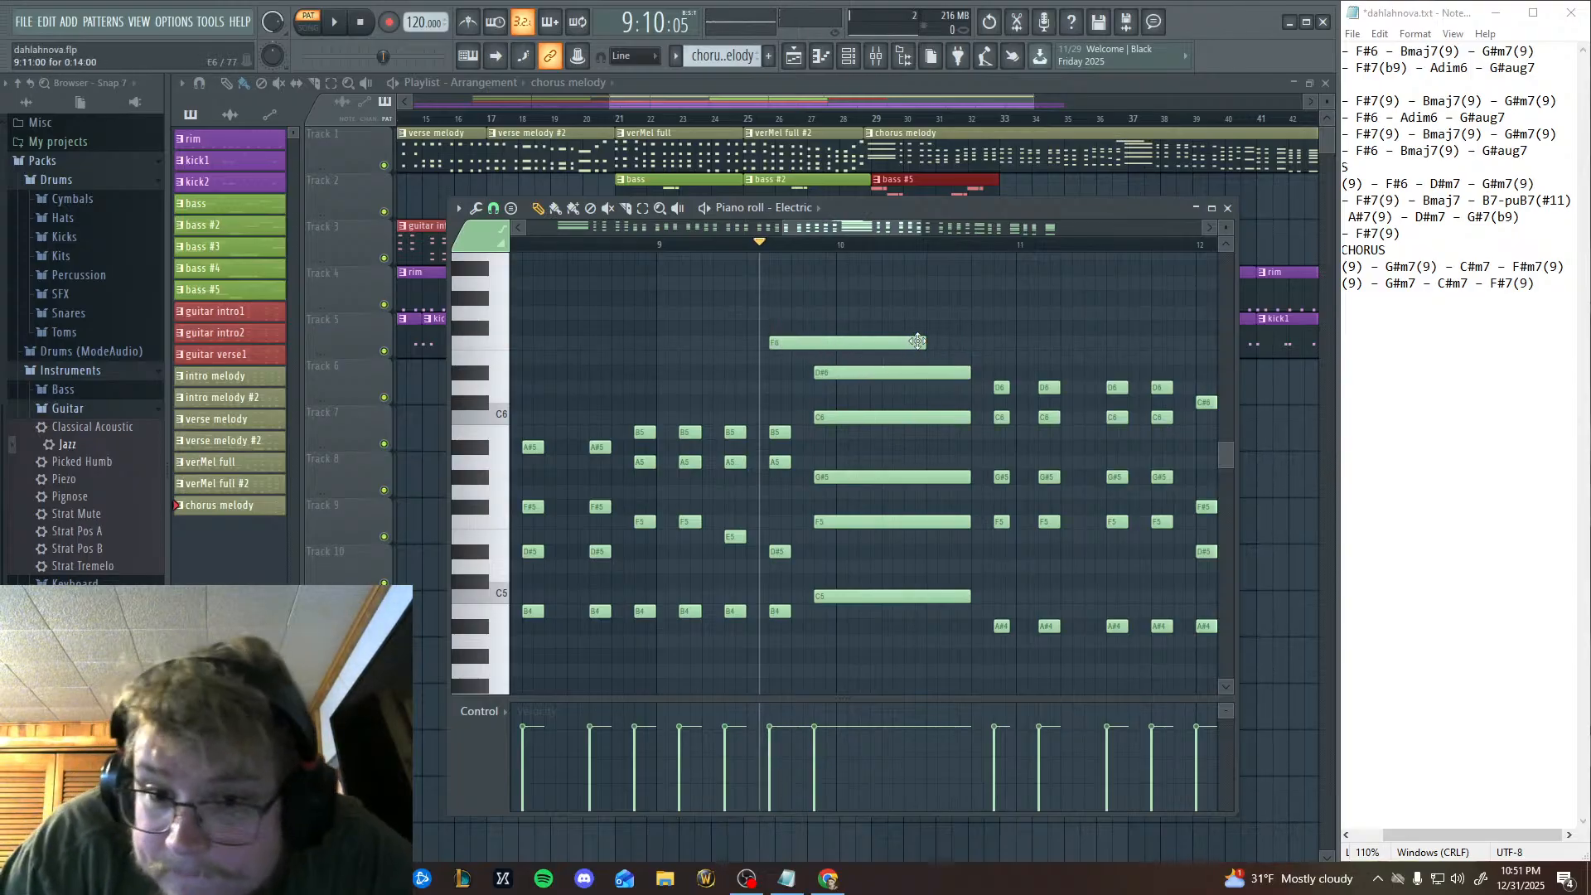
left_click_drag(965, 341, 968, 341)
left_click_drag(537, 327, 835, 369)
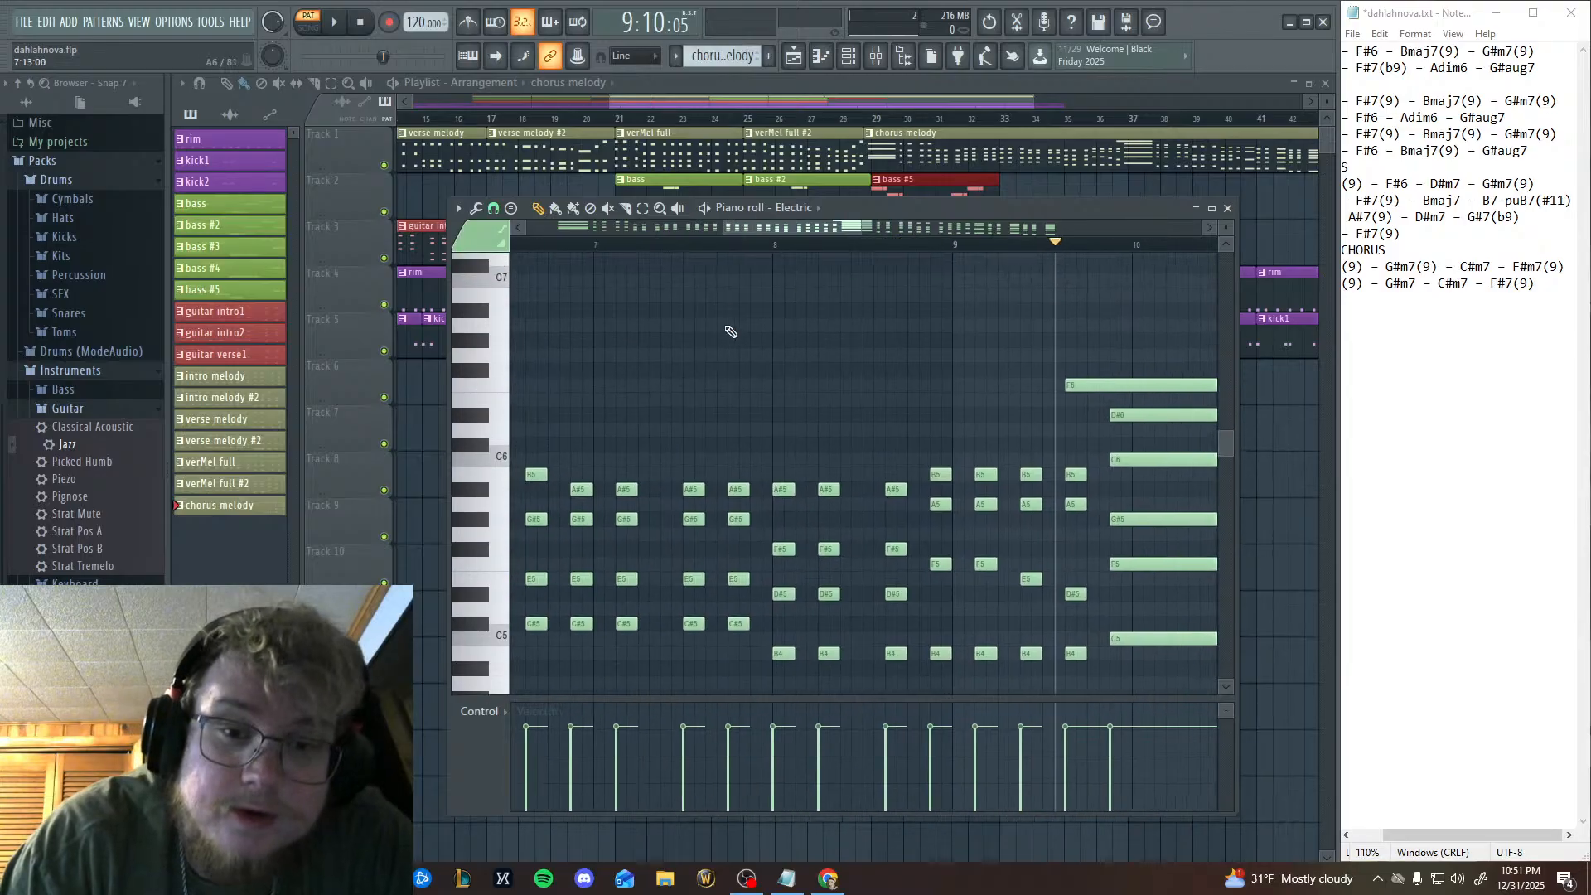
Play the chorus melody pattern from late bar 1 through the held F6 in bars 9 and 10, and stop.
left_click(360, 23)
left_click(312, 23)
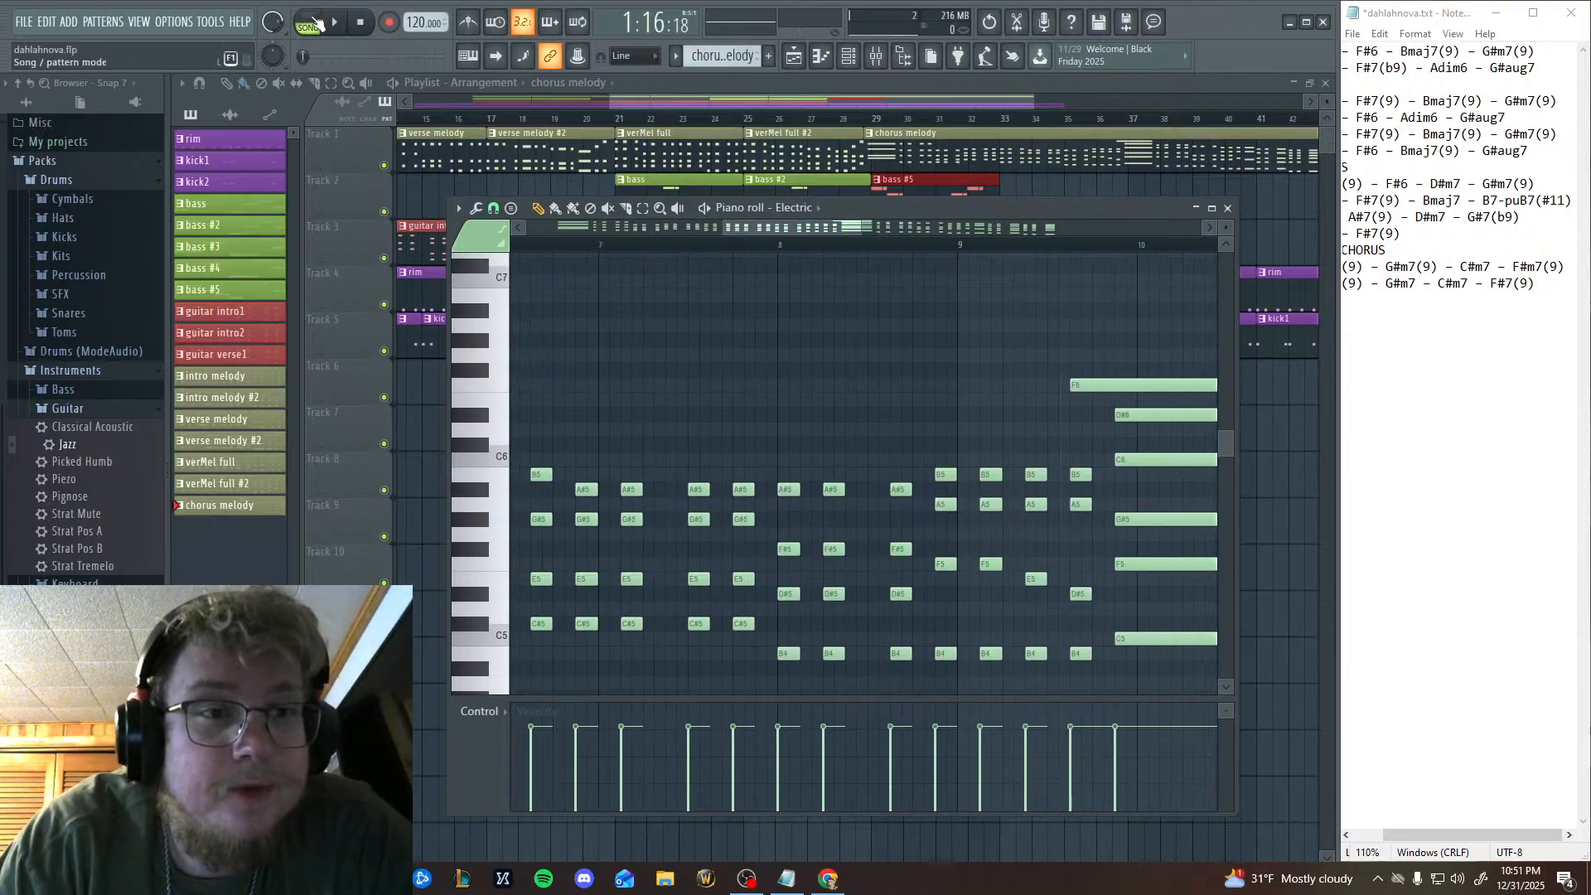
left_click(312, 22)
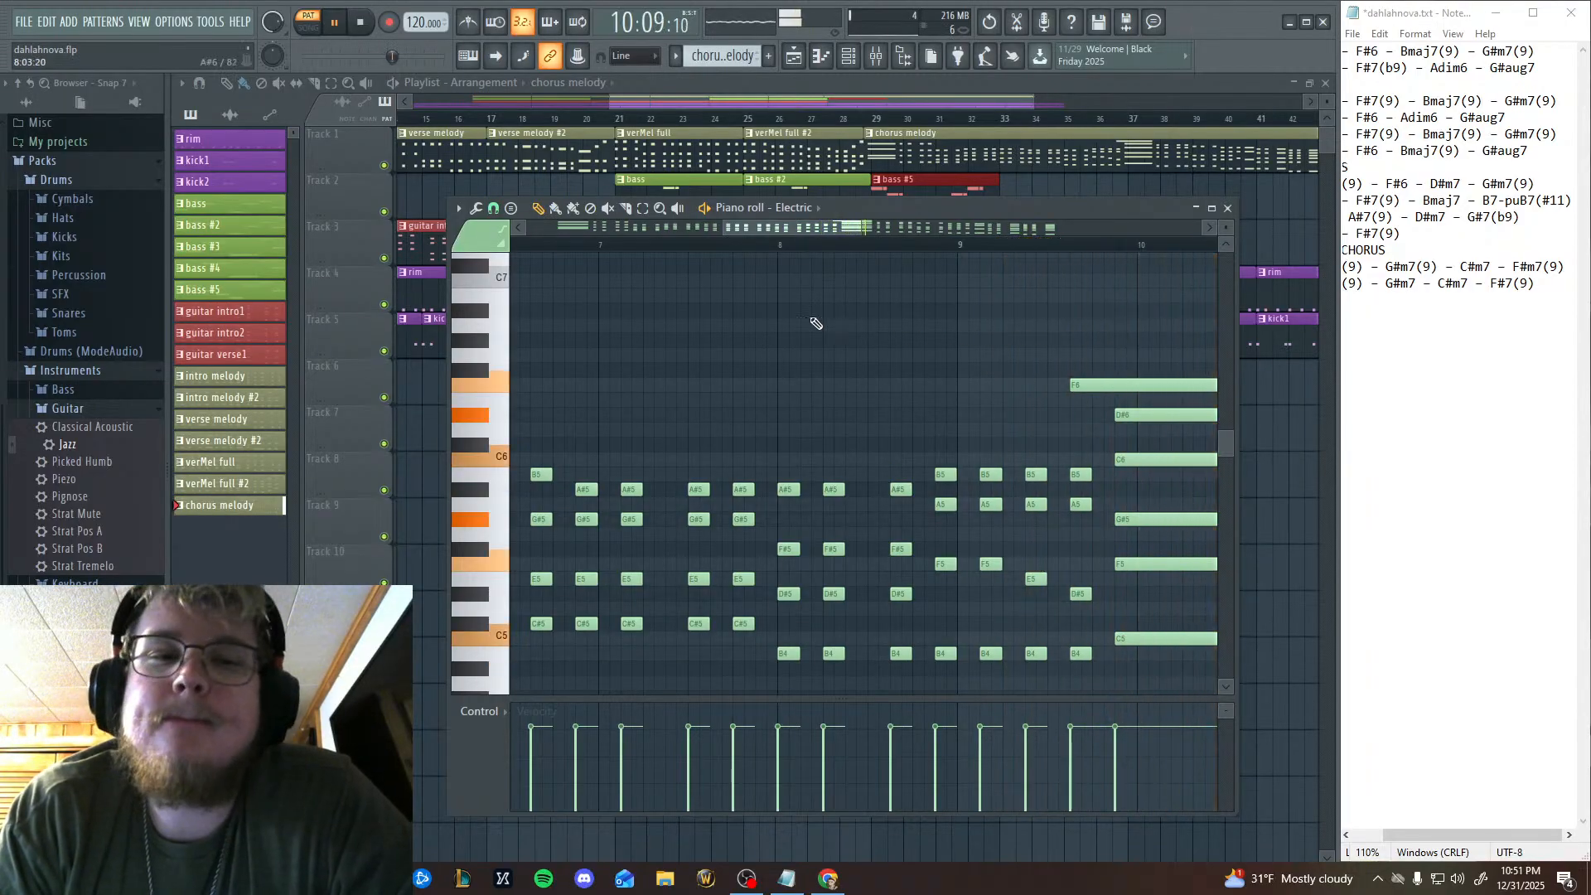
left_click(362, 25)
Delete the held F6 and make the long chord's F5 start earlier at 9:11 while still ending with the chord.
left_click_drag(811, 433, 569, 429)
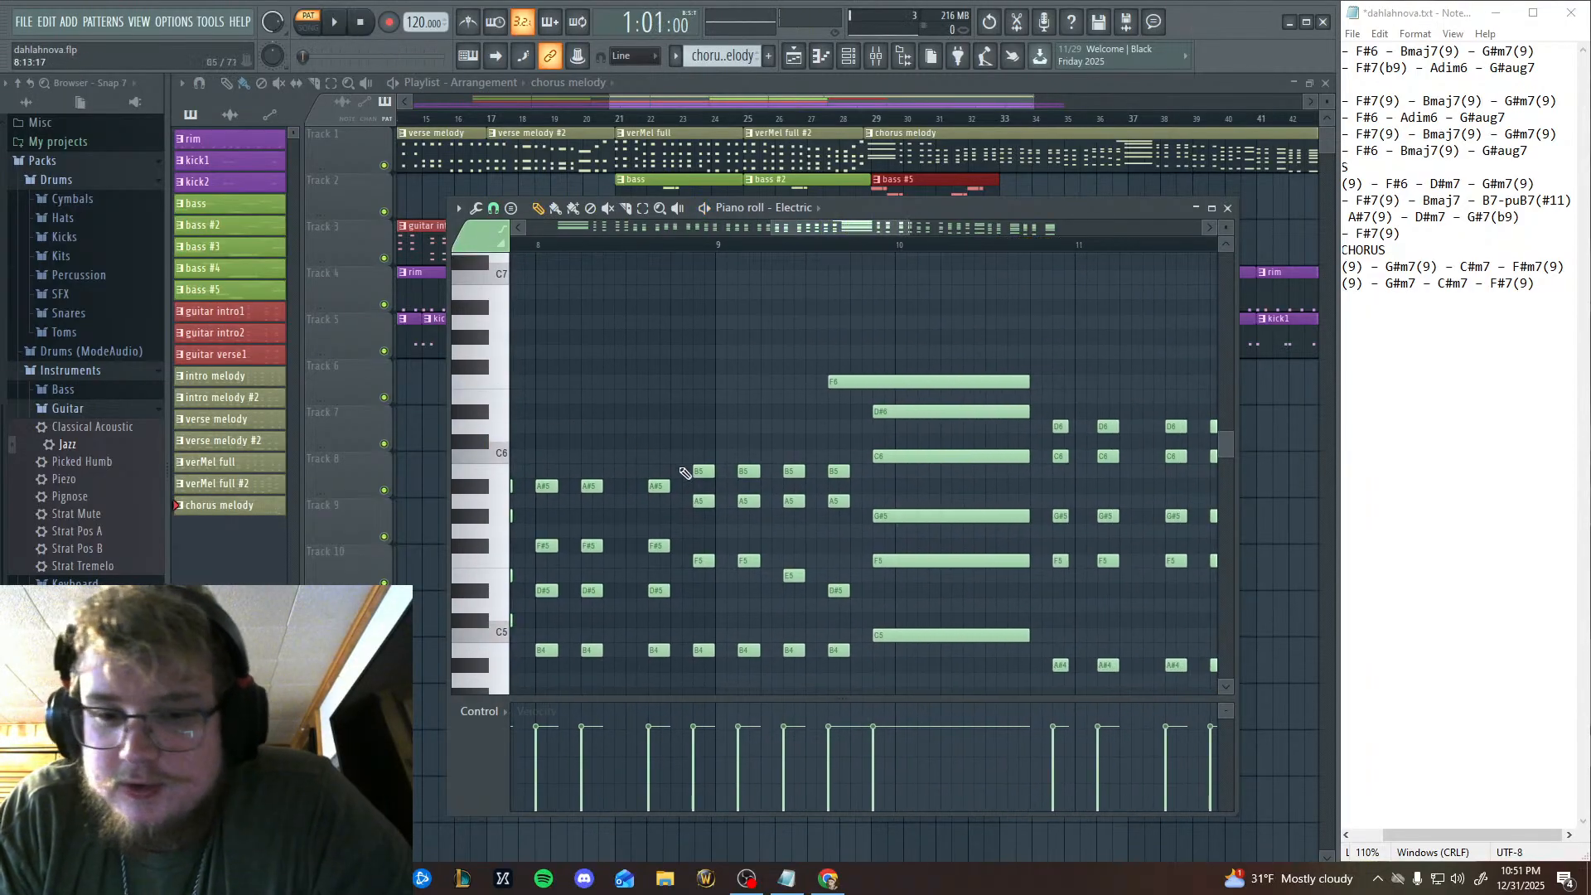
left_click(848, 378)
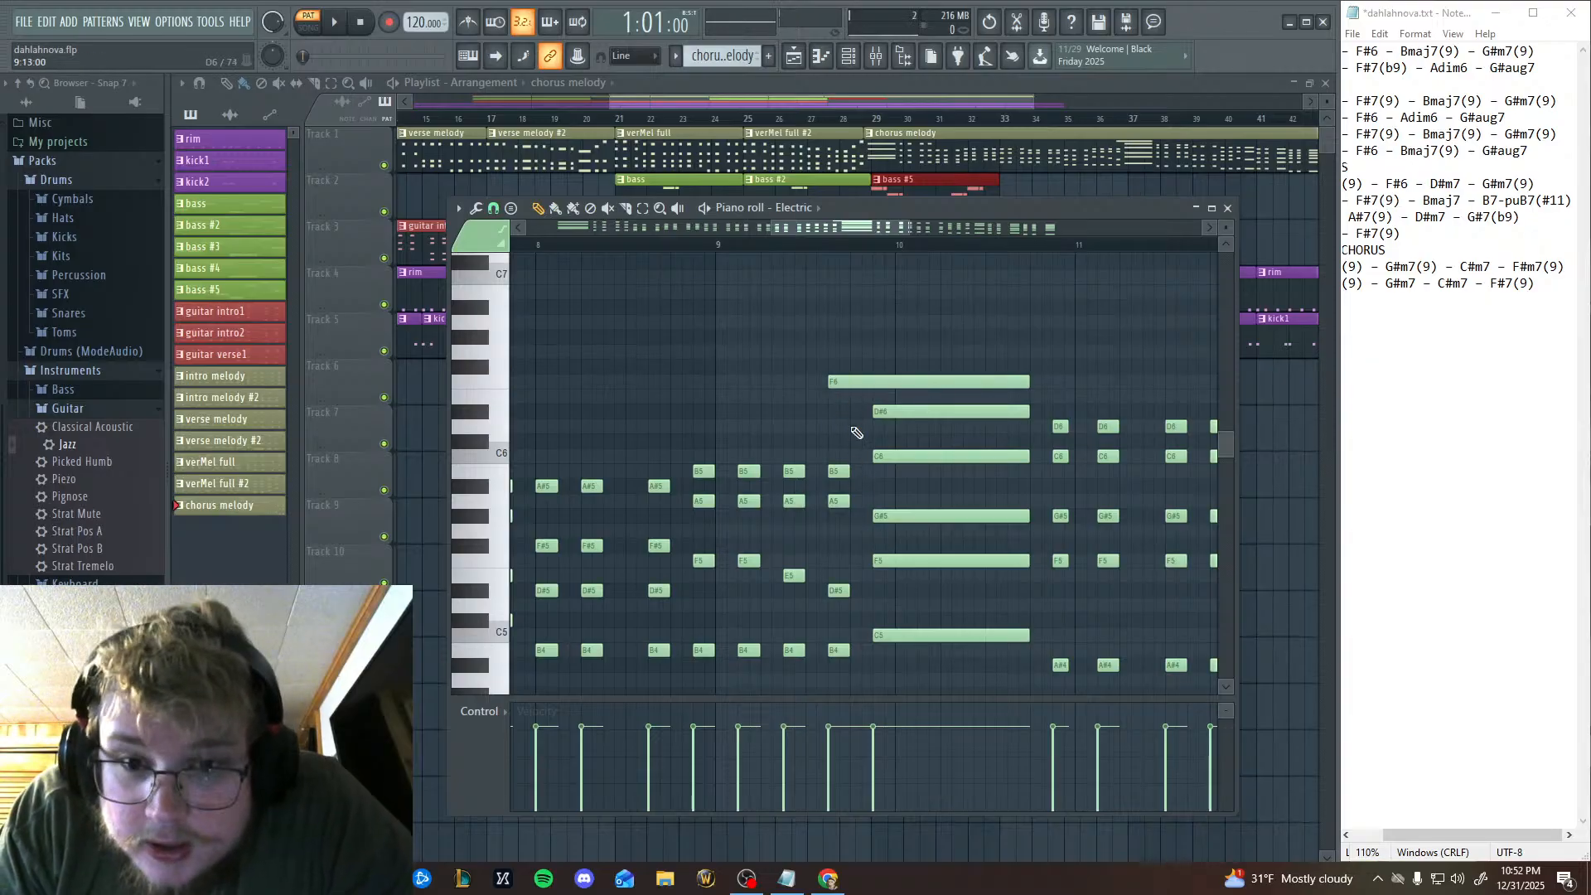
right_click(858, 381)
left_click(870, 563)
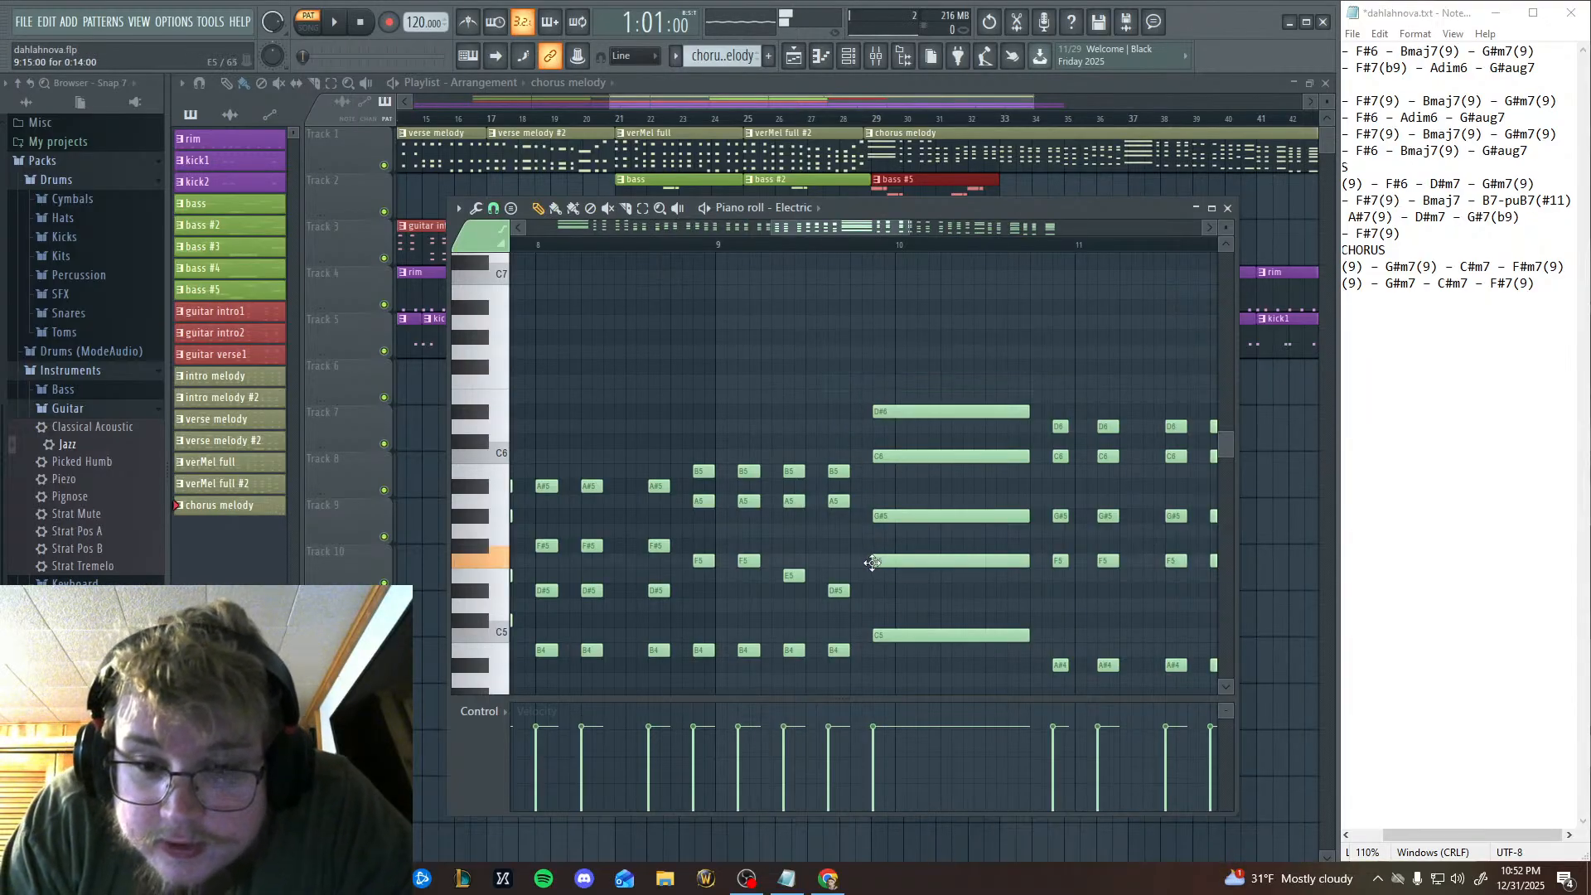
left_click_drag(873, 563, 831, 560)
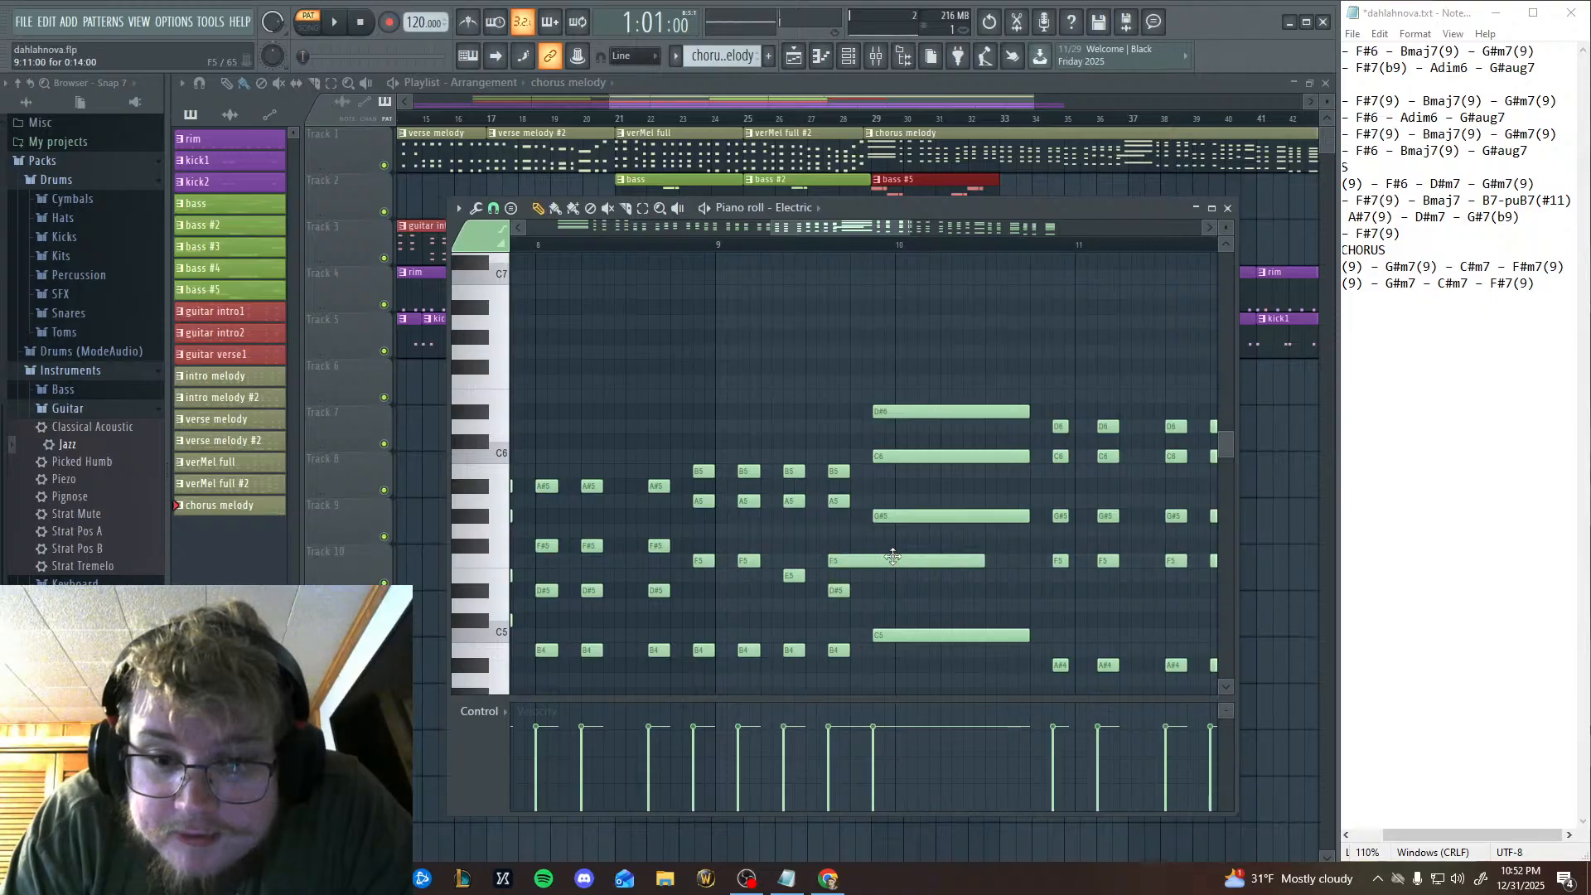
left_click_drag(981, 560, 1021, 575)
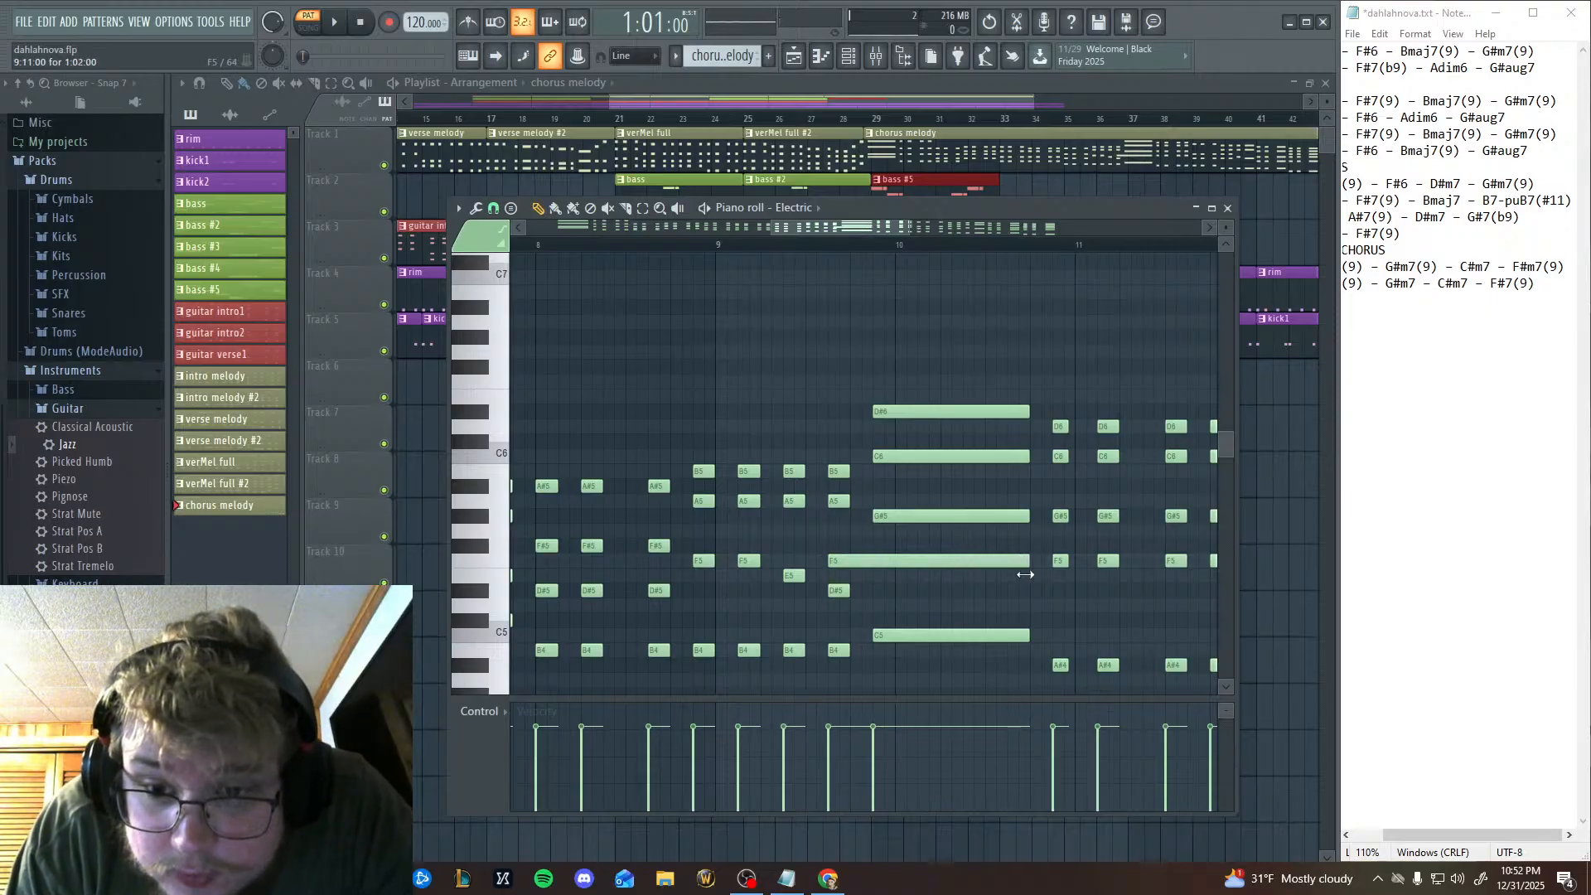
Play the pattern from bar 8 to check the early F5, and return that note's start to 9:15 with its chord.
left_click_drag(881, 551, 1080, 611)
left_click(734, 246)
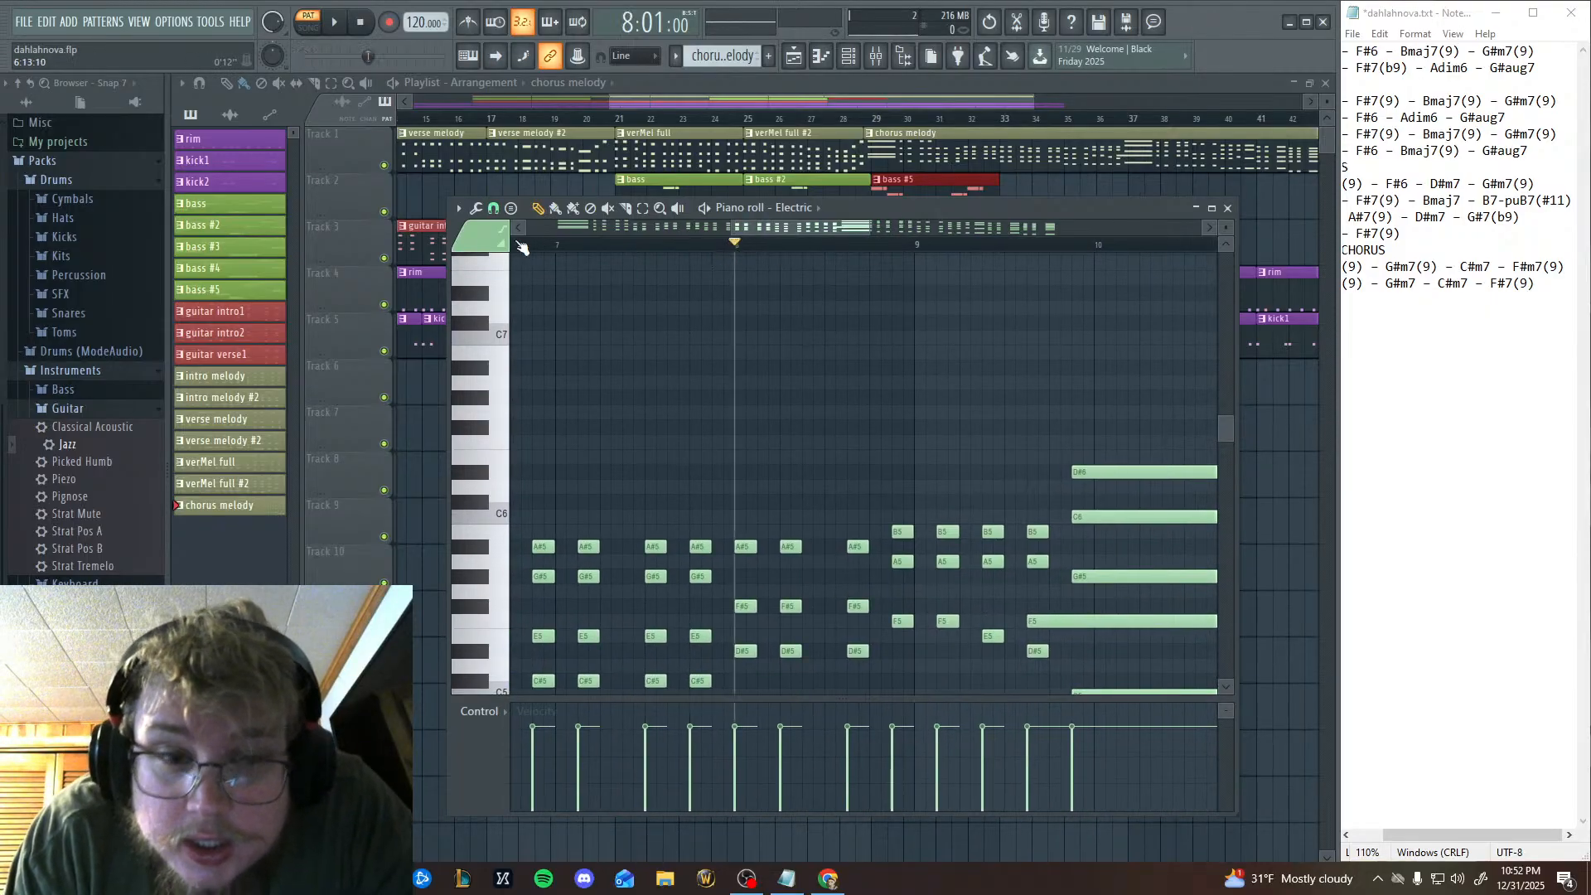
key("space")
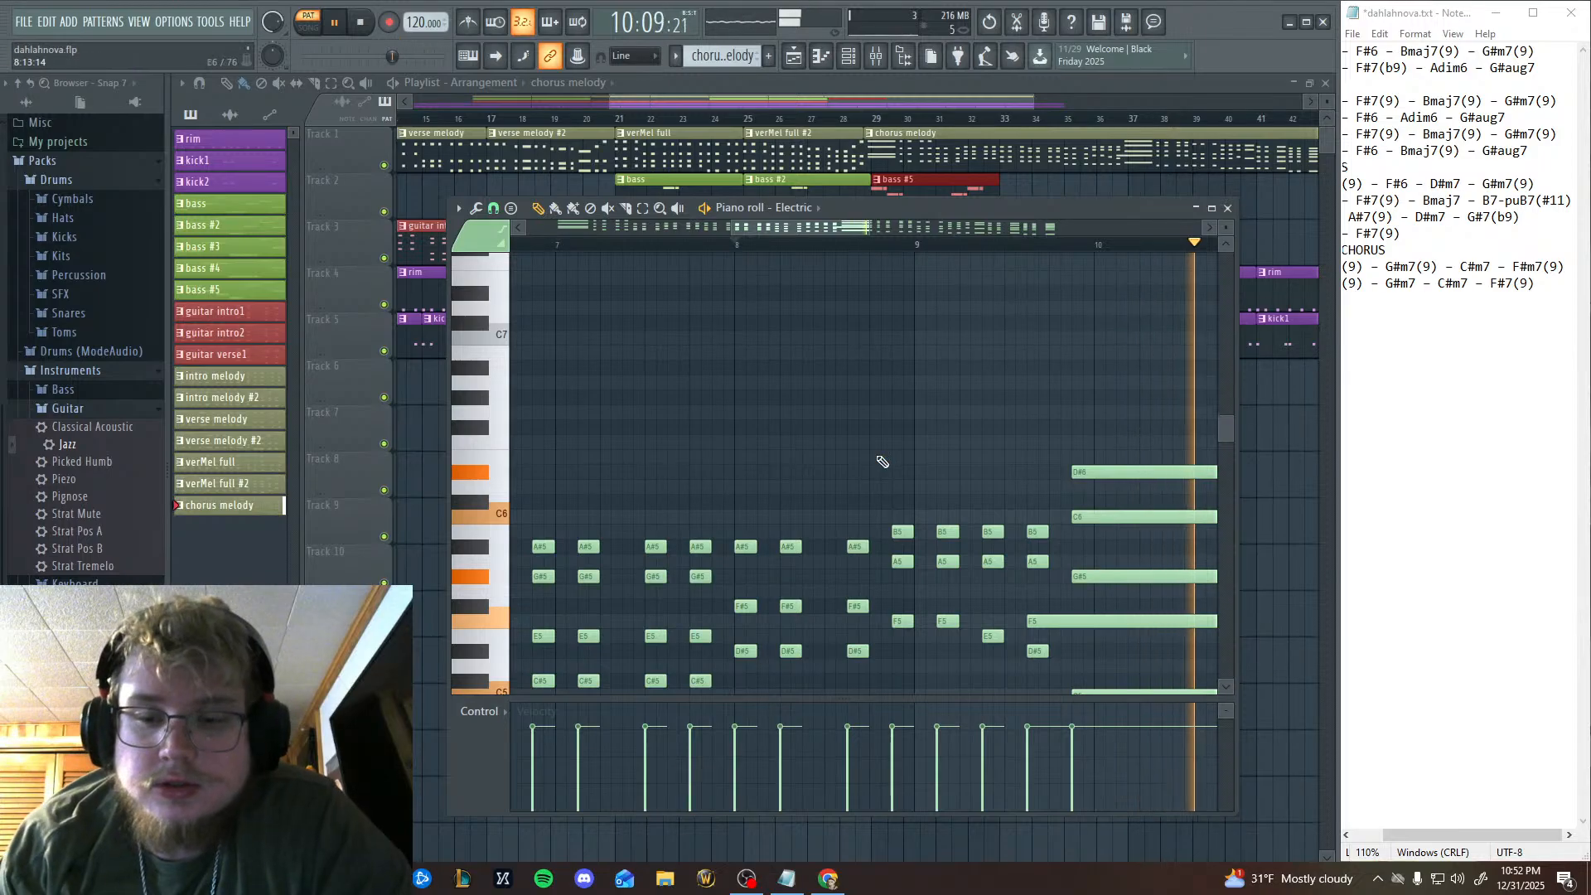
scroll(888, 455, "down", 4)
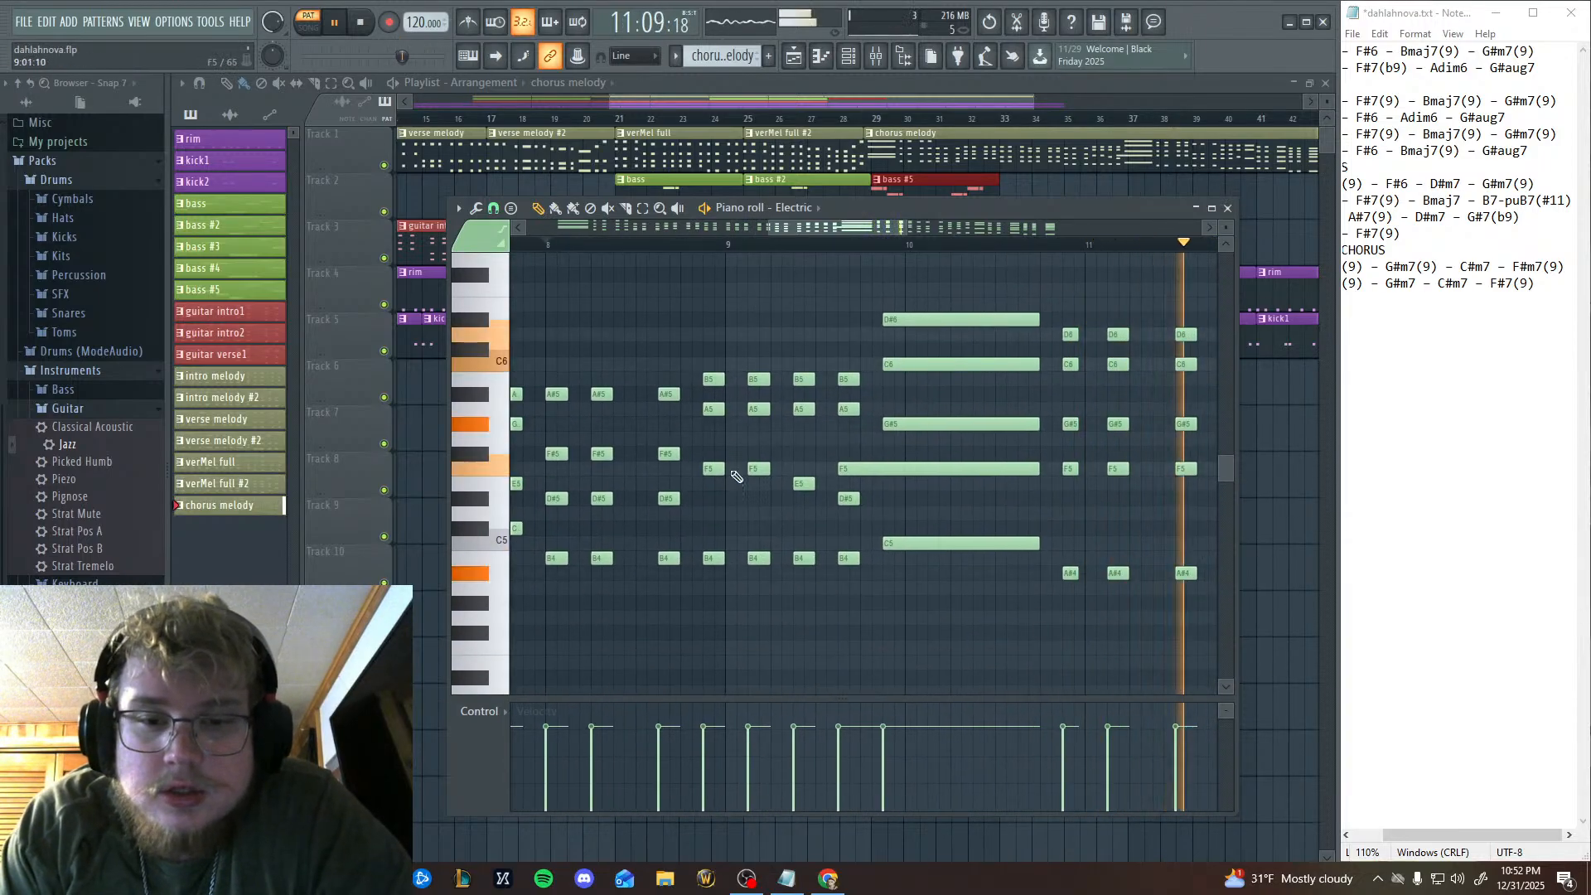
left_click(360, 24)
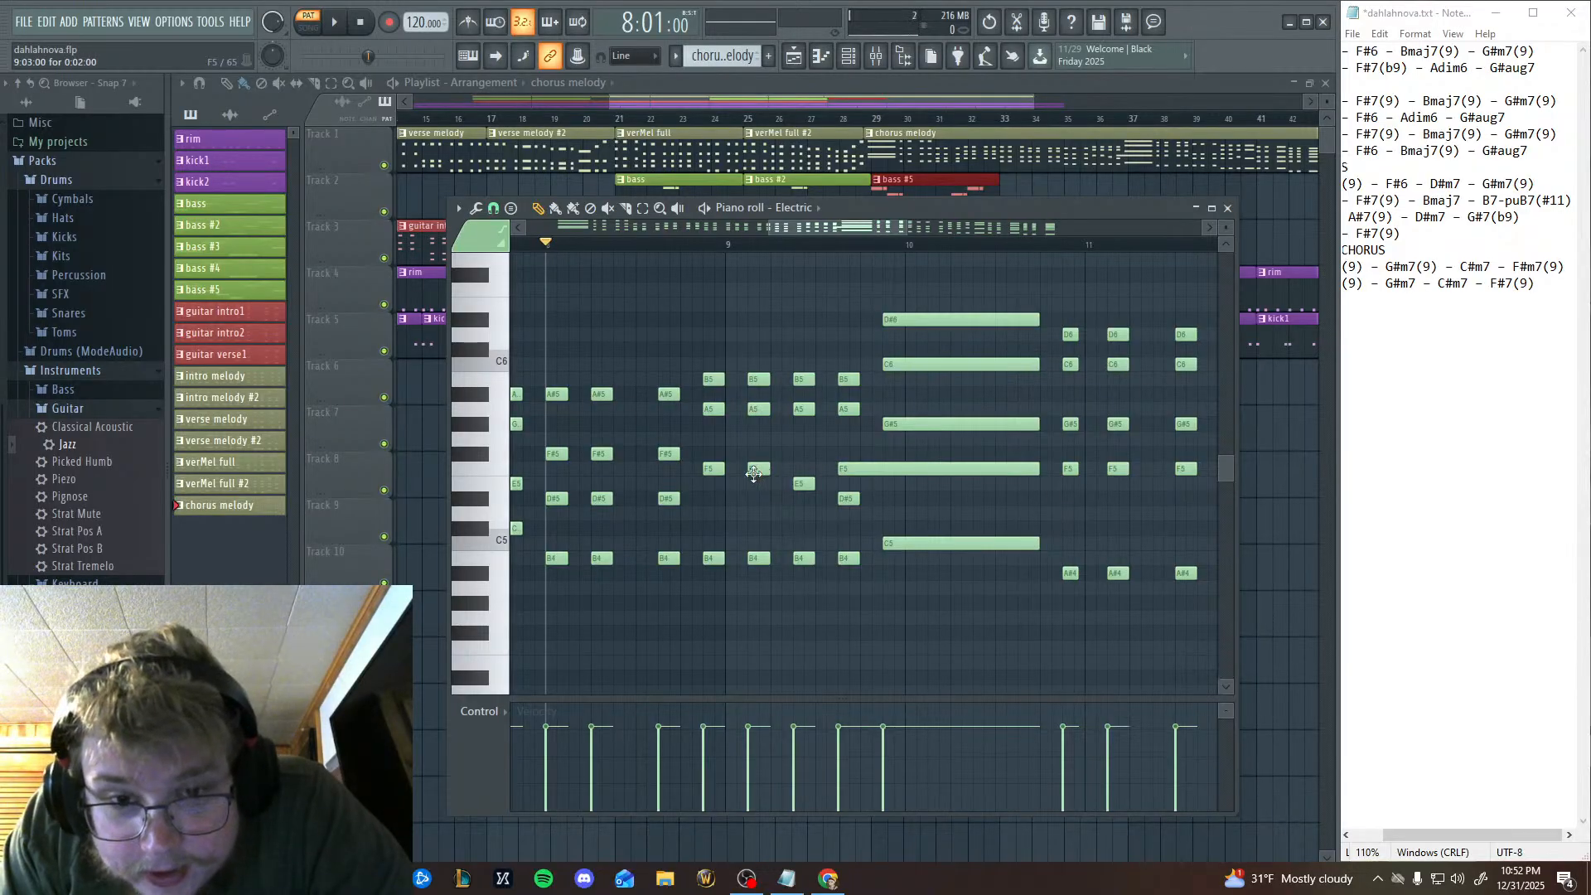
left_click_drag(845, 470, 1058, 470)
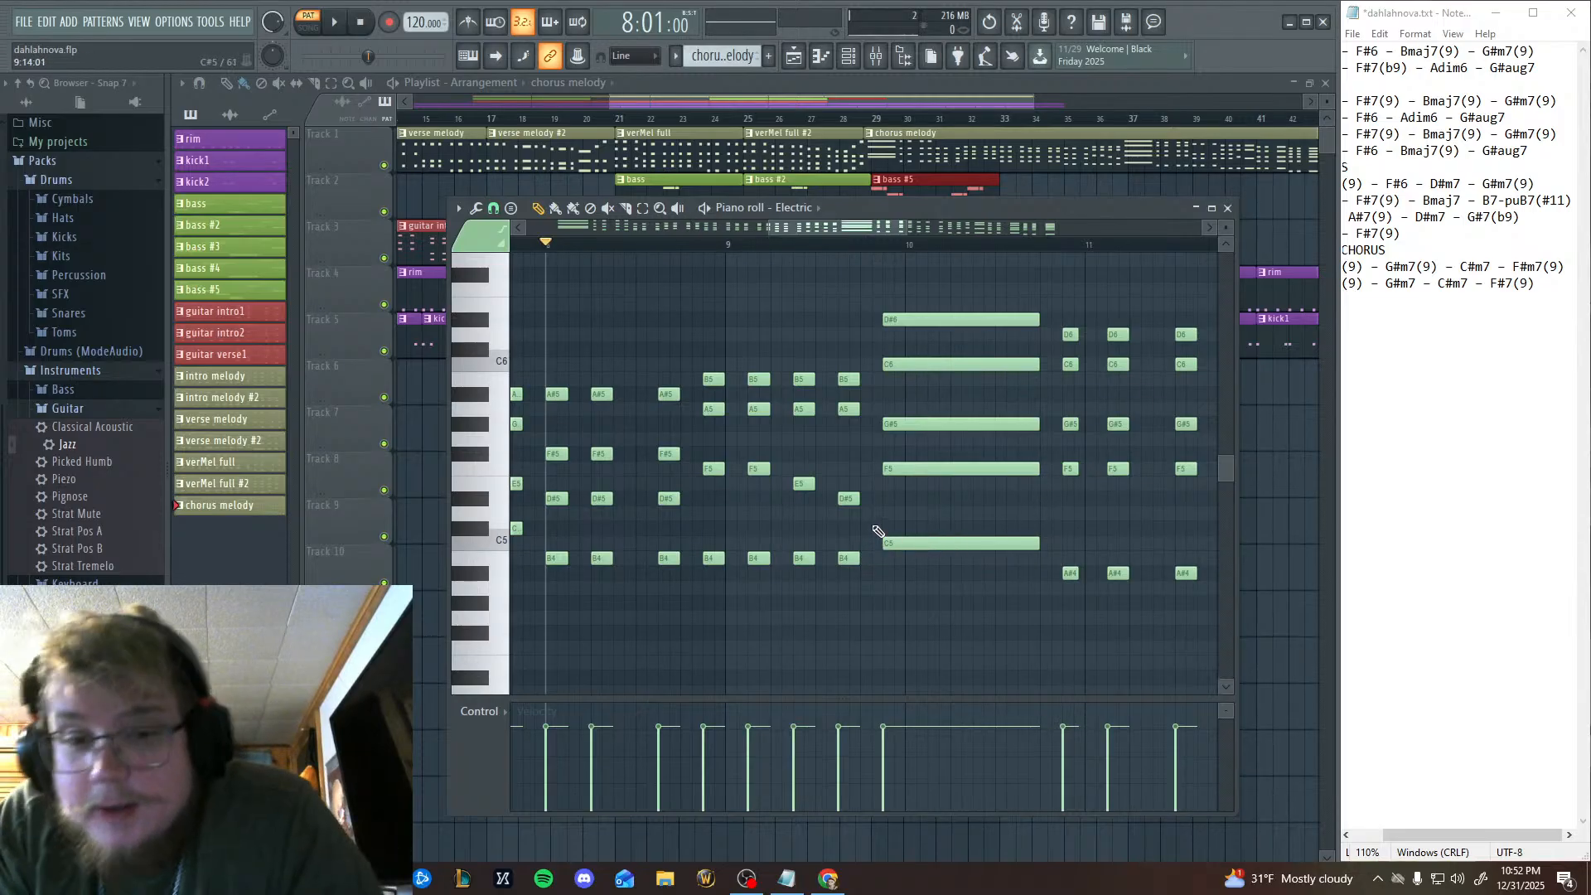
scroll(873, 467, "up", 3)
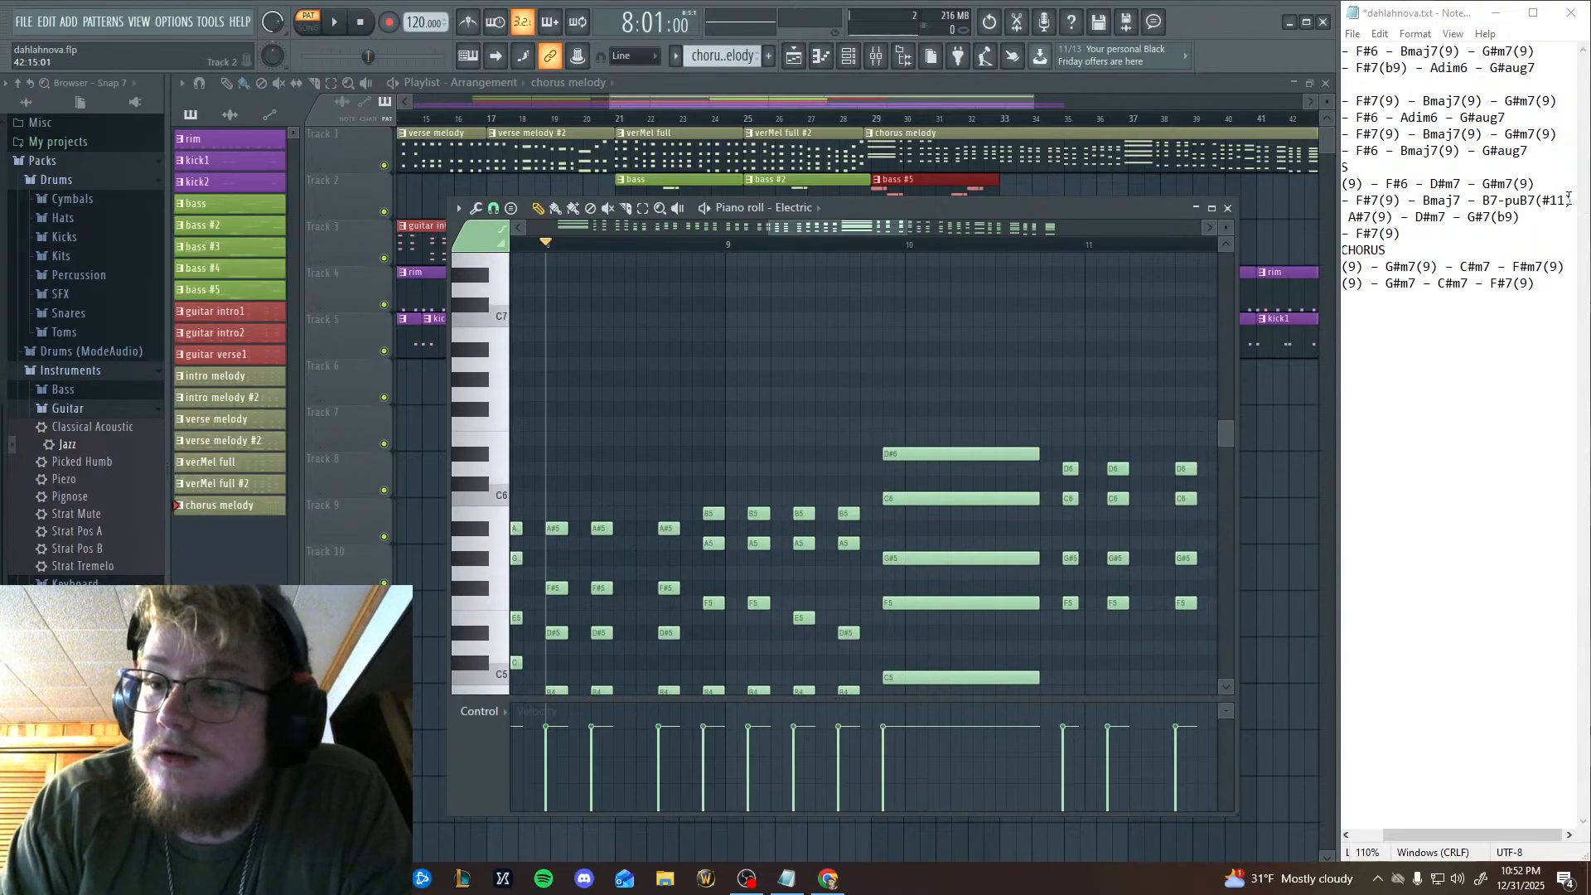
Remove "-puB7" from the CHORUS chord list so the entry reads B7(#11).
left_click(1544, 197)
double_click(1516, 200)
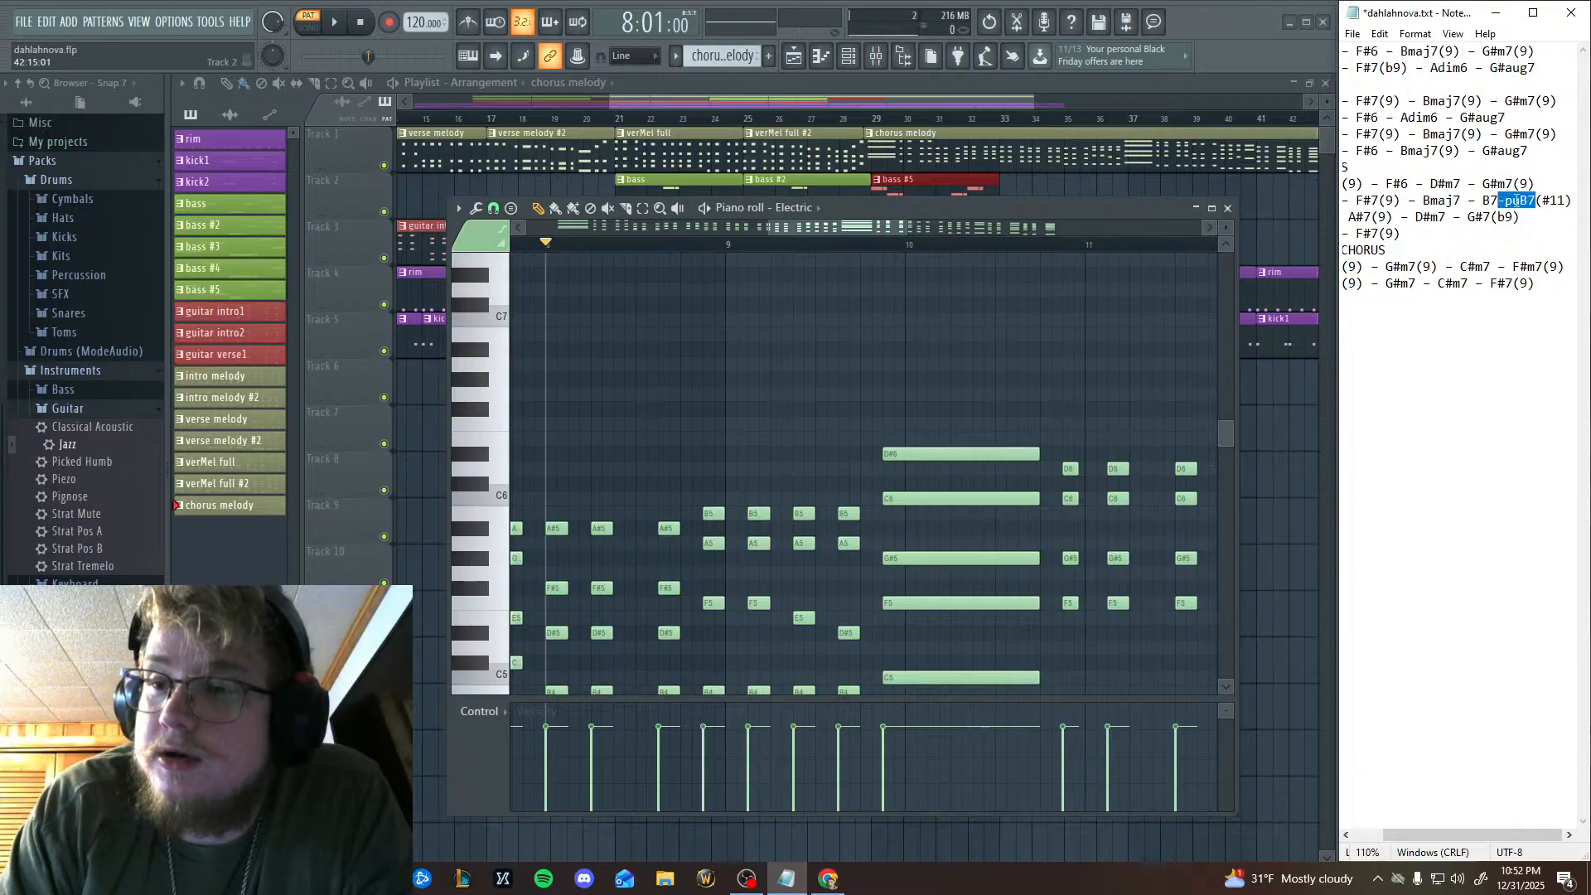
key("BackSpace")
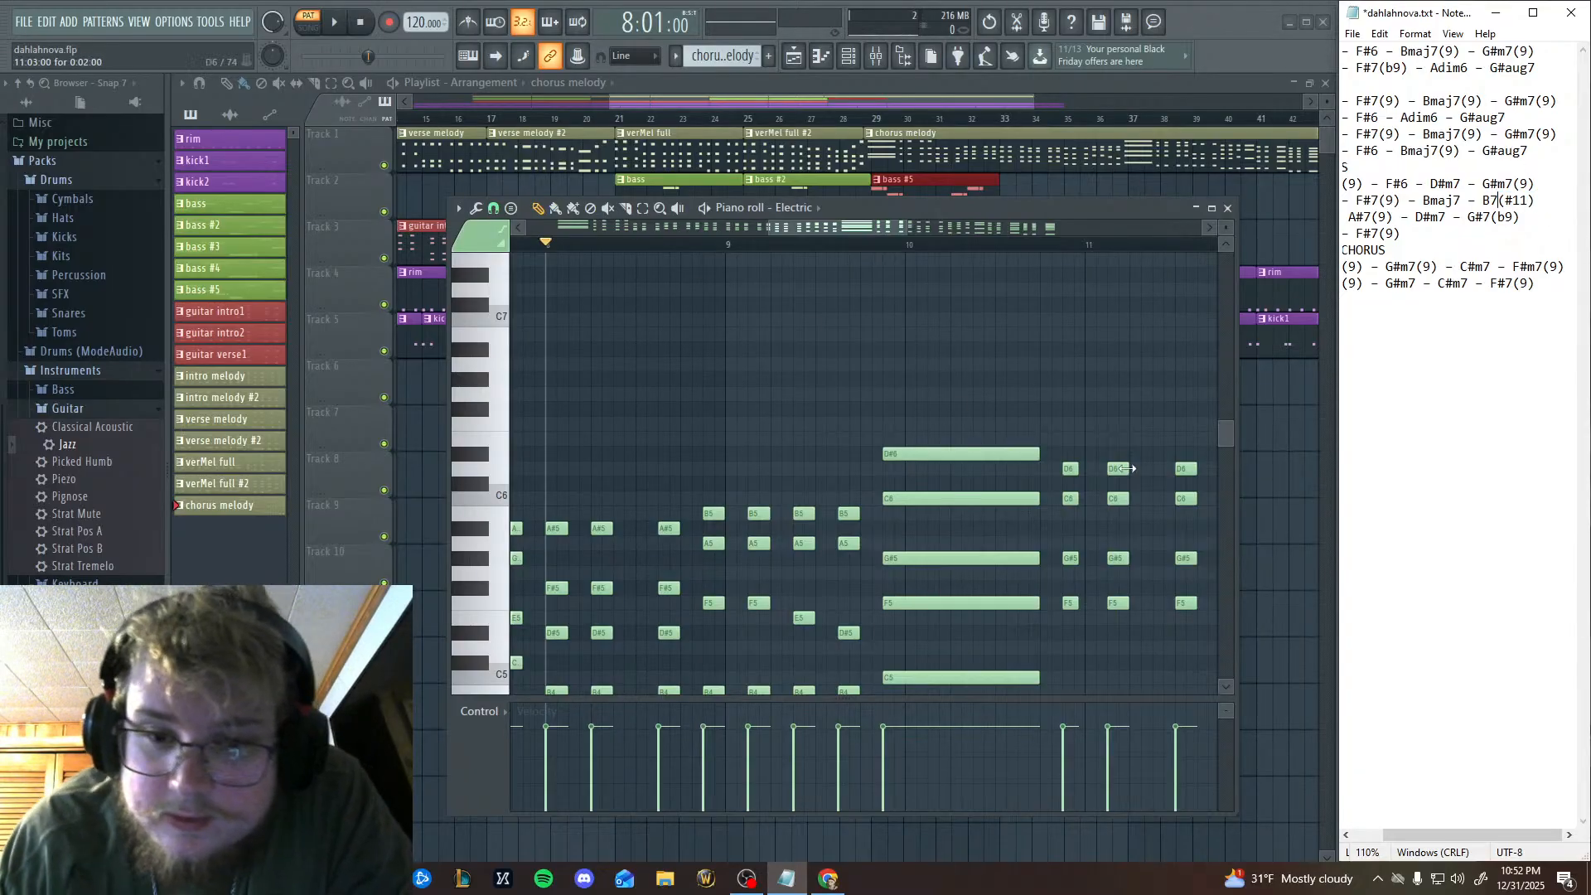
Replace the long chord's F5 with an F6 of the same length starting at 9:15, and play the pattern from 9:13.
left_click_drag(949, 461, 858, 411)
left_click_drag(808, 332, 796, 383)
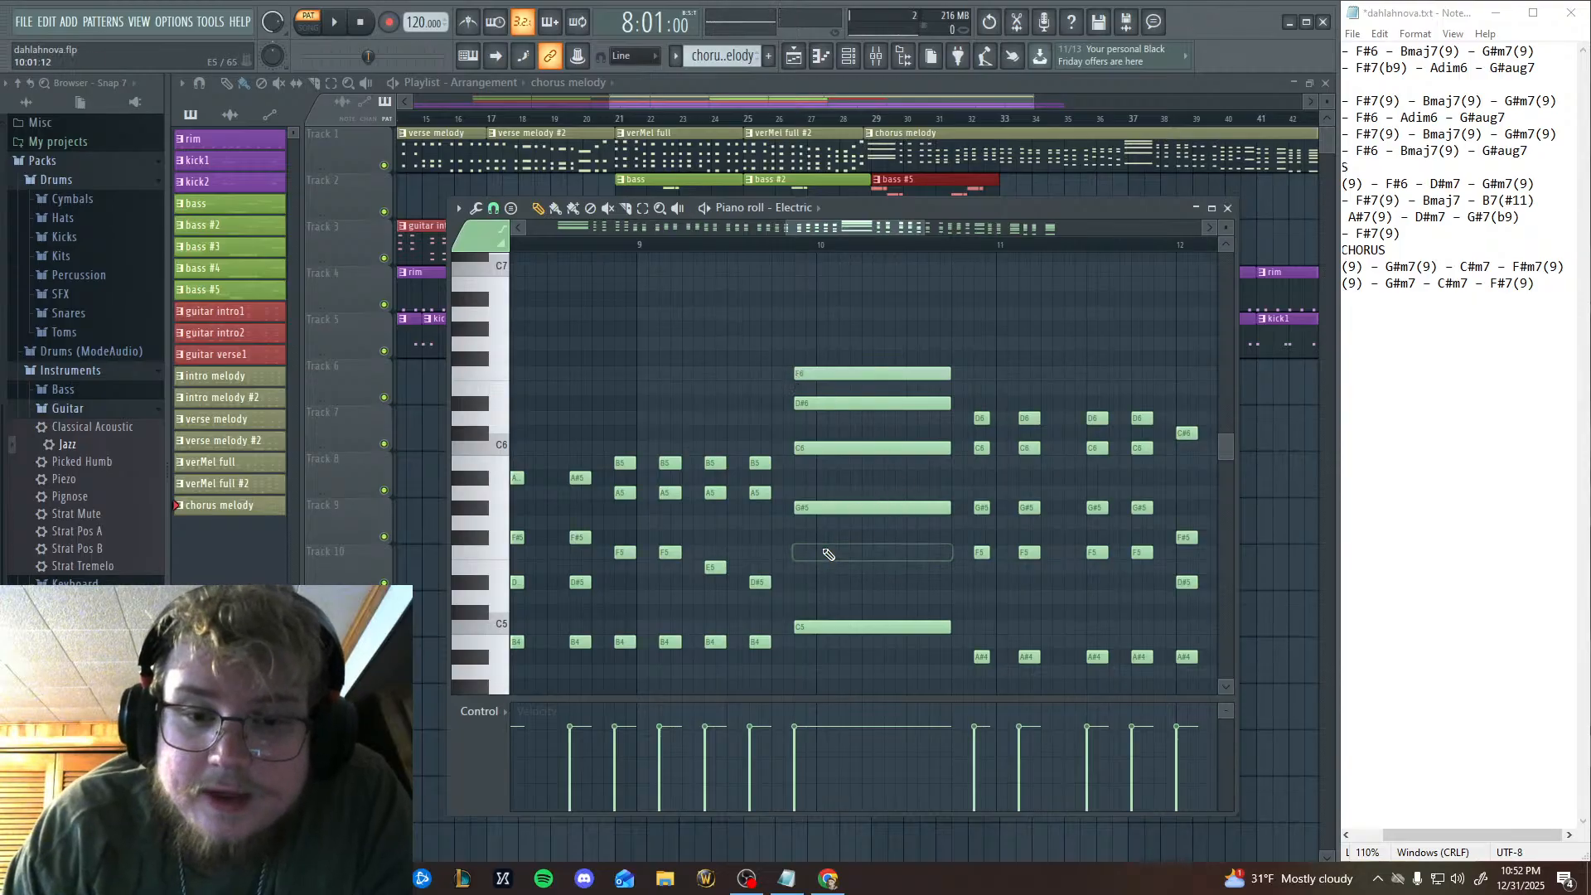
left_click(773, 240)
left_click(335, 22)
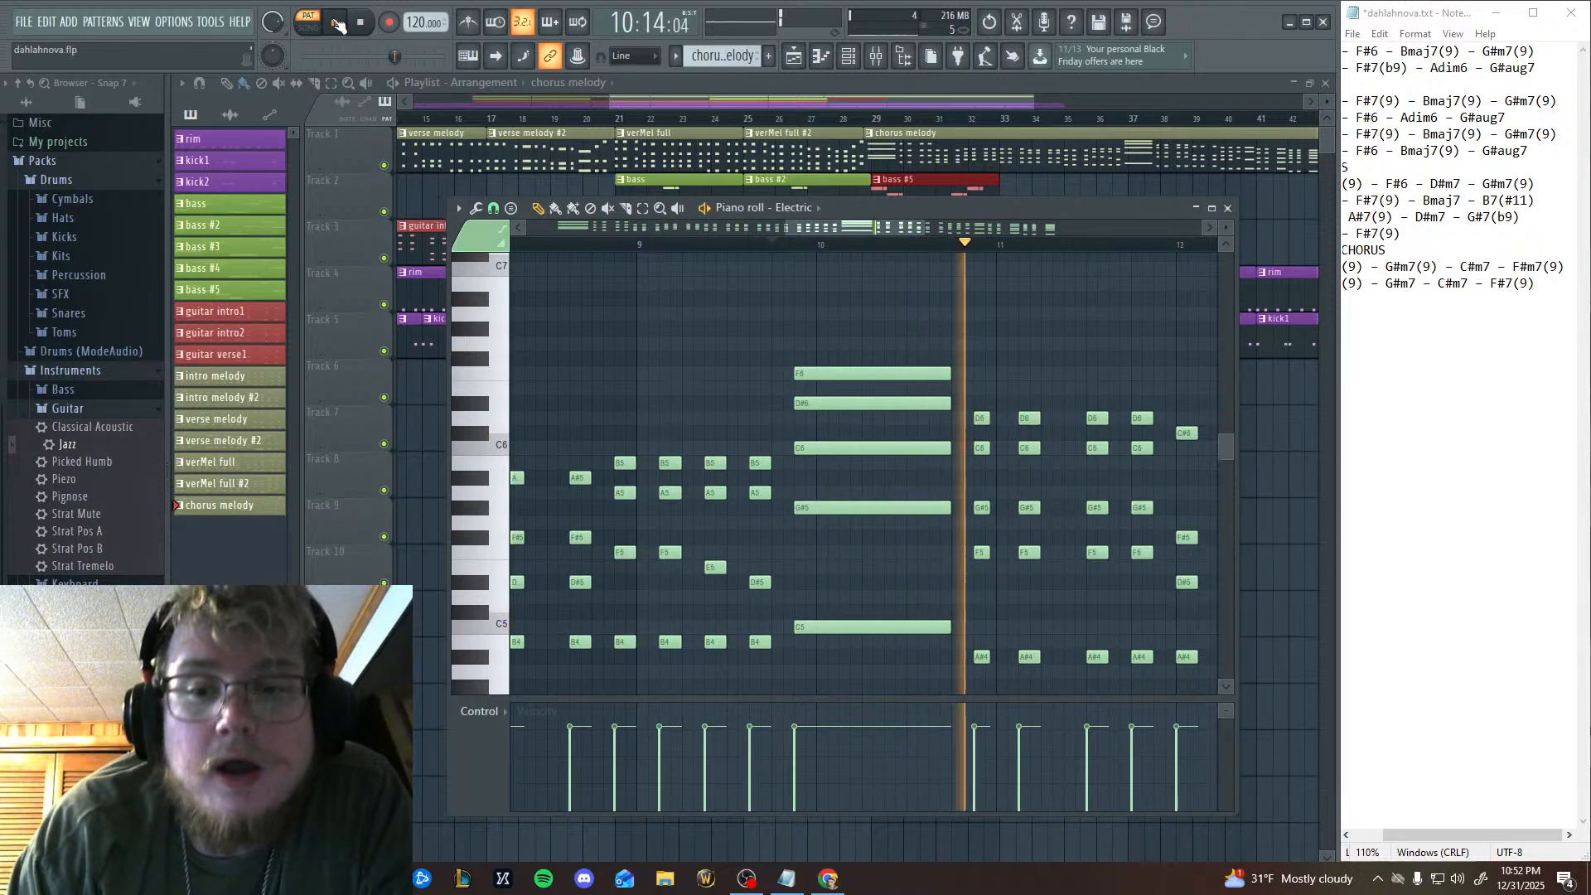
key("space")
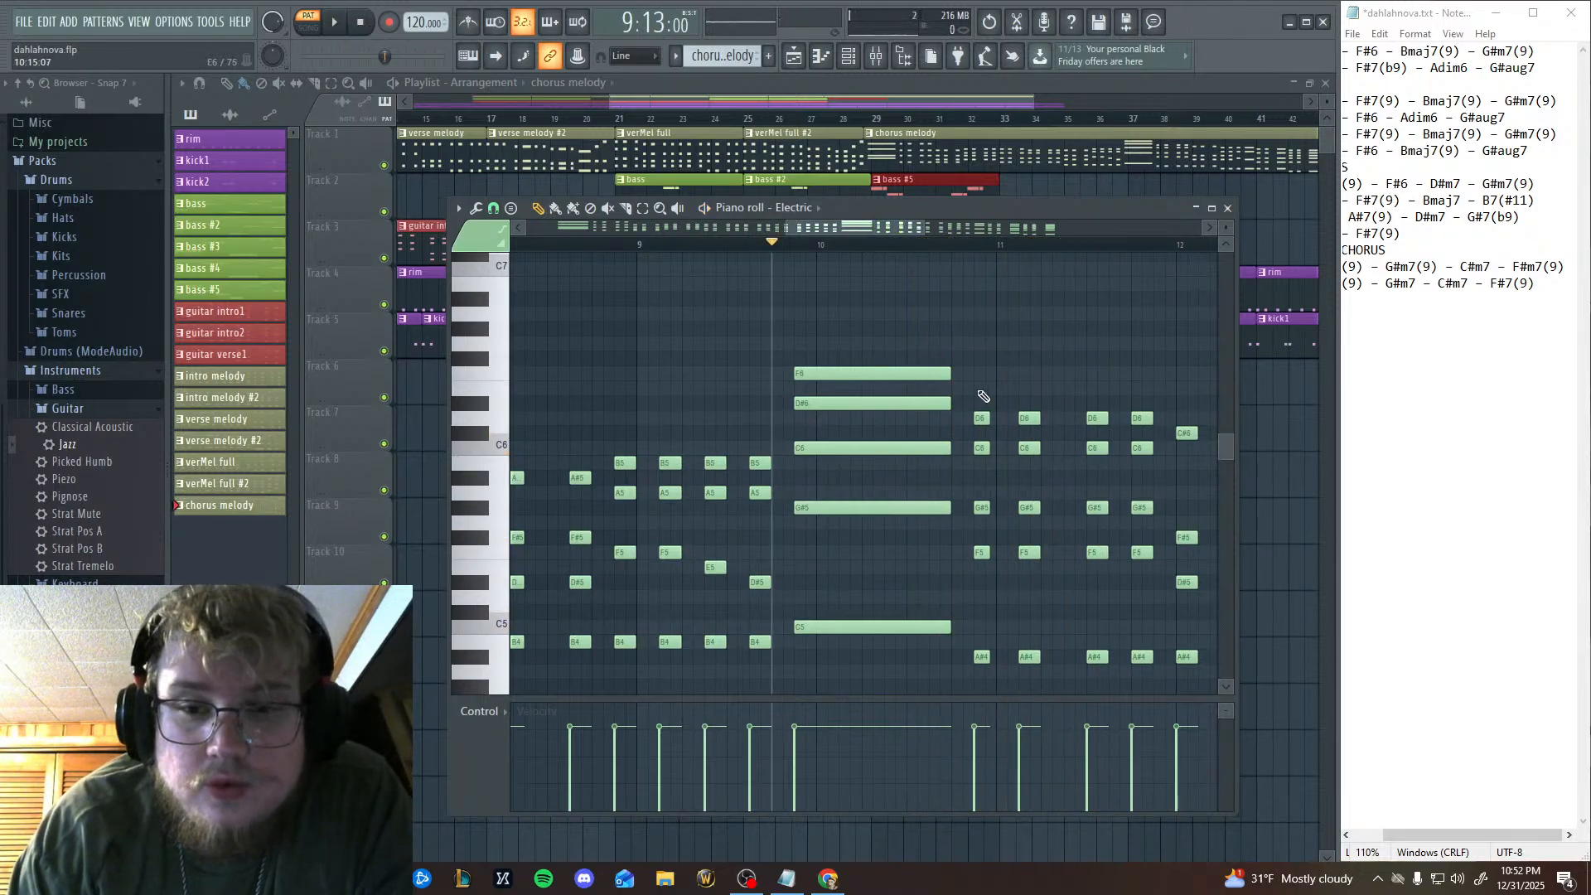
Try a held E6 above the short chords starting at 10:15, and remove it.
mouse_move(979, 392)
left_mouse_down()
mouse_move(977, 374)
mouse_move(976, 389)
left_mouse_up()
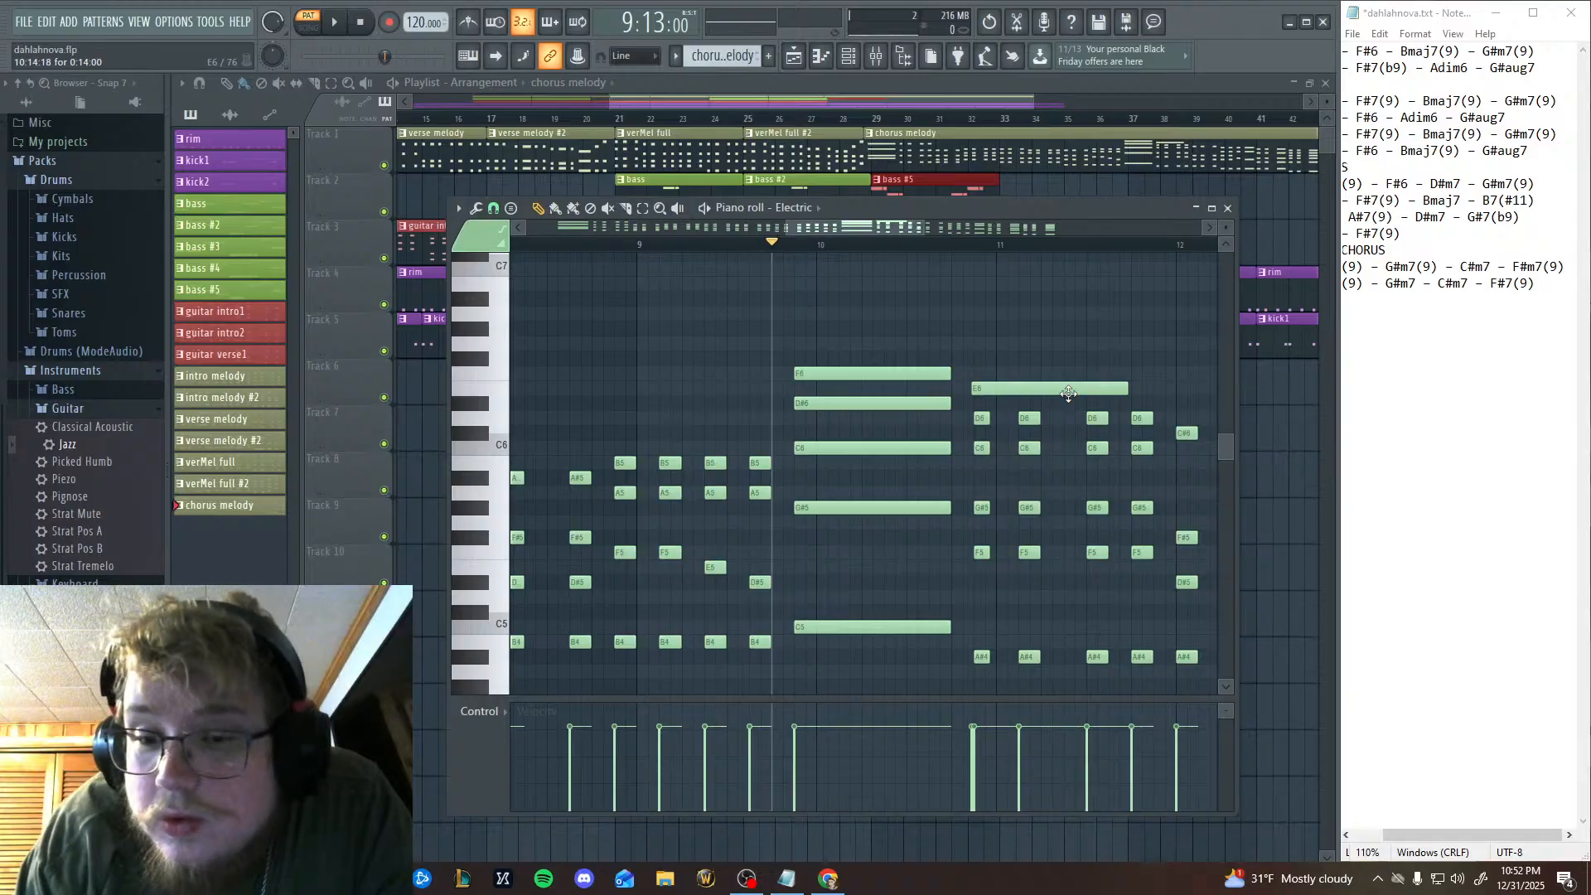
right_click(1068, 393)
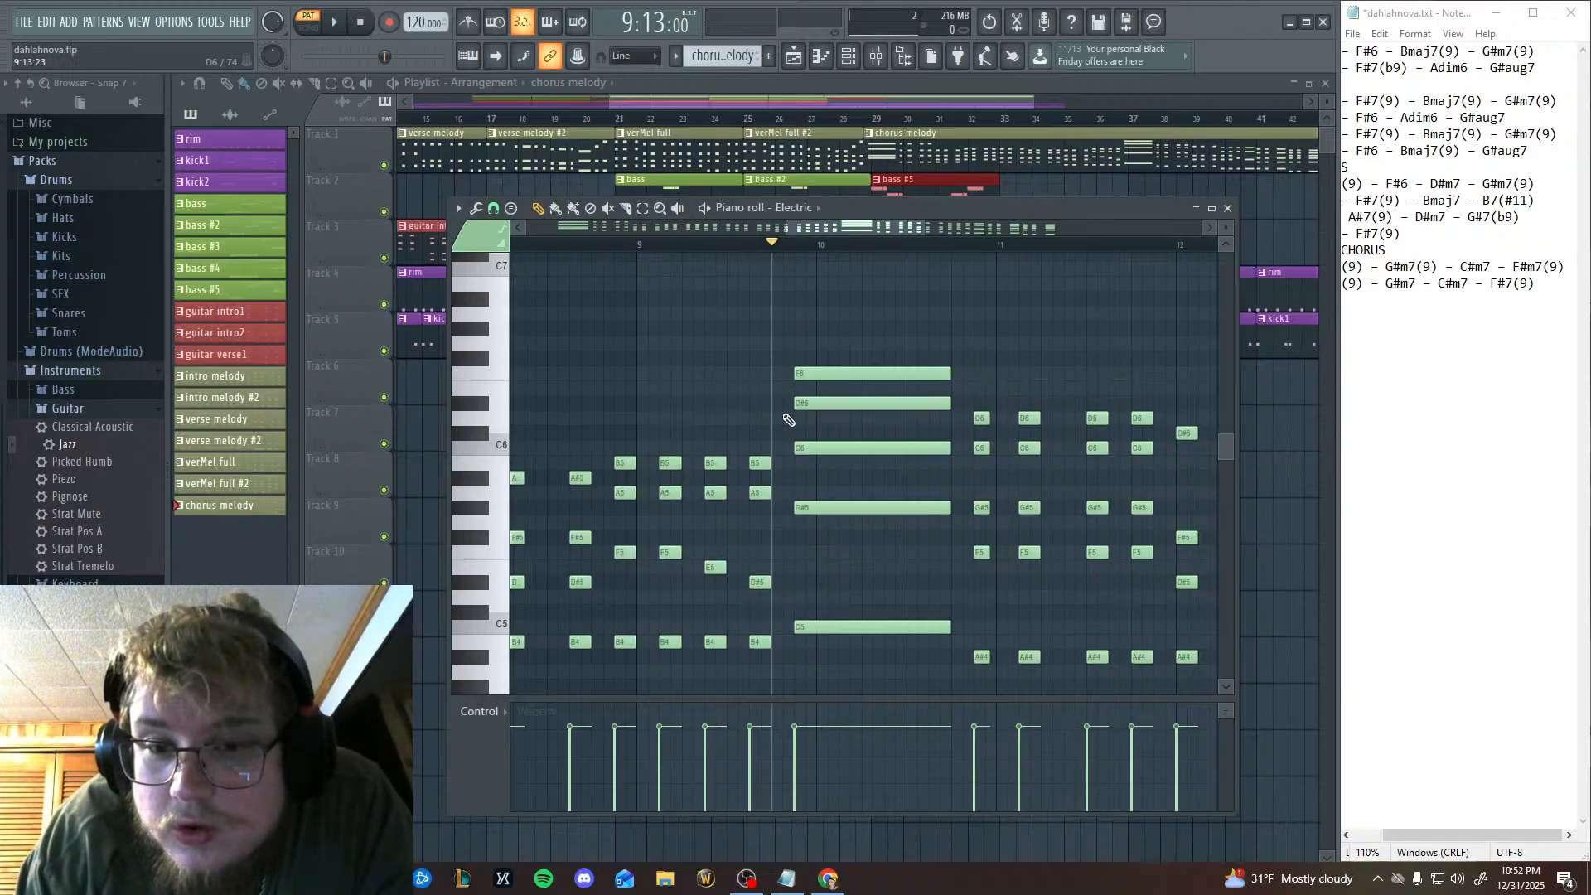
Audition F6, D#6 and D6 on the keyboard, and delete the F6 from the long chord at 9:15.
left_click(485, 375)
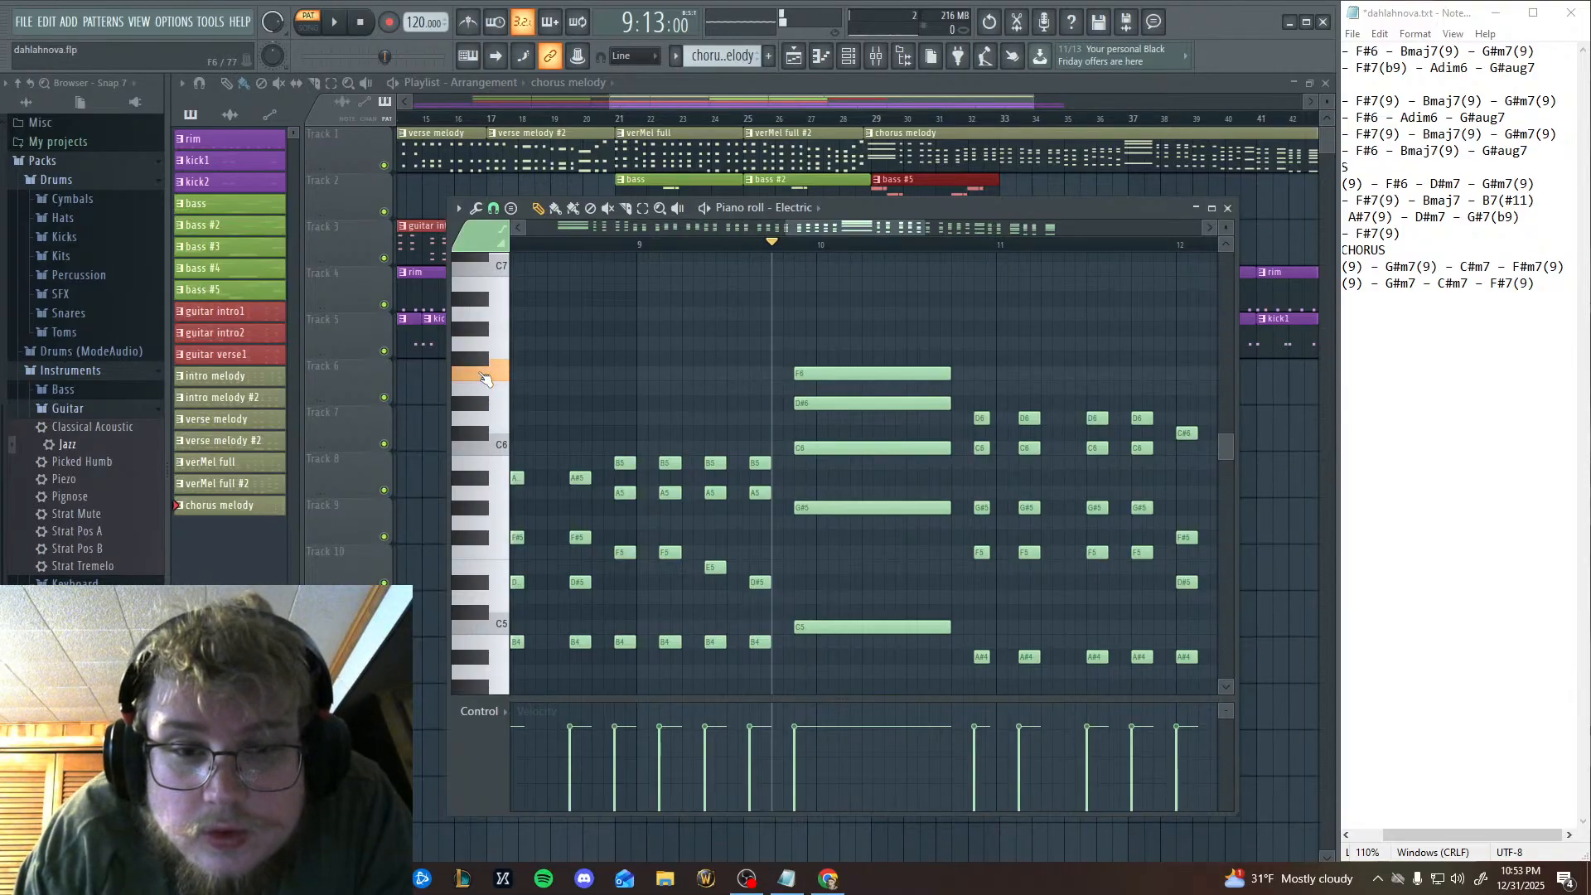
left_click(488, 405)
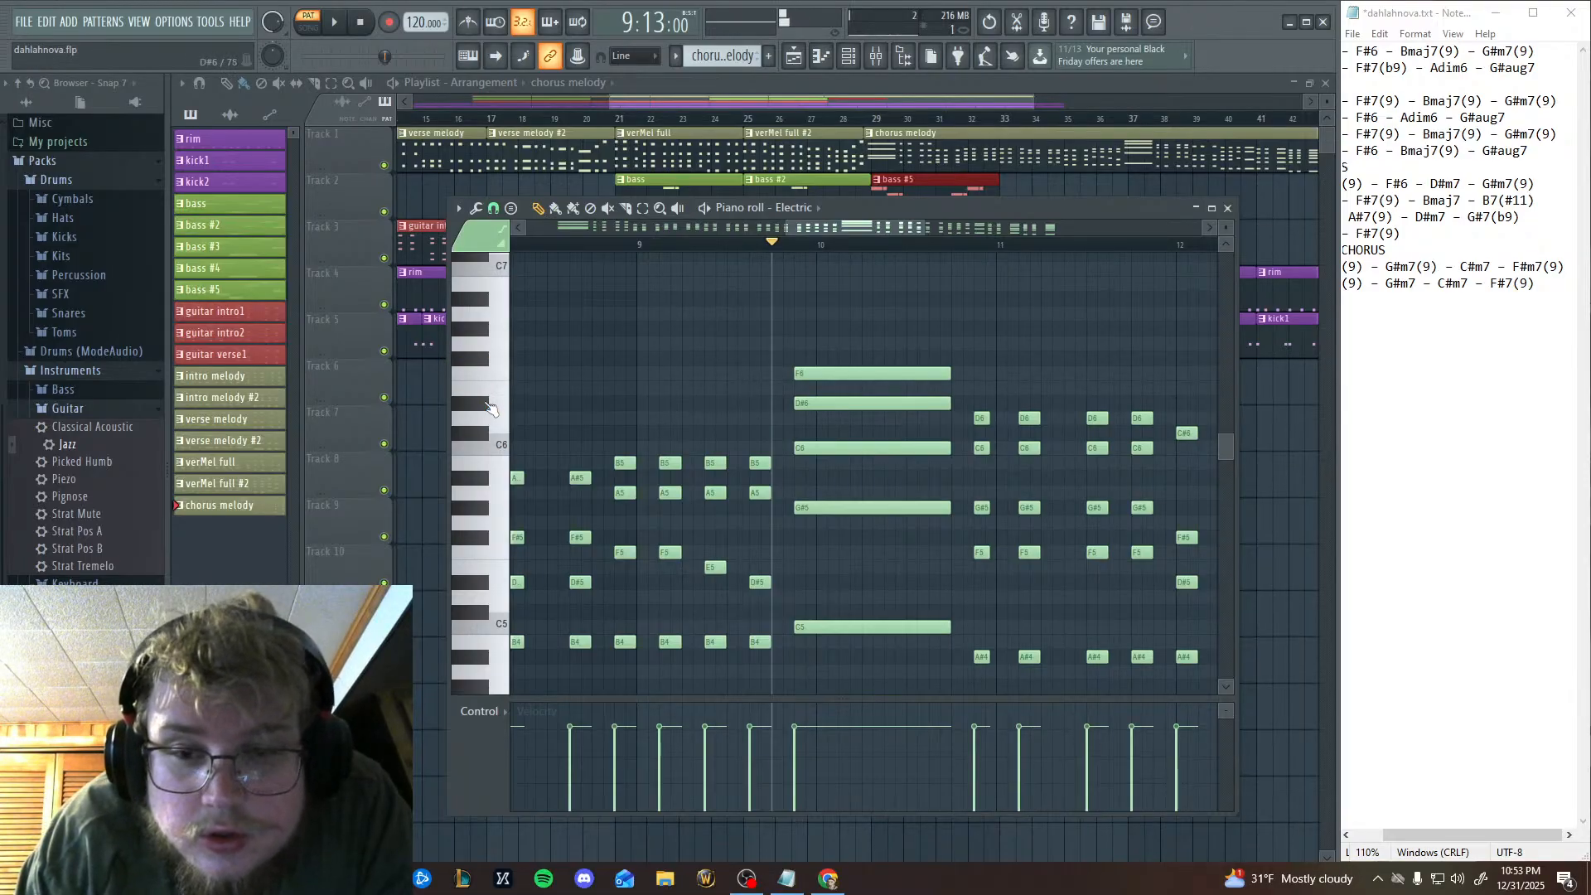
left_click(497, 422)
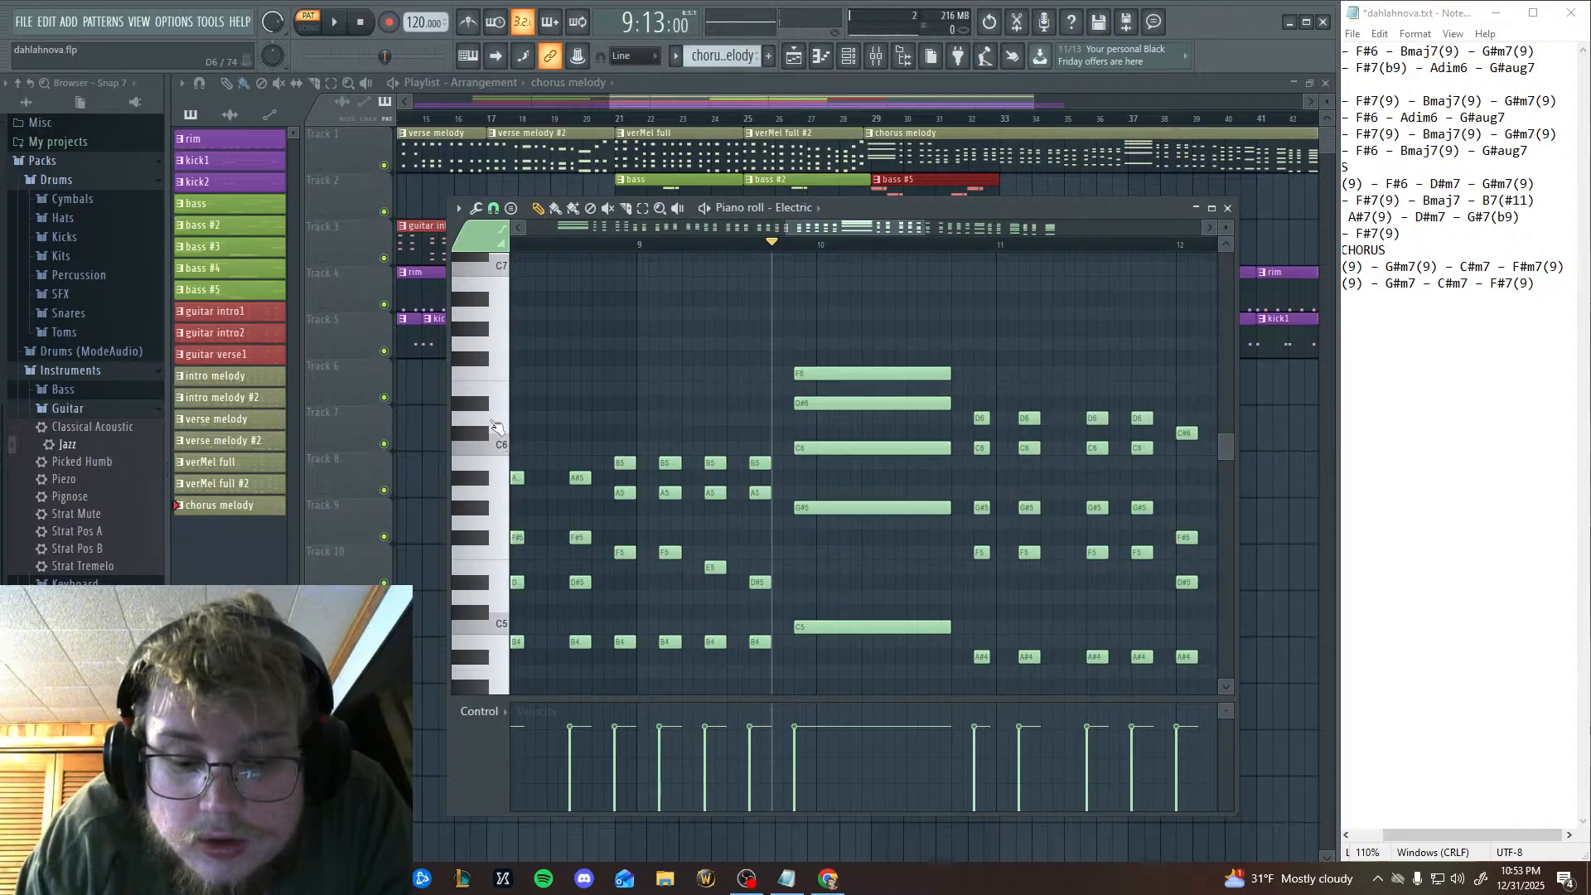
right_click(819, 375)
left_click_drag(1009, 376, 766, 352)
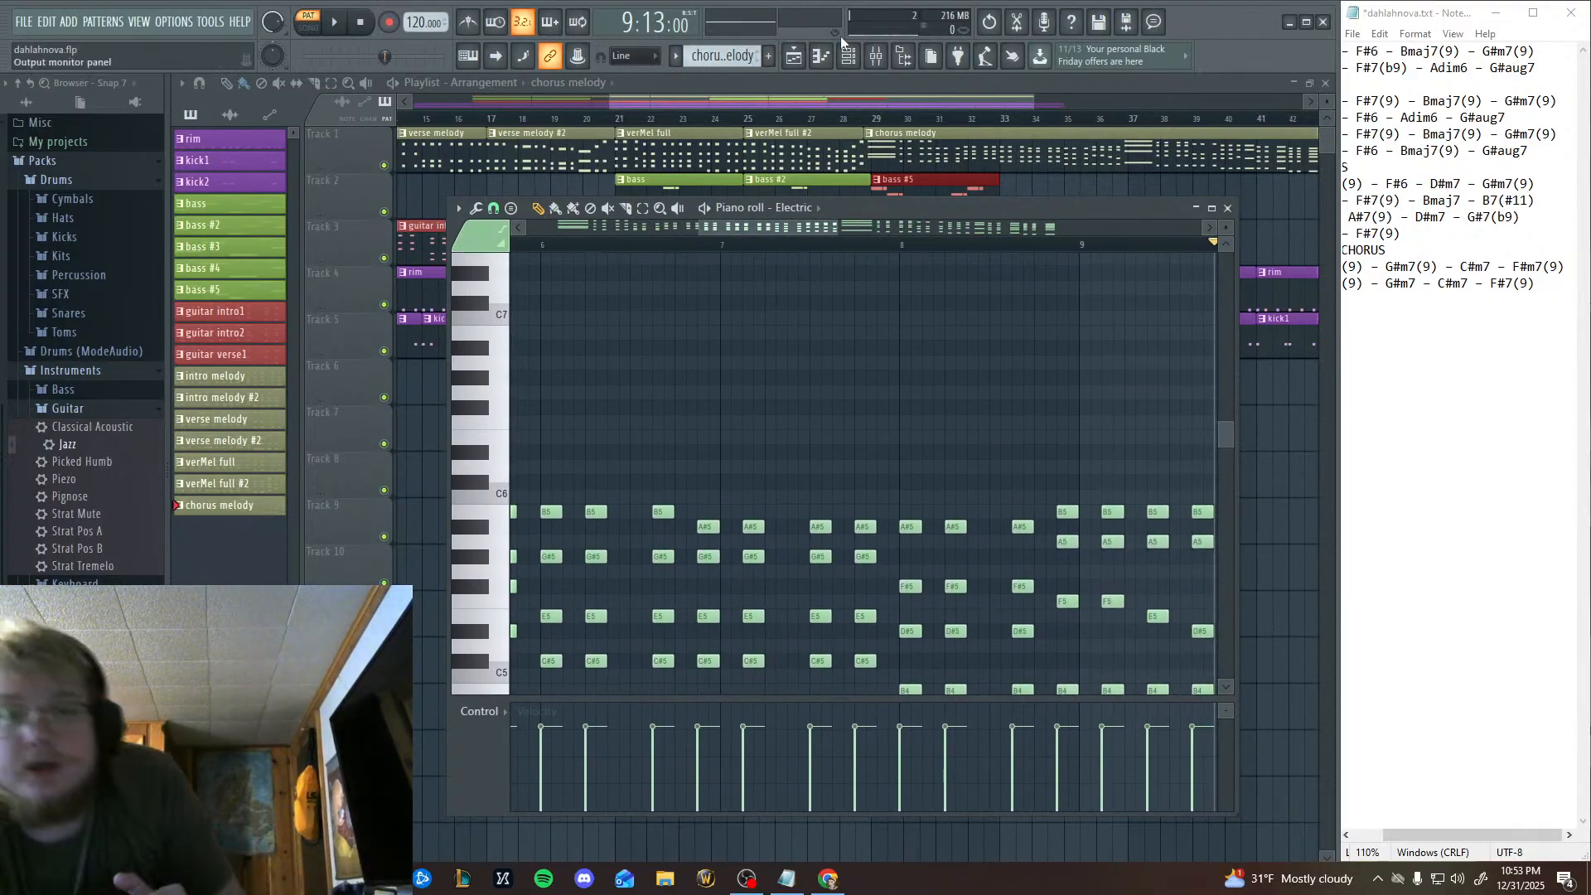
Switch the piano roll to the Ibanez channel and open the bass #5 pattern alongside the start of each chord-list line.
left_click(817, 207)
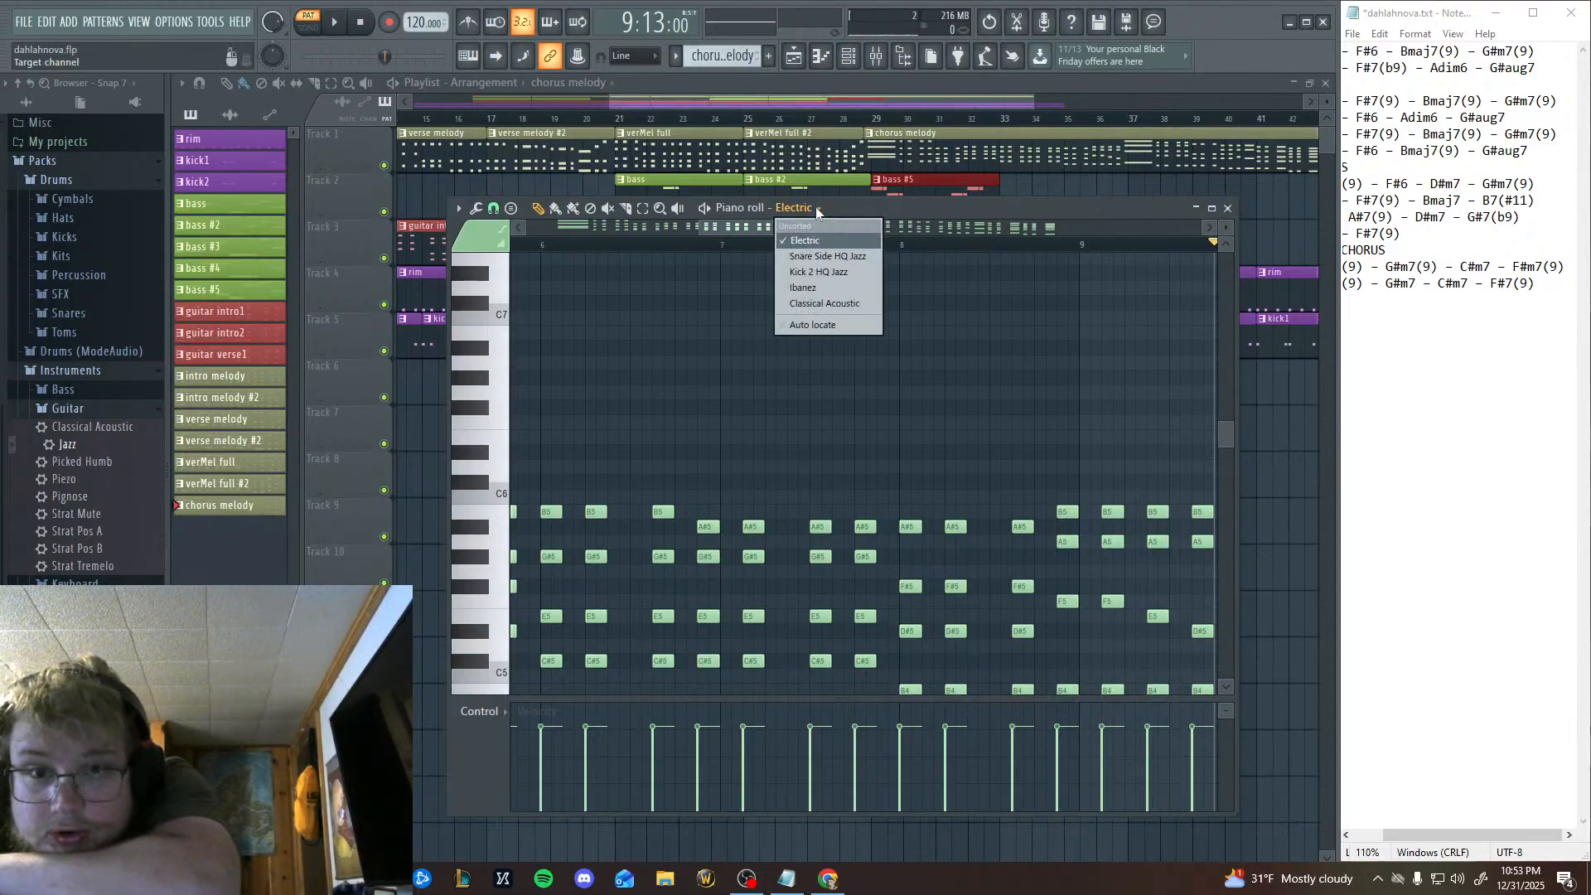
left_click(819, 287)
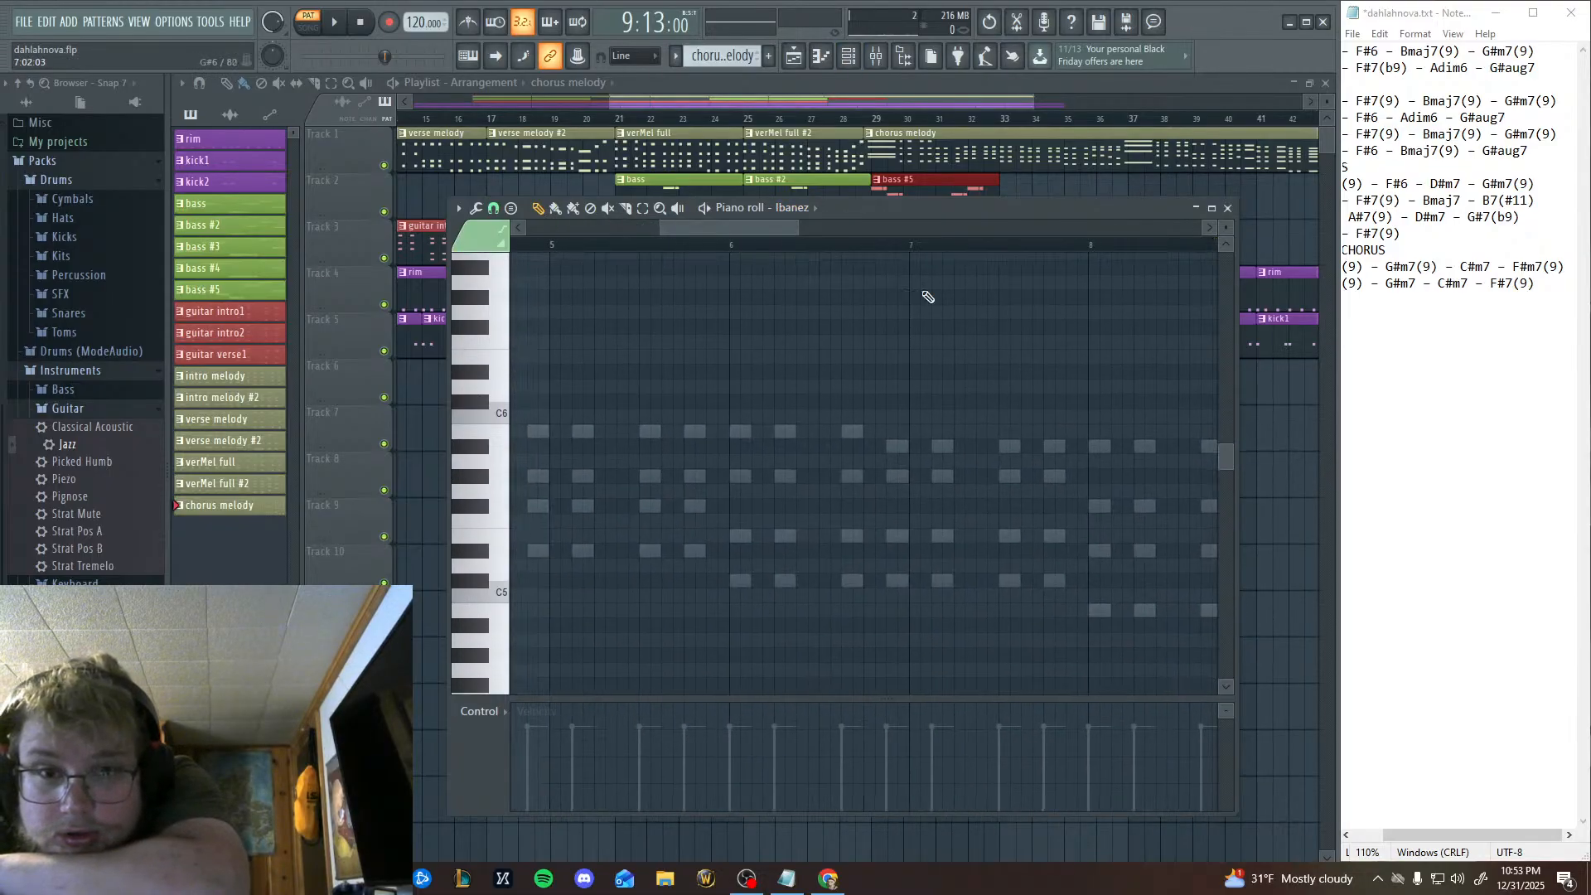
left_click(217, 292)
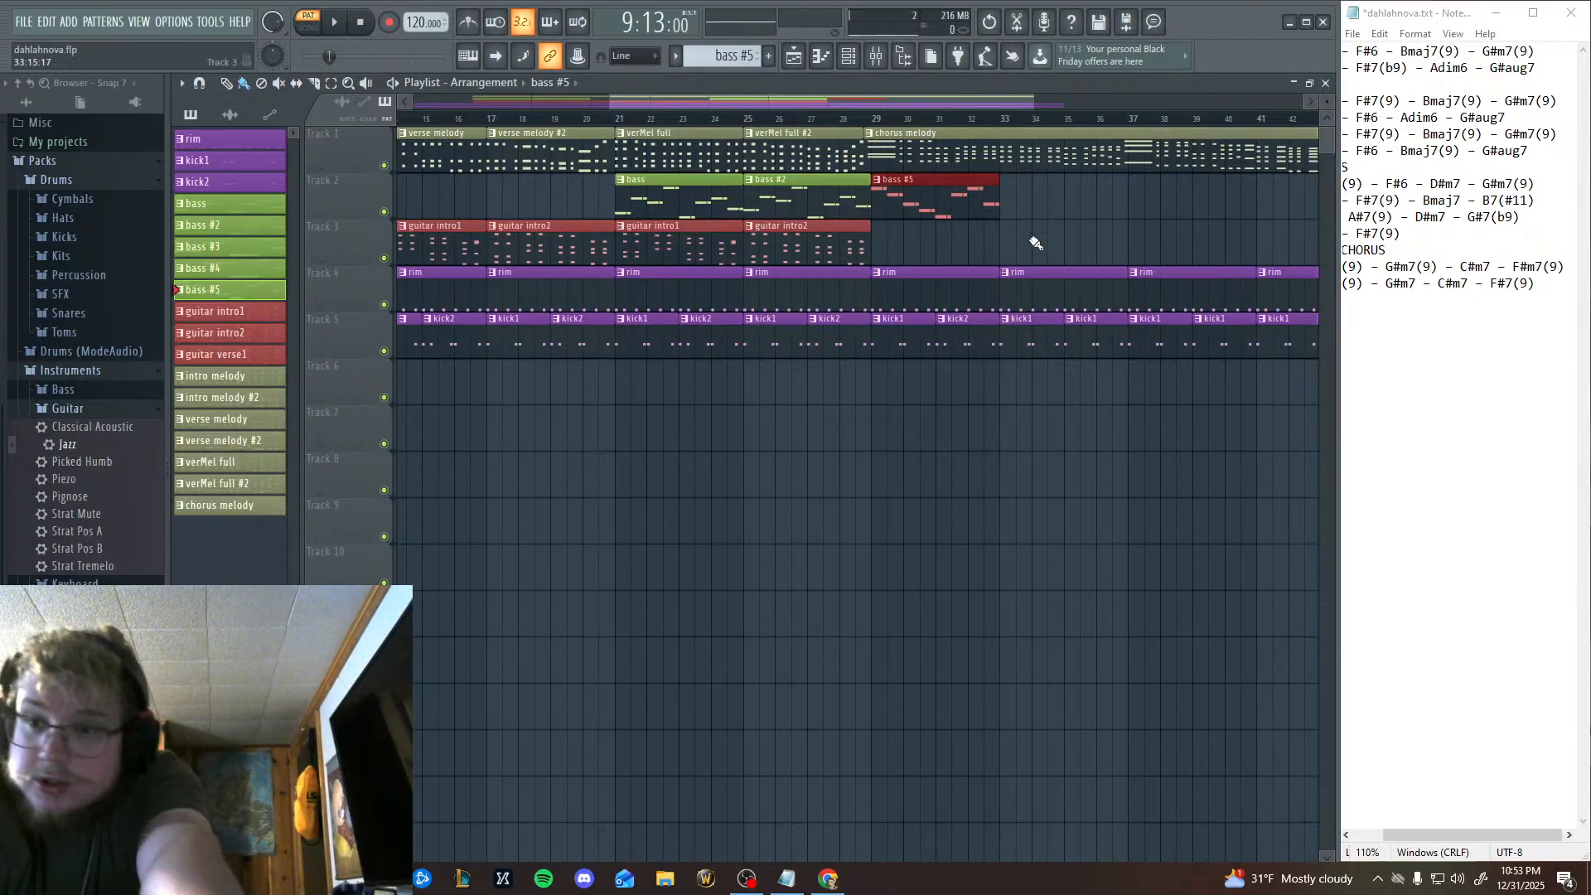
left_click(1465, 403)
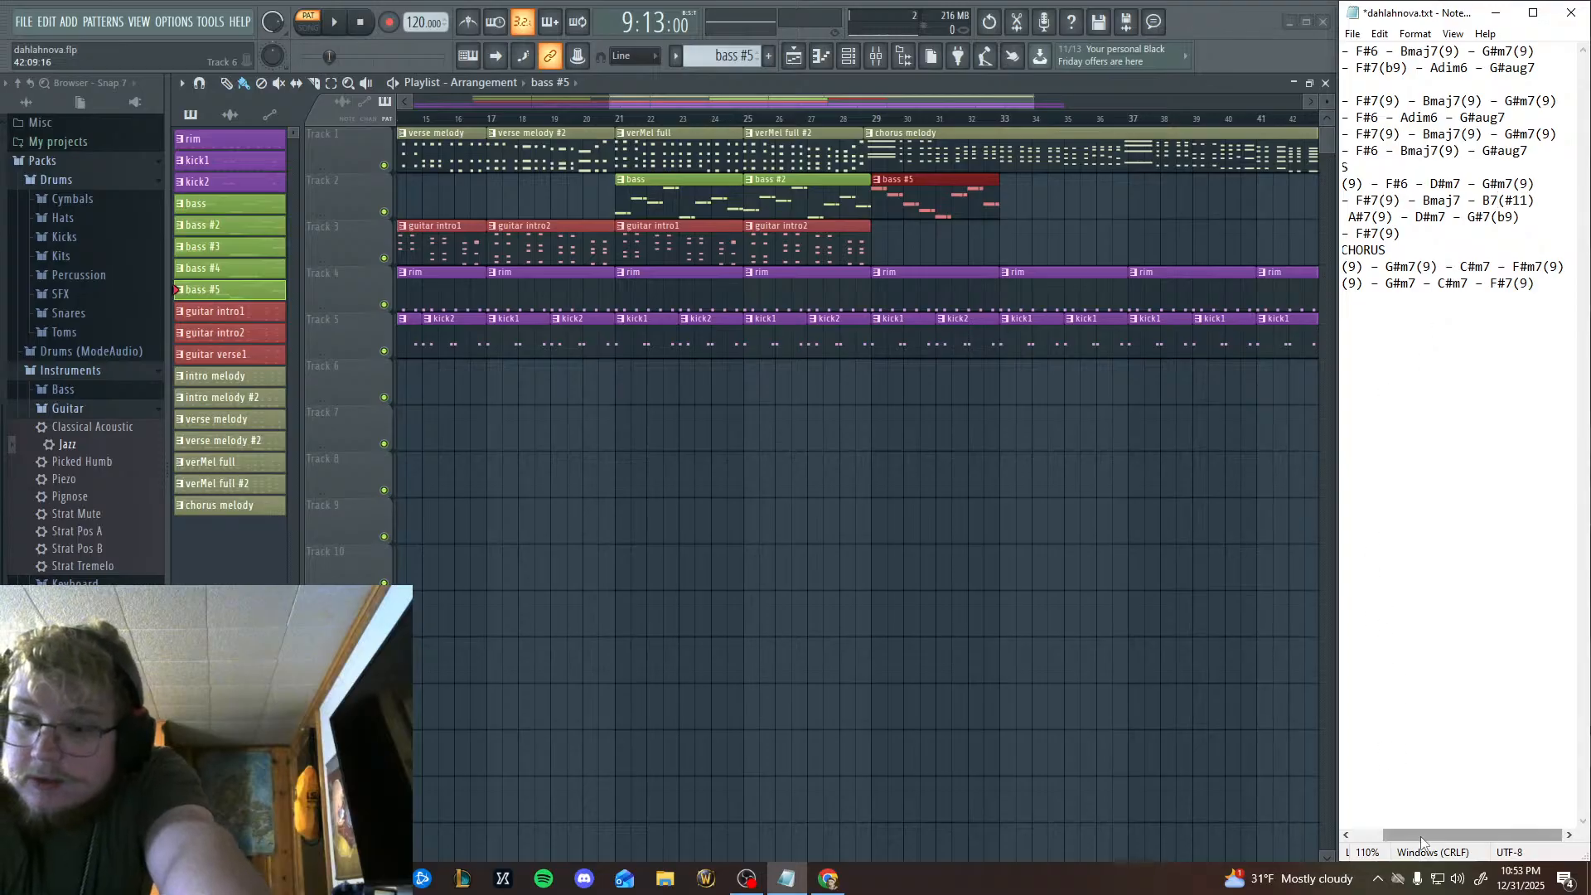
left_click_drag(1488, 836, 1456, 839)
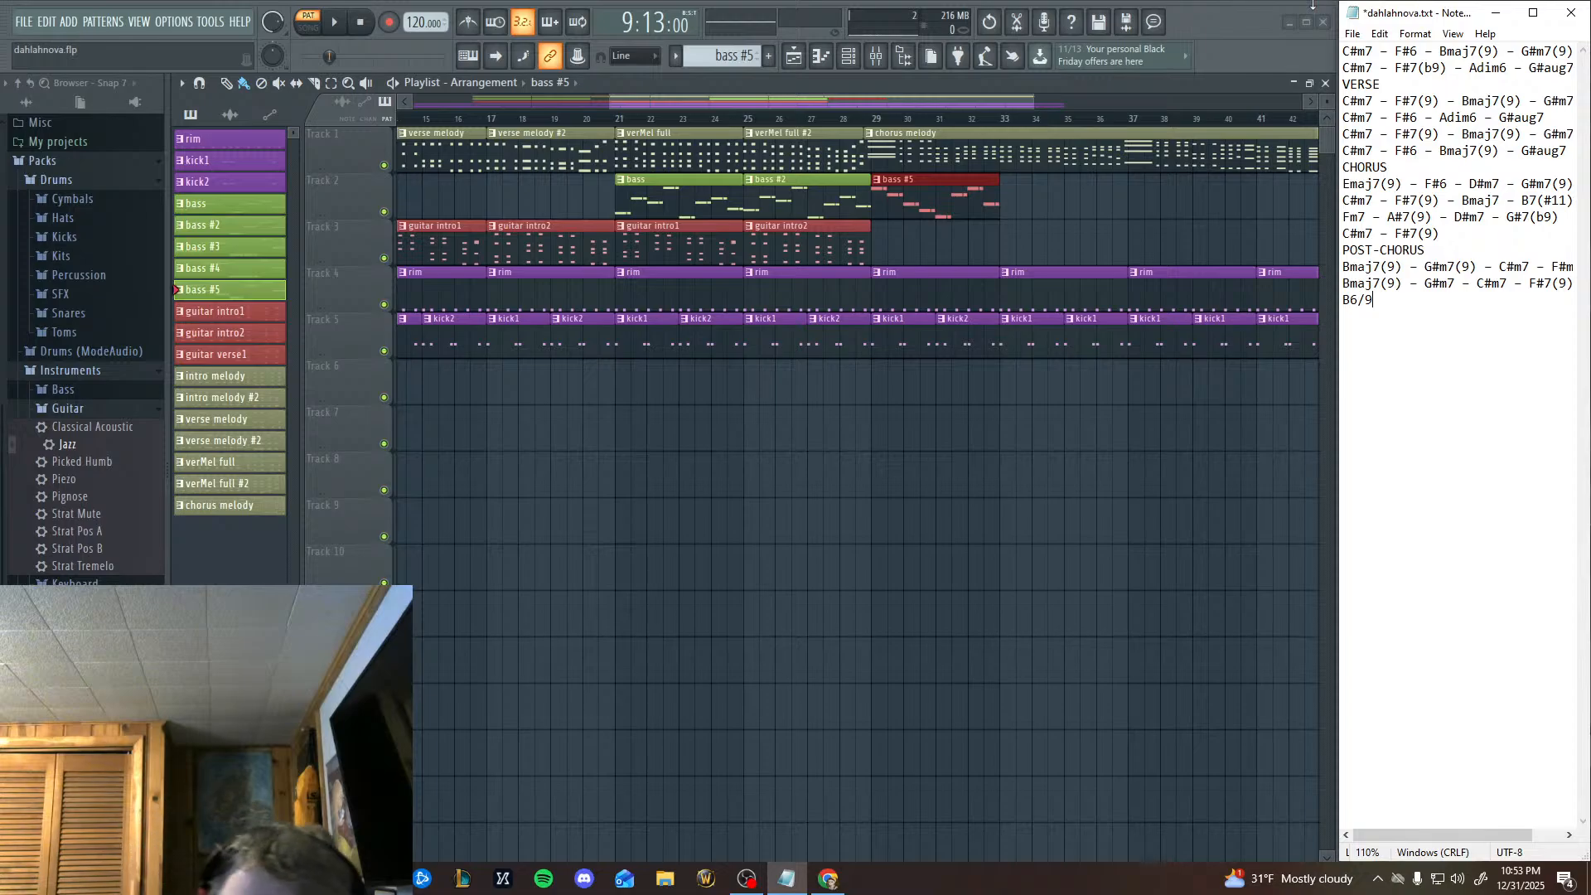
left_click_drag(691, 279, 652, 273)
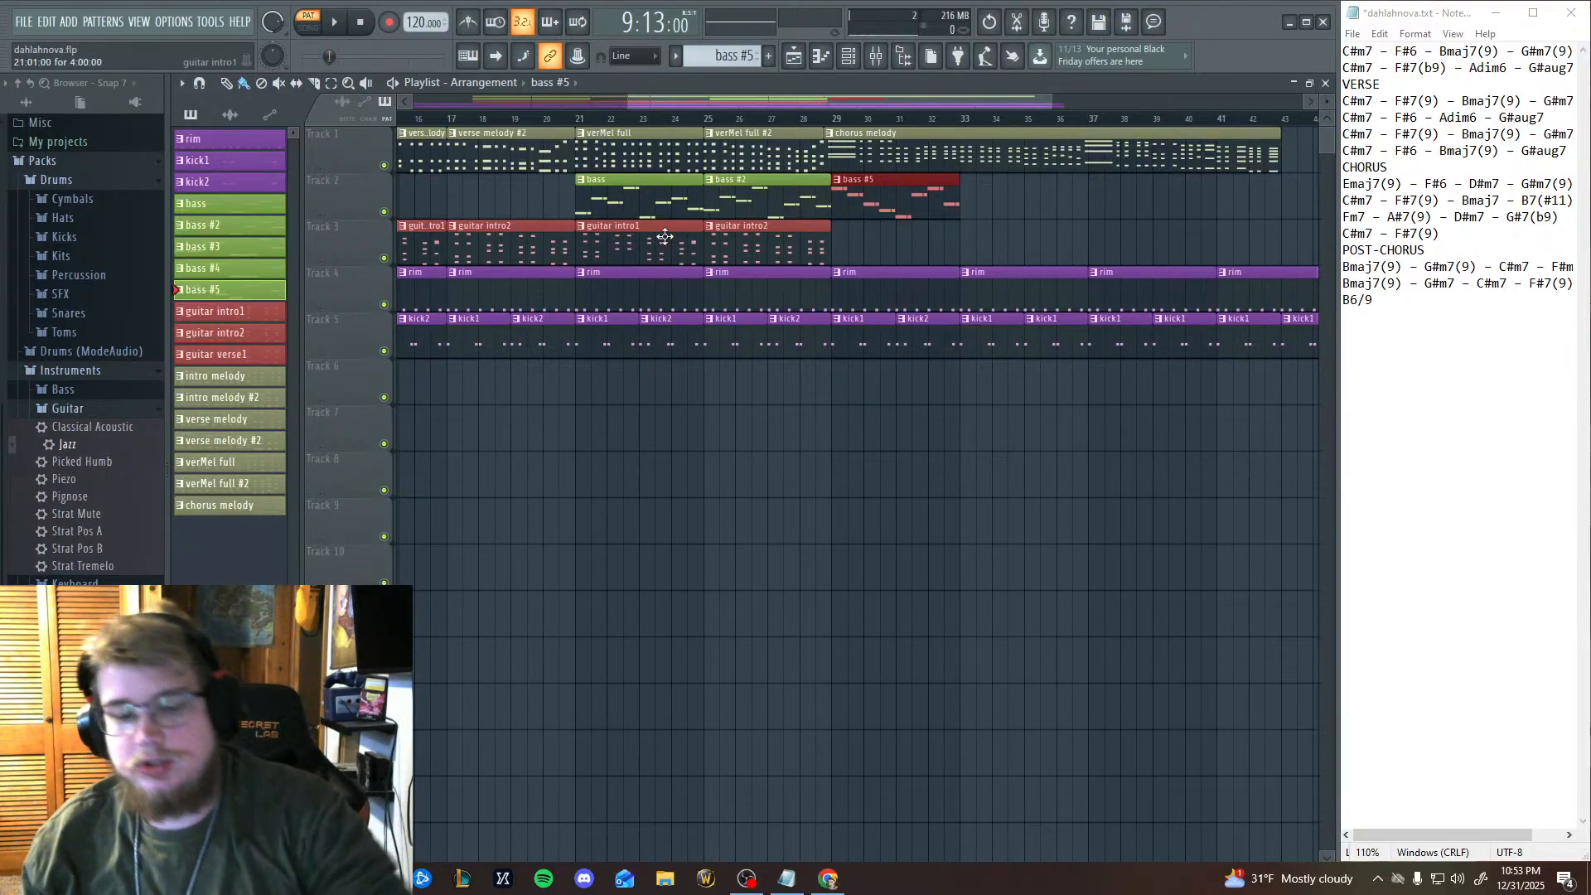
scroll(757, 416, "right", 4)
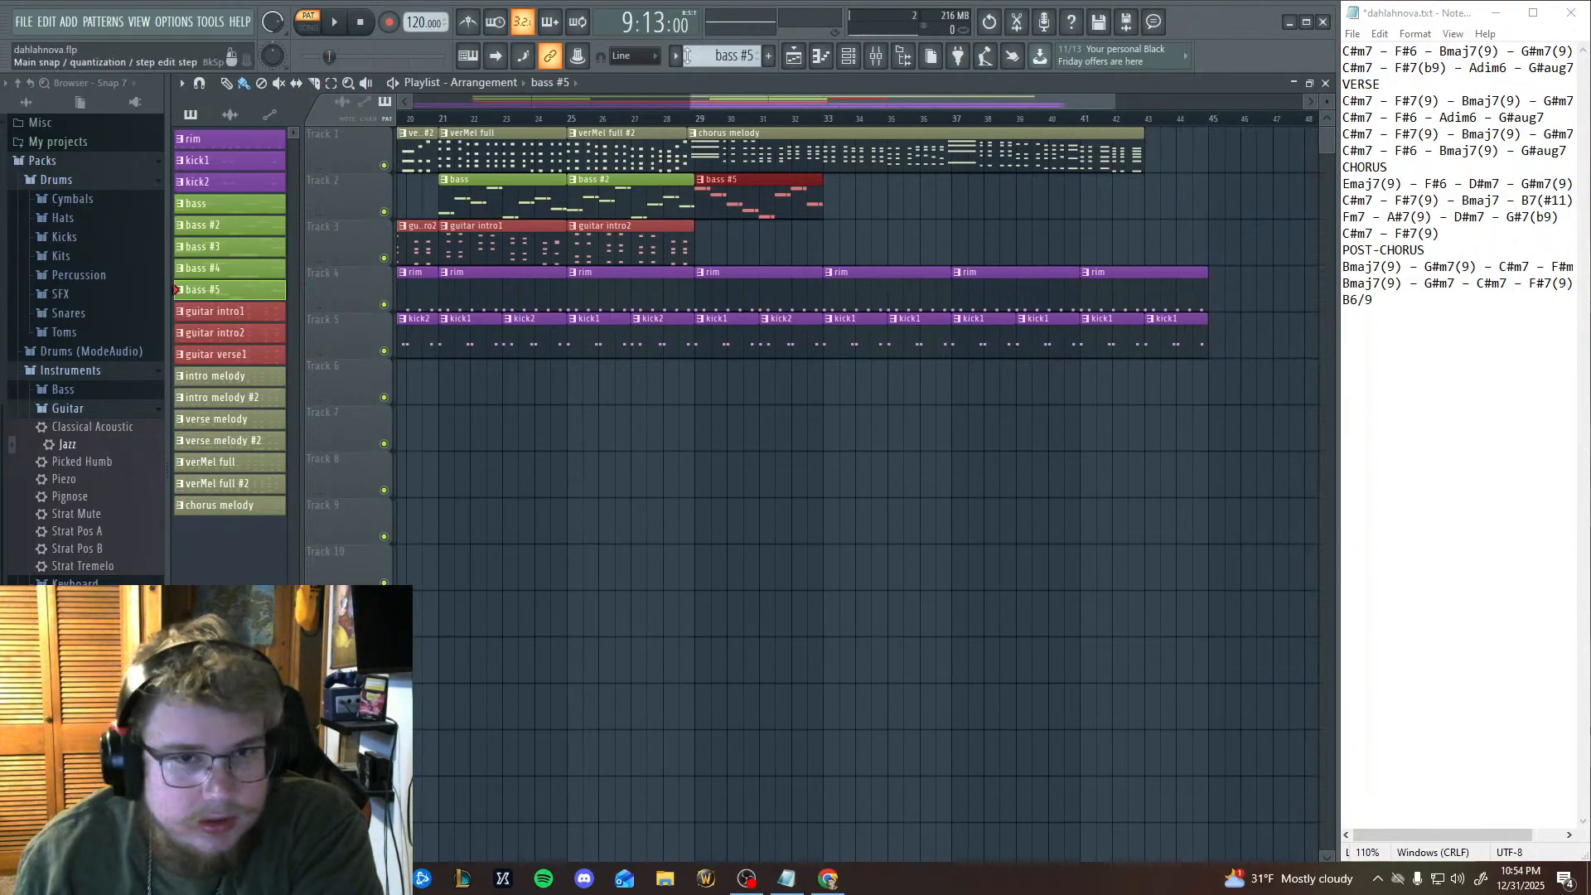
left_click(832, 67)
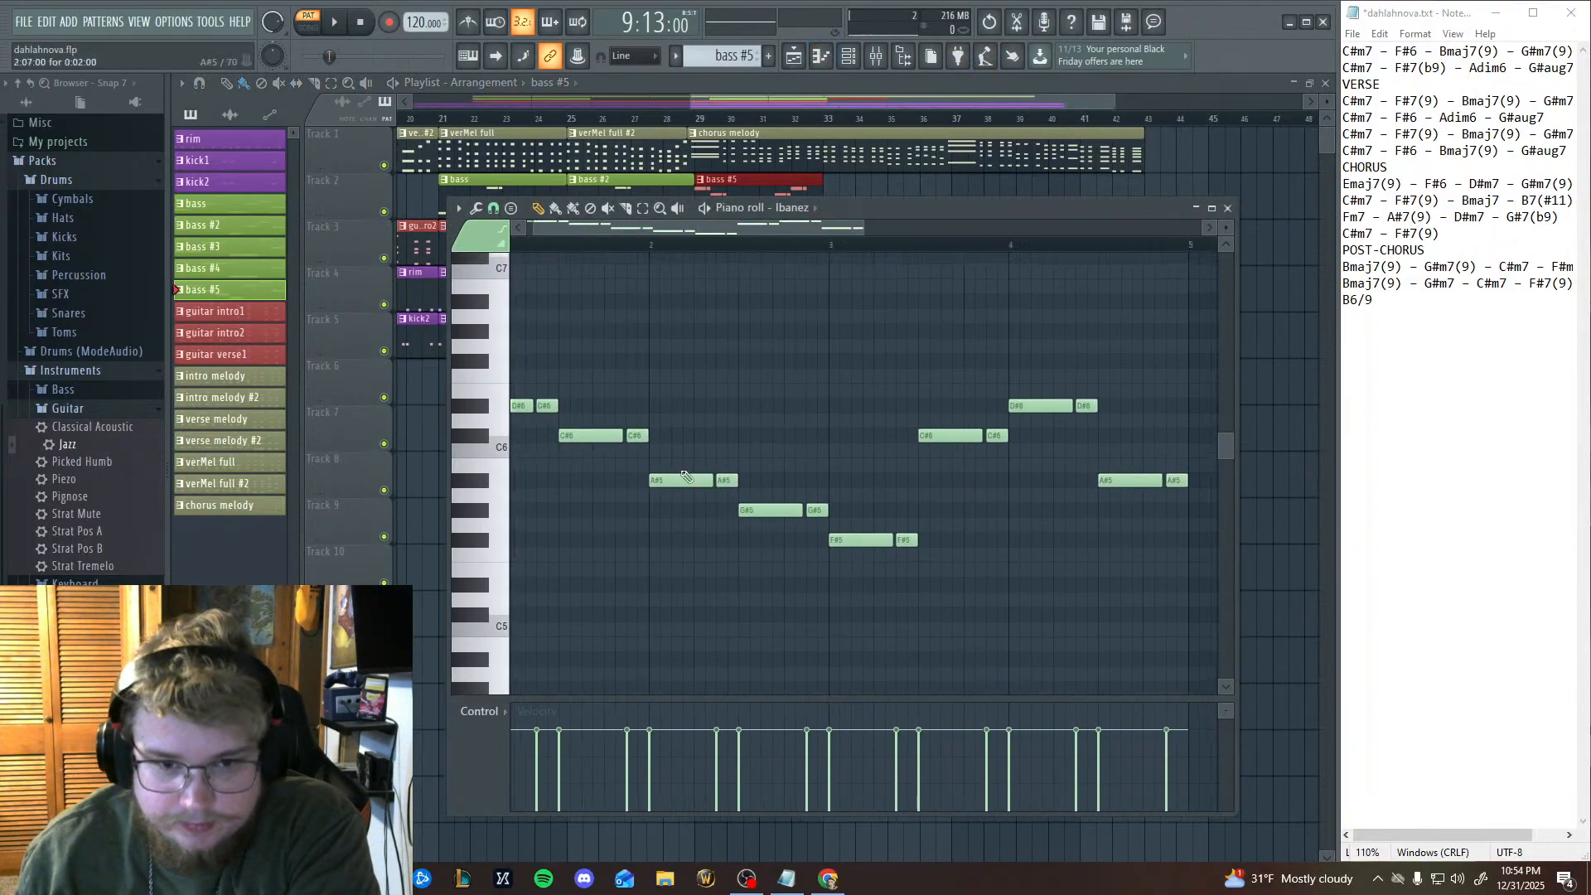
Audition the bass #5 line's pitches, including D#6, C#6, A#5 and G#5, on the piano keys against the CHORUS chord list.
left_click(478, 409)
left_click_drag(918, 516, 930, 531)
left_click(481, 456)
left_click(486, 494)
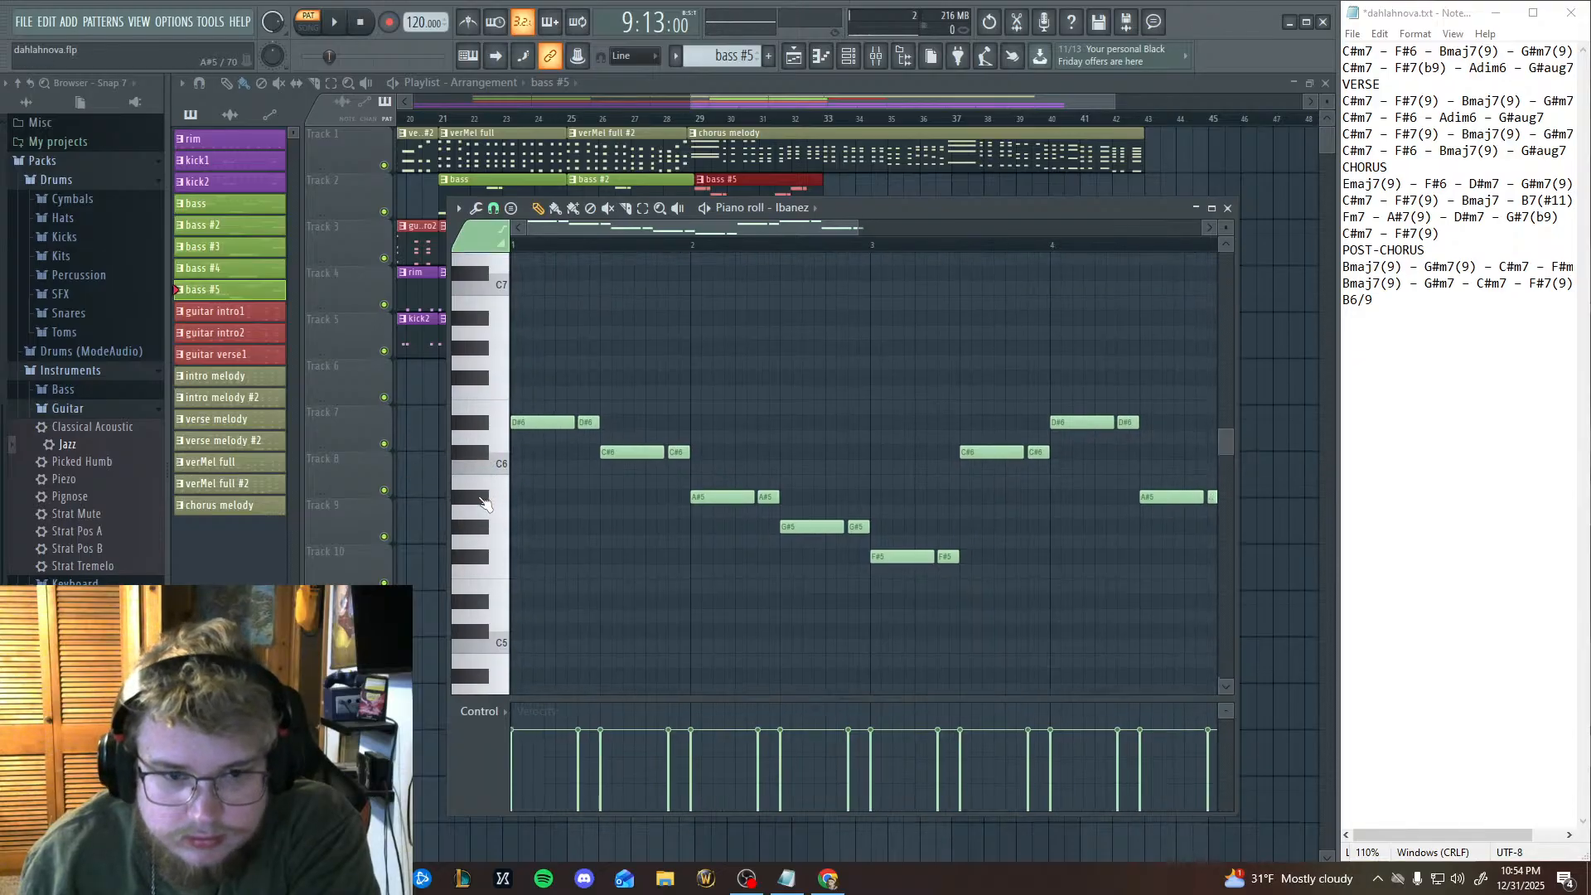
left_click(484, 508)
left_click(481, 529)
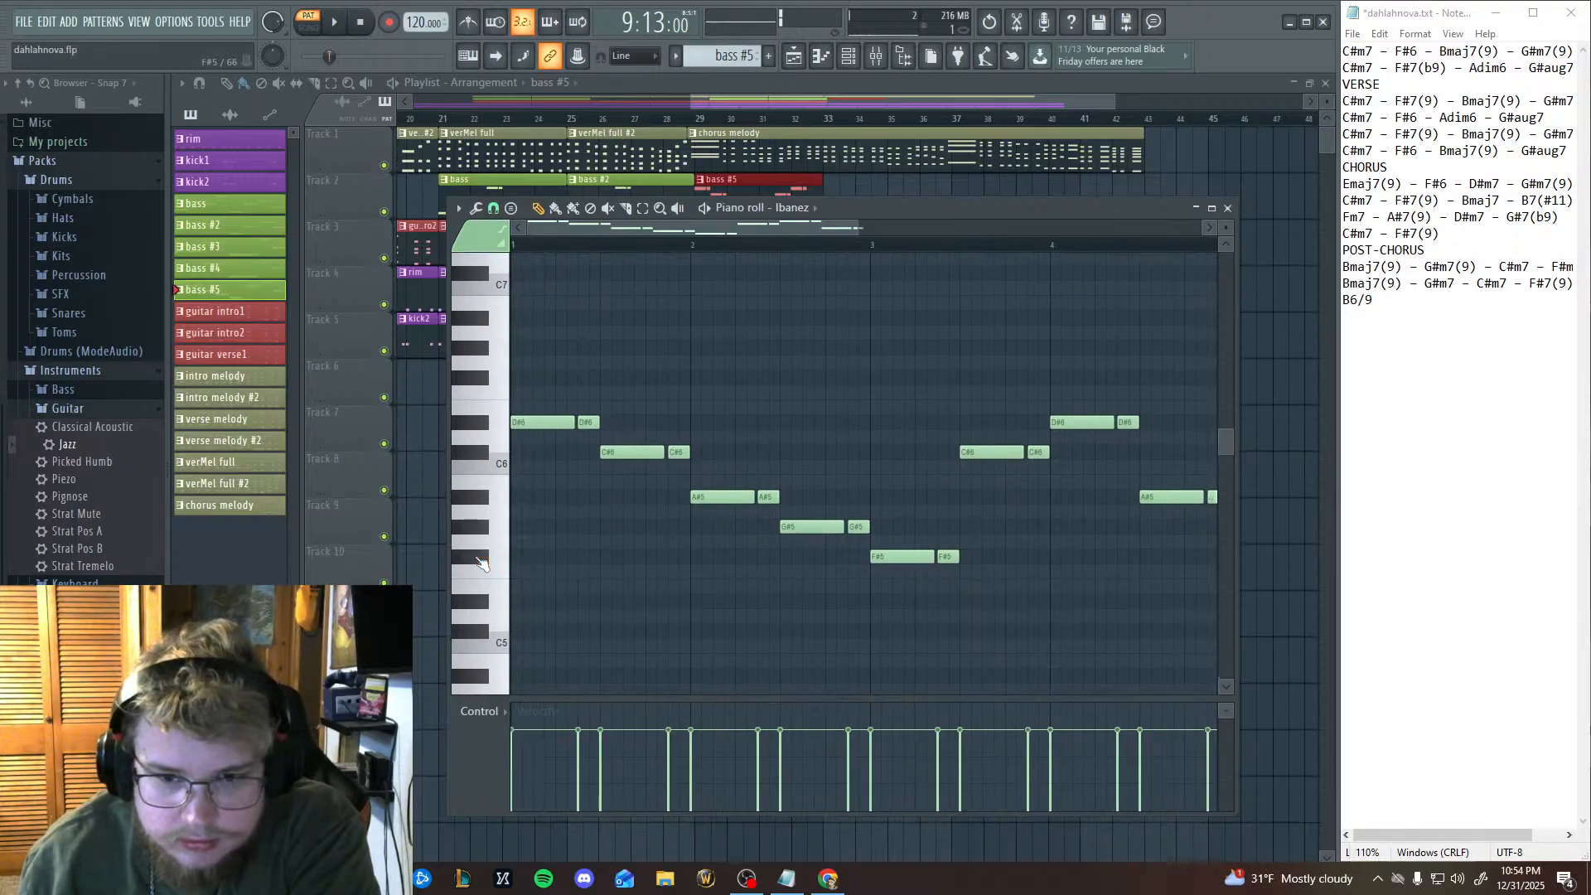
left_click(489, 431)
left_click(485, 500)
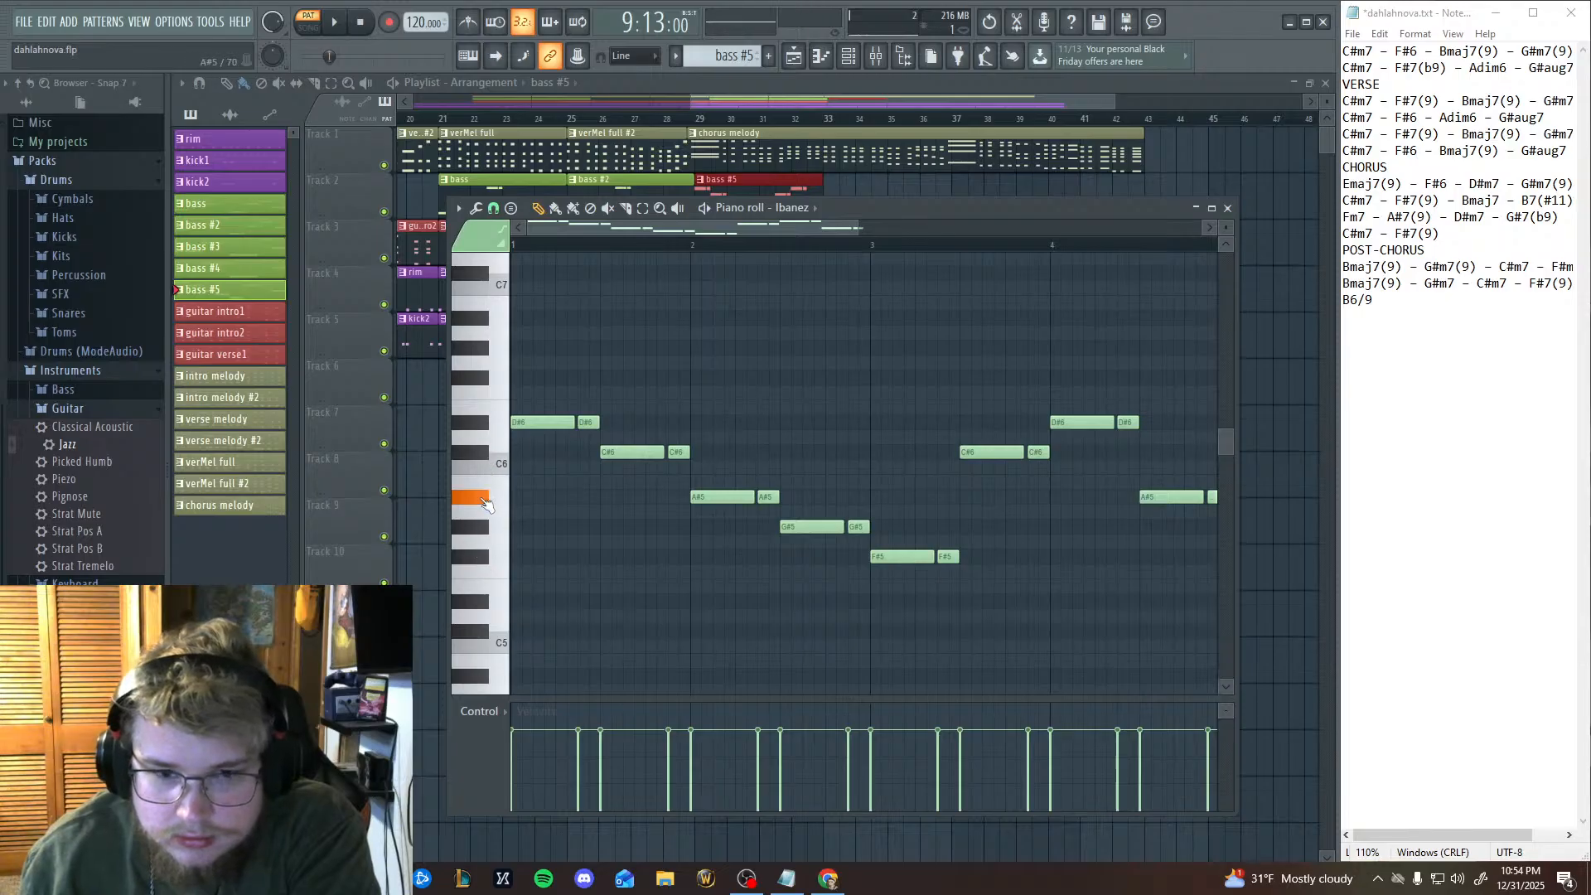
left_click(484, 501)
left_click(485, 501)
left_click(485, 501)
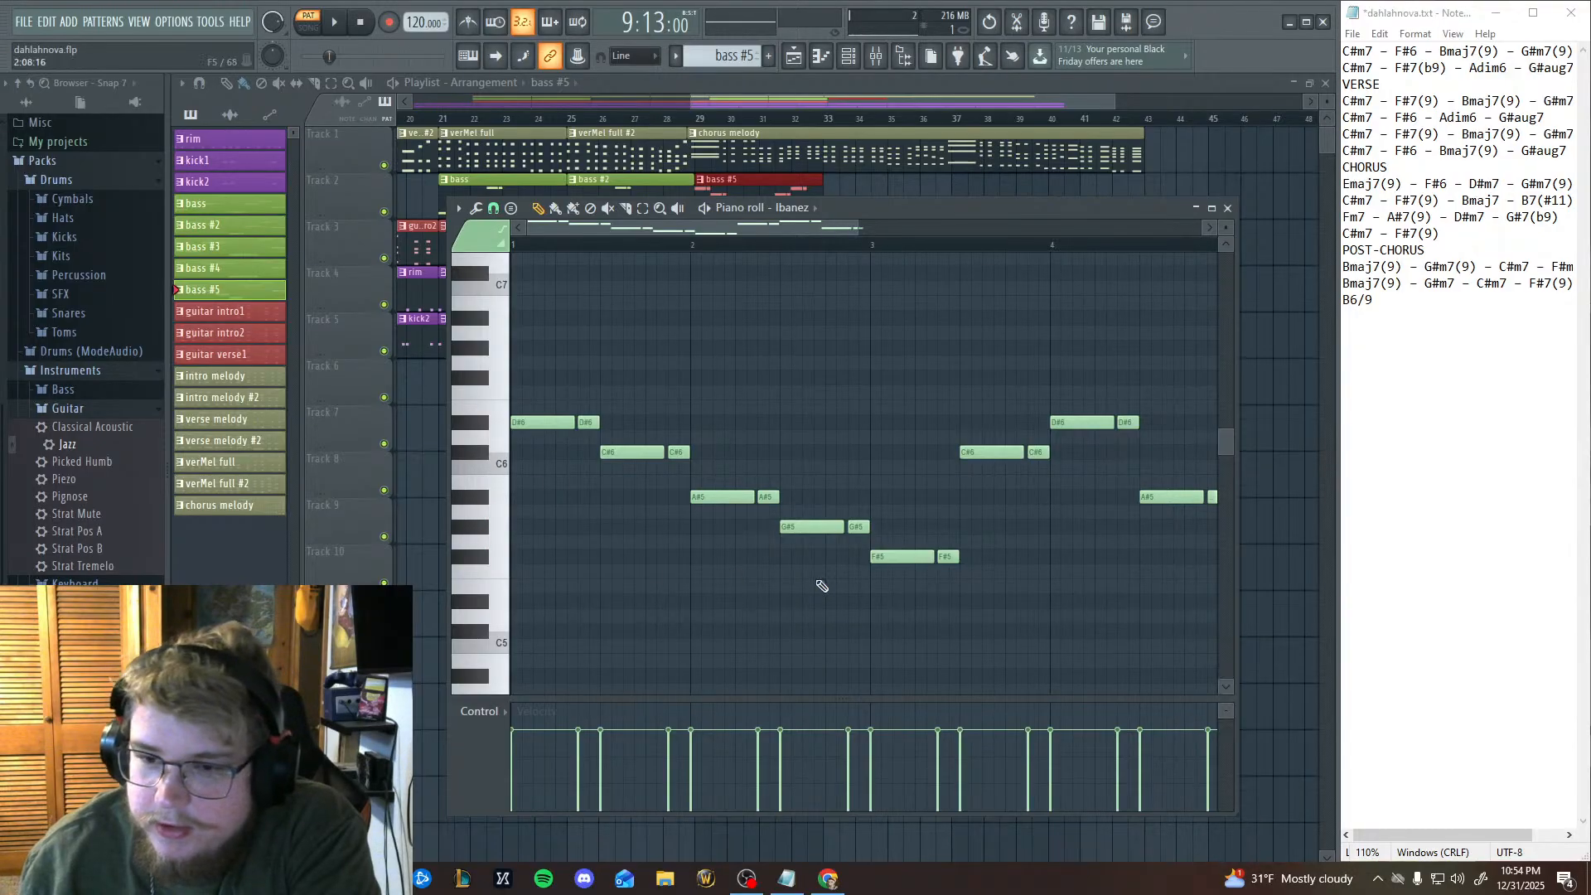
Try a single B5 bass note at 5:01 shortened to six steps, and remove it.
left_click_drag(901, 582, 504, 574)
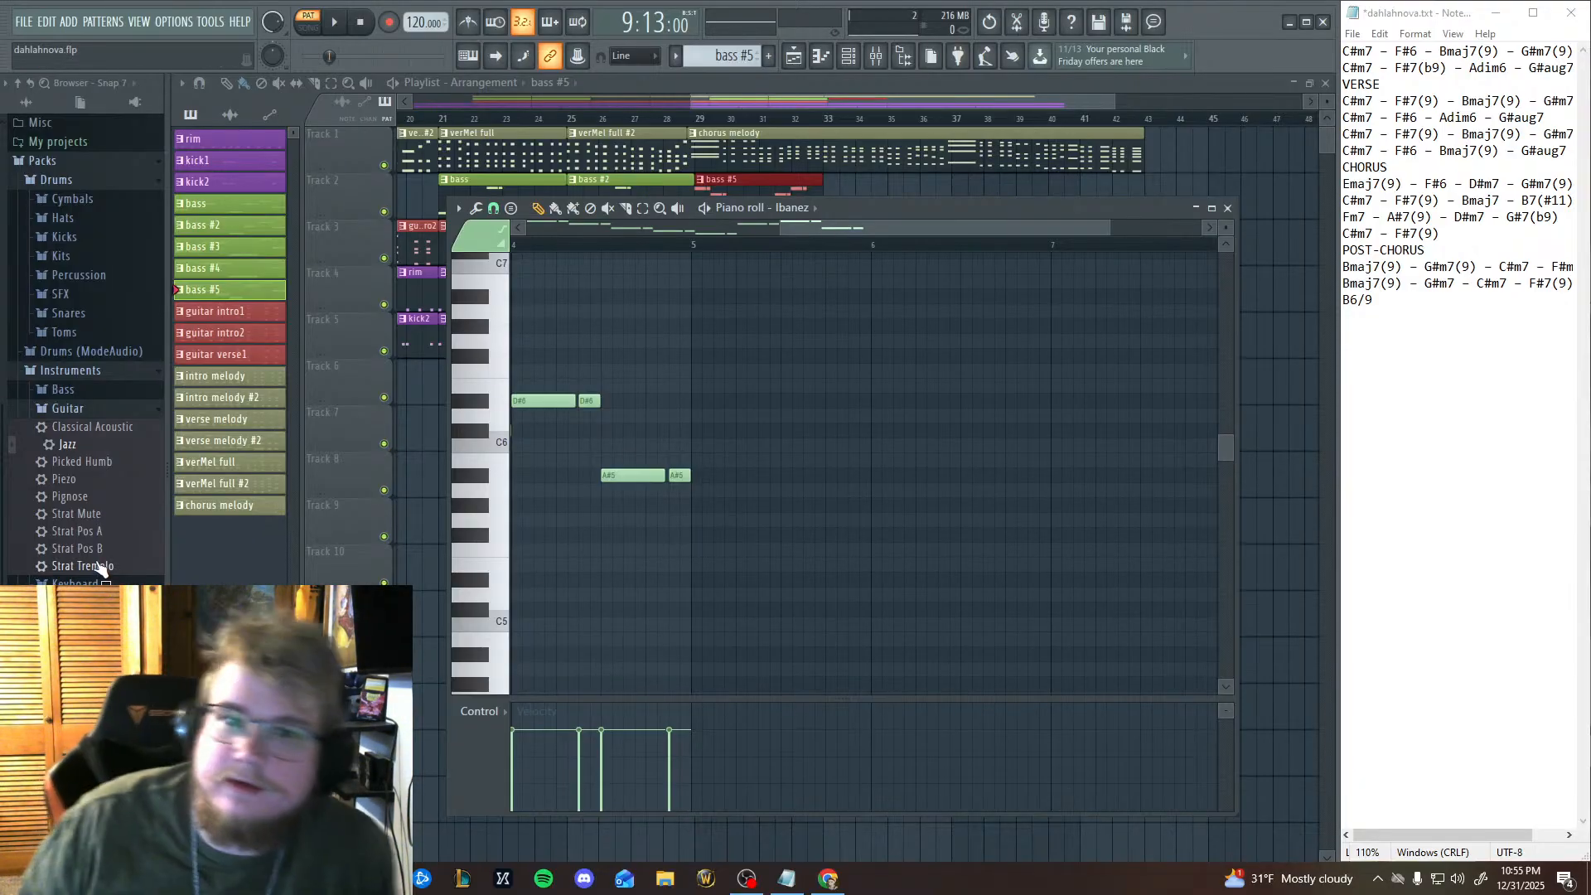
scroll(750, 461, "left", 3)
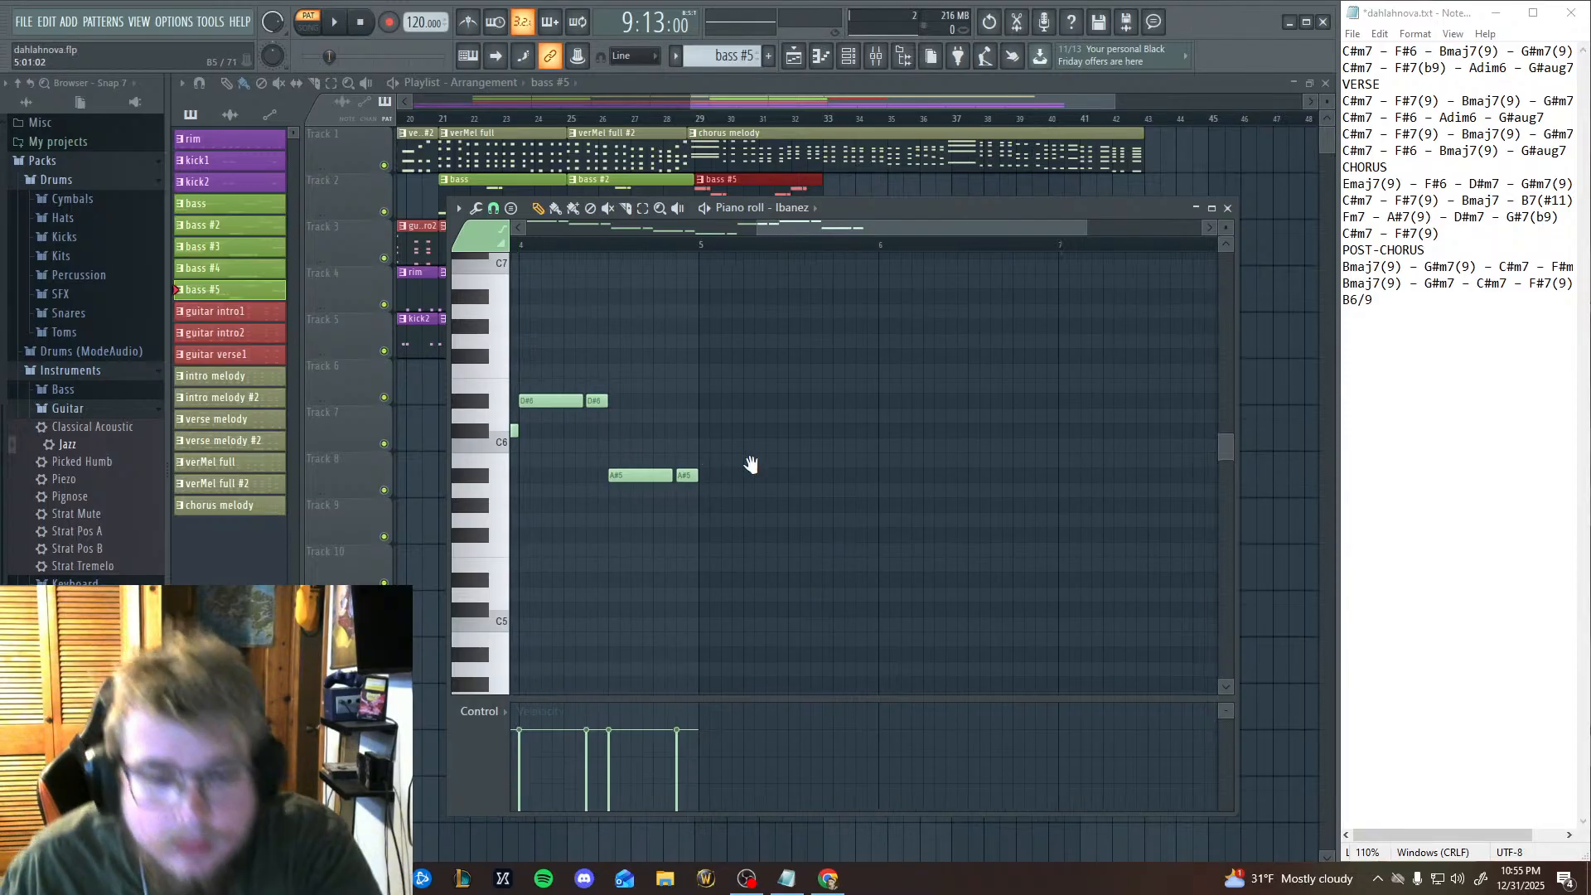
left_click(810, 445)
mouse_move(810, 445)
left_mouse_down()
mouse_move(812, 427)
mouse_move(805, 466)
left_mouse_up()
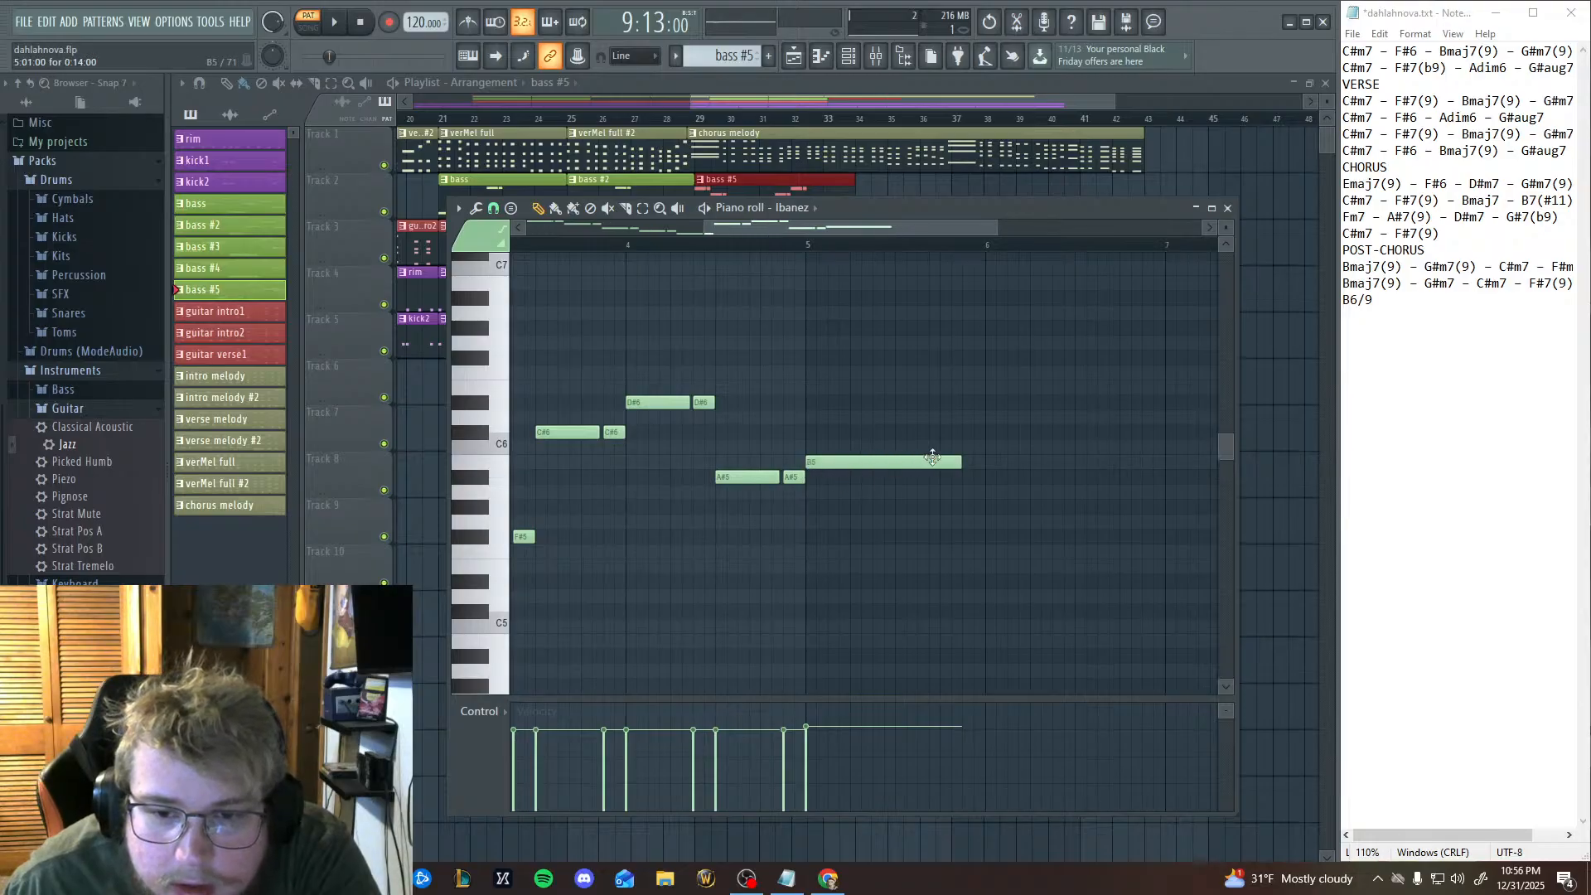
left_click_drag(960, 465, 870, 465)
right_click(860, 465)
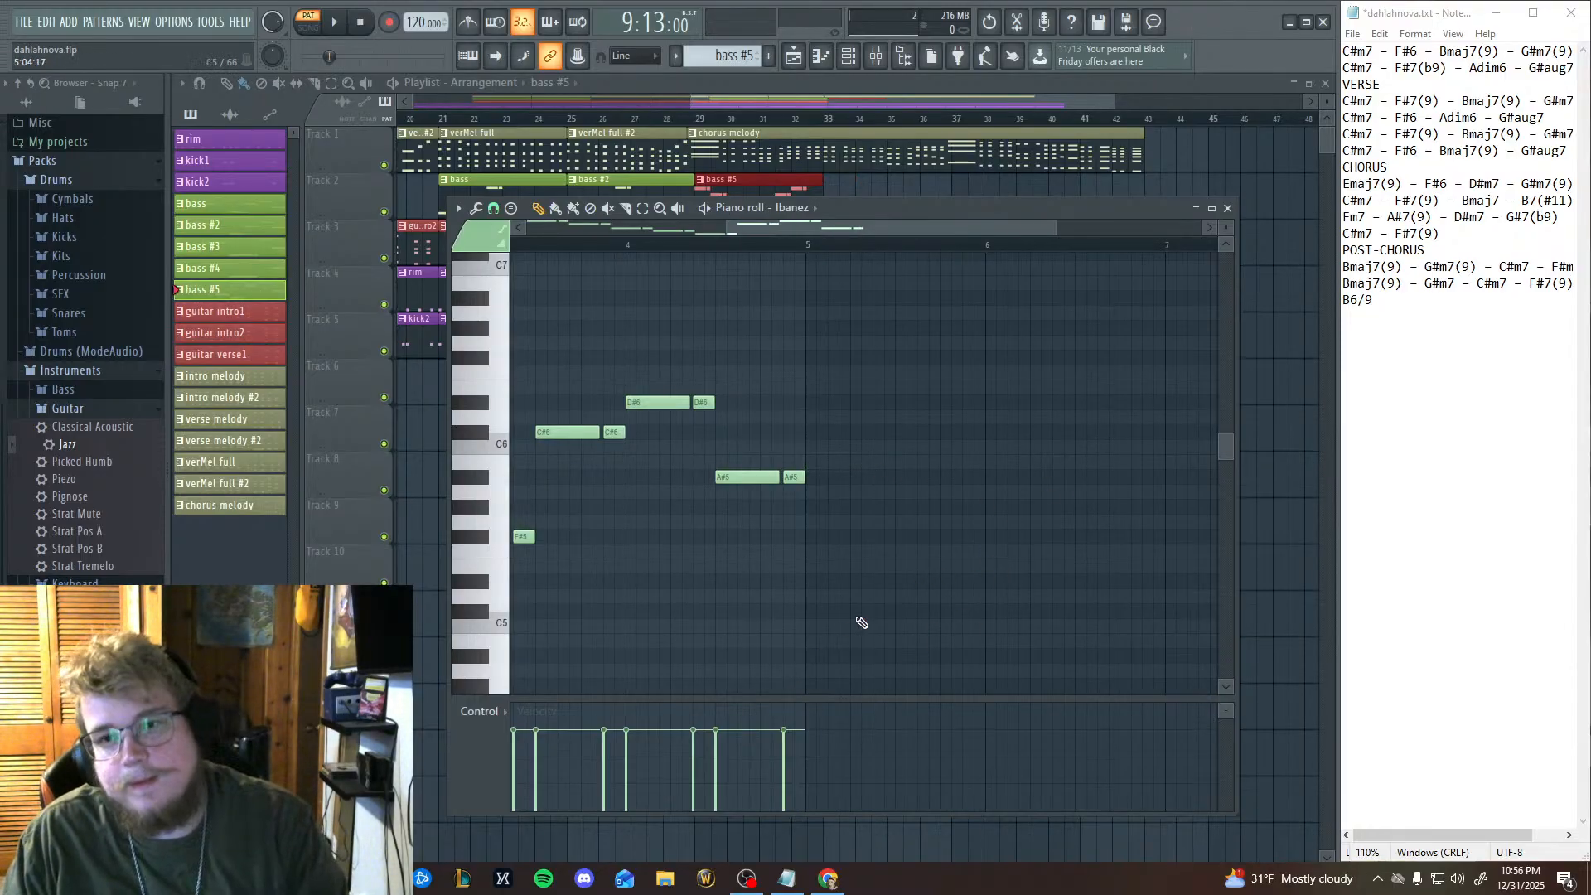
Extend the bass #5 line with copied long-short note pairs on B5 at 5:01, A#5 at 5:09, A5 at 6:01 and F#5 at 6:09.
key("ctrl+v")
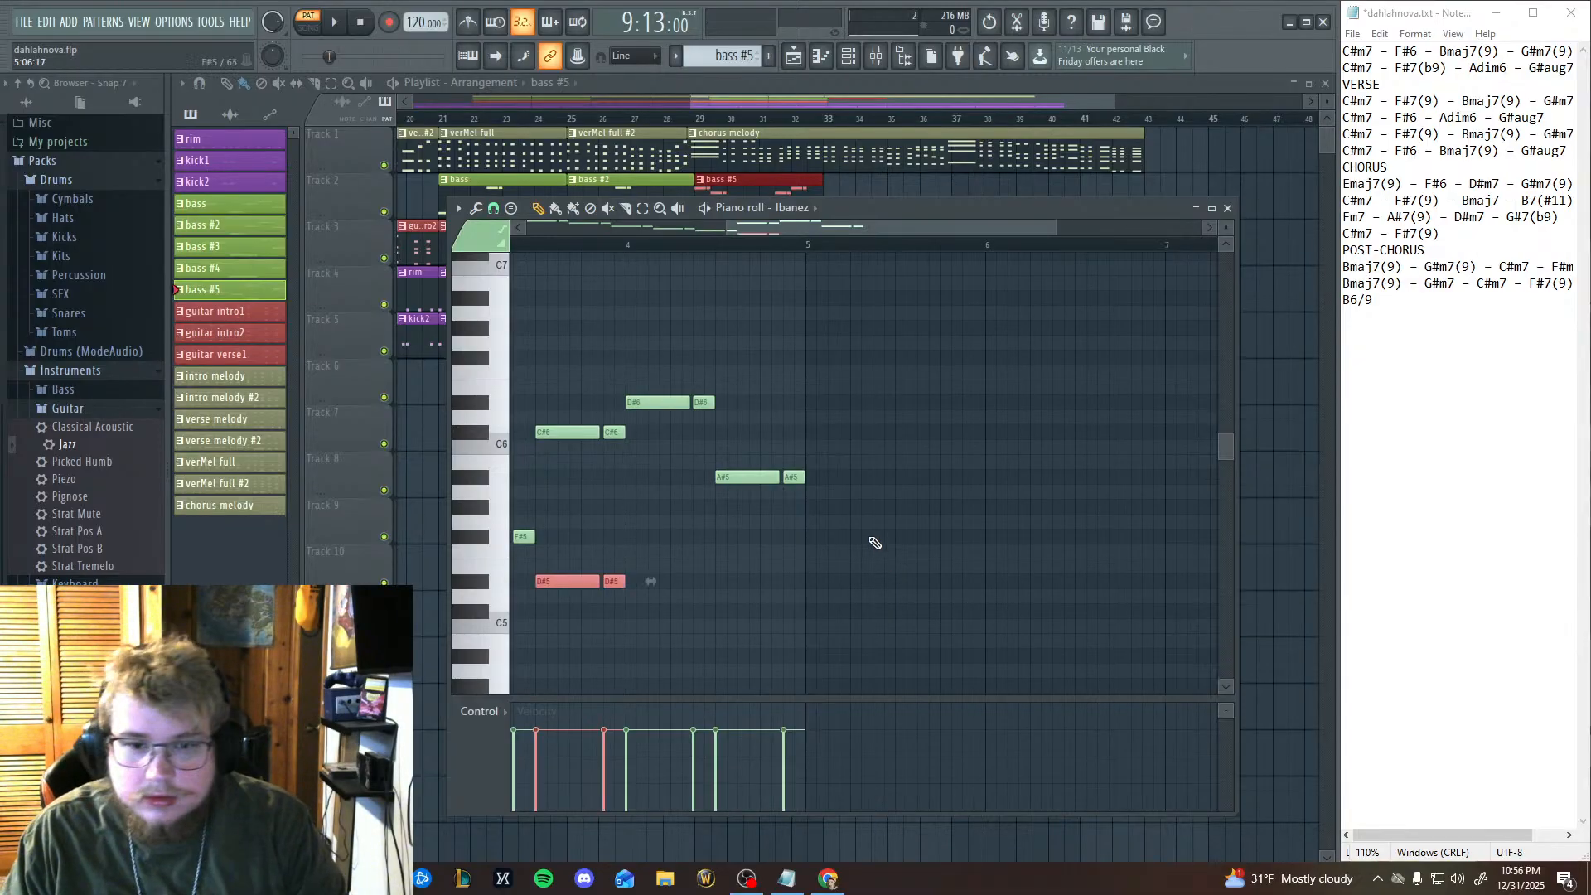
left_click_drag(552, 581, 826, 464)
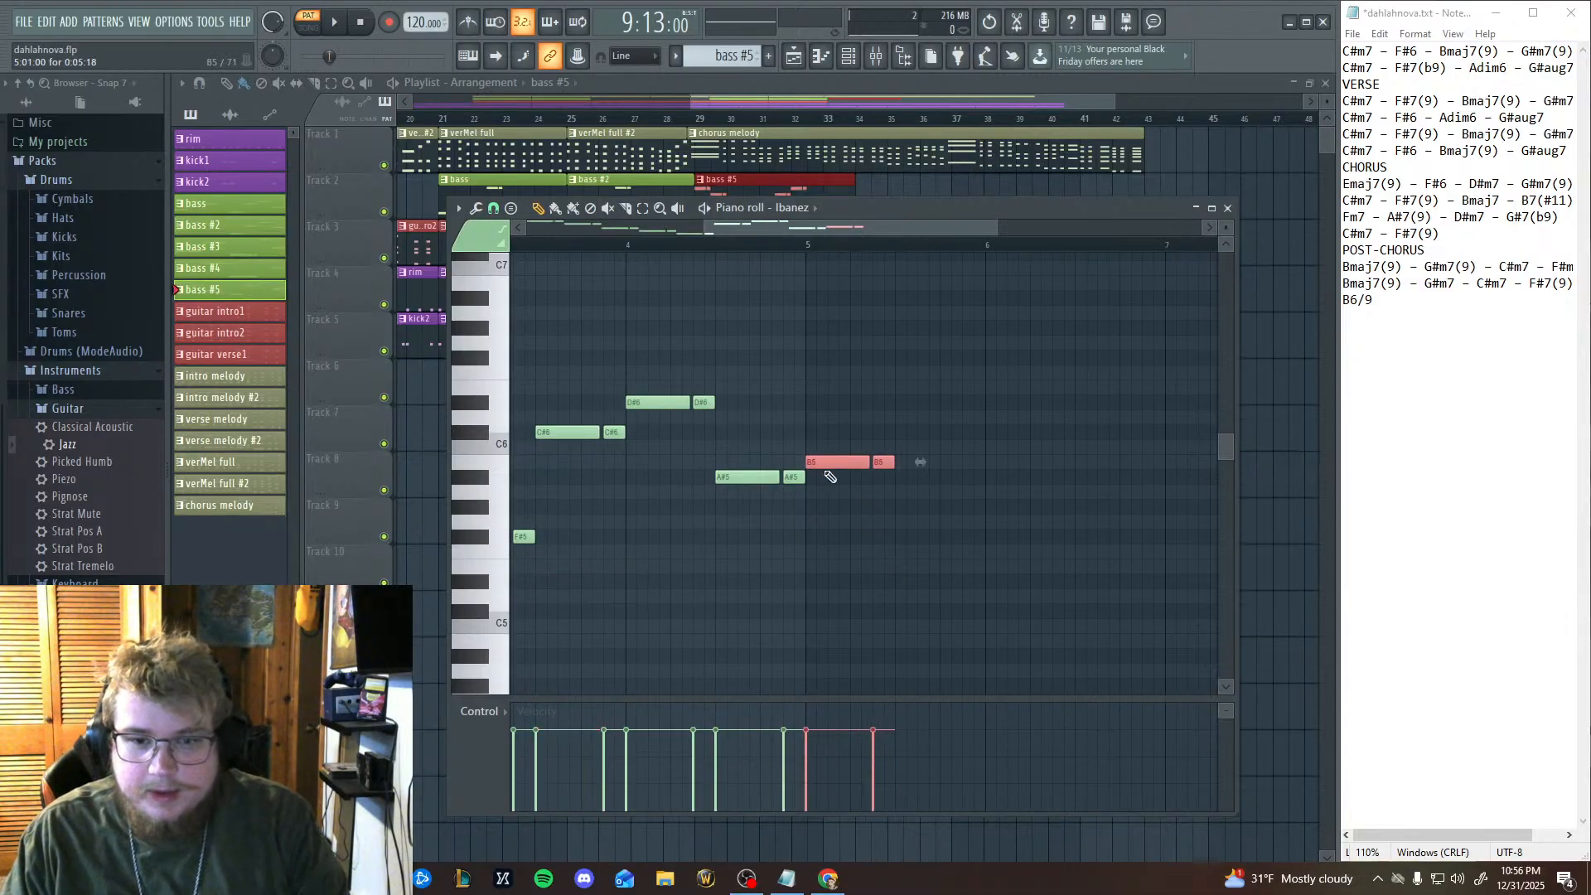
key("ctrl+v")
left_click_drag(585, 576, 942, 469)
key("ctrl+v")
left_click_drag(551, 581, 1005, 491)
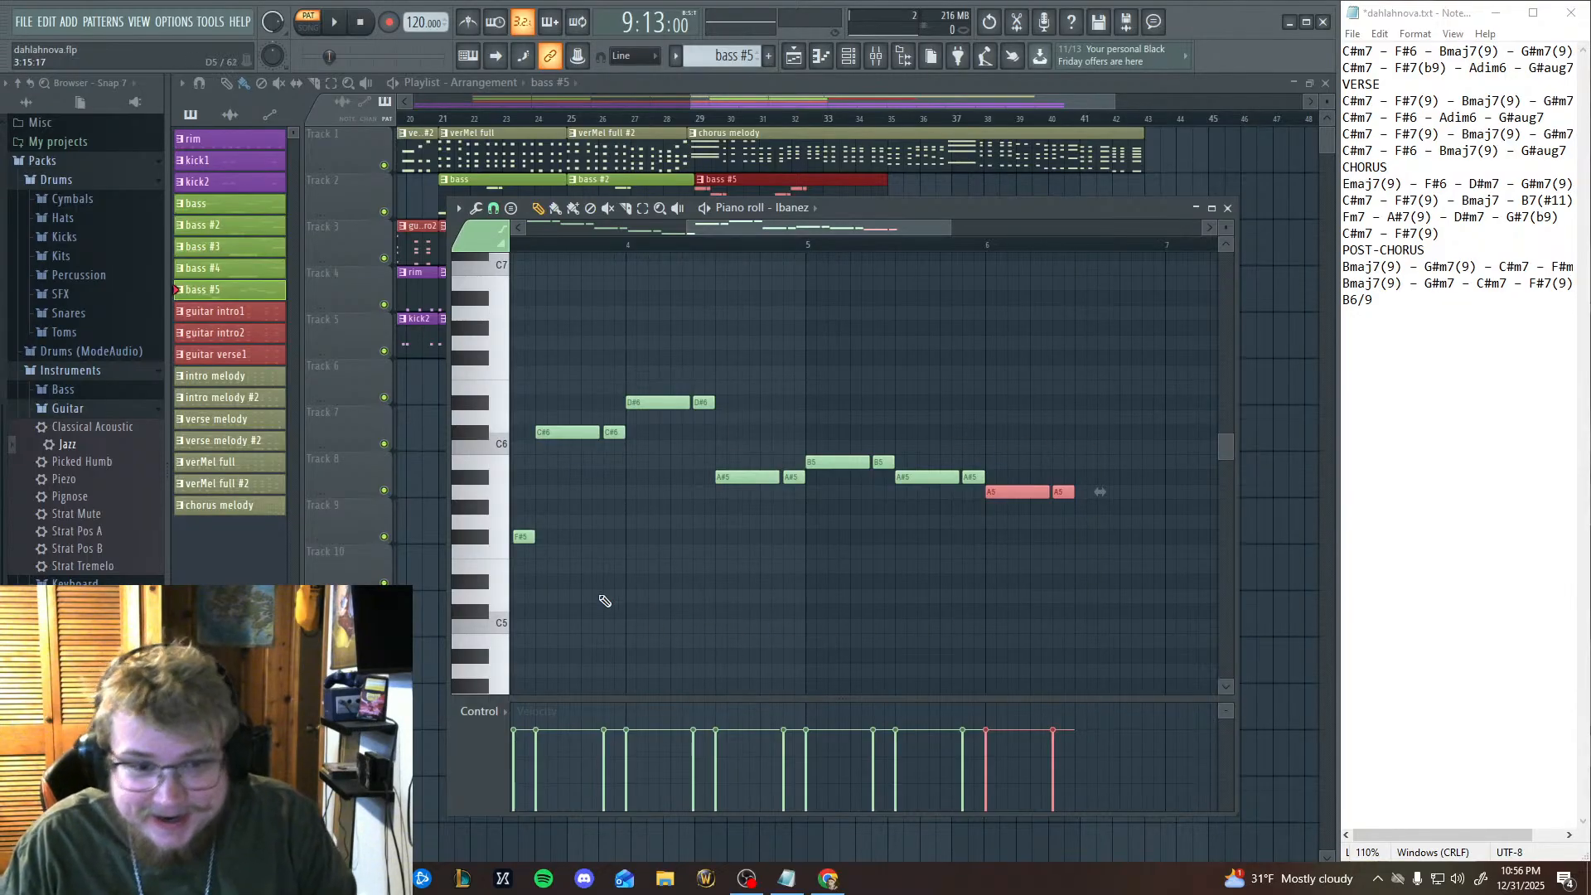
key("ctrl+v")
left_click_drag(591, 582, 1129, 537)
Play the bass #5 pattern from its beginning.
scroll(888, 433, "left", 10)
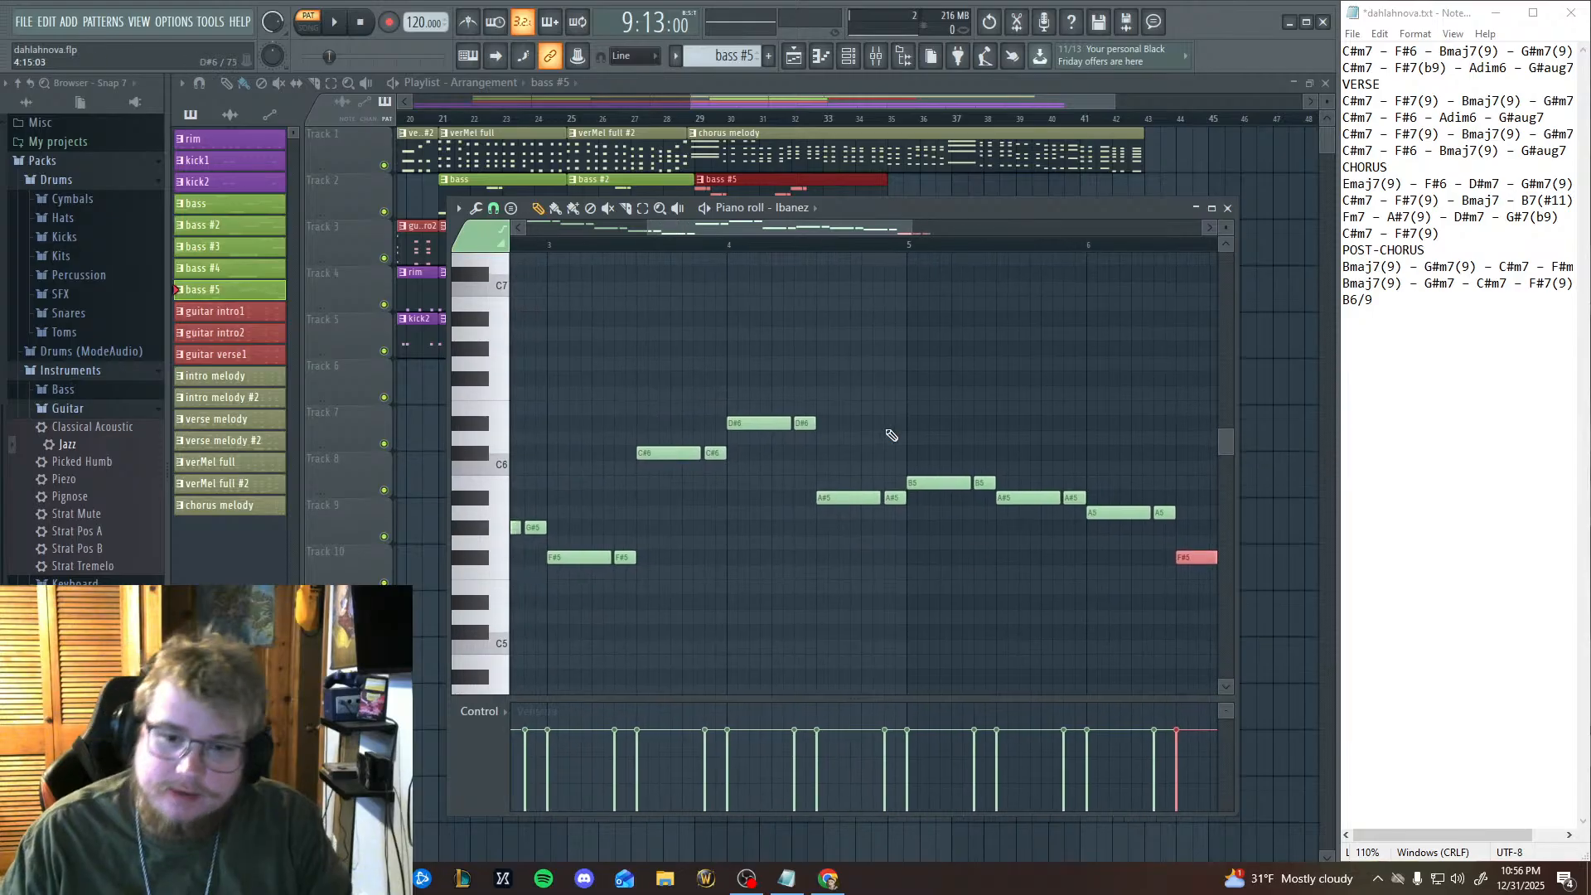
left_click(335, 22)
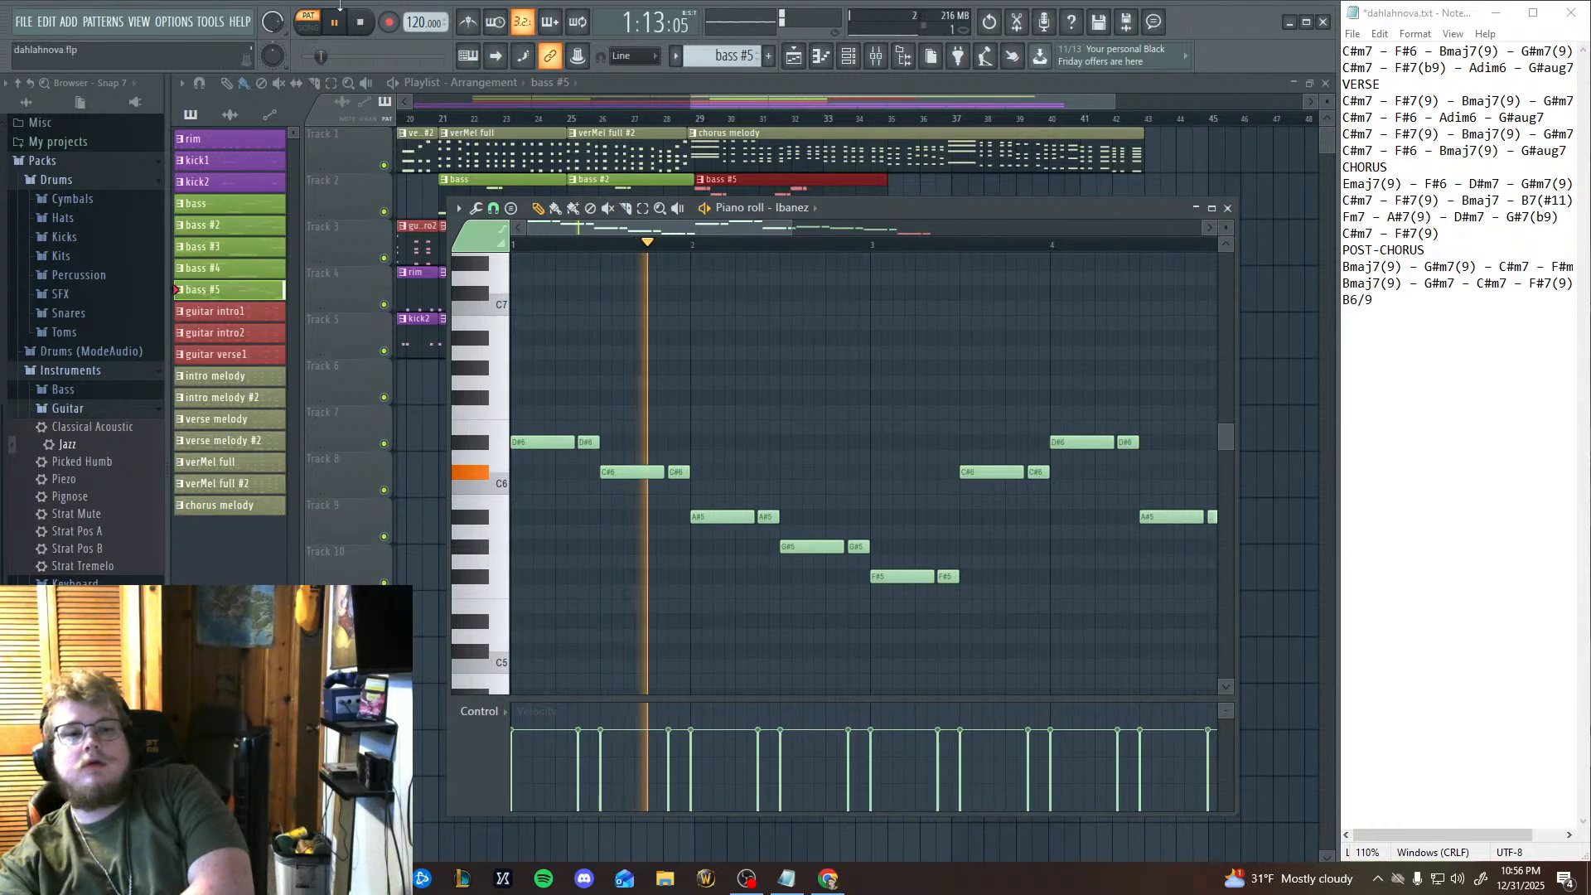
key("space")
Play the arrangement in song mode from bar 29 to hear the extended bass with the chorus melody.
left_click_drag(934, 206, 957, 272)
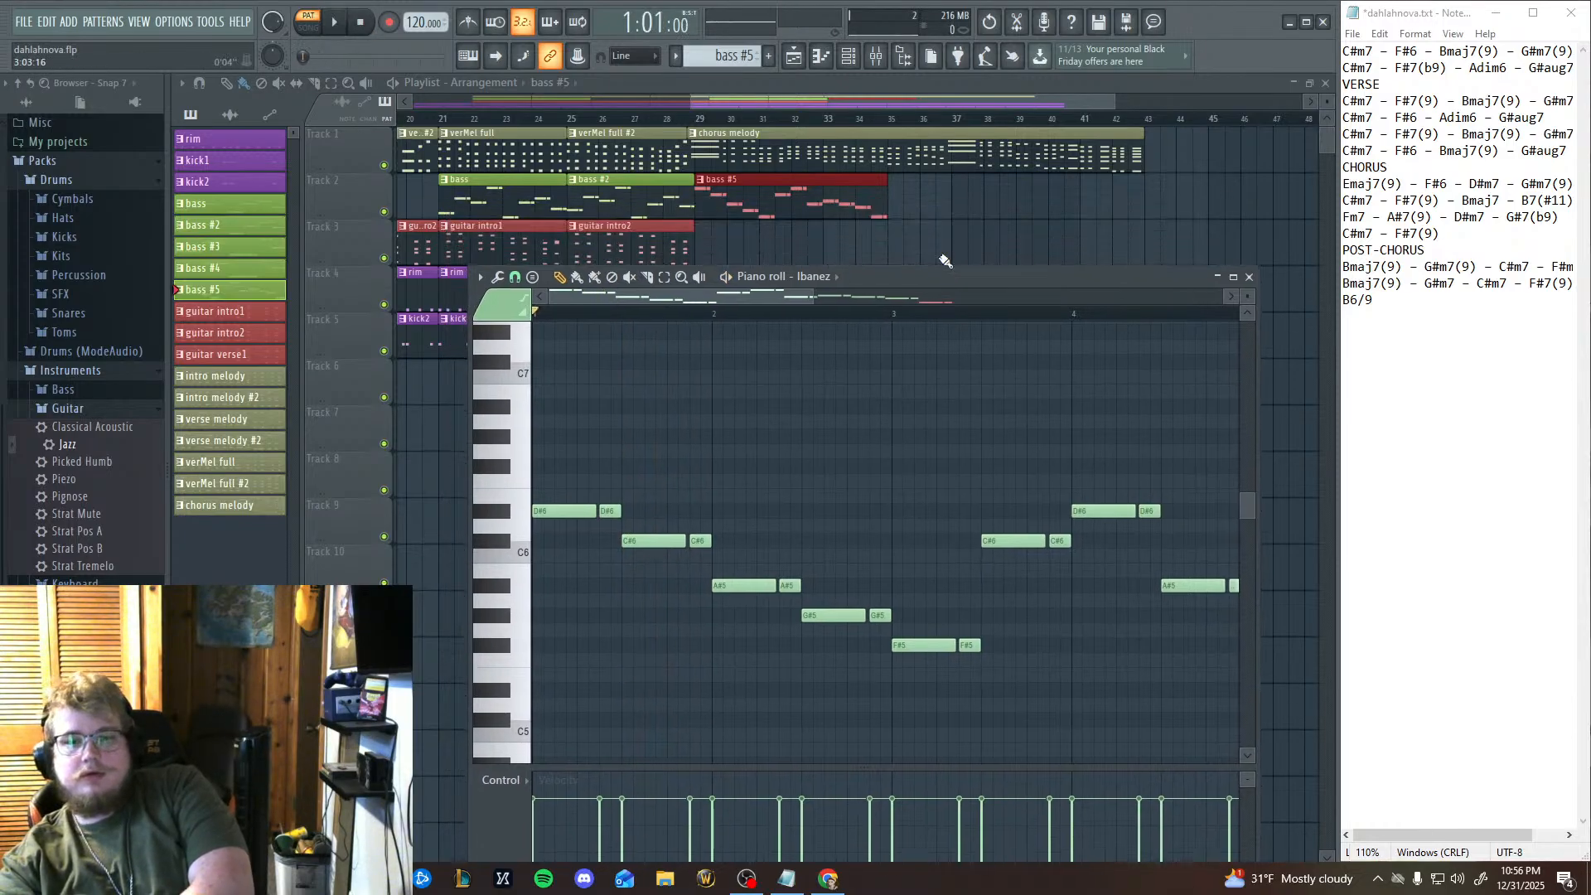
left_click(695, 119)
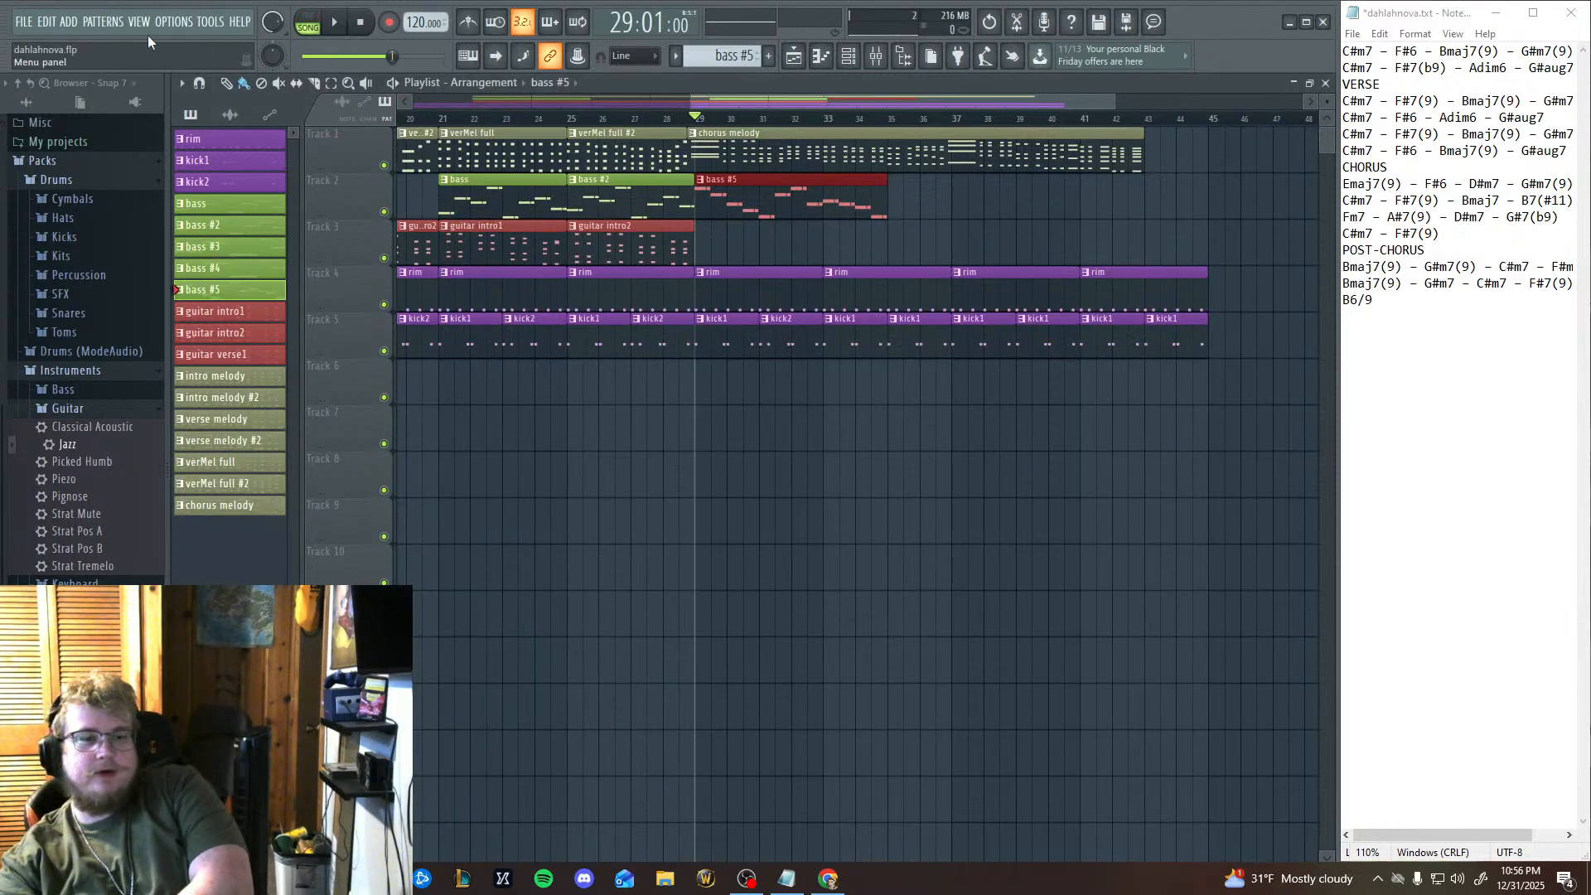
left_click(334, 21)
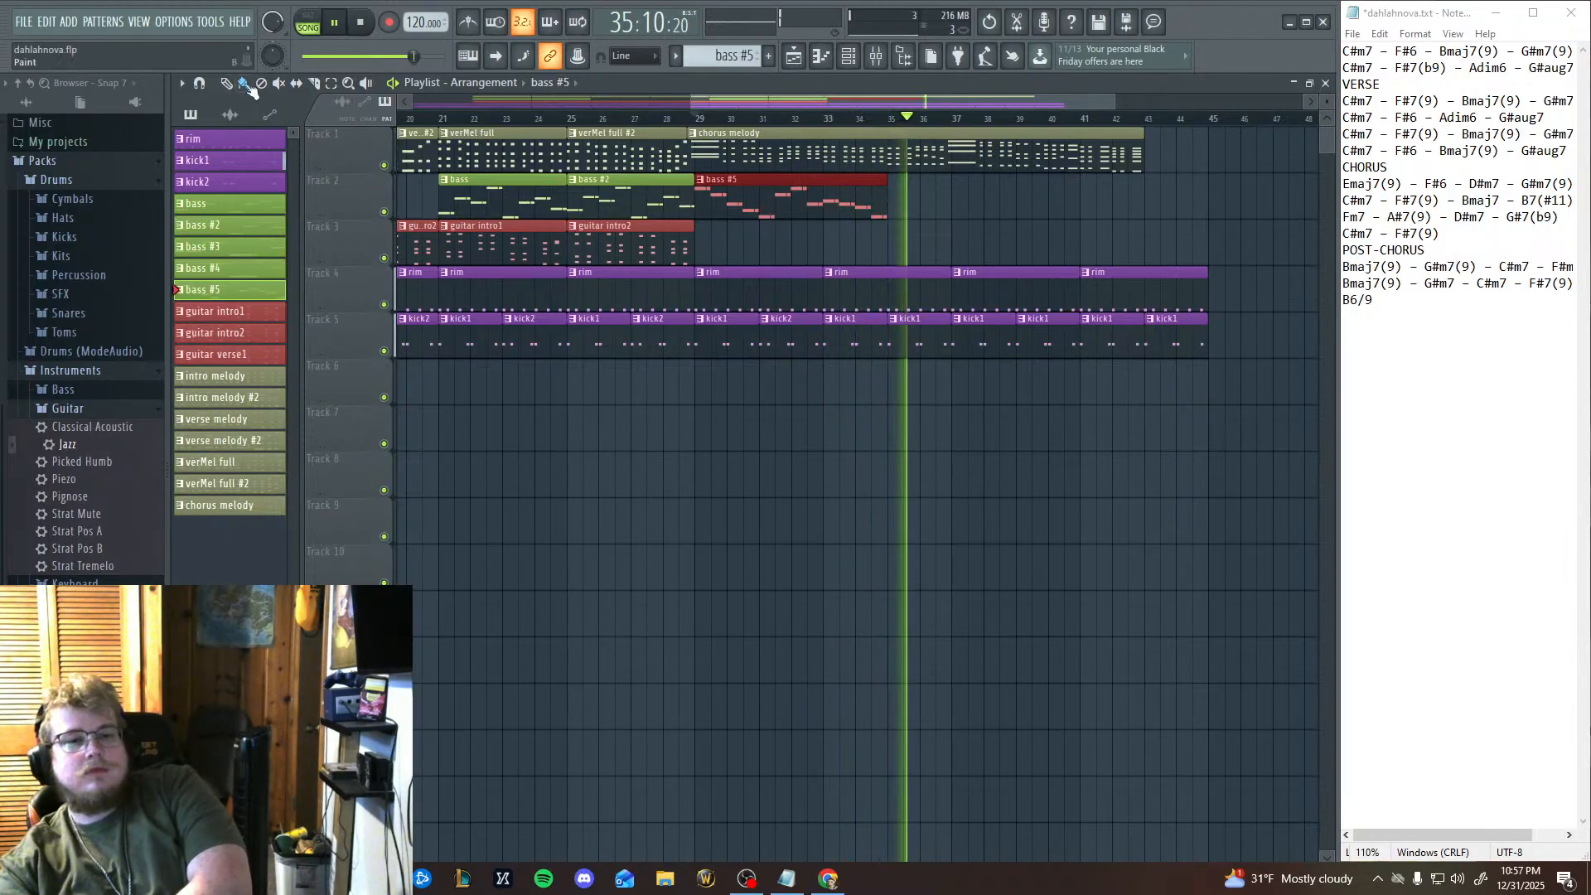
key("space")
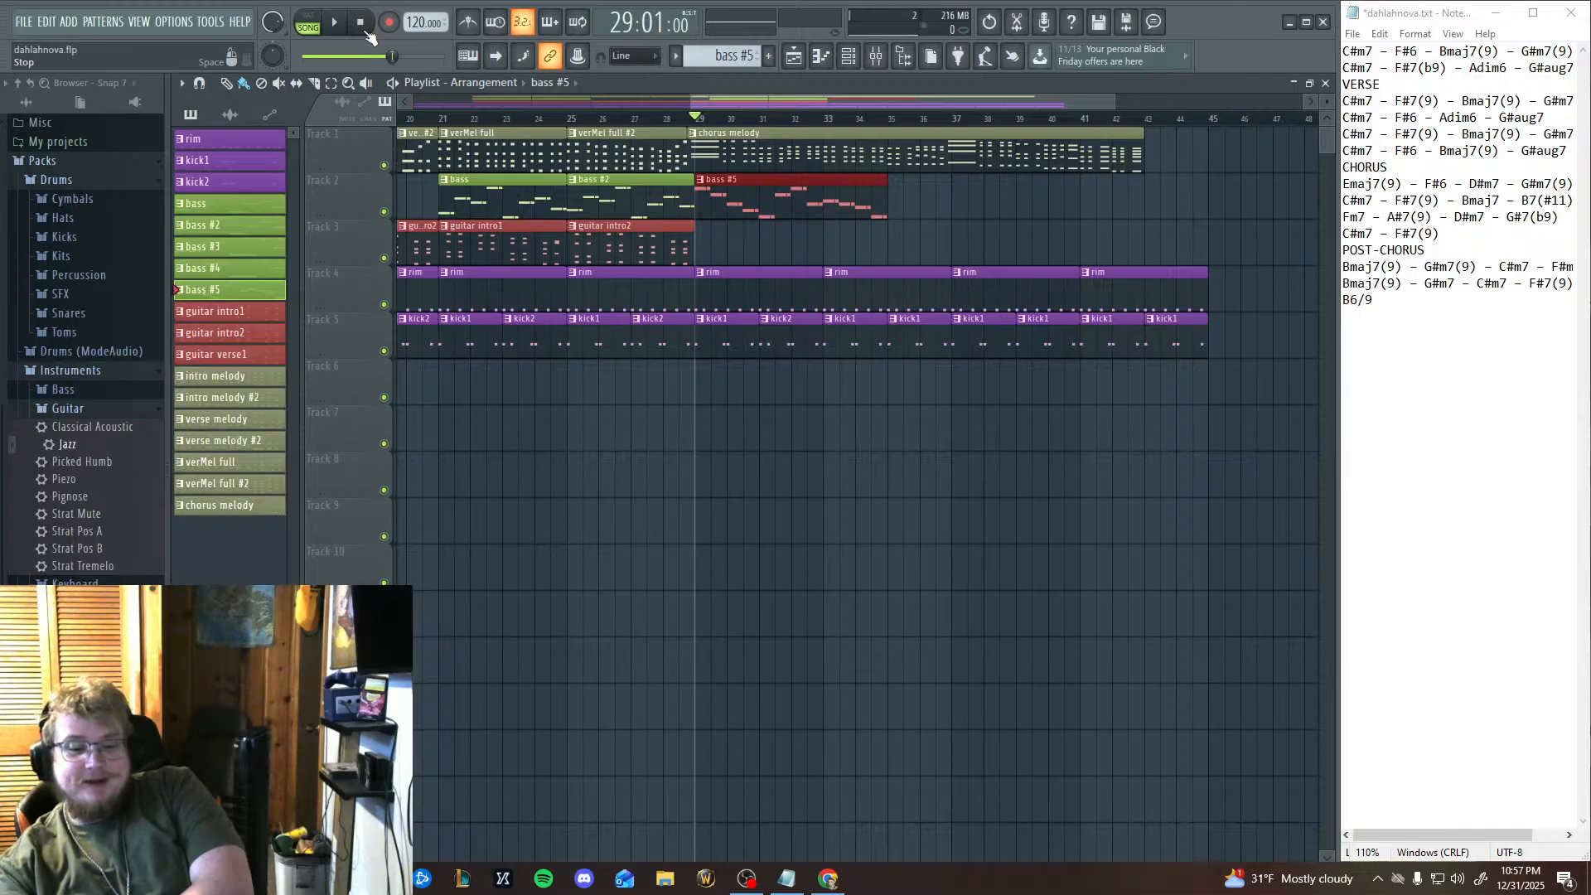
scroll(689, 558, "left", 8)
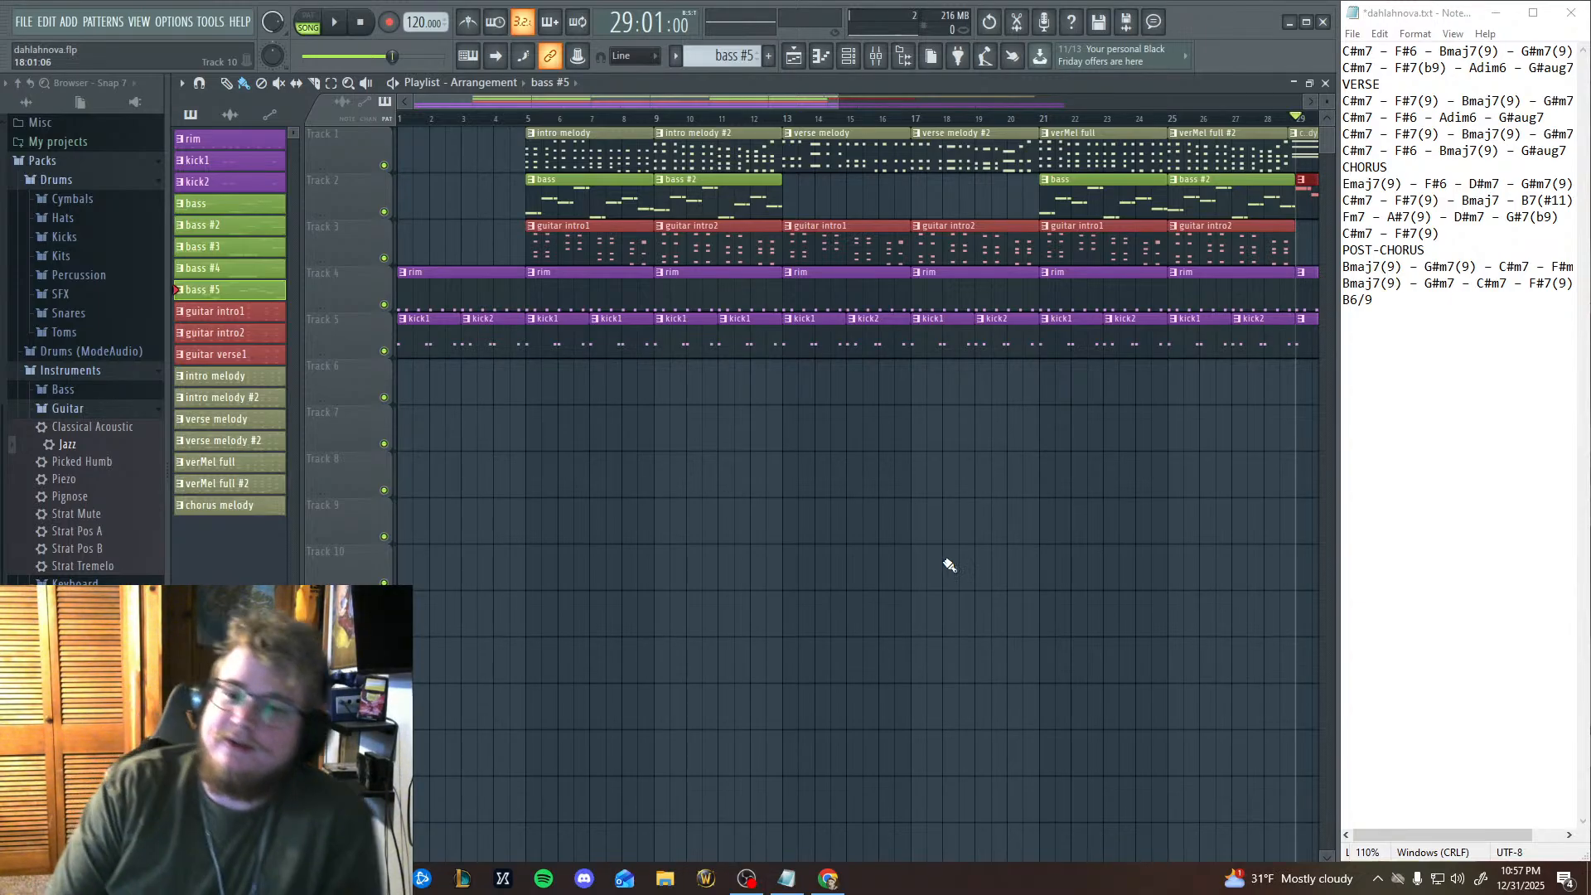
left_click_drag(949, 566, 960, 712)
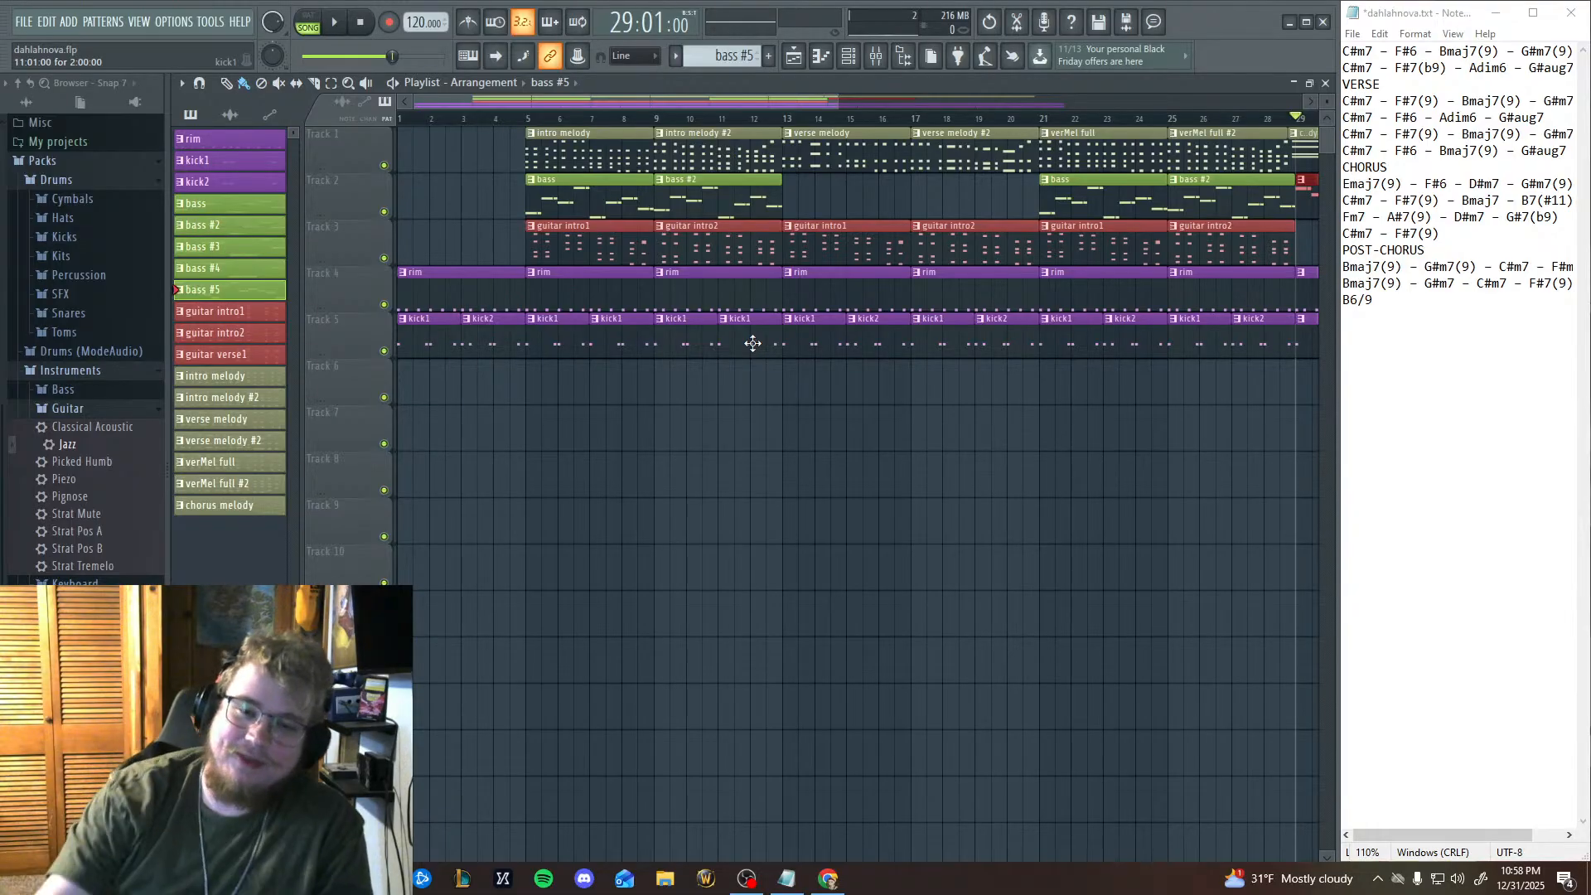
mouse_move(740, 377)
left_mouse_down()
mouse_move(661, 476)
mouse_move(934, 377)
mouse_move(962, 131)
mouse_move(257, 460)
mouse_move(943, 723)
left_mouse_up()
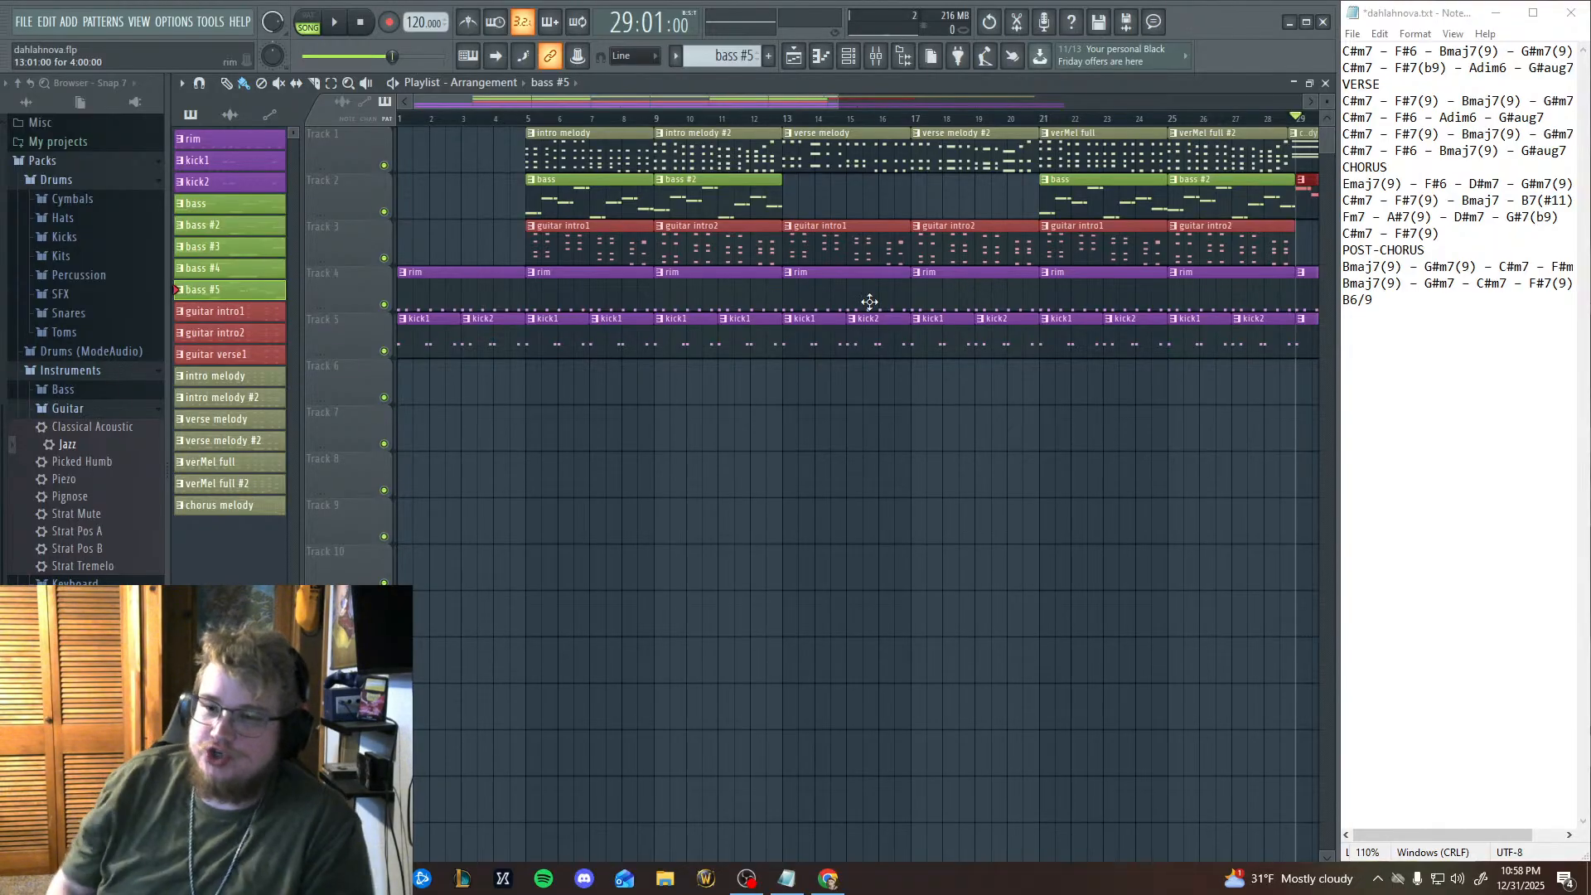
scroll(681, 350, "right", 10)
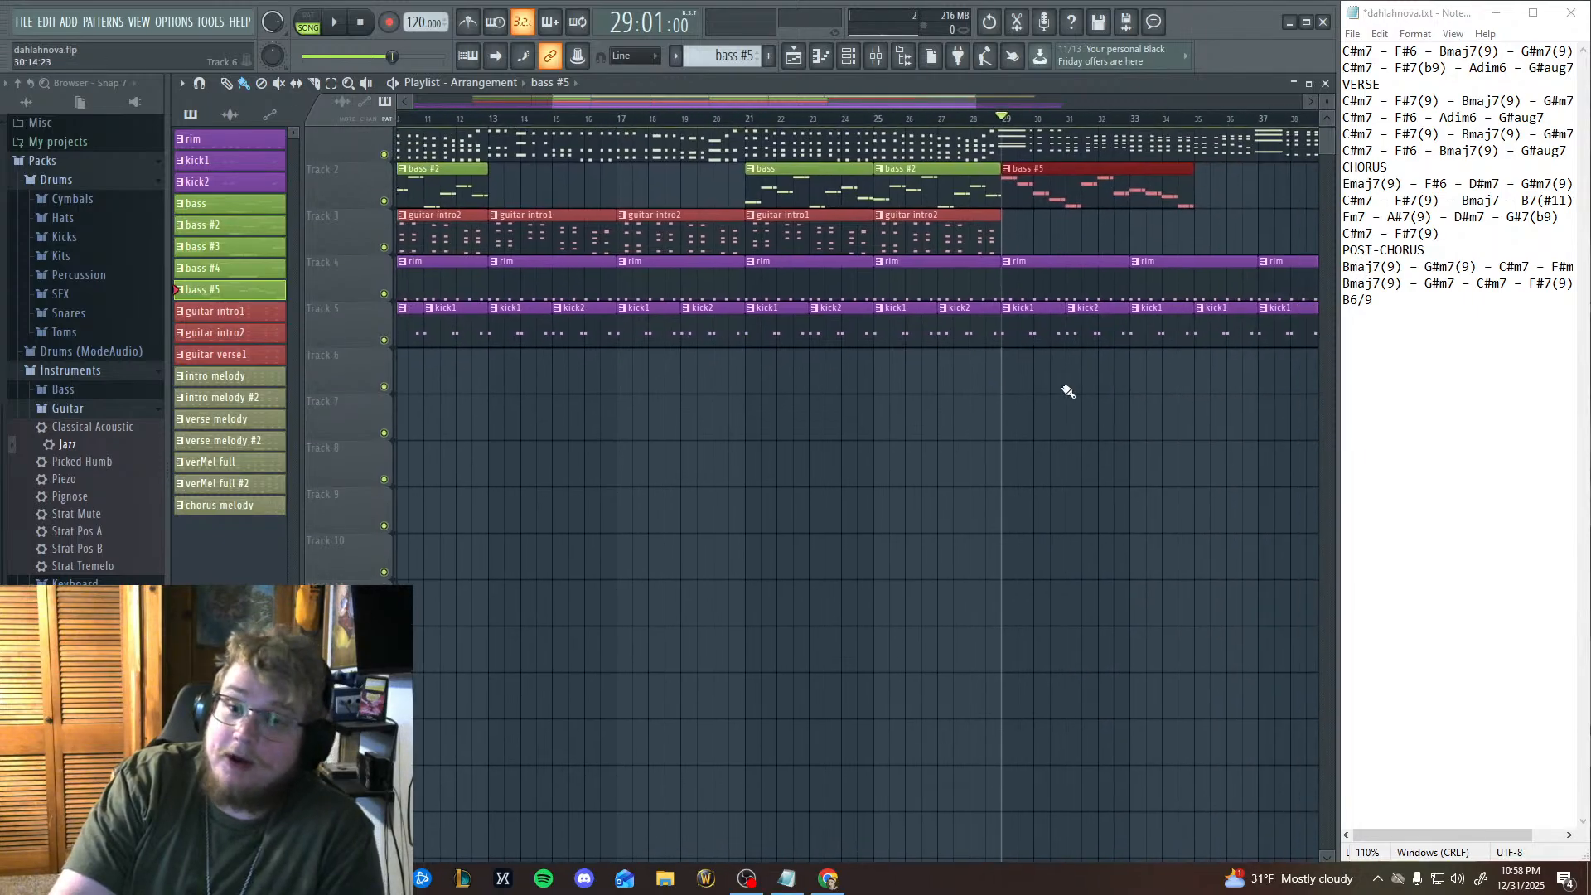
Play the whole arrangement in song mode from bar 1 through to the chorus.
scroll(959, 473, "left", 10)
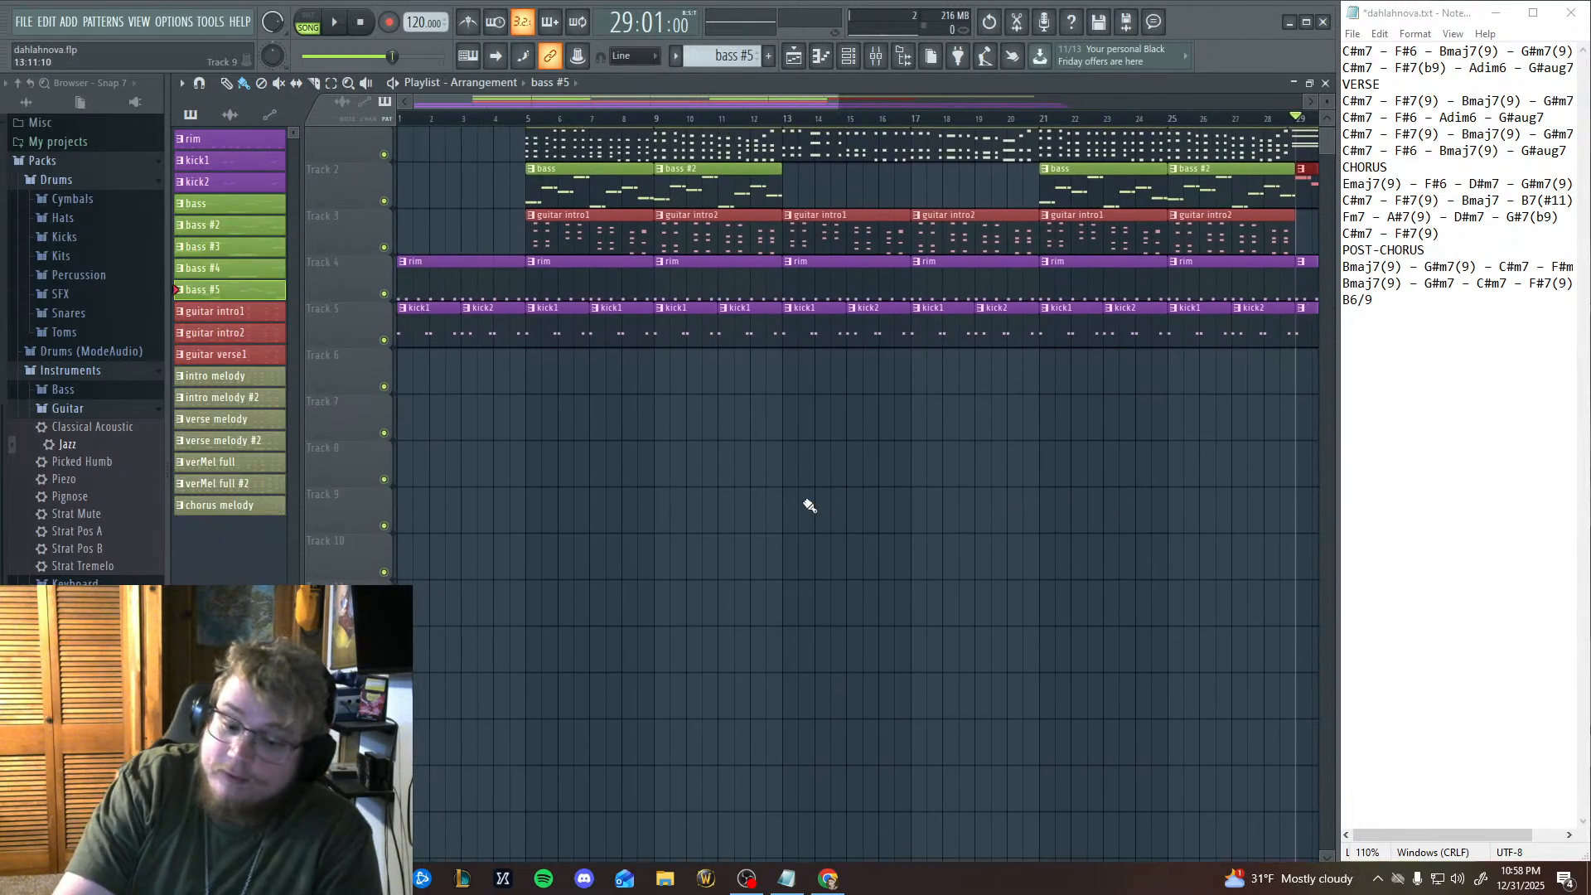
scroll(826, 483, "right", 20)
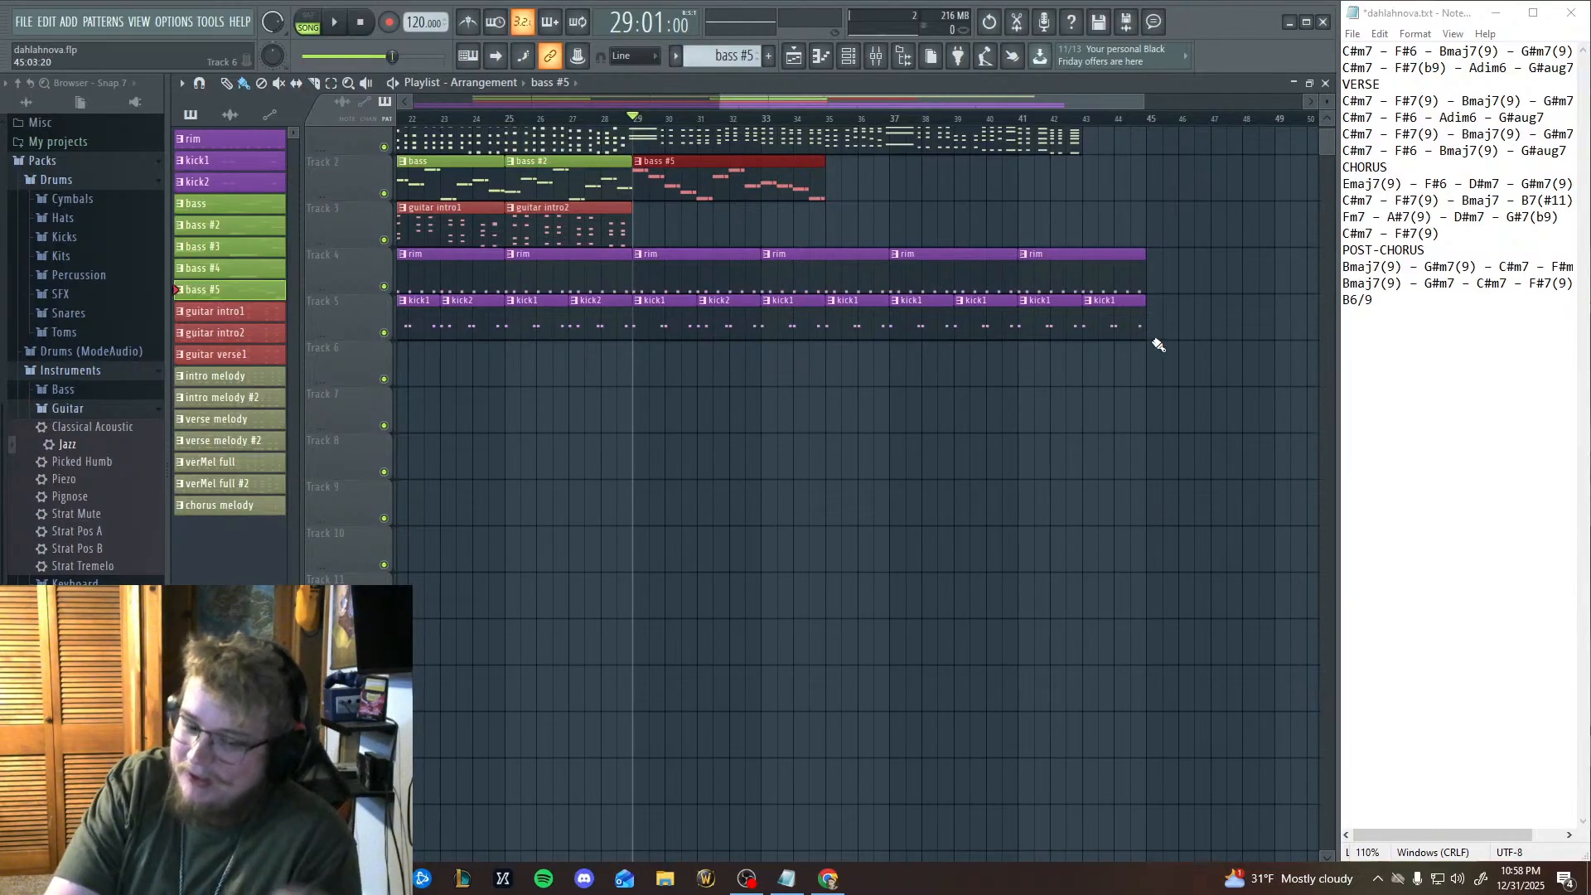
scroll(713, 431, "left", 20)
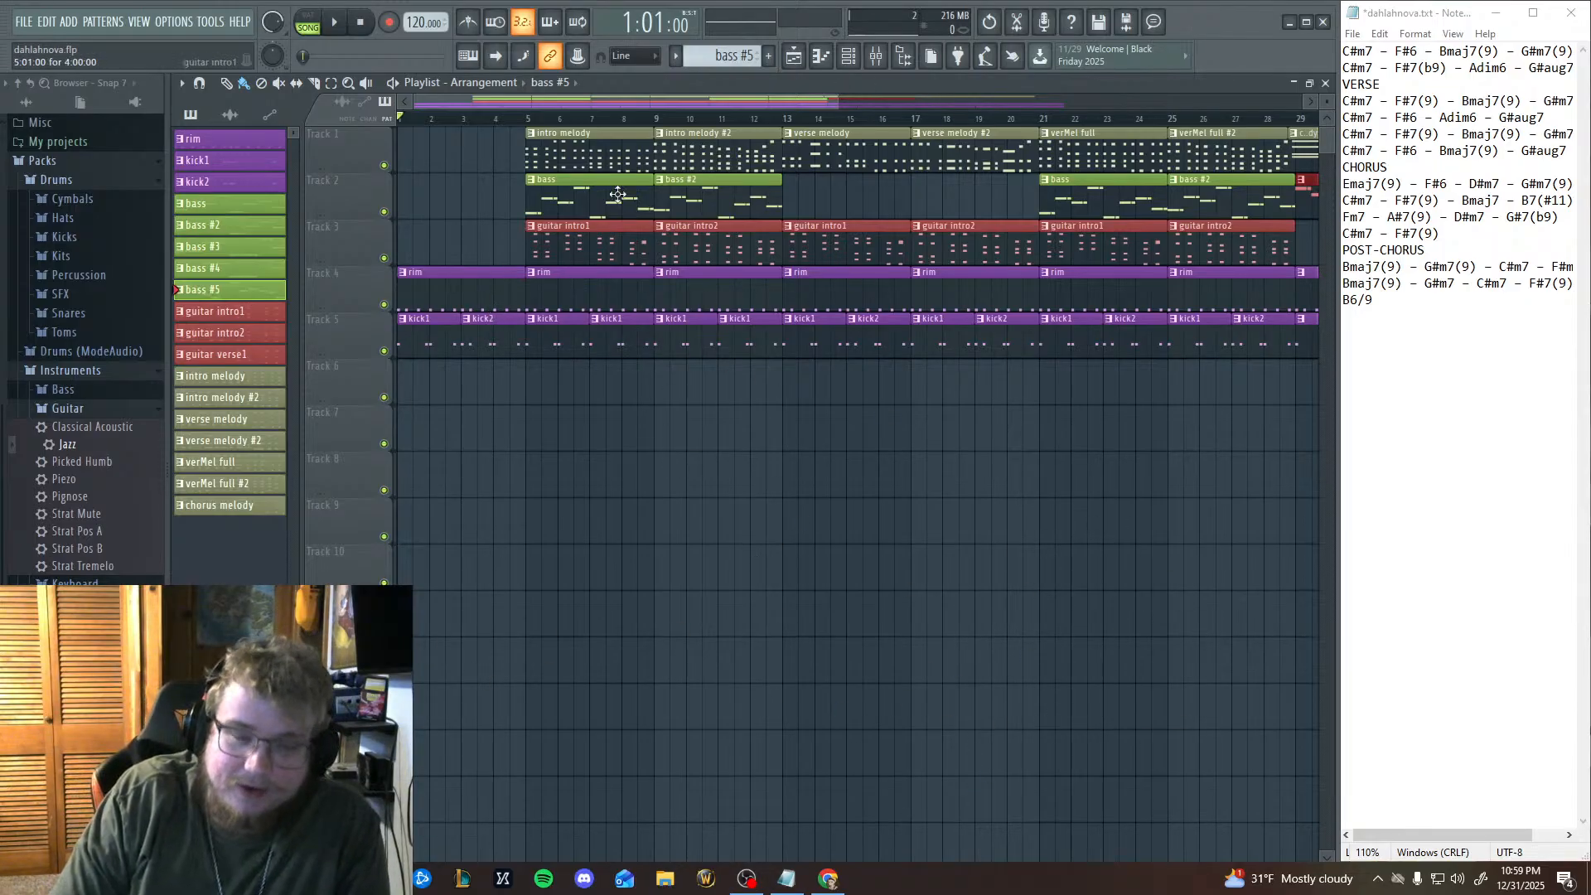
left_click(335, 27)
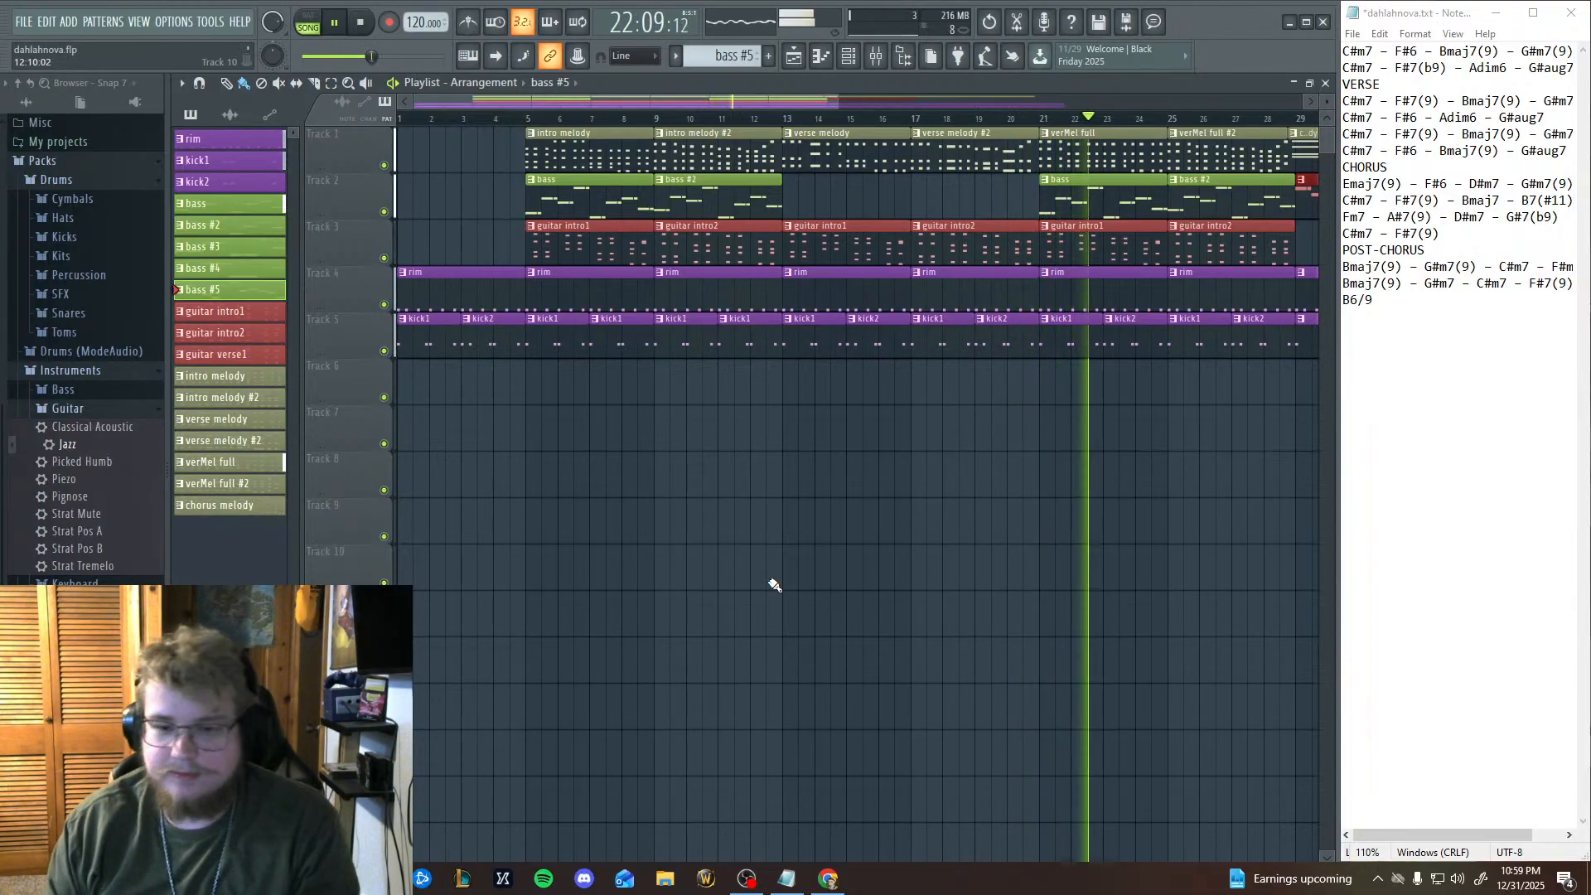
scroll(487, 657, "right", 8)
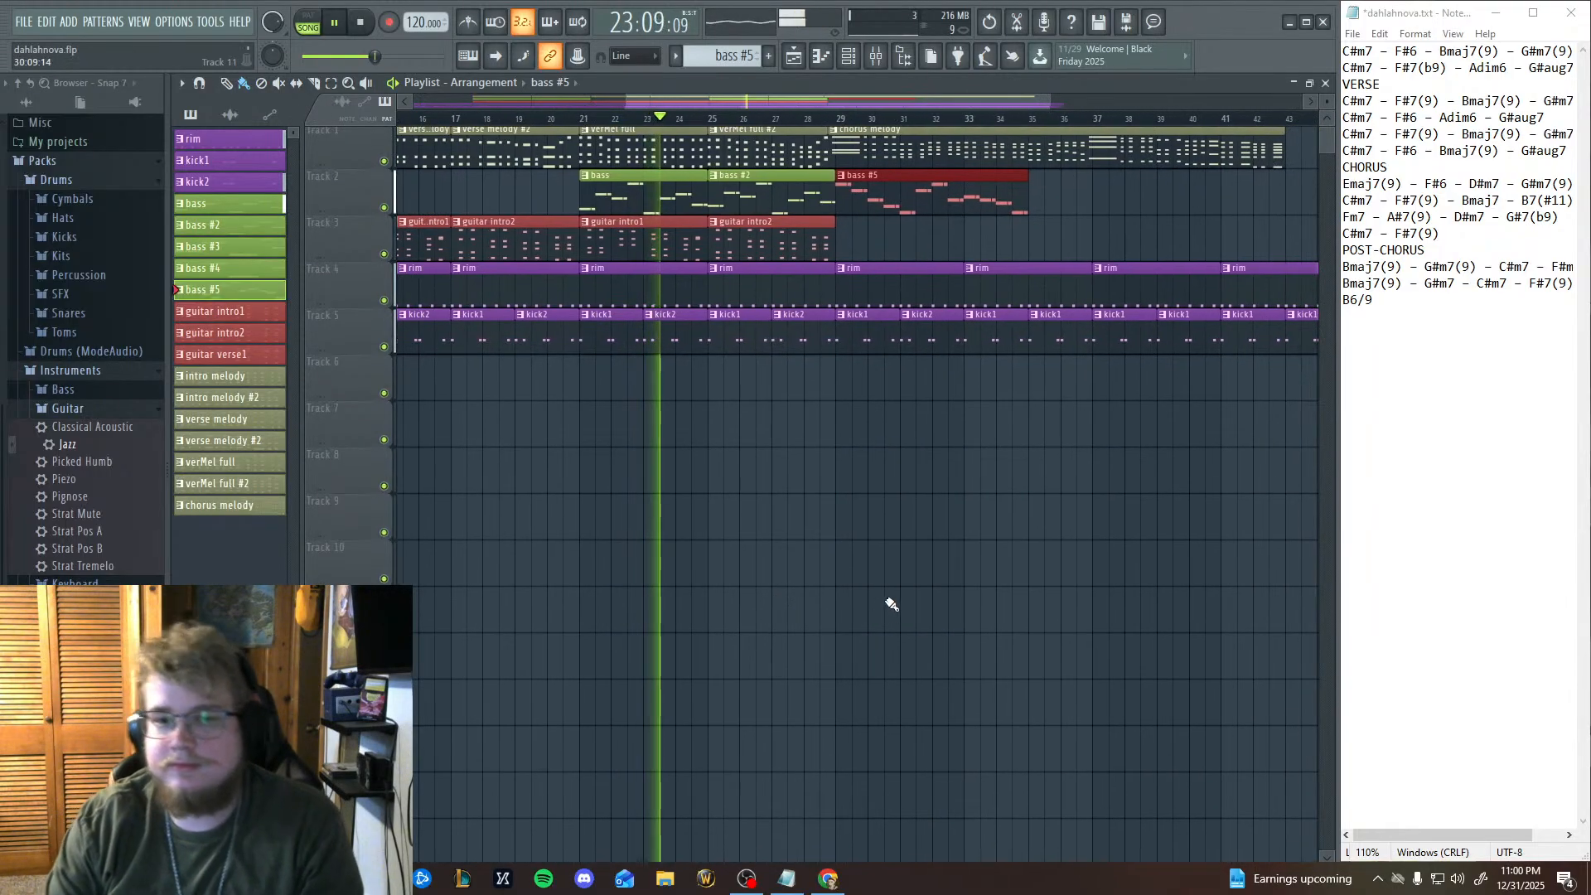
Move the bass #5 clip out to Track 7 during playback, stop the song, and return the clip to bar 29 on Track 2.
left_click_drag(918, 183, 496, 427)
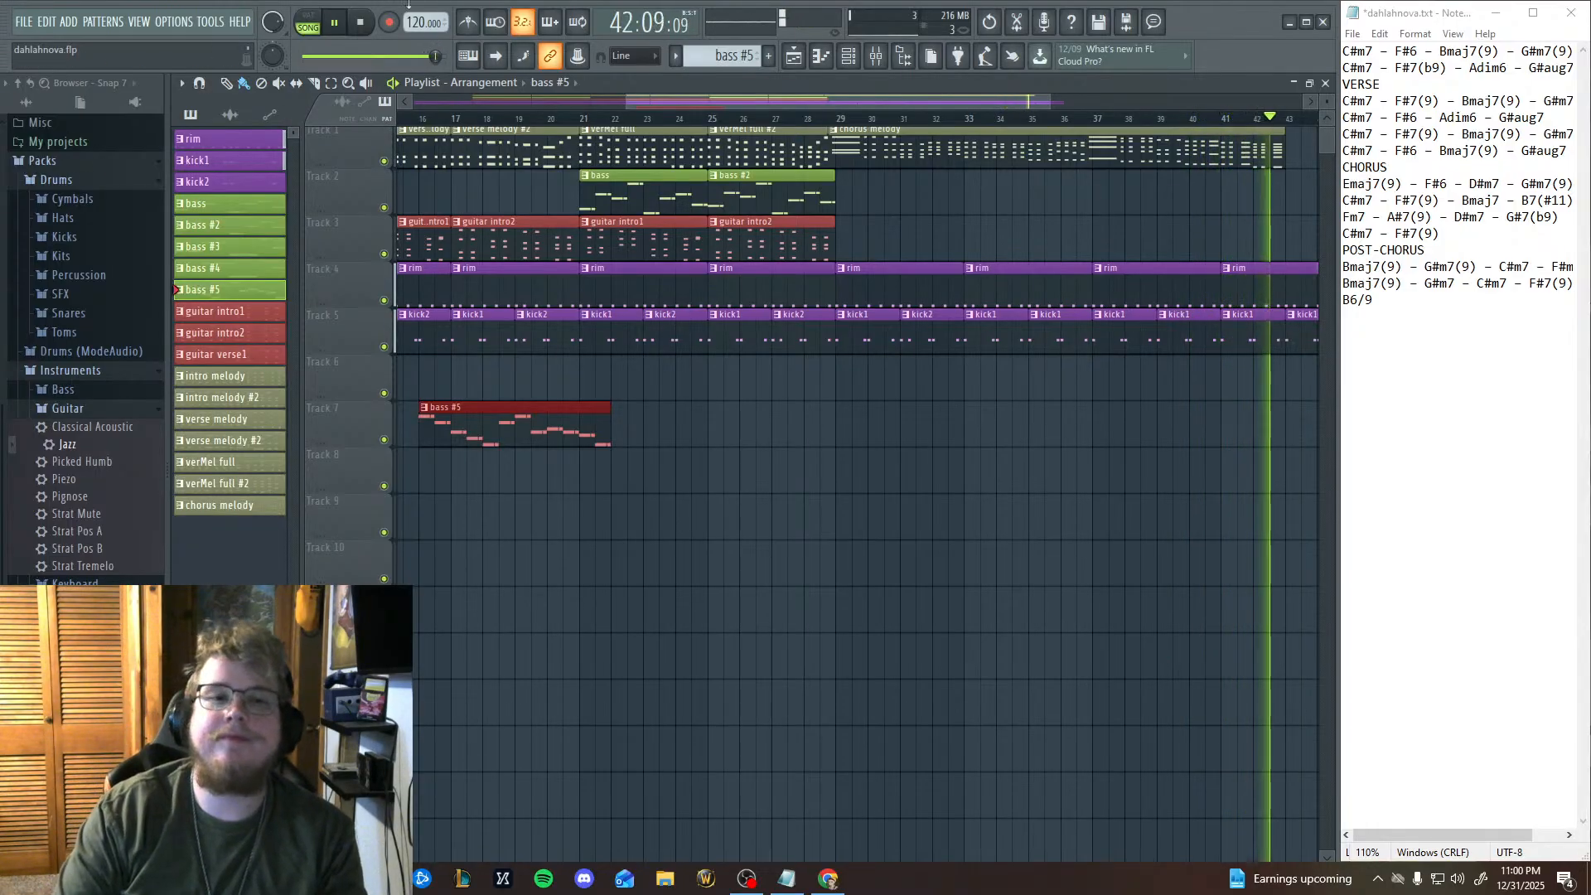
left_click(367, 27)
scroll(462, 461, "right", 3)
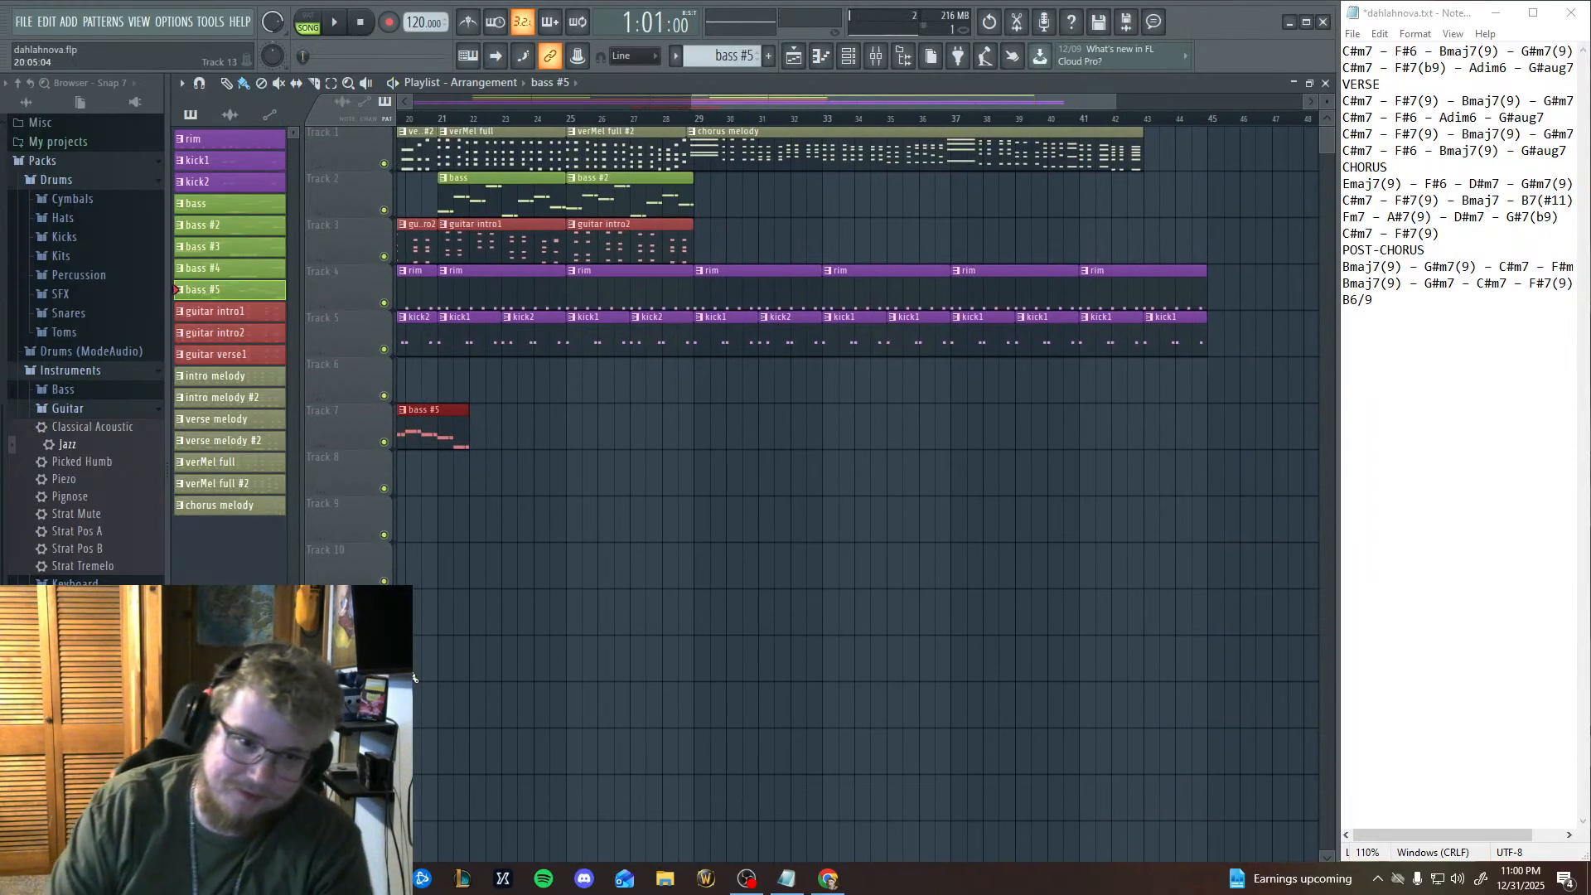
left_click_drag(431, 431, 858, 190)
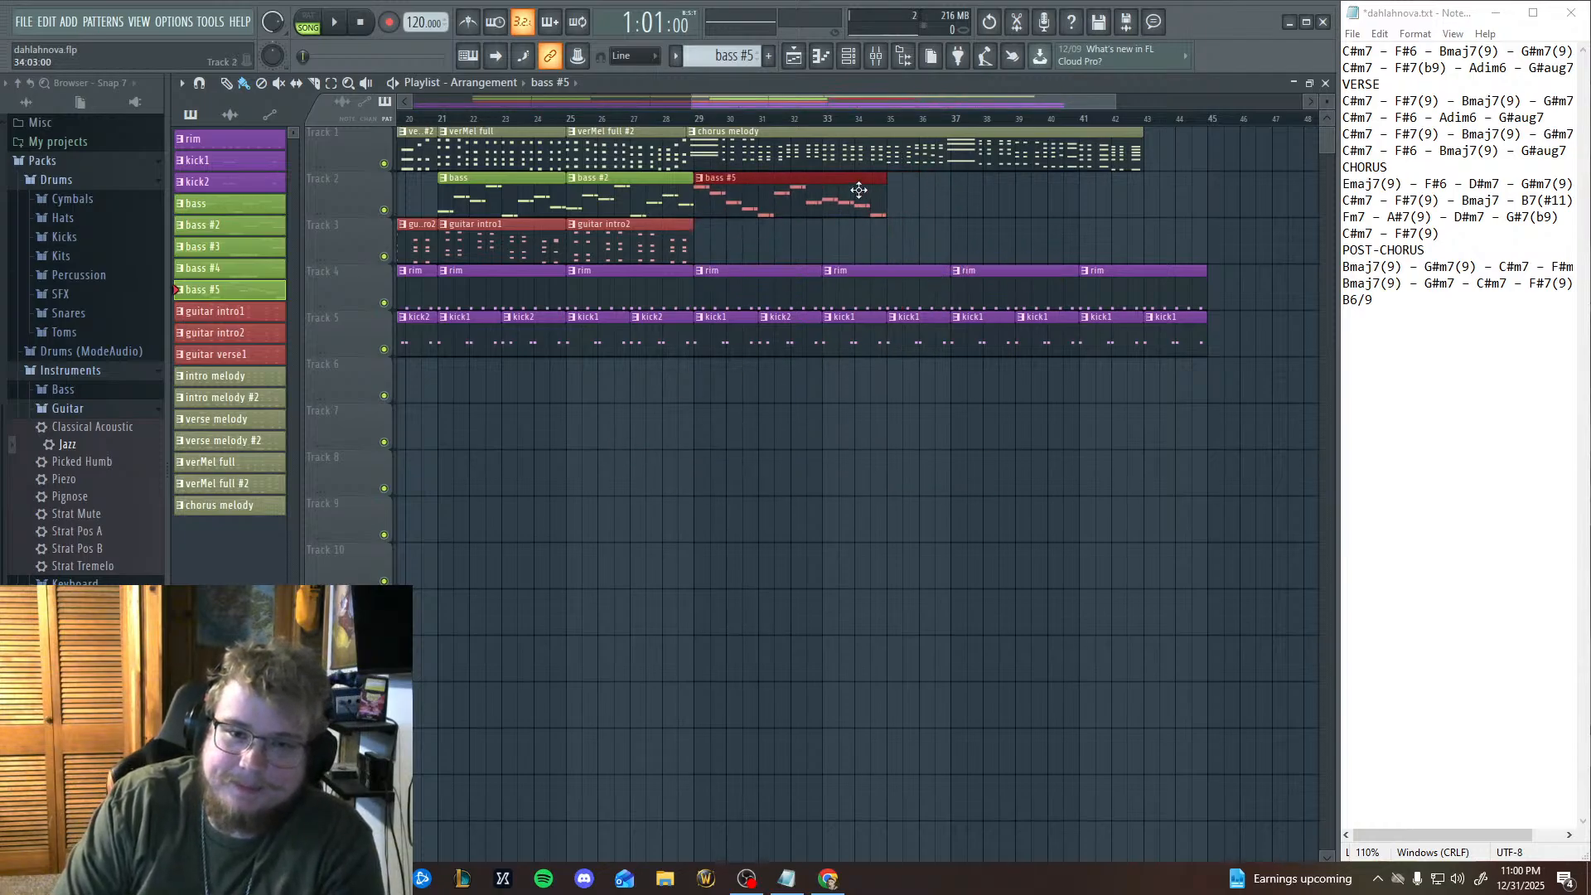
left_click_drag(752, 644, 886, 704)
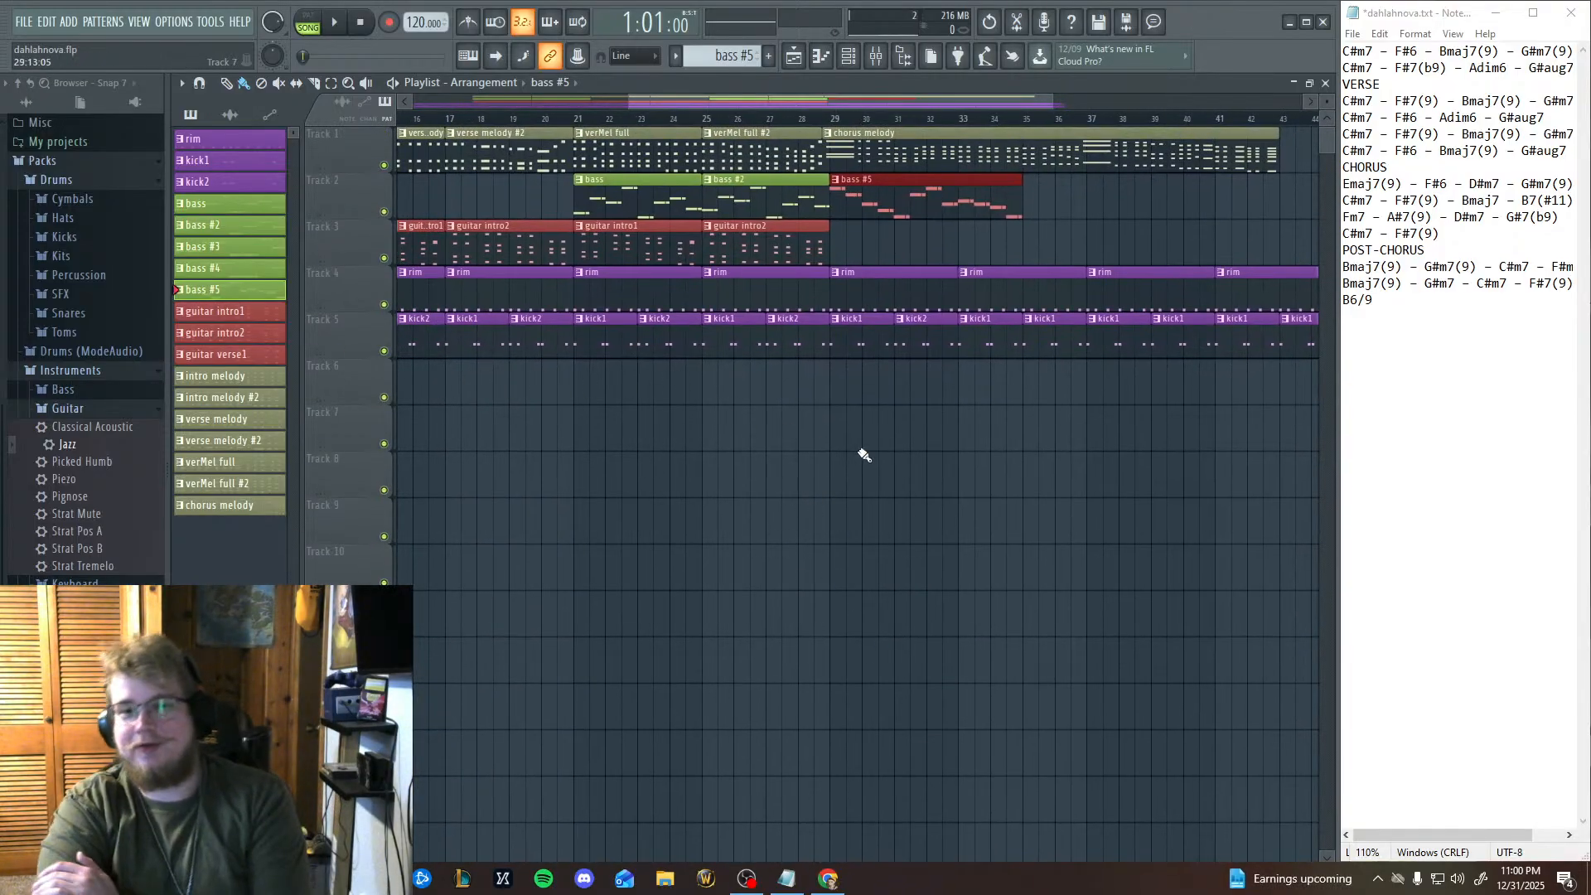
left_click_drag(862, 455, 1053, 586)
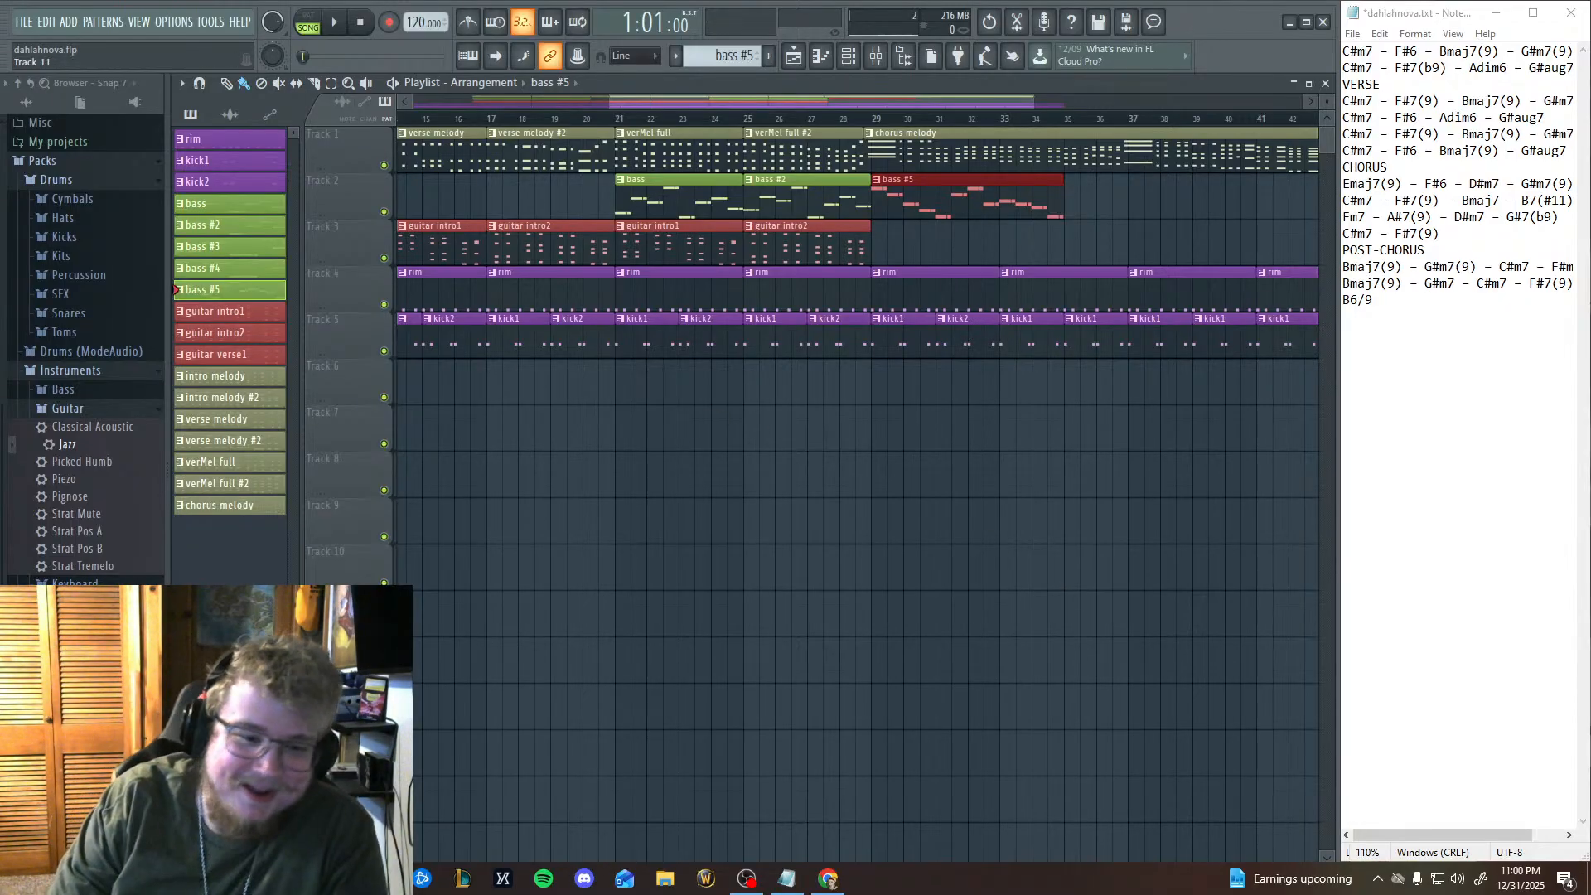
Switch to OBS and change the active scene to cam only.
left_click(749, 881)
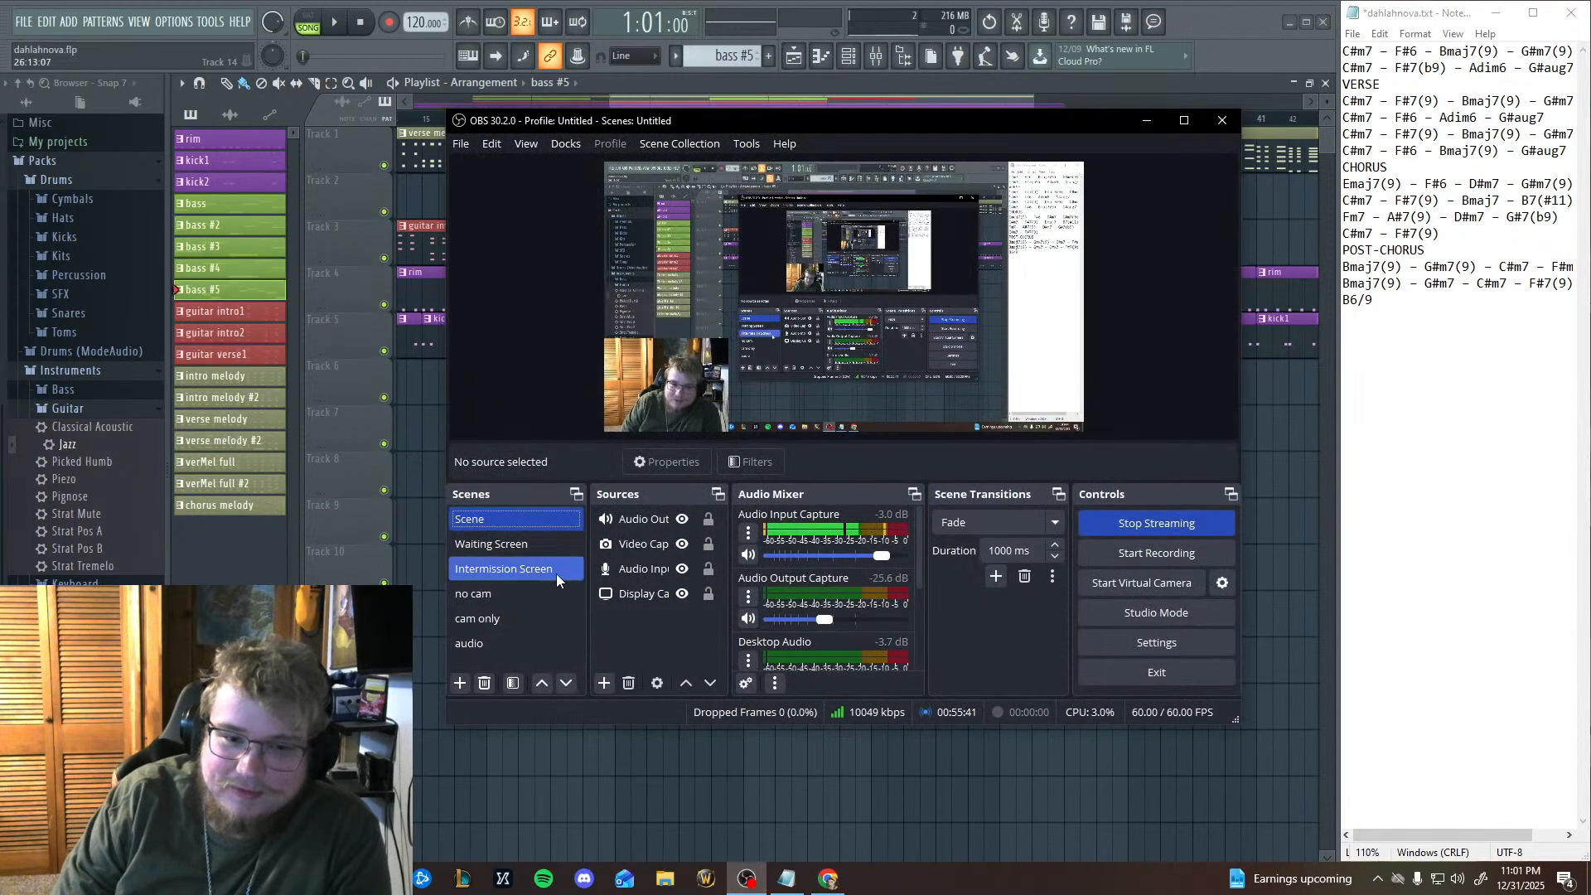
left_click(490, 623)
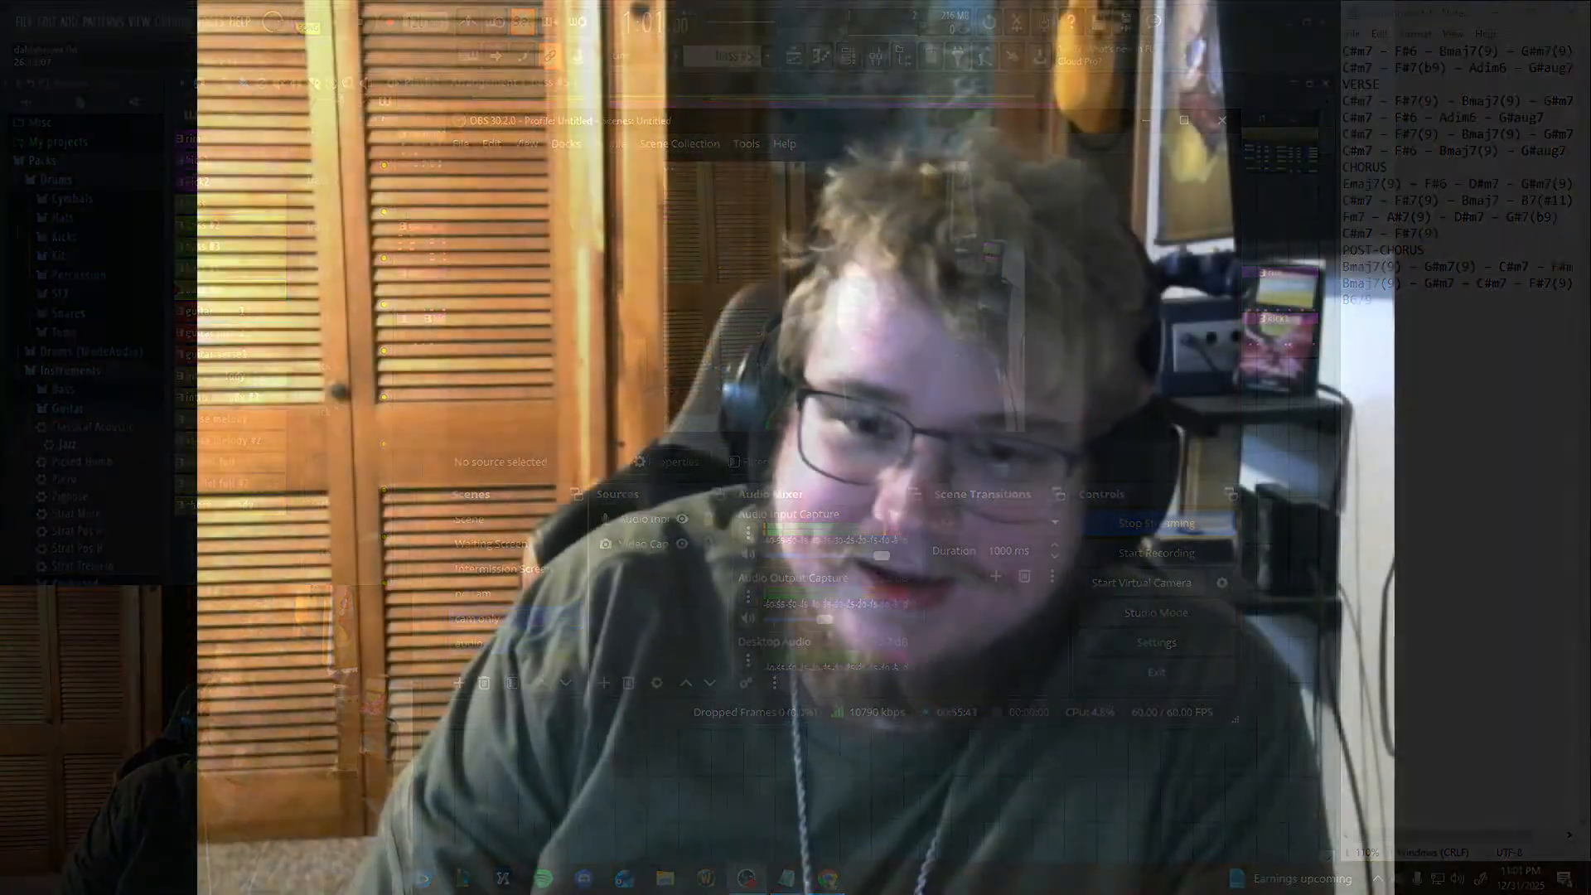
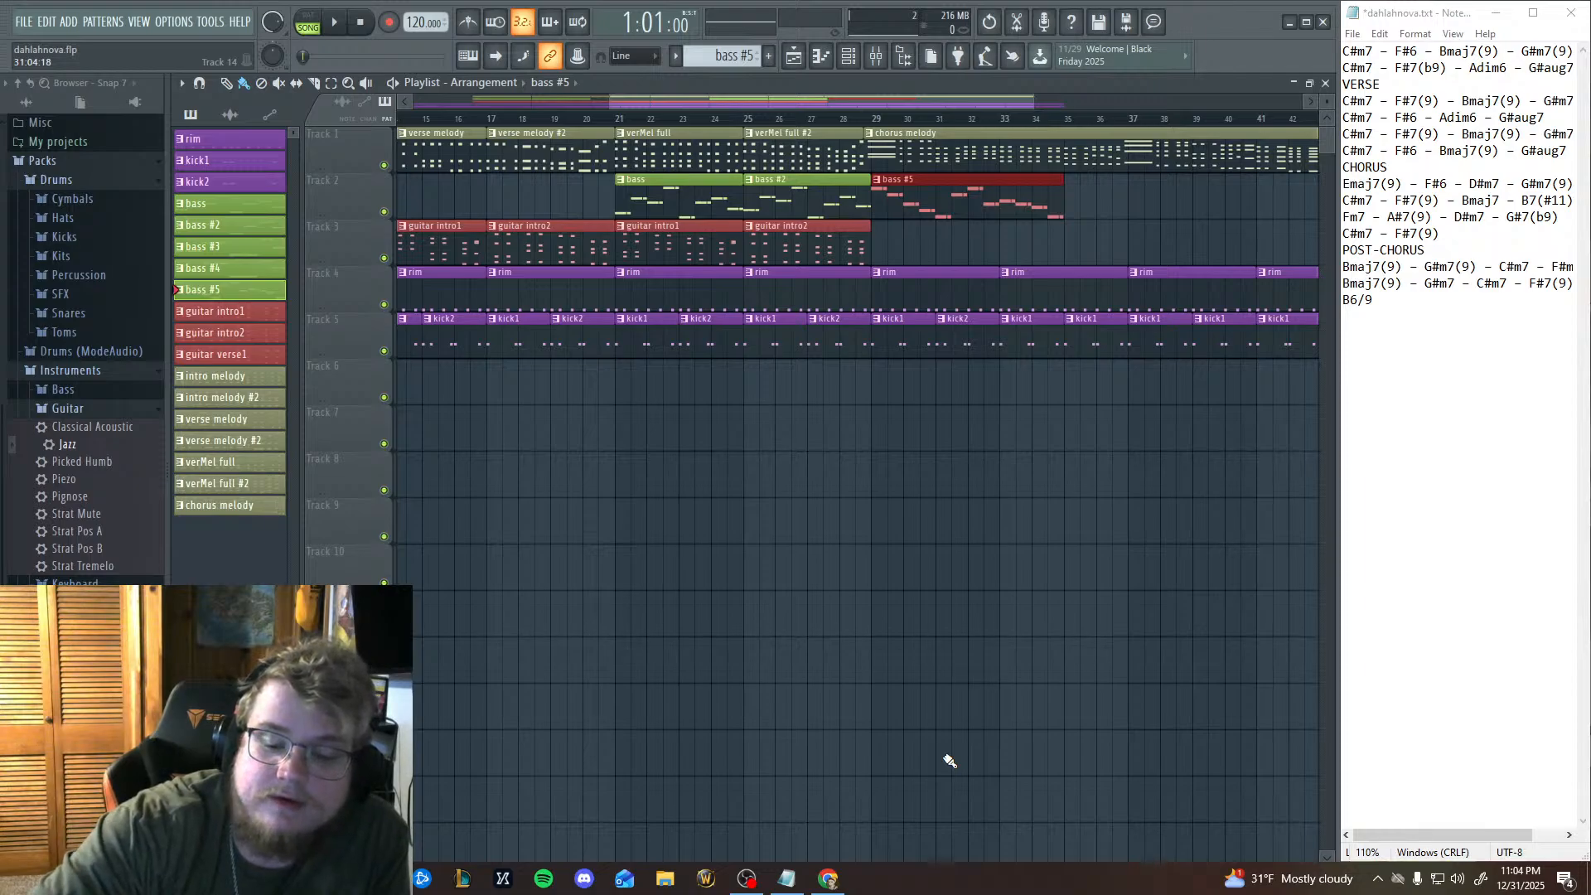
Check the live stream's chat and analytics in YouTube Studio and return to FL Studio.
left_click(826, 881)
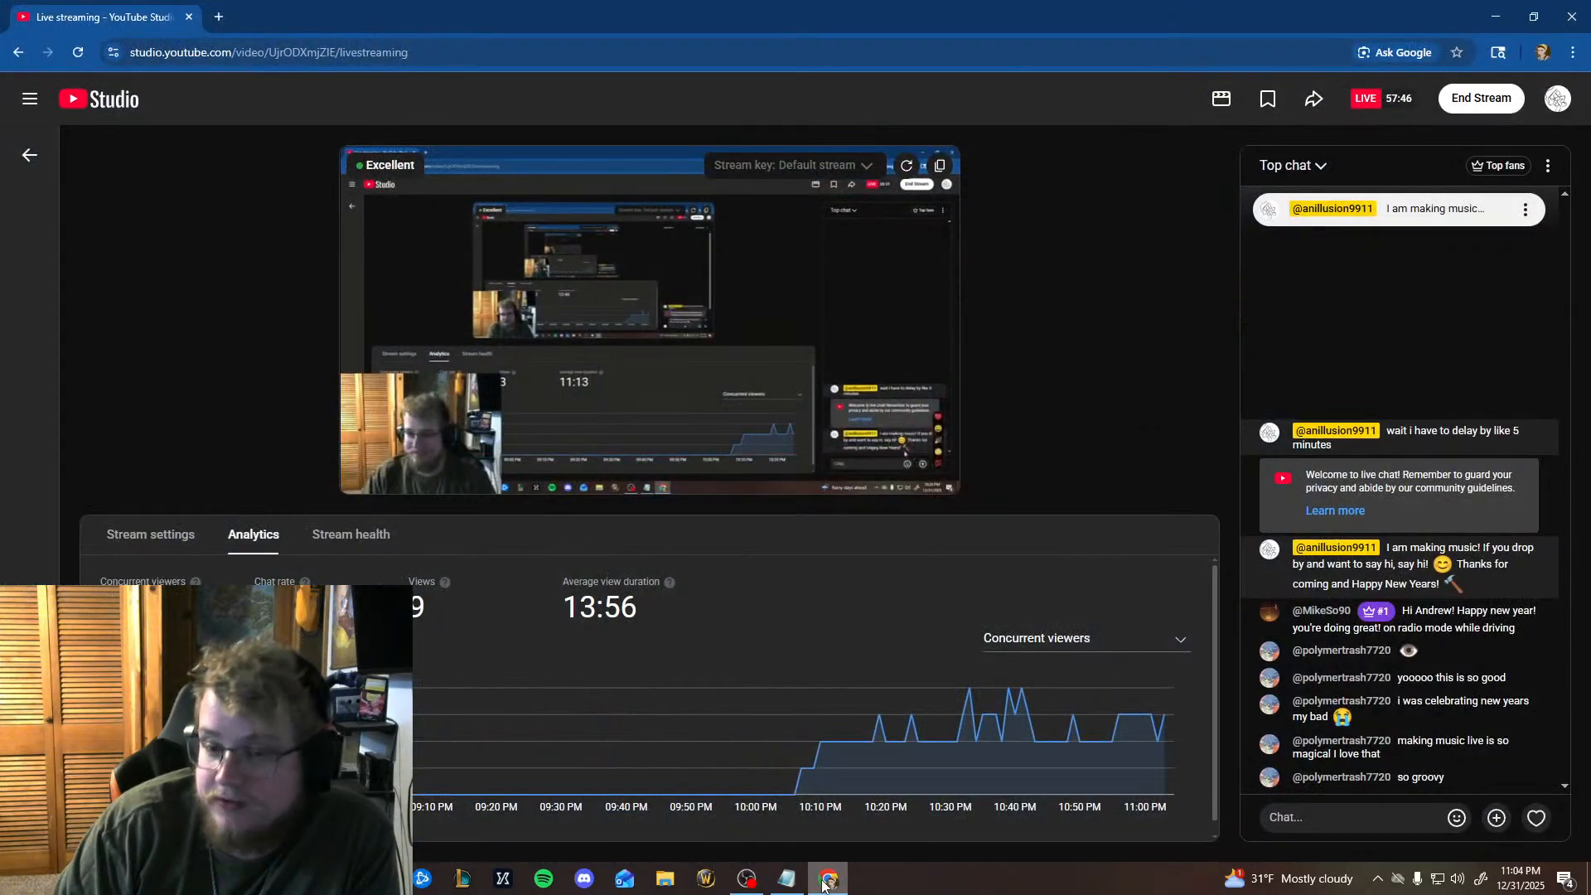
left_click(826, 880)
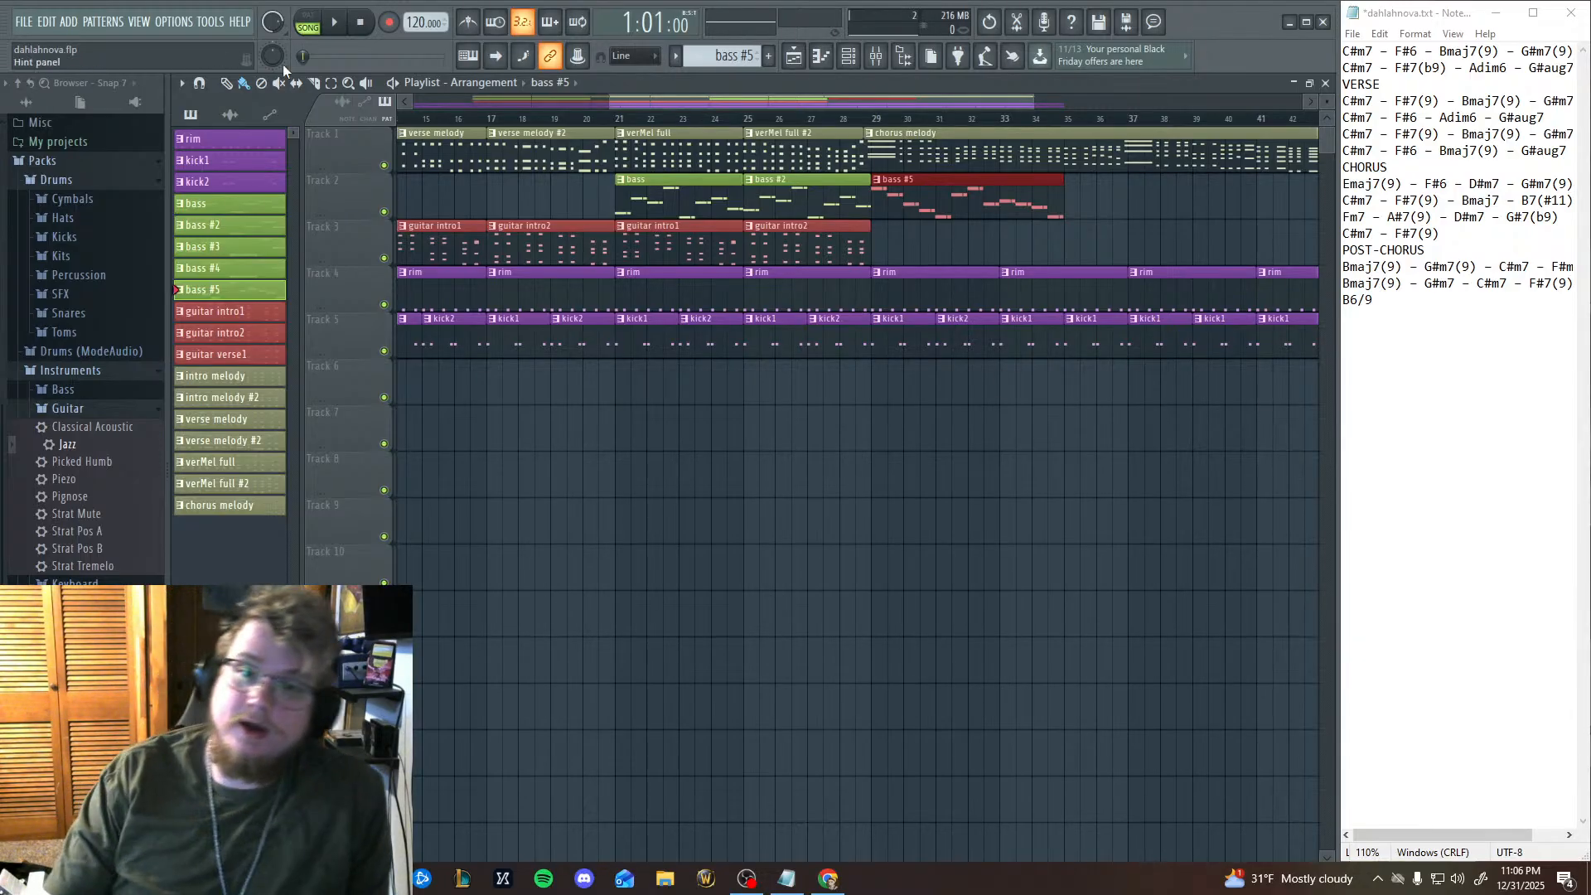
Play the arrangement from bar 29 to hear the chorus up to the end of the bass #5 clip.
left_click(872, 121)
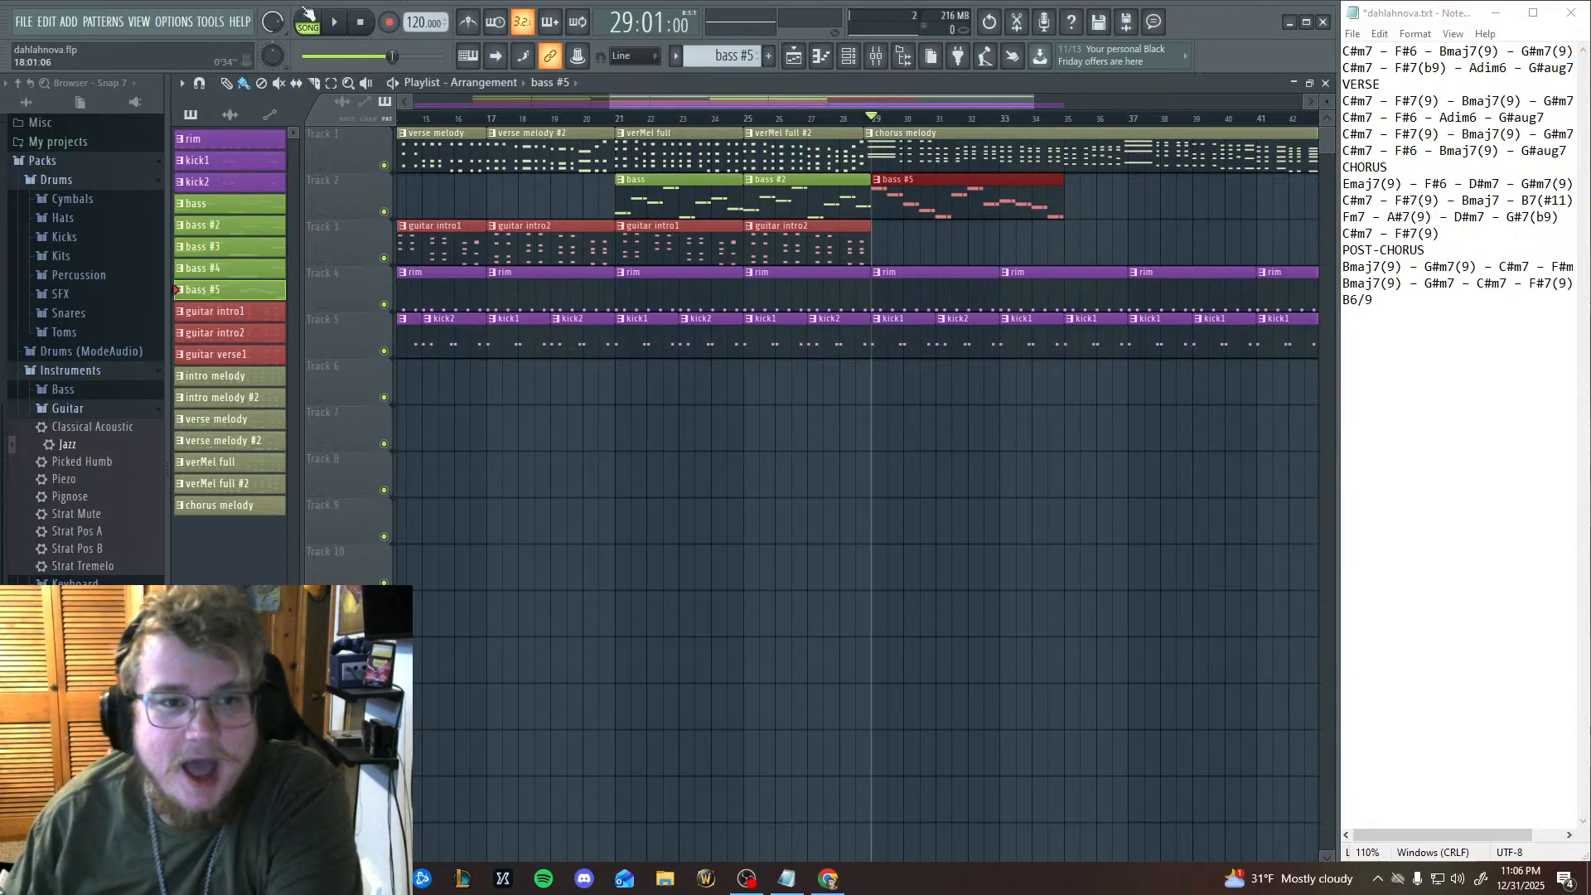
left_click(334, 24)
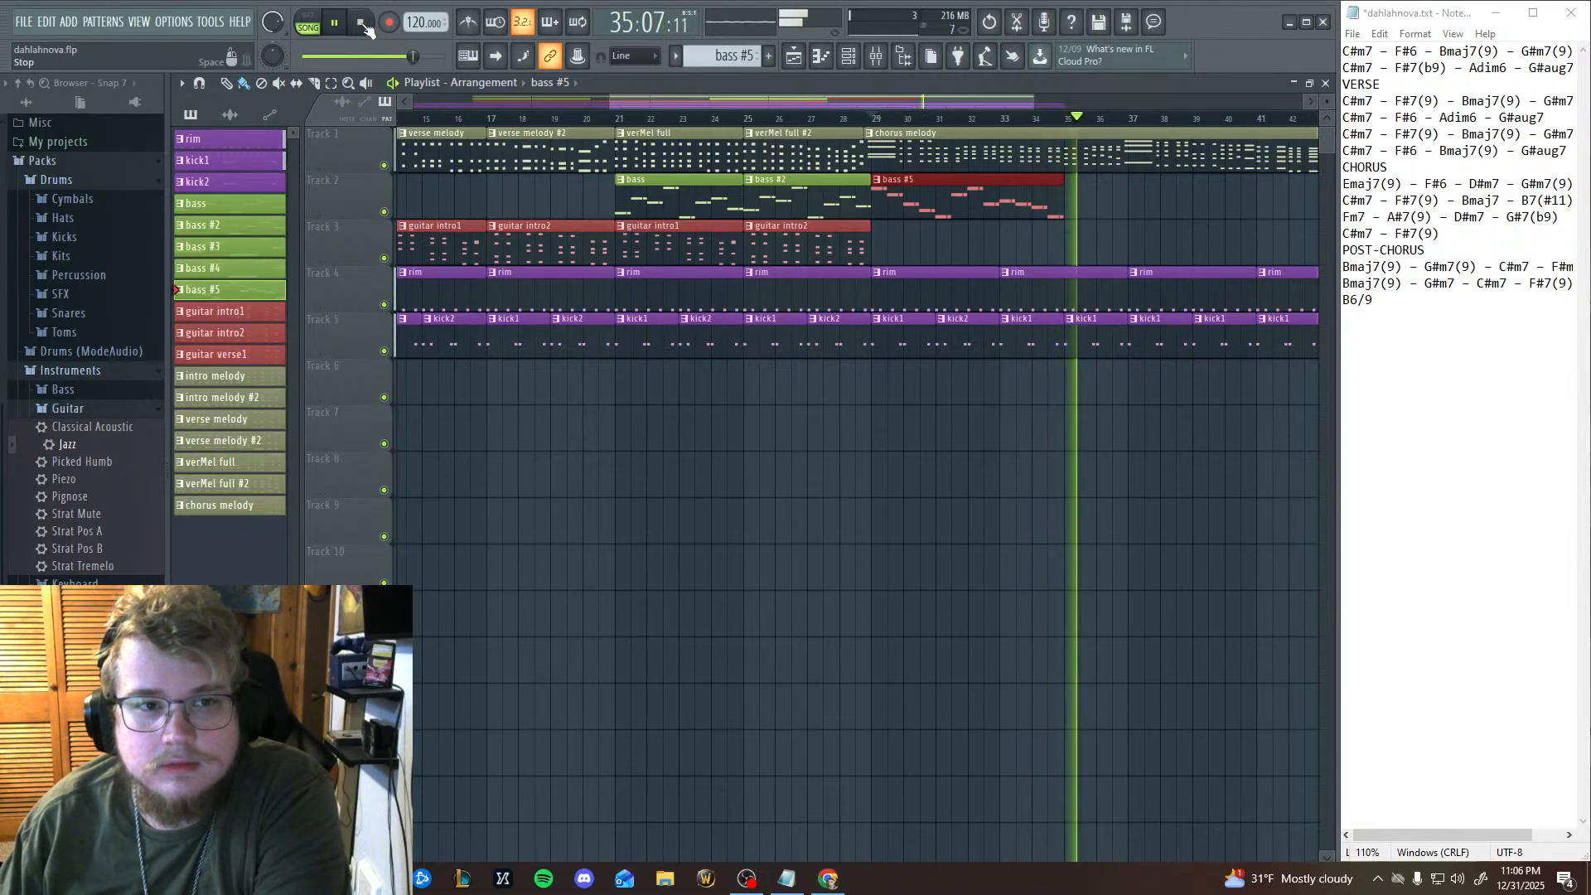
key("space")
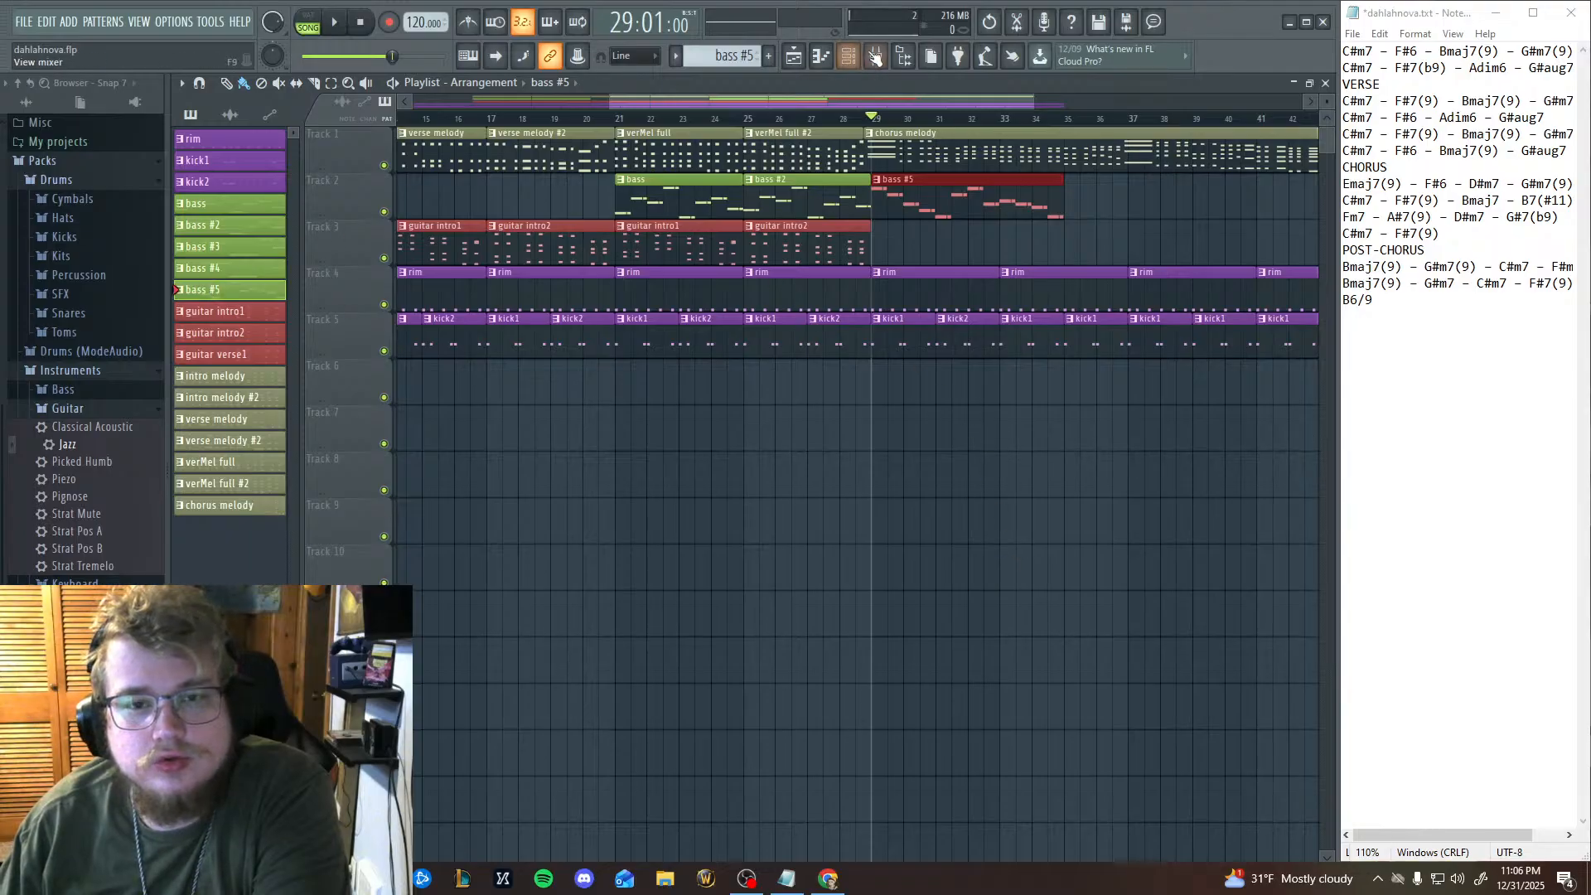
Open the bass #5 pattern in the piano roll at its last notes and audition the keys down to B4.
left_click(821, 56)
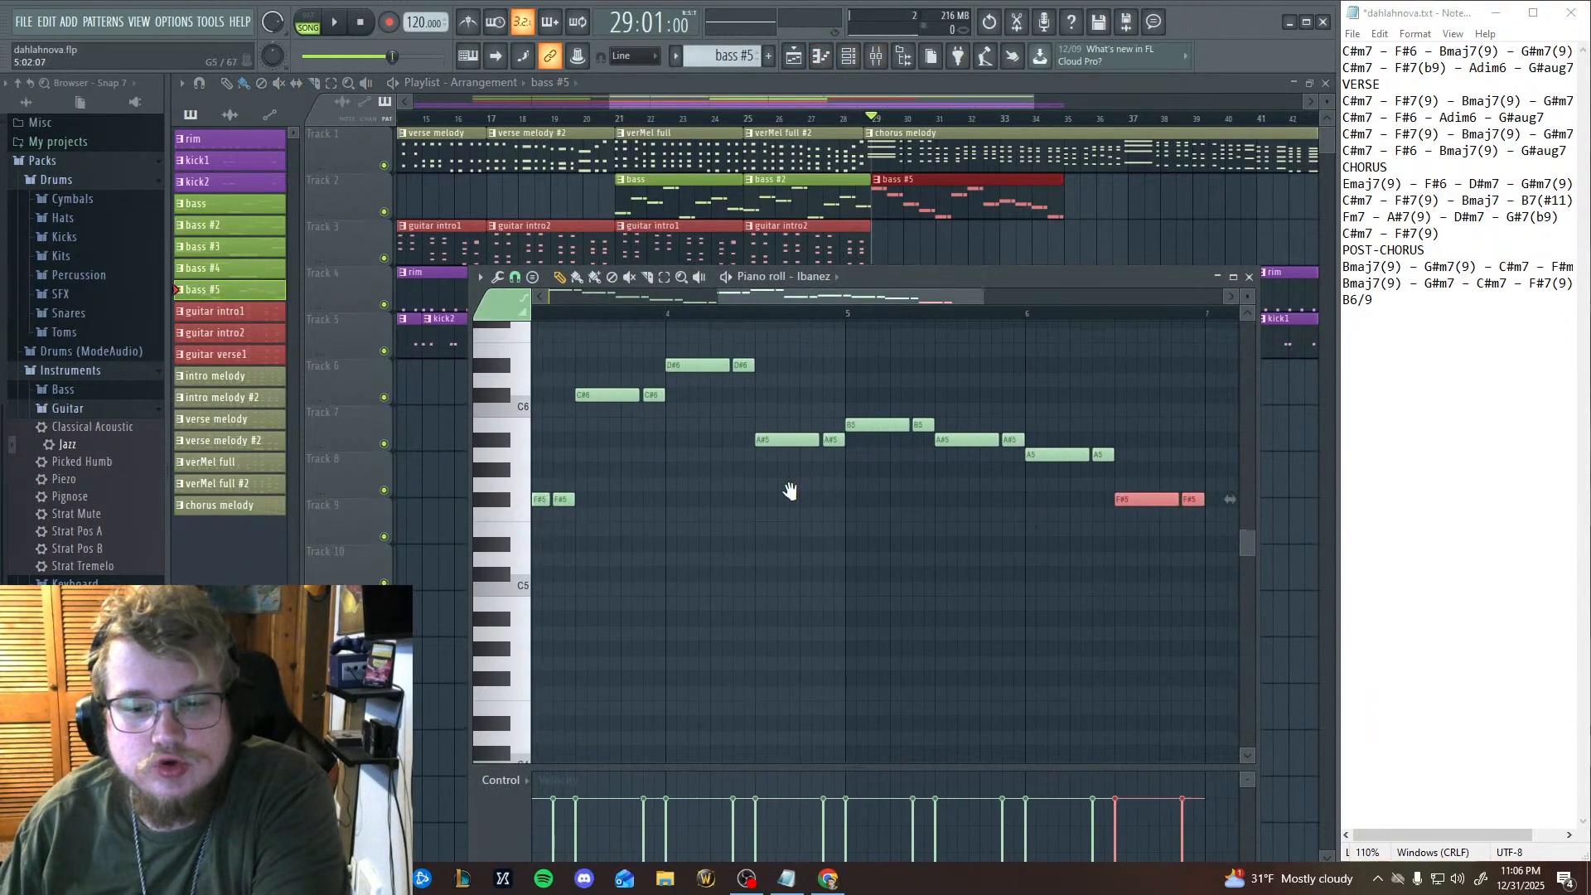
left_click_drag(791, 491, 414, 481)
left_click_drag(523, 543, 522, 606)
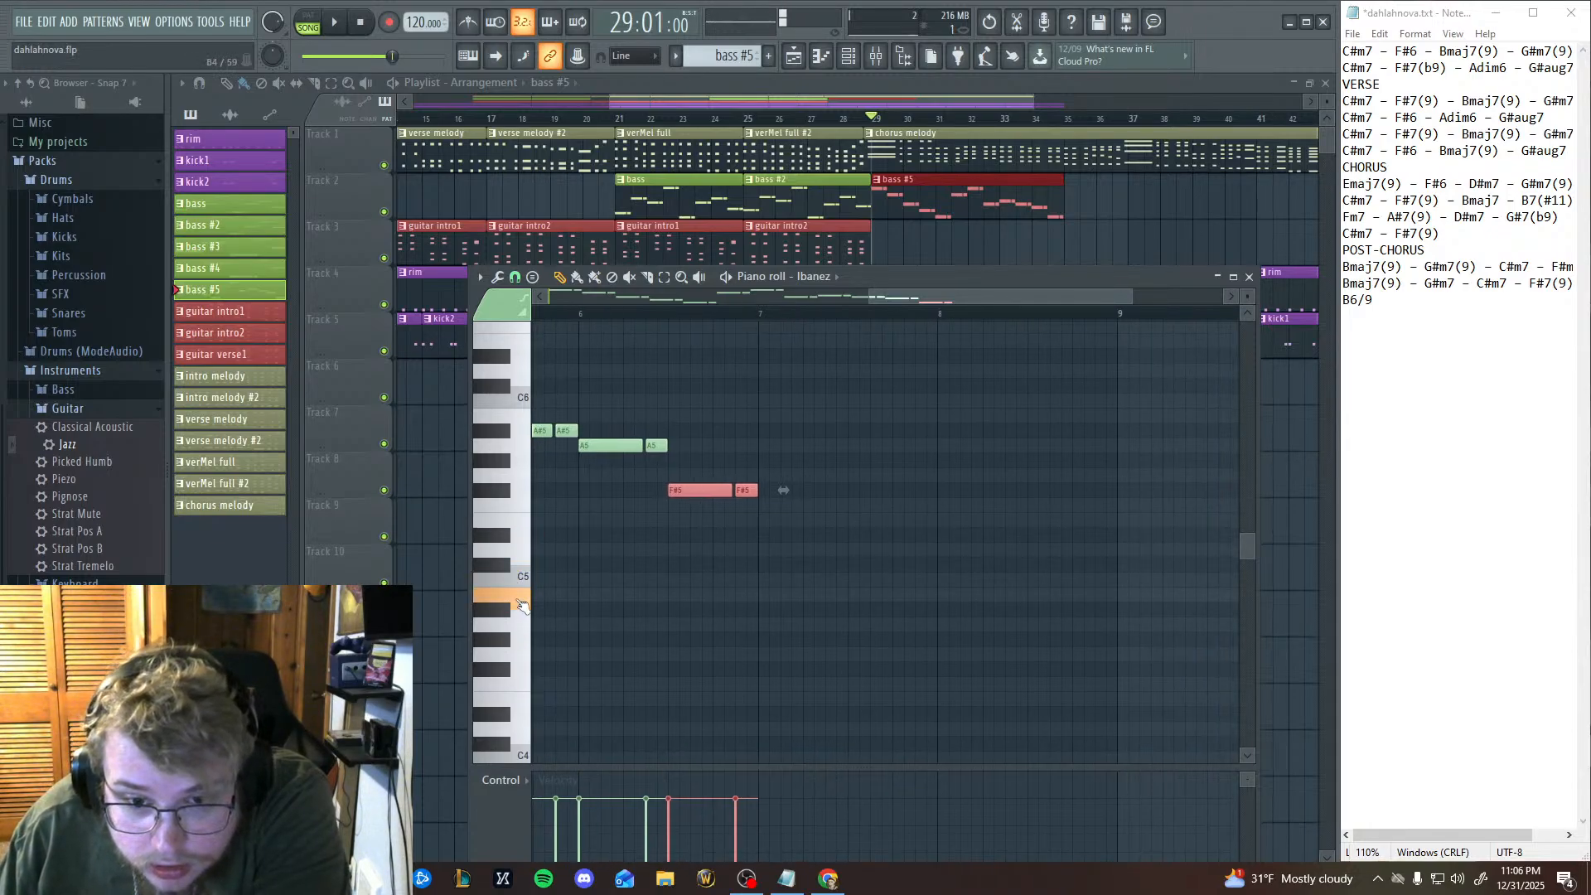
left_click(767, 595)
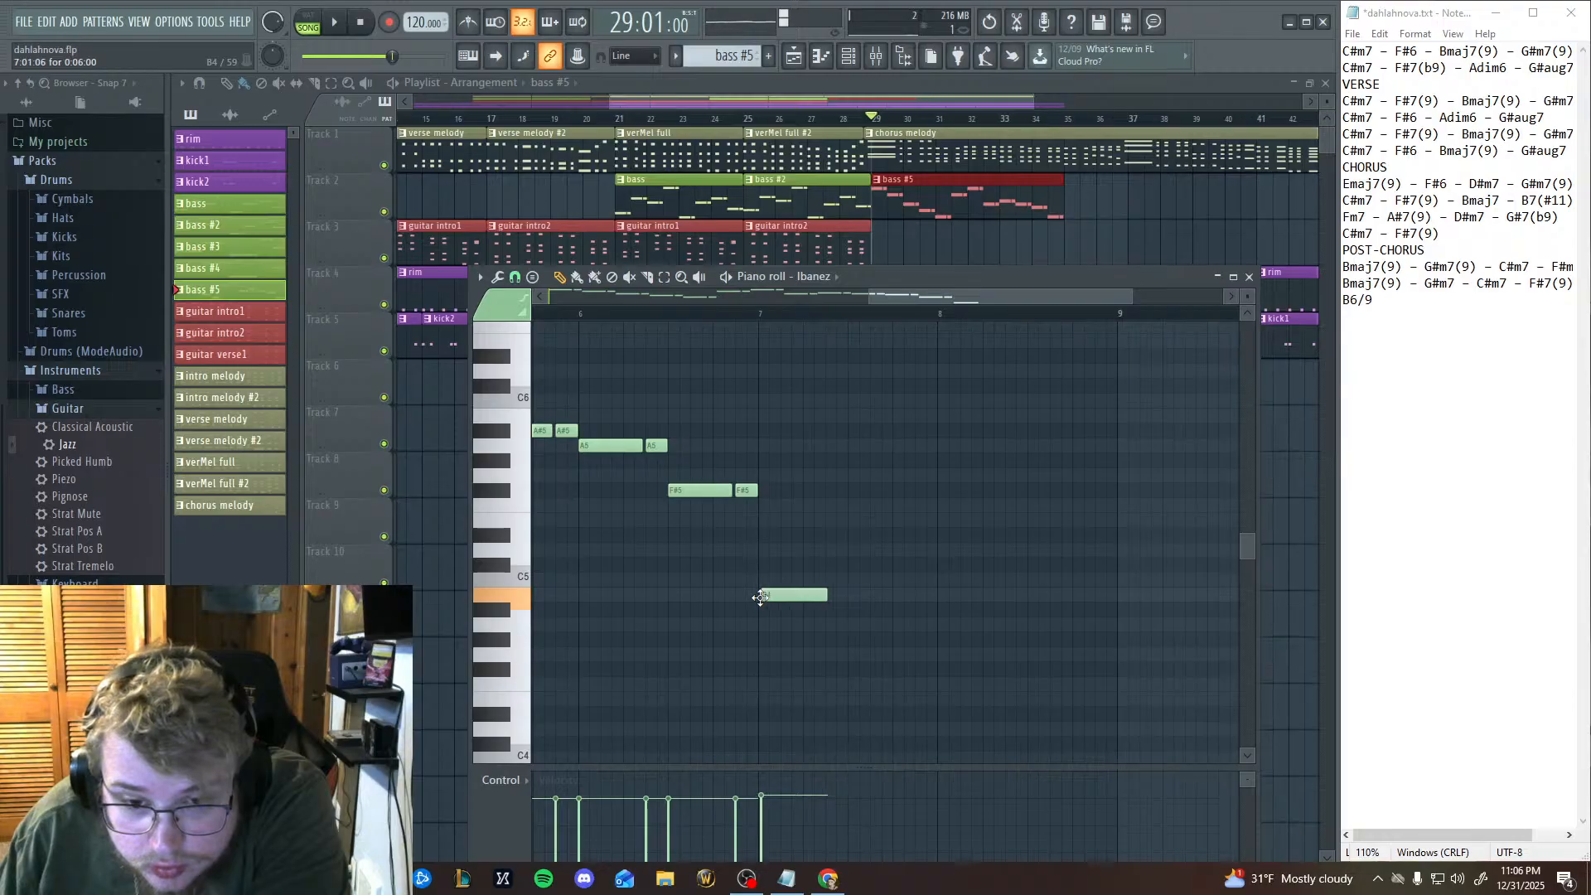
left_click_drag(761, 597, 759, 598)
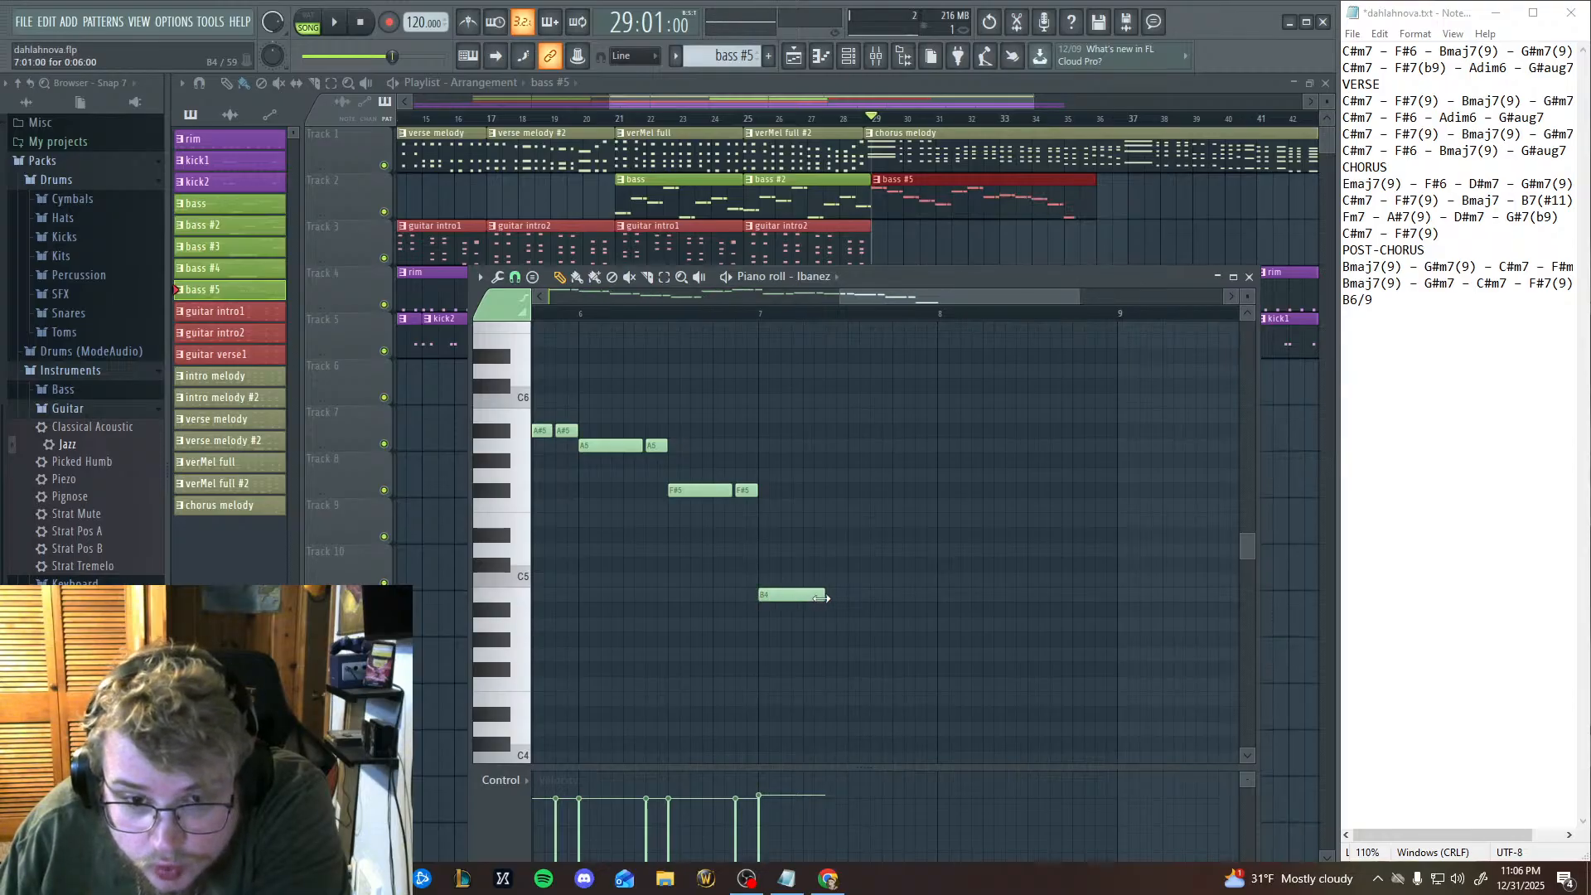
right_click(813, 601)
Paste the copied two-note bass figure and place it on B4 at the start of bar 7.
key("ctrl+v")
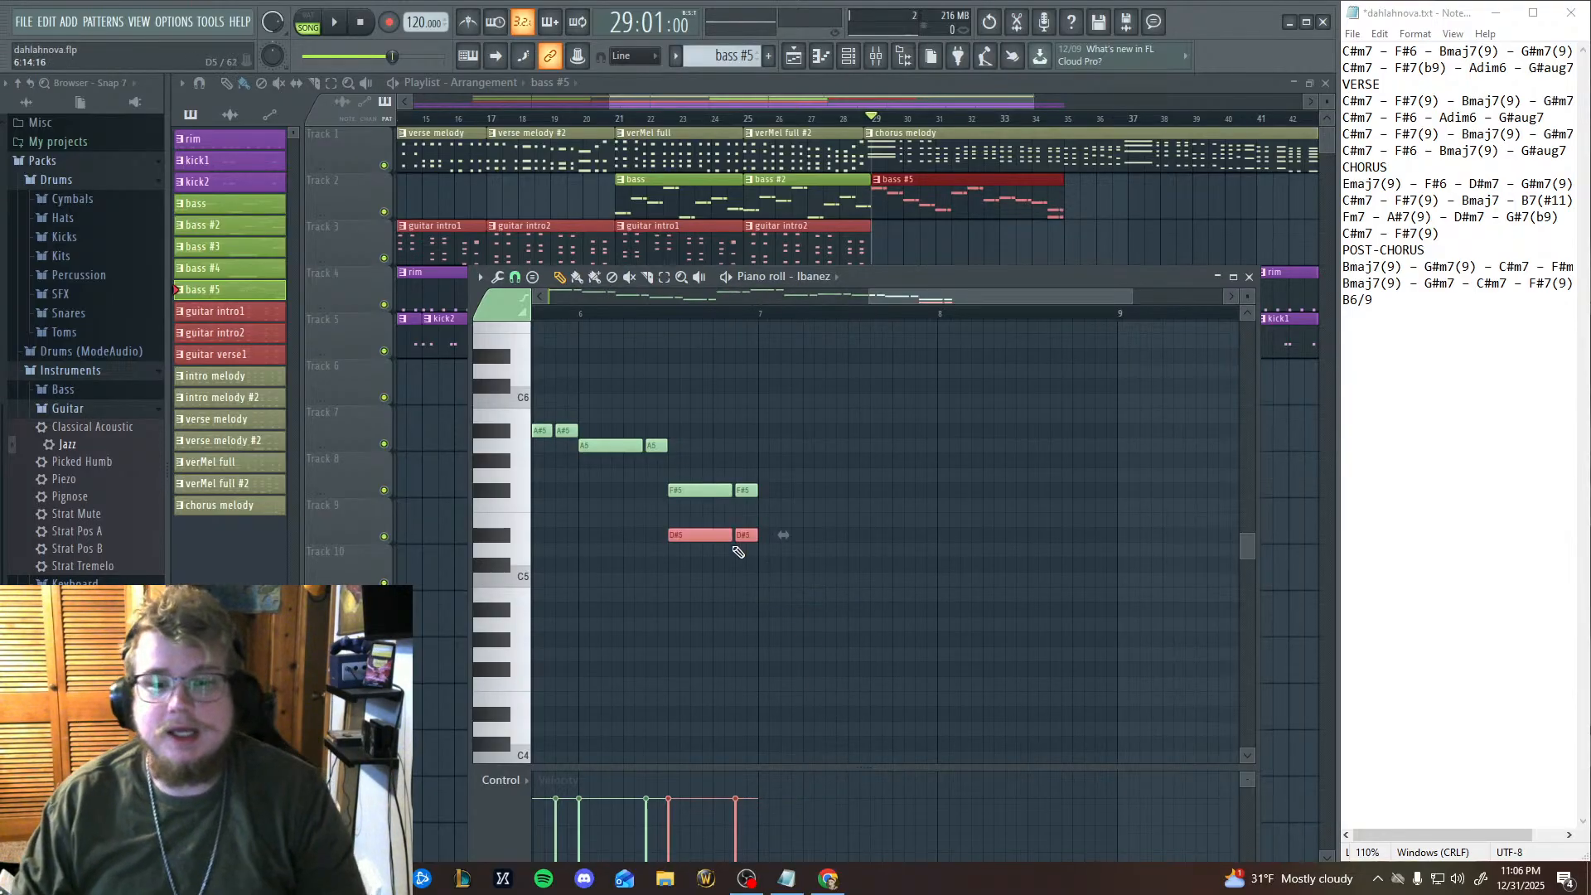
left_click_drag(712, 539, 808, 606)
scroll(970, 590, "up", 3)
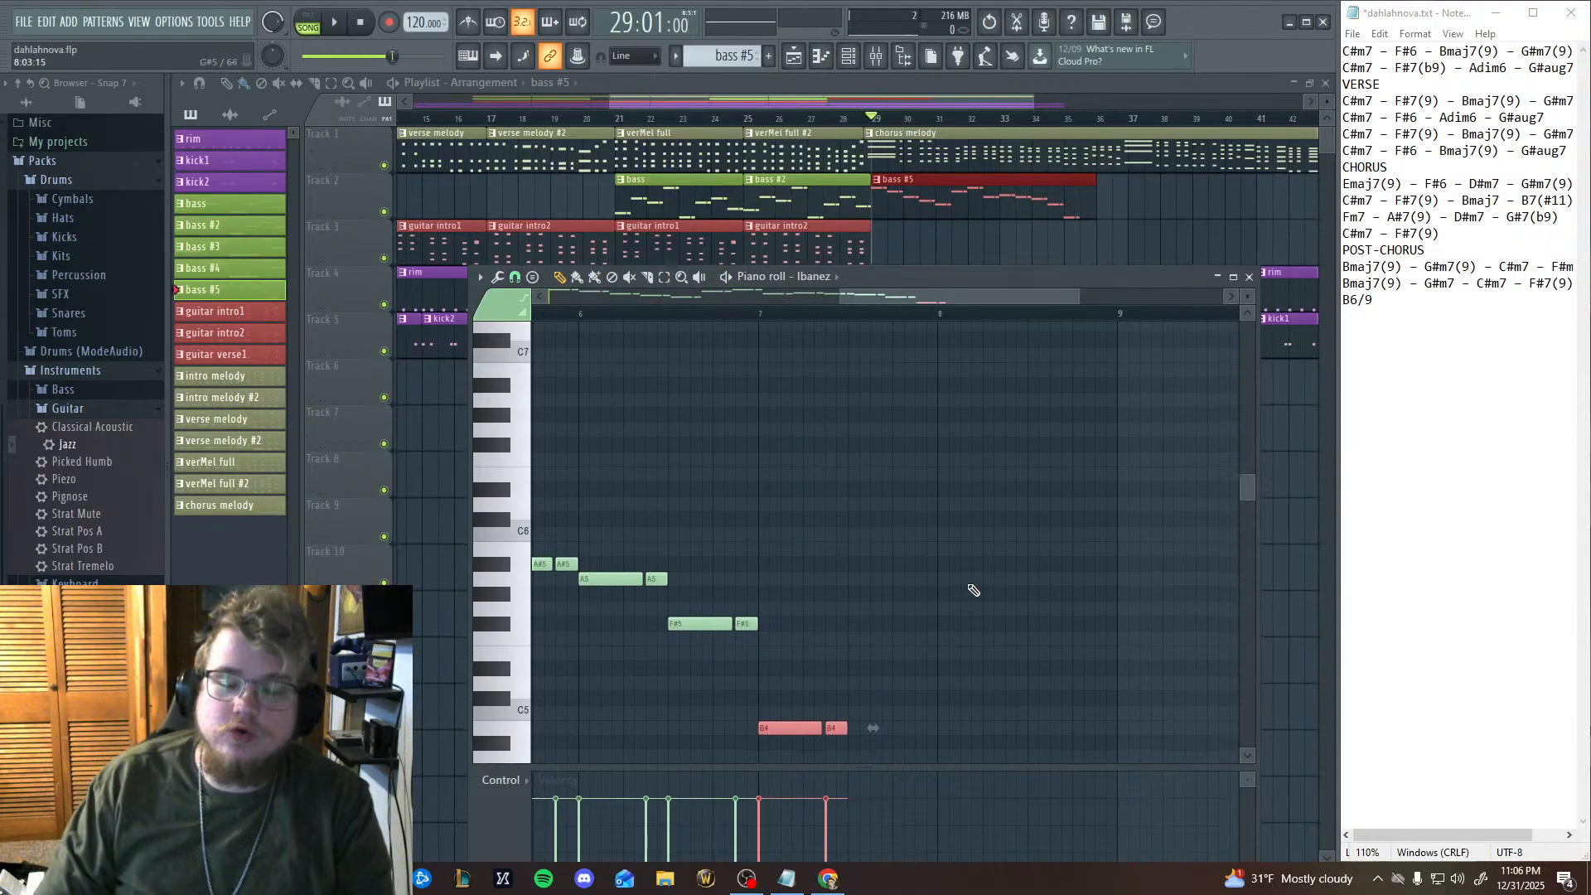
scroll(976, 572, "down", 3)
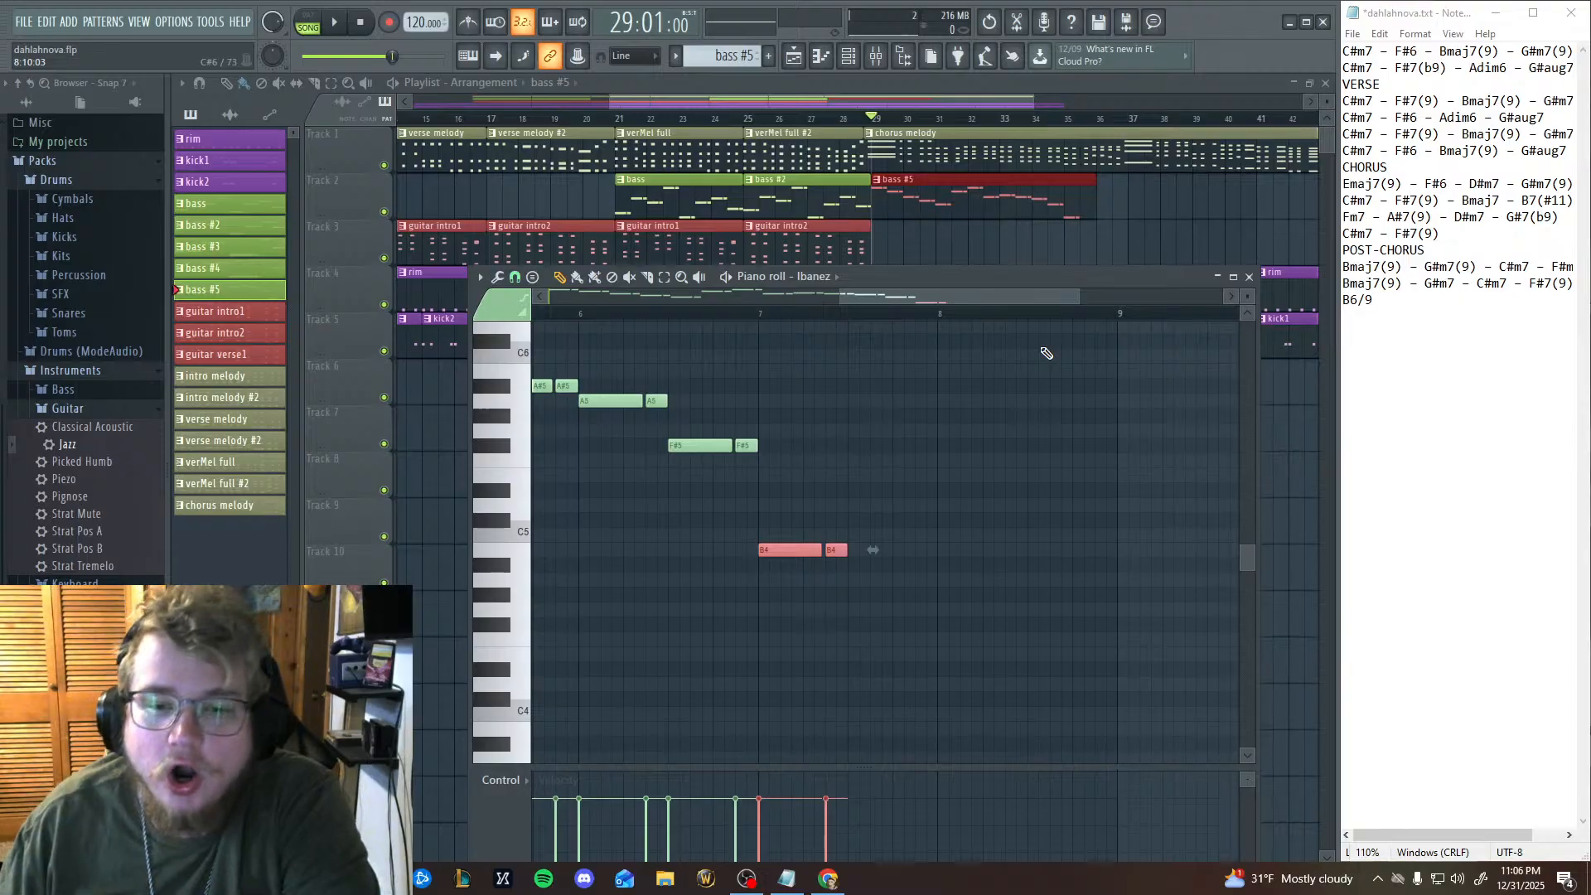
Play the song from bar 7 of the bass #5 pattern to hear the B4 notes.
left_click(763, 320)
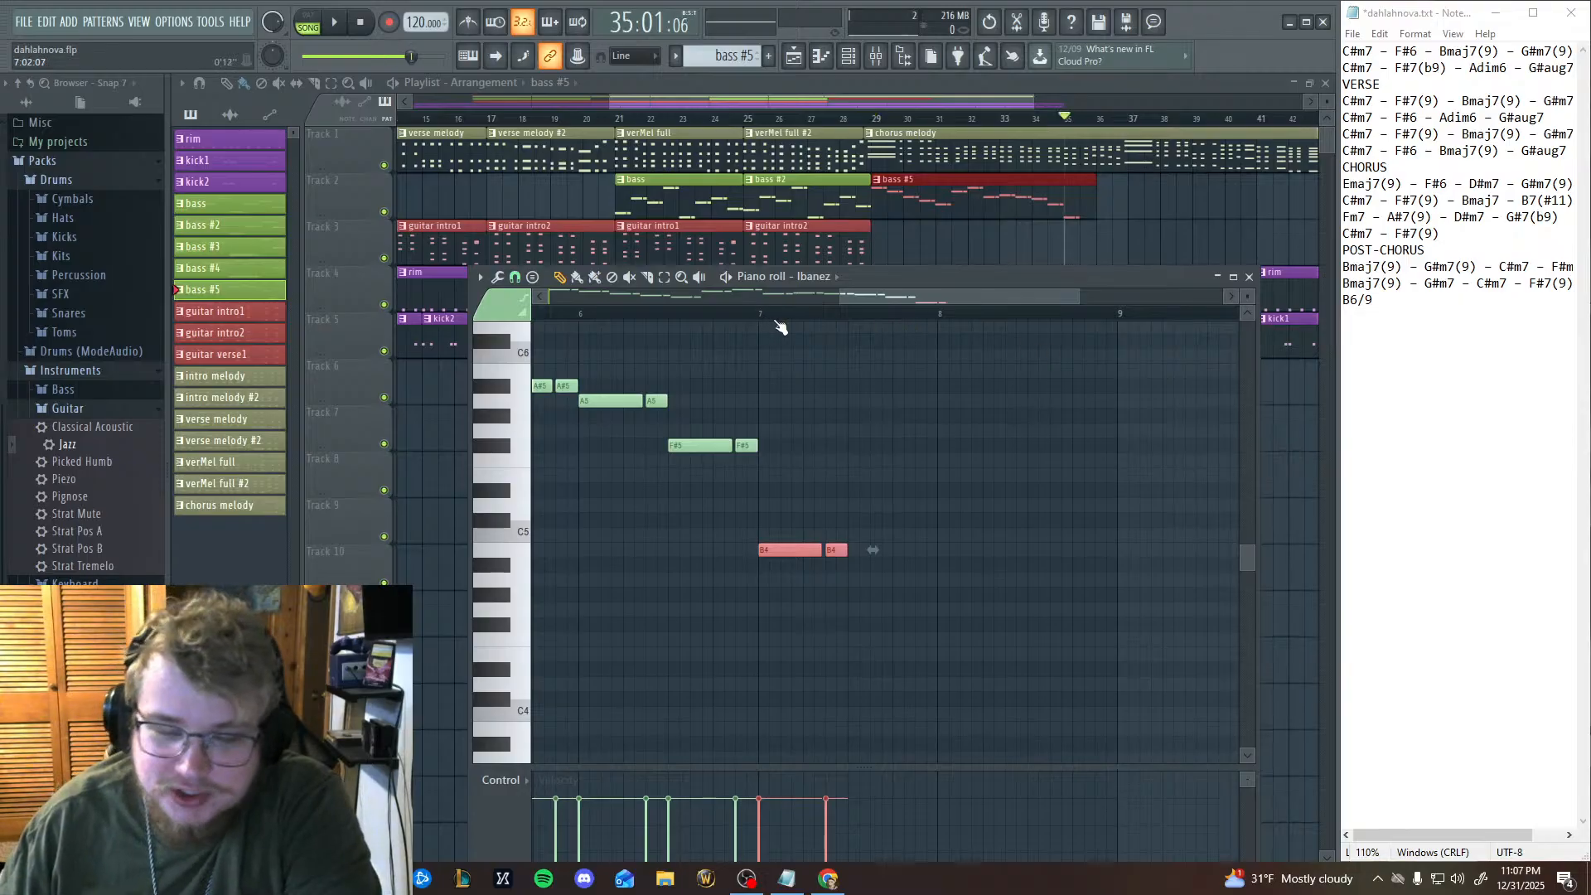
left_click(334, 23)
left_click(335, 22)
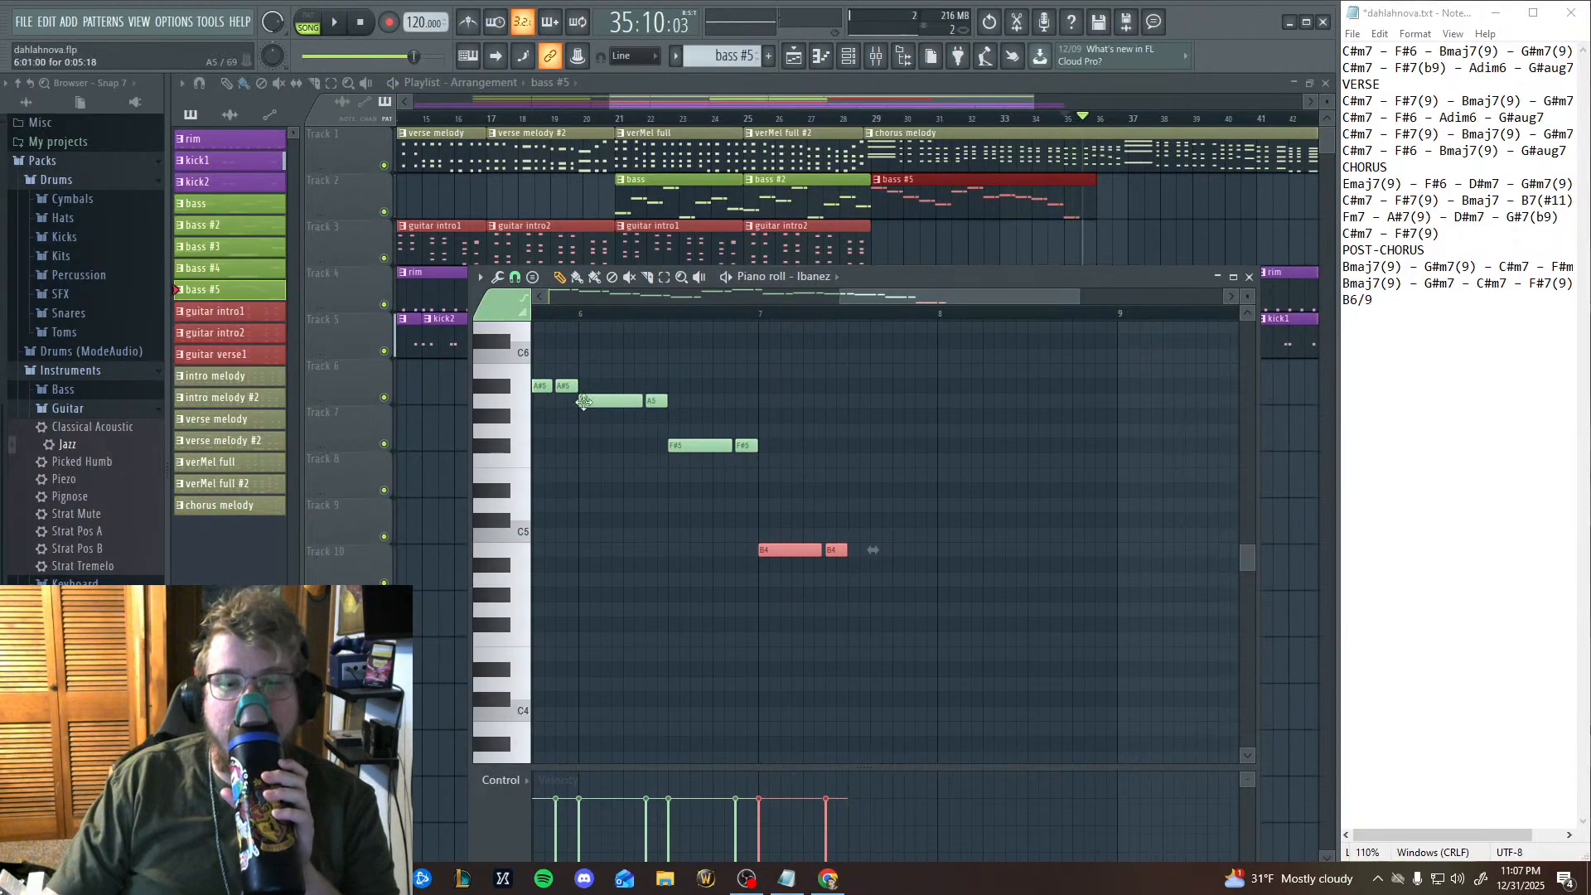
Paste the two-note bass figure again and place it on F#5 directly after the B4 pair in bar 7.
left_click_drag(855, 445, 851, 439)
right_click(864, 446)
key("ctrl+v")
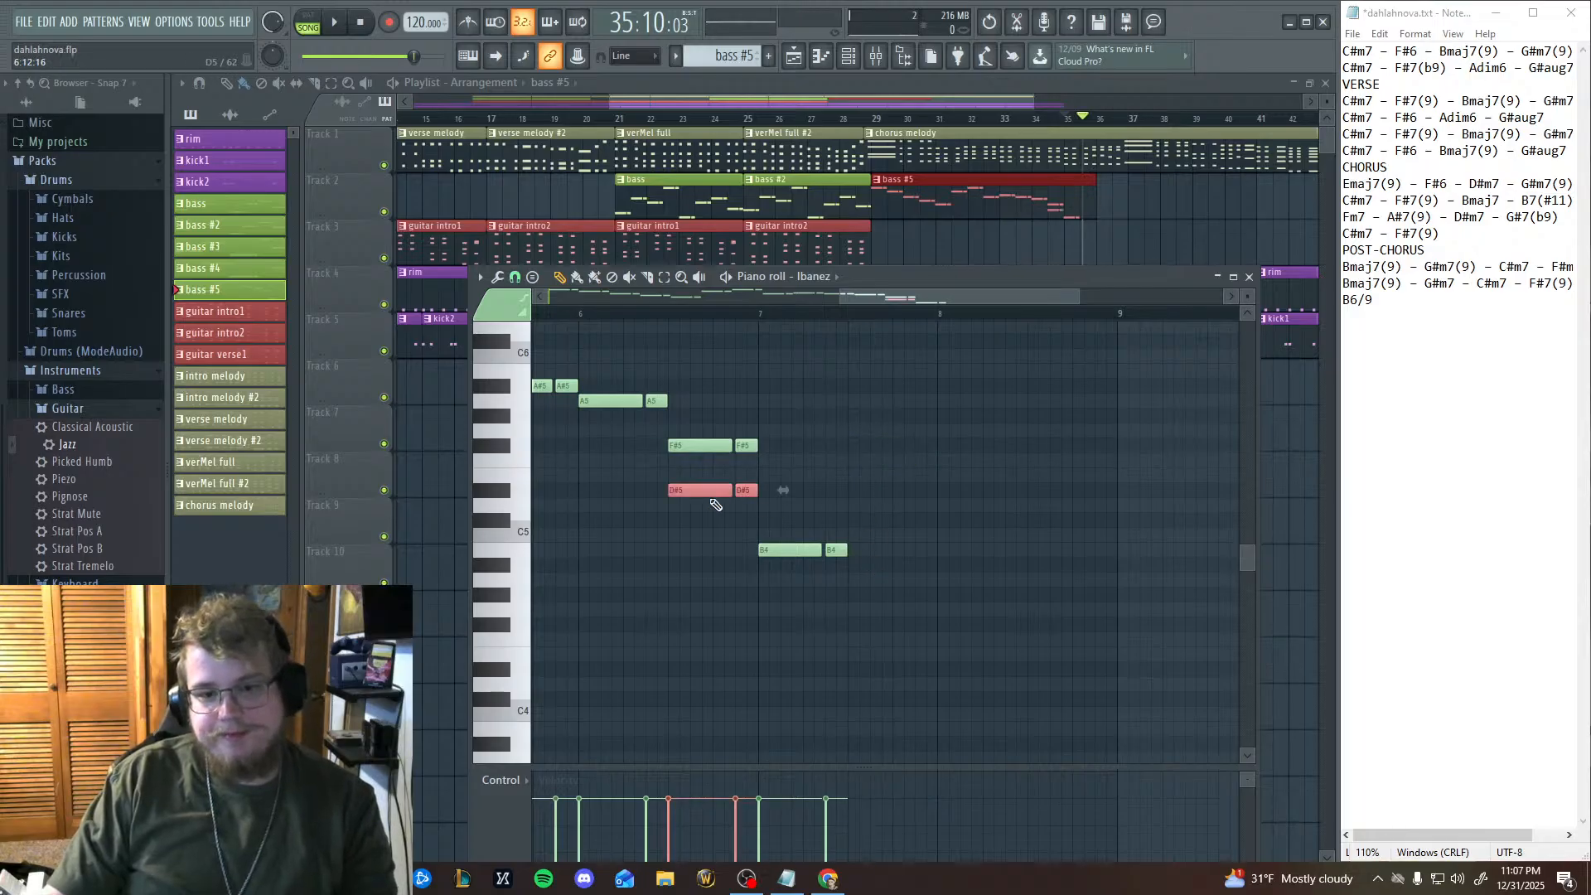
left_click_drag(700, 490, 880, 445)
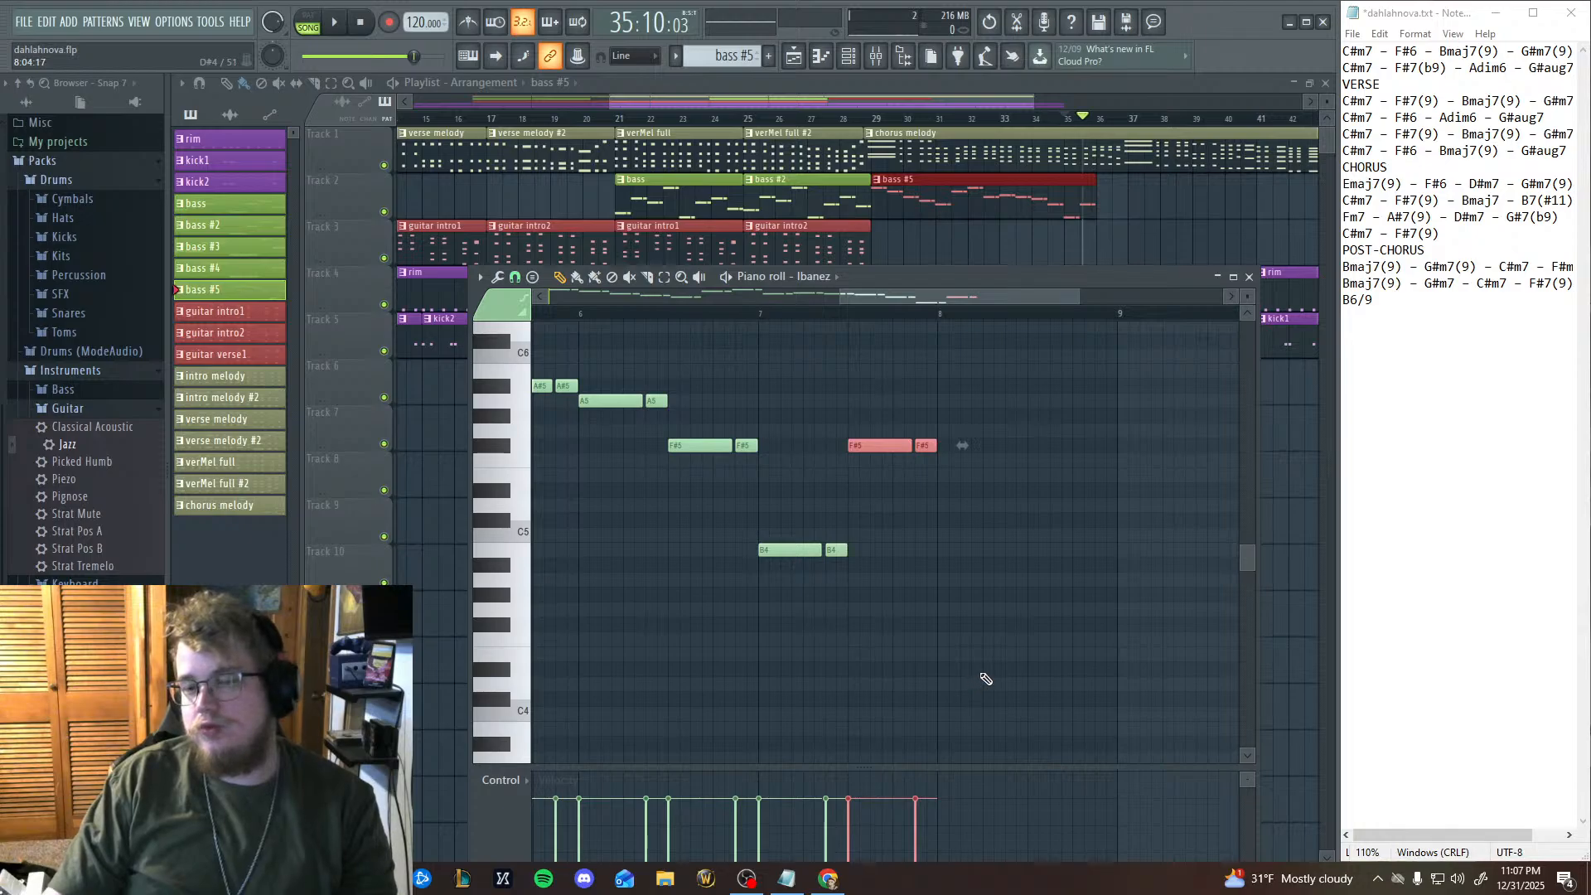
Select the B4 pair at the start of bar 7 and lower it to A#4.
left_click_drag(1121, 517, 999, 577)
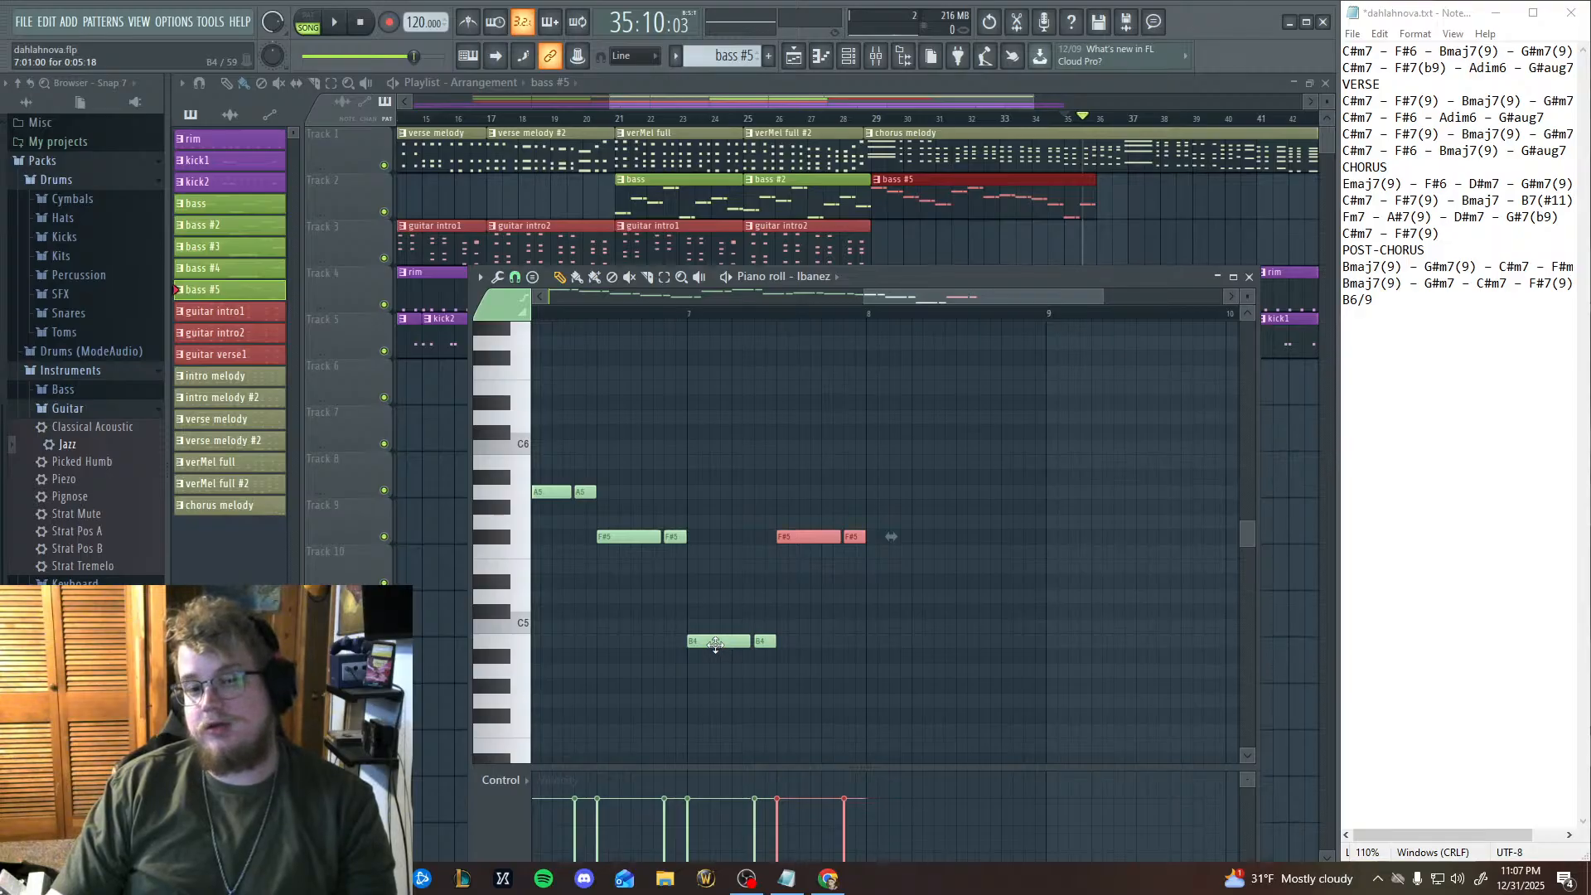
left_click(664, 277)
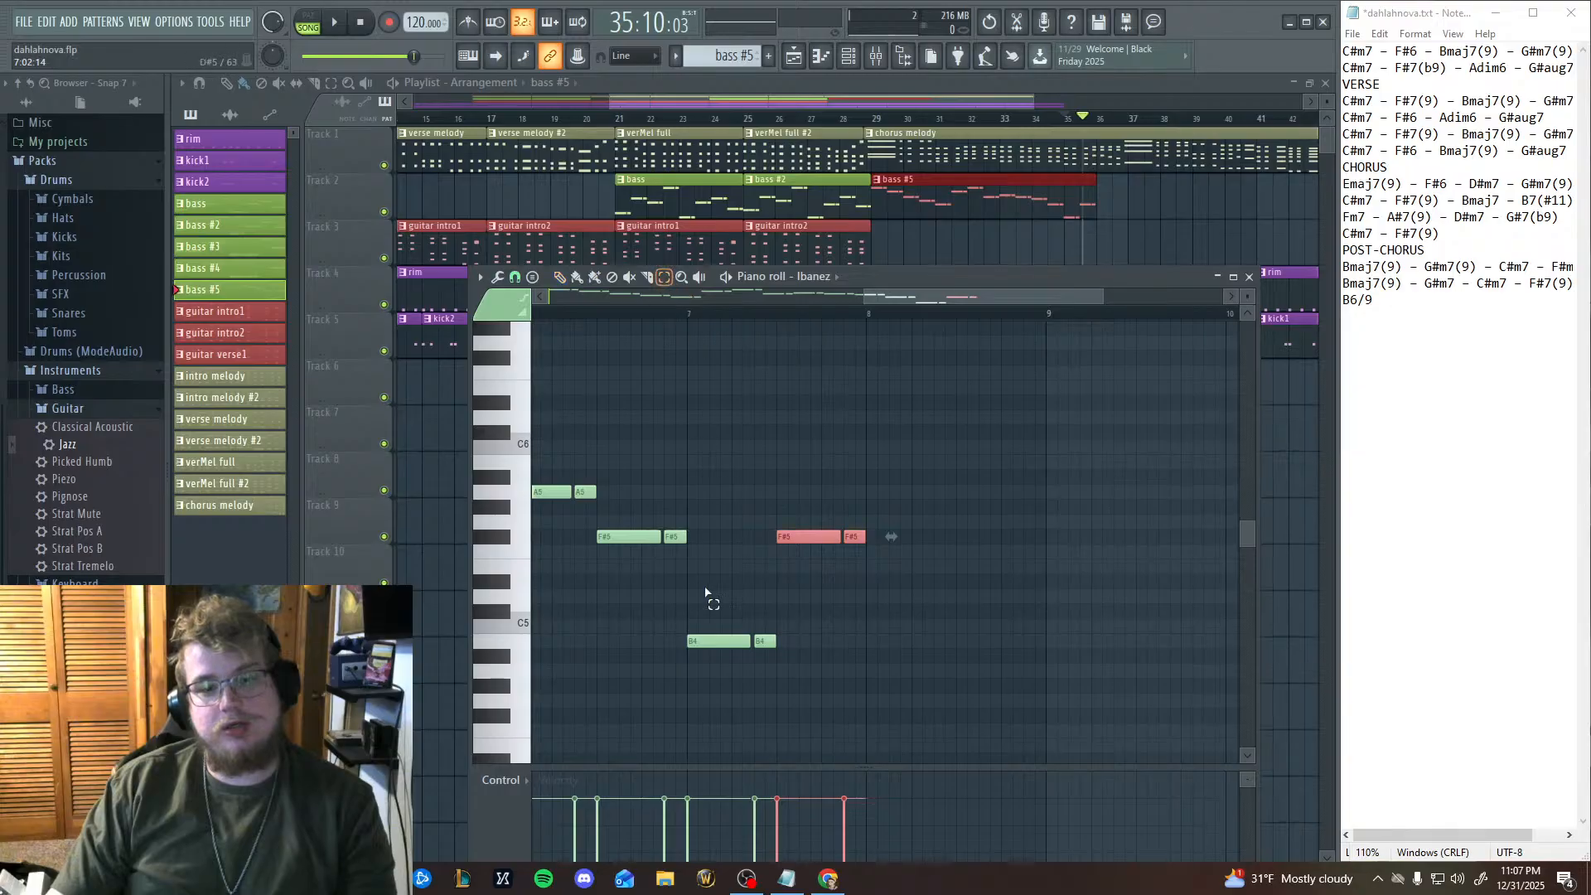
left_click_drag(703, 592, 790, 747)
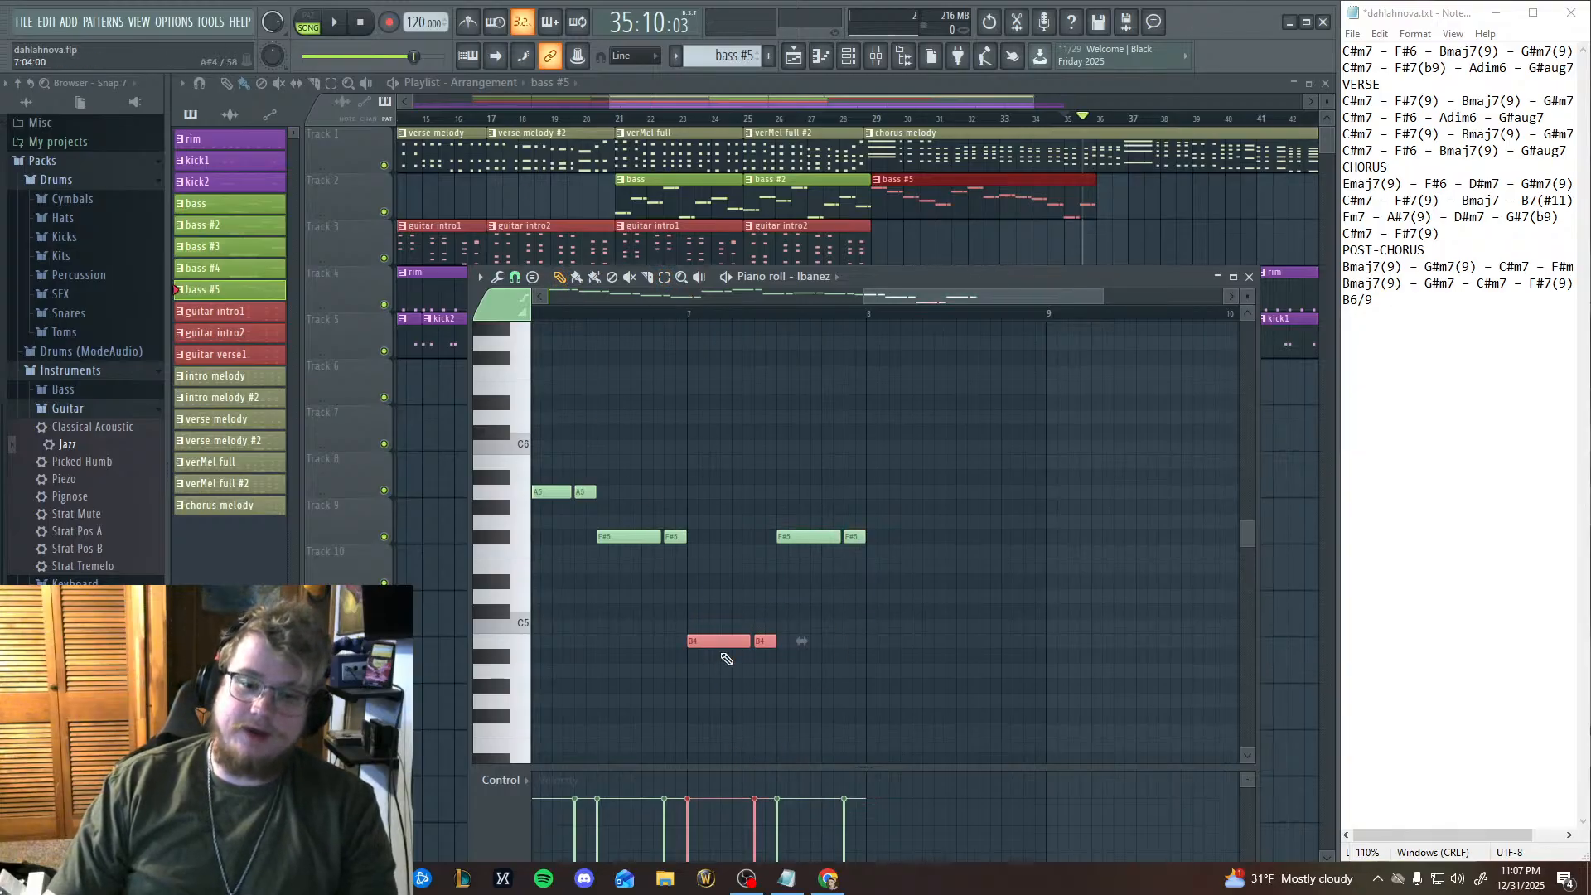
left_click_drag(713, 641, 712, 658)
scroll(879, 609, "left", 2)
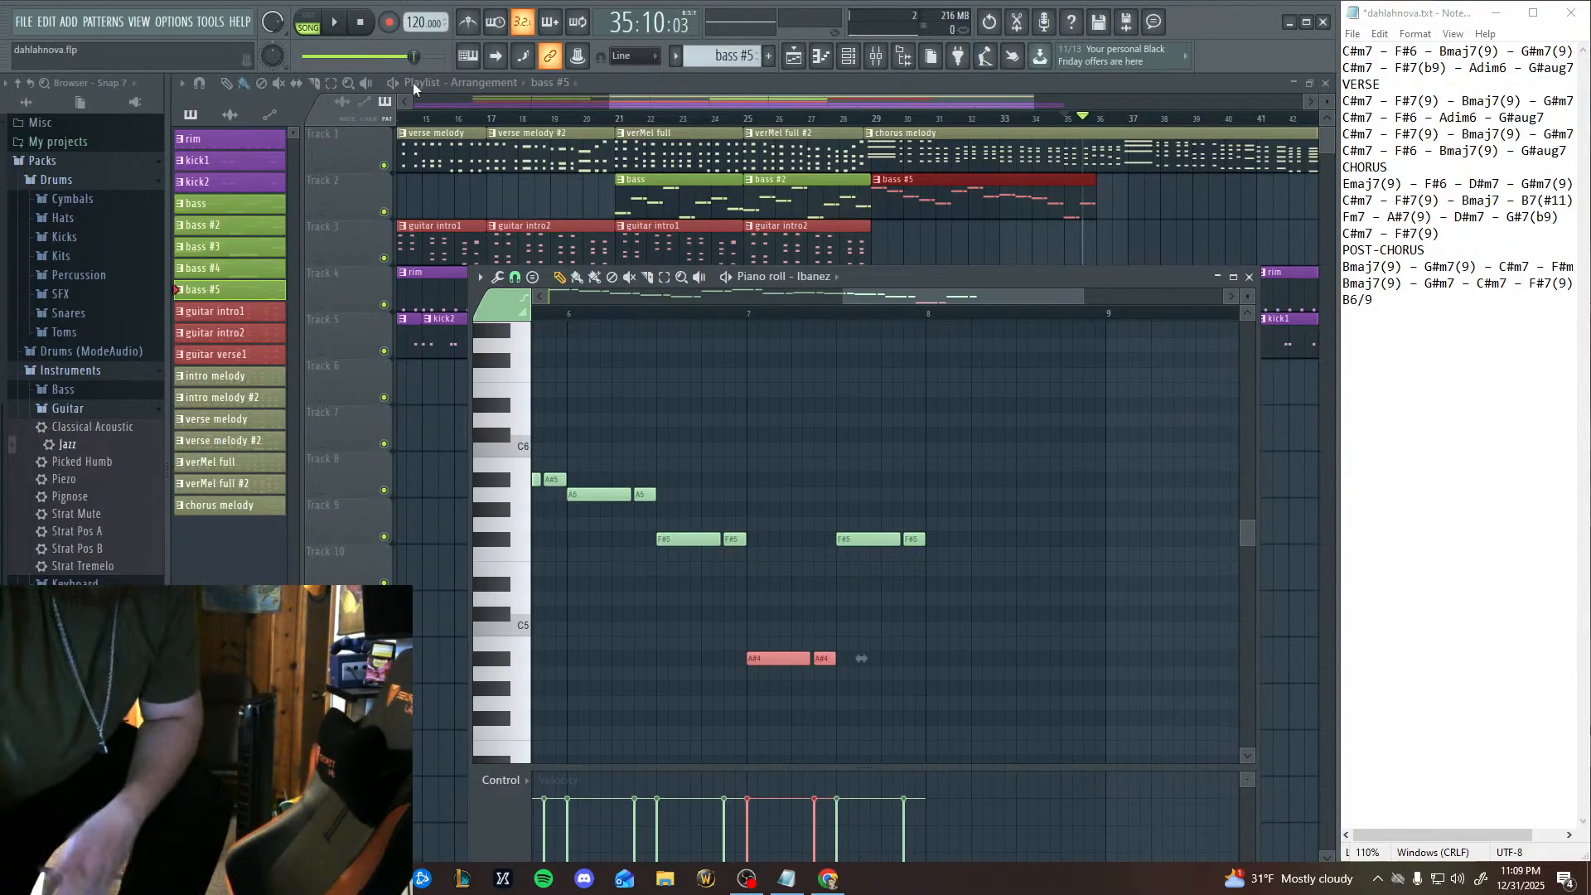
Audition A#4 and F5 on the piano roll keyboard and raise the first bar 7 pair back to B4.
left_click(497, 661)
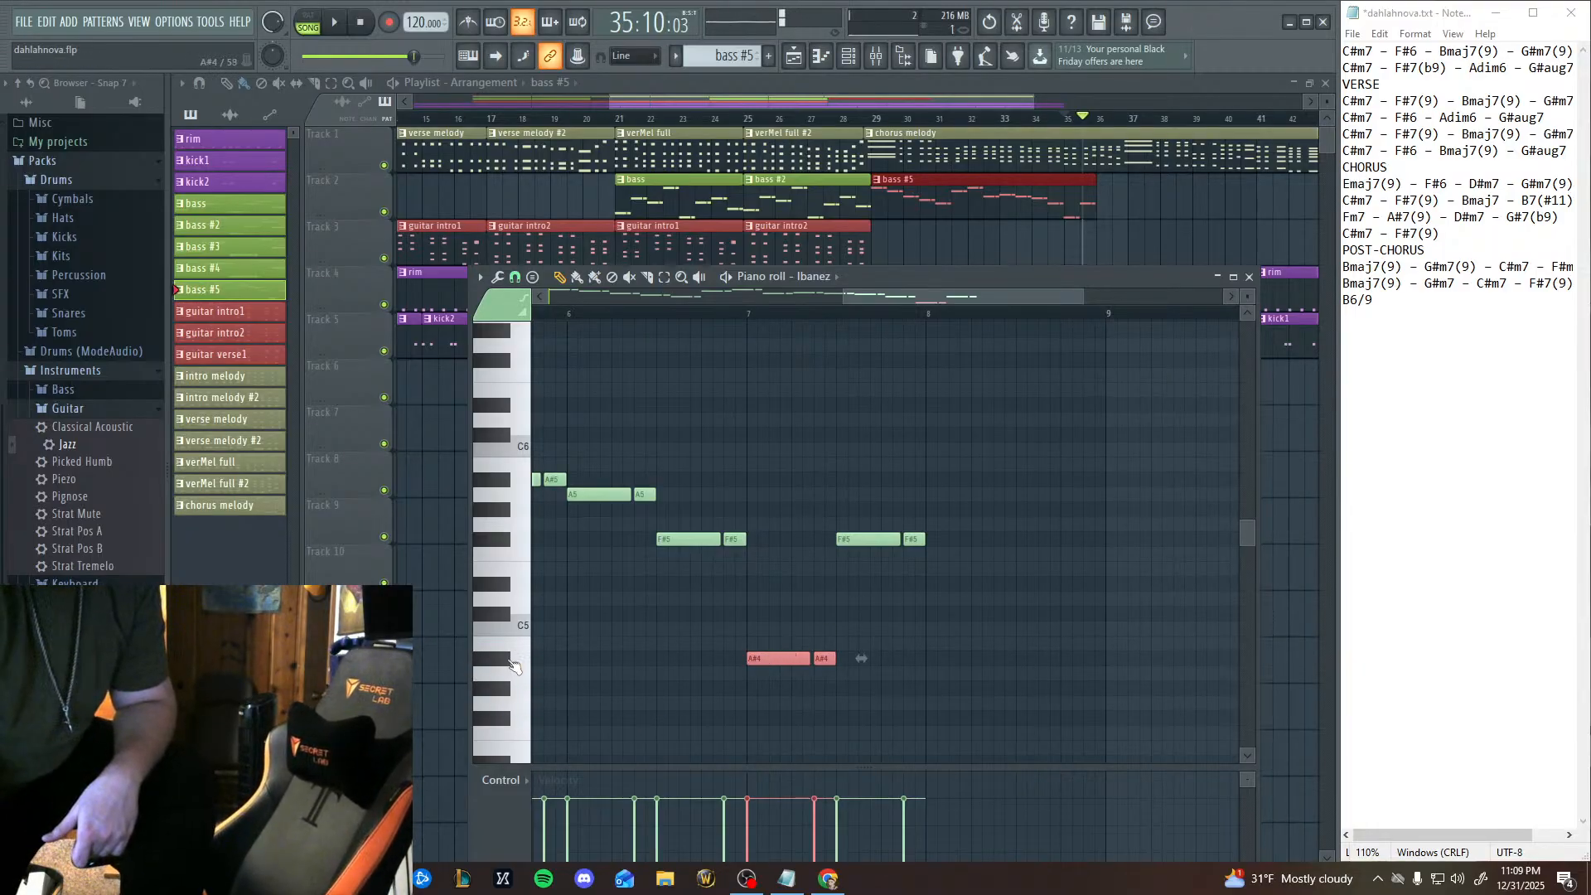
left_click(498, 558)
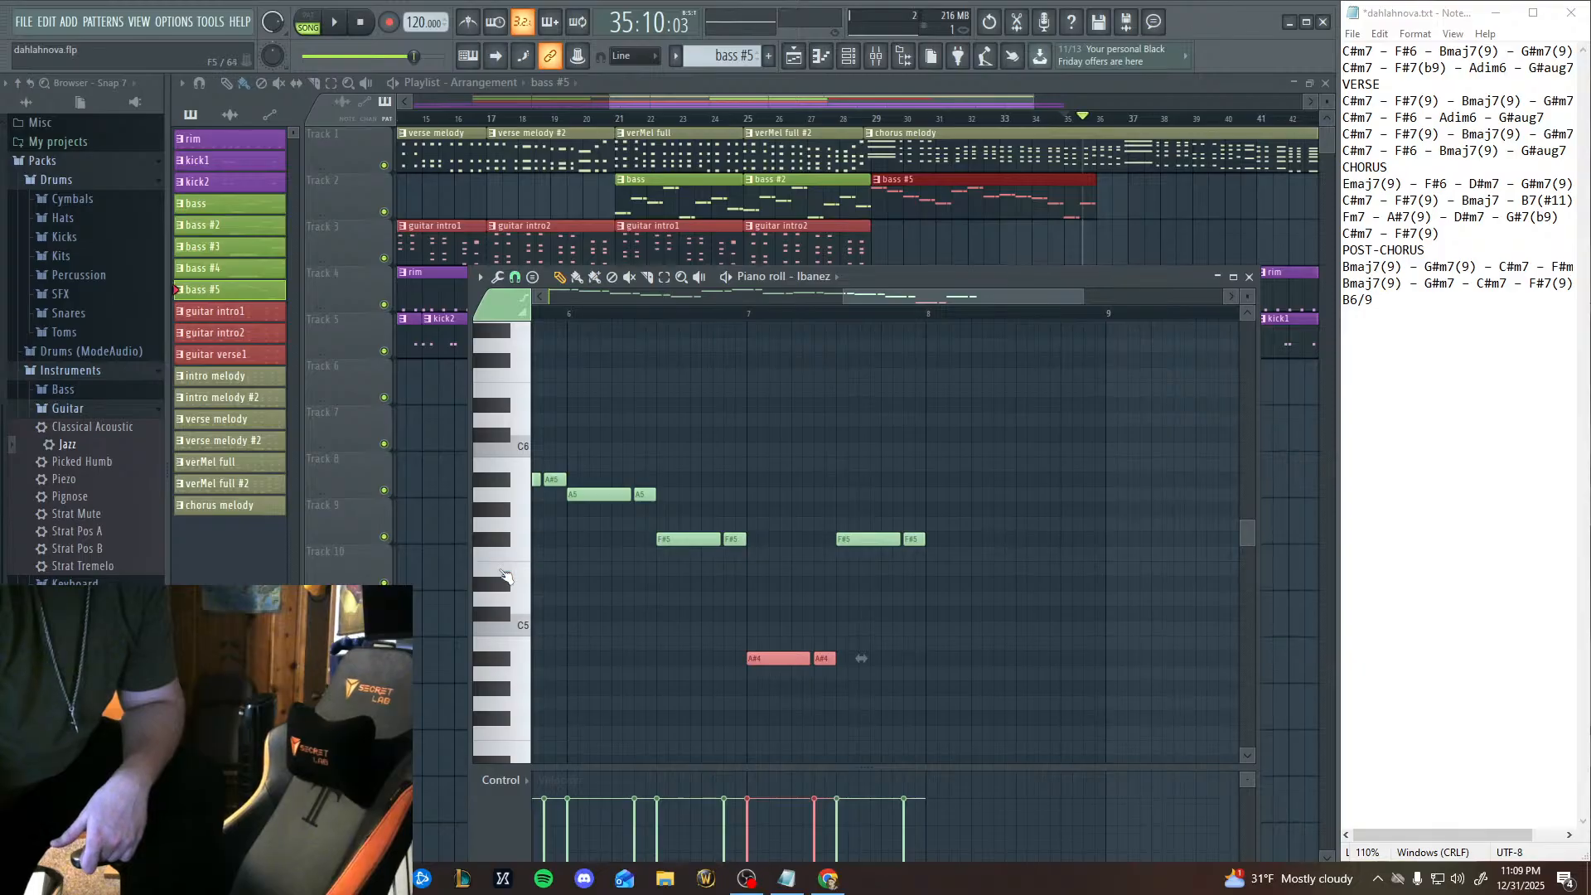
left_click(499, 556)
left_click(500, 555)
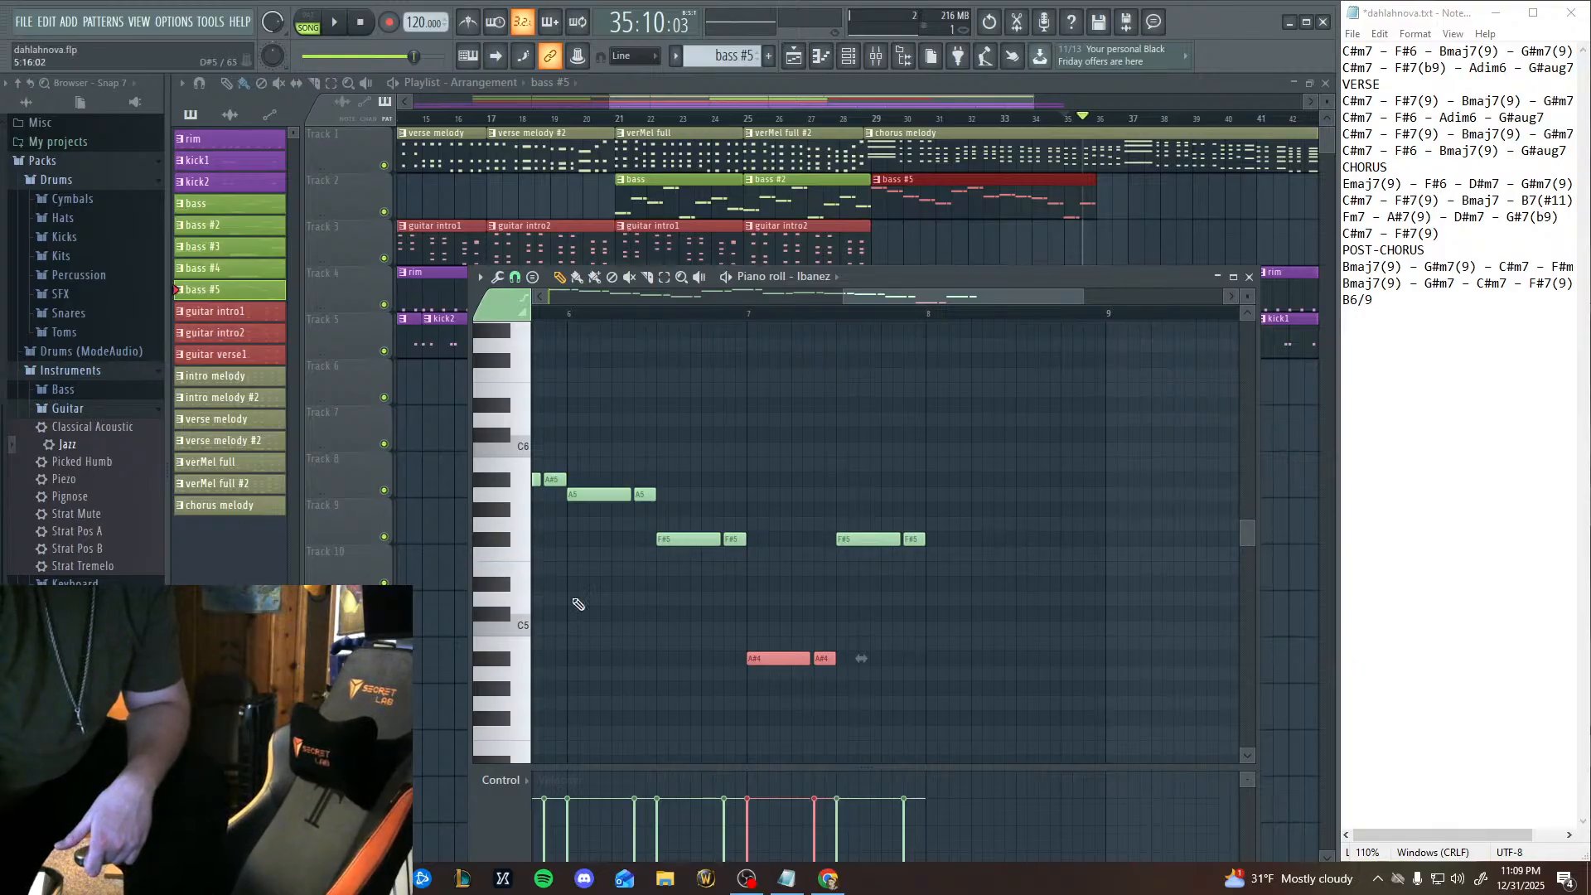
left_click_drag(783, 660, 781, 645)
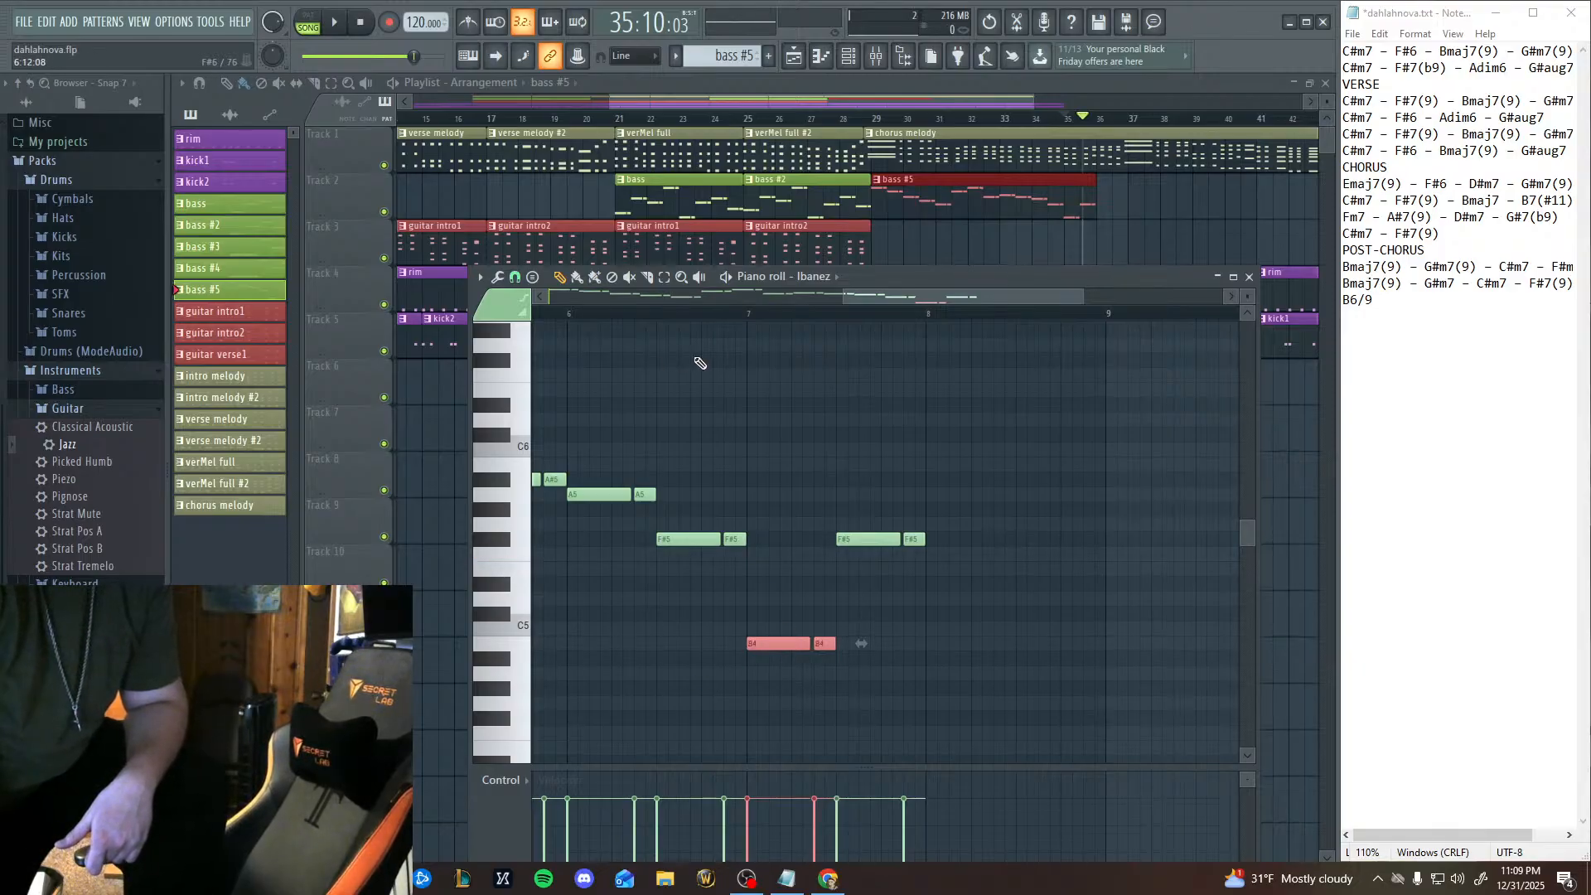
Play the song through bar 7 of the bass pattern to hear the B4 and F#5 pairs.
left_click(335, 25)
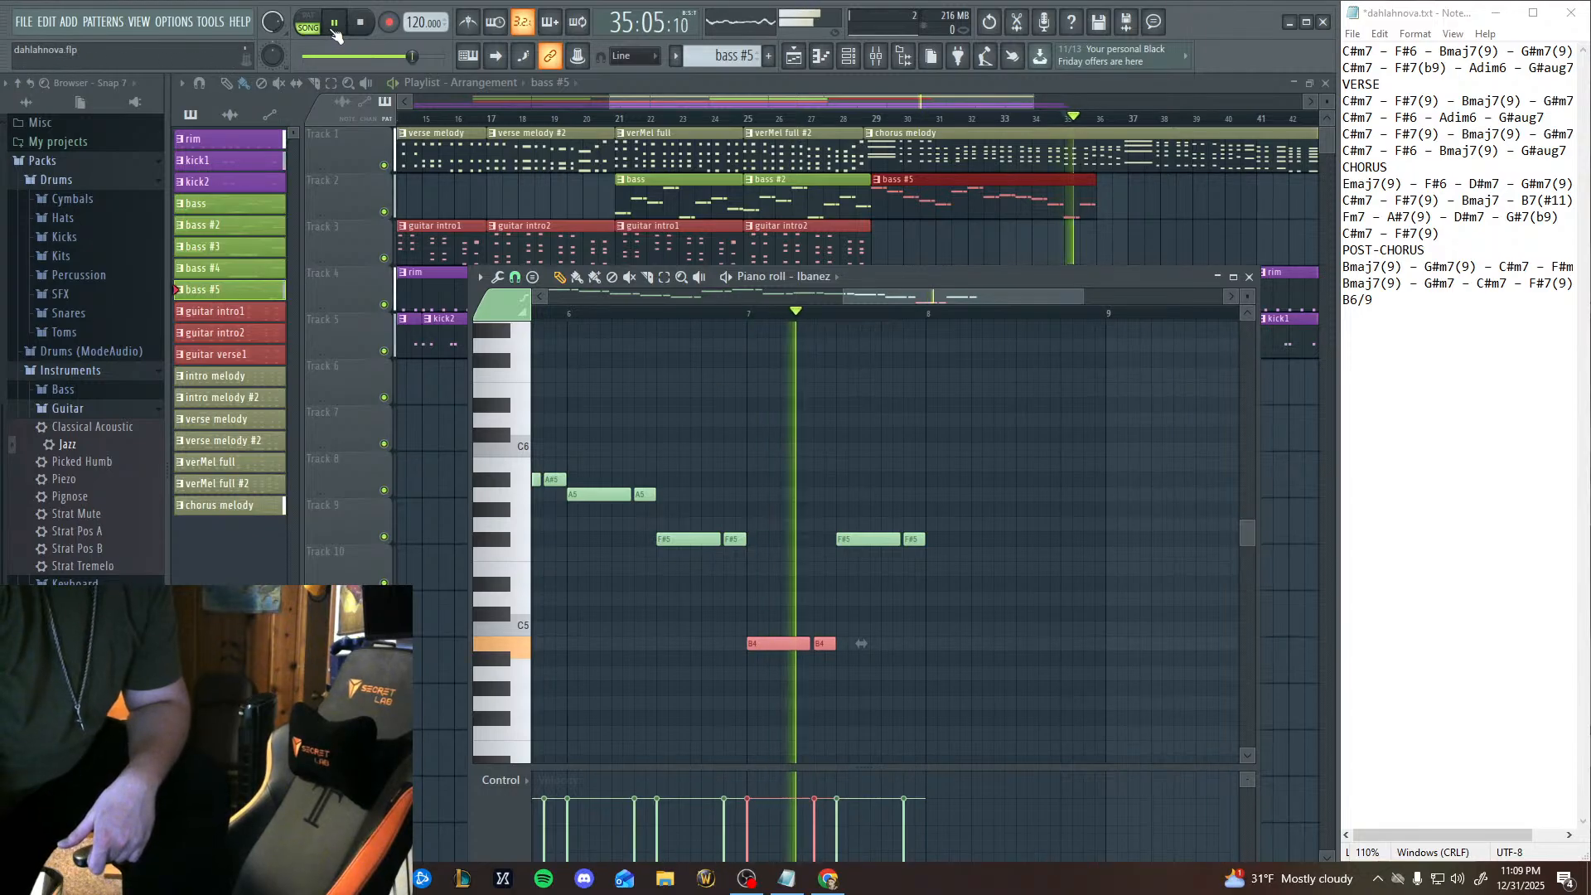
left_click(335, 25)
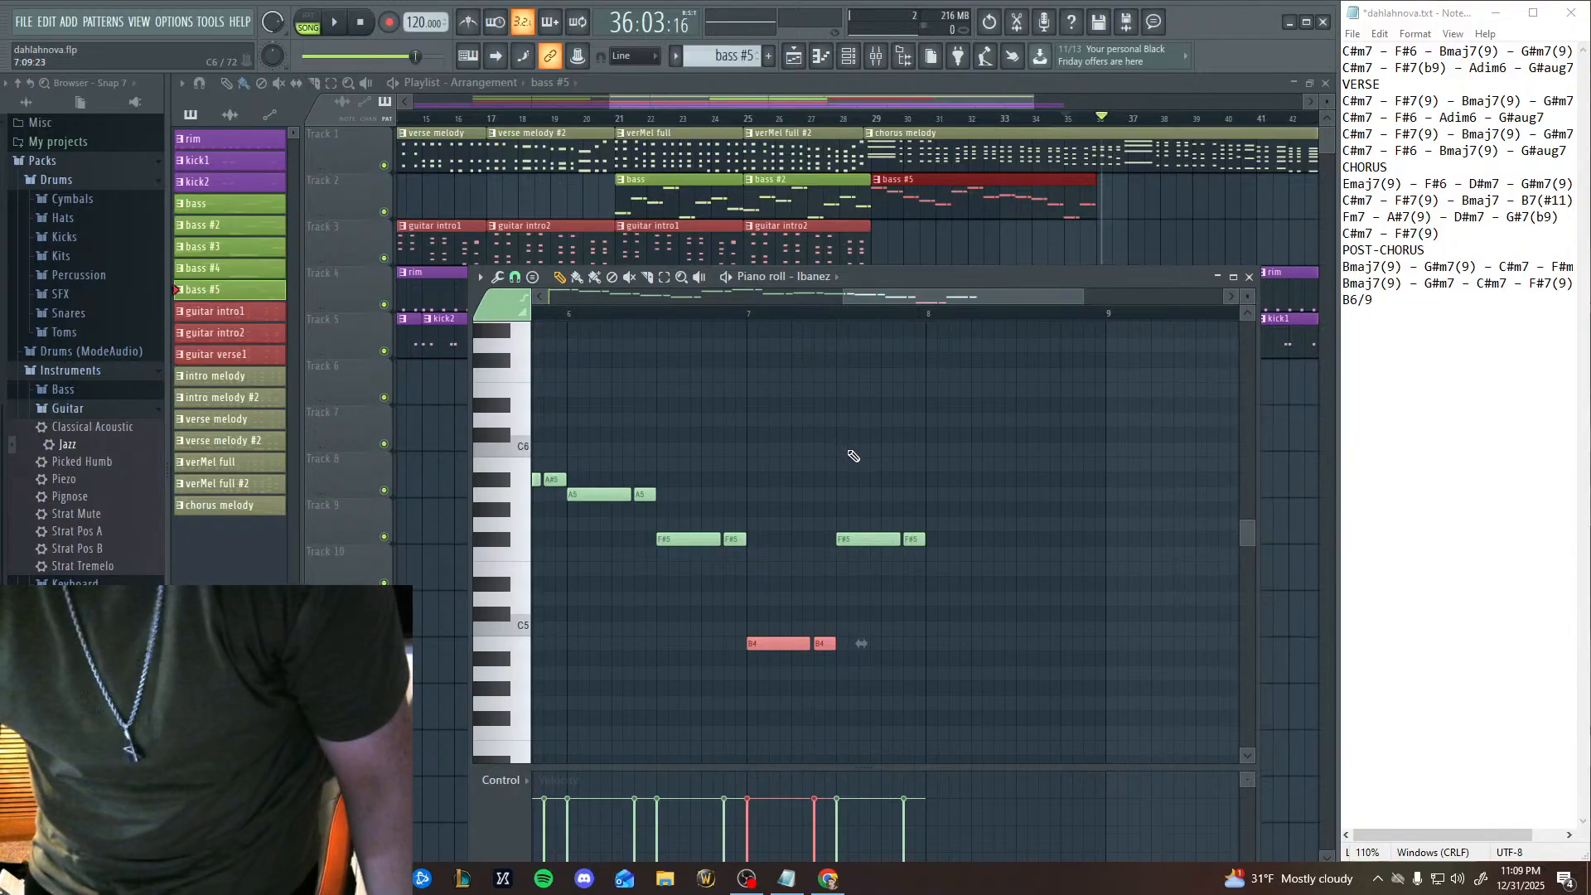
Paste another two-note bass figure, audition candidate pitches, and place the pair on F5 at the start of bar 8.
key("ctrl+v")
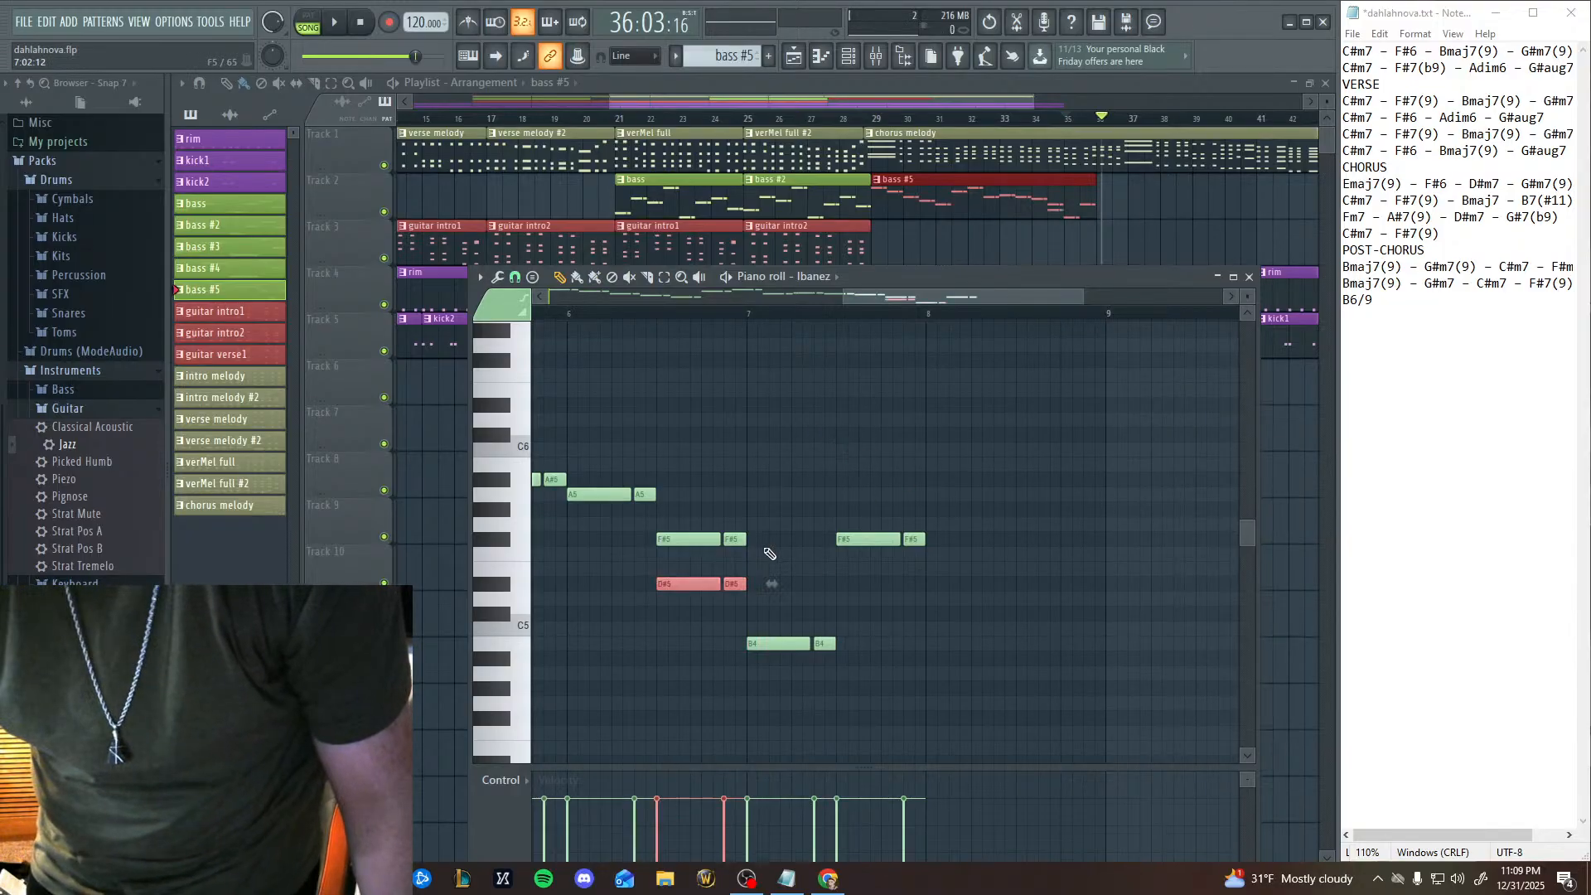
left_click_drag(676, 584, 1019, 480)
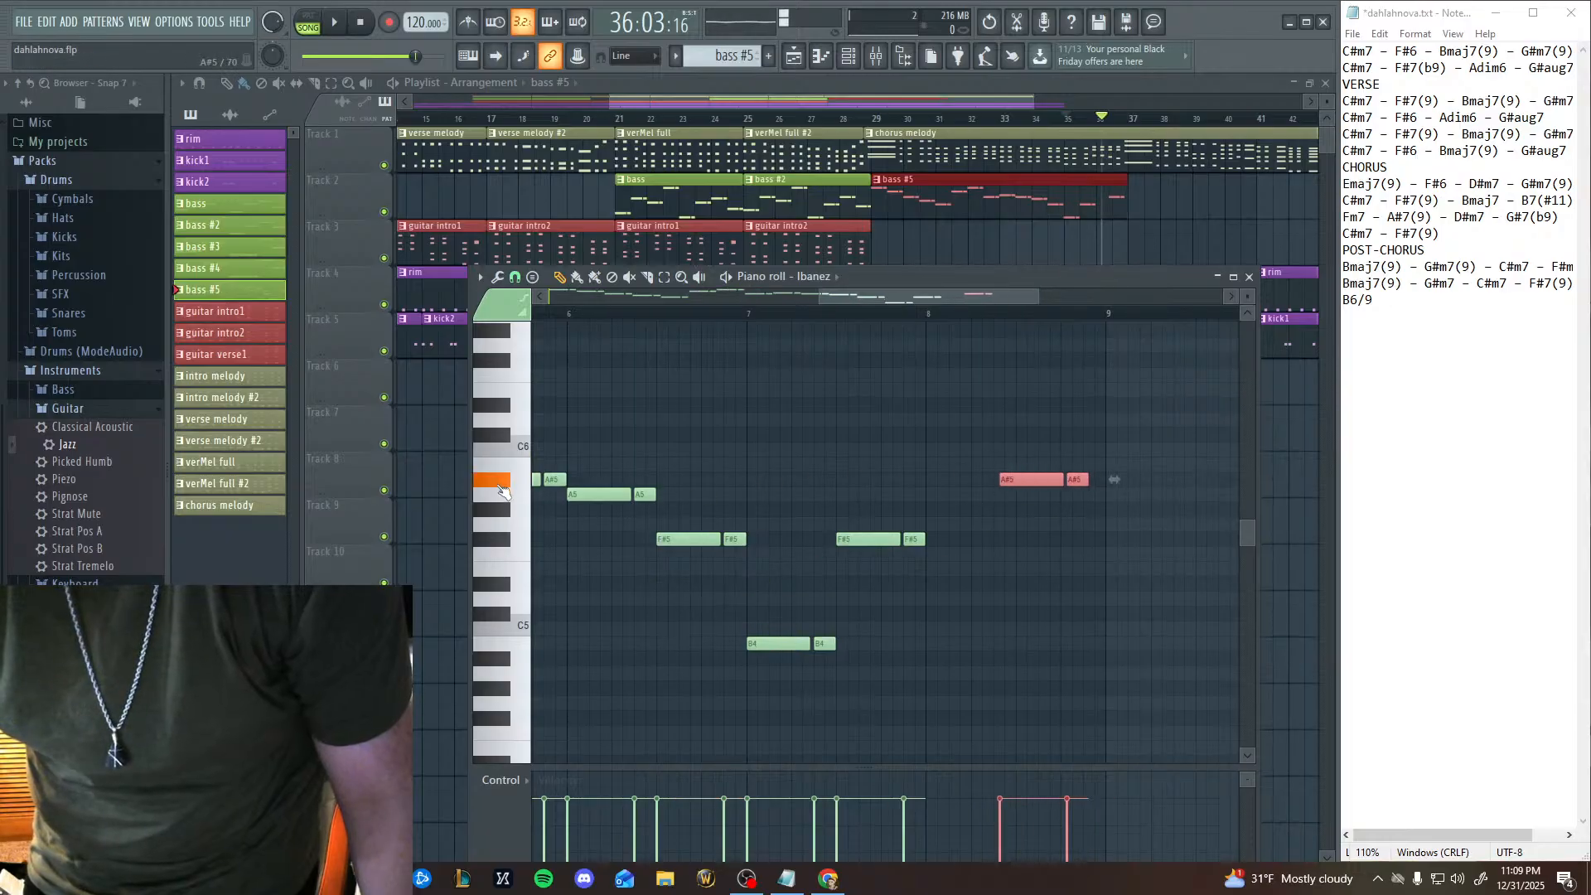
left_click_drag(502, 491, 503, 377)
left_click(518, 559)
left_click(518, 559)
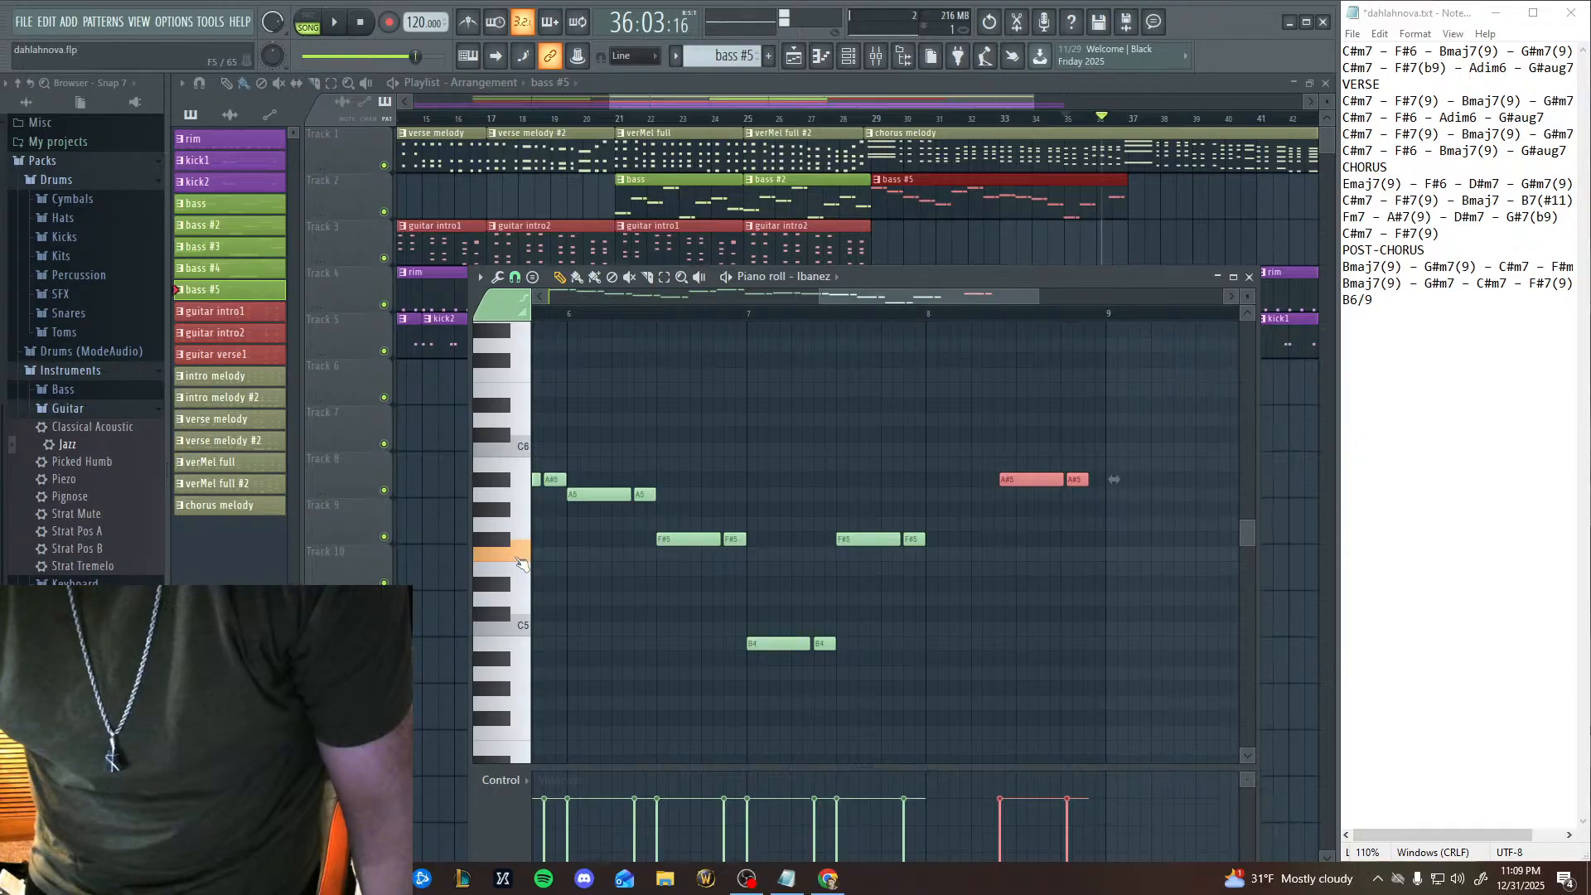
left_click_drag(1013, 482, 938, 564)
Play the song from bar 7 of the bass pattern through the new F5 pair and stop it.
left_click(748, 315)
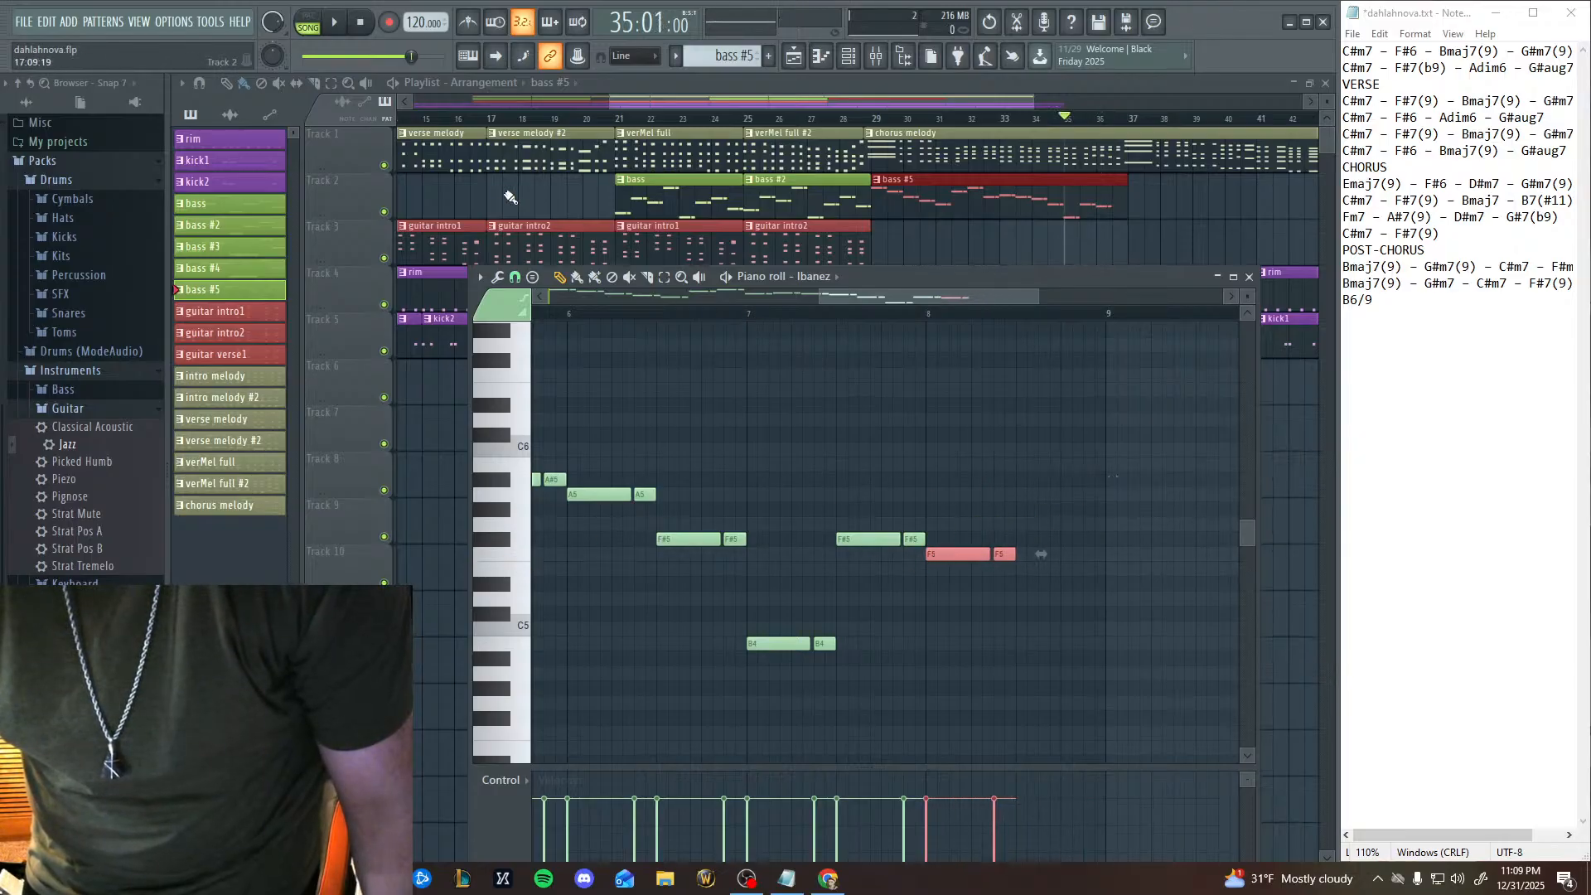
left_click(346, 27)
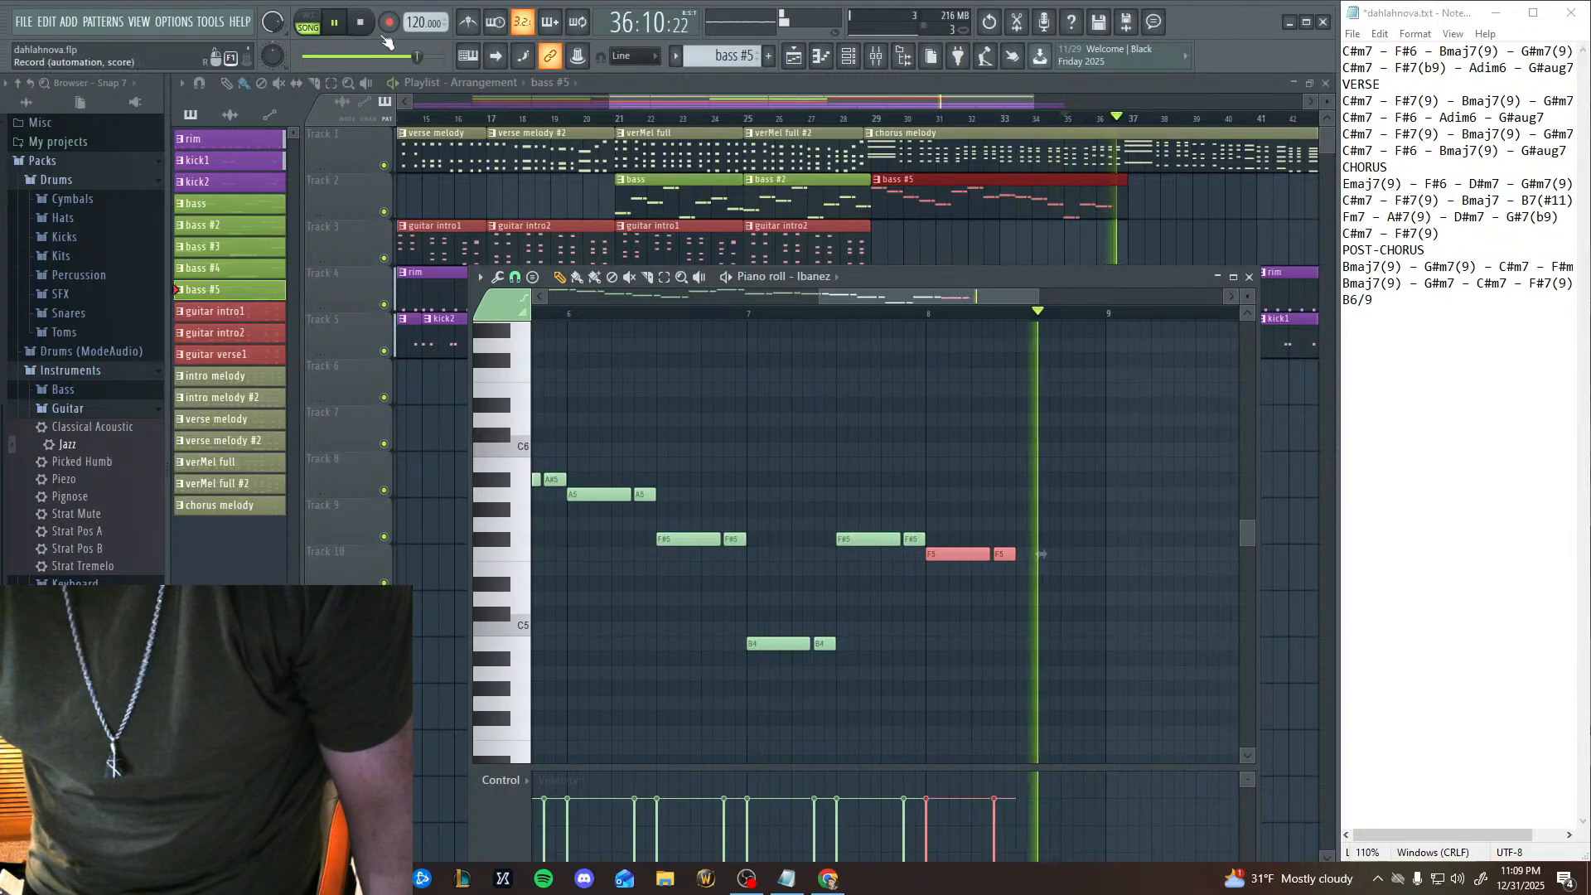
left_click(360, 25)
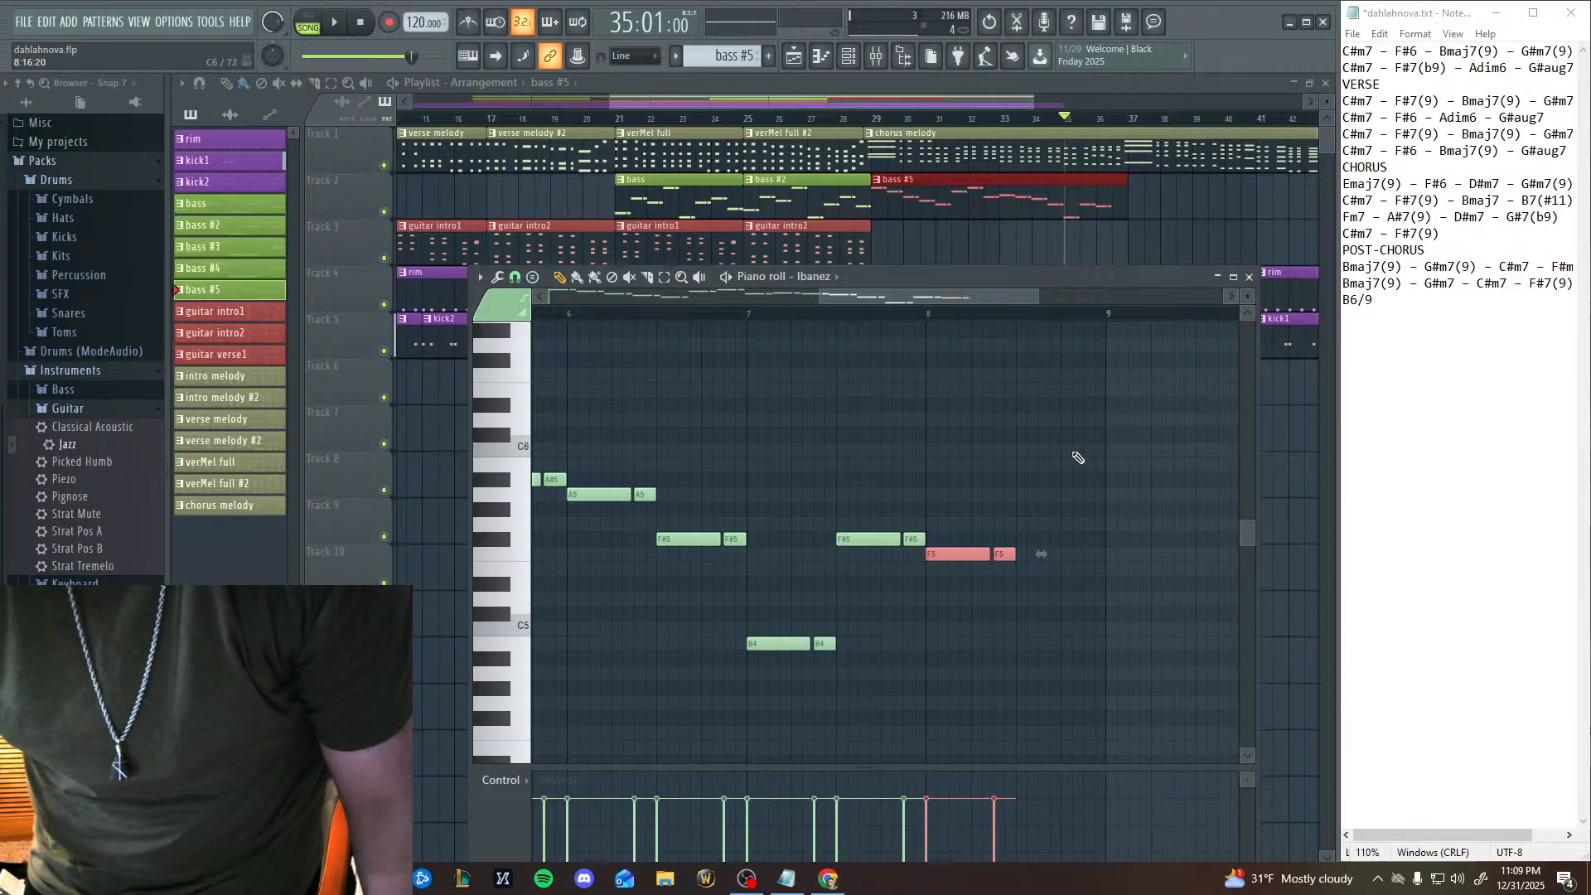
Audition F5 and the keys above it on the piano roll keyboard to check the chord tones.
mouse_move(492, 541)
left_mouse_down()
mouse_move(501, 571)
mouse_move(511, 556)
left_mouse_up()
left_click_drag(512, 496, 500, 382)
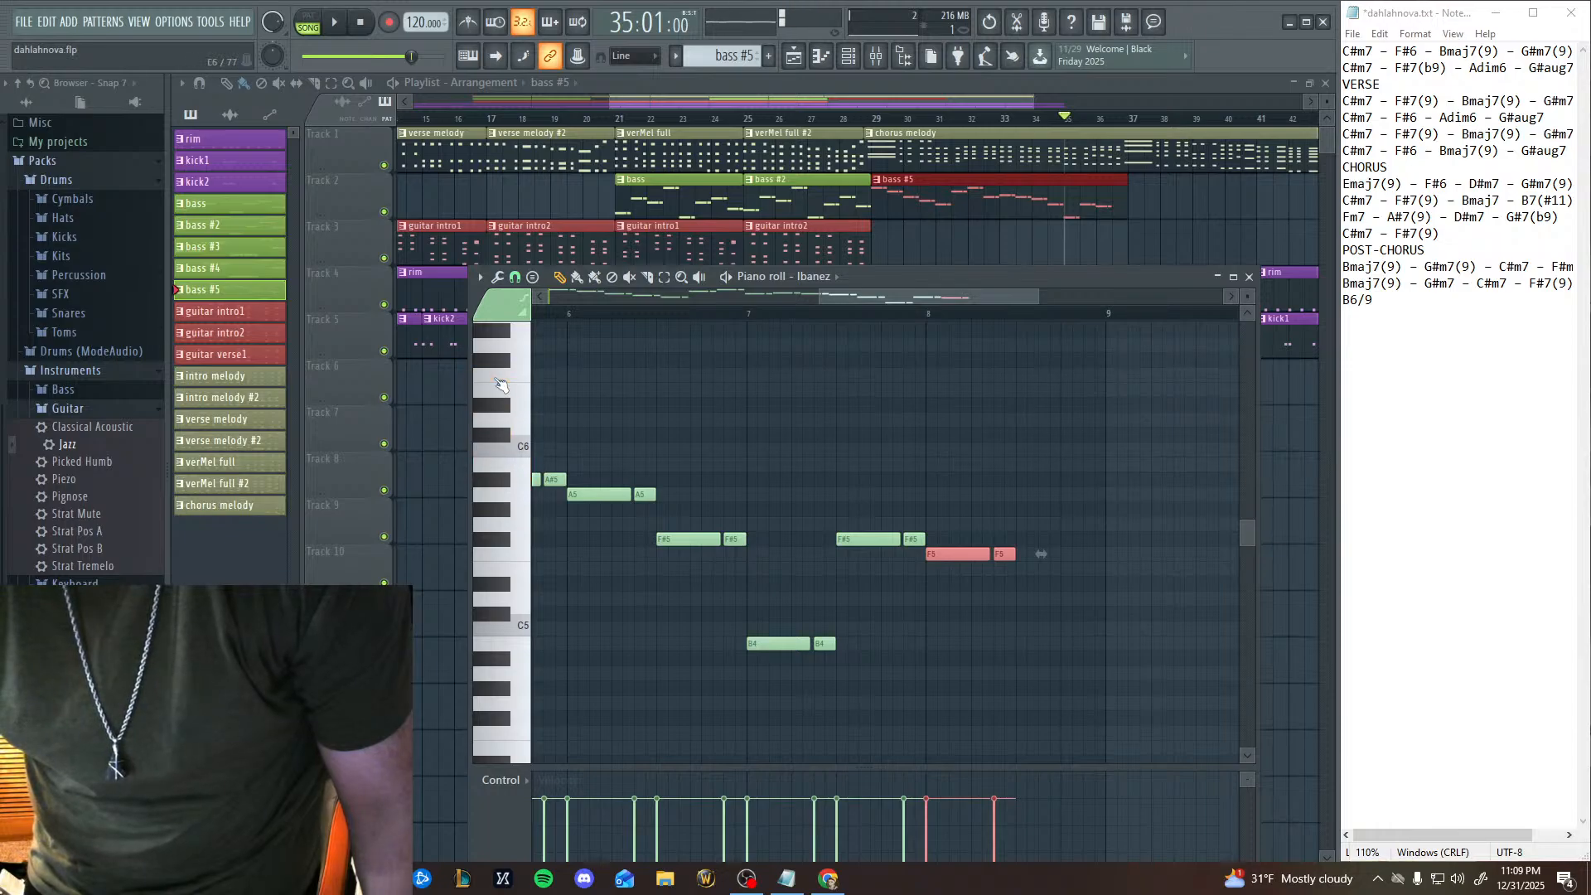
left_click(525, 560)
left_click(525, 561)
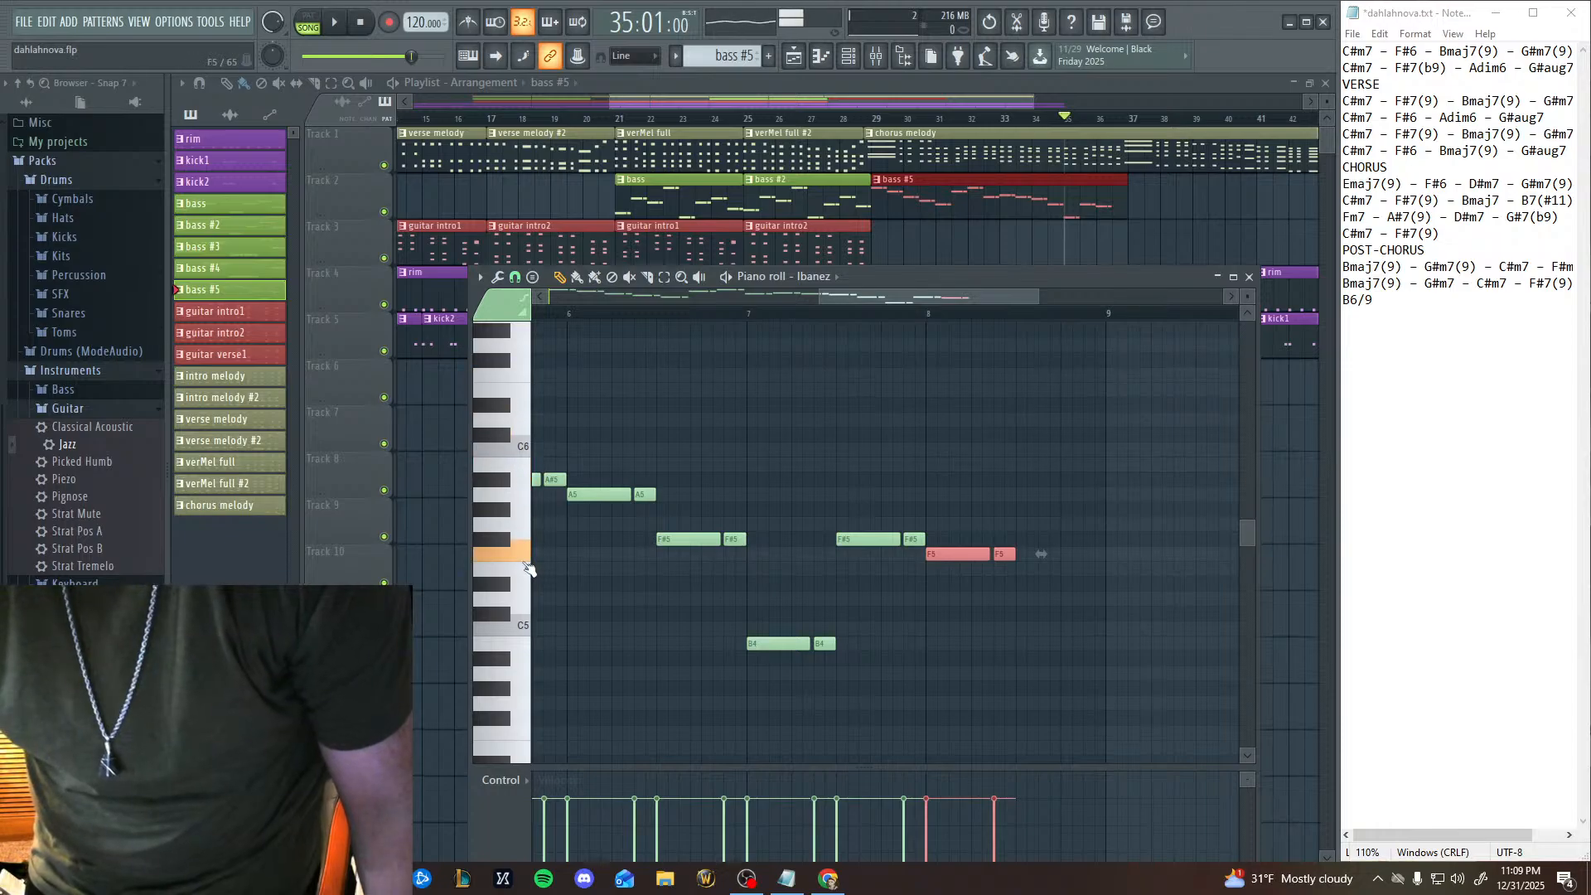
left_click(528, 568)
left_click(528, 557)
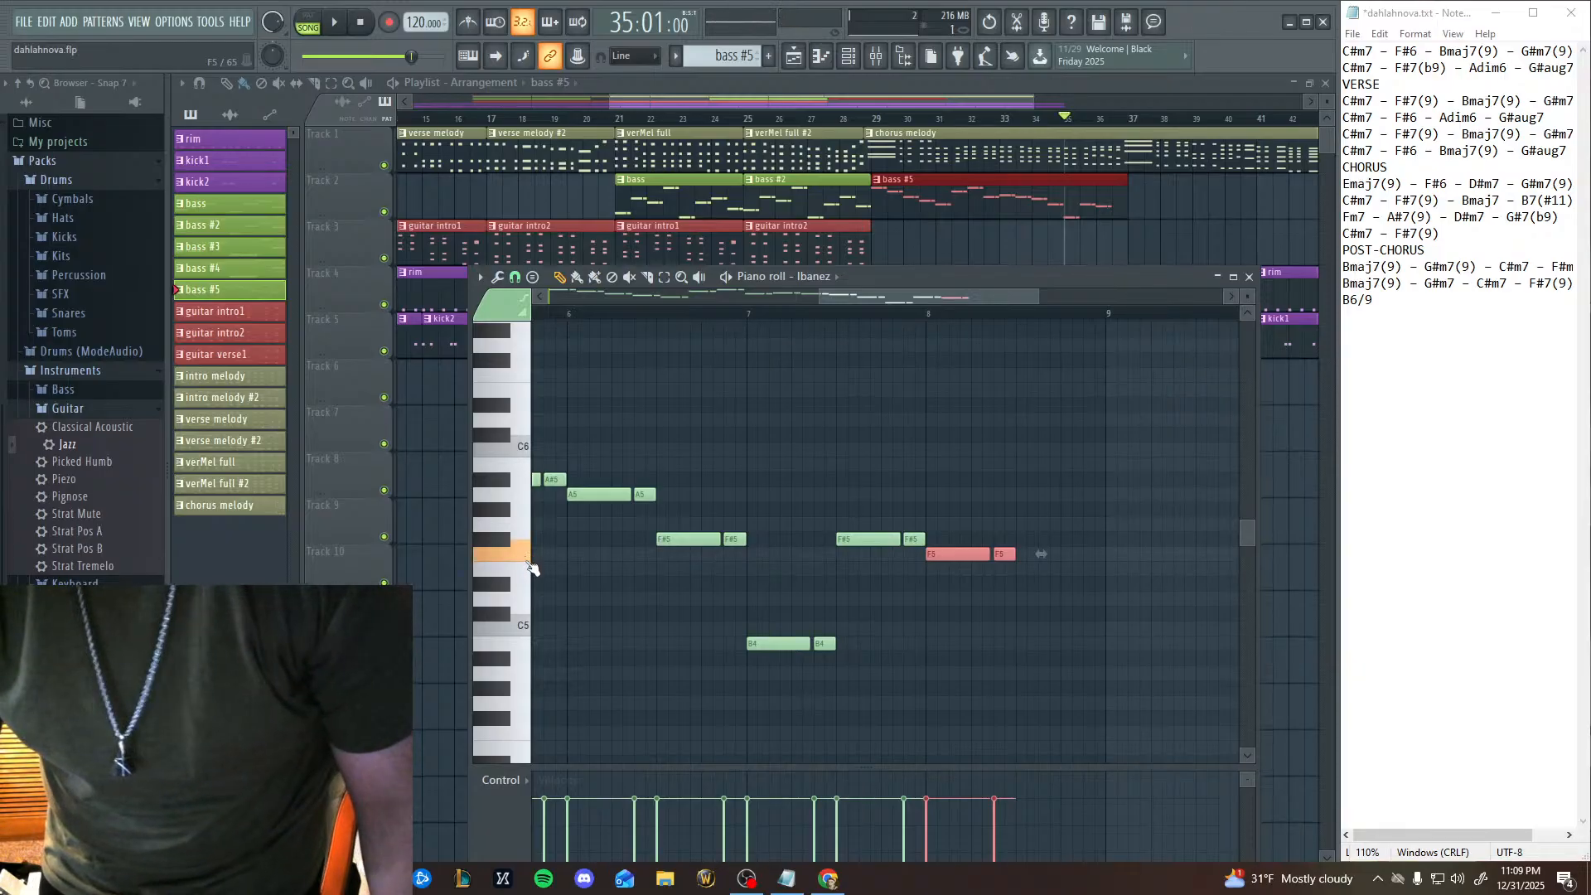
Audition candidate pitches on the piano roll keyboard, paste the two-note bass figure, and place it on A5 after the F5 pair in bar 8.
left_click(529, 567)
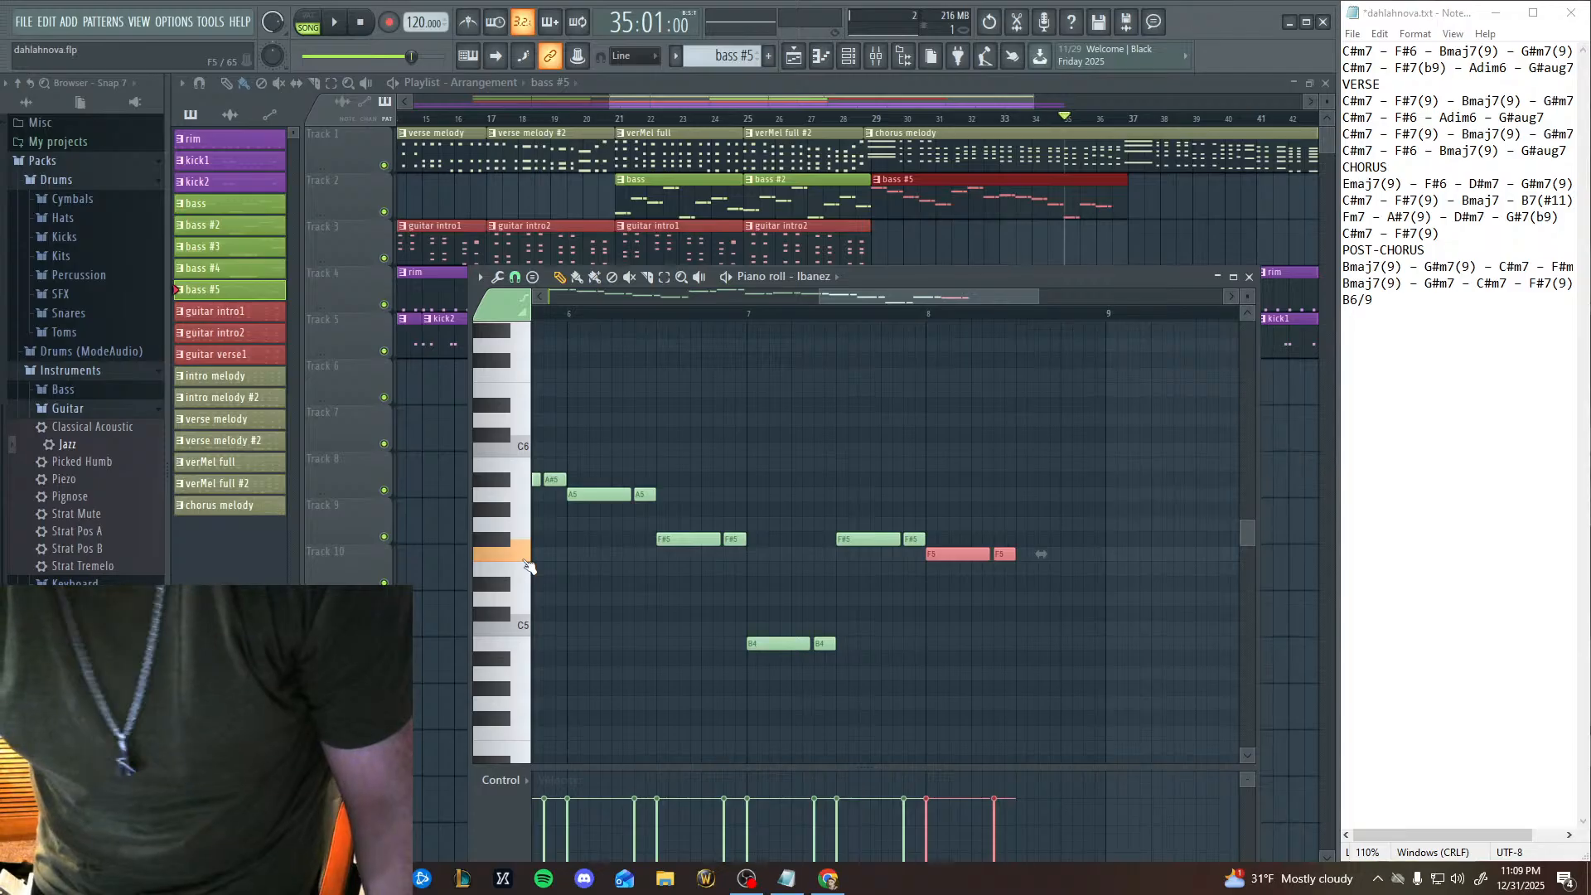
left_click(526, 496)
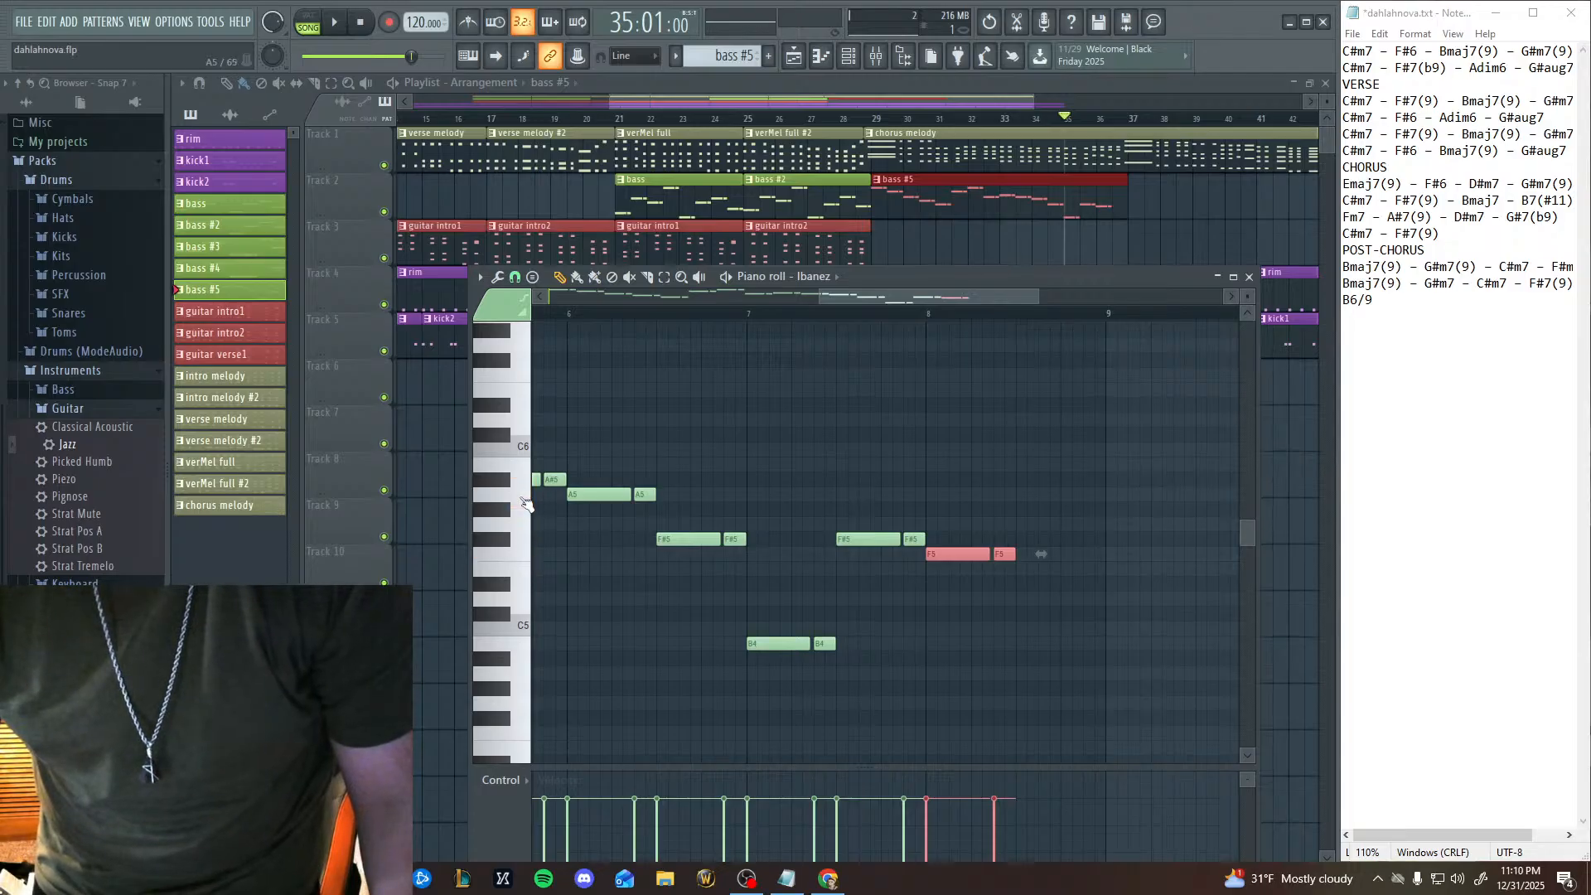
left_click(529, 649)
left_click(496, 616)
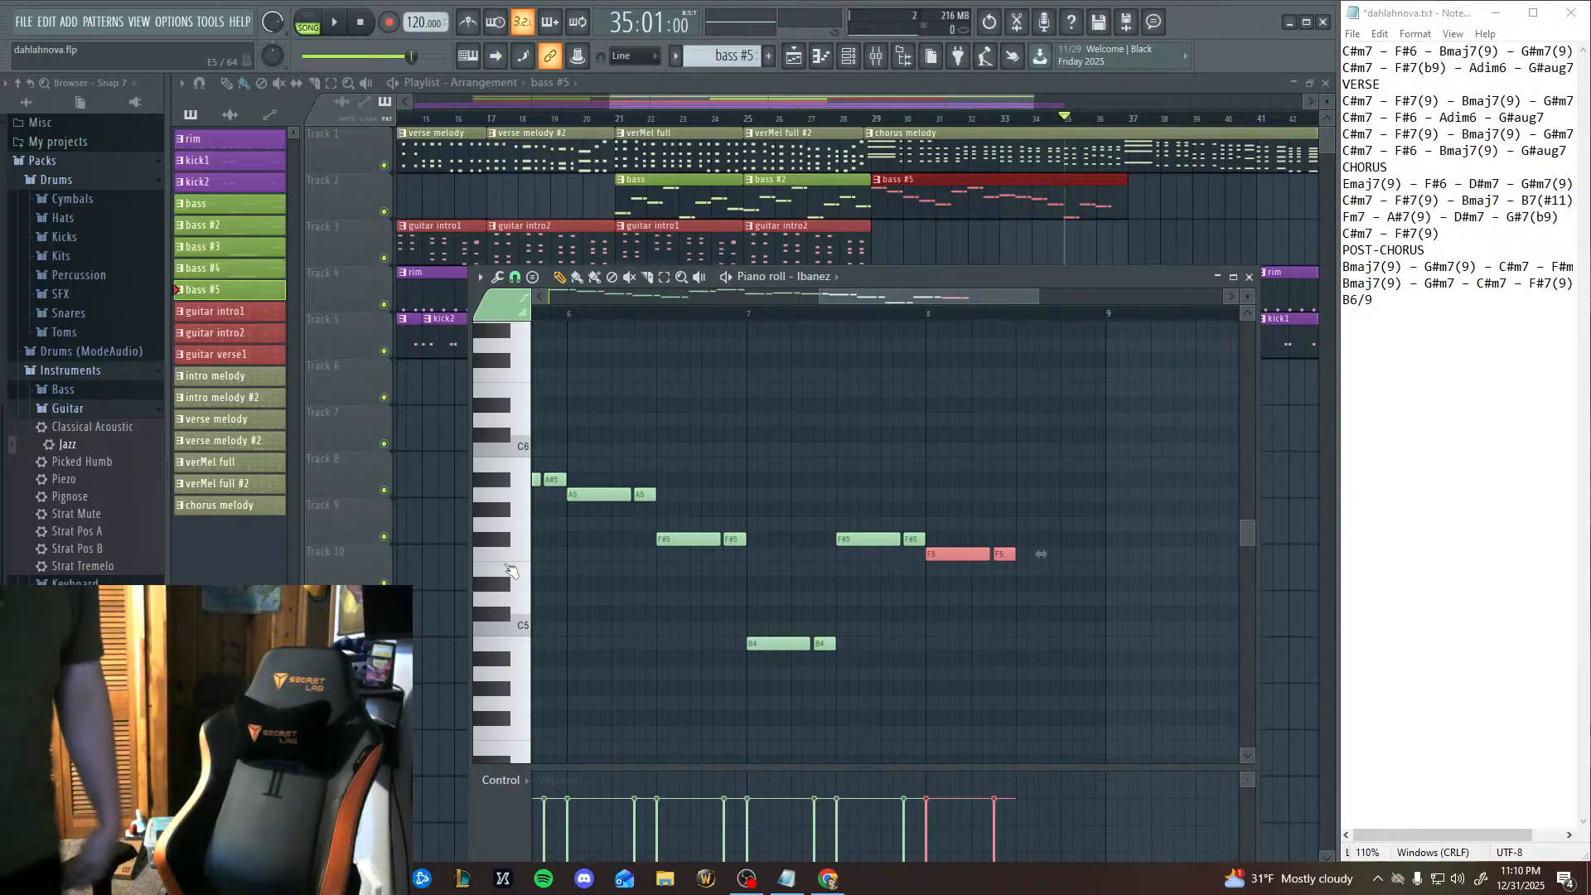
key("ctrl+v")
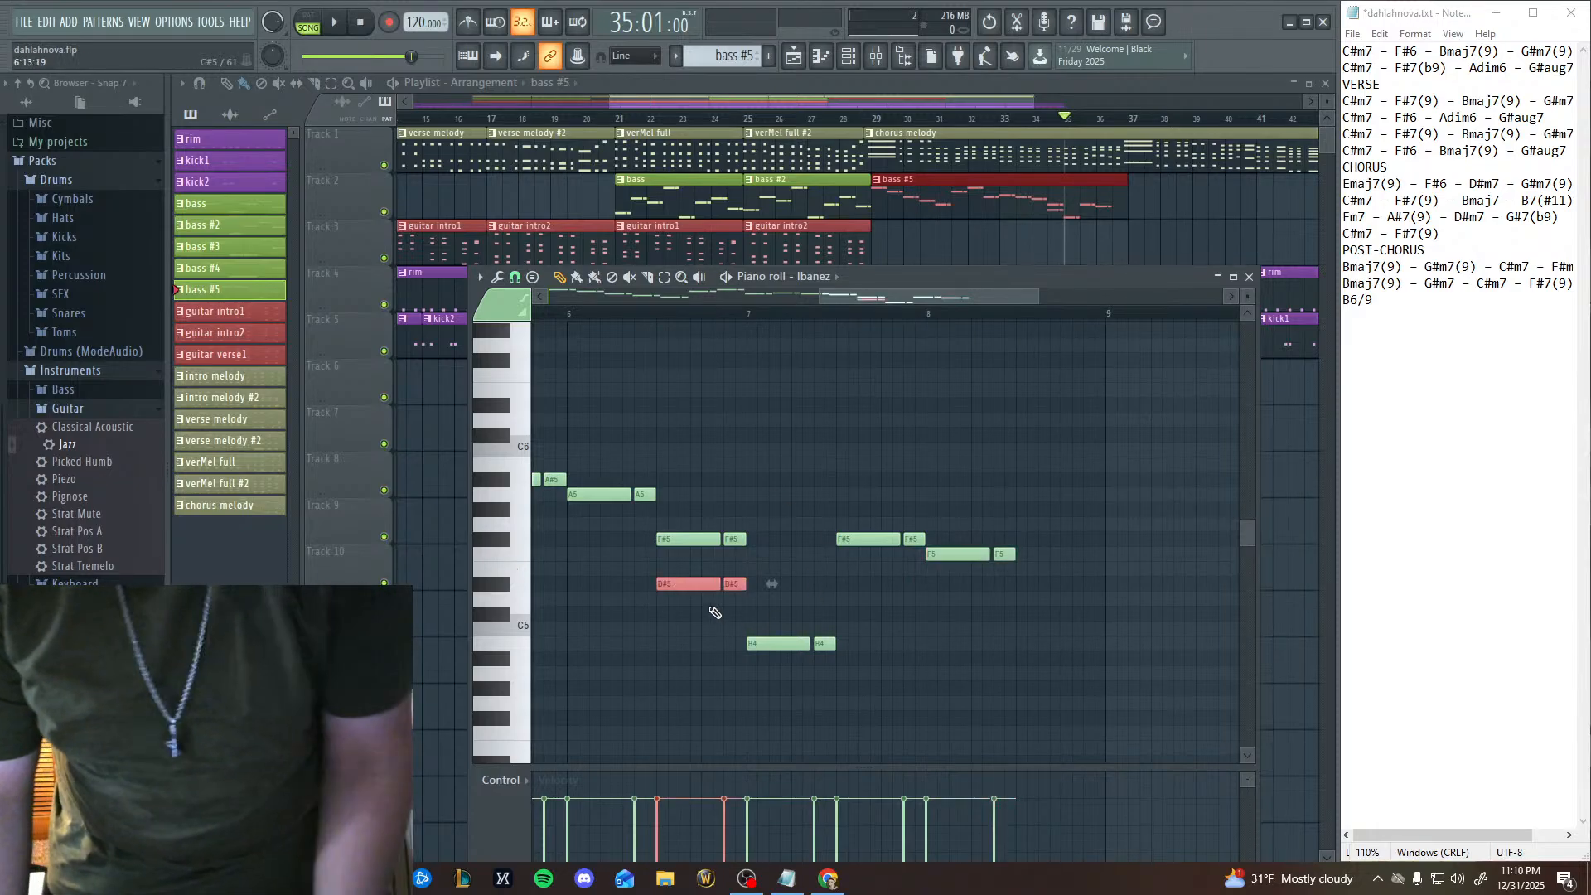
left_click_drag(699, 583, 1050, 492)
Play the song from bar 5 of the bass pattern through the new A5 pair and stop it.
left_click_drag(755, 543, 998, 490)
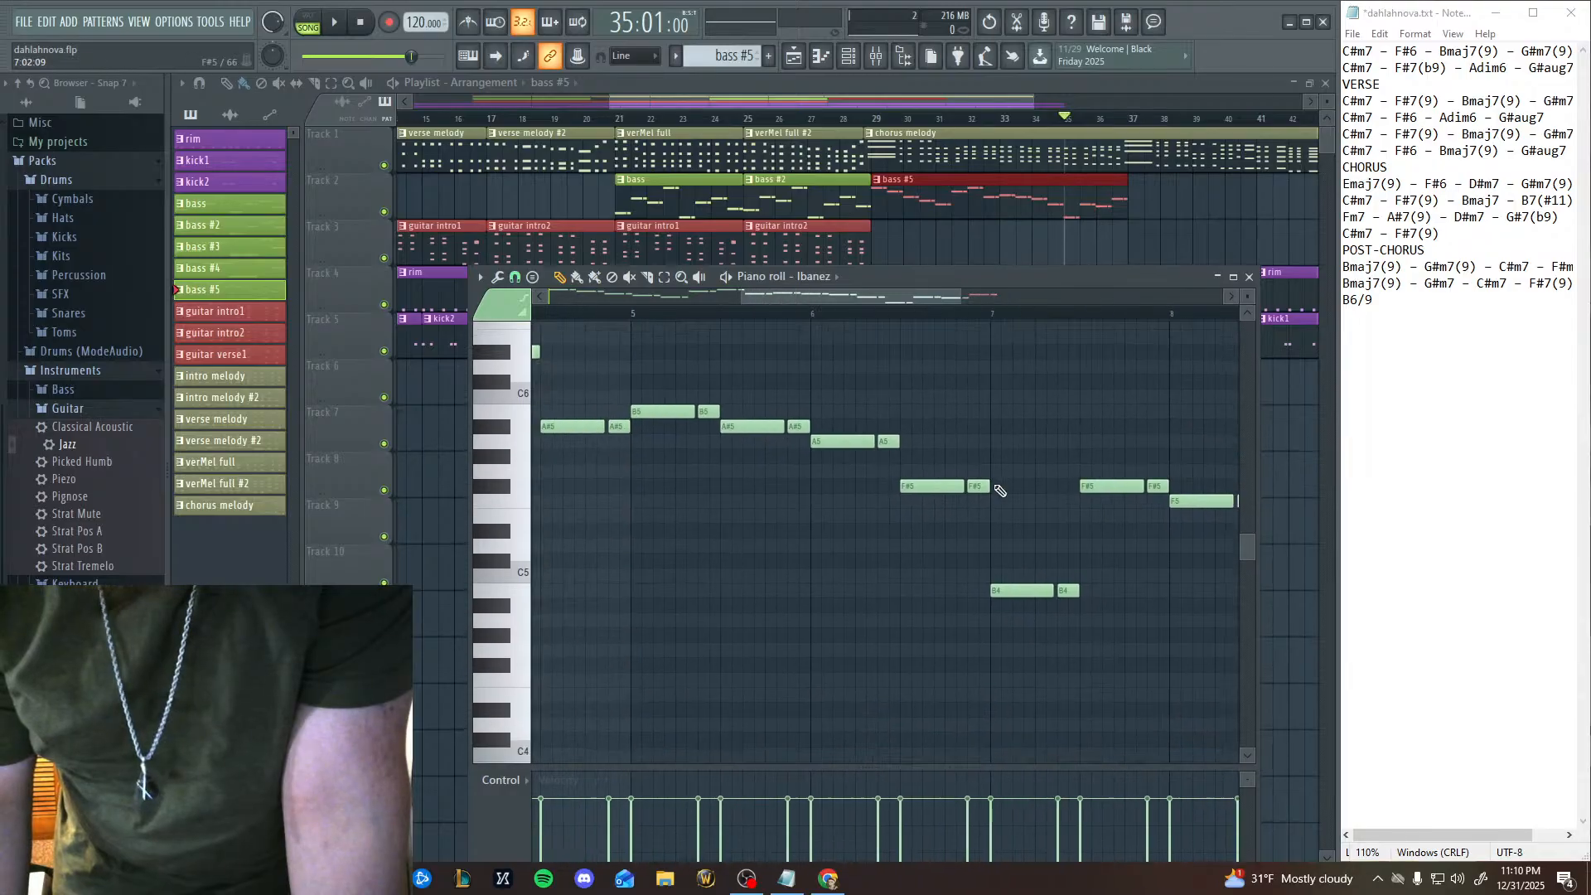
left_click_drag(656, 479, 981, 508)
left_click_drag(1235, 491, 1073, 487)
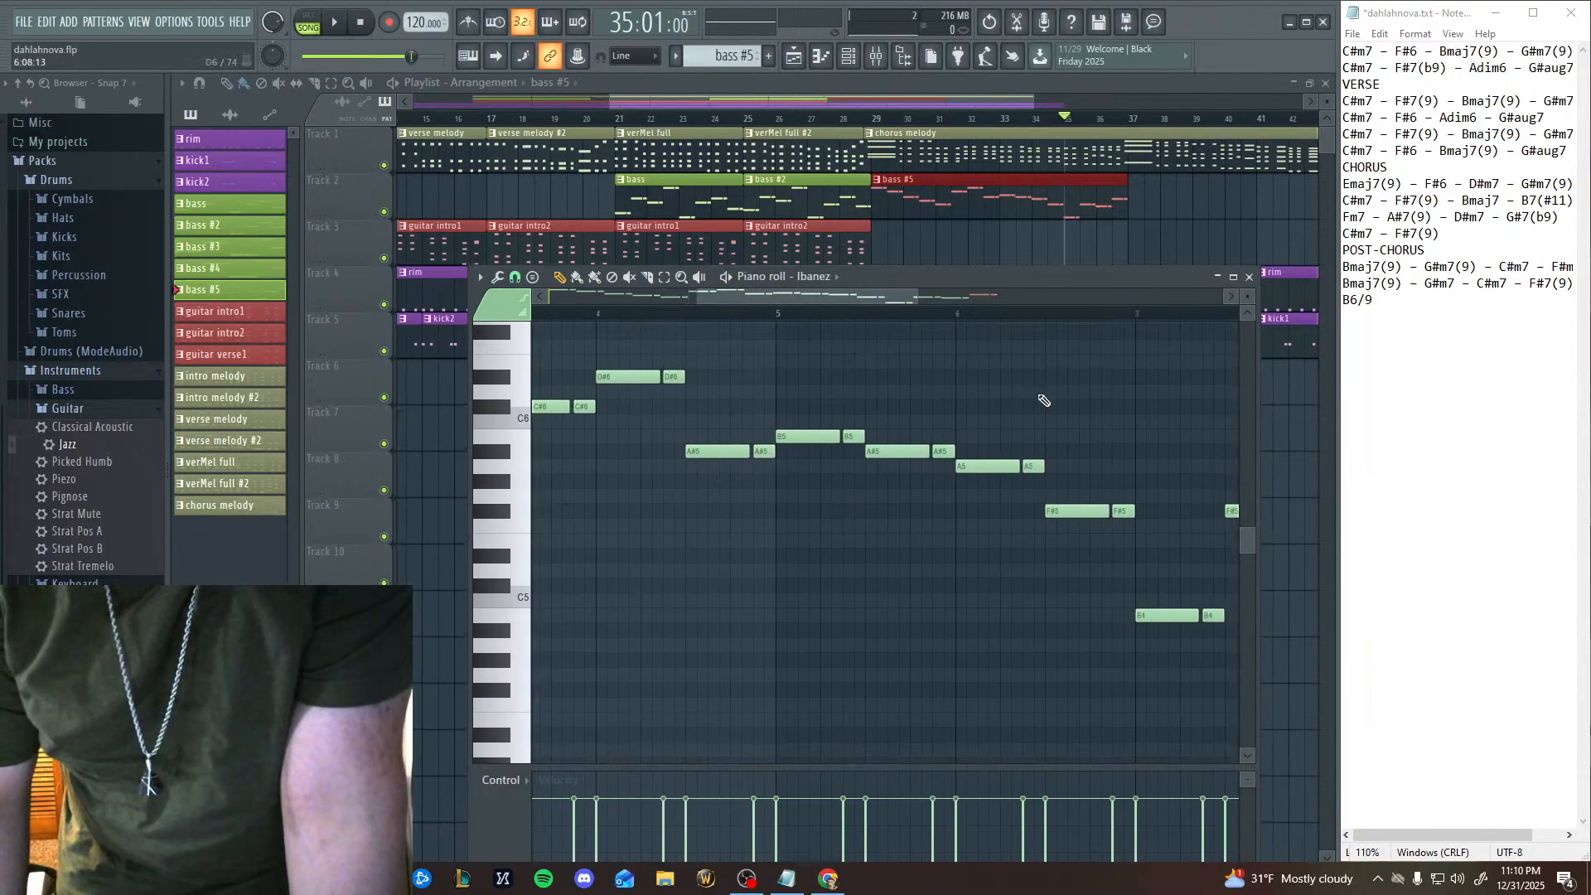
left_click(779, 317)
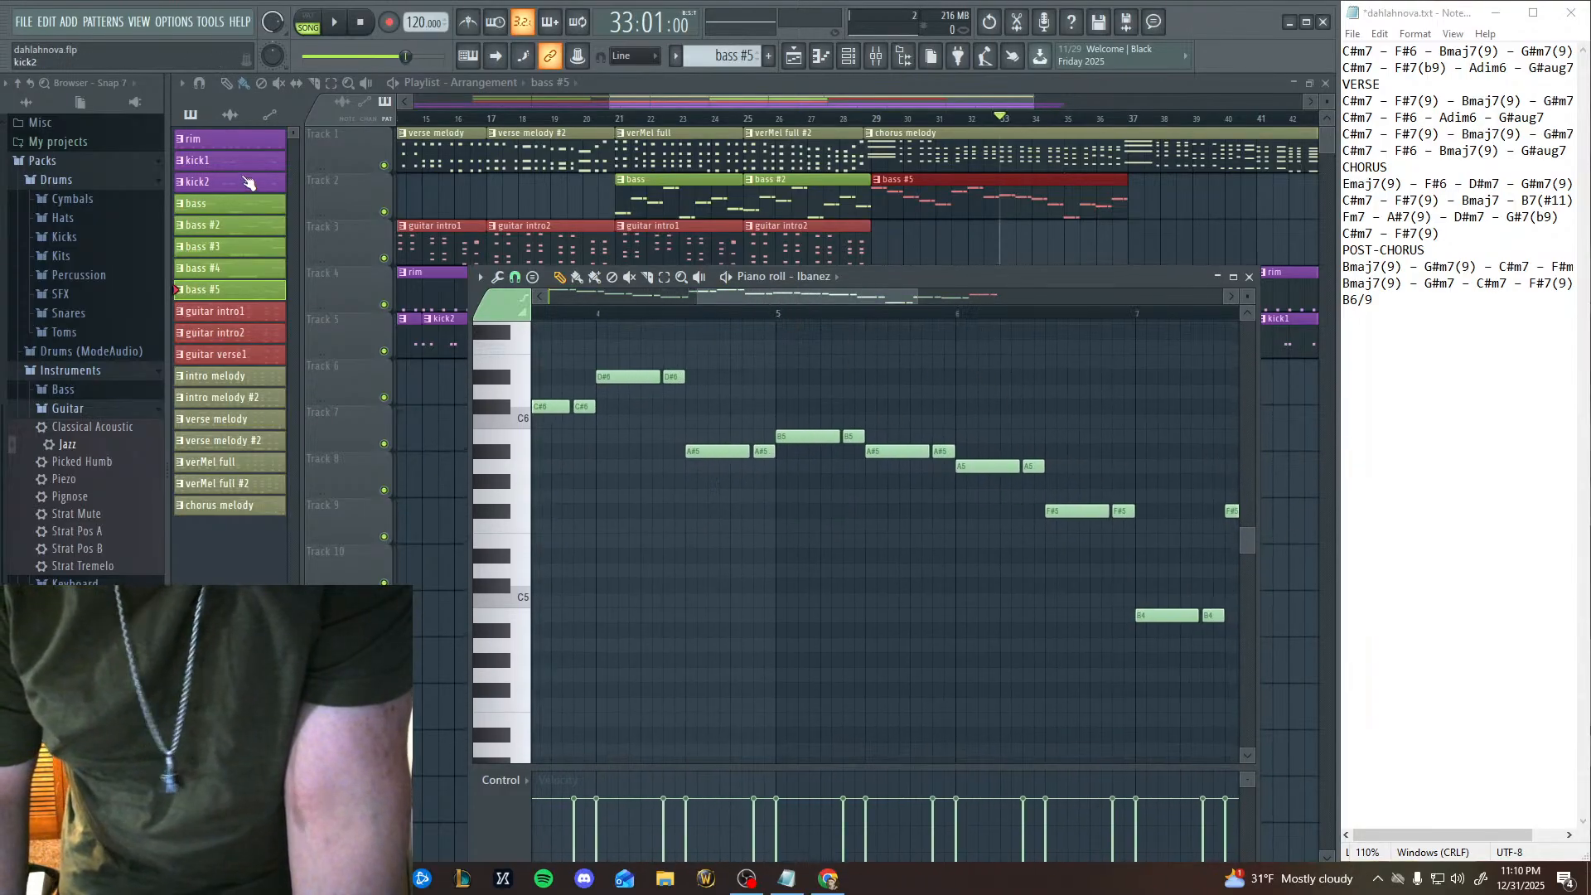
left_click(334, 23)
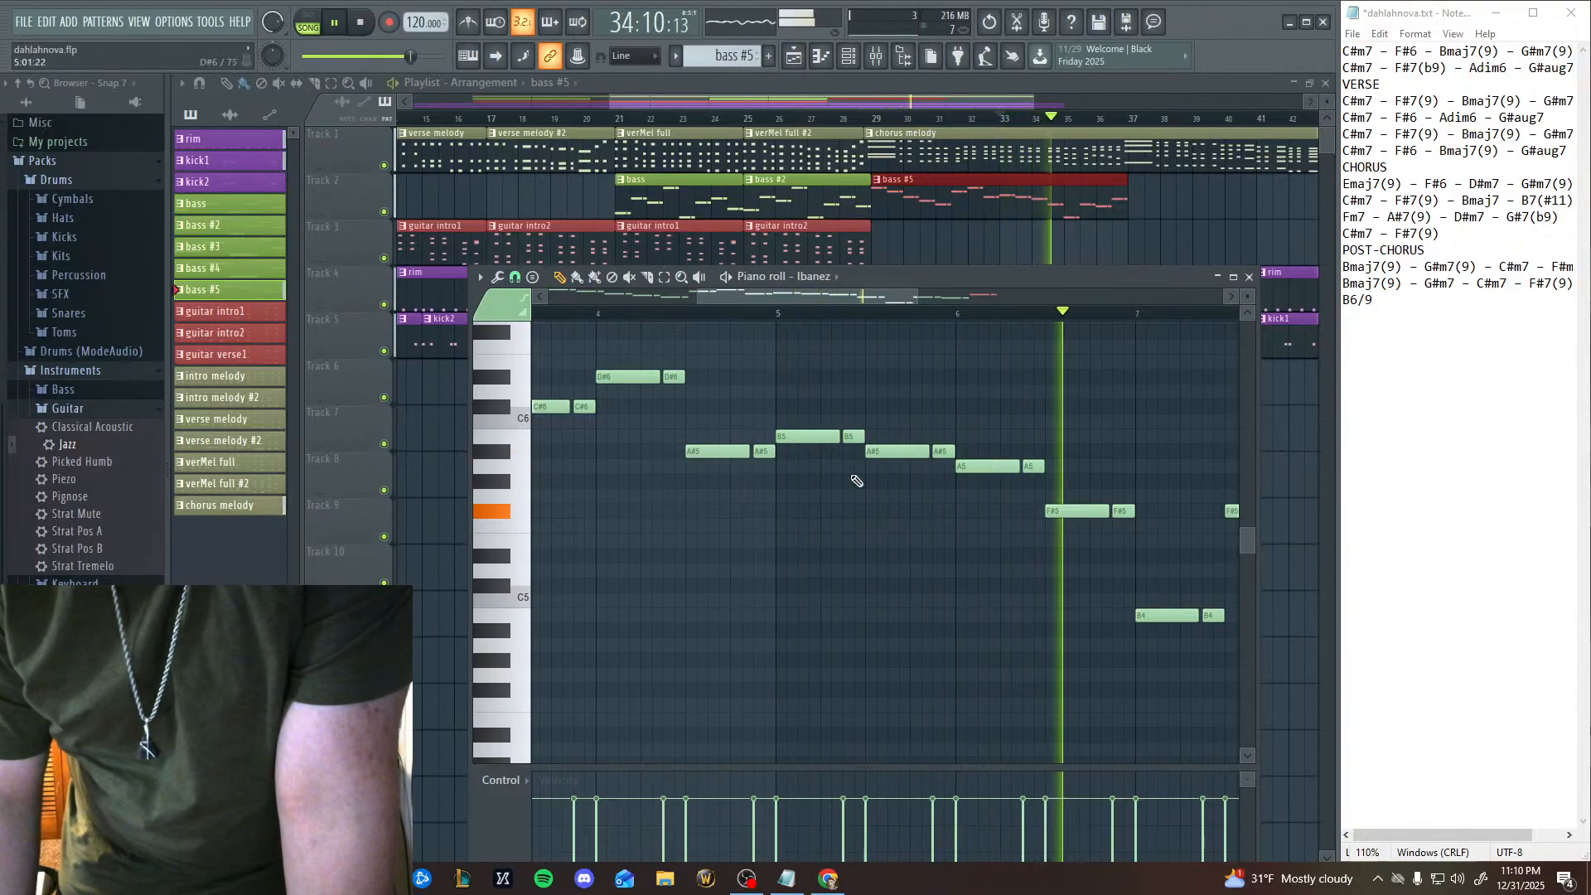
left_click_drag(935, 545, 756, 570)
left_click_drag(1007, 597, 862, 580)
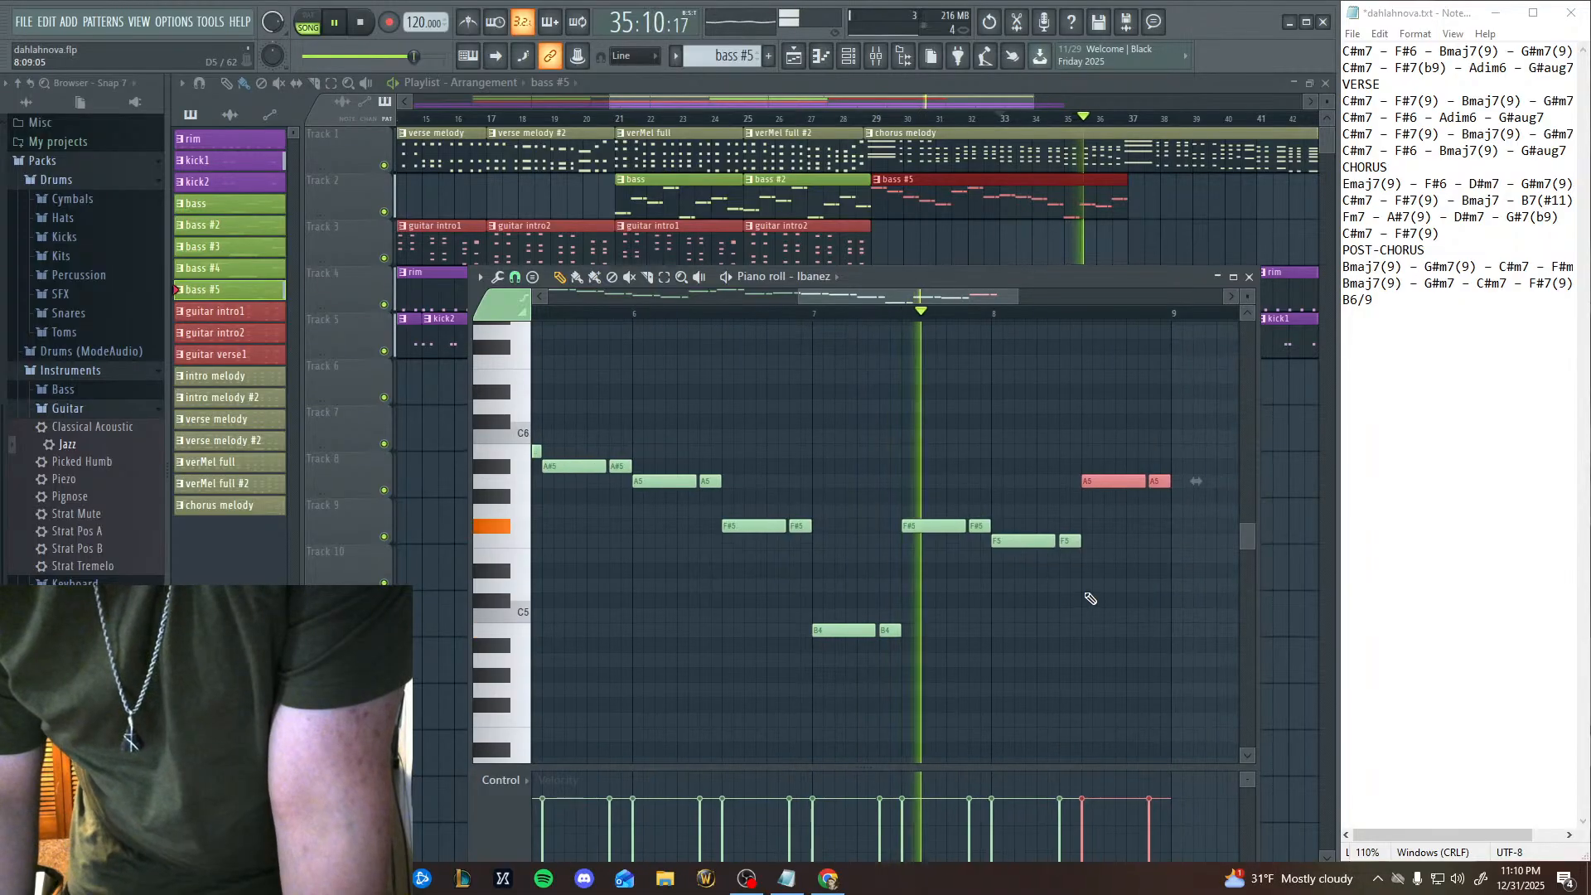
left_click_drag(1078, 591, 1007, 584)
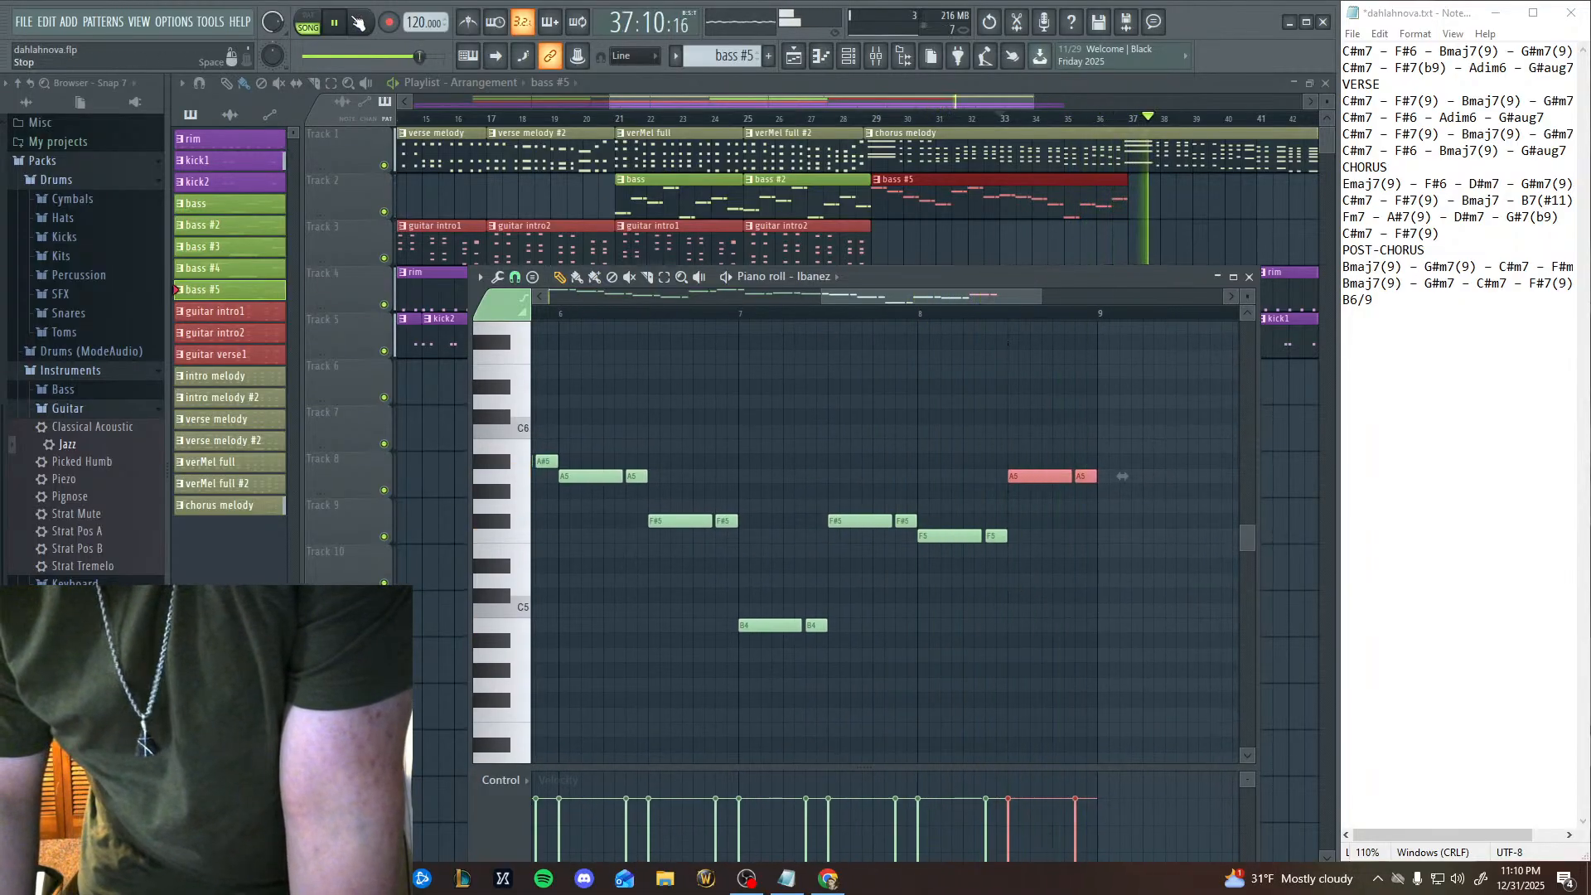
key("space")
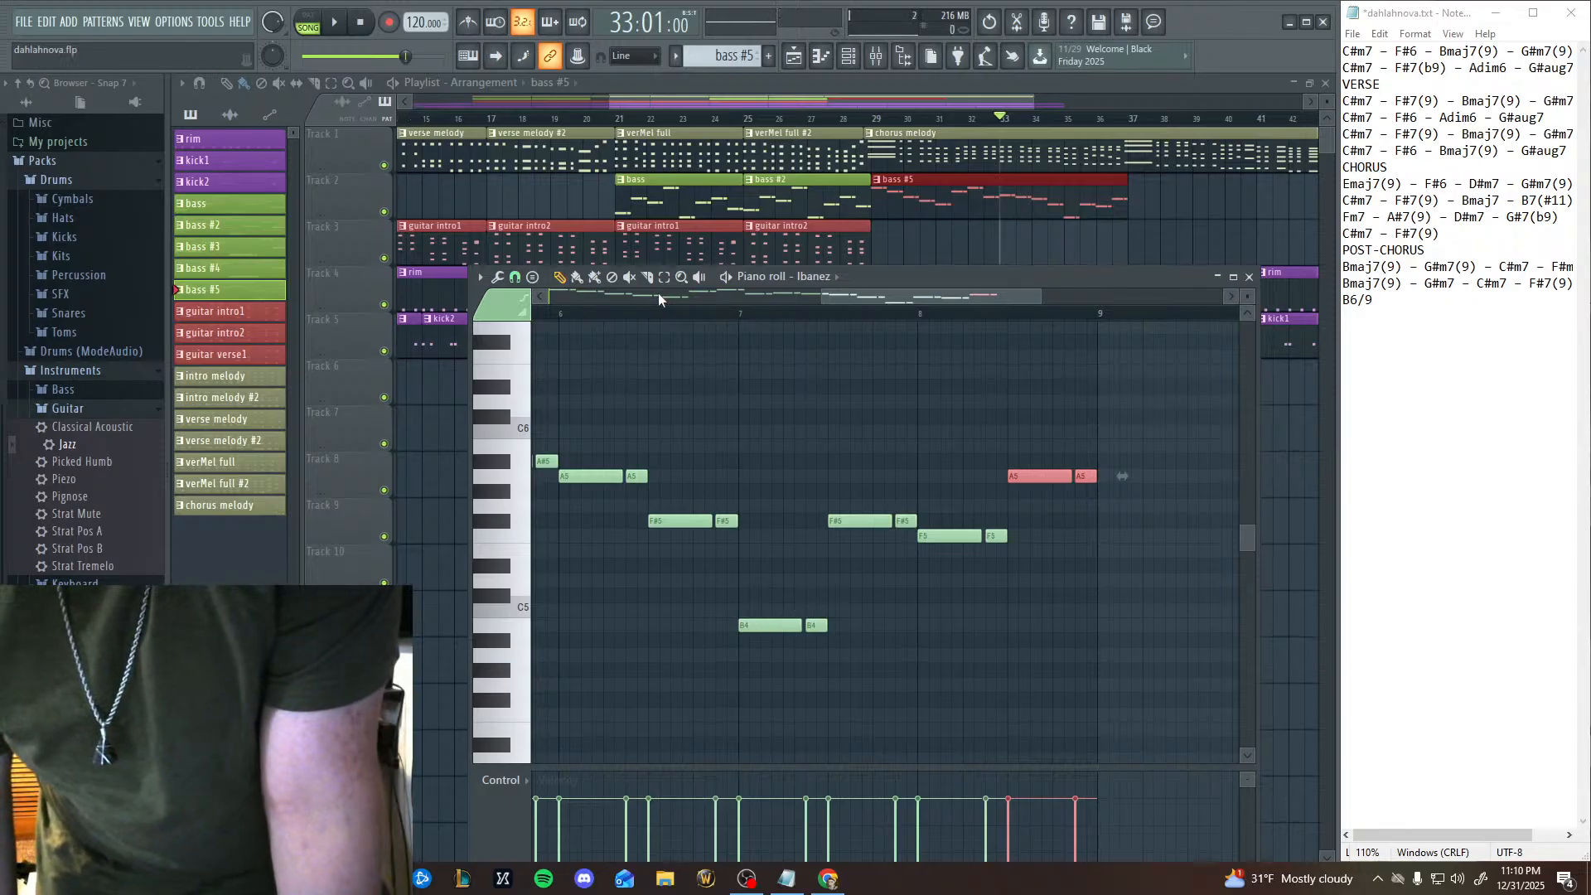
Raise the B4 note pair at the start of bar 7 to D#5, auditioning both pitches on the piano roll keyboard.
left_click(746, 670)
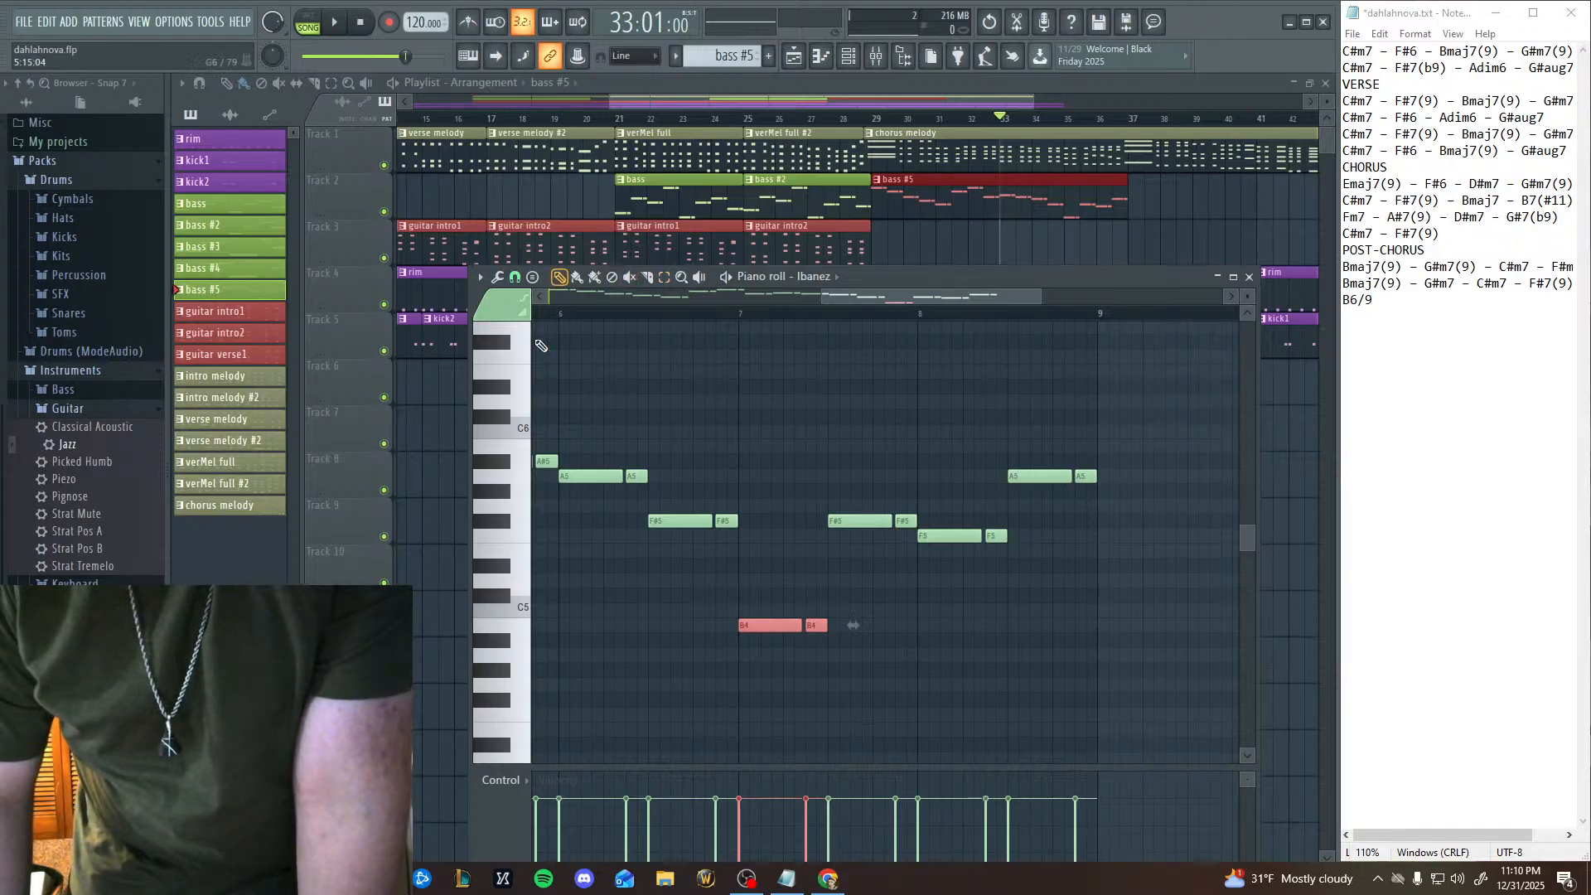
left_click(523, 629)
left_click(504, 567)
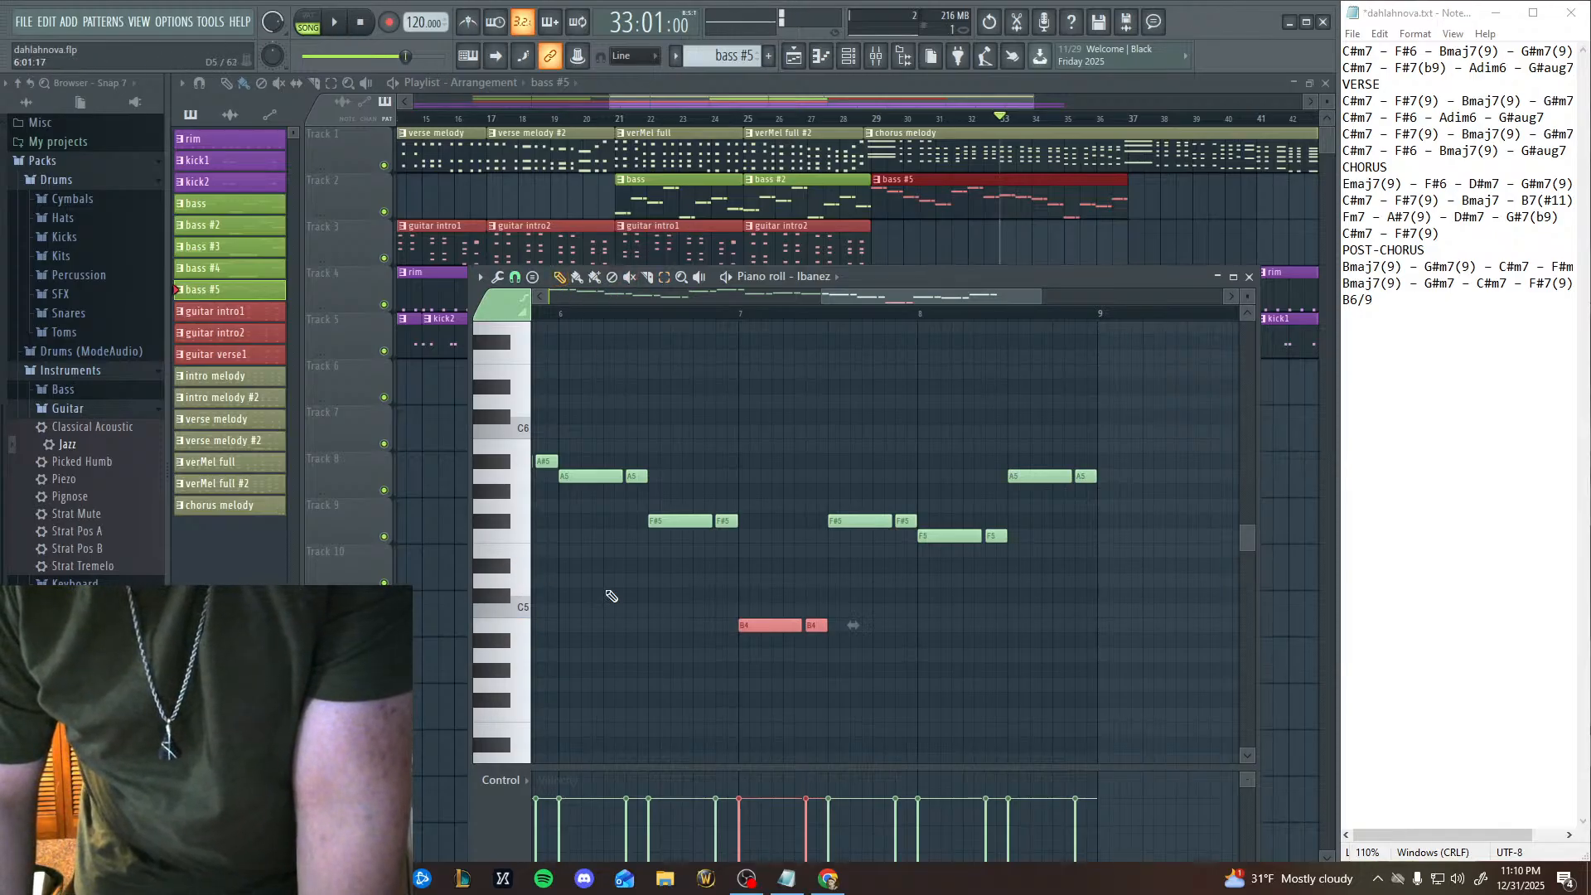
left_click_drag(773, 631, 768, 565)
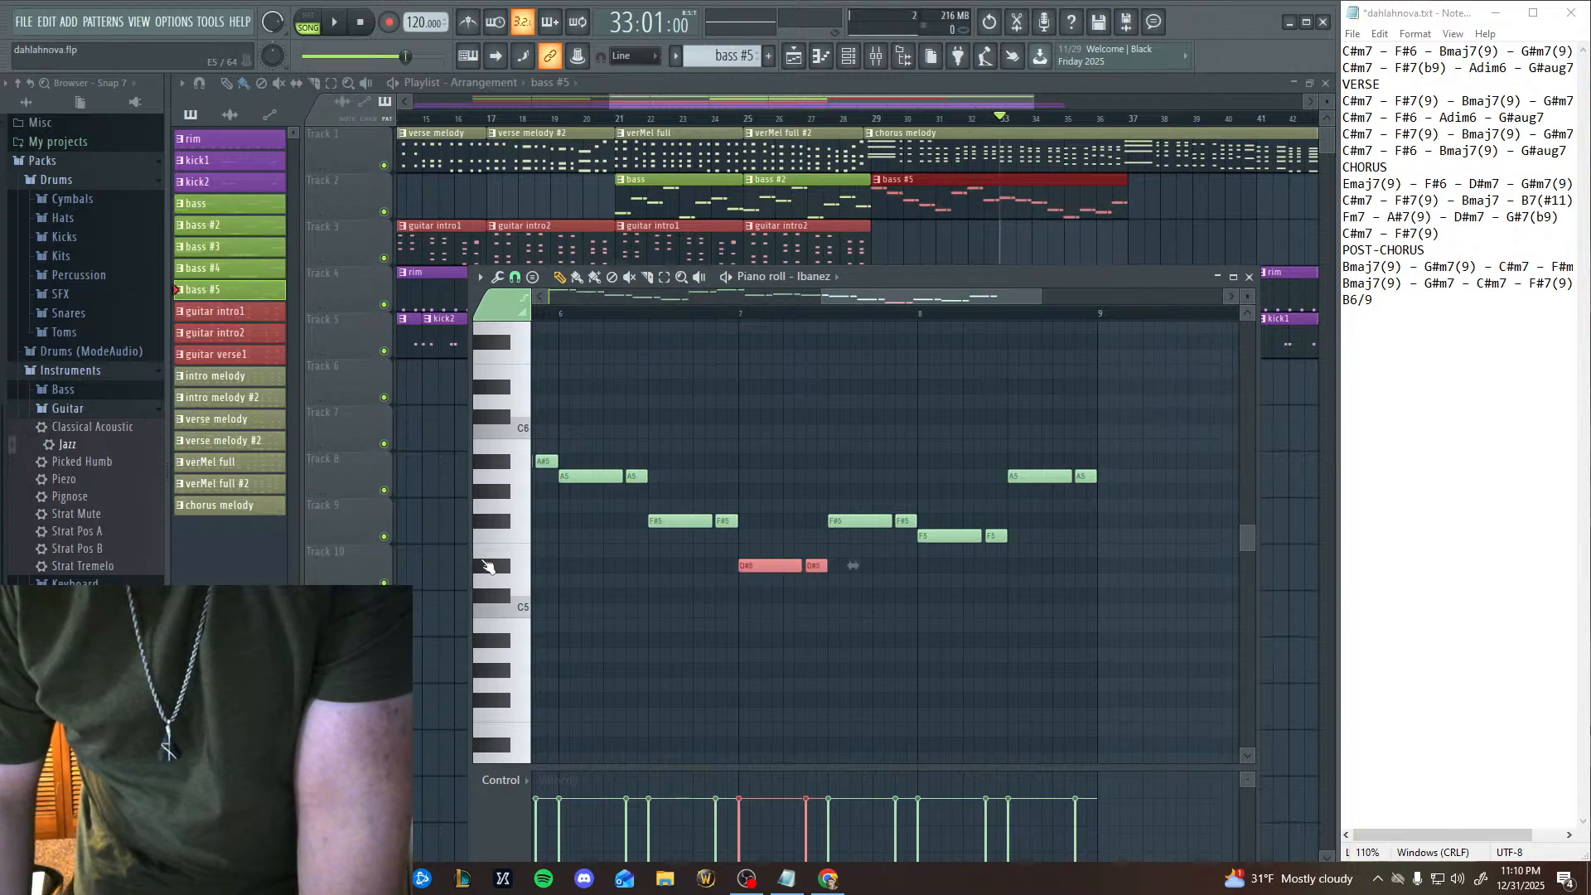
left_click(490, 567)
left_click(501, 568)
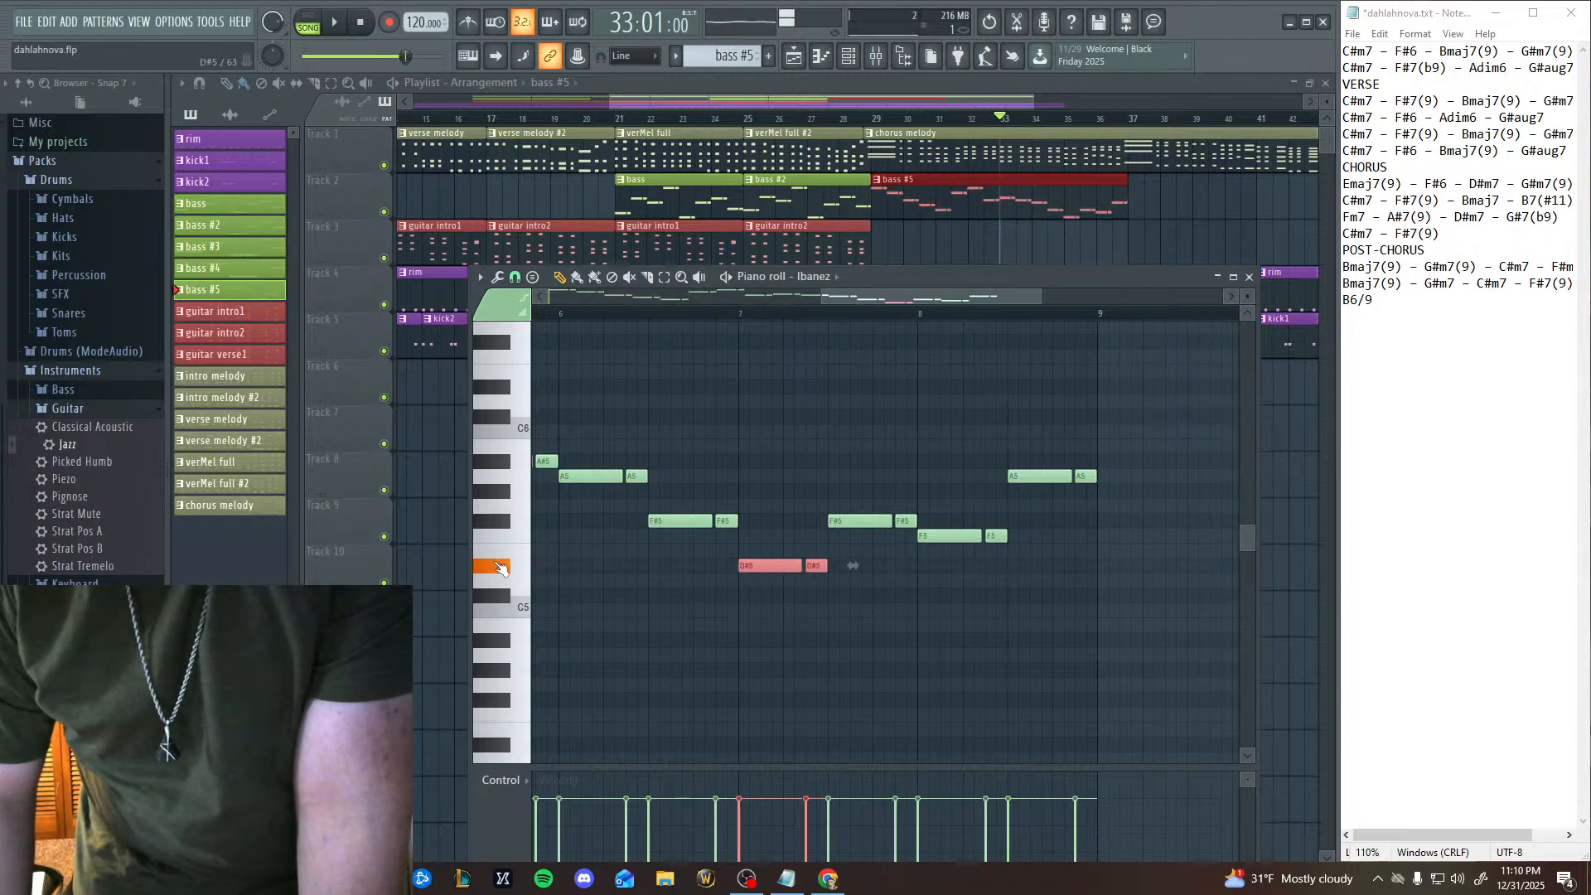
Play the song from bar 5 of the bass pattern to check the D#5 pair in context, and stop it.
left_click(561, 317)
left_click_drag(687, 360, 908, 439)
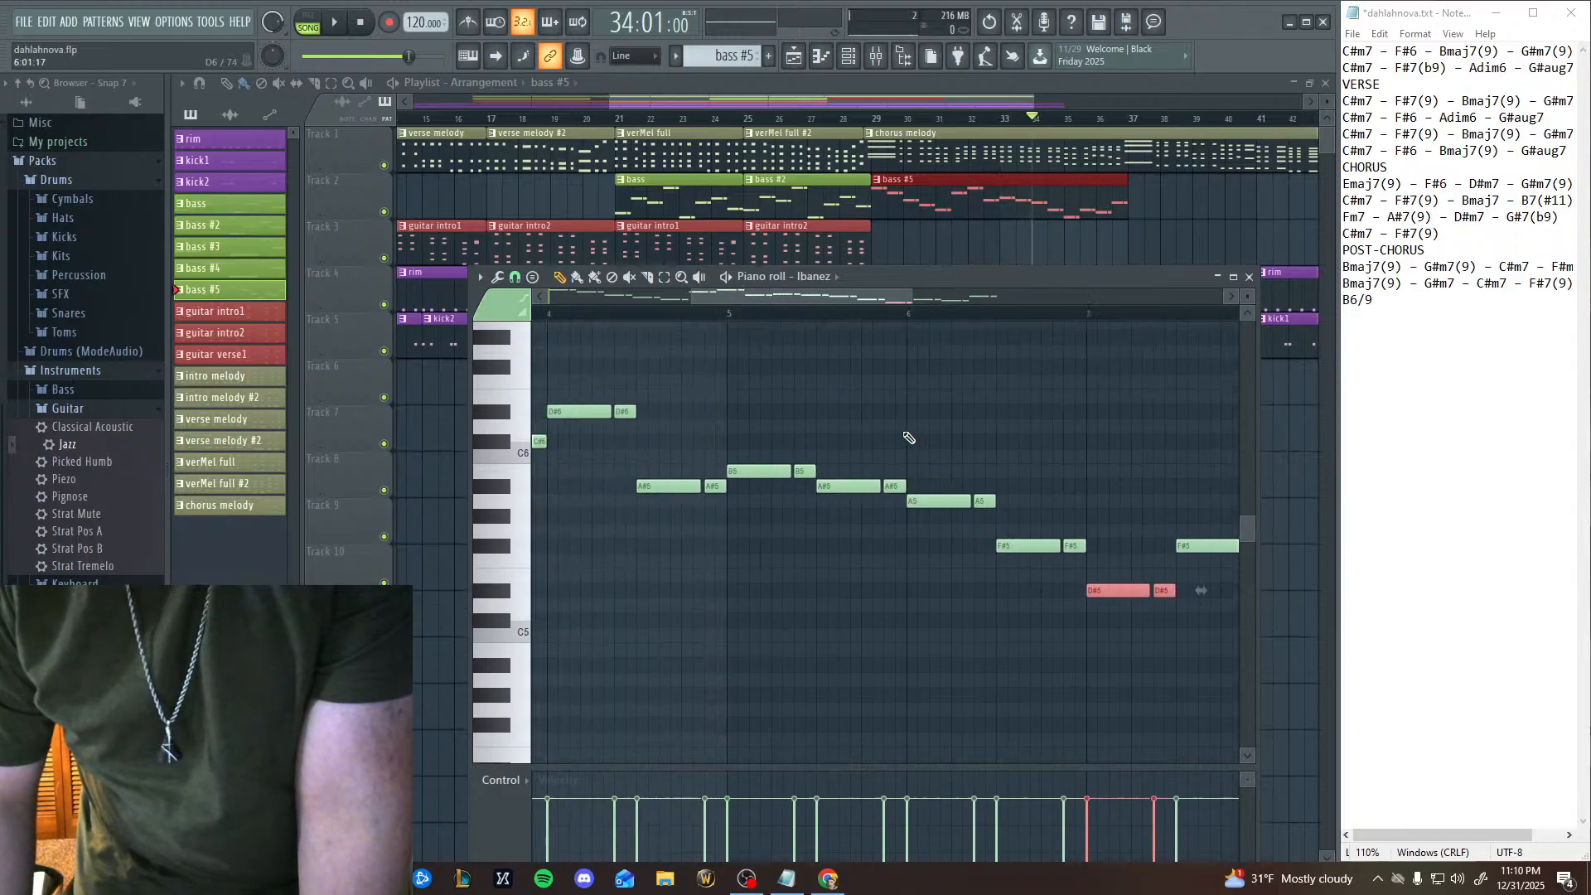
left_click(798, 316)
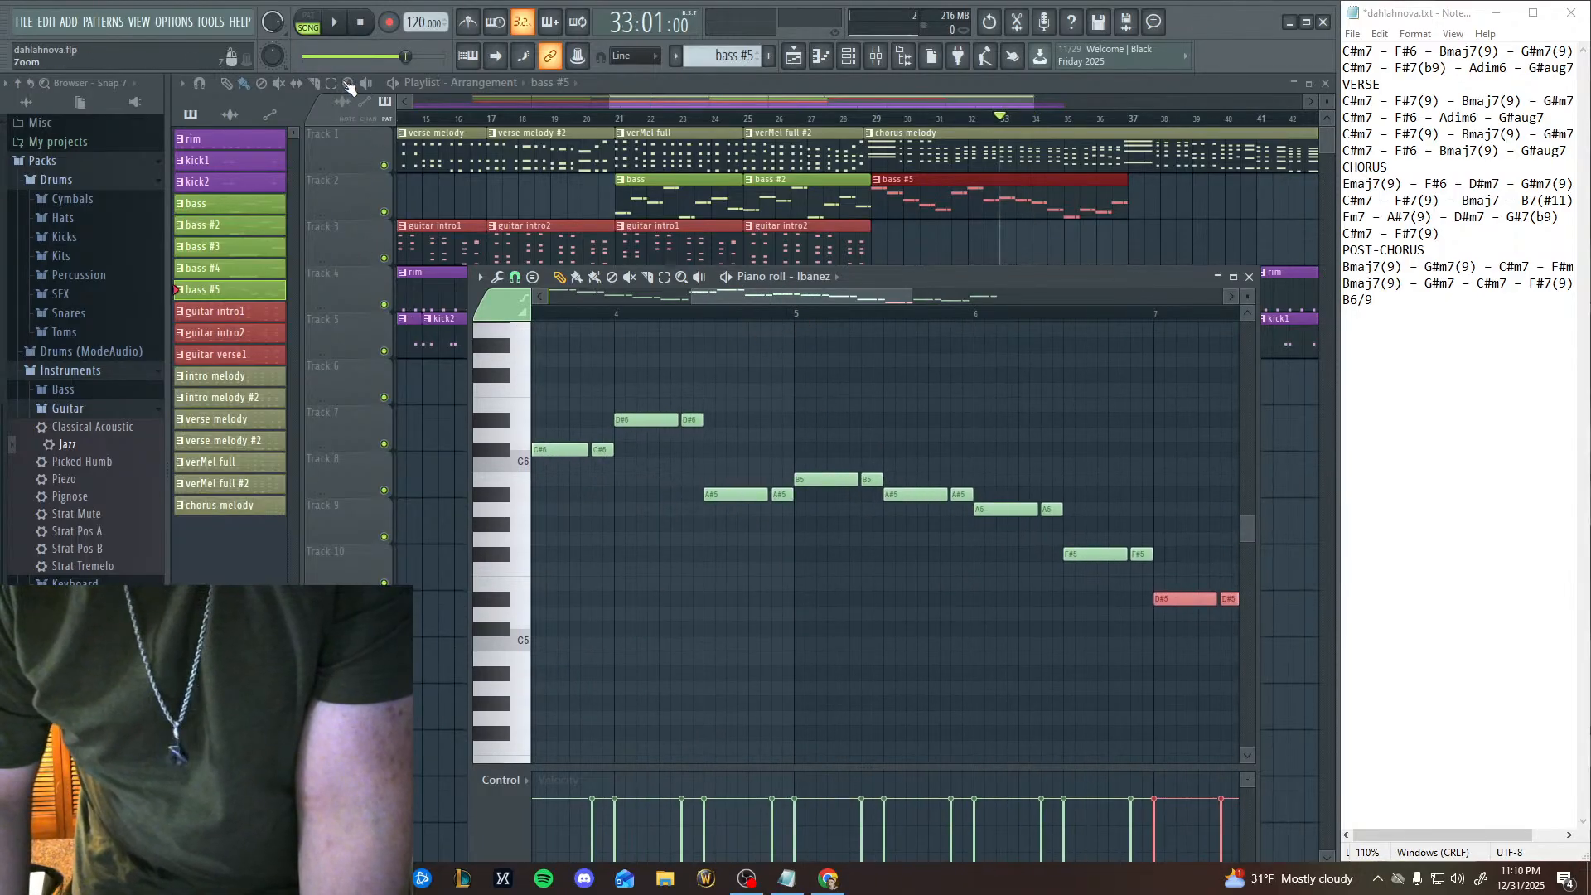
left_click(334, 21)
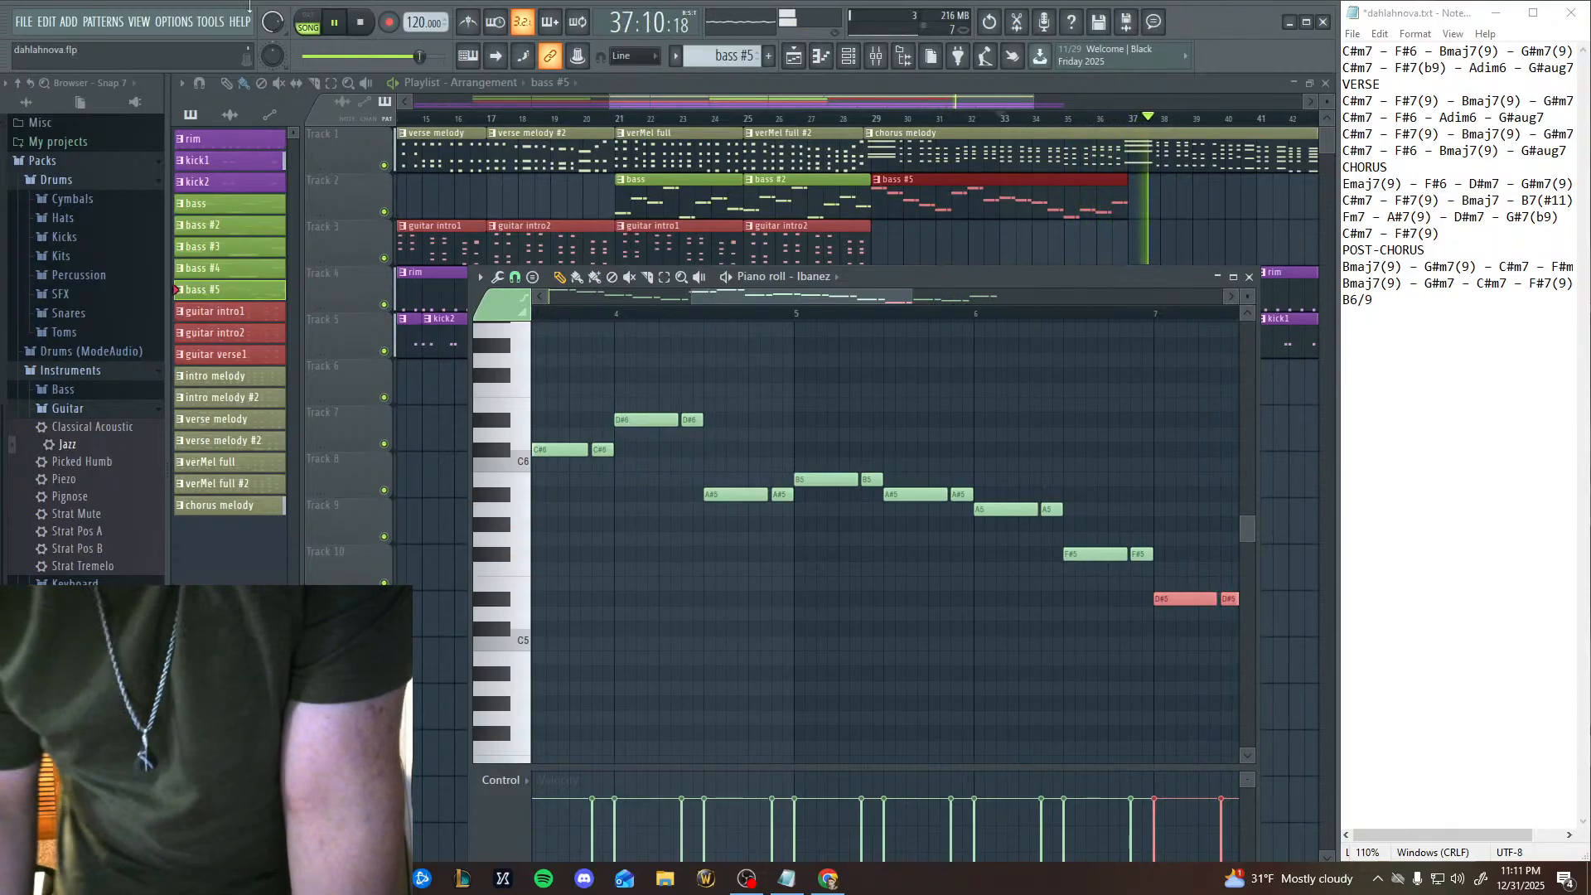
key("space")
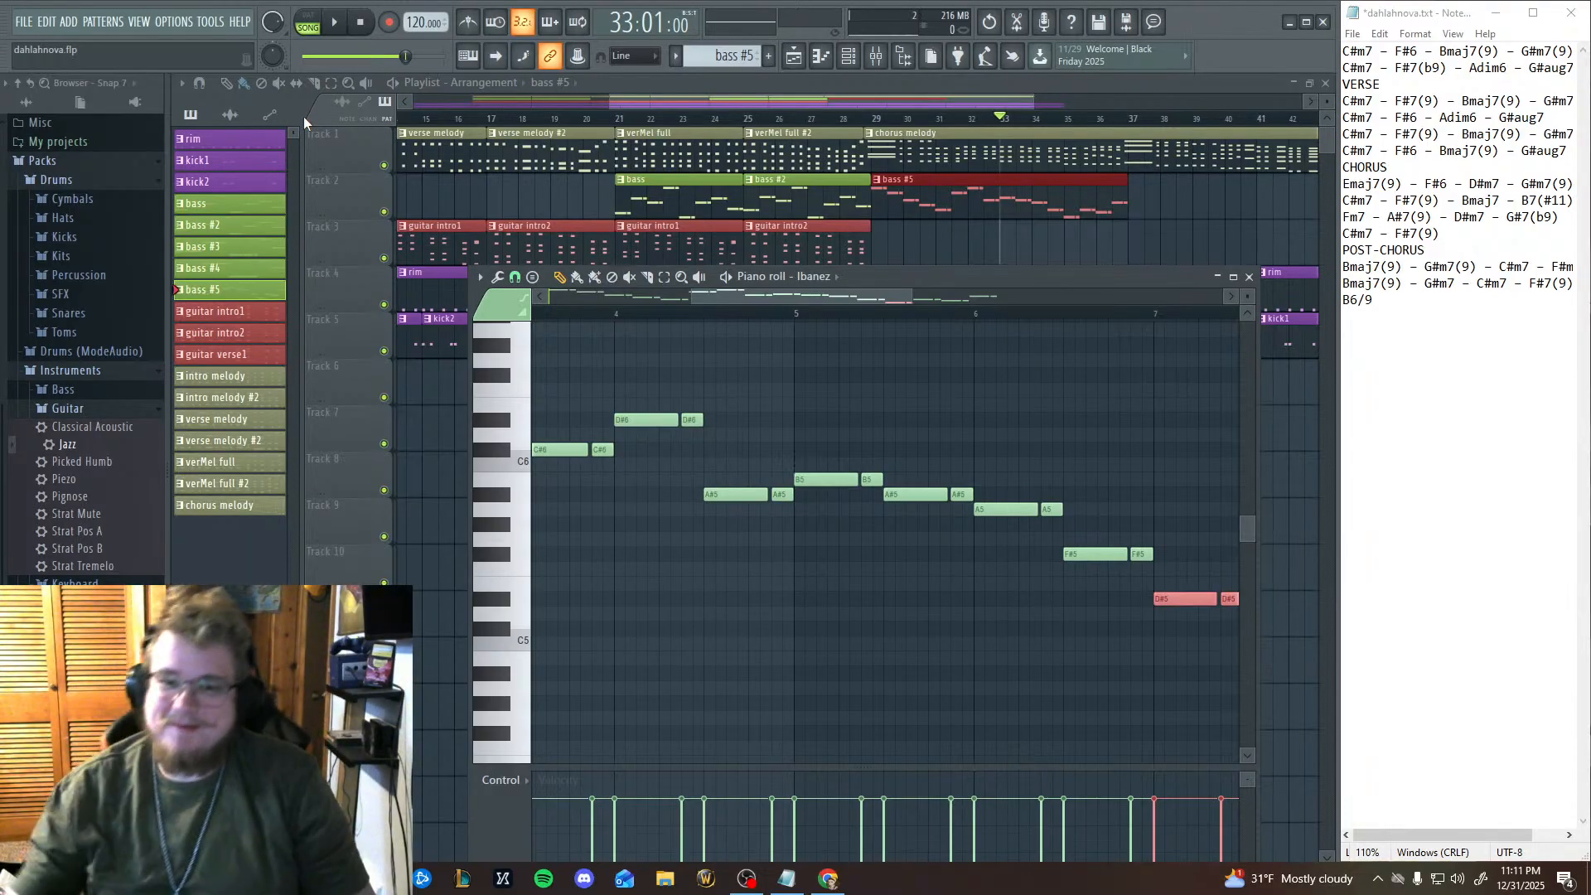
Collapse the piano roll and play the arrangement from bar 21 through the end of the bass #5 clip.
left_click(1217, 276)
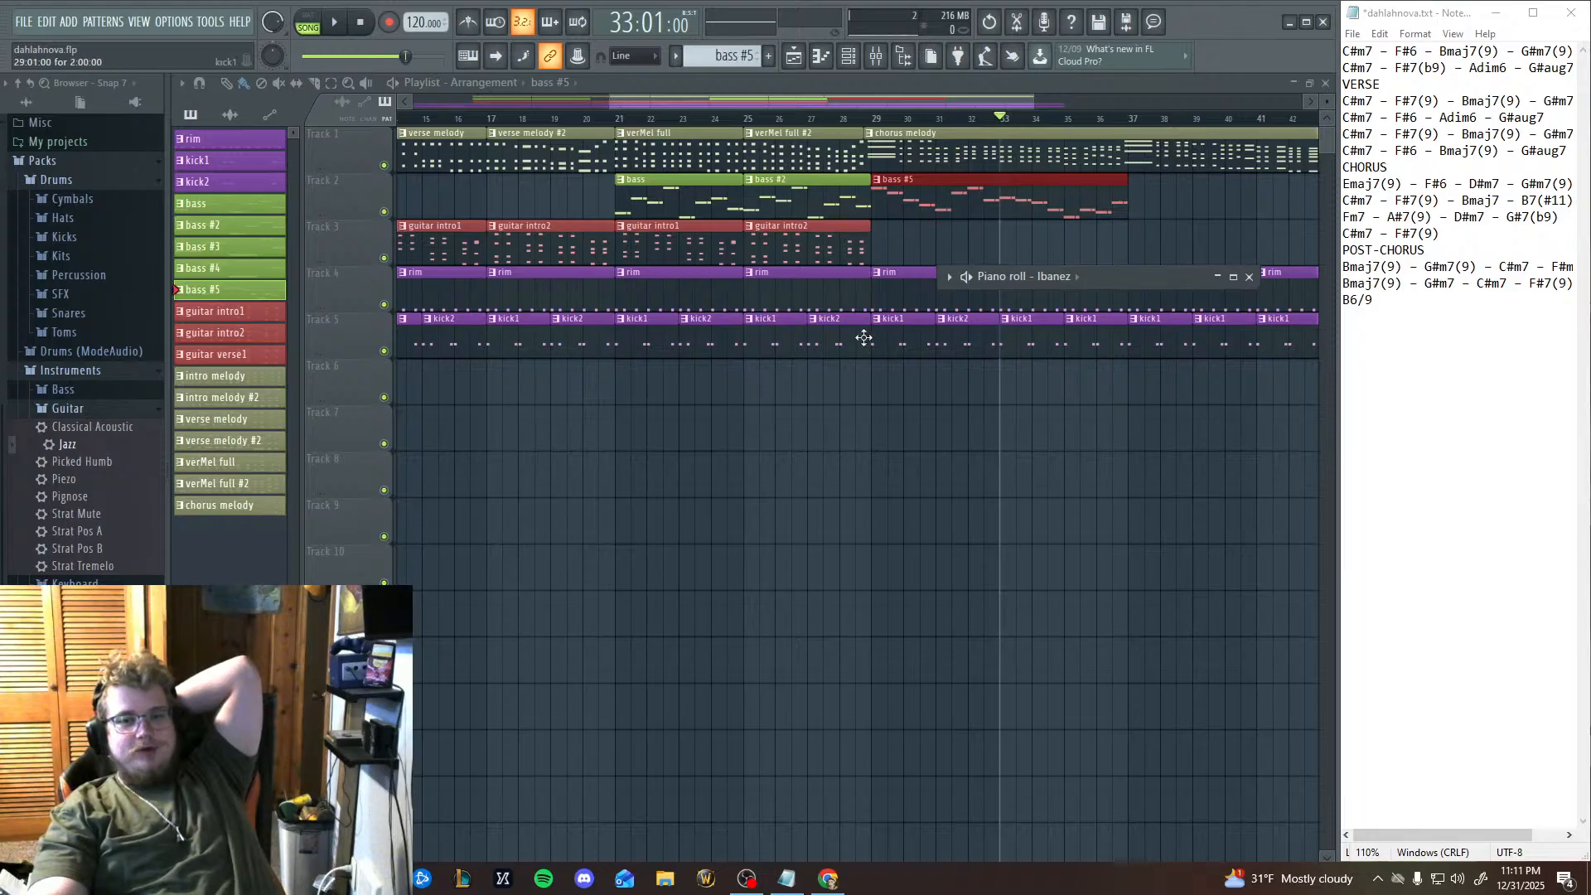
left_click(622, 118)
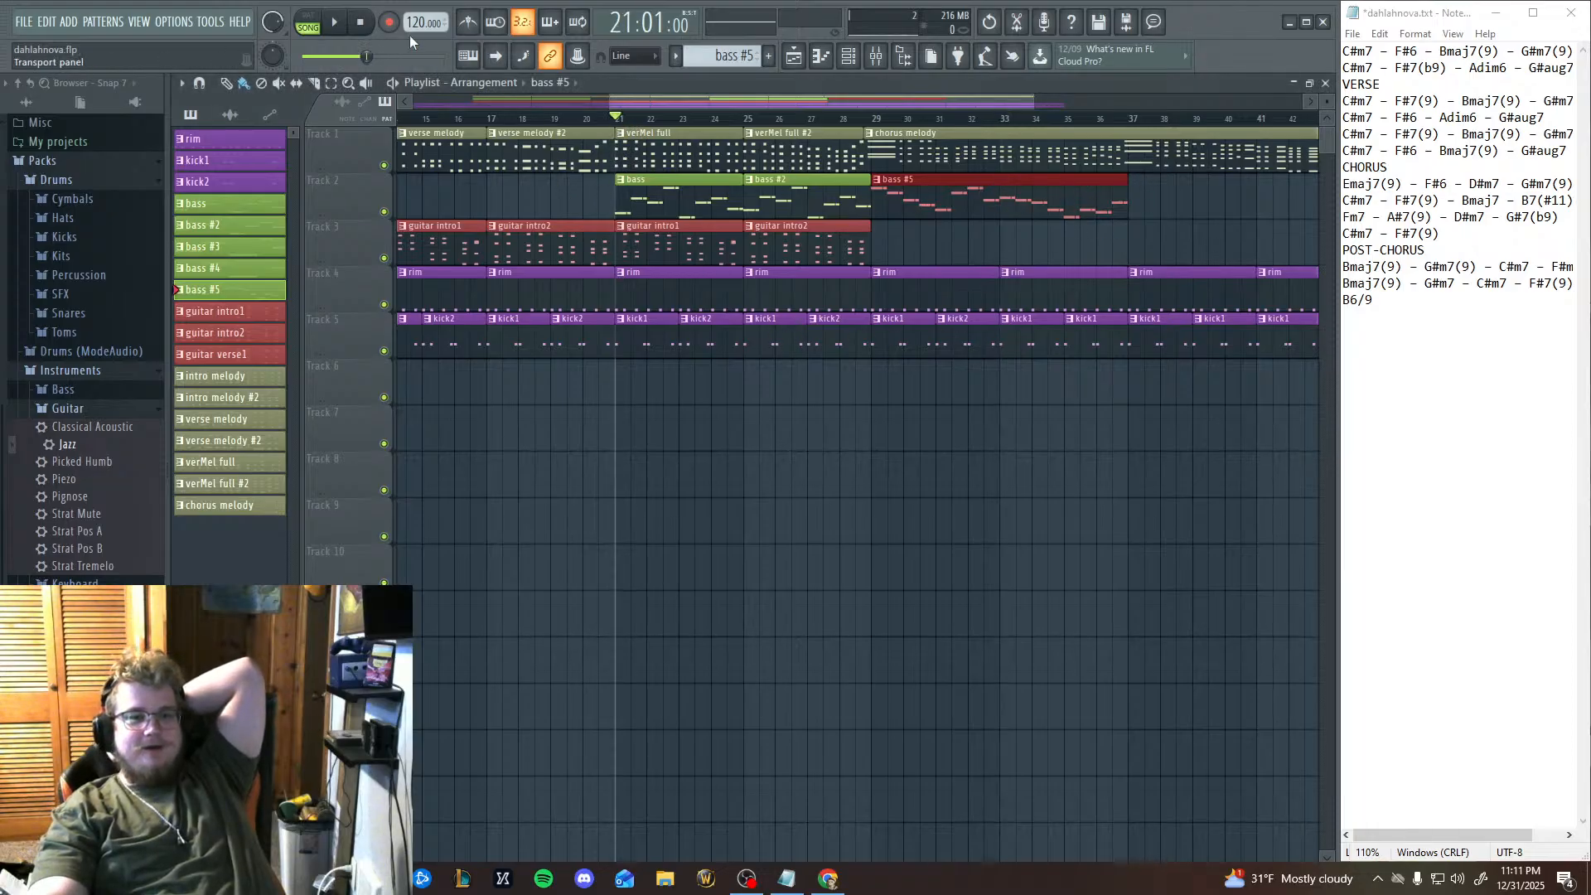
key("space")
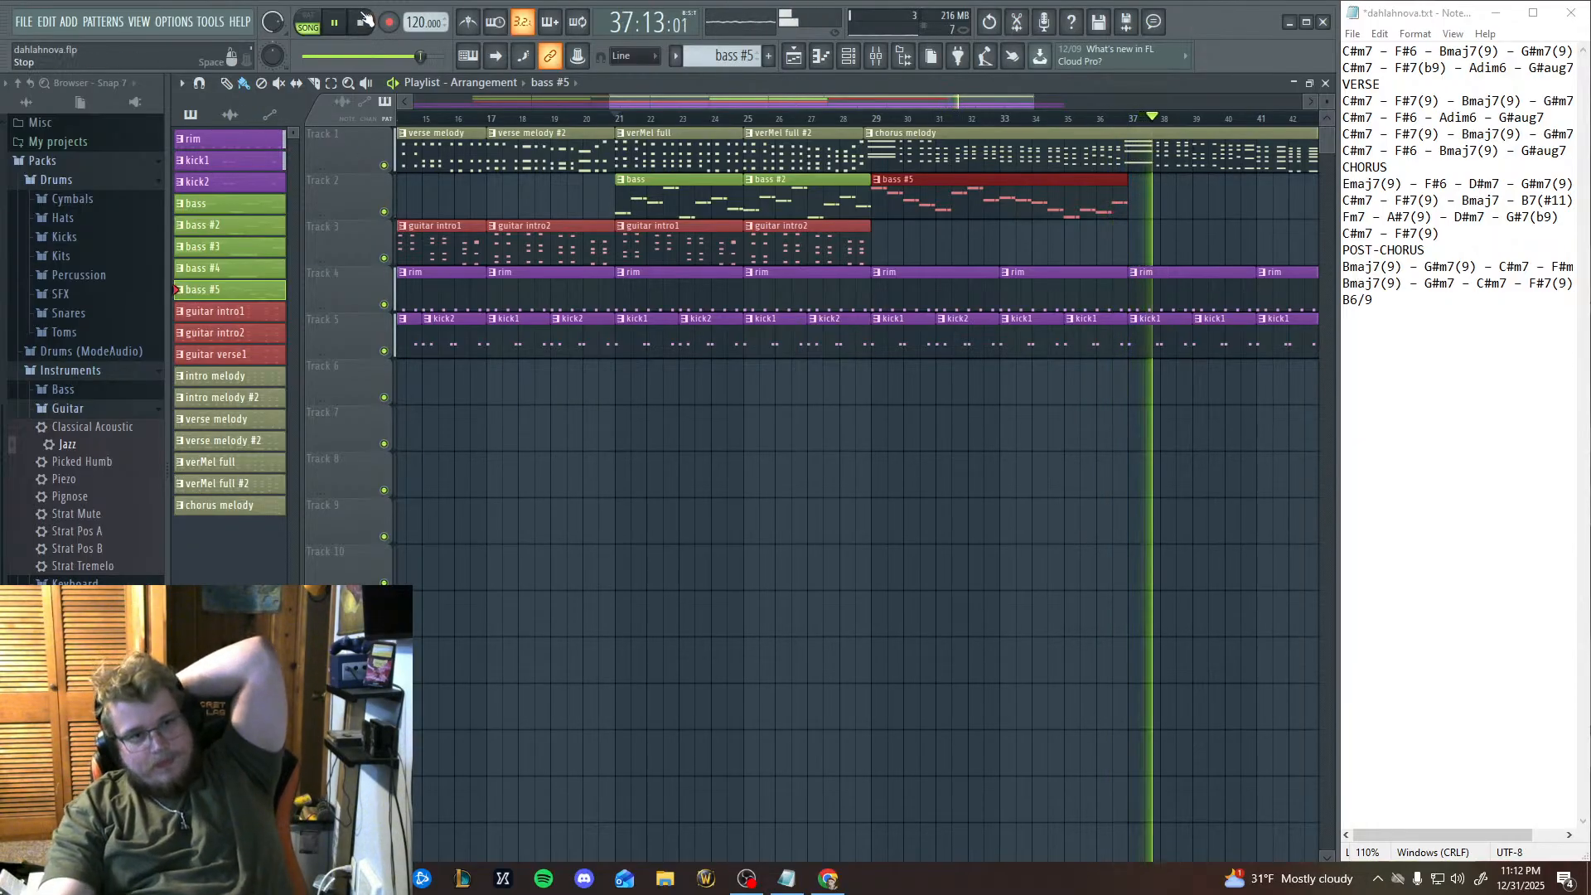
key("space")
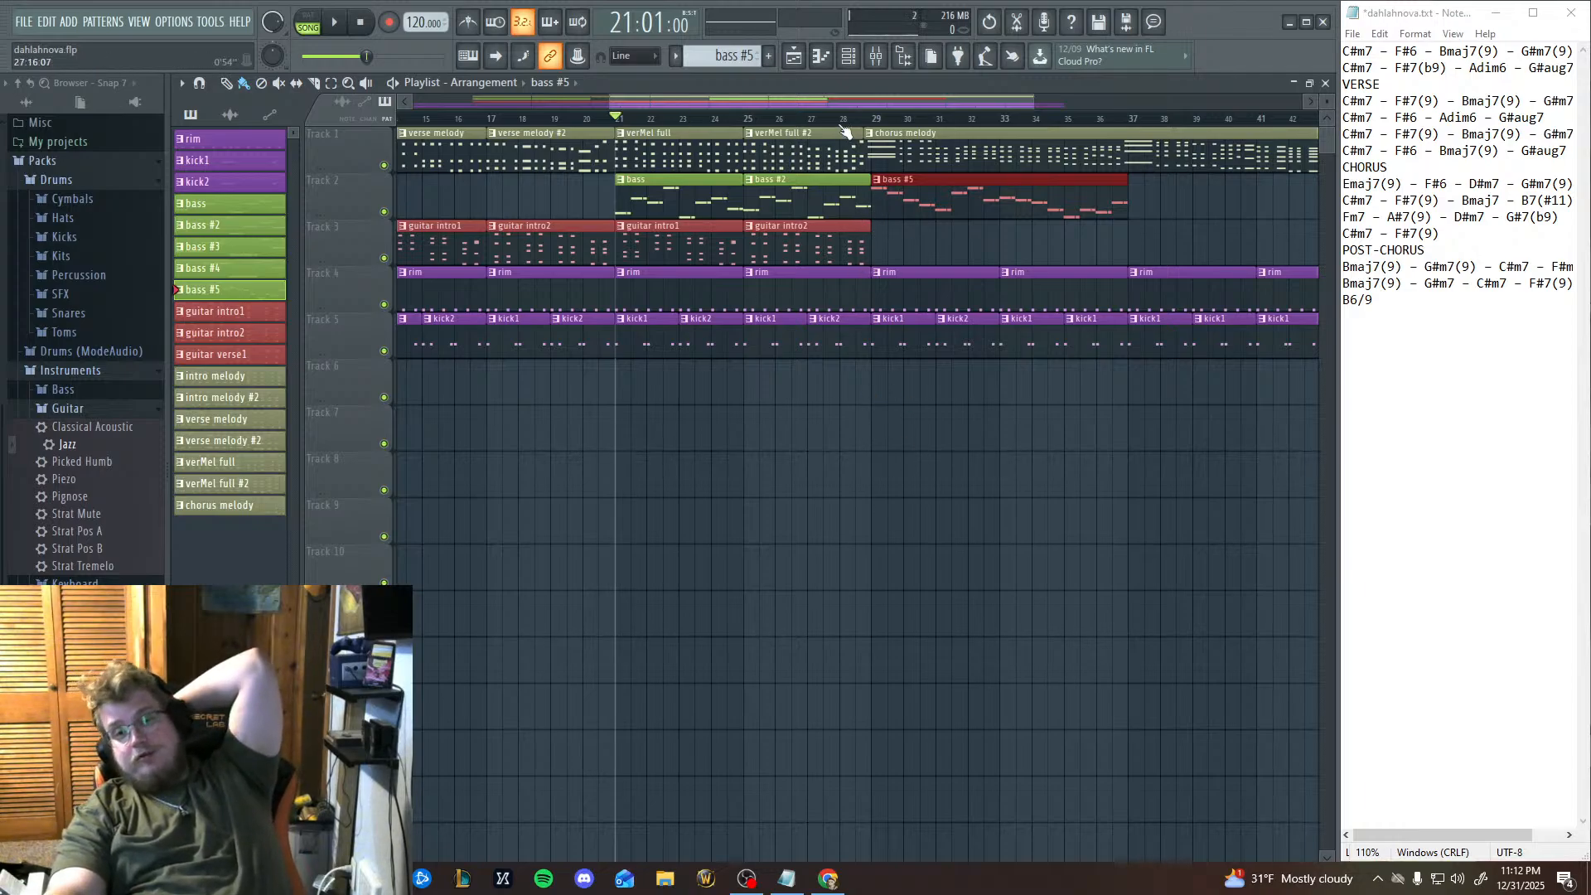
Play the arrangement from bar 28 to hear the transition into the chorus, and stop it.
left_click(840, 119)
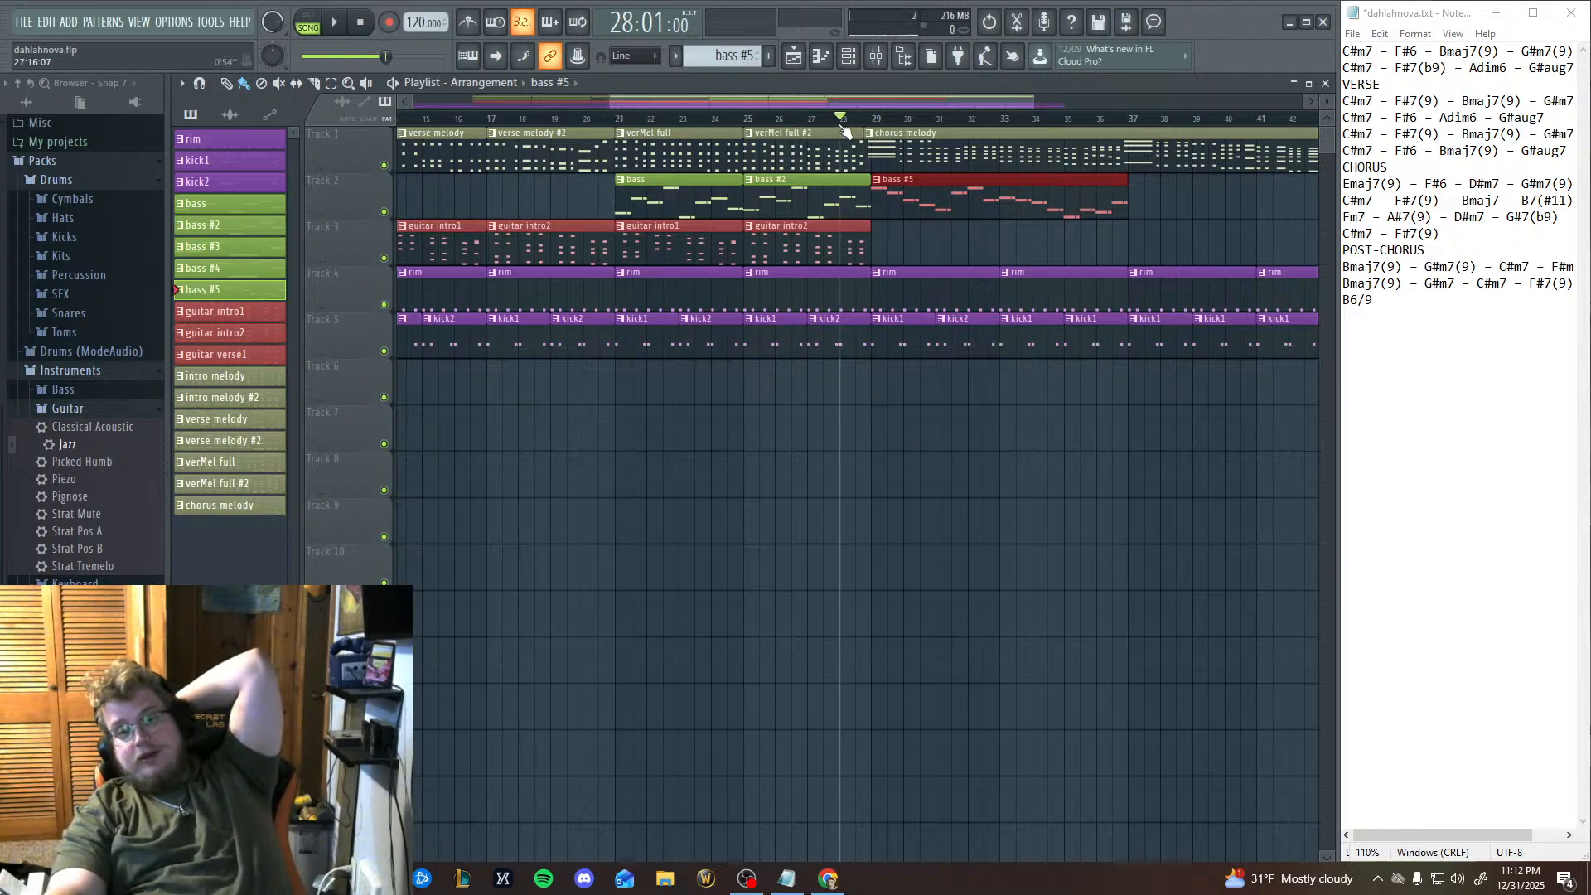
left_click(338, 30)
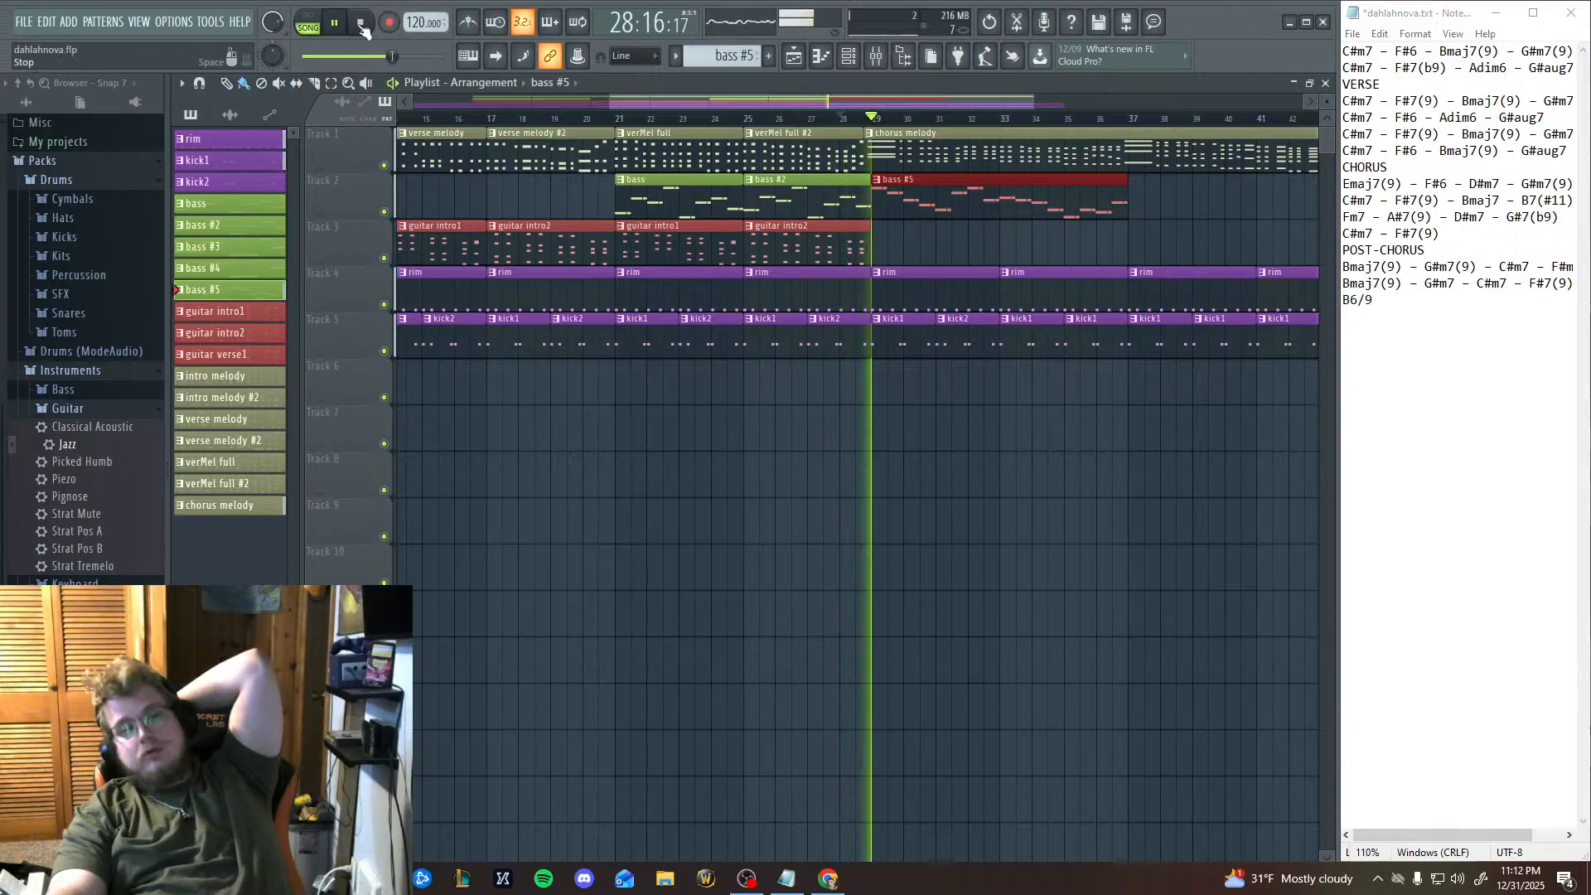
left_click(361, 23)
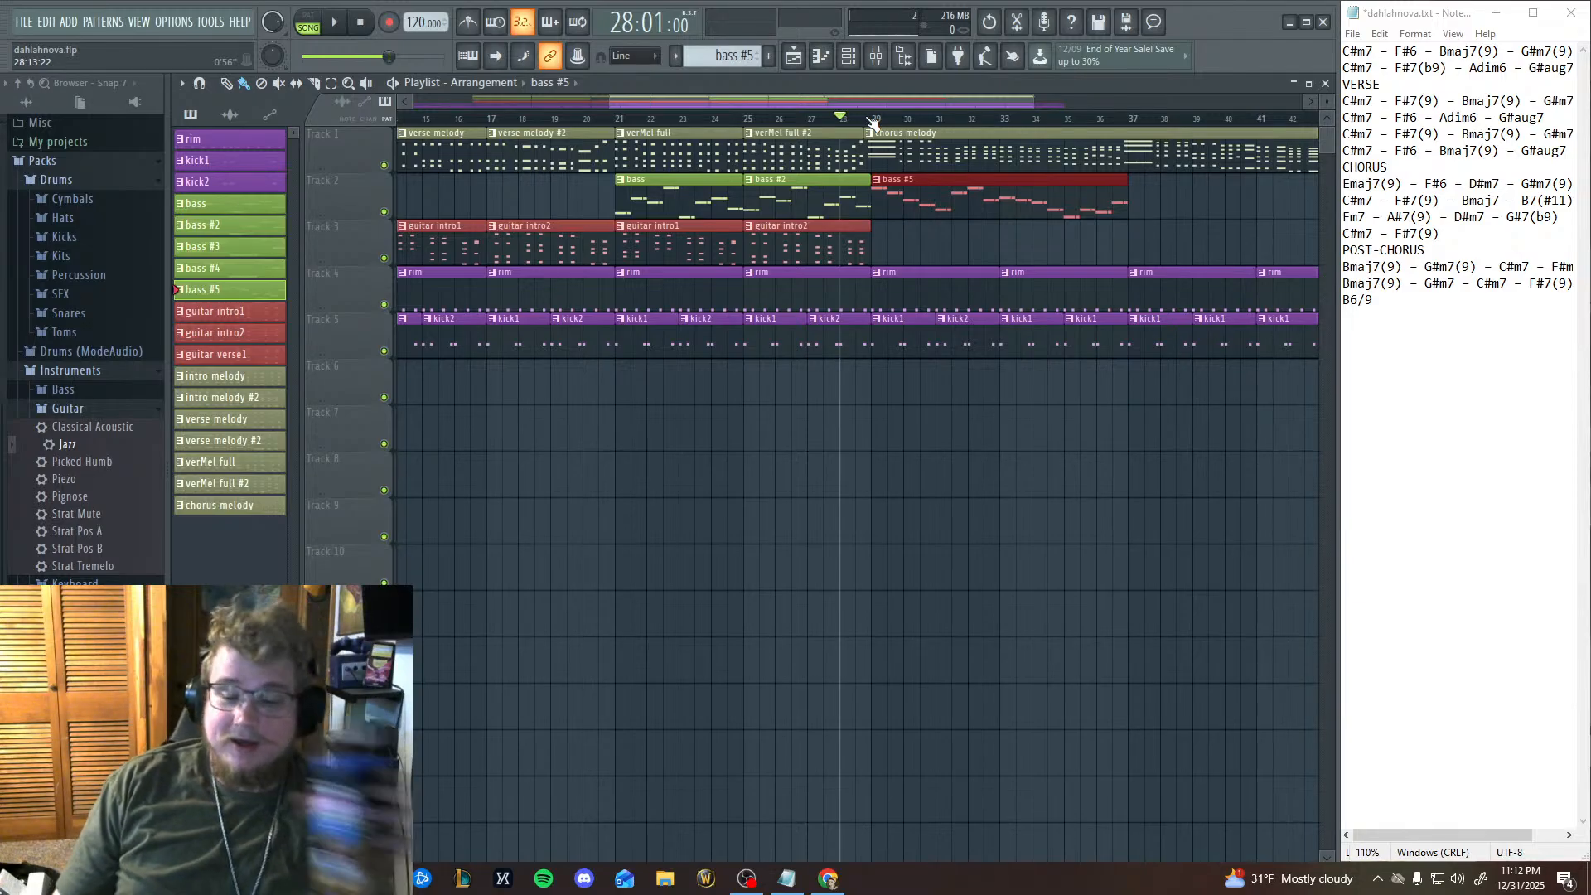
Replay the arrangement from bar 21, where the bass clips begin, and stop playback.
left_click(617, 122)
key("space")
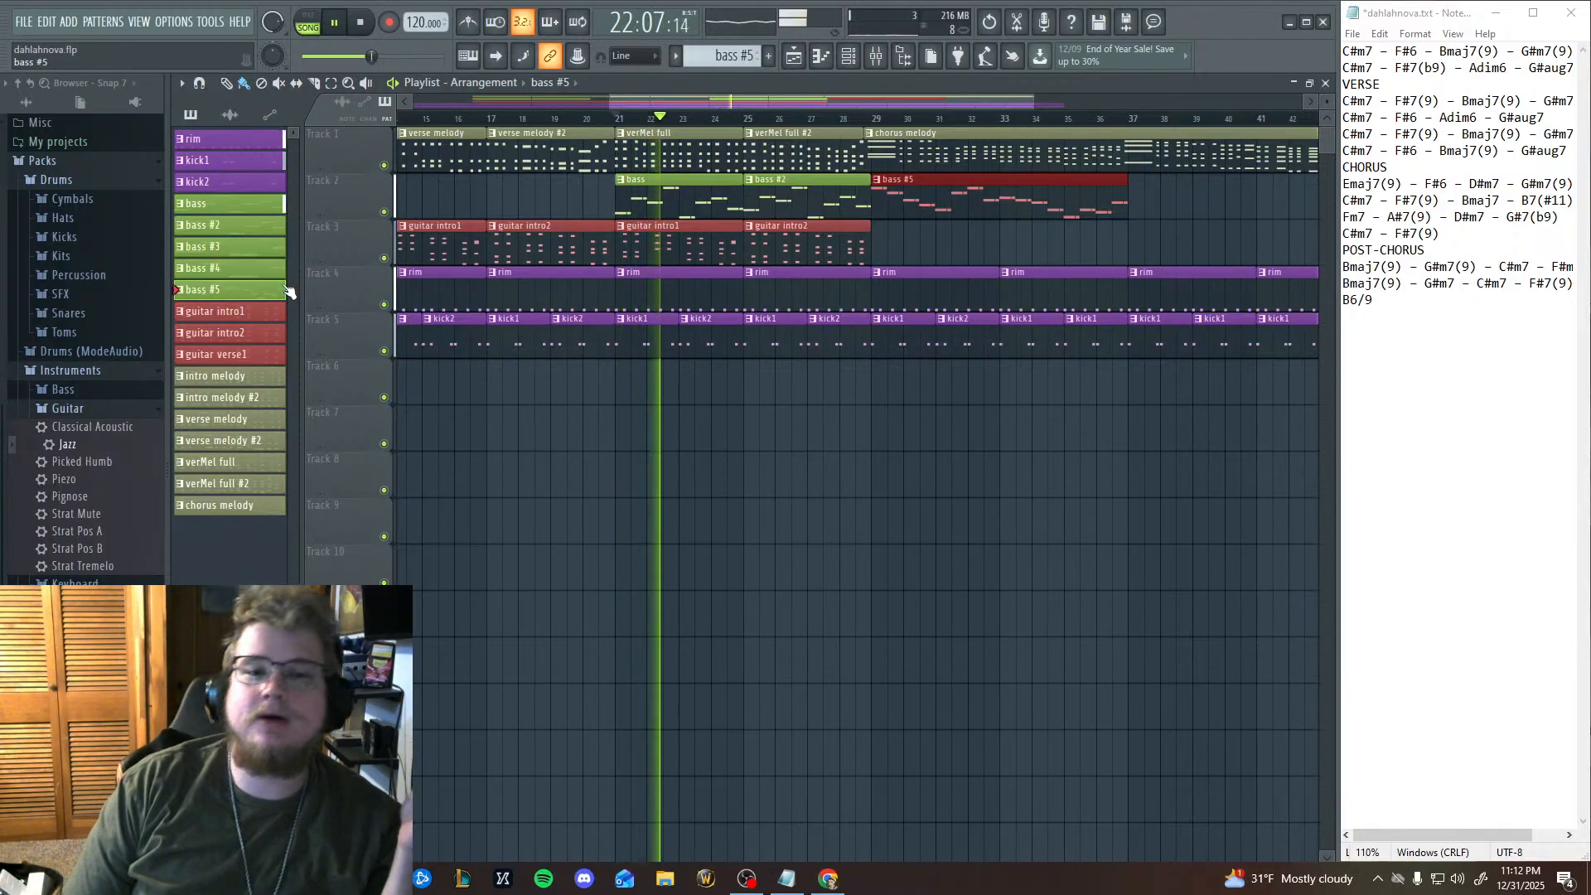
left_click(362, 23)
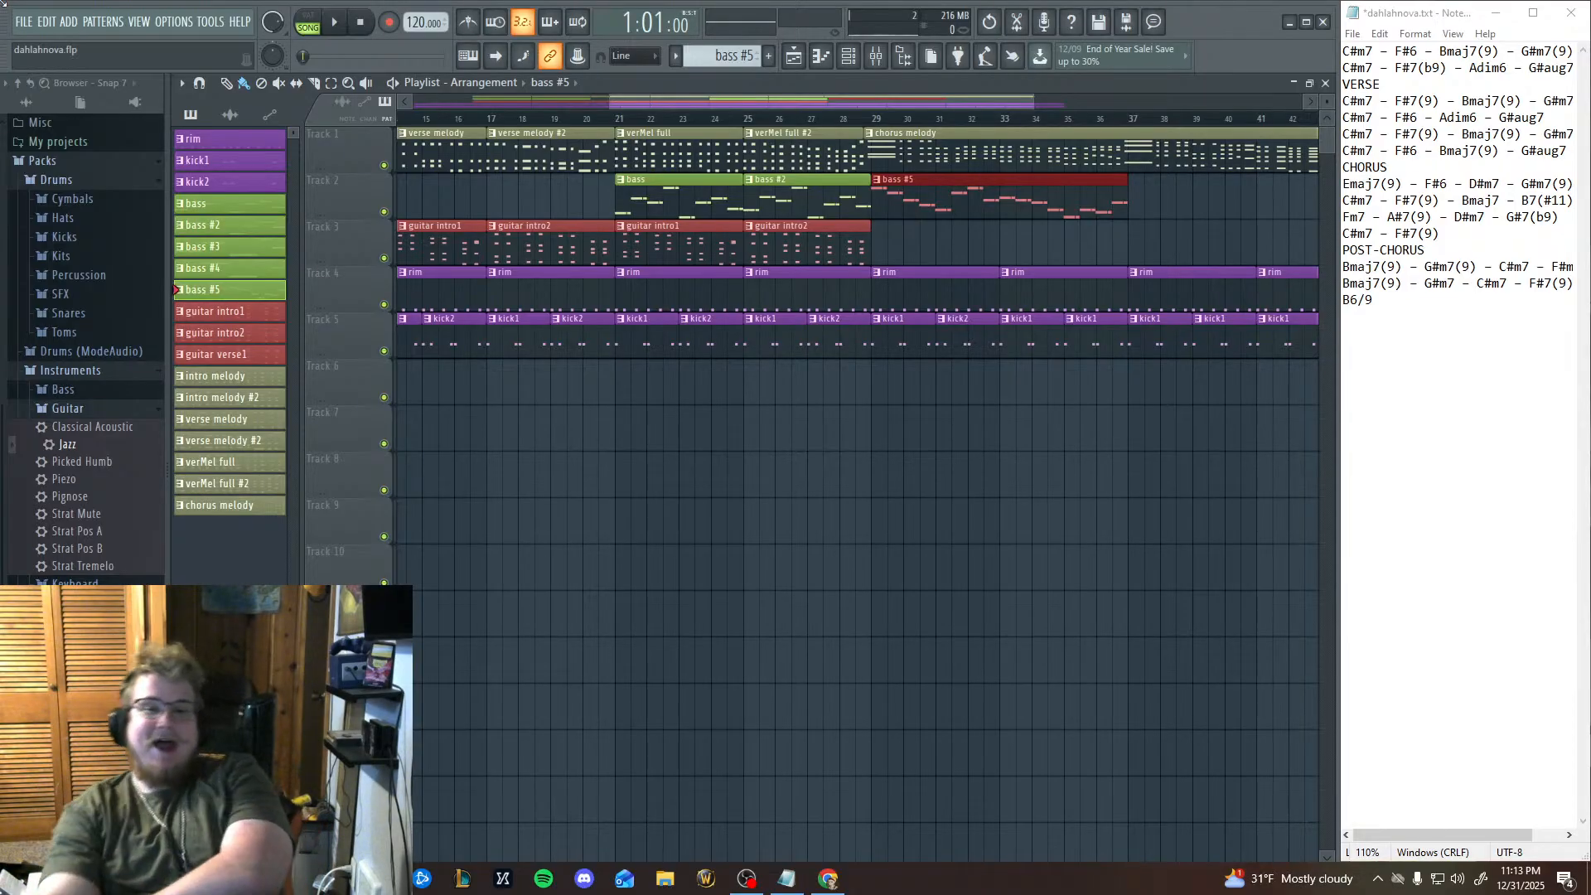
Play the chorus from bar 29 to hear the whole bass #5 line against the melody, and stop it.
left_click(878, 120)
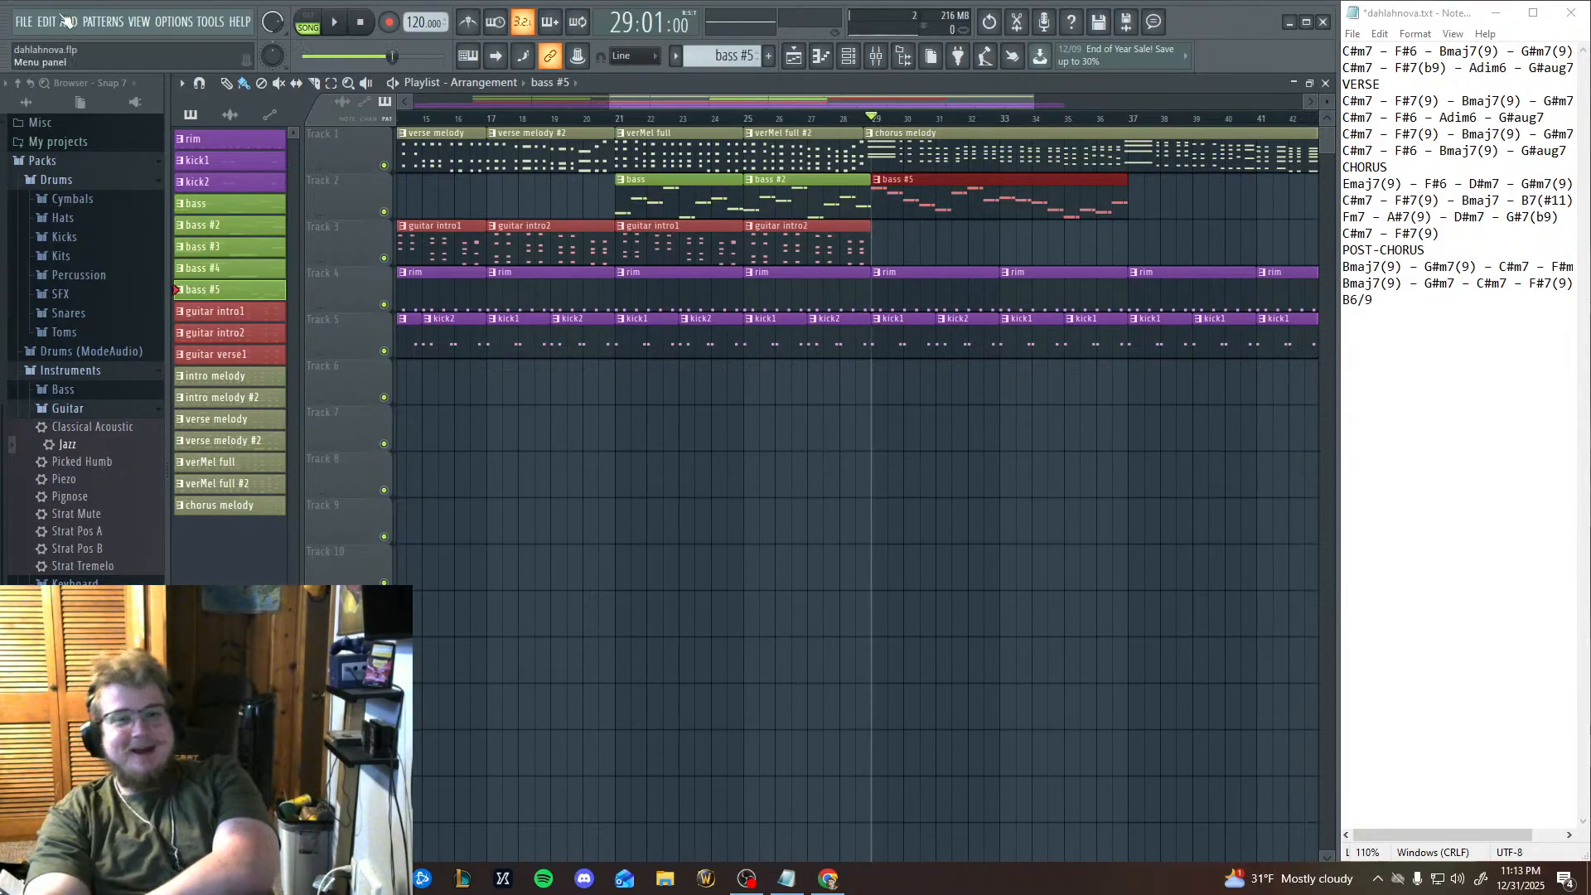
key("space")
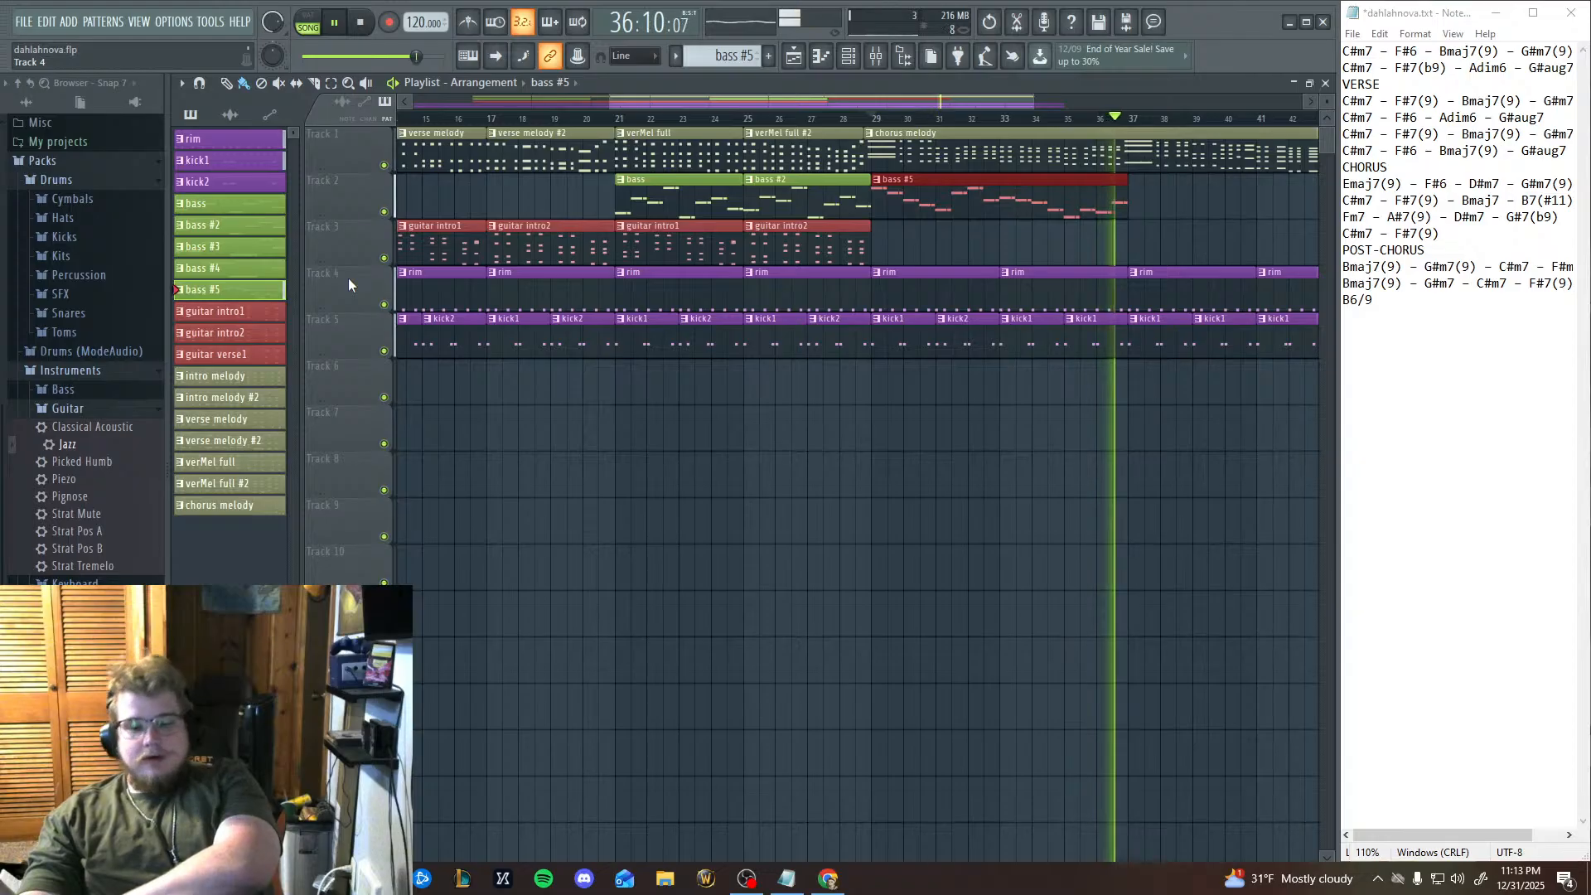
key("space")
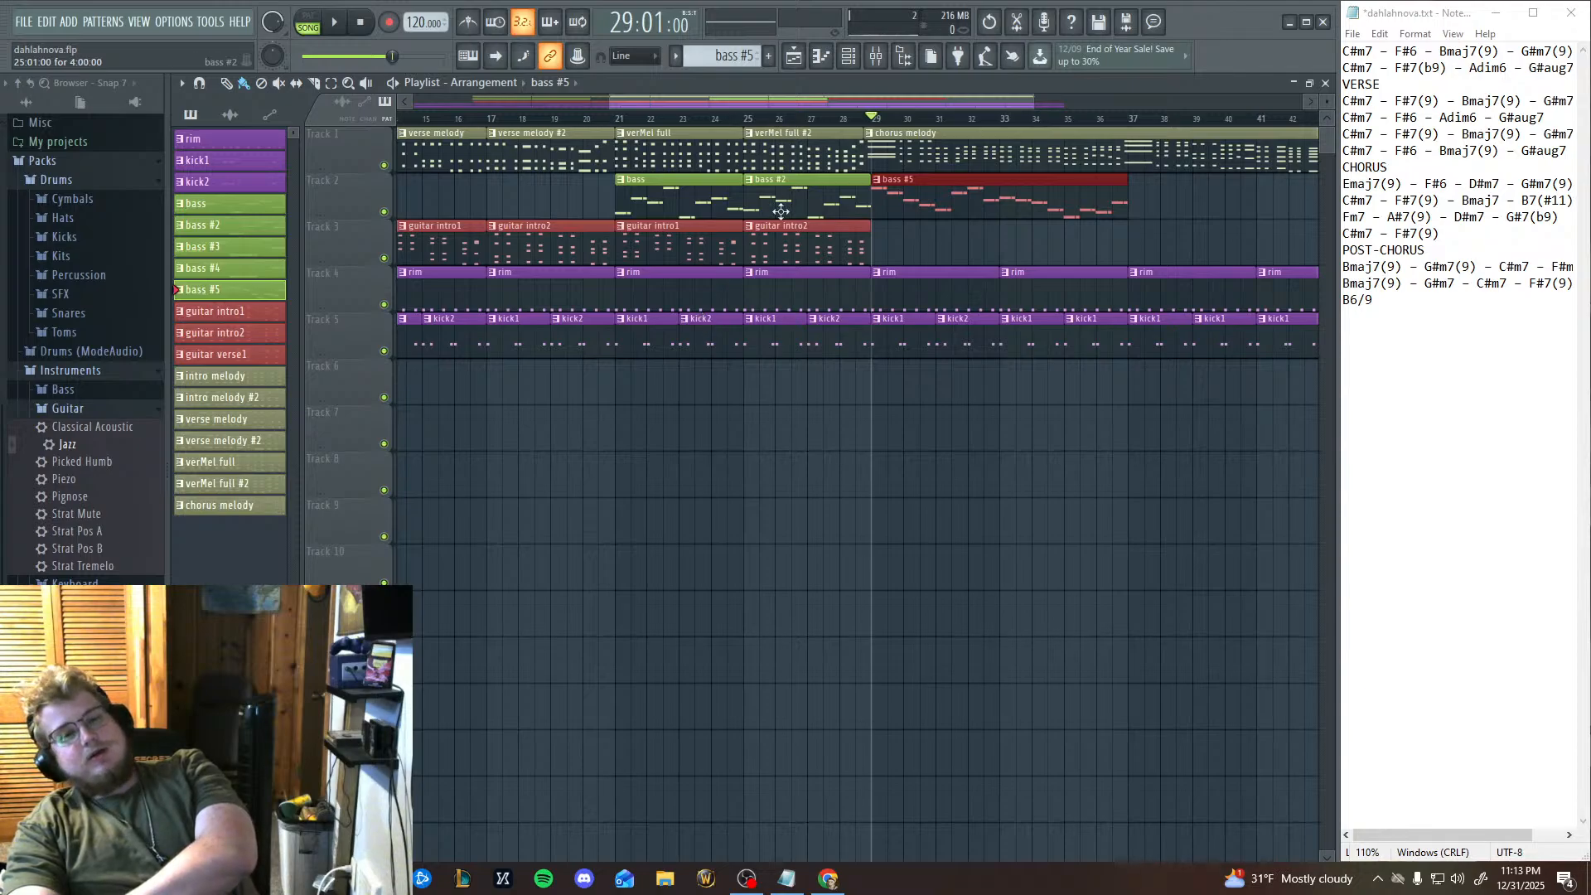
View the bass line in the enlarged piano roll, collapse it again, and restore the Playlist to a smaller floating window.
left_click(829, 59)
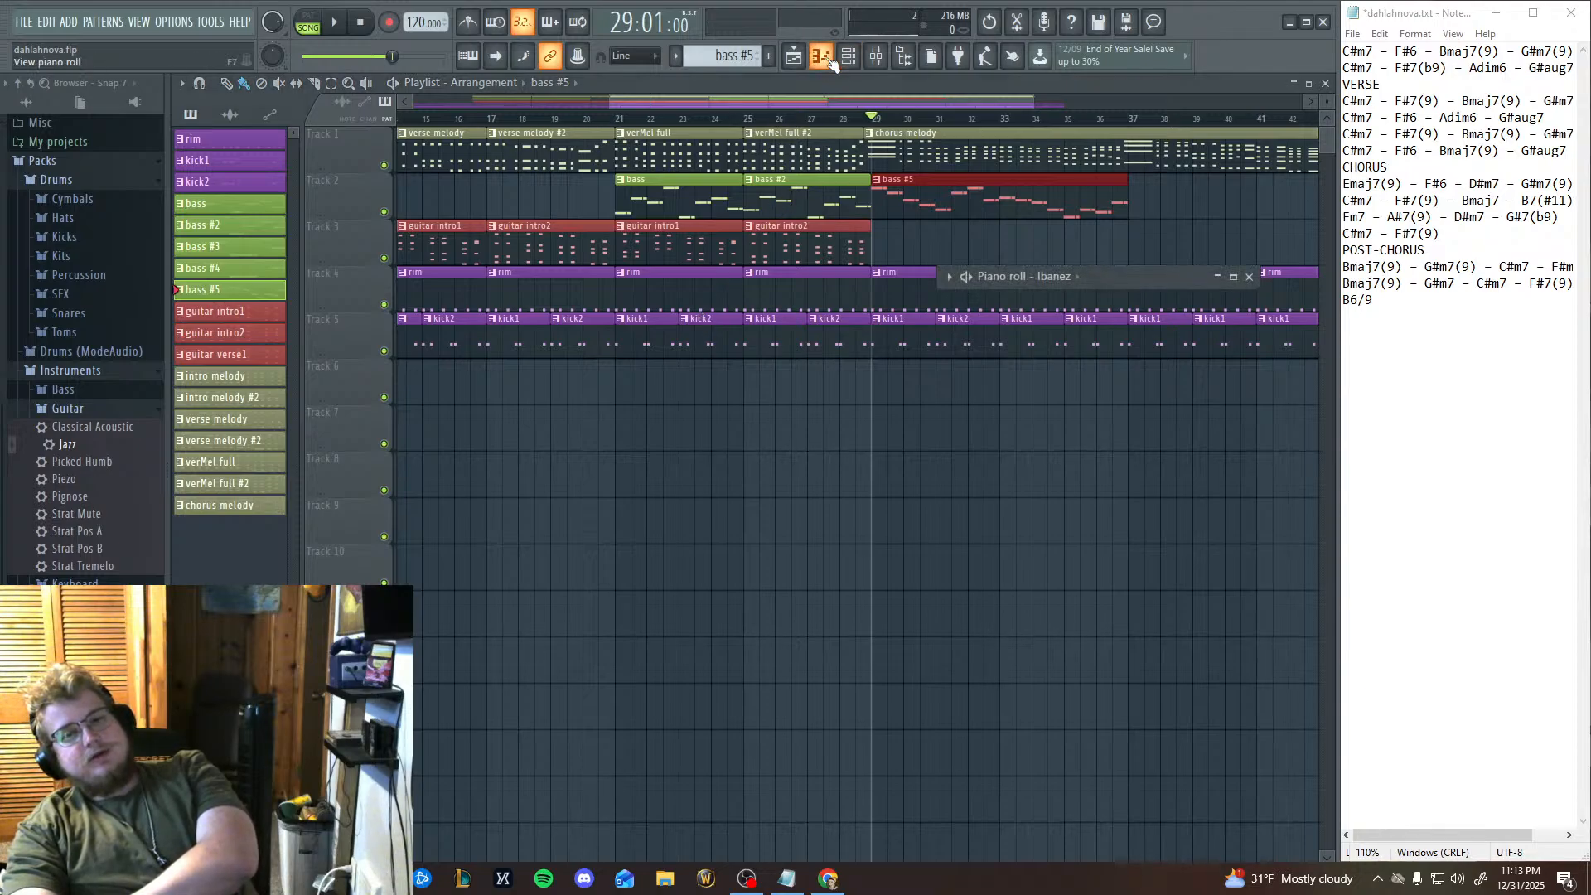
left_click(1234, 277)
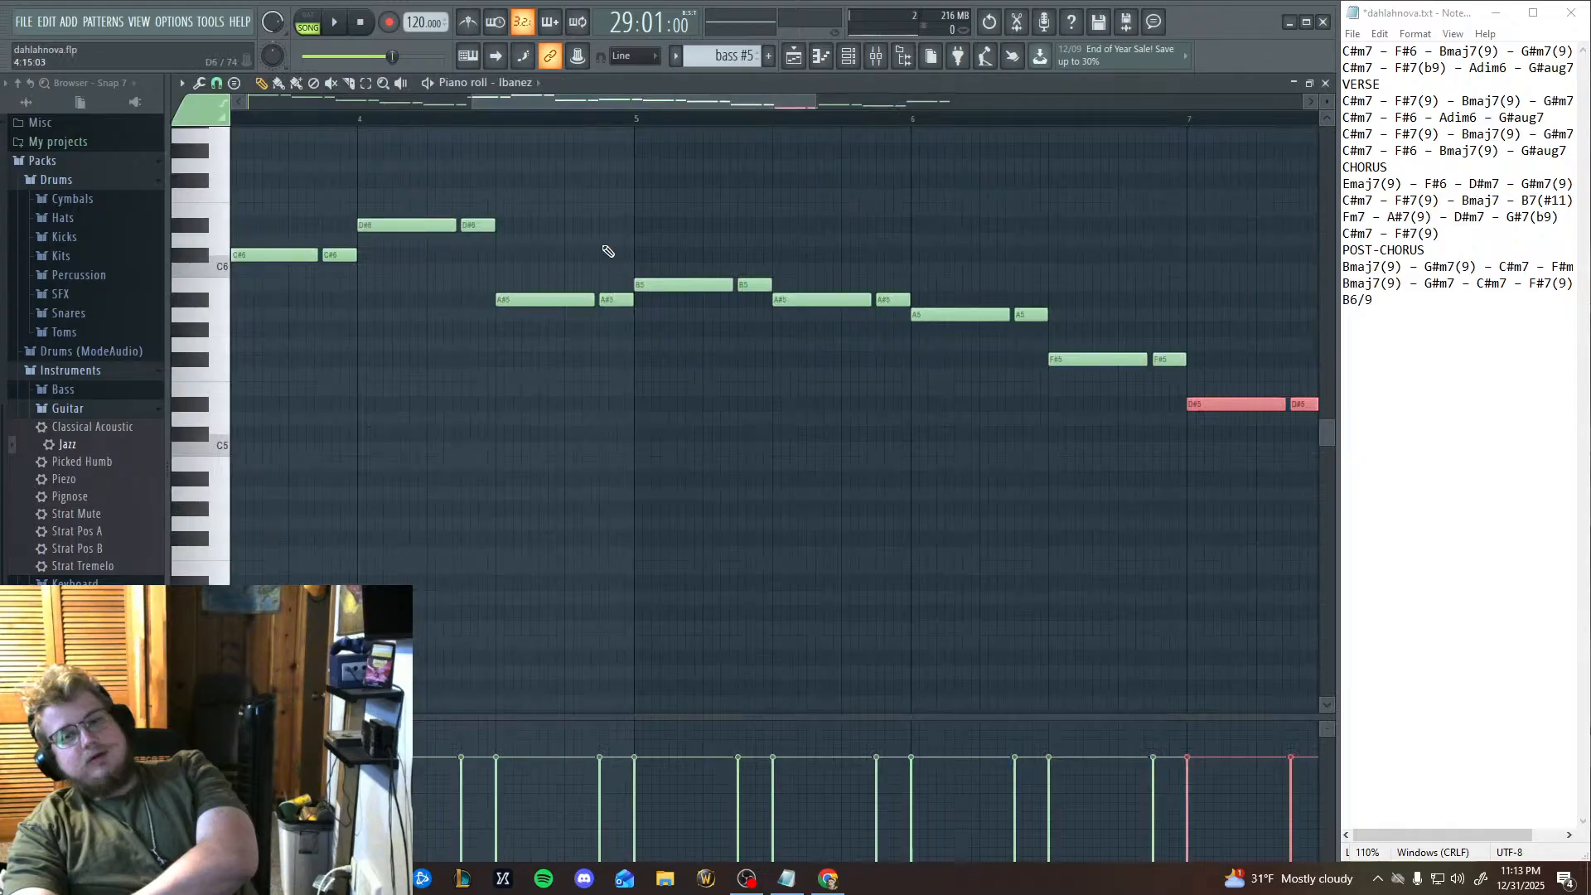
left_click(1309, 83)
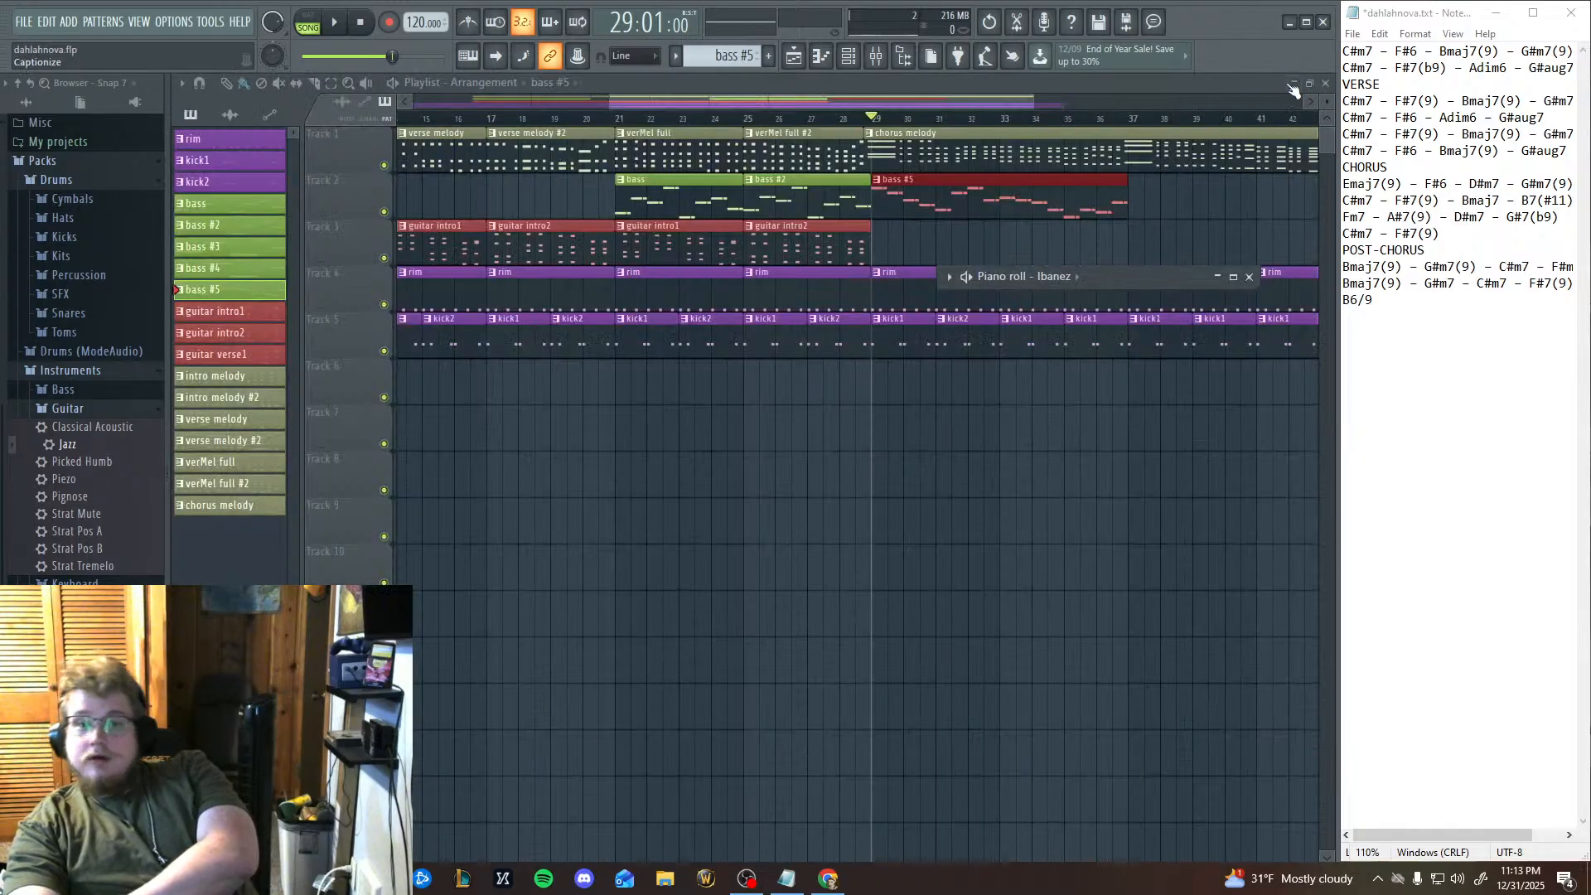
left_click(1310, 83)
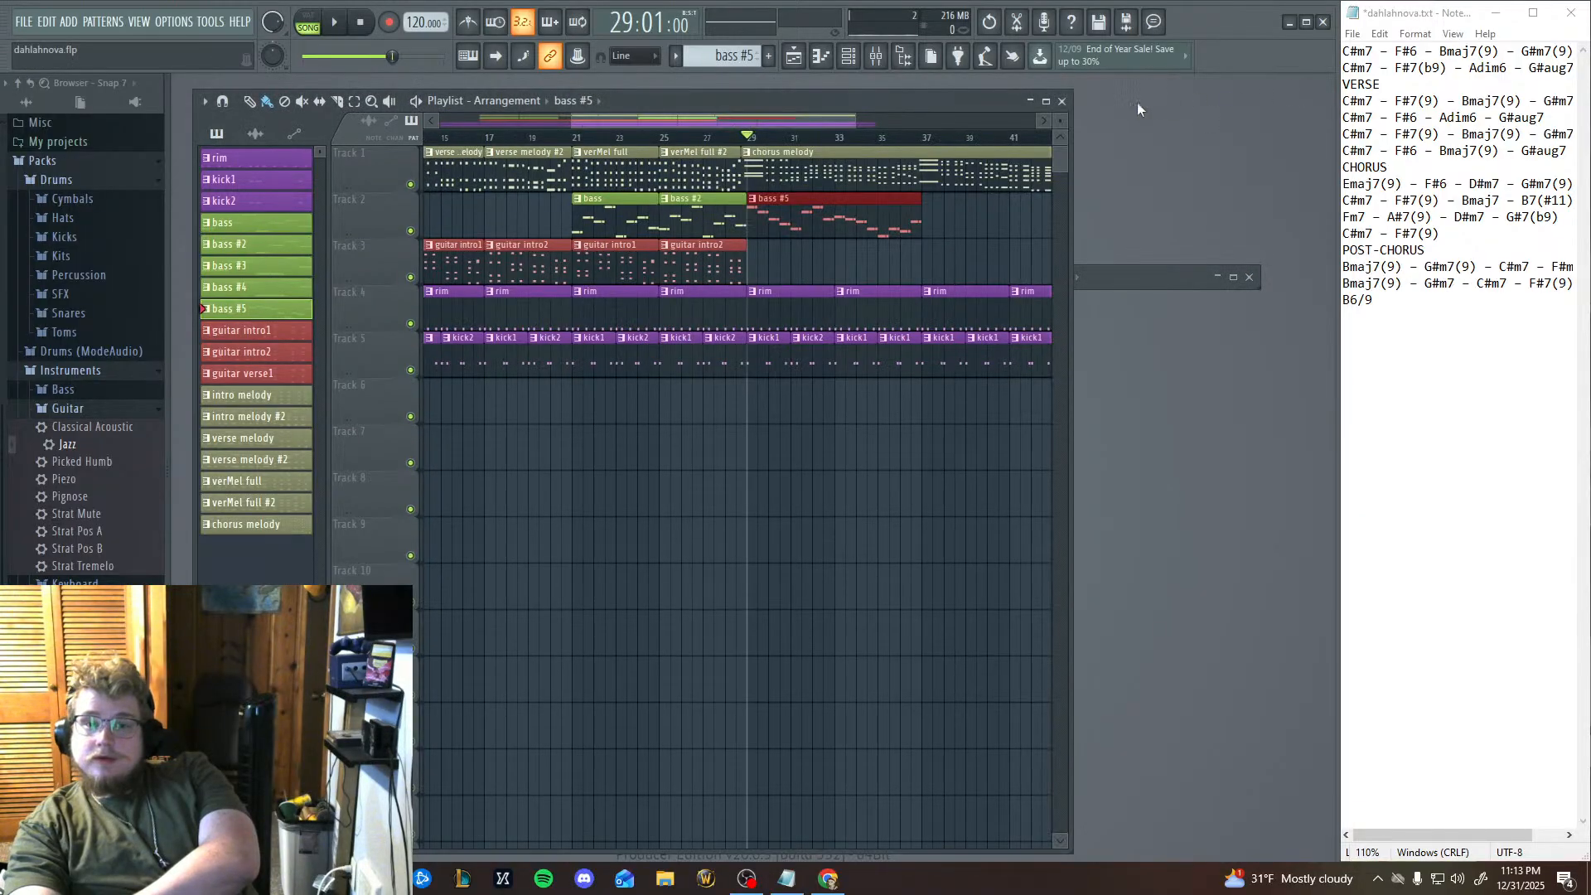
Enlarge the Playlist, open the bass #5 piano roll, and compare its Ibanez channel with the Classical Acoustic channel.
left_click(1046, 101)
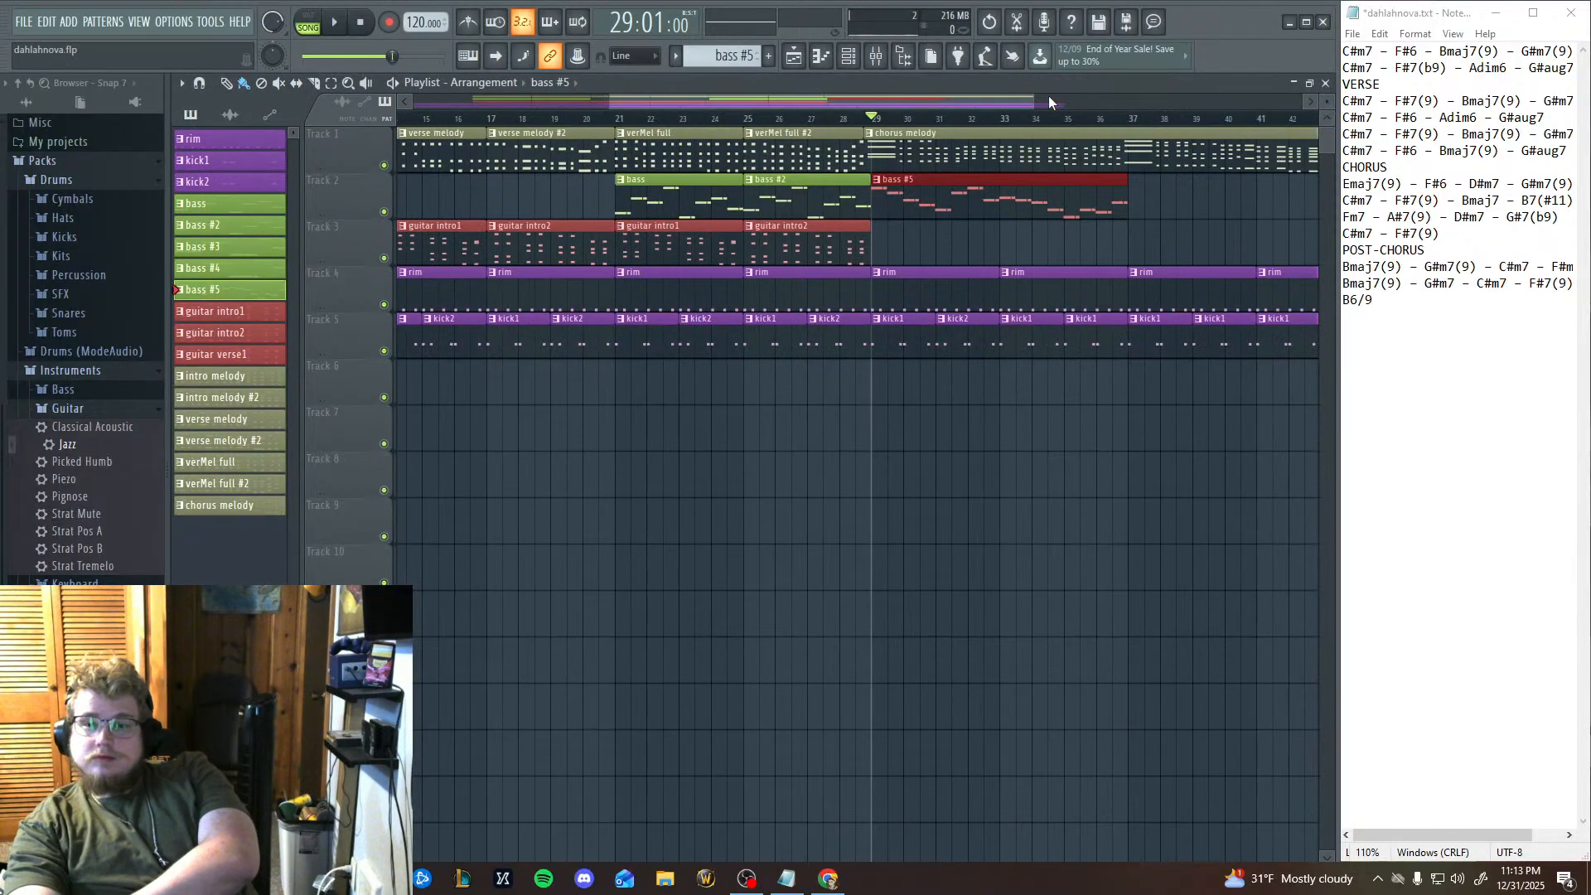
left_click(820, 55)
left_click(1222, 280)
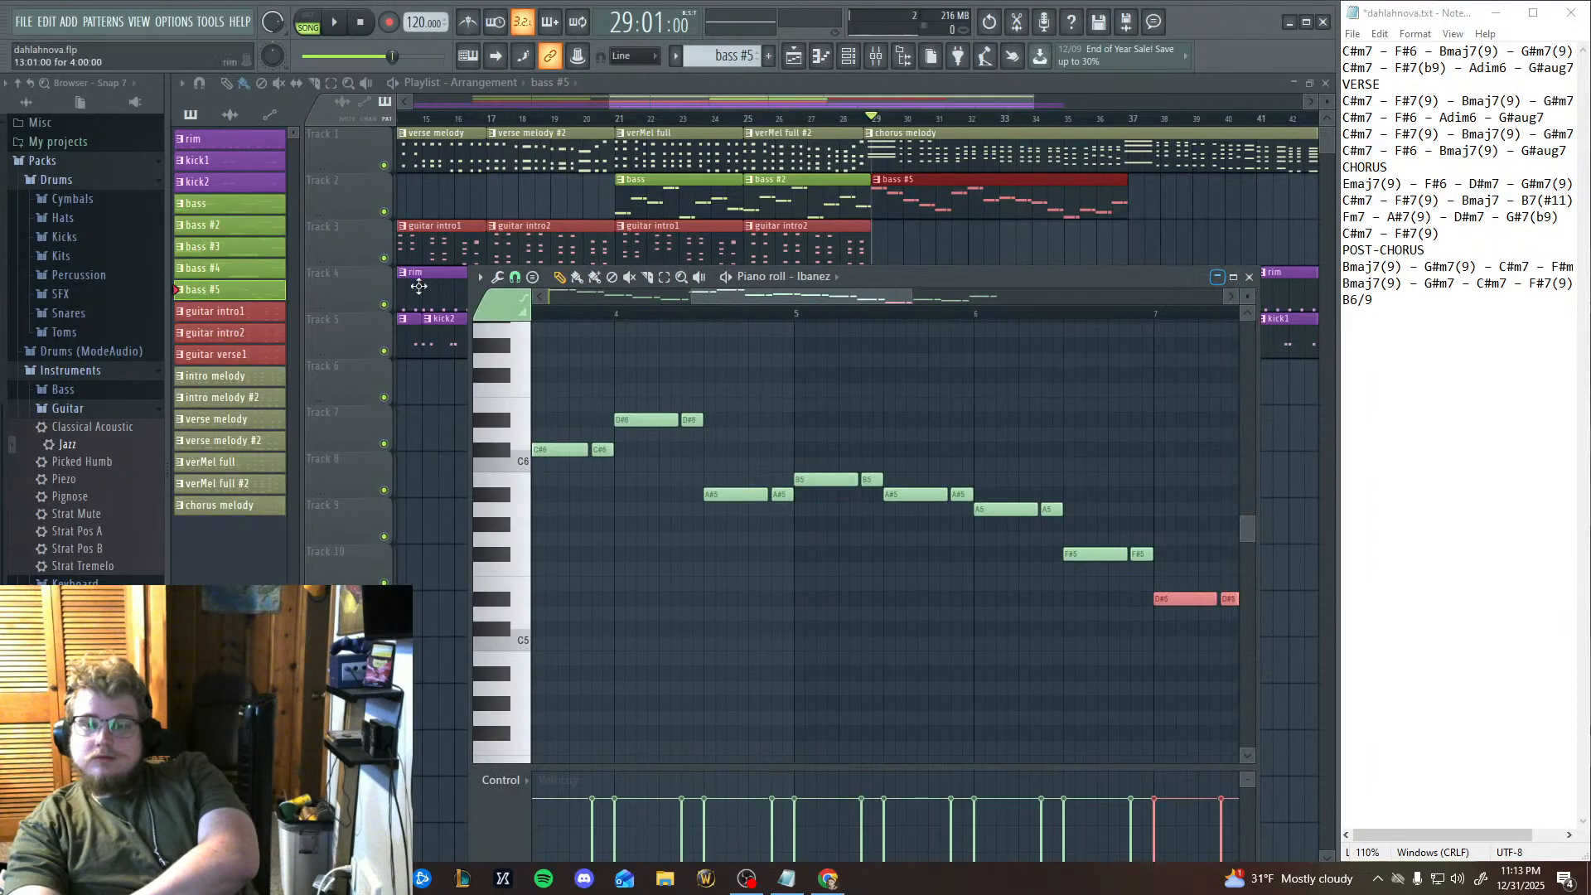
left_click_drag(641, 547, 813, 584)
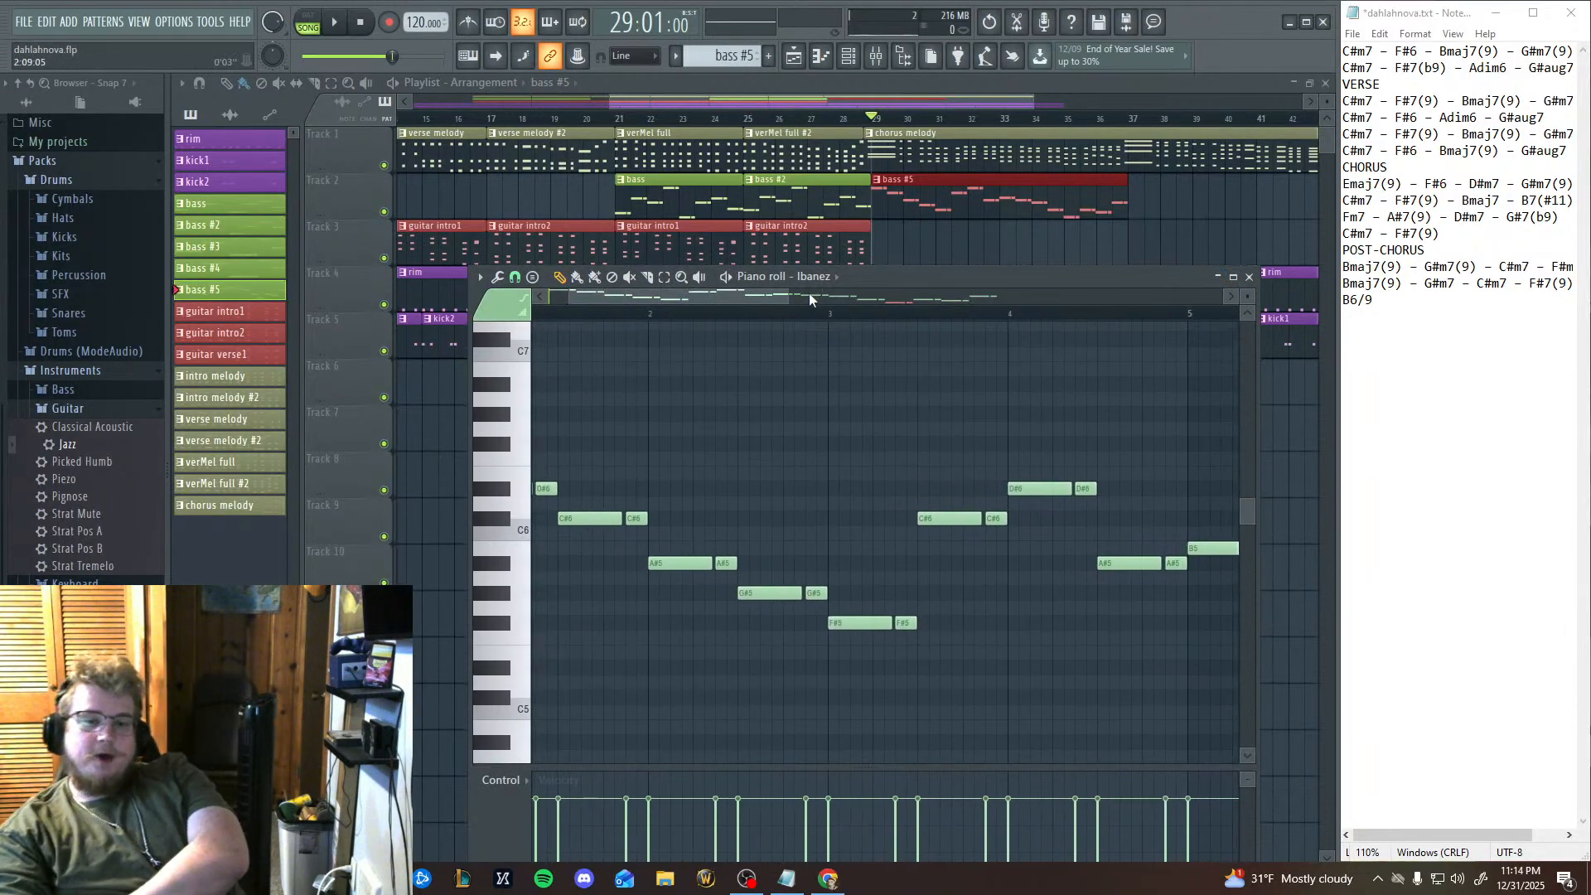
left_click(832, 279)
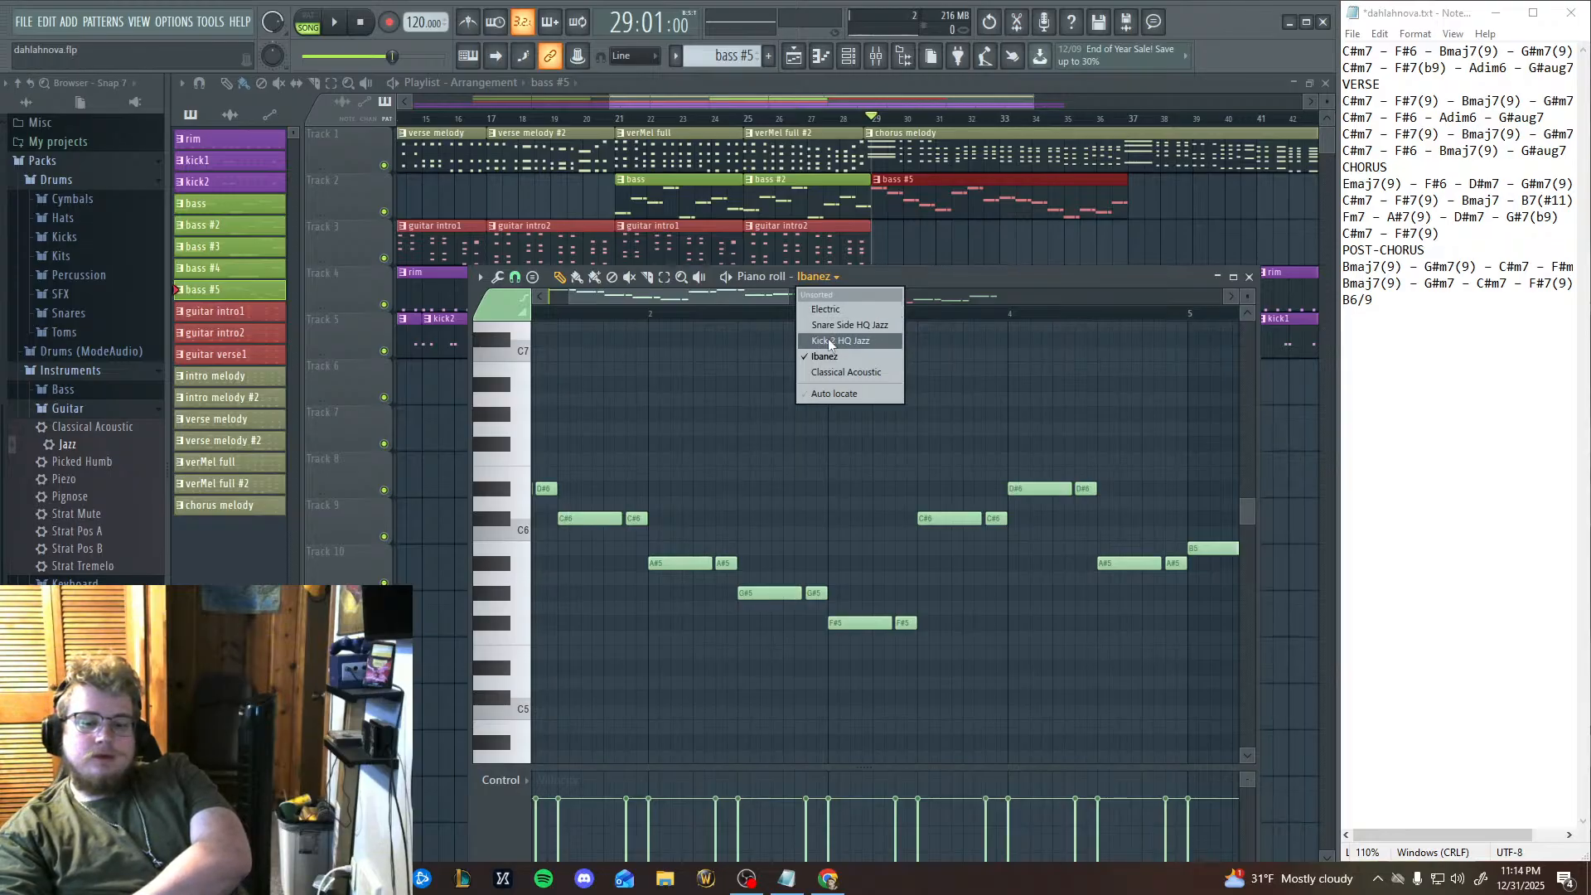
left_click(824, 373)
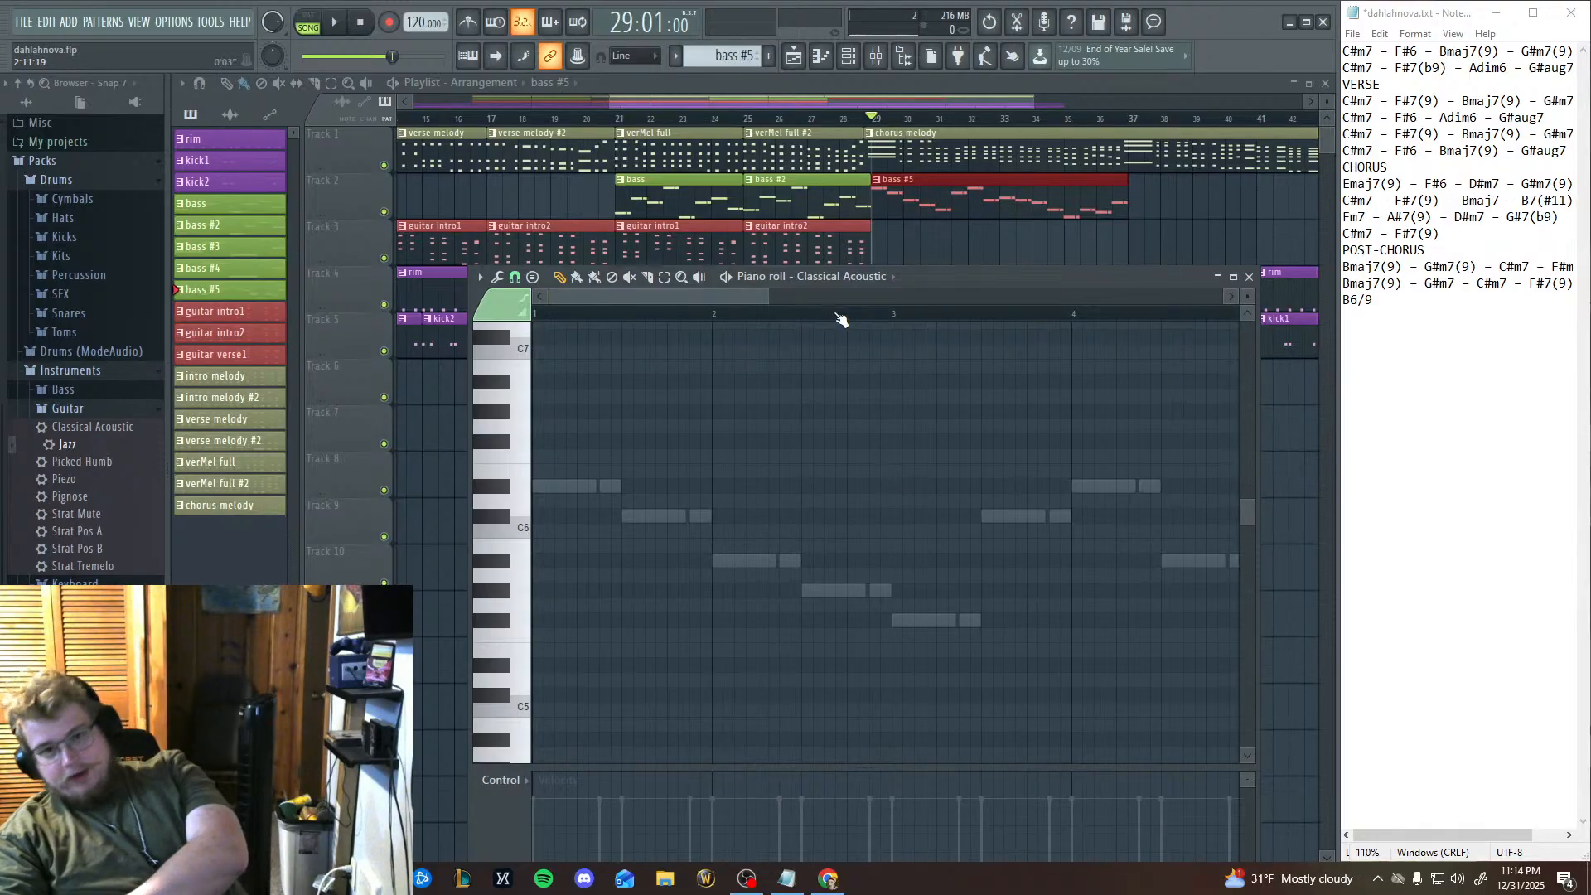
left_click(841, 277)
left_click(828, 357)
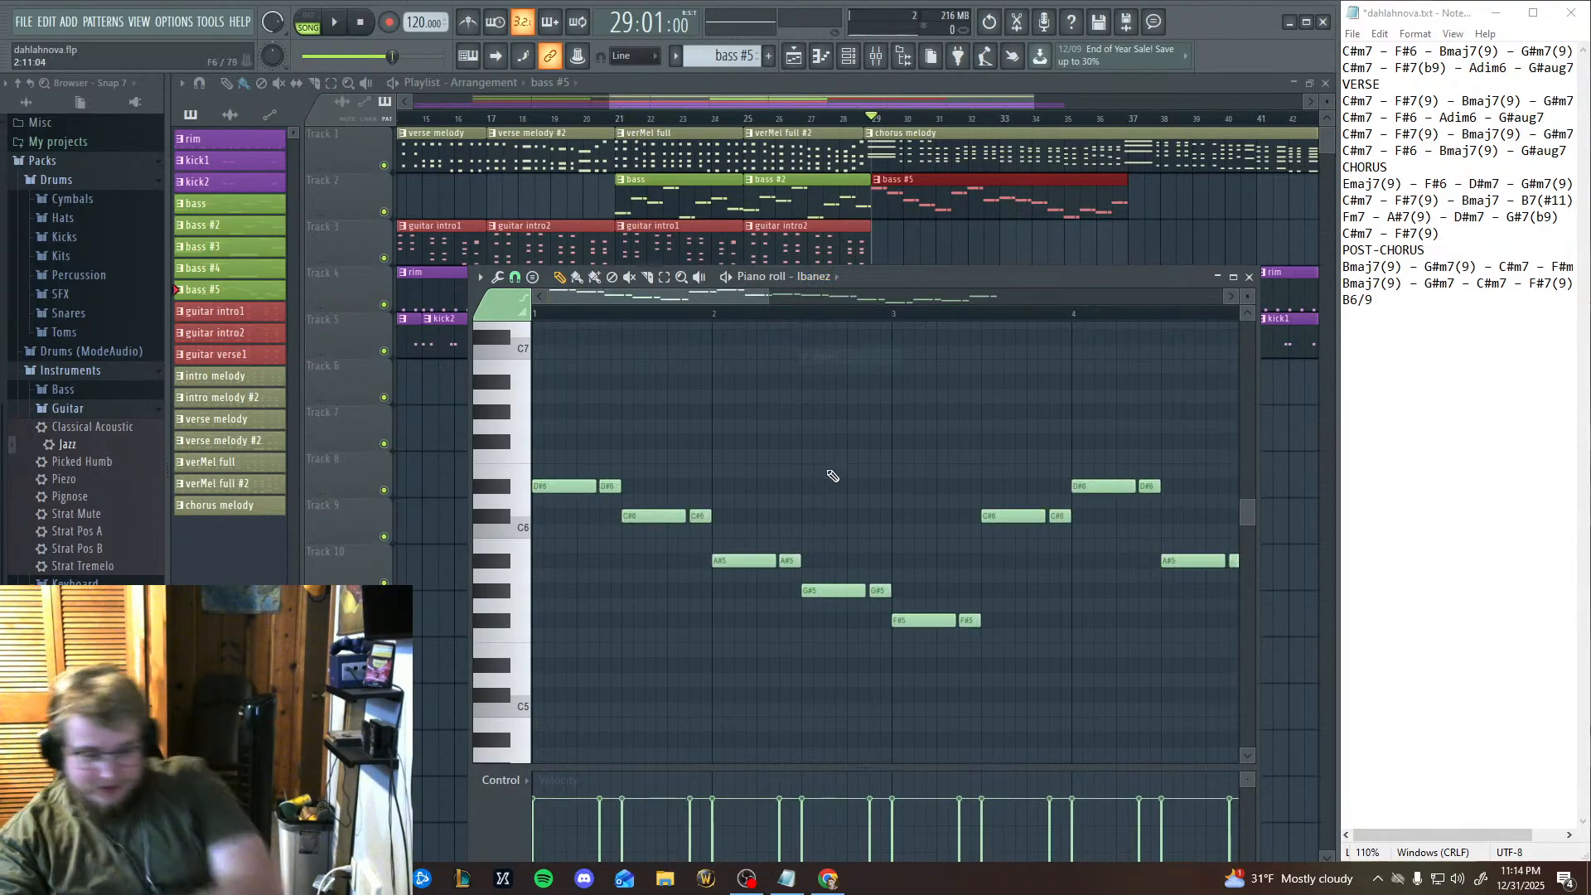
Move all bass #5 notes from the Ibanez channel to Classical Acoustic, and play the chorus briefly from bar 29.
key("ctrl+x")
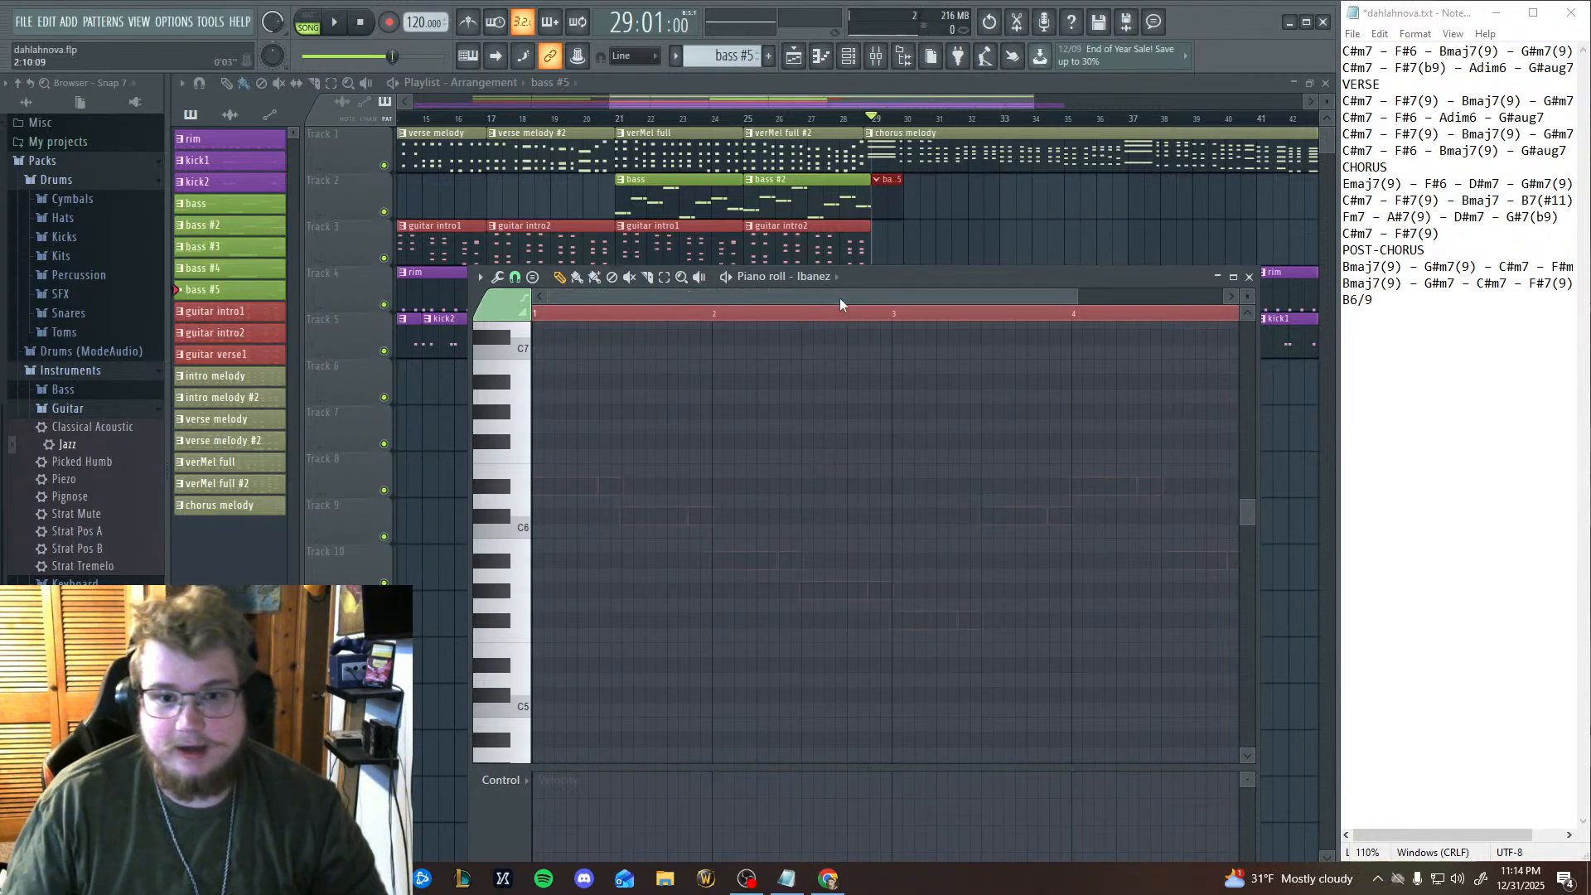
left_click(834, 278)
left_click(843, 363)
left_click(829, 278)
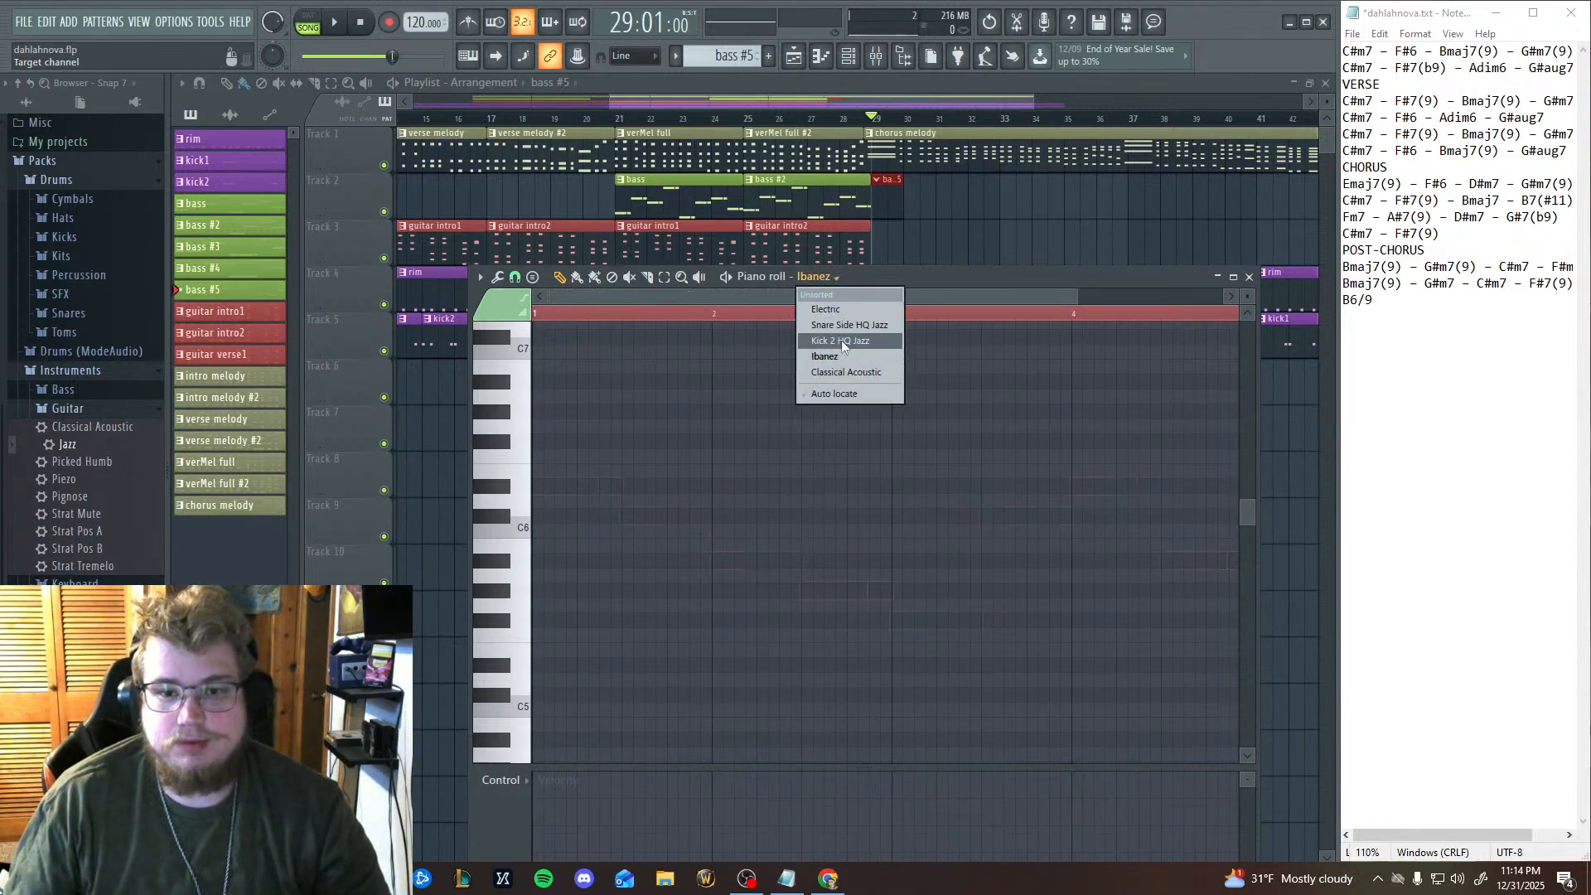
left_click(844, 372)
key("ctrl+v")
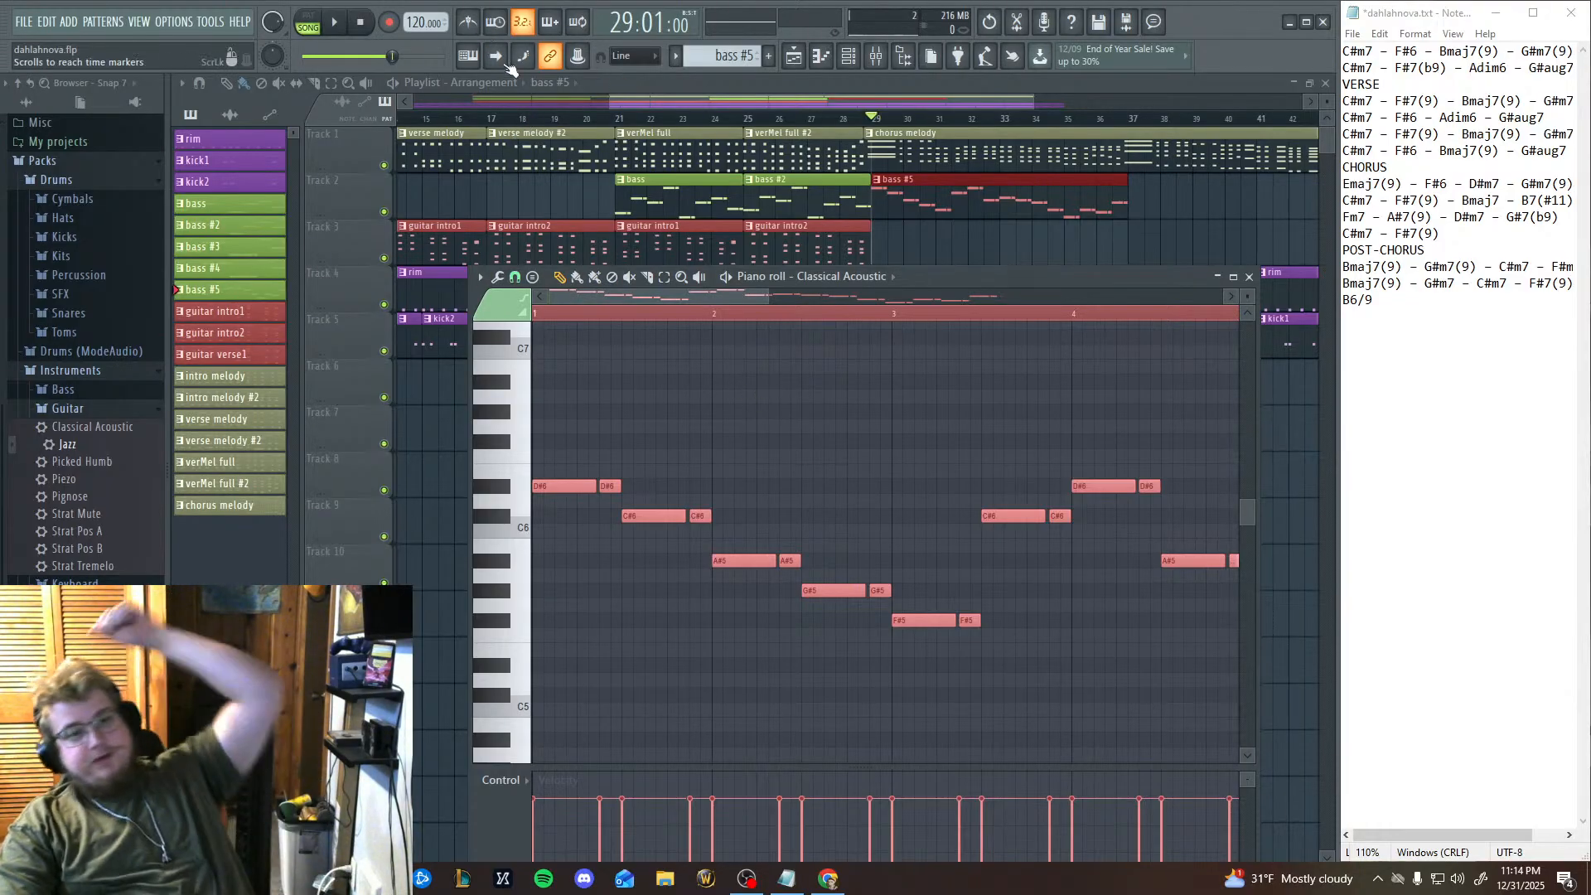
left_click(337, 25)
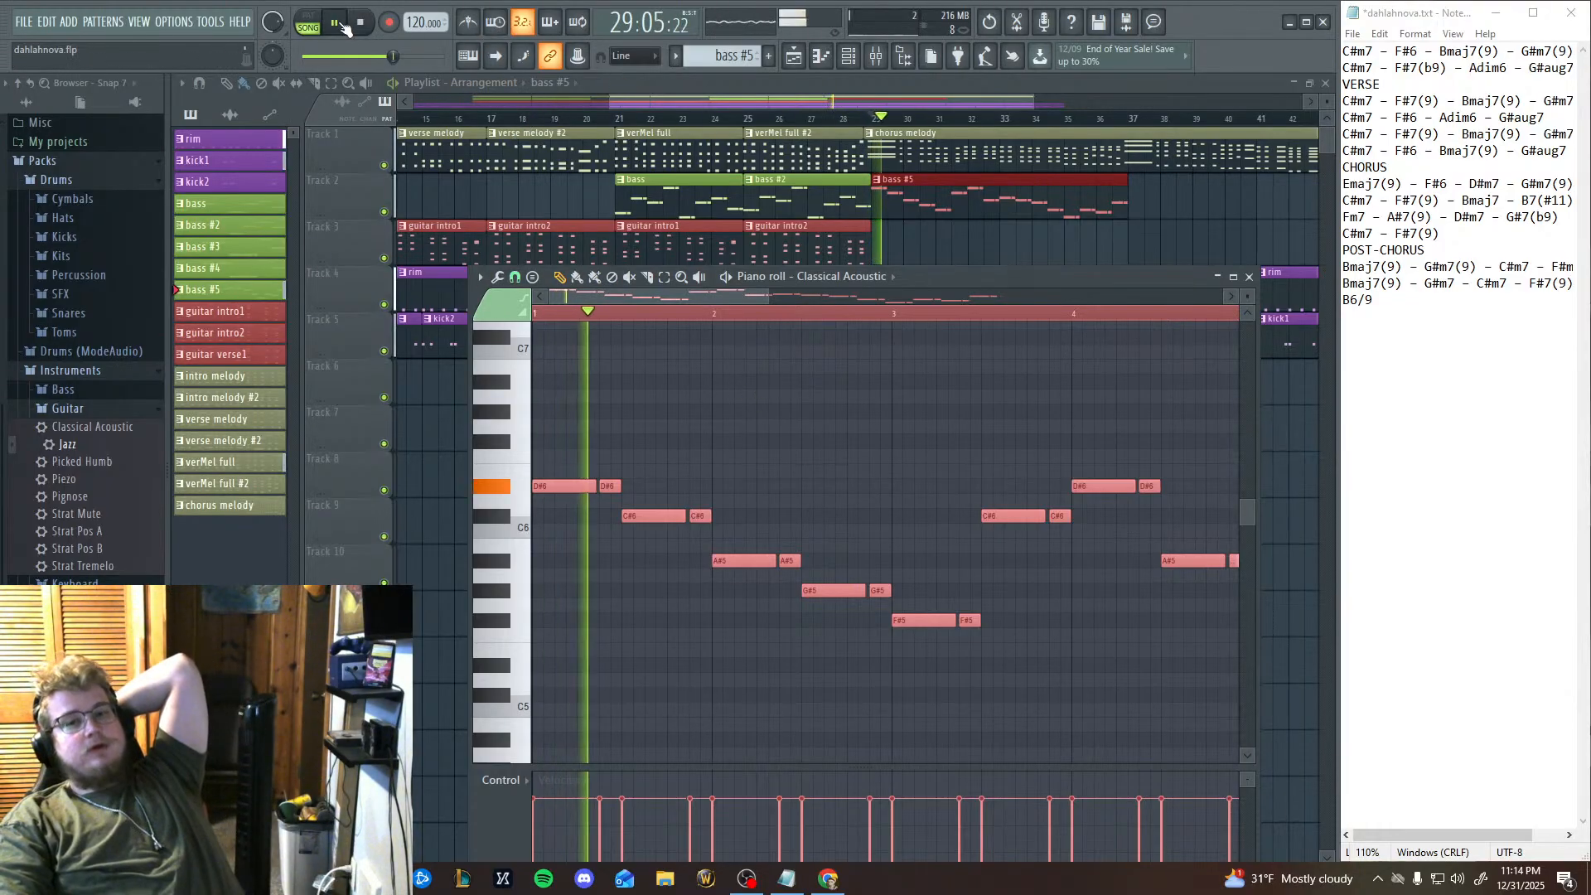
left_click(338, 25)
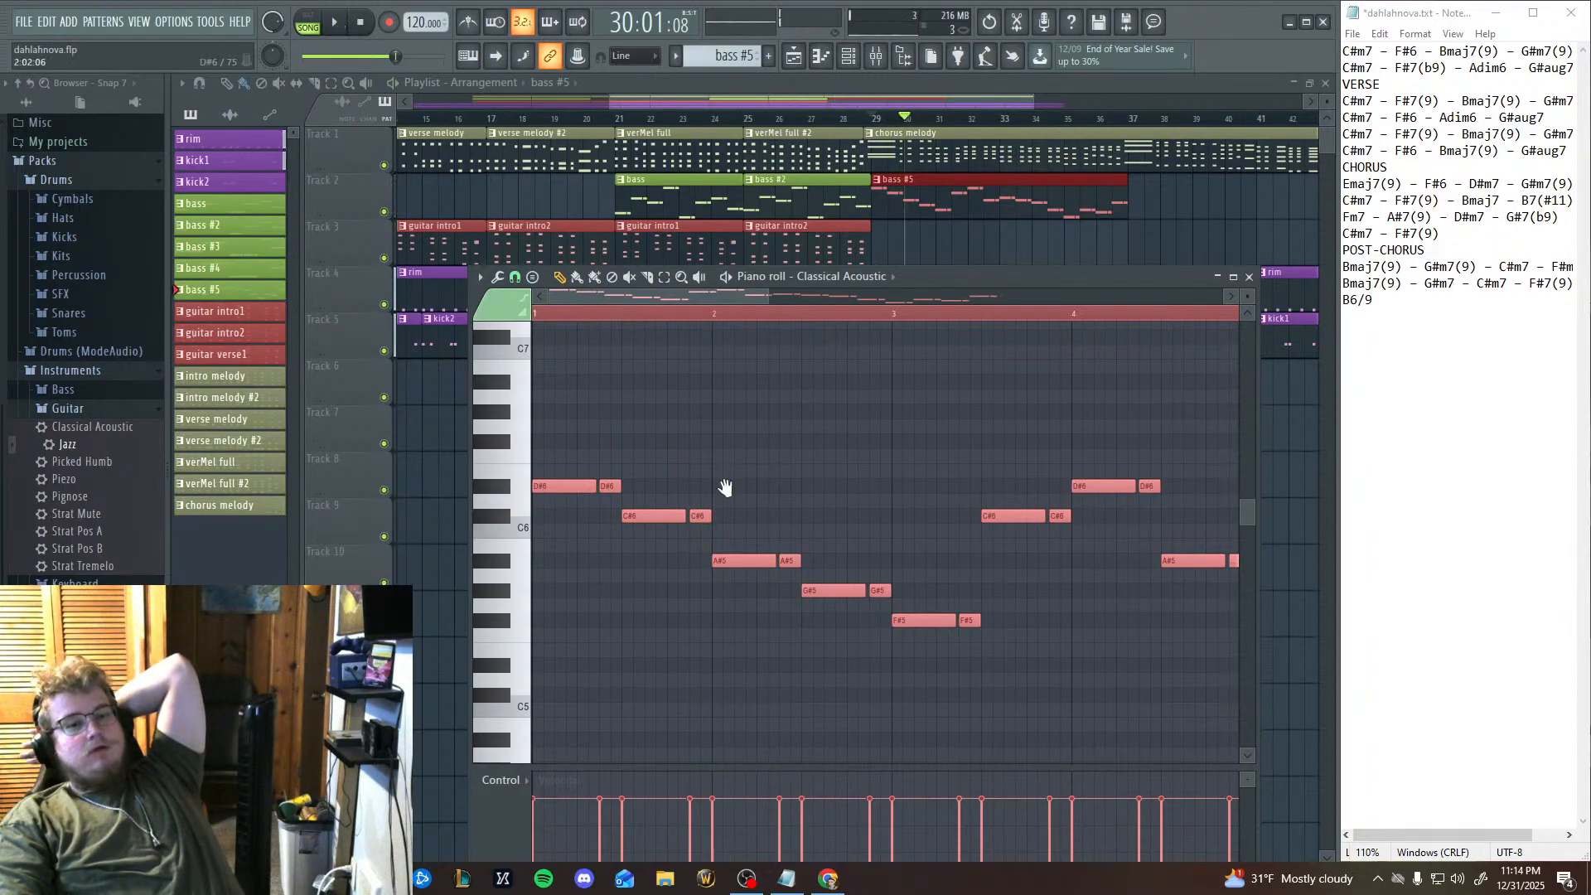
Transpose all the Classical Acoustic notes down one octave so the line starts on D#5, and play the result.
scroll(810, 551, "down", 4)
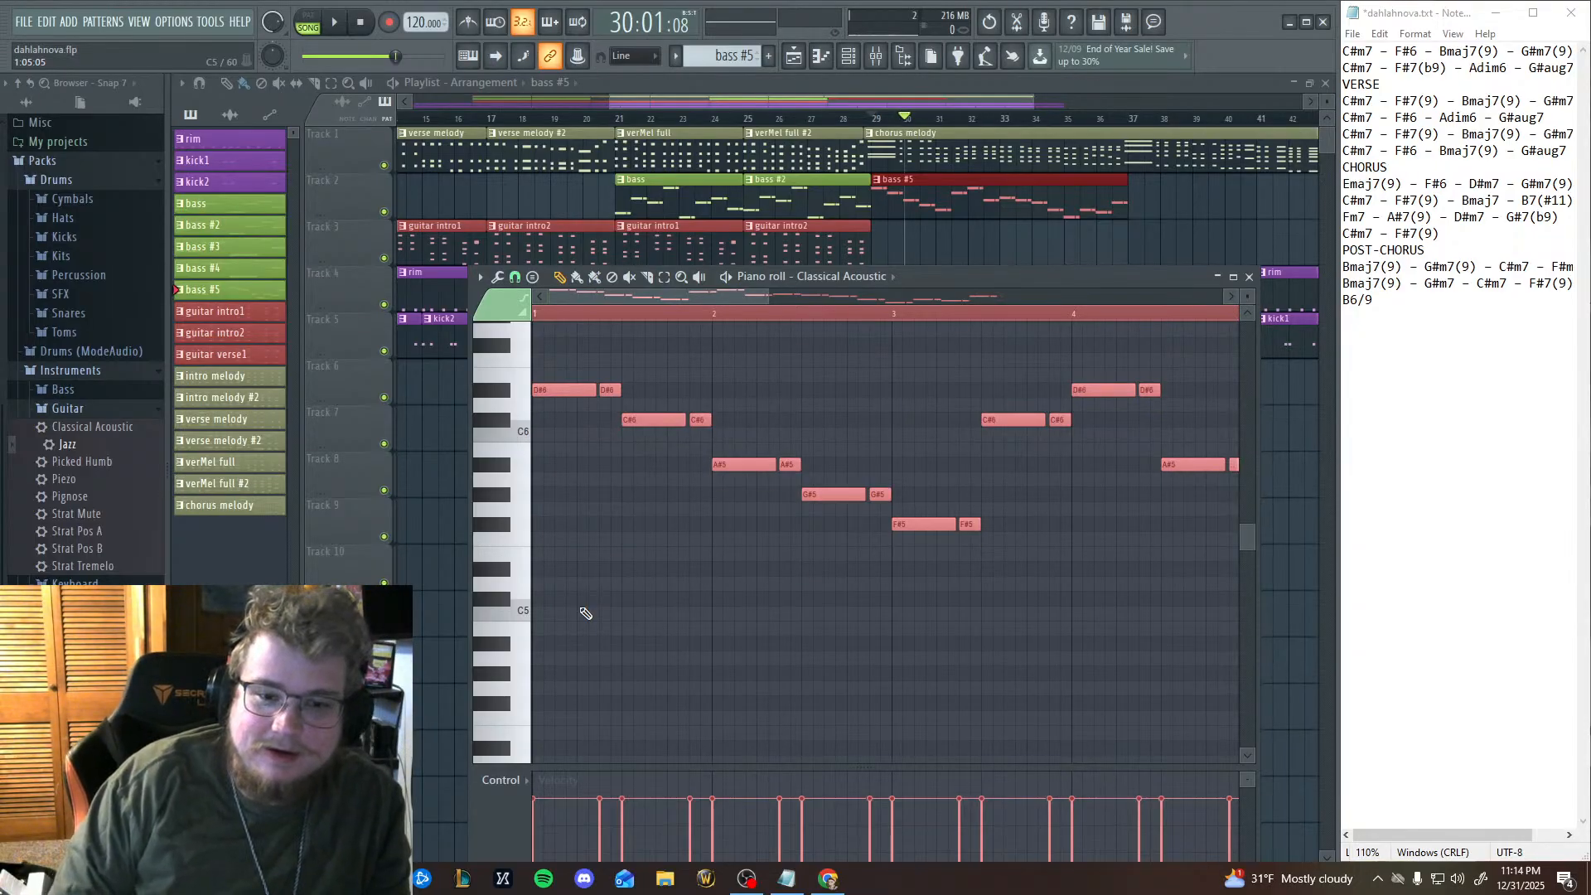
key("shift+Down")
key("shift+Down")
key("shift+Down")
key("shift+Down")
key("shift+Down")
key("shift+Down")
key("shift+Down")
key("shift+Down")
key("shift+Down")
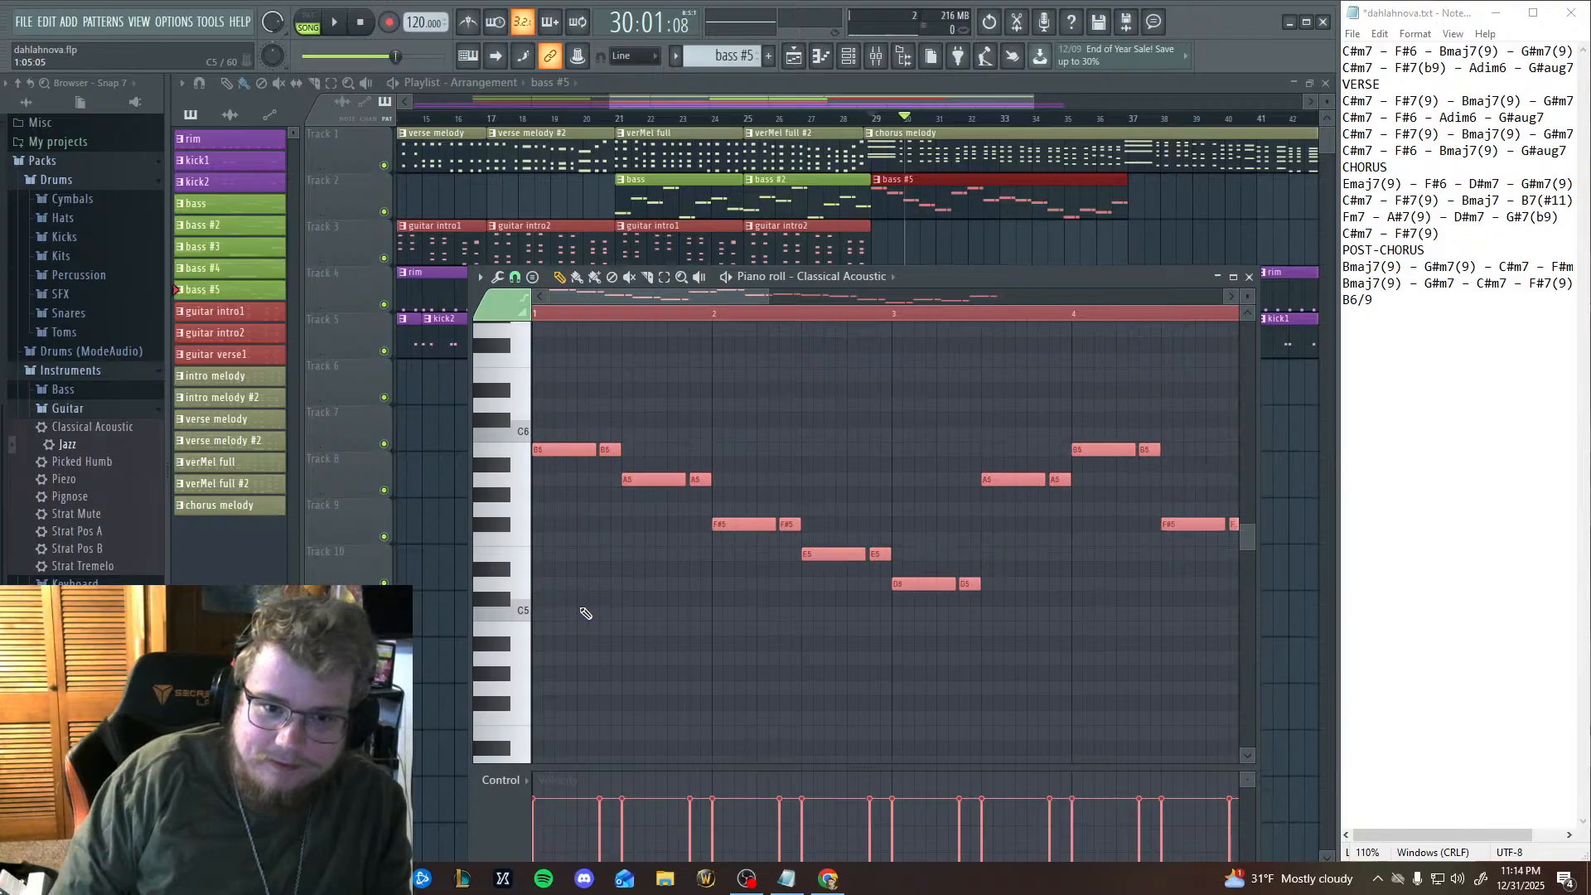
key("shift+Down")
key("shift+Down")
key("shift+Down")
key("shift+Down")
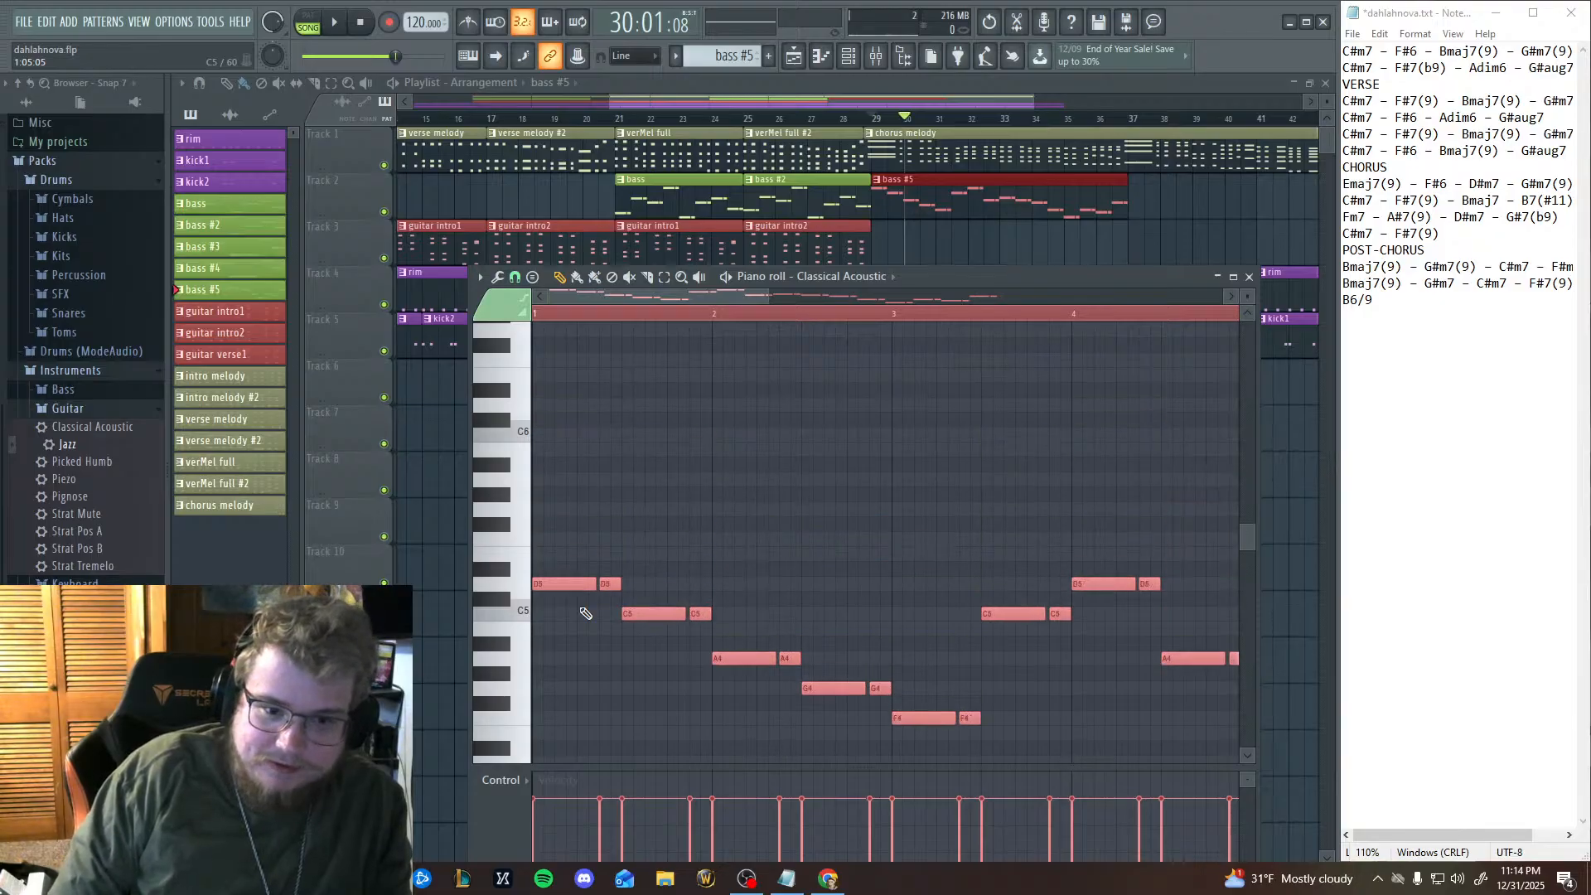
key("shift+Up")
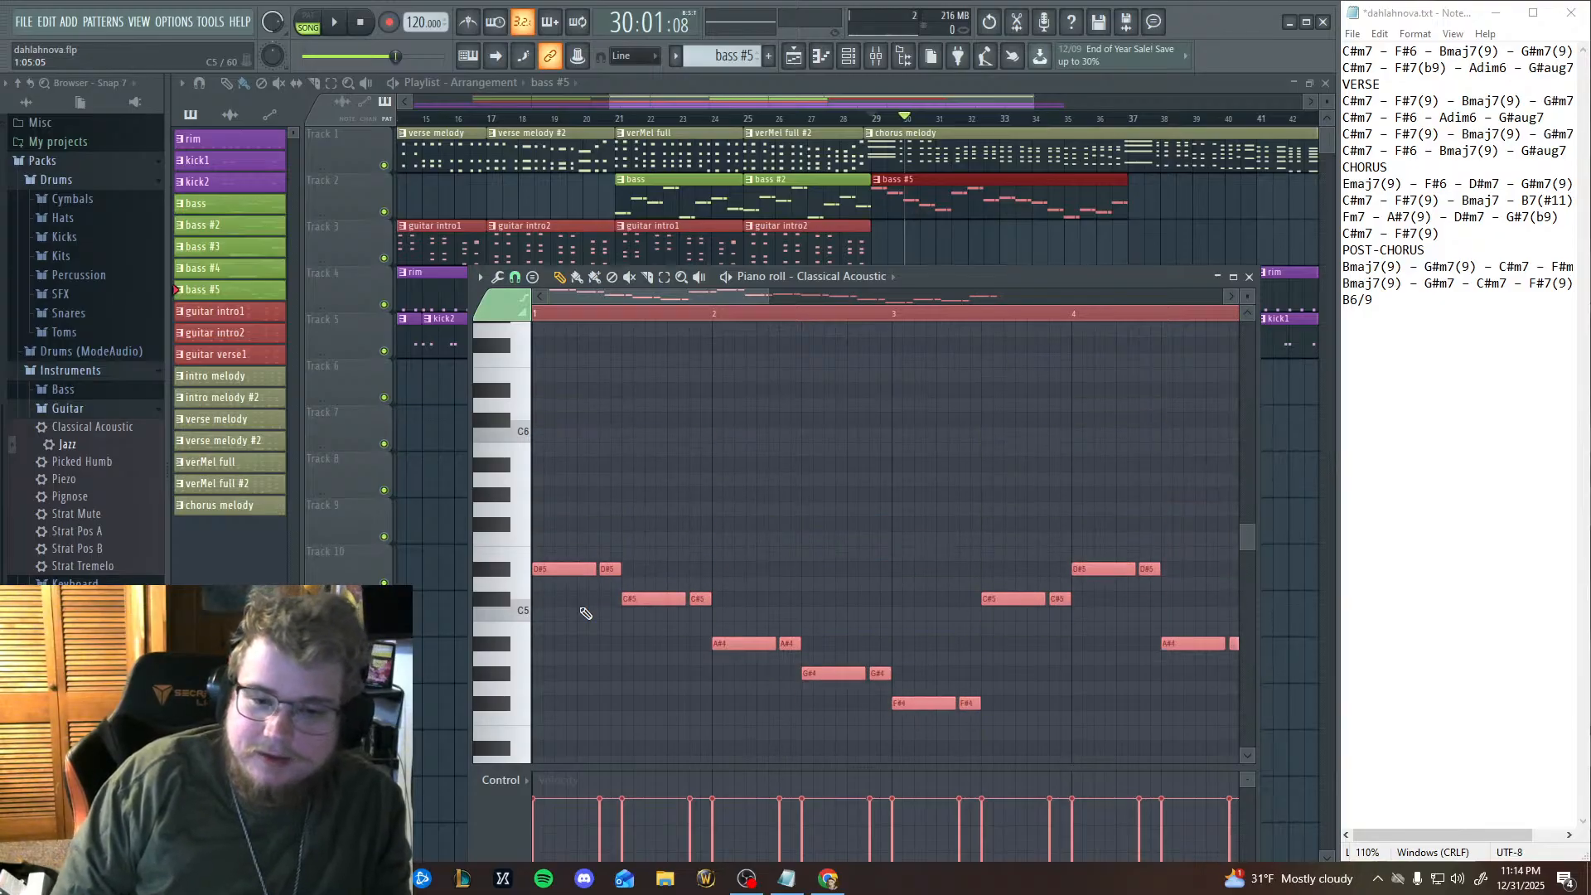
left_click(335, 33)
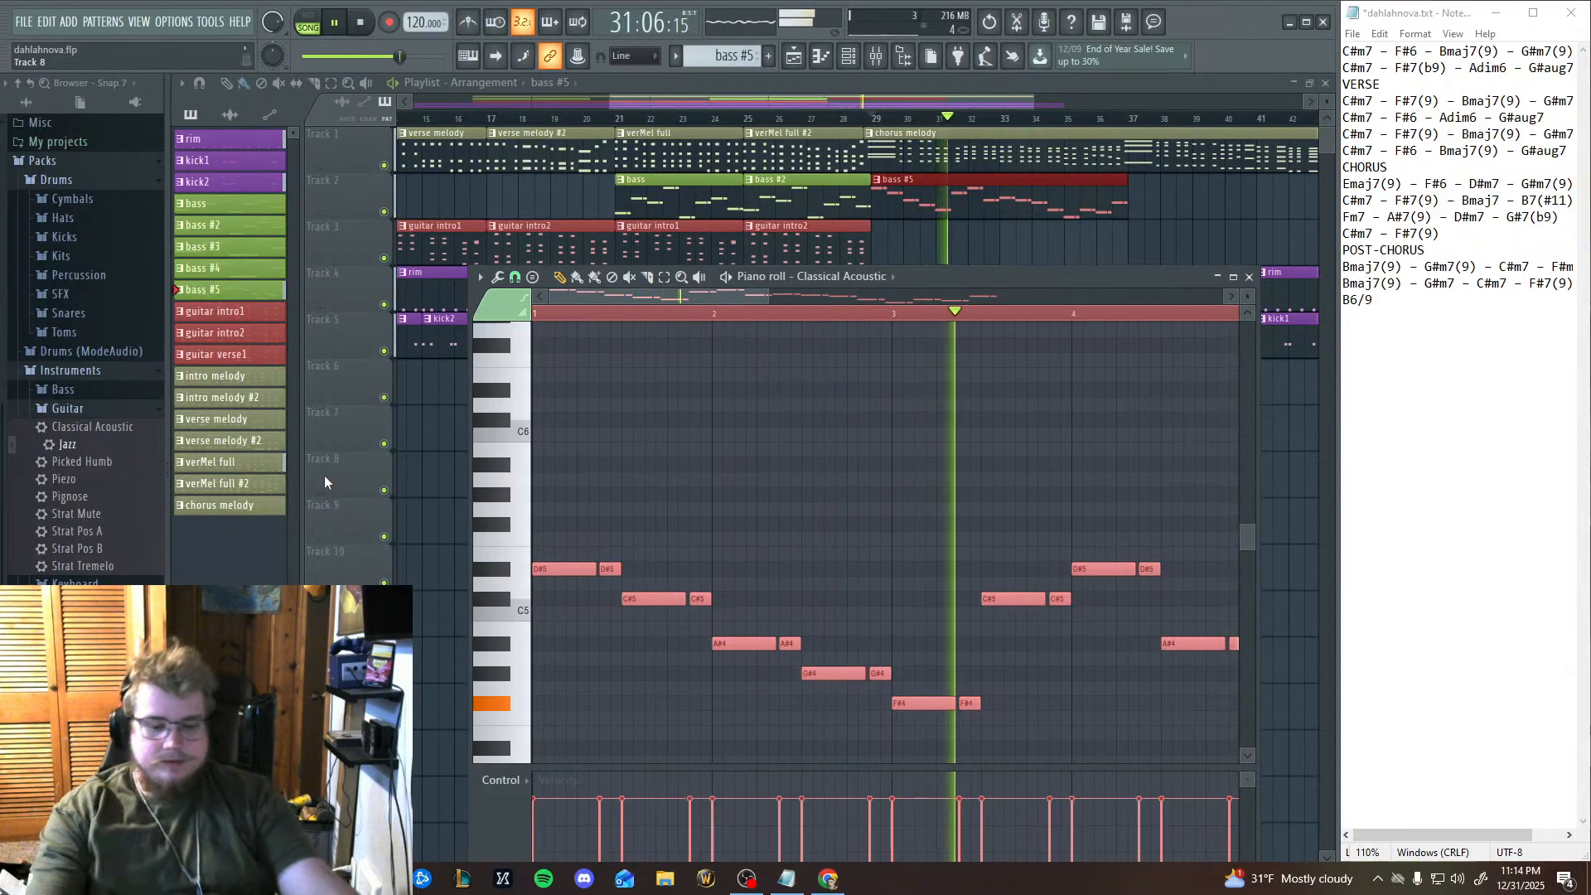
key("space")
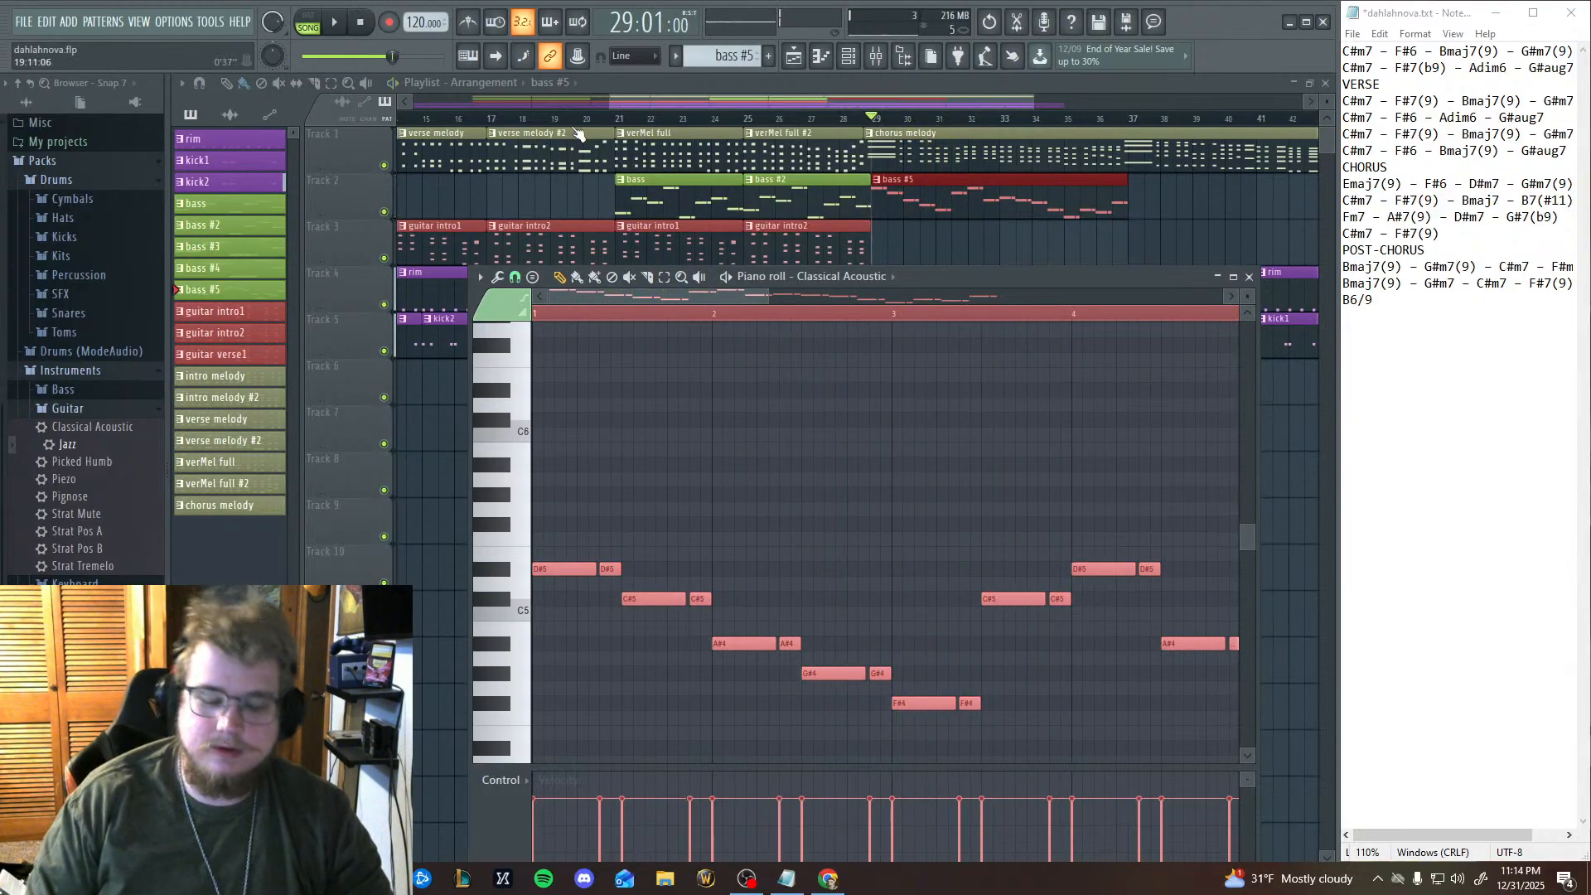
Transpose the Classical Acoustic notes down another octave to start on D#4, play the chorus from bar 29, and stop it.
key("shift+Down")
key("shift+Down")
key("shift+Down")
key("shift+Down")
key("shift+Down")
key("shift+Down")
key("shift+Down")
key("shift+Down")
key("shift+Down")
key("shift+Down")
key("shift+Down")
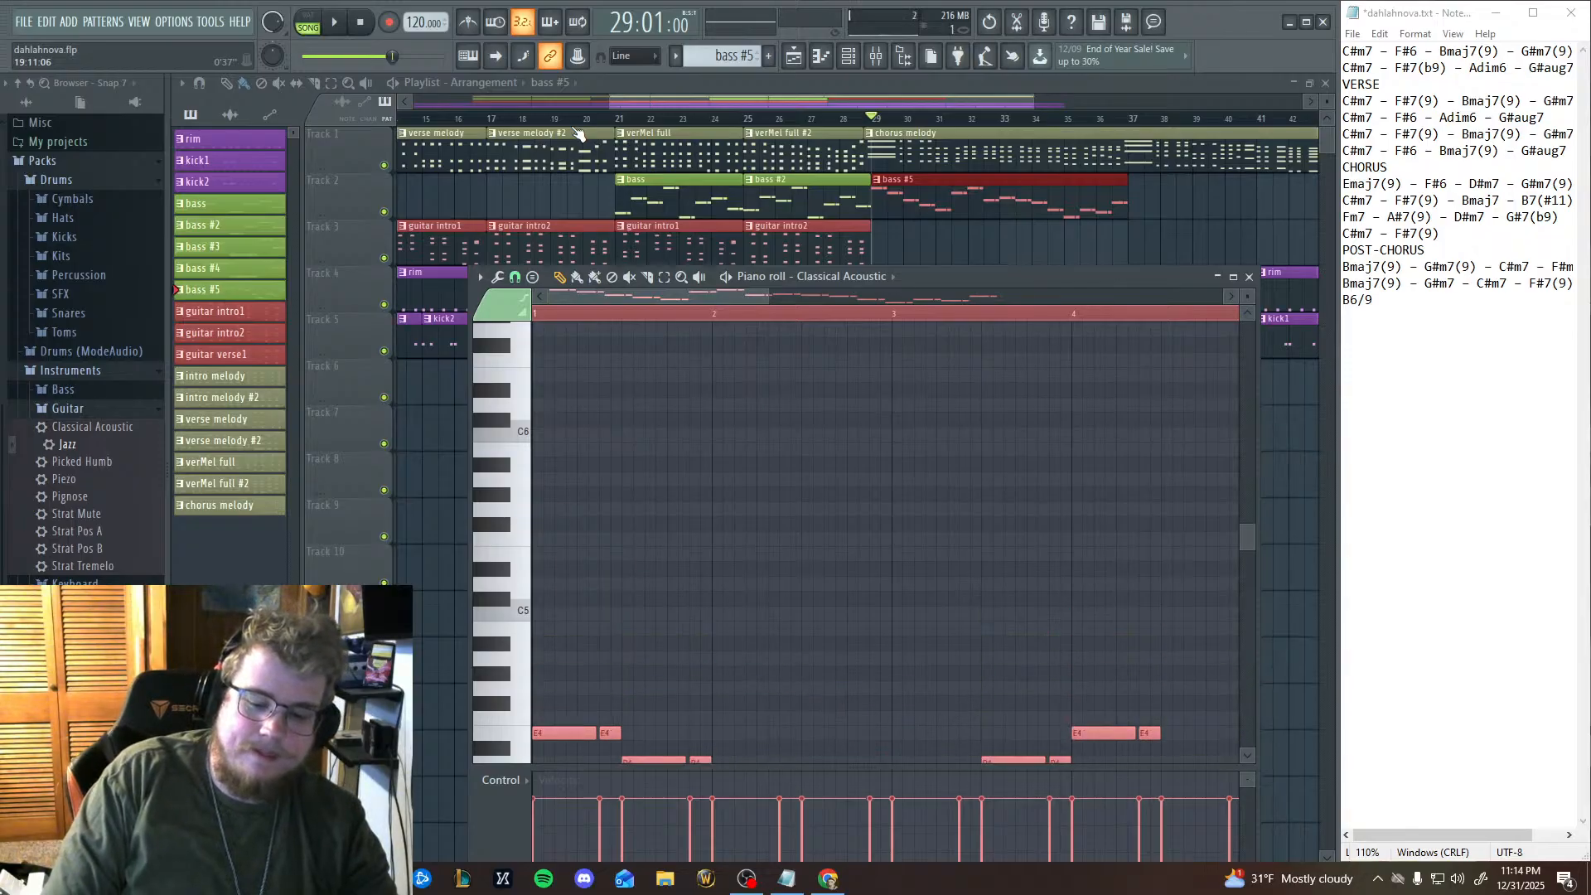
key("shift+Down")
key("Return")
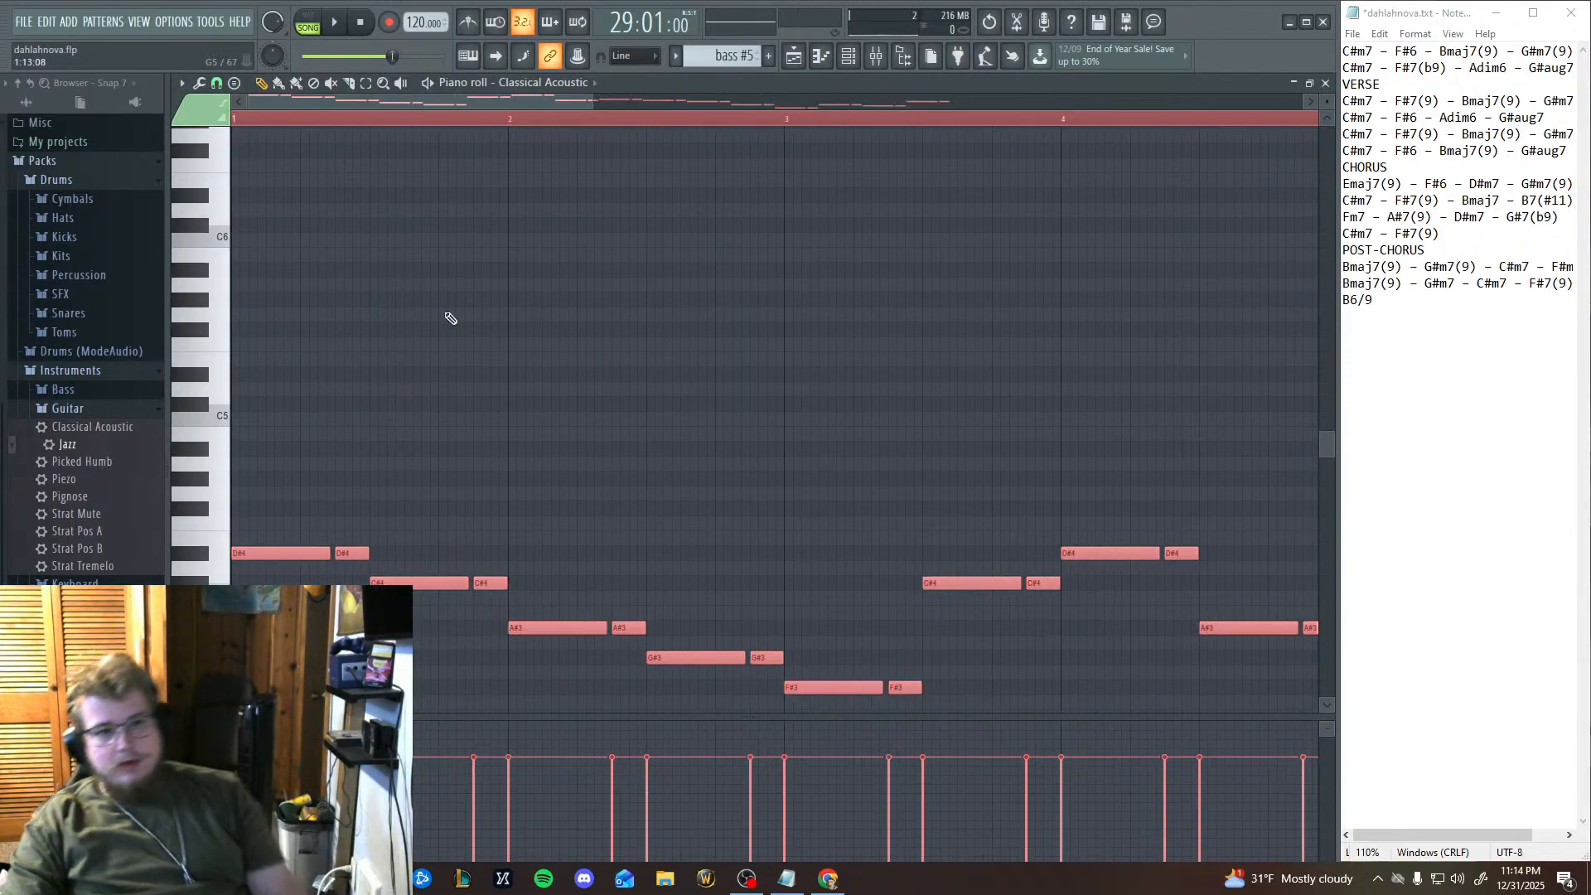
left_click(334, 23)
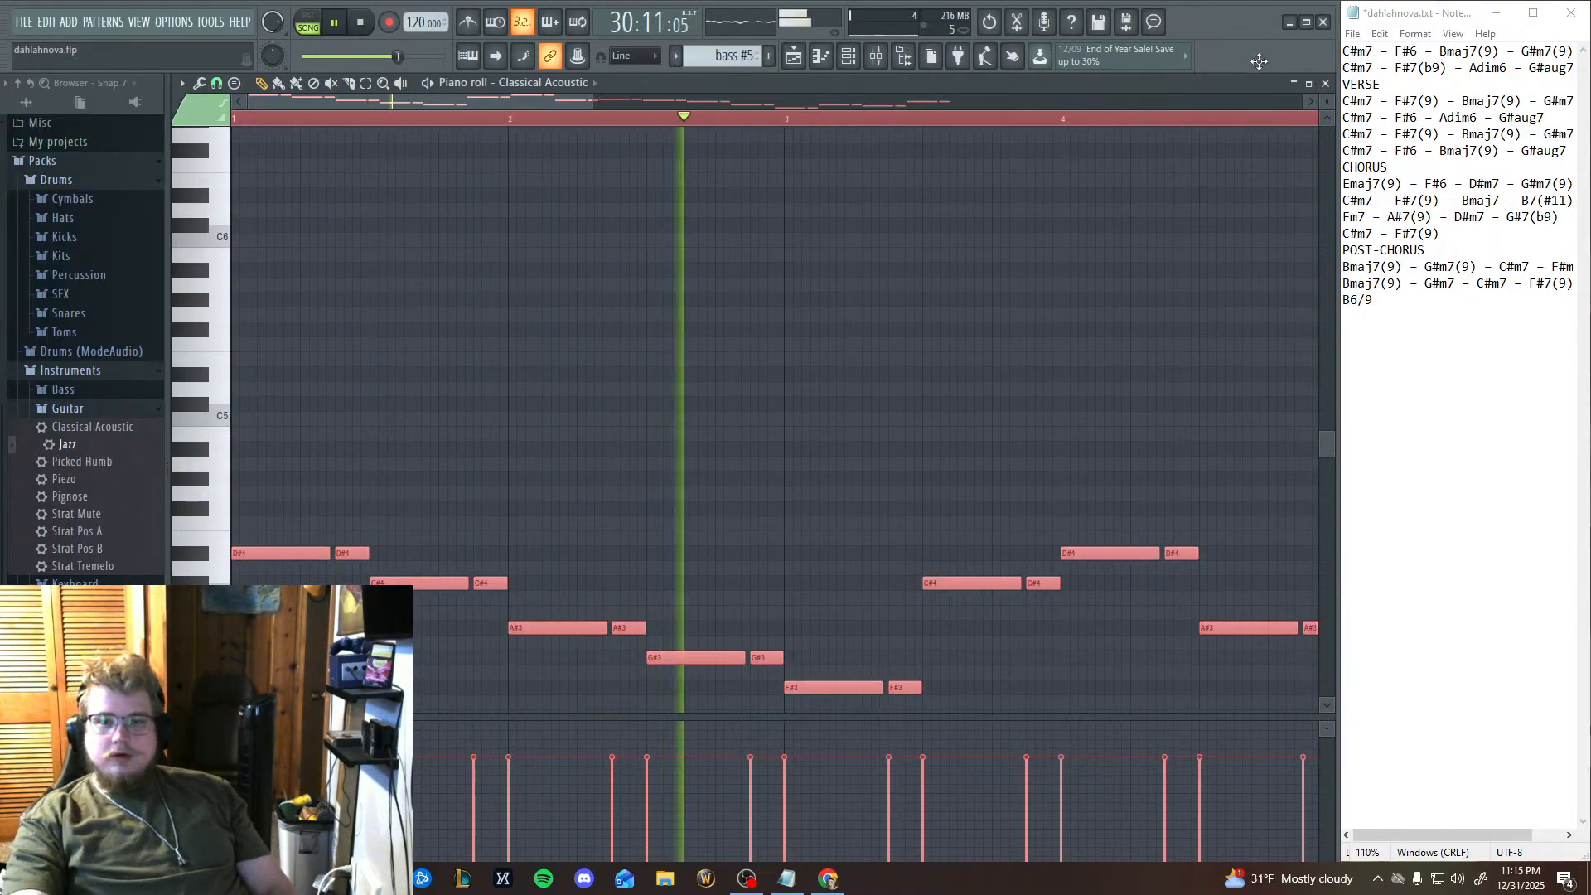
left_click(1310, 87)
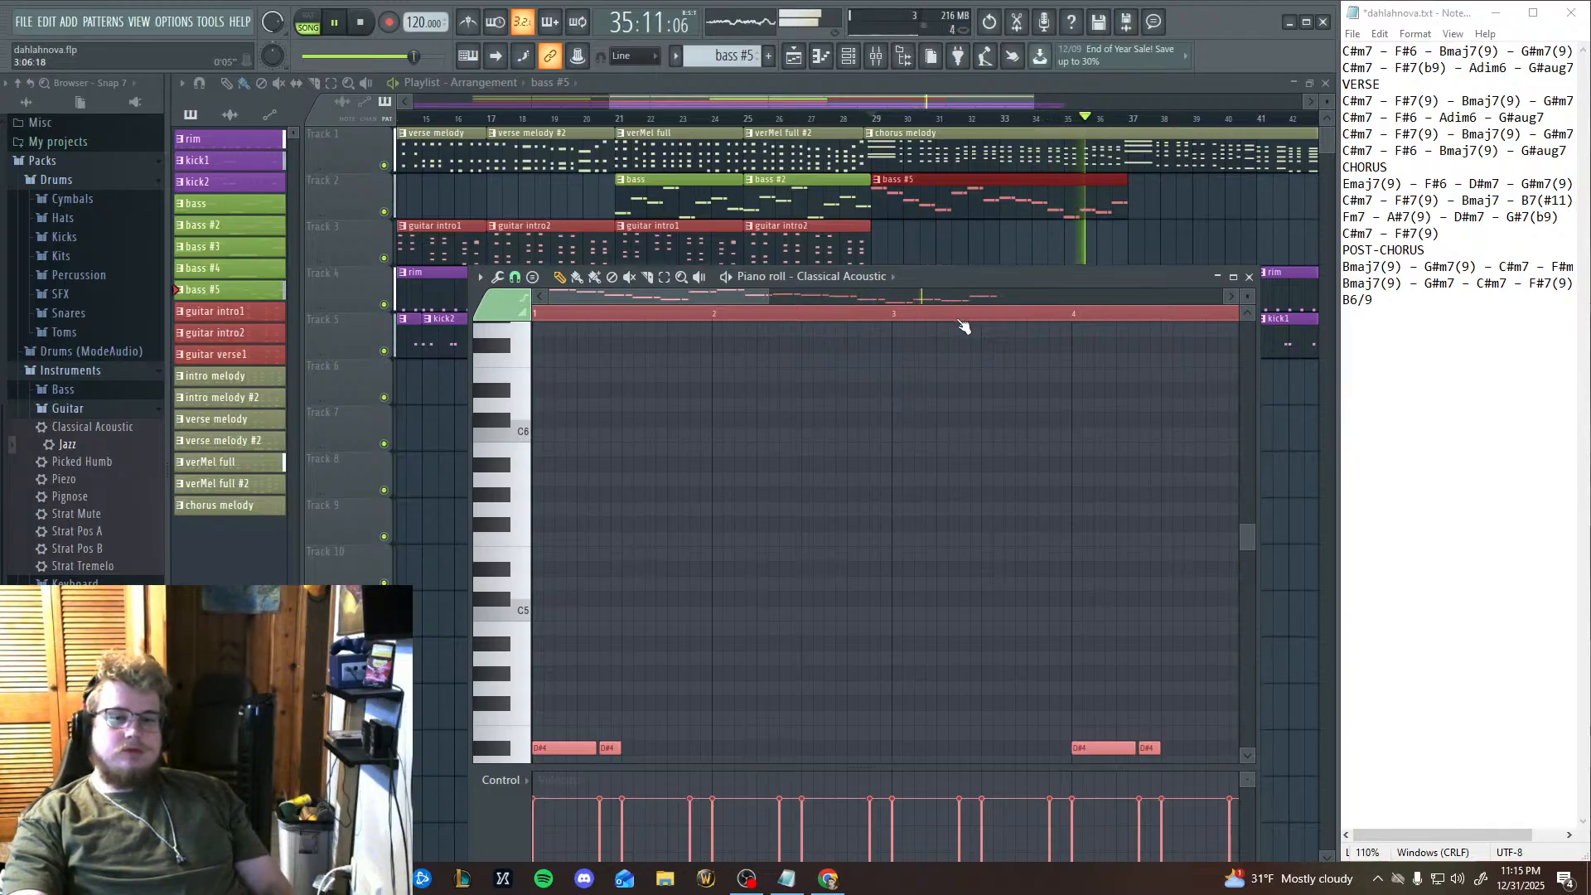
left_click(360, 22)
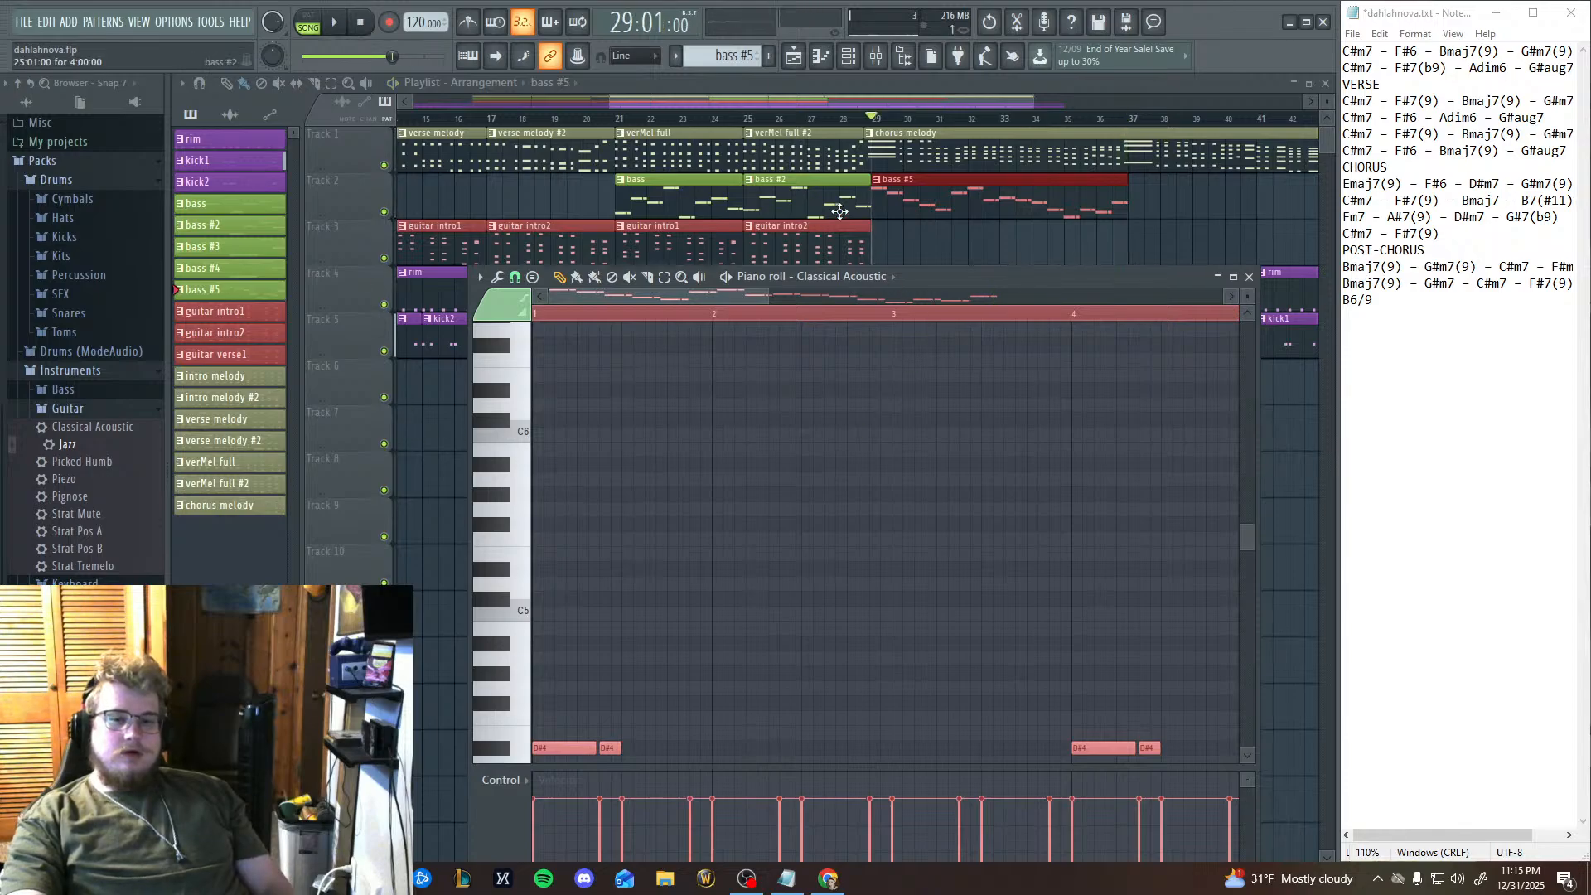
Move the bass #5 clip from Track 2 to Track 3, play the arrangement from bar 25, and stop it.
left_click_drag(923, 187, 924, 234)
left_click(764, 121)
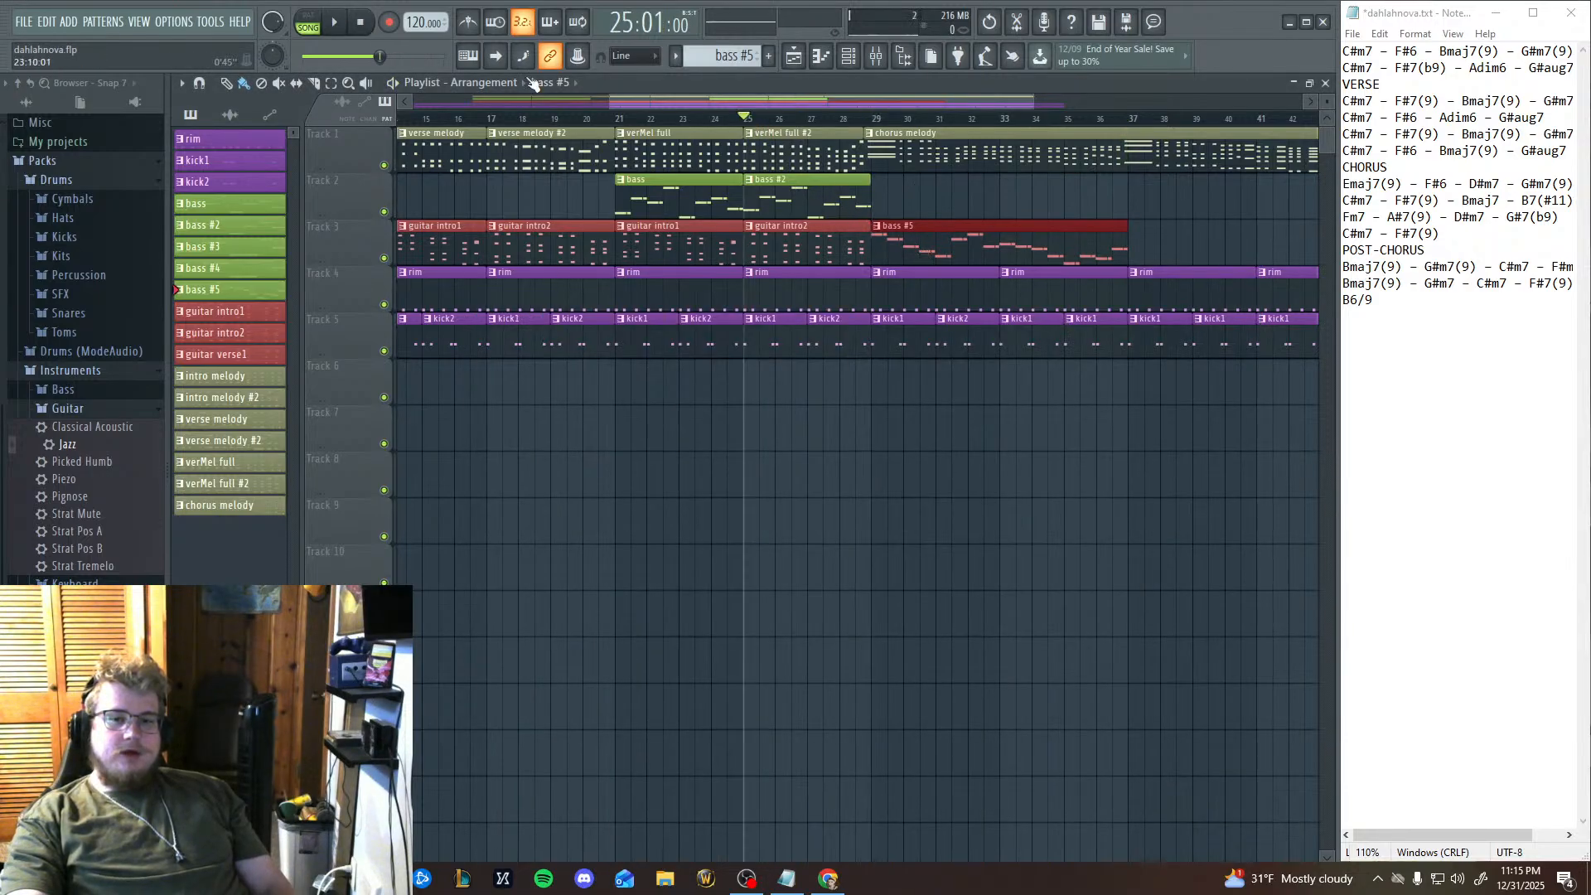
left_click(335, 22)
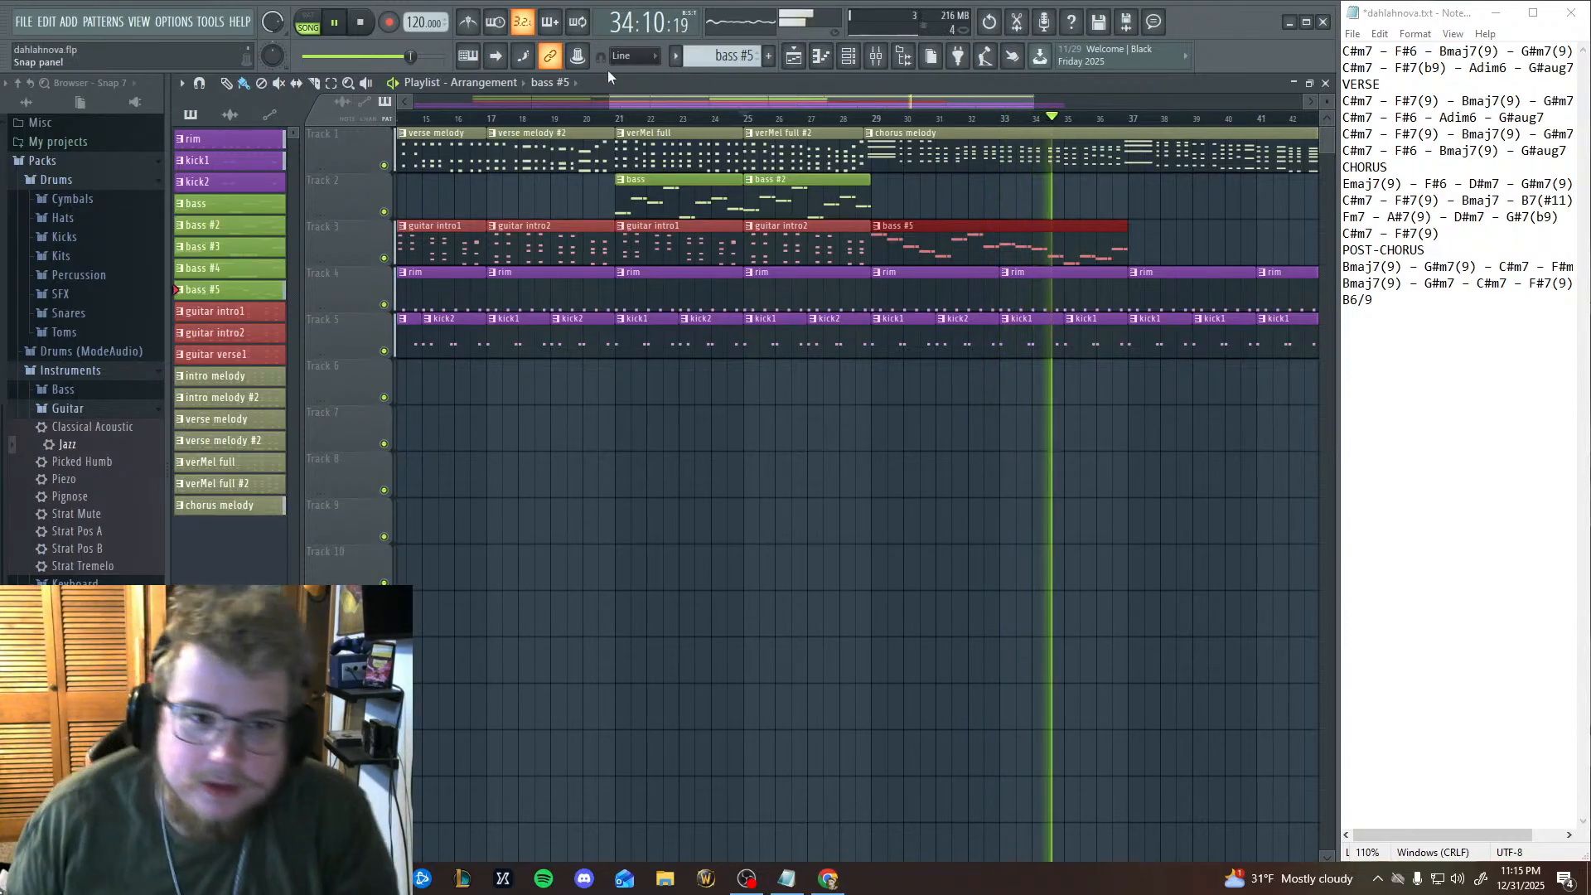
left_click(364, 22)
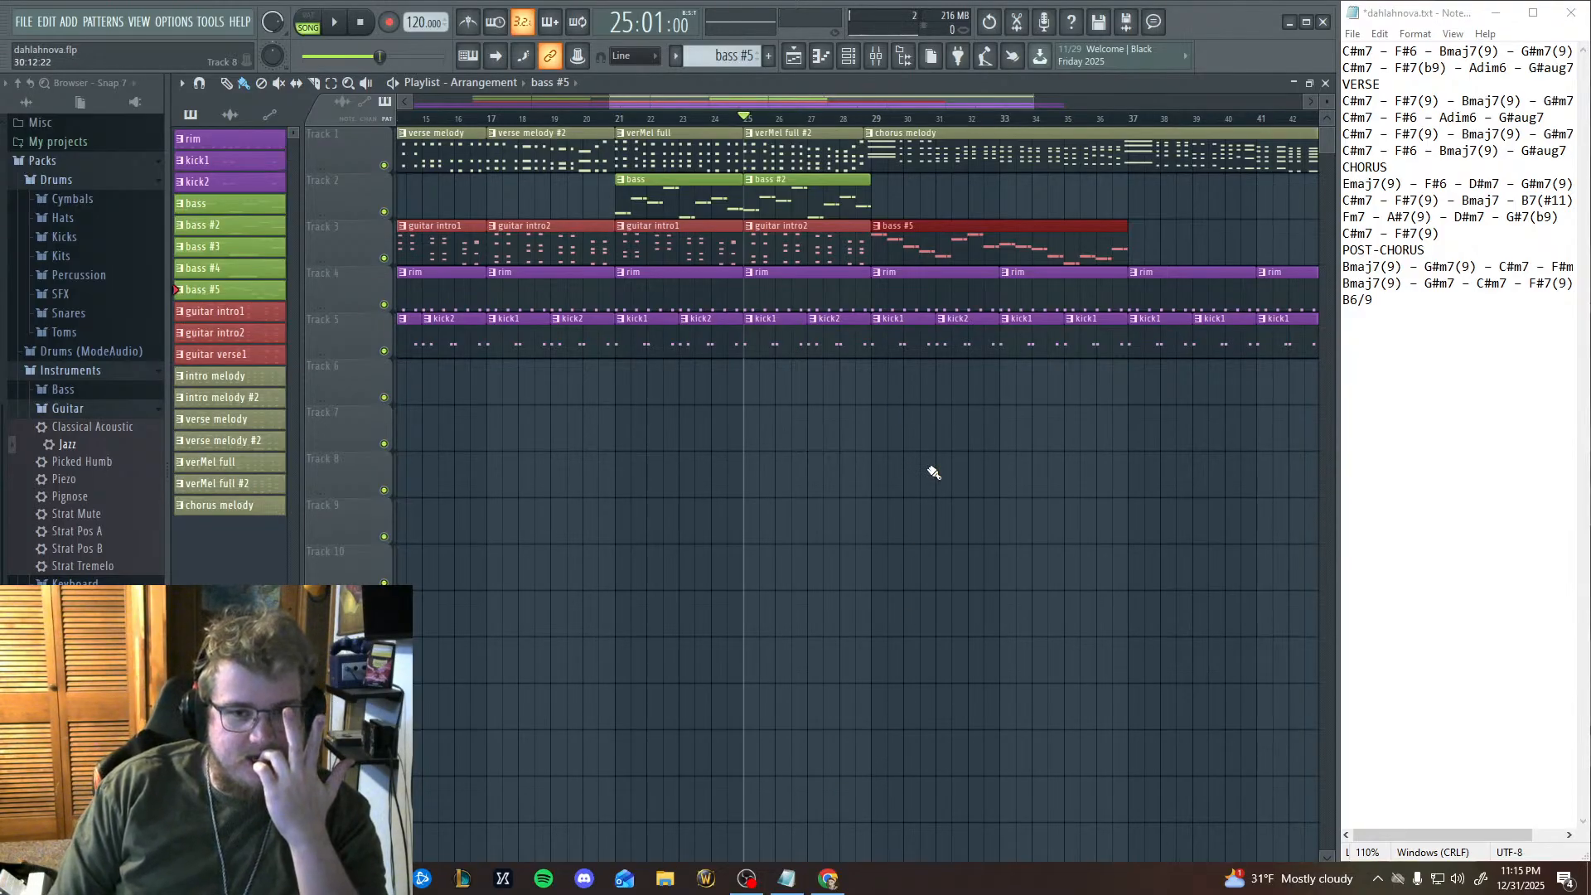
Move the bass #5 notes from the Classical Acoustic channel back to the Ibanez channel.
left_click(820, 56)
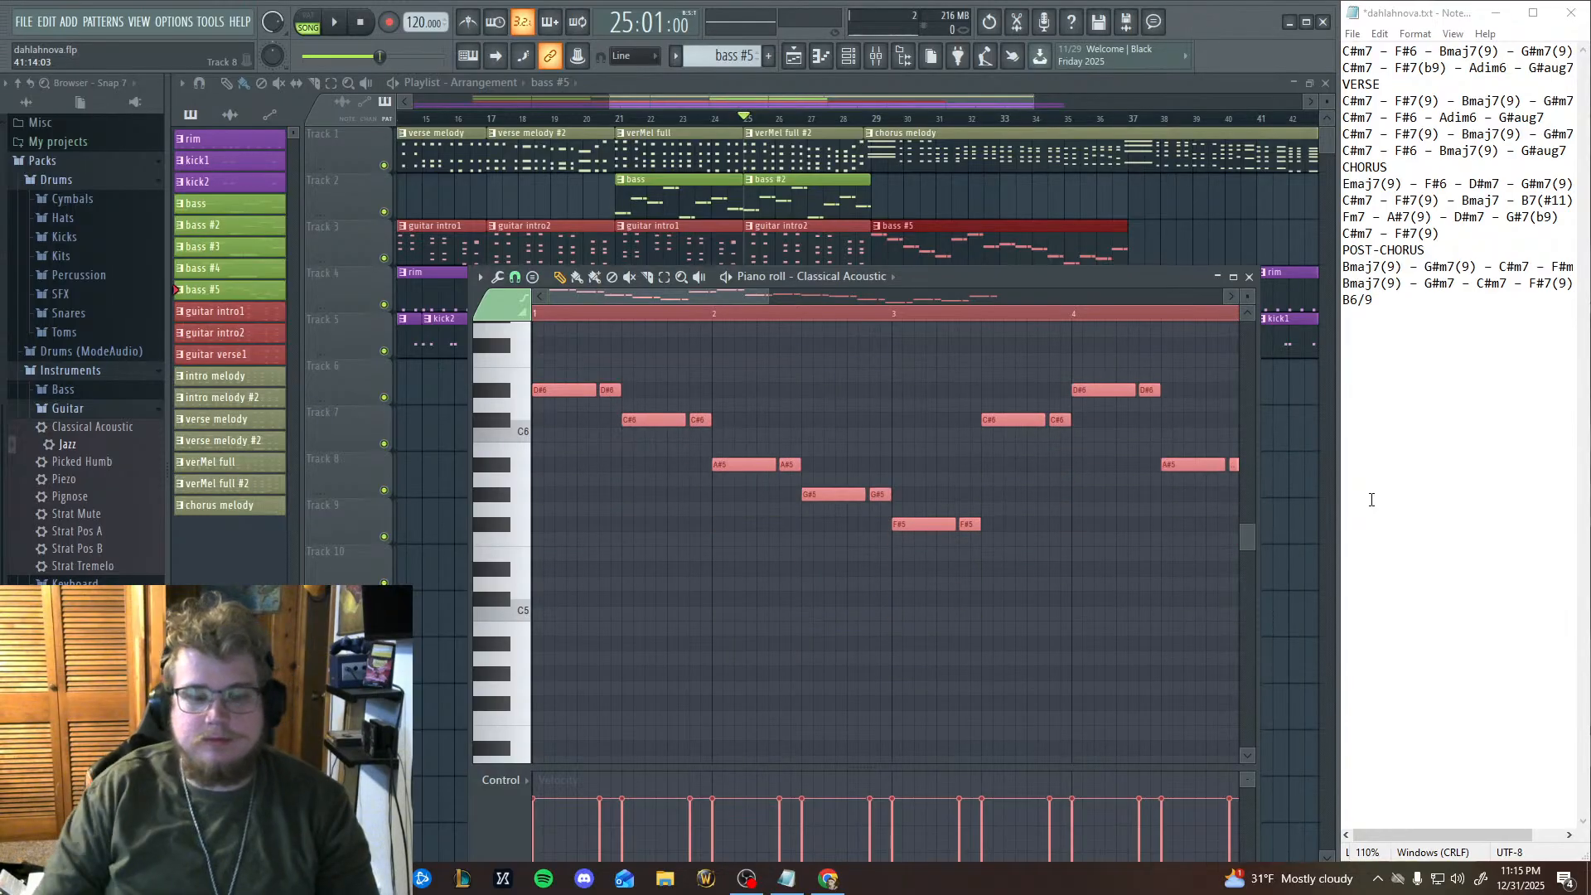
key("Delete")
left_click(862, 279)
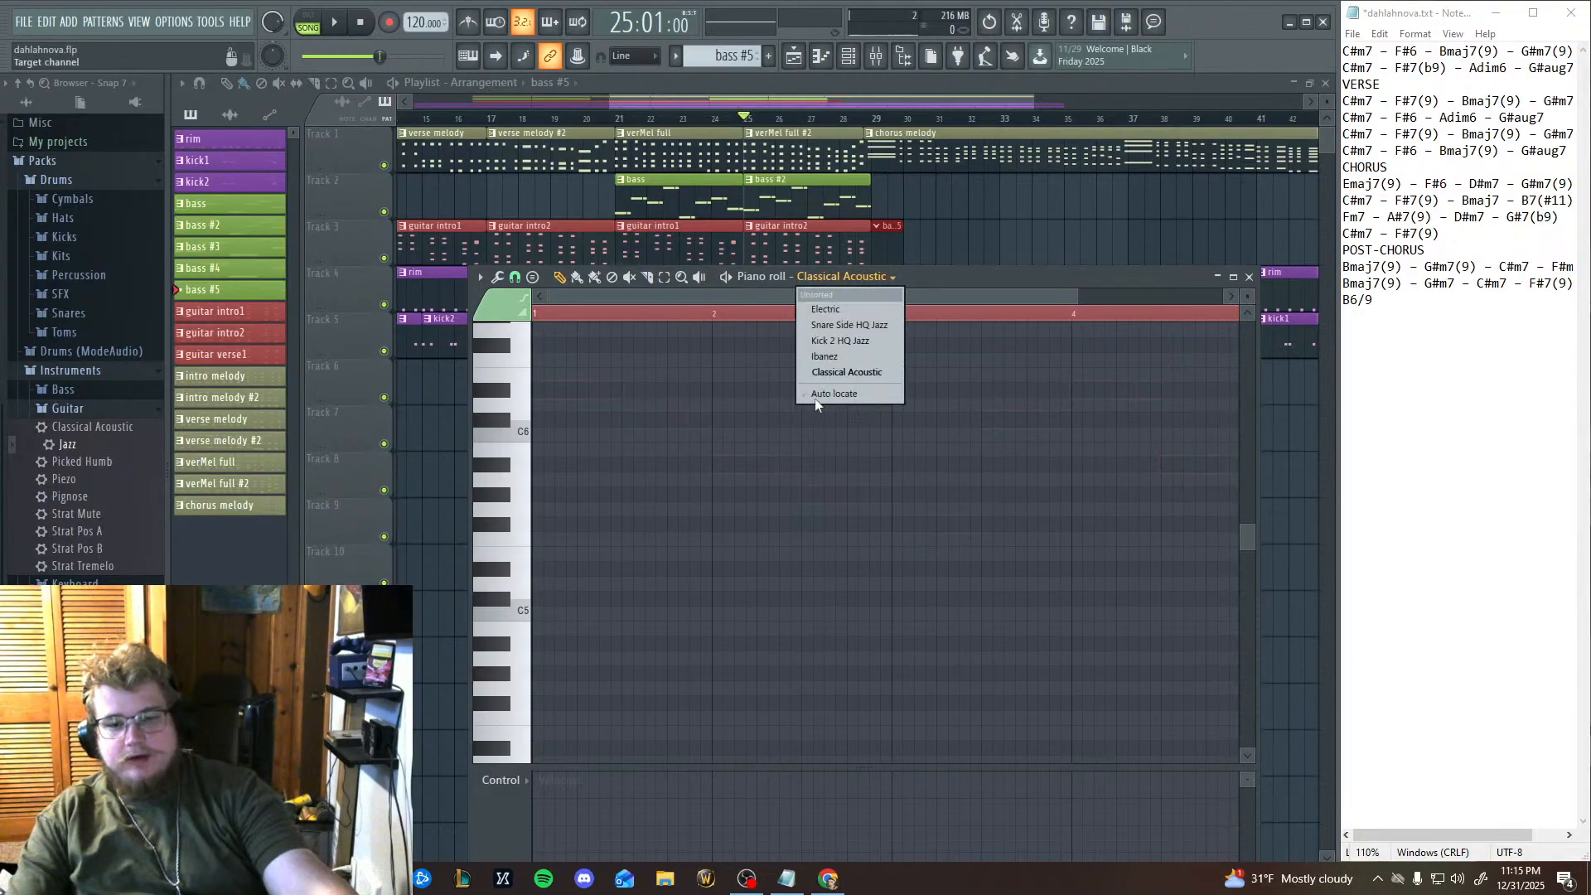
left_click(876, 352)
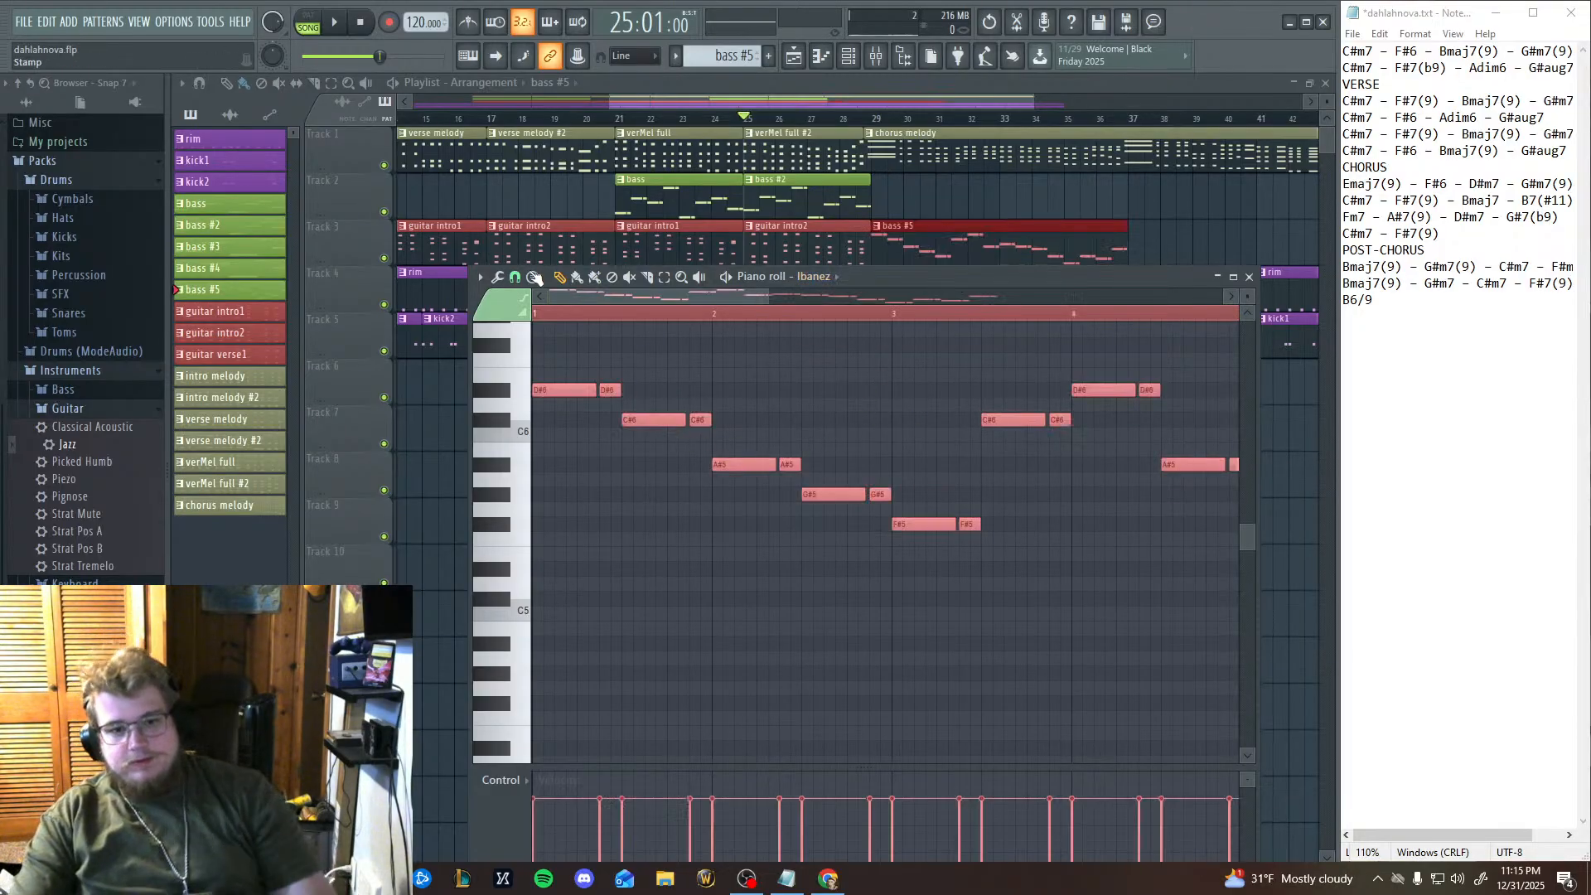
Play the arrangement from bar 25 through the chorus with bass #5 on Ibanez, and stop it.
left_click(347, 31)
mouse_move(780, 867)
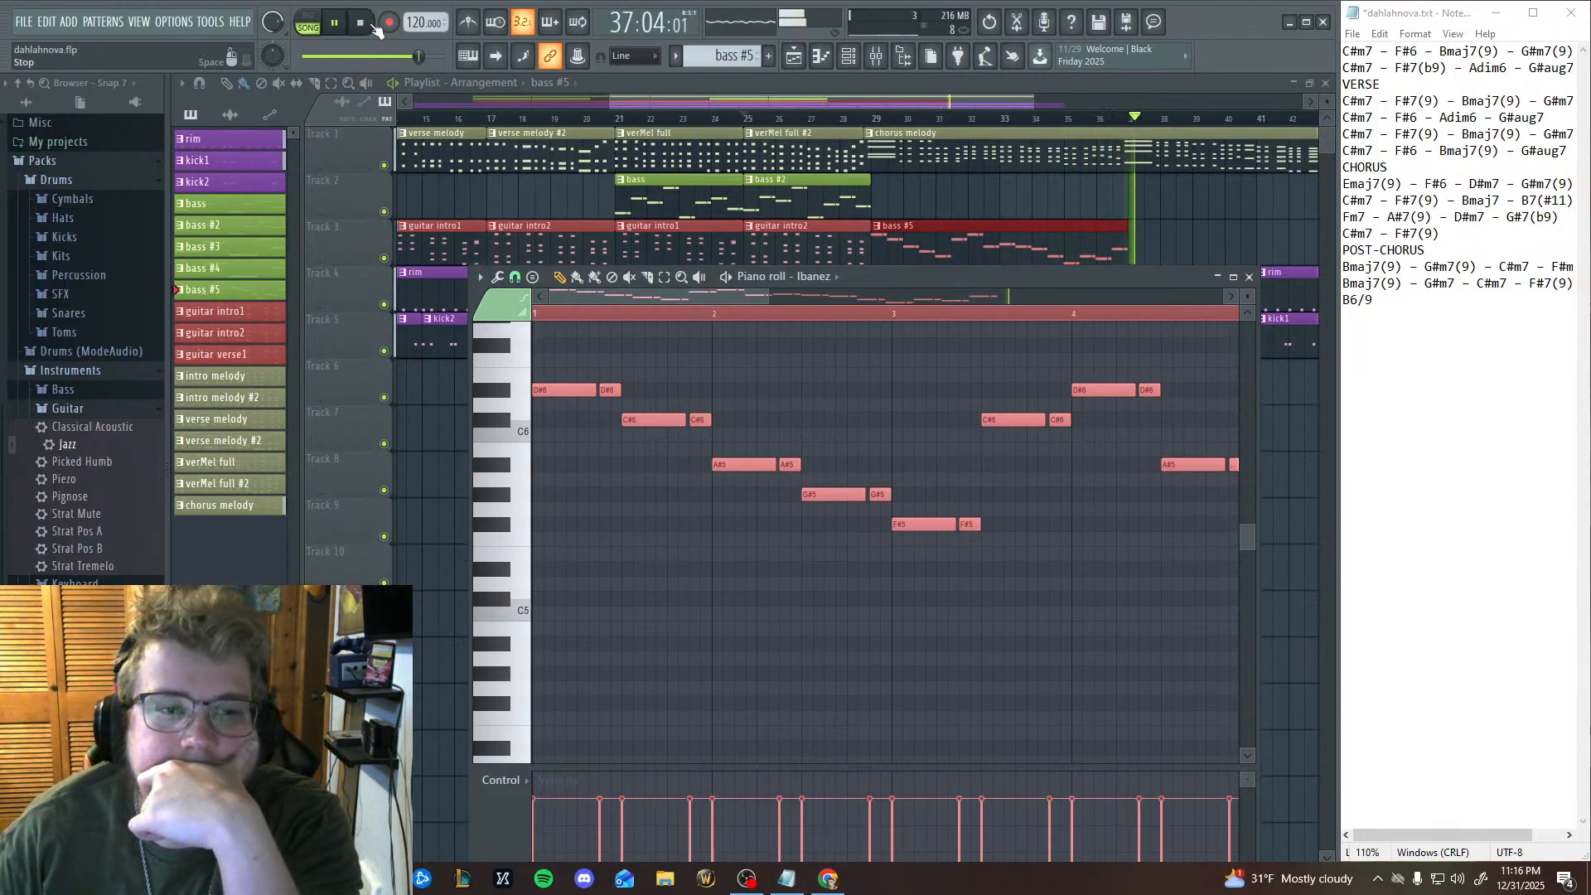
left_click(375, 27)
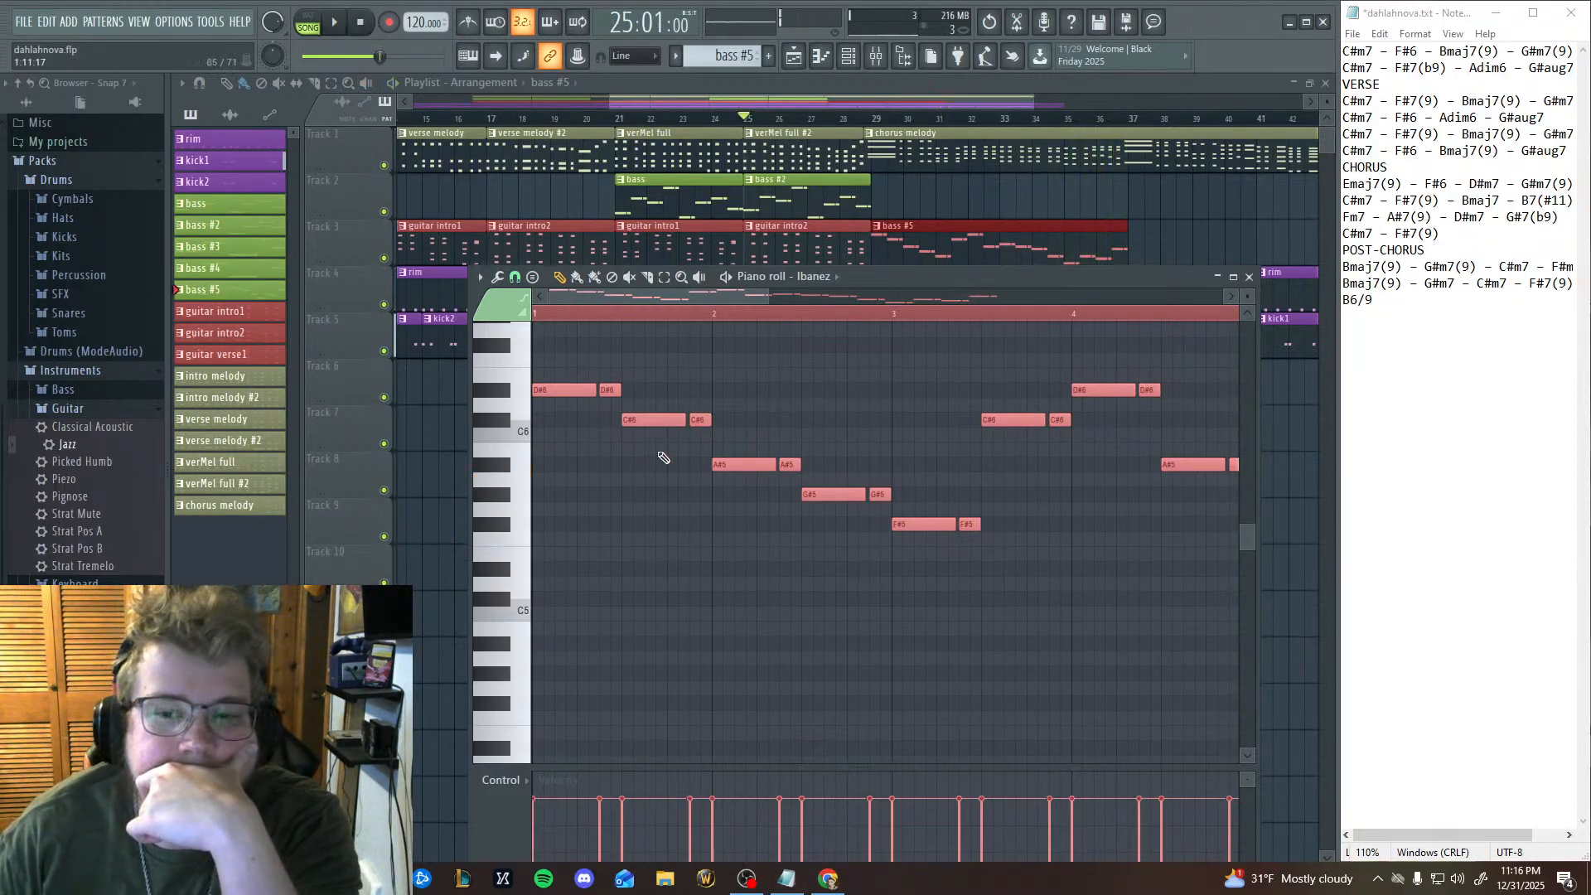
View the end of the bass #5 line with its notes deselected, play the last chorus bars from bar 35, and stop playback.
left_click_drag(816, 510, 334, 490)
left_click_drag(904, 511, 444, 487)
left_click_drag(1019, 538, 642, 562)
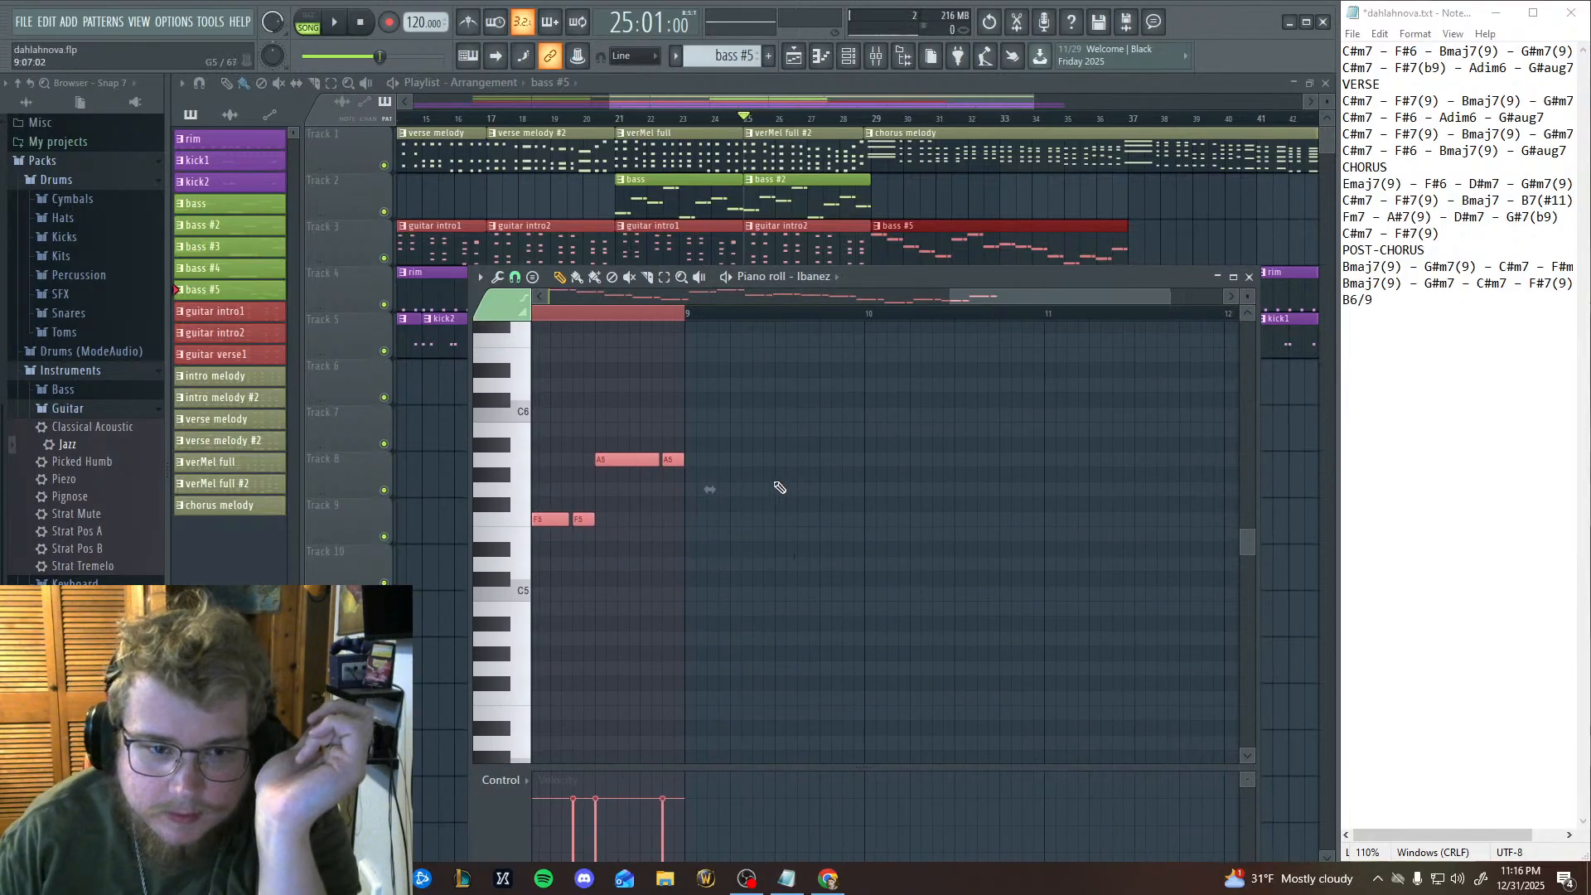
left_click(794, 476)
right_click(797, 476)
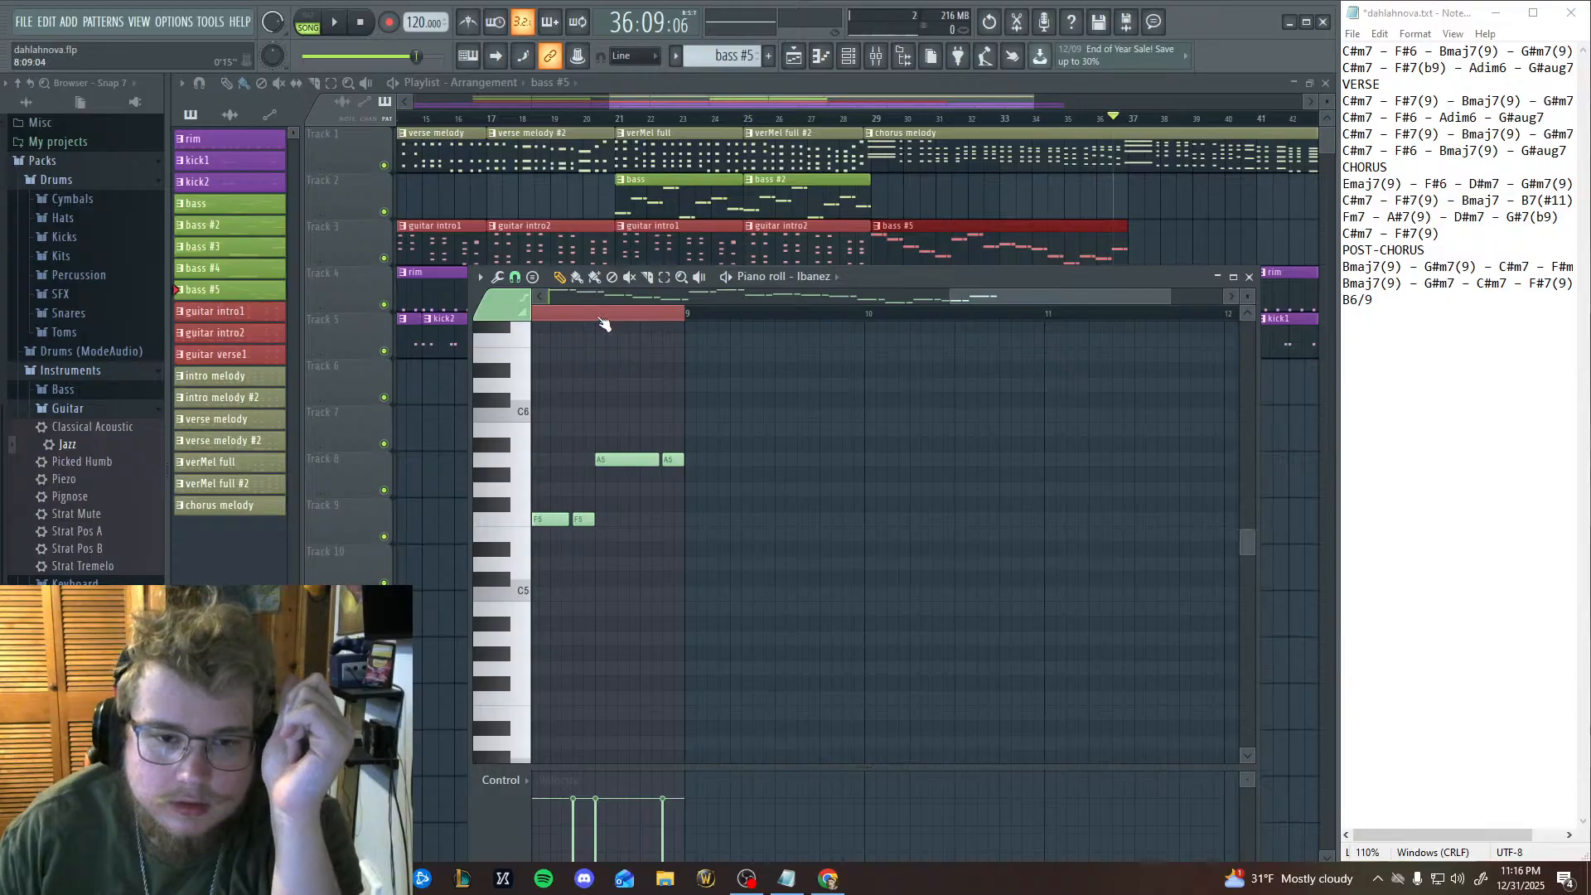
left_click(664, 280)
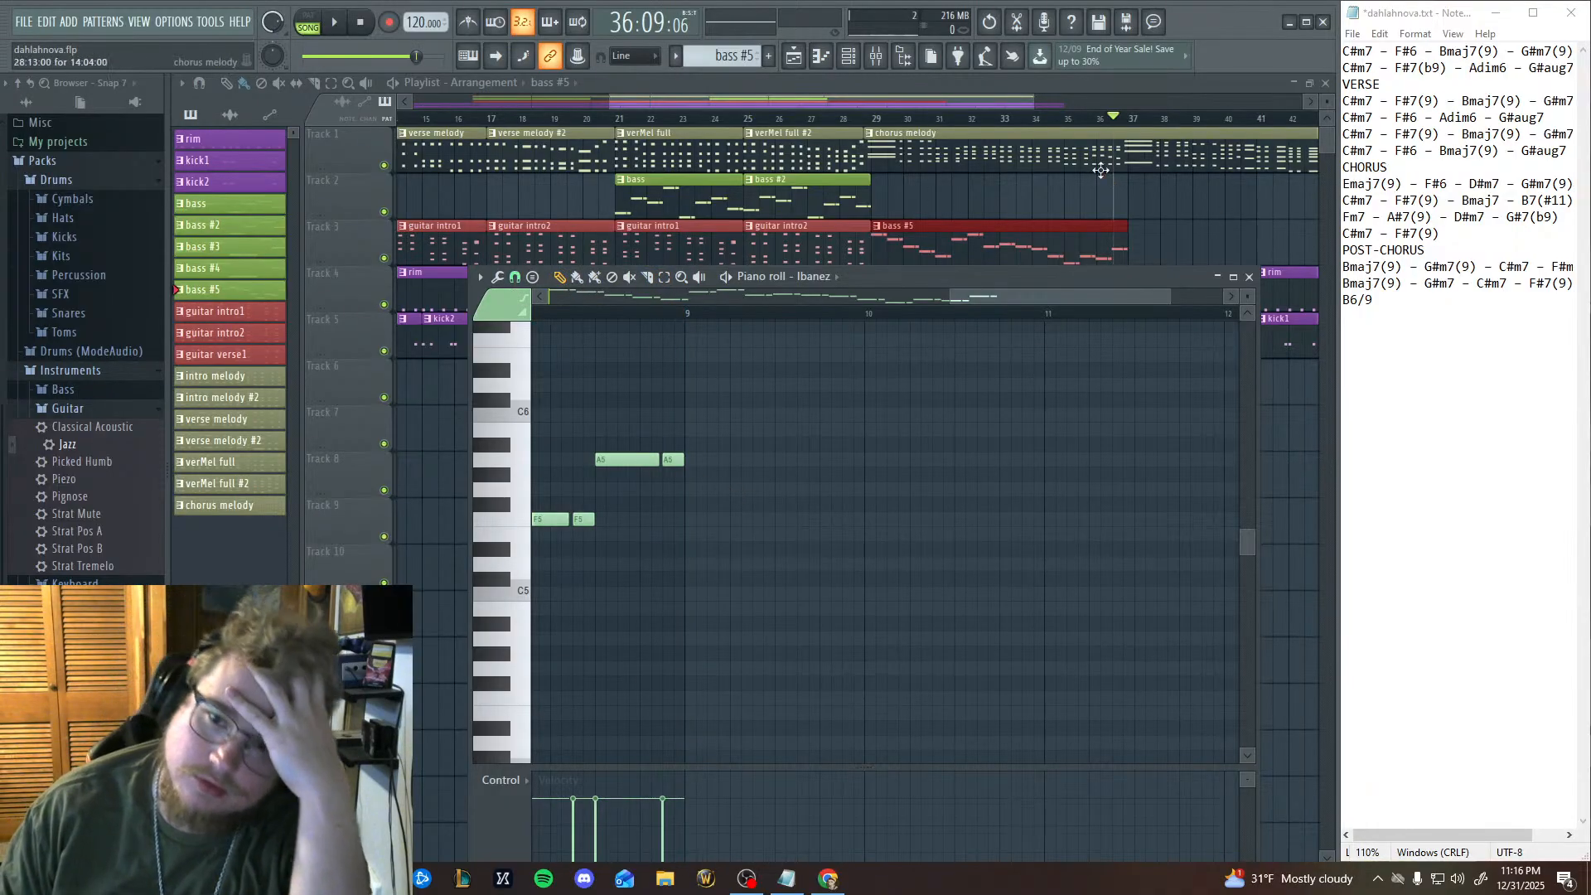
left_click(1069, 120)
left_click(335, 24)
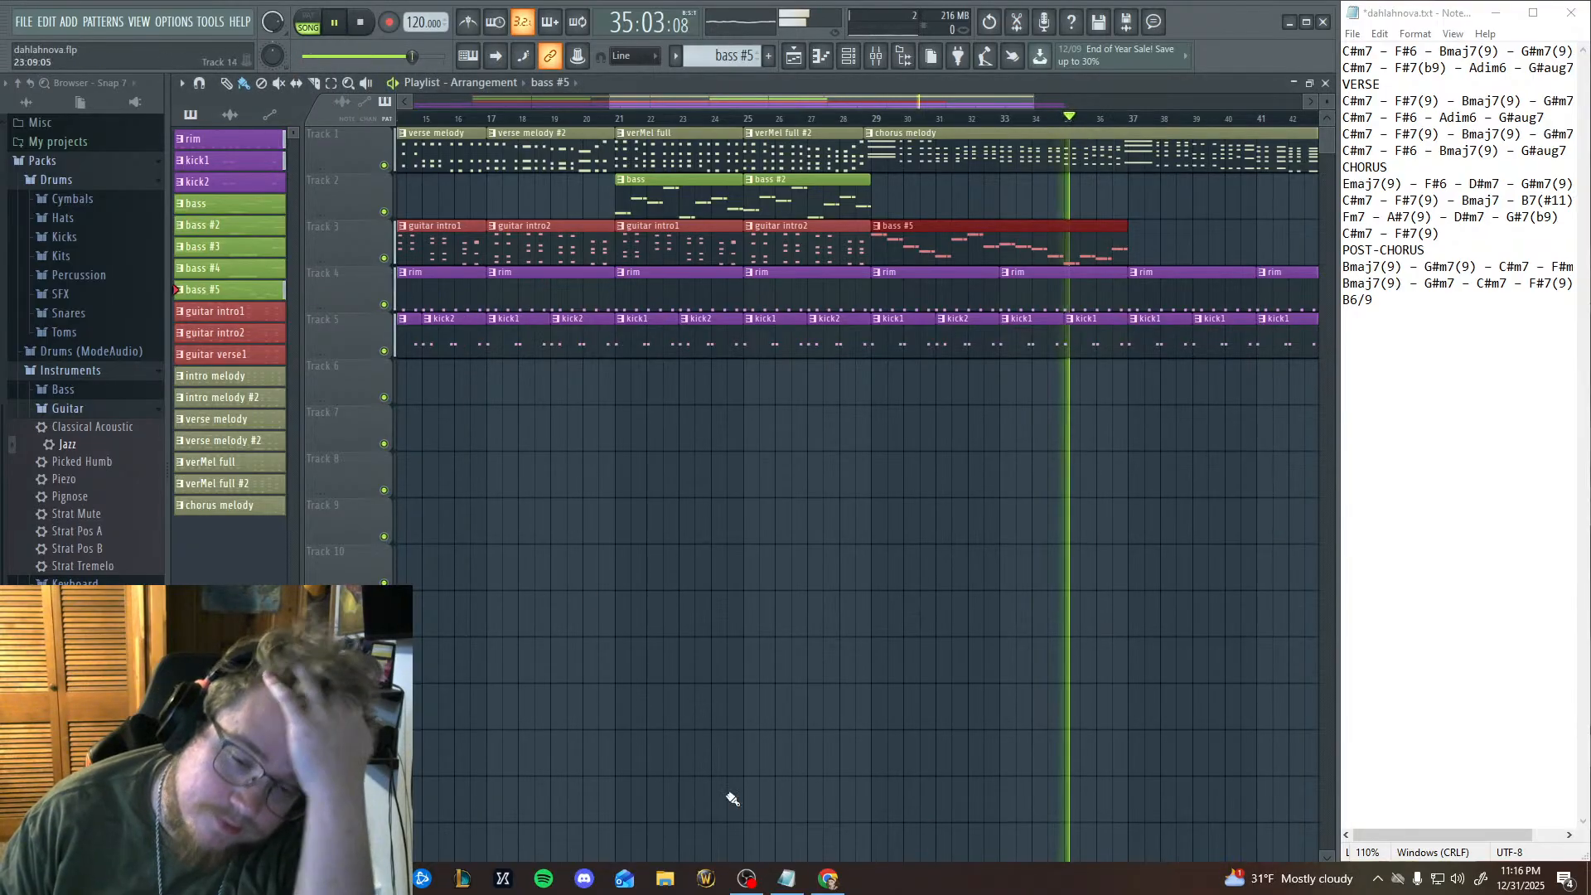
left_click(359, 24)
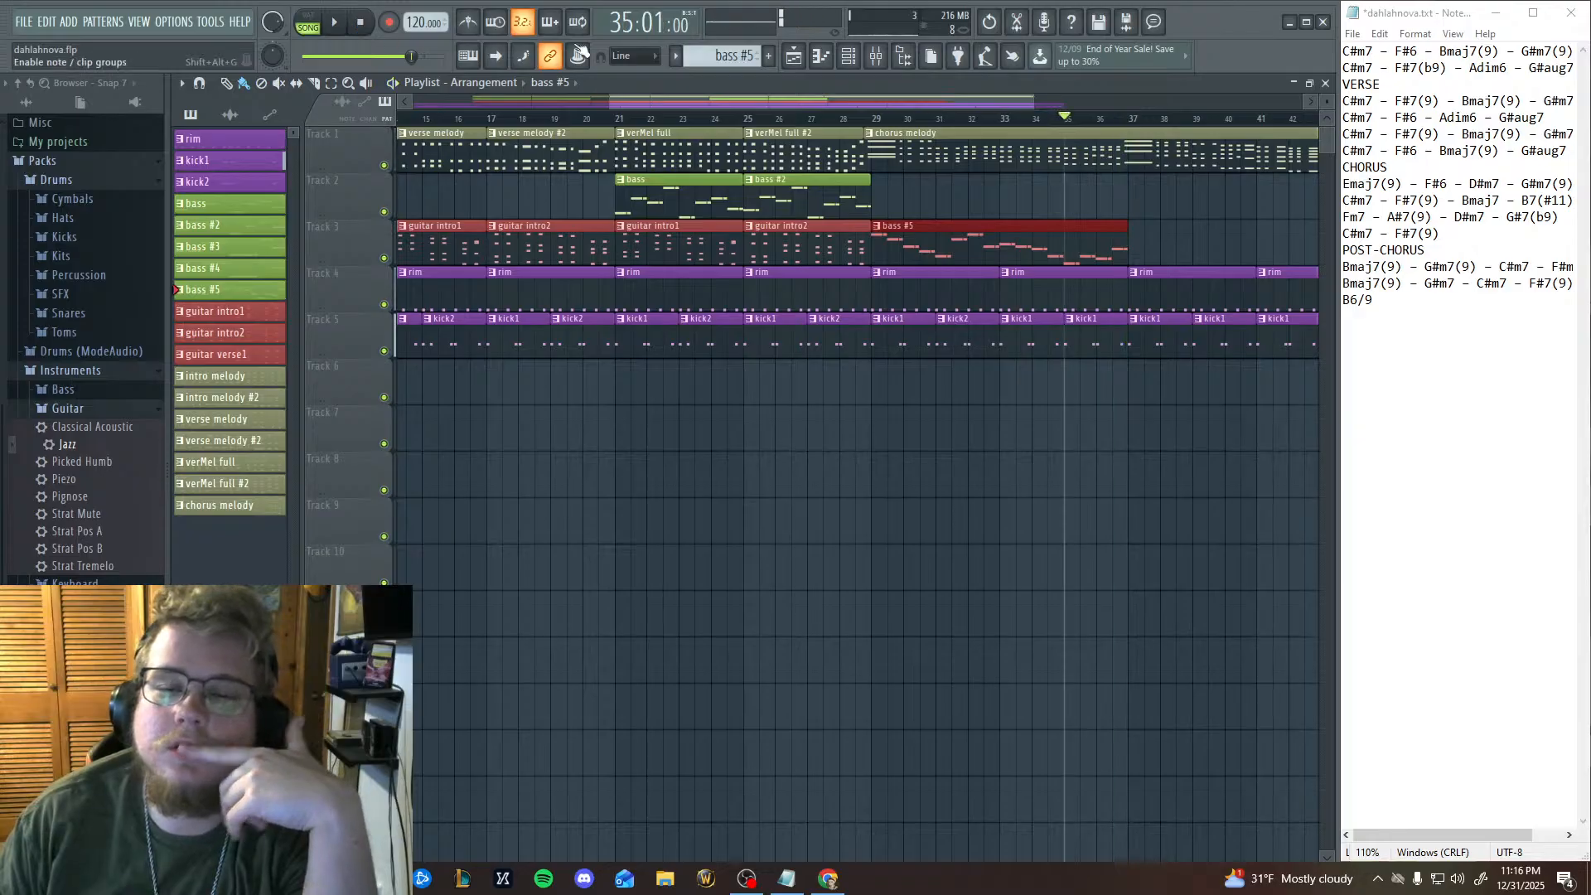
Open the bass #5 piano roll, try a G#5 note at the start of bar 9, and delete it.
left_click(793, 56)
mouse_move(700, 489)
left_mouse_down()
mouse_move(694, 507)
mouse_move(691, 461)
mouse_move(686, 485)
left_mouse_up()
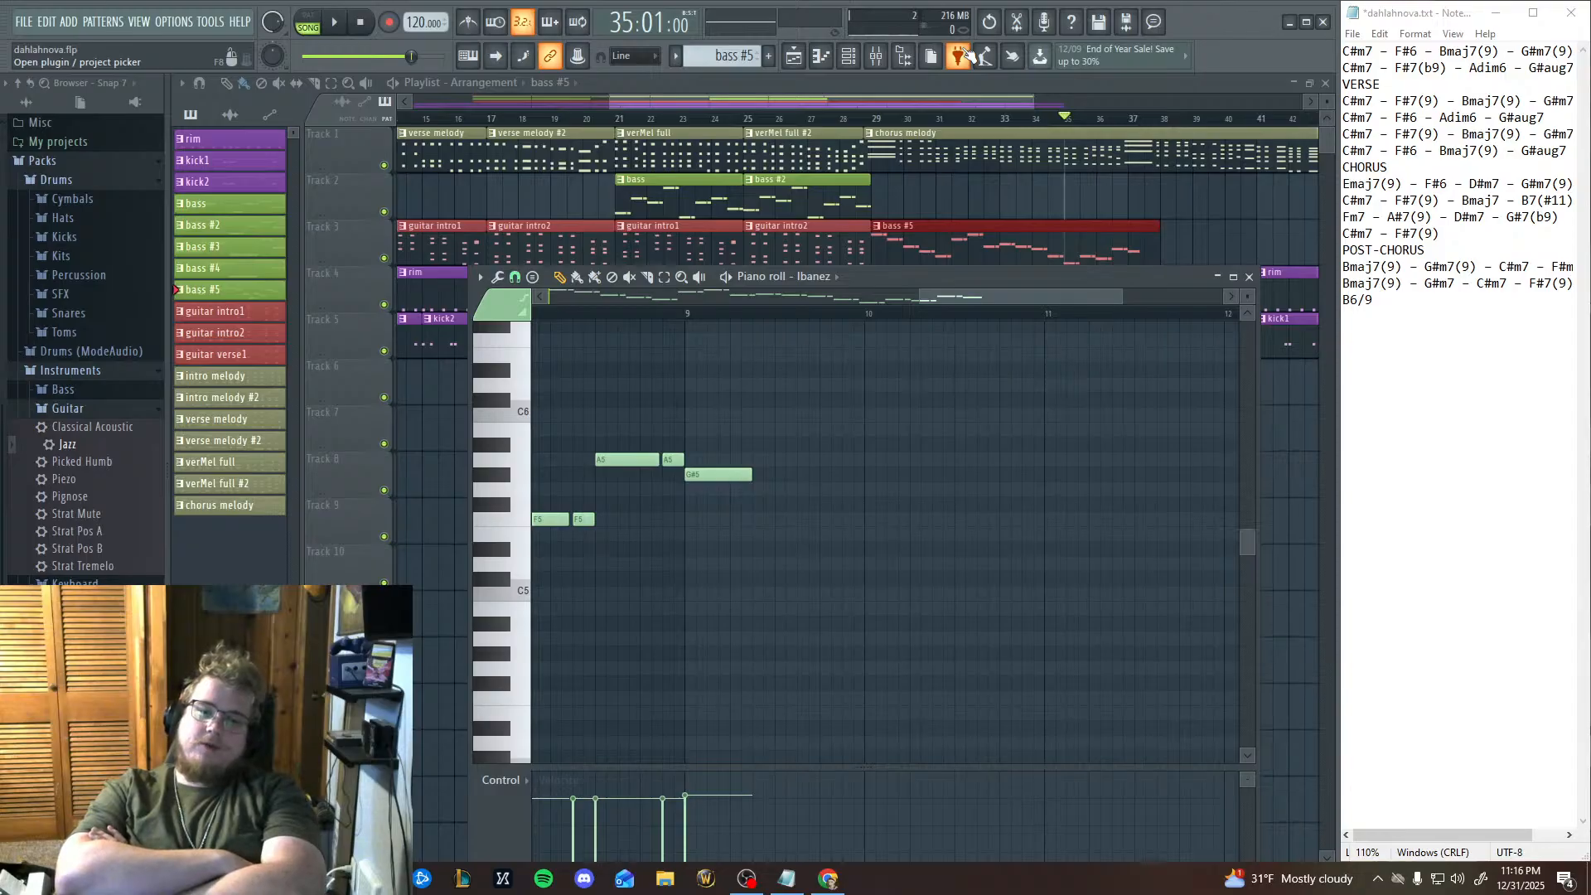
key("ctrl+s")
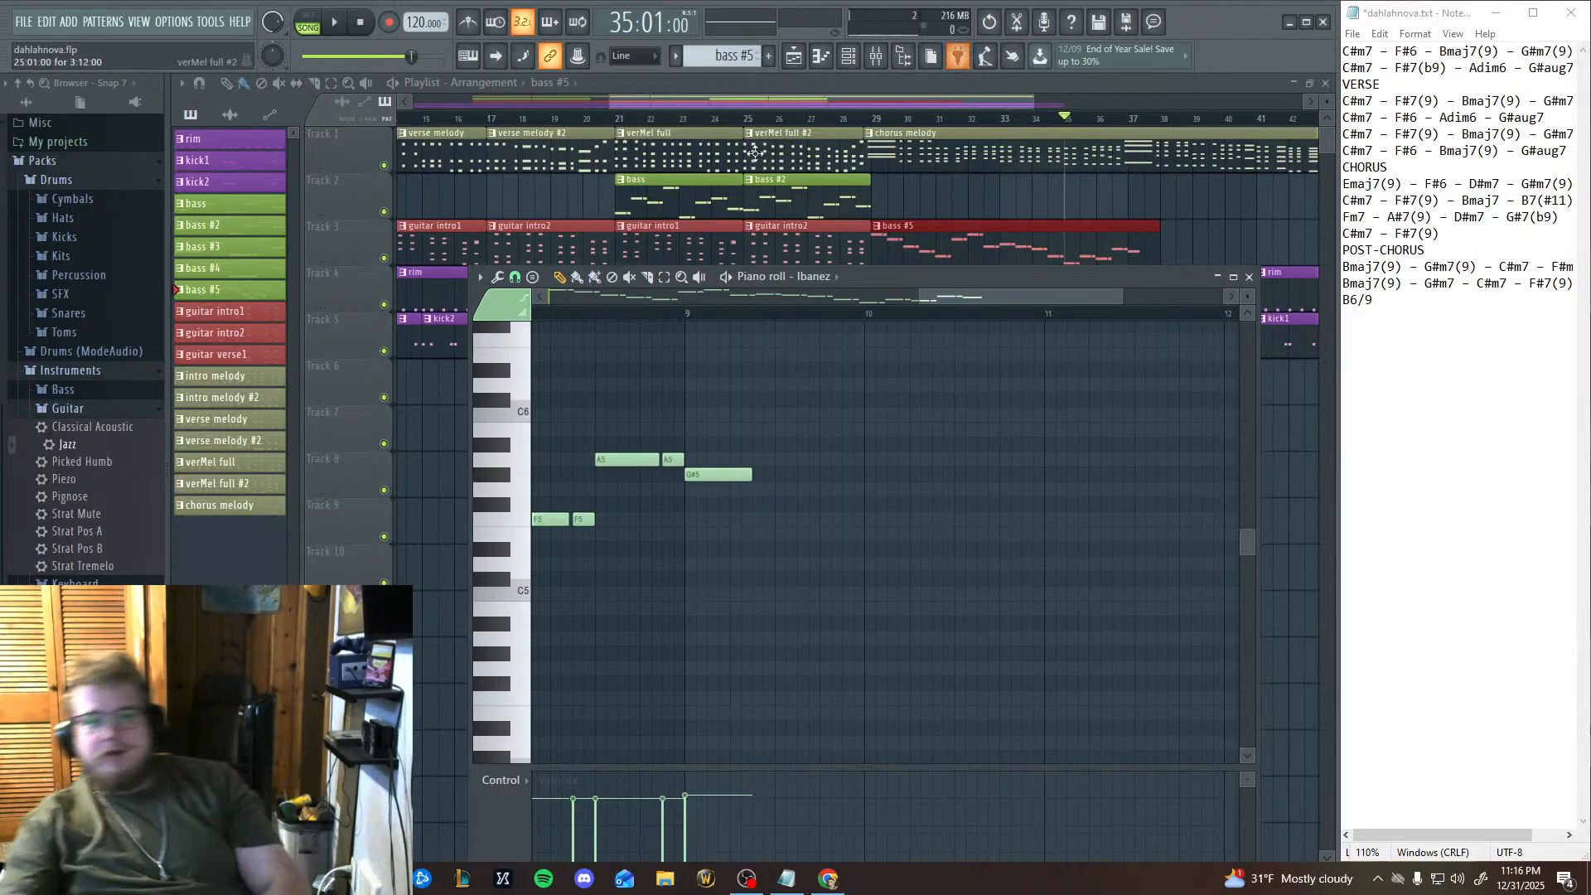
right_click(714, 475)
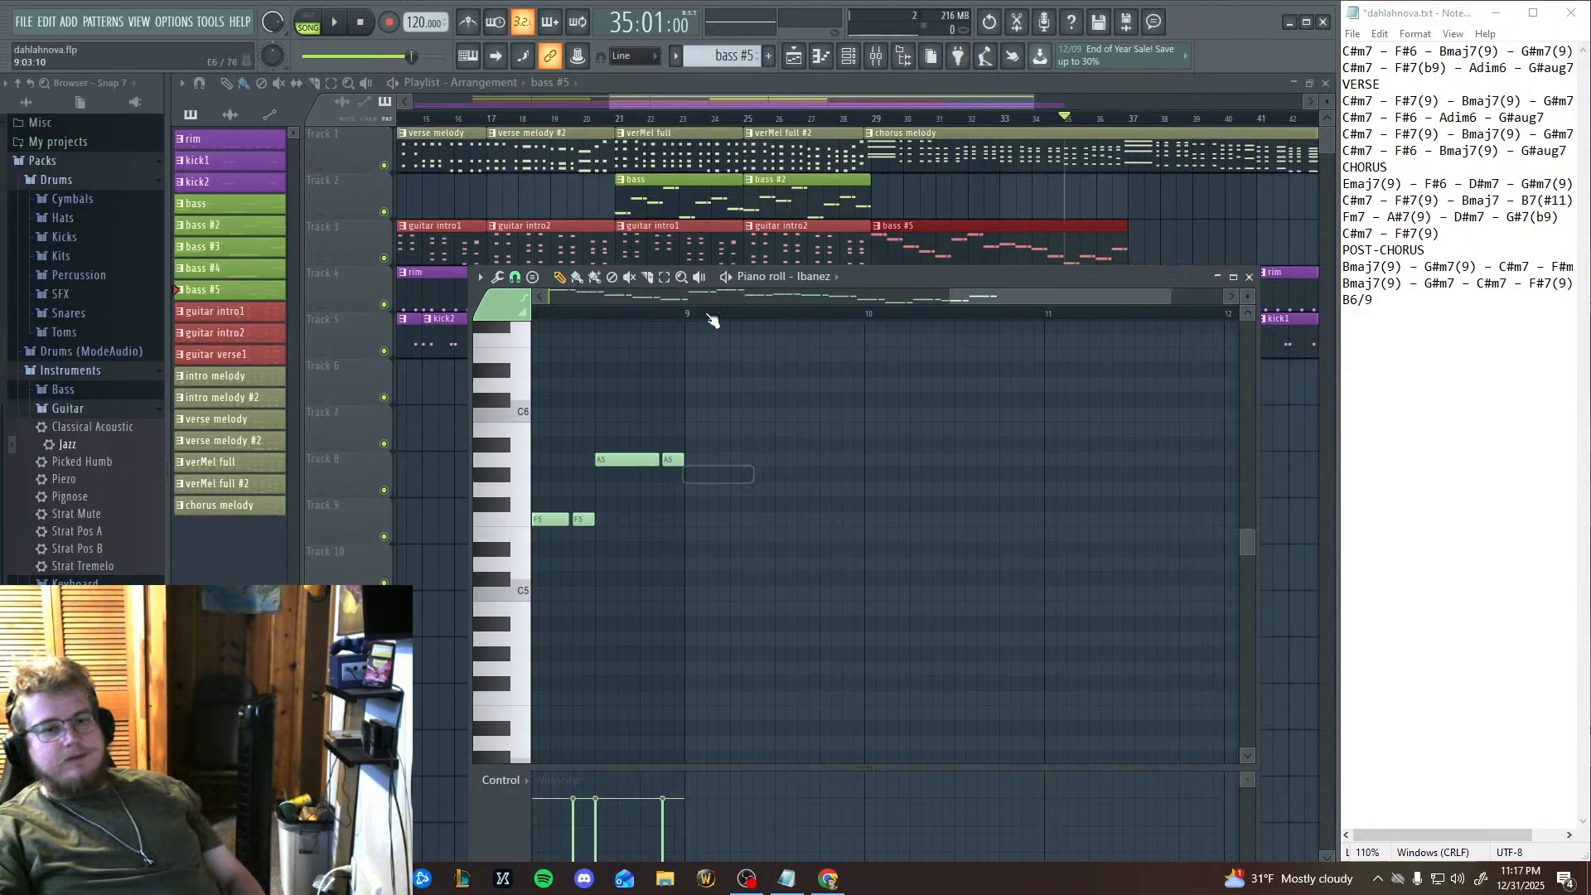
Play the arrangement from bar 35 past the end of the bass #5 clip, dismiss the recording prompt, and stop playback.
left_click(352, 22)
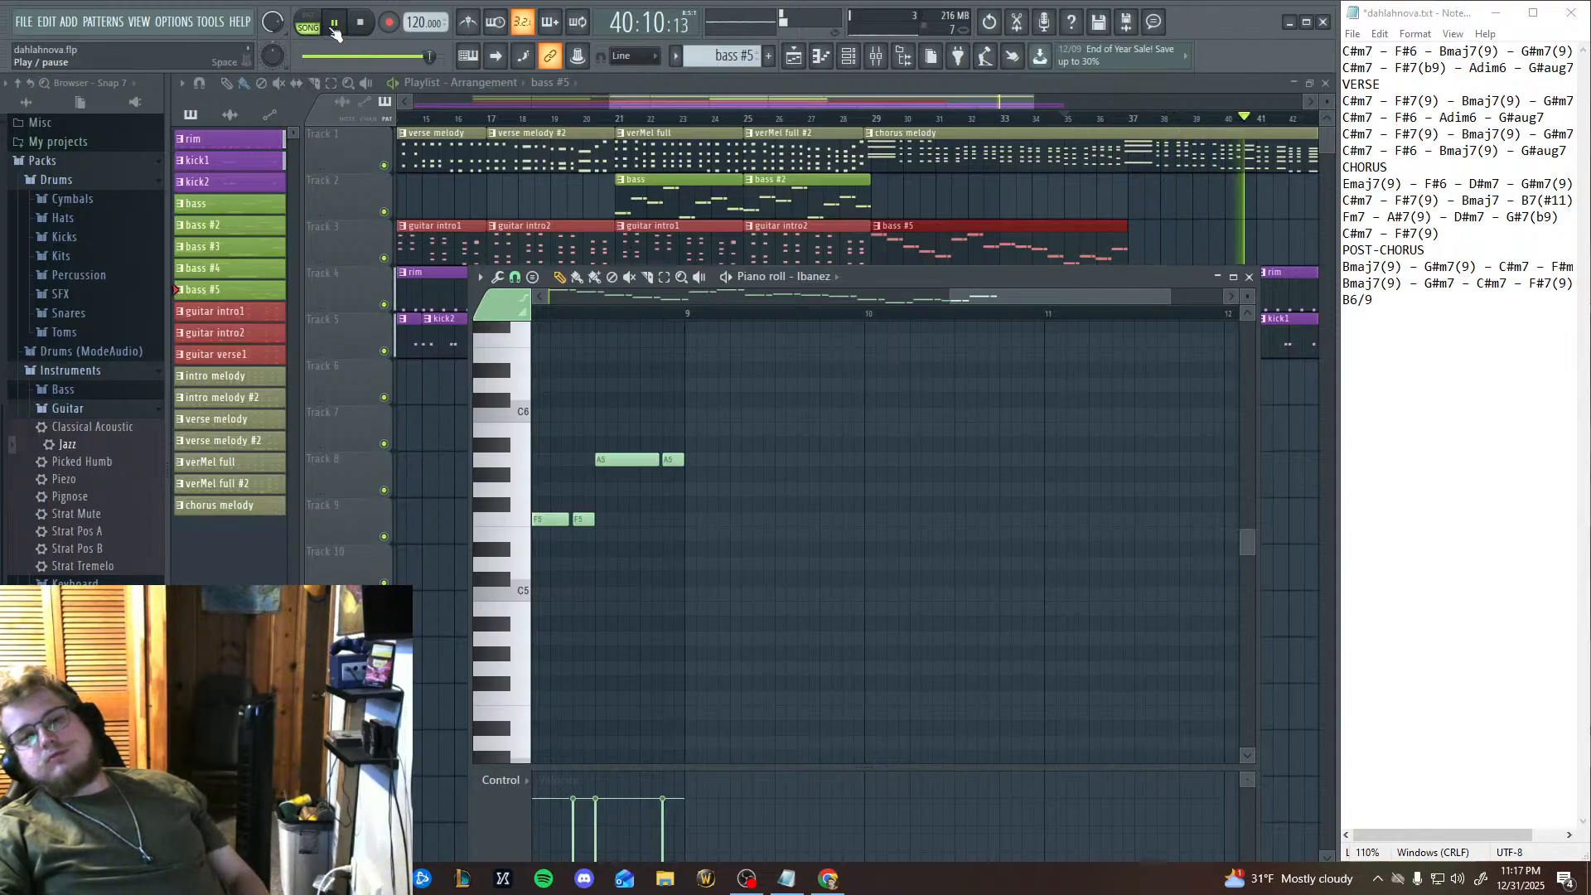
left_click(386, 23)
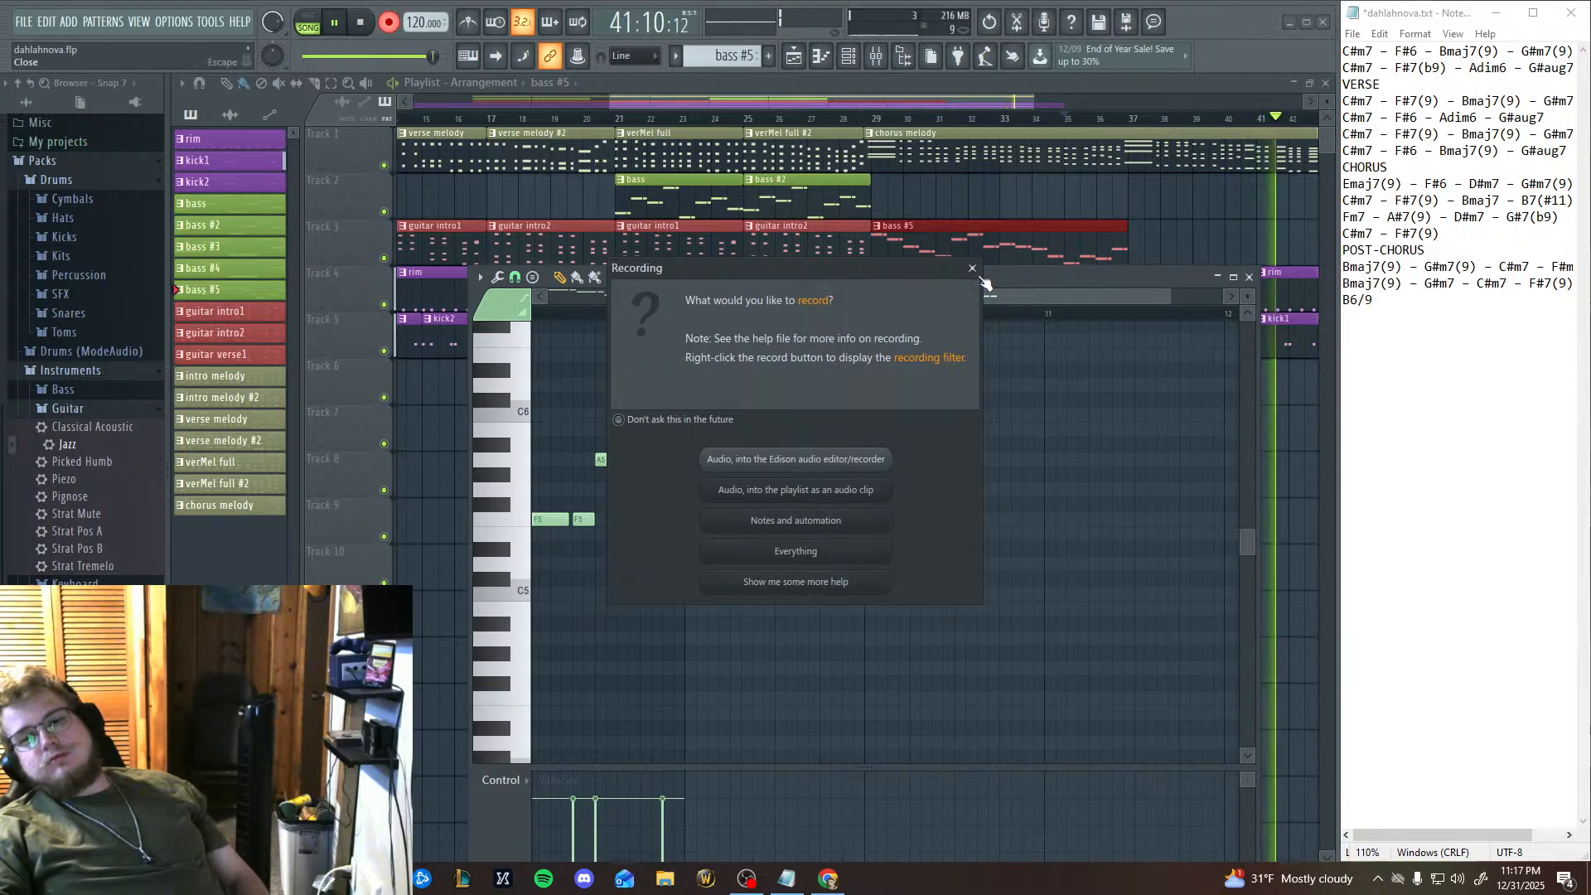
key("Escape")
left_click(361, 25)
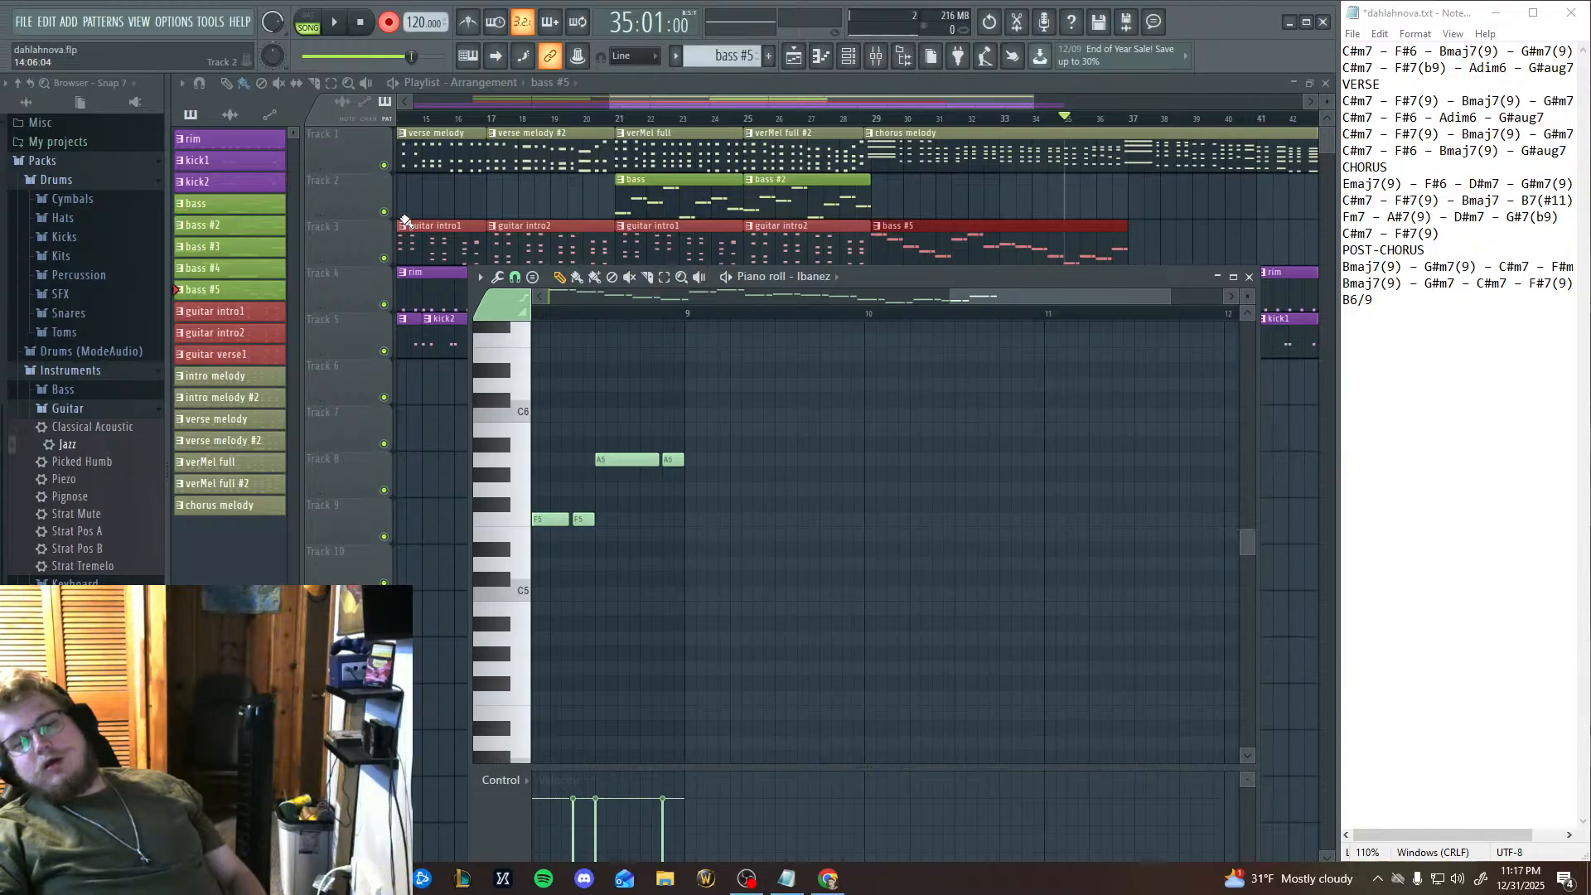
Duplicate the two A5 notes before bar 9 and place the copies on G#5 at the start of bar 9.
left_click_drag(700, 490, 687, 474)
right_click(690, 476)
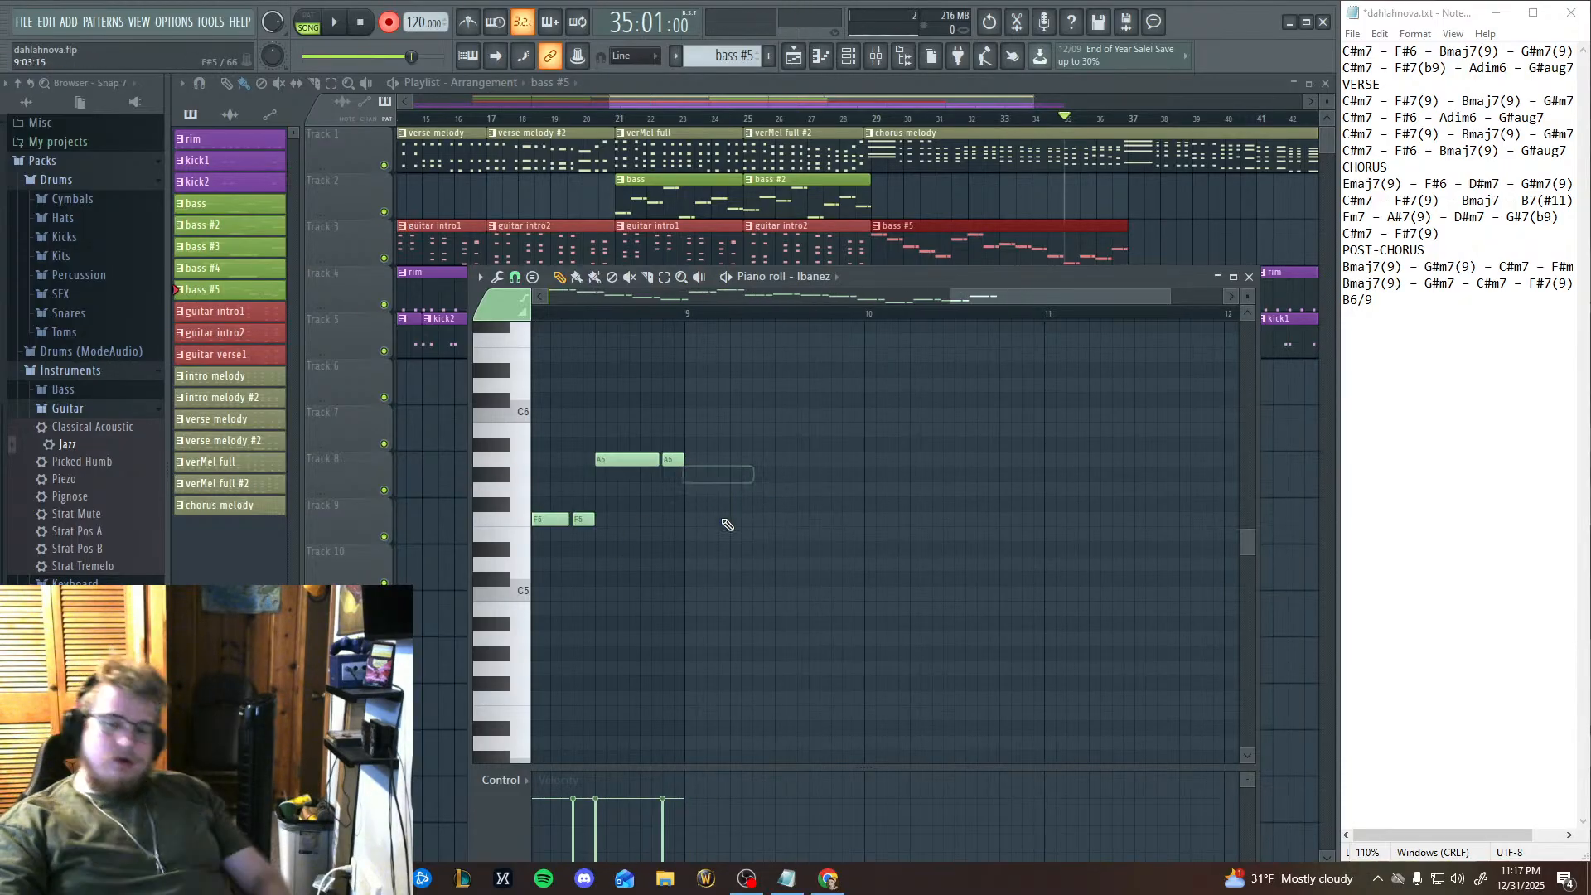
left_click(664, 277)
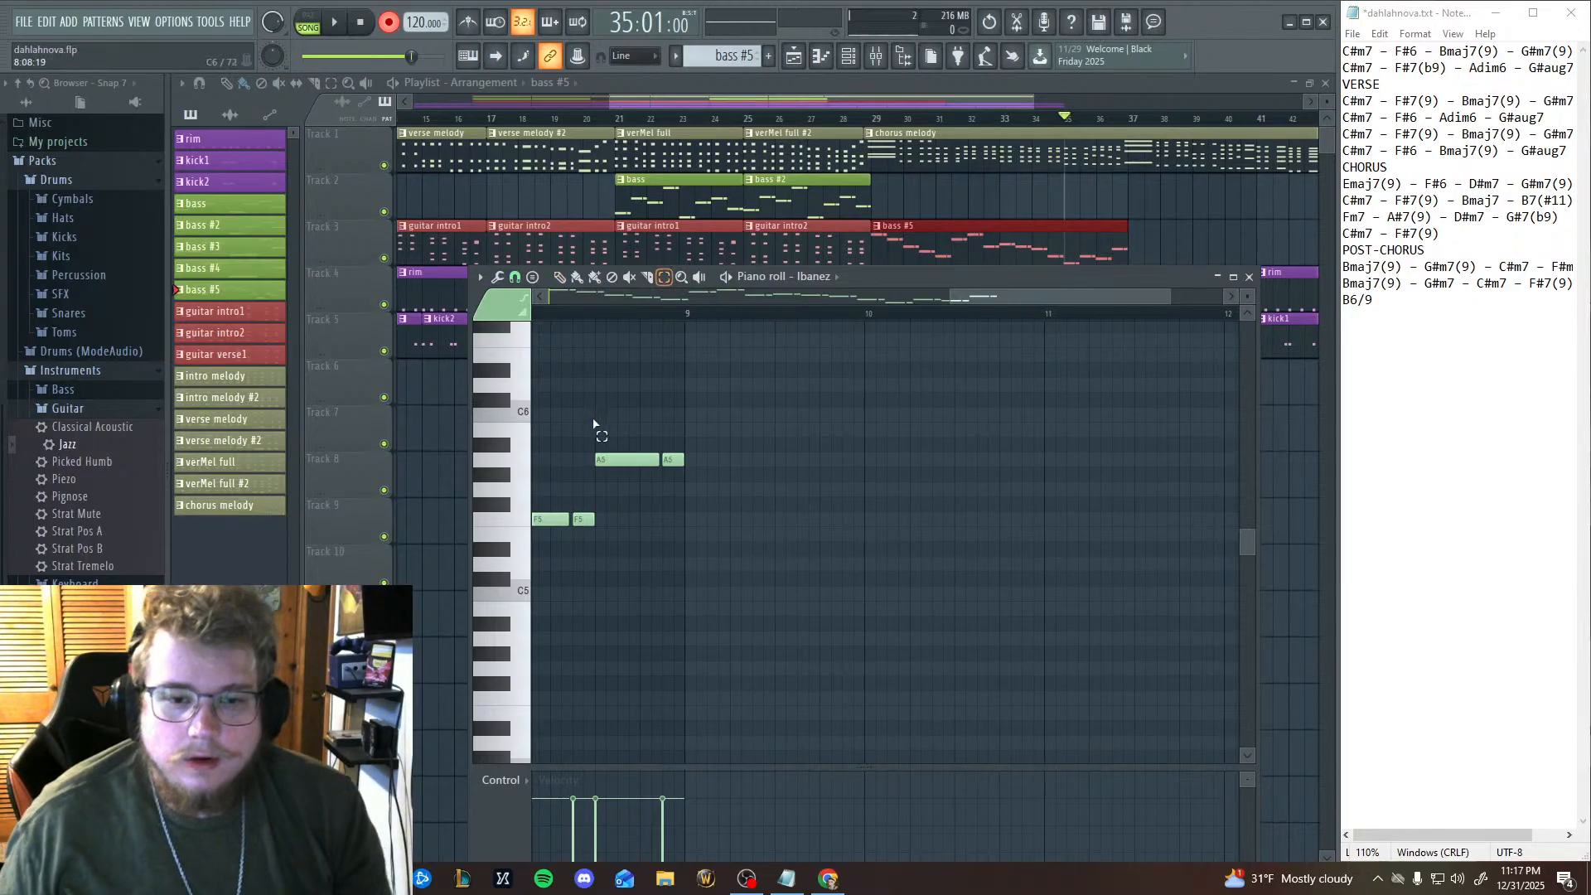
left_click_drag(594, 423, 611, 544)
key("ctrl+c")
key("ctrl+v")
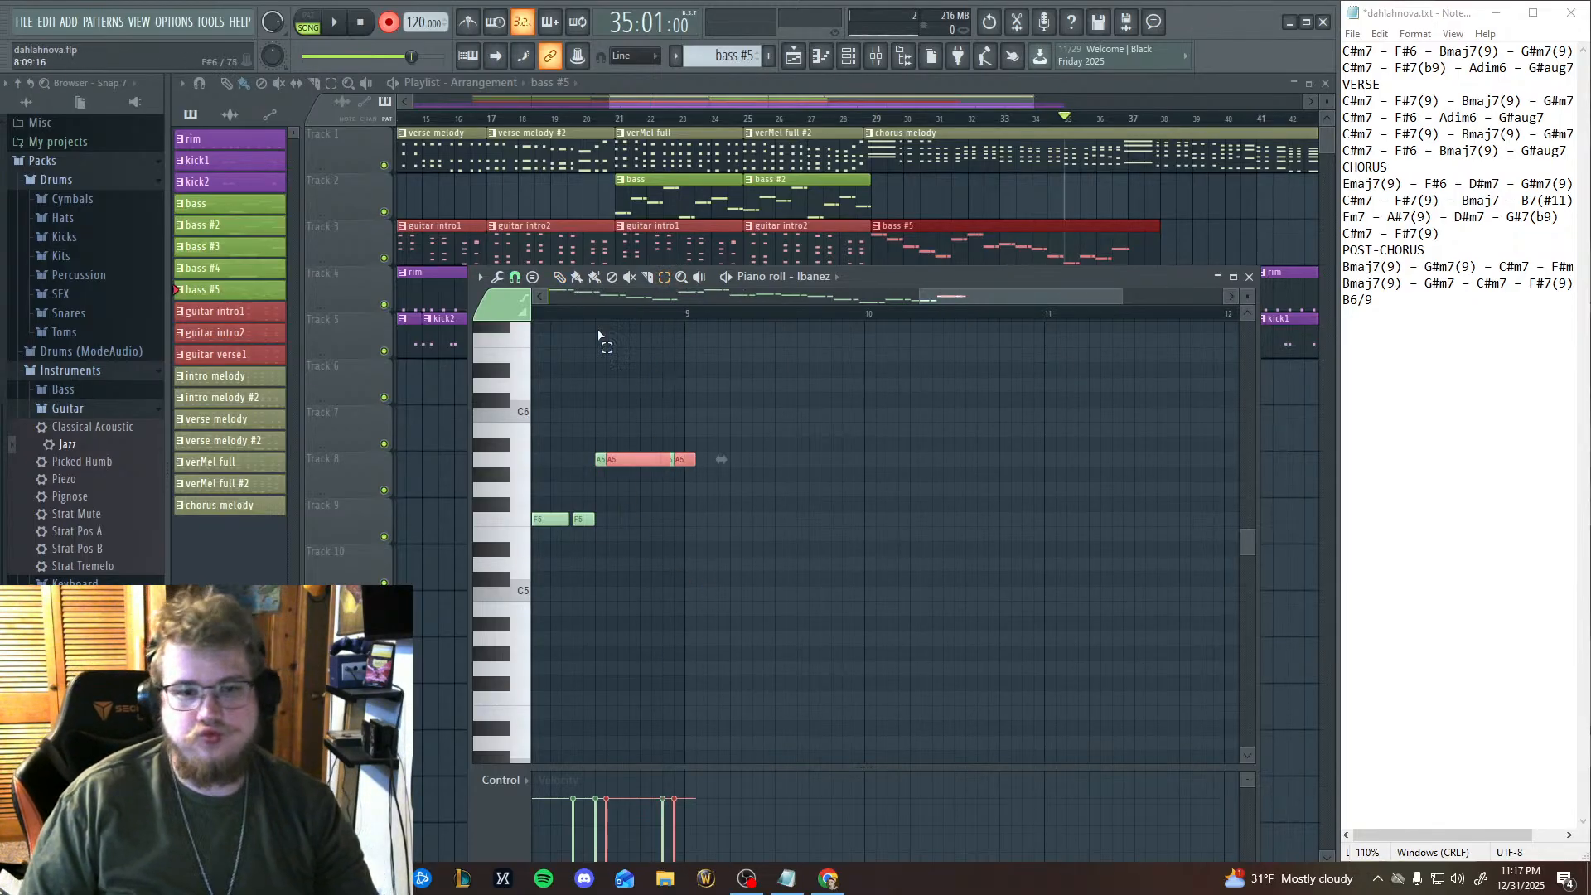
left_click_drag(644, 462, 706, 469)
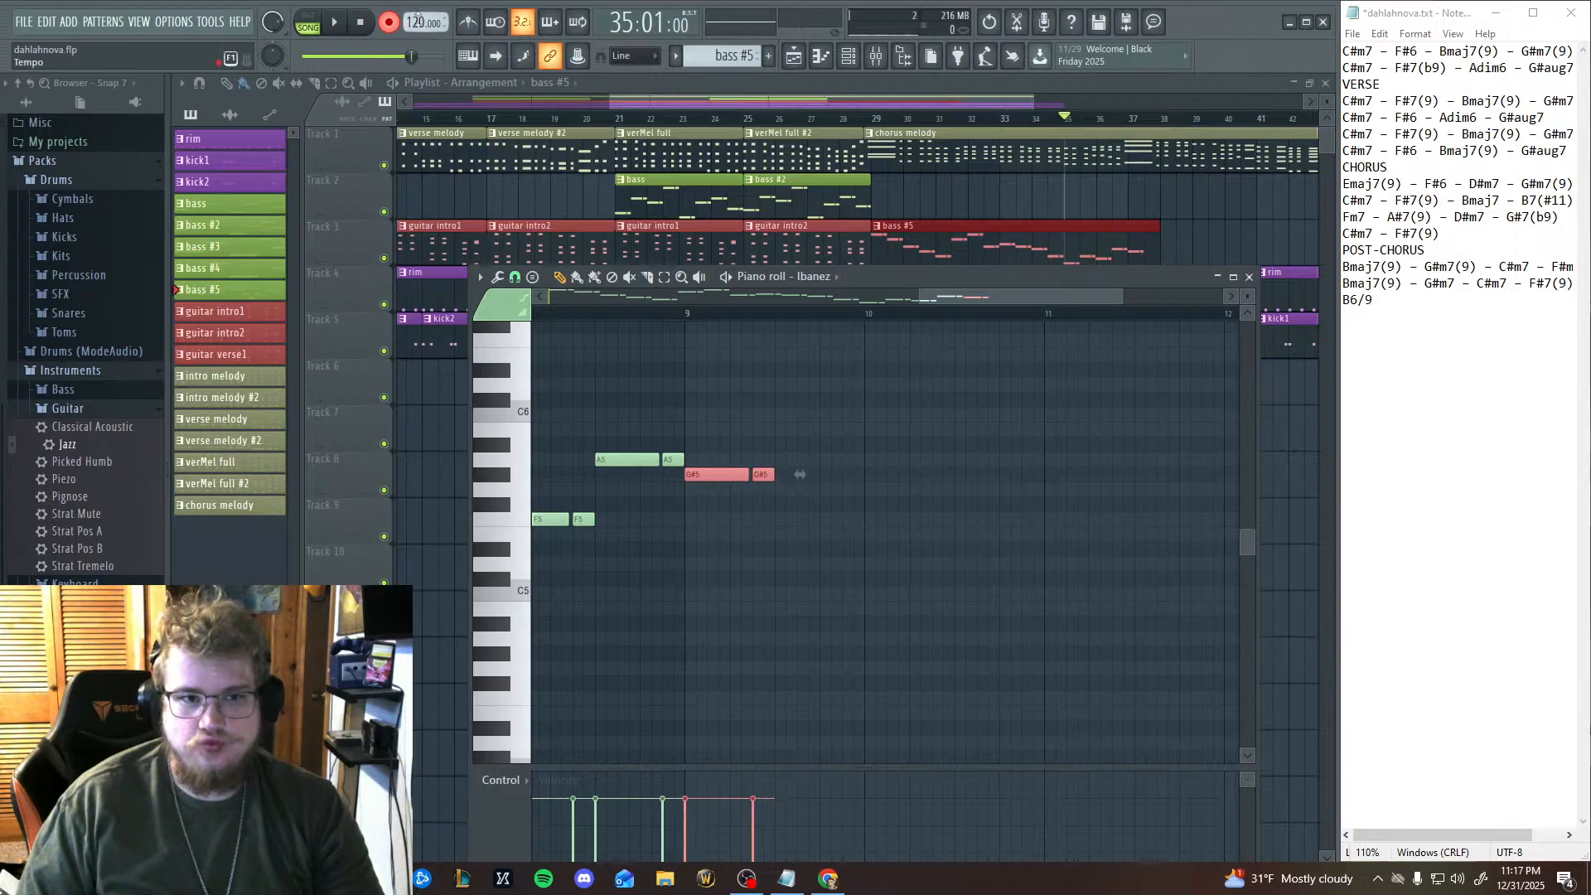
Play the arrangement from bar 35 through the added G#5 notes, shift the piano roll window clear of the clips, and stop playback.
left_click(337, 25)
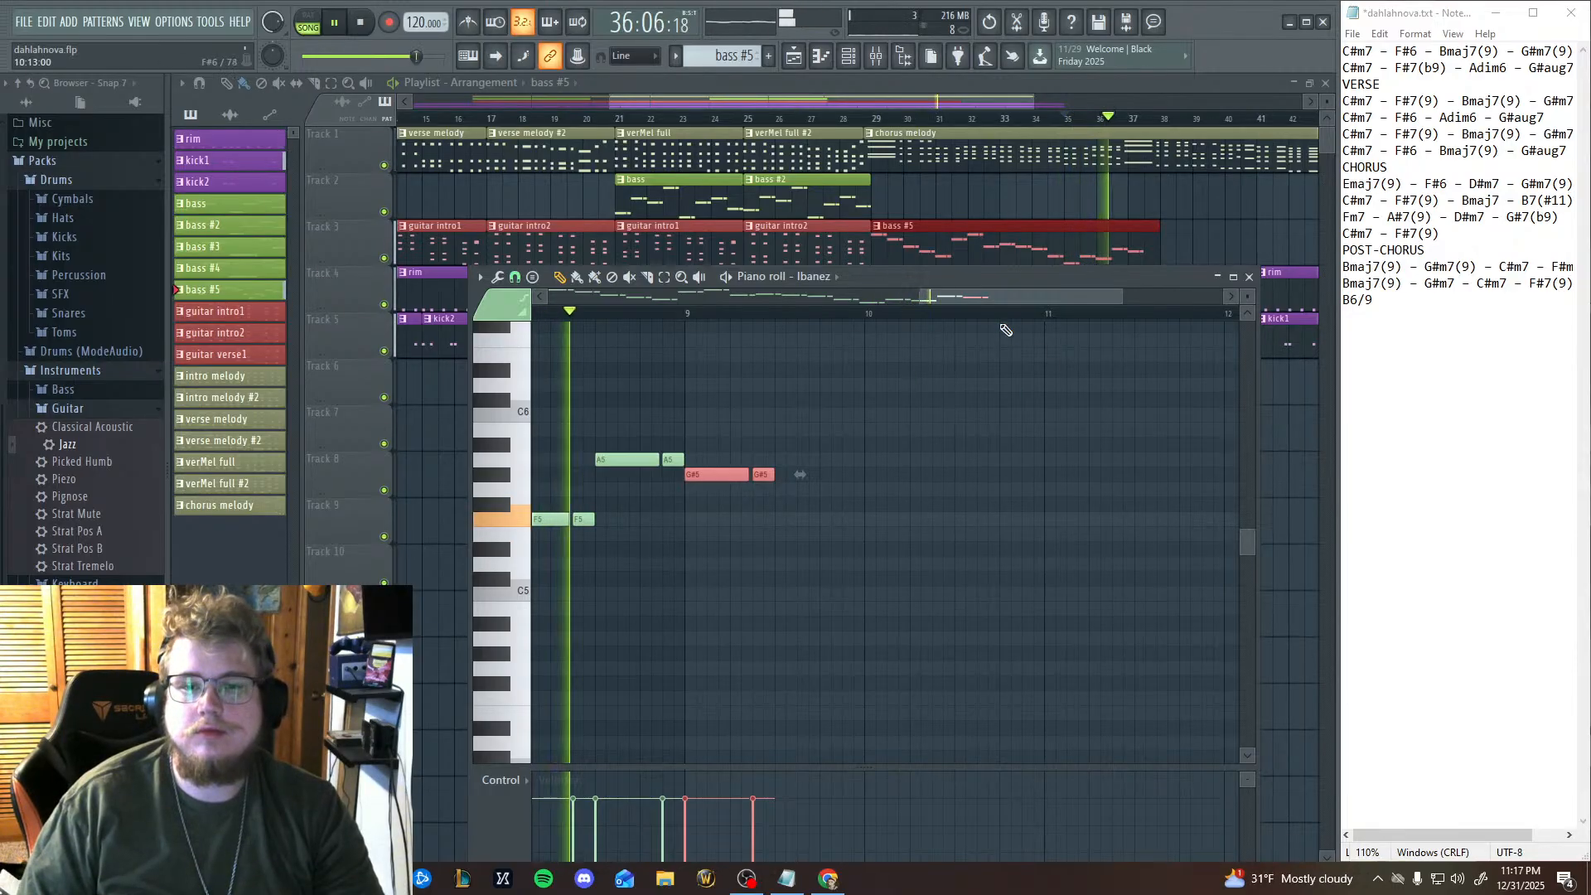
left_click_drag(1018, 278, 974, 287)
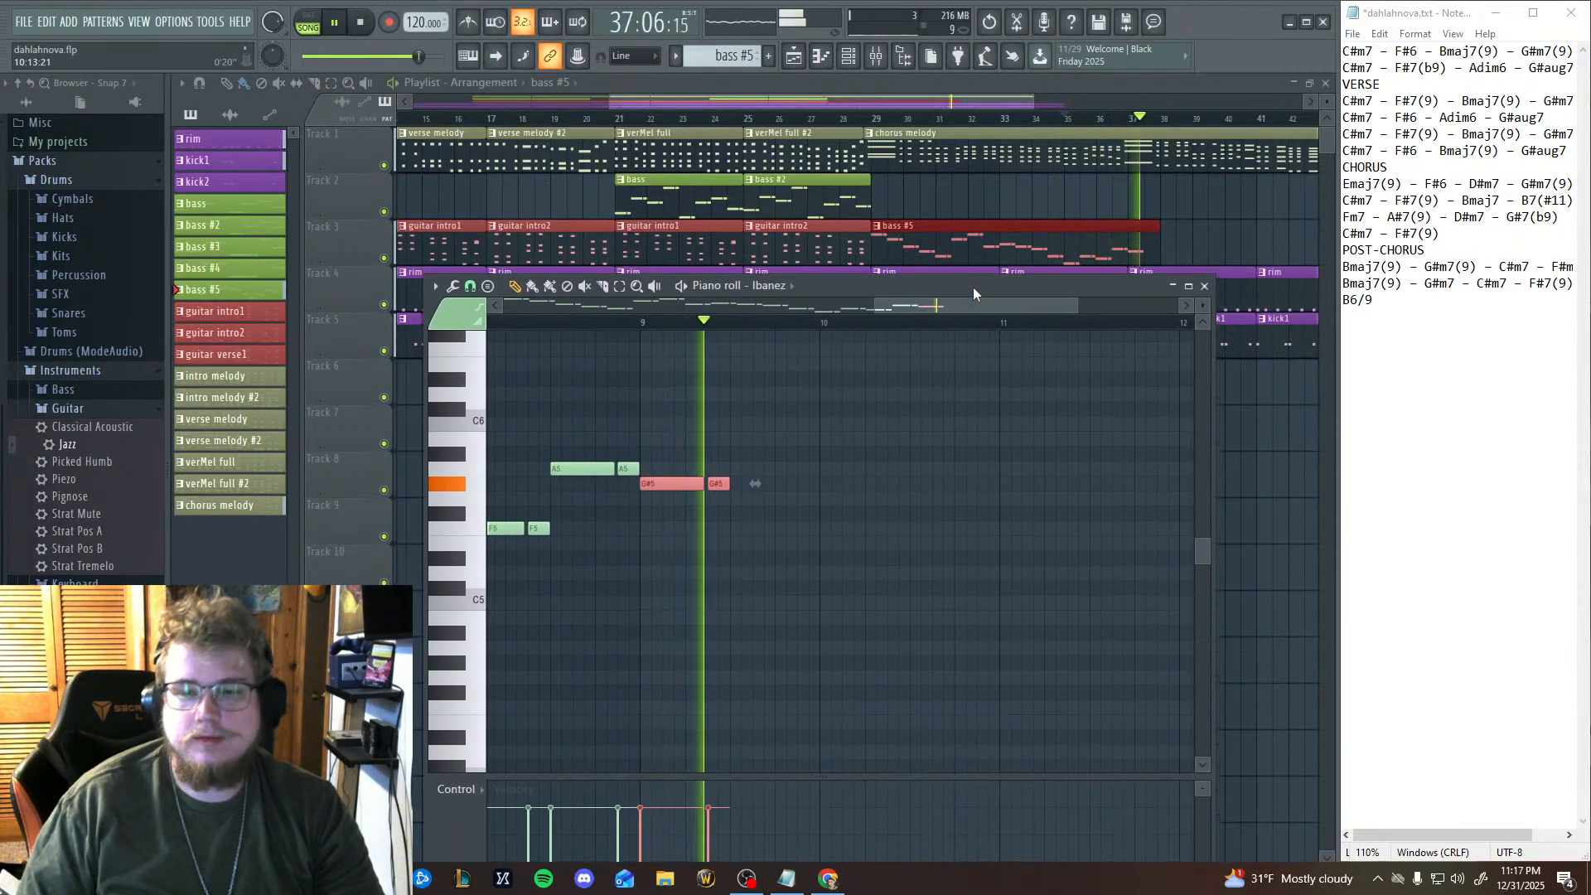
left_click(359, 23)
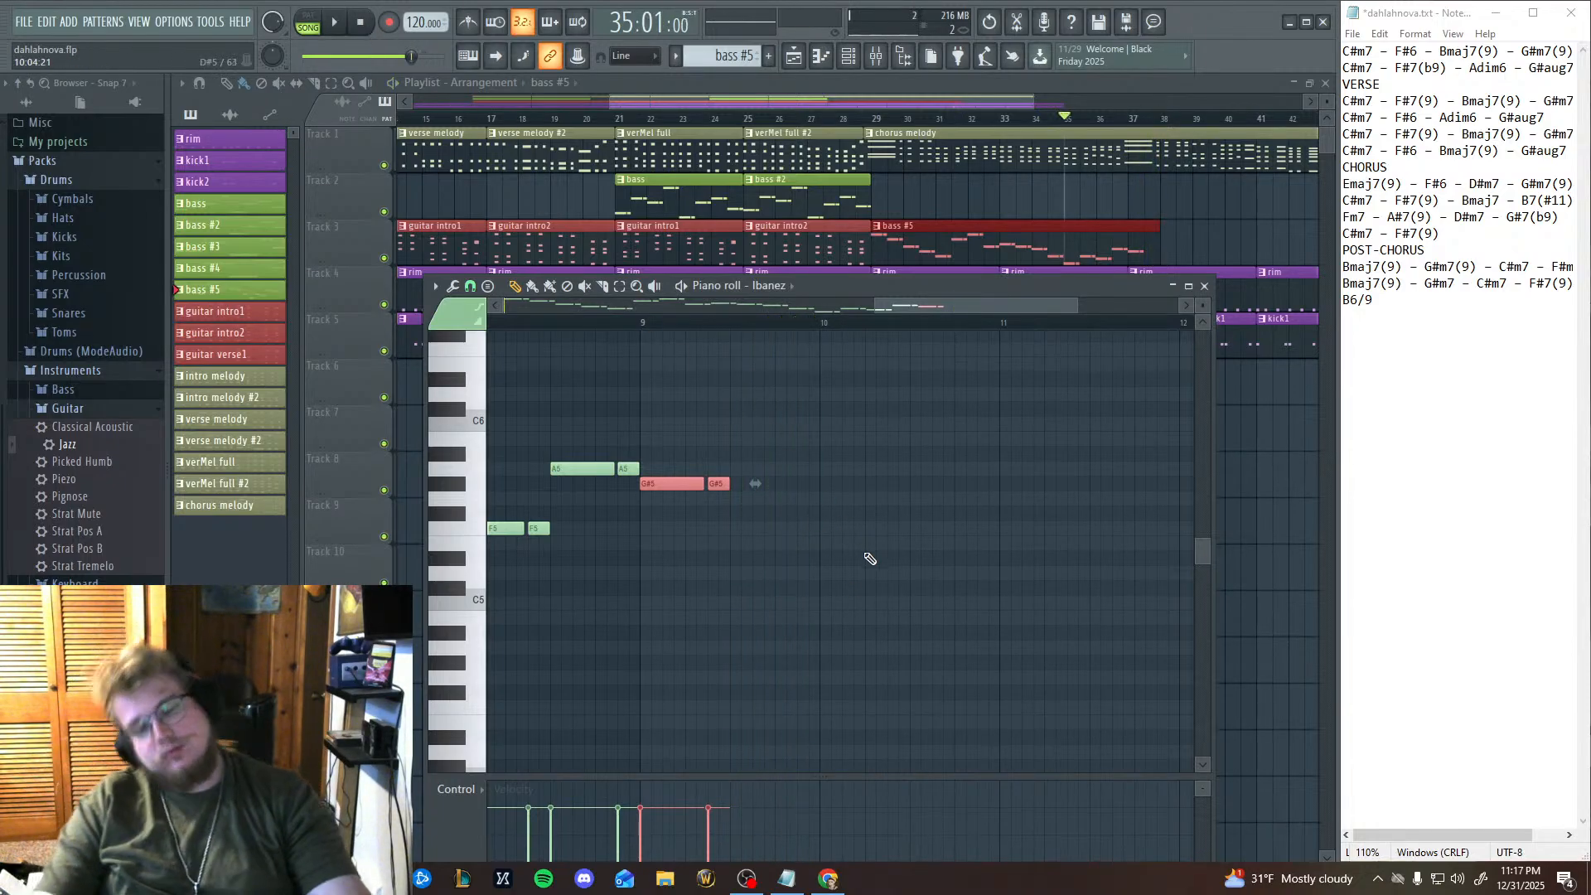
Paste two more copies of the A5 pair, placing one on G5 directly after the G#5 notes and one on D#6 at bar 10.
key("ctrl+v")
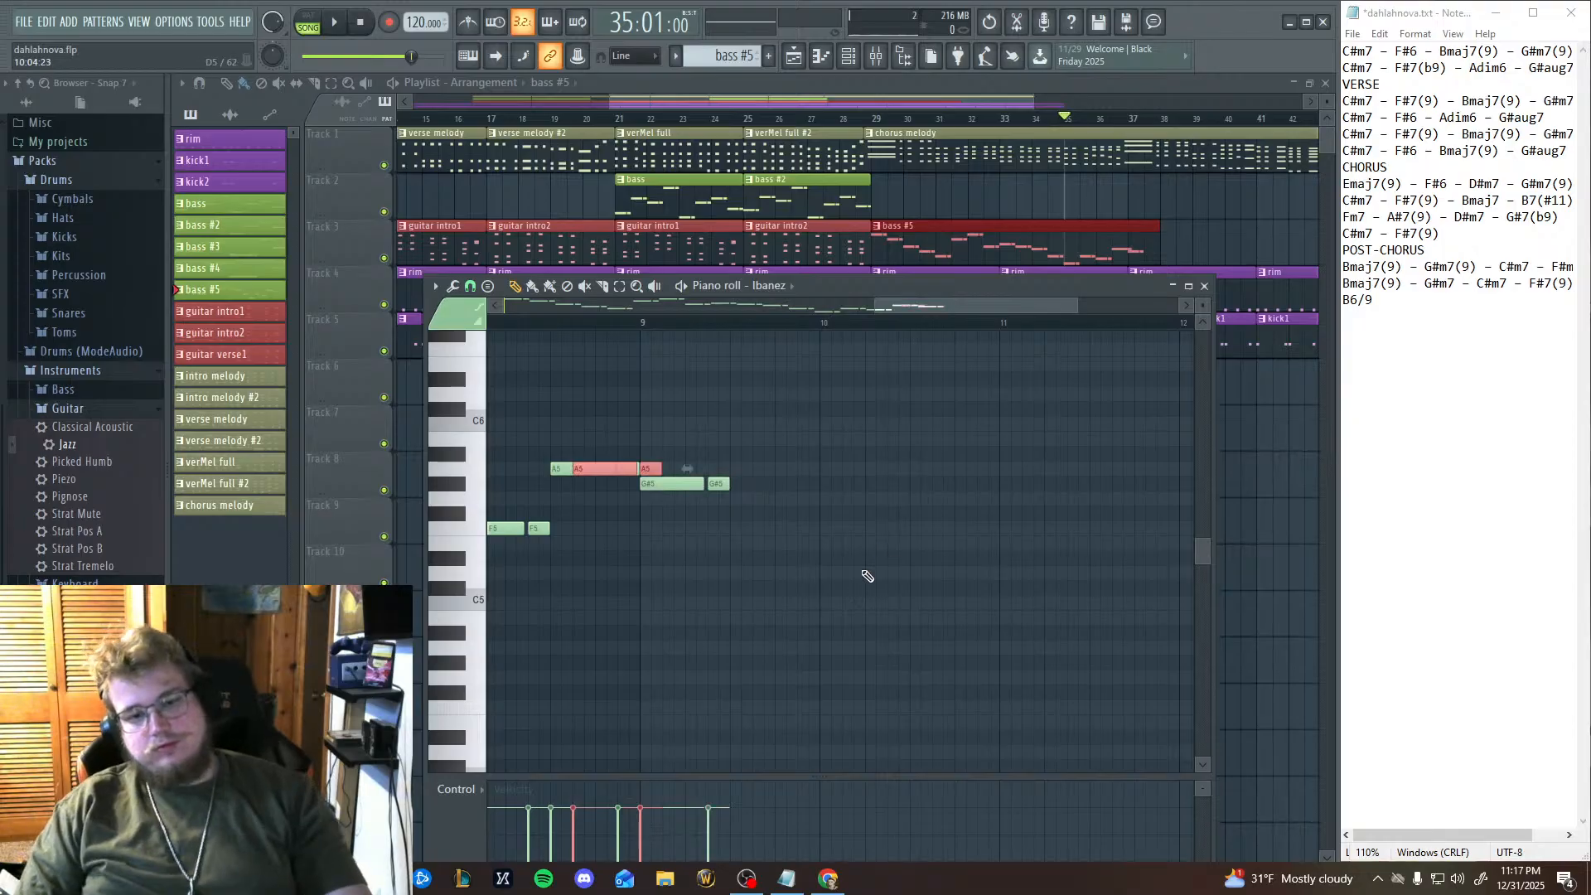
left_click_drag(562, 468, 743, 498)
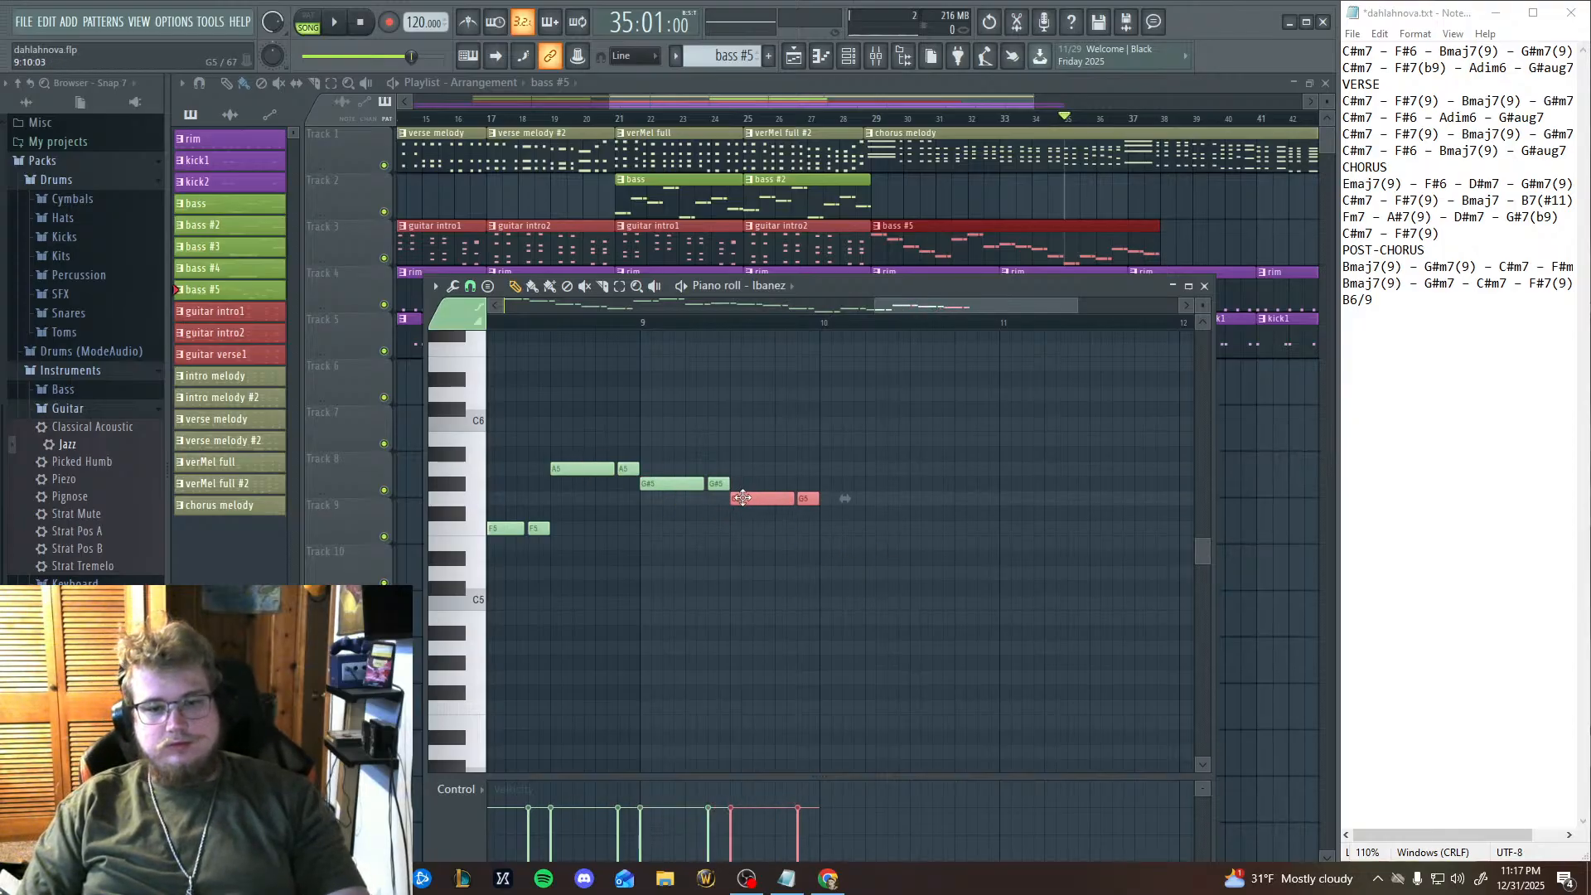
key("ctrl+v")
left_click_drag(612, 467, 806, 464)
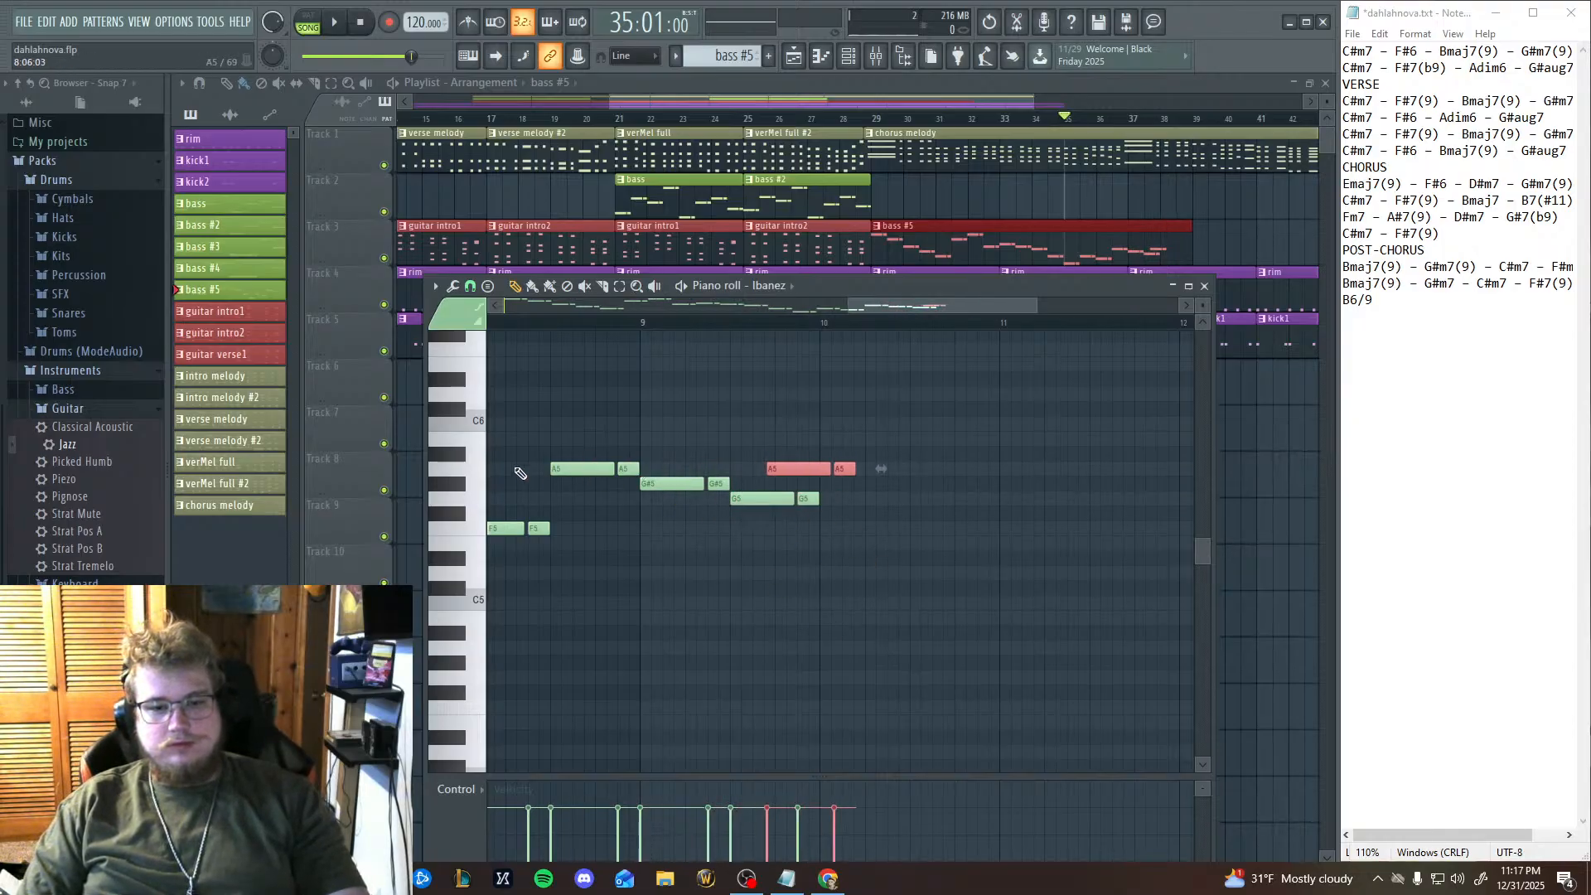
left_click(460, 456)
left_click(462, 438)
left_click(461, 412)
left_click(461, 392)
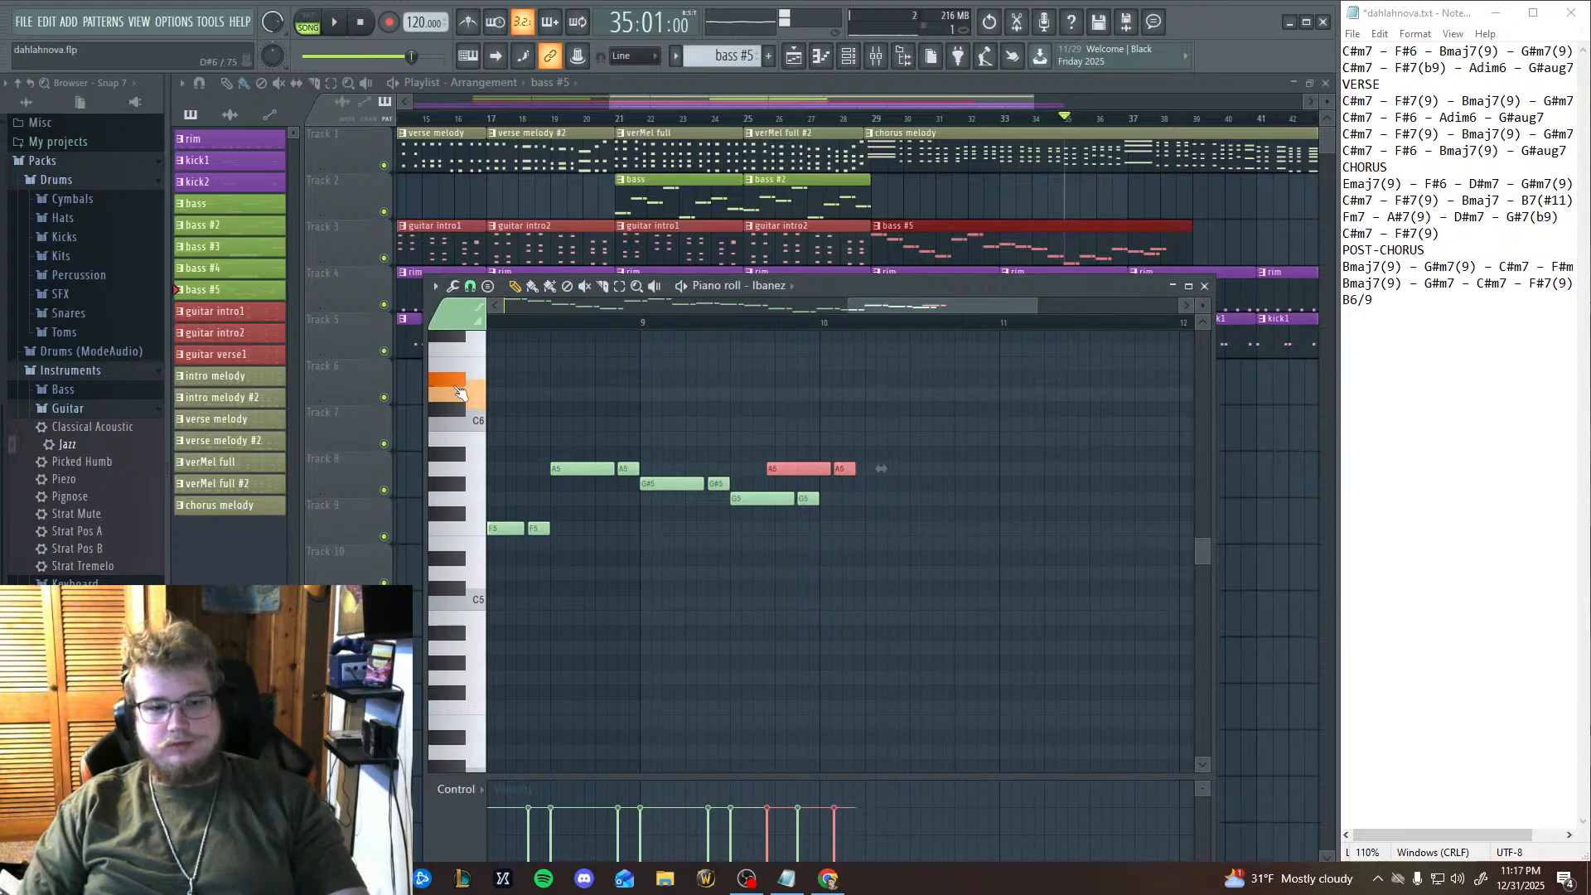
left_click_drag(815, 472, 852, 372)
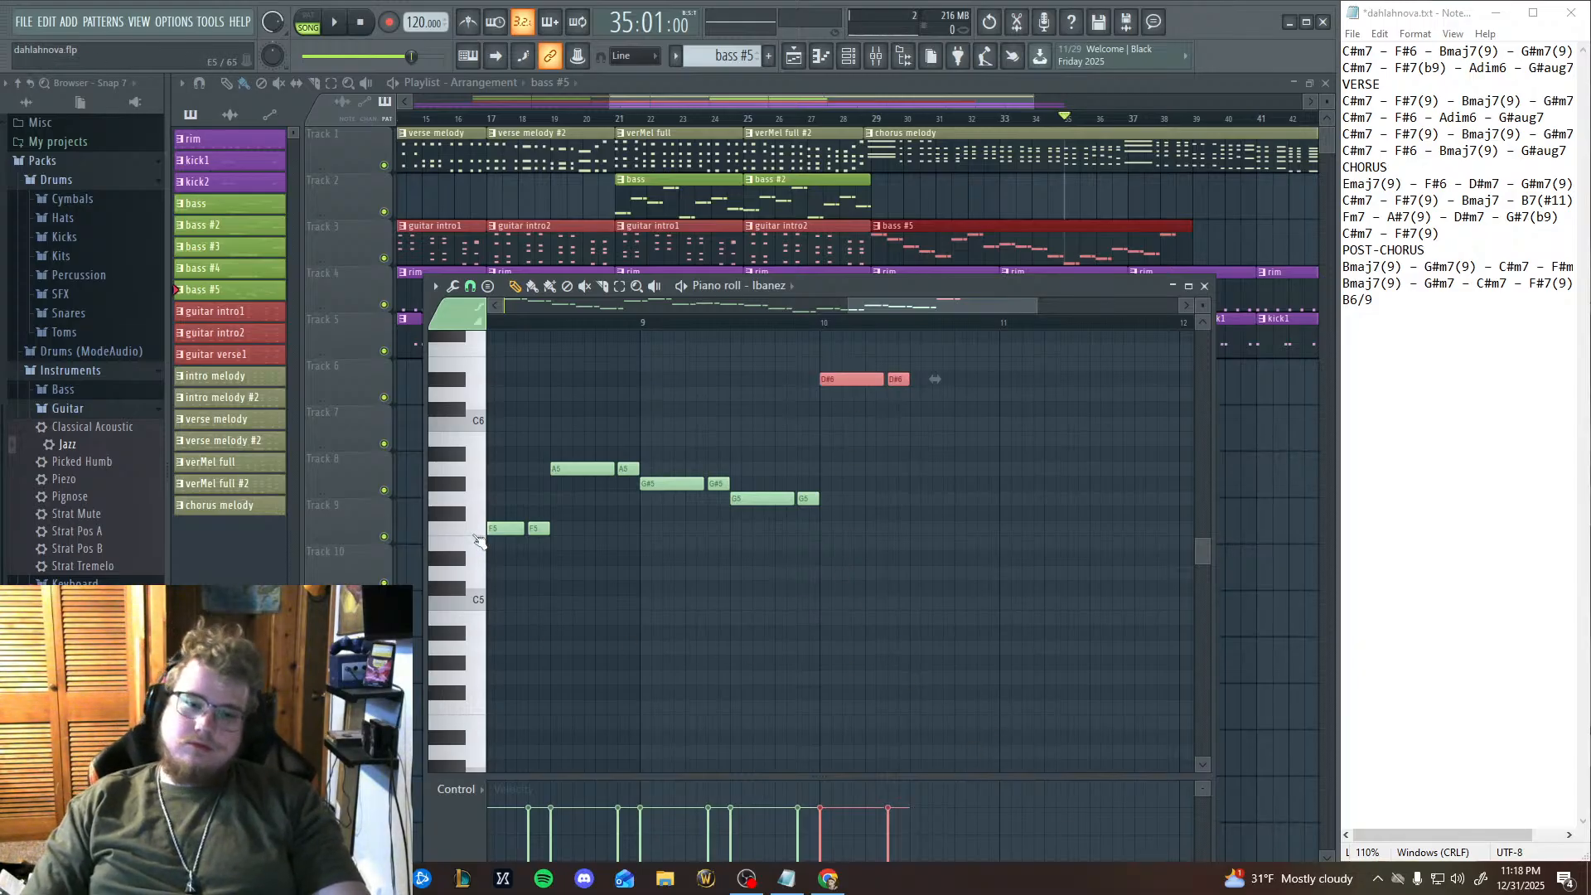
Audition keys up to D6 on the piano roll keyboard and lower the note pair at bar 10 to D6.
left_click(458, 514)
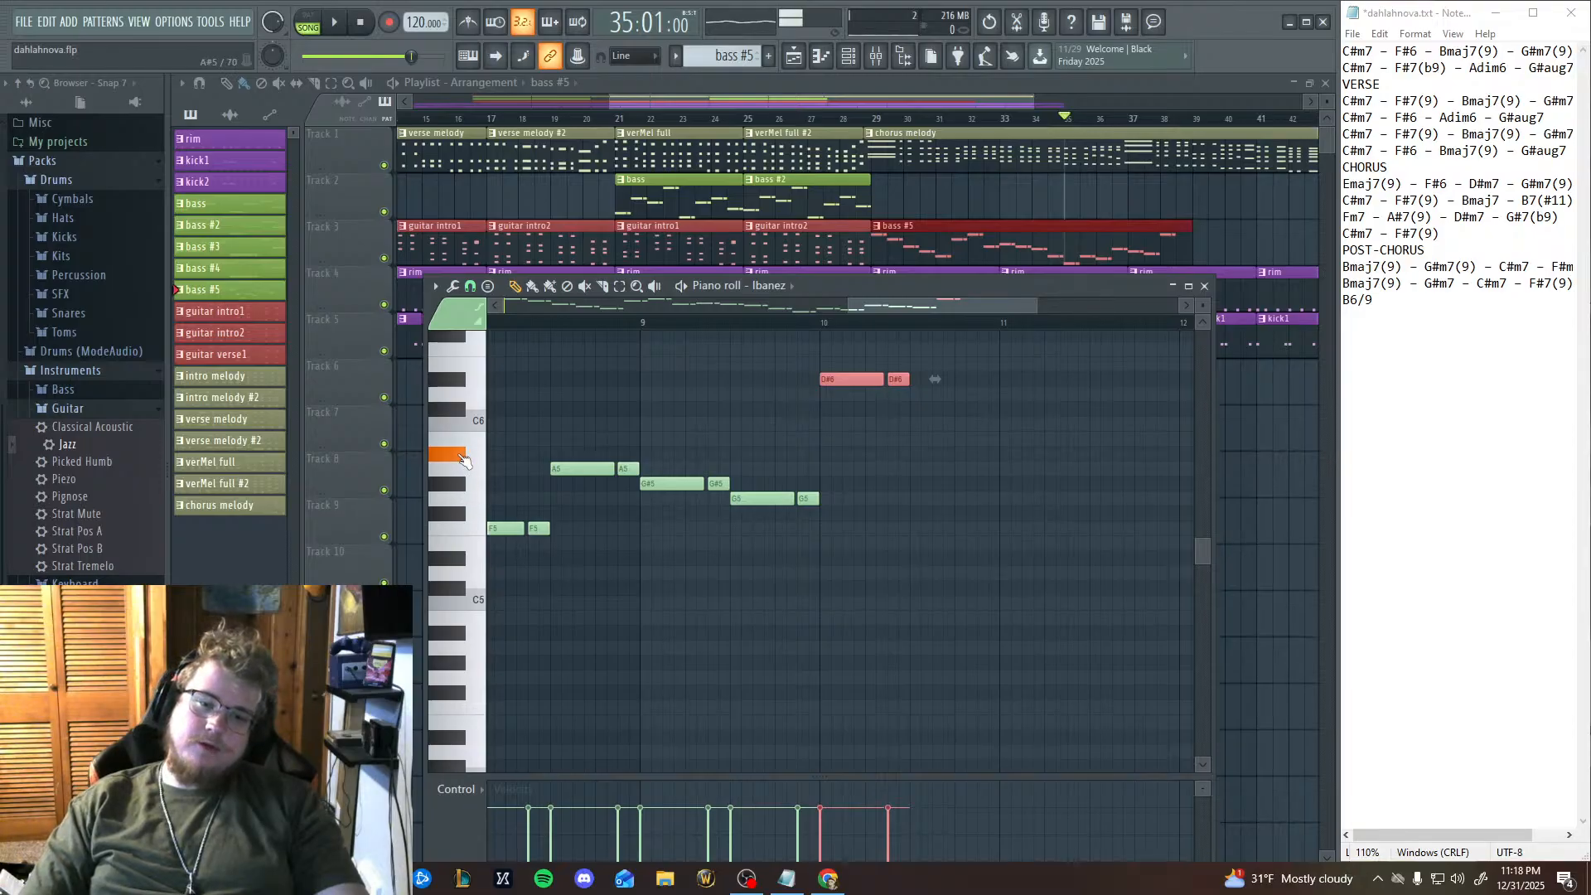
left_click(456, 460)
left_click(460, 421)
left_click(457, 396)
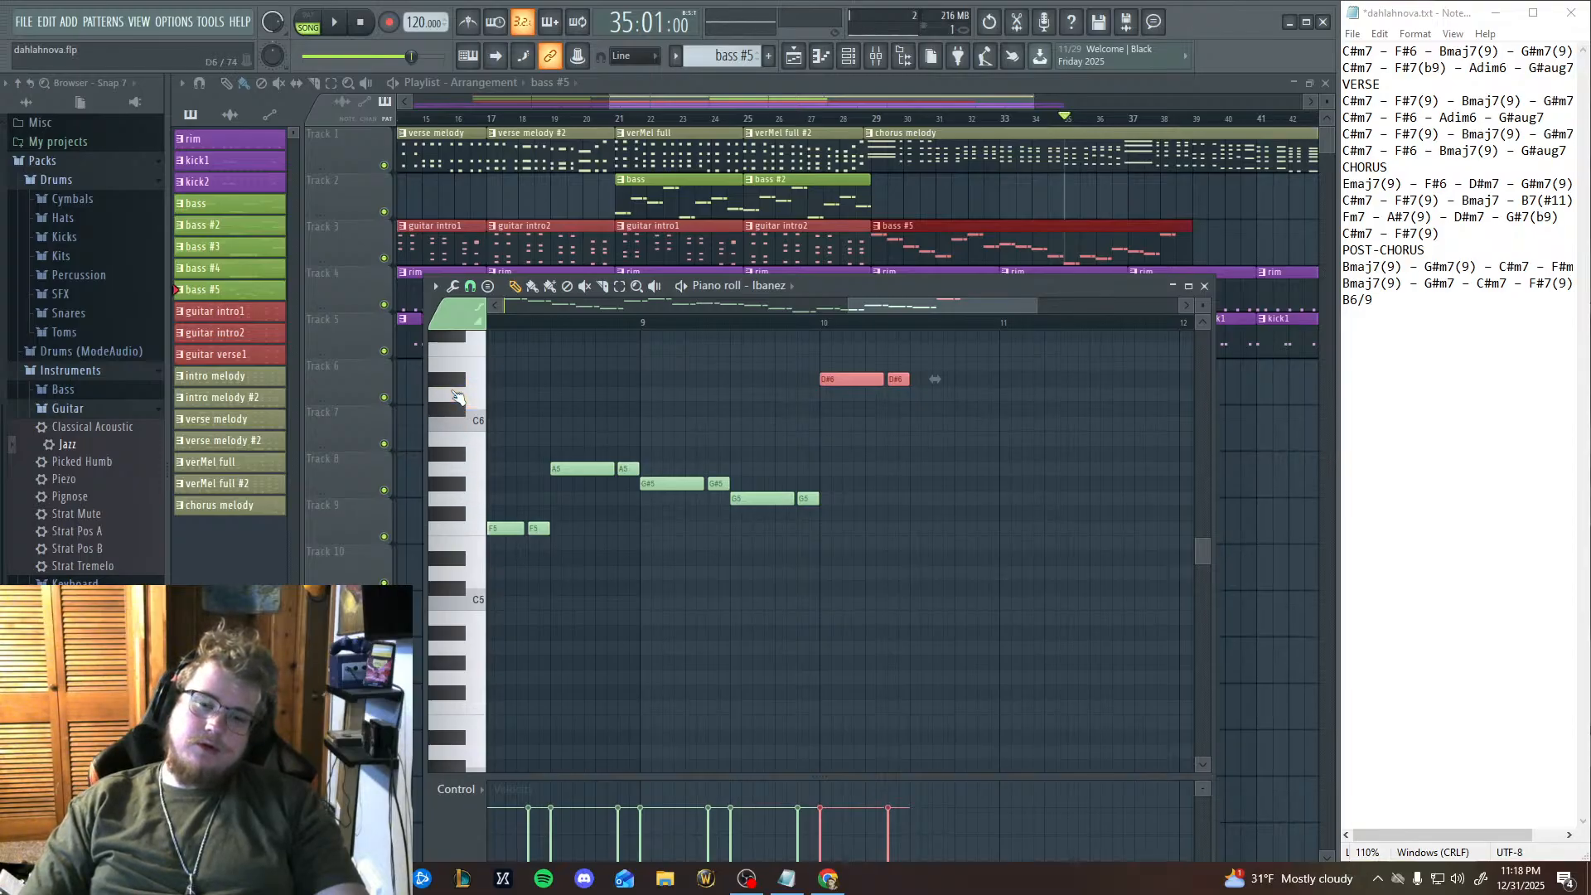
left_click(456, 394)
left_click(456, 395)
left_click(456, 394)
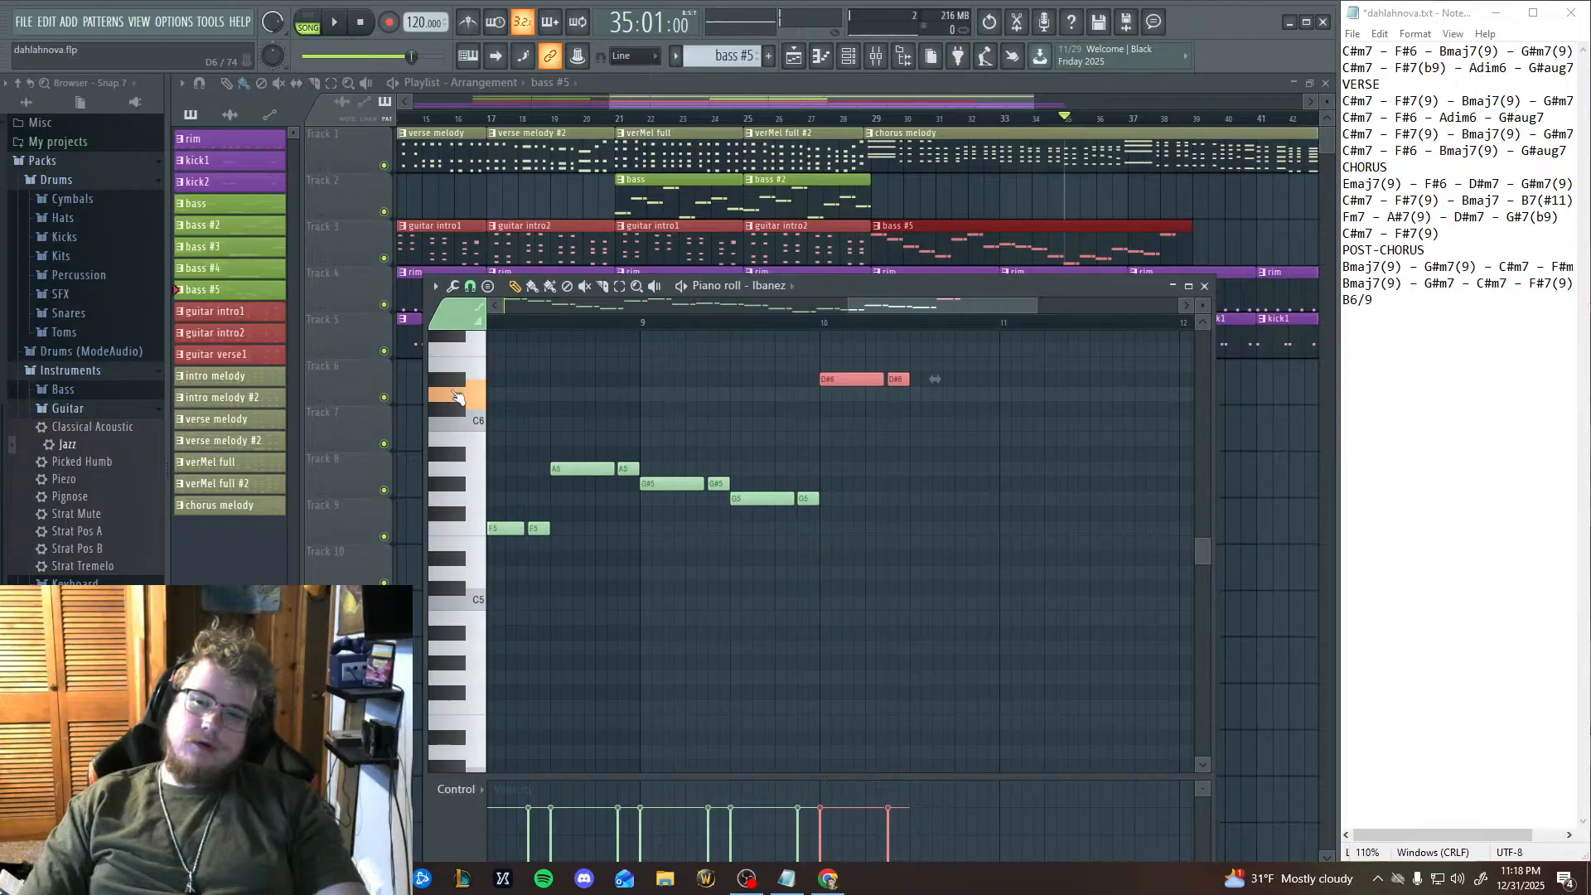
left_click(458, 396)
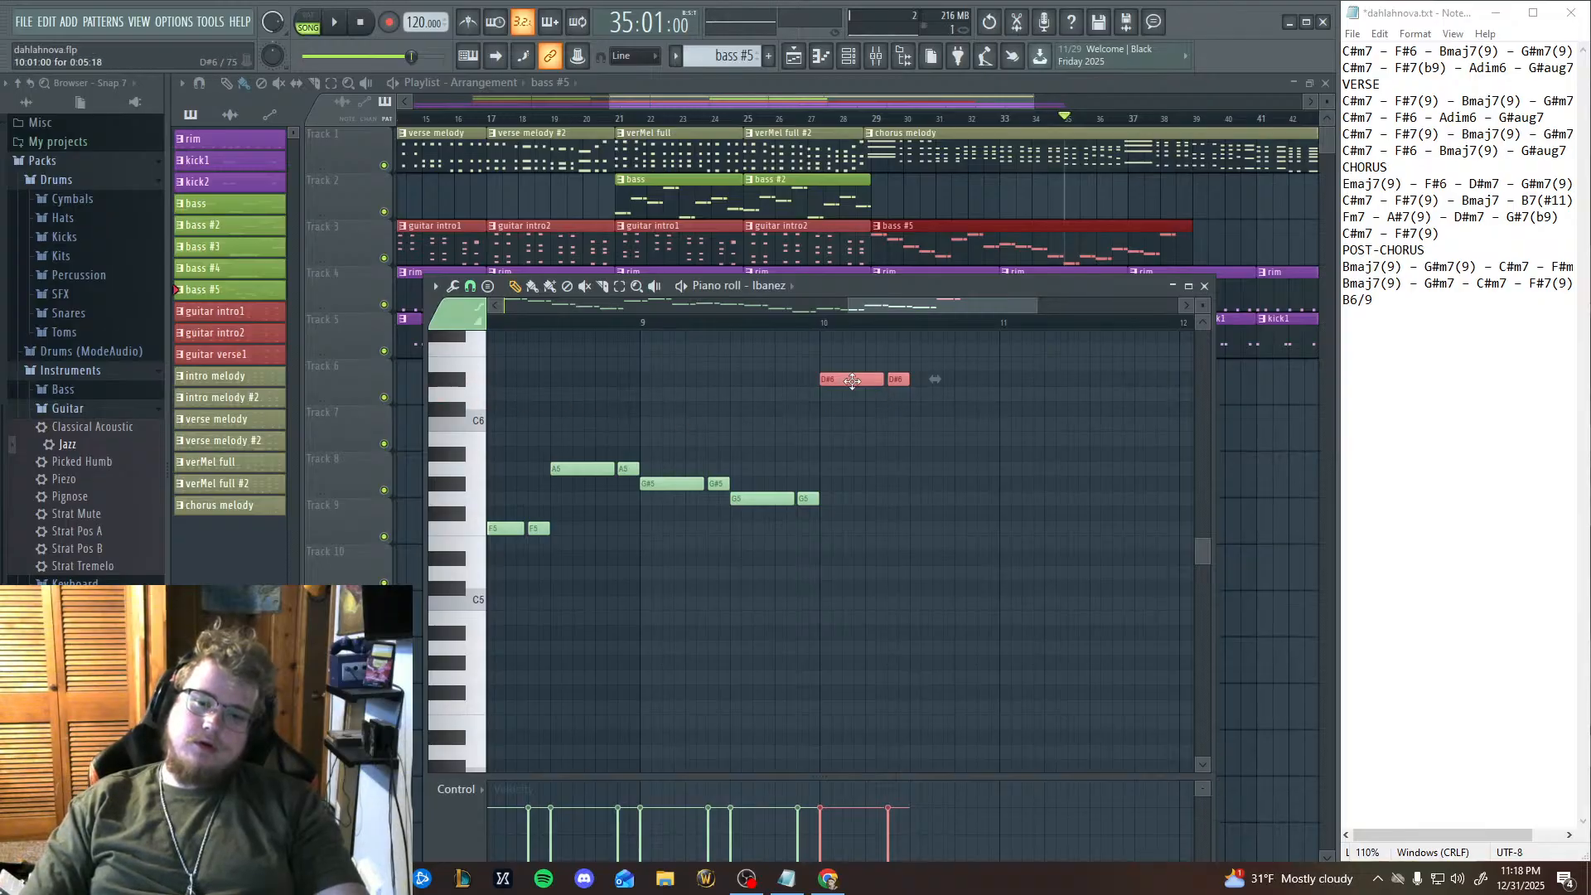
left_click_drag(853, 380, 853, 400)
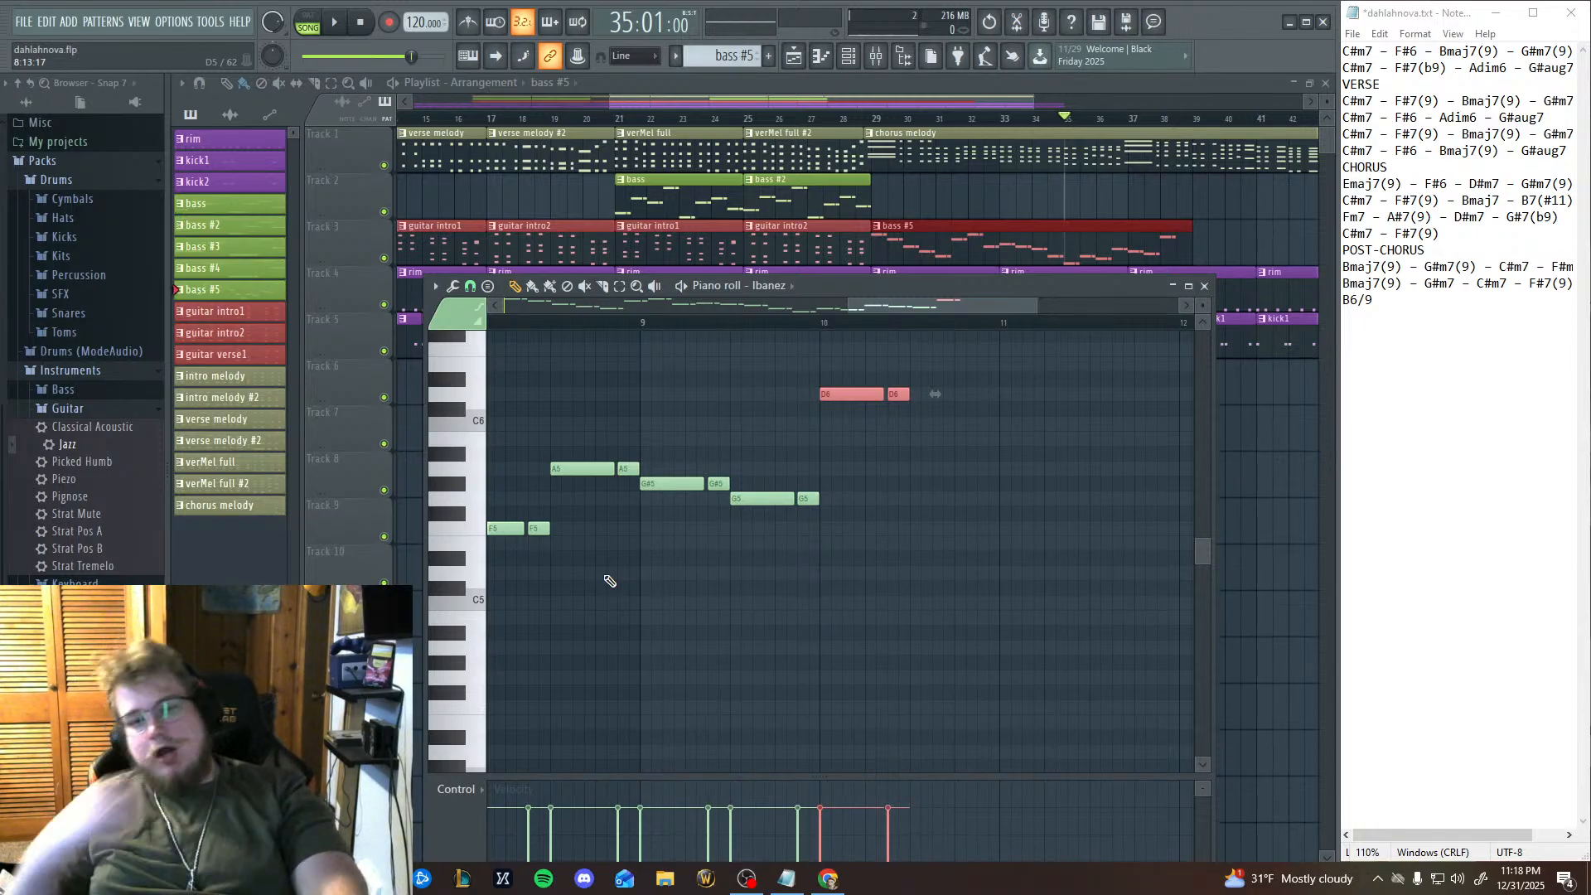
Audition keys between A#4 and A5 on the piano roll keyboard to compare pitches for the bass line.
left_click(452, 485)
left_click(453, 484)
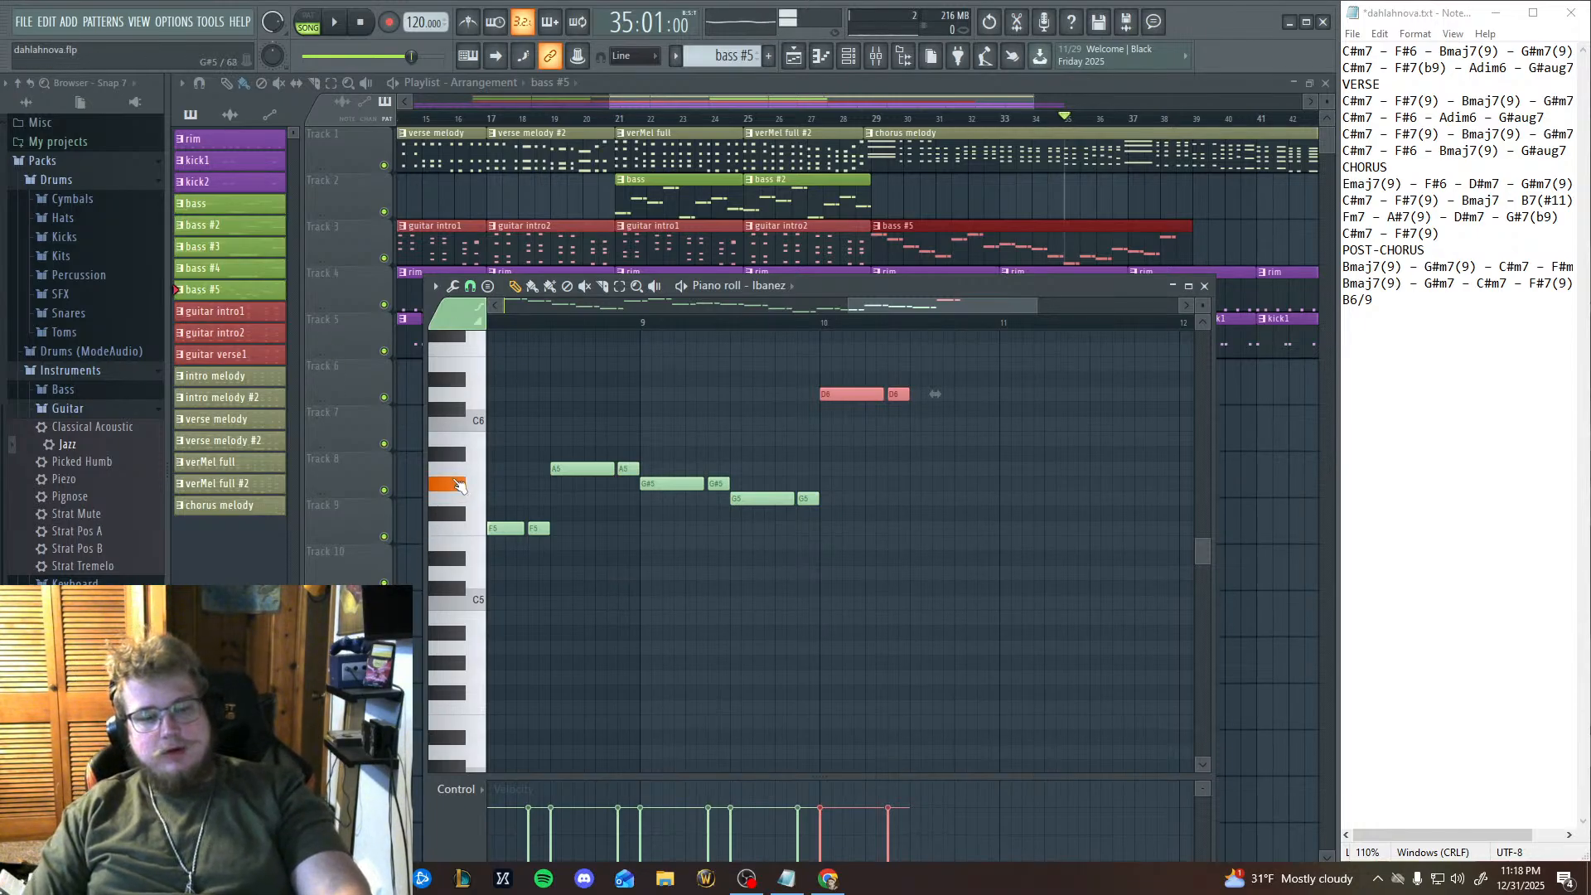
left_click(457, 469)
left_click(458, 469)
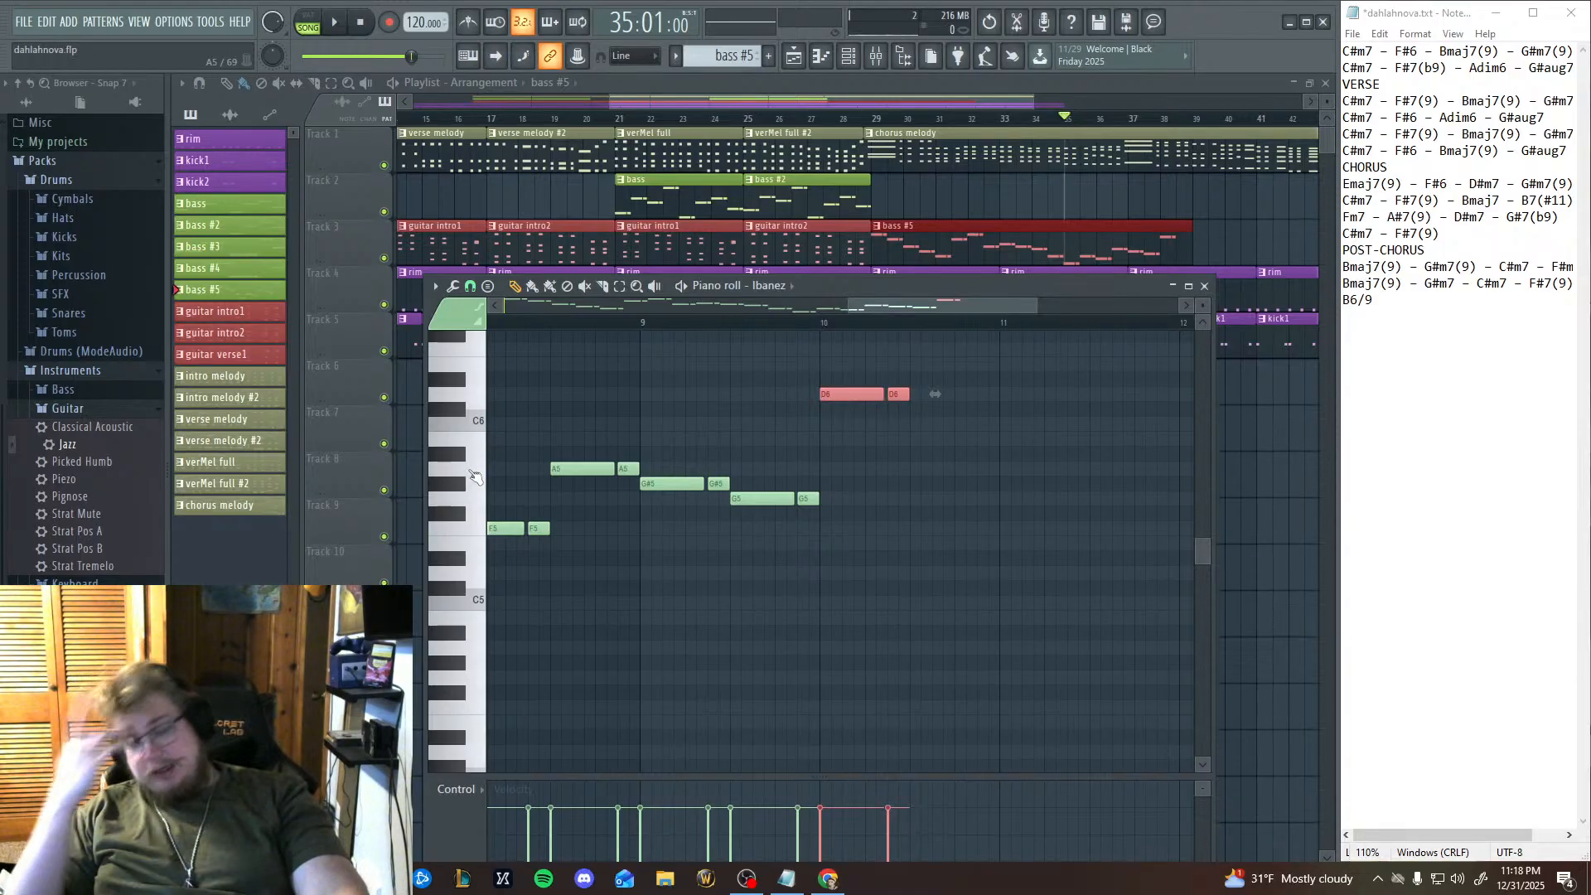
left_click(456, 635)
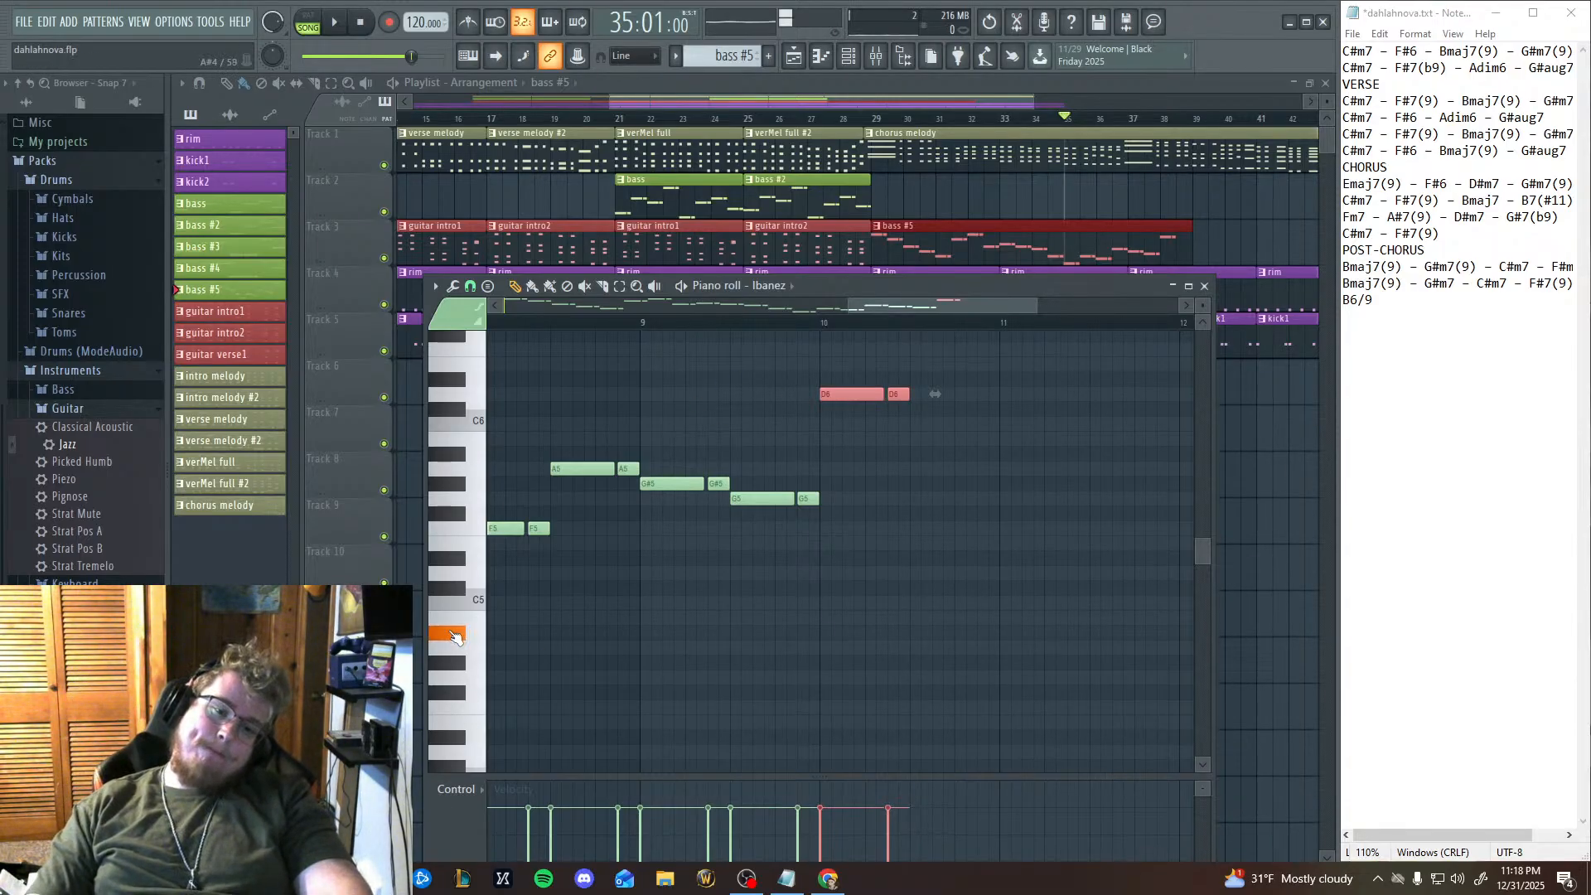
left_click(474, 533)
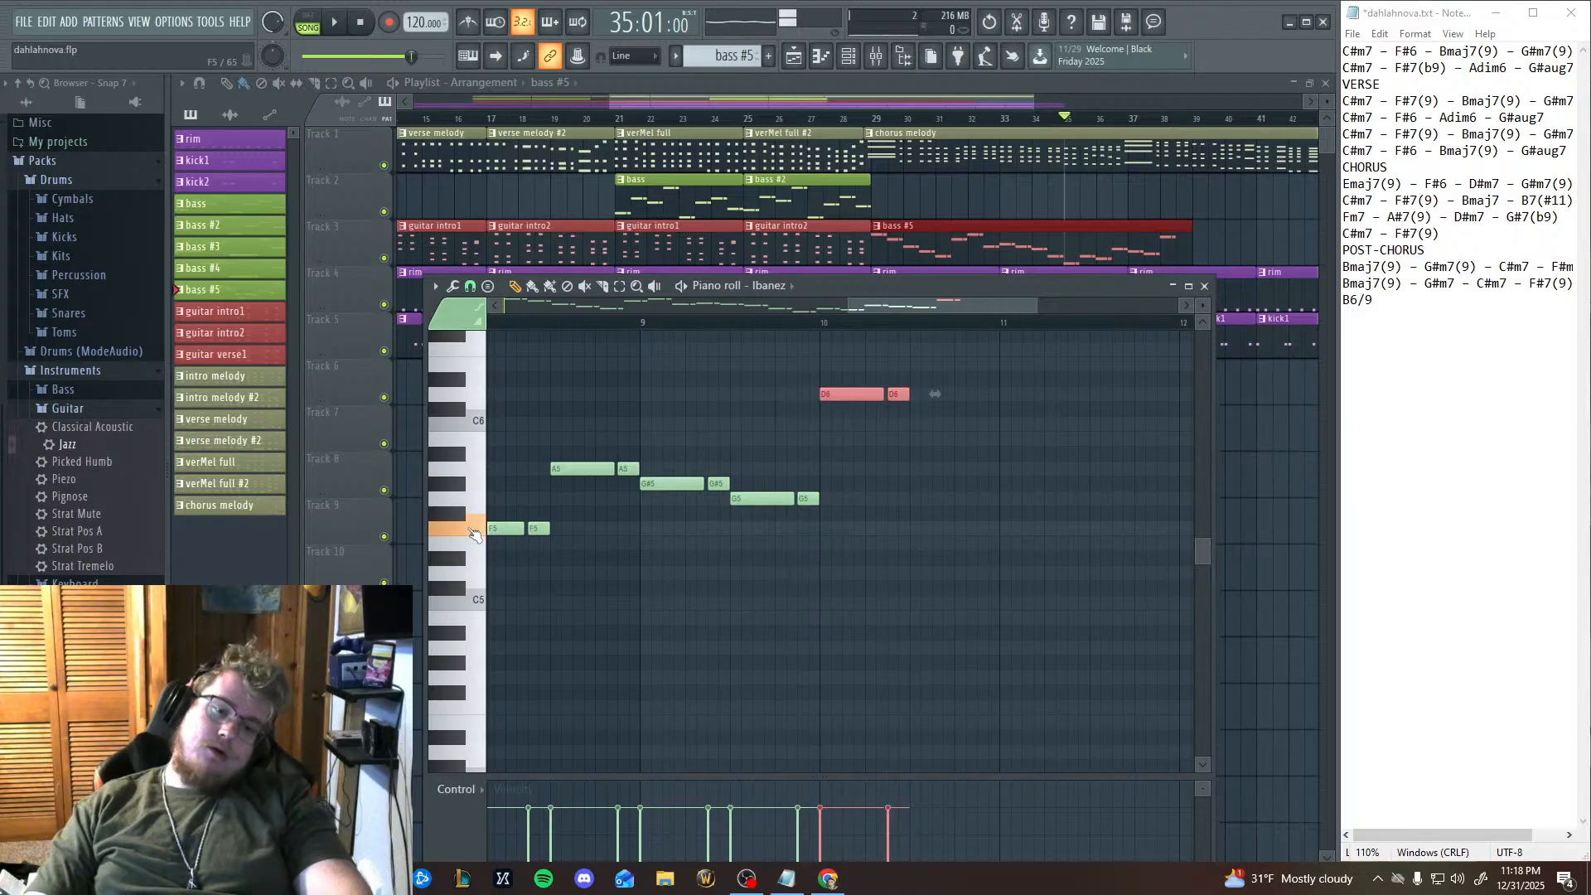
left_click(457, 516)
left_click(462, 633)
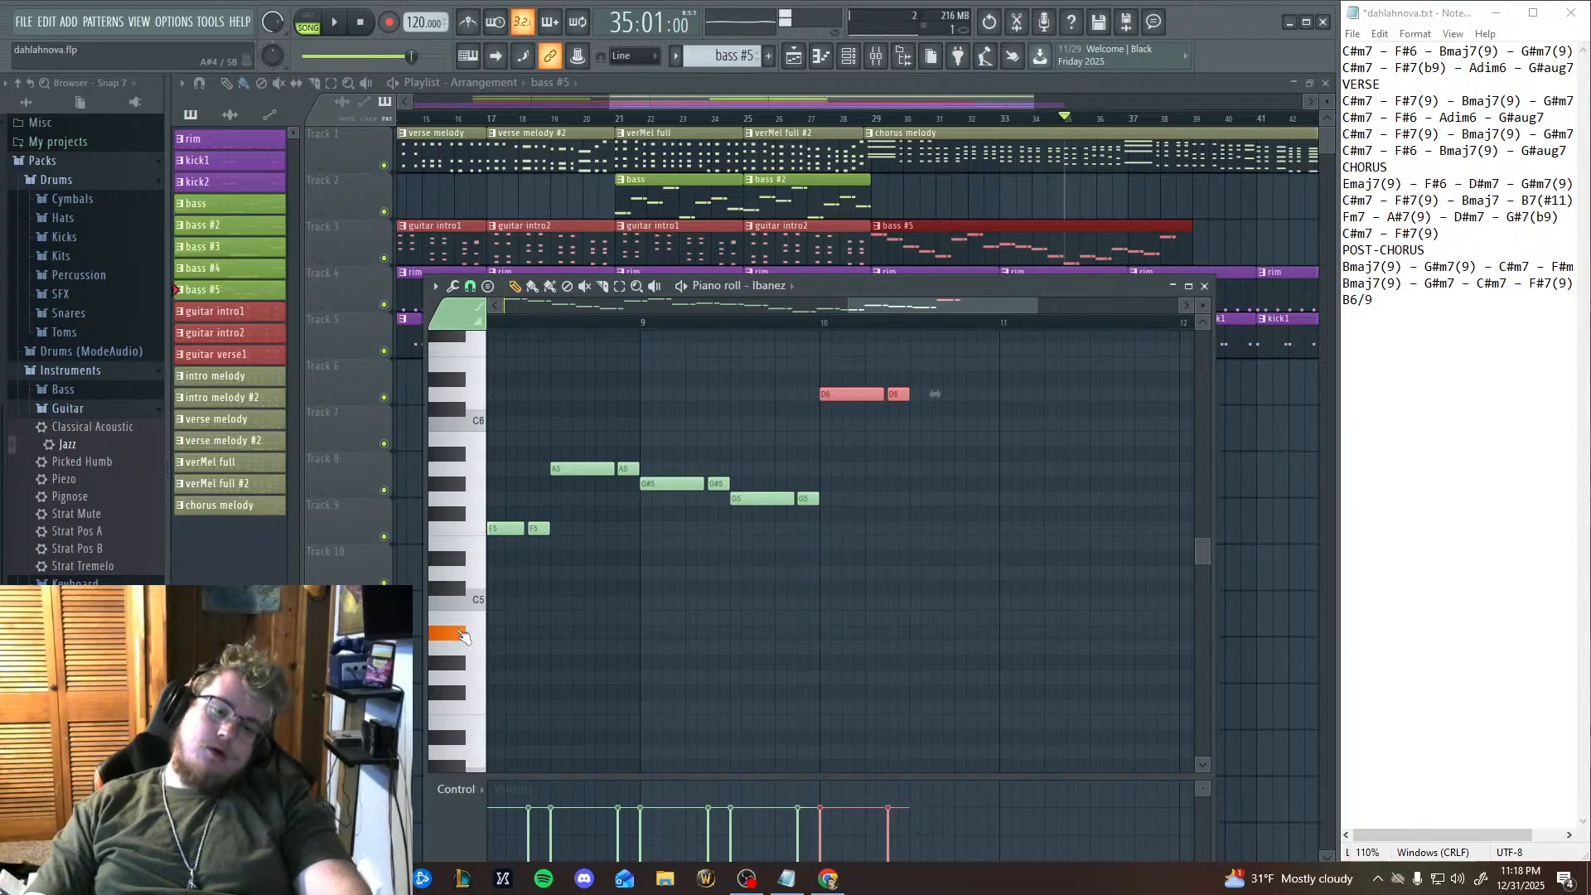
left_click(456, 590)
left_click(453, 580)
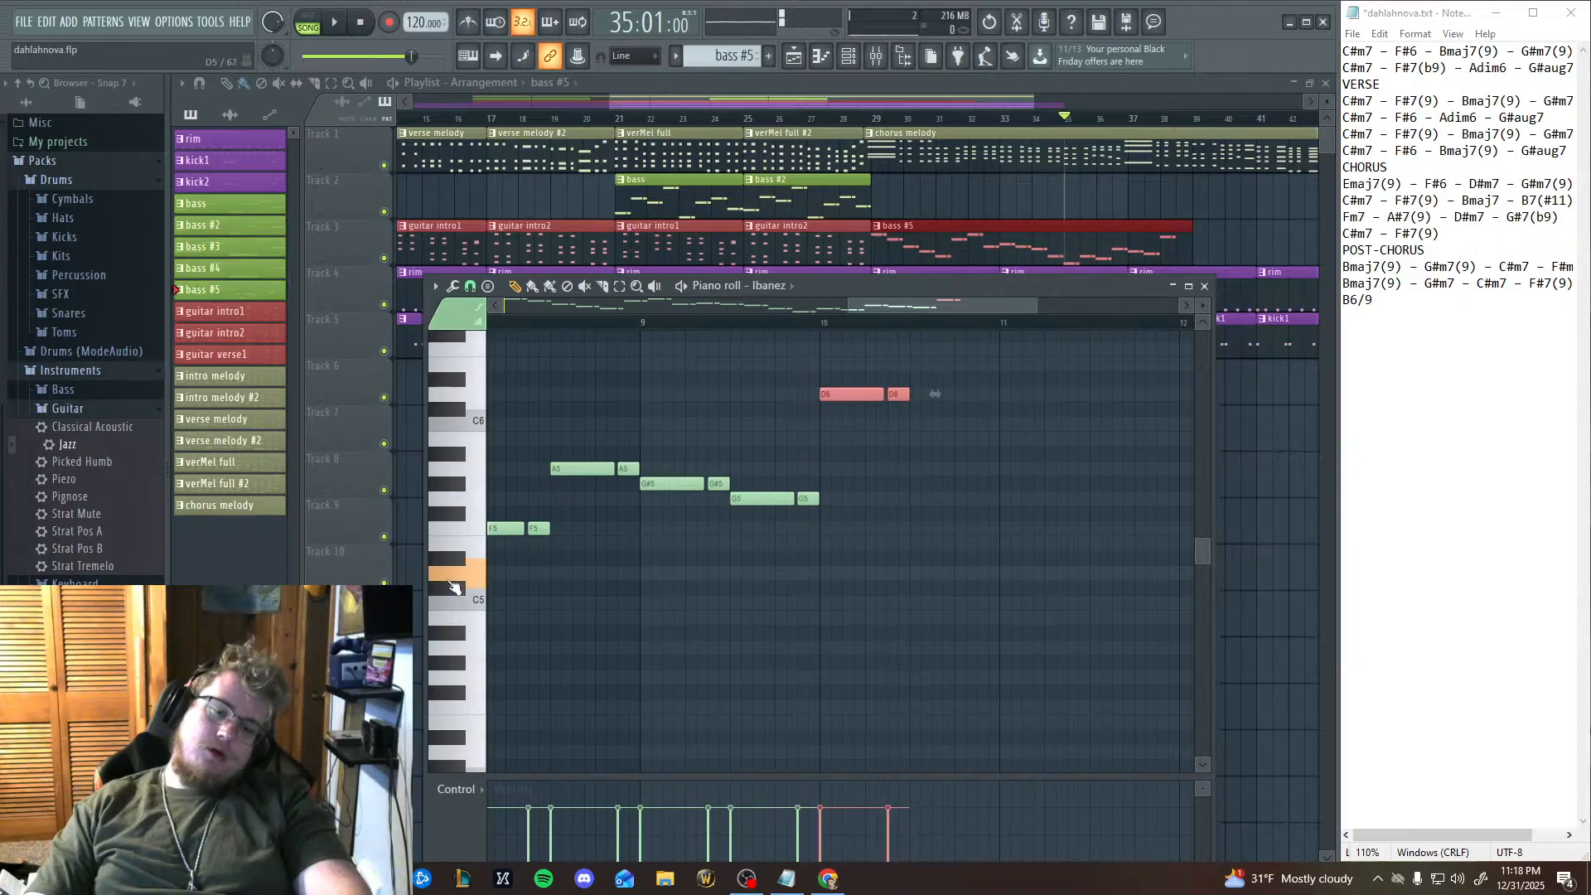
left_click(453, 581)
left_click(453, 581)
left_click(458, 550)
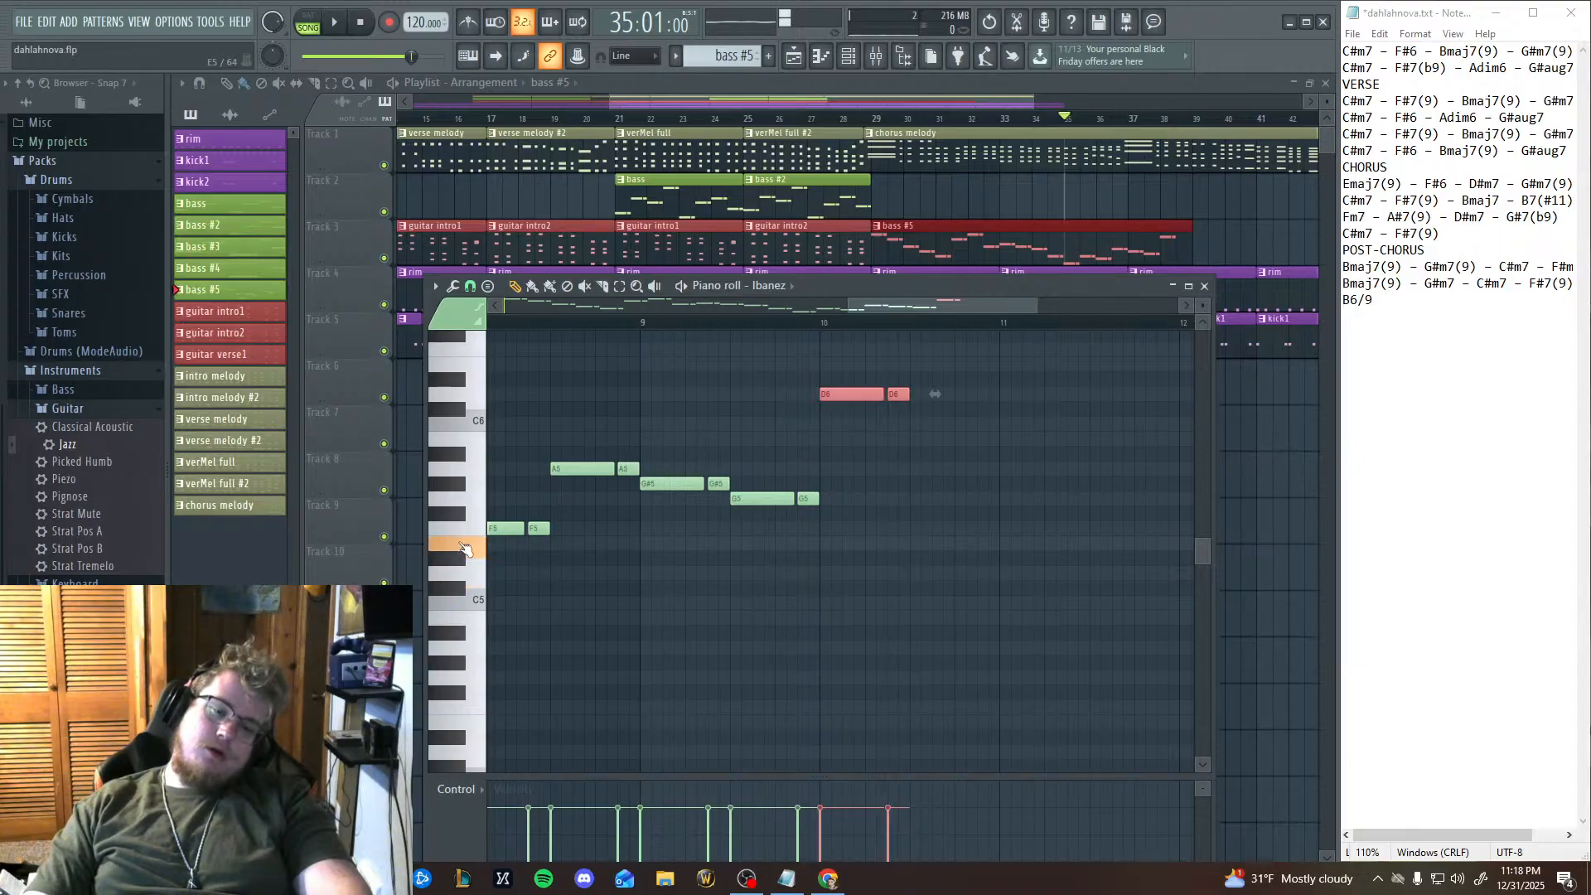
left_click(463, 536)
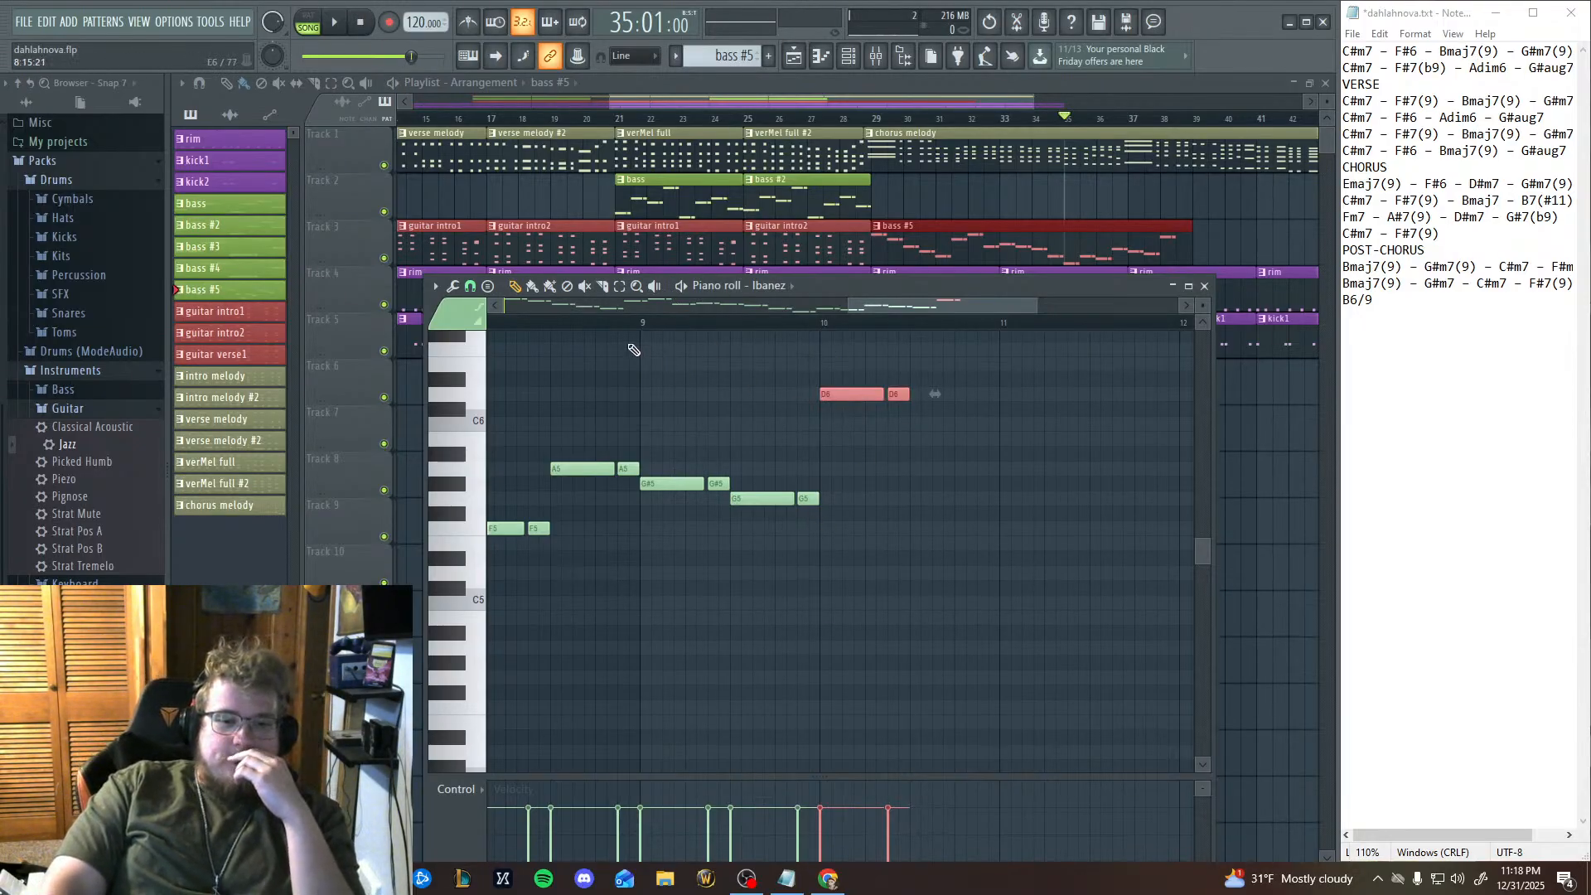
Move the playback position to bar 9 of the pattern, play the descending bass notes from there, and stop playback.
left_click(642, 326)
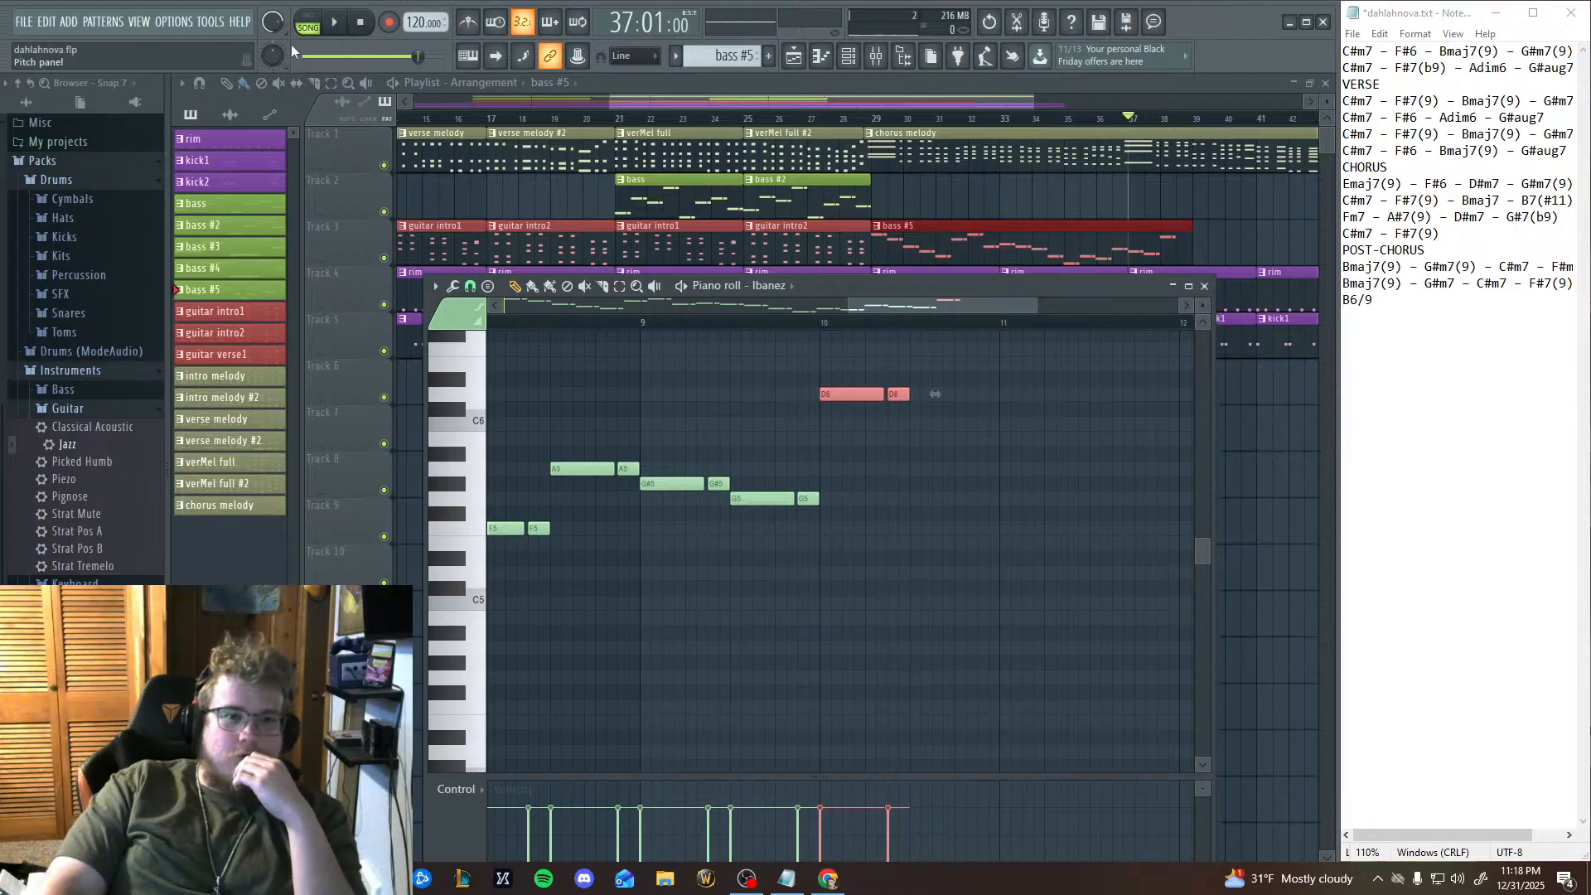
left_click(336, 23)
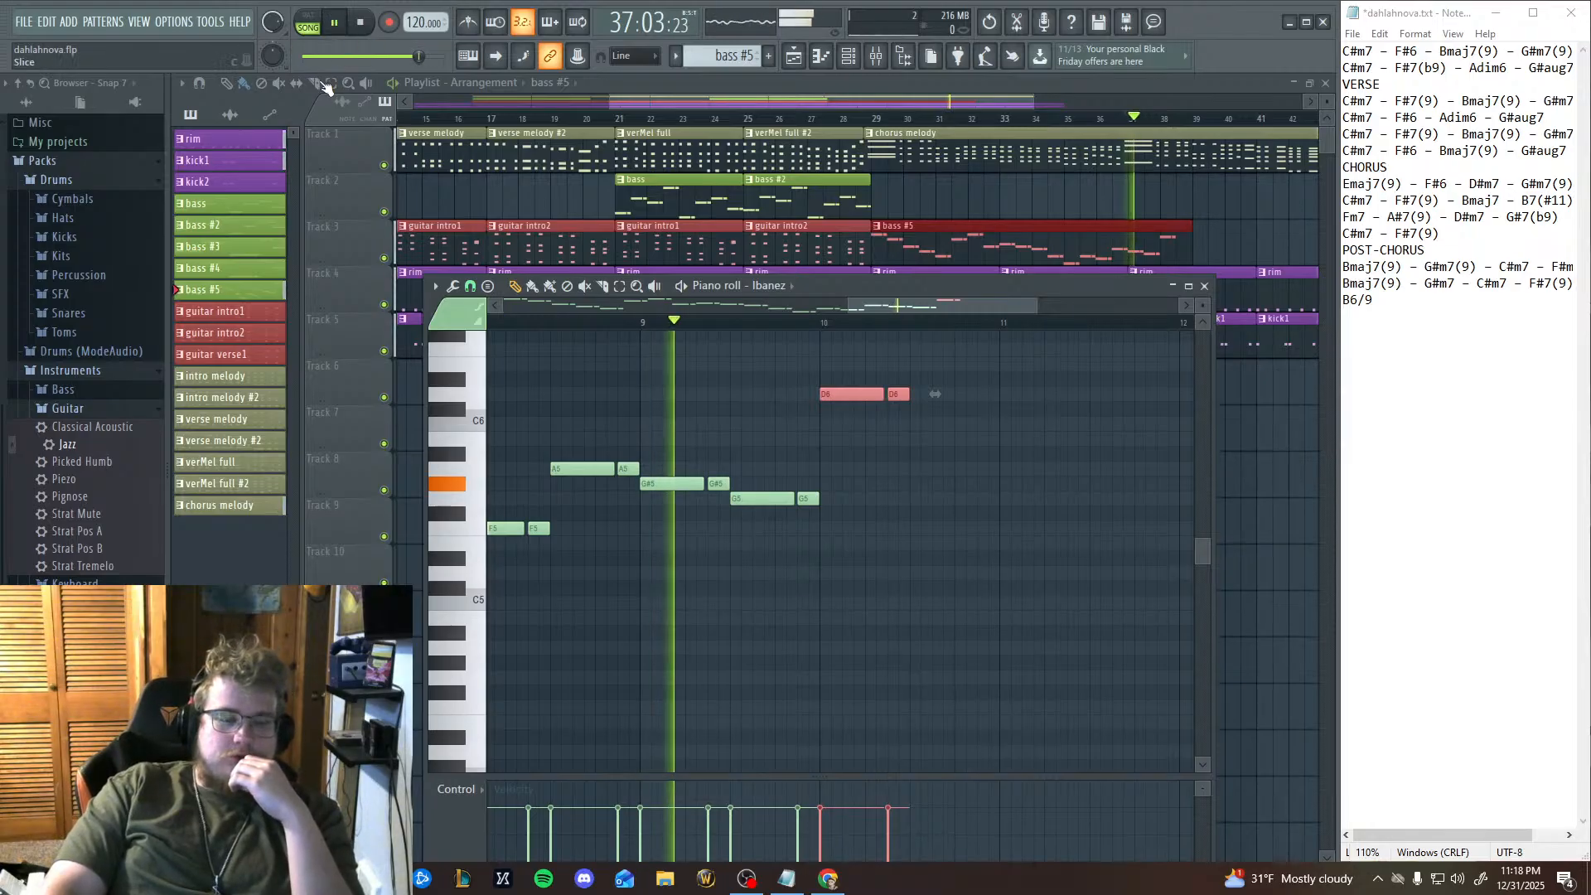
left_click(359, 22)
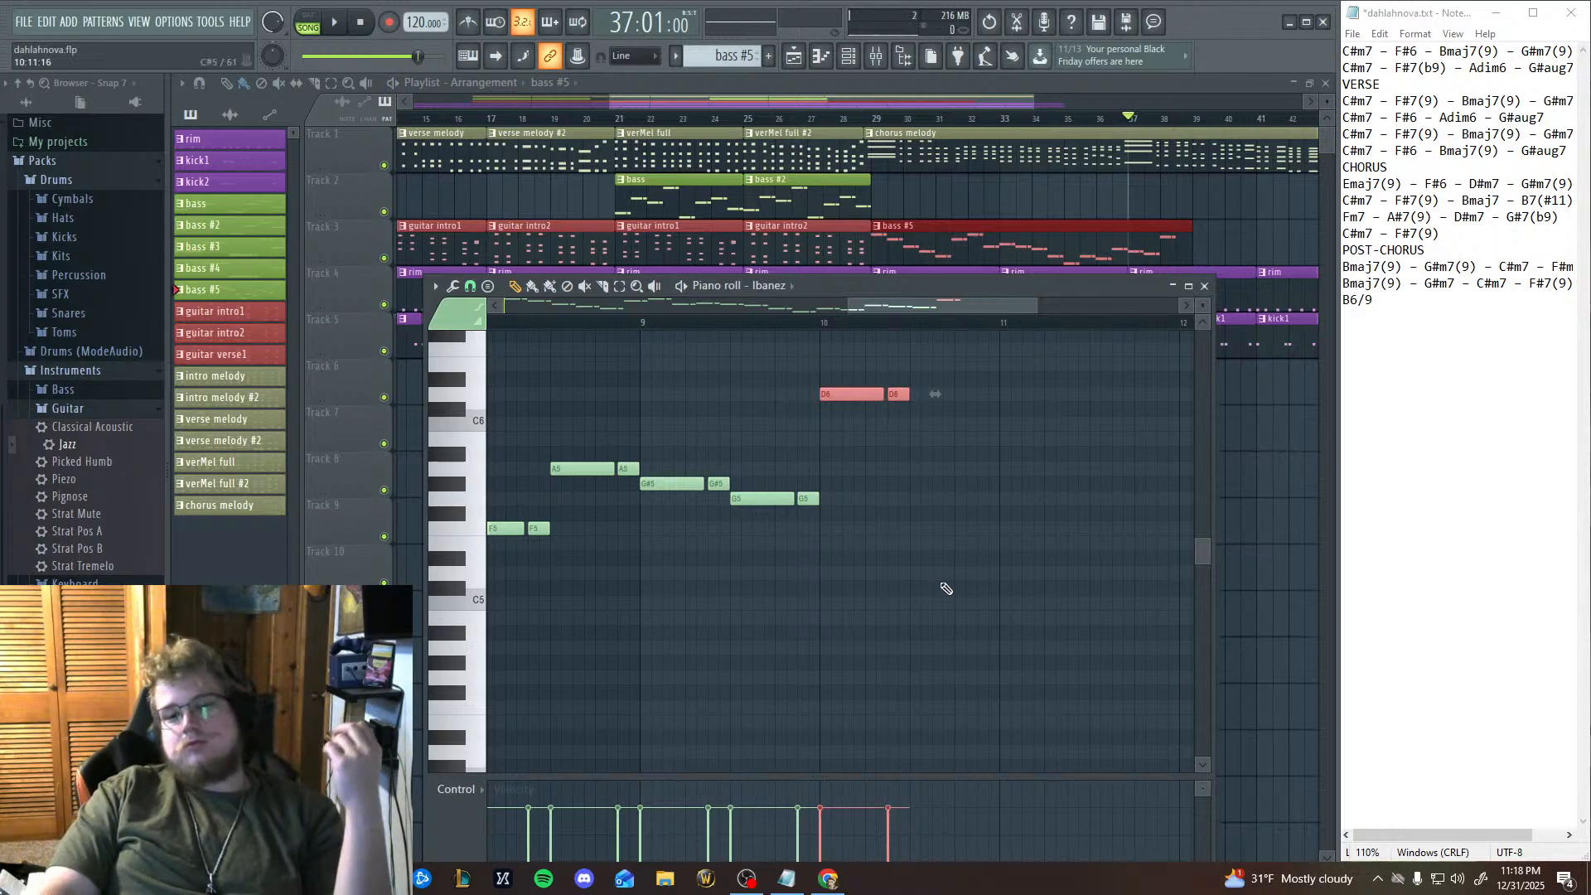
Paste another copy of the note pair and place it on F#5 in the second half of bar 10, directly after the D6 pair.
key("ctrl+v")
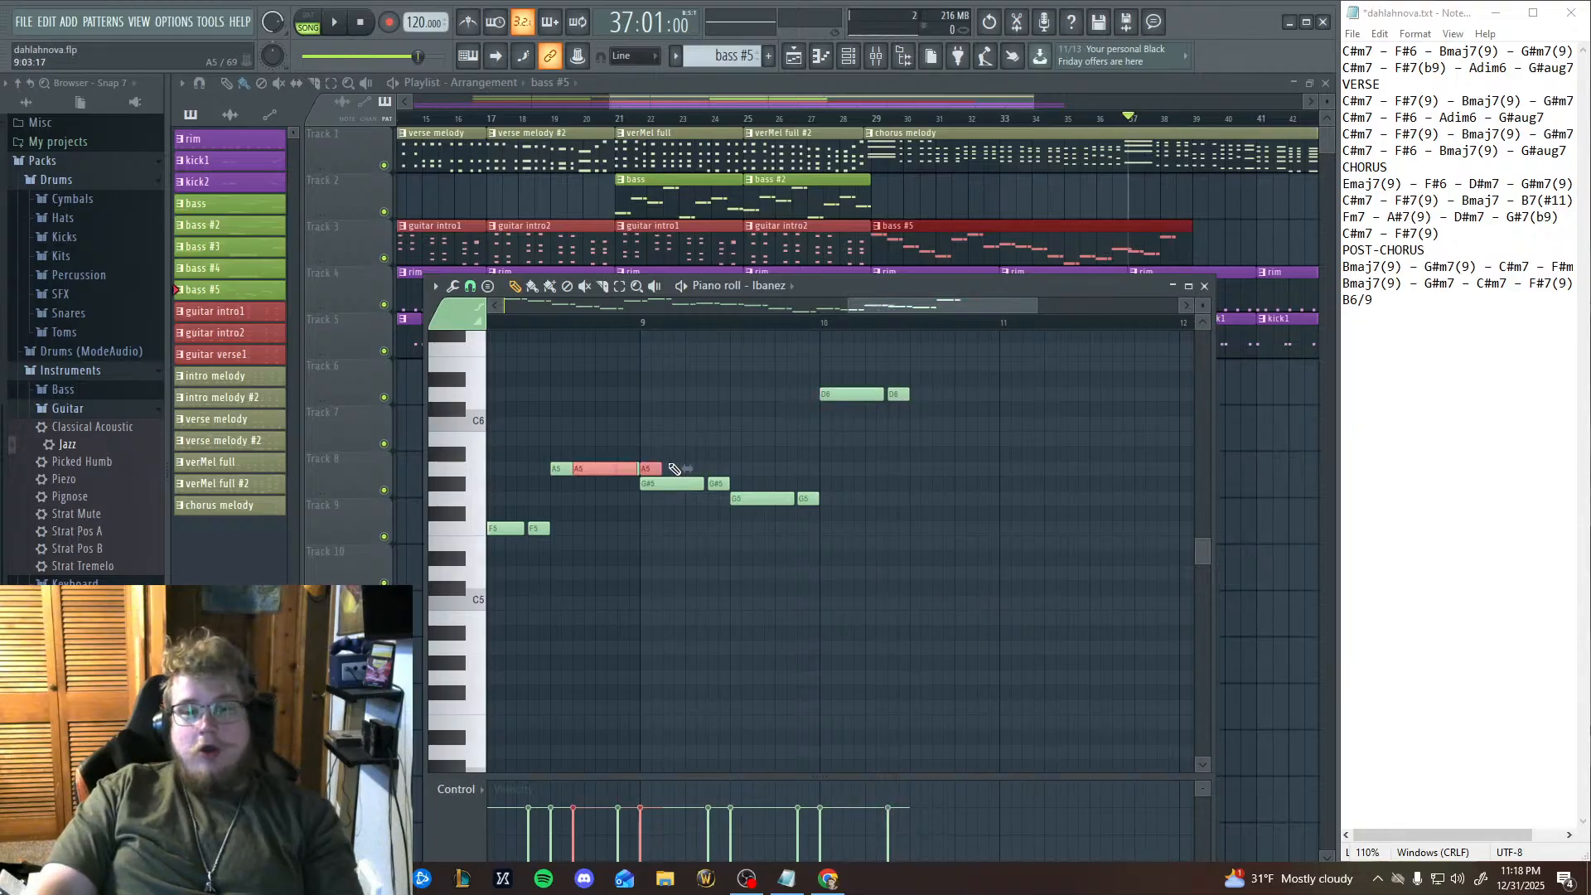
left_click_drag(603, 465, 939, 507)
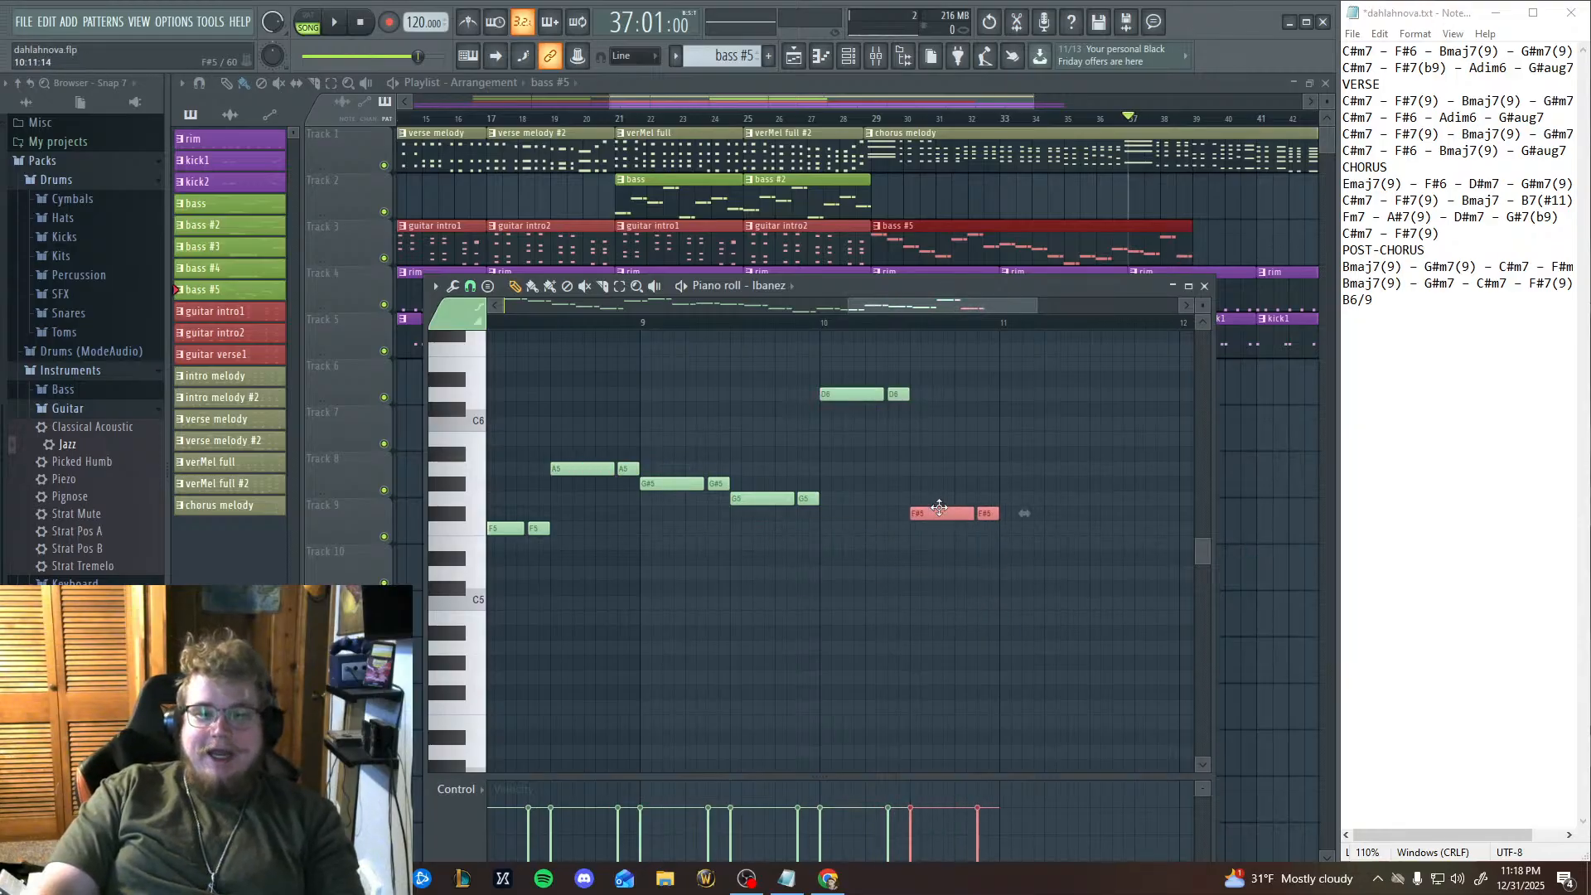
scroll(884, 703, "right", 7)
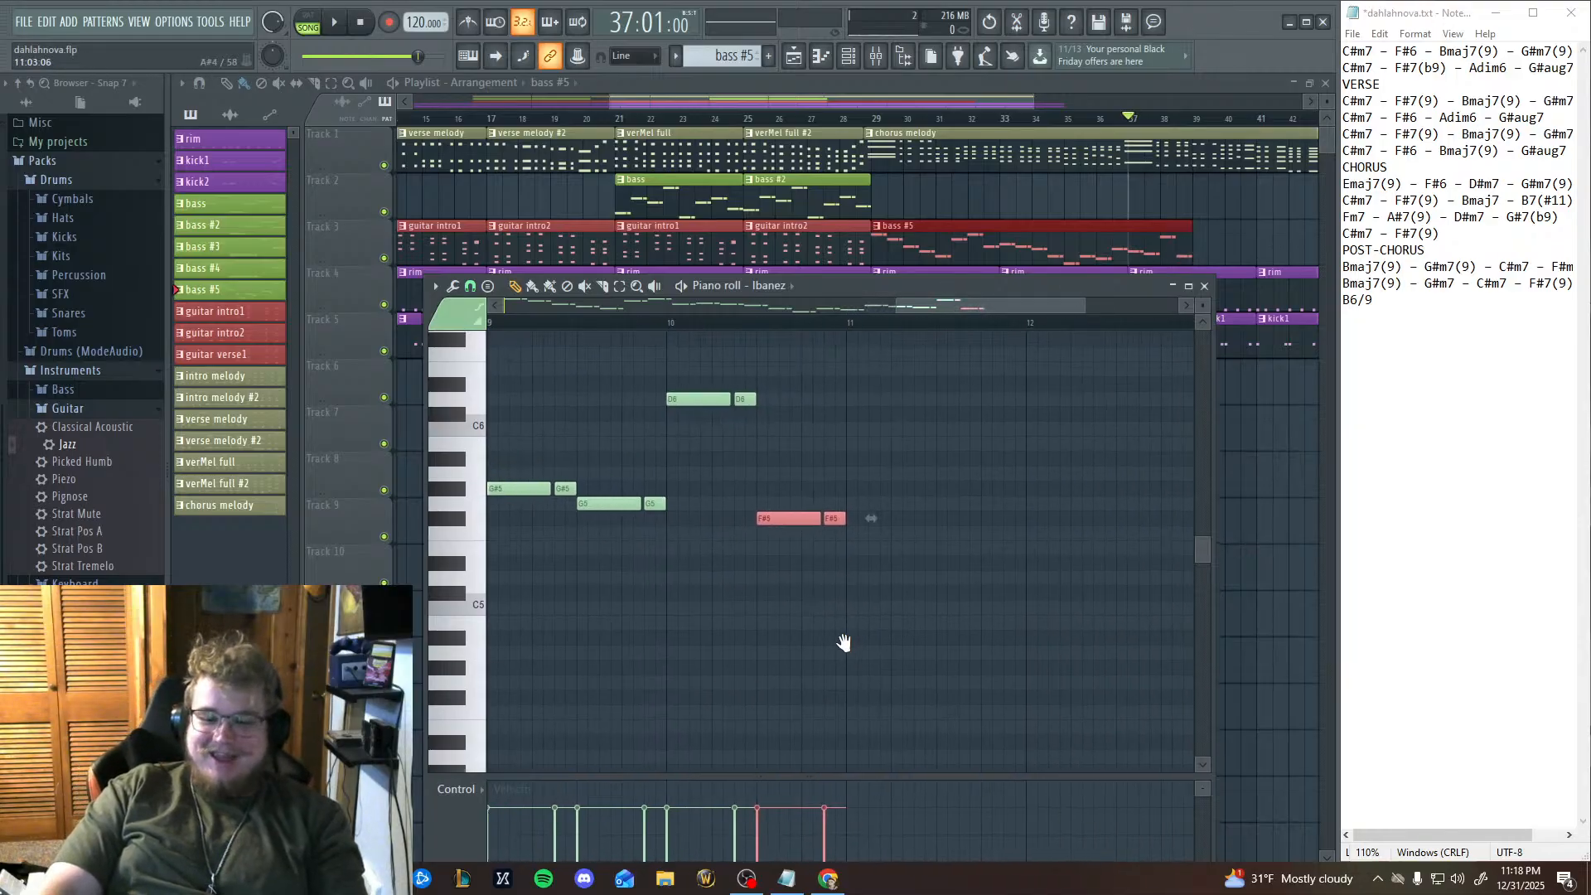
scroll(842, 643, "left", 3)
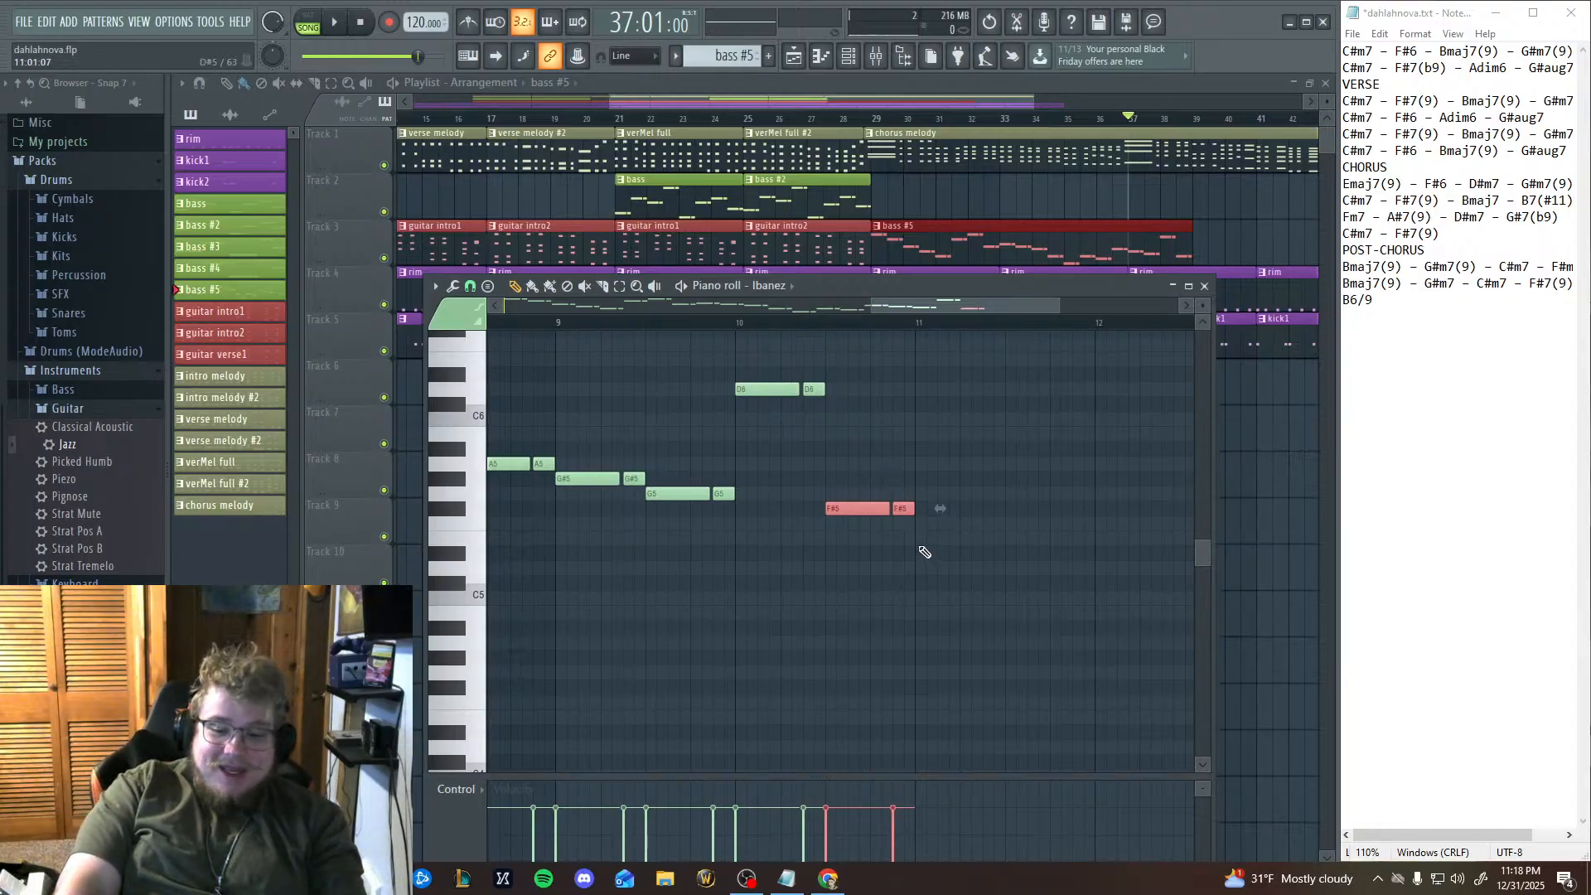
scroll(857, 699, "down", 3)
scroll(857, 699, "up", 3)
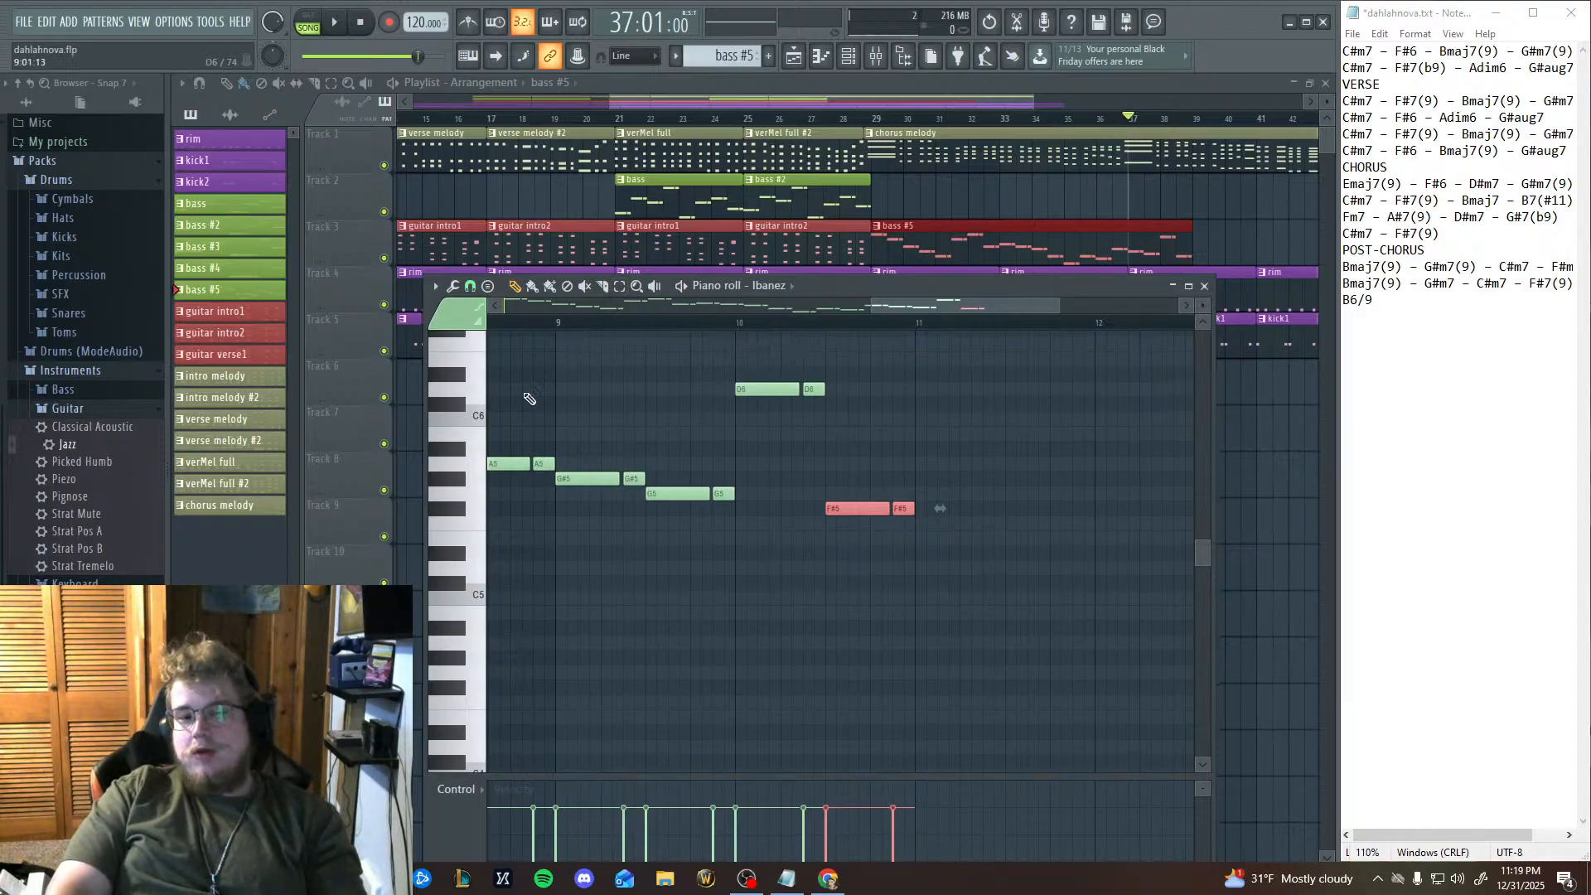
Audition keys around D6 on the piano roll keyboard, then paste another note pair onto D#5 halfway through bar 11.
left_click(470, 394)
left_click(474, 399)
left_click(473, 399)
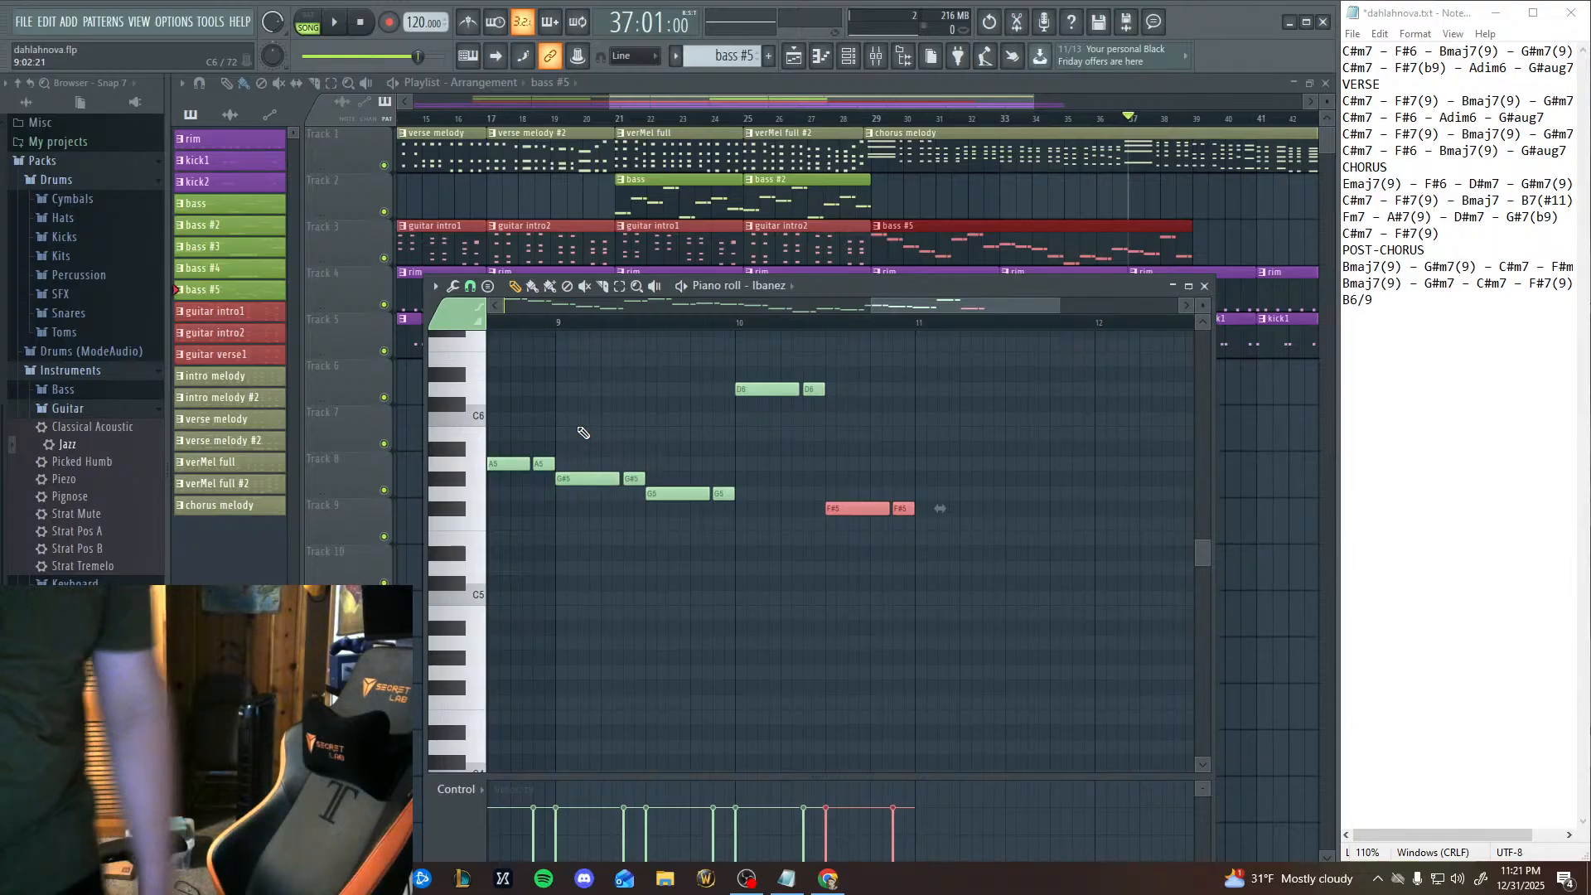
key("ctrl+v")
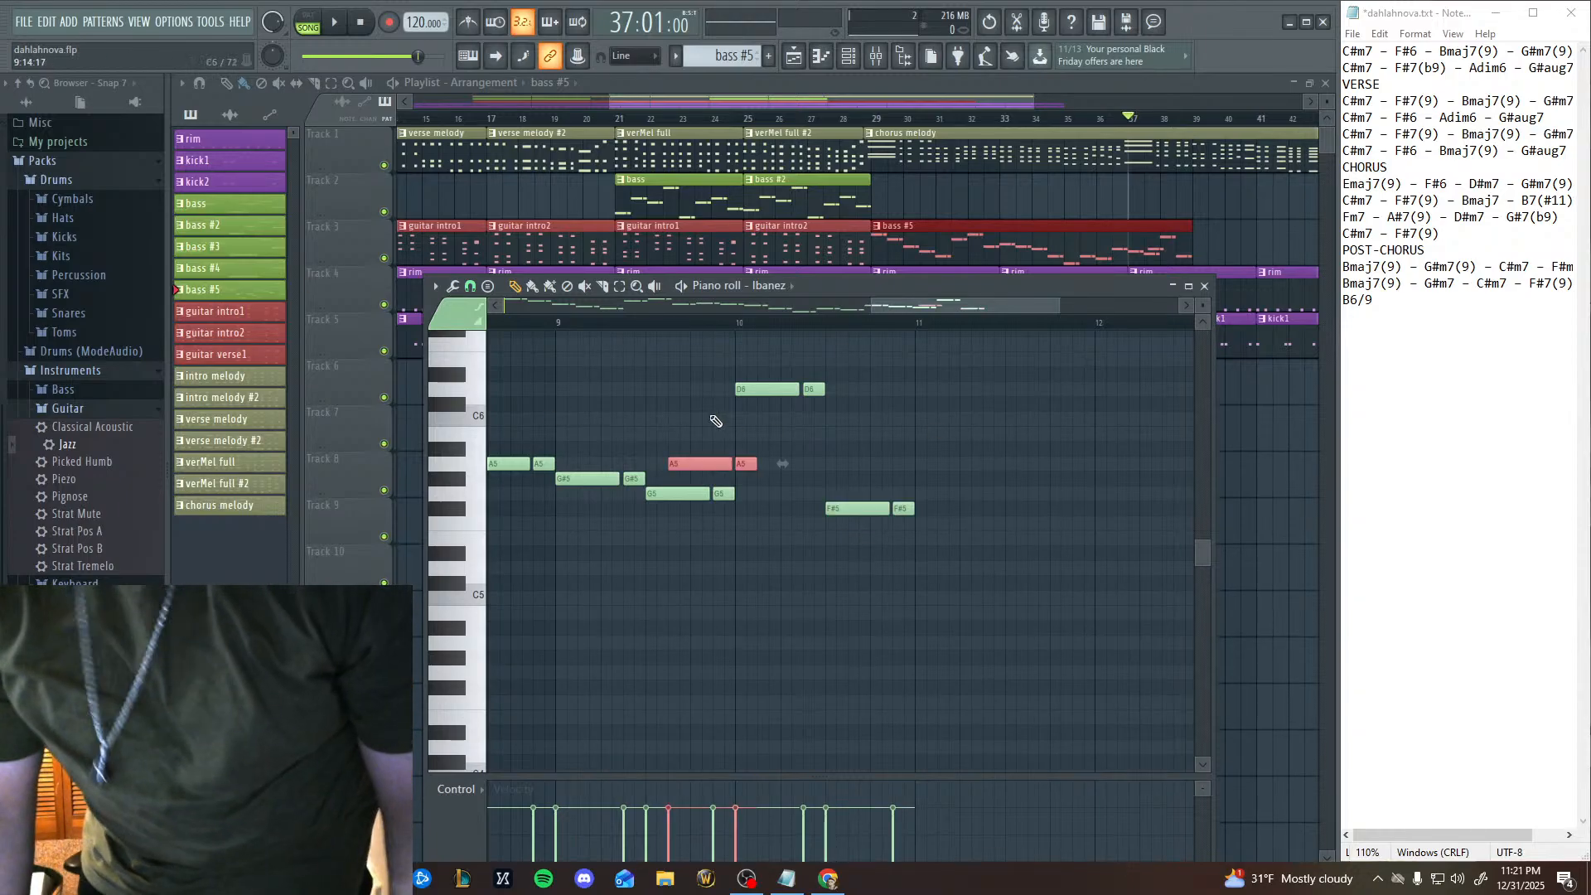
left_click_drag(719, 466, 1058, 560)
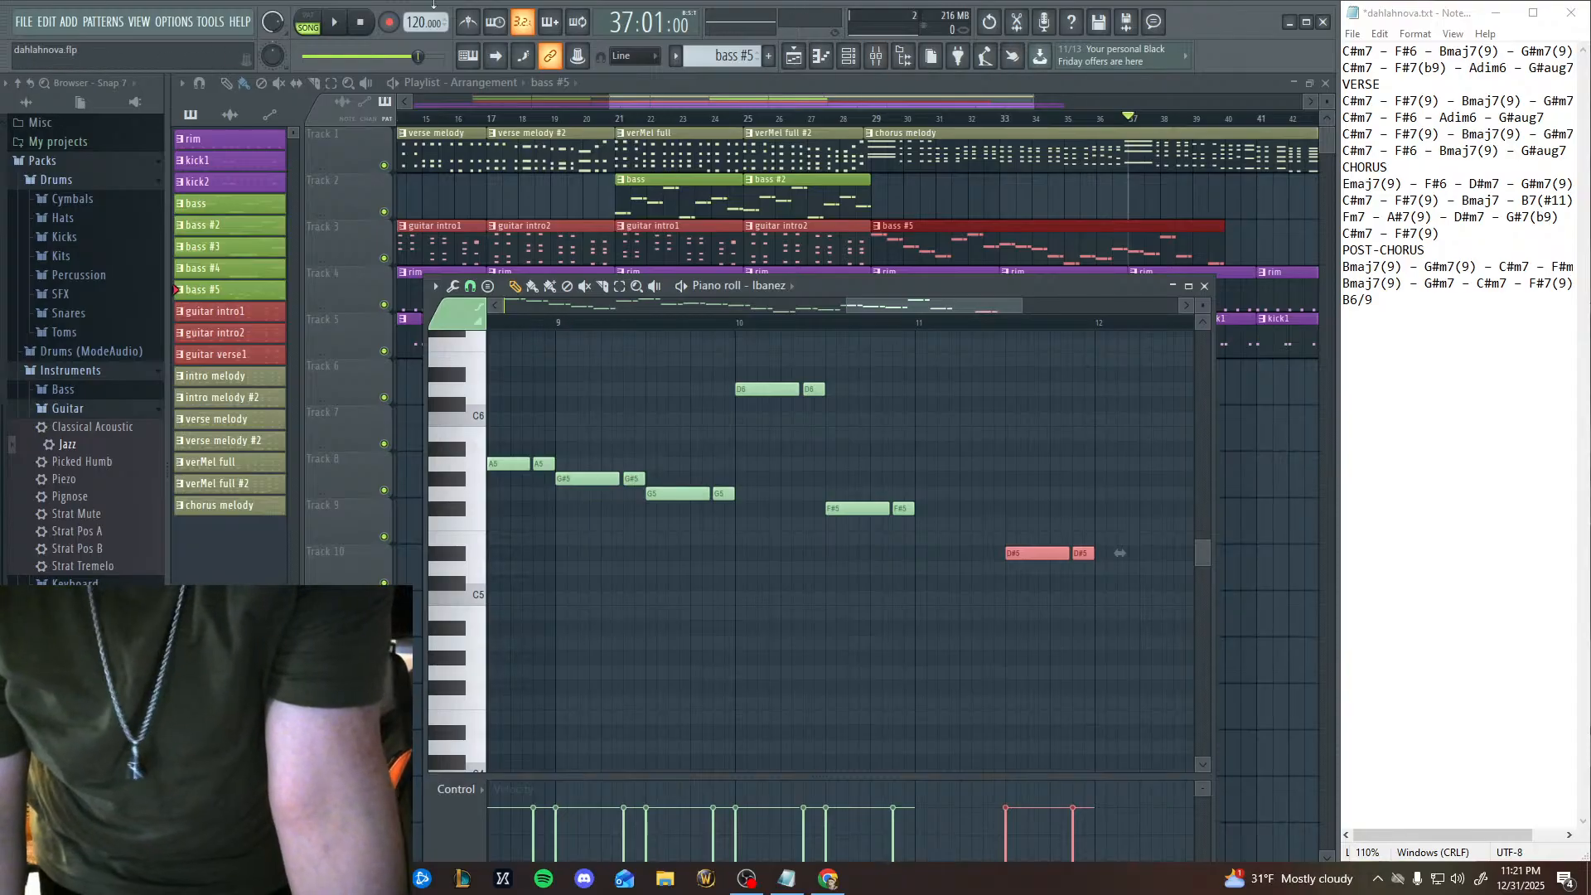
Play the new bass notes from bar 9 with the arrangement, then replay the start and pause on the G5 pair.
left_click(340, 23)
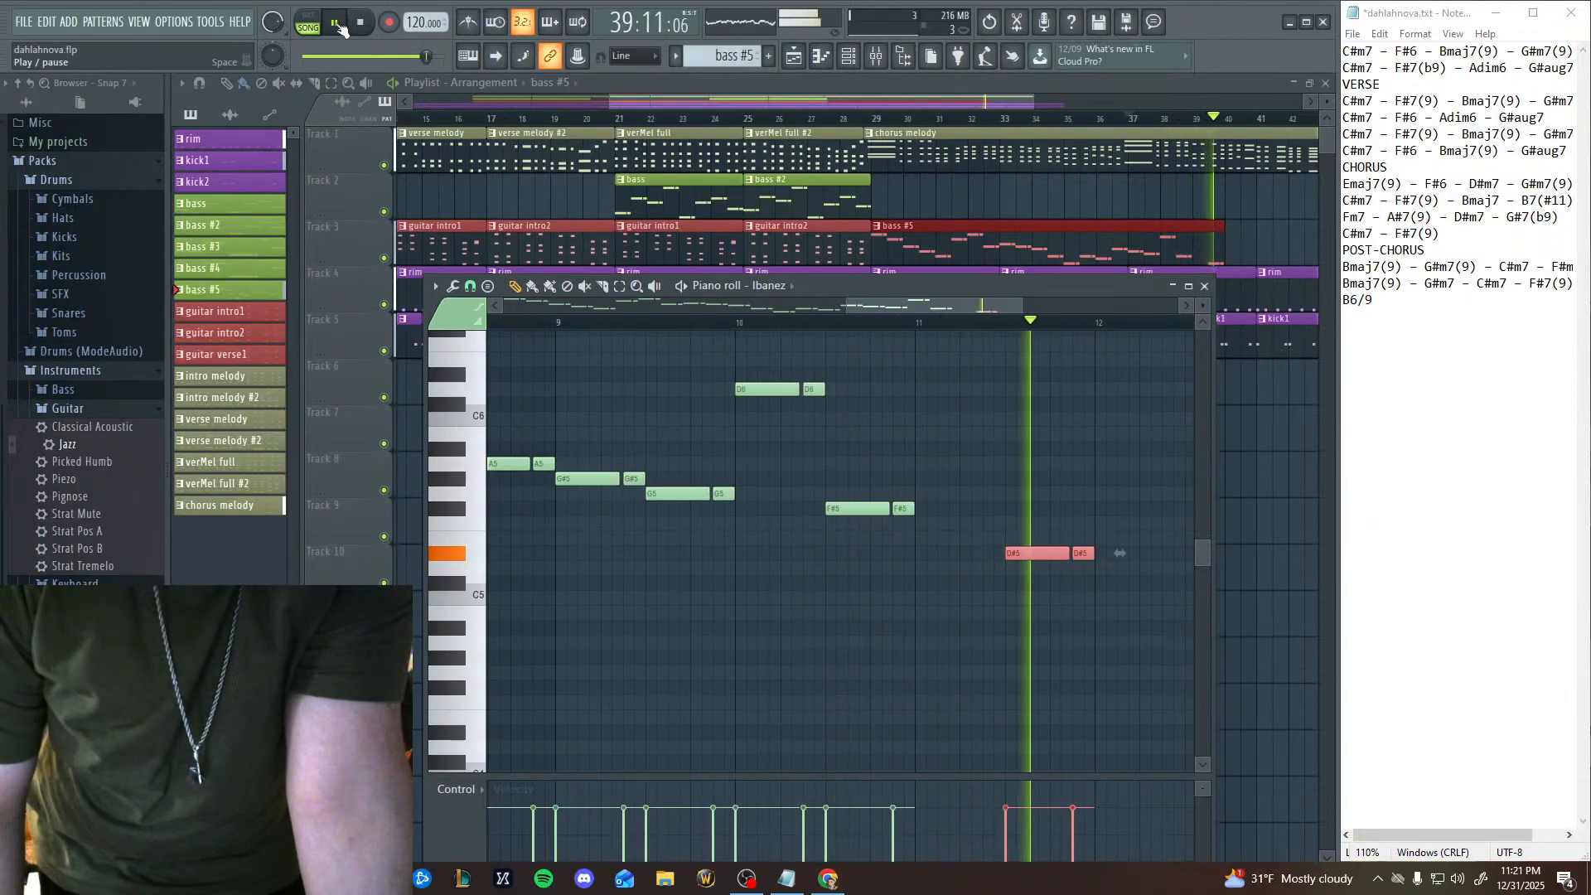
left_click(345, 29)
left_click(361, 23)
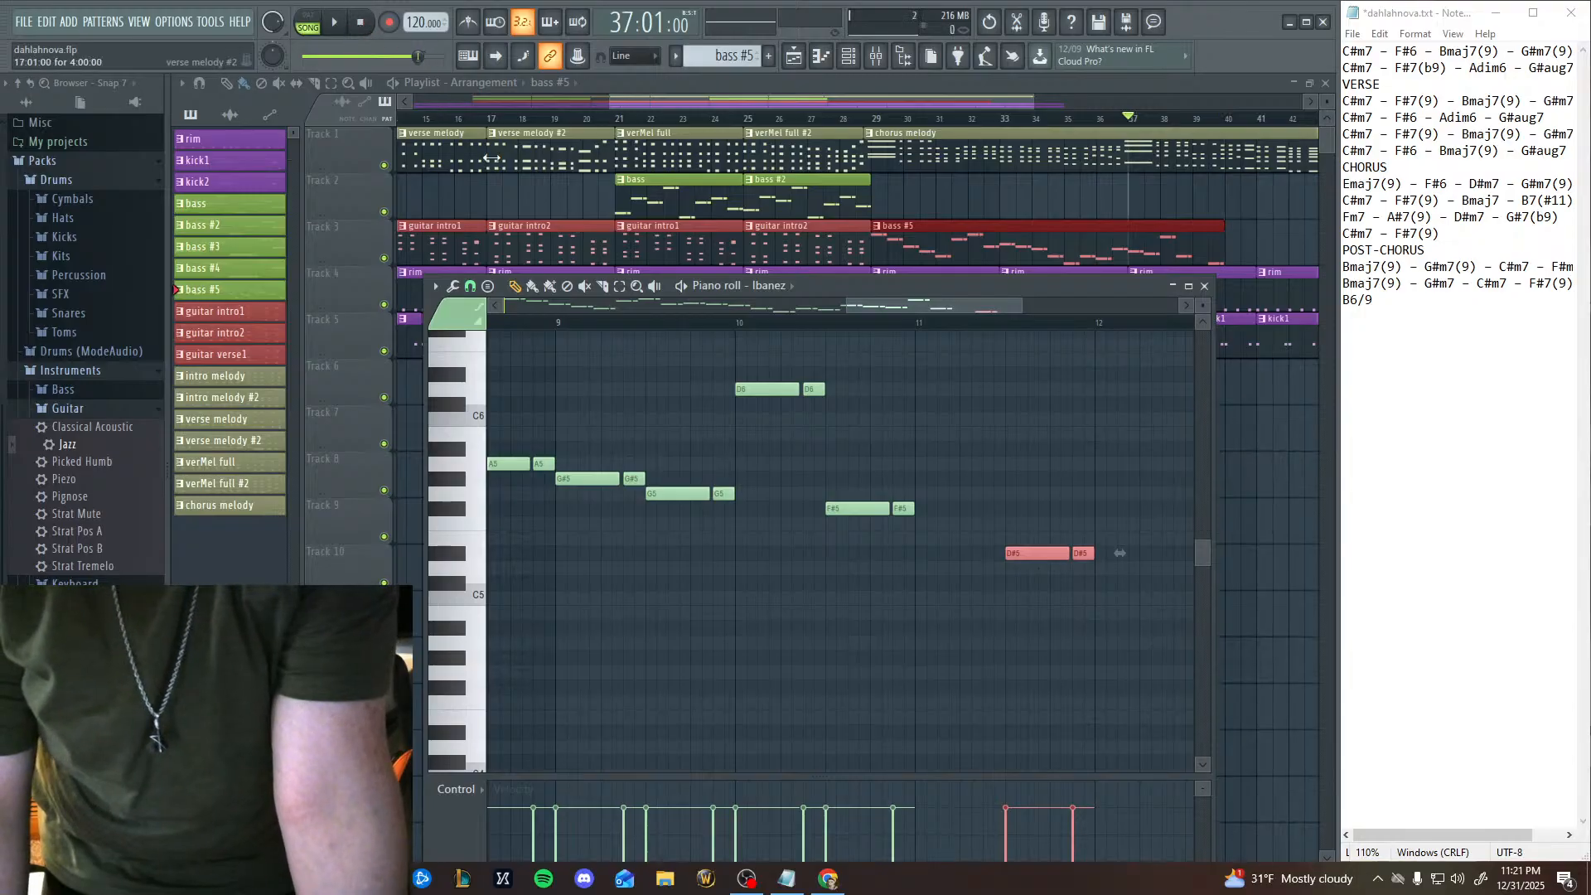
left_click(345, 28)
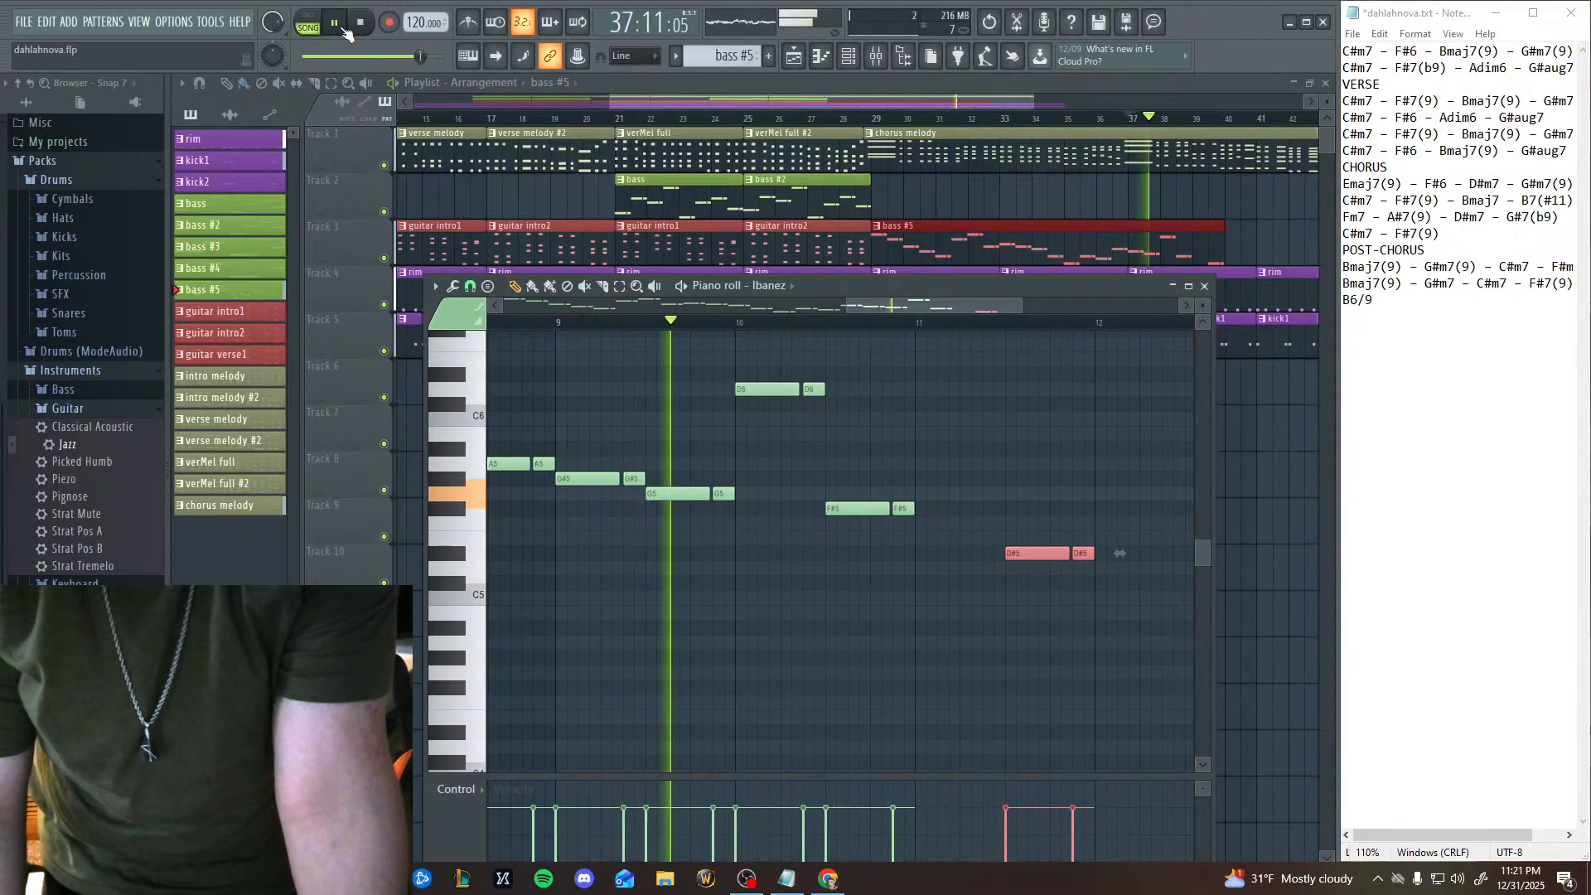
left_click(345, 28)
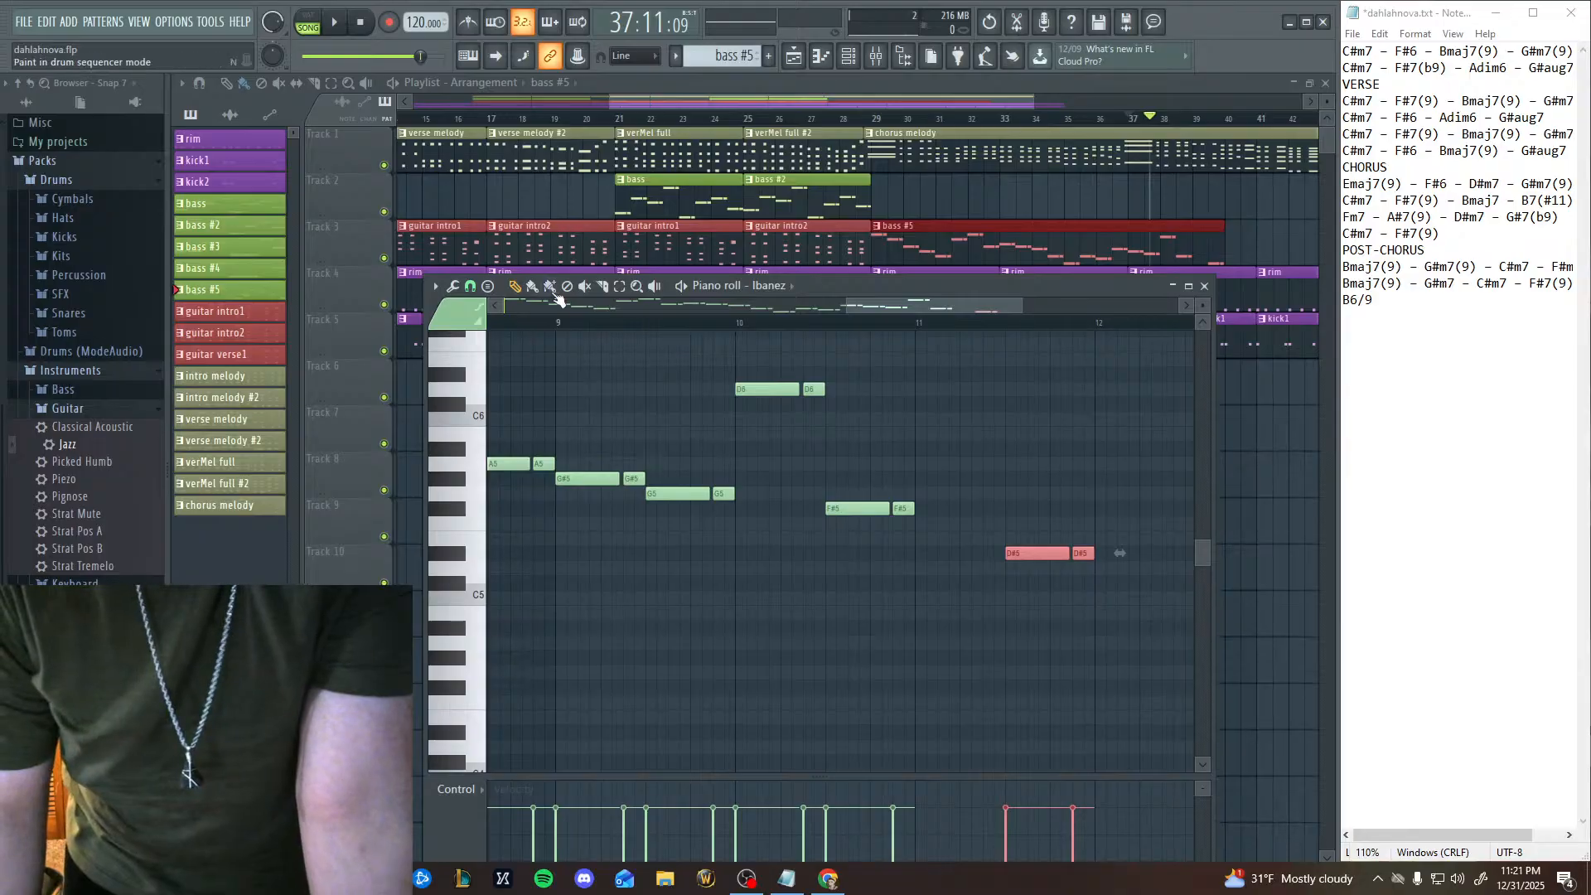
Select the G5 note pair in the second half of bar 9 and try it on D#5.
left_click(619, 285)
left_click_drag(676, 560, 763, 487)
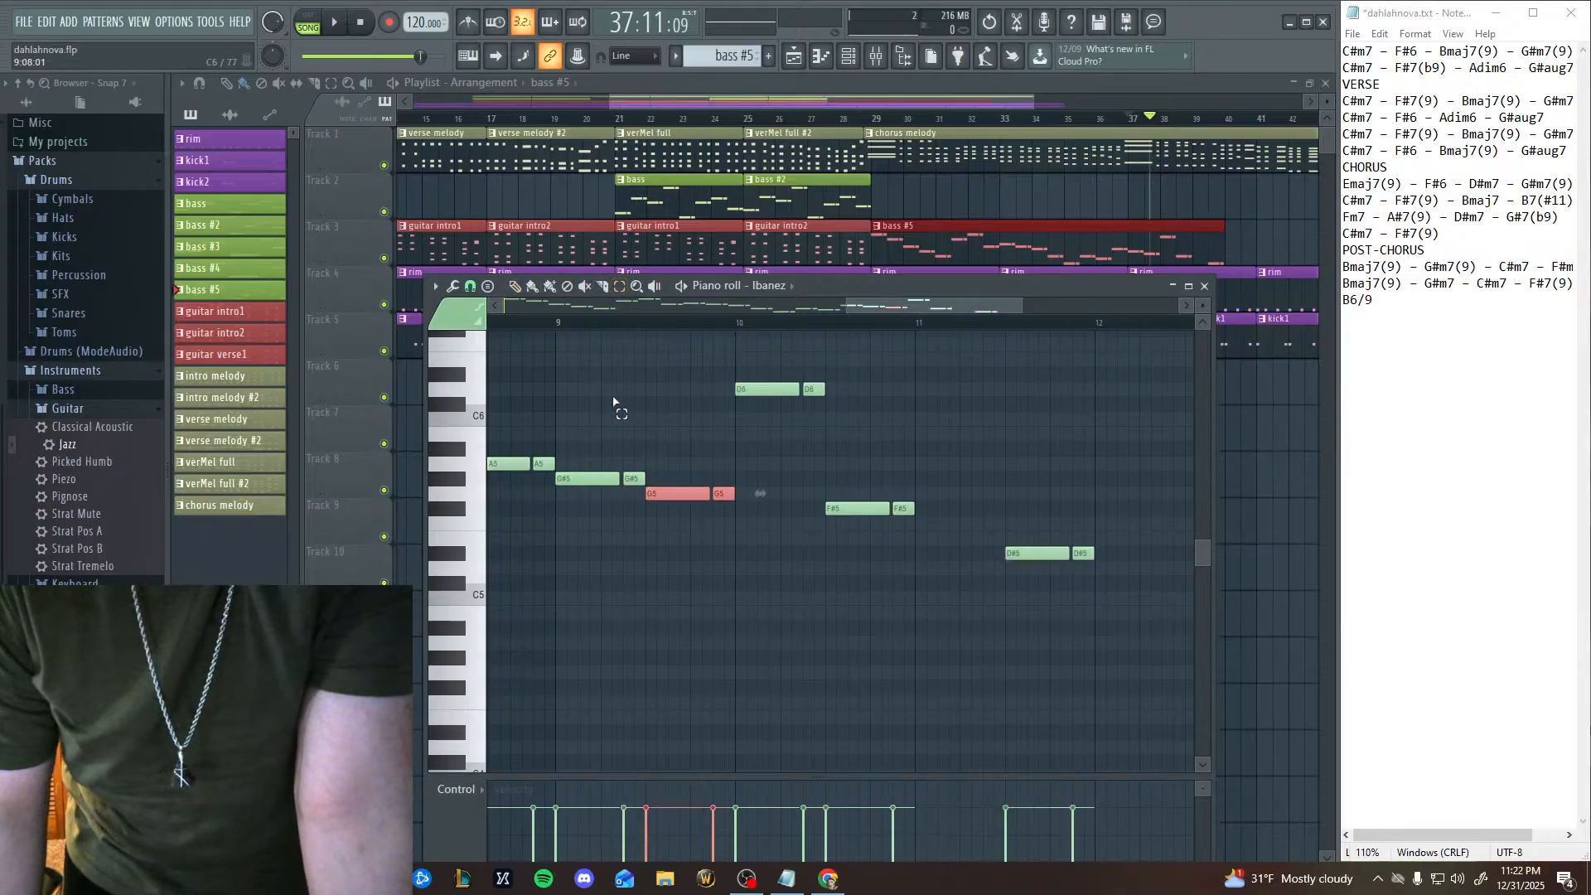
left_click(515, 286)
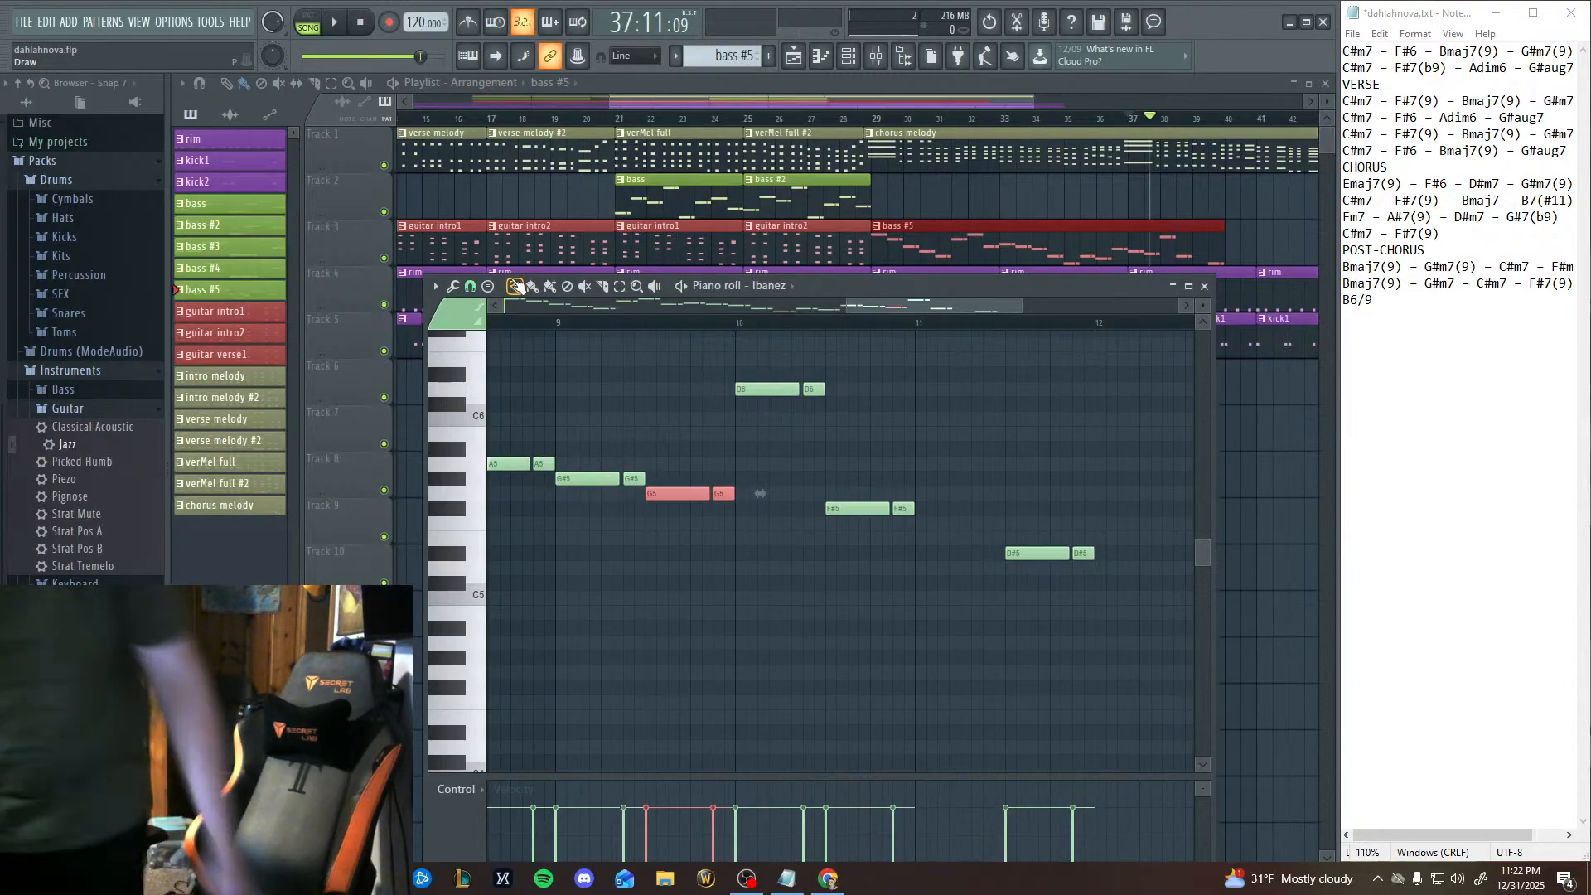
scroll(515, 286, "down", 3)
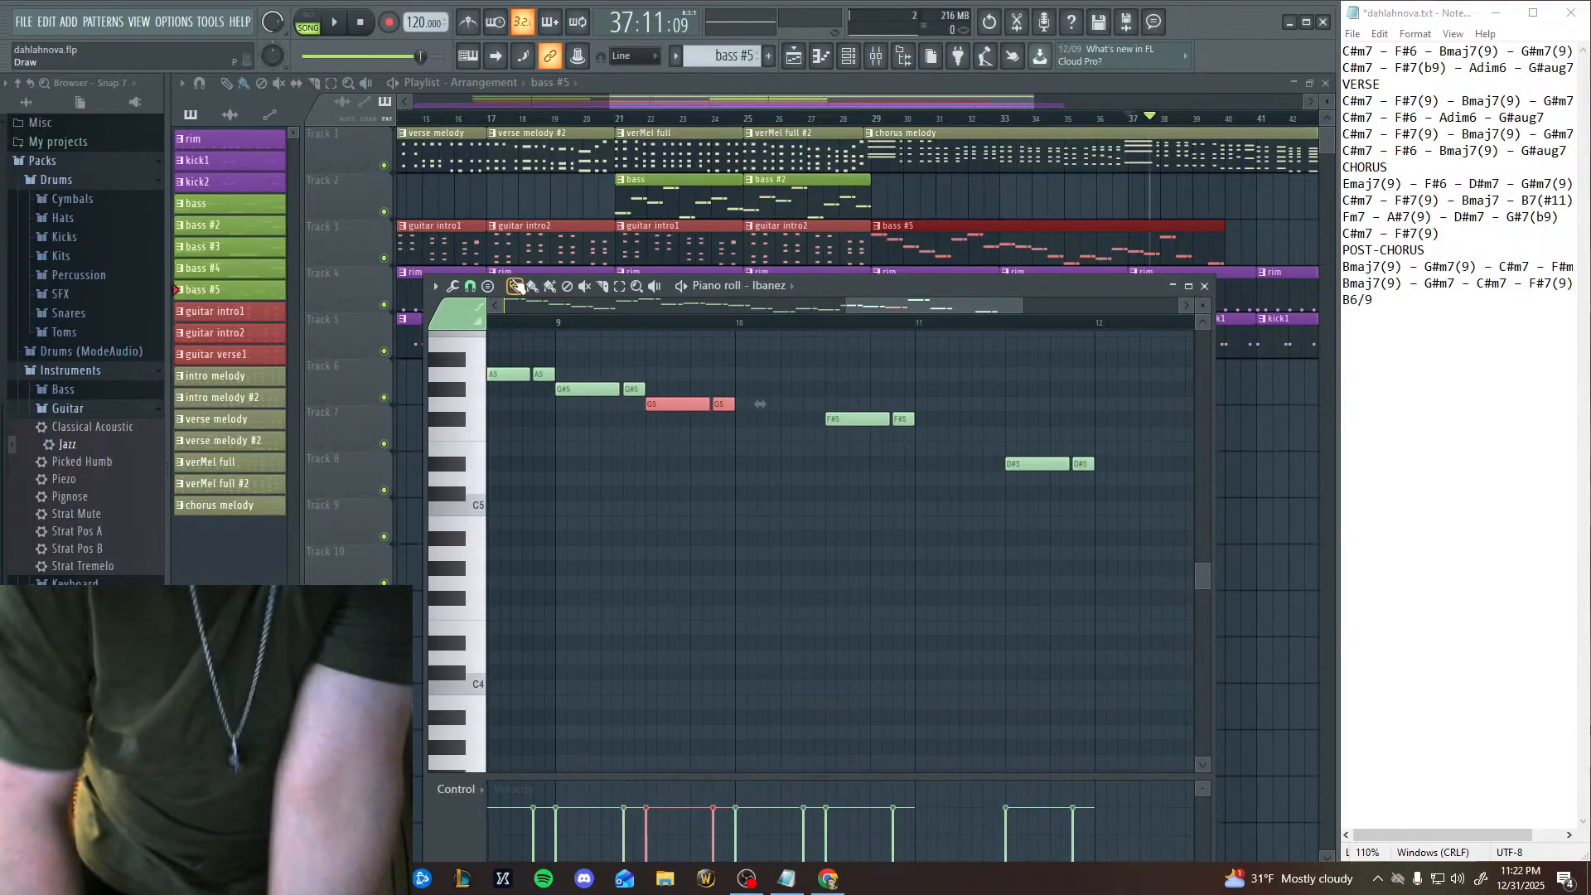
key("shift+Down")
key("shift+Down")
key("shift+Down")
key("shift+Down")
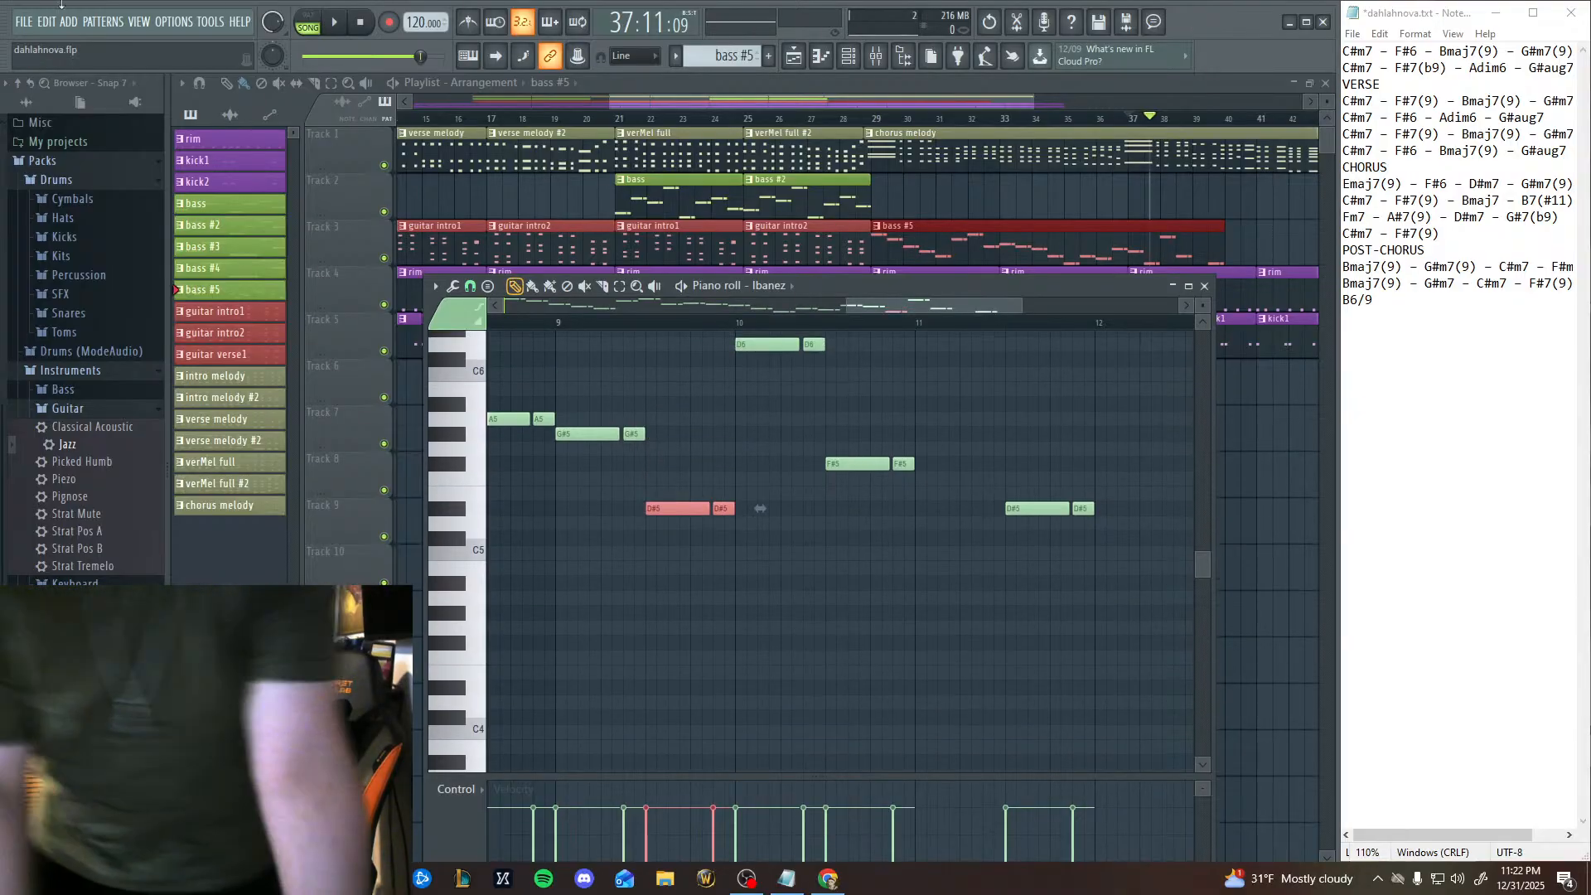
Play the passage twice from the start of bar 9 to hear the D#5 pair against the arrangement.
left_click(553, 323)
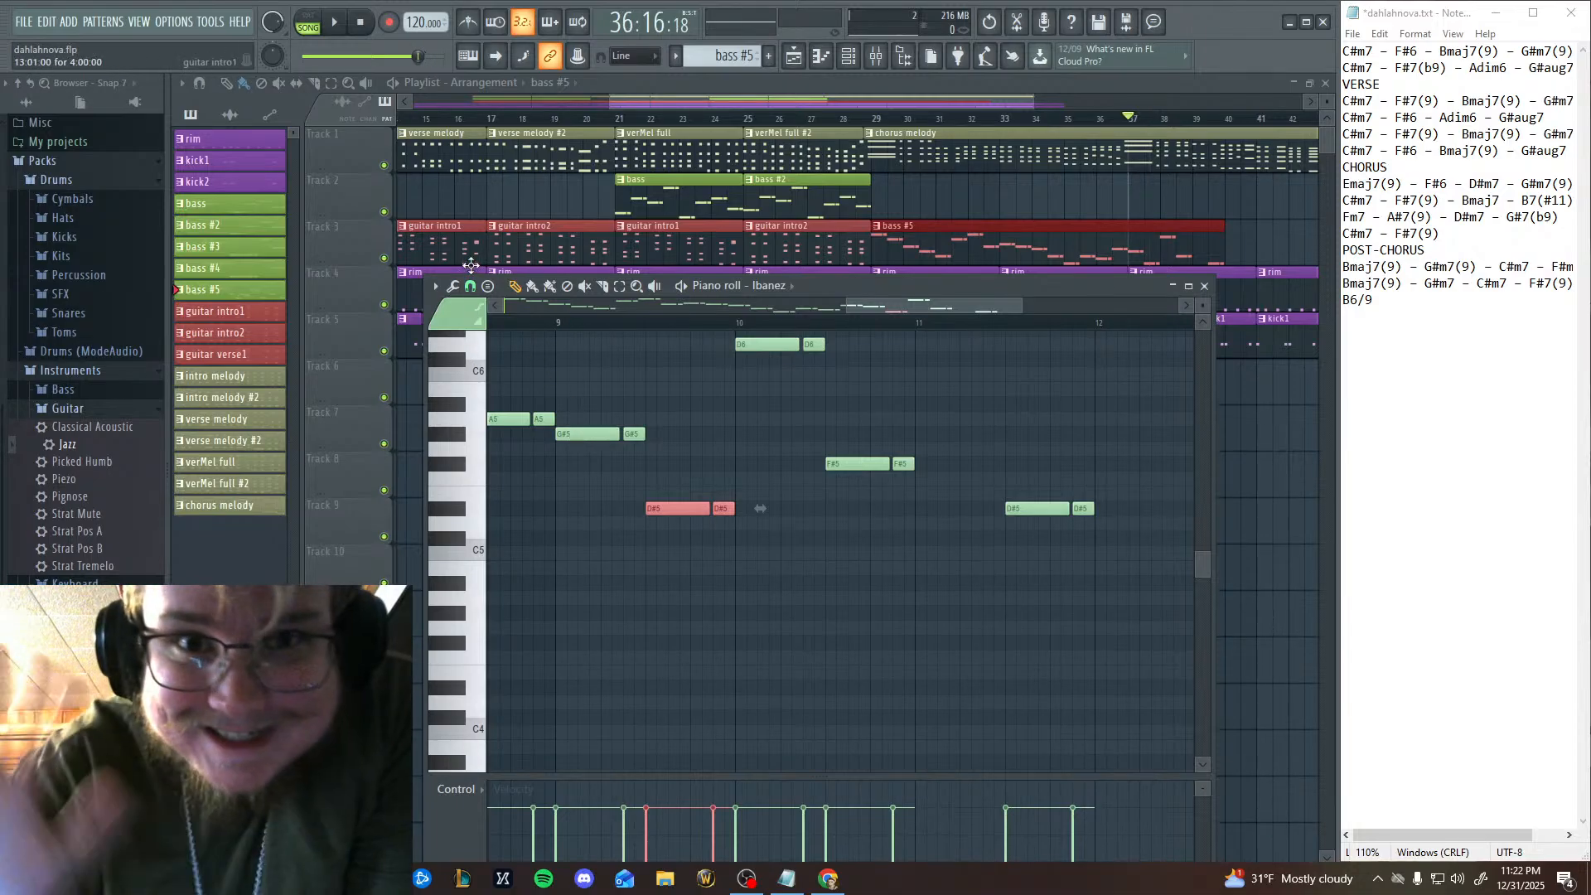
left_click(340, 25)
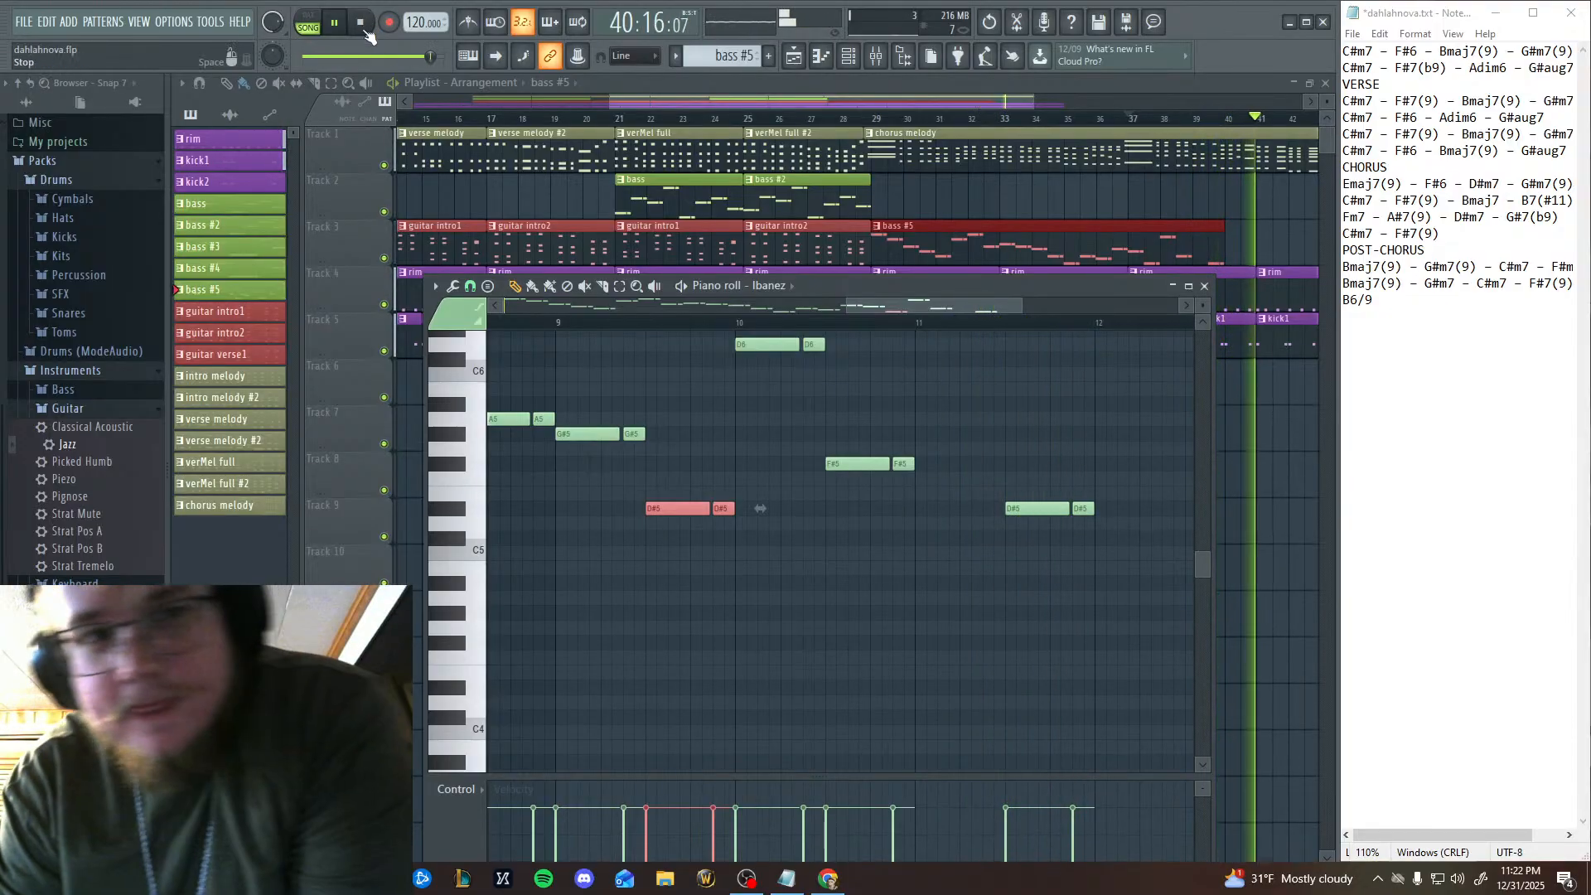
left_click(363, 24)
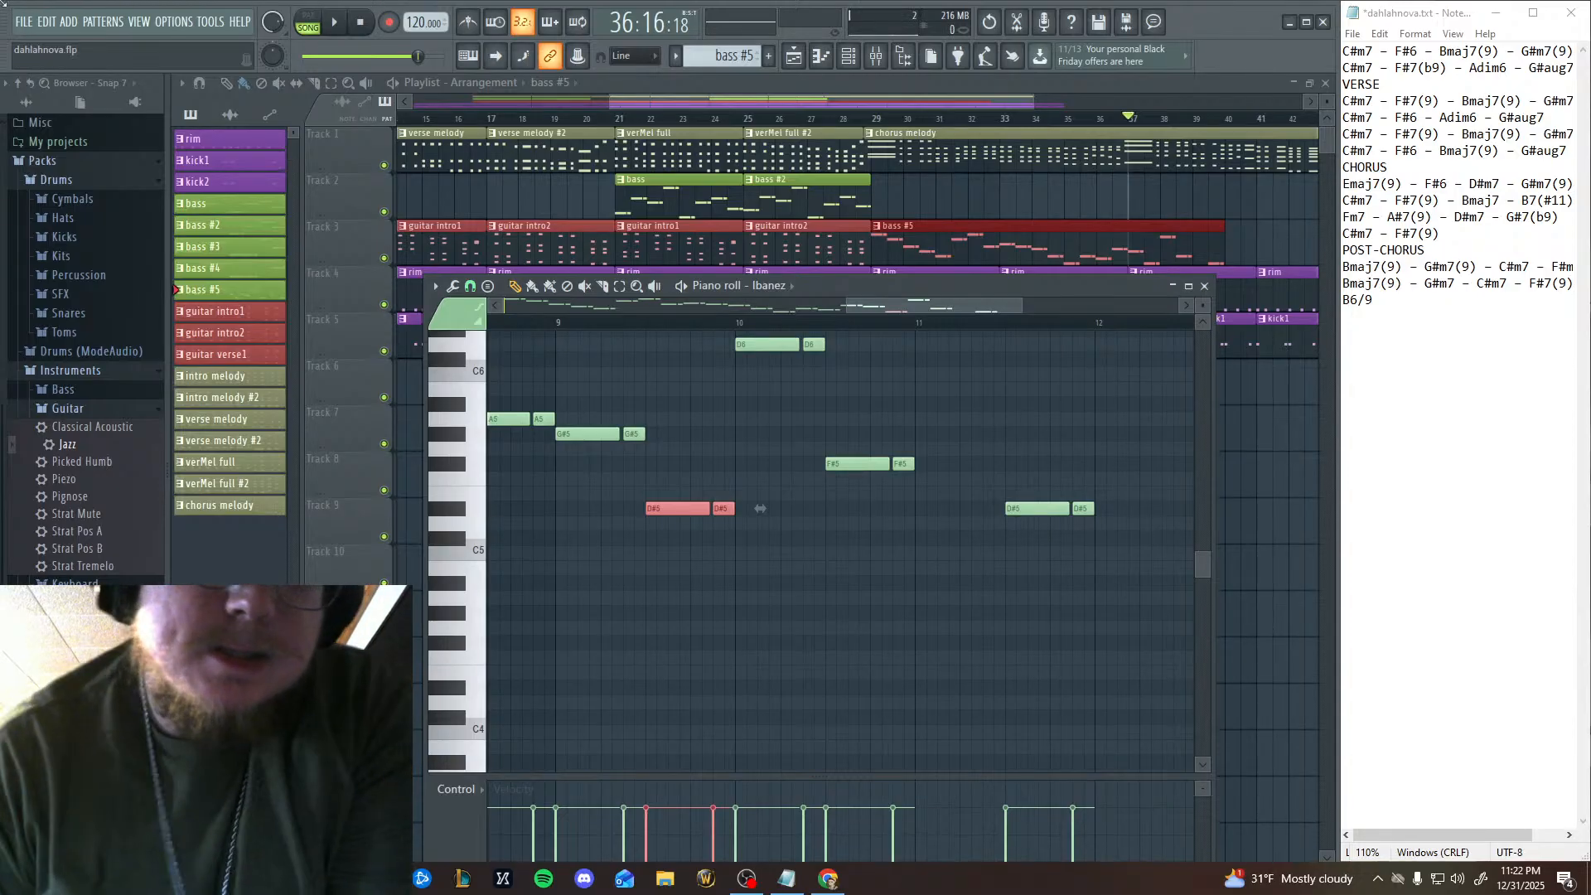
left_click(334, 25)
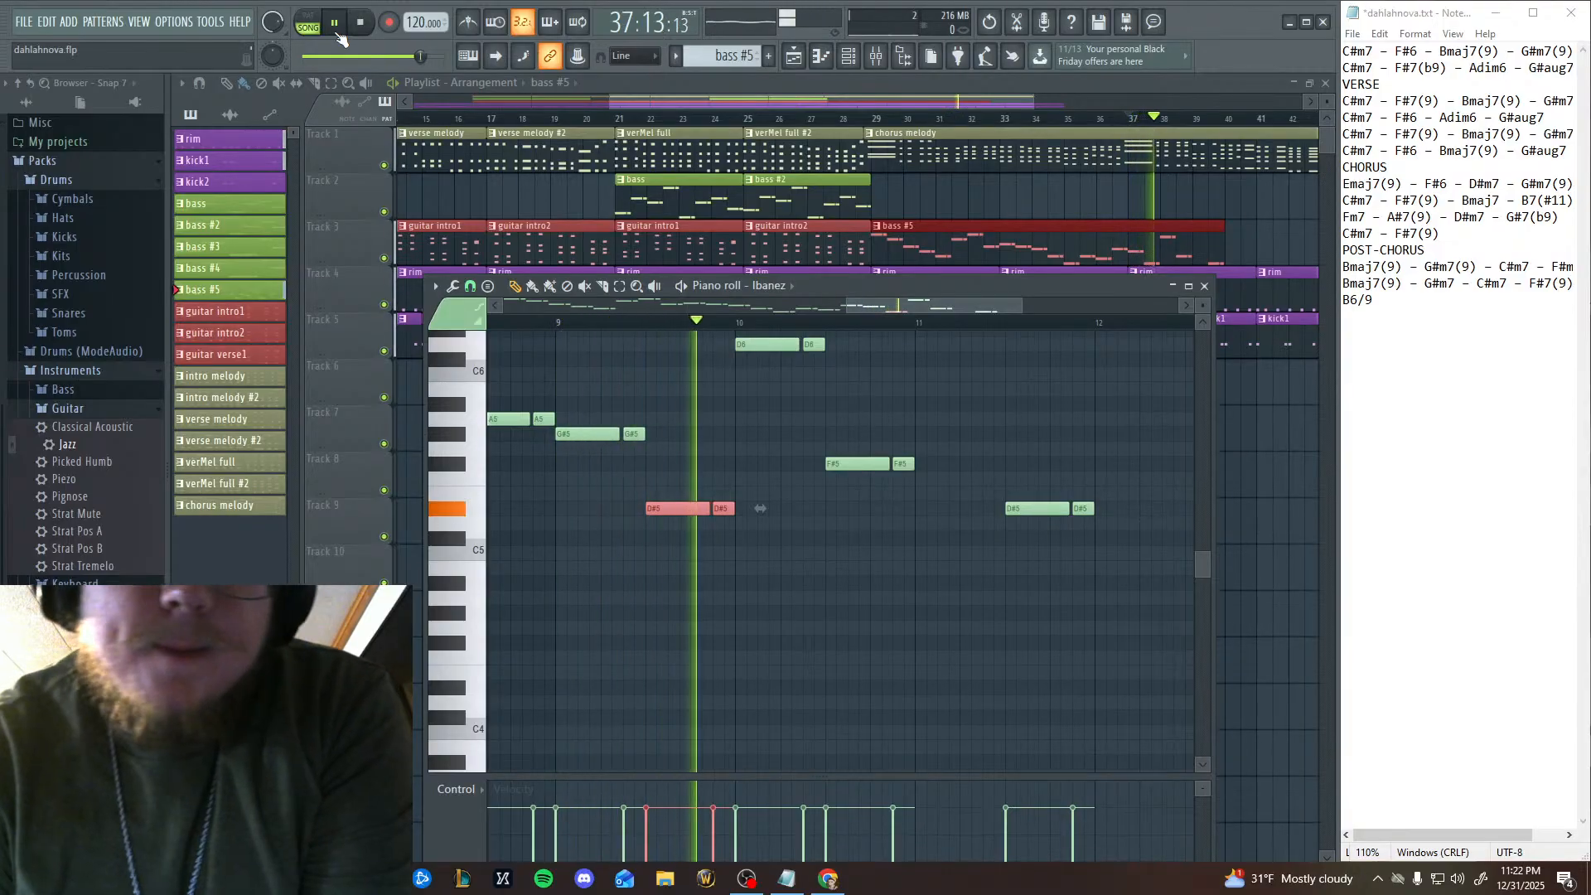
left_click(337, 30)
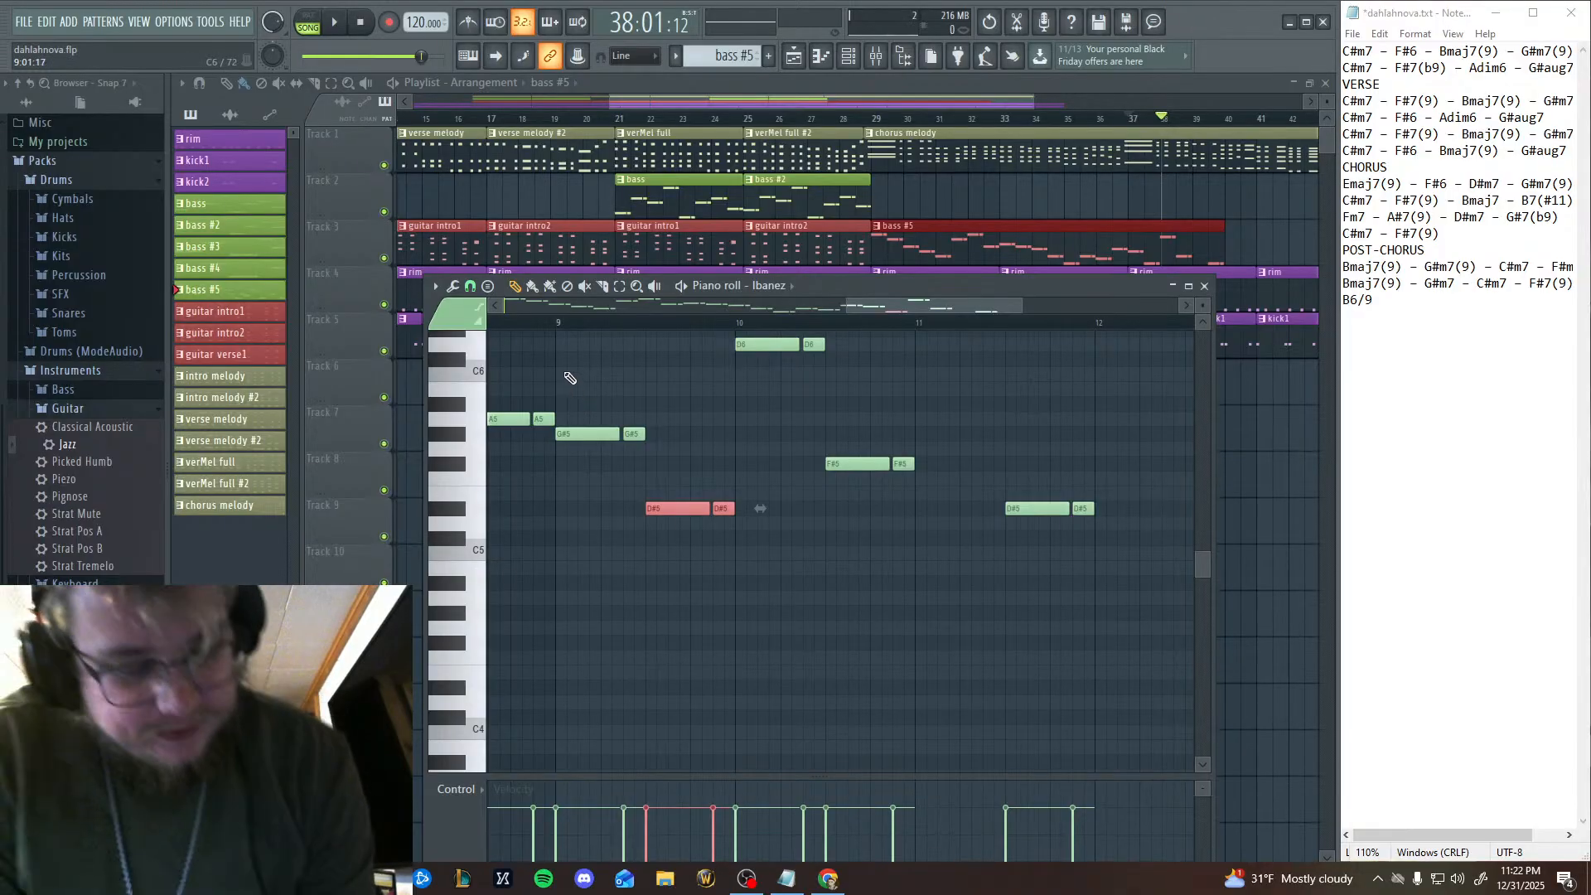
Undo the last transposition and raise the selected note pair back to G5.
key("ctrl+z")
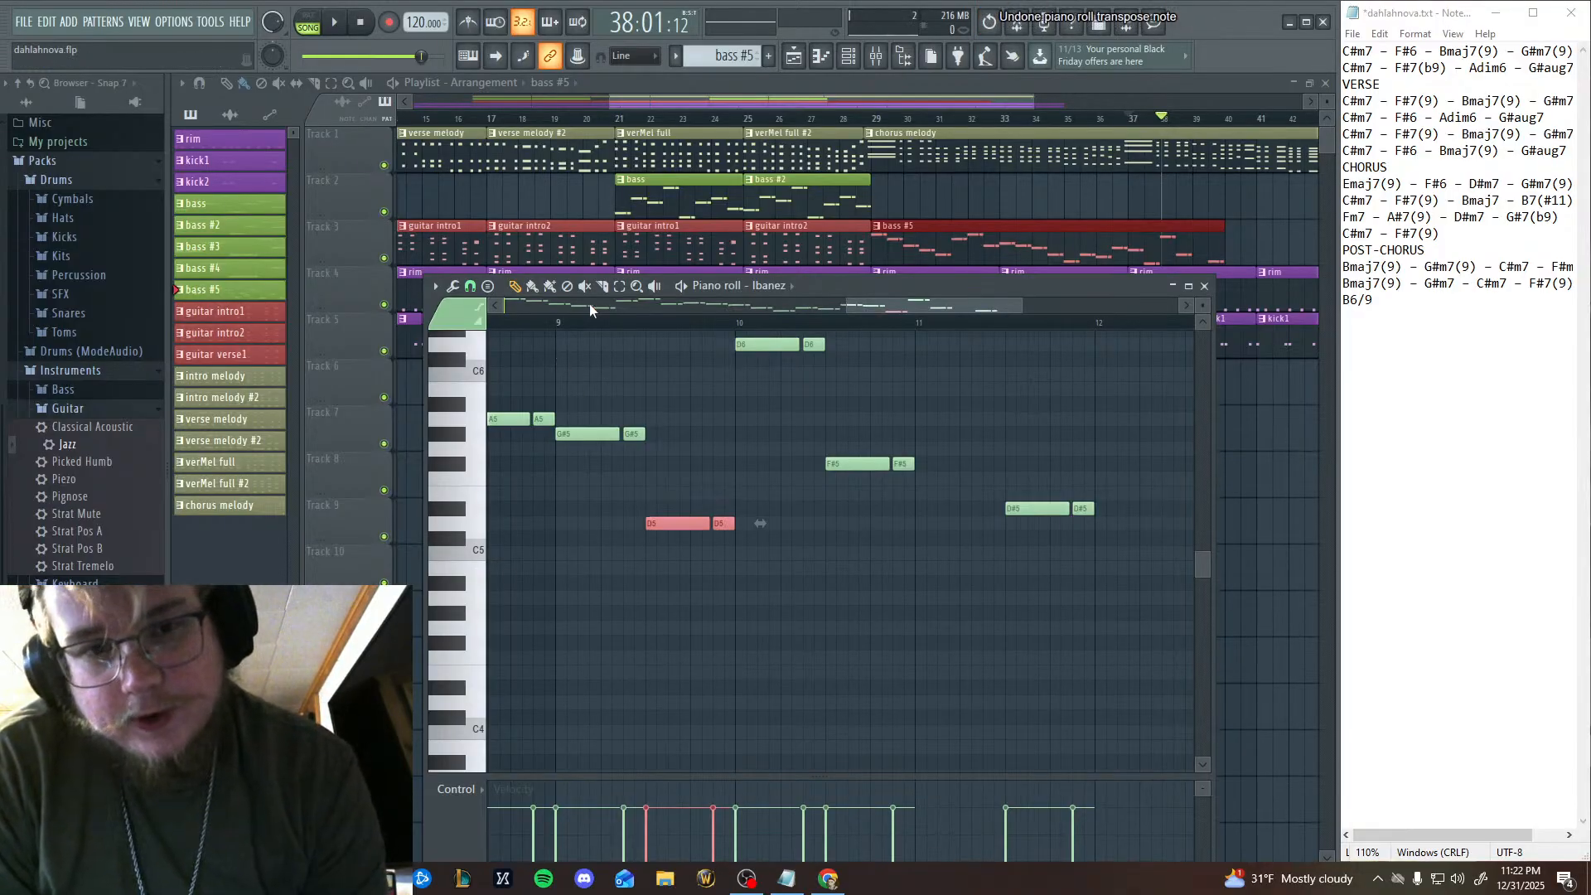
key("Up")
key("Up")
key("Up")
key("Up")
key("Up")
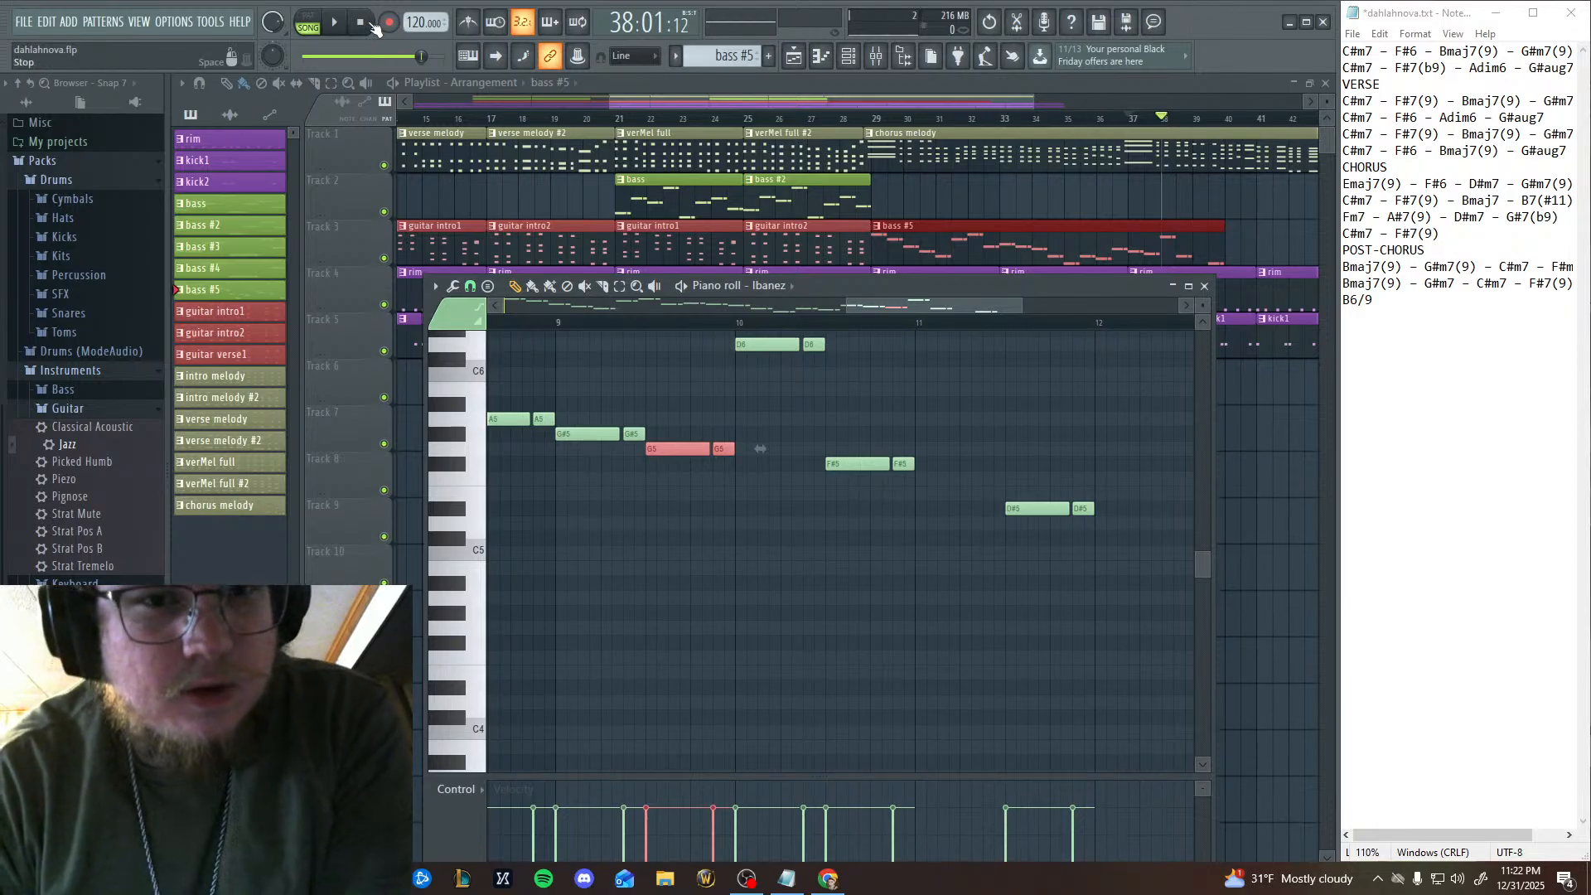
Move the playback position to bar 9, play the line with the G5 pair, and pause playback.
left_click(560, 327)
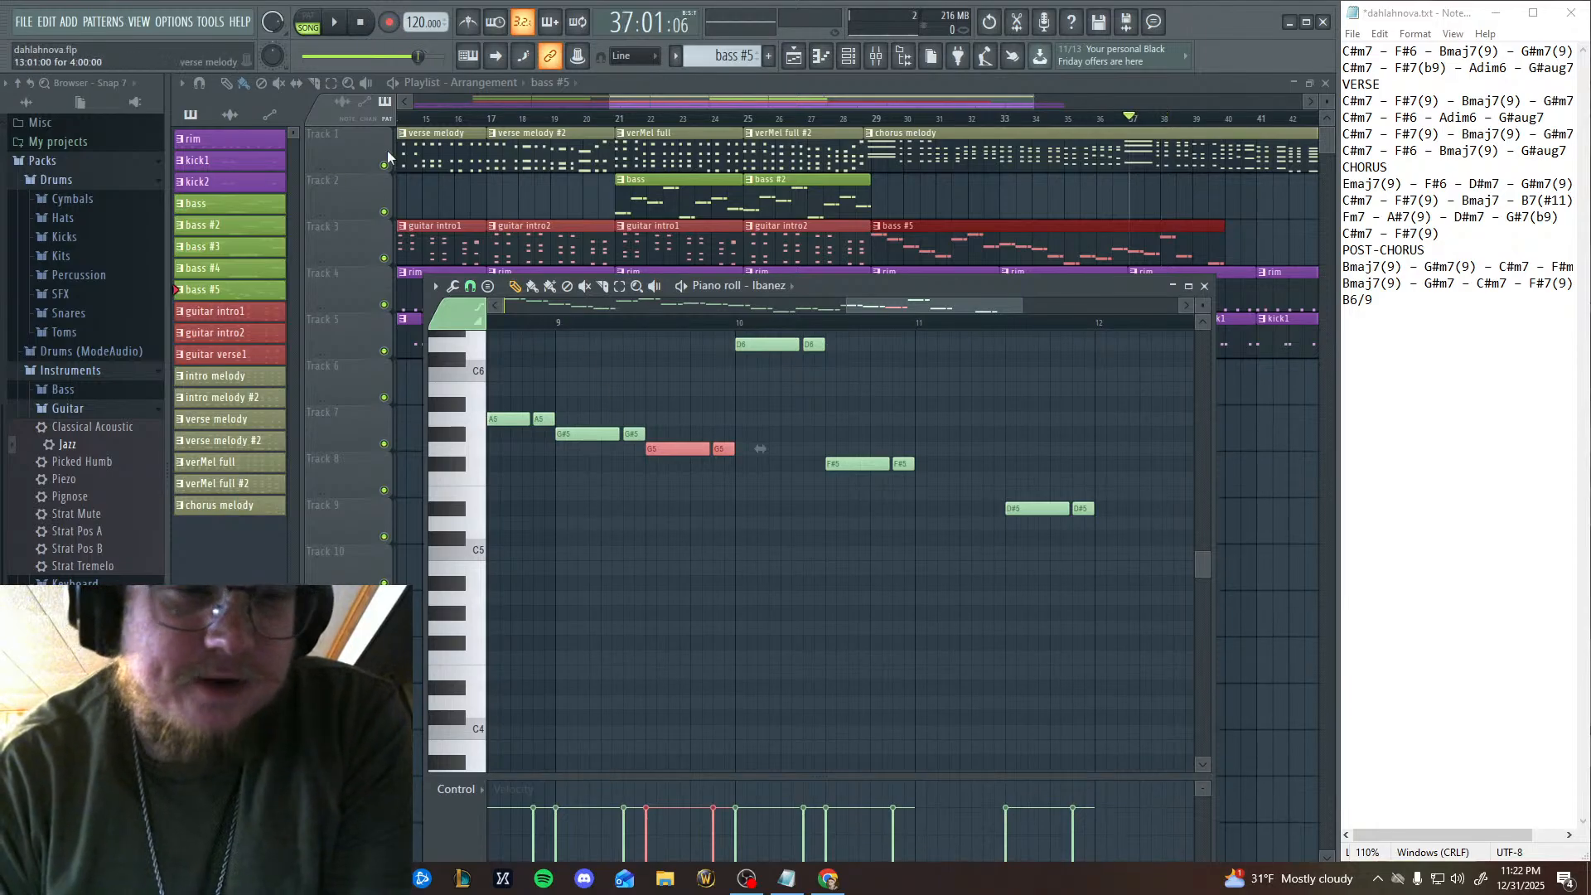
left_click(334, 22)
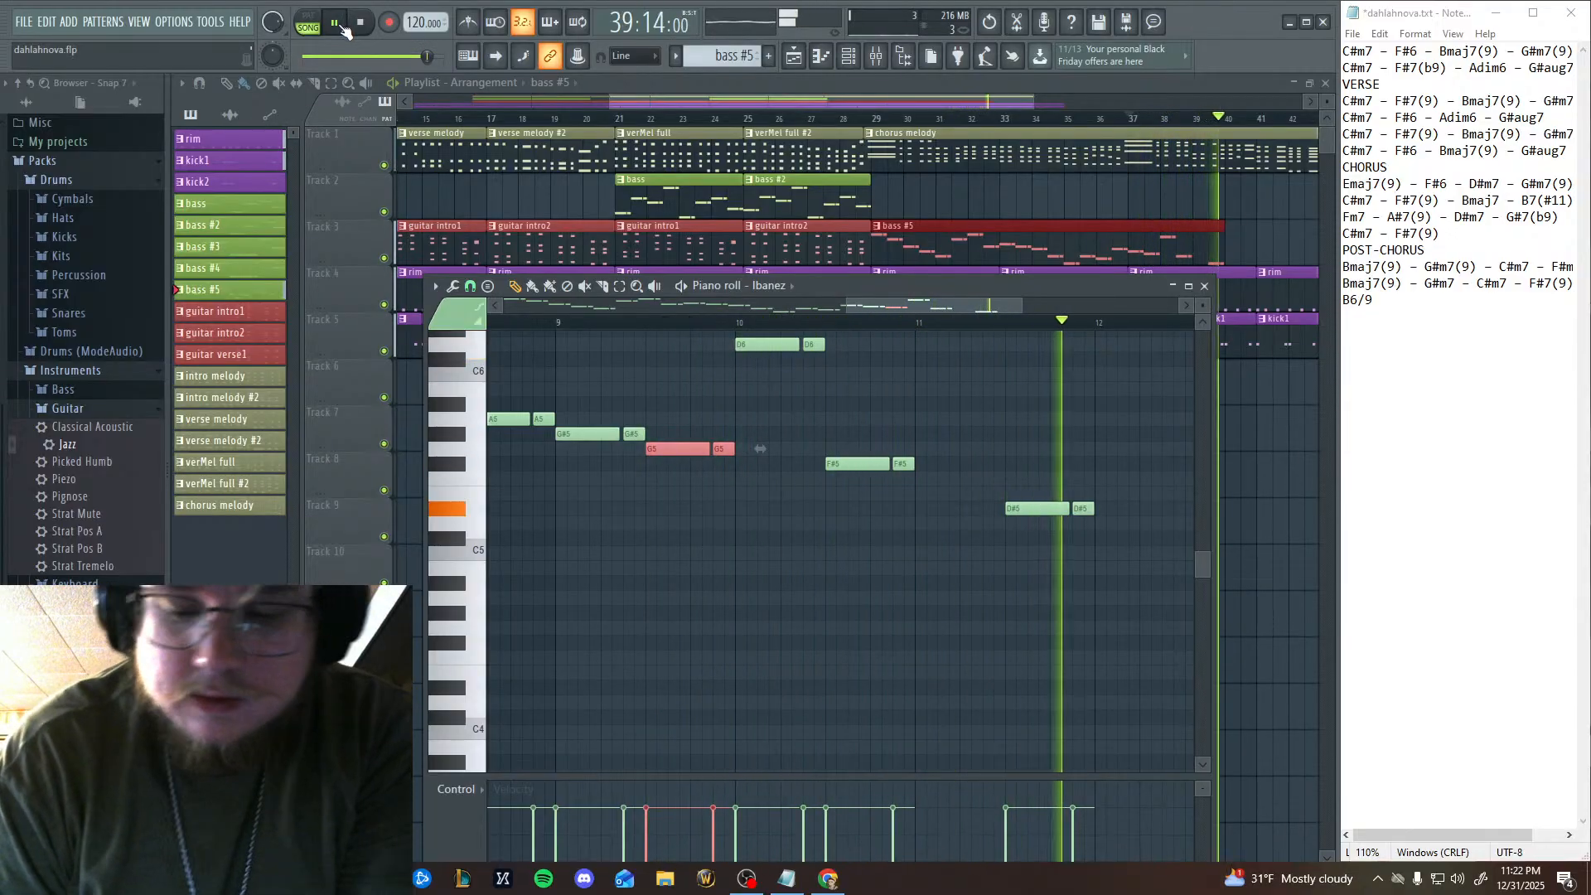
left_click(337, 24)
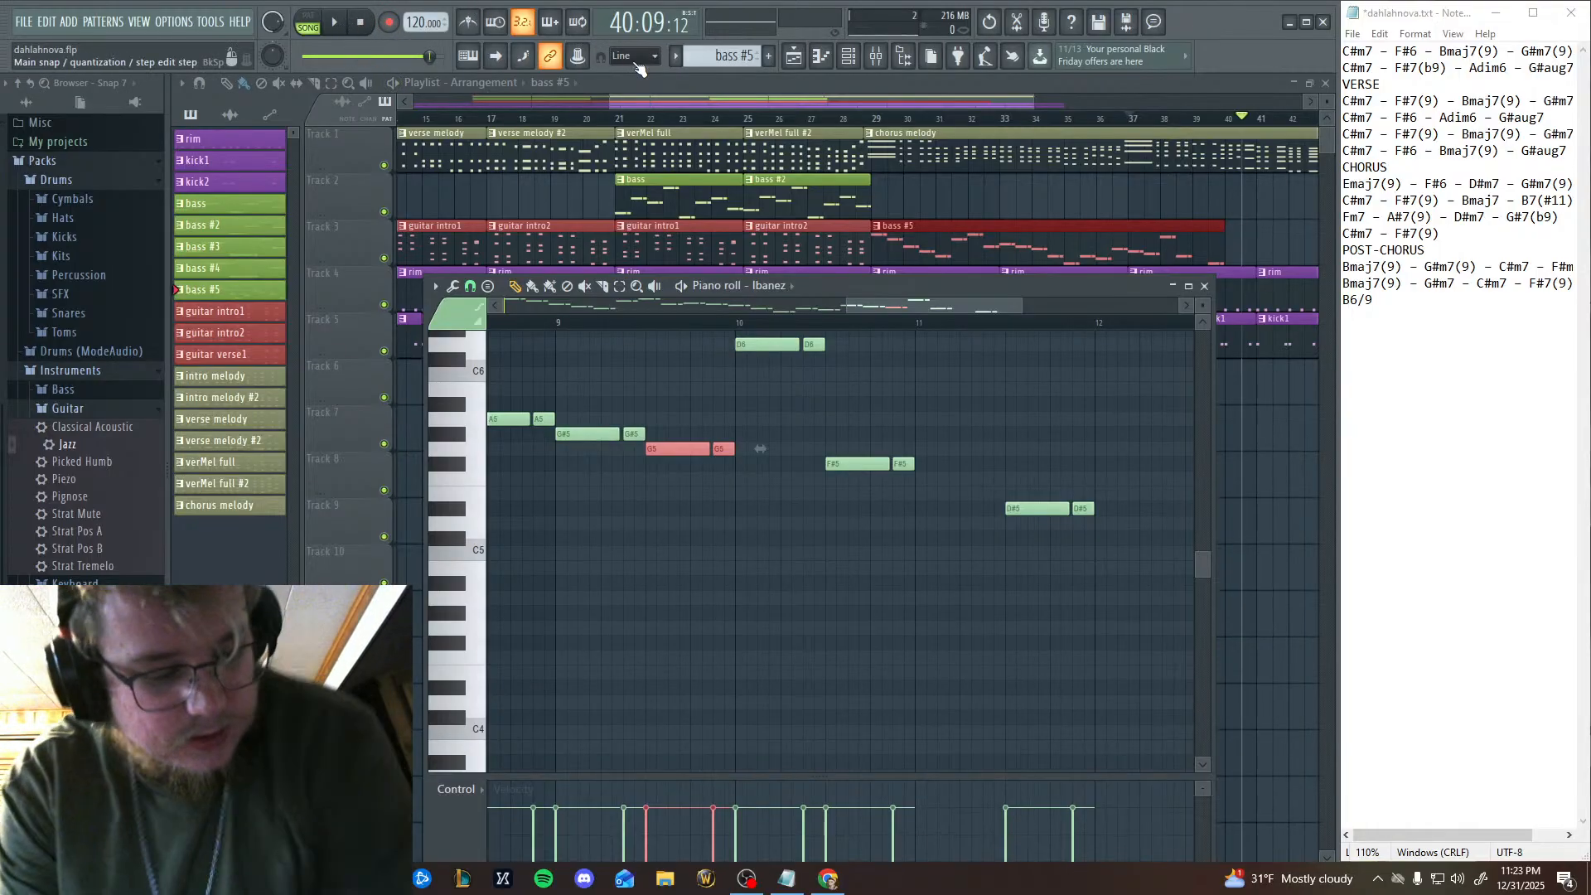
Lower the selected note pair in bar 9 to F5 and check it by playing the passage from bar 9.
key("Down")
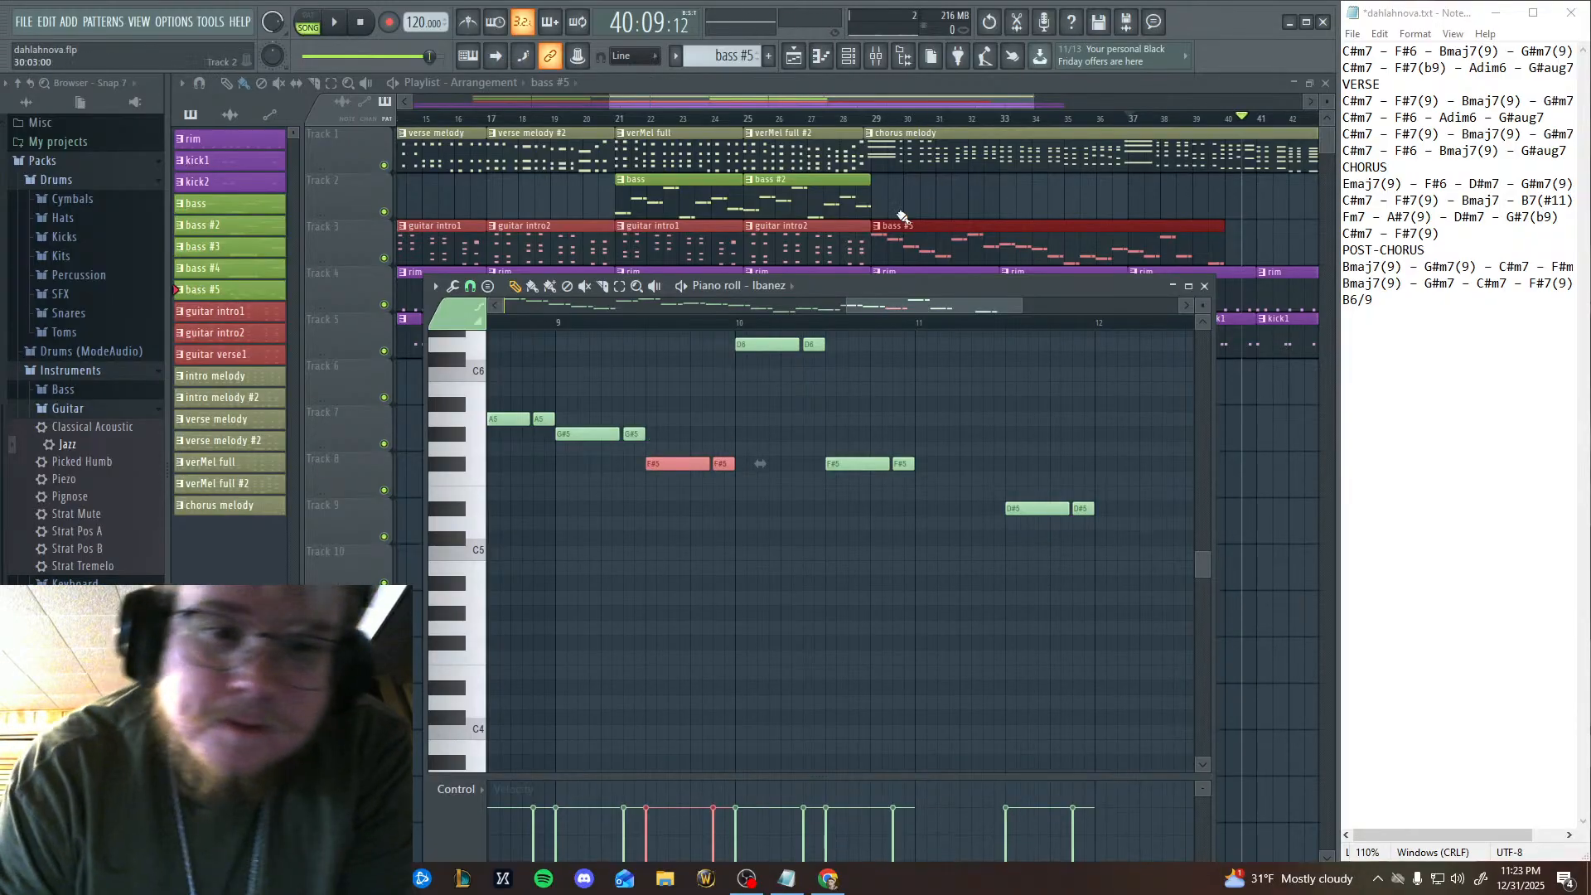
left_click(557, 321)
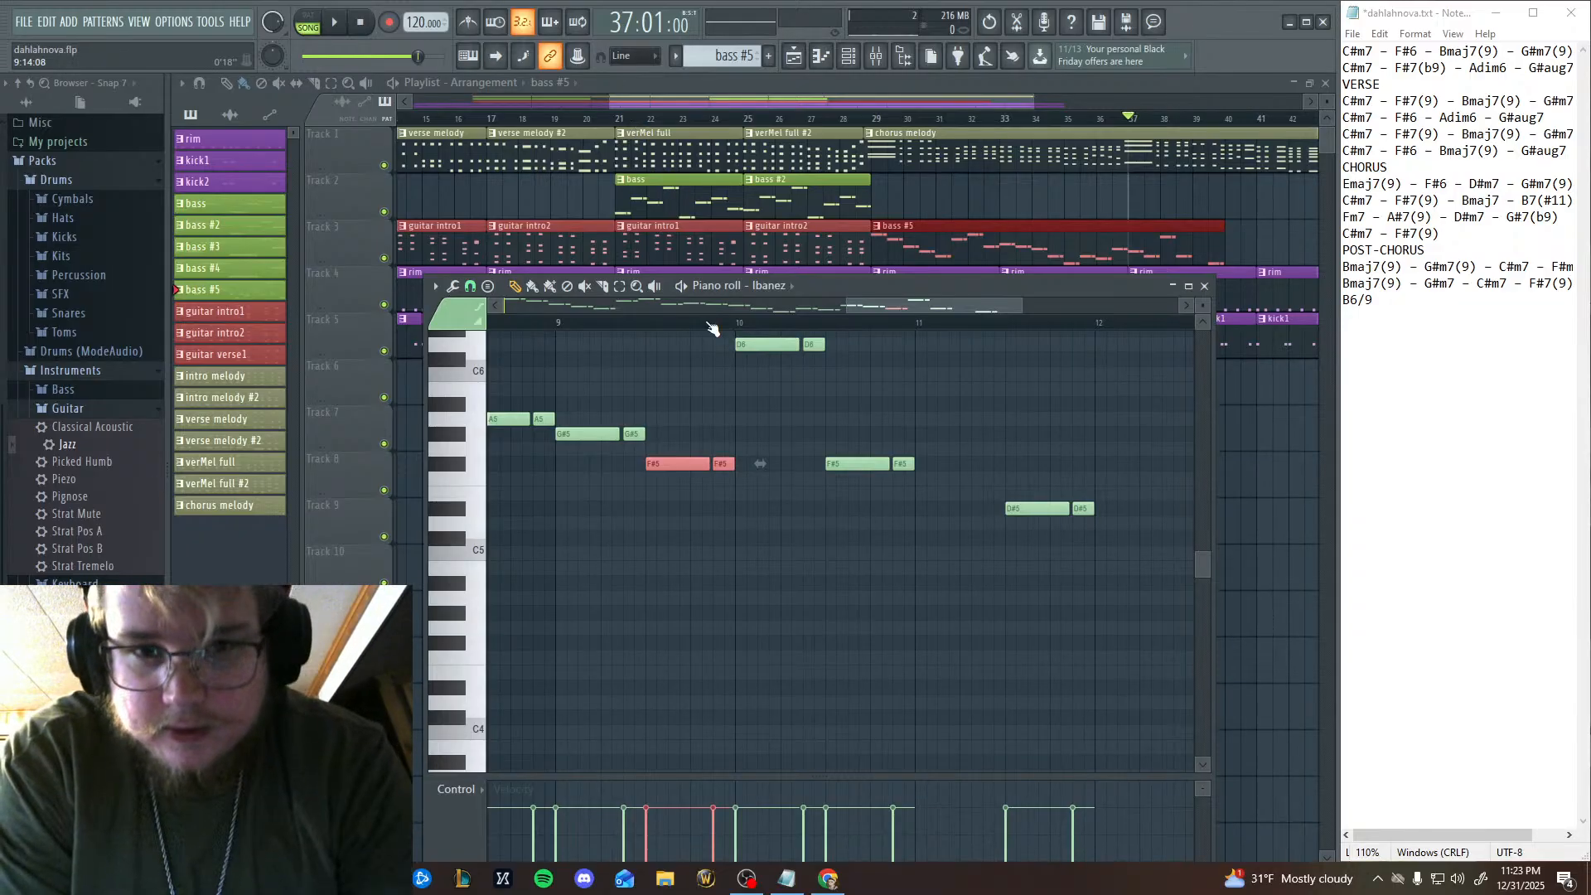
key("Down")
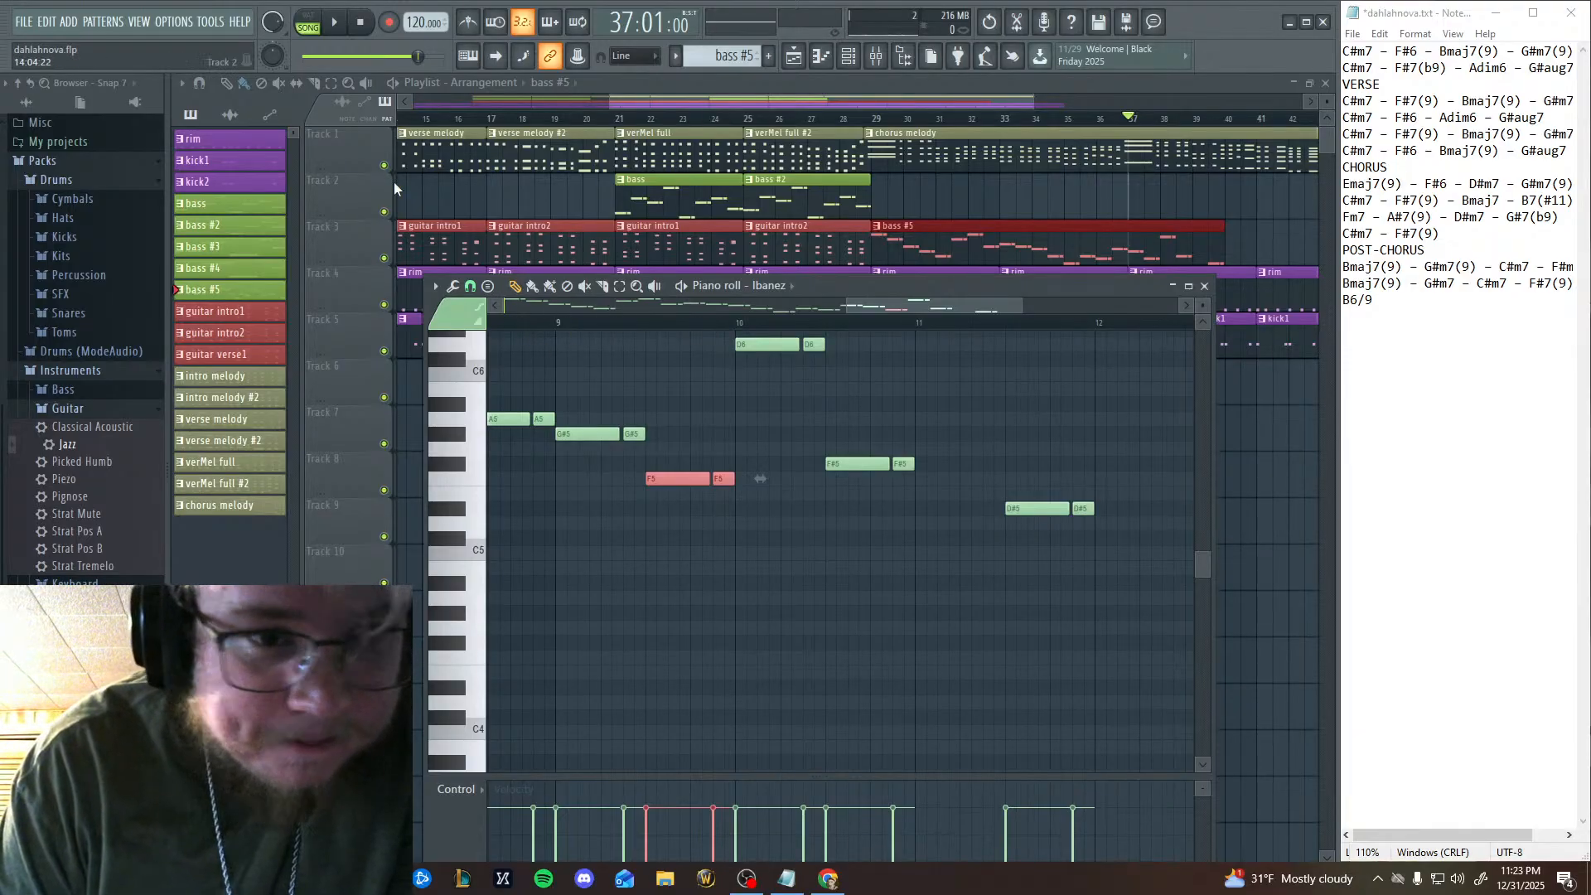
key("space")
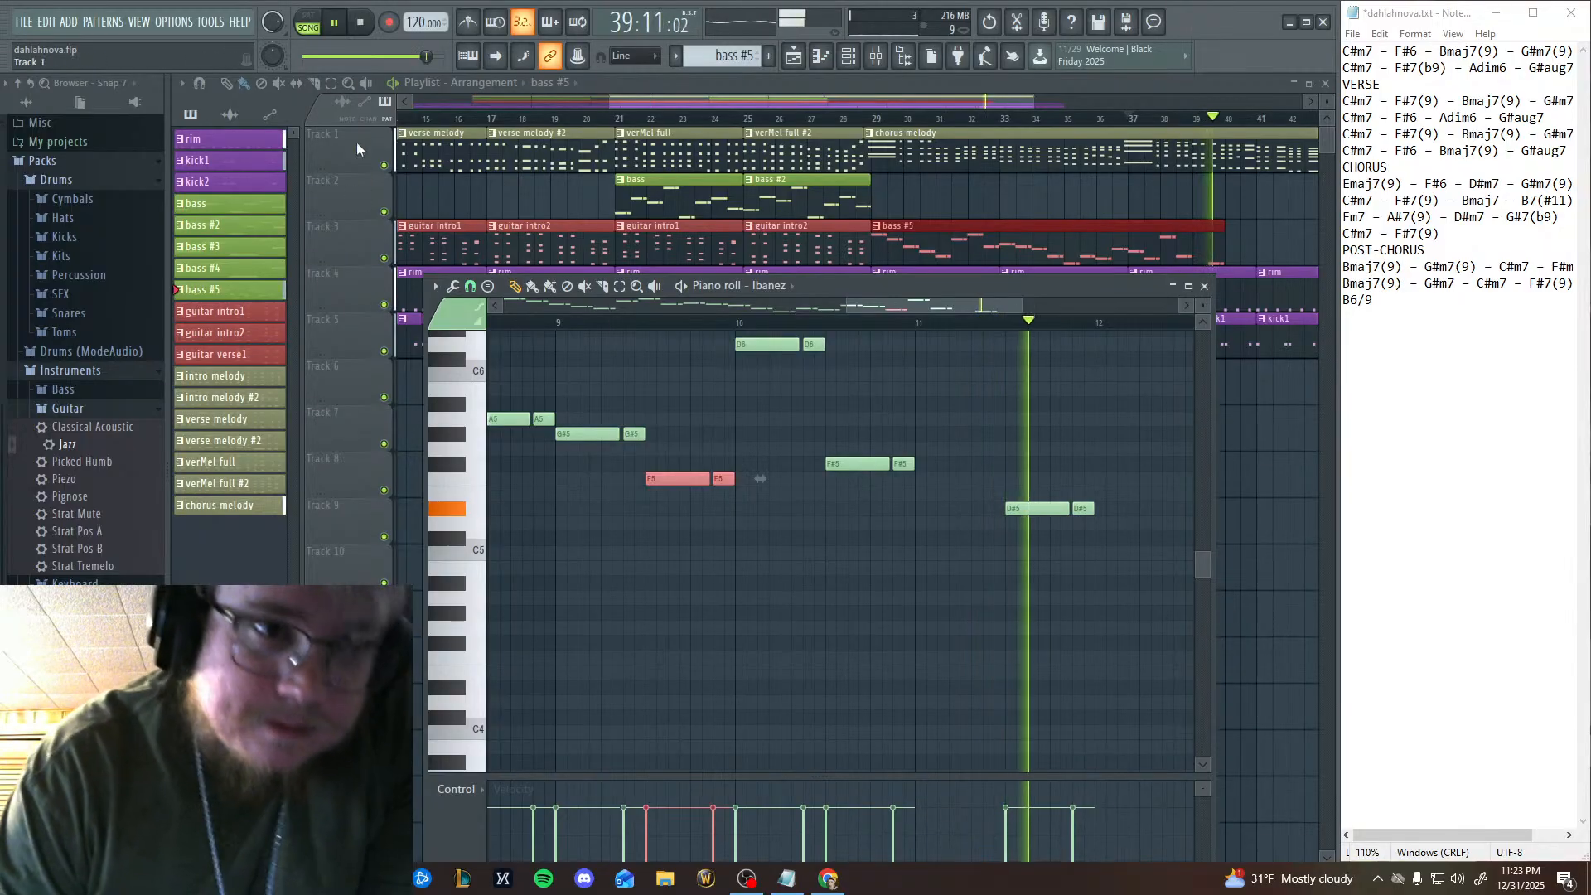
key("space")
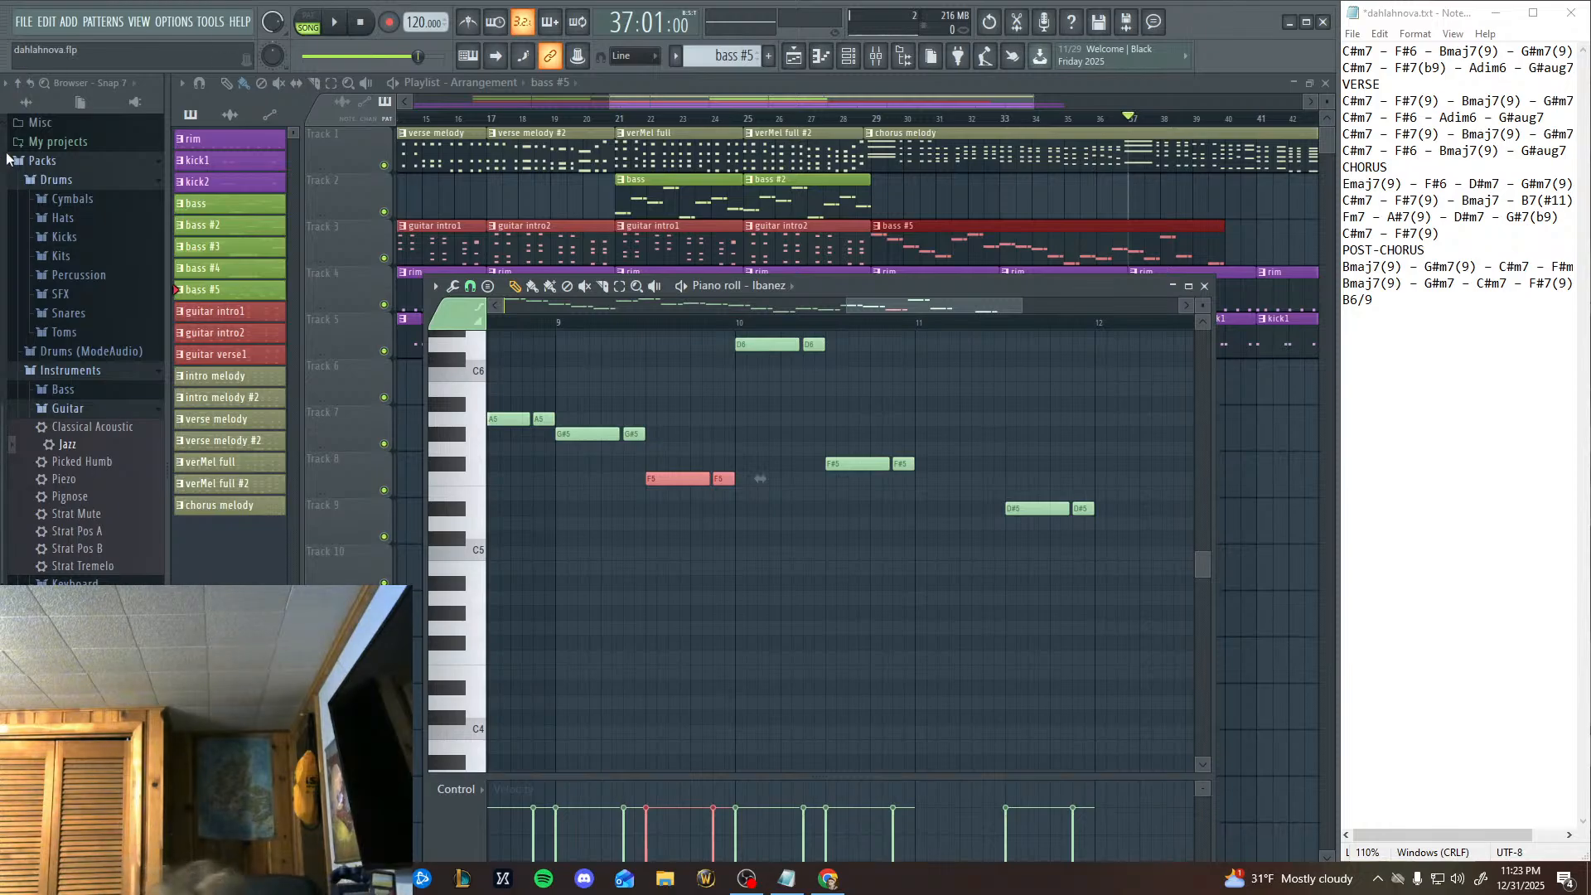
Try an extra F#5 note at the start of bar 11, delete it, and replay the arrangement from bar 9.
left_click_drag(933, 435, 917, 469)
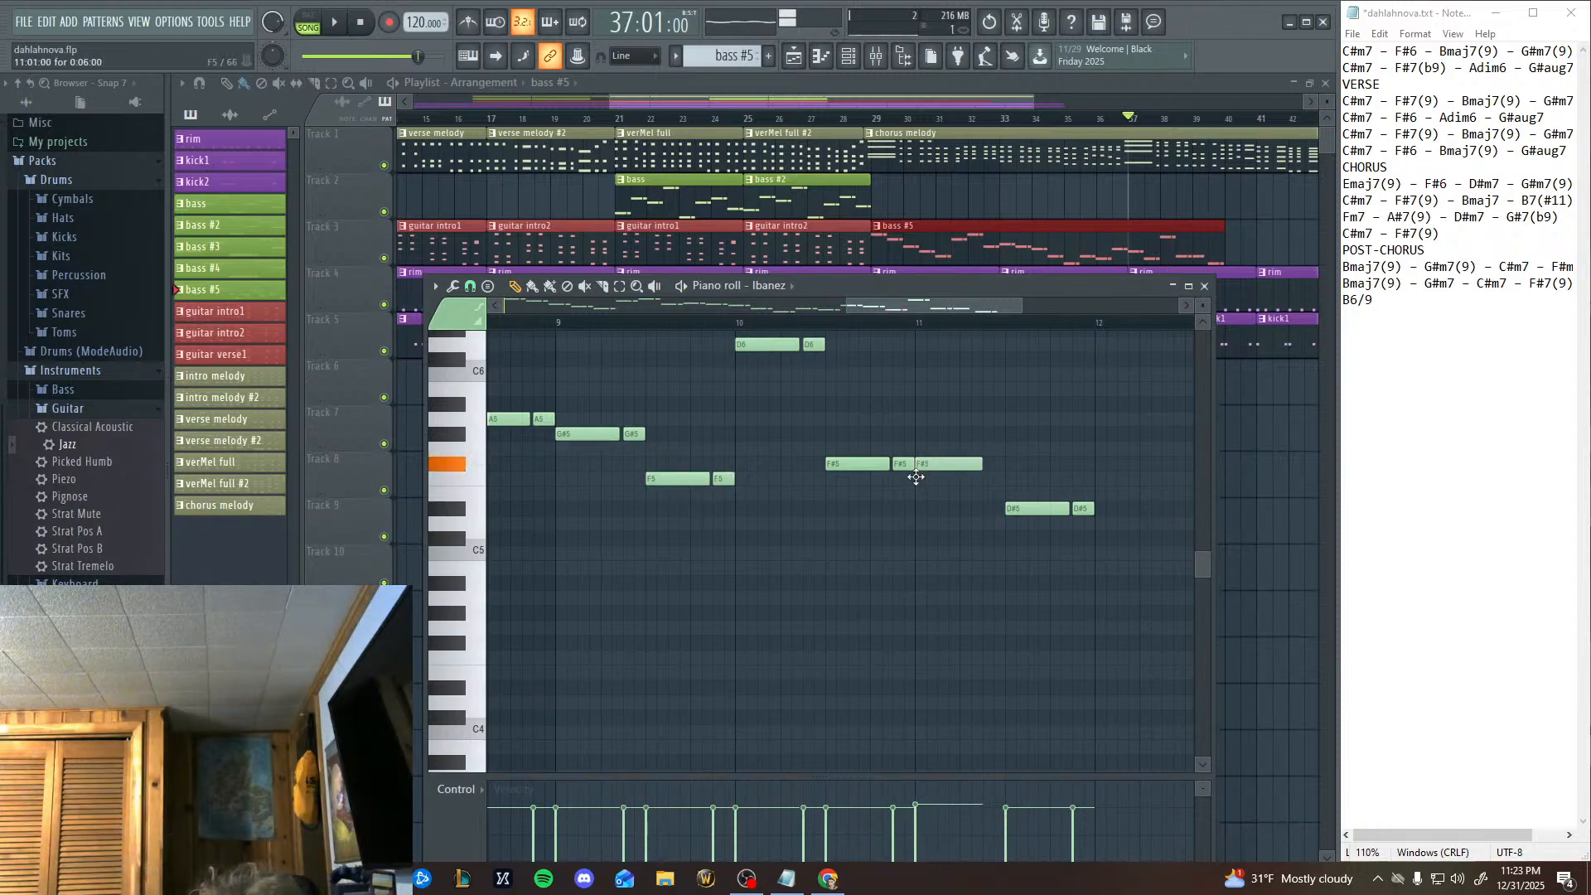
right_click(927, 466)
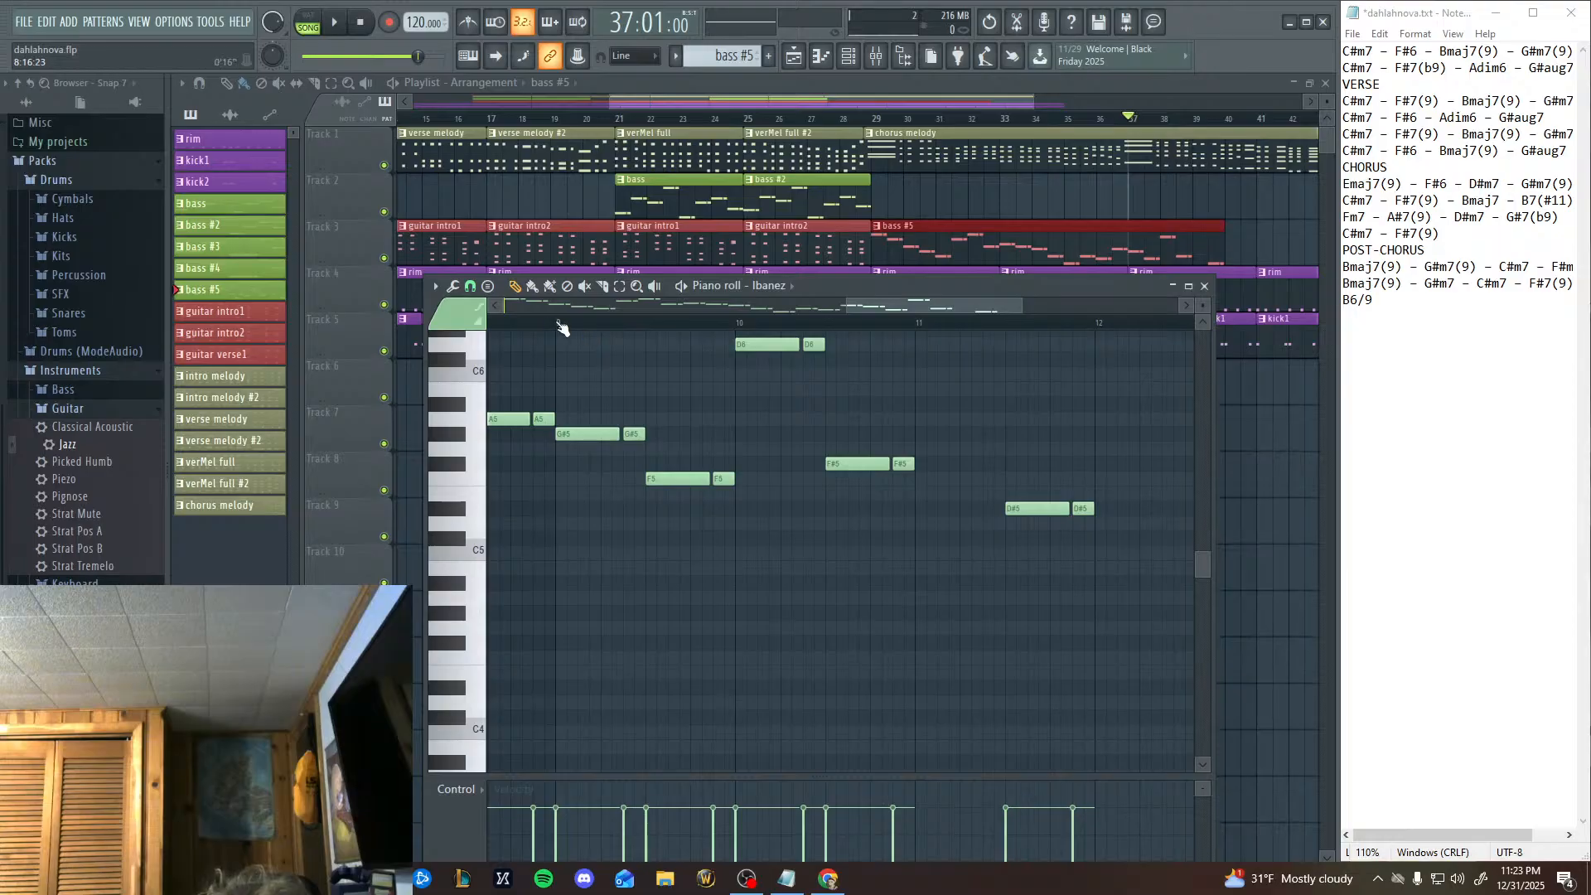
left_click(334, 22)
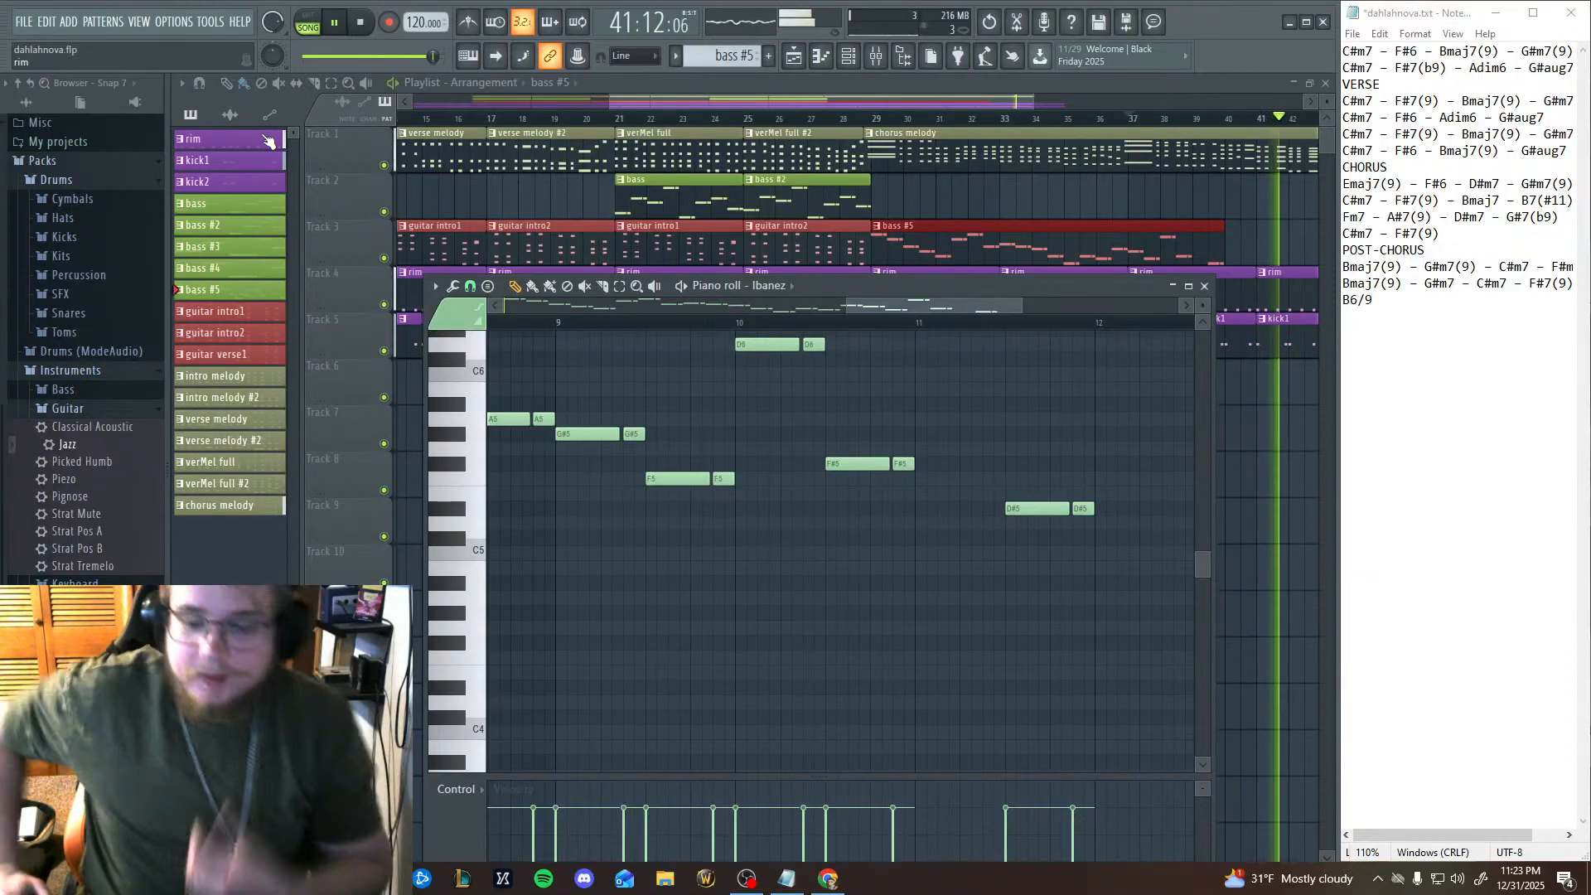
left_click(555, 324)
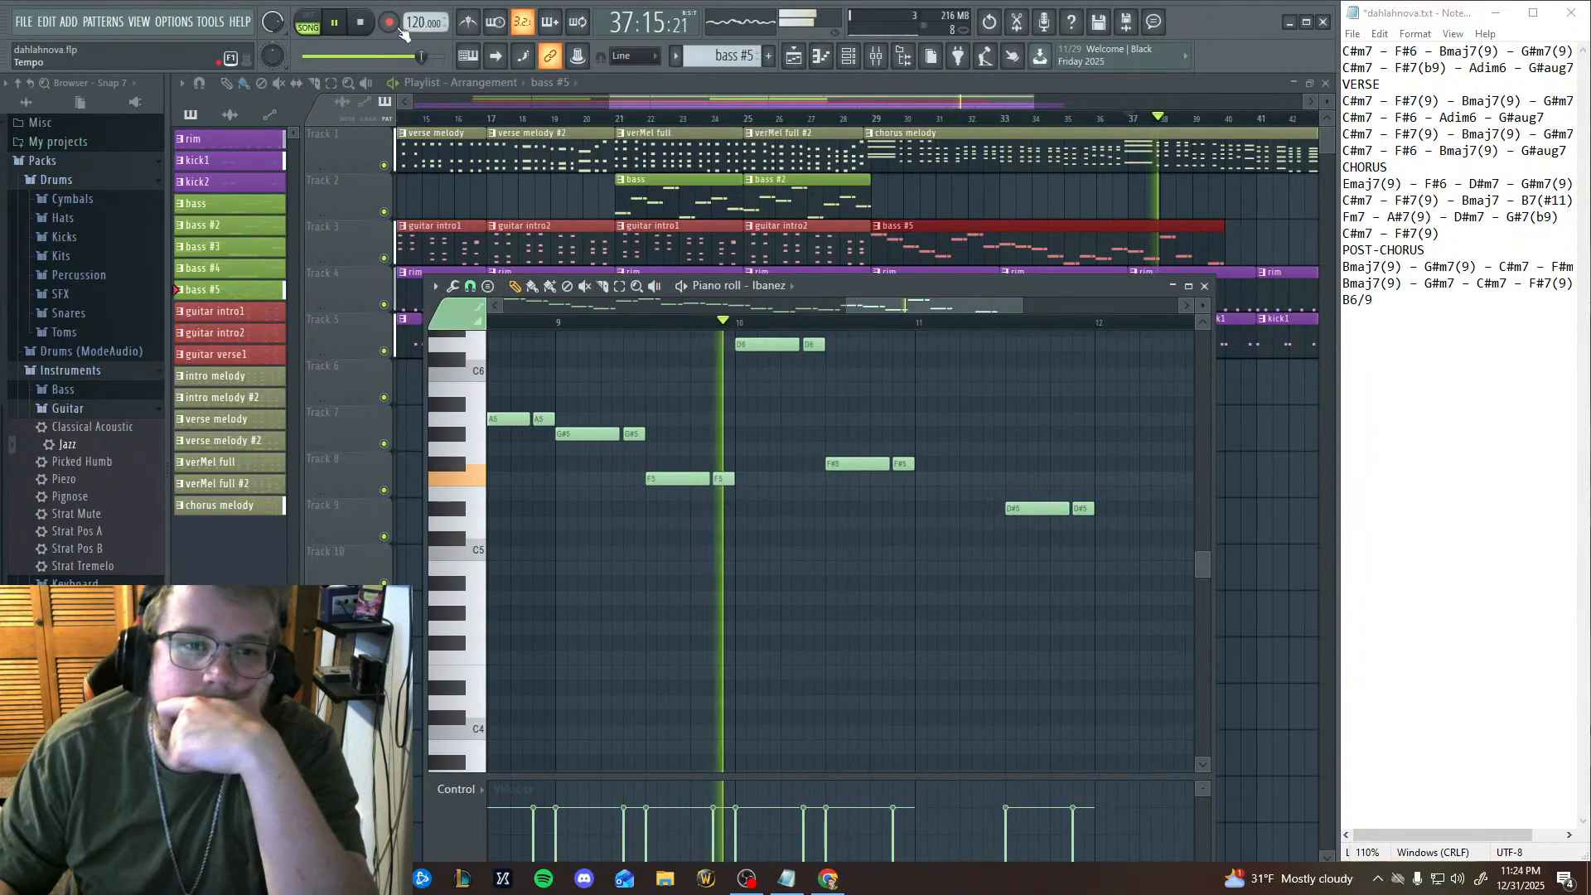
Stop playback, audition pitches between F5 and D6 on the piano-roll keys, and play the line from bar 9.
left_click(361, 24)
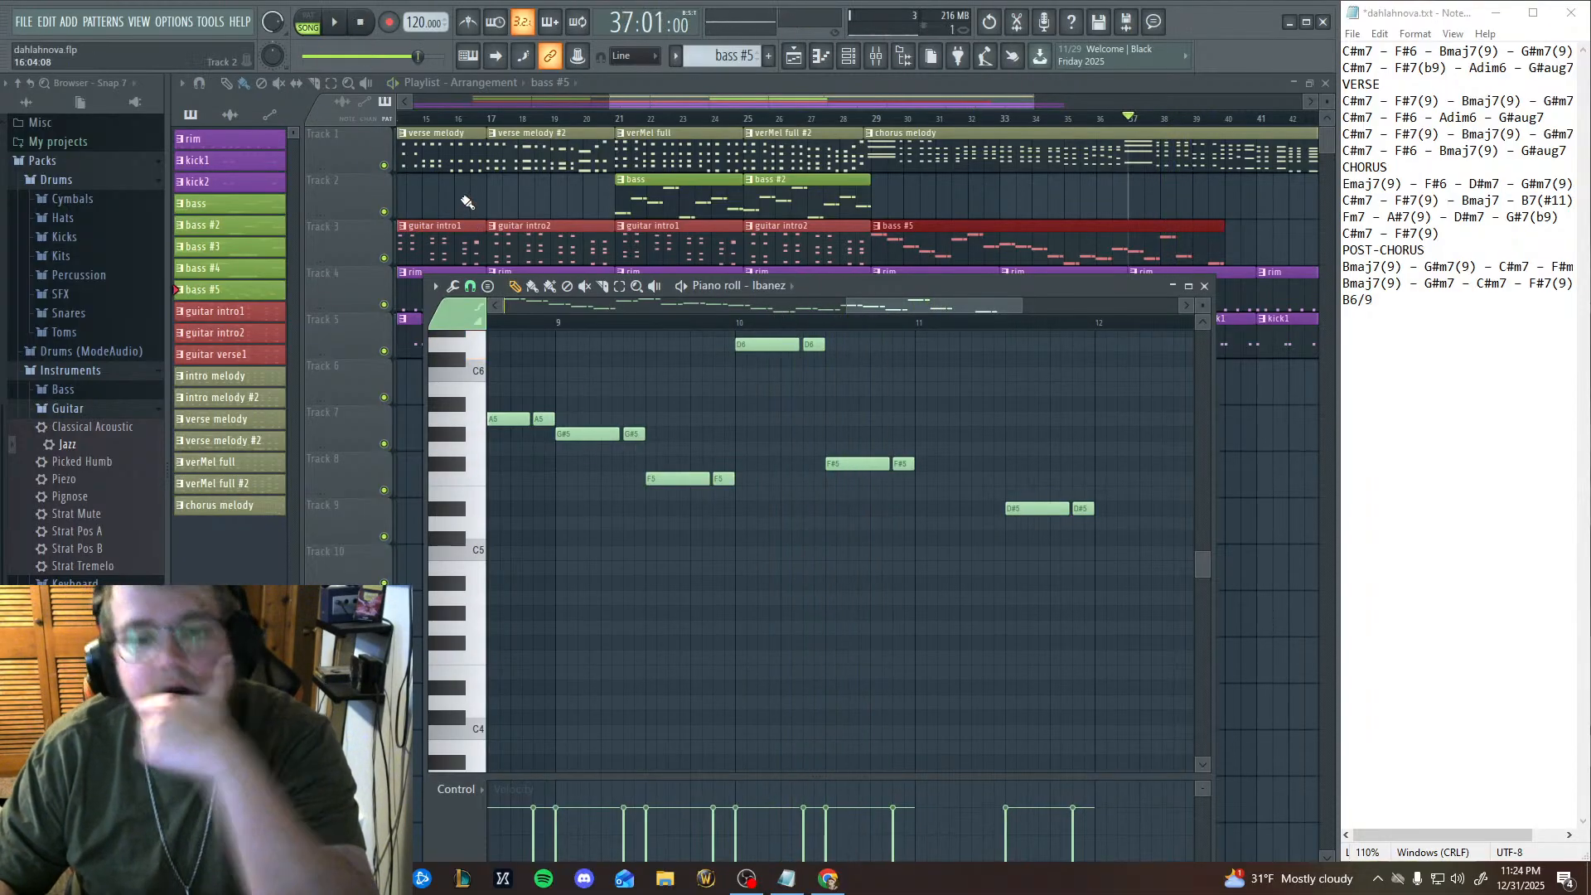
left_click(481, 488)
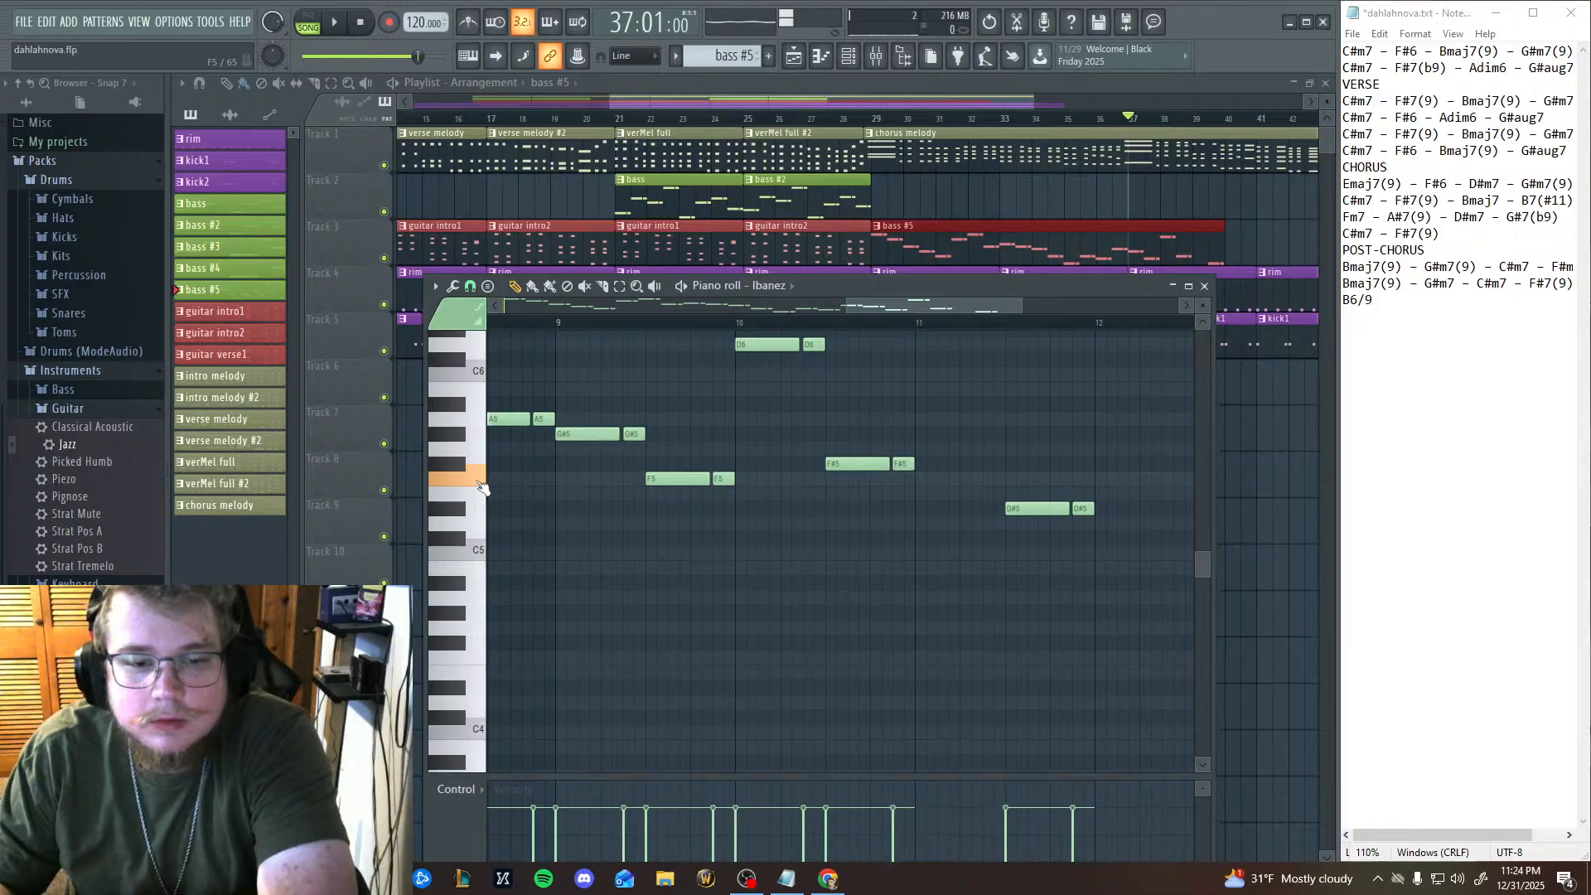
left_click(466, 347)
left_click(464, 420)
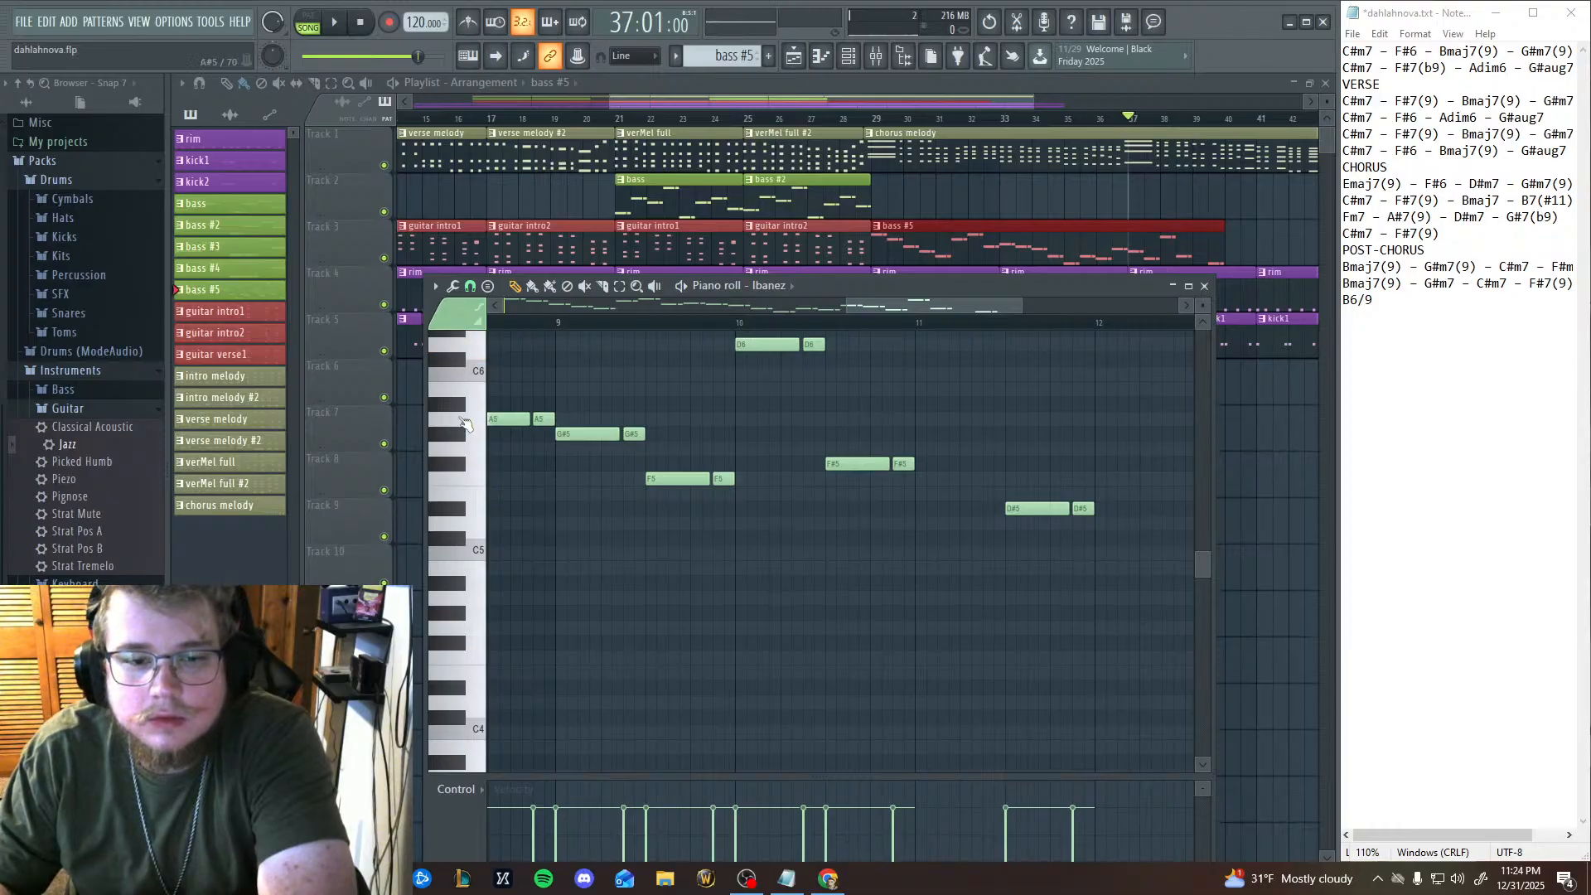
left_click(462, 464)
left_click(464, 468)
left_click(462, 475)
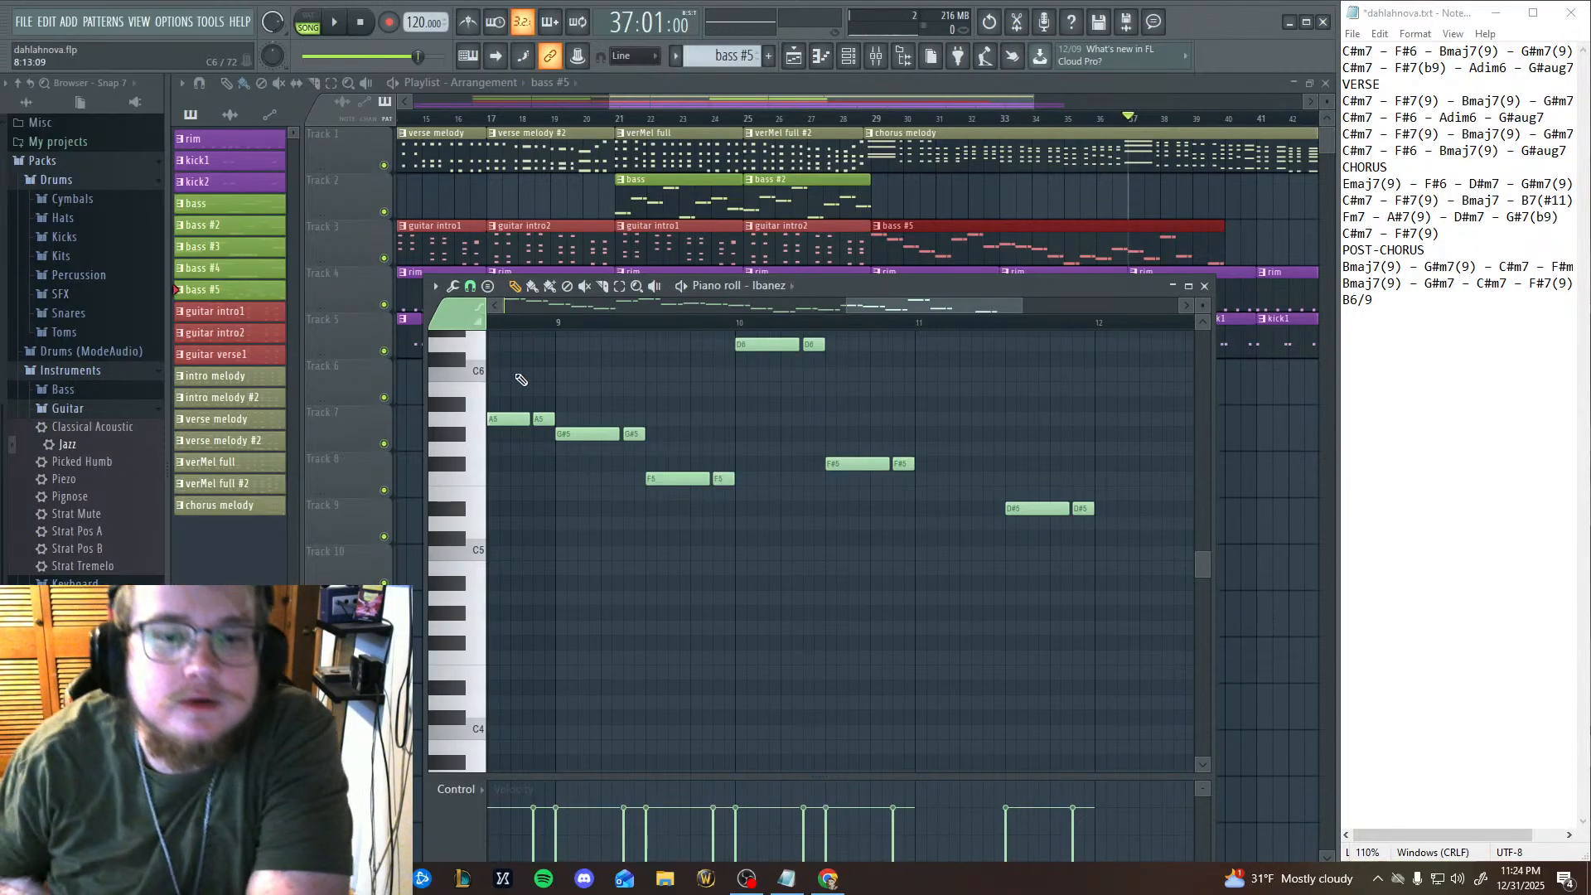
left_click(330, 25)
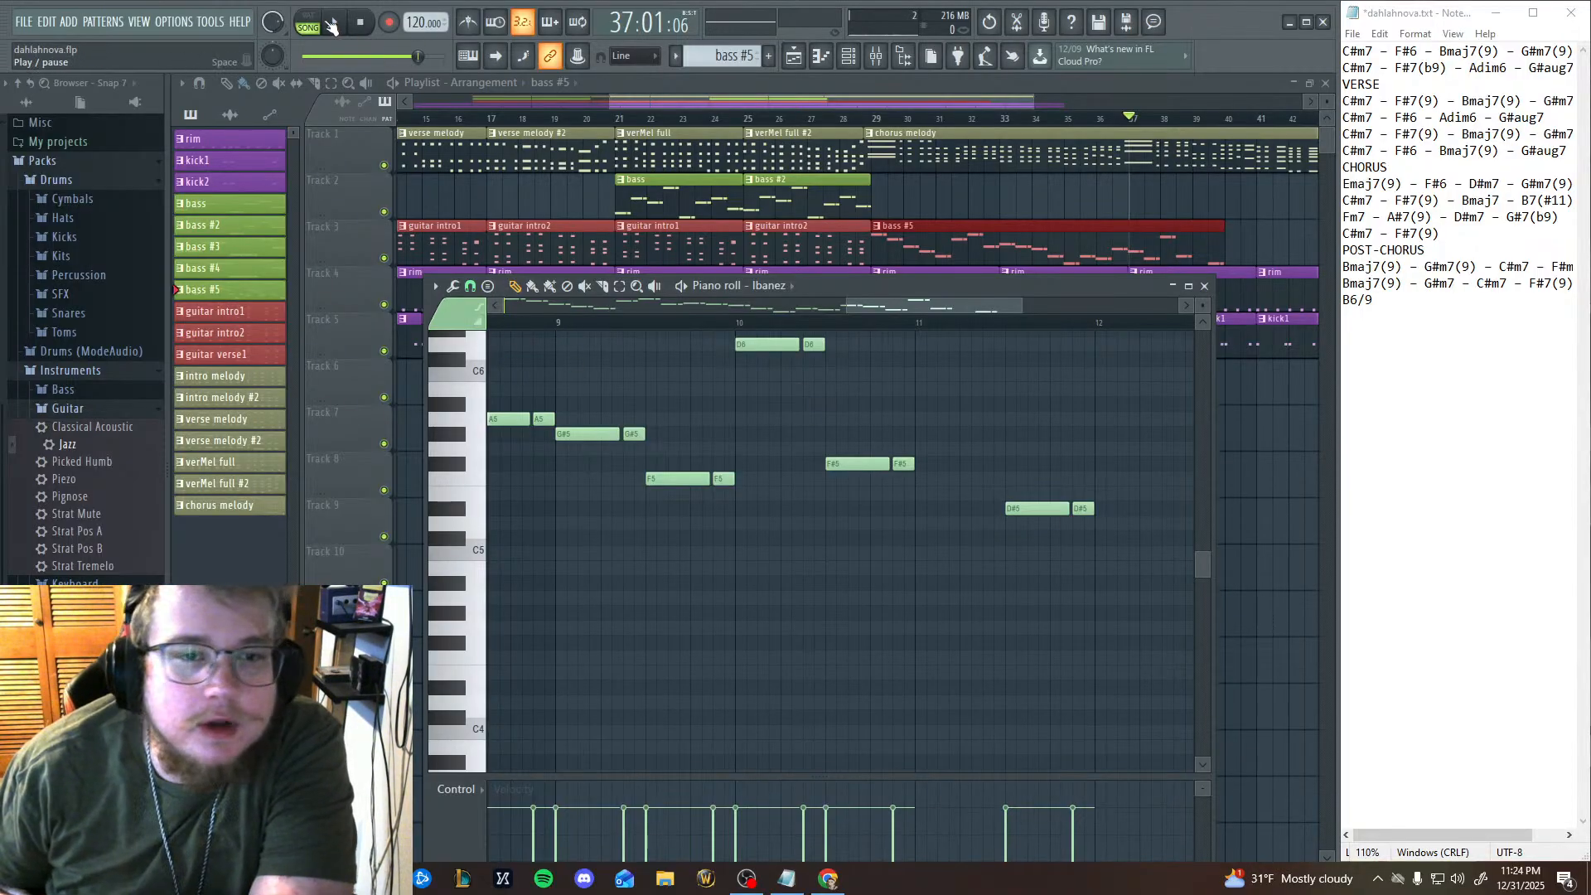
left_click(331, 25)
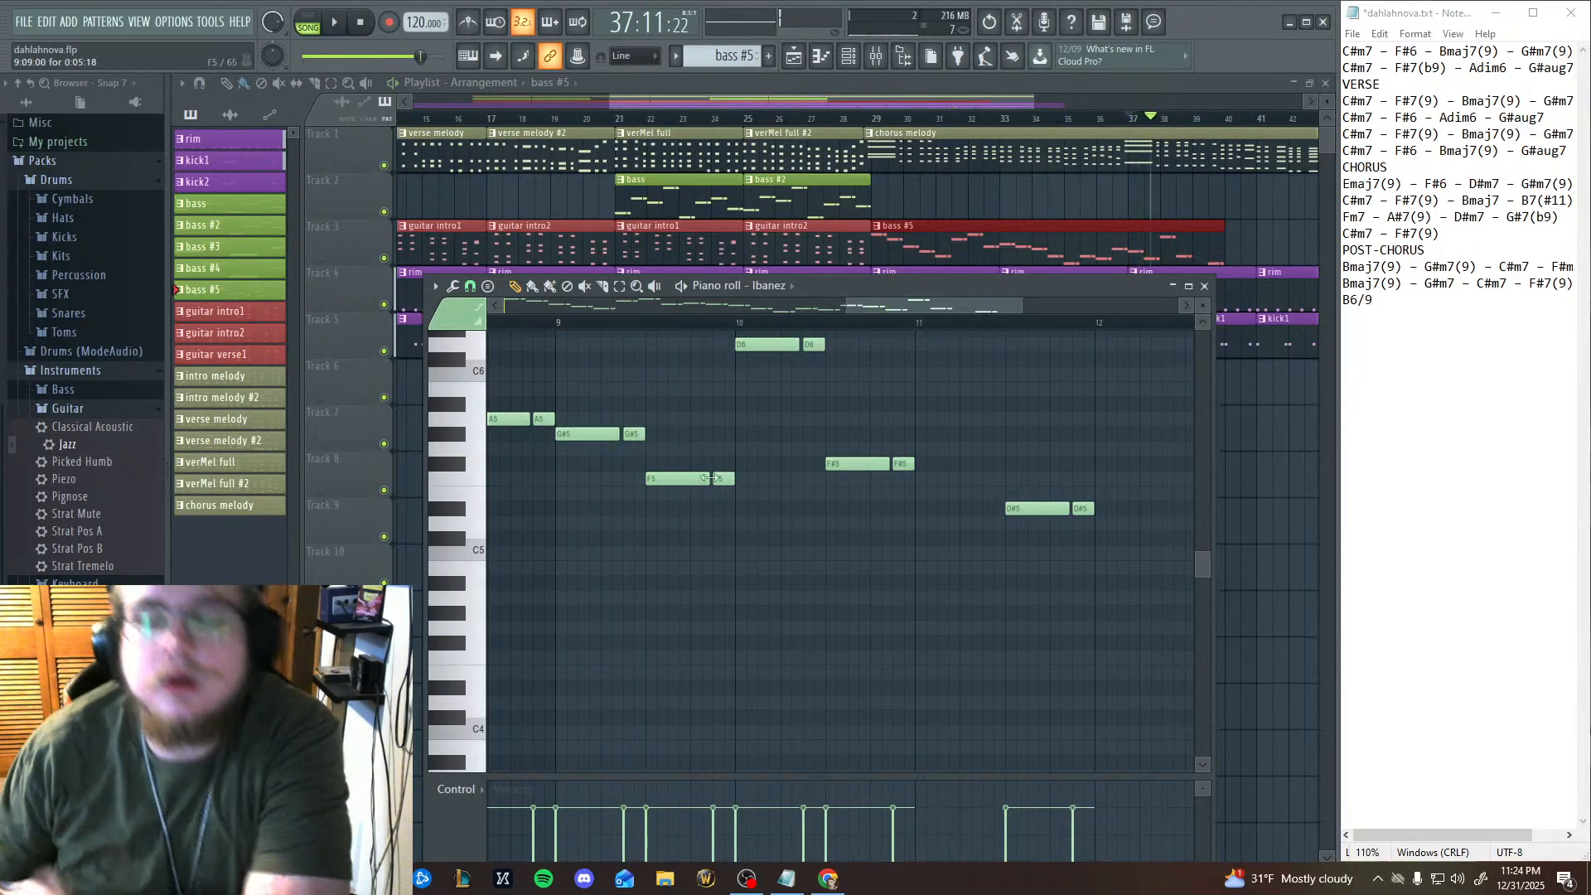
Delete the D#5, F#5 and D6 note pairs from bar 10 onward in the bass #5 line.
right_click(1083, 509)
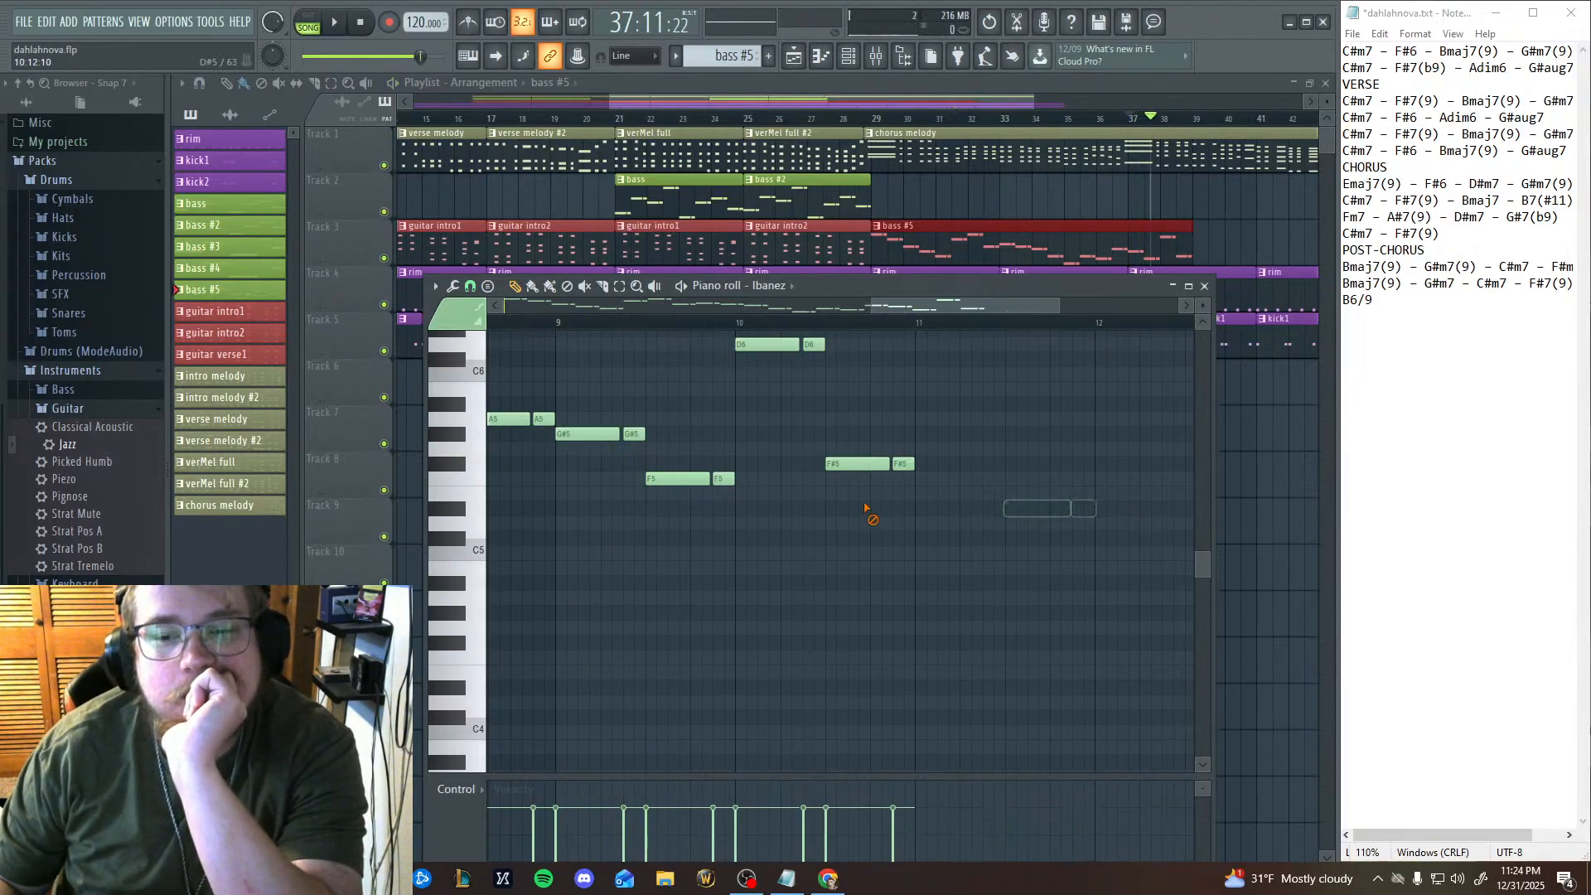
middle_click(898, 532)
middle_click(611, 511)
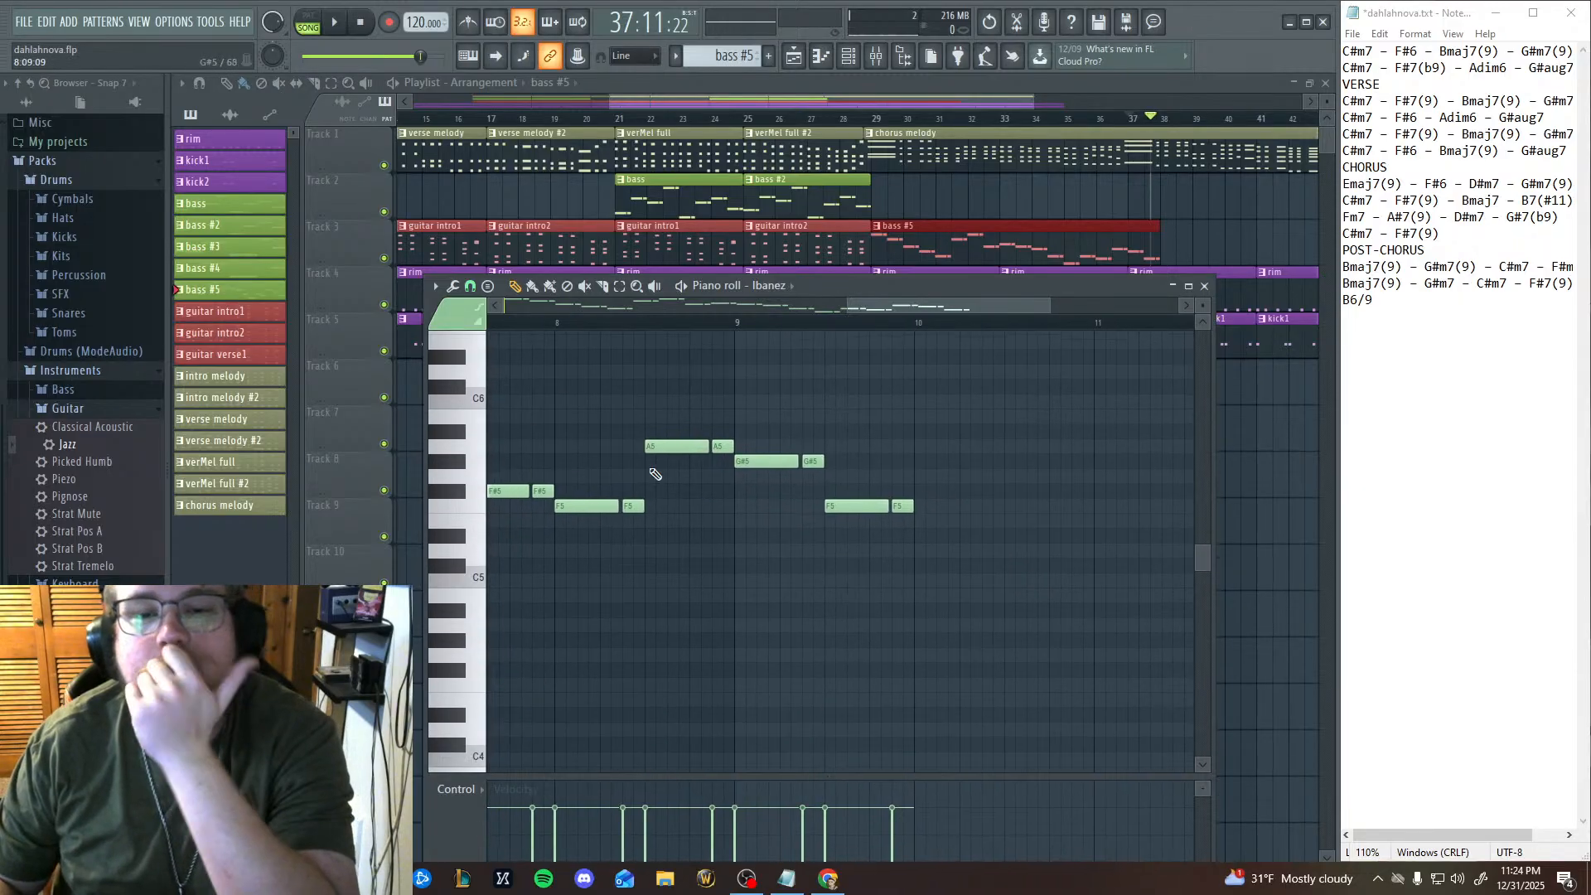
Play the shortened bass line twice from the start of bar 9 and pause playback.
left_click(738, 324)
left_click(337, 23)
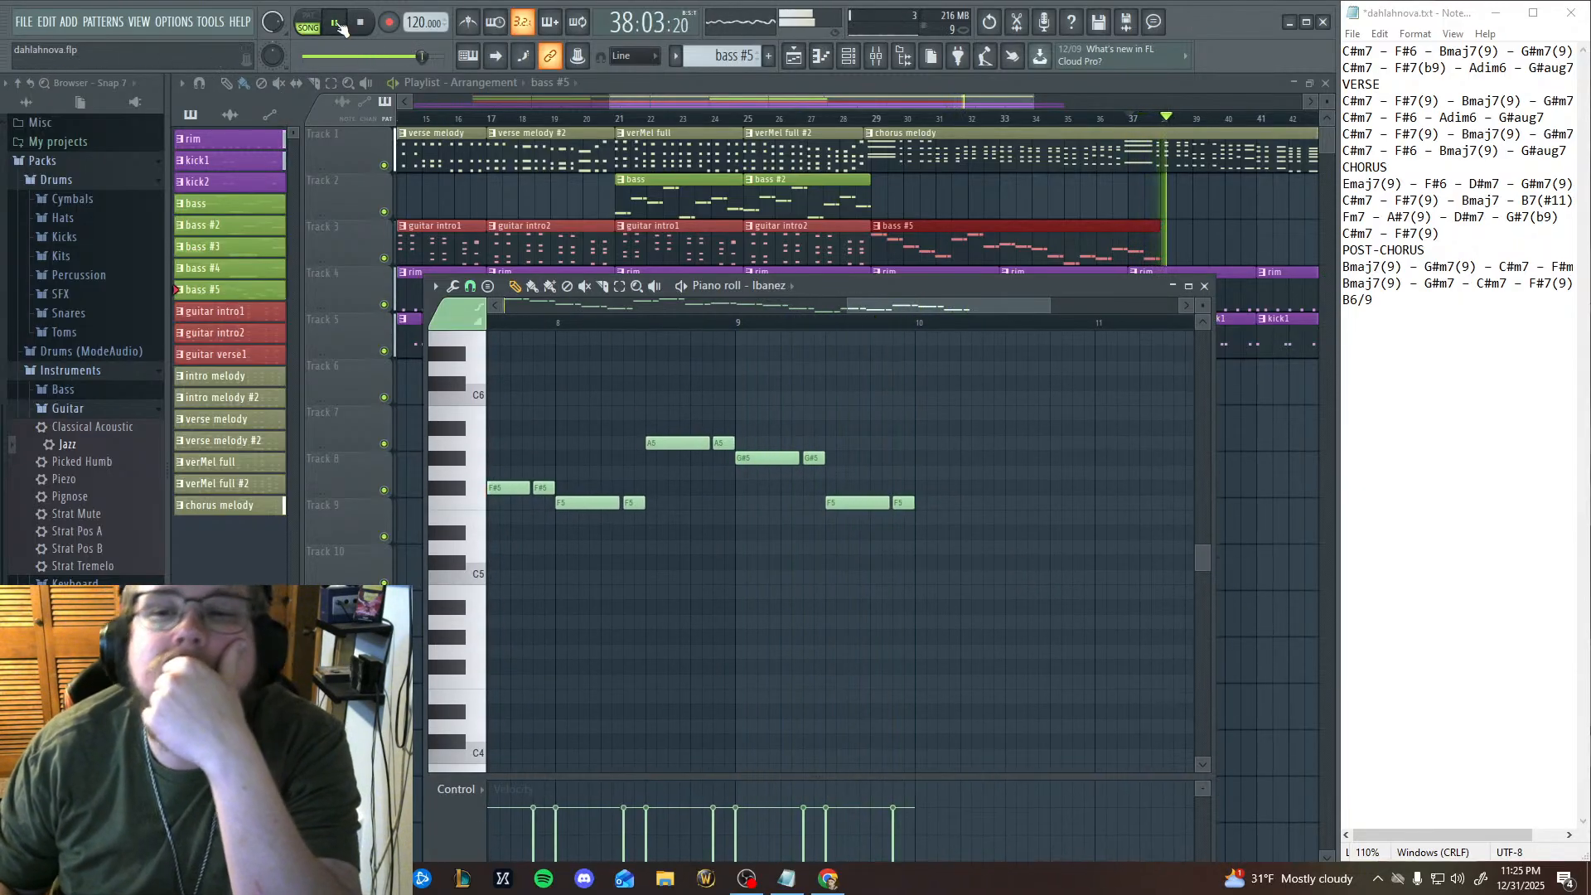
key("space")
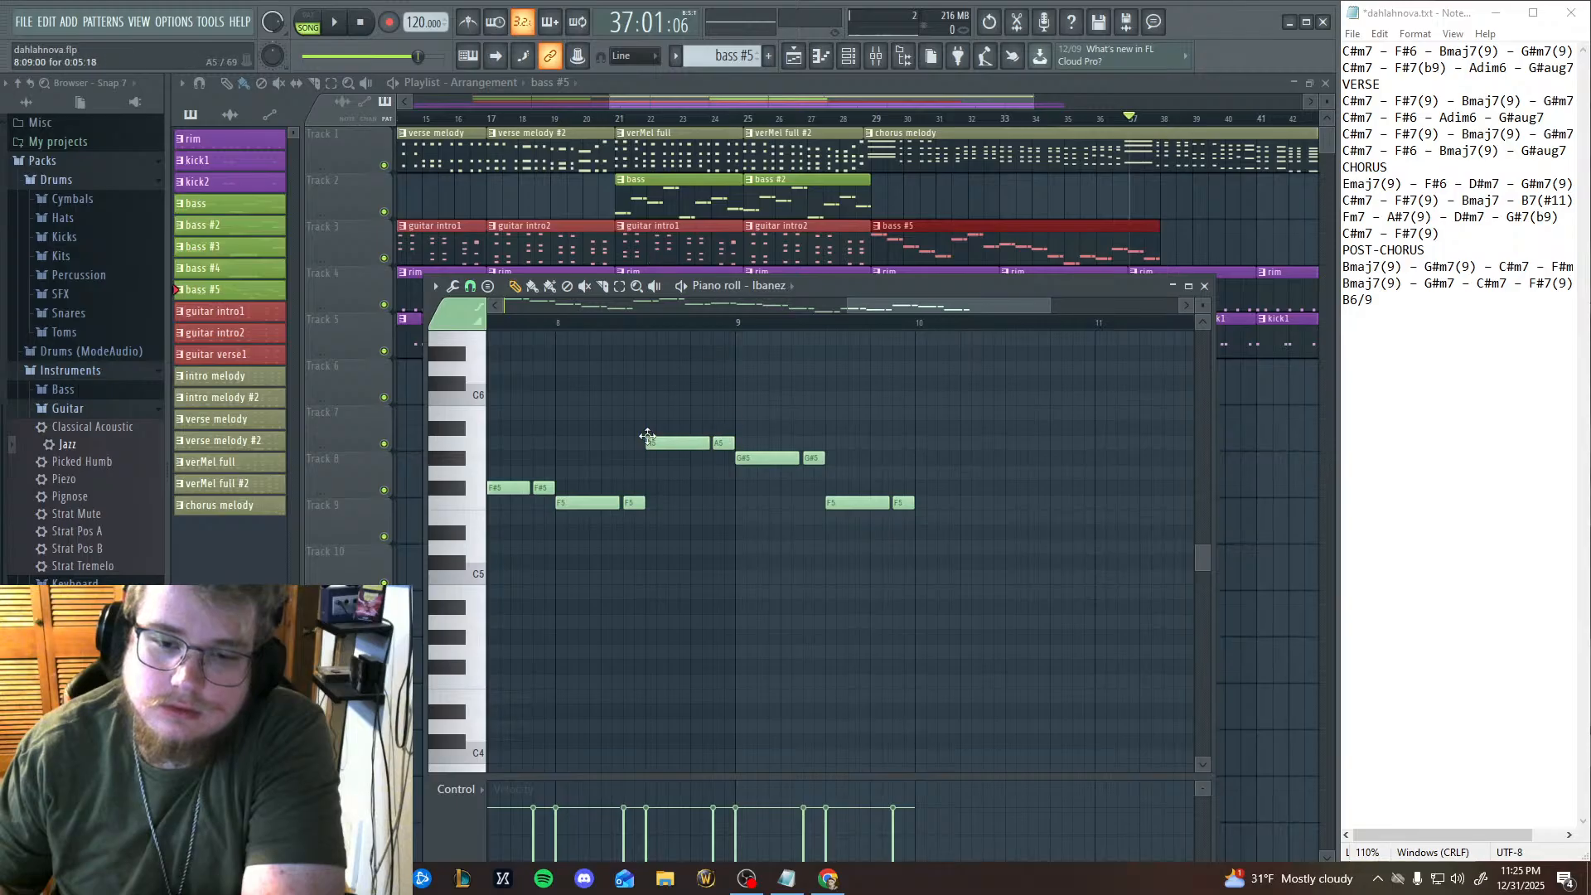
left_click(335, 27)
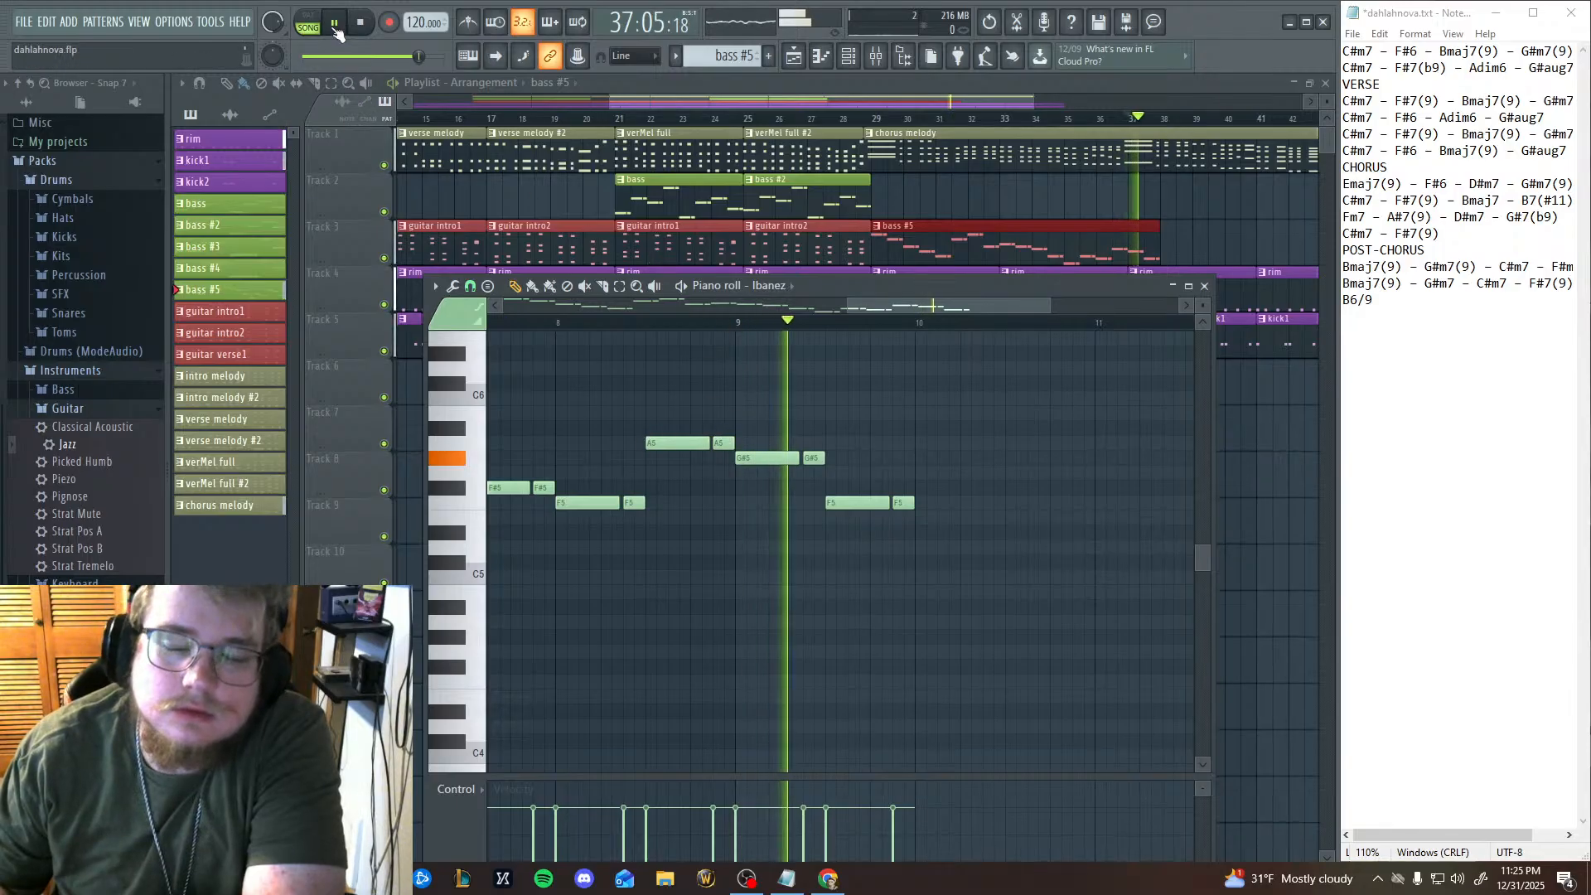
left_click(336, 28)
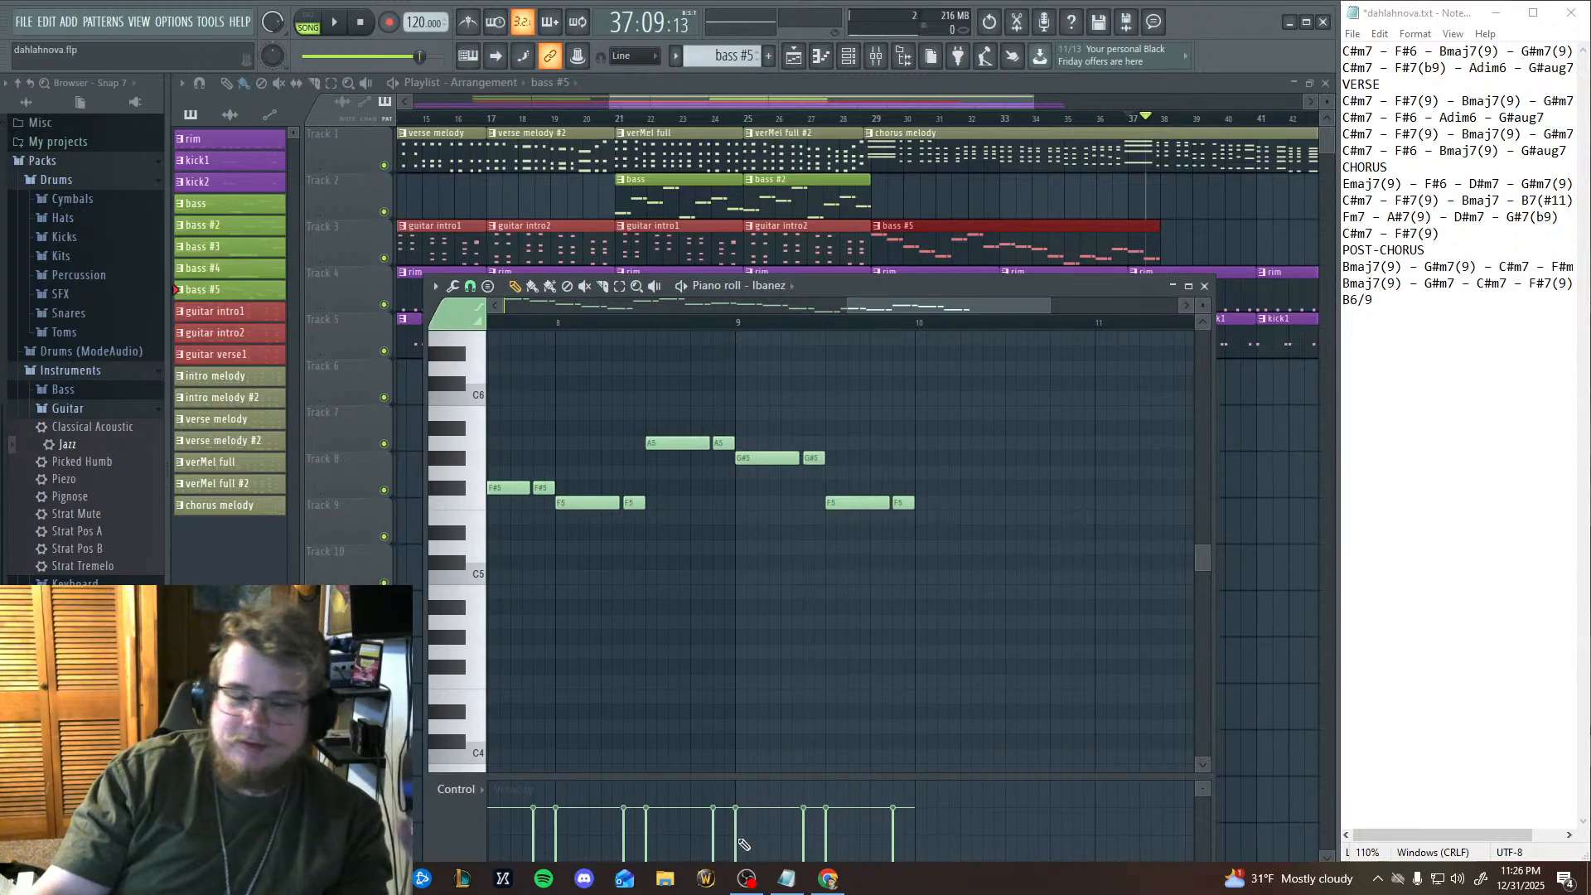
Switch to Chrome, search Google for "system of a down genre" in another browser profile, and close that window.
left_click(826, 882)
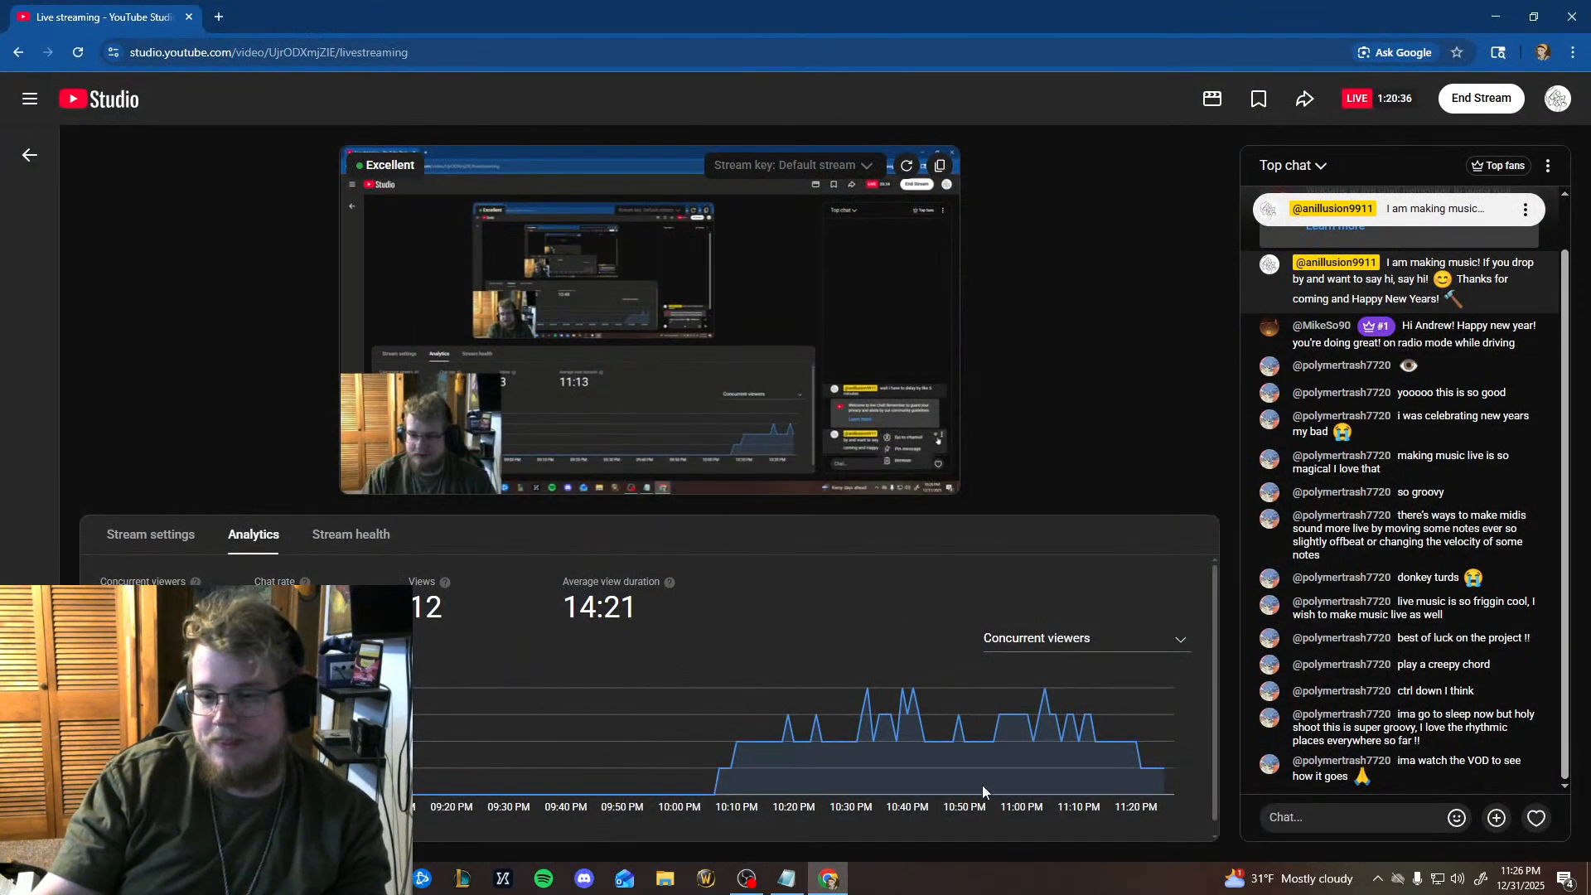
left_click(382, 878)
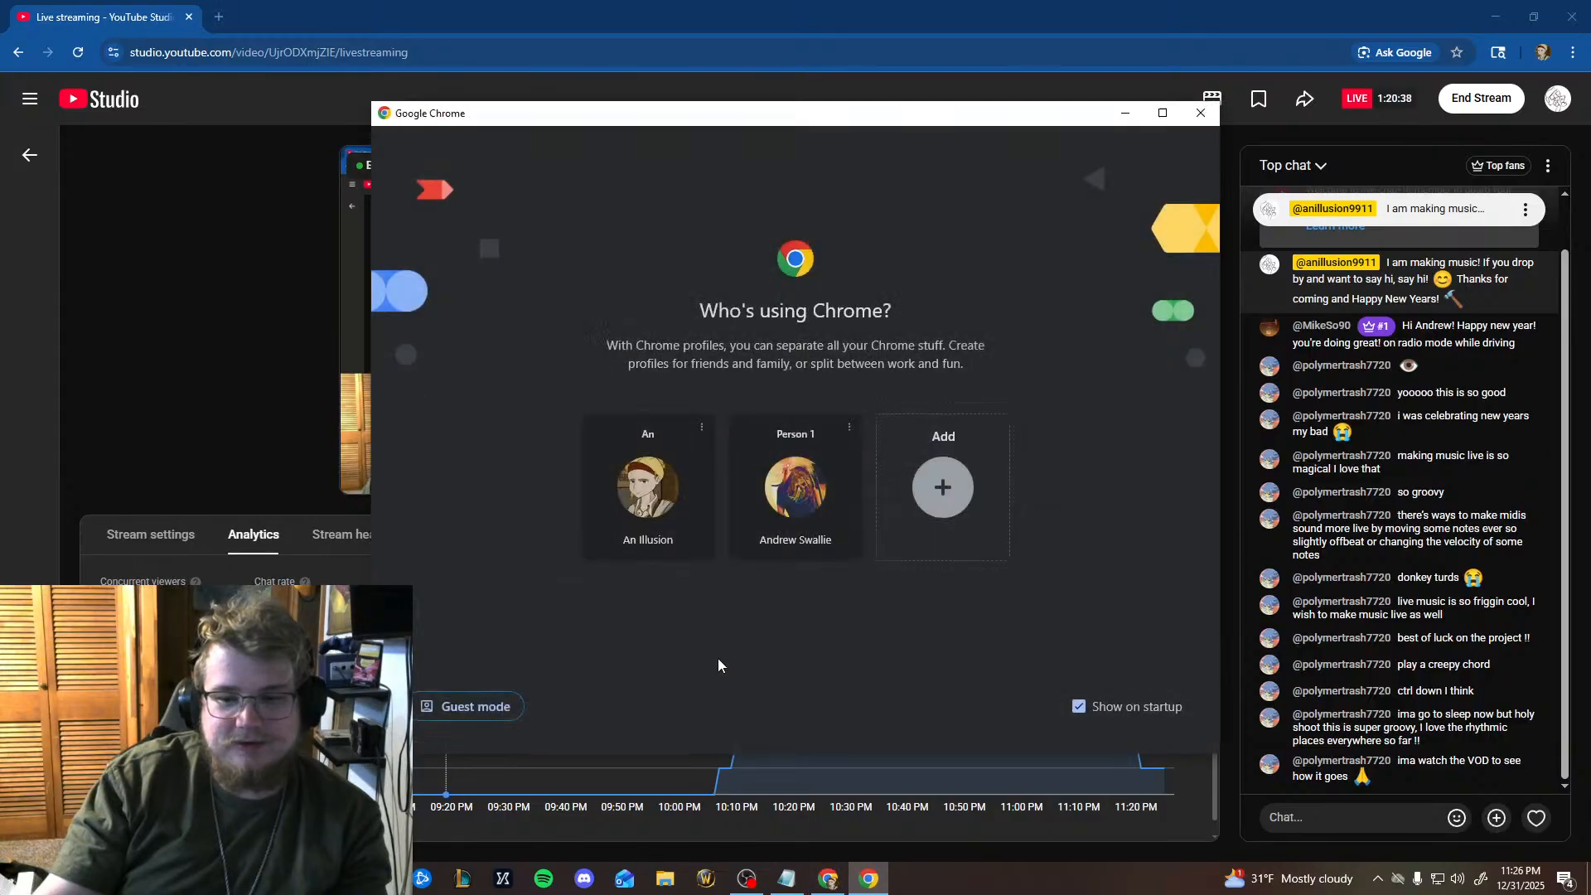
left_click(771, 555)
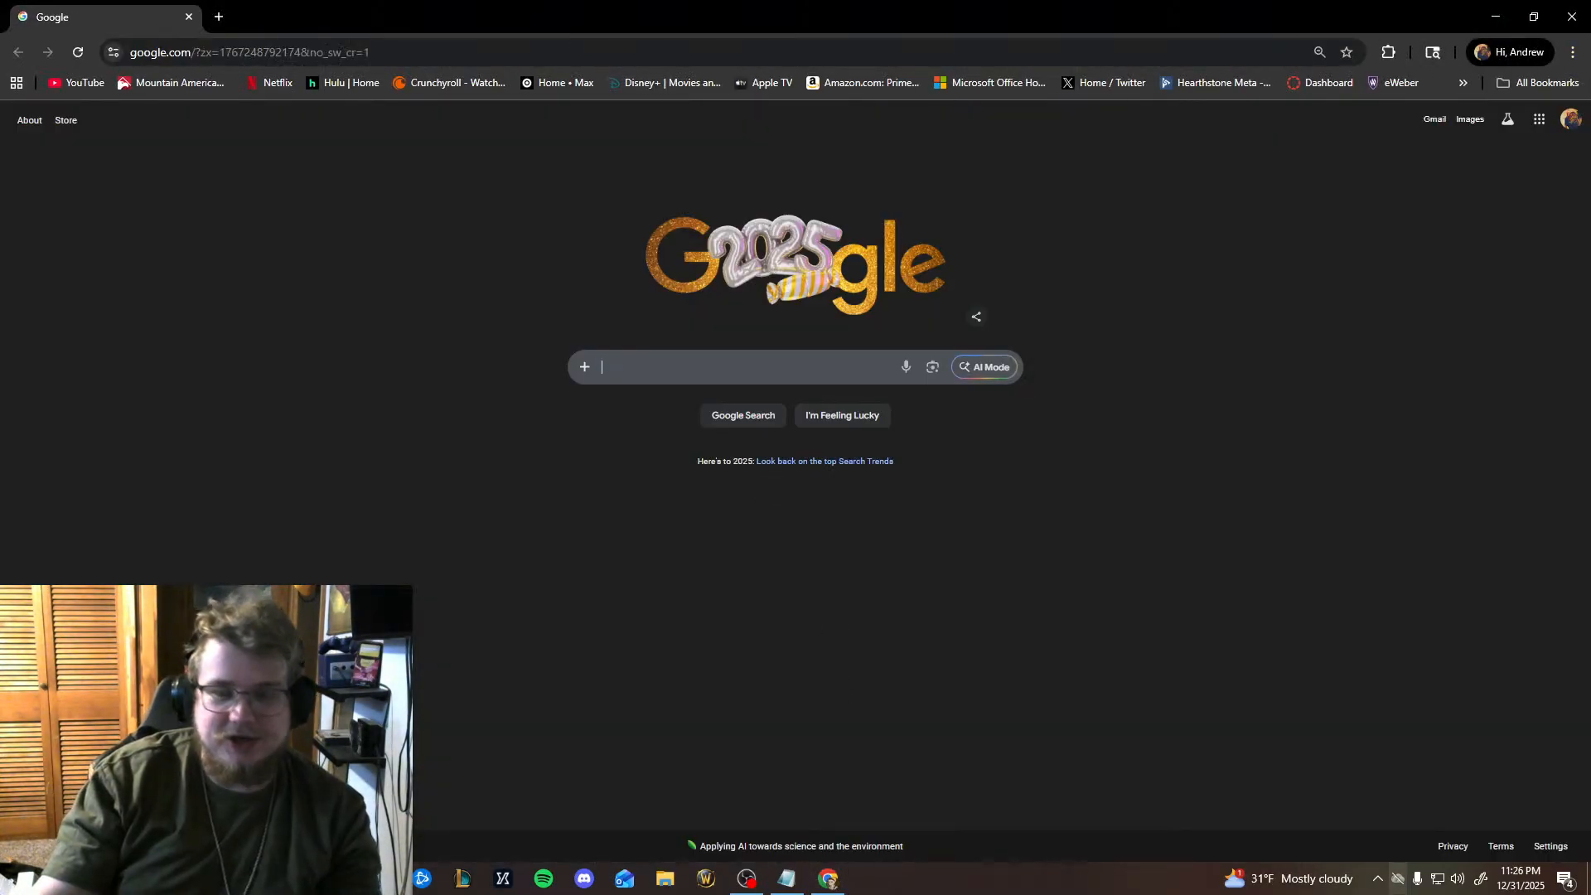
type("system of a down")
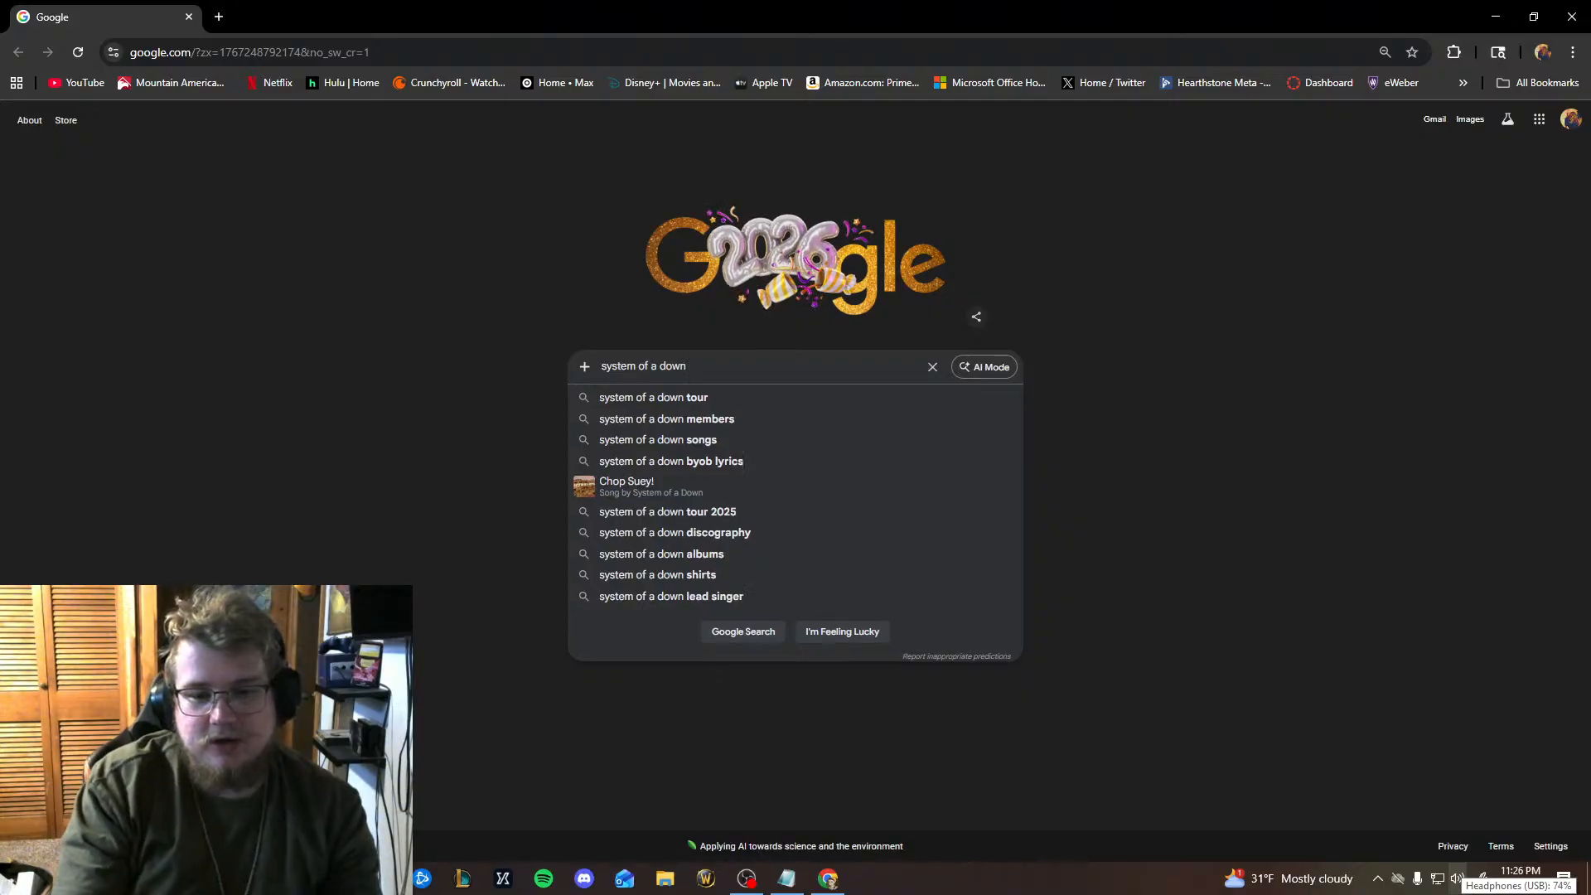
type(" genre")
key("Return")
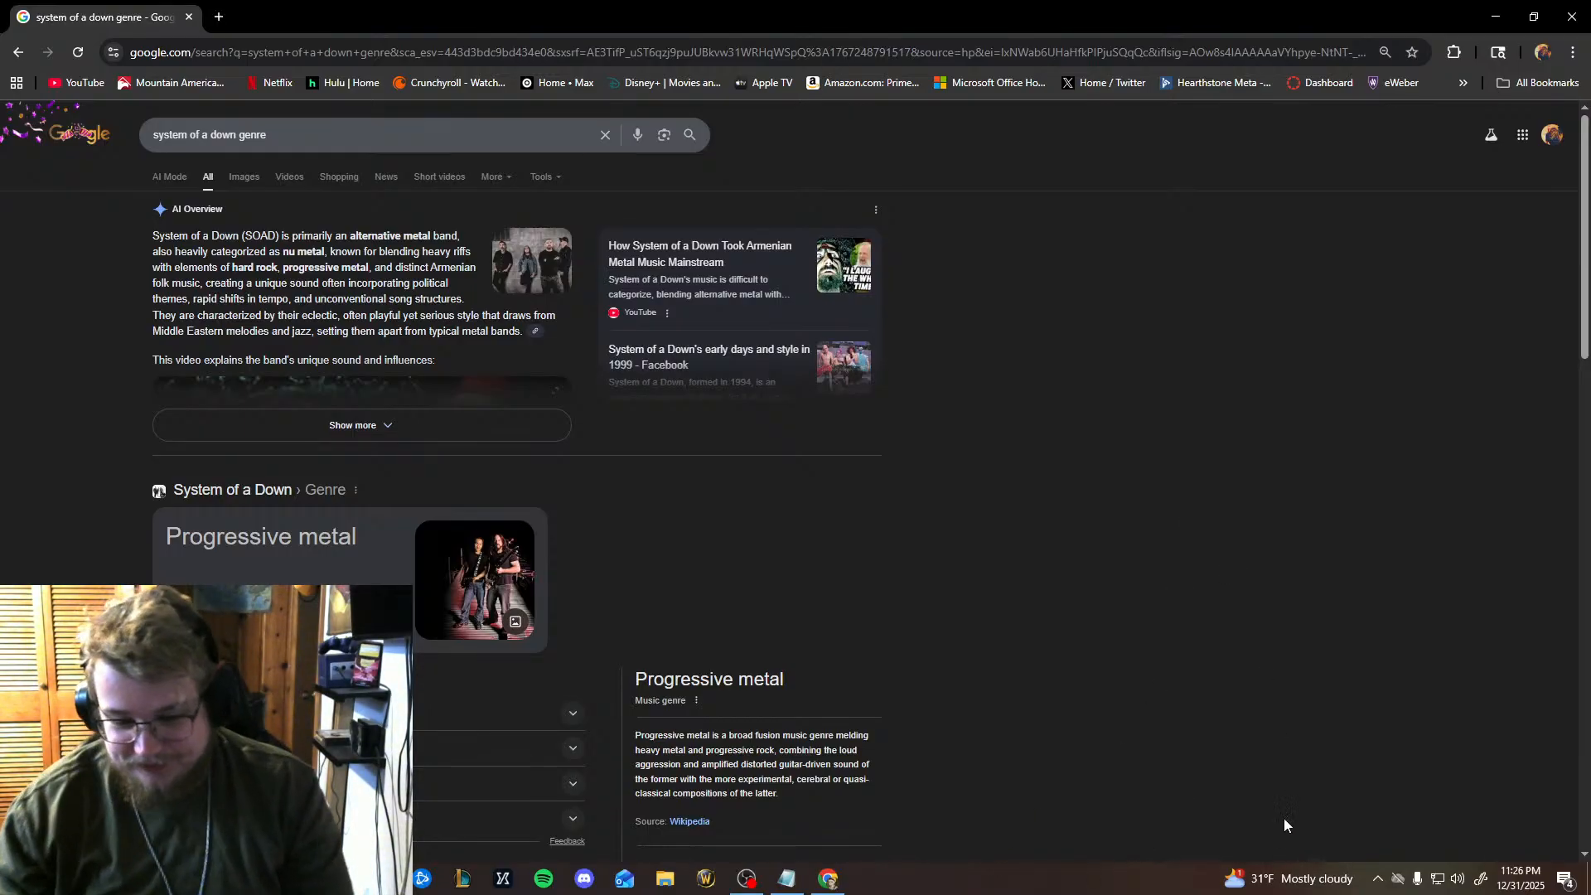
left_click(1573, 17)
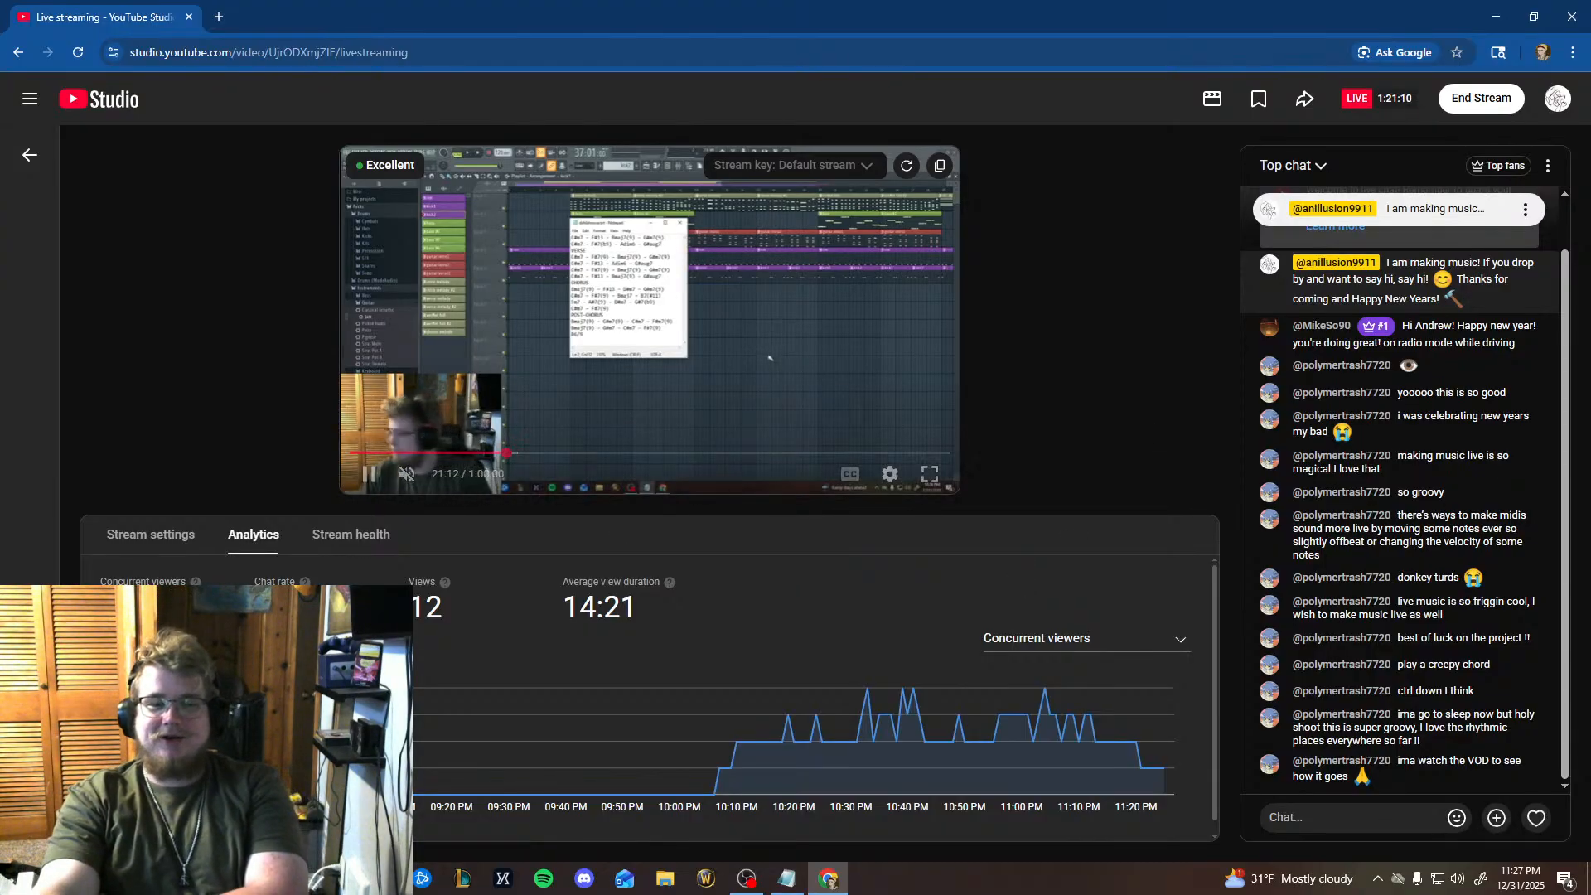
Pause the stream preview in YouTube Studio and close the browser window to return to FL Studio.
mouse_move(598, 348)
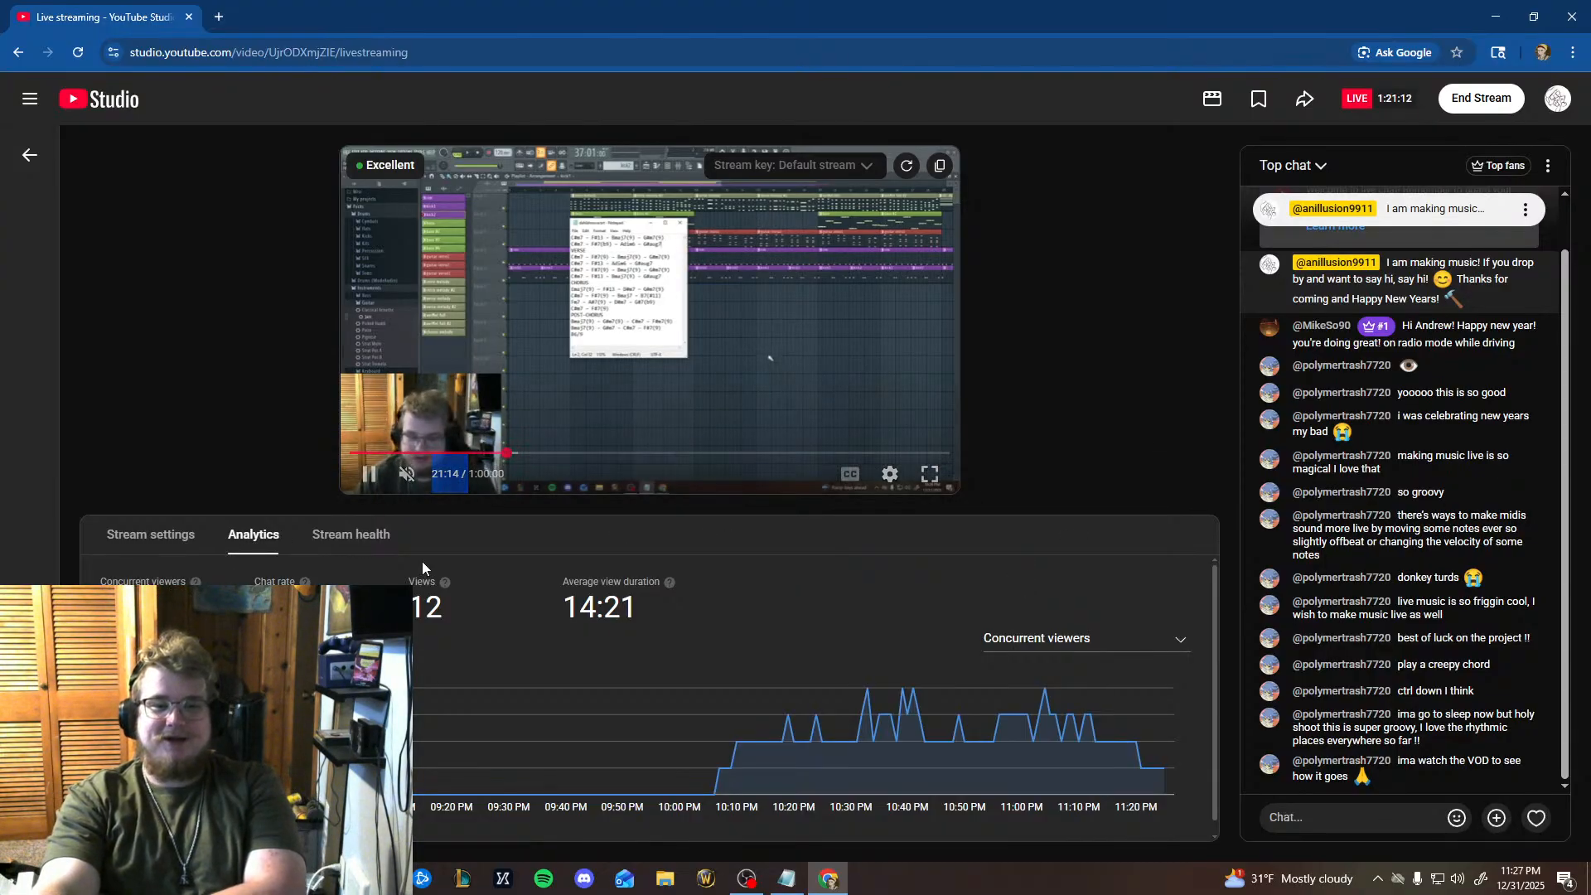
left_click(753, 382)
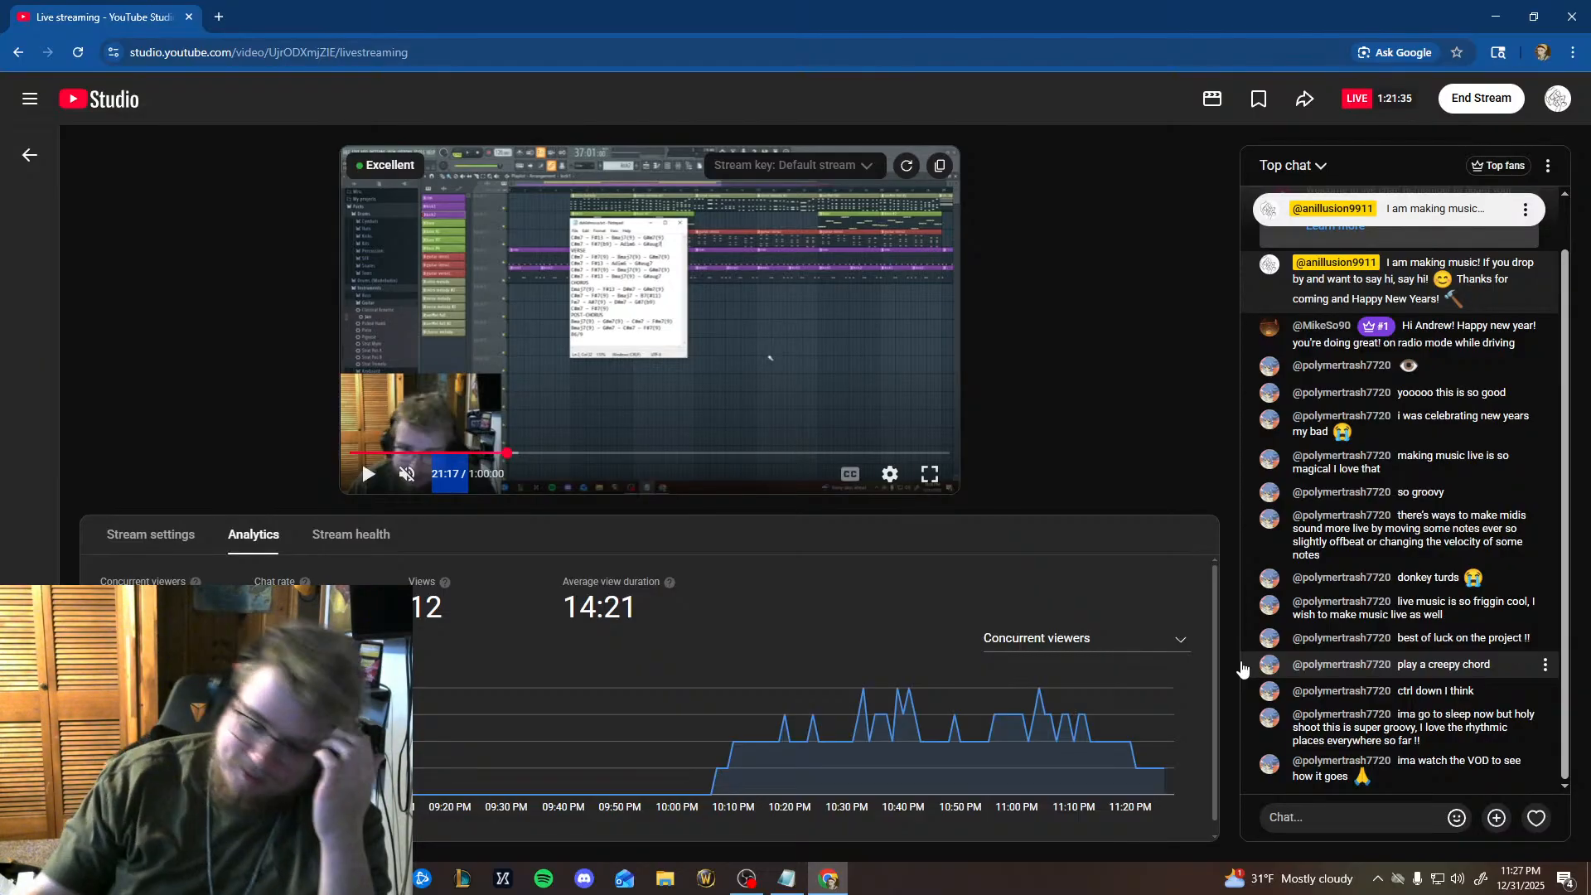
left_click(1575, 12)
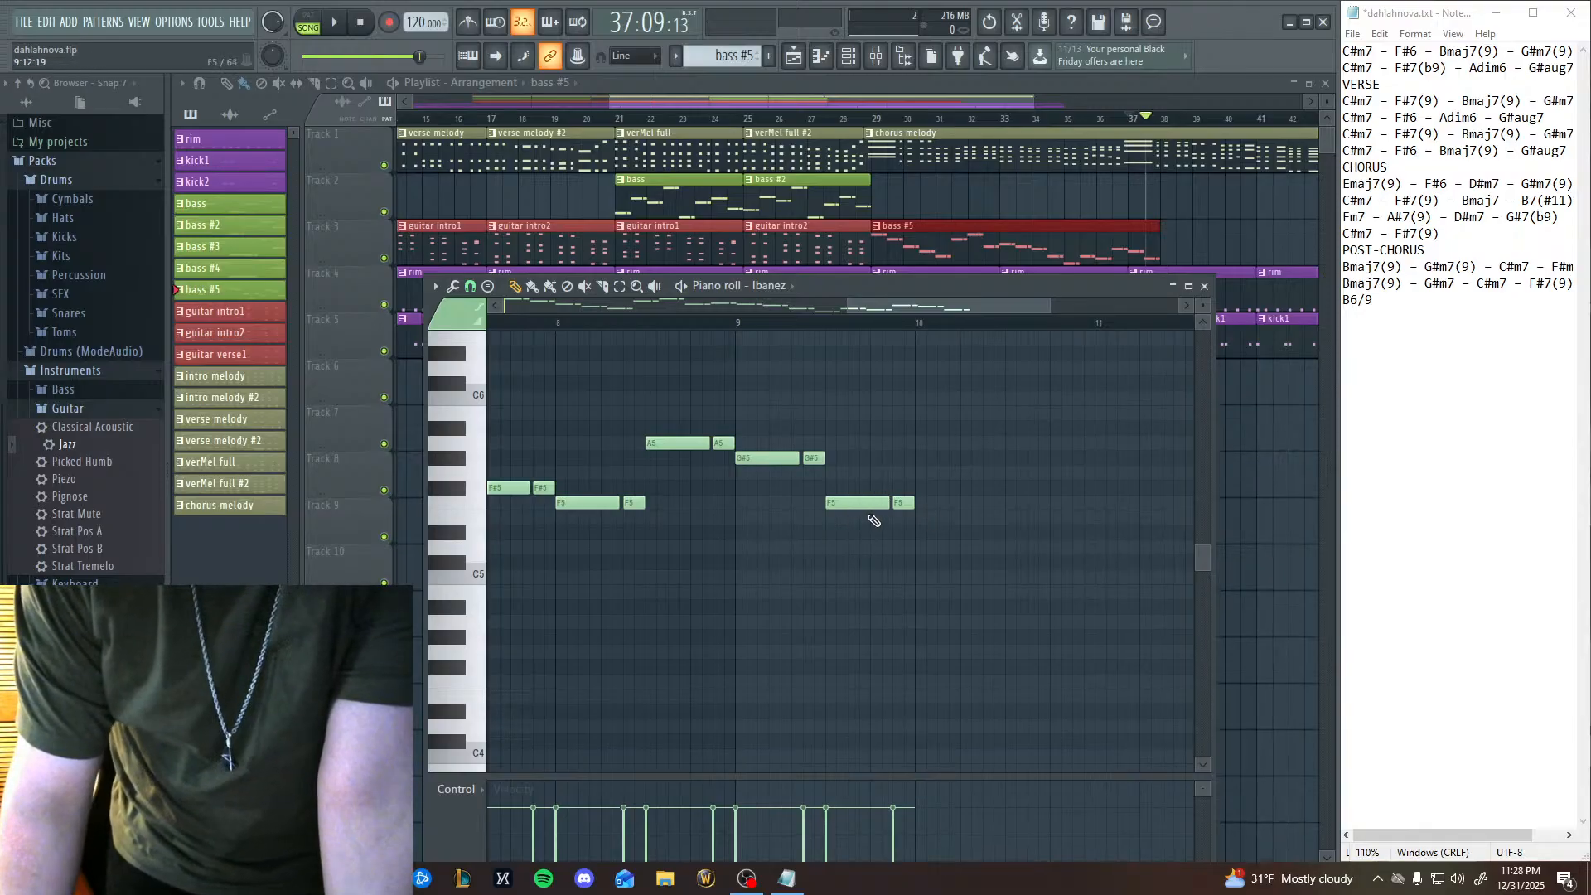
left_click(734, 337)
mouse_move(735, 324)
left_mouse_down()
mouse_move(778, 374)
mouse_move(741, 329)
left_mouse_up()
right_click(776, 341)
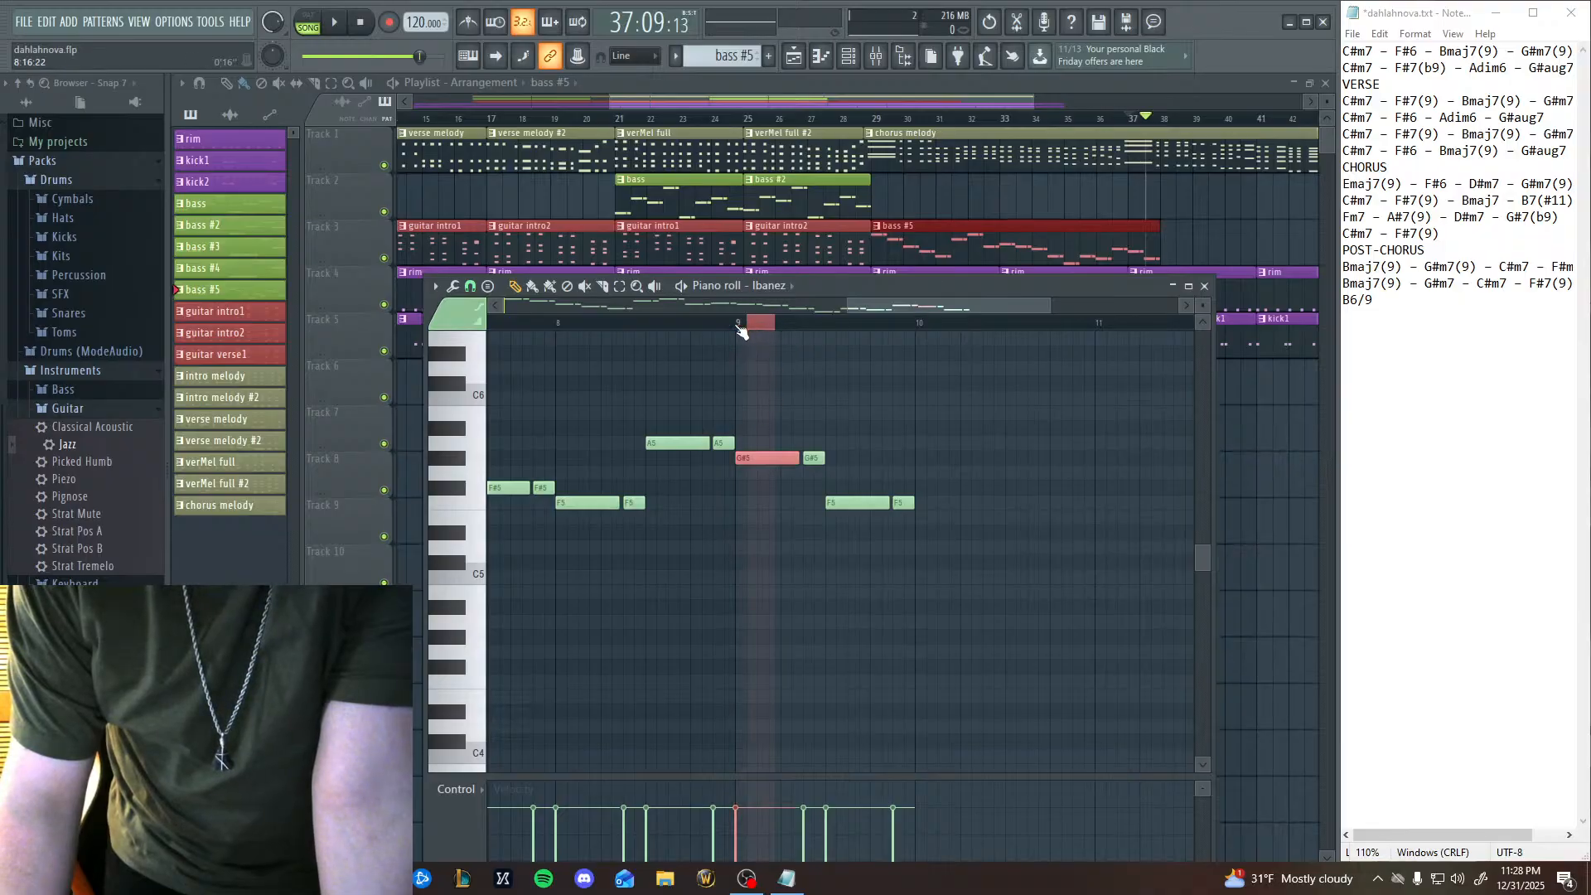
left_click(754, 325)
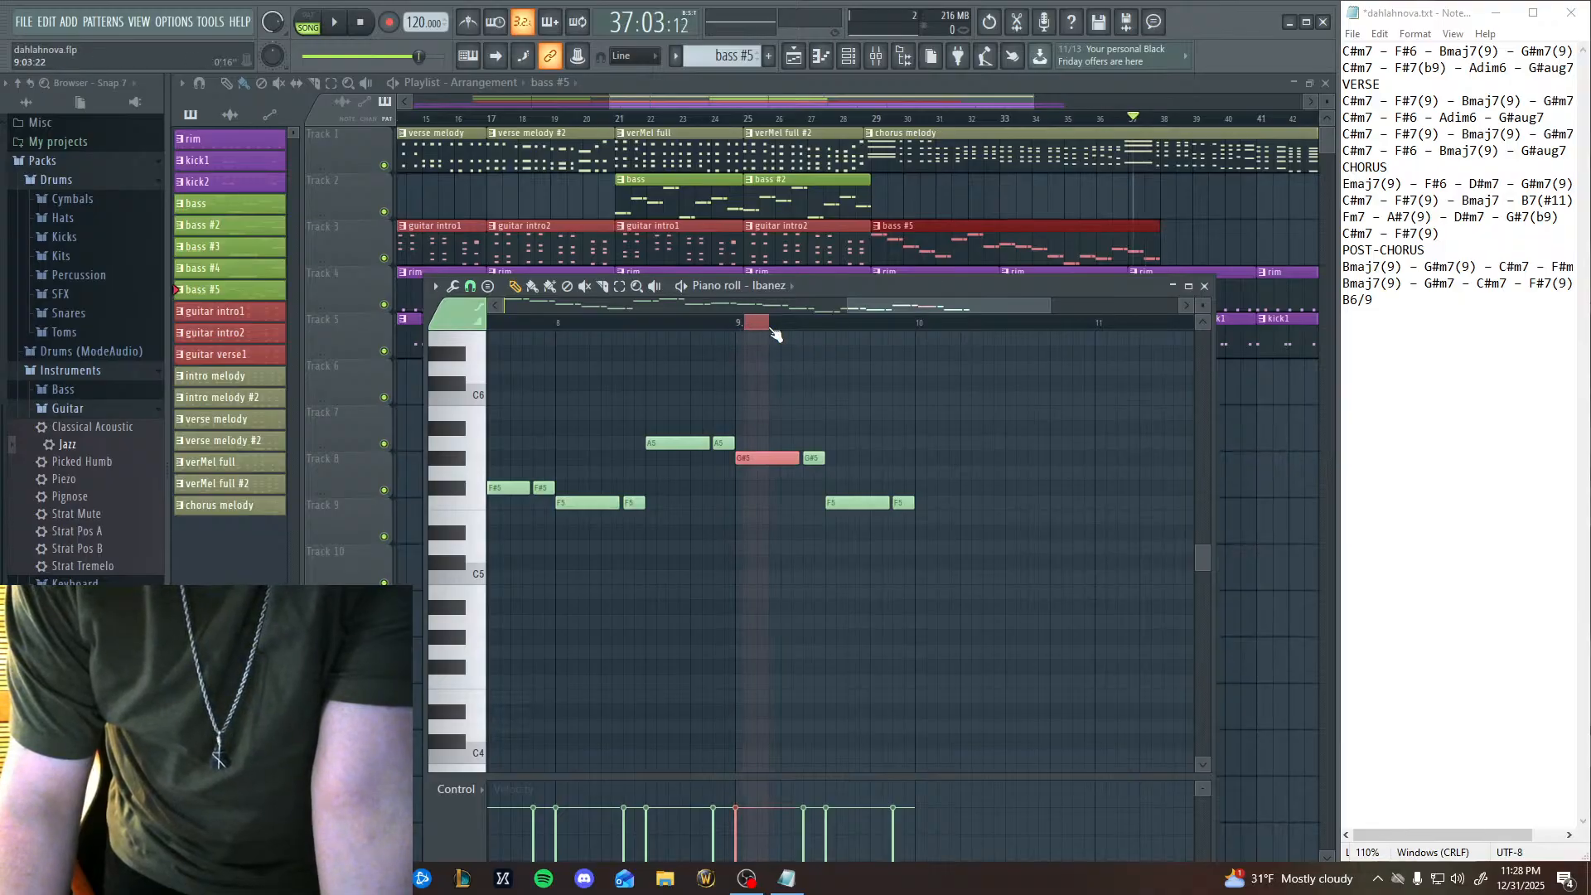
left_click_drag(917, 328, 745, 325)
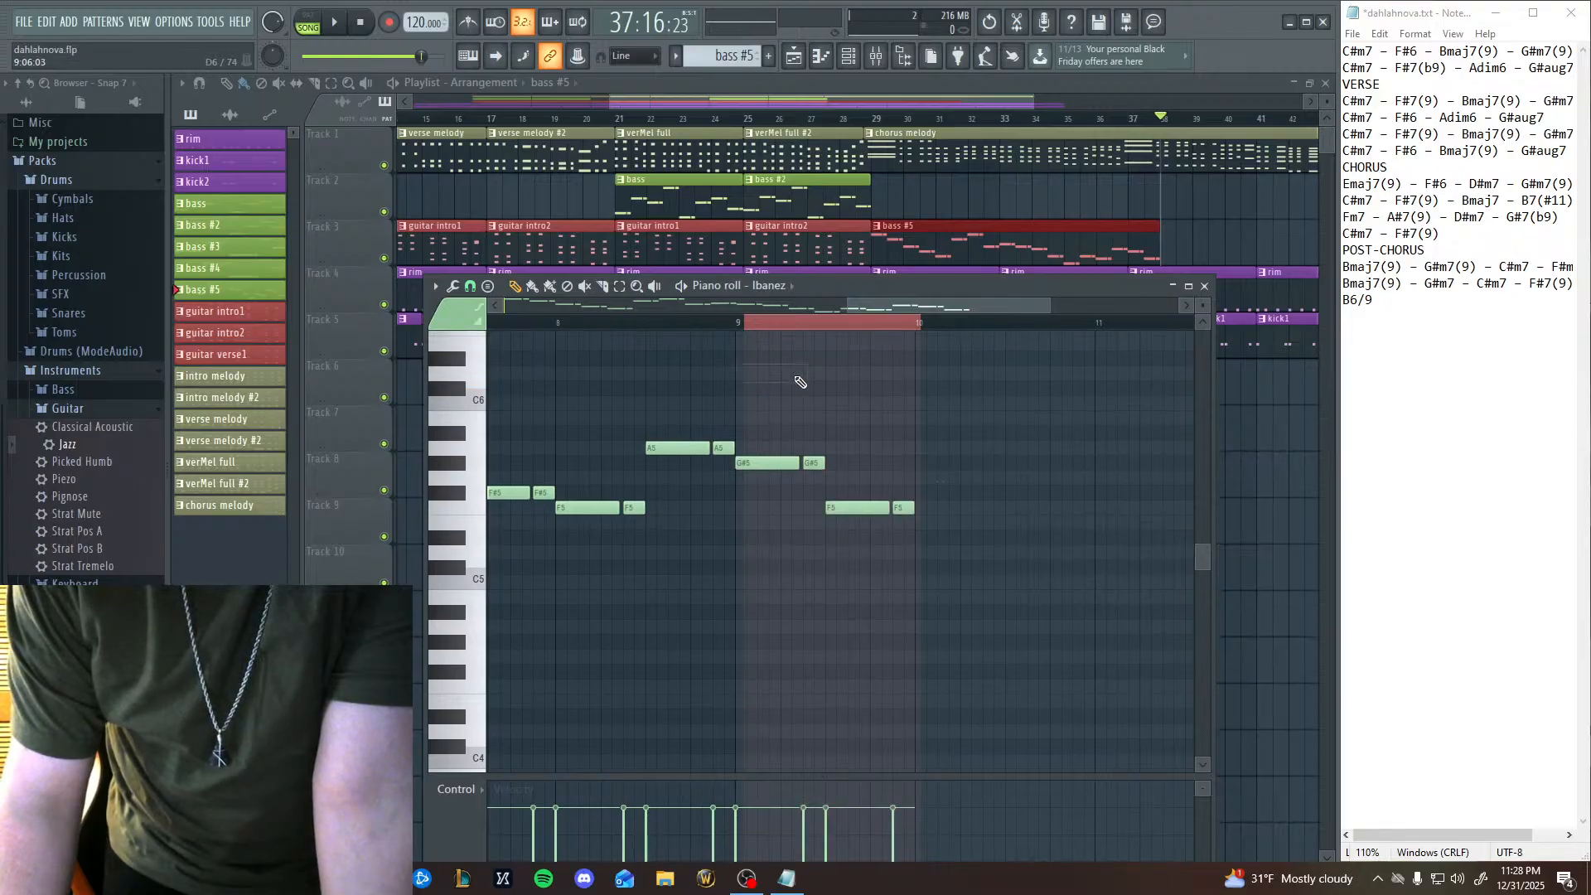
scroll(796, 388, "down", 1)
left_click_drag(781, 325, 793, 326)
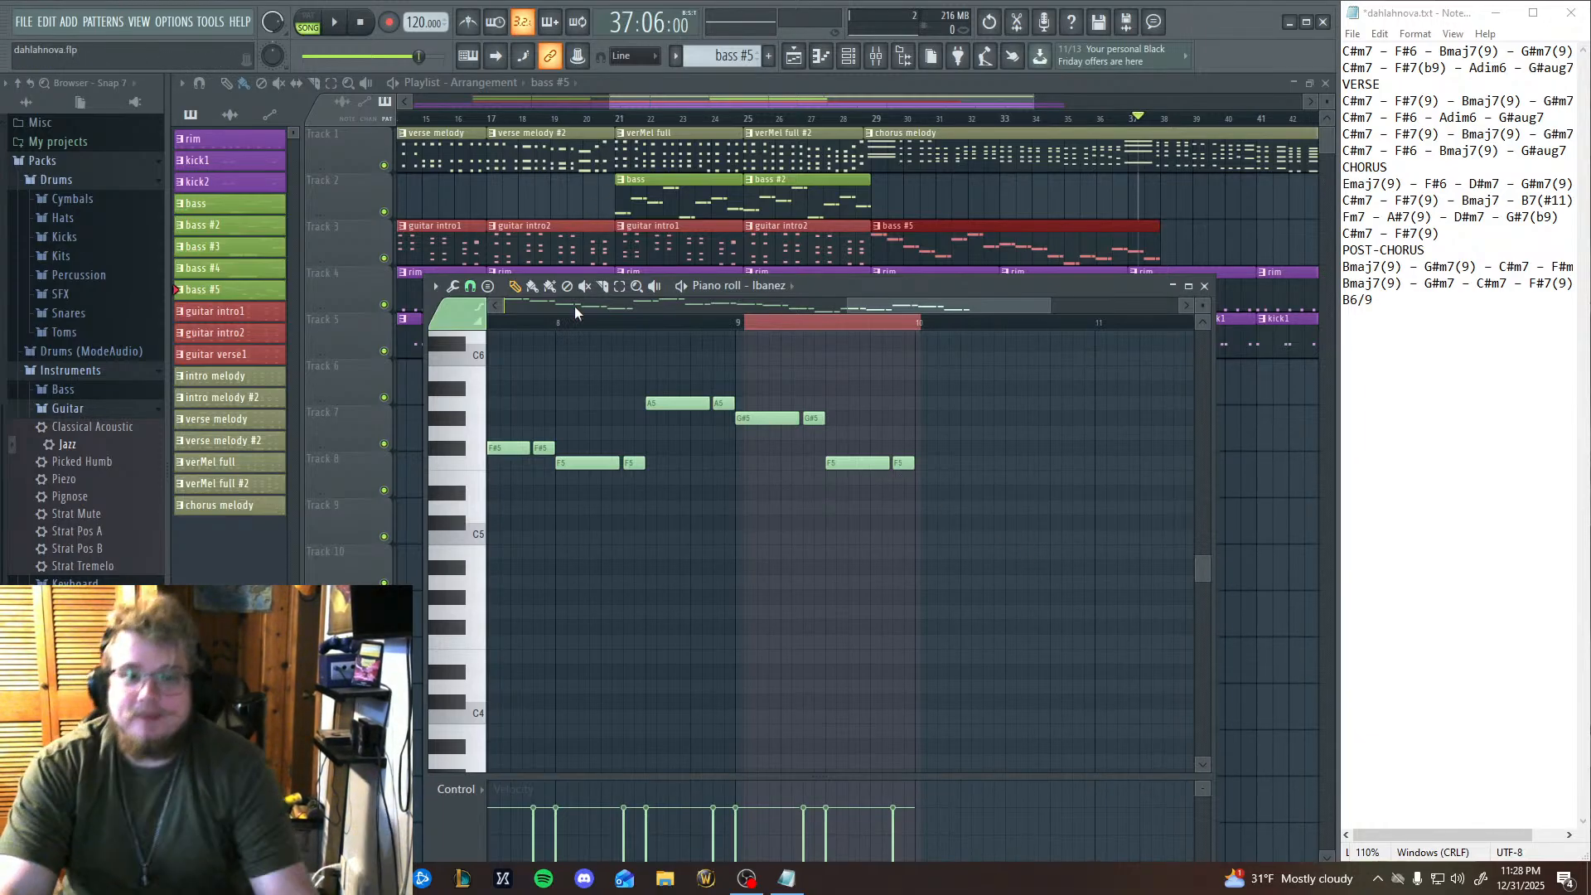
left_click(743, 326, "ctrl")
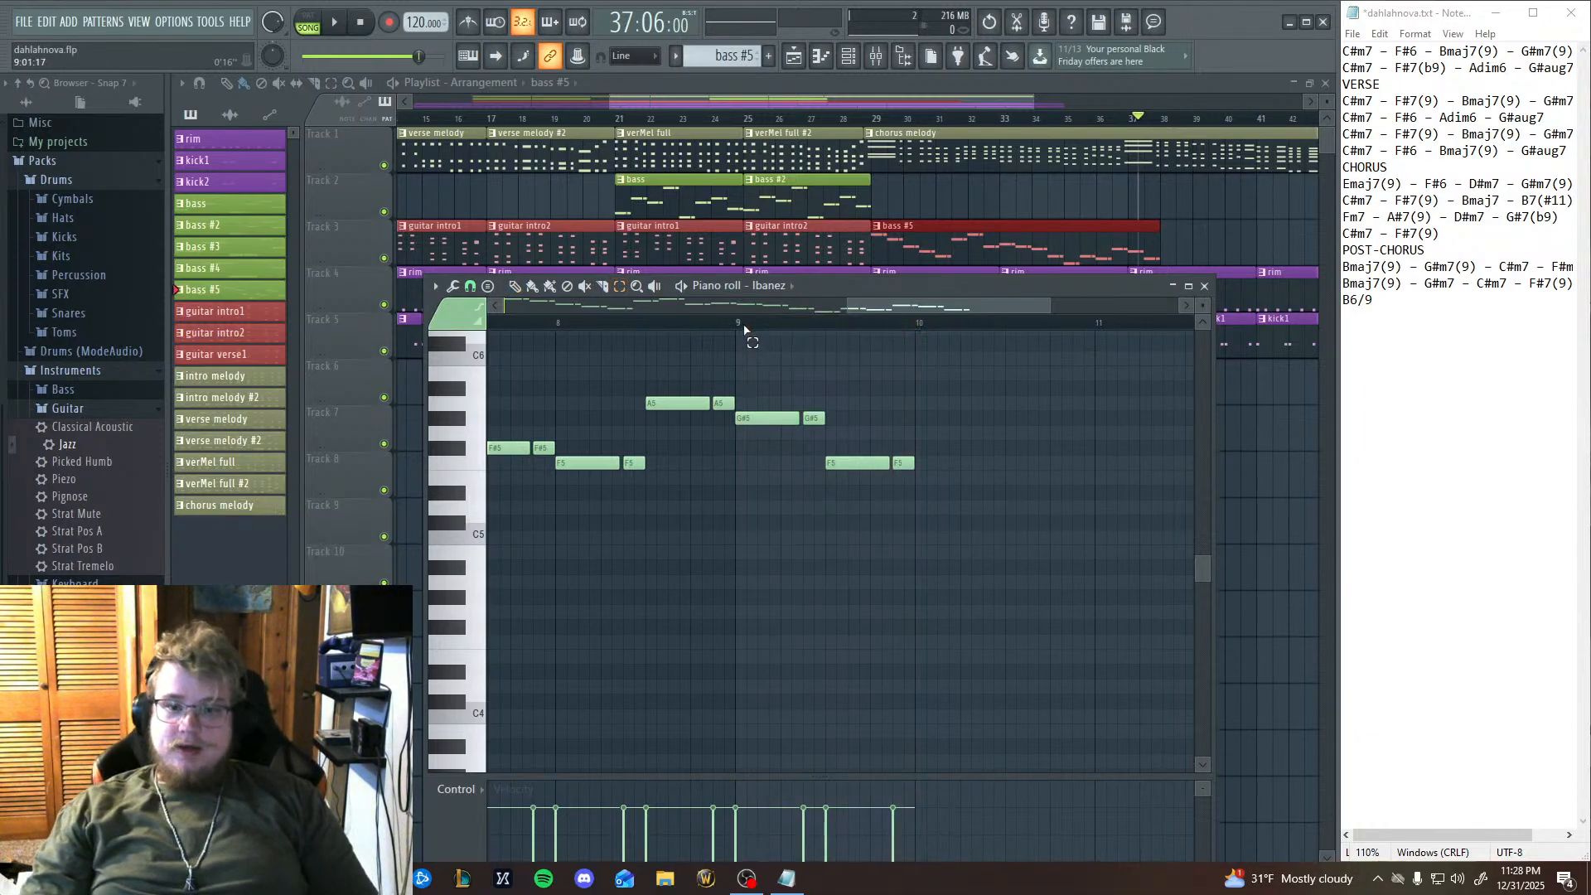
left_click(518, 291)
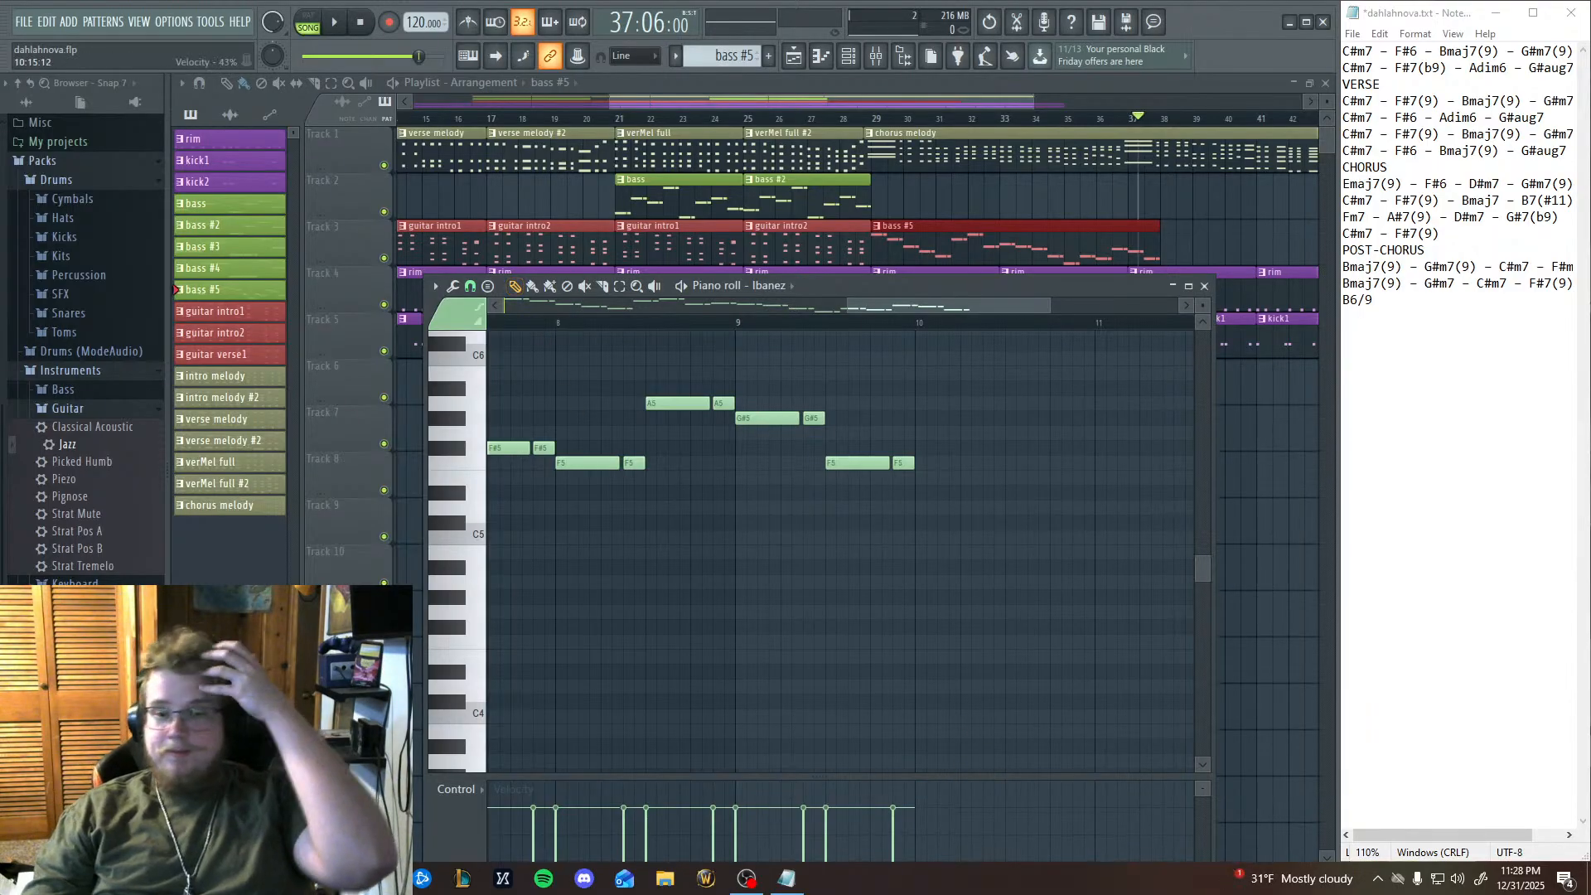
Play the arrangement from the start of bar 9 and pause it near the end of the bar.
left_click(741, 325)
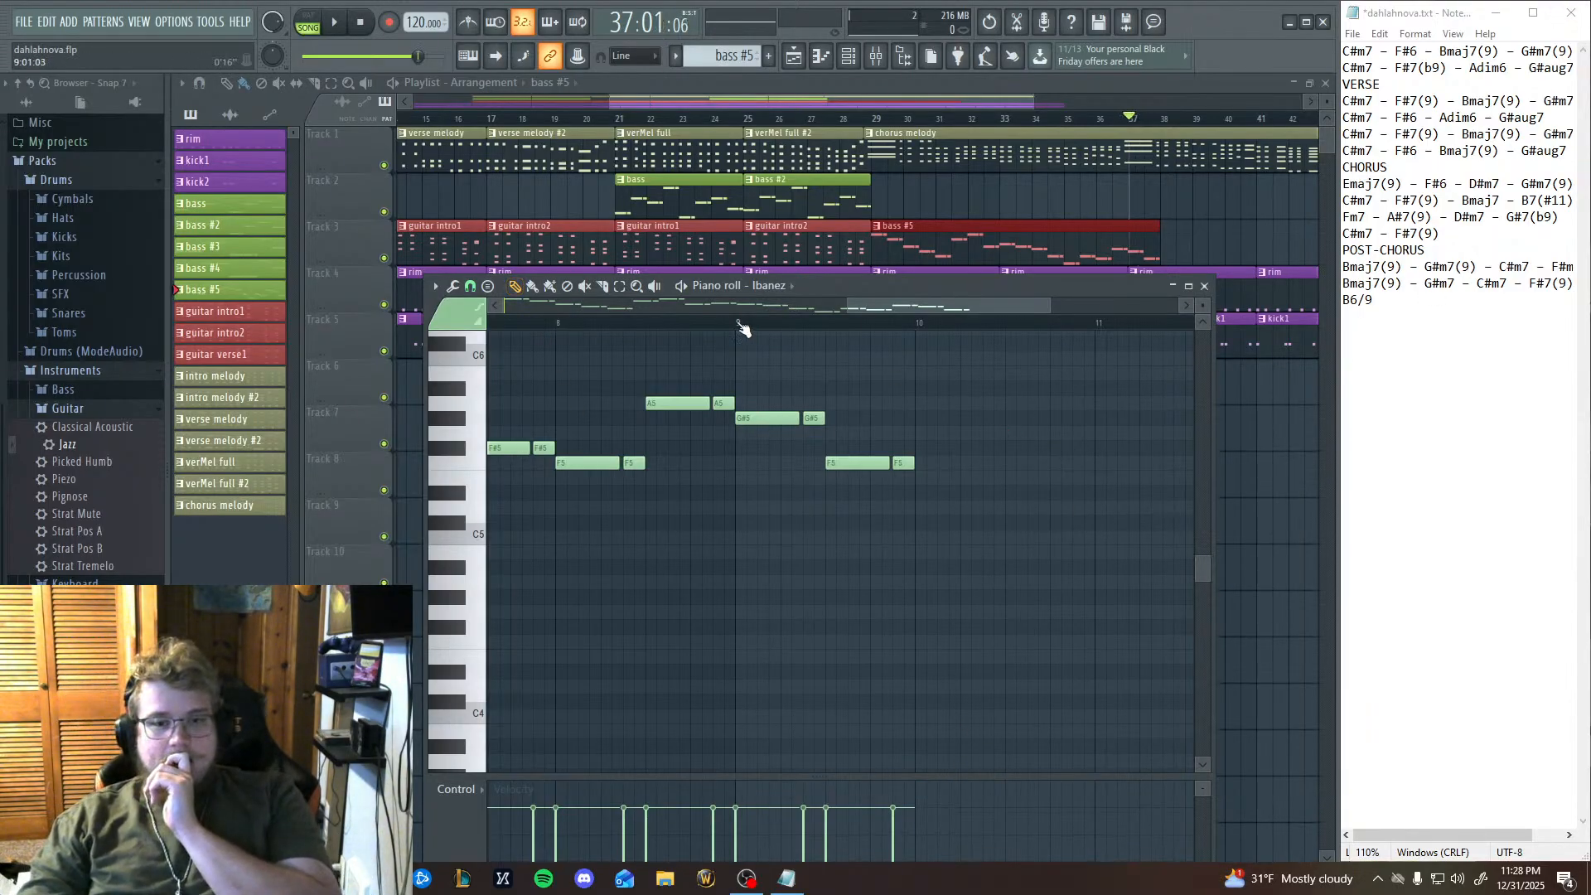
left_click(330, 25)
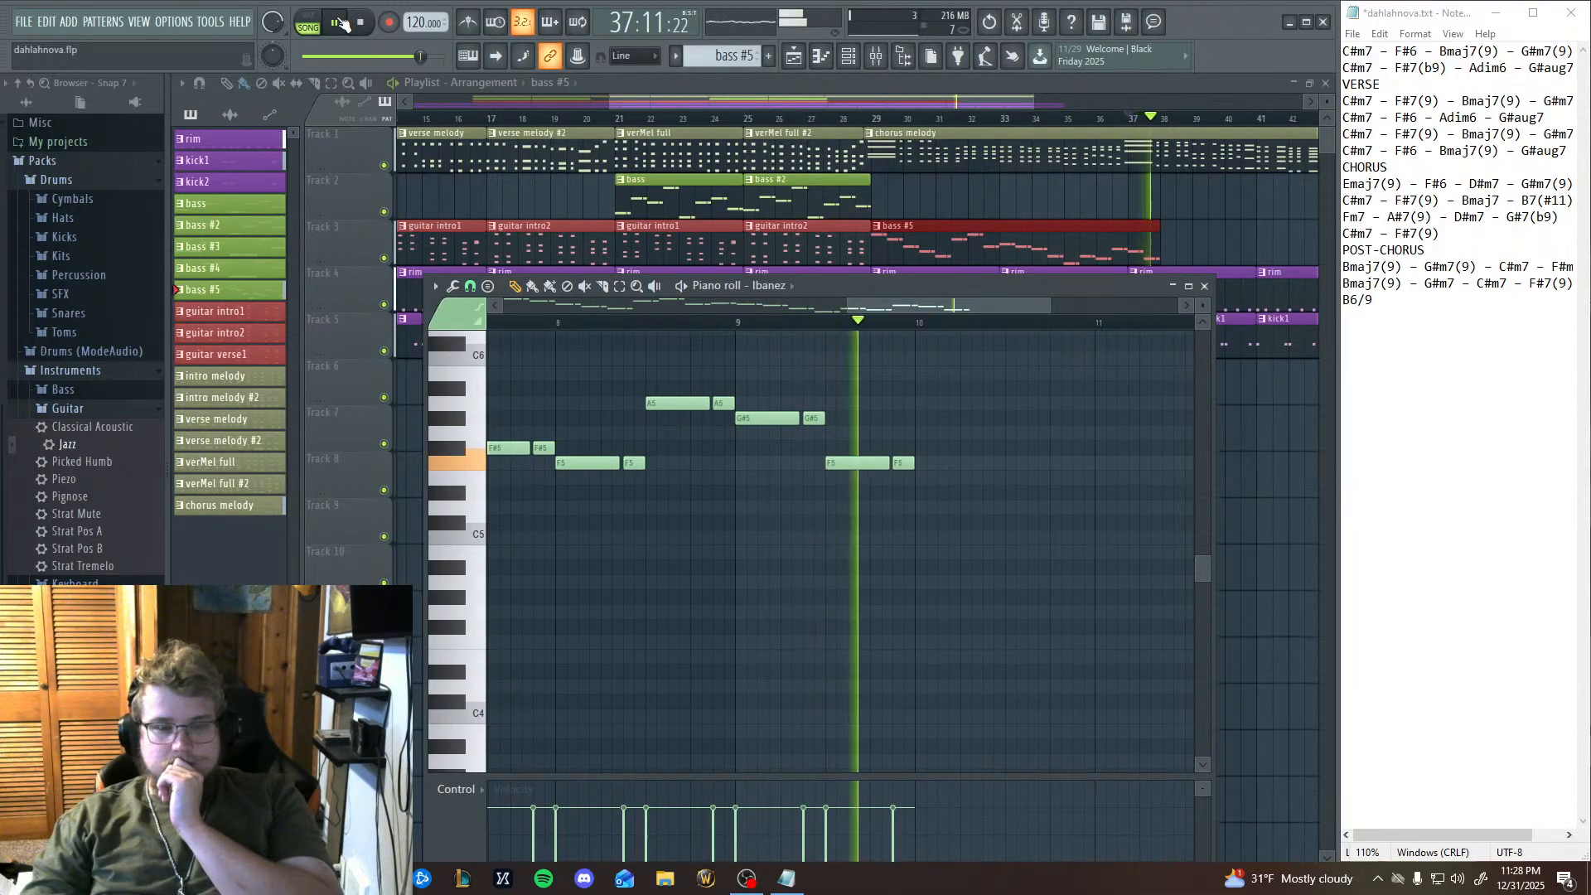
left_click(339, 23)
Try an A#5 note at the start of bar 10 and replace it with a copy of bar 8's A5 pair.
left_click(459, 395)
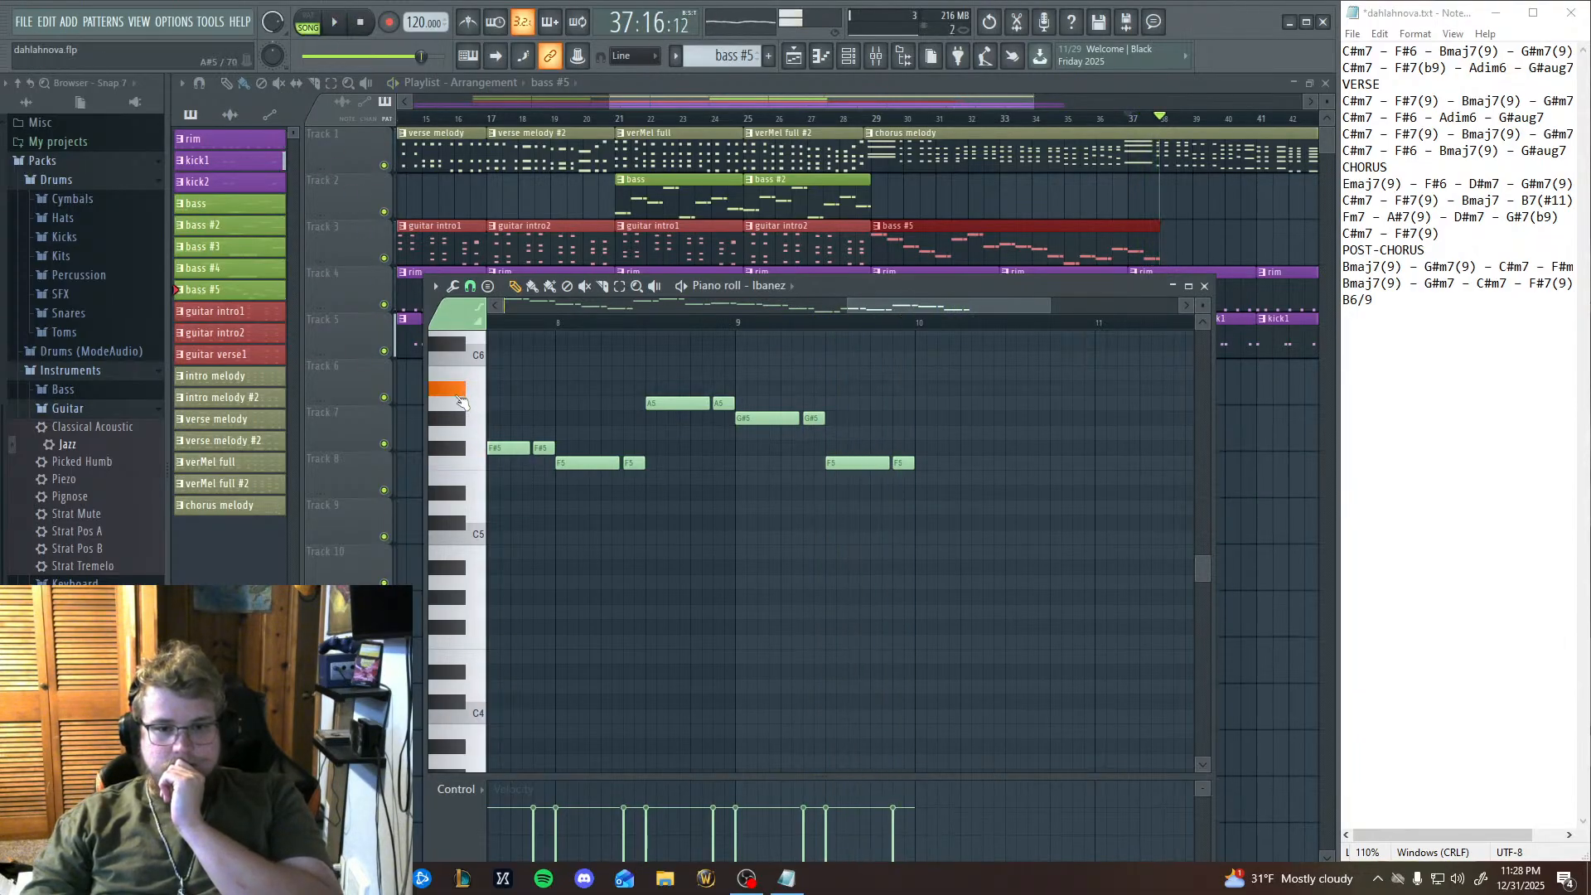
left_click(974, 388)
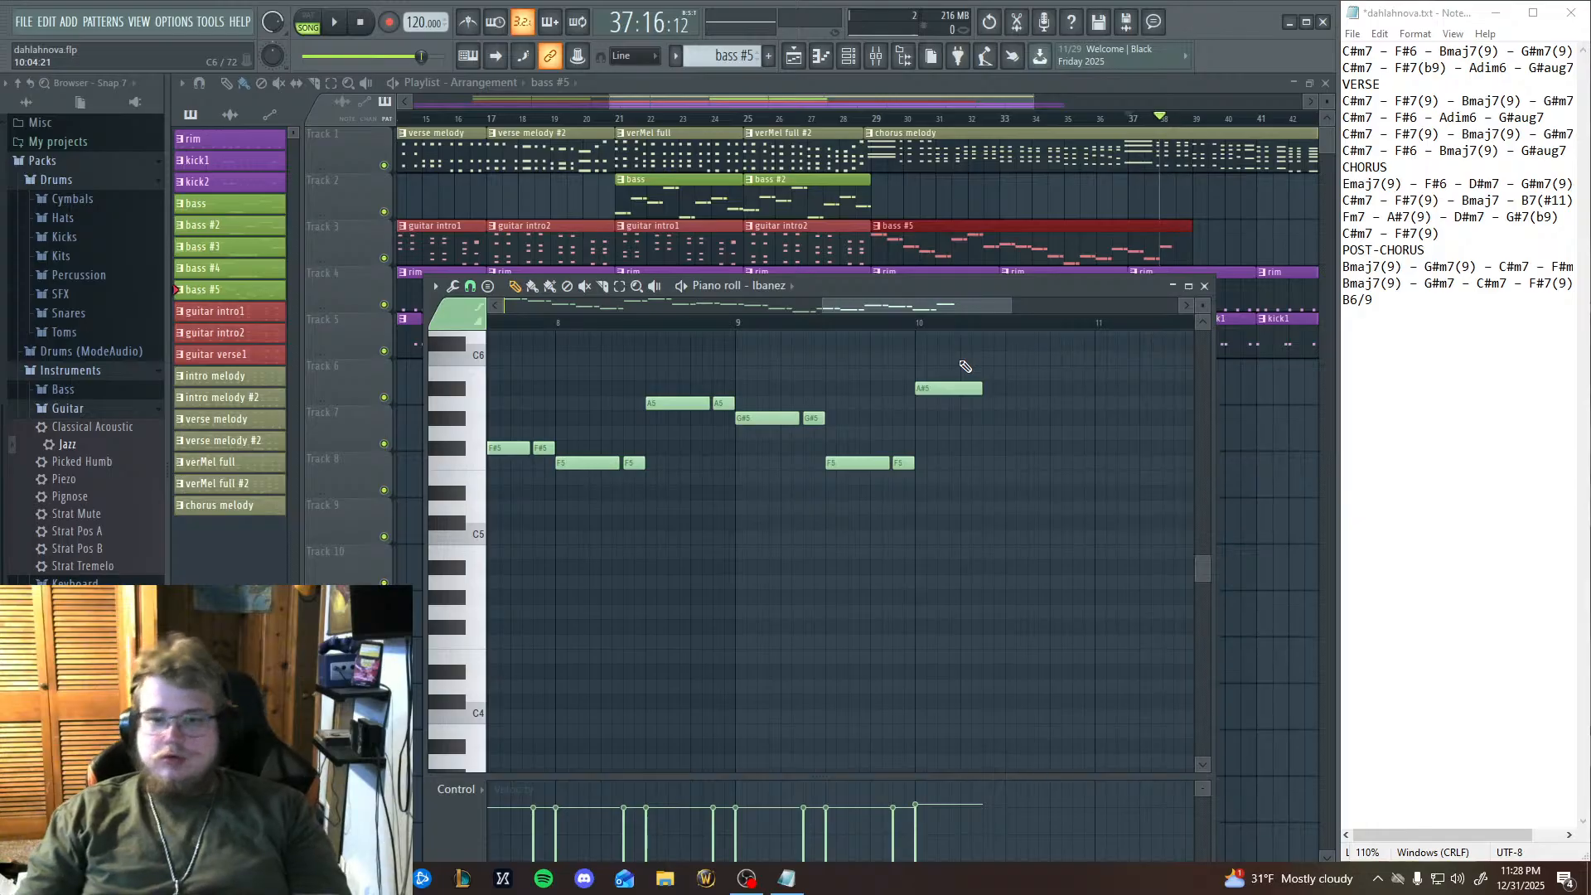
right_click(920, 391)
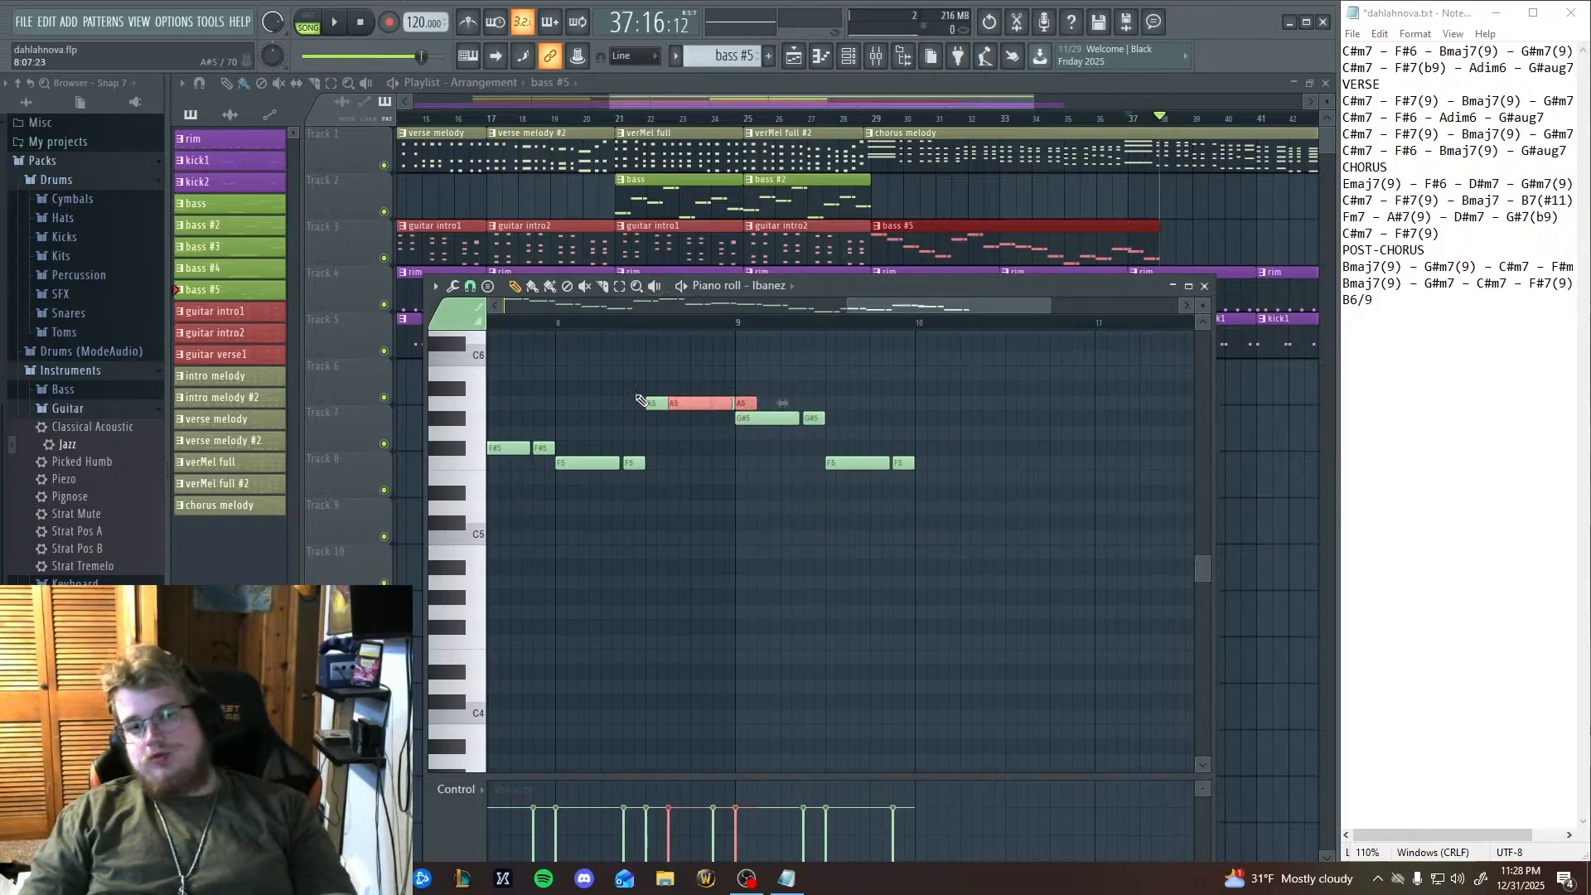
left_click_drag(678, 404, 928, 404)
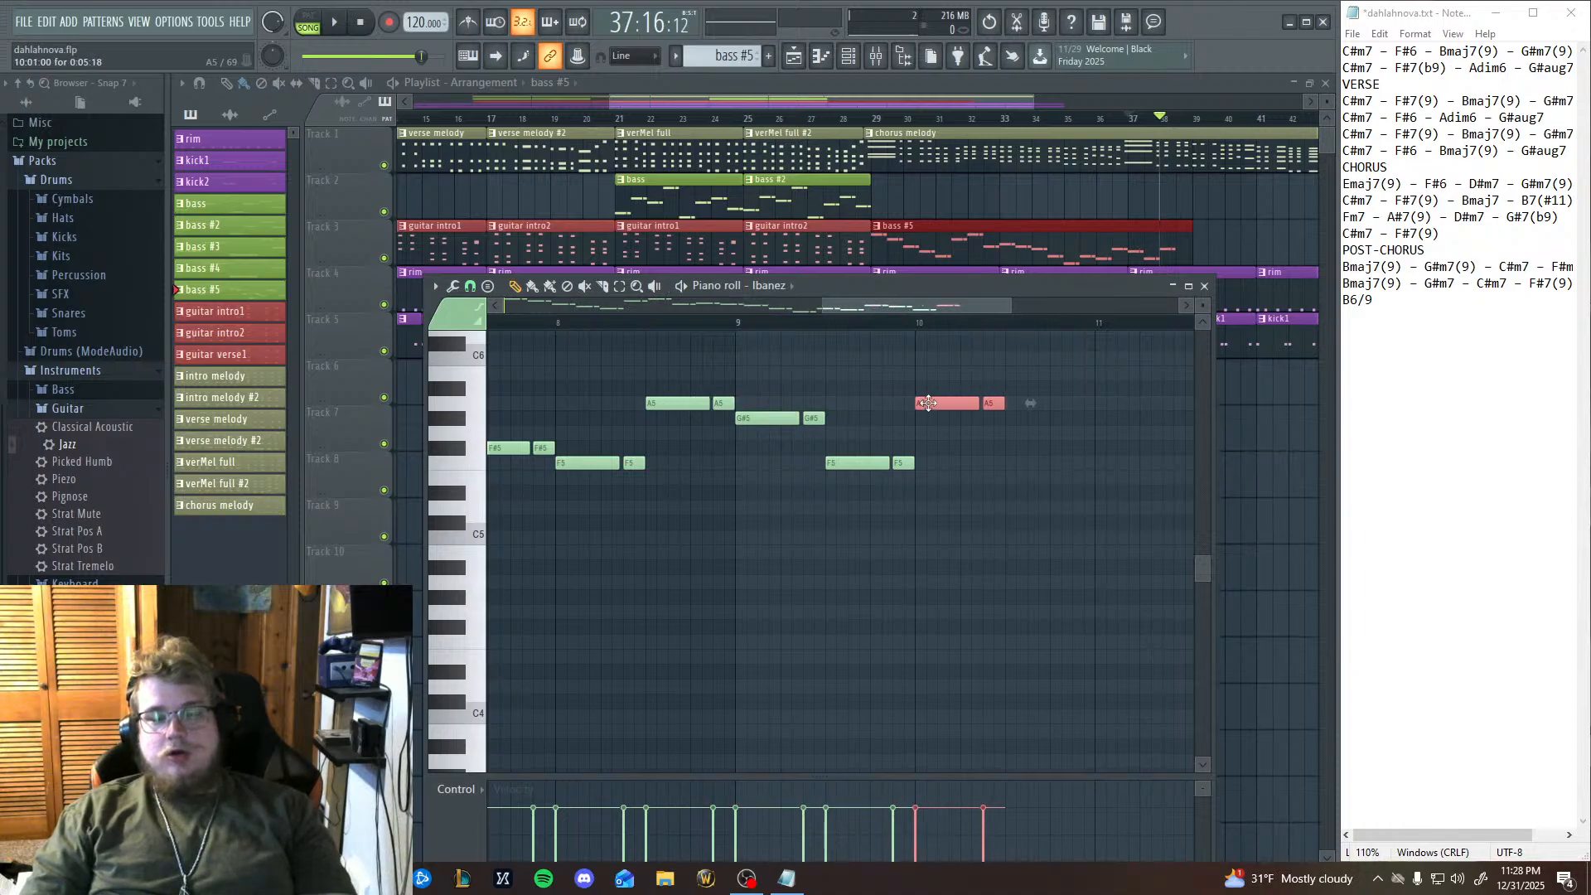
Audition F5, F#5, G#5, A5 and A#5 on the piano-roll keys to find the pitch for the bar 10 pair.
left_click_drag(426, 511, 438, 469)
left_click(442, 522)
left_click(435, 464)
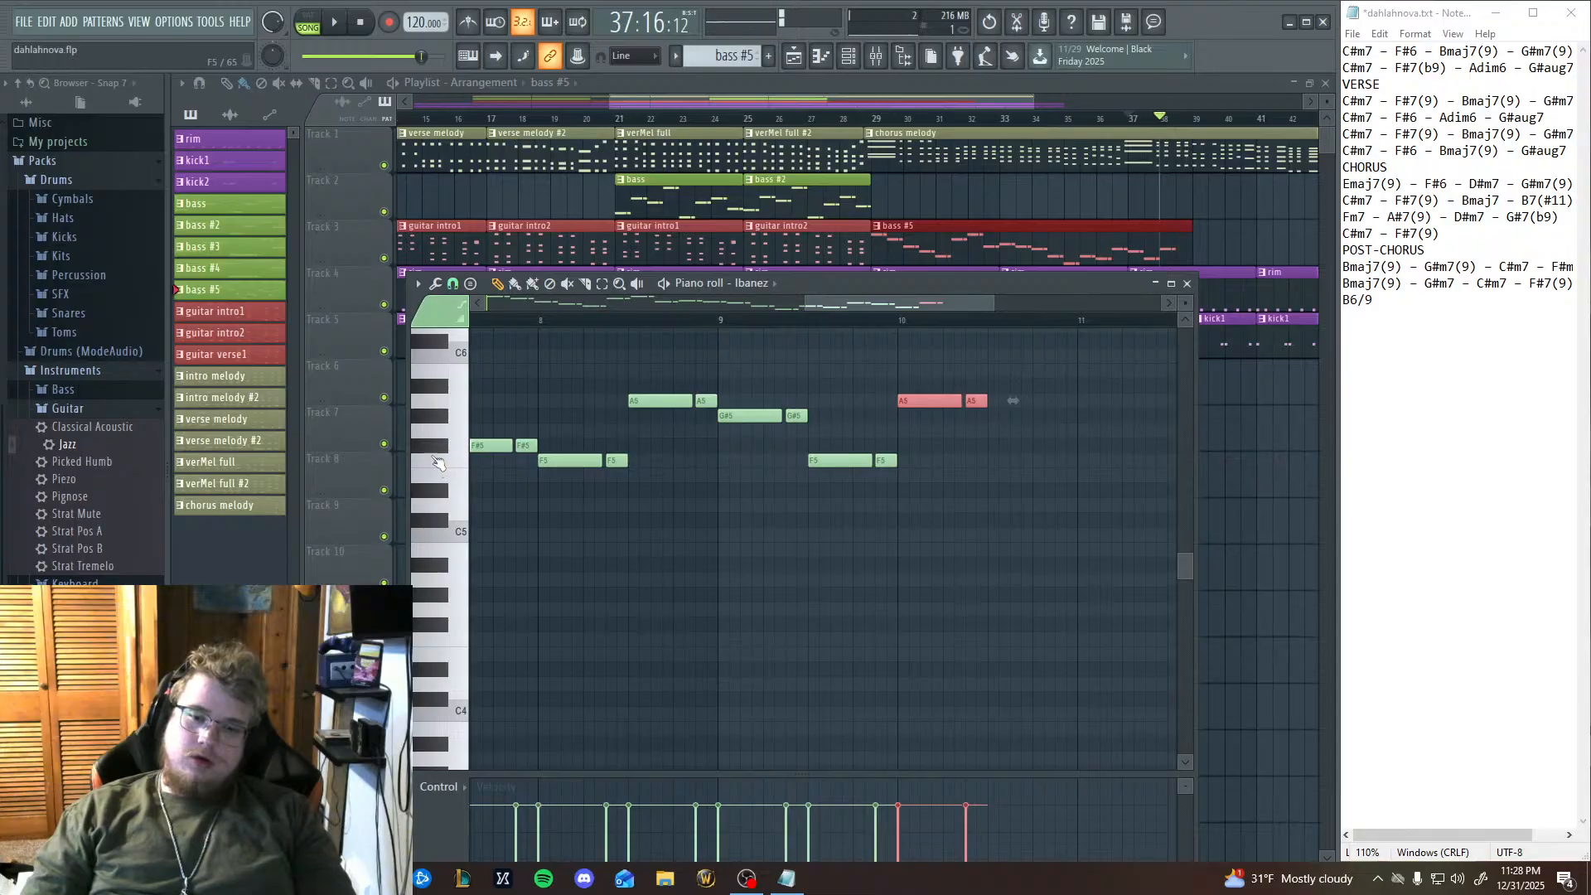
left_click(435, 449)
left_click(435, 421)
left_click(442, 463)
left_click(439, 399)
left_click(435, 389)
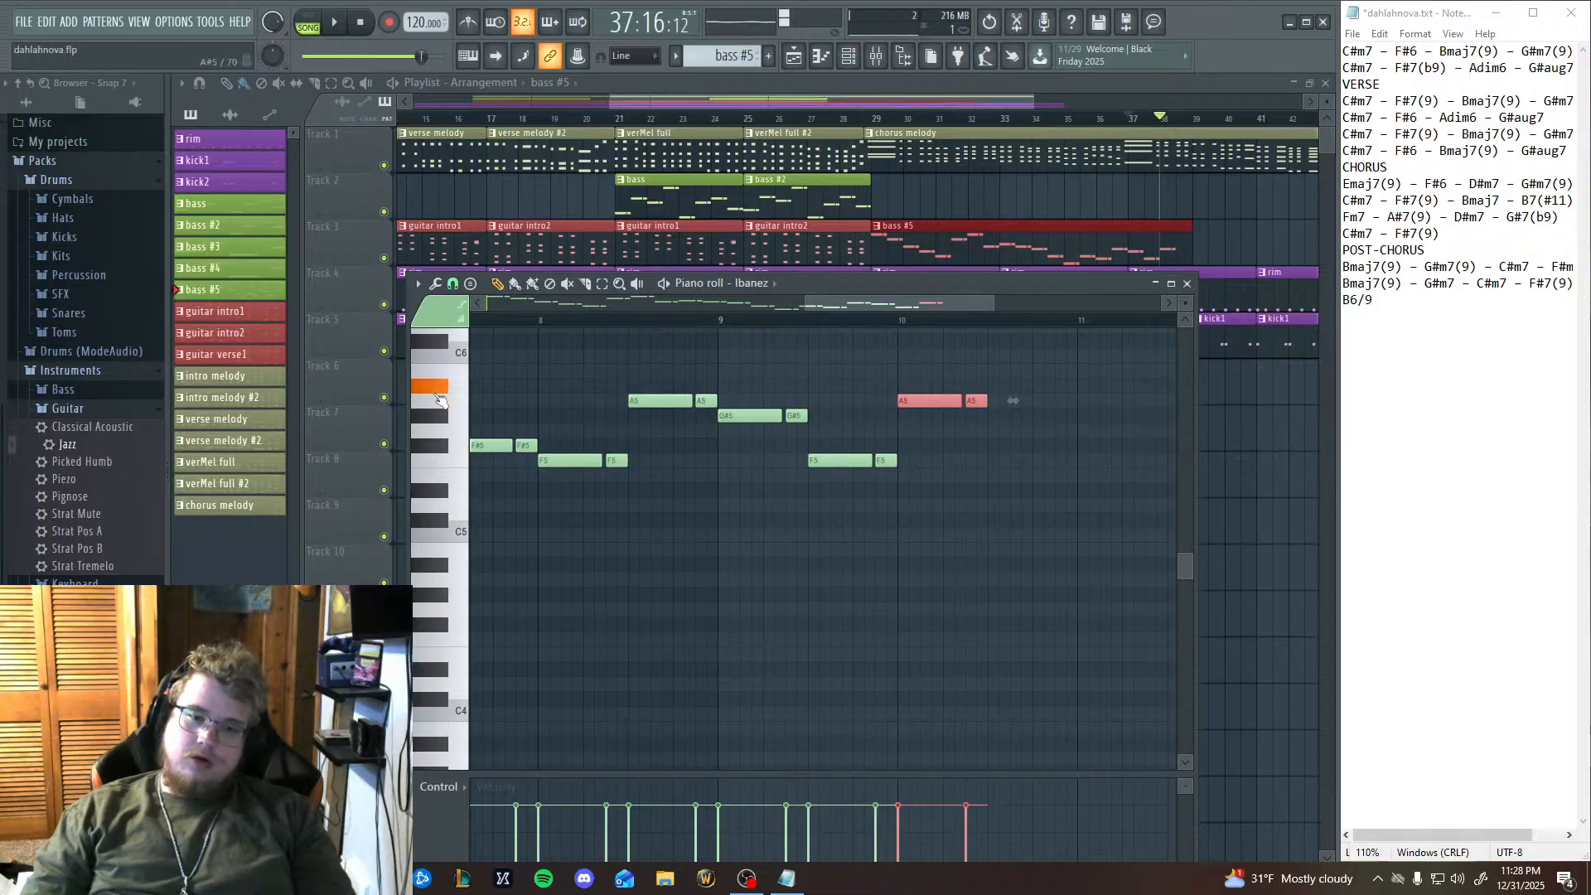
Audition the piano-roll keys between G4 and F#5 to find a pitch to follow bar 10's A5 pair.
left_click(441, 447)
left_click(448, 485)
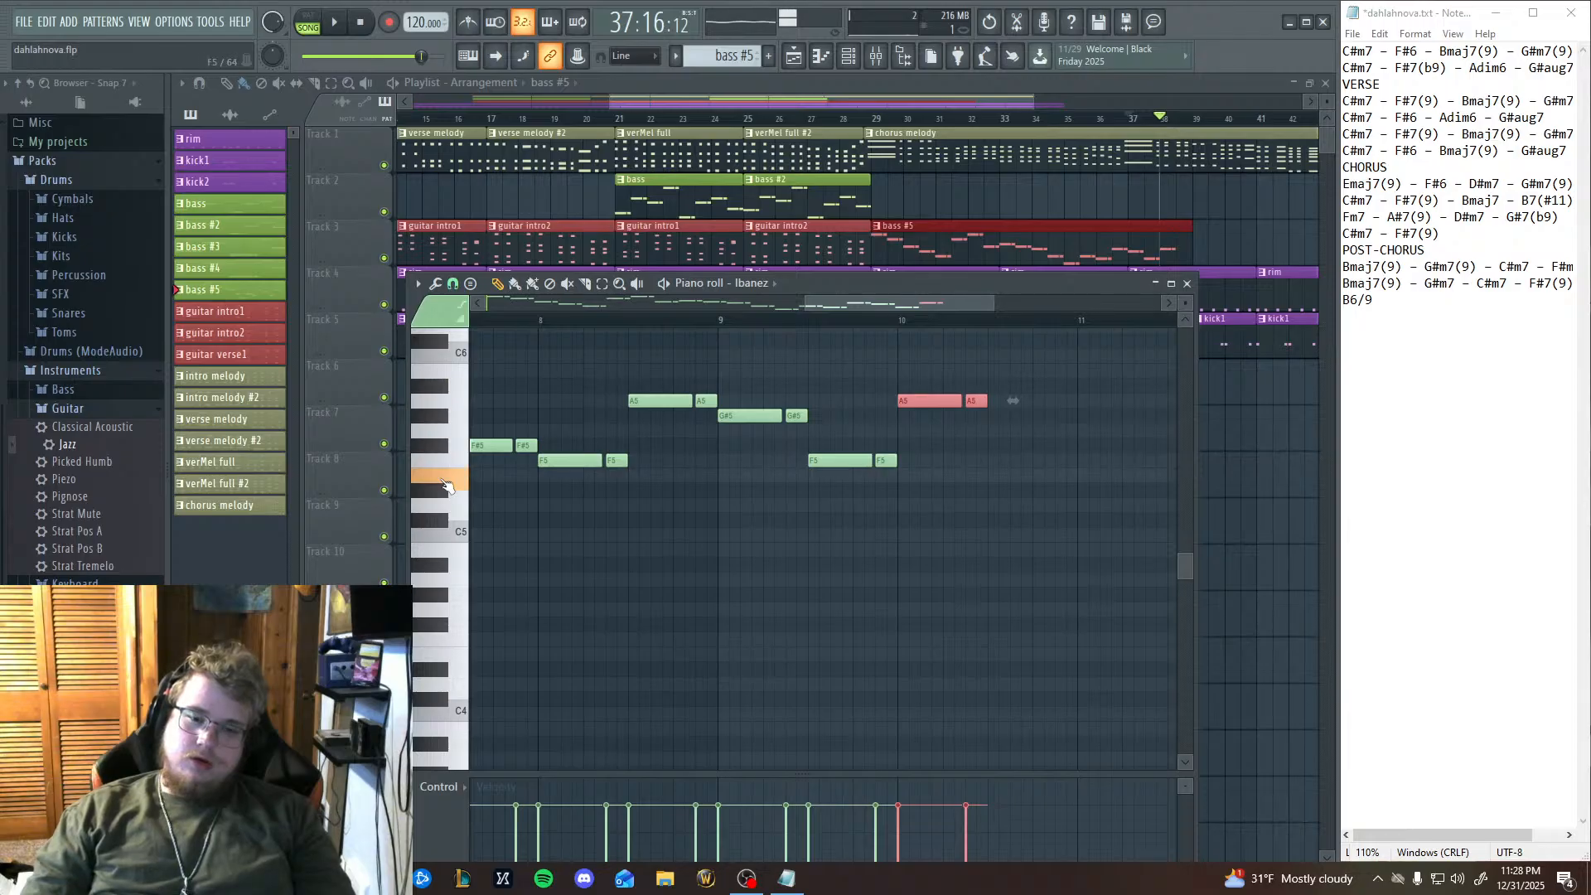
left_click(449, 505)
left_click(443, 491)
left_click(442, 611)
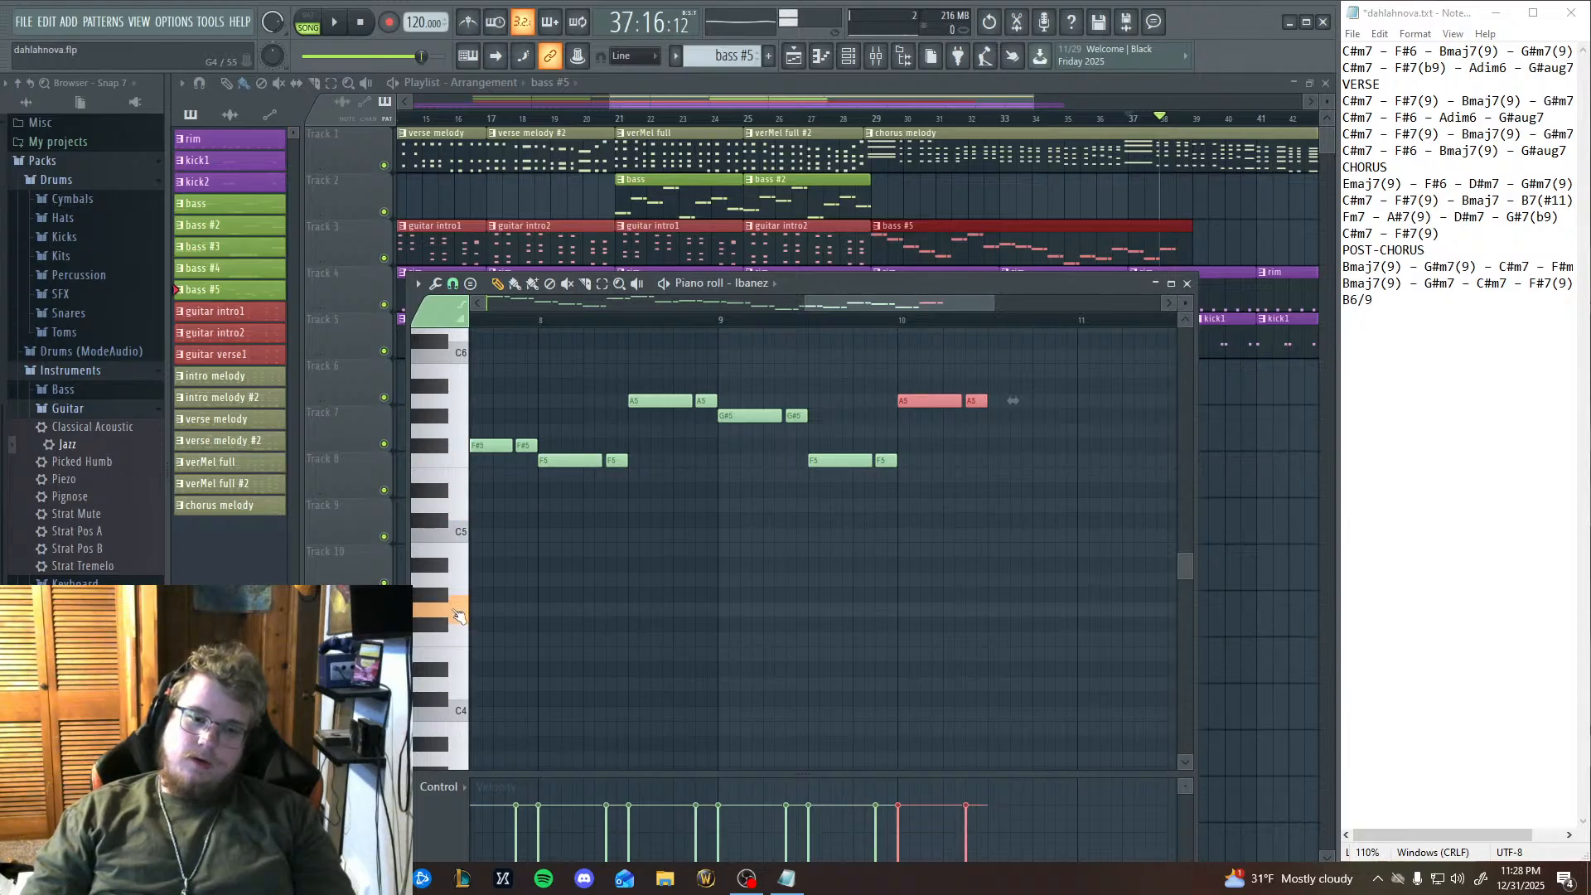
left_click(444, 597)
left_click(445, 582)
left_click(444, 568)
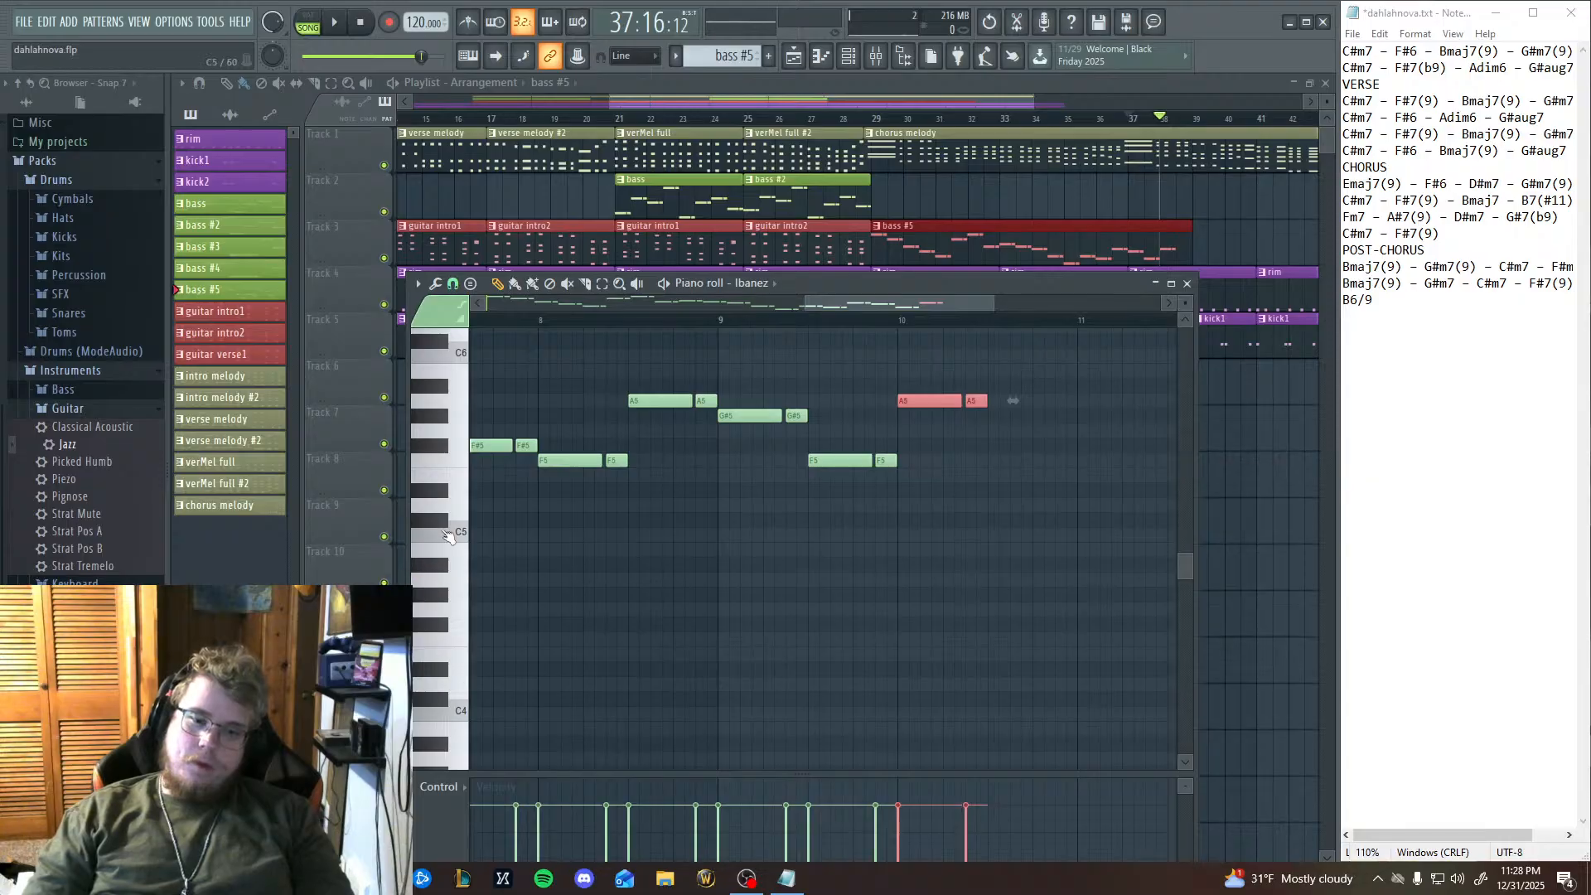
left_click(444, 528)
left_click(444, 514)
left_click(444, 514)
left_click(444, 514)
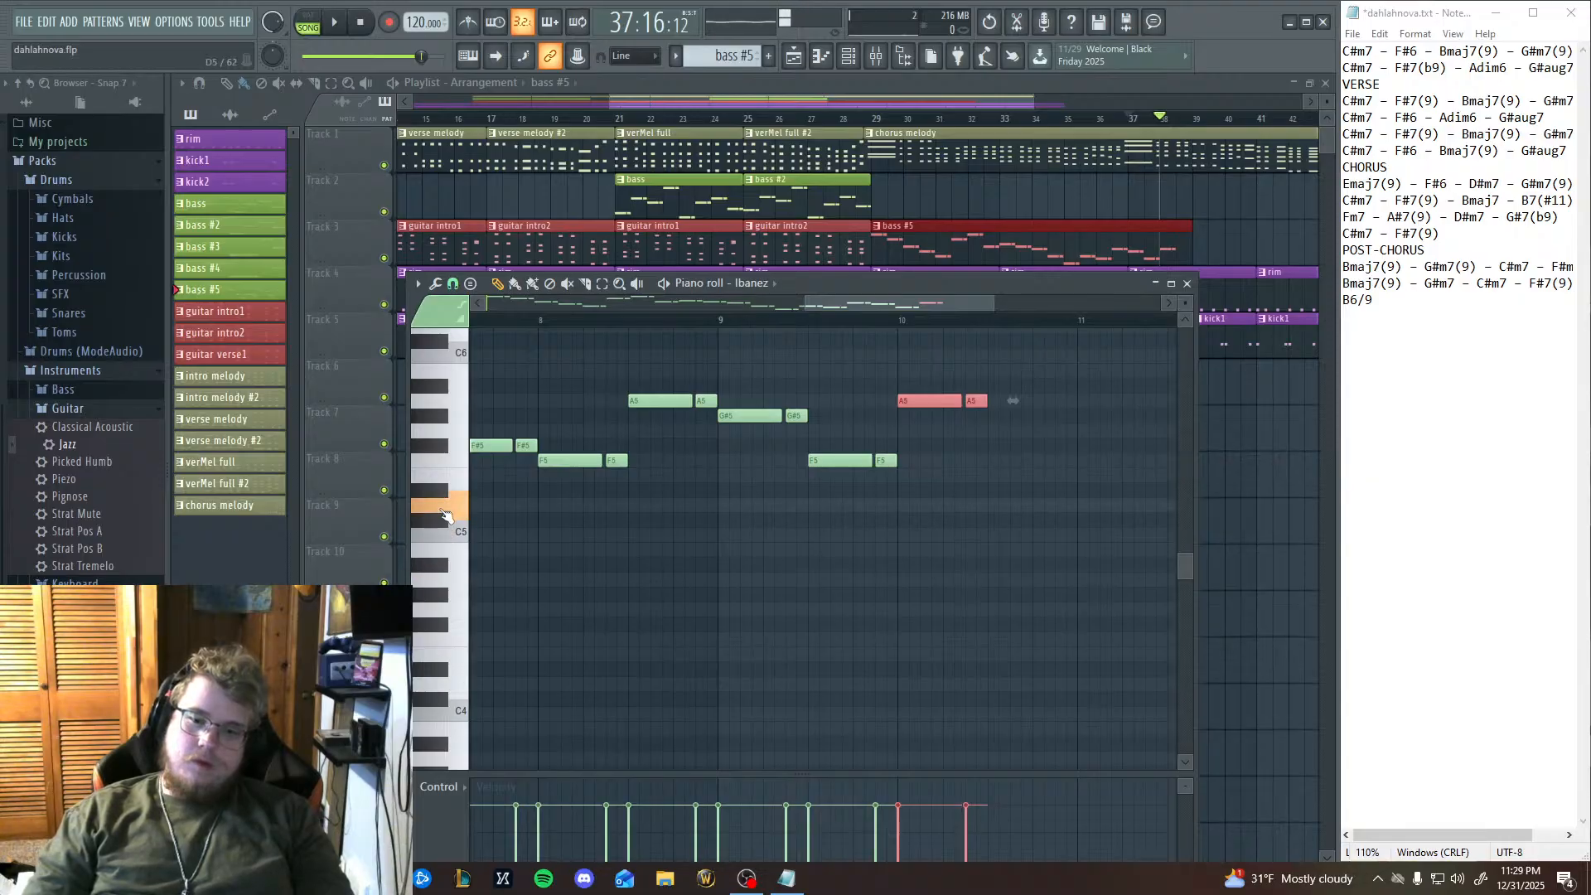
Paste another copy of the note pair and move it to D5 in the second half of bar 10.
key("ctrl+v")
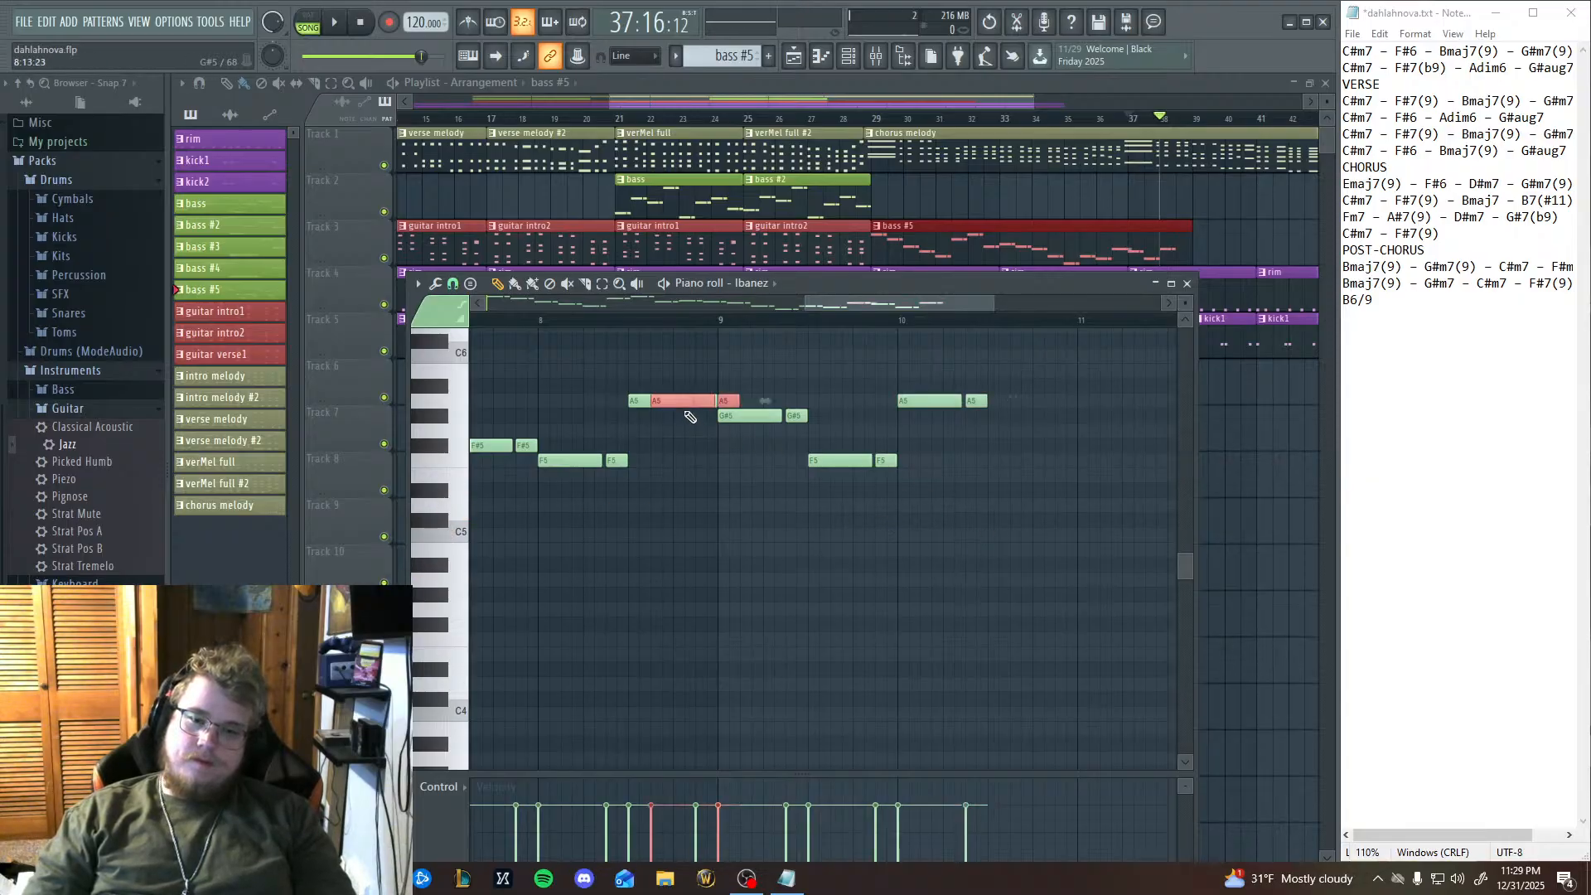
left_click_drag(689, 417, 1020, 507)
left_click(453, 507)
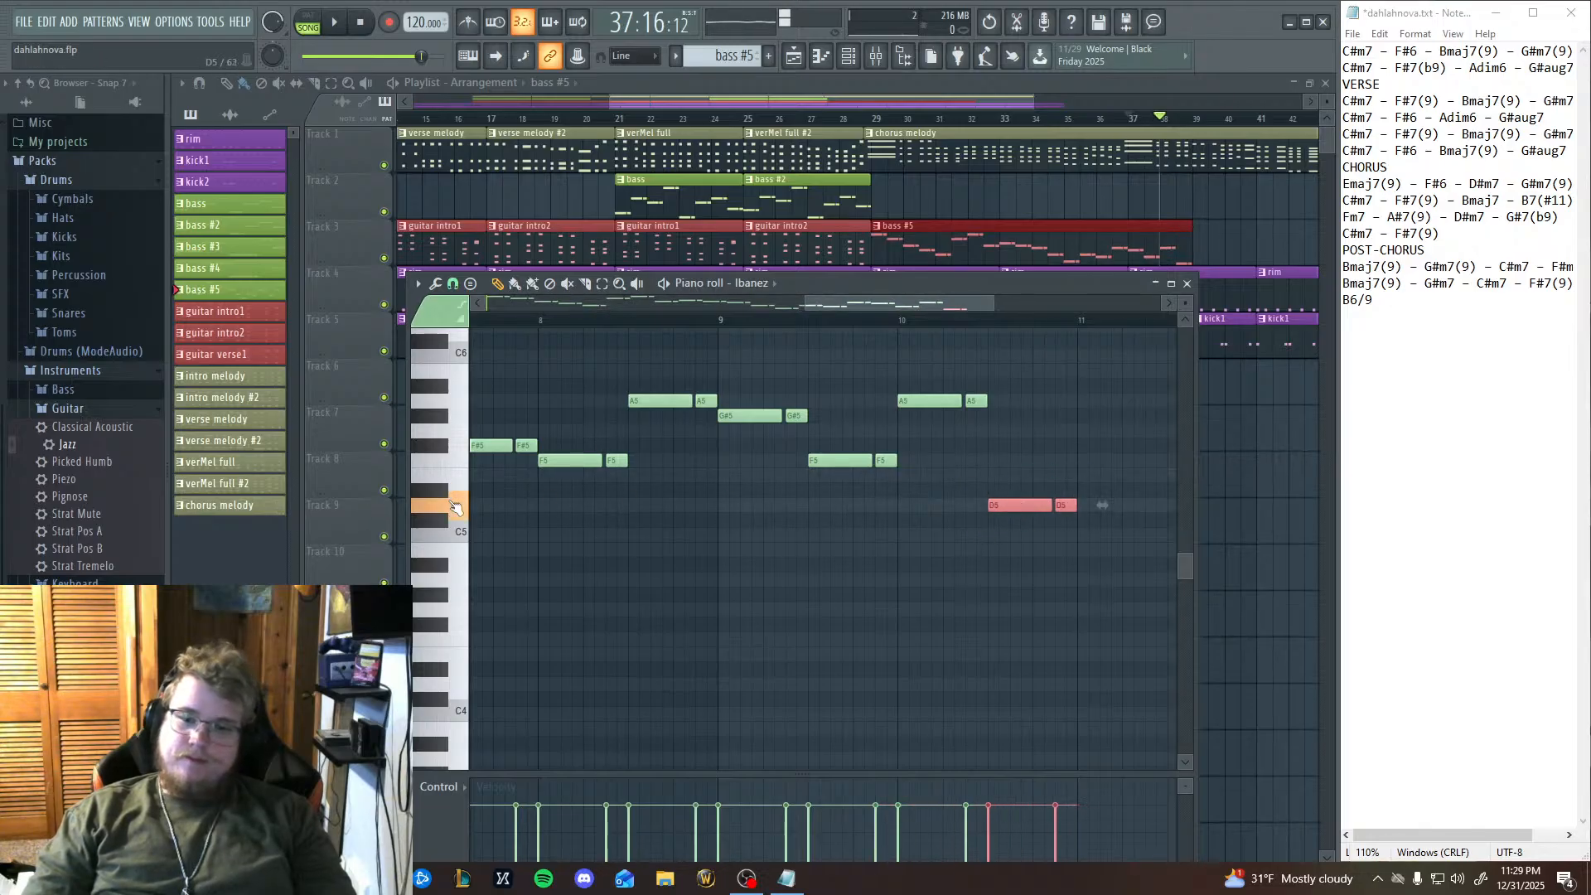
Play the arrangement from the start of bar 9 through bar 10's A5 pair and pause it.
left_click(722, 325)
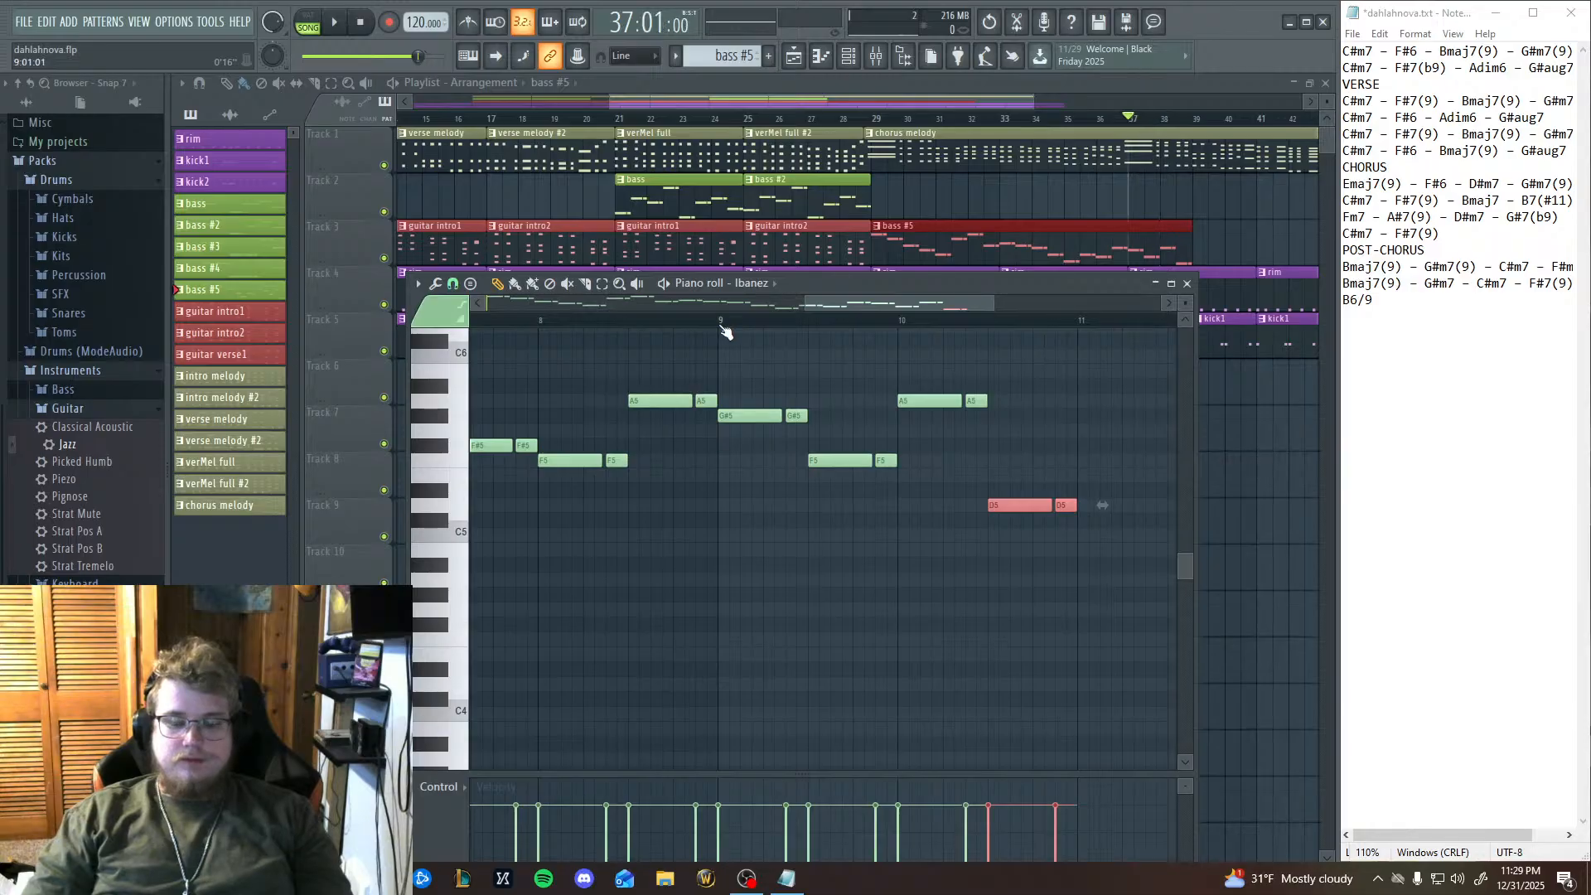
left_click(335, 23)
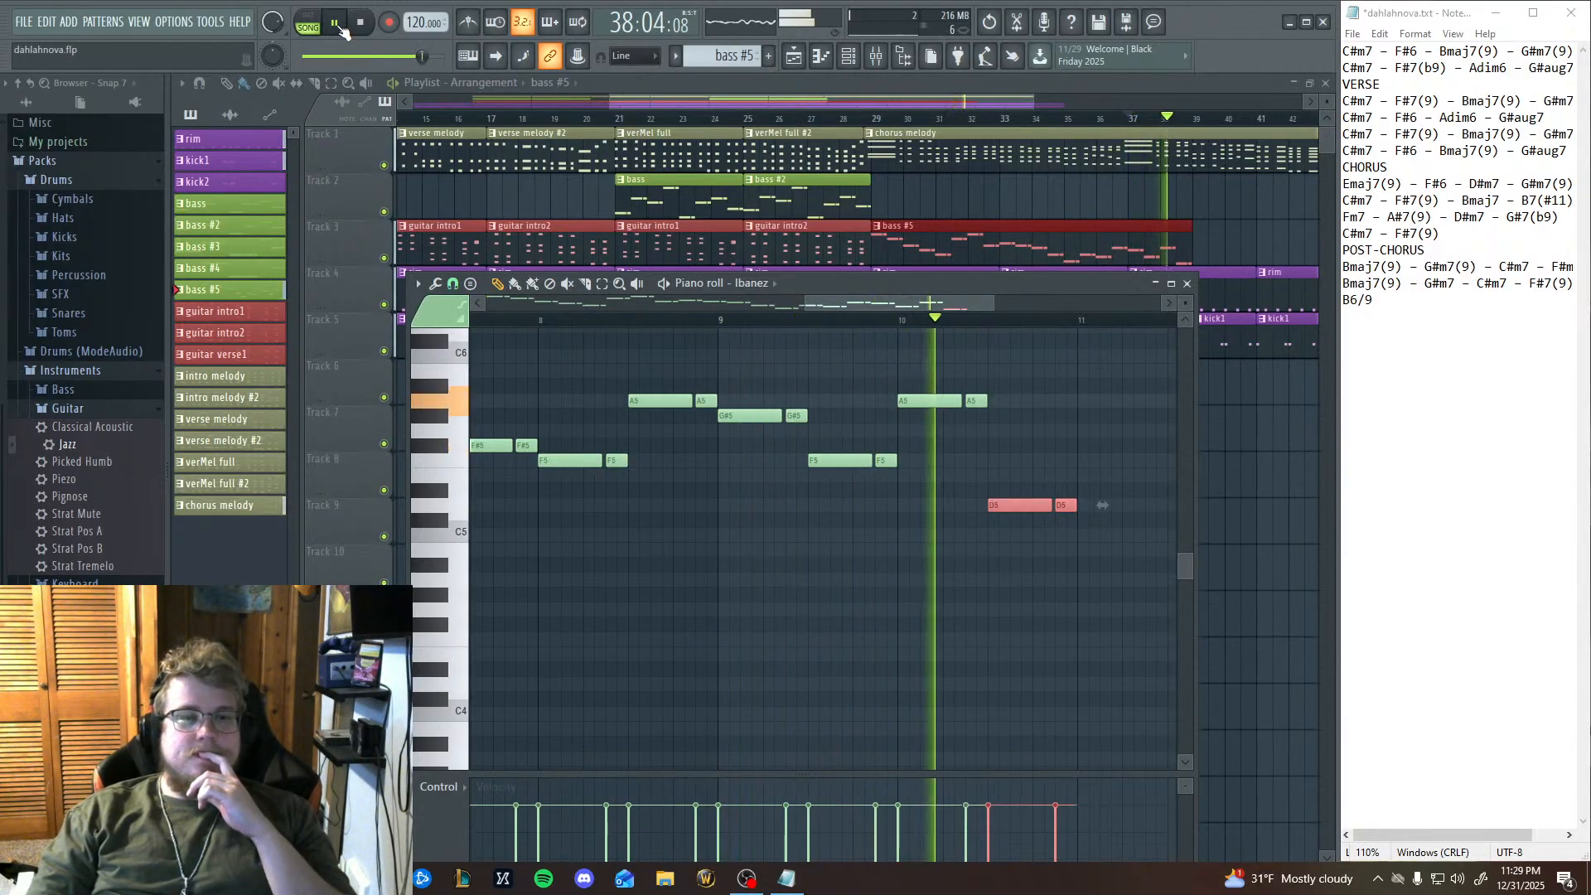
left_click(341, 28)
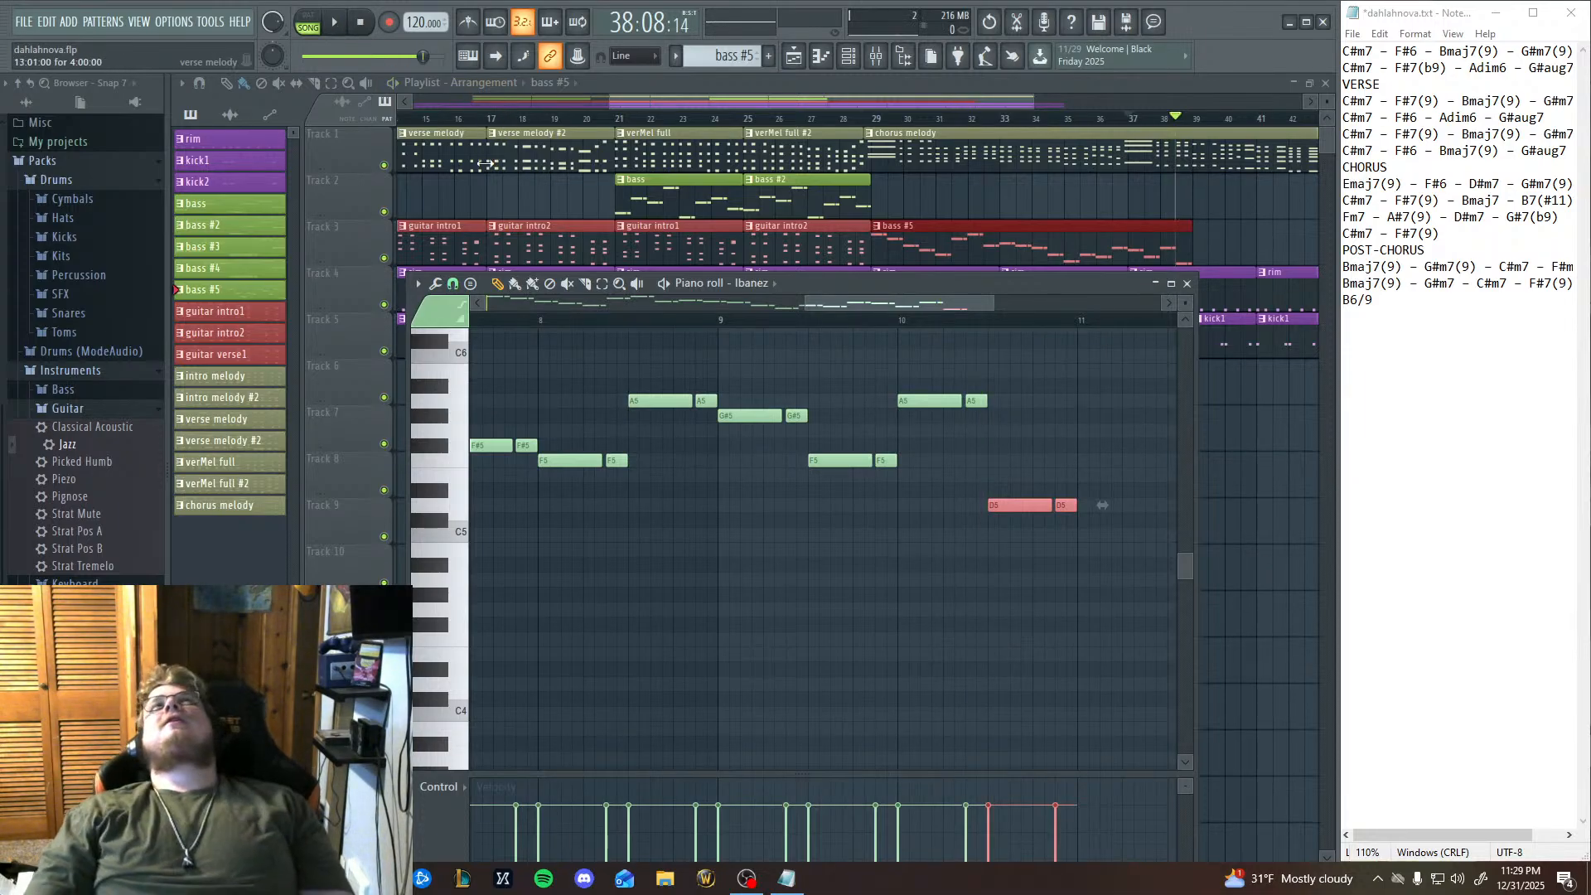
Select the A5 pair at the start of bar 10 and raise it a semitone to A#5.
left_click(602, 285)
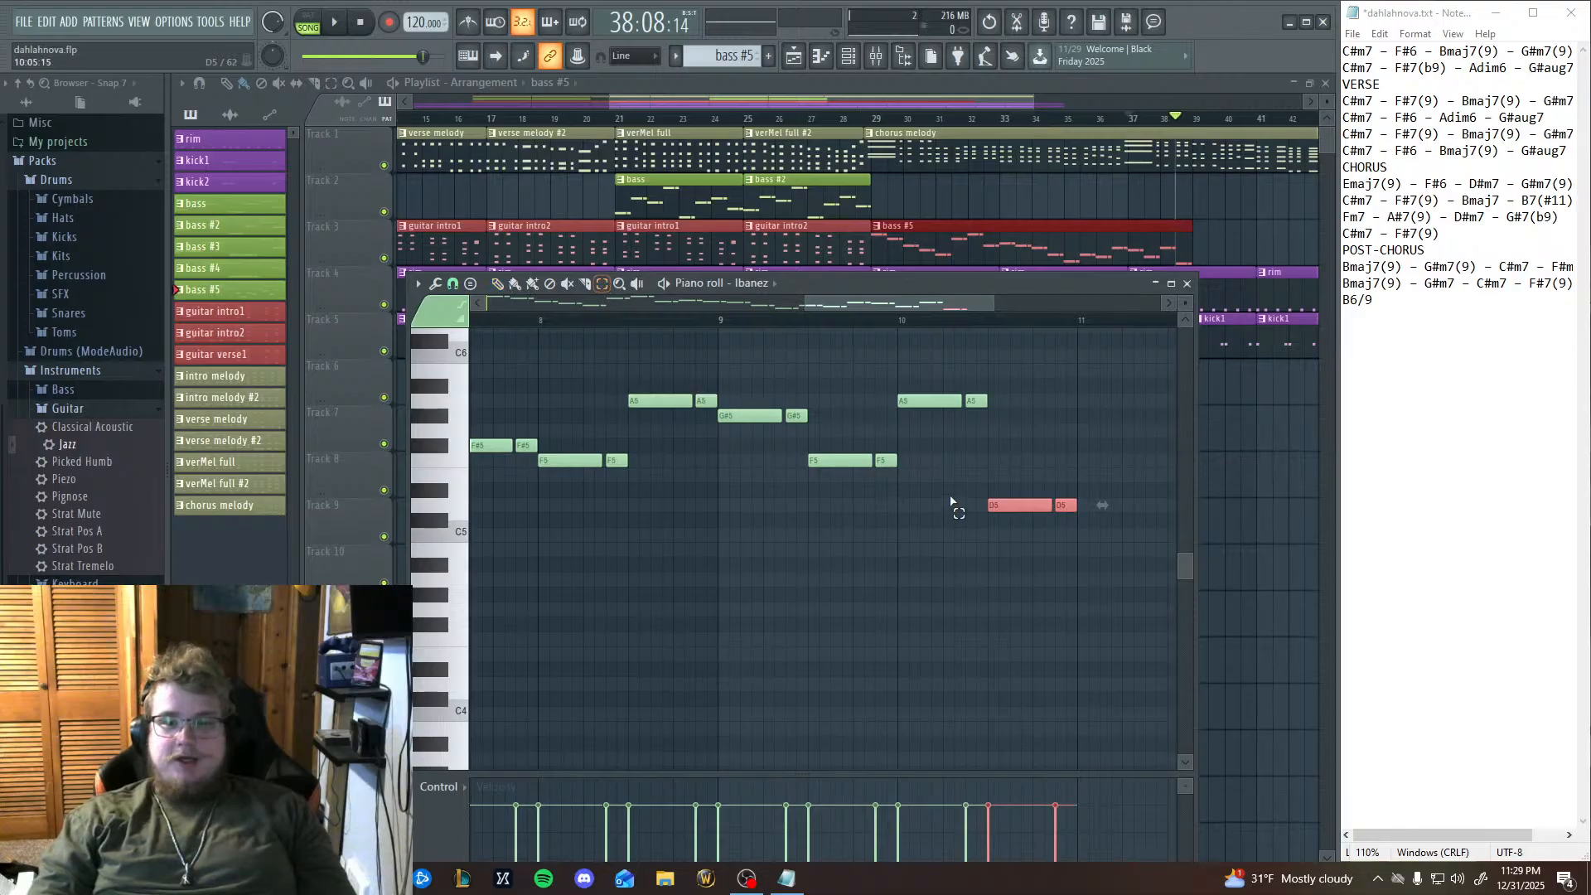
left_click_drag(986, 448, 950, 369)
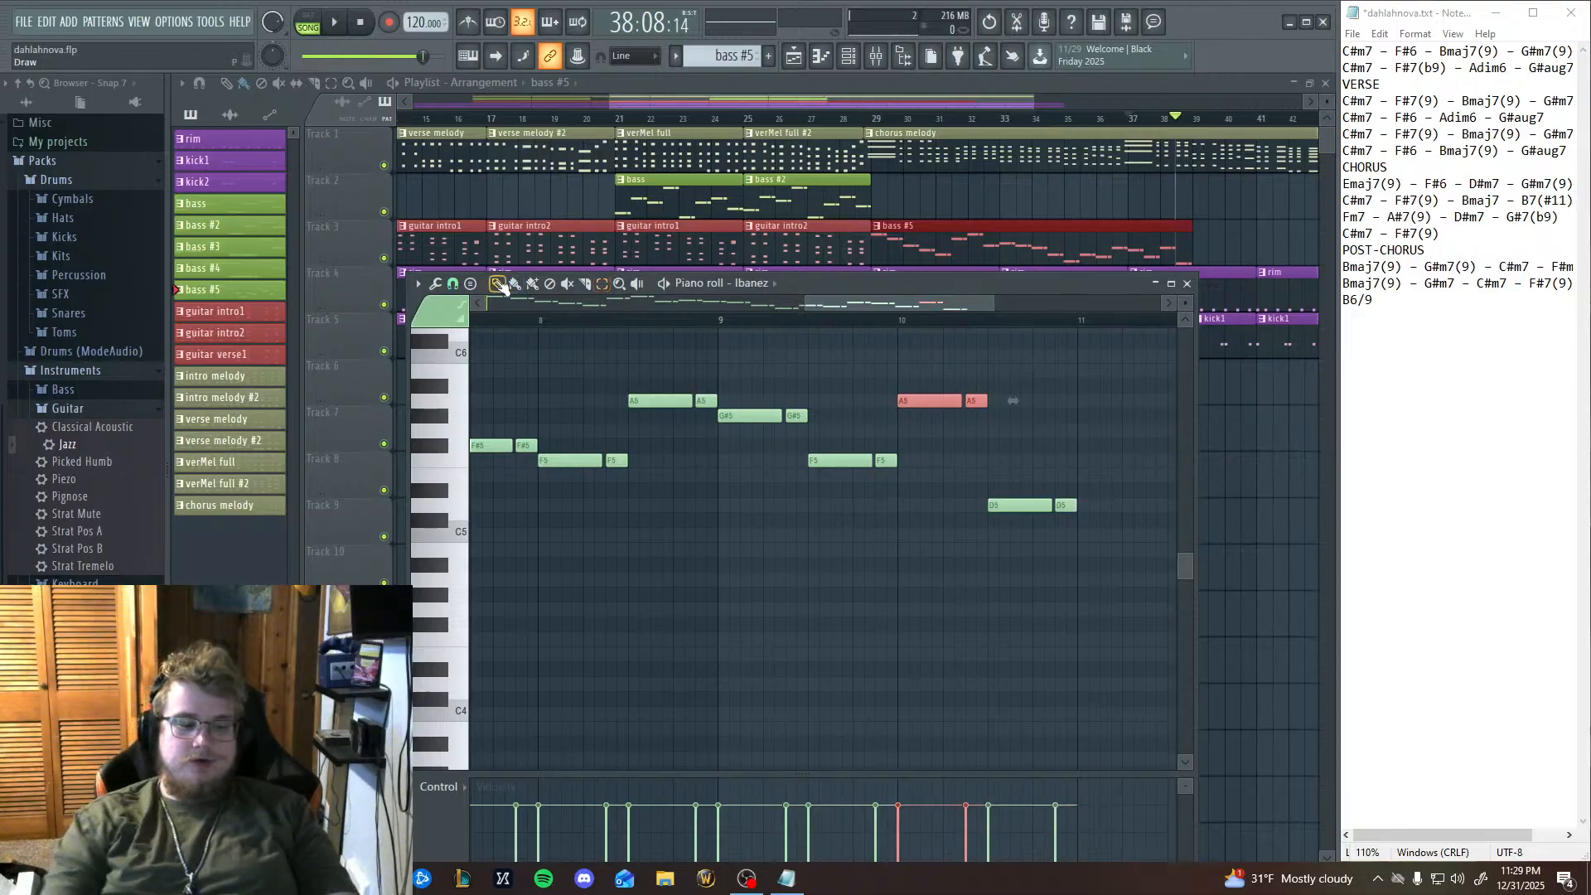
key("shift+Up")
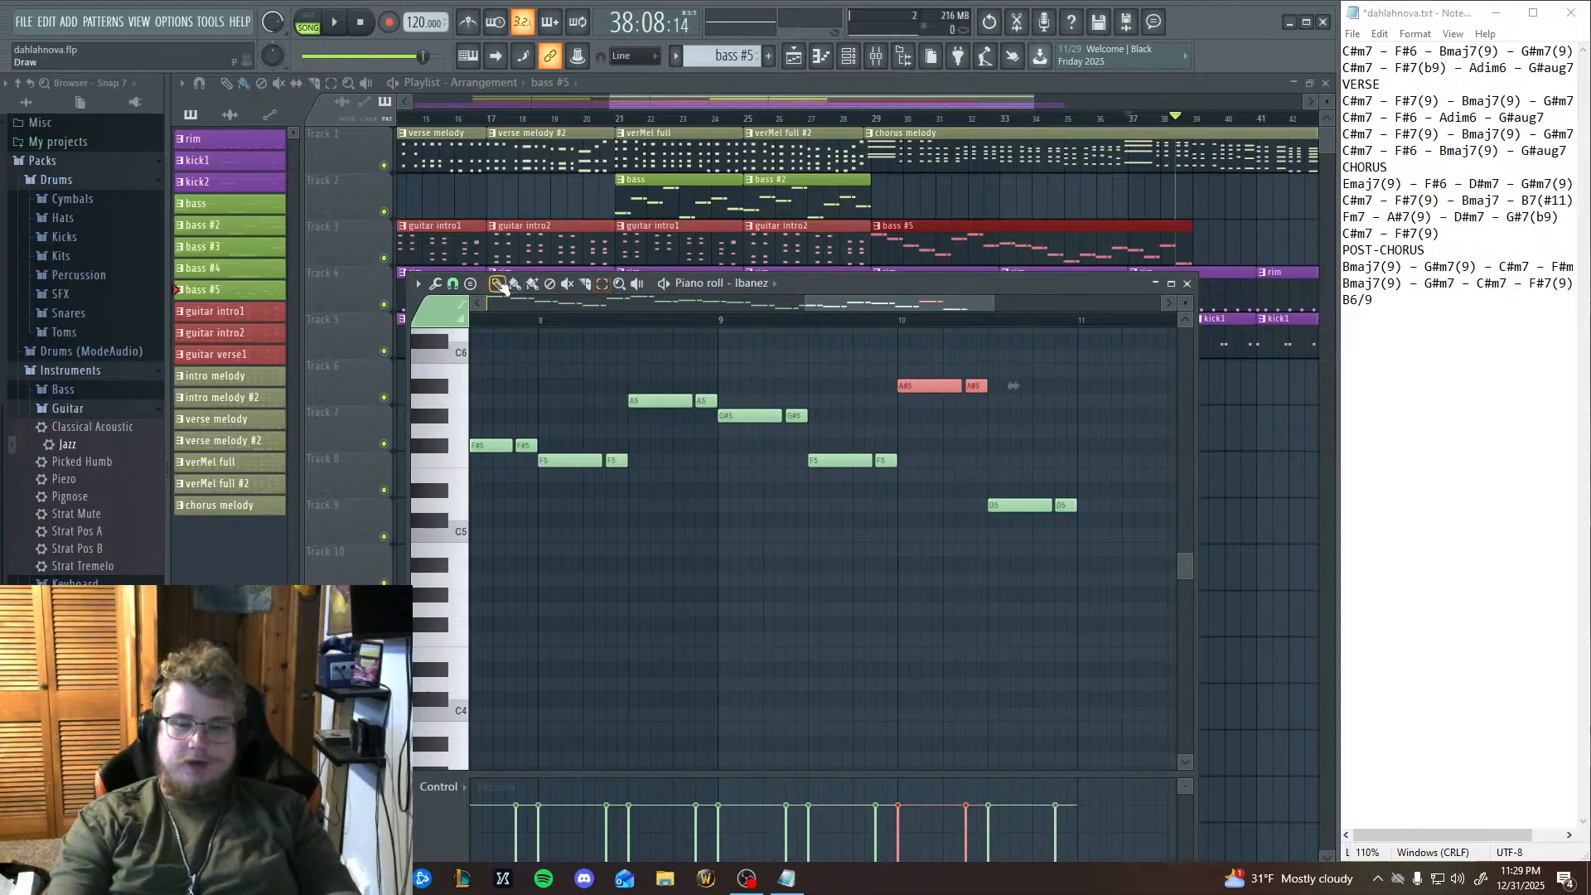
Play from bar 9 to hear the A#5 and D5 pairs in bar 10, and stop playback.
left_click(717, 322)
key("space")
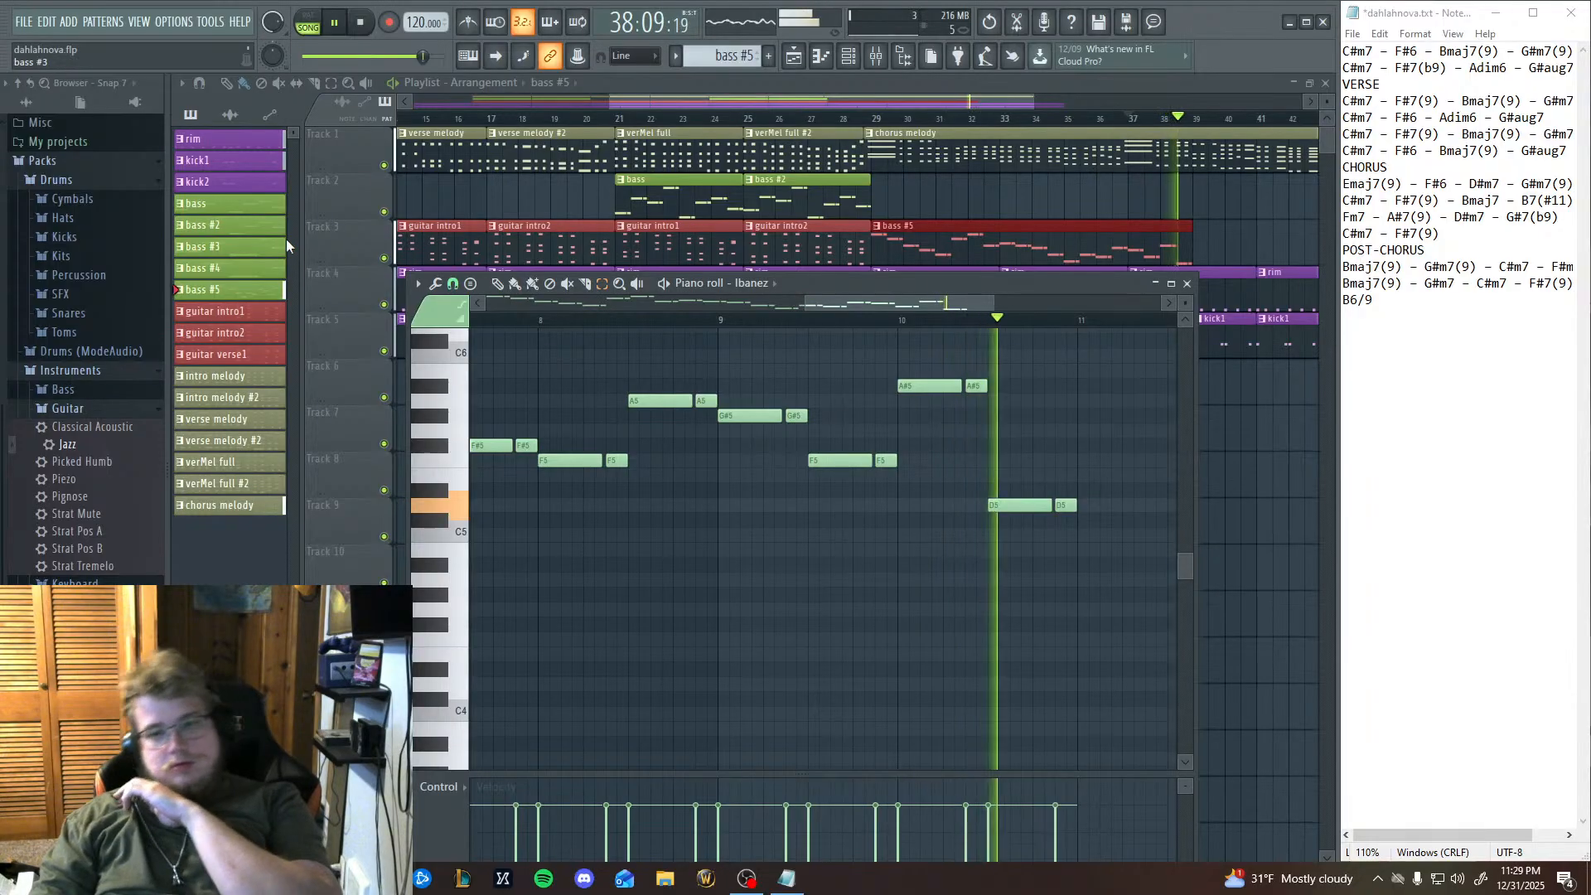
left_click(360, 25)
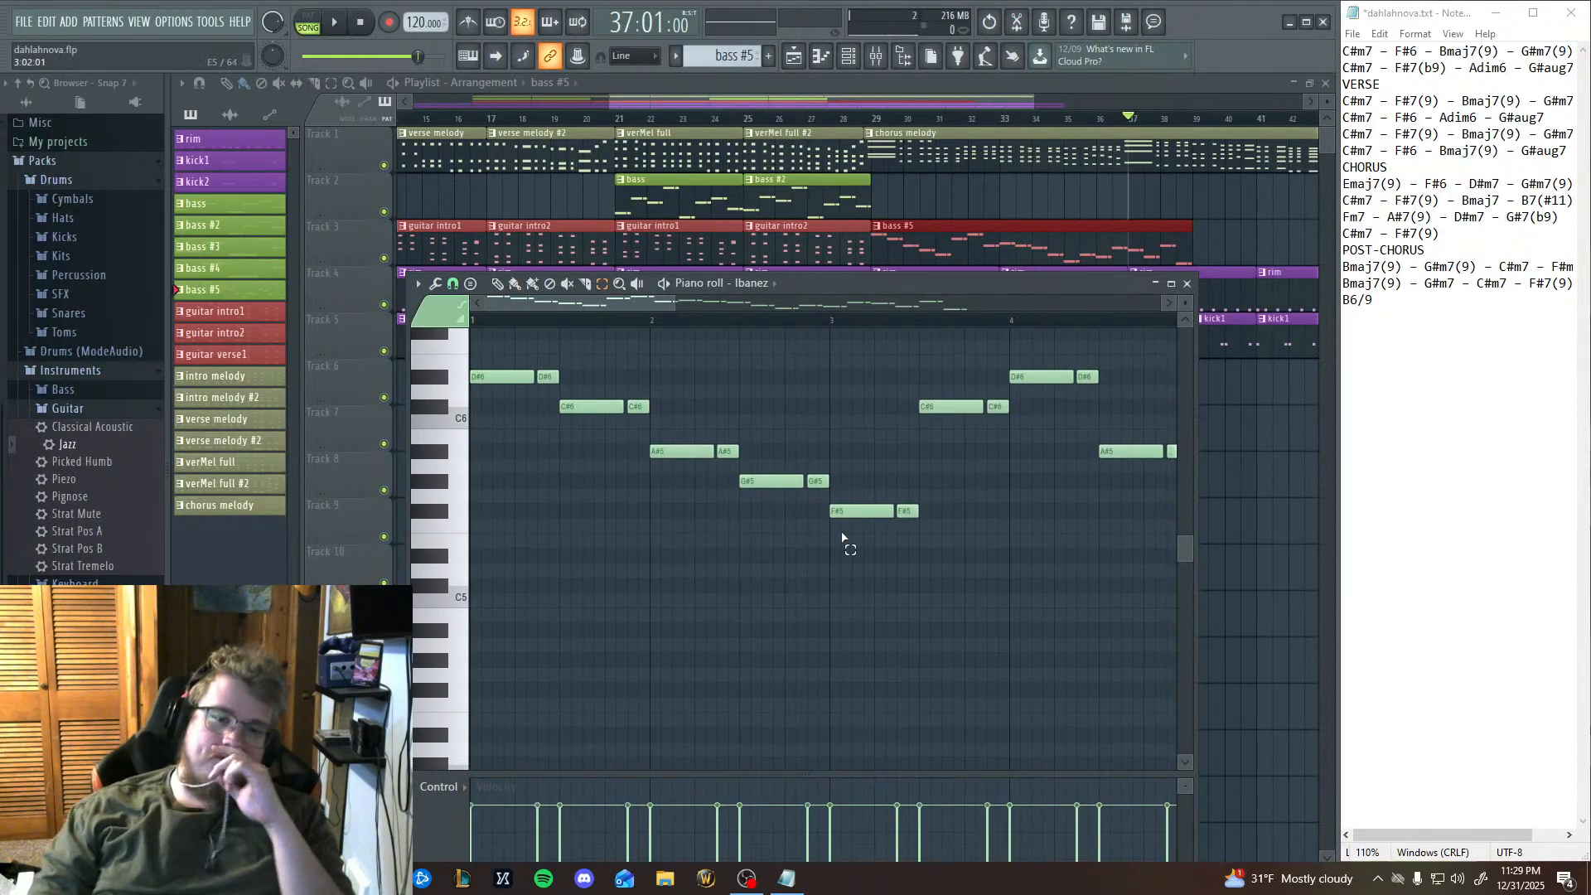
Review the earlier bars of the bass line and replay from bar 9 until past the end of bar 10.
left_click_drag(945, 563, 396, 527)
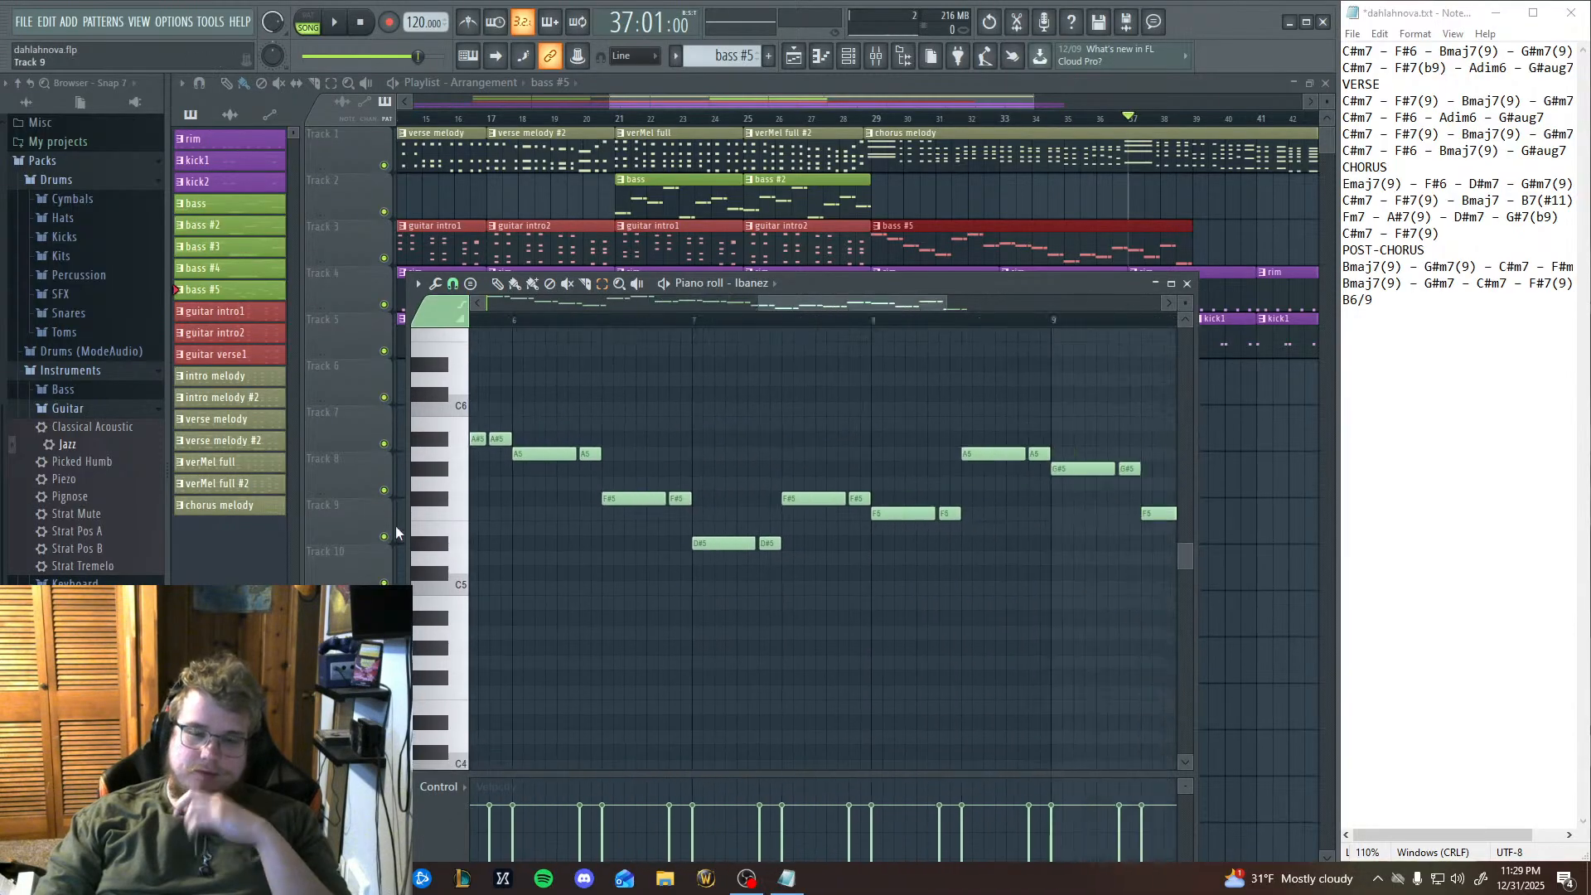
left_click_drag(1061, 561, 710, 638)
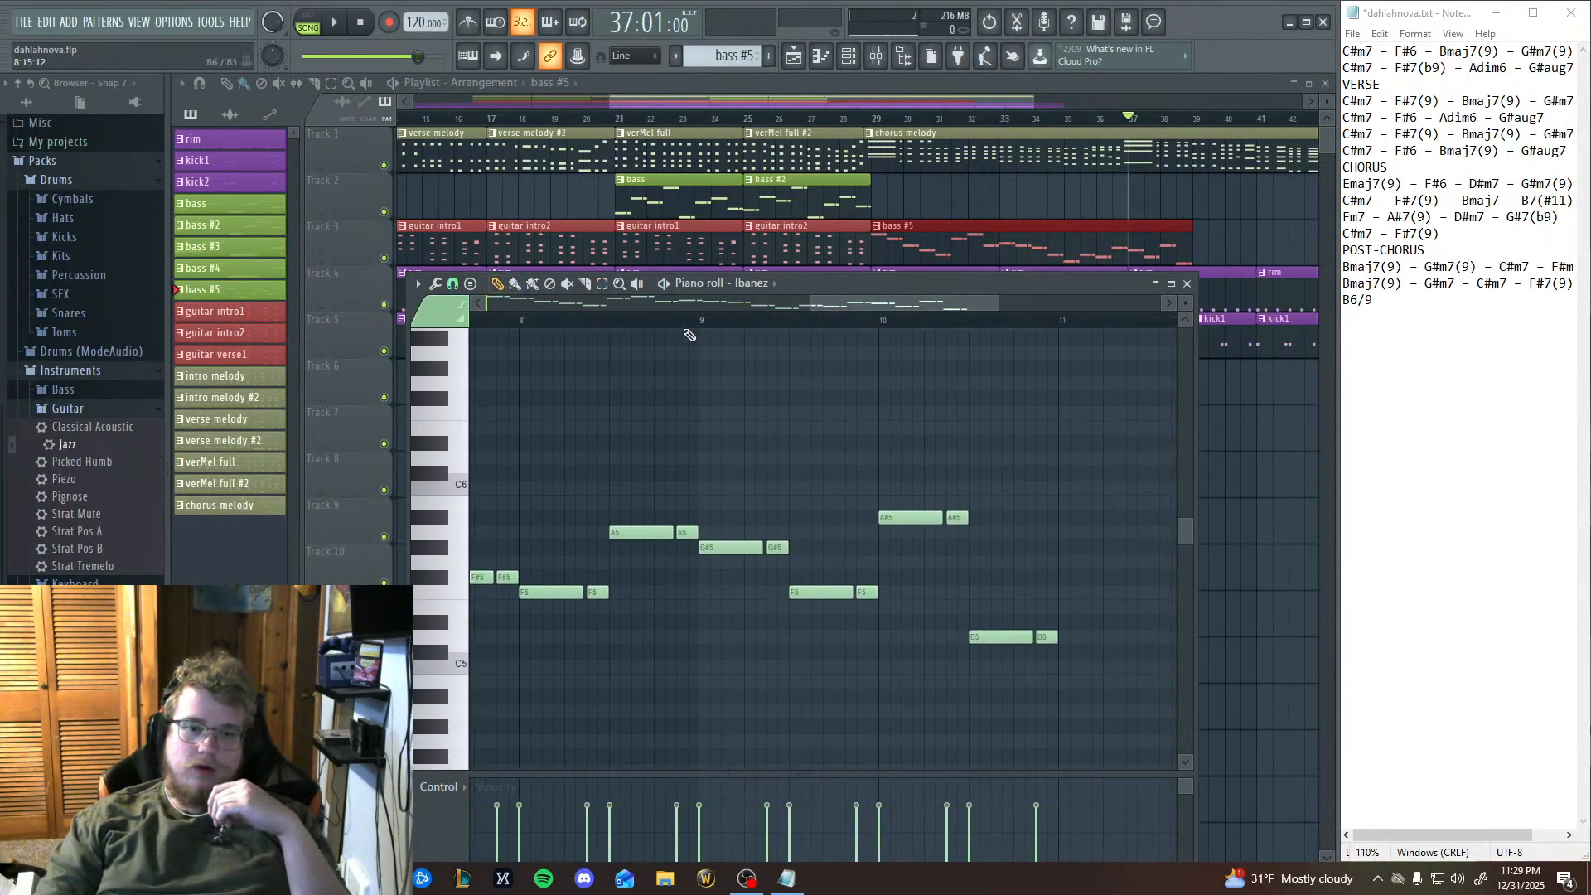
left_click(702, 326)
left_click(335, 27)
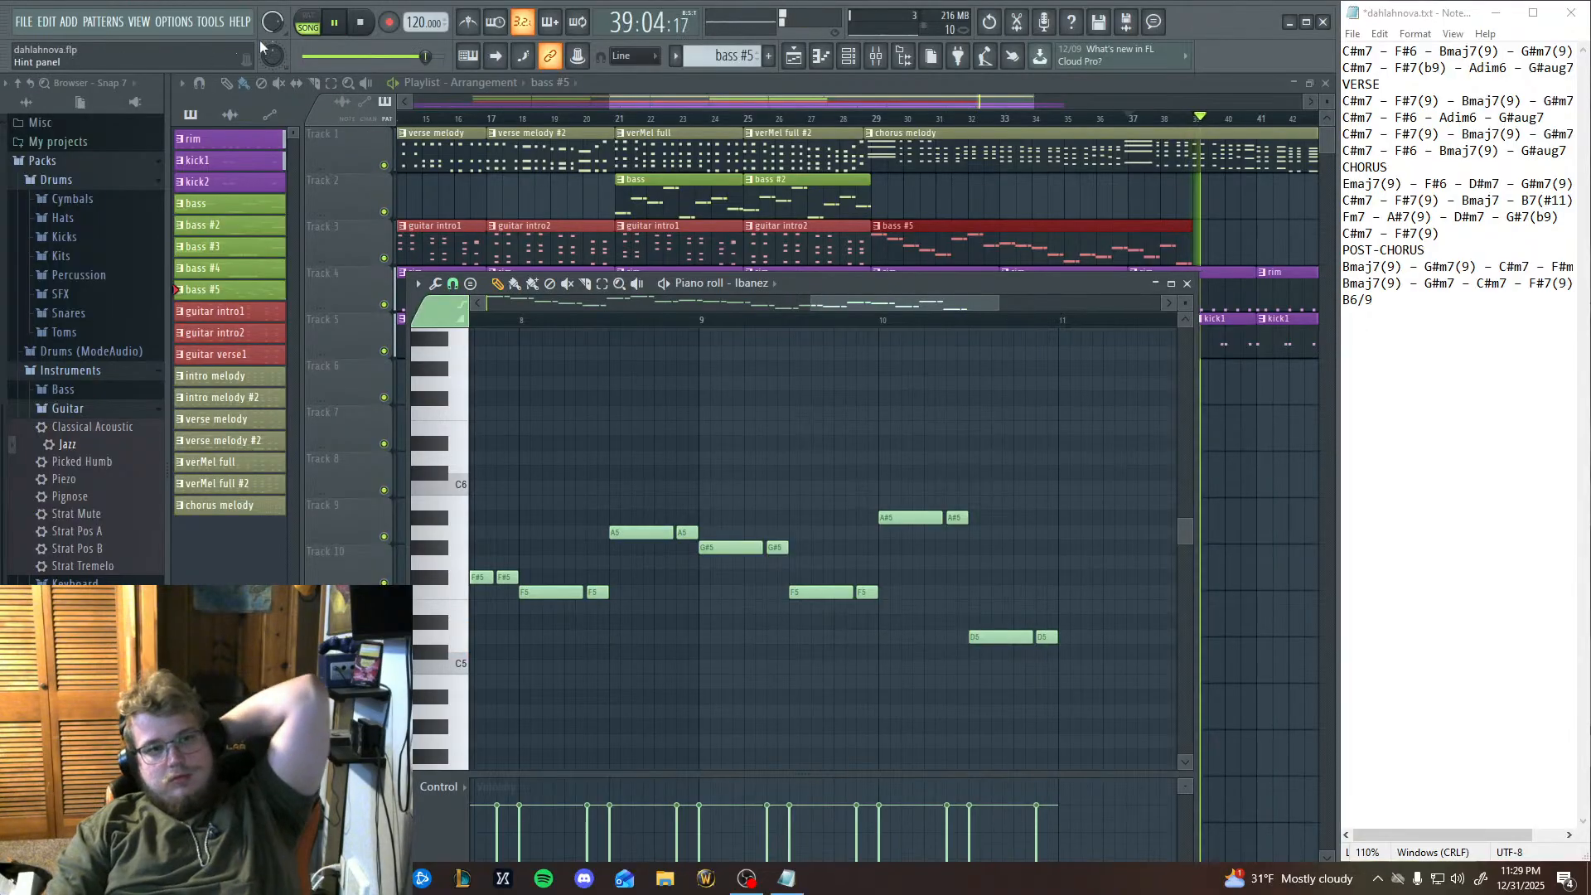
key("space")
Try a D#5 note at the start of bar 11 and delete it.
left_click_drag(1074, 606, 1059, 631)
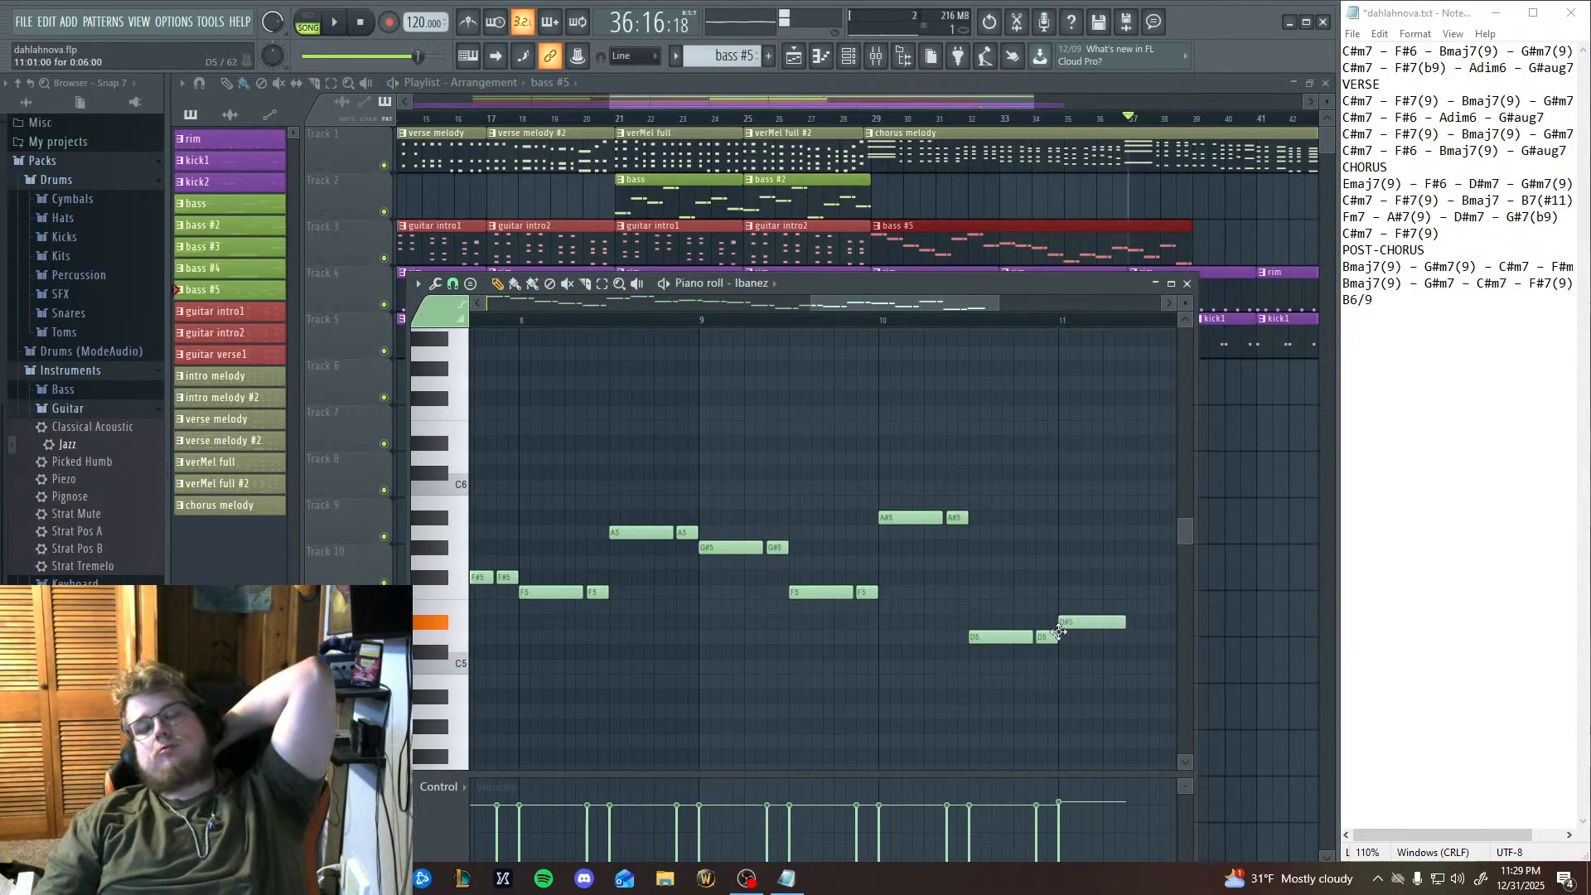
left_click_drag(1082, 689, 950, 713)
right_click(961, 649)
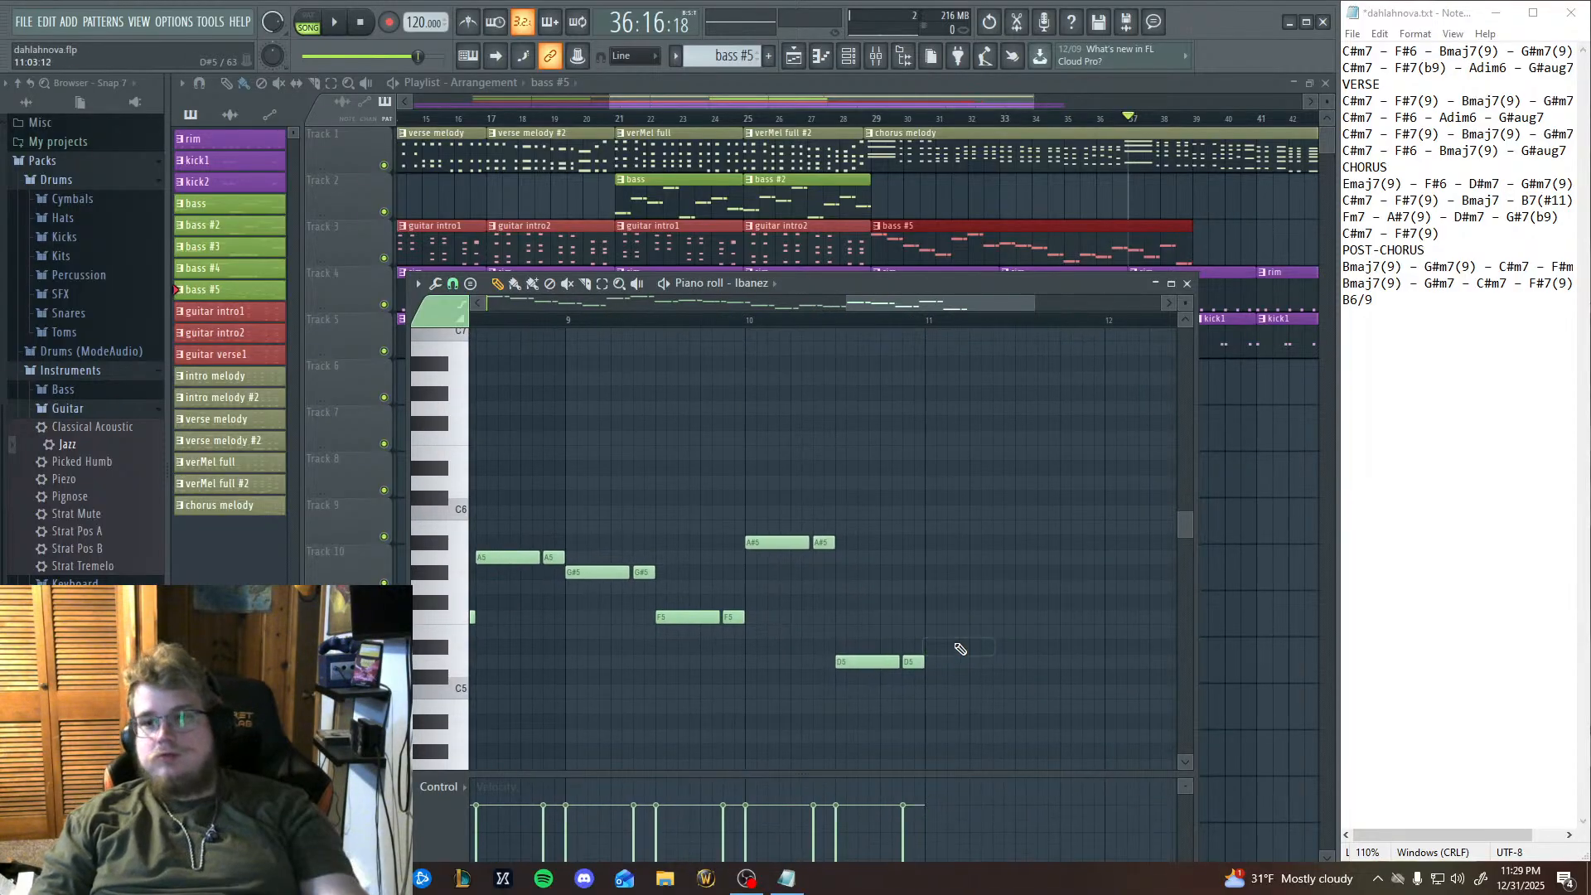
Audition the piano-roll keys from D5 up to G#5 to find the pitch for bar 11.
left_click(446, 662)
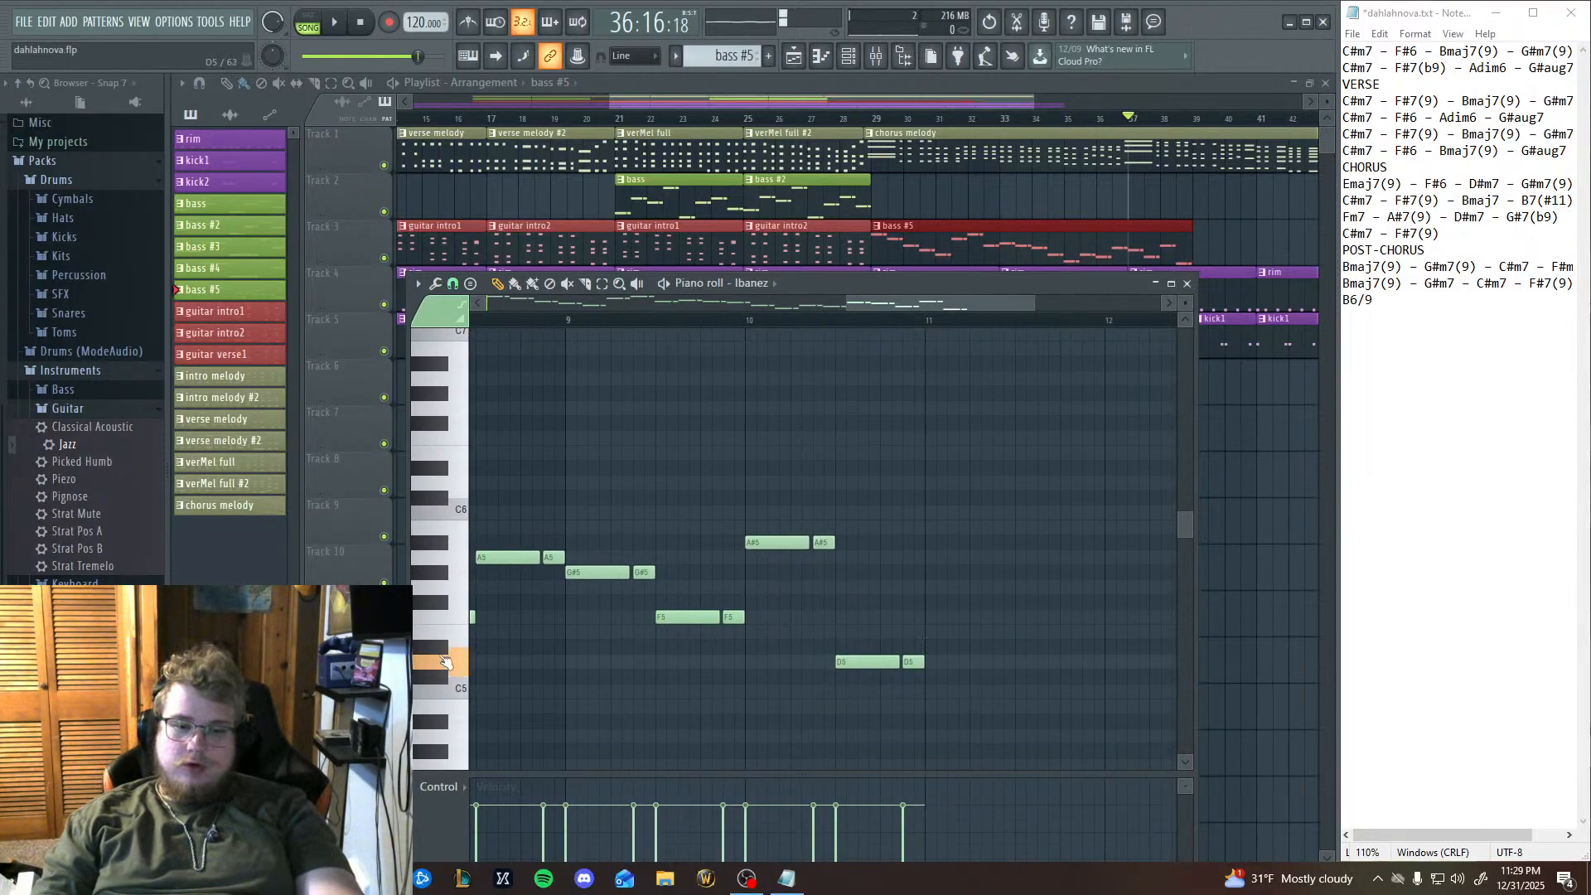
left_click(442, 648)
left_click(441, 648)
left_click(441, 638)
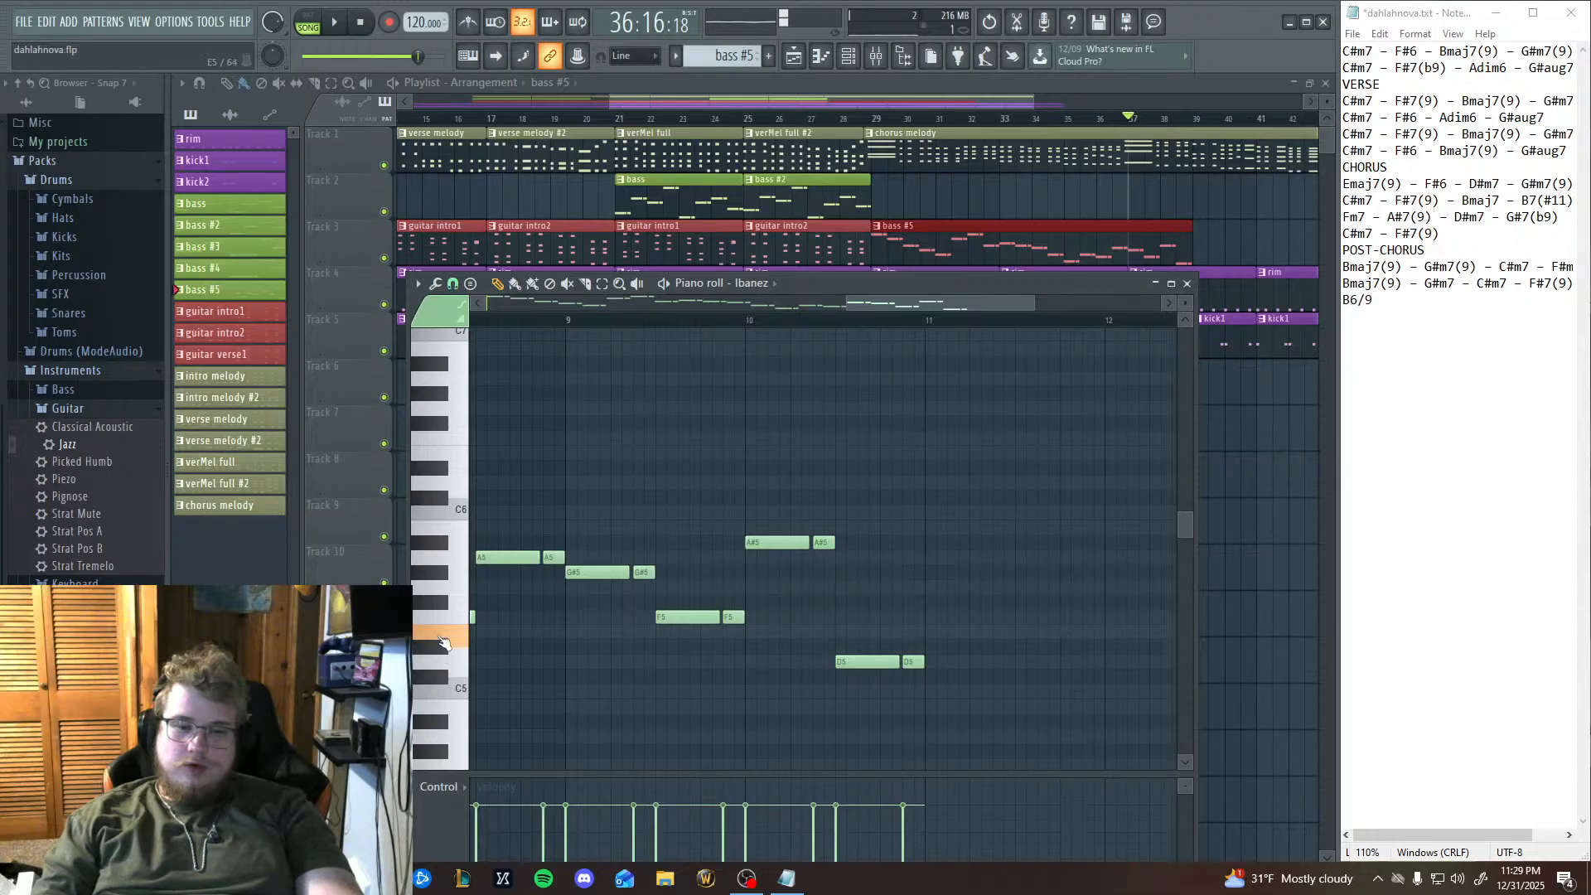
left_click(442, 622)
left_click(441, 605)
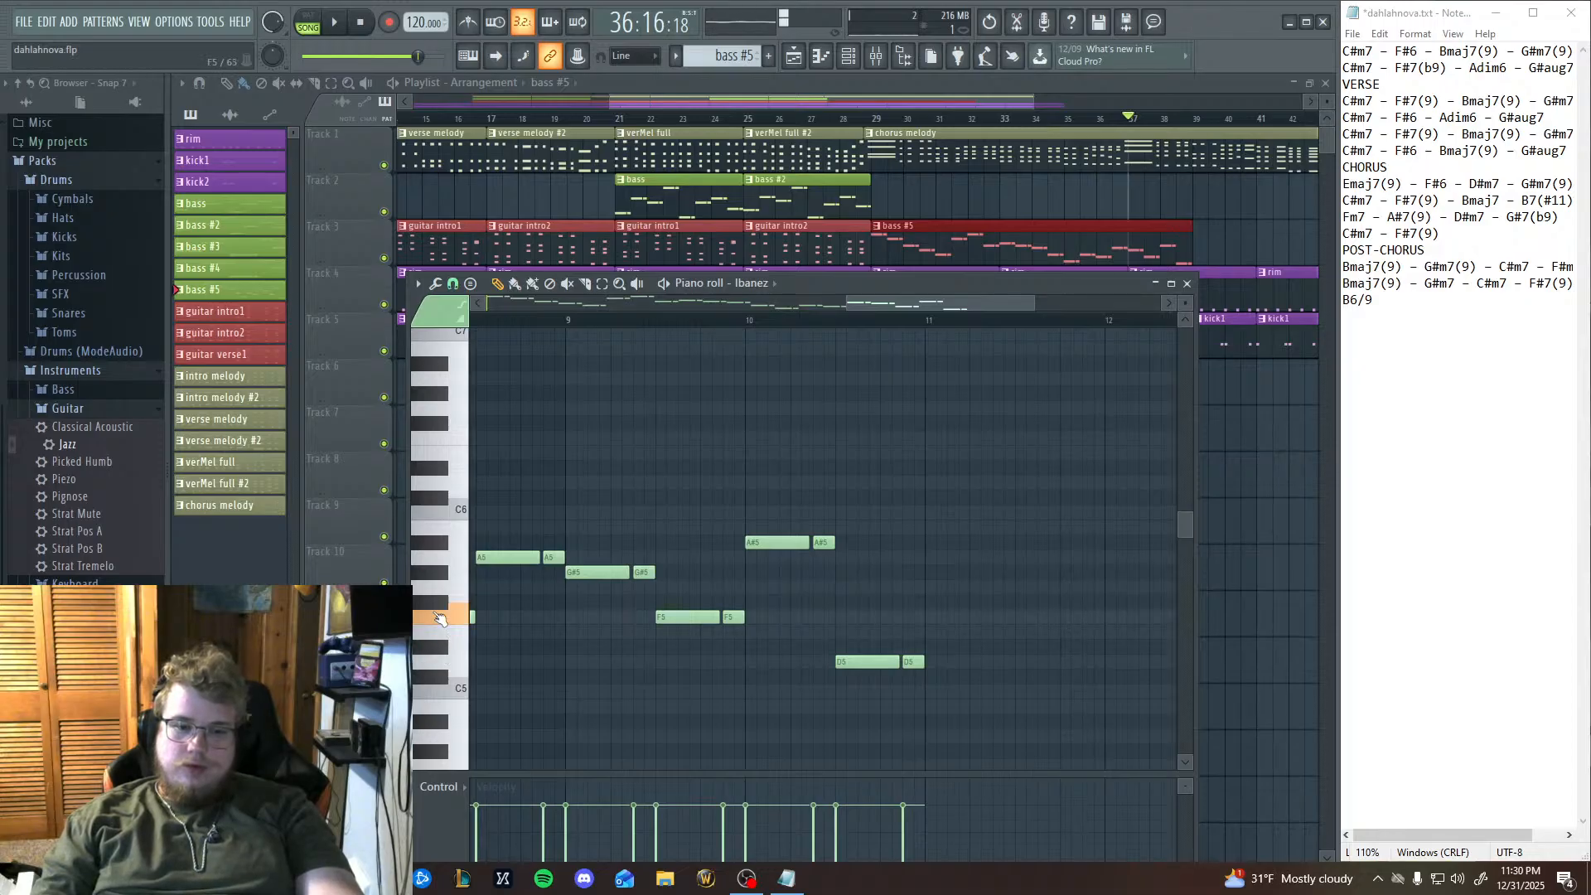
left_click(438, 594)
left_click(435, 573)
left_click(435, 573)
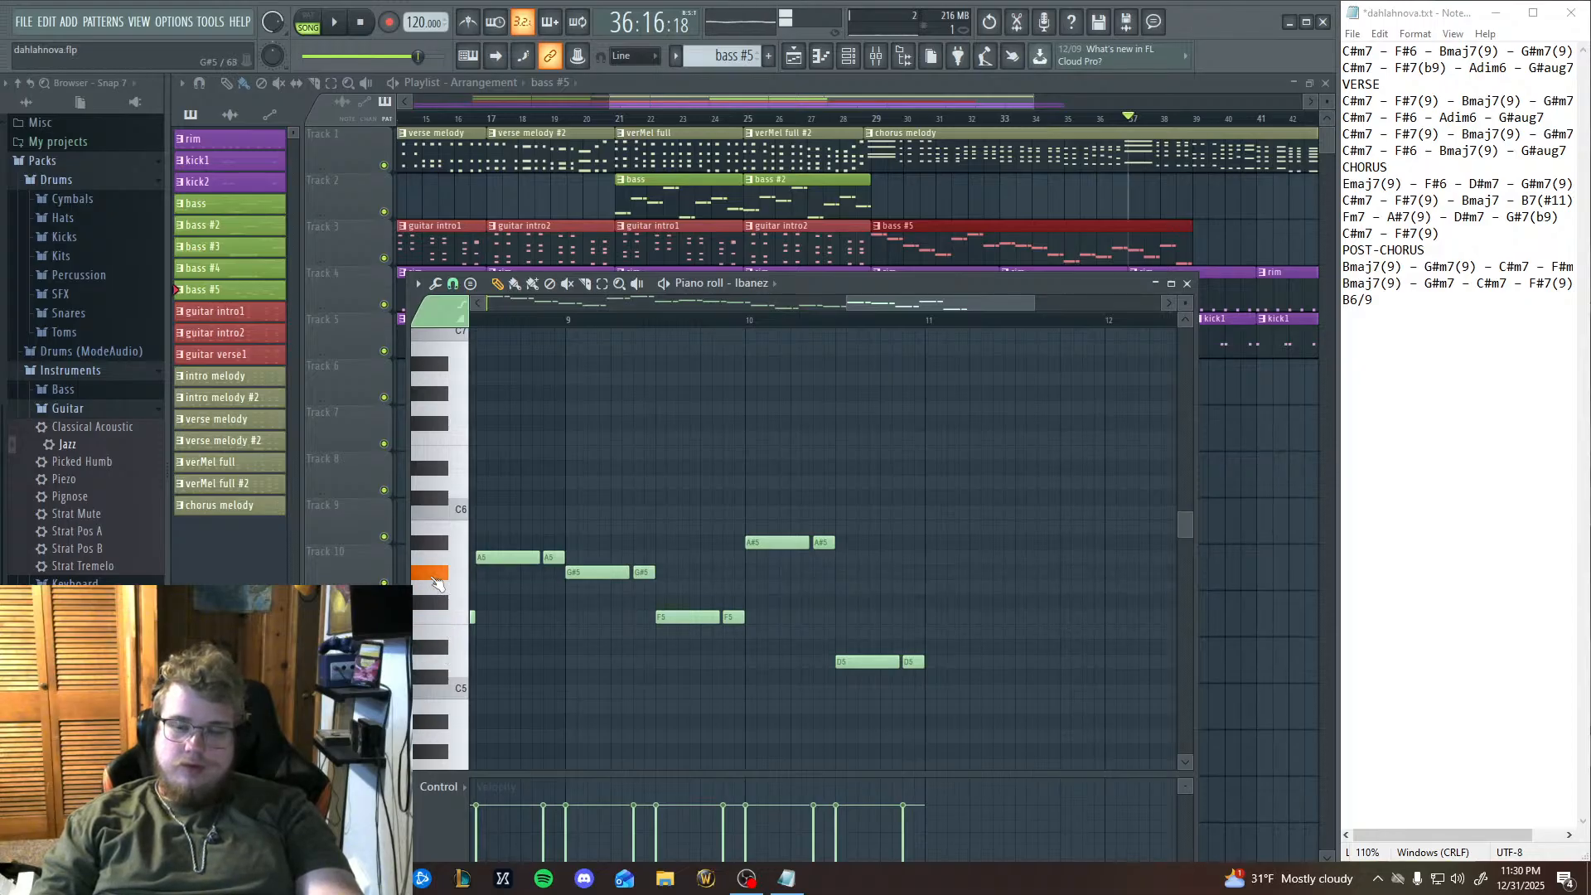
Audition repeated rising and falling runs over D#5, E5, F5, G5 and G#5 to work out the phrase for bar 11.
left_click(440, 671)
left_click(448, 635)
left_click(441, 646)
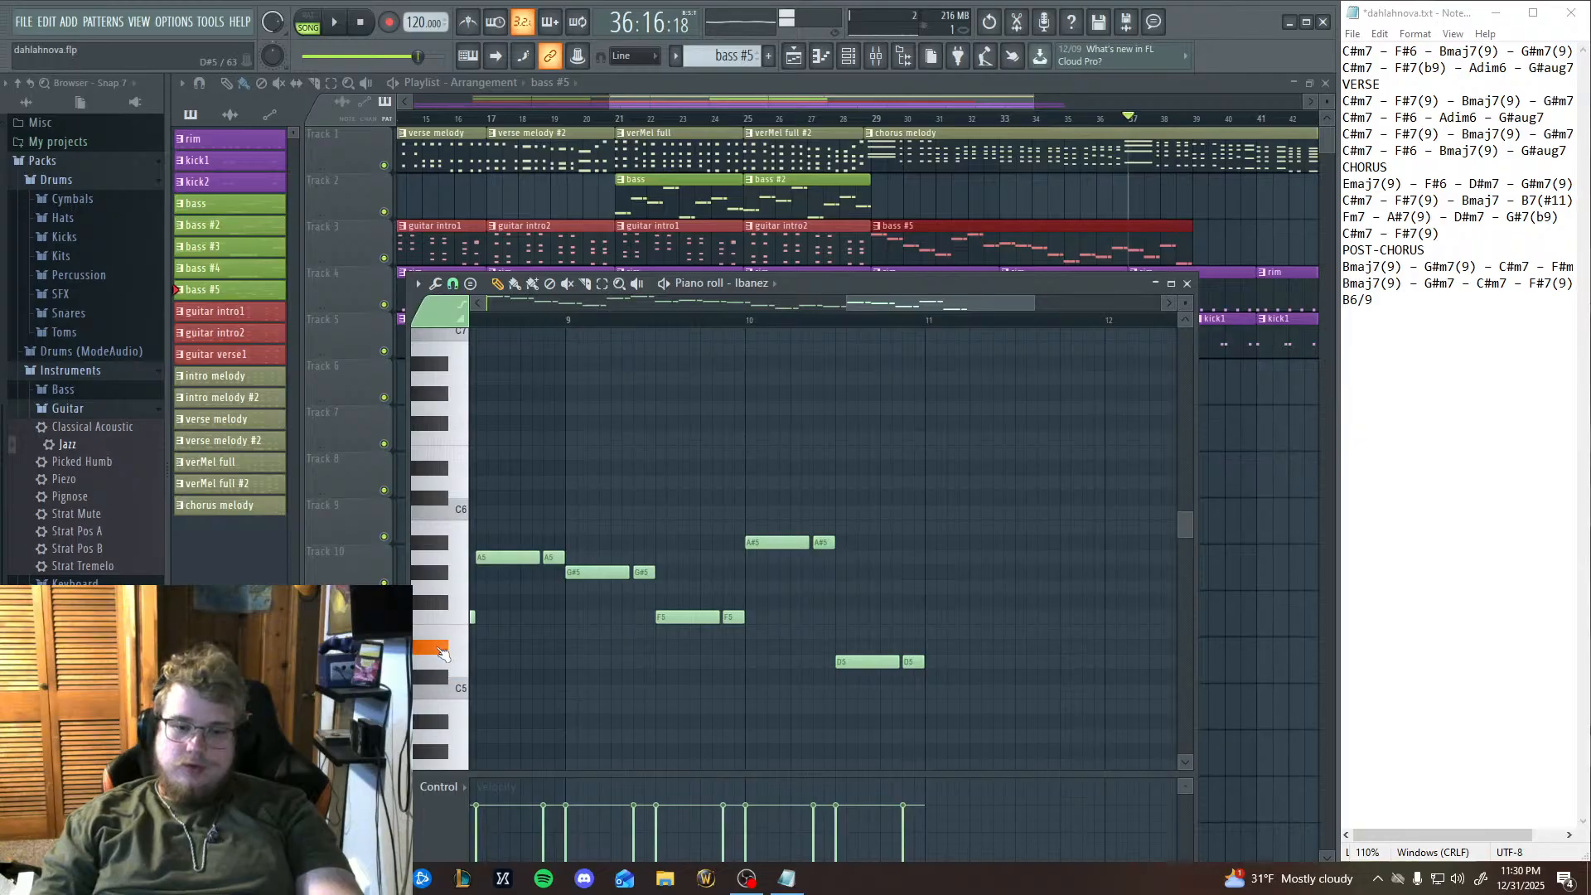
left_click(448, 635)
left_click(456, 619)
left_click(460, 598)
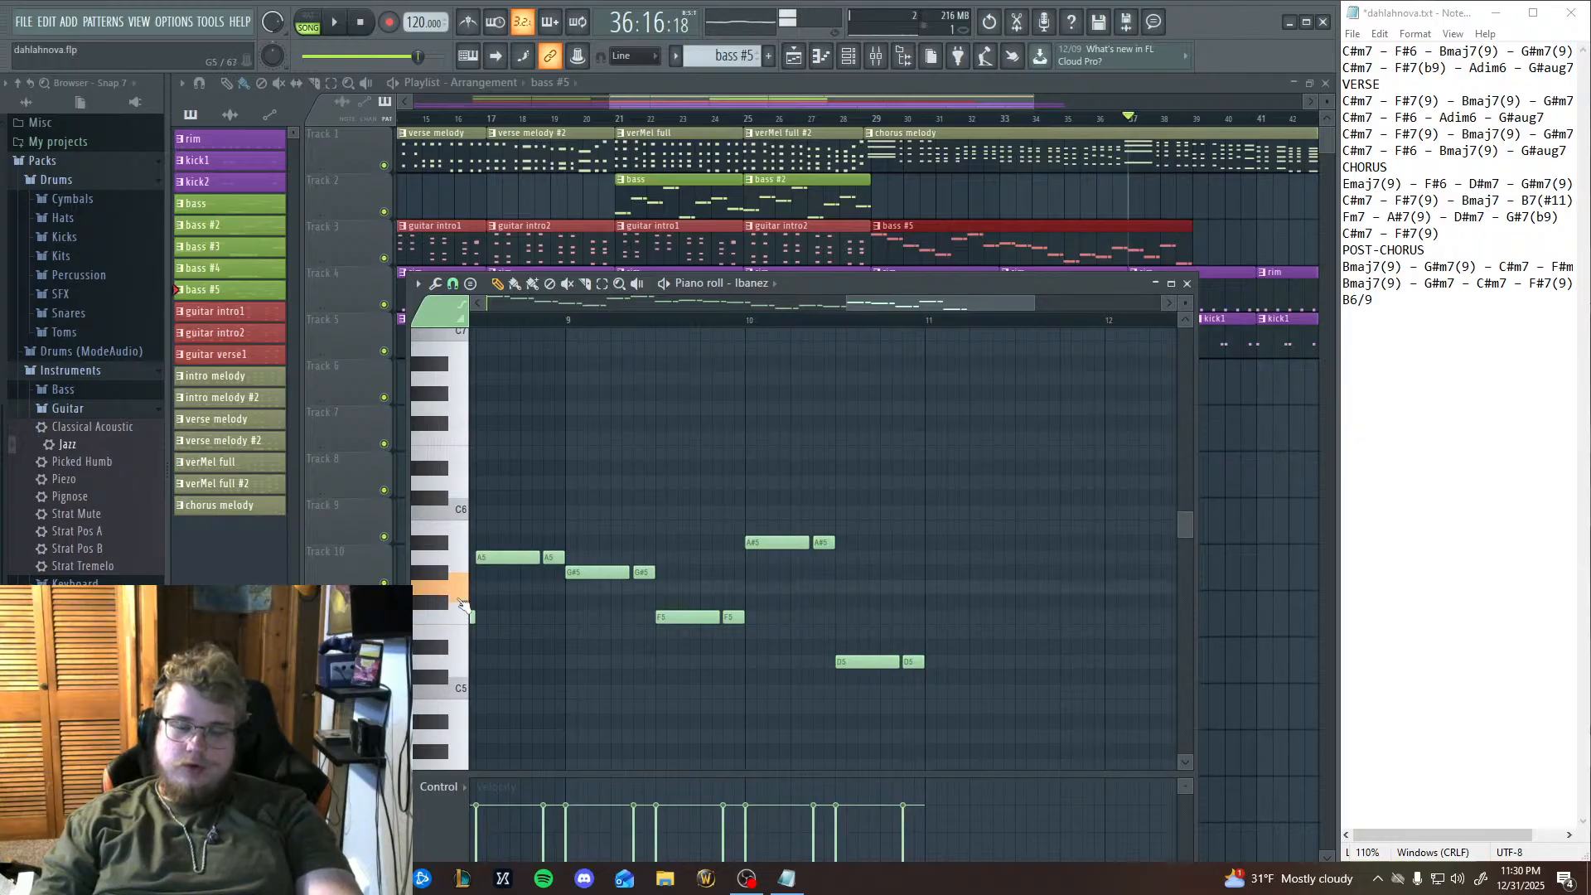
left_click(444, 644)
left_click(451, 634)
left_click(456, 618)
left_click(459, 601)
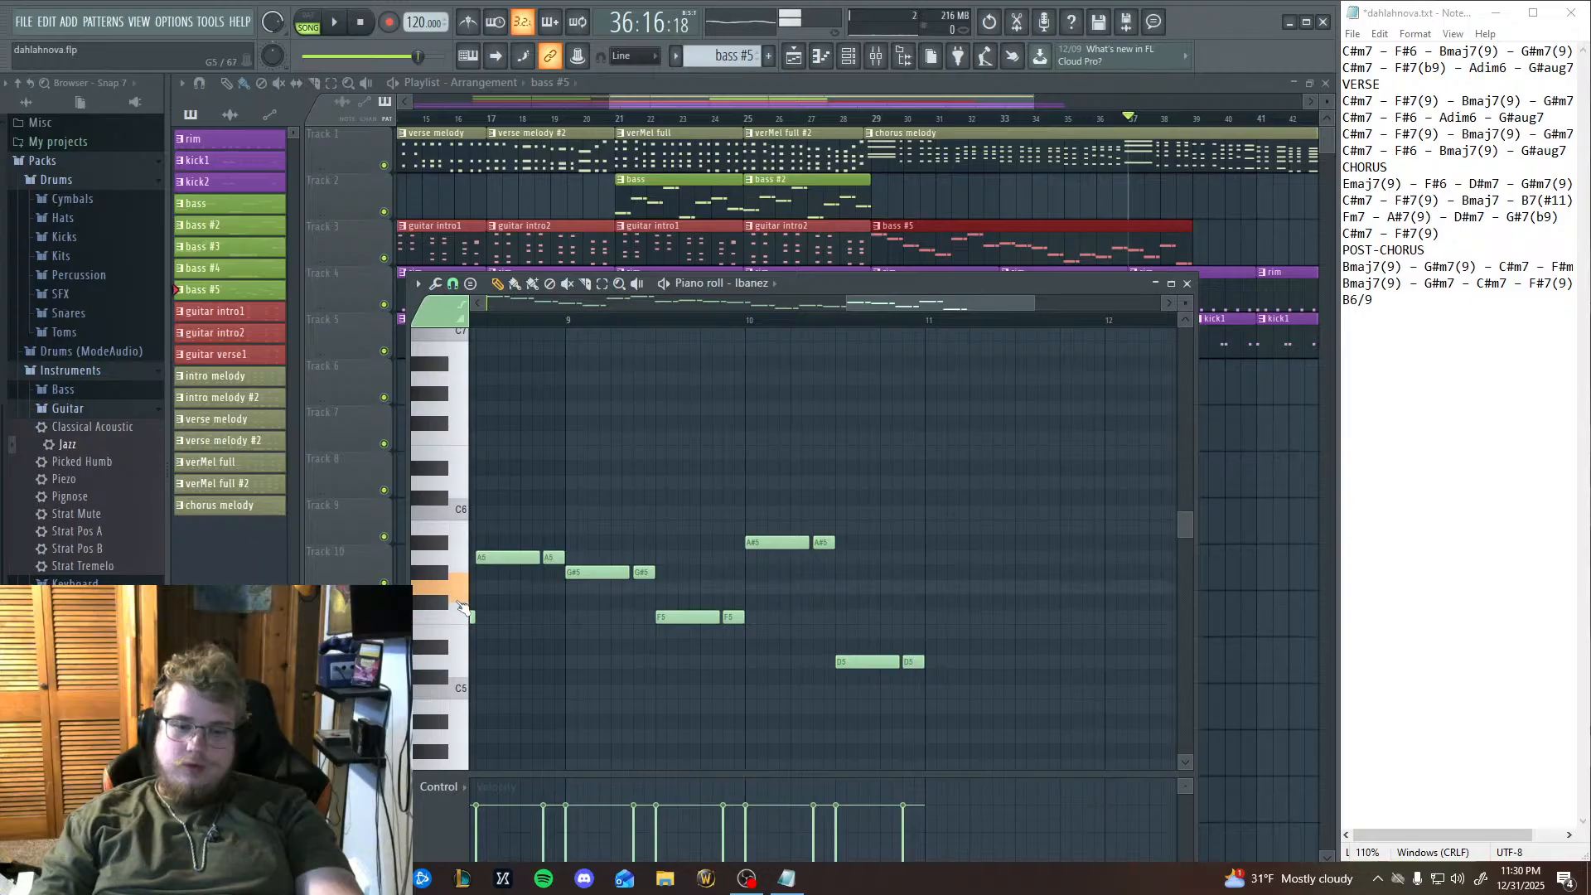
left_click(443, 574)
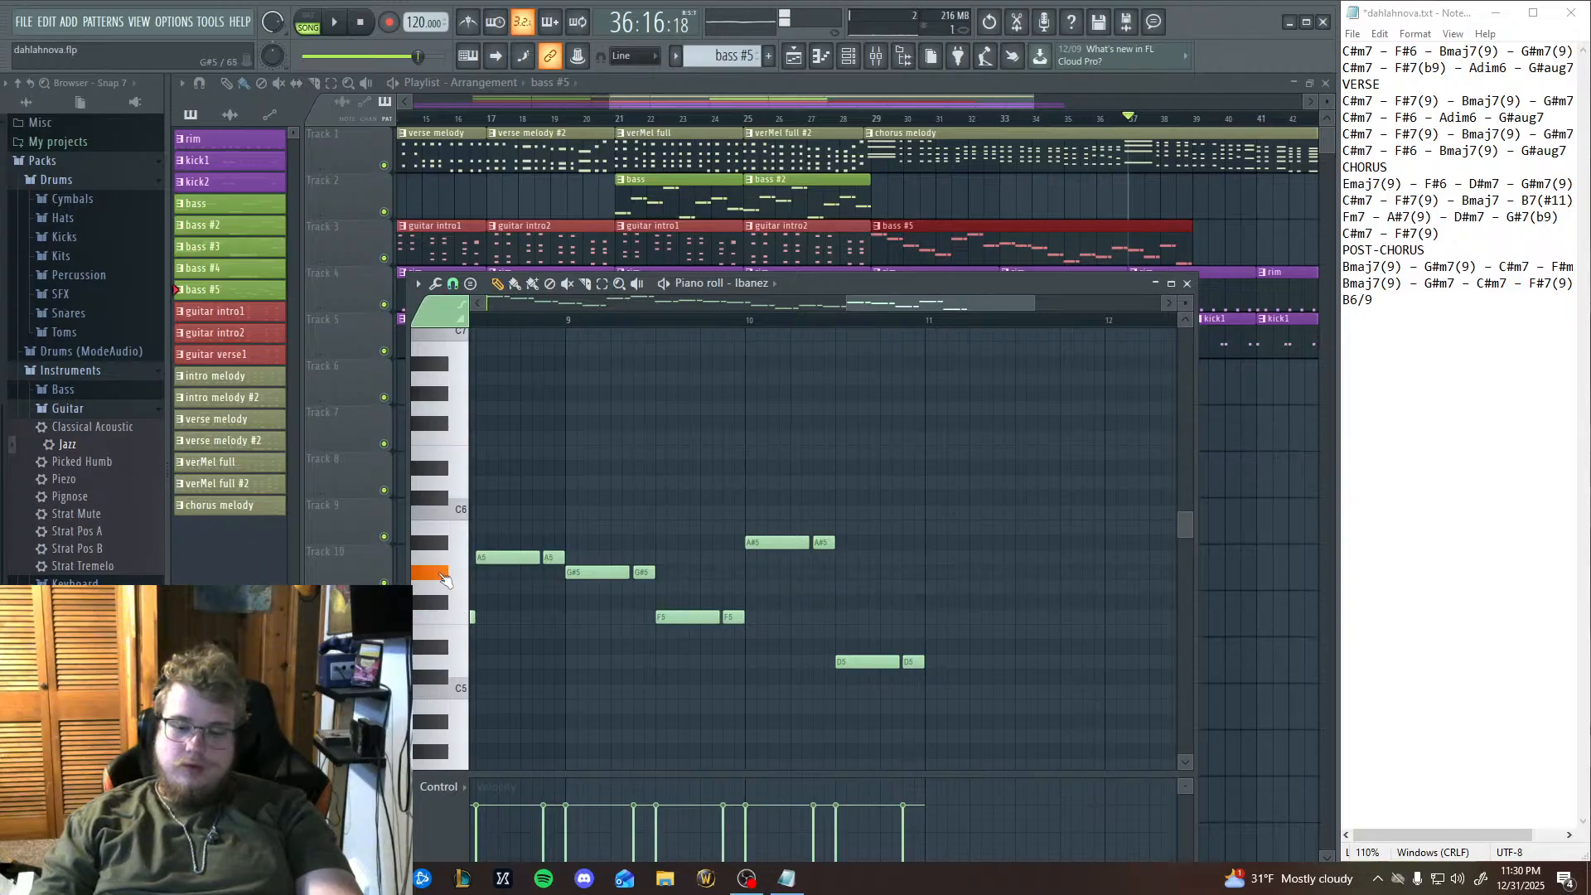
left_click(456, 593)
left_click(454, 633)
left_click(443, 649)
left_click(452, 635)
left_click(457, 620)
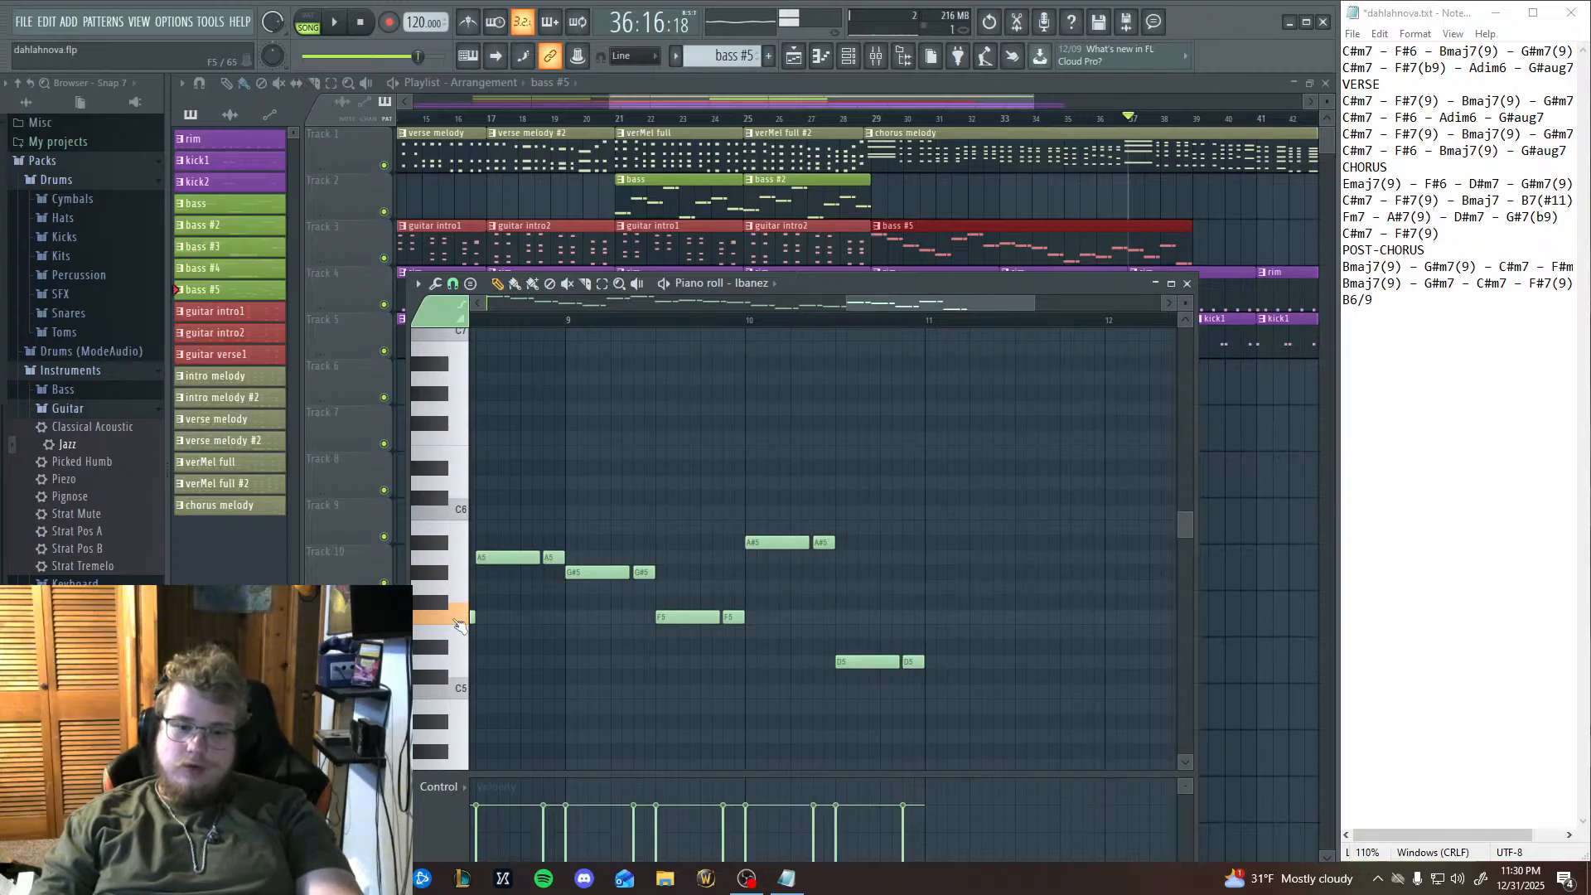
left_click(446, 574)
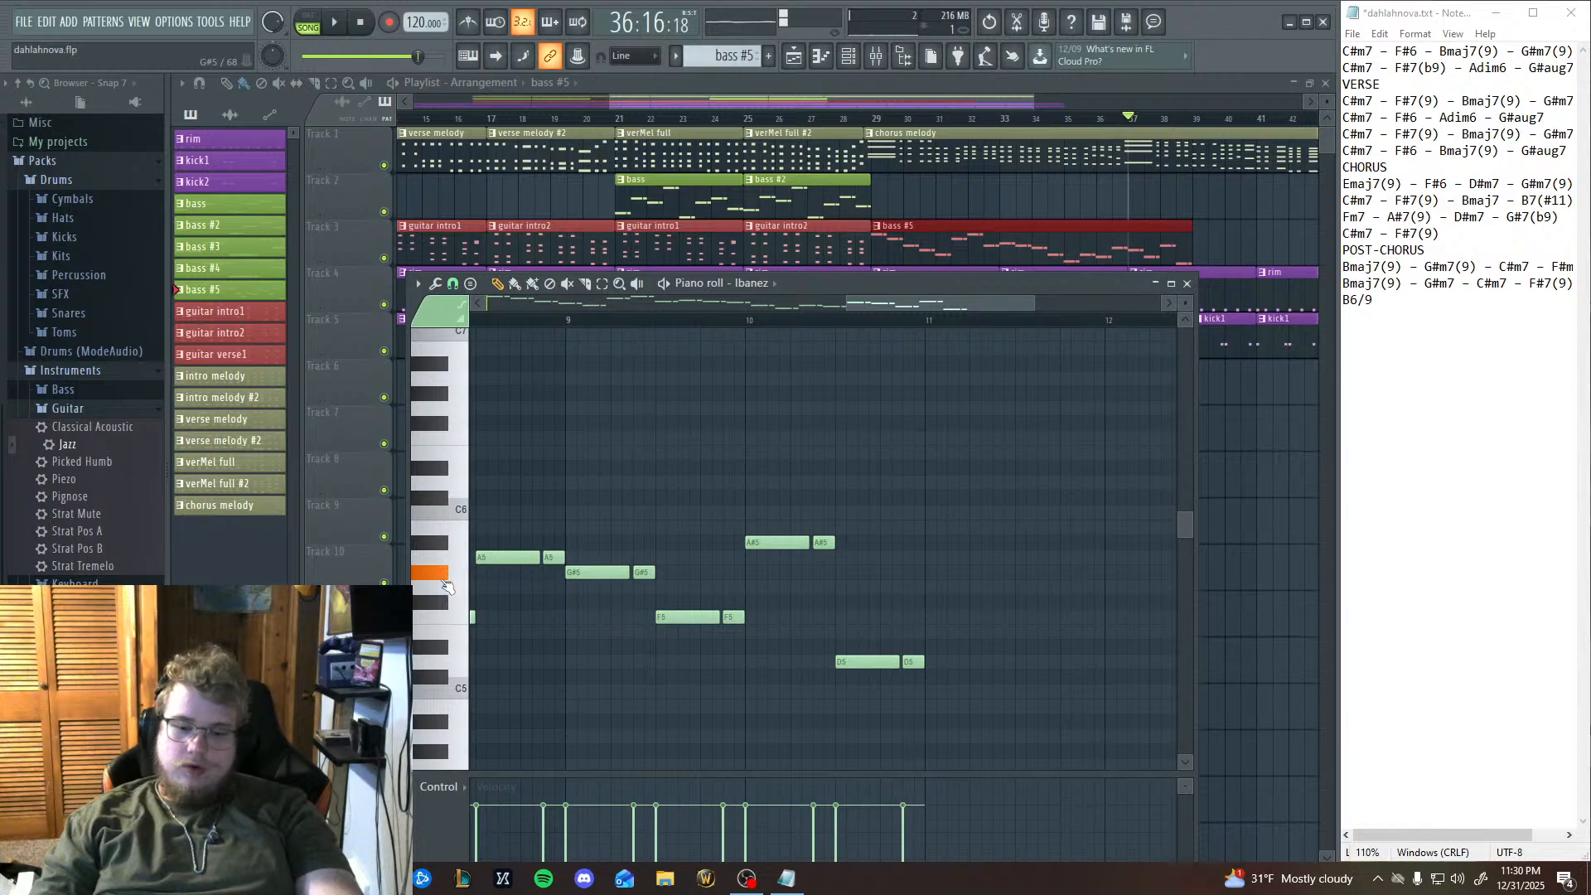
left_click(452, 589)
left_click(456, 619)
left_click(443, 649)
left_click(453, 634)
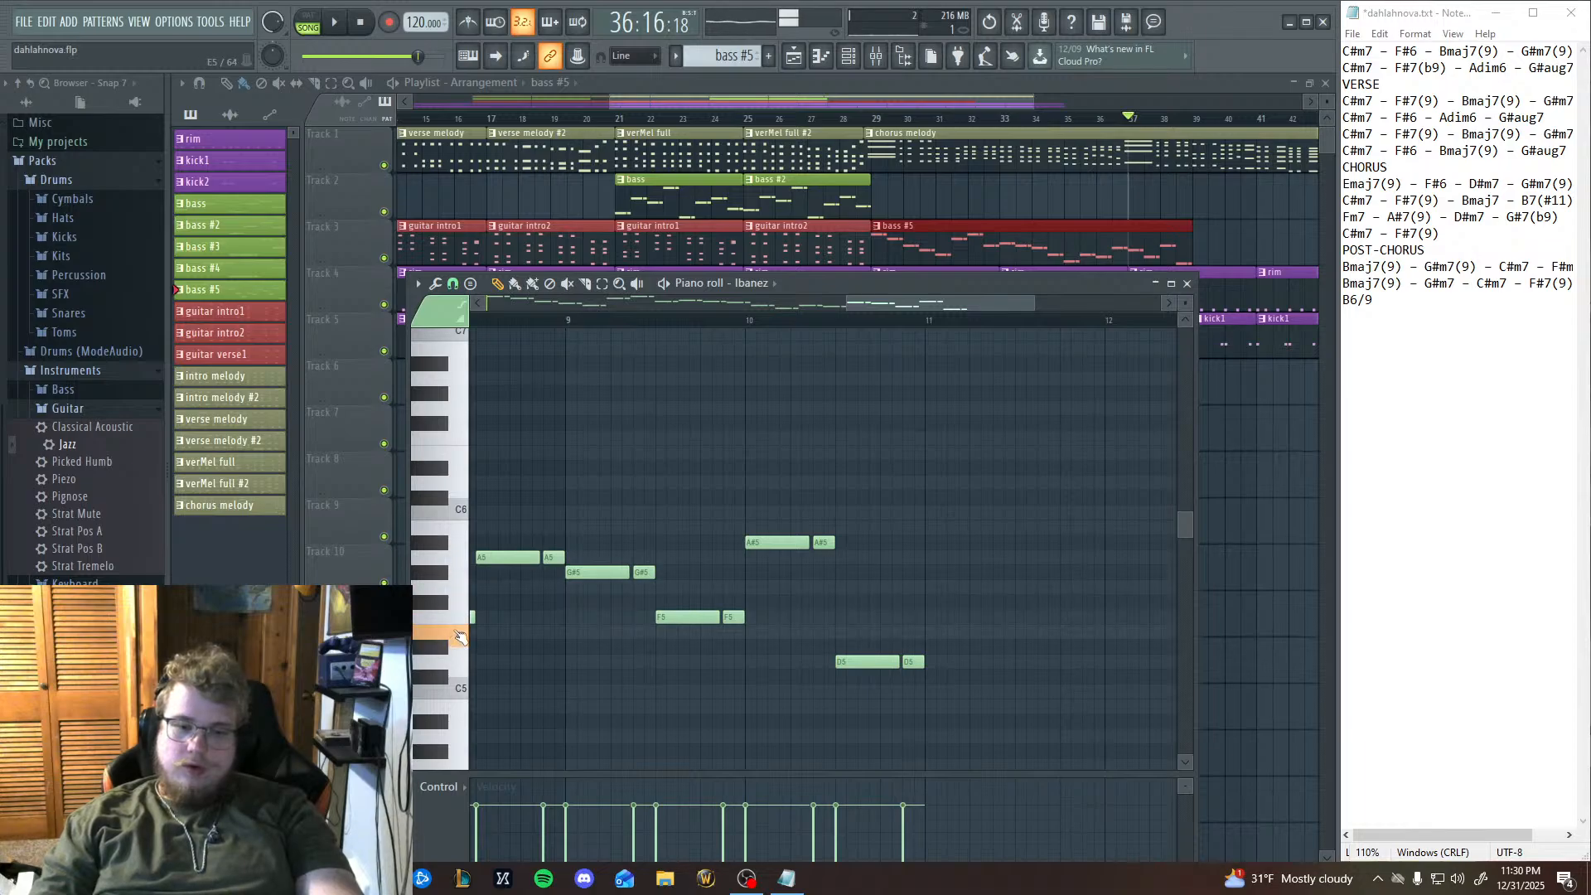
left_click(456, 619)
left_click(450, 590)
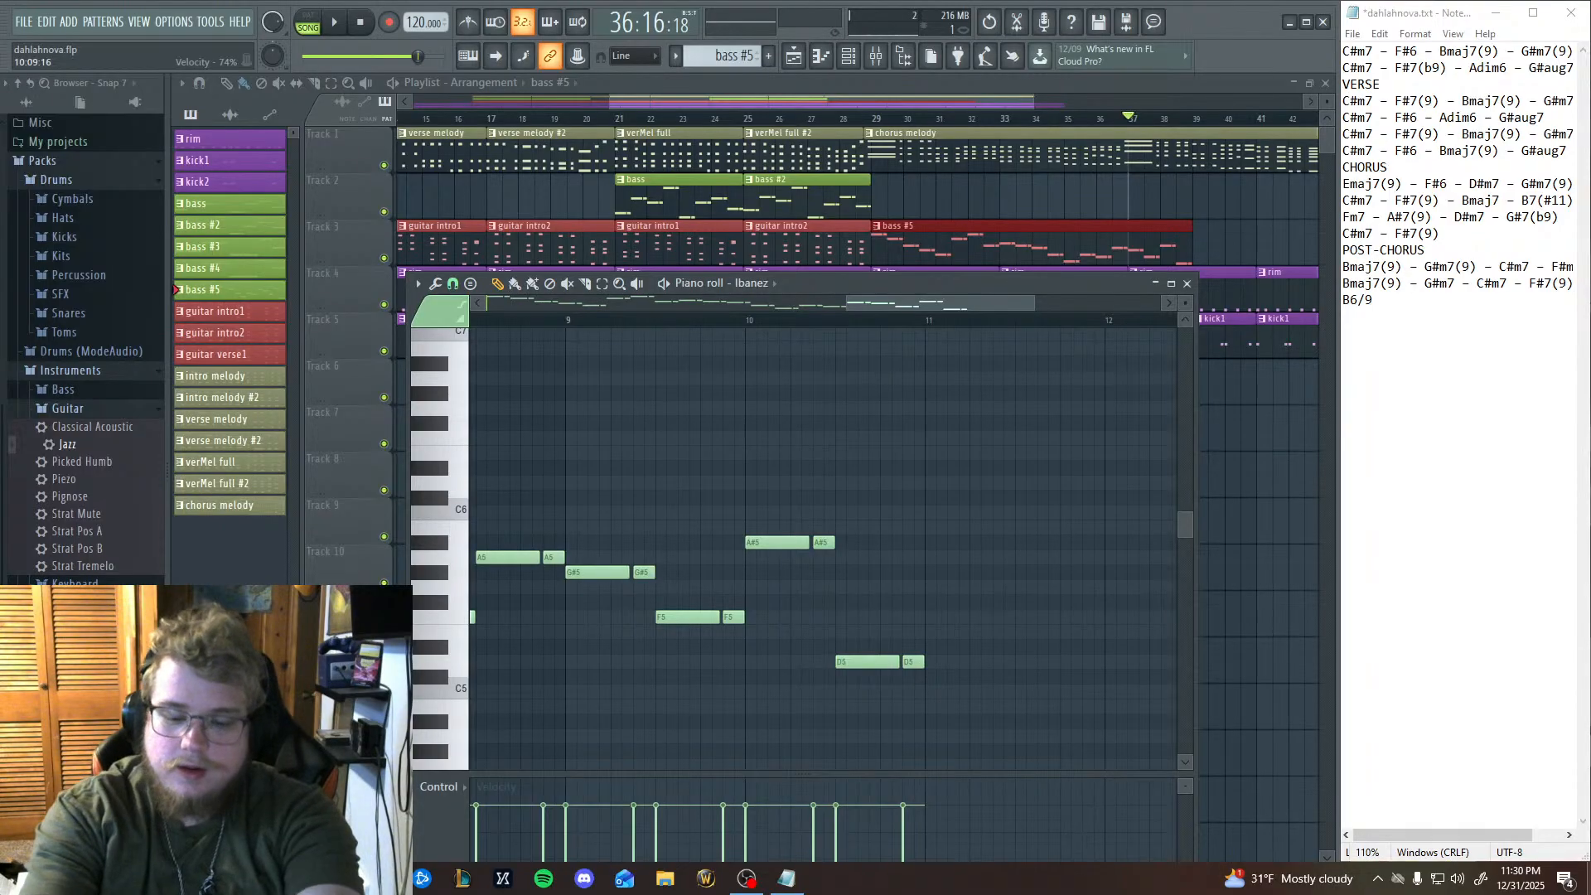
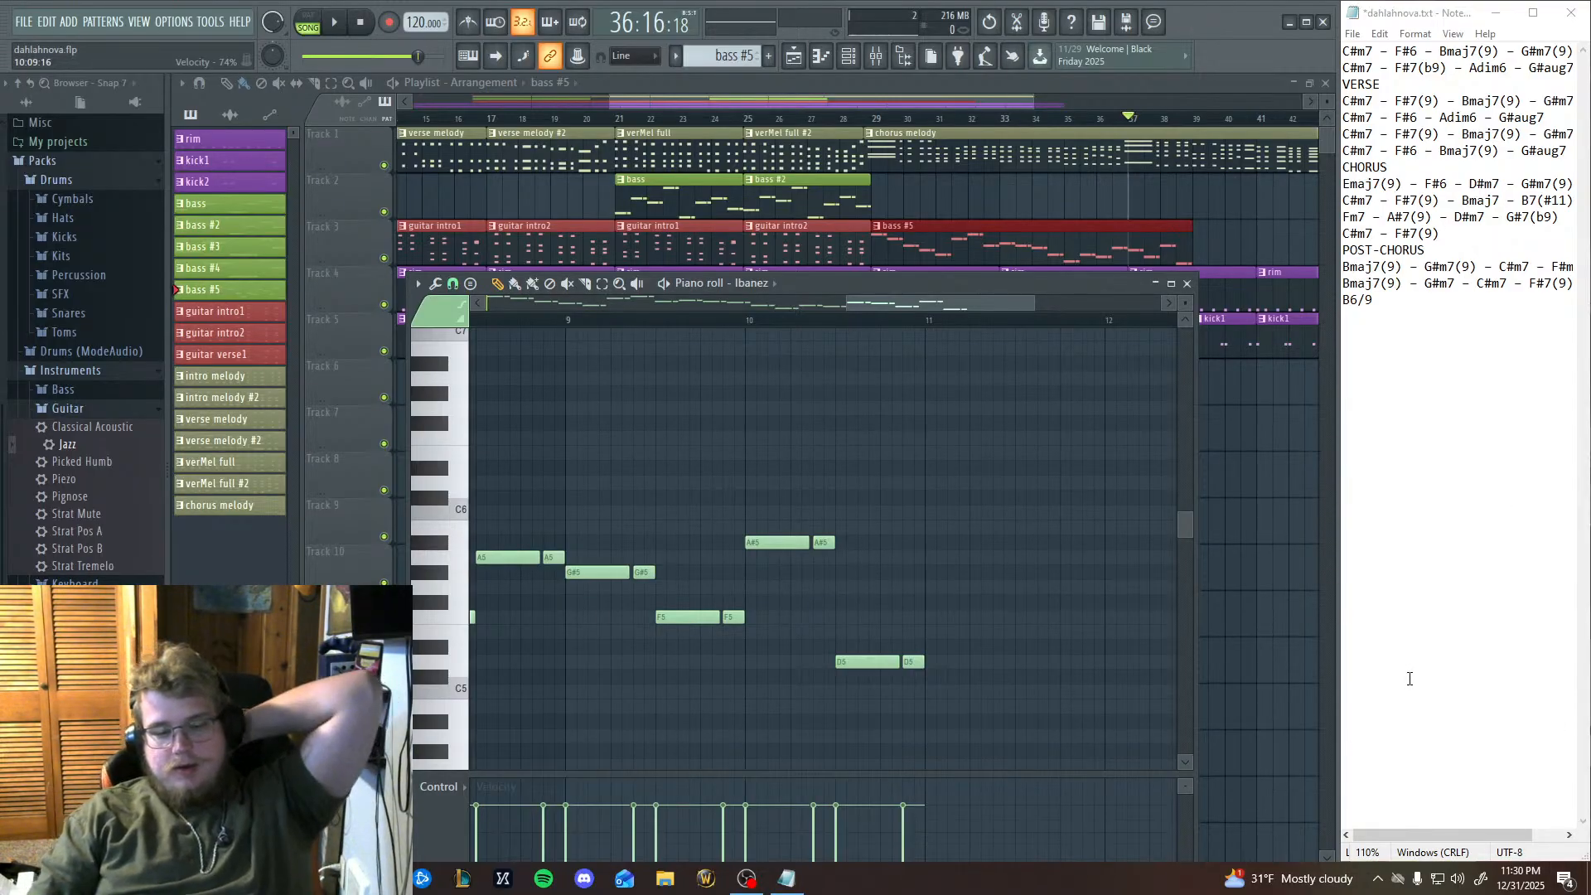
Audition the A#5, C#5 and D5 keys, and replay the bass line through the end of bar 10.
left_click(442, 545)
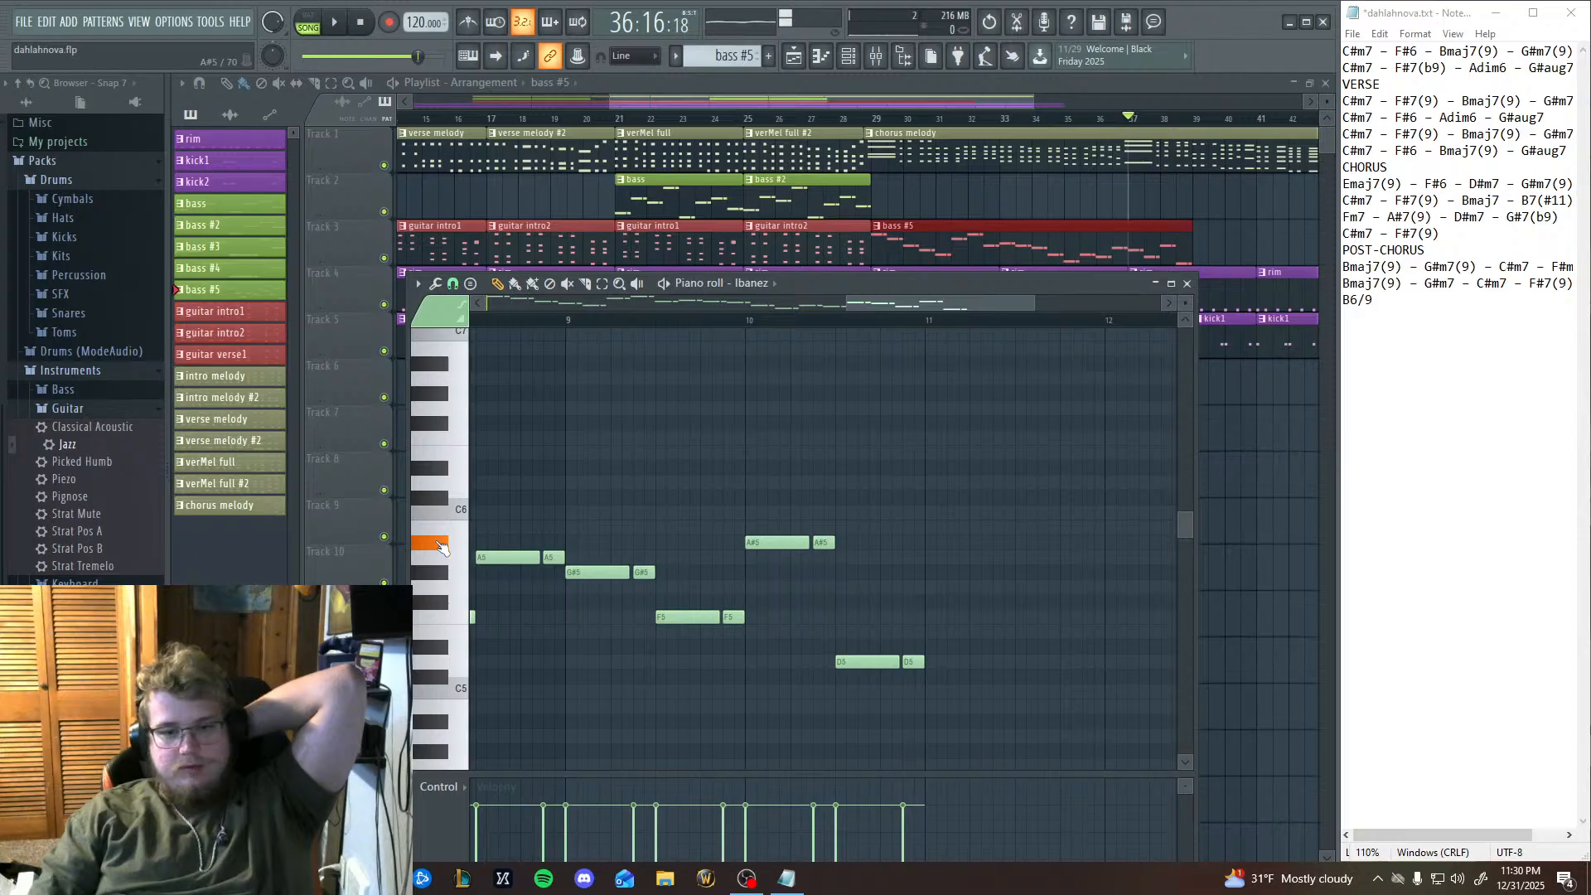
left_click(440, 678)
left_click(438, 663)
left_click(436, 663)
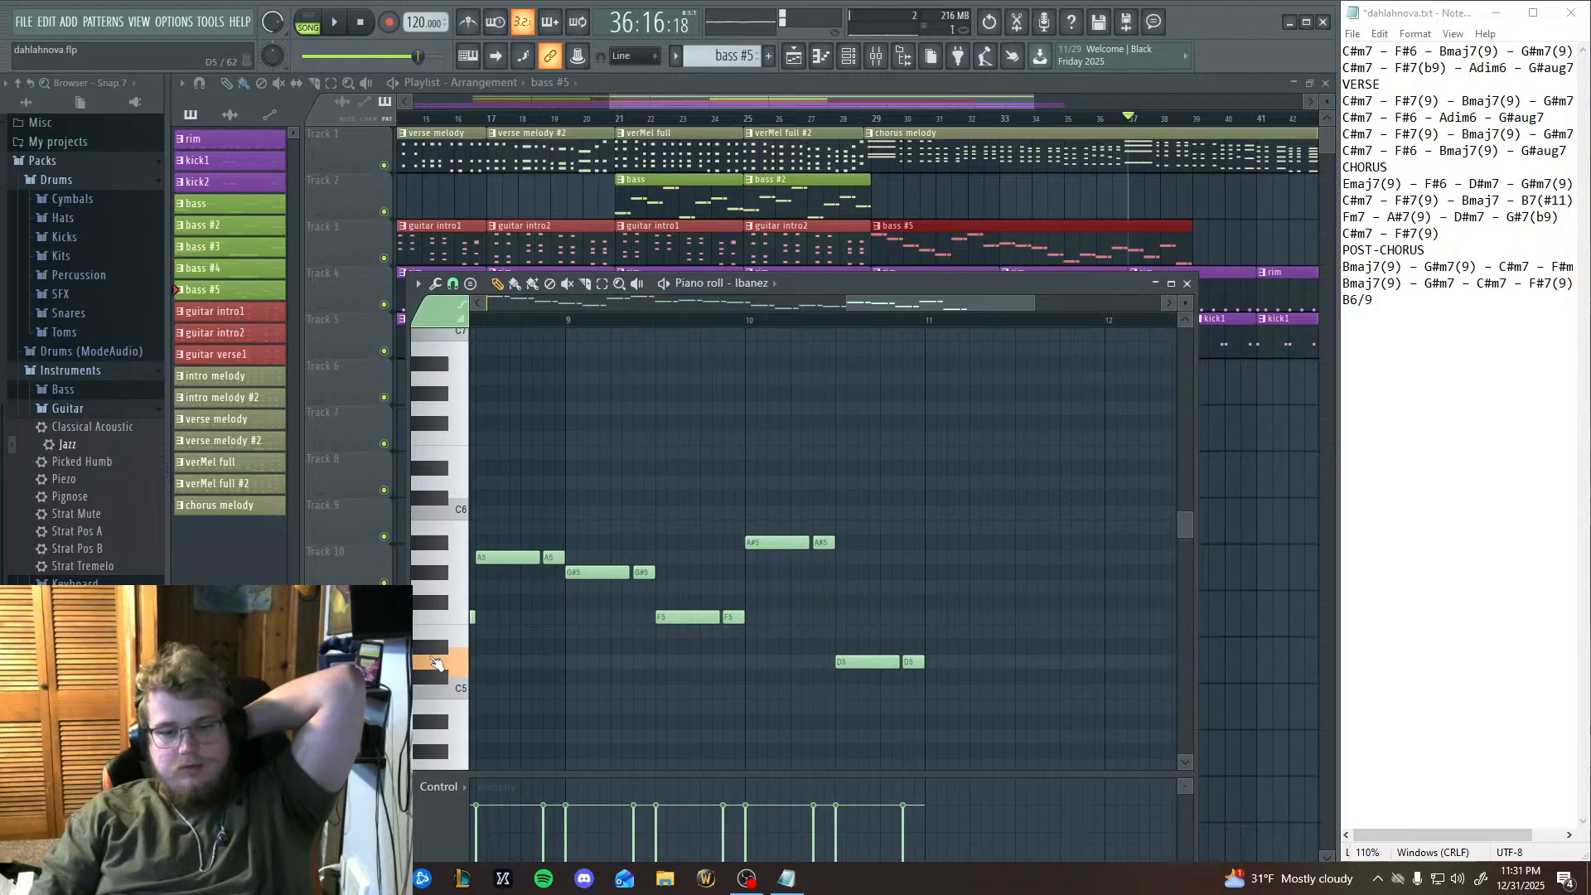
left_click(436, 663)
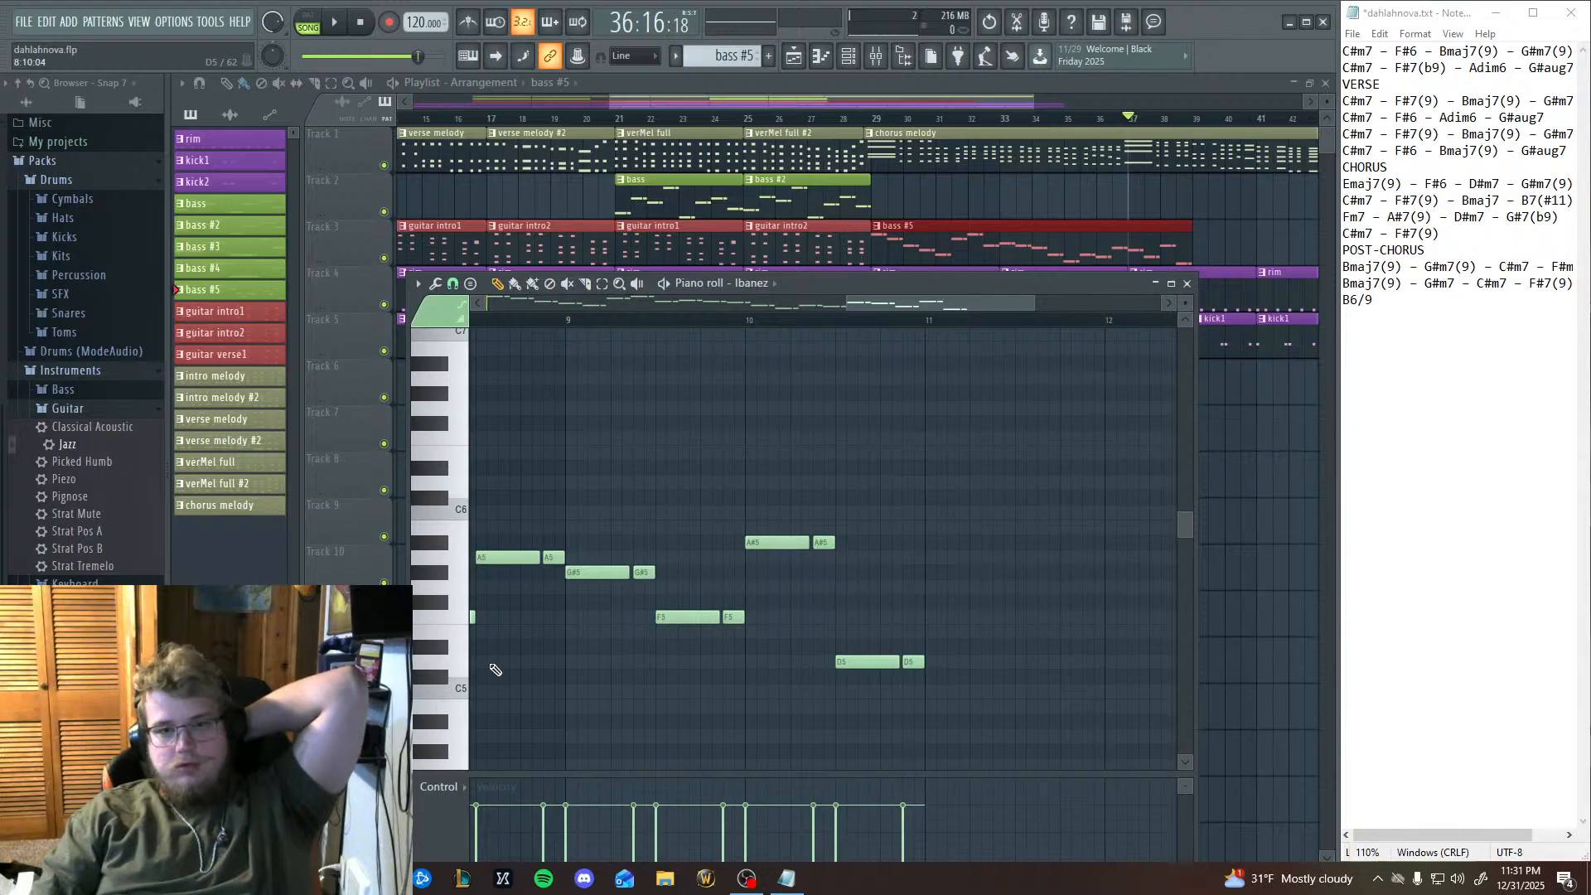
left_click(335, 25)
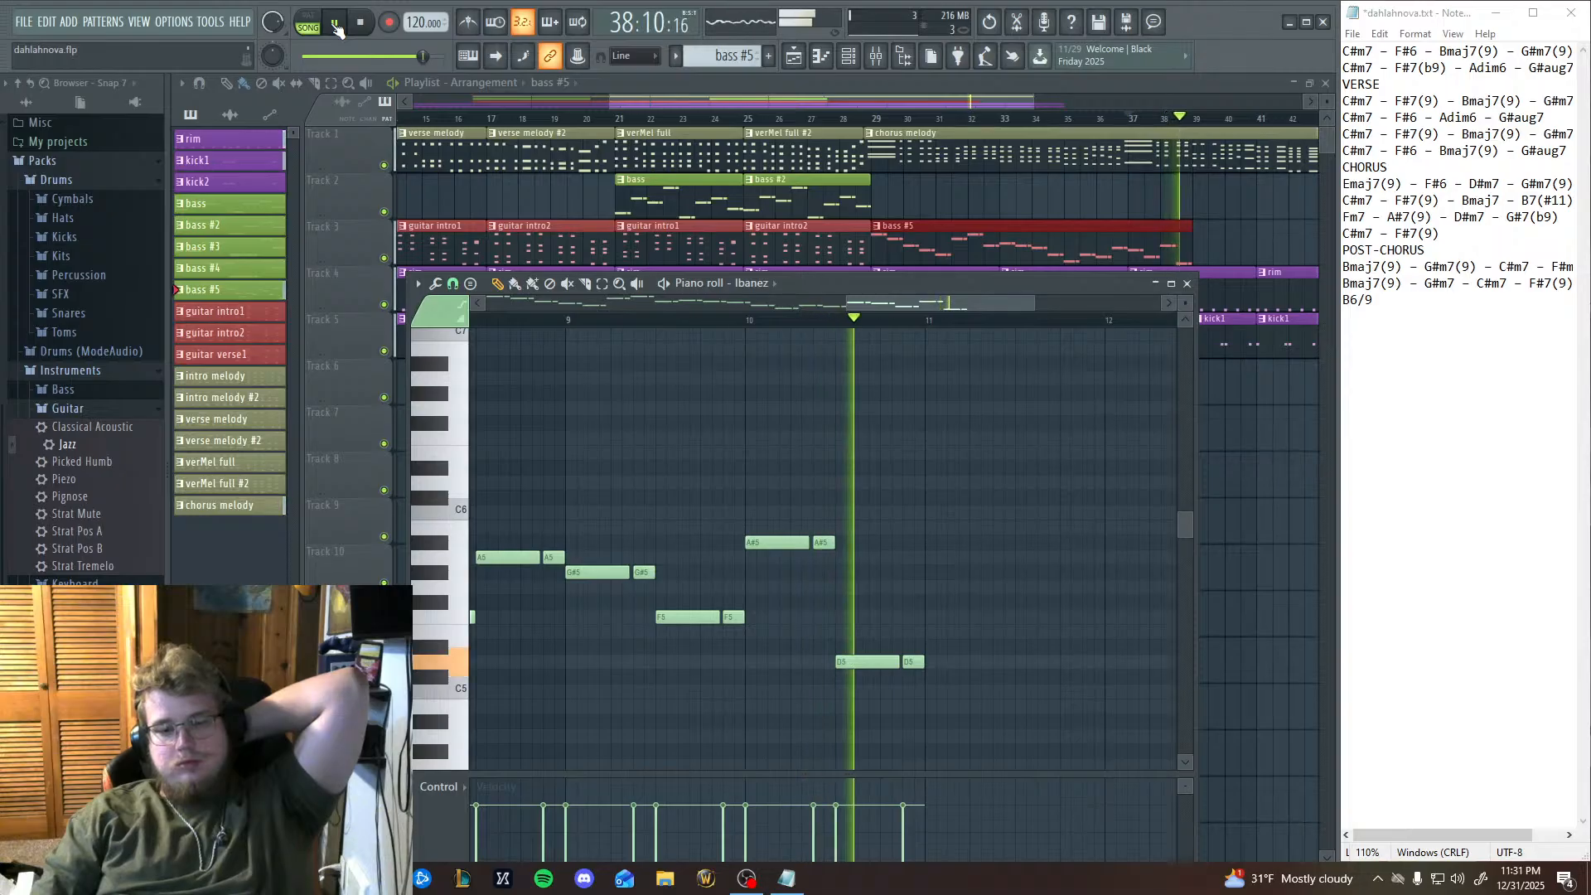
left_click(336, 25)
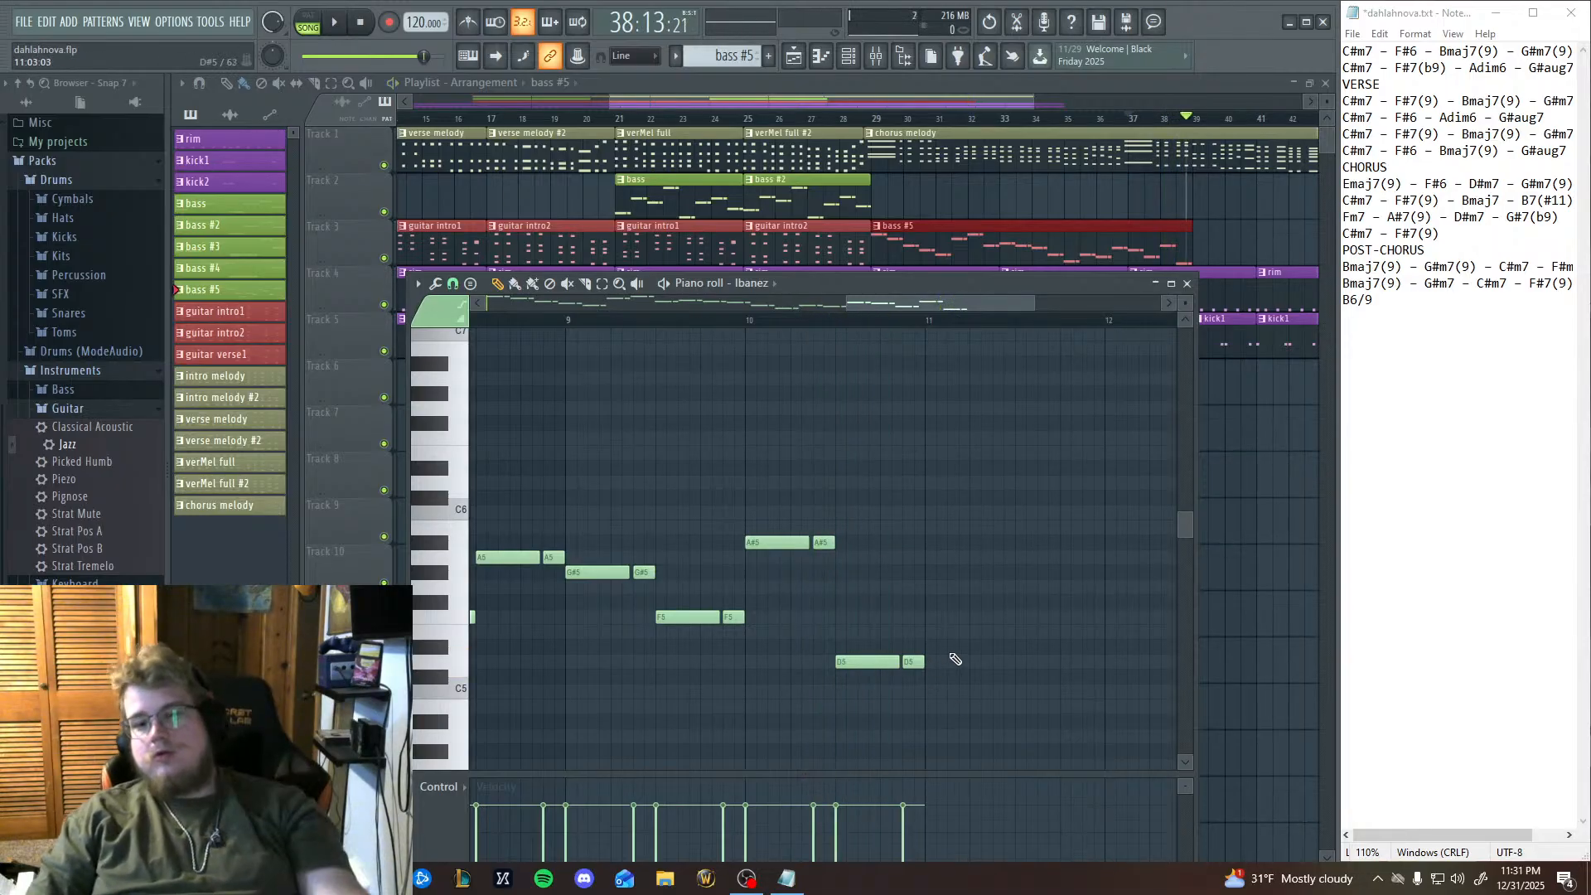
Audition the piano-roll keys between C#5 and F#5 to choose the pitches for bar 11.
left_click(457, 663)
left_click(448, 670)
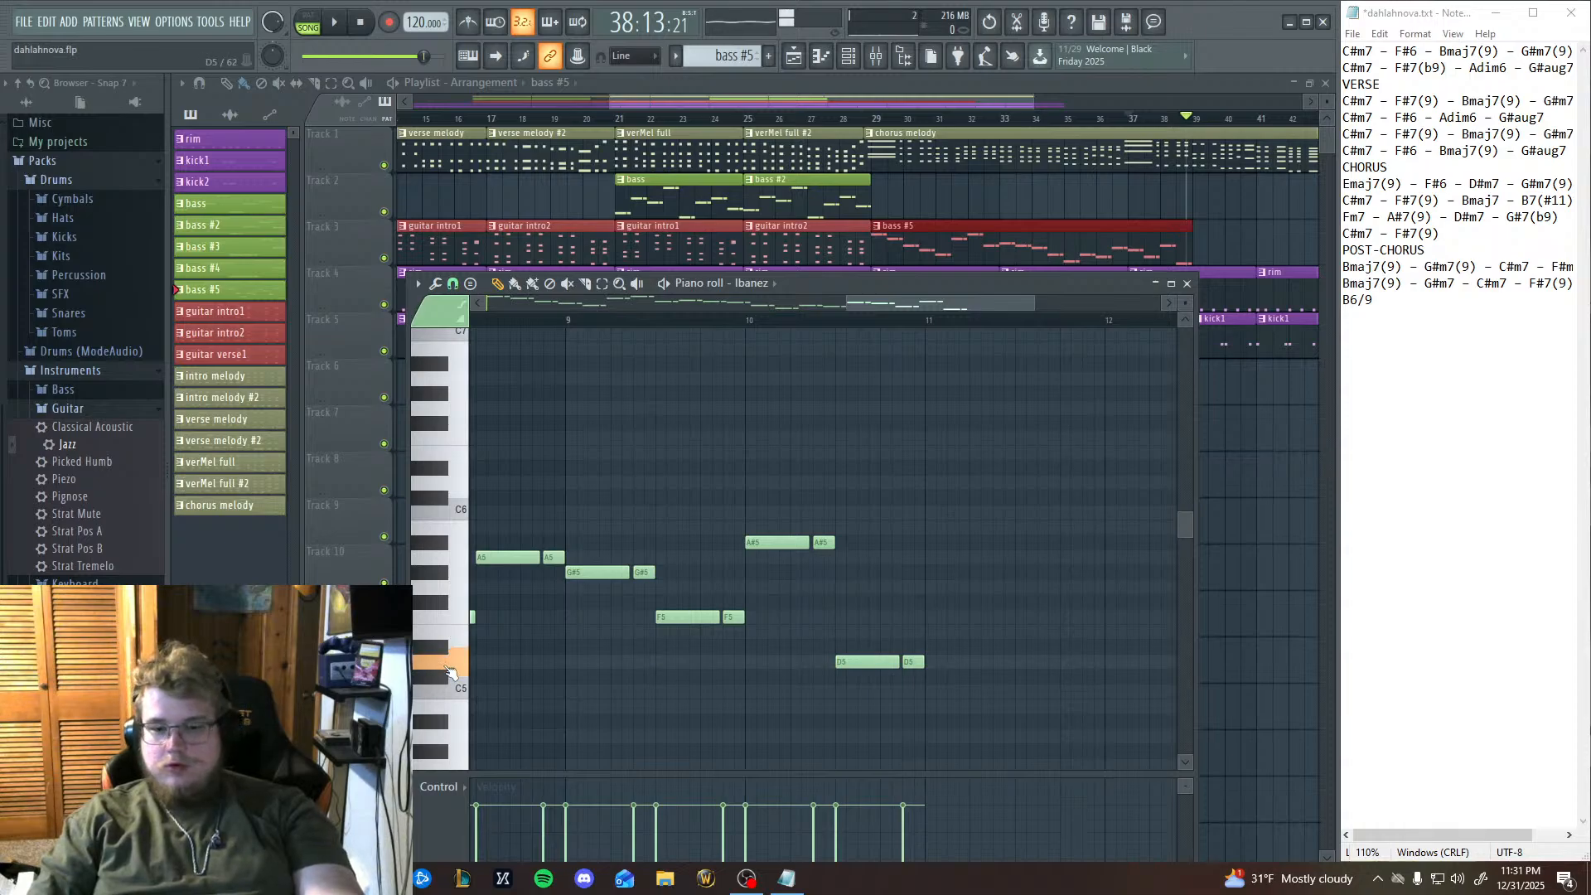
left_click(438, 685)
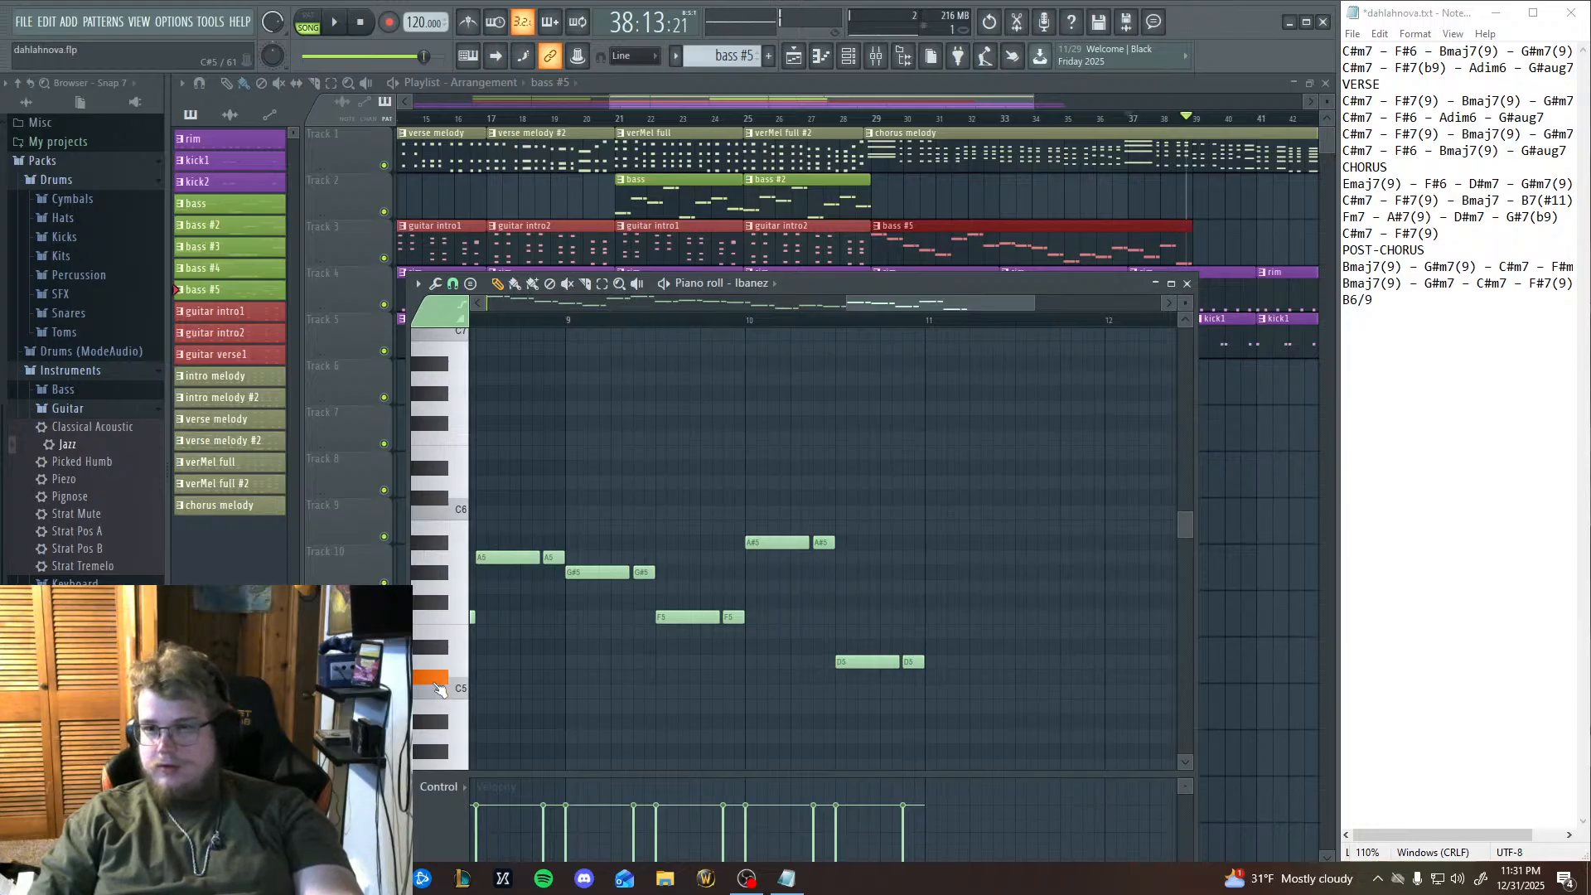
left_click(444, 651)
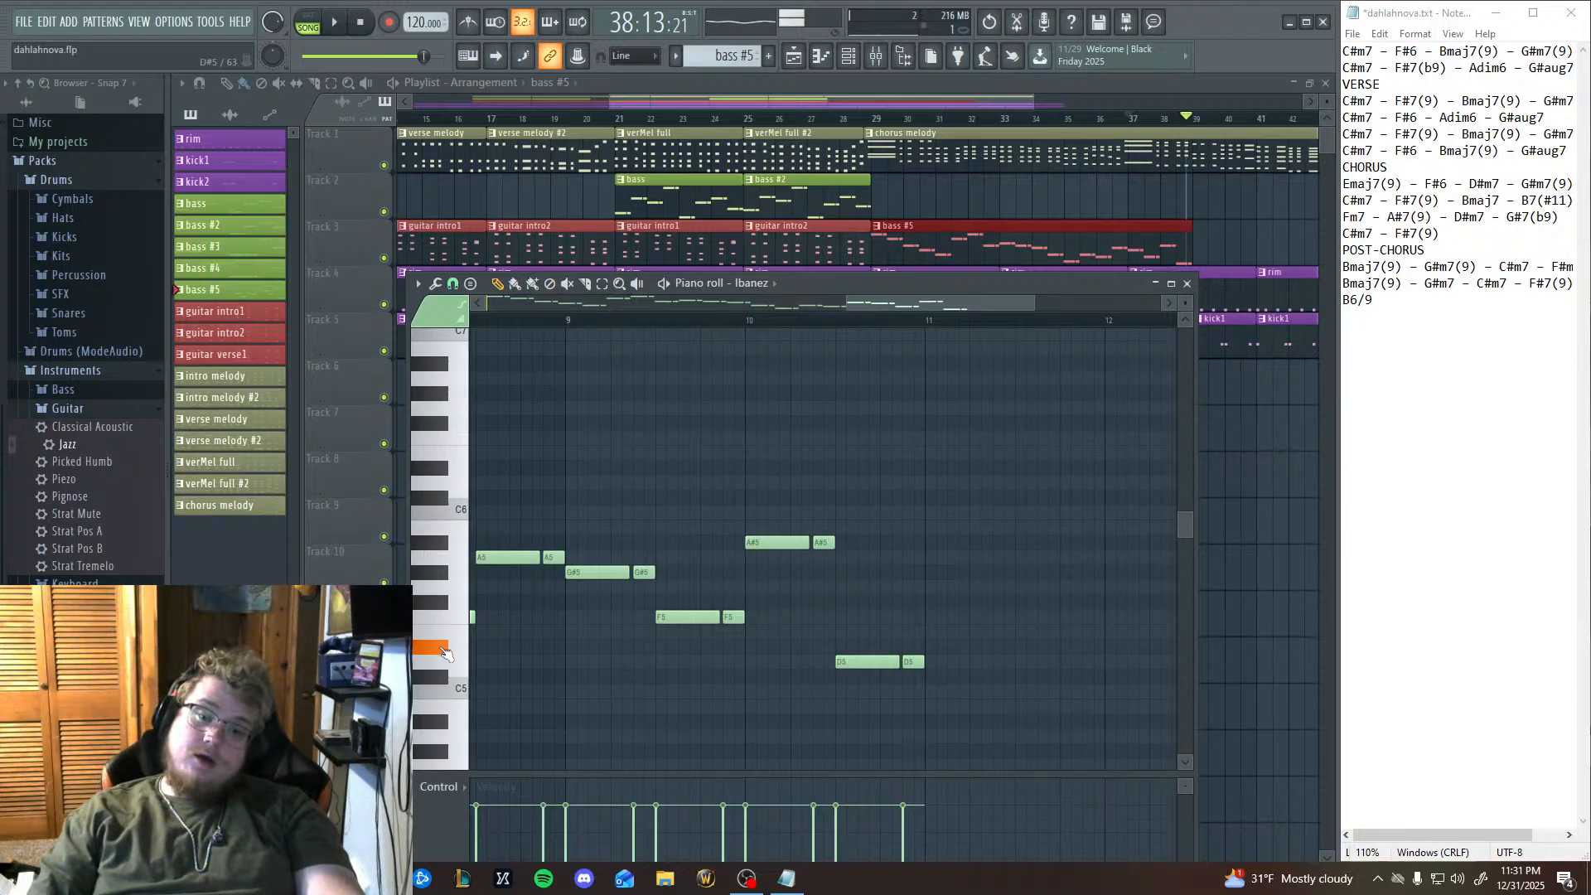
left_click(437, 627)
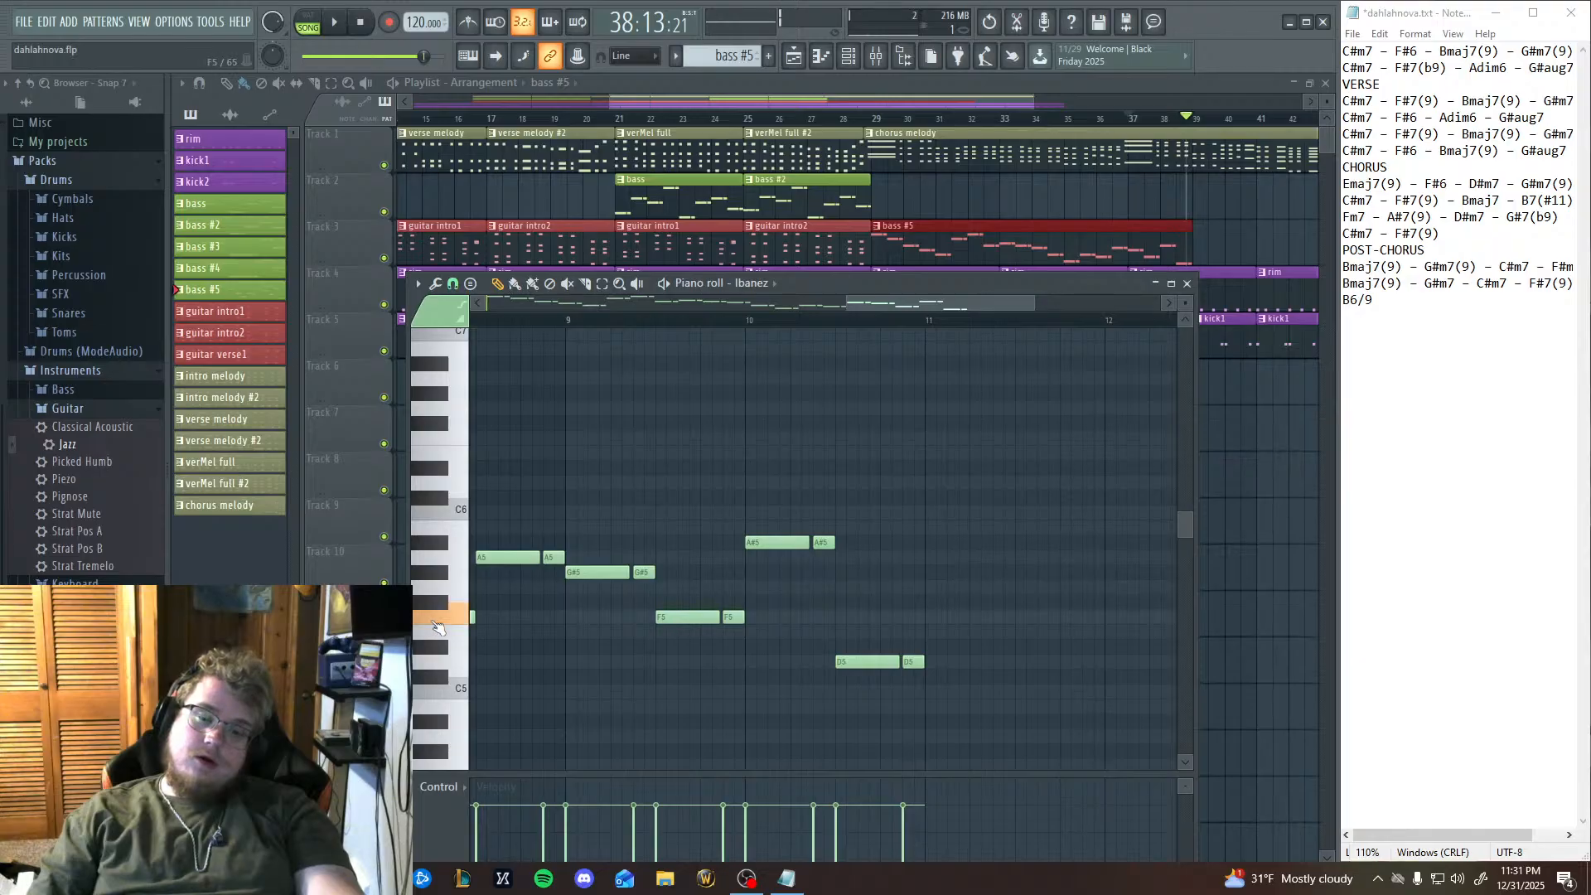
left_click(439, 649)
left_click(447, 620)
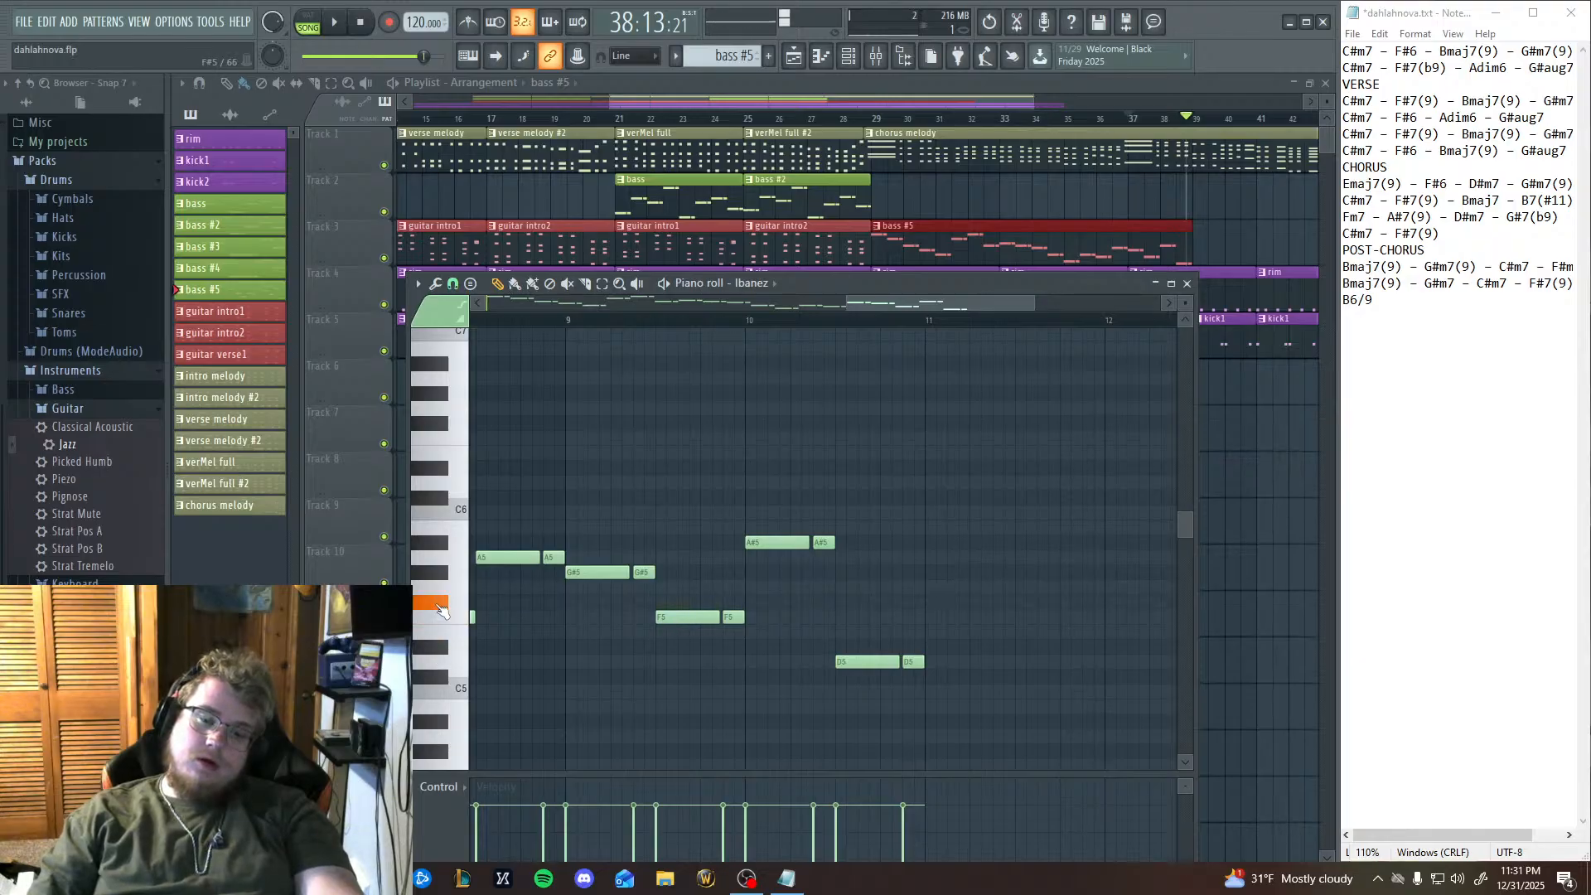
left_click(444, 647)
left_click(438, 611)
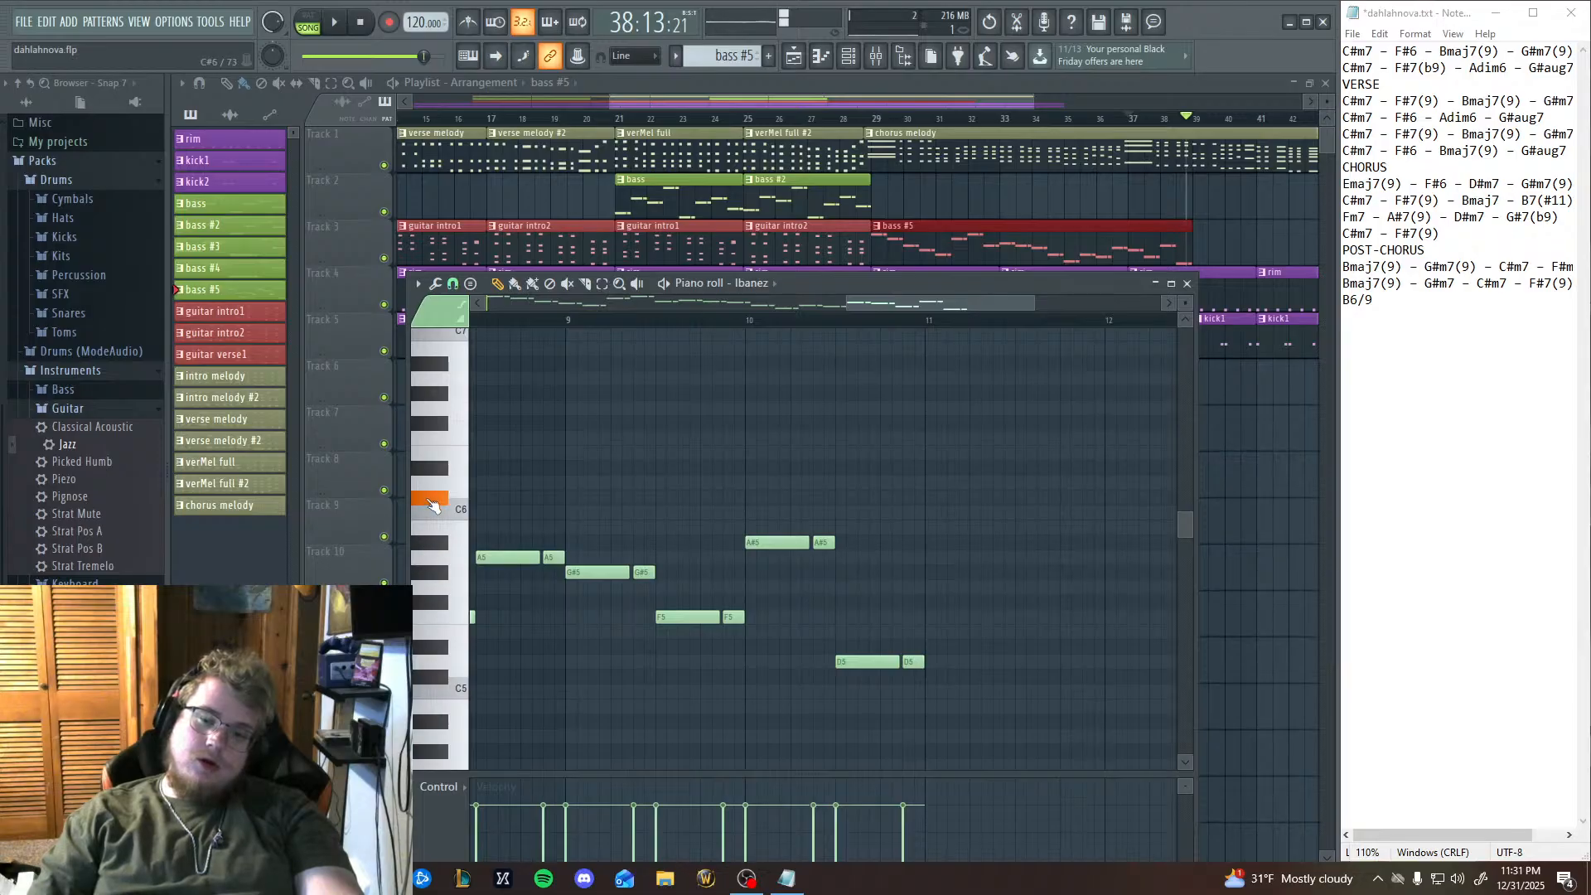
Paste the long-short note pair at the start of bar 11 on C#5 and replay from bar 9 to check it.
key("ctrl+v")
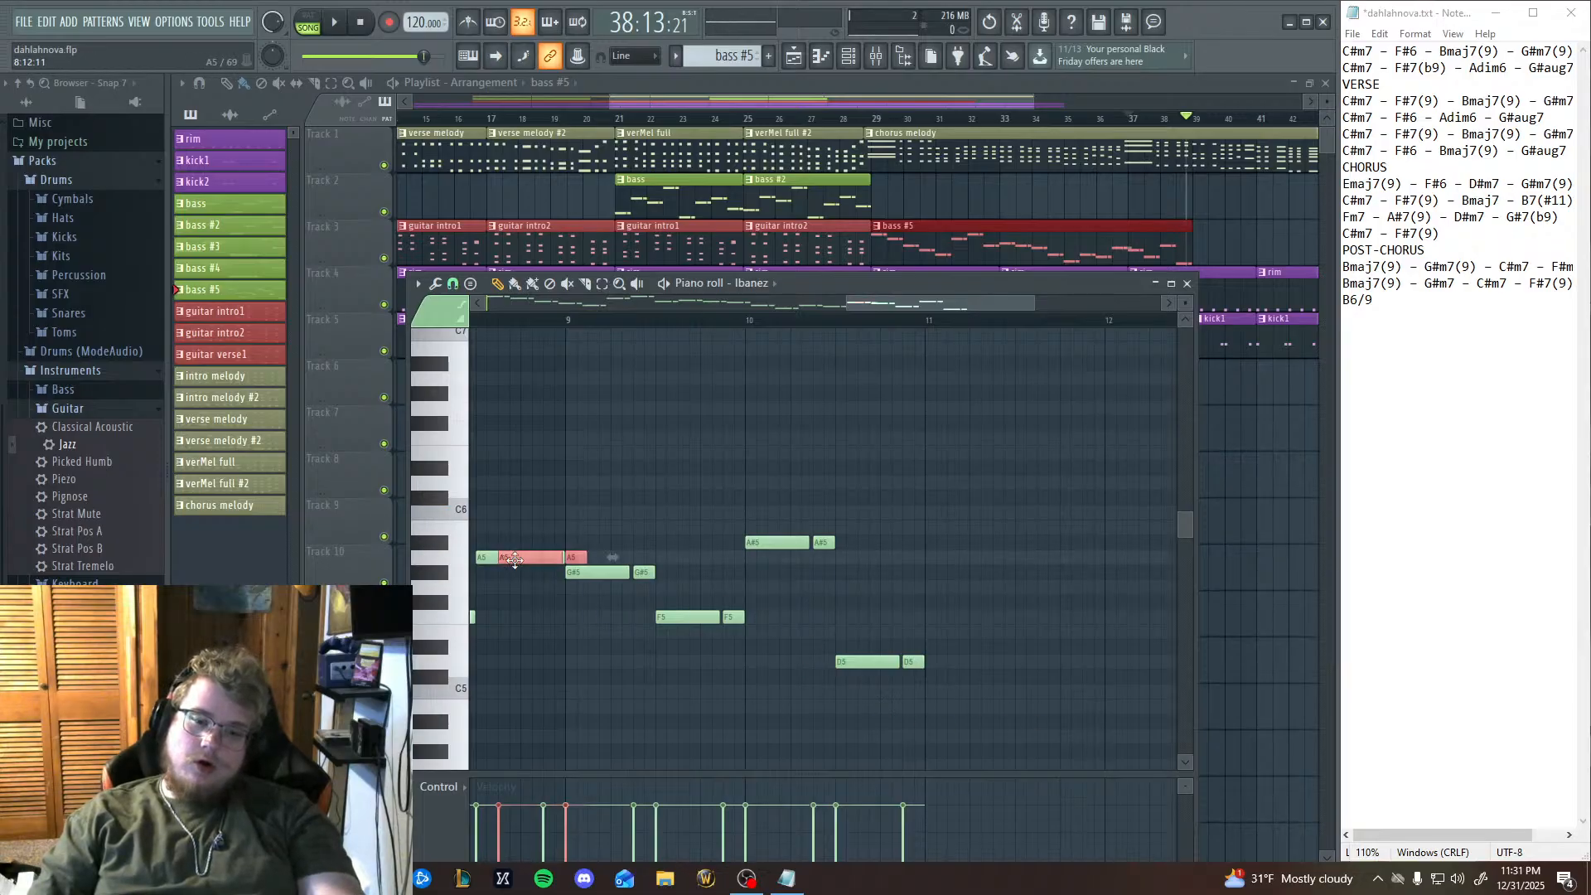
left_click_drag(515, 561, 941, 680)
left_click(444, 680)
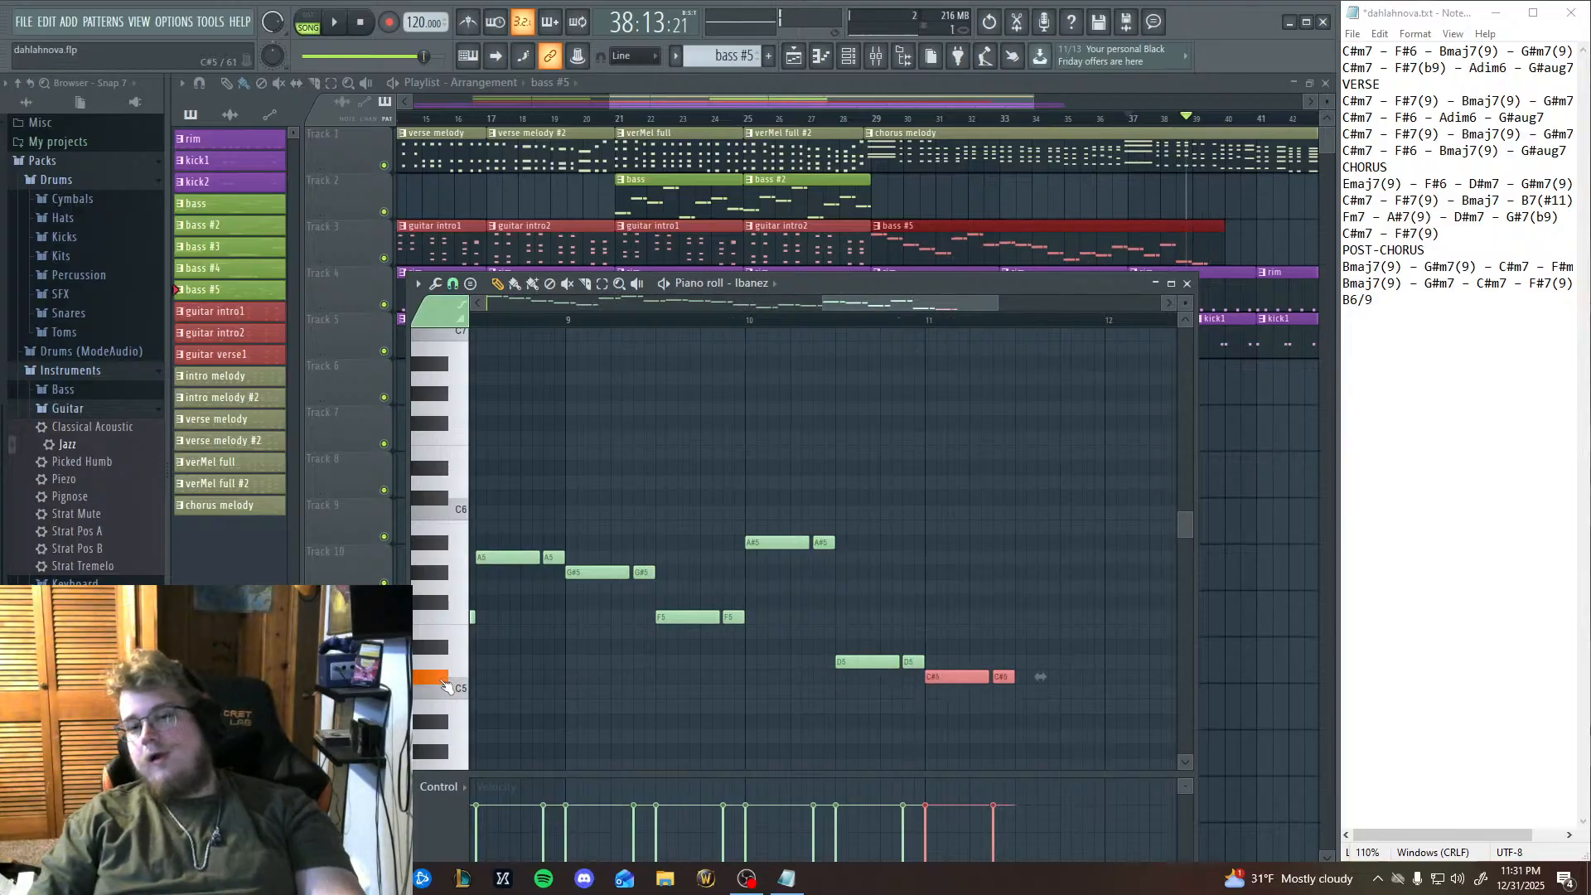
left_click(568, 320)
key("space")
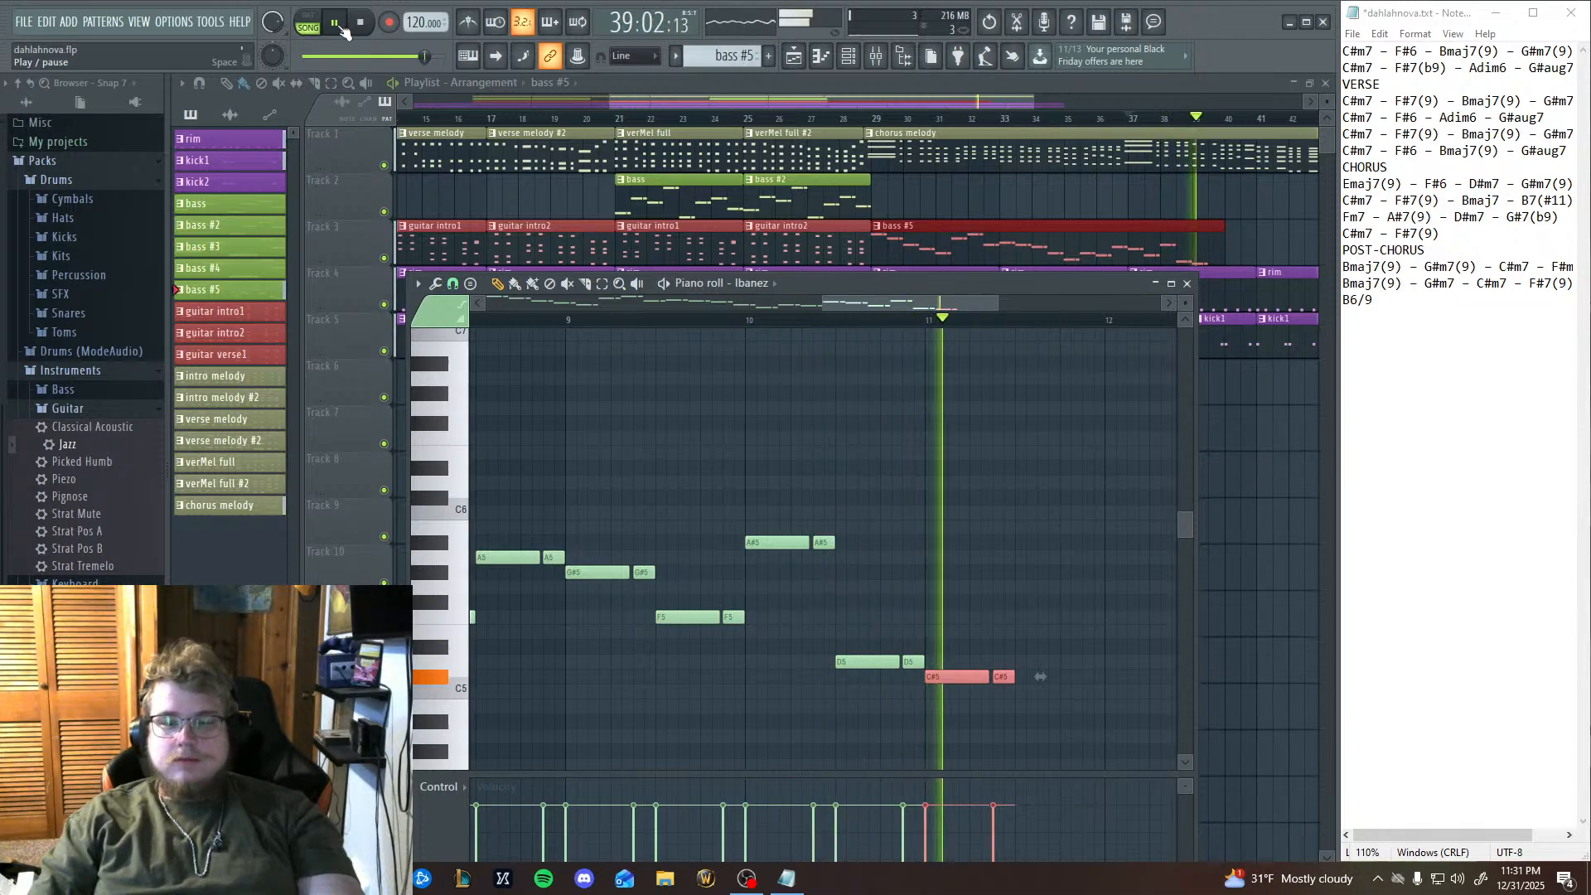
left_click(342, 27)
Try the D#5 and F#5 keys, paste the note pair on F#5 in the second half of bar 11, and replay the phrase.
left_click_drag(944, 580, 761, 529)
left_click_drag(917, 655, 869, 676)
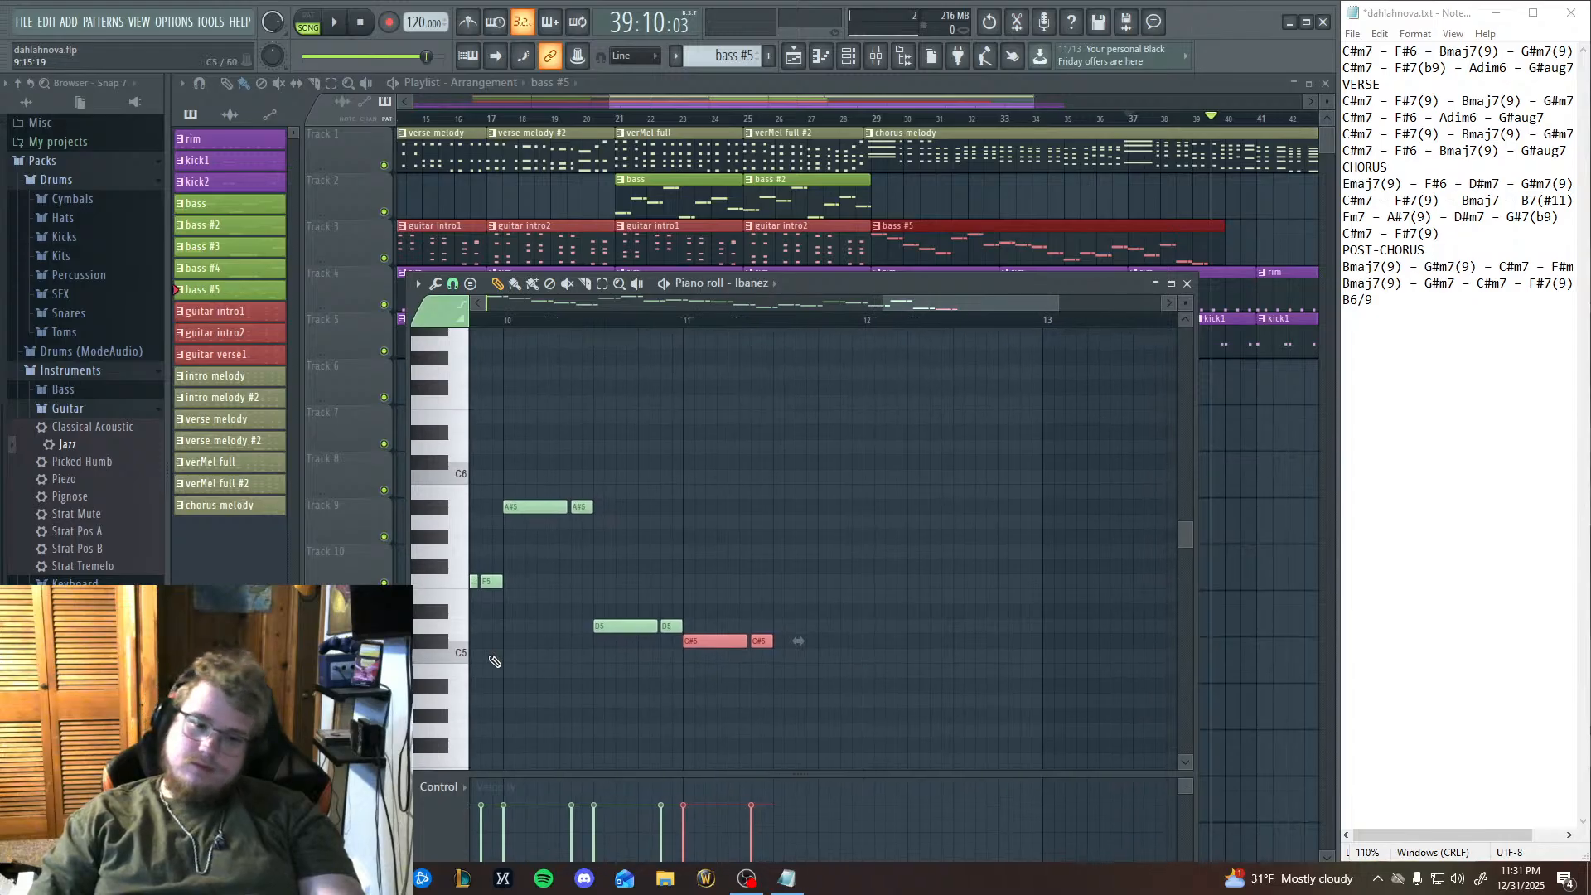
left_click(442, 619)
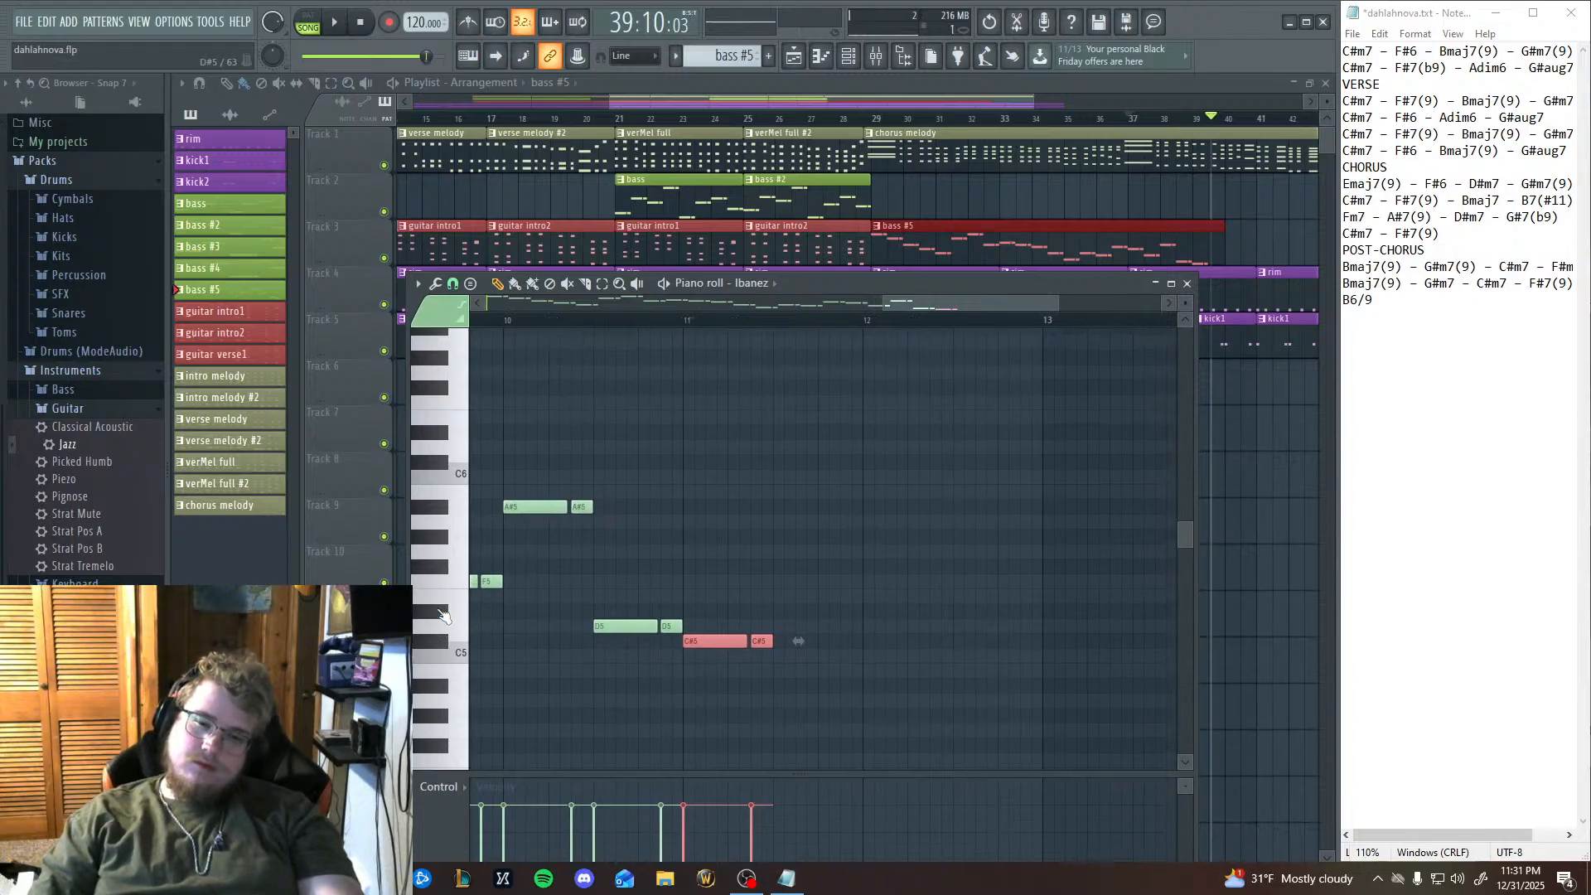
left_click(447, 572)
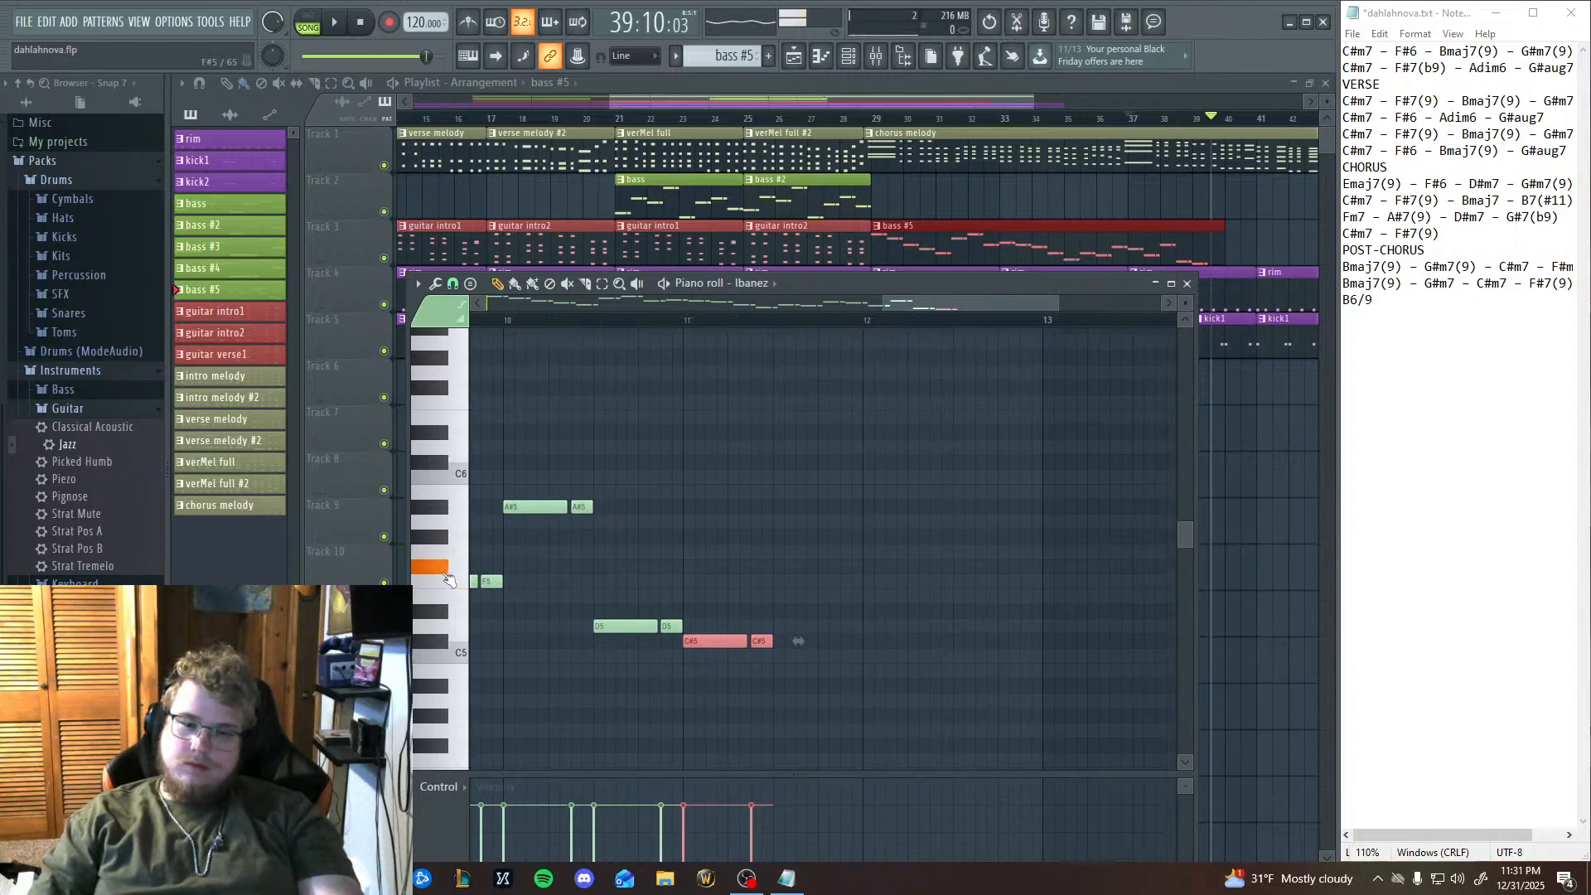
left_click(634, 522)
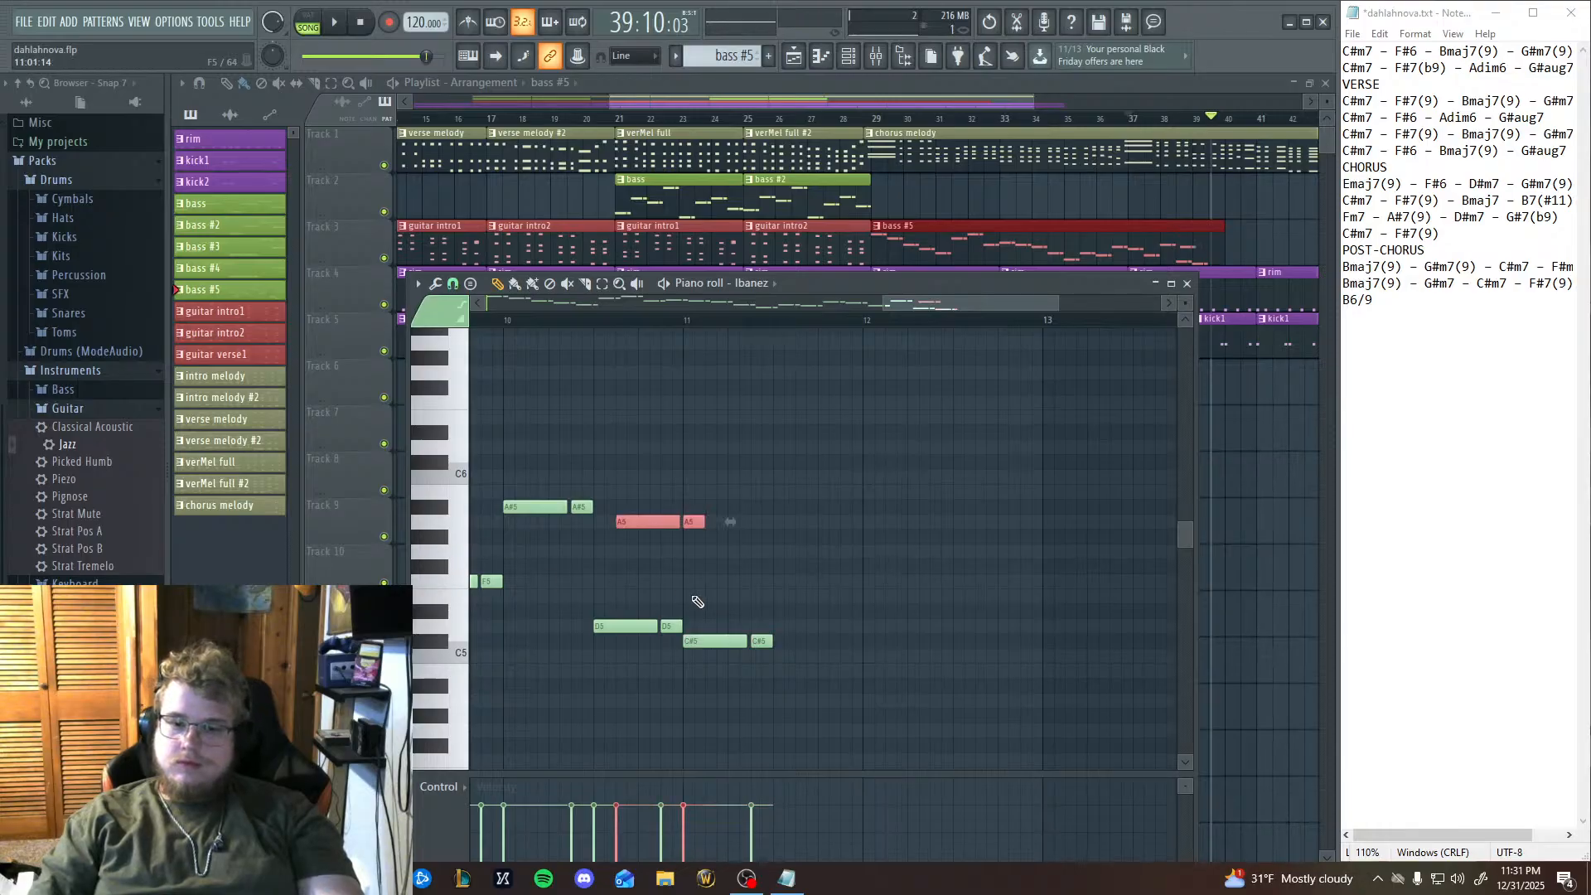
left_click_drag(652, 529, 810, 567)
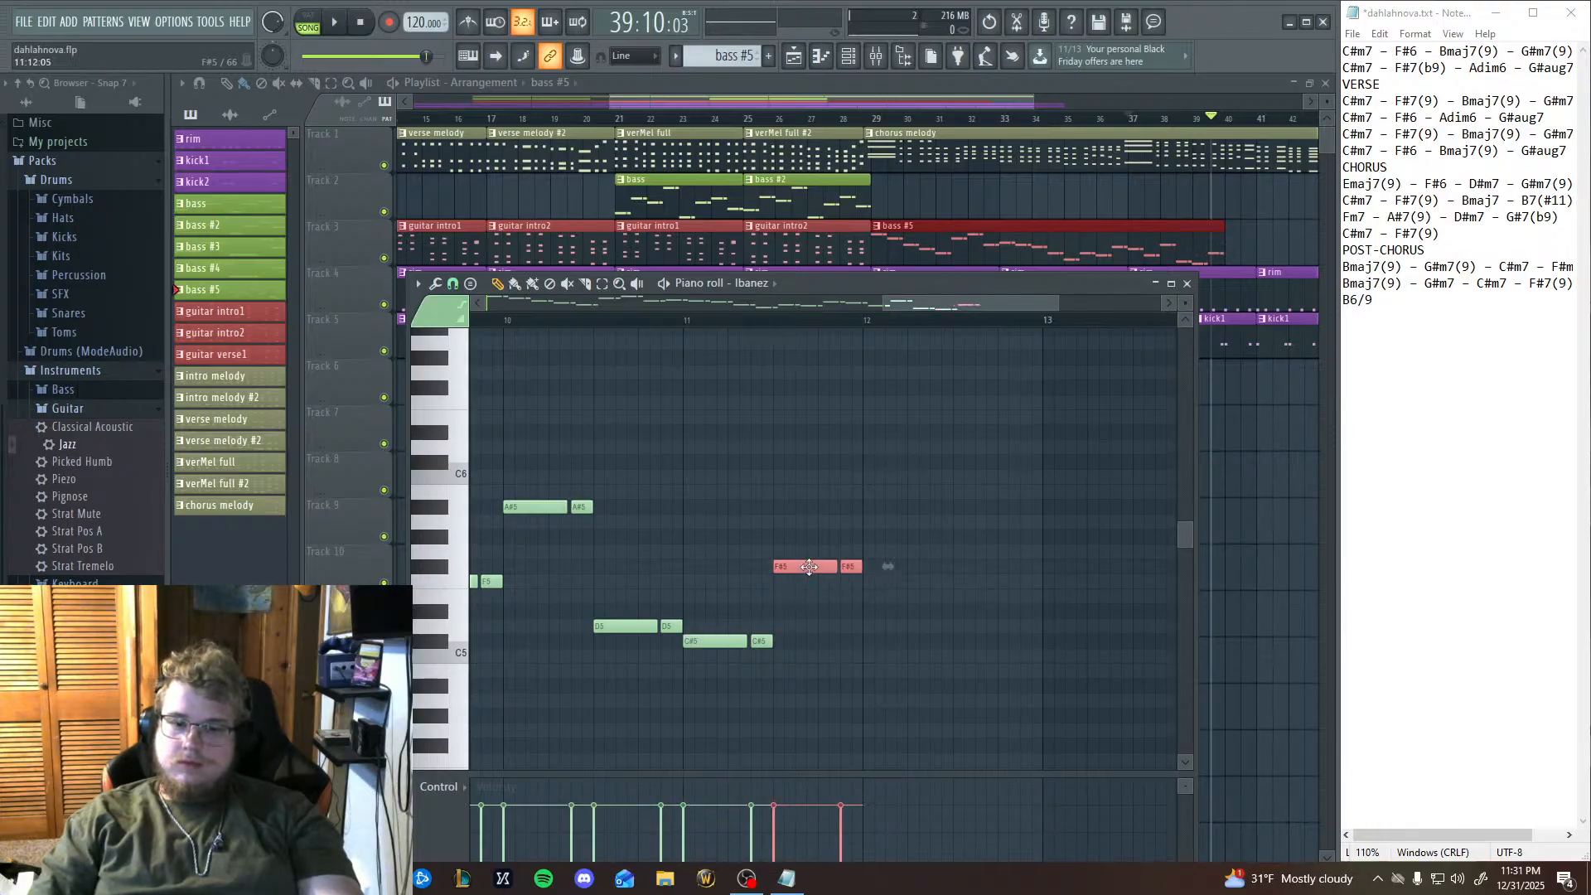
left_click(436, 570)
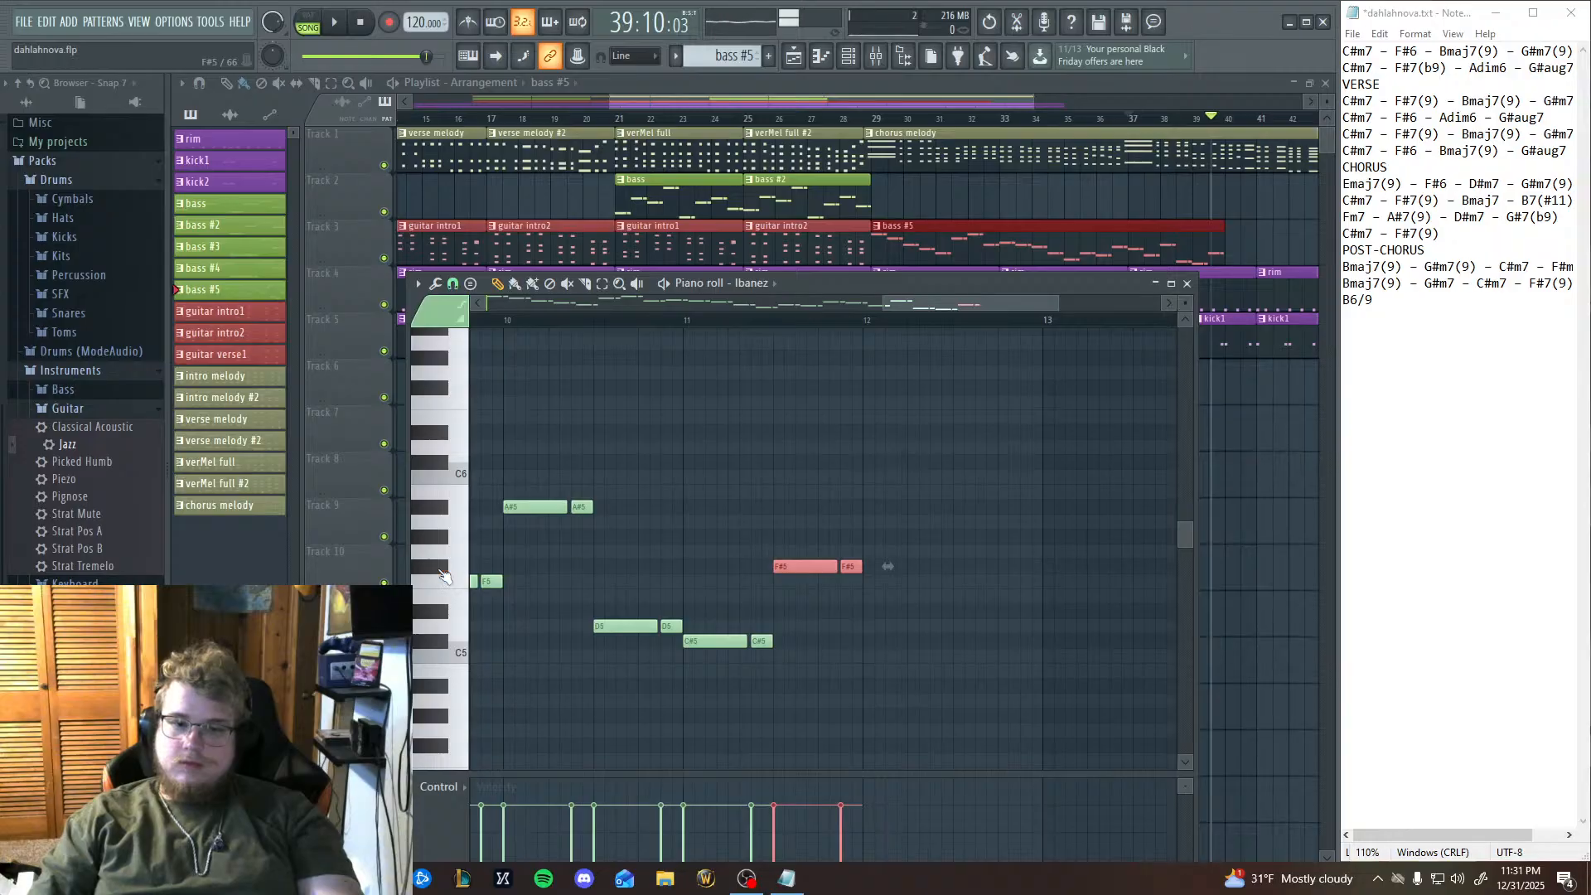
left_click(336, 27)
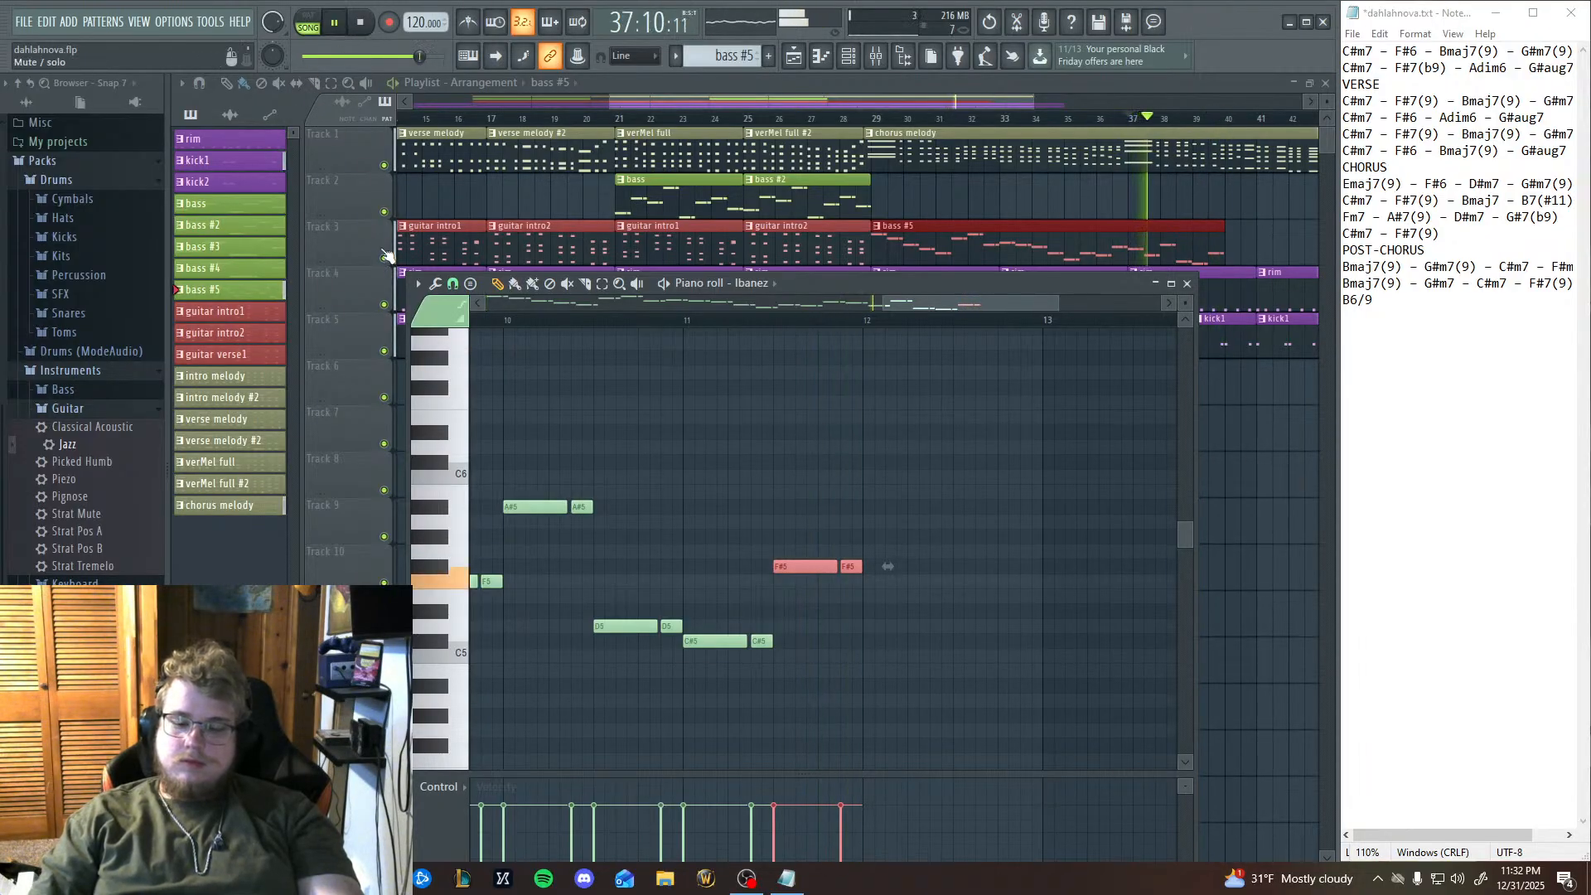
left_click(341, 28)
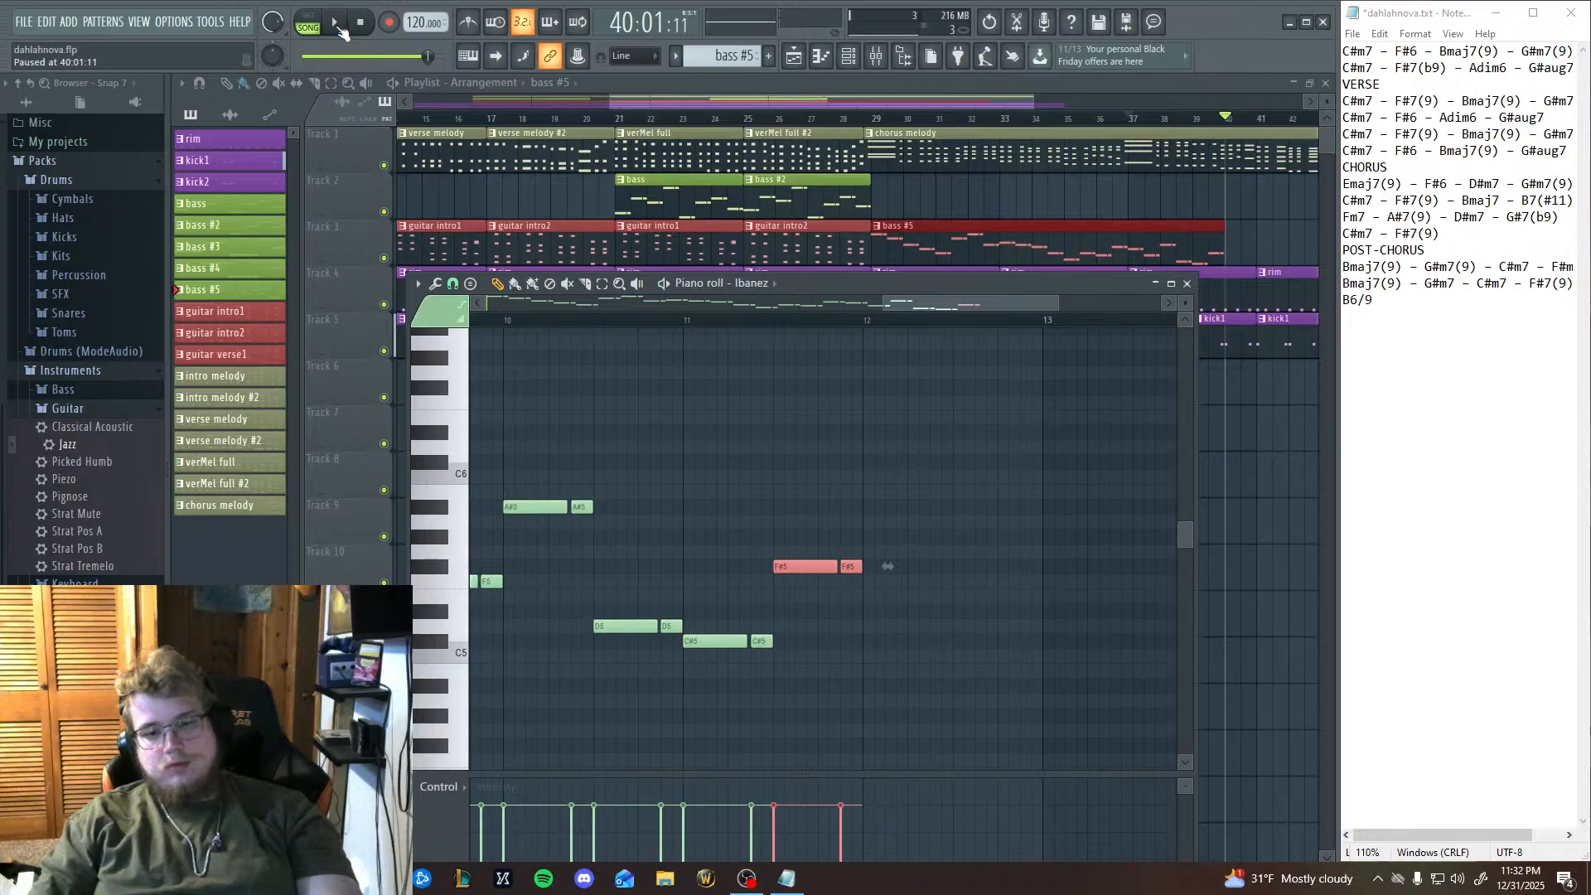
Audition the F#5, F5, E5 and D#5 keys to find a descending line for bar 12.
left_click_drag(949, 546, 790, 527)
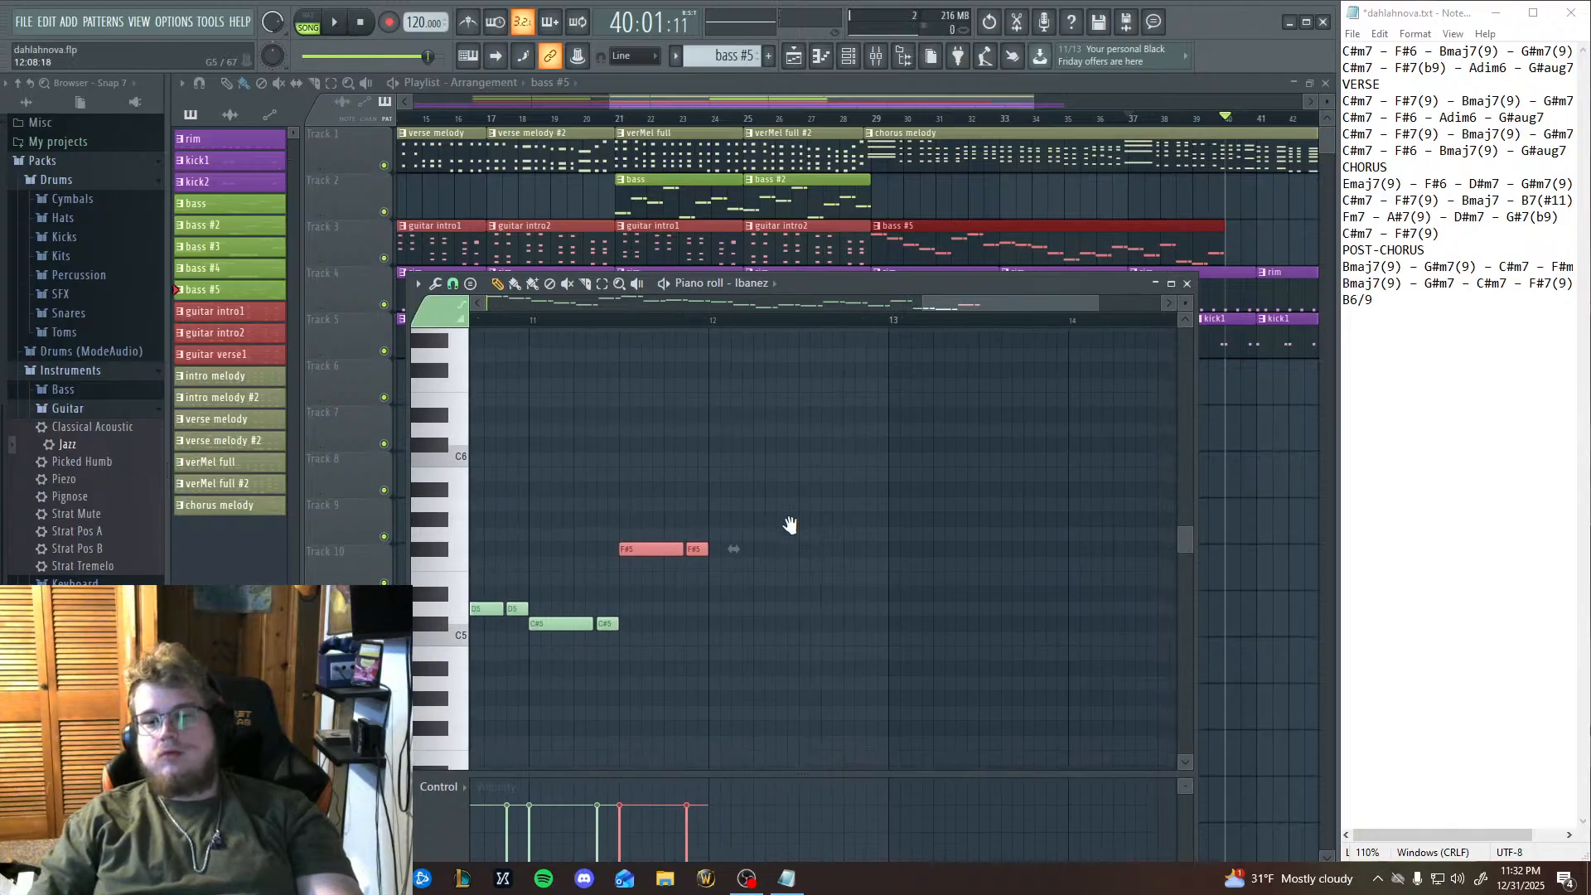
left_click(439, 550)
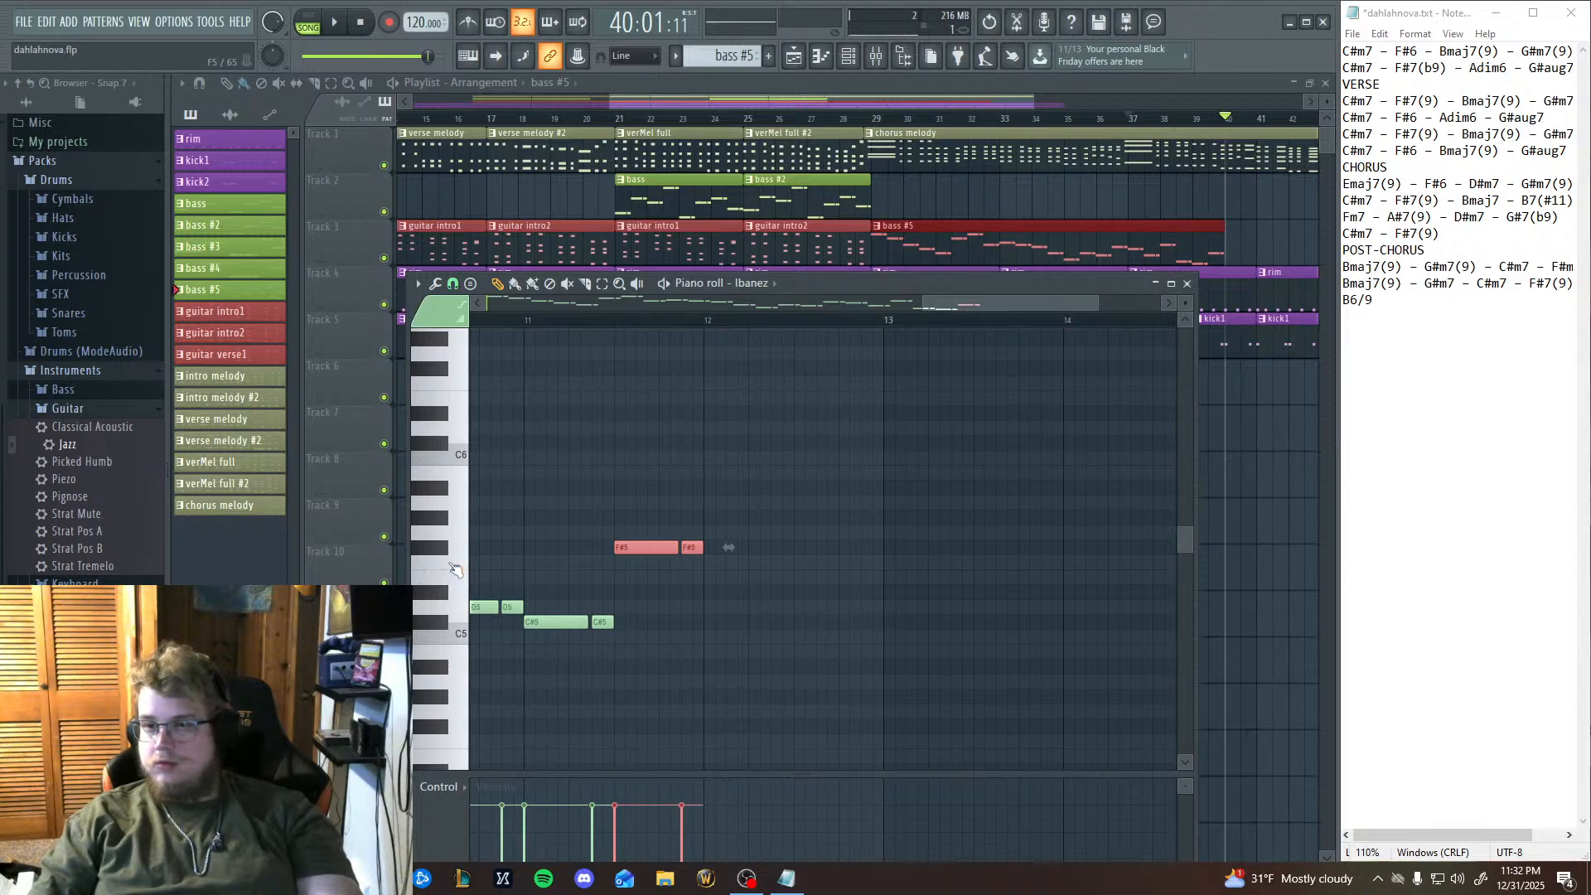
left_click(451, 565)
left_click(451, 565)
left_click(455, 582)
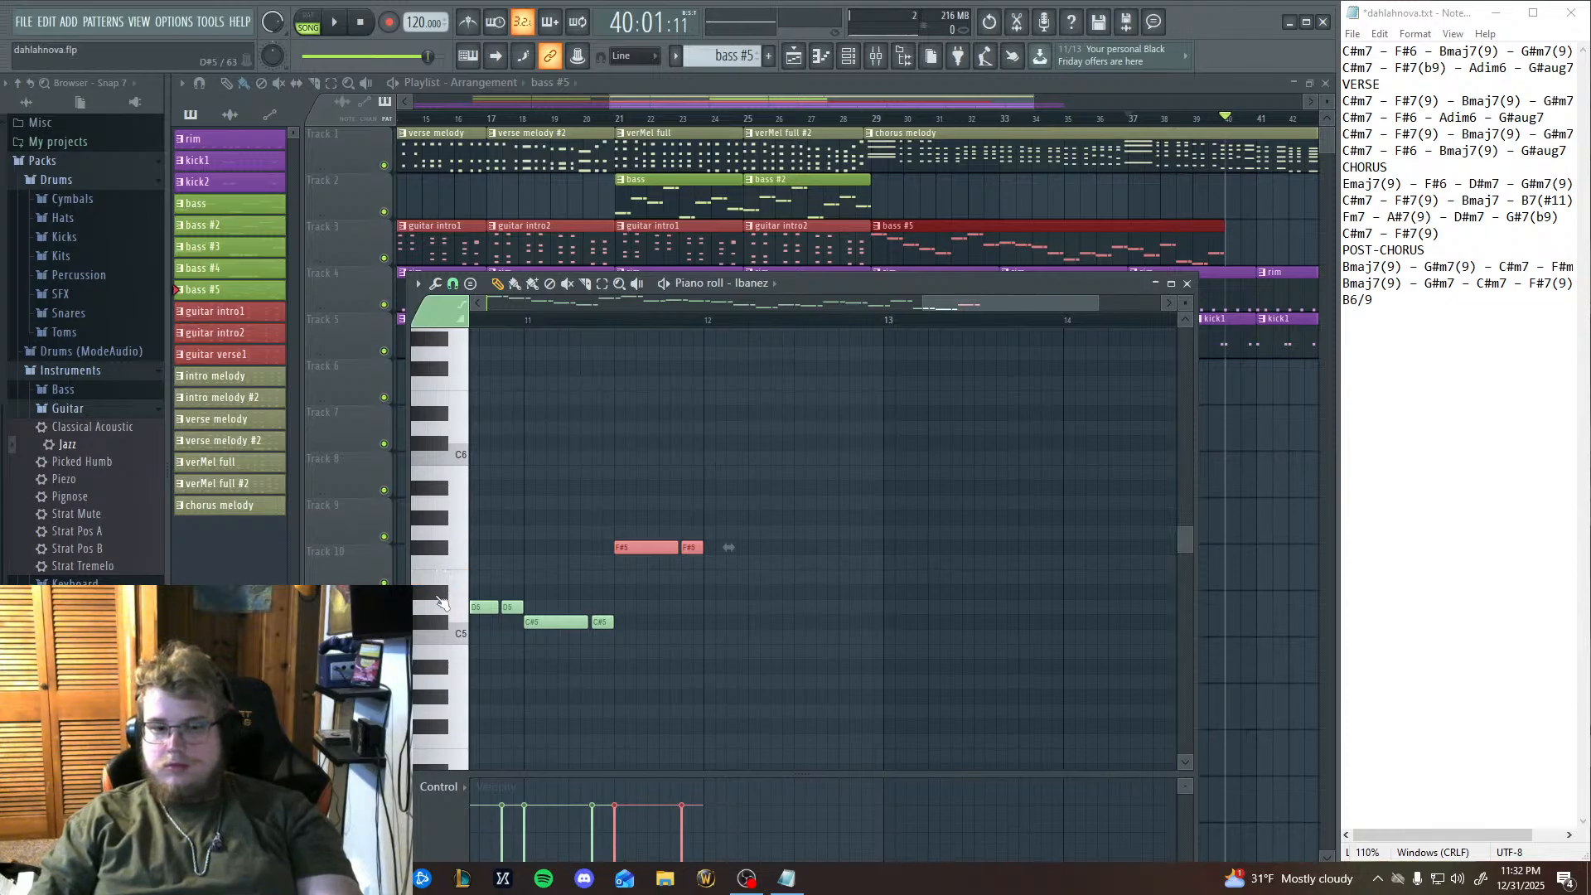
left_click(437, 562)
left_click(438, 562)
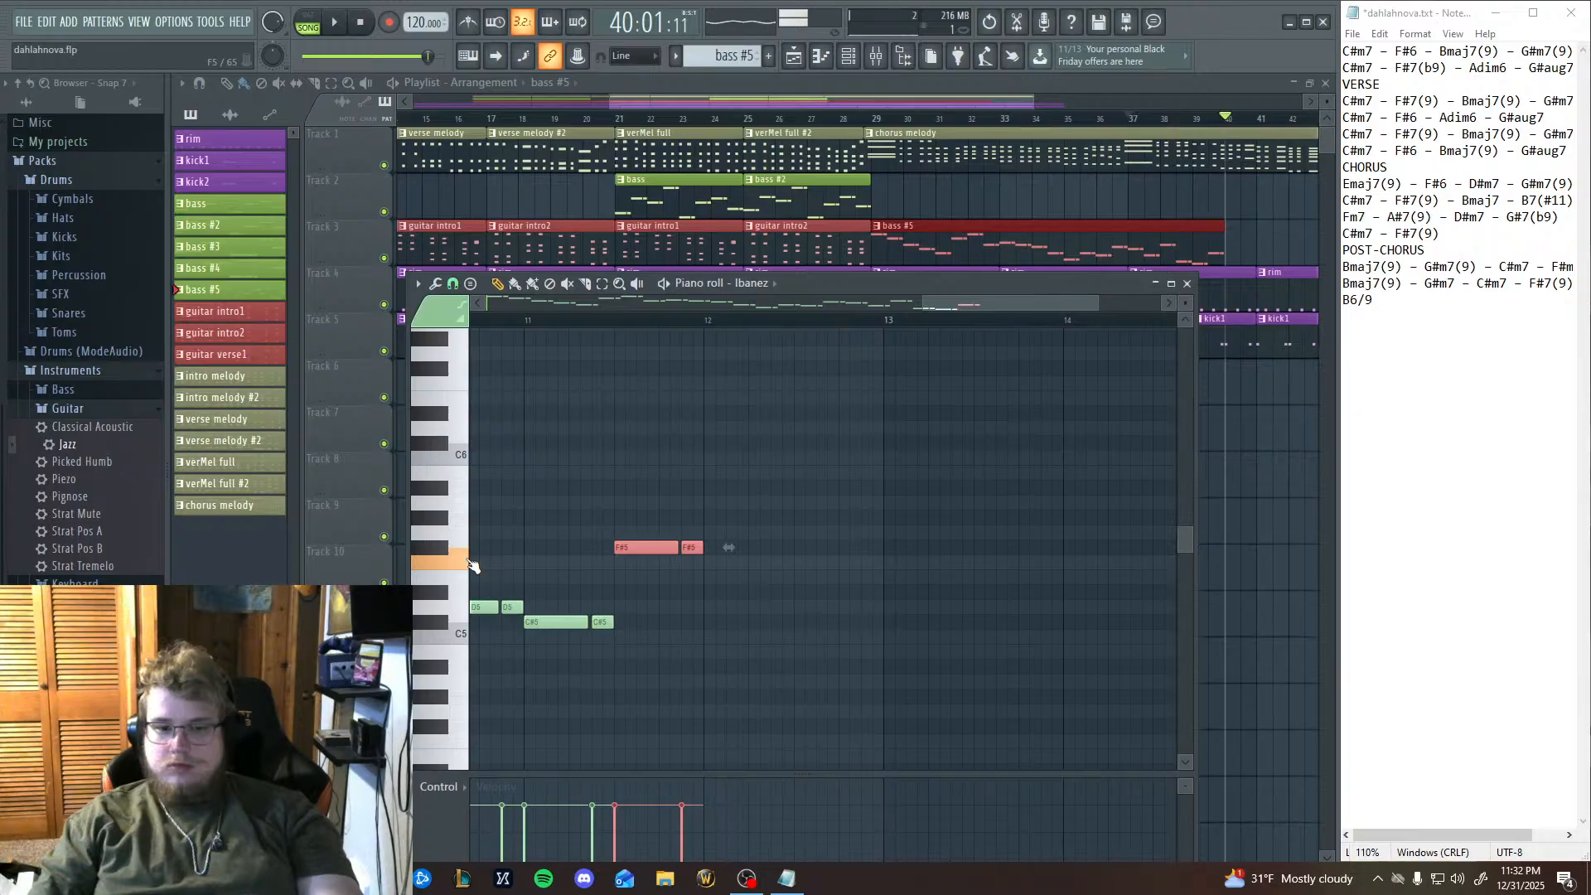
Fill bar 12 with four equal-length descending notes: F5, F5, E5 and D#5.
left_click(707, 565)
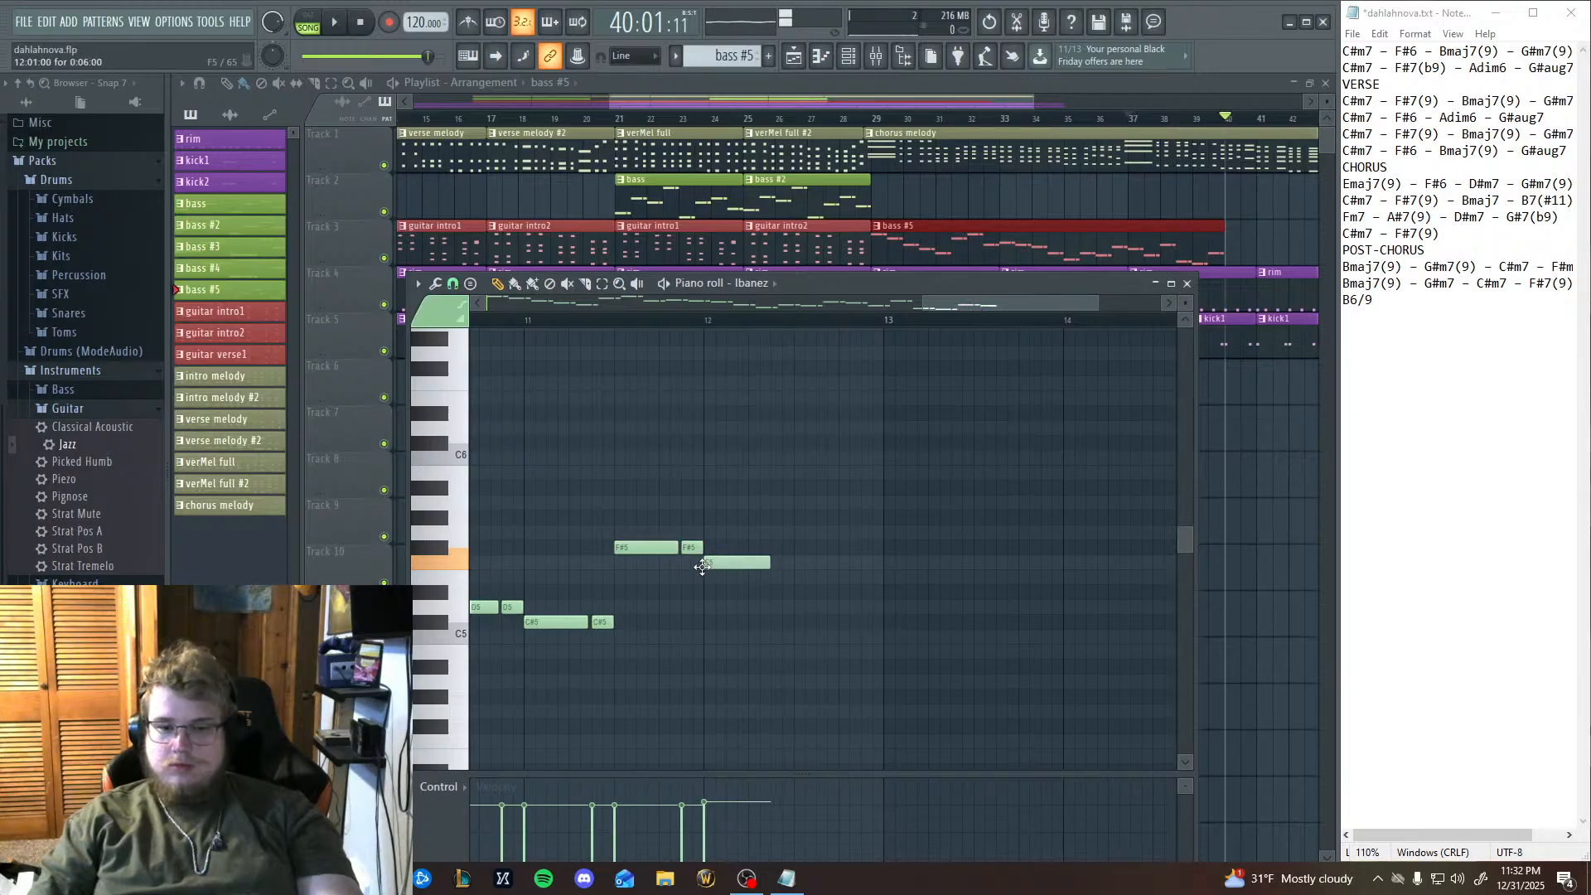
left_click(751, 562)
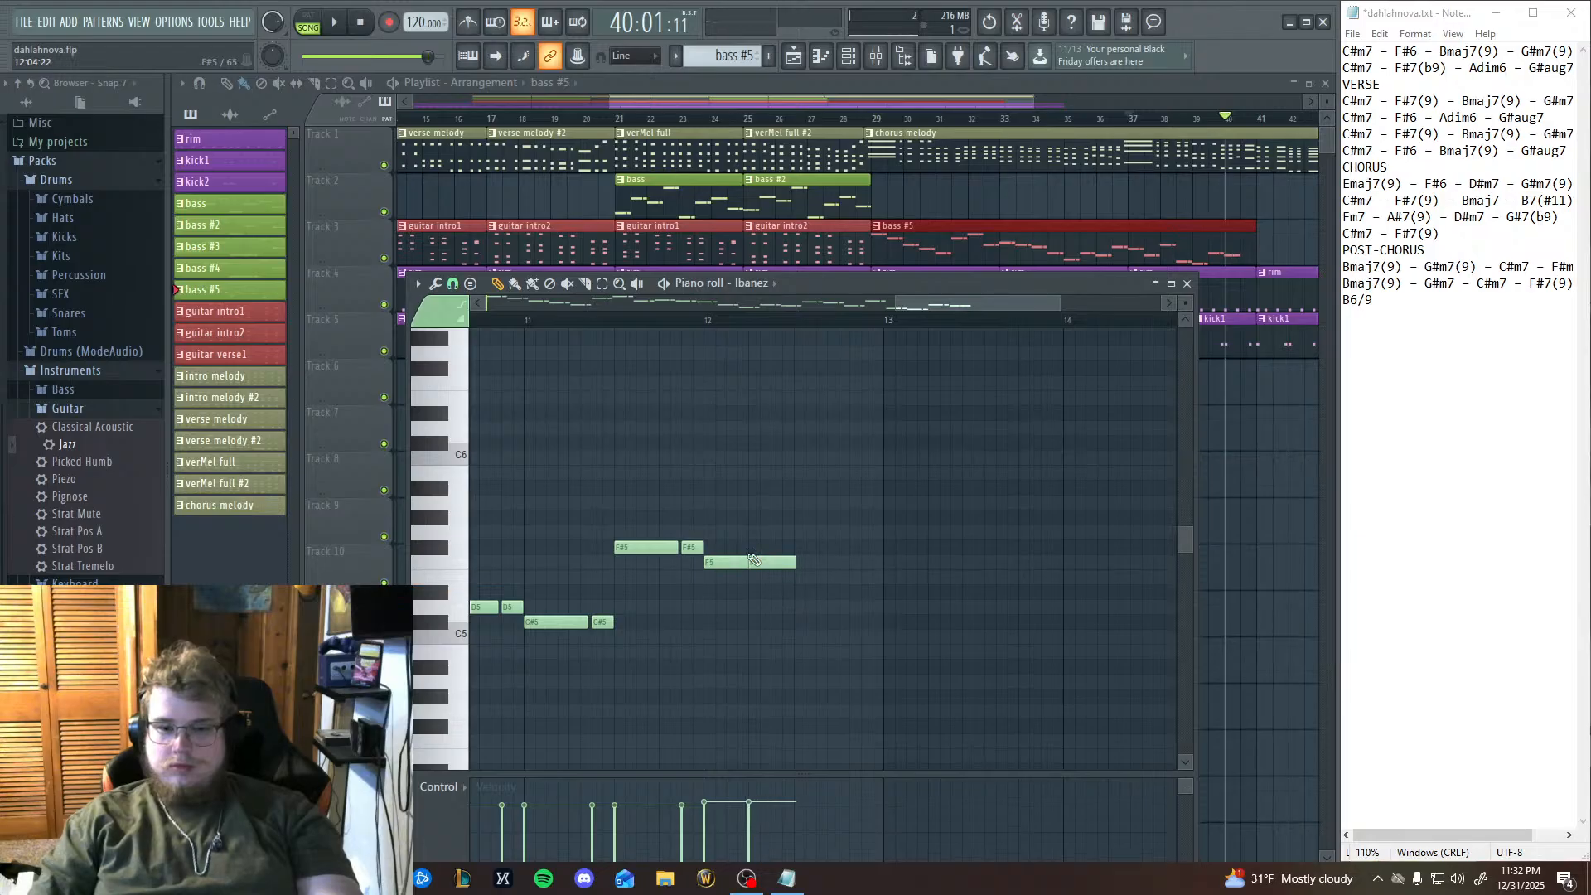
double_click(742, 562)
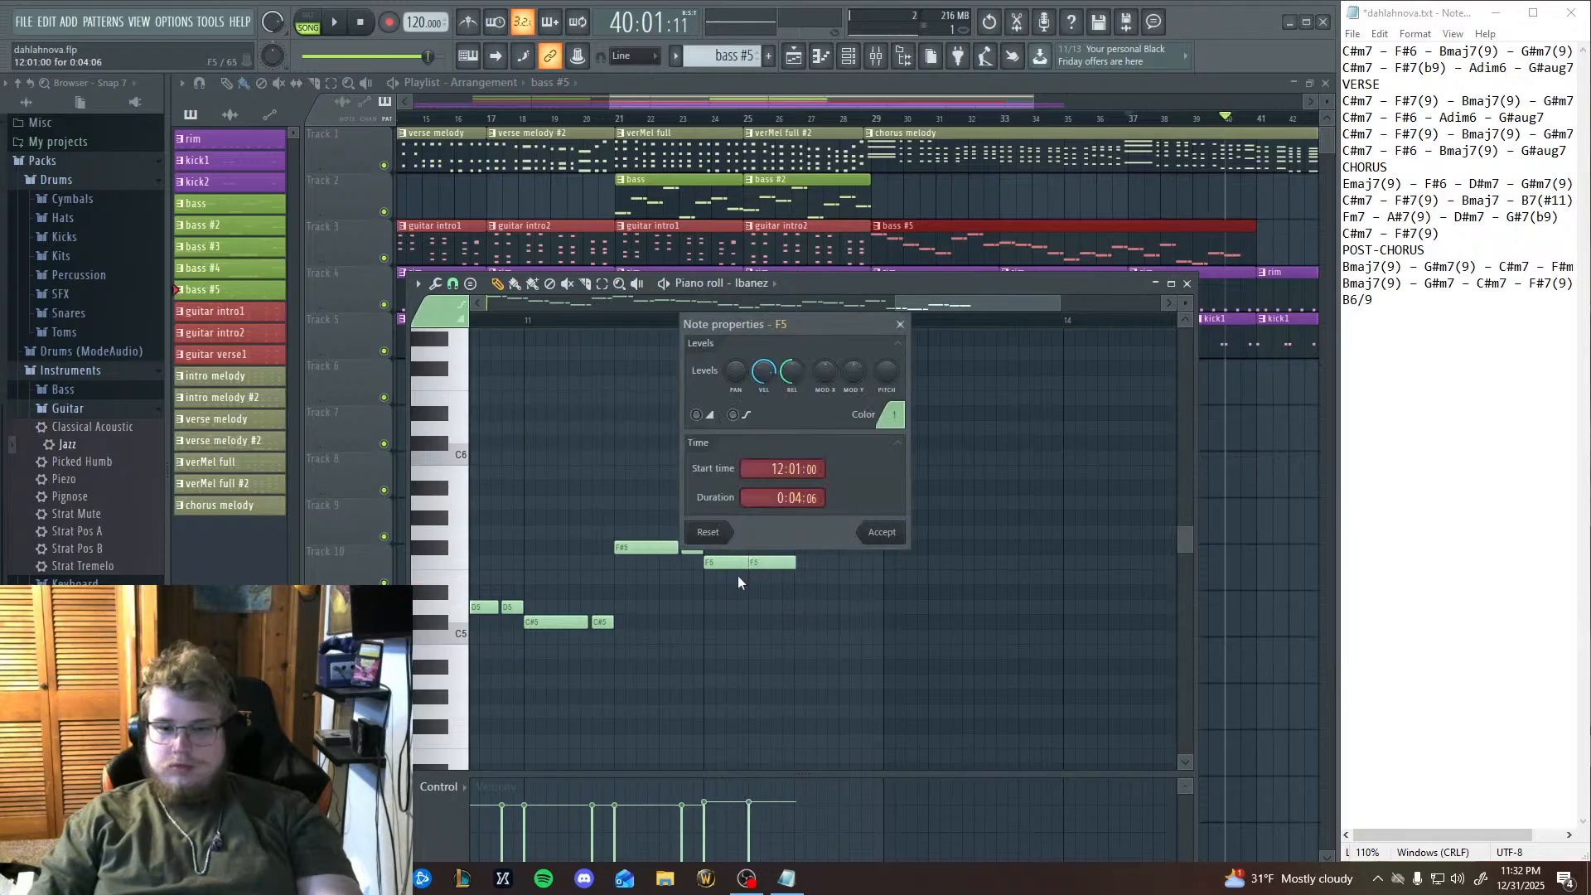
left_click(902, 324)
left_click_drag(729, 565, 862, 591)
key("ctrl+v")
right_click(710, 502)
right_click(693, 503)
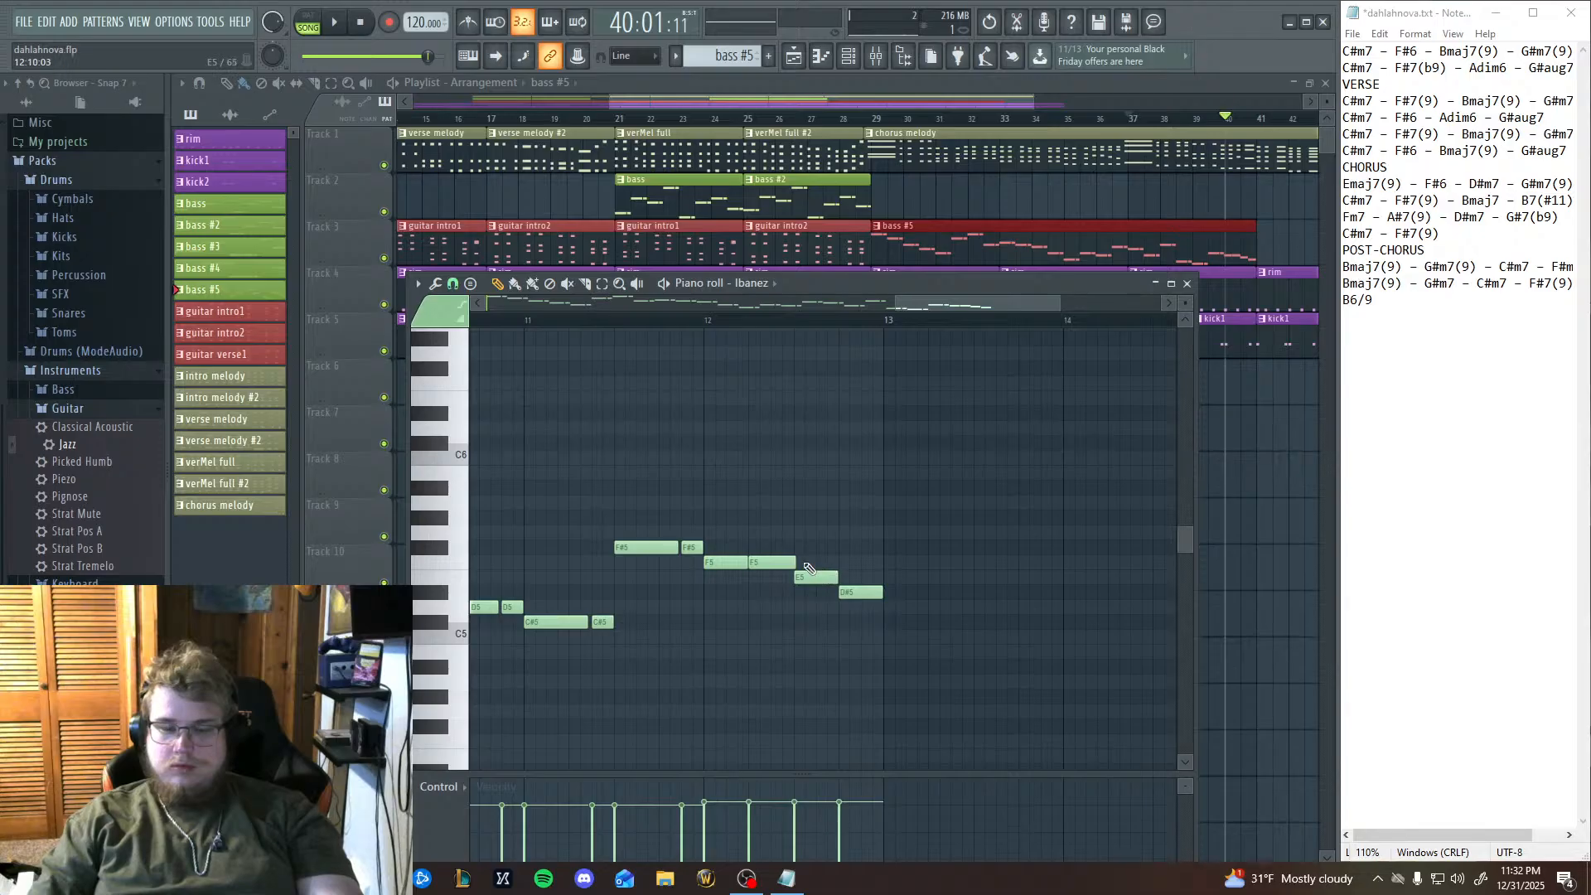
Play back the new bar 12 notes, and replay the bass line from bar 9 to judge the whole phrase.
key("space")
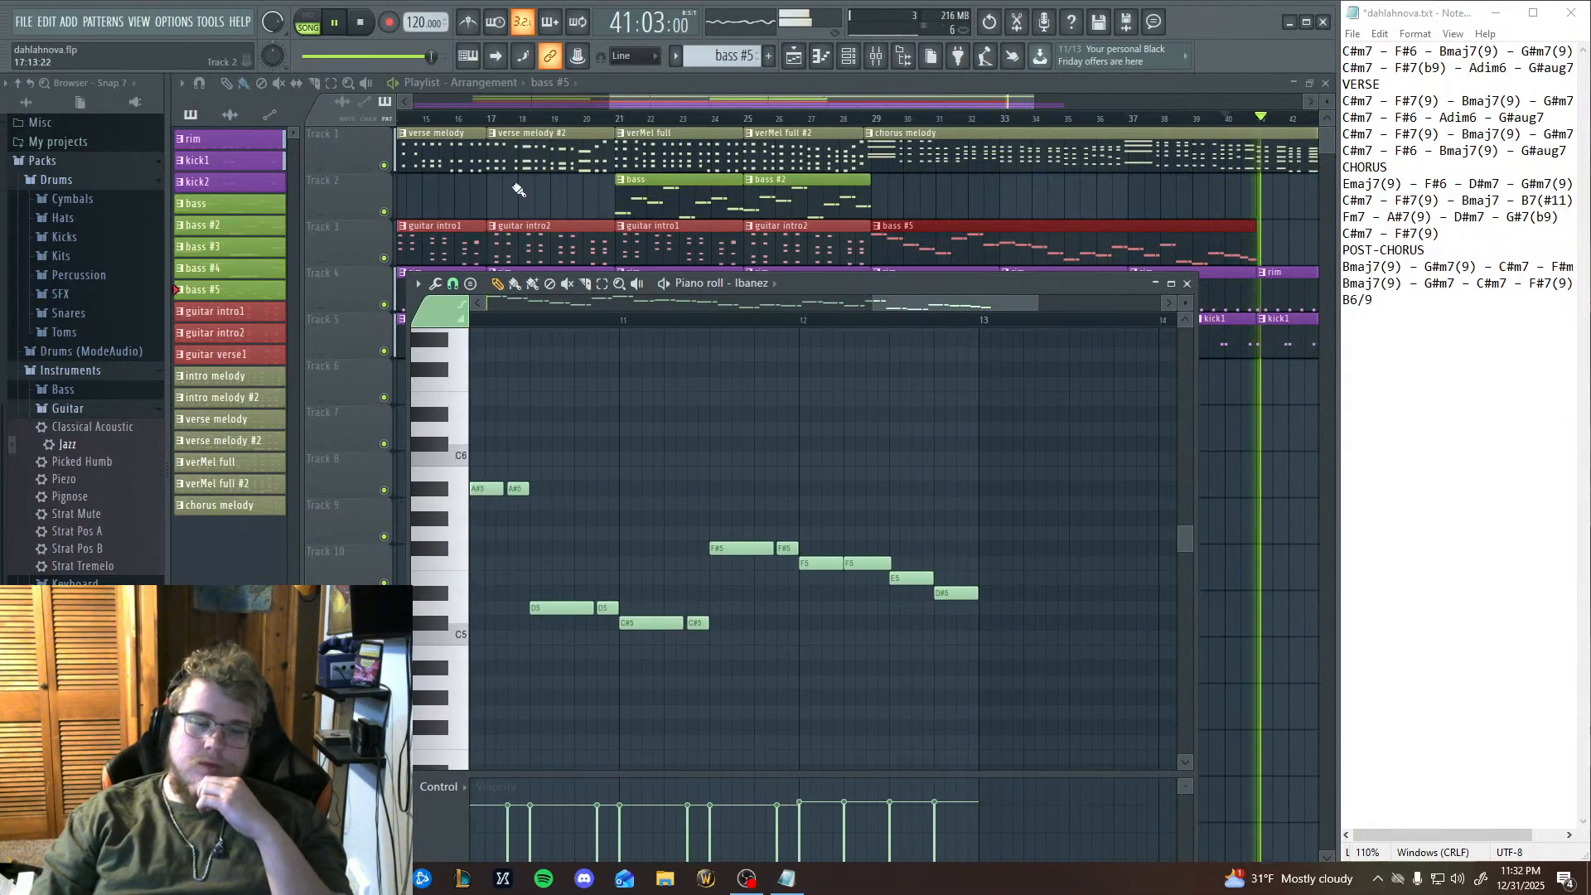
key("space")
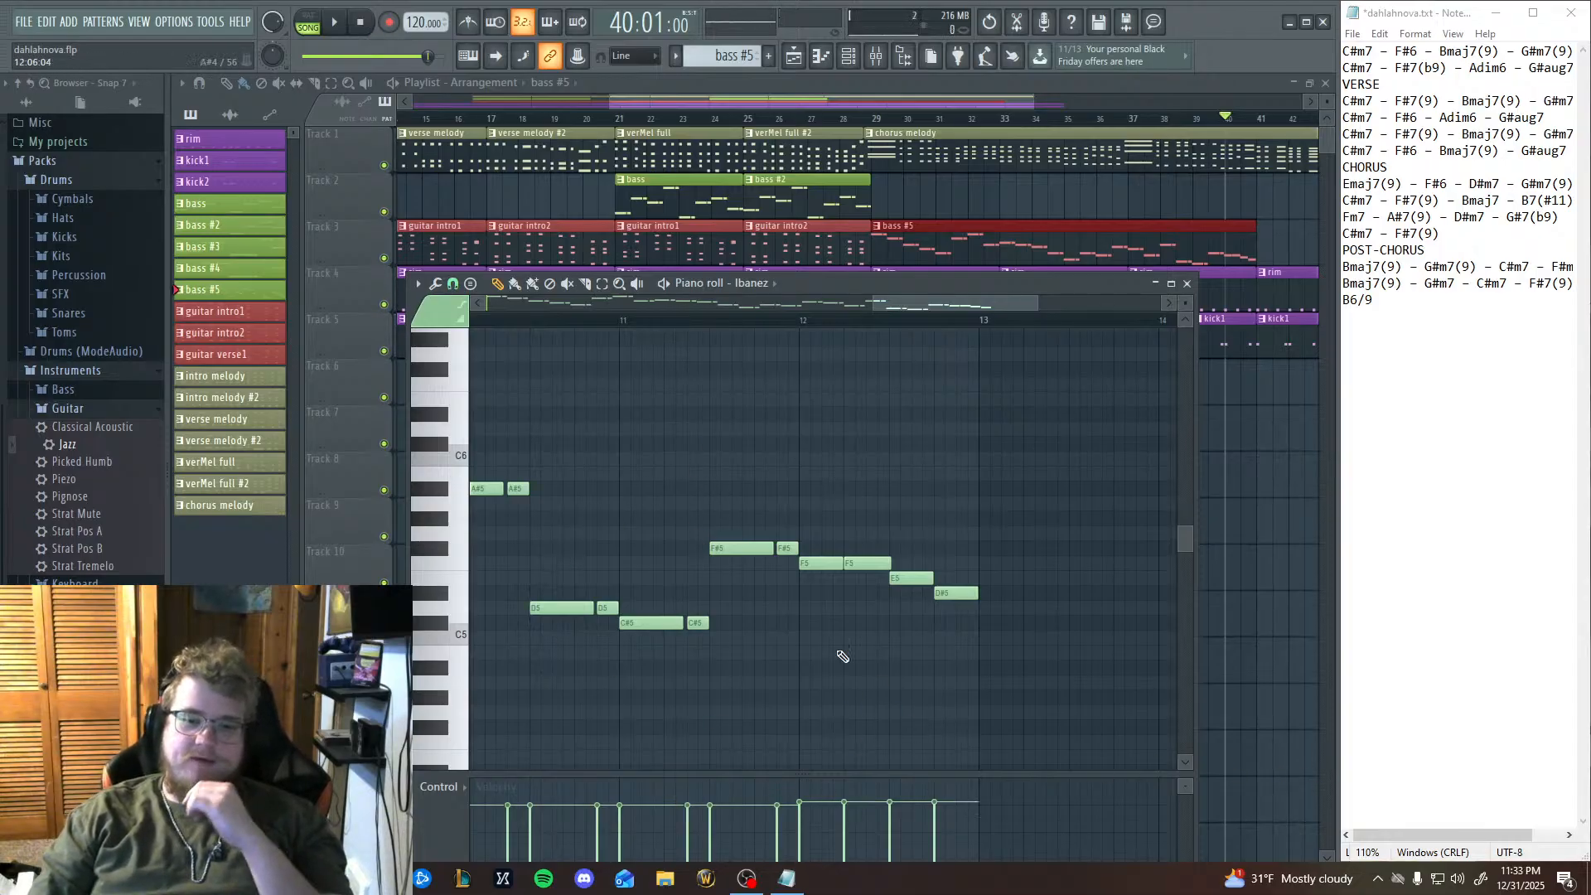
left_click(334, 24)
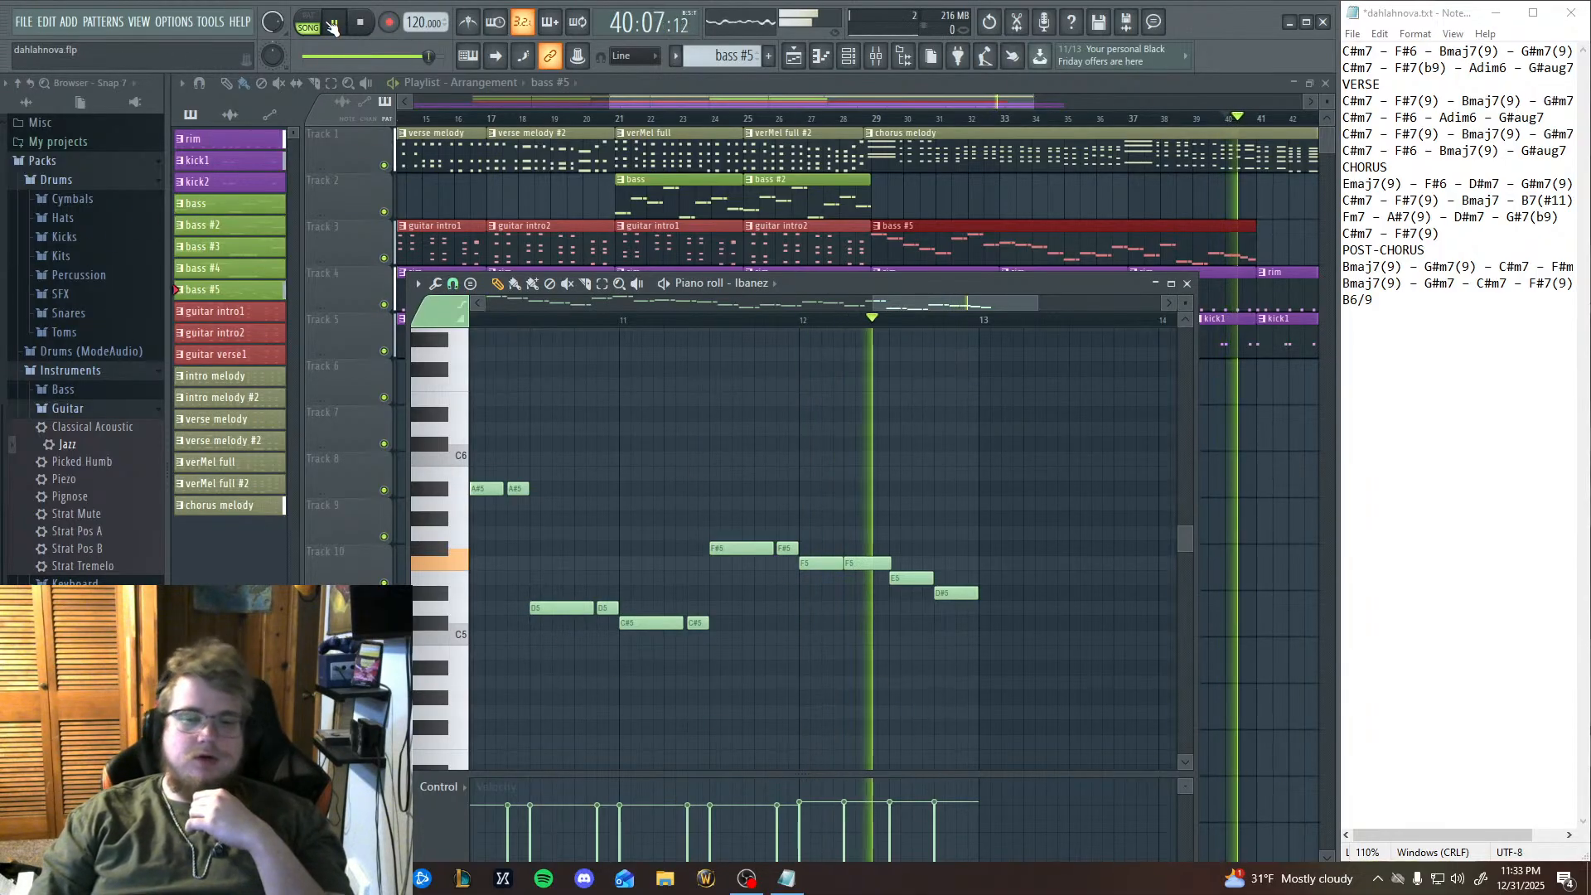
left_click_drag(705, 518, 1014, 530)
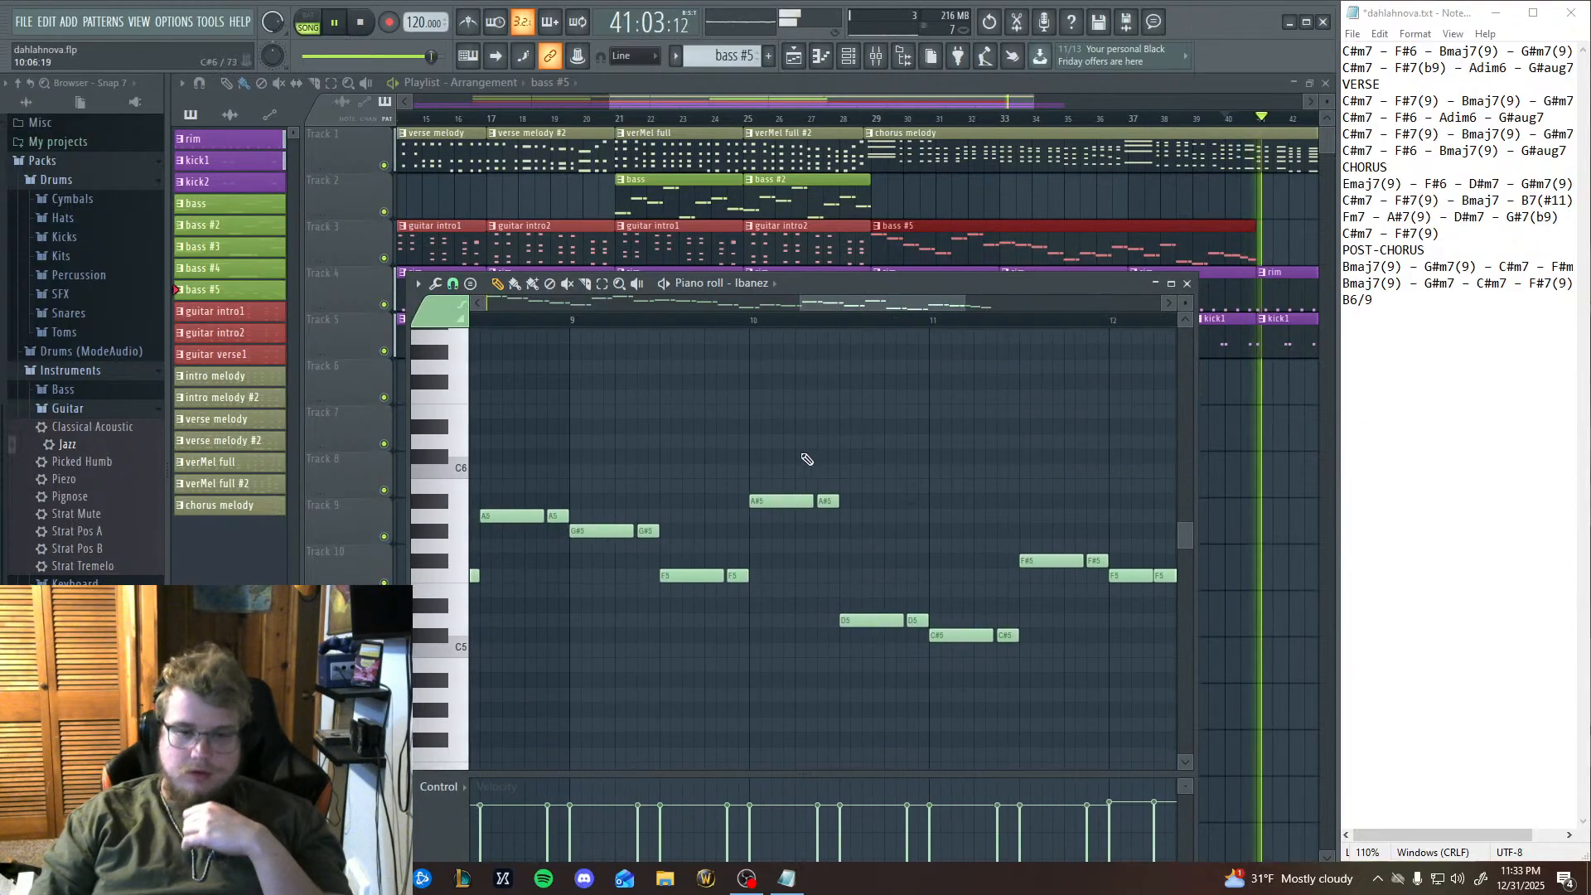
left_click(575, 320)
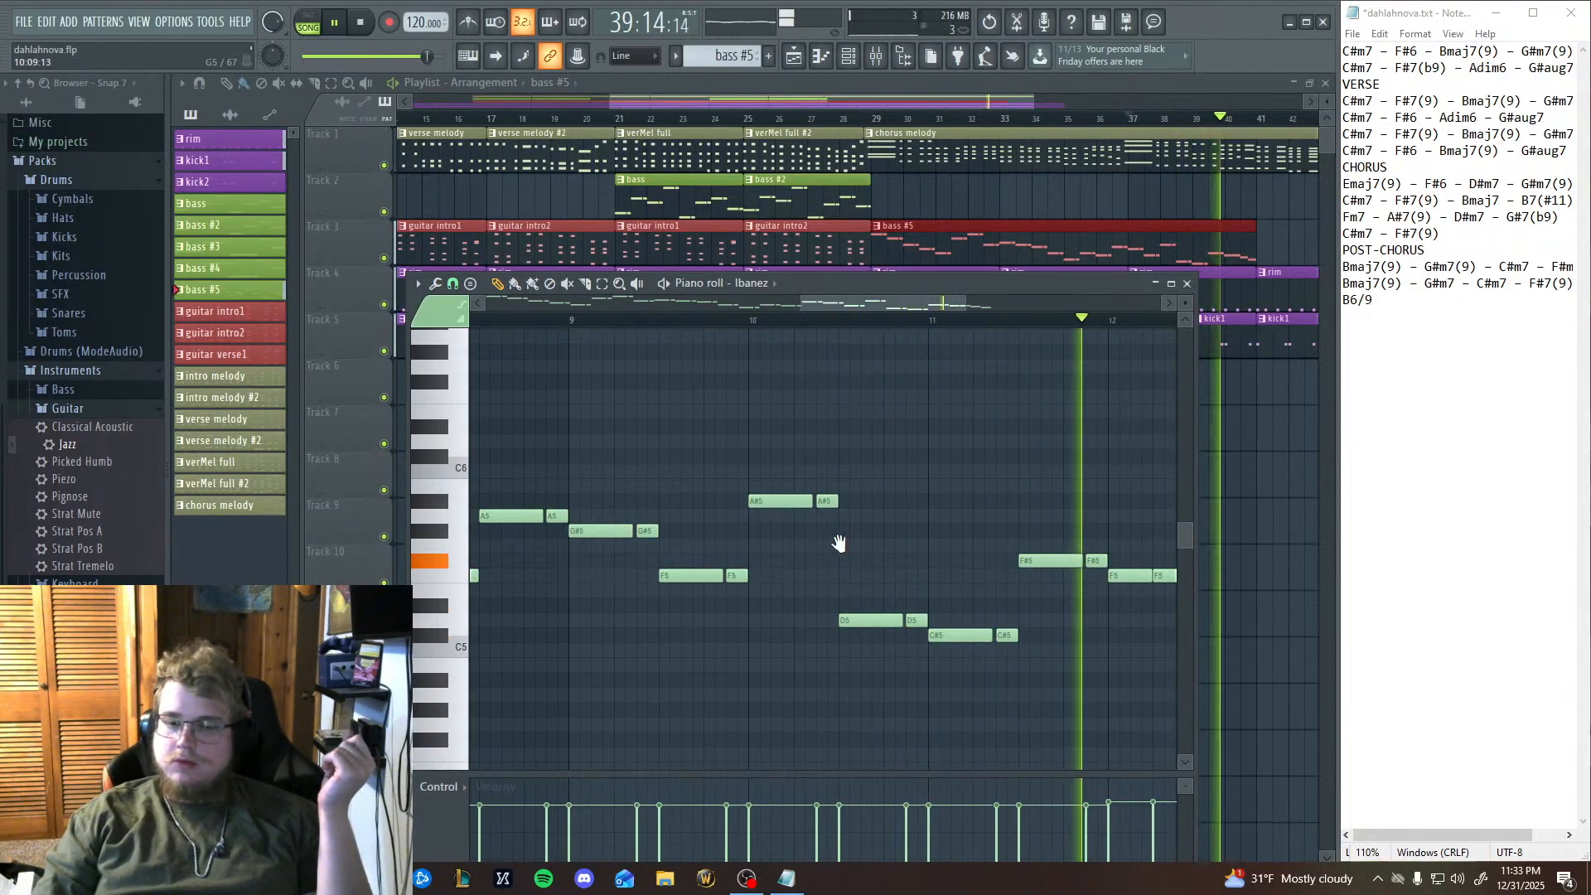
Stop playback and audition keys such as C#5, F#5, G#5 and A#5 to find a new pitch for bar 11's second half.
key("space")
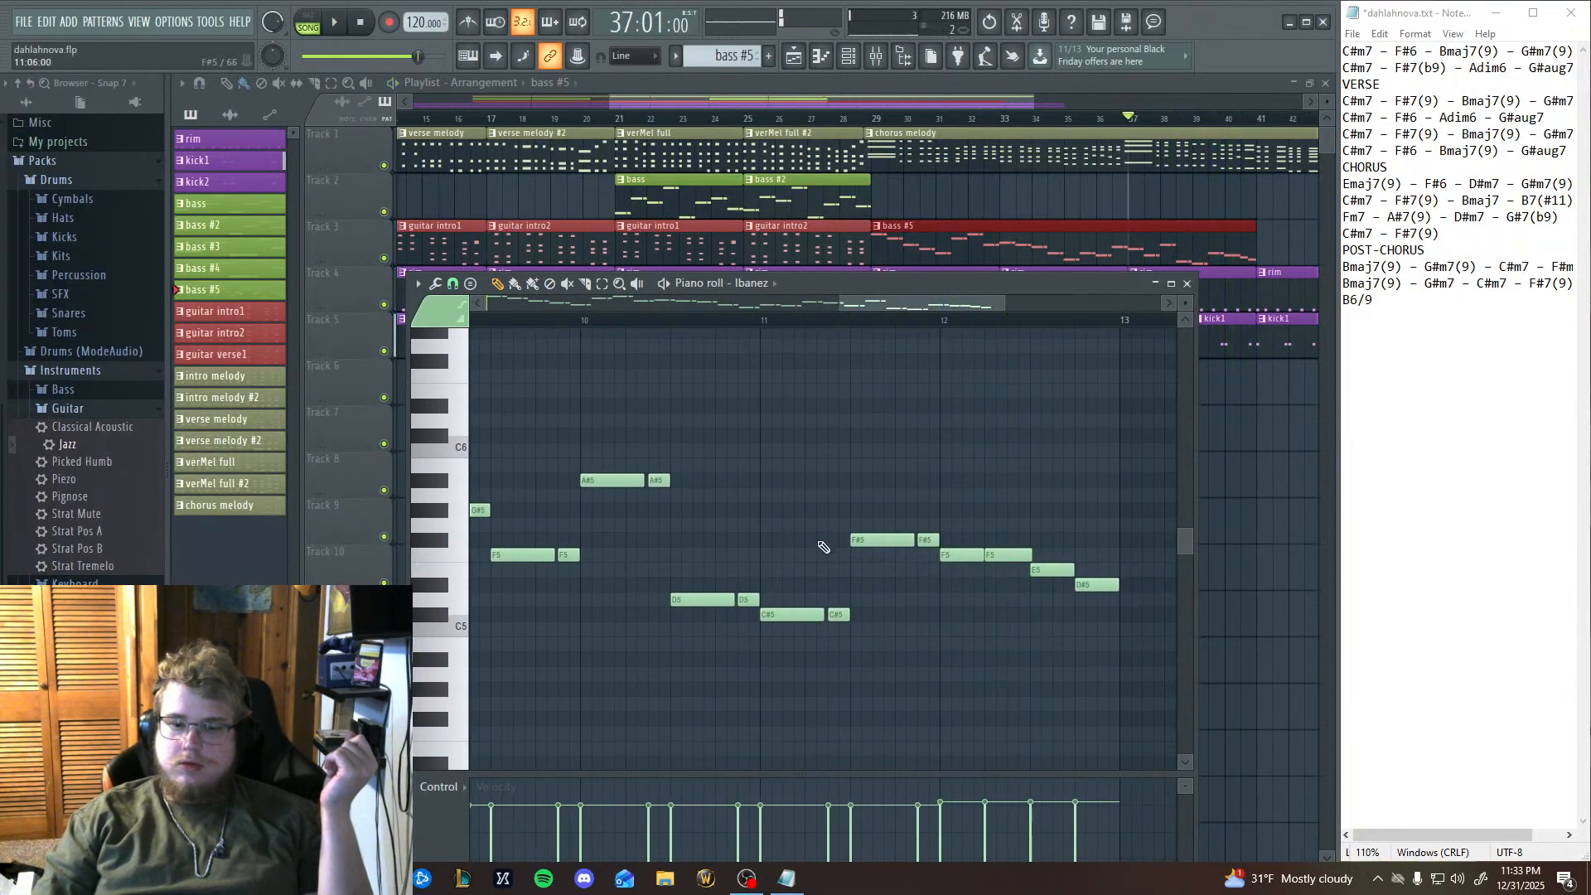
left_click(446, 617)
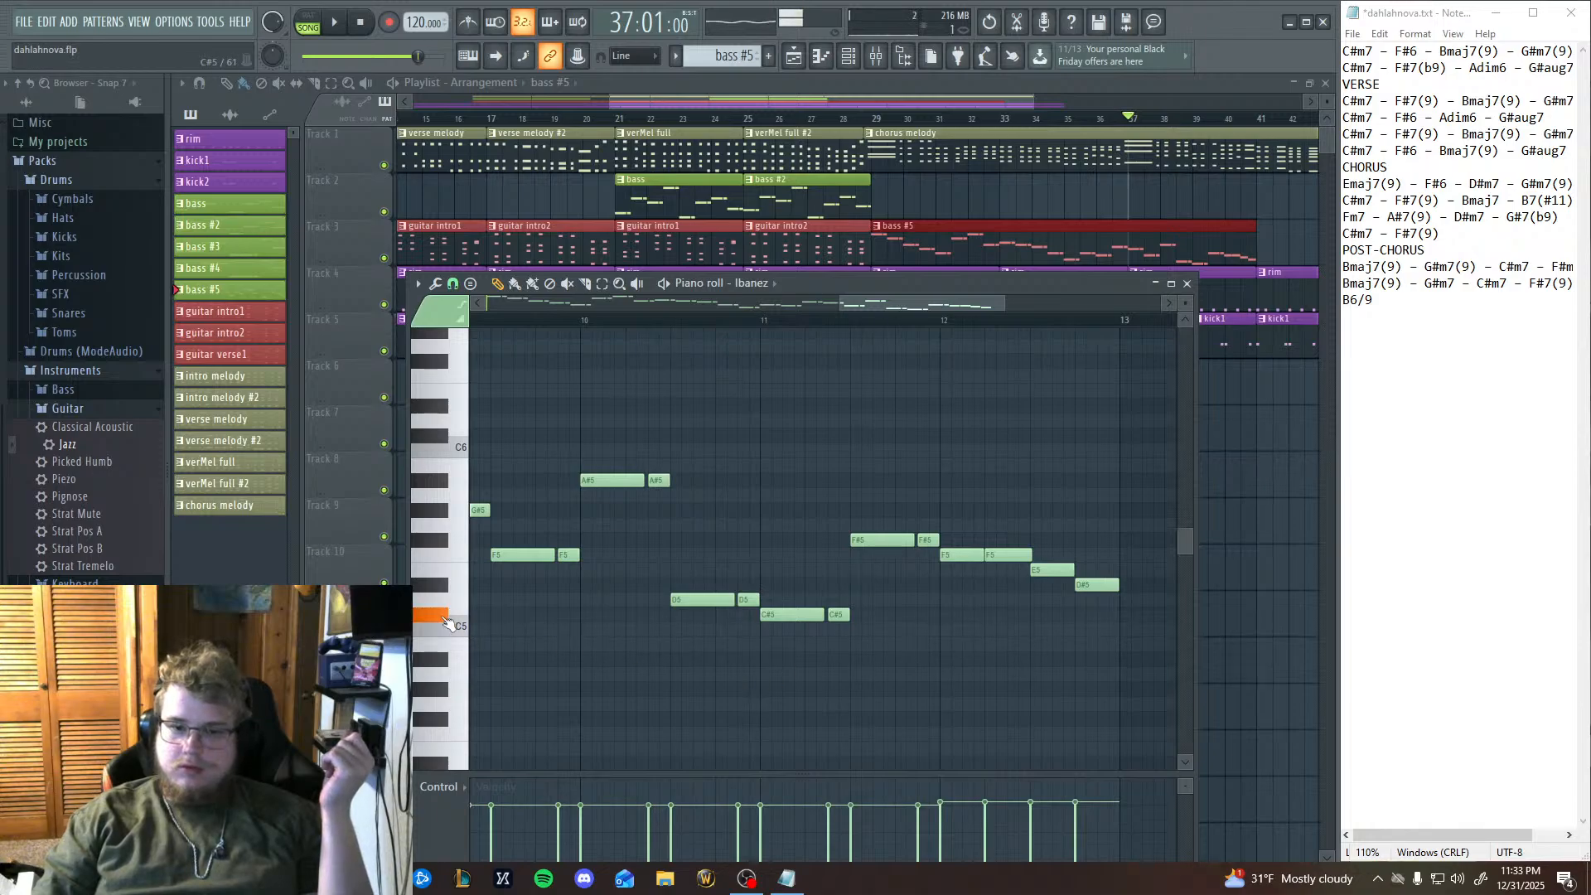
left_click(425, 513)
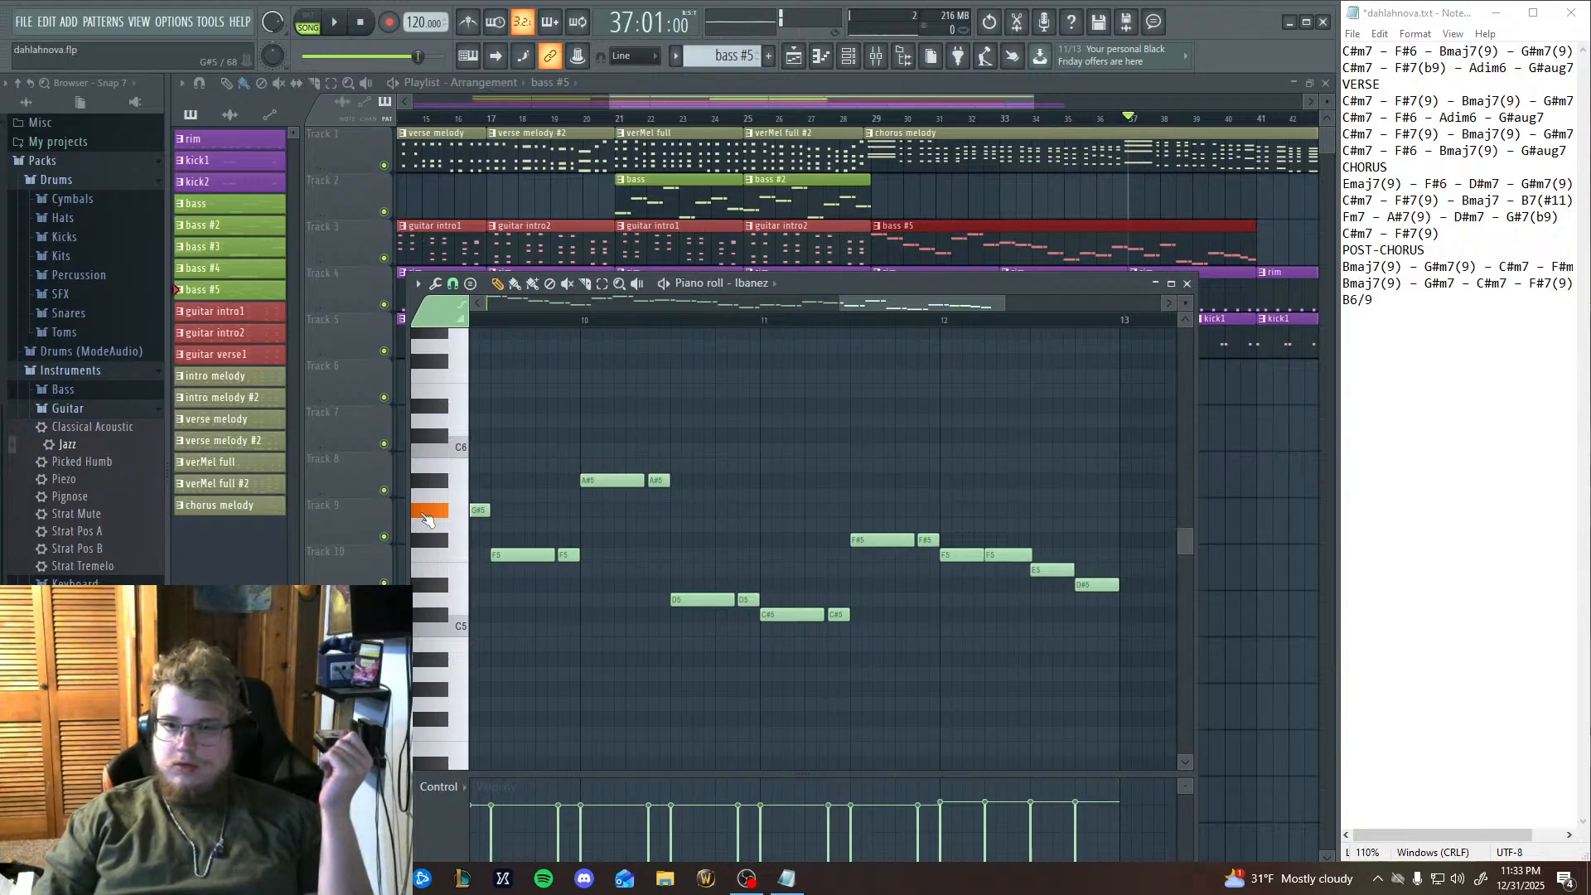
left_click(422, 515)
left_click(423, 515)
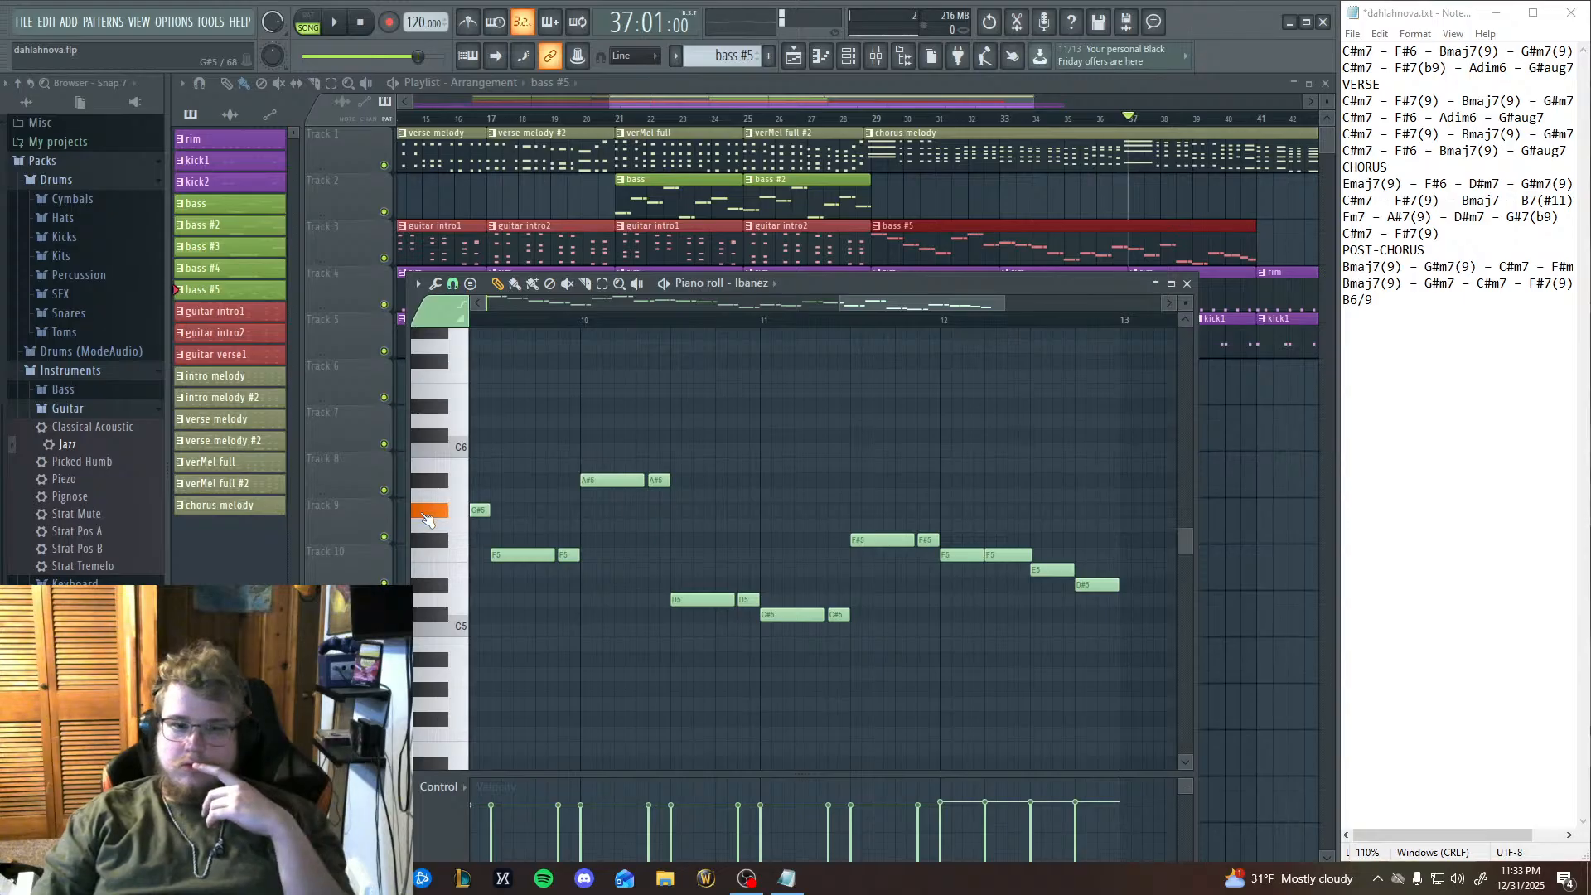
left_click(435, 621)
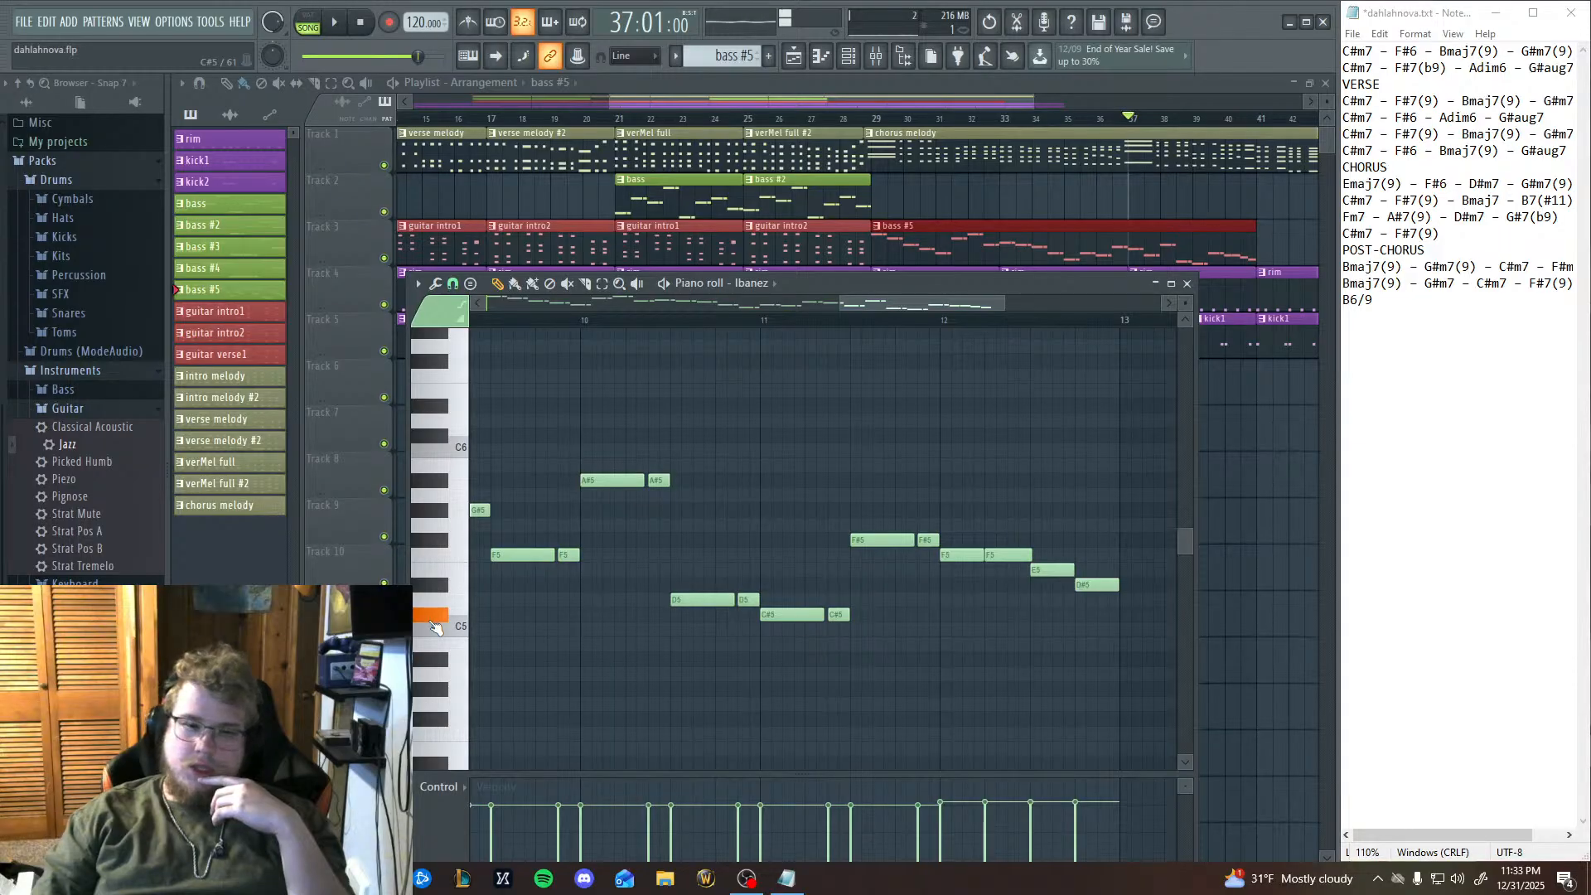
left_click(435, 593)
left_click(443, 547)
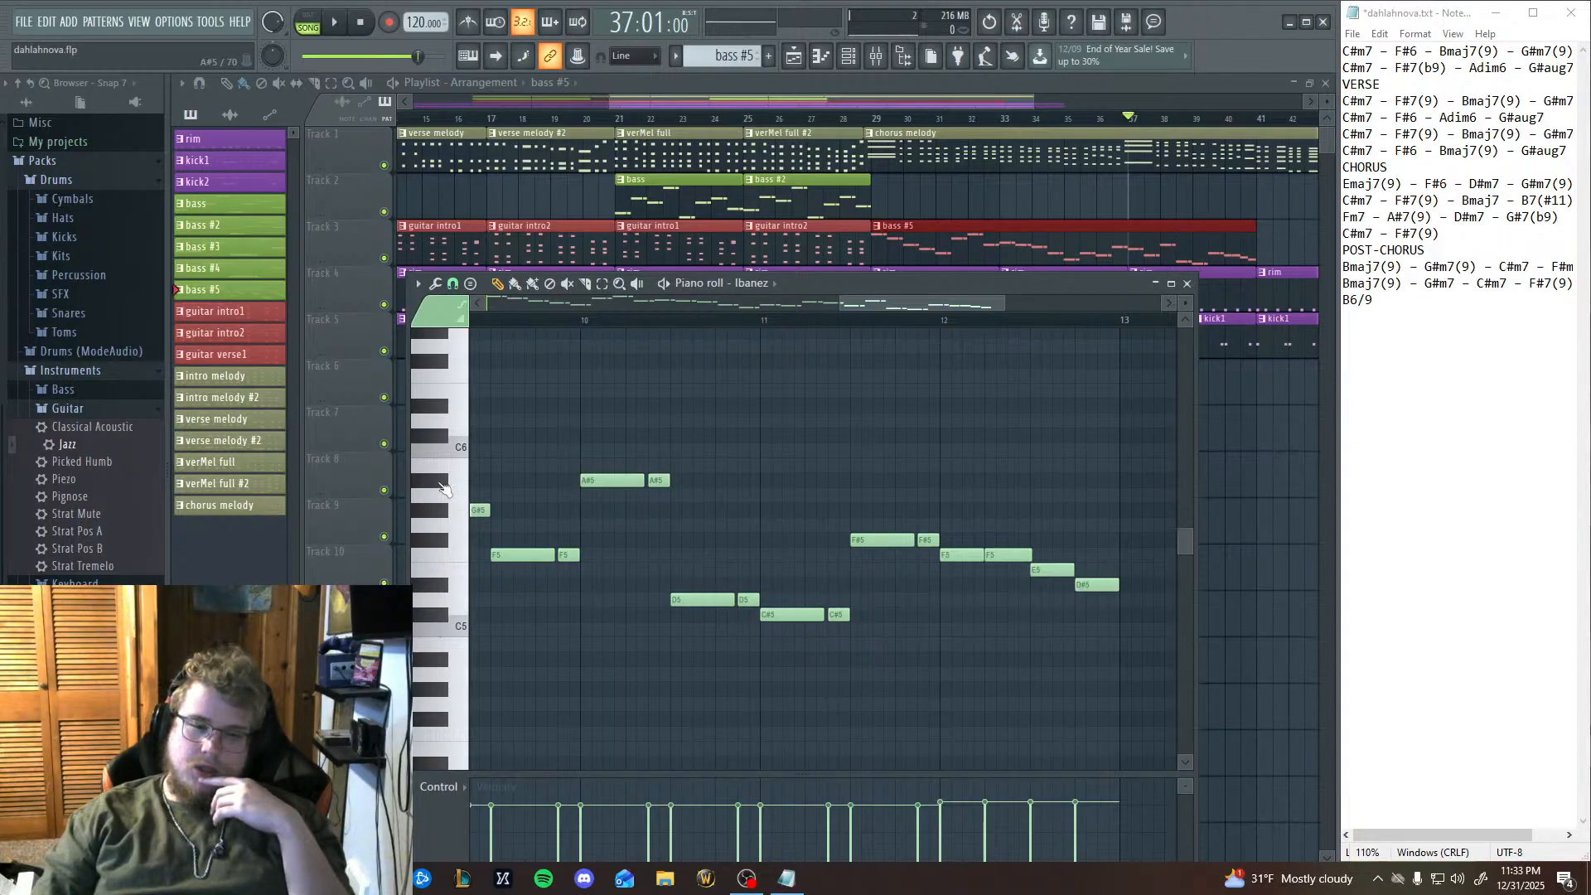
left_click(442, 485)
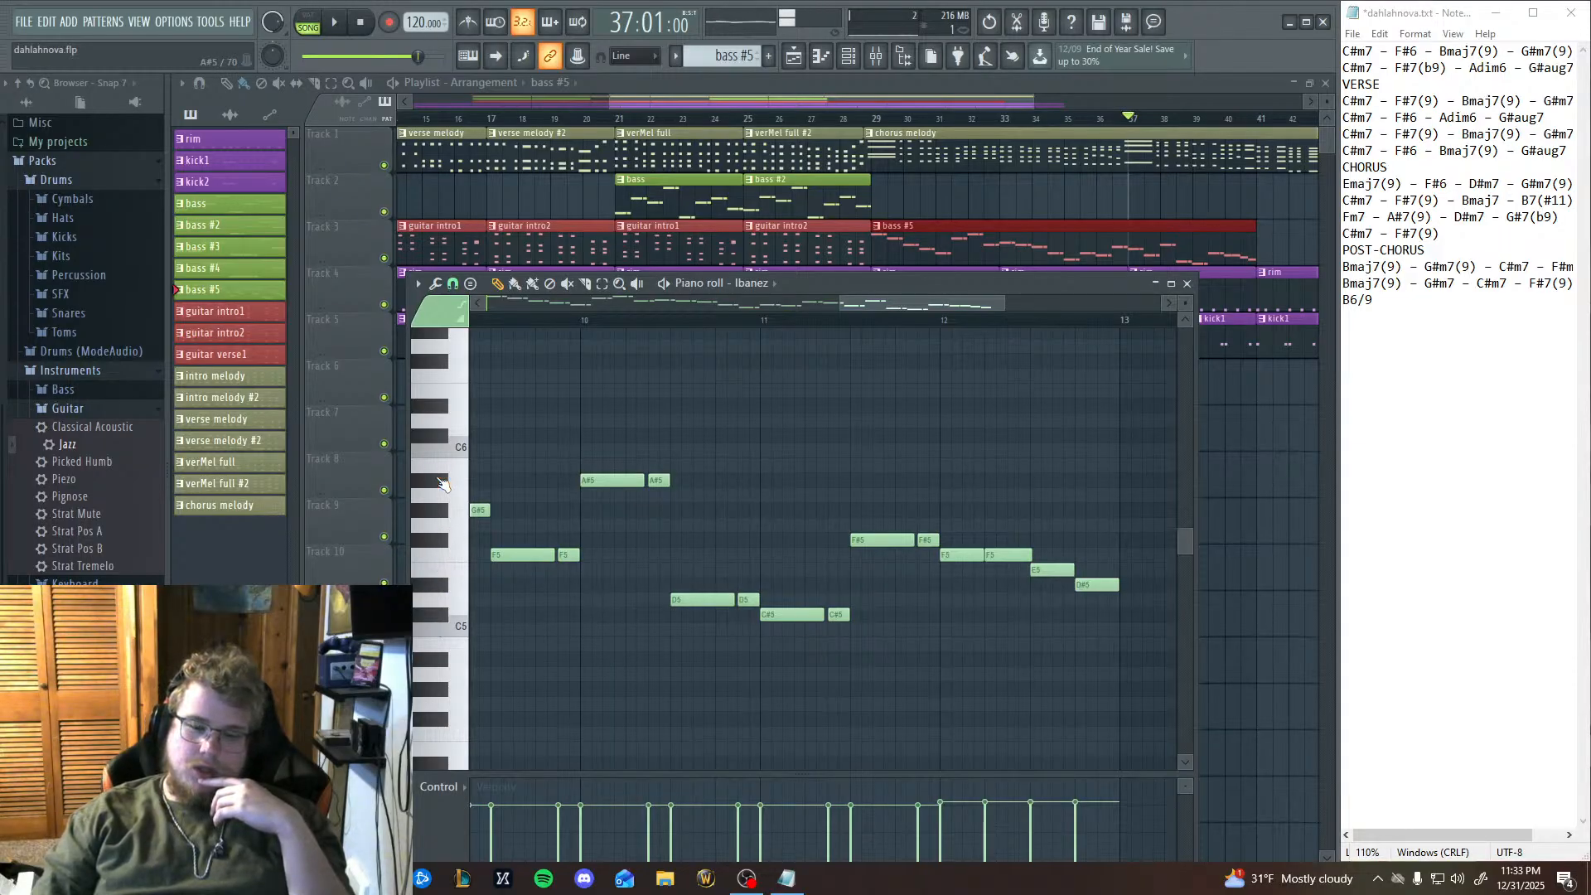
left_click(438, 512)
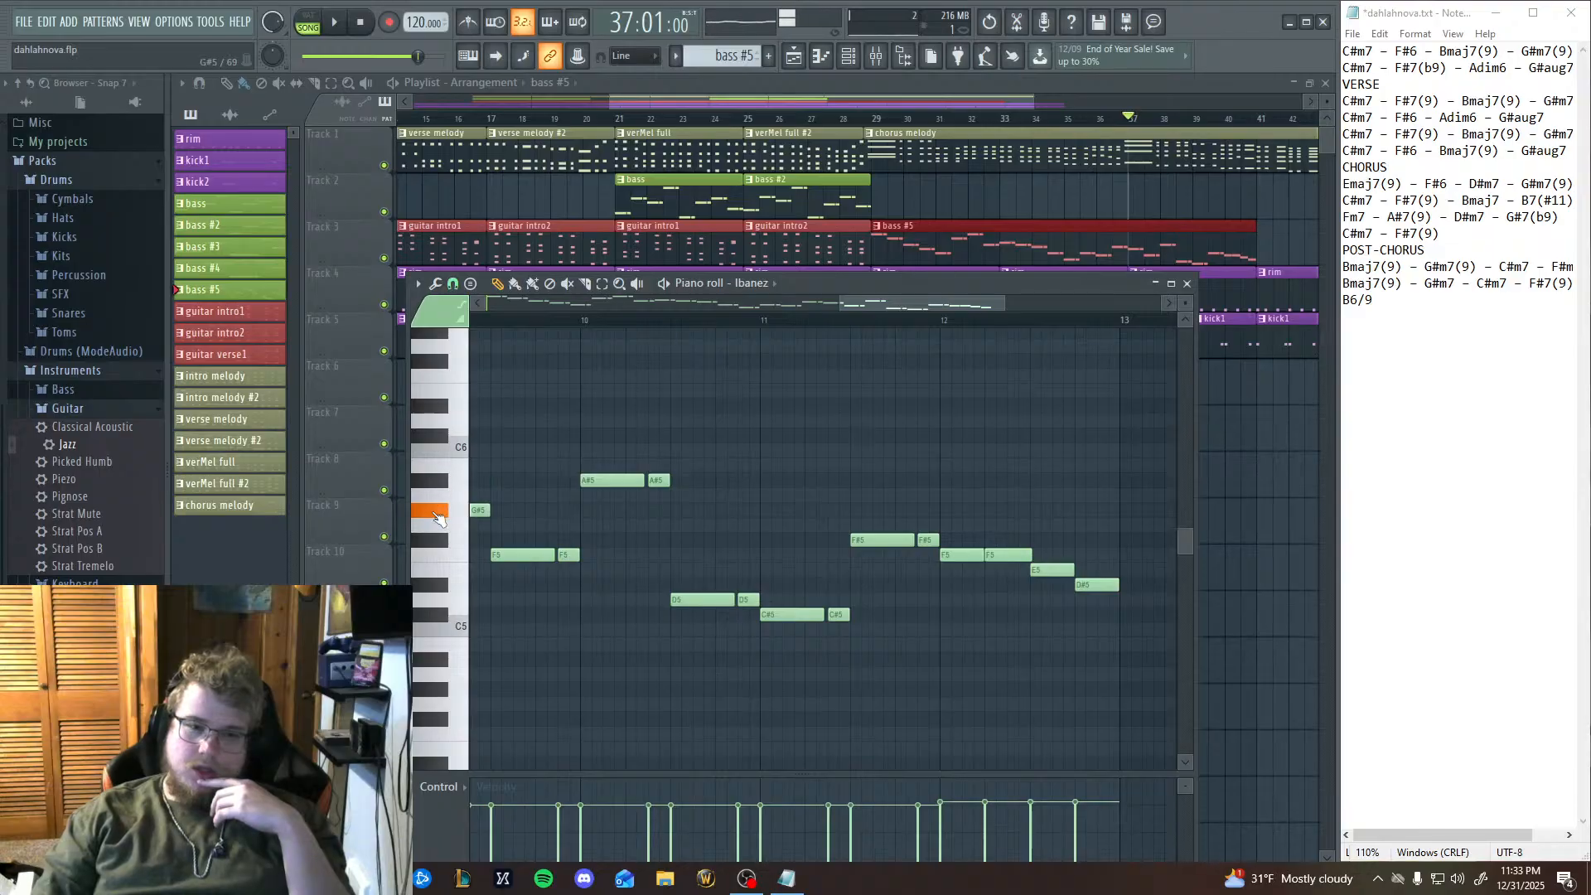
left_click(438, 526)
left_click(440, 501)
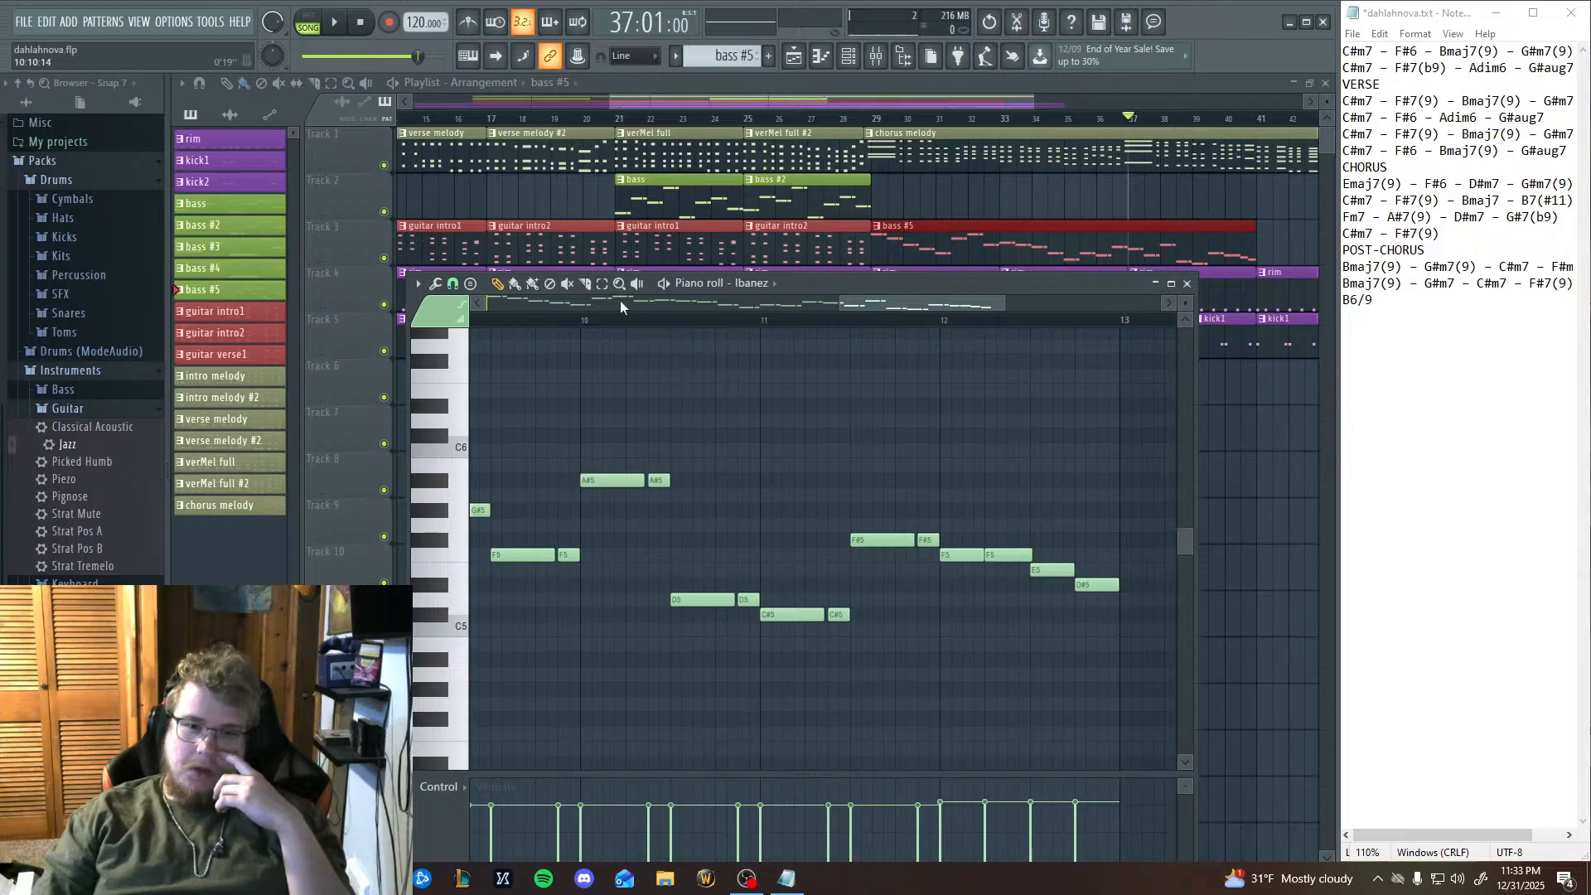
Transpose the note pair in the second half of bar 11 up to A#5.
left_click_drag(891, 602, 939, 475)
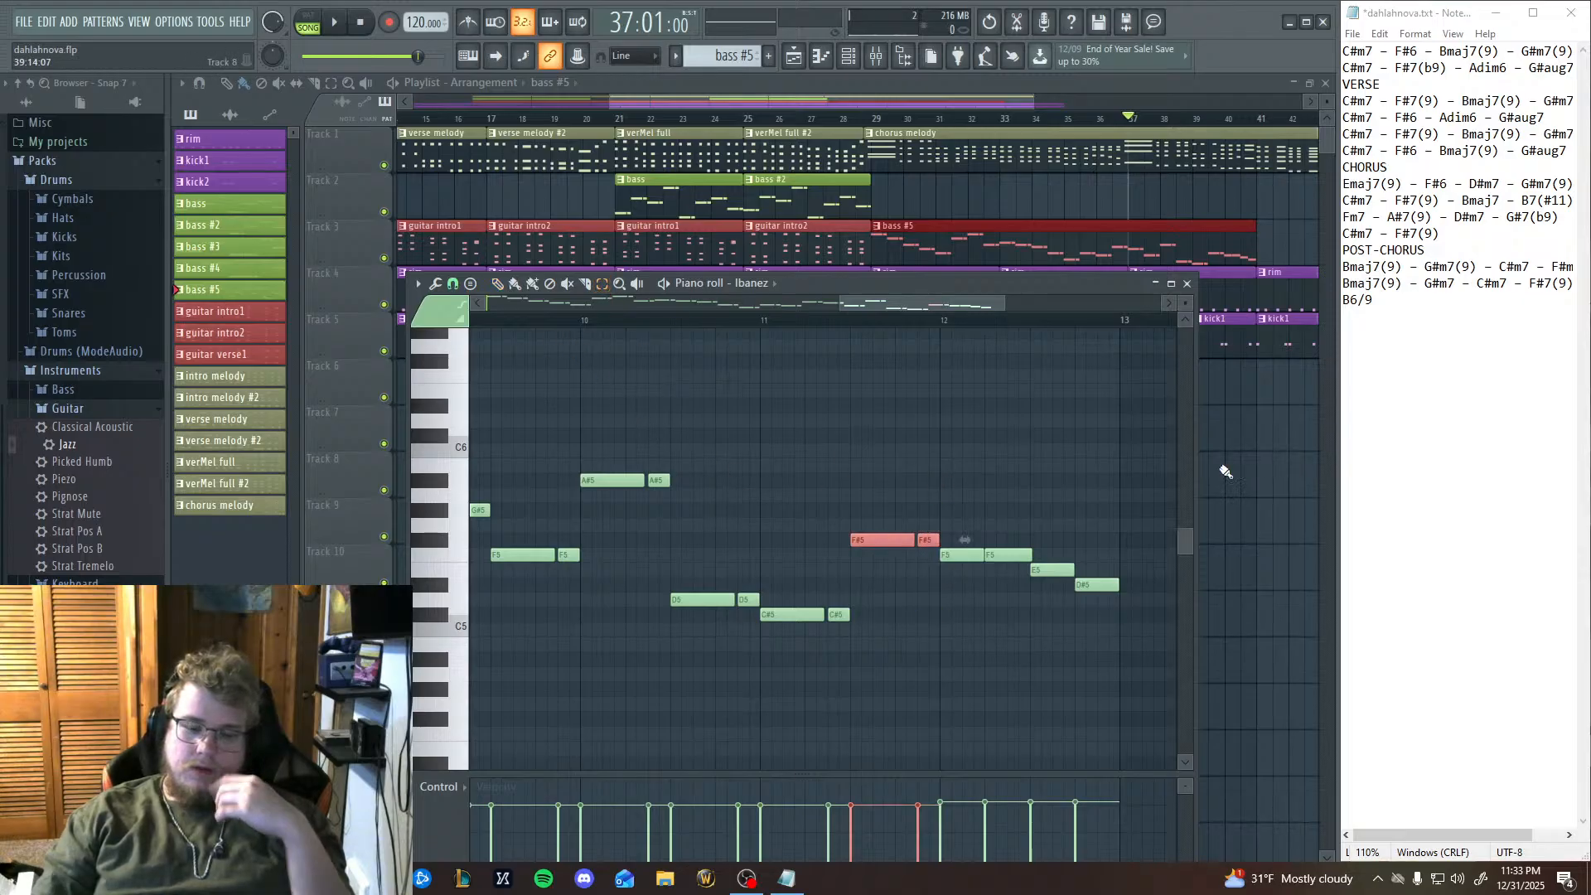
key("shift+Up")
key("shift+Up")
key("shift+Up")
key("shift+Up")
key("shift+Up")
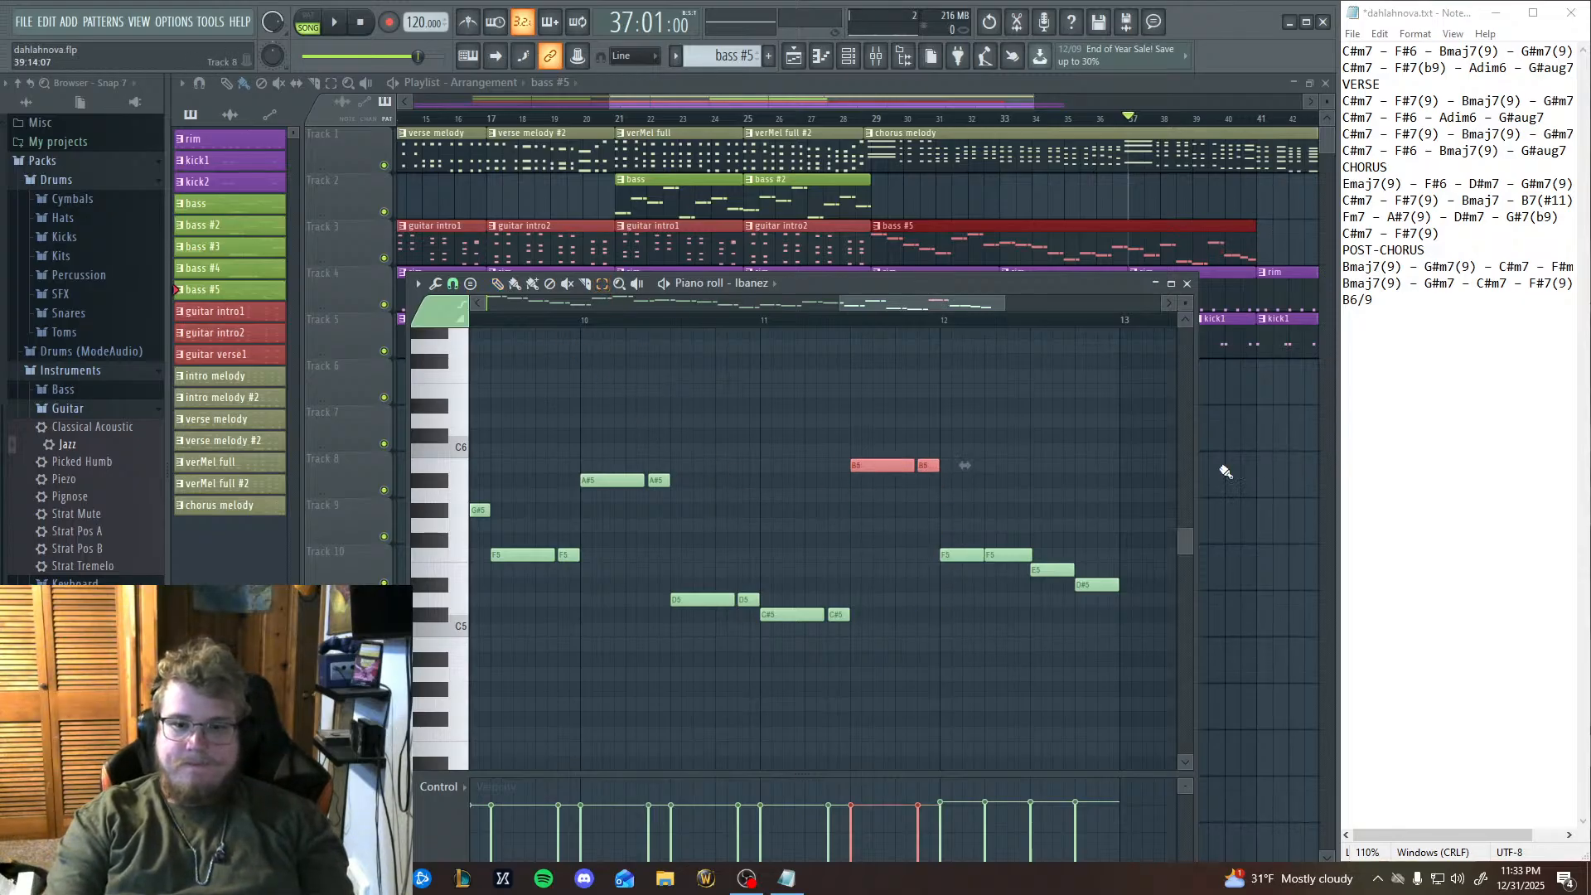
key("shift+Down")
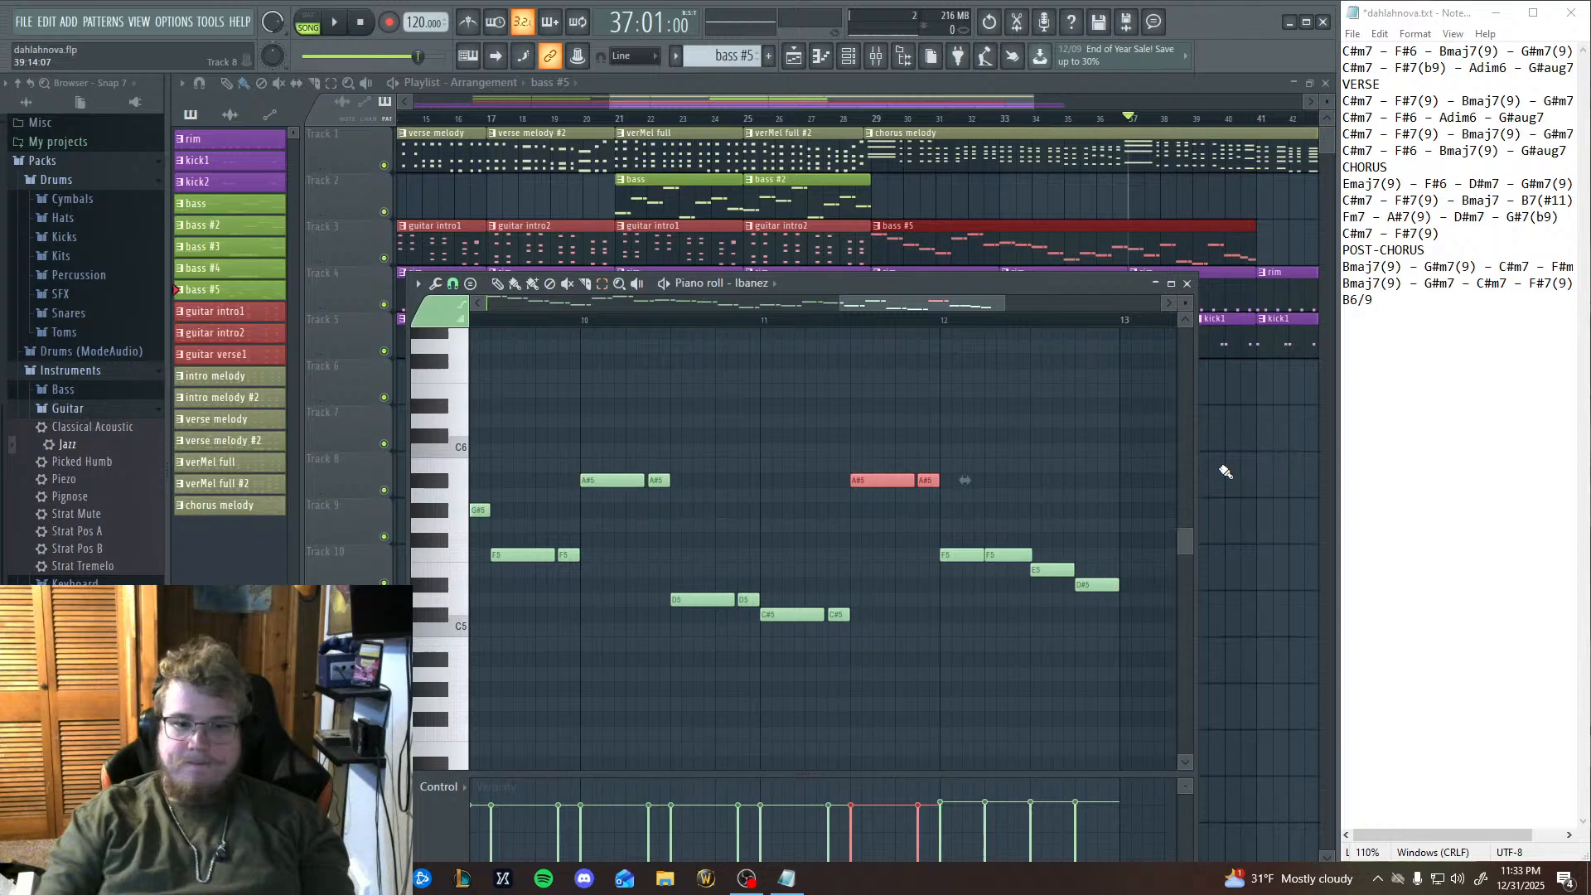
Play back the bass line from bar 9 to judge the raised note pair at the end of bar 11.
left_click(357, 23)
left_click(340, 23)
left_click(353, 23)
left_click_drag(654, 632, 726, 440)
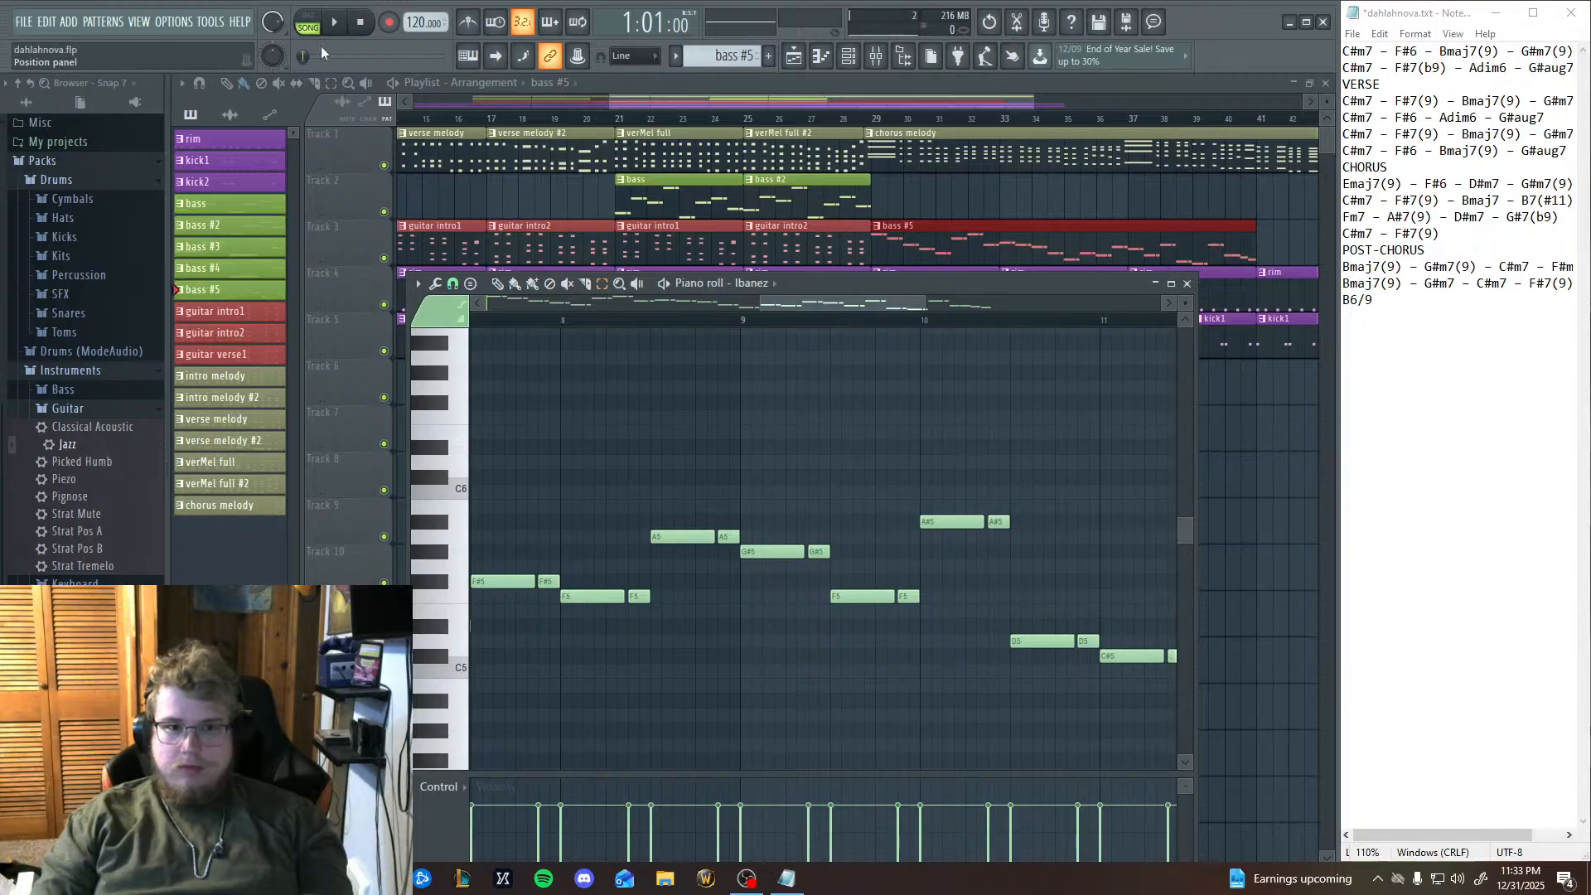
left_click(334, 23)
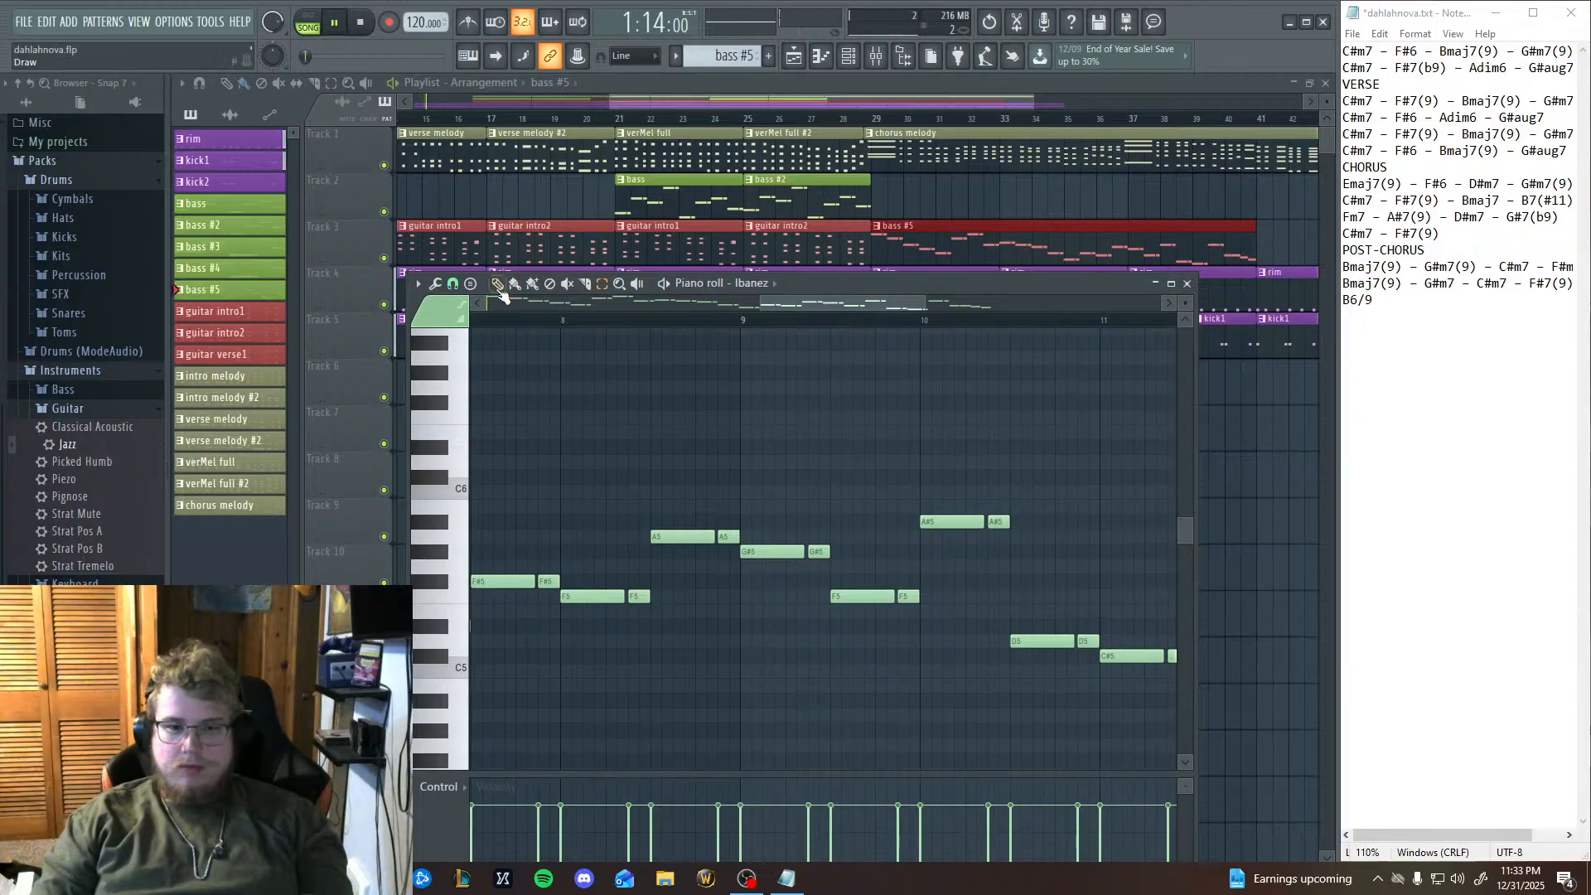
left_click(754, 322)
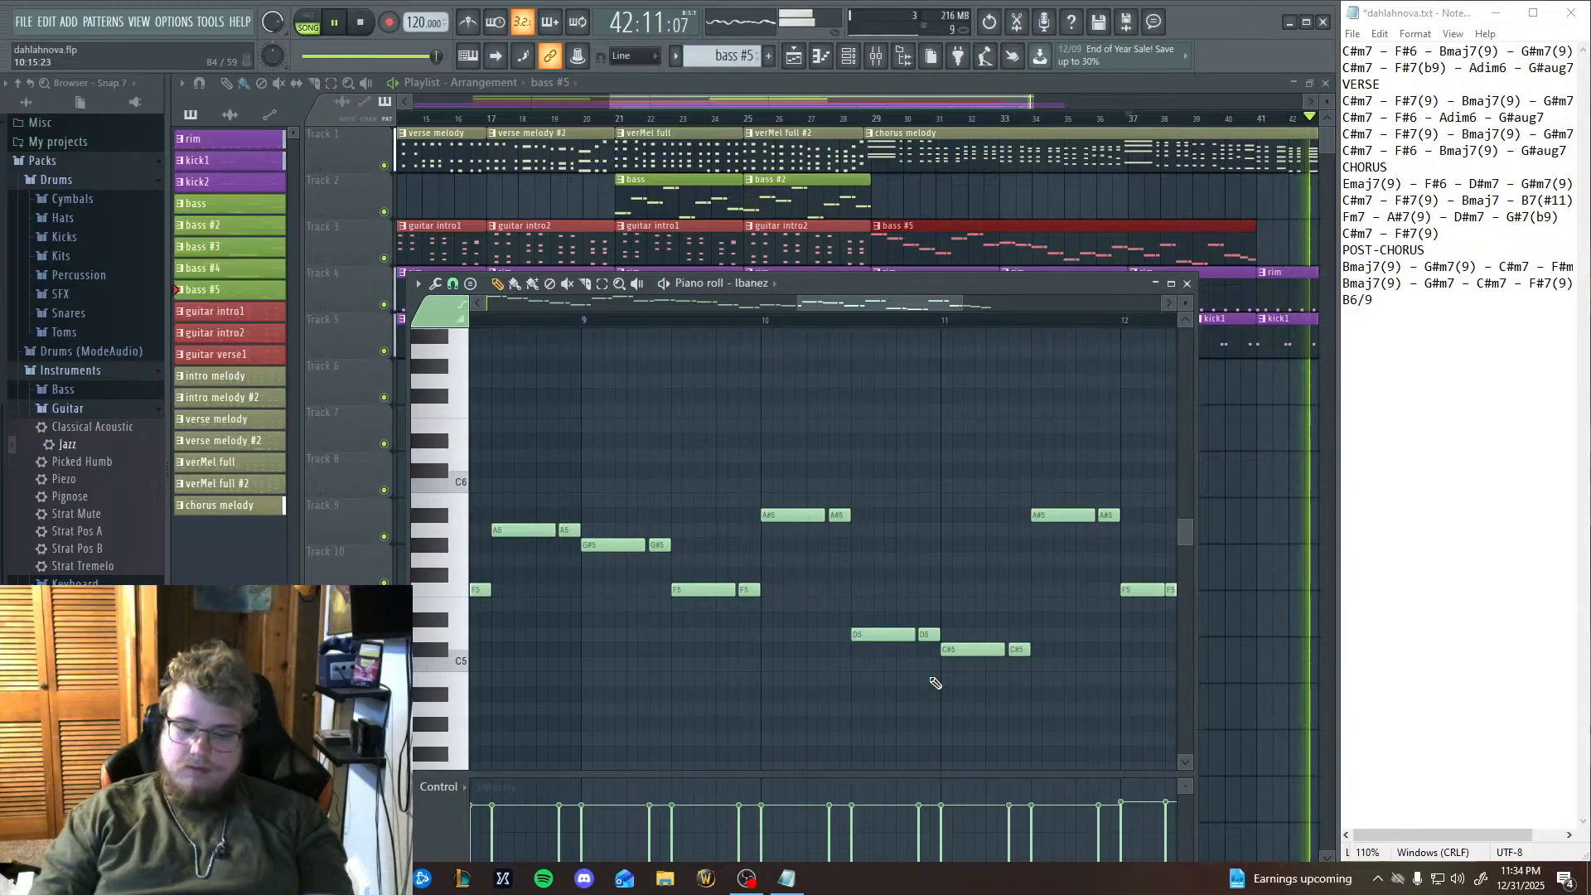
left_click(582, 320)
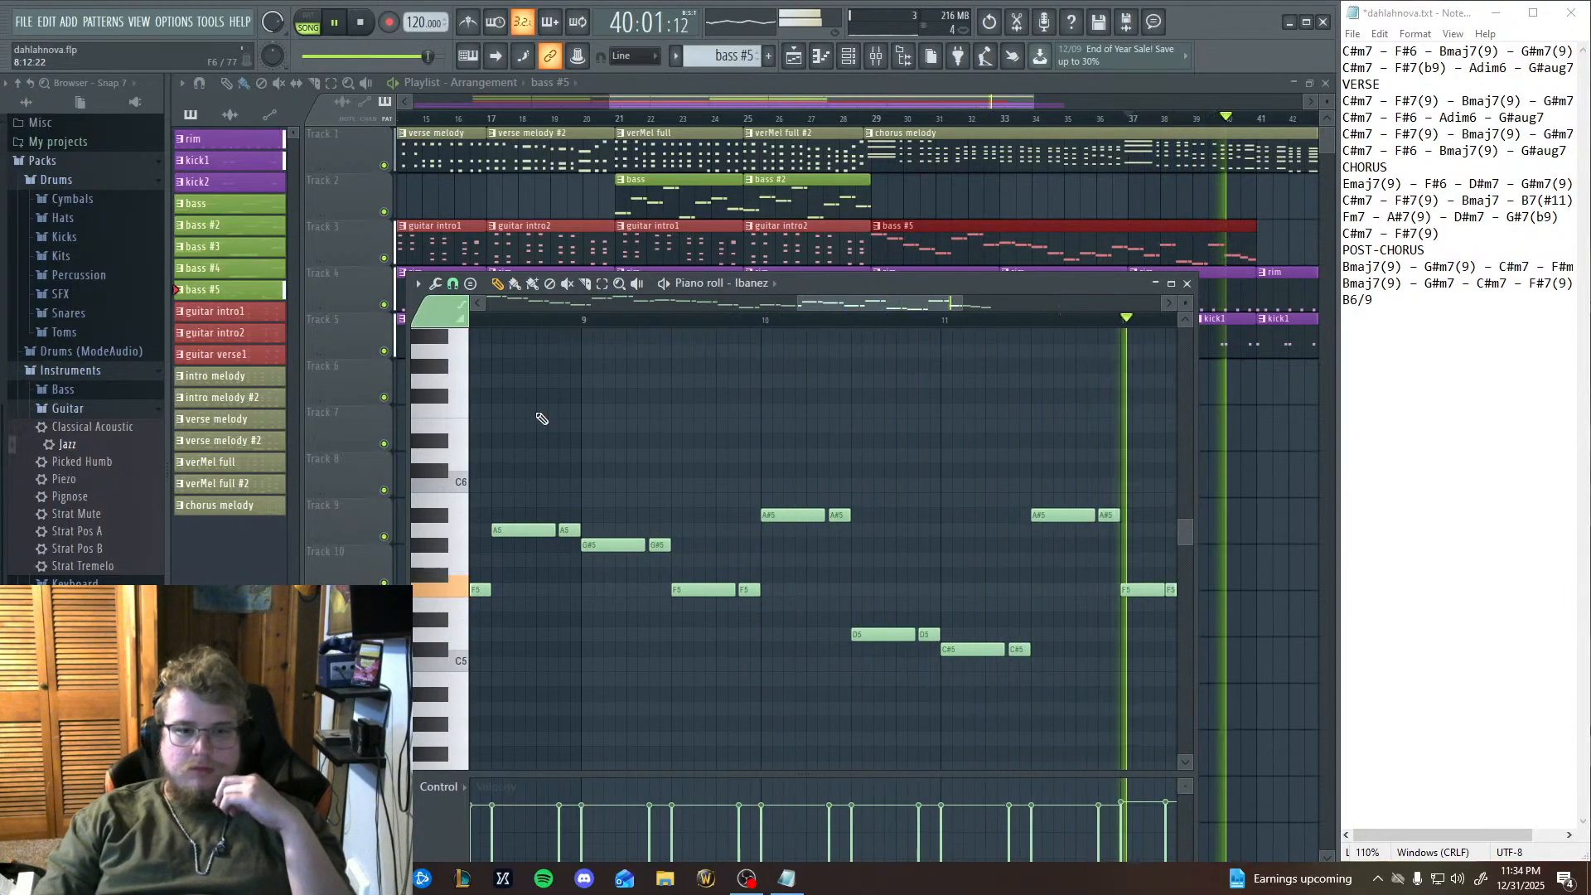
key("space")
Select the four descending notes in bar 12.
left_click_drag(673, 549, 479, 528)
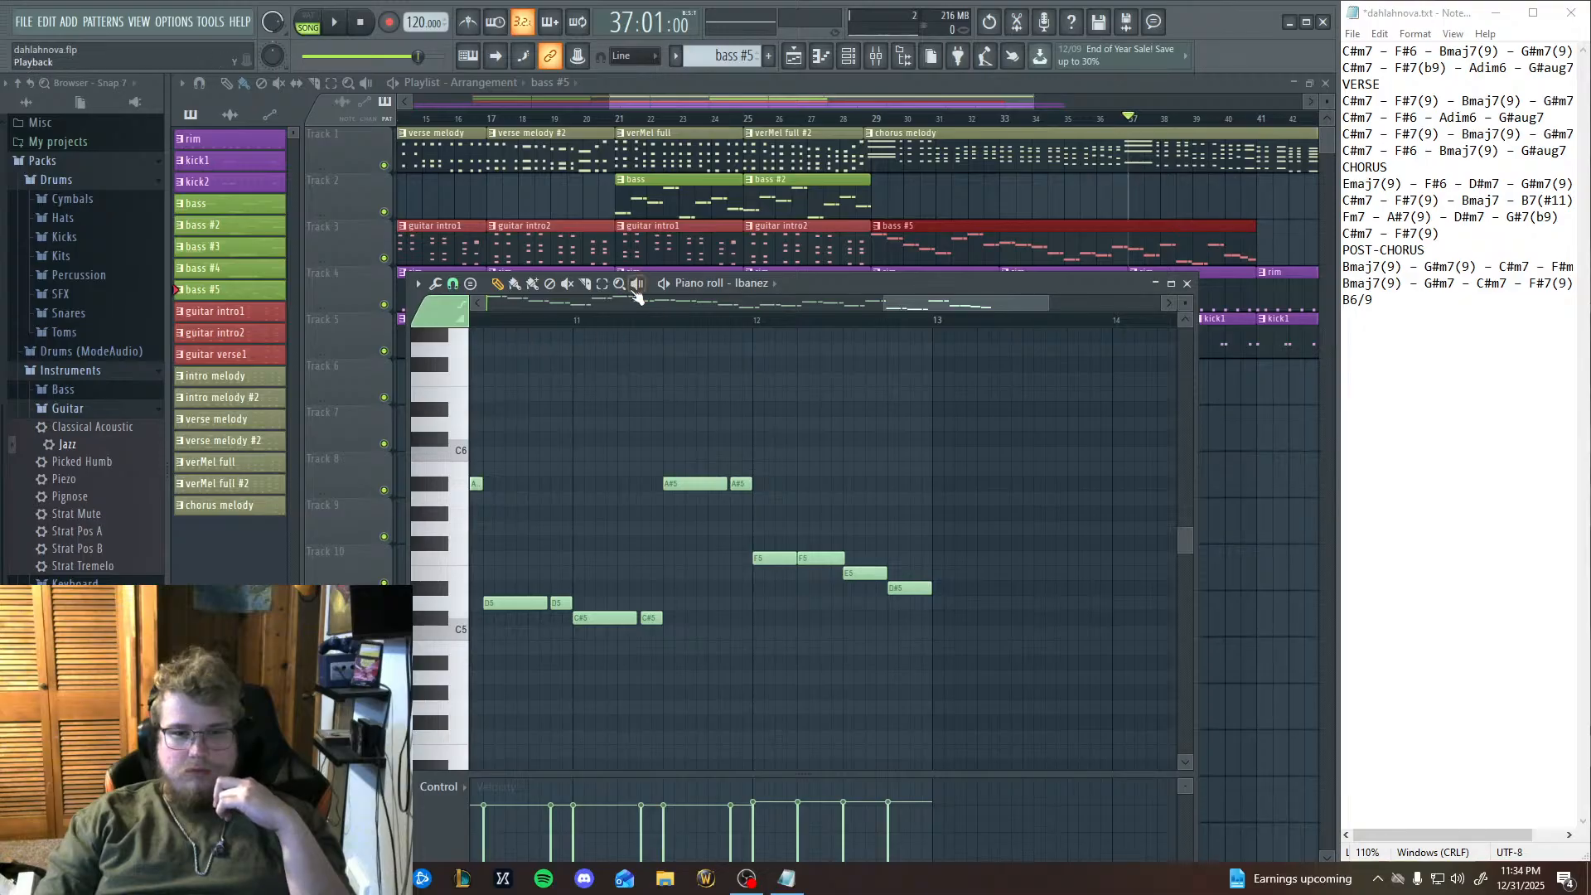
left_click(602, 284)
left_click_drag(796, 667, 1013, 448)
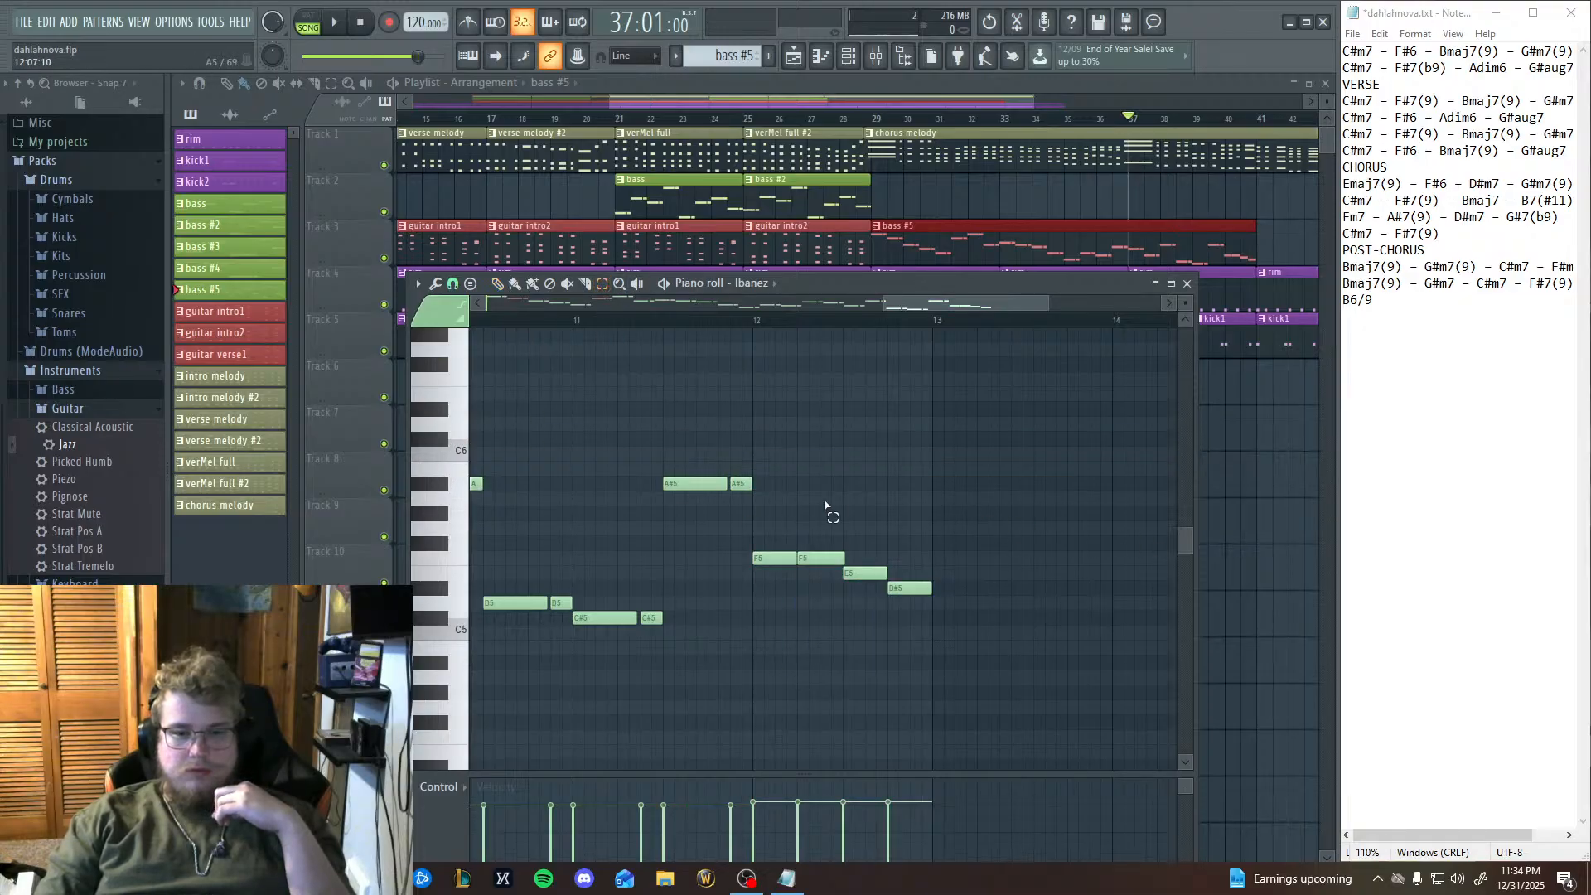
left_click_drag(798, 508, 929, 666)
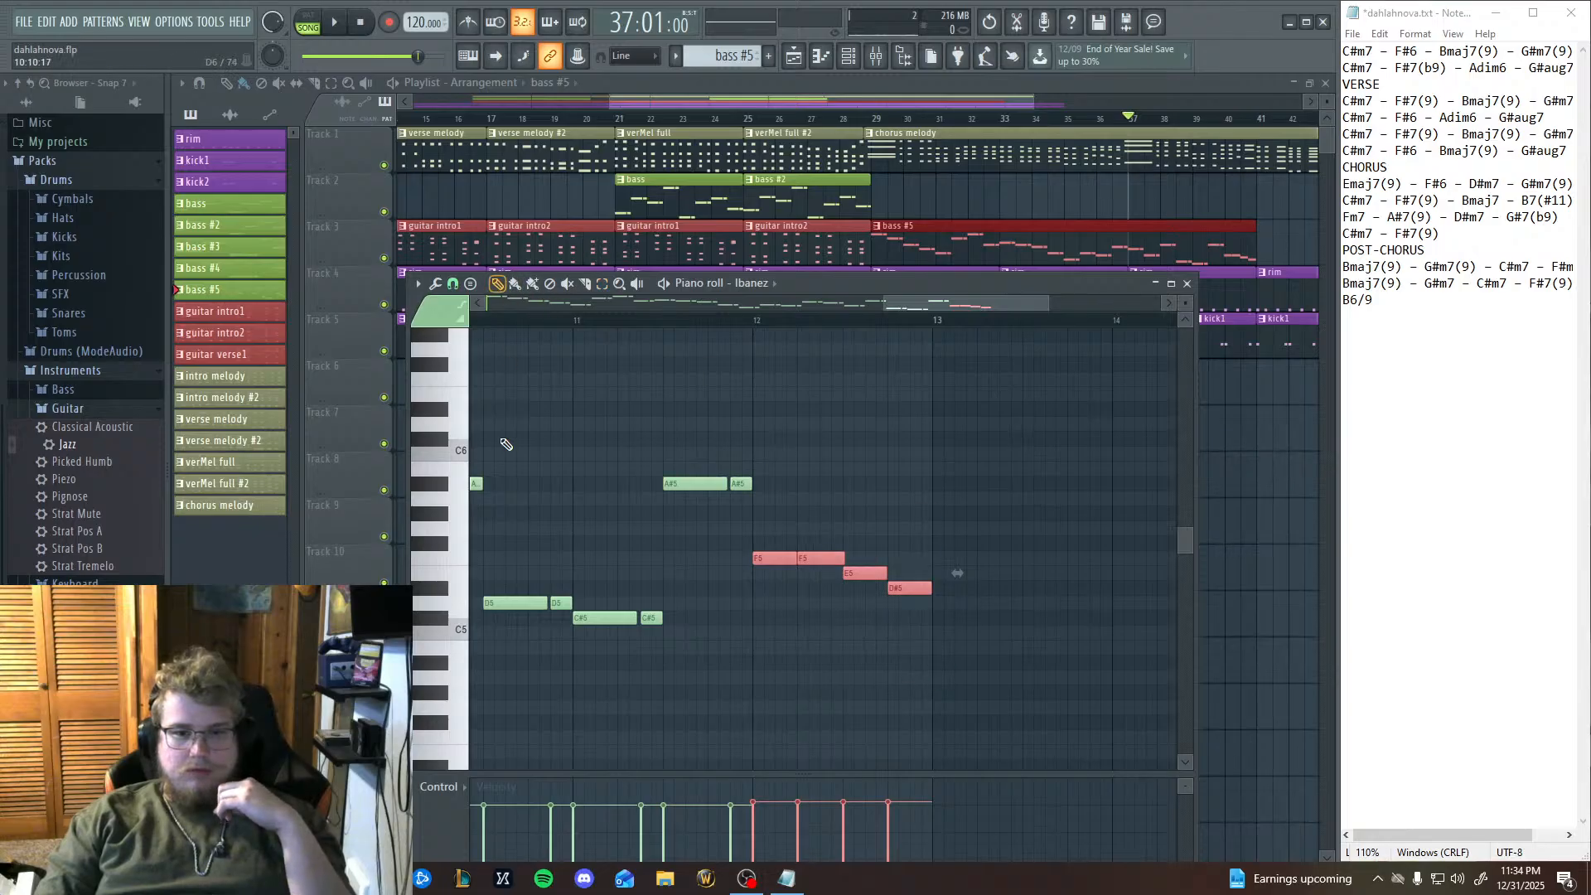
Audition the C#5, A#5, G#5 and F#5 keys to find a better descent for bar 12.
left_click(440, 621)
left_click(440, 484)
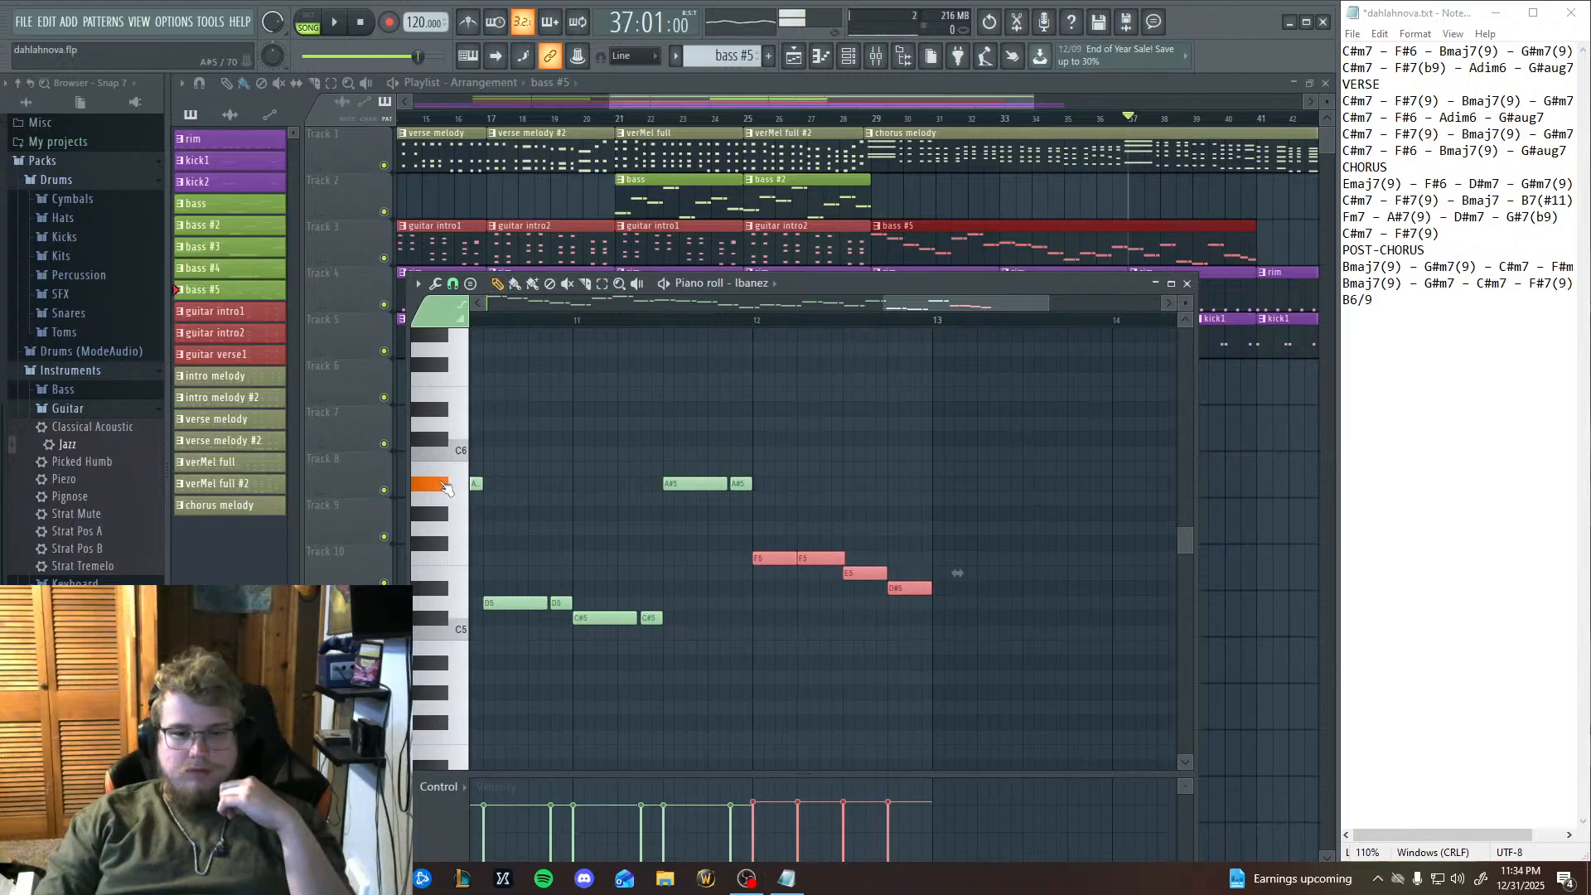
left_click(438, 515)
left_click(438, 545)
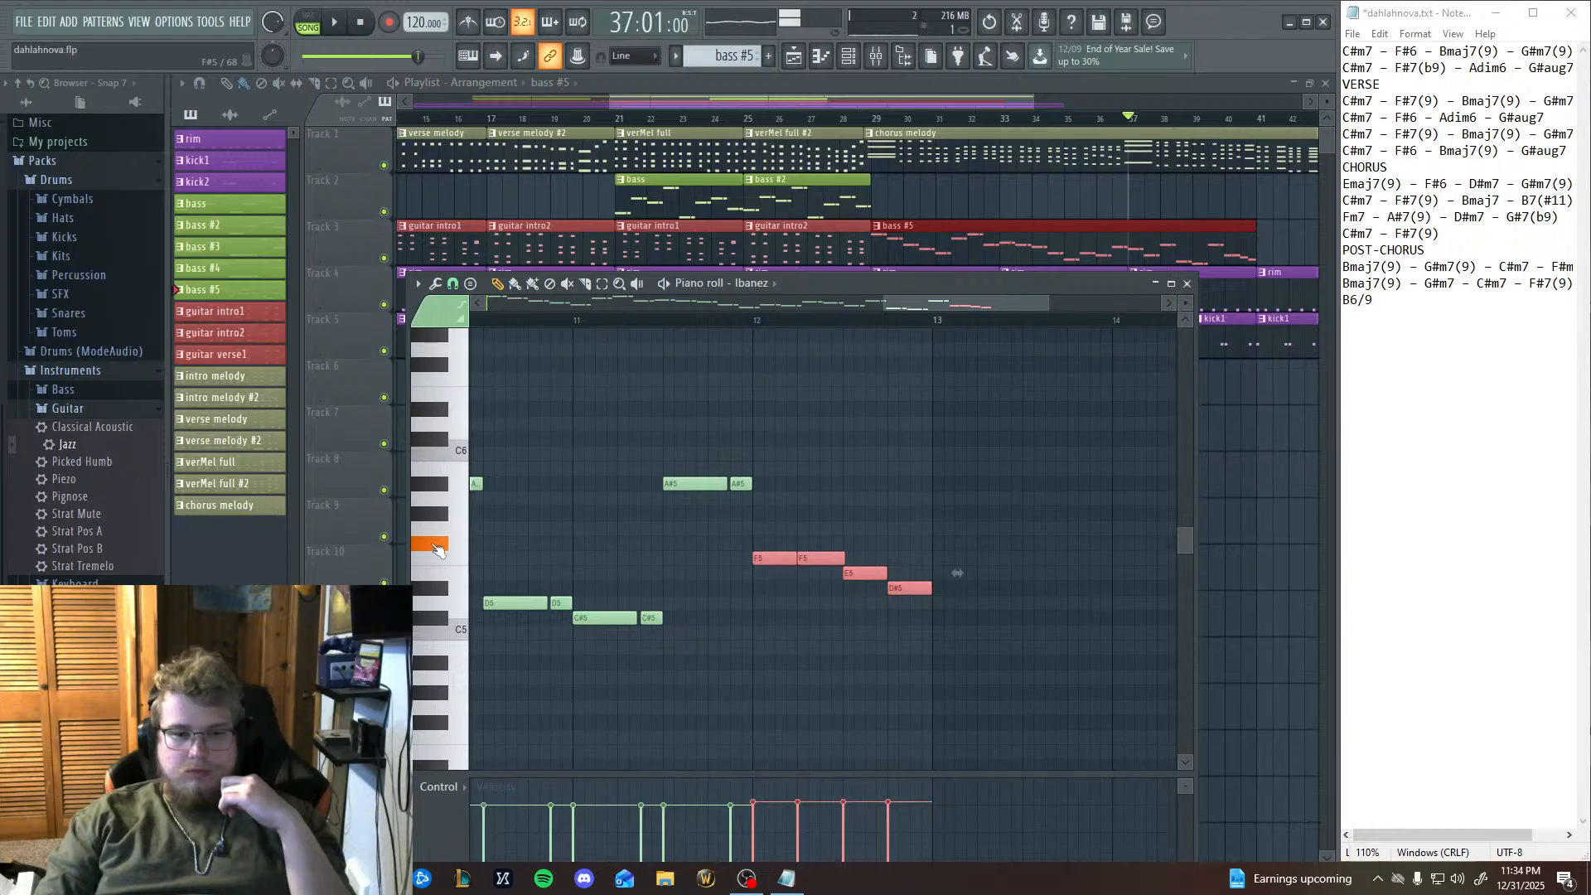
left_click(438, 546)
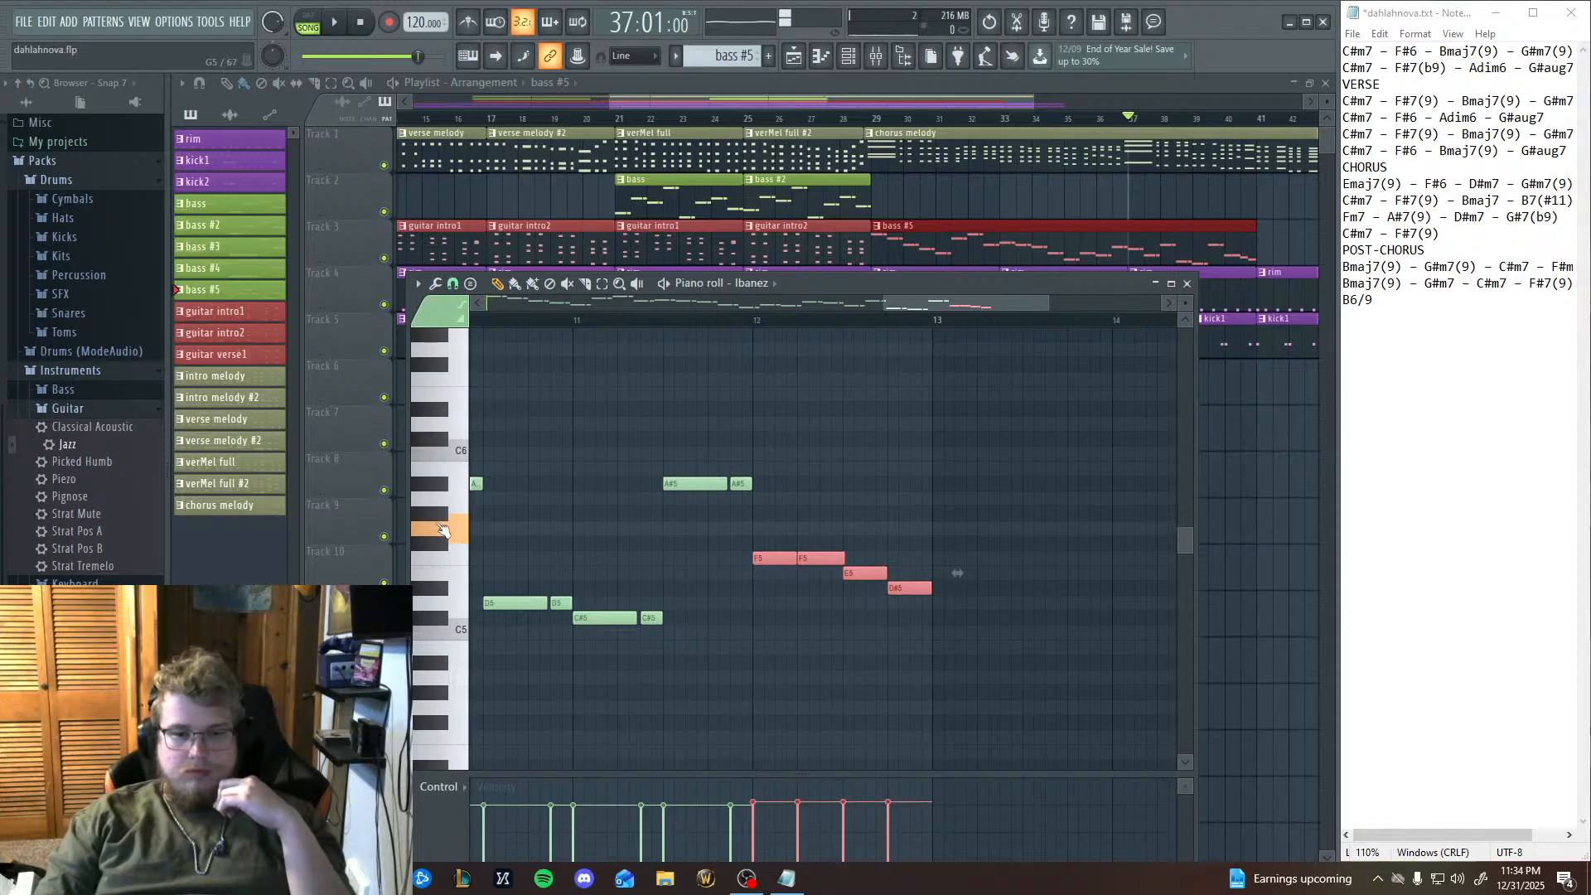
left_click(443, 516)
left_click(433, 546)
left_click(434, 545)
left_click(438, 517)
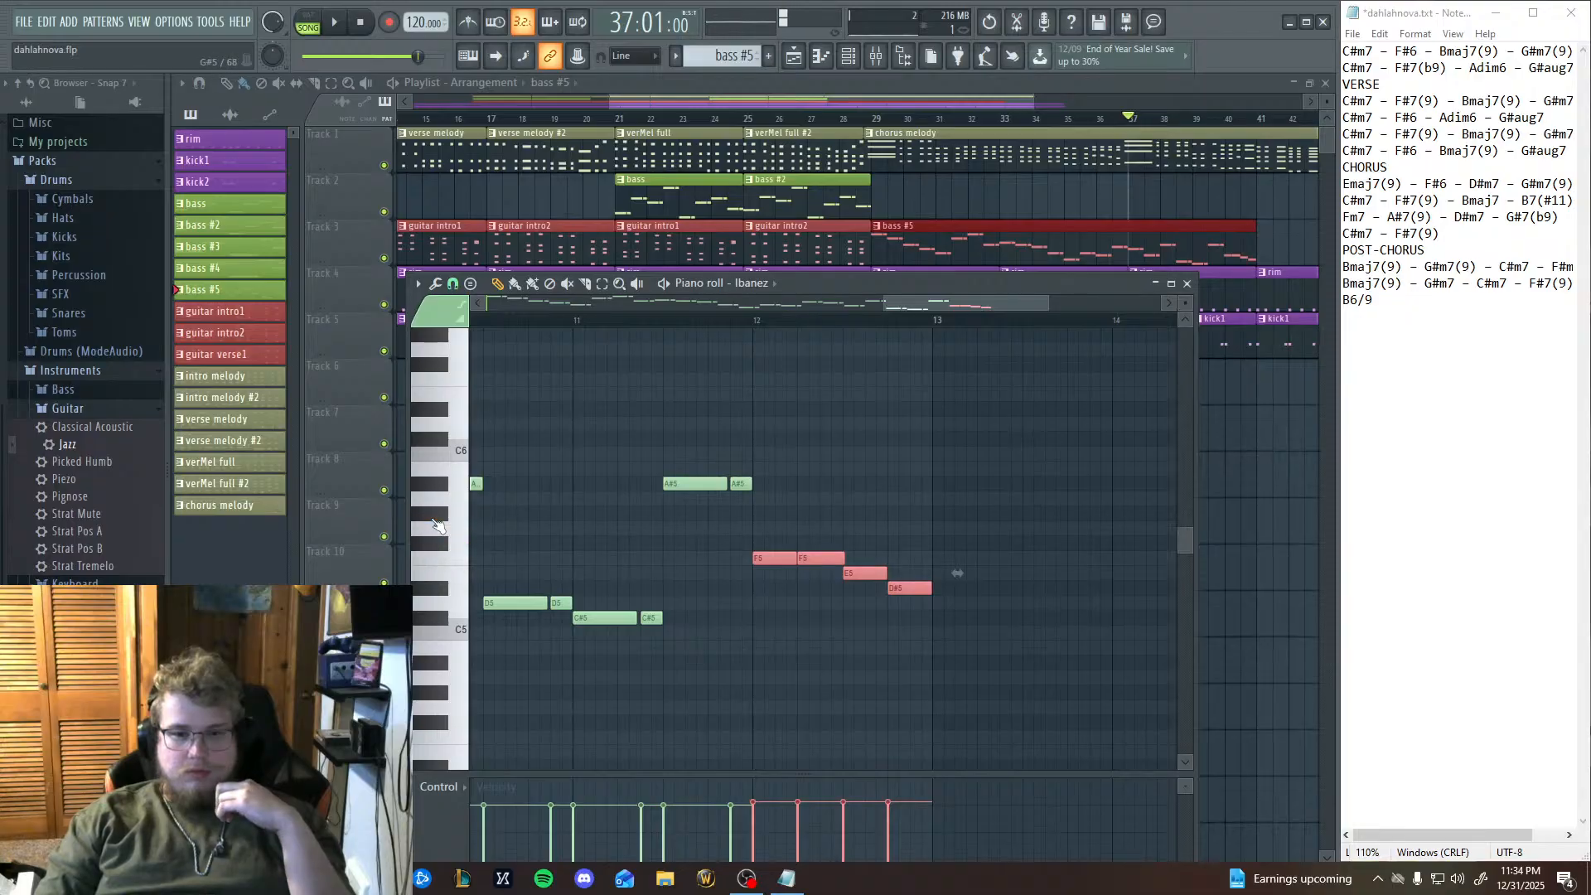
Raise the four bar 12 notes by three semitones, and lower the last two a semitone each to F#5 and F5.
key("Up")
key("Up")
key("Up")
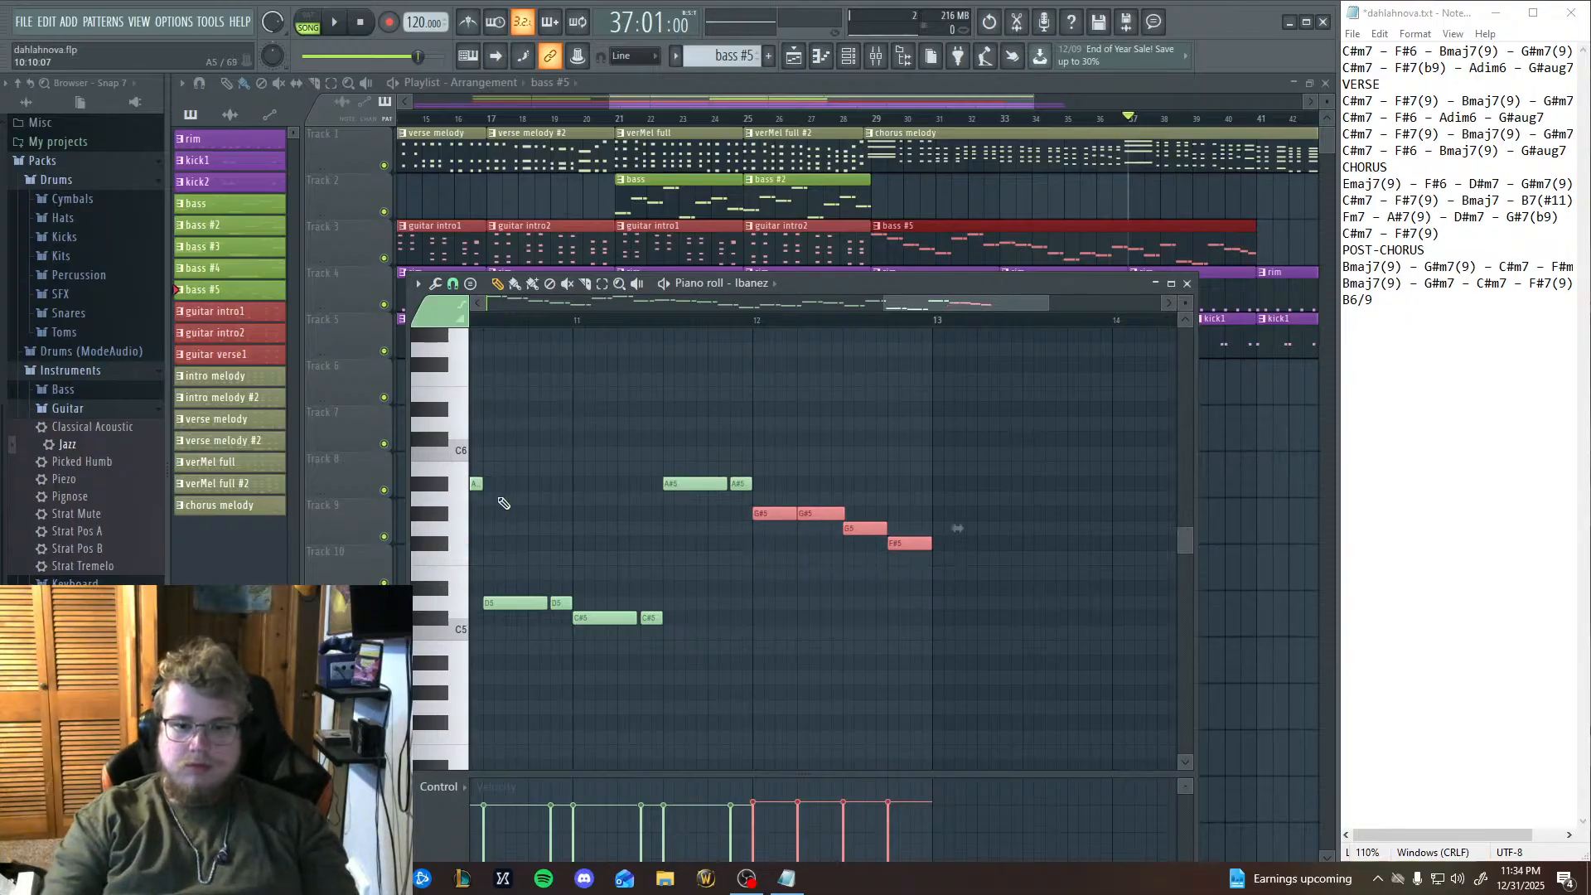
left_click(869, 573)
right_click(869, 574)
left_click_drag(867, 530, 899, 560)
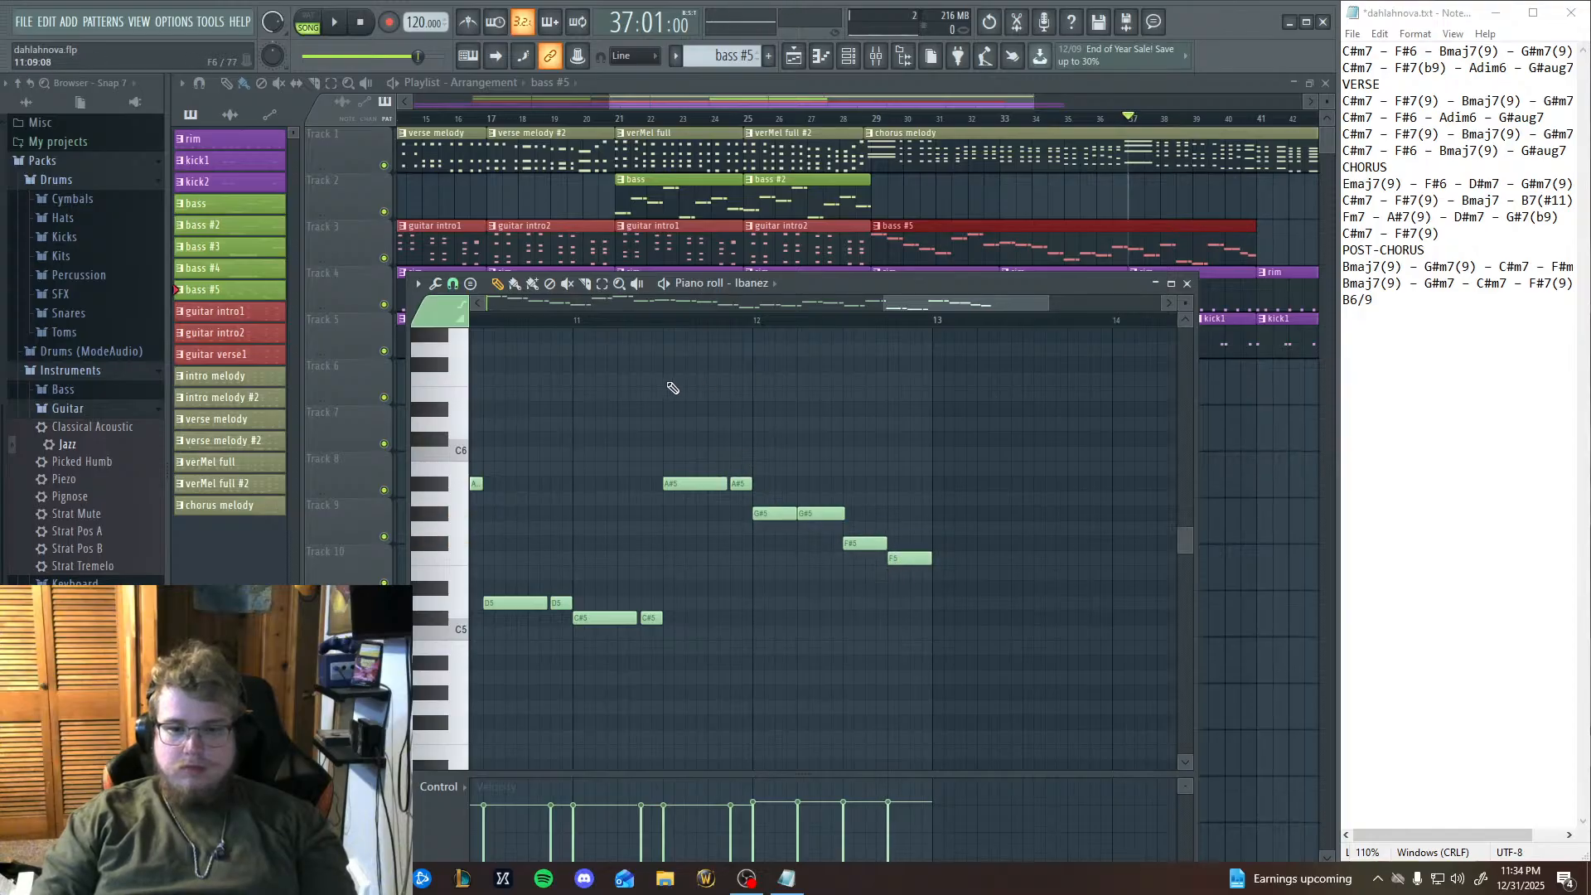
Play back the bass line from bar 9 through the revised bar 12, and replay it to check the phrase.
left_click(580, 322)
left_click(335, 22)
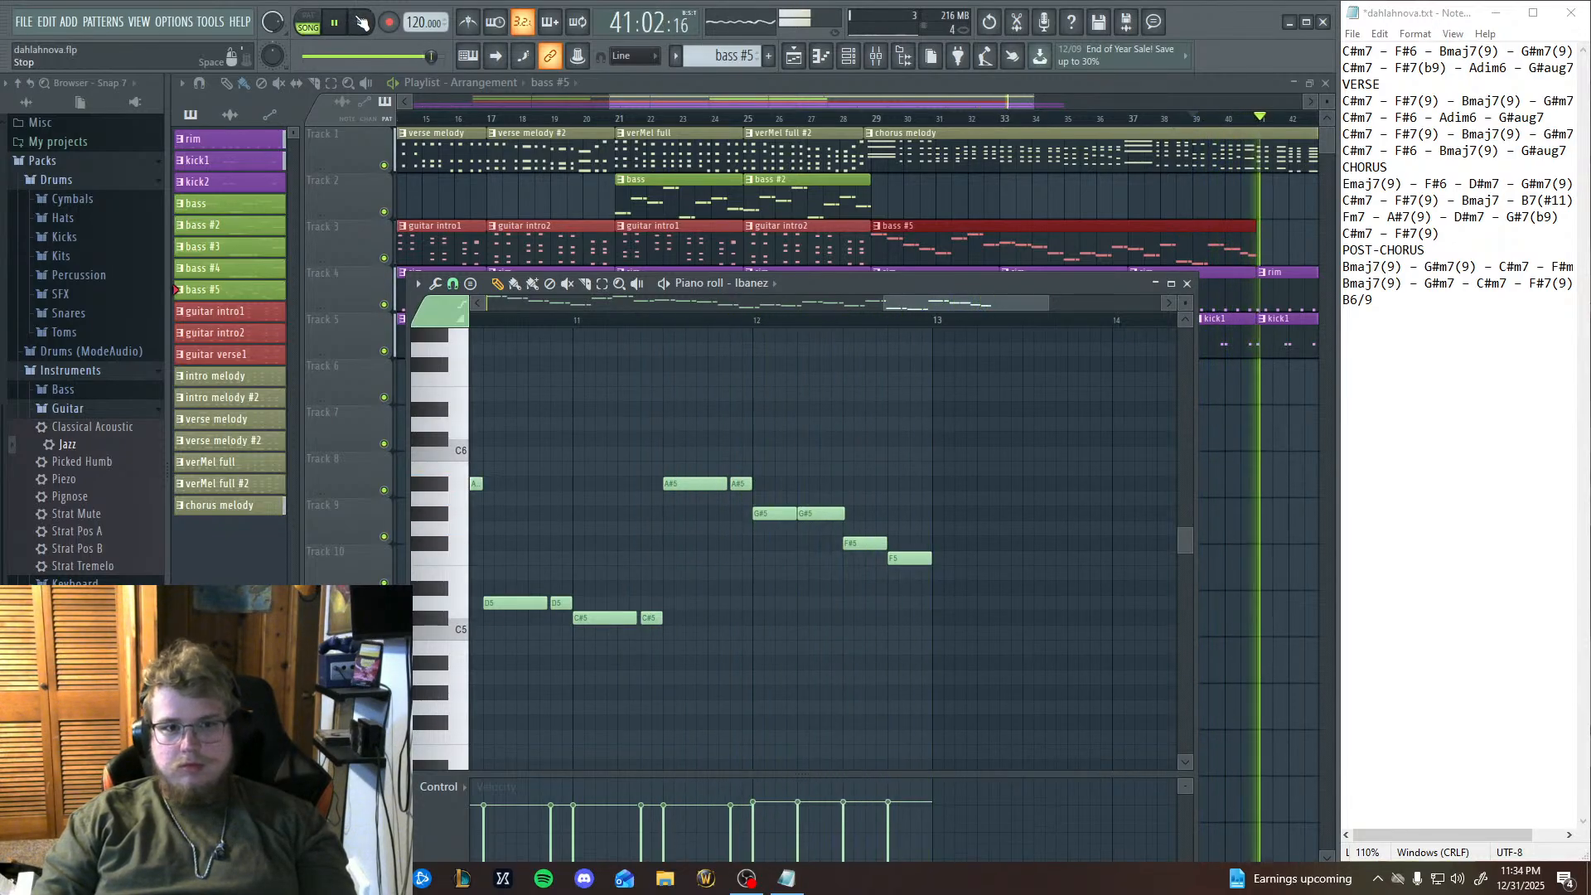
key("space")
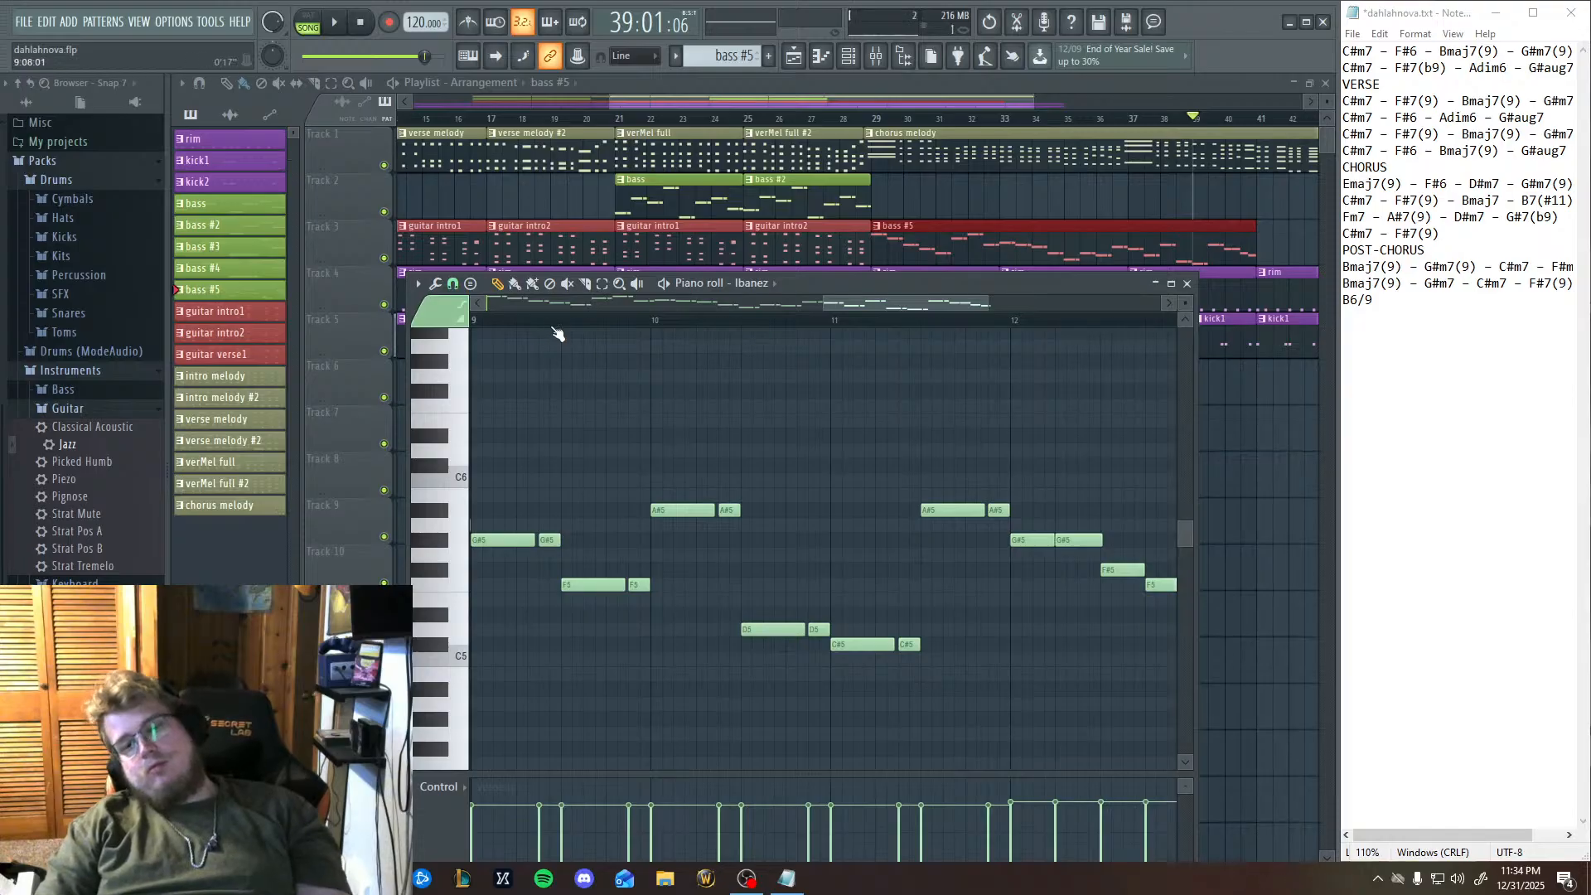
left_click_drag(504, 350, 664, 382)
left_click(638, 322)
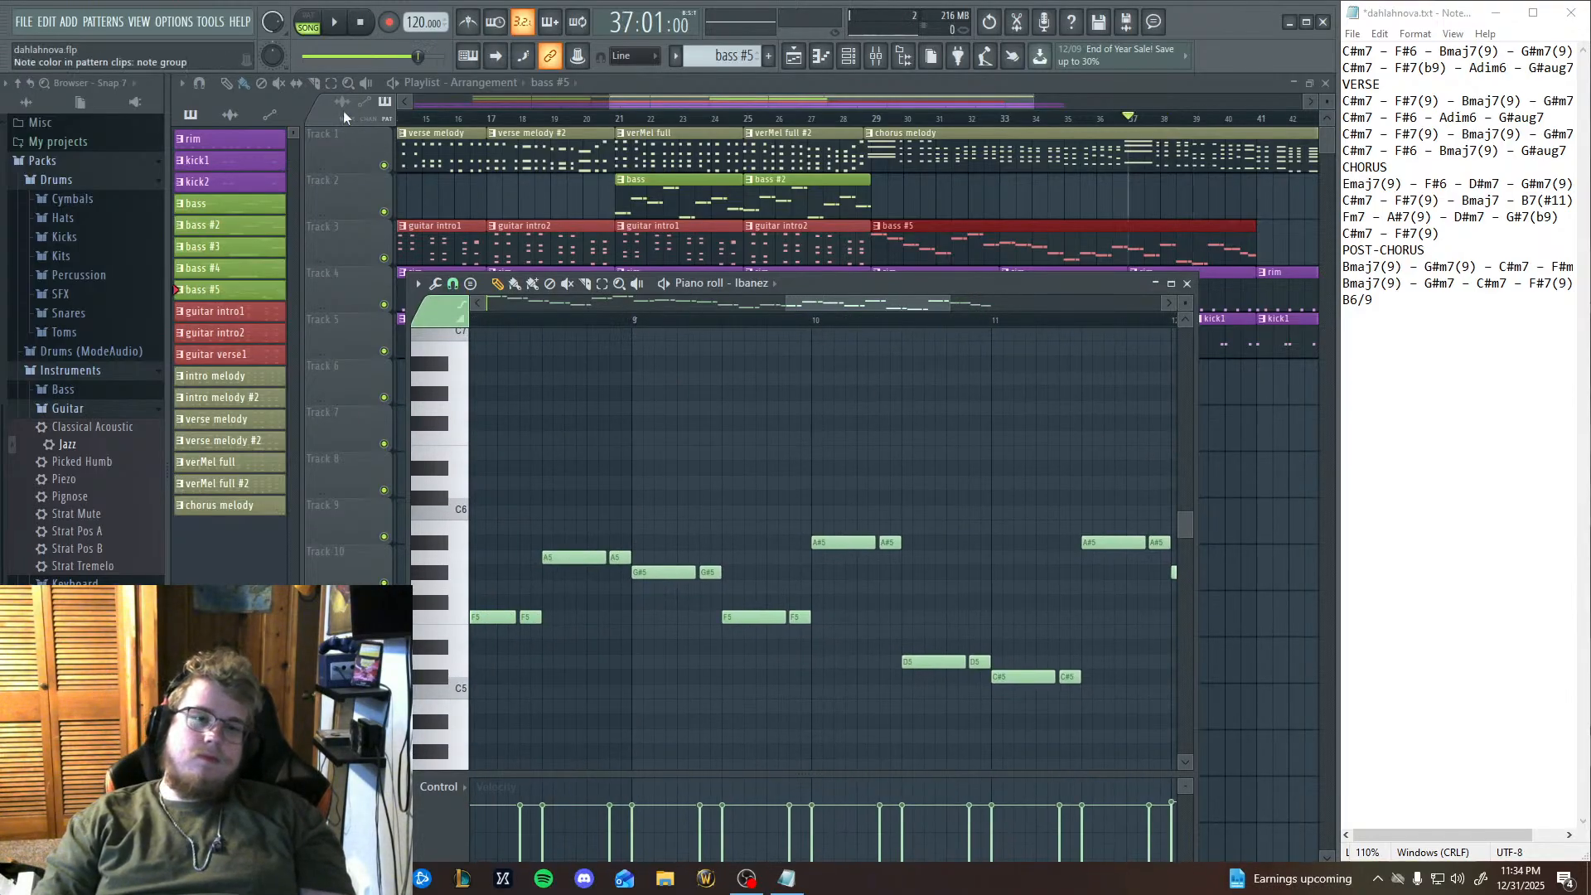
key("space")
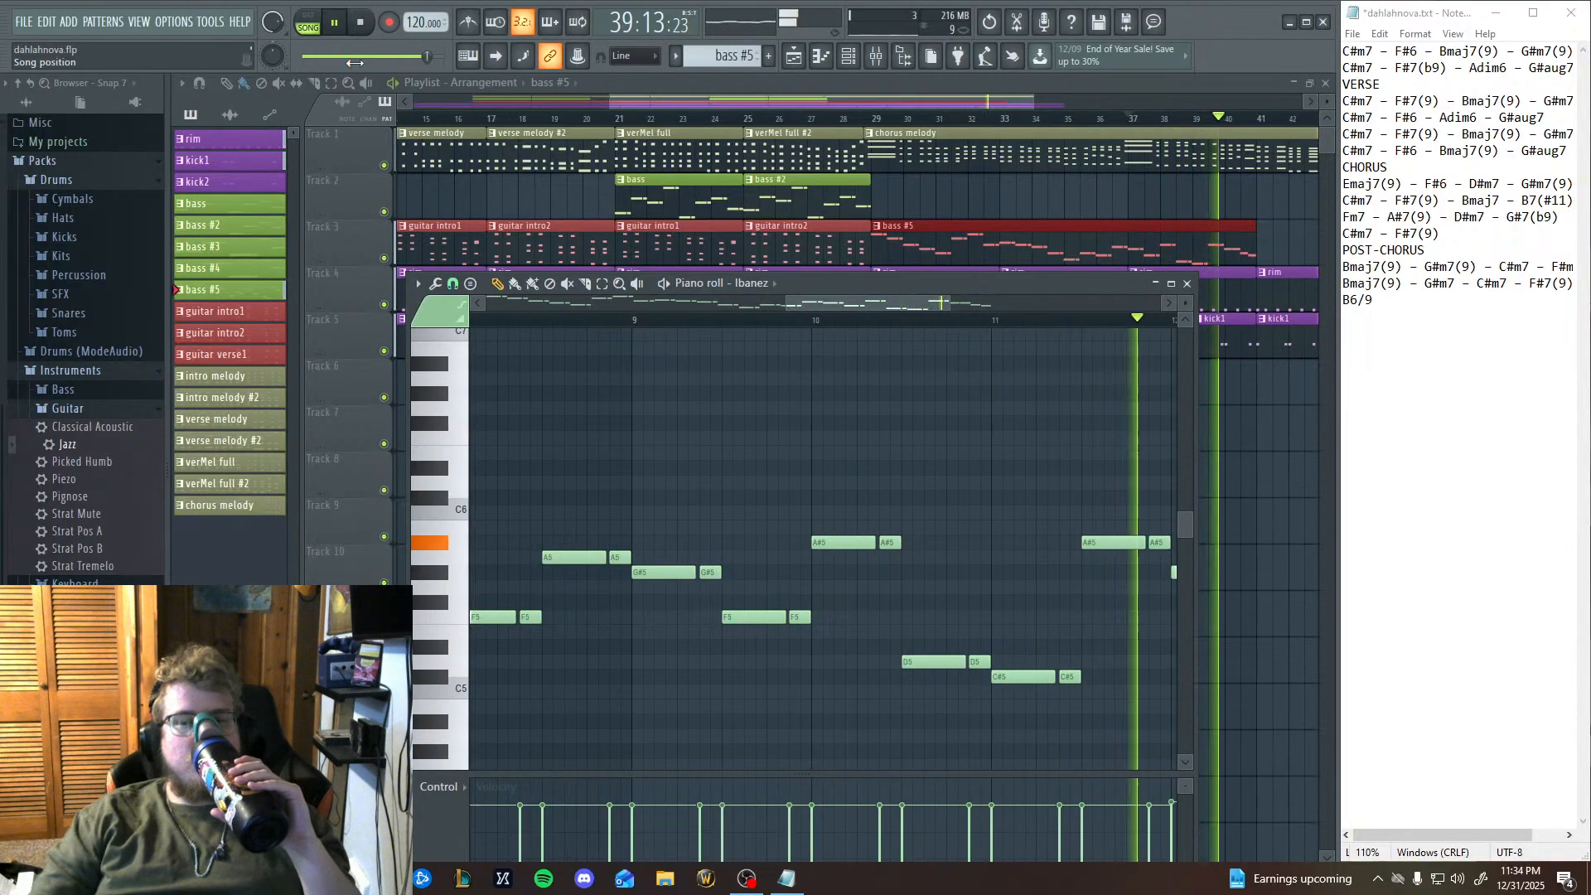
left_click_drag(818, 720, 778, 721)
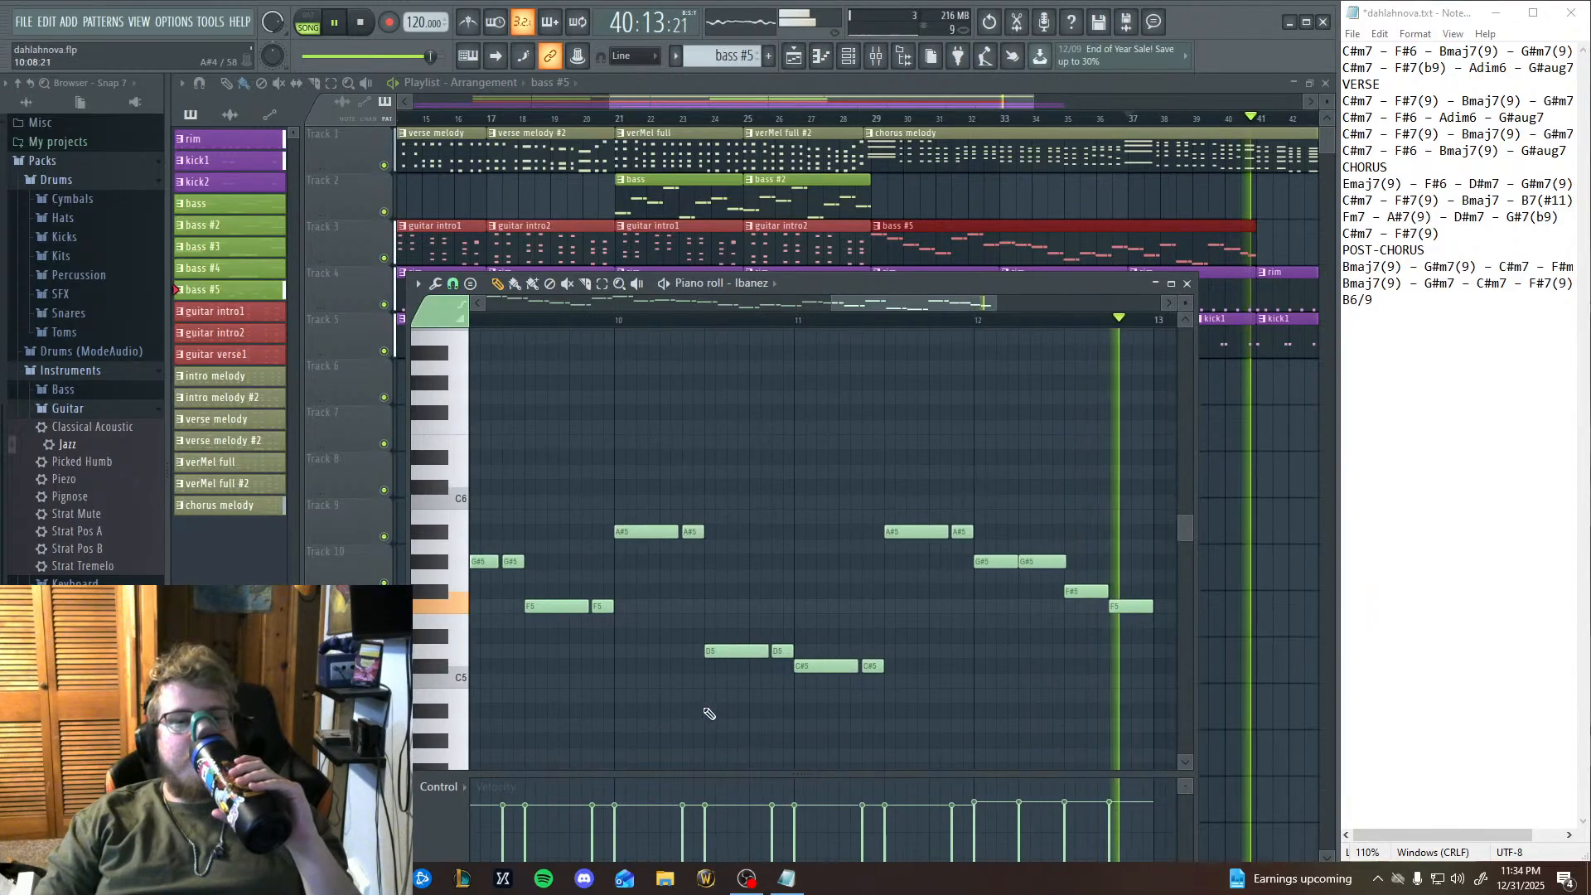
key("space")
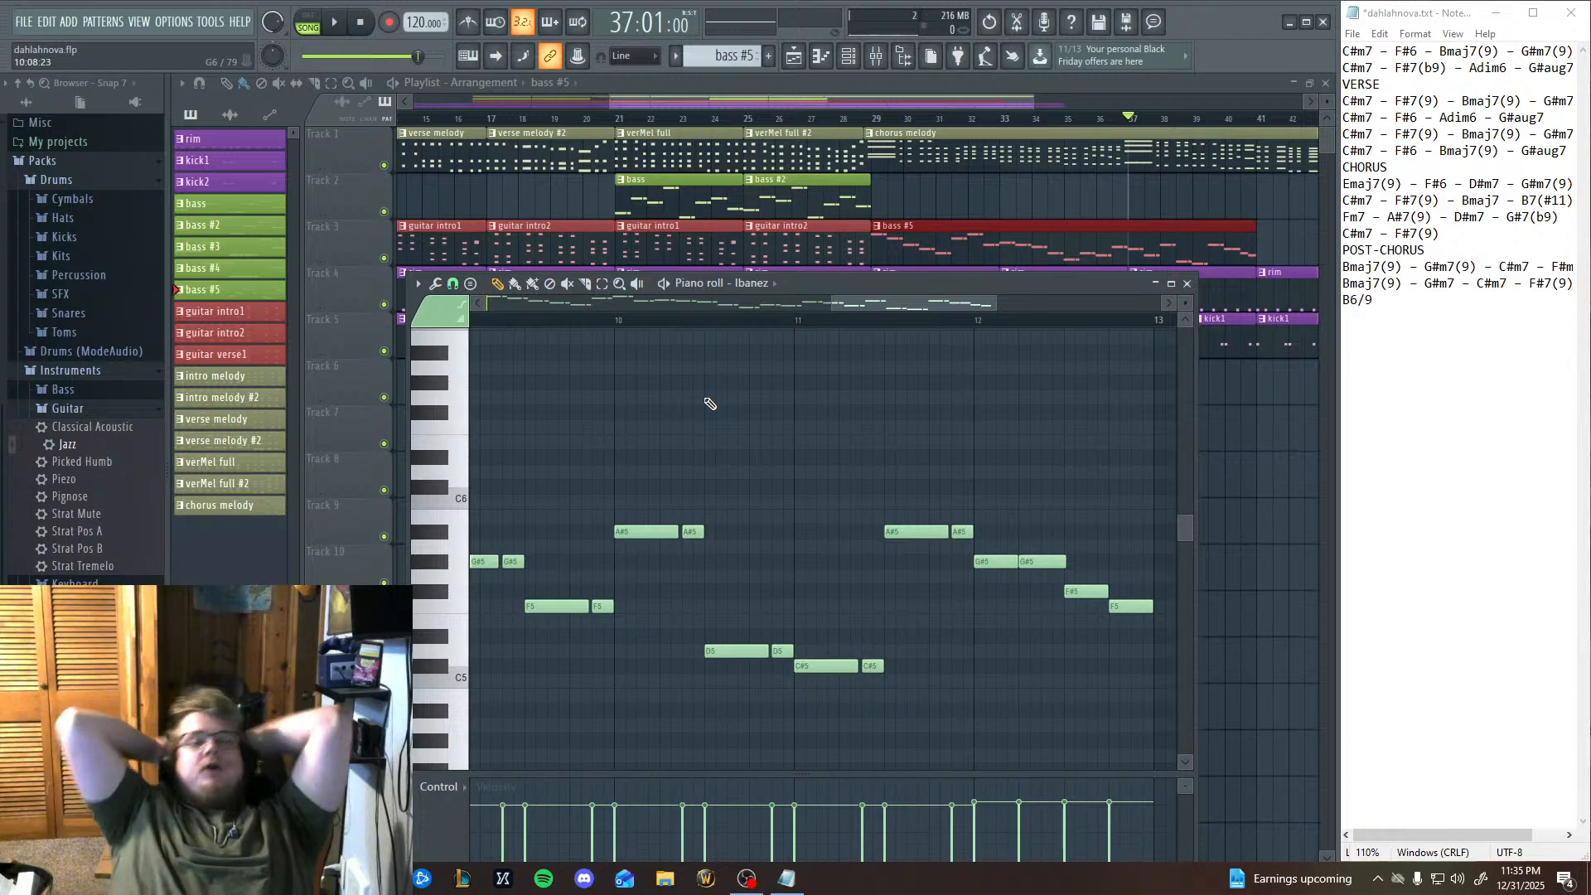
Close the piano roll and look over the bass clips across the playlist arrangement.
left_click_drag(845, 448, 1080, 509)
left_click(228, 232)
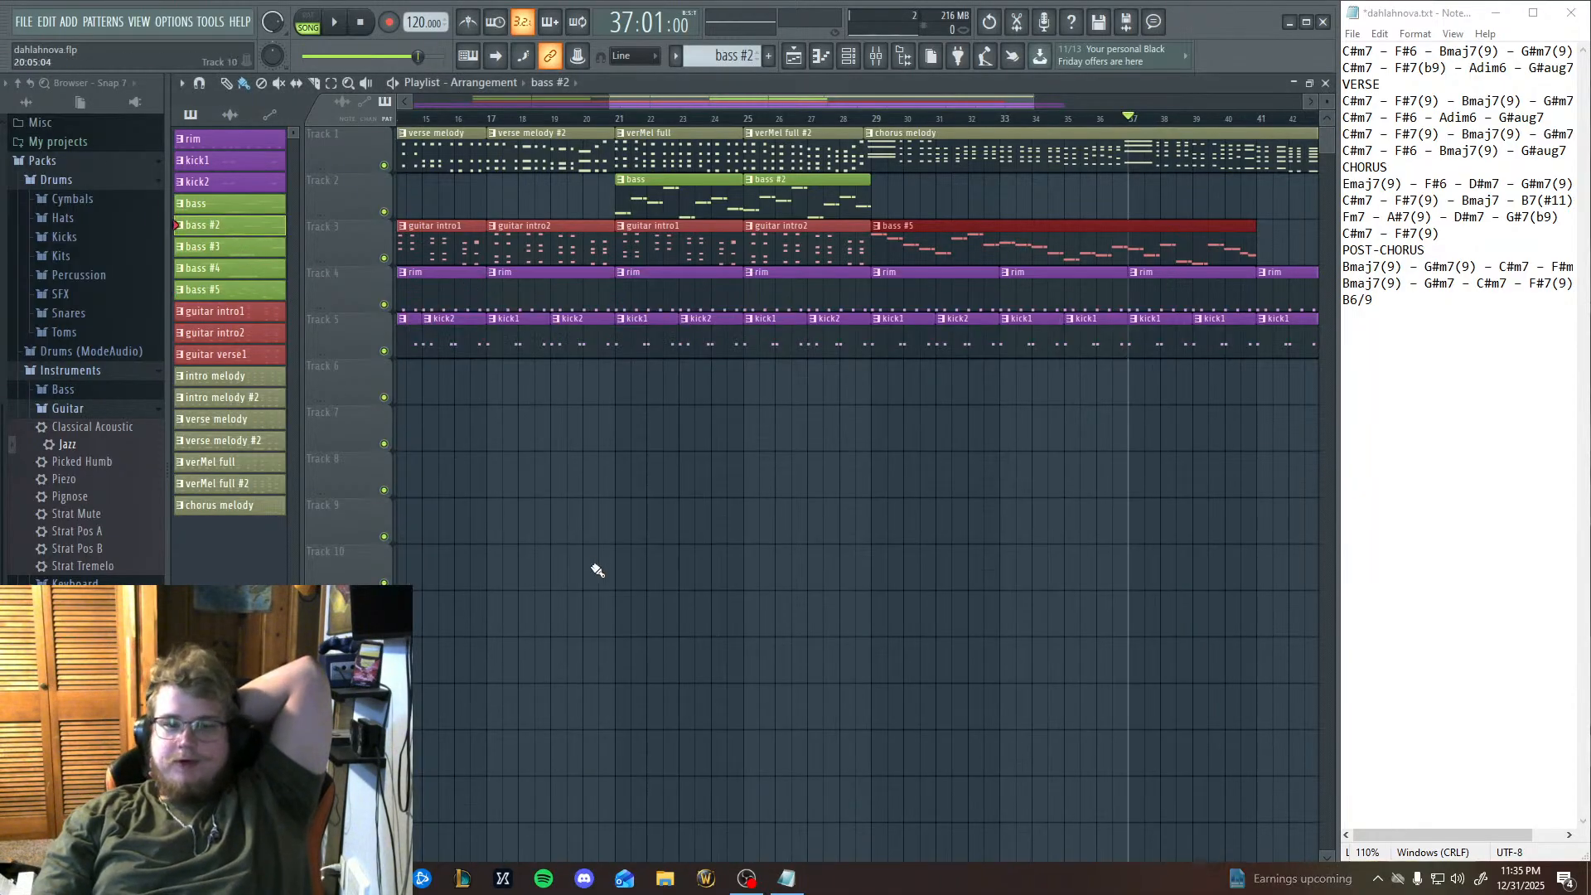
left_click_drag(596, 569, 767, 580)
left_click_drag(508, 348, 829, 681)
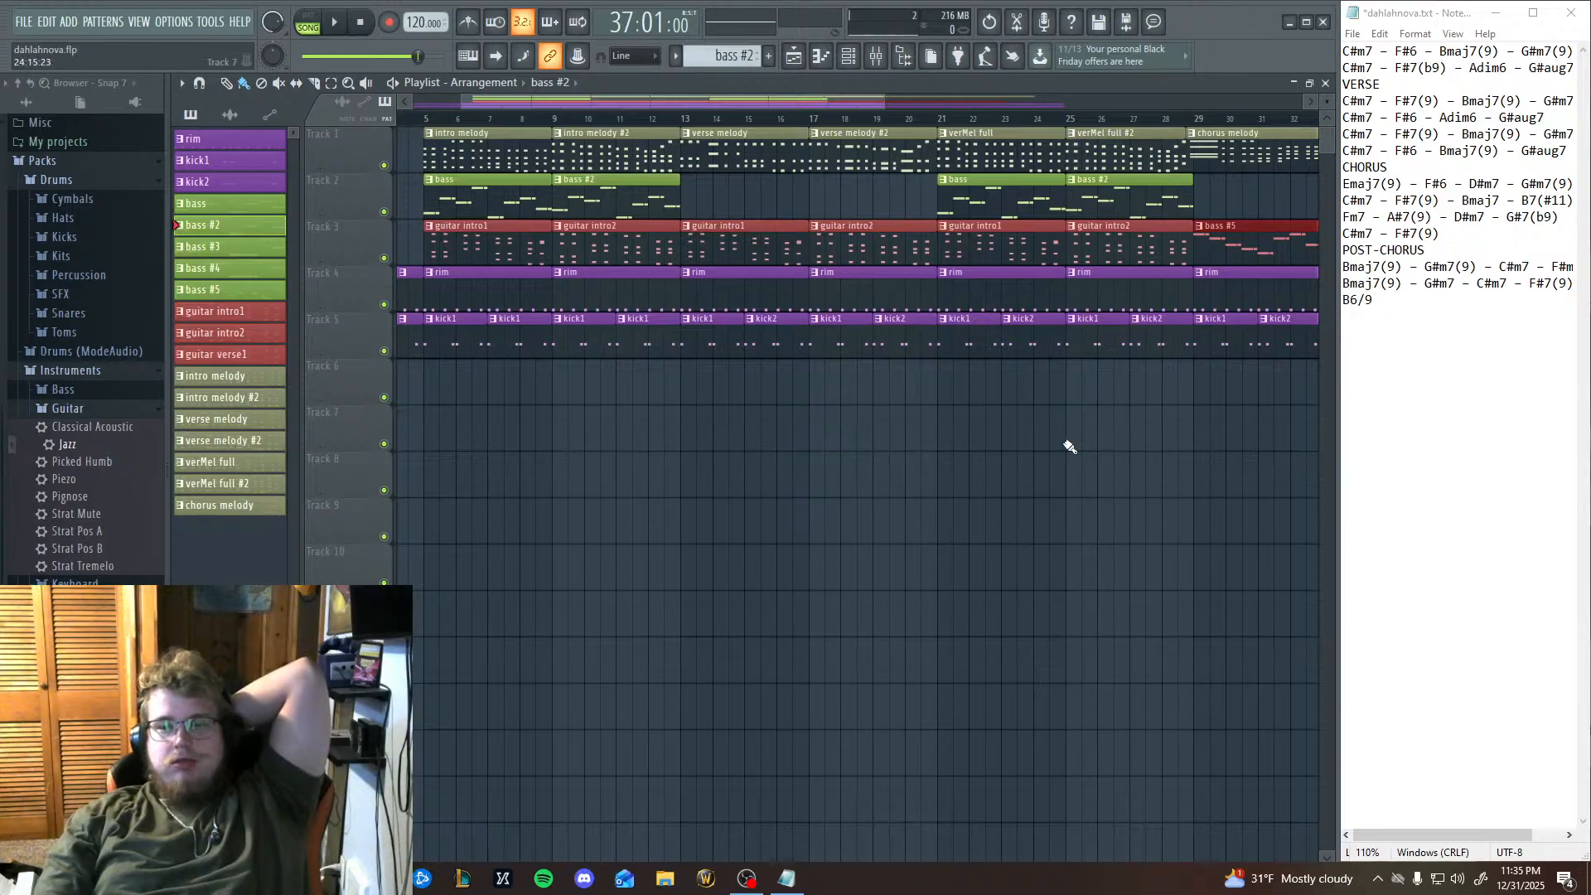
left_click_drag(1070, 447, 845, 525)
Rename the bass #5 pattern as "chorus bass".
right_click(229, 291)
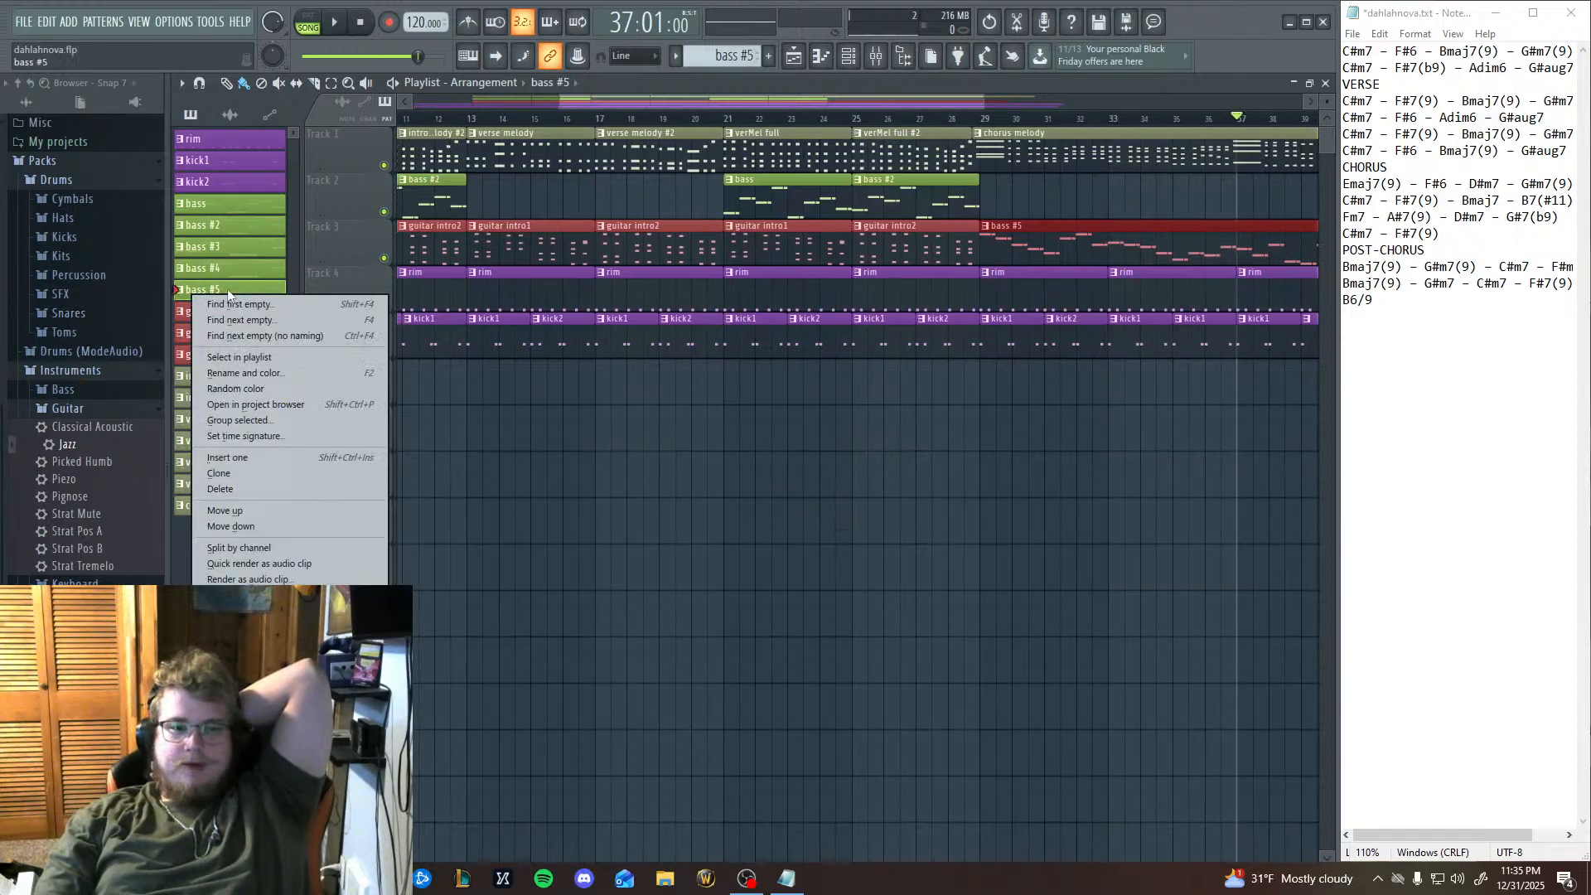
left_click(244, 373)
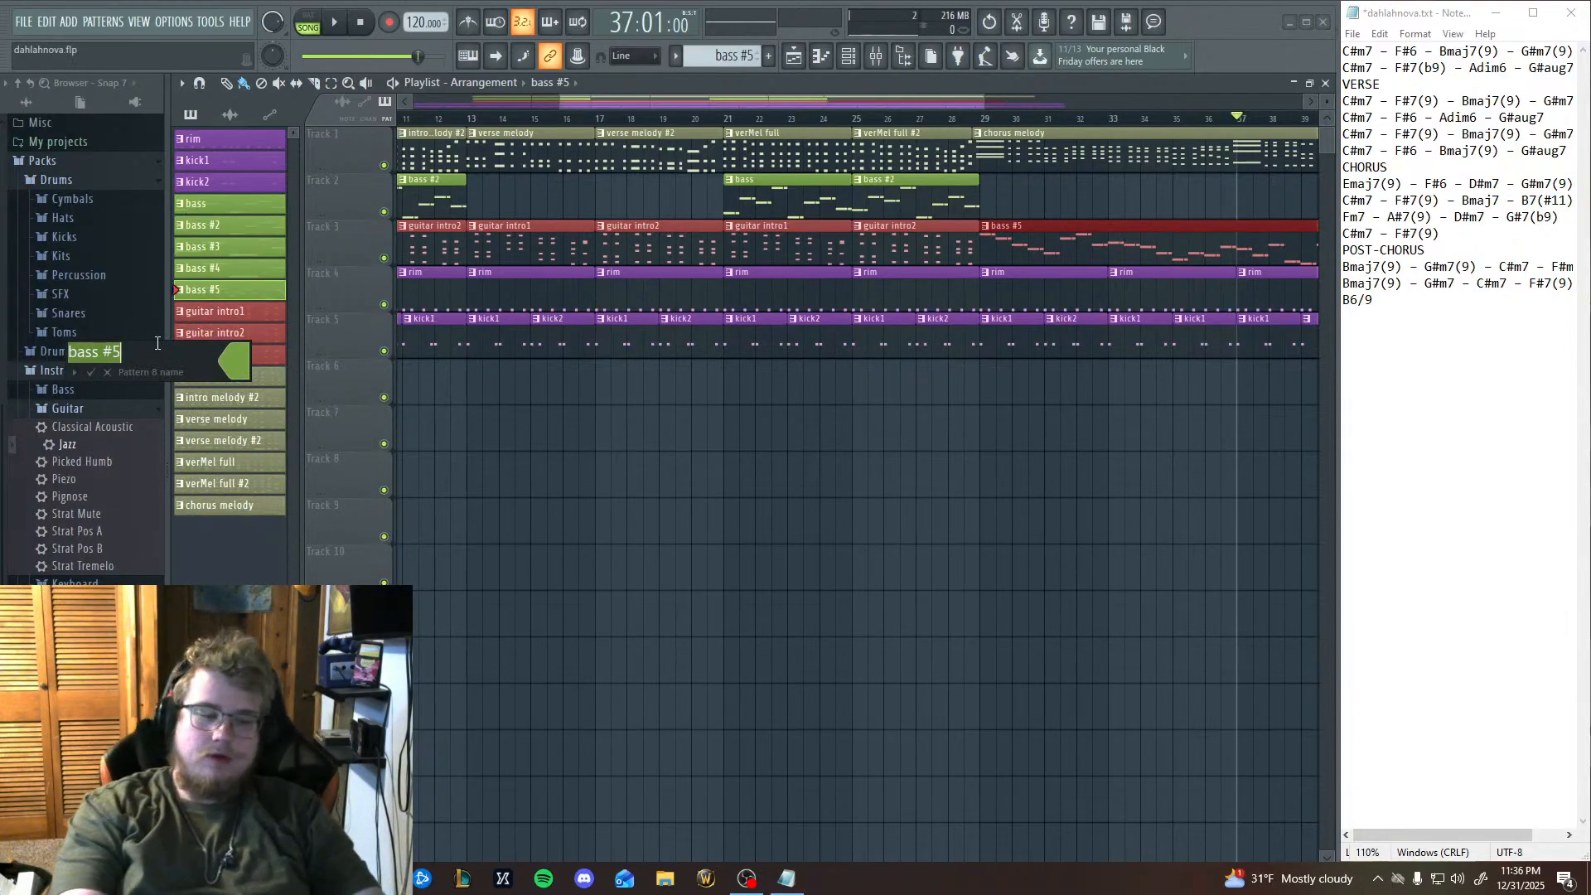
type("chorus b")
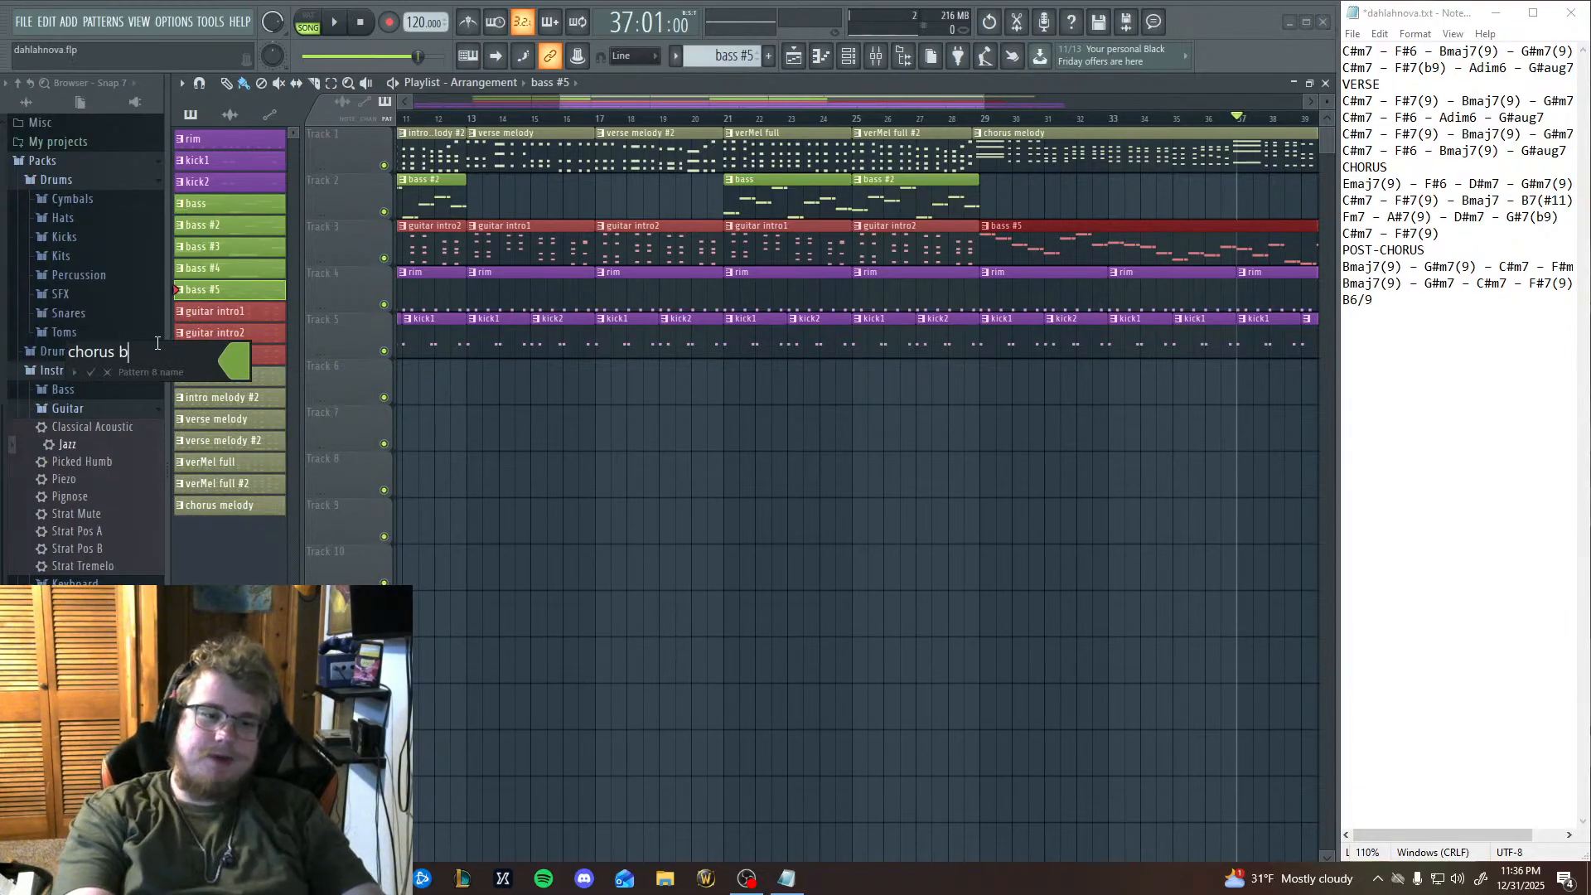
type("ass")
key("Return")
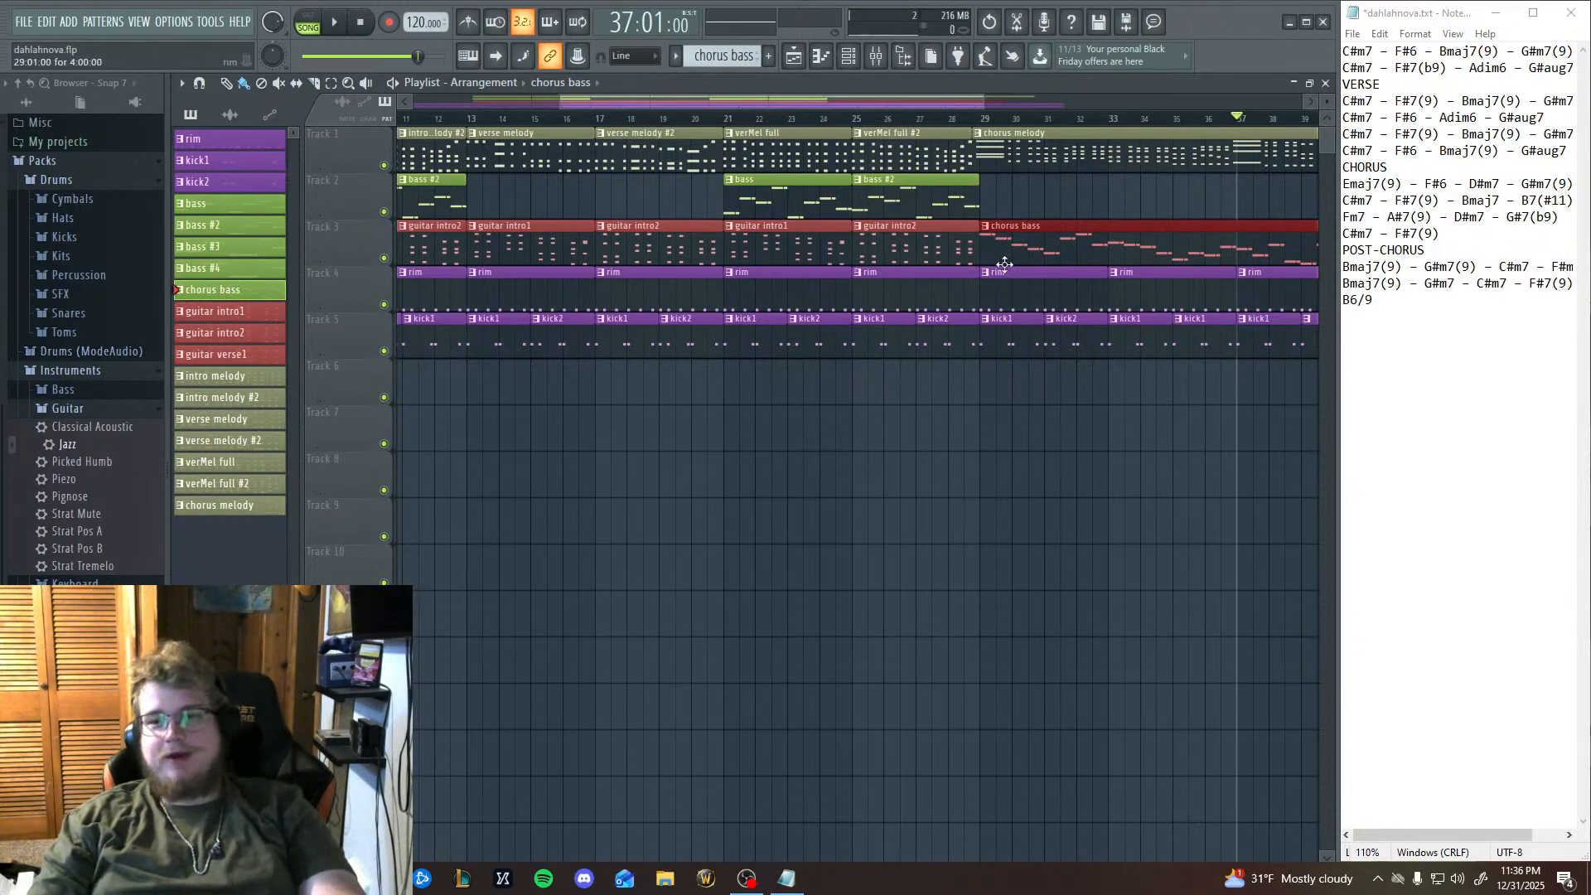
Move the chorus bass clip at bar 29 from Track 3 up to Track 2, and set the playhead to bar 25.
scroll(904, 306, "right", 3)
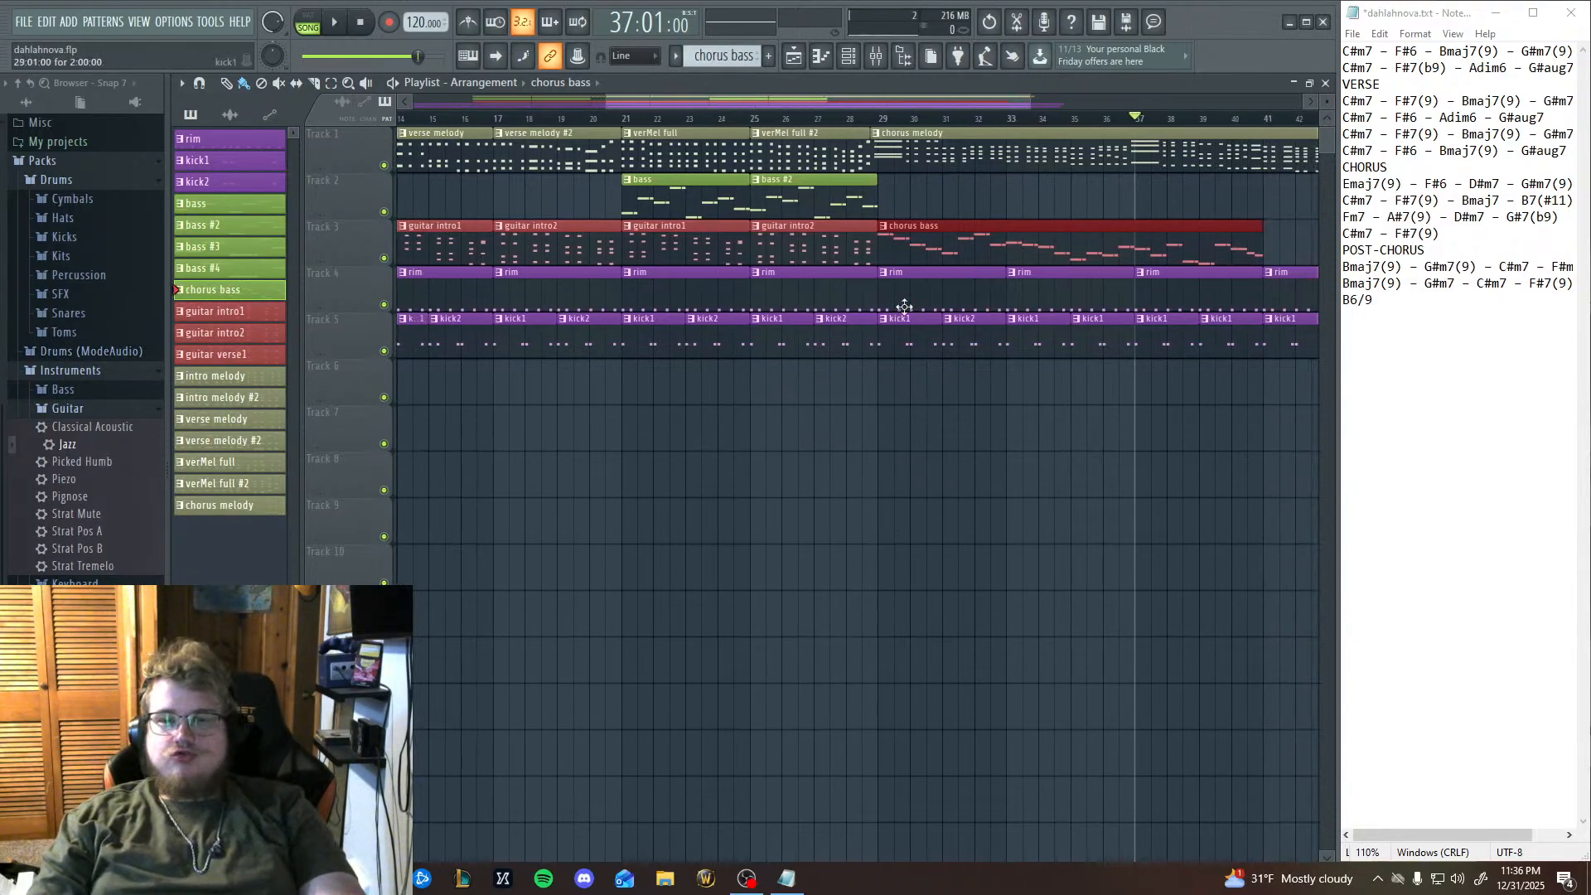
left_click_drag(912, 205, 911, 203)
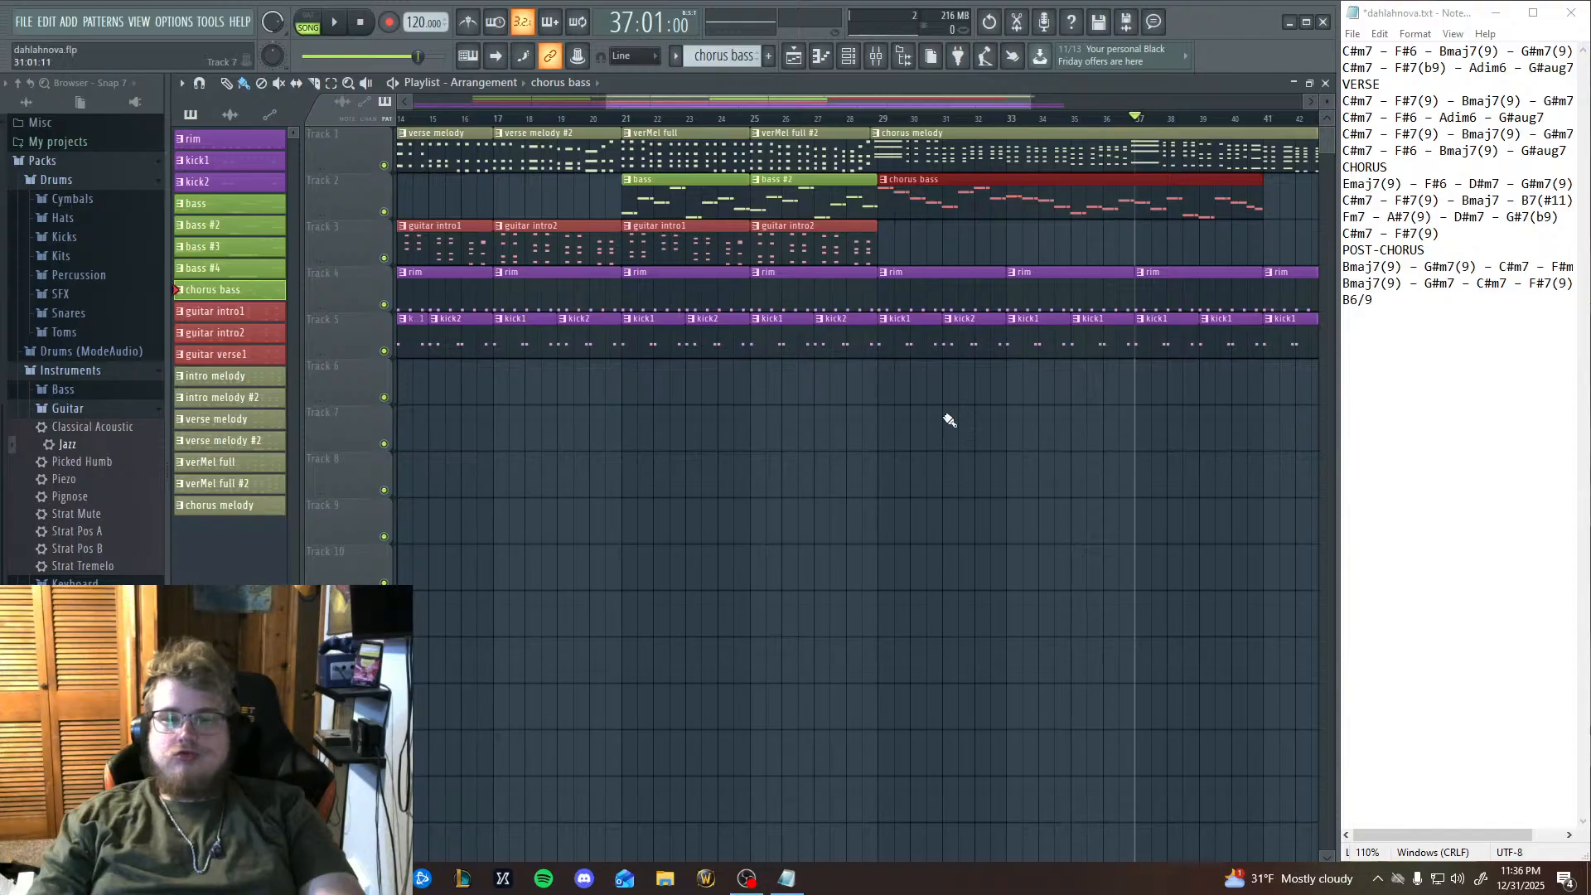
left_click(752, 118)
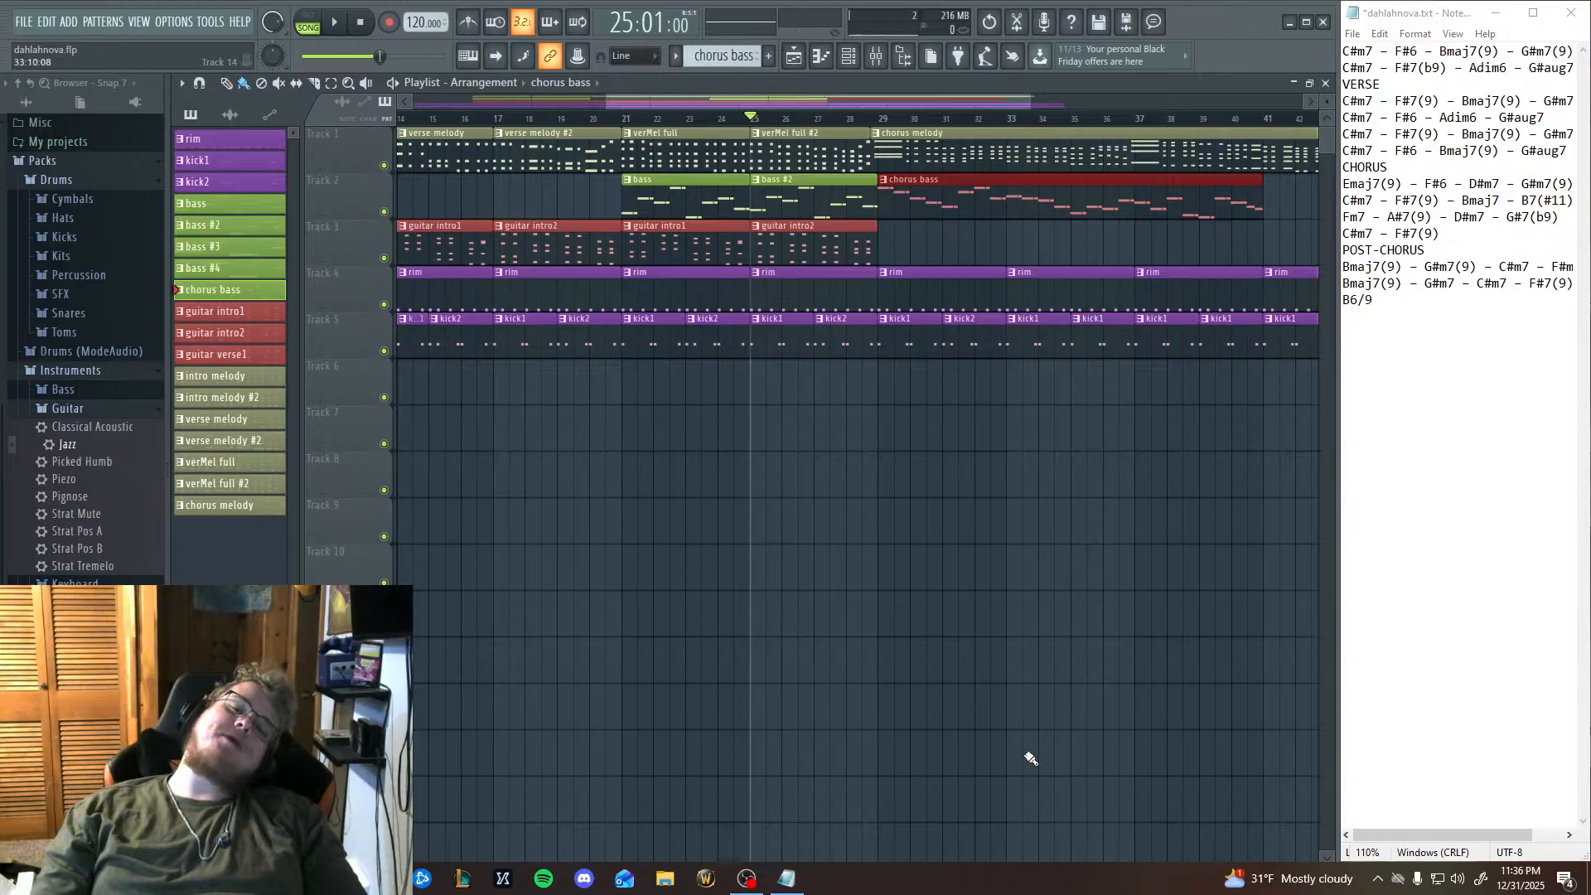
right_click(251, 232)
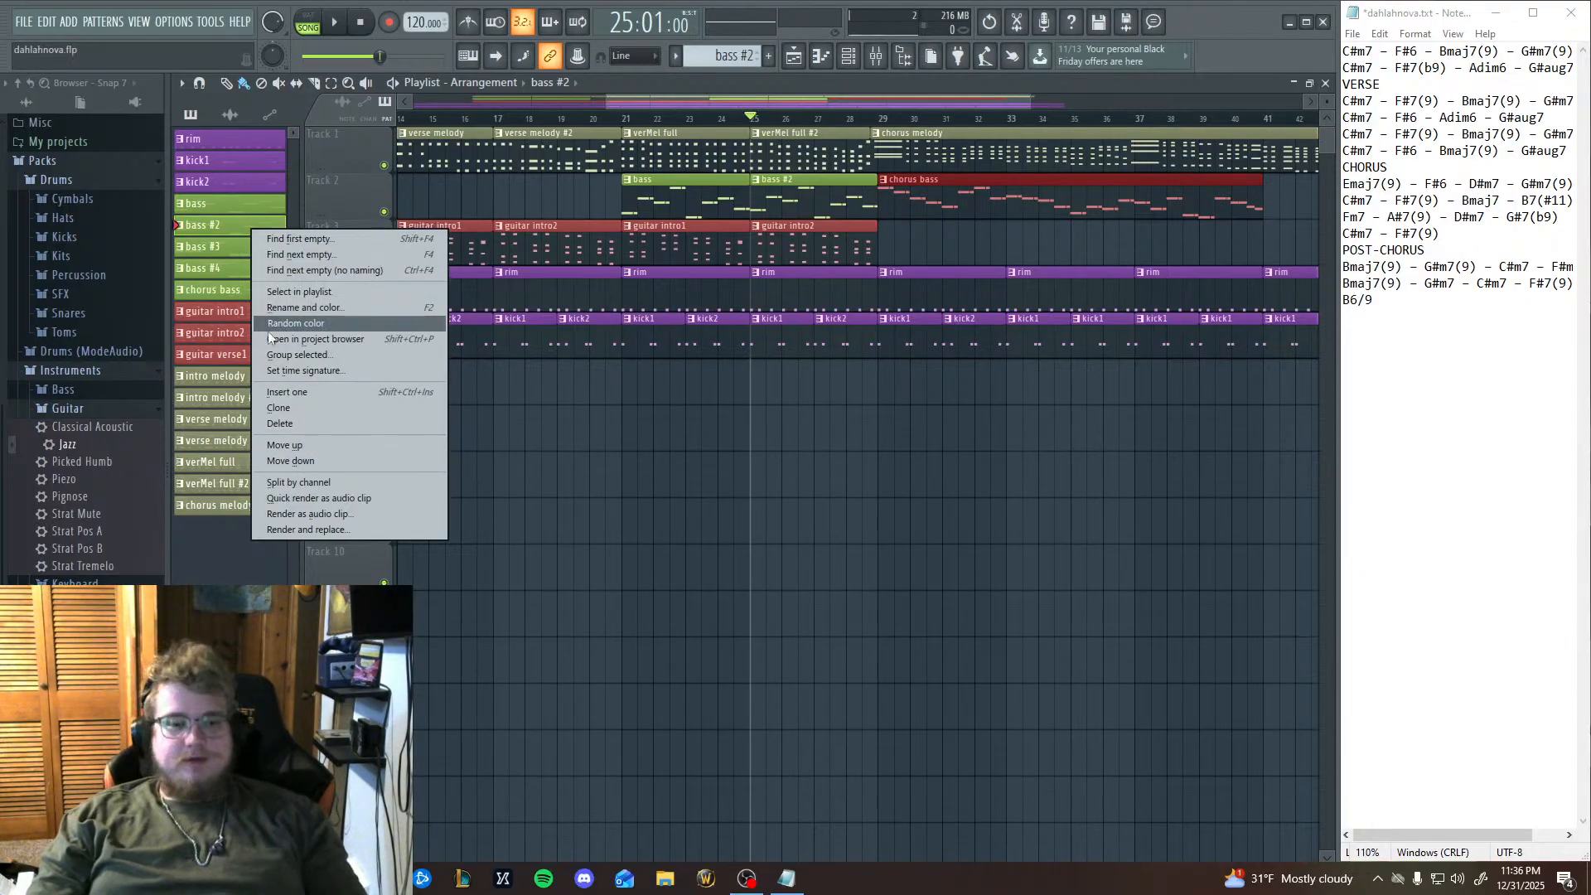
left_click(330, 309)
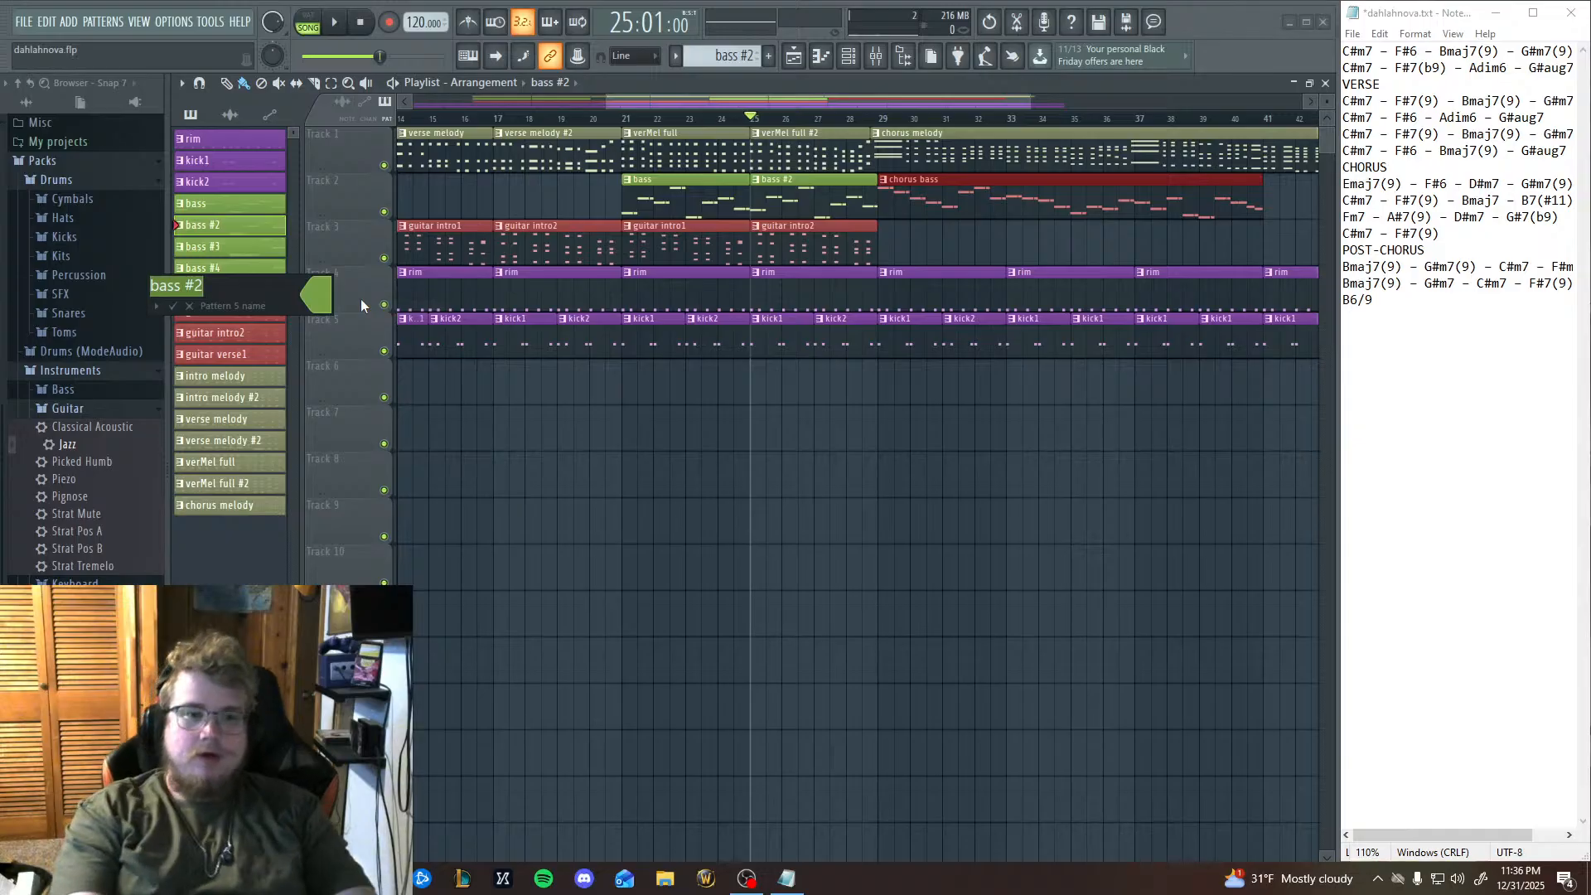
left_click(248, 572)
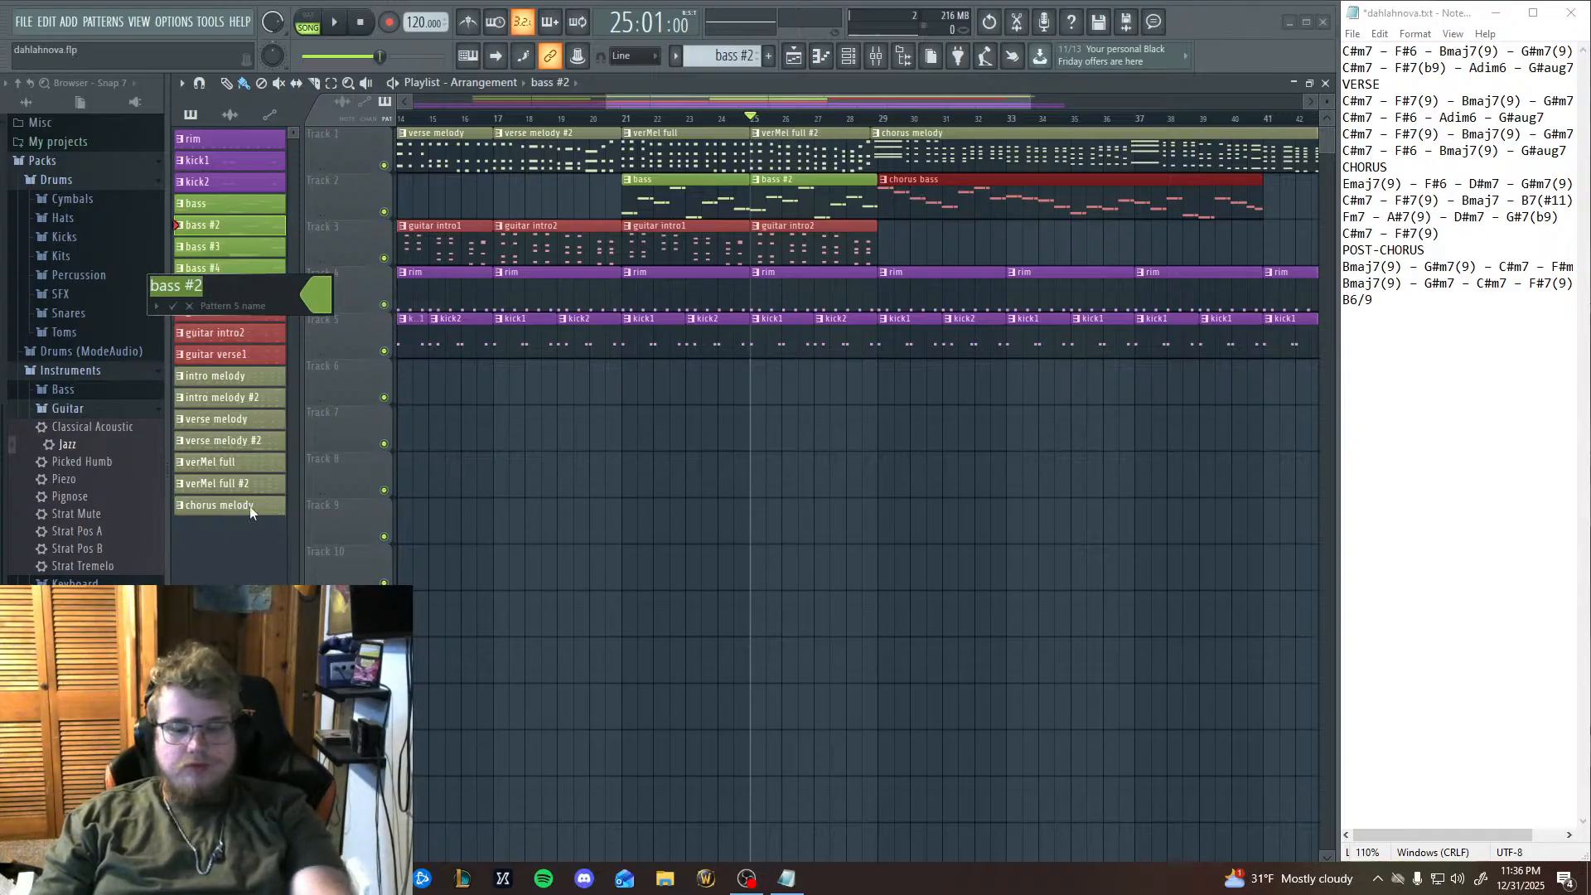
Clone the bass #2 pattern, and replace the bass #2 clip at bar 25 on Track 2 with bass #4.
right_click(215, 228)
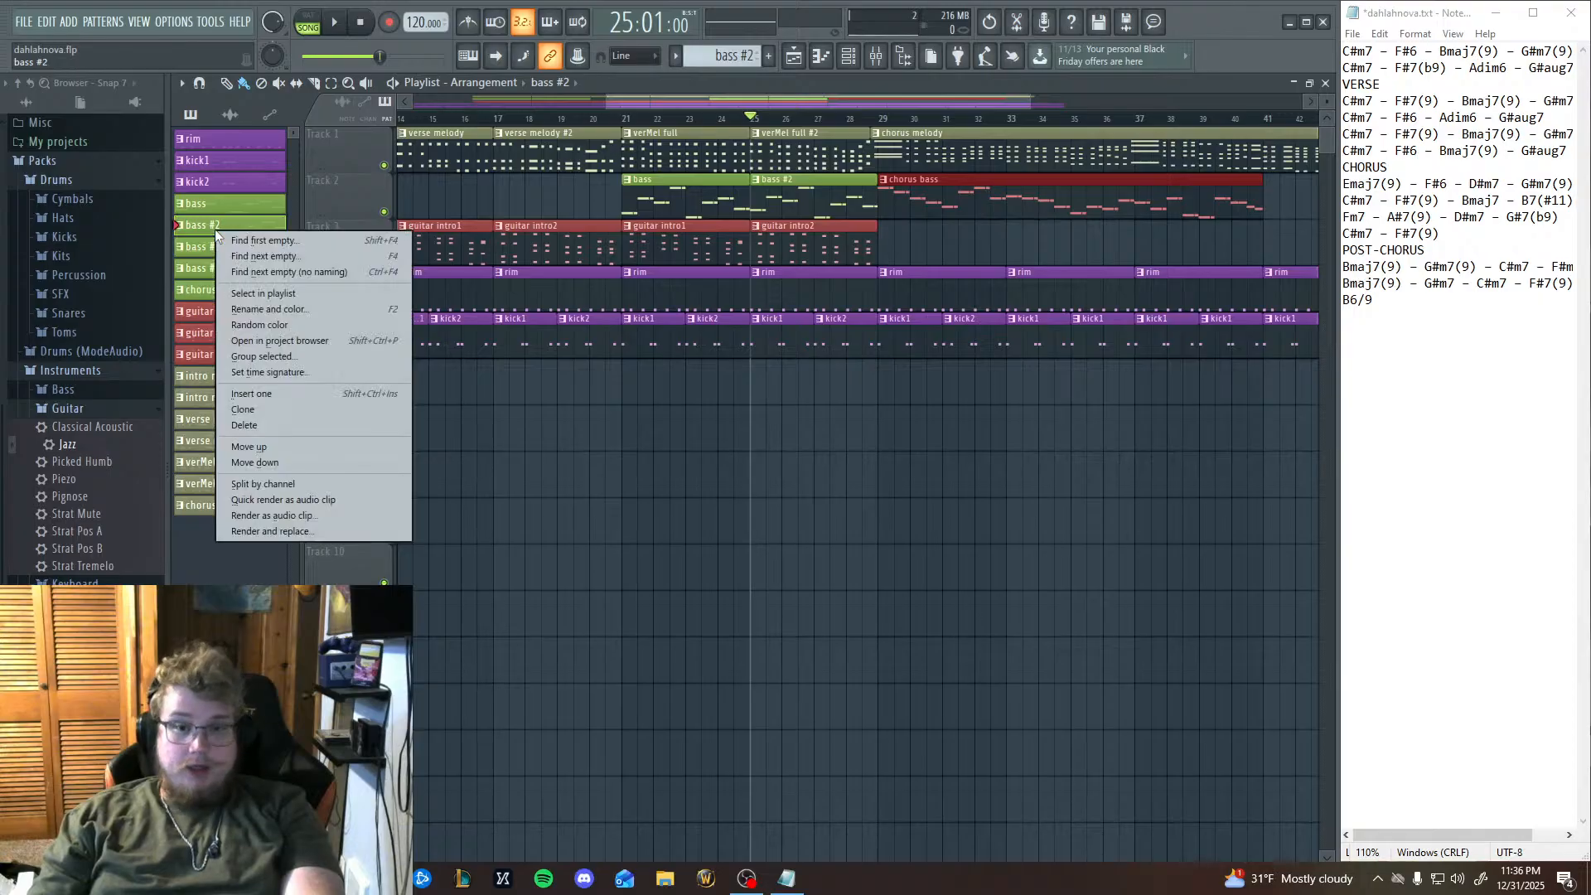
left_click(240, 410)
left_click(213, 292)
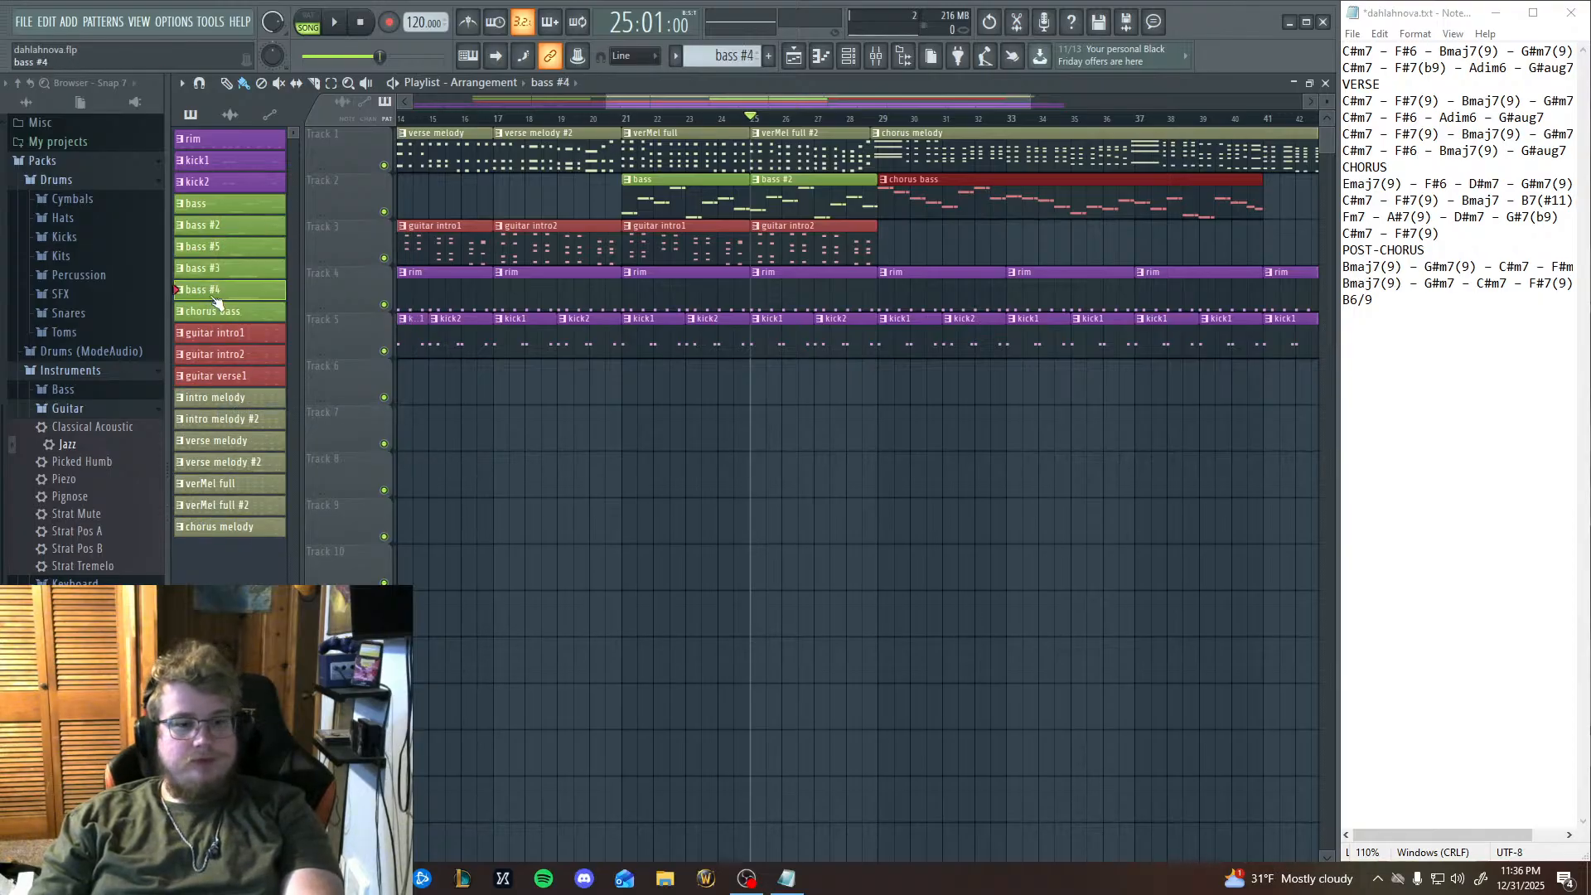
right_click(760, 209)
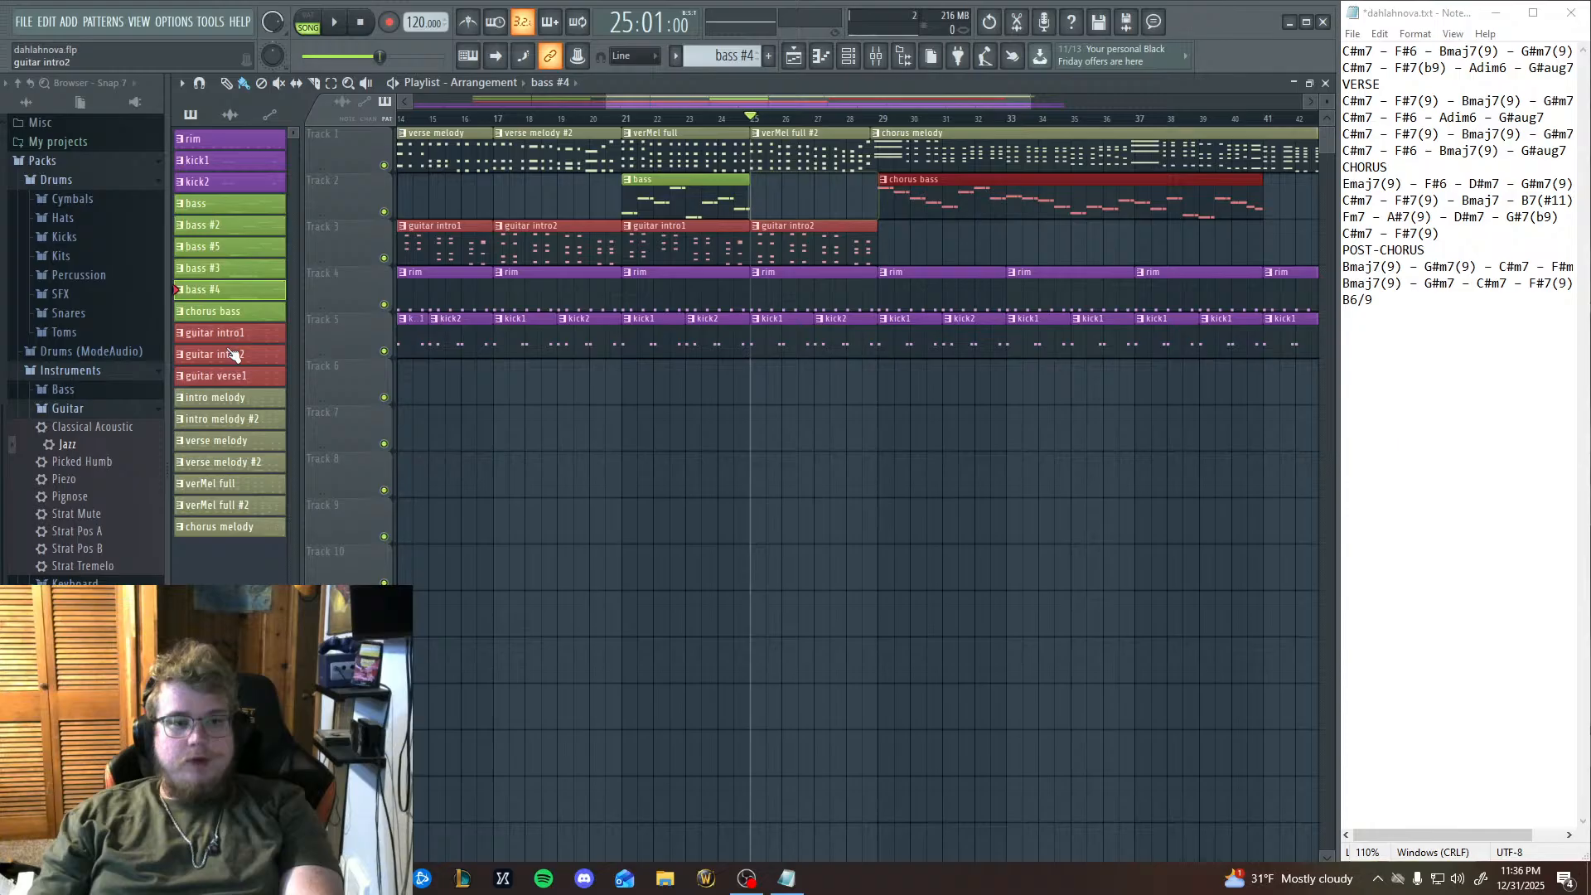
left_click(760, 209)
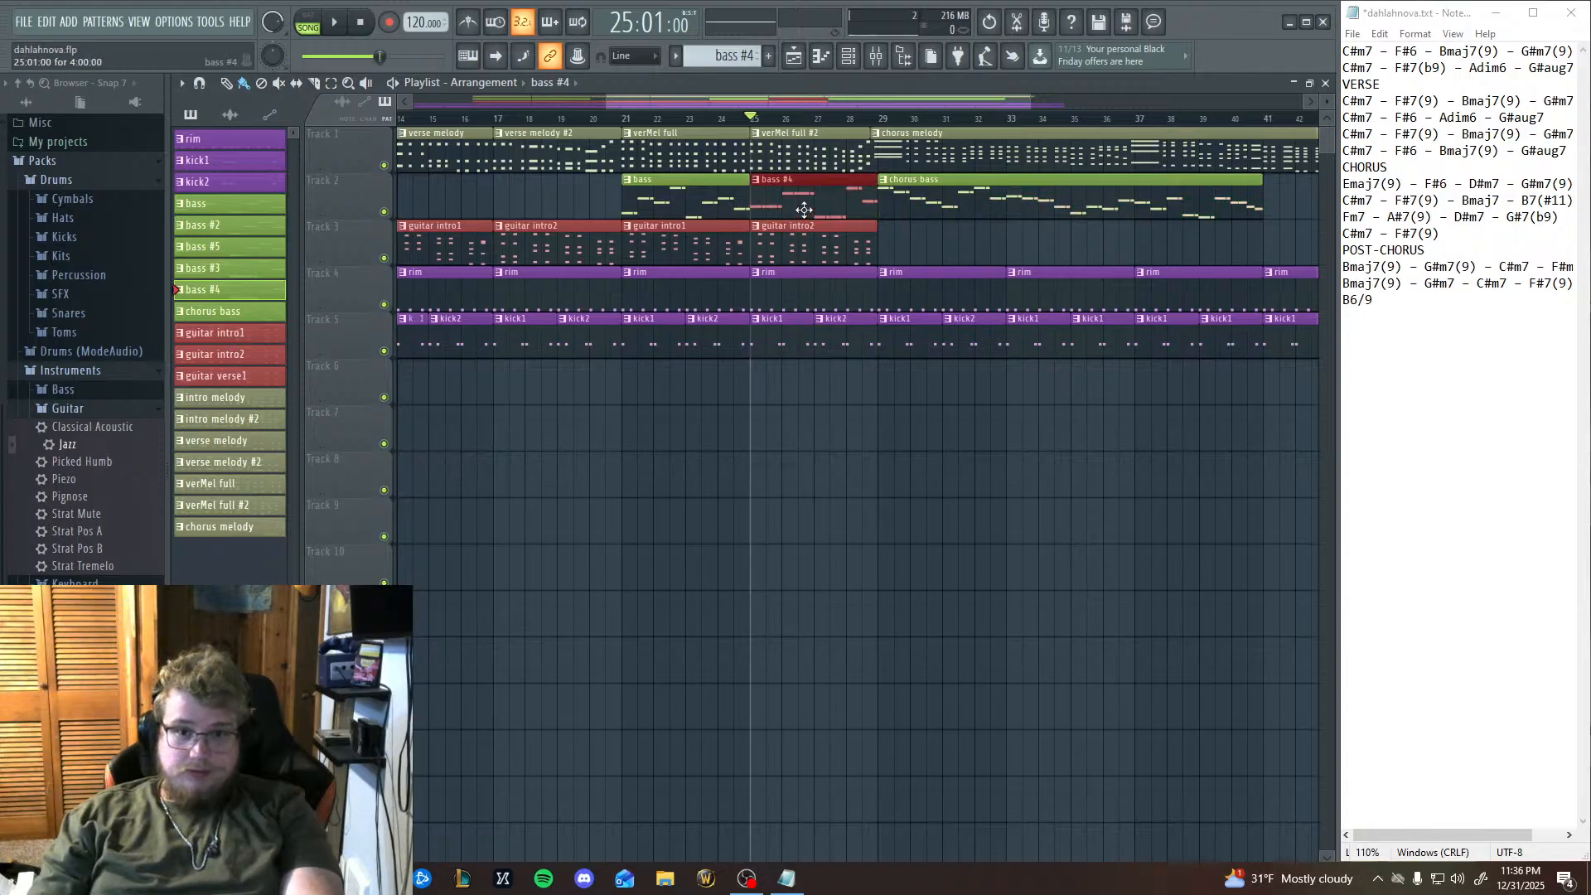
Place bass #2 and bass #4 clips on Tracks 6 and 7 to compare their notes, and remove both clips.
left_click(205, 232)
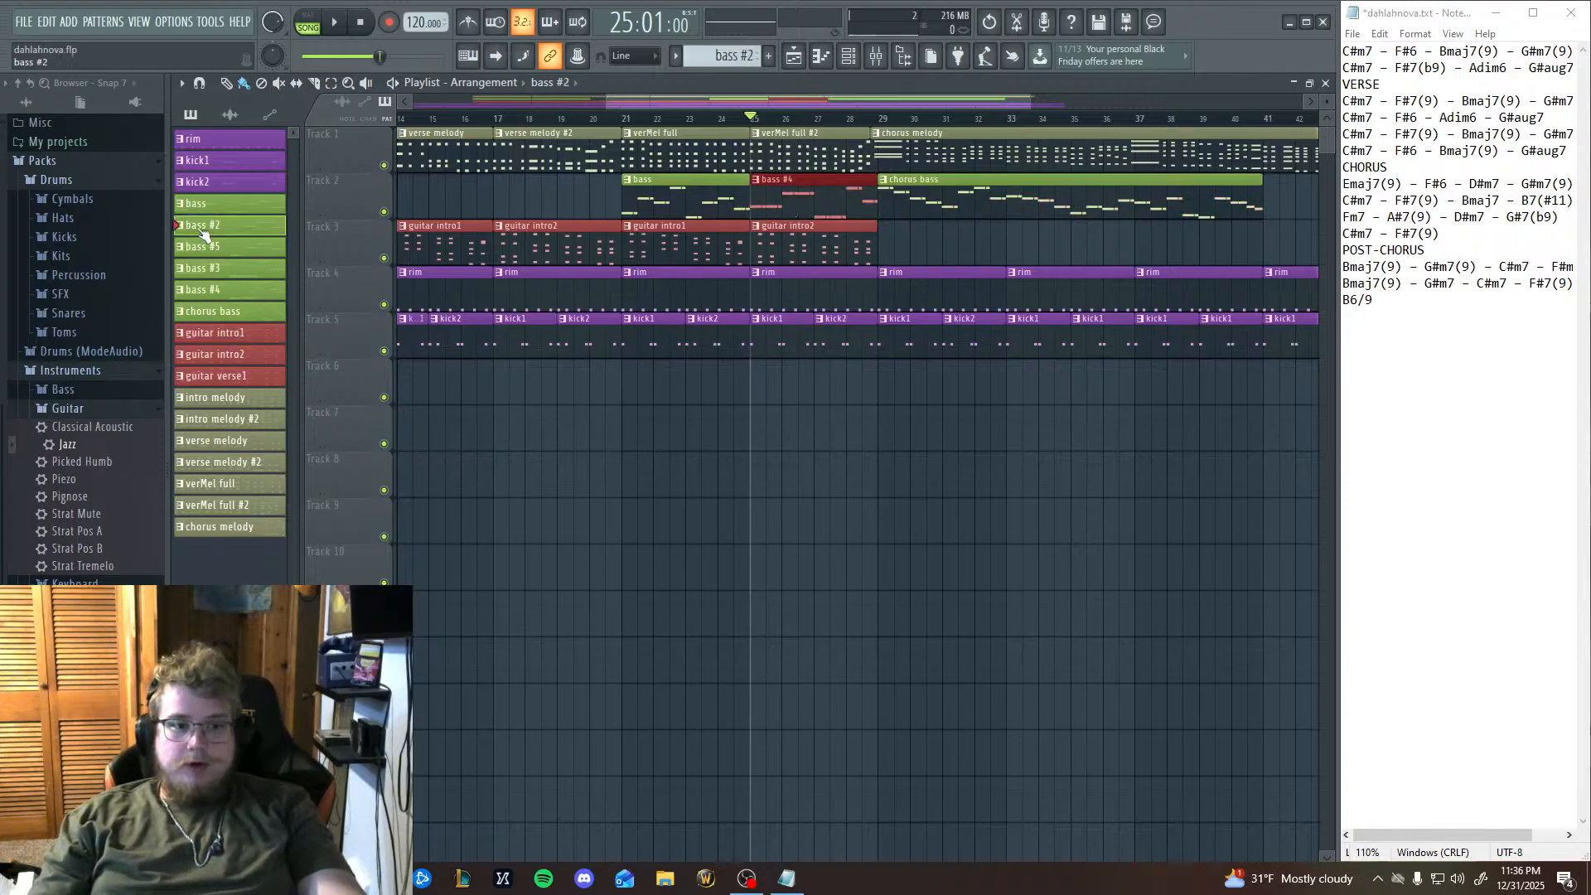
left_click(779, 394)
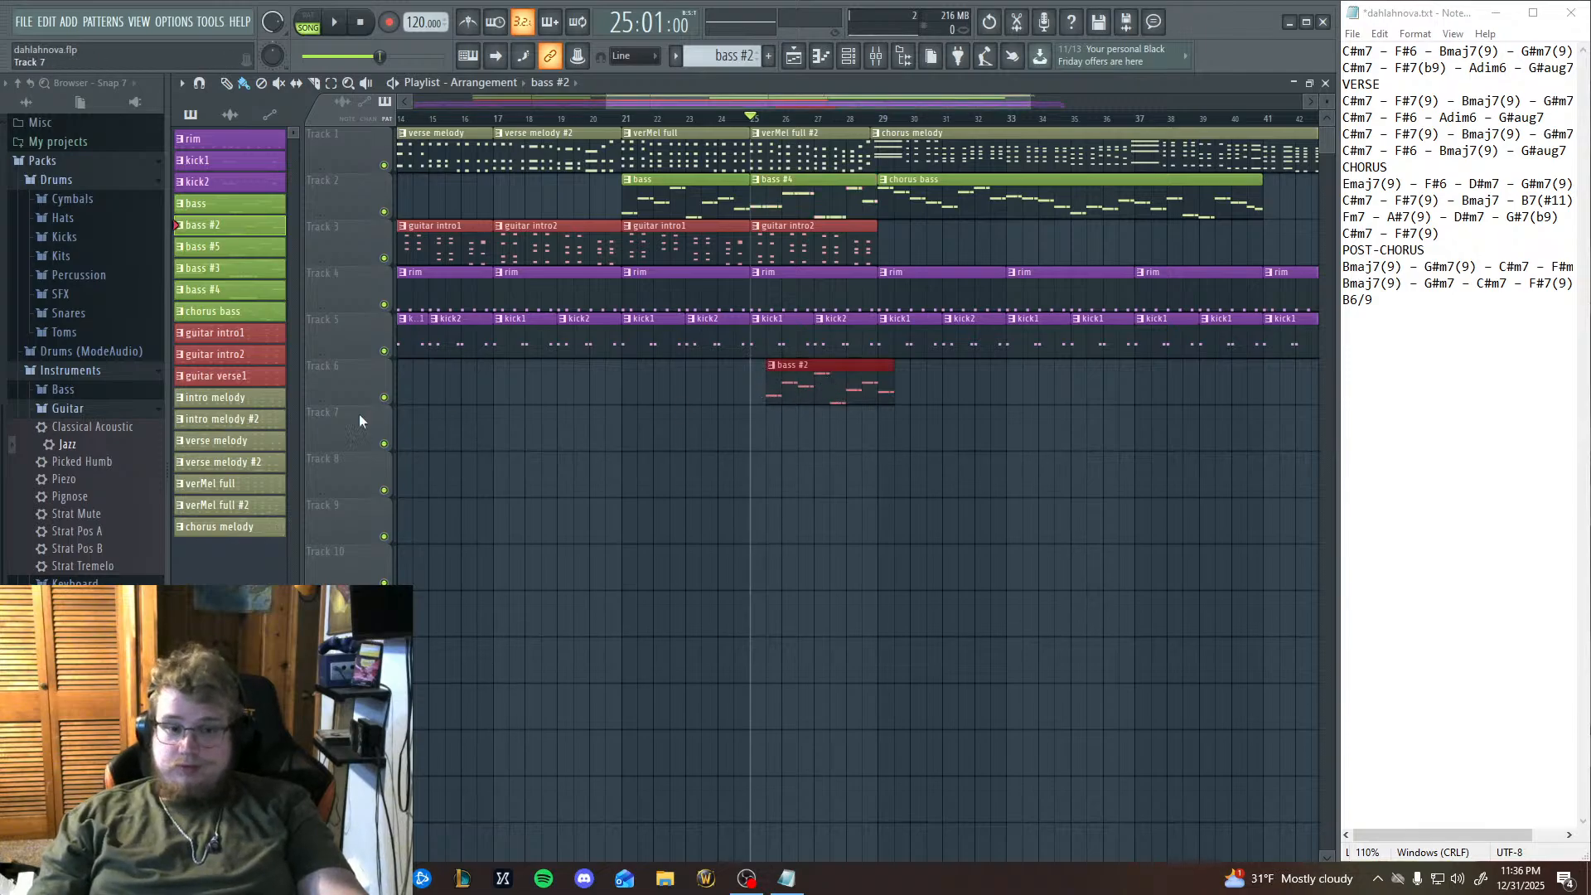
left_click(207, 289)
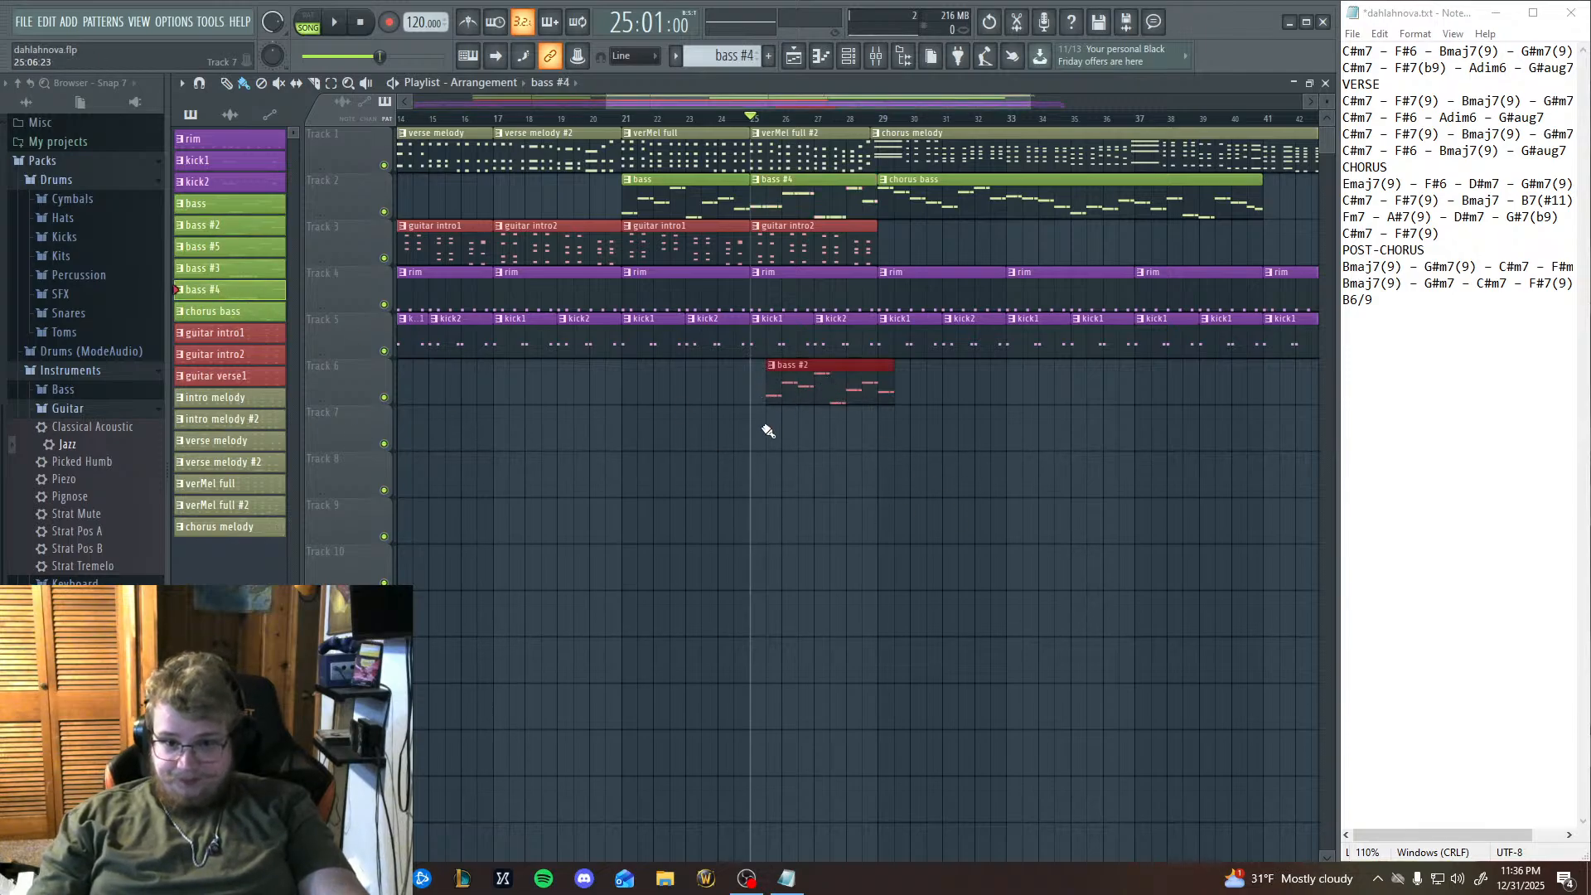
left_click(833, 479, "ctrl")
left_click(775, 436)
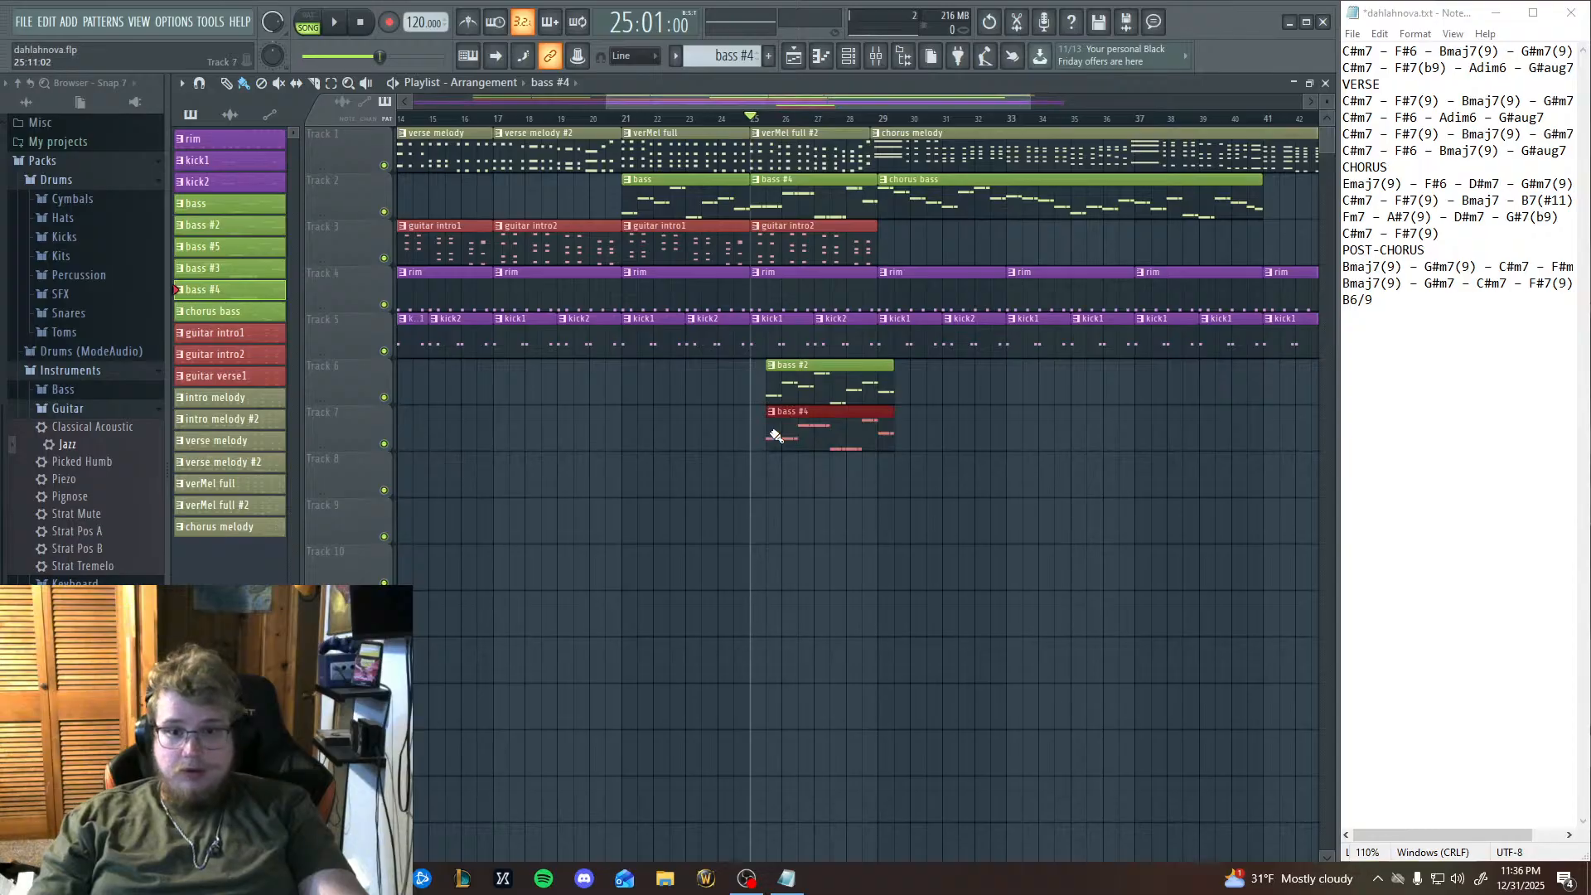
right_click(858, 444)
right_click(828, 390)
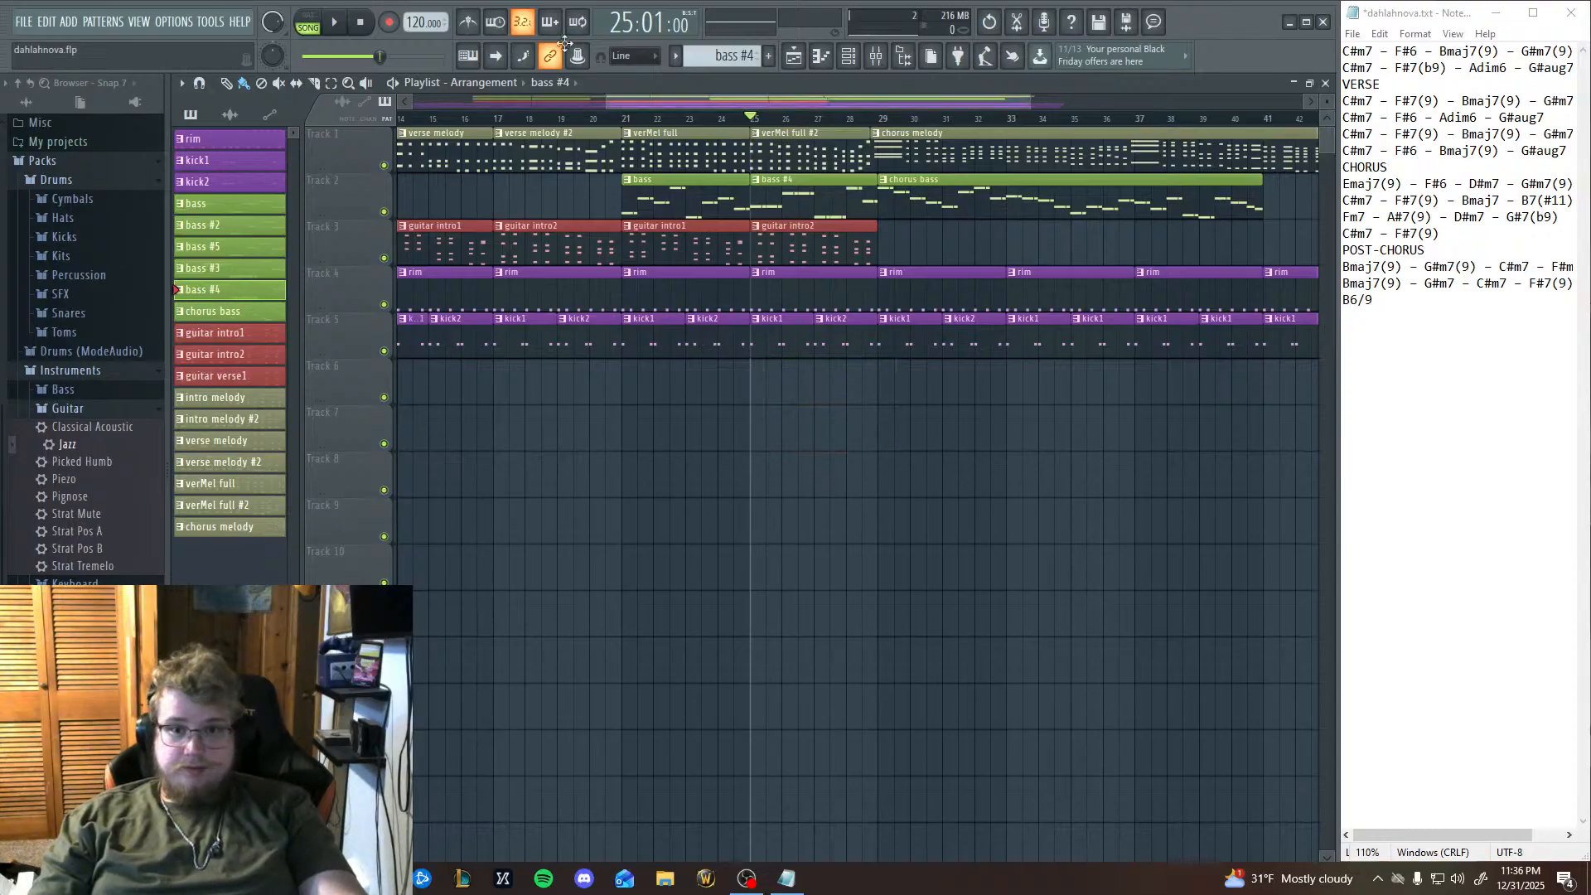
Rename the bass #4 pattern as "prechorus lead-in bass".
right_click(202, 296)
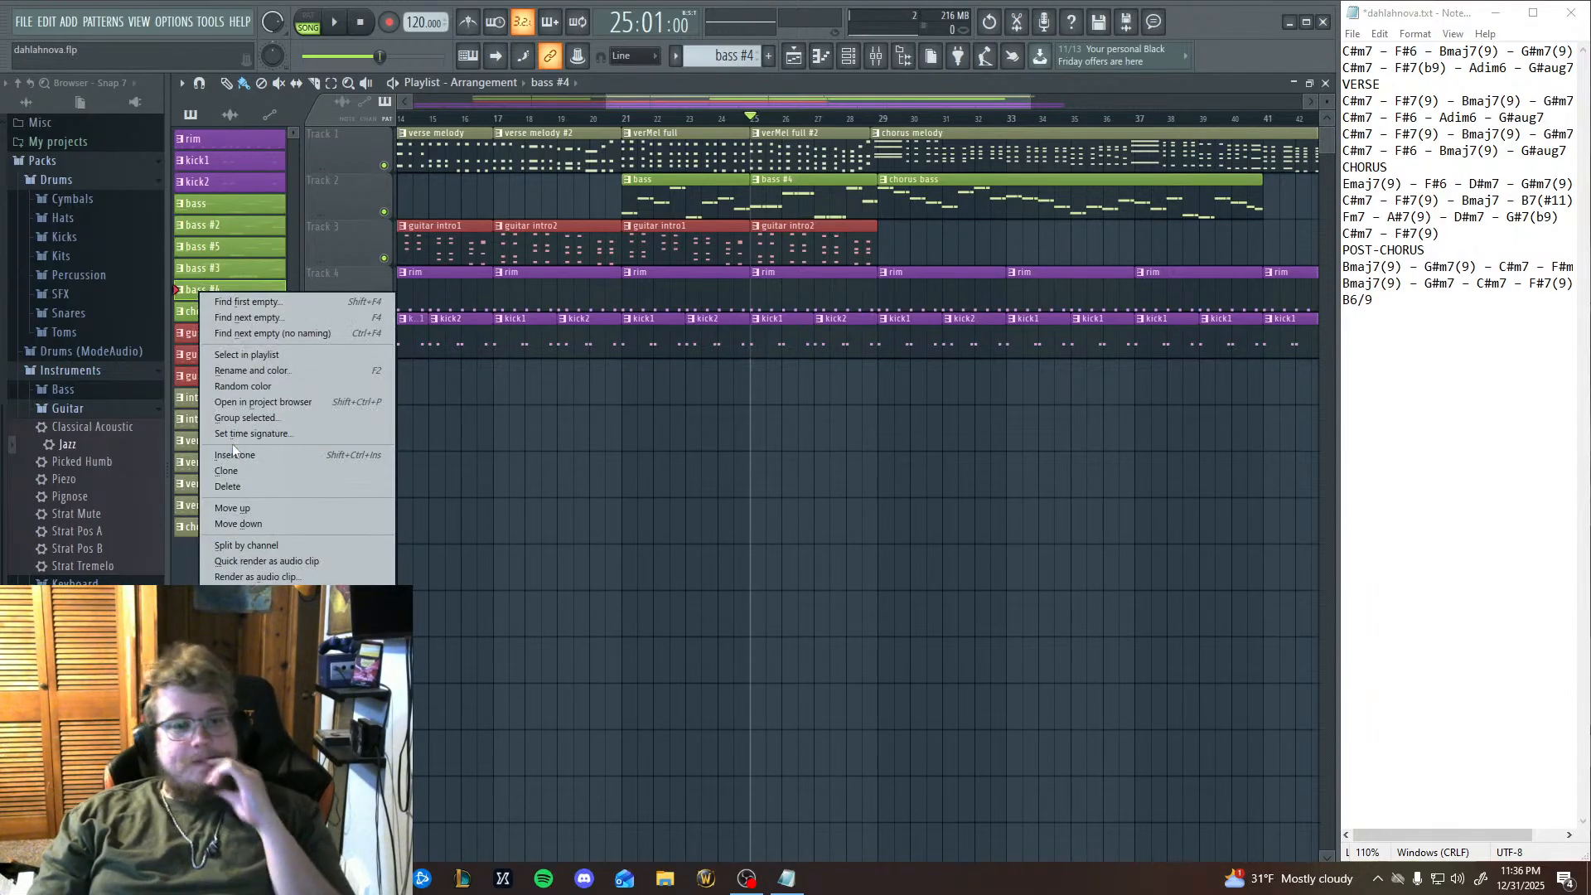
left_click(257, 372)
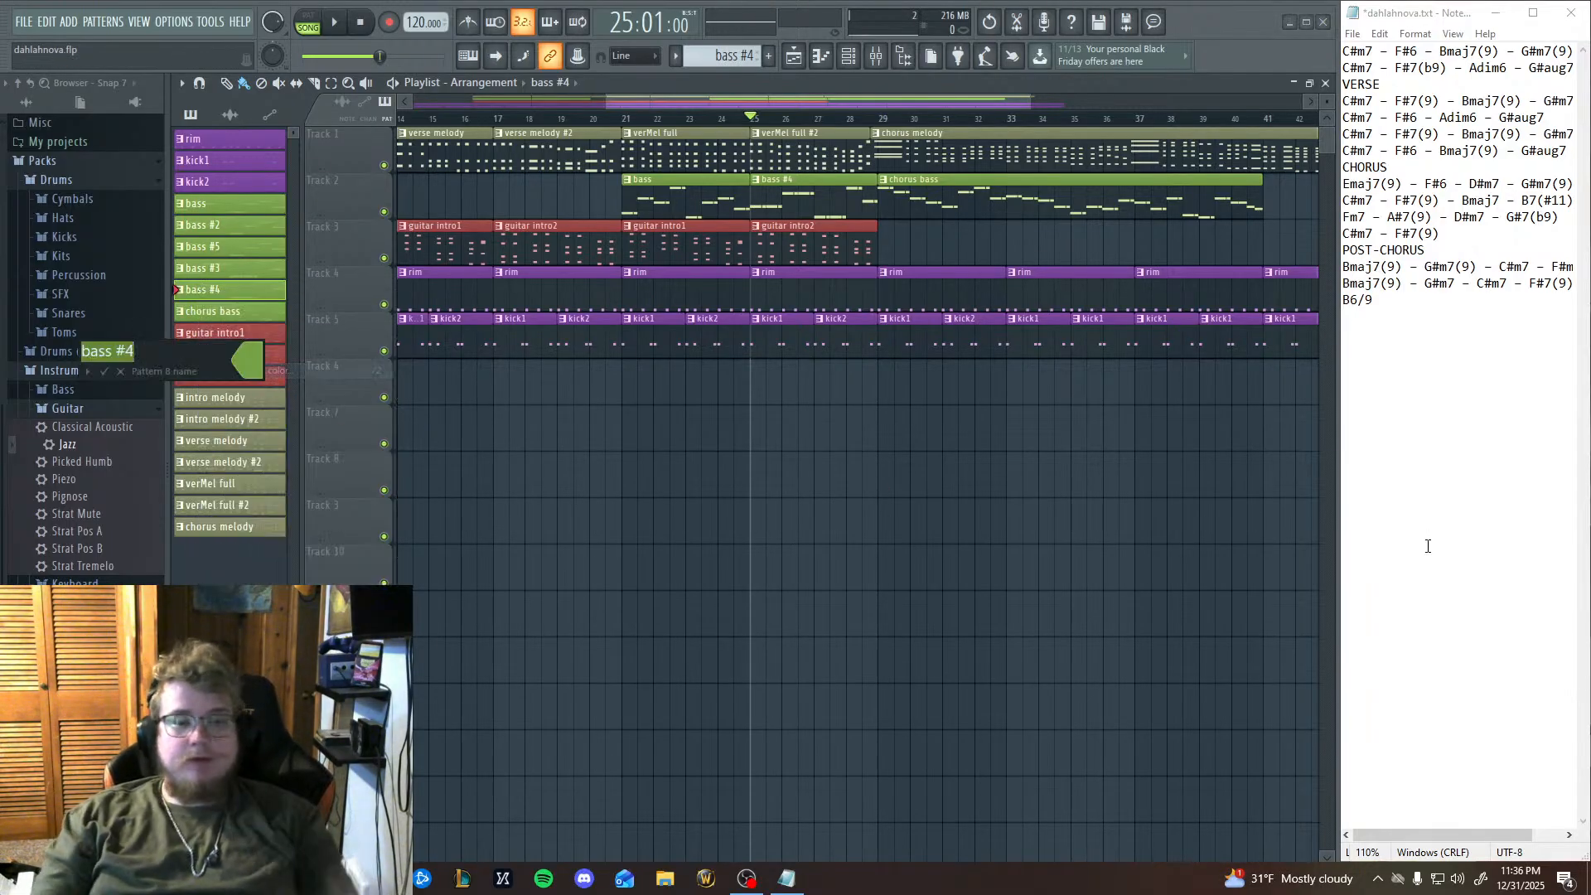
type("p")
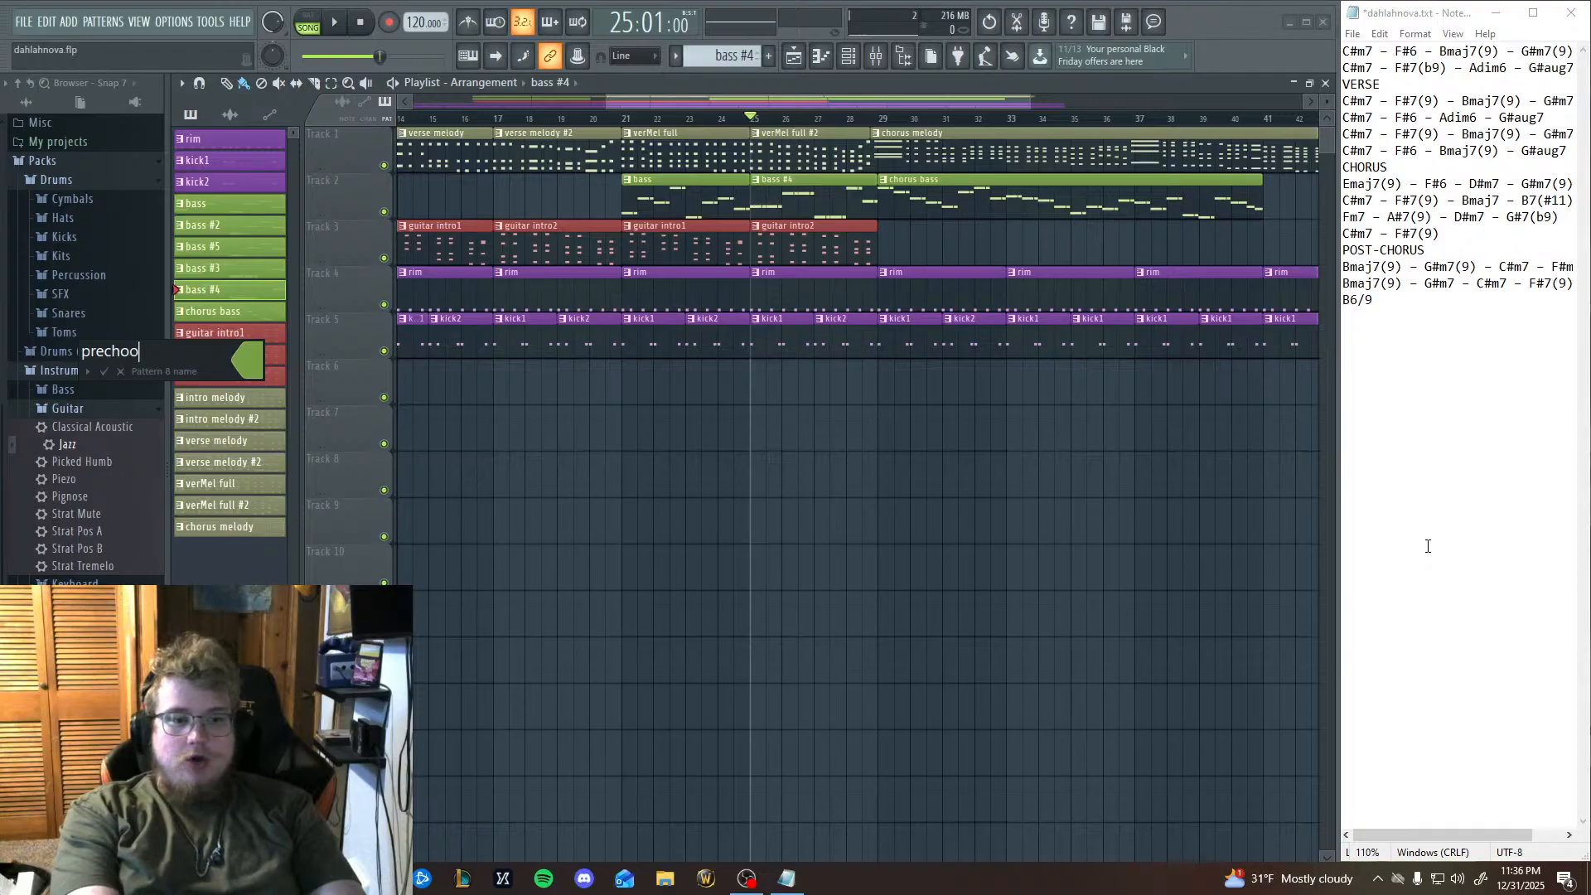
type("rechorus leadin")
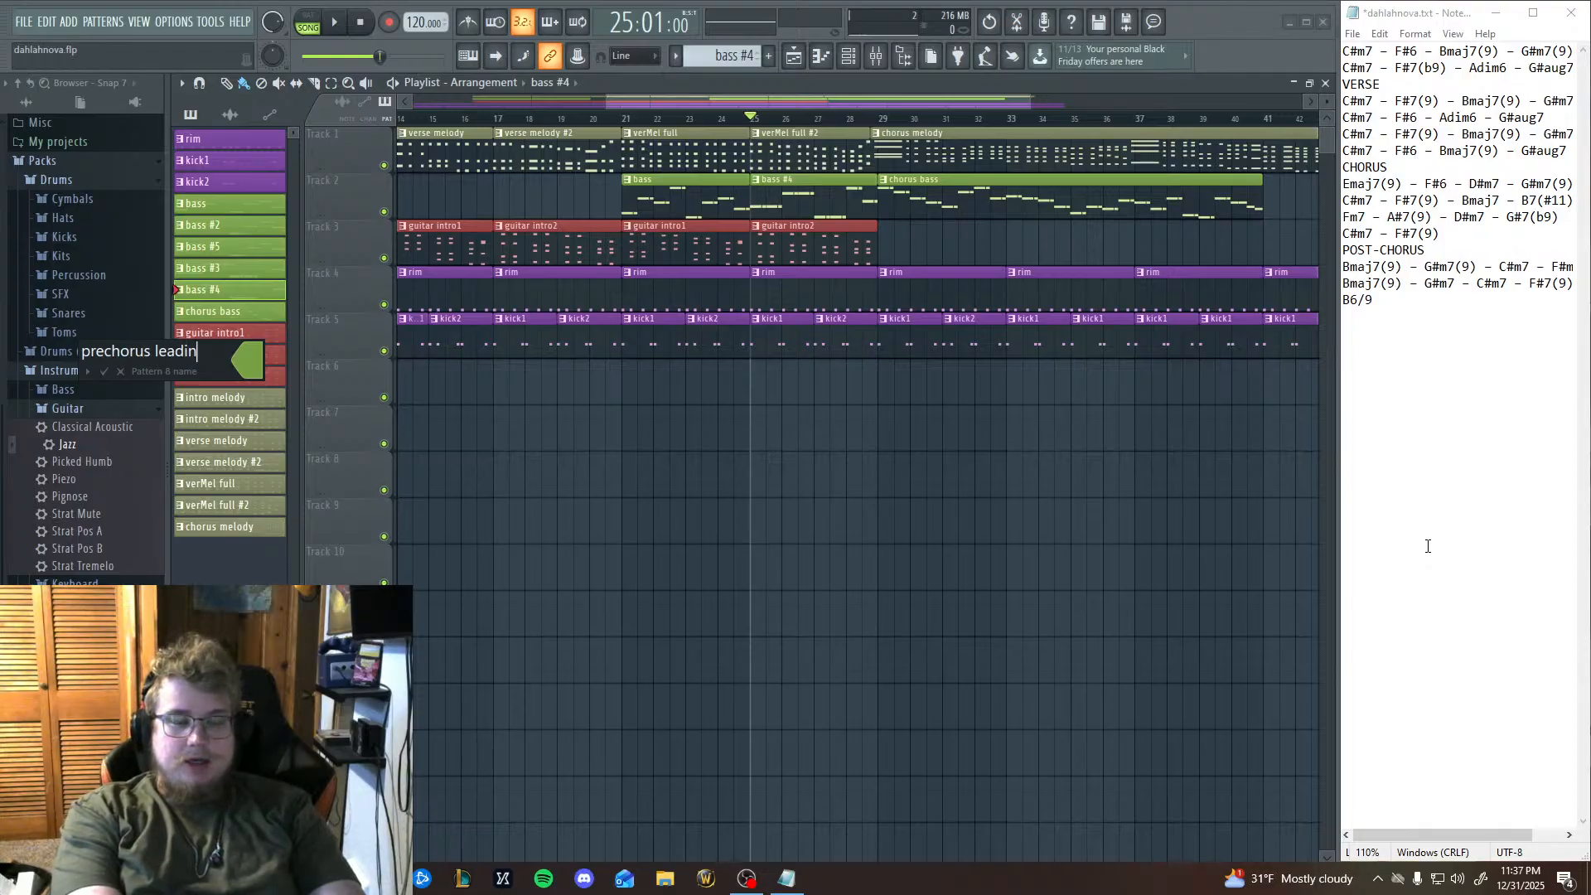
type("g ")
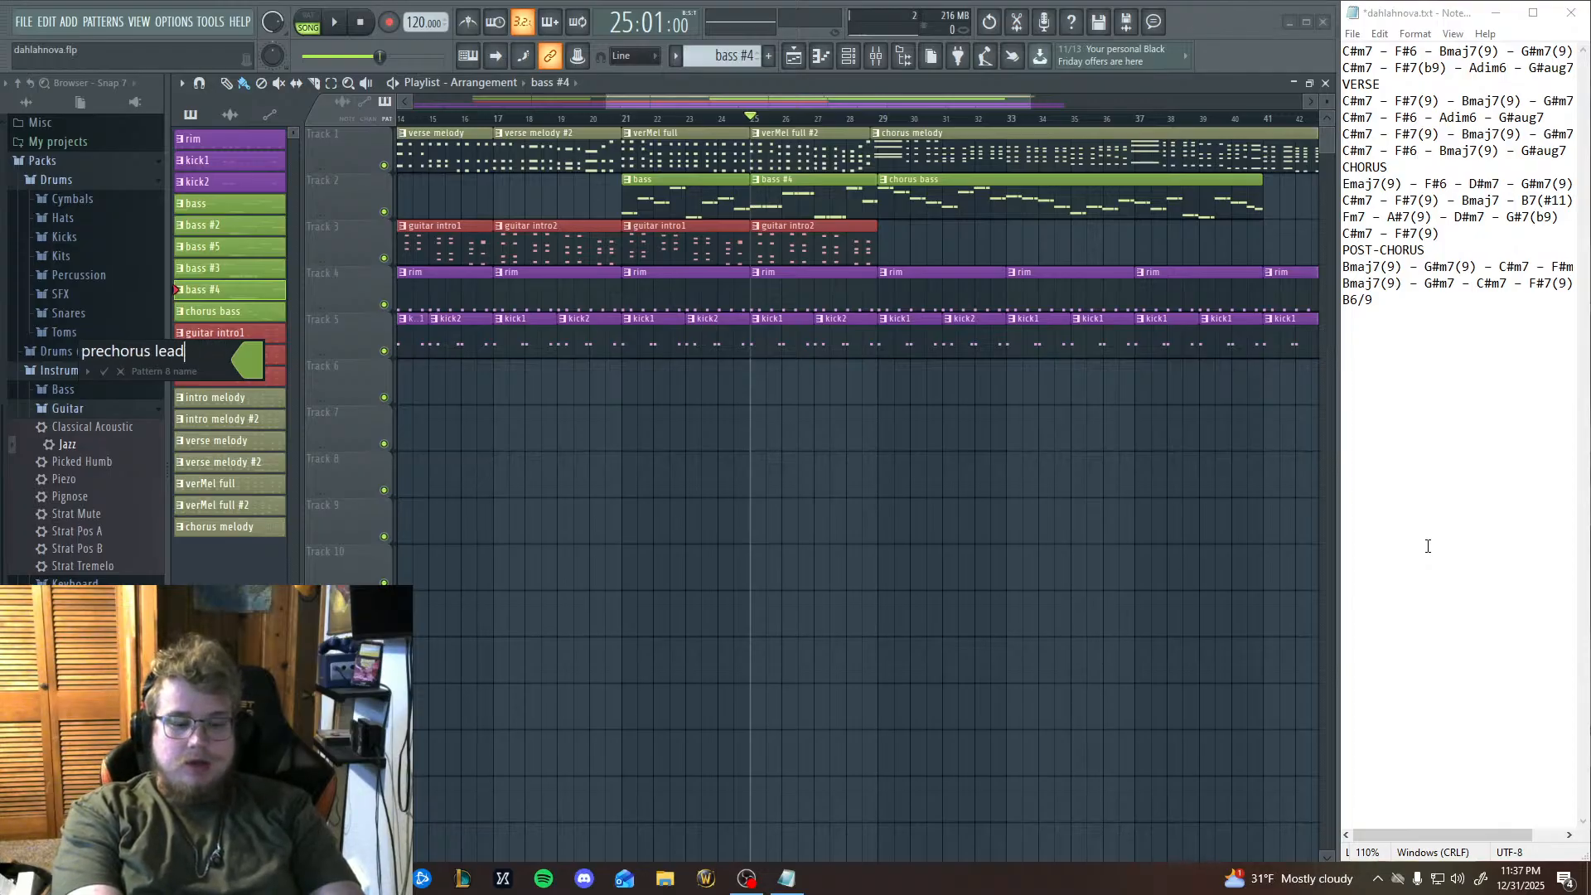
type("ass")
key("Return")
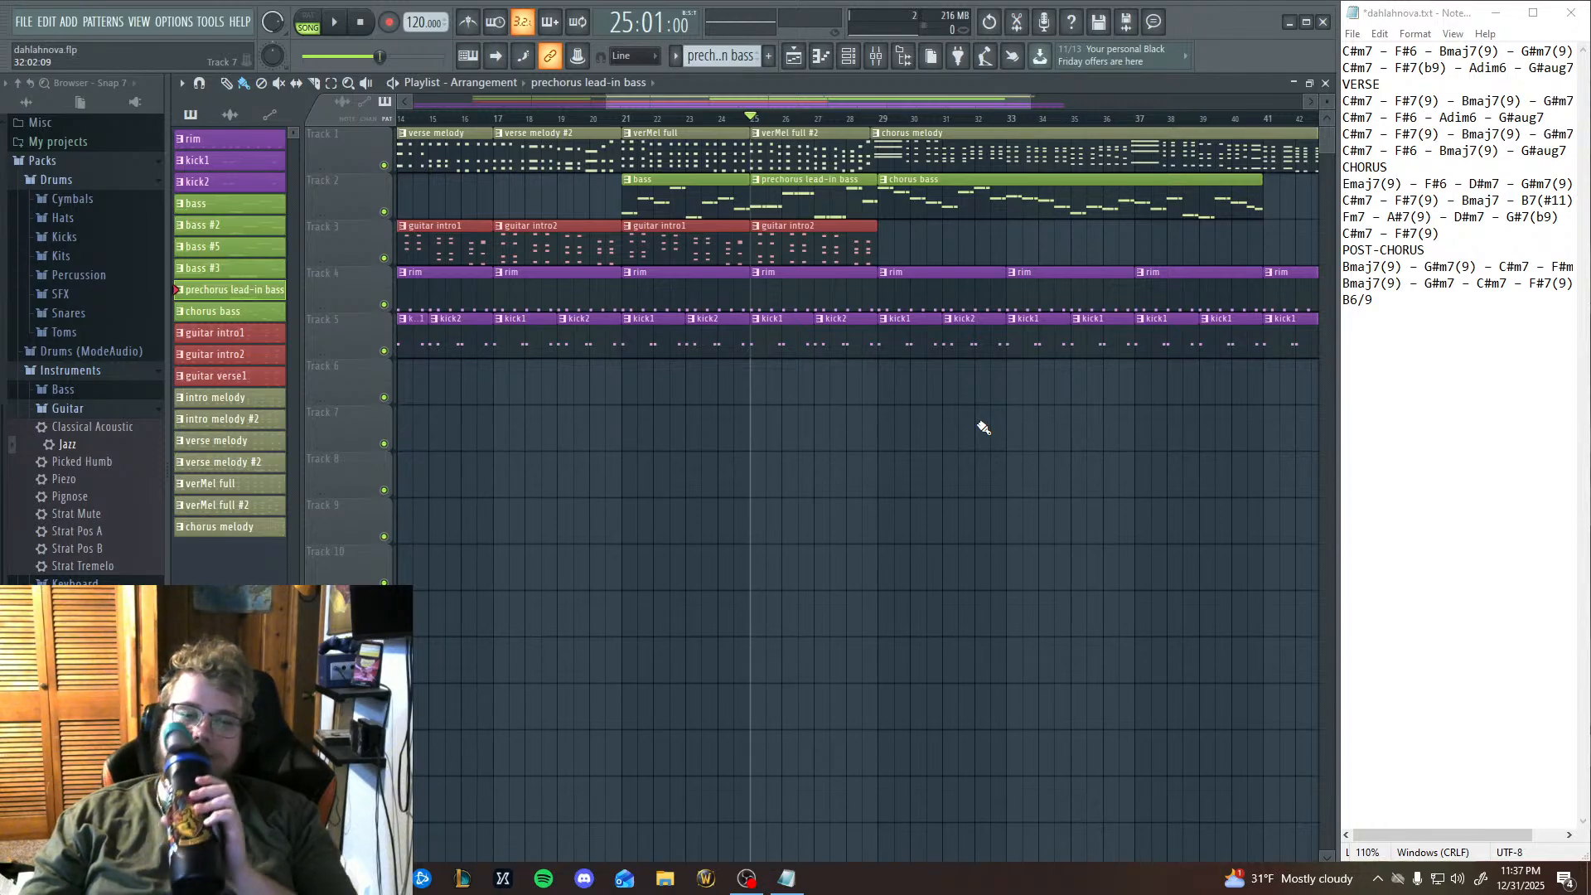
left_click(797, 888)
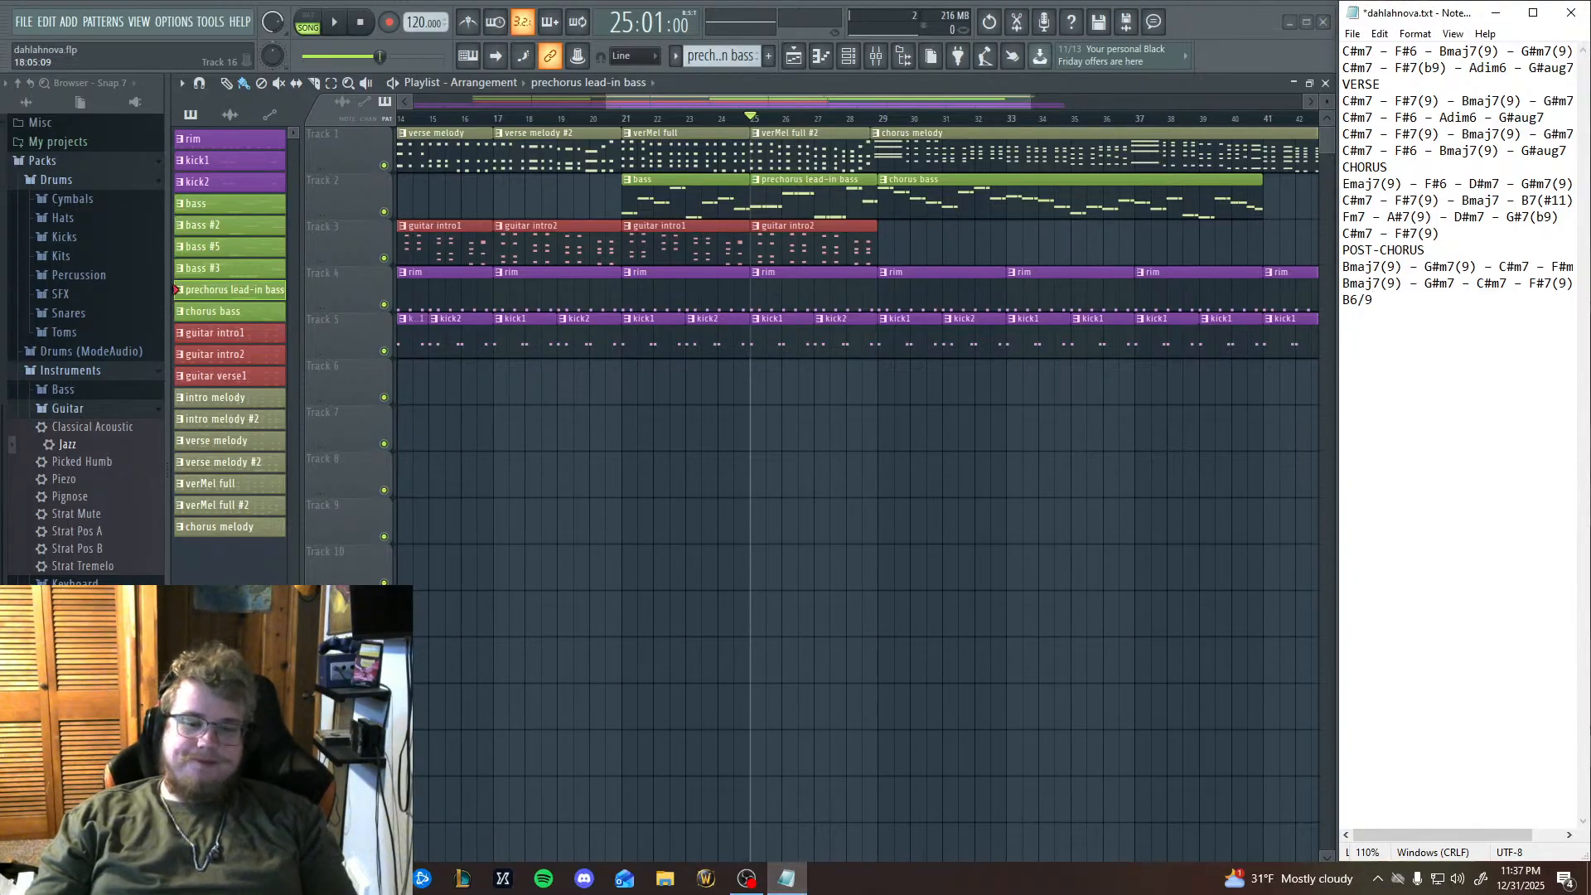
mouse_move(382, 878)
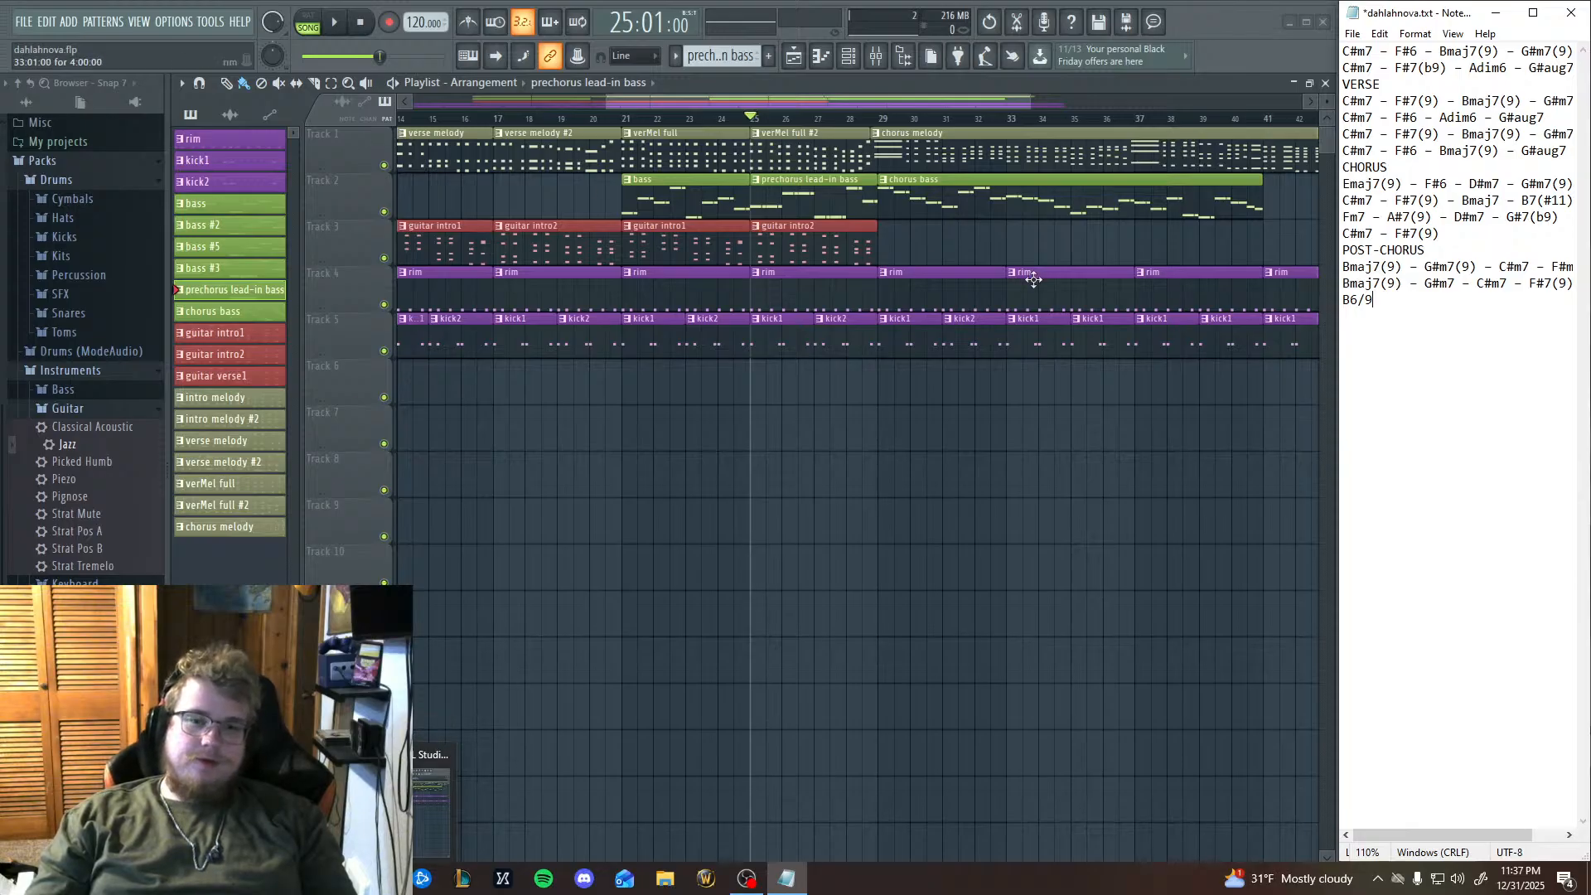
Play the arrangement from bar 21 into the prechorus lead-in bass clip at bar 25, and stop playback.
left_click(628, 124)
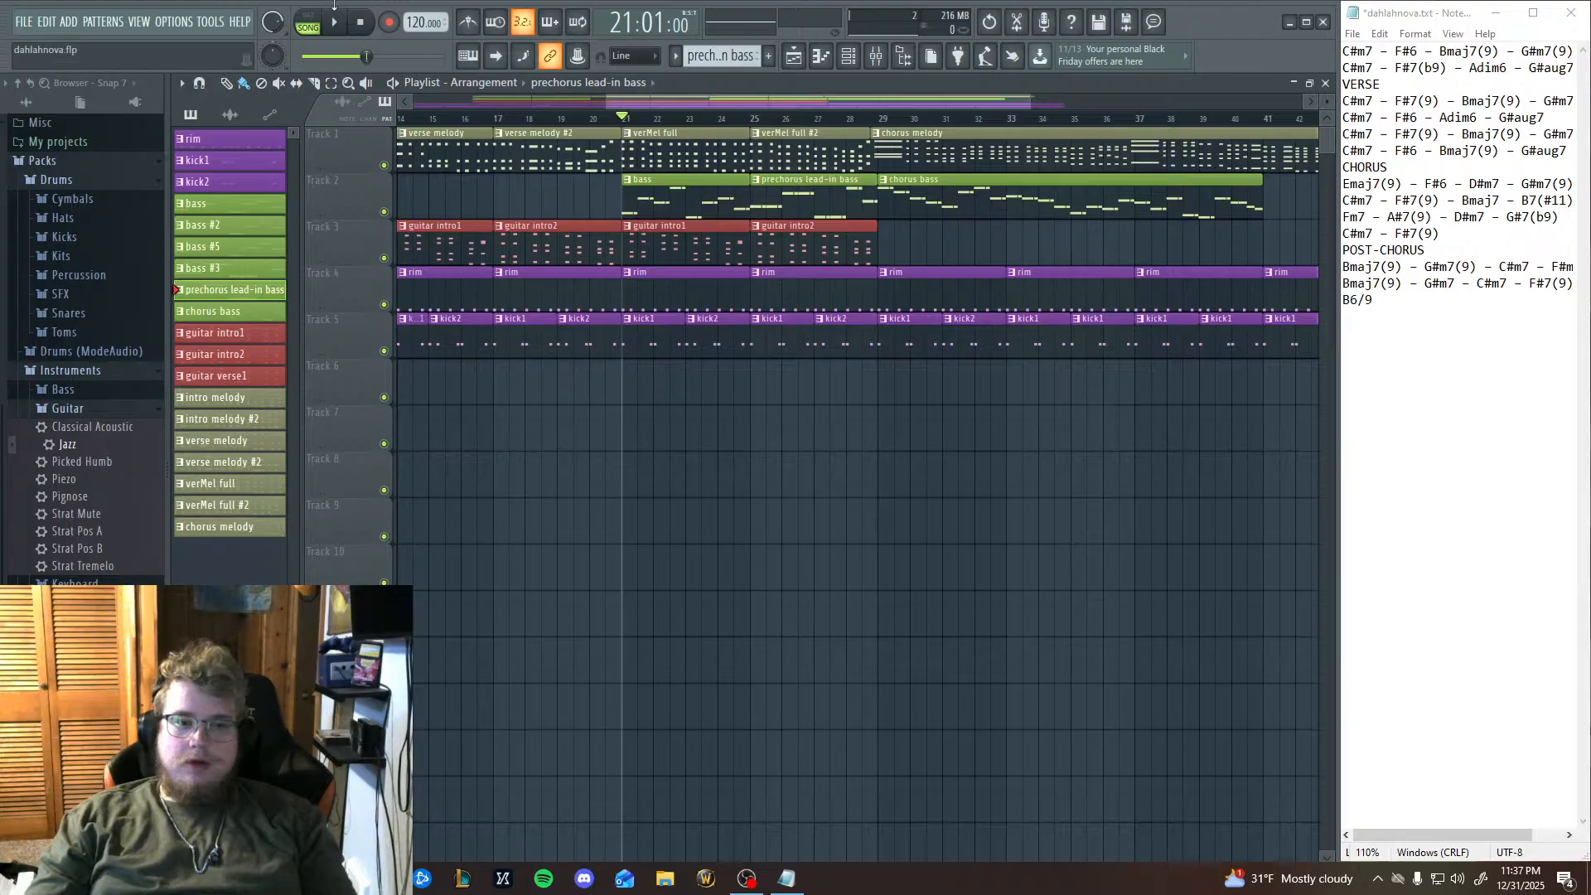
left_click_drag(539, 480, 1013, 519)
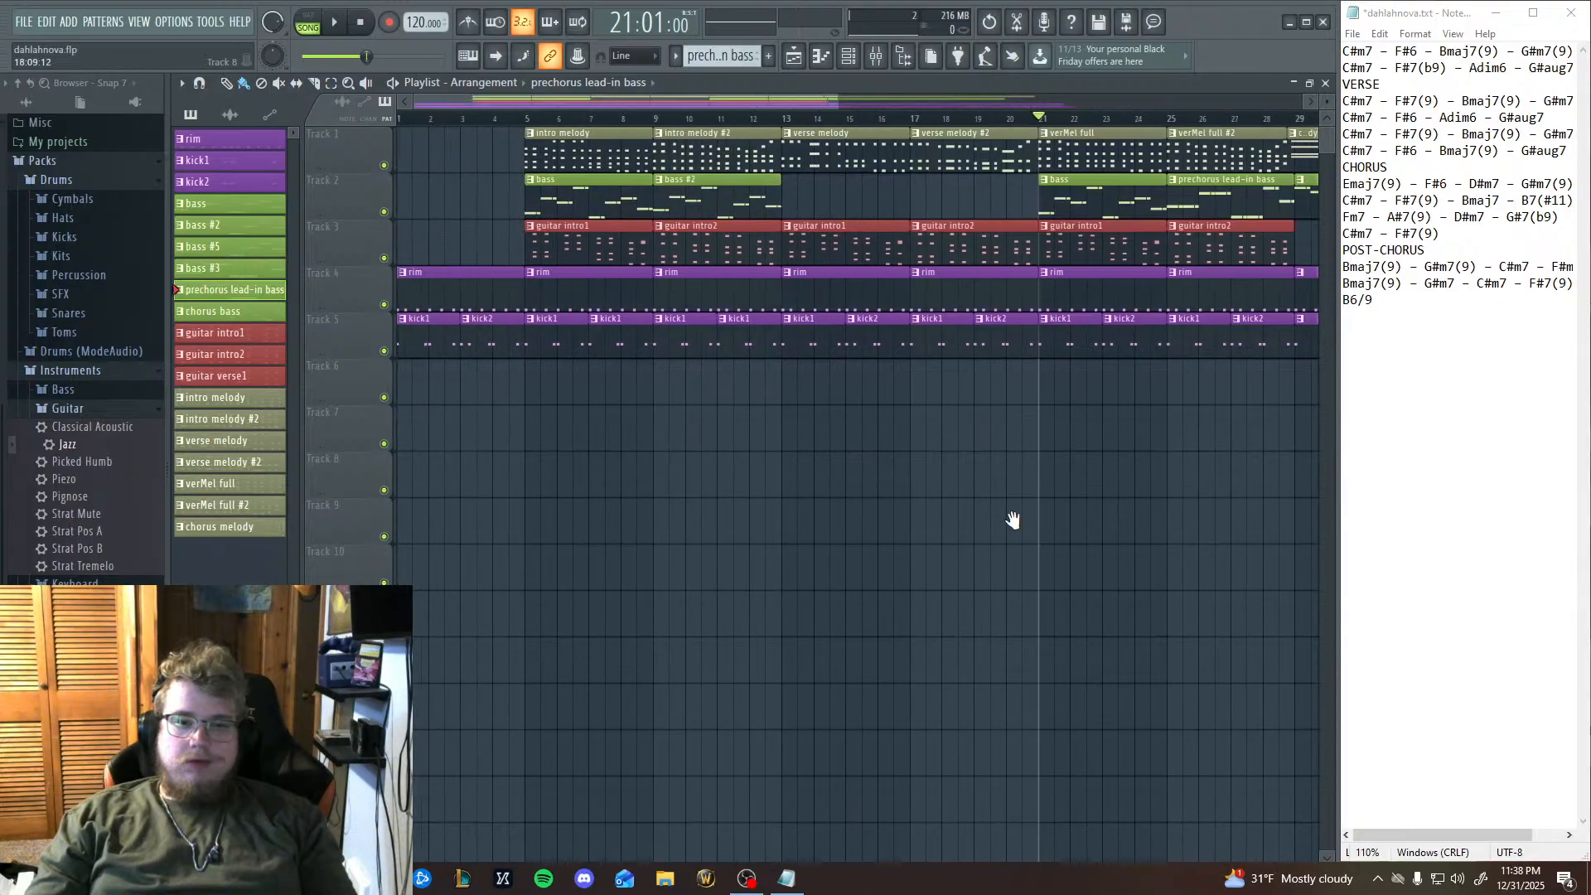
key("space")
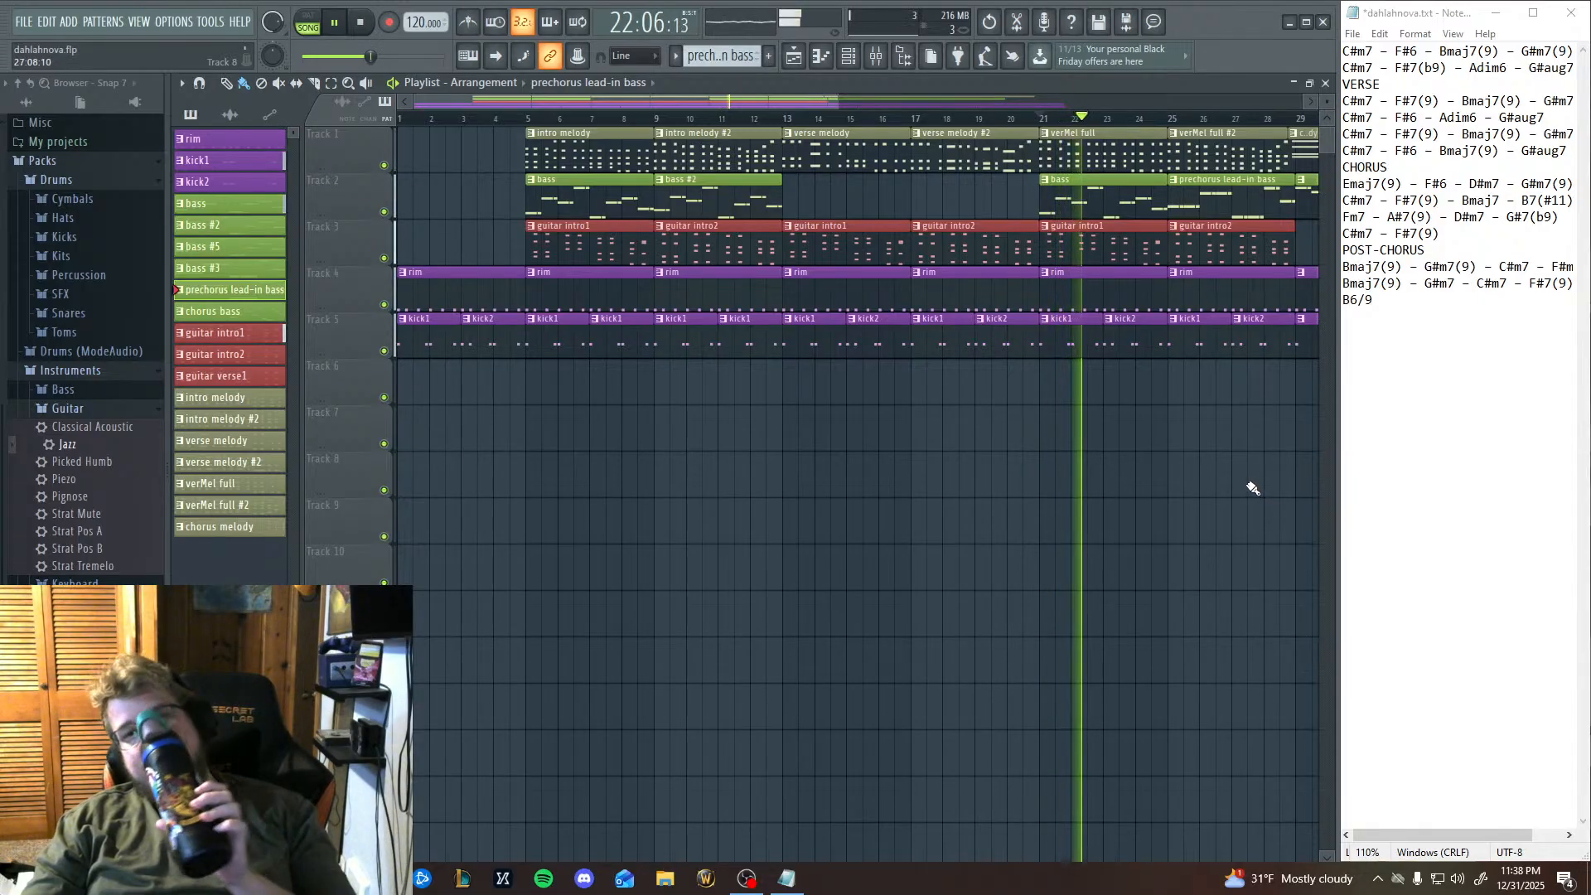
left_click_drag(1245, 484, 1006, 508)
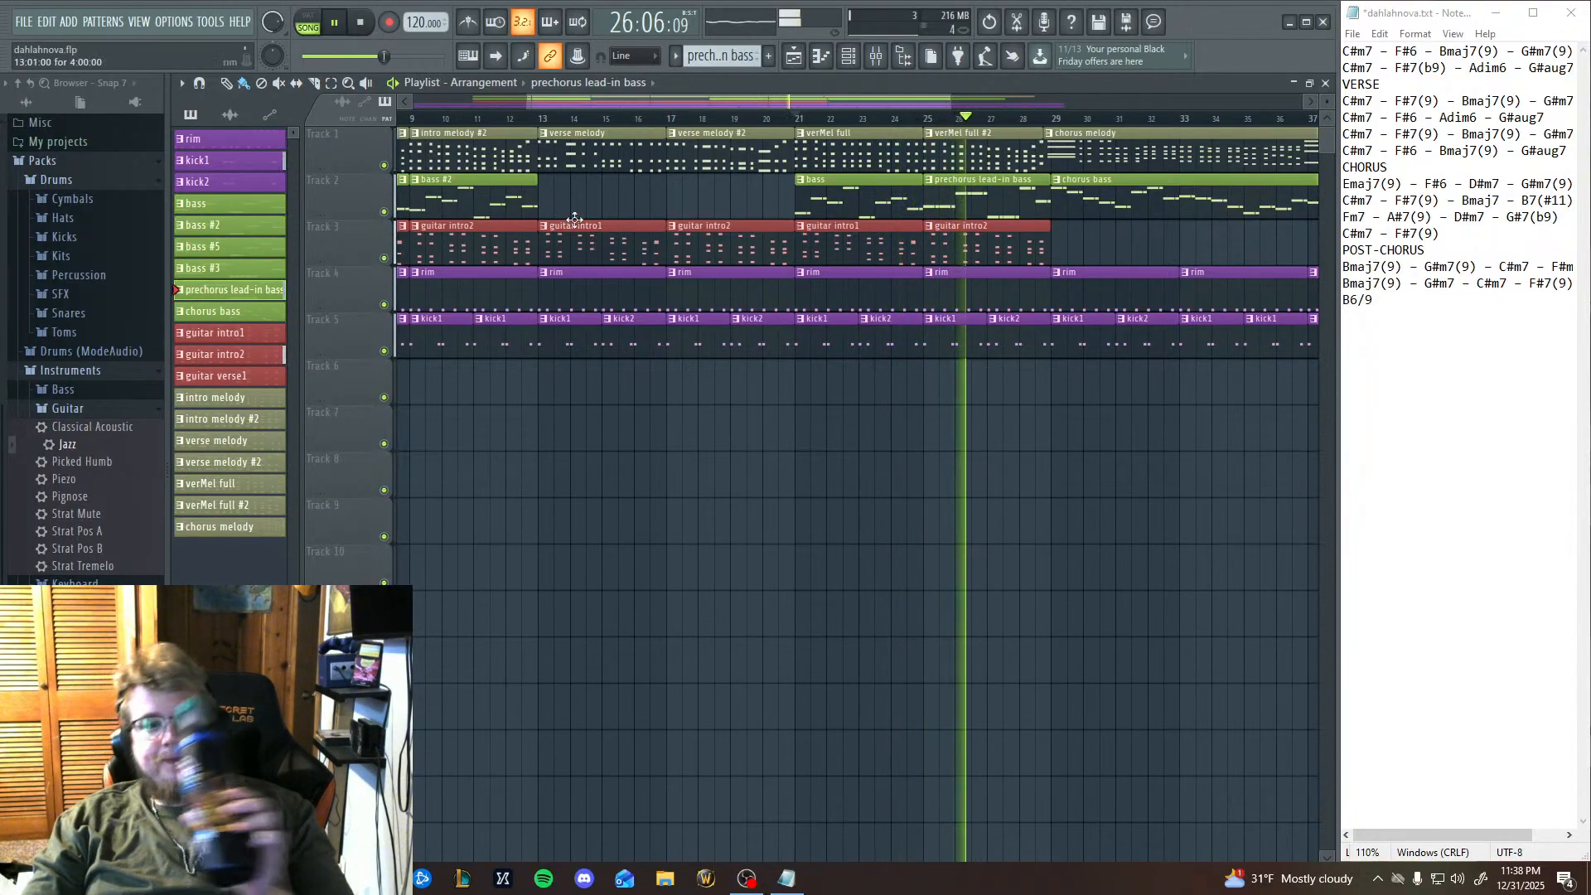
key("space")
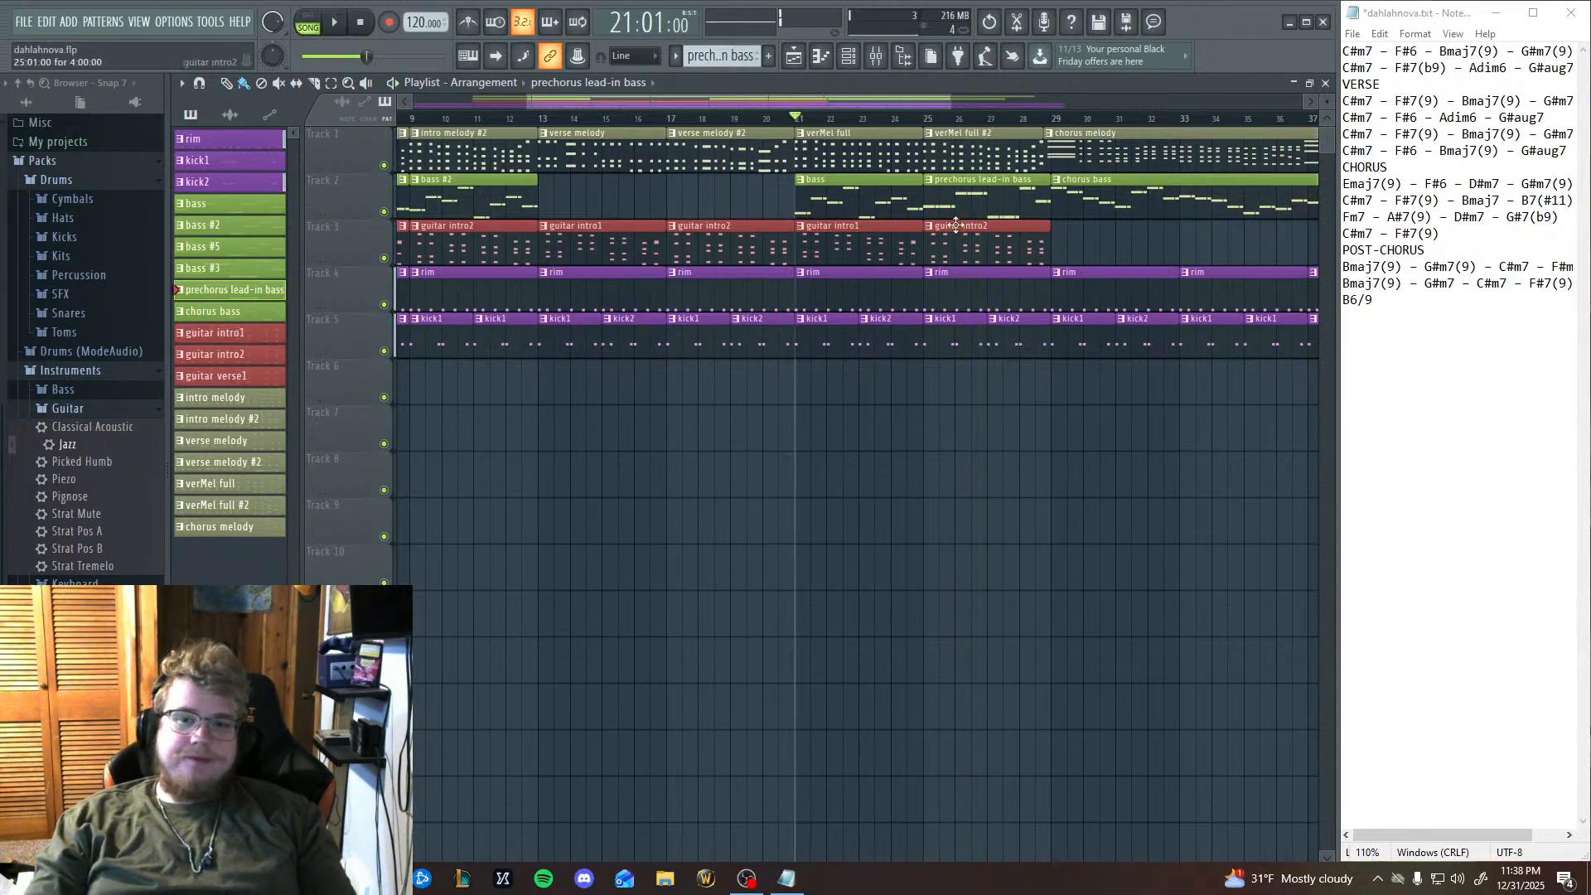
Remove the prechorus lead-in bass clip at bar 25 from Track 2.
right_click(967, 200)
right_click(238, 298)
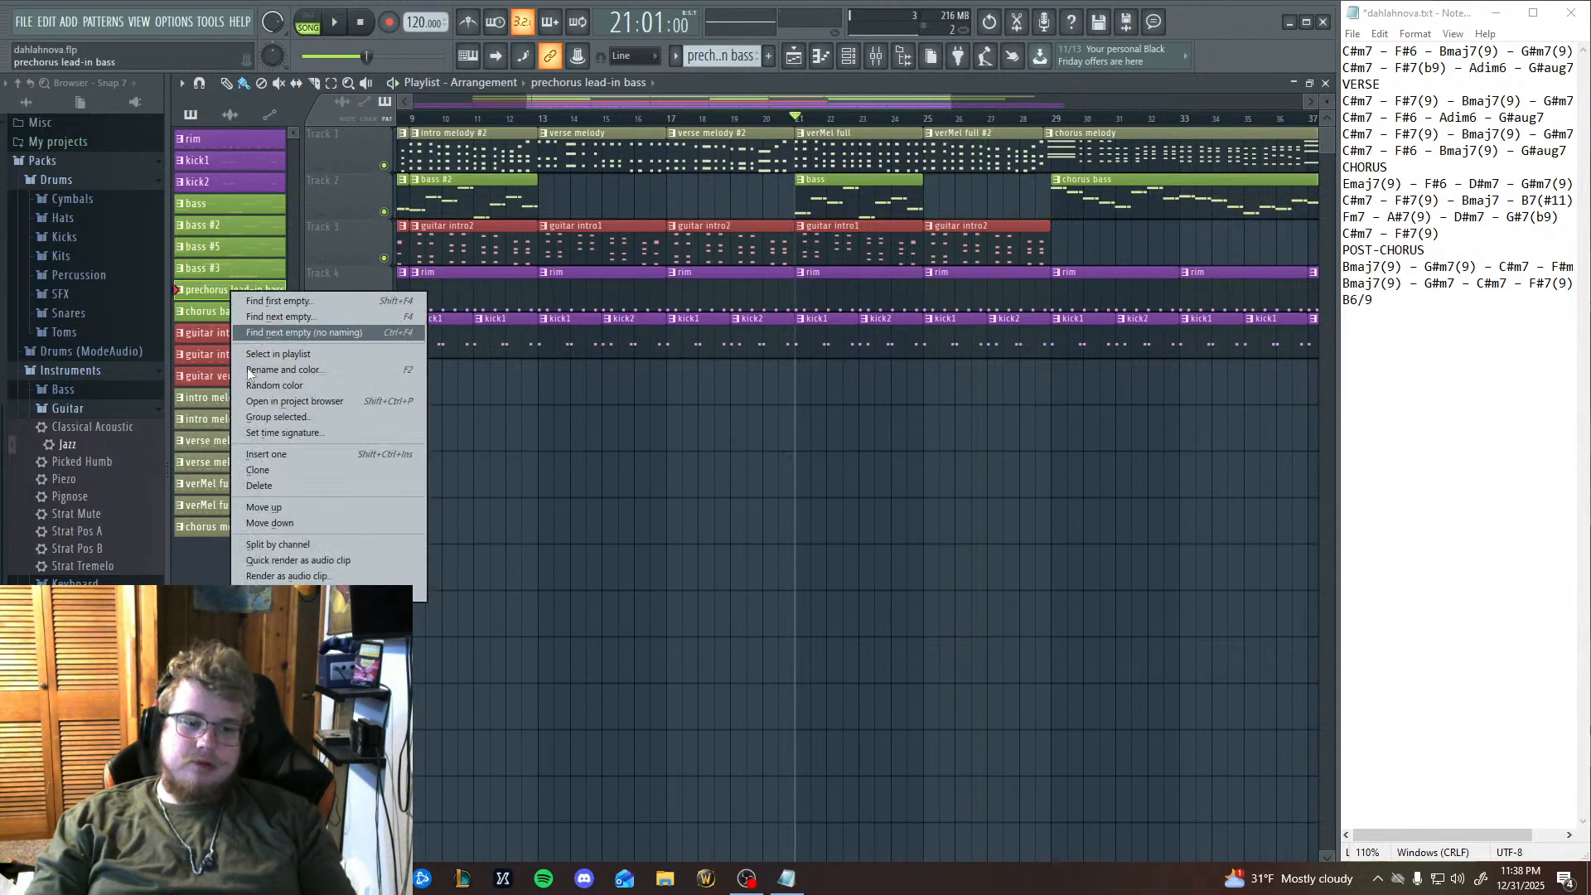
left_click(279, 371)
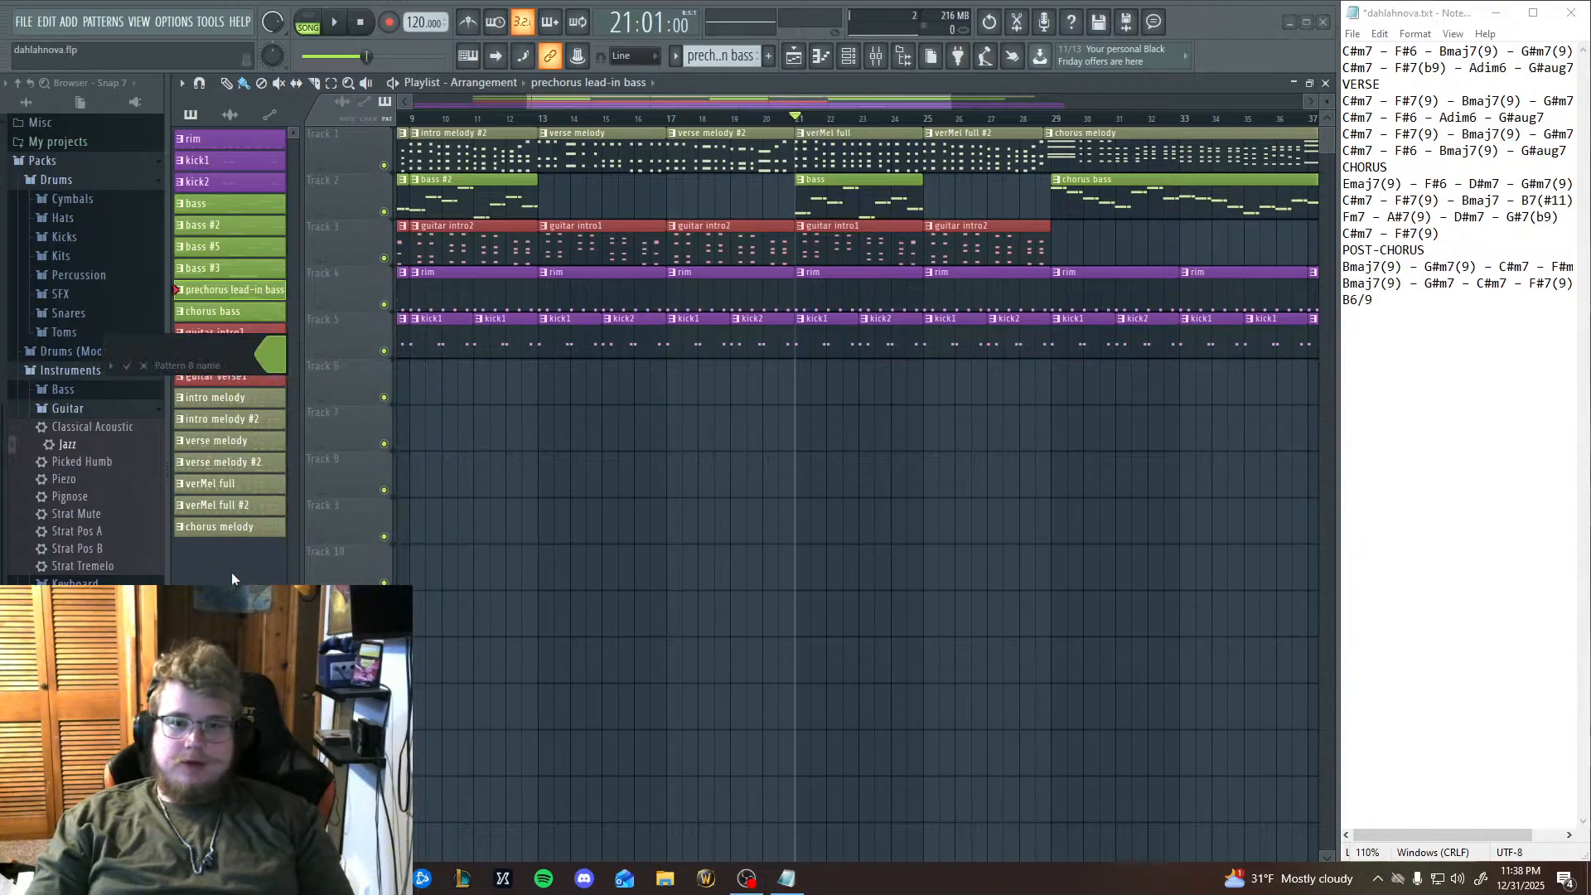
key("Escape")
right_click(211, 290)
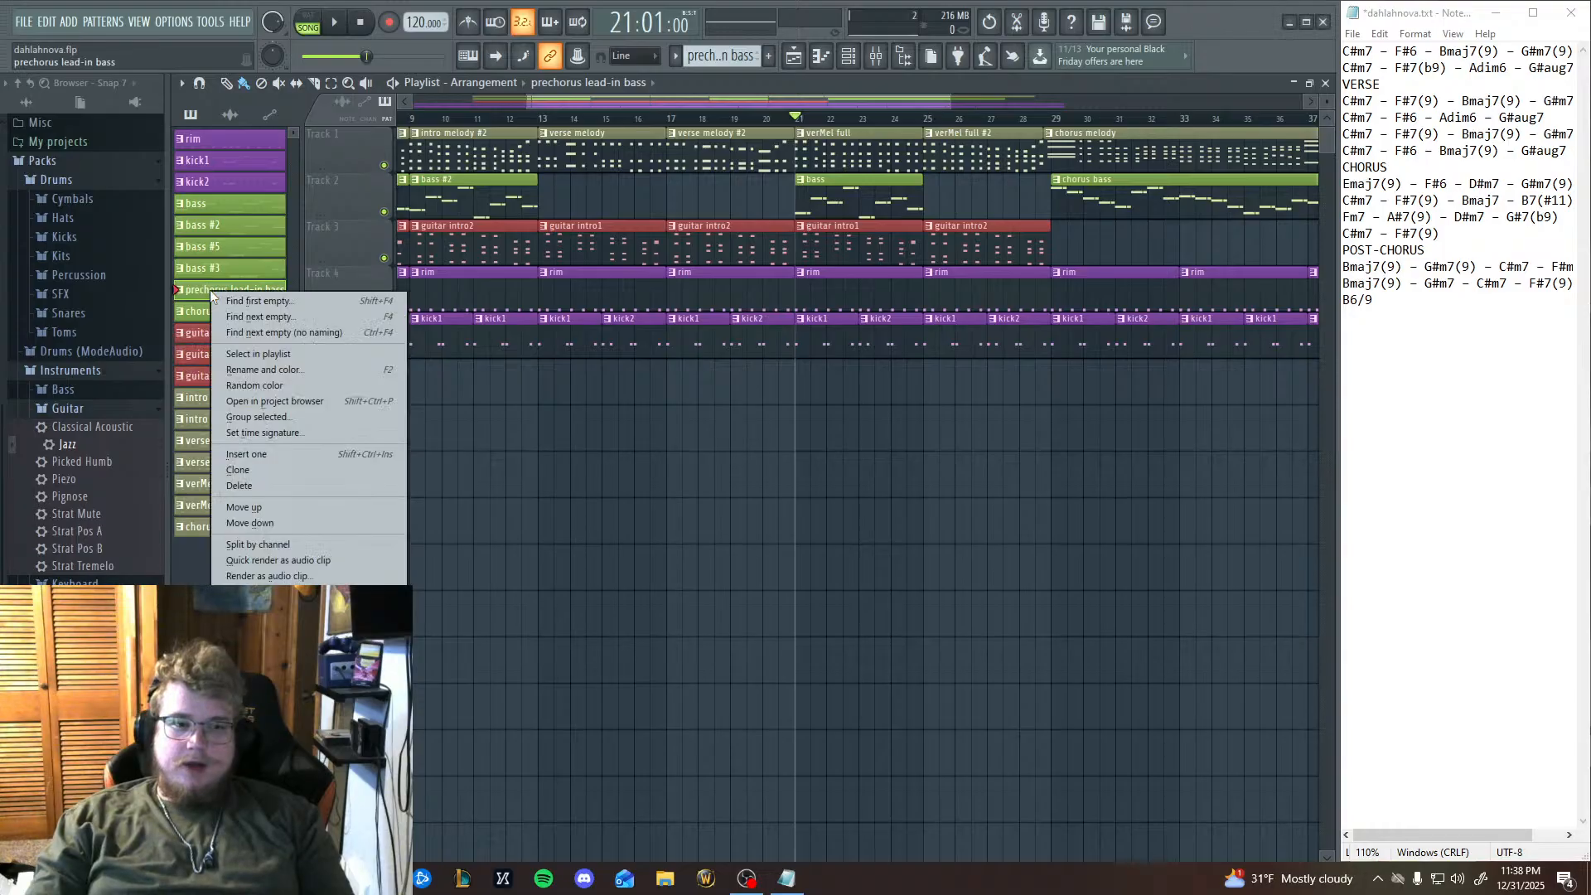
left_click(273, 589)
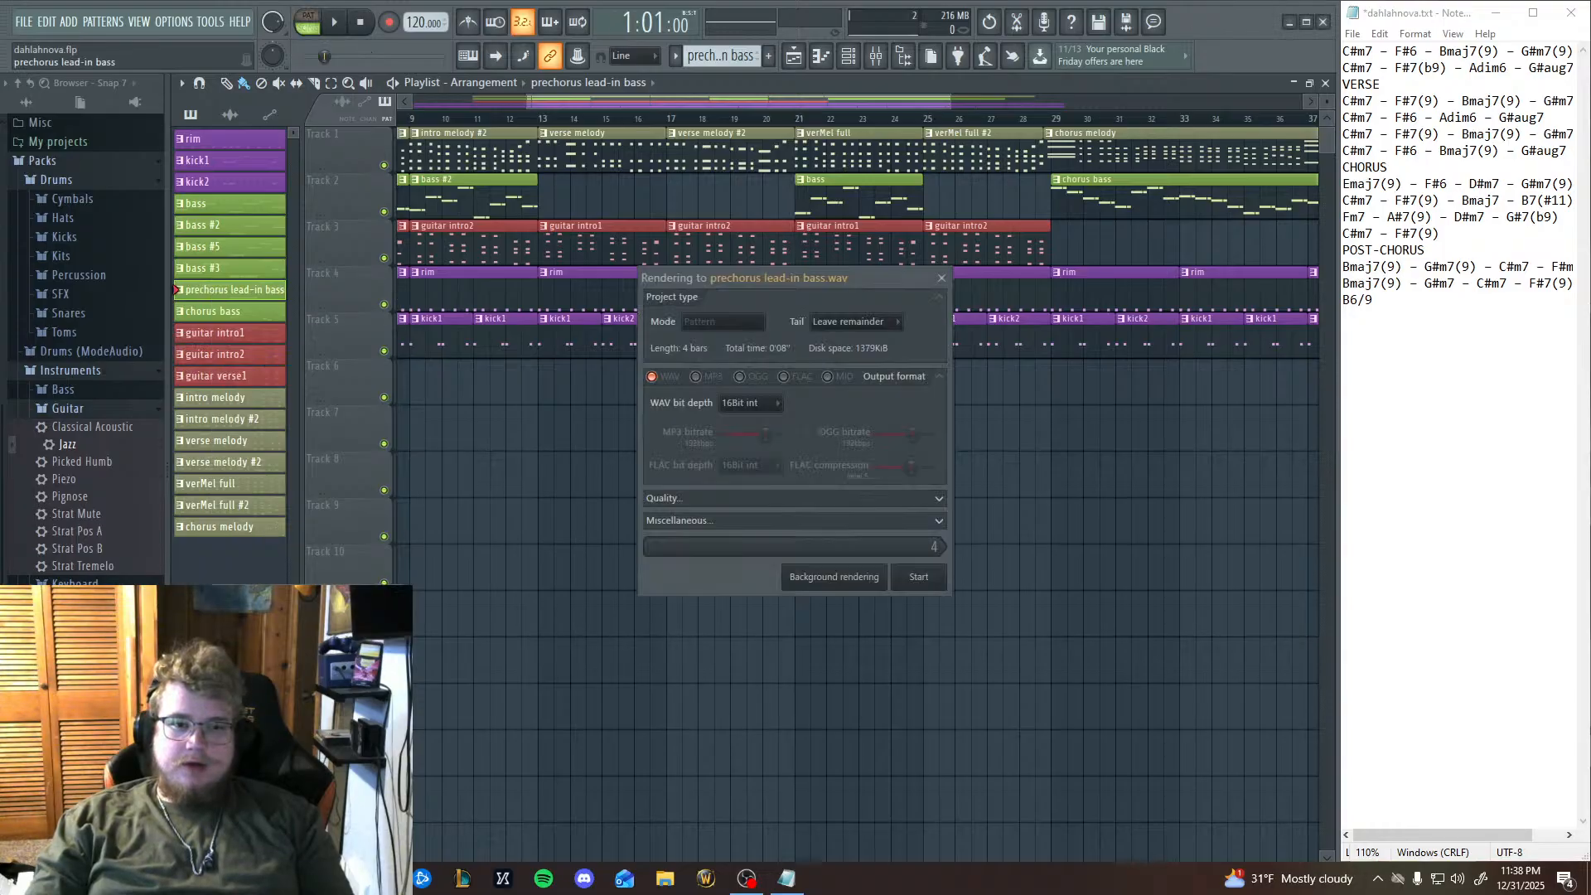
left_click(943, 278)
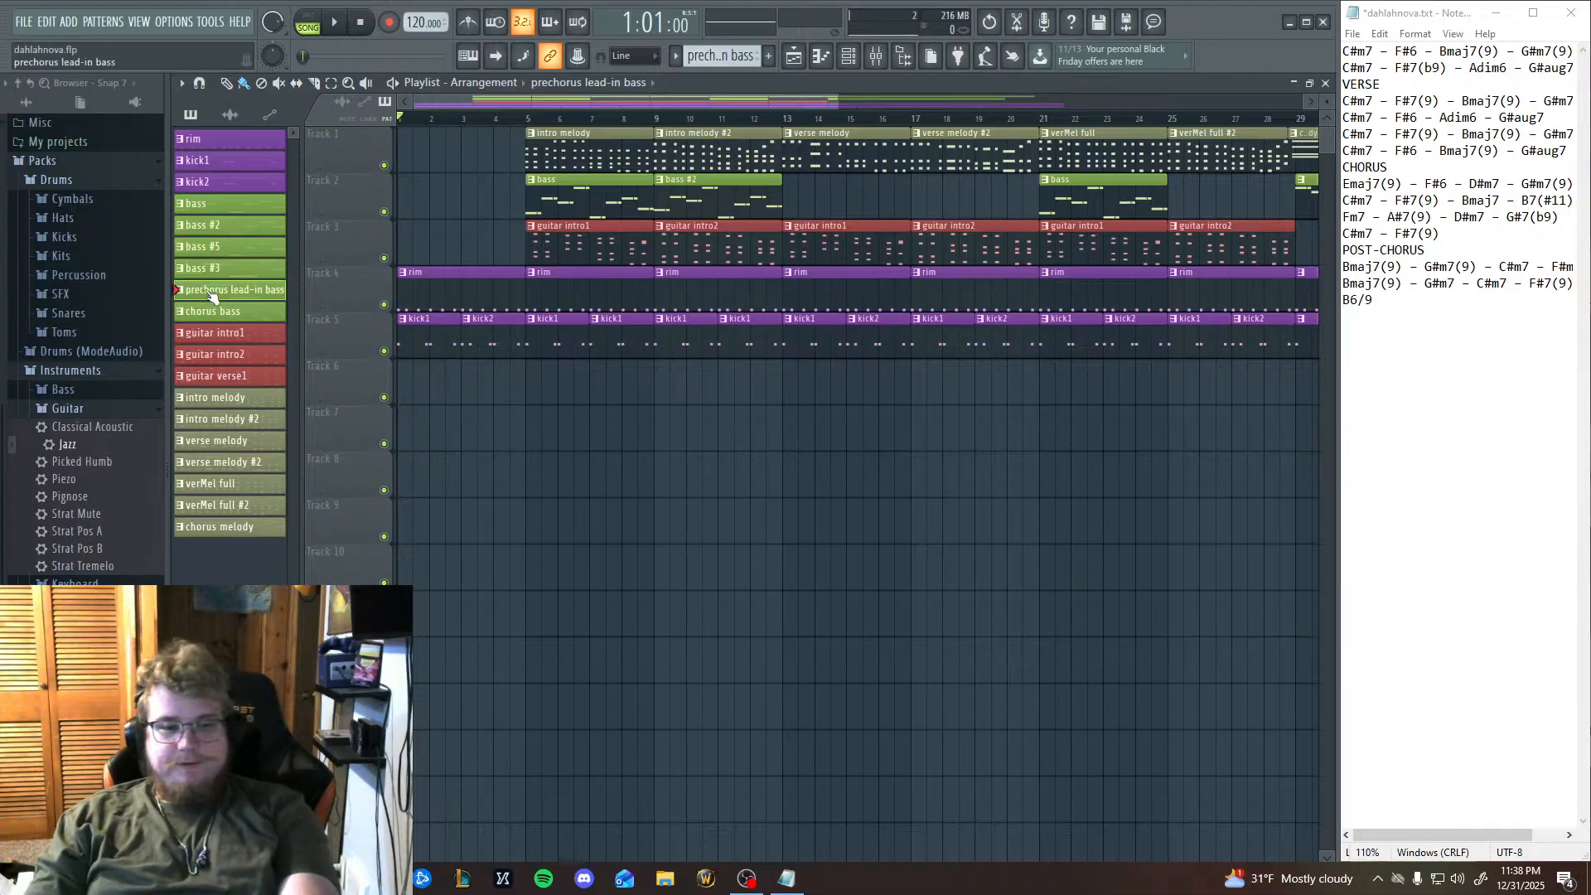
Delete the old "prechorus lead-in bass" pattern and the bass #3 pattern from the project.
right_click(219, 293)
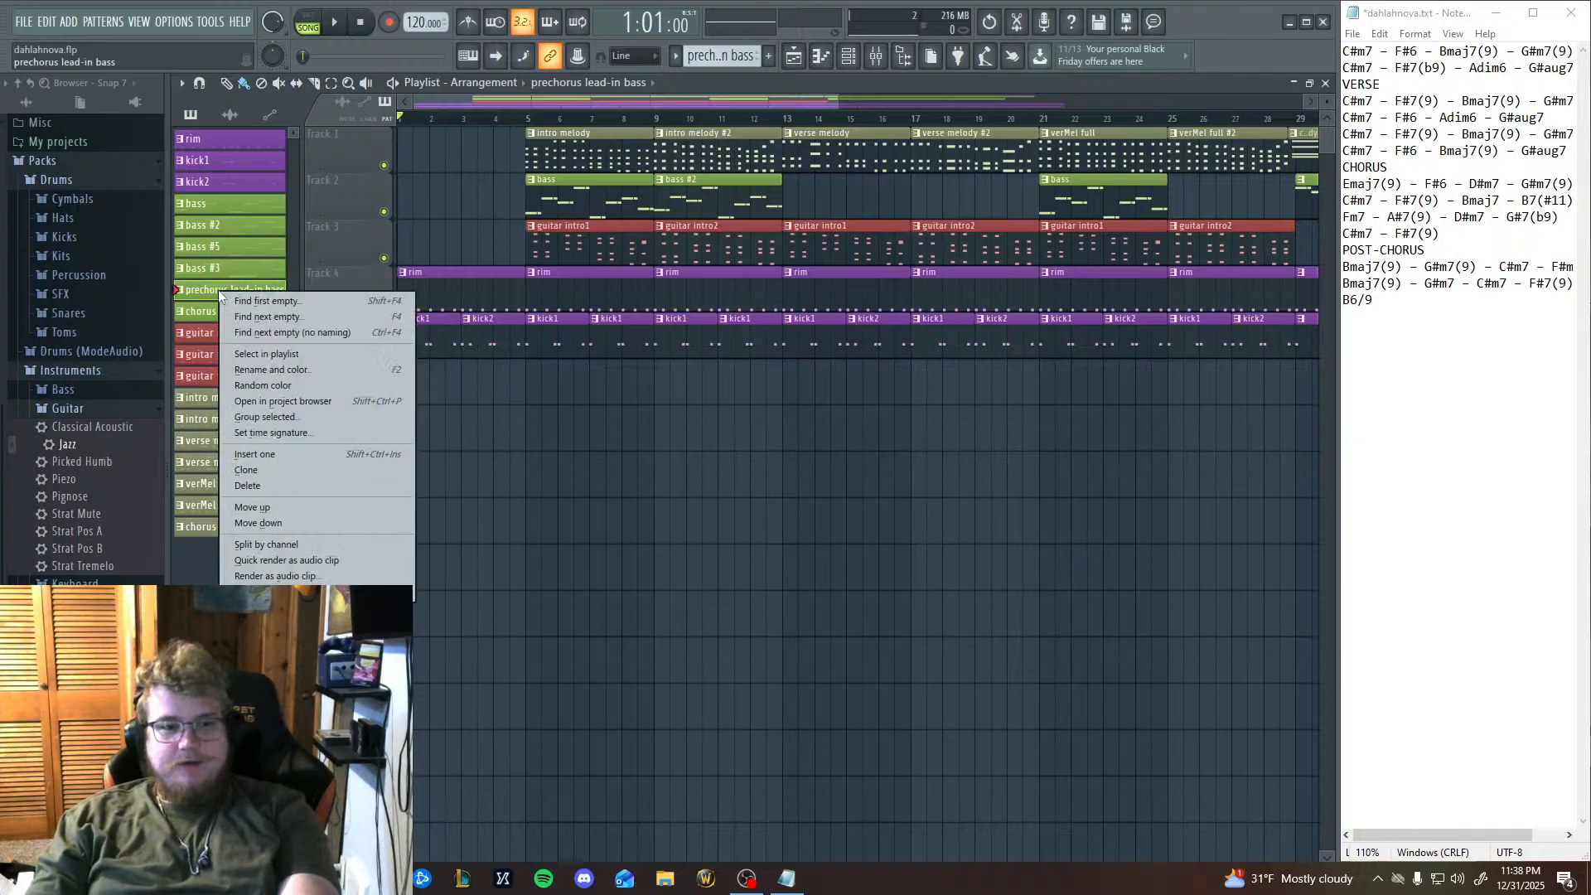
left_click(289, 484)
left_click(879, 483)
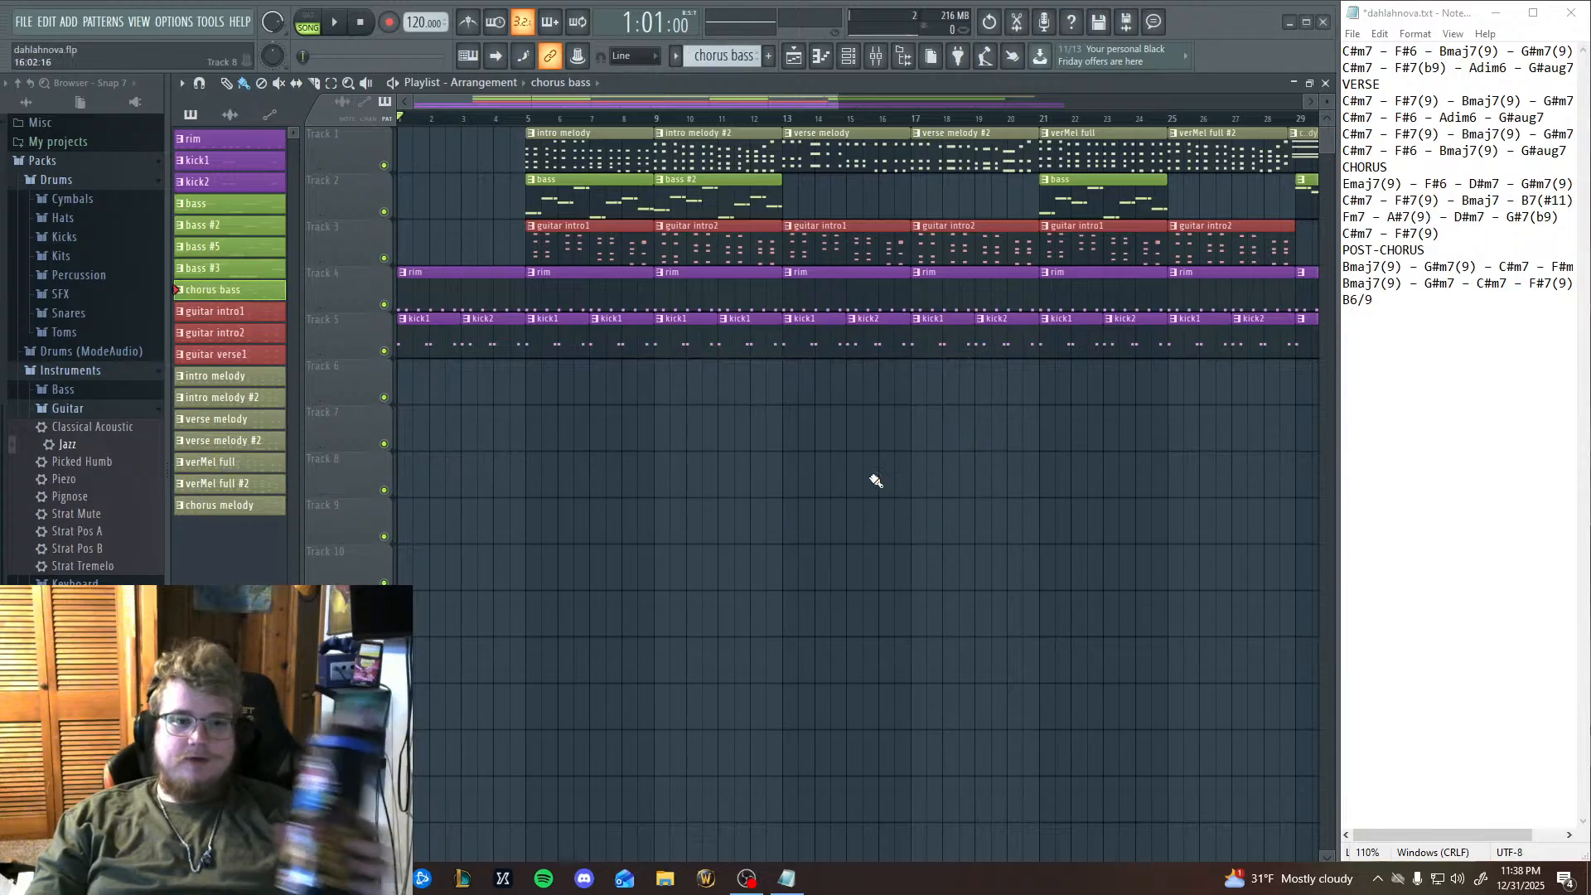
right_click(232, 270)
left_click(282, 461)
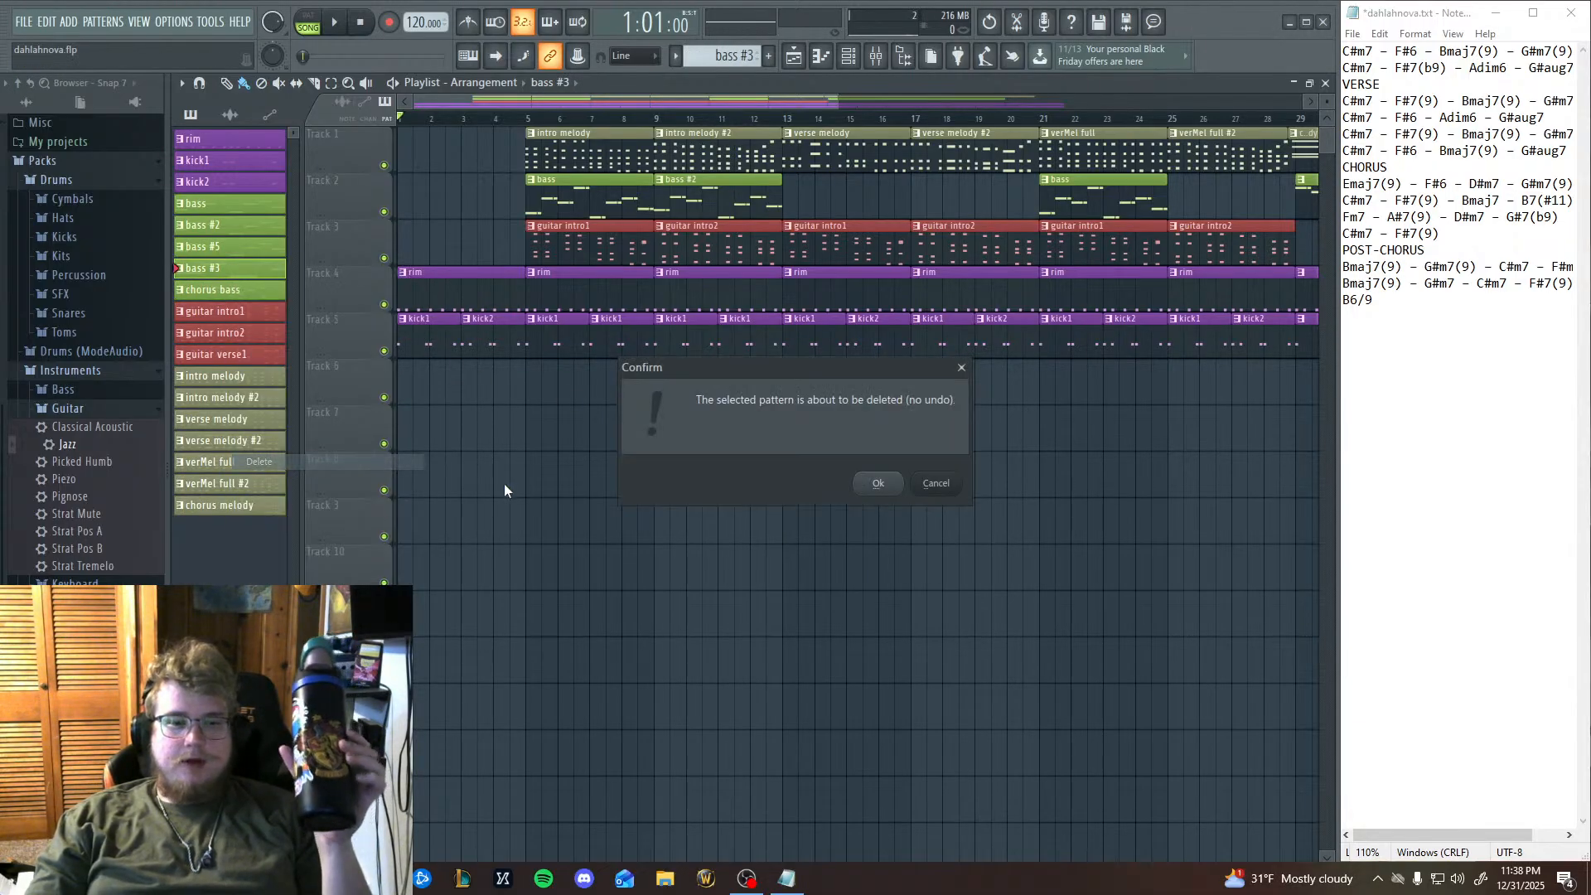
left_click(881, 484)
Place the bass #5 pattern at bar 25 on Track 2 and rename it "prechorus lead-in bass".
left_click(246, 249)
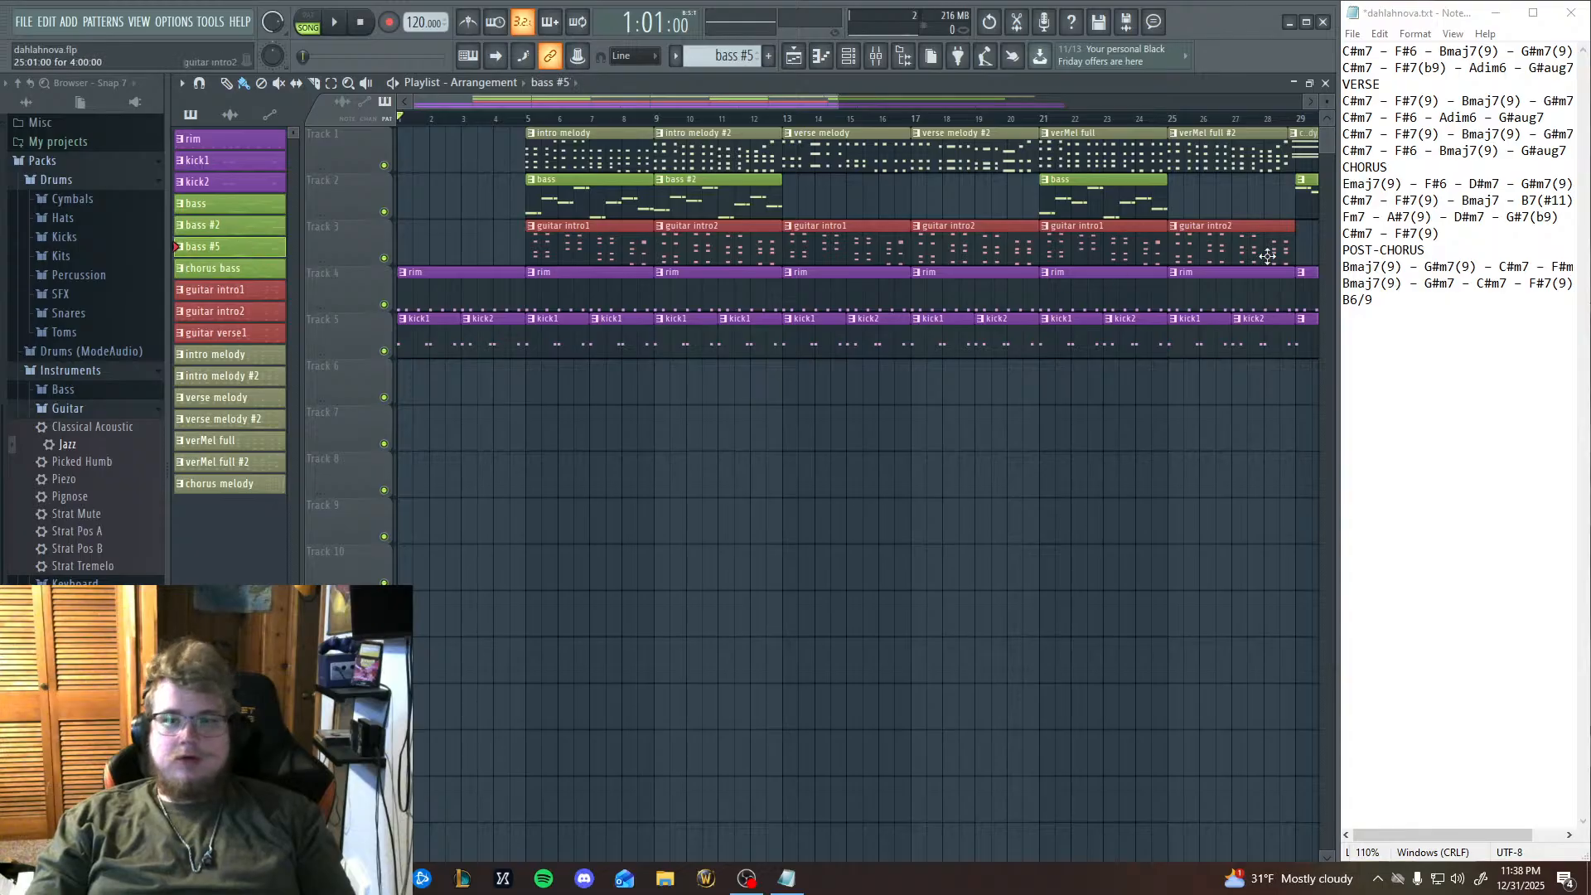
left_click(1176, 197)
right_click(209, 246)
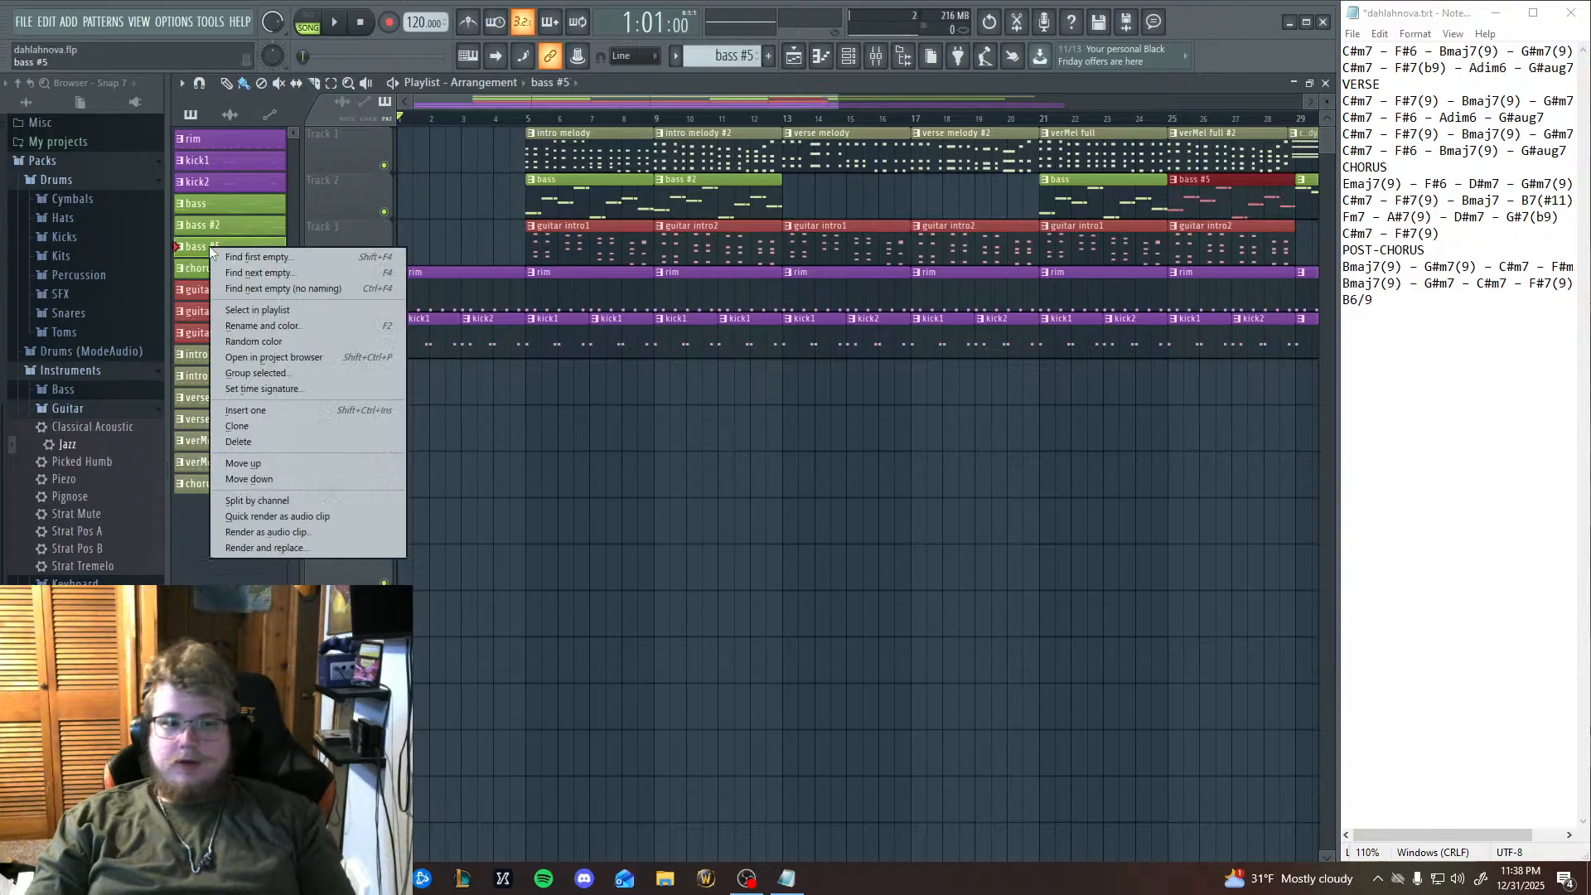
left_click(259, 326)
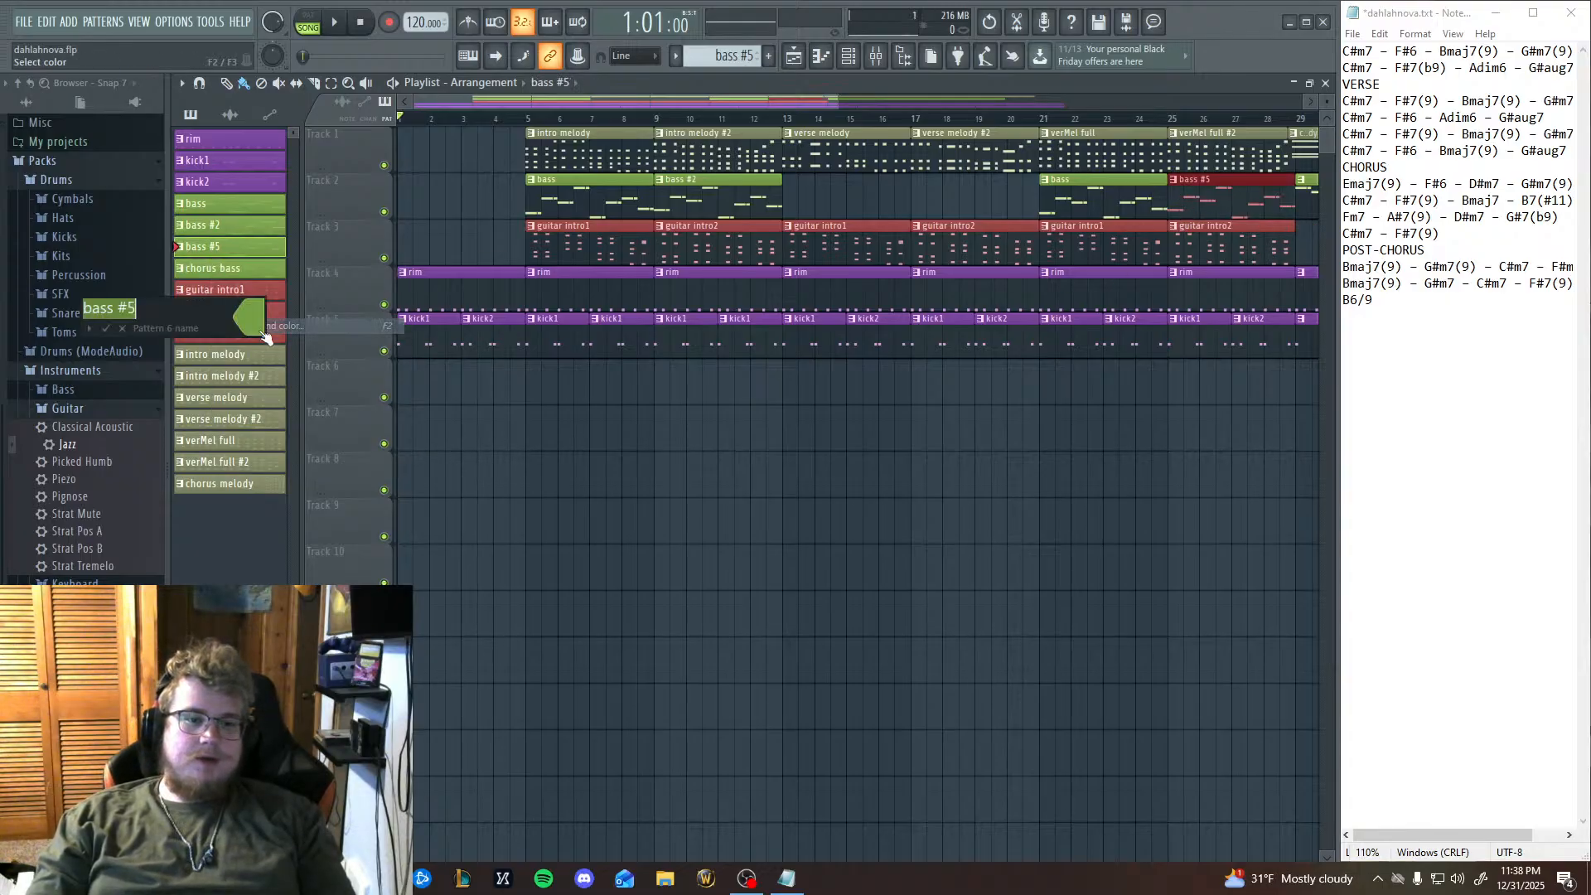
type("rechorus lead-in bass")
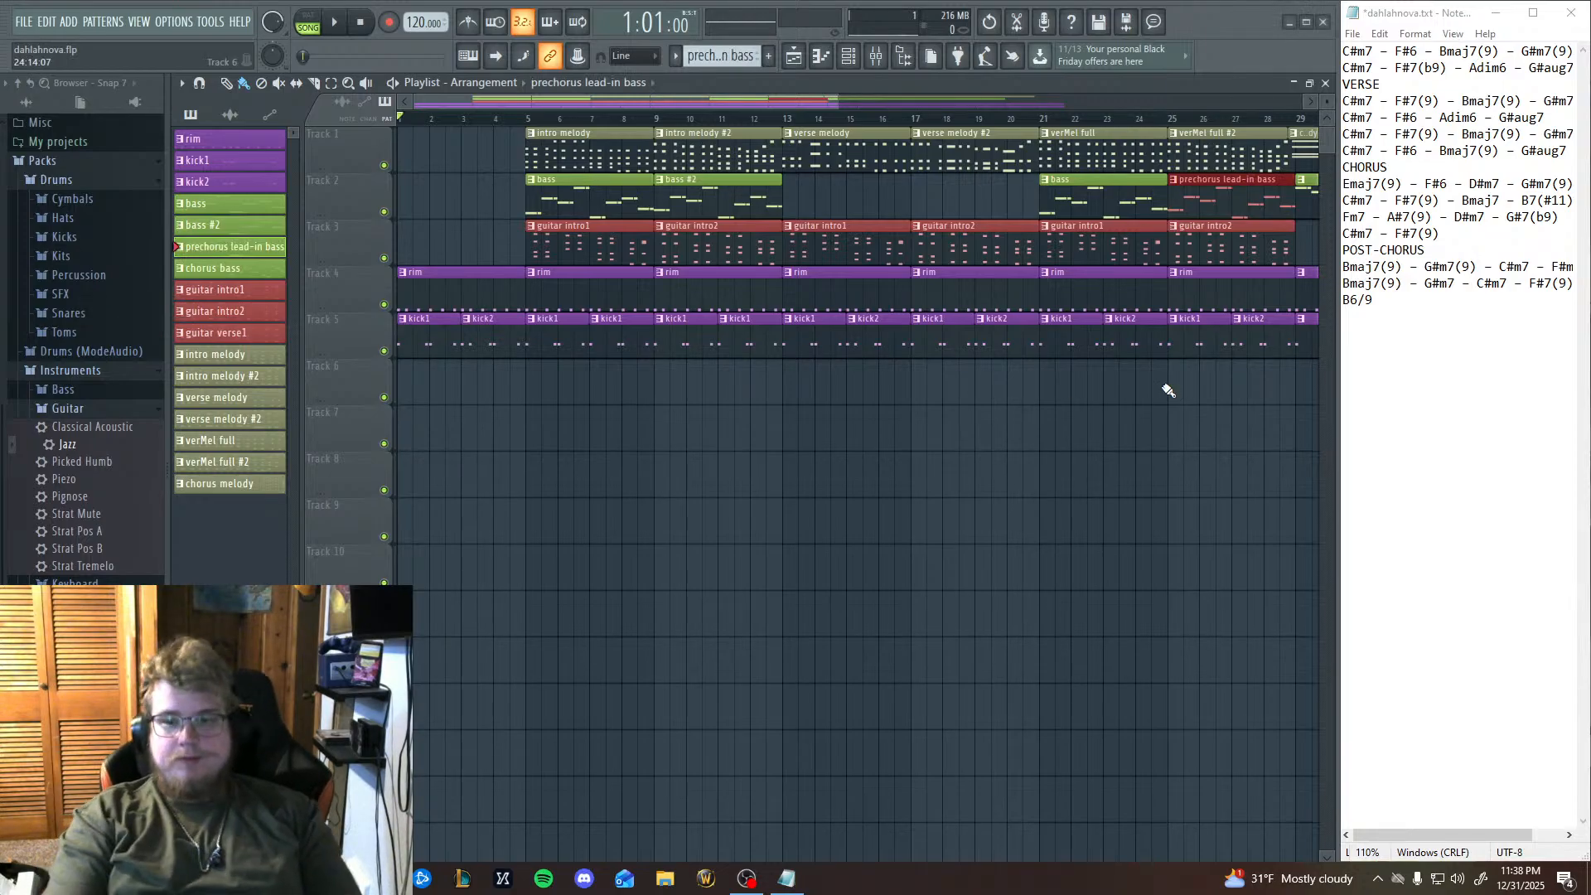
key("Return")
Play the arrangement from bar 21 through the new lead-in bass clip up to the chorus, and stop playback.
scroll(853, 540, "right", 4)
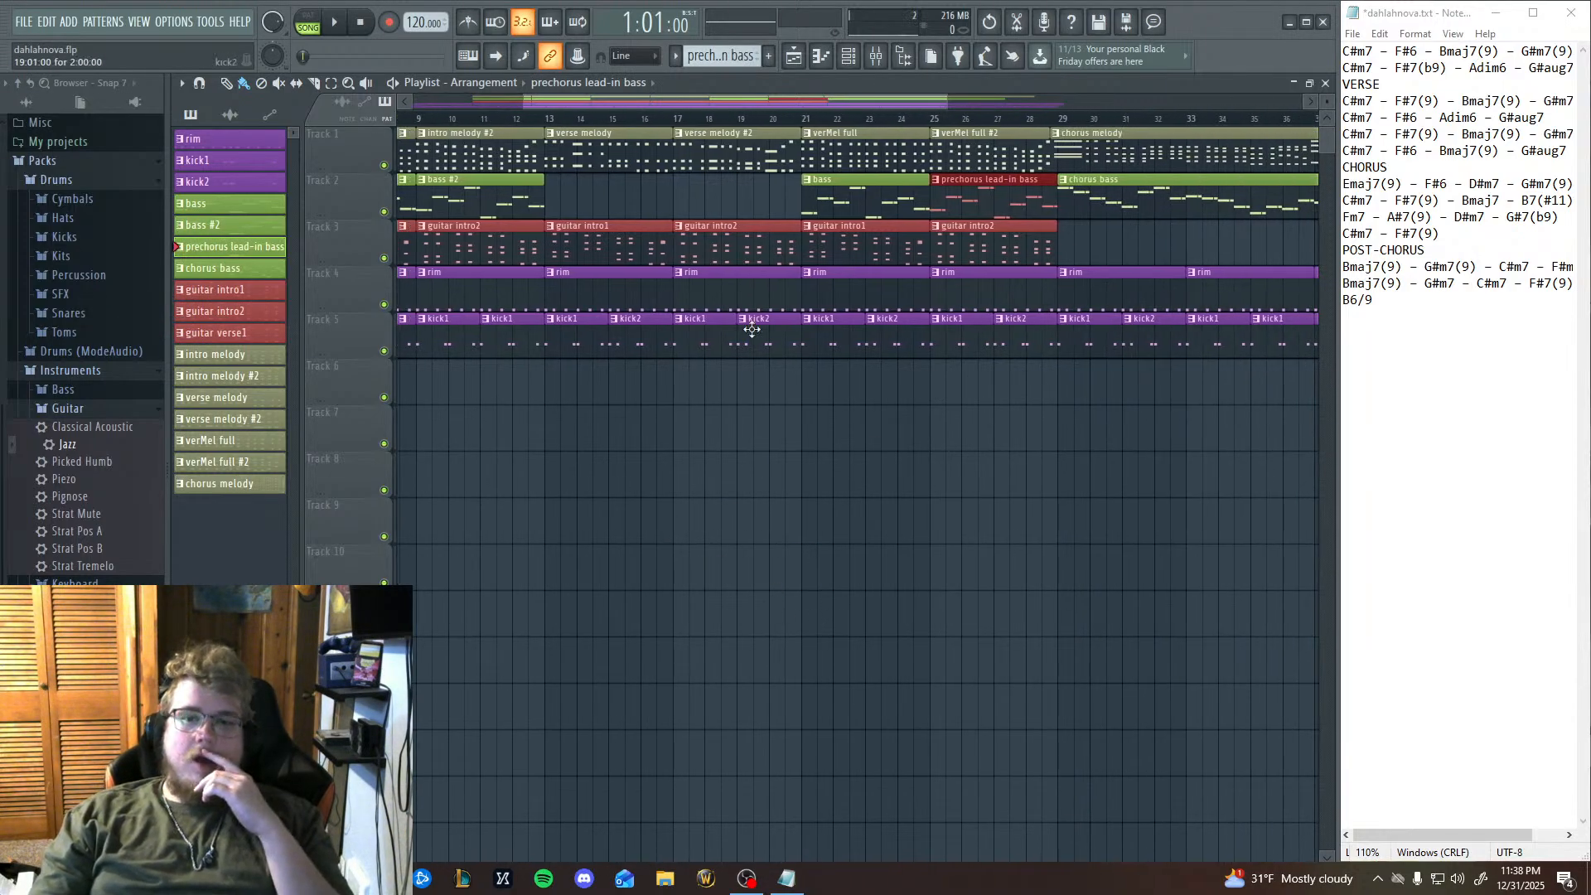
left_click(804, 122)
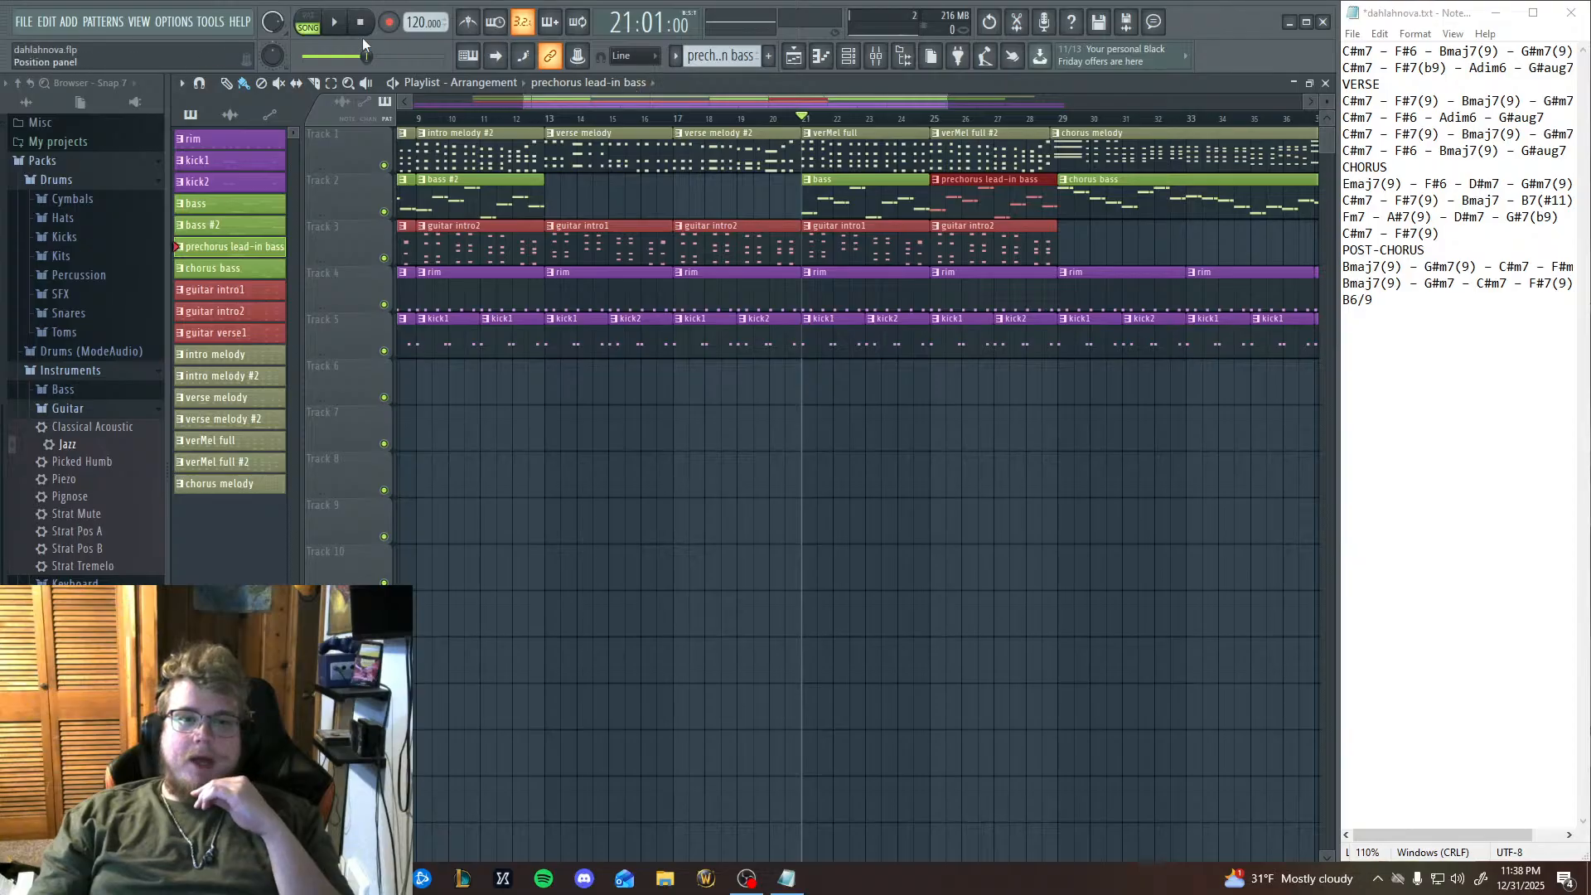
key("space")
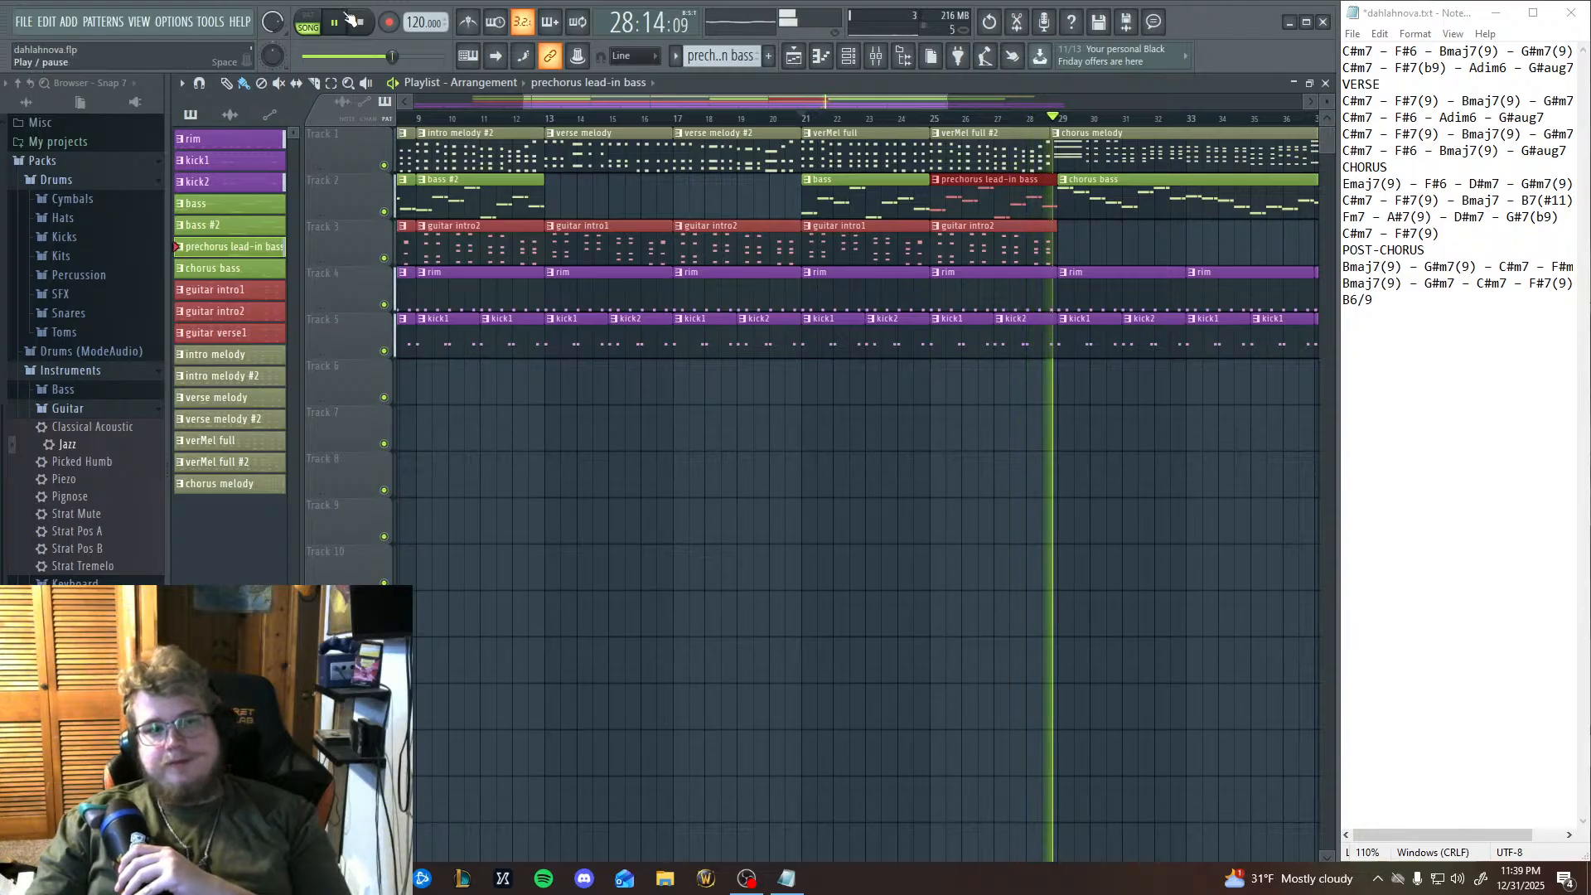
left_click(362, 24)
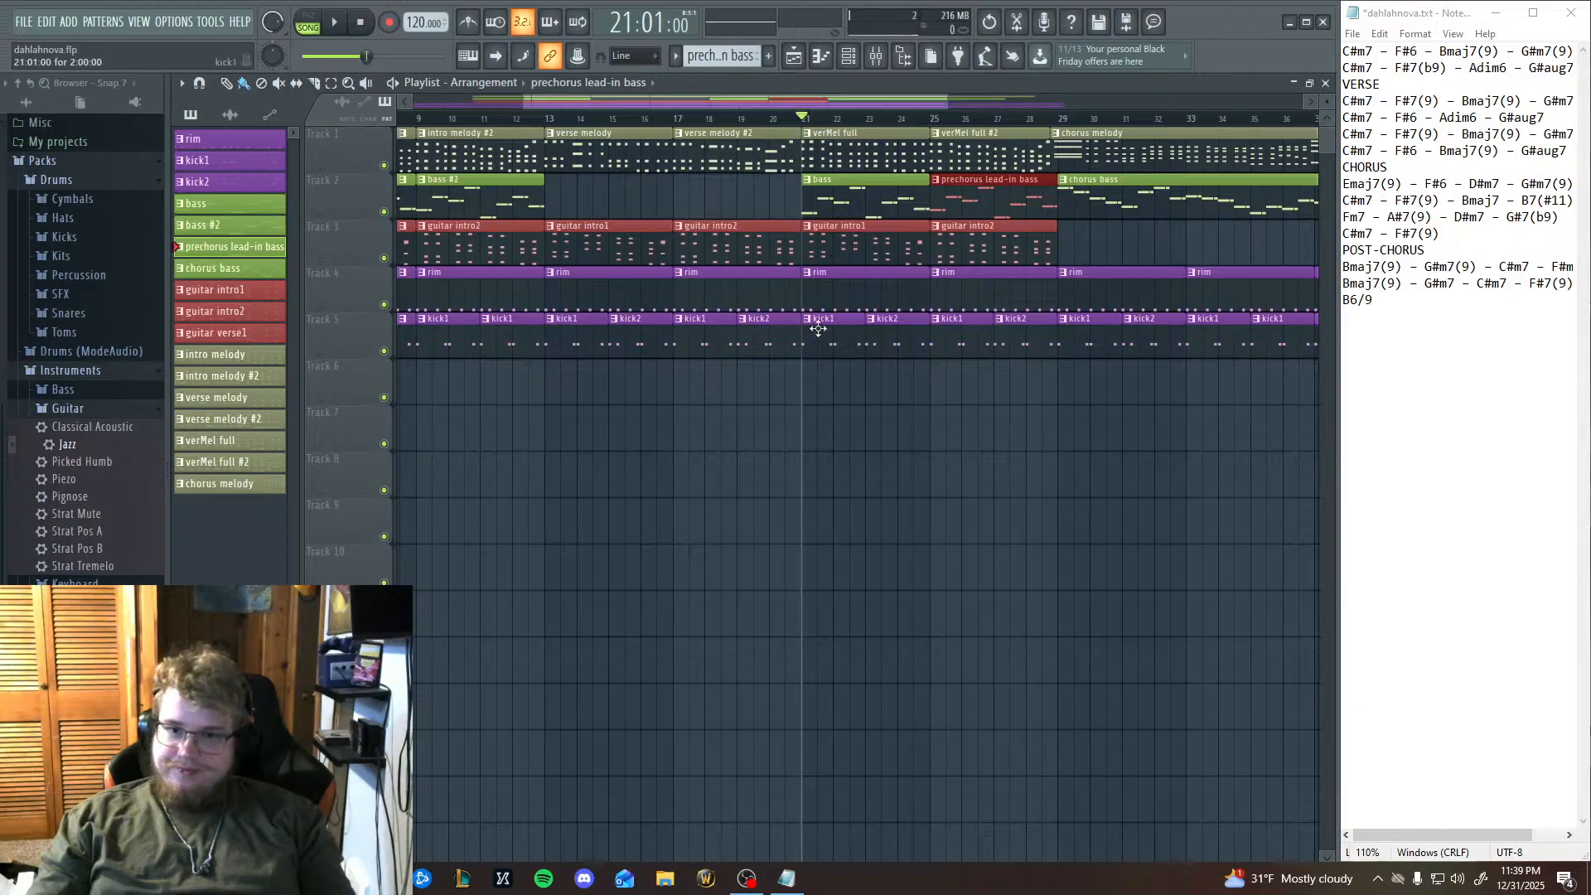
Examine the prechorus lead-in bass notes in the piano roll and audition a key just below the A4 notes of bar 3.
double_click(429, 231)
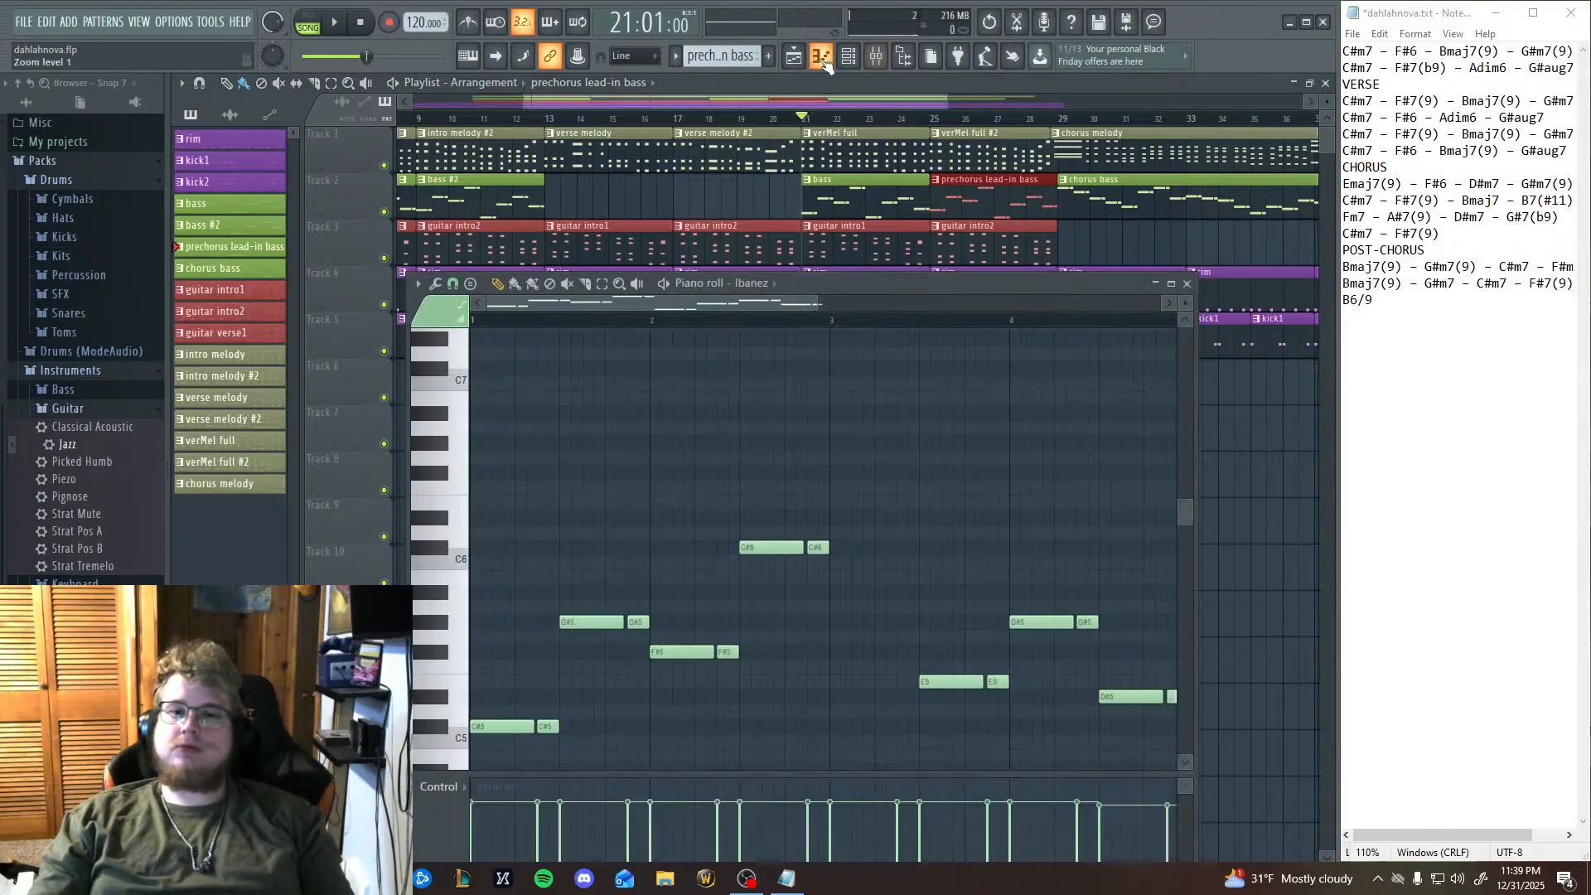
left_click_drag(965, 426, 654, 351)
left_click_drag(869, 536, 968, 393)
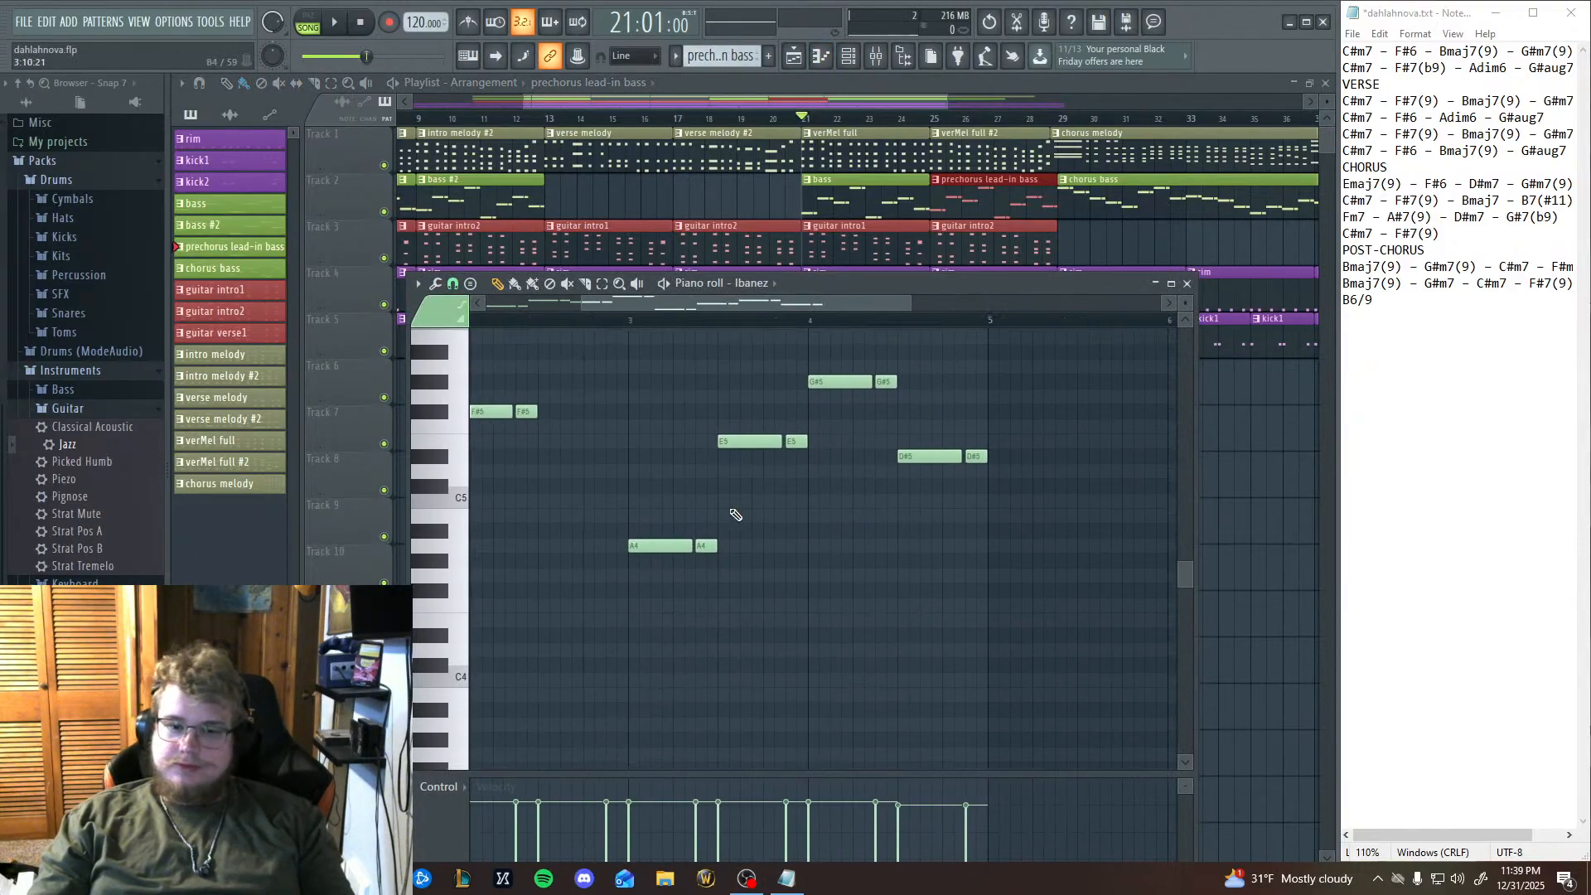
key("Escape")
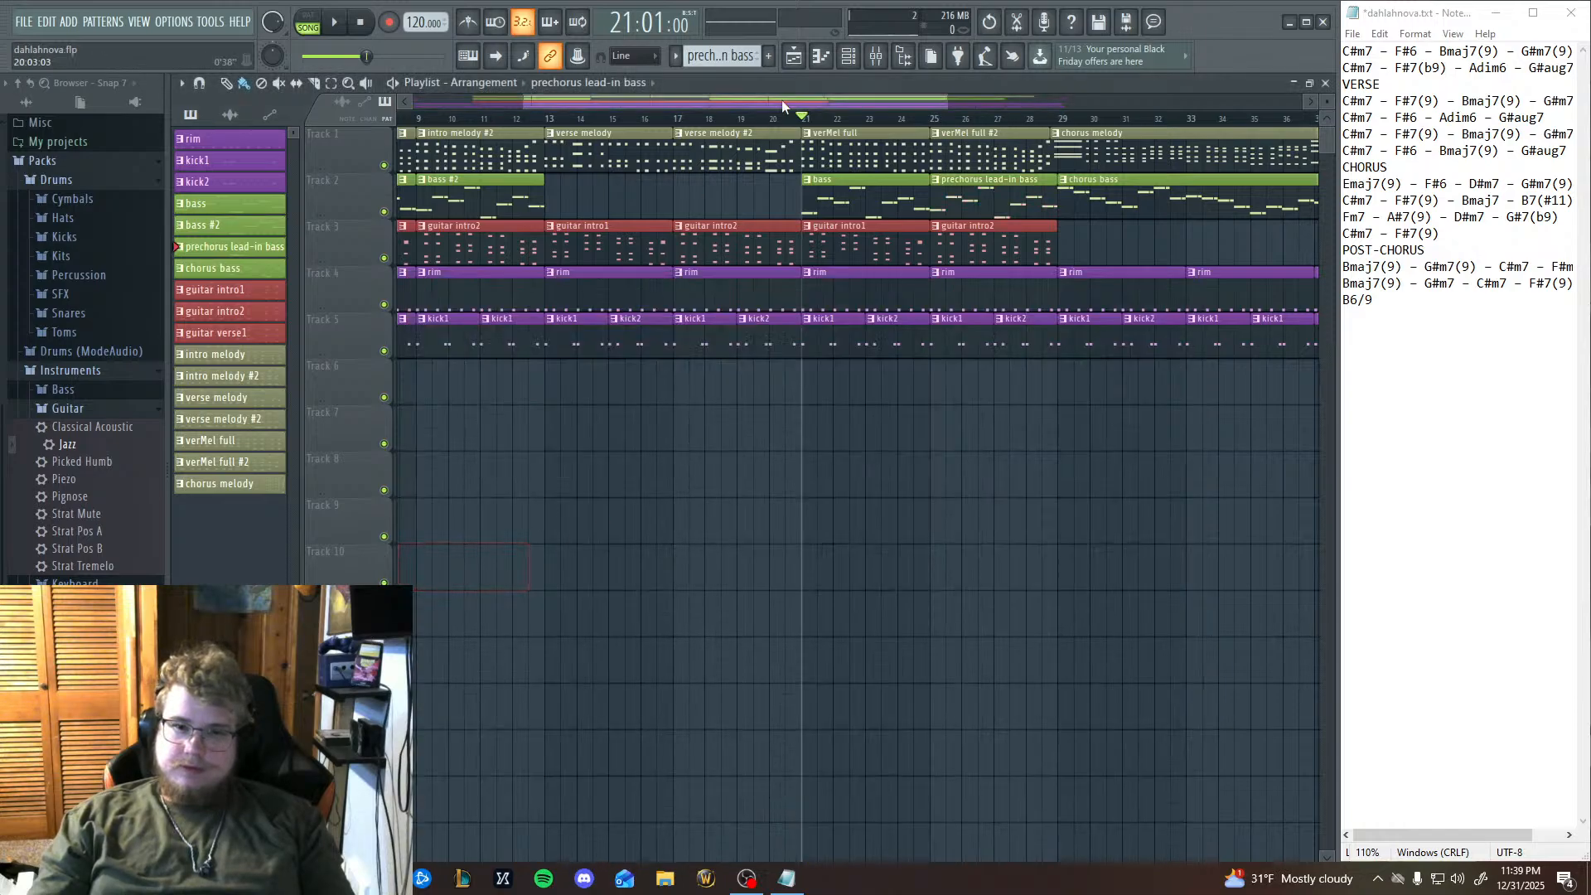
left_click(822, 58)
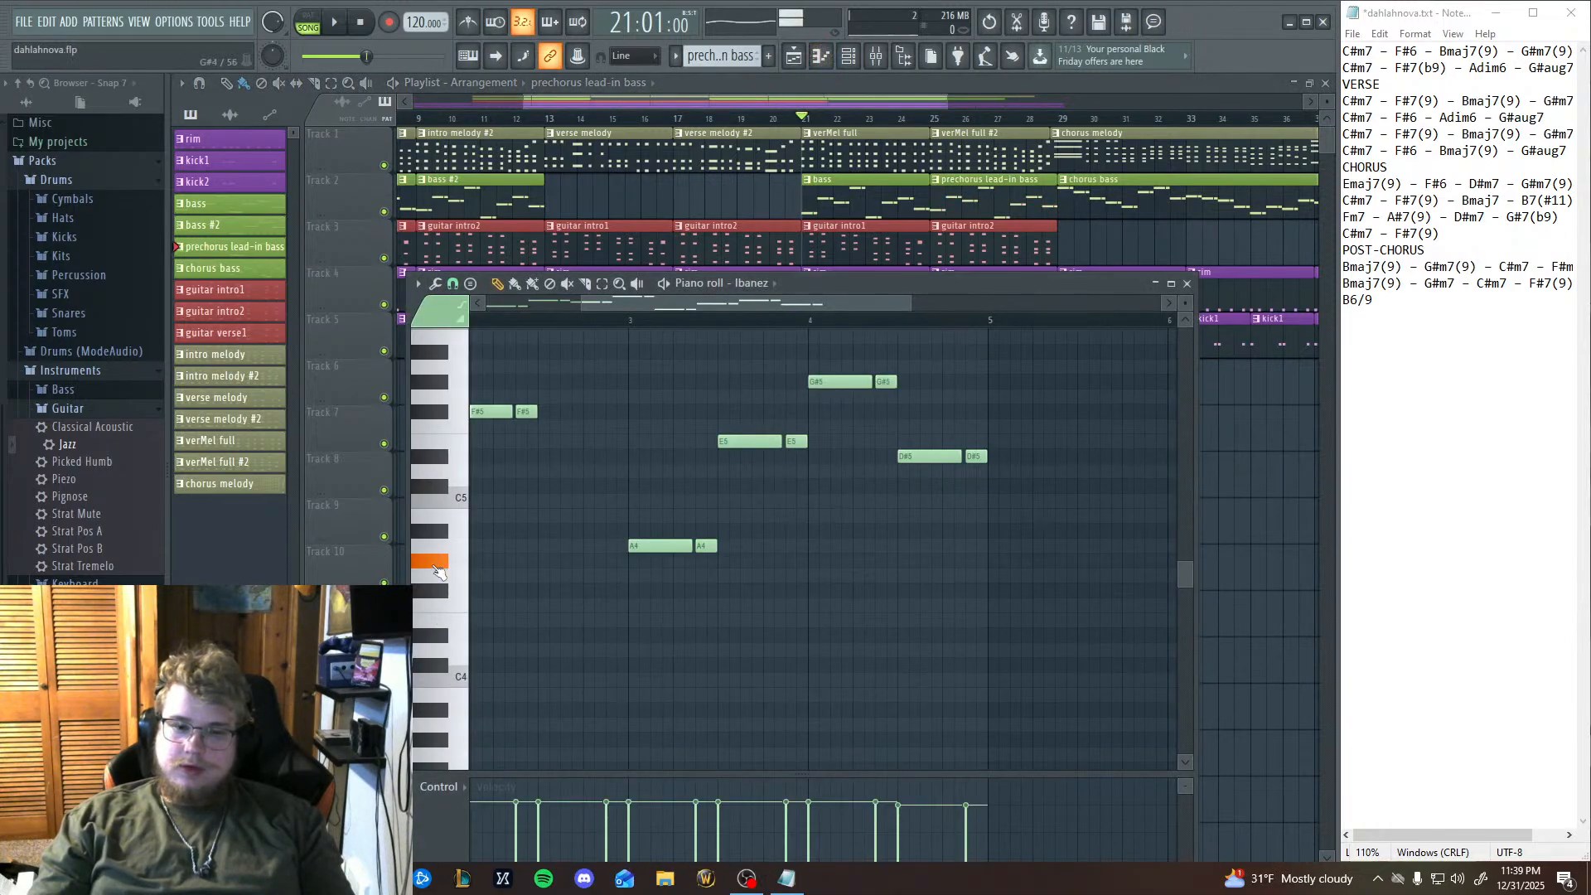
left_click(438, 559)
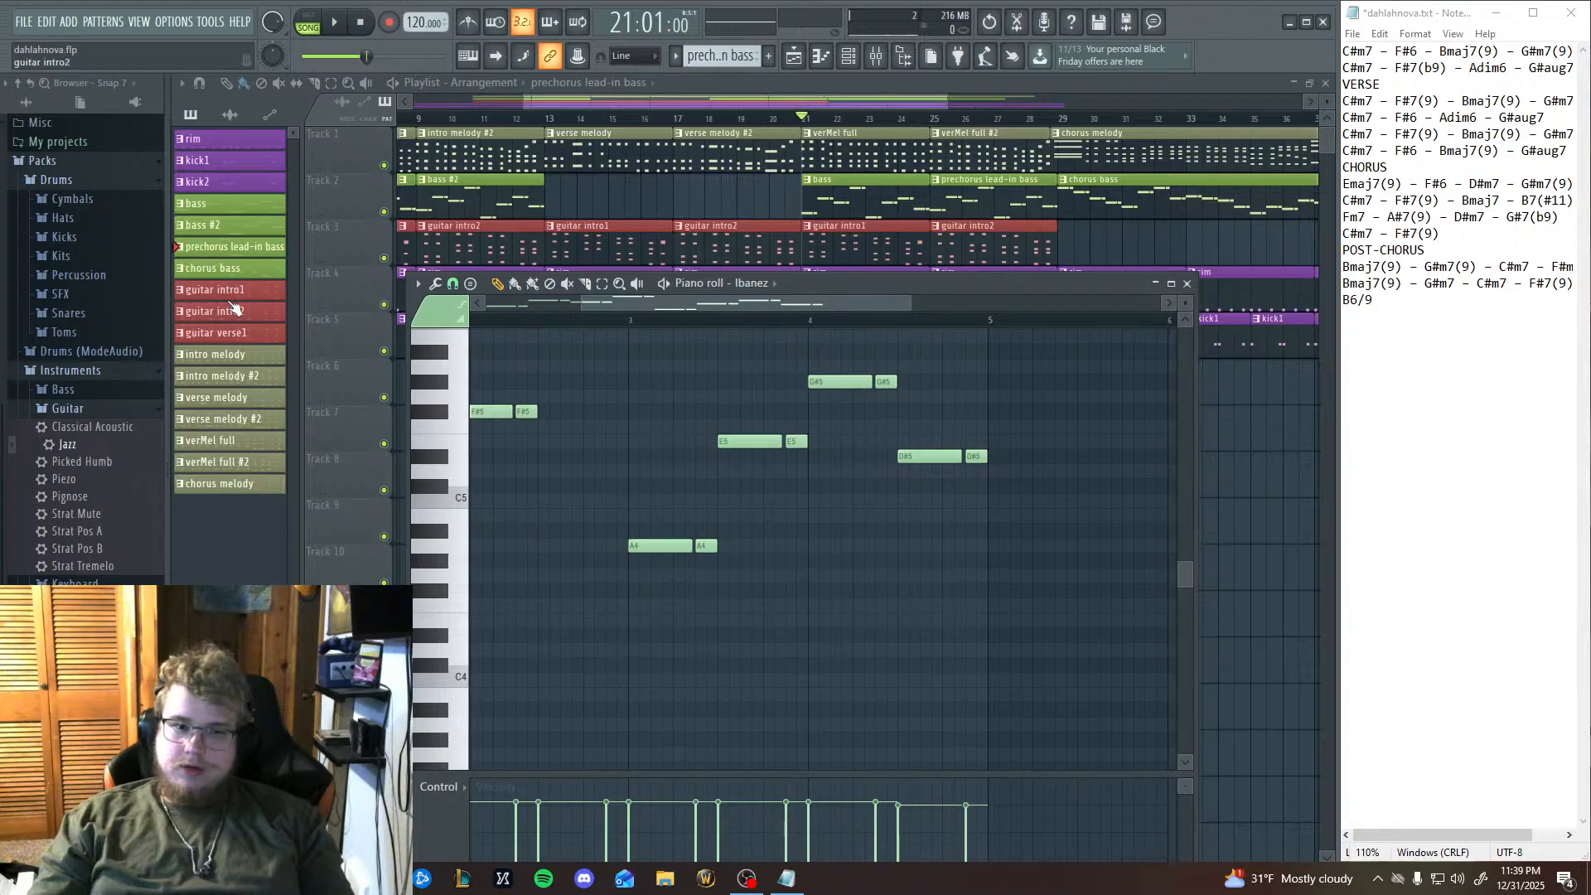
key("Escape")
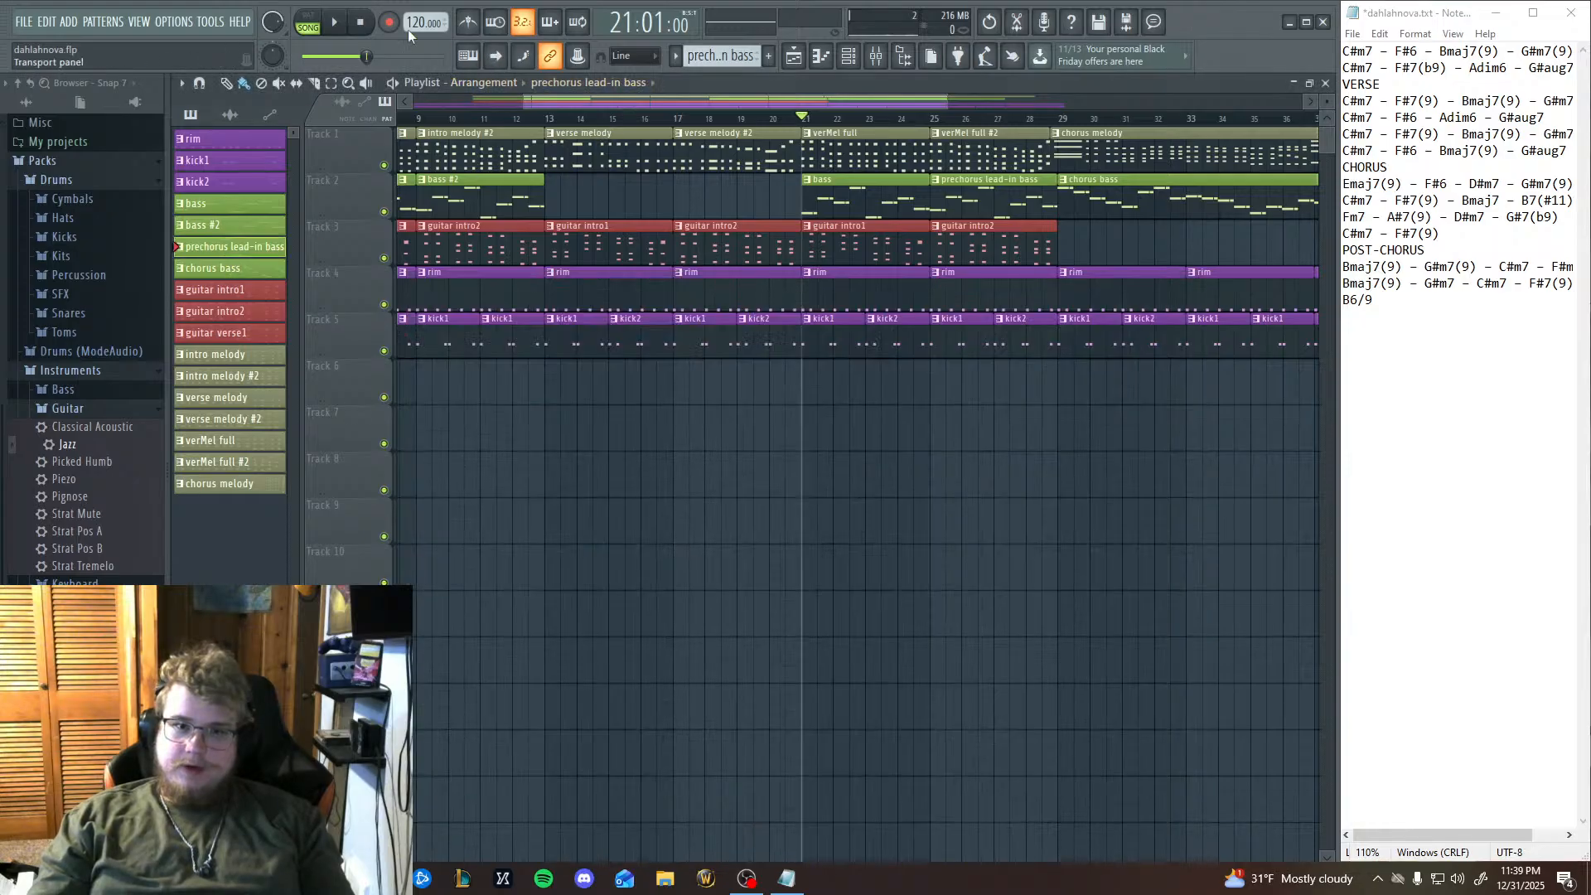
left_click(822, 58)
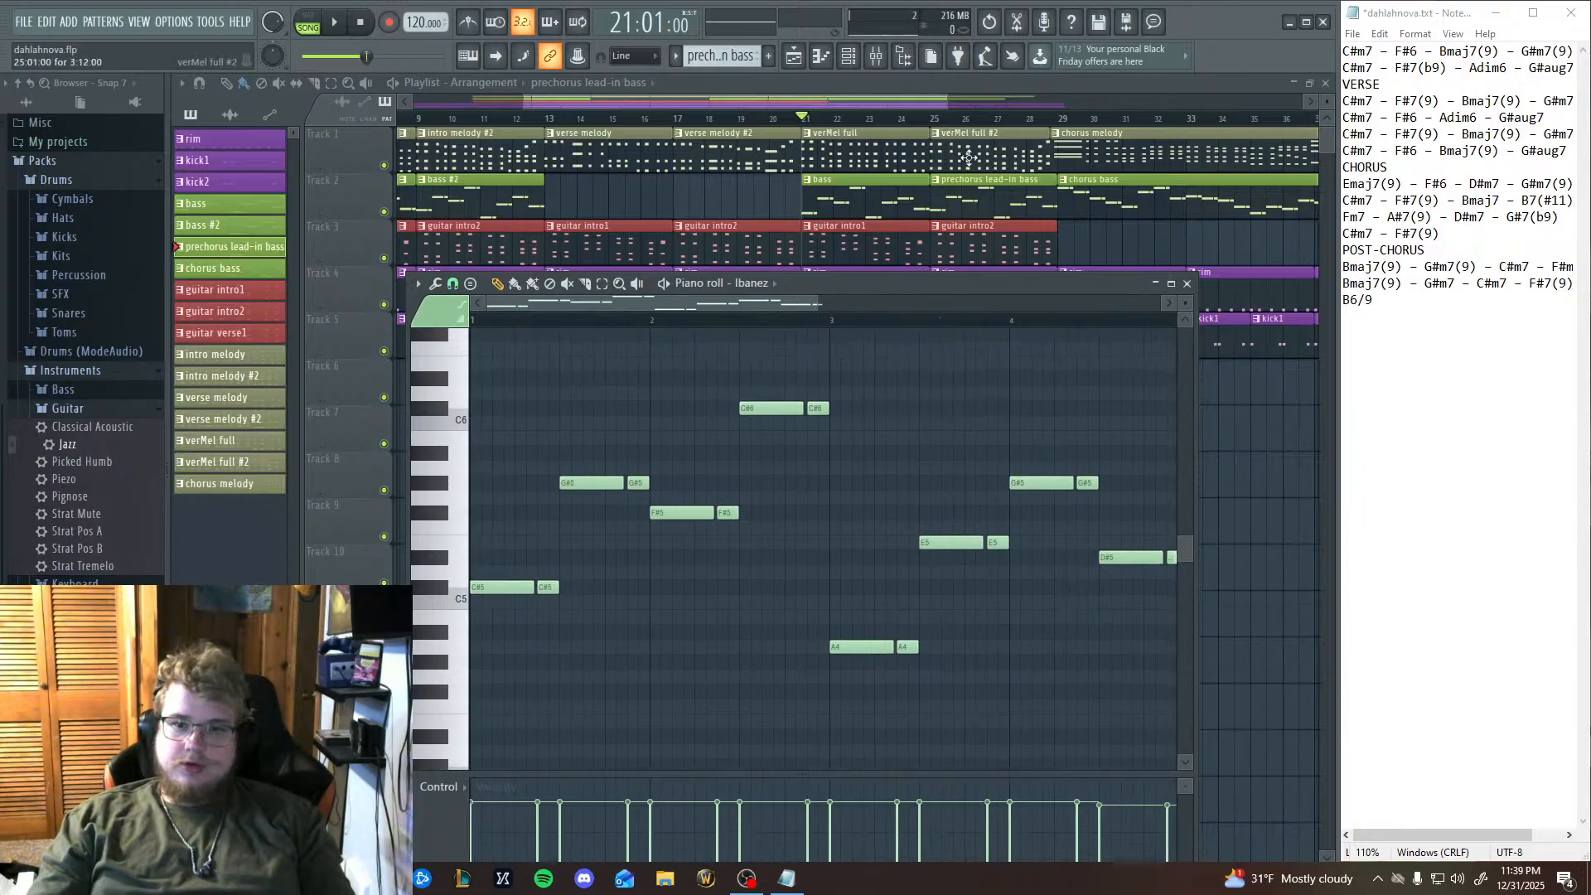
Play the arrangement from bar 25 while following the lead-in bass notes in the piano roll, and pause in bar 27.
left_click(939, 121)
key("space")
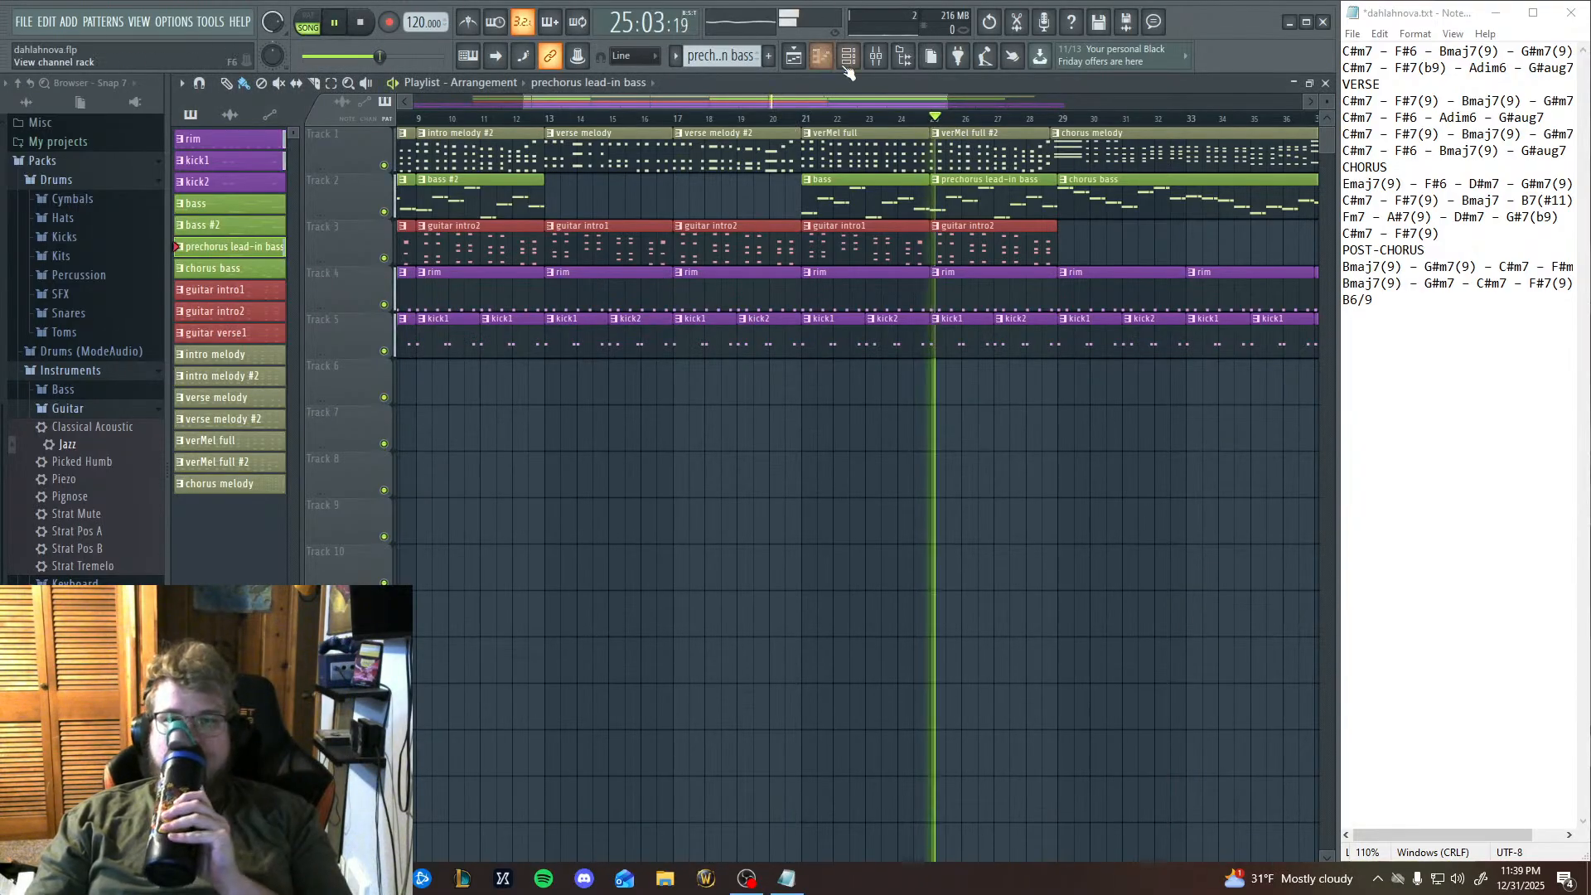
left_click(821, 58)
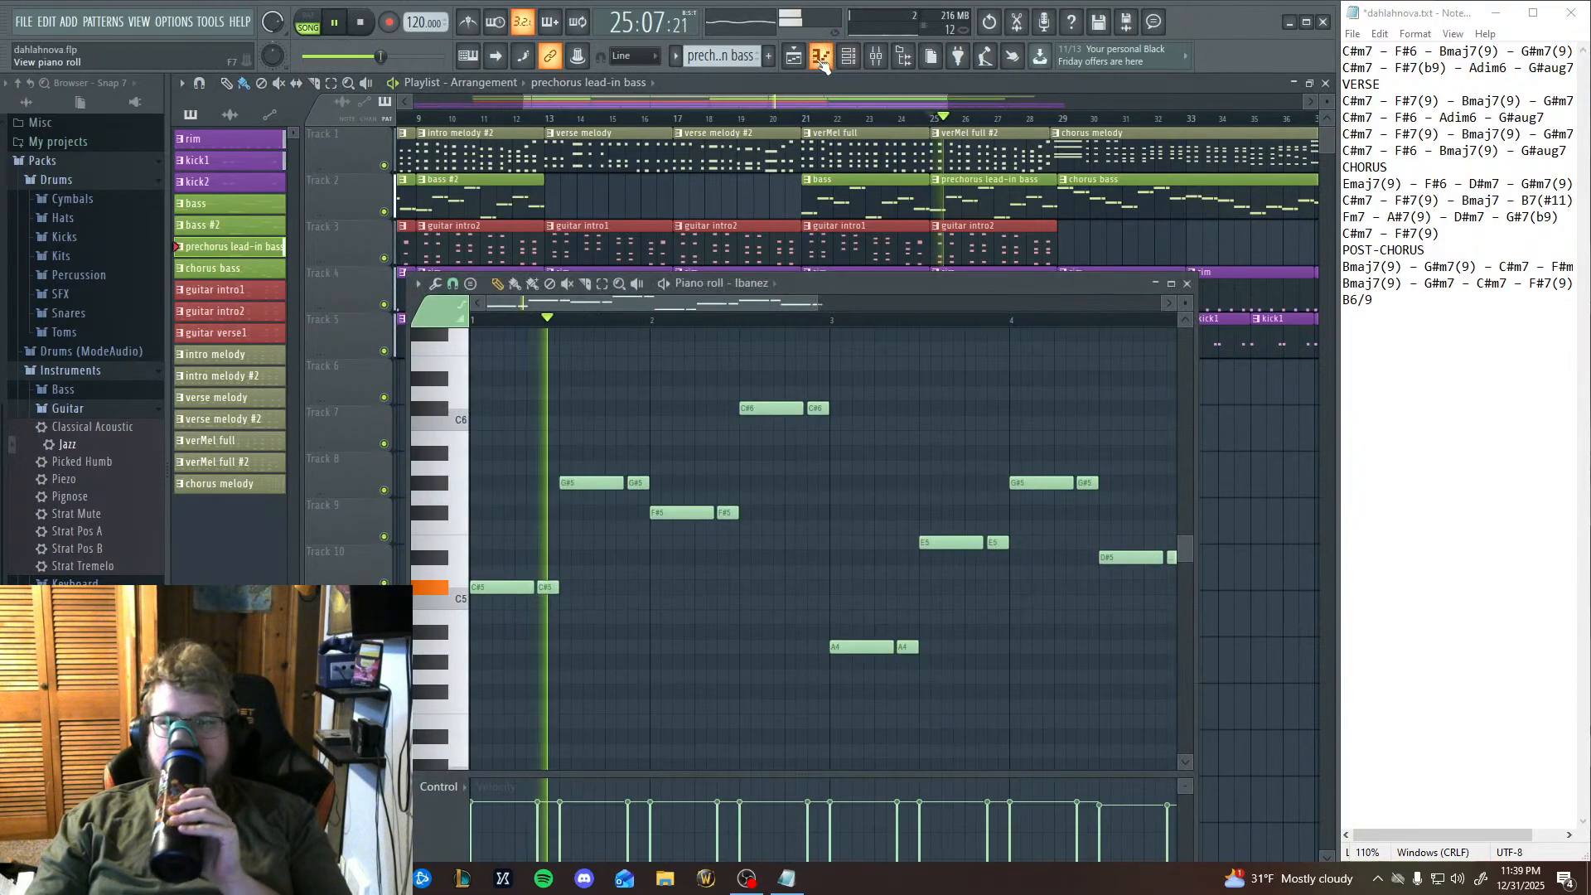
left_click(338, 29)
Try a C5 note below the E5 notes in the second half of bar 3, and delete it.
left_click(937, 618)
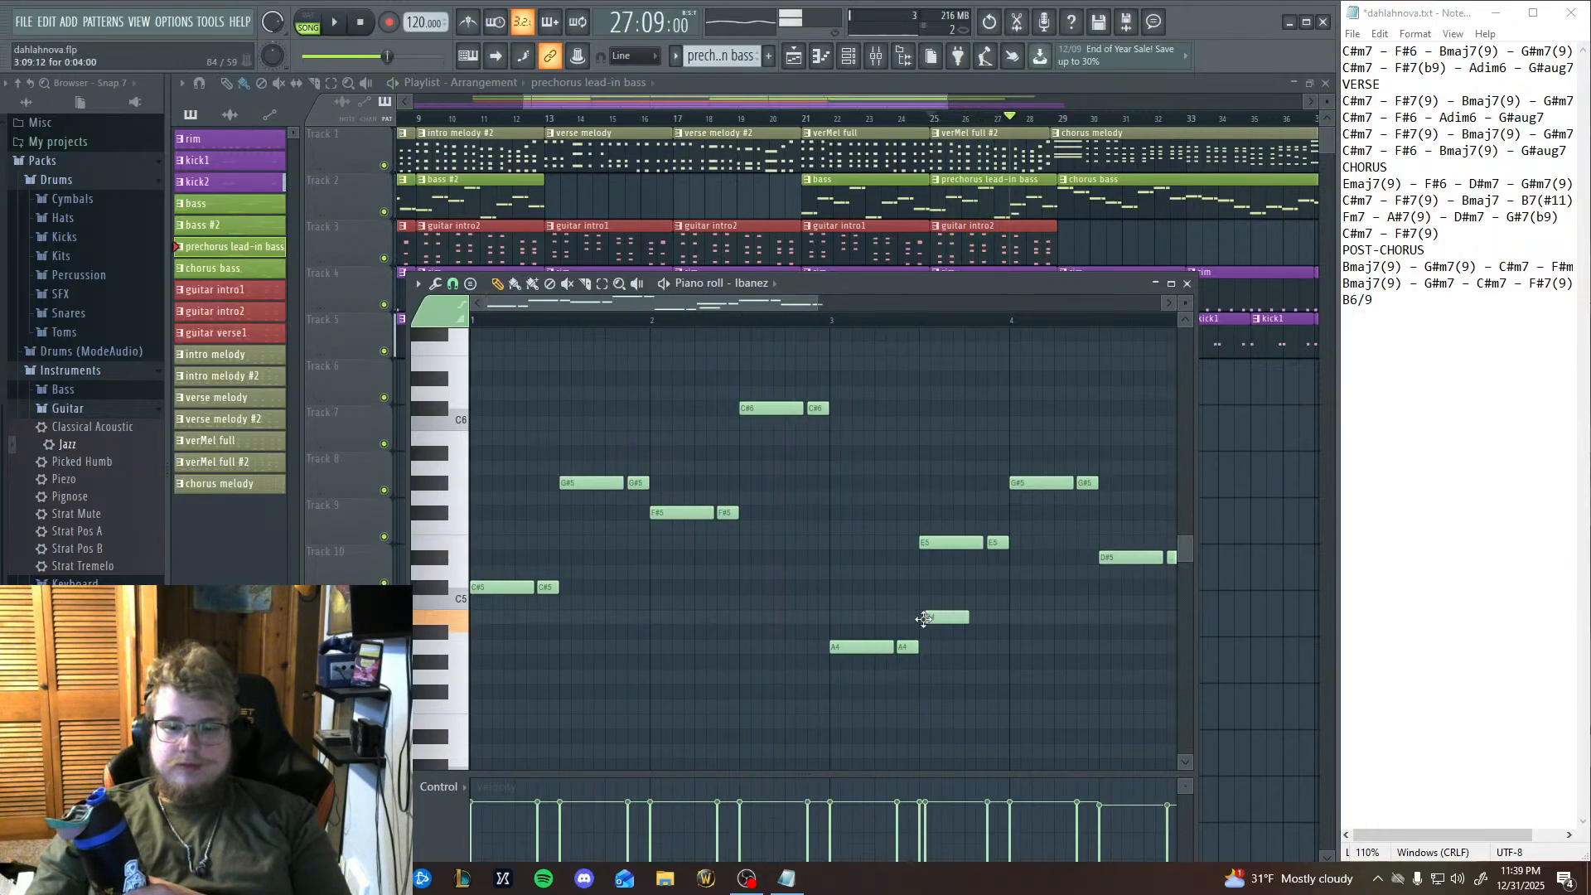
mouse_move(939, 616)
left_mouse_down()
mouse_move(928, 590)
mouse_move(923, 612)
left_mouse_up()
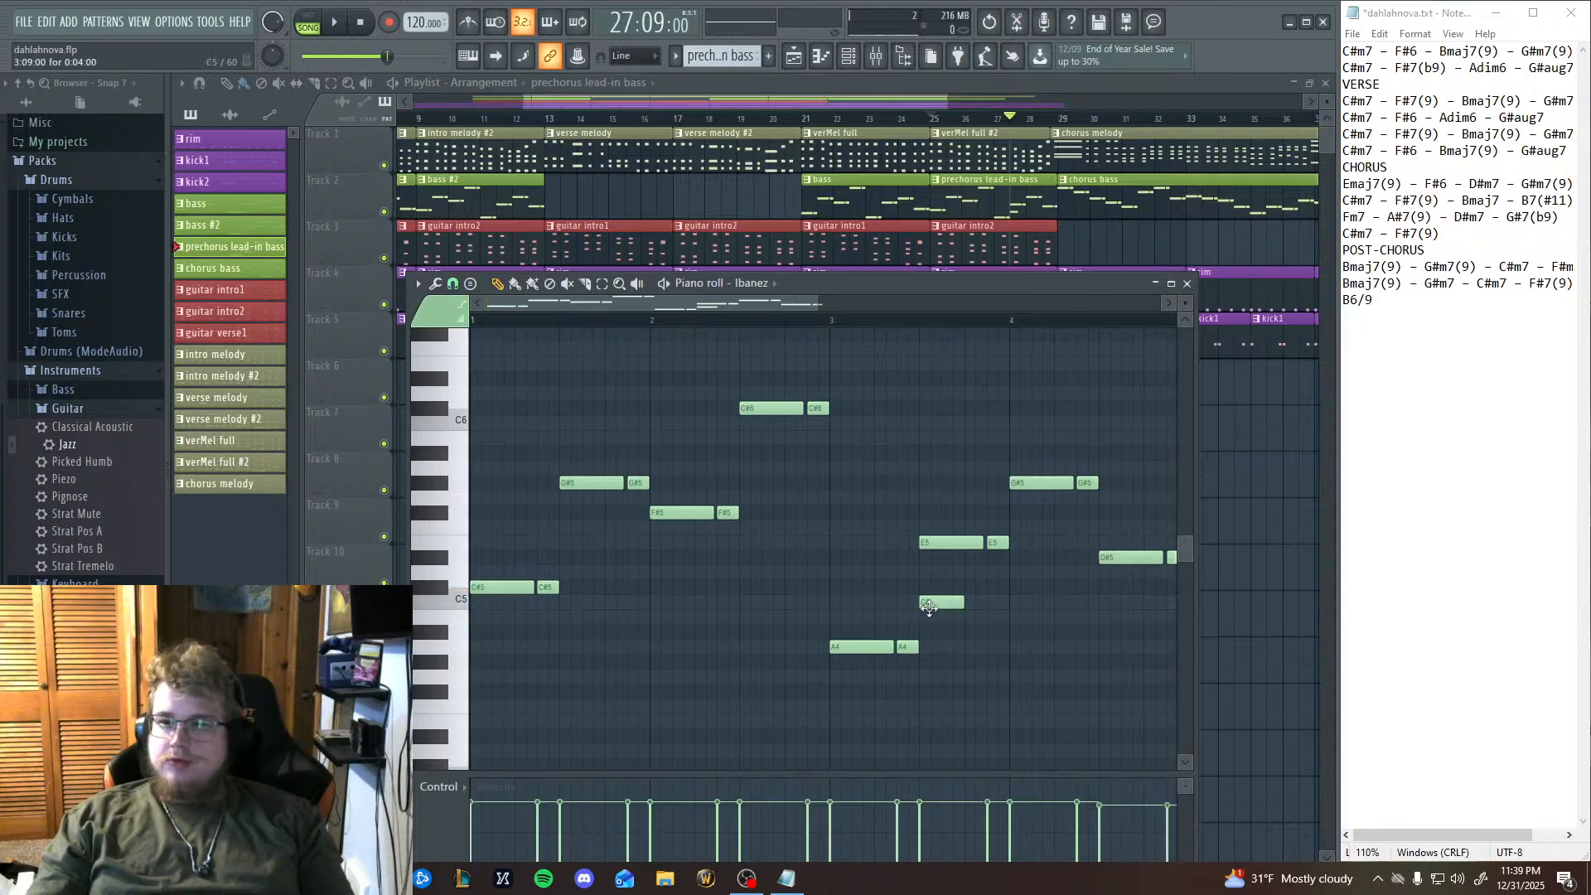
right_click(929, 606)
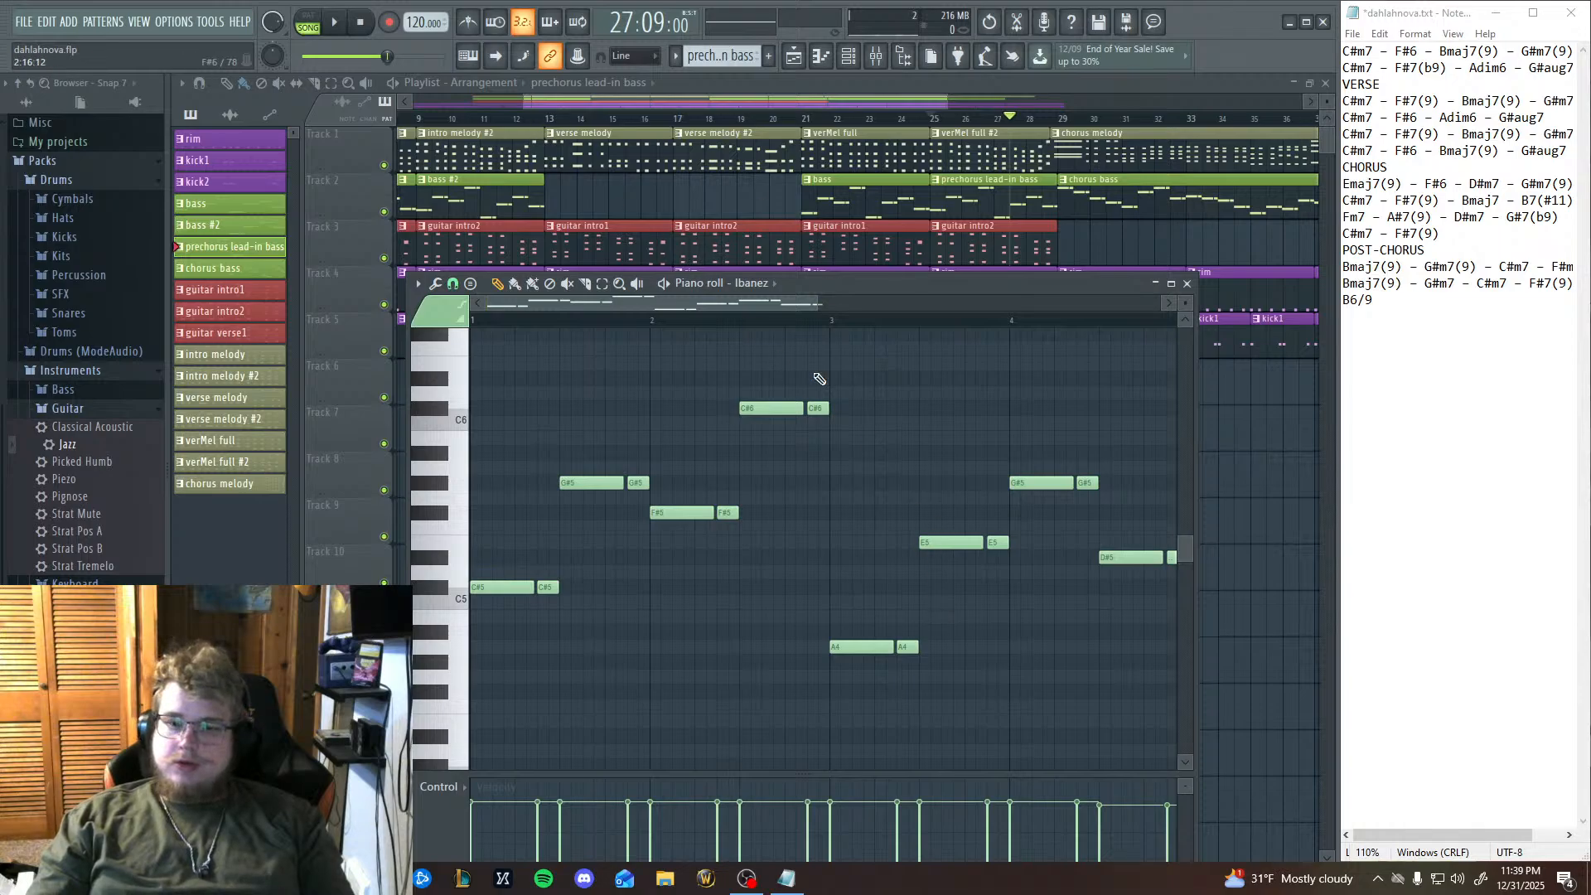
Audition B4 and lower the two E5 notes in the second half of bar 3 to B4.
left_click(455, 629)
left_click(452, 632)
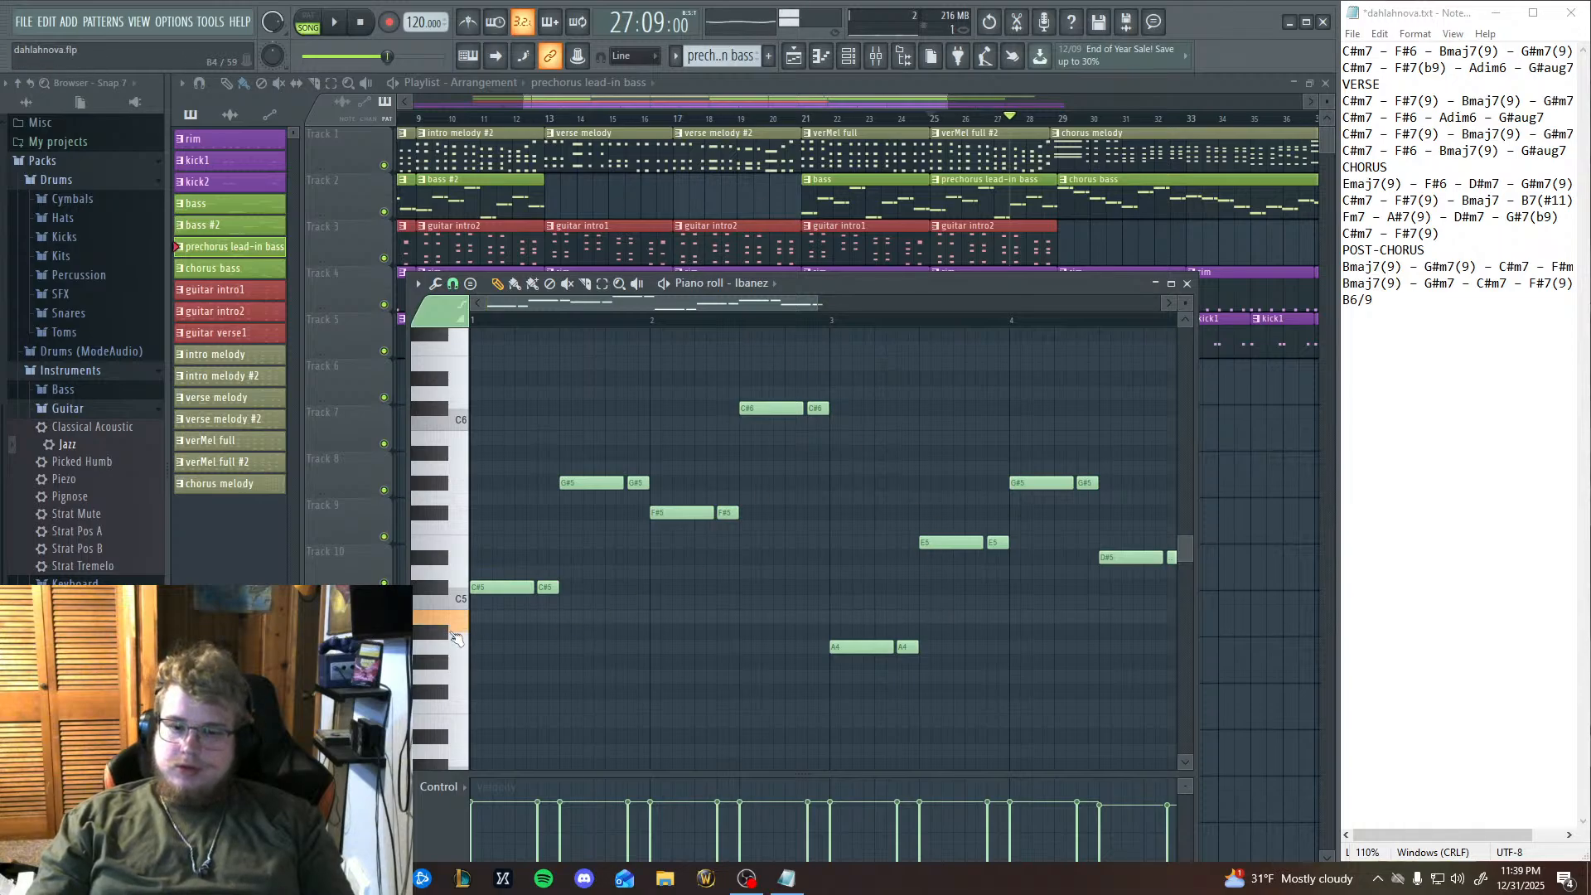
left_click(453, 632)
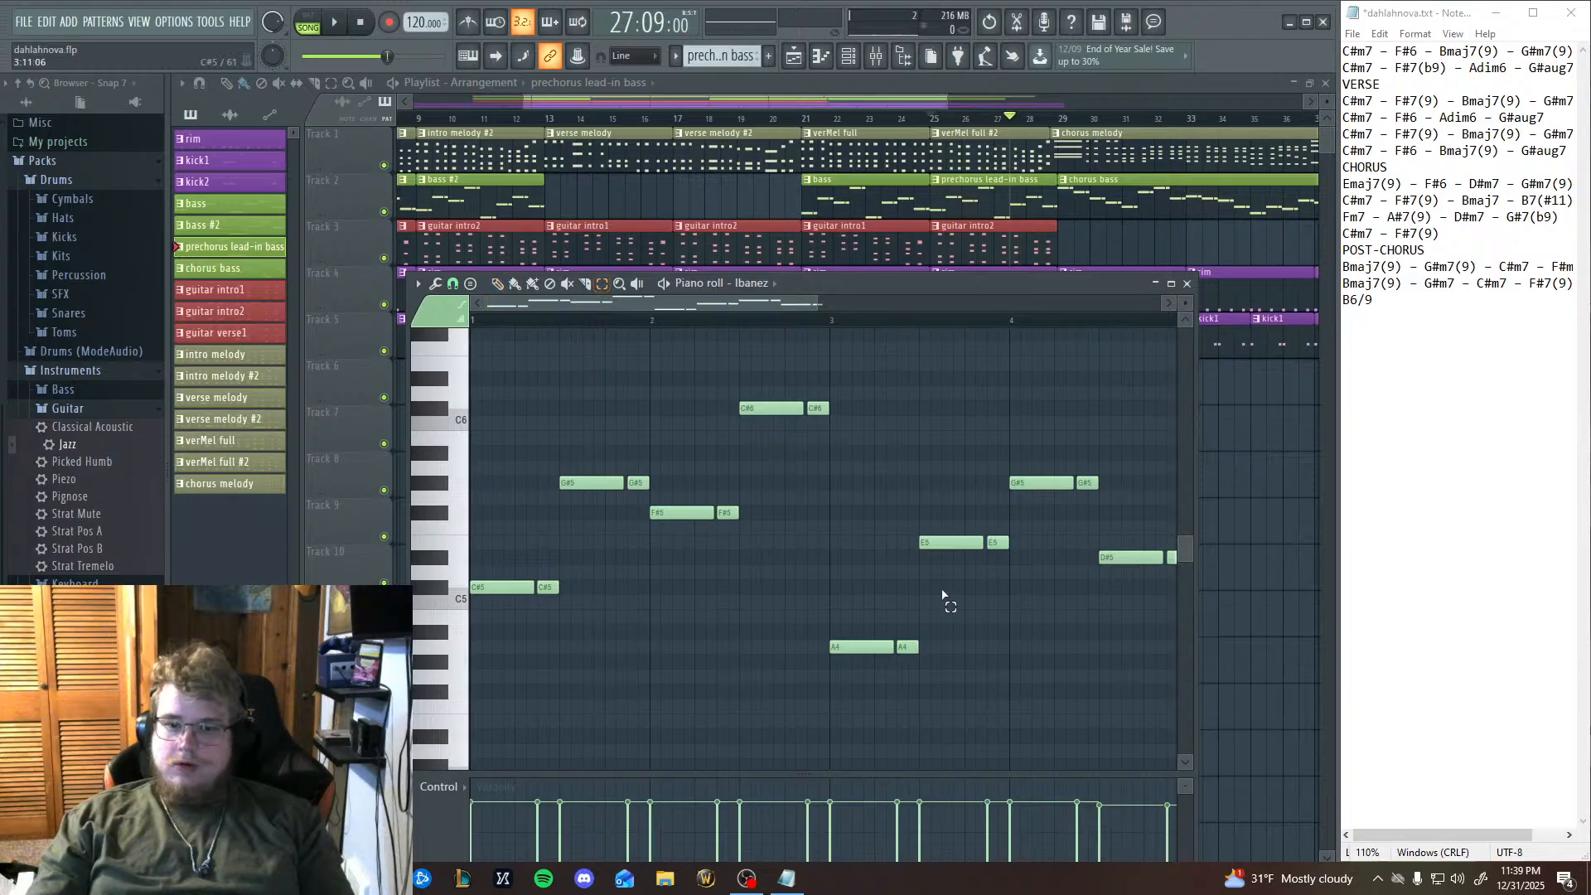
left_click_drag(921, 554, 1003, 528)
key("Down")
key("Down")
key("Down")
key("Down")
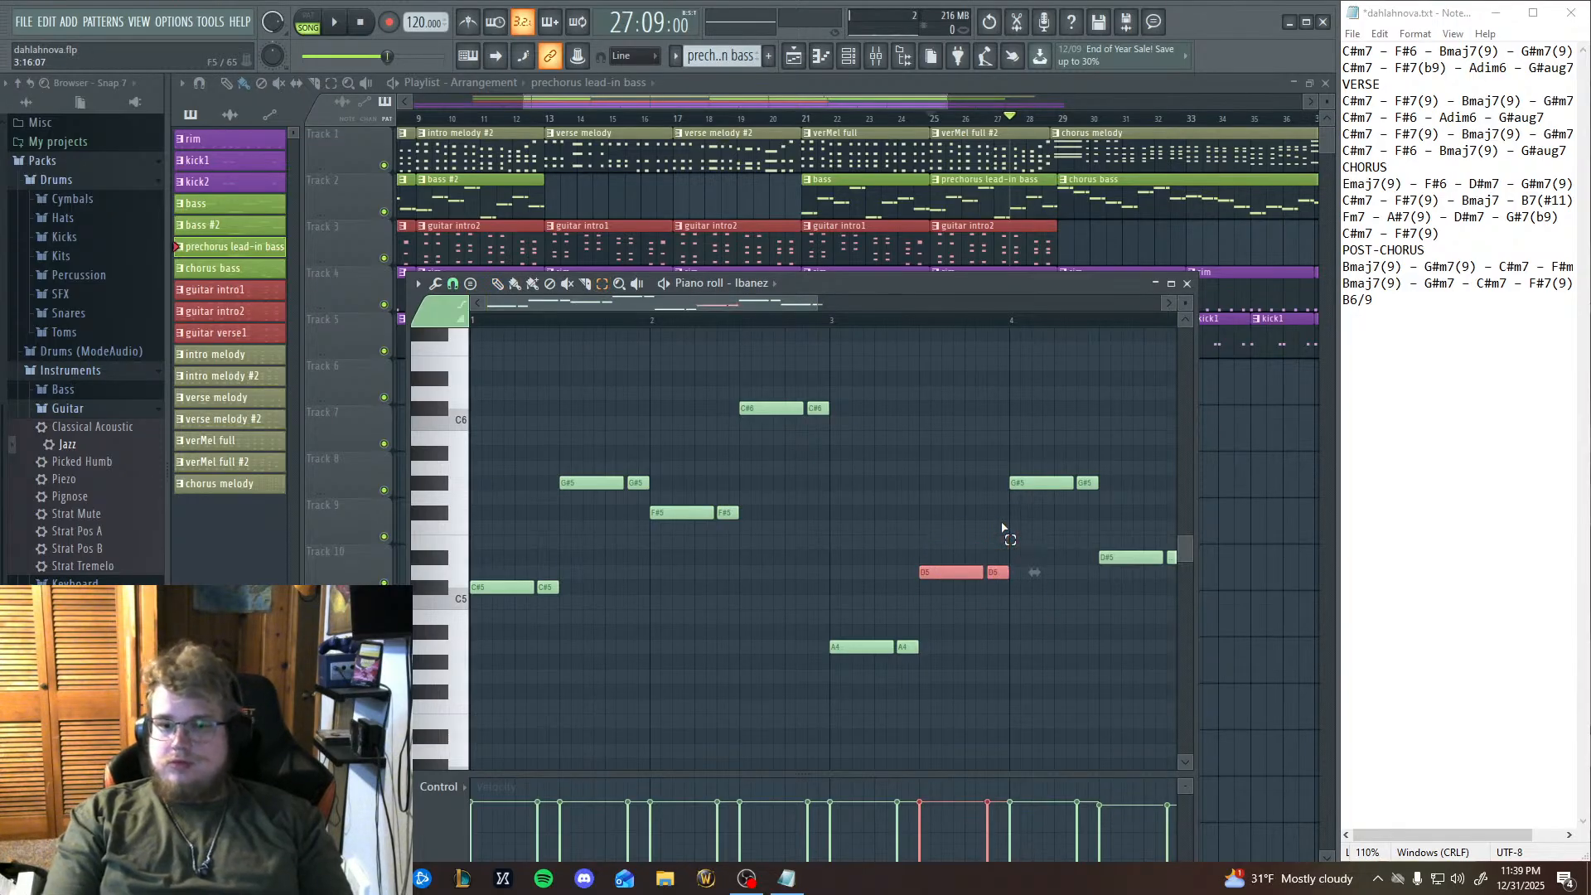
key("Down")
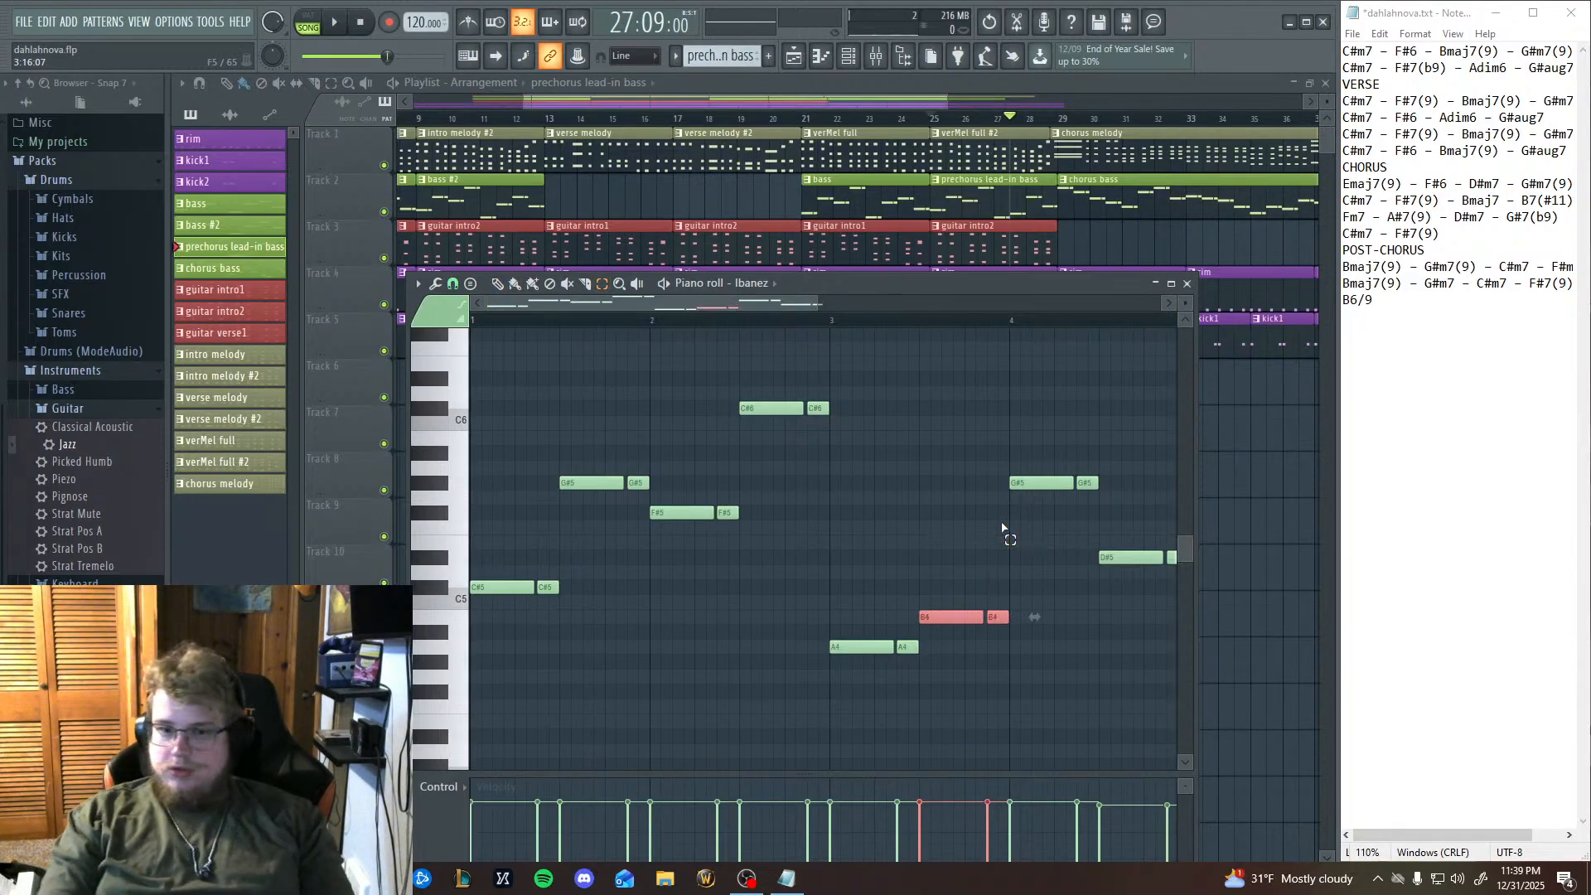
left_click_drag(461, 601, 456, 619)
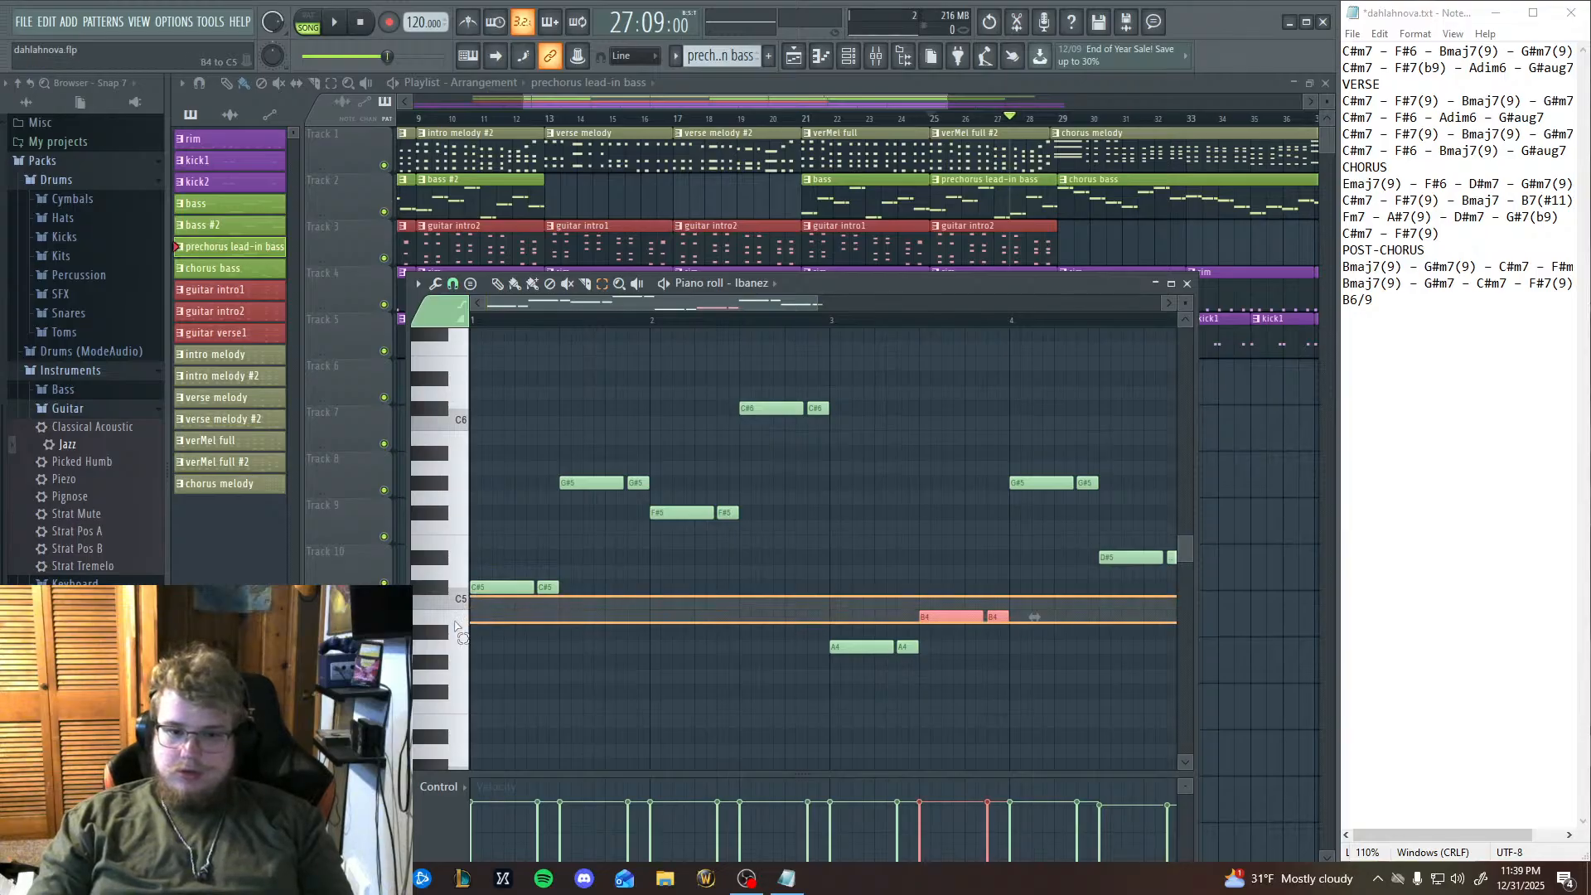
left_click(723, 617)
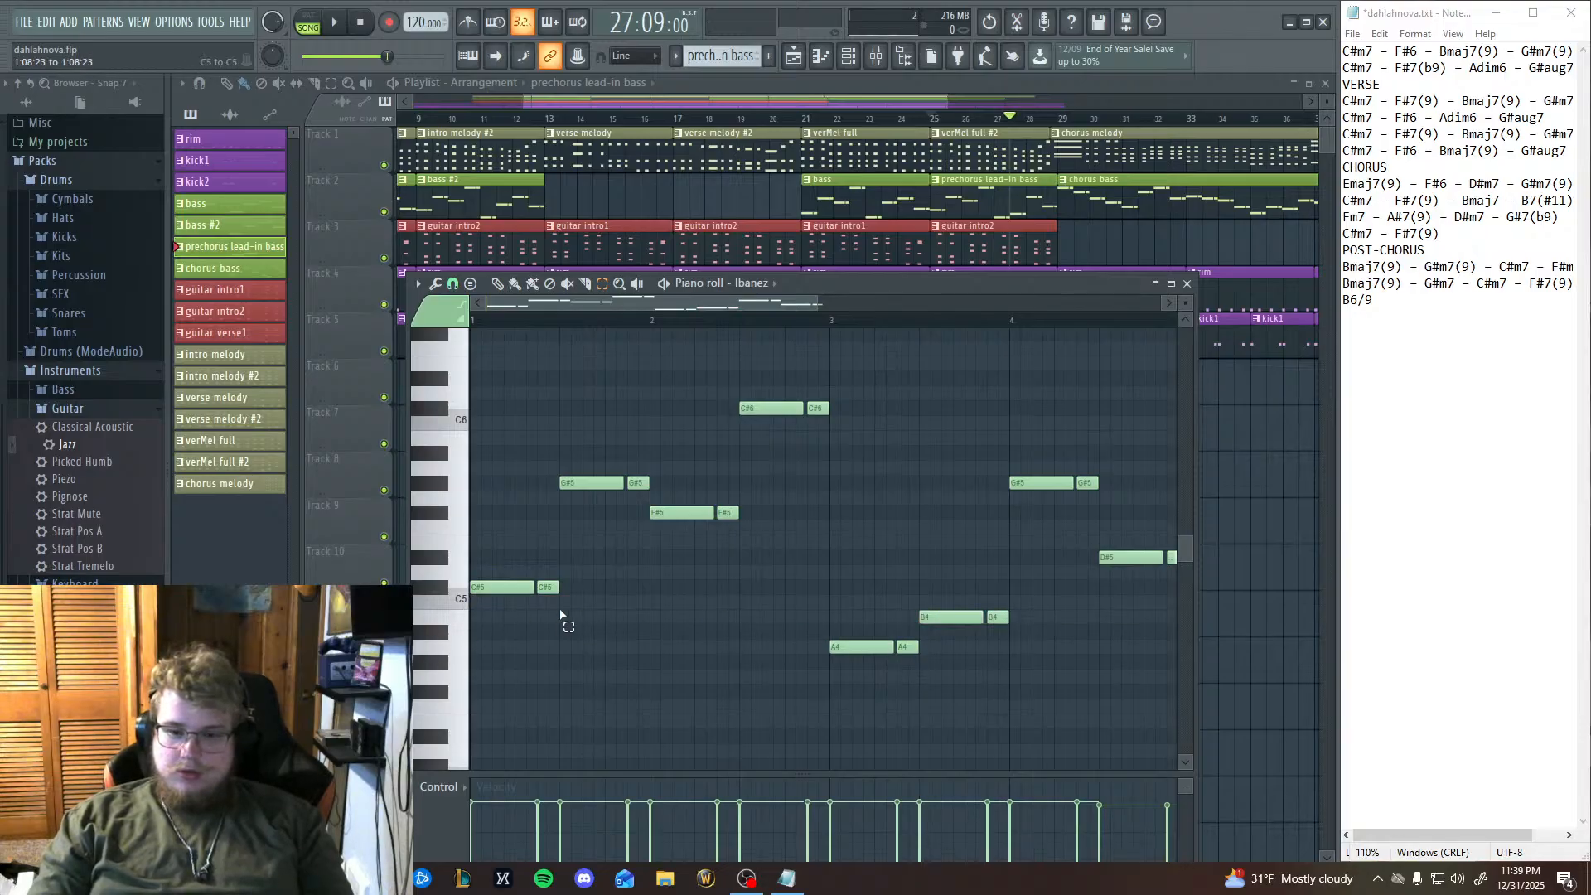
Audition piano roll keys between B4 and G#5 to find pitches for the bar 4 lead-in bass notes.
left_click(462, 635)
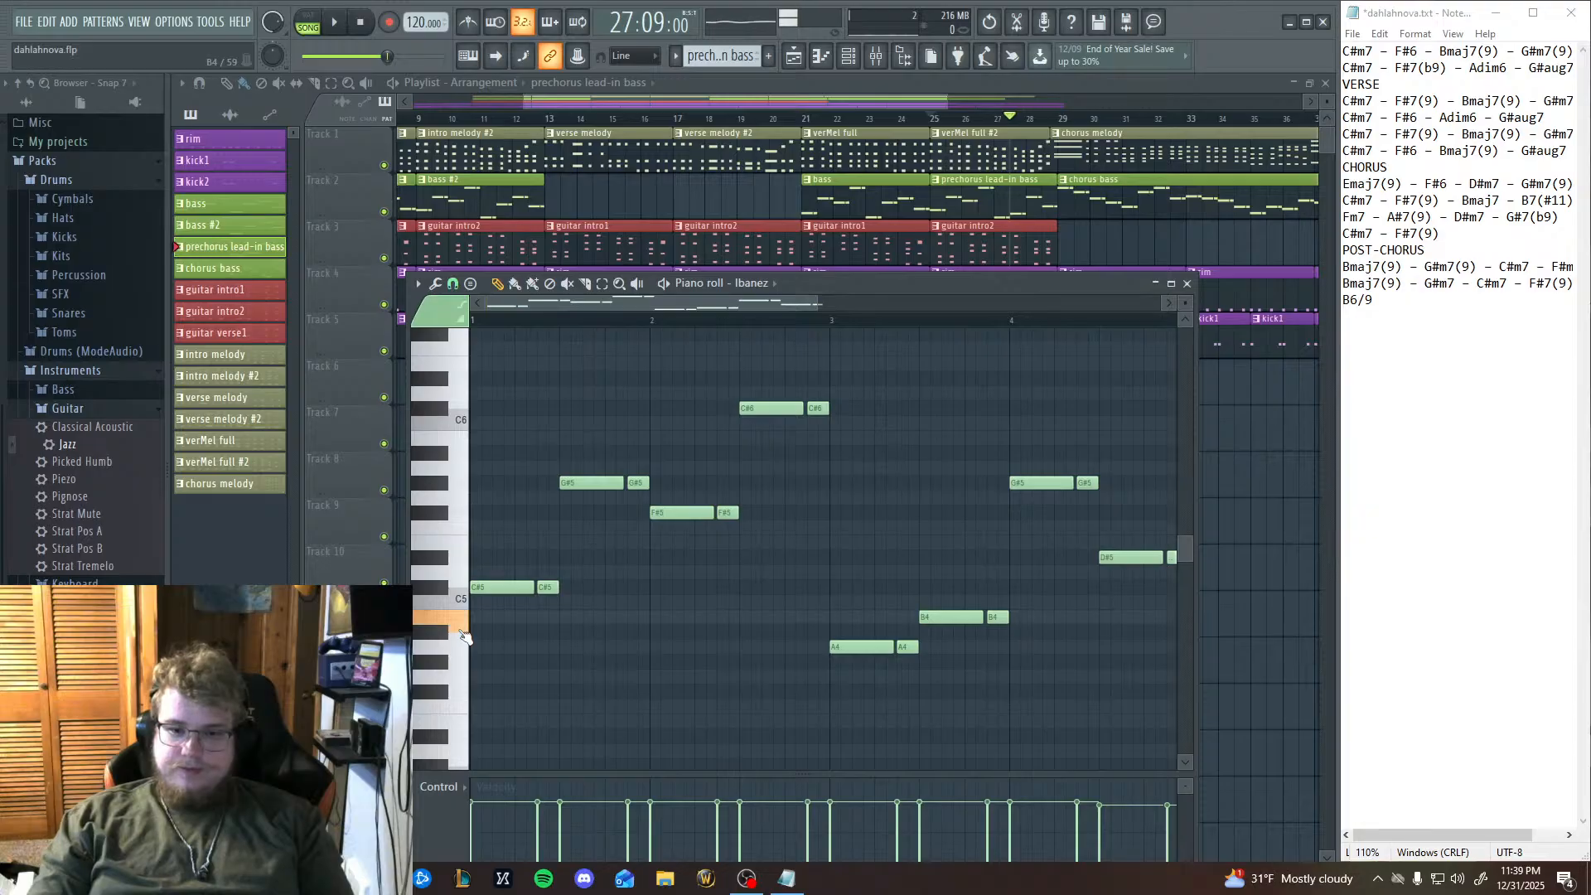
left_click_drag(985, 654, 743, 676)
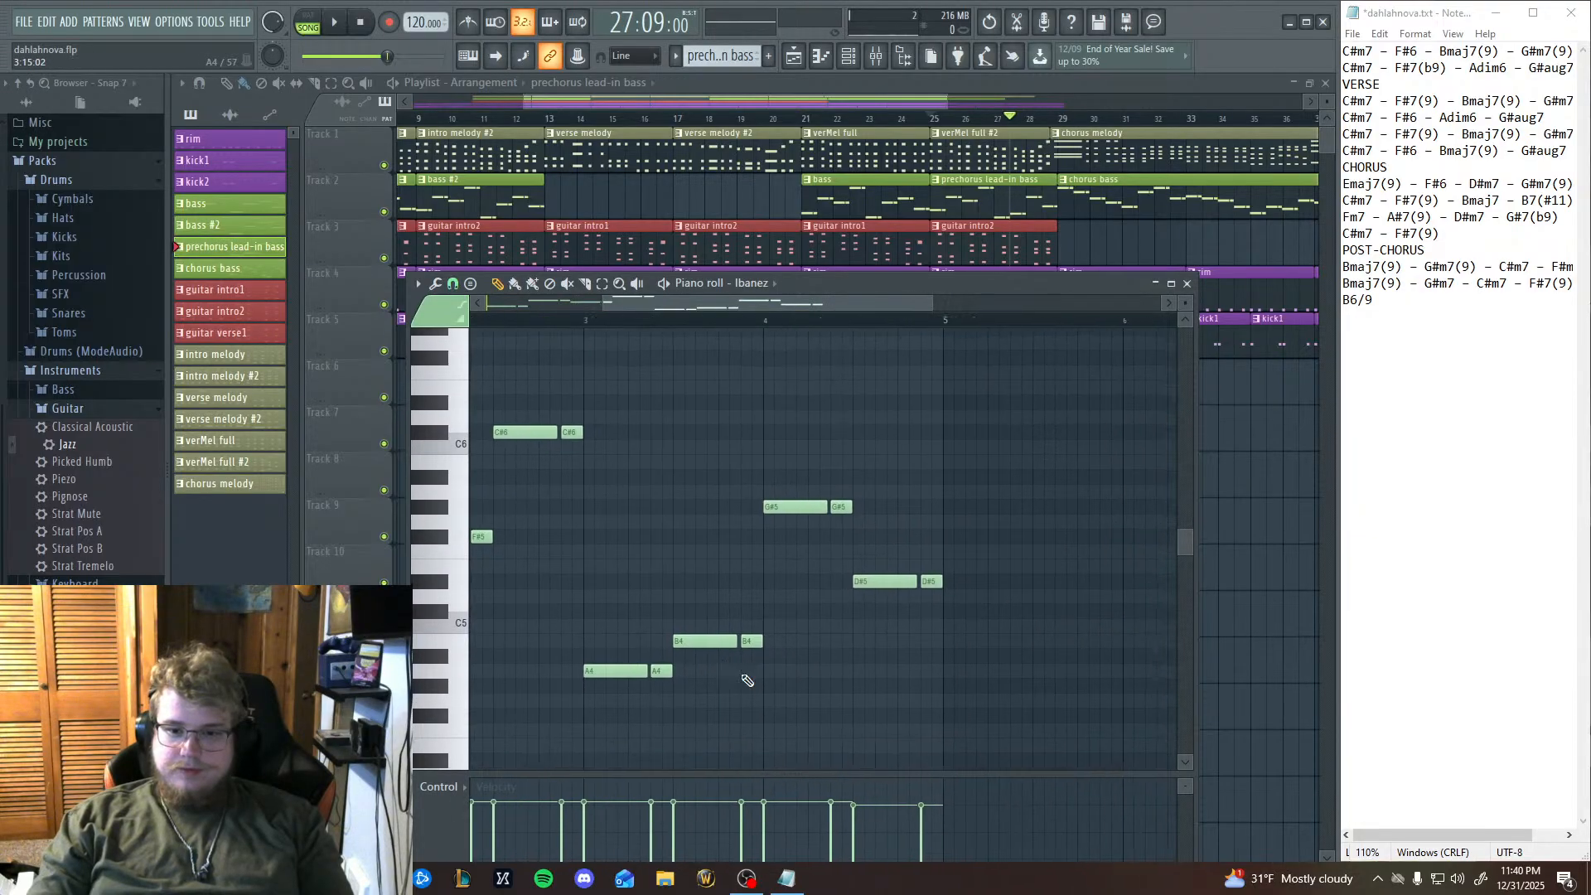
left_click(462, 515)
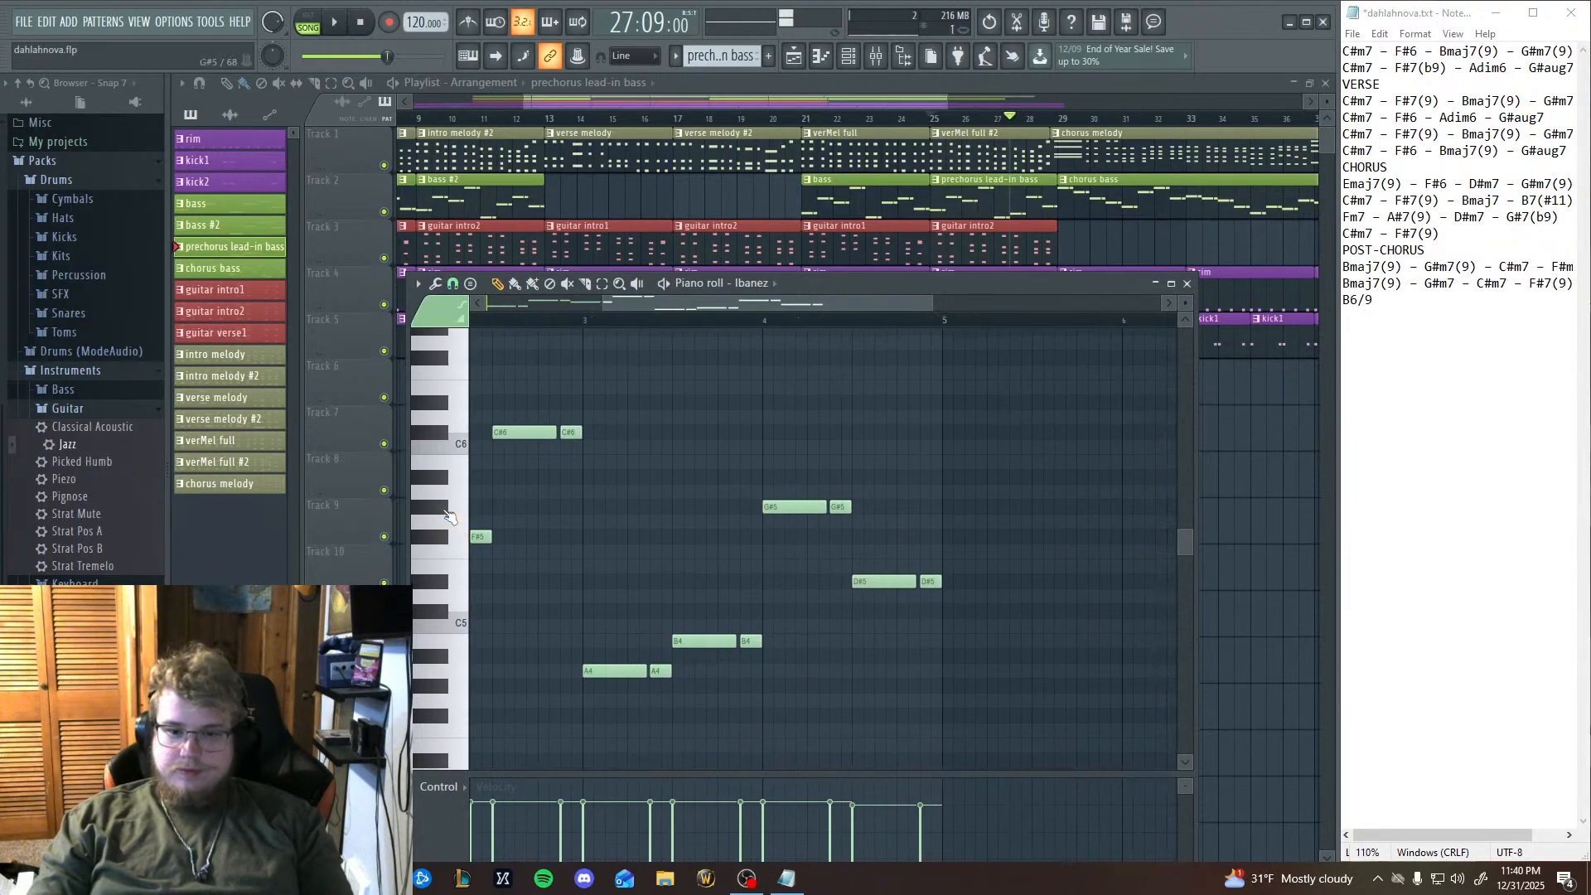
left_click(444, 656)
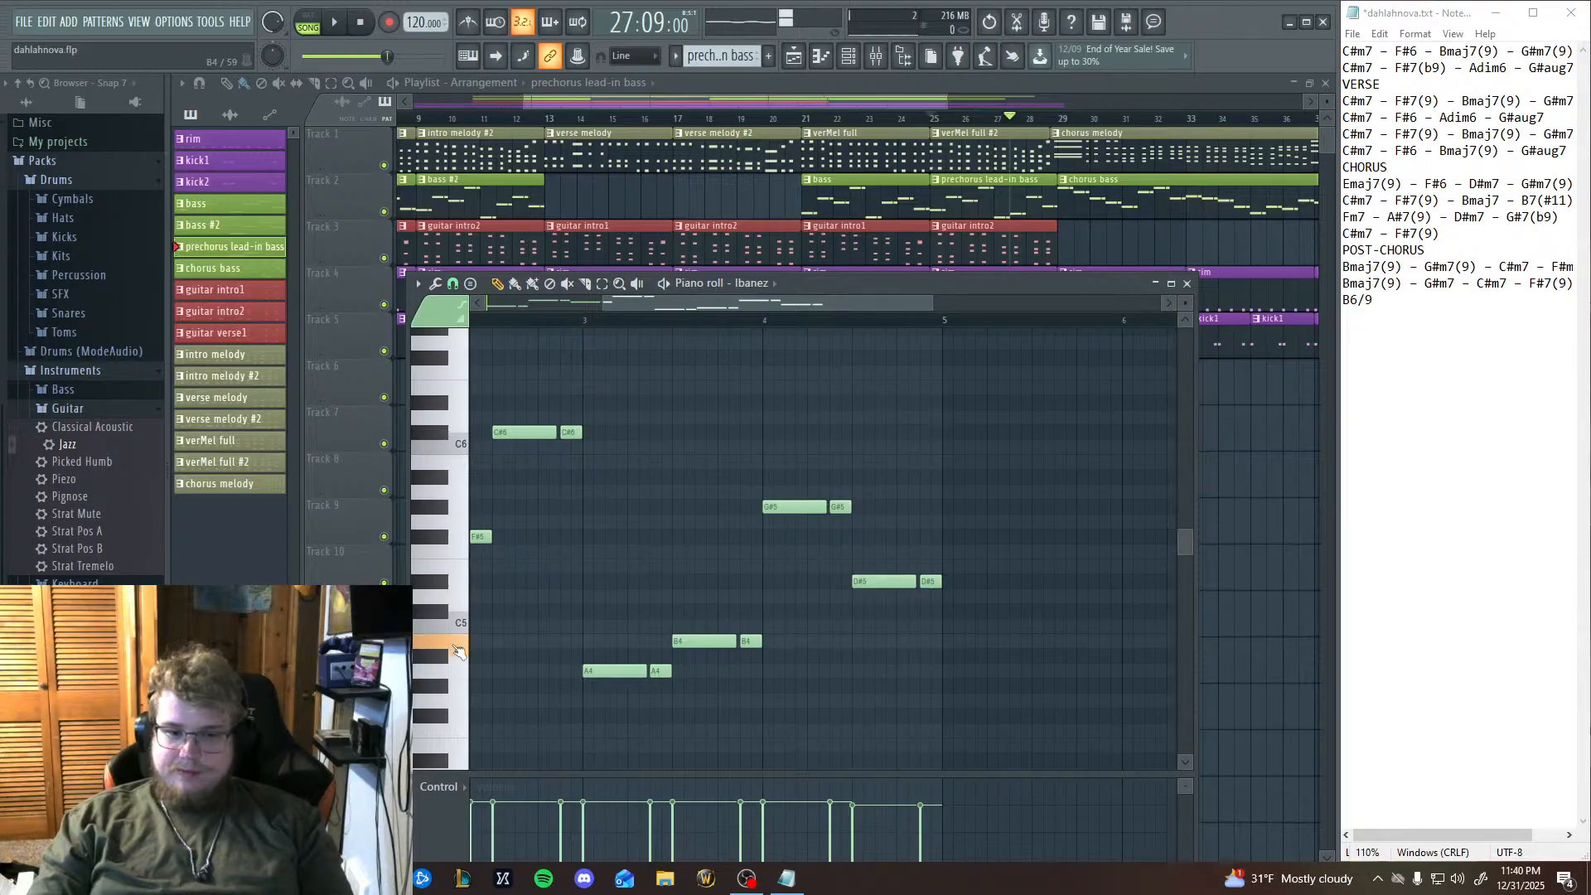
left_click(443, 582)
left_click(443, 585)
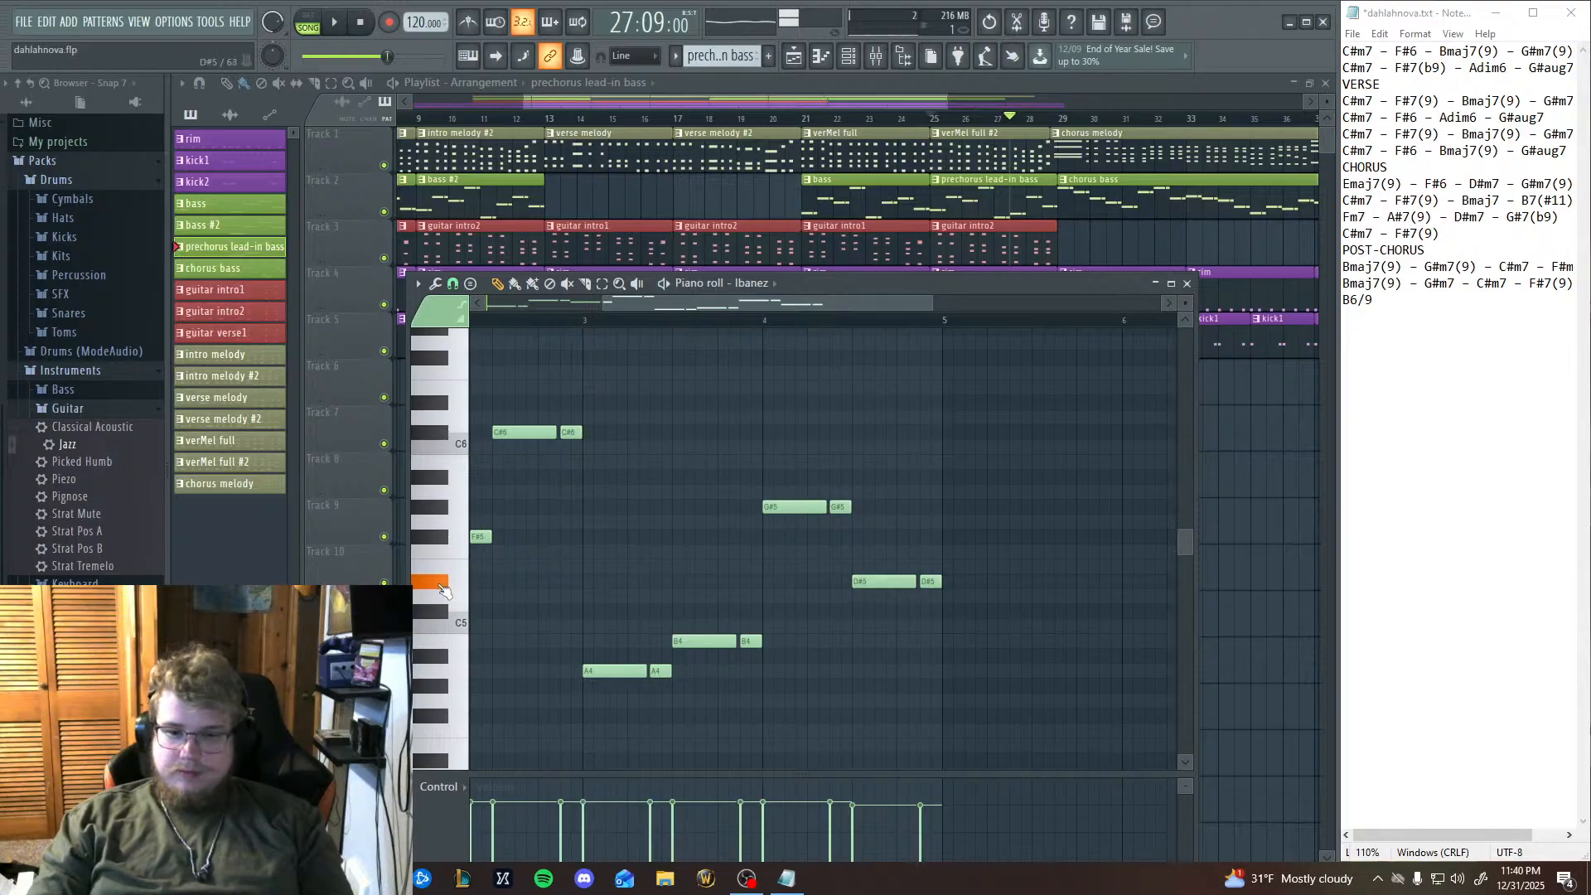
left_click(446, 539)
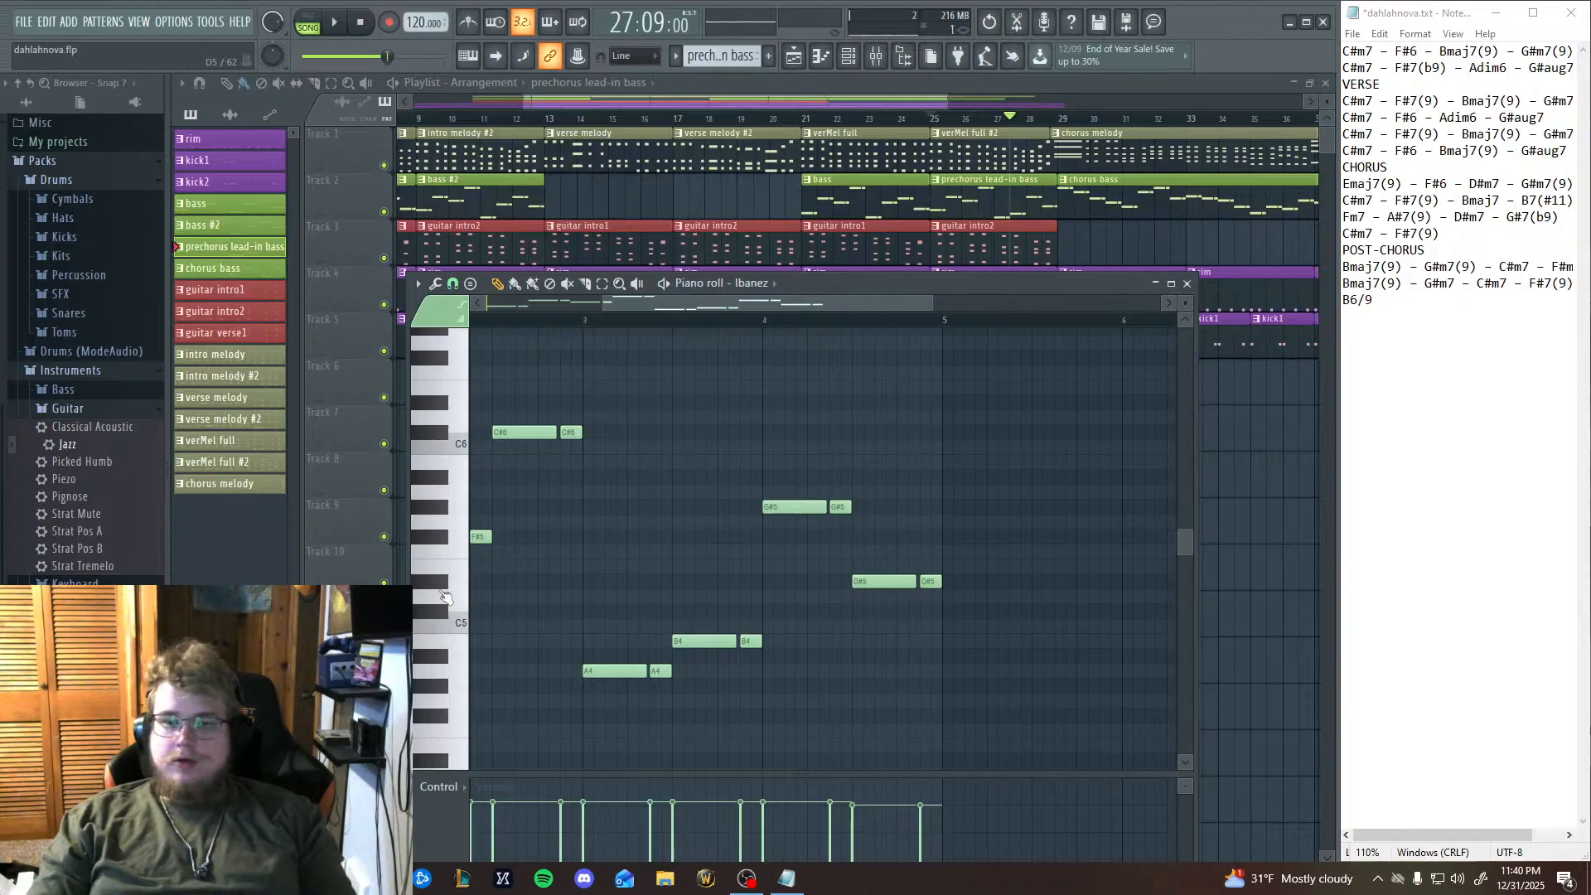
left_click(444, 589)
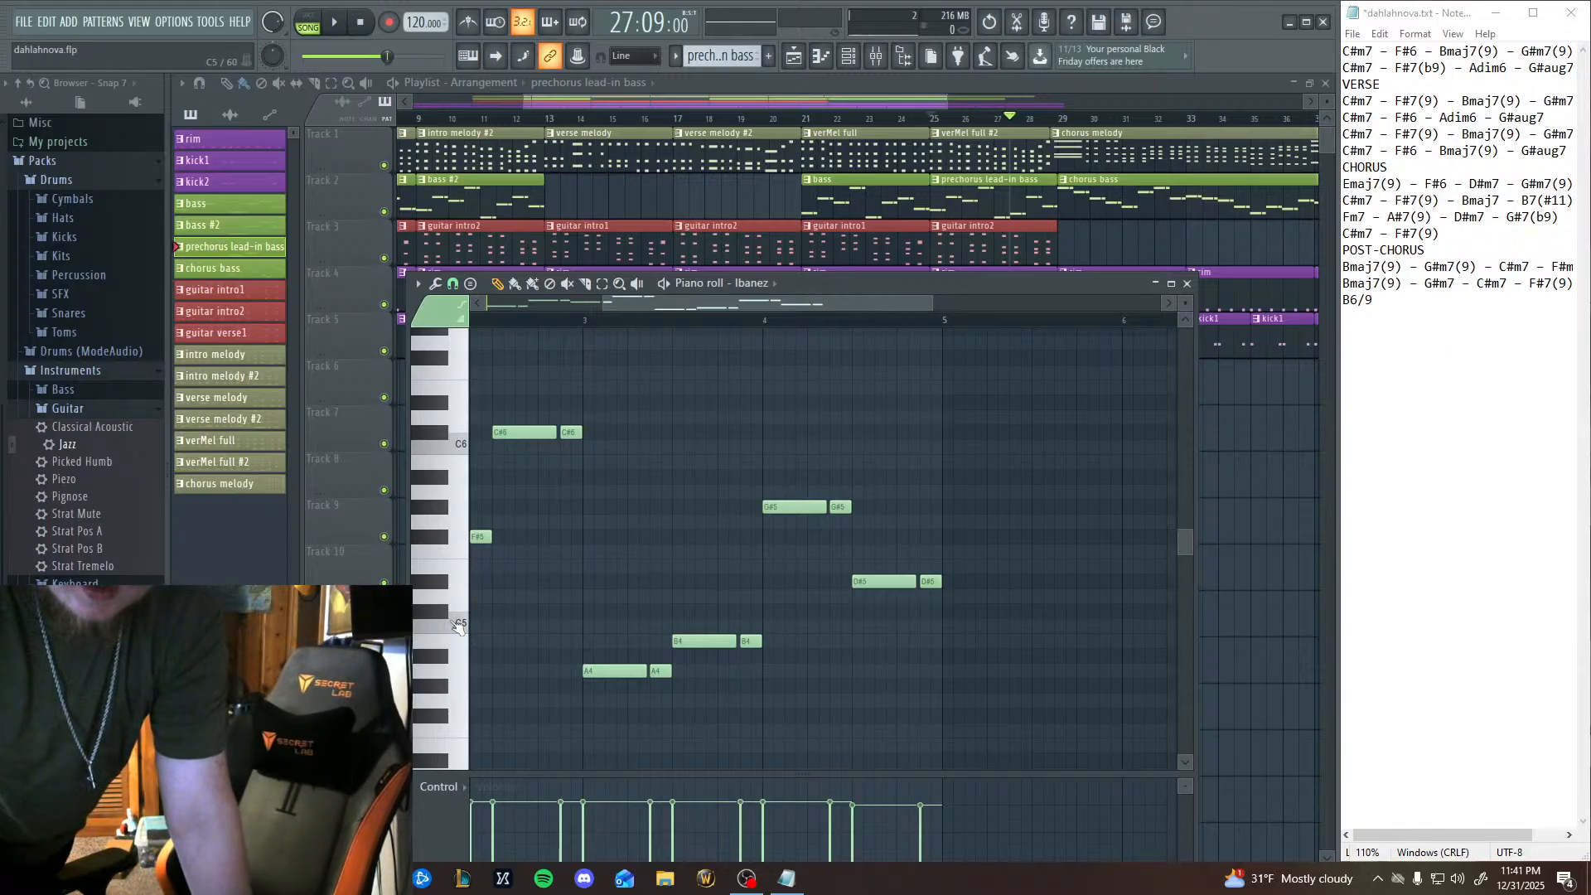
left_click(457, 560)
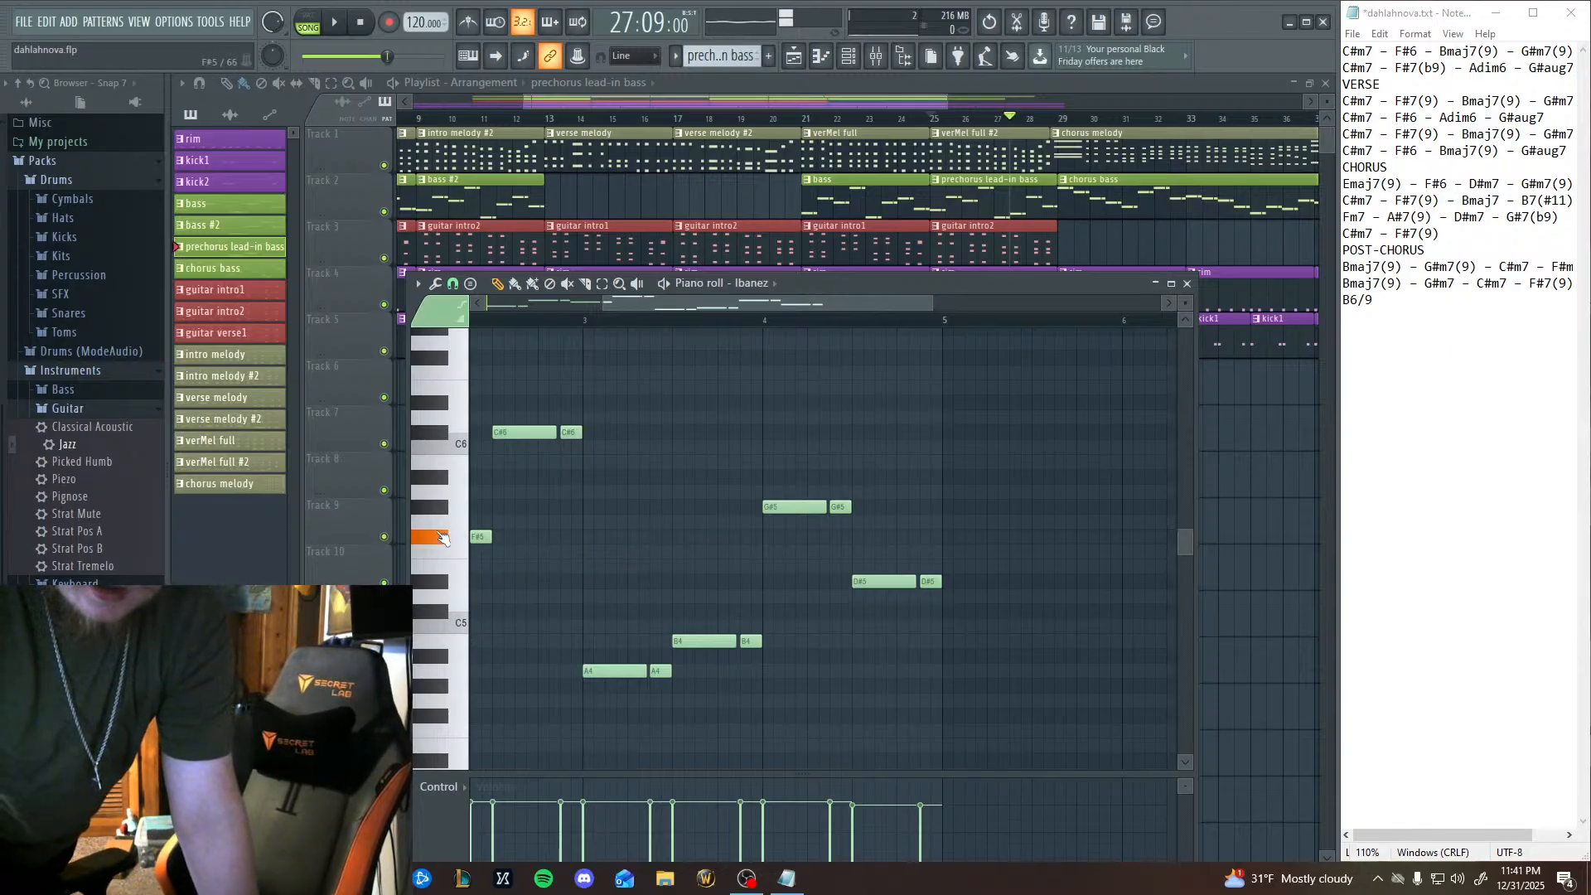
left_click(446, 585)
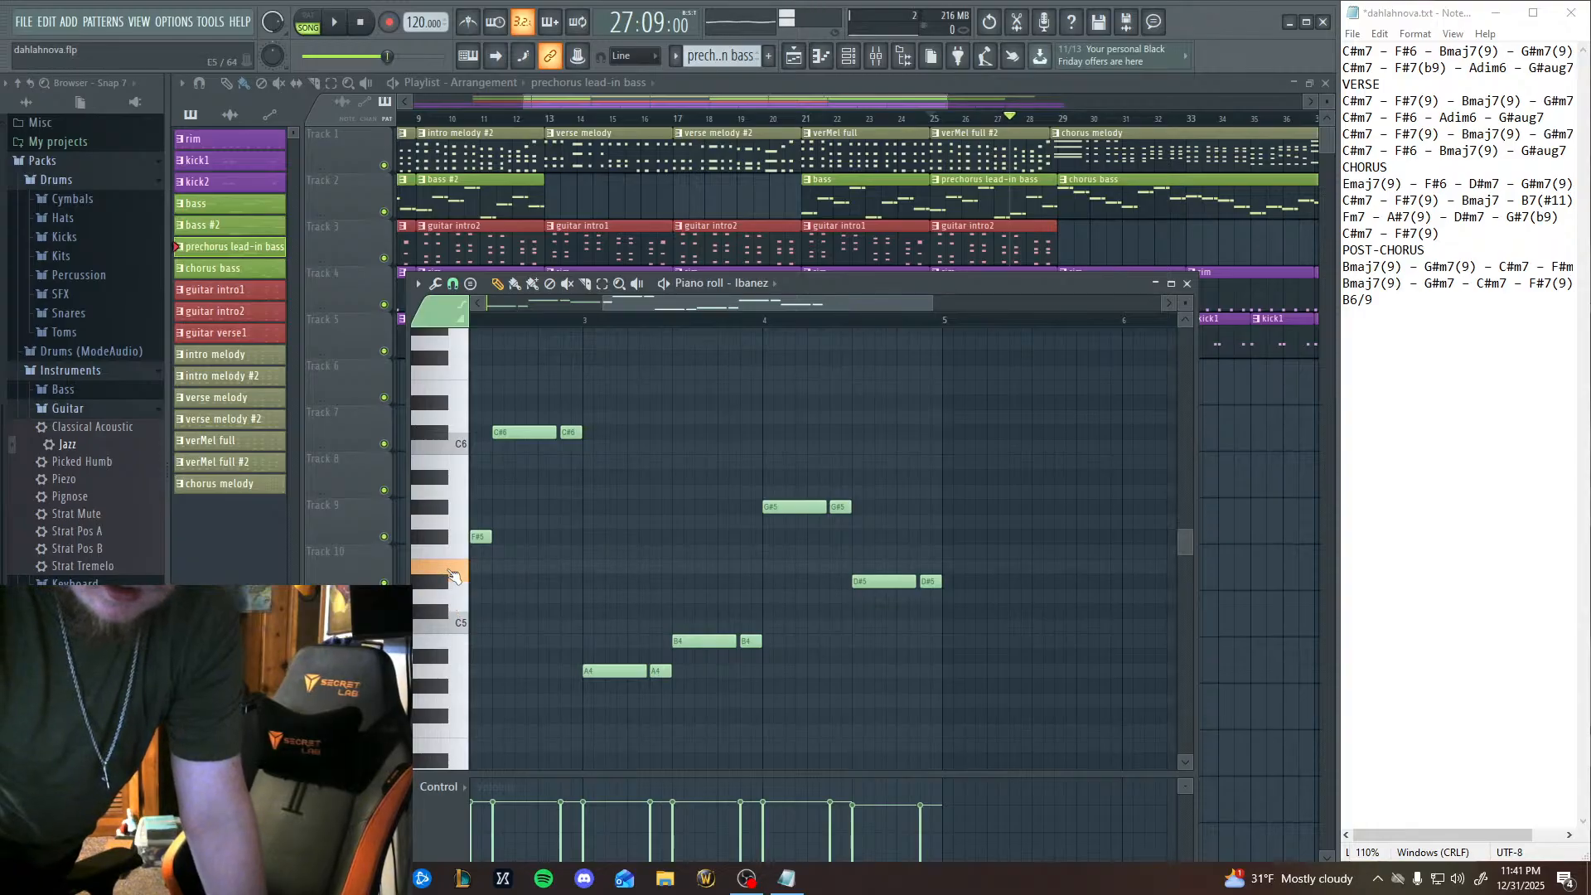
left_click(458, 625)
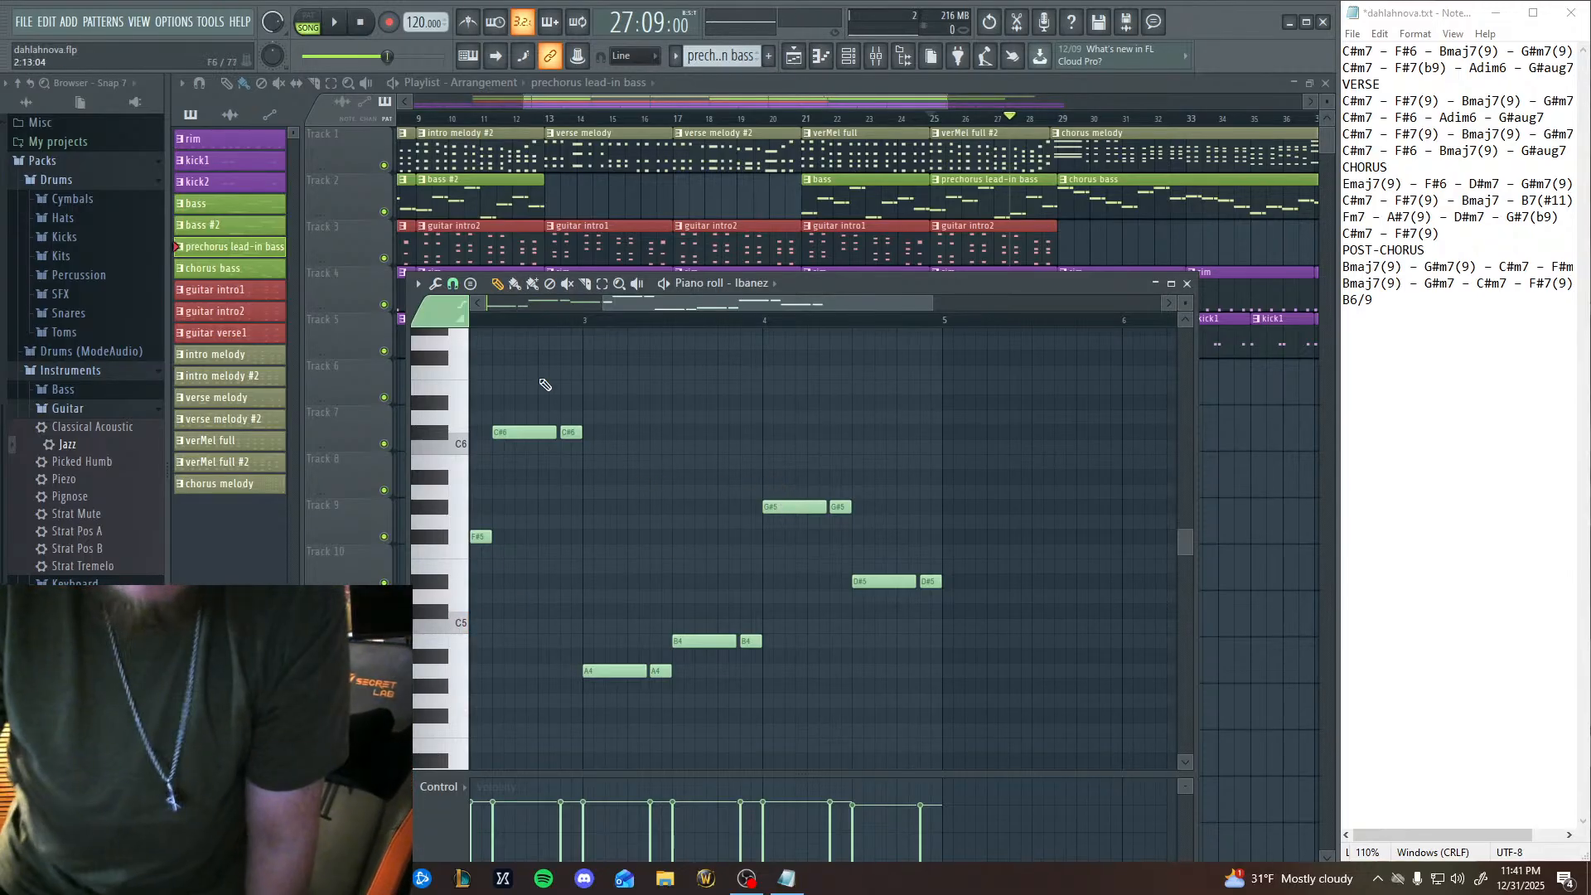
Lower the two G#5 notes in the first half of bar 4 to C5.
left_click_drag(763, 441, 845, 540)
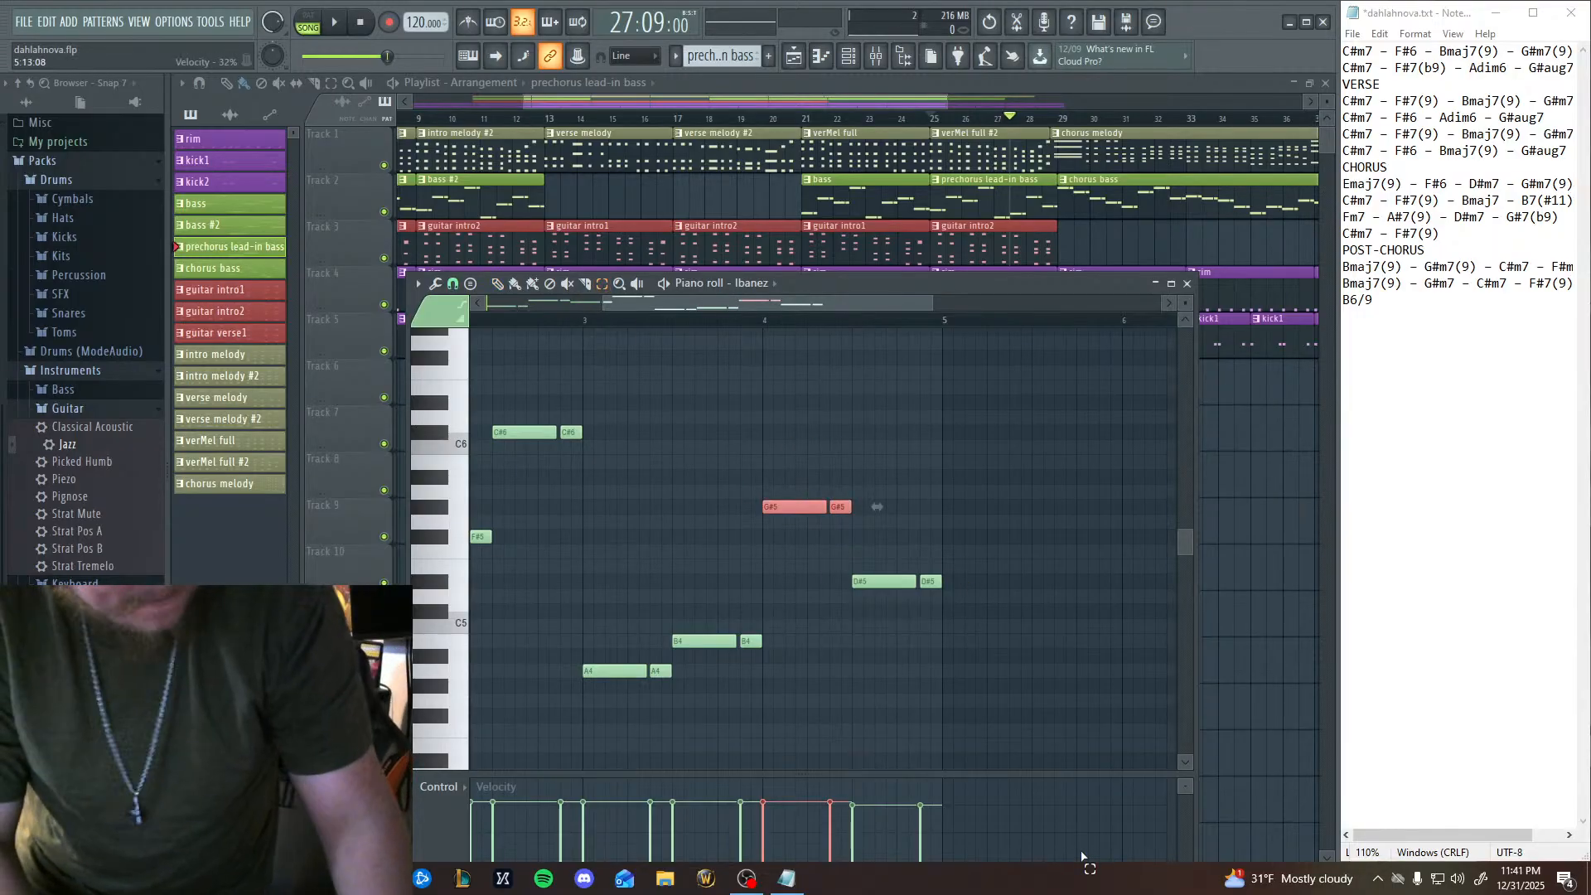
key("shift+Down")
key("shift+Down")
key("shift+Down")
key("shift+Down")
key("shift+Down")
key("shift+Down")
key("shift+Down")
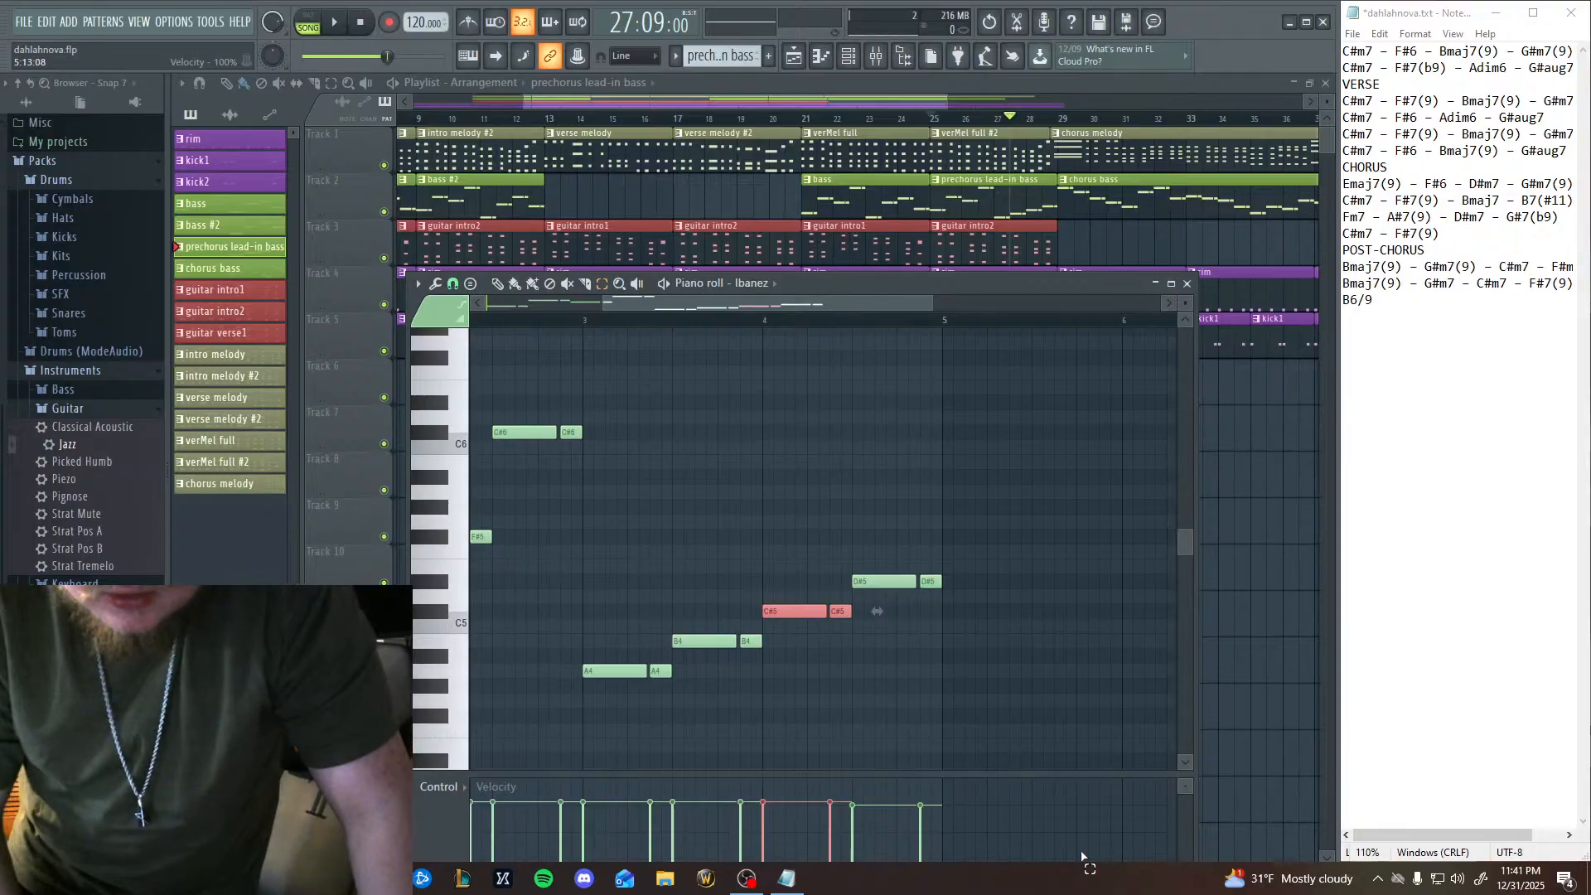
key("shift+Down")
Audition candidate pitches and replace the two D#5 notes in the second half of bar 4 with F#5 and E5.
left_click(468, 627)
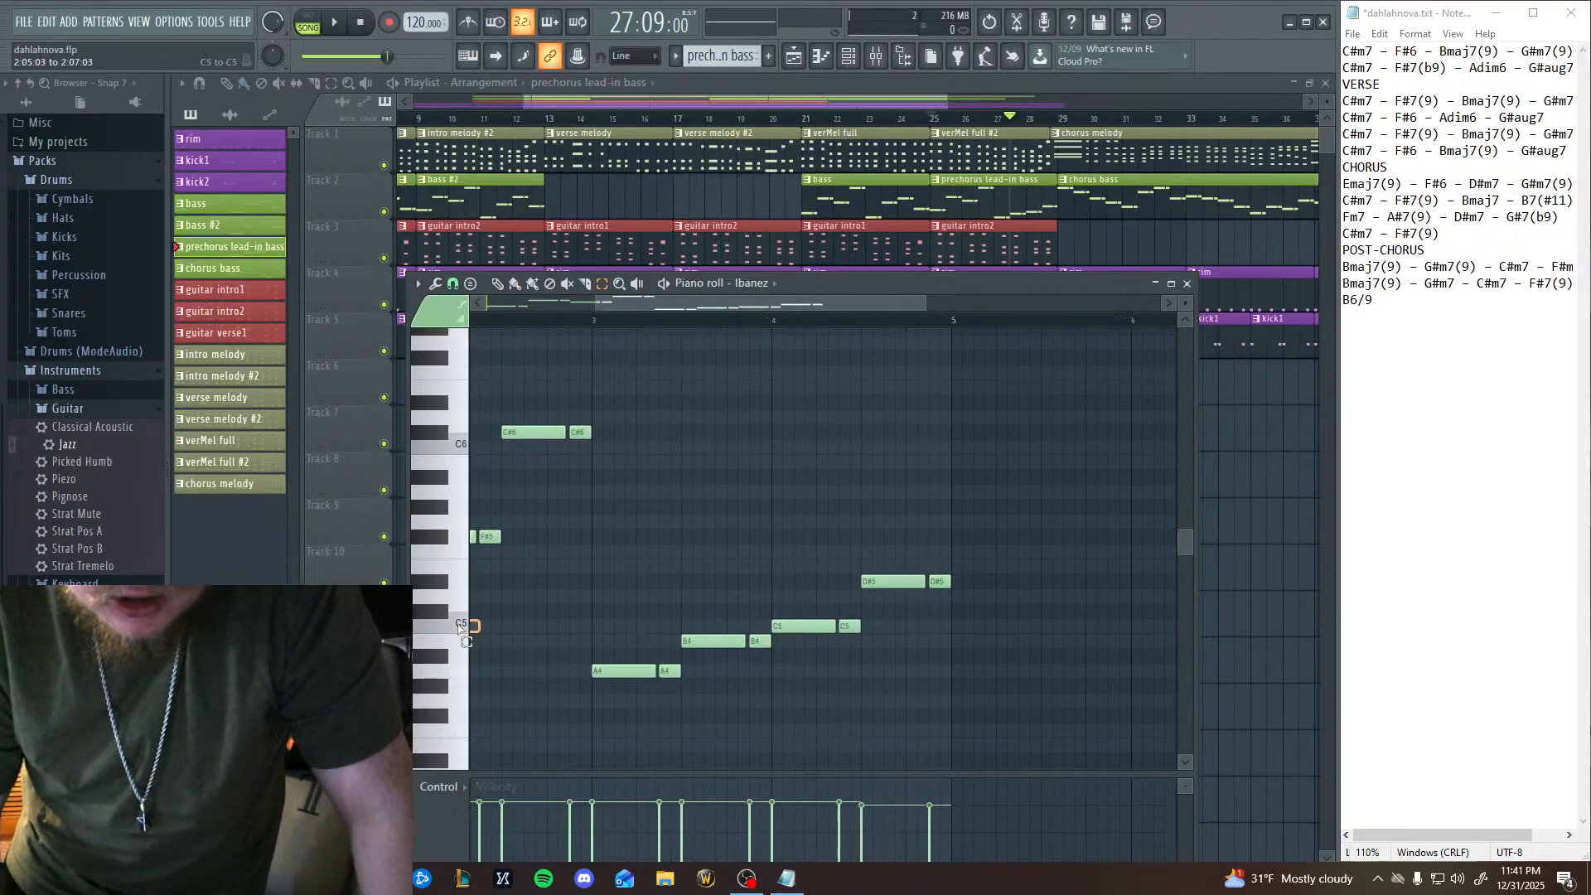
double_click(456, 624)
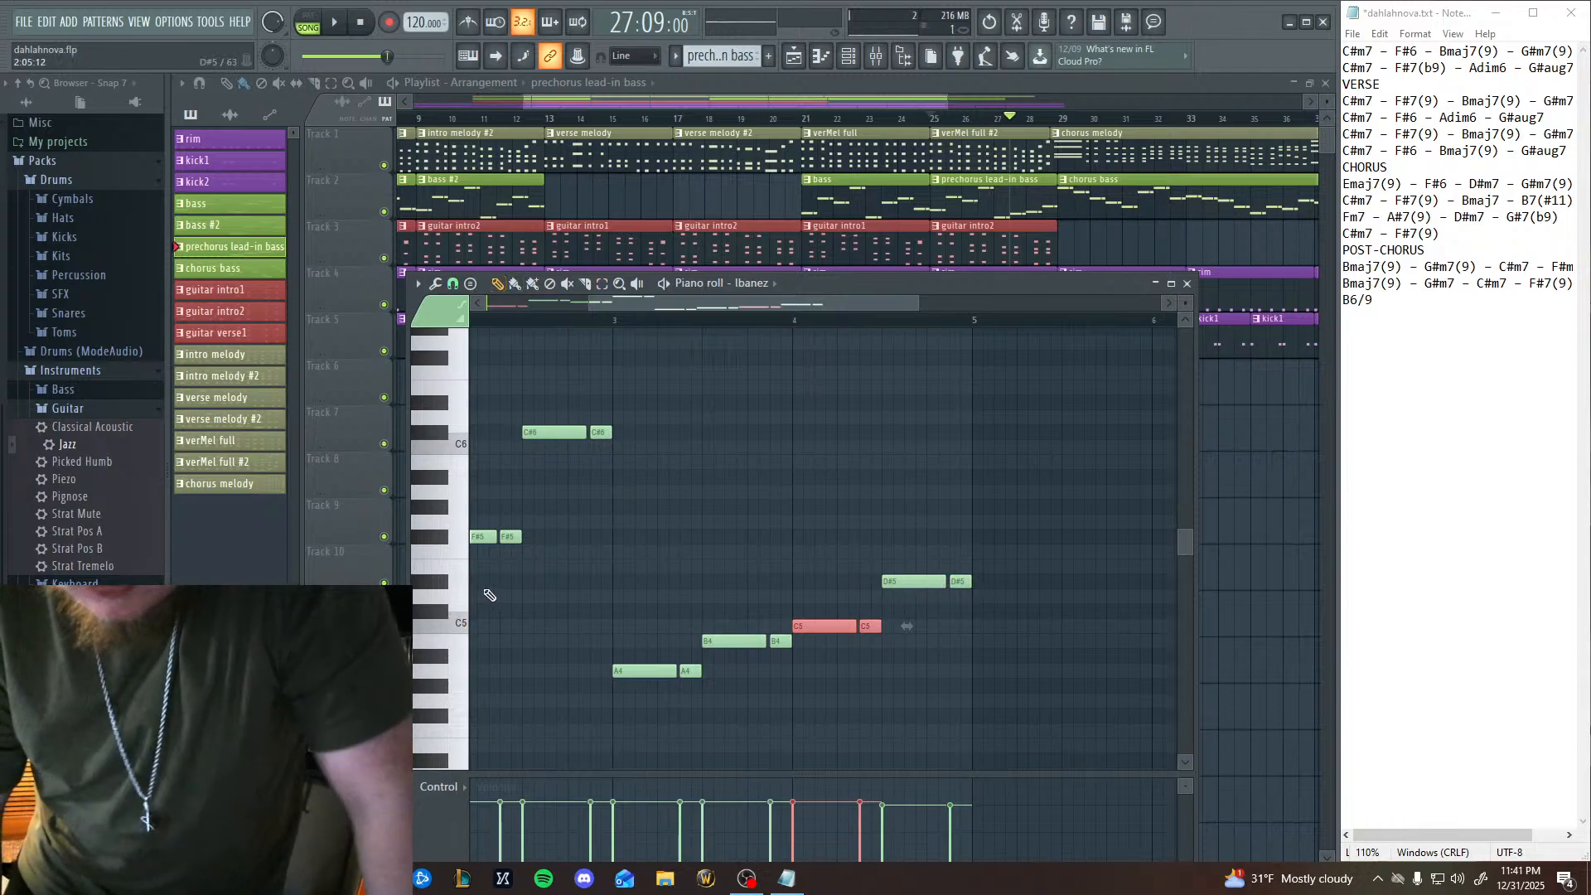
left_click(435, 543)
left_click(436, 543)
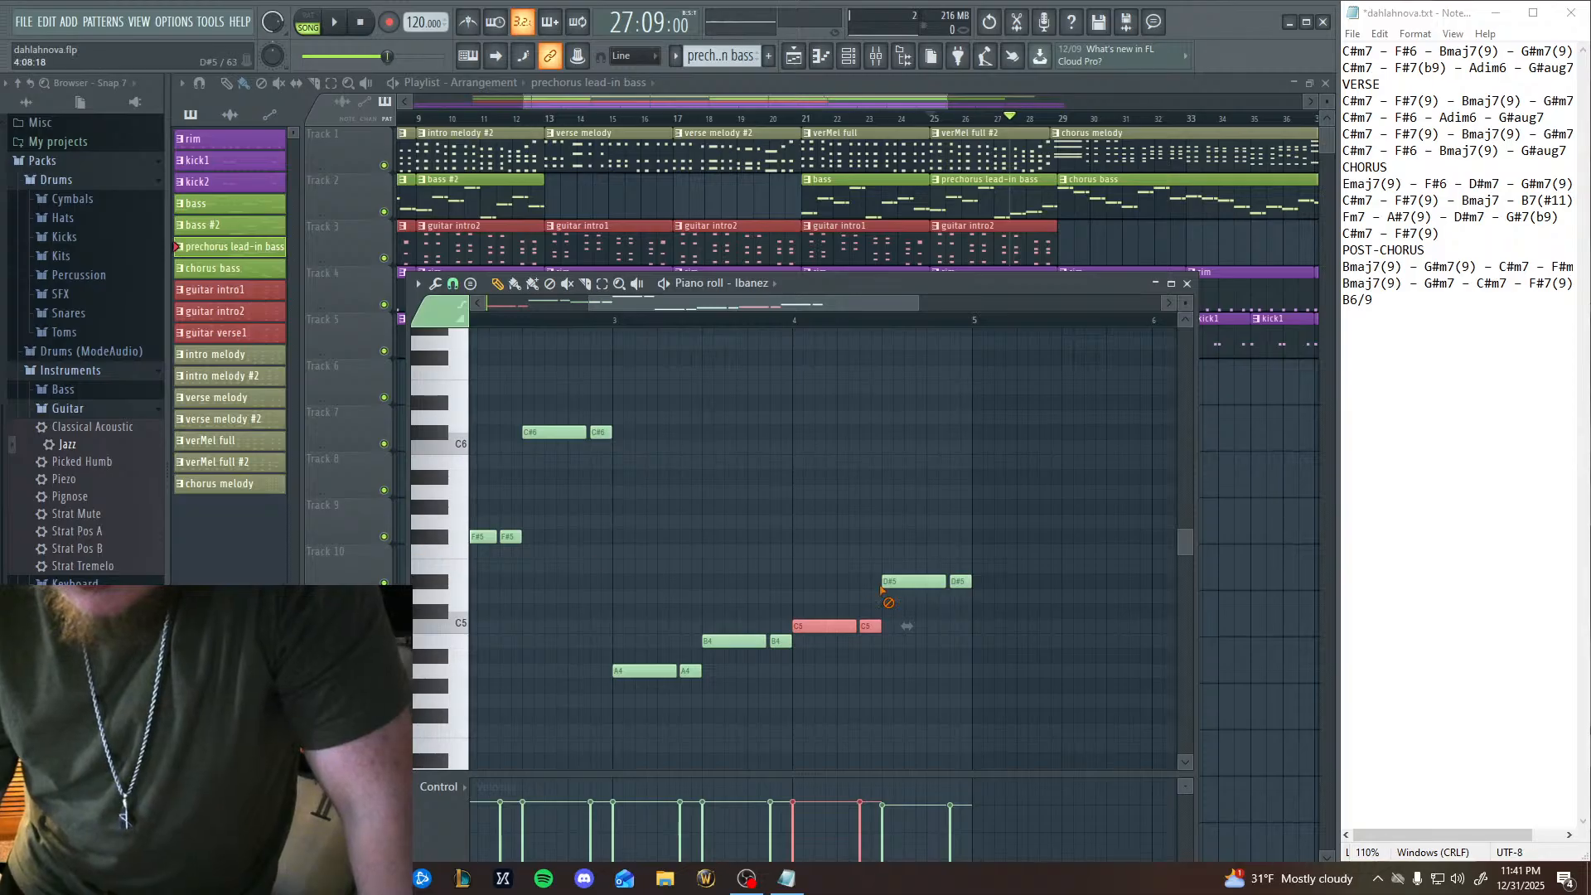
right_click(912, 581)
right_click(957, 581)
left_click(885, 536)
left_click(933, 565)
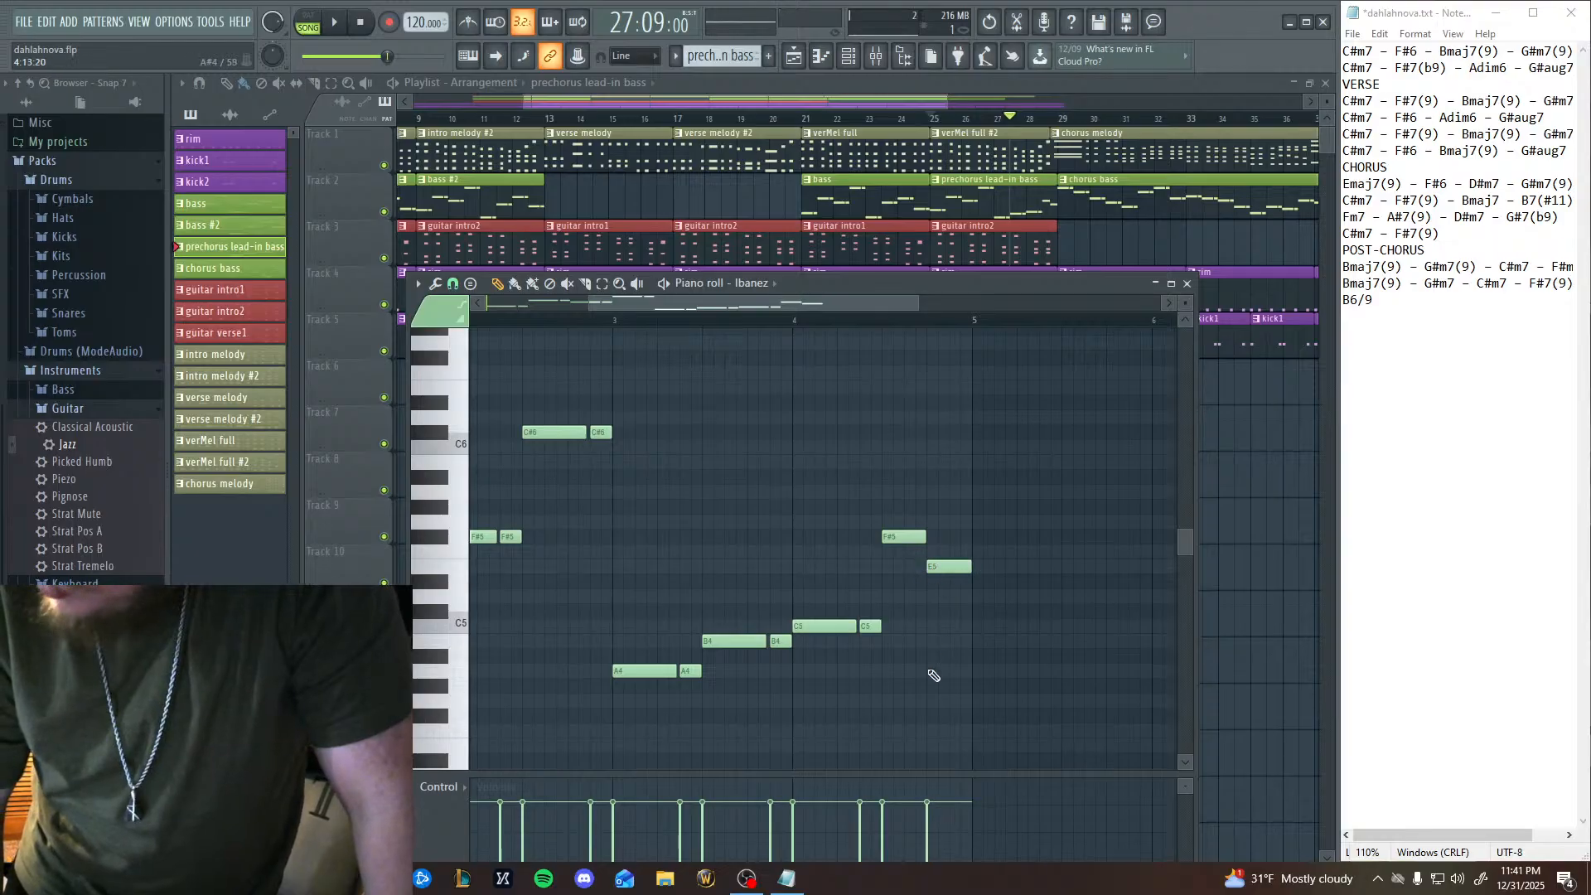
Play the arrangement from bar 25 to hear the revised lead-in bass into the chorus, and pause in bar 30.
left_click_drag(747, 747, 991, 746)
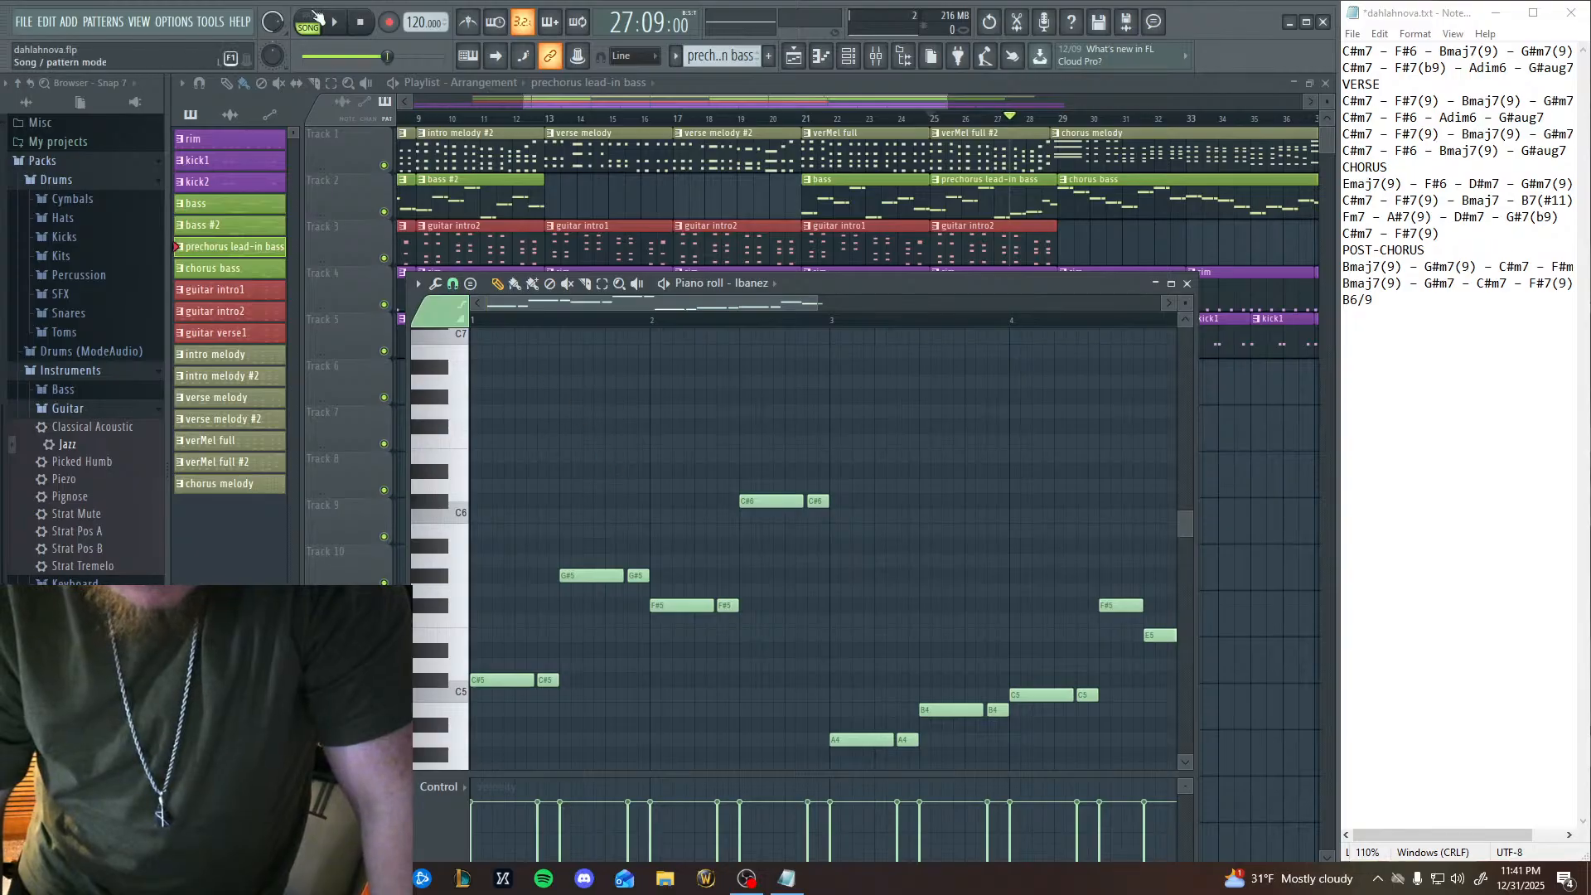
left_click(937, 140)
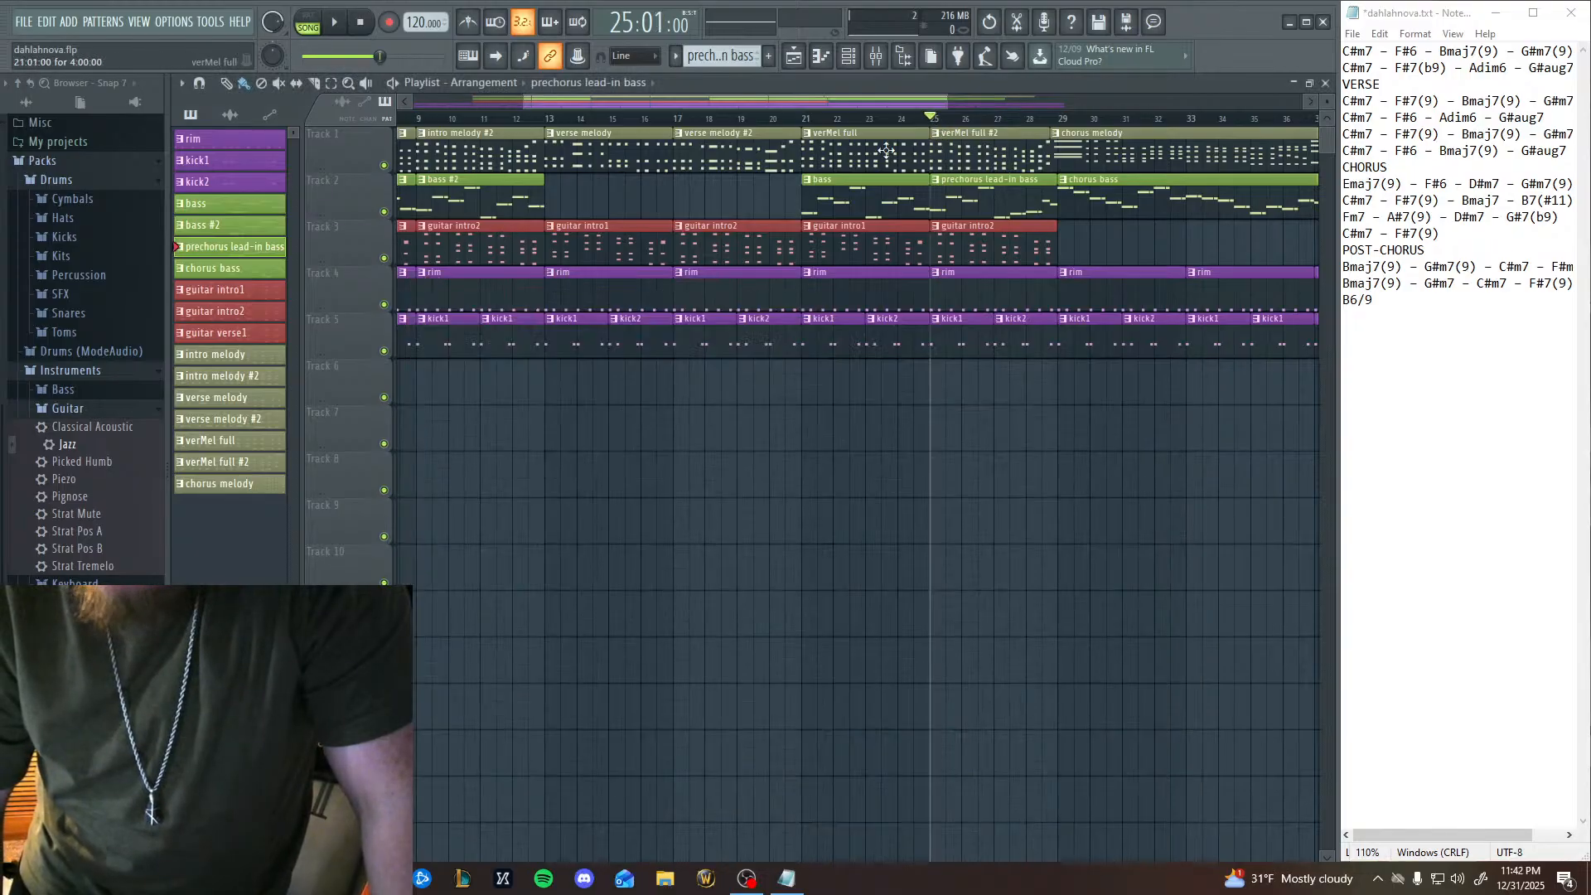
left_click(350, 37)
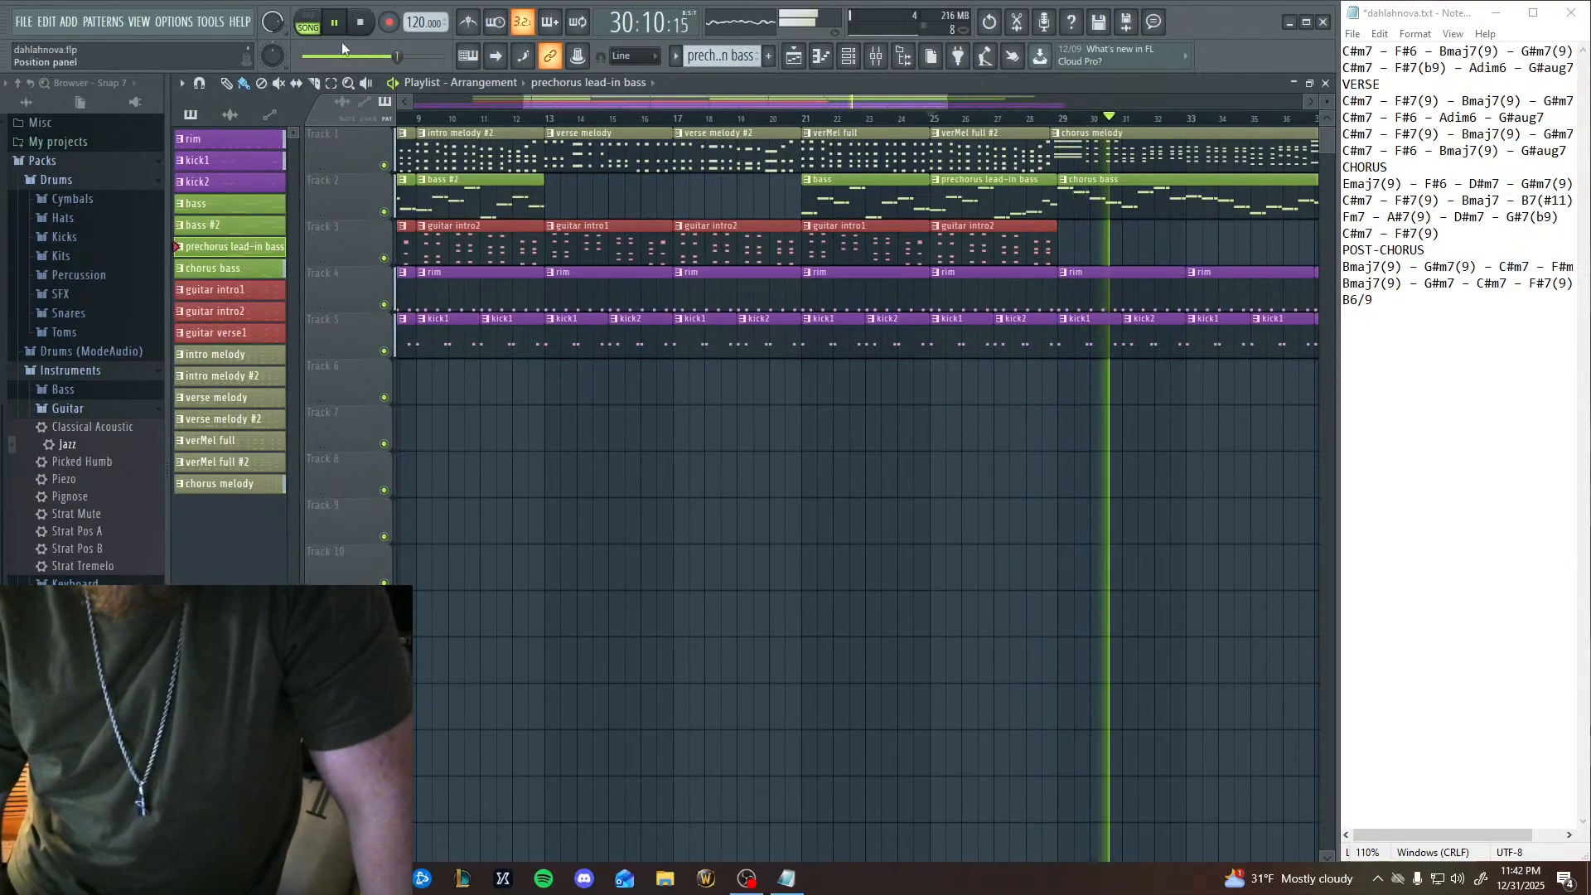
left_click(336, 27)
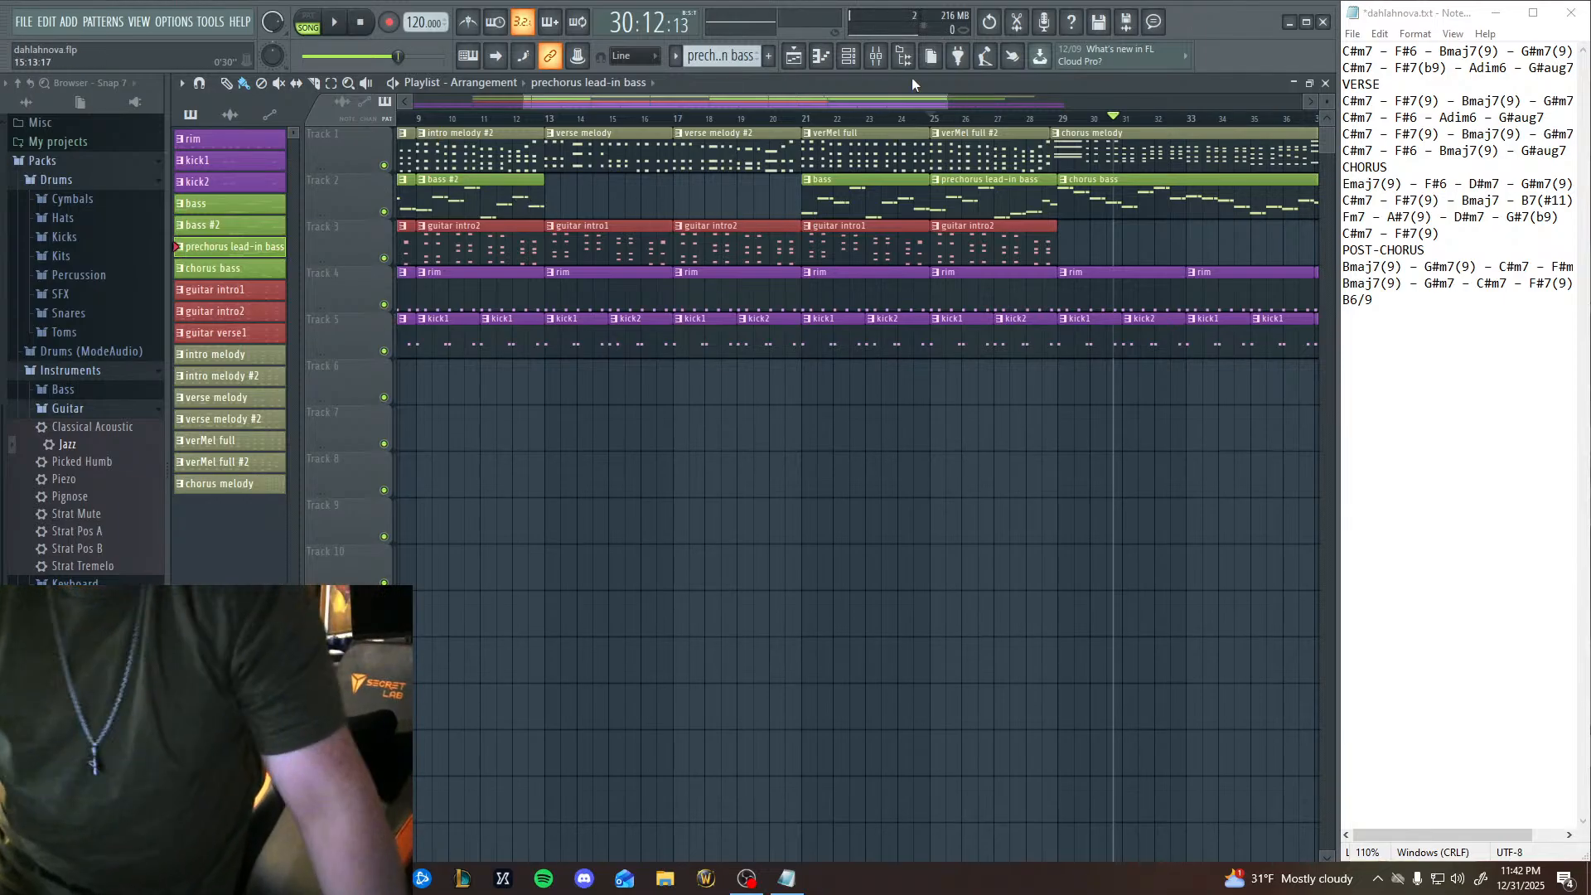
Examine the chorus bass pattern's notes in the piano roll and close it.
left_click(823, 55)
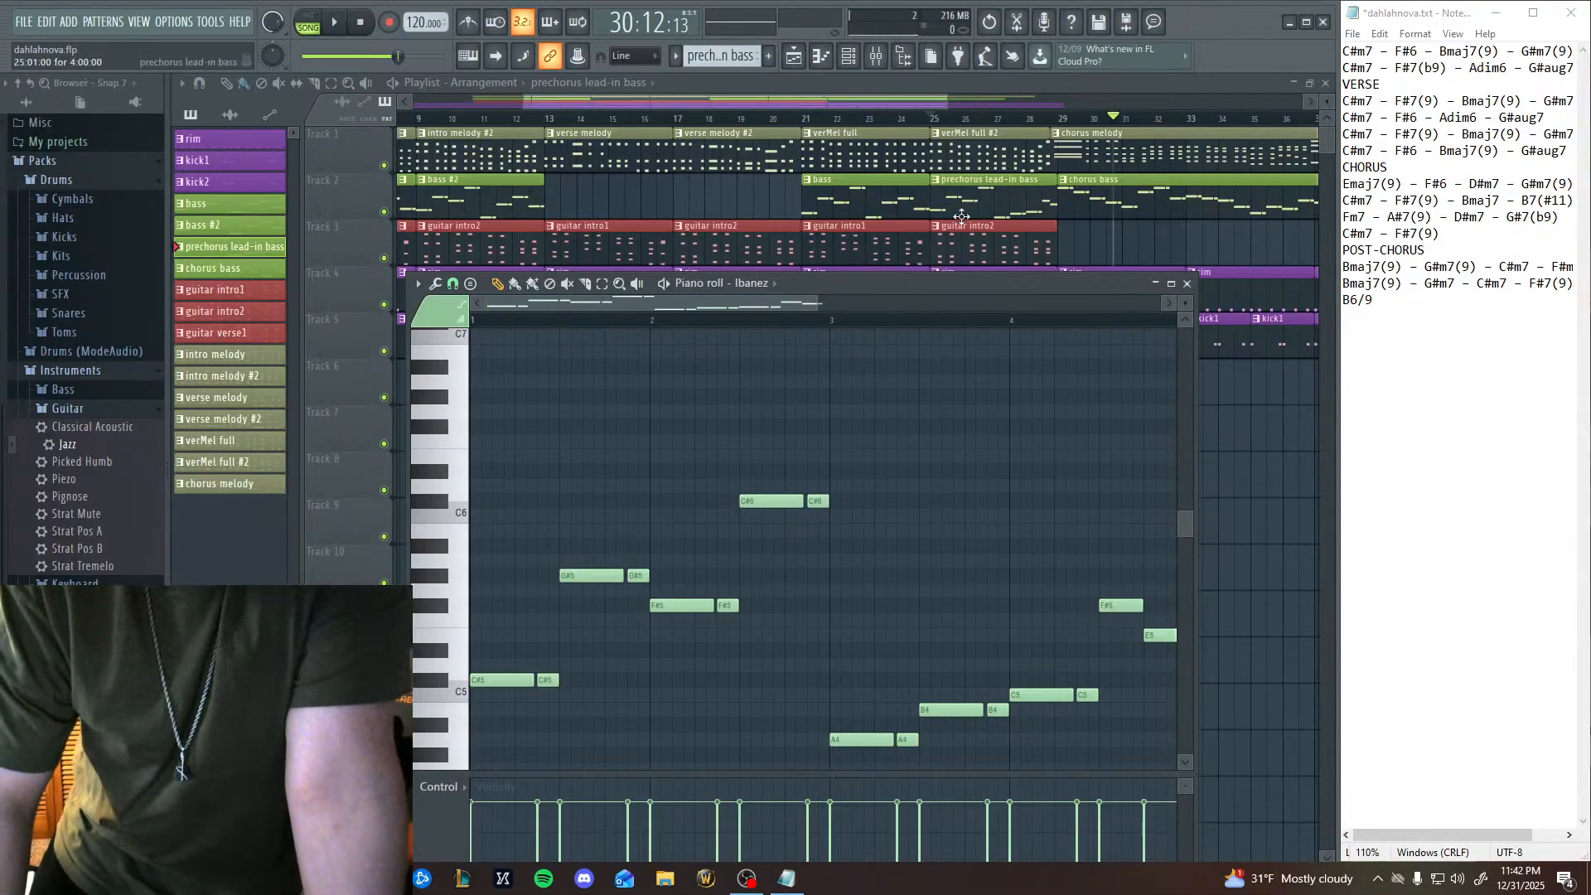
left_click(203, 269)
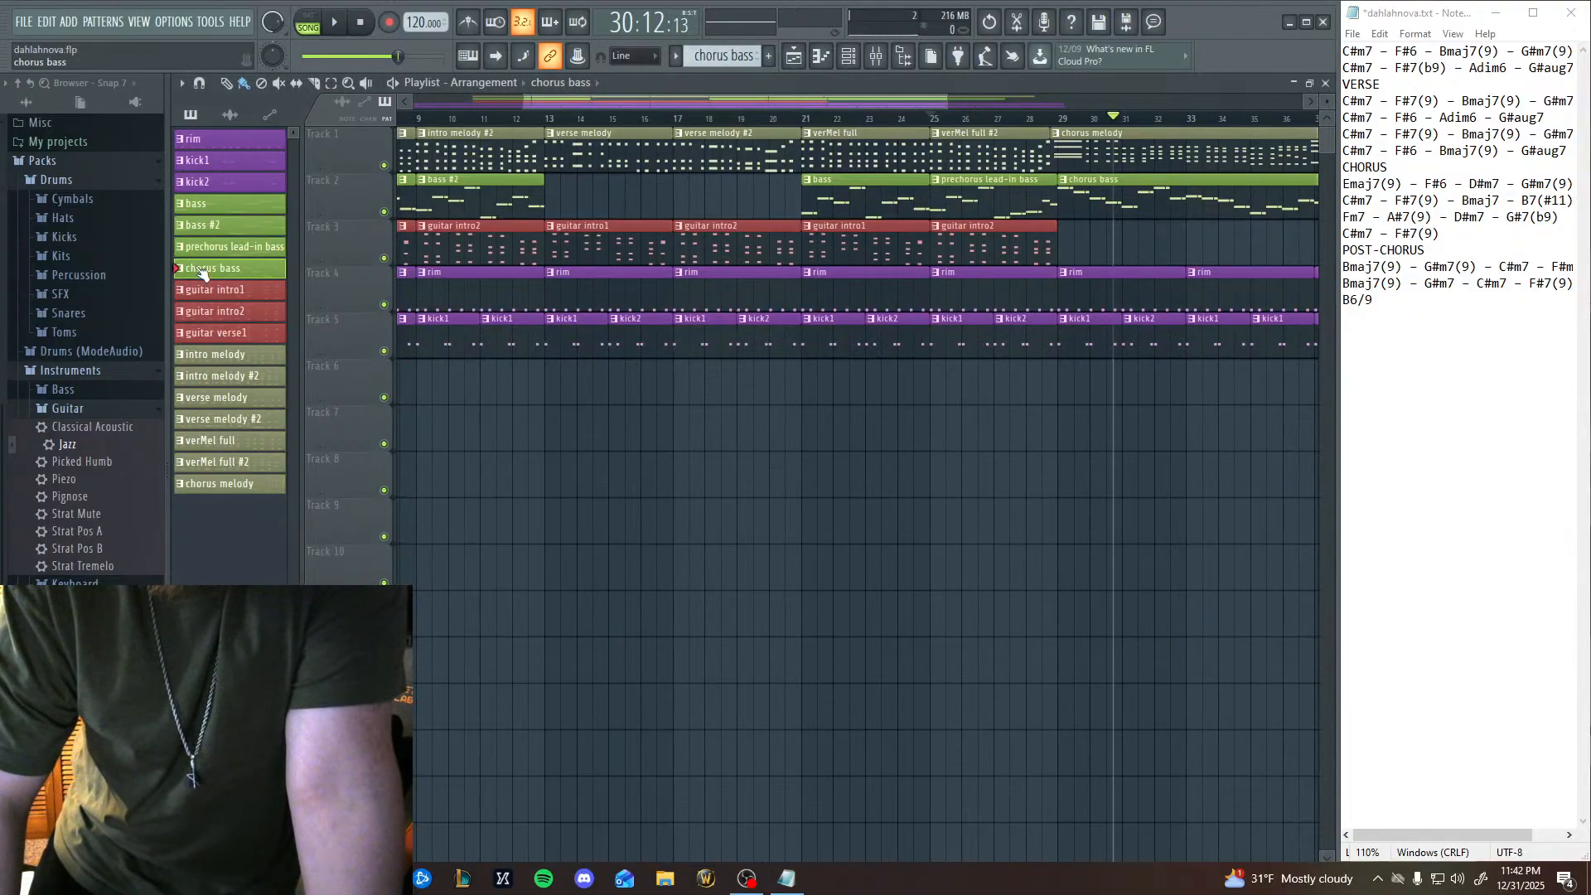
left_click(821, 56)
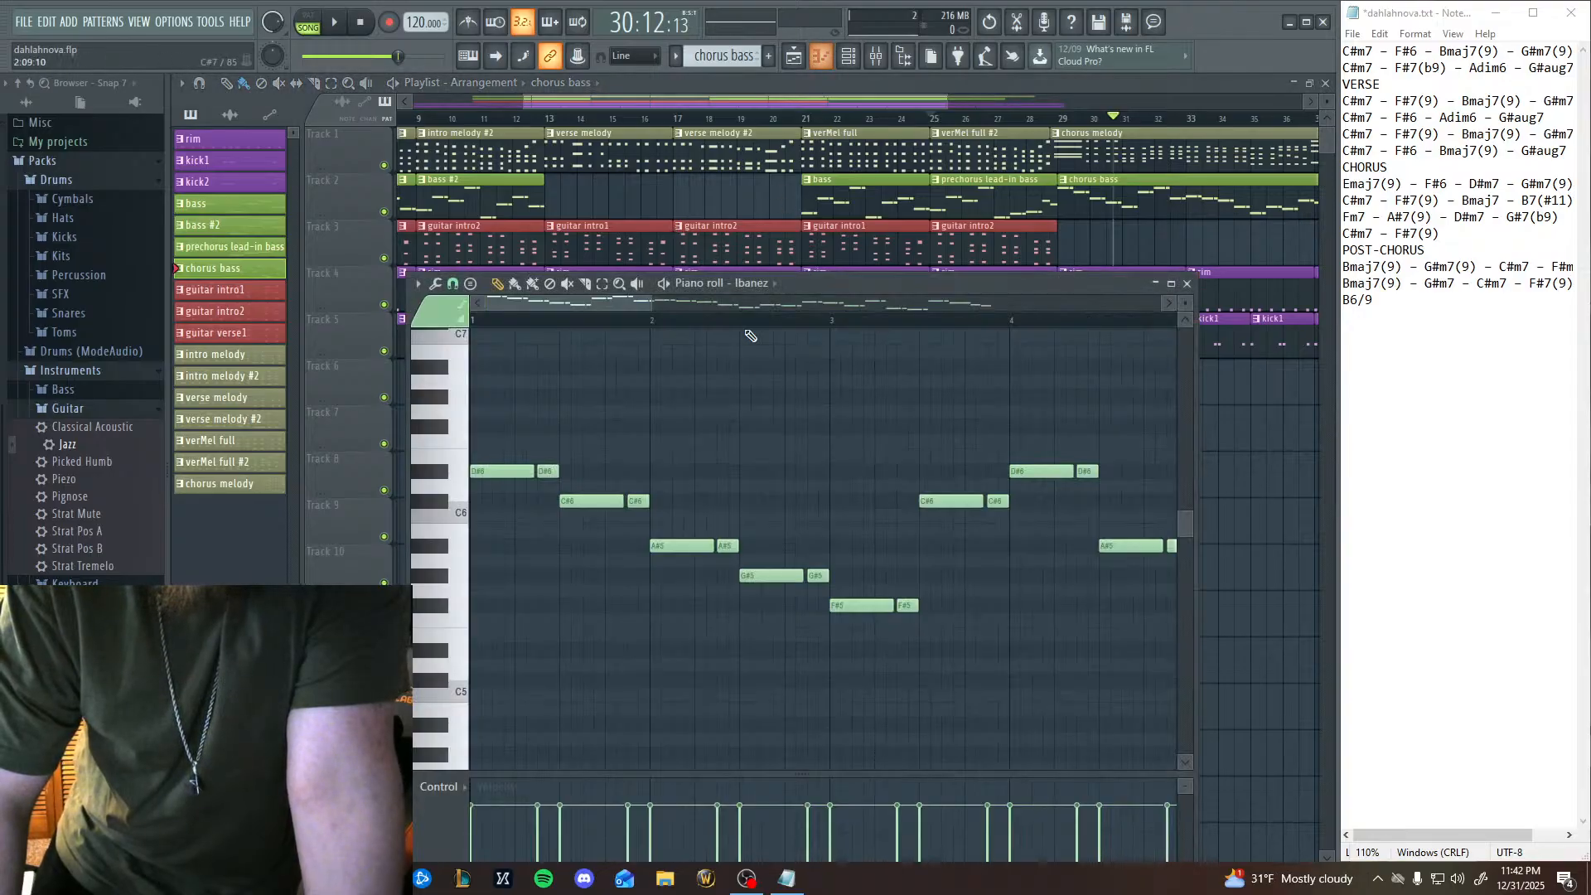
scroll(777, 456, "down", 2)
left_click_drag(778, 456, 469, 422)
left_click_drag(696, 501, 533, 499)
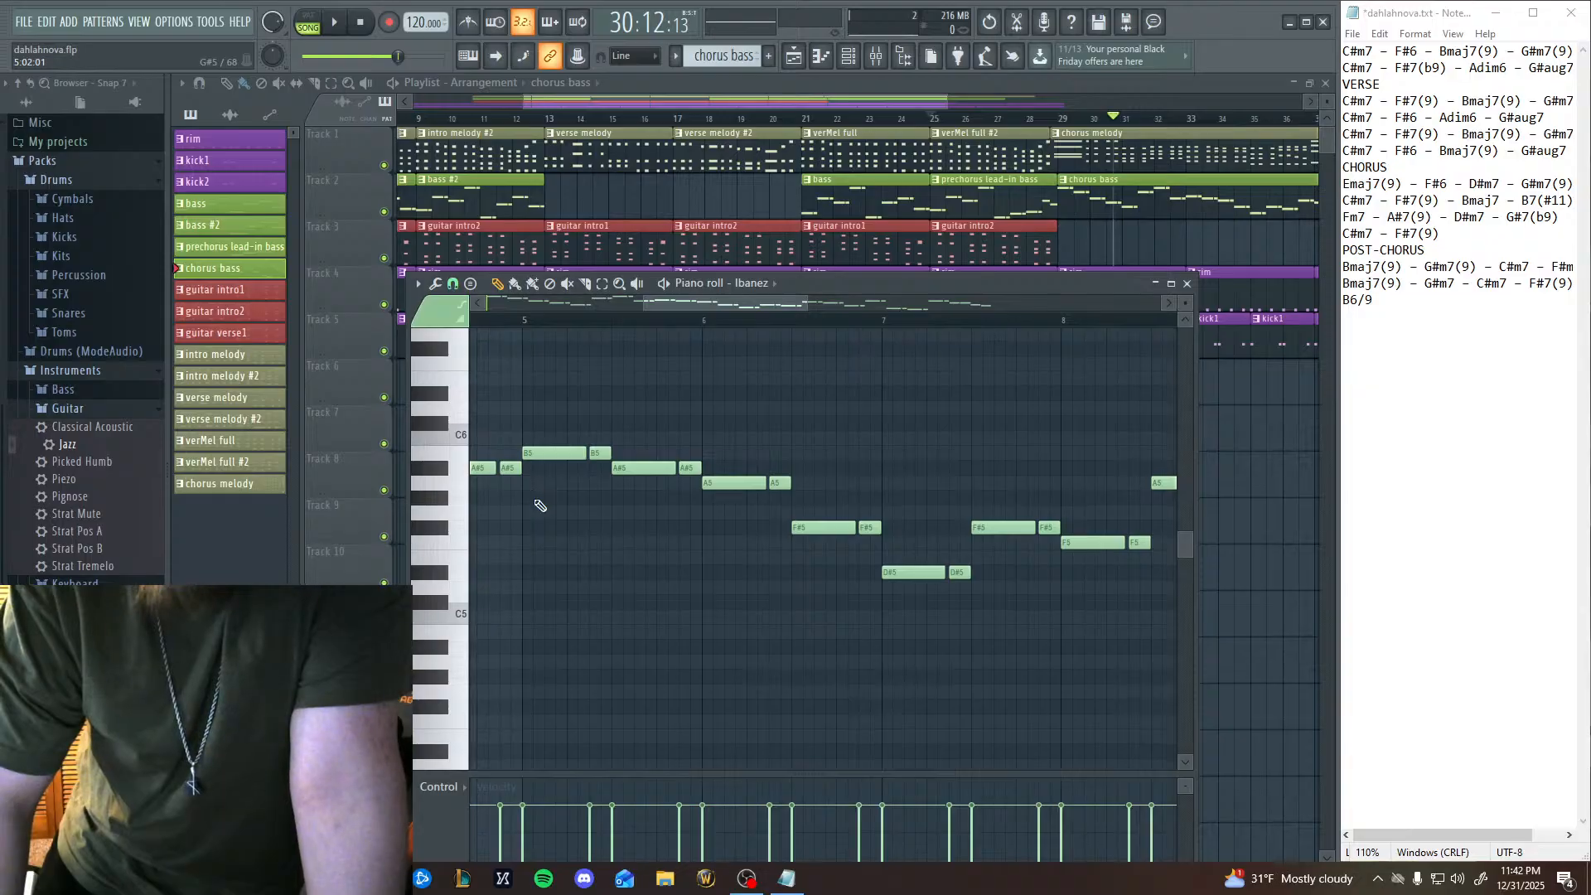
left_click(1187, 283)
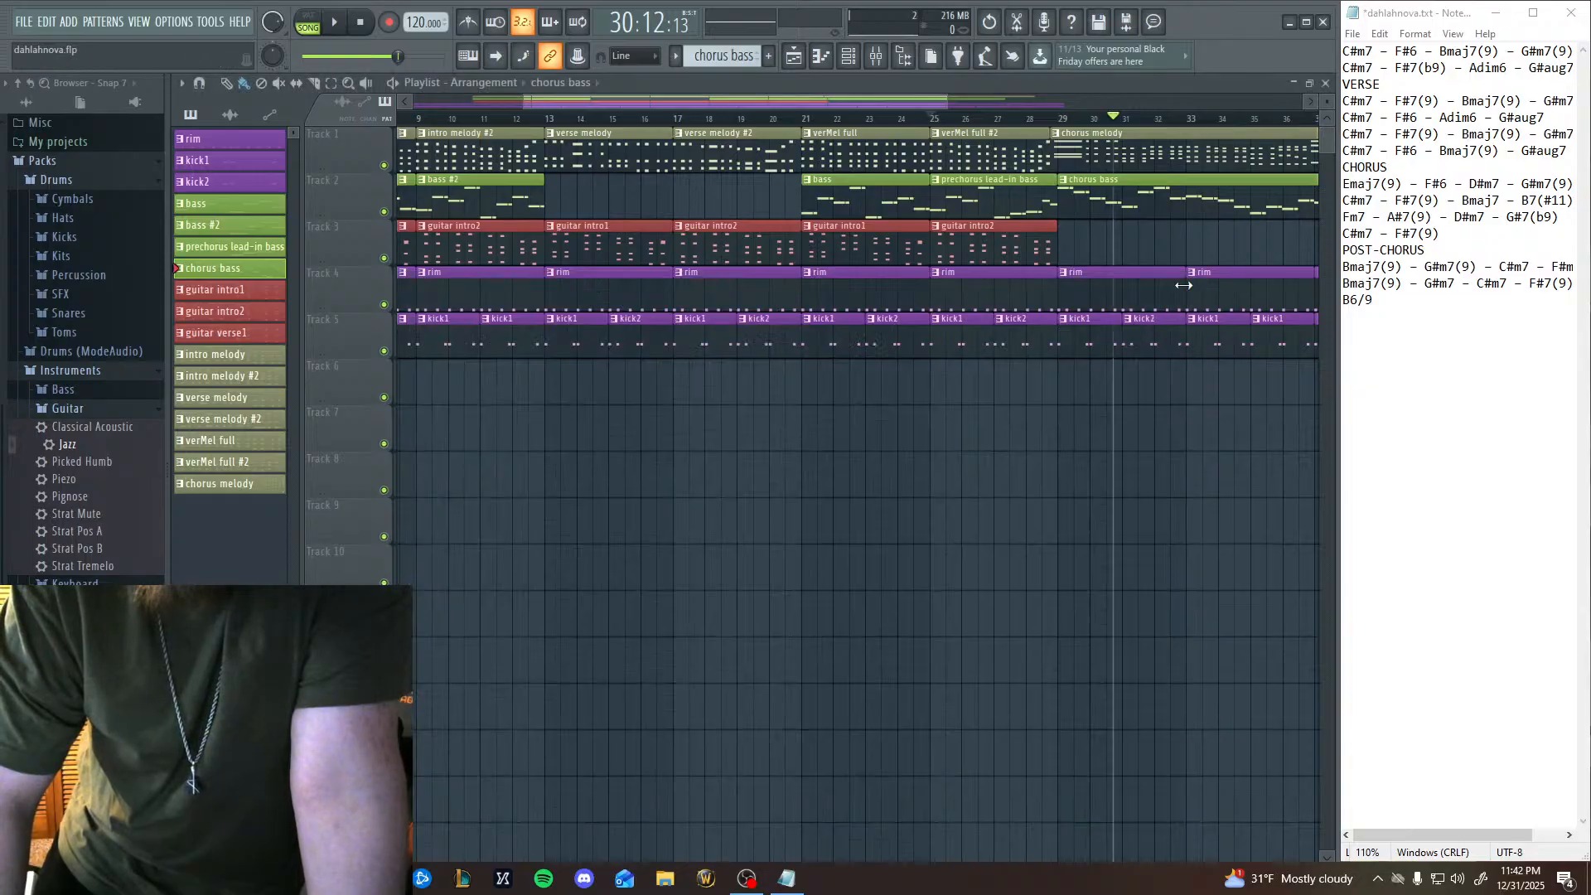
Play the arrangement from bar 25 again to compare the lead-in with the chorus bass, and stop playback.
left_click(932, 121)
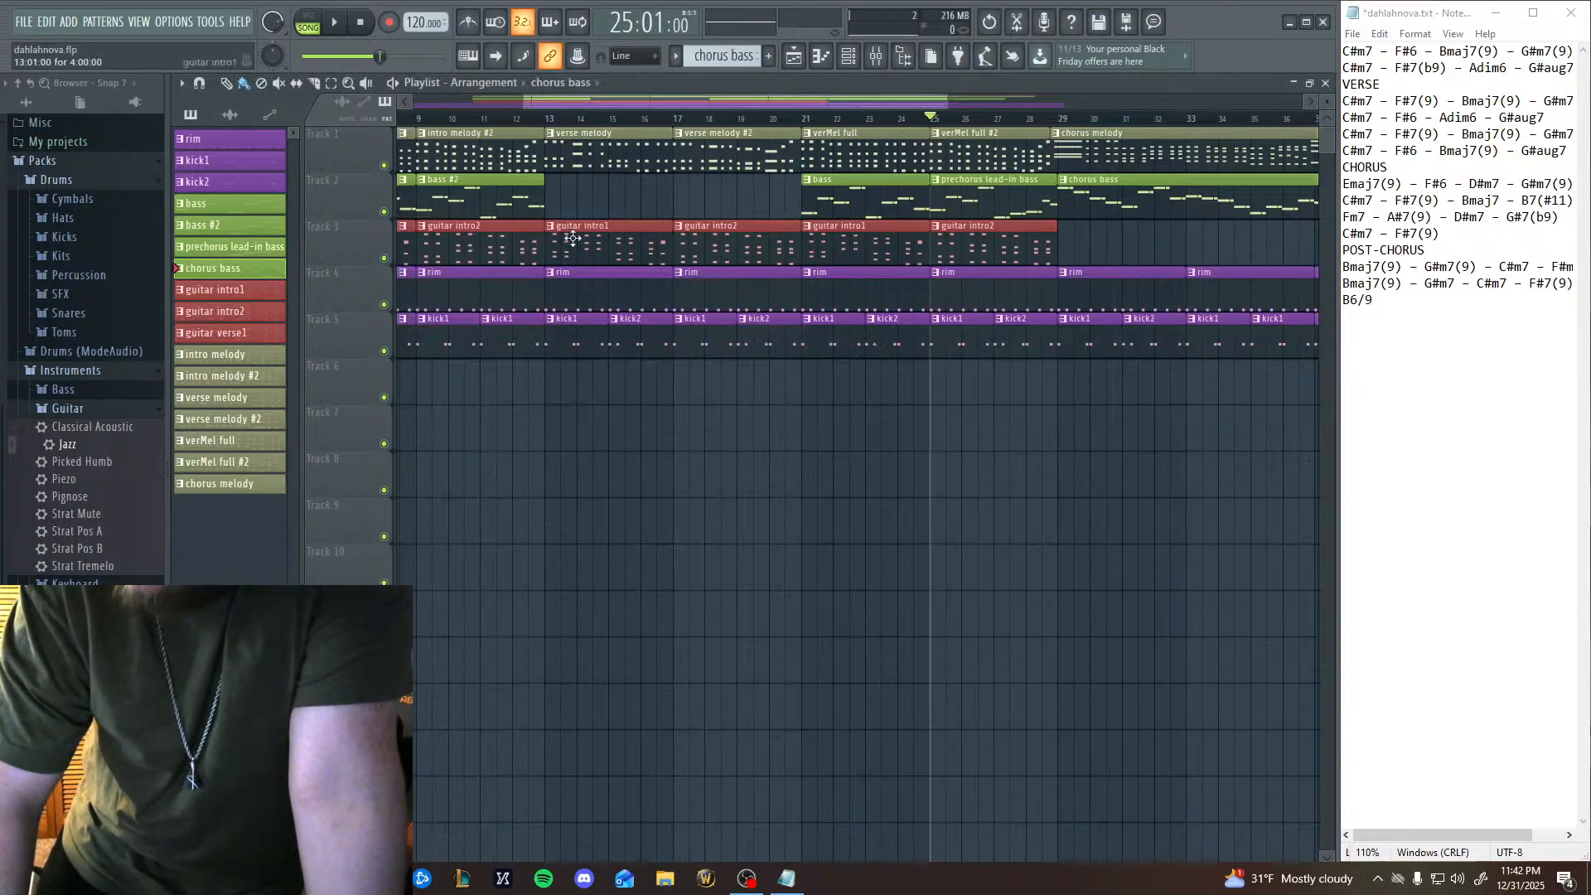
key("space")
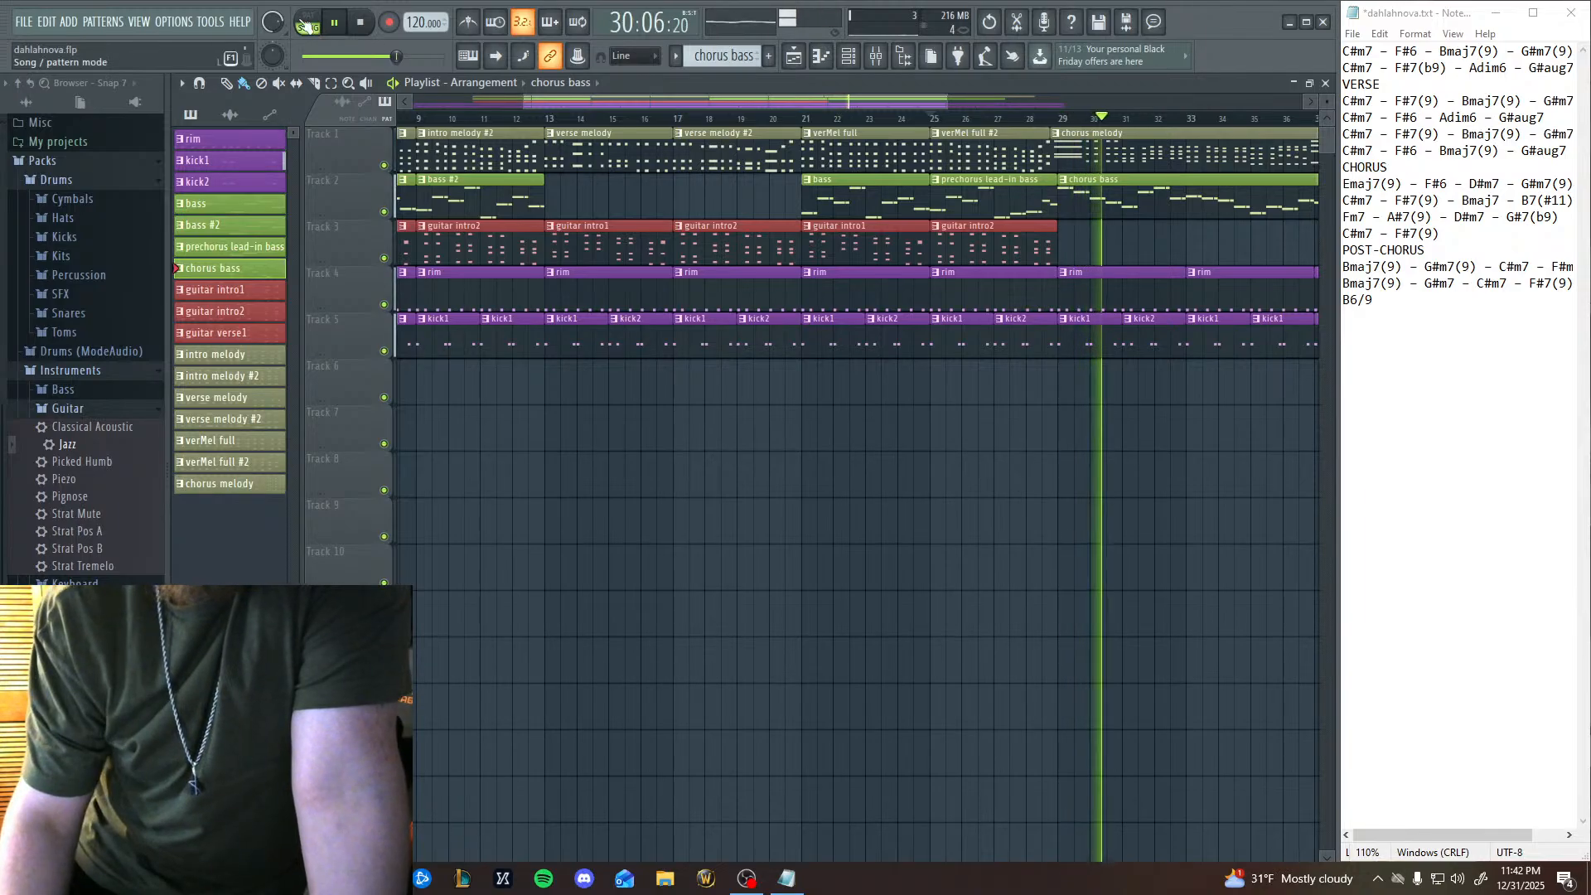
left_click(361, 24)
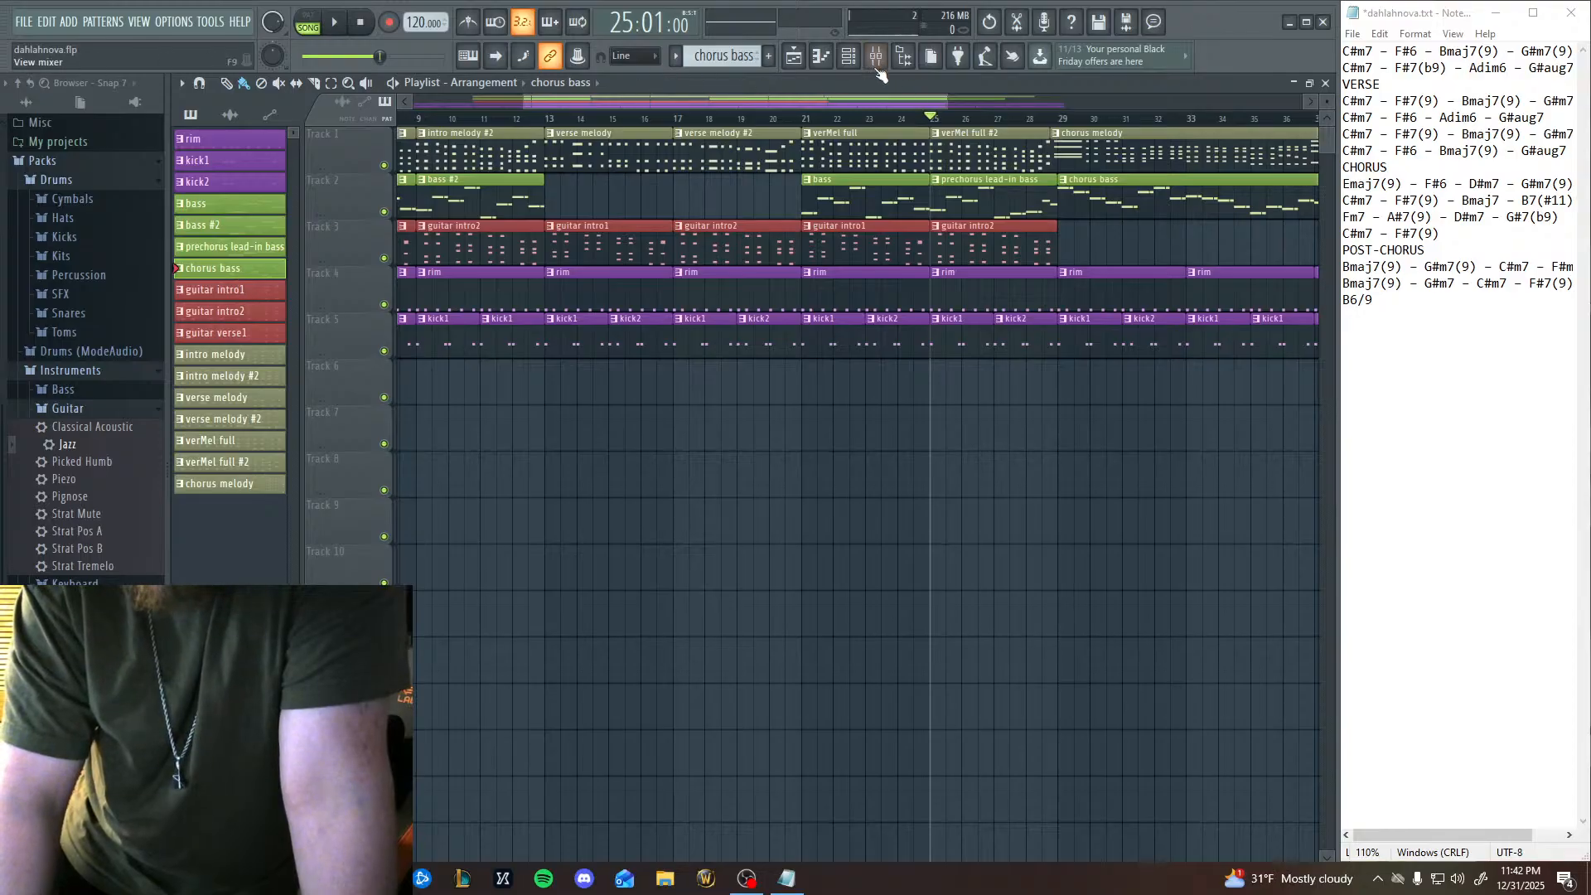
Transpose all notes of the chorus bass pattern down one octave and close the piano roll.
left_click(849, 60)
left_click(822, 60)
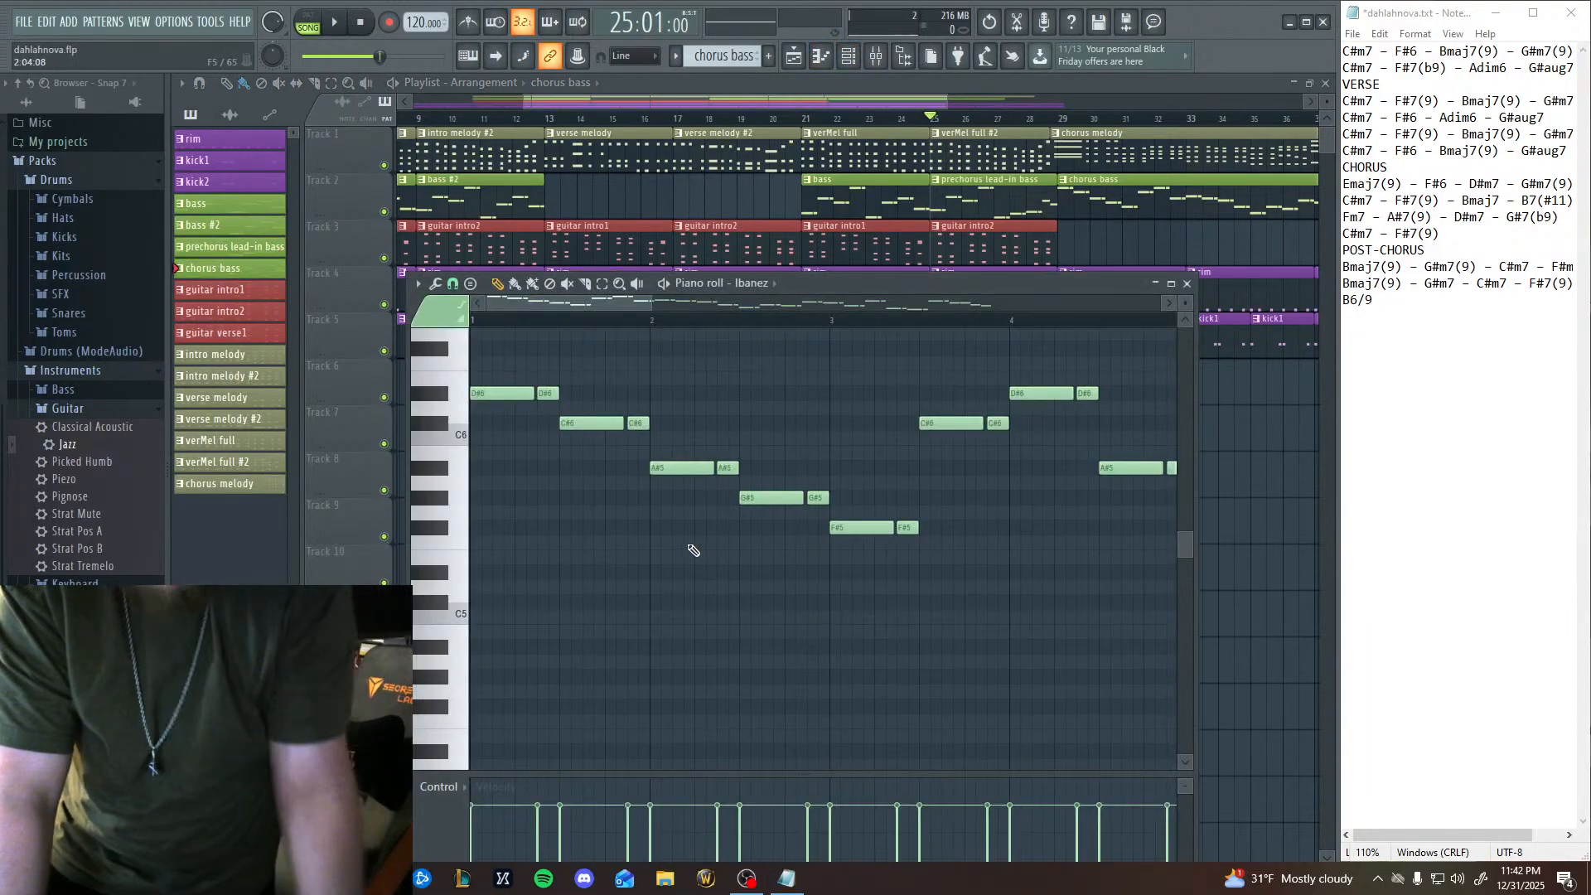
key("ctrl+a")
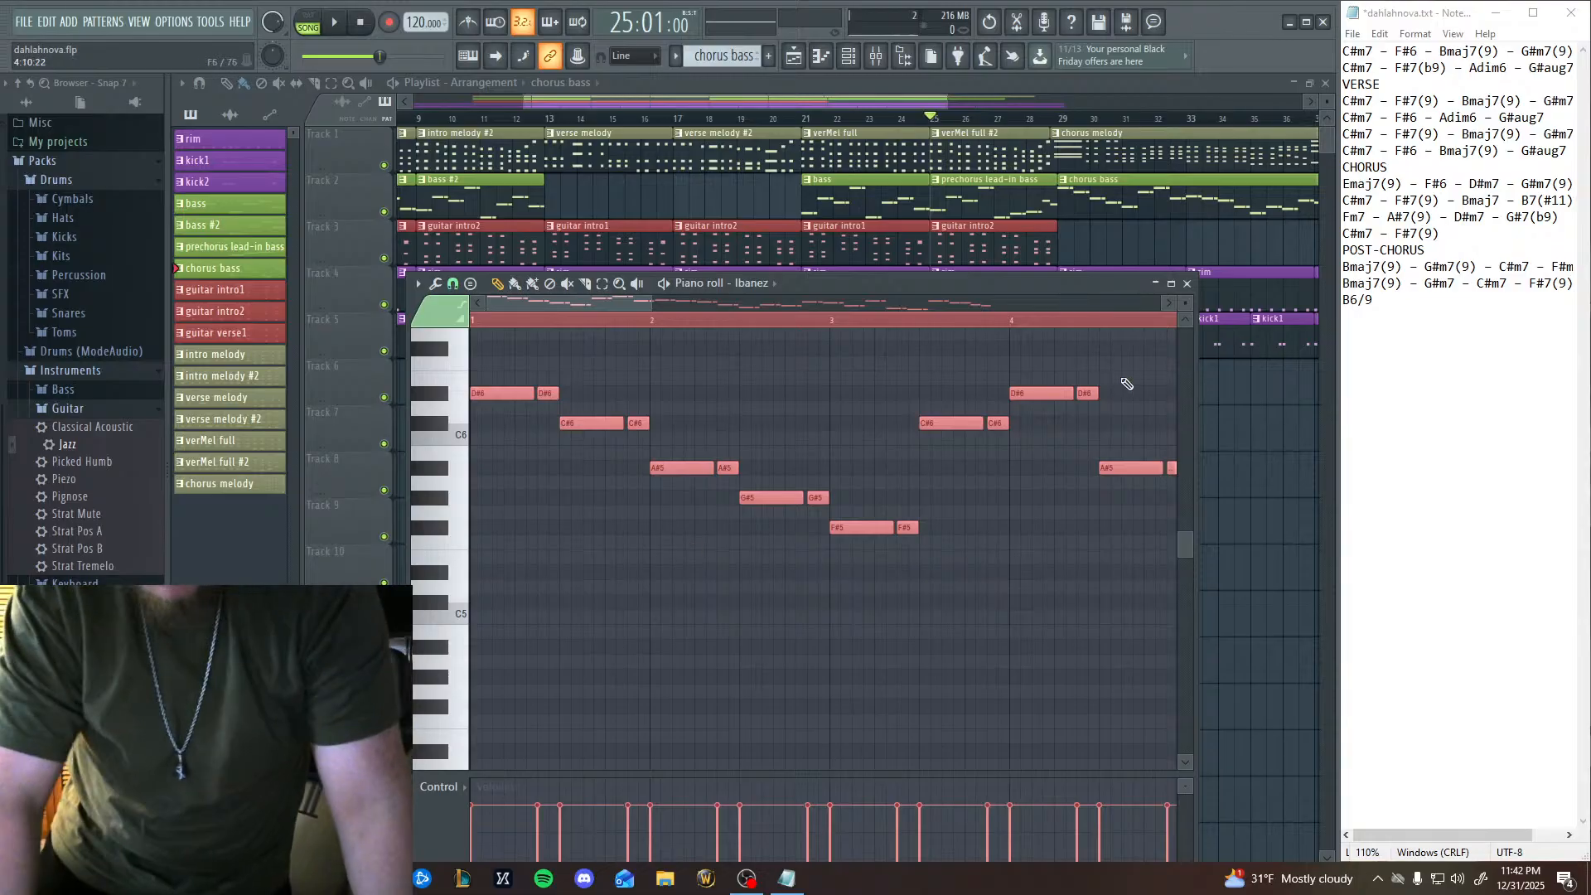
key("Down")
key("Down")
key("Down")
key("Down")
key("Down")
key("Down")
key("Down")
key("Down")
key("Down")
key("Down")
key("Down")
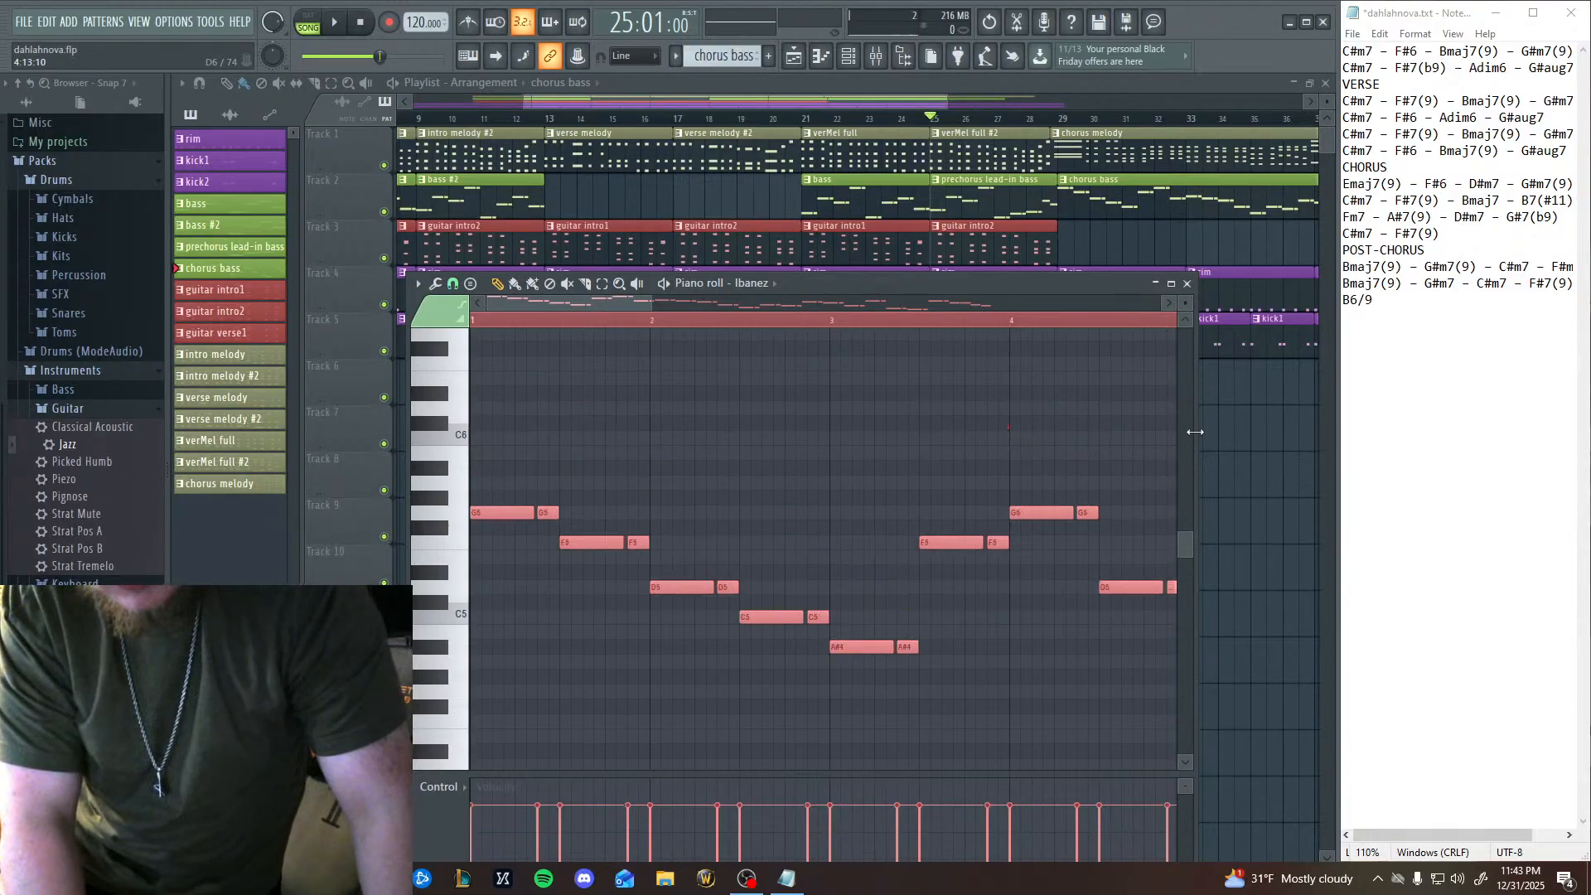
key("Down")
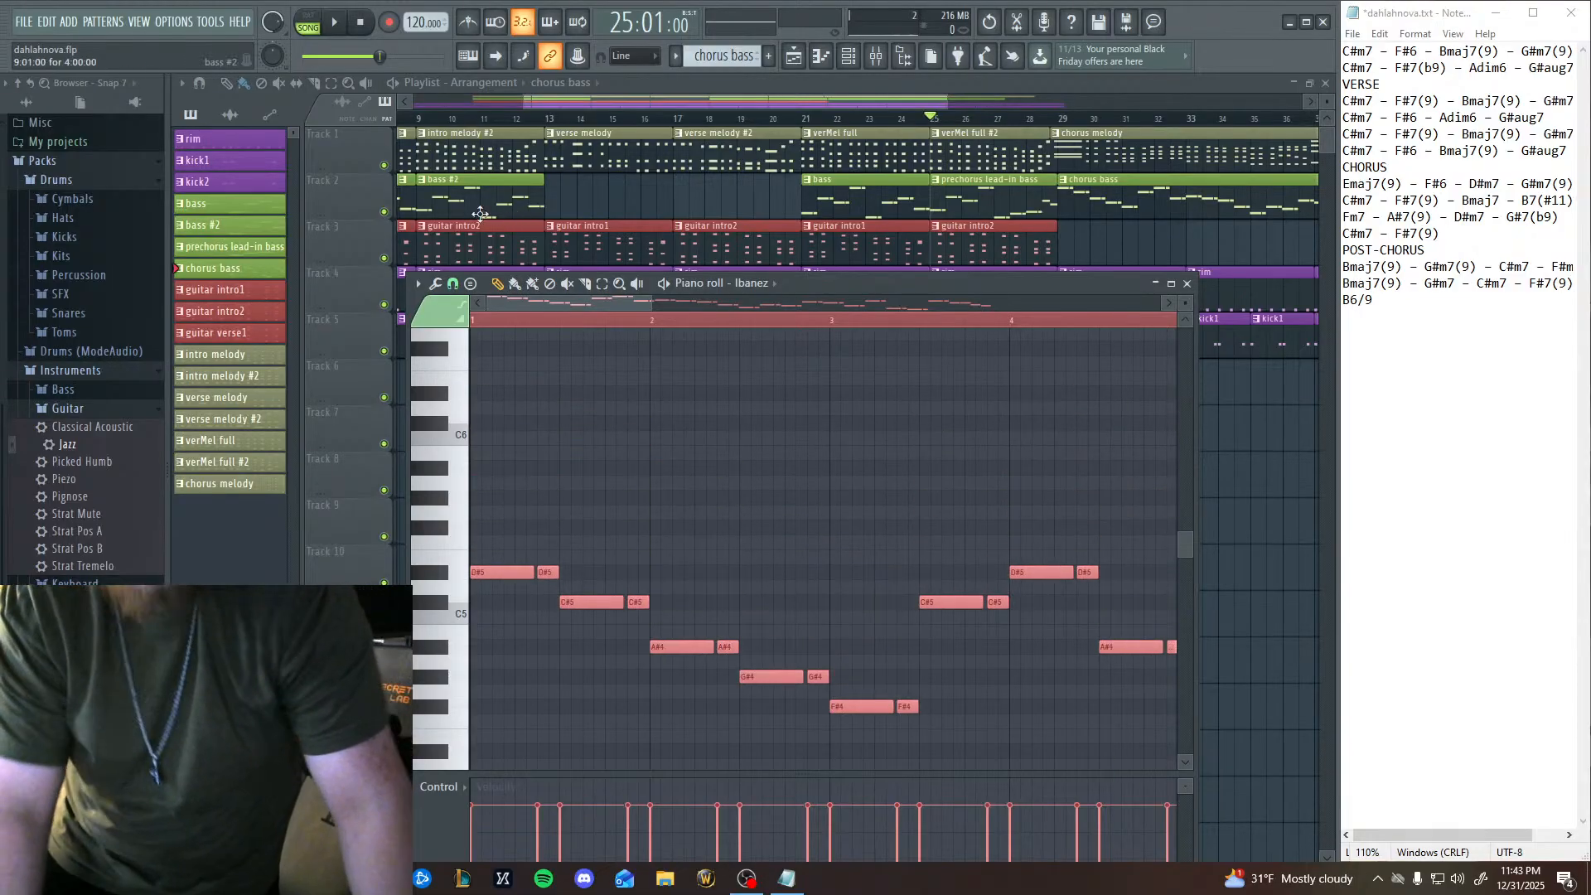
left_click(1187, 284)
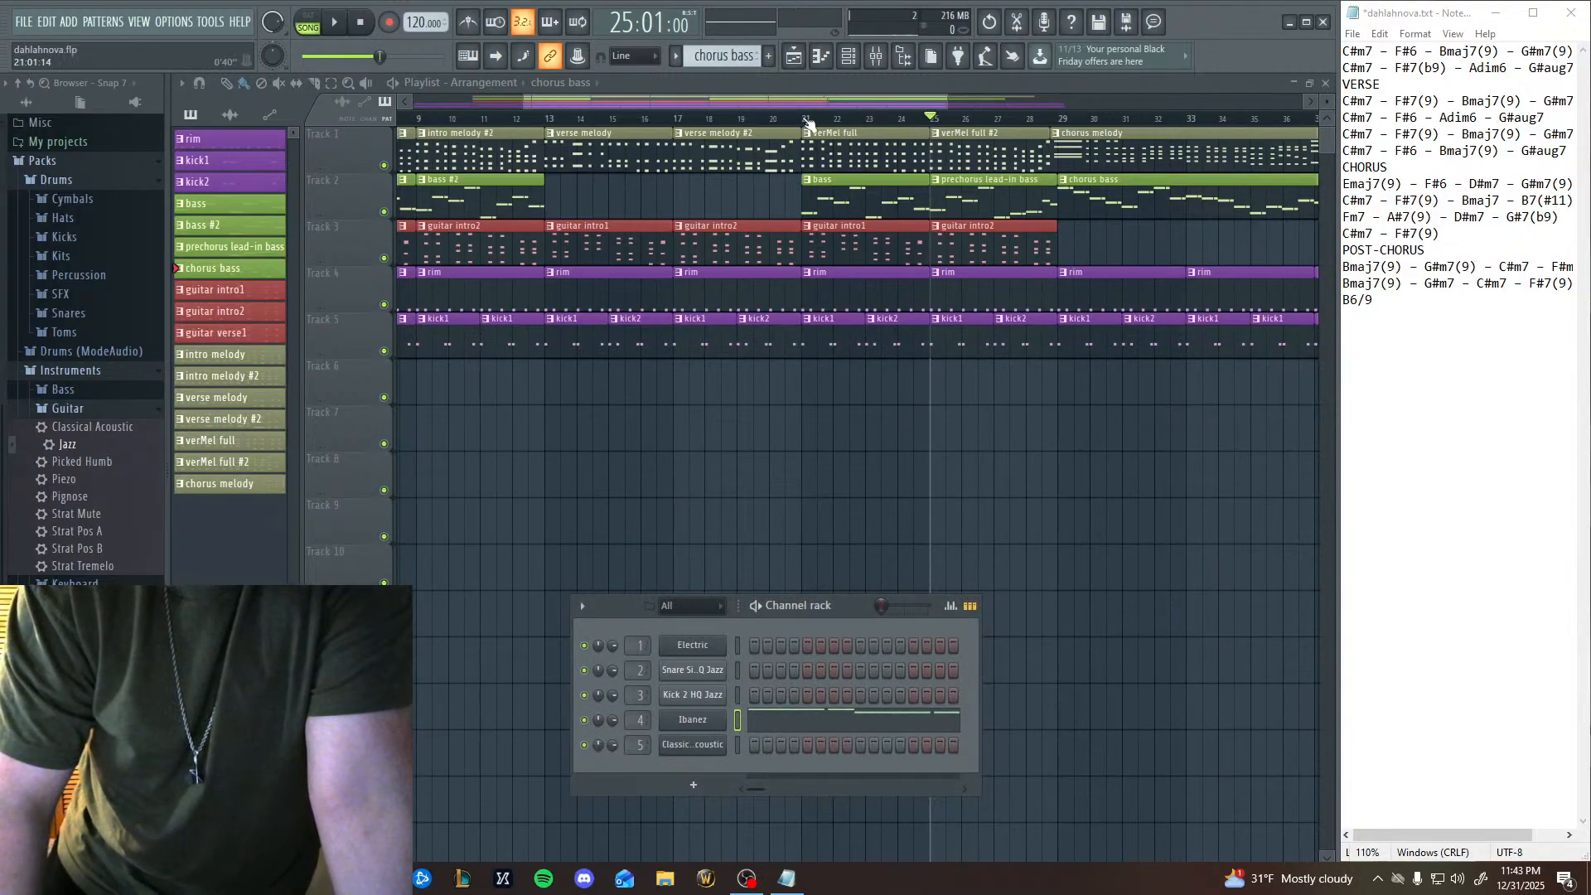
Play the arrangement from bar 21, and skip ahead to bar 25 to hear the transition into the chorus.
left_click(808, 123)
key("space")
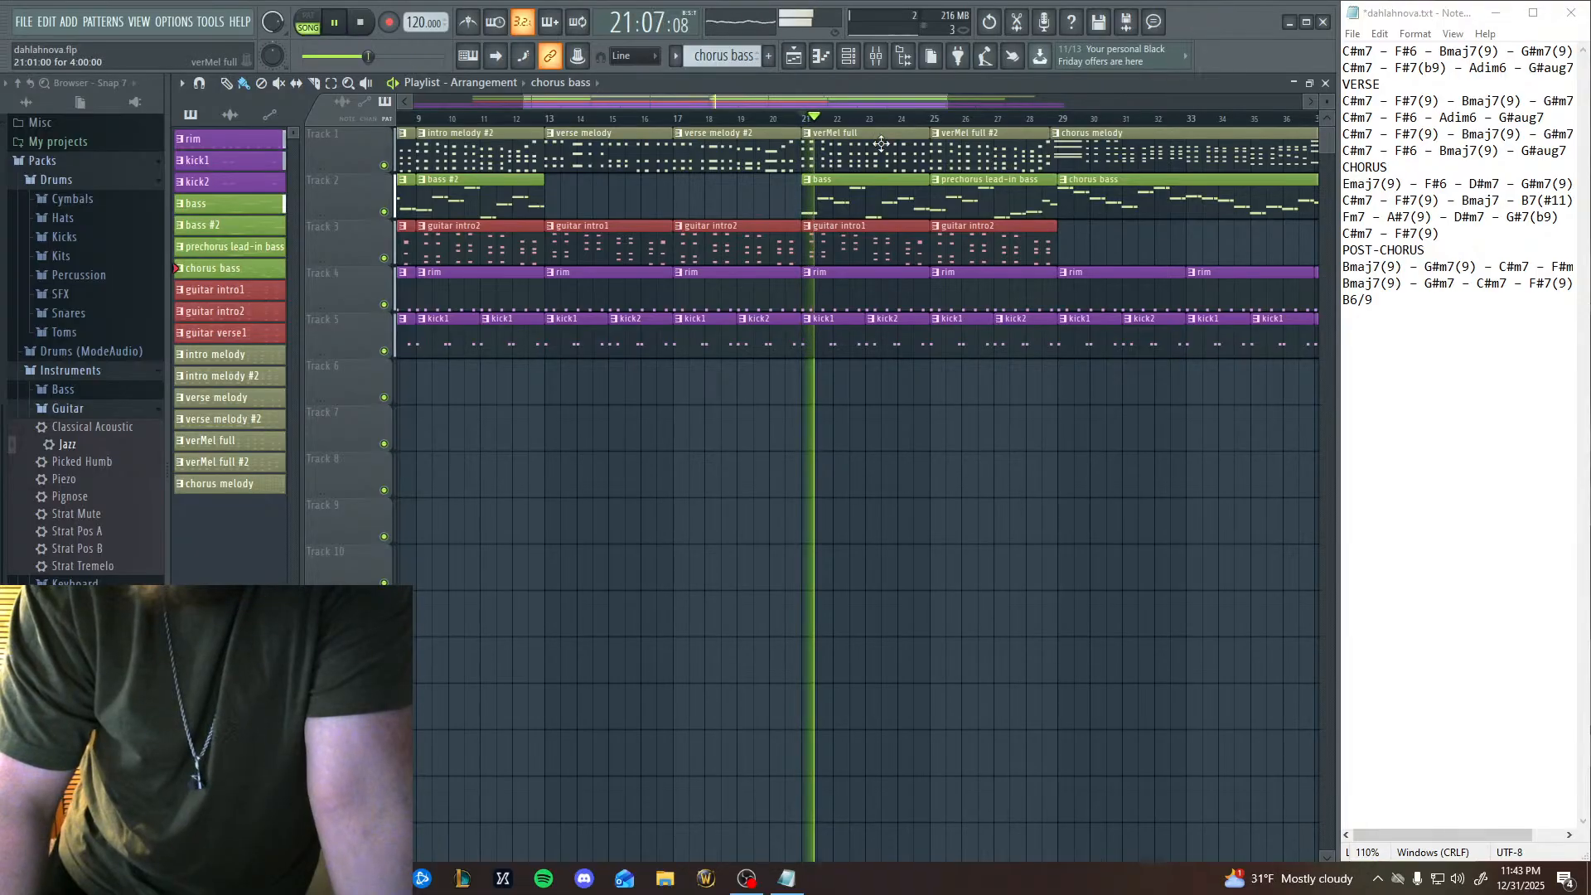
left_click(939, 121)
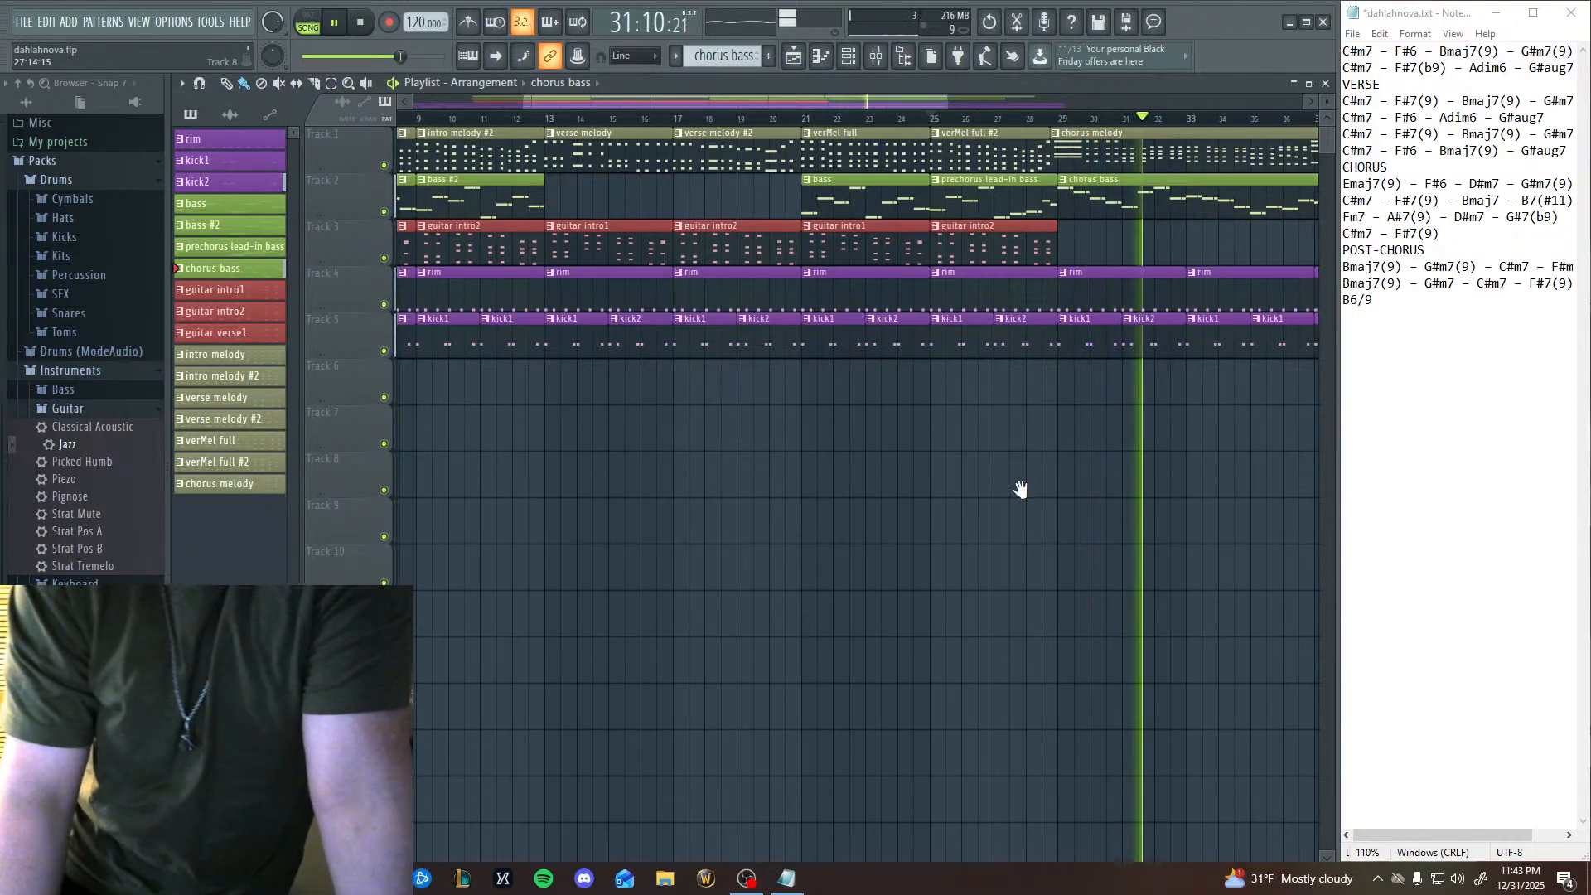
Finish listening to the chorus transition, replay the arrangement from bar 29 through the end of the chorus bass, and stop playback.
left_click_drag(1020, 489, 856, 493)
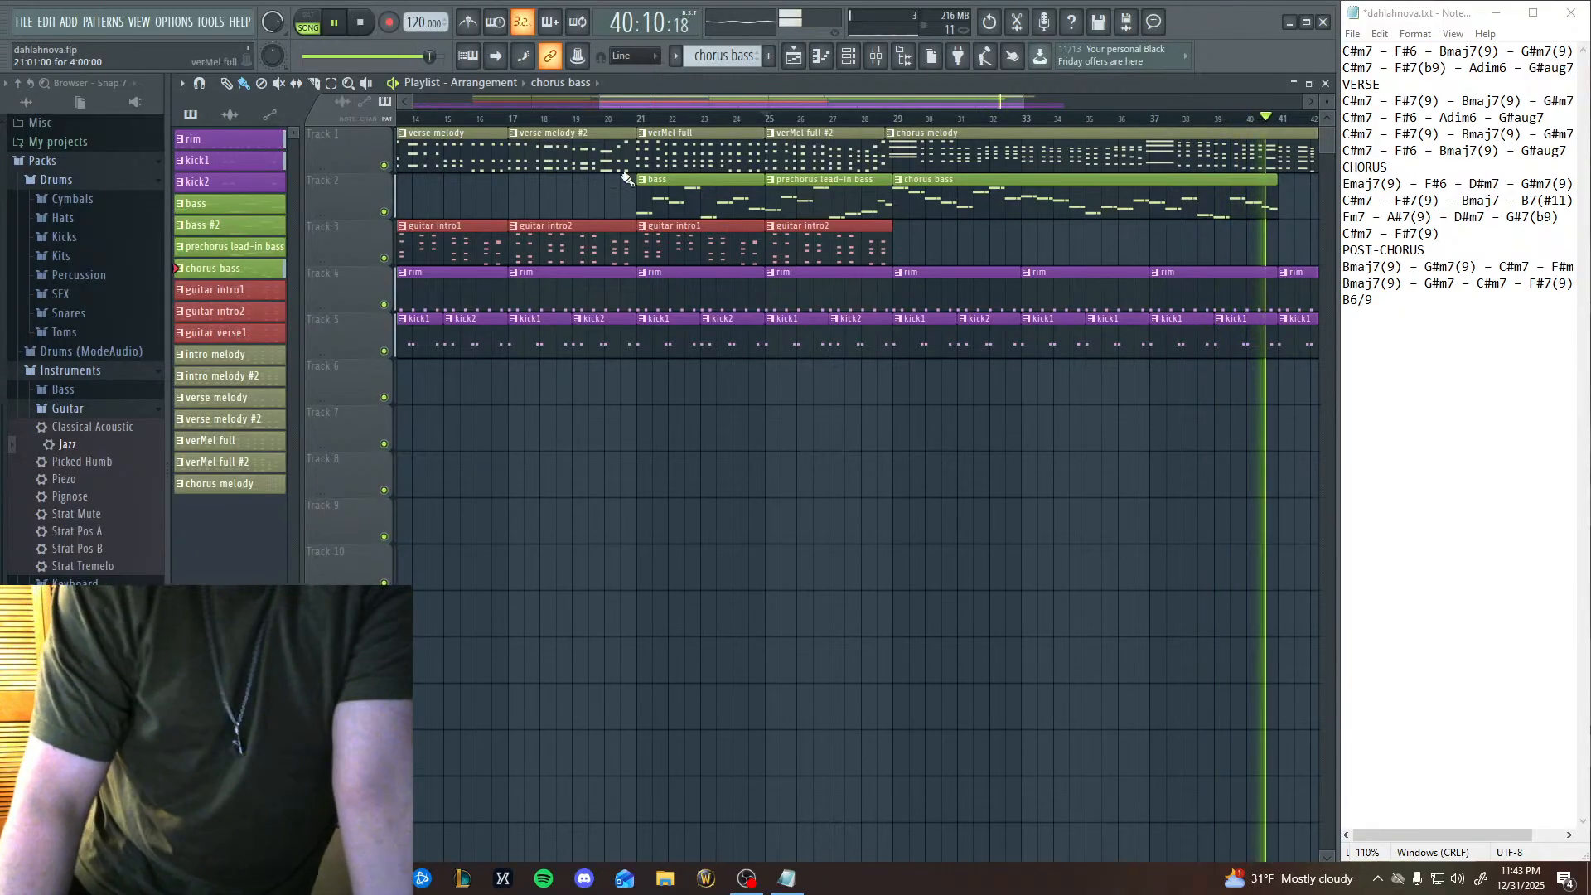
left_click(360, 22)
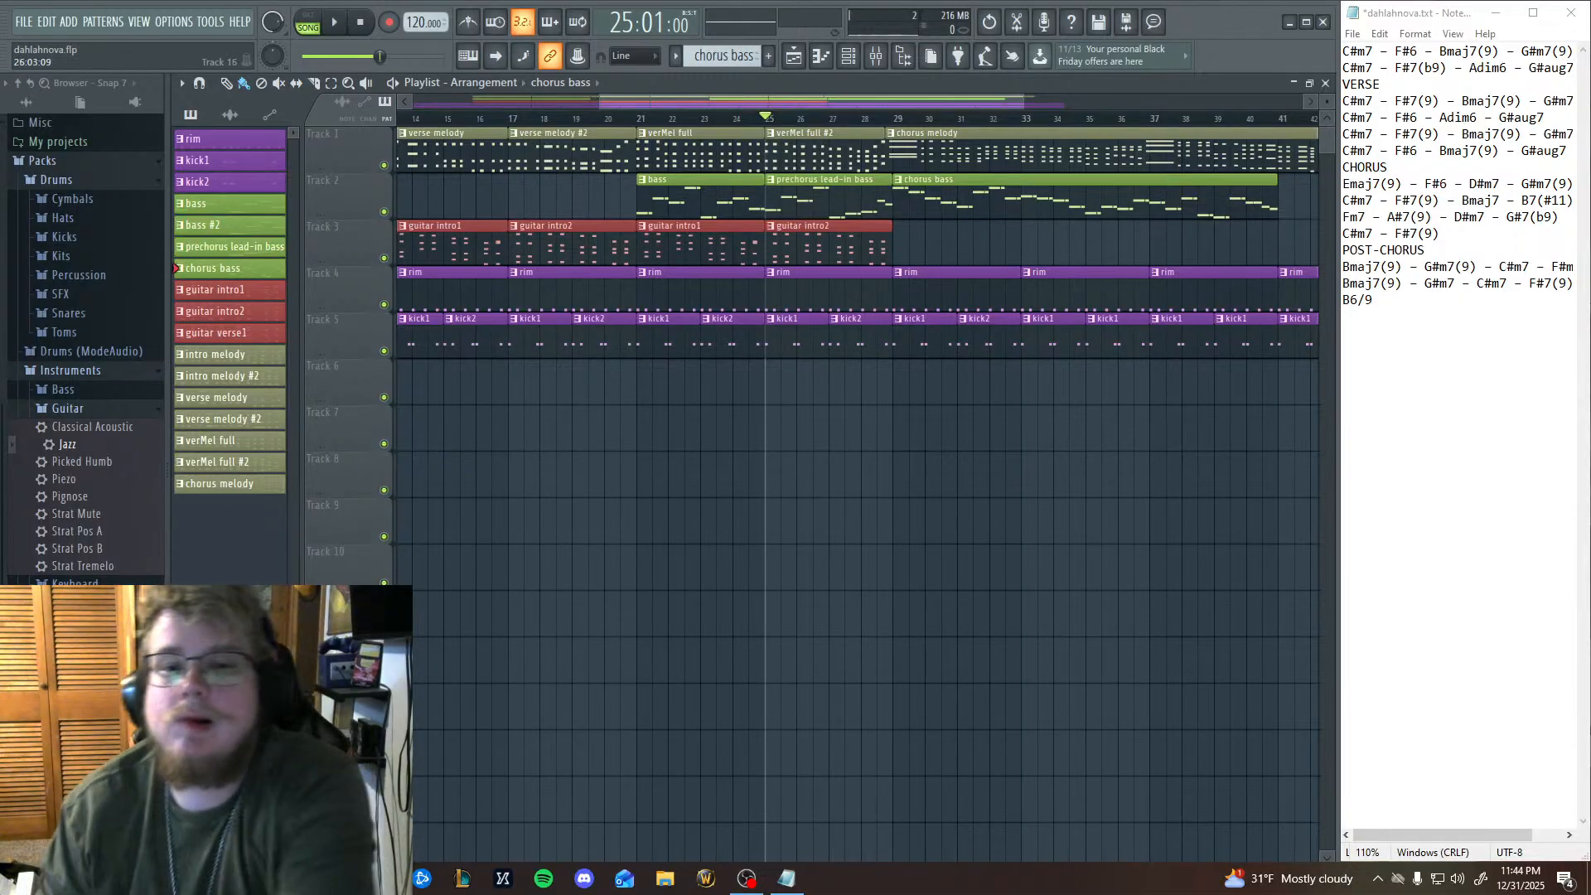
scroll(828, 384, "right", 4)
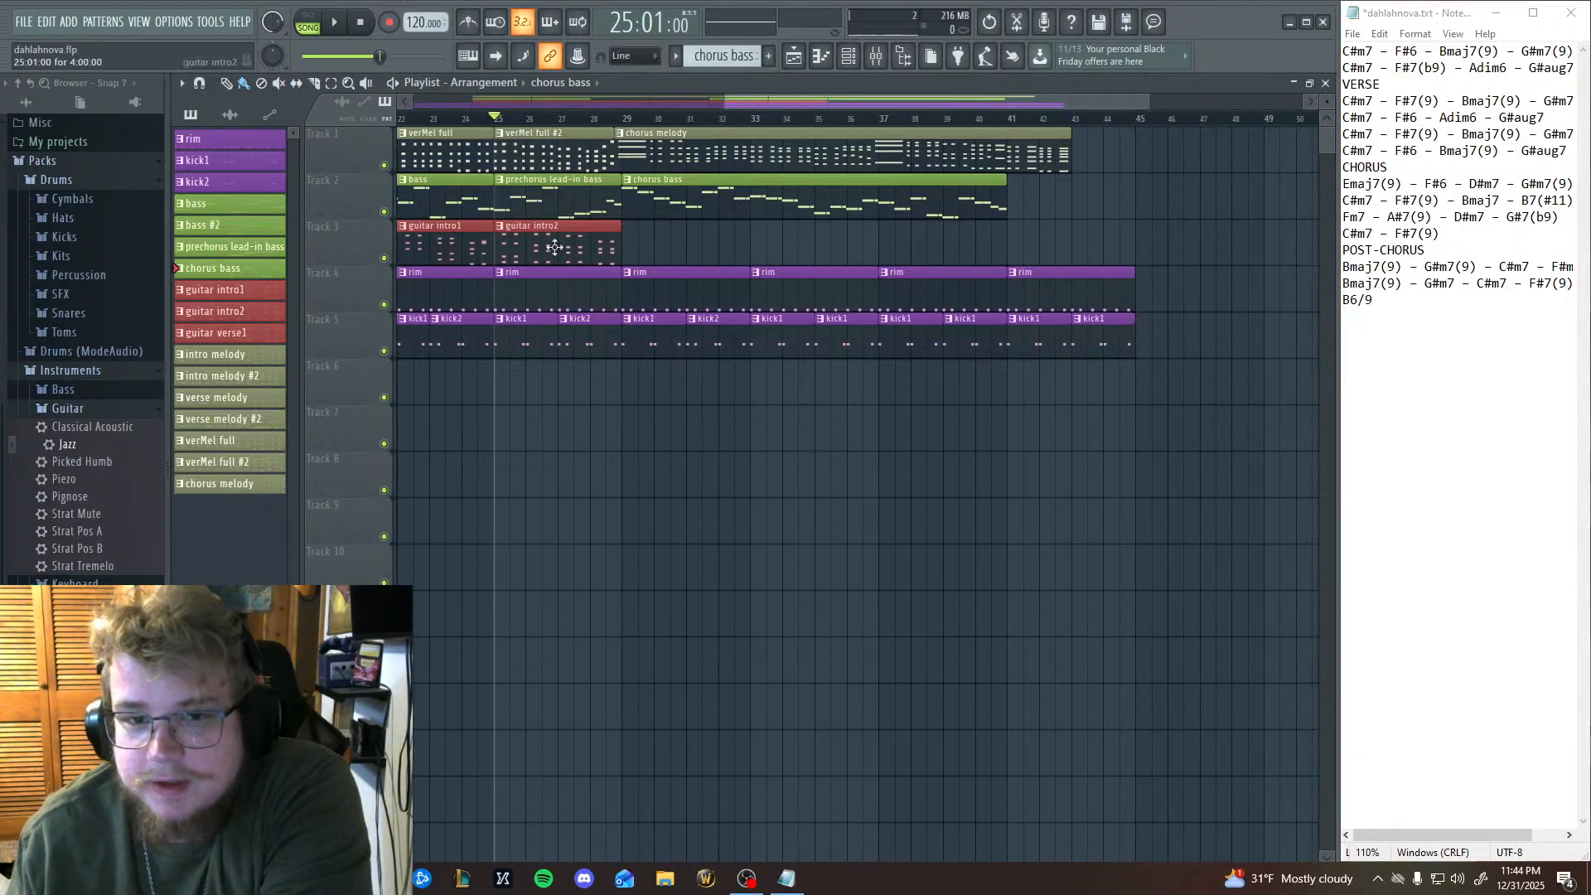
left_click(628, 119)
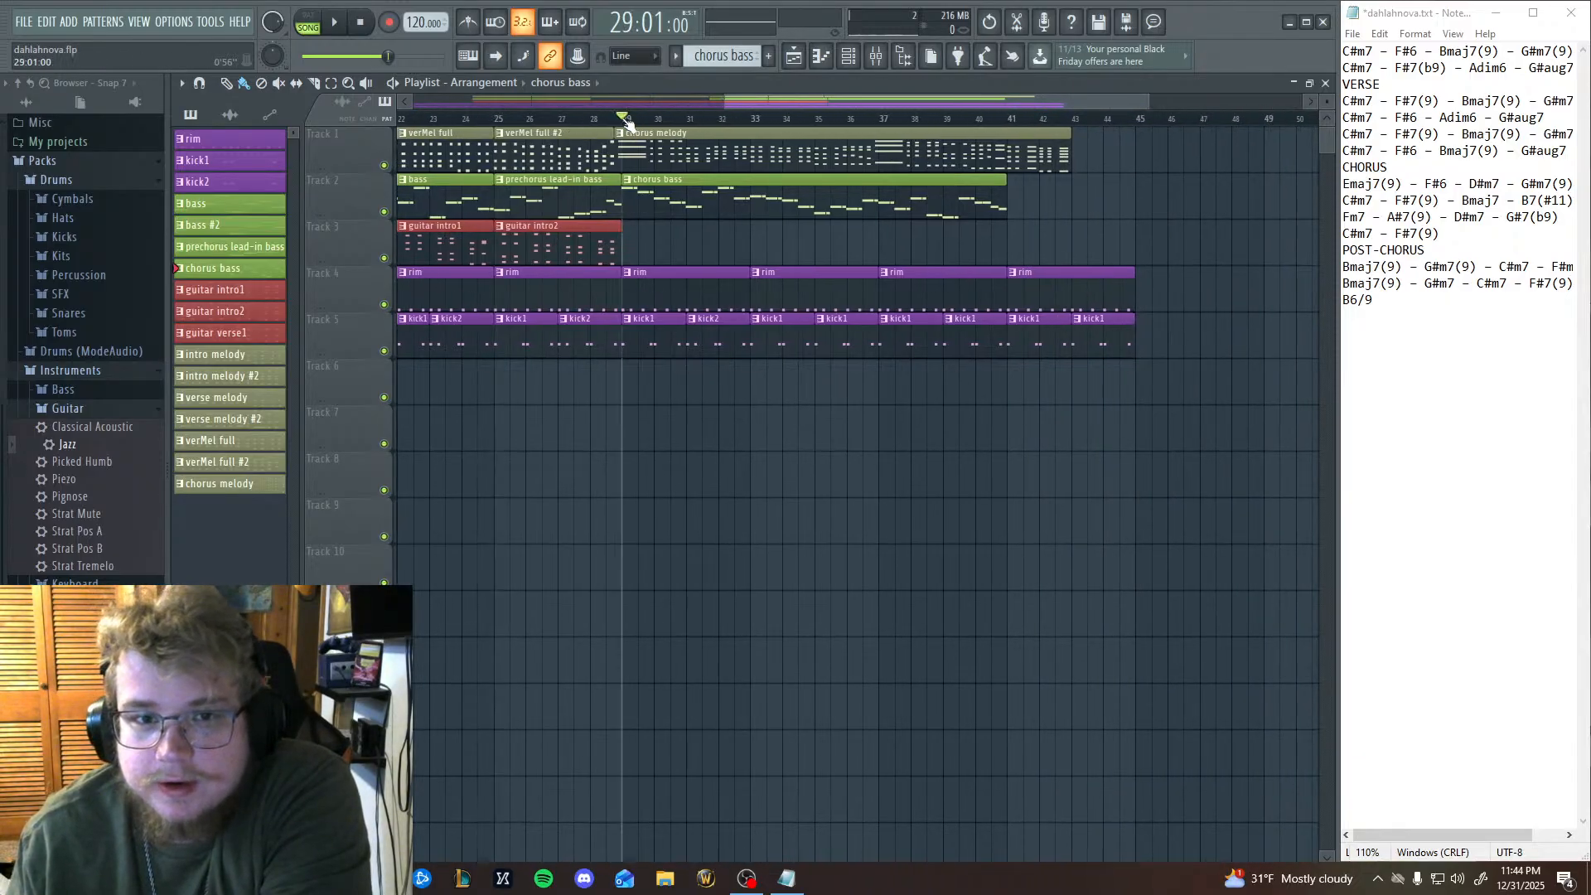
left_click(336, 22)
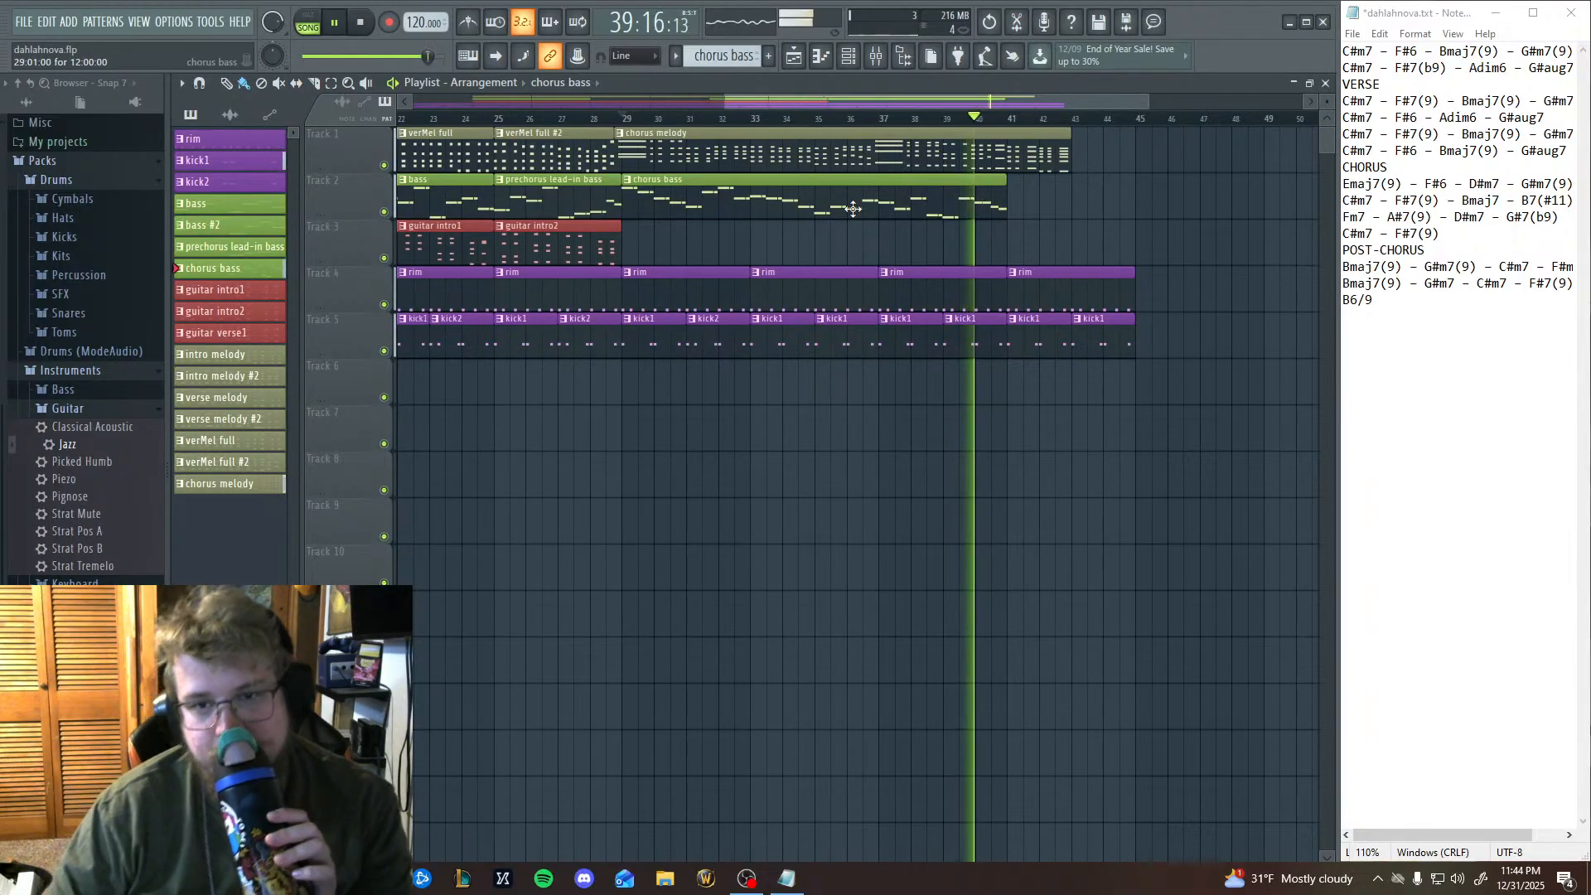
left_click(362, 23)
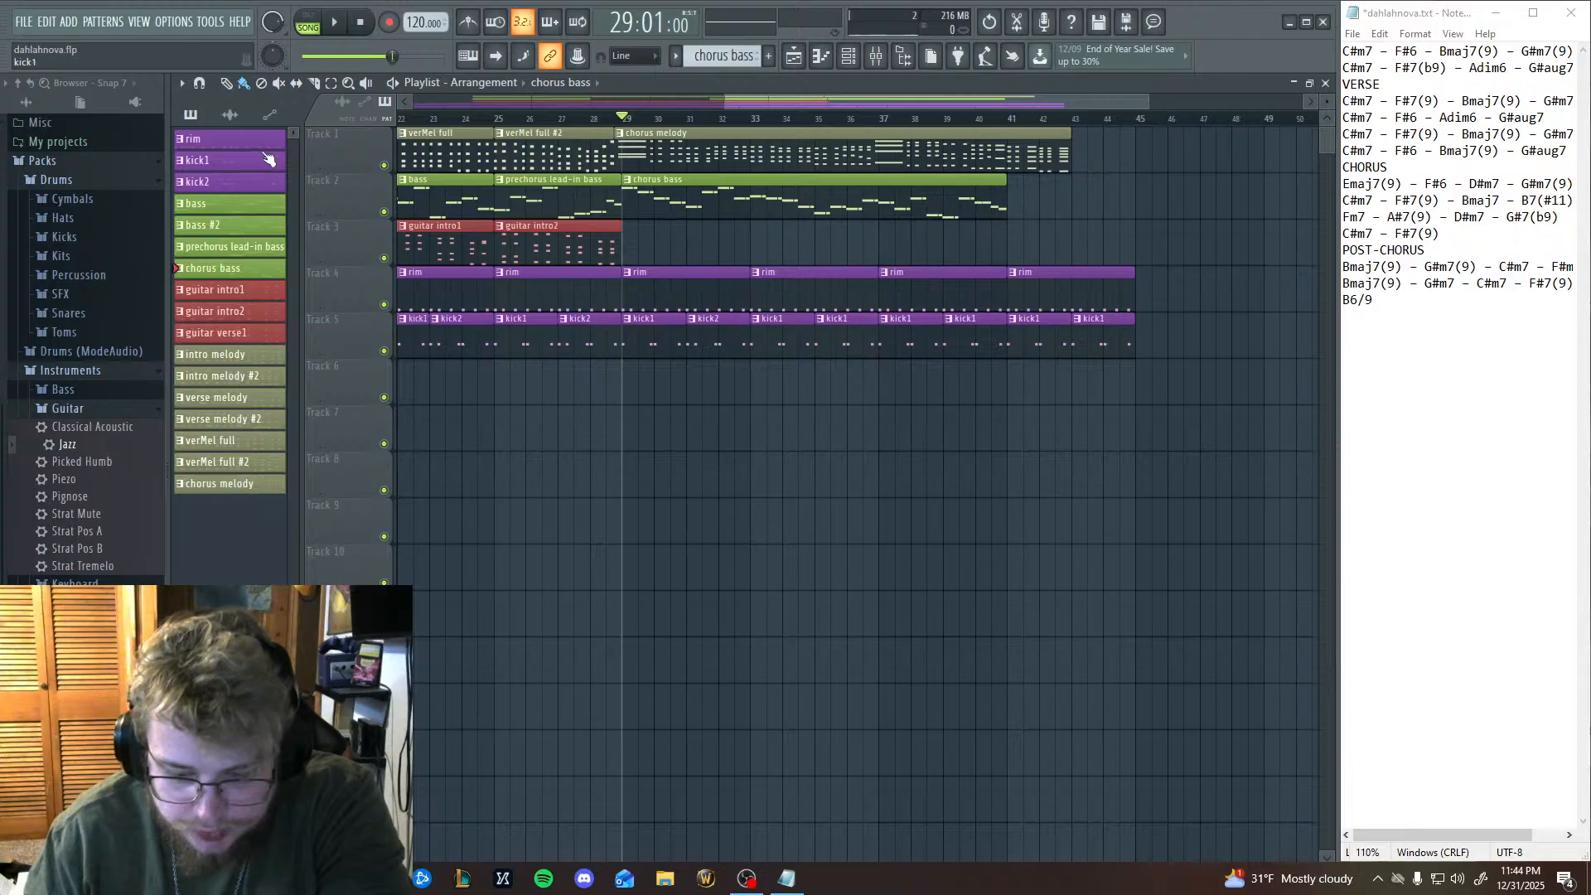
Try adding three E4 notes across bar 13 at the end of the chorus bass pattern in the piano roll.
left_click_drag(1035, 468, 889, 485)
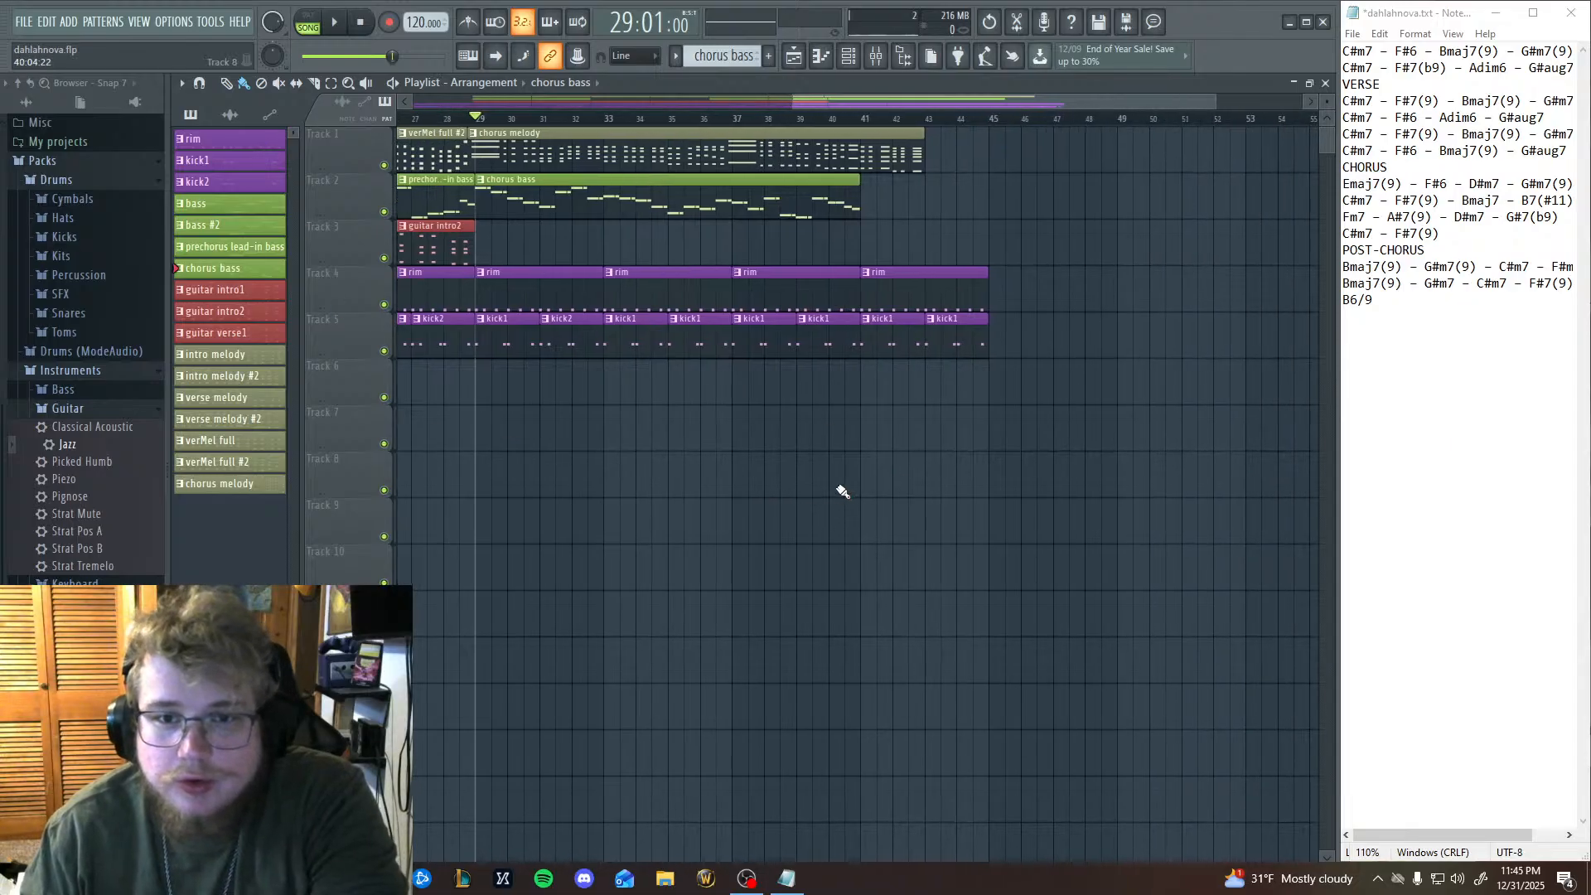
left_click(820, 58)
left_click_drag(937, 765, 531, 763)
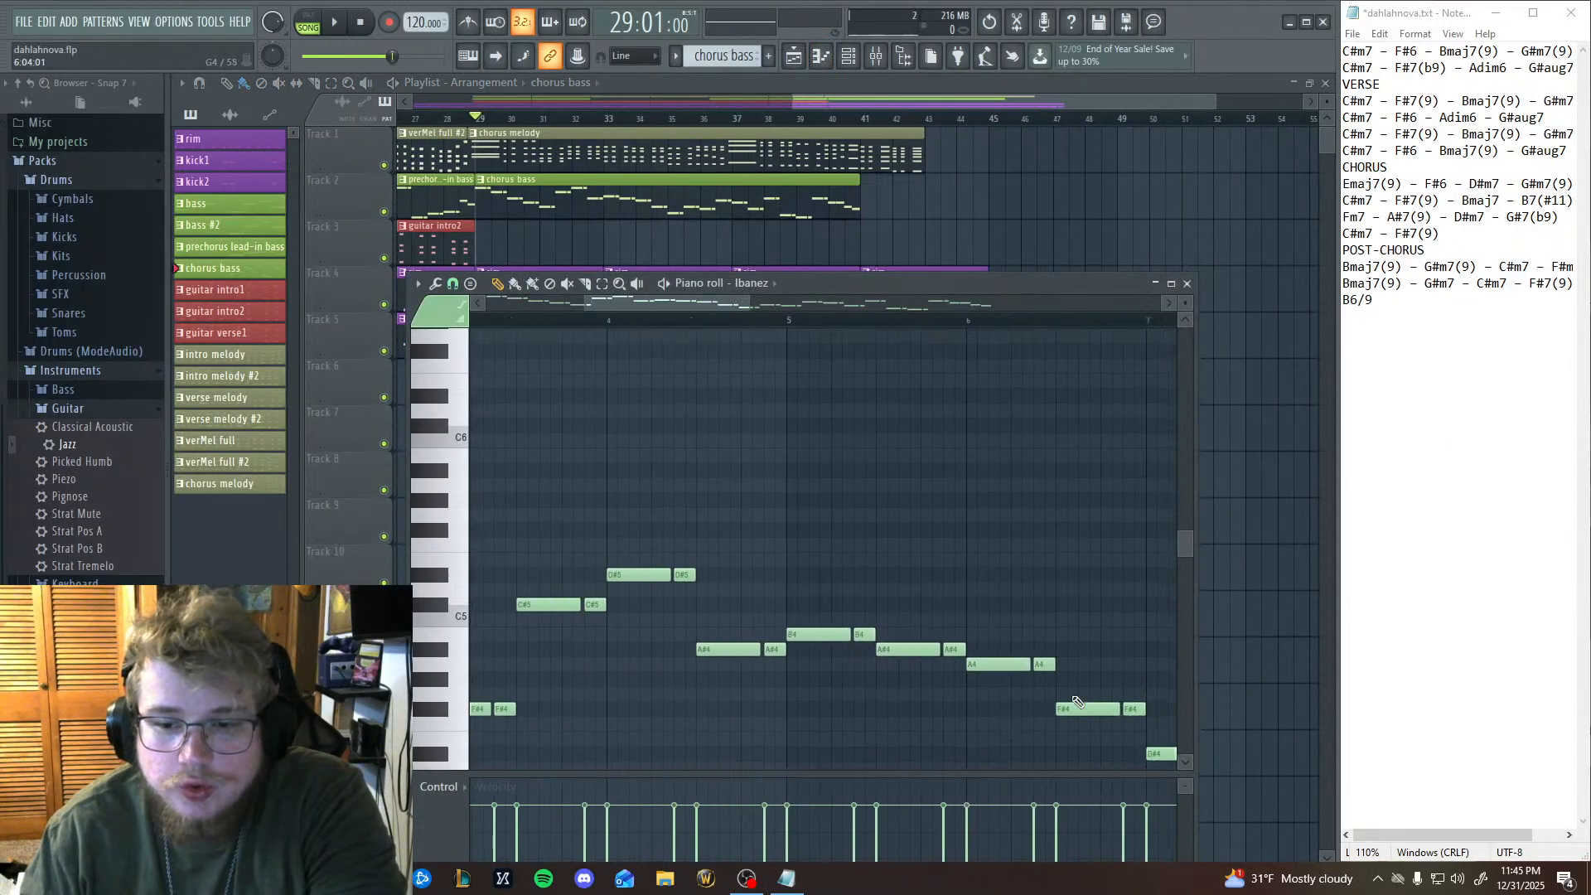
left_click_drag(1065, 673, 499, 535)
left_click_drag(878, 575, 329, 498)
left_click_drag(929, 599, 538, 570)
left_click_drag(853, 539, 727, 528)
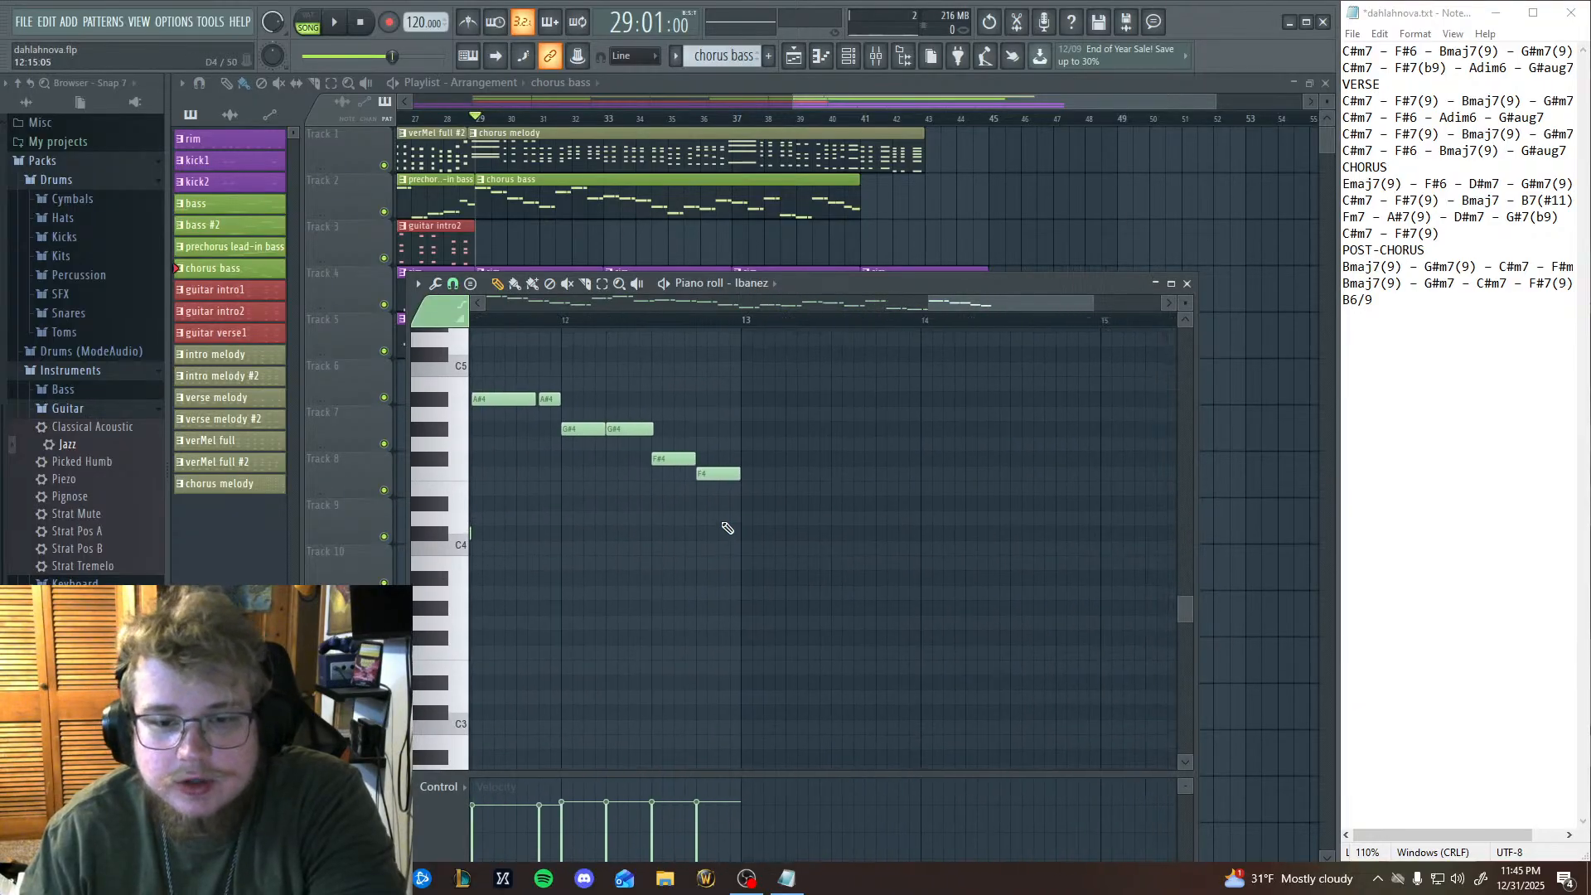
left_click(452, 494)
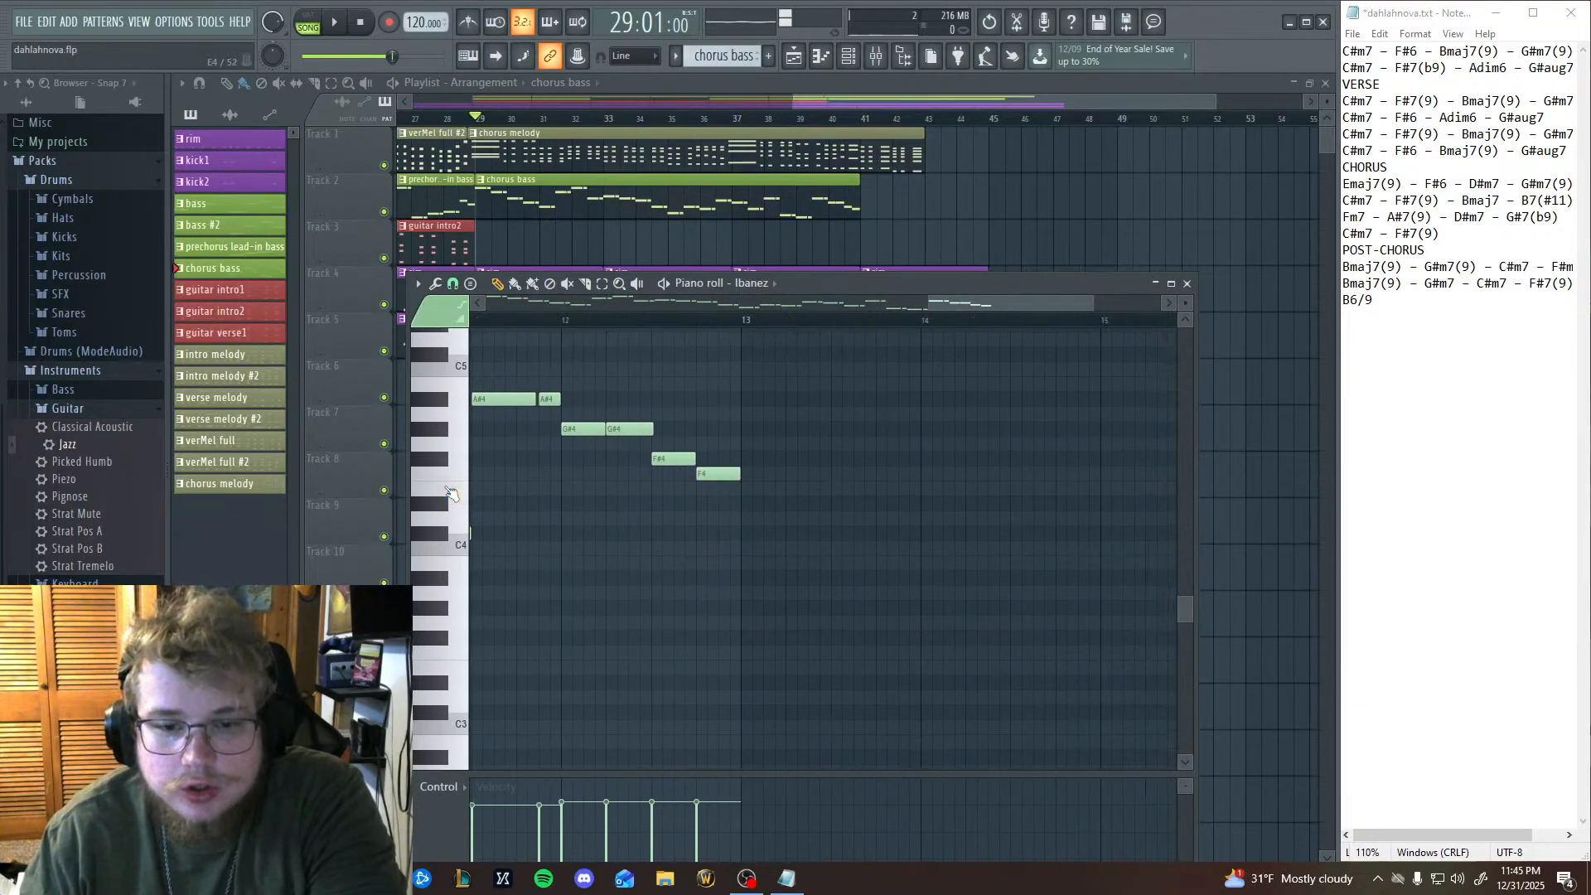
left_click(744, 490)
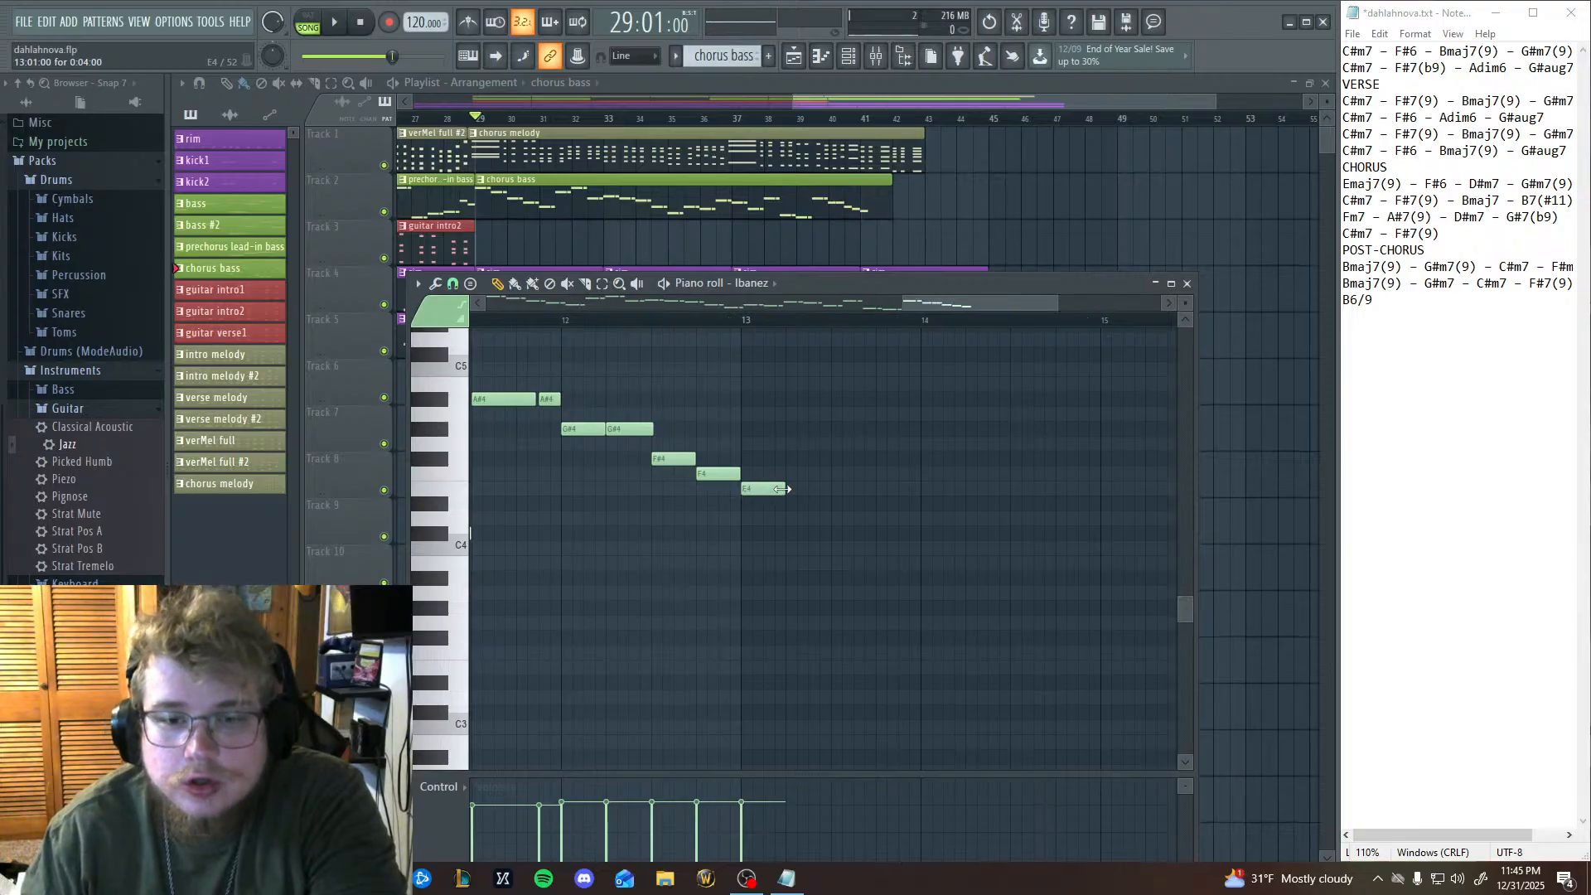
left_click(796, 489)
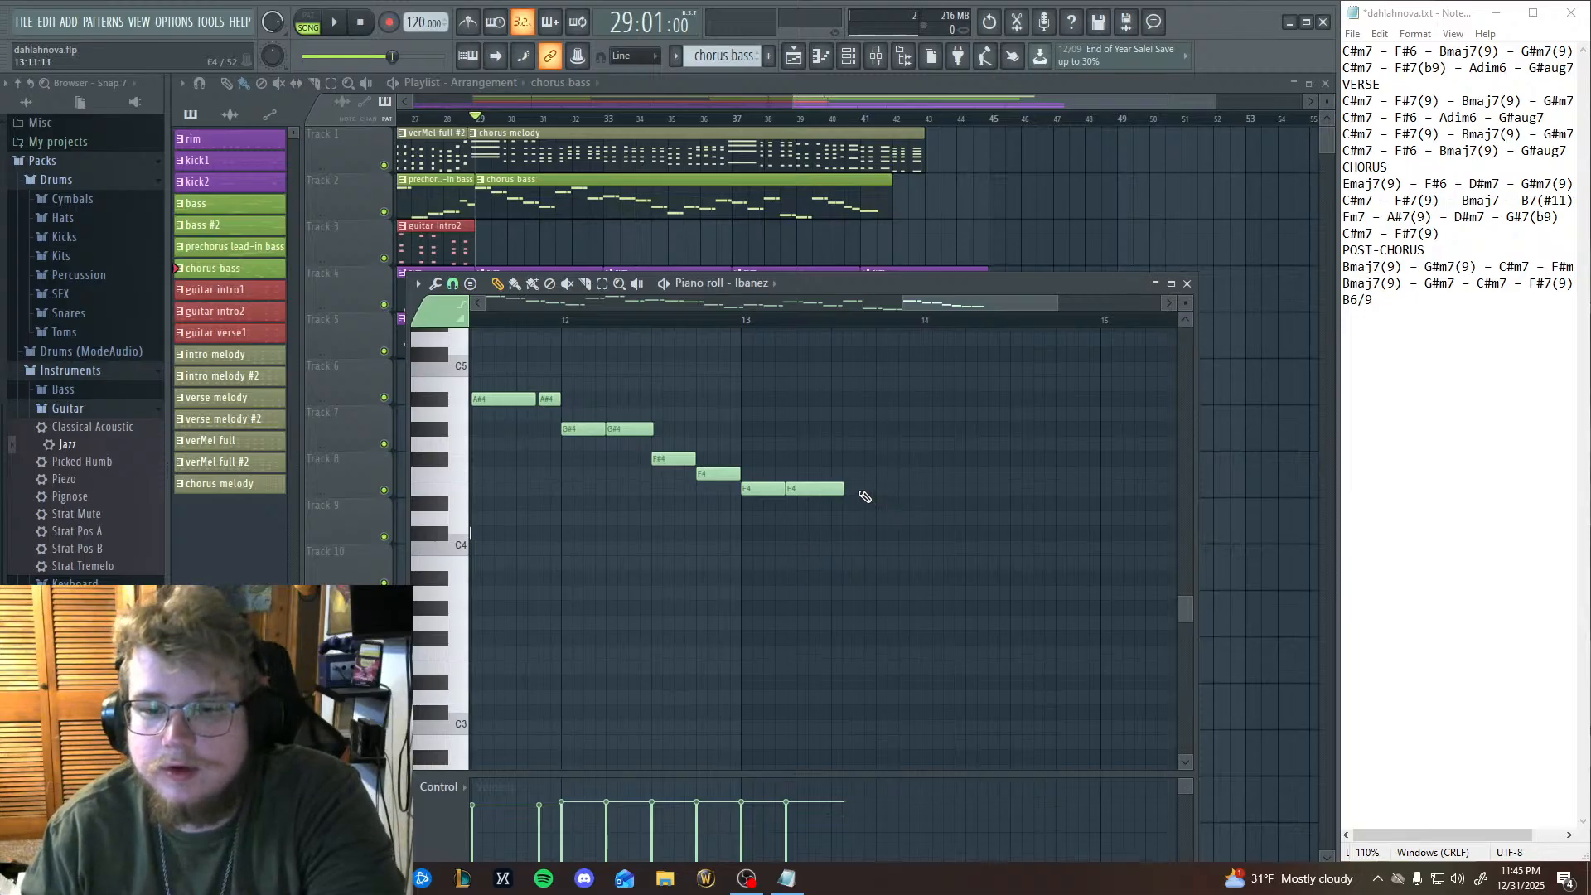
left_click_drag(847, 489, 879, 488)
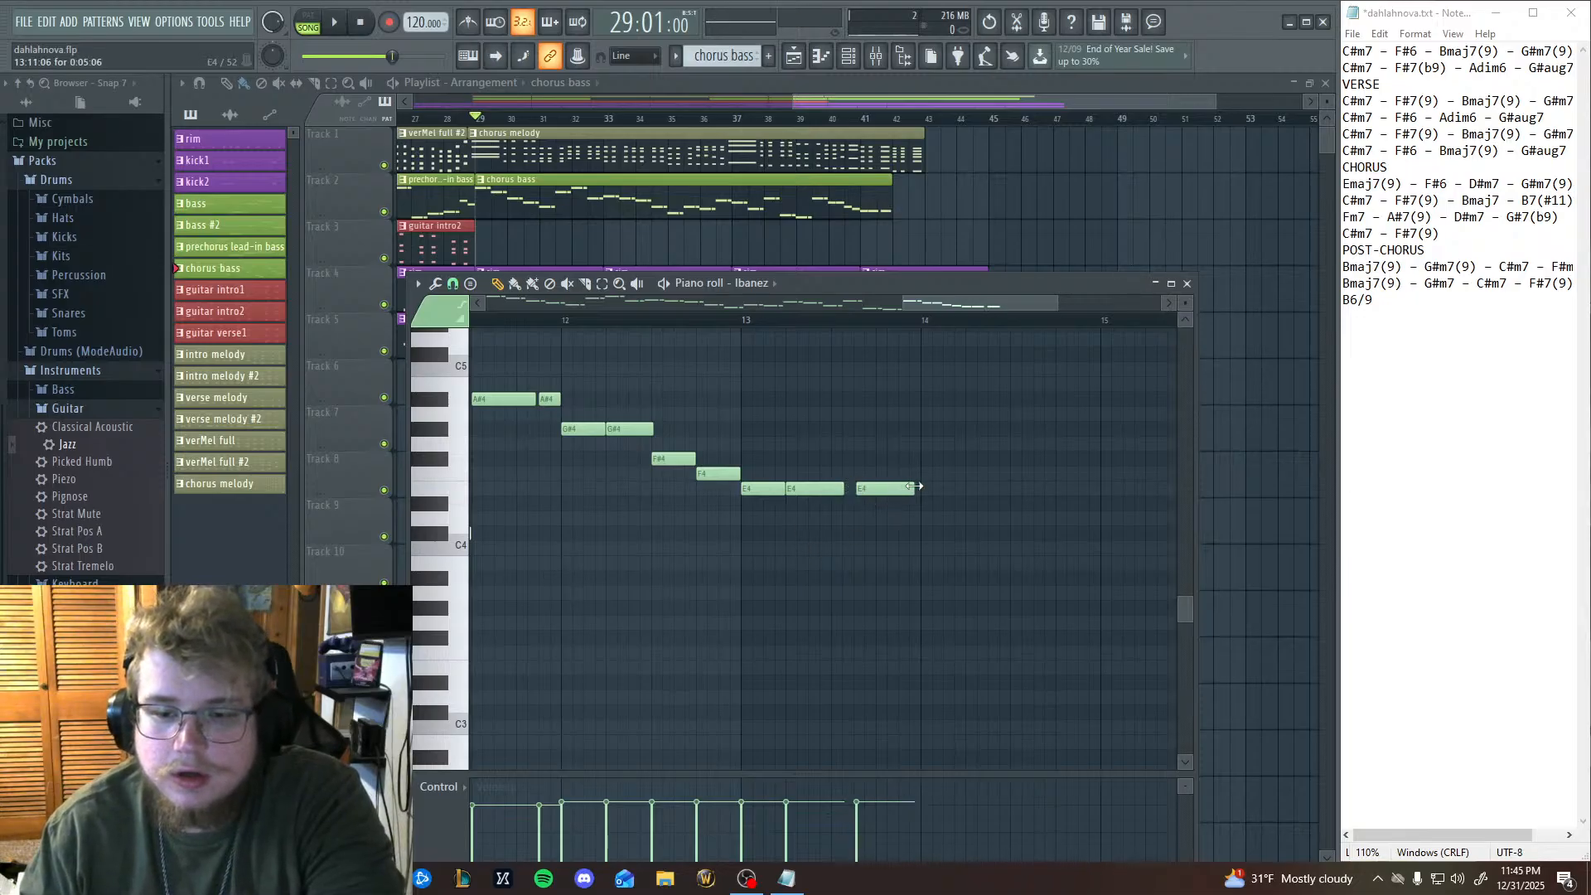
Play the added bass notes from bar 41, pause, and delete the E4 notes from bar 13.
left_click(748, 327)
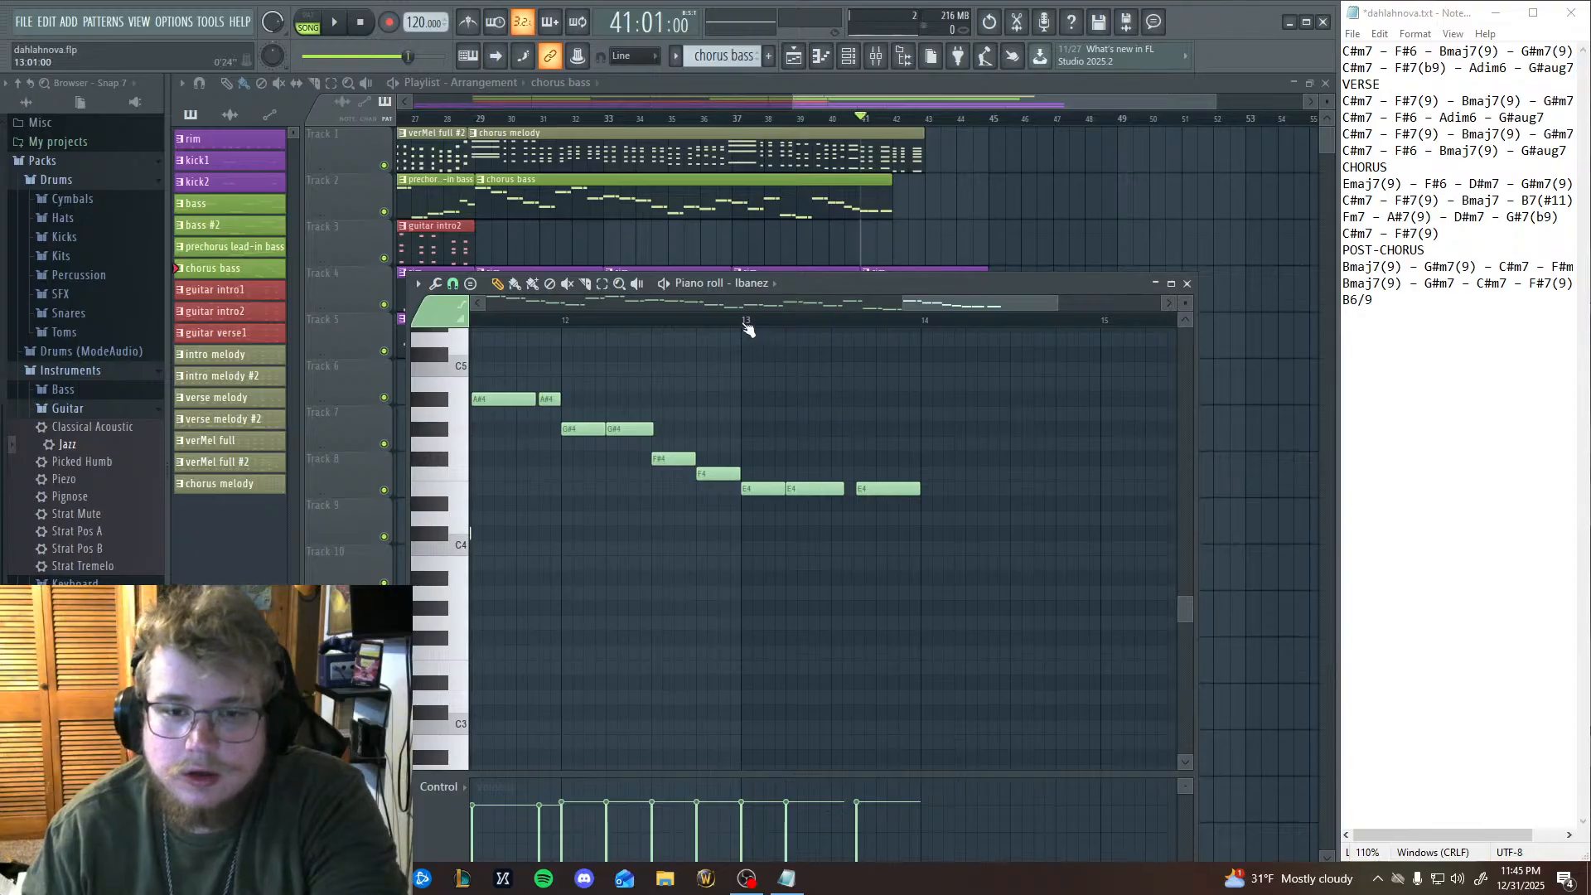
left_click(337, 23)
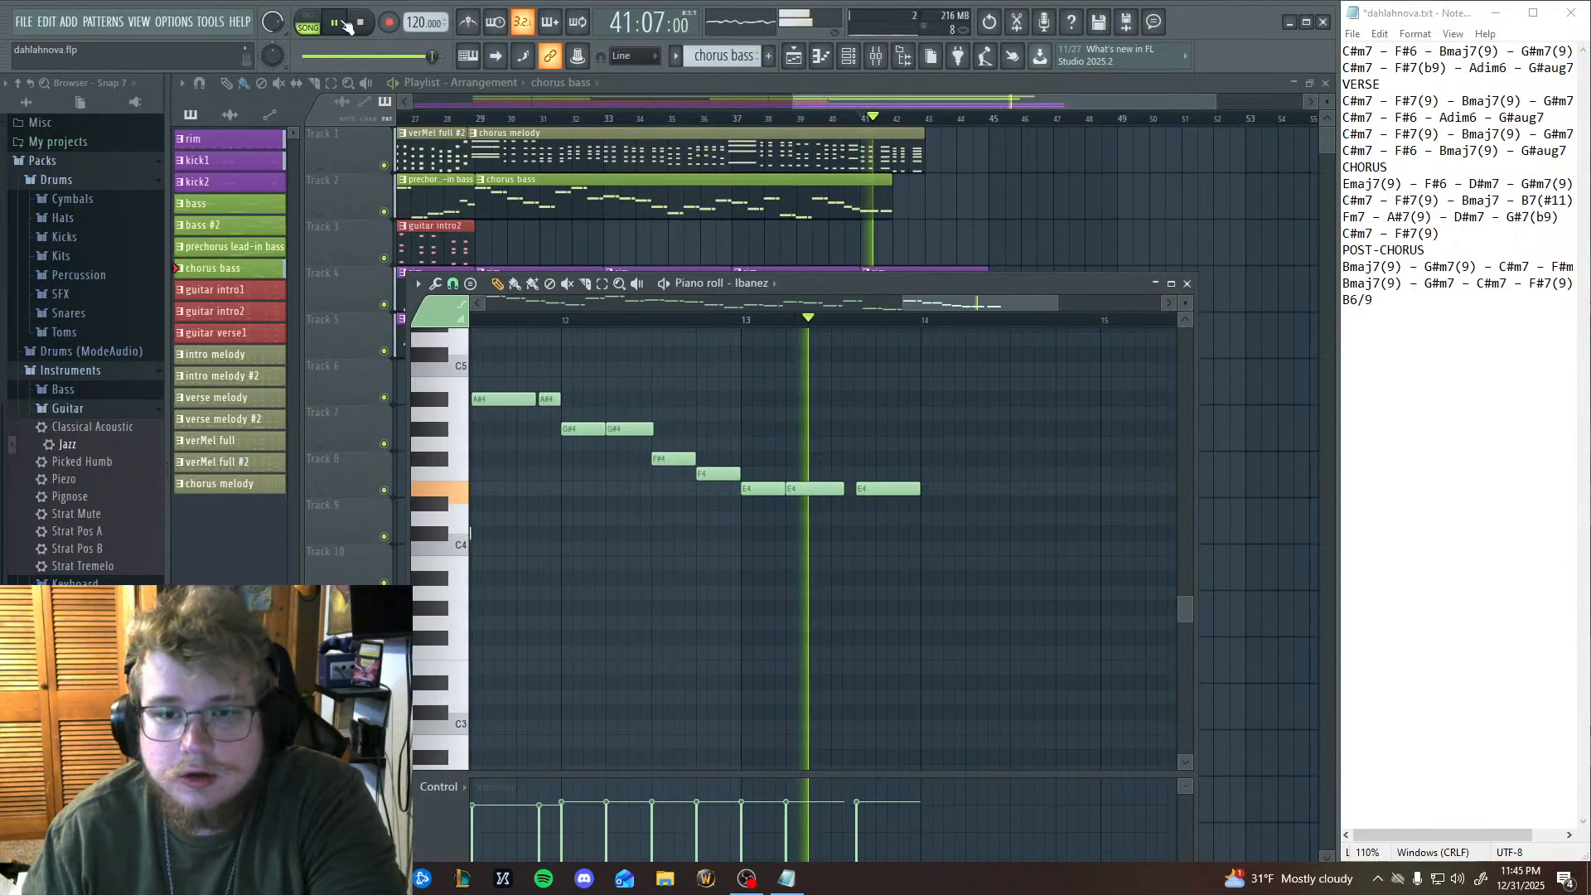
left_click(343, 22)
right_click(753, 489)
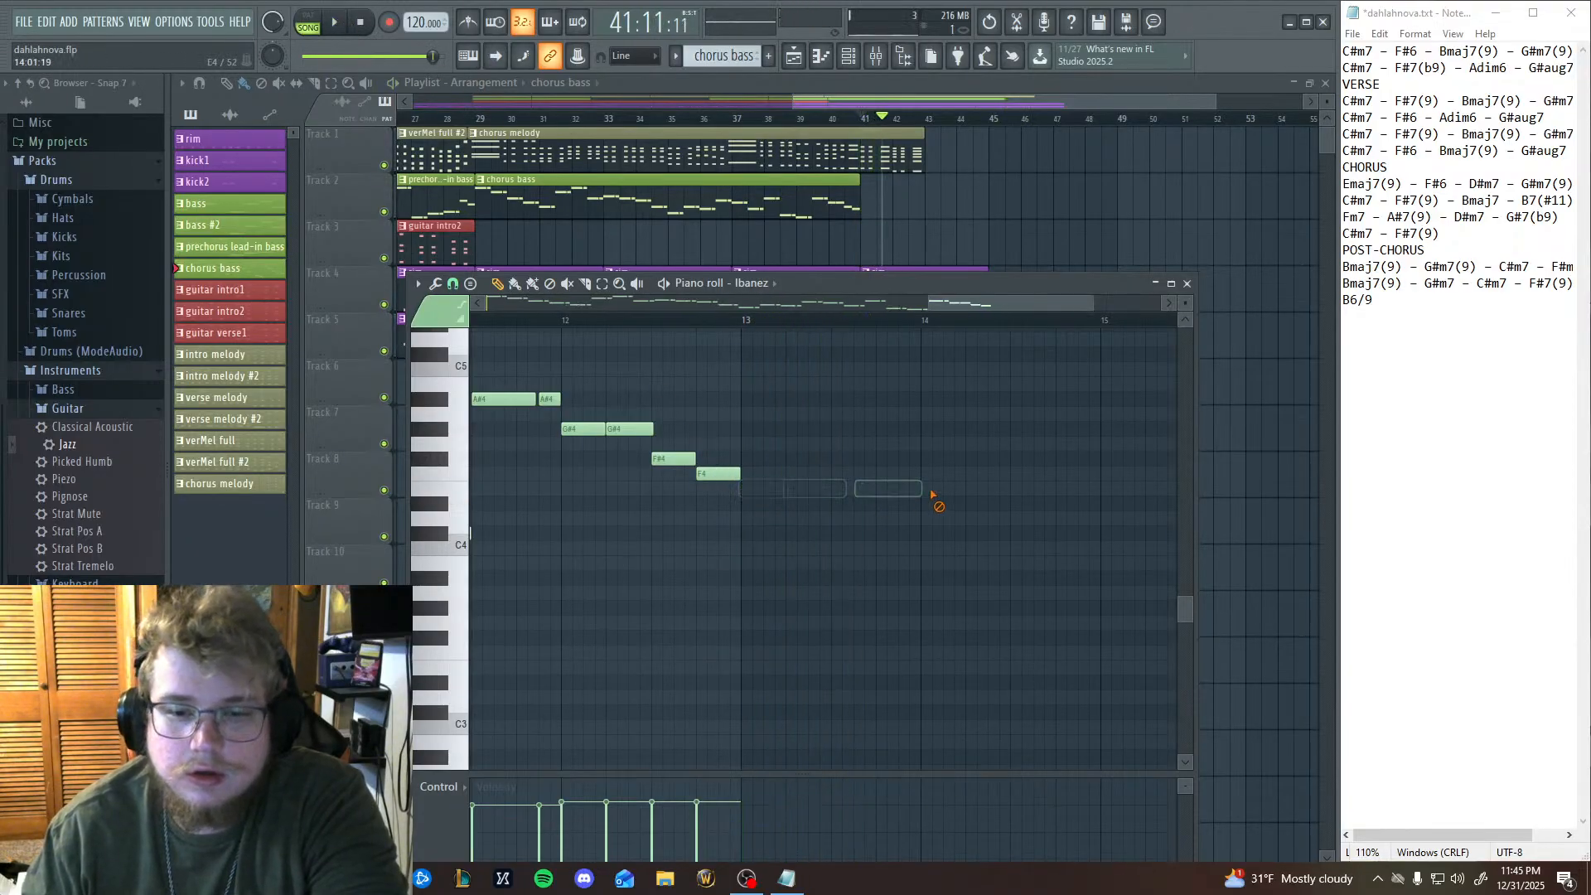
Try an F4 note at the start of bar 13 in the chorus bass and remove it.
left_click(760, 457)
left_click_drag(743, 461, 743, 486)
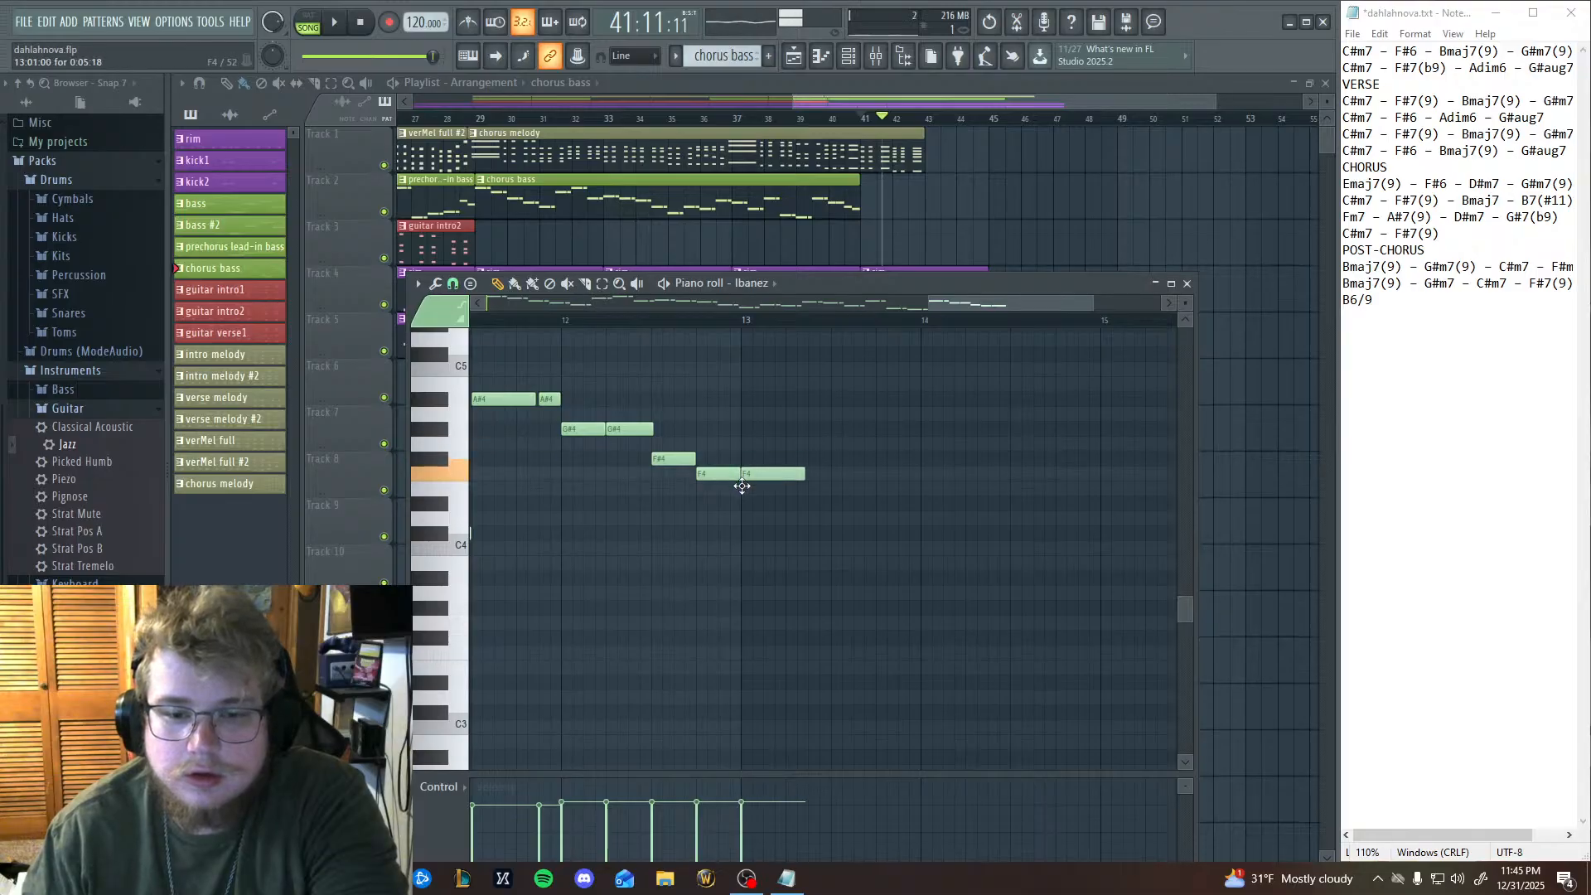
right_click(768, 479)
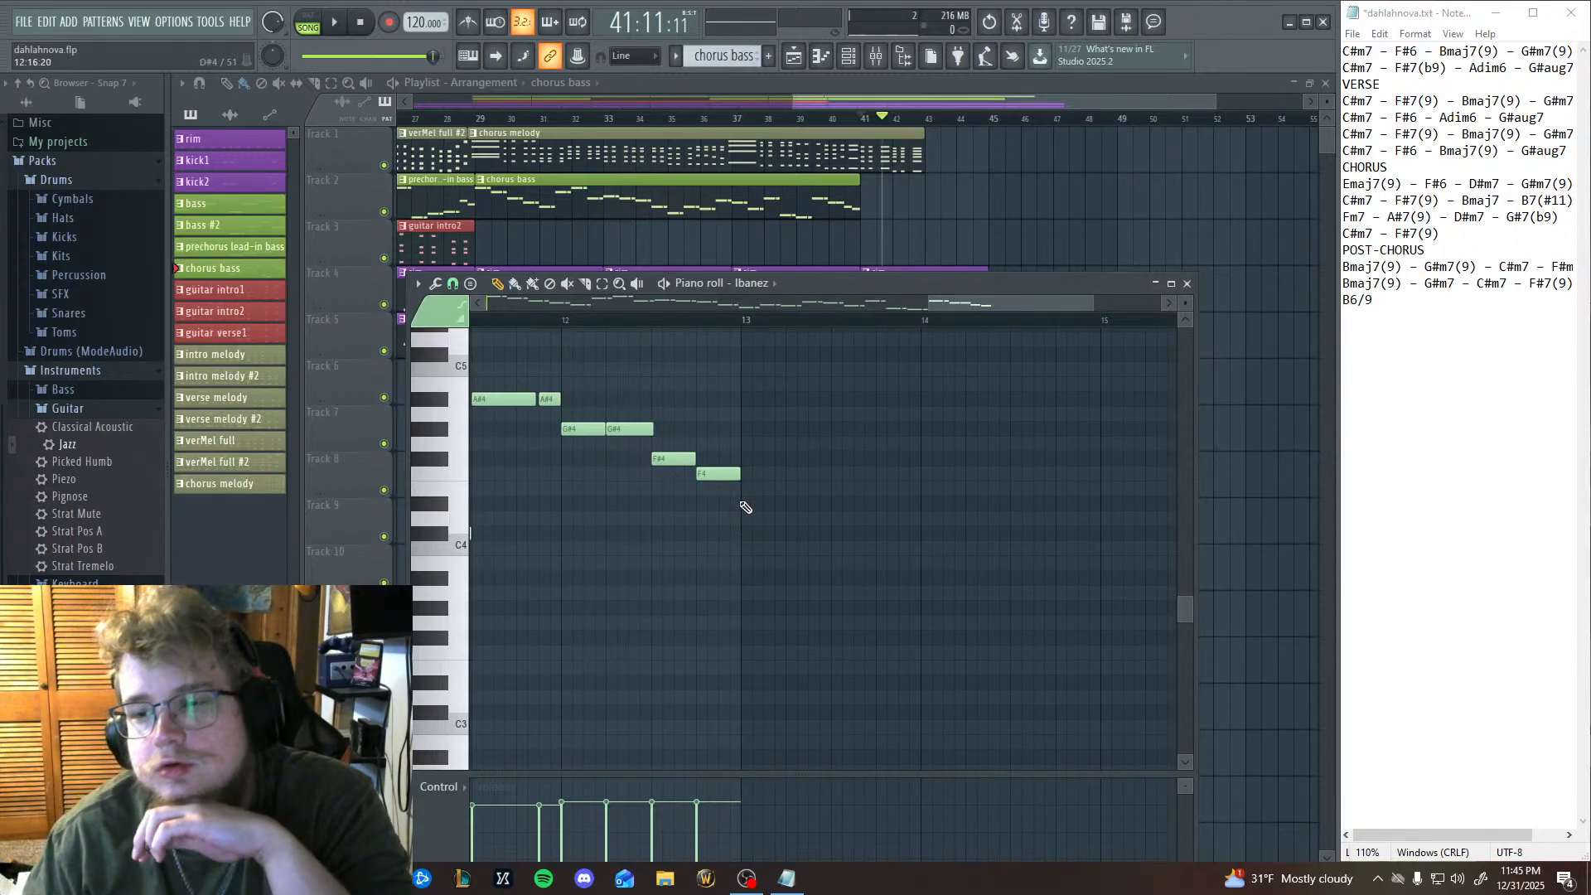
Close the piano roll and play the arrangement from the start of the chorus at bar 29.
left_click(862, 120)
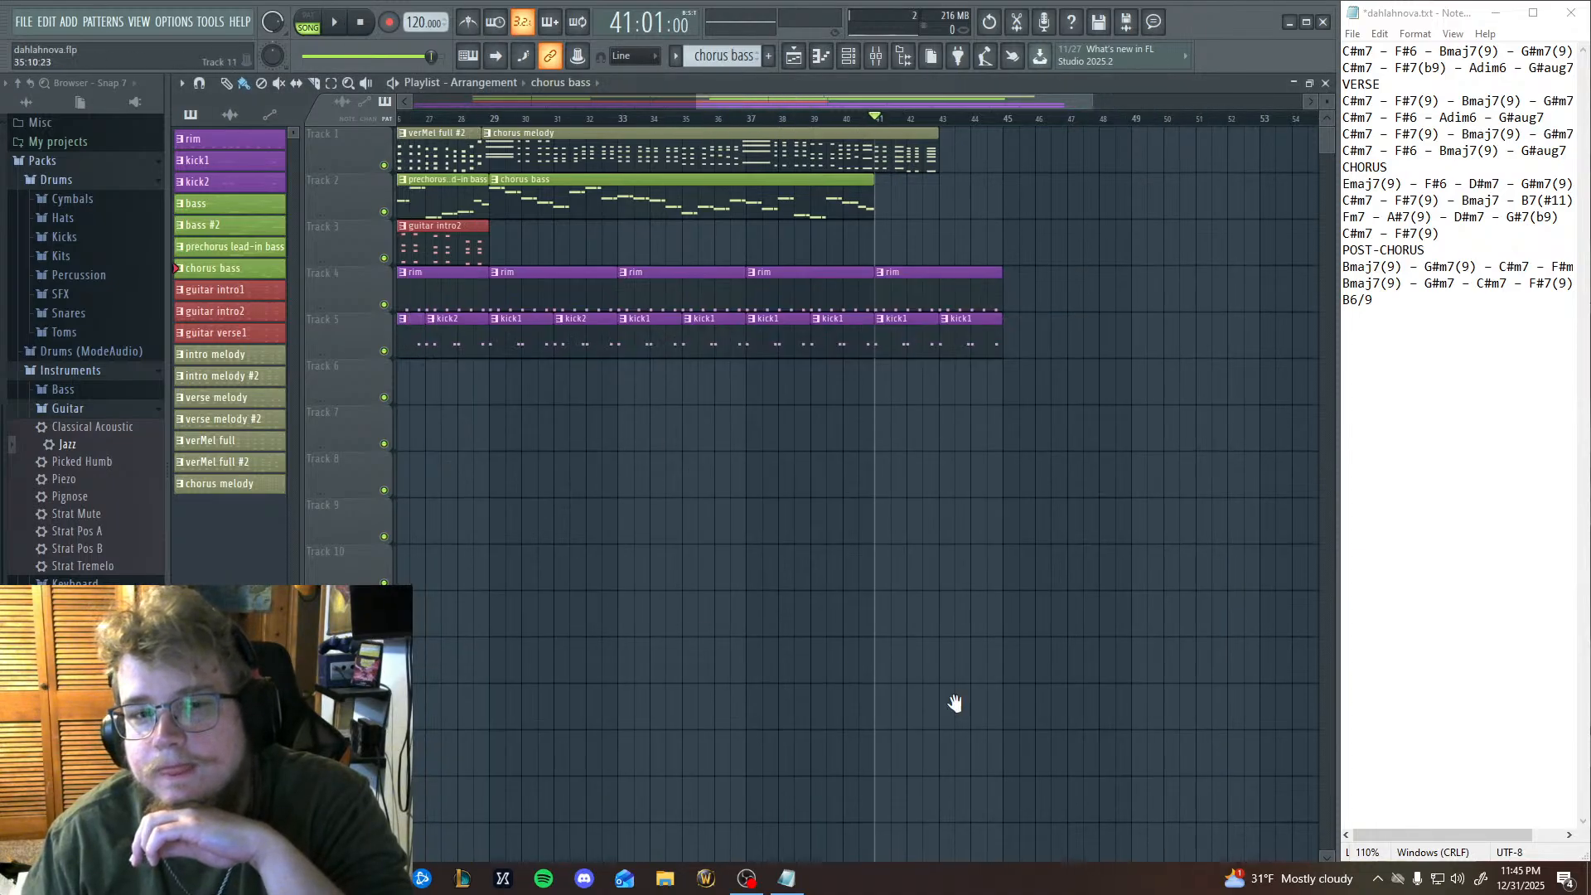
scroll(949, 547, "left", 5)
left_click(955, 119)
left_click(969, 124)
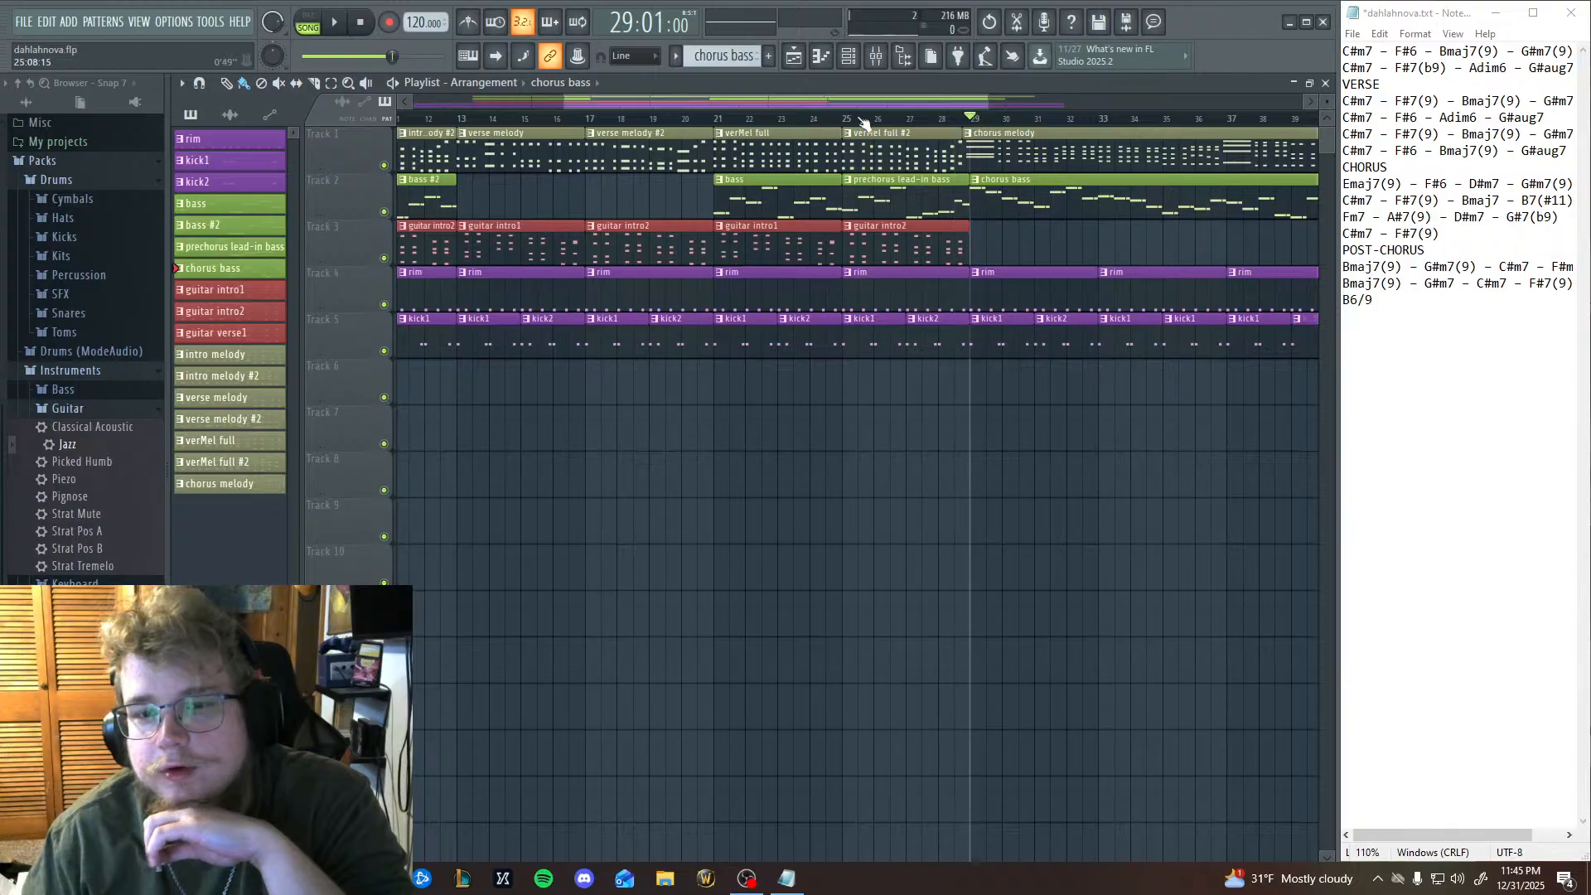
key("space")
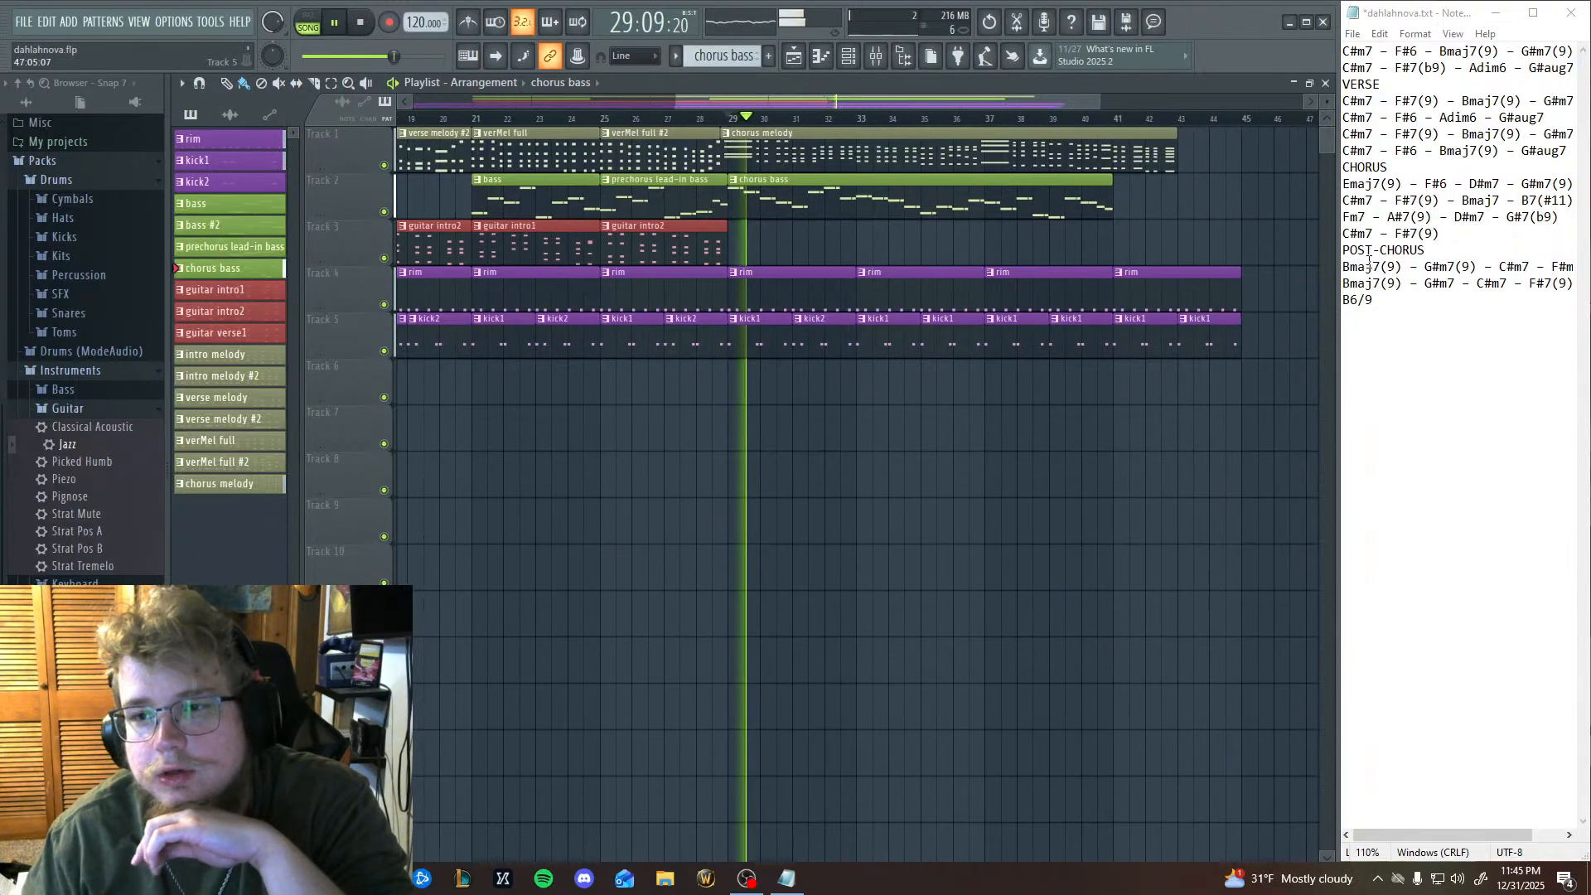
Follow the CHORUS chords in the text notes during playback, through the closing C#m7 - F#7(9), and pause.
left_click(1433, 184)
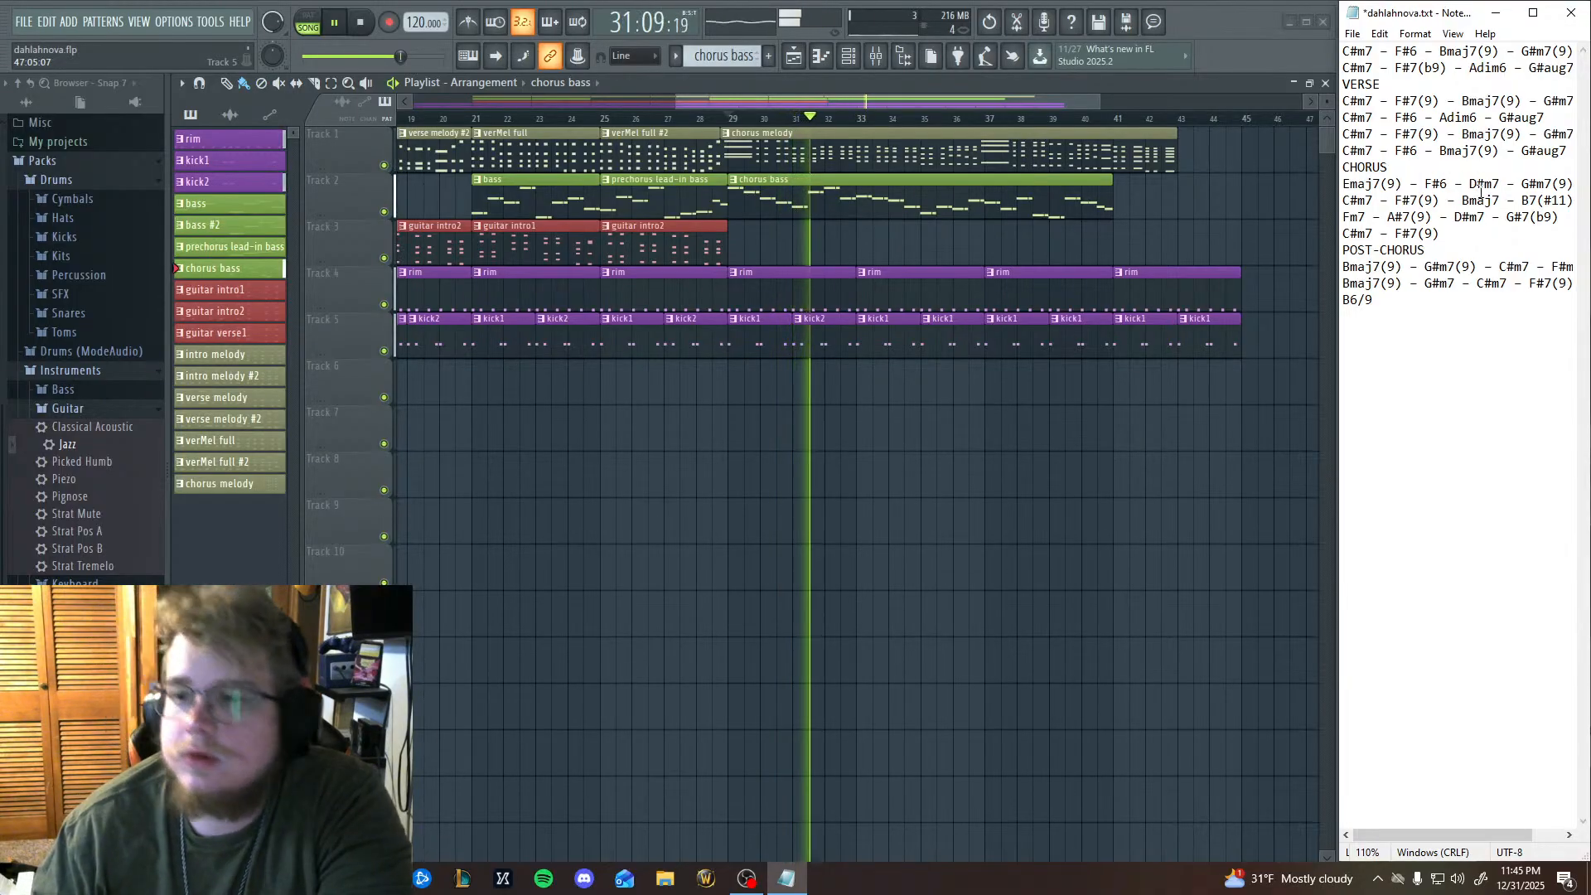
left_click_drag(1530, 184, 1552, 184)
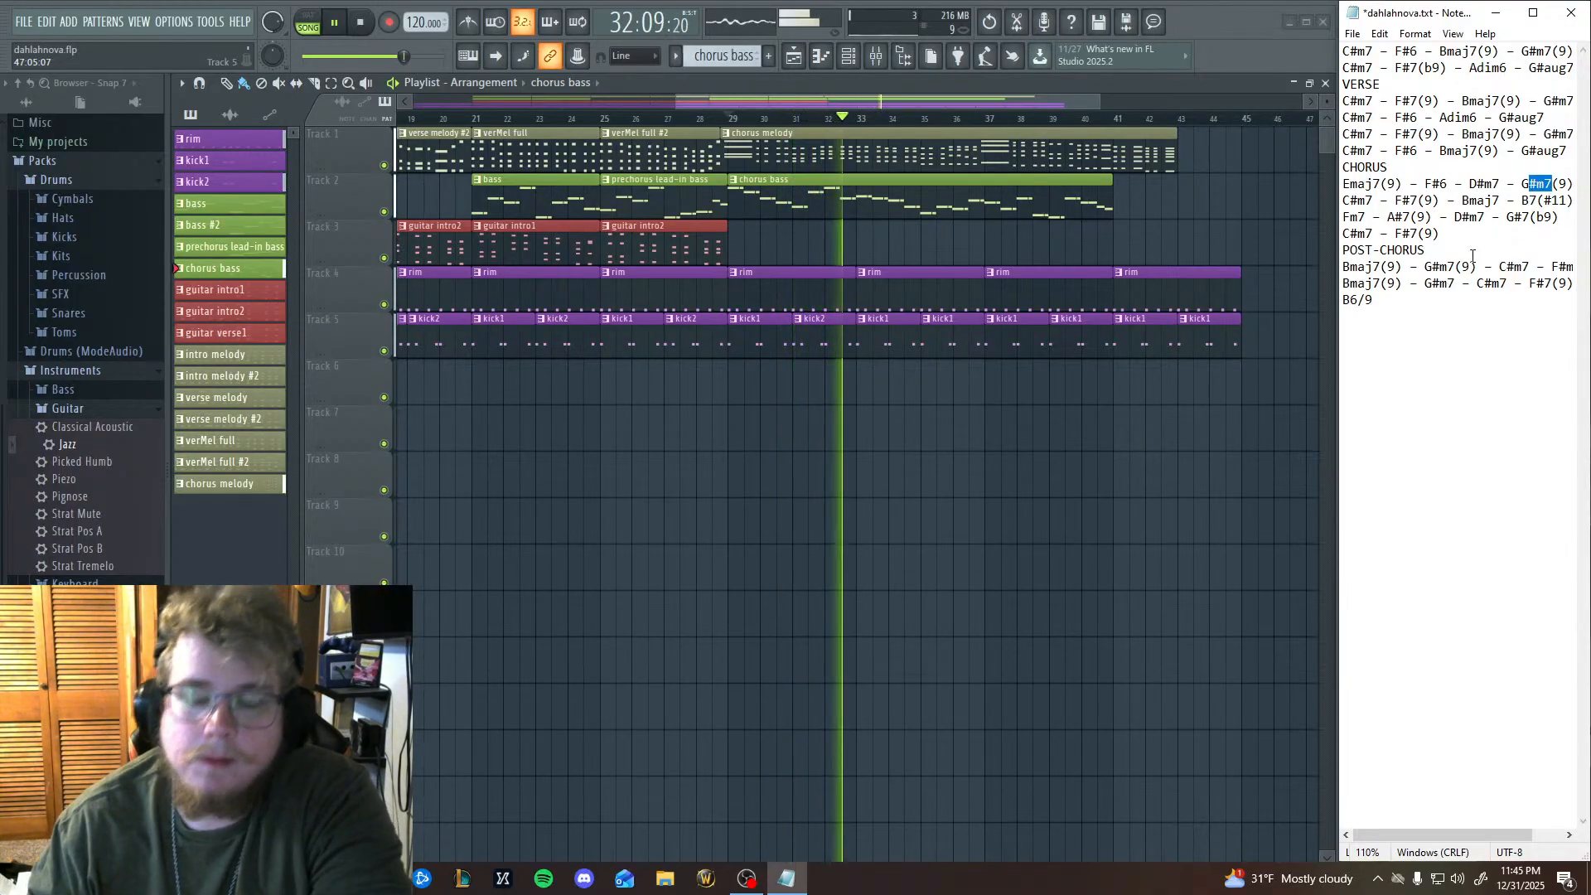
left_click_drag(1342, 200, 1546, 217)
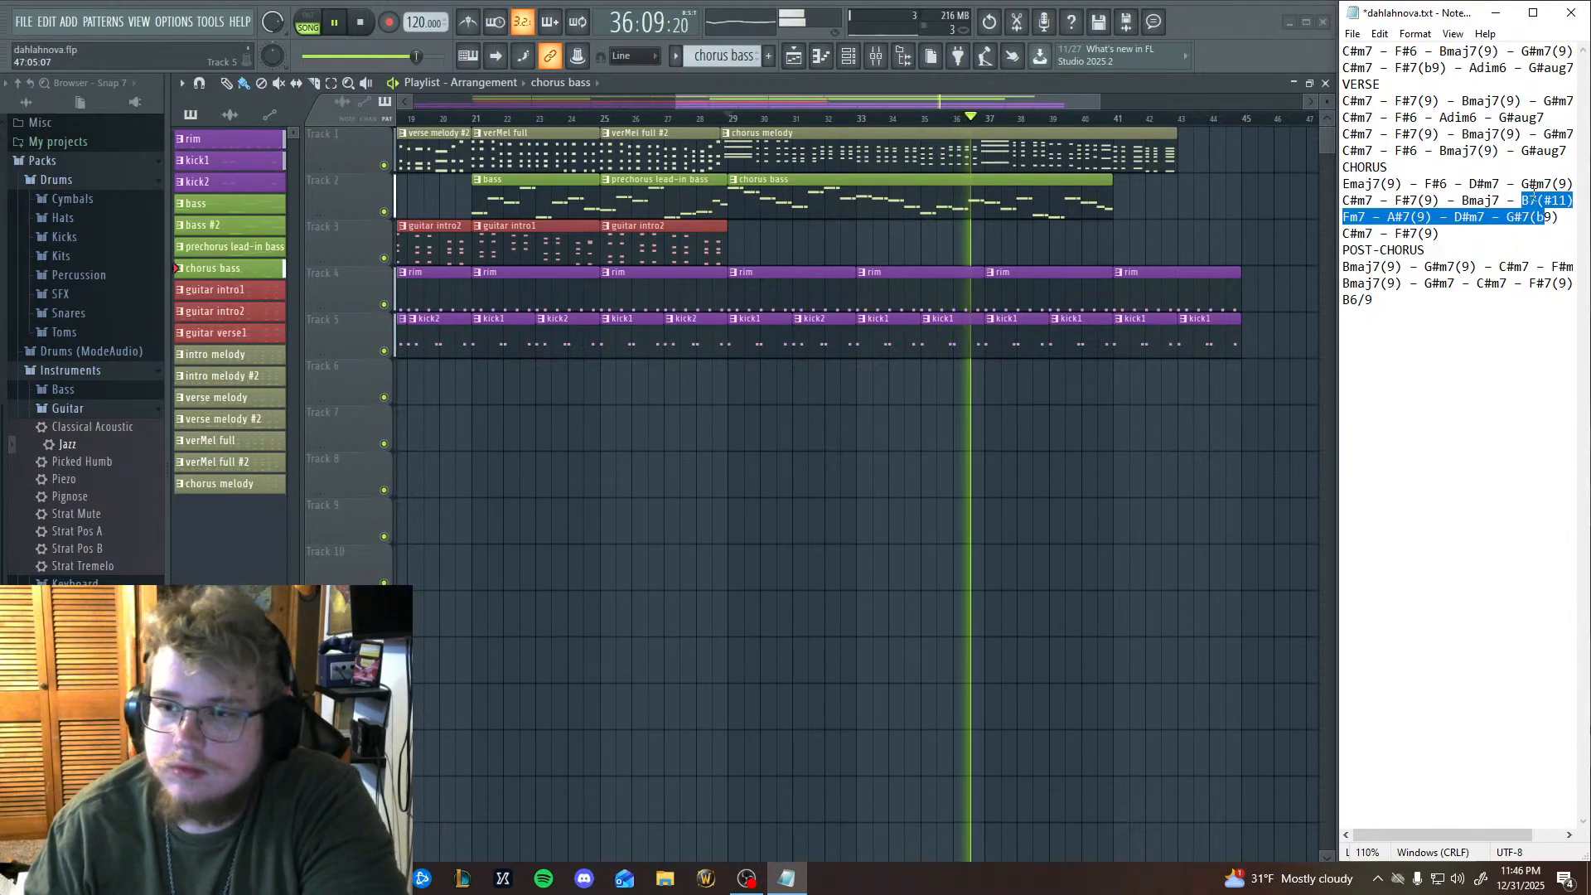
left_click_drag(1350, 218, 1529, 217)
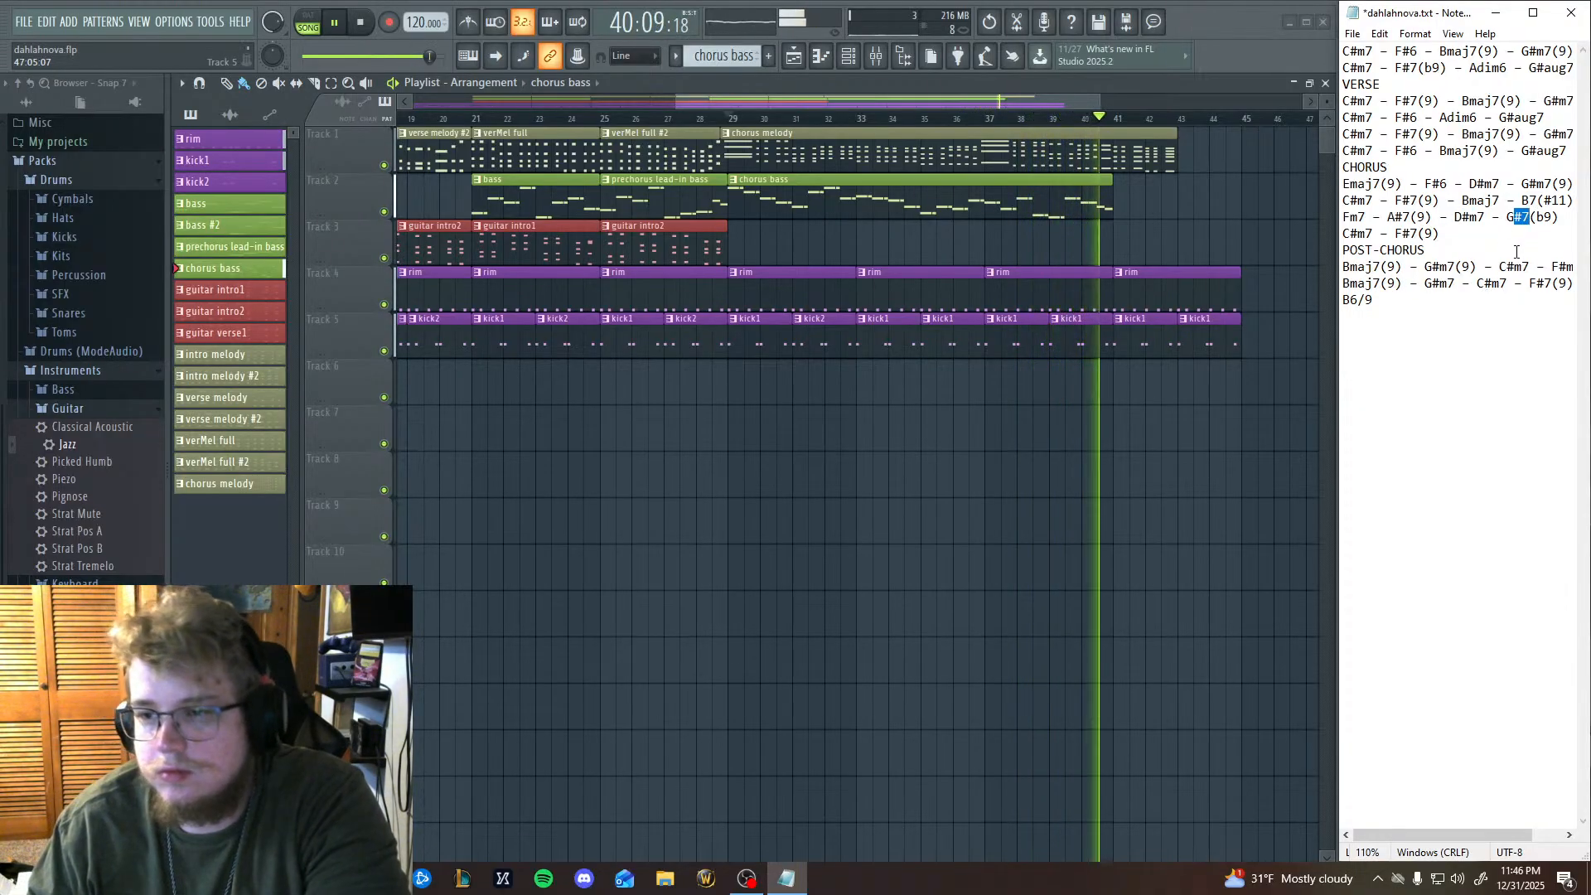
left_click_drag(1343, 234, 1410, 233)
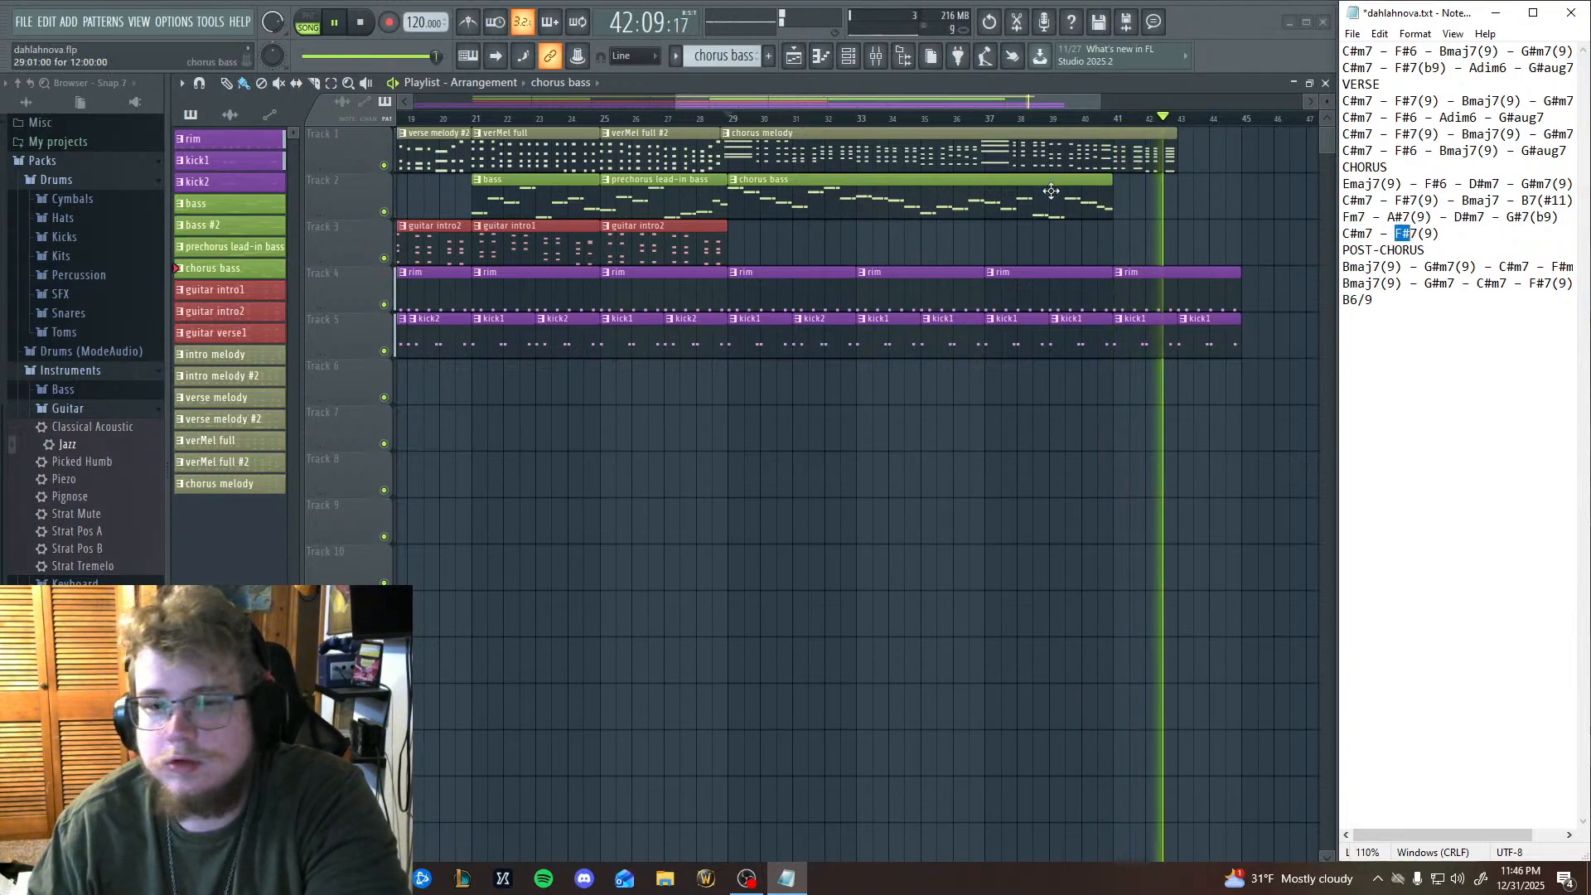
left_click(342, 24)
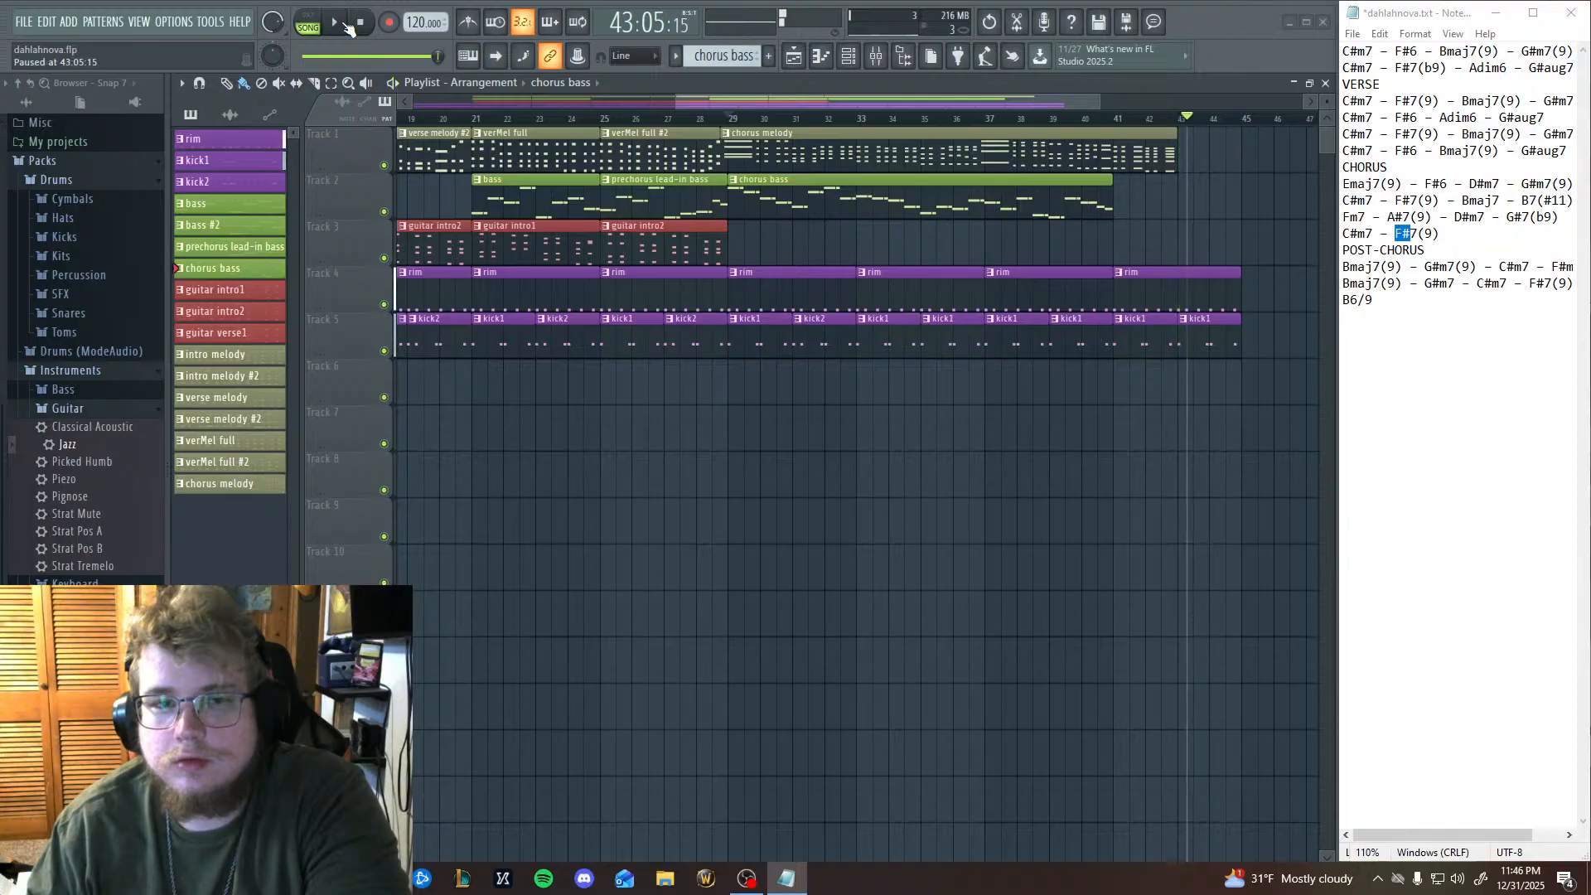
Replay the end of the chorus bass from bar 40 and pause within the bar.
left_click(1086, 119)
left_click(334, 24)
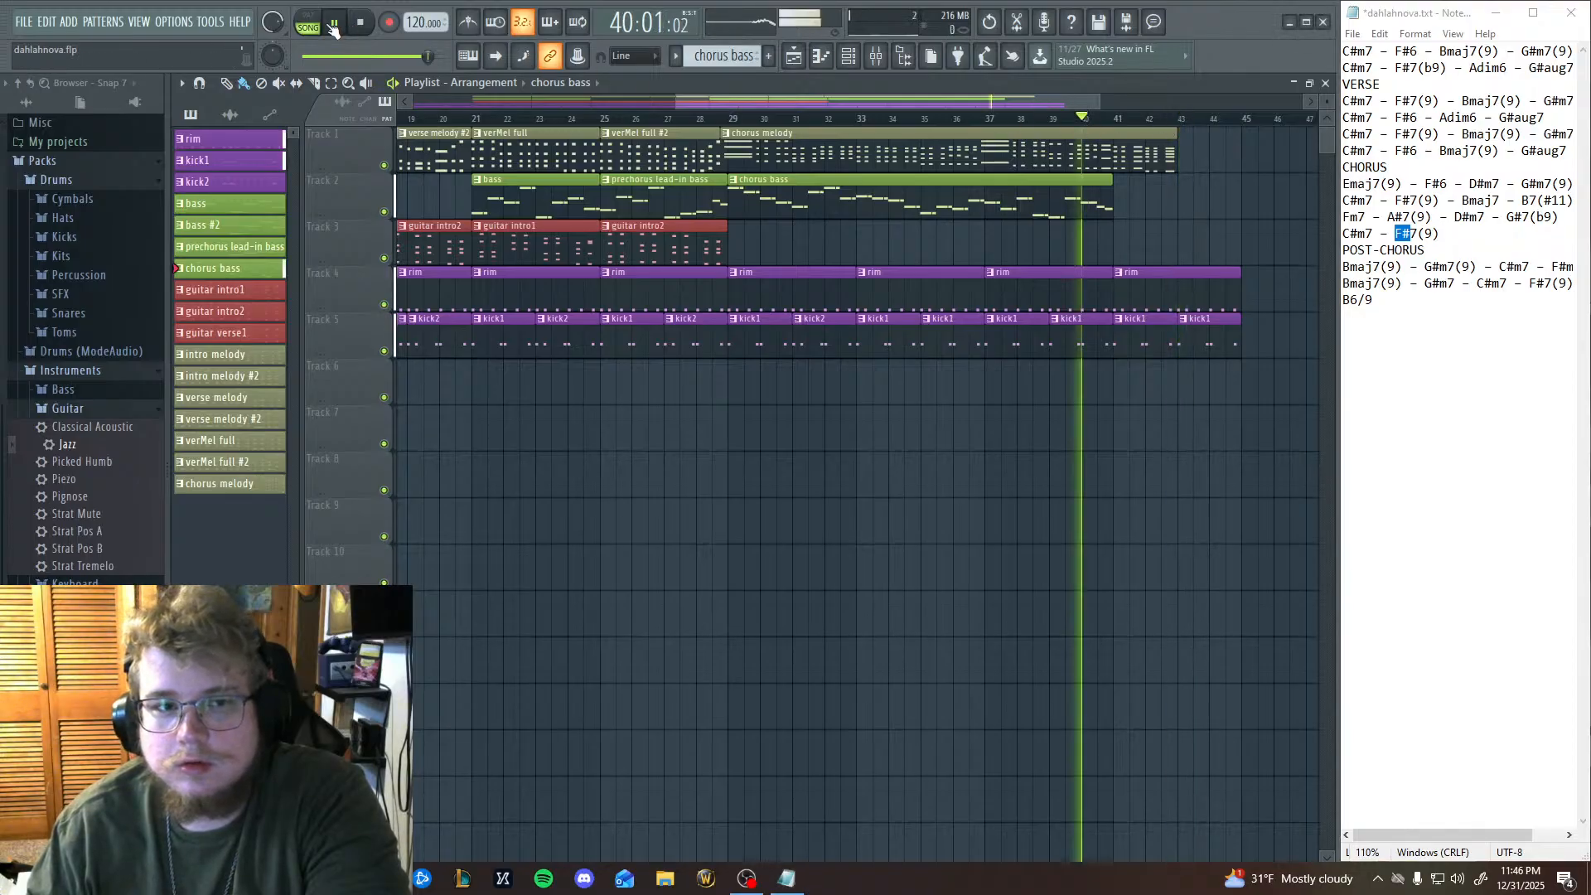
left_click(334, 25)
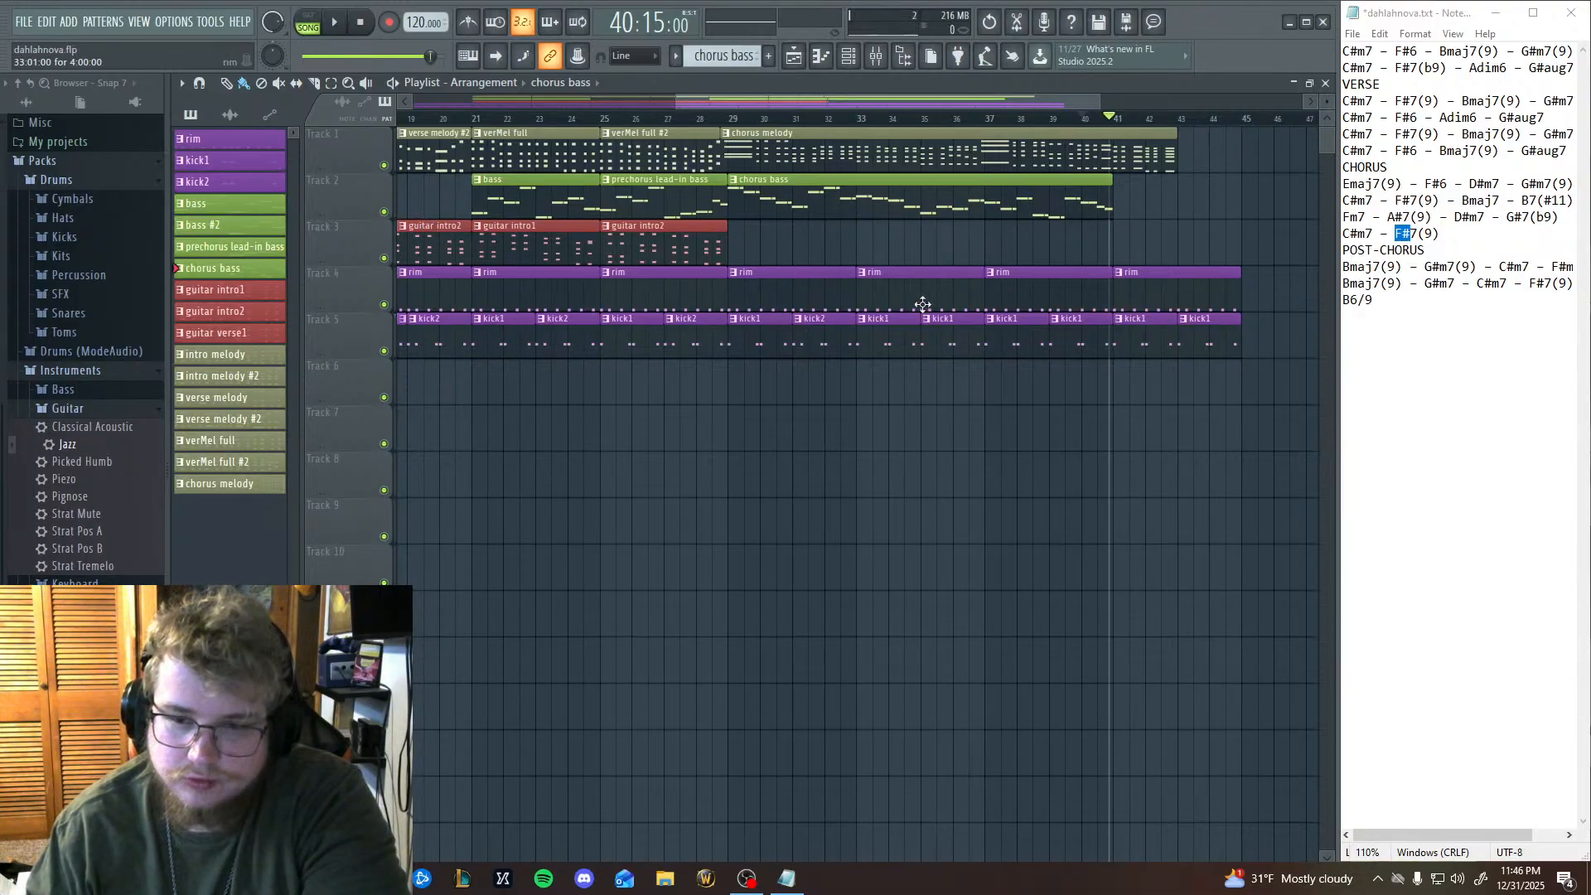
Open the chorus bass notes and audition E4, C#4, E5 and C#5 as pitches for the bar 13 entry.
left_click(826, 66)
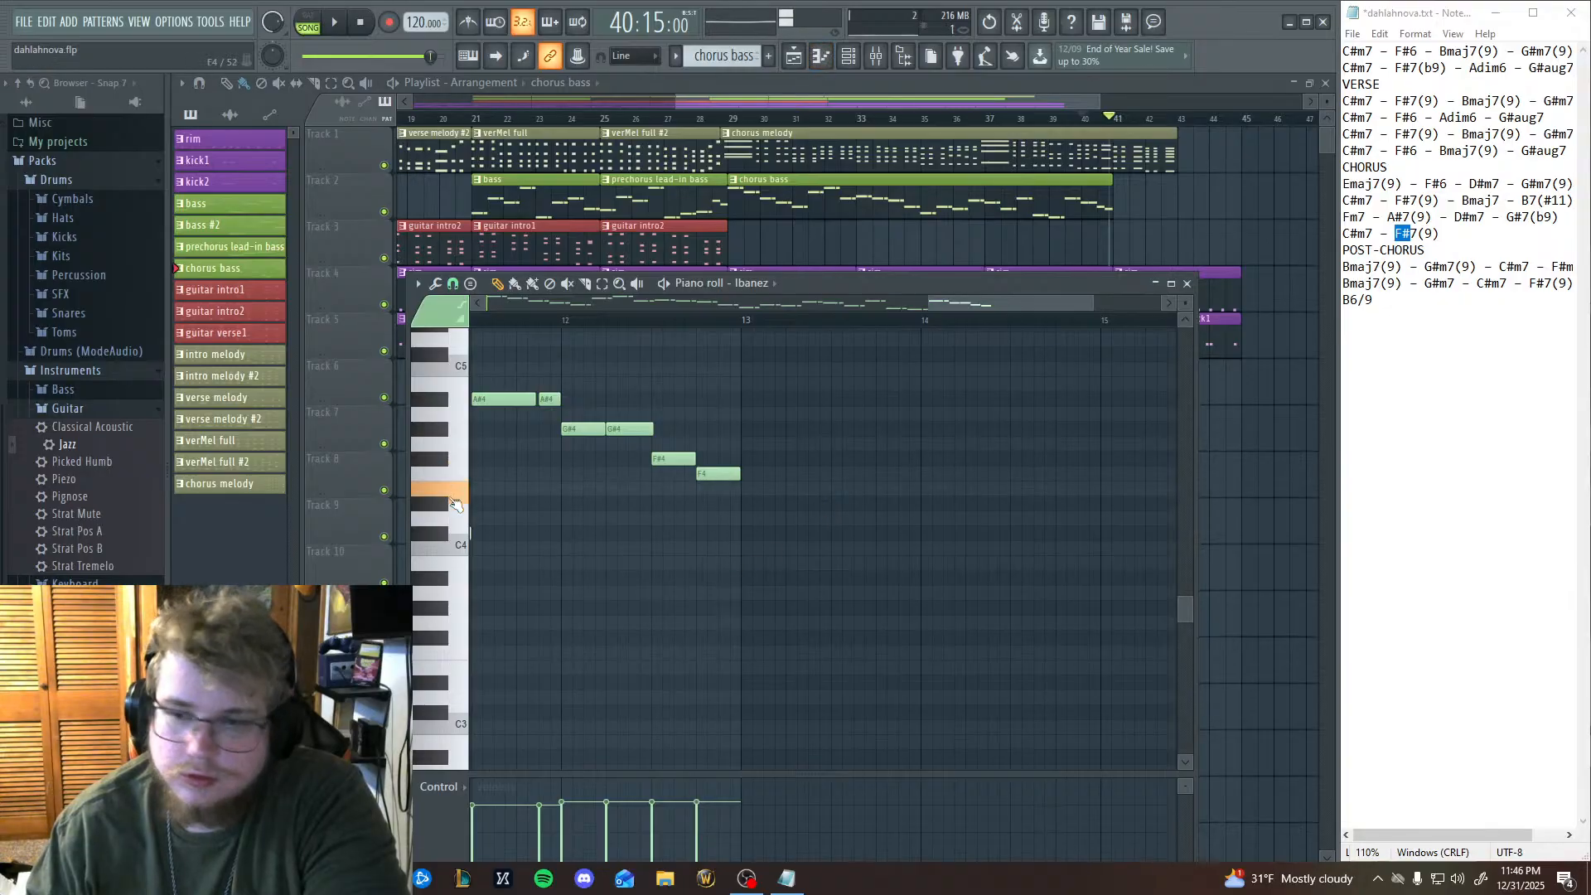
left_click(452, 499)
left_click(437, 536)
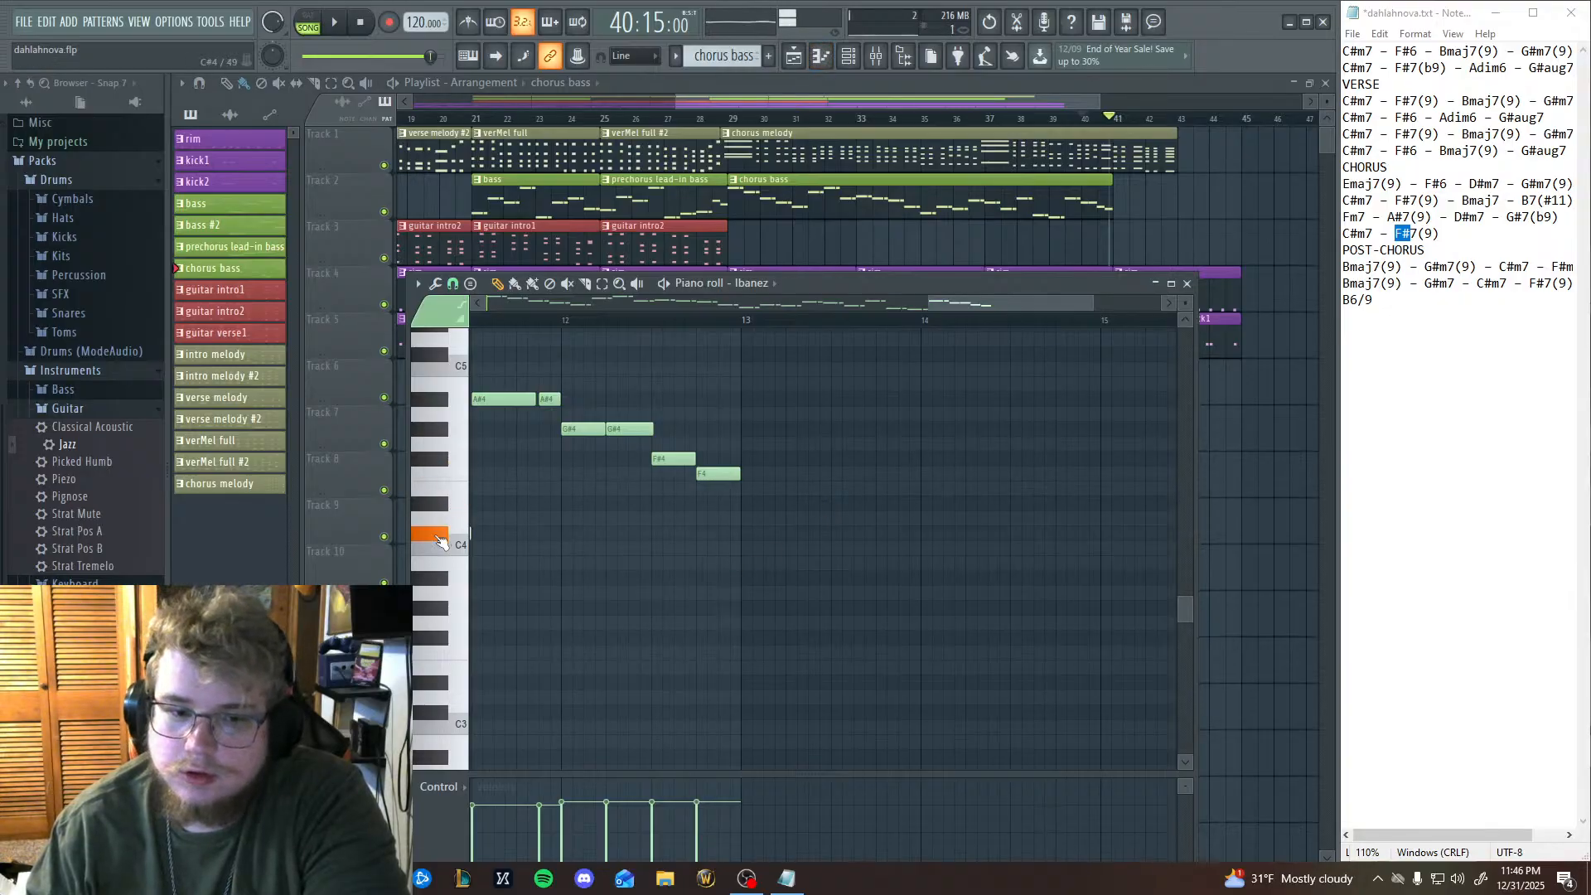
scroll(440, 481, "up", 3)
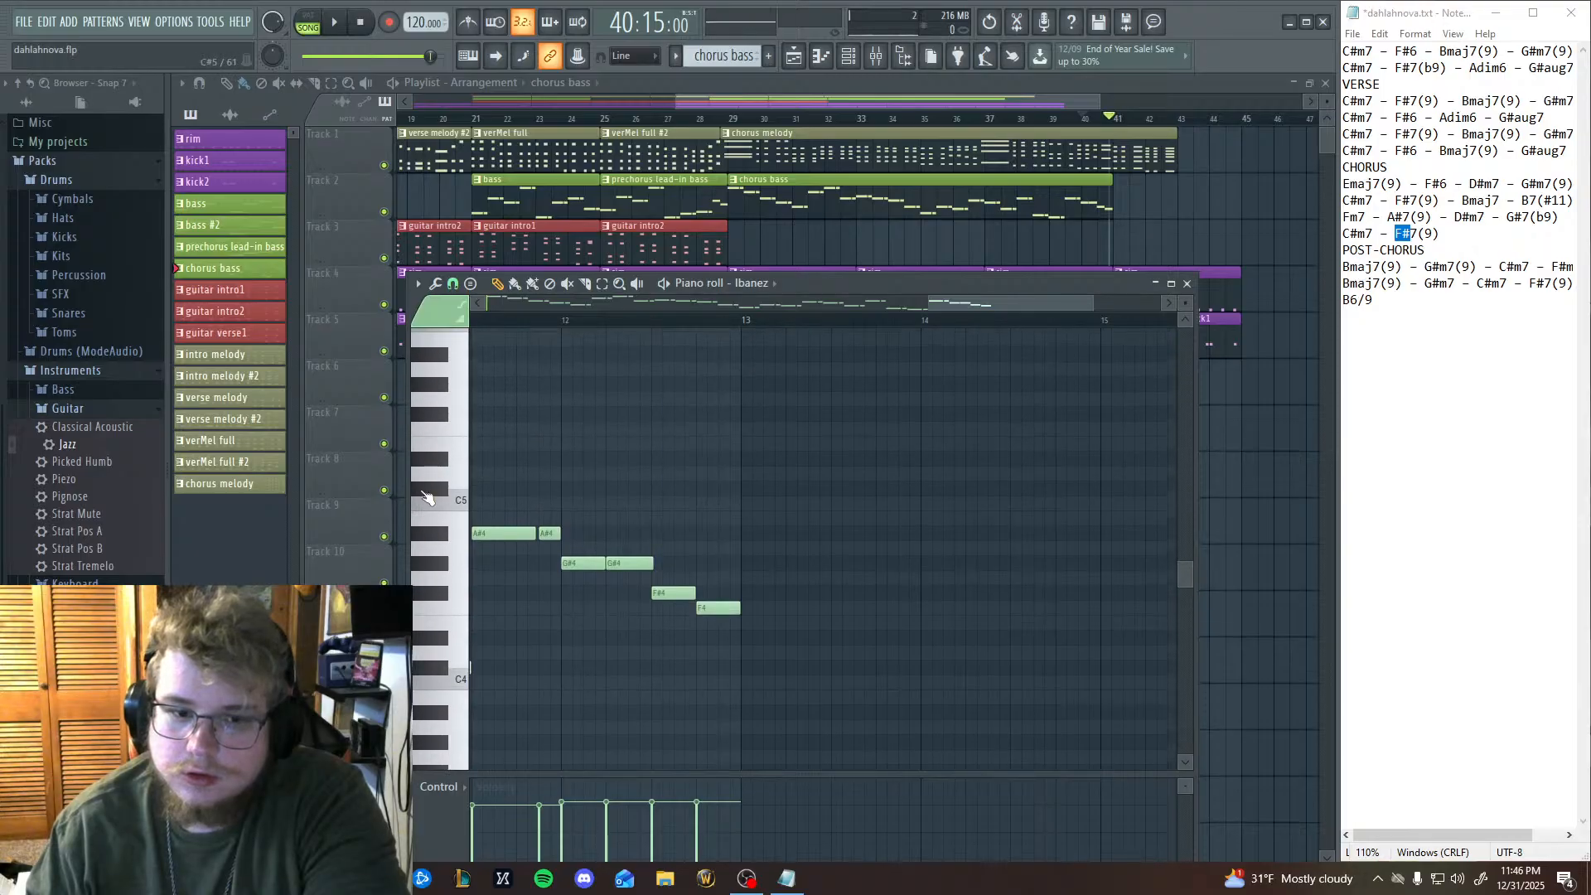
left_click(461, 449)
left_click(437, 491)
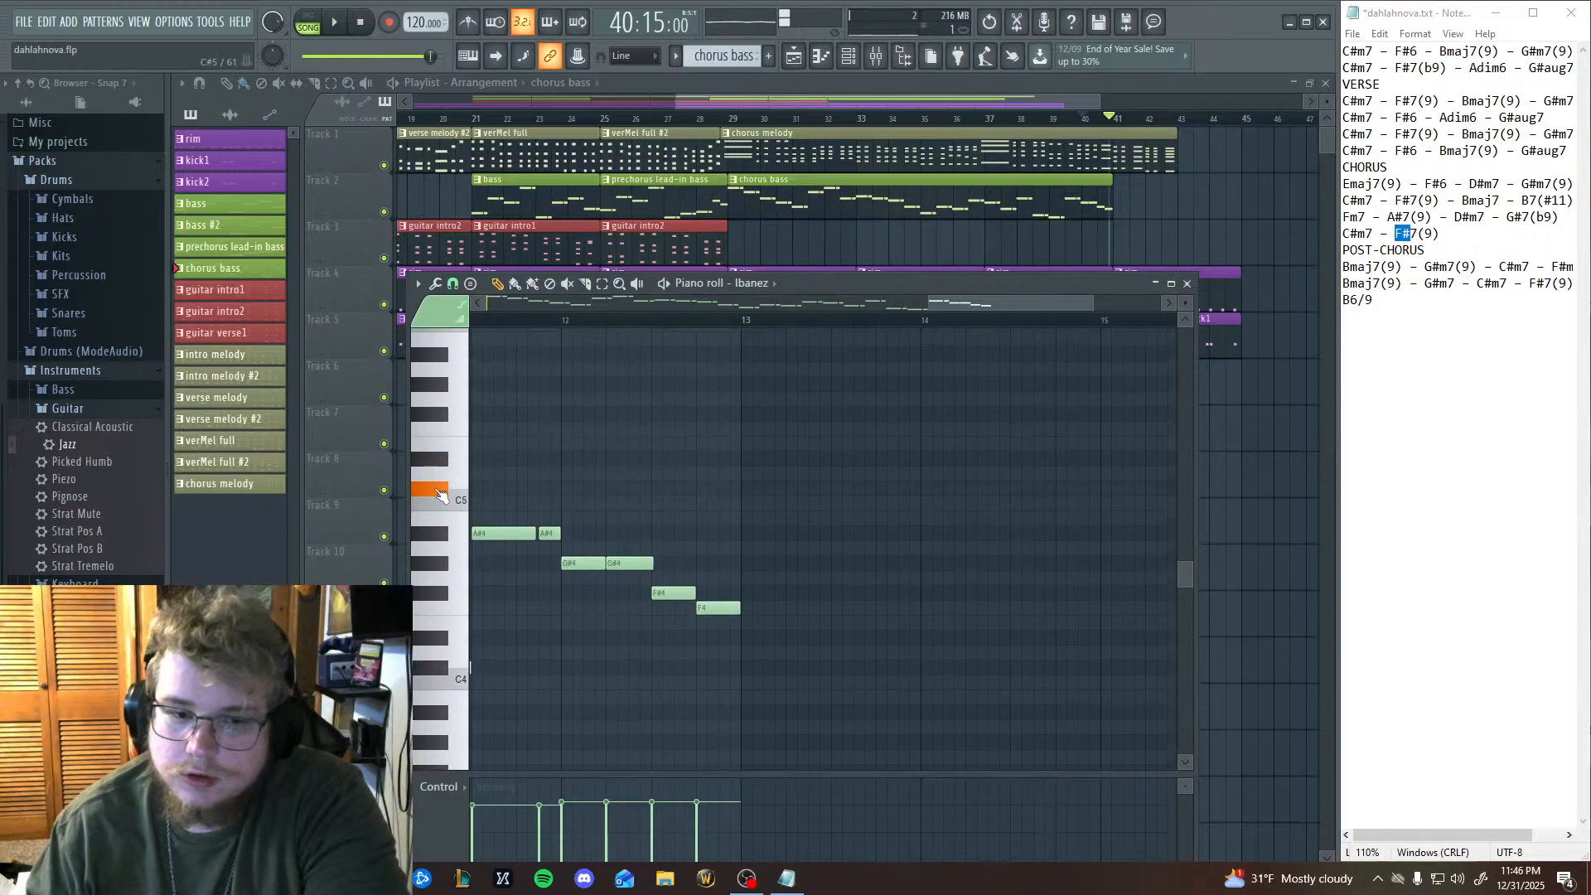
left_click(463, 452)
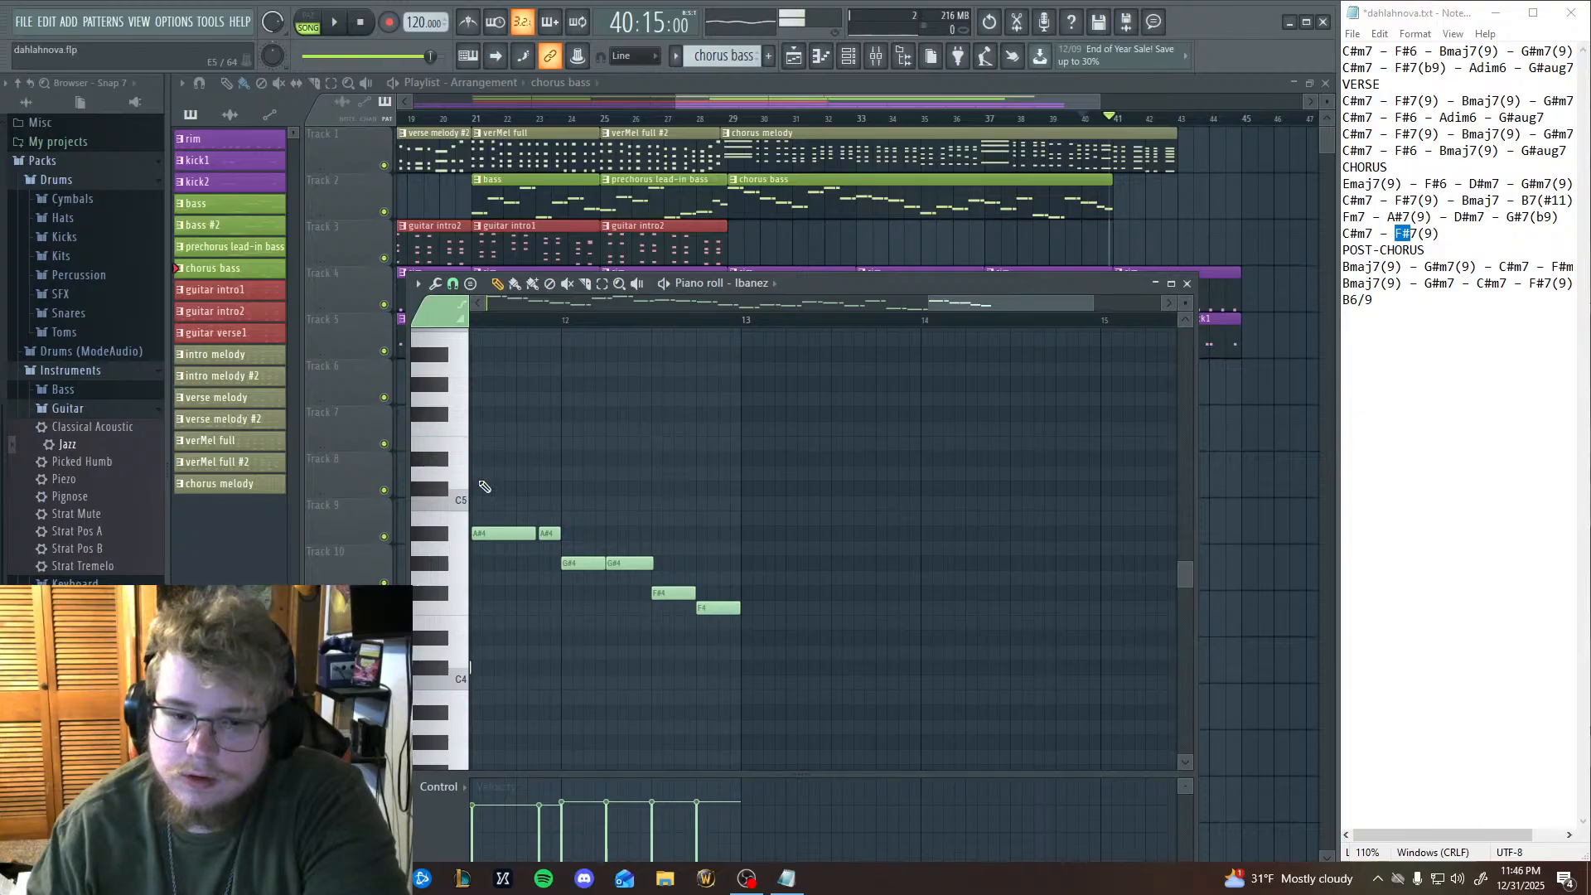
left_click(744, 623)
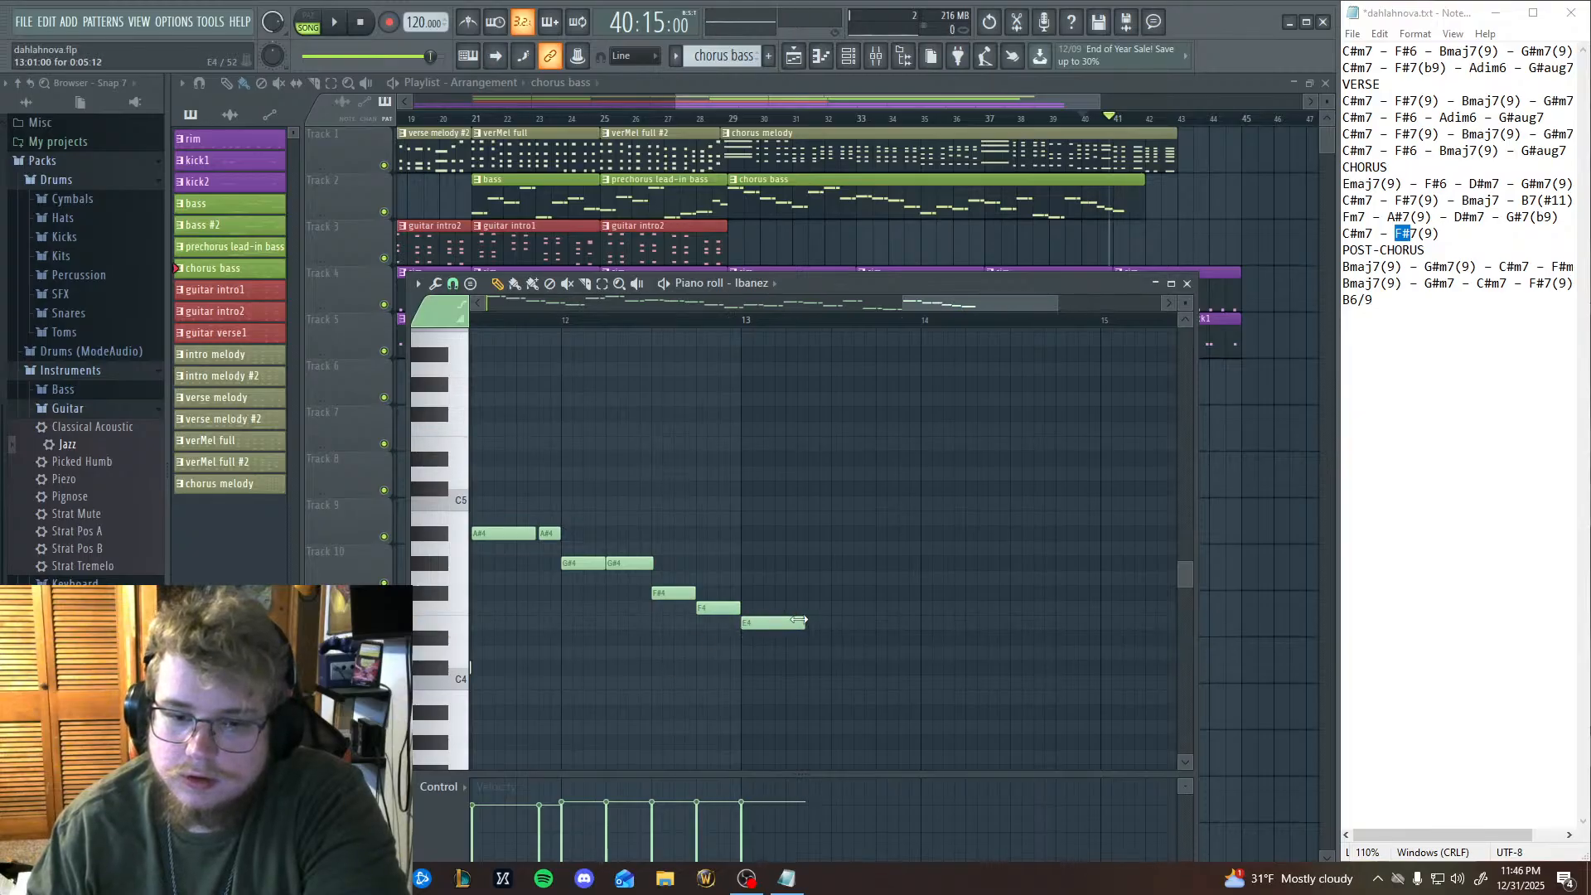
left_click_drag(789, 624, 809, 625)
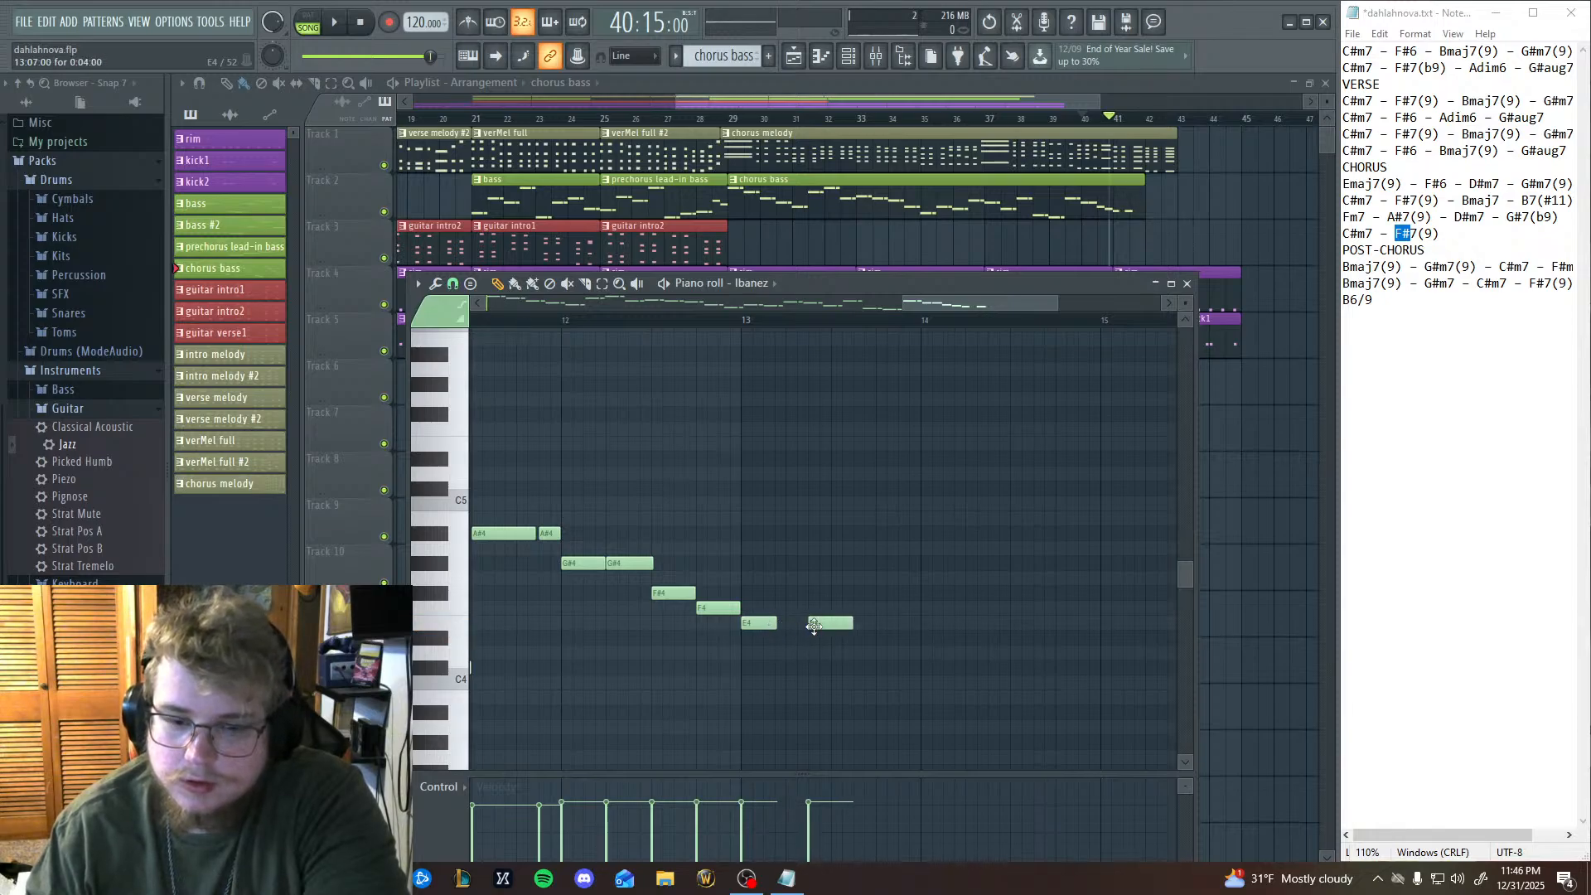
right_click(814, 626)
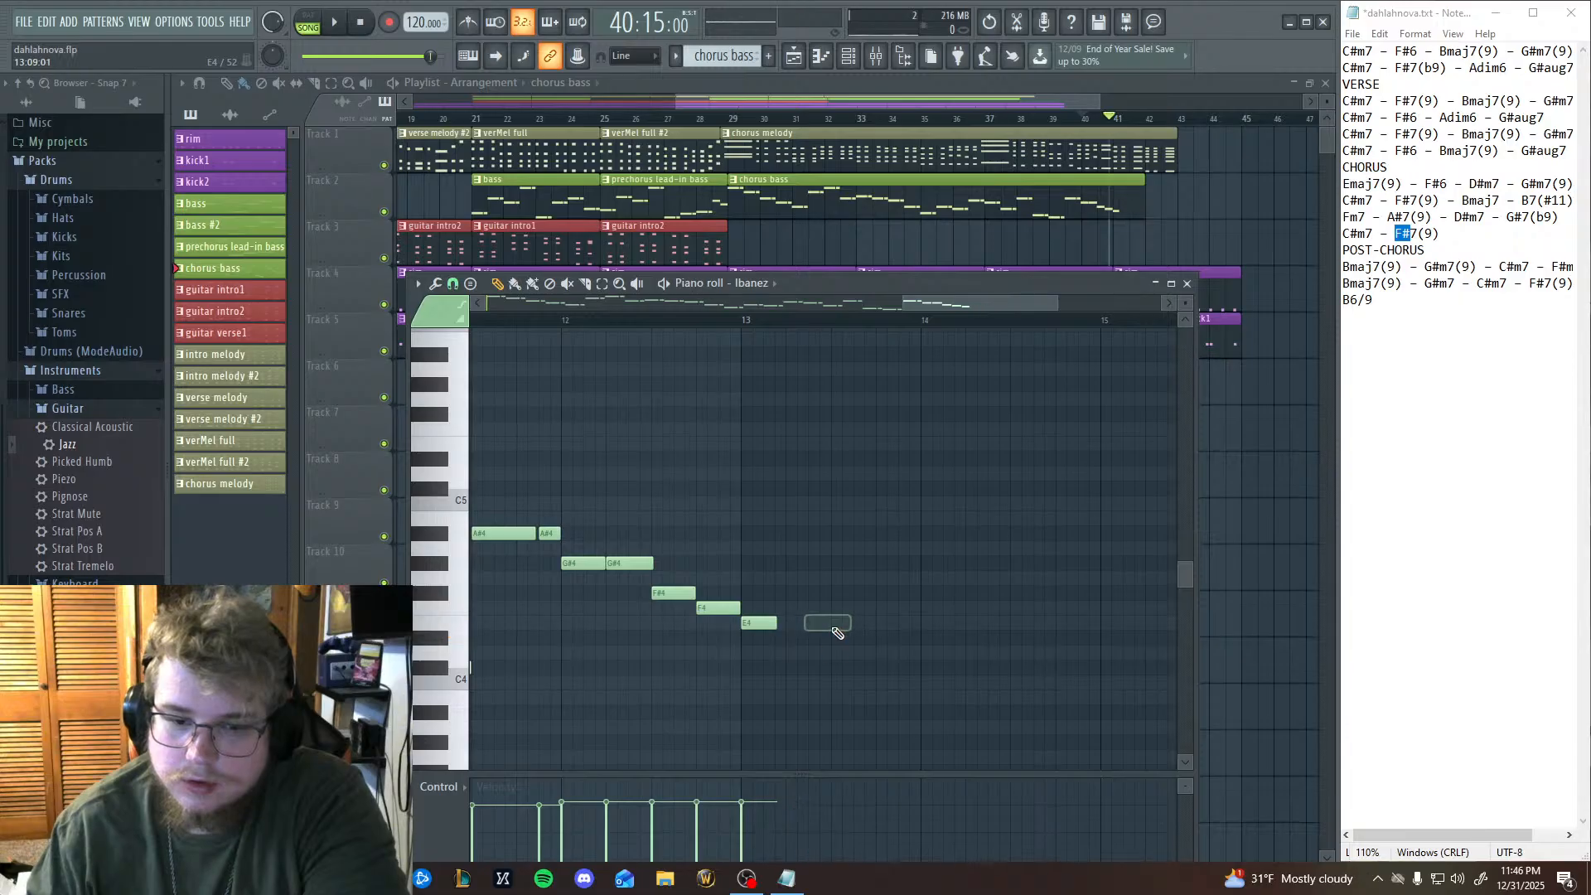
right_click(761, 625)
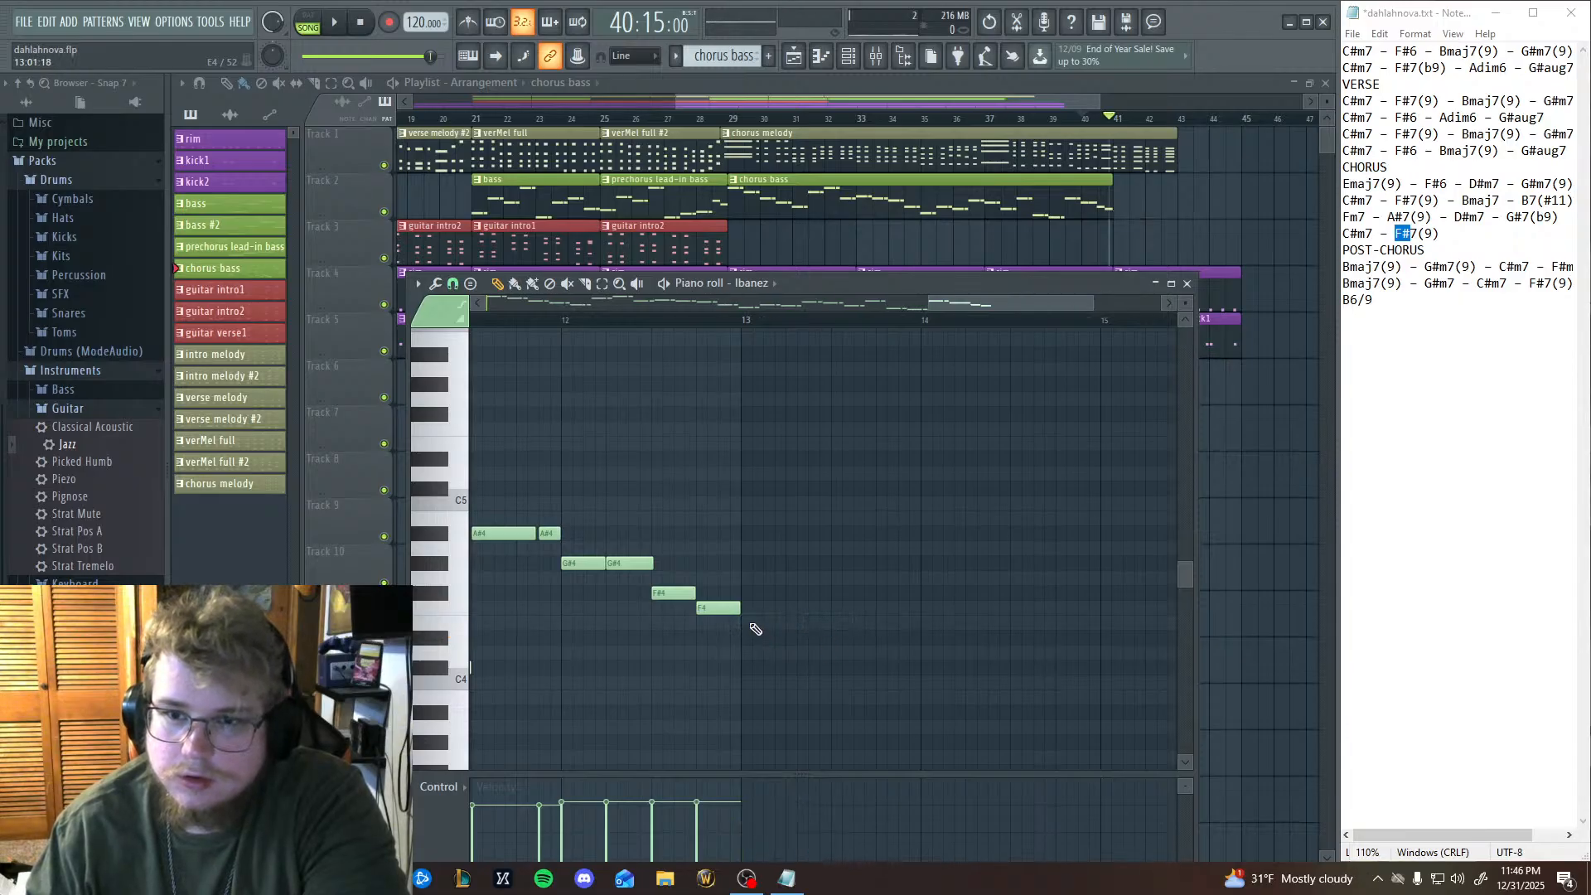
Add three E4 notes across bar 13 of the chorus bass, a short one followed by two longer ones, and play them back.
left_click(744, 623)
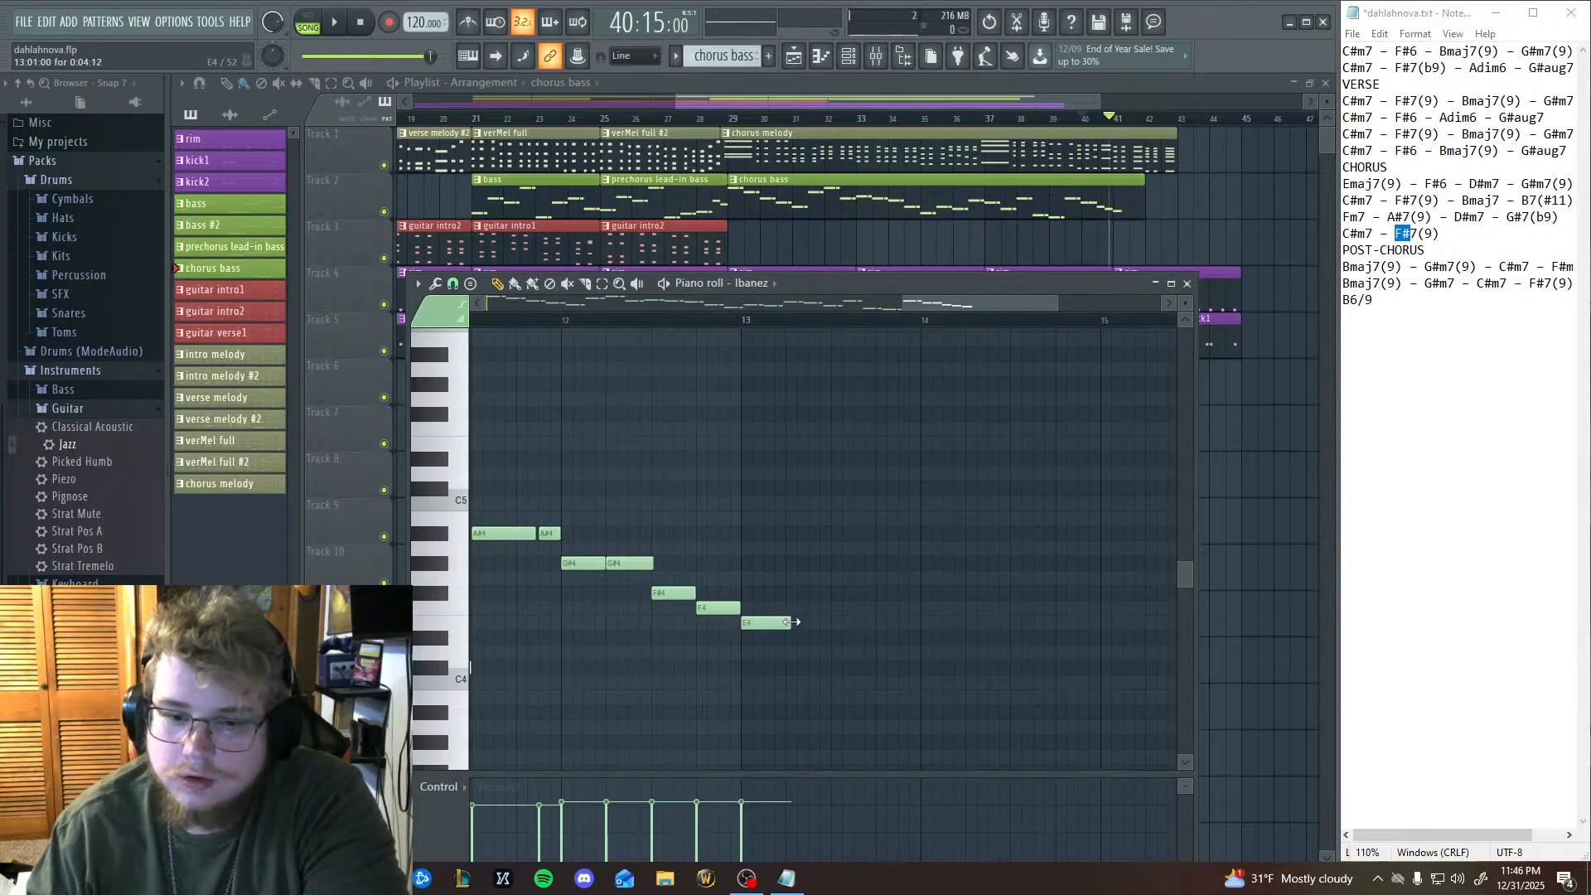
left_click(804, 626)
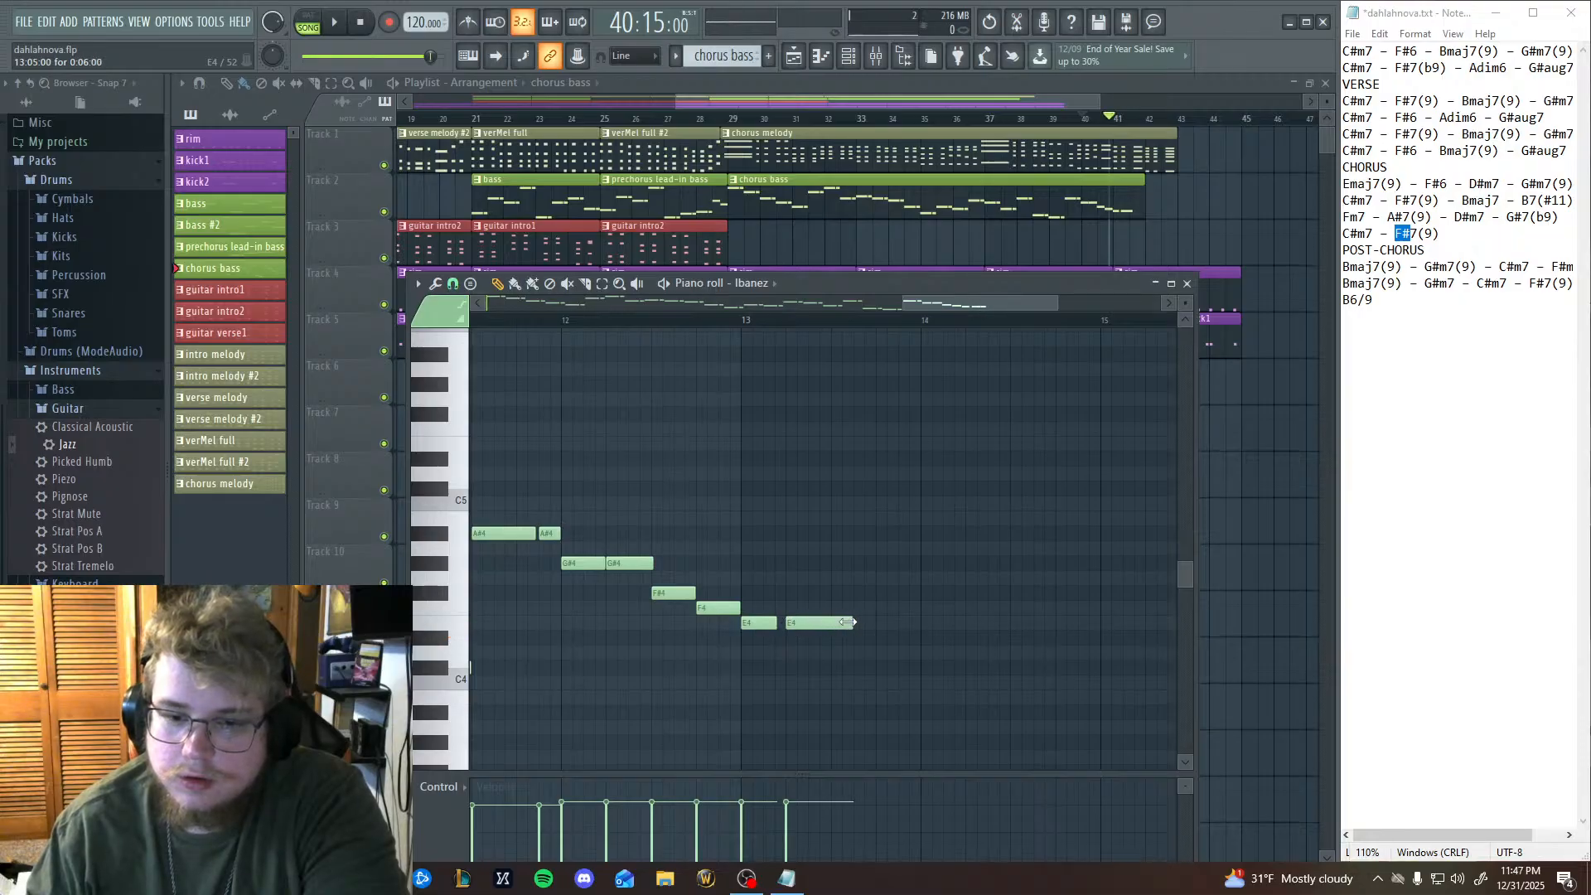
left_click(856, 623)
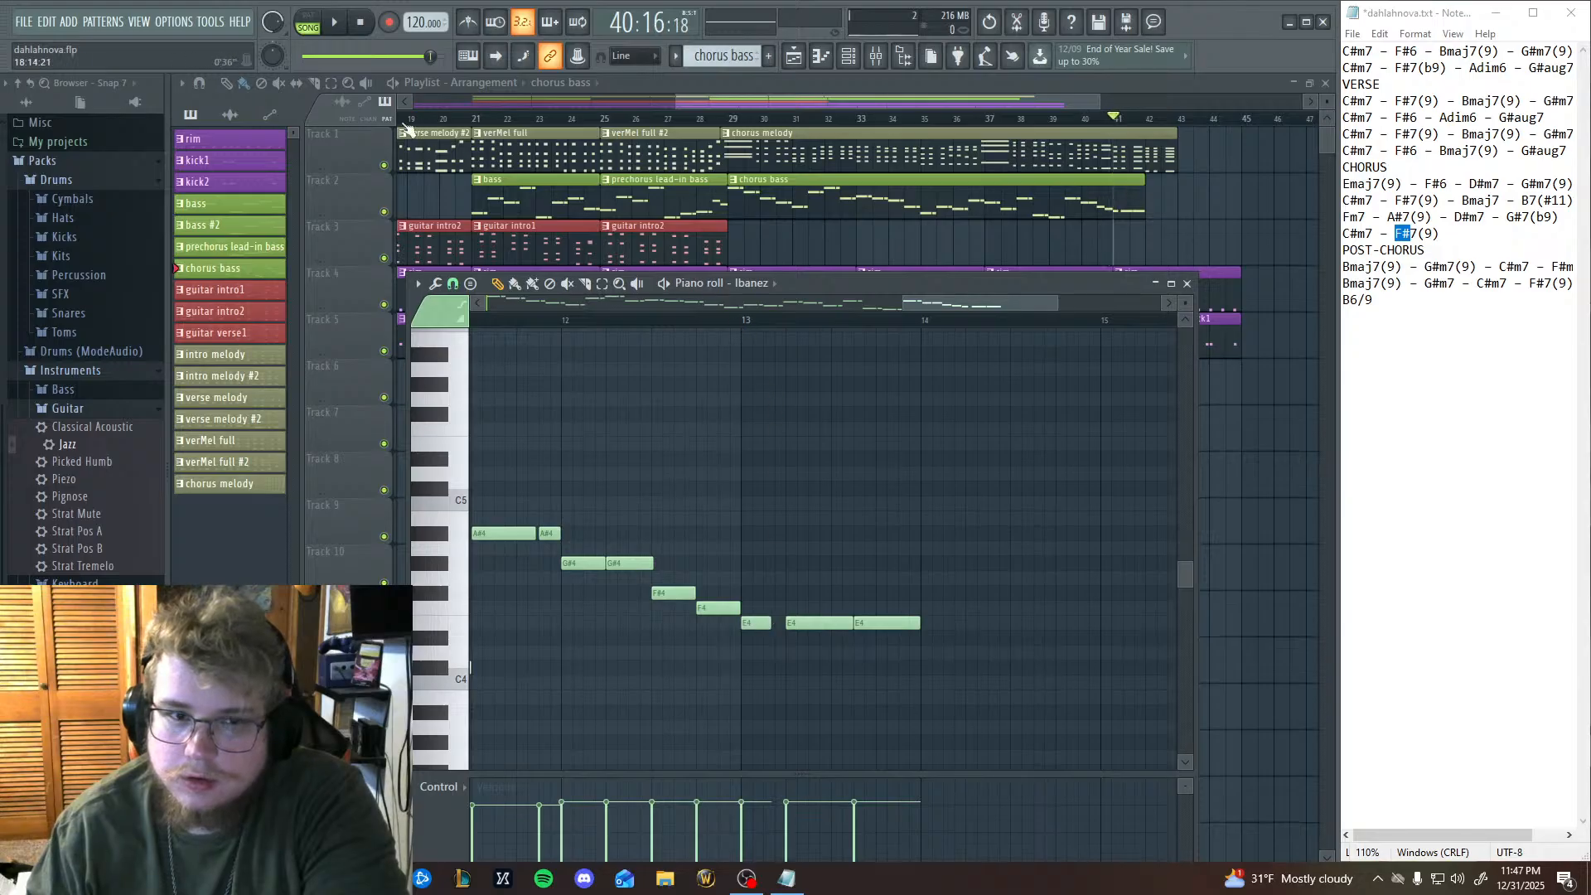
left_click(334, 22)
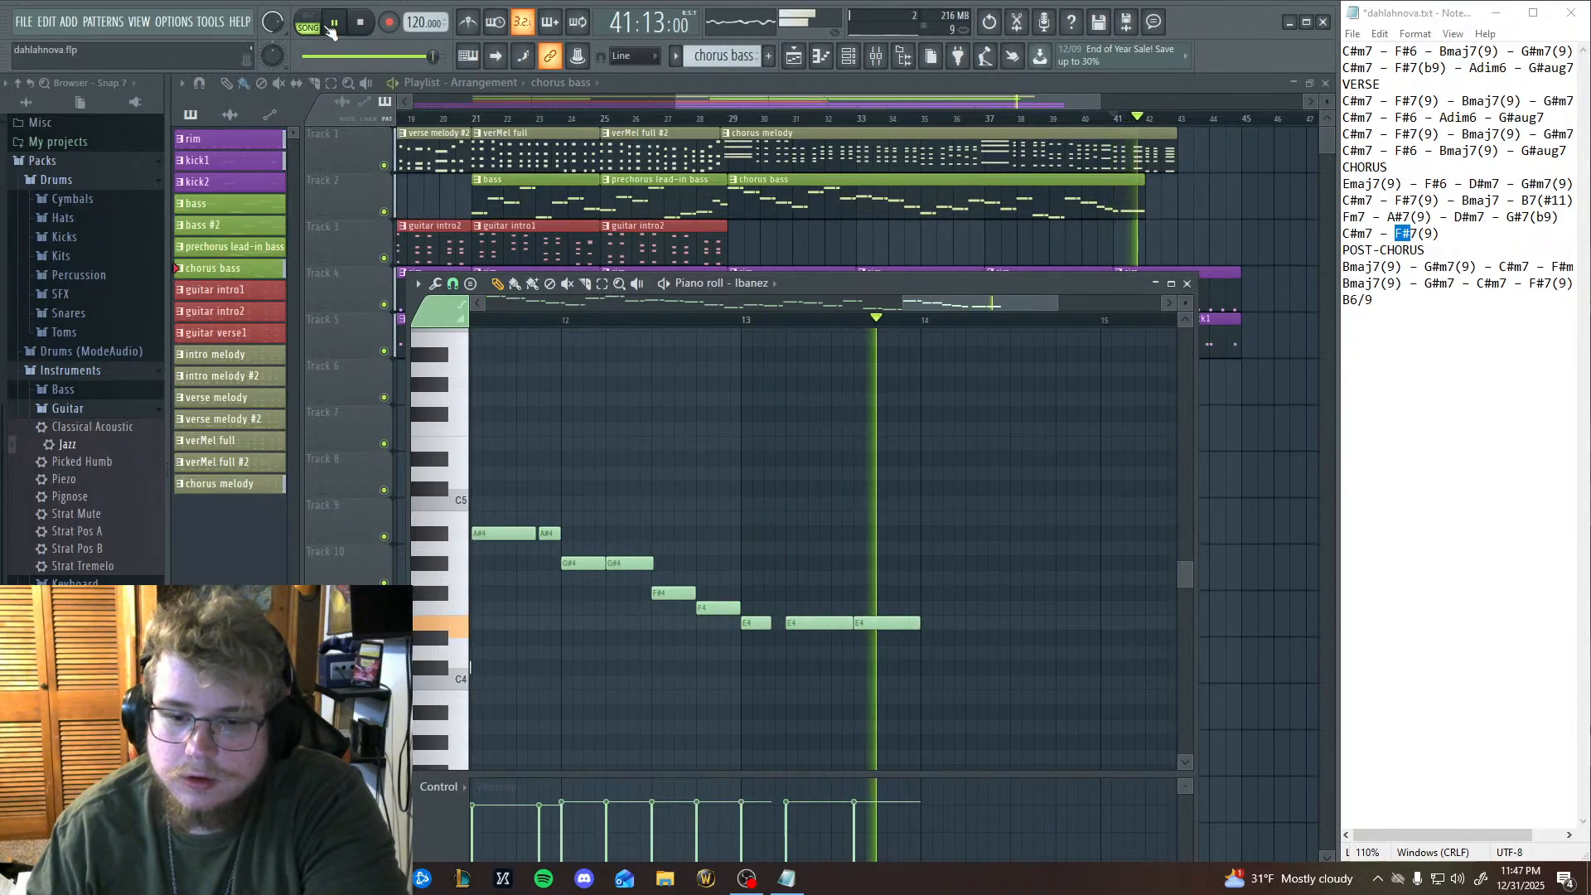
key("space")
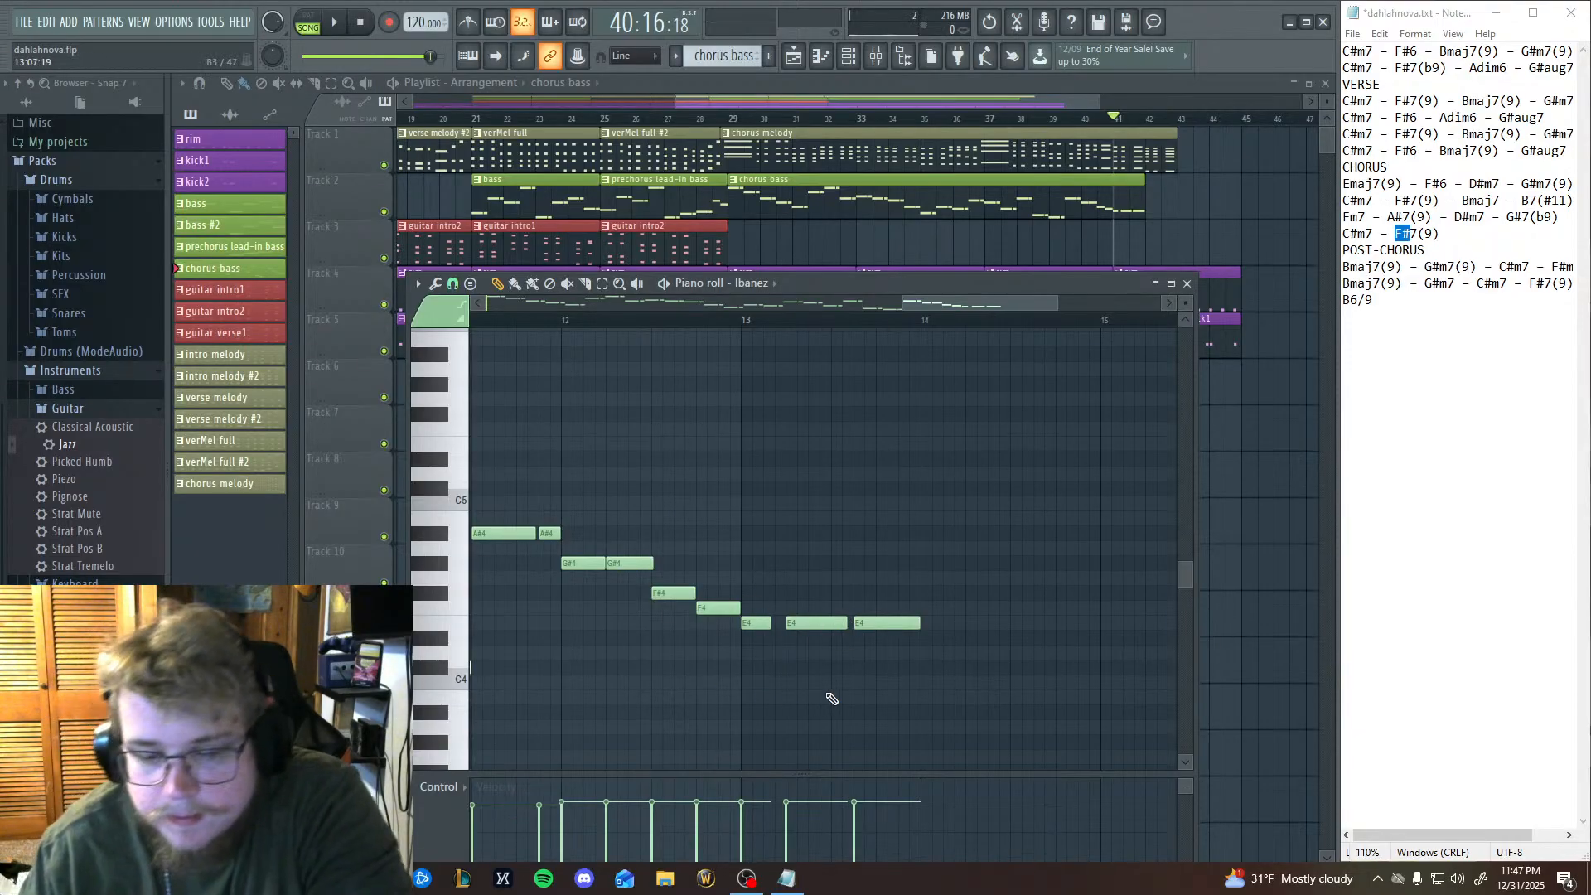
Try an F#4 note at the start of bar 14 in the chorus bass and remove it.
left_click(924, 592)
left_click_drag(921, 587, 923, 681)
left_click_drag(918, 635, 922, 595)
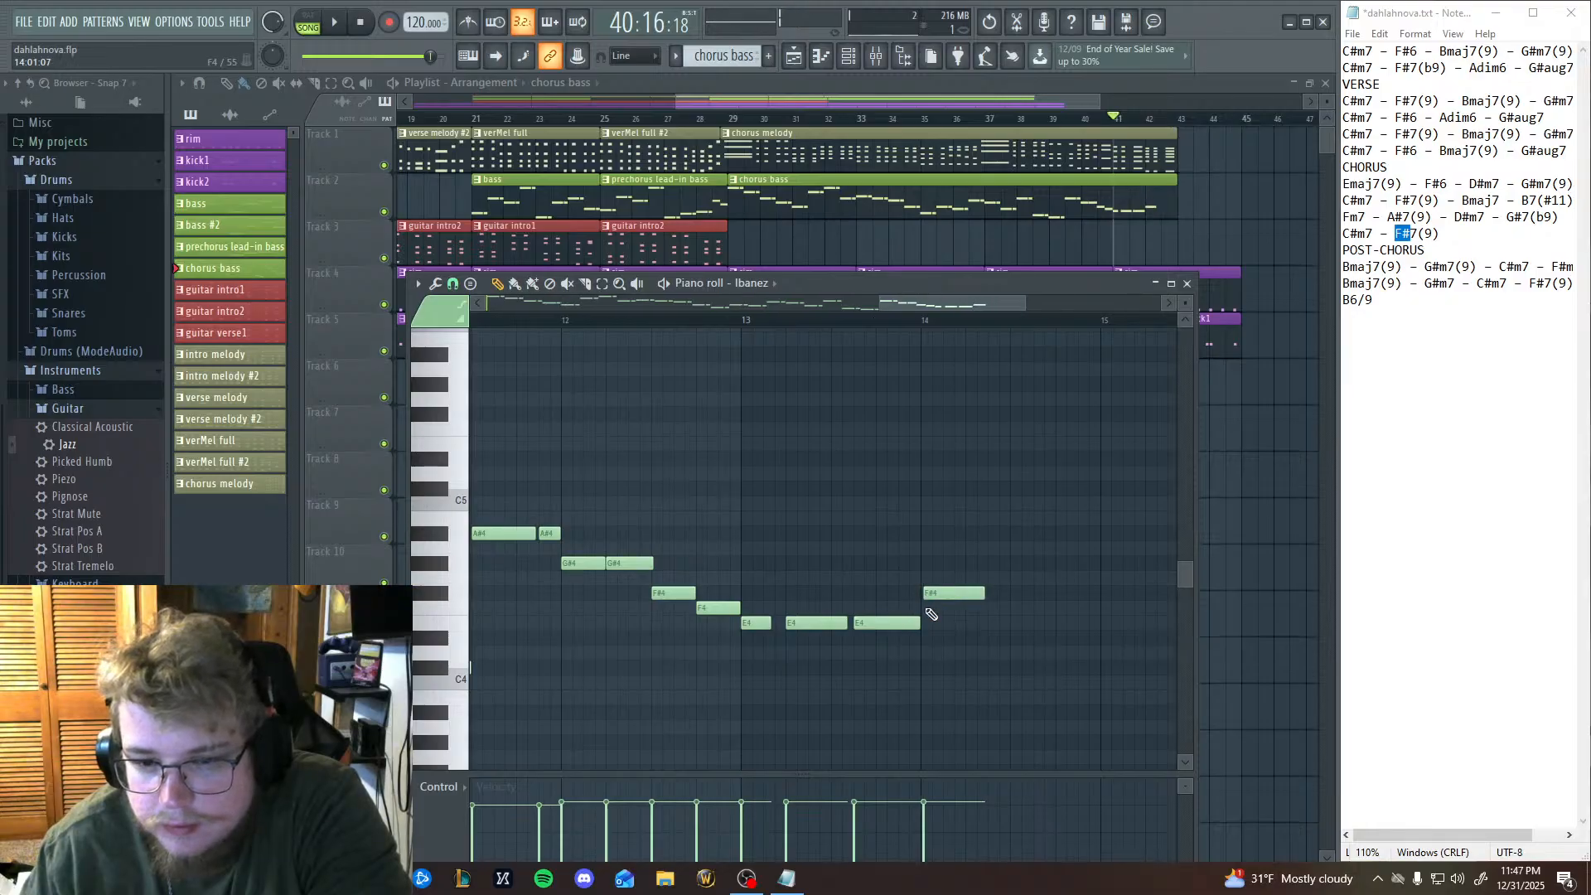
right_click(925, 594)
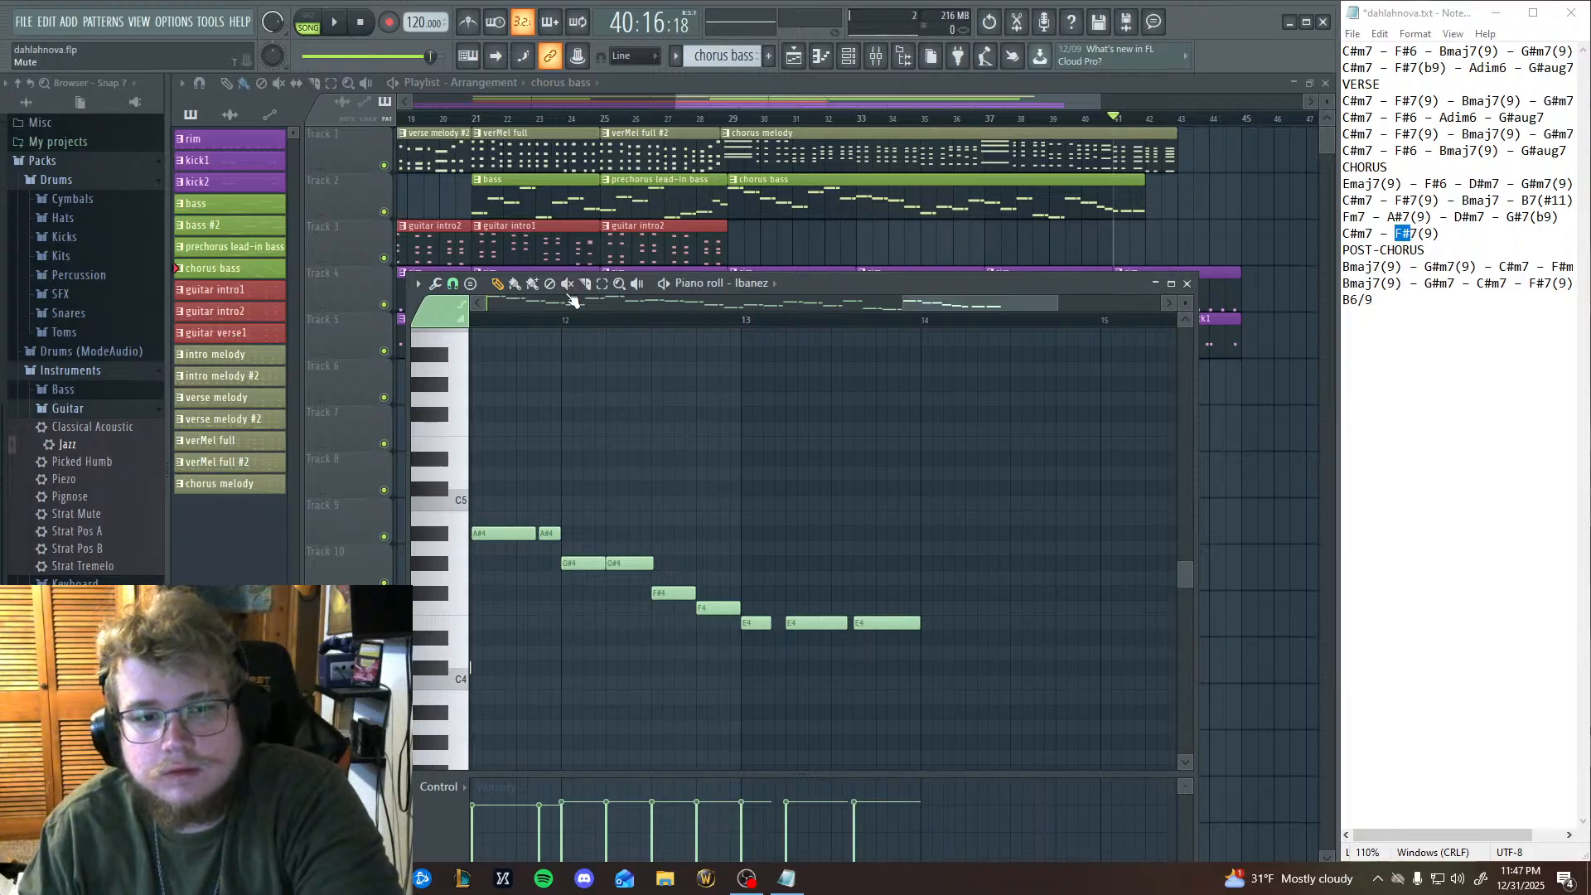
Copy the three E4 notes from bar 13 into bar 14, lower the copies to D#4, and play the extended bass line.
left_click_drag(728, 704, 938, 542)
key("ctrl+c")
key("ctrl+v")
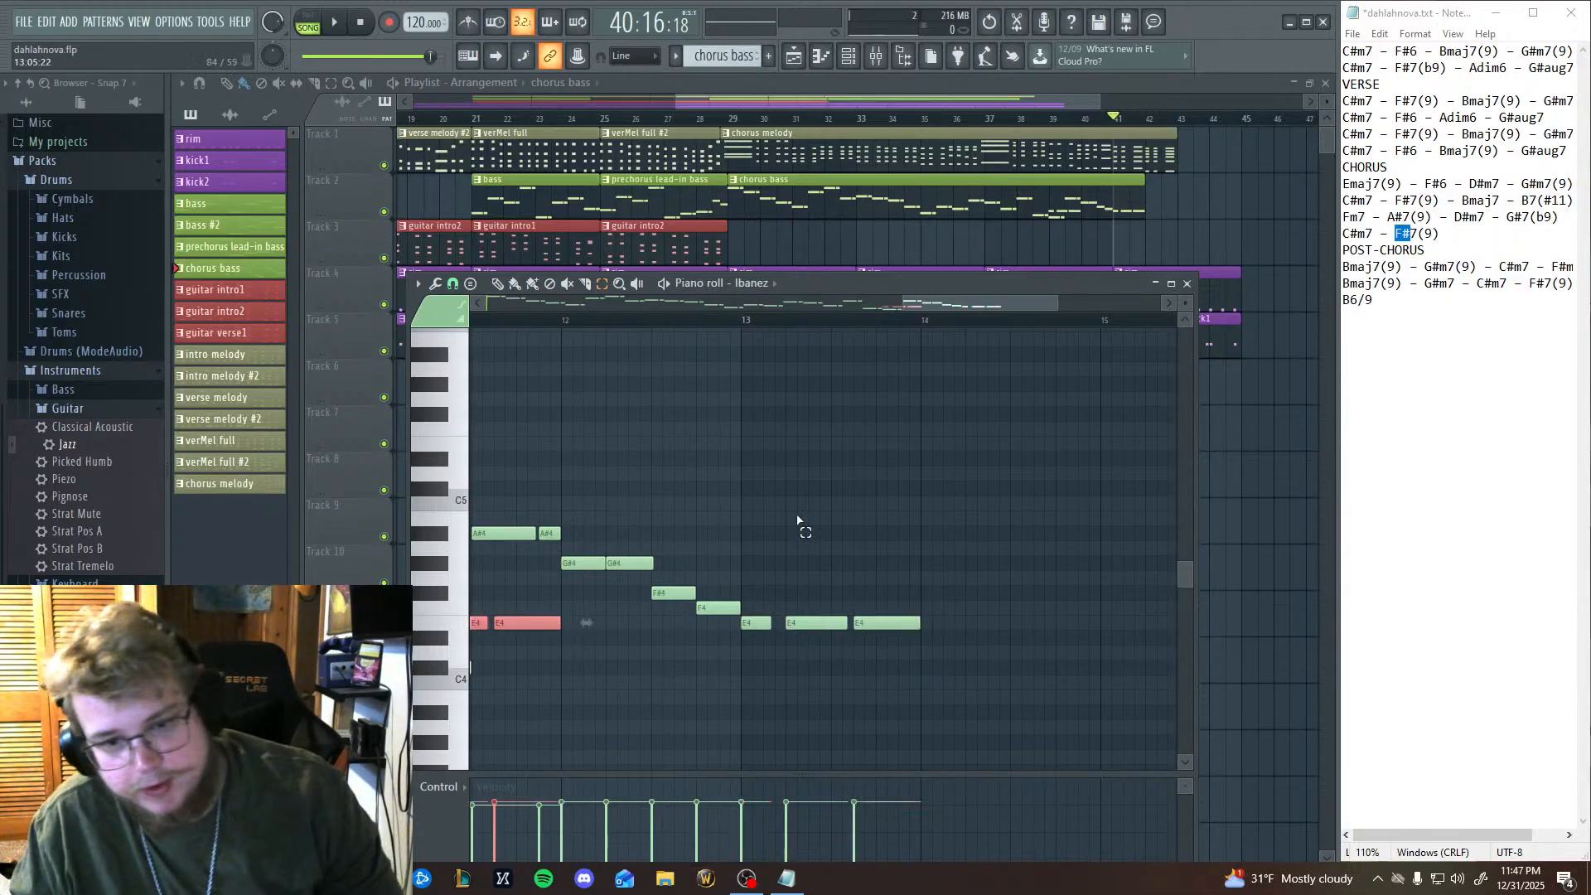
left_click_drag(517, 627, 1058, 629)
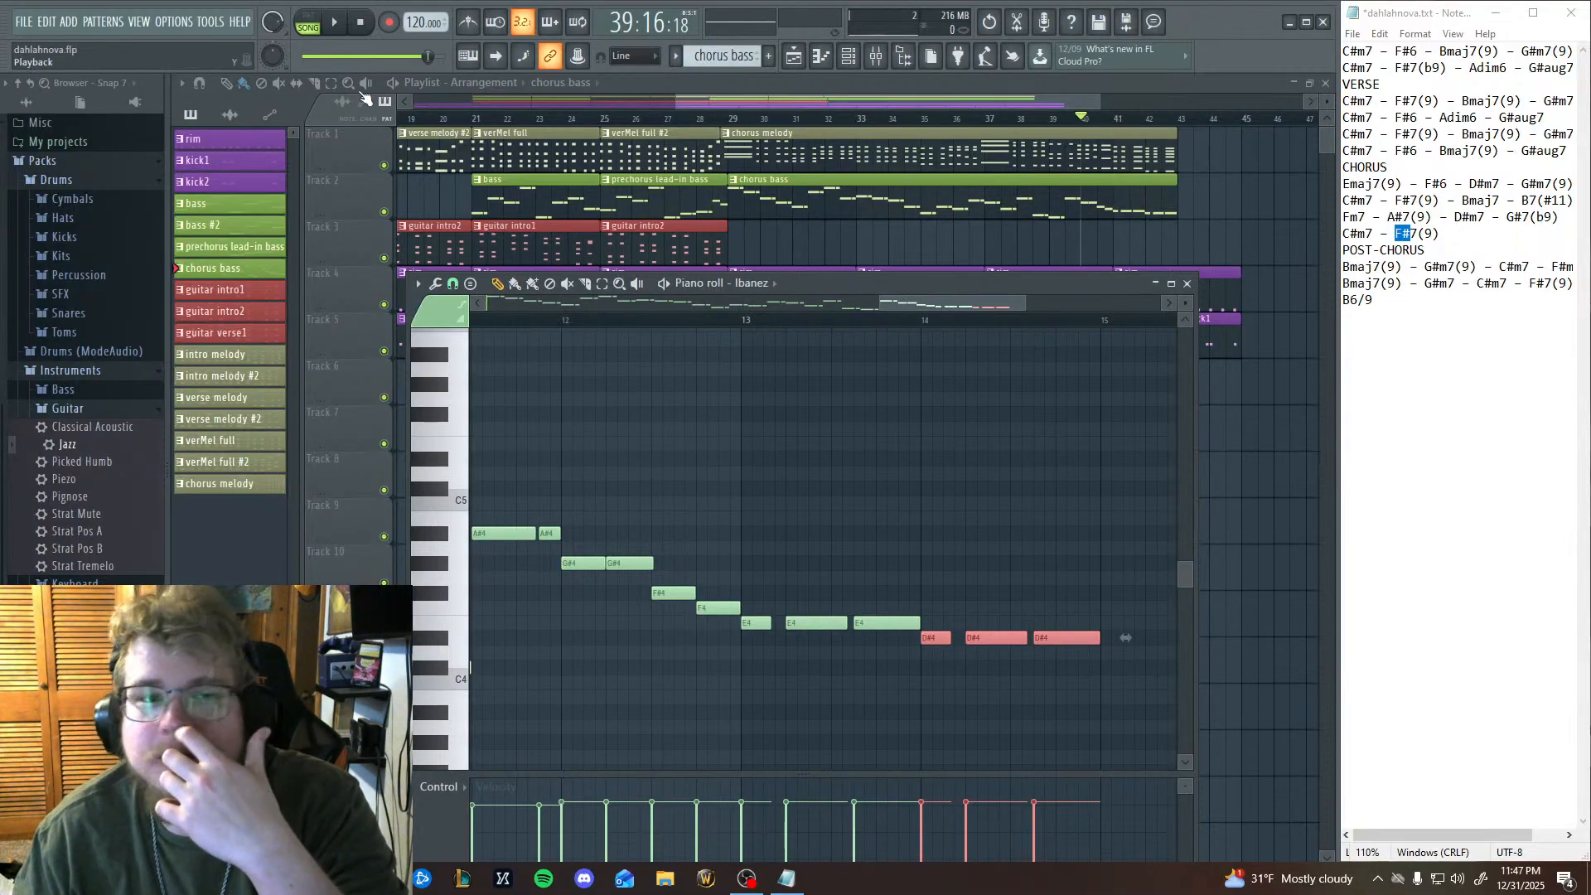
left_click(345, 27)
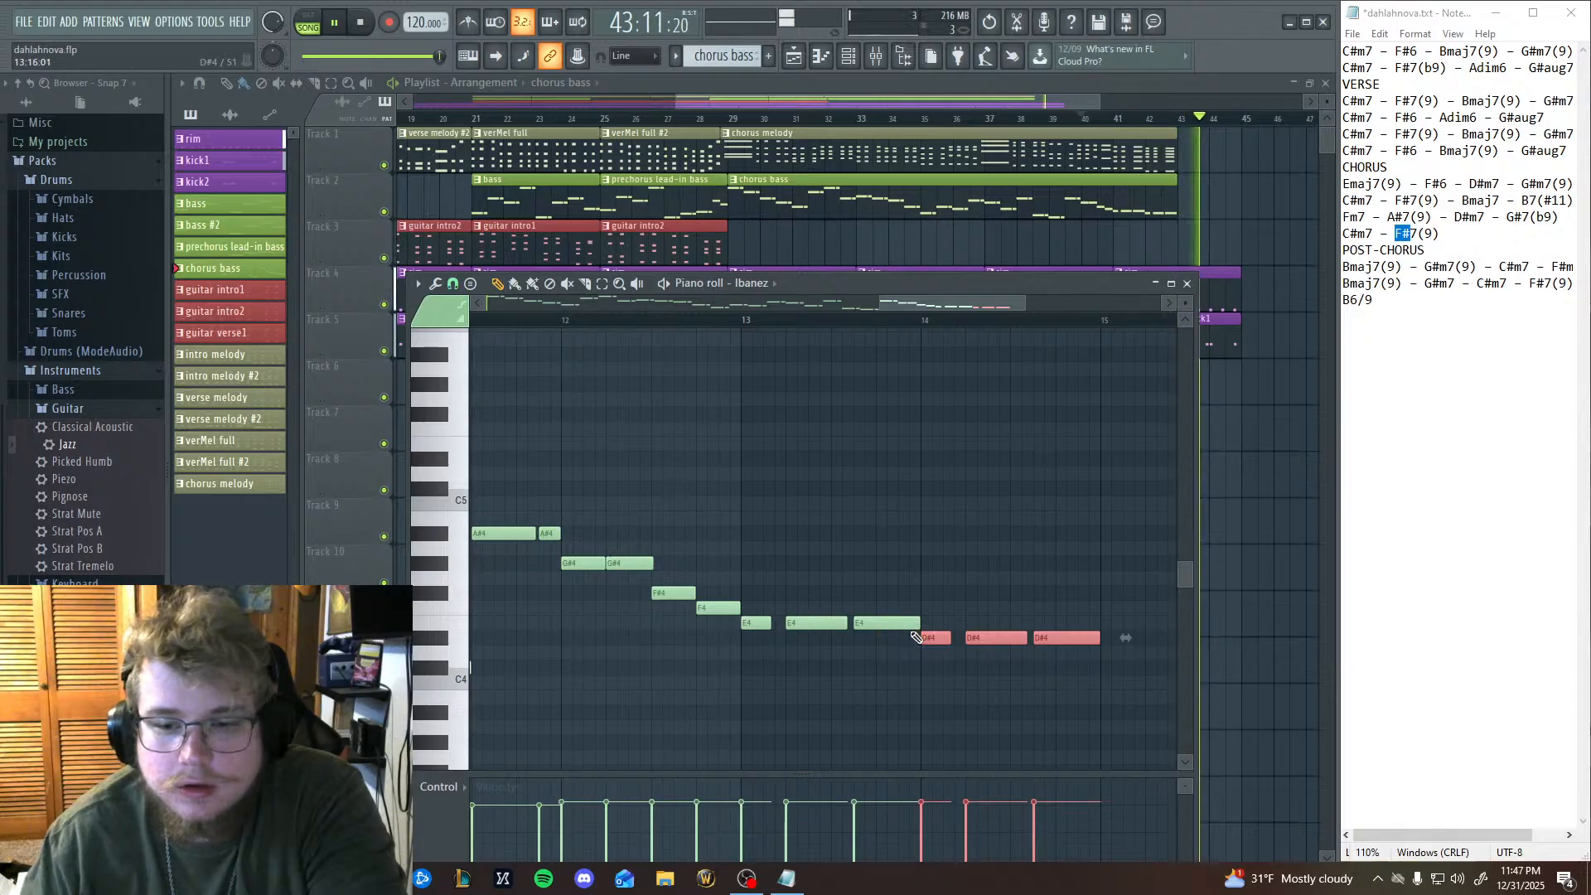
Try the three bar 14 notes an octave higher at D#5 during playback, return them to D#4, and stop.
left_click_drag(937, 638, 938, 458)
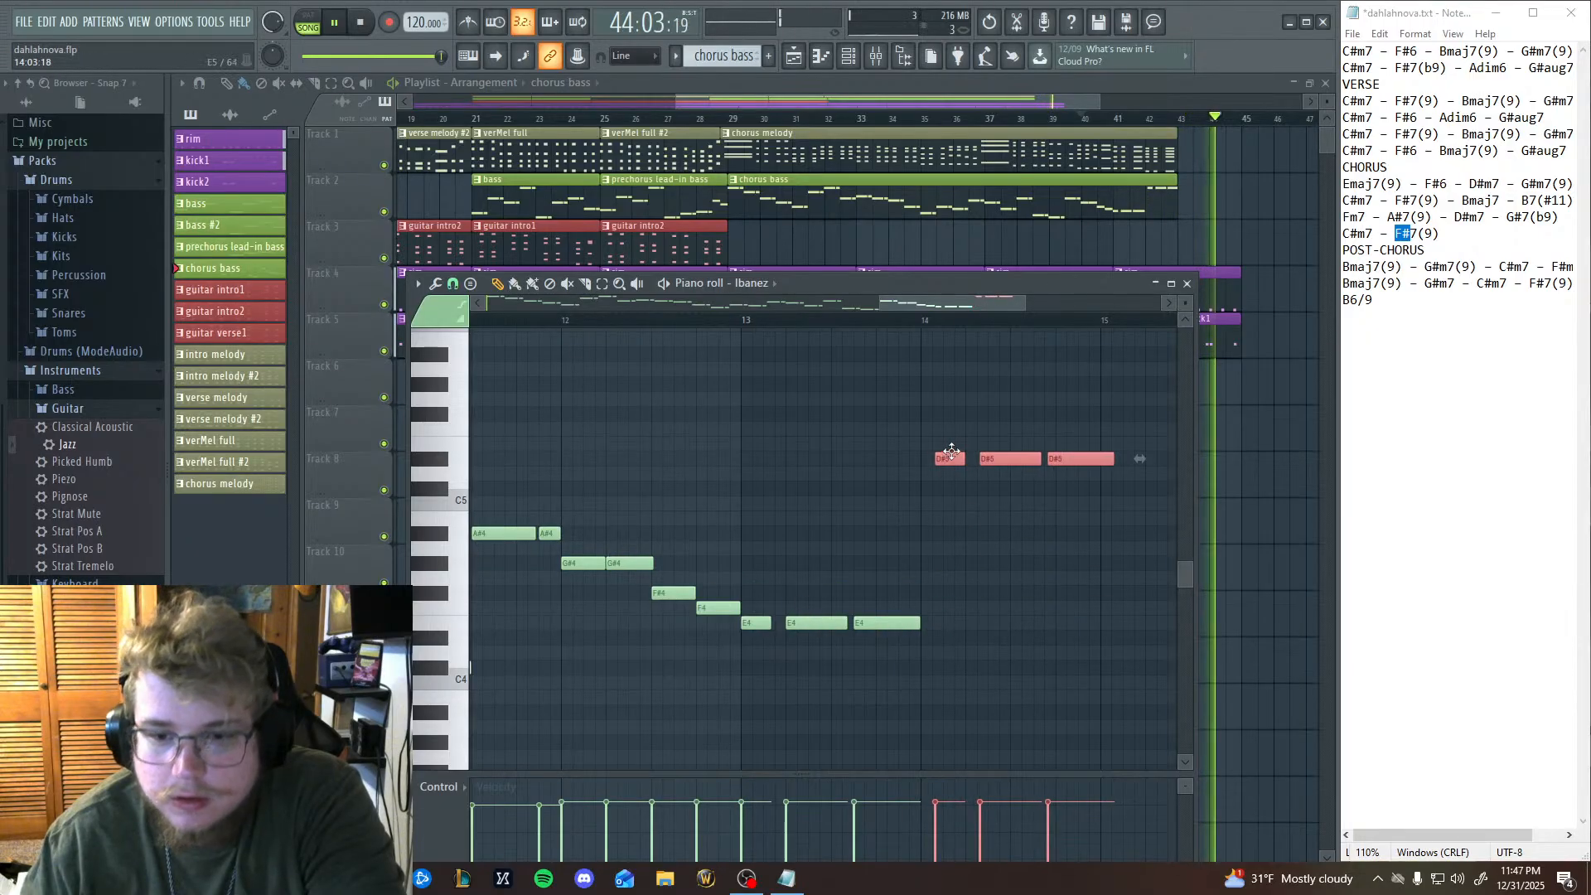
left_click(928, 320)
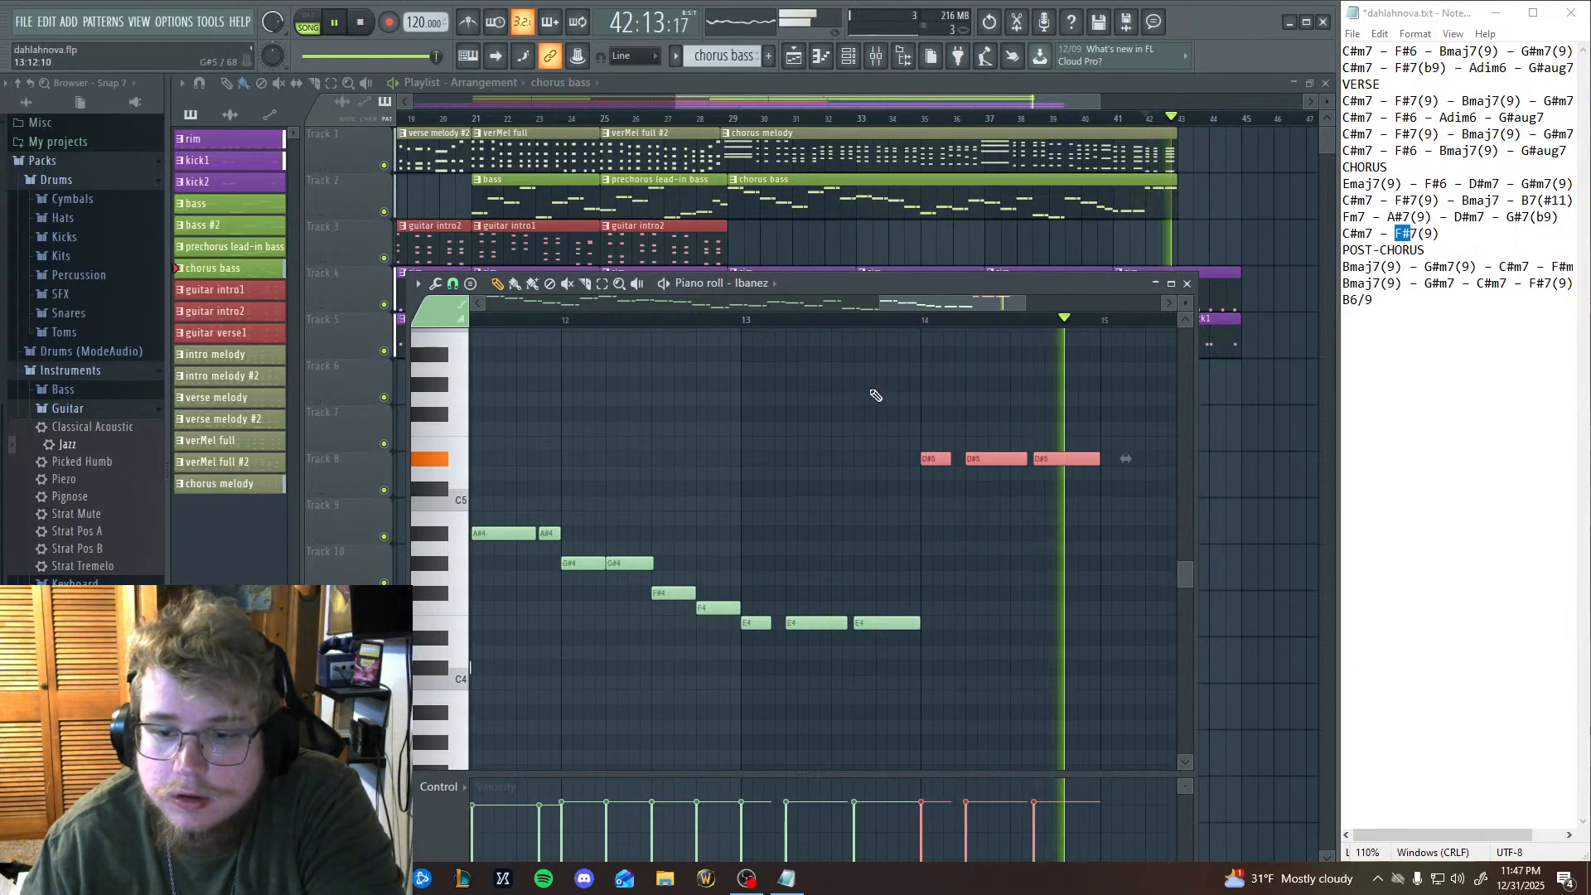
left_click_drag(929, 459, 926, 632)
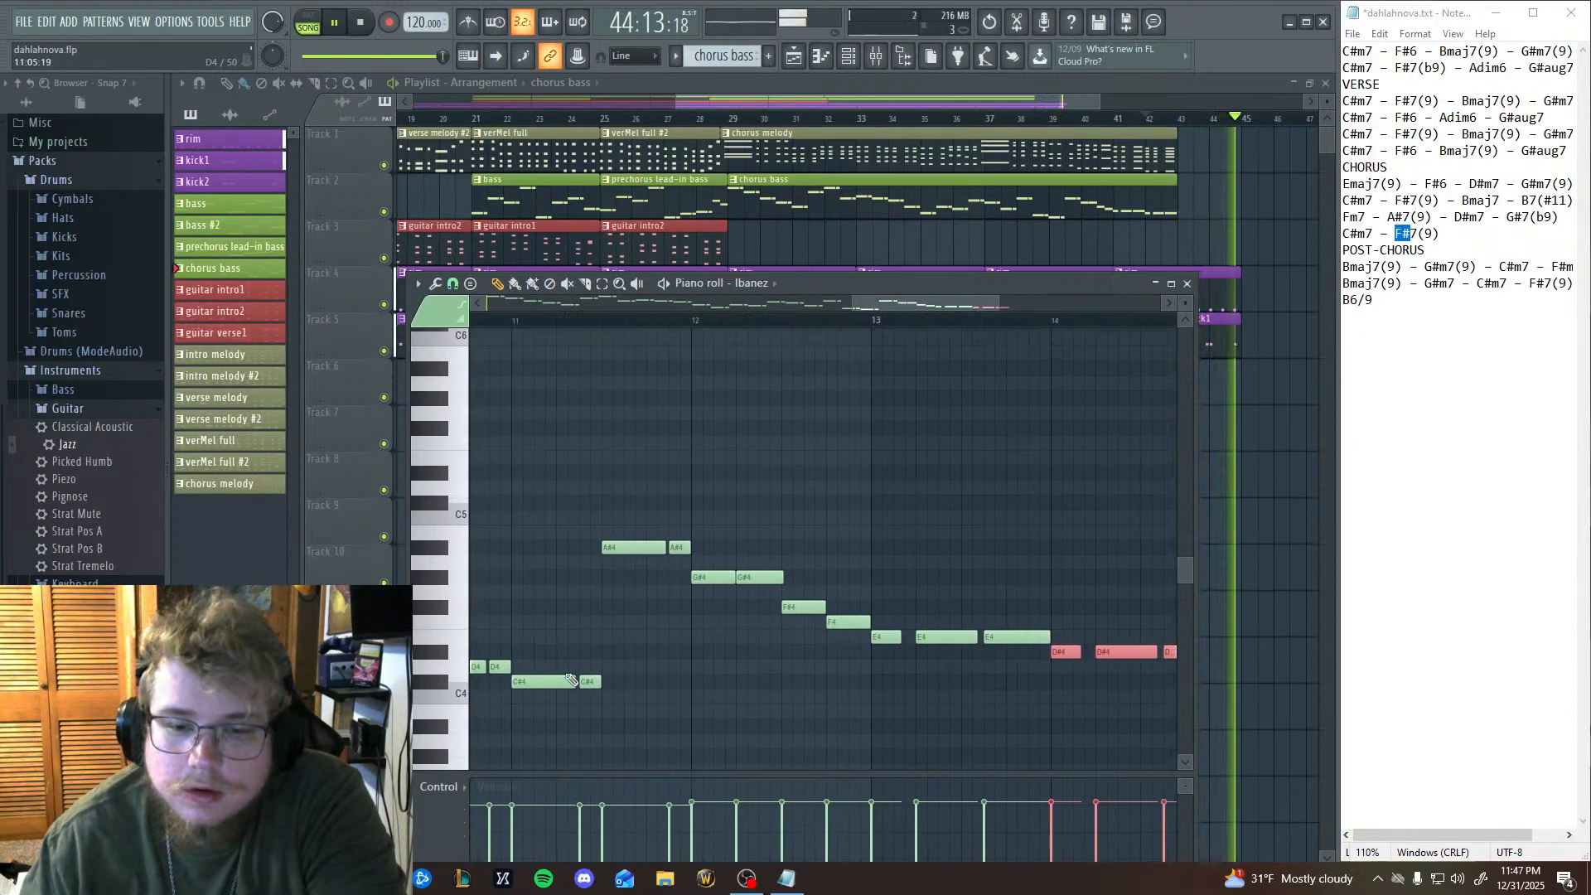
key("space")
scroll(575, 538, "down", 2)
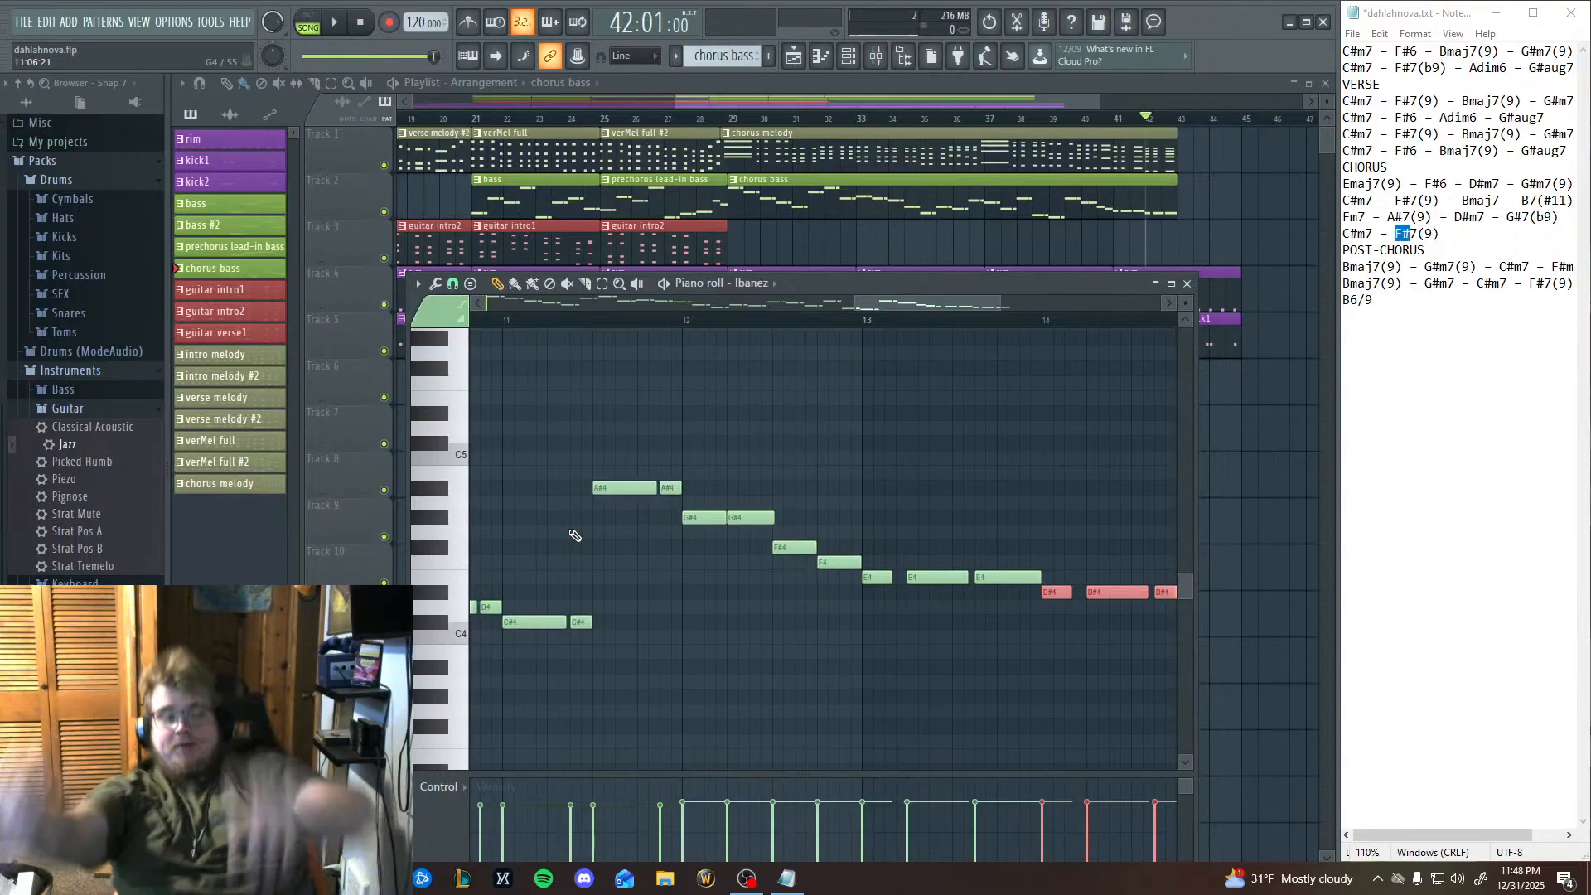
Trim the last rim clip to end at bar 43 and delete the kick1 clip starting at bar 43.
left_click_drag(1033, 295, 809, 269)
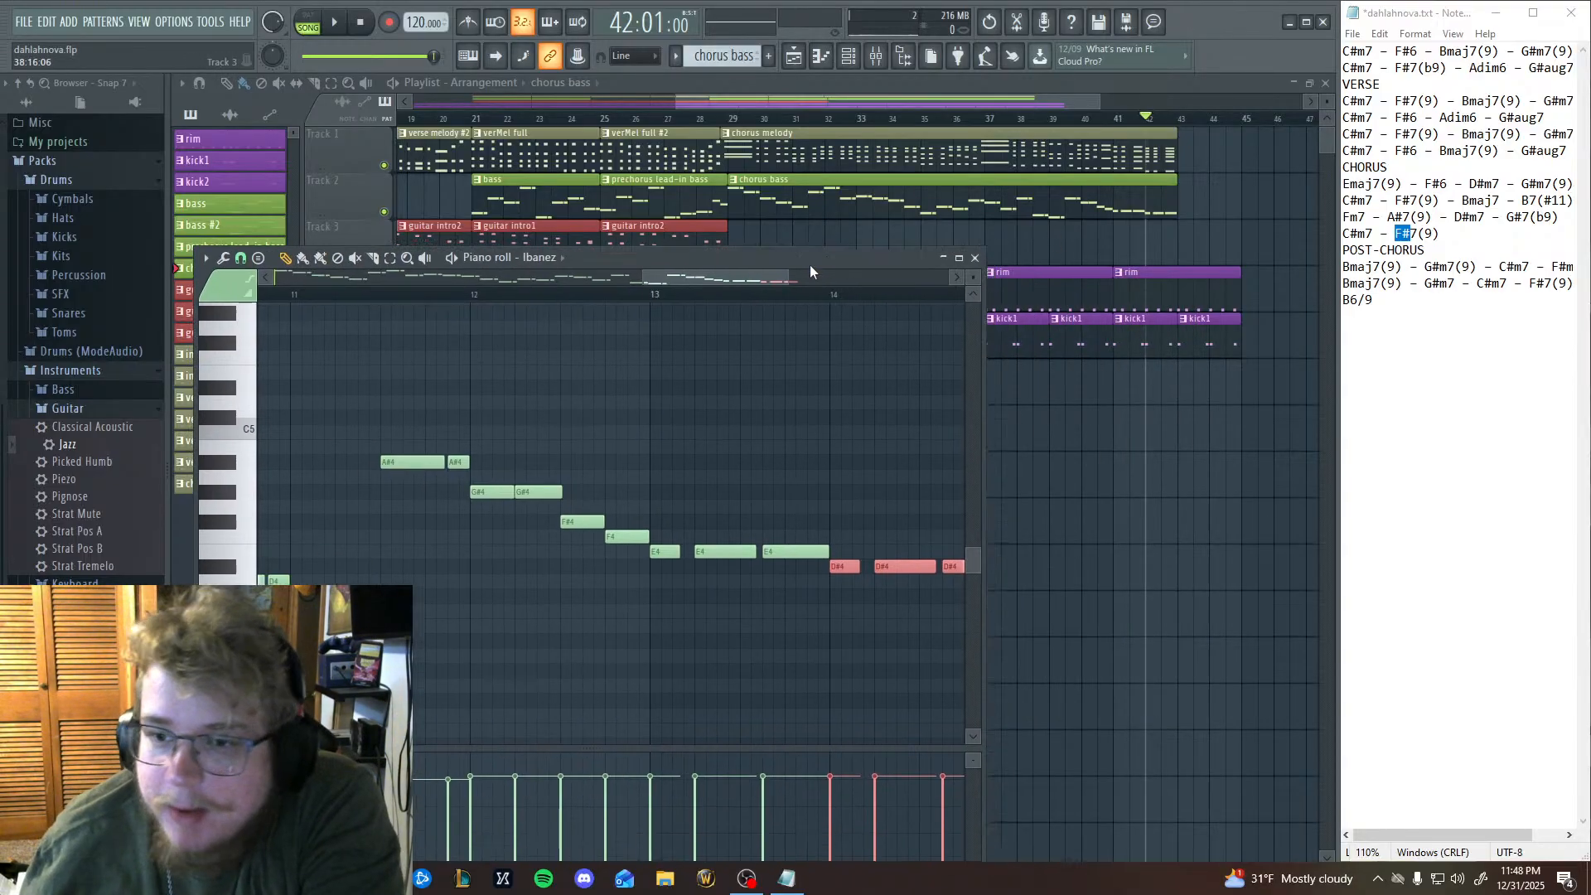
left_click_drag(1237, 297, 1202, 293)
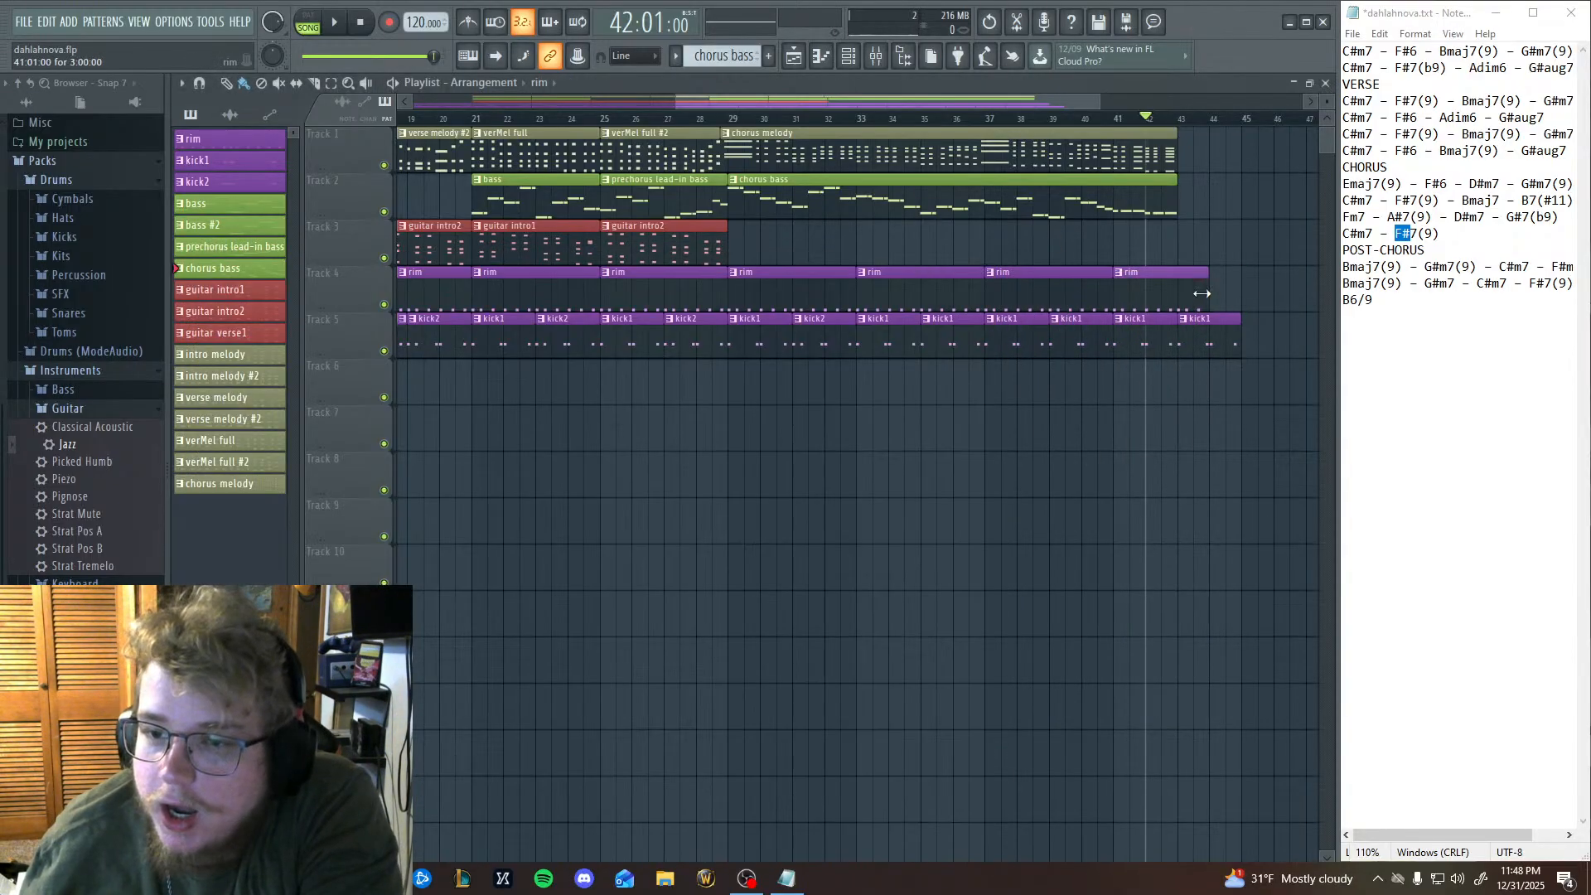
right_click(1220, 335)
Replace the kick1 clips at bars 35 and 39 with kick2 clips on Track 5.
left_click_drag(860, 613, 926, 594)
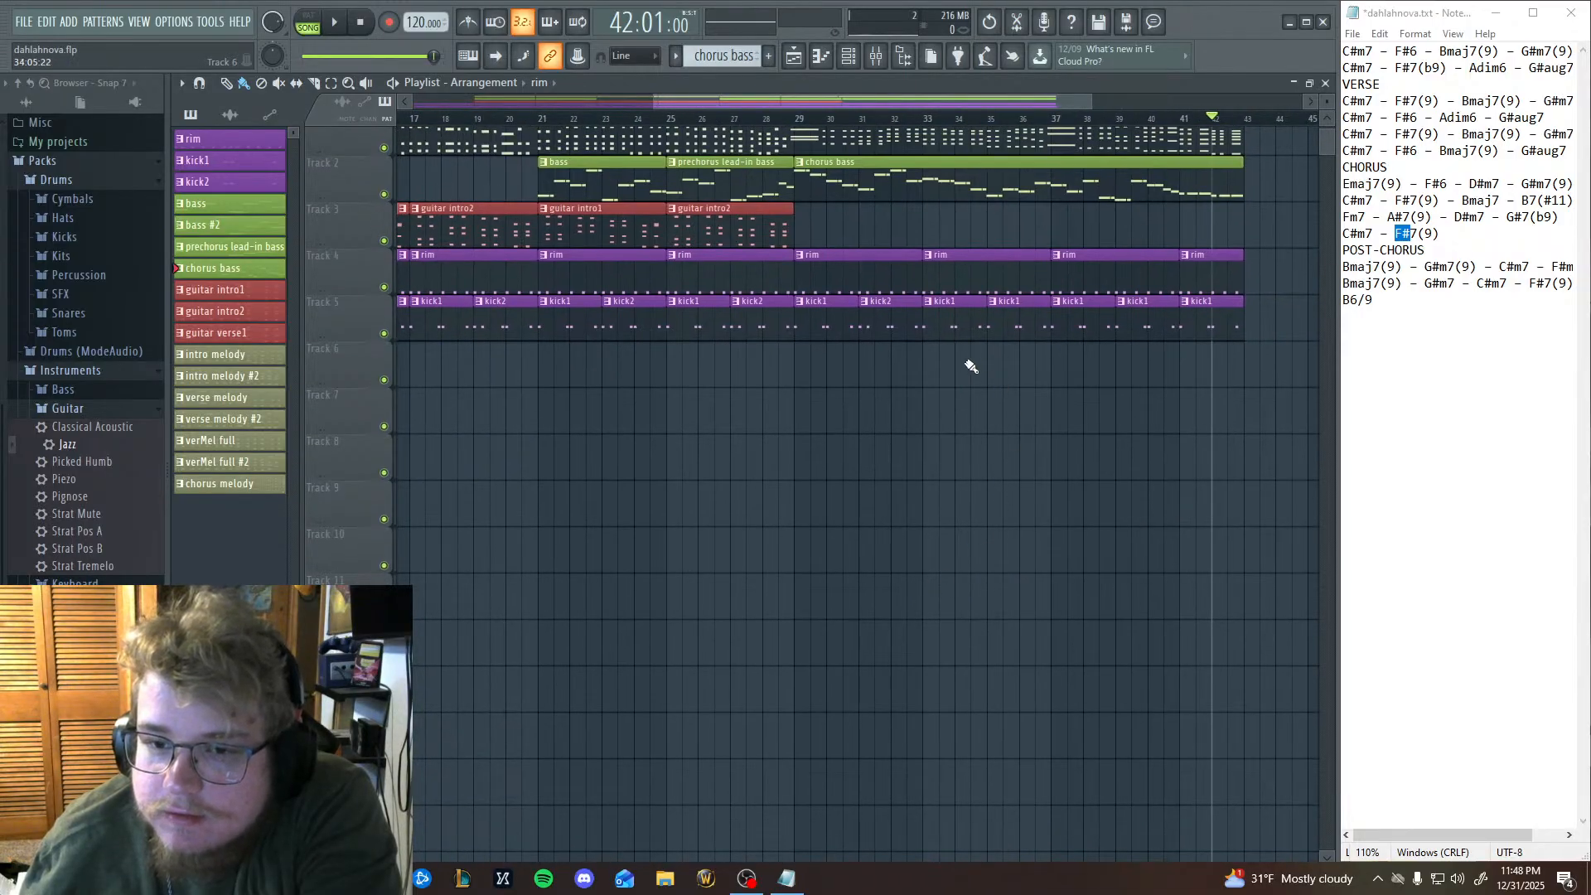
right_click(1020, 330)
right_click(1140, 311)
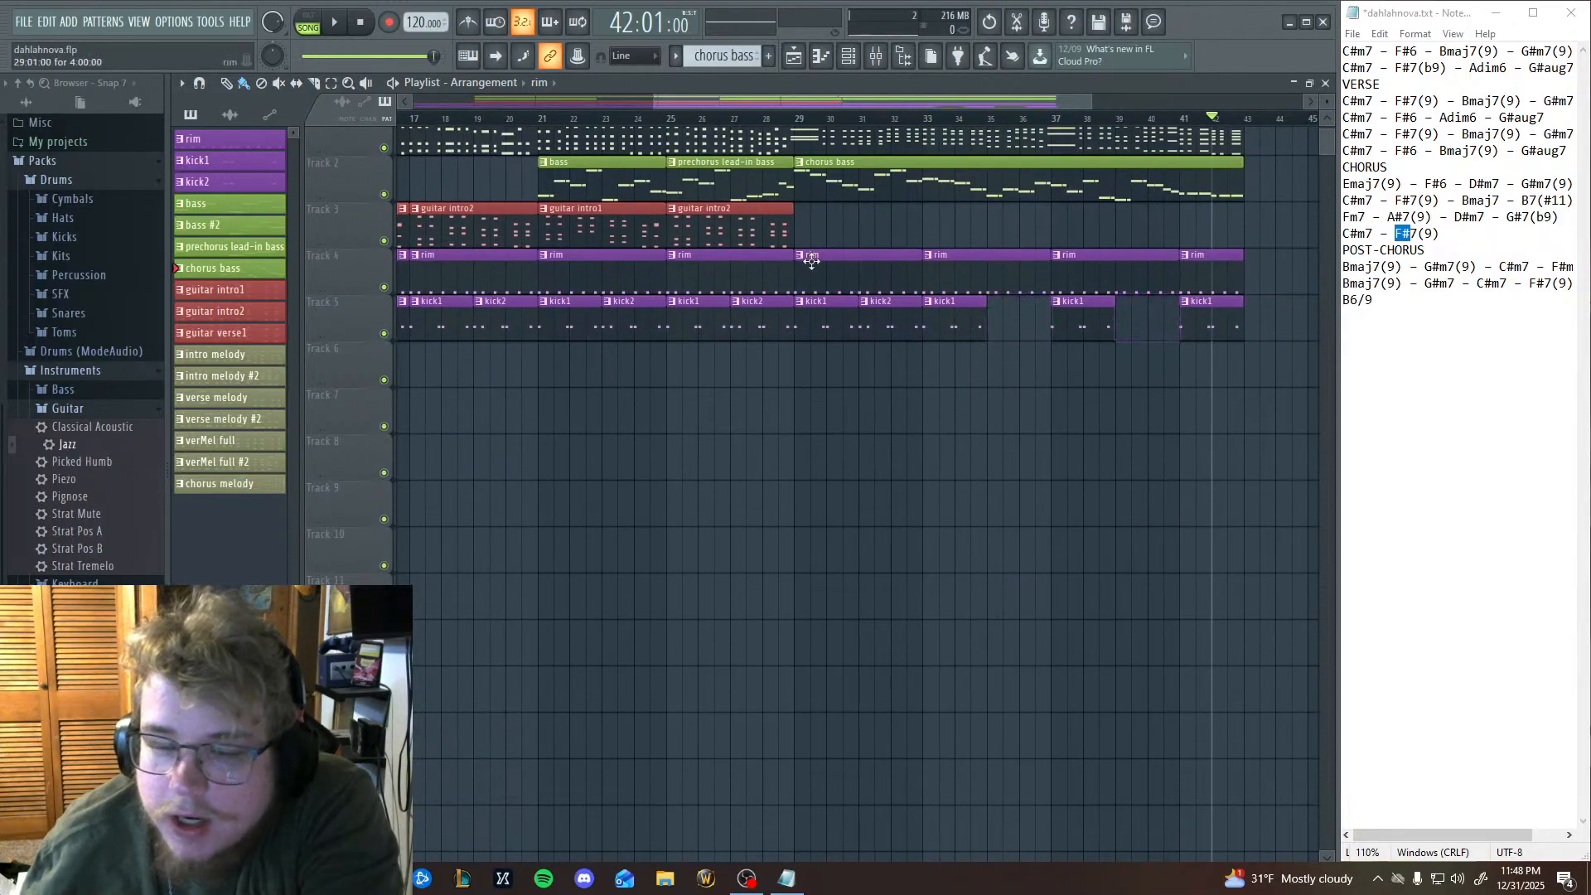
left_click(1010, 307)
left_click(1121, 323)
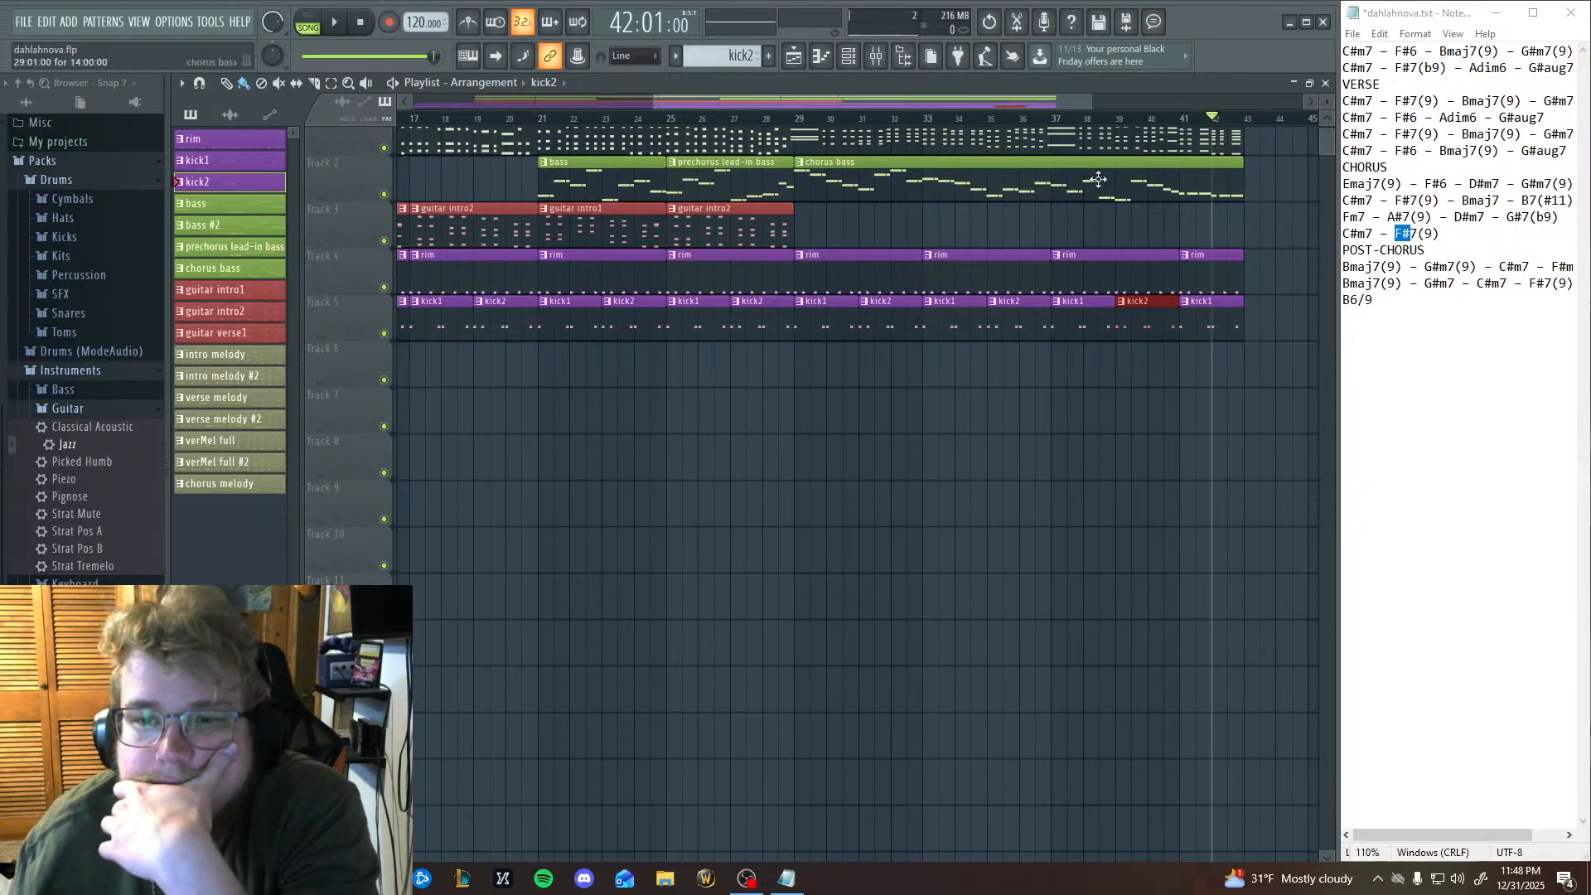
Play the arrangement briefly from bar 37, replay the chorus from bar 29 into bar 38, and stop.
left_click(1053, 120)
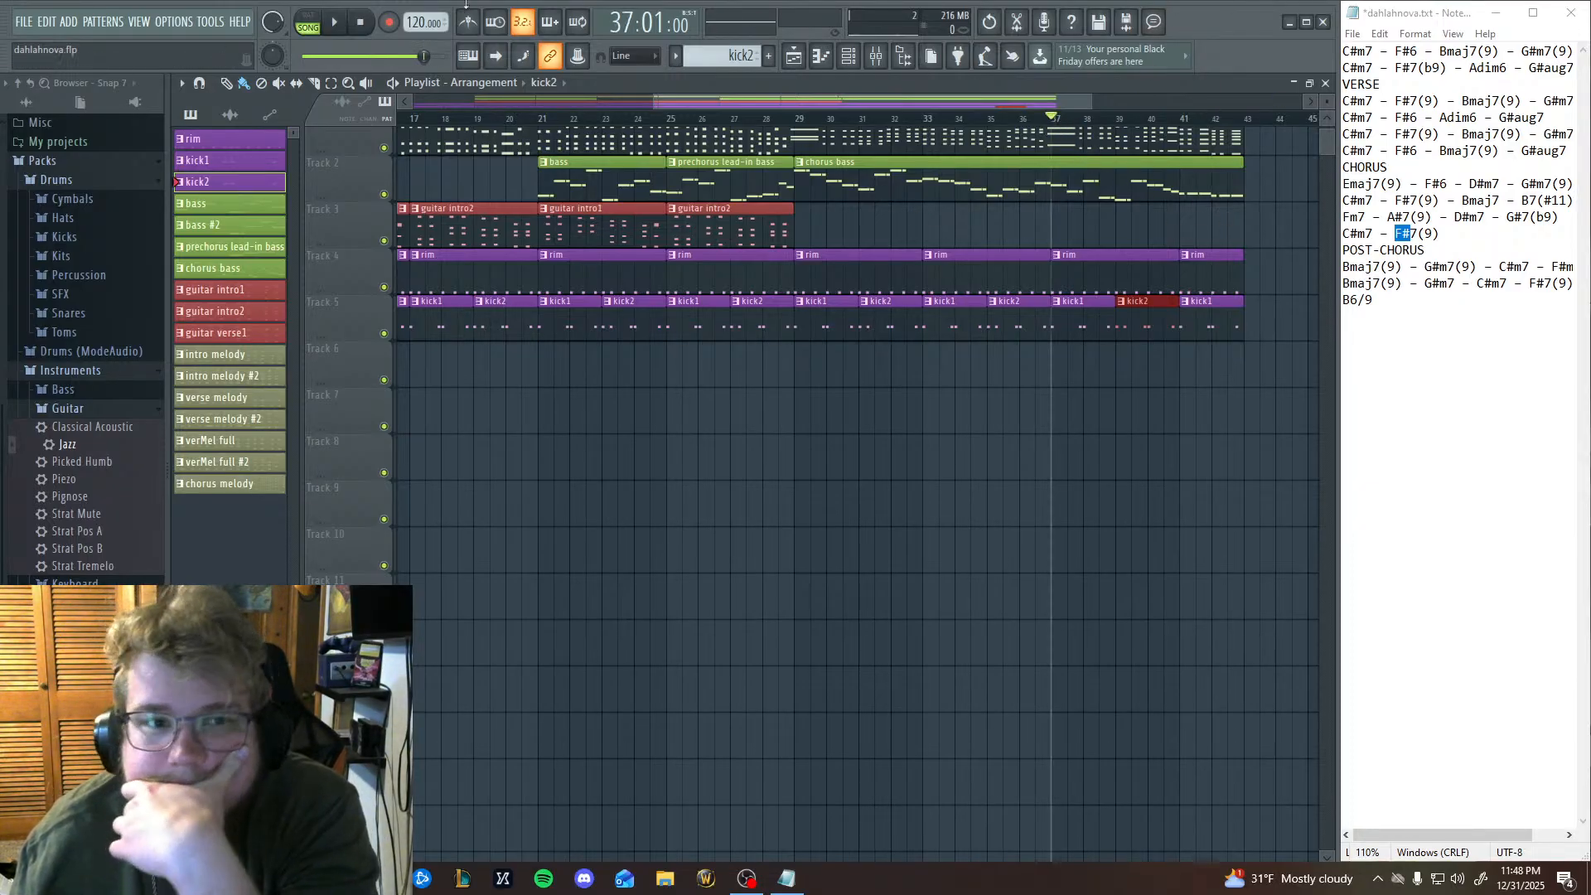
left_click(336, 24)
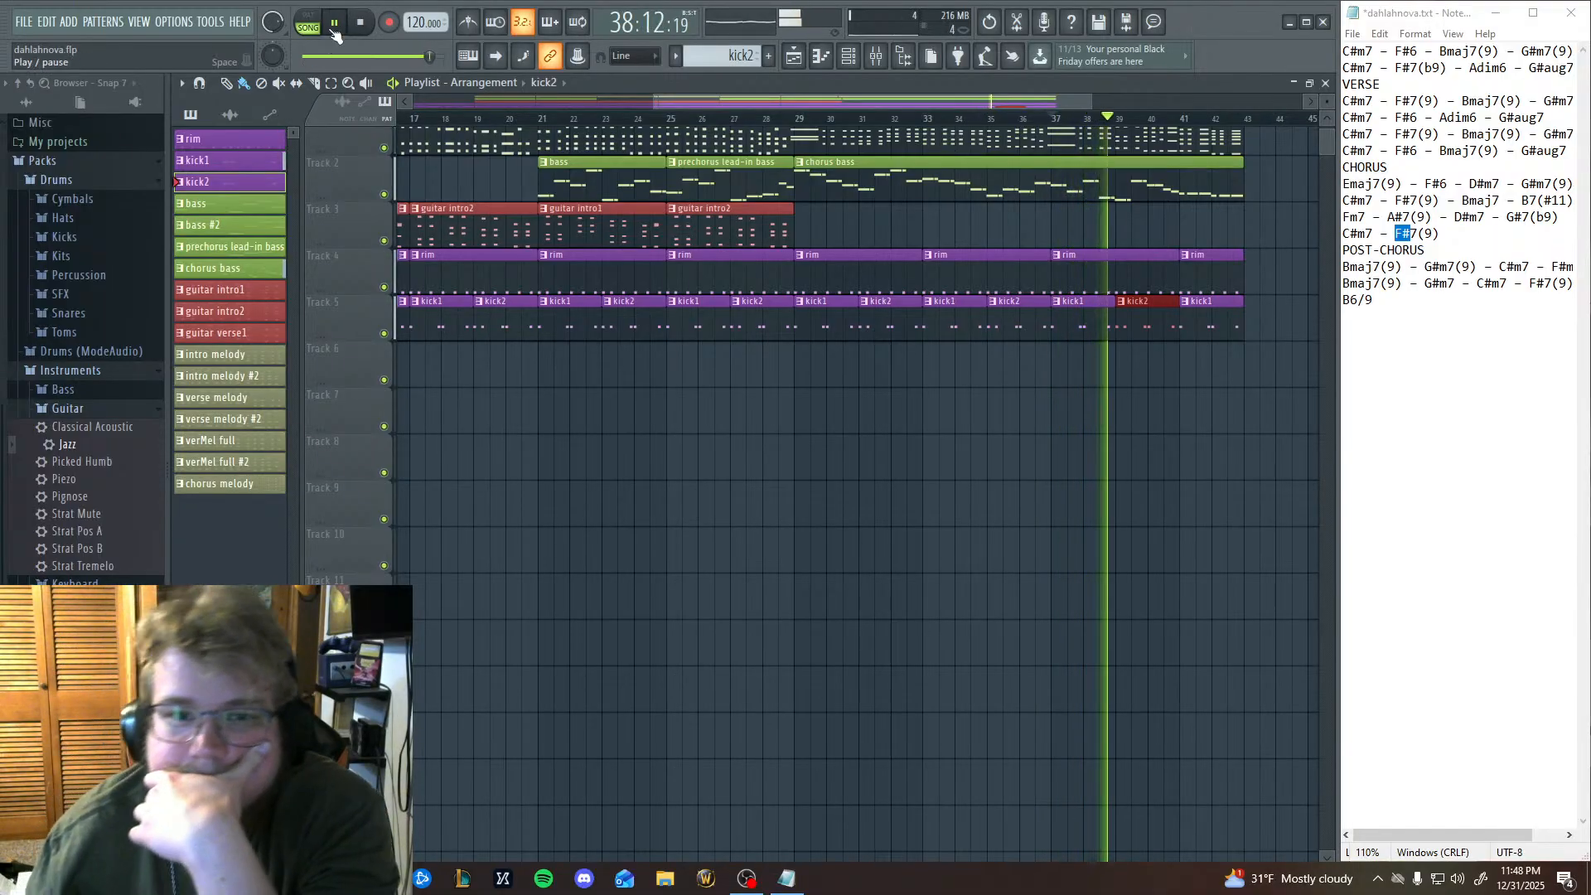
left_click(359, 22)
left_click(798, 121)
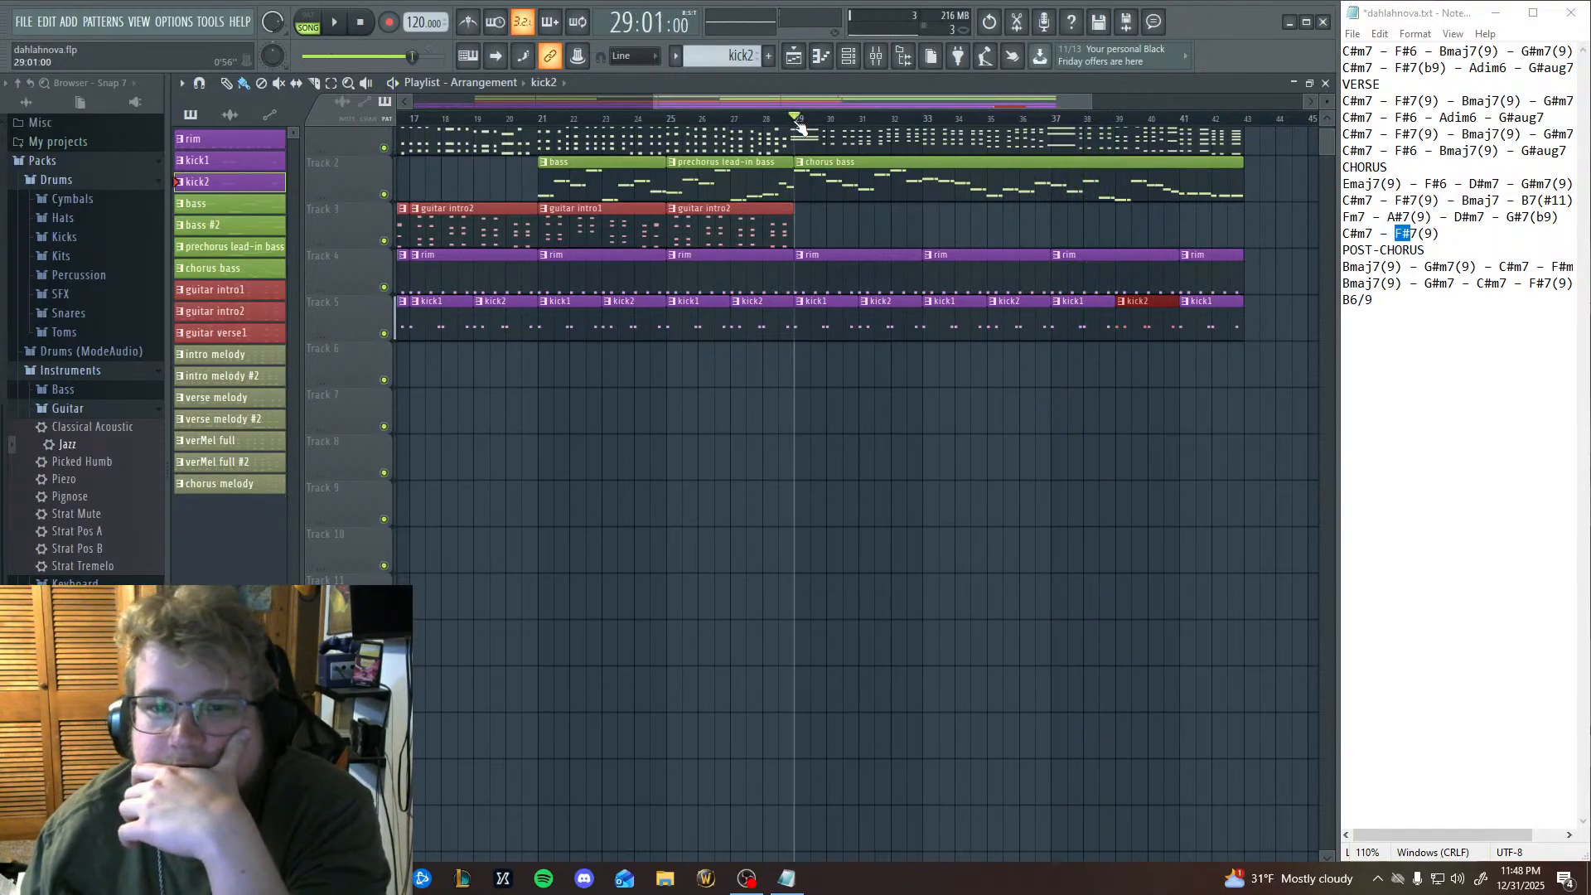
left_click(336, 25)
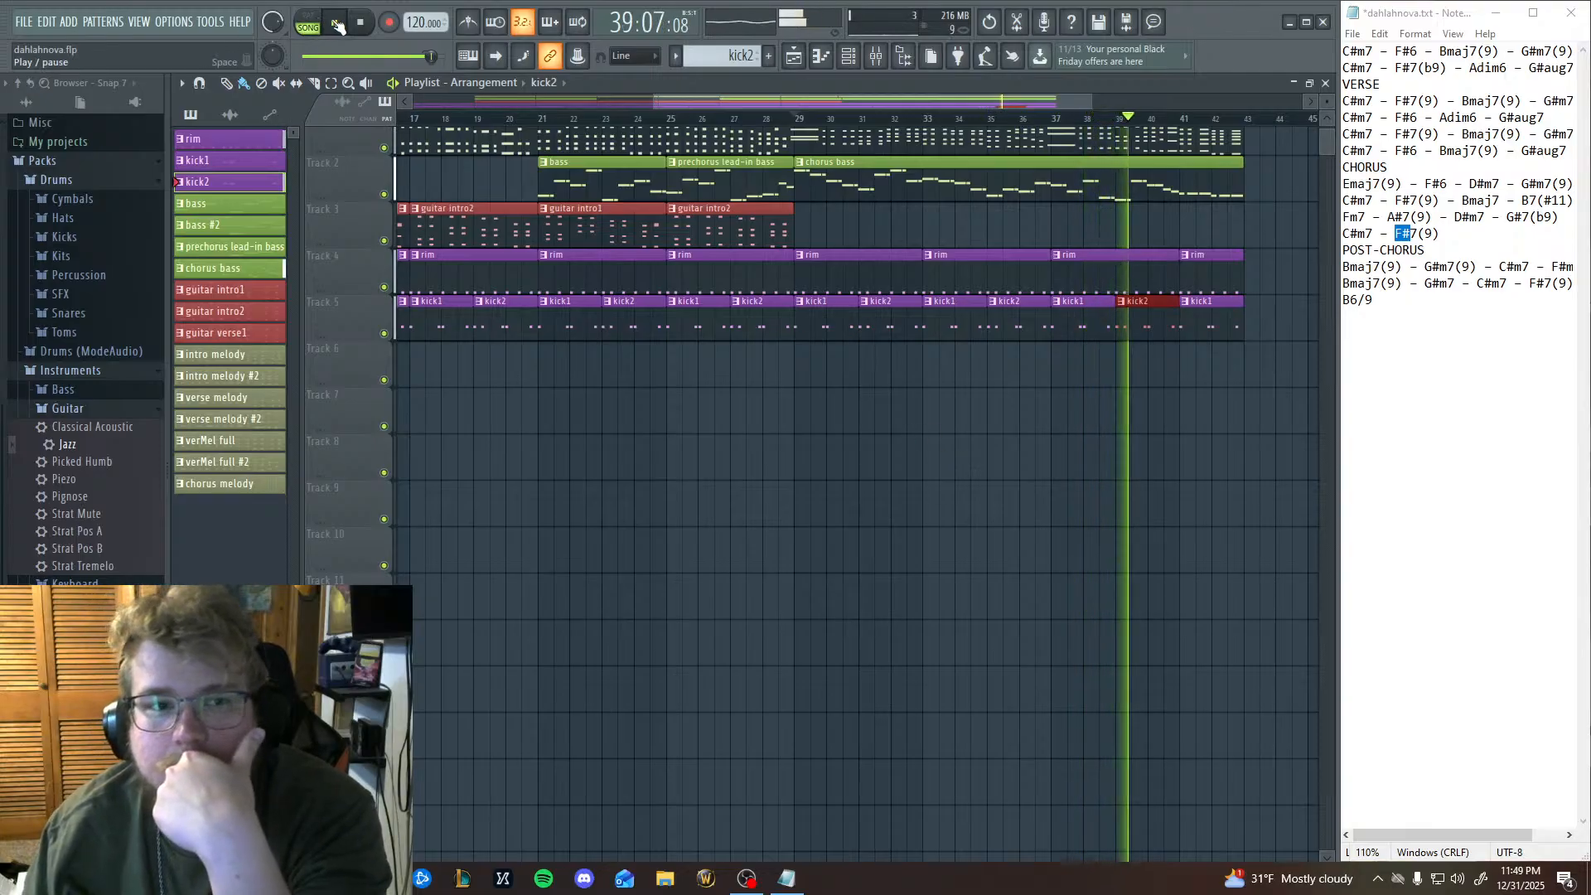
key("space")
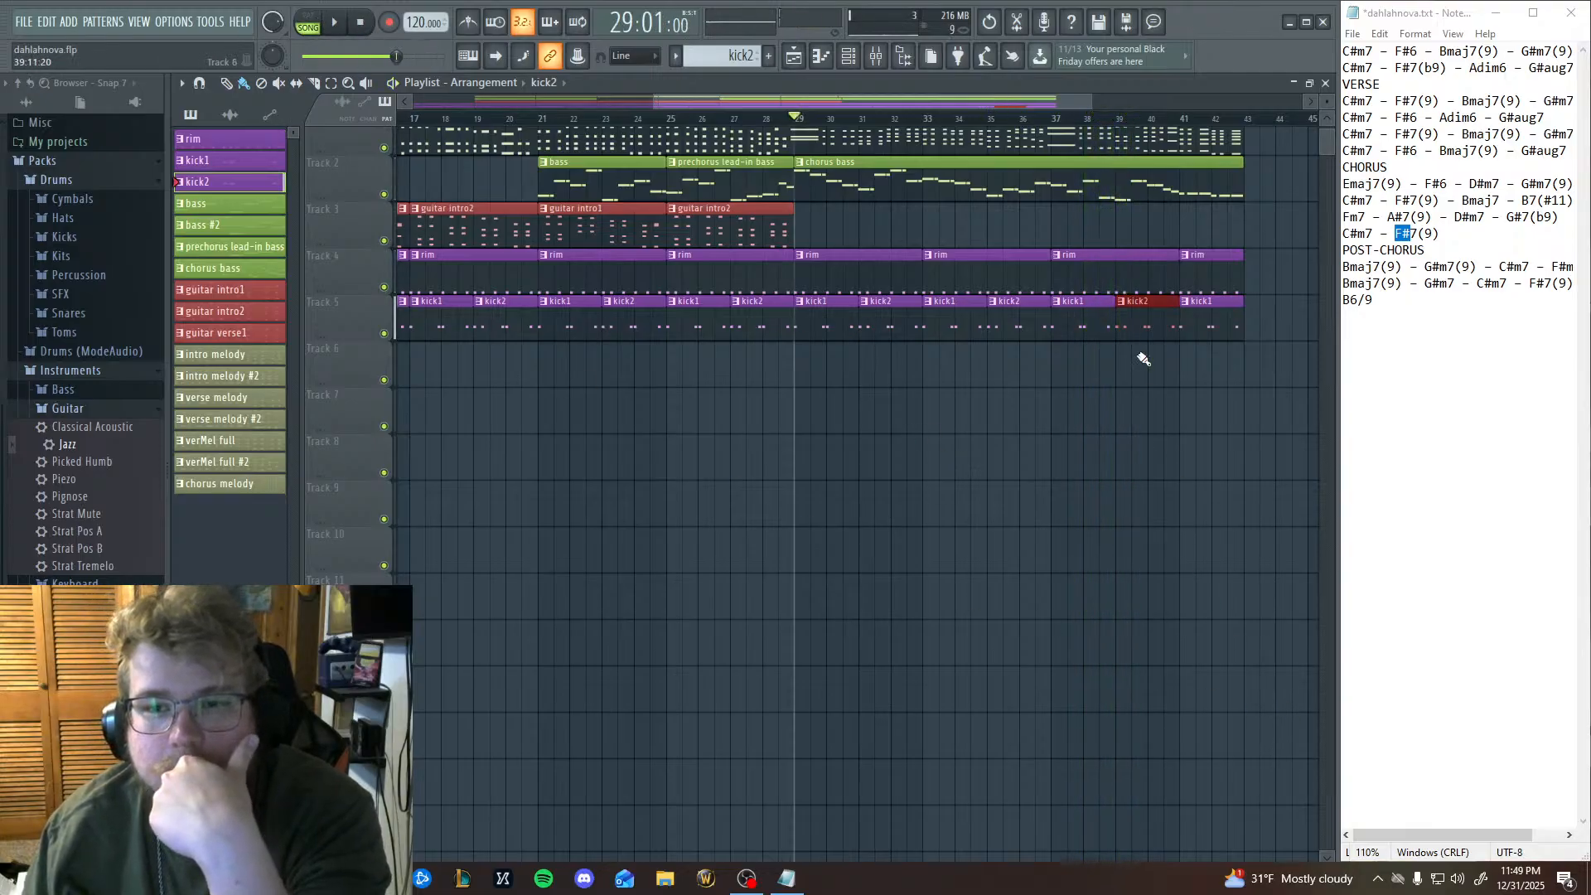
left_click(1105, 123)
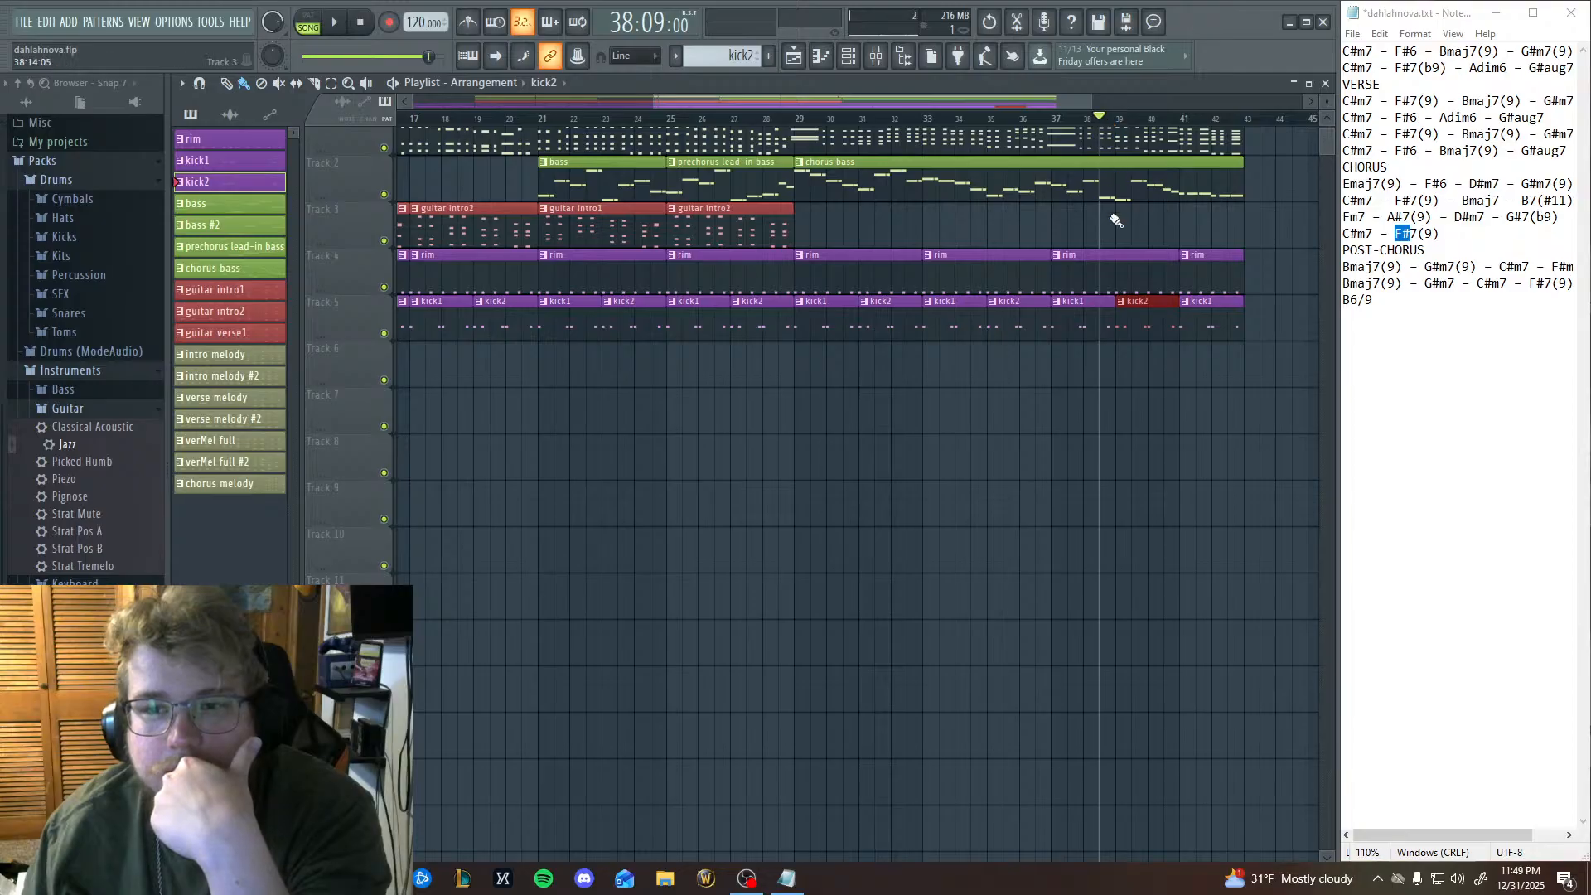
key("F7")
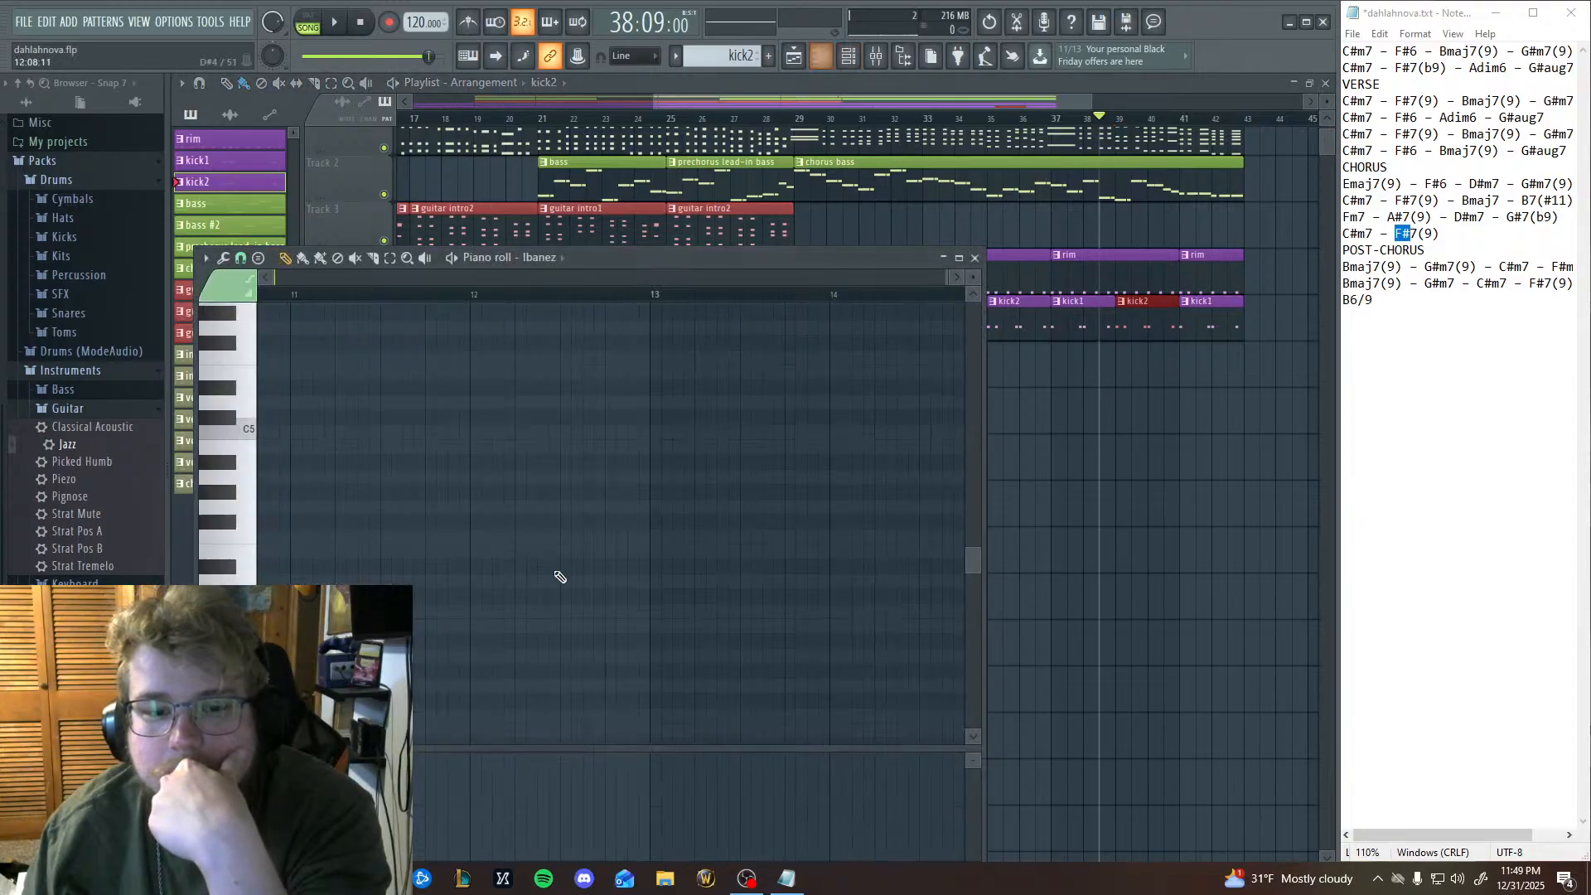
left_click_drag(782, 529, 978, 564)
left_click_drag(498, 600, 887, 530)
left_click_drag(387, 491, 1044, 448)
left_click_drag(303, 444, 530, 489)
Try a purple colour on the verMel full #2 pattern, then replace it with a muted green.
middle_click(186, 462)
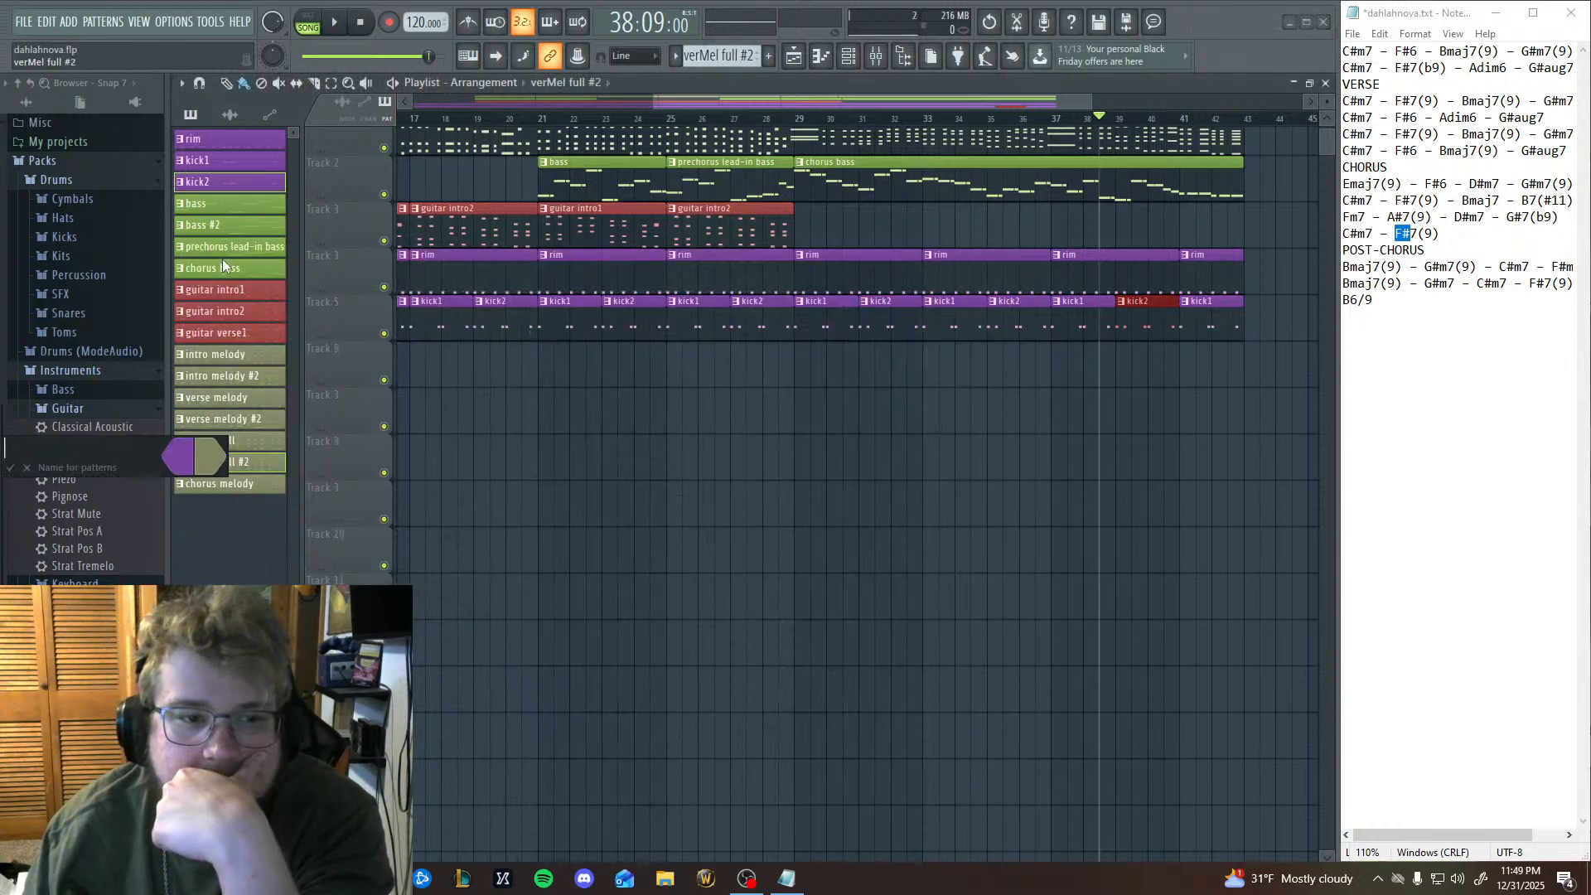
left_click(12, 467)
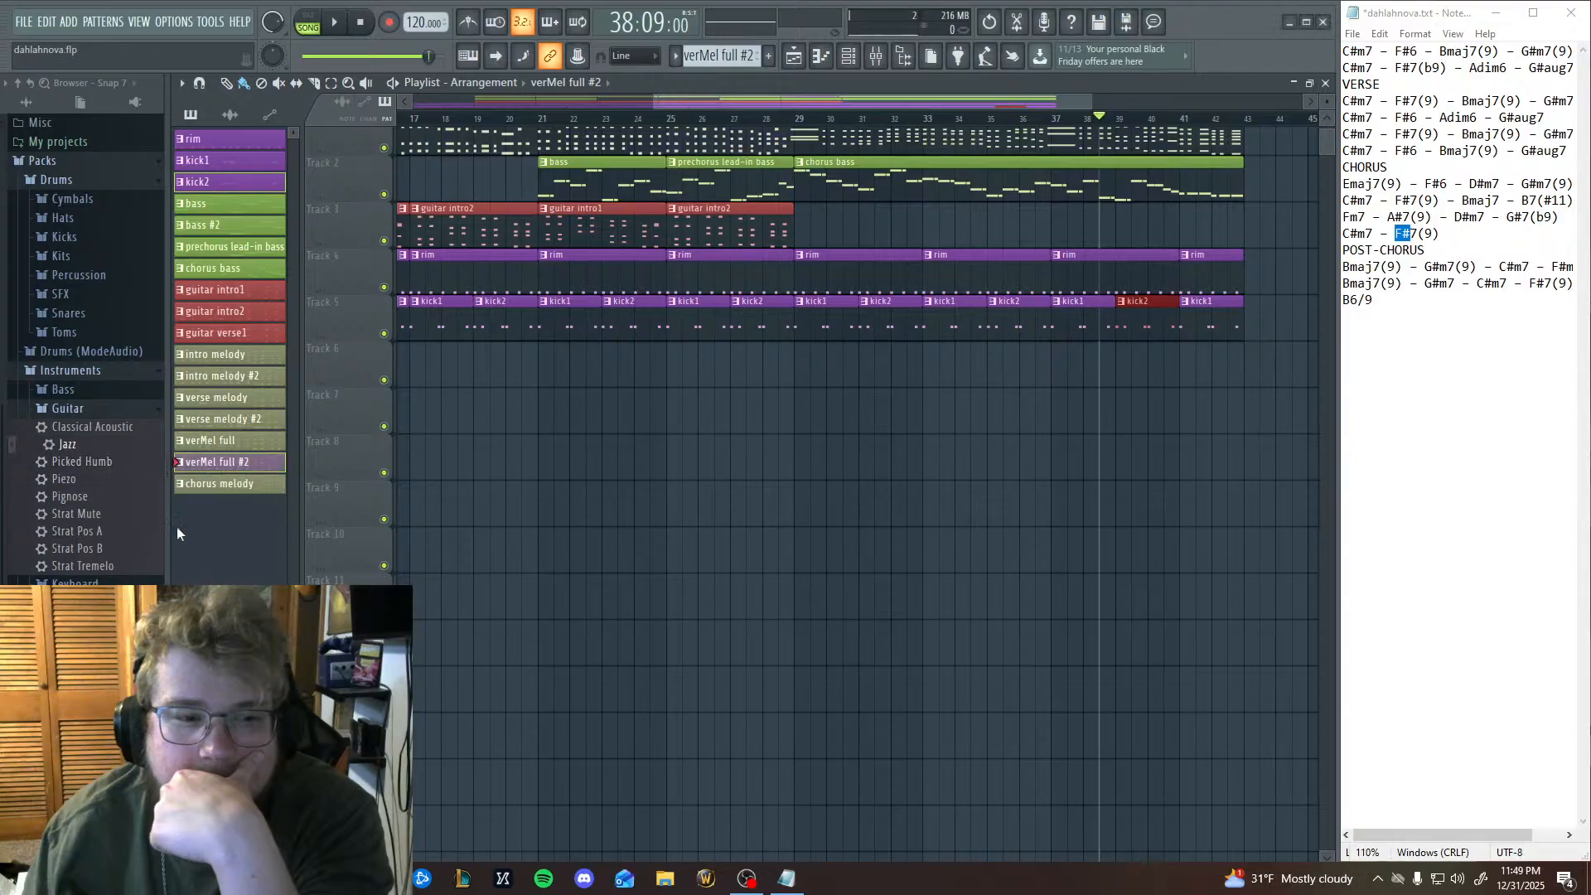
right_click(224, 468)
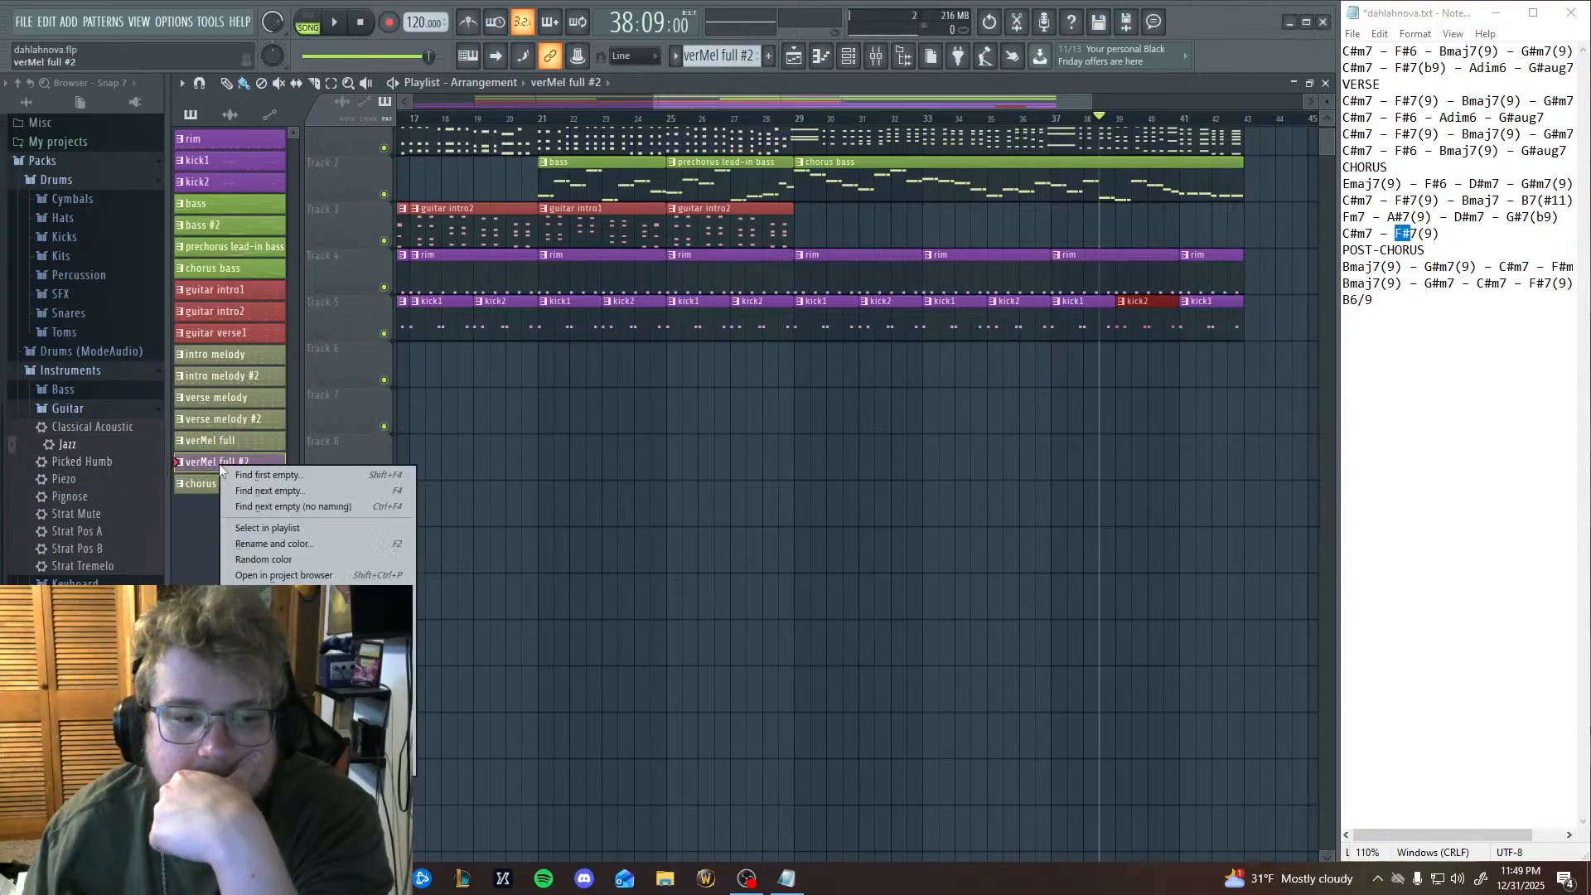
left_click(280, 547)
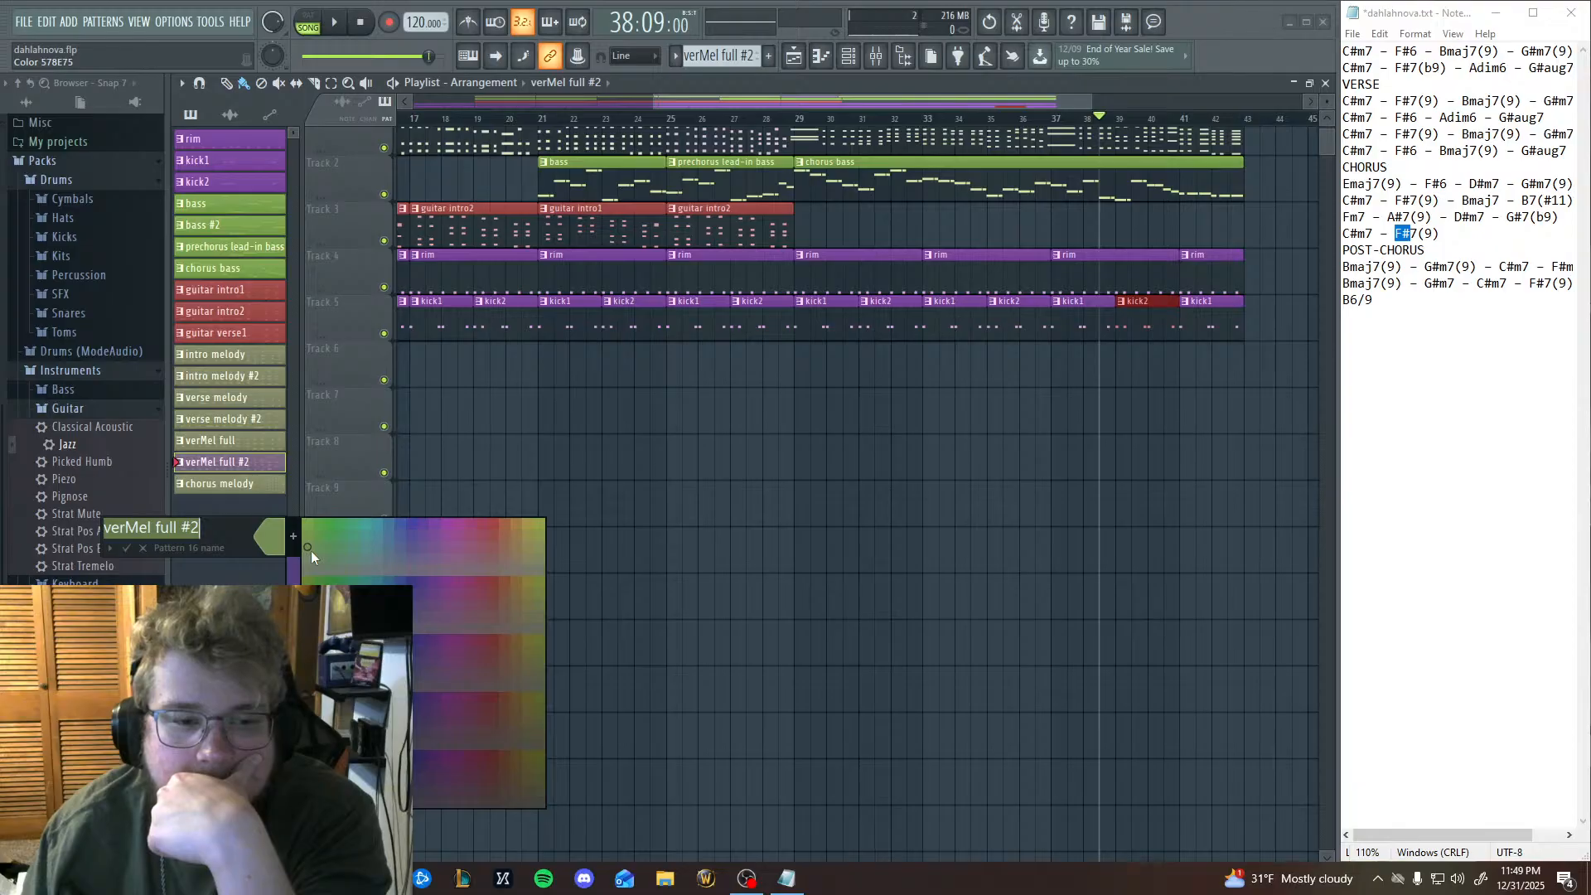
left_click(126, 548)
left_click(232, 440)
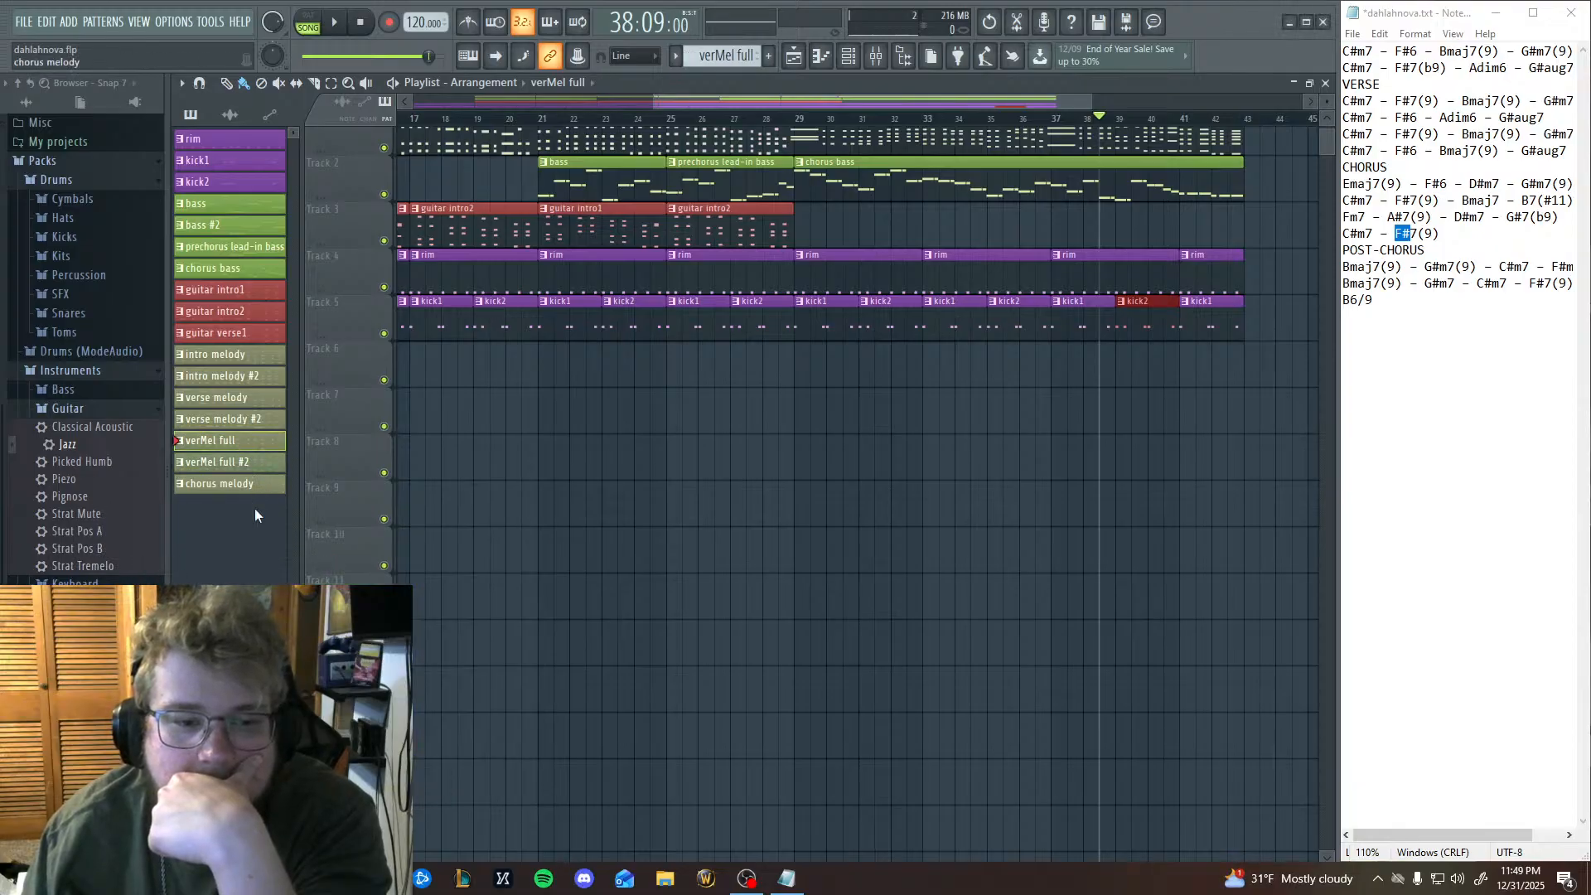
Try further shades of green on the verMel full #2 pattern.
right_click(242, 462)
left_click(289, 540)
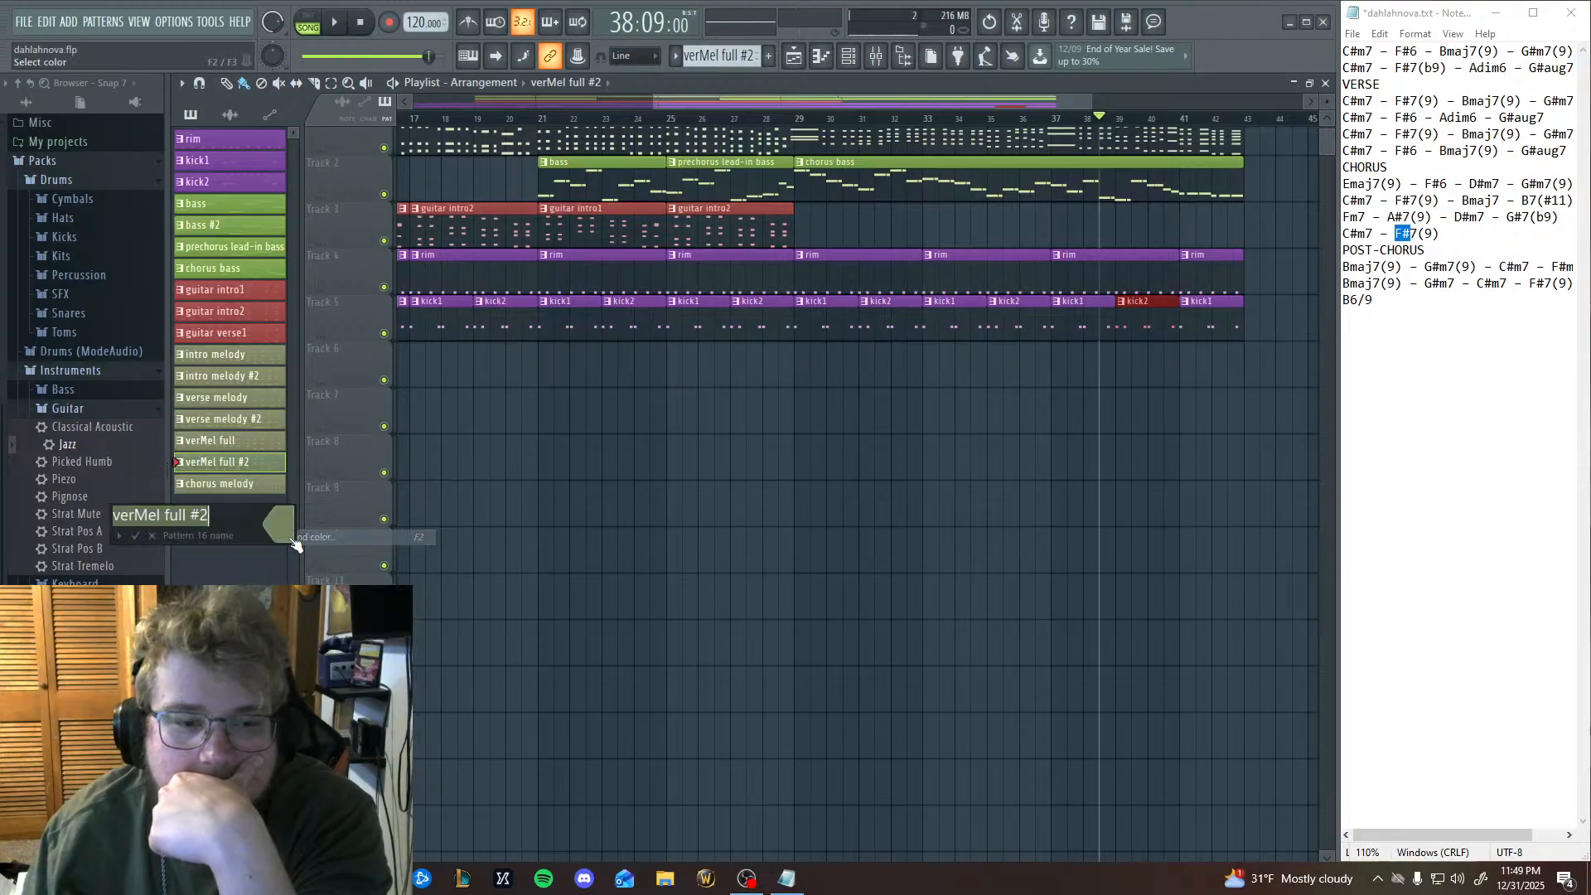
left_click(146, 539)
right_click(246, 470)
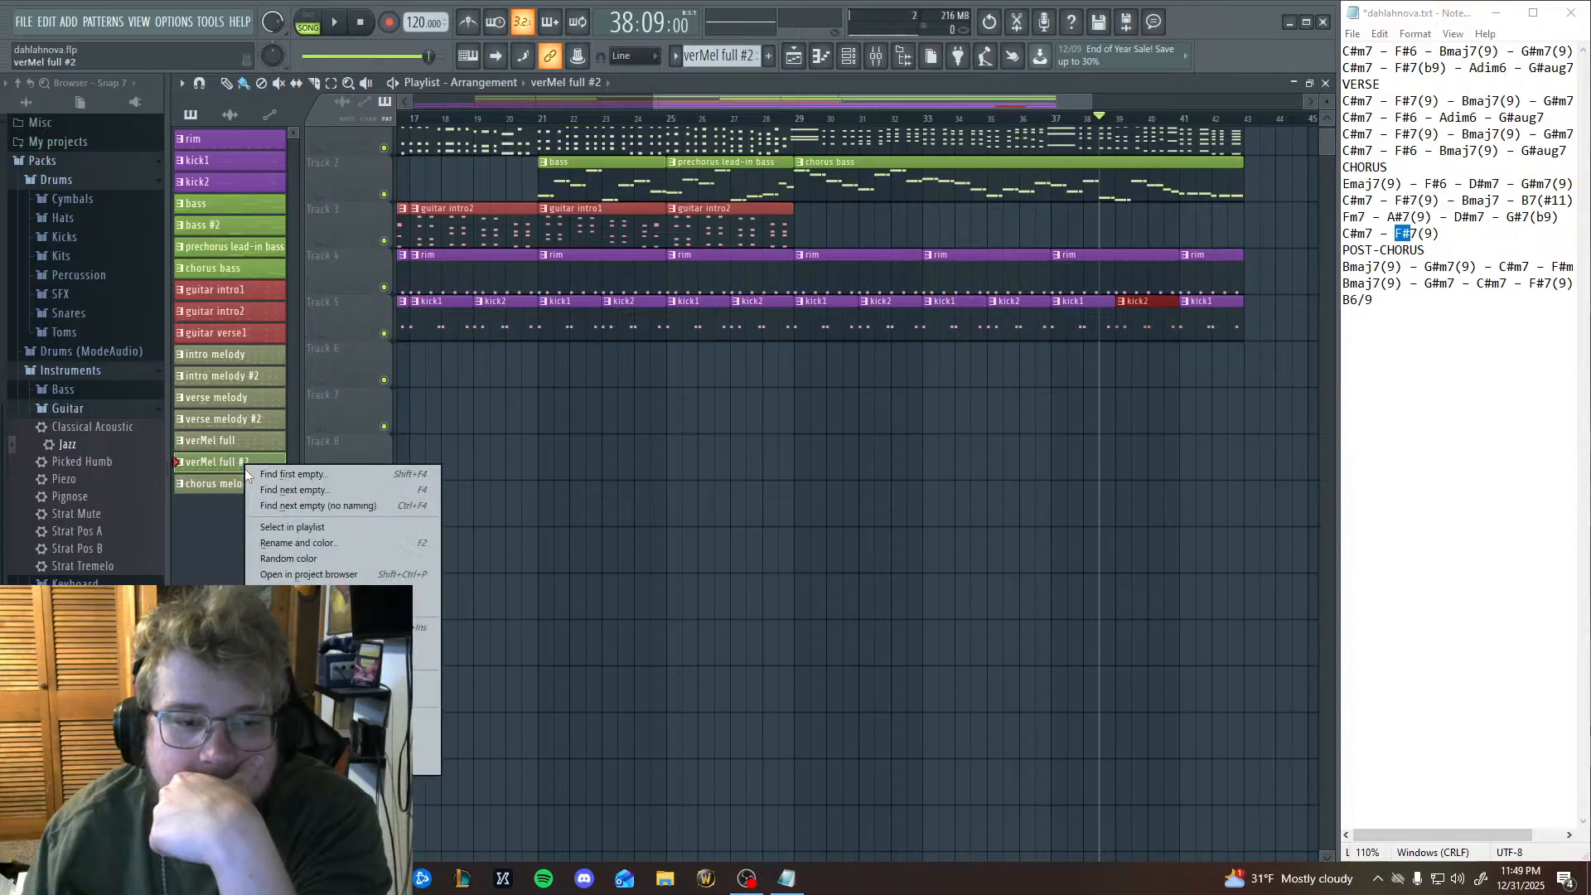
left_click(301, 545)
mouse_move(310, 551)
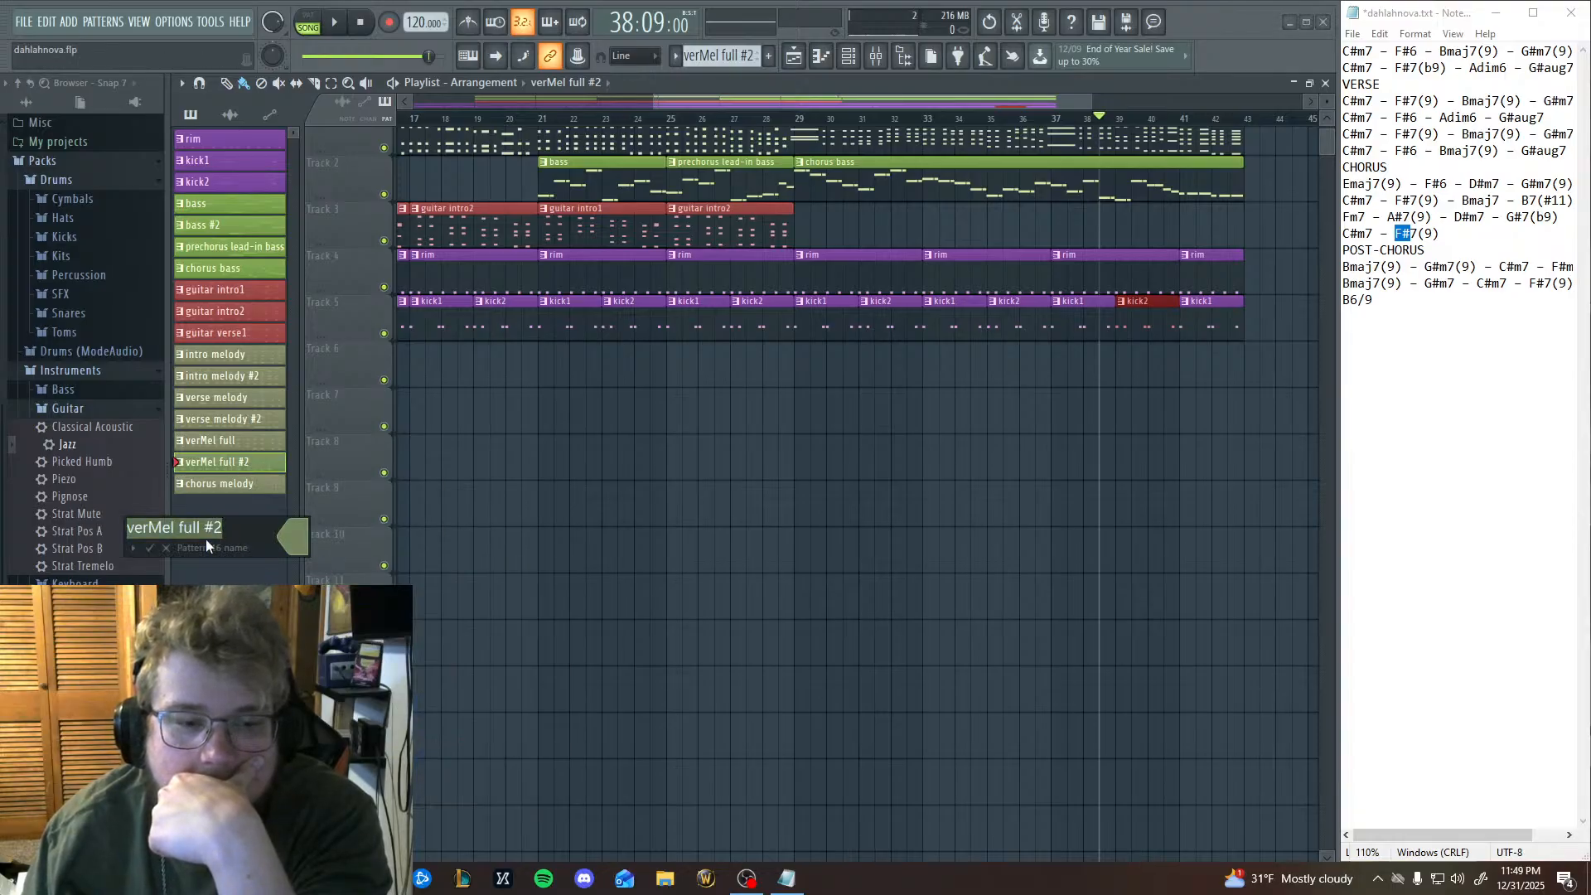
left_click(147, 549)
left_click(252, 444)
left_click(252, 398)
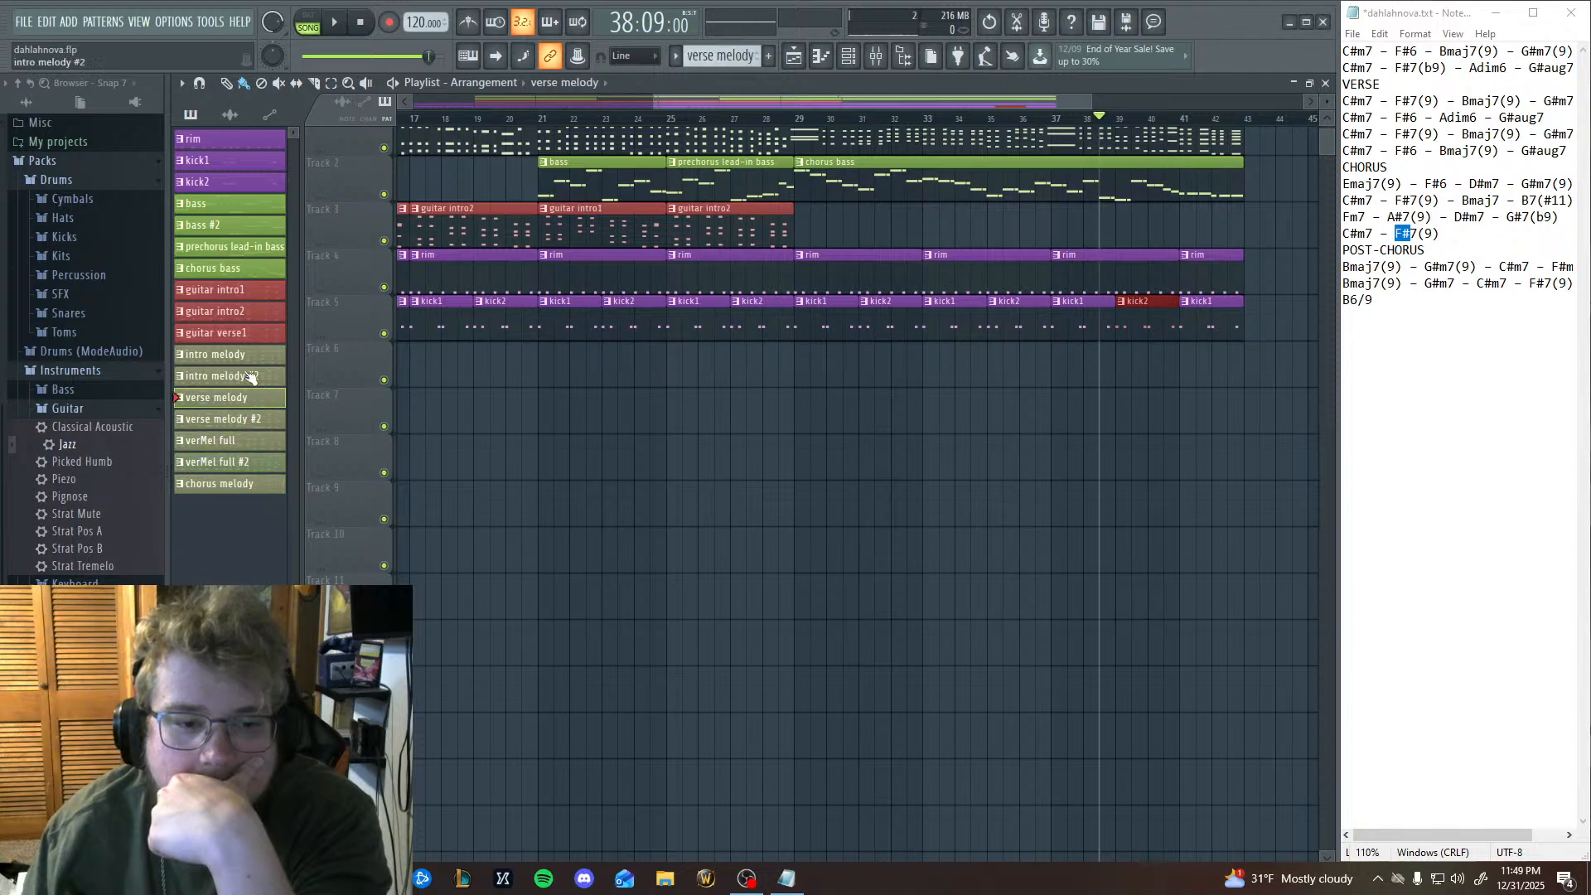
left_click(253, 335)
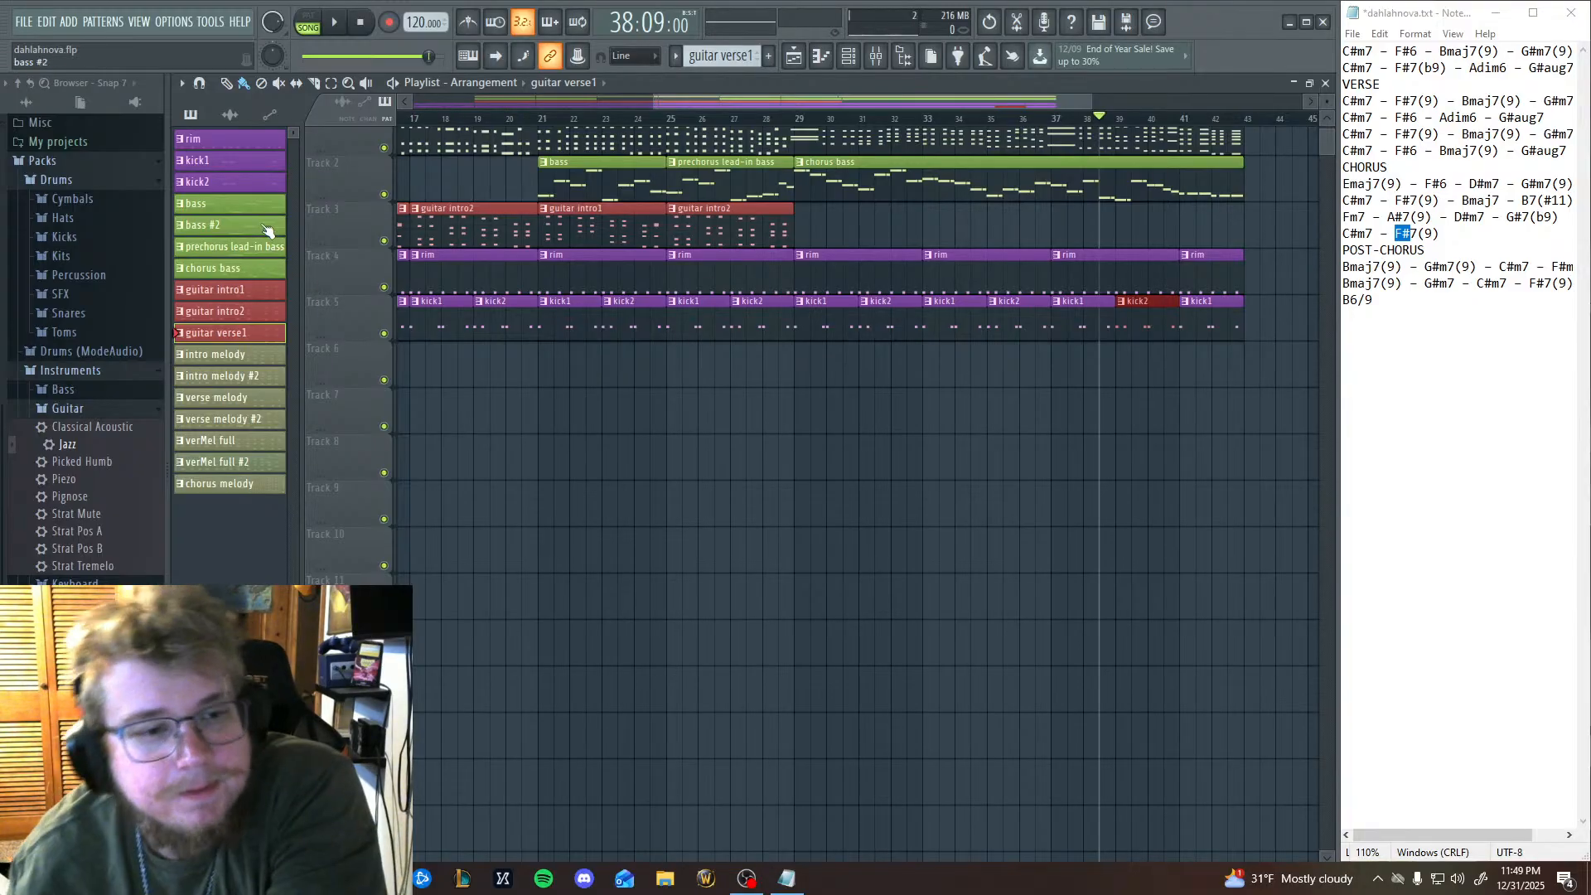
Recolour the verMel full #2 pattern in a muted grey-green.
left_click_drag(610, 511, 814, 504)
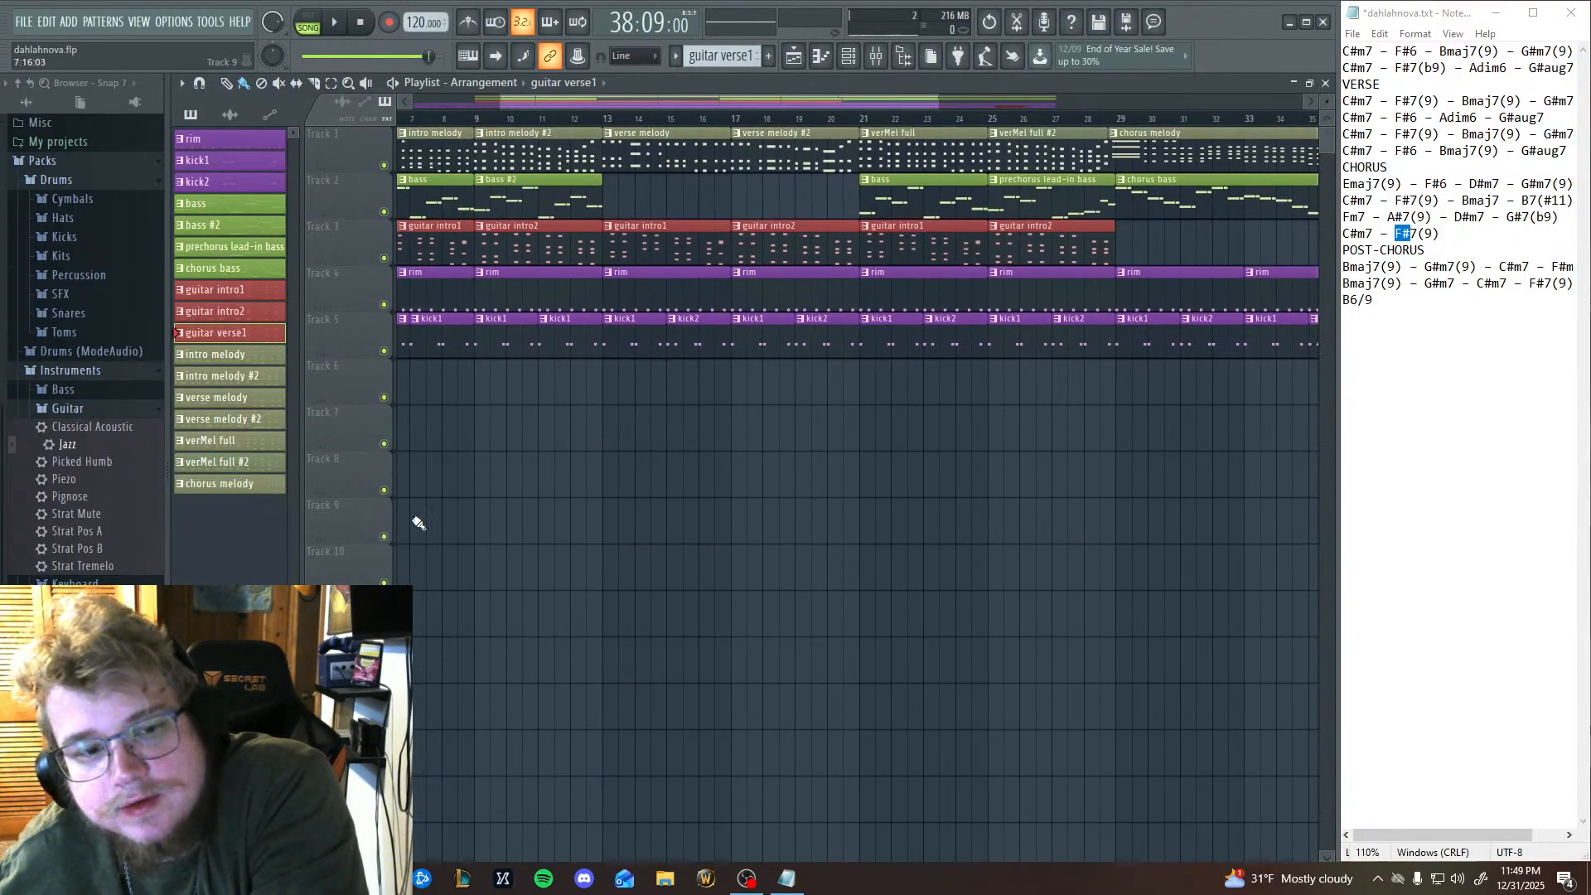
right_click(241, 463)
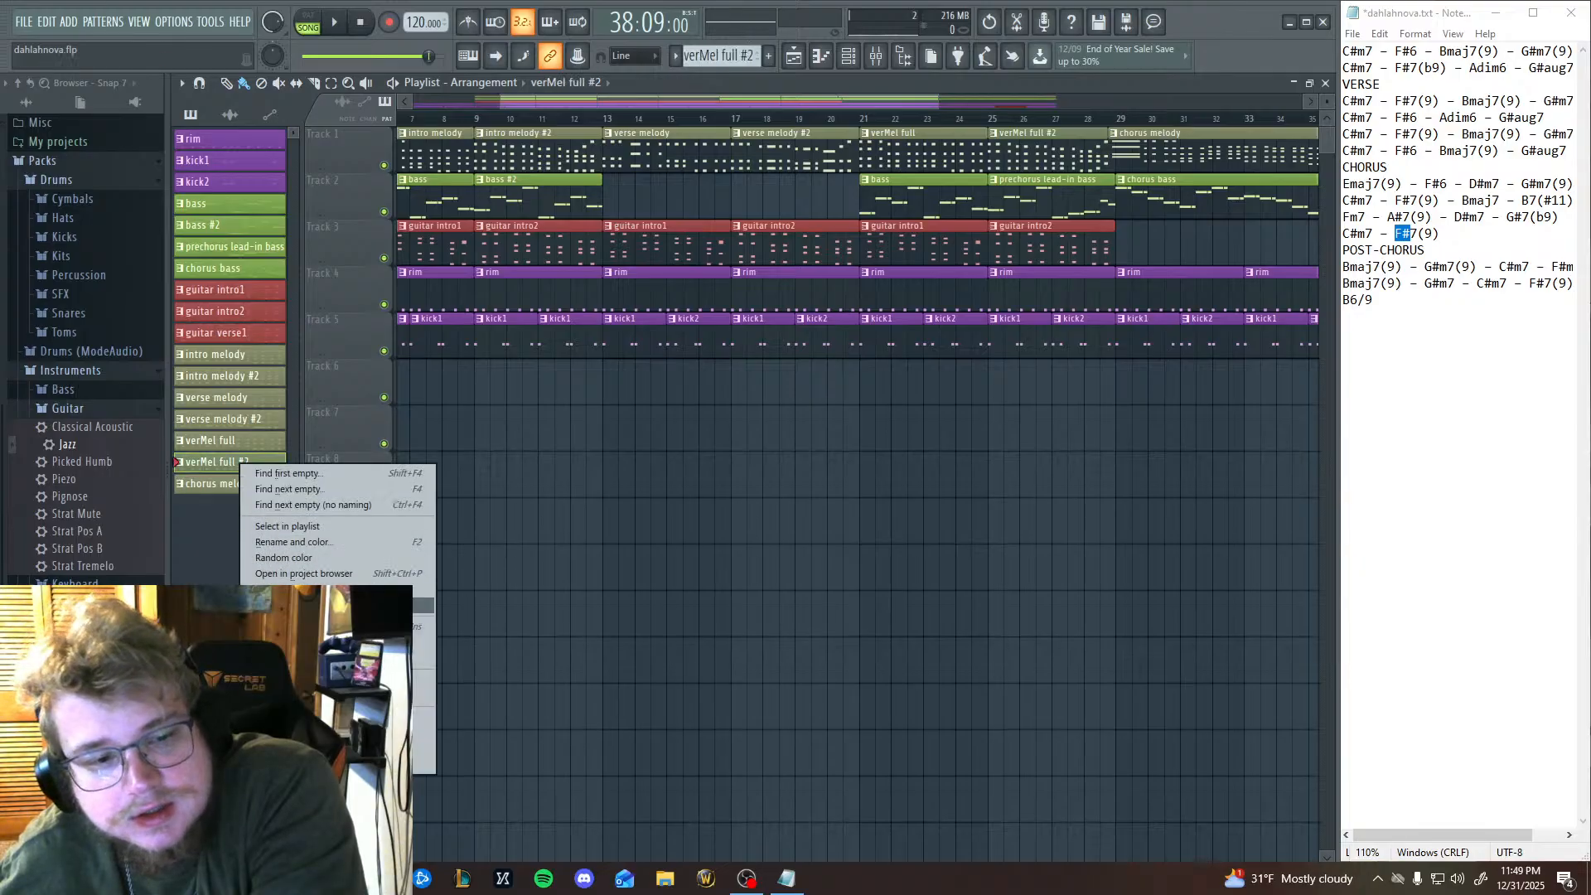
left_click(285, 541)
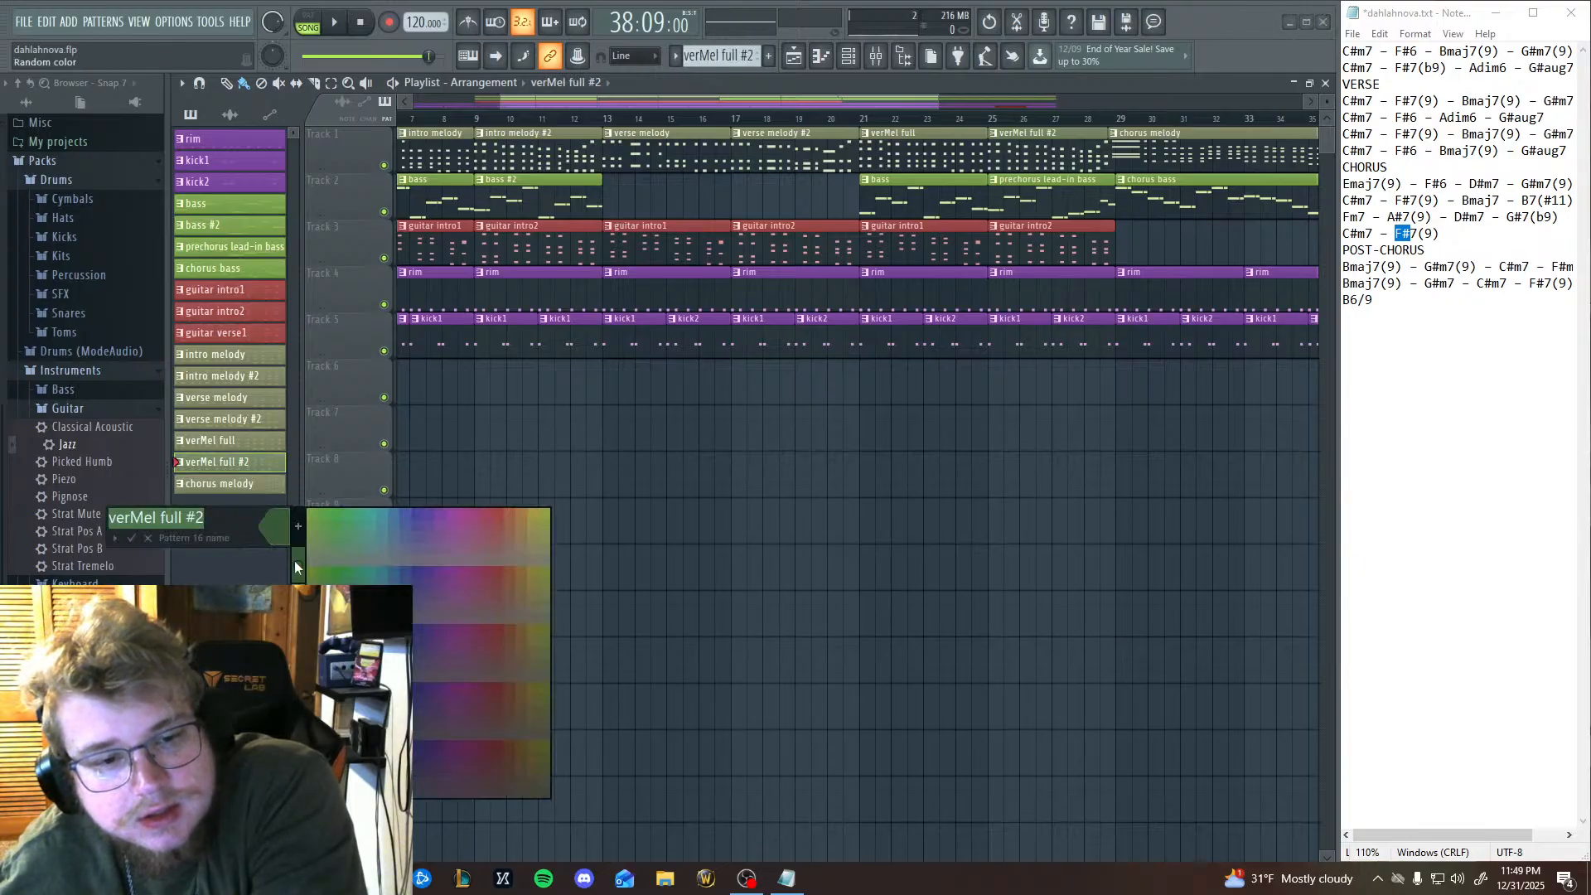
left_click(319, 551)
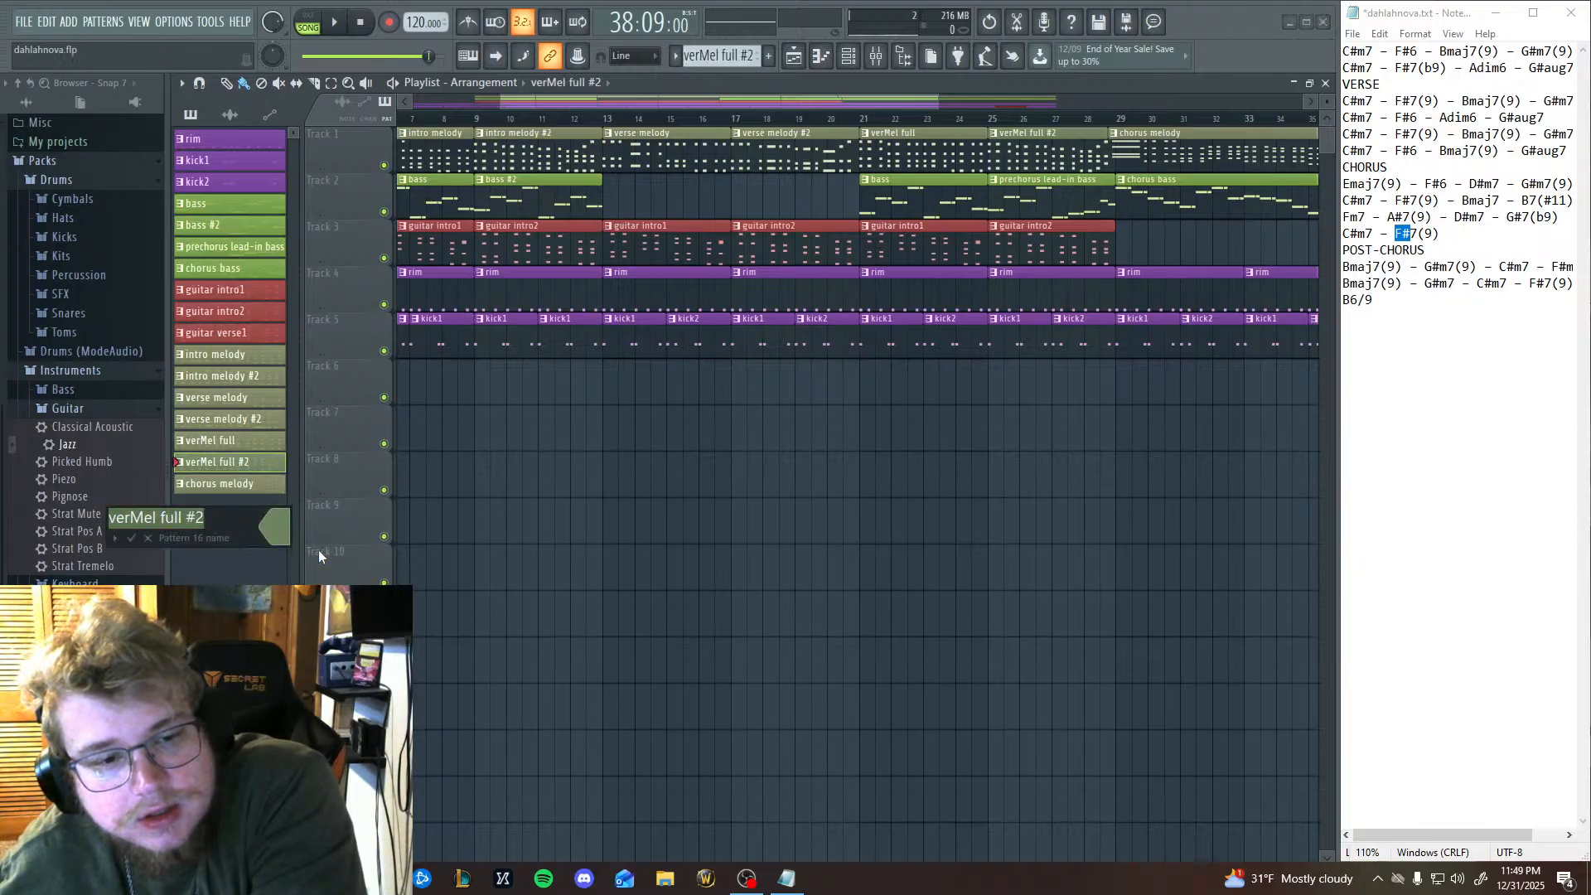
left_click(133, 540)
right_click(222, 459)
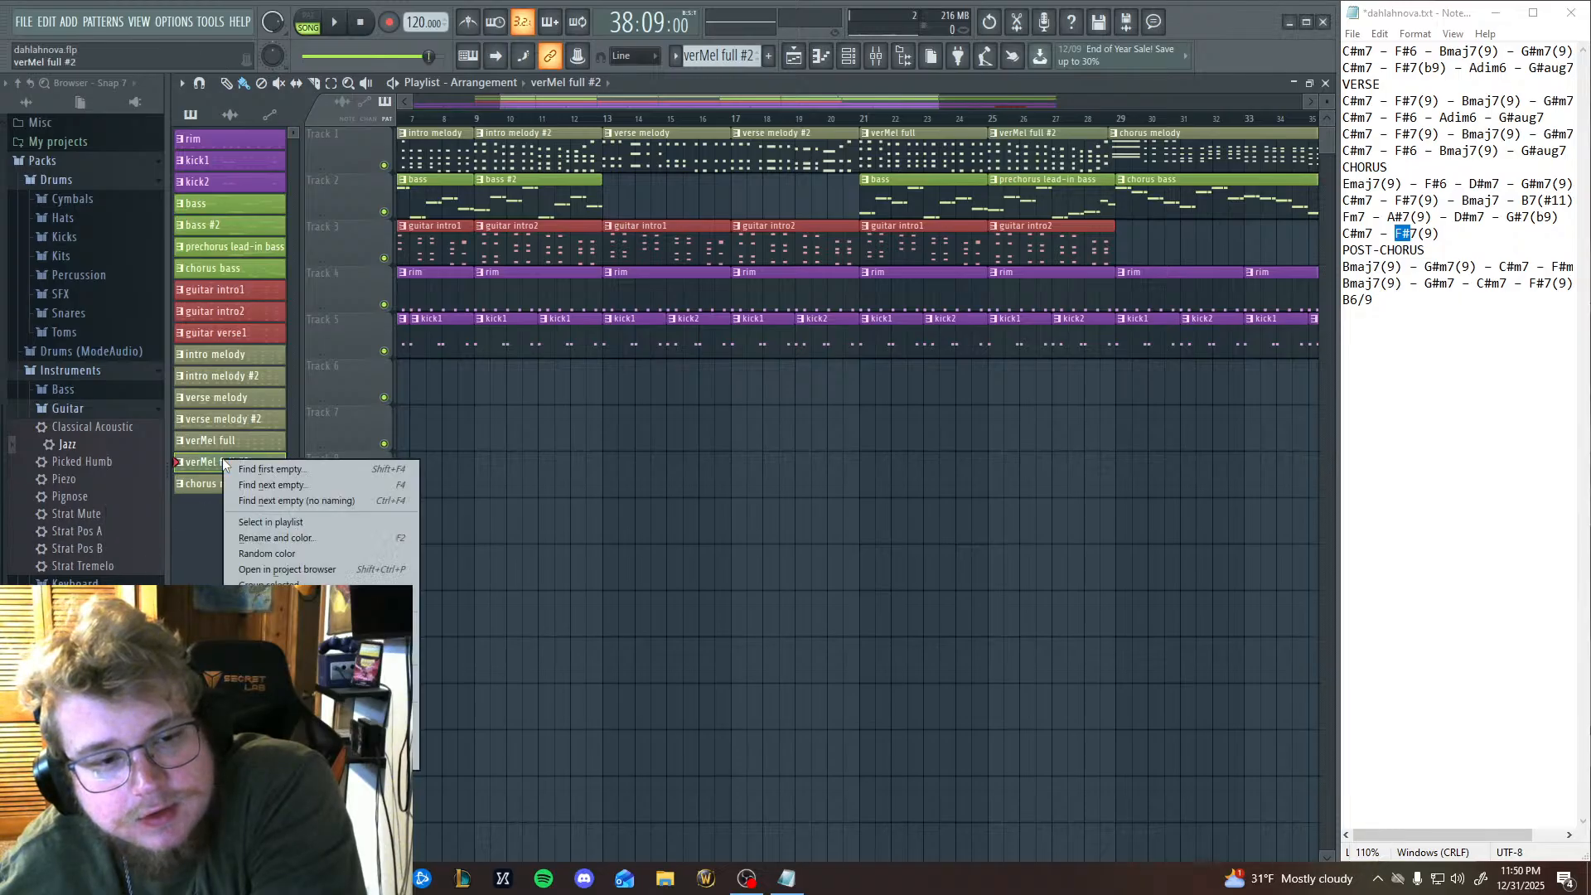
left_click(296, 541)
left_click(295, 532)
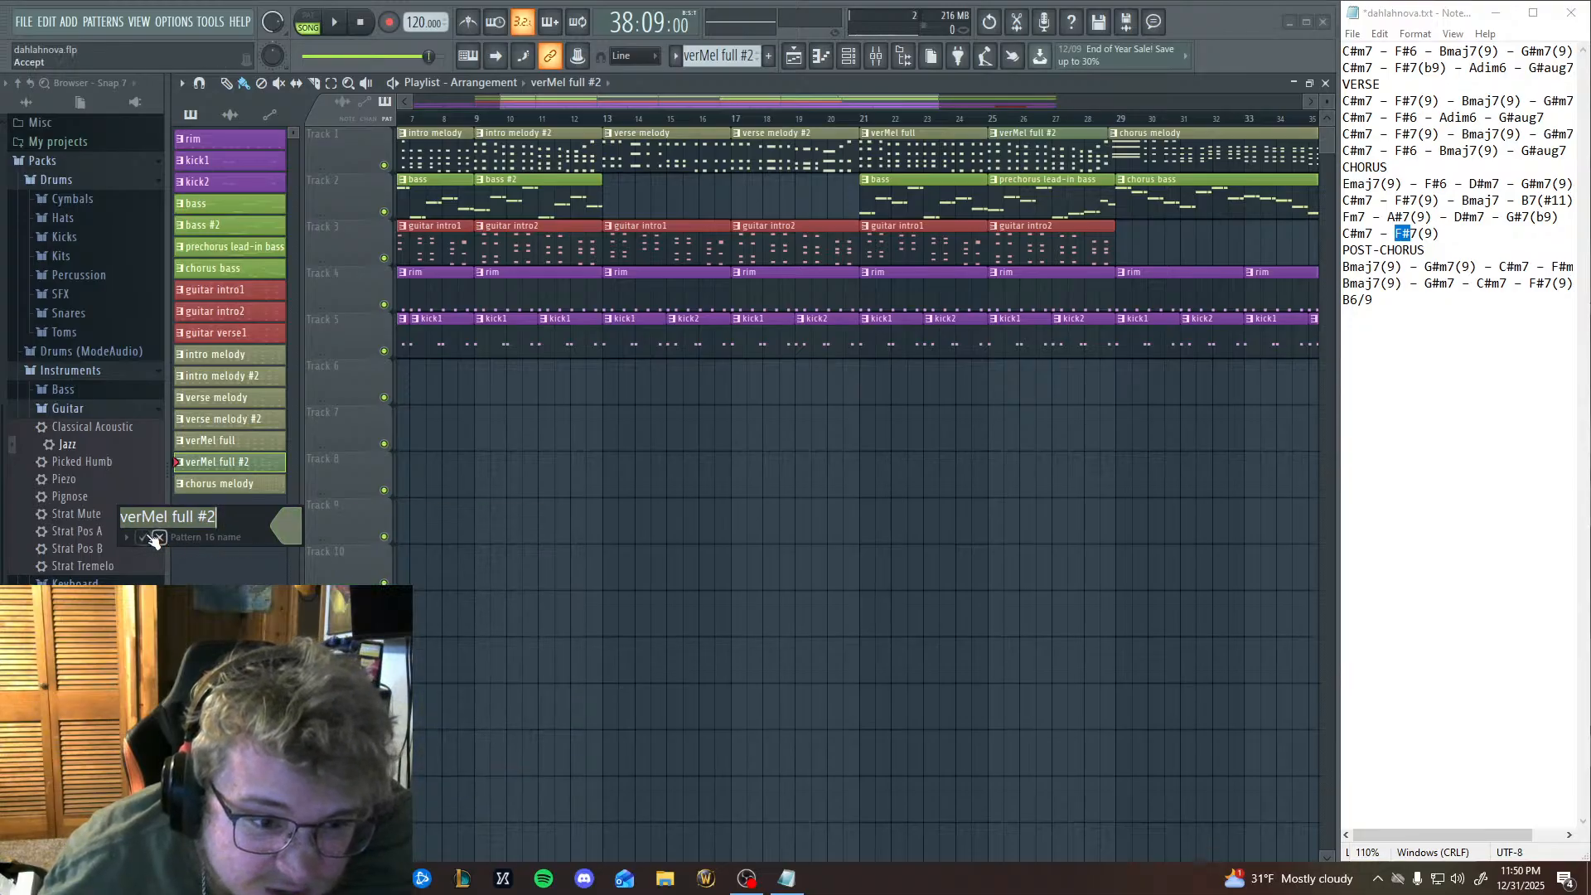
left_click(158, 538)
Recolour the chorus melody pattern in a muted grey-green, like verMel full #2.
left_click(232, 484)
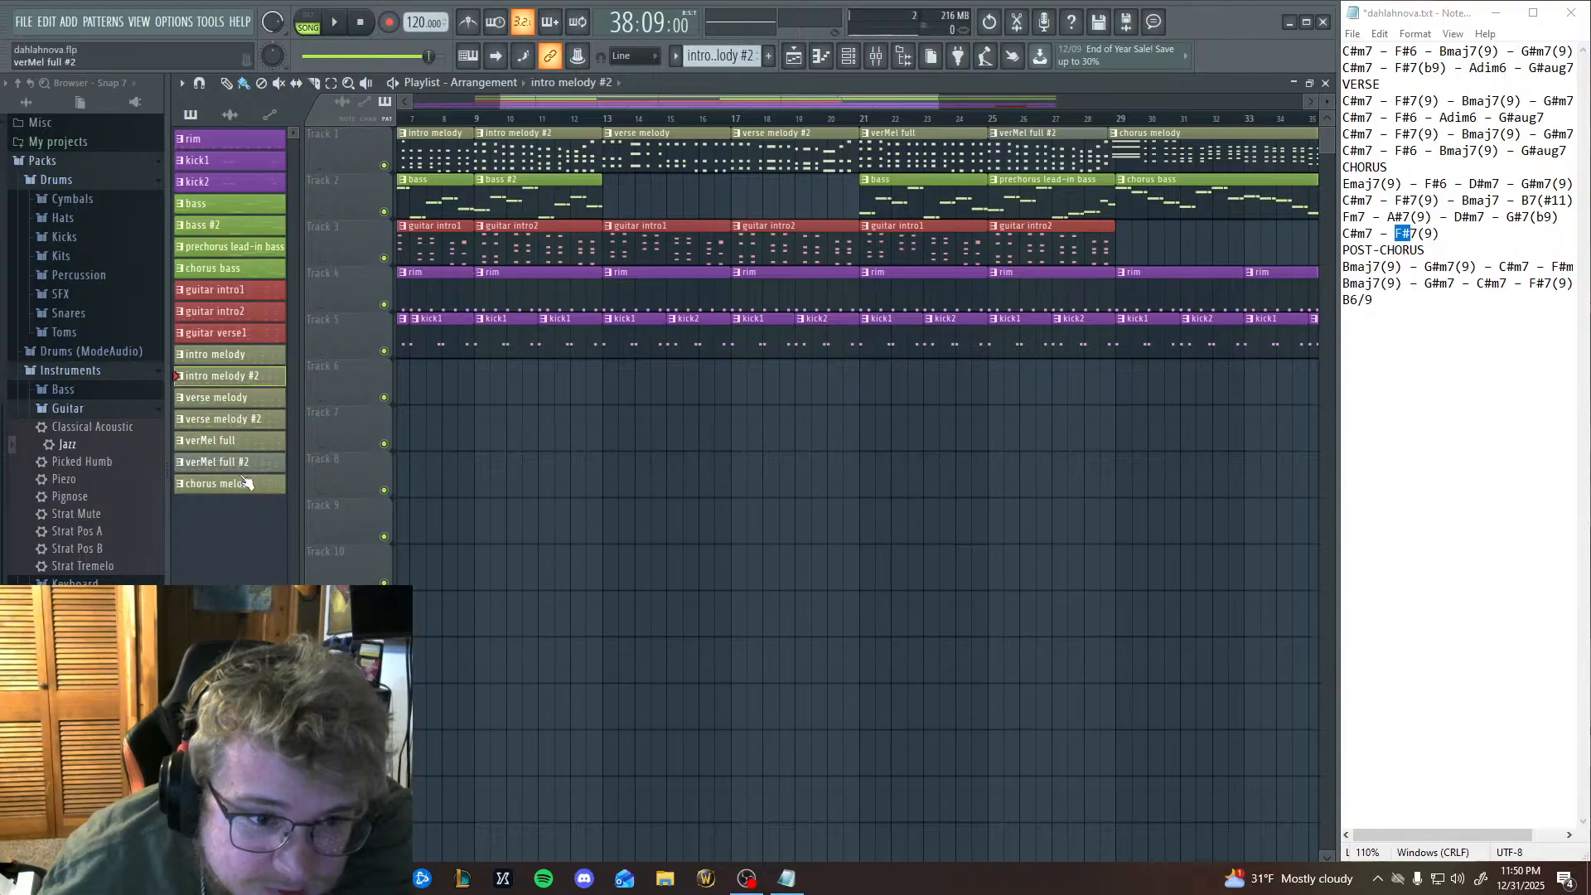
right_click(242, 484)
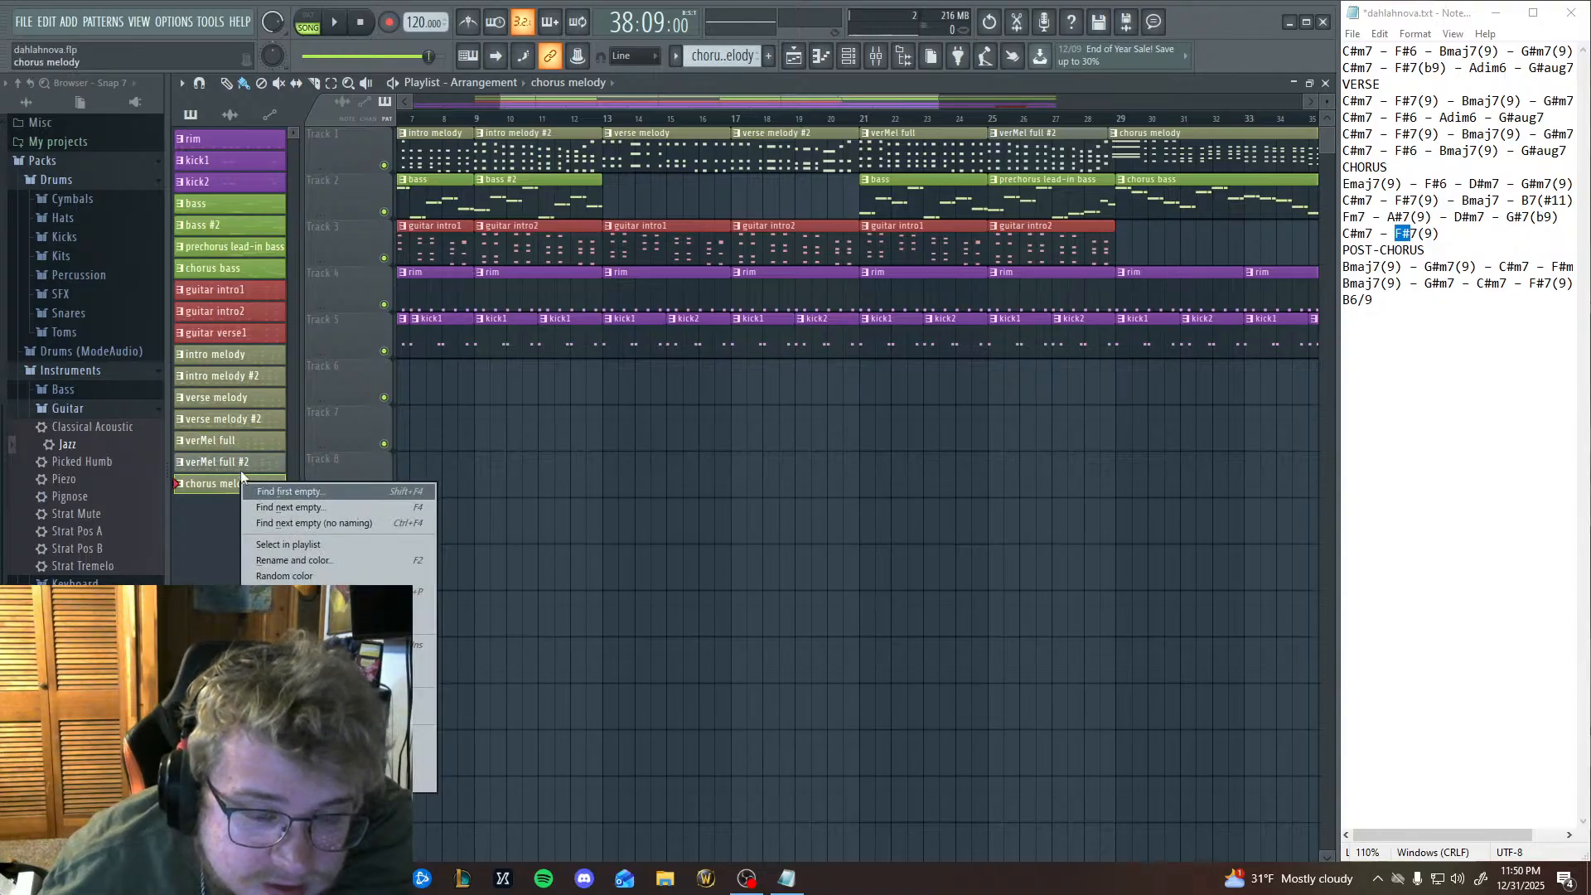
left_click(306, 560)
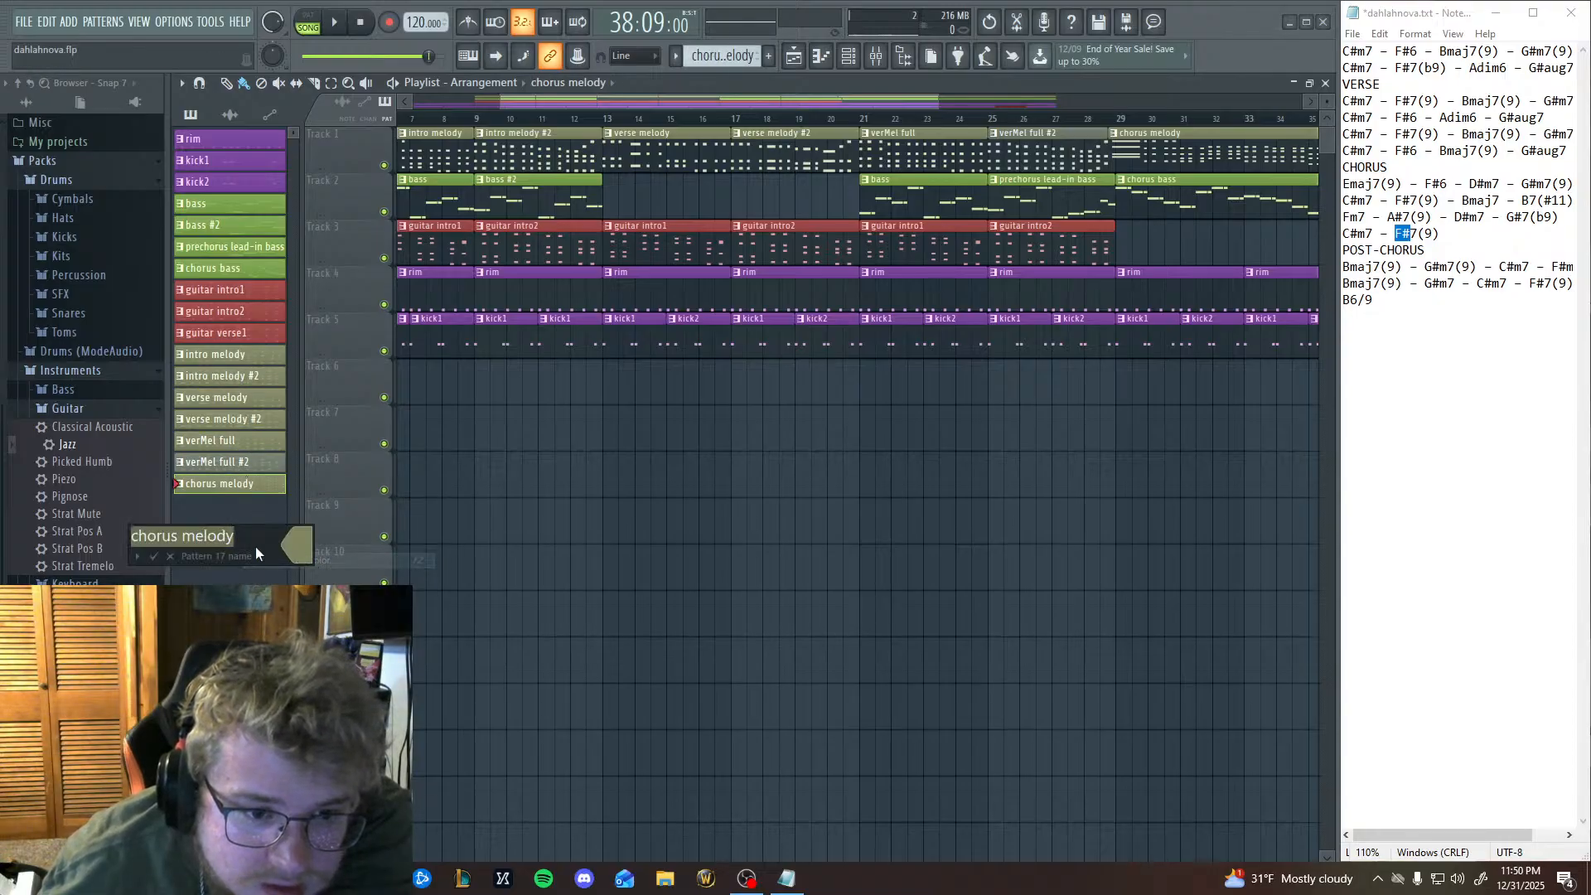
left_click(153, 556)
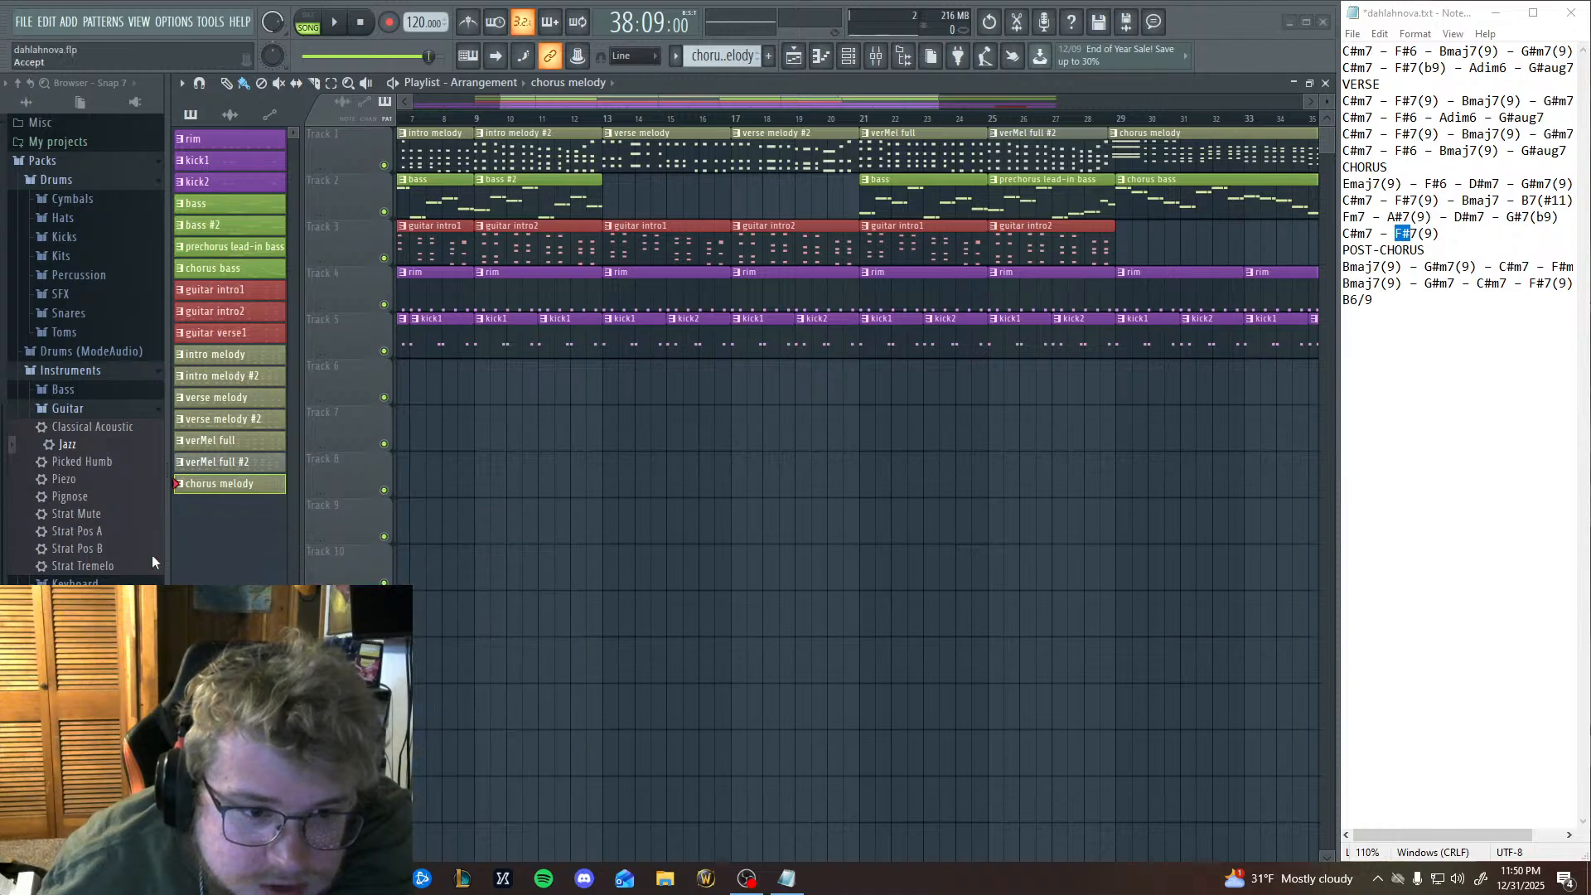
Try a blue-grey colour on the verMel full pattern.
left_click(230, 442)
right_click(253, 448)
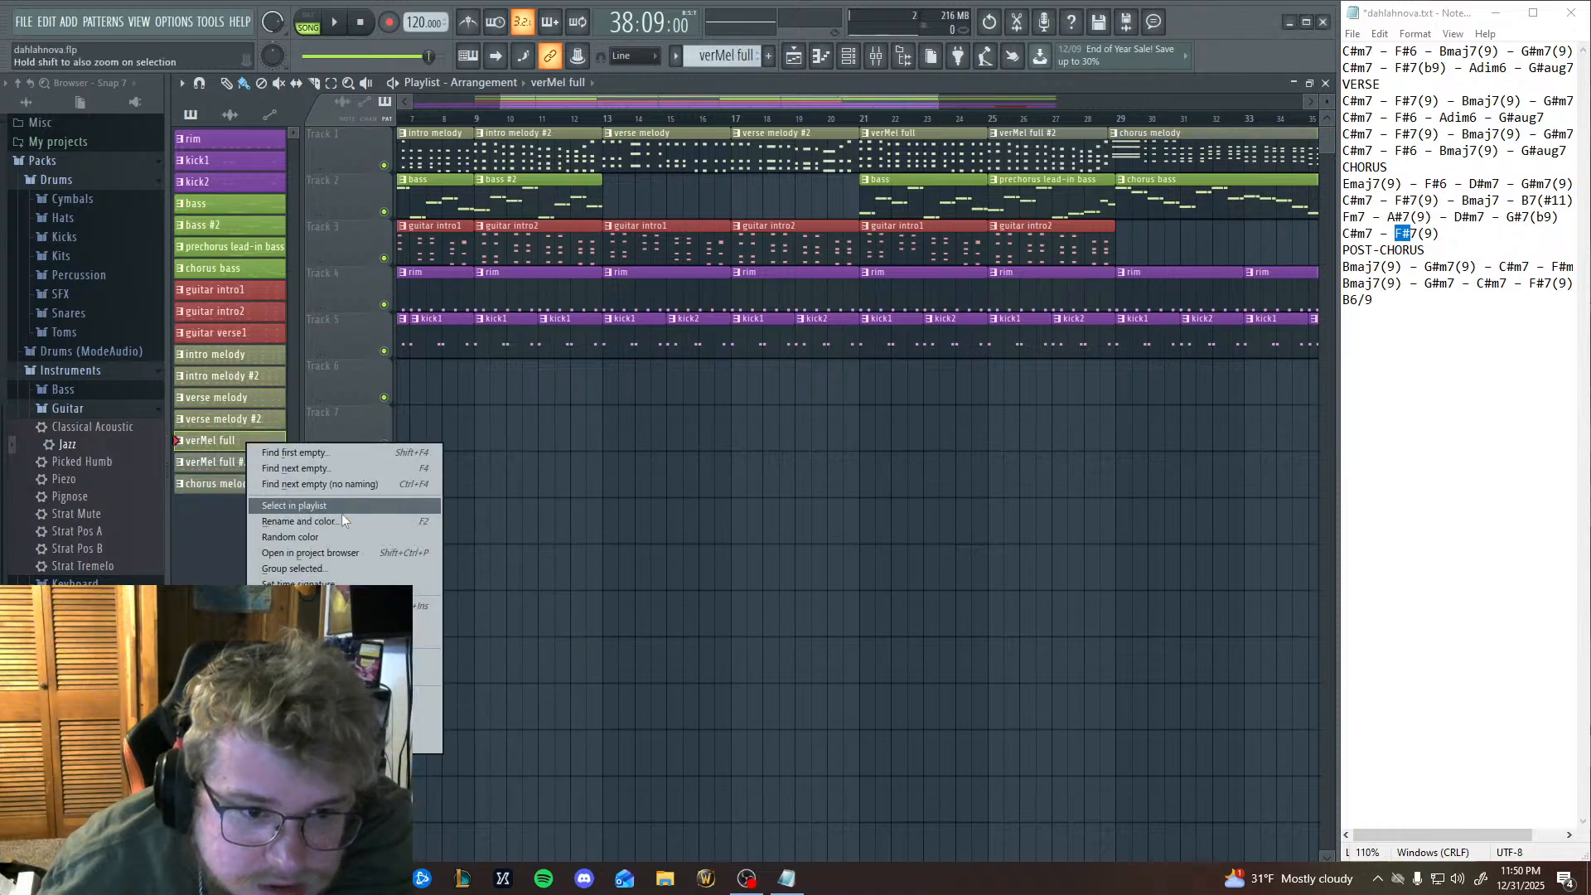
left_click(341, 516)
left_click(332, 514)
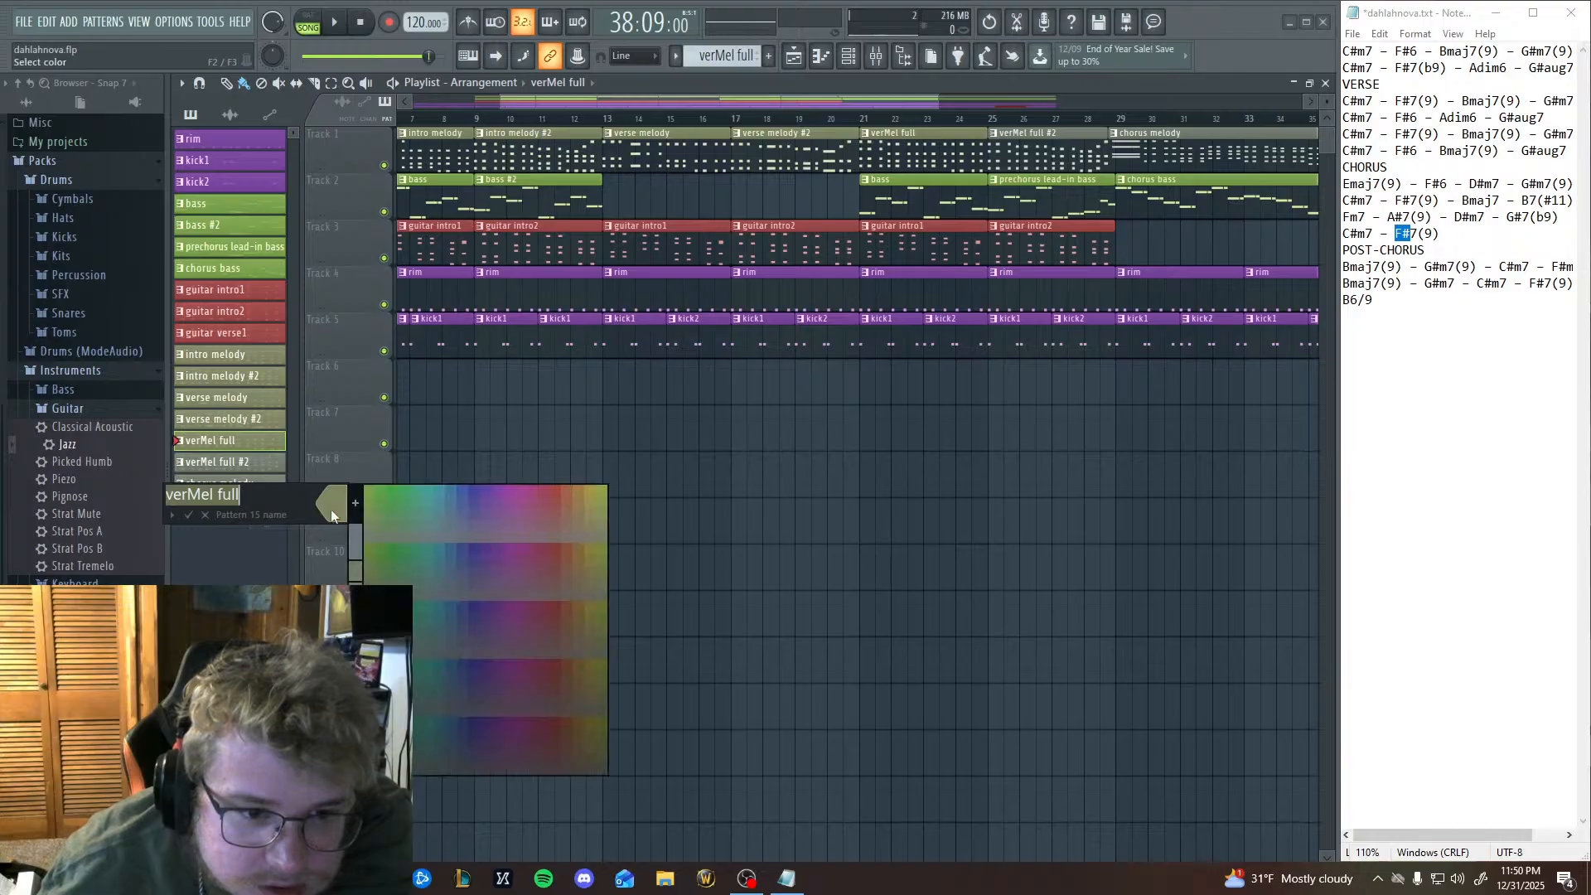
left_click(353, 535)
left_click(188, 516)
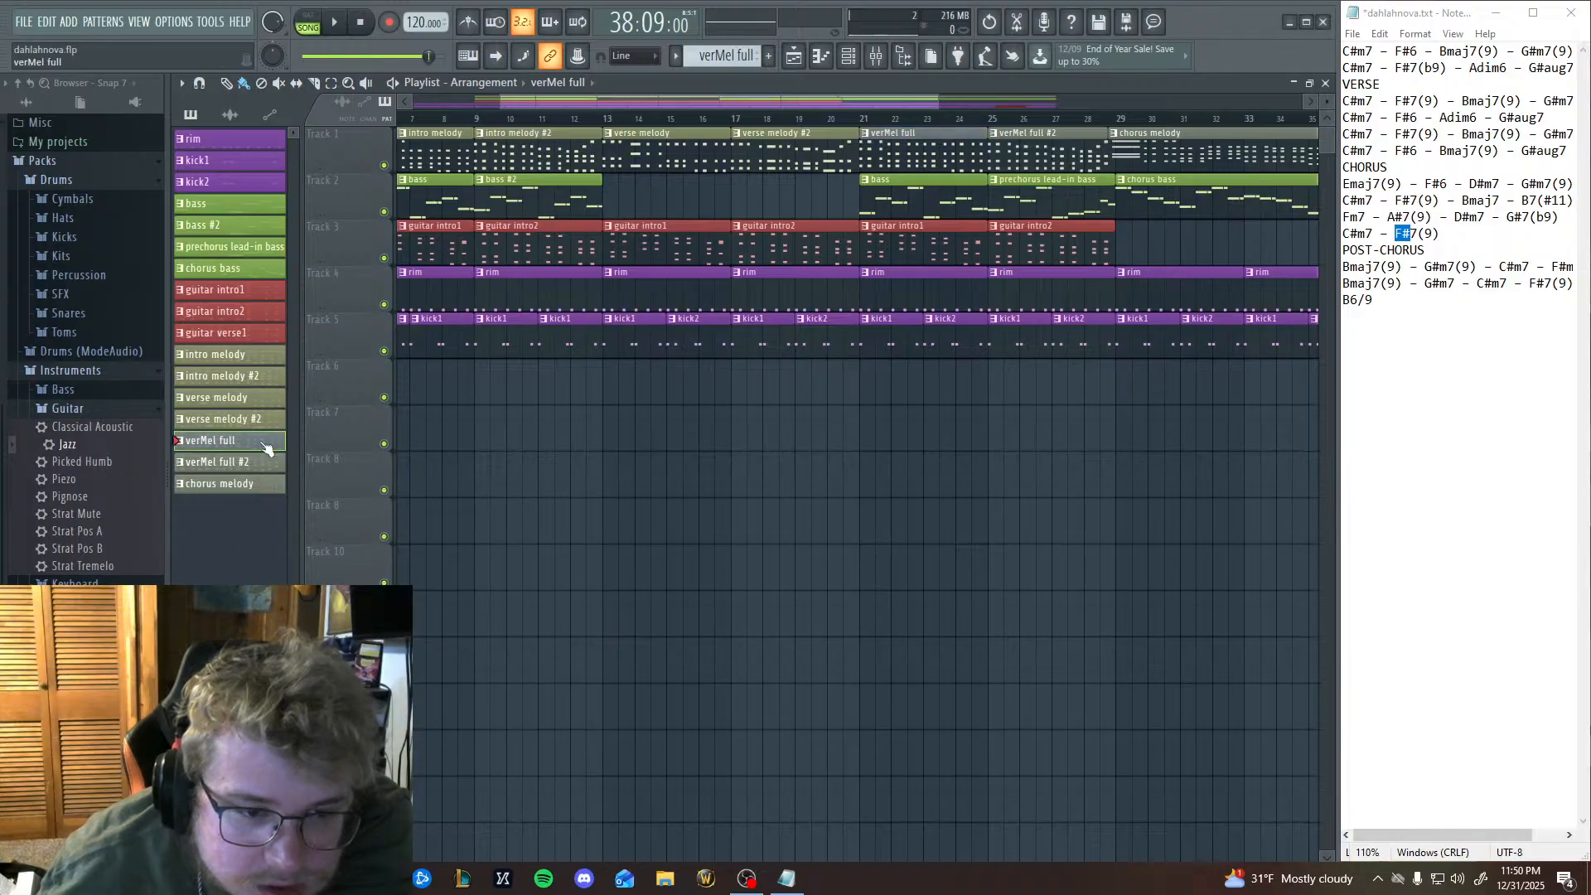
Recolour the verMel full pattern in the muted grey-green used for the other melody patterns.
right_click(256, 447)
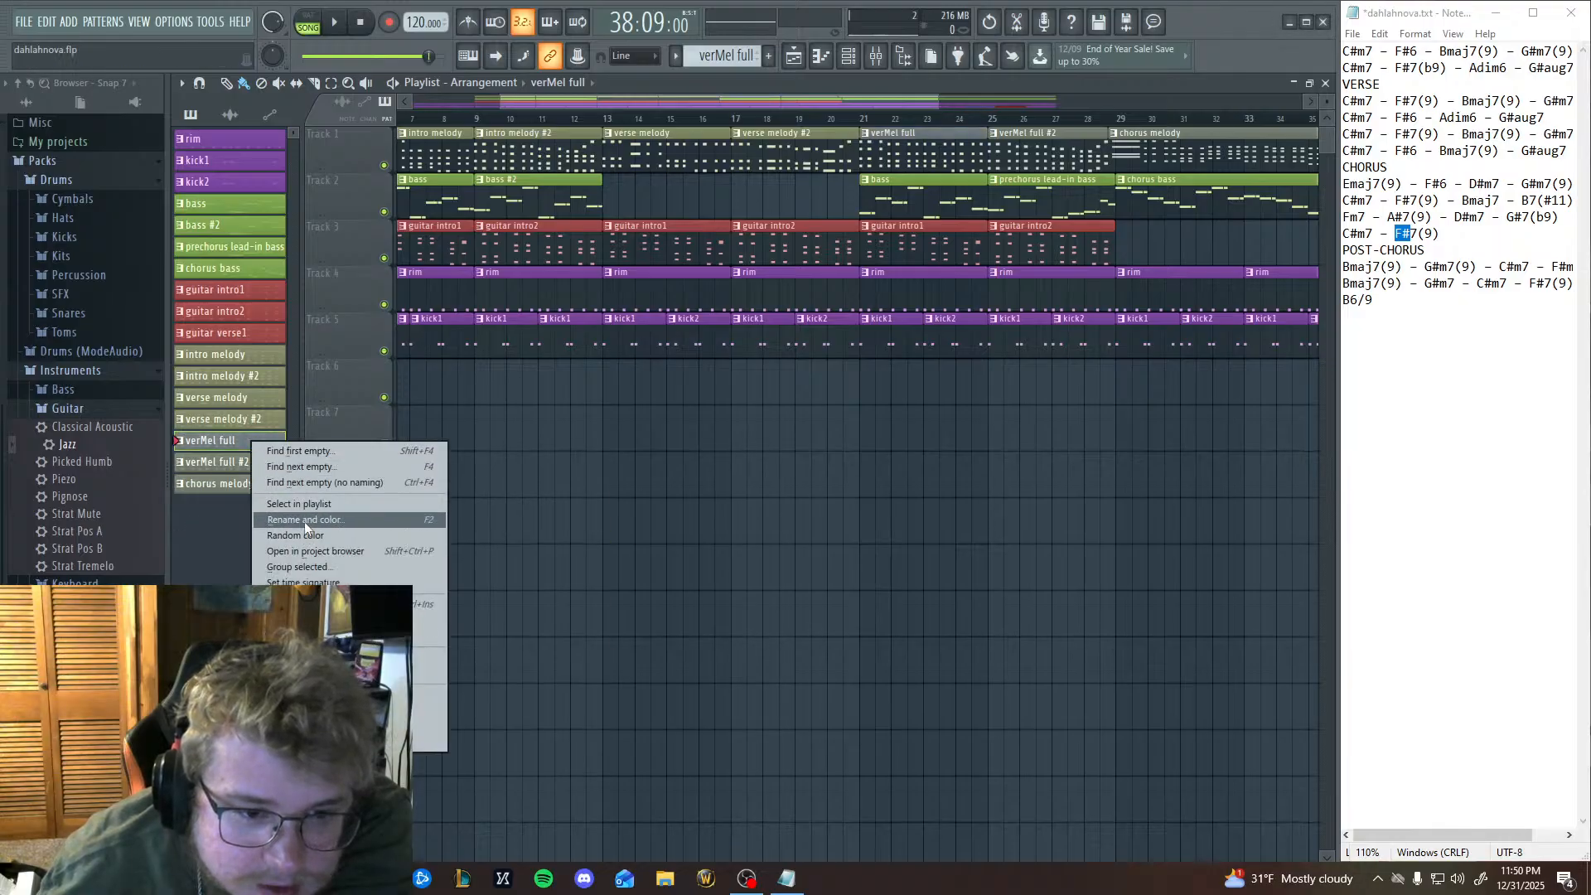
left_click(305, 520)
left_click(305, 498)
left_click(345, 543)
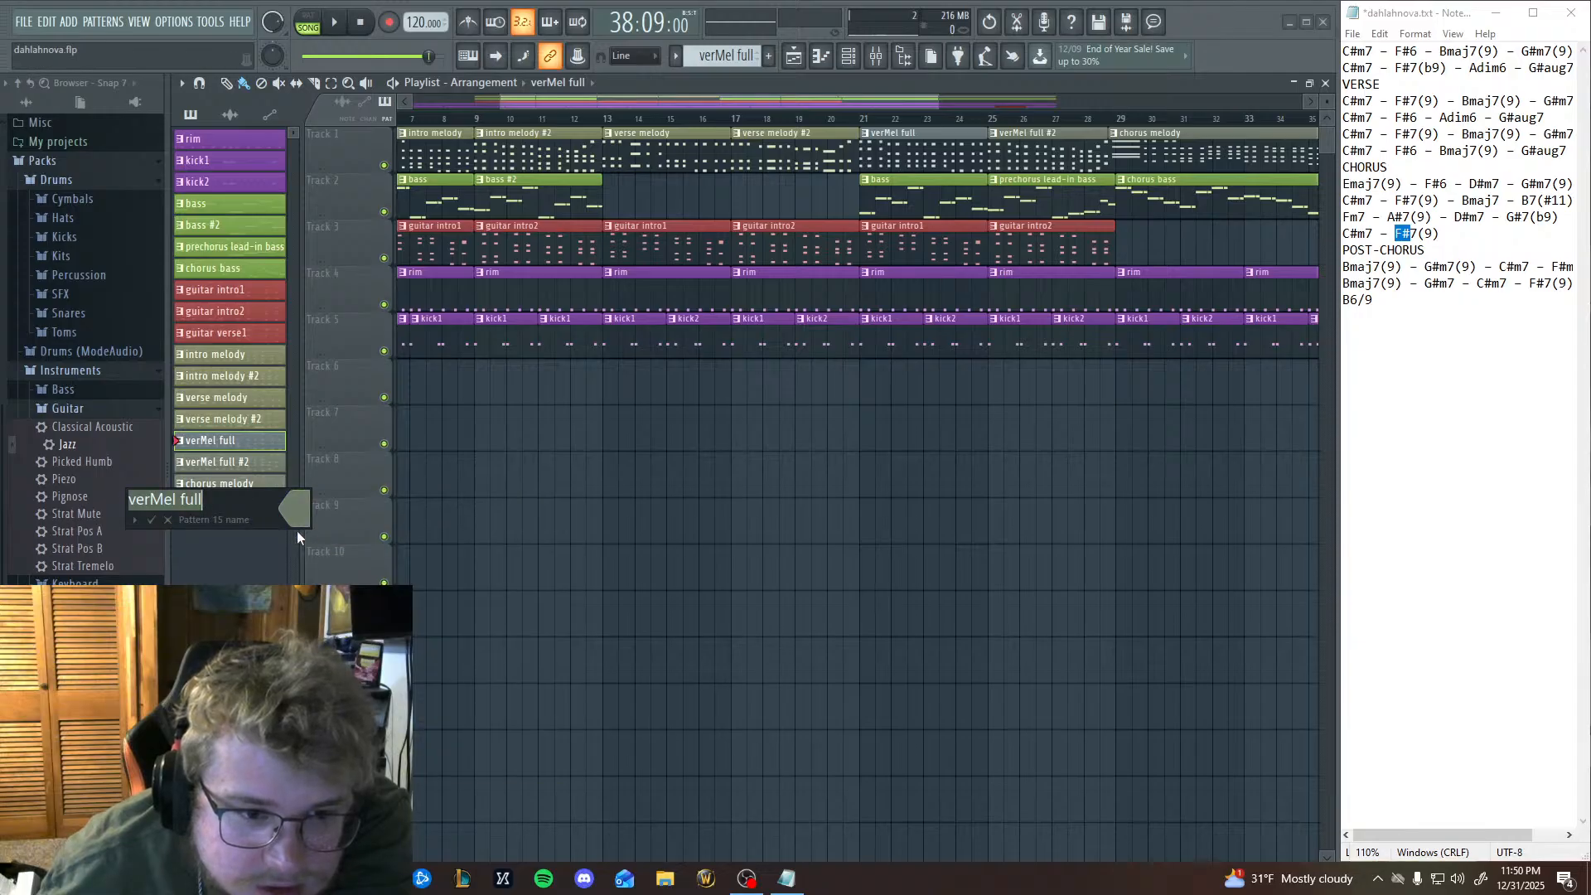
left_click(150, 519)
Recolour the verse melody #2 pattern in a muted grey-green.
right_click(230, 428)
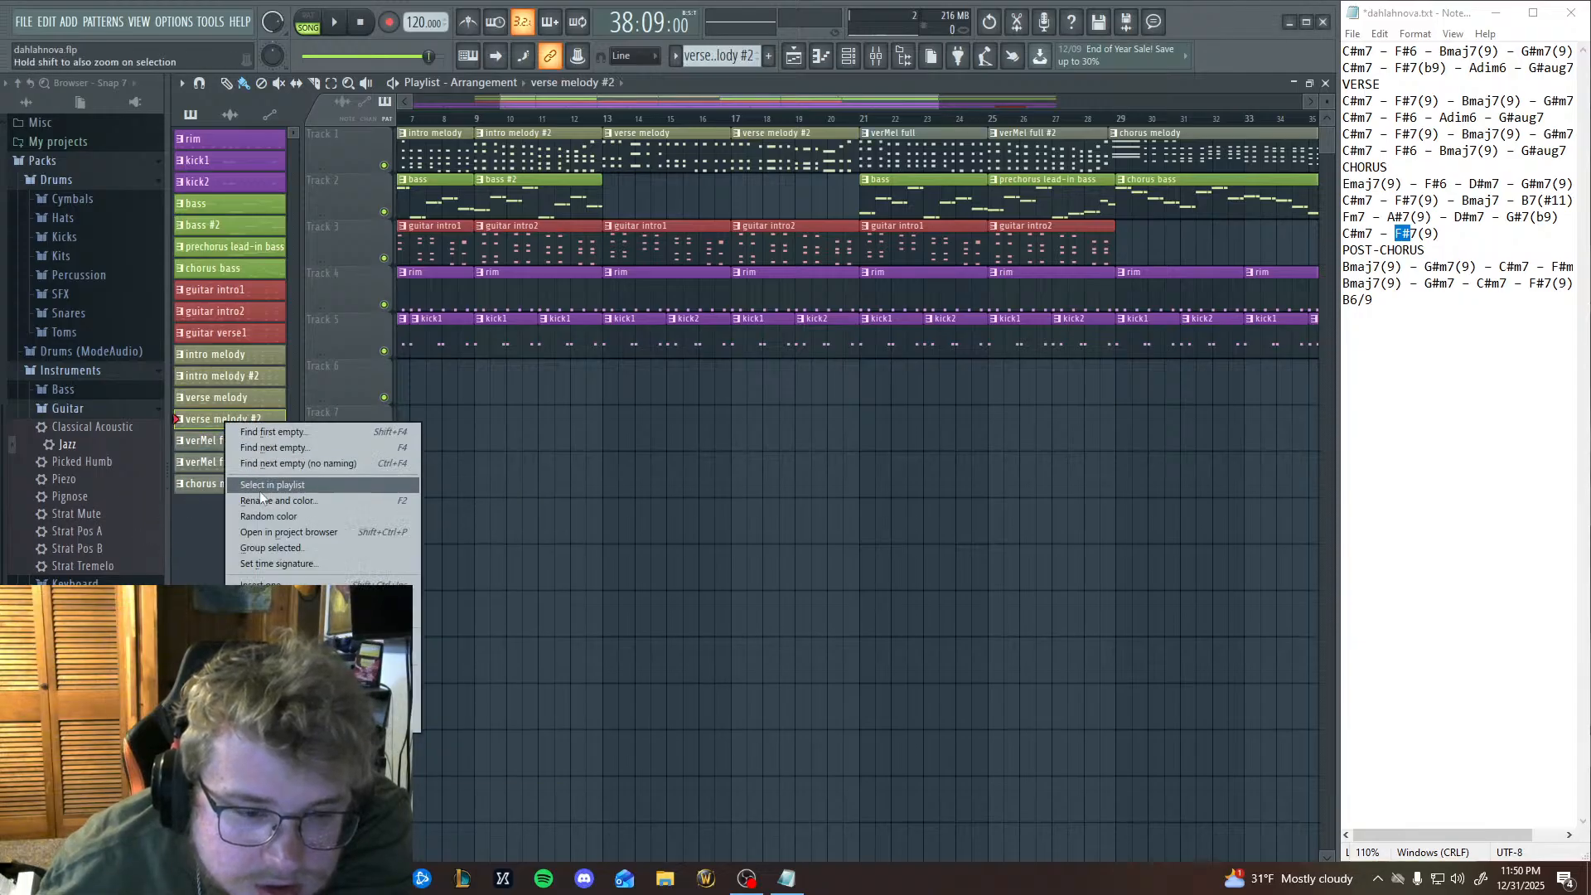
left_click(302, 502)
left_click(303, 501)
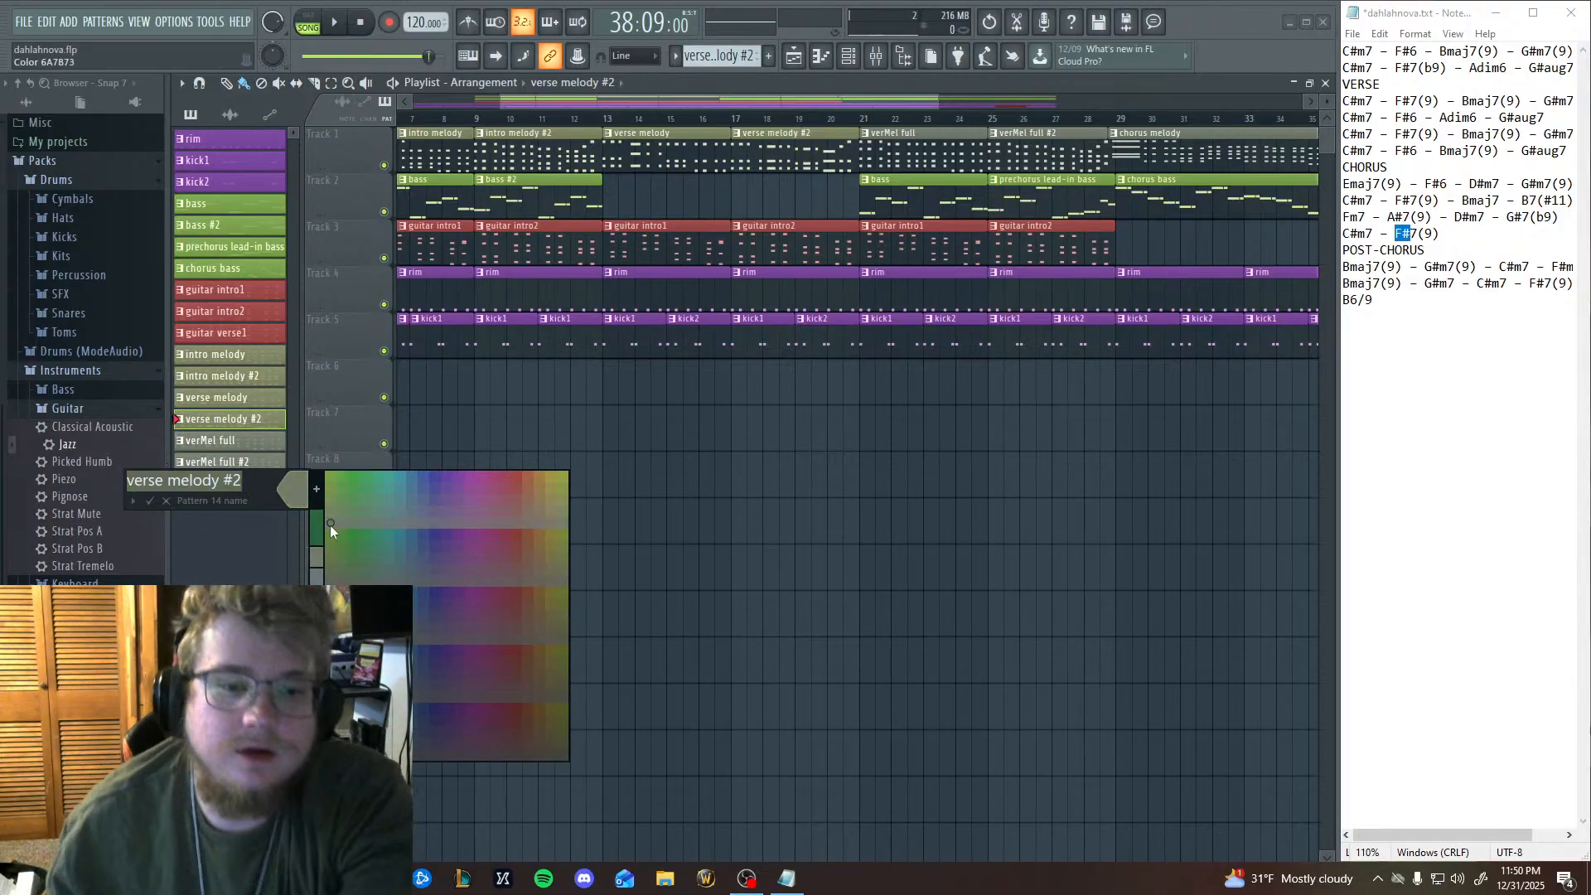
left_click(330, 525)
left_click(151, 501)
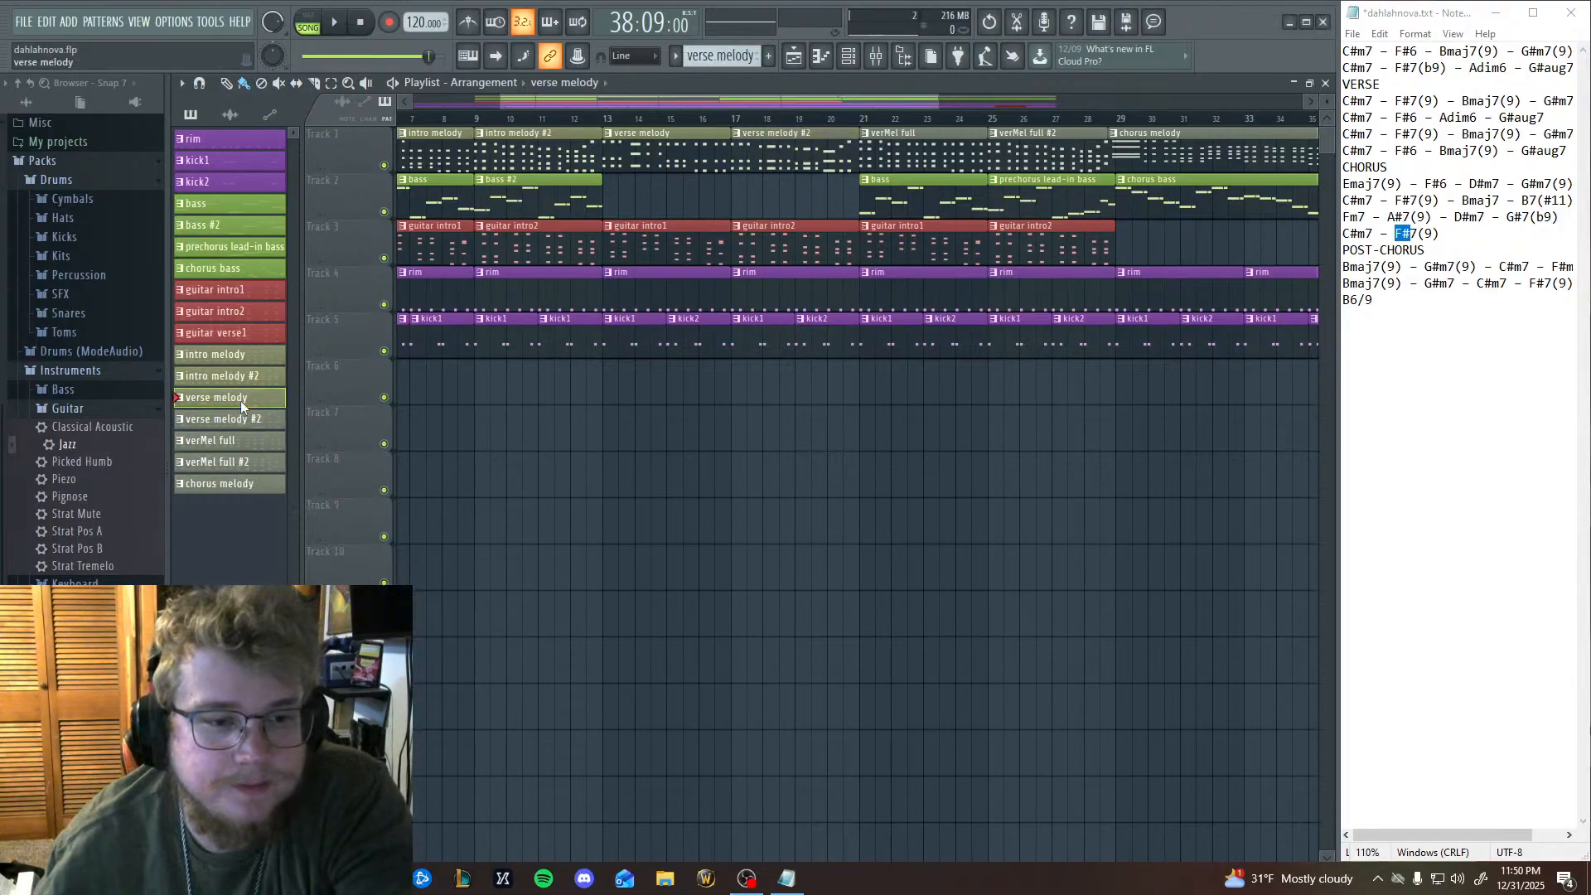
Recolour the verse melody pattern in the same muted grey-green as verse melody #2.
right_click(242, 399)
left_click(309, 489)
left_click(312, 489)
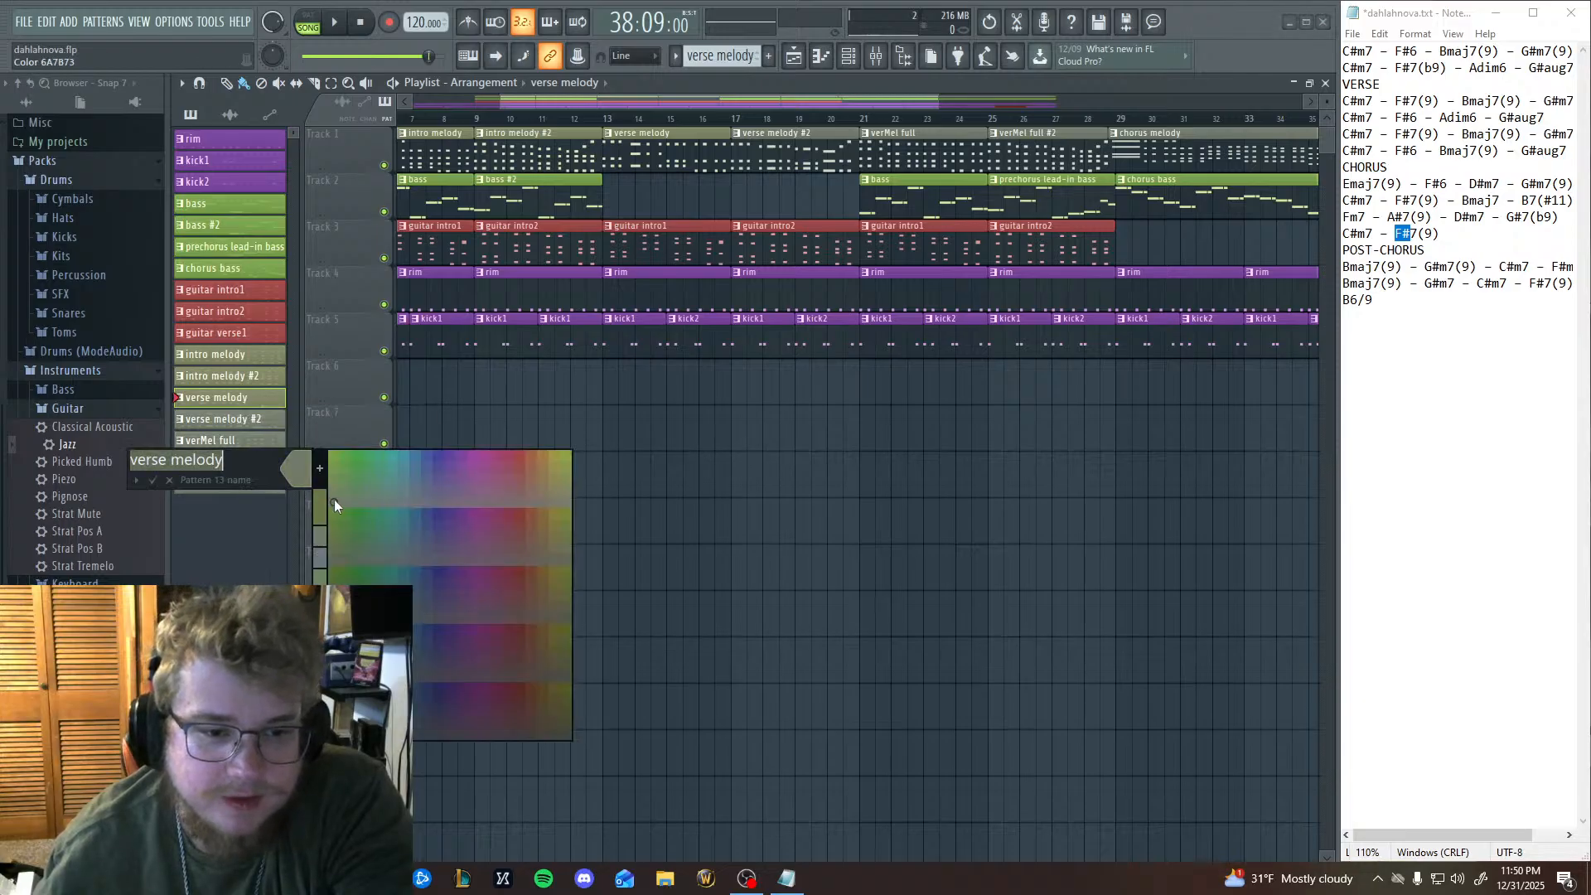
left_click(335, 501)
left_click(153, 481)
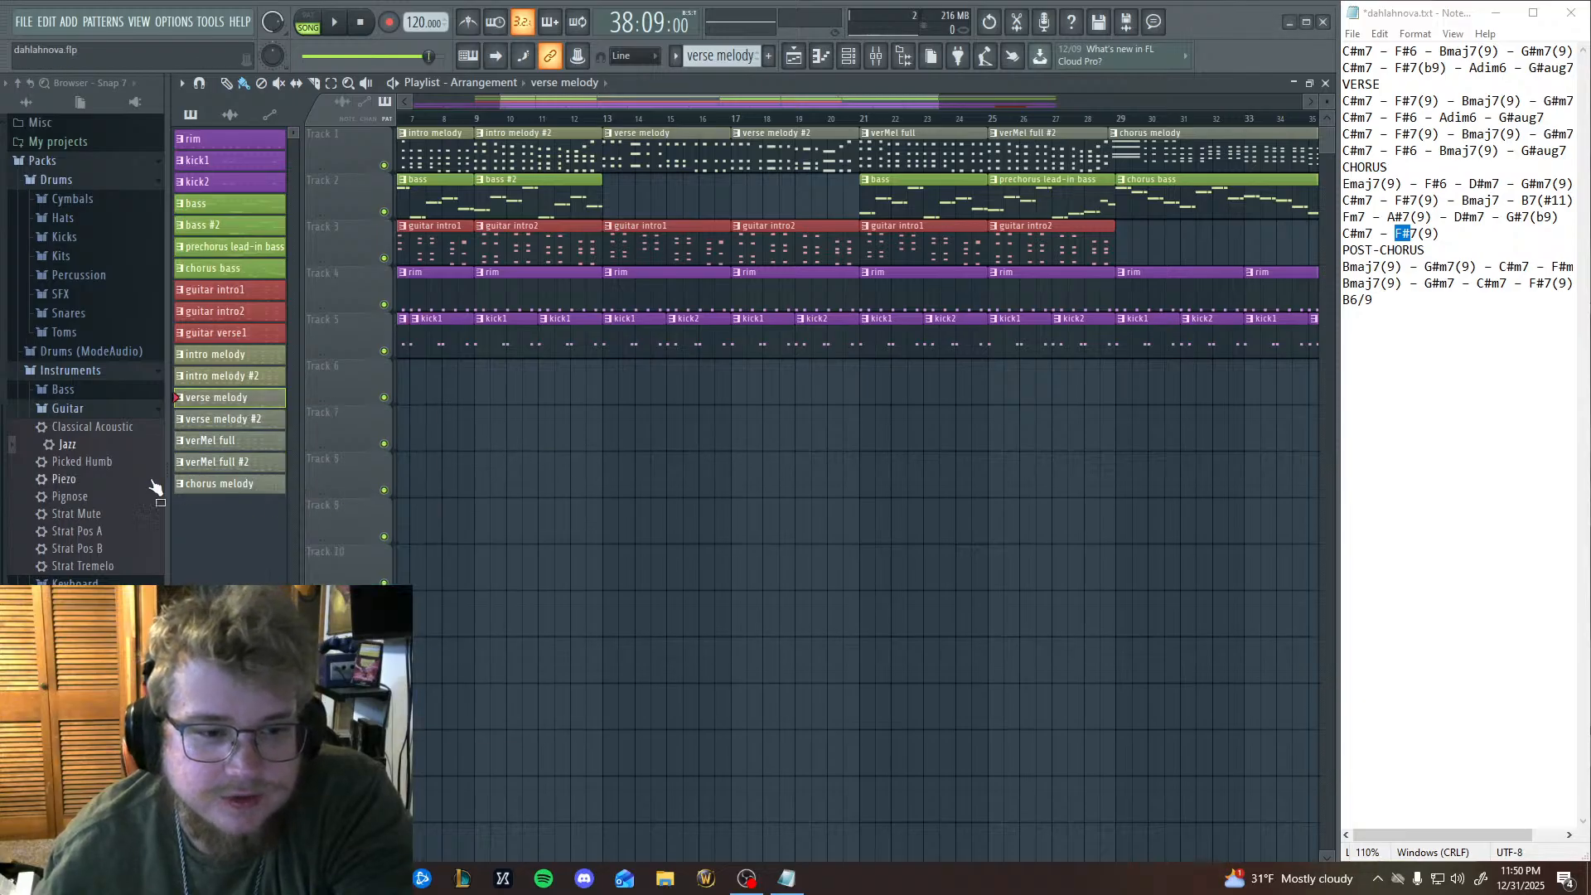
Recolour the intro melody #2 pattern in a muted grey-green.
right_click(231, 383)
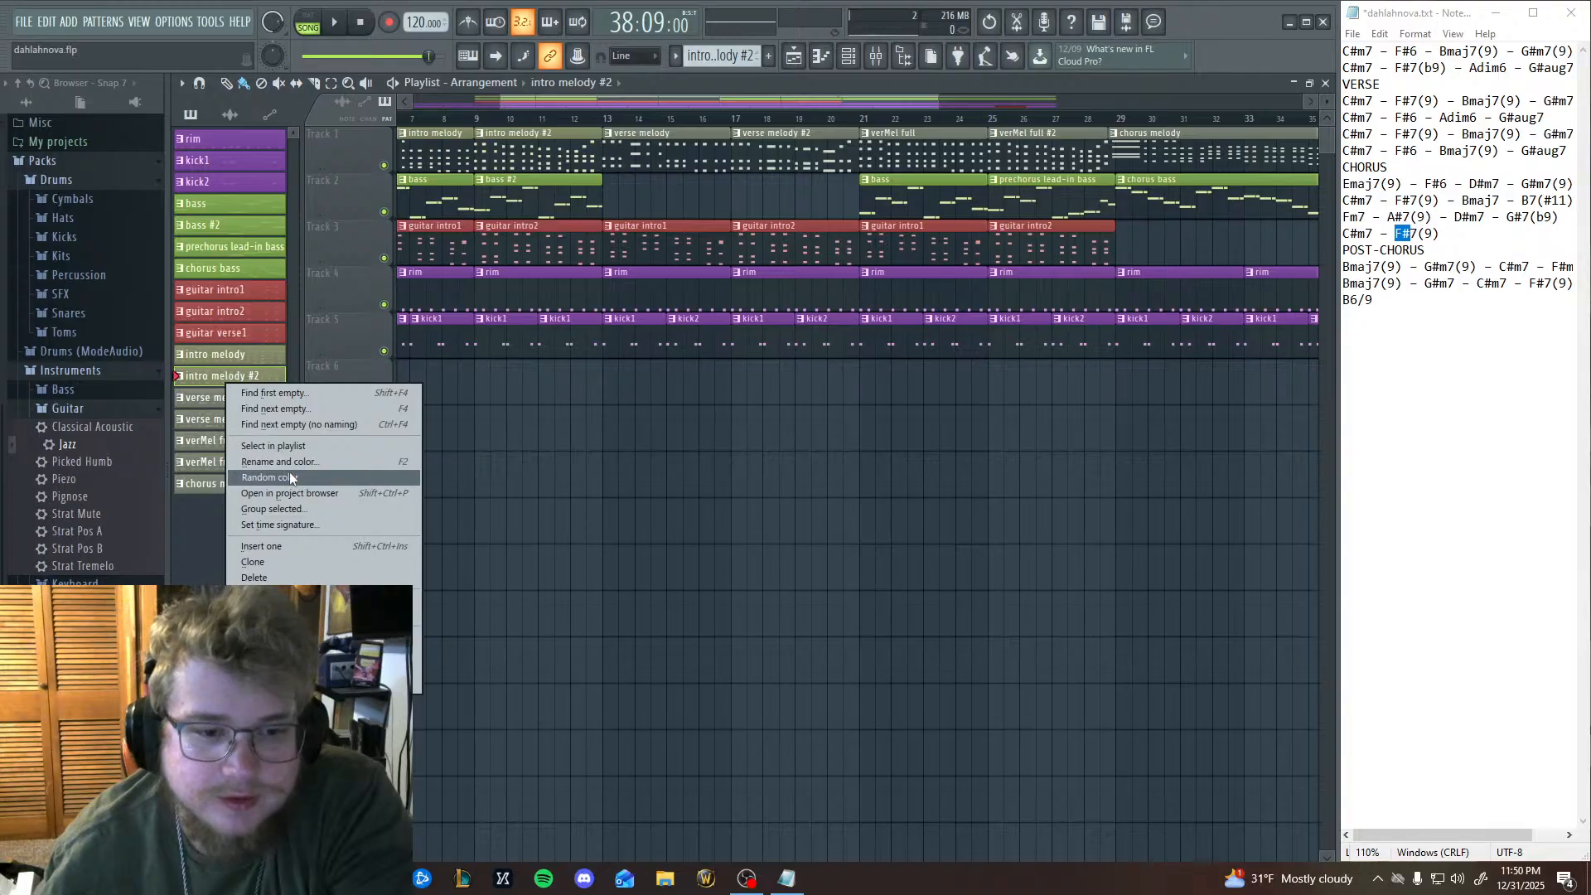
left_click(290, 462)
left_click(284, 466)
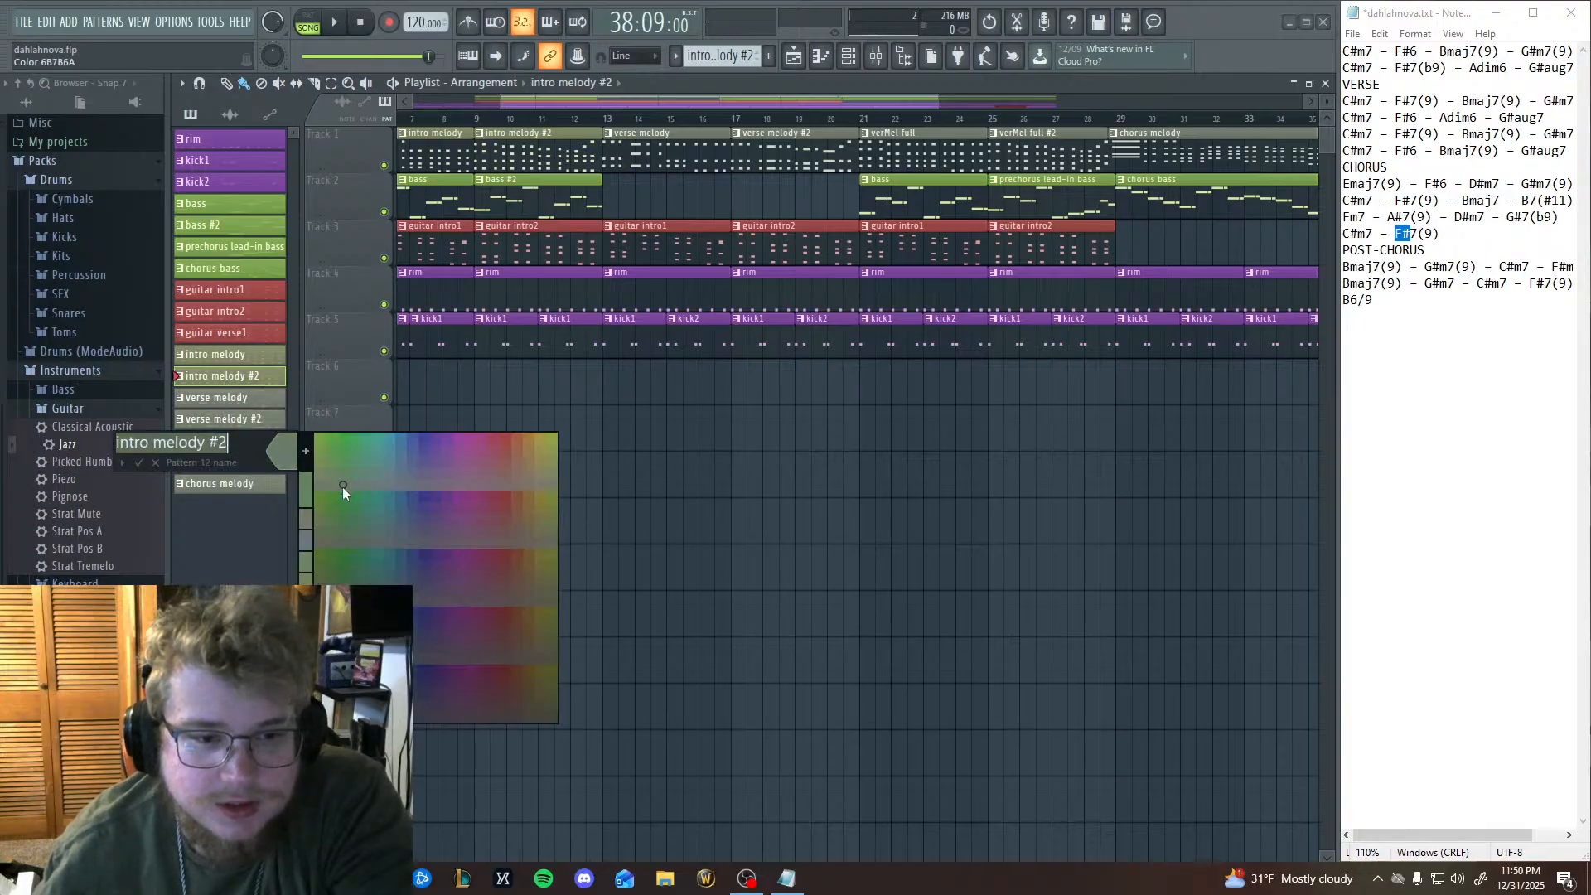
left_click(151, 465)
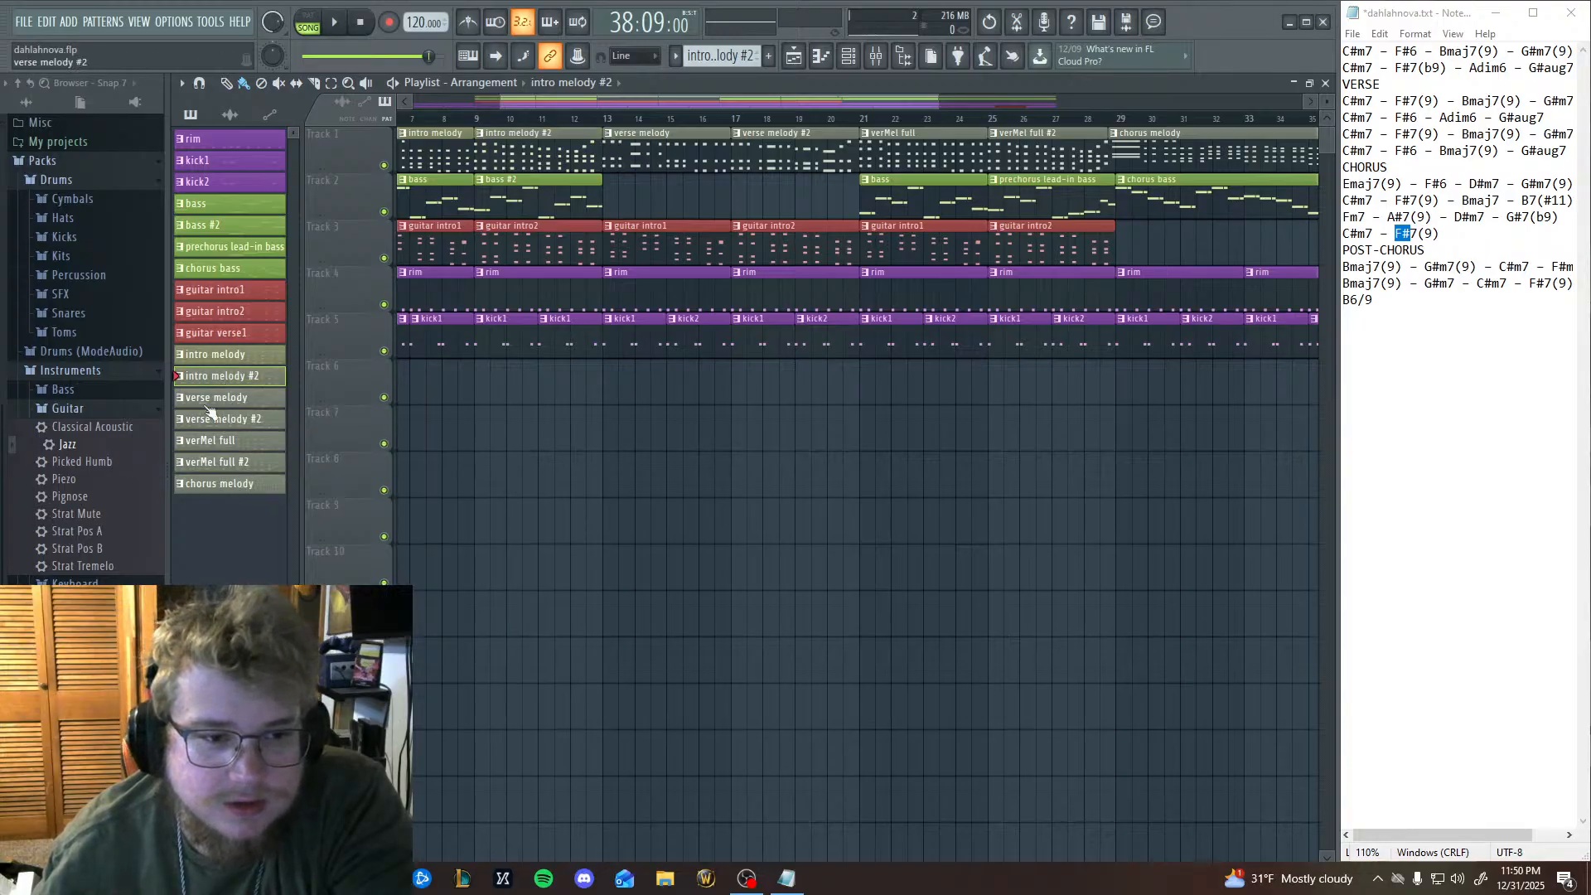
Recolour the intro melody pattern in the muted grey-green shared by the other melody patterns.
right_click(251, 365)
left_click(296, 440)
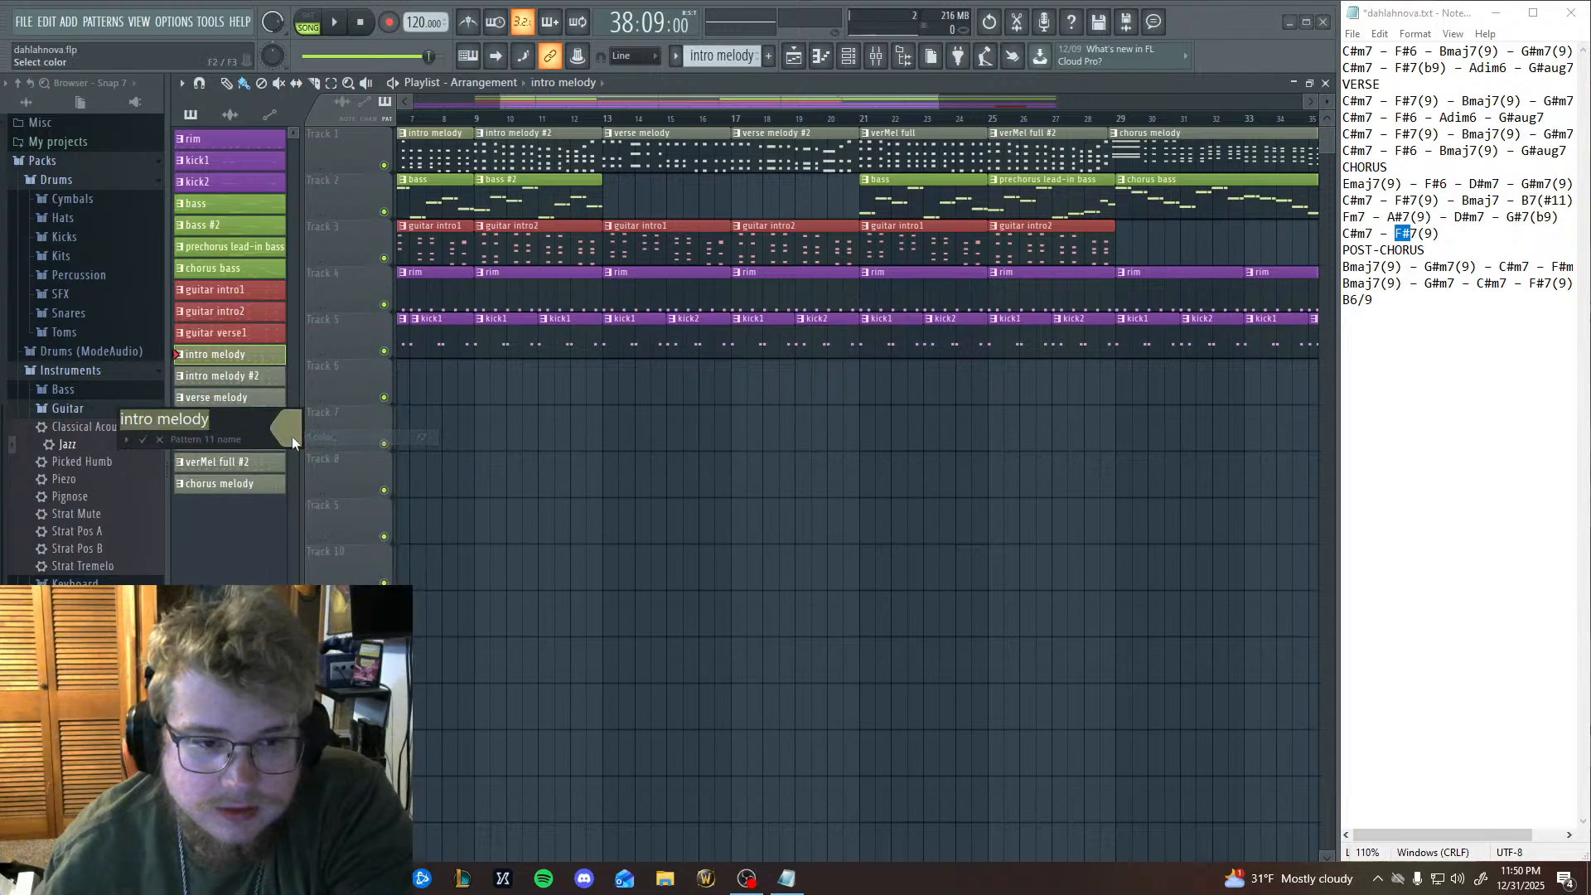
left_click(291, 436)
left_click(326, 460)
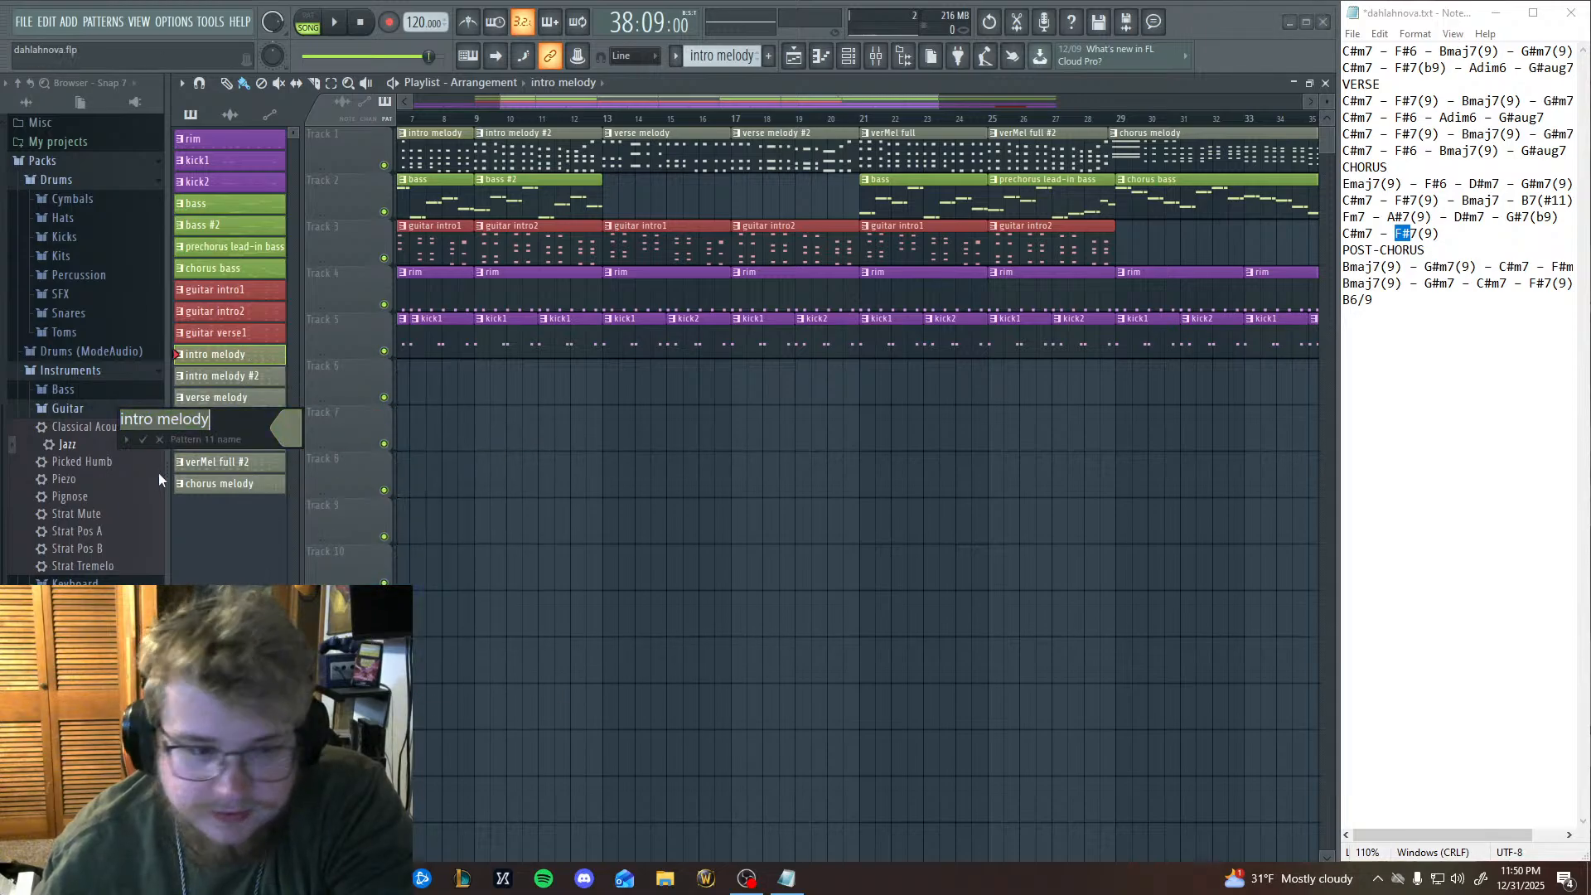
left_click(147, 440)
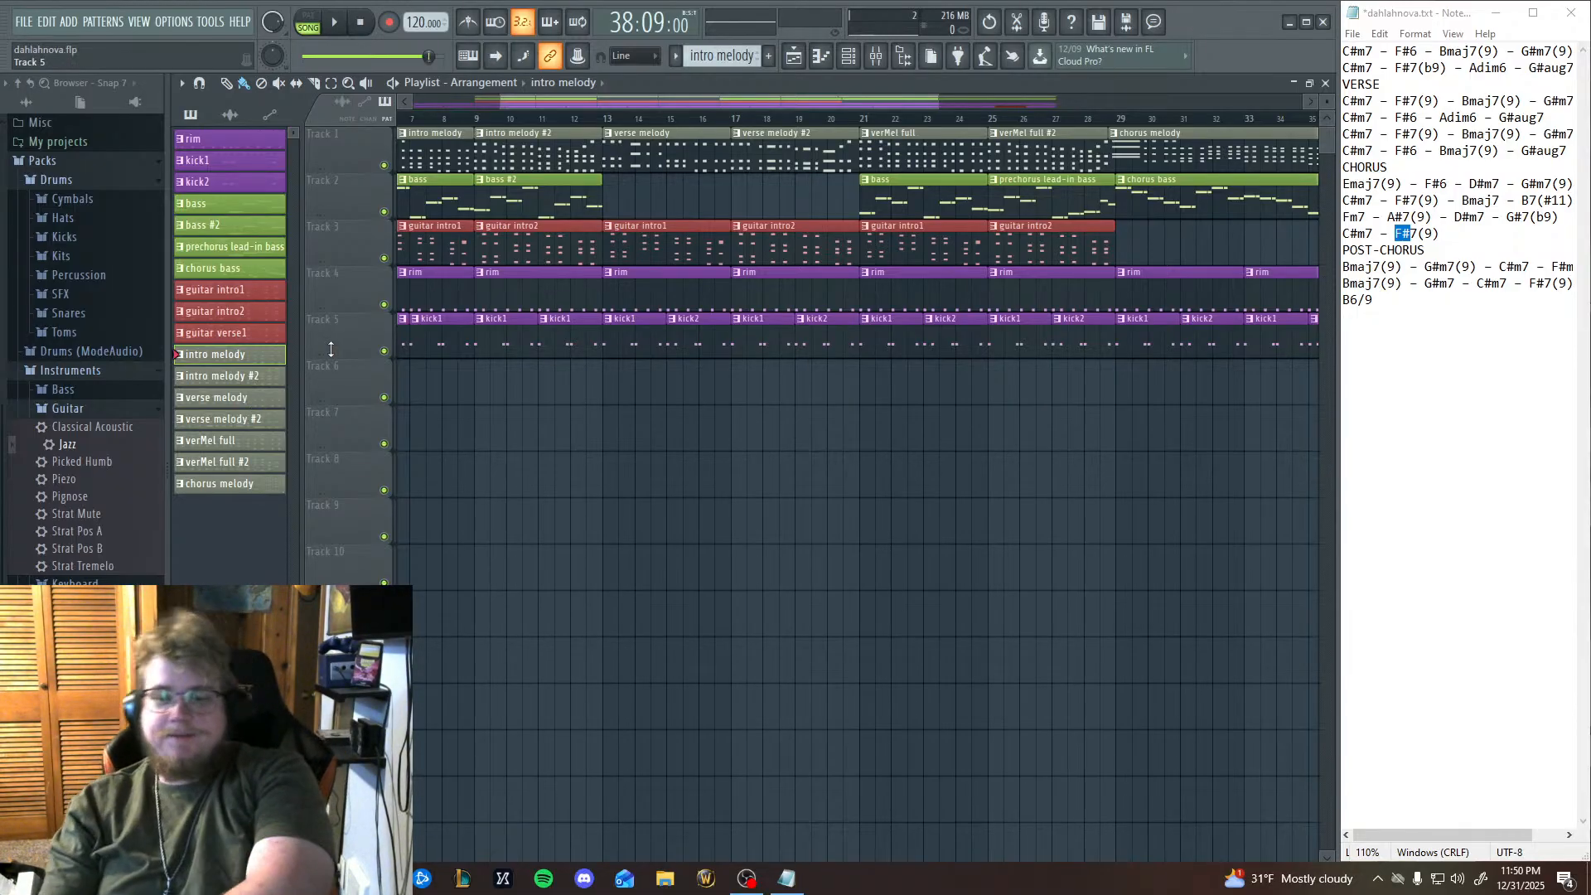
Make chorus bass the active pattern and open its notes in the piano roll.
scroll(924, 434, "right", 5)
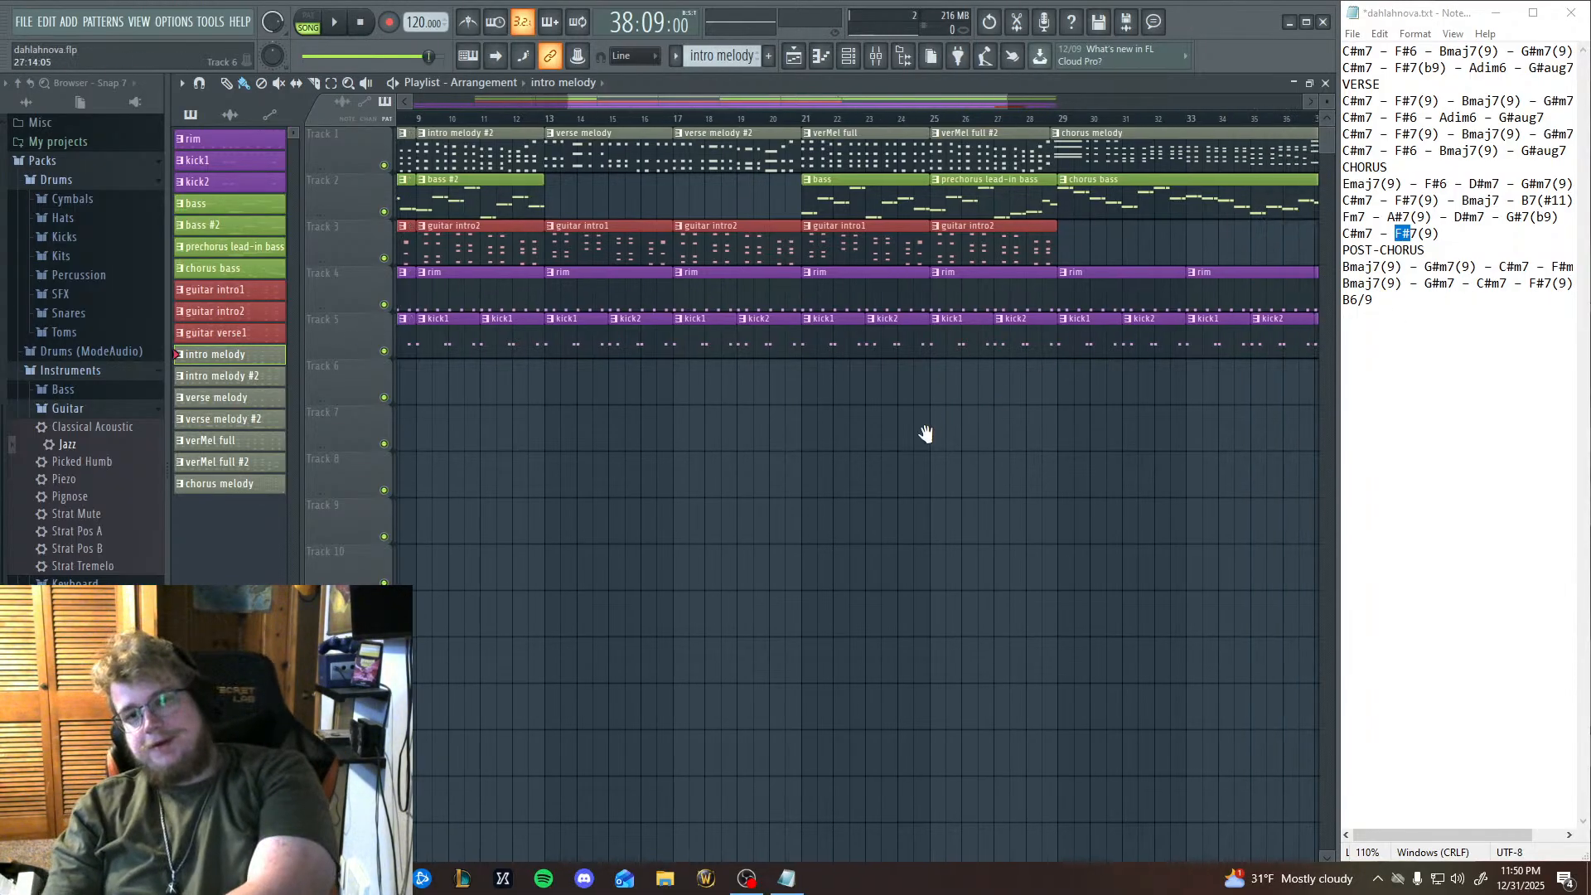
left_click_drag(987, 349, 981, 368)
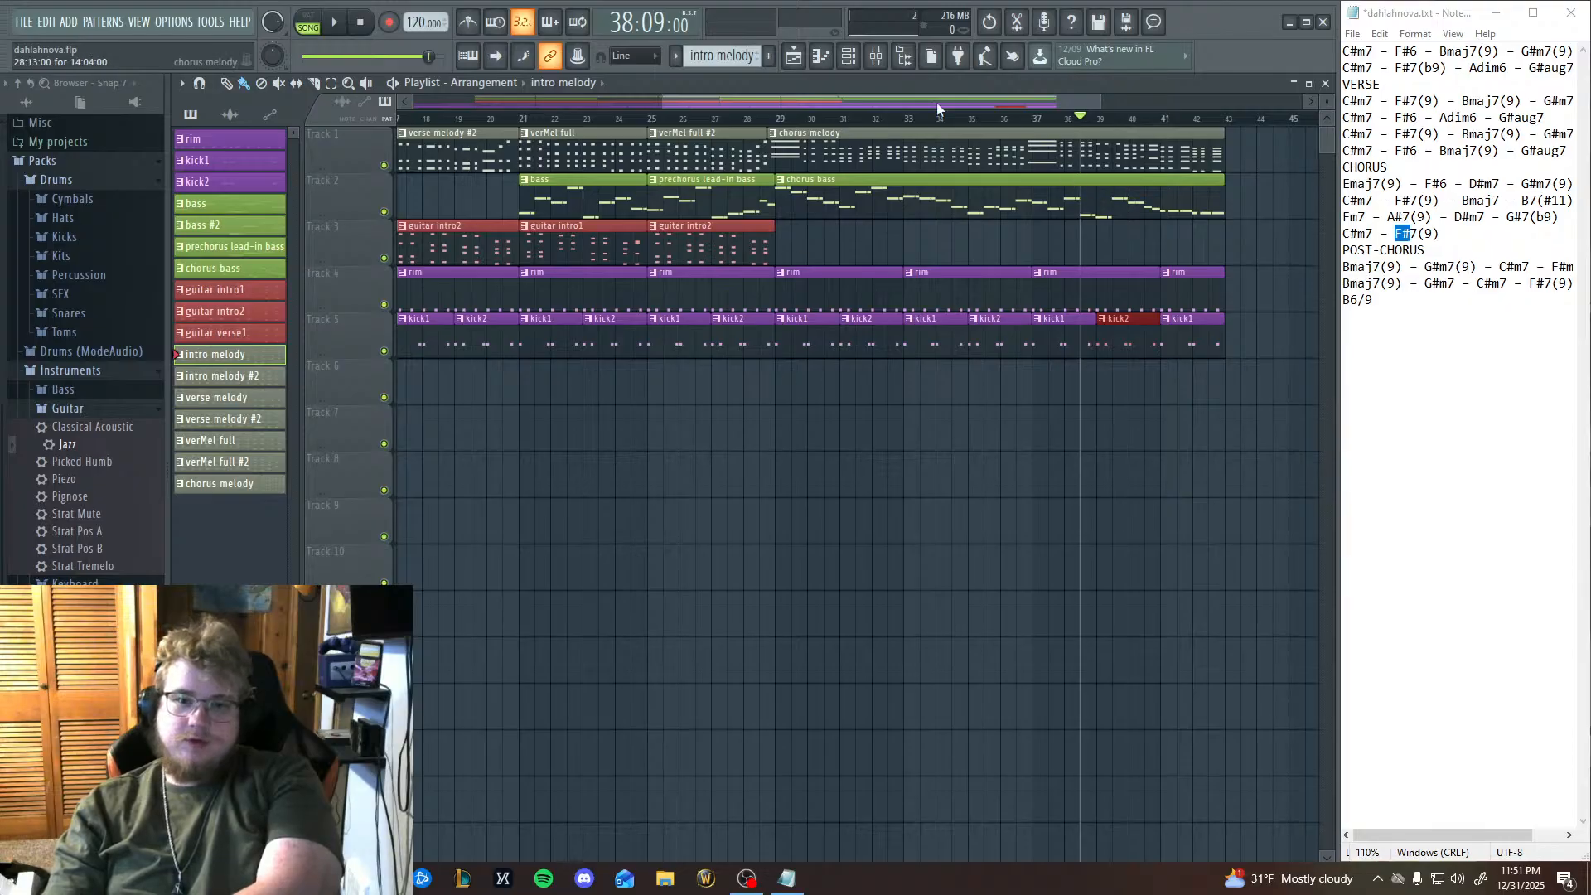
left_click(821, 57)
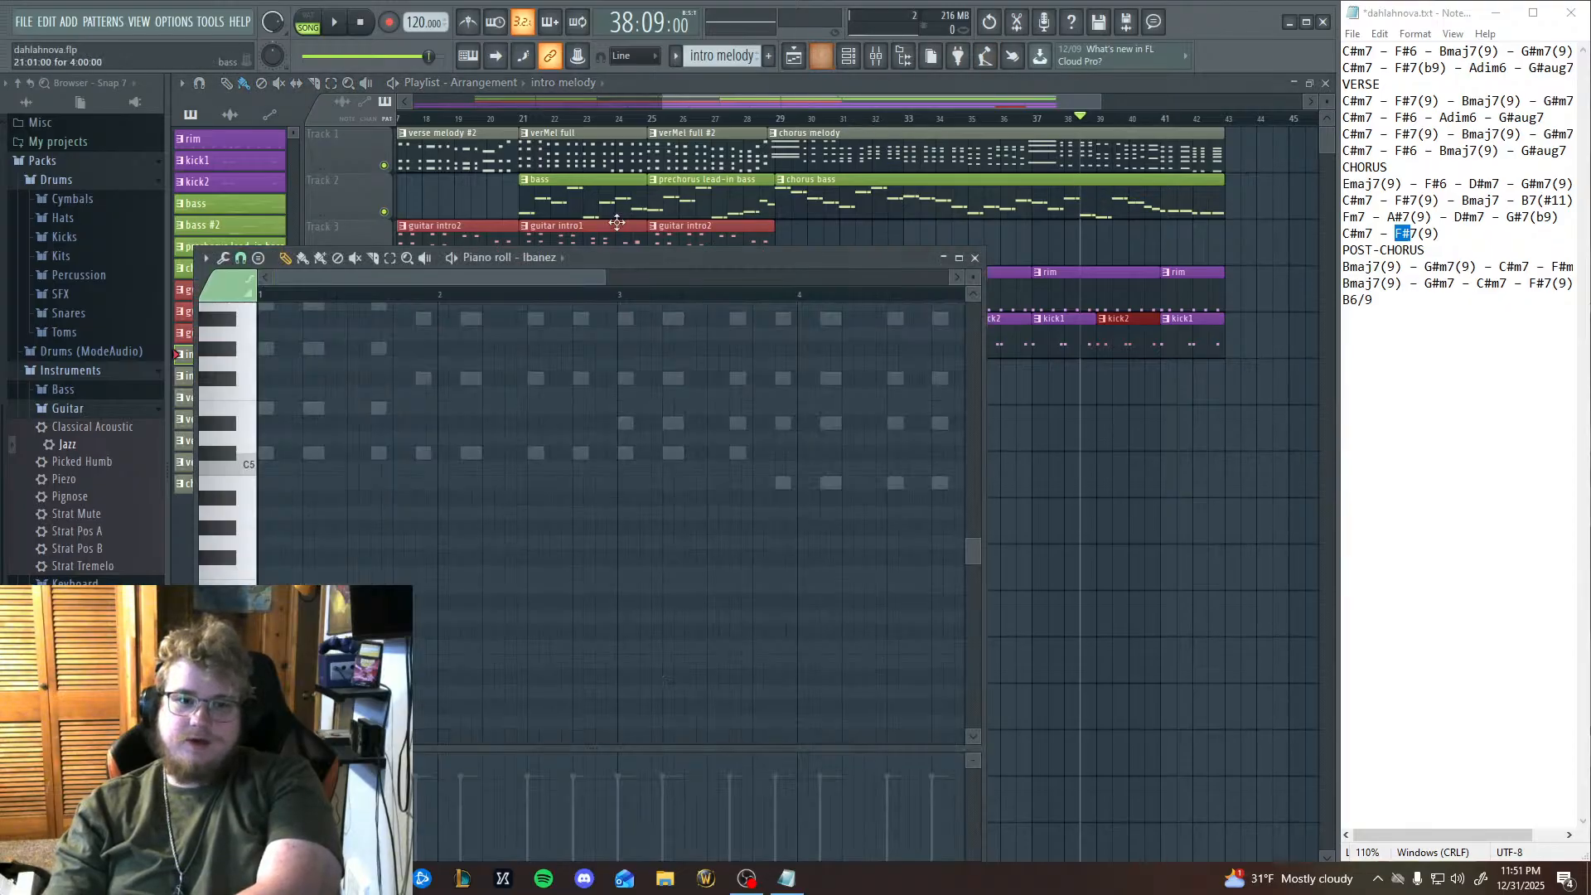
left_click(255, 269)
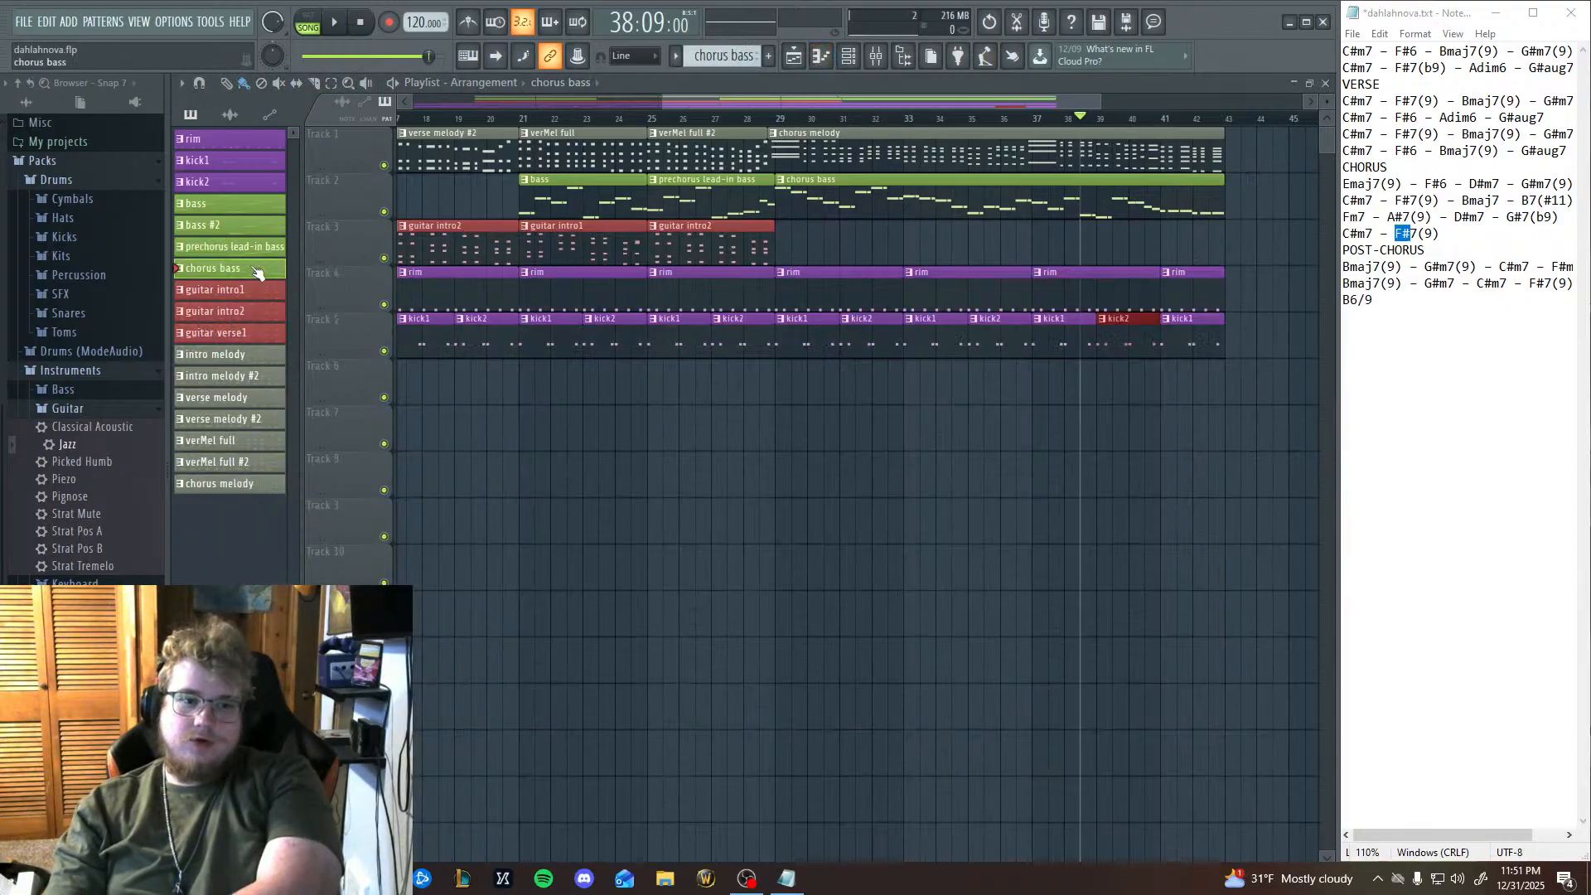
left_click(804, 63)
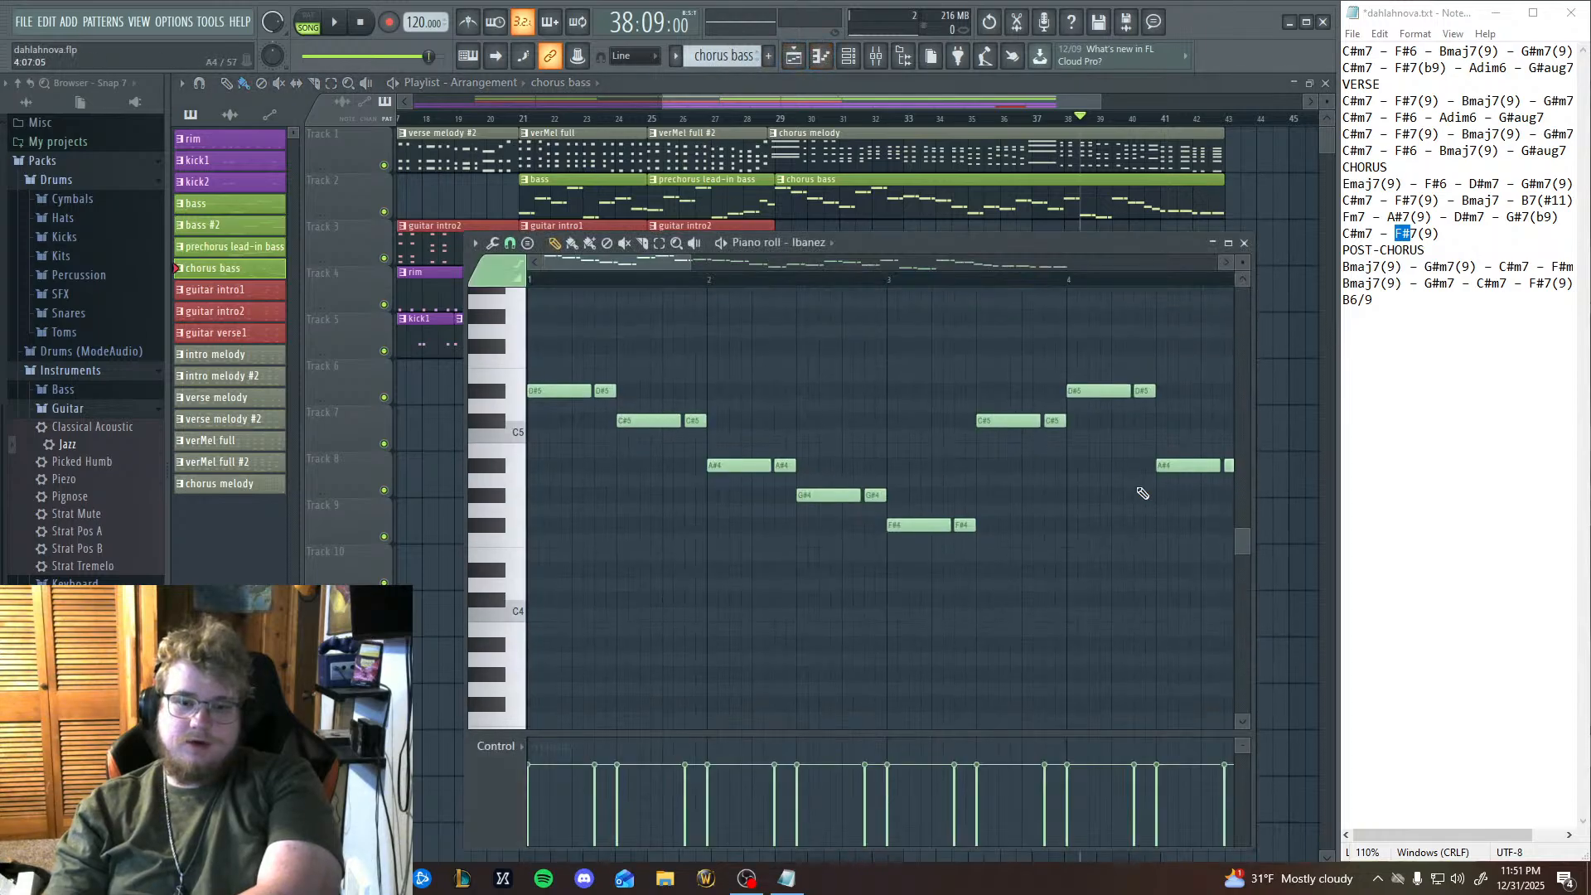
Raise the closing chorus bass notes, from the D4 in bar 10 to the end, by one octave.
left_click_drag(952, 467, 427, 474)
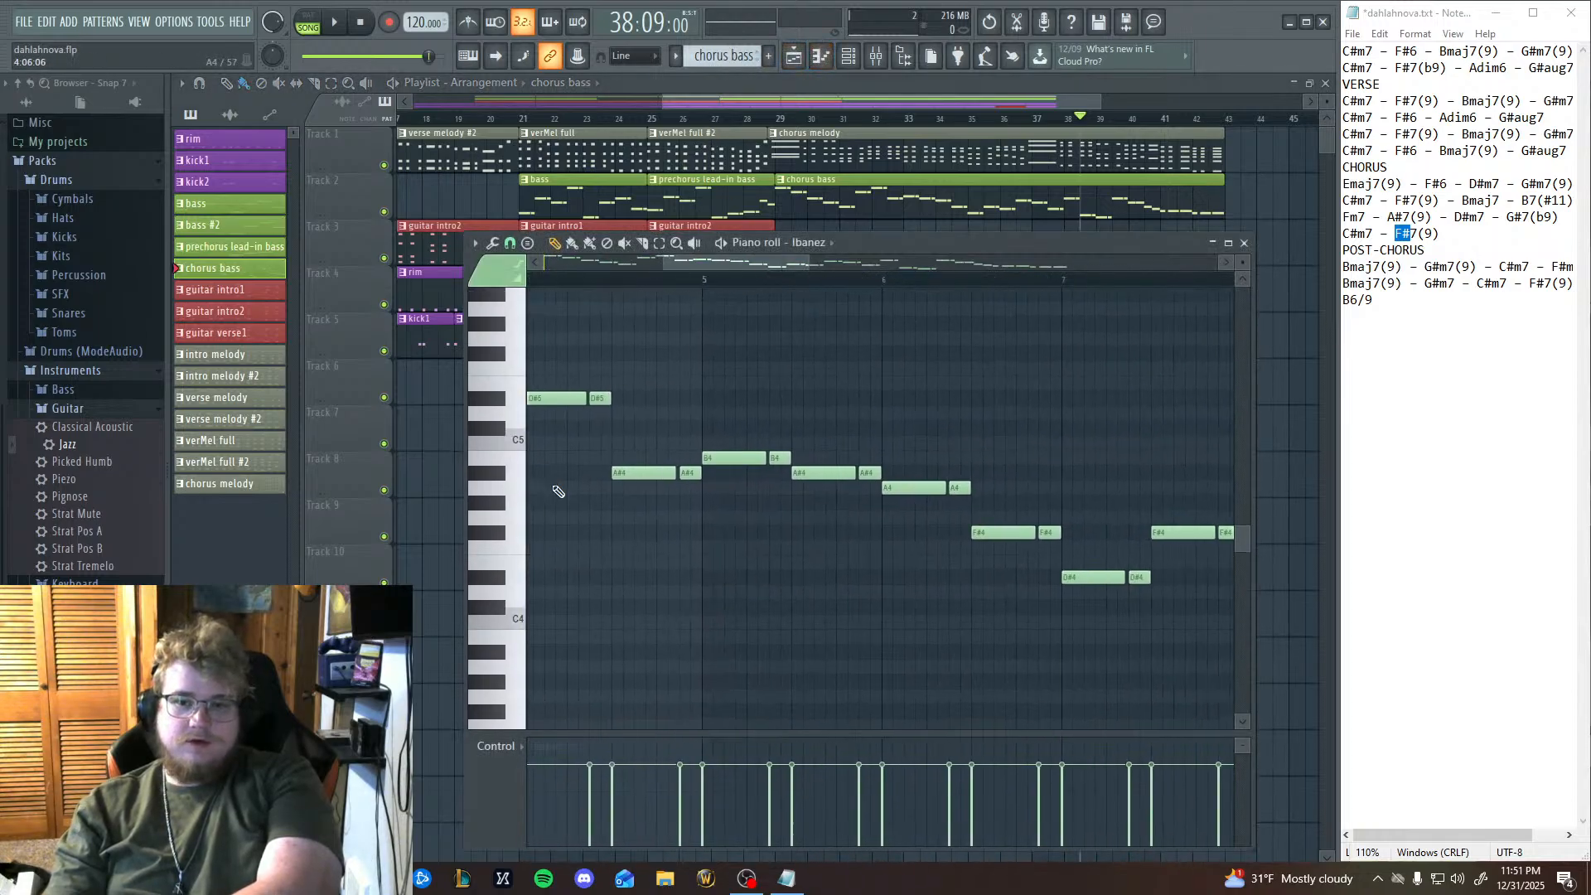
left_click_drag(1108, 480, 763, 477)
mouse_move(1026, 478)
left_mouse_down()
mouse_move(701, 480)
mouse_move(953, 496)
mouse_move(727, 489)
left_mouse_up()
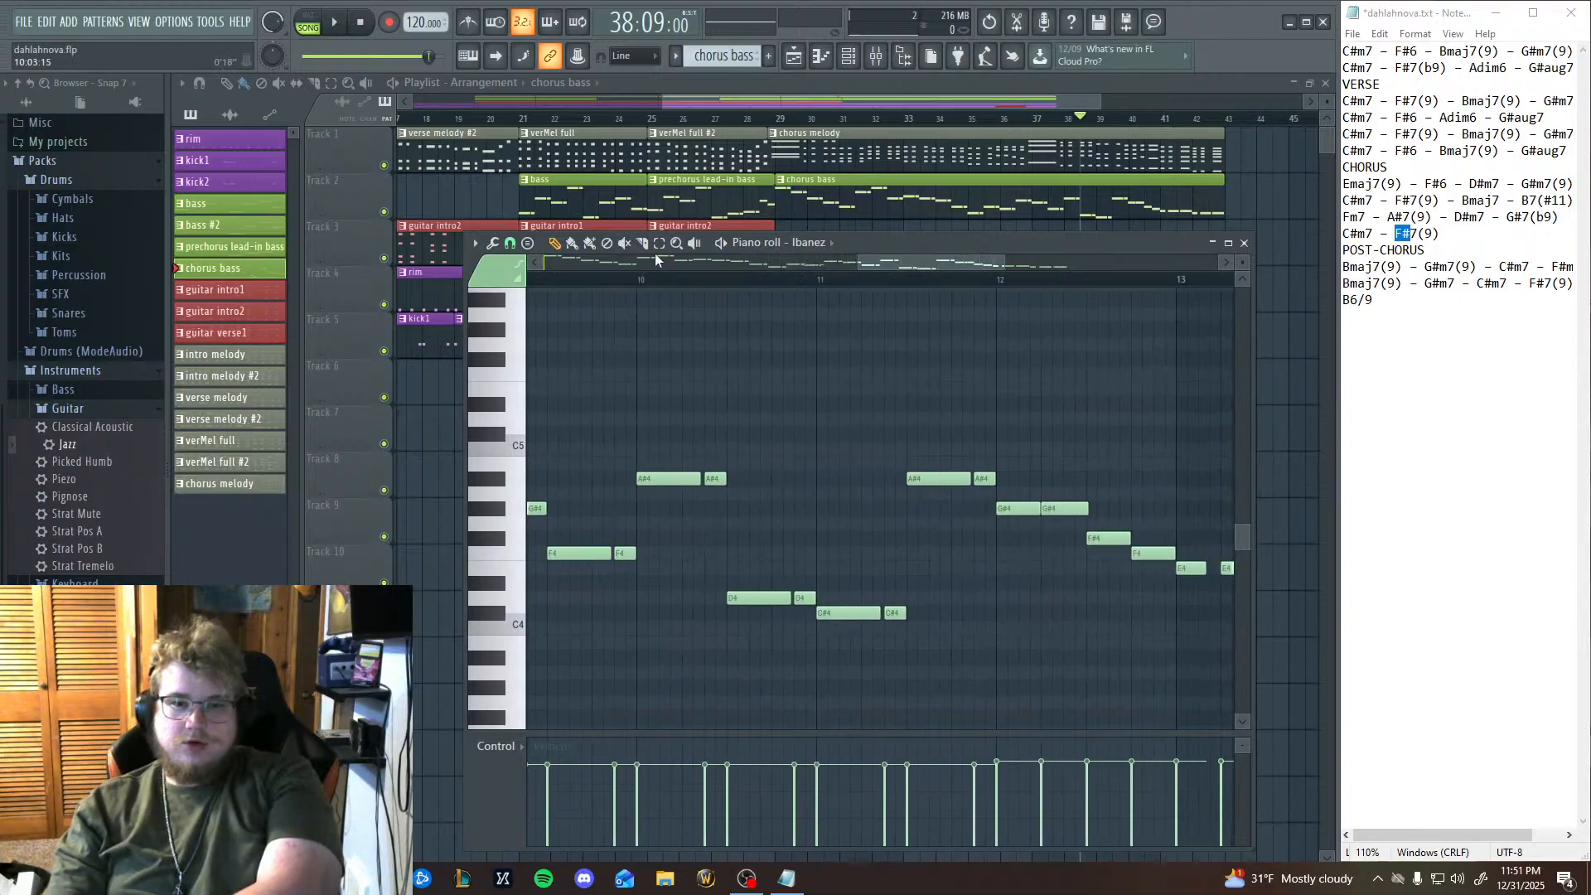
left_click_drag(951, 532, 810, 475)
left_click_drag(626, 649, 1086, 466)
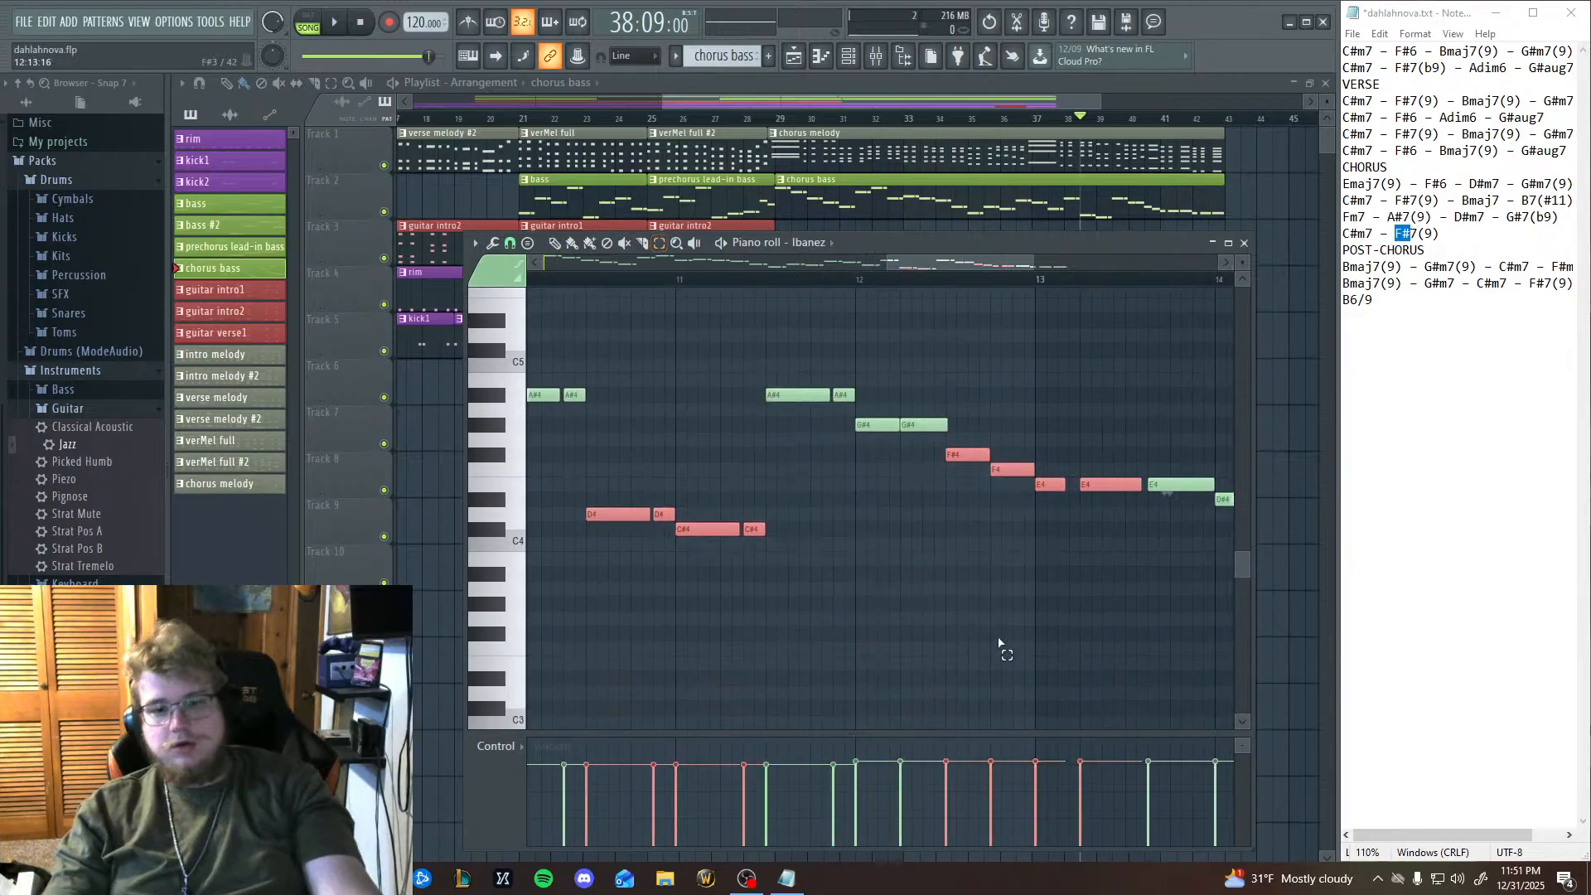
left_click_drag(1047, 636, 847, 656)
left_click_drag(622, 375, 1158, 698)
key("Up")
key("Up")
key("Up")
key("Up")
key("Up")
key("Up")
key("Up")
key("Up")
key("Up")
key("Up")
key("Up")
key("Up")
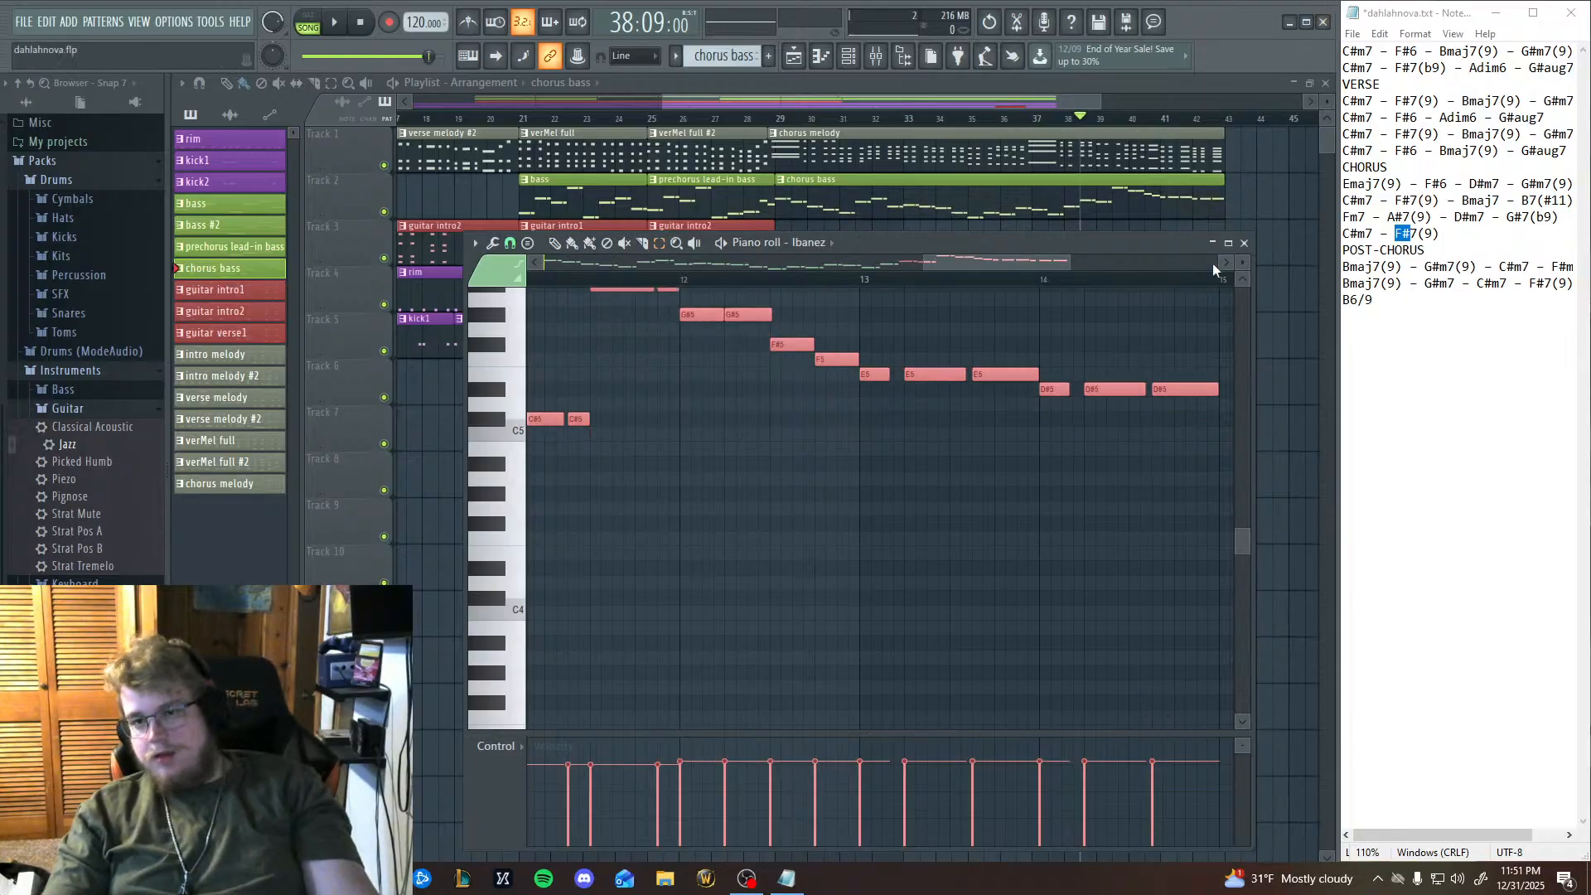
left_click(1246, 243)
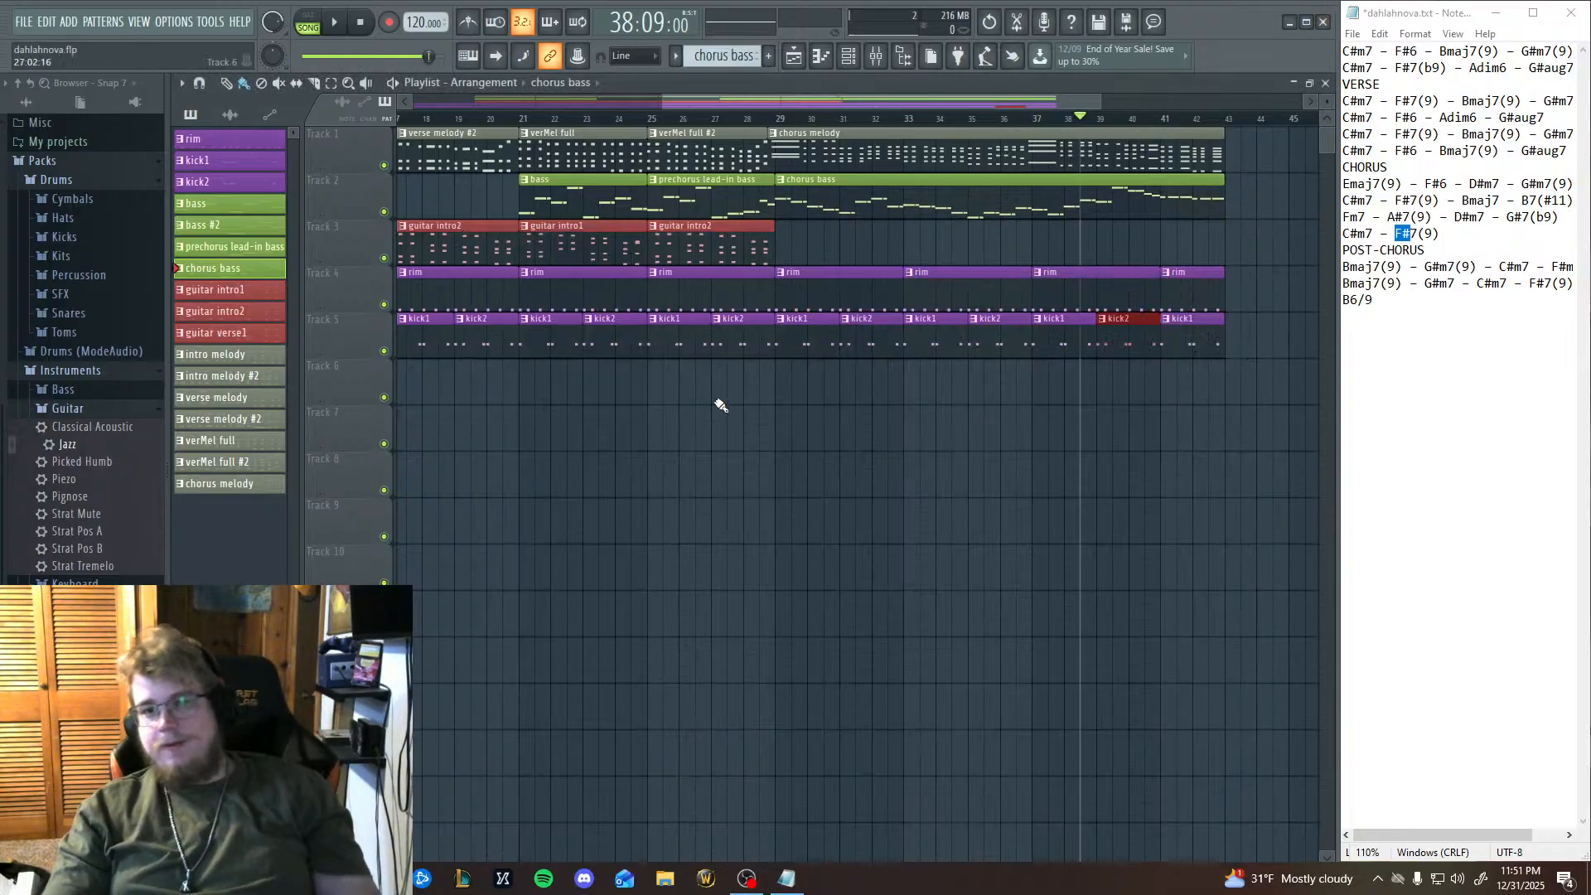
Play the arrangement to audition the chorus from bar 29, and stop playback.
left_click(777, 119)
left_click(333, 30)
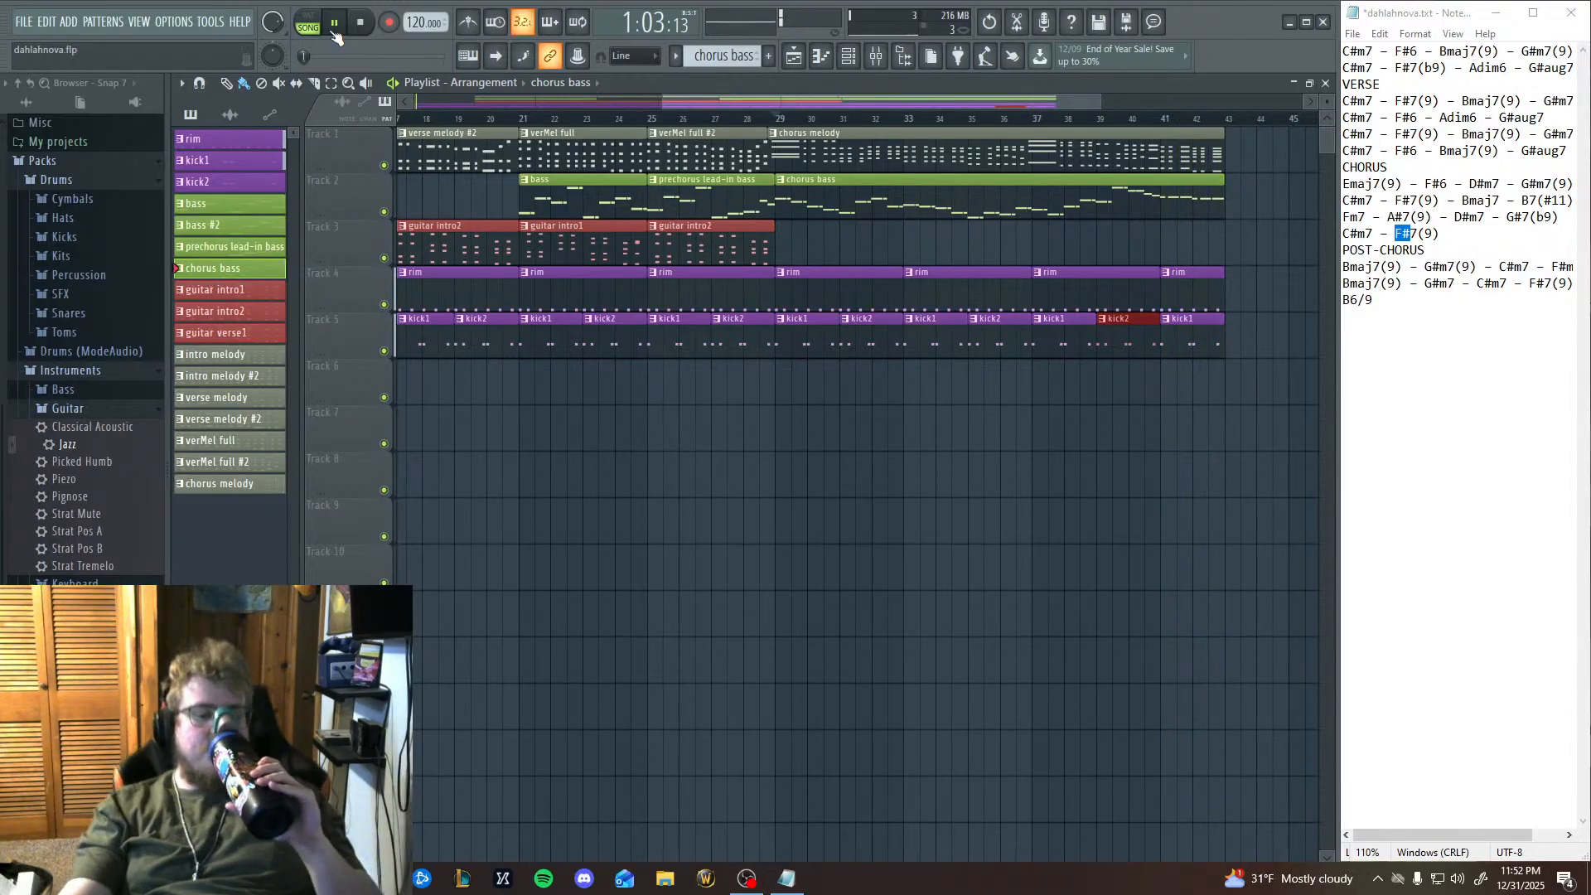
left_click(361, 25)
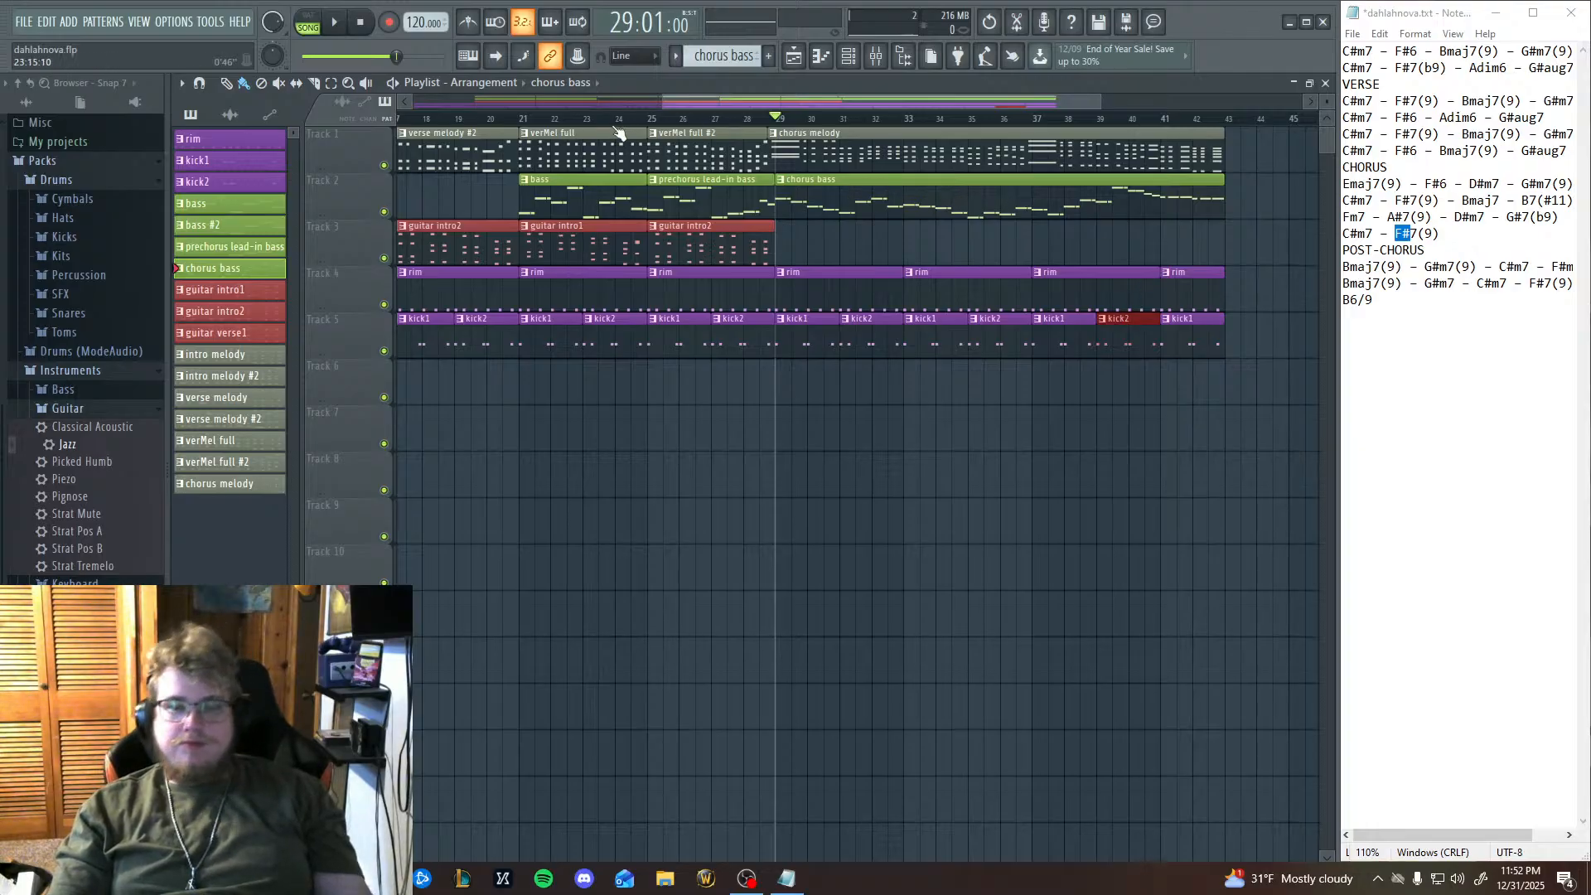
Delete the E5 and D#5 notes in bars 13 and 14 of the chorus bass pattern.
left_click(851, 58)
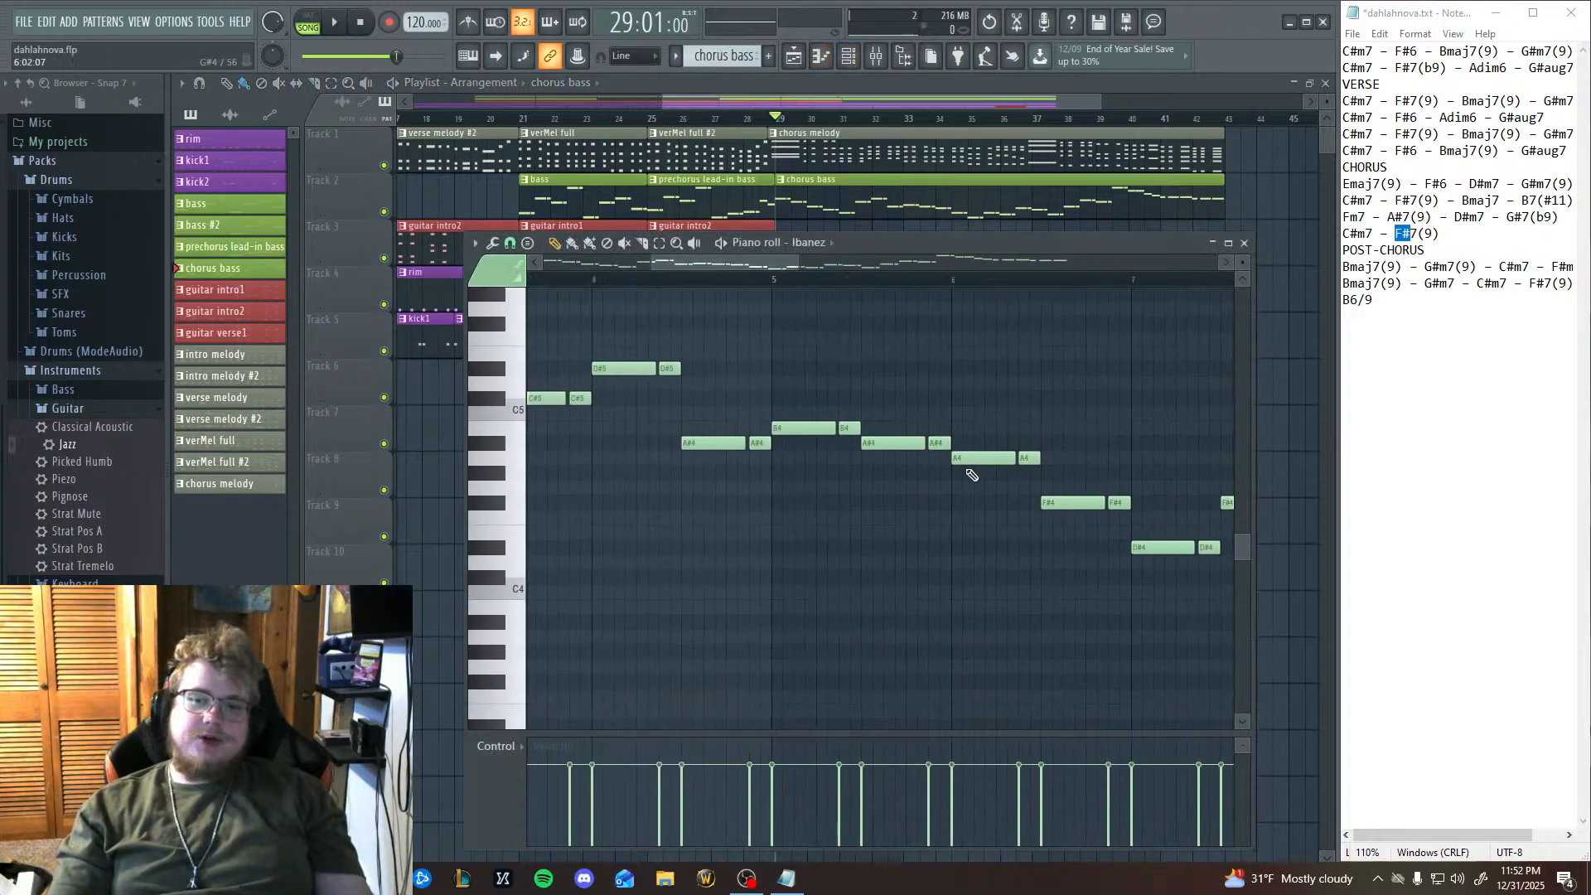
left_click_drag(1118, 469, 760, 517)
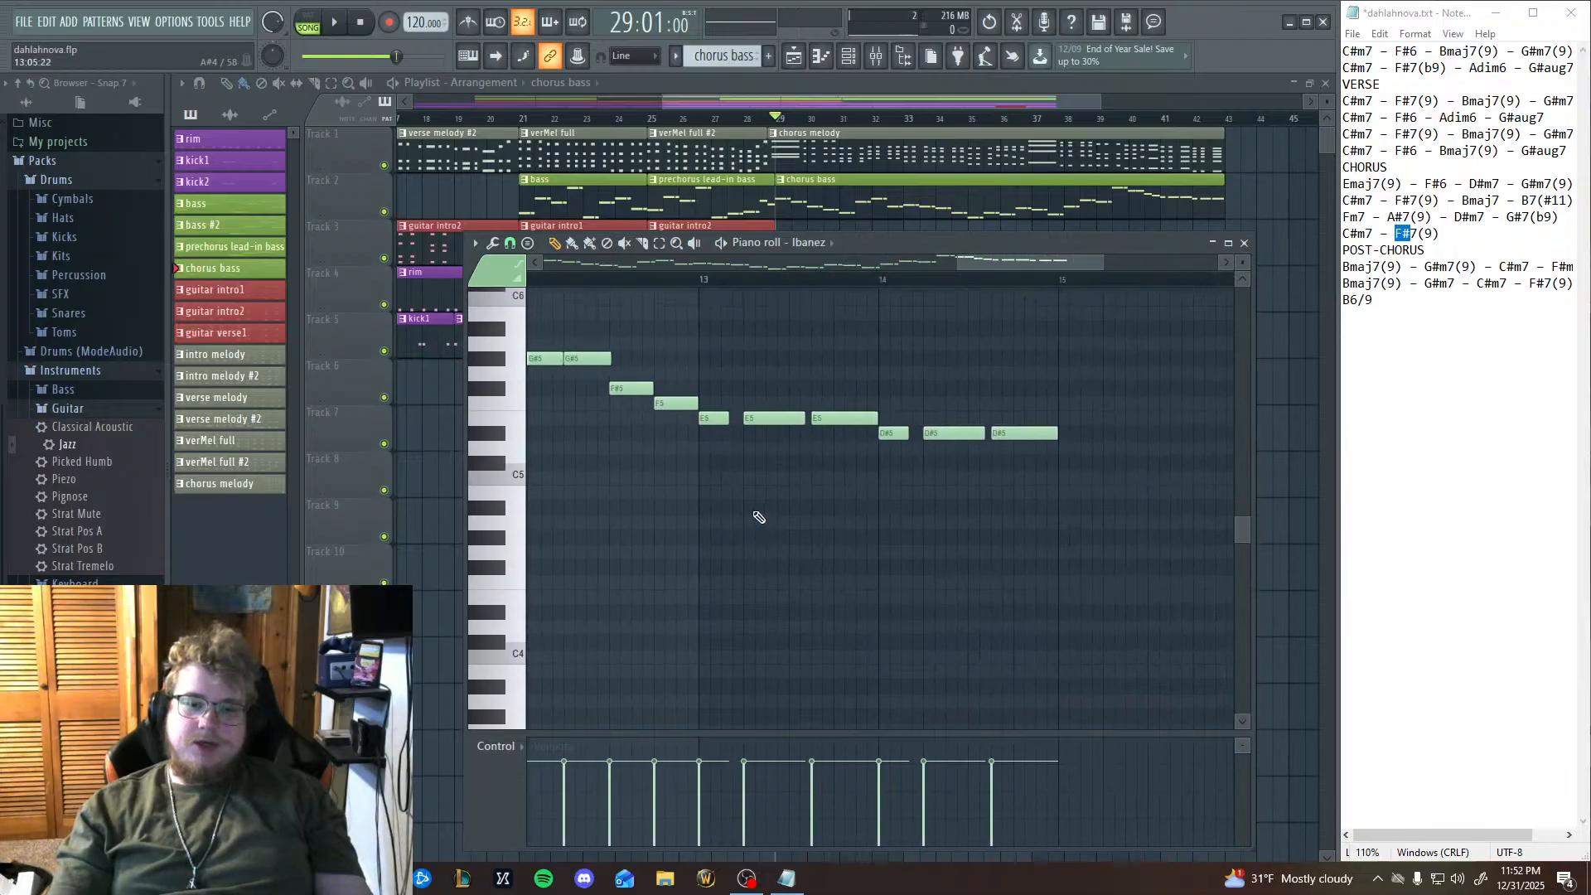
mouse_move(705, 429)
left_mouse_down()
mouse_move(948, 441)
mouse_move(893, 440)
left_mouse_up()
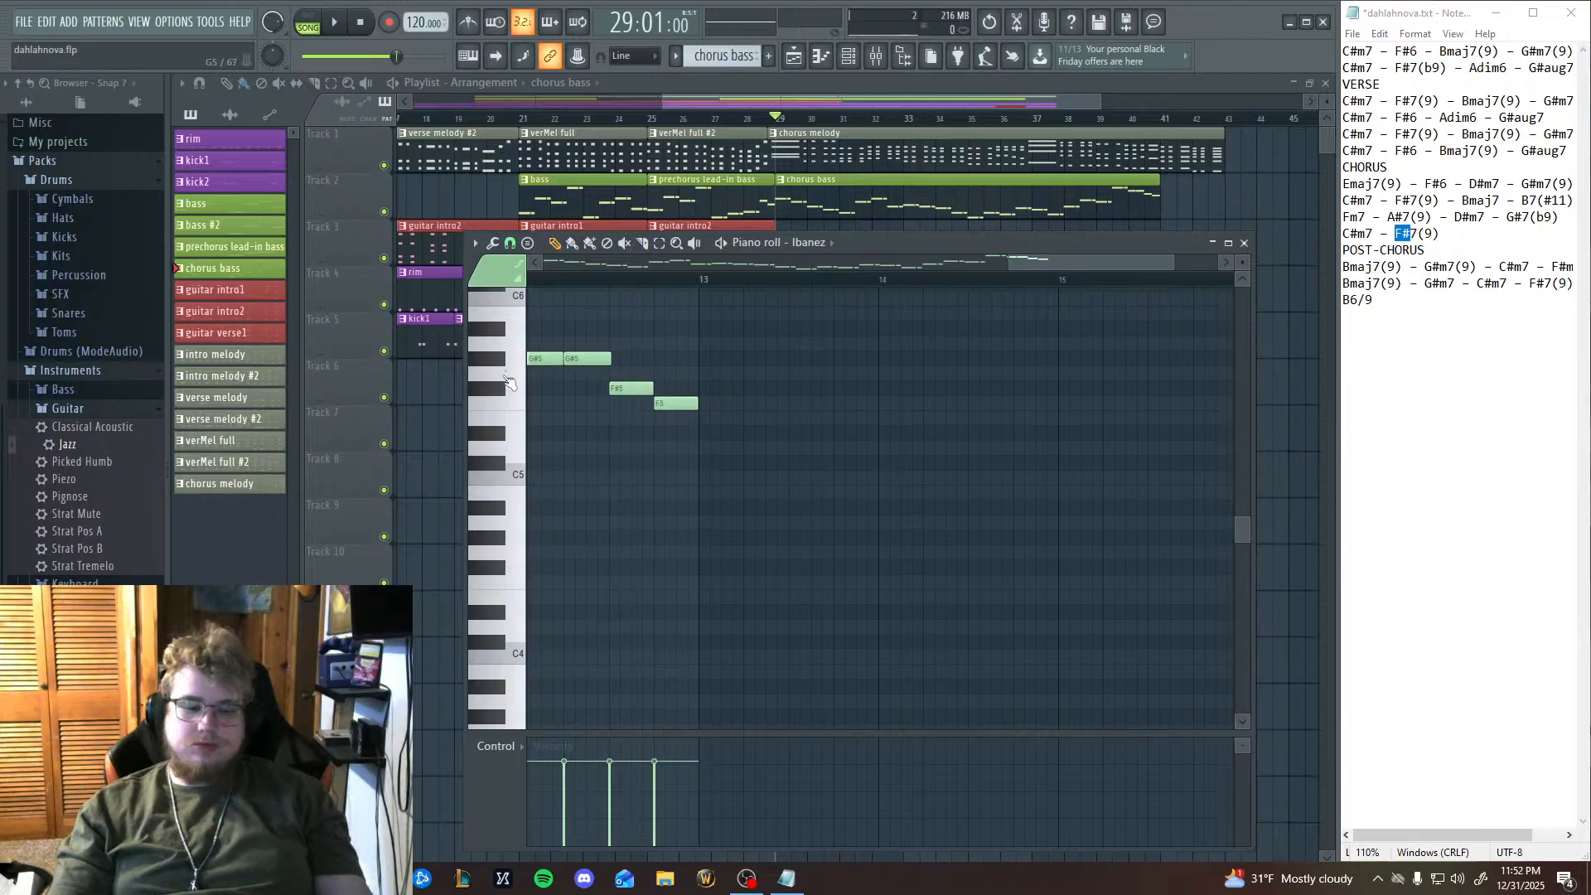
left_click(494, 405)
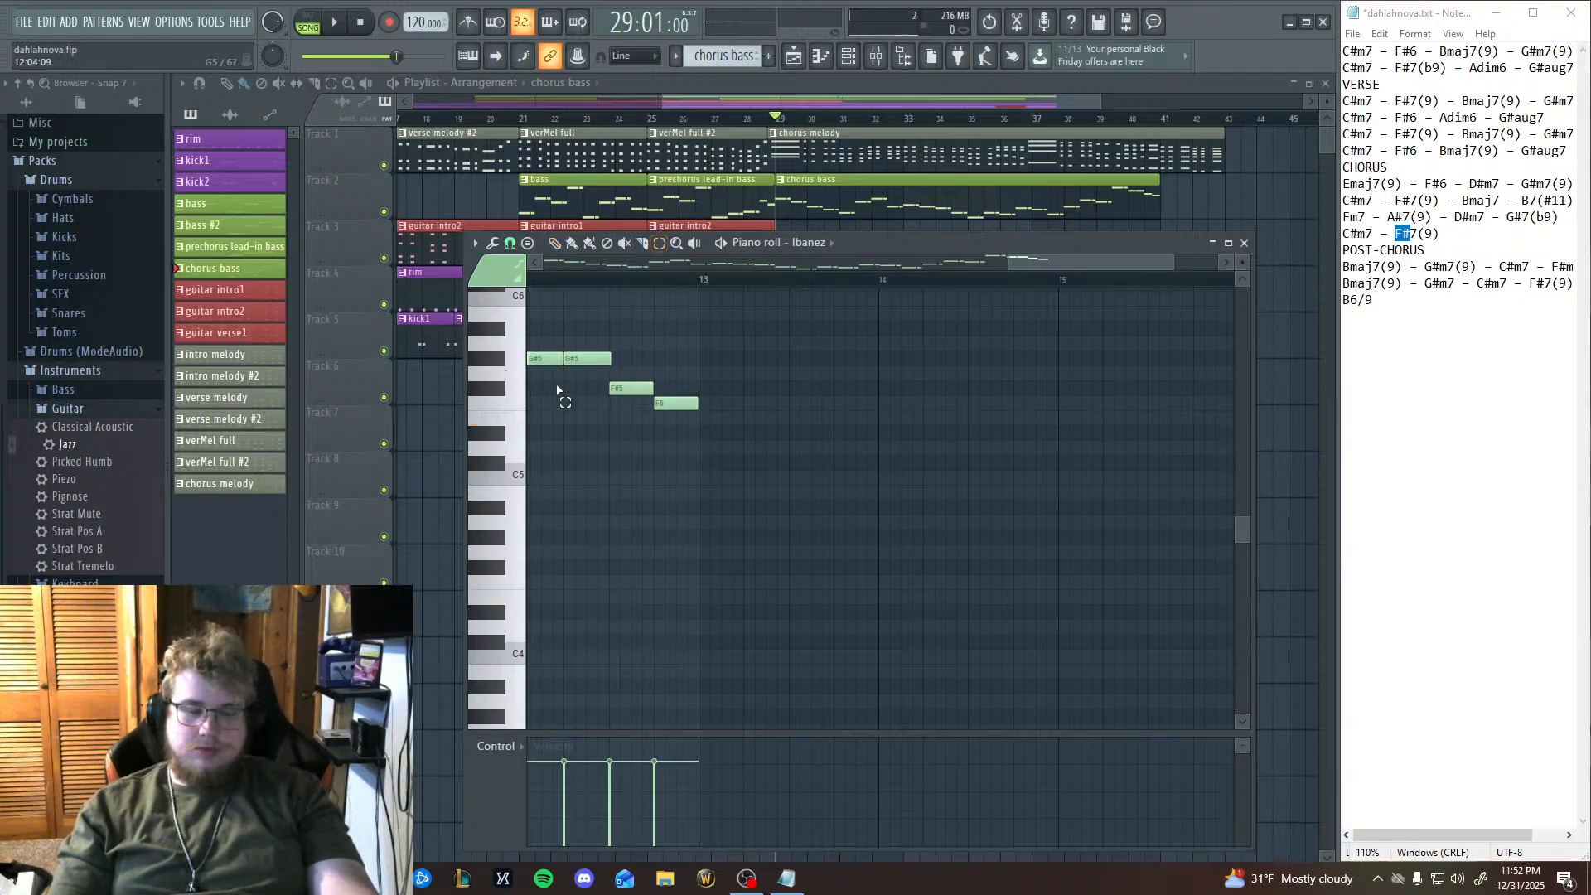
Fill bar 13 of the chorus bass with two copies of the long-short A#5 note pair, moved to E5.
left_click_drag(598, 471, 870, 486)
left_click_drag(693, 377, 998, 446)
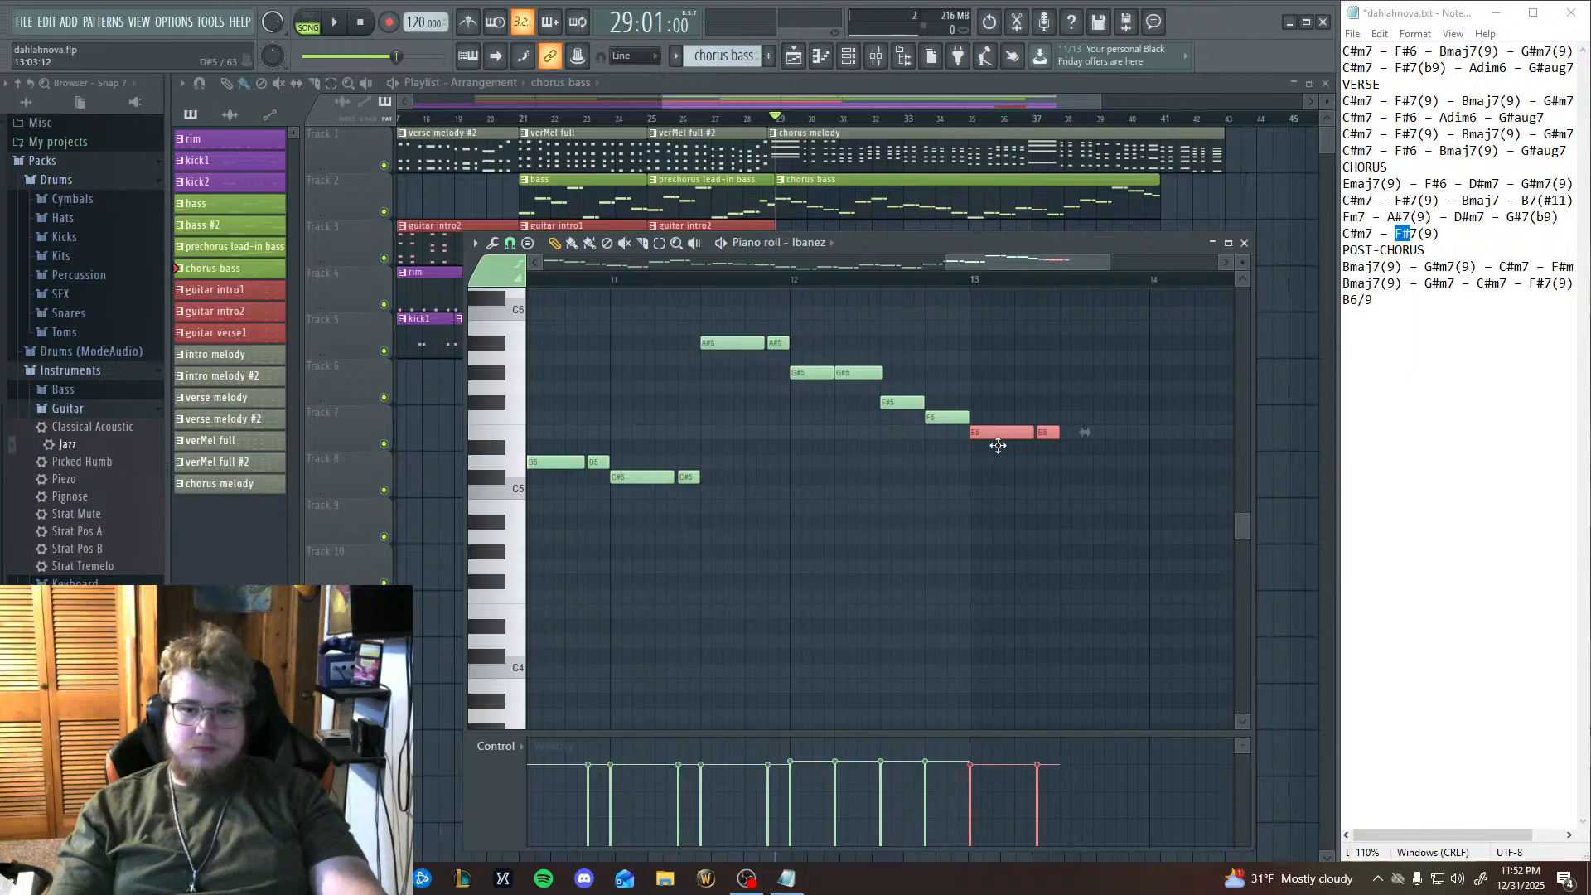
left_click_drag(978, 572, 661, 584)
scroll(661, 584, "up", 1)
key("ctrl+v")
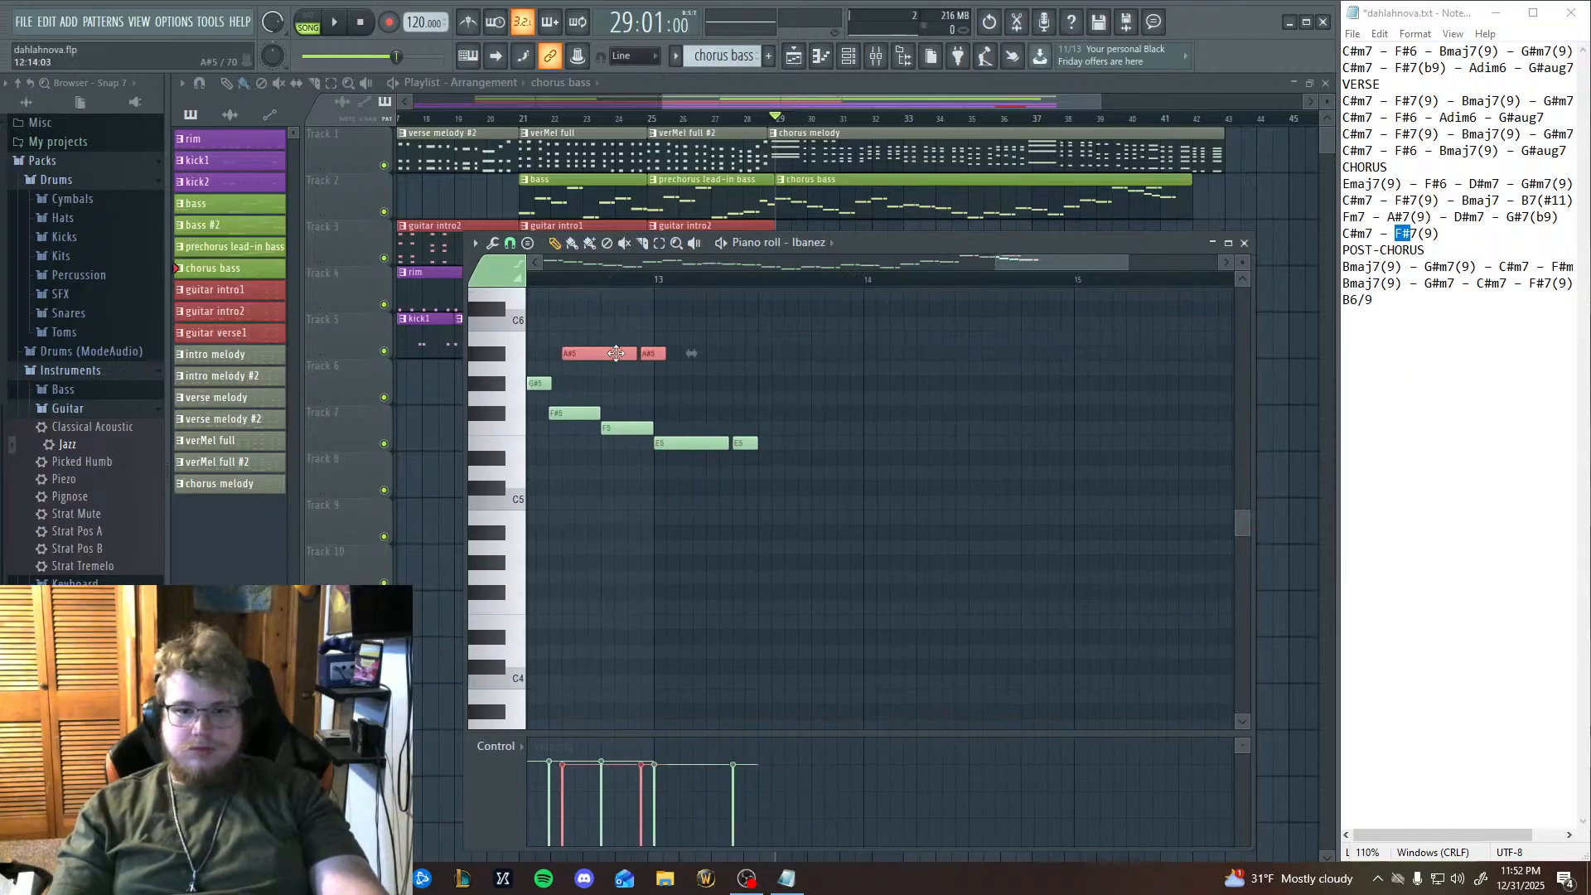
left_click_drag(616, 354, 813, 443)
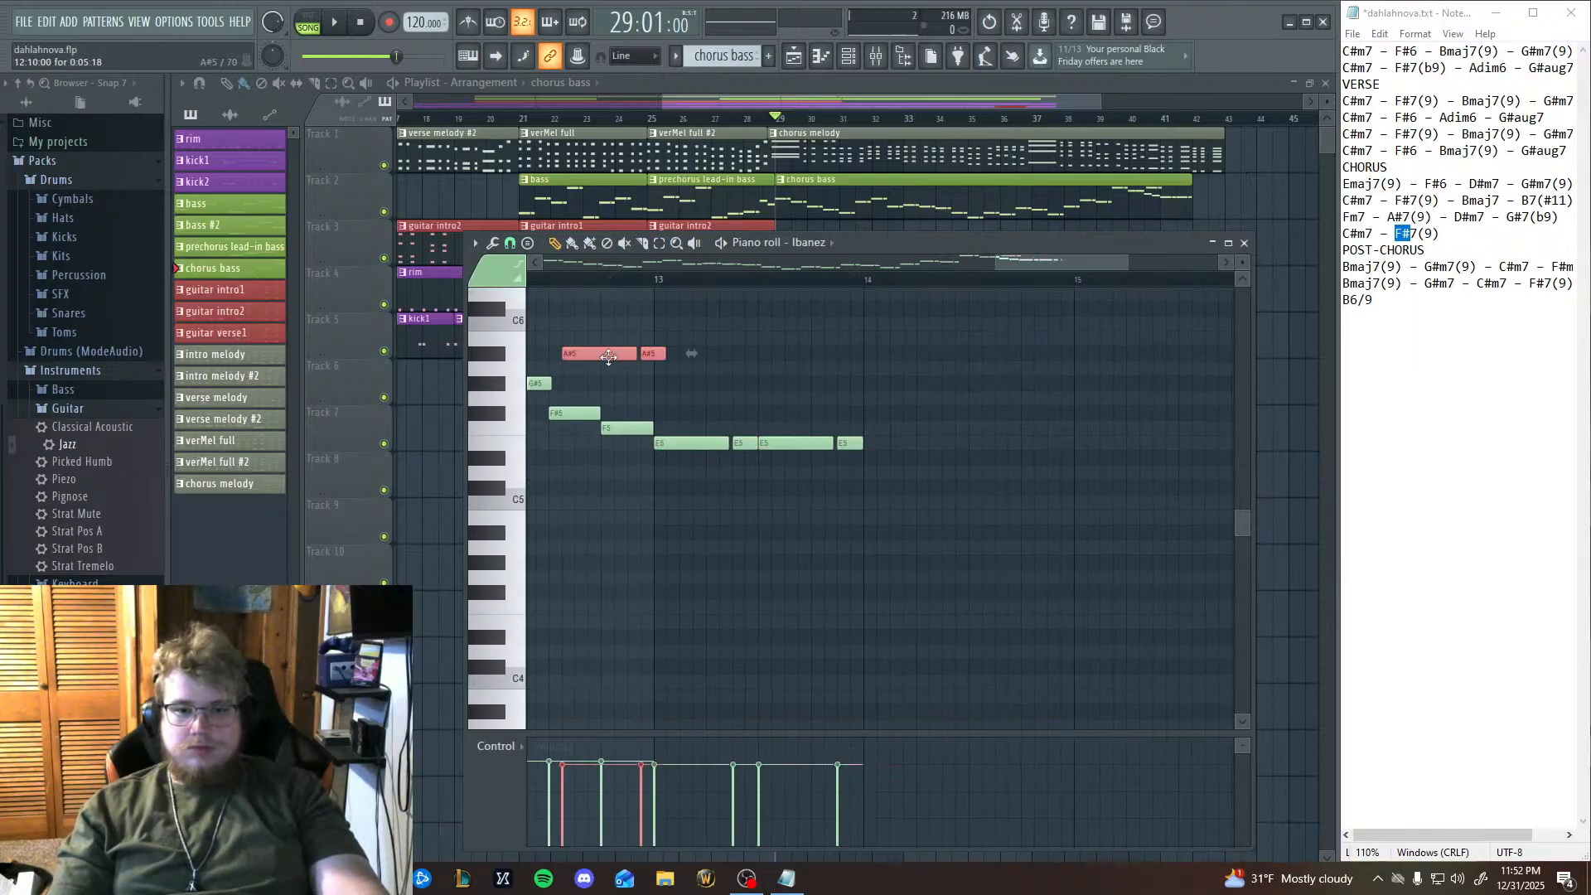
Fill bar 14 of the chorus bass with two copies of the long-short note pair on D#5, and return to the playlist.
left_click_drag(609, 357, 902, 452)
scroll(927, 626, "down", 3)
scroll(940, 612, "up", 4)
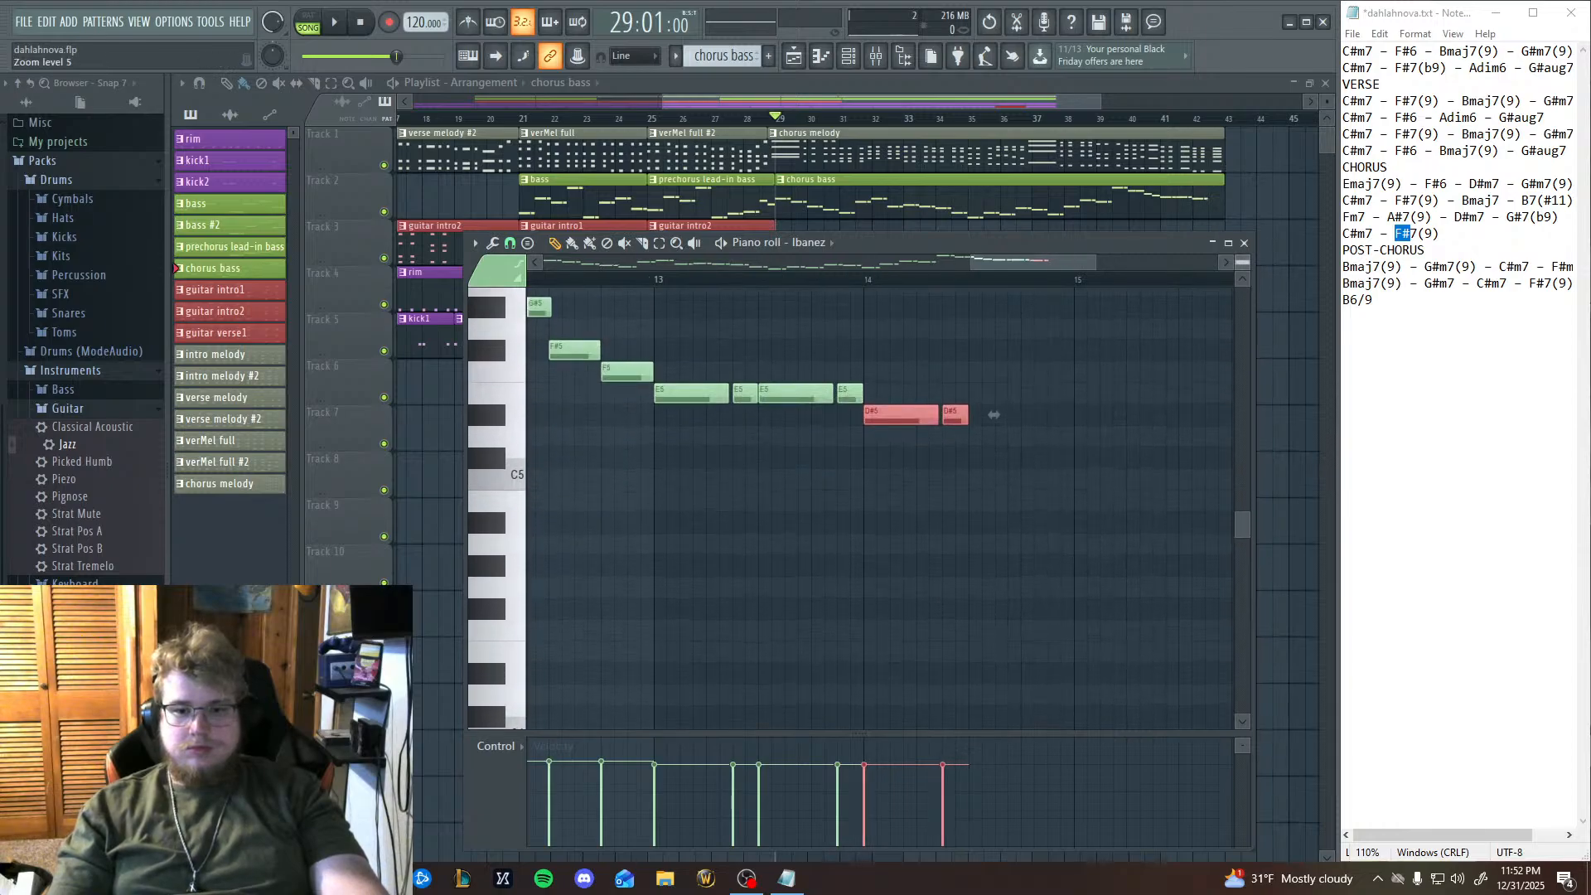
key("ctrl+v")
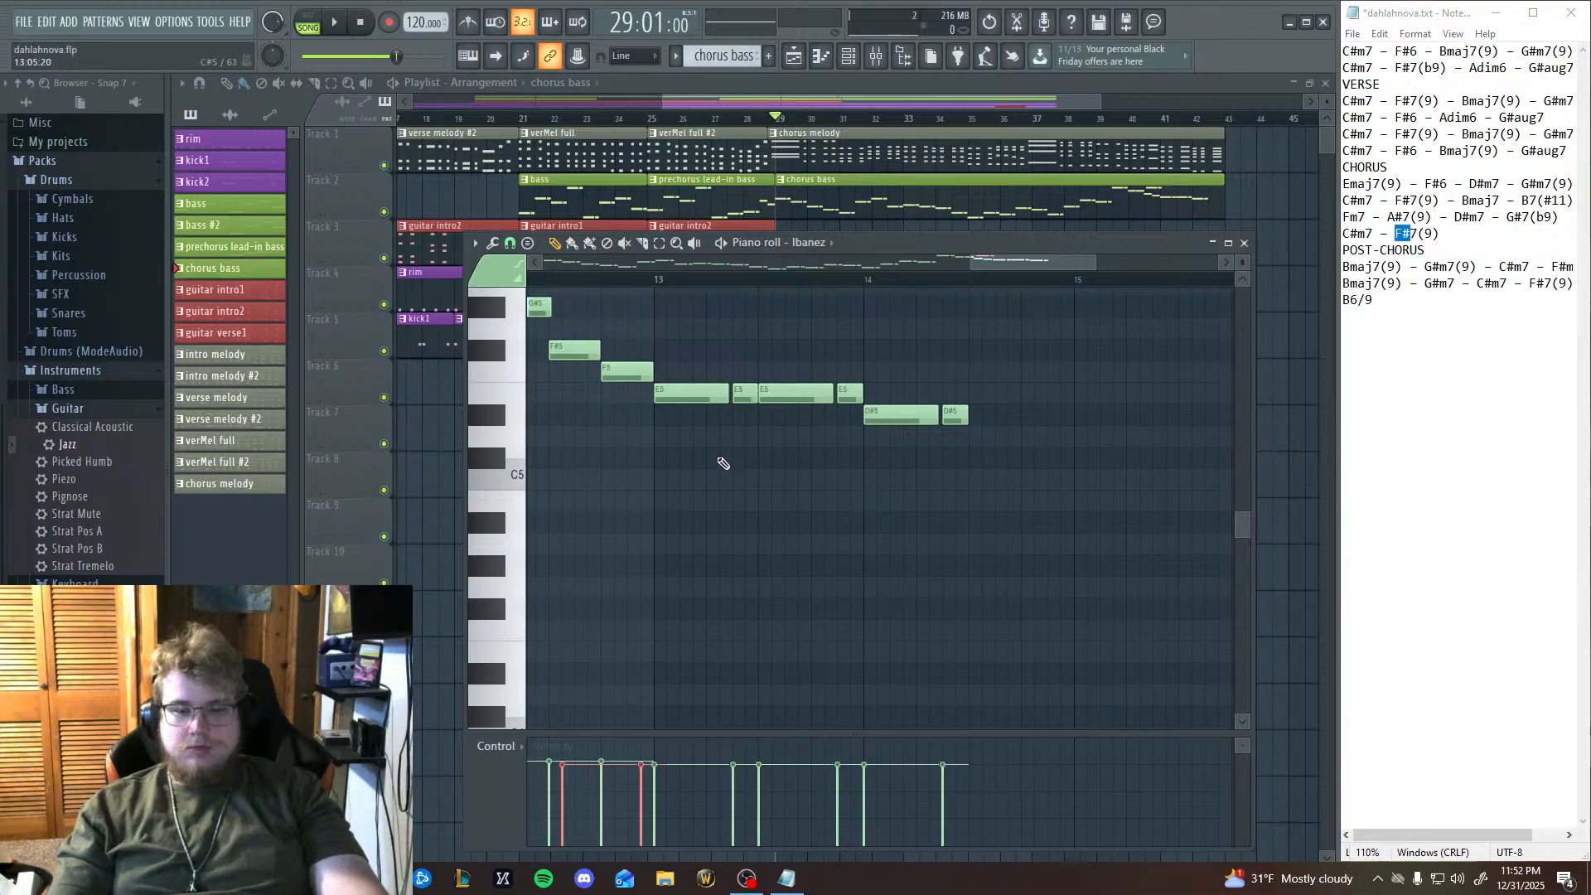
scroll(724, 463, "up", 2)
left_click_drag(598, 334, 1009, 477)
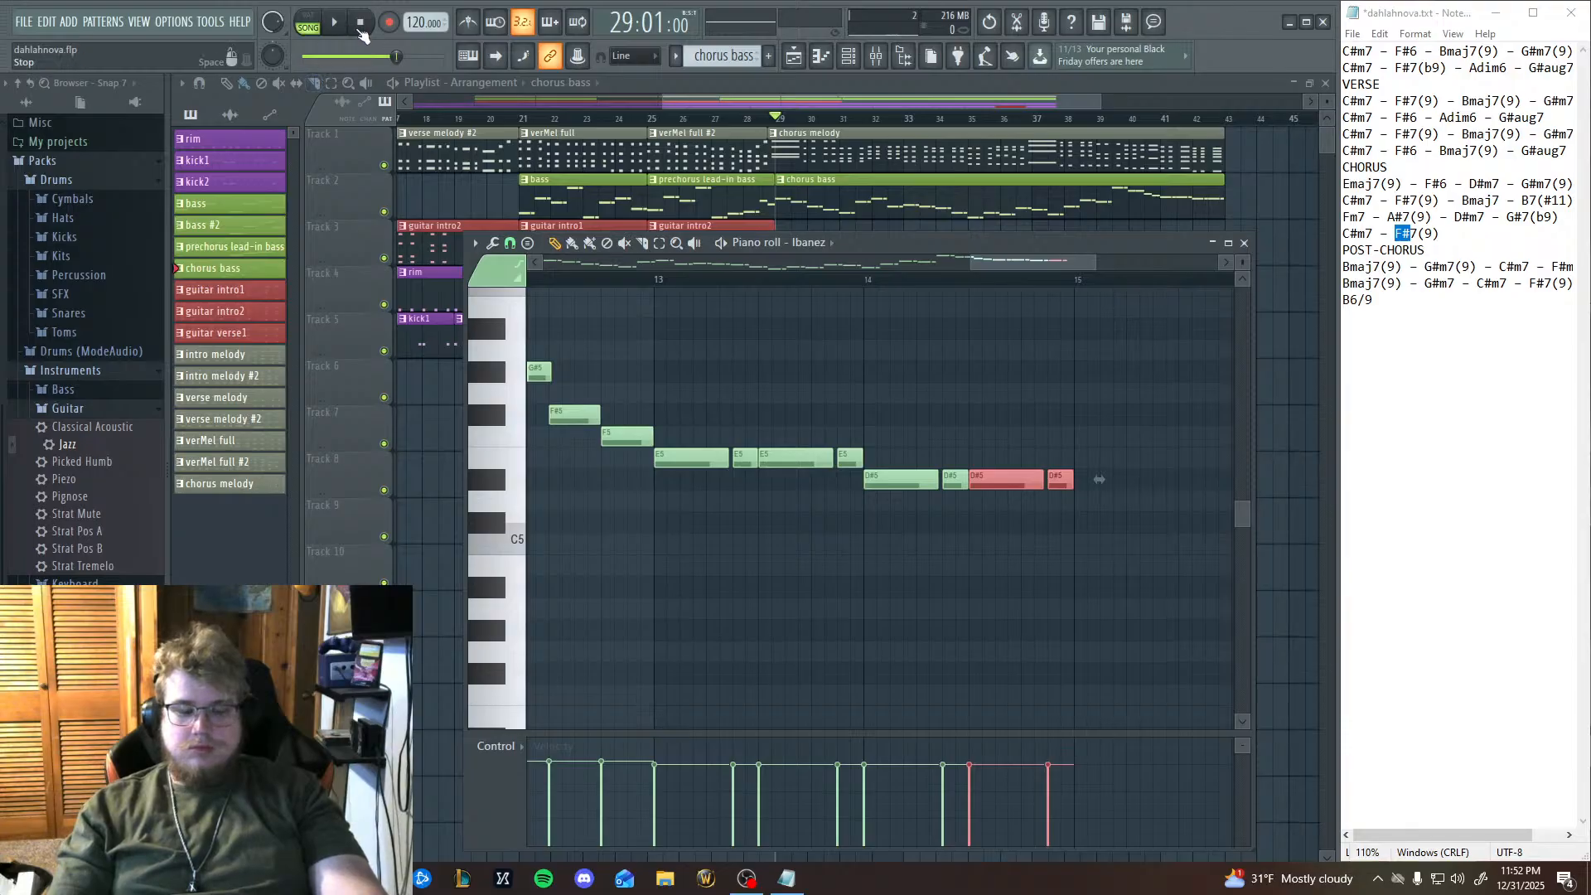
left_click(1246, 247)
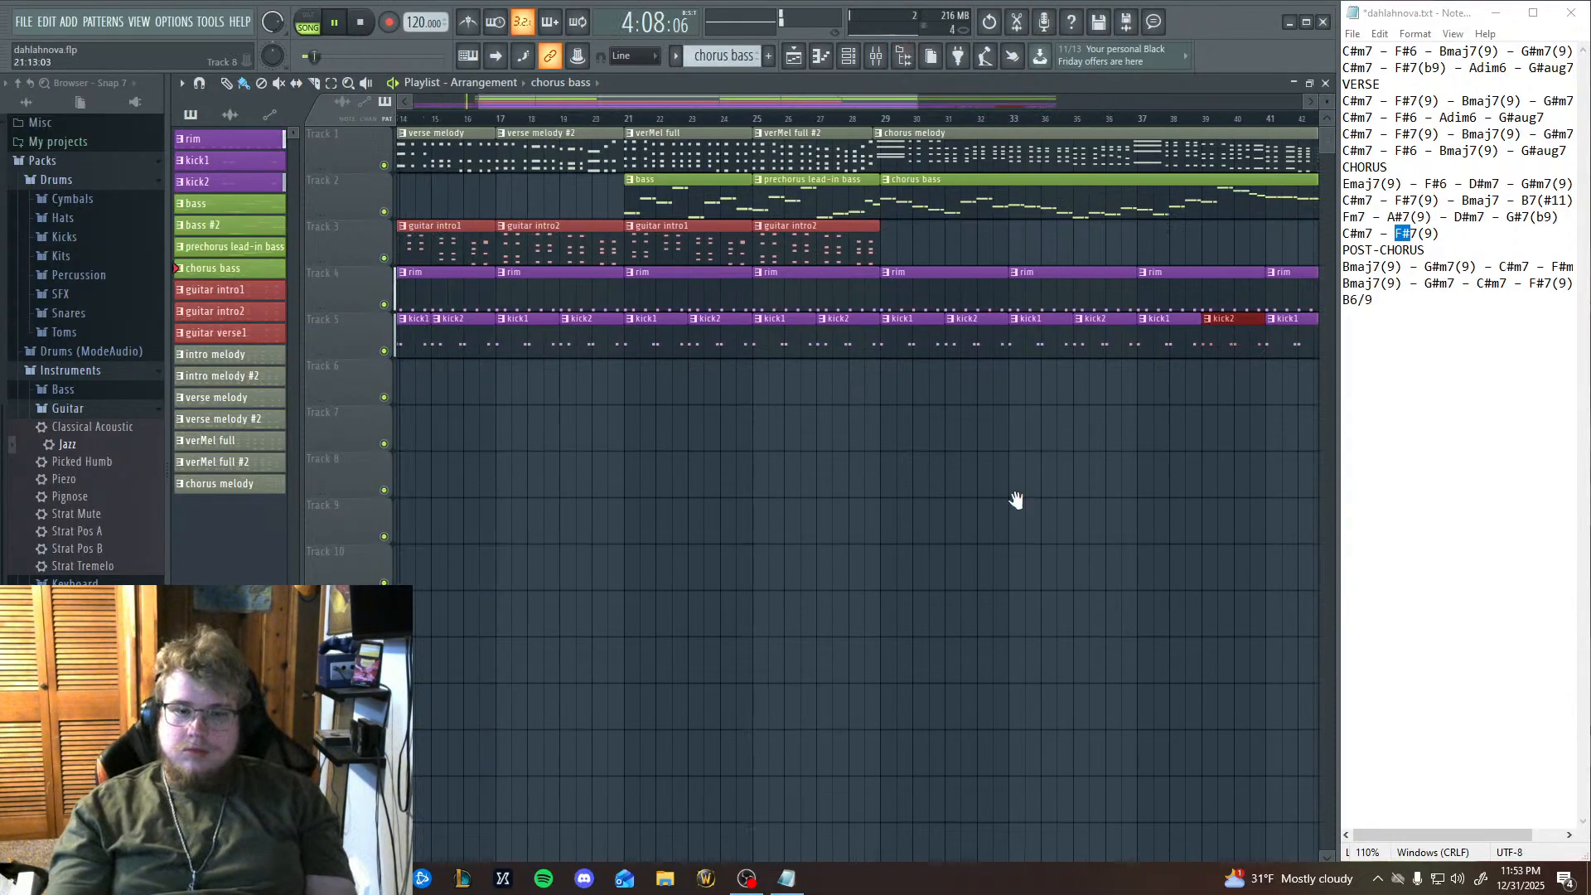
key("space")
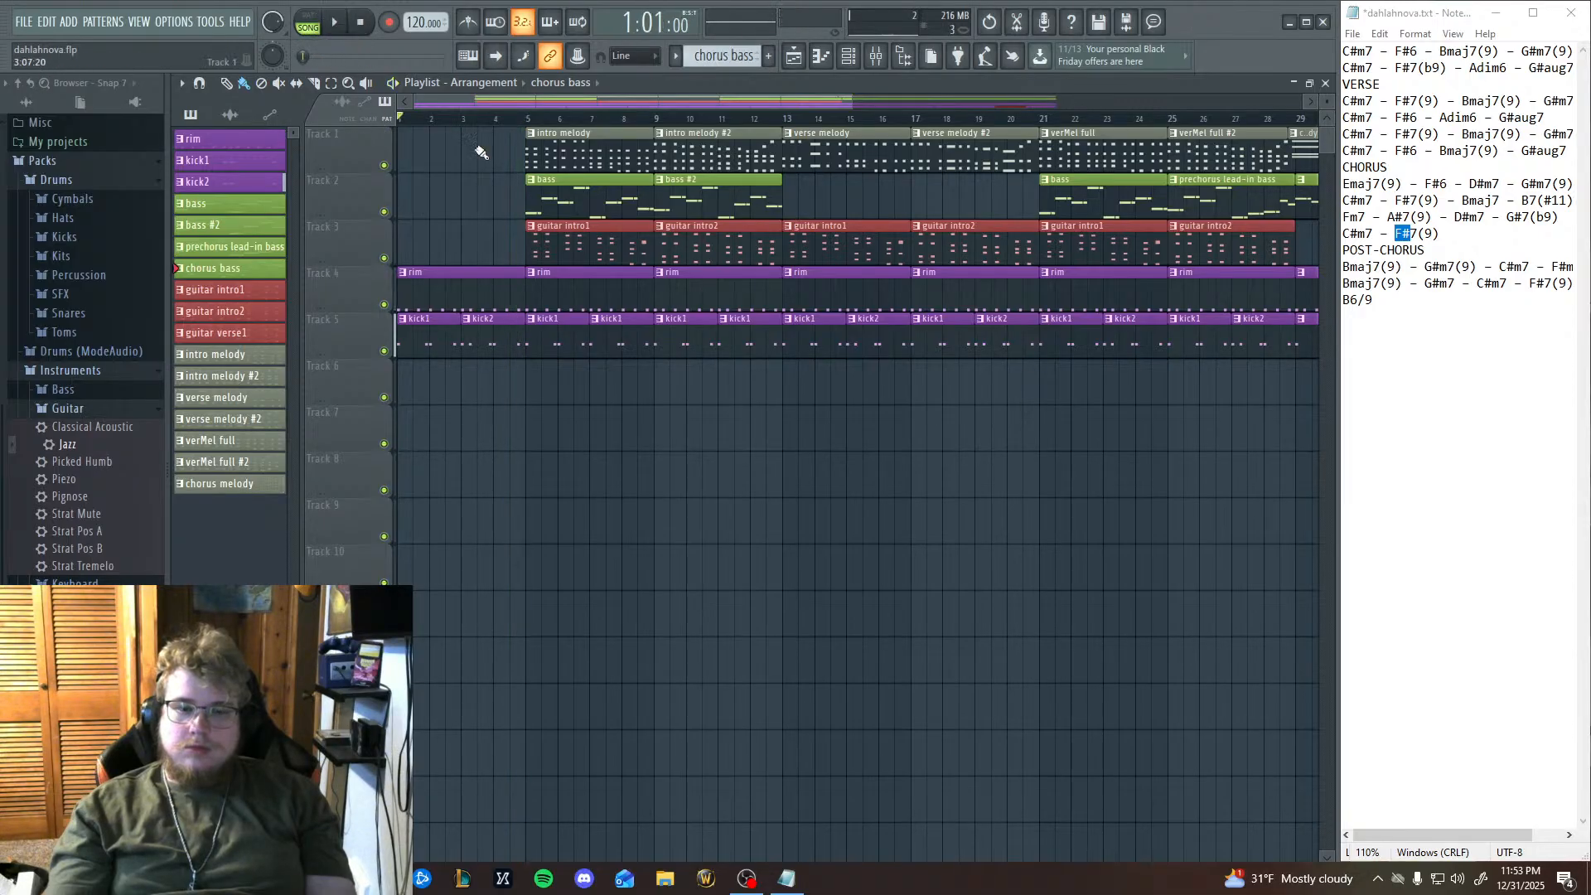
Bring up the mixer and mute Insert 5.
left_click(876, 55)
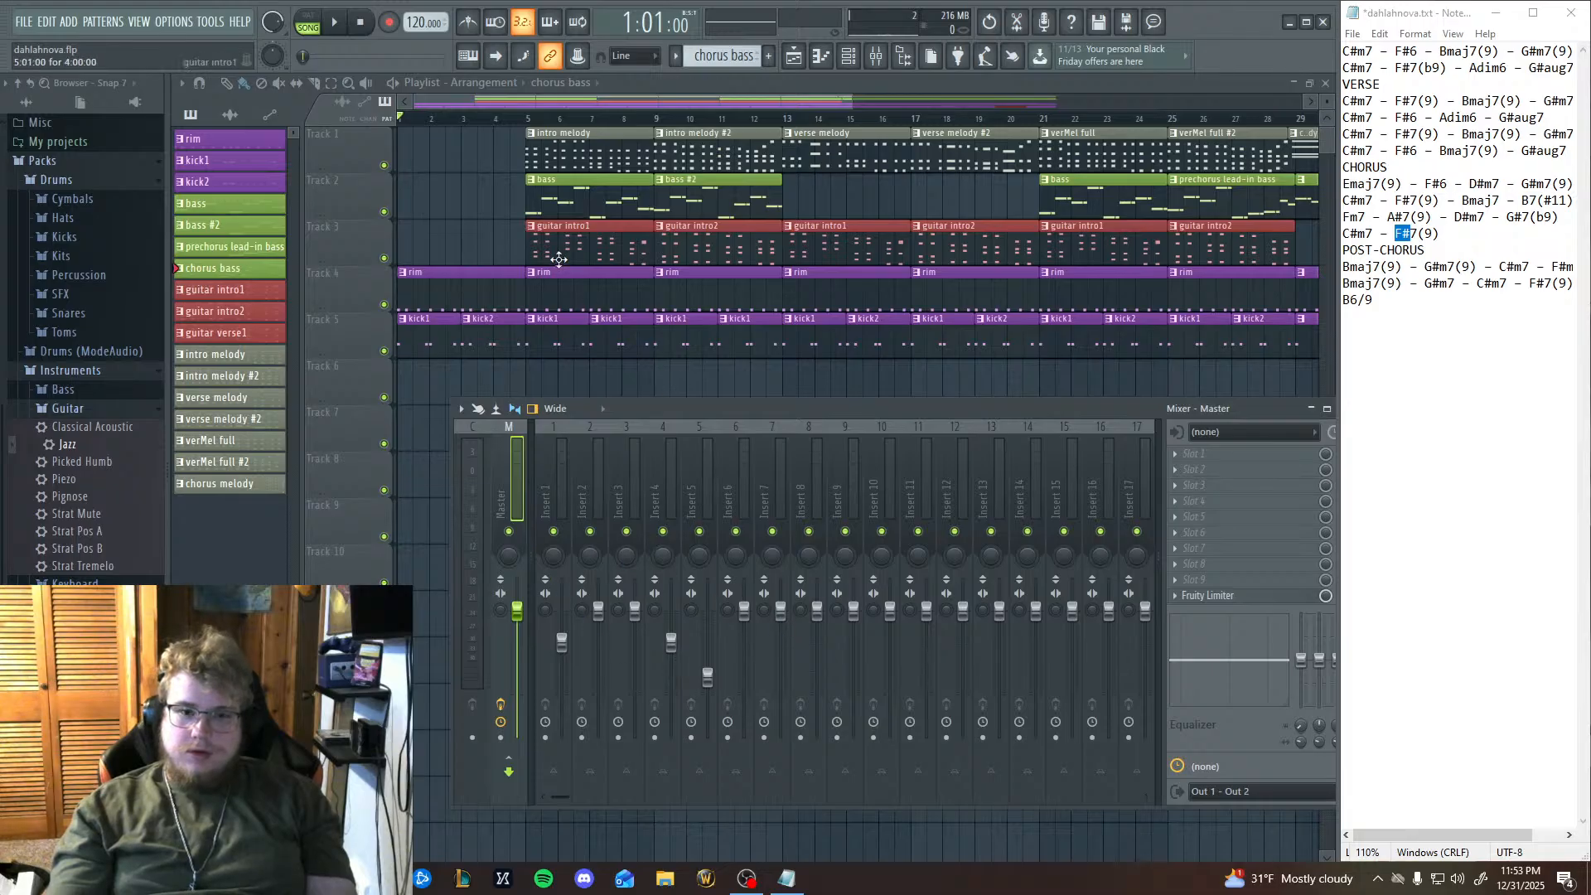
left_click(848, 56)
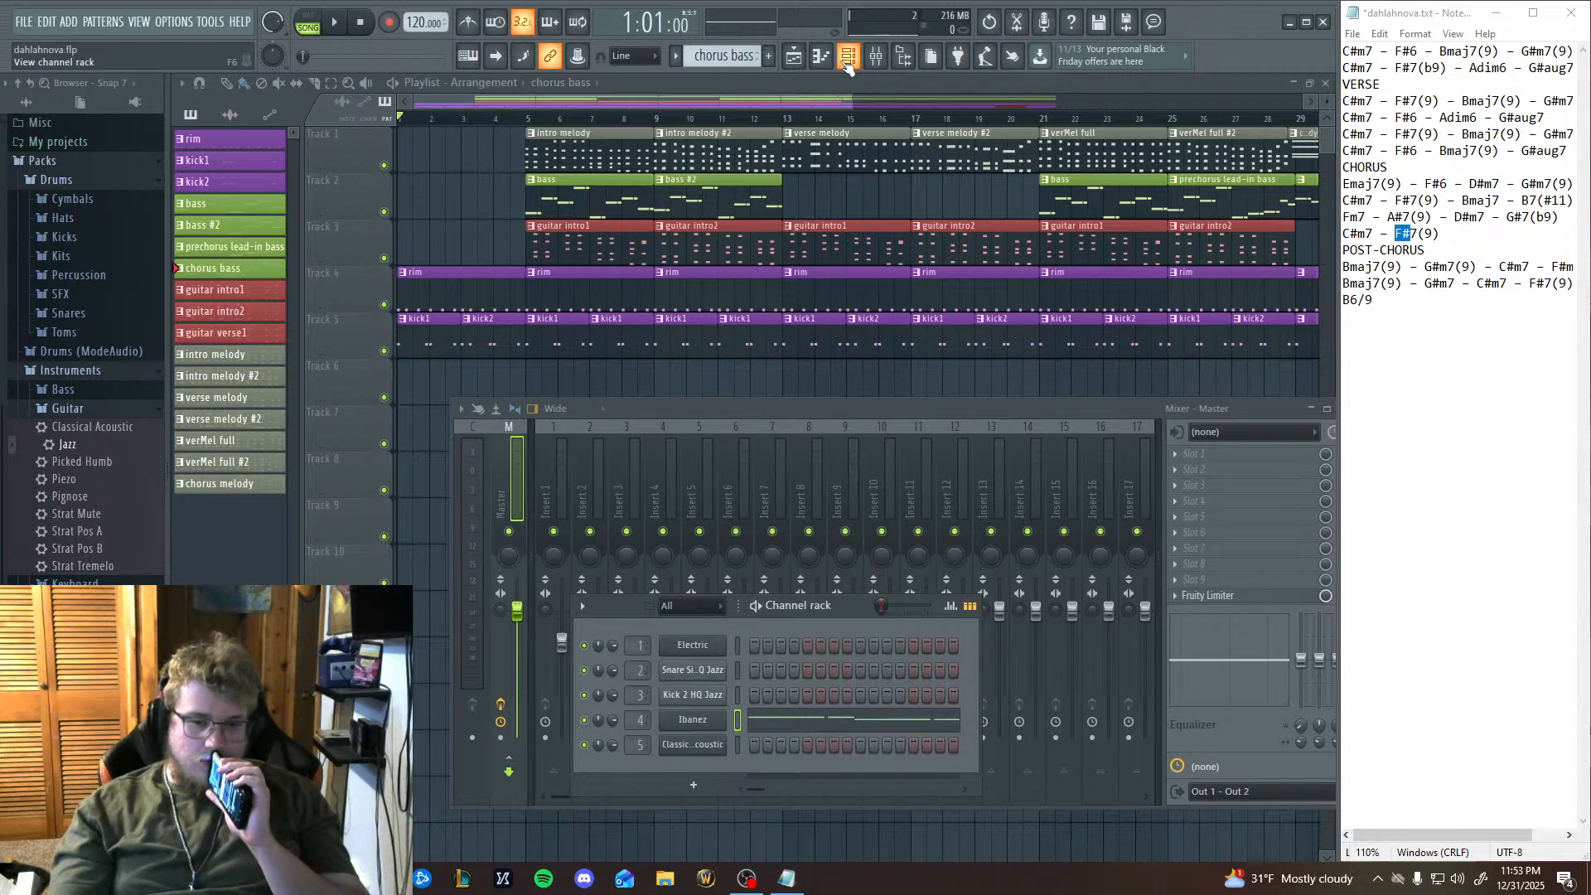
left_click(928, 410)
left_click(703, 568)
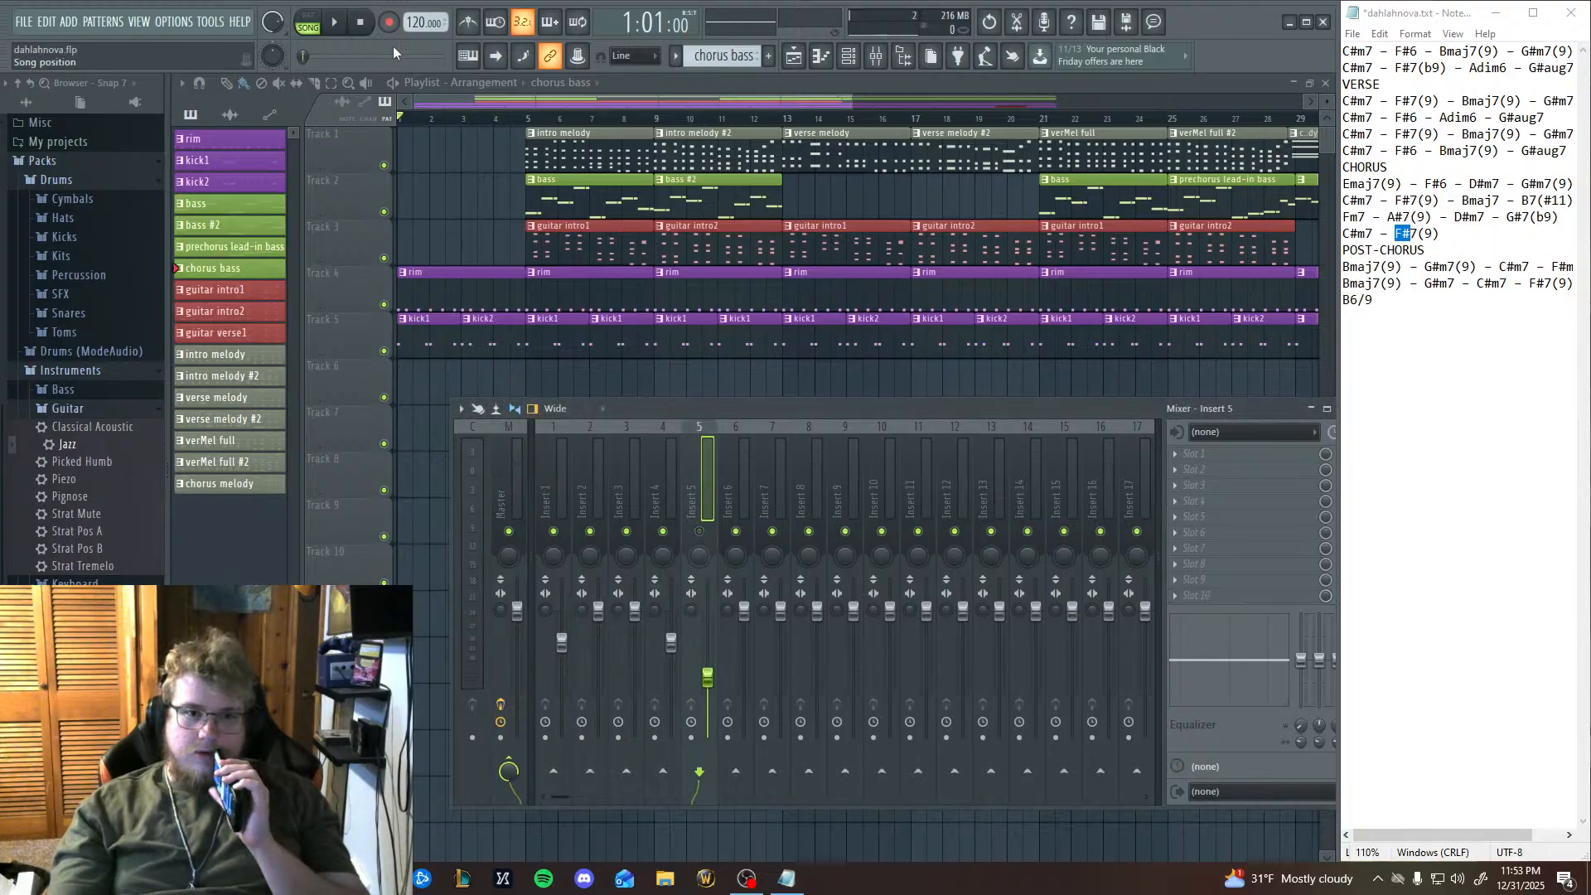
Play the song from the beginning and collapse the mixer to uncover the playlist.
left_click(335, 35)
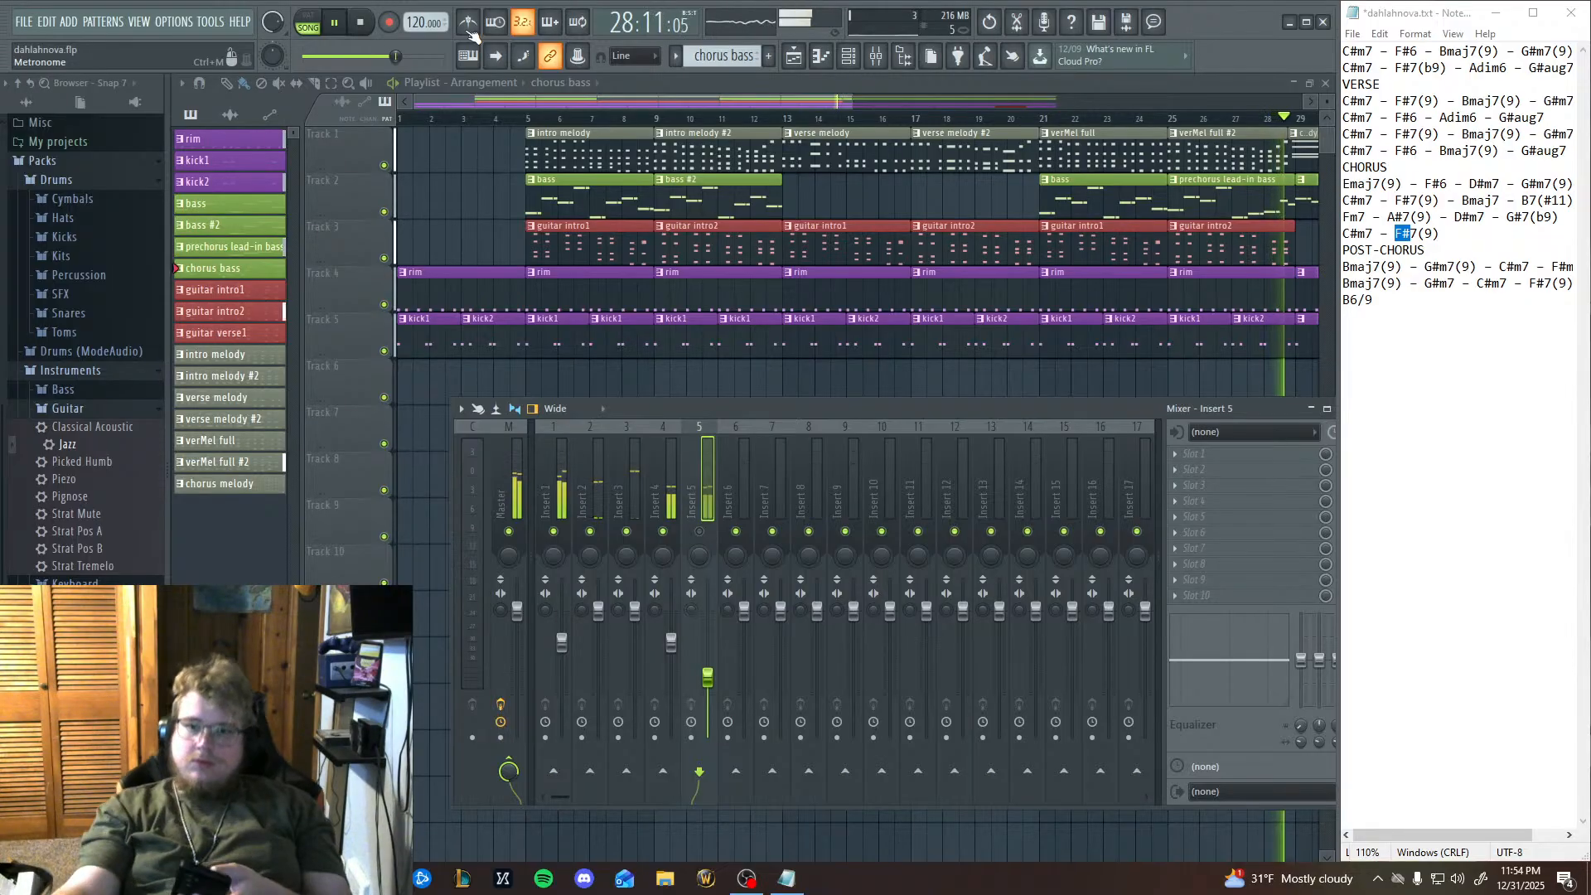
left_click_drag(1107, 411, 654, 360)
left_click(857, 357)
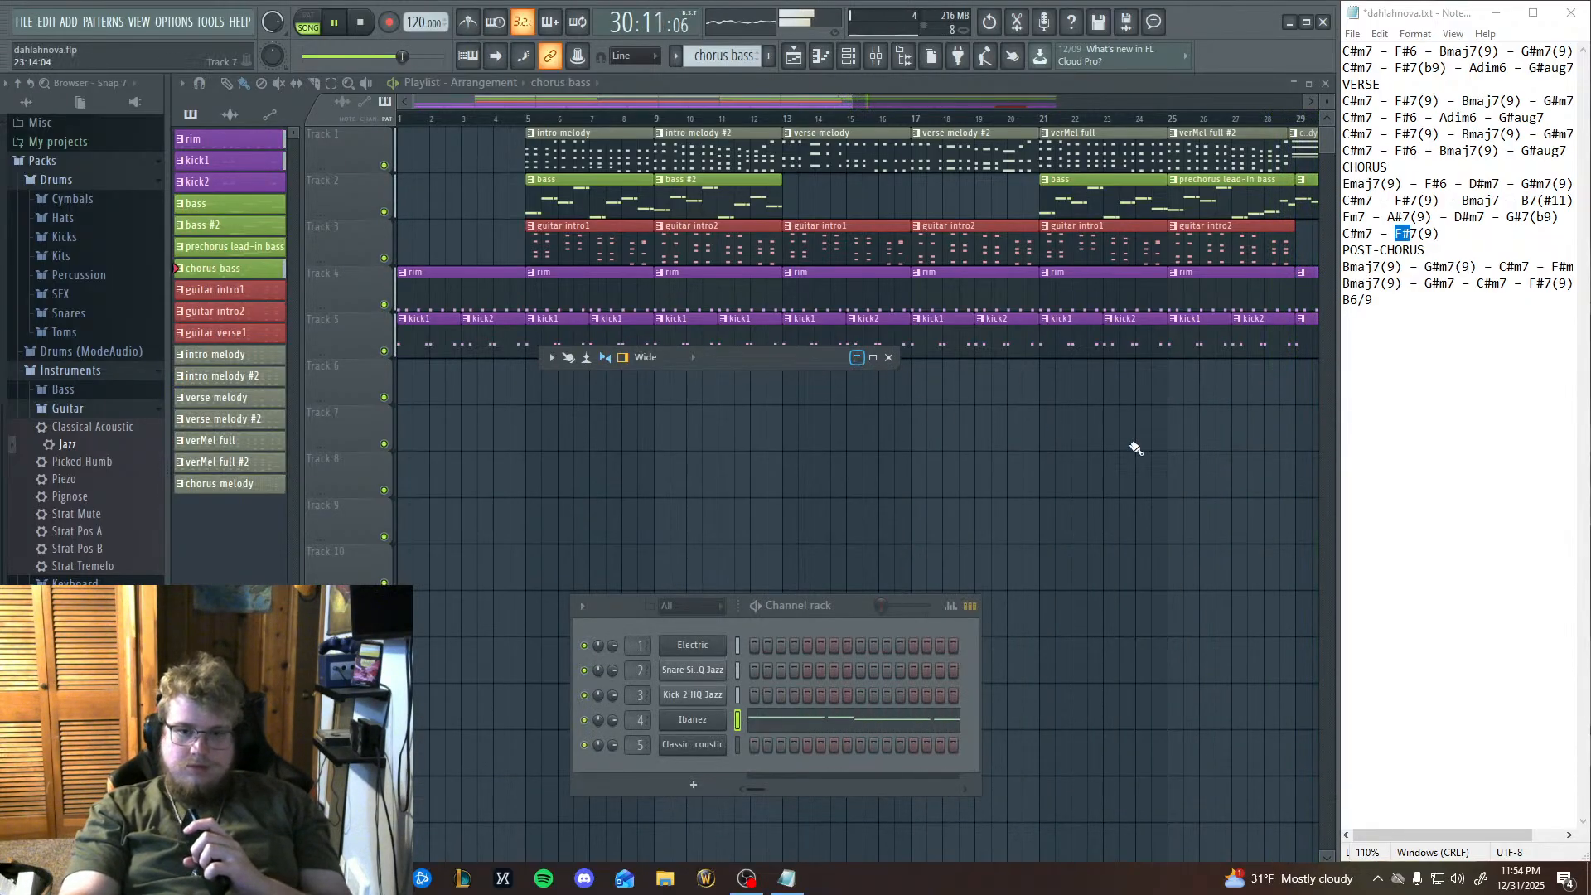
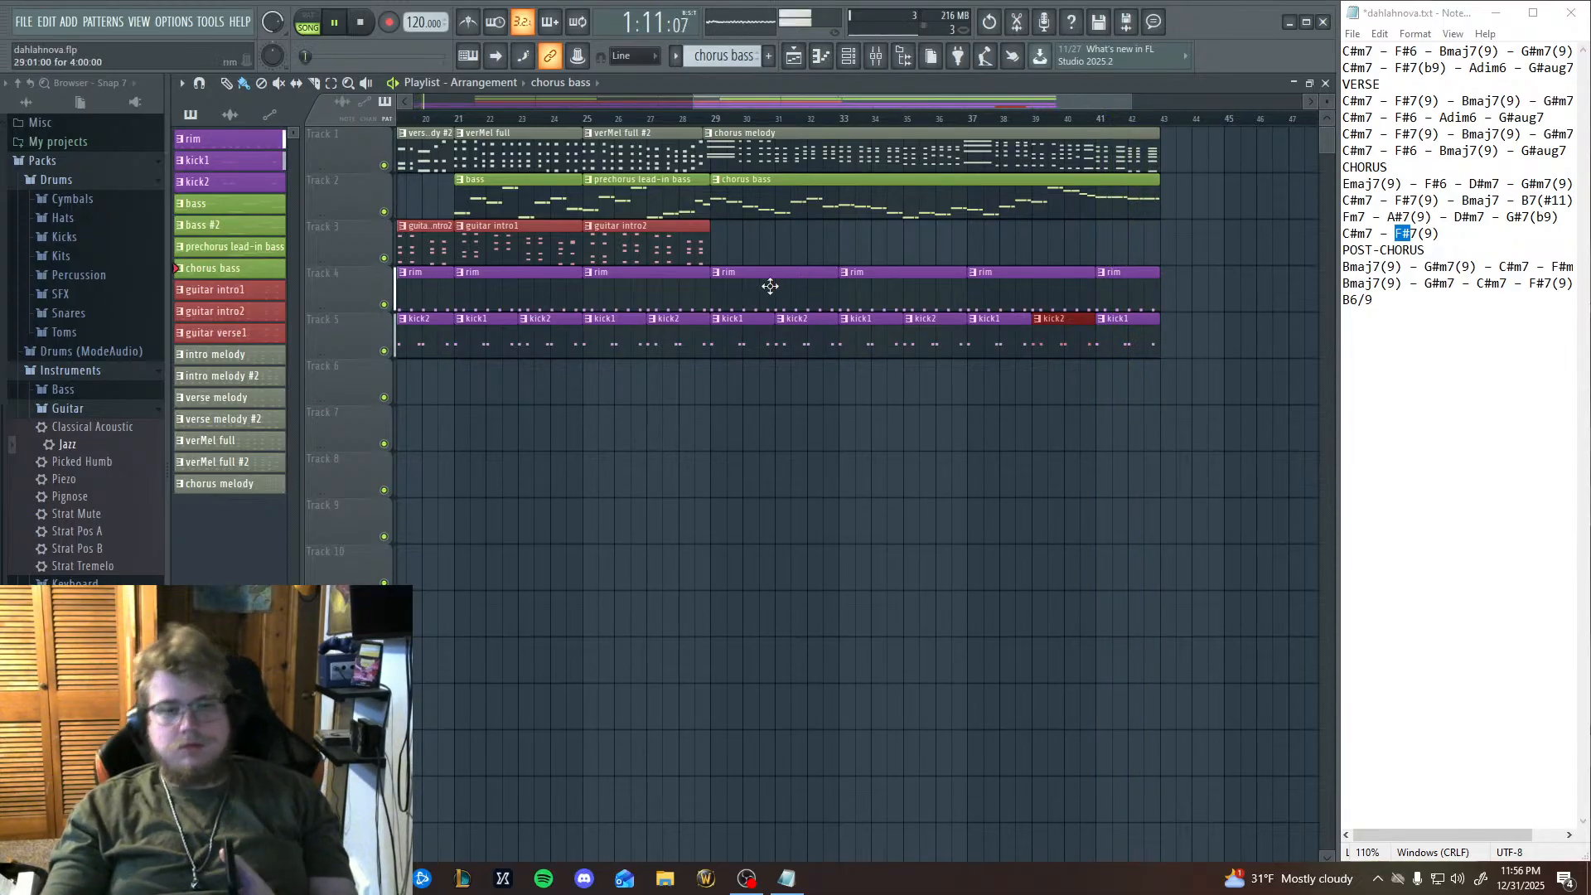
Open the piano roll of the chorus bass pattern.
scroll(746, 433, "right", 7)
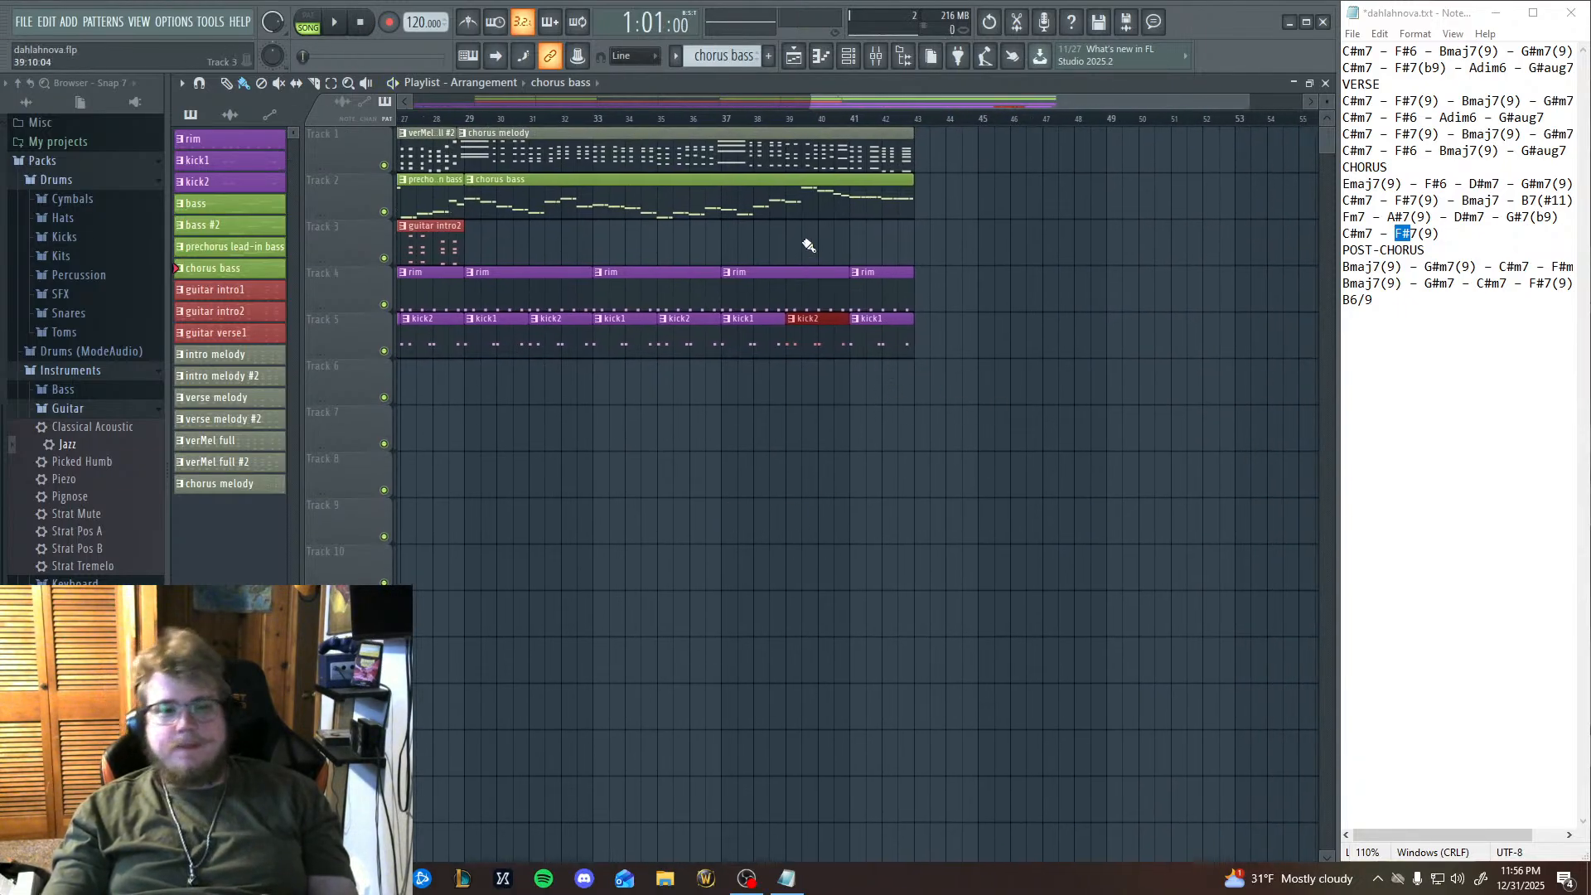
left_click(821, 56)
scroll(1027, 611, "right", 10)
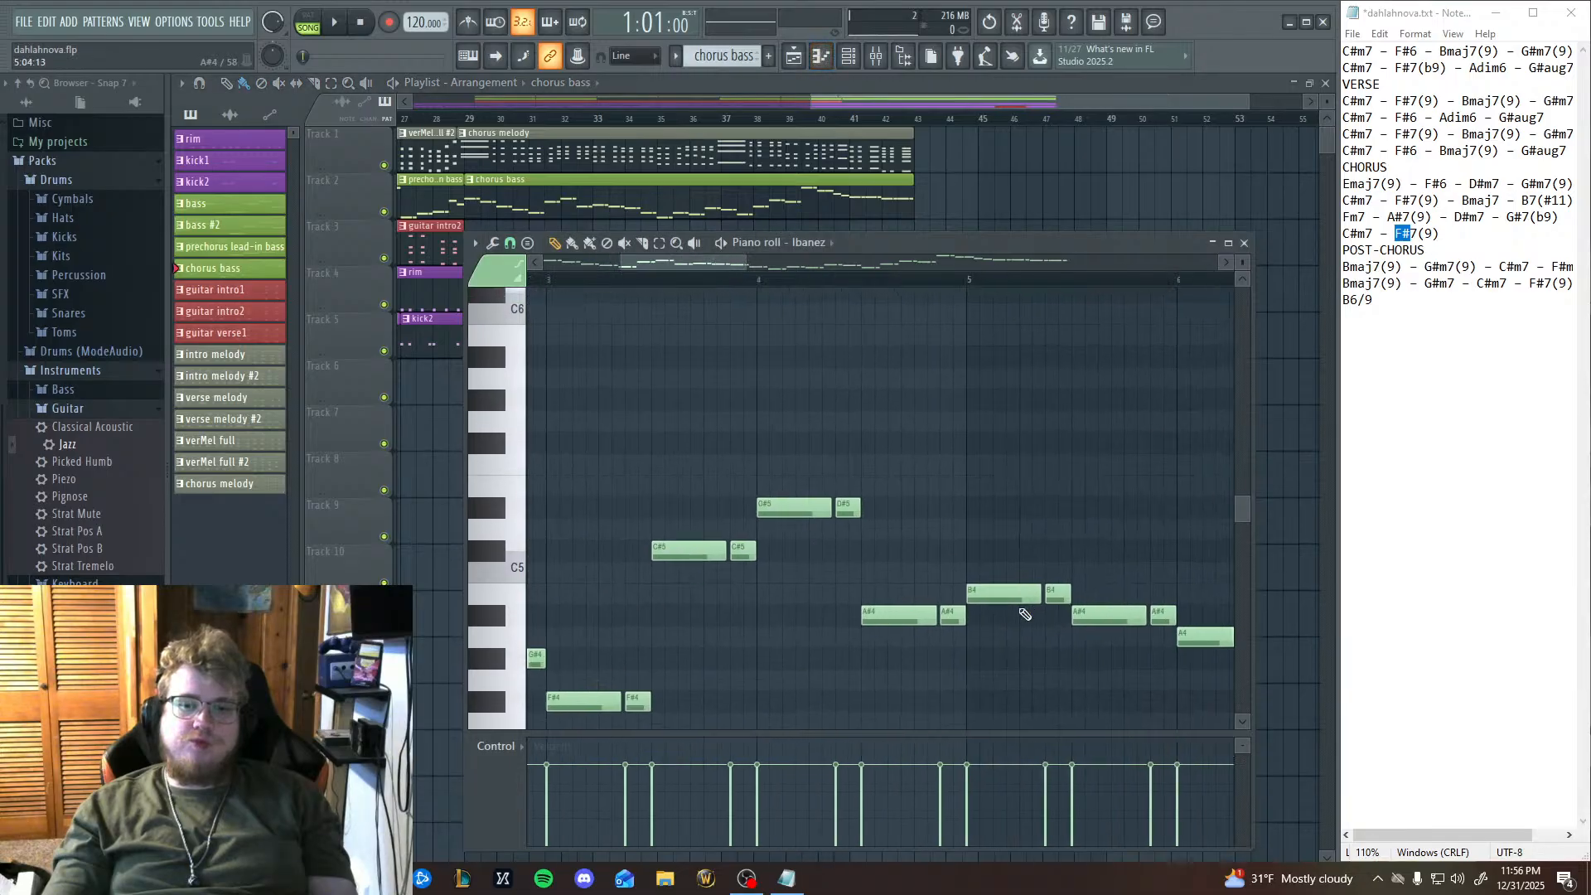
Try adding a long-short pair of F#5 bass notes at the start of bar 15.
left_click_drag(746, 359, 373, 522)
left_click(504, 402)
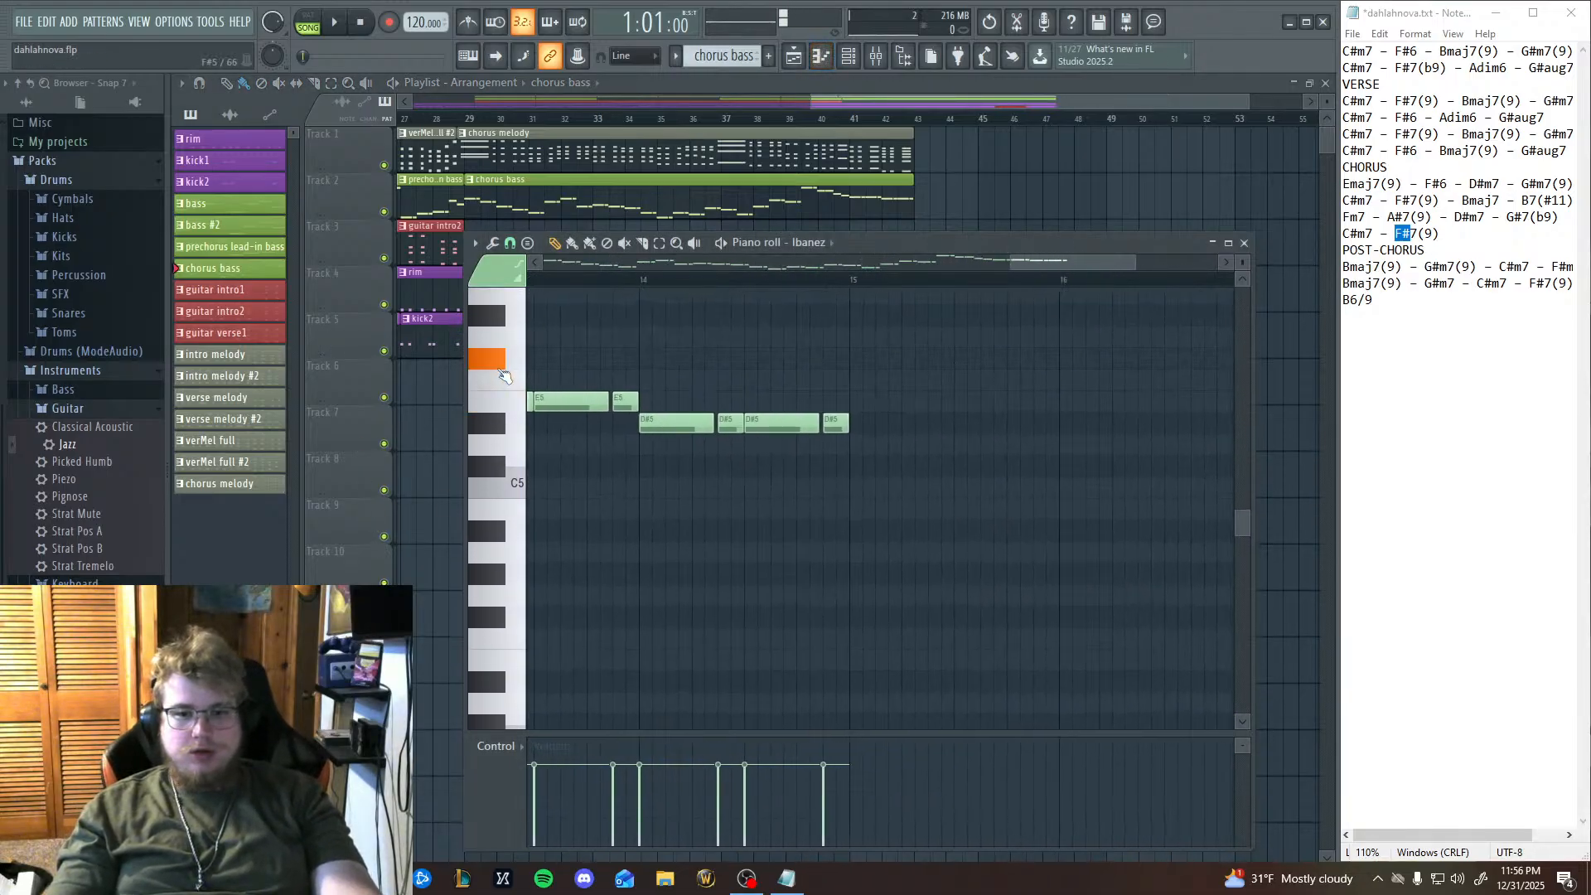
left_click_drag(918, 536, 872, 688)
left_click_drag(632, 403, 928, 500)
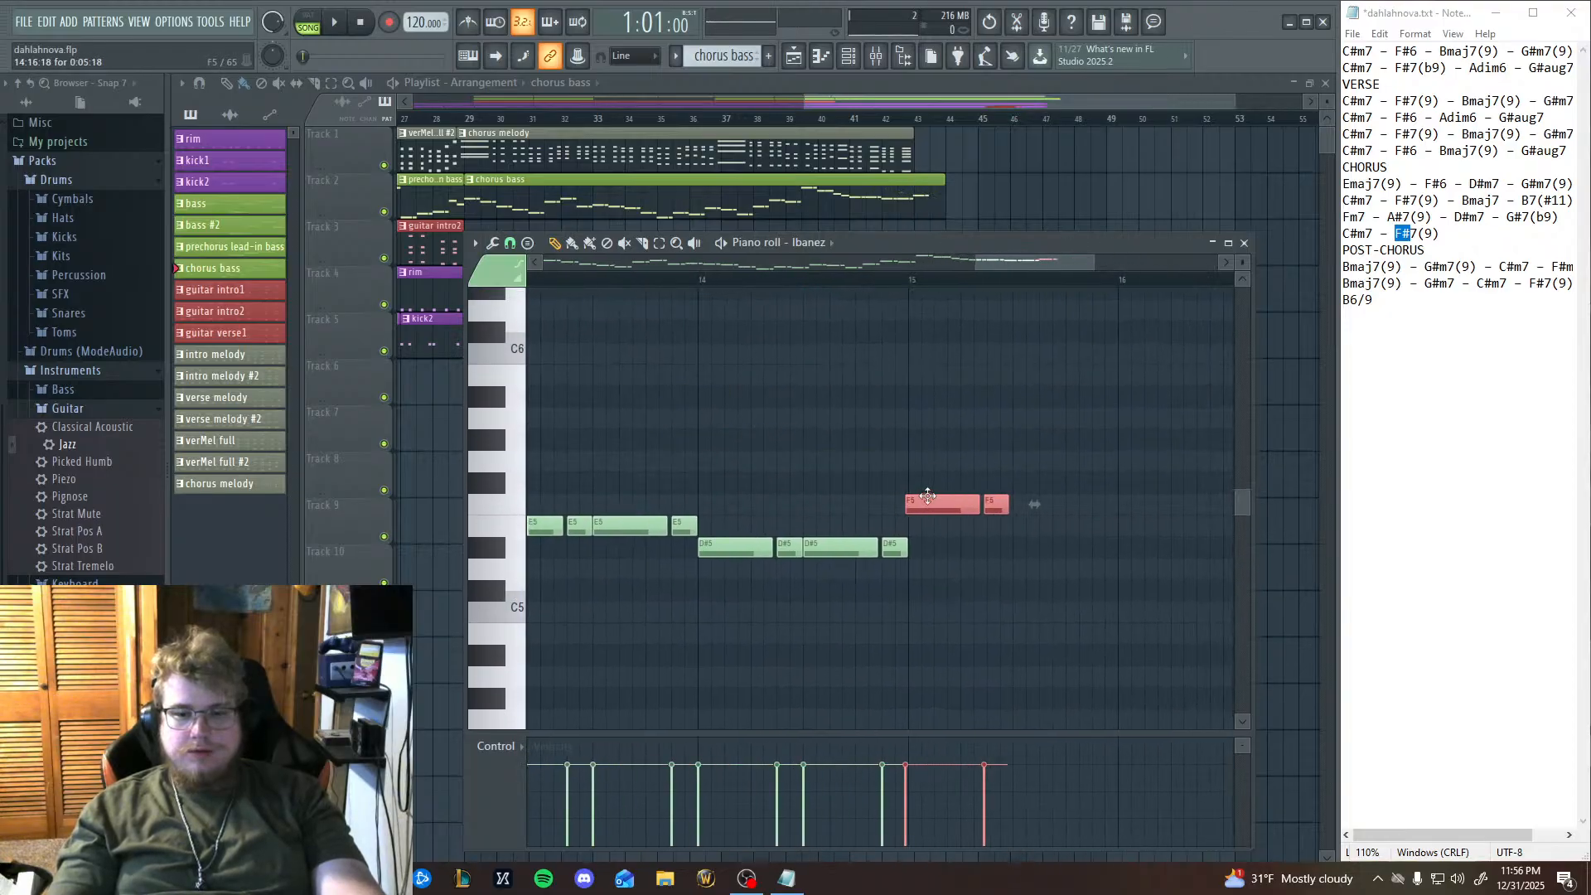
scroll(928, 501, "down", 3)
scroll(1034, 464, "up", 4)
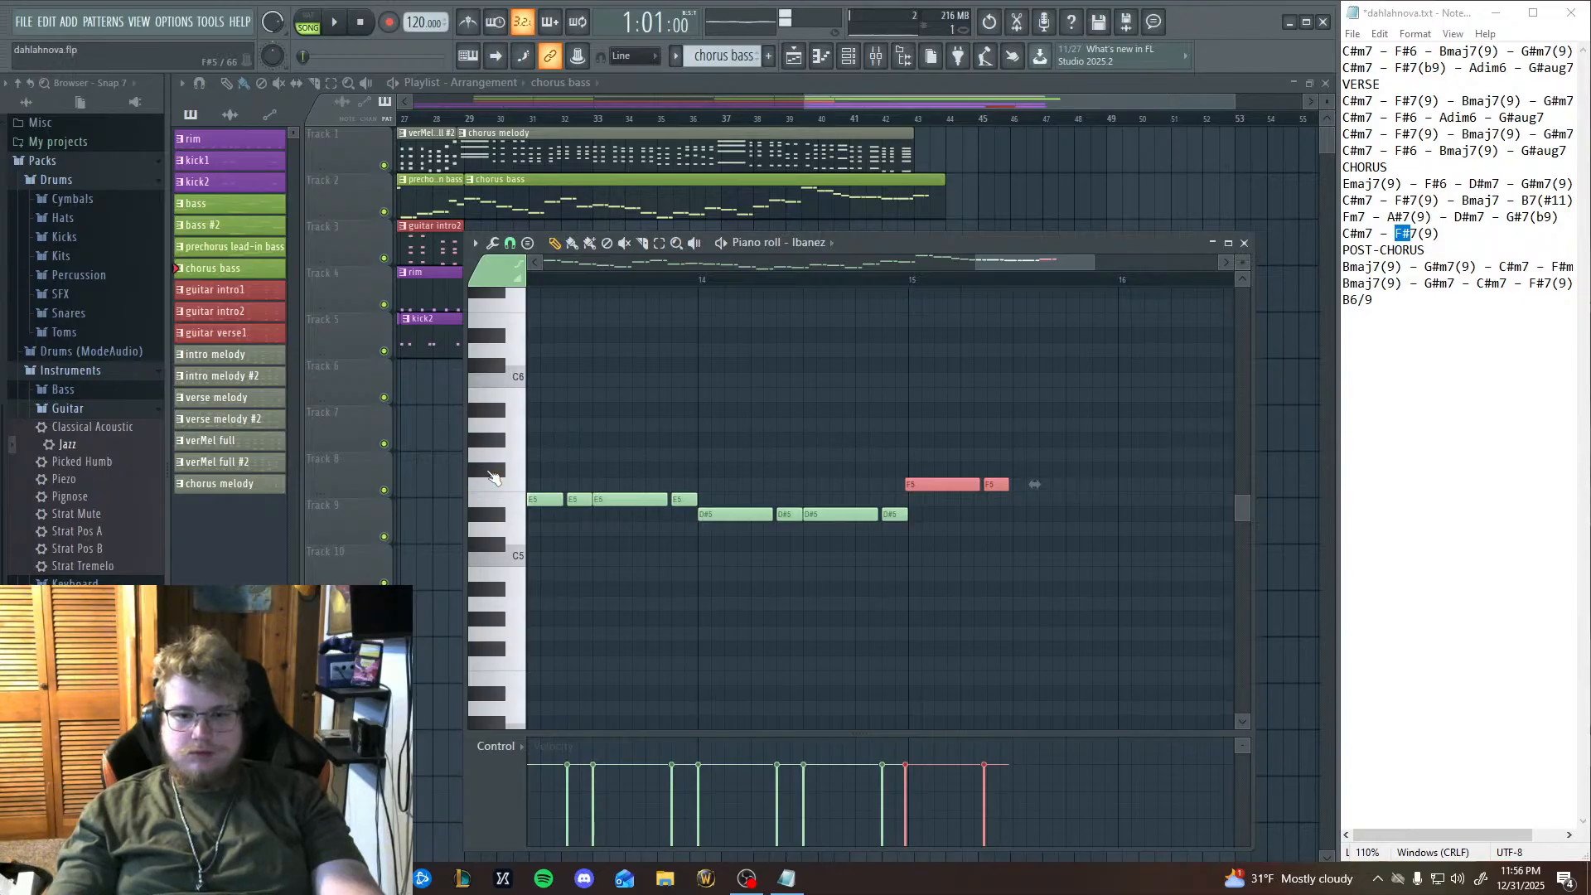
left_click_drag(949, 490, 955, 472)
Try pasting a second note pair in bar 15, and delete all the notes added to that bar.
left_click_drag(913, 581, 748, 578)
key("ctrl+v")
left_click_drag(701, 414, 897, 470)
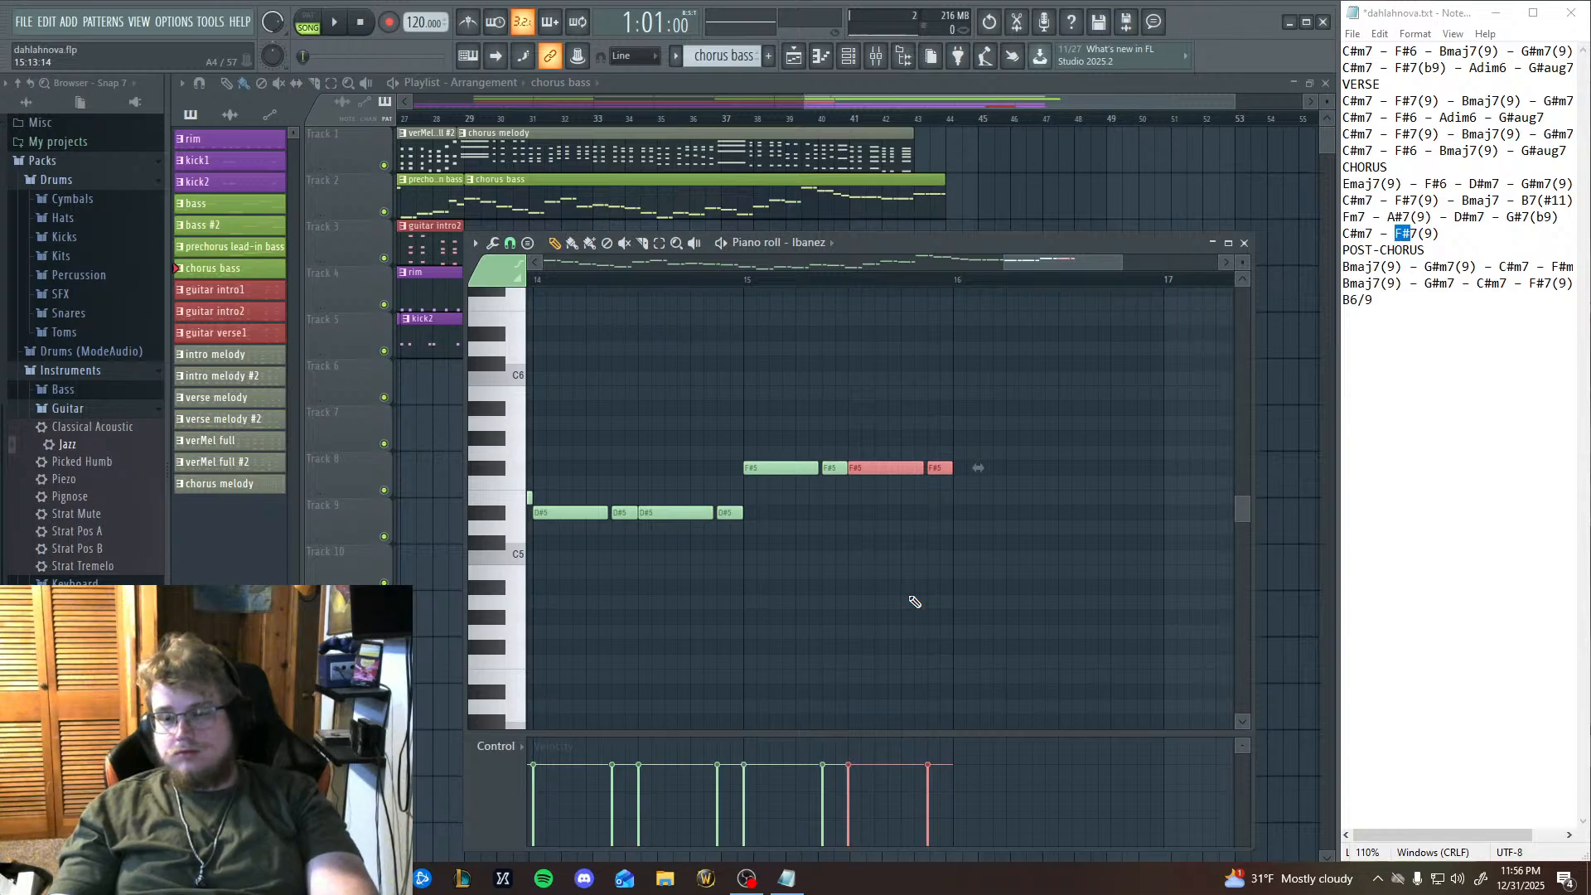
right_click(827, 462)
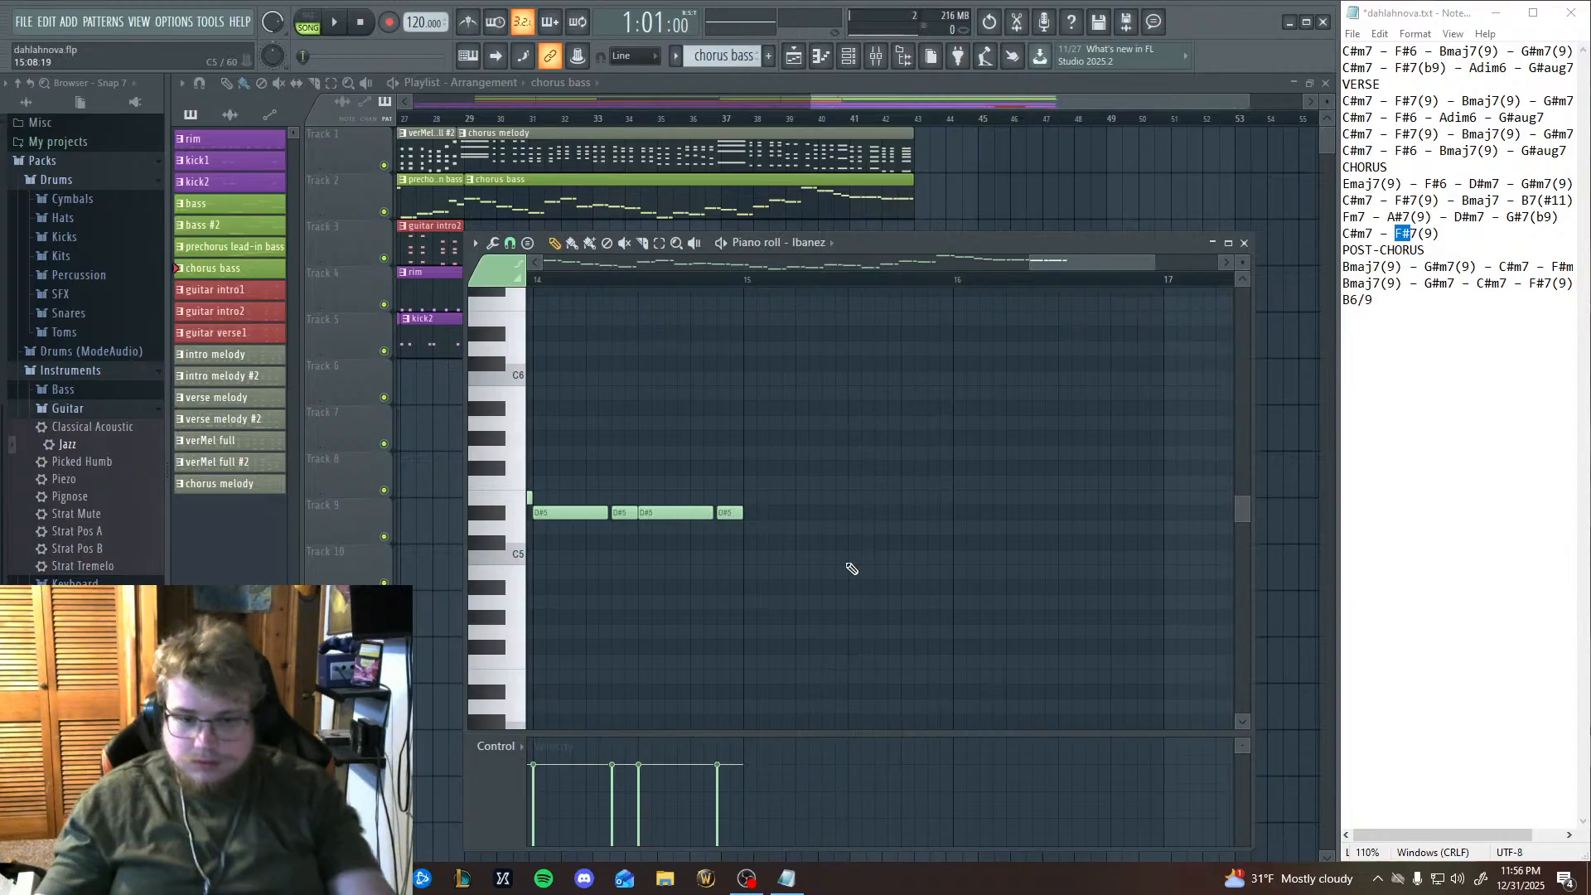
Play back the end of the chorus to hear the last bass notes before bar 15.
left_click_drag(863, 517, 1081, 413)
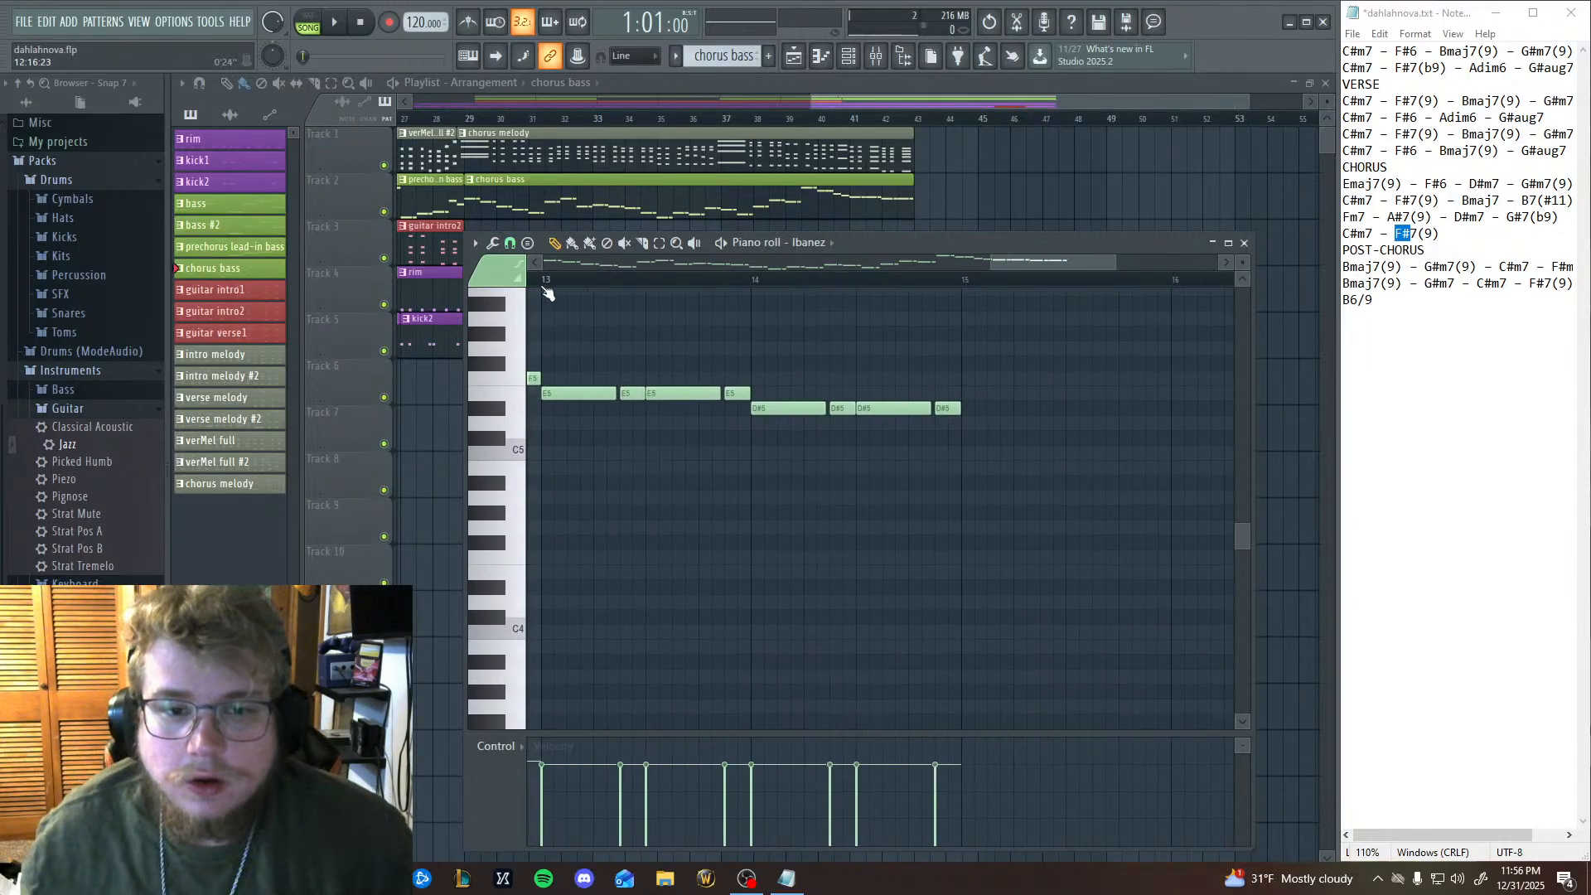
left_click(339, 24)
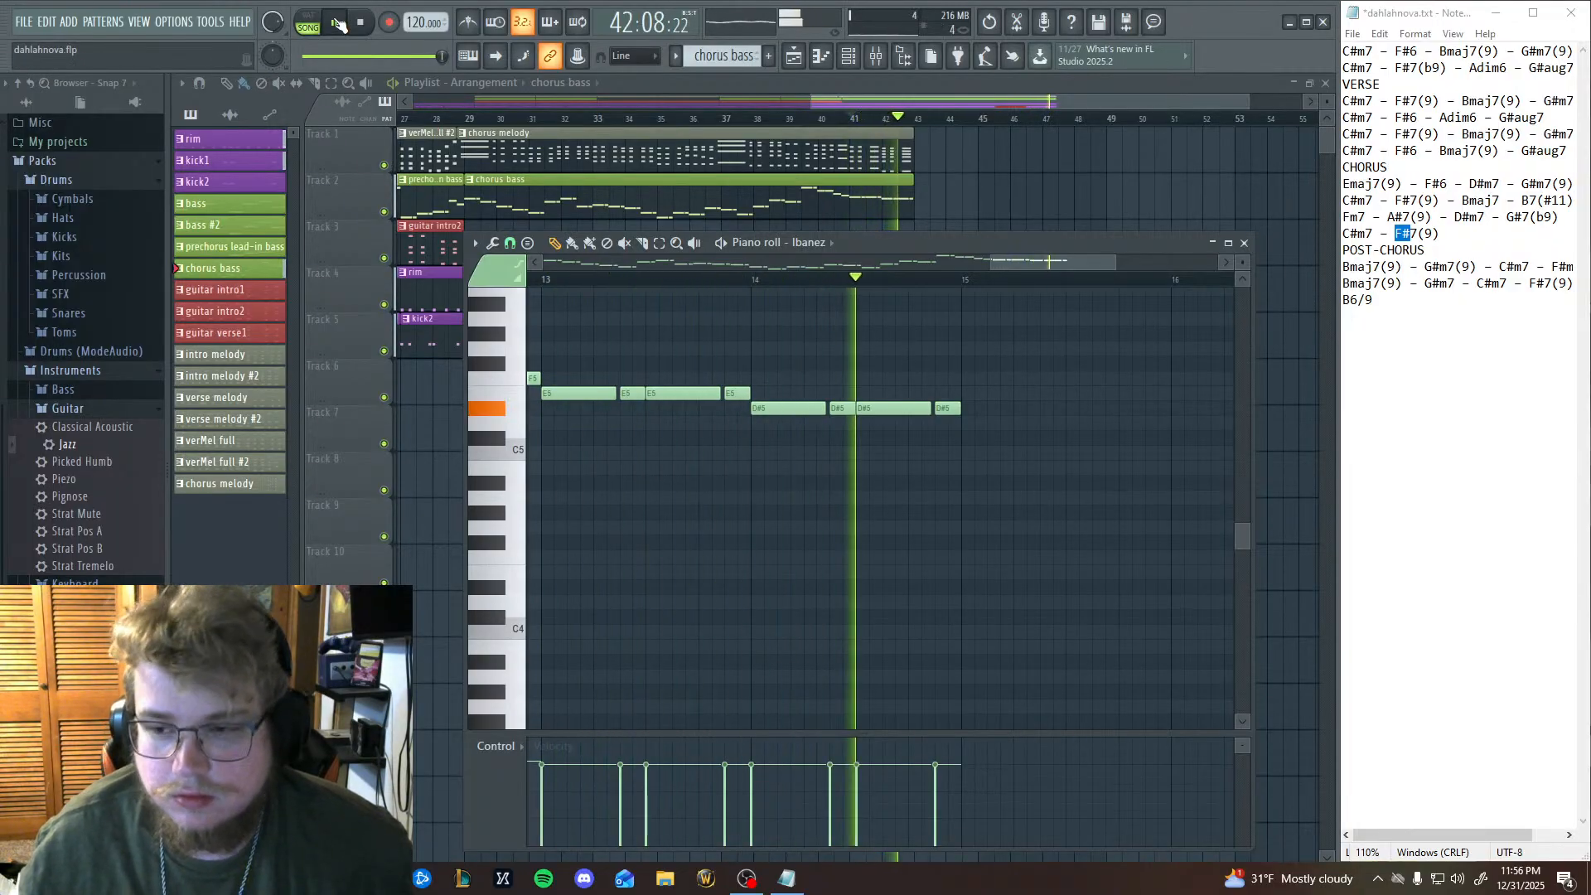
left_click(339, 24)
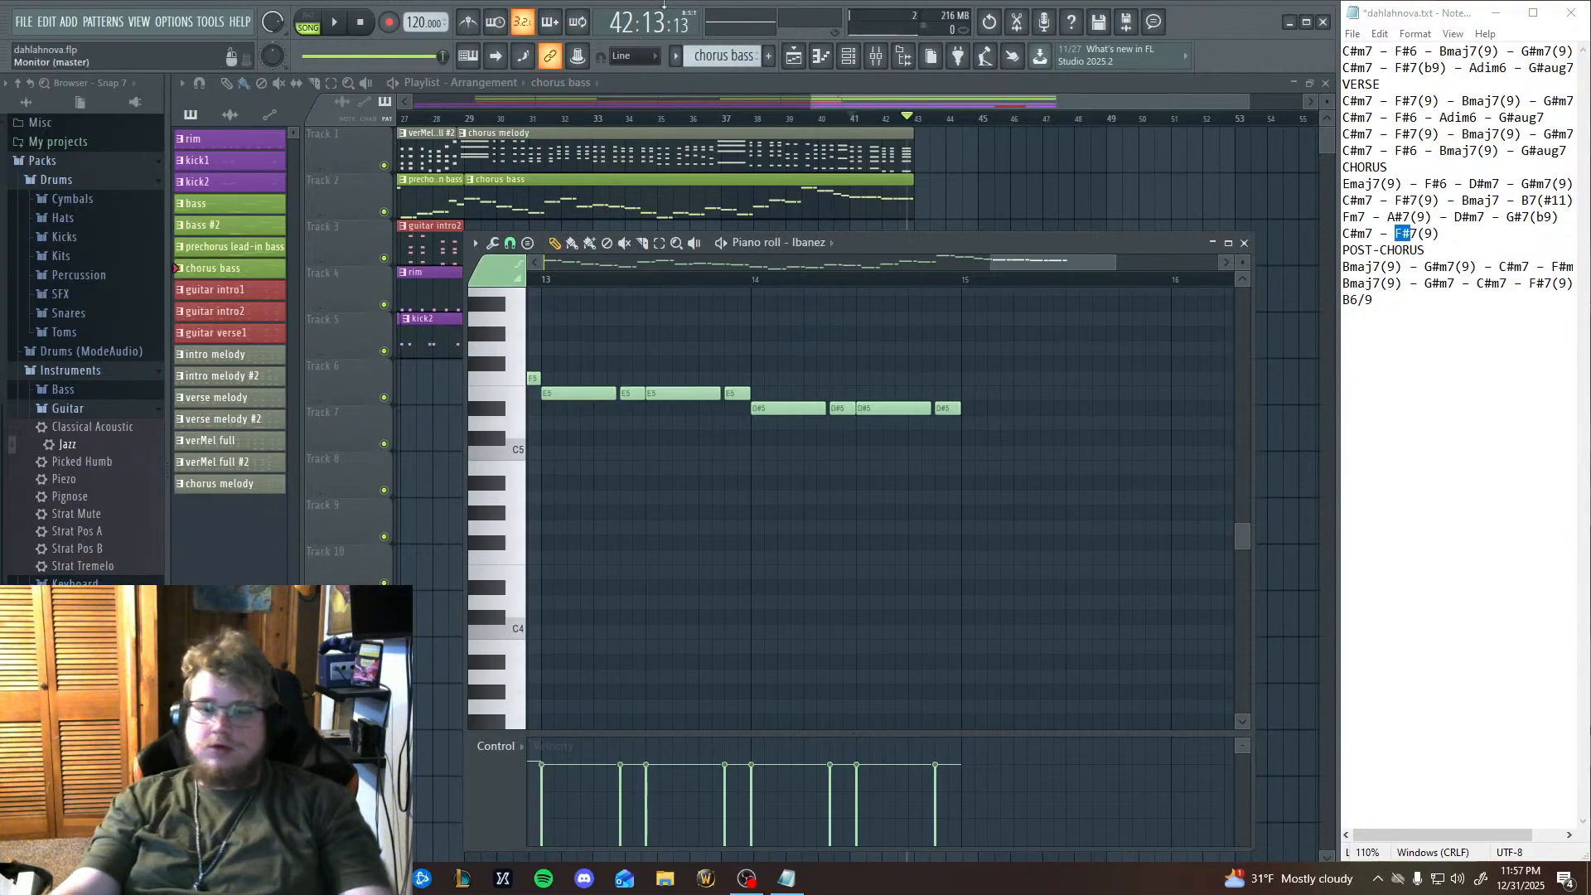
Fill bar 15 of the chorus bass with two pasted long-short pairs of F#5 notes.
left_click_drag(715, 305, 1018, 360)
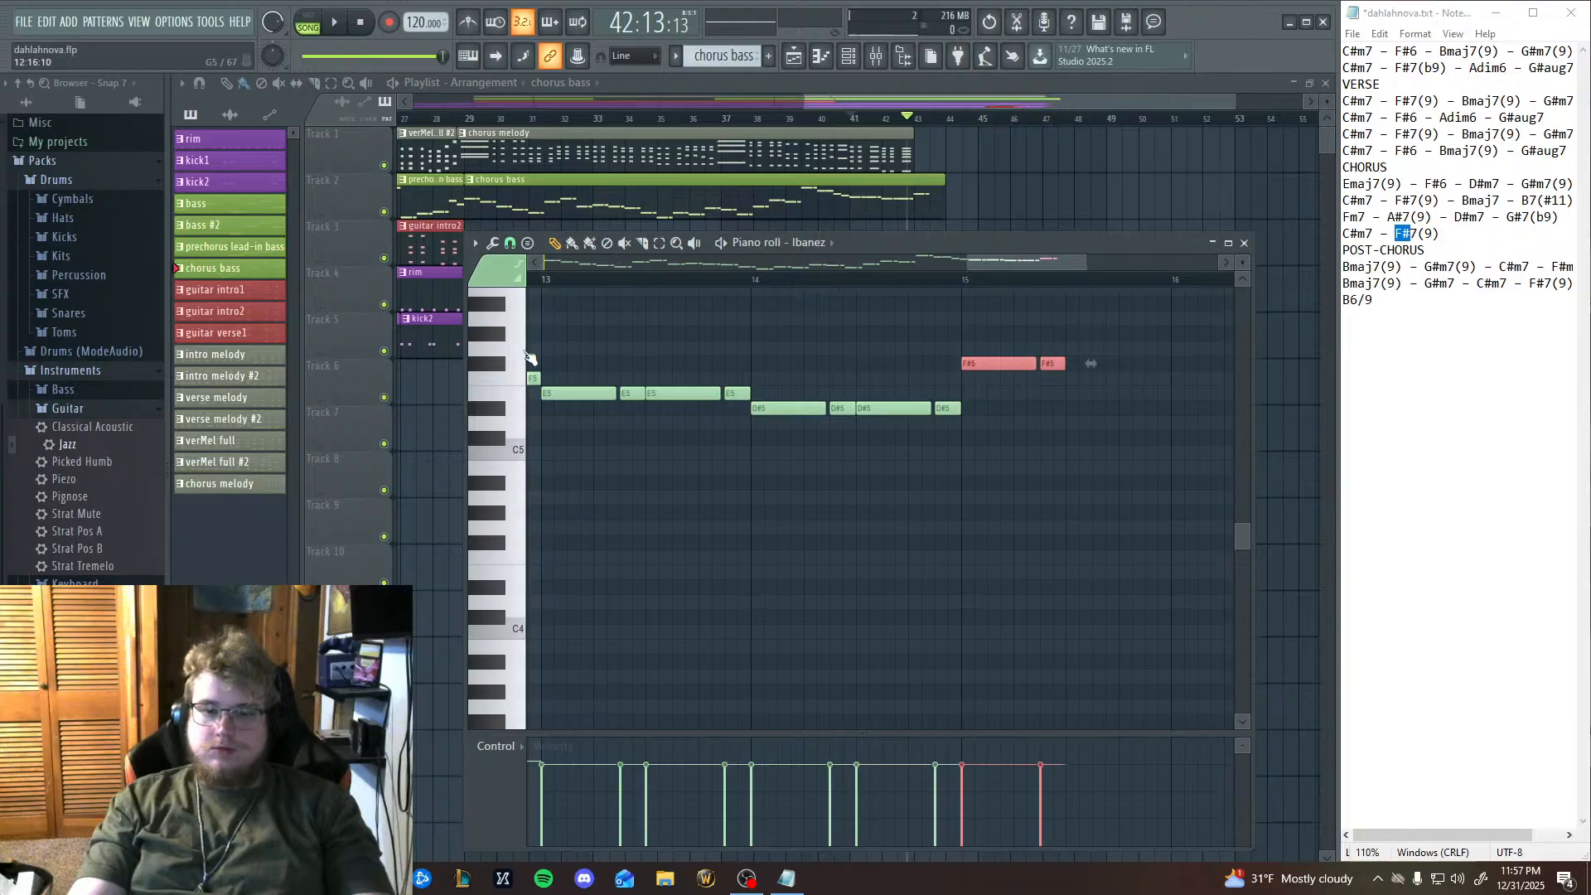
left_click_drag(865, 563, 688, 680)
key("ctrl+v")
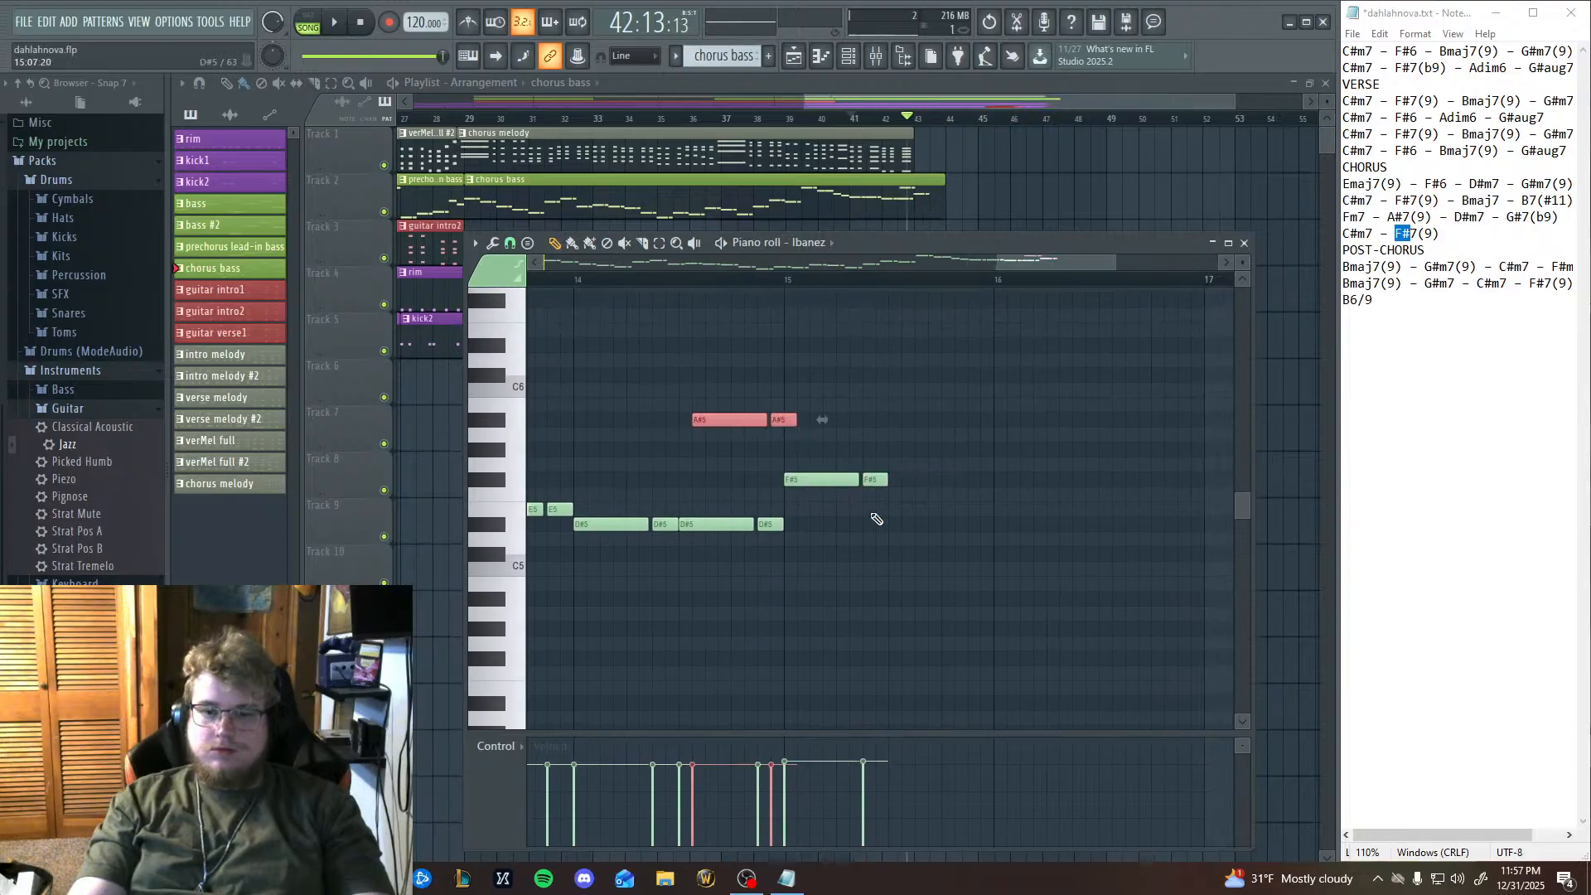
left_click_drag(746, 425, 940, 494)
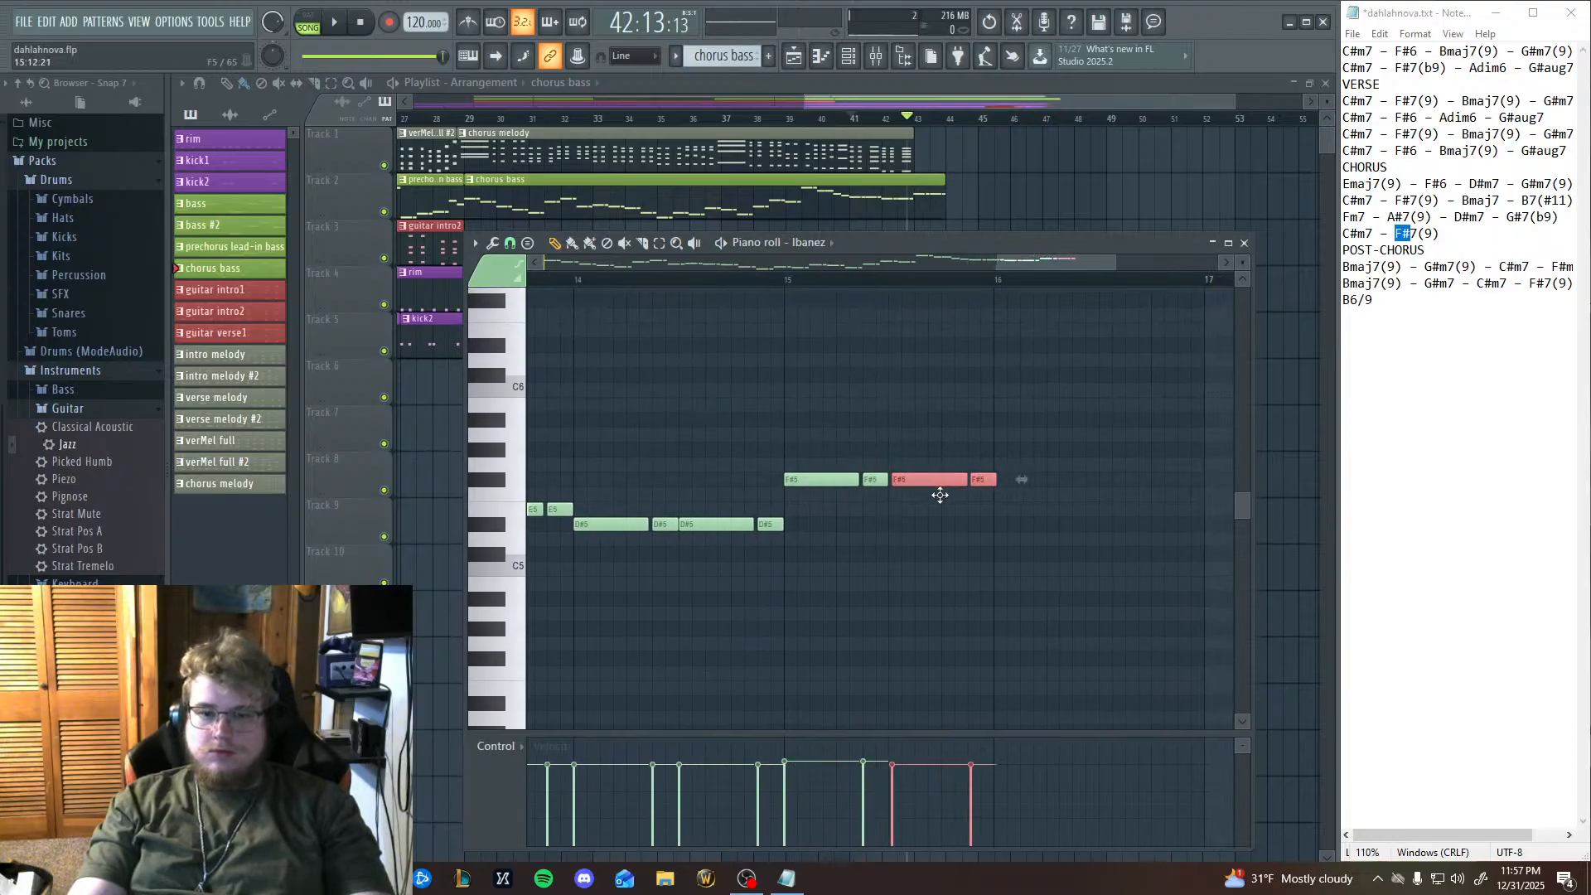
Fill bar 16 of the chorus bass with a long-short D#5 pair followed by a long-short F#5 pair.
key("ctrl+v")
left_click_drag(730, 420, 1049, 483)
left_click_drag(1030, 611, 658, 640)
key("ctrl+v")
left_click_drag(643, 451, 841, 509)
left_click_drag(673, 506, 721, 551)
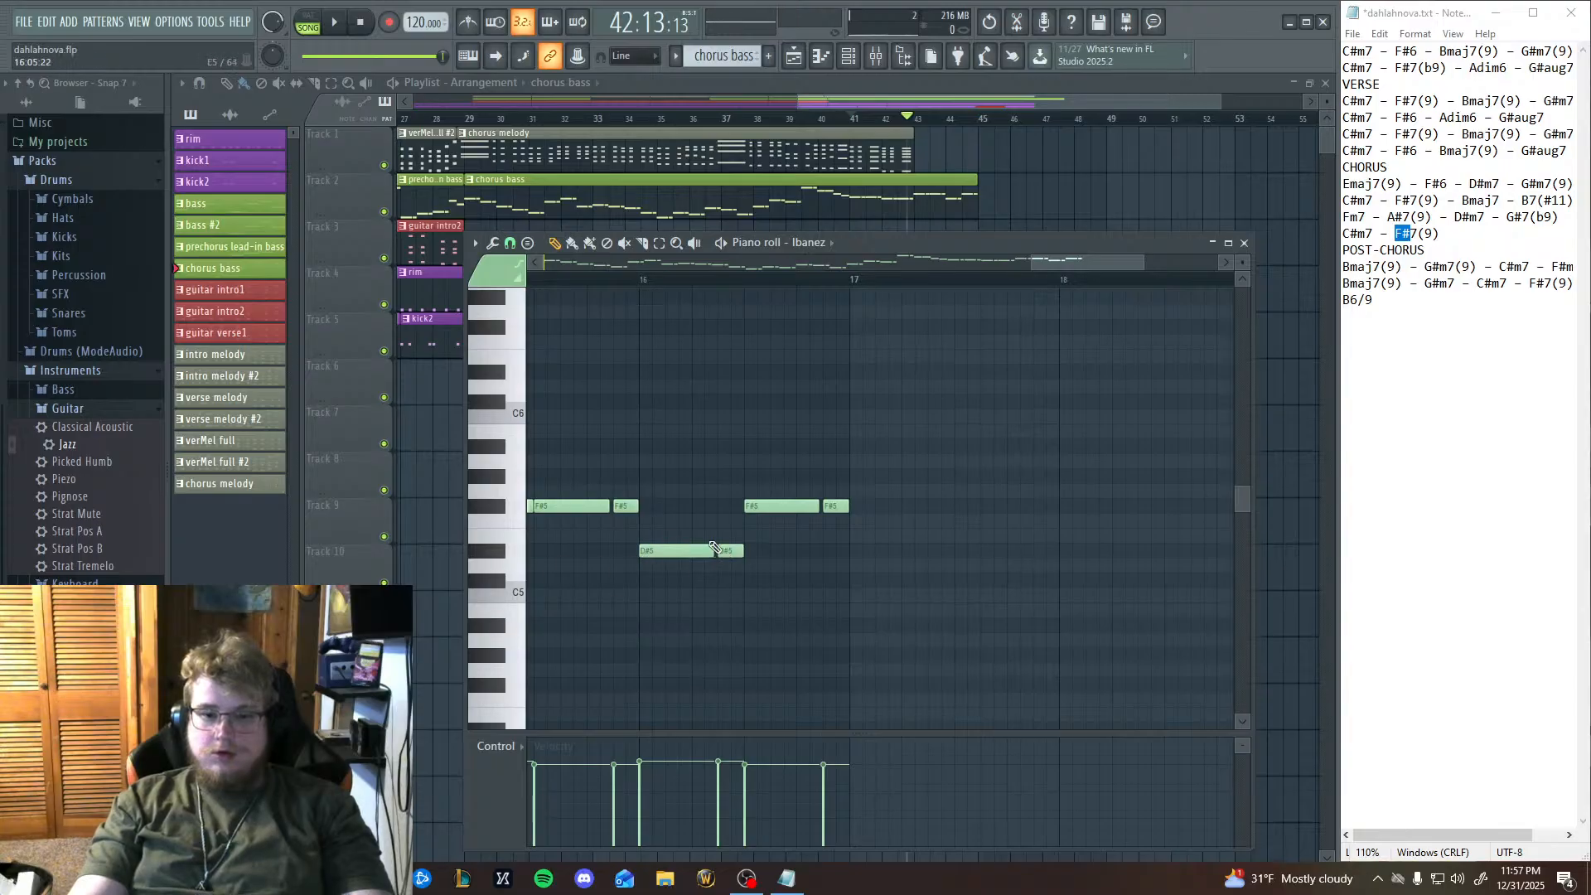
Play back the song briefly to check the extended chorus bass, and stop playback.
left_click_drag(627, 427, 847, 471)
key("KP_Multiply")
left_click(336, 23)
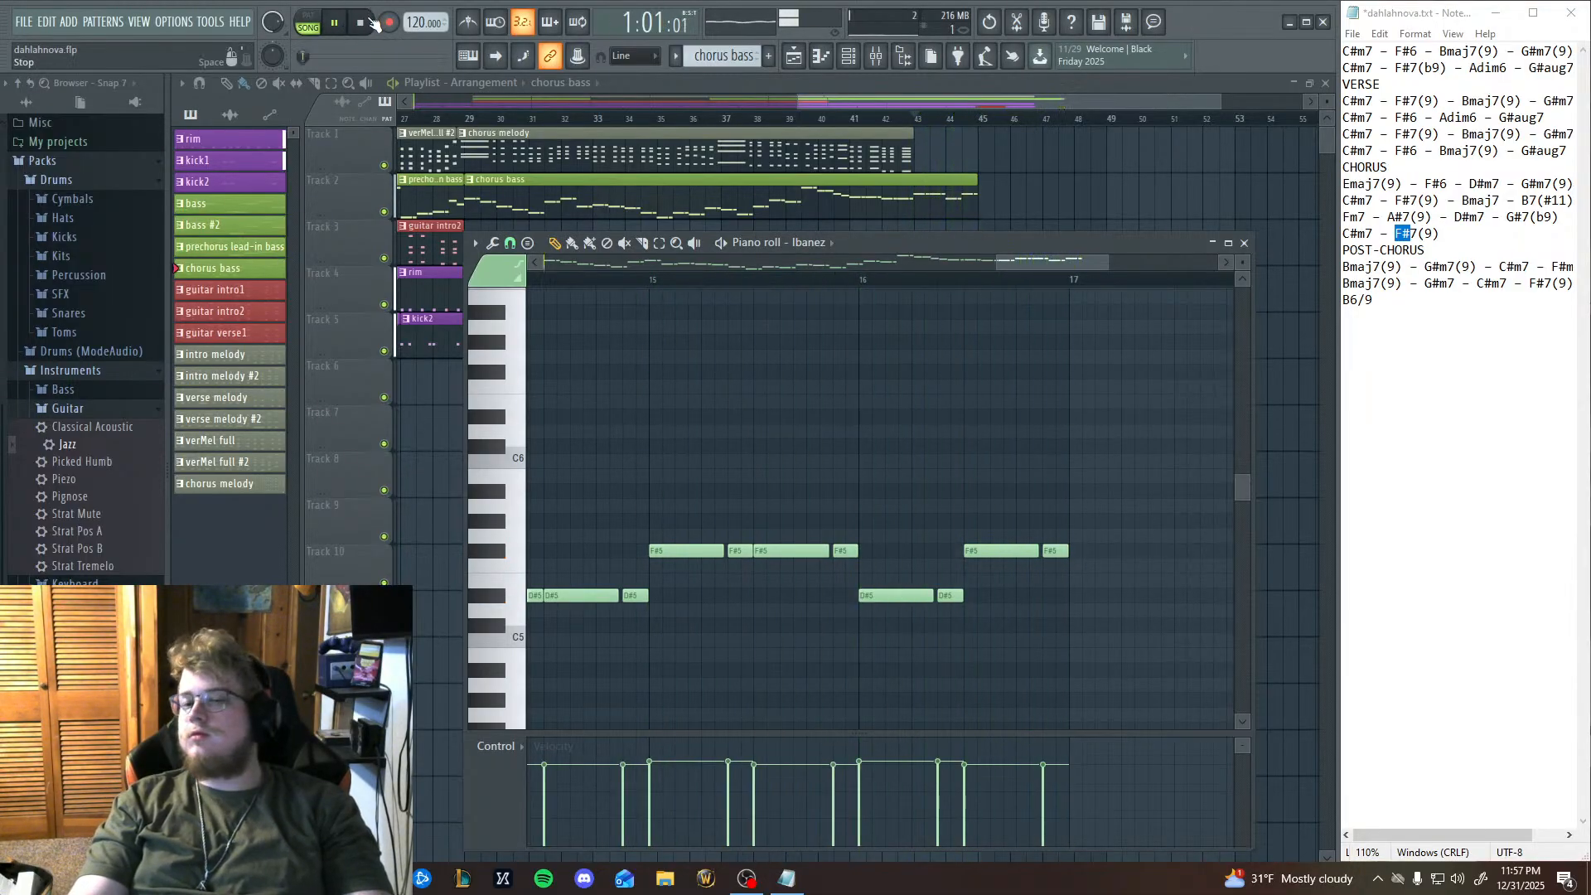
left_click(364, 22)
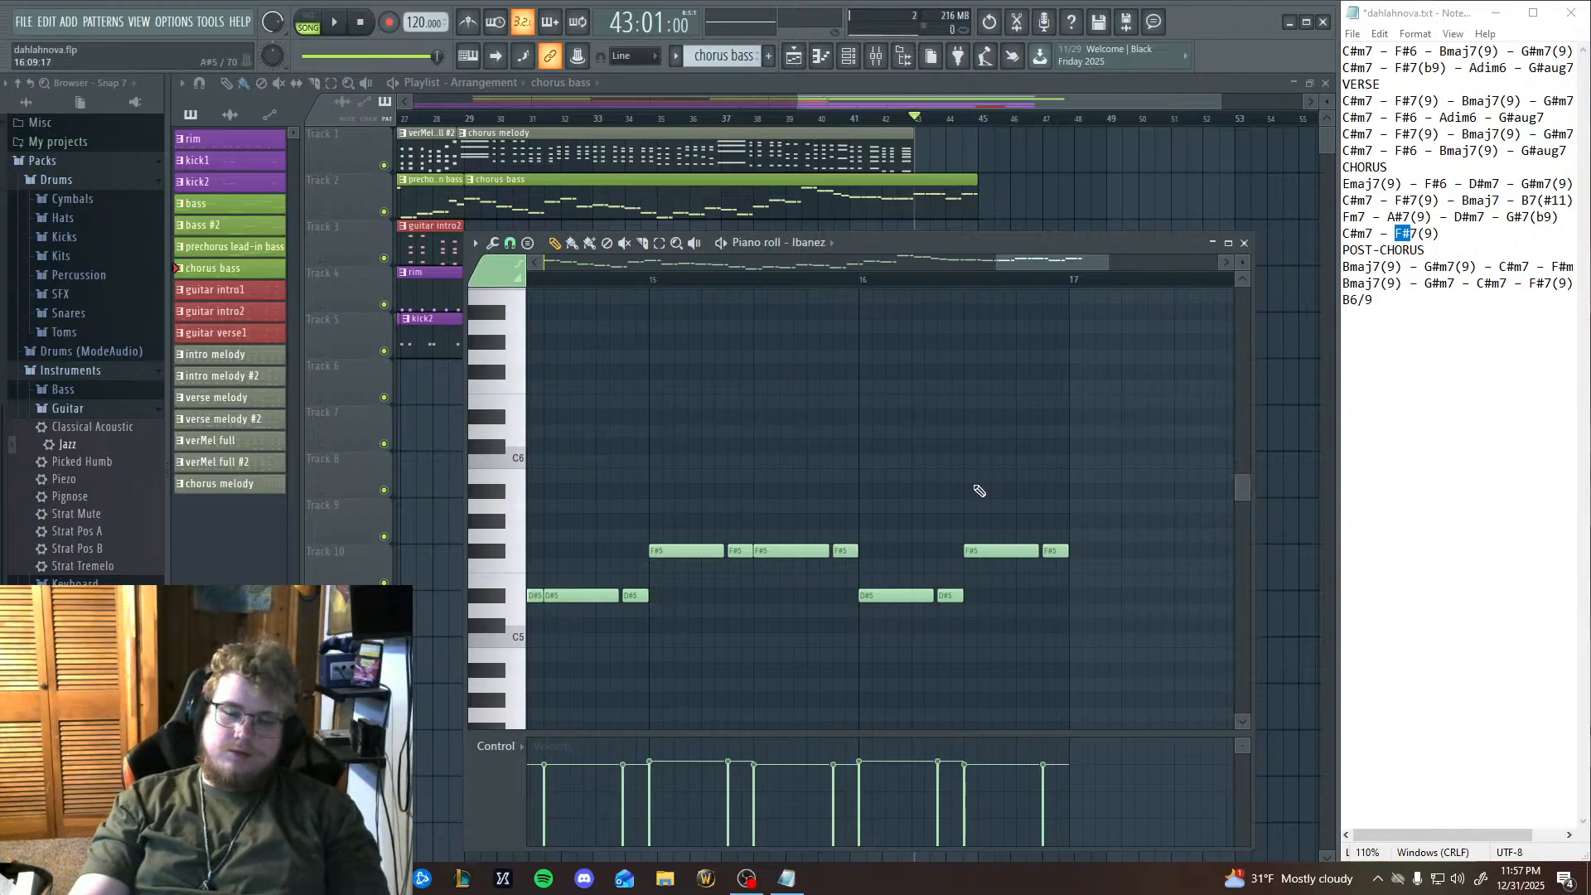
Delete the two D#5 and two F#5 notes in bar 16 of the chorus bass.
right_click(897, 596)
right_click(1001, 551)
right_click(950, 596)
right_click(1055, 552)
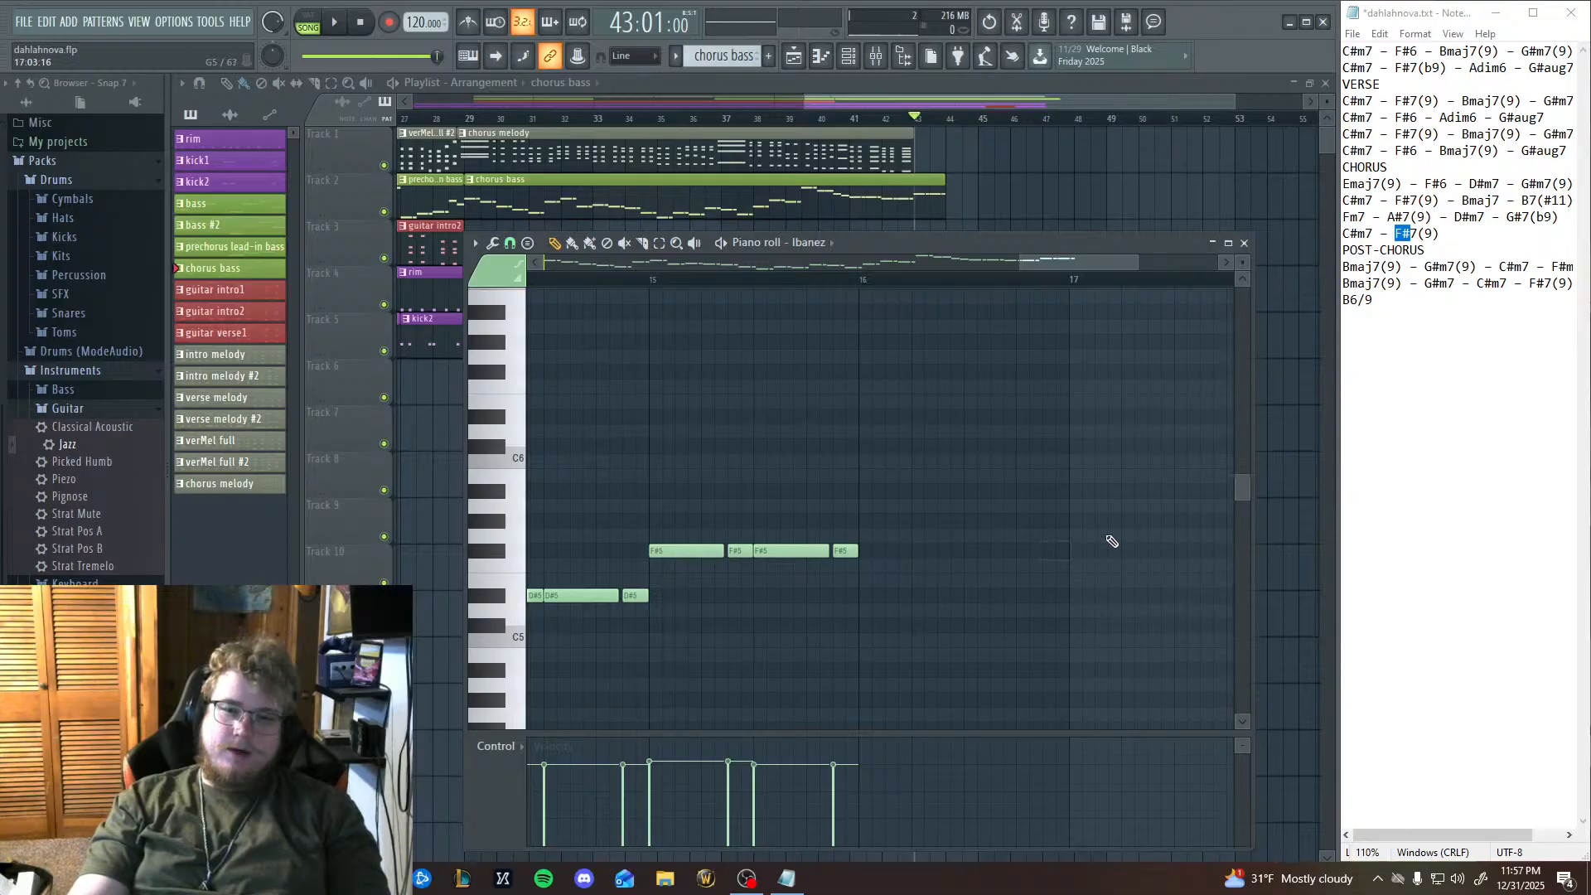
Close the piano roll and return the song position to the beginning.
left_click(1244, 243)
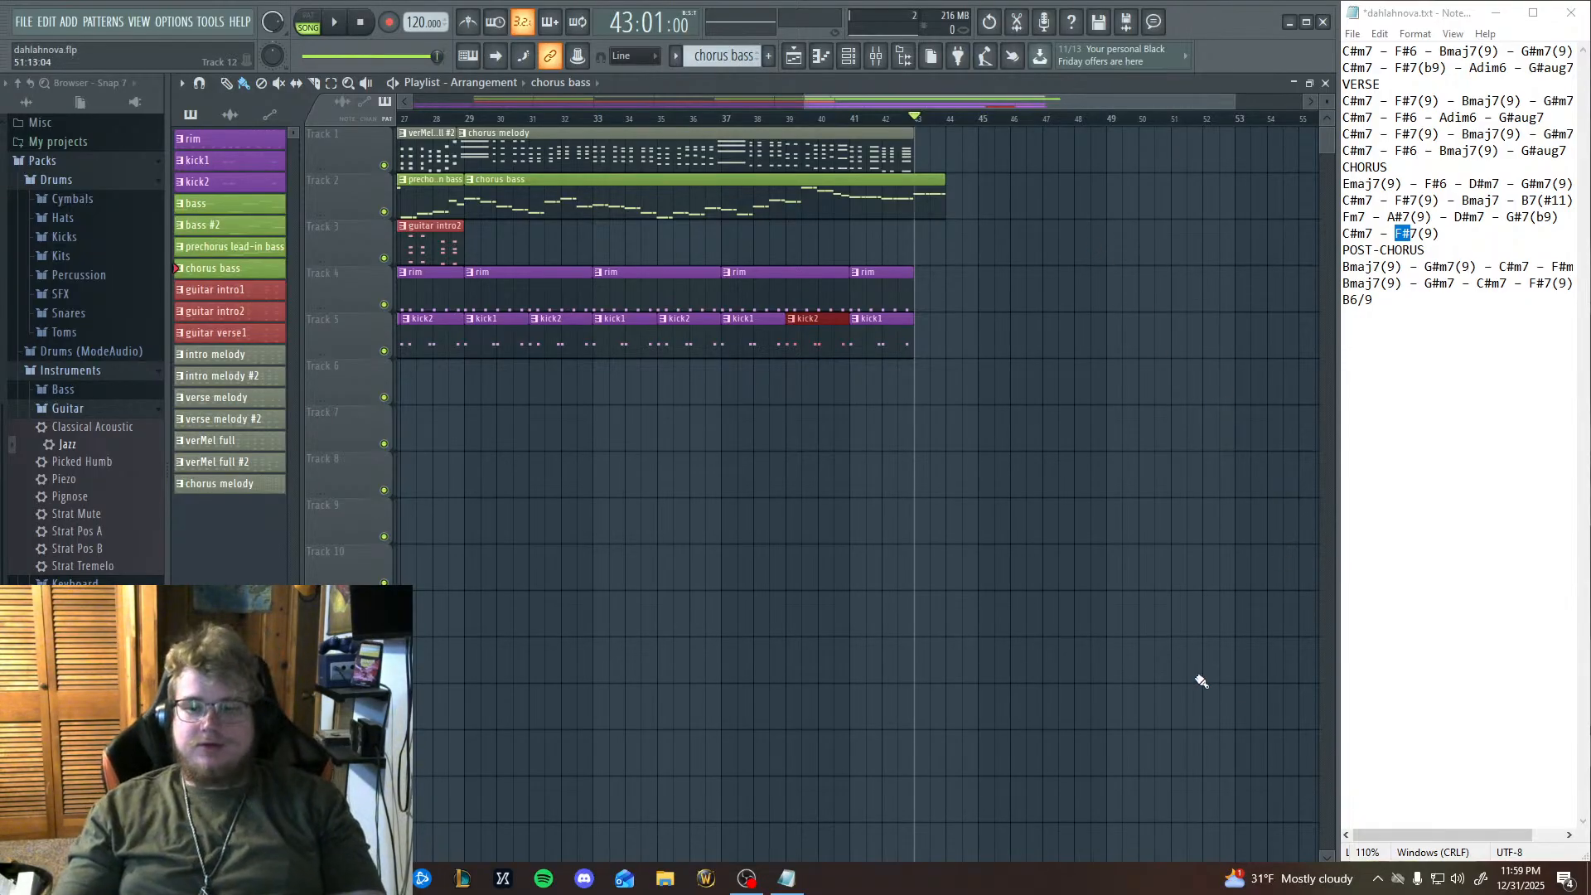
left_click(360, 23)
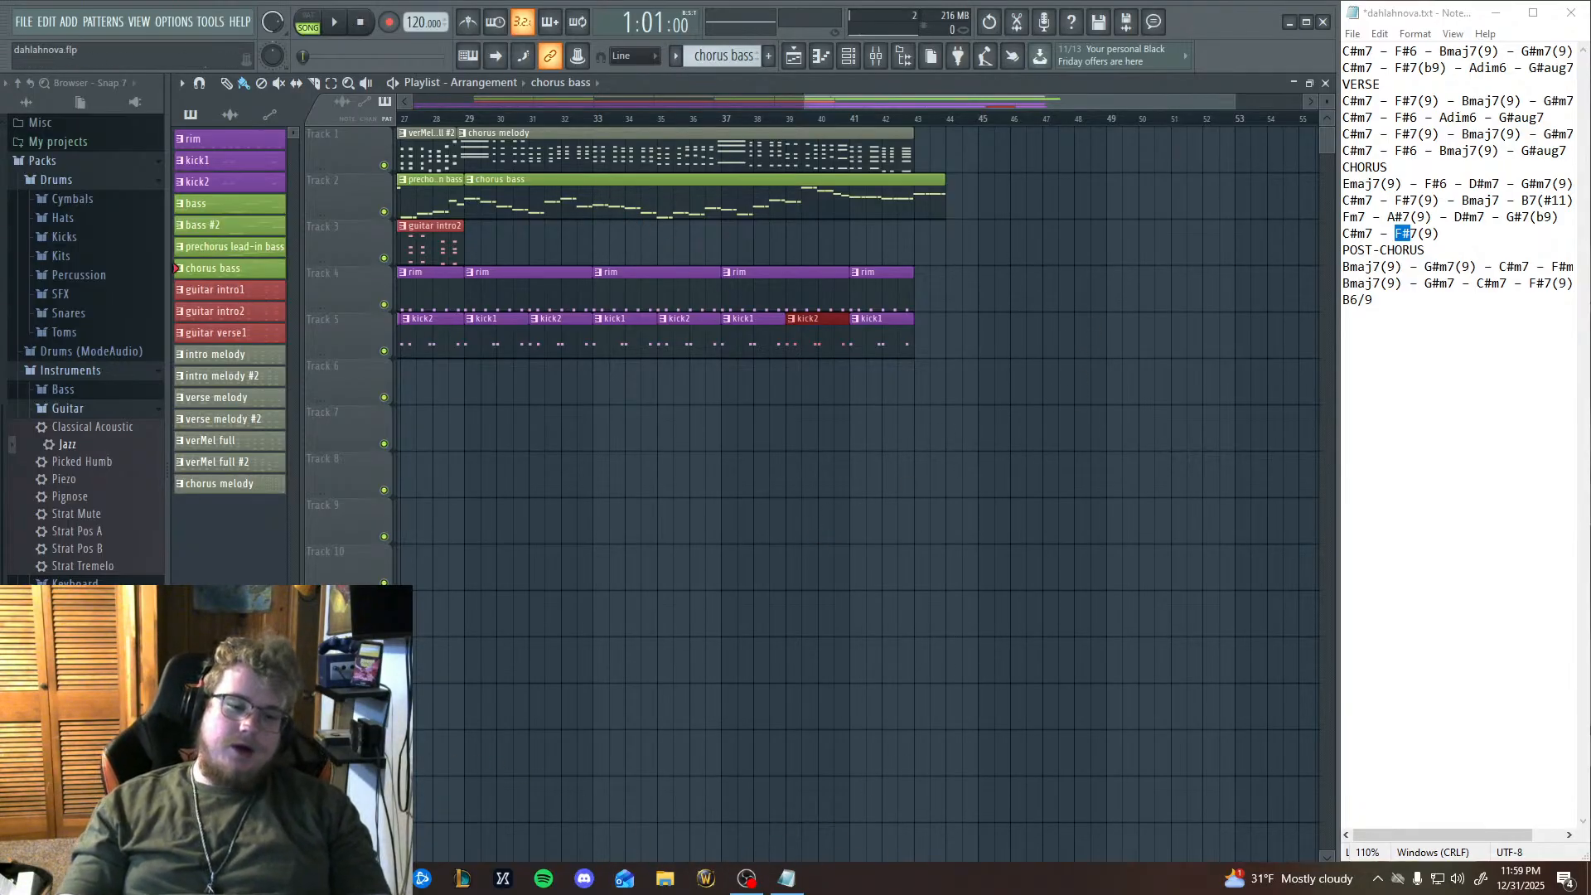
Switch to Chrome, search Google for "new year clock" and open the timeanddate.com Countdown to New Year 2026 page.
left_click(382, 879)
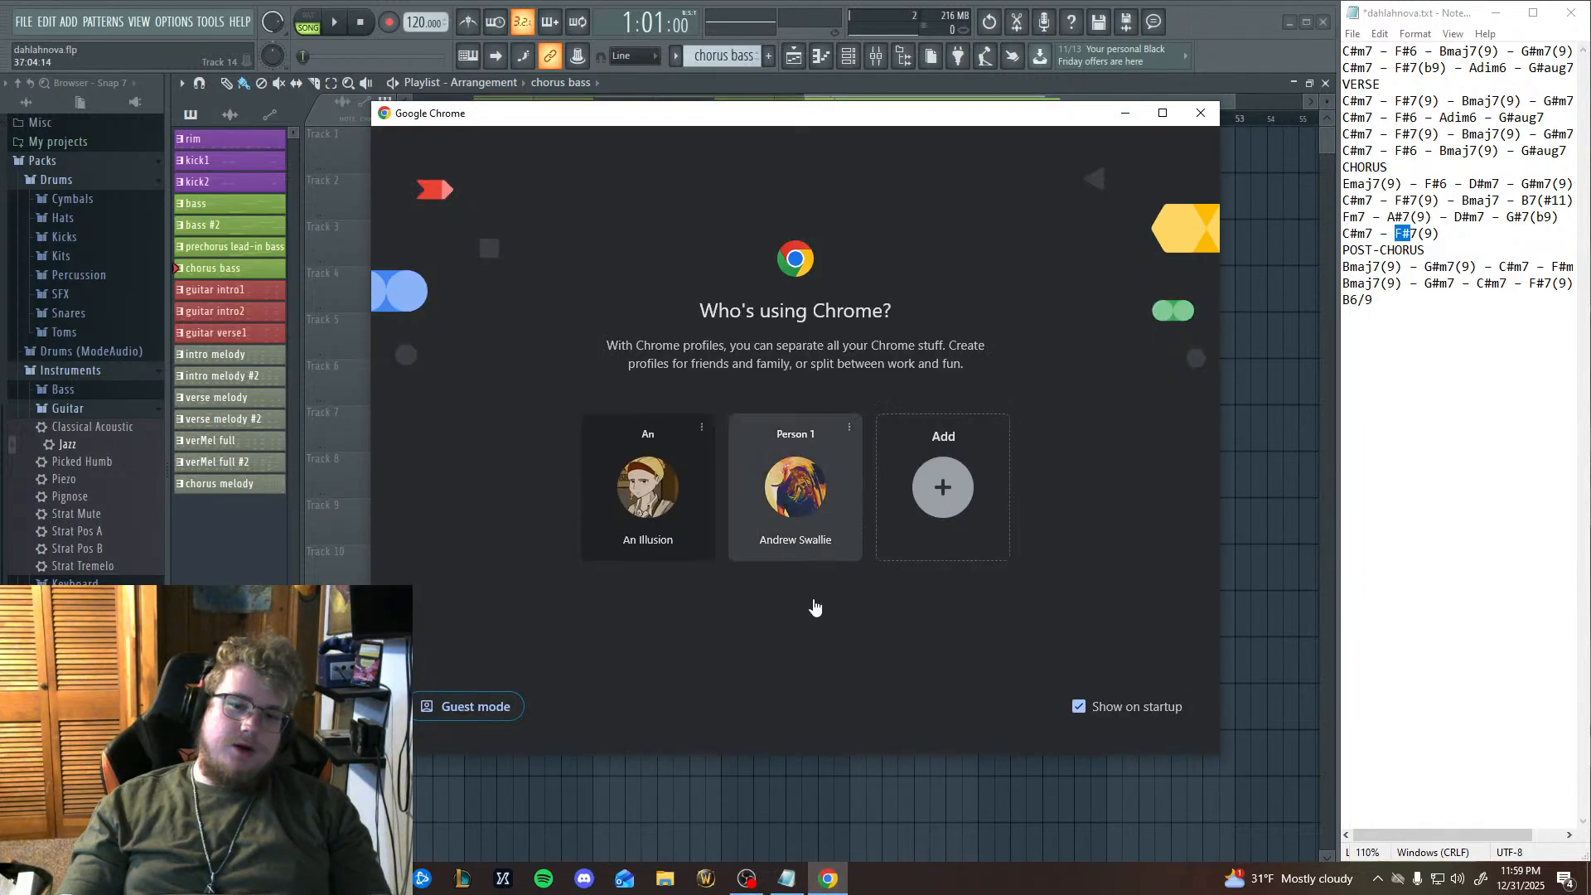
left_click(815, 608)
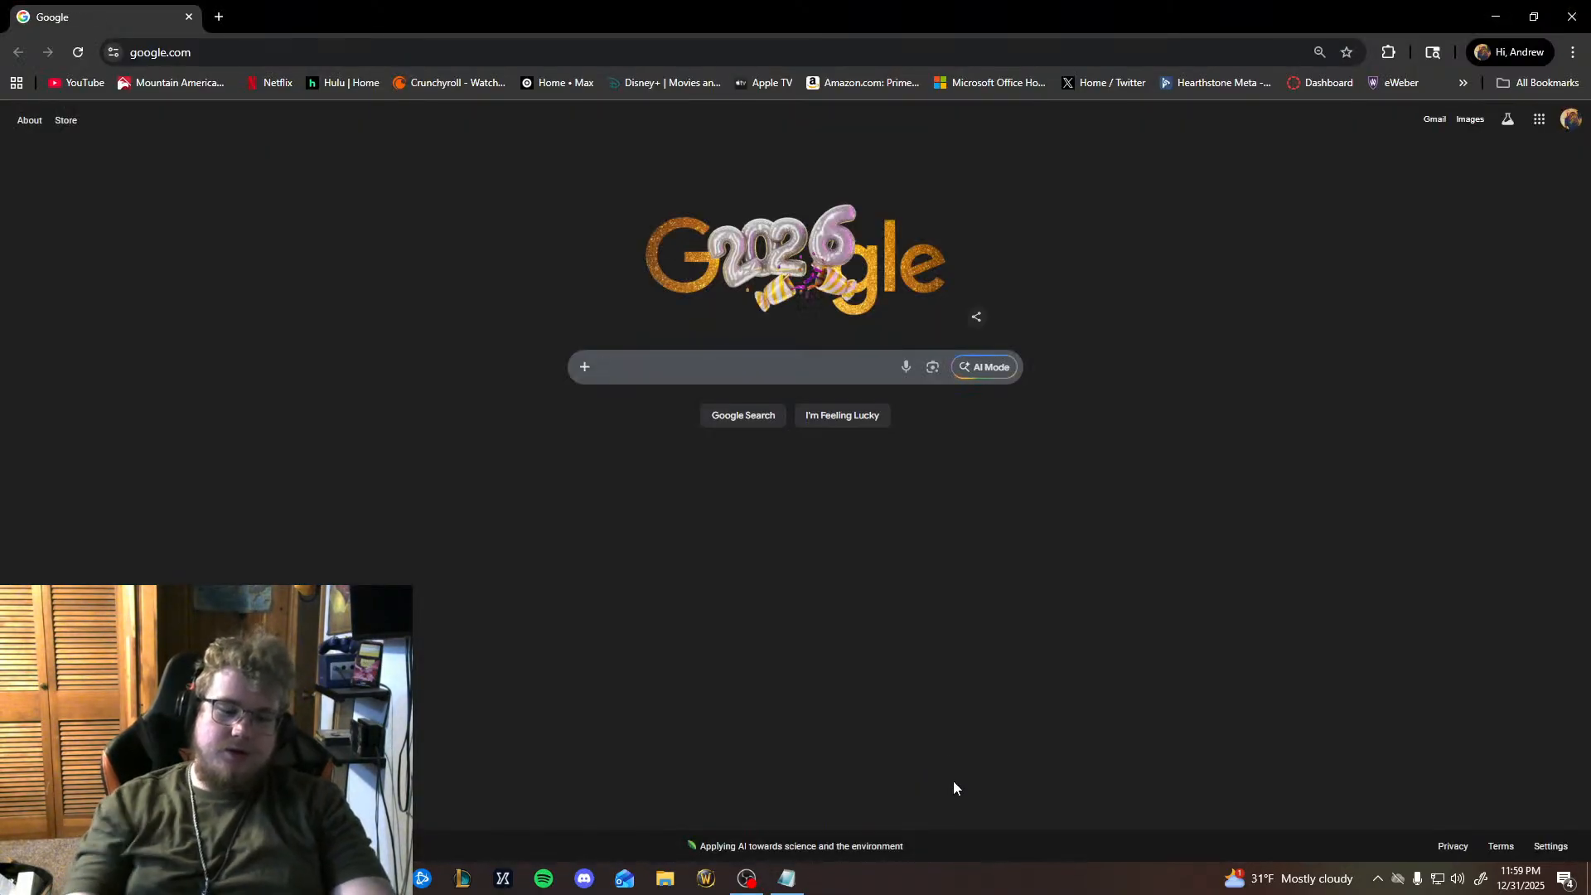
type("new year ")
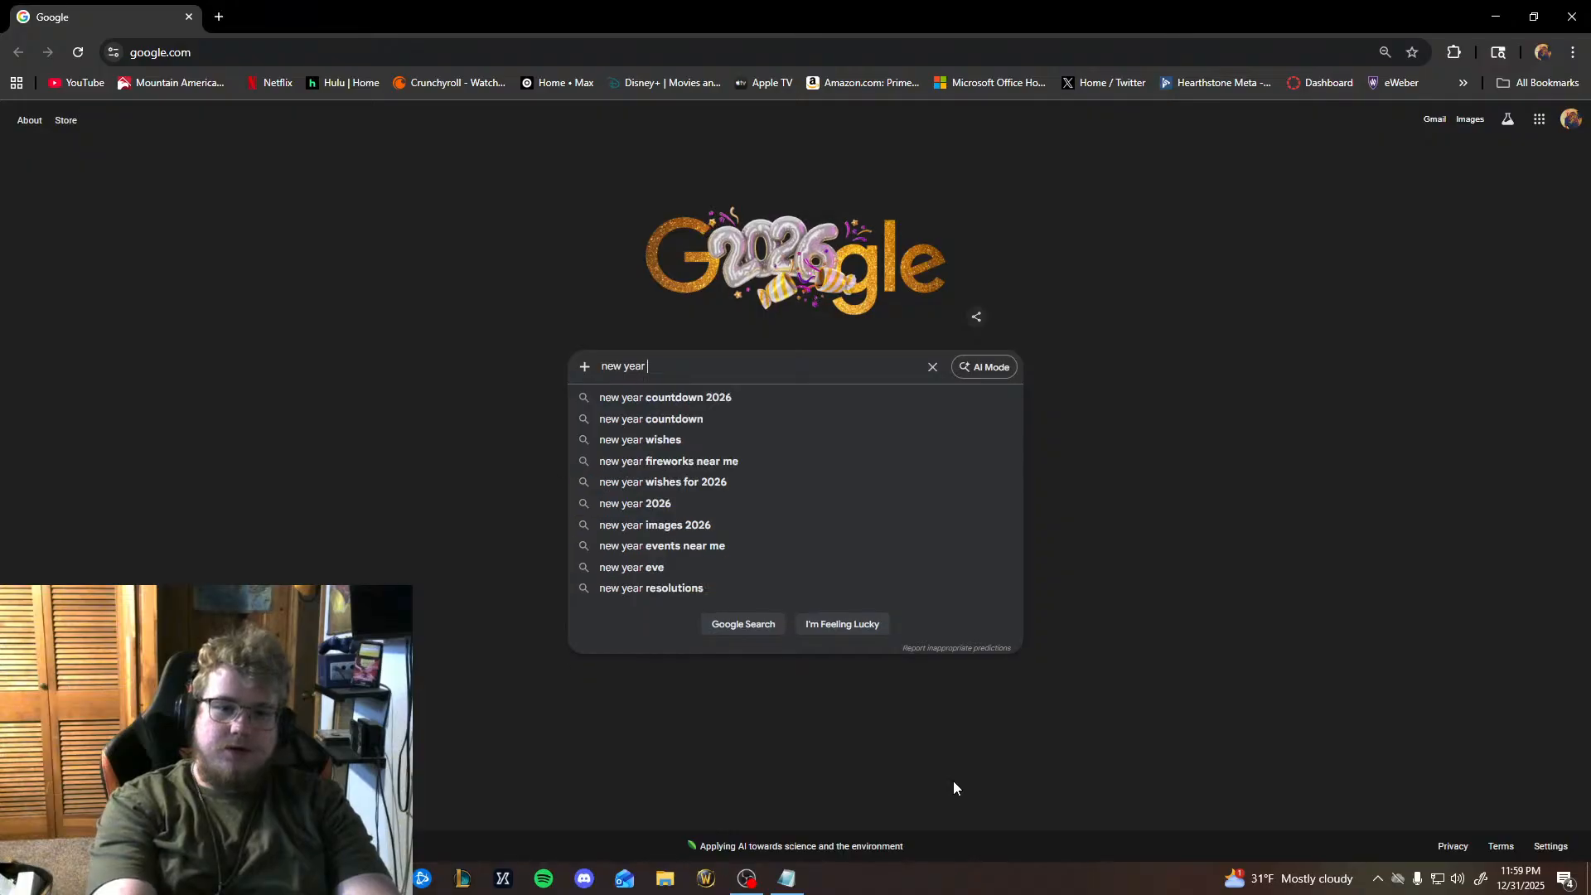
type("clock")
key("Return")
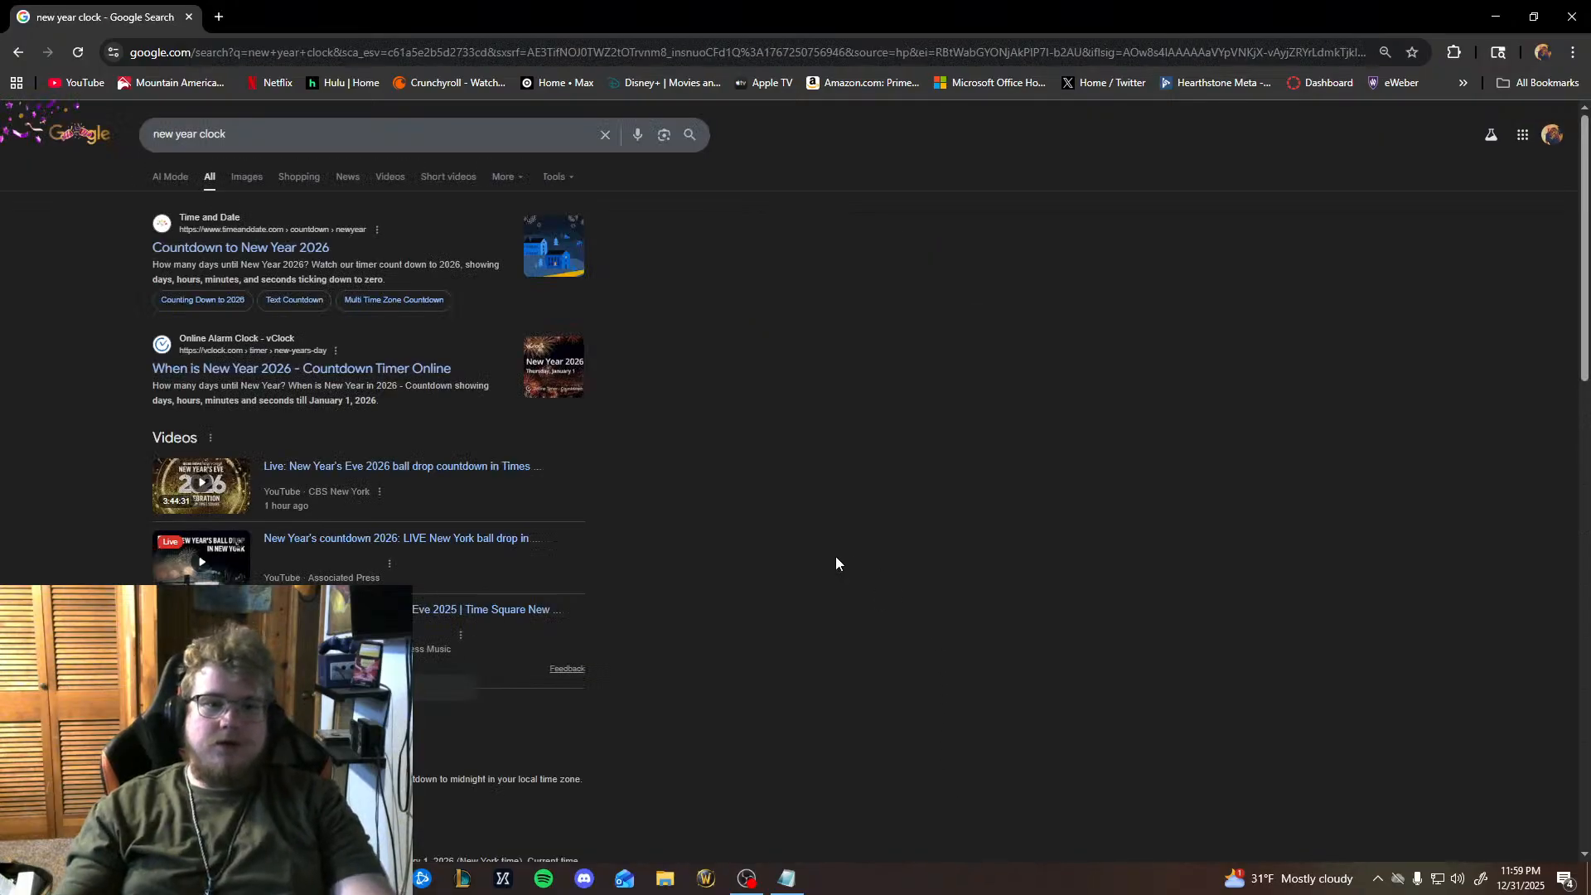
left_click(230, 262)
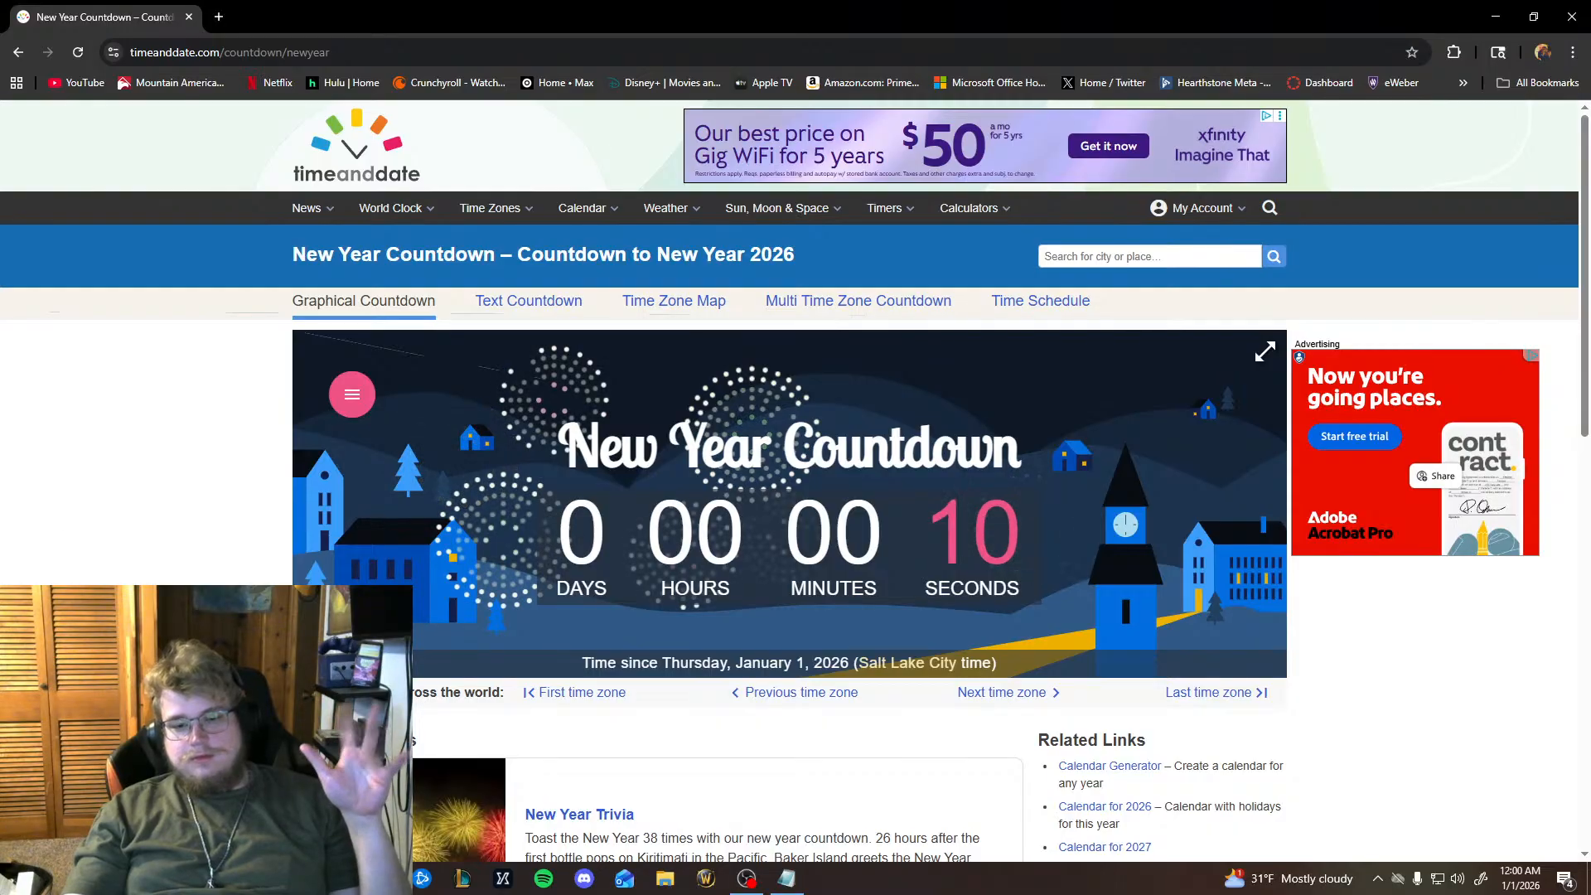
Switch to the OBS window.
left_click(746, 880)
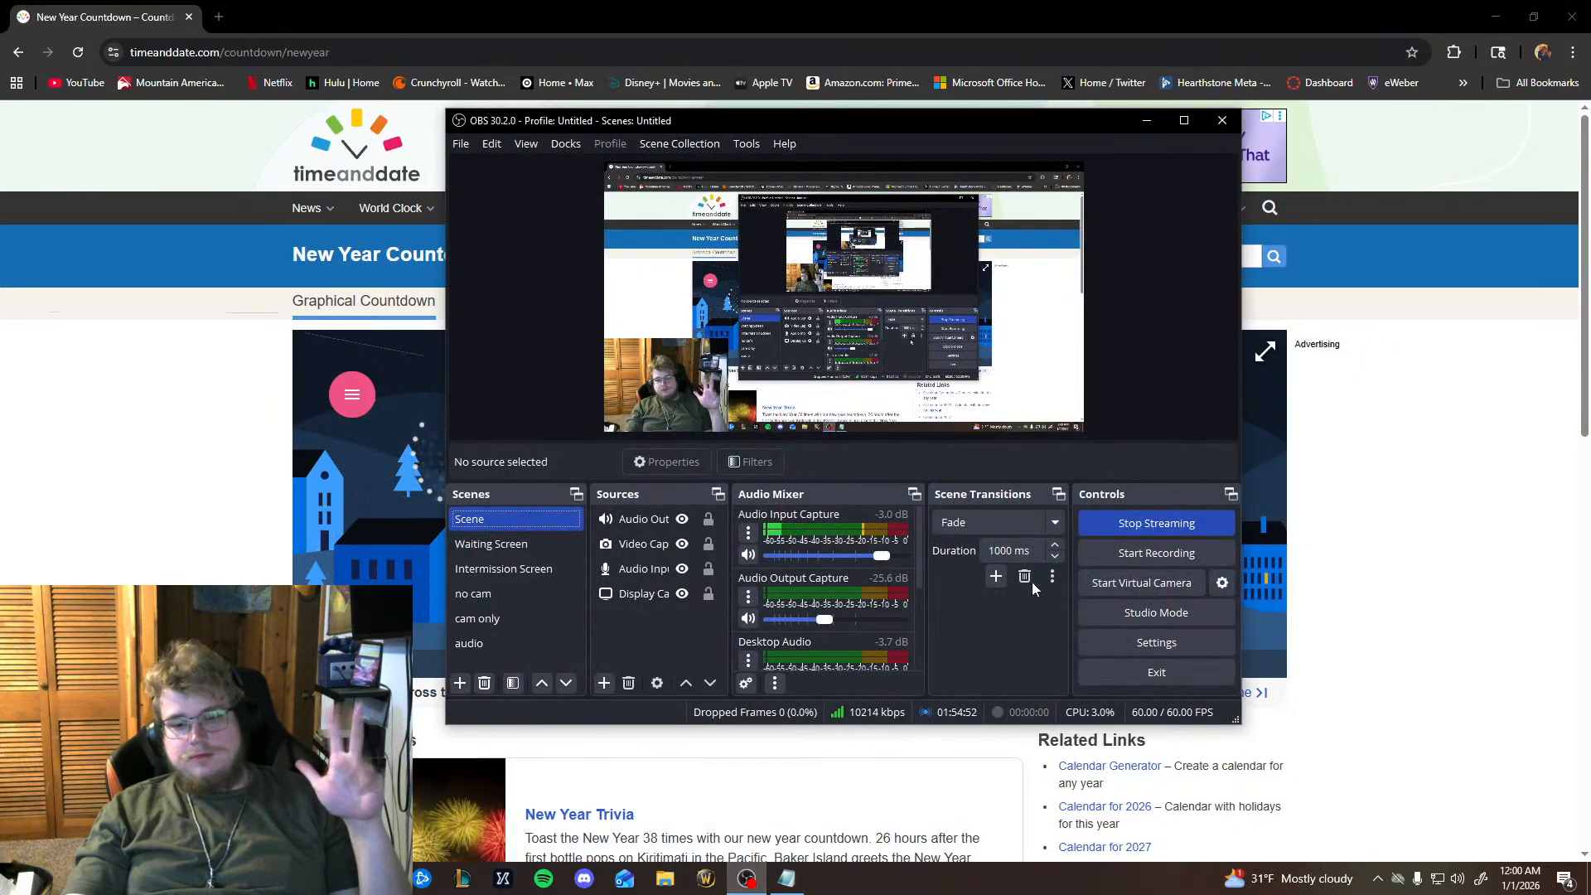